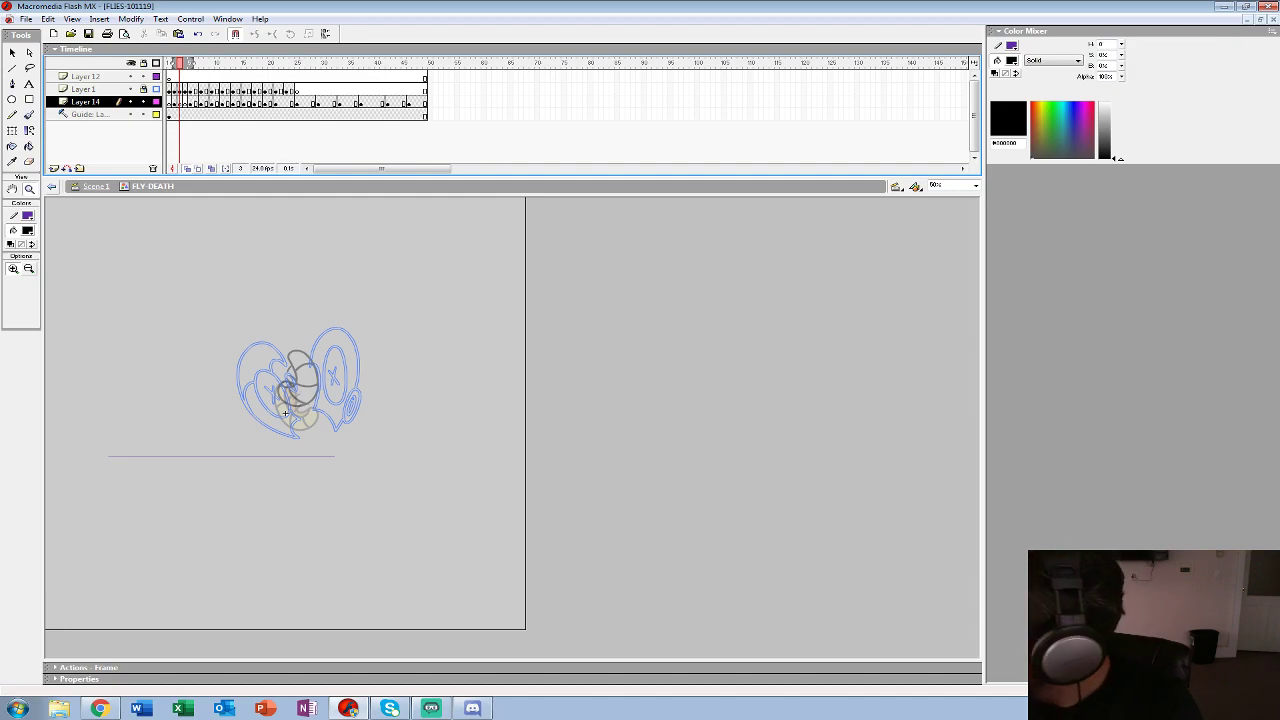
- Examine the split head drawing inside the FLY-DEATH symbol and return to the main scene
click(285, 413)
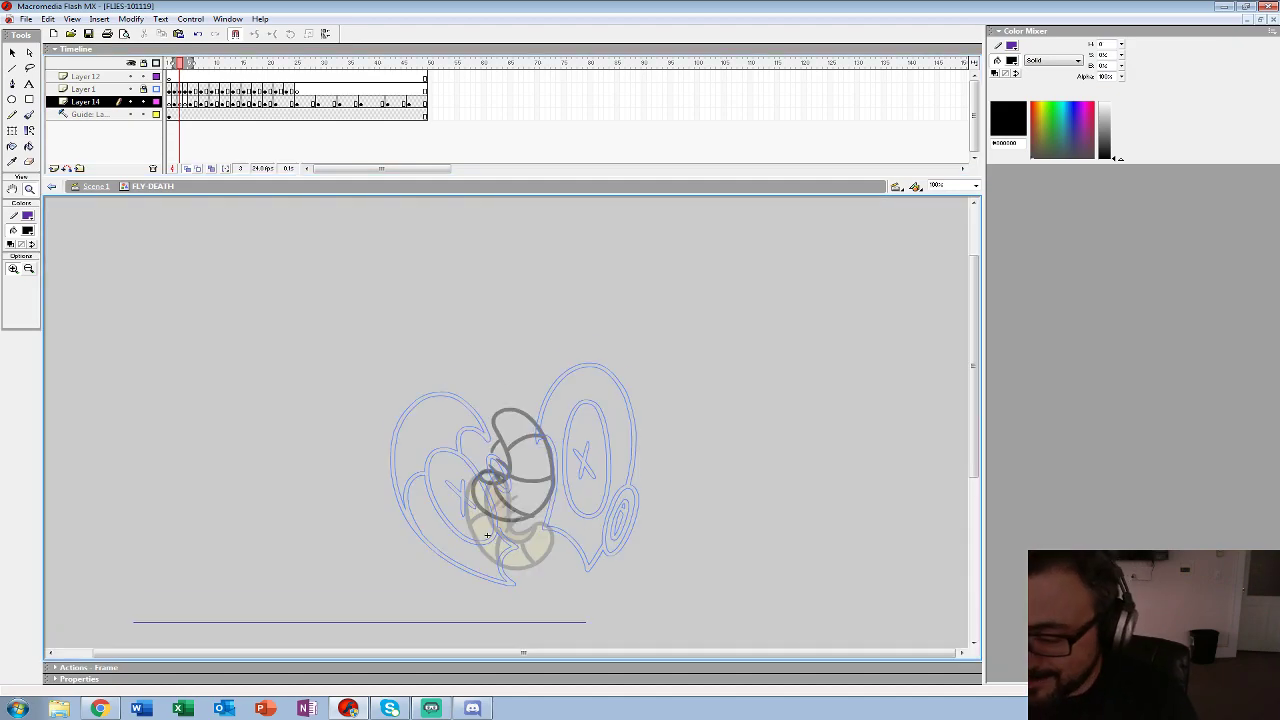
scroll(487, 455, down, 2)
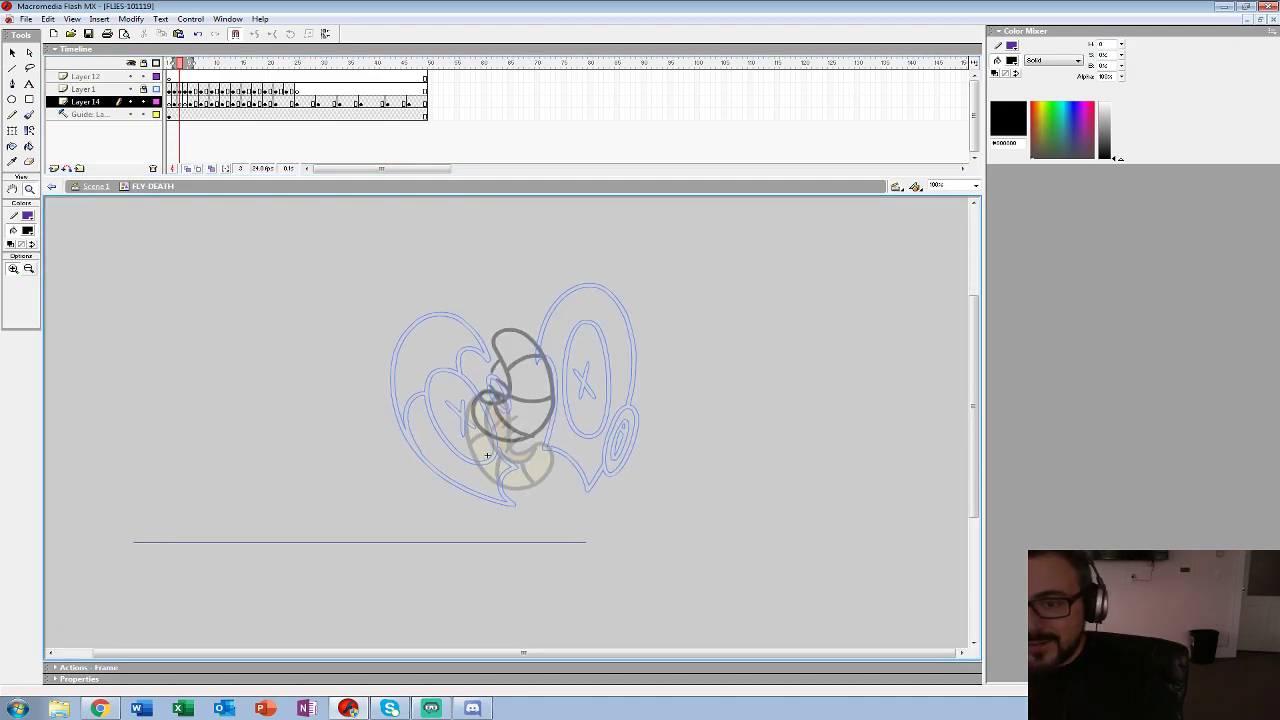
key(ctrl+e)
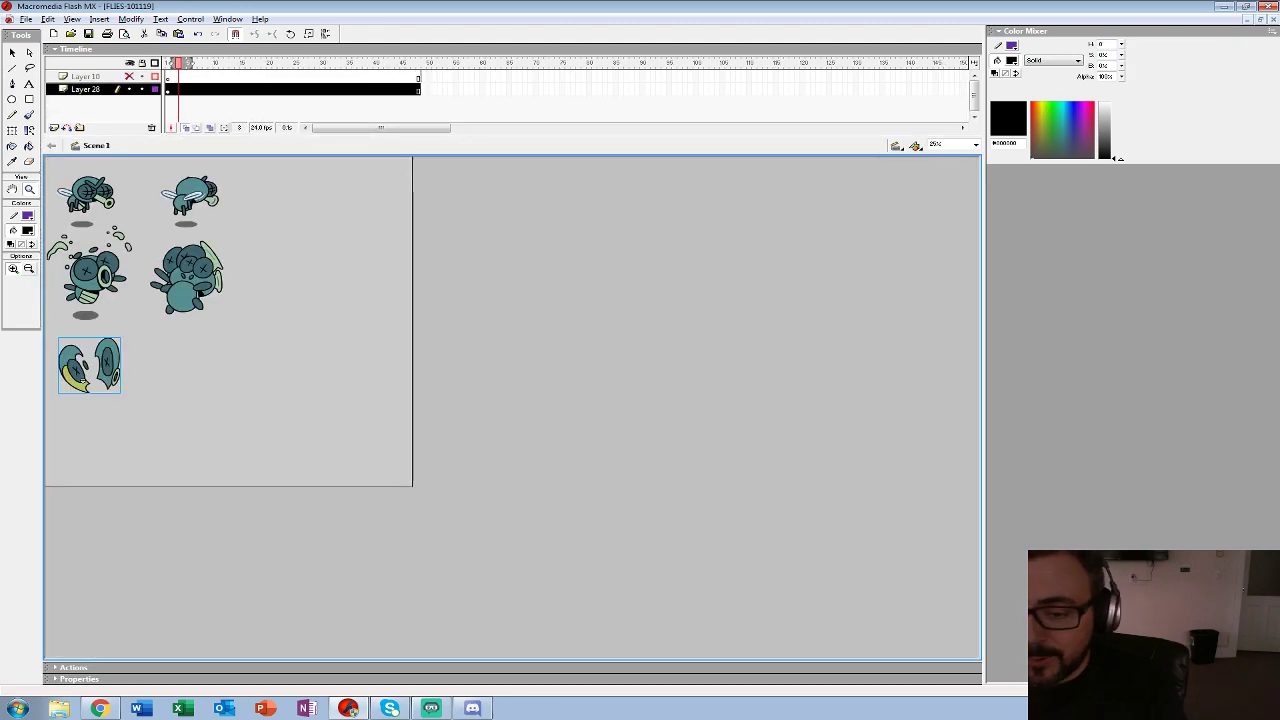
click(186, 128)
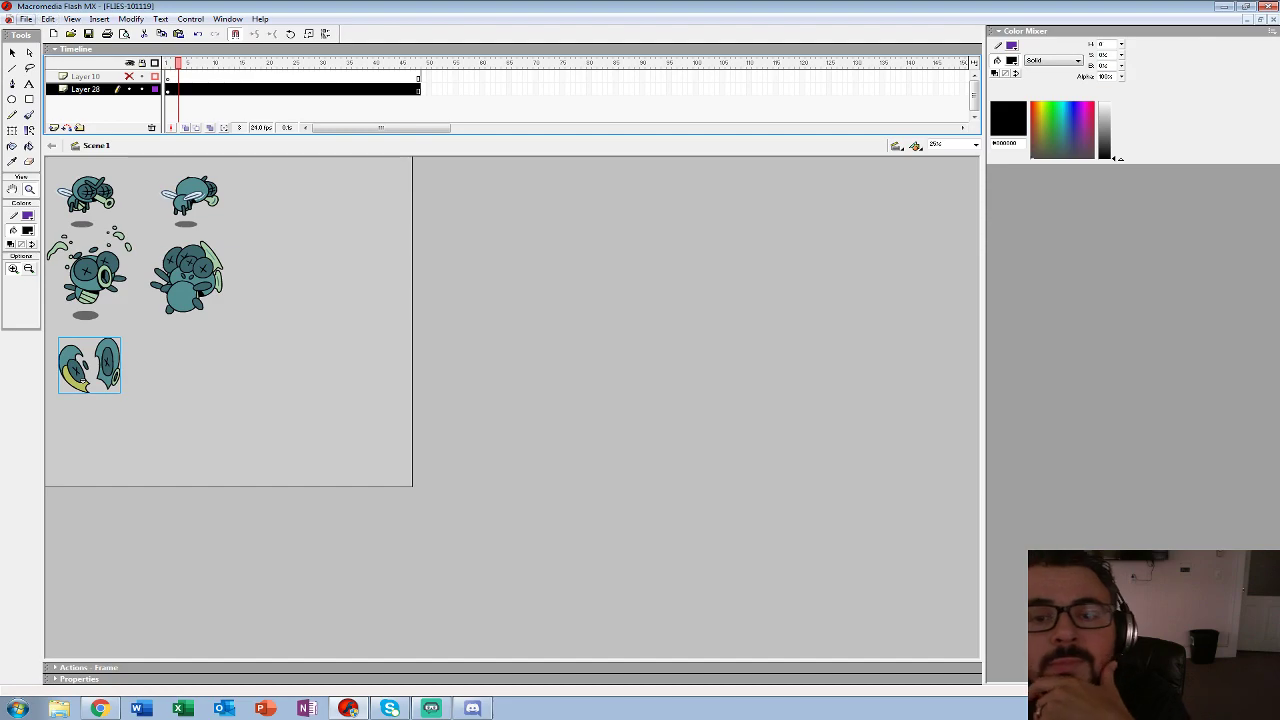
- Open the RATKING-SMALL092719 file from the RAT-KING folder inside CHARACTER
click(26, 19)
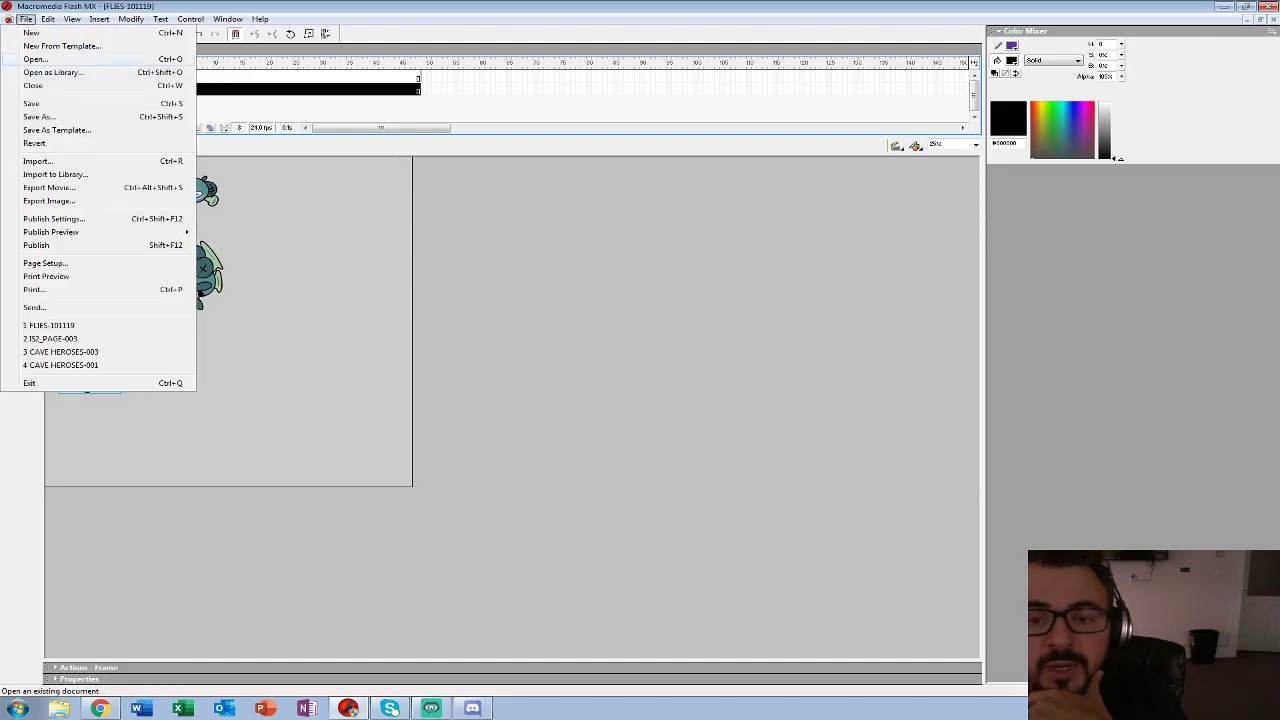
click(36, 59)
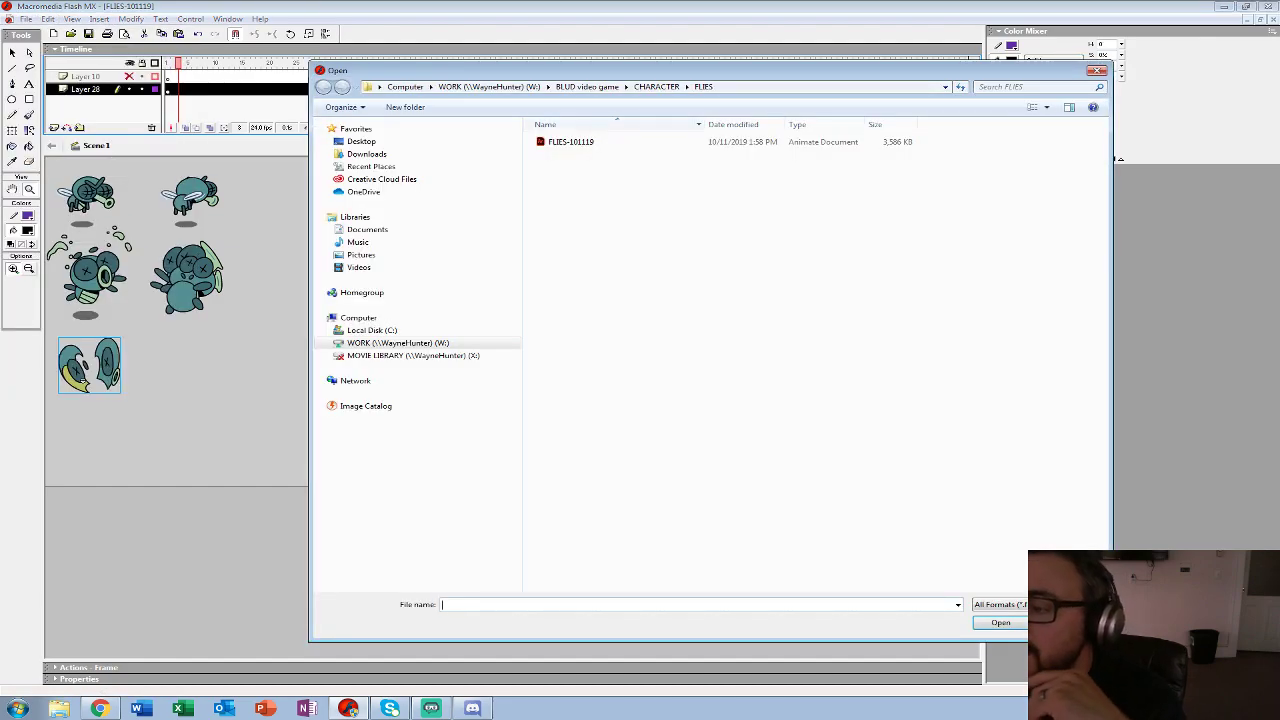
click(656, 86)
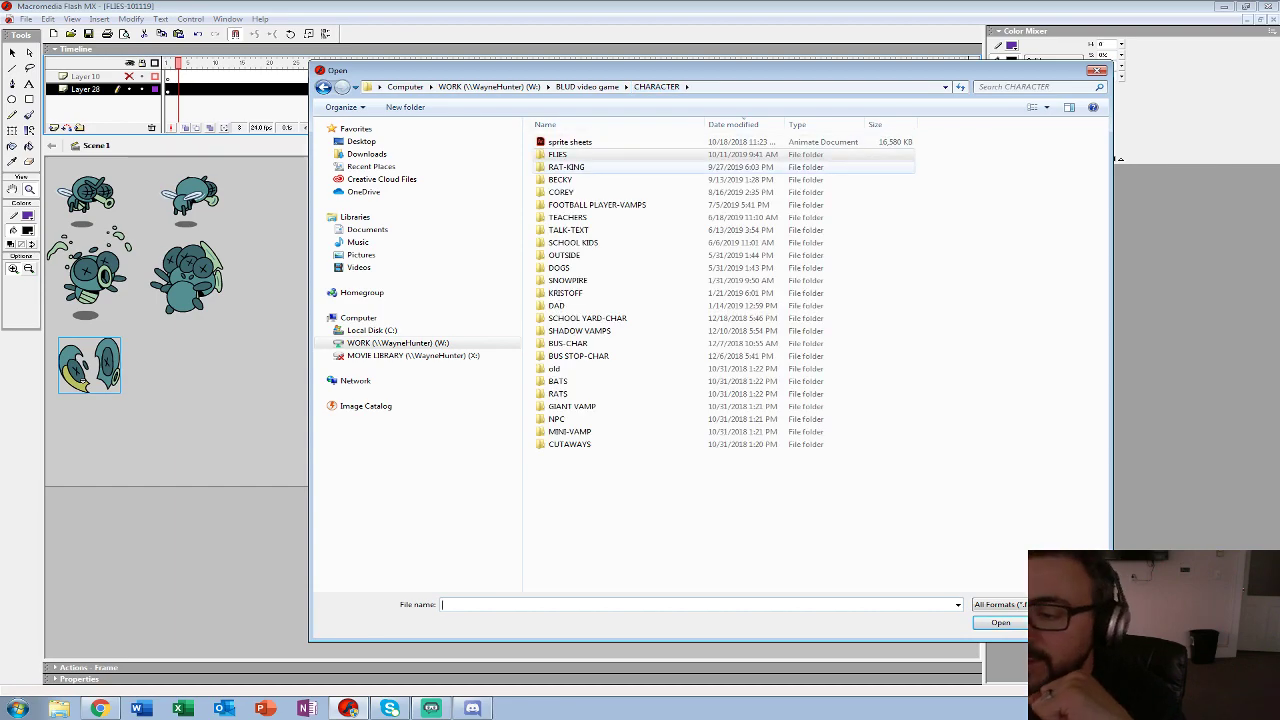
double_click(566, 167)
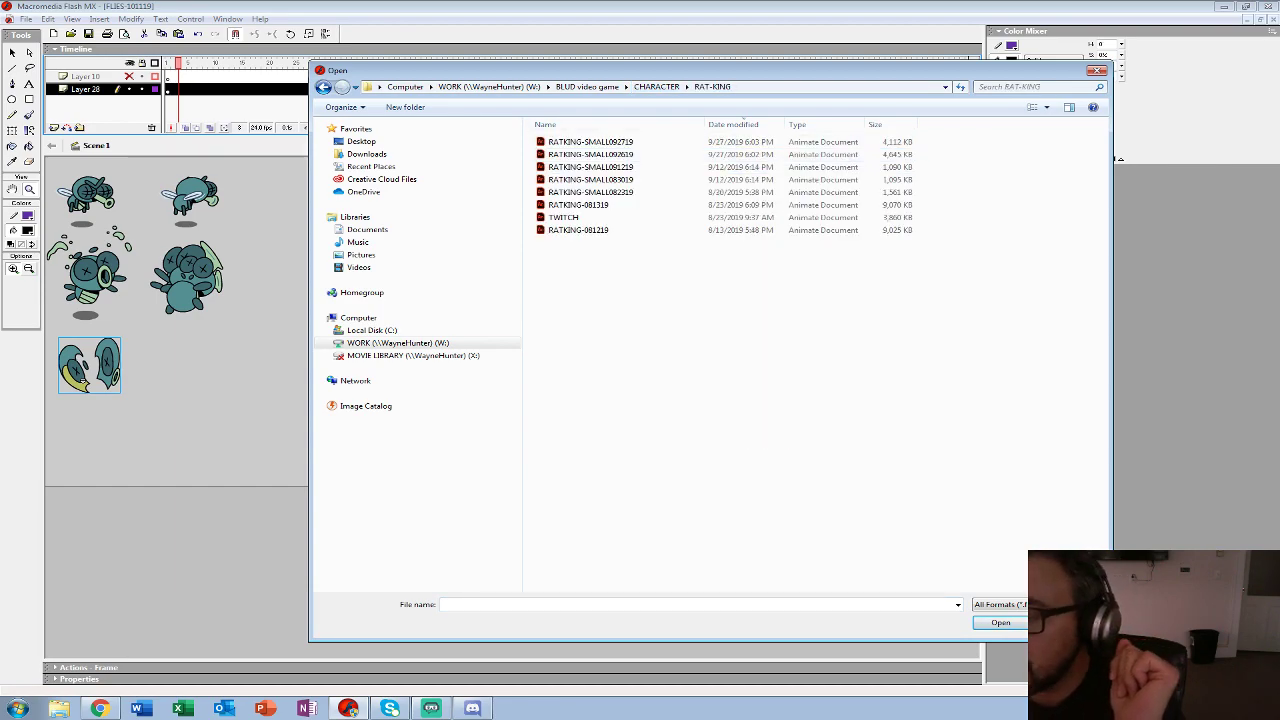
double_click(600, 142)
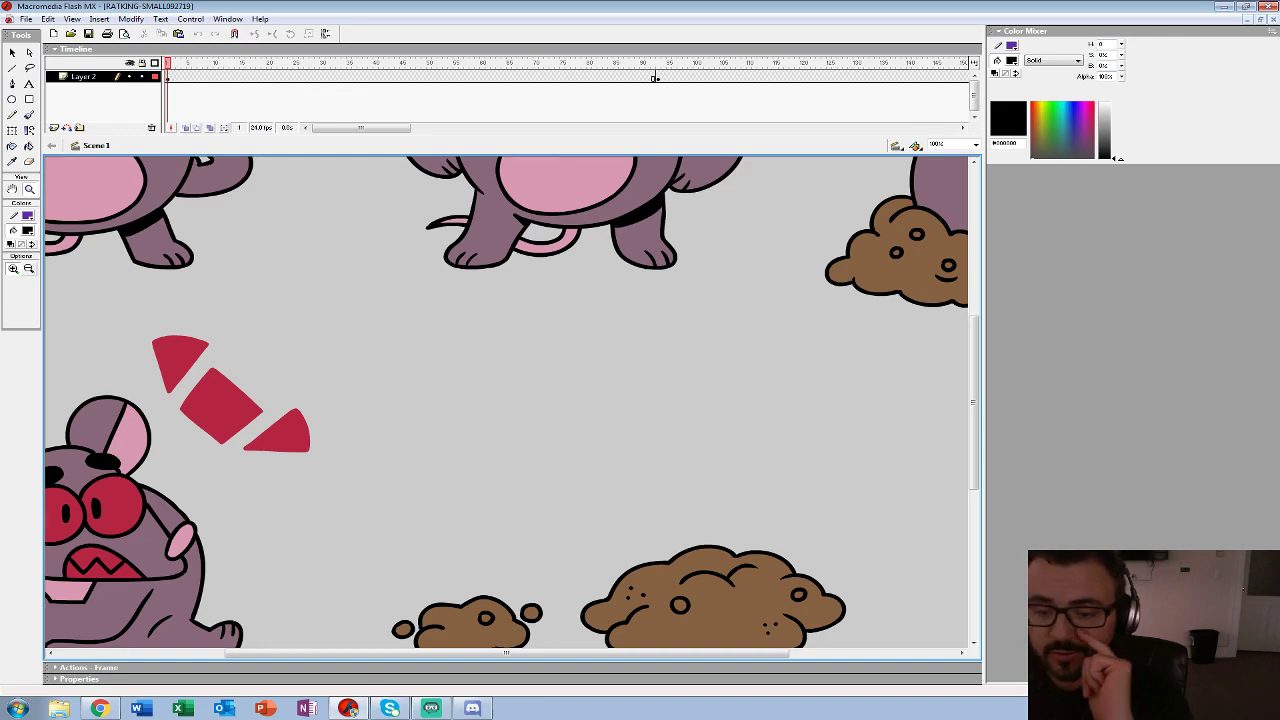
- Play the rat king animations in the main scene with all characters in view
key(ctrl+minus)
key(ctrl+minus)
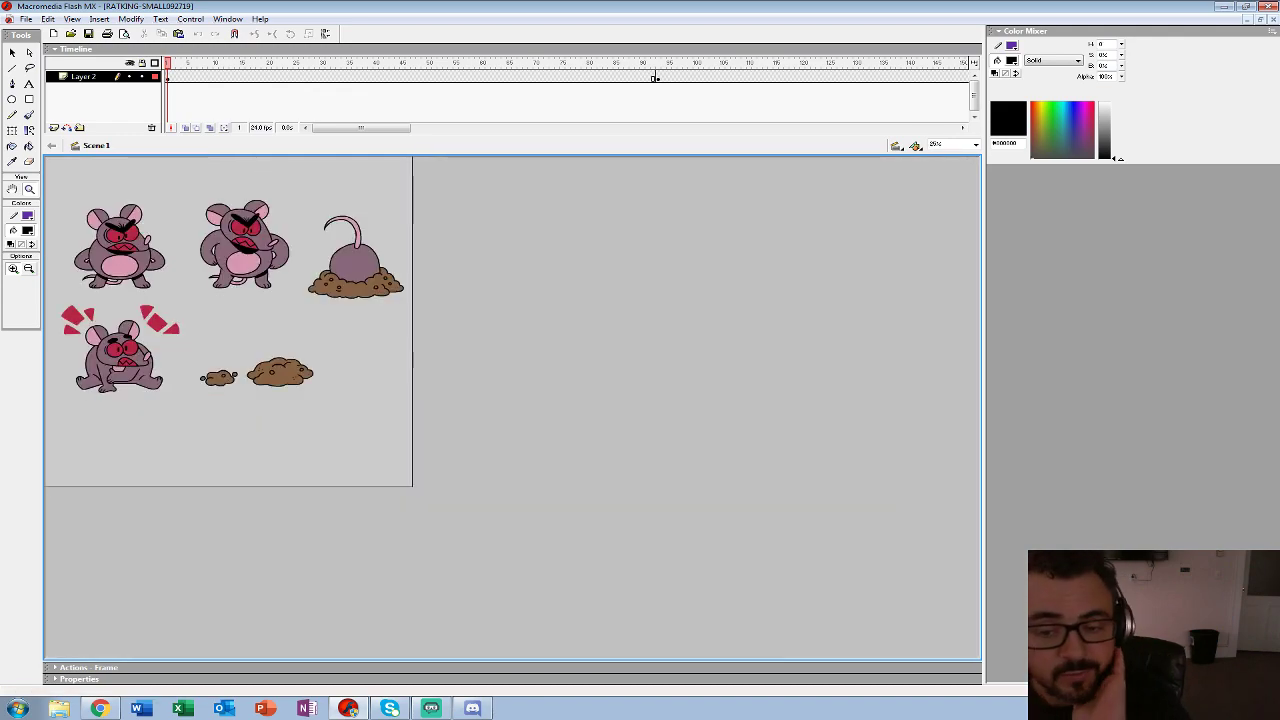
key(Return)
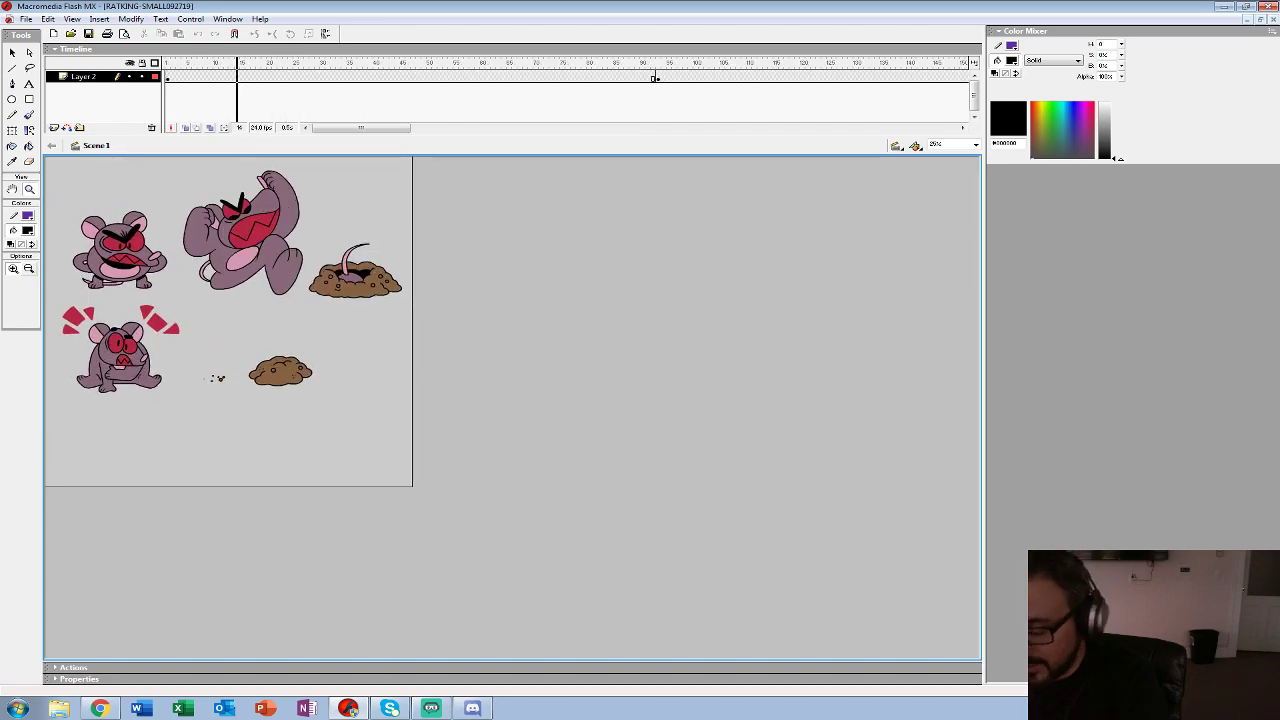
- Move to the rat's hit animations further along the timeline, play the RK-HIT IN AIR symbol and return to the main scene
drag(361, 128, 457, 128)
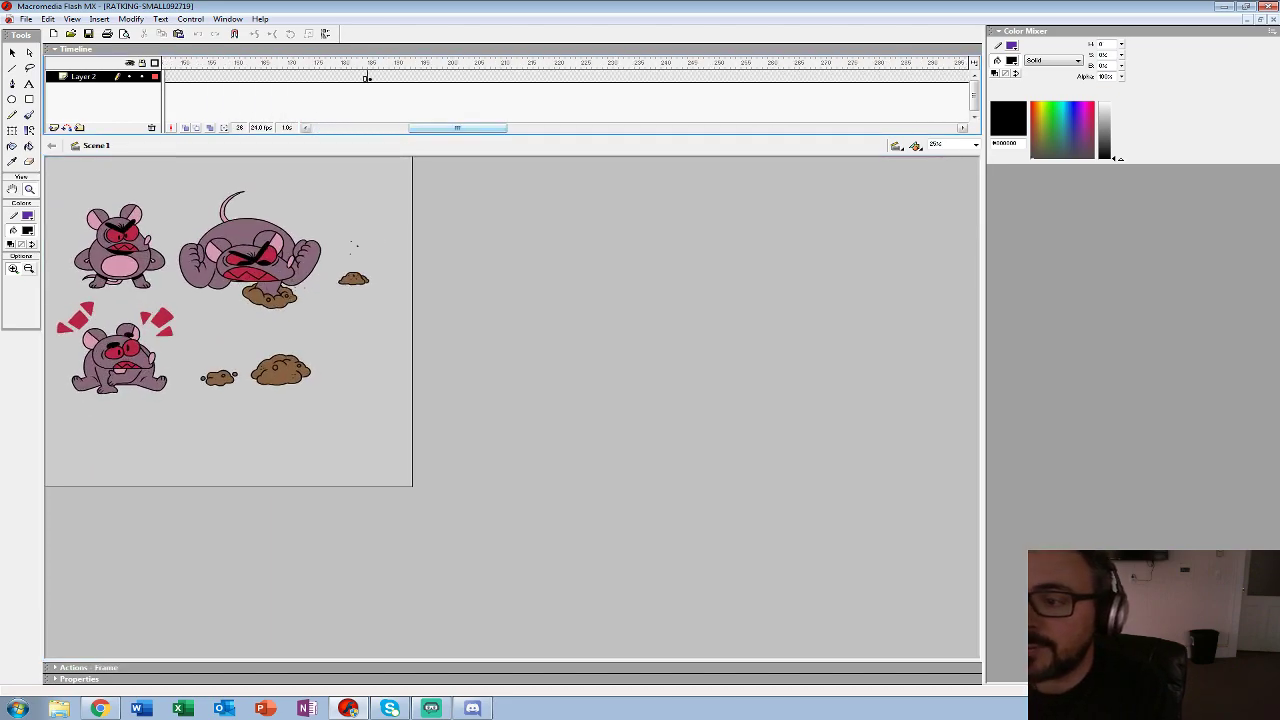
click(535, 77)
click(12, 53)
click(150, 350)
double_click(140, 436)
key(z)
click(140, 423)
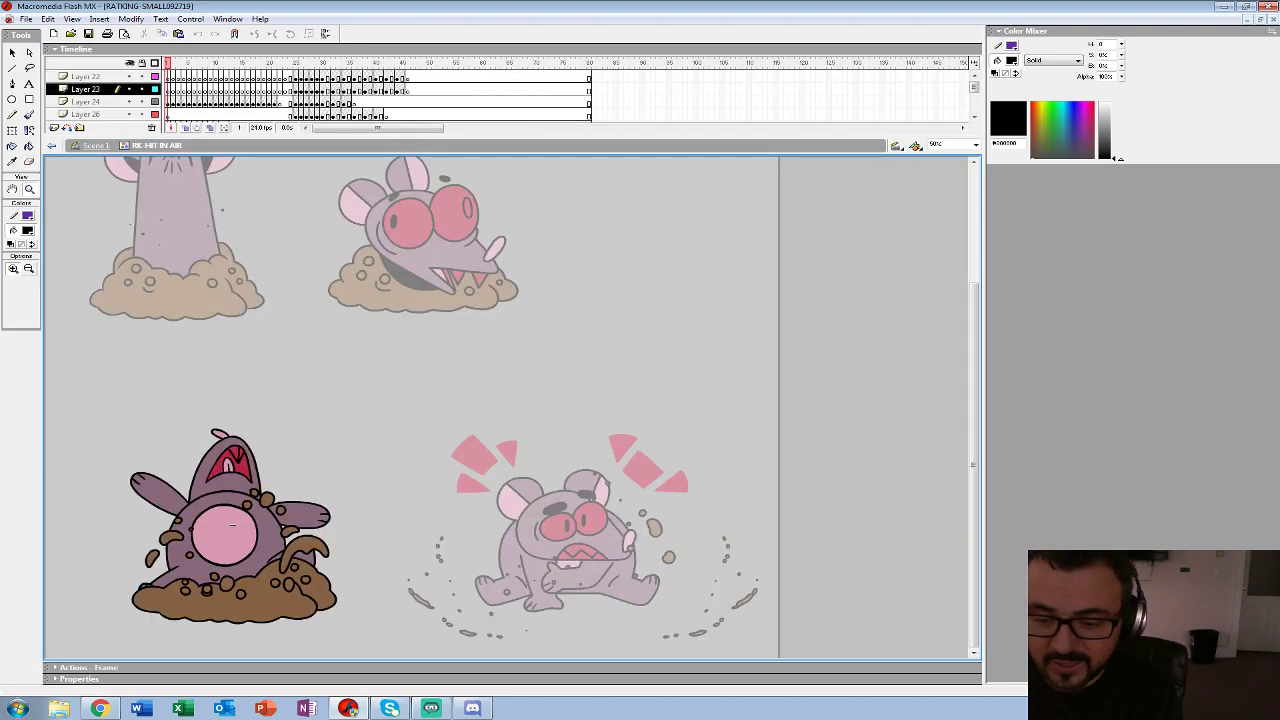
key(Return)
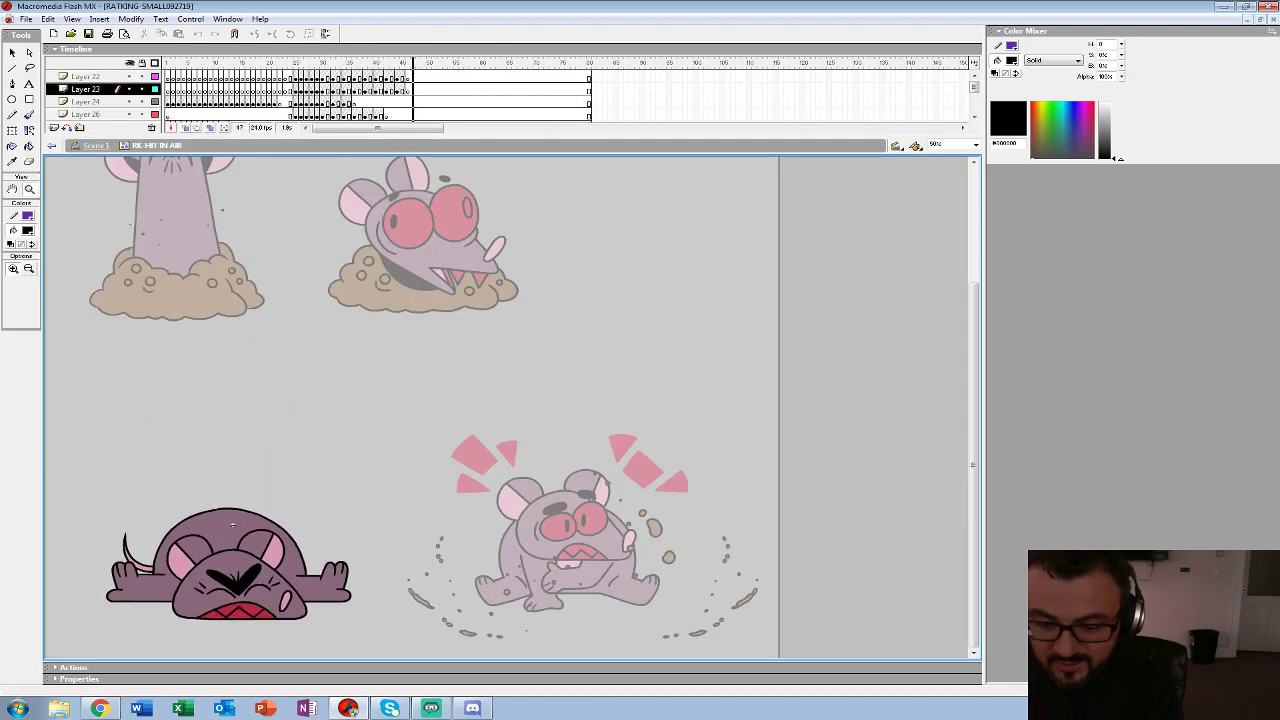
key(ctrl+e)
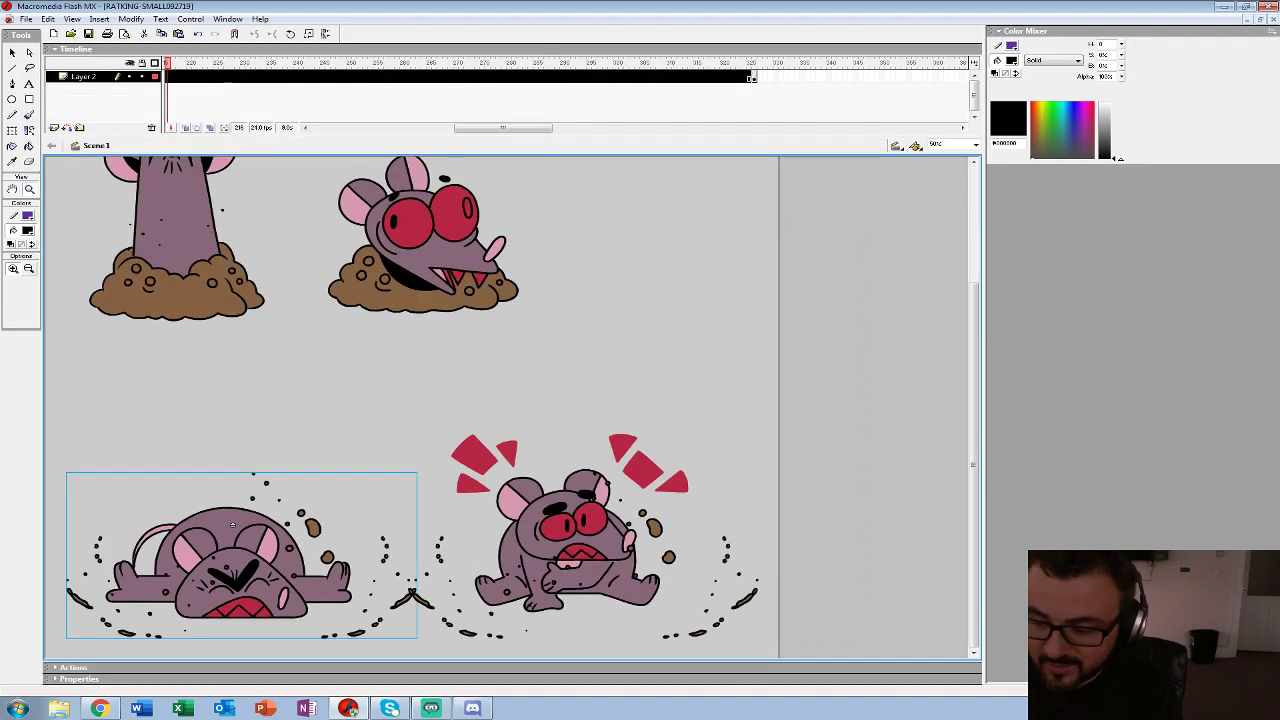
- Play the animation inside the RK-HIT IN AIR copy symbol and return to the main scene
key(v)
click(573, 524)
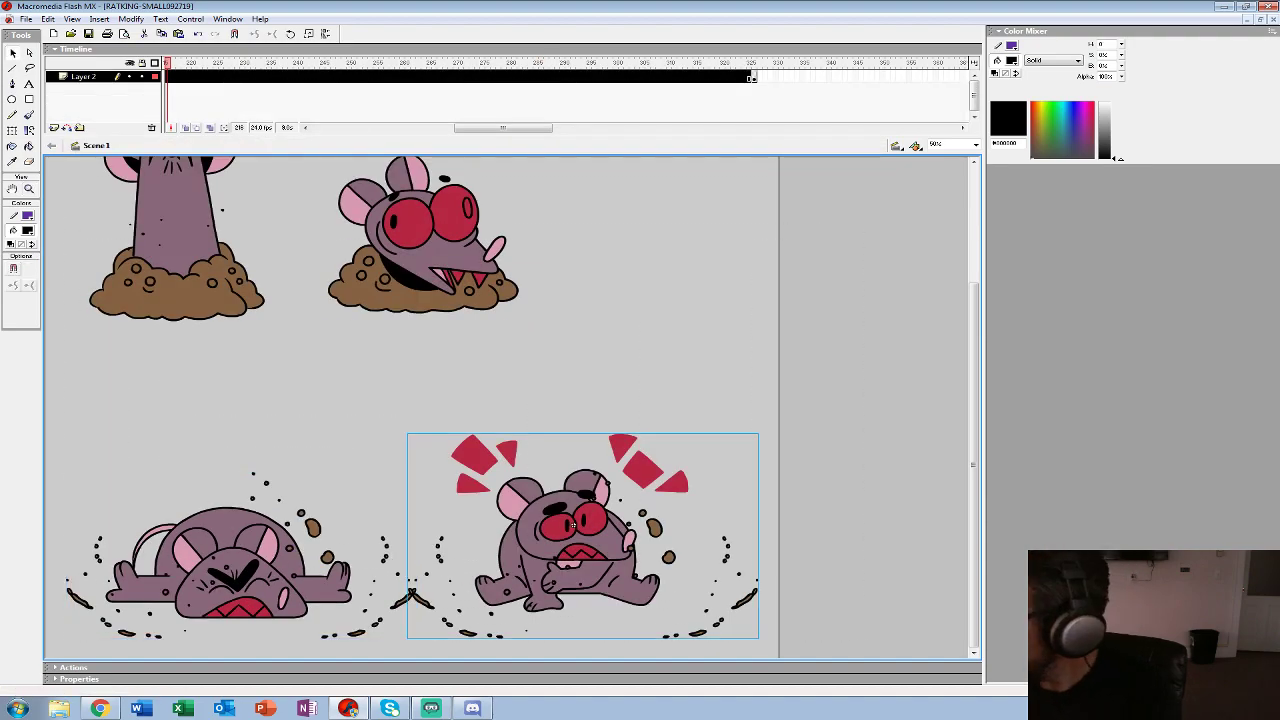
double_click(573, 524)
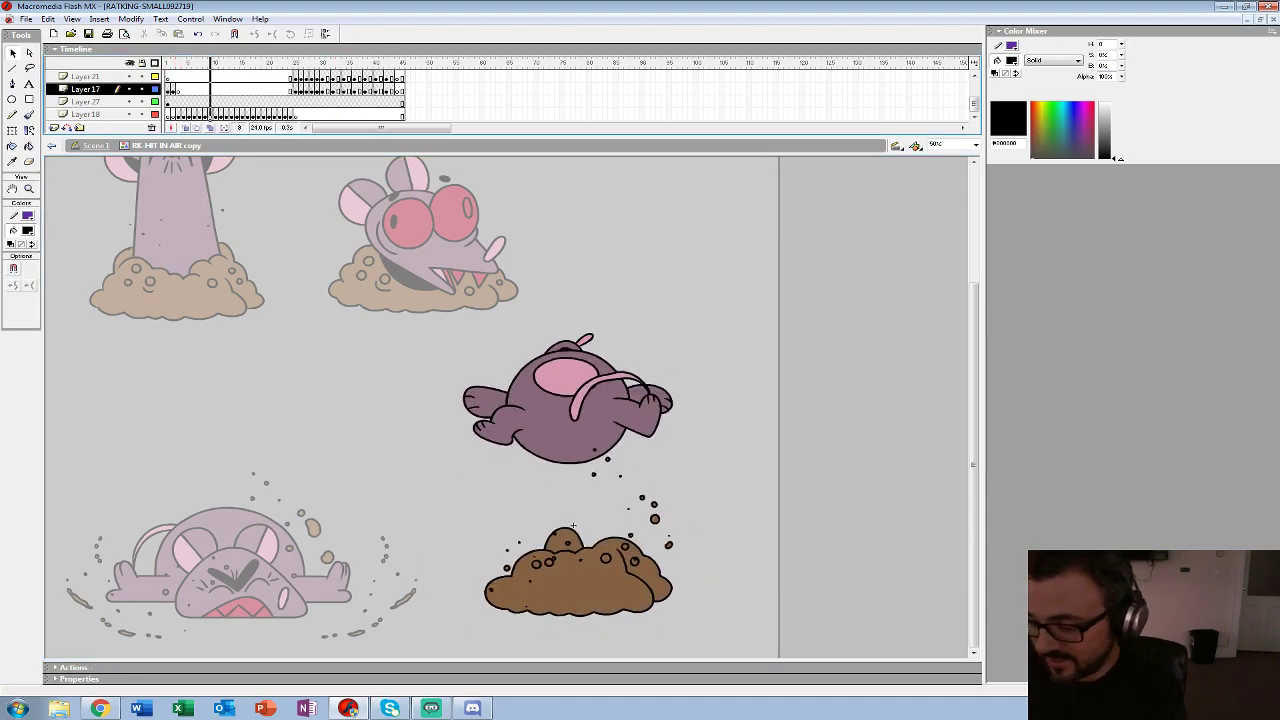
click(573, 524)
click(96, 146)
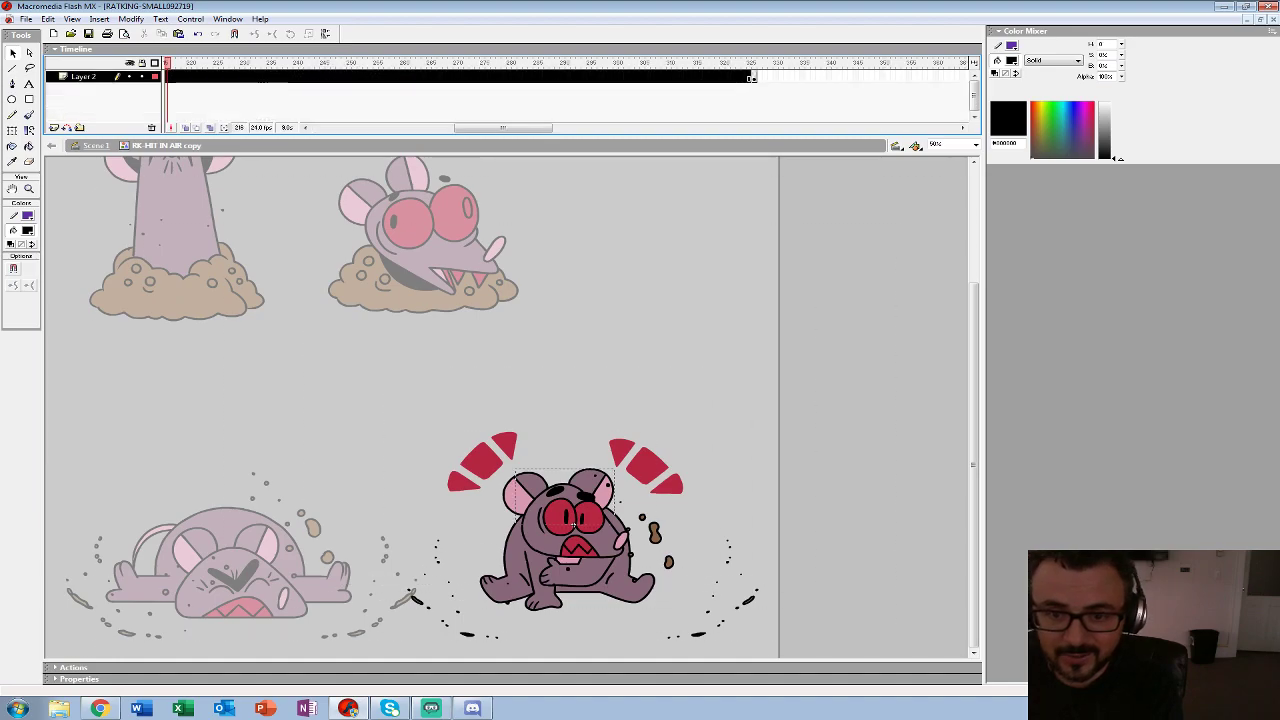
- Switch back to the FLIES-101119 document and play the fly animations in its main scene
click(29, 189)
alt+click(309, 420)
drag(168, 63, 264, 63)
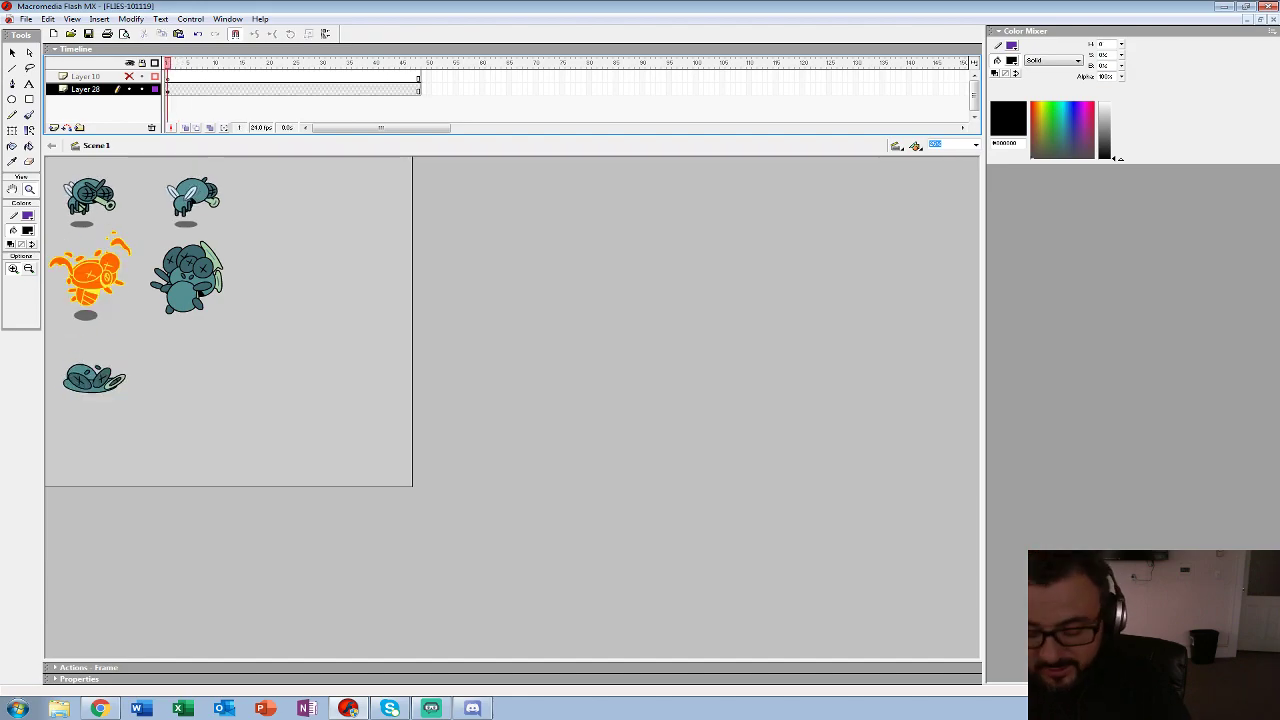
key(ctrl+2)
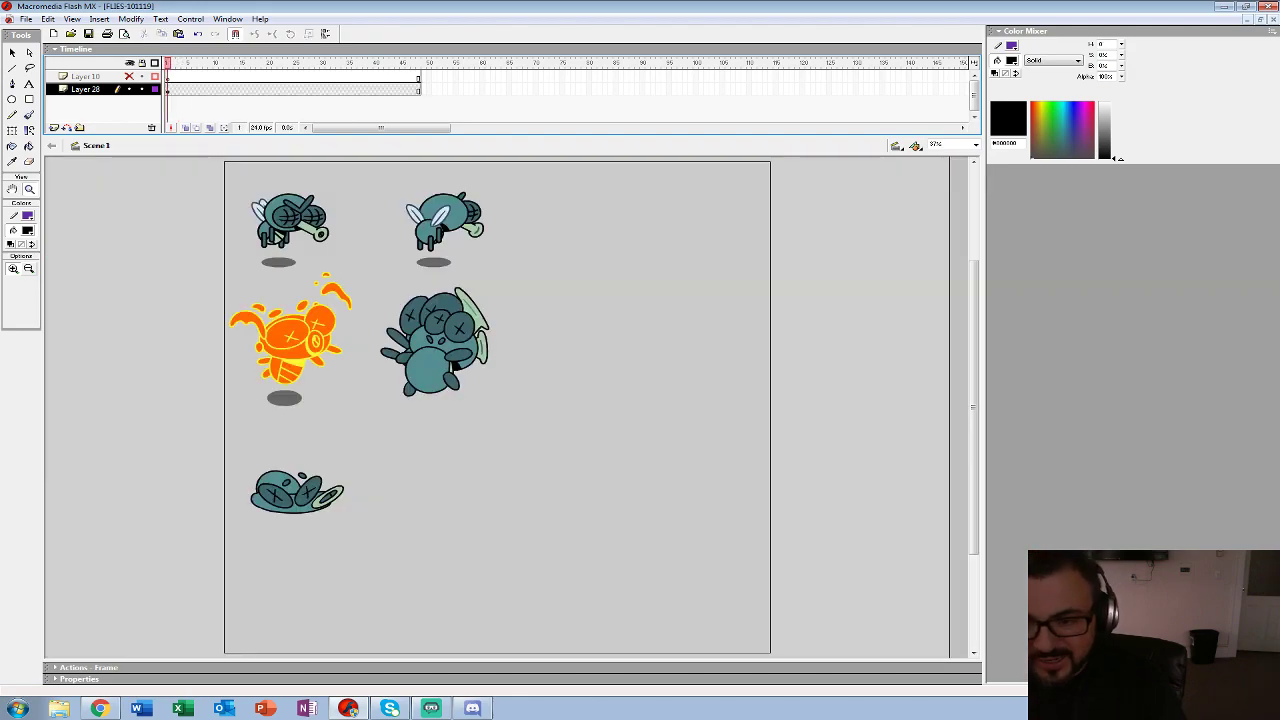
scroll(497, 400, up, 1)
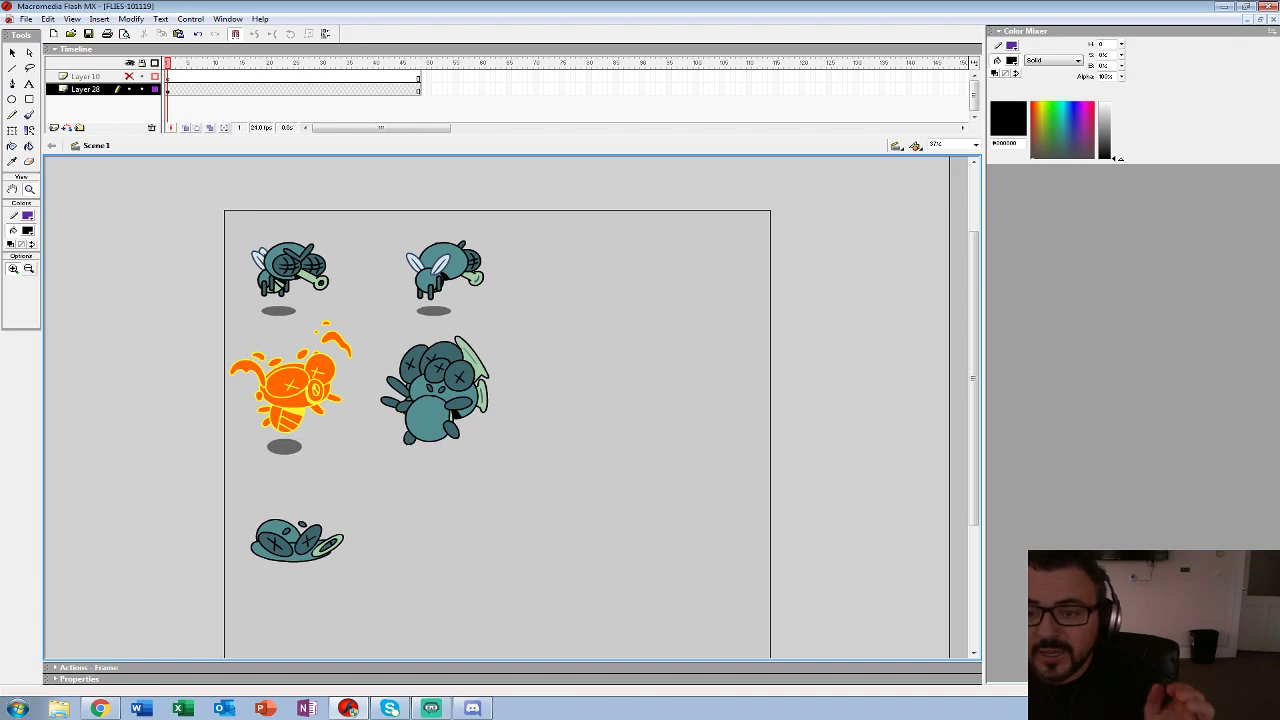
click(13, 52)
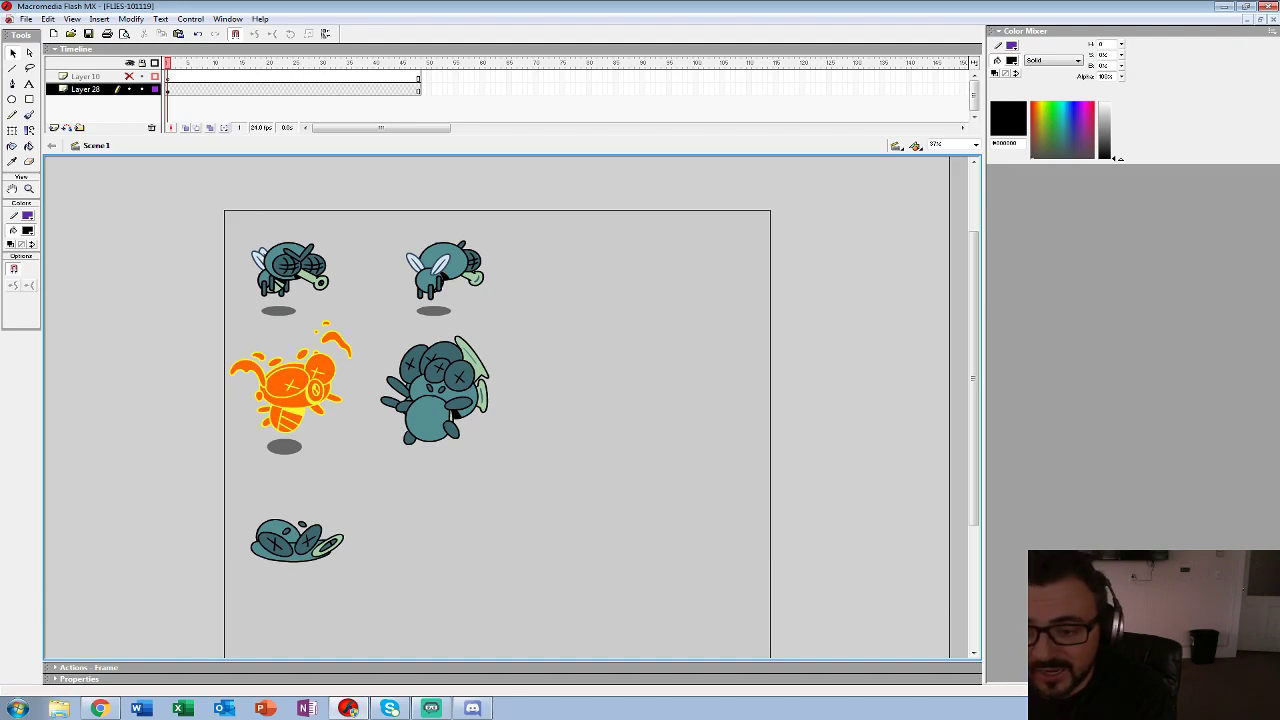
key(Return)
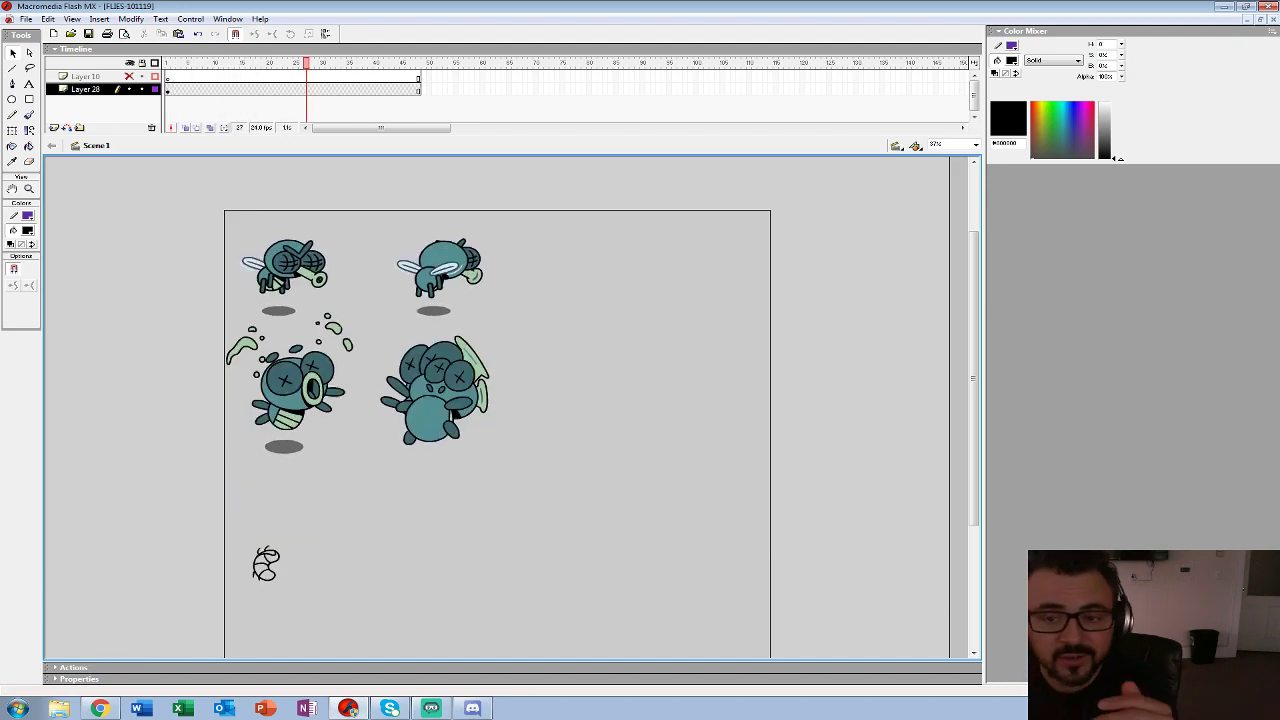
- Rewind the scene to frame 1, open the FLY-IDLE symbol for editing and lock Layer 1 and Layer 11
click(168, 63)
click(29, 189)
click(413, 292)
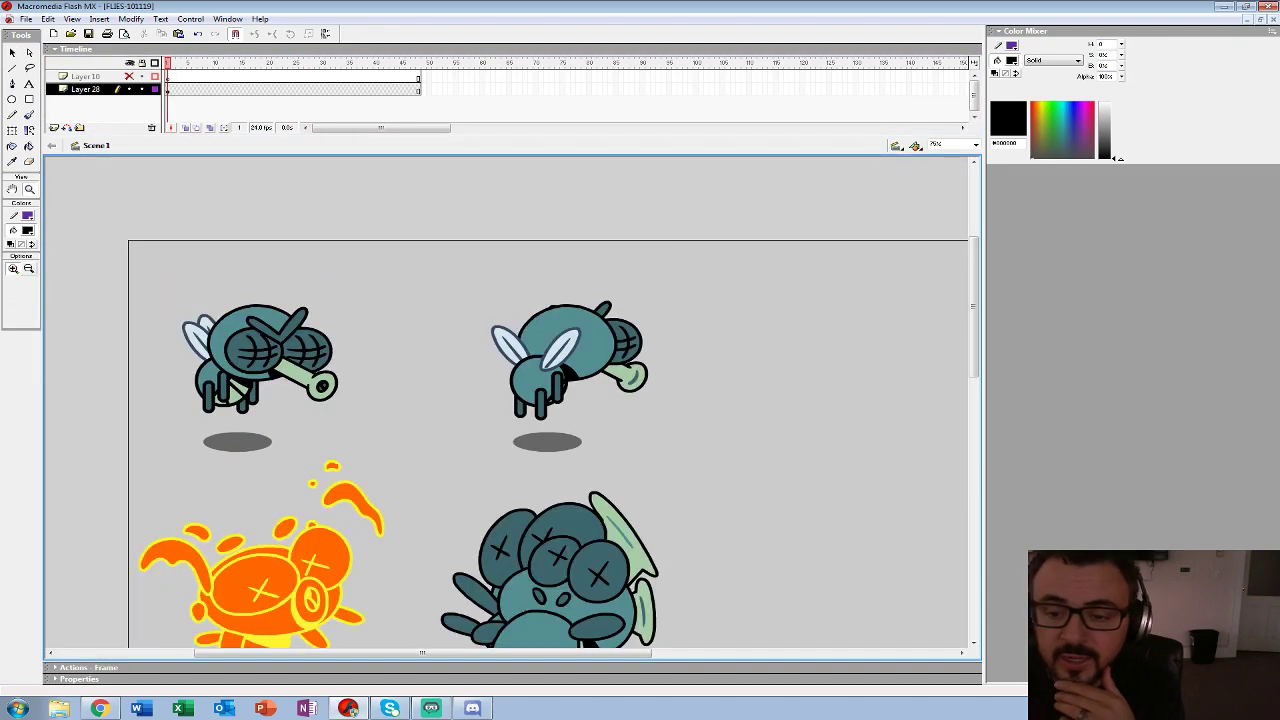
key(ctrl+minus)
scroll(506, 402, down, 2)
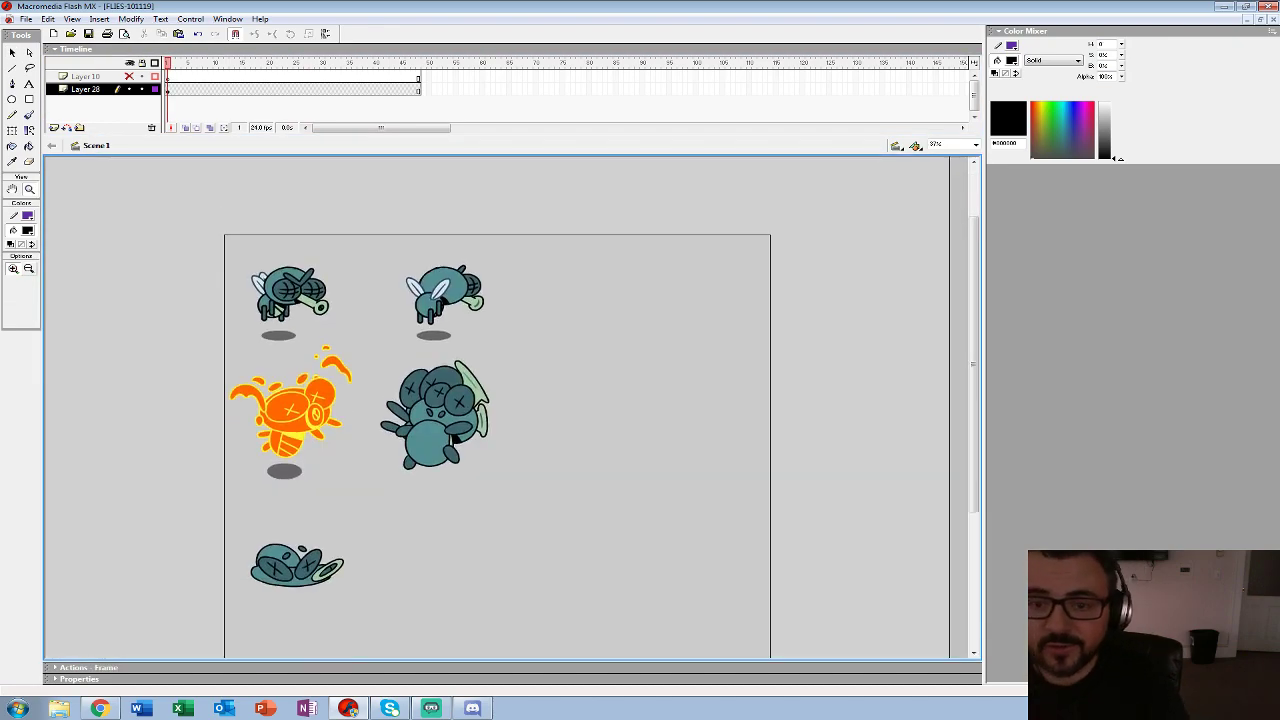
key(v)
double_click(280, 311)
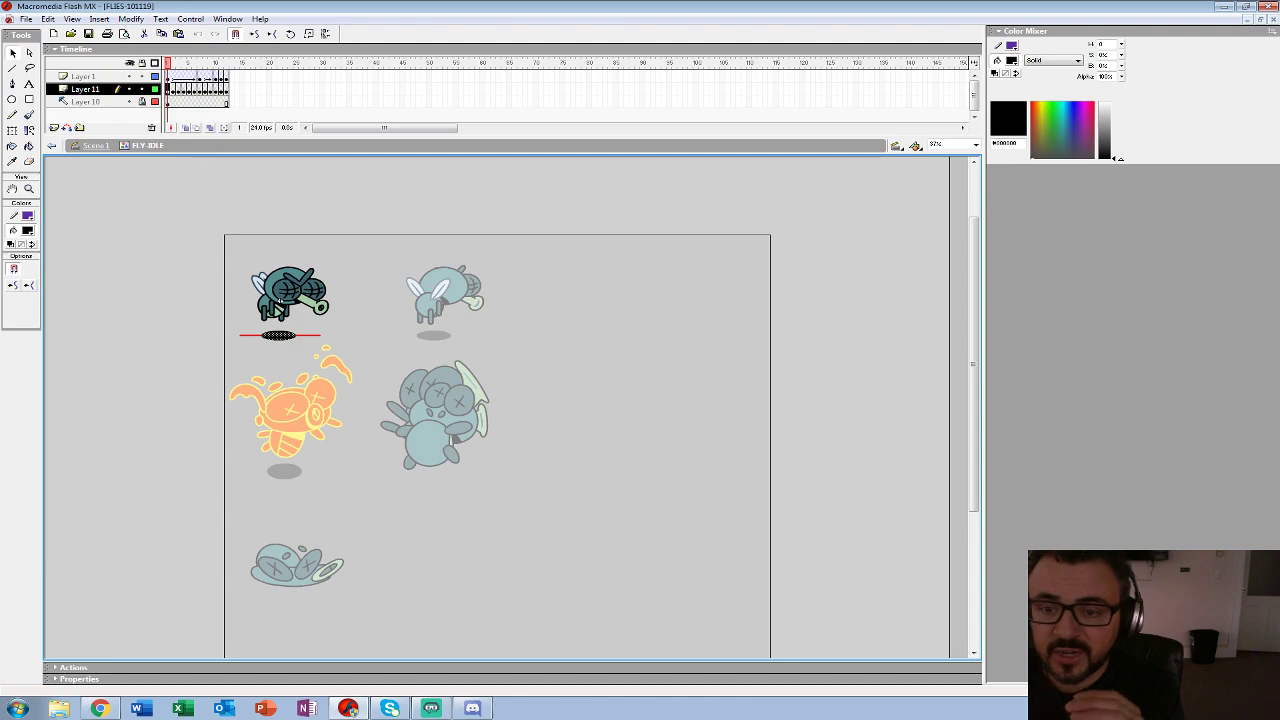
key(ctrl+a)
drag(142, 89, 142, 76)
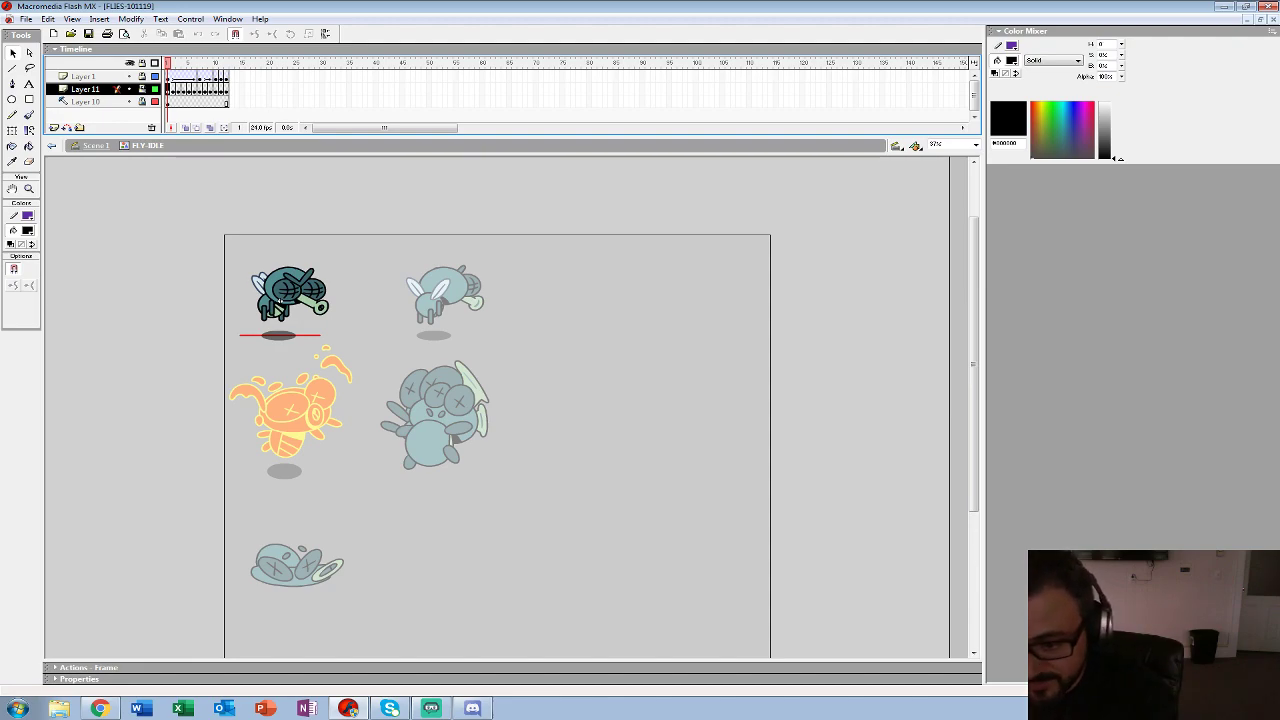
- Play the FLY-IDLE animation and return to the main scene
key(Return)
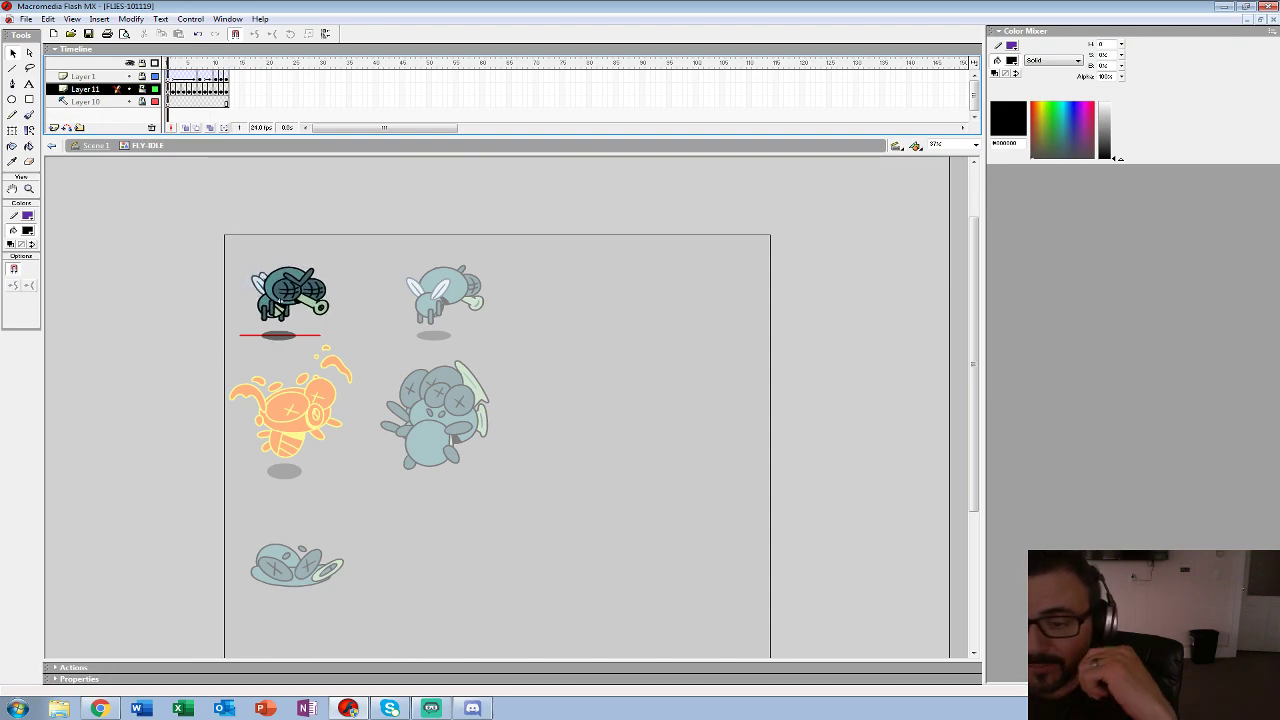
key(Return)
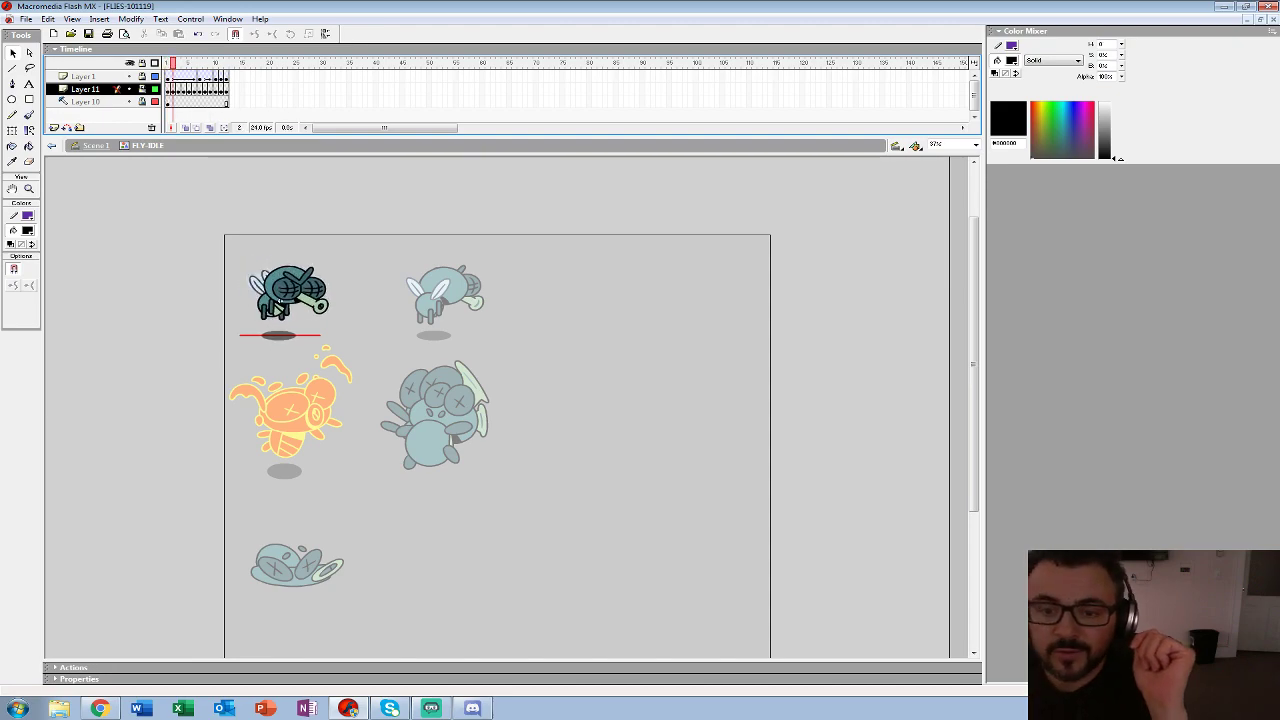
key(ctrl+e)
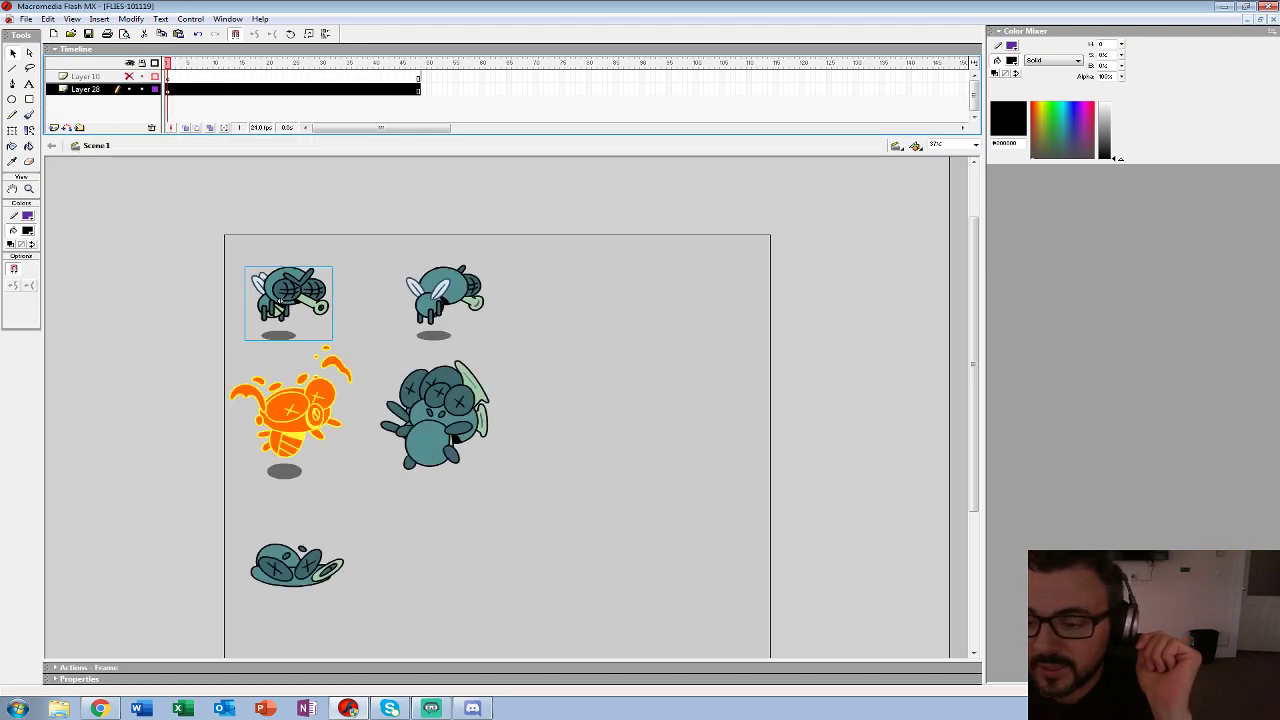
- Review the hovering motion inside the FLY-BACK-IDLE copy symbol and return to the main scene
double_click(436, 300)
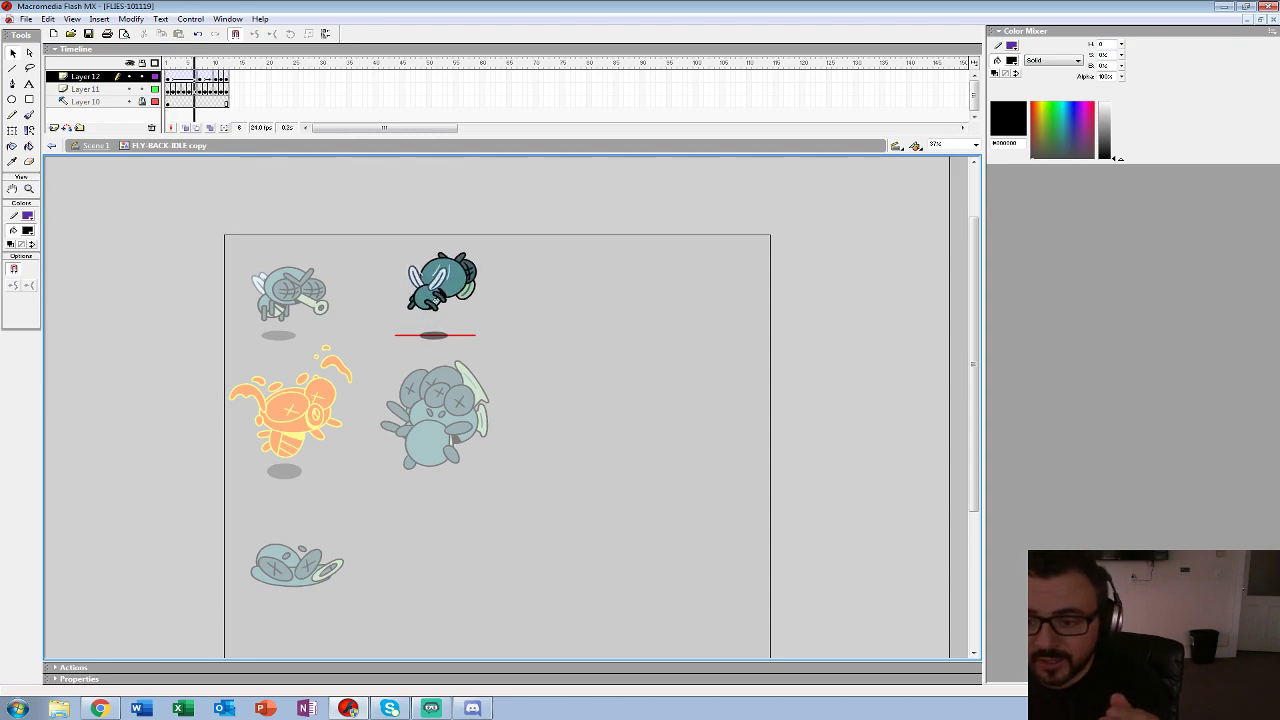
key(ctrl+e)
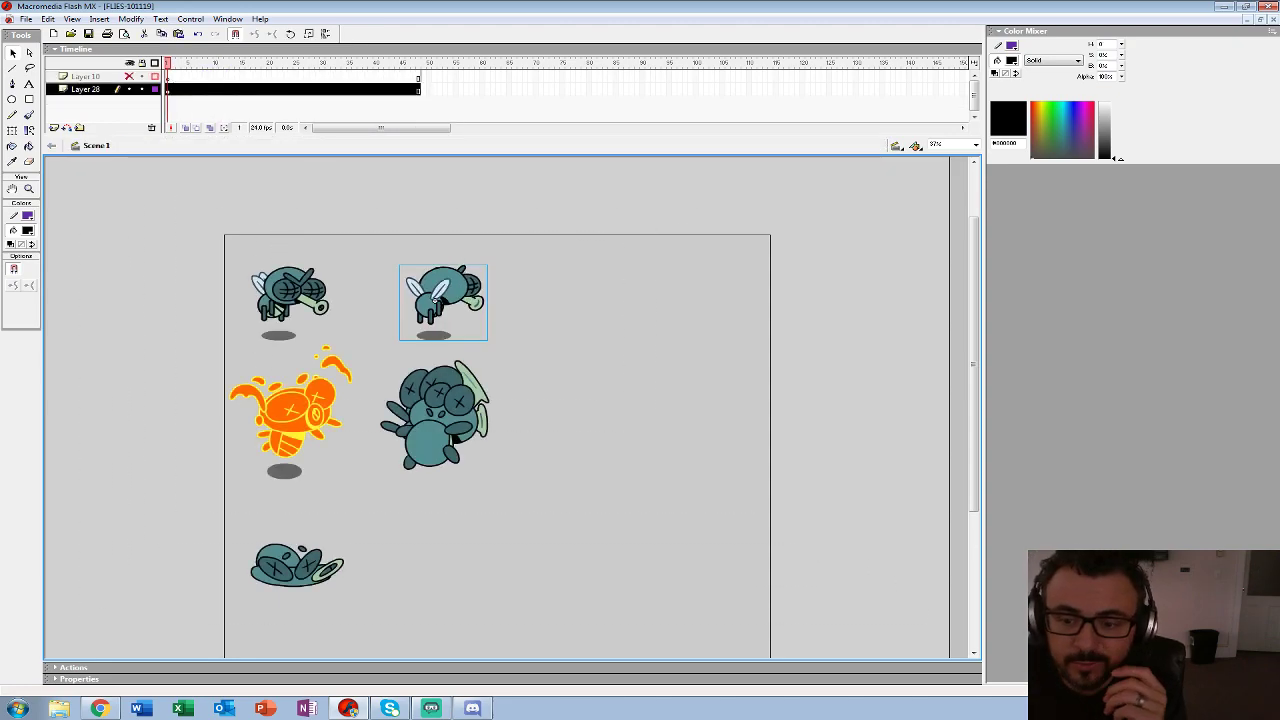
- Play the main scene's fly animations, and reopen the FLY-IDLE symbol to play its animation again
key(Return)
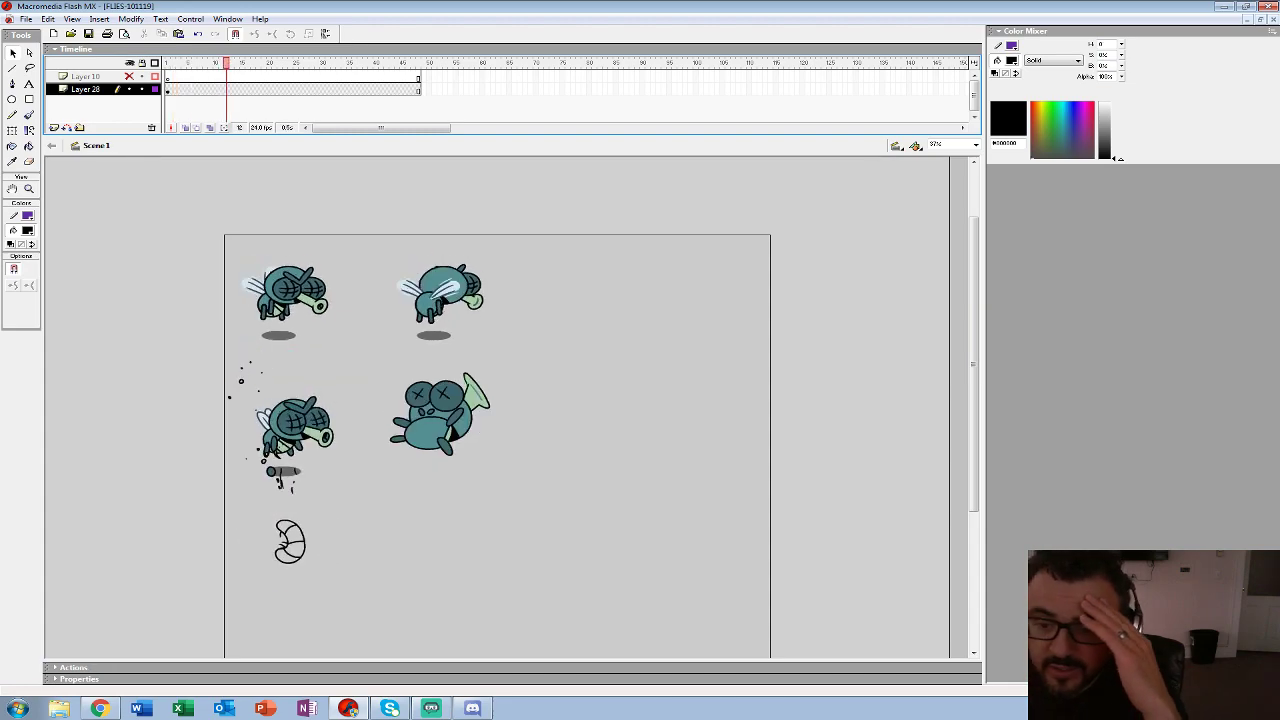
double_click(277, 311)
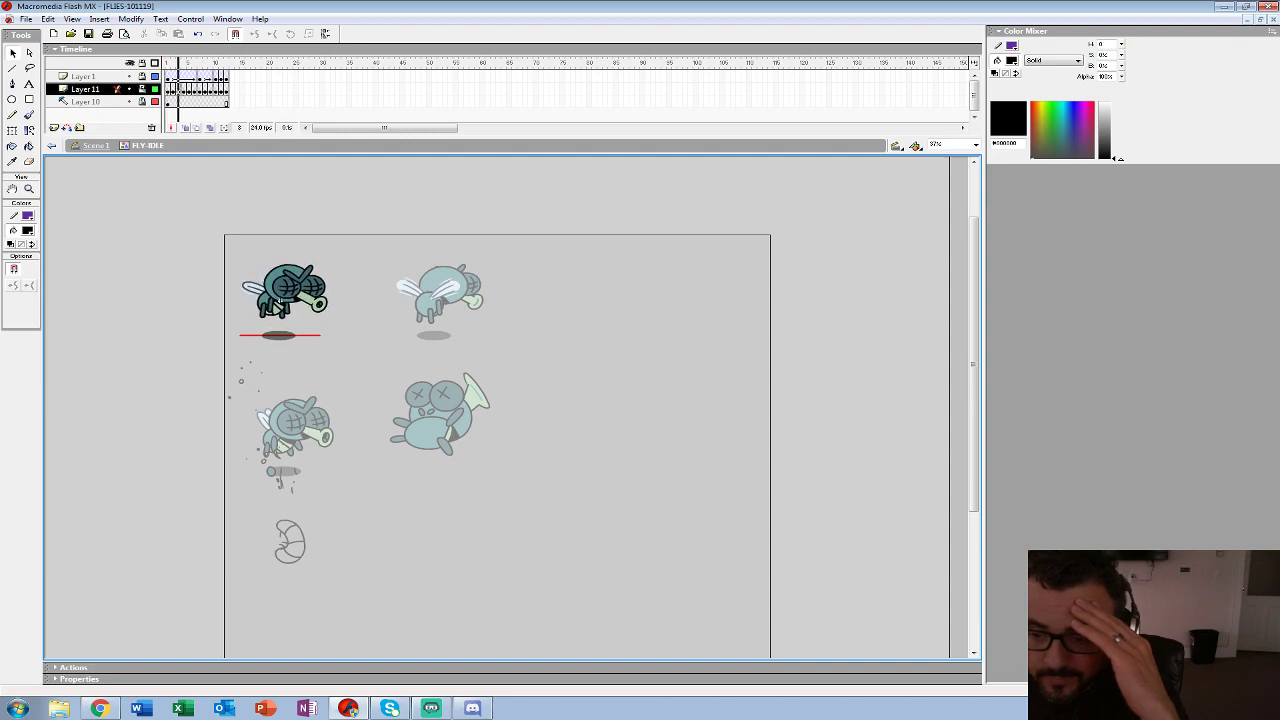
key(Return)
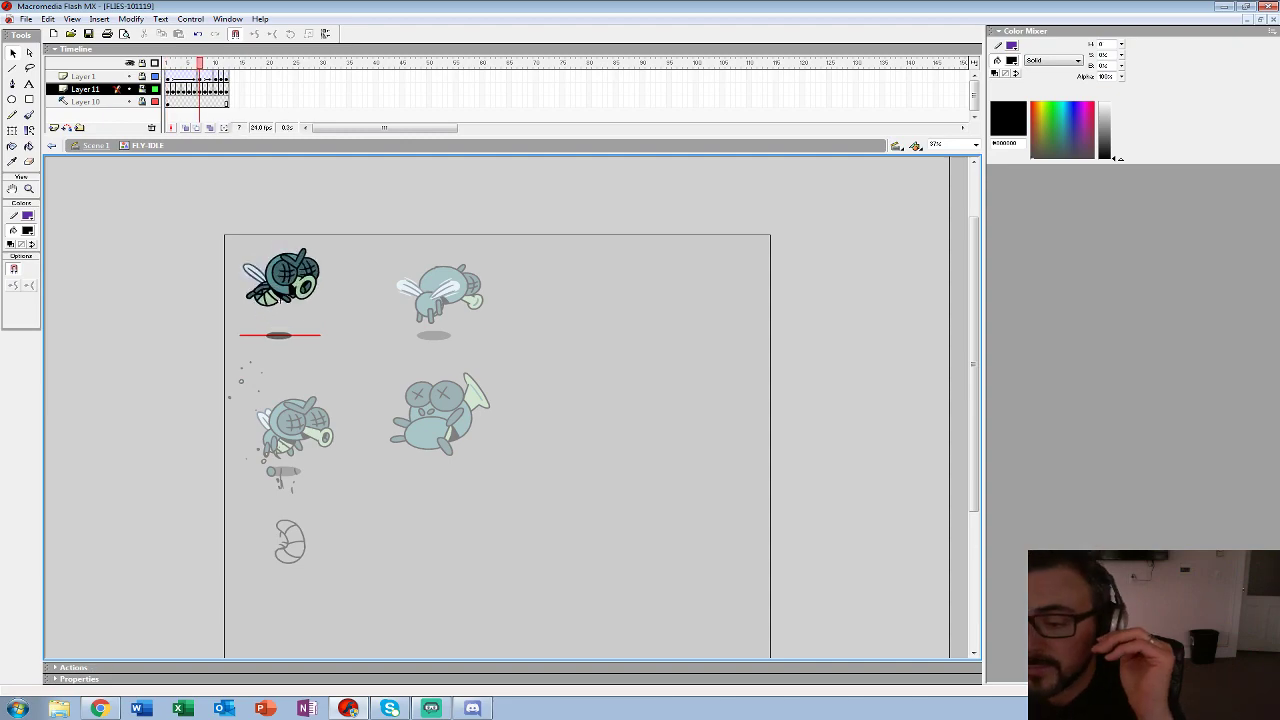
- Open the FLY-BACK-IDLE copy symbol and play its hovering animation
double_click(358, 303)
double_click(435, 301)
key(Return)
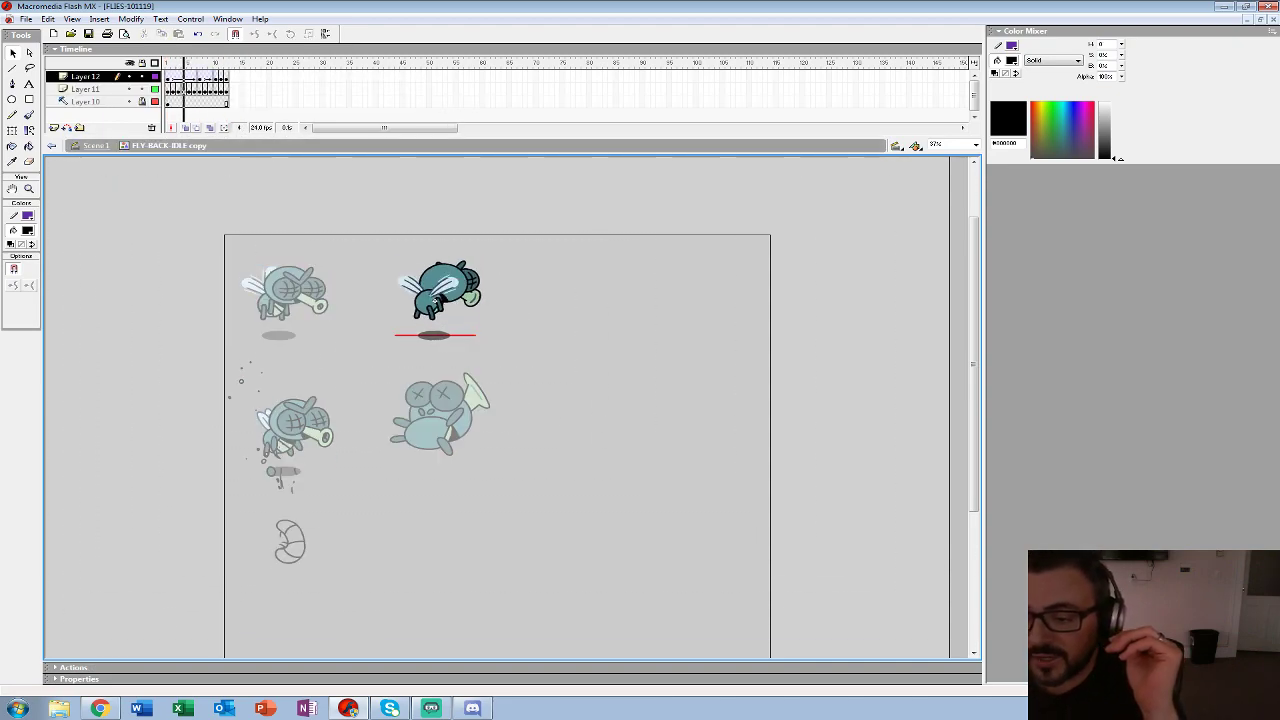
key(Return)
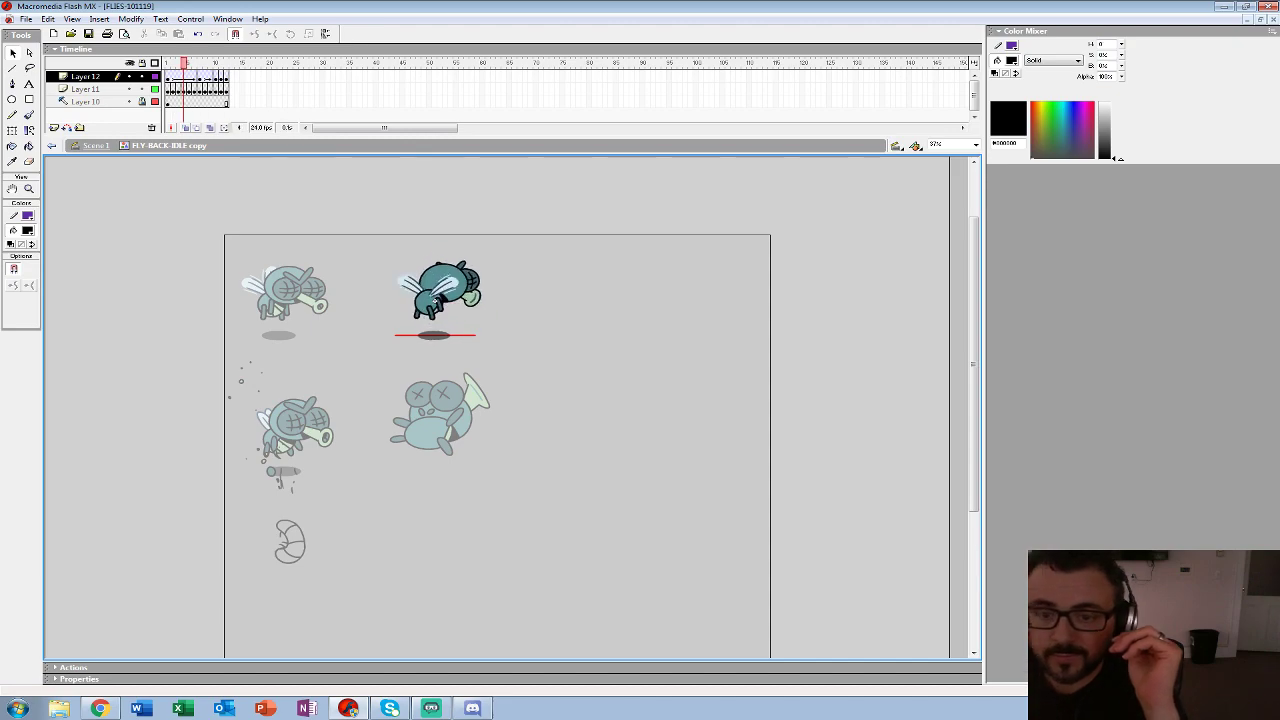
- Return to the main scene and play the hit animation inside the FLY-HIT-FRONT symbol
double_click(278, 312)
click(284, 437)
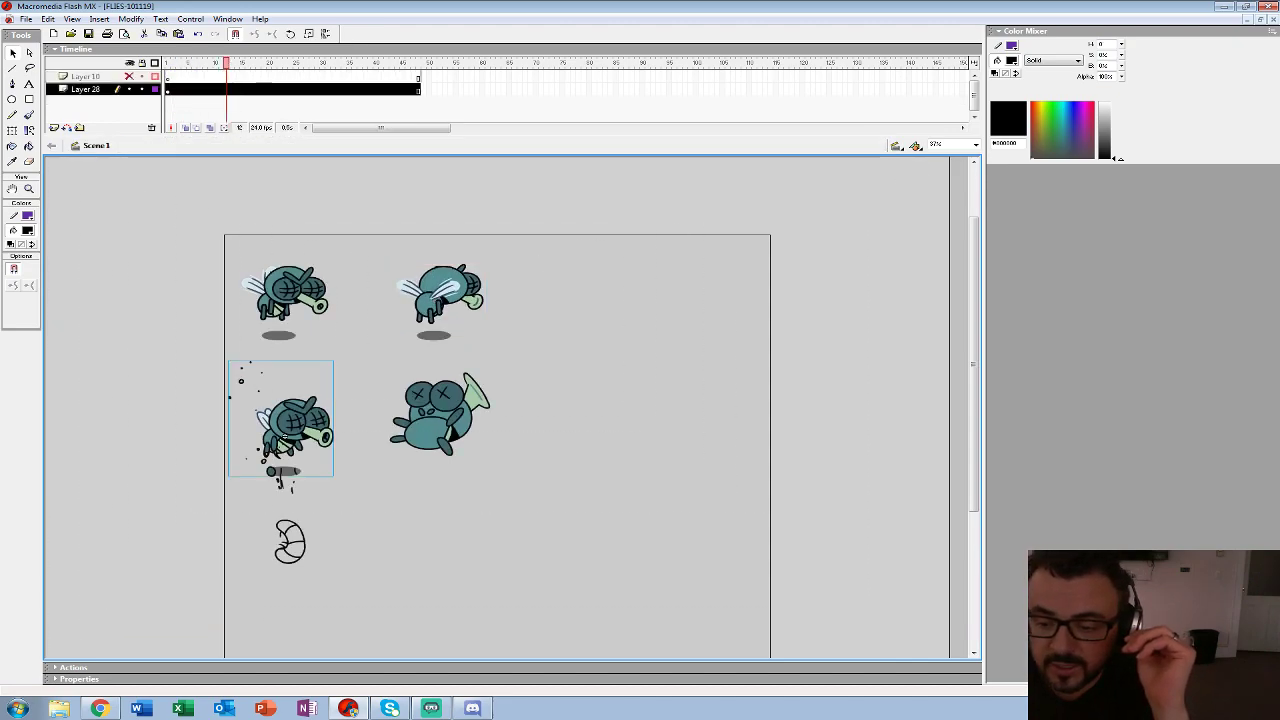
double_click(284, 437)
key(Return)
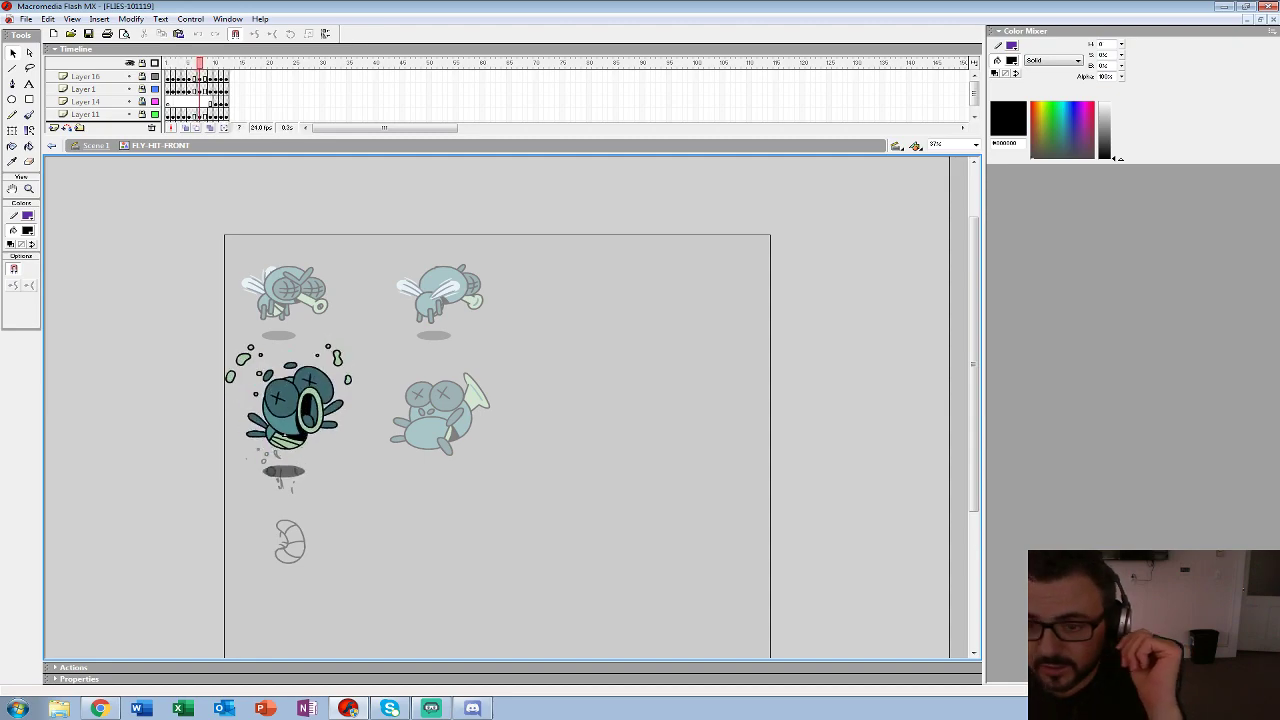
- Unhide Layer 11 in the FLY-BACK-hit-001 symbol, play its animation and return to the main scene
key(ctrl+e)
click(440, 415)
double_click(440, 415)
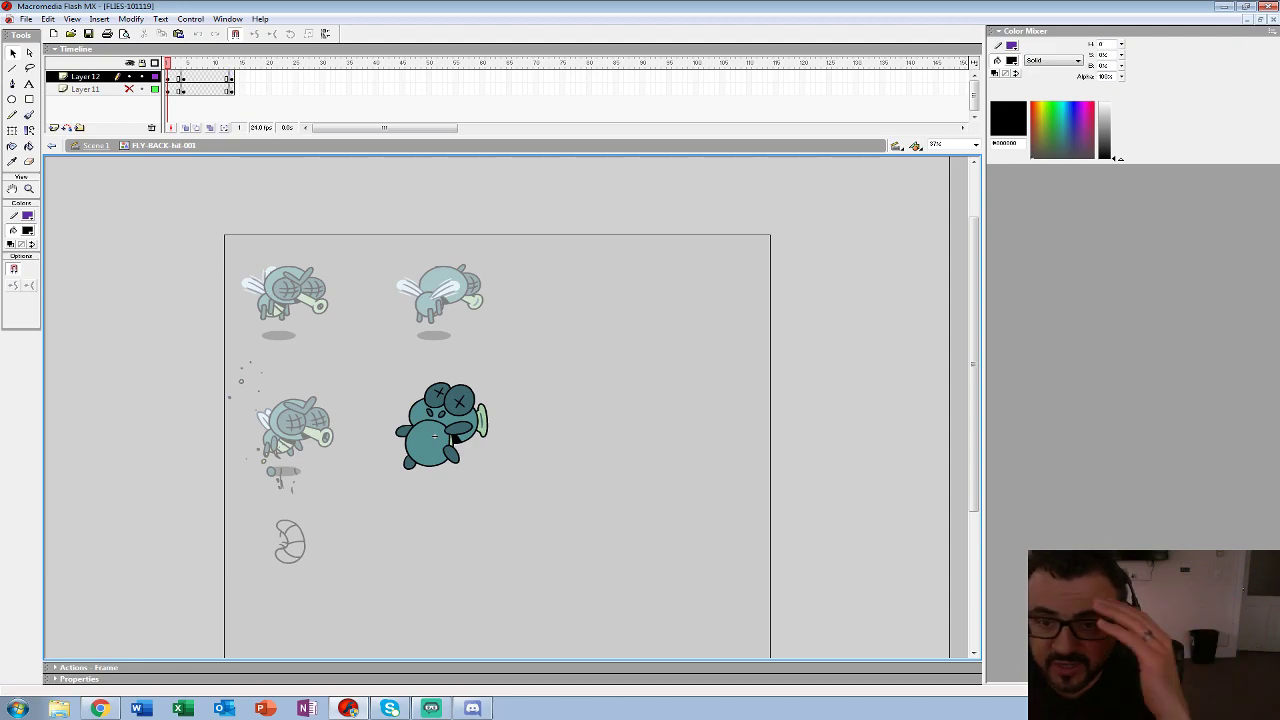
click(128, 89)
mouse_move(168, 63)
mouse_down()
mouse_move(194, 63)
mouse_move(168, 63)
mouse_up()
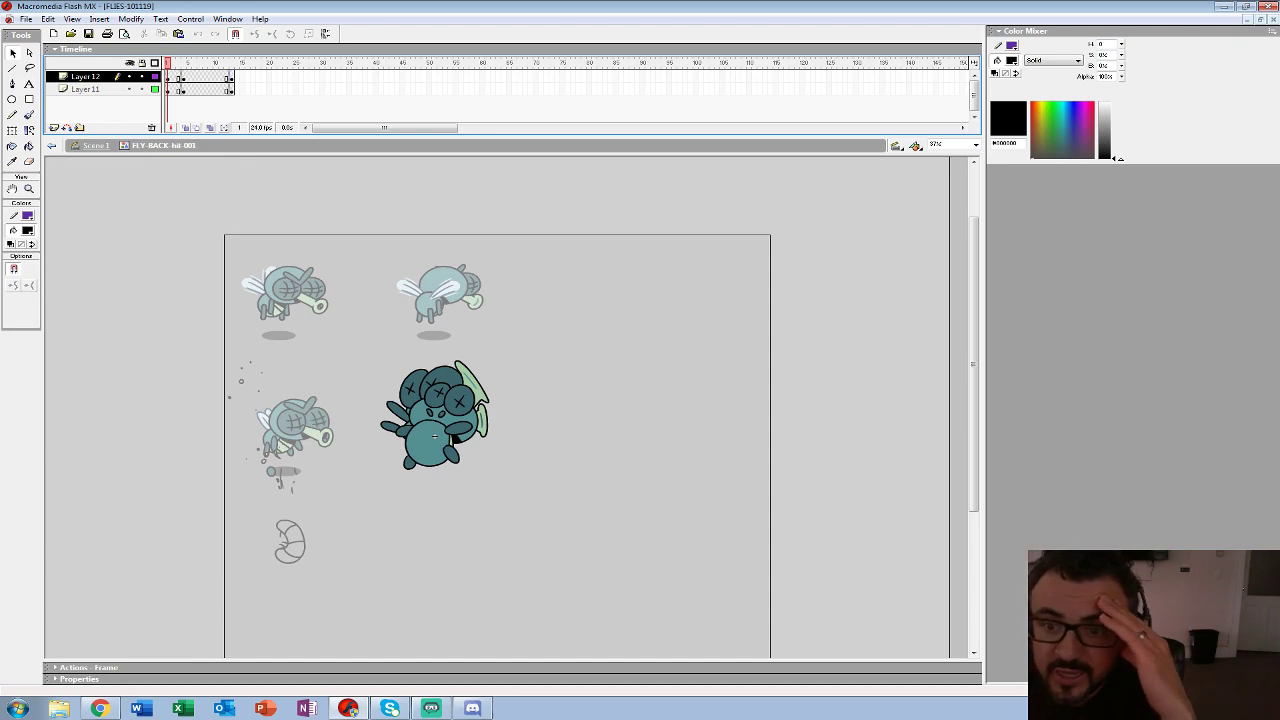
key(Return)
click(97, 146)
- Replay the FLY-HIT-FRONT symbol's animation and return to Scene 1
click(285, 437)
double_click(284, 437)
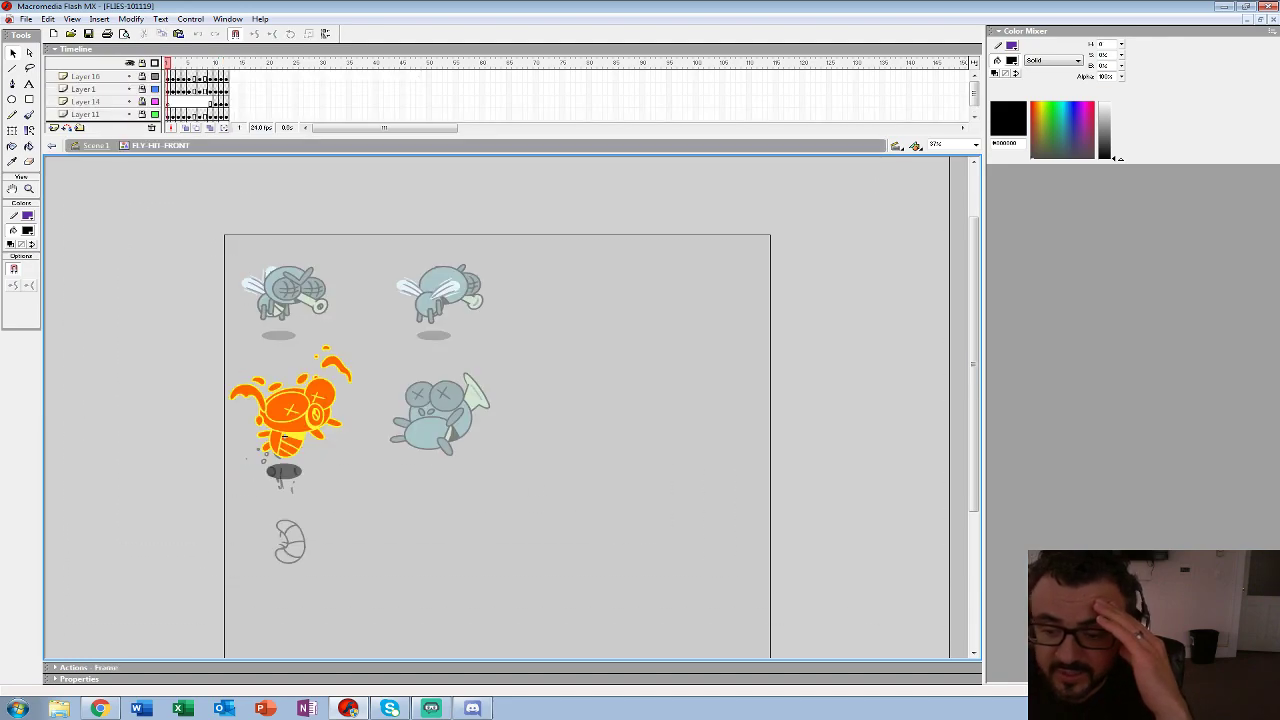
key(Return)
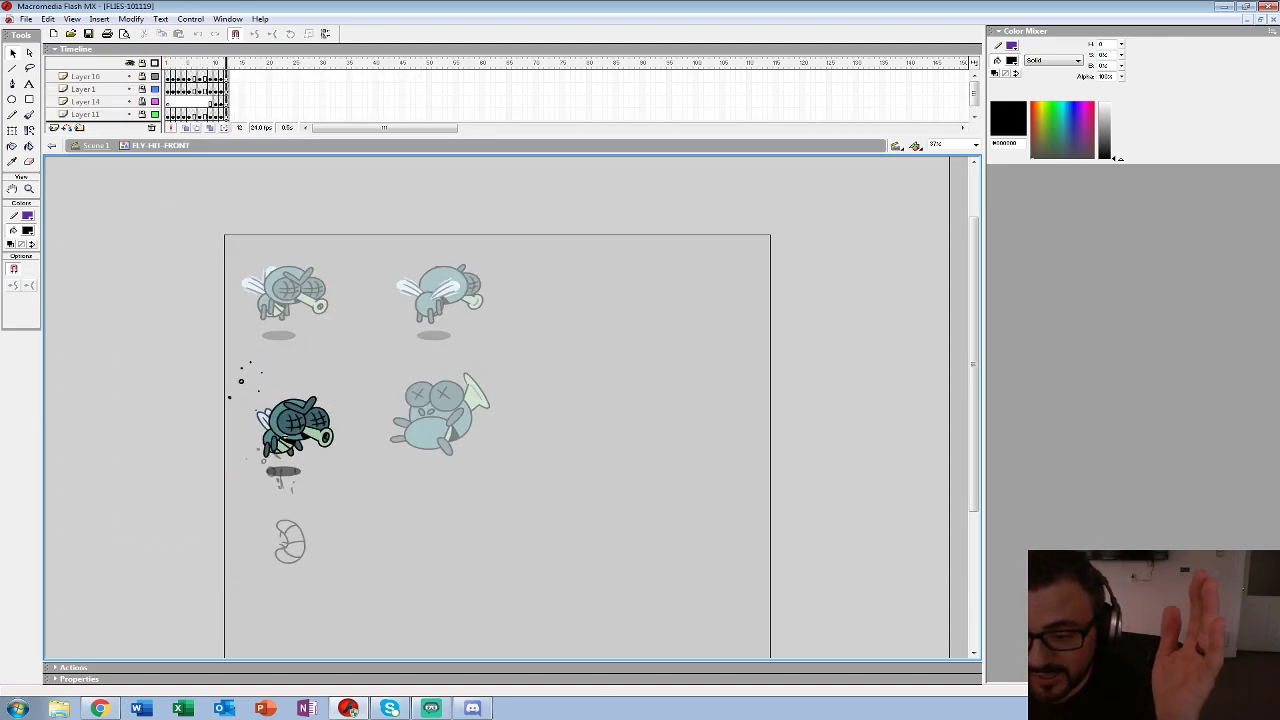
key(ctrl+e)
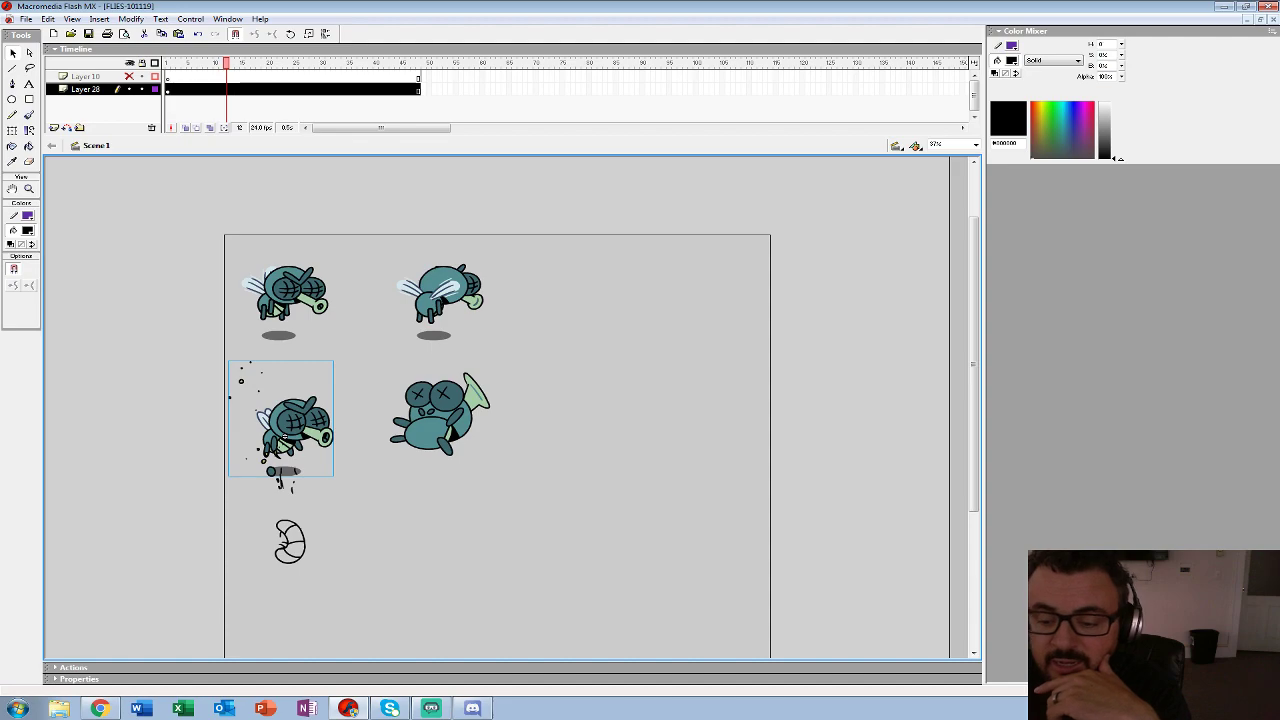
- Open the FLY-DEATH symbol for editing
right_click(292, 491)
click(322, 359)
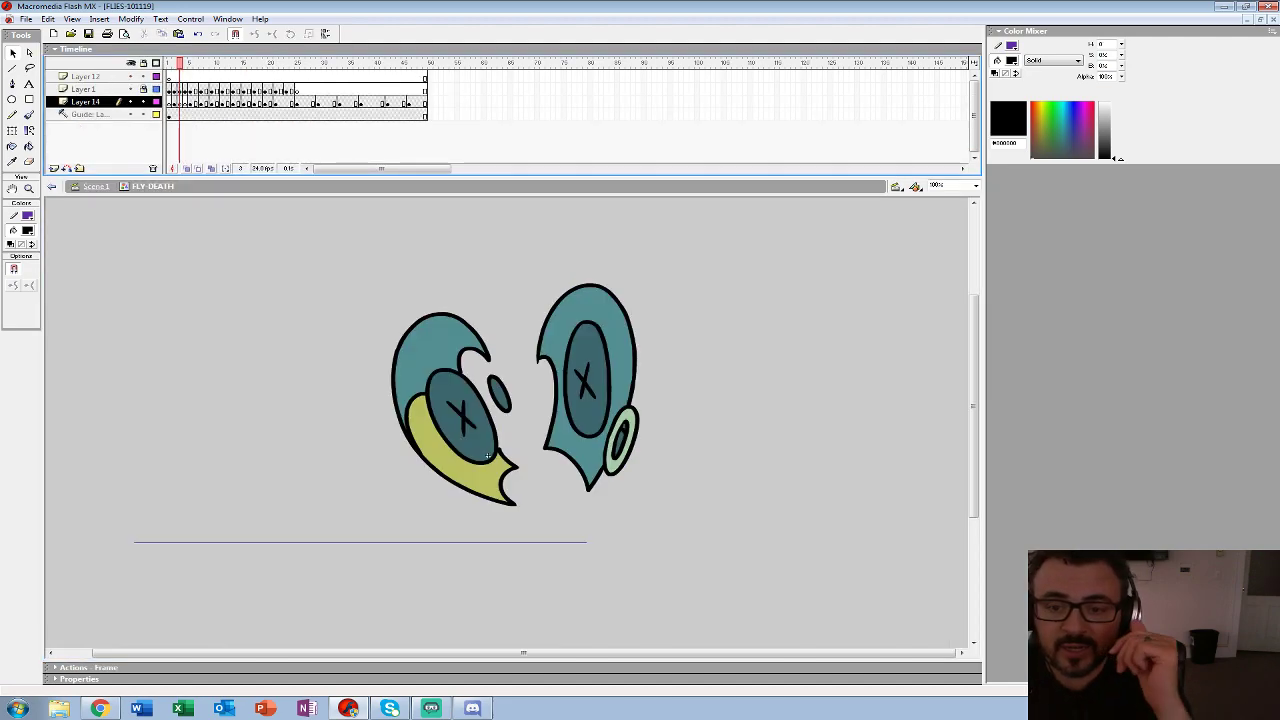
key(z)
alt+click(935, 480)
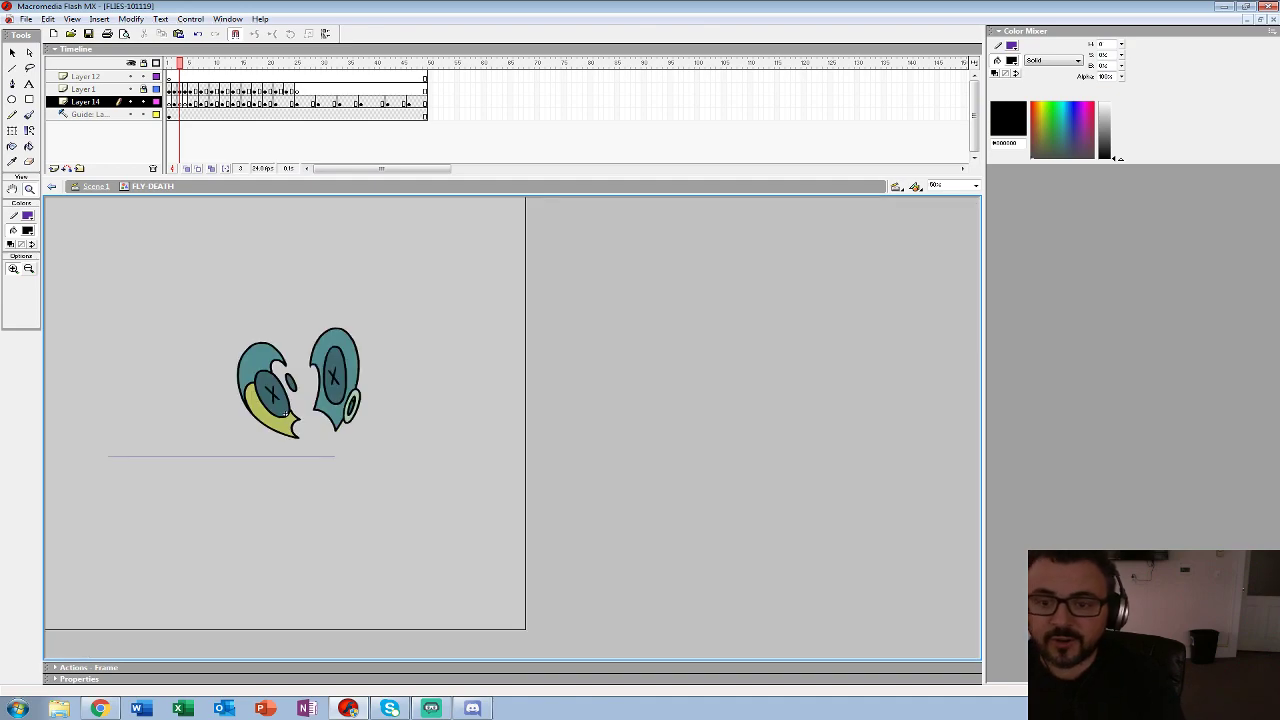
- Play the FLY-DEATH animation several times to review the splitting fly and falling grub
key(Return)
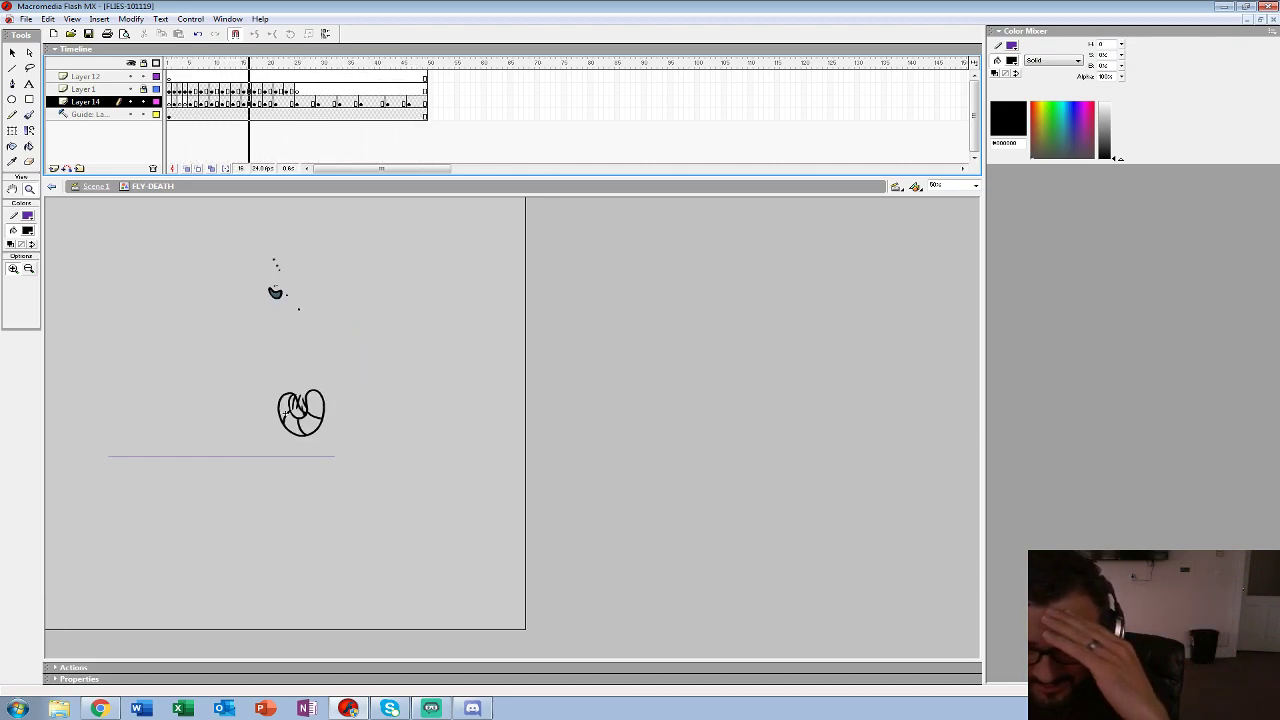
key(Return)
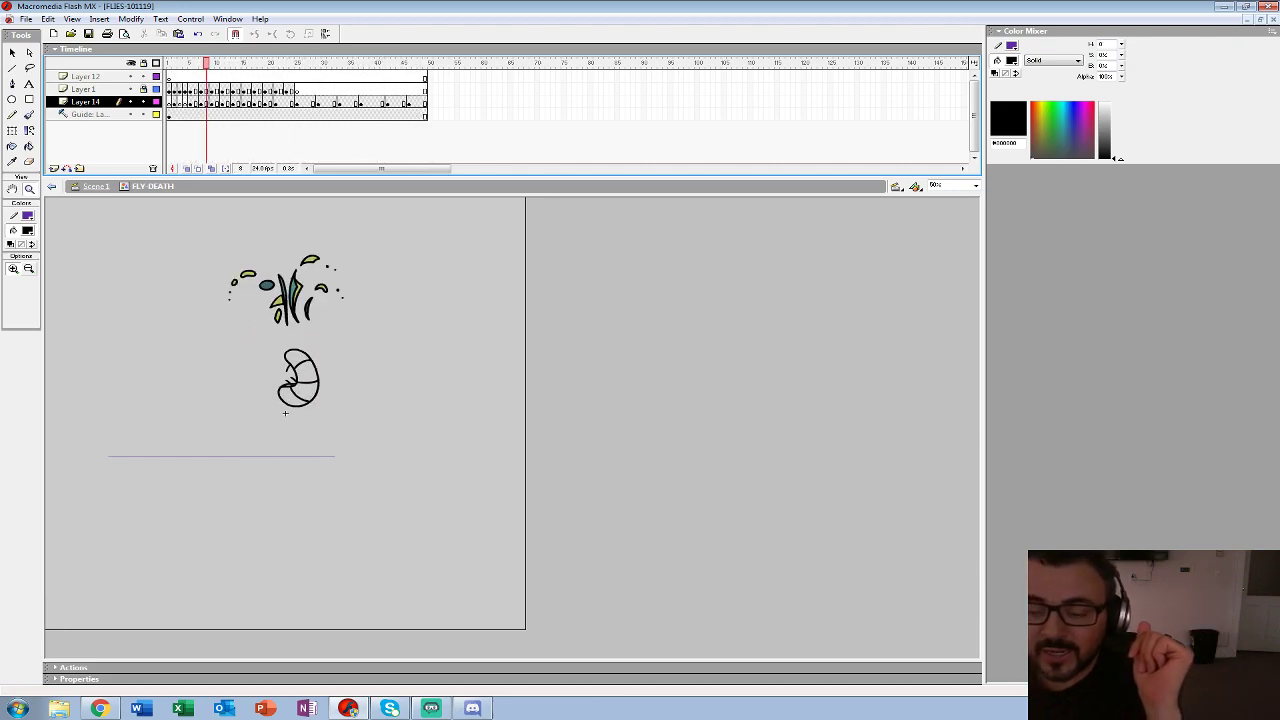
key(Return)
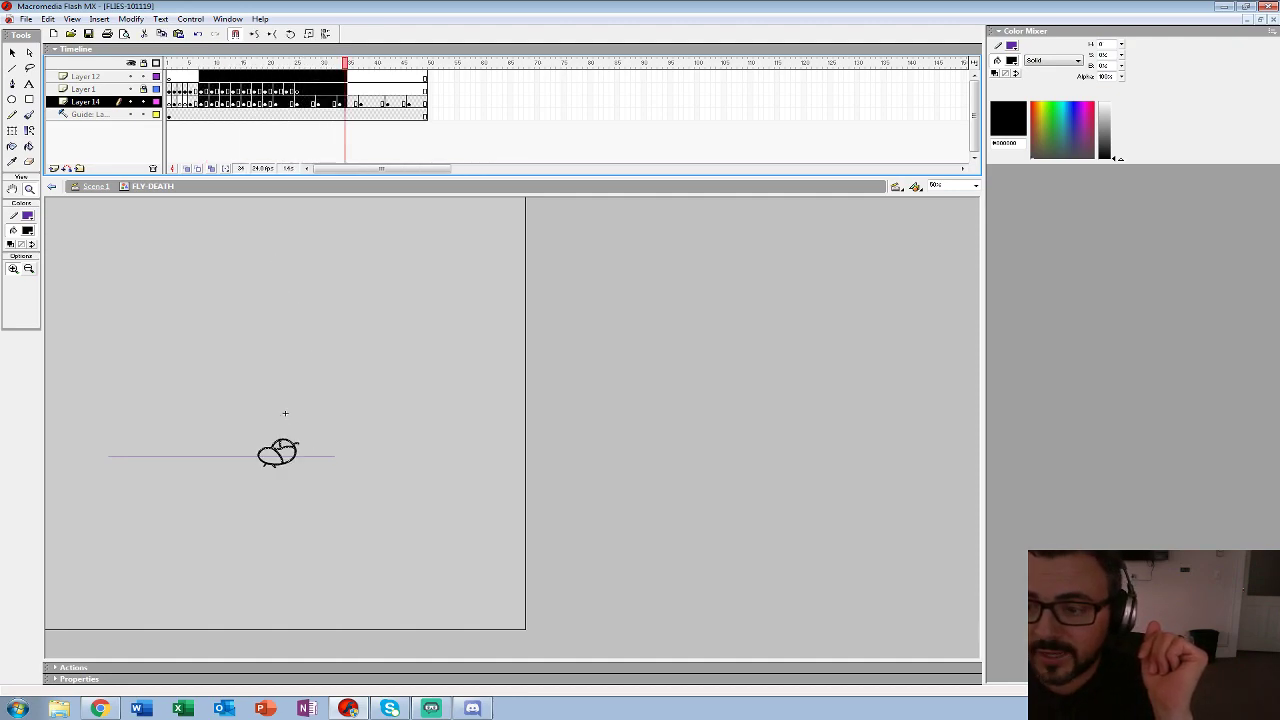
key(Return)
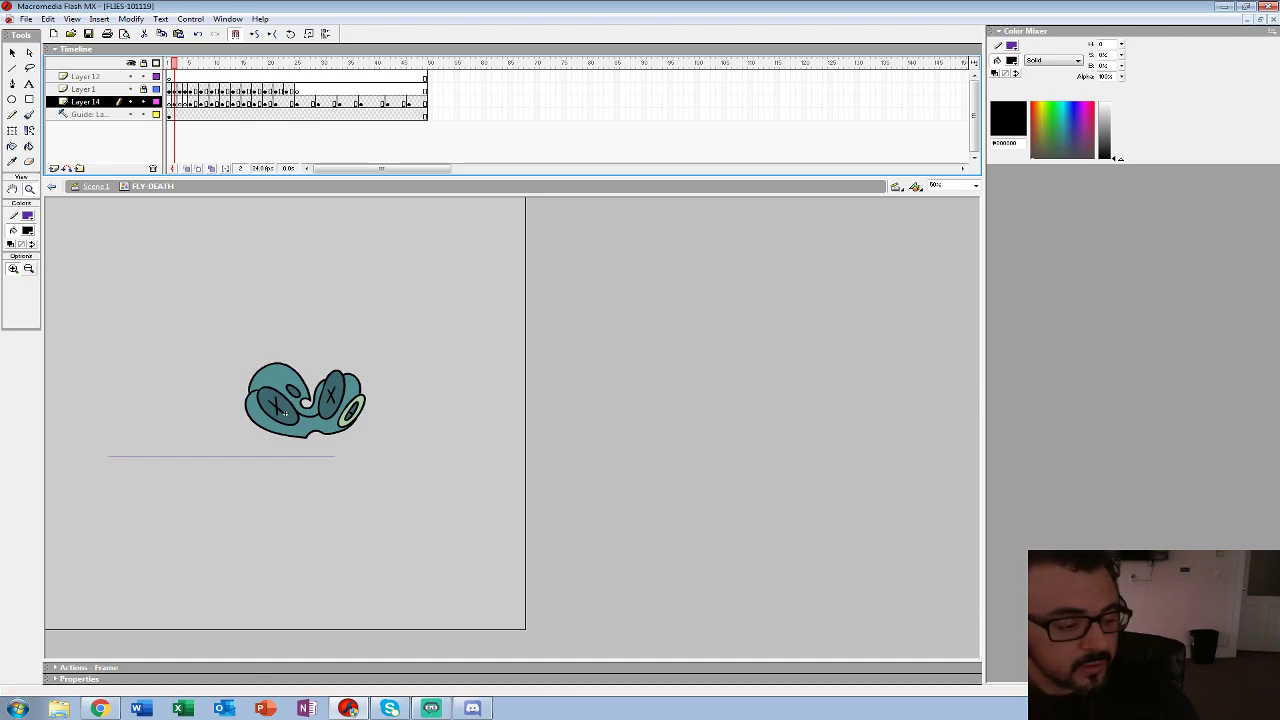
- Display the fly artwork on Layer 1 of FLY-DEATH as outlines
key(period)
key(ctrl+alt+shift+o)
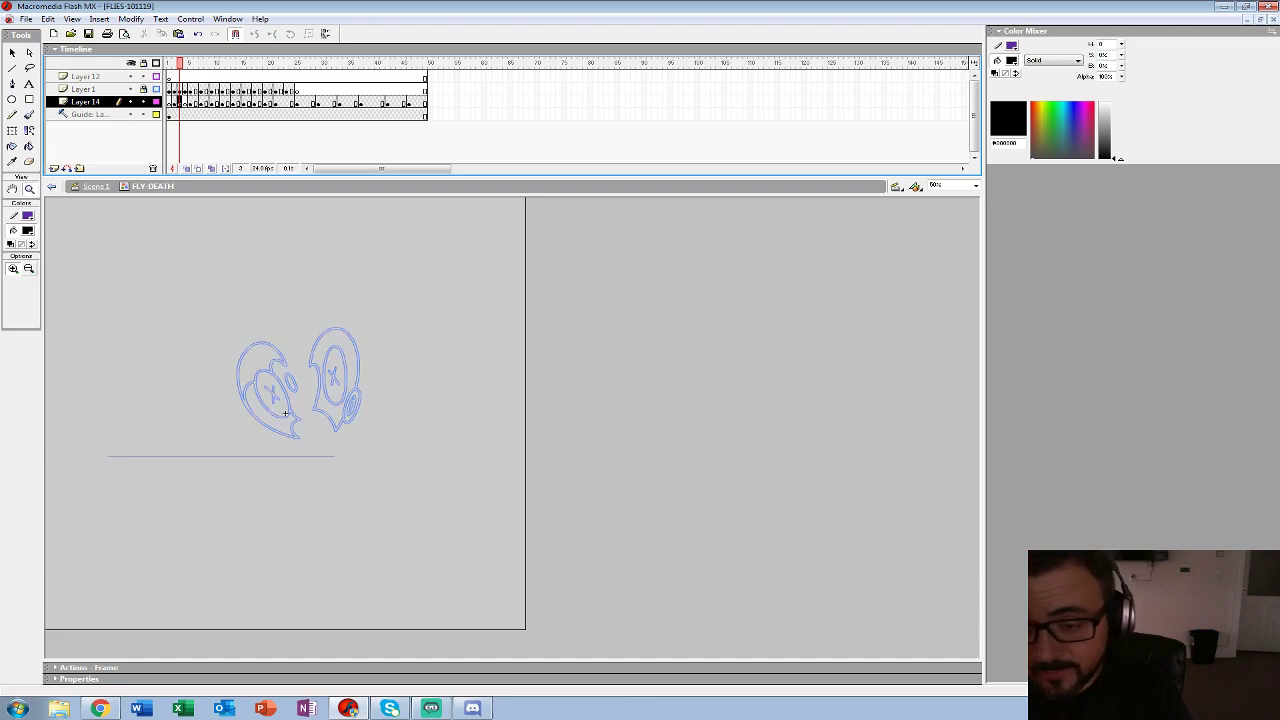
key(comma)
key(comma)
key(ctrl+alt+shift+o)
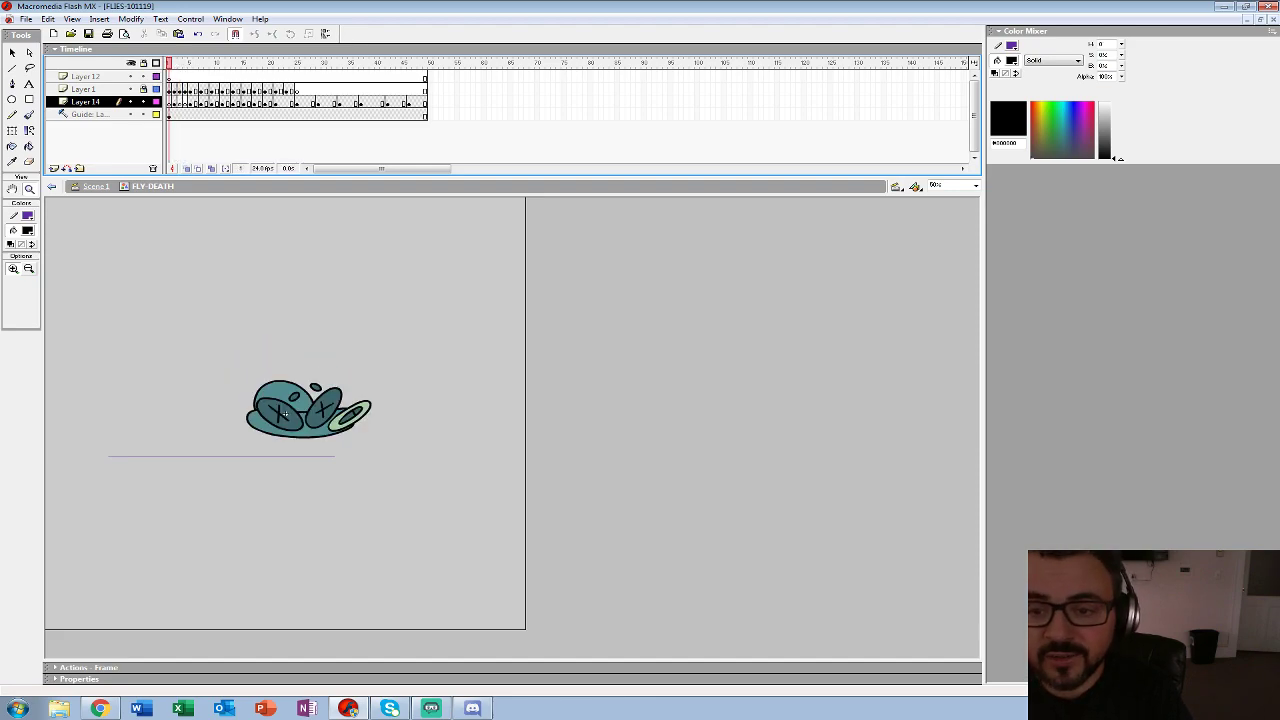
key(ctrl+alt+shift+o)
- Step through the opening frames of FLY-DEATH to compare the grub with the outlined fly, and play the animation
key(period)
key(period)
key(period)
key(period)
key(period)
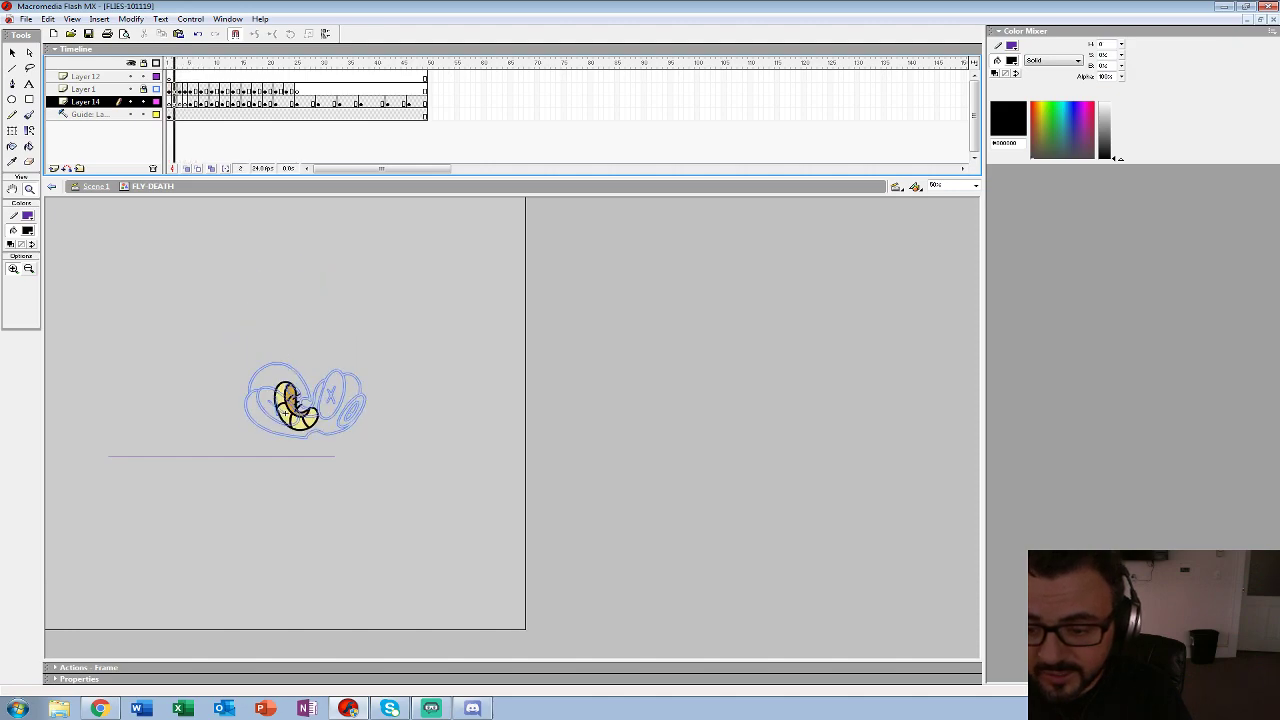
key(comma)
key(comma)
key(comma)
key(comma)
key(comma)
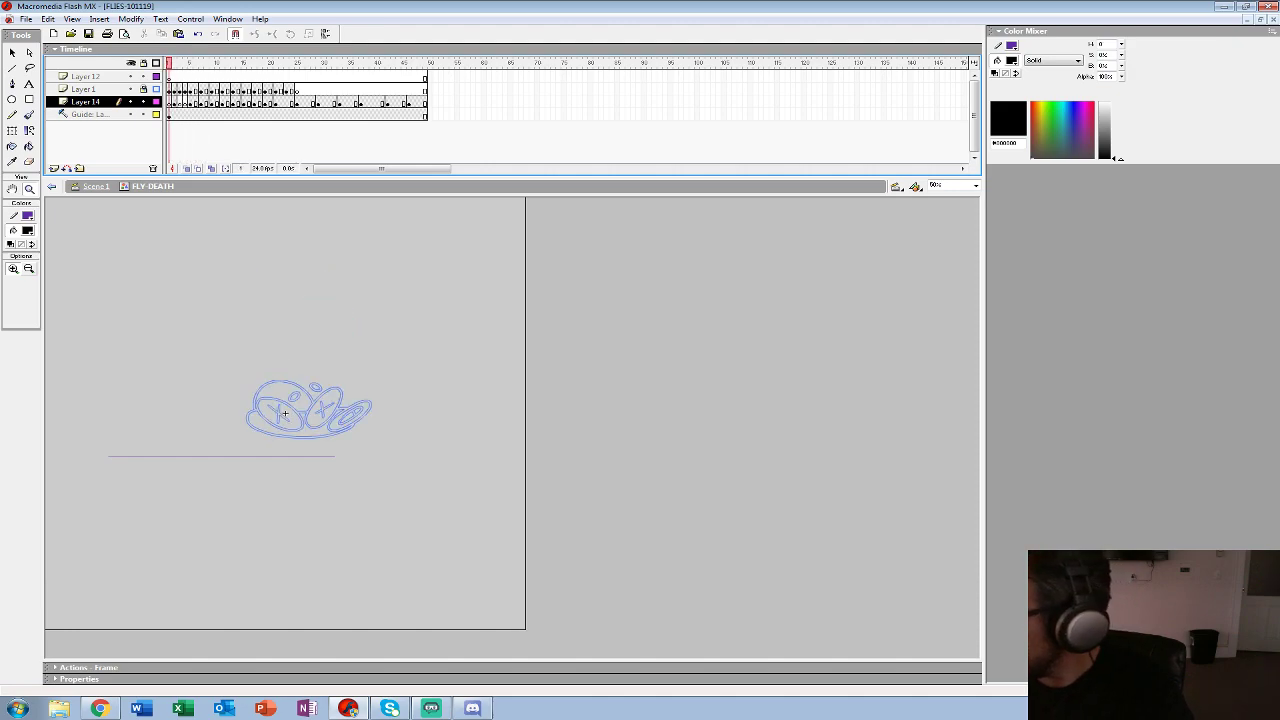
key(Return)
key(Return)
- Go to frame 2 of FLY-DEATH and hide Layer 1 to leave the grub artwork on its own
key(ctrl+alt+r)
key(period)
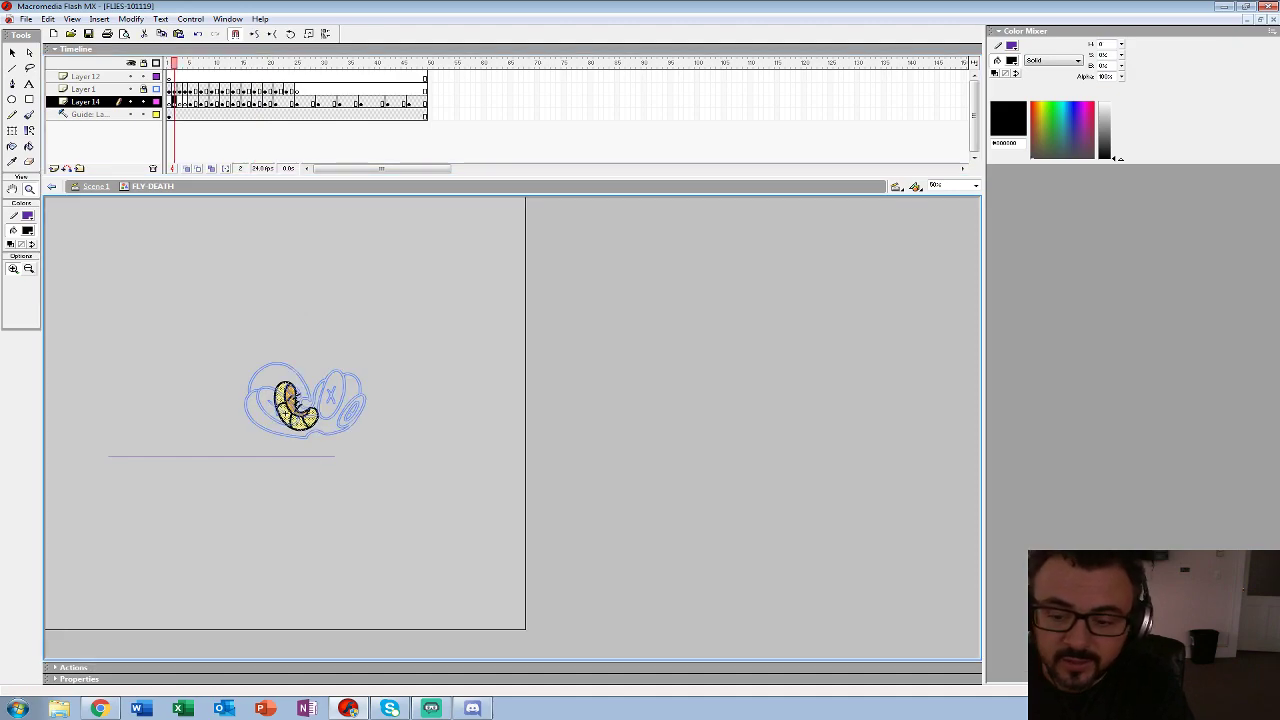
key(ctrl+1)
click(130, 89)
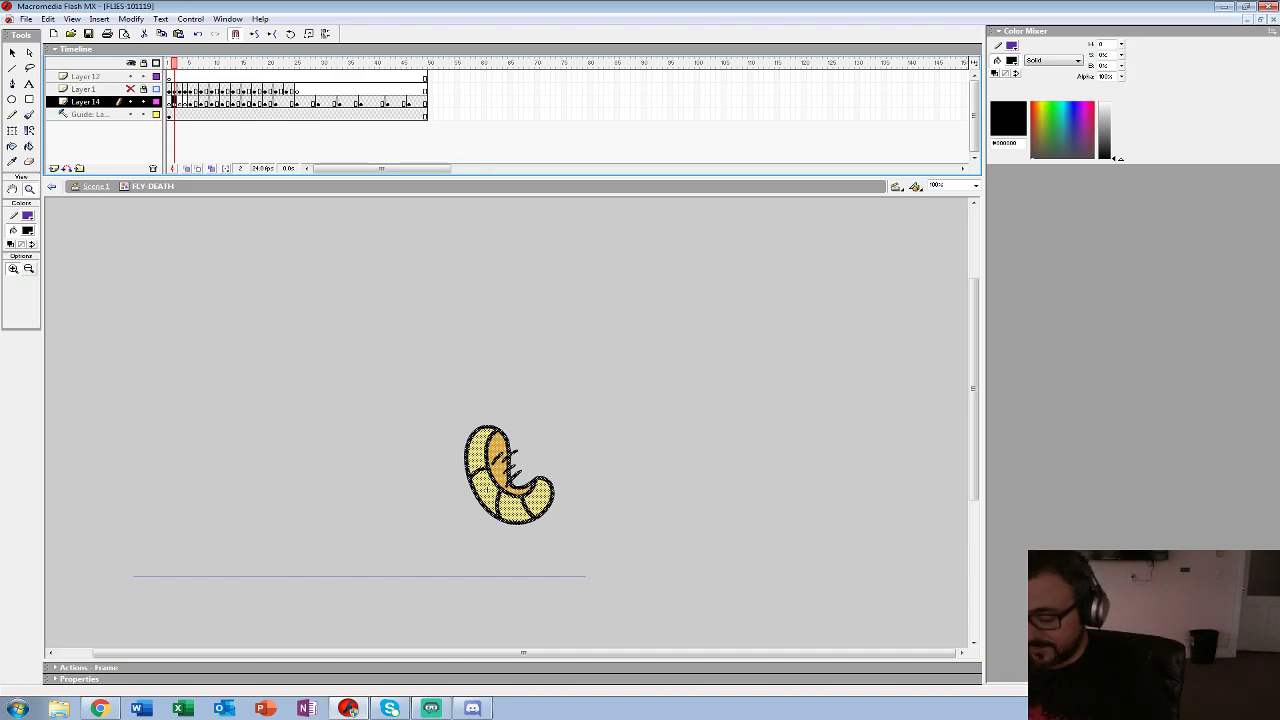
- Play the grub animation, and go to frame 3 with onion skinning turned on
key(Return)
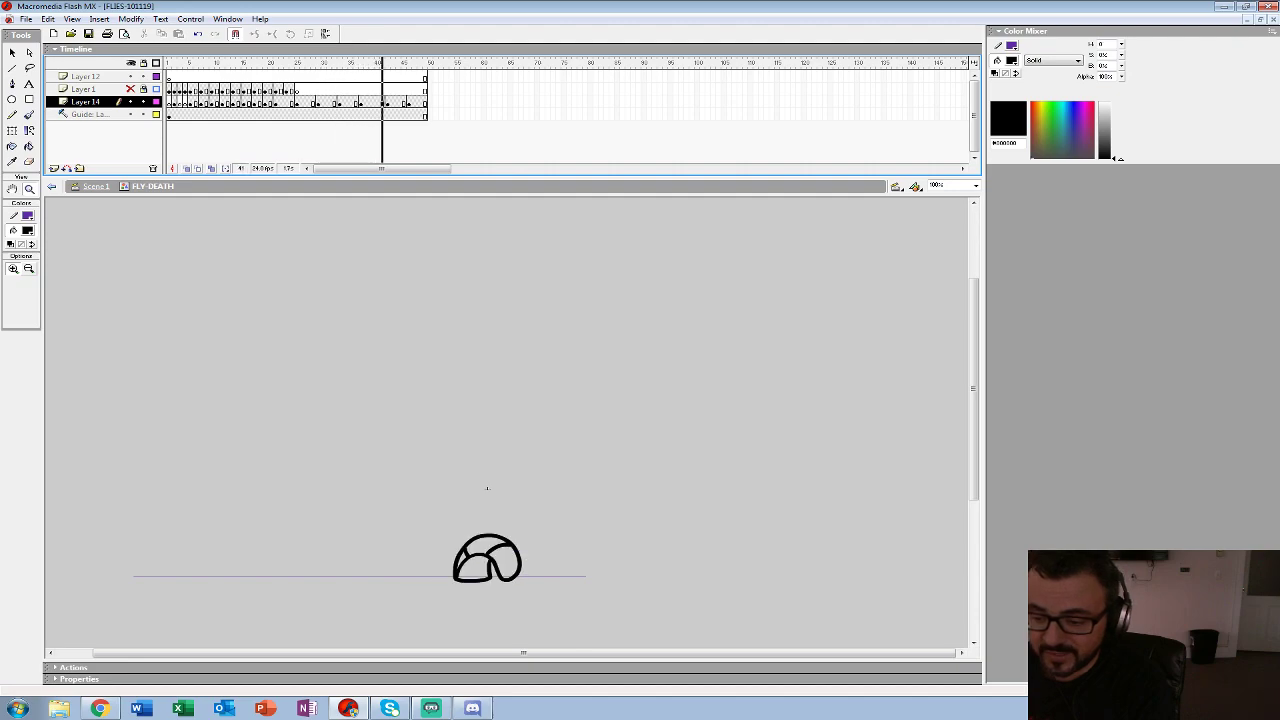
key(Return)
key(ctrl+alt+r)
key(period)
key(period)
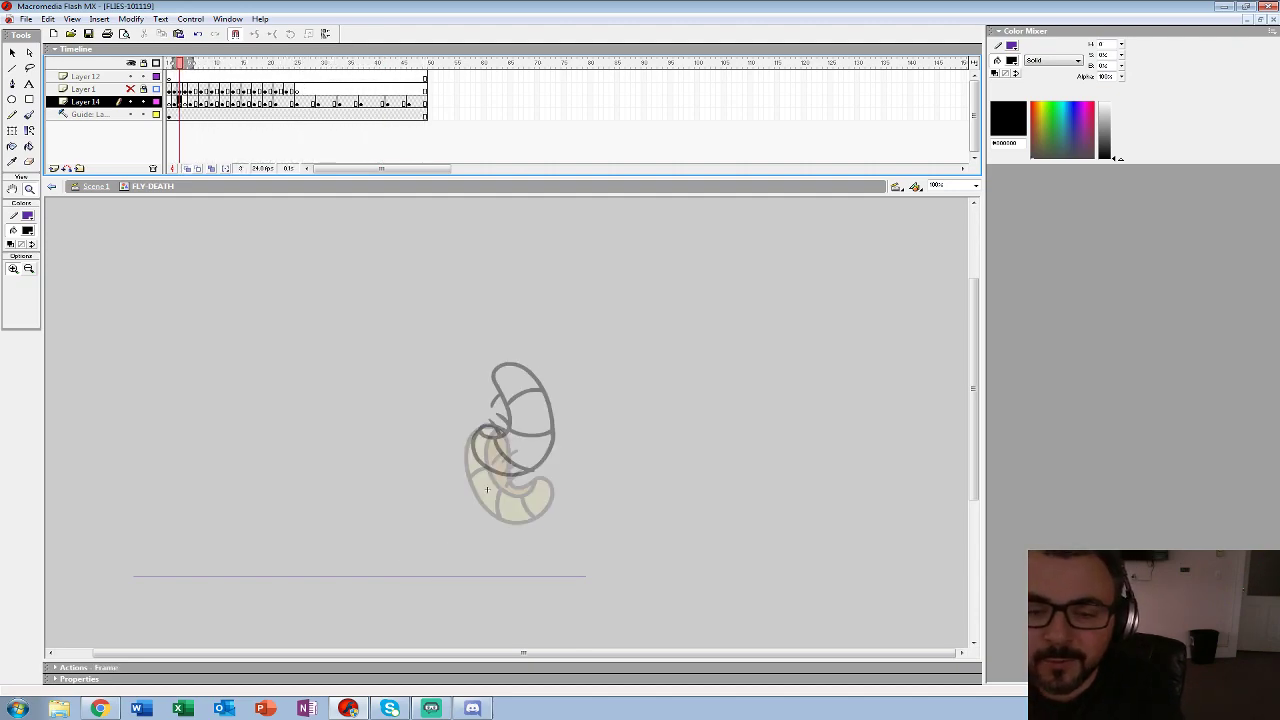
- Choose the Brush tool with the third-smallest brush size for drawing on Layer 14
click(487, 489)
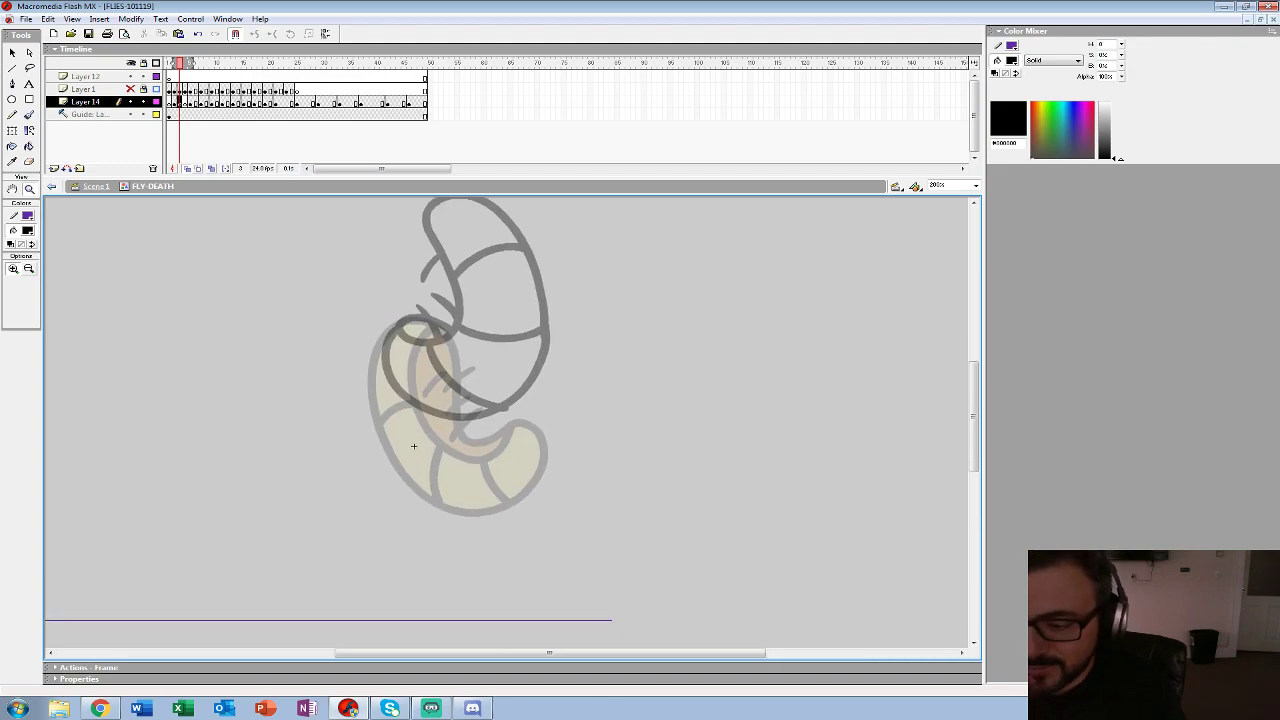
click(29, 115)
click(32, 287)
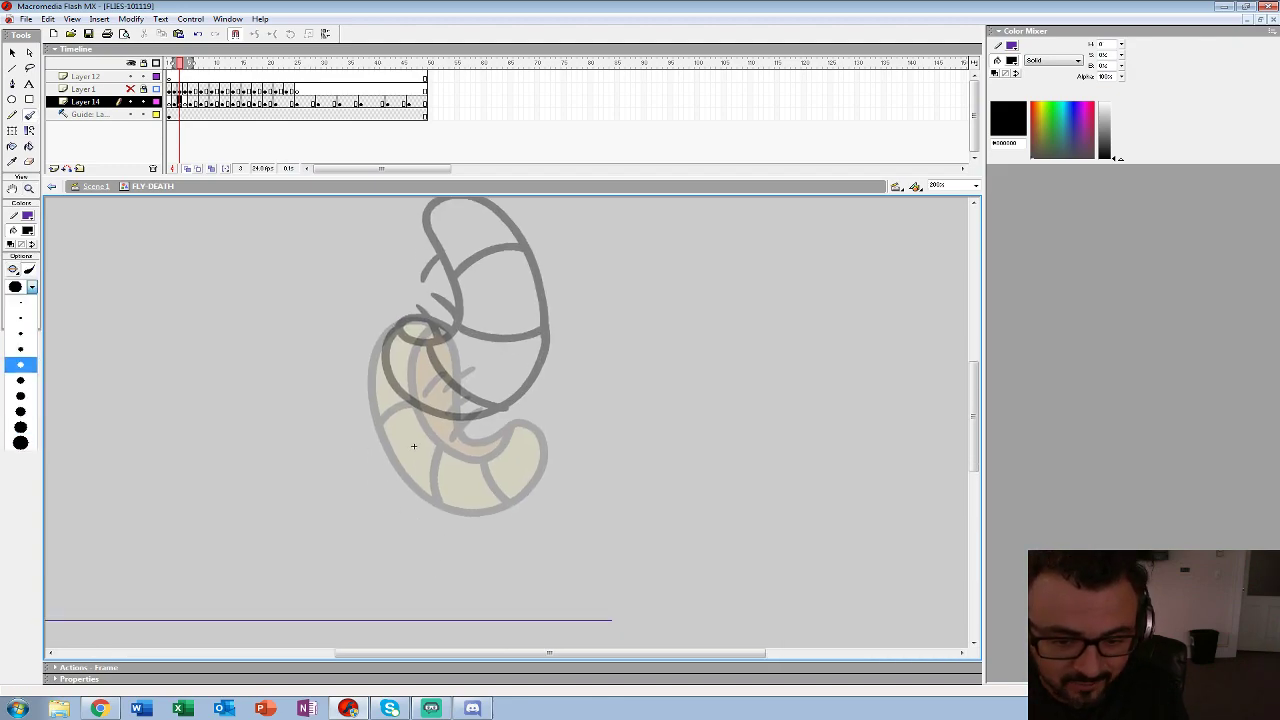
click(20, 365)
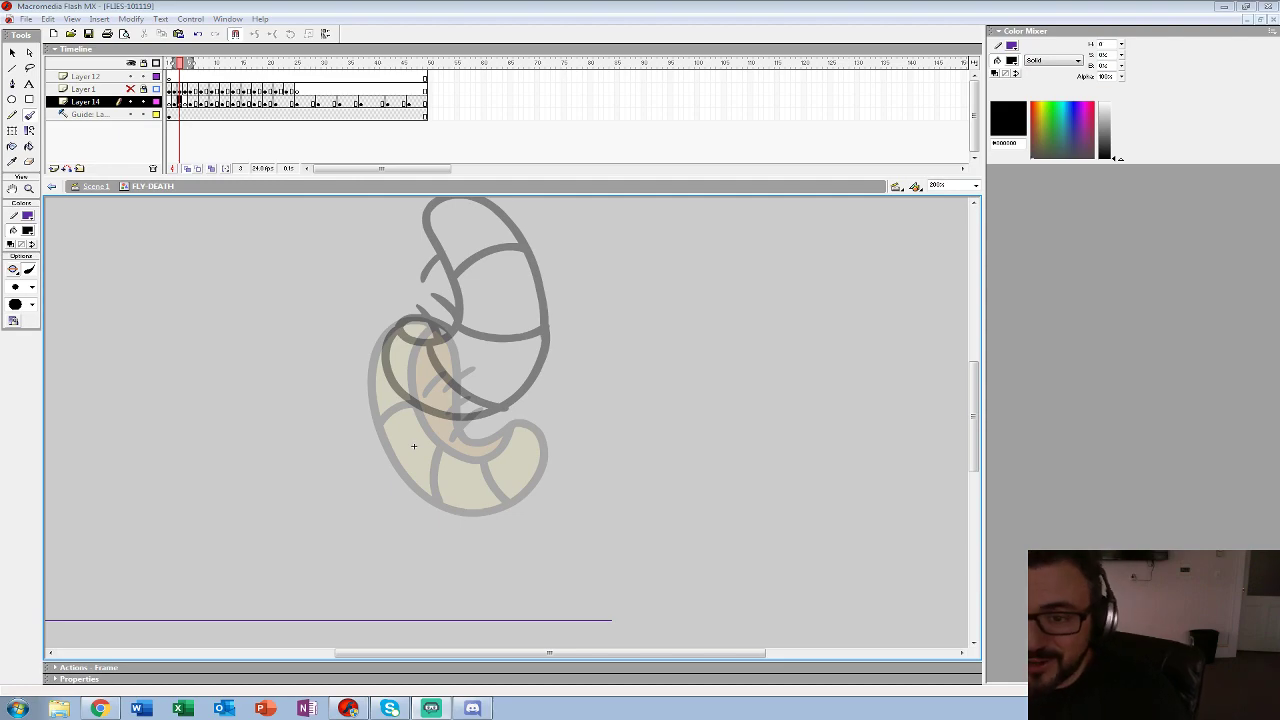
click(29, 189)
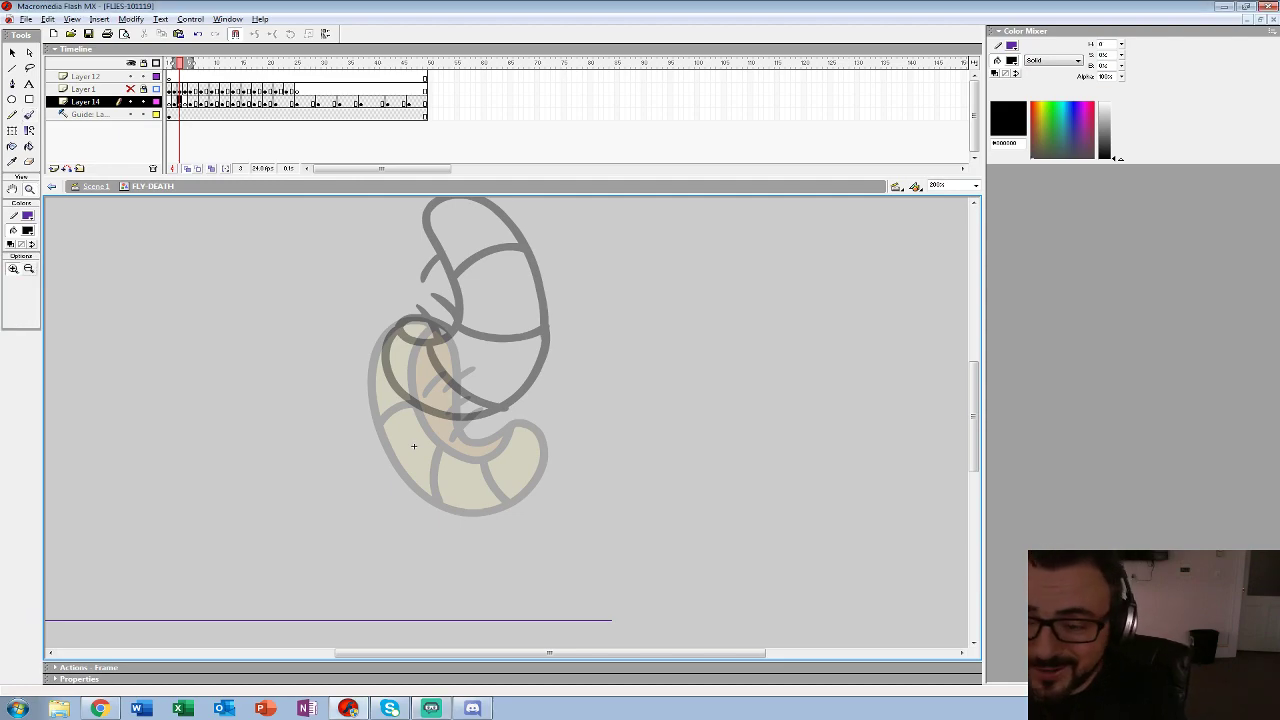
alt+click(448, 334)
key(b)
click(31, 287)
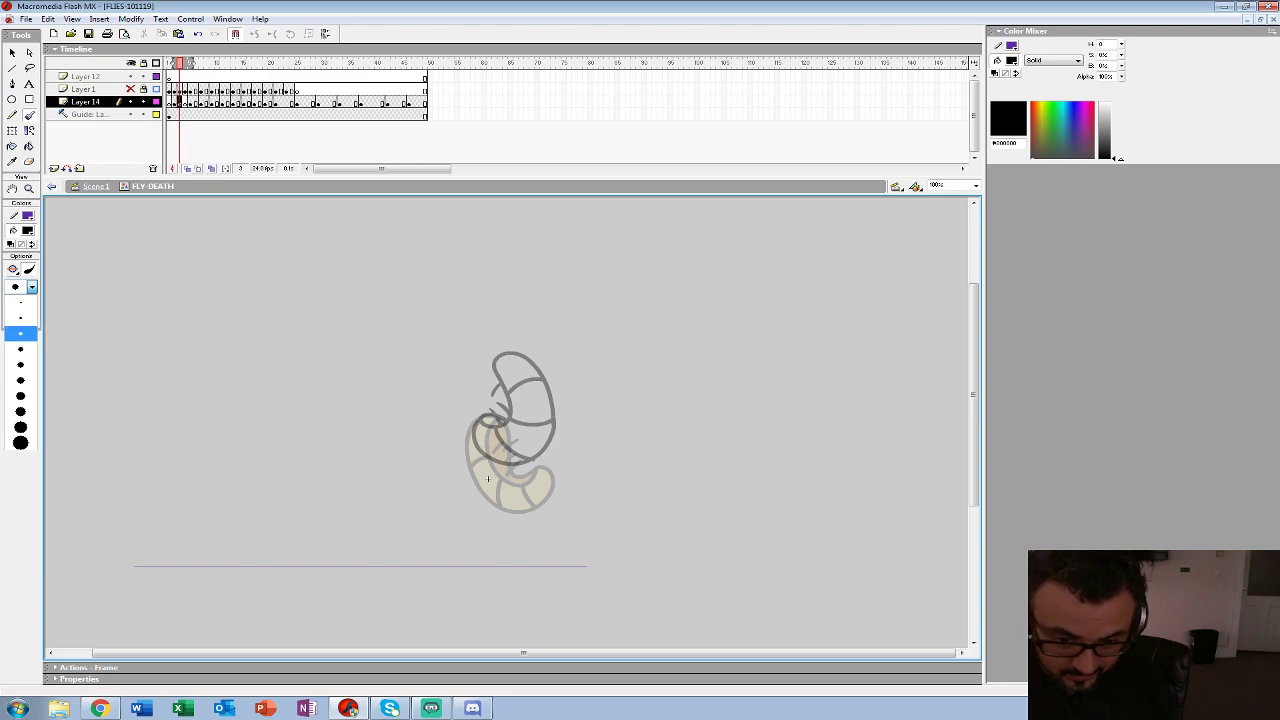
click(20, 334)
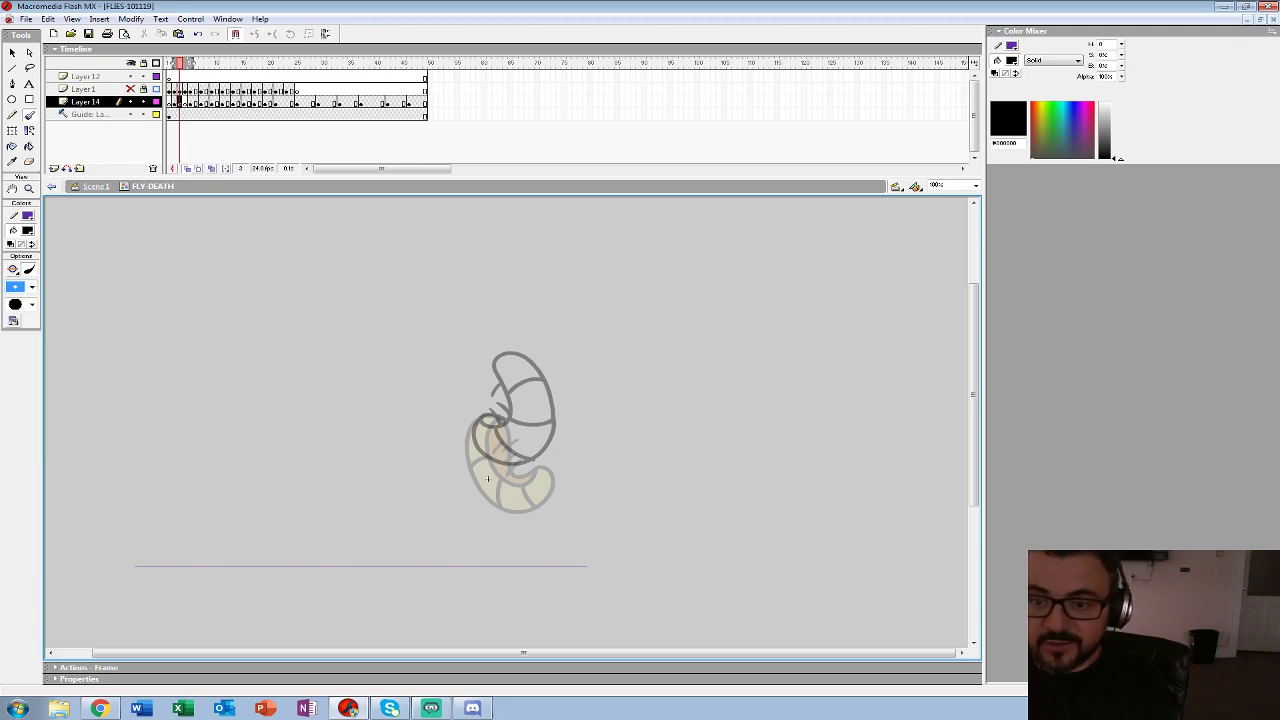
- Play the grub animation from frame 2 and step back through its frames to examine the motion around frame 3
click(174, 102)
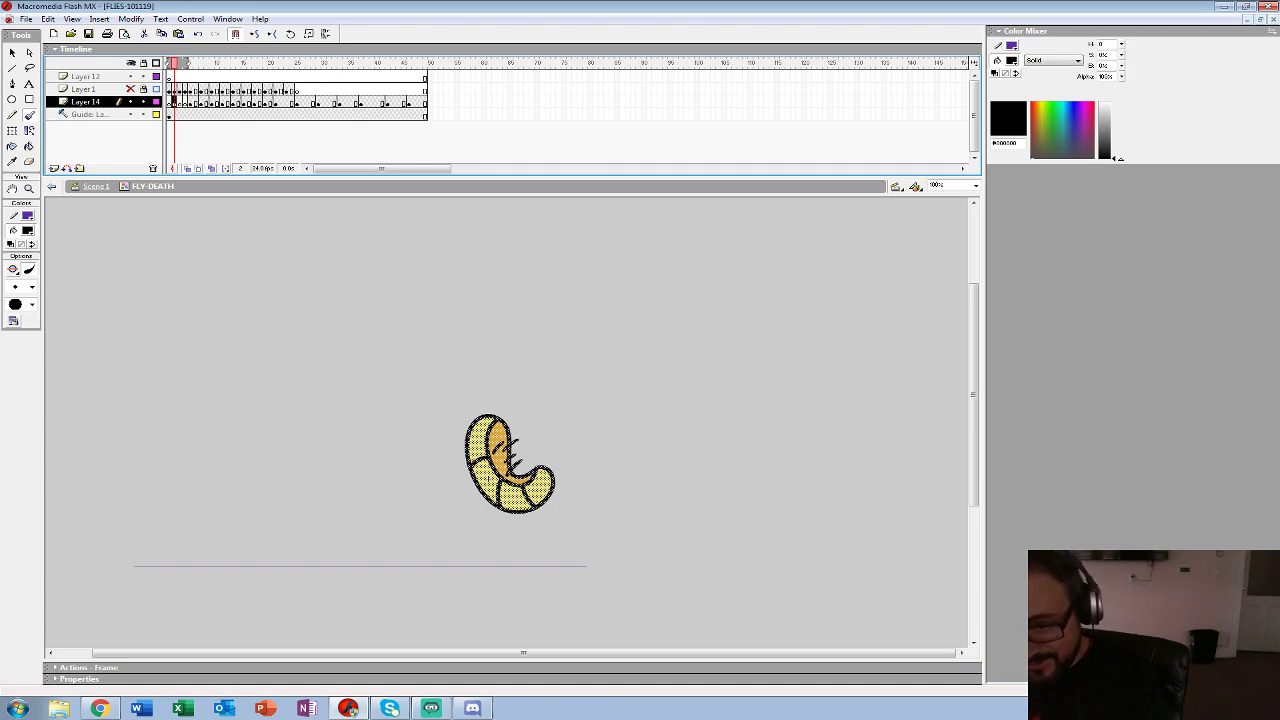
key(Return)
key(comma)
key(comma)
key(comma)
key(comma)
key(comma)
key(comma)
key(comma)
key(comma)
key(comma)
key(comma)
key(comma)
key(comma)
key(comma)
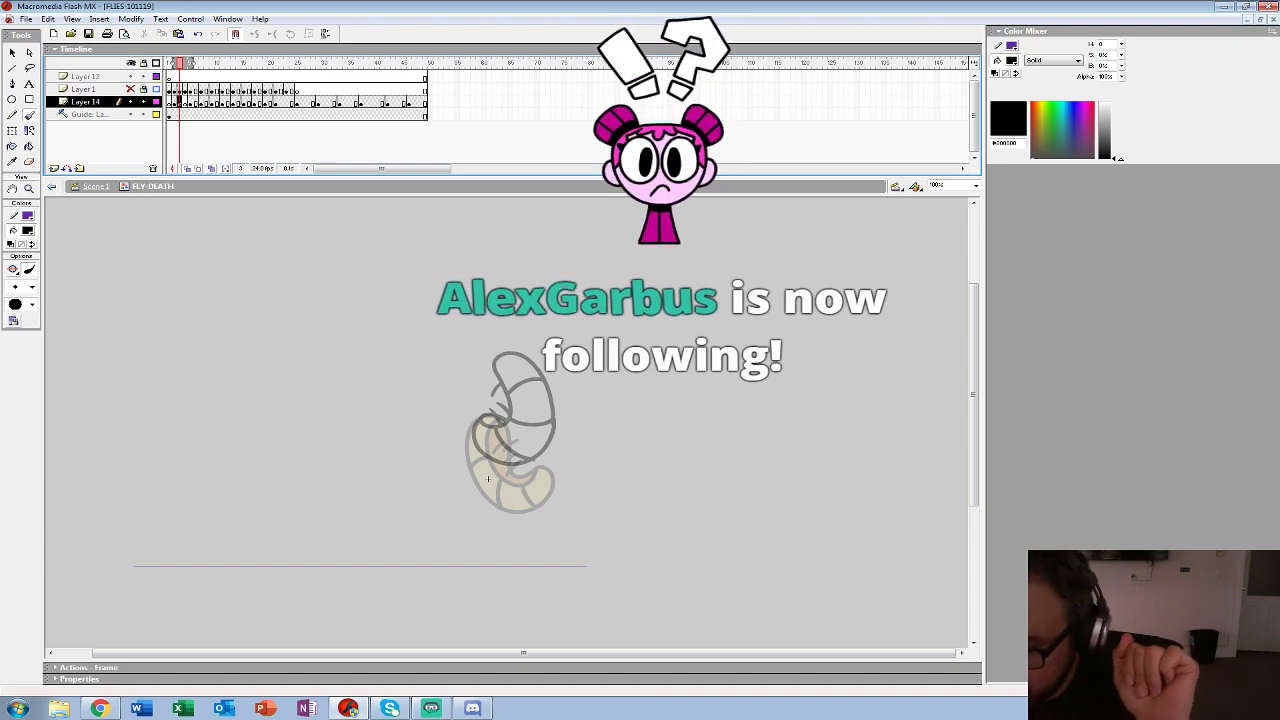
mouse_move(482, 418)
mouse_down()
mouse_move(477, 463)
mouse_move(506, 479)
mouse_up()
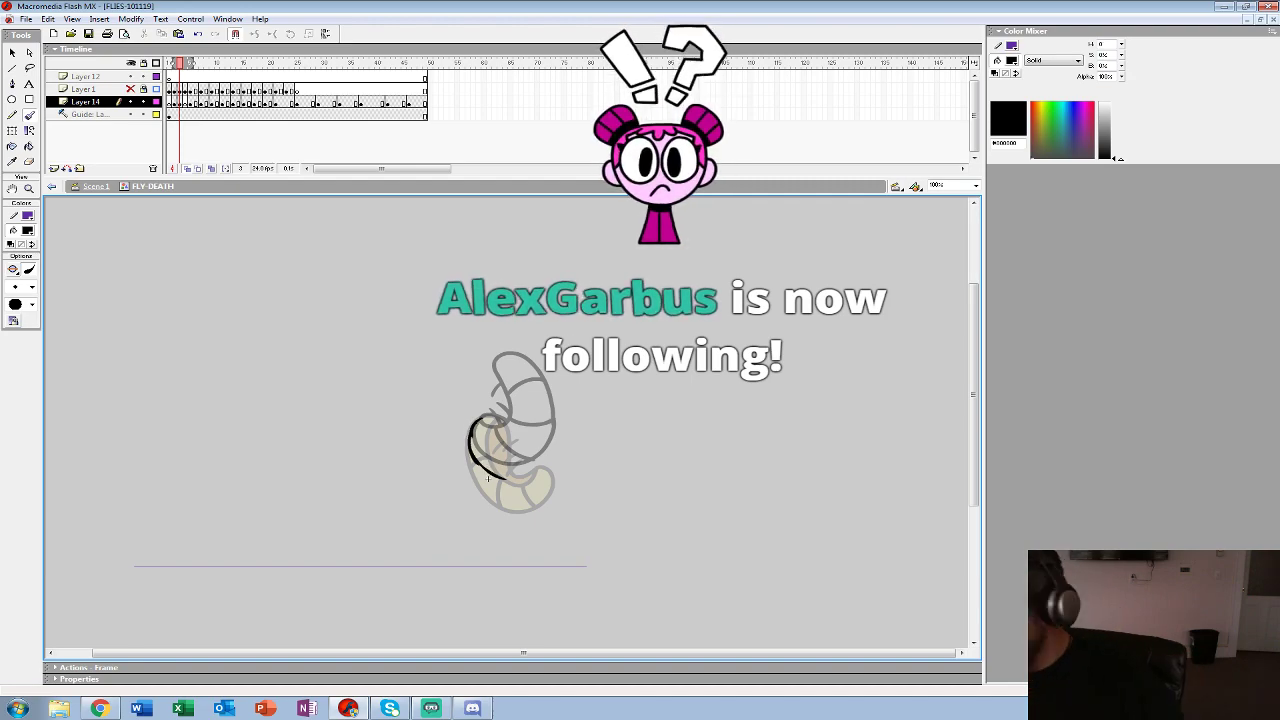
key(ctrl+z)
key(ctrl+z)
key(ctrl+z)
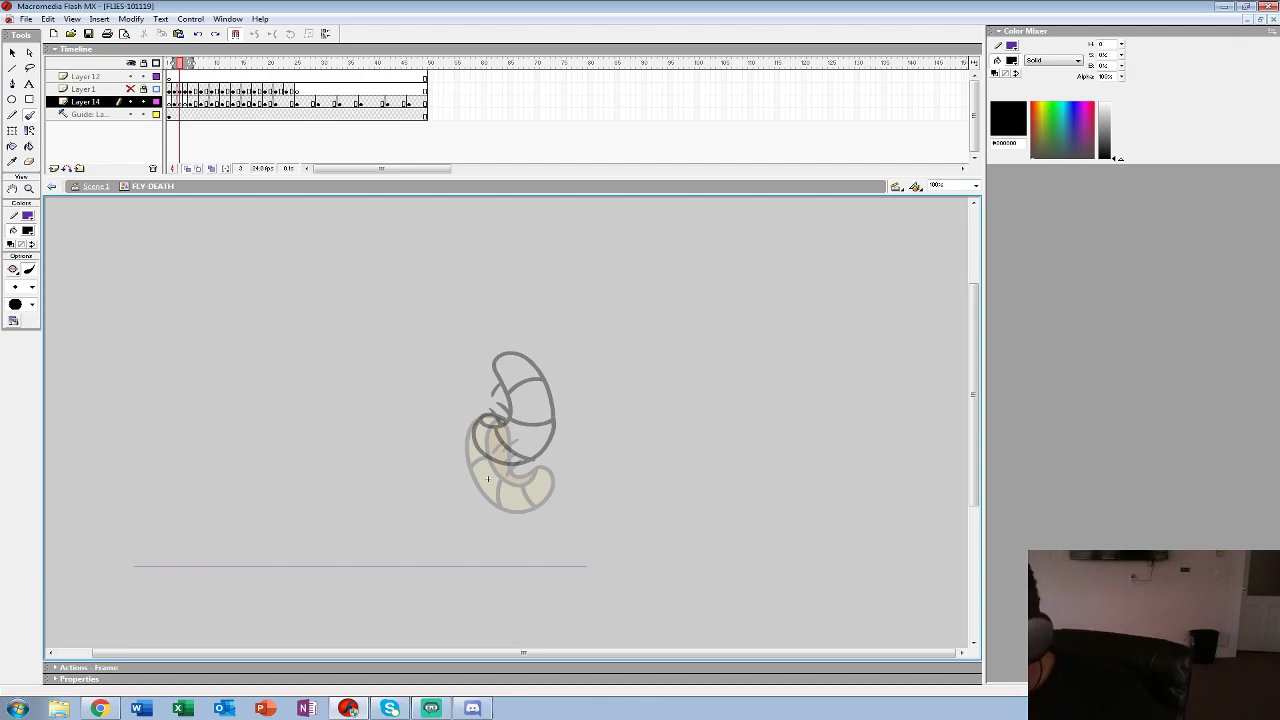
- Sketch a rough curled grub in black on frame 3 of Layer 14, posed between the two onion-skinned neighbouring drawings
mouse_move(470, 432)
mouse_down()
mouse_move(474, 462)
mouse_move(505, 482)
mouse_move(540, 478)
mouse_move(562, 443)
mouse_move(558, 418)
mouse_move(525, 407)
mouse_move(524, 452)
mouse_move(490, 432)
mouse_move(507, 419)
mouse_move(522, 448)
mouse_up()
mouse_move(476, 424)
mouse_down()
mouse_move(499, 419)
mouse_move(490, 474)
mouse_move(533, 478)
mouse_move(560, 436)
mouse_move(499, 440)
mouse_move(512, 427)
mouse_up()
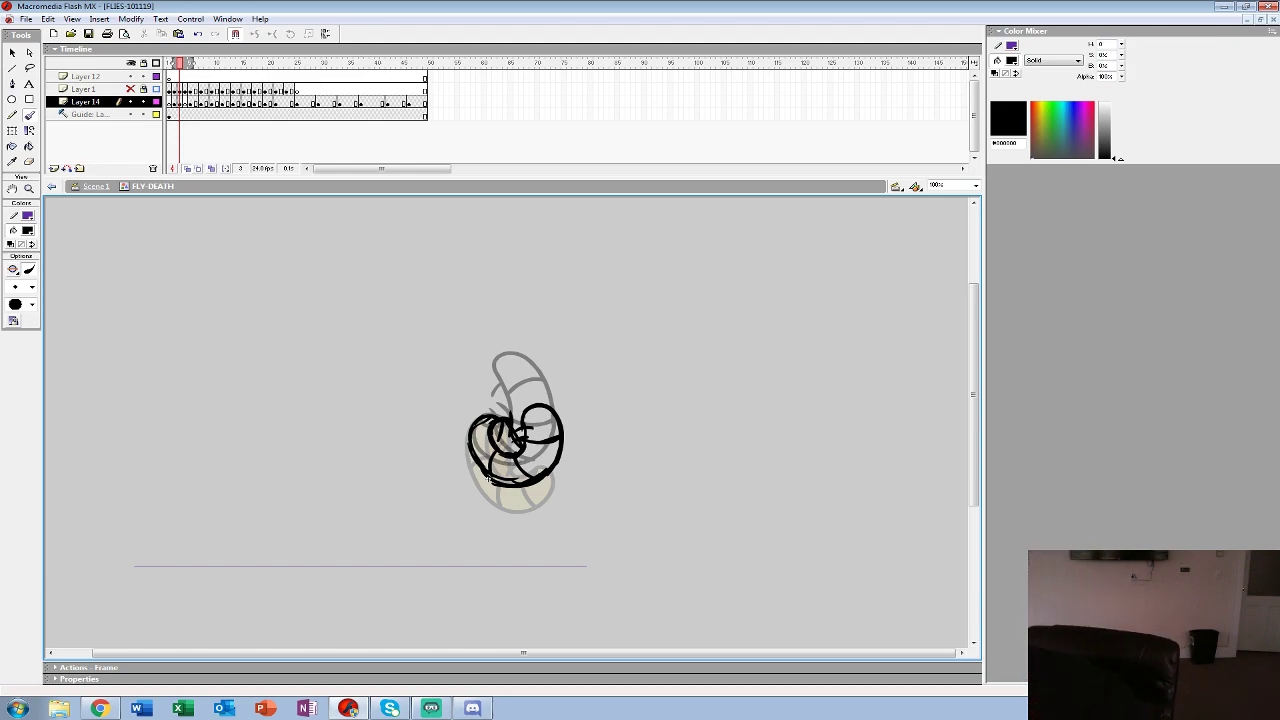
key(z)
click(407, 486)
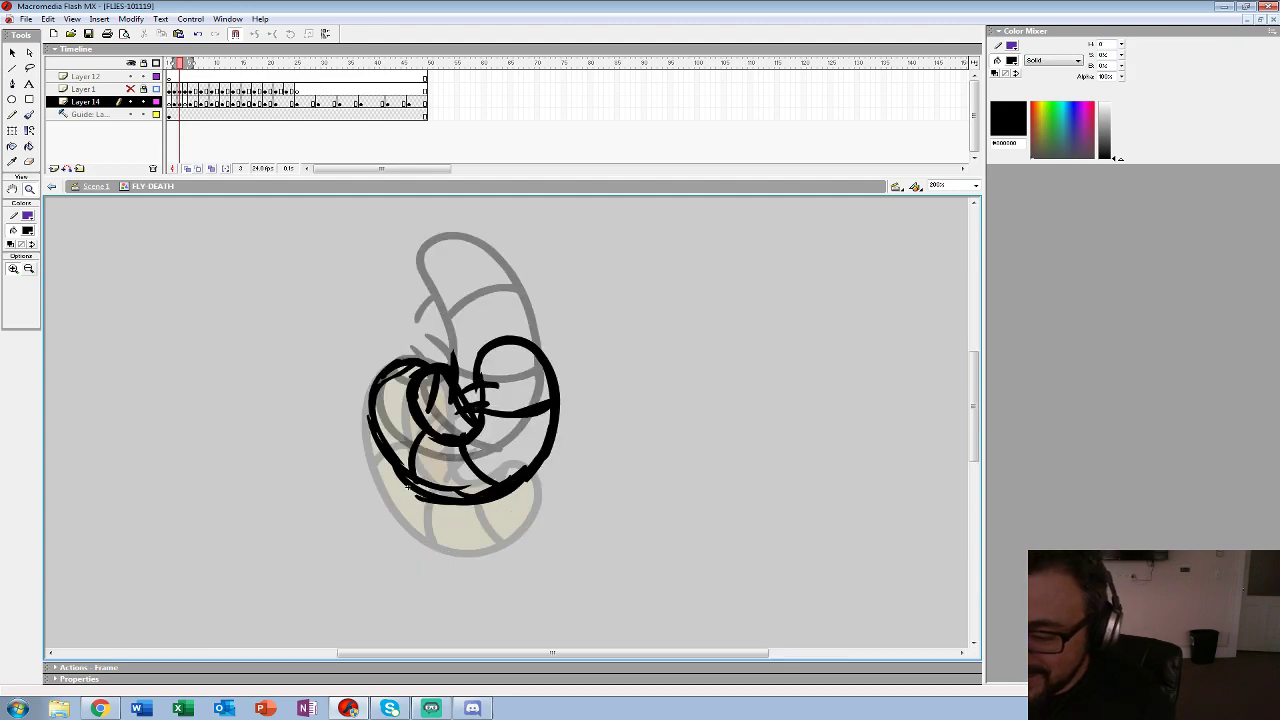
- Recolour the rough grub sketch red and use it as an onion-skinned guide over an empty frame 3
key(.)
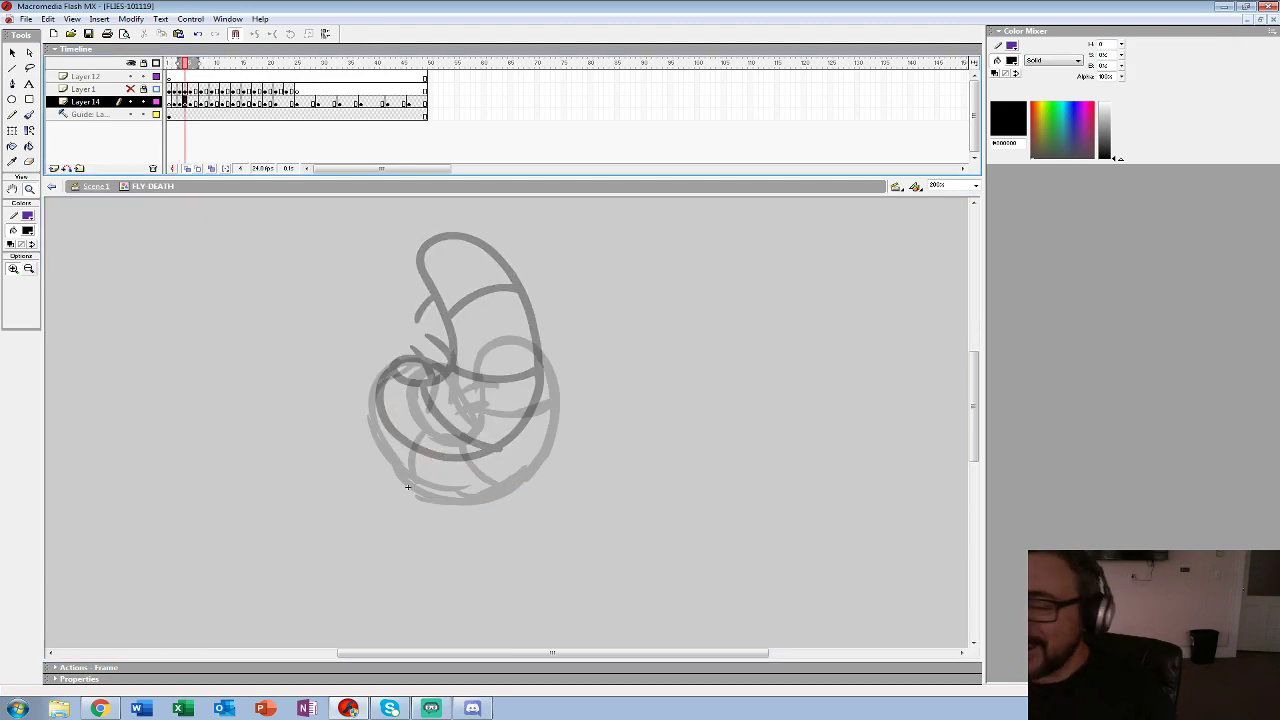
drag(179, 63, 173, 63)
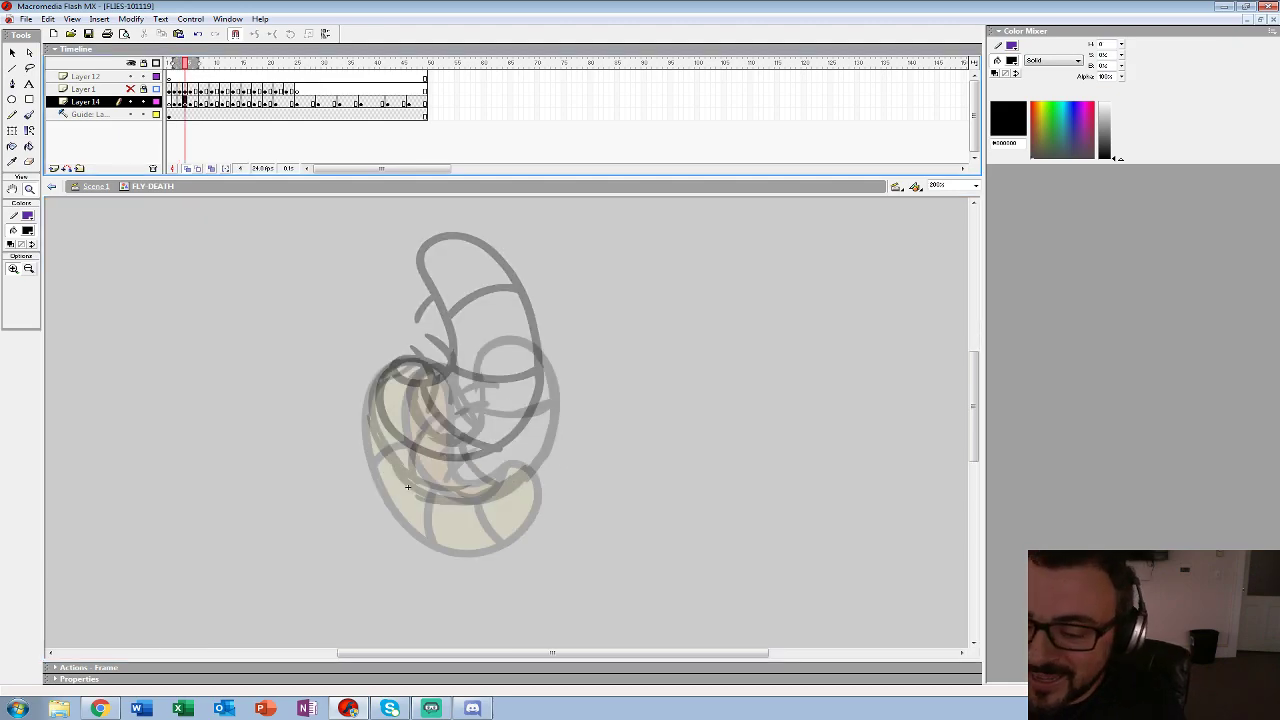
click(407, 486)
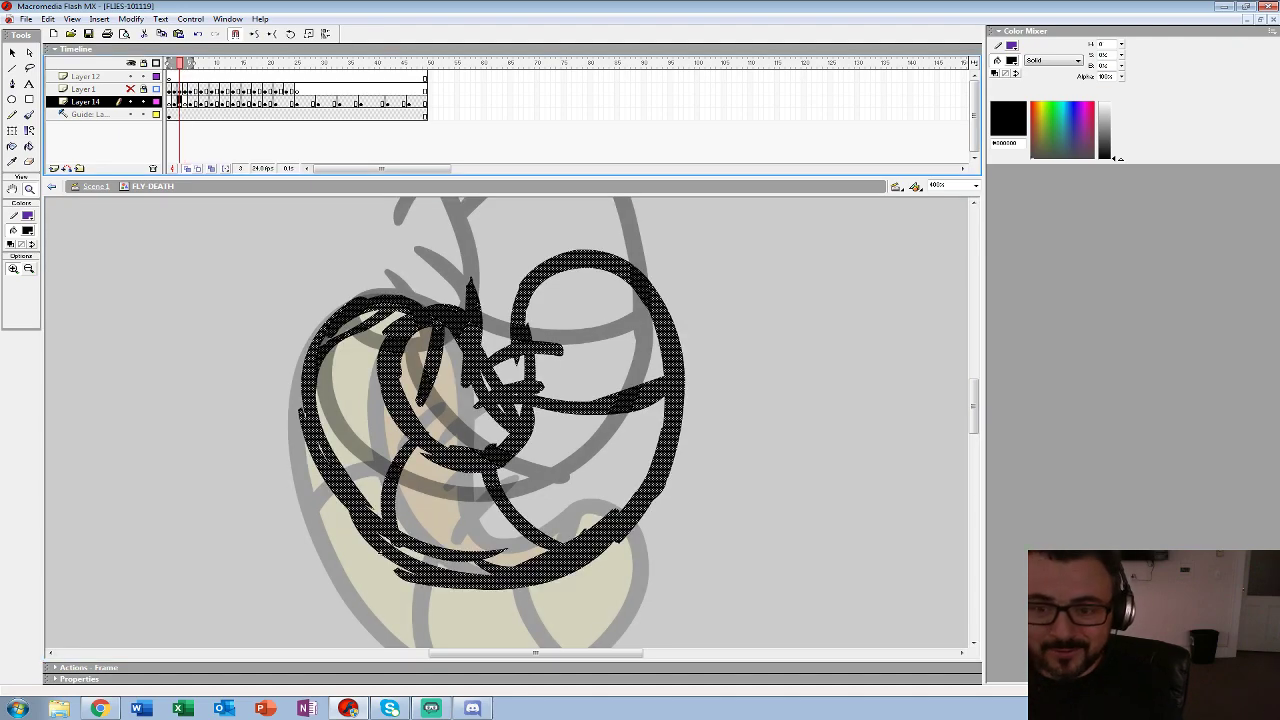
alt+click(466, 347)
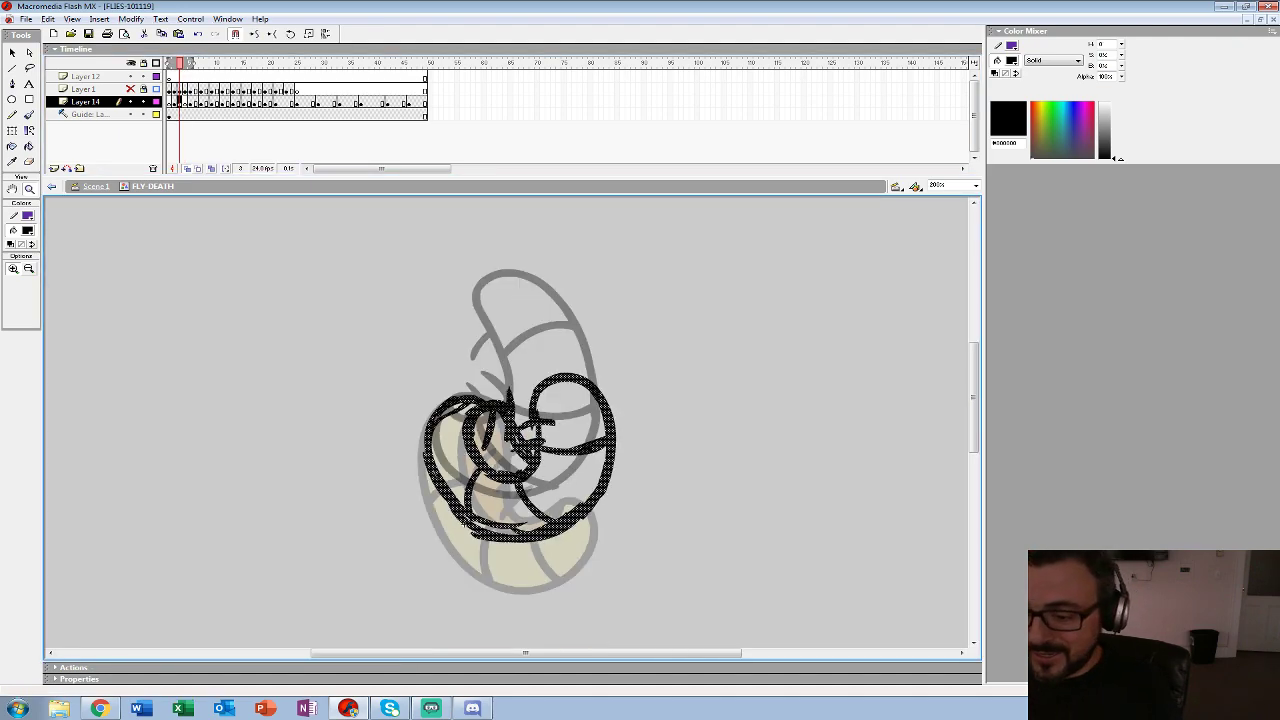
key(.)
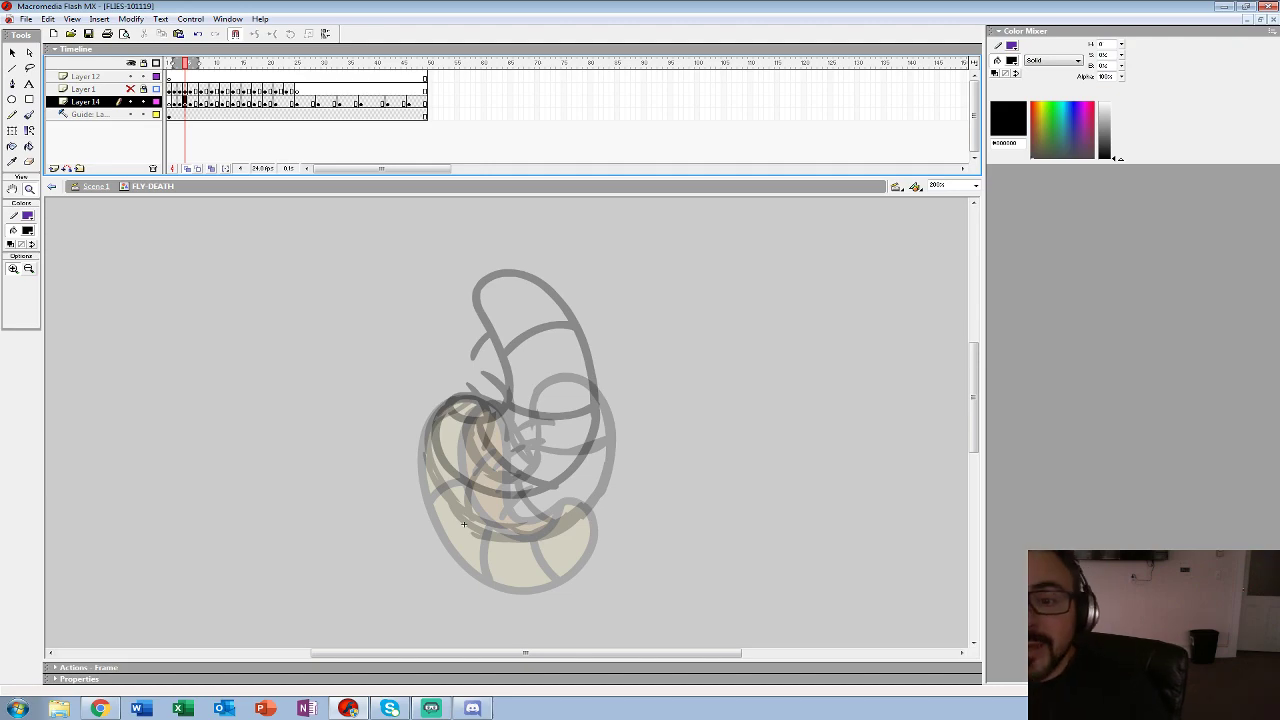
click(27, 230)
click(11, 294)
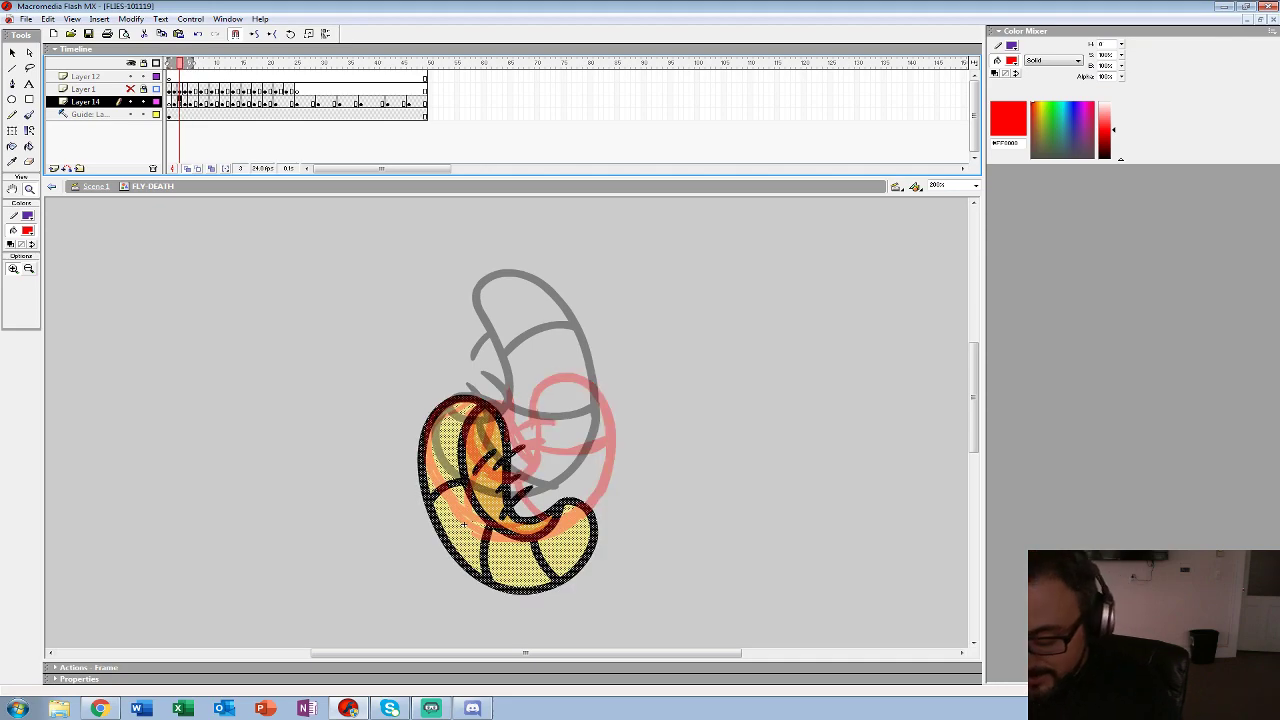
key(.)
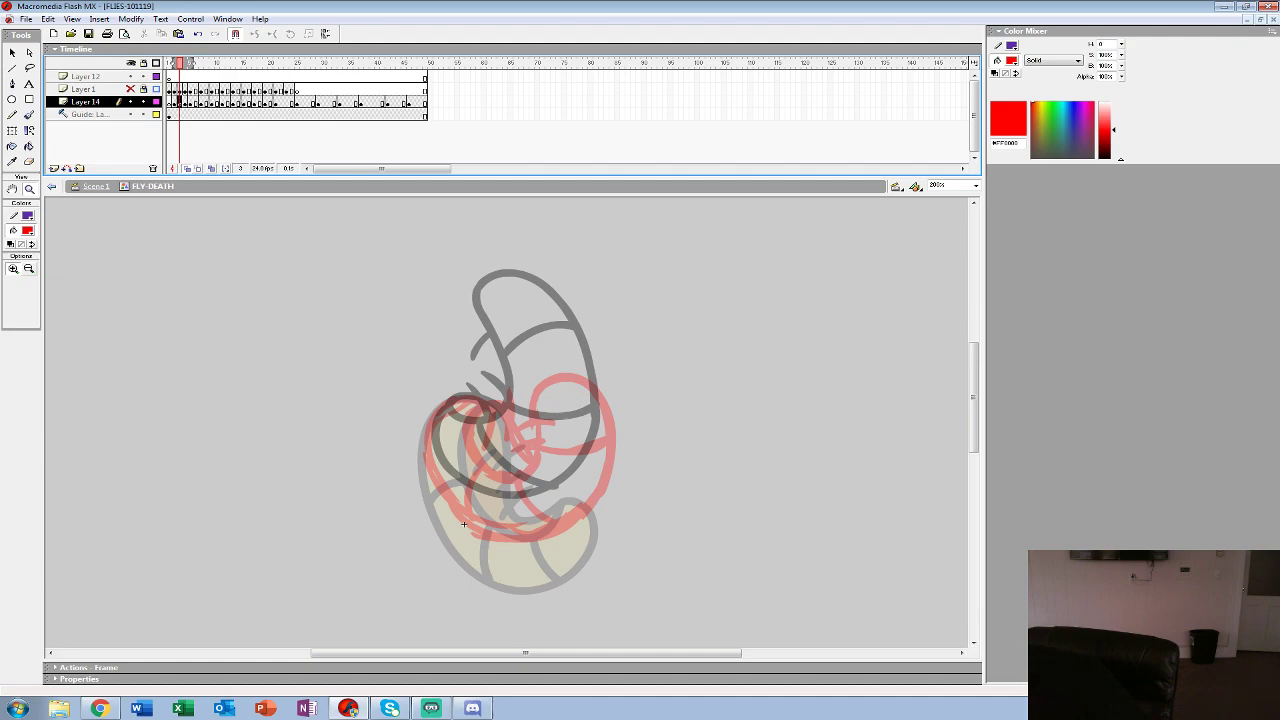
- Set the Brush to a black fill and the second-largest size for inking over the red guide on frame 3
key(b)
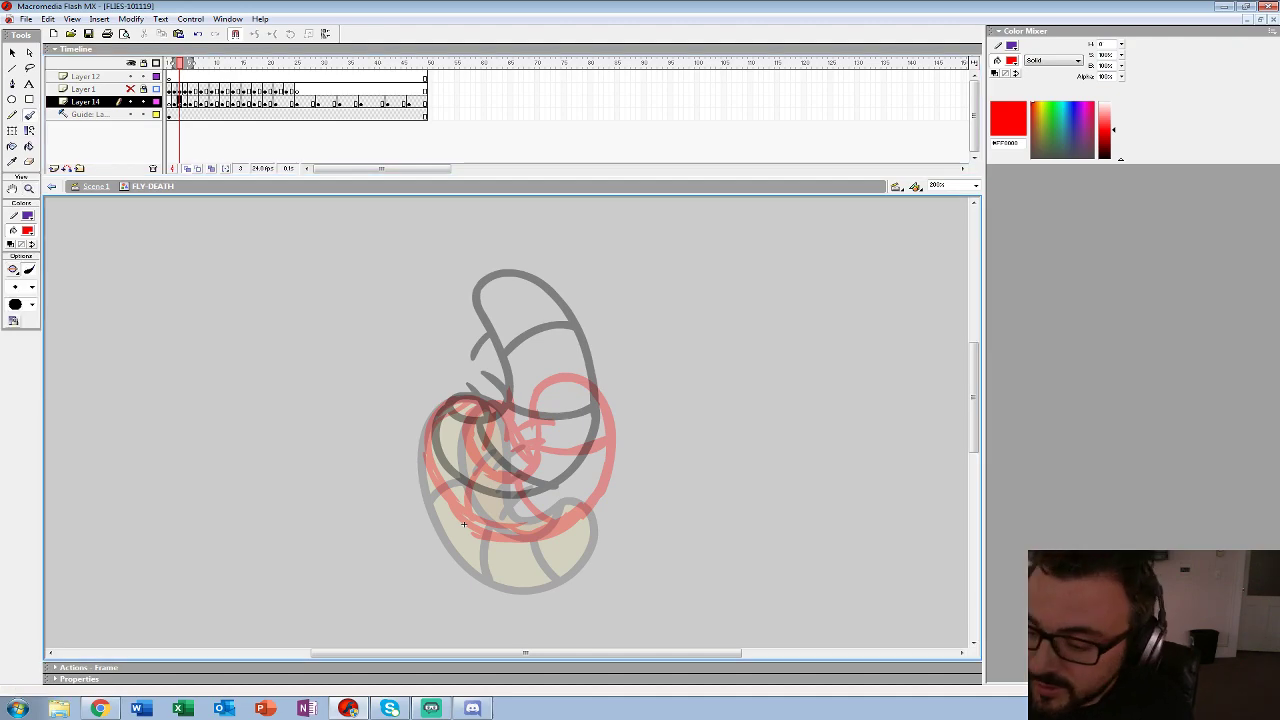
click(28, 231)
click(11, 258)
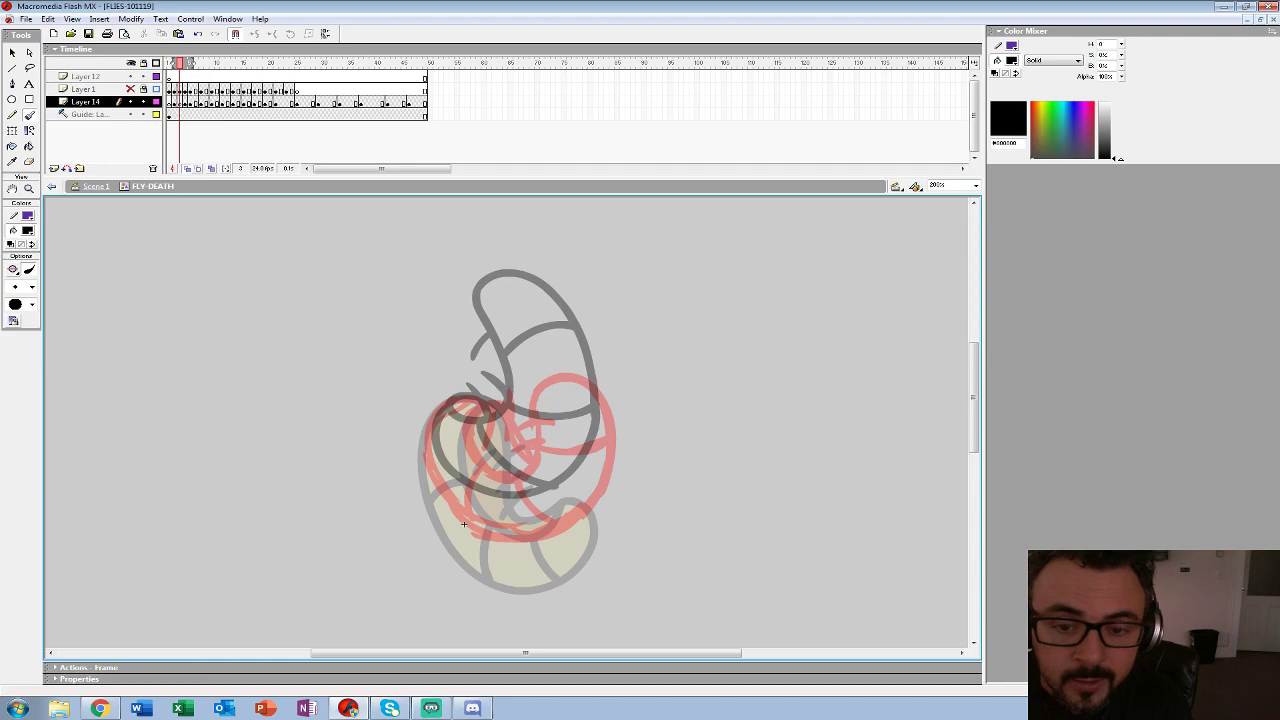
click(29, 189)
click(463, 523)
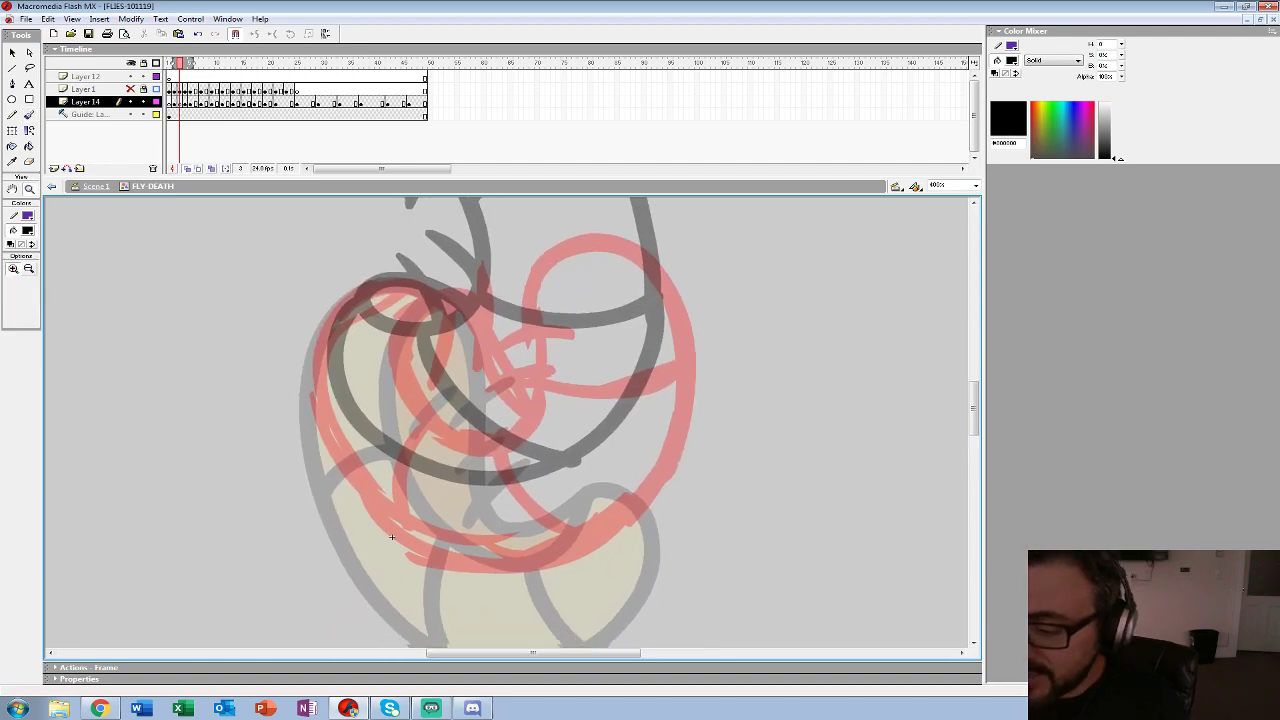
click(29, 115)
click(32, 287)
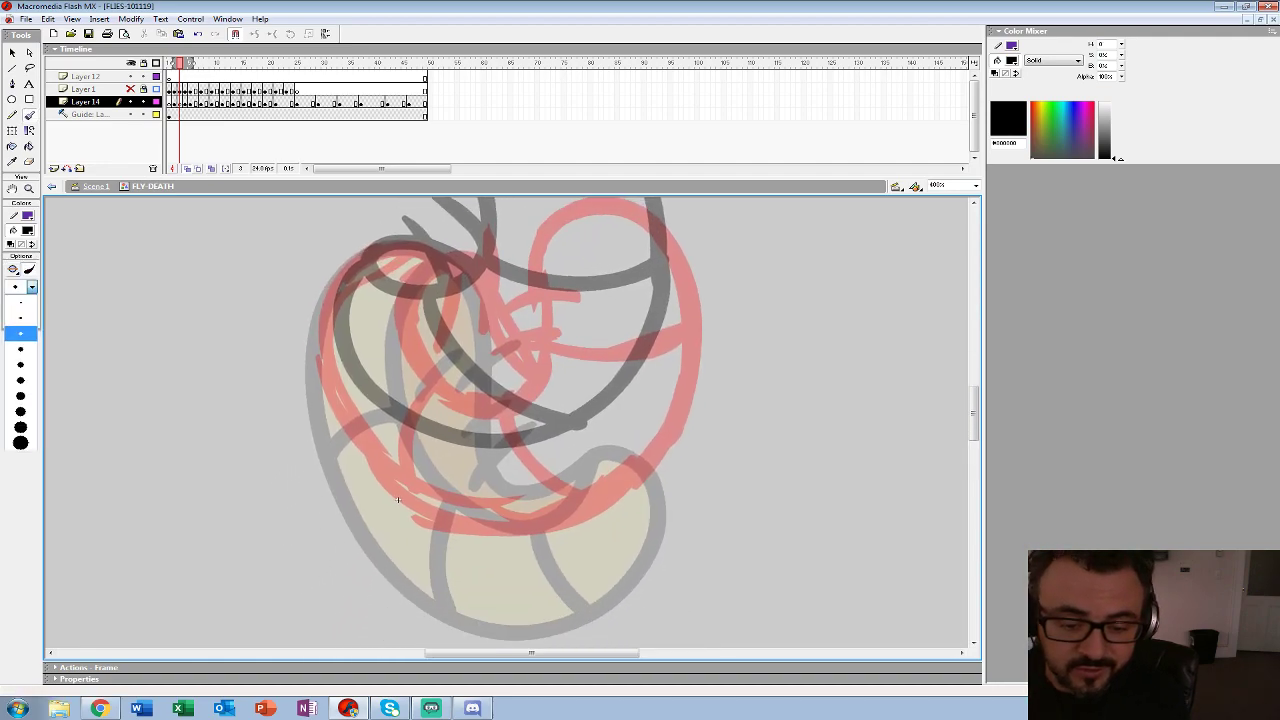
click(20, 427)
- Ink the curled grub's outline, legs and body segment lines over the red guide on frame 3
mouse_move(570, 207)
mouse_down()
mouse_move(540, 232)
mouse_move(550, 360)
mouse_move(482, 414)
mouse_move(398, 330)
mouse_move(470, 276)
mouse_move(540, 377)
mouse_move(530, 401)
mouse_up()
mouse_move(560, 232)
mouse_down()
mouse_move(651, 253)
mouse_move(678, 298)
mouse_move(678, 418)
mouse_move(617, 516)
mouse_move(518, 554)
mouse_move(406, 533)
mouse_move(322, 430)
mouse_move(315, 352)
mouse_move(348, 296)
mouse_move(390, 272)
mouse_move(450, 299)
mouse_move(433, 389)
mouse_up()
mouse_move(488, 269)
mouse_down()
mouse_move(475, 355)
mouse_move(545, 372)
mouse_up()
drag(497, 336, 535, 322)
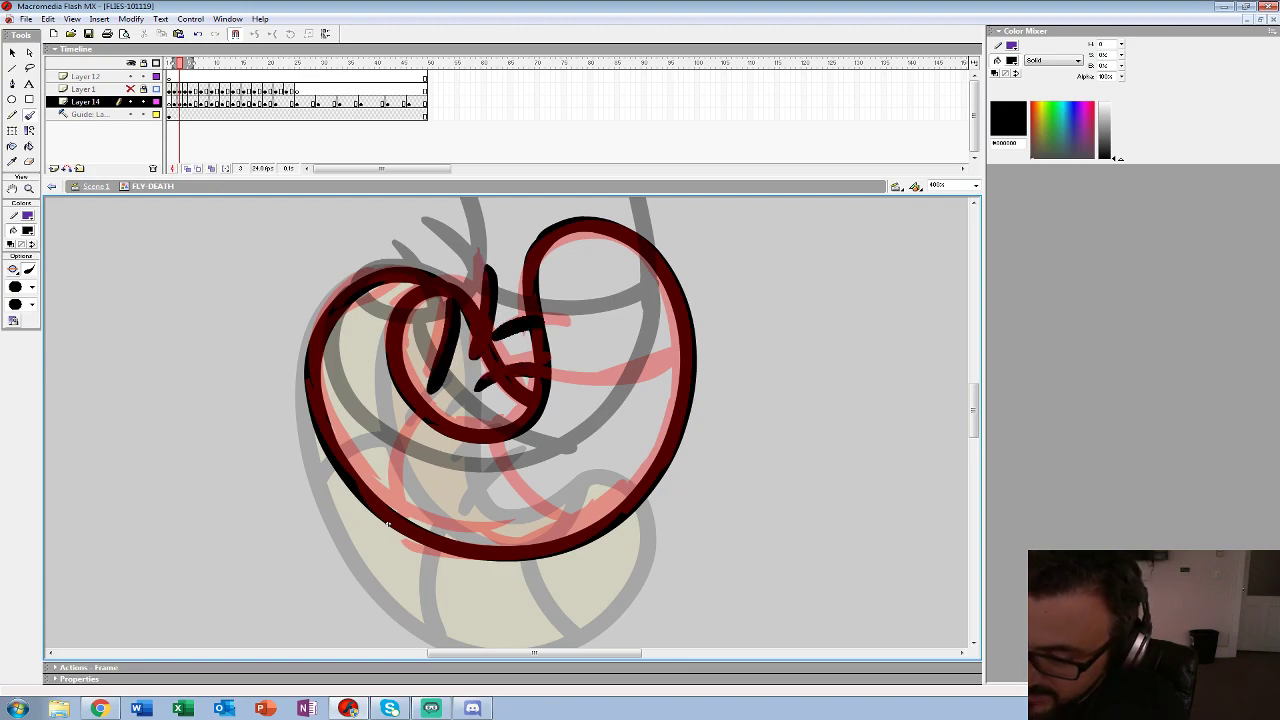
drag(428, 414, 386, 510)
mouse_move(494, 432)
mouse_down()
mouse_move(566, 524)
mouse_move(600, 532)
mouse_up()
mouse_move(538, 380)
mouse_down()
mouse_move(636, 381)
mouse_move(688, 357)
mouse_up()
- Remove the red rough sketch from frame 4 of Layer 14, leaving the frame empty
key(.)
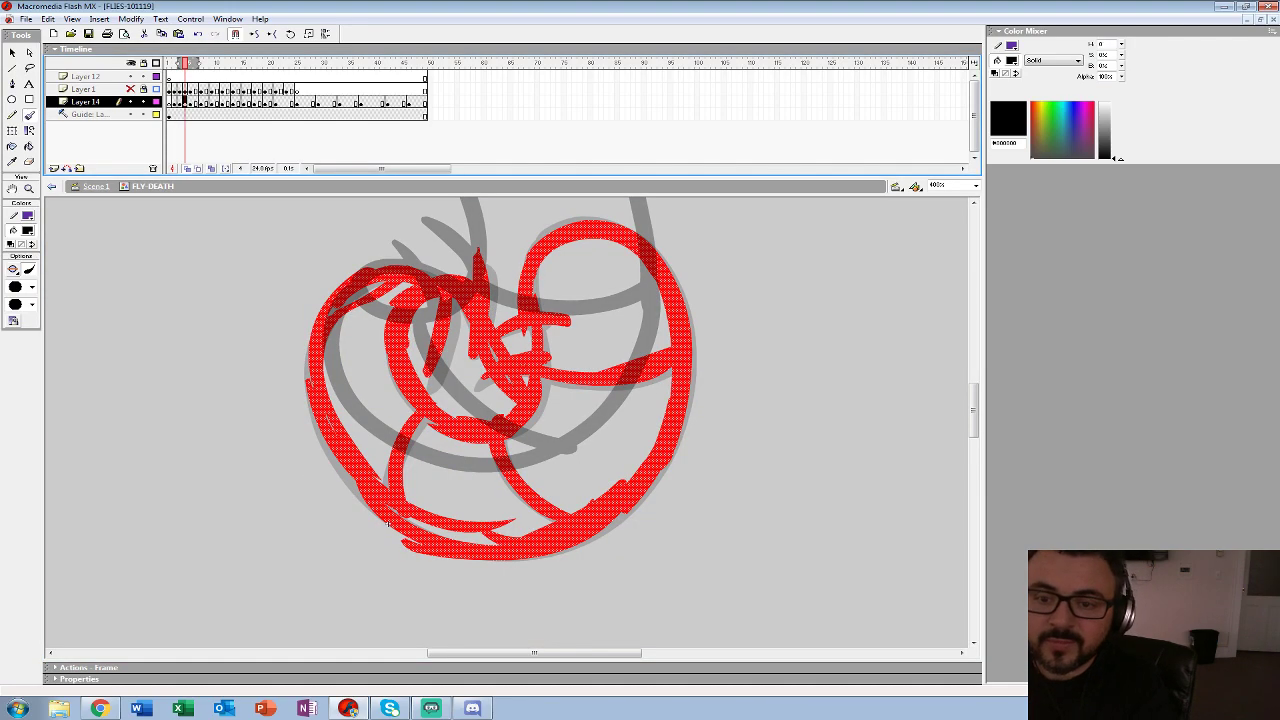
key(.)
key(z)
alt+click(562, 346)
alt+click(452, 386)
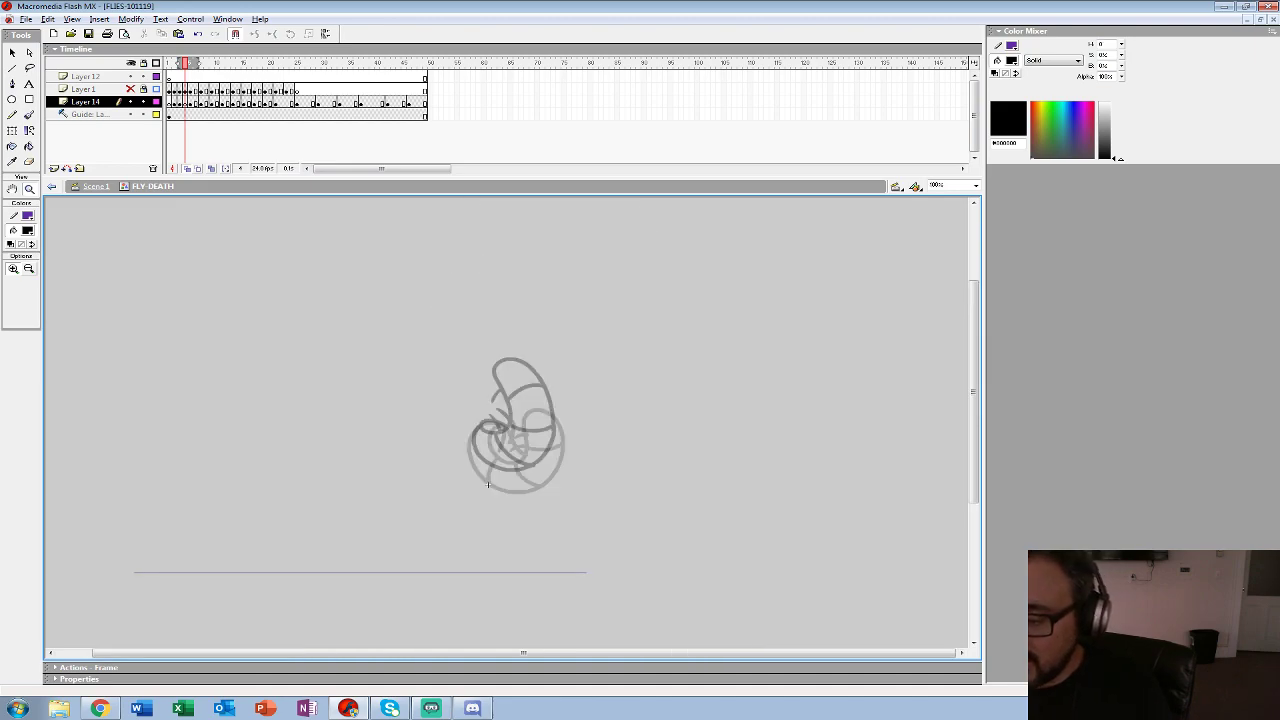
- Sketch the rough grub in-between on frame 4 with the third-smallest brush, including its outline, segment lines and legs
key(.)
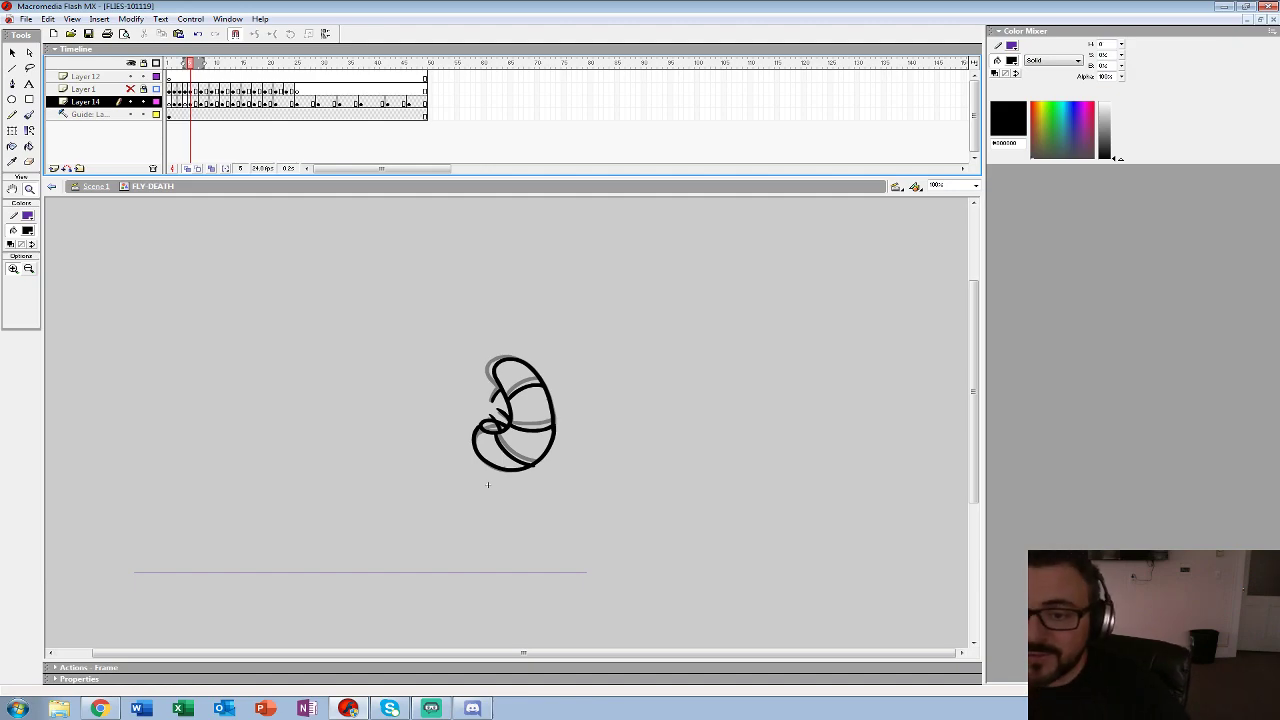
click(488, 485)
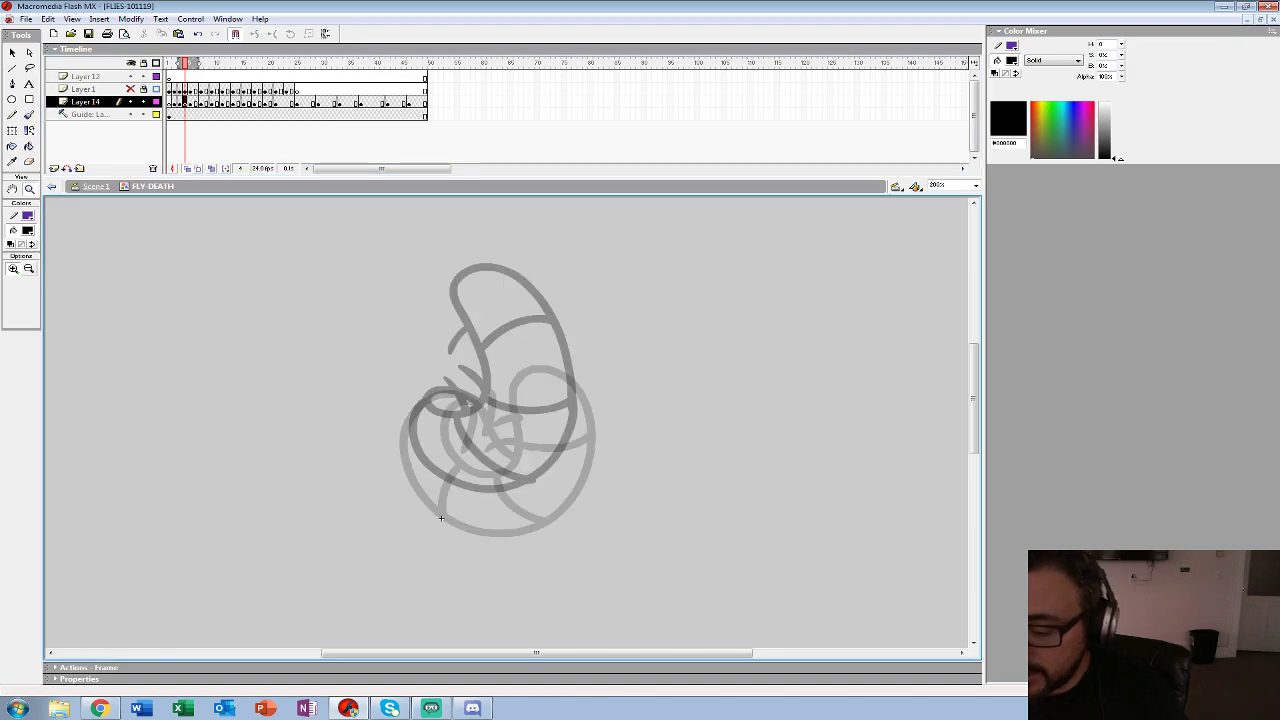
key(b)
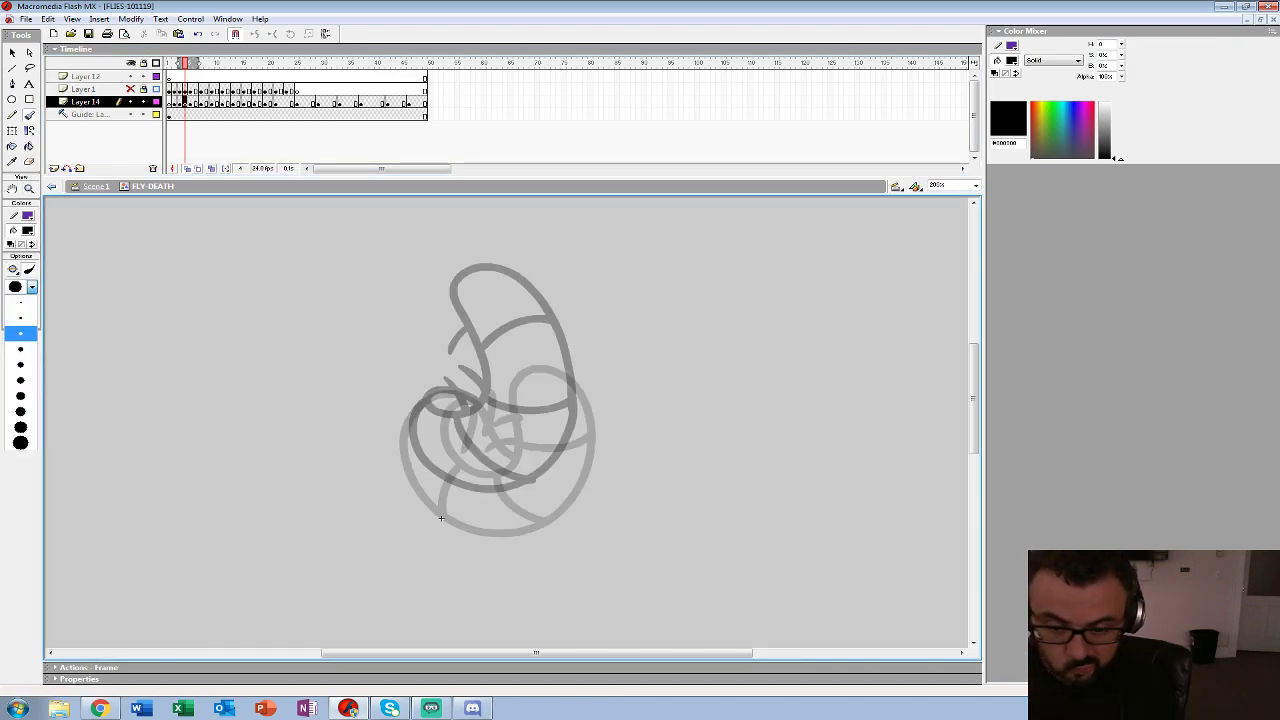
mouse_move(440, 393)
mouse_down()
mouse_move(405, 455)
mouse_move(465, 512)
mouse_move(580, 462)
mouse_move(582, 412)
mouse_move(525, 303)
mouse_move(487, 340)
mouse_move(506, 428)
mouse_move(448, 410)
mouse_move(470, 398)
mouse_move(436, 392)
mouse_move(418, 438)
mouse_move(512, 430)
mouse_up()
drag(494, 315, 523, 309)
drag(518, 316, 588, 391)
drag(503, 376, 573, 366)
mouse_move(498, 446)
mouse_down()
mouse_move(575, 437)
mouse_move(475, 447)
mouse_move(516, 514)
mouse_up()
mouse_move(470, 402)
mouse_down()
mouse_move(498, 430)
mouse_move(468, 424)
mouse_up()
drag(482, 386, 480, 424)
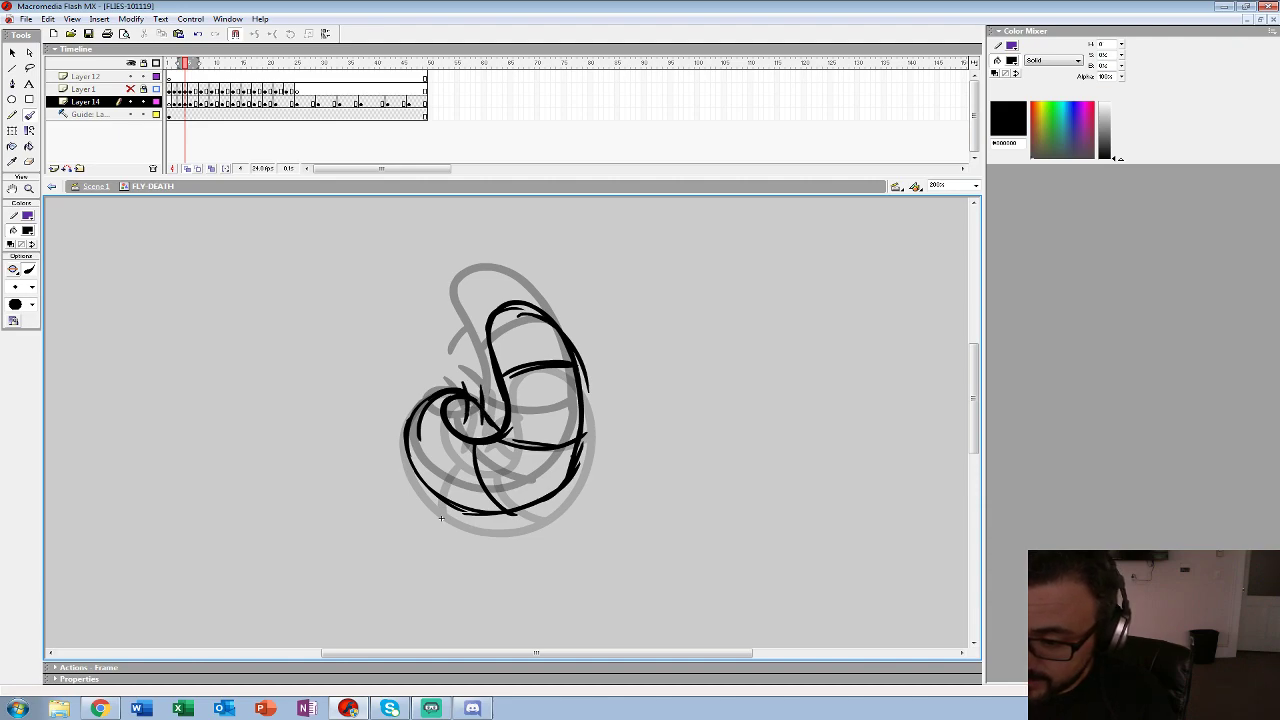
drag(481, 377, 496, 373)
drag(467, 367, 498, 358)
mouse_move(504, 310)
mouse_down()
mouse_move(582, 383)
mouse_move(527, 498)
mouse_move(414, 428)
mouse_up()
- Play the grub animation at a reduced zoom to check the rough pose on frame 4
key(z)
alt+click(478, 379)
alt+click(478, 379)
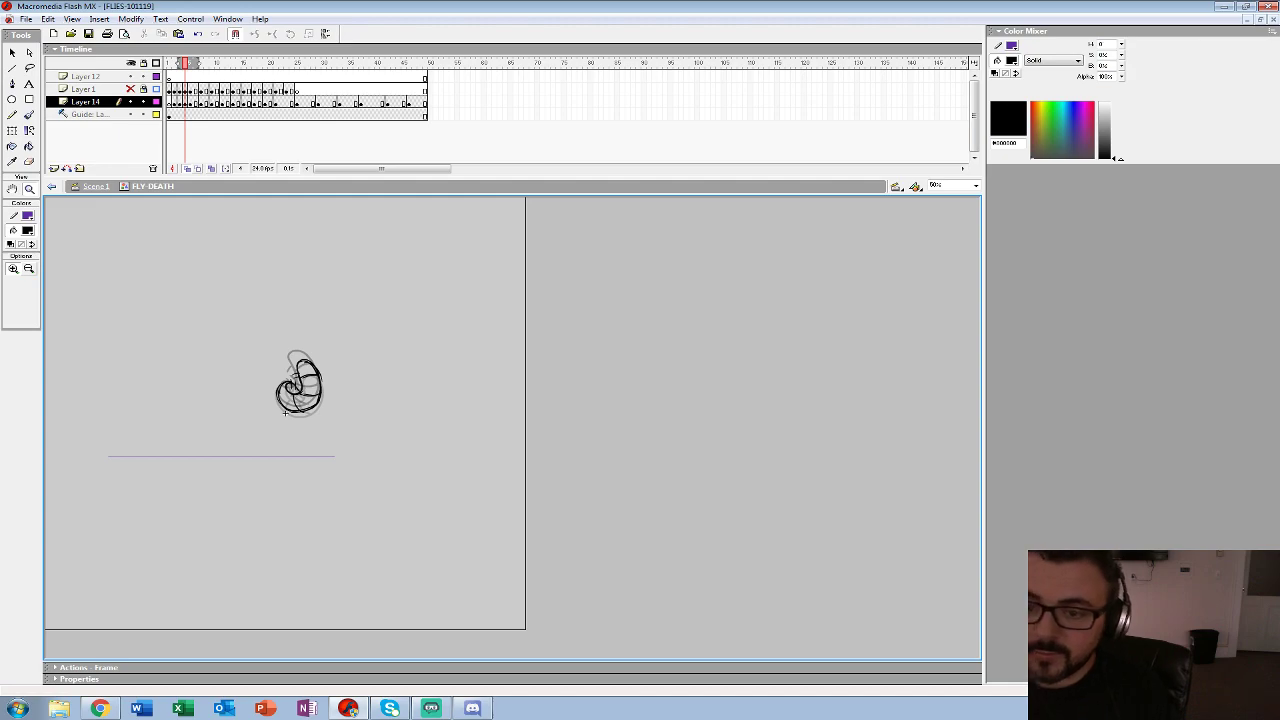
key(Return)
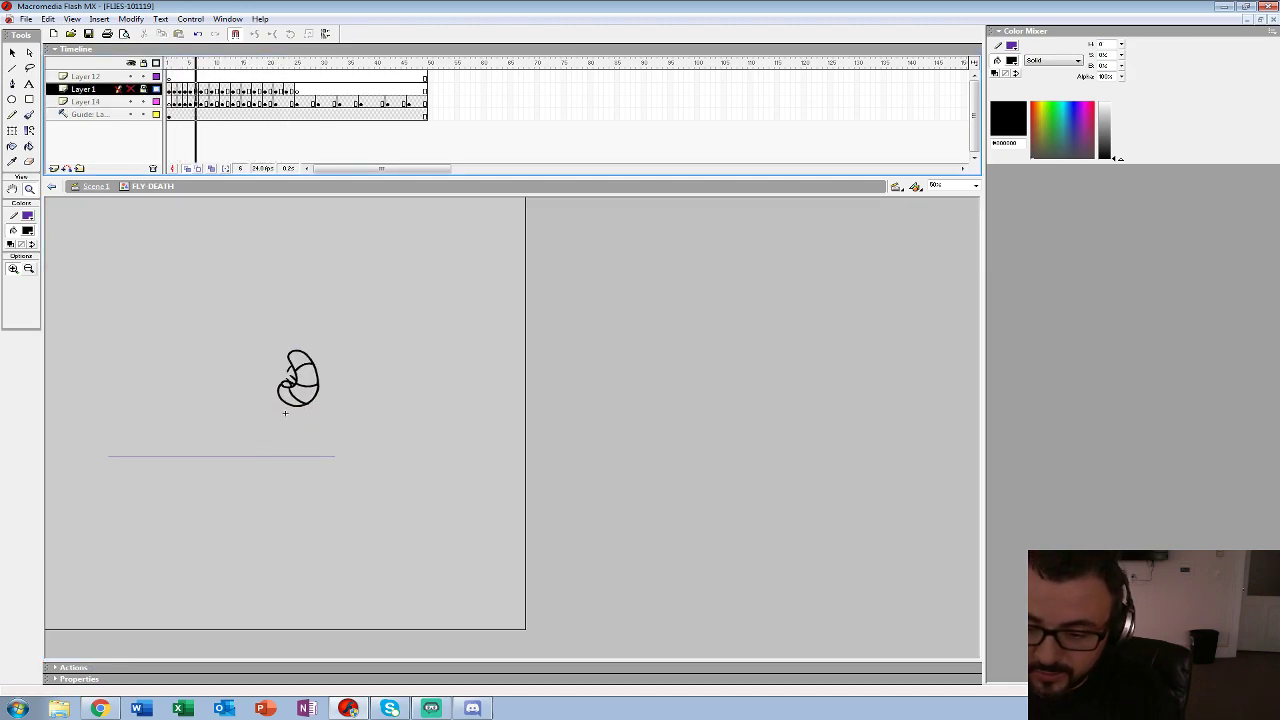
- Clear frame 4 and recolour its rough grub sketch red to serve as an onion-skinned guide
click(185, 102)
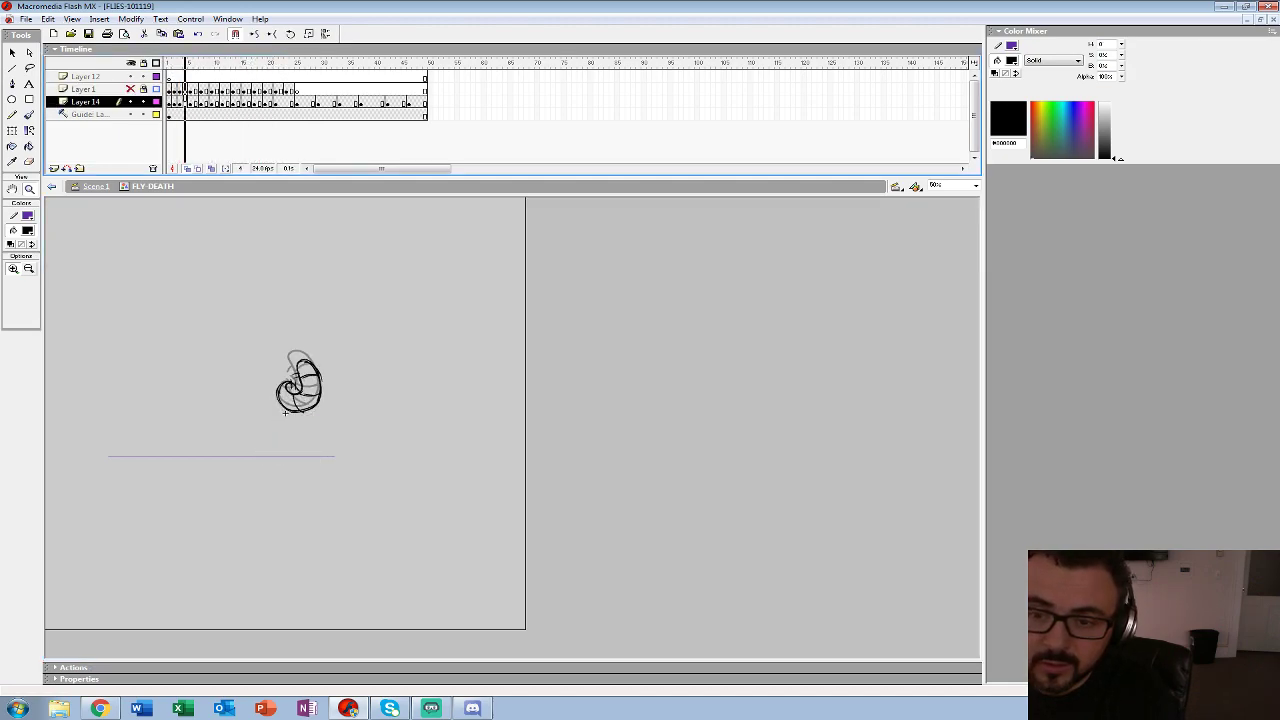
key(Delete)
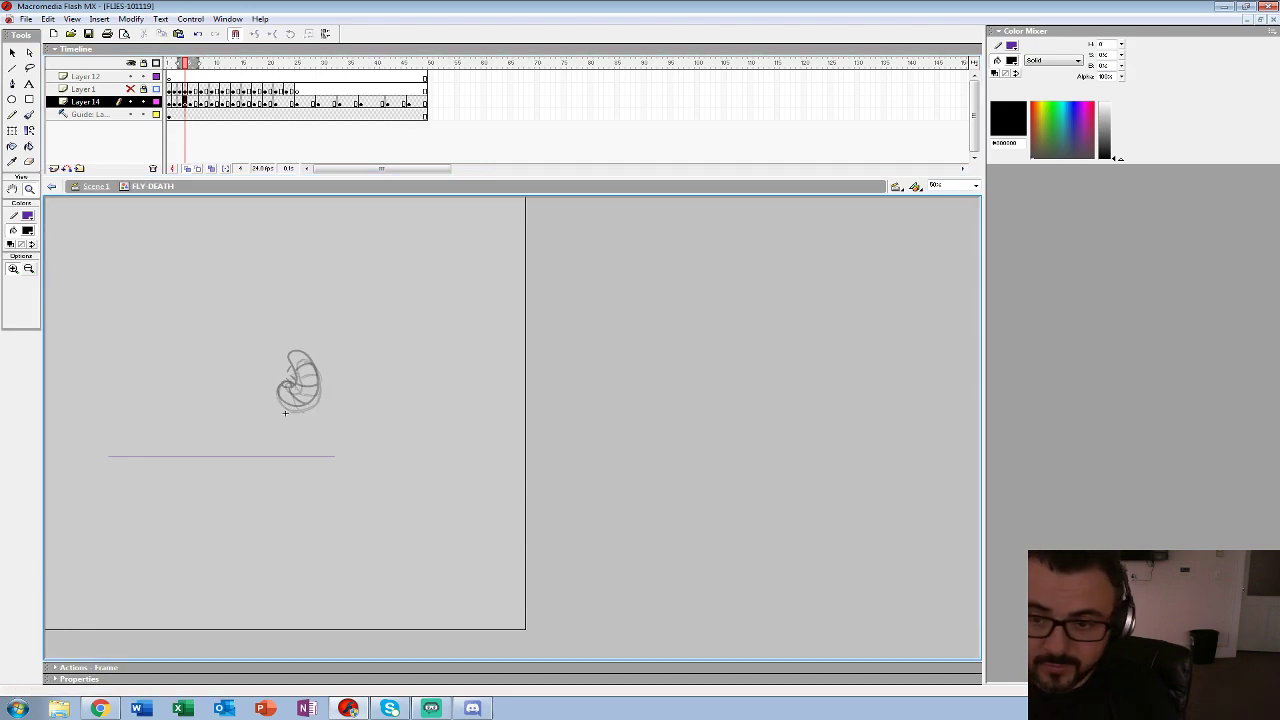
click(285, 412)
click(530, 430)
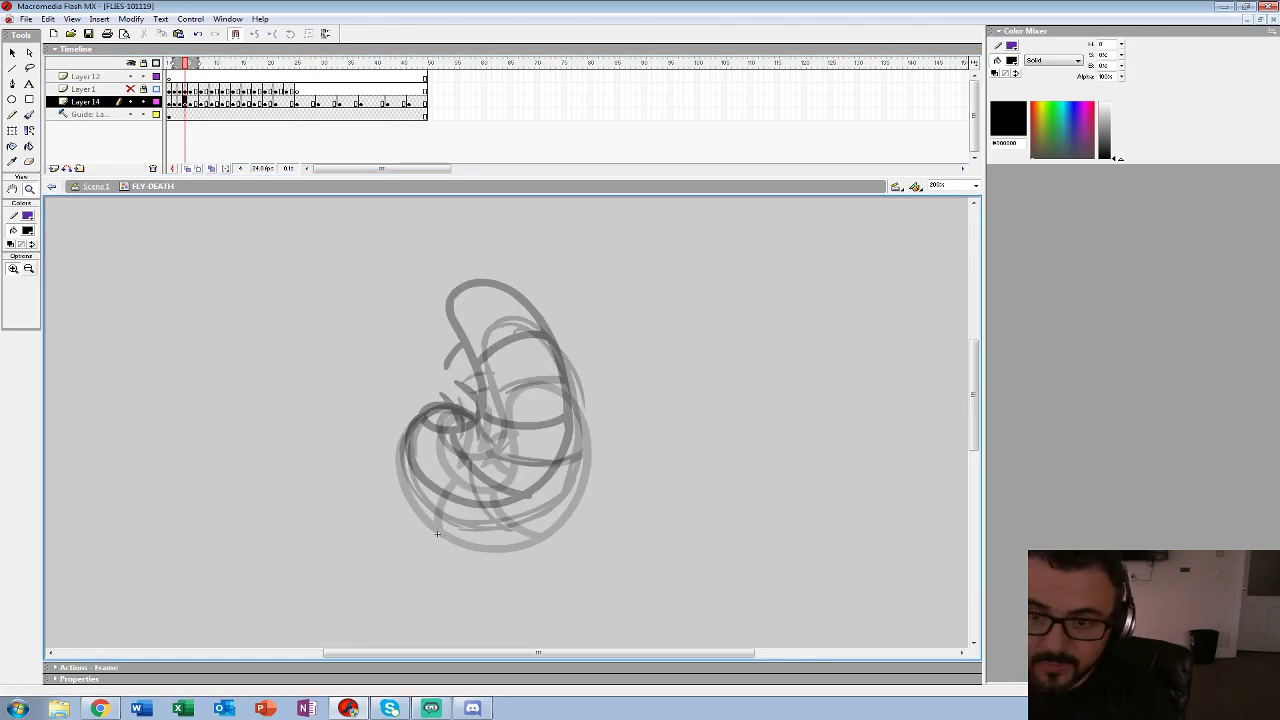
click(180, 102)
click(28, 231)
click(11, 301)
click(528, 448)
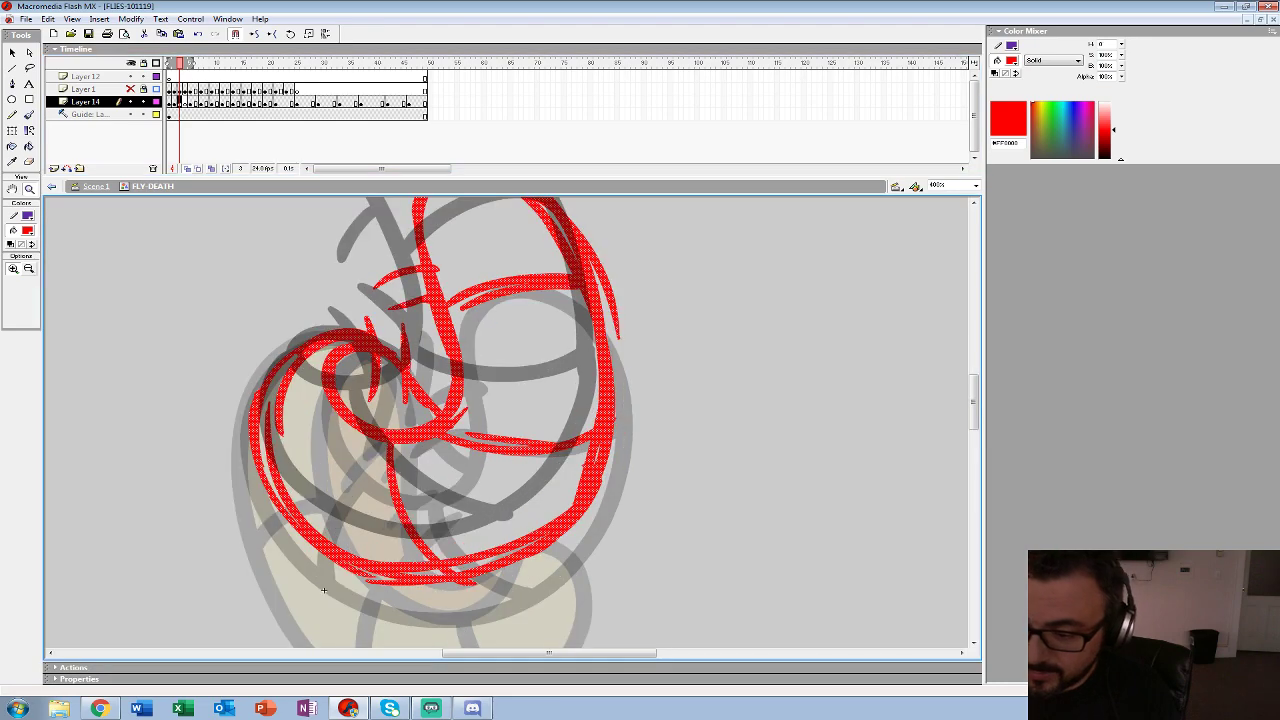
key(.)
drag(325, 596, 349, 640)
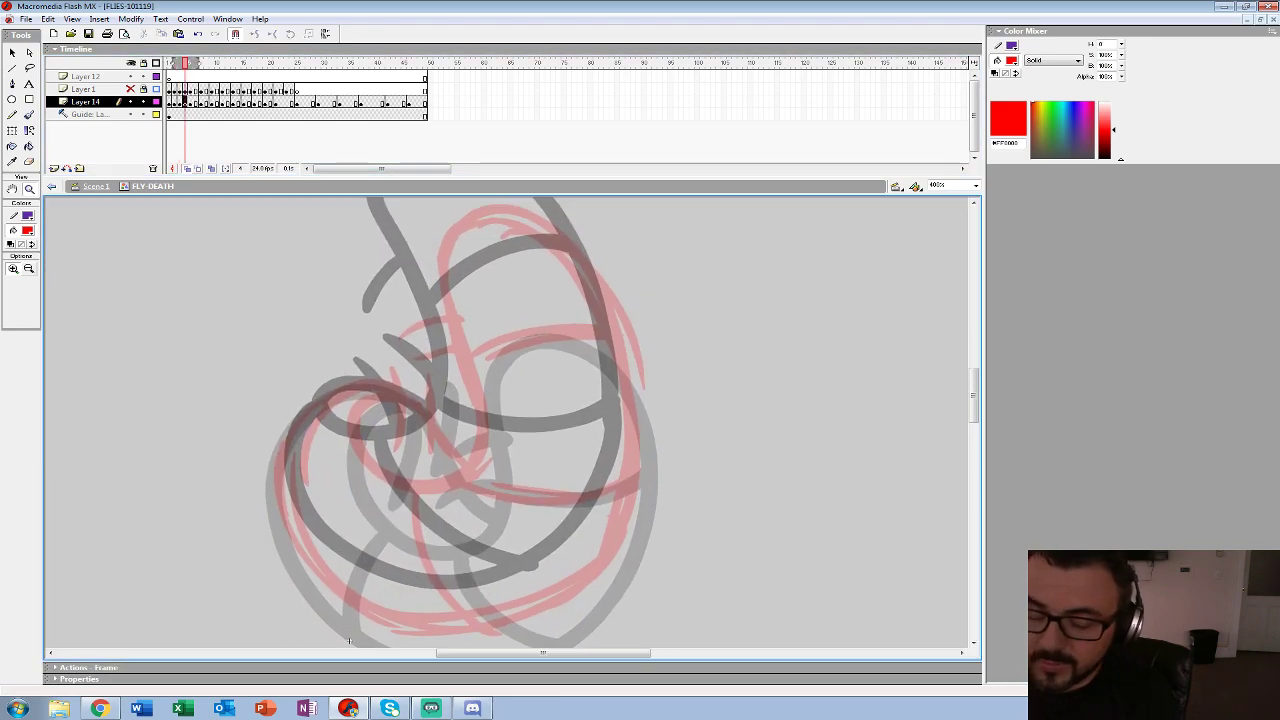
- Switch the fill back to black and choose the second-largest brush size for inking frame 4
click(28, 231)
click(11, 260)
key(b)
click(31, 287)
click(20, 426)
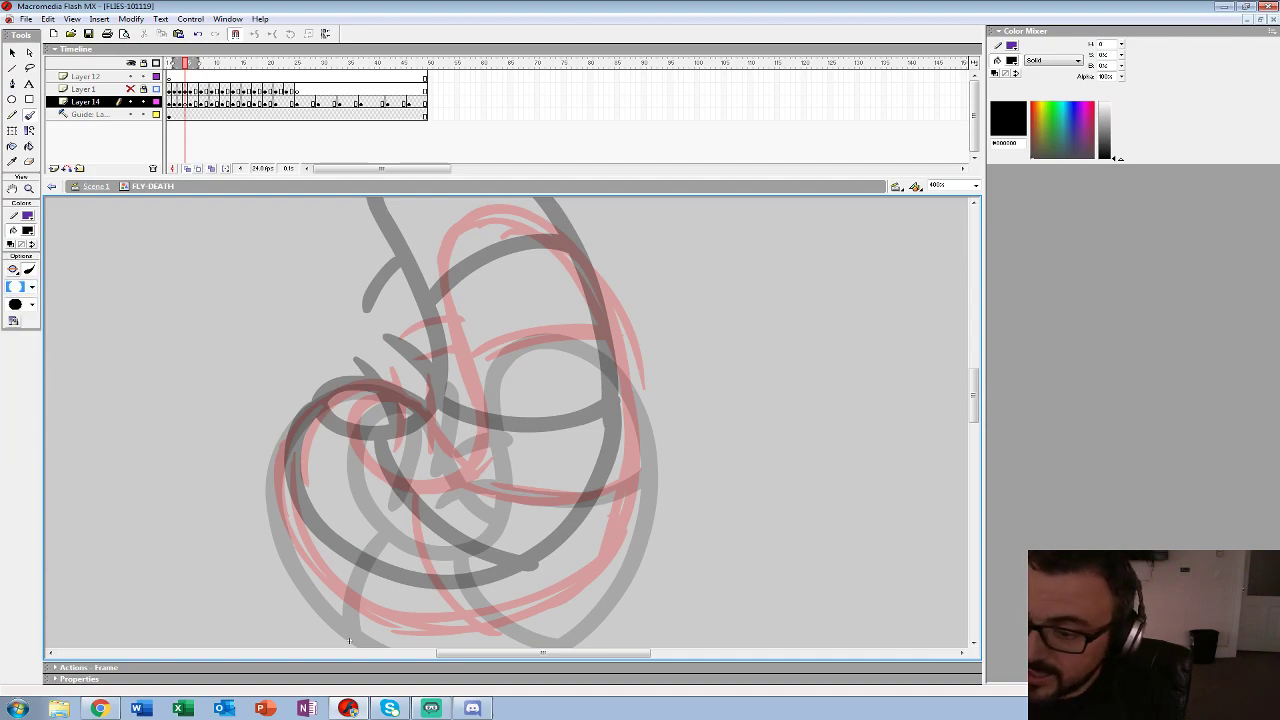
- Ink the grub's body outline over the red guide on frame 4, undoing and redrawing unsatisfactory strokes
mouse_move(483, 212)
mouse_down()
mouse_move(452, 232)
mouse_move(443, 278)
mouse_move(482, 443)
mouse_move(433, 487)
mouse_move(372, 466)
mouse_move(366, 414)
mouse_move(402, 400)
mouse_move(480, 456)
mouse_move(476, 213)
mouse_move(506, 210)
mouse_move(560, 236)
mouse_move(611, 306)
mouse_move(635, 412)
mouse_move(621, 506)
mouse_up()
drag(621, 506, 647, 438)
mouse_move(442, 328)
mouse_down()
mouse_move(388, 318)
mouse_move(336, 349)
mouse_move(313, 406)
mouse_move(324, 466)
mouse_move(366, 521)
mouse_move(426, 552)
mouse_move(494, 557)
mouse_move(601, 510)
mouse_move(650, 434)
mouse_move(608, 512)
mouse_up()
key(ctrl+z)
key(ctrl+z)
mouse_move(655, 428)
mouse_down()
mouse_move(602, 510)
mouse_move(554, 542)
mouse_move(490, 560)
mouse_move(412, 545)
mouse_move(353, 502)
mouse_move(314, 440)
mouse_move(318, 367)
mouse_move(356, 328)
mouse_move(420, 320)
mouse_up()
- Ink the body segment lines and small legs of the grub on frame 4
mouse_move(446, 424)
mouse_down()
mouse_move(446, 468)
mouse_move(492, 547)
mouse_up()
mouse_move(503, 398)
mouse_down()
mouse_move(380, 548)
mouse_move(426, 562)
mouse_move(526, 545)
mouse_up()
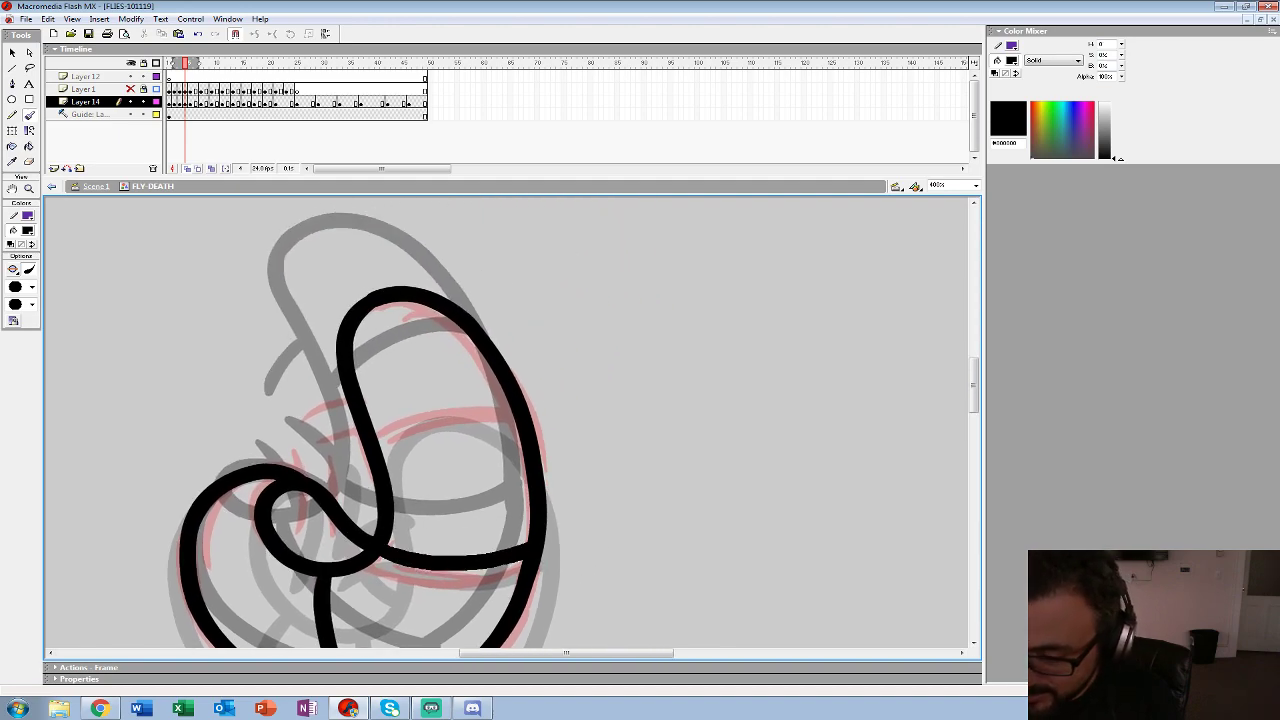
drag(378, 448, 516, 412)
mouse_move(294, 448)
mouse_down()
mouse_move(293, 540)
mouse_move(327, 495)
mouse_move(337, 540)
mouse_move(305, 423)
mouse_move(325, 442)
mouse_move(361, 432)
mouse_up()
key(ctrl+z)
- Remove the red guide sketch and step back and forth through frames 2 to 4 to check the inked in-betweens
key(z)
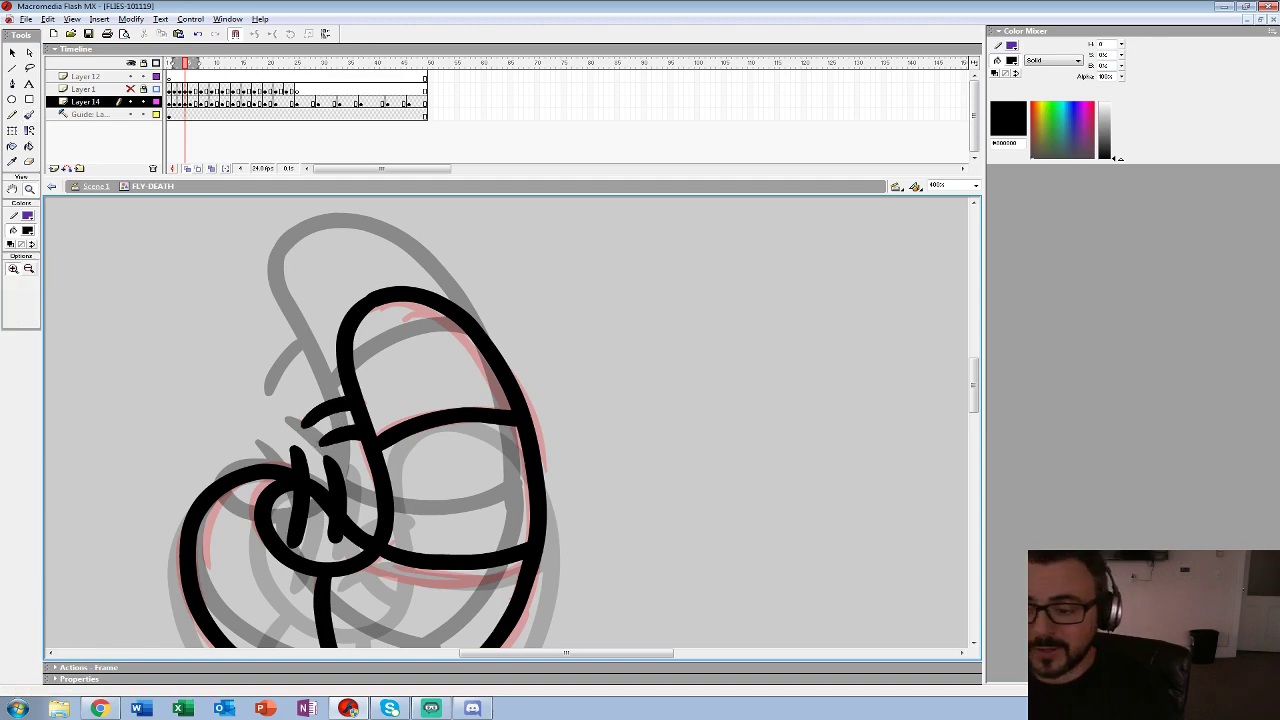
alt+click(447, 375)
alt+click(447, 398)
key(comma)
key(period)
key(comma)
key(period)
key(comma)
key(comma)
key(period)
key(period)
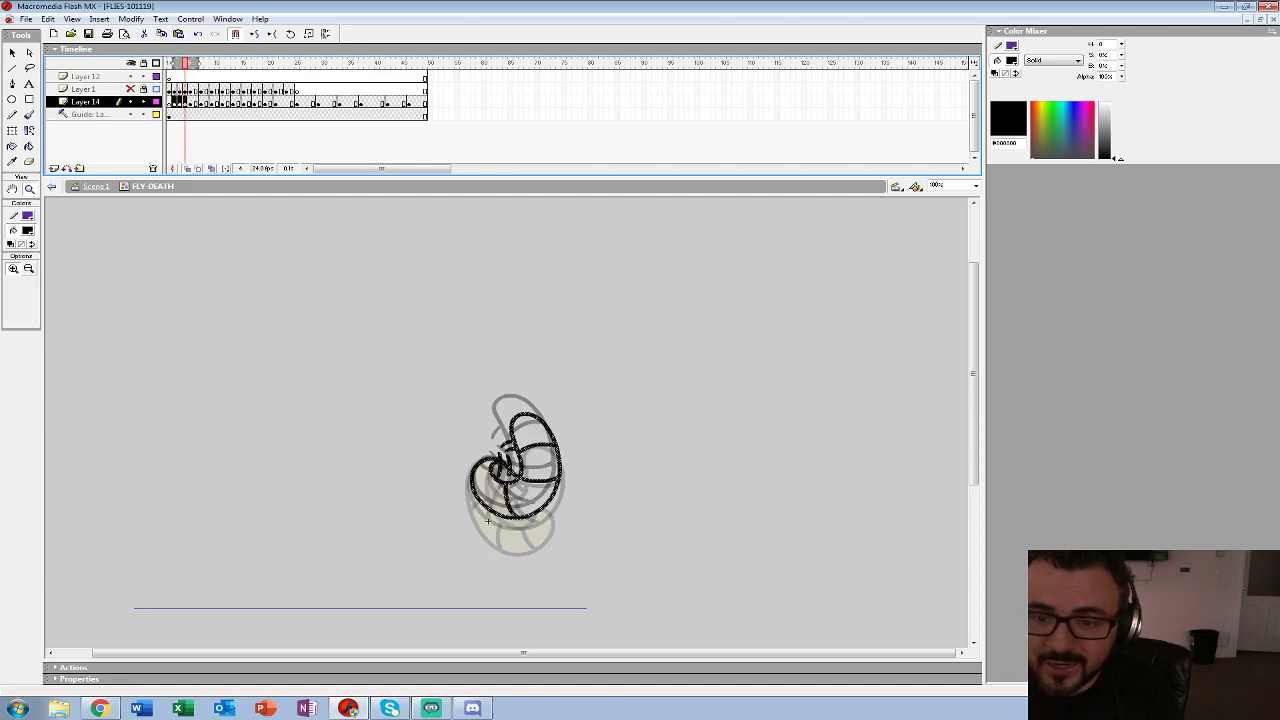
- Turn off onion skinning and play the FLY-DEATH grub animation from its first frame
key(alt+shift+o)
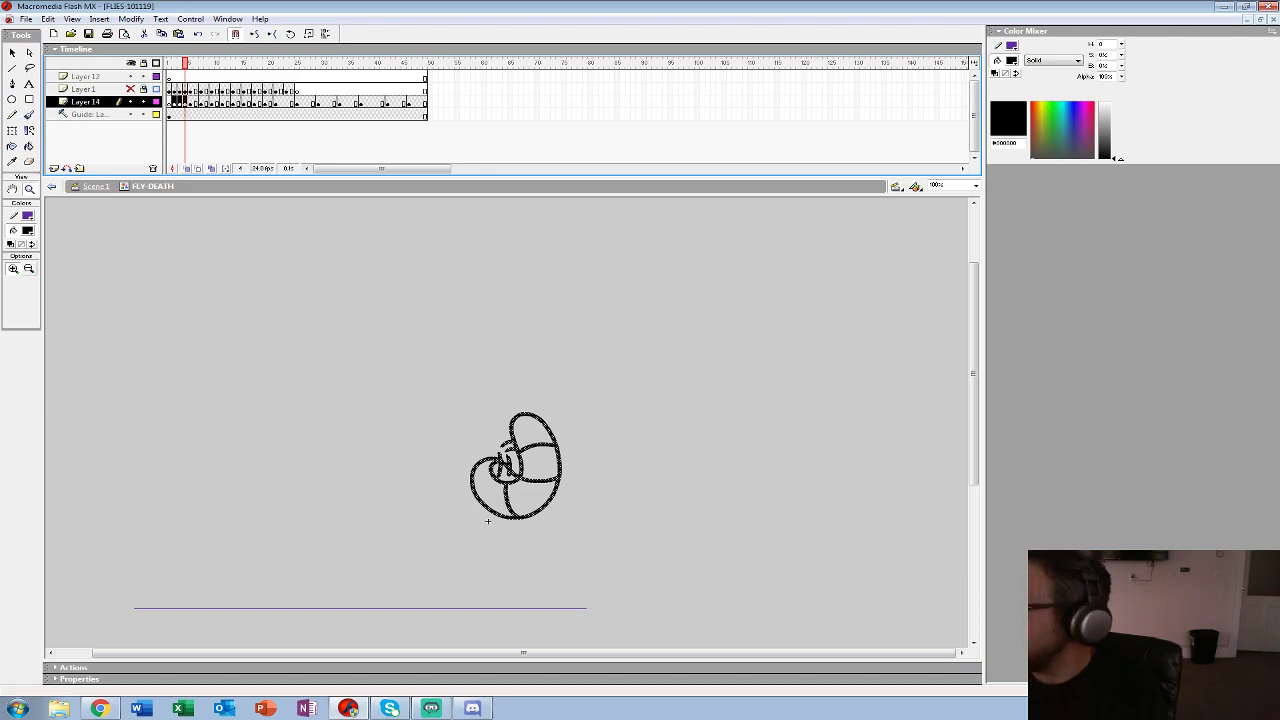
key(Return)
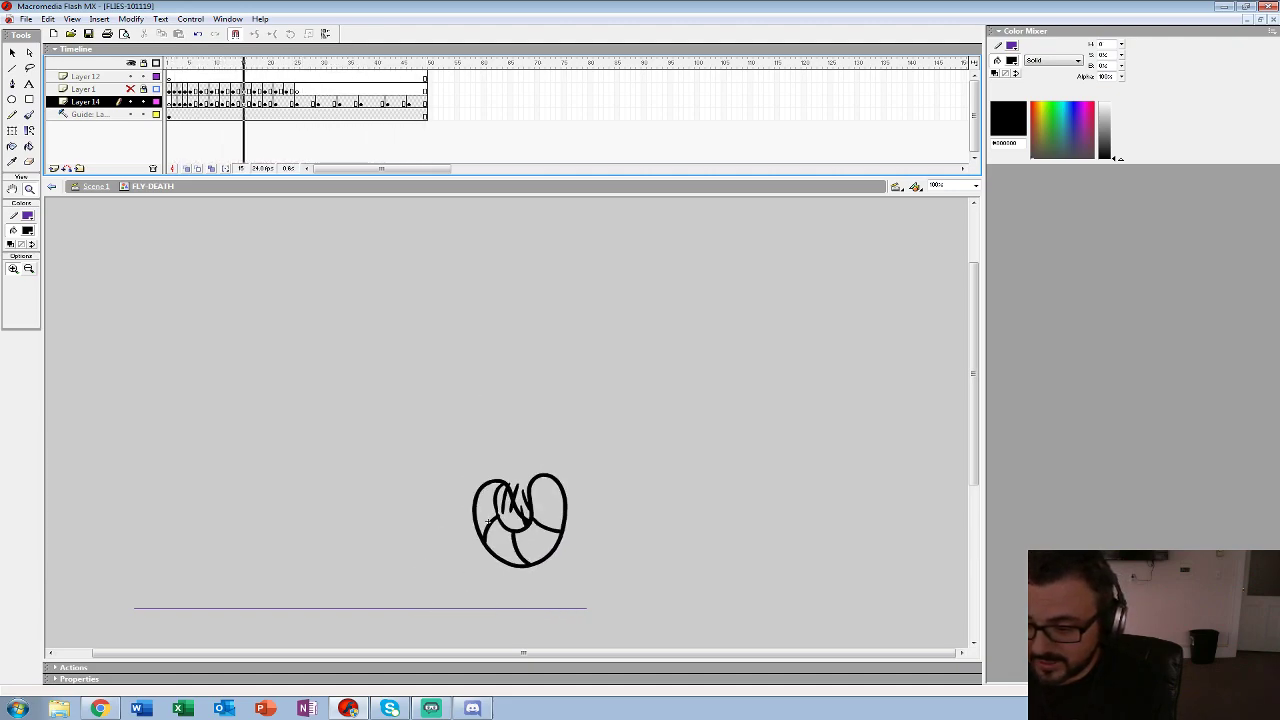
key(Return)
key(comma)
key(comma)
key(comma)
key(comma)
key(shift+comma)
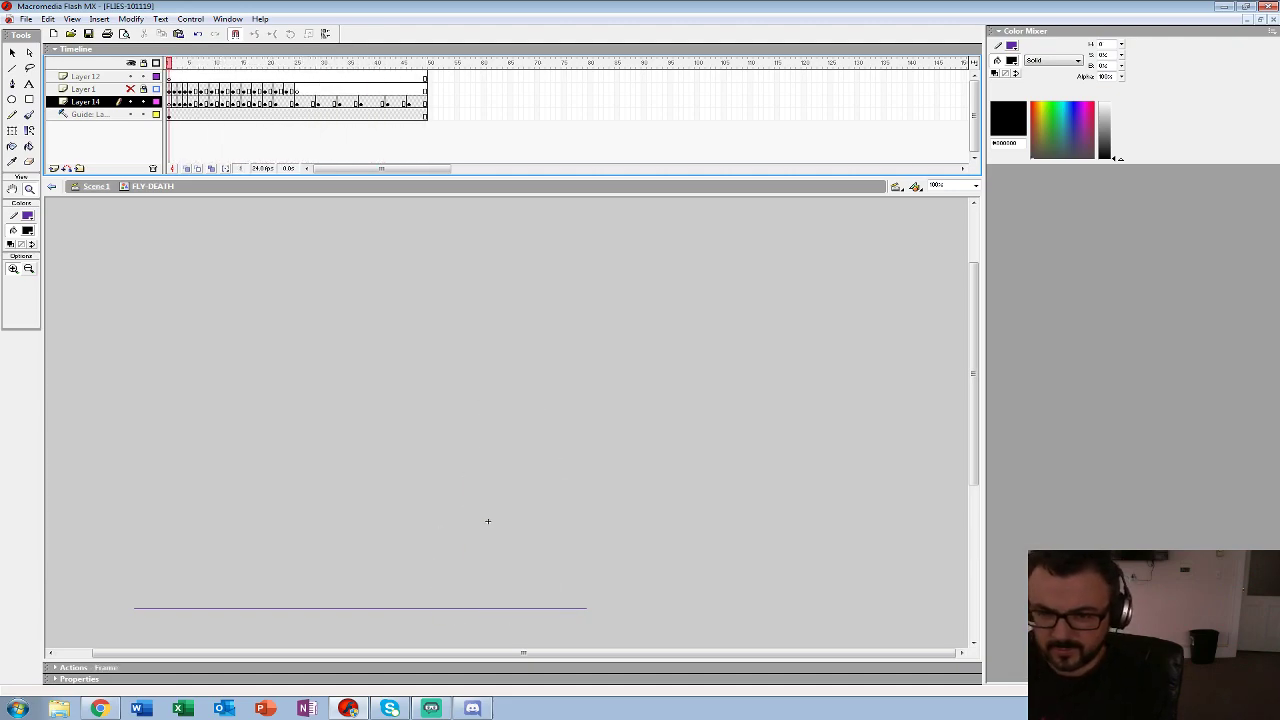
key(Return)
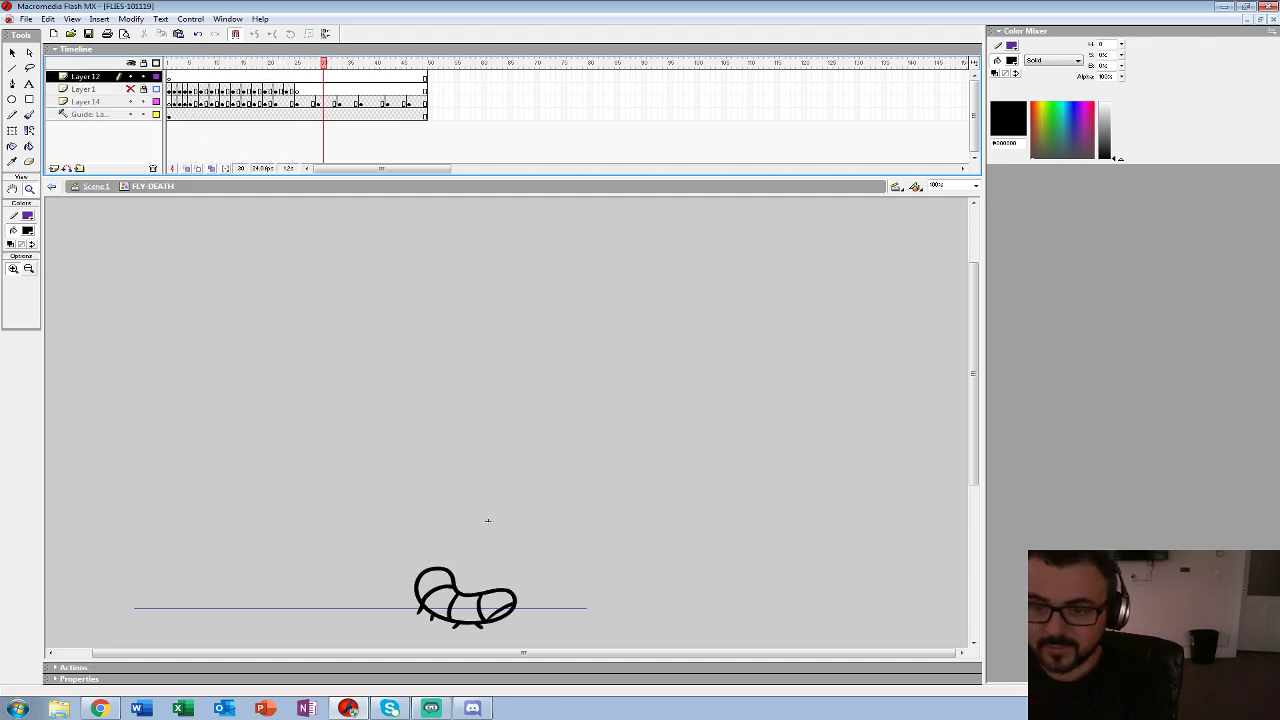
- Clear the copied grub drawing from frame 23 of Layer 14 and turn on onion skinning
click(488, 521)
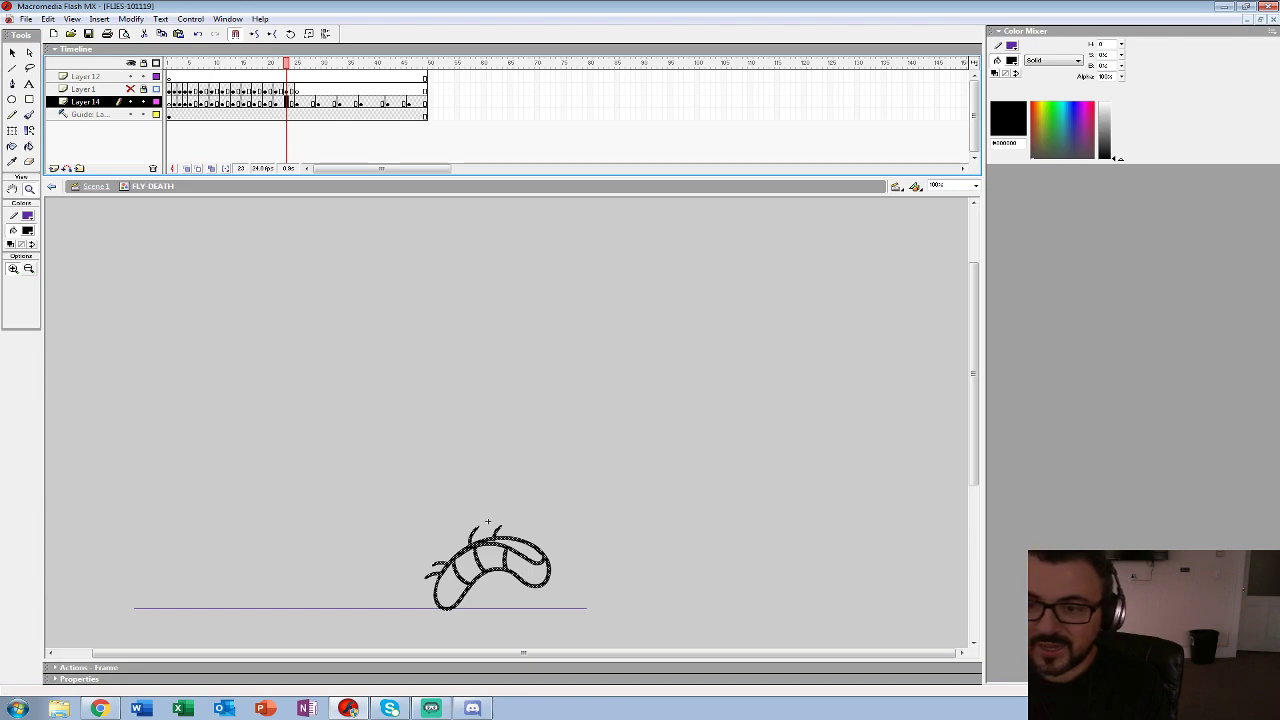
key(Delete)
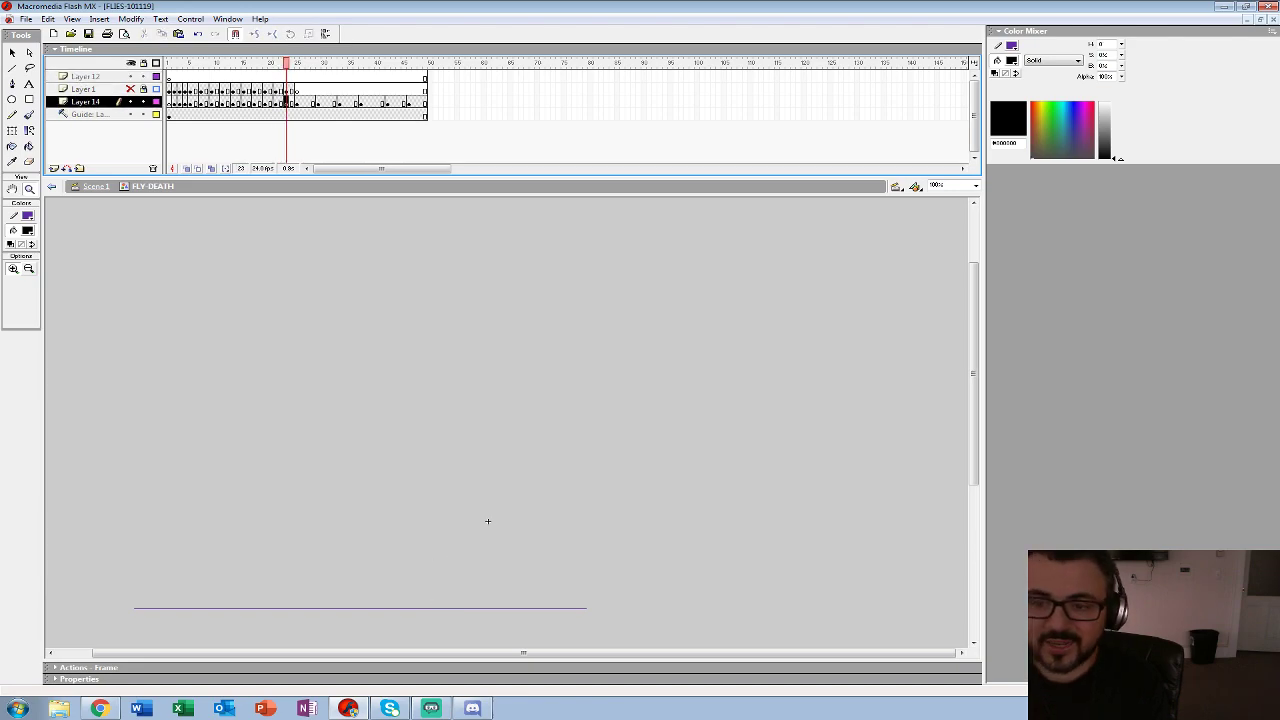
key(alt+shift+o)
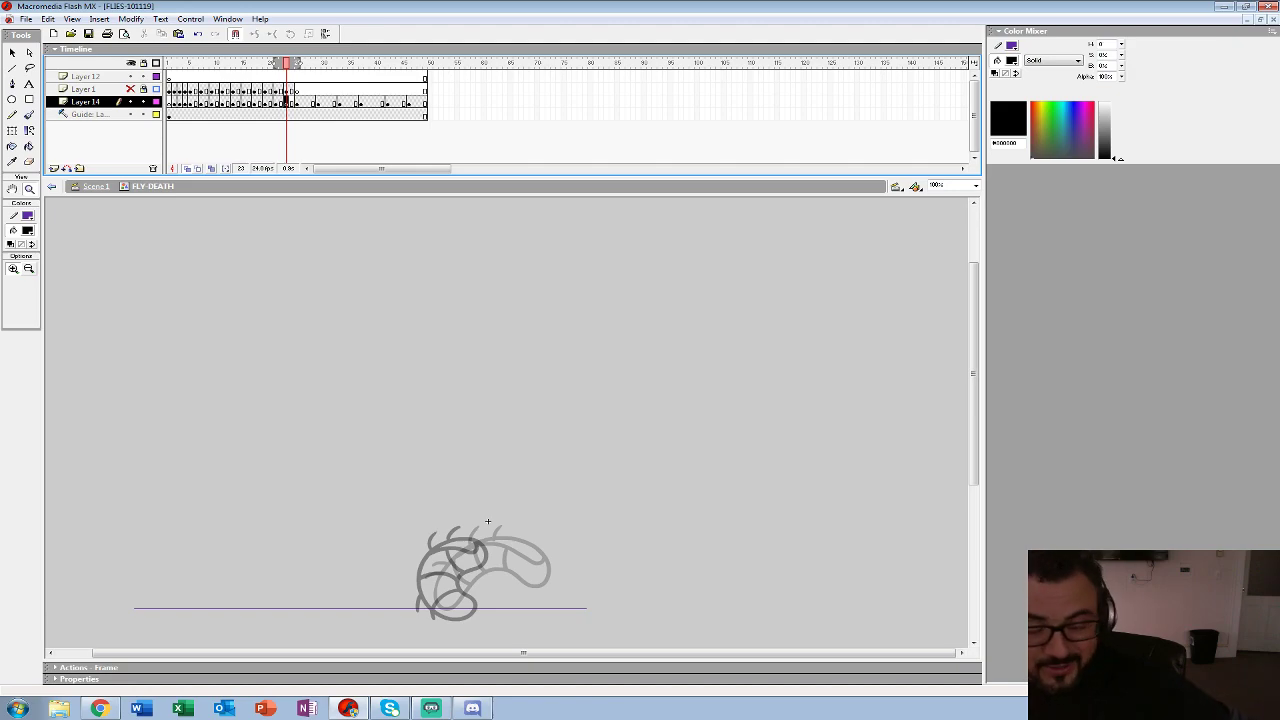
- Rough in the grub's curled body outline and segment lines on frame 23 with a small brush, between the onion-skinned poses
click(488, 521)
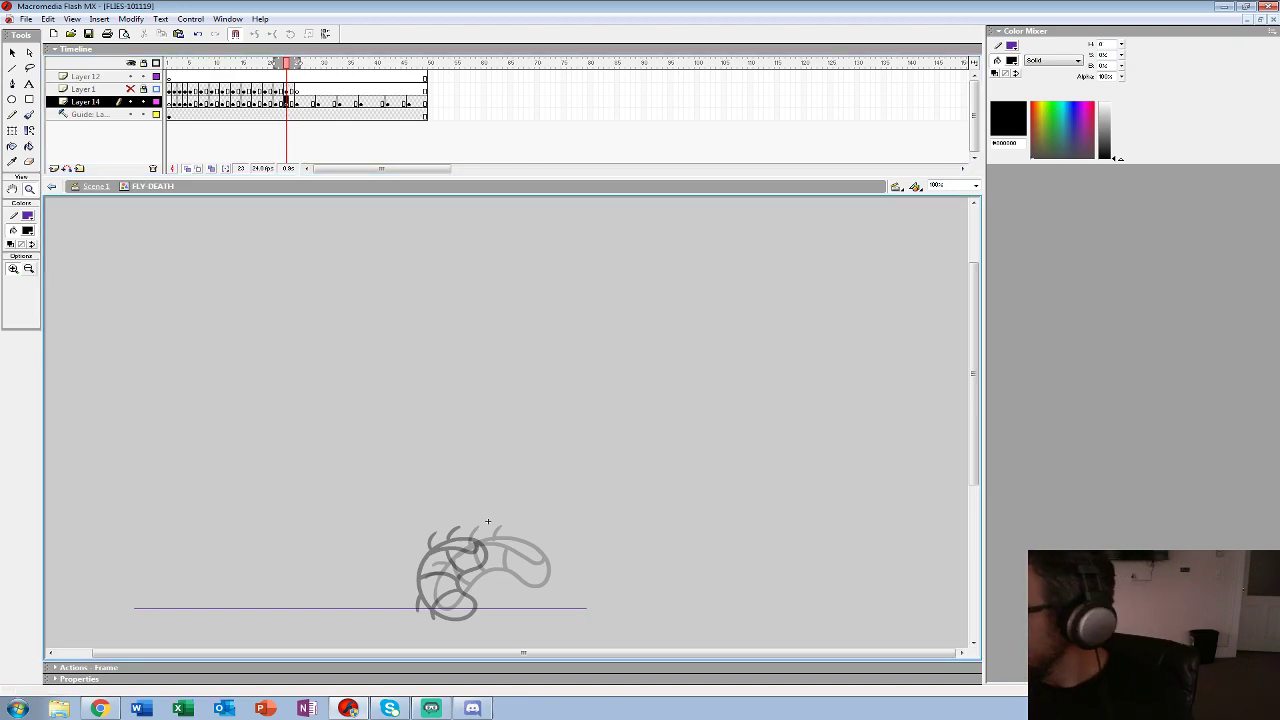
click(488, 521)
drag(506, 422, 475, 328)
key(b)
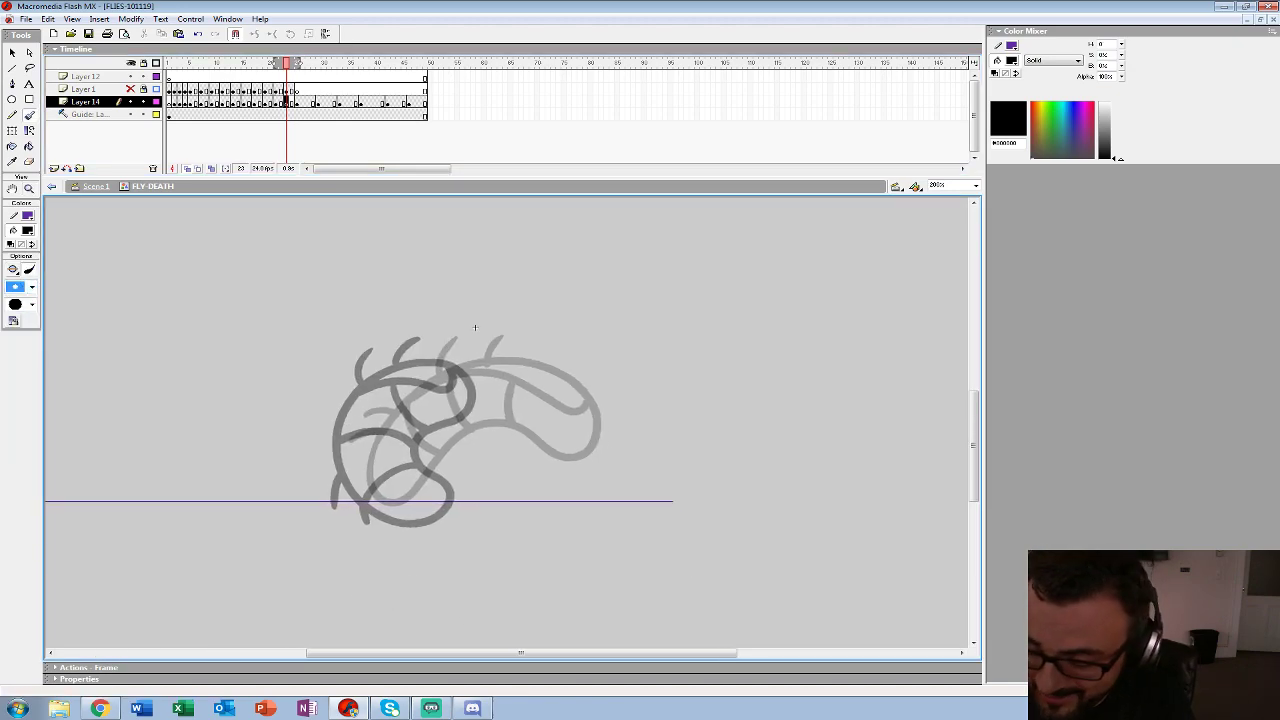
mouse_move(353, 430)
mouse_down()
mouse_move(393, 516)
mouse_move(366, 502)
mouse_move(433, 481)
mouse_up()
key(ctrl+z)
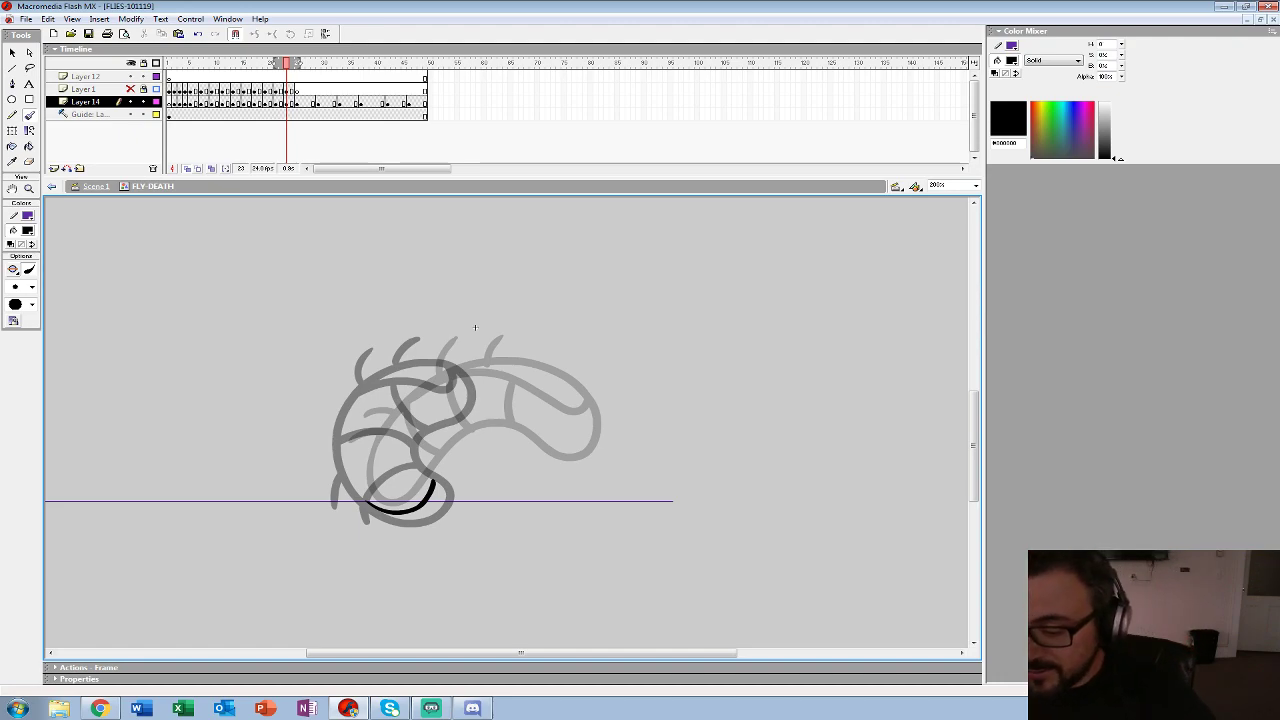
mouse_move(426, 506)
mouse_down()
mouse_move(372, 508)
mouse_move(354, 438)
mouse_move(385, 378)
mouse_move(504, 364)
mouse_move(540, 385)
mouse_move(420, 446)
mouse_move(480, 418)
mouse_move(552, 424)
mouse_move(456, 360)
mouse_move(352, 448)
mouse_move(420, 452)
mouse_up()
drag(386, 385, 441, 436)
mouse_move(454, 367)
mouse_down()
mouse_move(474, 417)
mouse_move(388, 382)
mouse_move(426, 509)
mouse_move(470, 418)
mouse_move(352, 464)
mouse_move(340, 486)
mouse_up()
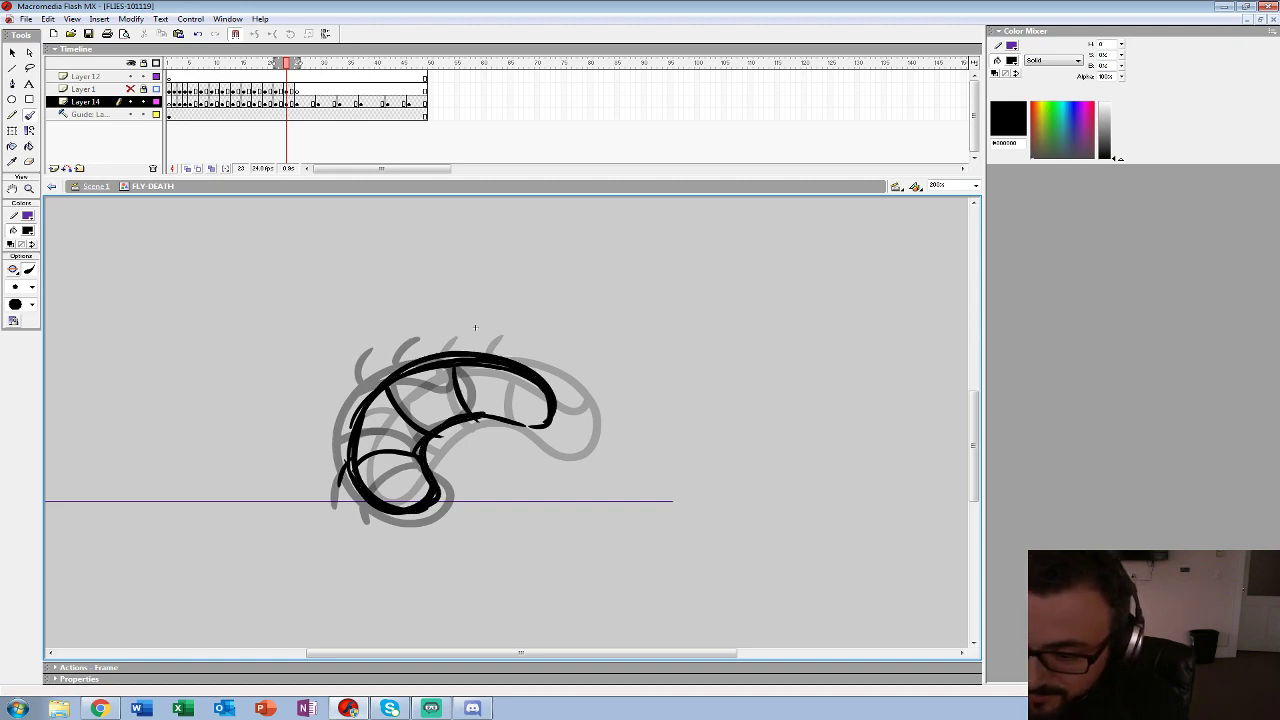
- Thicken the rough body outline on frame 23 and add short legs along its upper curve
mouse_move(406, 365)
mouse_down()
mouse_move(436, 327)
mouse_move(487, 331)
mouse_move(538, 374)
mouse_up()
mouse_move(547, 413)
mouse_down()
mouse_move(527, 427)
mouse_move(428, 431)
mouse_move(404, 514)
mouse_up()
mouse_move(502, 371)
mouse_down()
mouse_move(543, 393)
mouse_move(430, 430)
mouse_up()
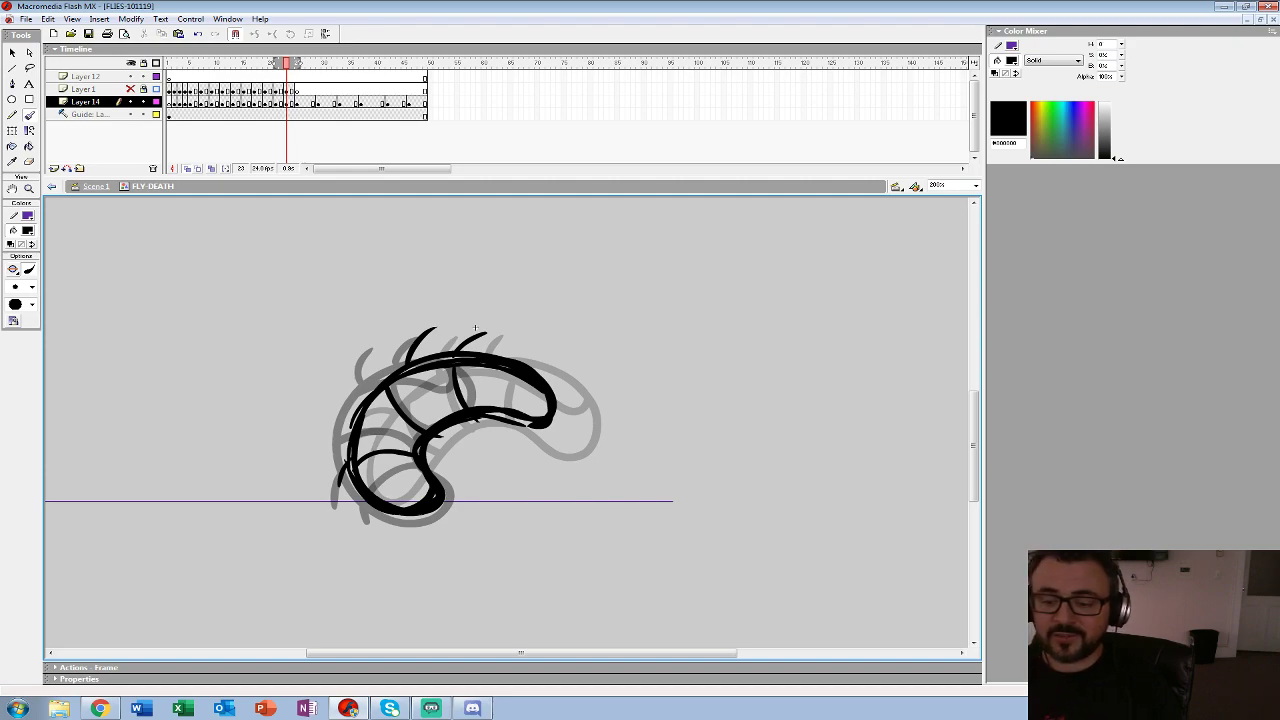
key(z)
alt+click(476, 328)
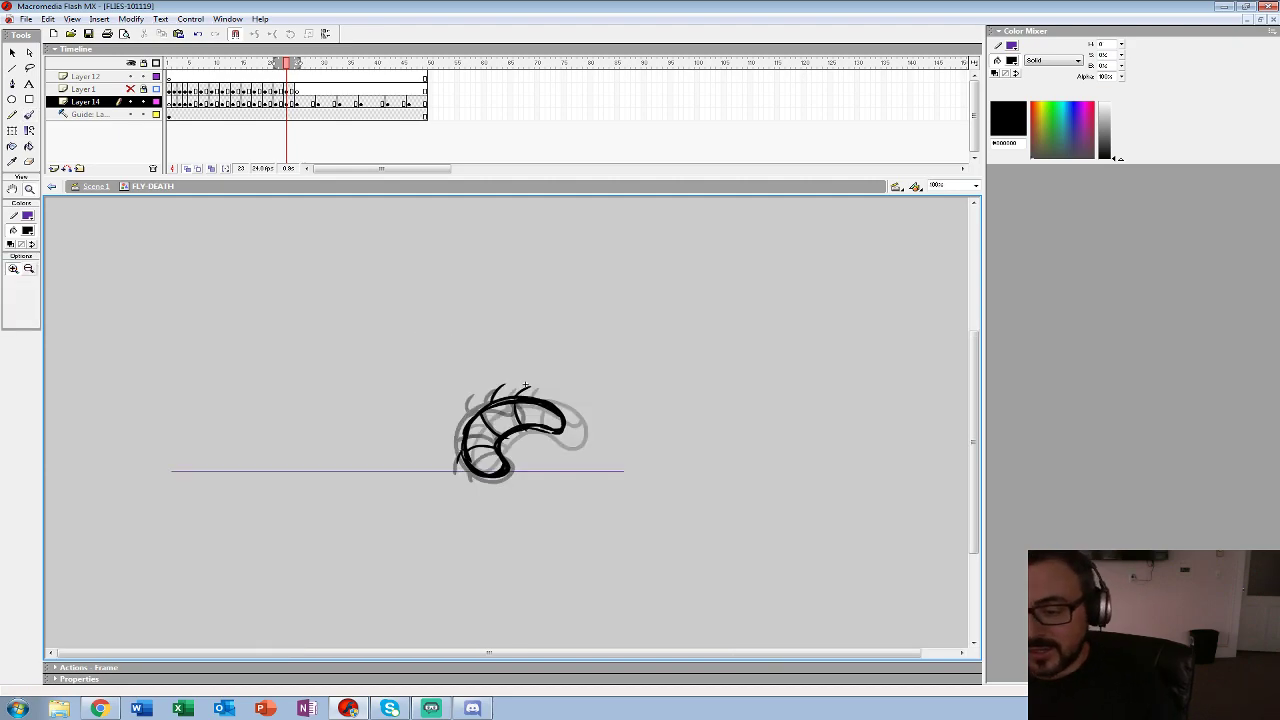
- Add a keyframe at frame 24 of Layer 14 and clear the copied sketch from it
key(F6)
key(Delete)
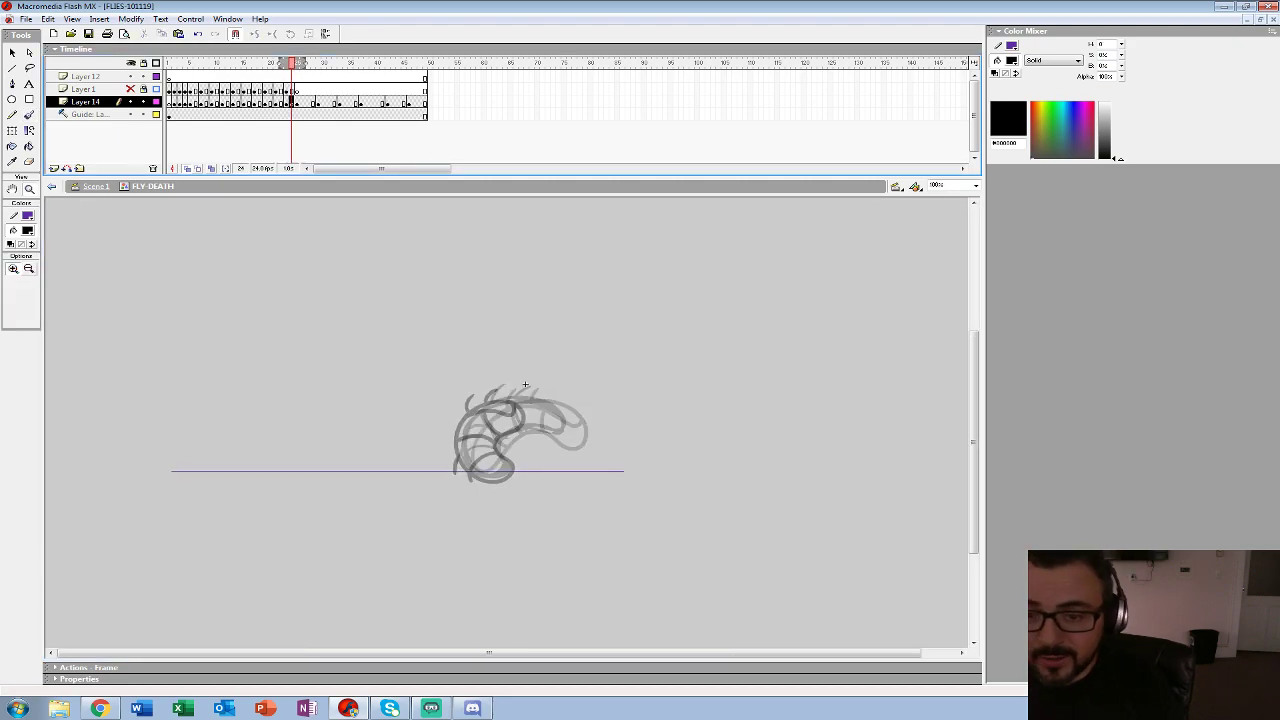
click(487, 434)
click(528, 431)
drag(528, 431, 441, 417)
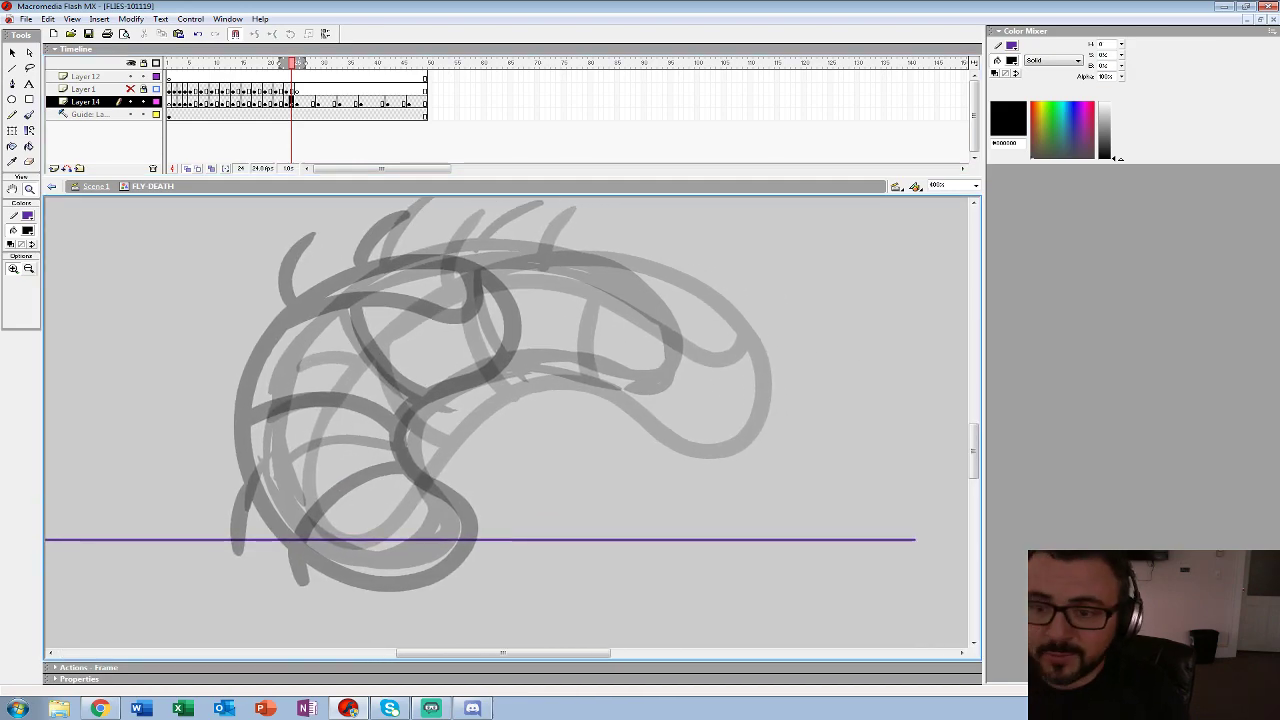
- Ink the grub's body outline and its inner belly line on frame 24 with a larger brush, following the onion-skinned rough
key(b)
click(32, 287)
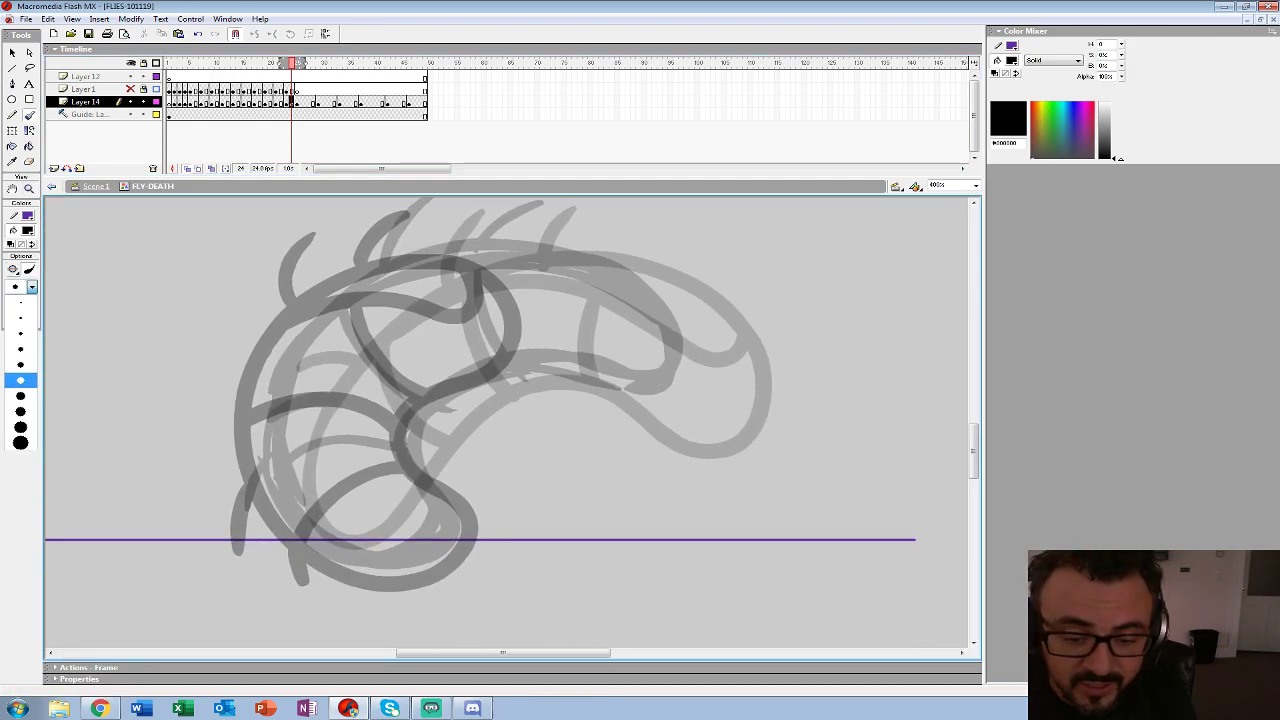
click(20, 427)
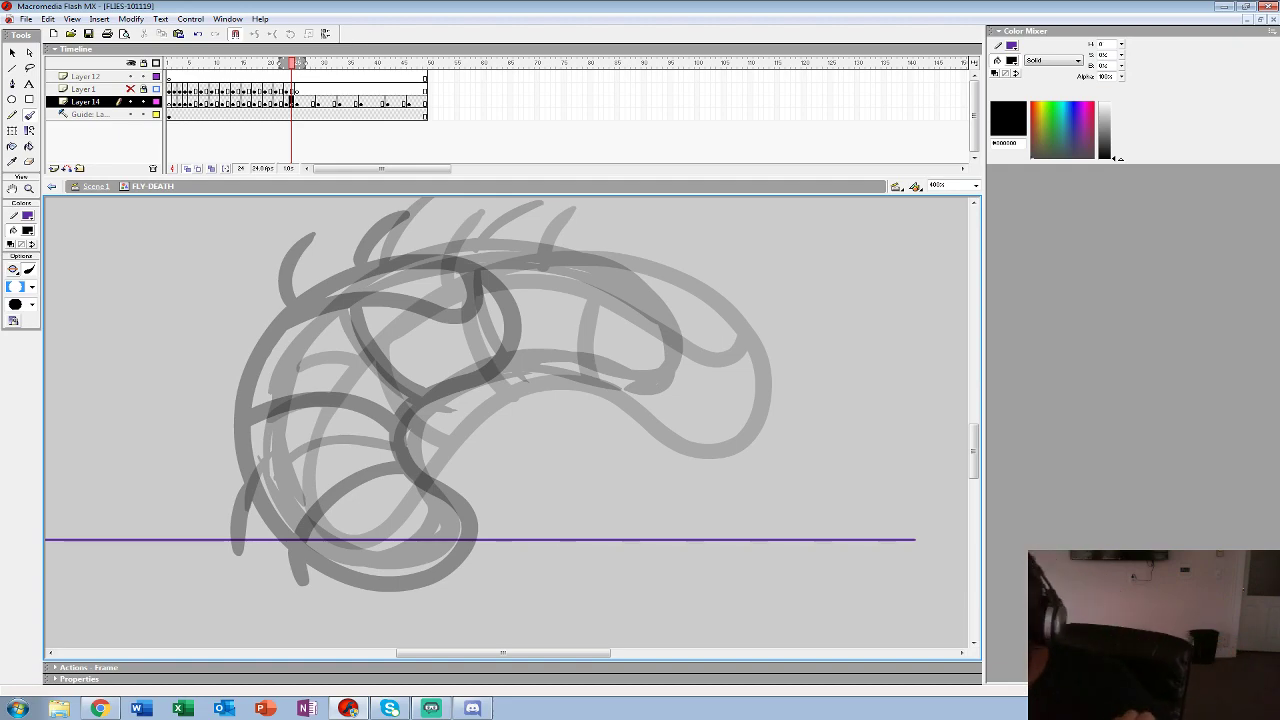
mouse_move(352, 298)
mouse_down()
mouse_move(277, 379)
mouse_move(268, 475)
mouse_move(294, 527)
mouse_move(377, 573)
mouse_move(418, 567)
mouse_move(452, 540)
mouse_move(415, 476)
mouse_move(412, 435)
mouse_move(452, 390)
mouse_move(500, 375)
mouse_move(647, 388)
mouse_move(678, 362)
mouse_move(663, 318)
mouse_move(611, 275)
mouse_move(538, 250)
mouse_move(465, 252)
mouse_move(348, 298)
mouse_up()
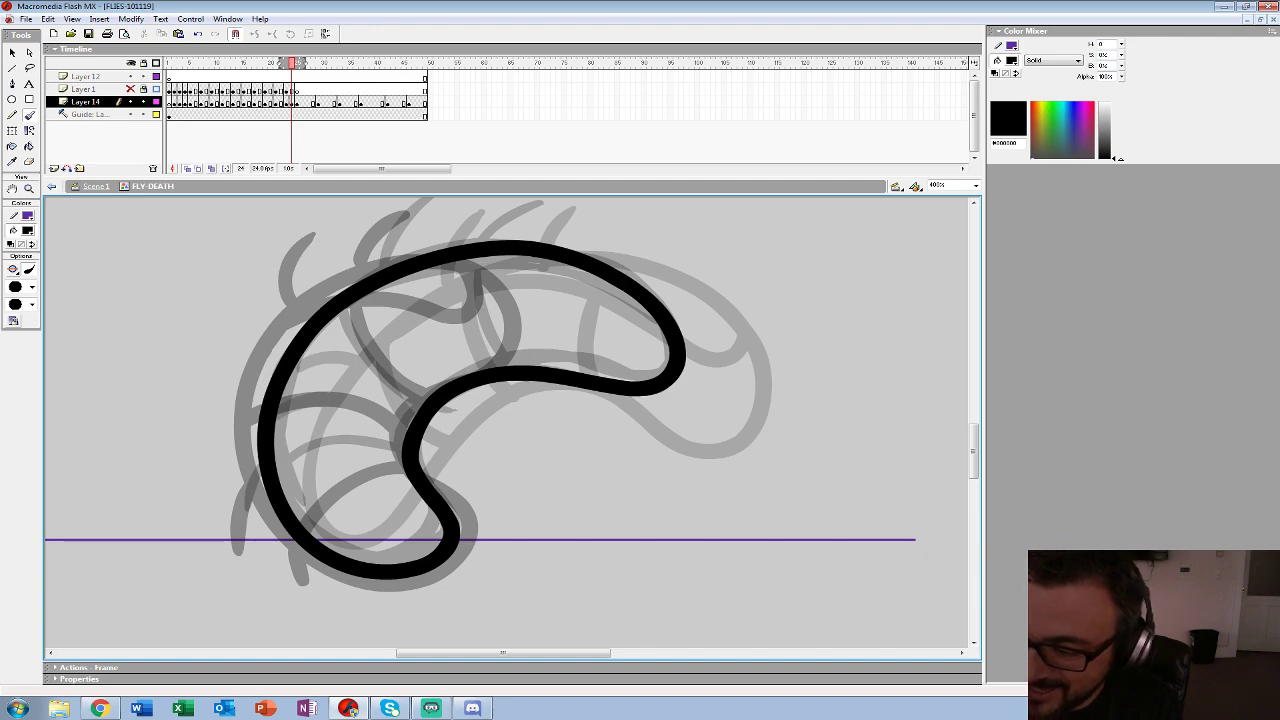
mouse_move(652, 318)
mouse_down()
mouse_move(582, 286)
mouse_move(455, 271)
mouse_move(345, 300)
mouse_up()
- Ink the grub's curved segment lines and legs on frame 24
mouse_move(375, 447)
mouse_down()
mouse_move(403, 455)
mouse_move(276, 488)
mouse_up()
drag(332, 318, 422, 407)
drag(474, 283, 512, 366)
drag(262, 477, 248, 537)
drag(420, 330, 476, 459)
drag(432, 402, 473, 336)
drag(539, 330, 511, 373)
drag(574, 319, 522, 167)
- Move the inked keyframe on Layer 14 from frame 24 to frame 23, replacing the rough sketch
key(z)
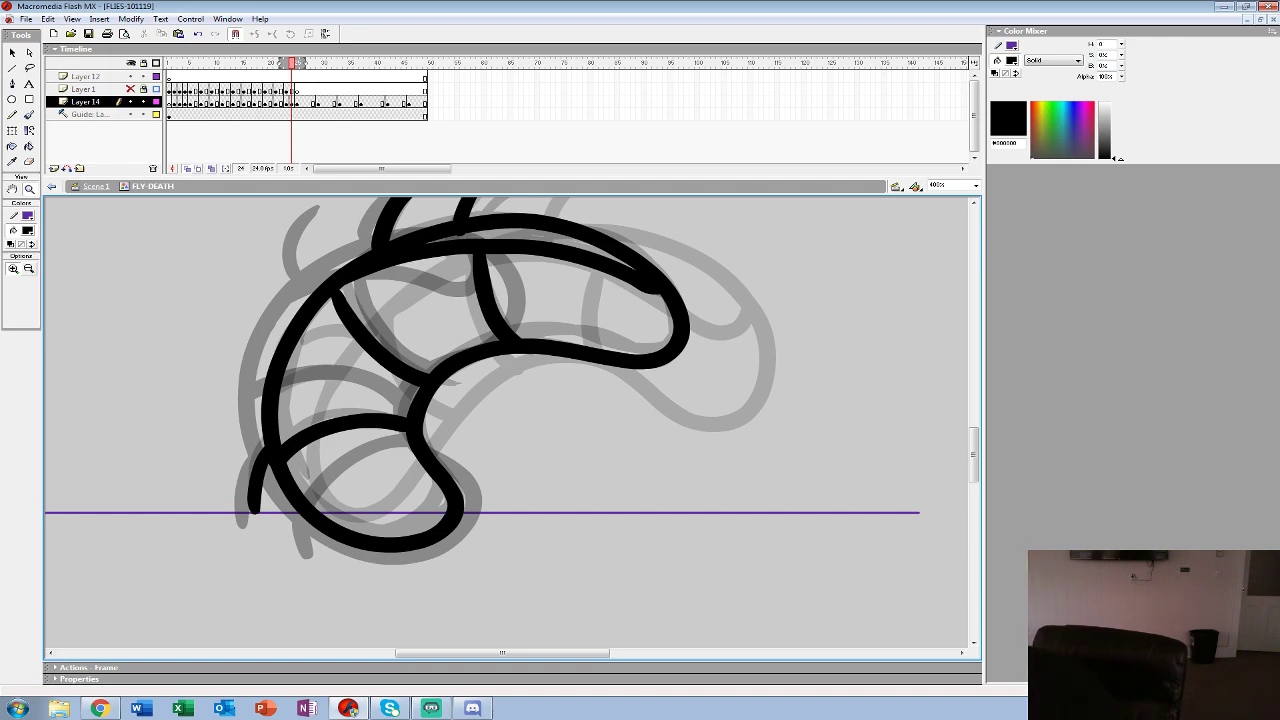
click(292, 102)
drag(292, 102, 287, 102)
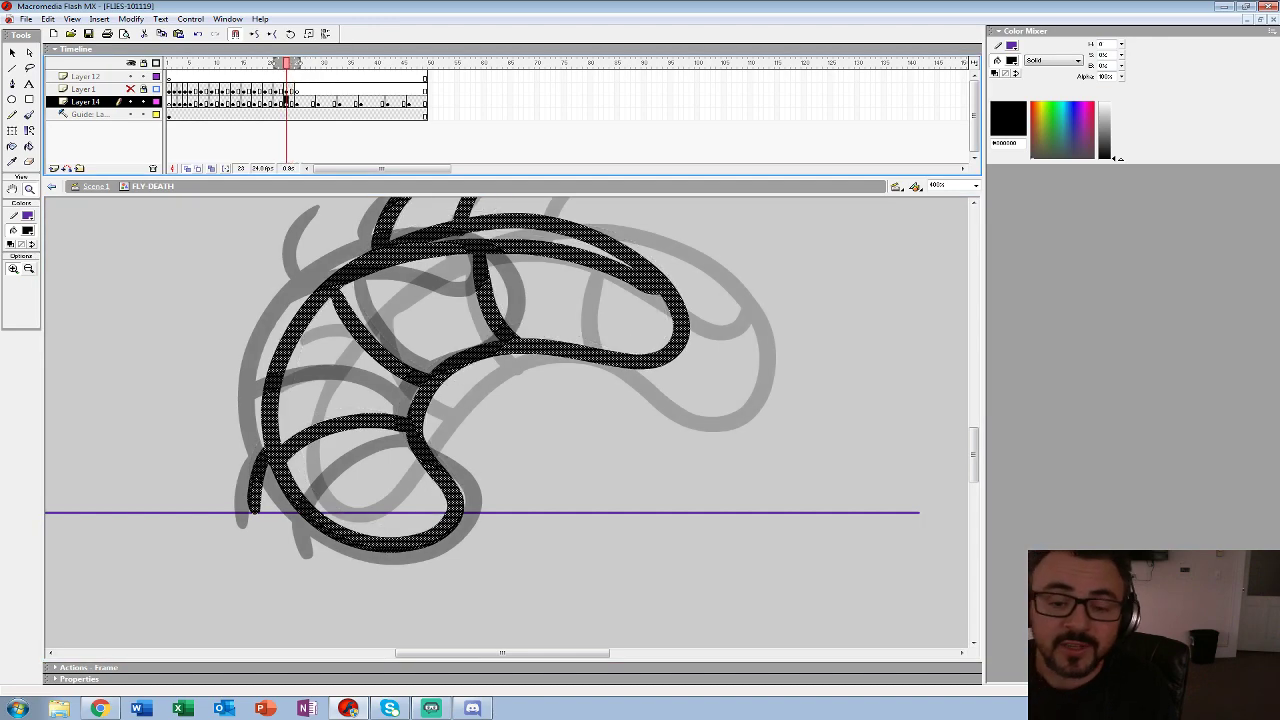
- Turn off onion skinning, step back to the early frames at 100% zoom, and play the FLY-DEATH animation to check the new in-between
key(ctrl+1)
key(comma)
key(comma)
key(comma)
key(comma)
key(comma)
key(comma)
key(comma)
key(comma)
key(comma)
key(comma)
key(comma)
key(comma)
key(comma)
key(comma)
key(comma)
key(comma)
key(comma)
key(comma)
key(comma)
key(comma)
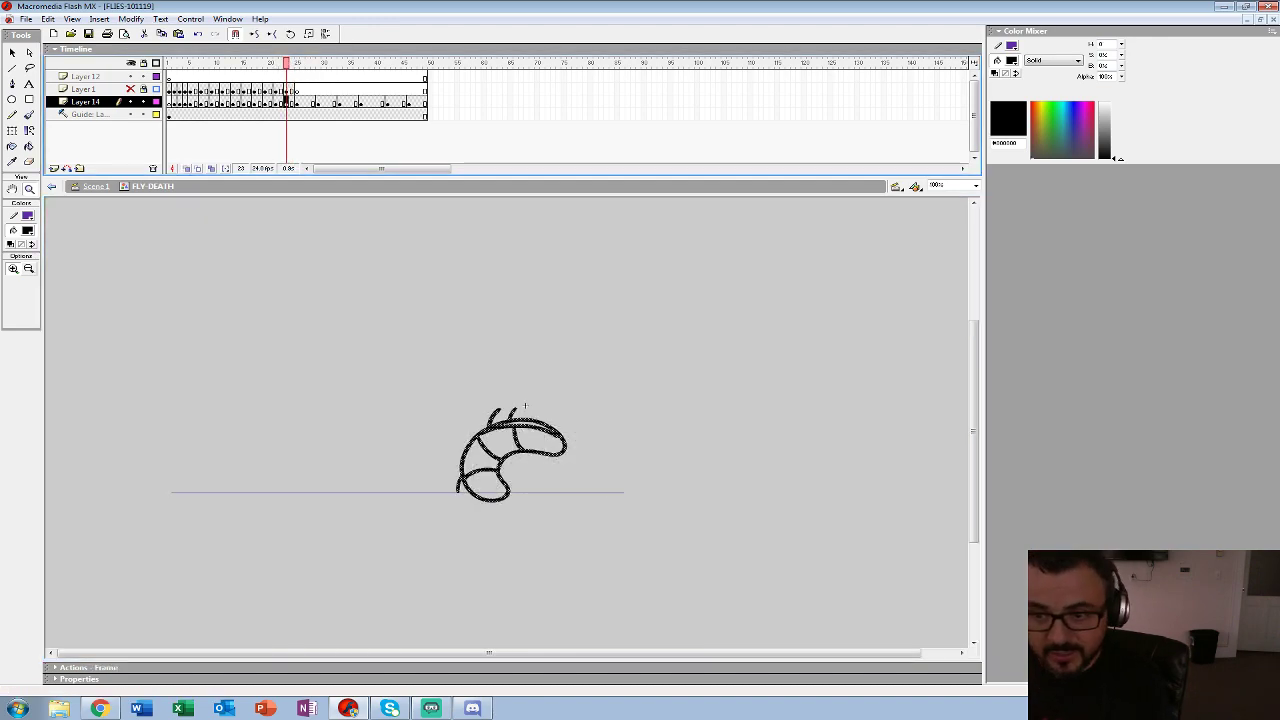
drag(540, 400, 525, 472)
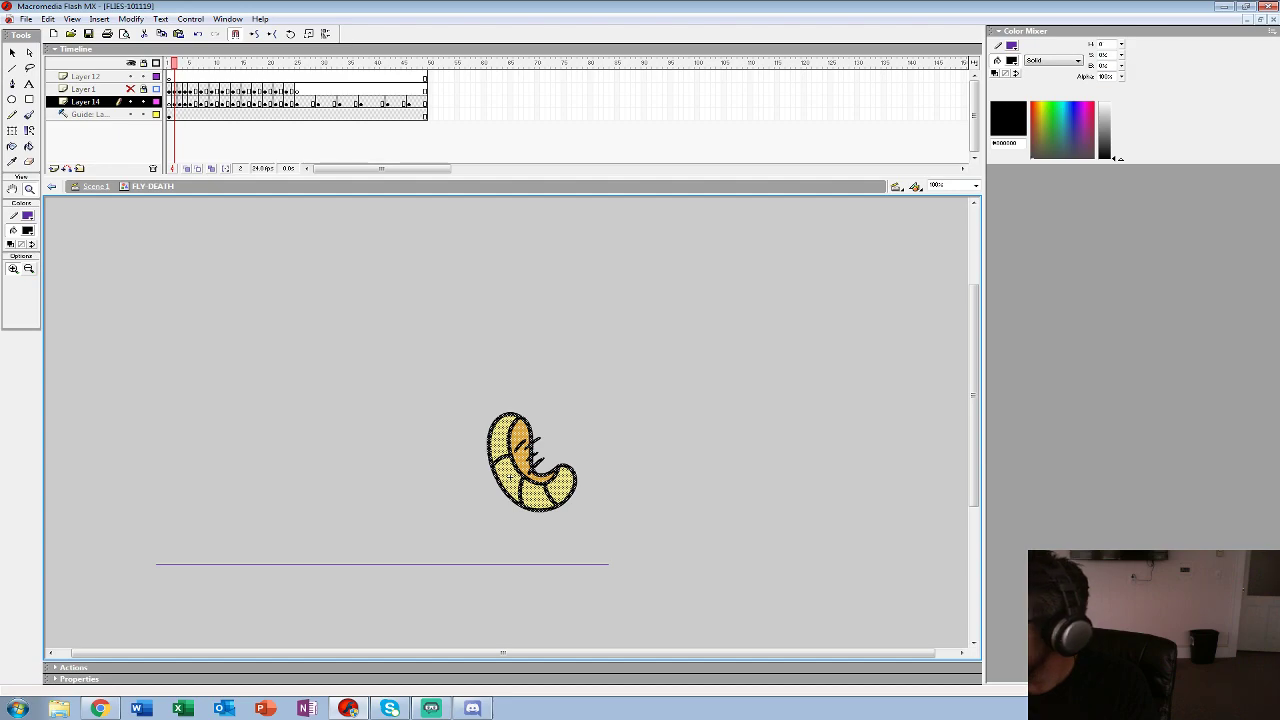
key(Return)
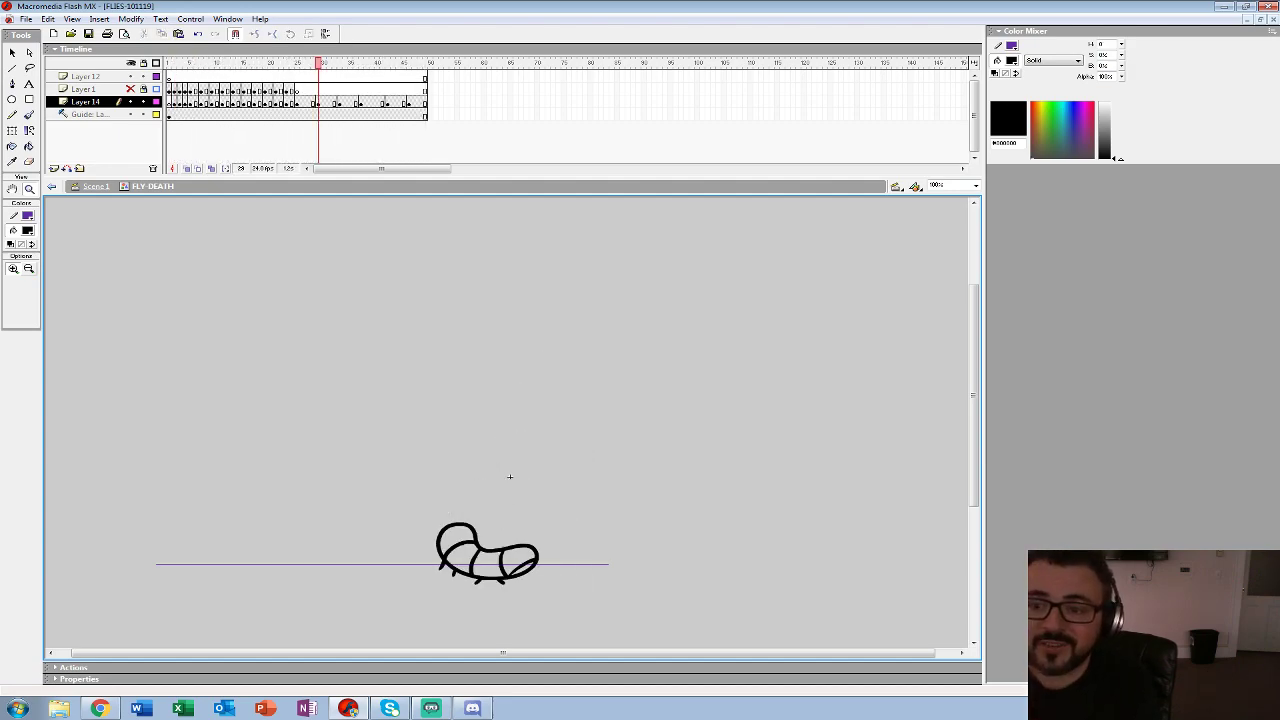
key(Return)
- Insert a blank keyframe at frame 27 of Layer 14 and turn on onion skinning
key(F7)
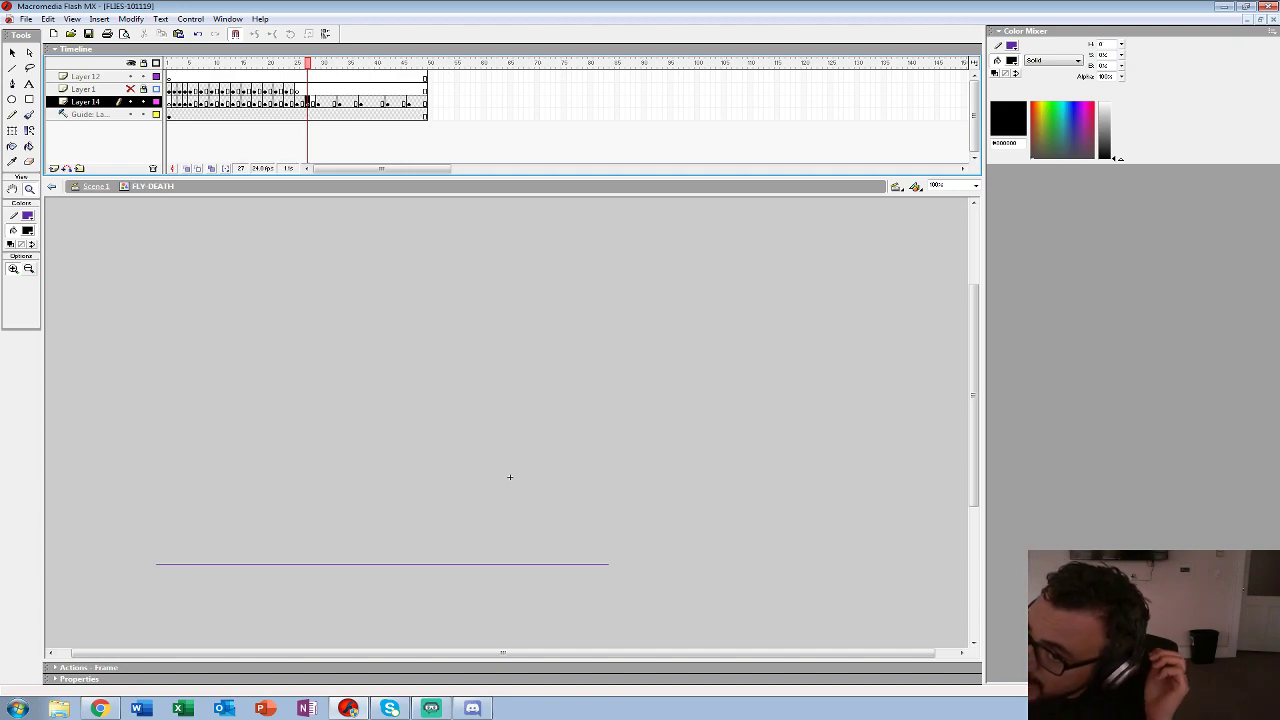
click(187, 168)
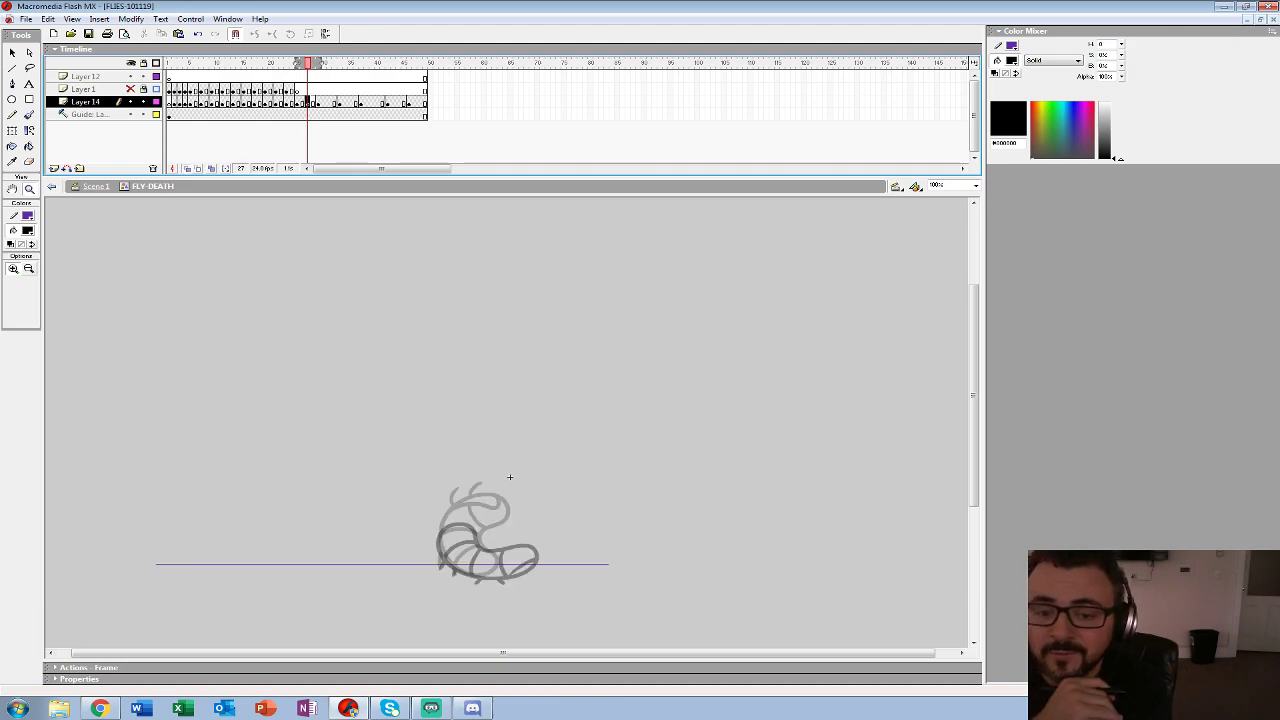
click(510, 477)
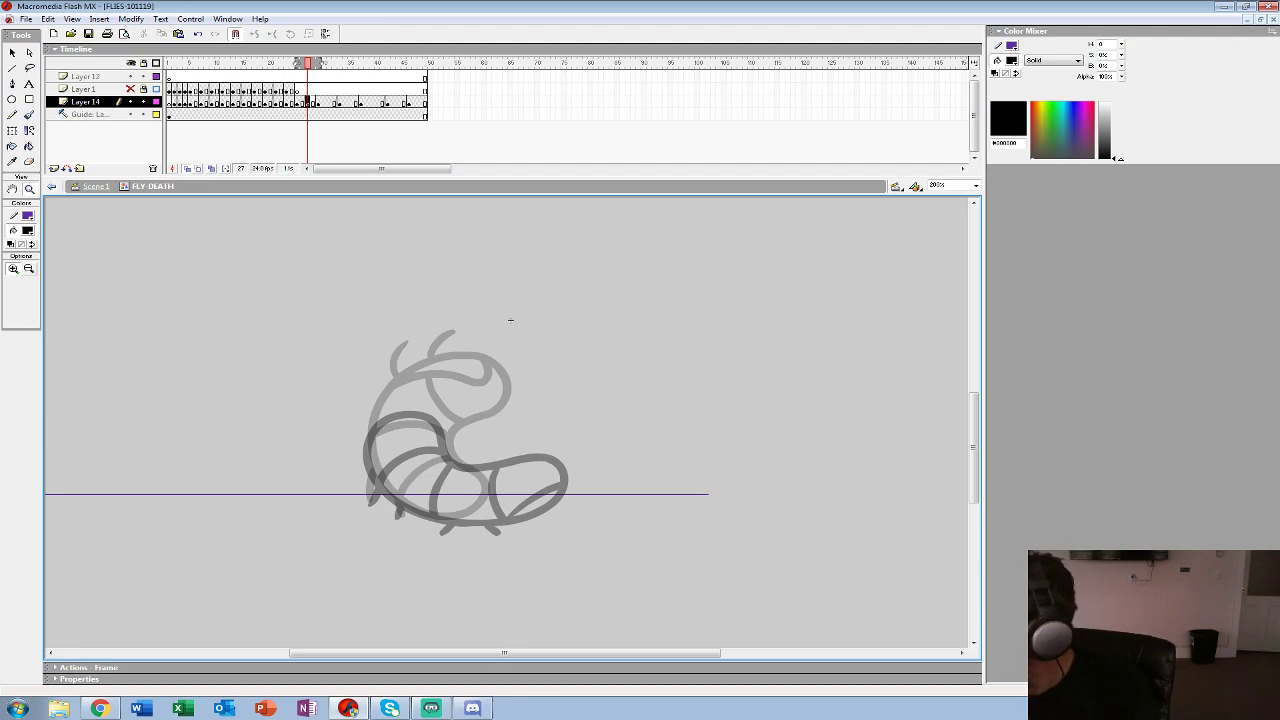
- Rough in the grub's bent body outline and segment lines on frame 27 with a small brush
key(b)
click(32, 287)
click(20, 349)
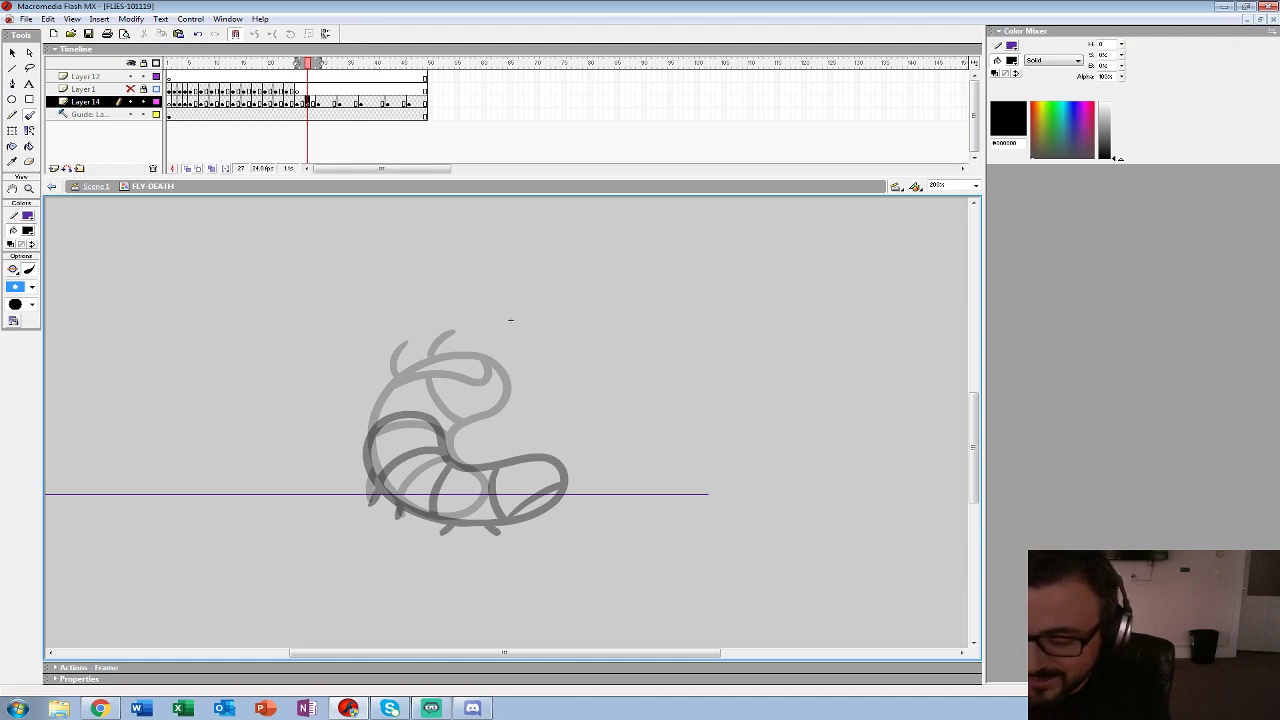
mouse_move(387, 402)
mouse_down()
mouse_move(368, 440)
mouse_move(376, 492)
mouse_move(425, 515)
mouse_move(512, 512)
mouse_move(535, 472)
mouse_move(448, 440)
mouse_move(465, 410)
mouse_move(440, 376)
mouse_move(378, 402)
mouse_move(367, 434)
mouse_up()
drag(430, 380, 472, 519)
drag(392, 493, 454, 460)
mouse_move(373, 430)
mouse_down()
mouse_move(446, 431)
mouse_move(370, 410)
mouse_up()
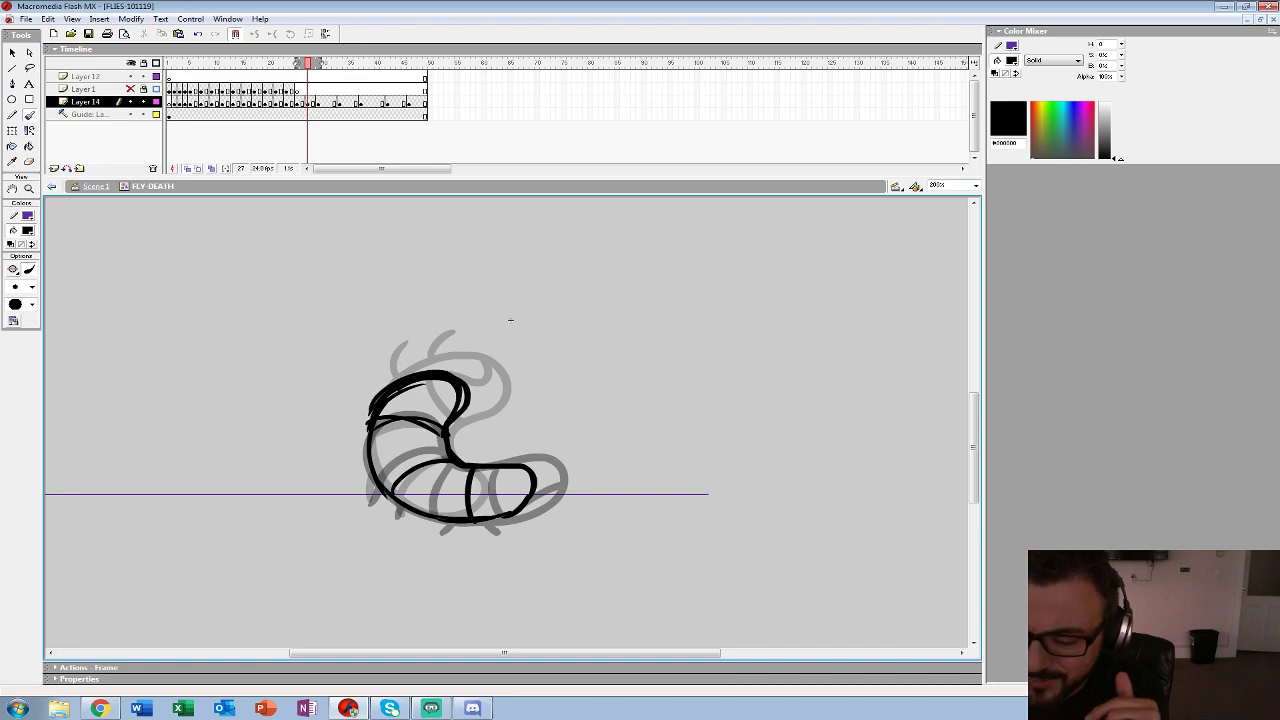
- Add small legs to the rough grub on frame 27 and reinforce its head and body outline
mouse_move(424, 516)
mouse_down()
mouse_move(410, 530)
mouse_move(472, 536)
mouse_up()
drag(350, 420, 366, 434)
drag(376, 391, 367, 436)
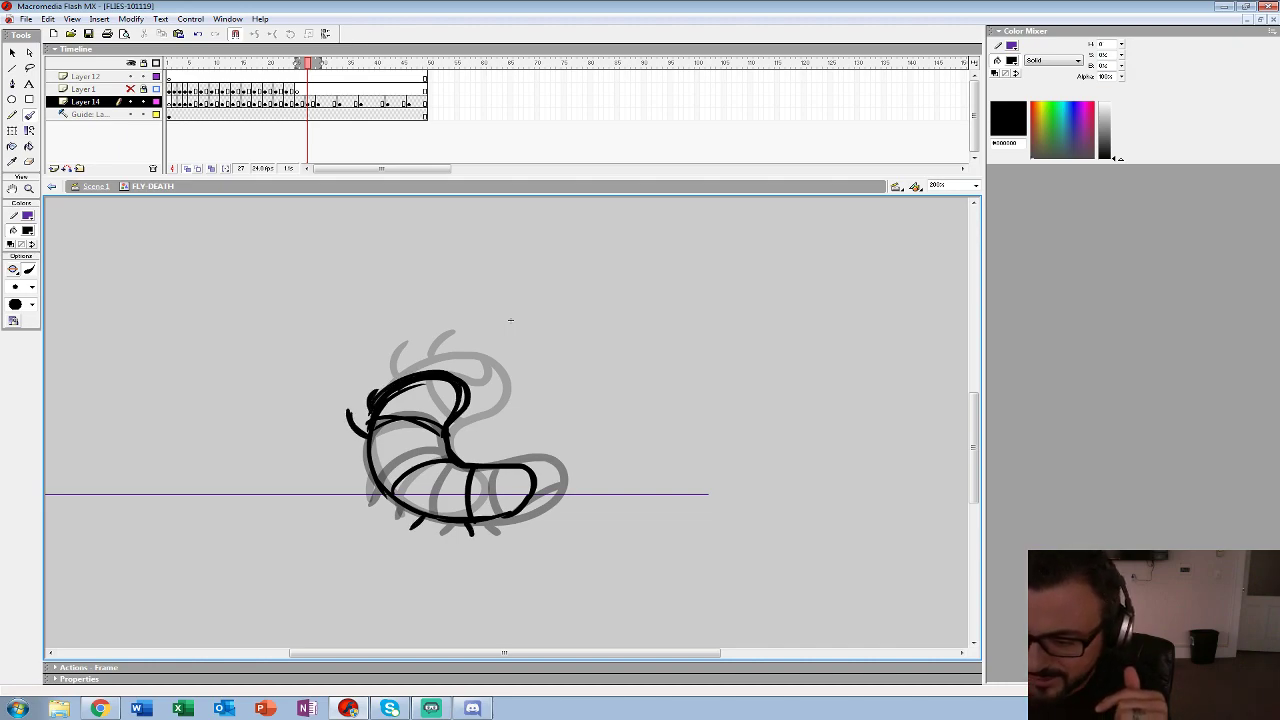
drag(454, 408, 442, 426)
mouse_move(474, 469)
mouse_down()
mouse_move(535, 480)
mouse_move(488, 516)
mouse_up()
drag(395, 496, 467, 517)
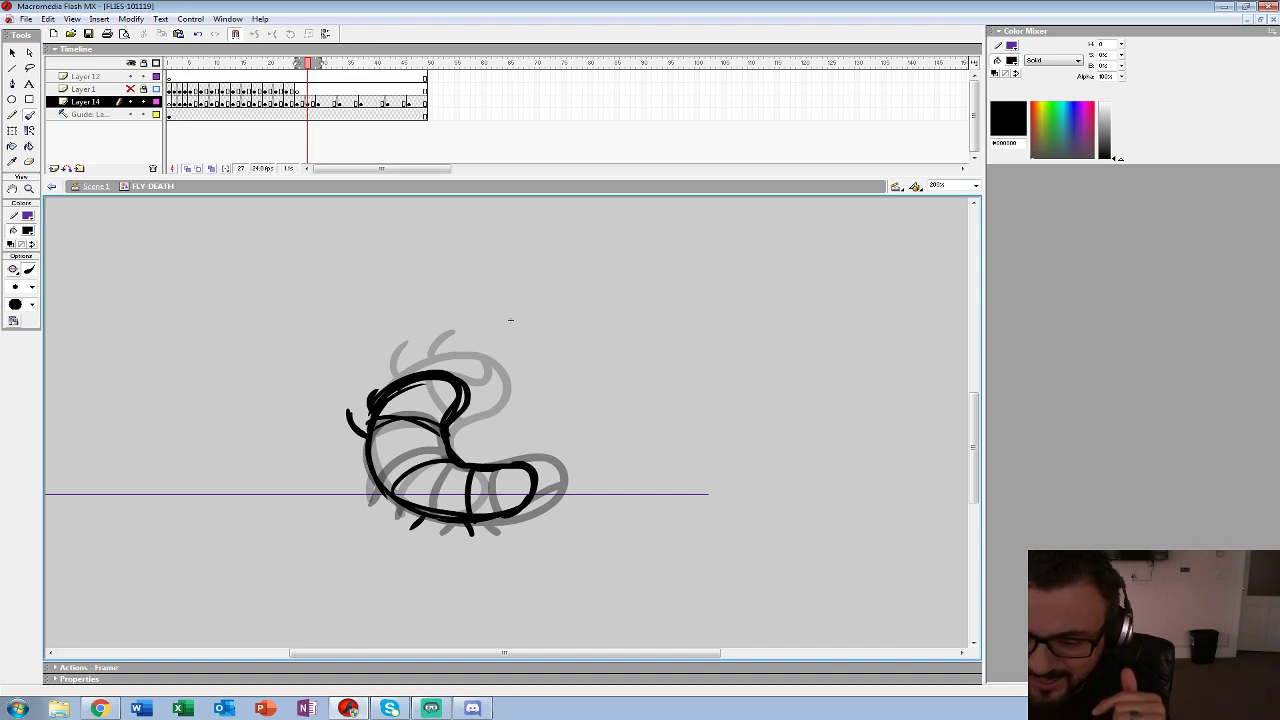
- Play the animation from its first frame at 50% zoom to check the rough pose on frame 27
click(29, 189)
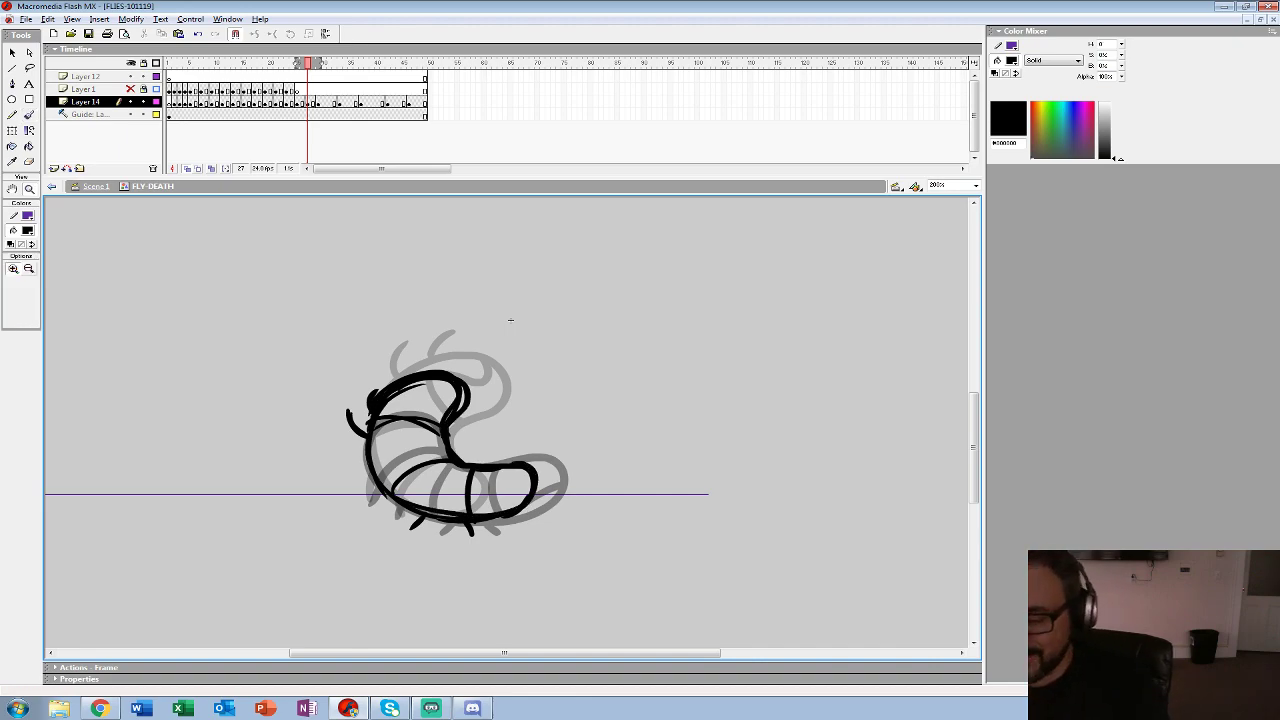
alt+click(285, 413)
alt+click(285, 413)
key(Return)
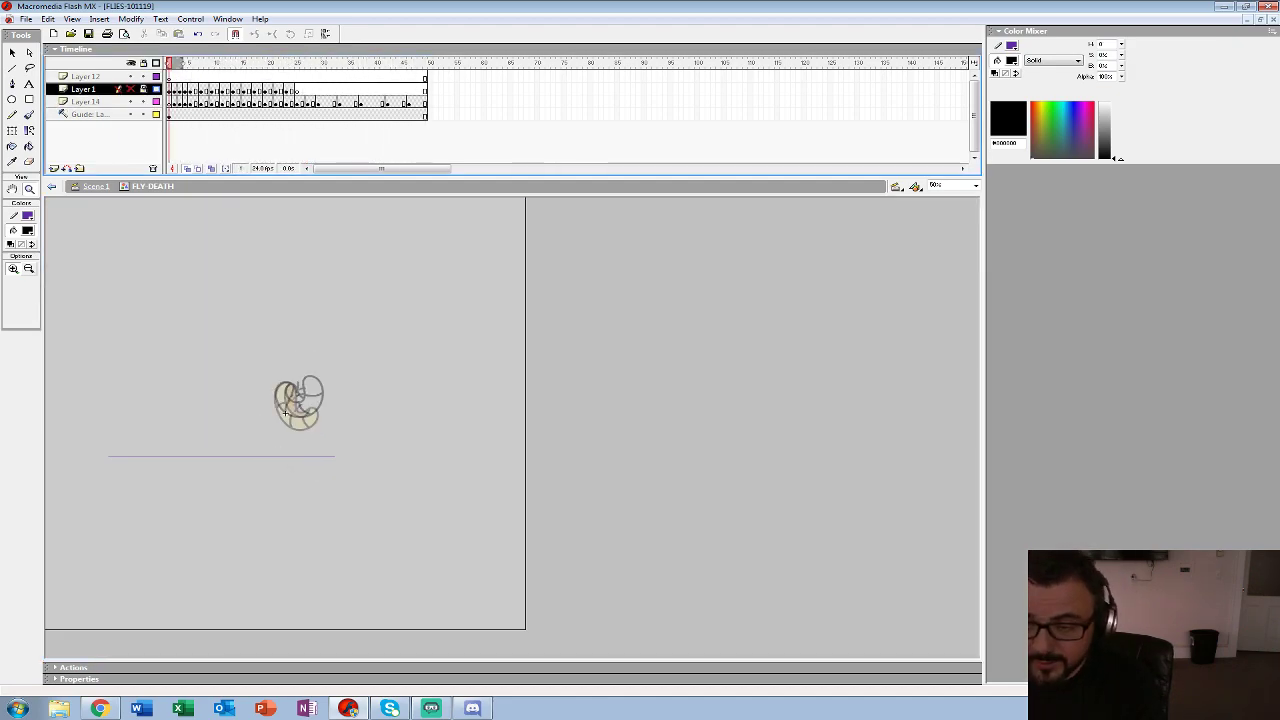
key(Return)
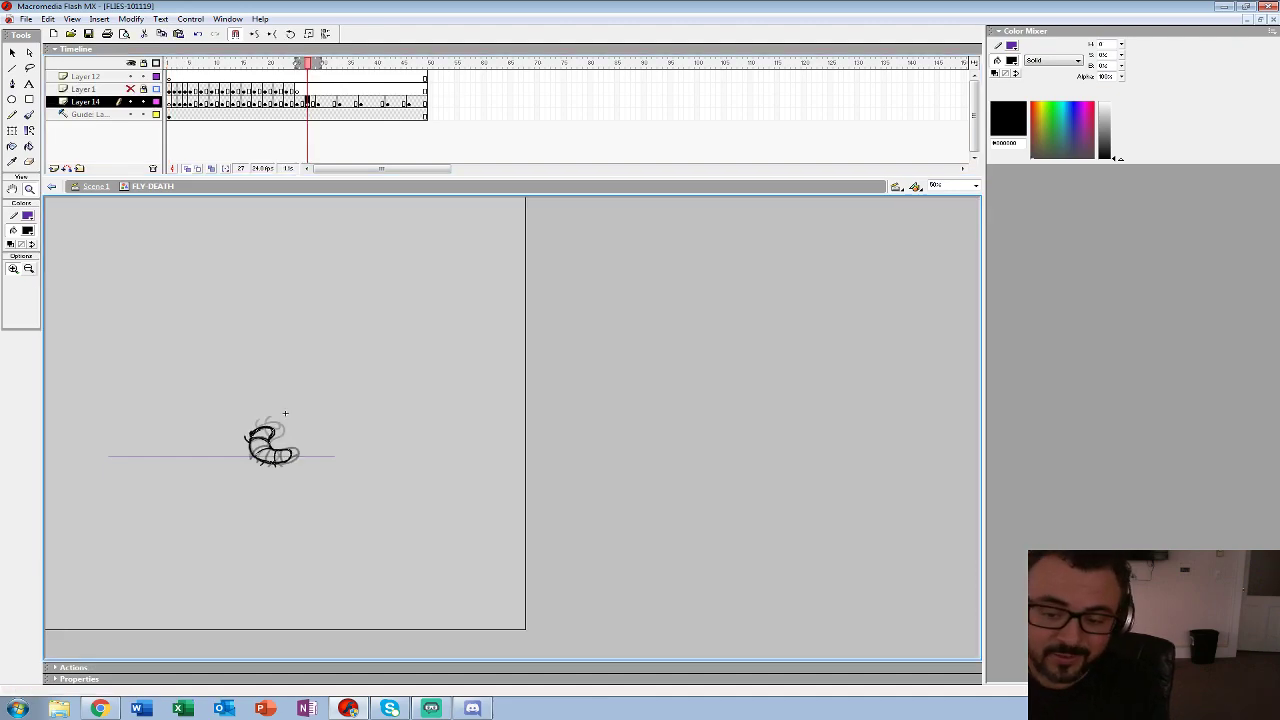
- Recolour the rough grub on frame 27 red (#FF0000) and insert a blank keyframe at frame 28 of Layer 14
click(297, 446)
click(495, 450)
click(28, 231)
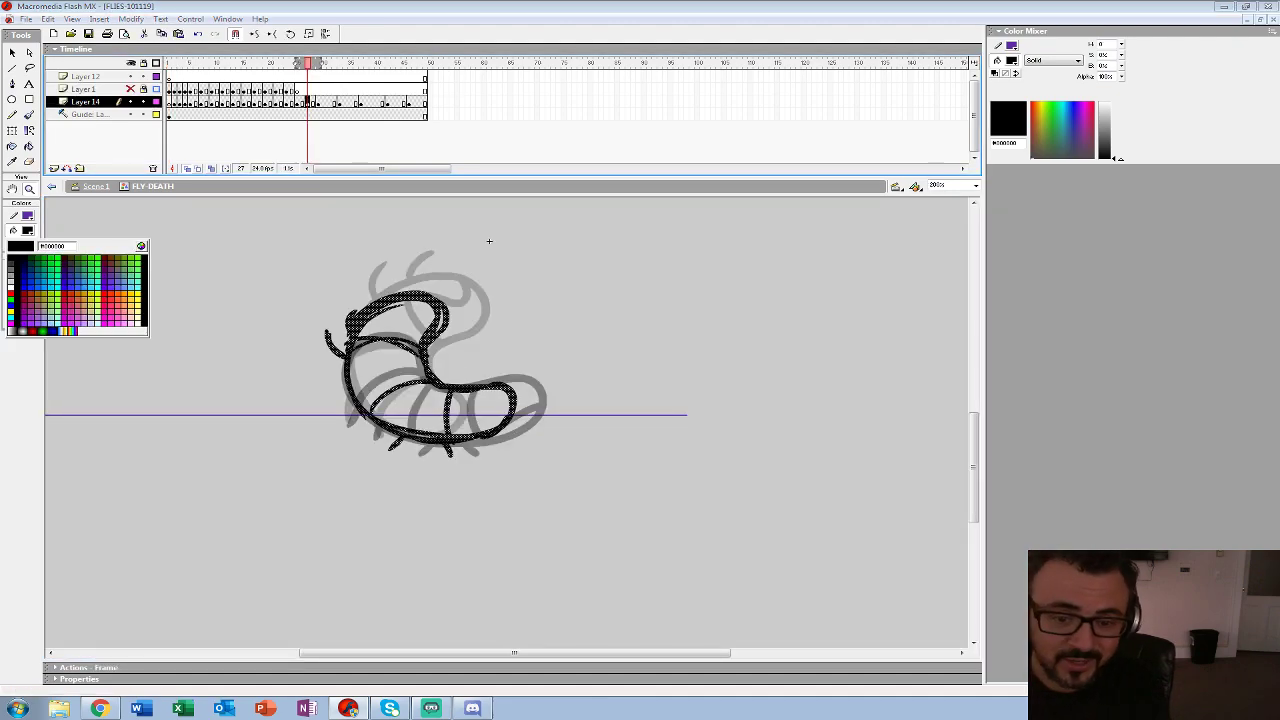
click(10, 287)
click(463, 388)
click(28, 231)
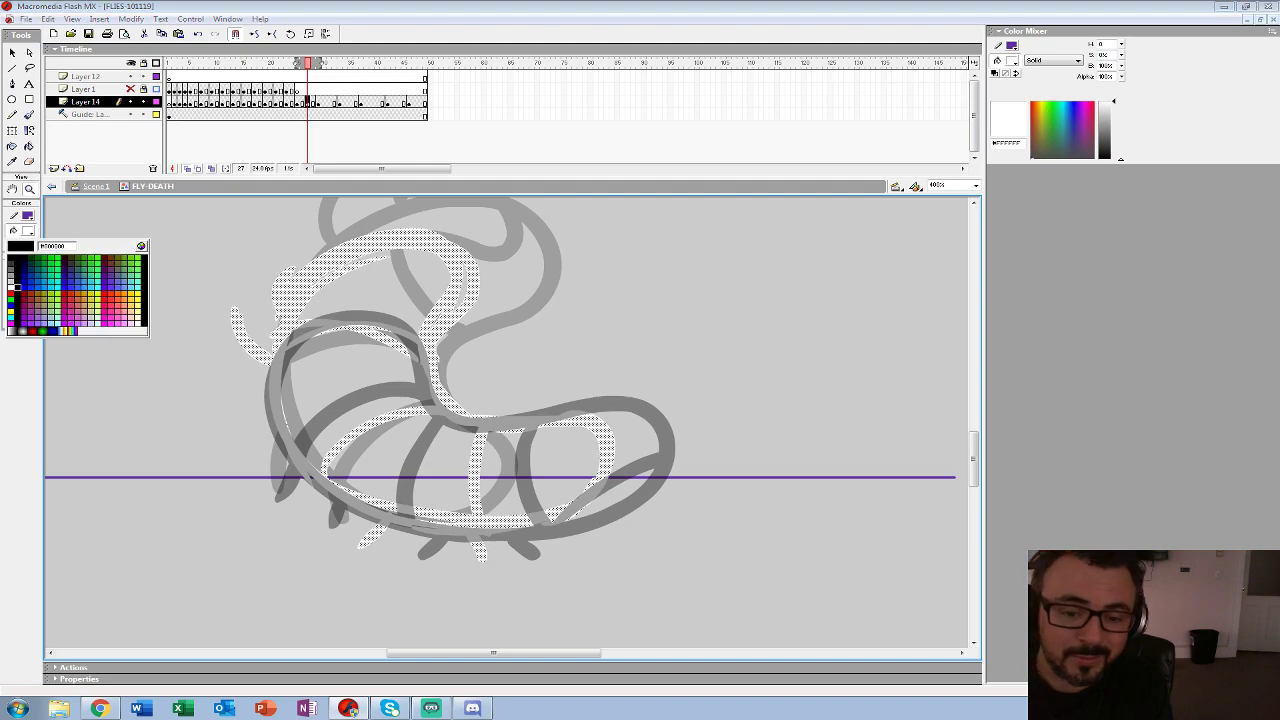
click(10, 295)
click(313, 102)
key(F7)
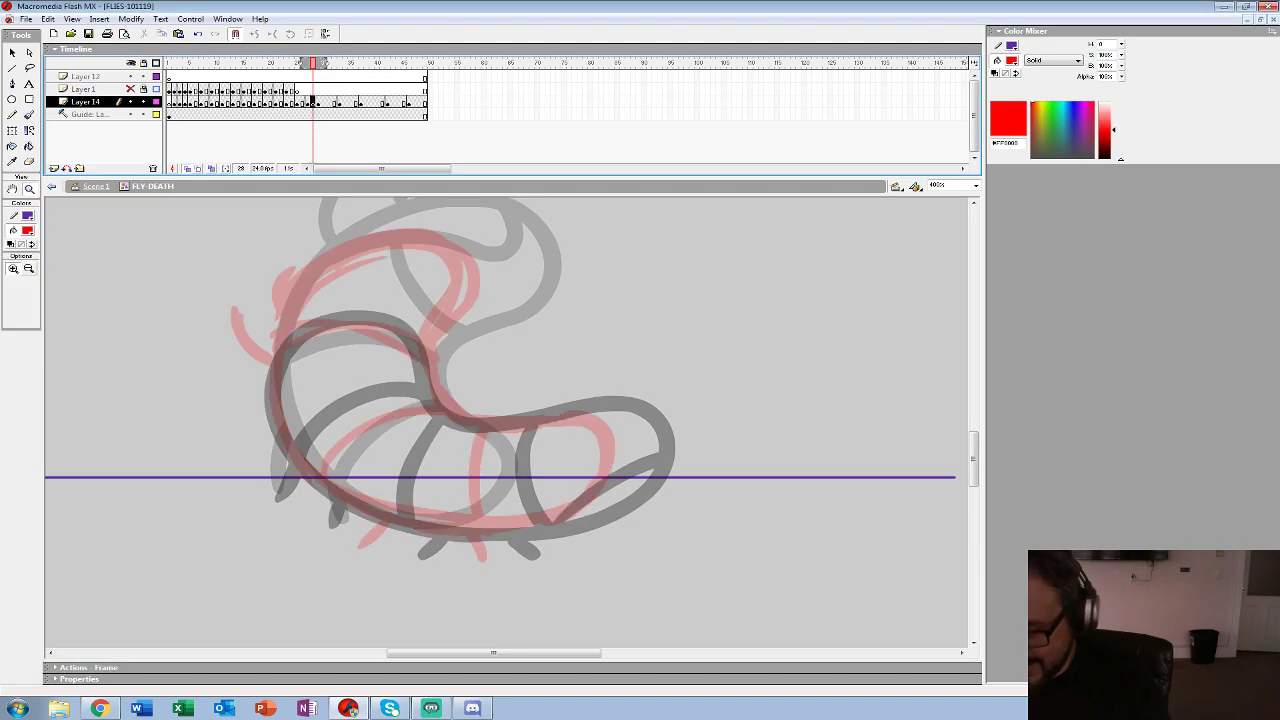
- Set the brush fill to black at a larger size and ink the grub's bent body outline over the red rough on frame 28
click(28, 115)
click(28, 231)
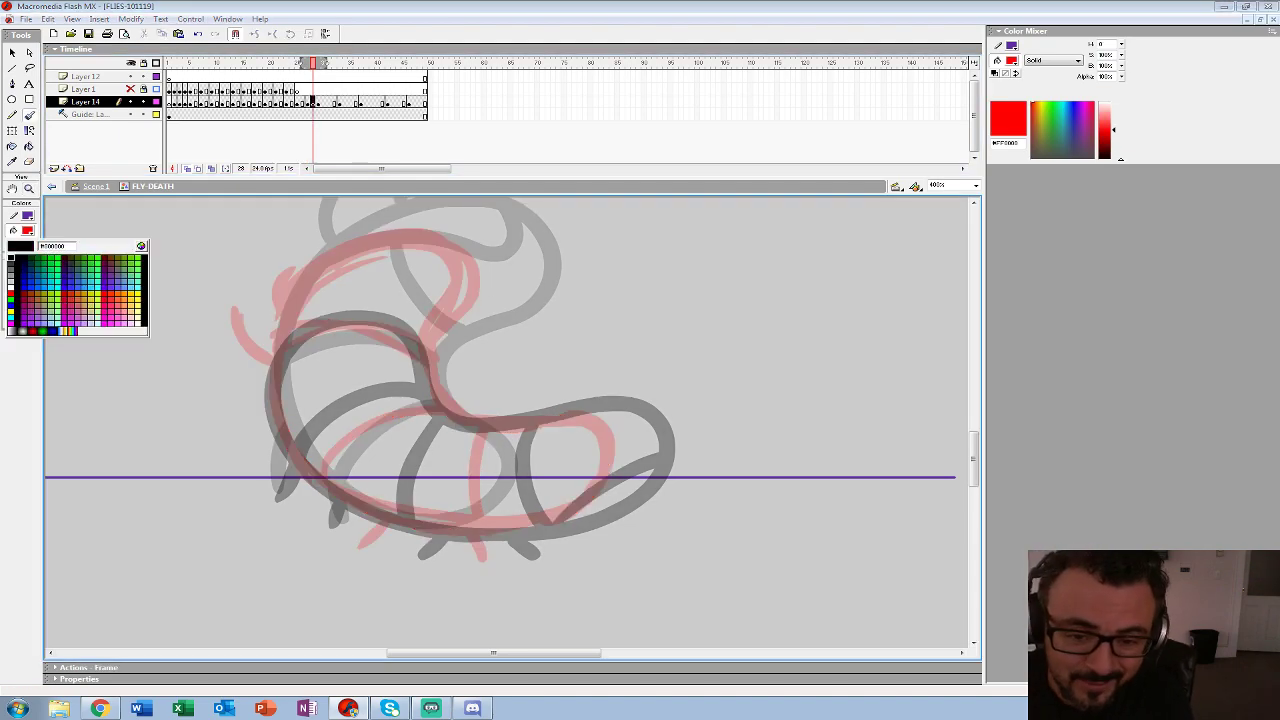
click(12, 262)
click(22, 287)
click(20, 428)
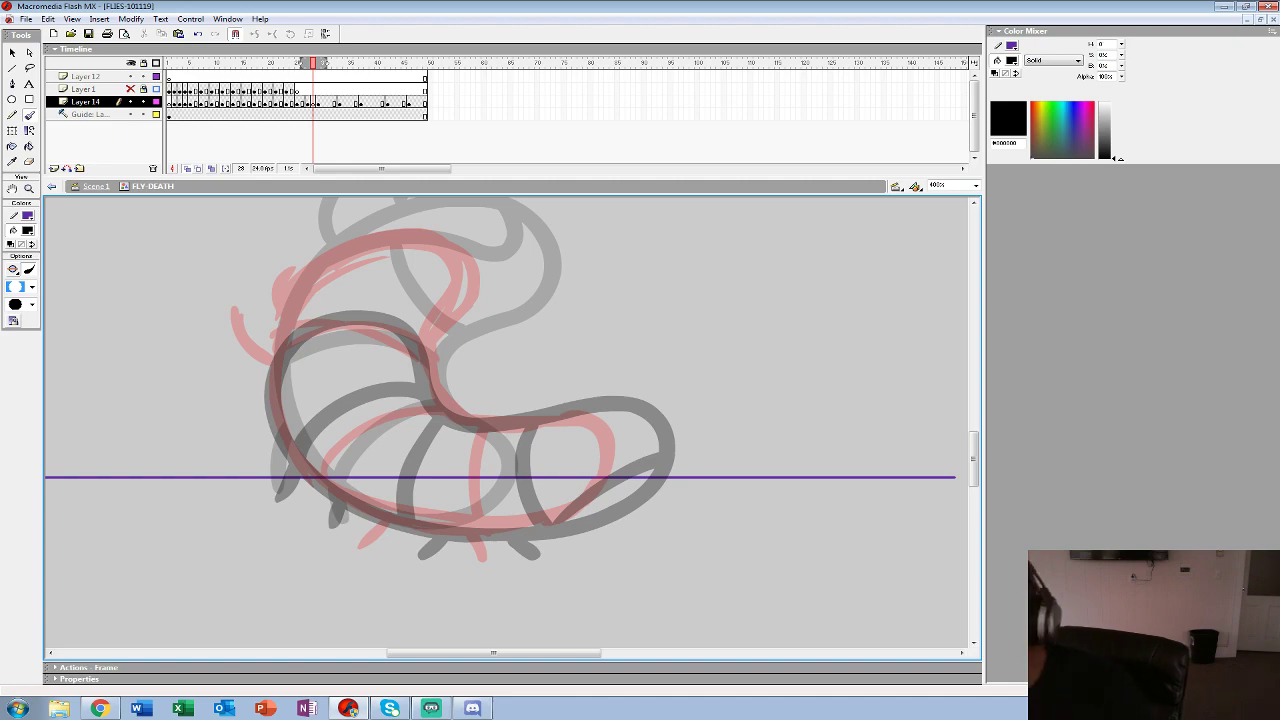
mouse_move(452, 250)
mouse_down()
mouse_move(428, 352)
mouse_move(434, 393)
mouse_move(464, 422)
mouse_move(598, 418)
mouse_move(616, 466)
mouse_move(591, 501)
mouse_move(516, 525)
mouse_up()
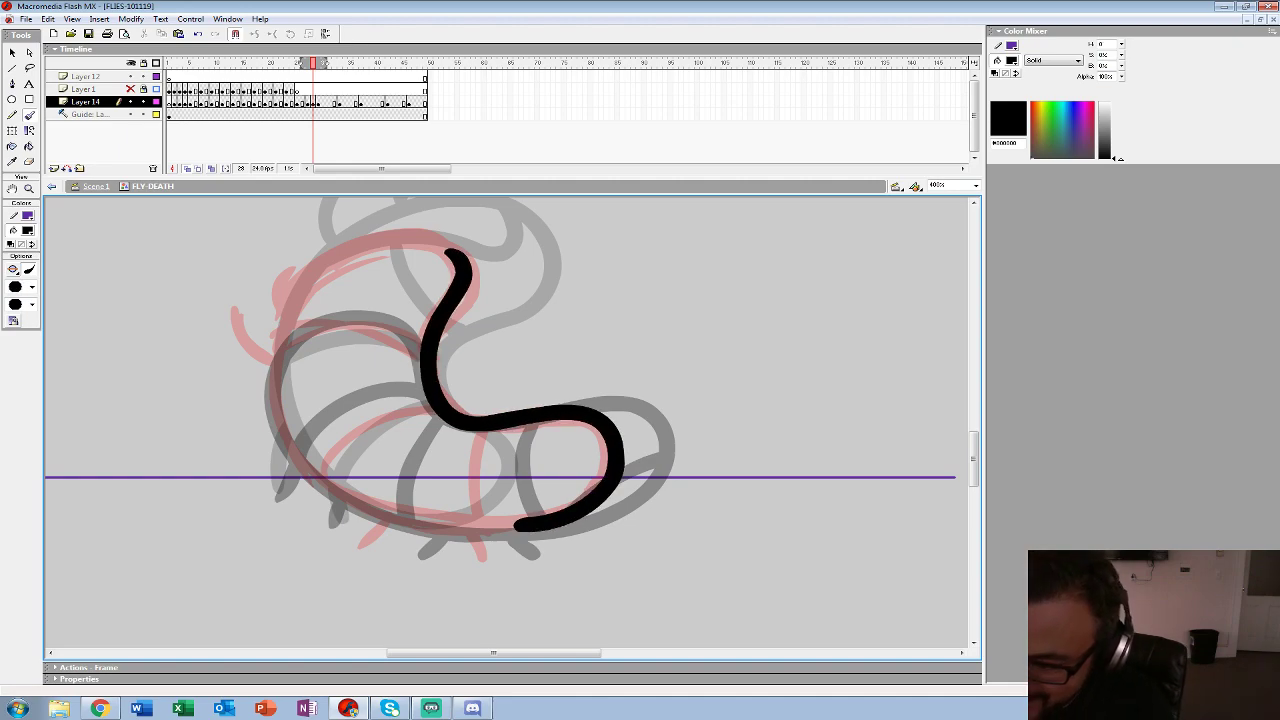
mouse_move(456, 260)
mouse_down()
mouse_move(324, 276)
mouse_move(318, 285)
mouse_move(425, 238)
mouse_move(300, 298)
mouse_move(274, 390)
mouse_move(320, 485)
mouse_move(440, 532)
mouse_move(515, 531)
mouse_up()
key(ctrl+z)
- Ink three segment lines and the small legs on the grub on frame 28
drag(478, 434, 484, 528)
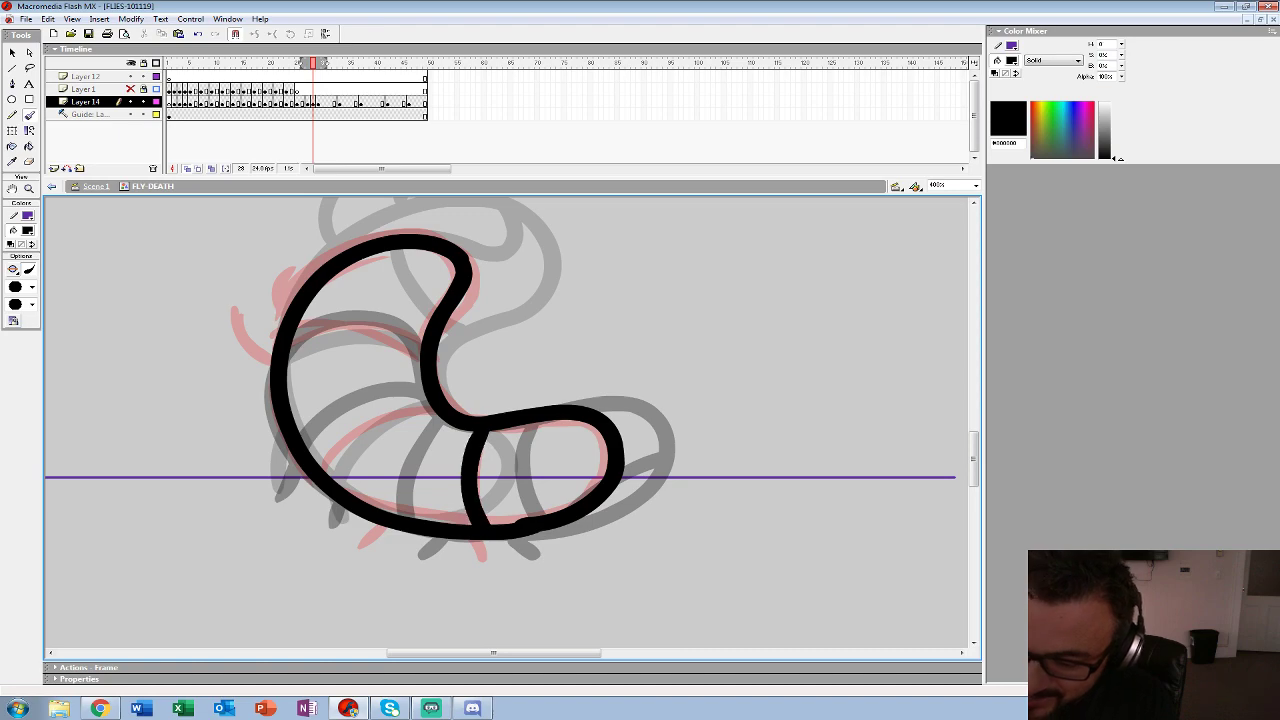
drag(434, 404, 326, 478)
mouse_move(424, 356)
mouse_down()
mouse_move(362, 330)
mouse_move(290, 334)
mouse_move(270, 362)
mouse_move(275, 272)
mouse_up()
drag(388, 526, 358, 556)
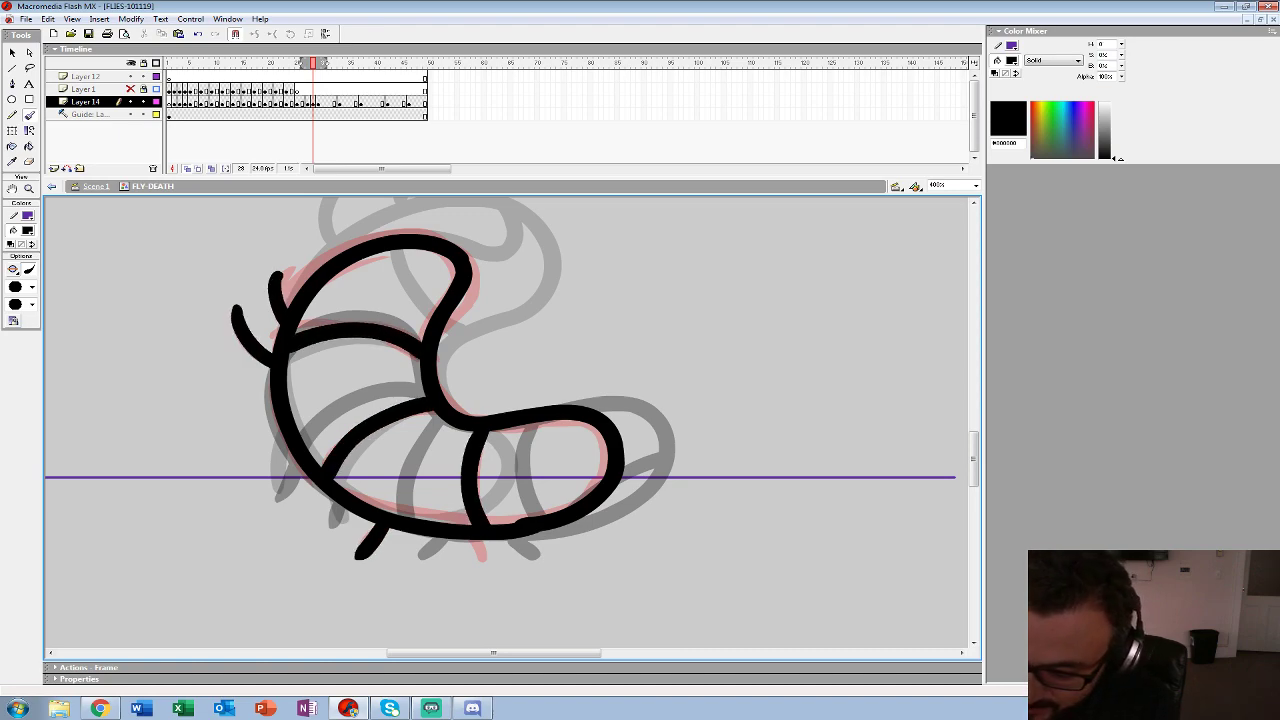
drag(470, 540, 486, 564)
- Play the animation at 100% zoom to check the inked pose on frame 28
click(29, 189)
alt+click(515, 400)
alt+click(522, 406)
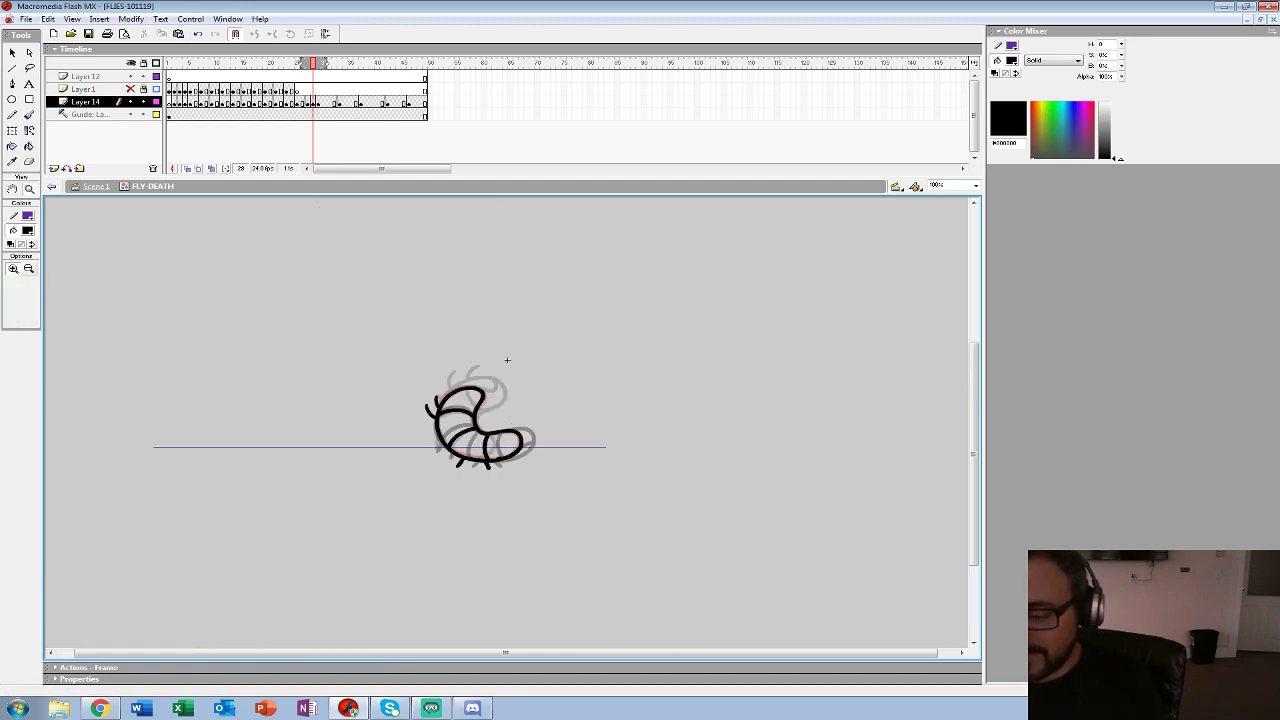
key(comma)
key(Return)
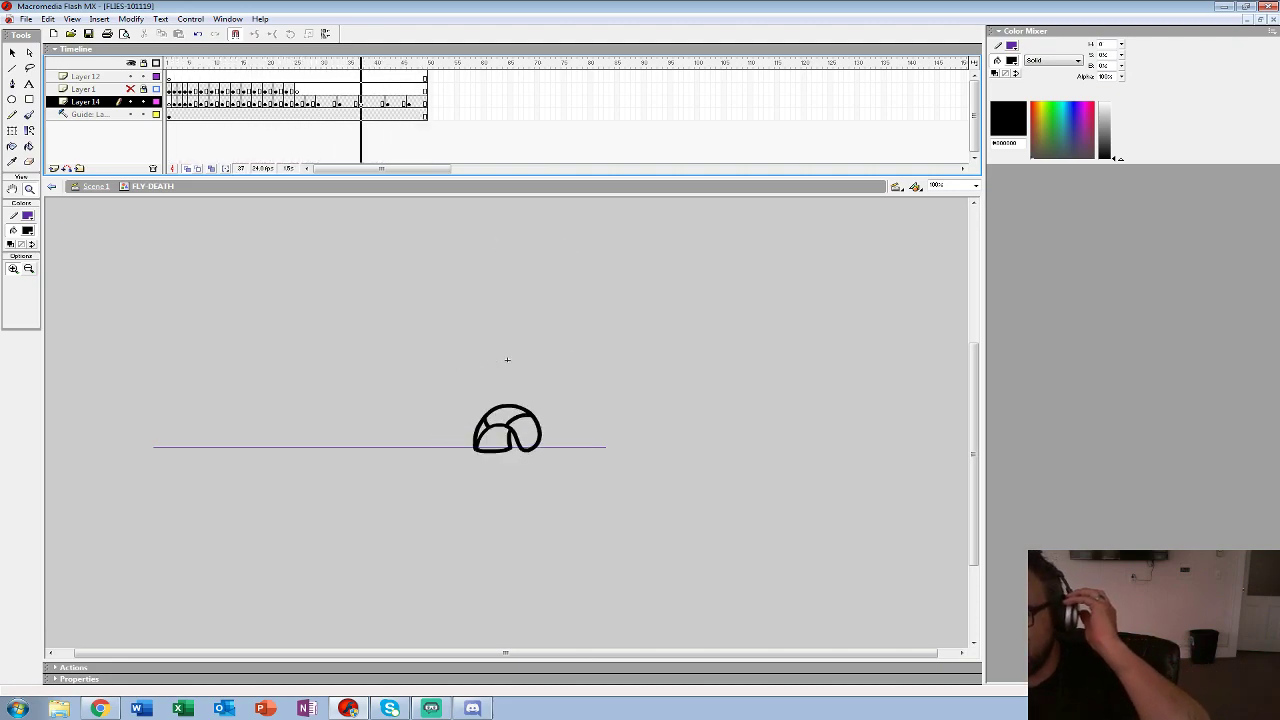
key(Return)
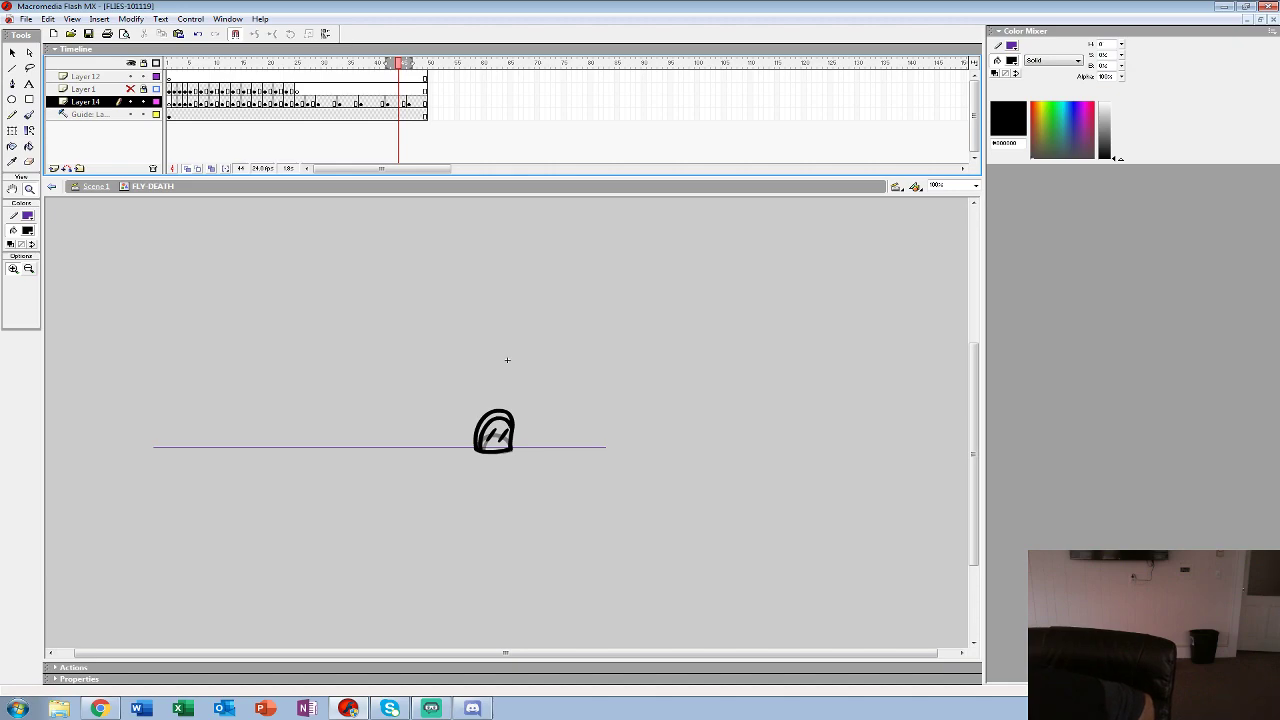
- Insert blank keyframes at frames 31 and 35 of Layer 14
click(329, 103)
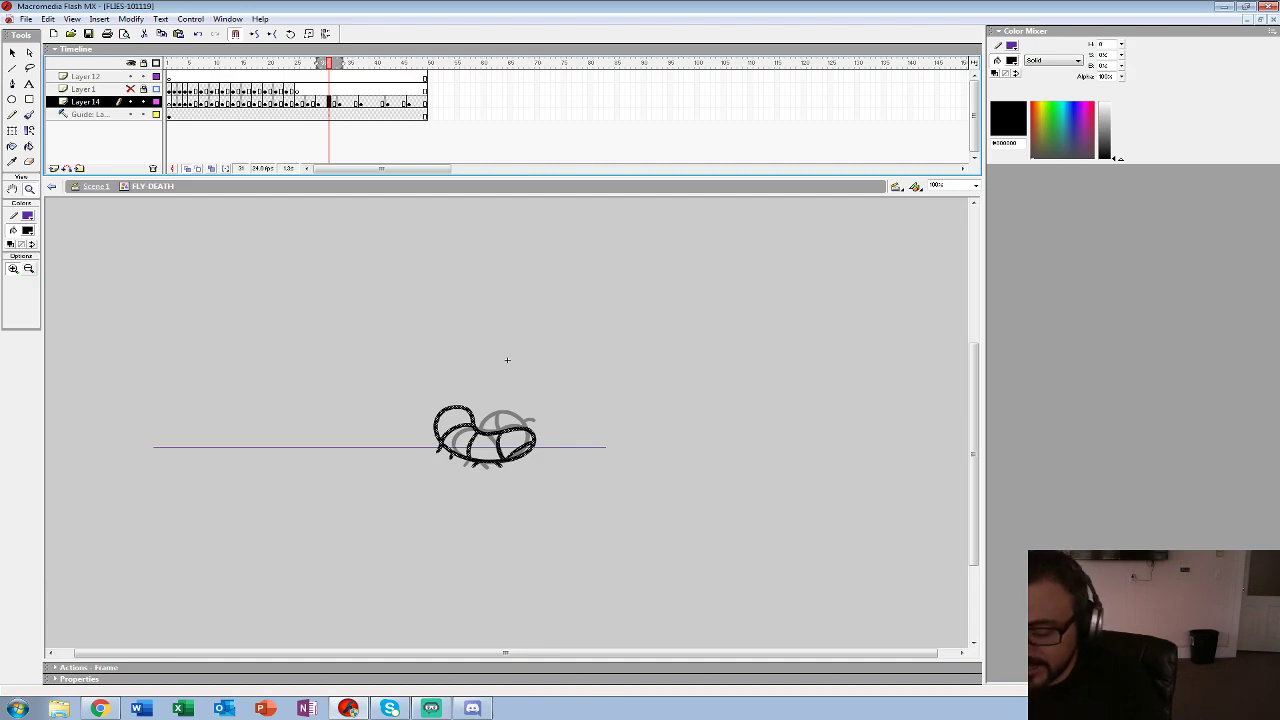
key(F7)
key(period)
key(period)
key(period)
key(period)
key(F7)
- Step through the remaining Layer 14 poses up to frame 46, and return to the blank frame 31
key(period)
key(period)
key(period)
key(period)
key(period)
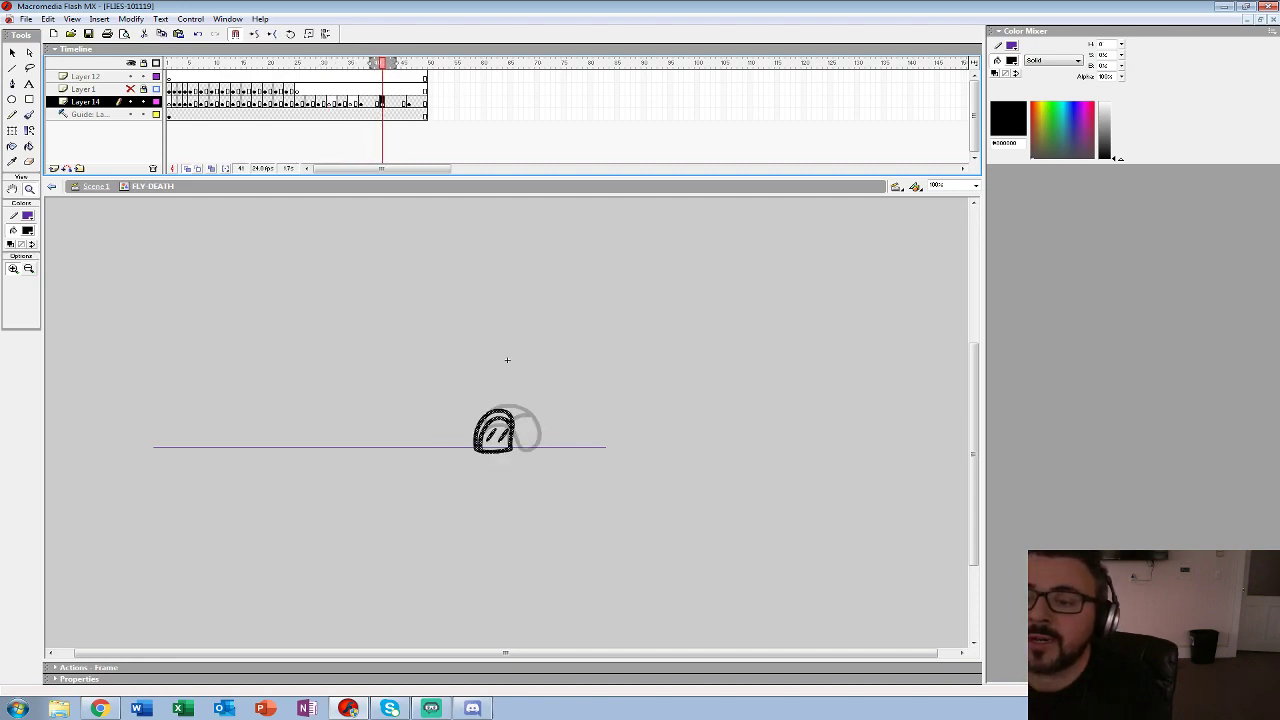
key(period)
key(period)
key(period)
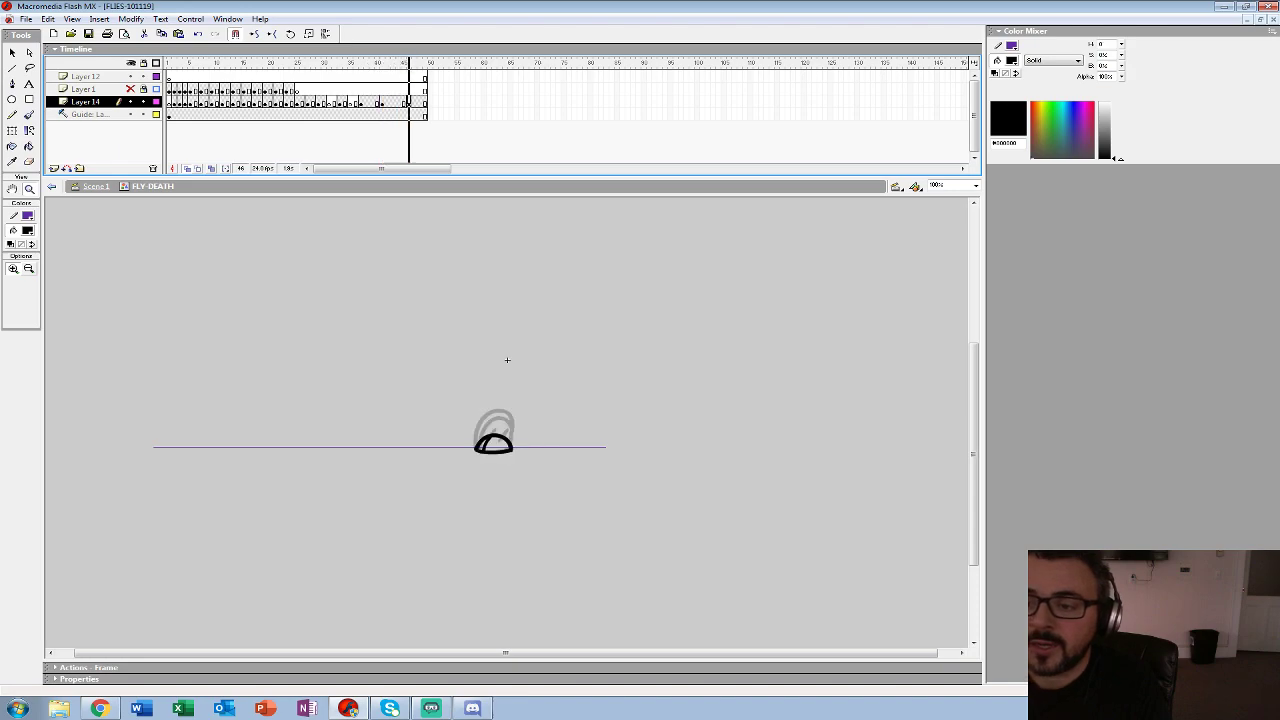
key(comma)
key(comma)
key(comma)
key(comma)
key(comma)
key(comma)
key(comma)
key(comma)
key(comma)
key(comma)
key(comma)
key(comma)
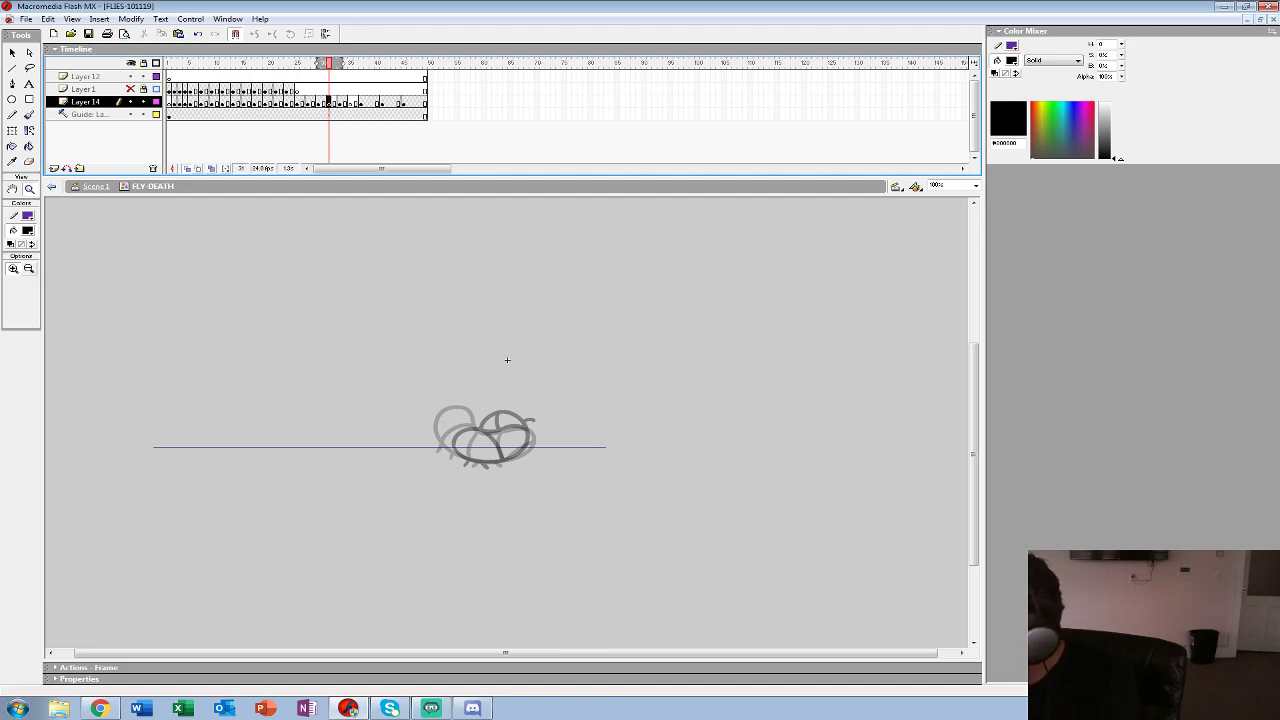
- Ink the grub's bean-shaped body outline on frame 31, between the neighbouring onion-skinned poses
click(527, 431)
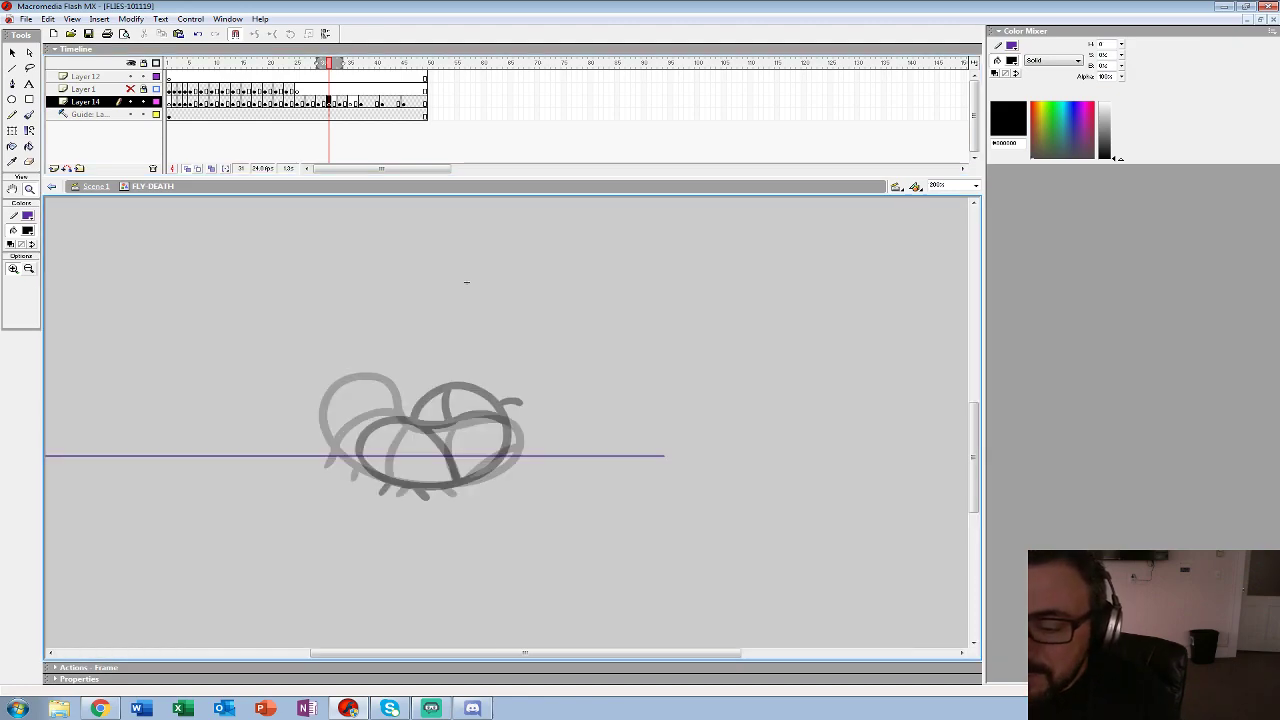
click(460, 417)
key(b)
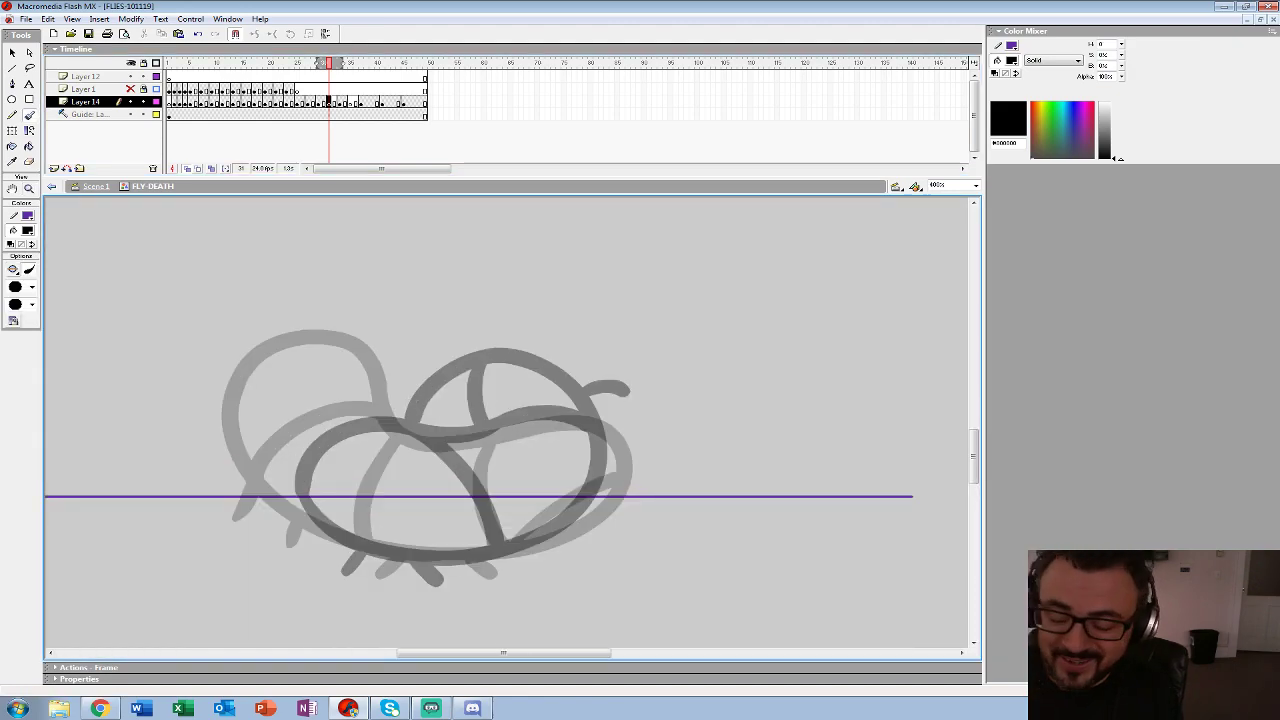
drag(480, 450, 530, 400)
mouse_move(343, 348)
mouse_down()
mouse_move(317, 383)
mouse_move(324, 433)
mouse_move(363, 476)
mouse_move(454, 502)
mouse_move(584, 496)
mouse_move(653, 454)
mouse_move(671, 402)
mouse_move(650, 358)
mouse_move(601, 327)
mouse_move(536, 323)
mouse_move(494, 384)
mouse_move(457, 380)
mouse_move(411, 343)
mouse_move(343, 348)
mouse_up()
- Add curved segment lines and small legs to the grub on frame 31
mouse_move(440, 372)
mouse_down()
mouse_move(398, 418)
mouse_move(386, 484)
mouse_up()
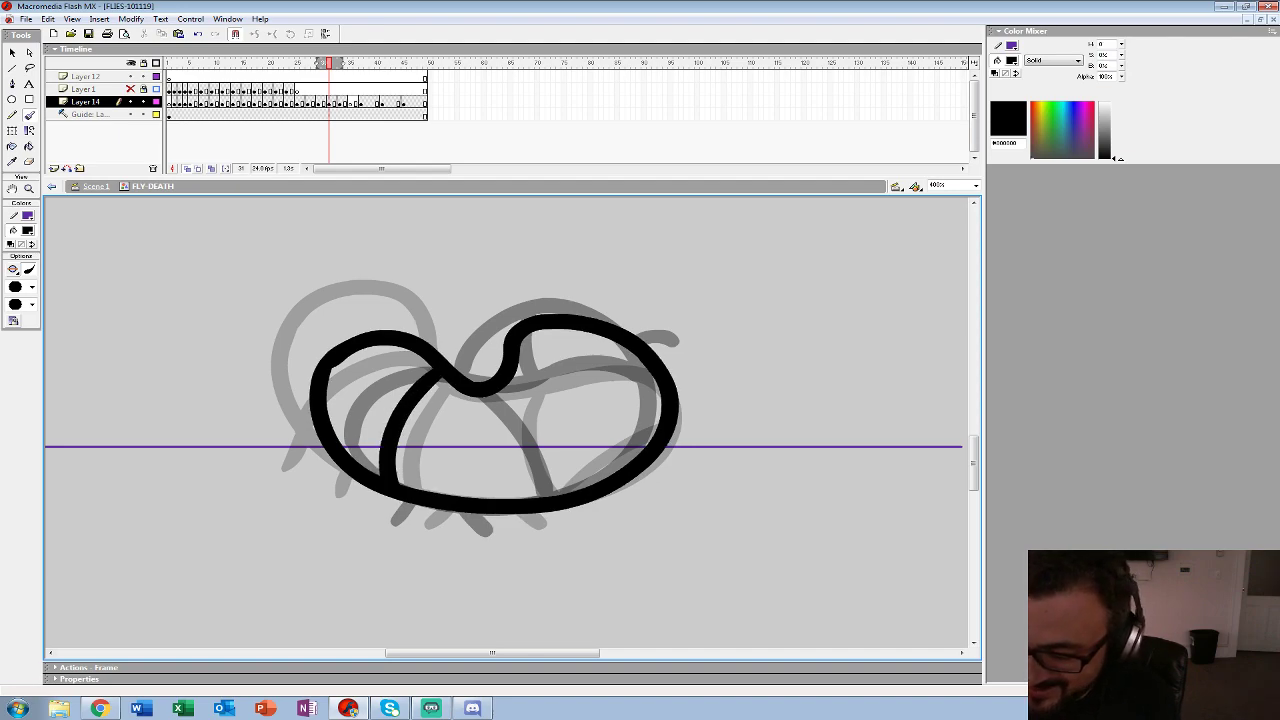
drag(486, 390, 527, 497)
mouse_move(514, 368)
mouse_down()
mouse_move(556, 372)
mouse_move(696, 469)
mouse_up()
mouse_move(366, 484)
mouse_down()
mouse_move(338, 506)
mouse_move(424, 529)
mouse_up()
- Rough in the curled grub's body outline on frame 35 with a smaller brush
key(z)
alt+click(506, 299)
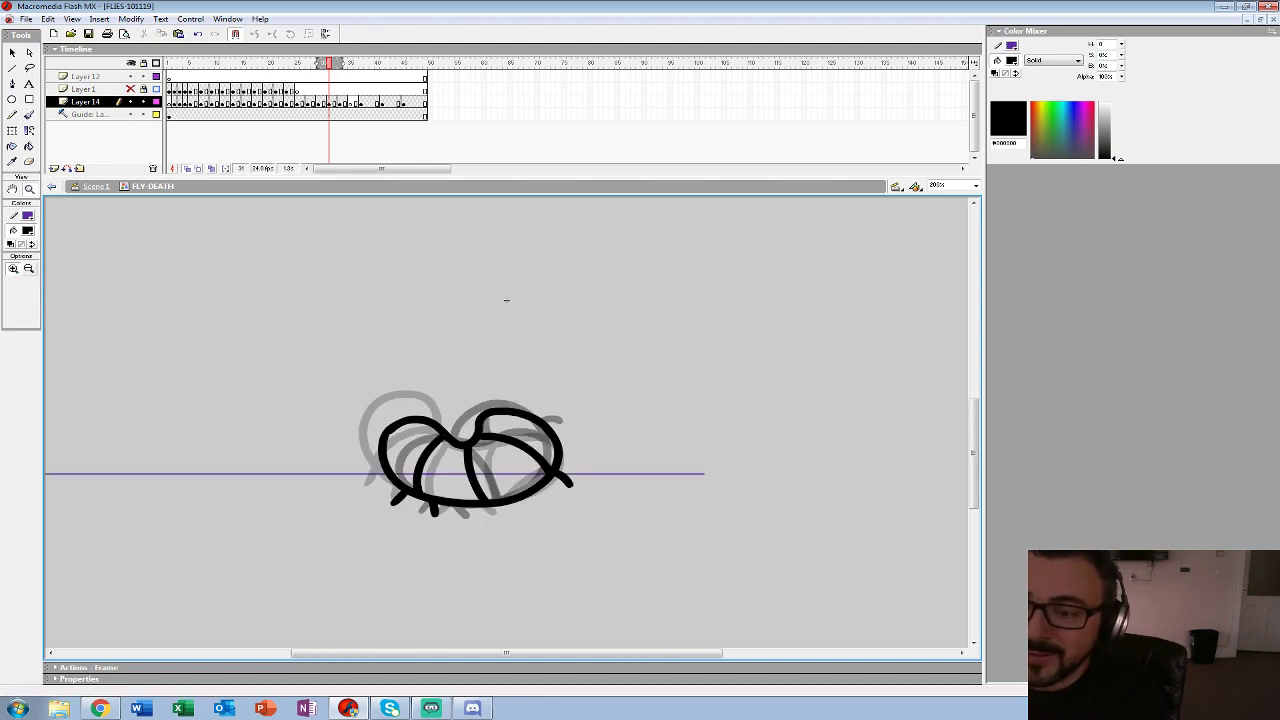
key(period)
key(period)
key(period)
key(period)
key(period)
key(comma)
key(b)
click(32, 287)
click(20, 349)
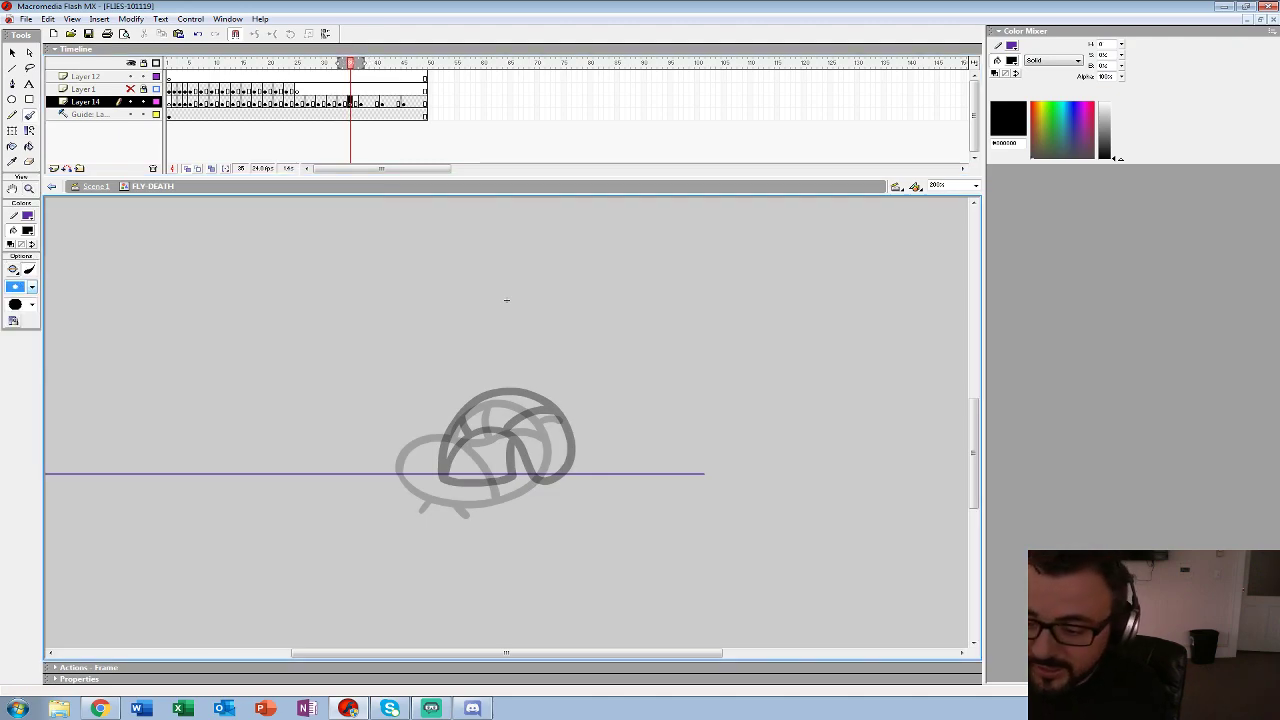
mouse_move(441, 470)
mouse_down()
mouse_move(505, 399)
mouse_move(467, 411)
mouse_move(529, 404)
mouse_move(557, 467)
mouse_move(533, 495)
mouse_move(463, 497)
mouse_move(470, 463)
mouse_move(496, 443)
mouse_move(474, 436)
mouse_move(554, 423)
mouse_move(514, 398)
mouse_move(467, 403)
mouse_move(445, 453)
mouse_move(474, 453)
mouse_move(452, 461)
mouse_move(474, 466)
mouse_move(519, 453)
mouse_move(548, 475)
mouse_up()
key(ctrl+z)
- Add segment lines and a small leg to the curled rough on frame 35 and reinforce its upper outline
drag(490, 431, 526, 406)
drag(448, 462, 463, 477)
drag(474, 410, 457, 438)
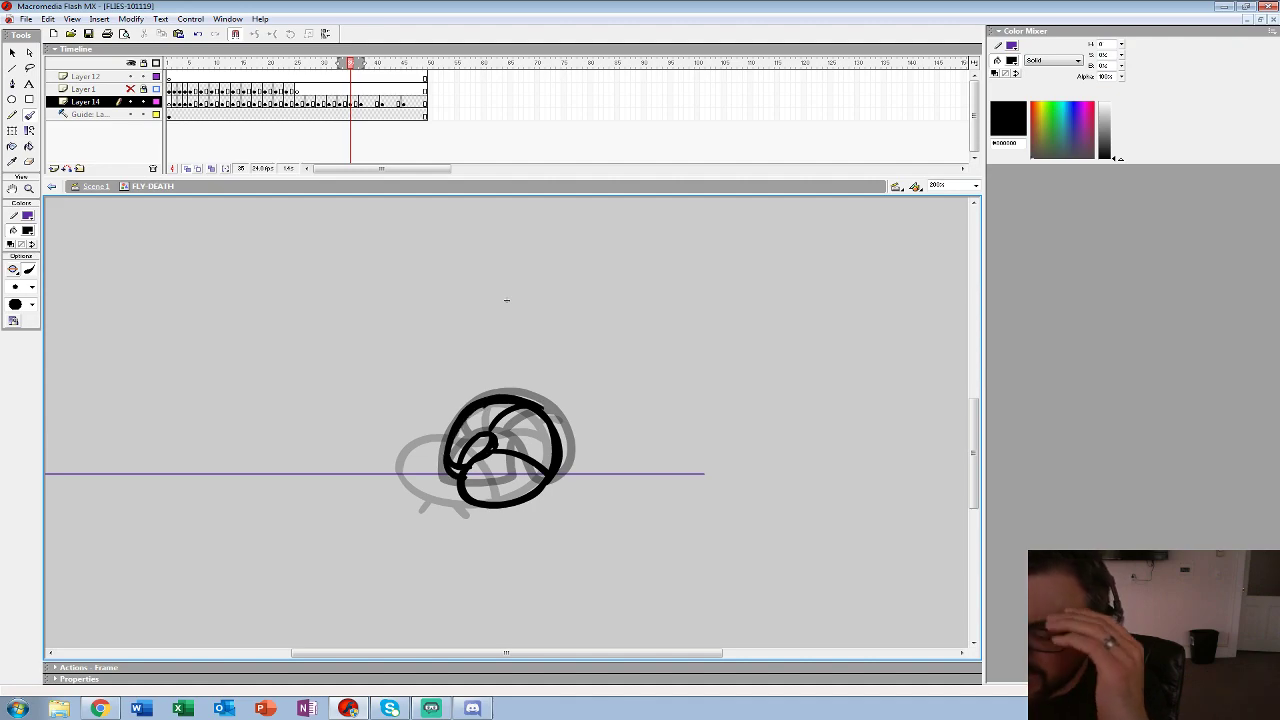
drag(533, 496, 536, 508)
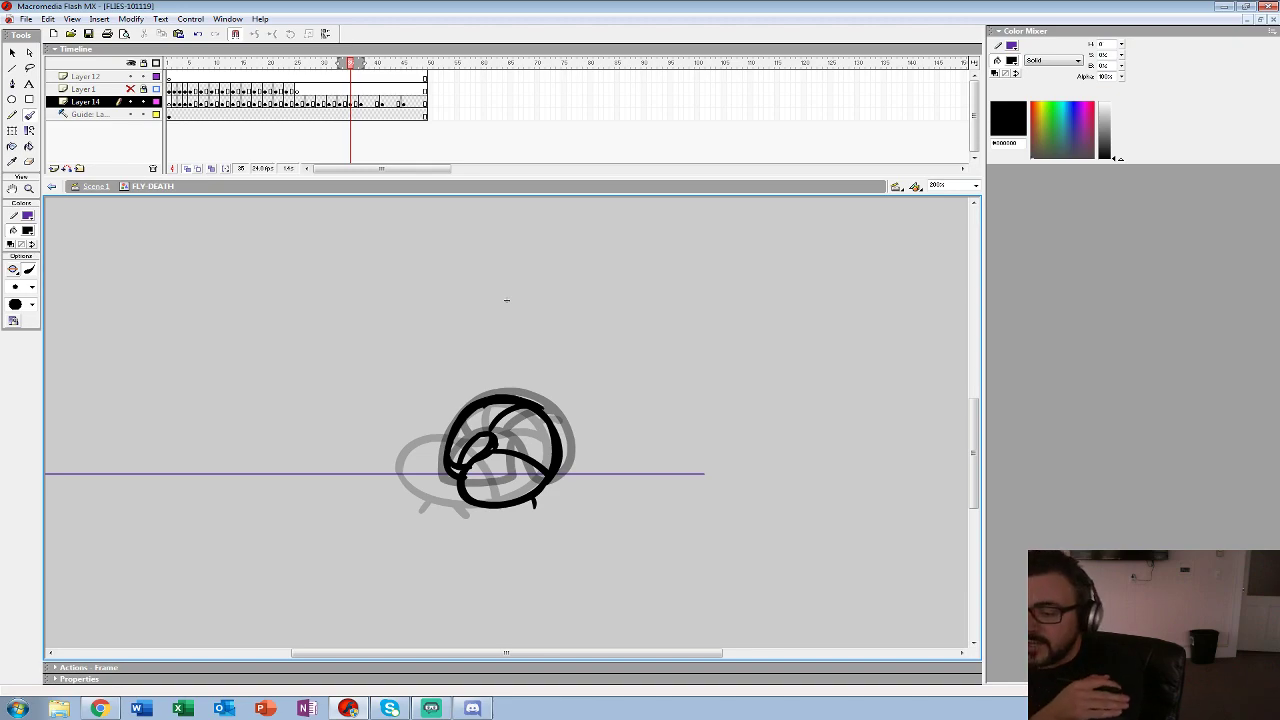
mouse_move(556, 434)
mouse_down()
mouse_move(508, 396)
mouse_move(456, 418)
mouse_up()
- Insert a keyframe at frame 36 of Layer 14 and delete the copied rough drawing from it
key(F6)
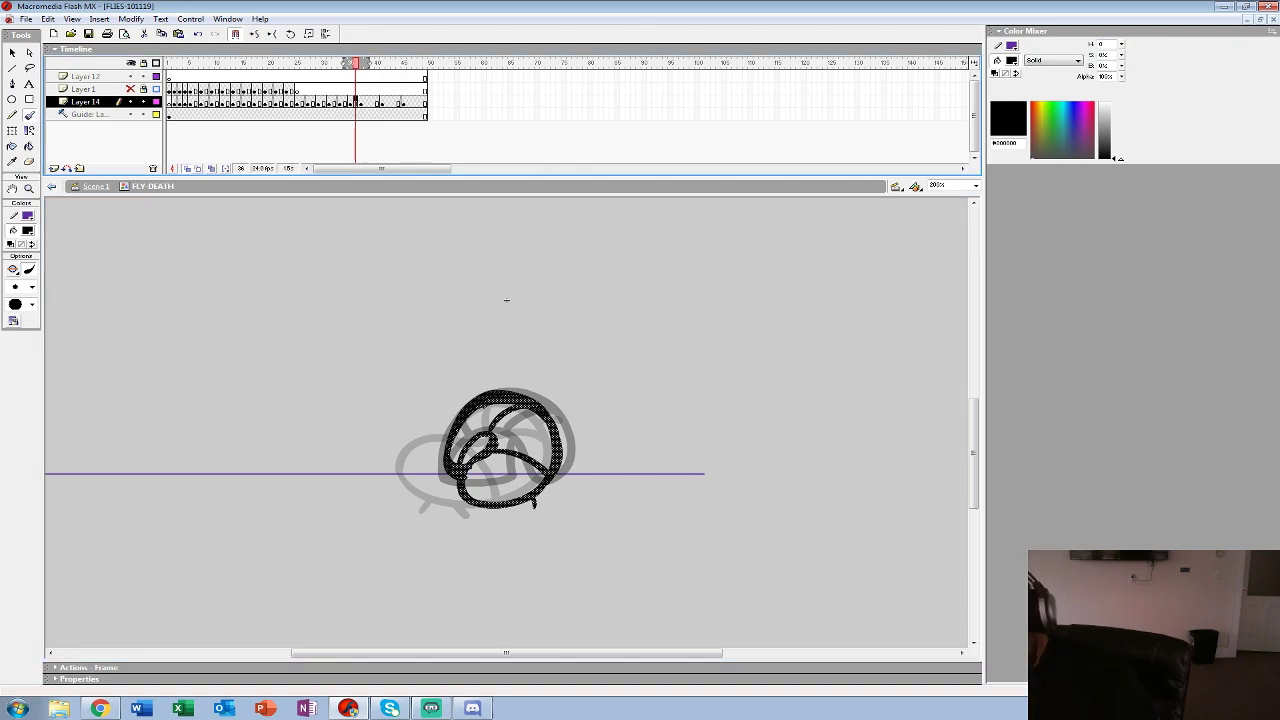
key(Delete)
key(z)
click(517, 431)
drag(515, 420, 512, 411)
click(350, 102)
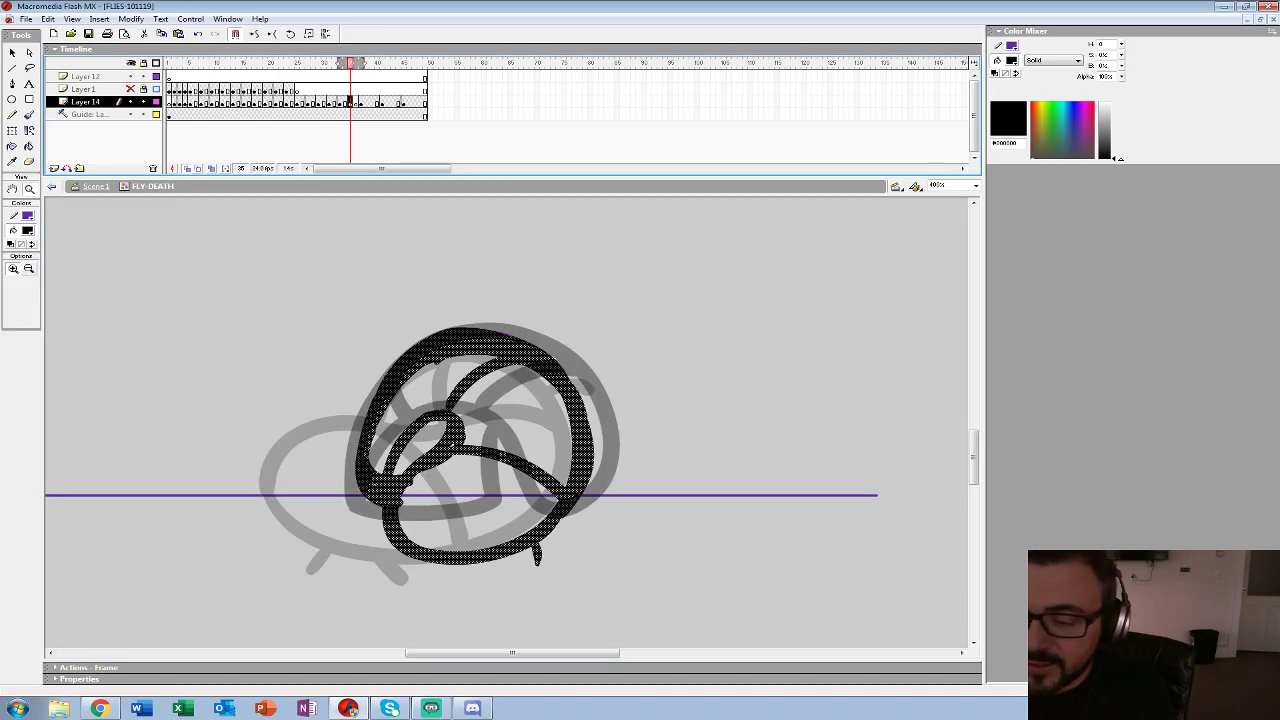
click(28, 231)
click(11, 258)
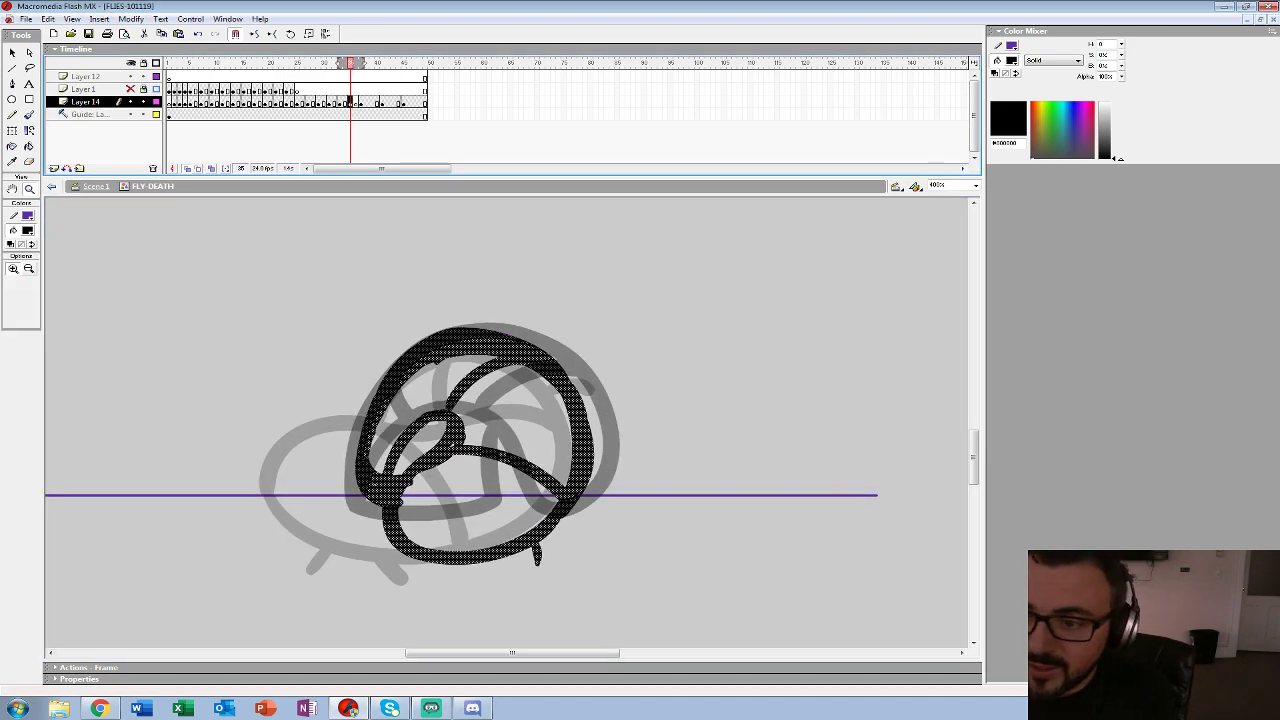
- Ink the curled grub's head and body outline on frame 36 with a larger black brush, following the onion-skinned rough
click(355, 102)
click(29, 115)
click(32, 287)
click(20, 427)
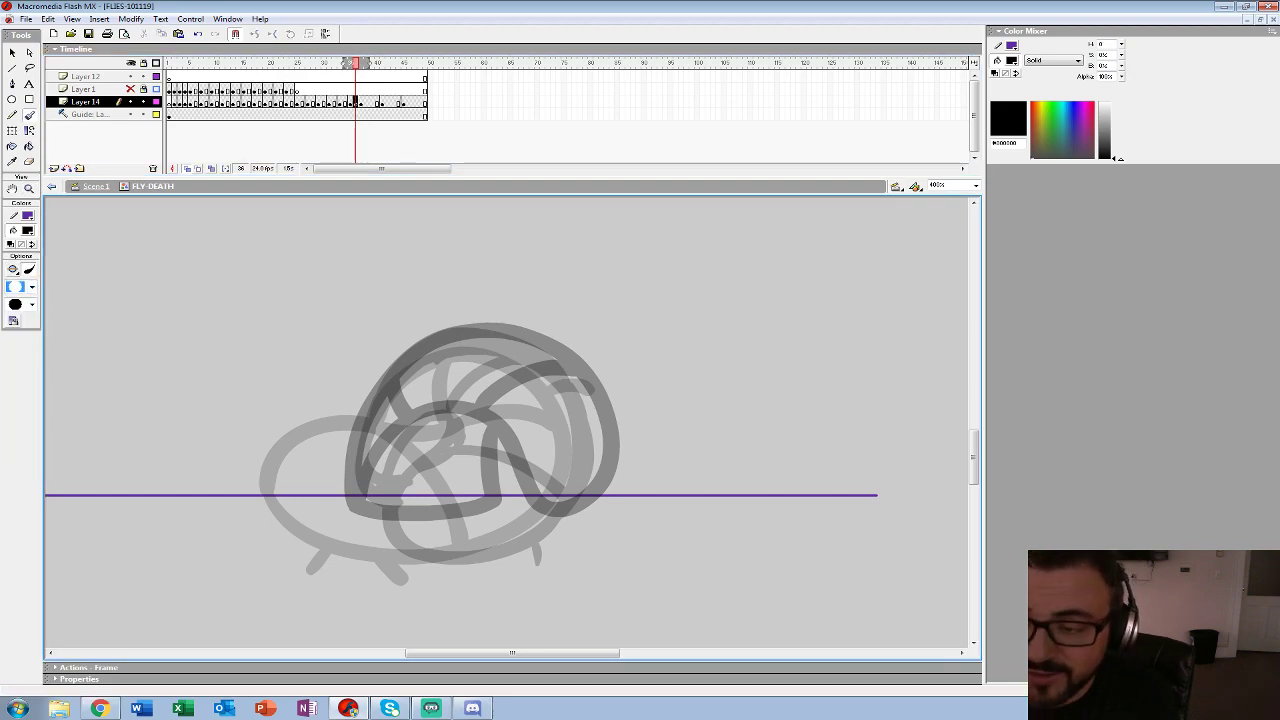
mouse_move(455, 415)
mouse_down()
mouse_move(387, 515)
mouse_move(419, 555)
mouse_move(481, 561)
mouse_move(555, 535)
mouse_move(591, 463)
mouse_move(577, 399)
mouse_move(533, 345)
mouse_move(455, 337)
mouse_move(379, 381)
mouse_move(355, 457)
mouse_move(378, 512)
mouse_up()
mouse_move(452, 418)
mouse_down()
mouse_move(403, 431)
mouse_move(382, 492)
mouse_up()
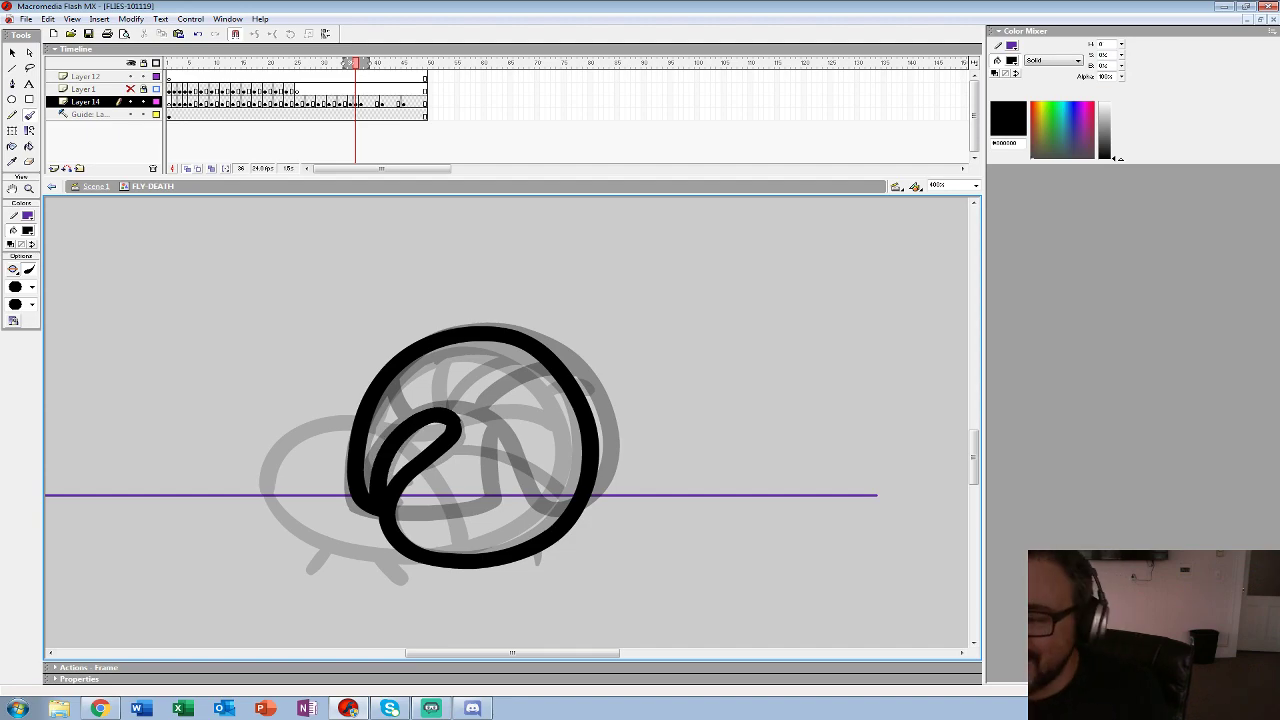
- Ink the curled grub's segment lines on frame 36 and move the finished keyframe onto frame 35, replacing the rough
click(350, 103)
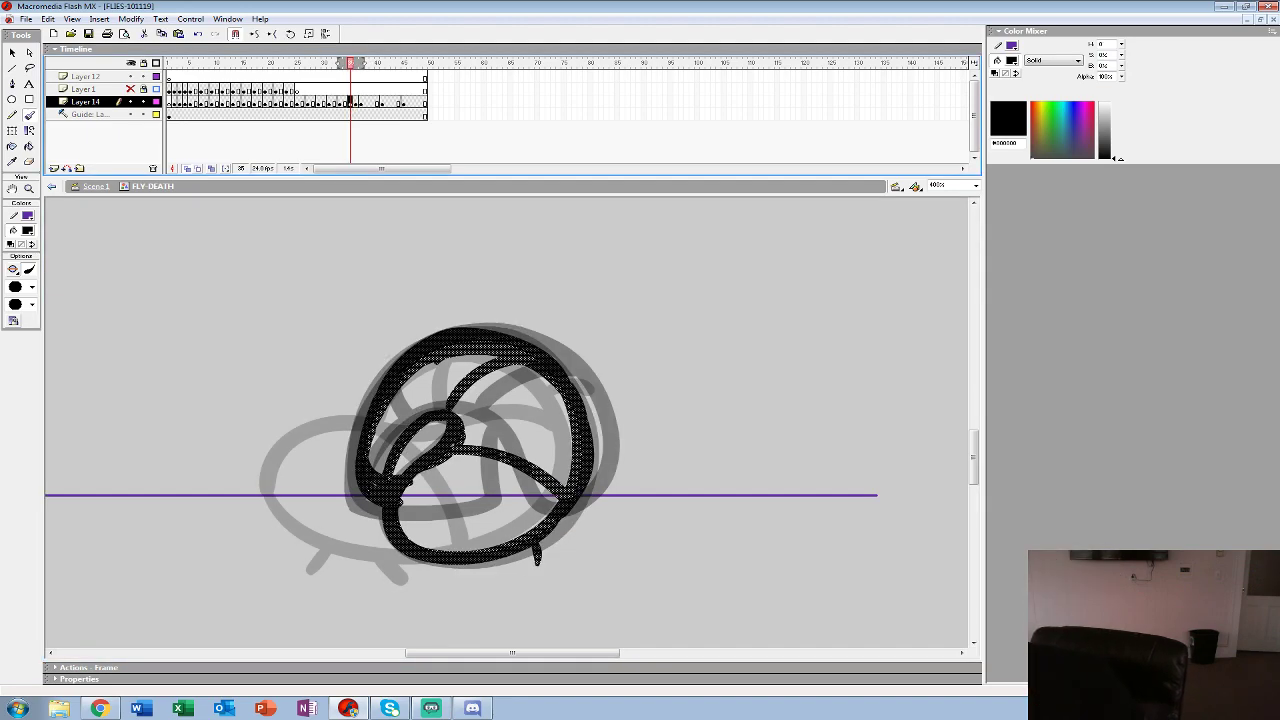
click(355, 103)
mouse_move(444, 450)
mouse_down()
mouse_move(491, 448)
mouse_move(571, 499)
mouse_up()
drag(446, 409, 517, 344)
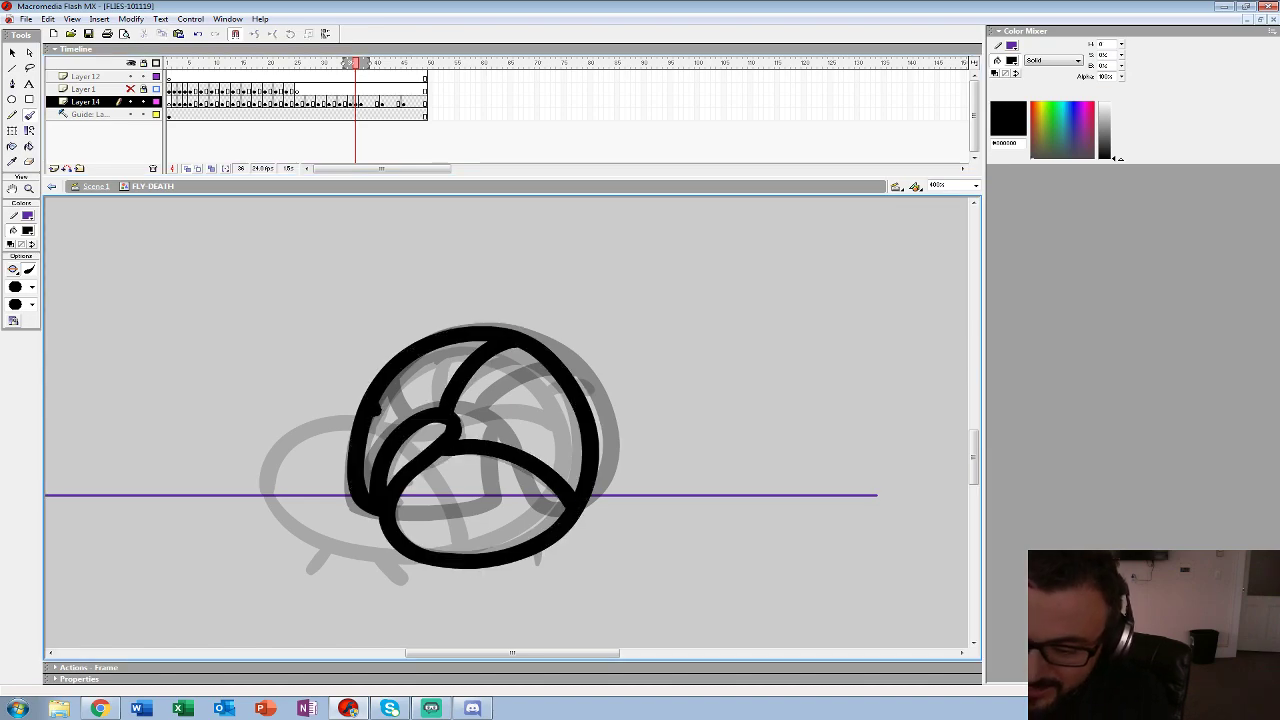
drag(376, 408, 394, 435)
click(355, 103)
drag(355, 103, 350, 103)
- Play the animation at 50% zoom from about frame 17 to check the new curled pose
key(z)
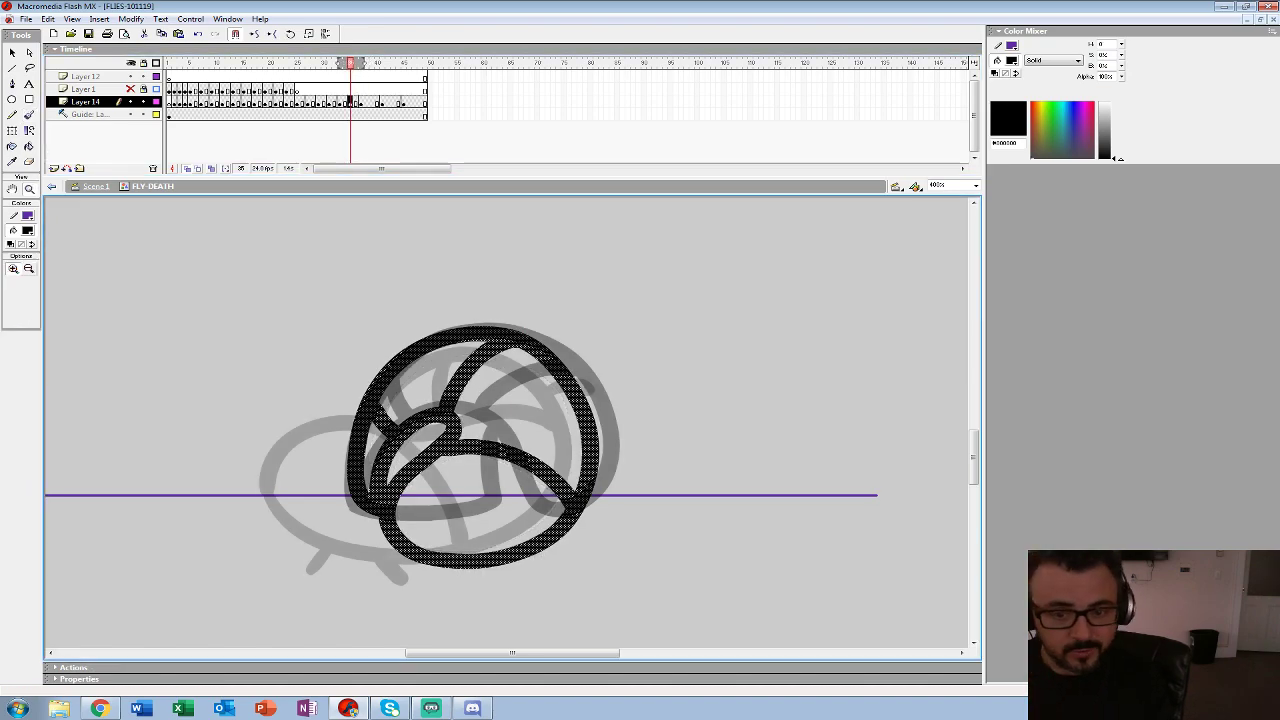
alt+click(549, 394)
alt+click(509, 408)
alt+click(507, 410)
click(254, 90)
key(Return)
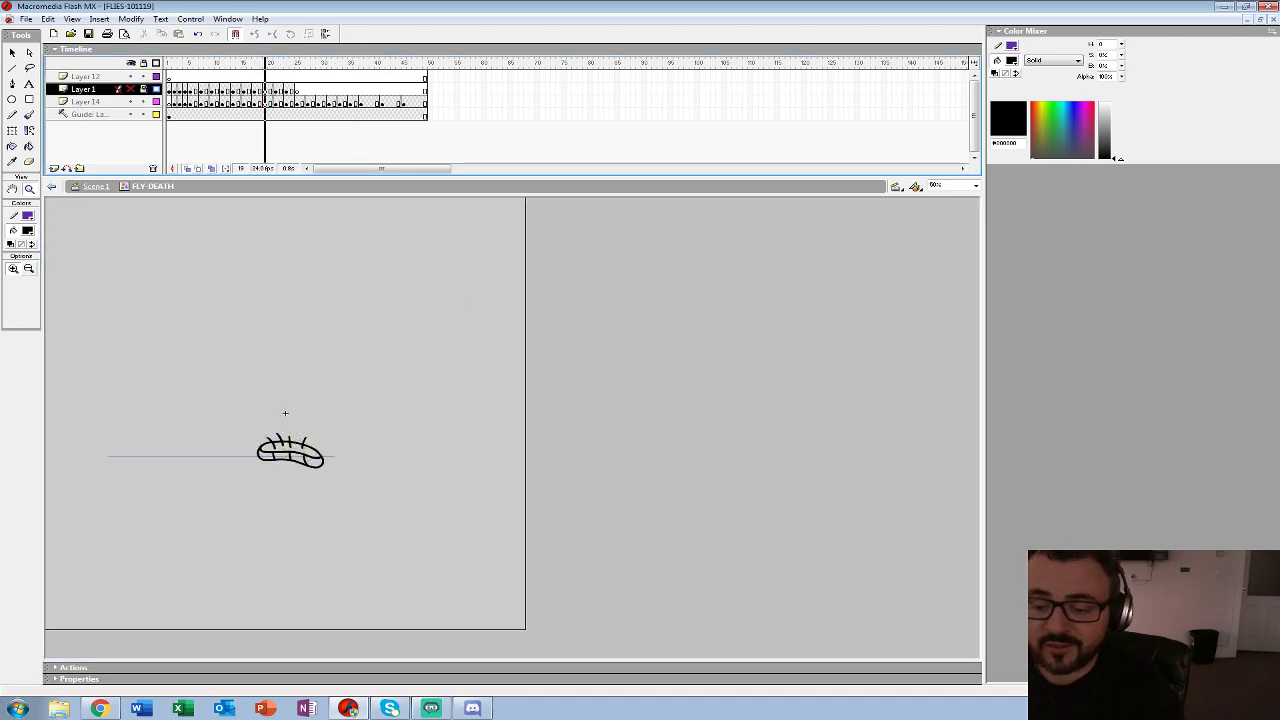
- Insert a blank keyframe at frame 39 of Layer 14 and ink the grub's arched body outline with its drooping end
click(371, 103)
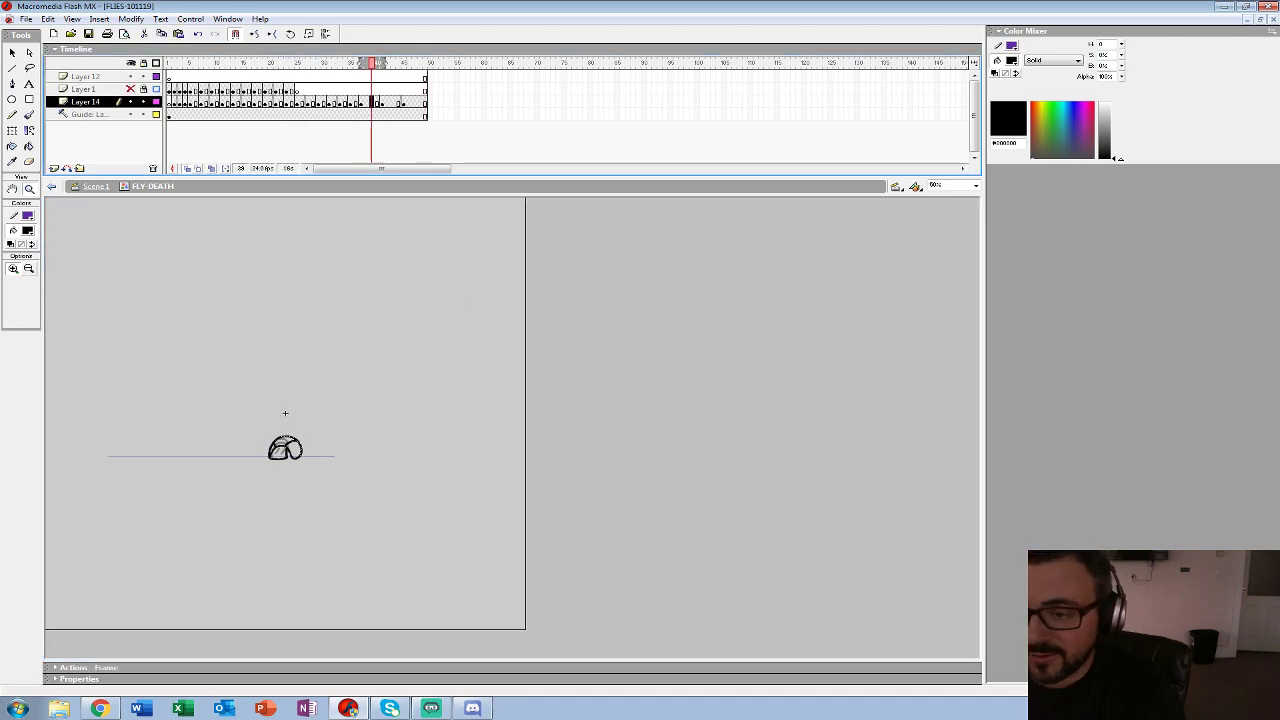
key(F7)
click(288, 430)
click(495, 476)
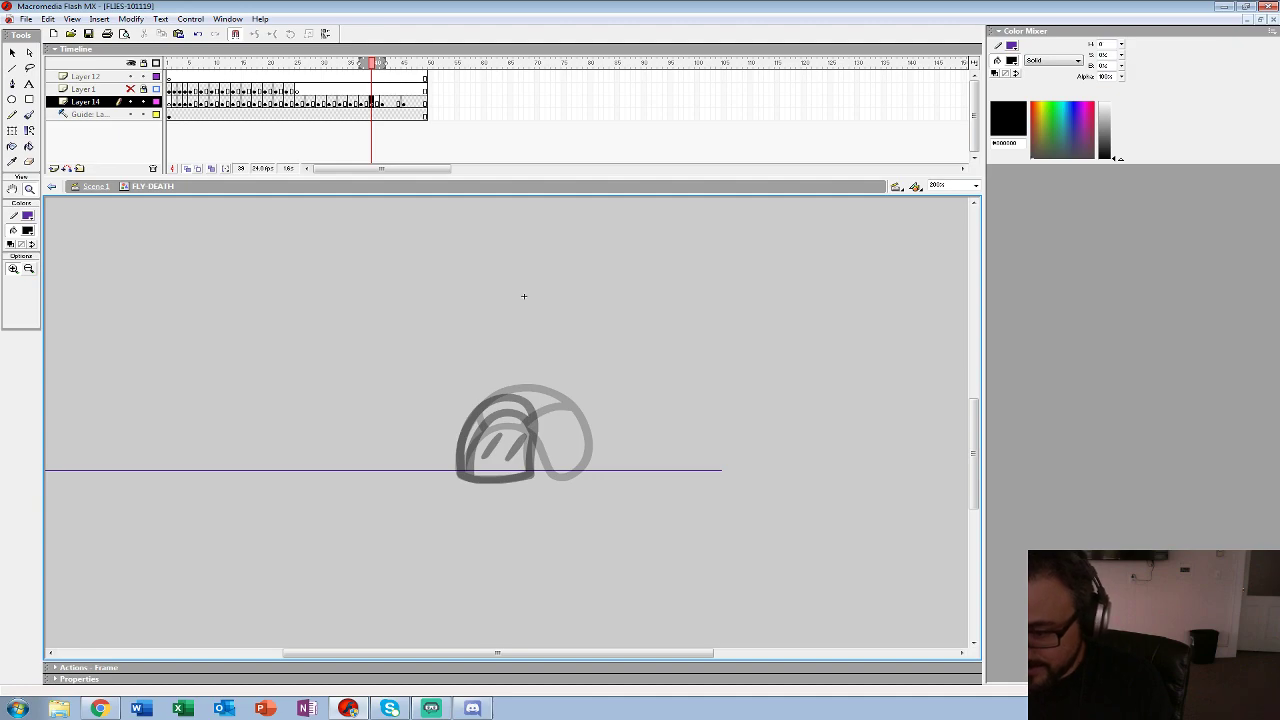
click(550, 437)
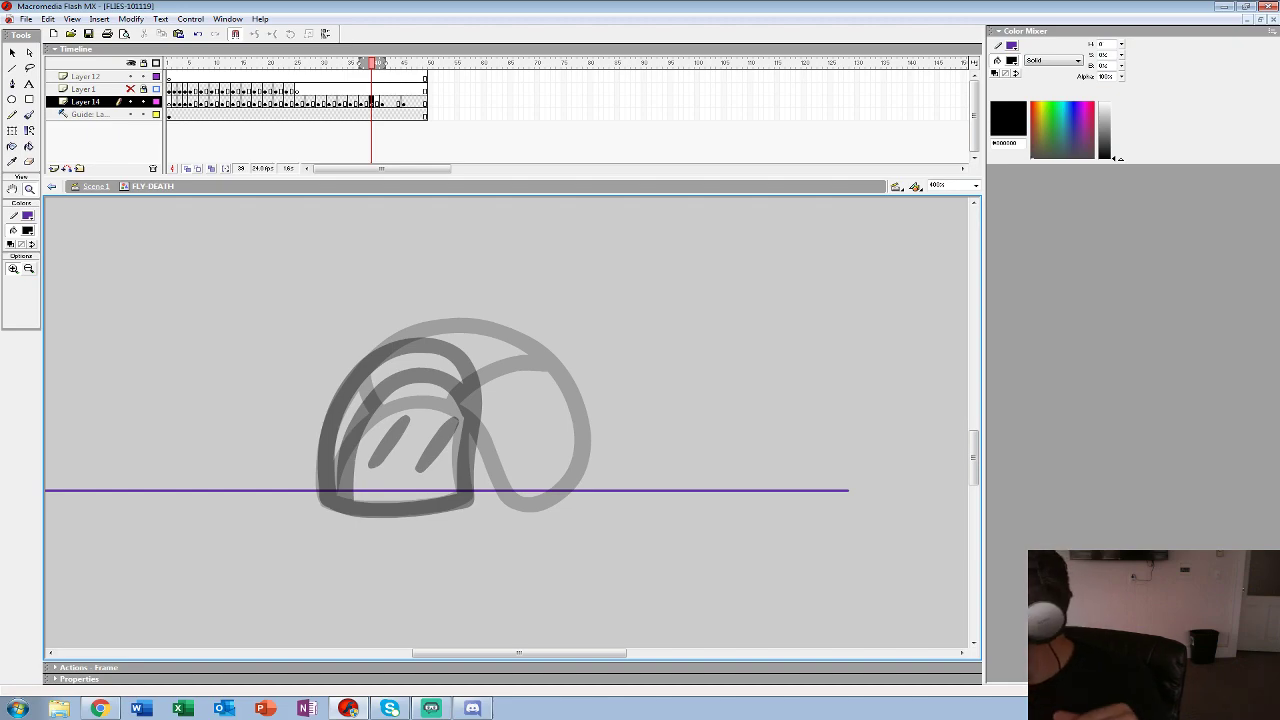
key(b)
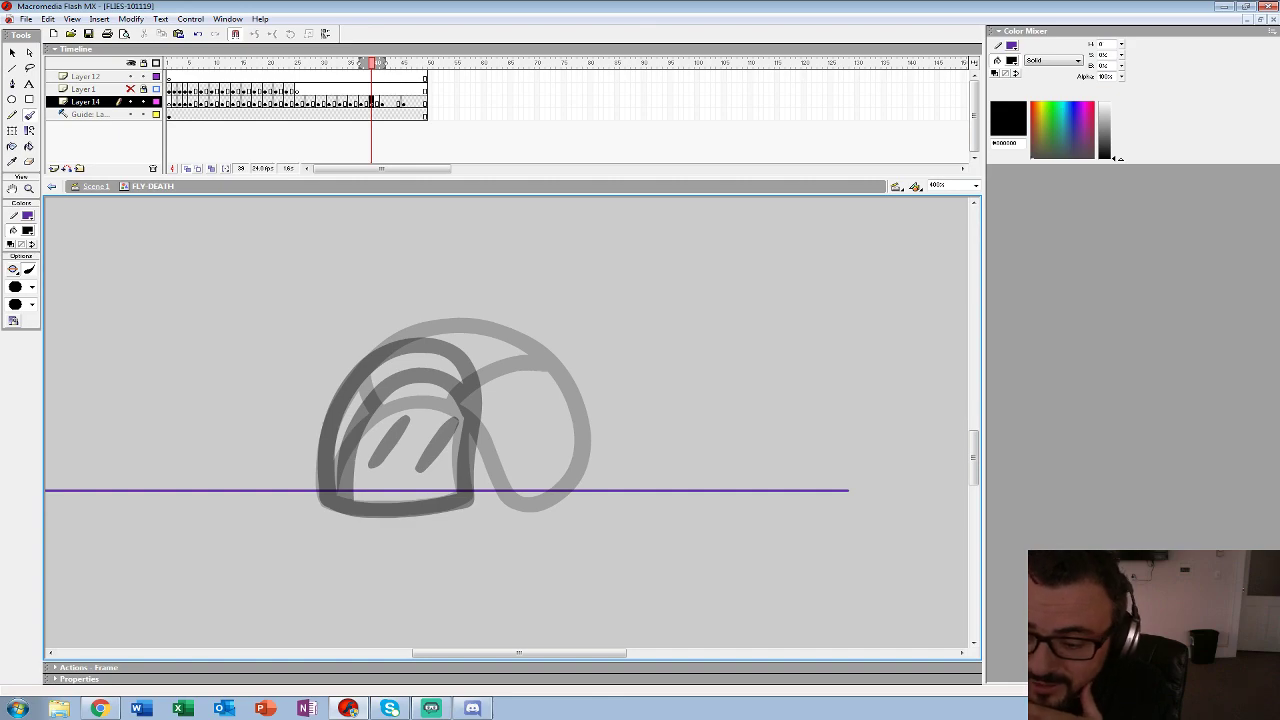
mouse_move(320, 488)
mouse_down()
mouse_move(330, 413)
mouse_move(368, 361)
mouse_move(420, 336)
mouse_move(473, 333)
mouse_move(524, 357)
mouse_move(557, 393)
mouse_move(562, 431)
mouse_move(541, 453)
mouse_move(520, 448)
mouse_move(463, 397)
mouse_move(405, 388)
mouse_move(358, 420)
mouse_move(343, 500)
mouse_move(467, 505)
mouse_move(467, 453)
mouse_move(486, 420)
mouse_up()
- Draw two short marks beneath the inner arch of the grub on frame 39, undoing the first longer stroke
drag(405, 406, 443, 459)
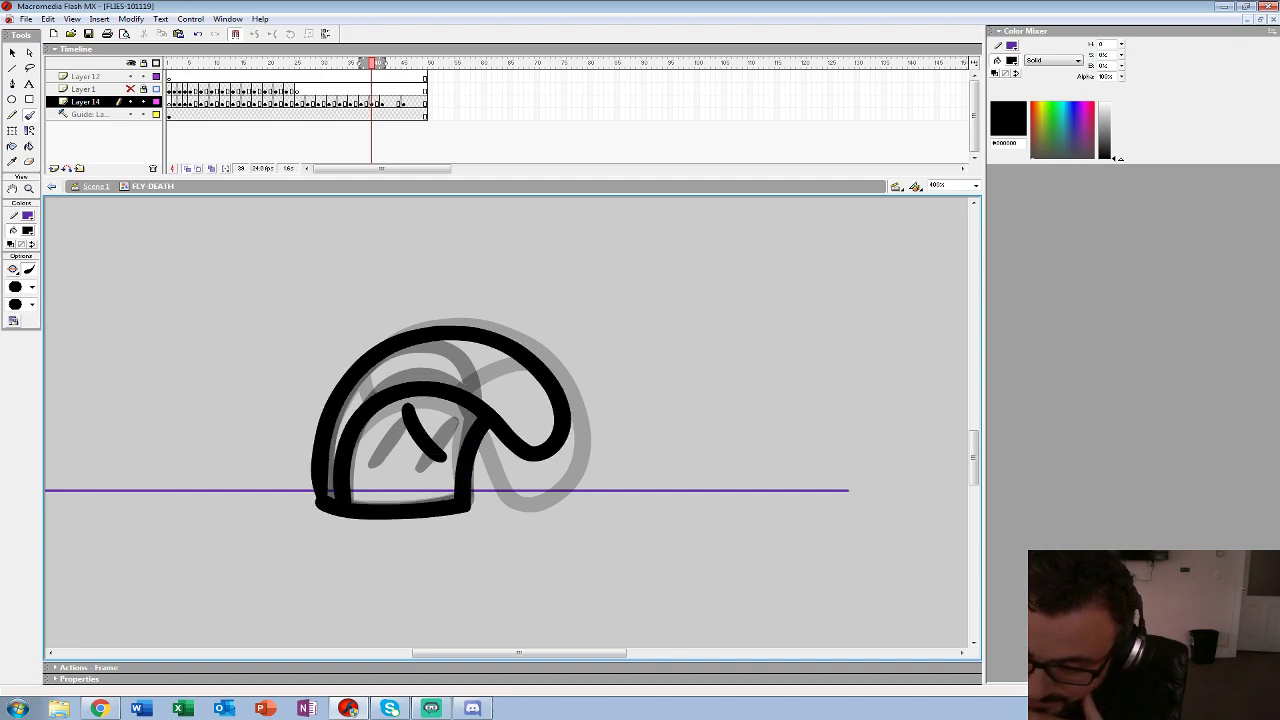
key(ctrl+z)
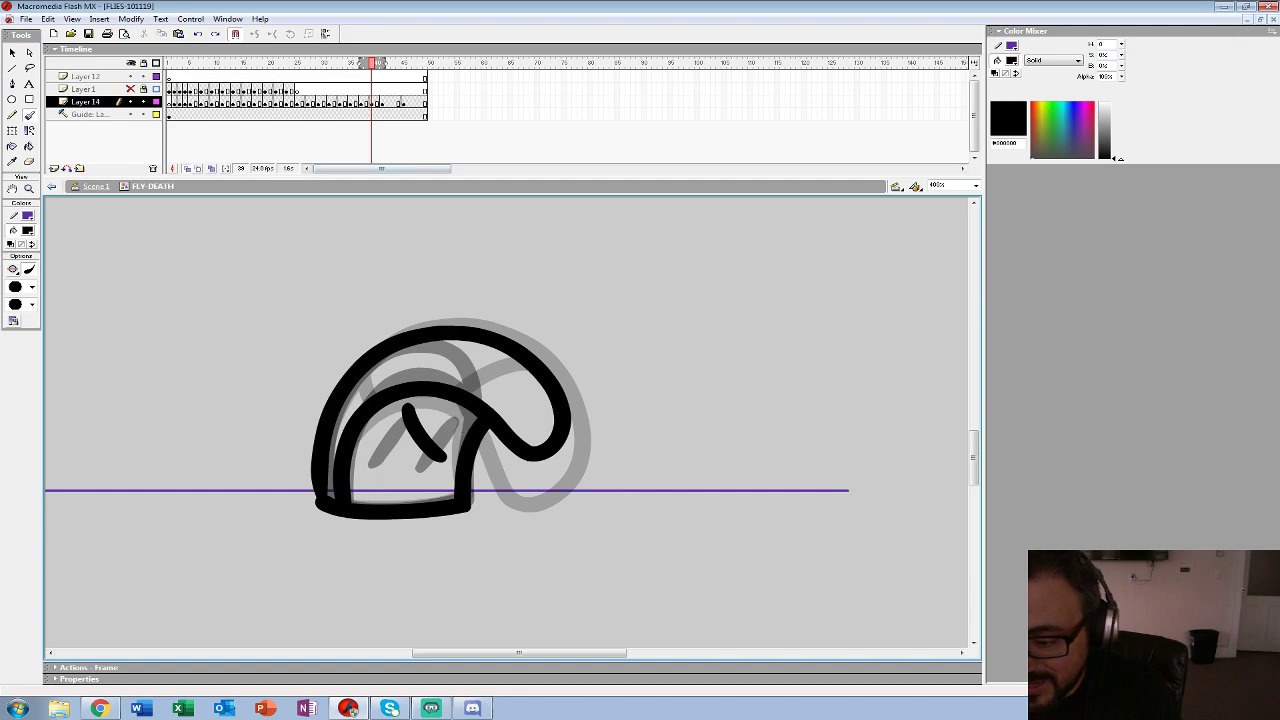
key(ctrl+z)
drag(407, 398, 412, 420)
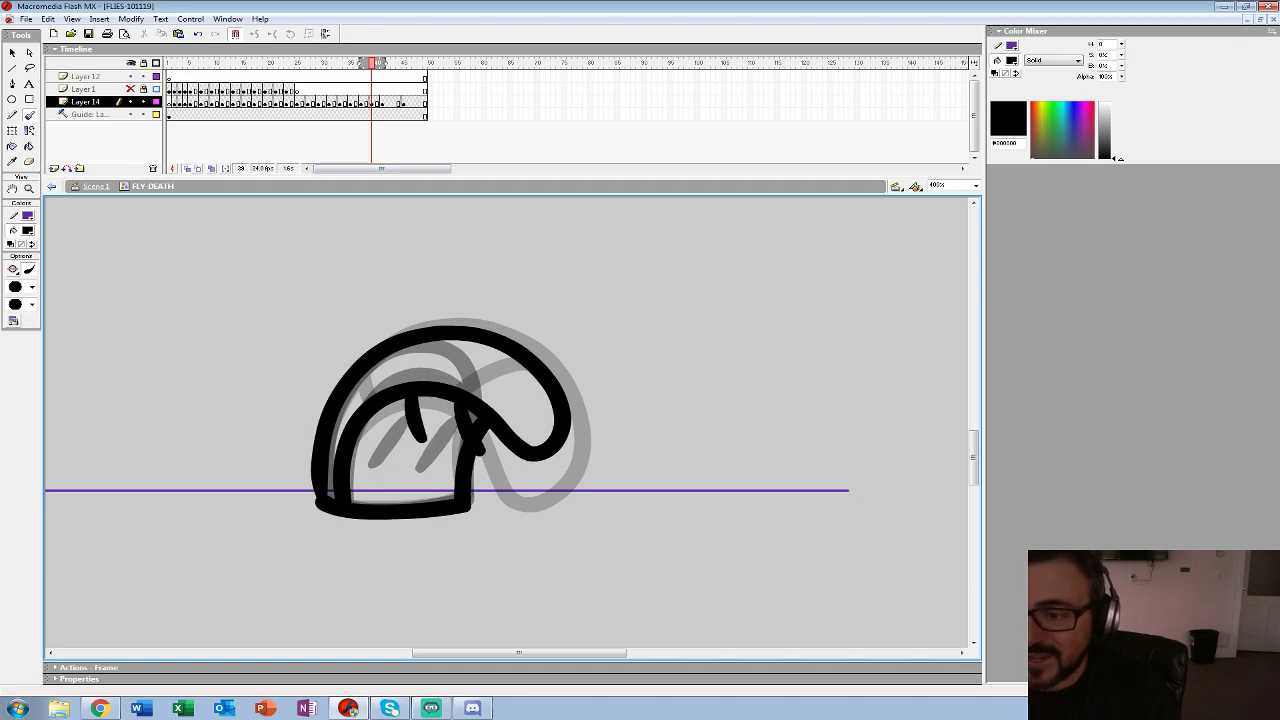
- Clear the duplicated drawing from frame 43 of Layer 14 and ink a lower, domed grub outline with two short marks at its base
click(389, 103)
click(399, 103)
click(393, 103)
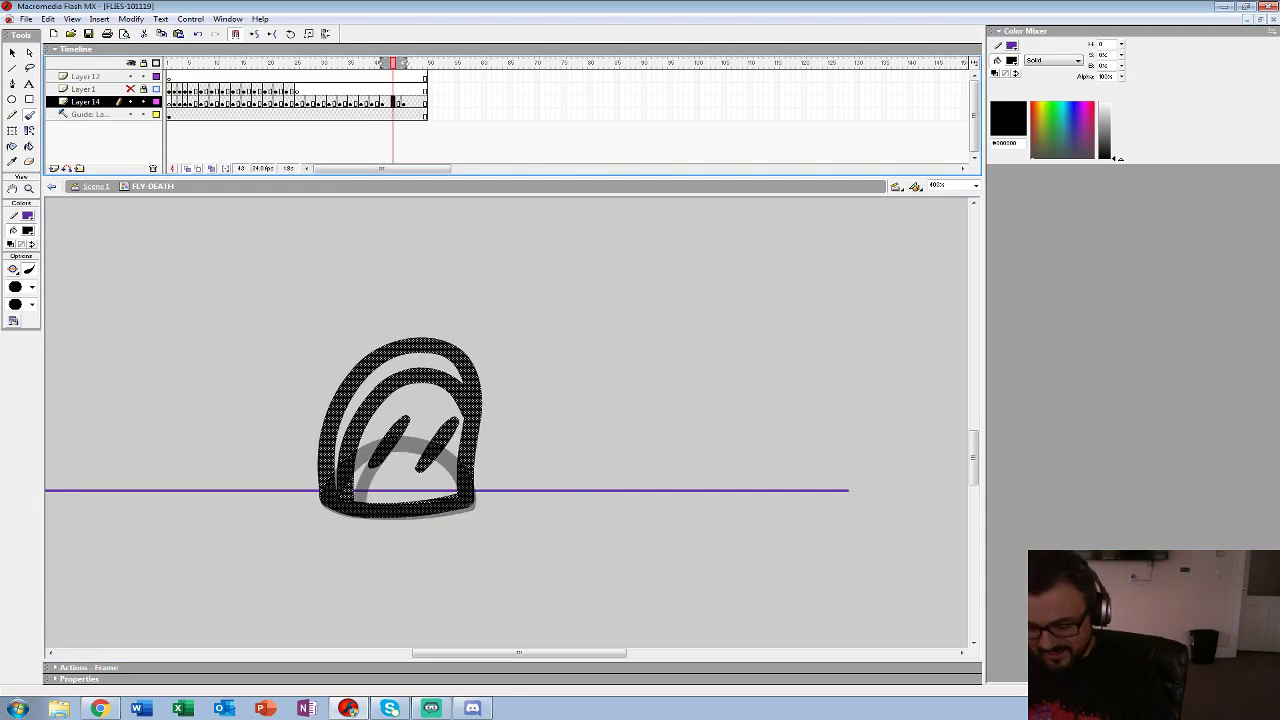
key(Delete)
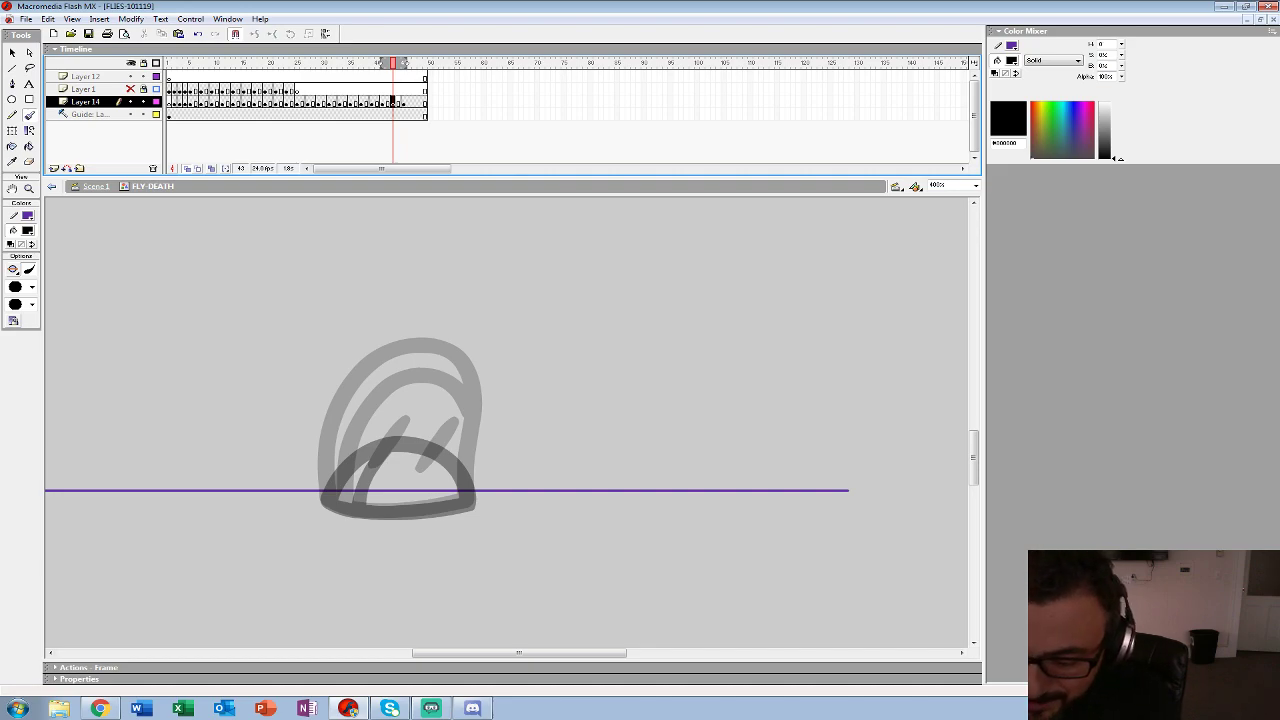
mouse_move(348, 510)
mouse_down()
mouse_move(469, 508)
mouse_move(457, 418)
mouse_move(417, 386)
mouse_move(361, 398)
mouse_move(335, 441)
mouse_move(325, 508)
mouse_up()
mouse_move(463, 414)
mouse_down()
mouse_move(374, 446)
mouse_move(355, 505)
mouse_up()
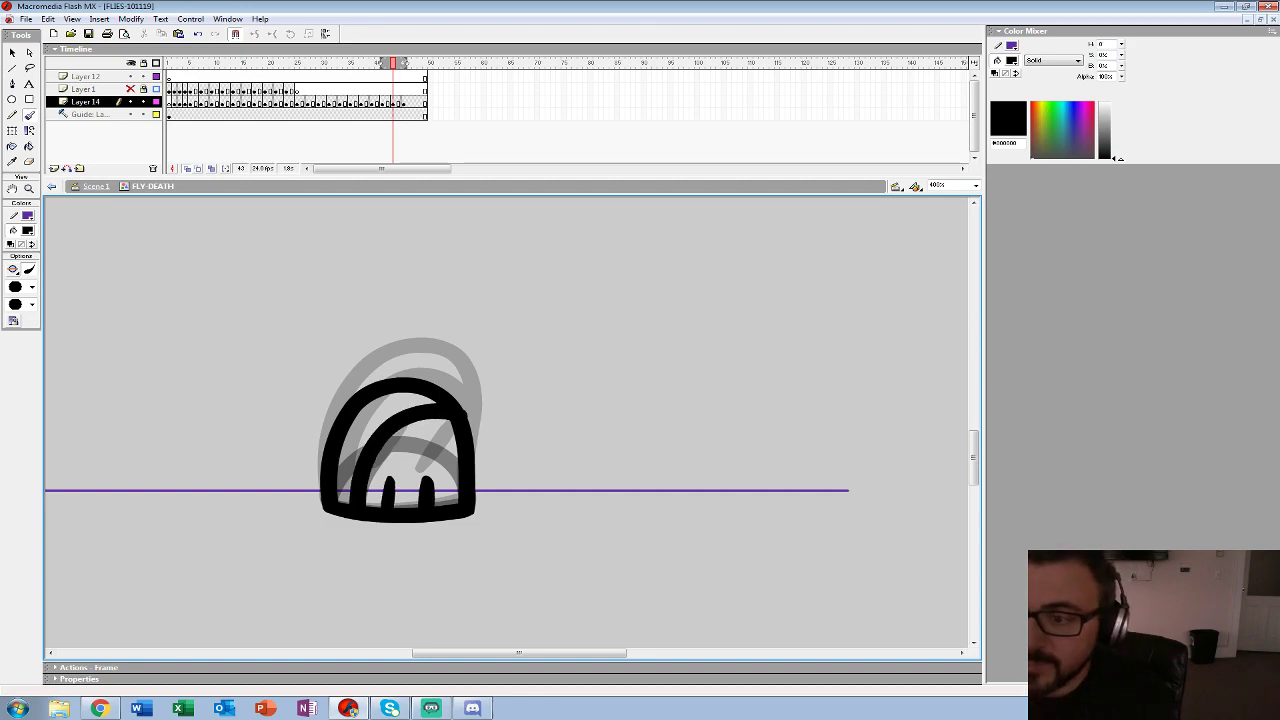
- Insert a blank keyframe at frame 47 of Layer 14 and ink a flattened grub outline on the ground line, undoing unwanted strokes
click(414, 103)
key(F7)
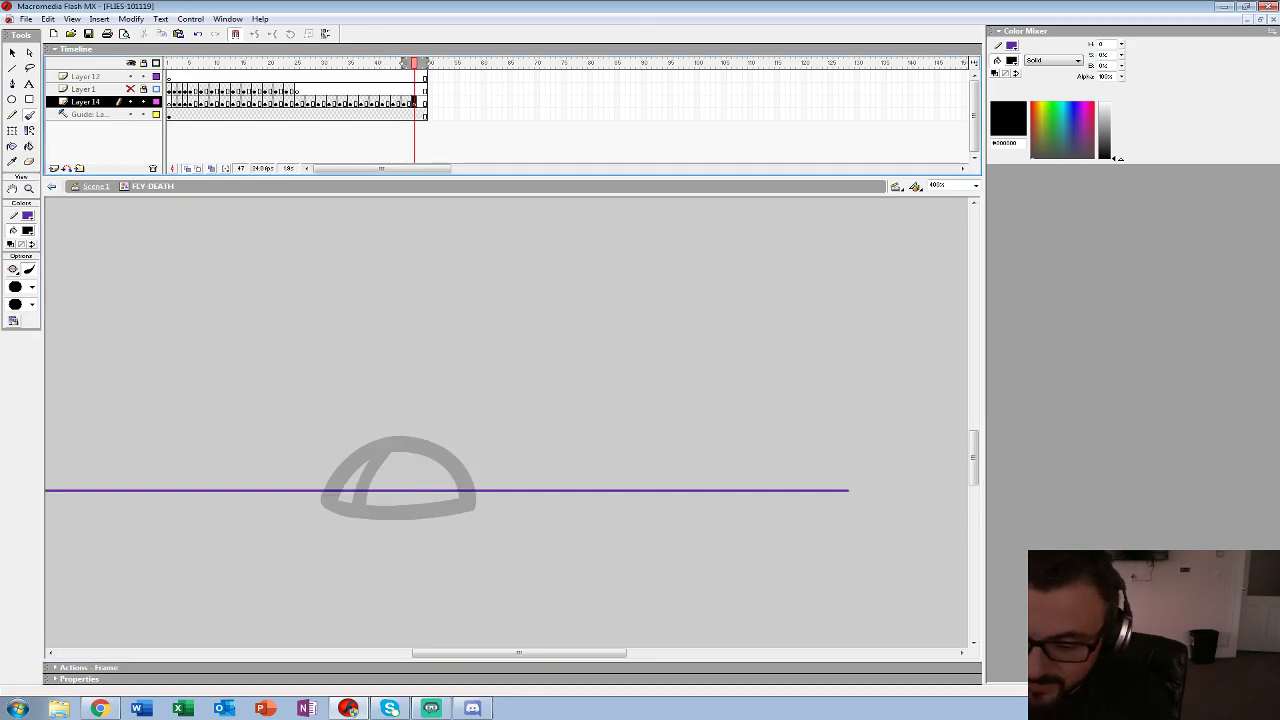
mouse_move(325, 510)
mouse_down()
mouse_move(470, 509)
mouse_move(421, 476)
mouse_move(329, 505)
mouse_move(472, 516)
mouse_move(404, 486)
mouse_move(334, 511)
mouse_move(458, 511)
mouse_move(377, 484)
mouse_move(333, 511)
mouse_up()
key(ctrl+z)
key(ctrl+z)
key(ctrl+z)
key(ctrl+z)
- Insert a blank keyframe at frame 49 of Layer 14 so that the grub is gone at the end
key(z)
alt+click(464, 437)
alt+click(462, 410)
alt+click(285, 413)
key(period)
key(F7)
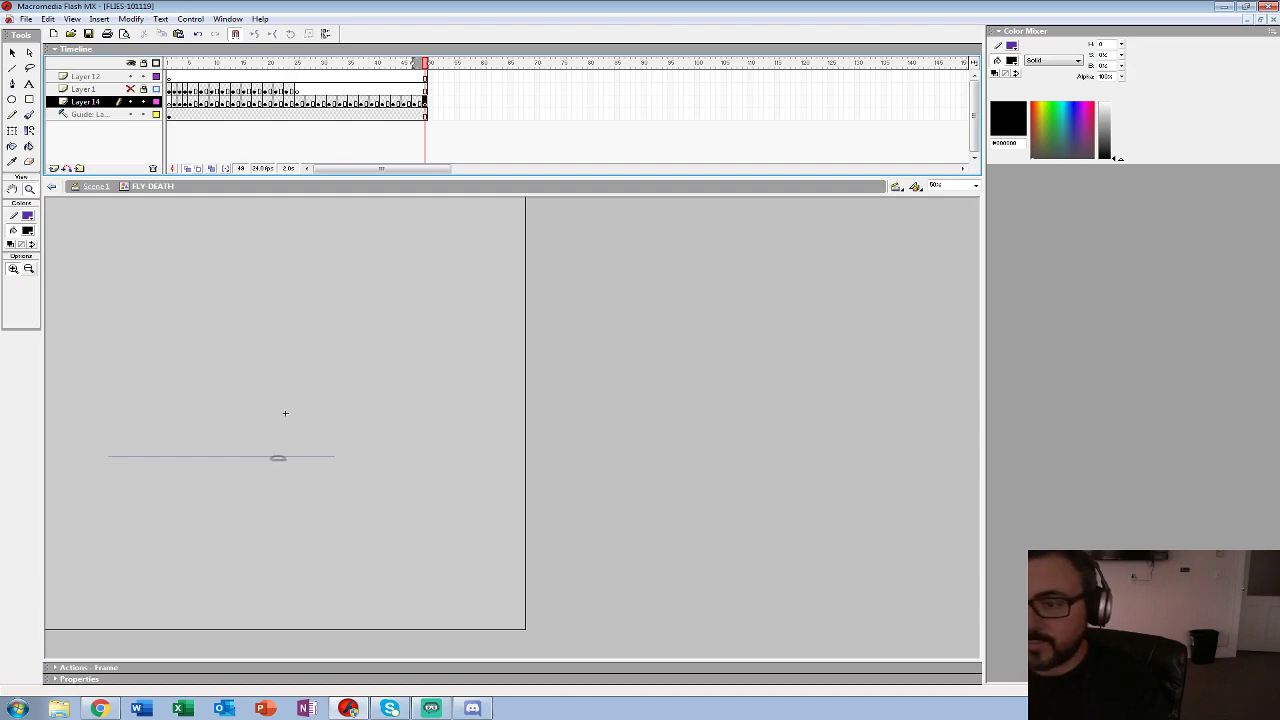
- Play the animation repeatedly from the first frame at 50% zoom to check the grub's landing and shrinking
key(Return)
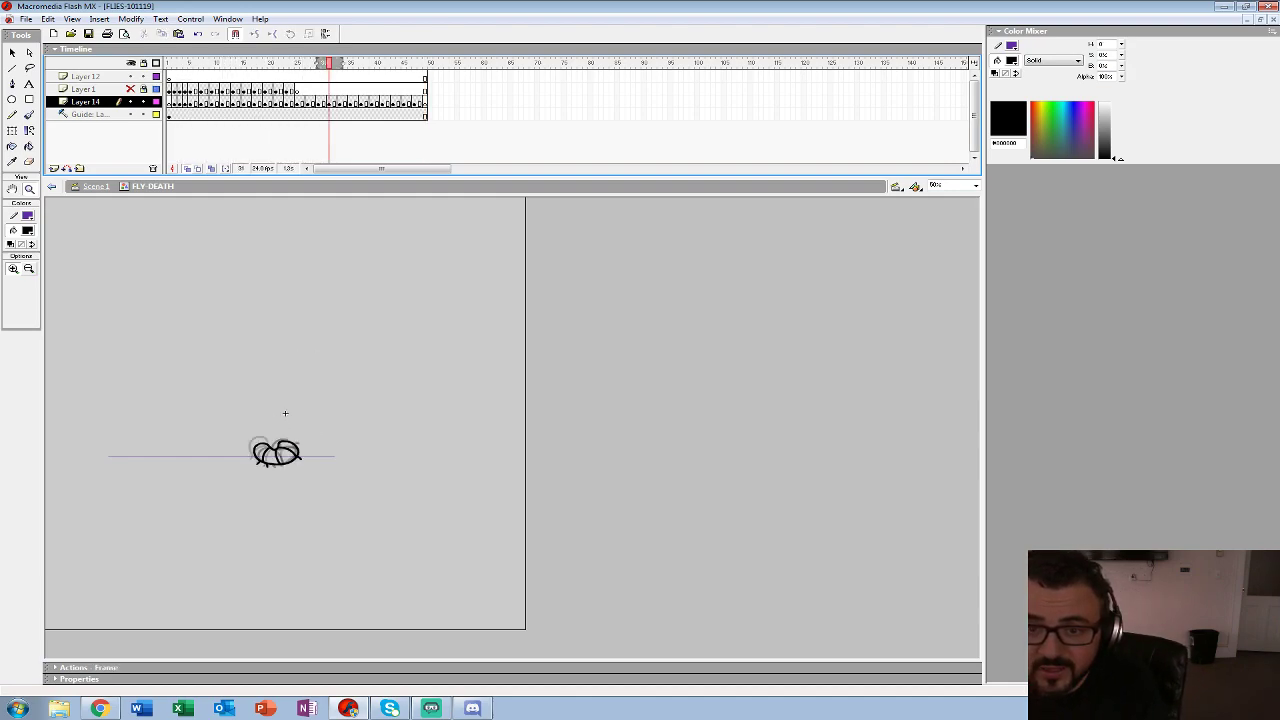
key(Home)
key(Return)
key(Return)
key(Home)
key(Return)
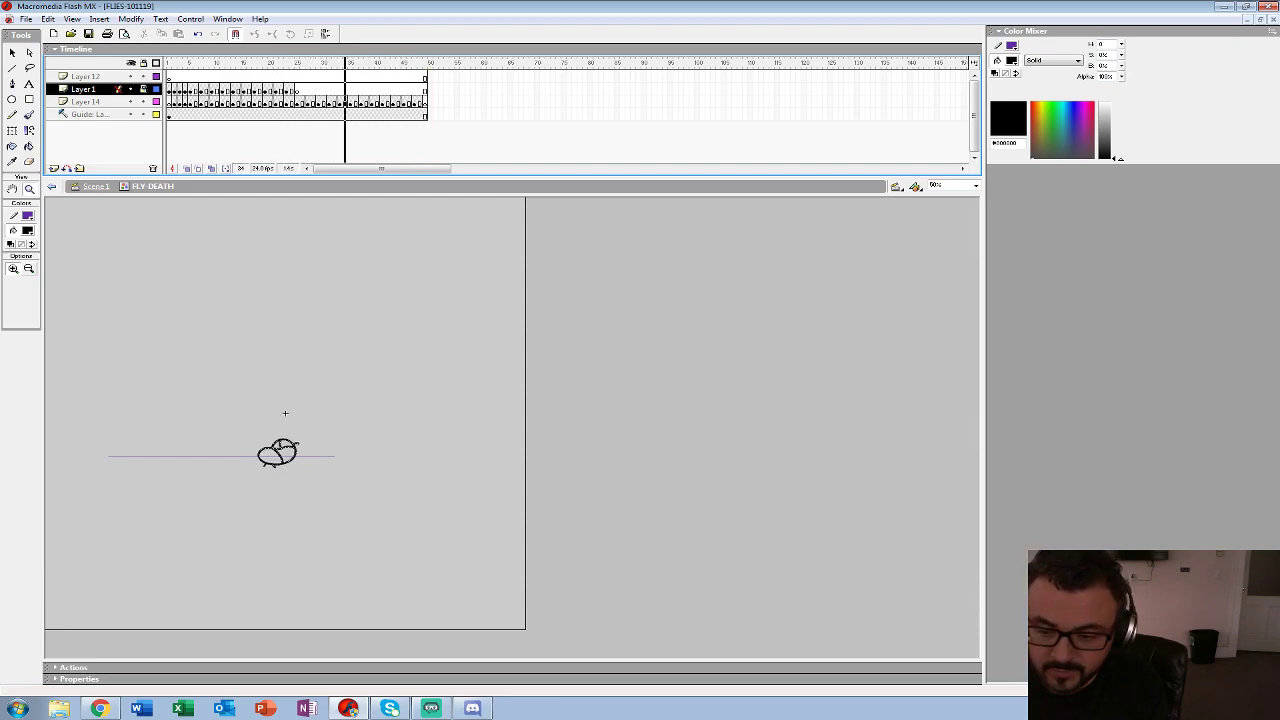
- Insert extra frames across all layers to lengthen the holds of the curled grub poses from about frame 30, and play the result
key(F5)
key(F5)
key(period)
key(period)
key(period)
key(period)
key(F5)
key(F5)
key(Return)
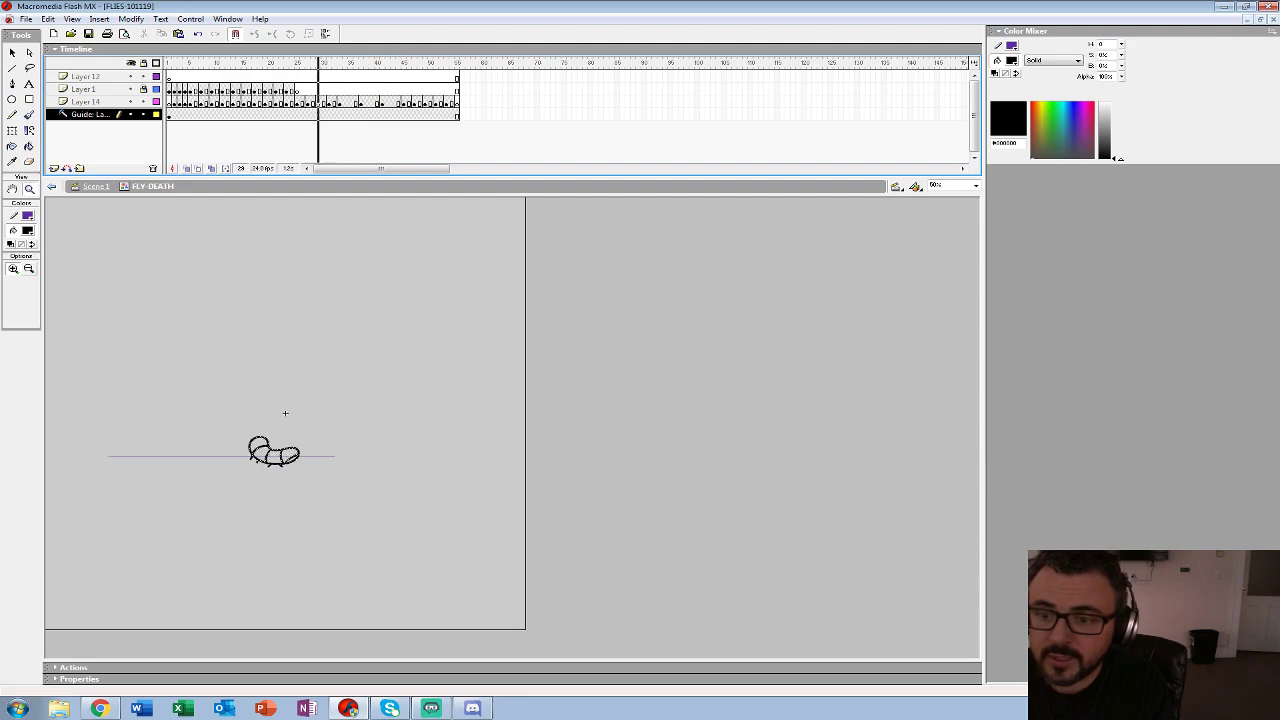
- Remove surplus frames across all layers to bring the timeline back to 49 frames, and play the animation
key(shift+F5)
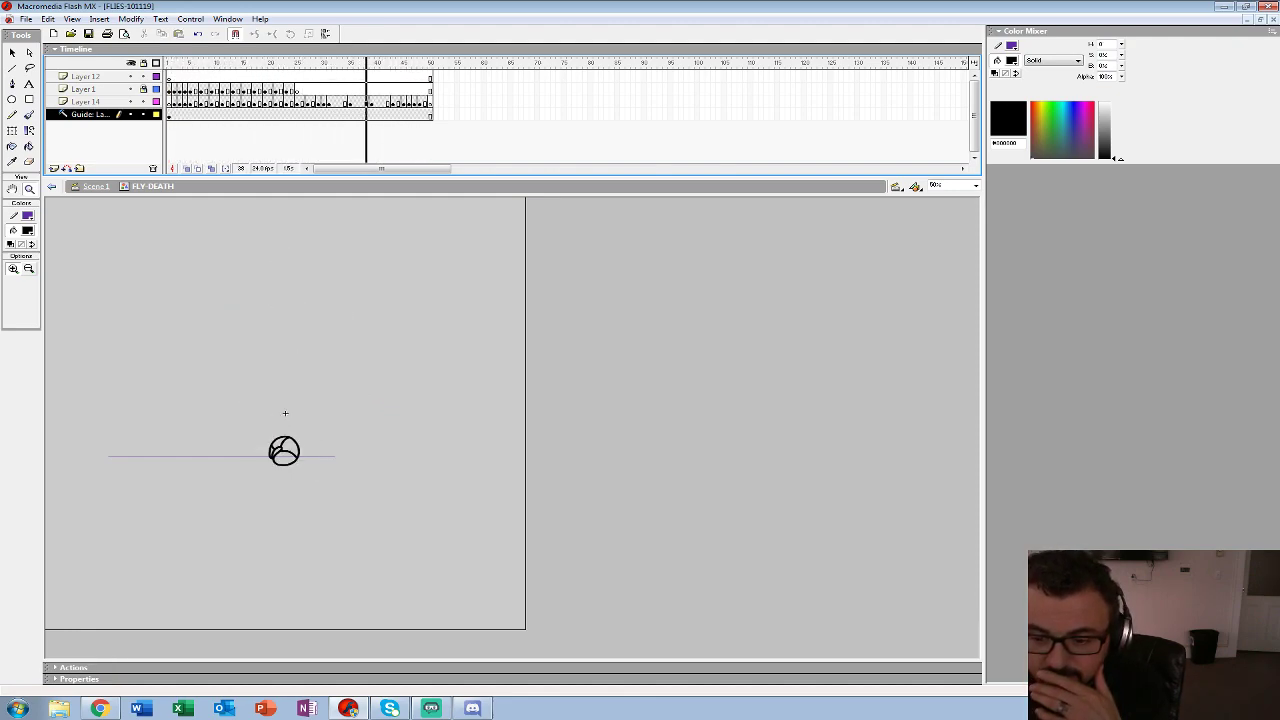
key(Return)
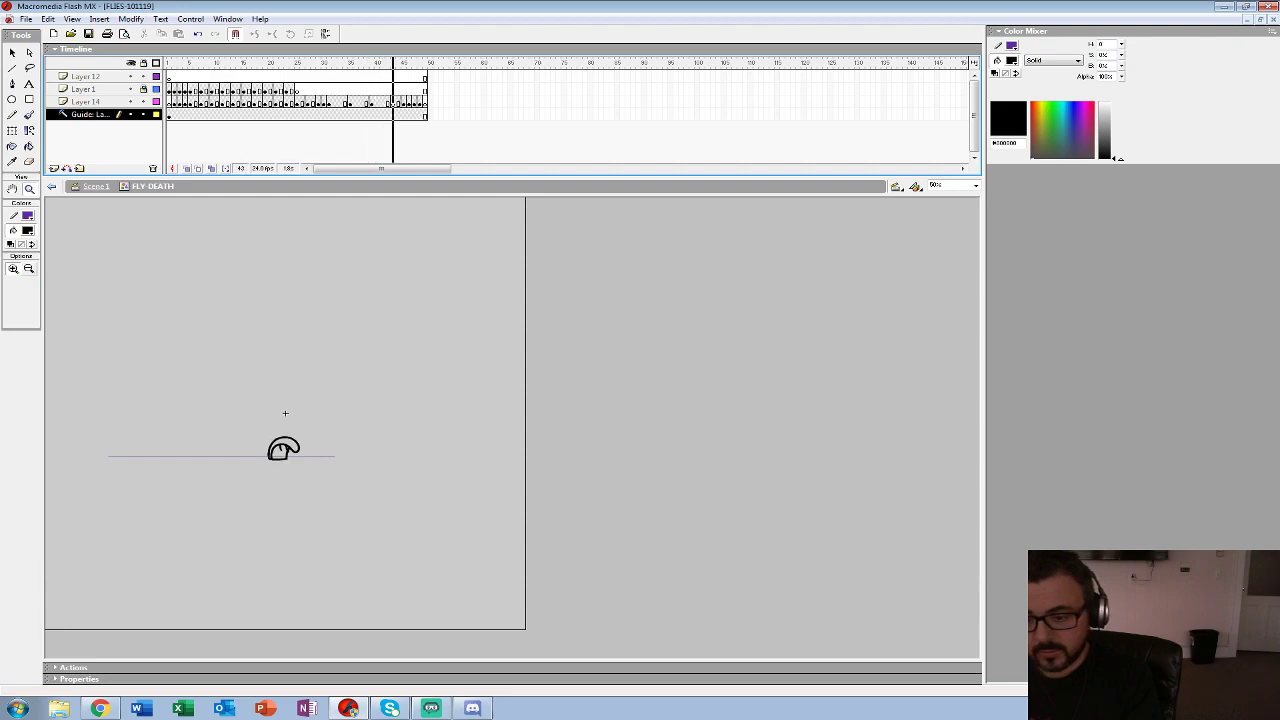
key(Return)
- Remove one frame at frame 28 and another about two frames earlier across all layers, and play the tightened animation
click(339, 103)
drag(339, 63, 255, 63)
drag(313, 77, 313, 115)
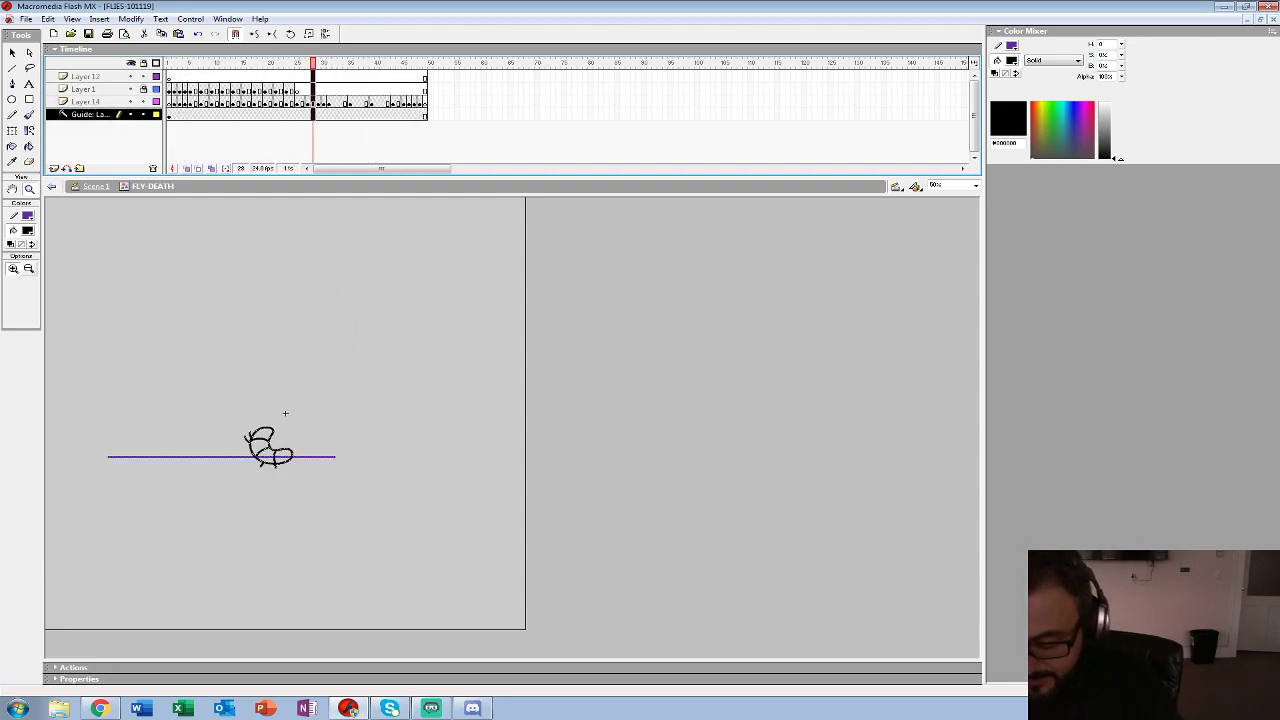
key(shift+F5)
key(comma)
key(comma)
key(shift+F5)
key(Return)
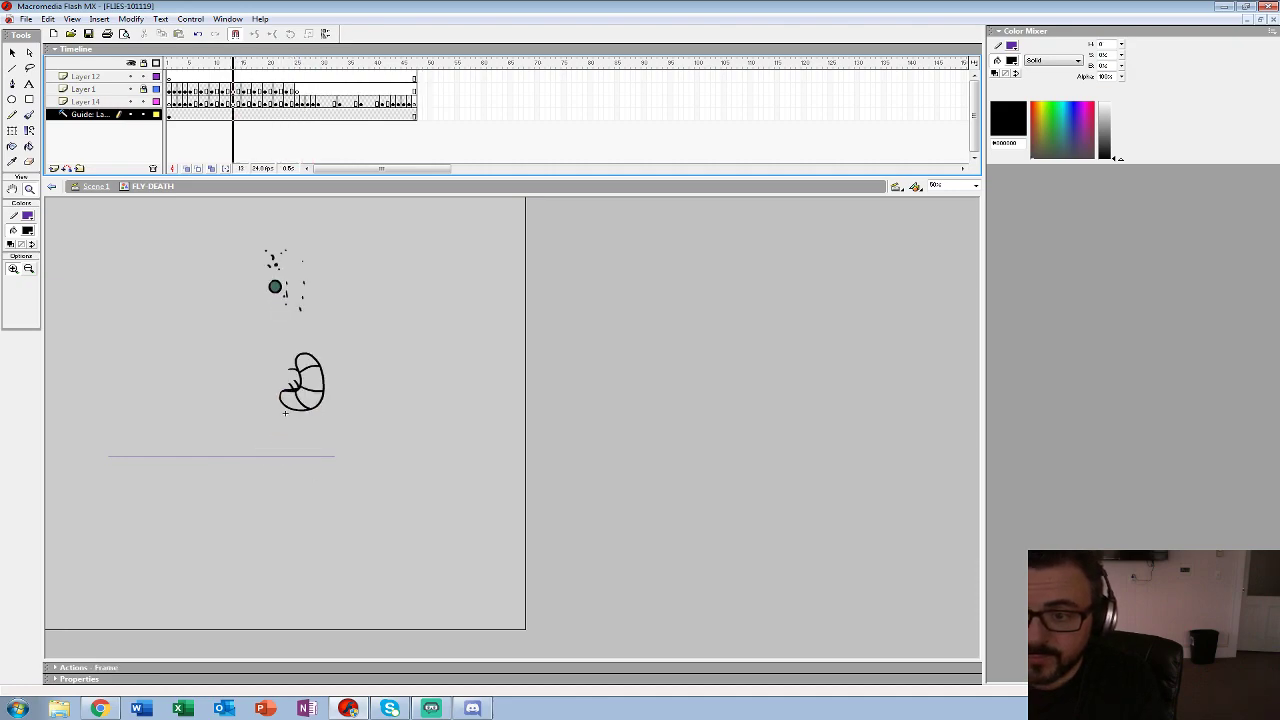
key(Return)
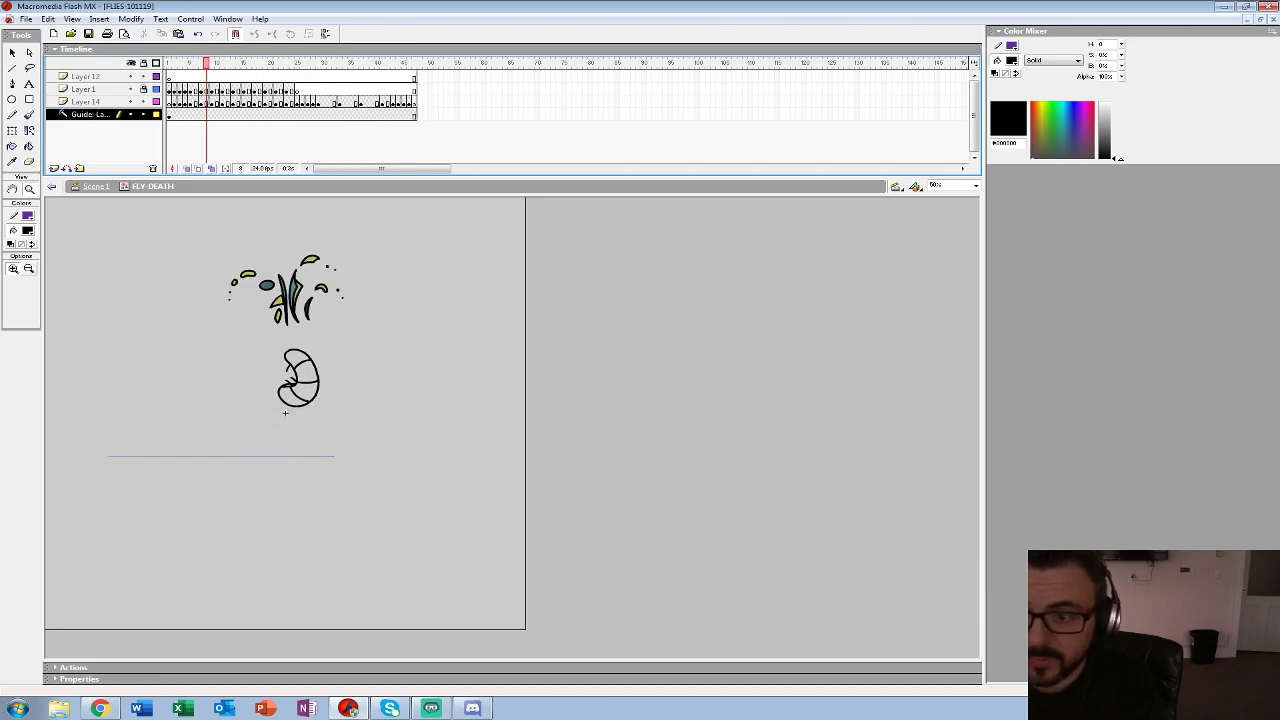
- Insert blank keyframes on Layer 14 within the lengthened holds, starting at frame 31, and play the timing
click(329, 103)
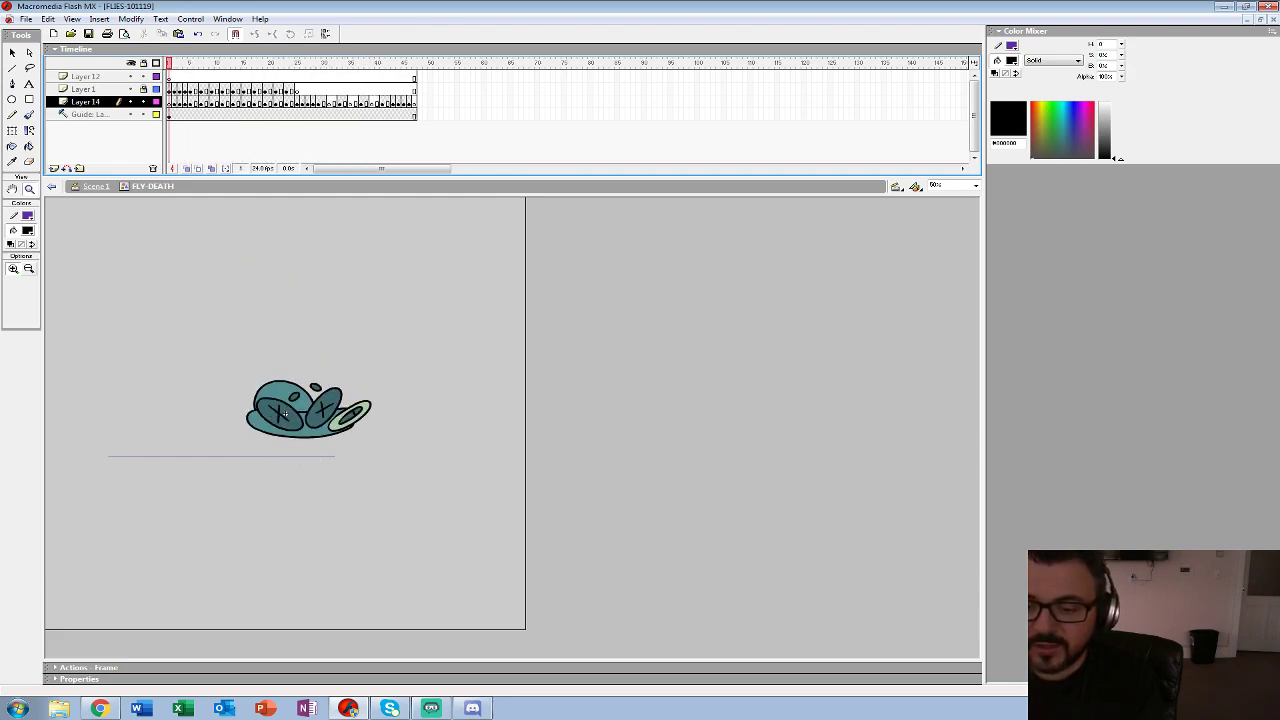
key(Return)
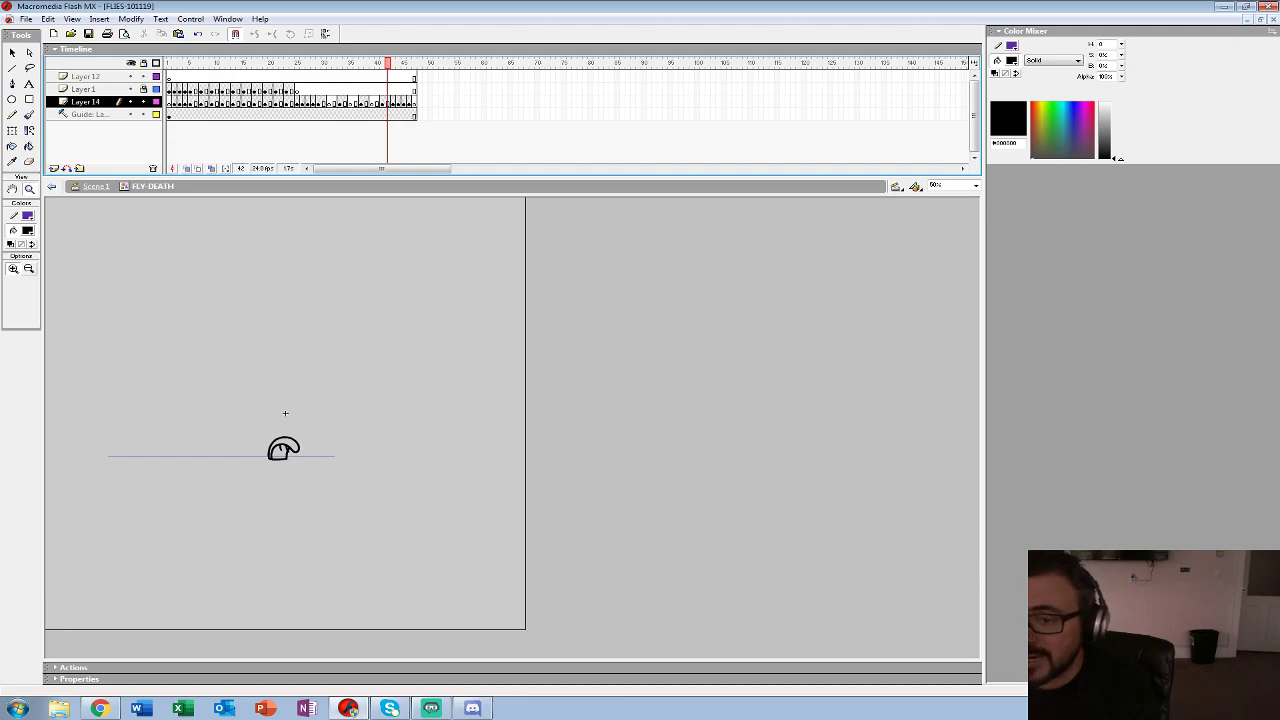
key(ctrl+z)
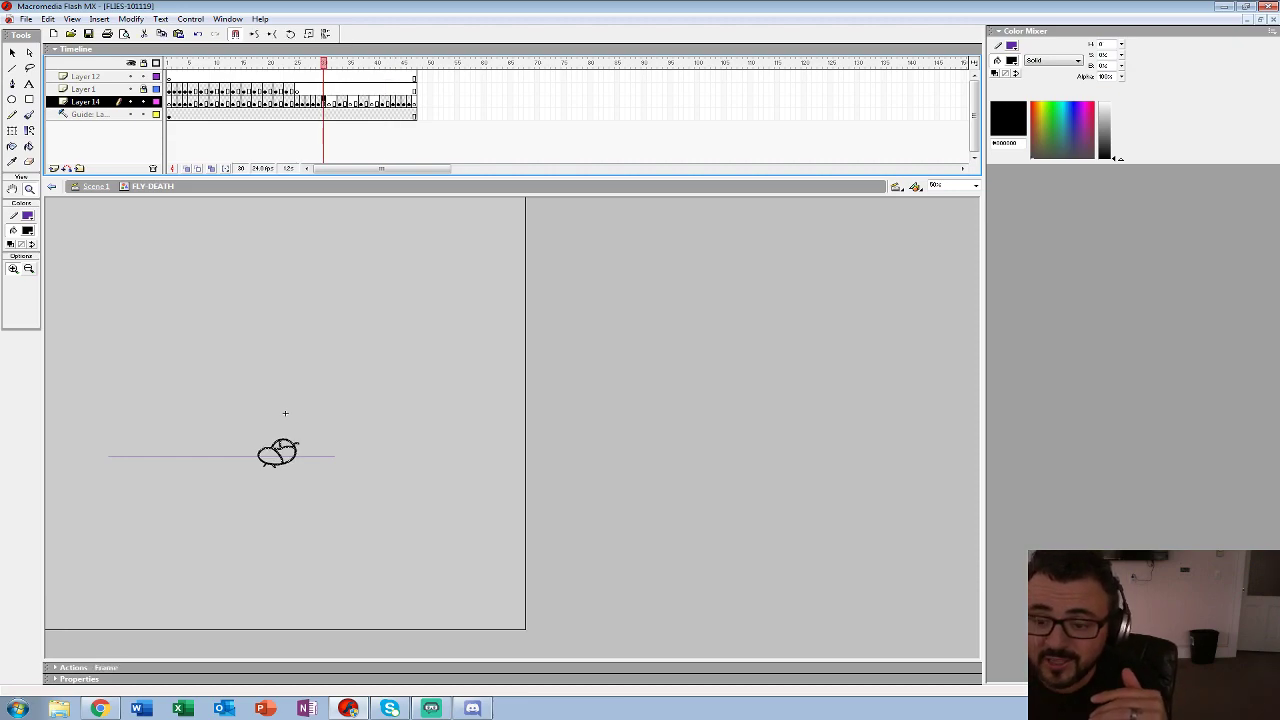
- Step back through the frames to about frame 16 and play from frame 18 to examine the grub's landing and curl
key(comma)
key(comma)
key(comma)
key(comma)
key(comma)
key(comma)
key(comma)
key(comma)
key(comma)
key(comma)
key(comma)
key(comma)
key(comma)
key(comma)
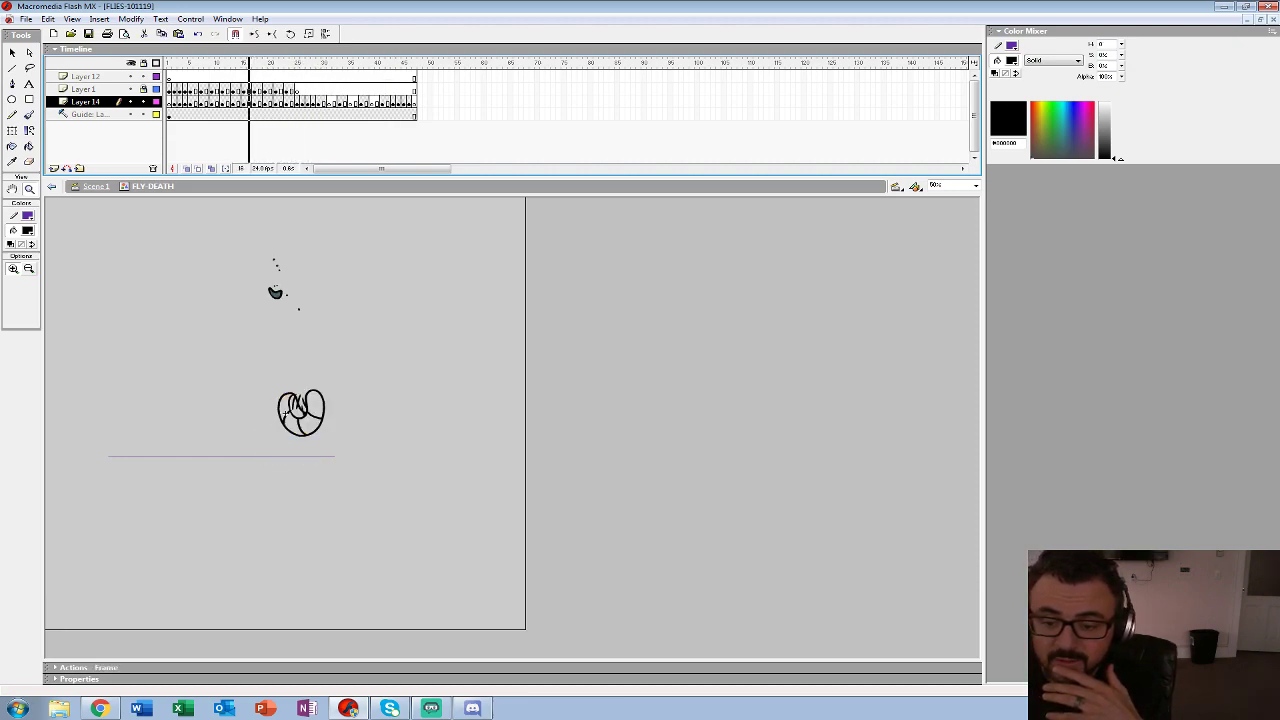
key(period)
key(period)
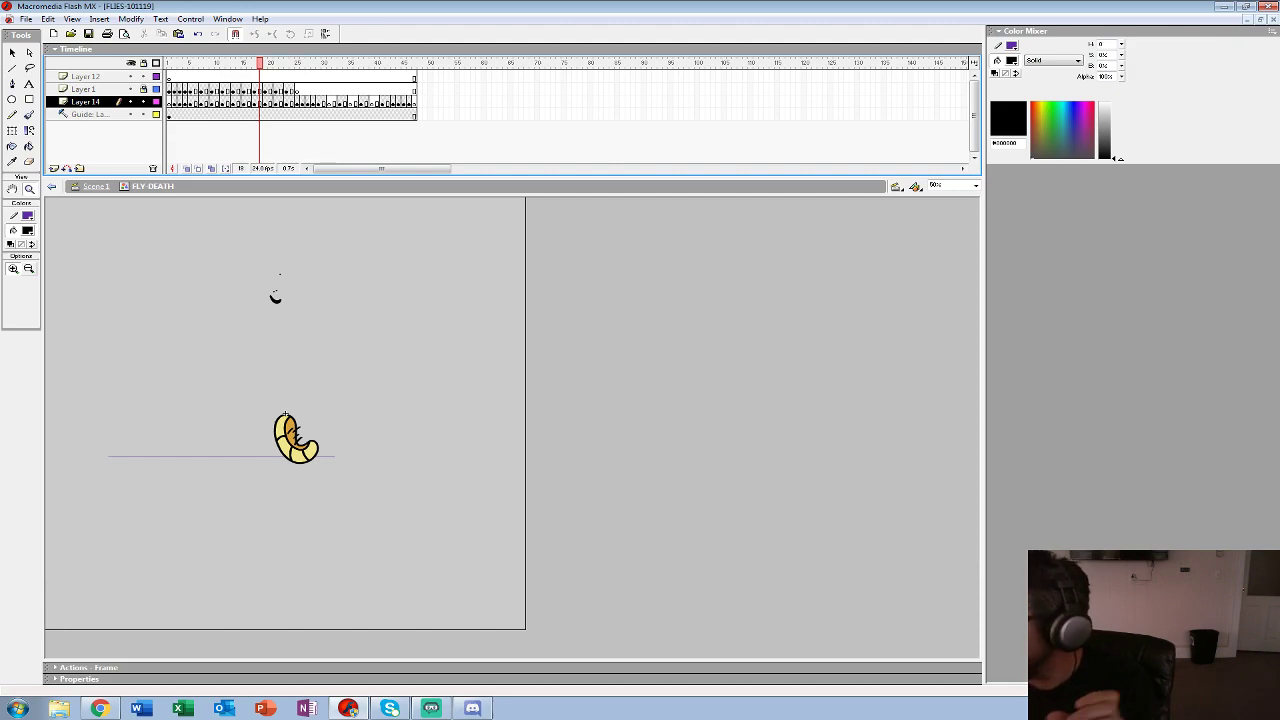
key(Return)
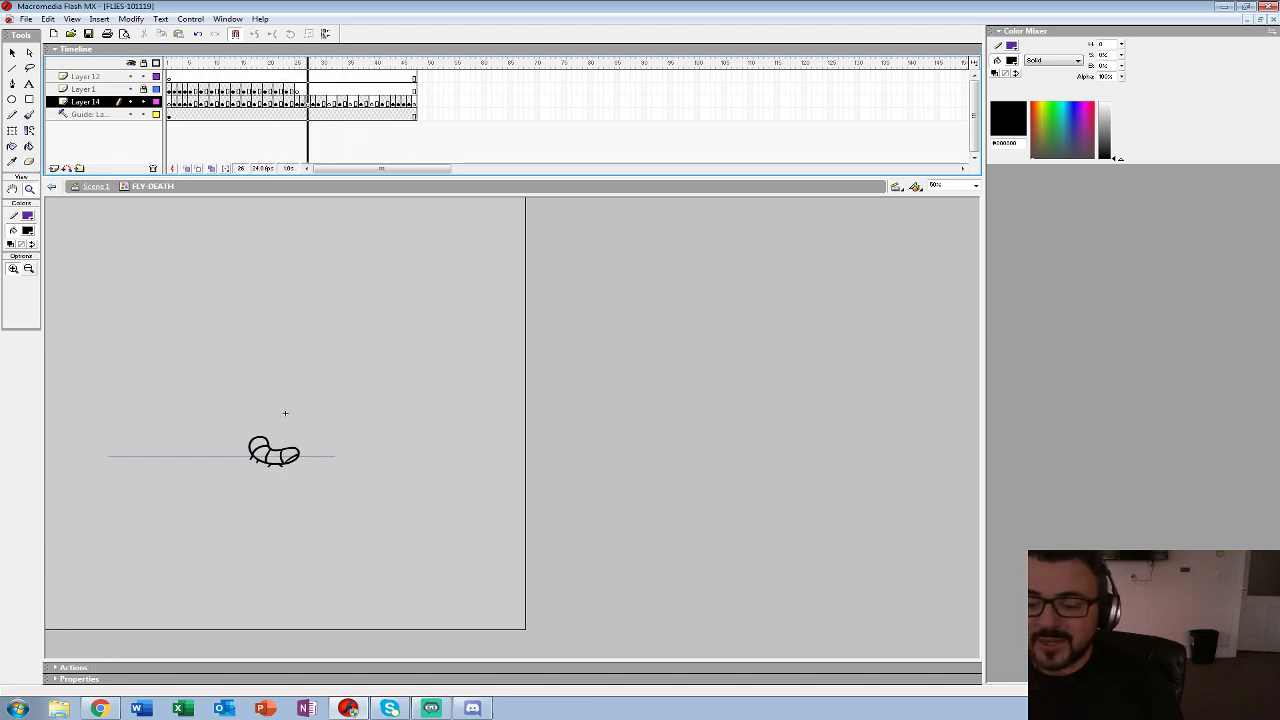
key(Return)
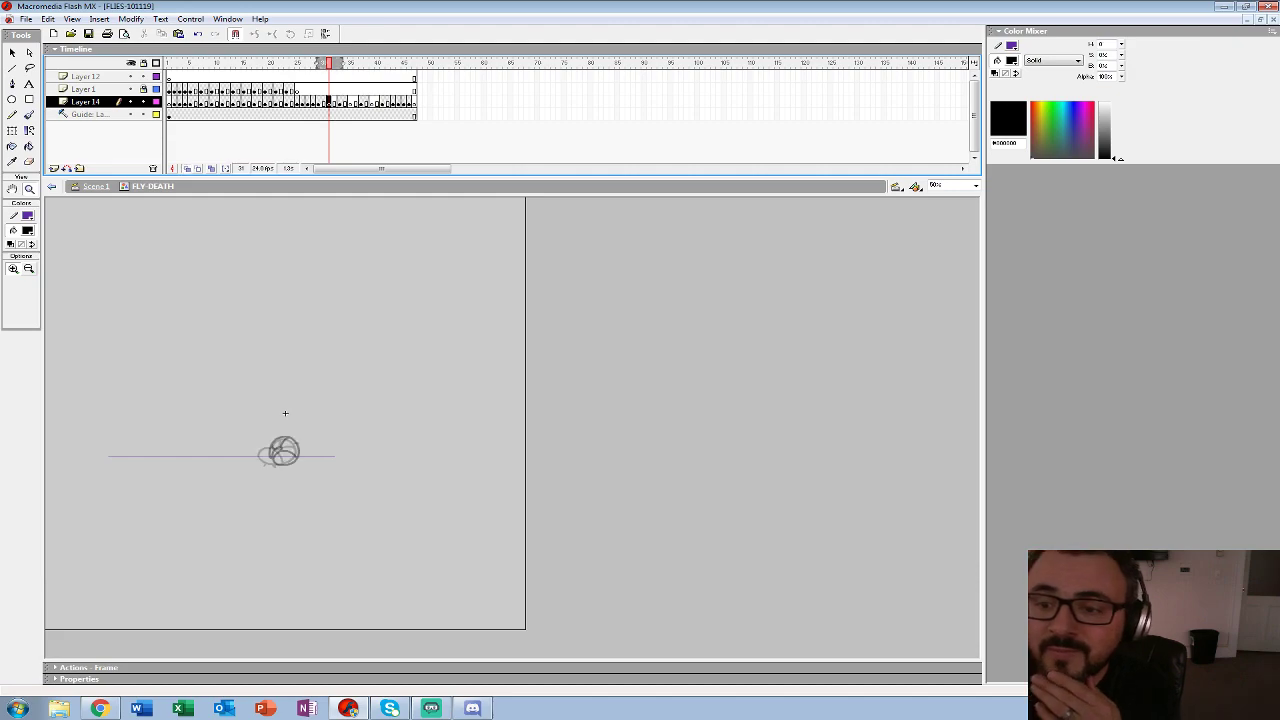
- Ink the in-between curled grub on frame 31 of Layer 14, with its body outline and inner segment lines
click(295, 438)
click(528, 455)
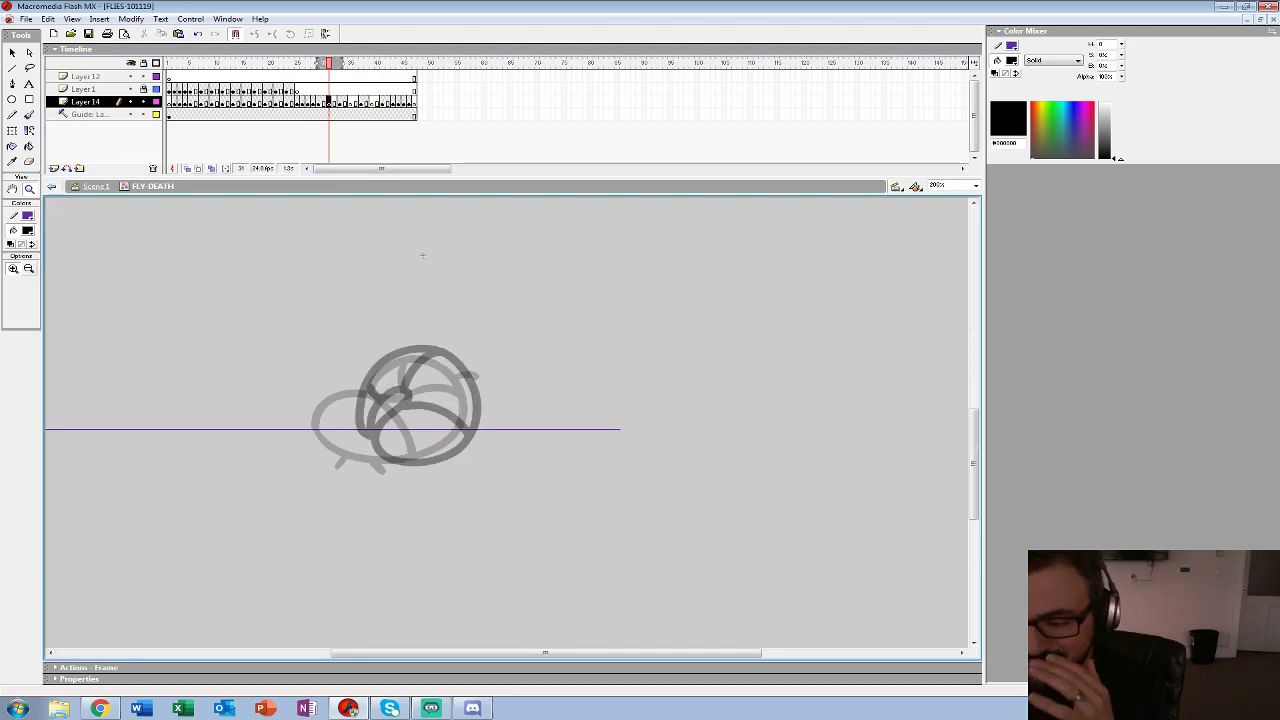
click(427, 397)
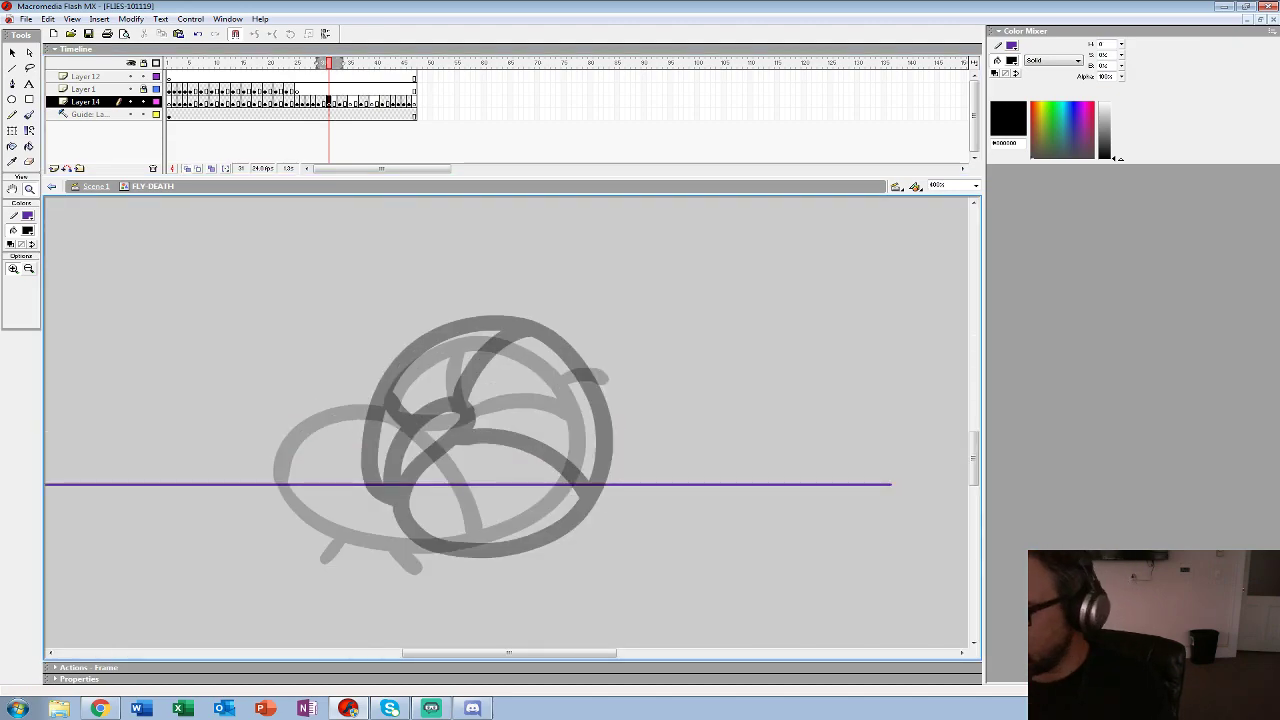
key(b)
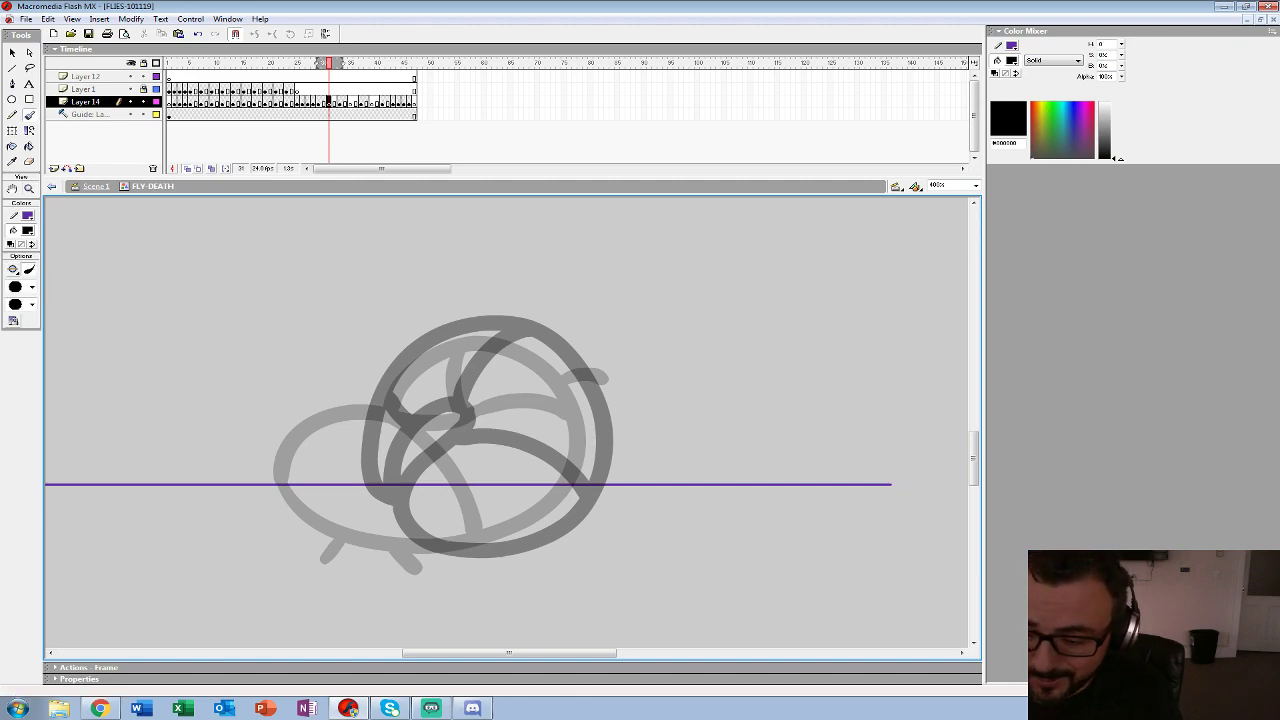
mouse_move(358, 440)
mouse_down()
mouse_move(336, 466)
mouse_move(337, 506)
mouse_move(376, 536)
mouse_move(487, 543)
mouse_move(543, 525)
mouse_move(589, 469)
mouse_move(587, 406)
mouse_move(560, 359)
mouse_move(509, 331)
mouse_move(436, 336)
mouse_move(393, 378)
mouse_move(378, 432)
mouse_move(460, 412)
mouse_move(371, 426)
mouse_move(456, 436)
mouse_move(532, 522)
mouse_up()
mouse_move(456, 412)
mouse_down()
mouse_move(482, 386)
mouse_move(565, 358)
mouse_up()
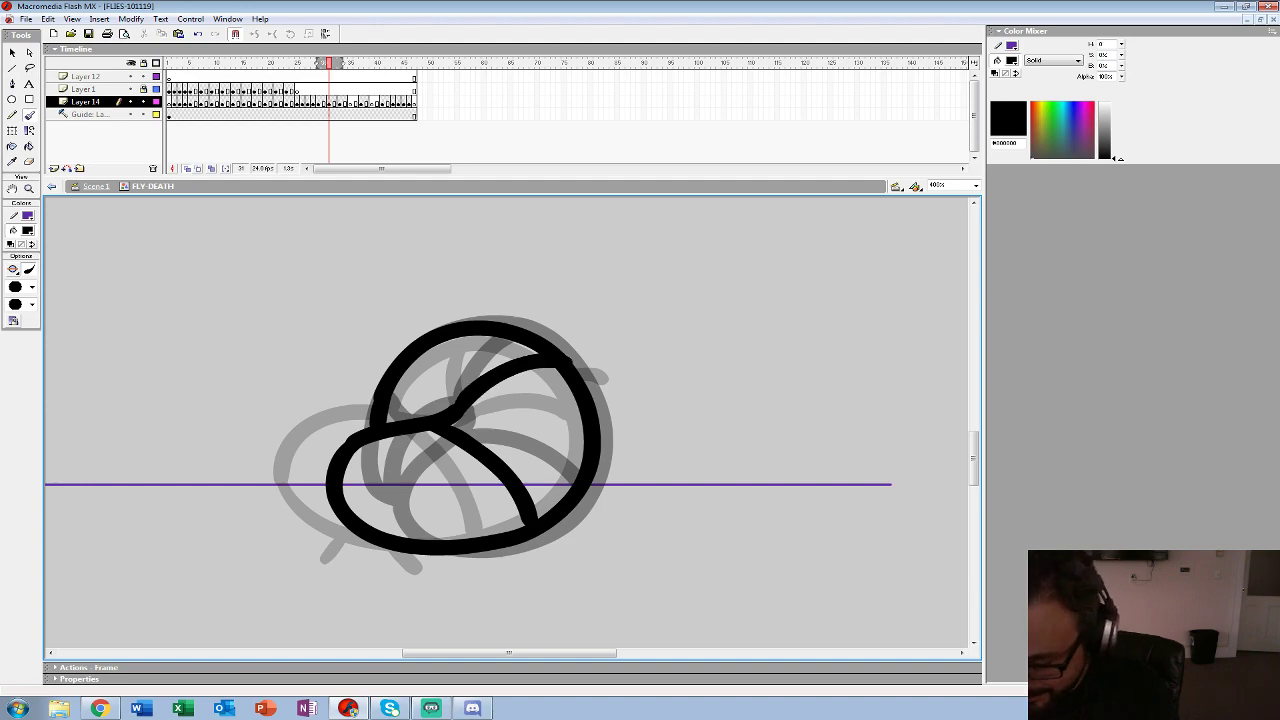
drag(490, 550, 493, 577)
- Ink the in-between curled grub on frame 35, redrawing its segment lines with a lower curve across the rear segment
click(350, 103)
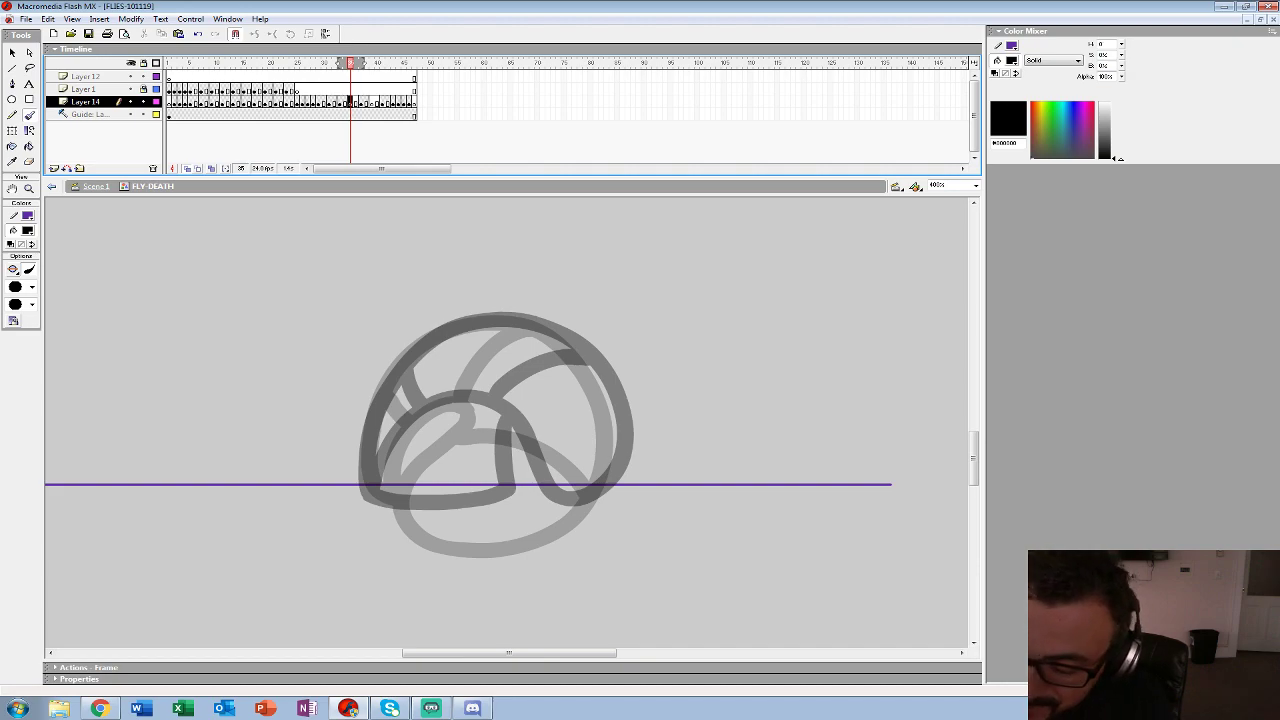
mouse_move(376, 483)
mouse_down()
mouse_move(401, 431)
mouse_move(441, 403)
mouse_move(471, 408)
mouse_move(476, 490)
mouse_move(503, 526)
mouse_move(549, 530)
mouse_move(592, 501)
mouse_move(616, 452)
mouse_move(610, 404)
mouse_move(584, 358)
mouse_move(538, 322)
mouse_move(468, 318)
mouse_move(390, 373)
mouse_move(367, 488)
mouse_move(436, 502)
mouse_move(478, 500)
mouse_up()
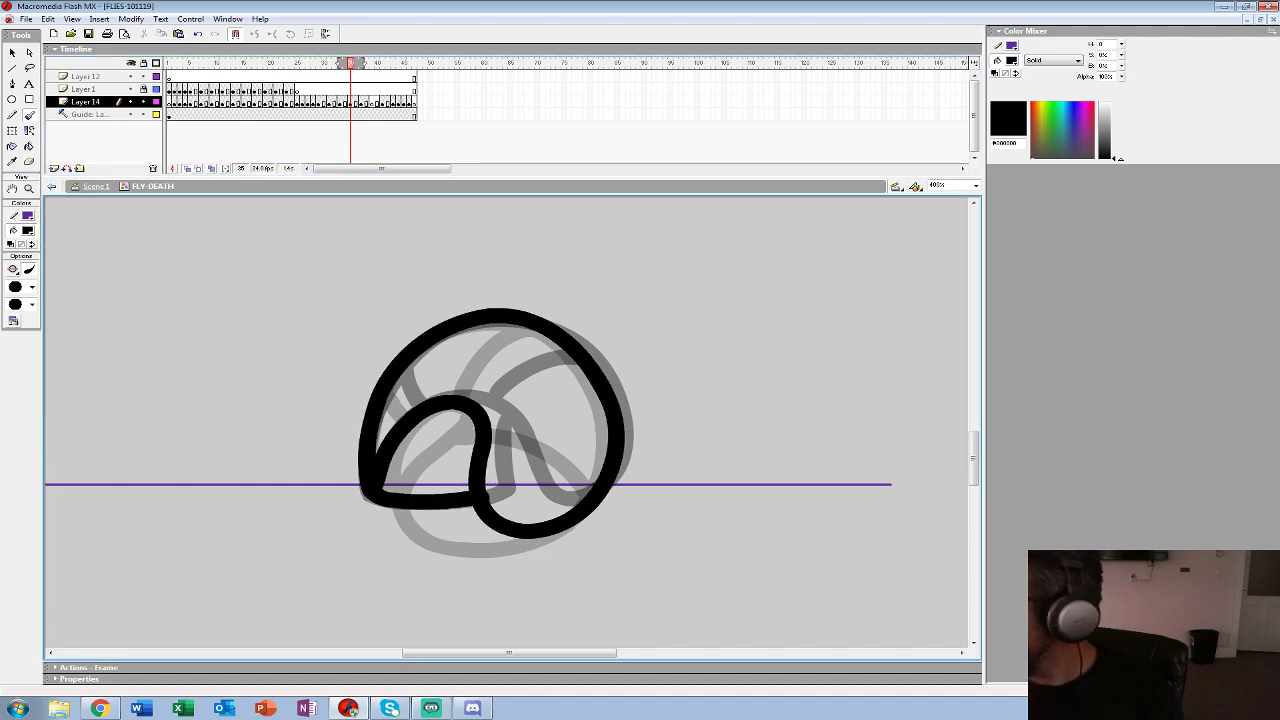
drag(487, 410, 603, 372)
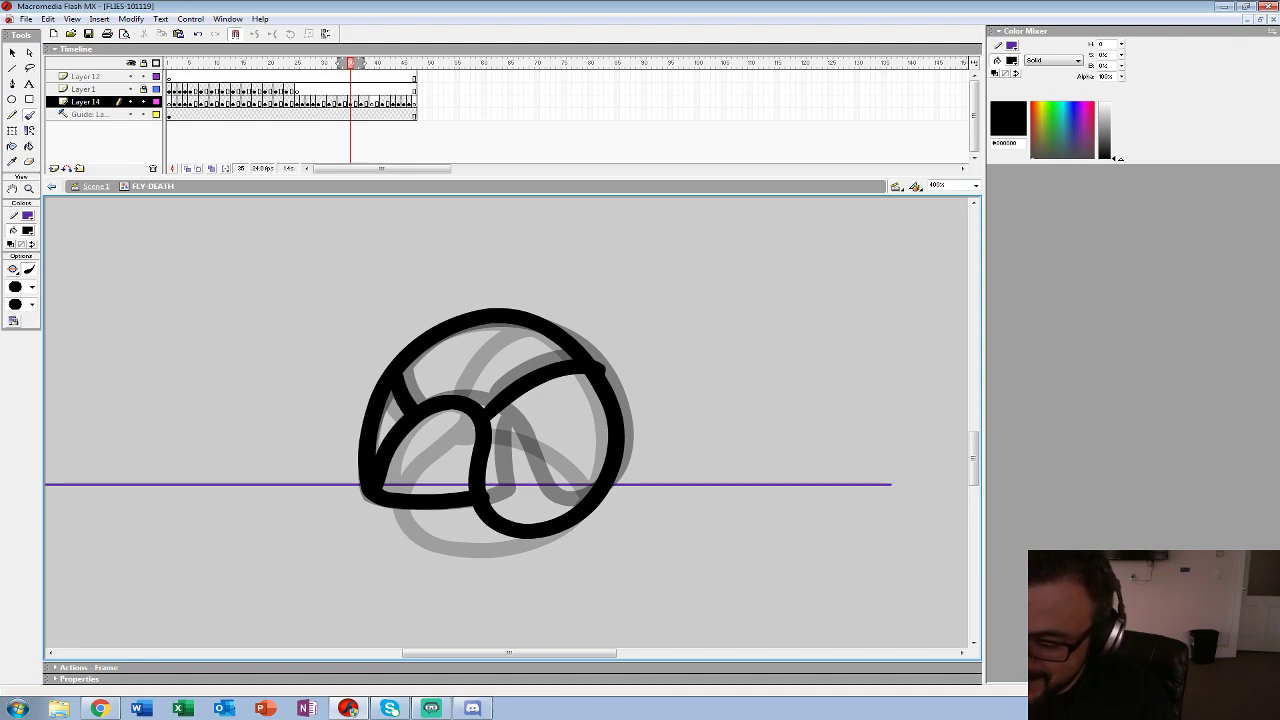
key(ctrl+z)
key(ctrl+z)
drag(490, 413, 586, 381)
drag(404, 372, 410, 410)
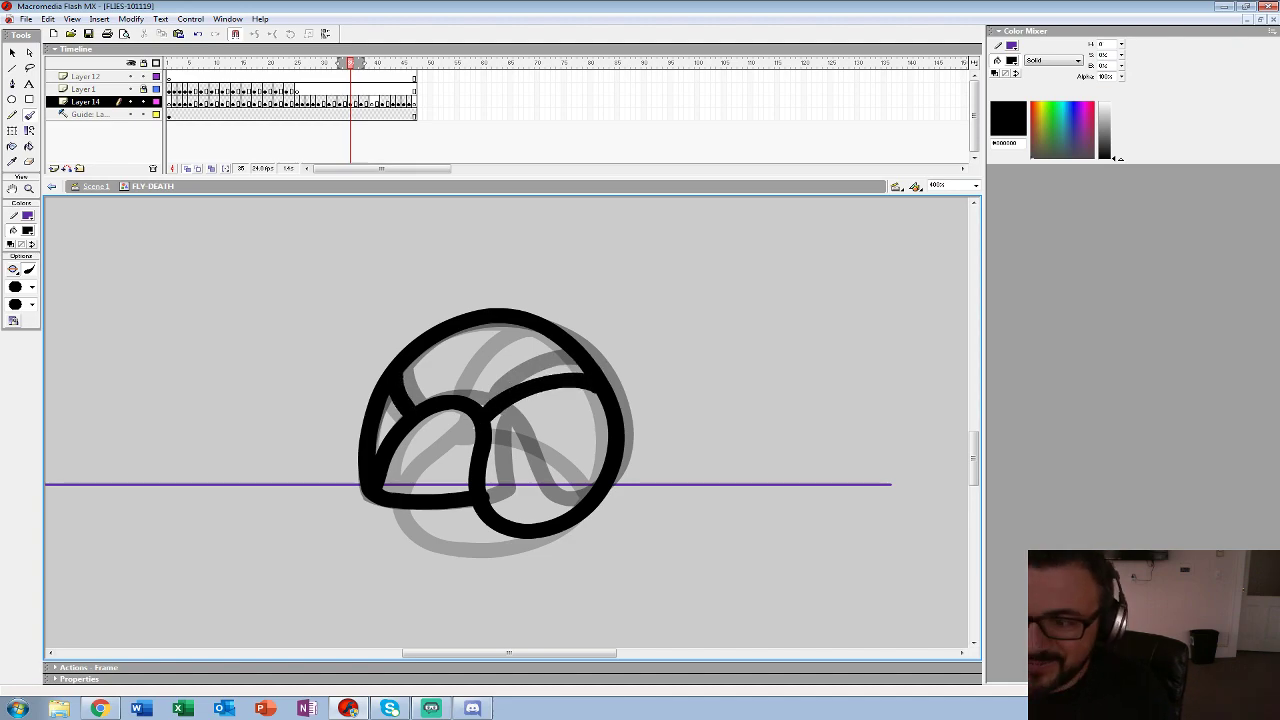
- Ink the in-between arched grub on frame 39, with its drooping end, flat base and short inner marks
click(371, 102)
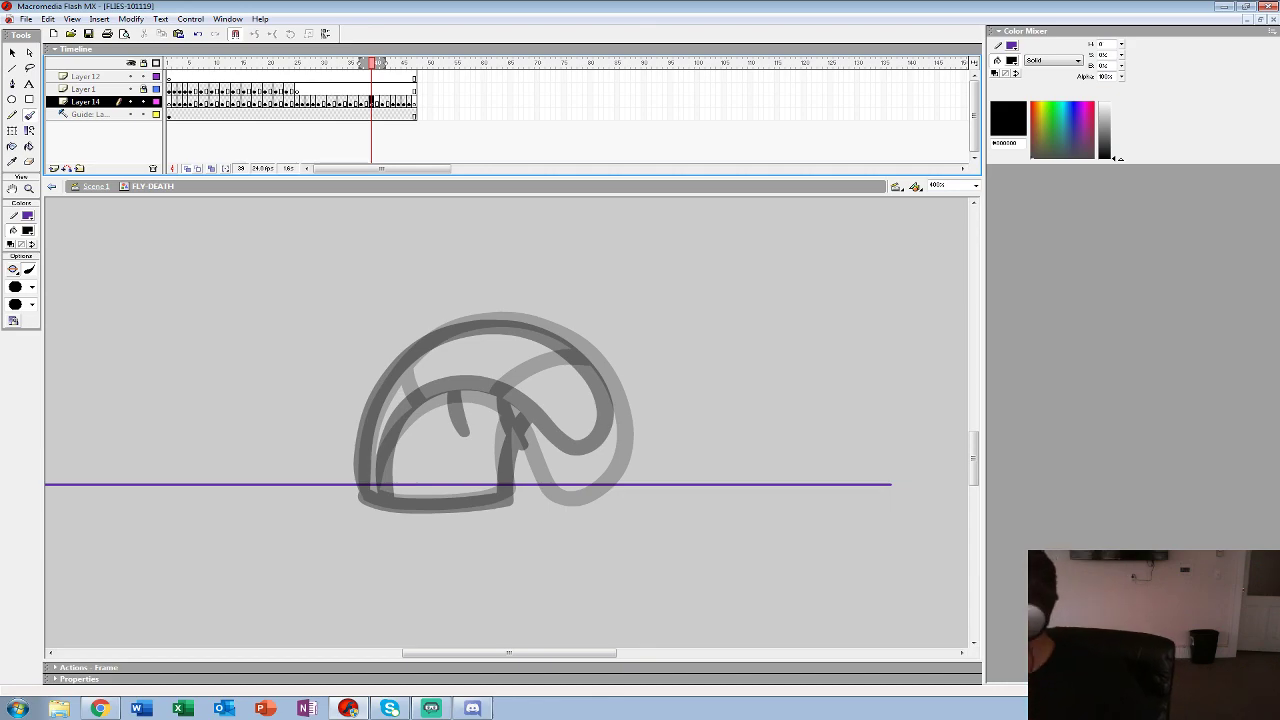
drag(362, 498, 508, 493)
mouse_move(374, 492)
mouse_down()
mouse_move(416, 406)
mouse_move(482, 388)
mouse_move(572, 472)
mouse_move(612, 448)
mouse_move(604, 372)
mouse_move(500, 318)
mouse_move(396, 366)
mouse_move(362, 452)
mouse_move(366, 490)
mouse_up()
mouse_move(508, 496)
mouse_down()
mouse_move(500, 418)
mouse_move(492, 438)
mouse_up()
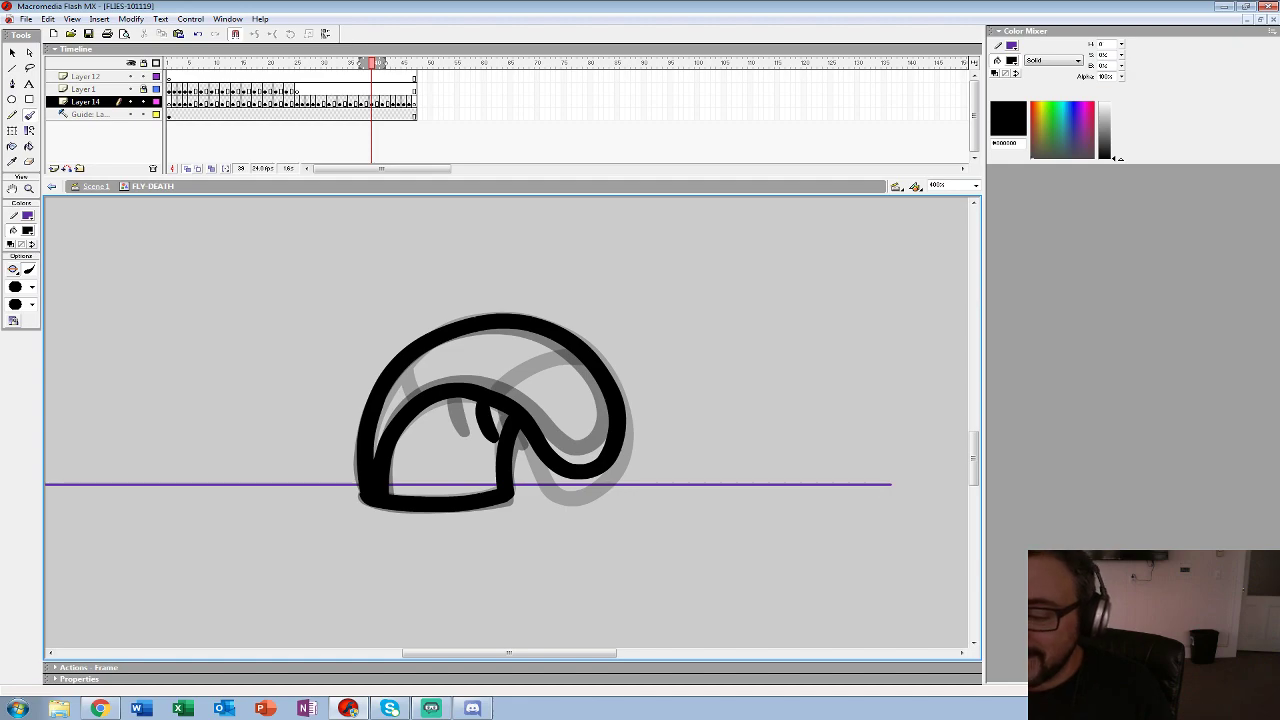
drag(462, 334, 446, 382)
- Play the animation at 50% zoom to review the new in-betweens on frames 31, 35 and 39
click(314, 90)
key(Return)
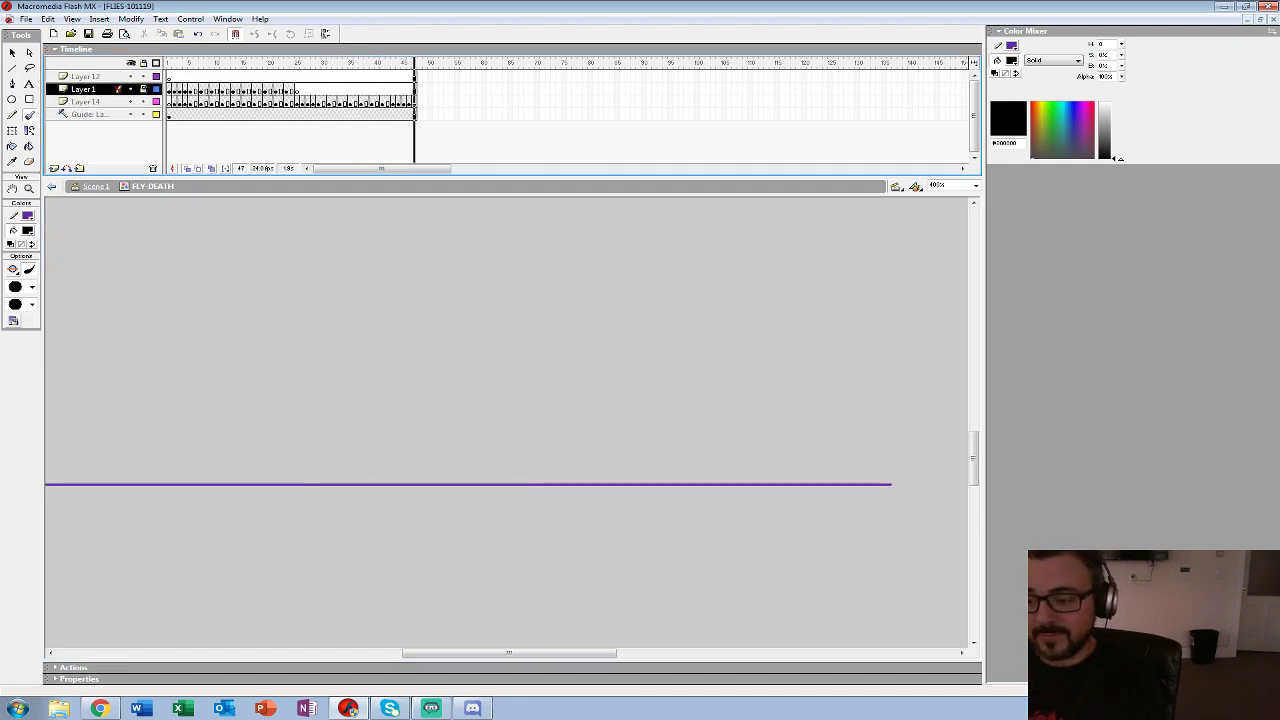
mouse_move(292, 89)
mouse_down()
mouse_move(409, 89)
mouse_move(323, 89)
mouse_up()
key(ctrl+minus)
key(ctrl+minus)
key(ctrl+minus)
key(z)
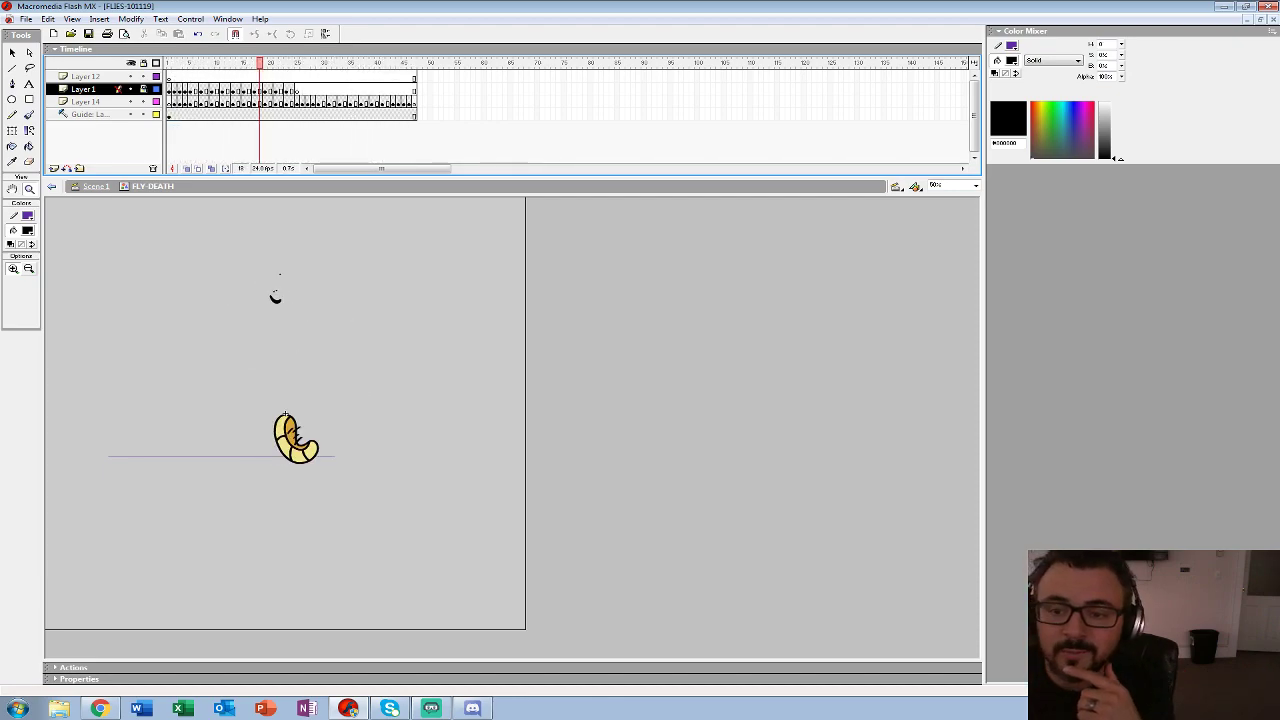
- Show Layer 1 as outlines and sample the coloured grub's light yellow body on frame 2 as the fill colour
drag(156, 76, 156, 89)
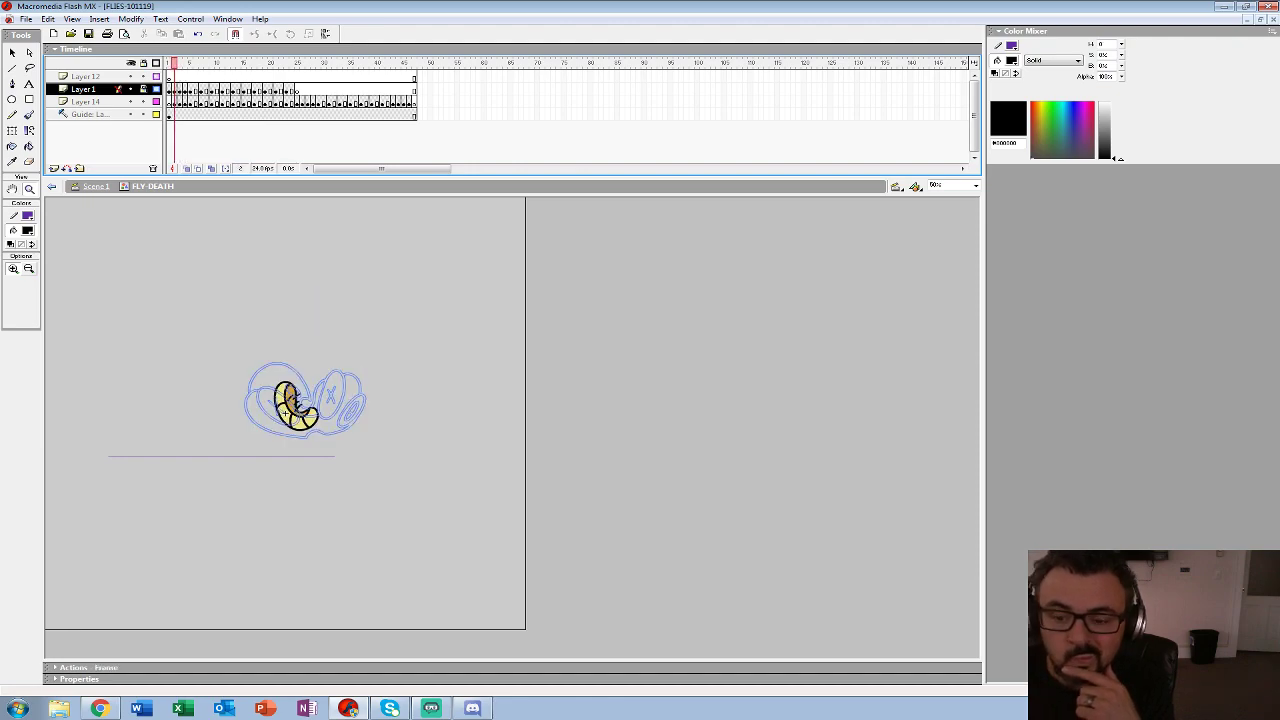
click(294, 378)
key(ctrl+equal)
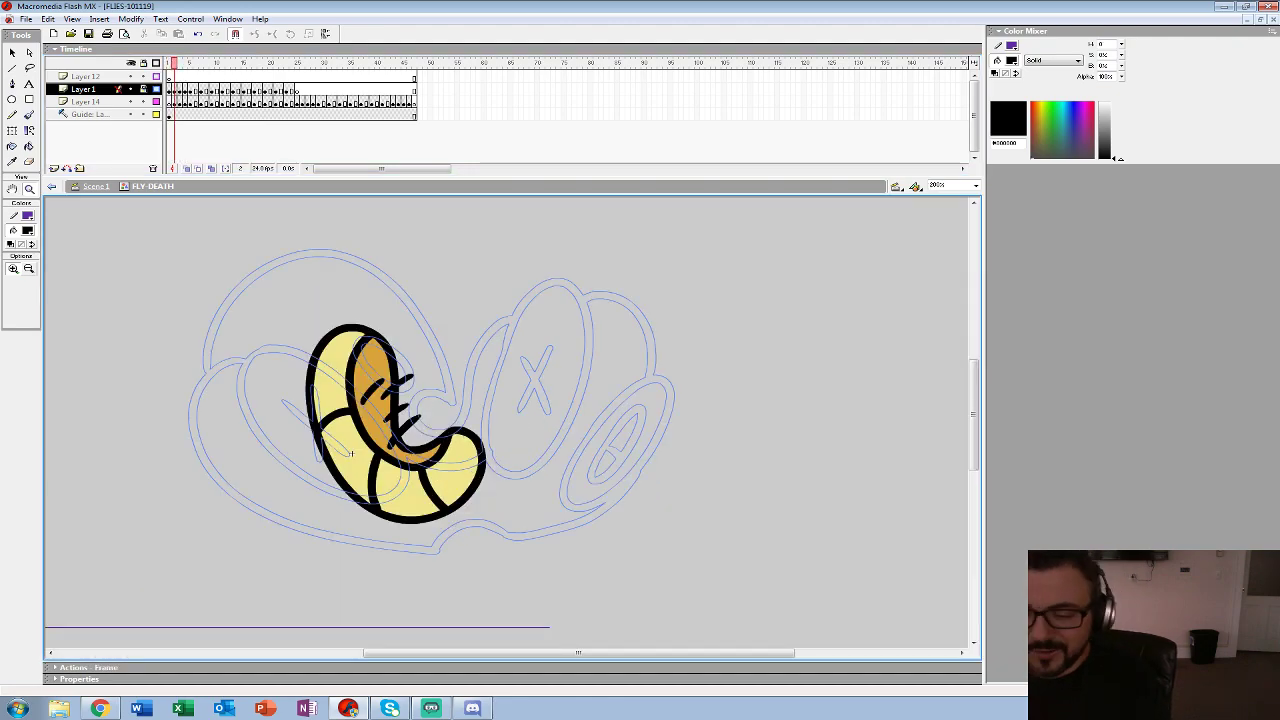
click(28, 231)
click(345, 440)
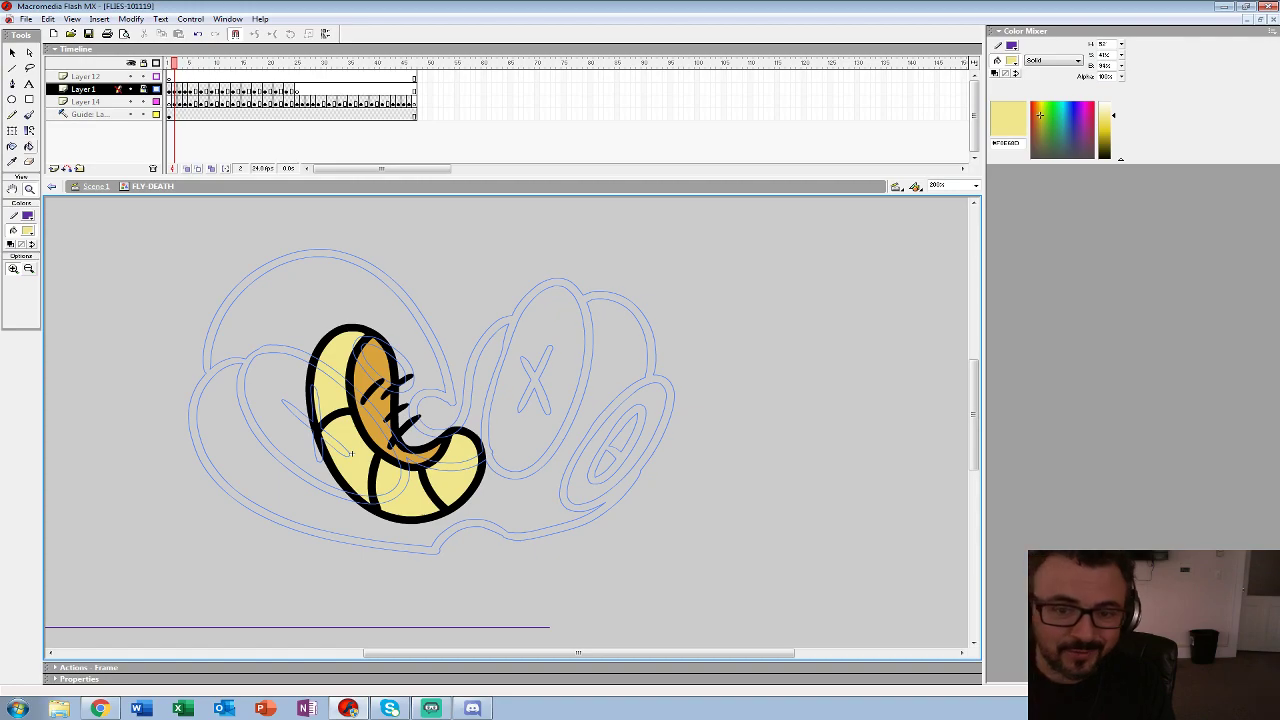
- Fill the curled grub's body segments on frame 3 of Layer 14 with the sampled light yellow
key(k)
key(period)
click(180, 102)
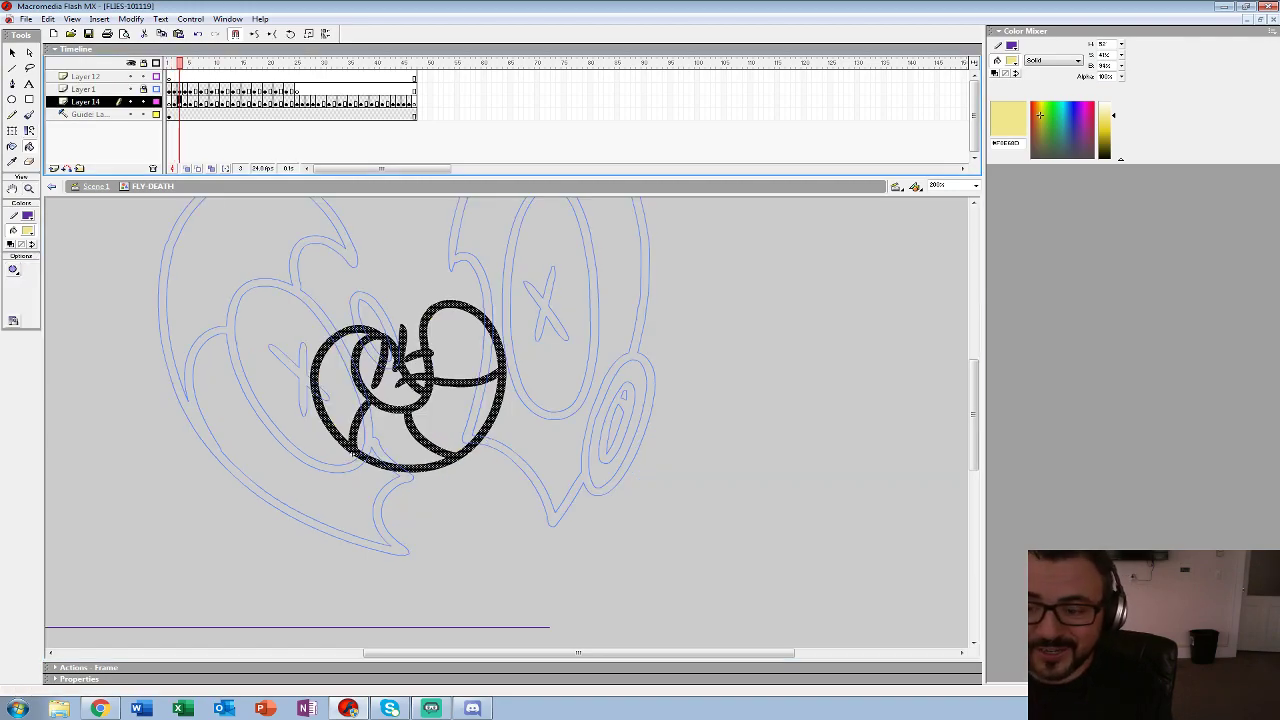
click(334, 386)
click(390, 435)
click(459, 413)
click(462, 346)
drag(458, 350, 475, 461)
- Fill the grub's four body segments with light yellow on frames 4 and 5
key(period)
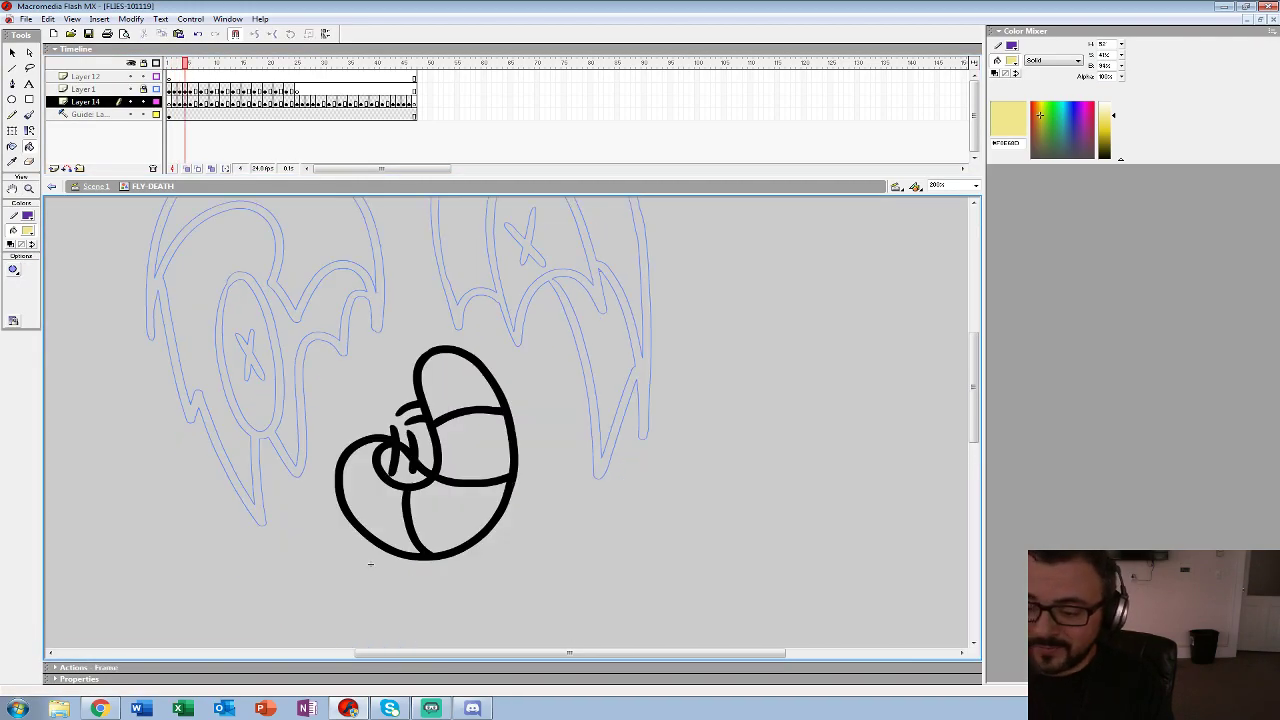
click(374, 503)
click(452, 513)
click(474, 449)
click(460, 386)
key(period)
click(384, 499)
click(460, 410)
click(445, 490)
click(430, 345)
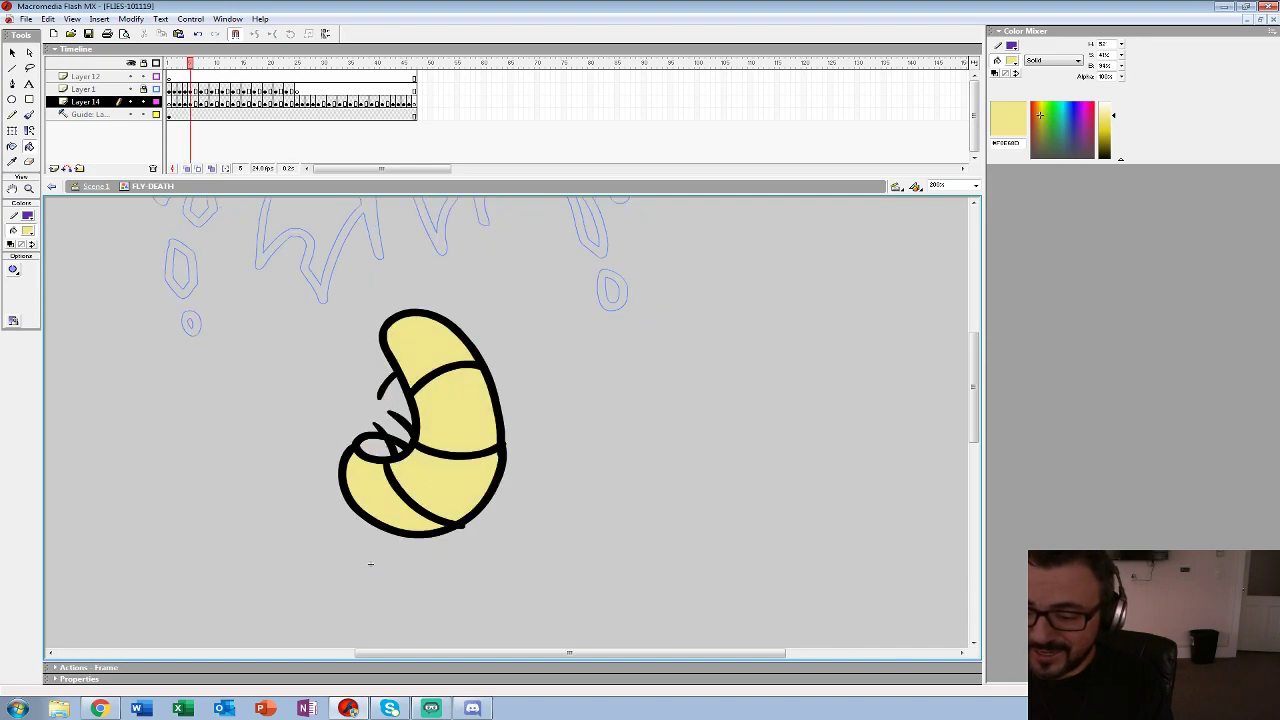
- Fill the grub's four body segments with light yellow on frame 7
key(period)
key(period)
click(385, 495)
click(460, 475)
click(460, 395)
click(415, 335)
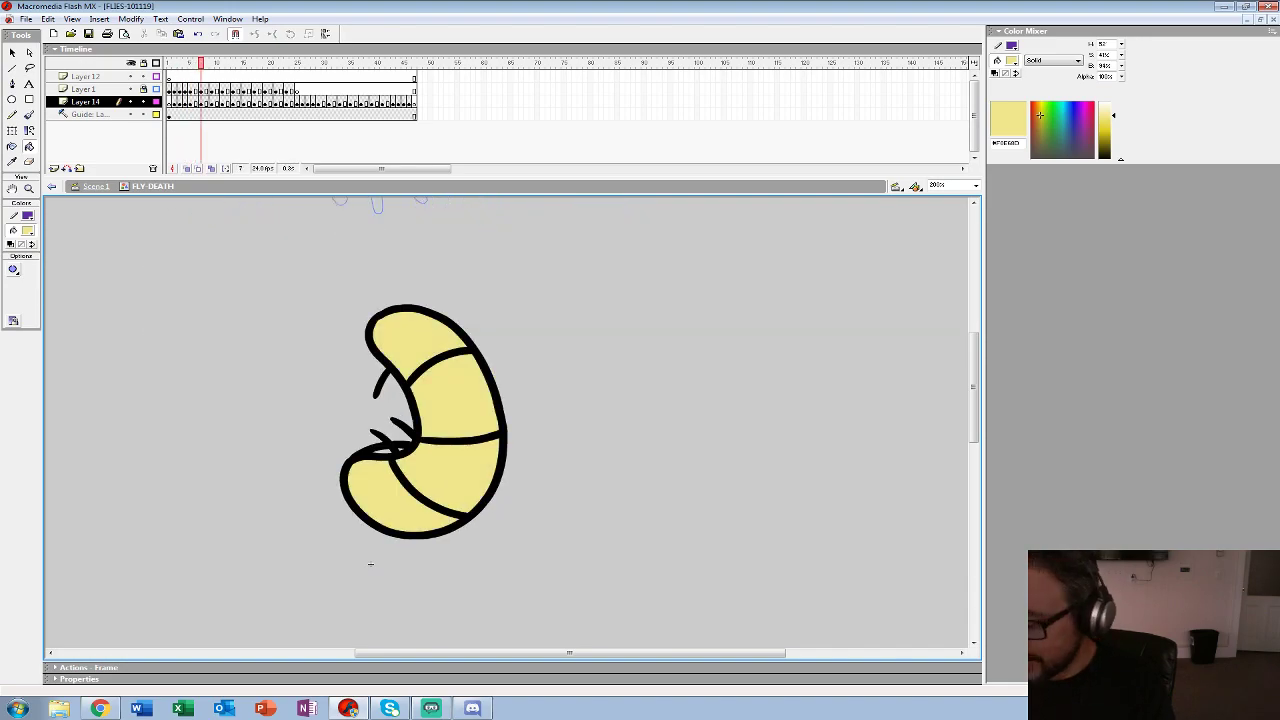
- Fill the grub's four body segments with light yellow on frame 9
key(period)
key(period)
click(390, 500)
click(460, 468)
click(460, 392)
click(405, 336)
- Fill the grub's four body segments with light yellow on frame 11
key(period)
key(period)
click(392, 500)
click(460, 460)
click(455, 385)
click(405, 335)
- Fill the grub's four body segments with light yellow on frame 13
key(period)
key(period)
click(392, 512)
click(468, 505)
click(478, 424)
click(452, 356)
- Fill the U-shaped grub's four body segments with light yellow on frame 16
key(period)
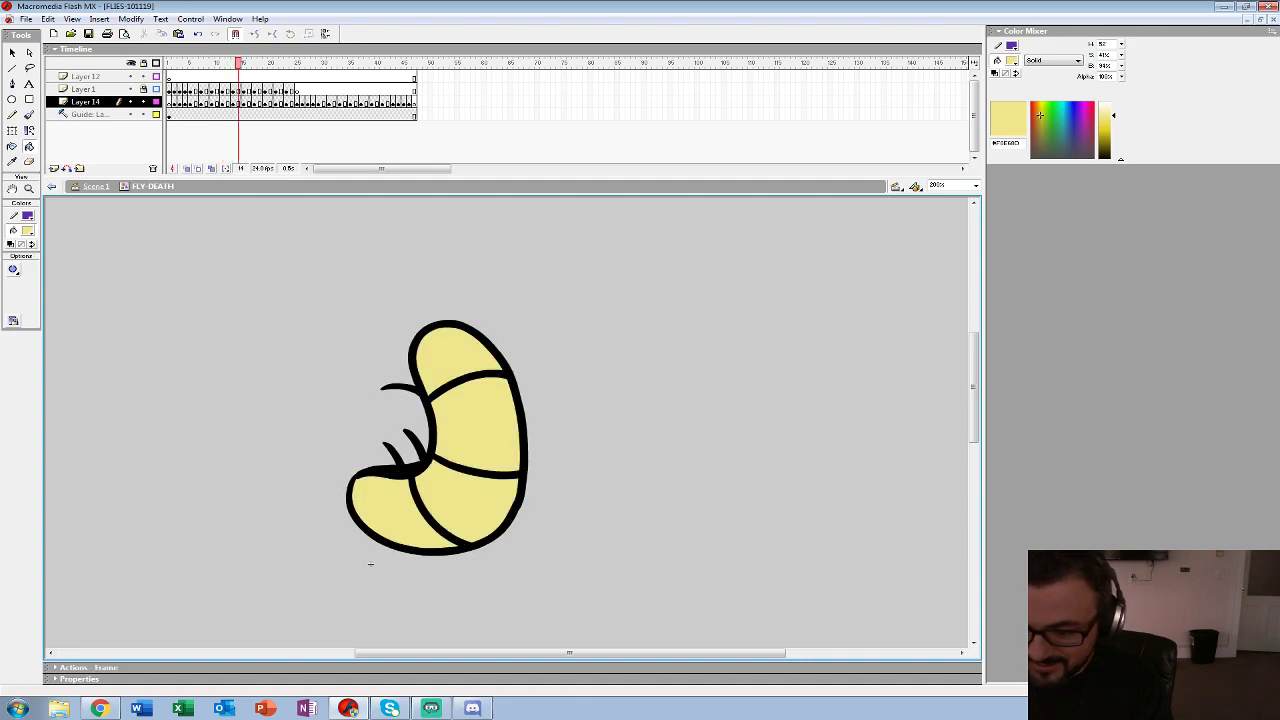
key(period)
key(period)
click(375, 370)
click(405, 450)
click(475, 450)
click(495, 360)
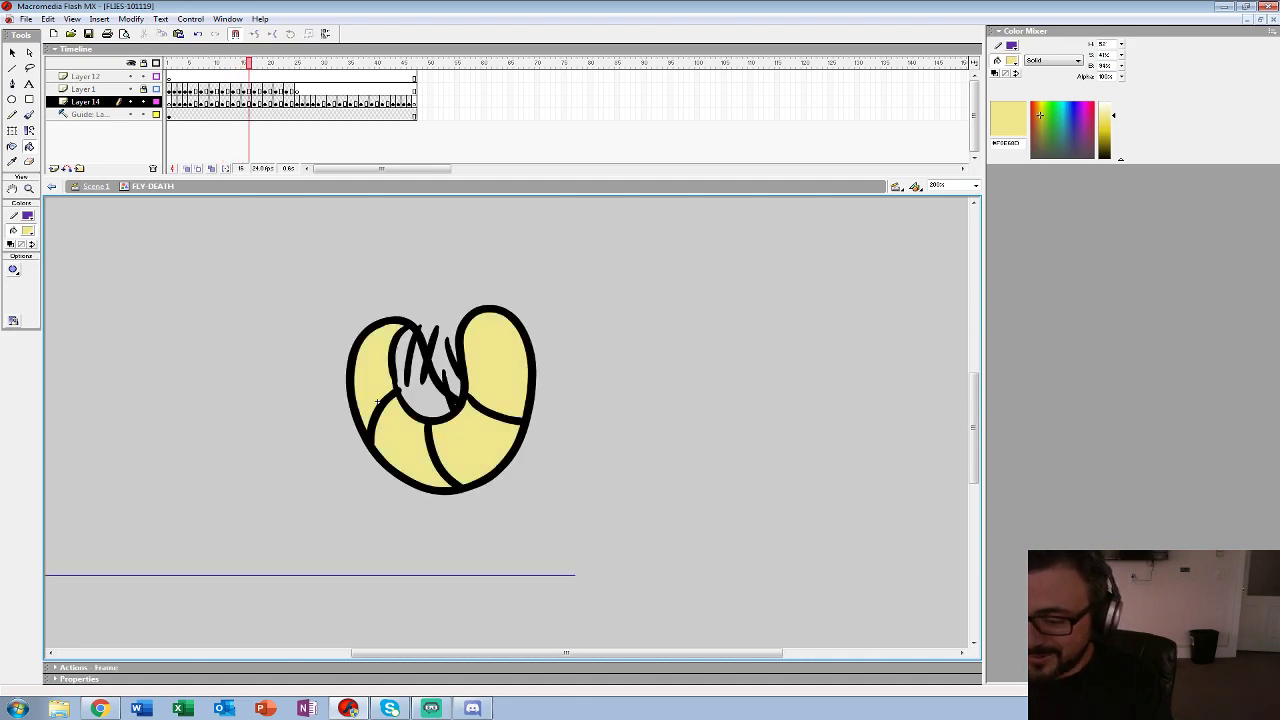
- Fill the grub's four body segments with light yellow on frame 19
key(period)
key(period)
key(period)
click(480, 520)
click(412, 506)
click(352, 500)
click(290, 496)
- Fill the grub's four body segments with light yellow on frame 21
key(period)
key(period)
click(445, 422)
click(370, 400)
click(326, 418)
click(291, 465)
- Fill the arched grub's four body segments with light yellow on frame 23, leaving the belly strip uncoloured
key(period)
key(period)
click(398, 401)
click(318, 402)
click(272, 434)
click(291, 488)
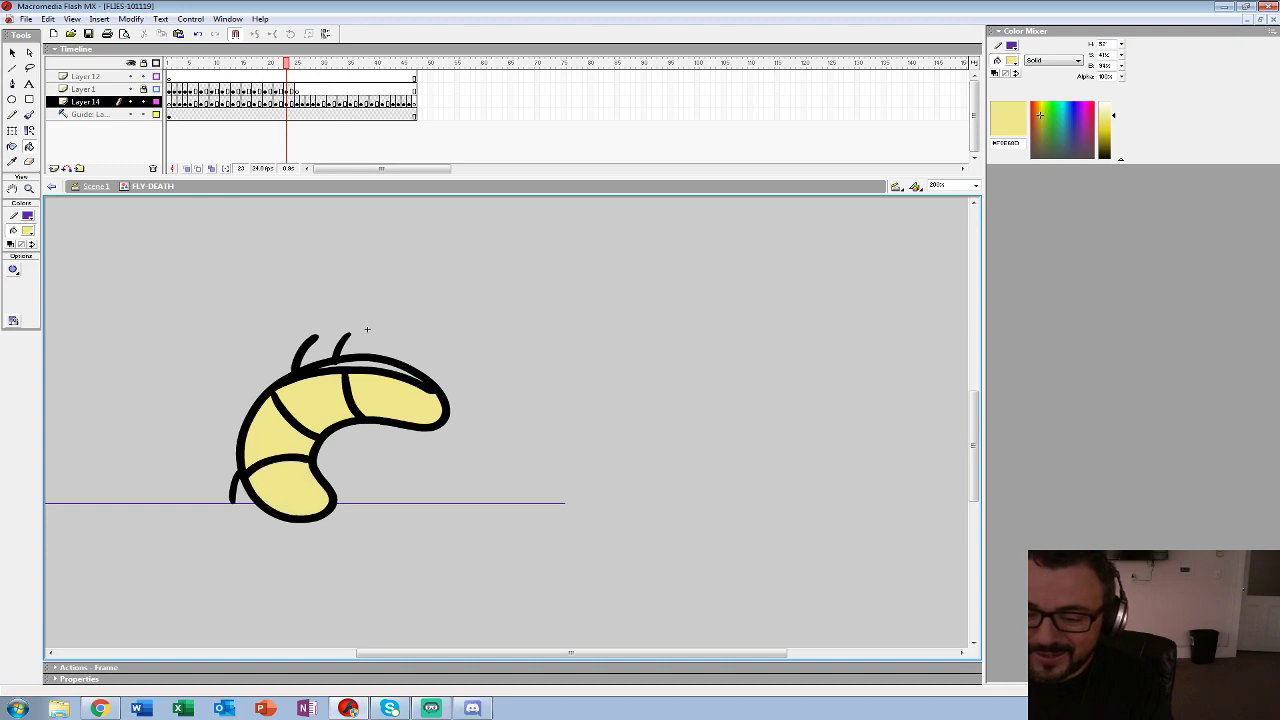
- Fill the grub's four body segments with light yellow on frame 25, leaving the belly area uncoloured
key(period)
key(period)
click(325, 400)
click(270, 414)
click(268, 467)
click(300, 497)
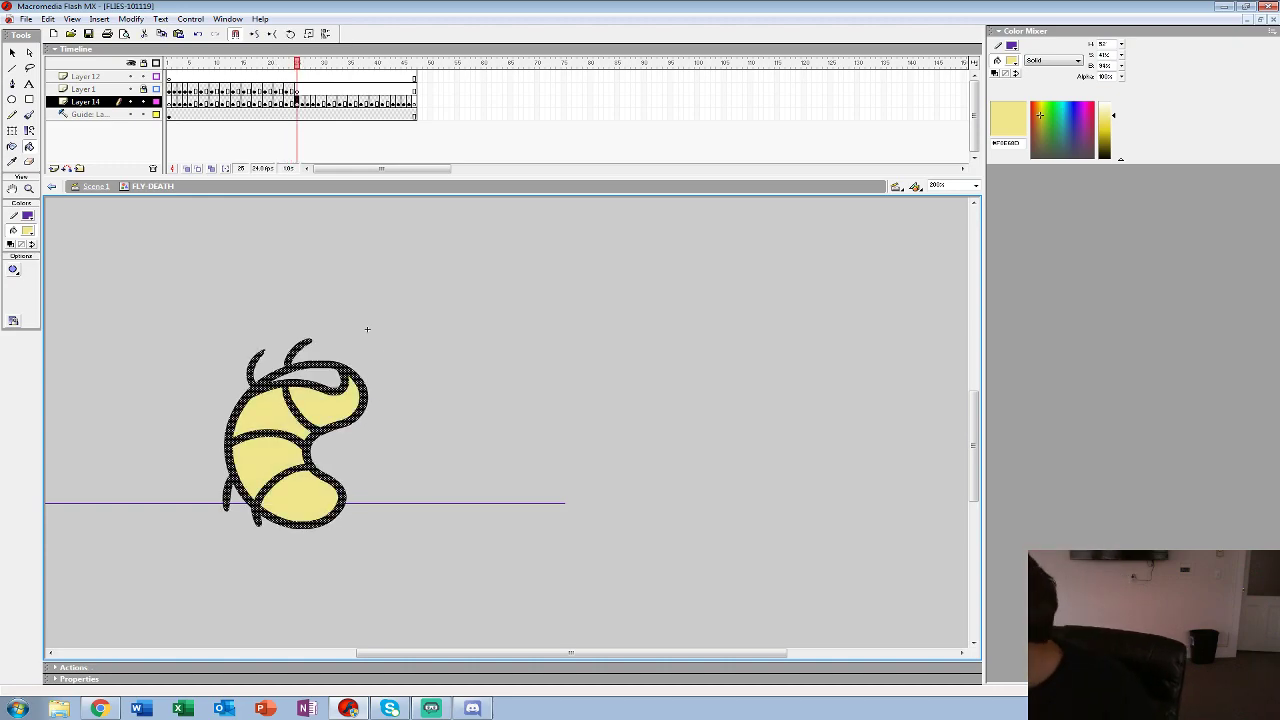
- Fill the landed grub's body segments with light yellow on frames 26 and 27
key(period)
click(288, 500)
click(360, 500)
click(265, 465)
click(272, 410)
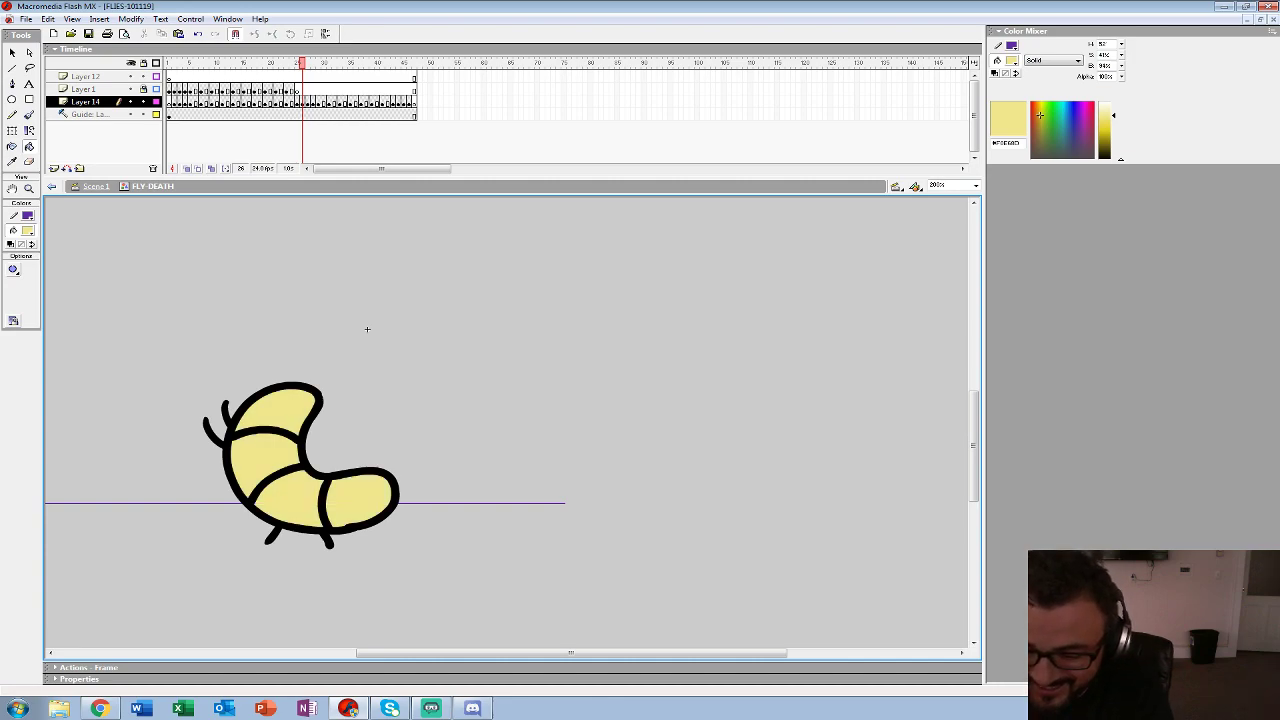
key(period)
click(385, 497)
click(320, 503)
click(268, 490)
click(260, 450)
- Fill the rolling grub's body segments with light yellow on frames 28 and 29
key(period)
click(383, 463)
click(368, 500)
click(308, 502)
click(270, 480)
key(period)
click(375, 500)
click(378, 450)
click(300, 500)
click(332, 456)
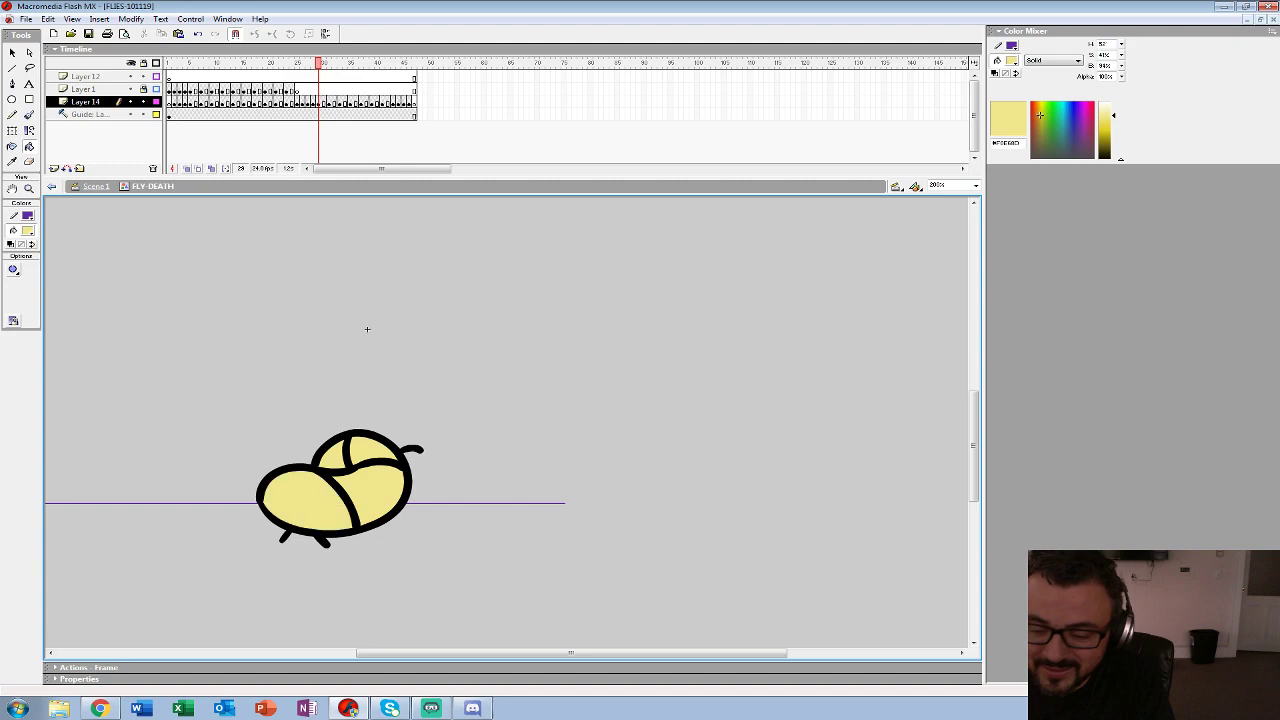
- Fill the curled grub's body segments with light yellow on frames 31 and 33
key(period)
click(385, 480)
click(325, 505)
click(342, 450)
key(period)
key(period)
click(366, 508)
click(390, 462)
click(340, 445)
click(313, 485)
- Fill the curled grub's outer body segments with light yellow on frame 35, leaving the inner belly uncoloured
key(period)
key(period)
click(393, 488)
click(366, 440)
click(314, 473)
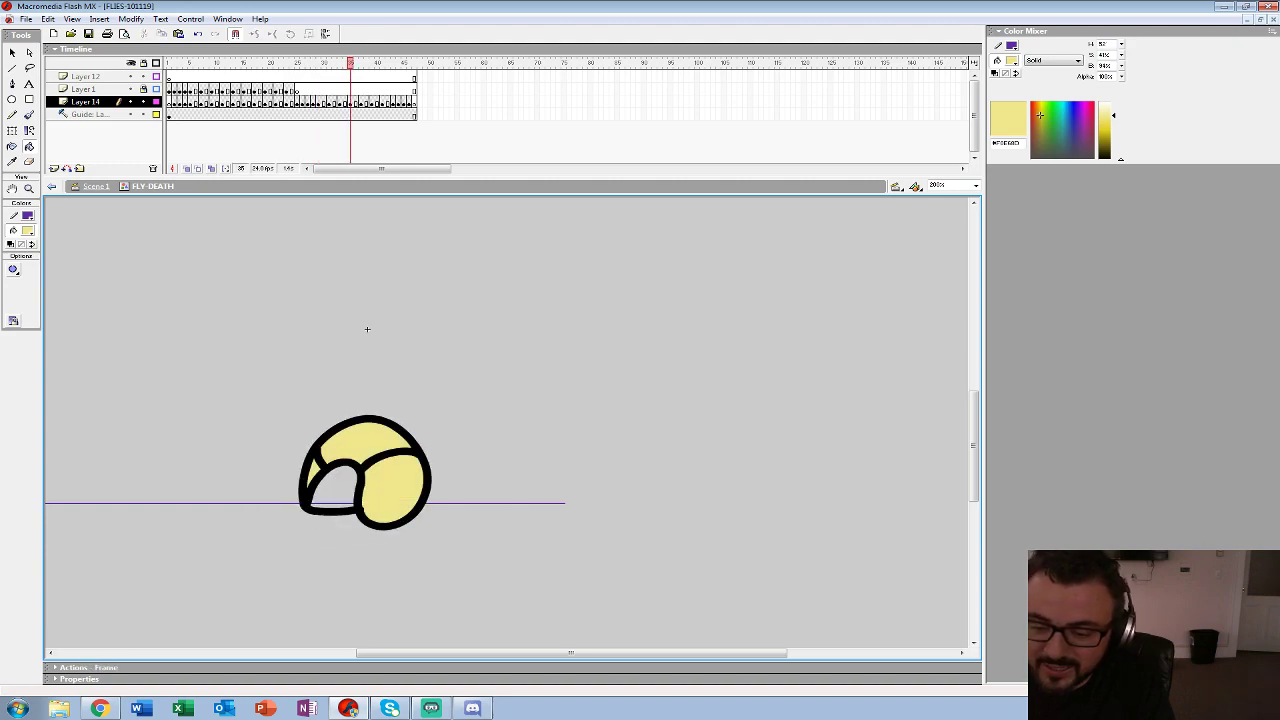
- Fill the grub's outer body segments with light yellow on frame 37
key(period)
key(period)
click(405, 475)
click(360, 440)
click(315, 472)
- Fill the arched grub's outer body with light yellow on frames 39 and 41
key(period)
key(period)
click(390, 455)
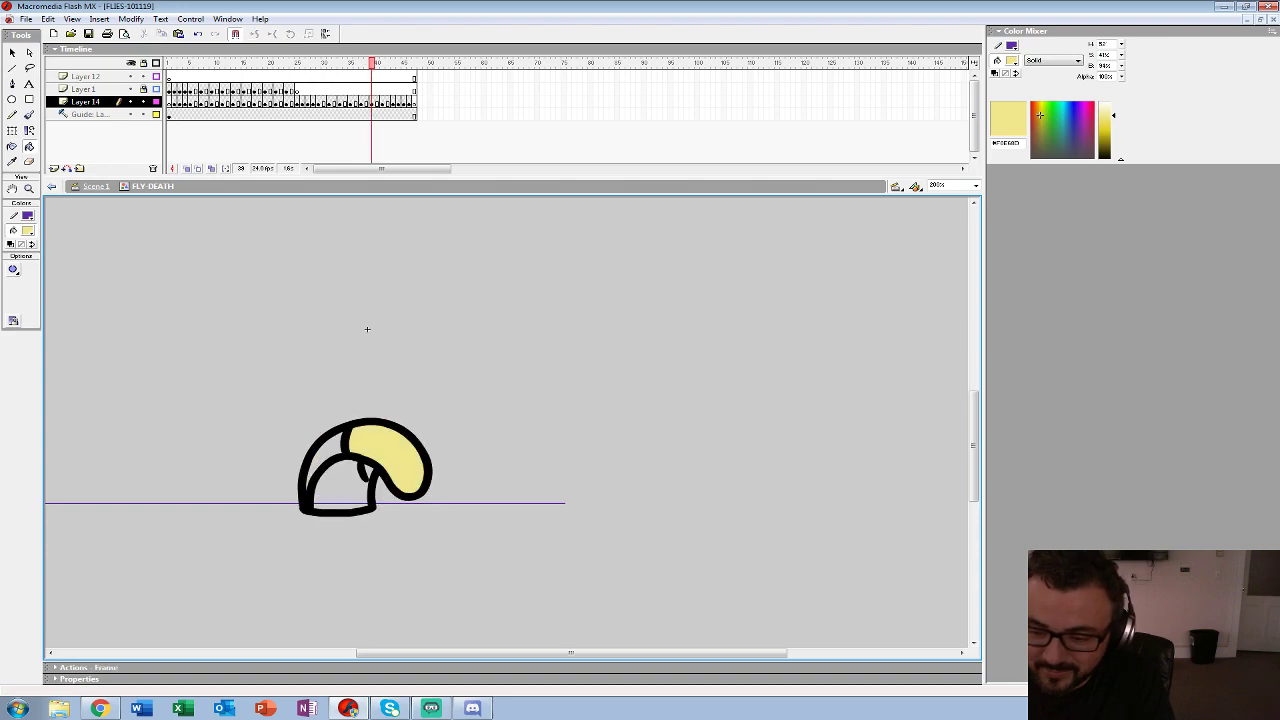
click(324, 455)
key(period)
key(period)
click(375, 441)
- Brush a black segment line across the narrow lower part of the arched grub's body on frame 41
key(period)
key(period)
key(comma)
key(comma)
key(comma)
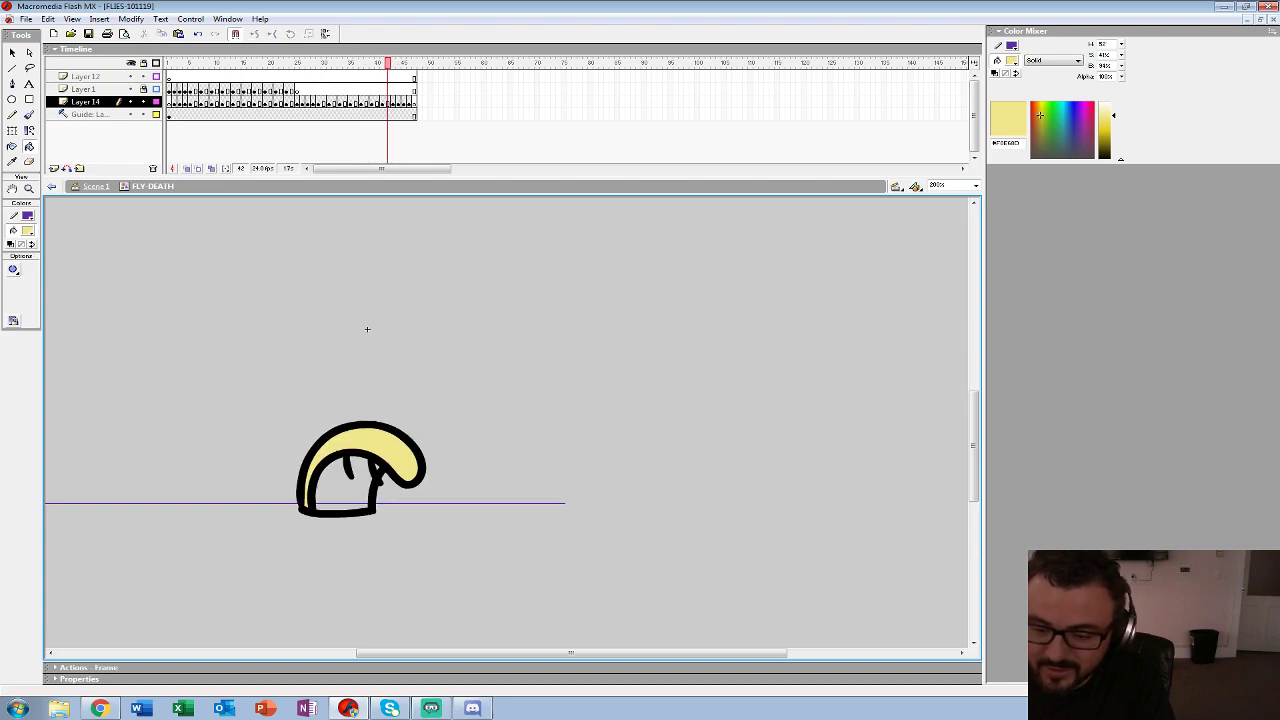
key(z)
click(367, 329)
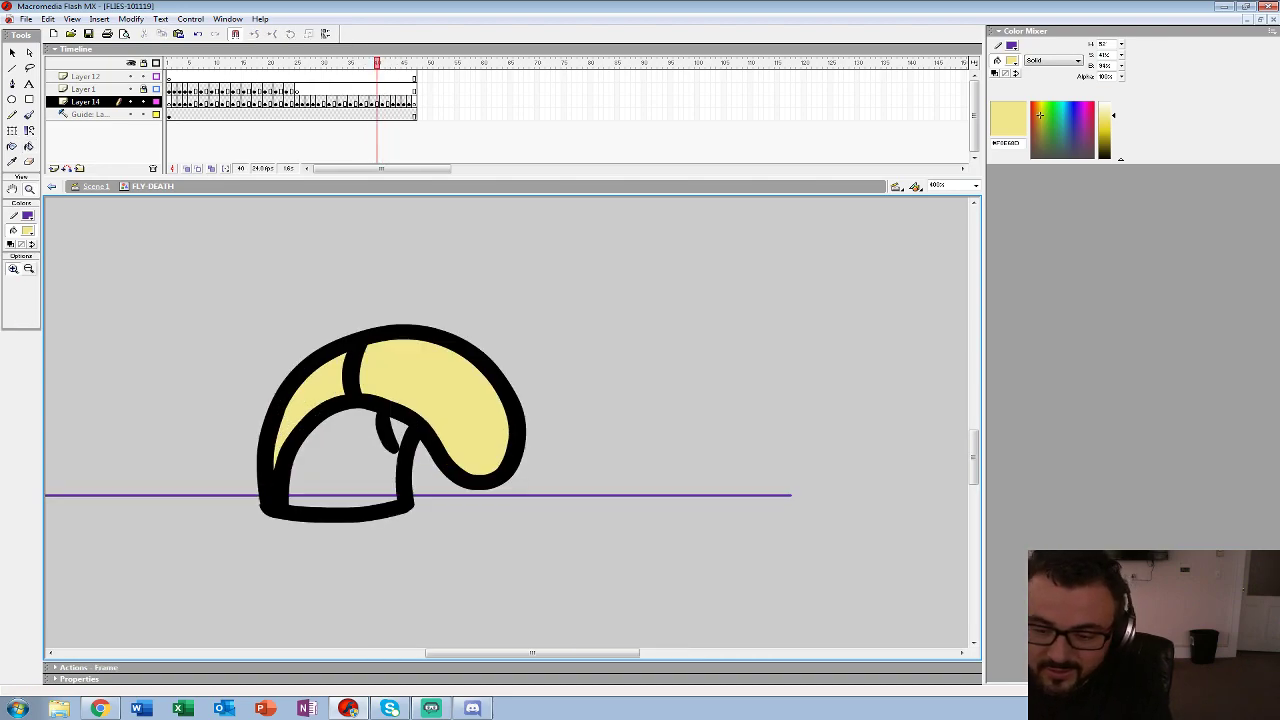
click(28, 231)
click(10, 260)
key(b)
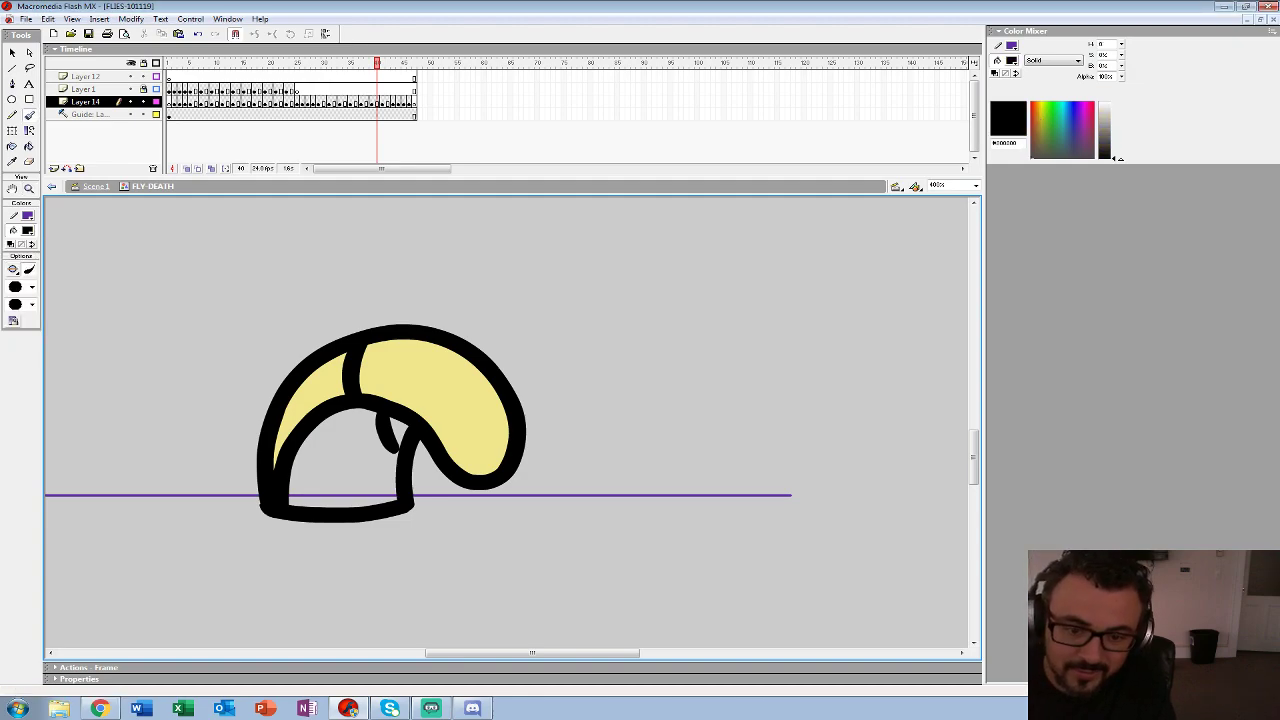
key(period)
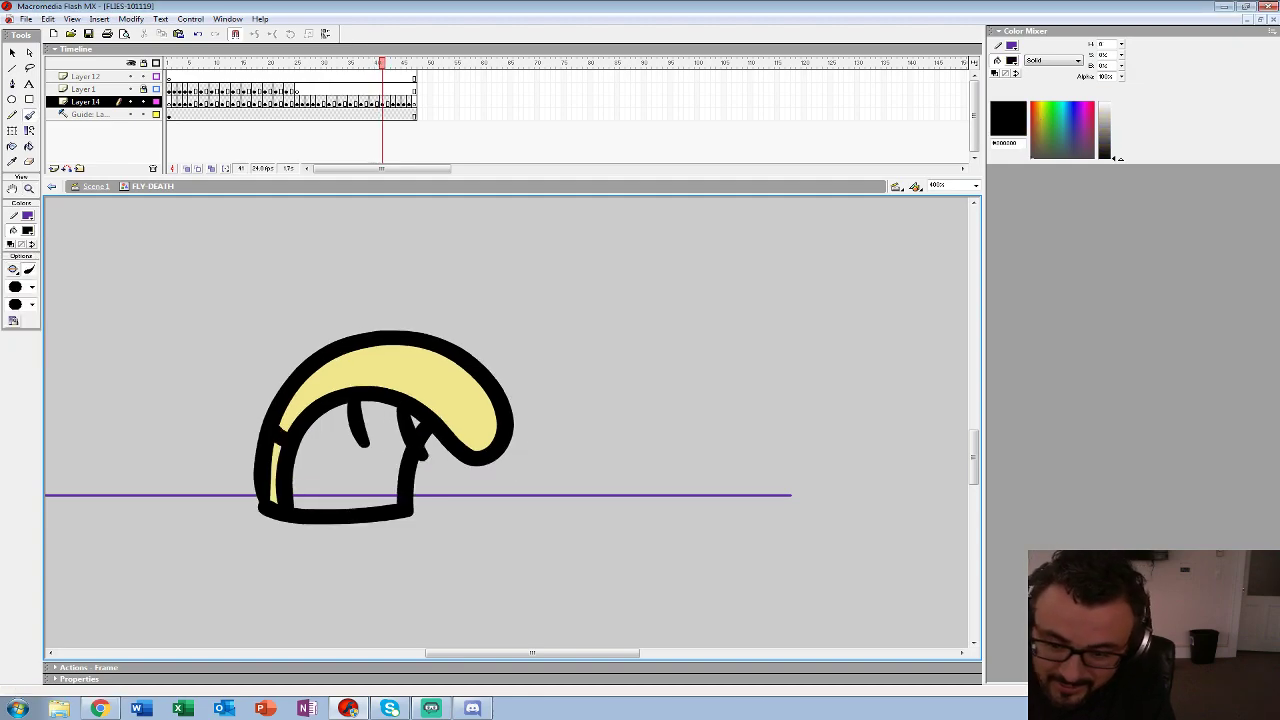
- Restore the light yellow fill colour and fill the grub's outer body strip on frame 43
key(period)
key(period)
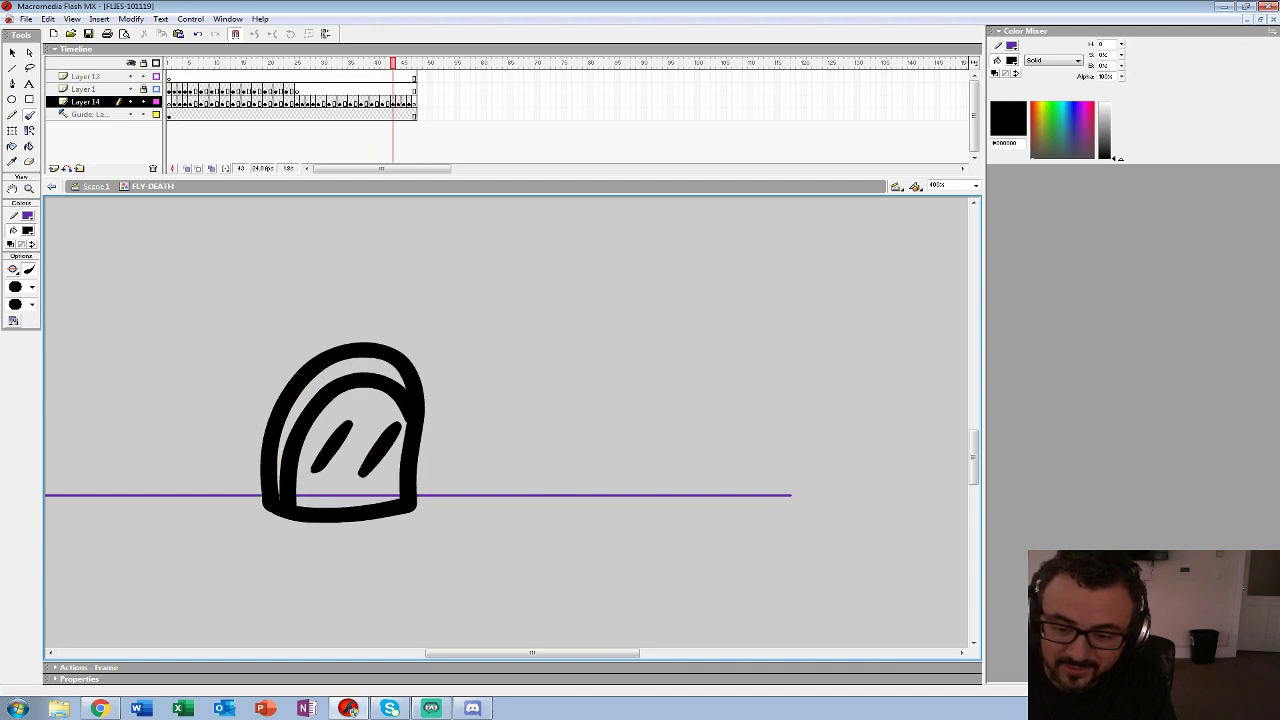
key(comma)
key(comma)
key(comma)
key(comma)
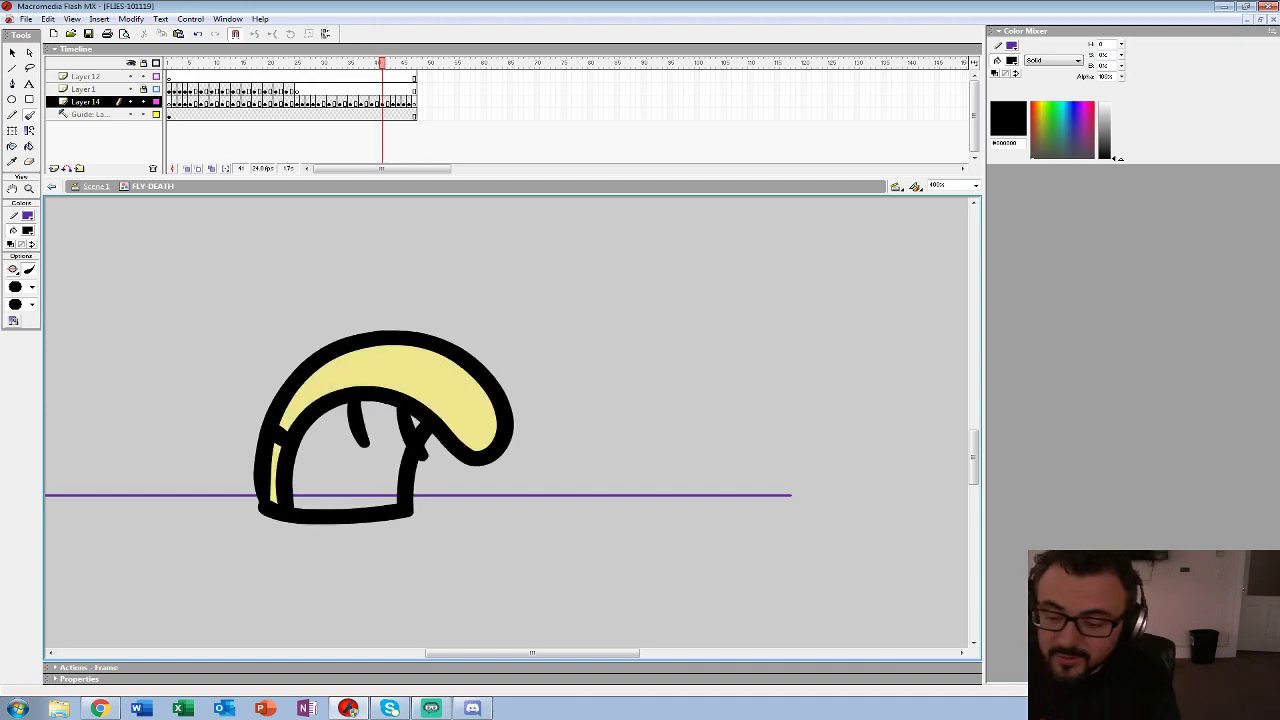
click(28, 231)
click(74, 332)
click(29, 146)
key(period)
key(period)
key(period)
key(period)
click(322, 377)
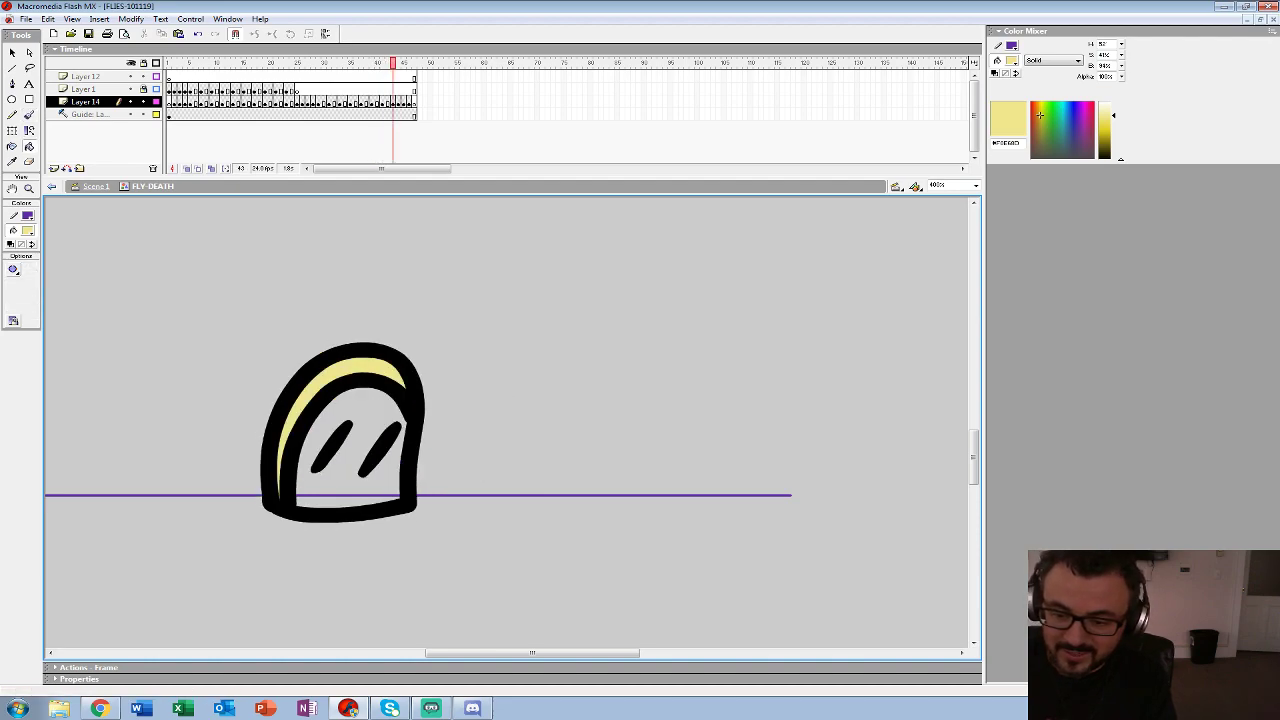
- Fill the squashed grub's outer body strip with light yellow on frame 44
key(period)
key(period)
key(comma)
key(comma)
key(period)
click(299, 436)
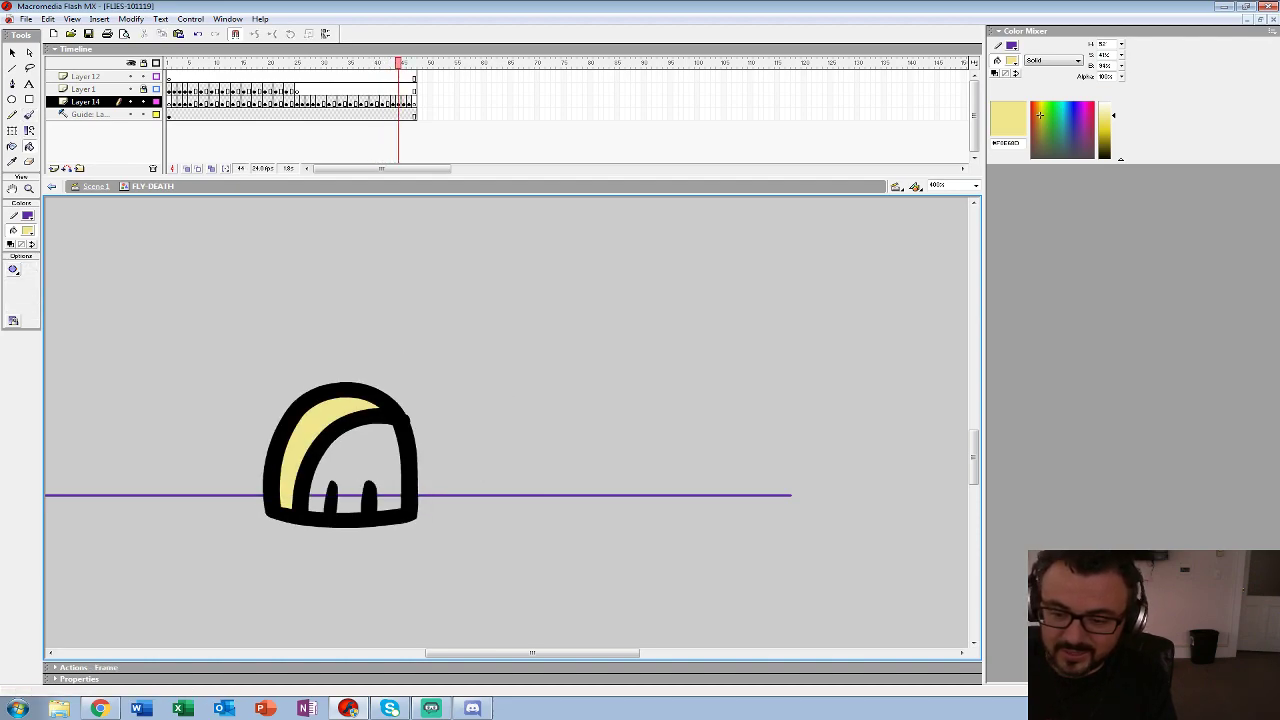
- Fill the squashed grub's outer body strip with light yellow on frame 45
key(period)
click(294, 493)
- Review the yellow body fills backwards through the FLY-DEATH frames to the start, at 100% zoom
key(comma)
key(comma)
key(comma)
key(comma)
key(comma)
key(comma)
key(comma)
key(comma)
key(comma)
key(comma)
key(comma)
key(comma)
key(comma)
key(comma)
key(comma)
key(comma)
key(comma)
key(comma)
key(comma)
key(comma)
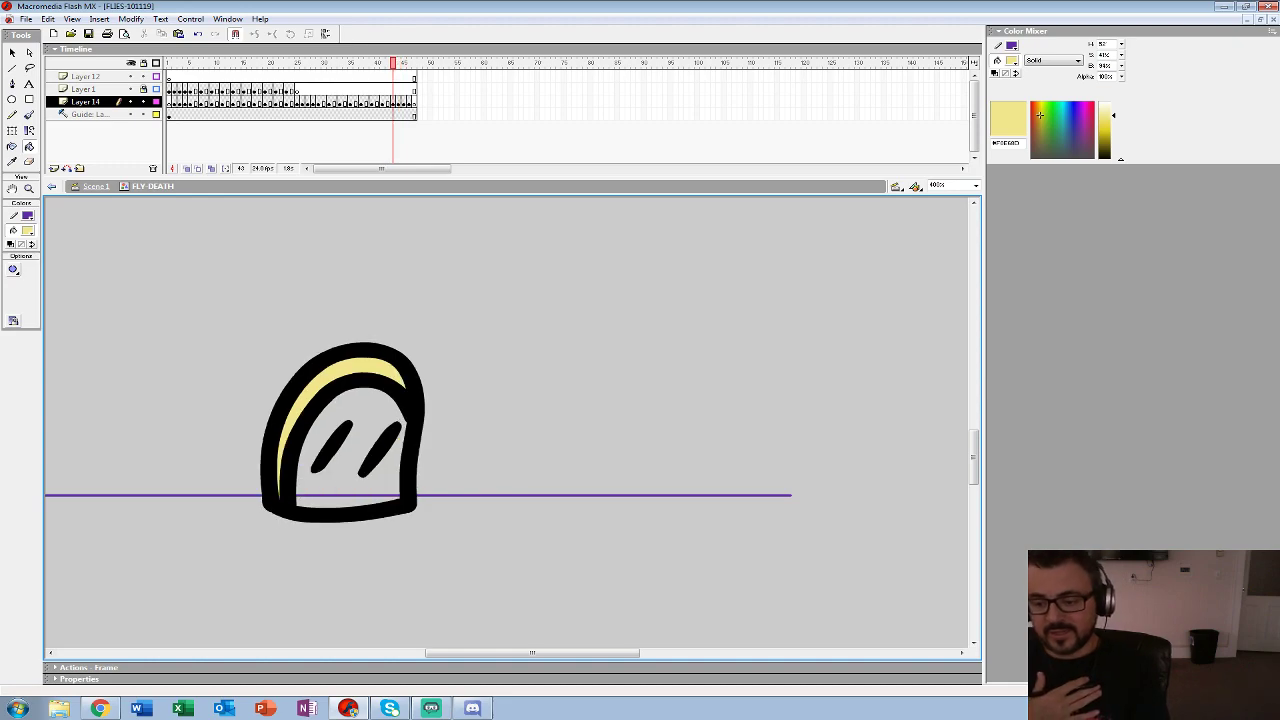
click(29, 189)
alt+click(434, 303)
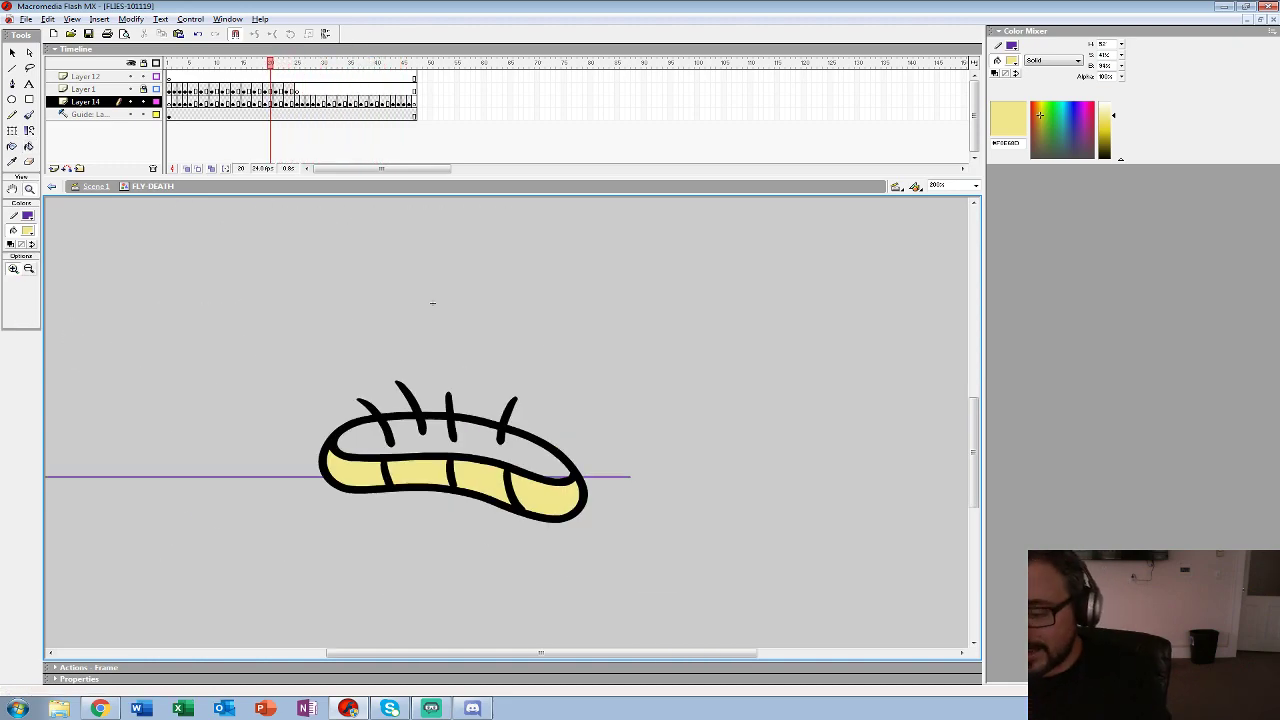
alt+click(450, 325)
key(Return)
key(comma)
key(comma)
key(comma)
key(comma)
key(comma)
key(comma)
key(comma)
key(comma)
key(comma)
key(comma)
key(comma)
key(comma)
key(comma)
key(comma)
key(comma)
key(comma)
key(comma)
key(comma)
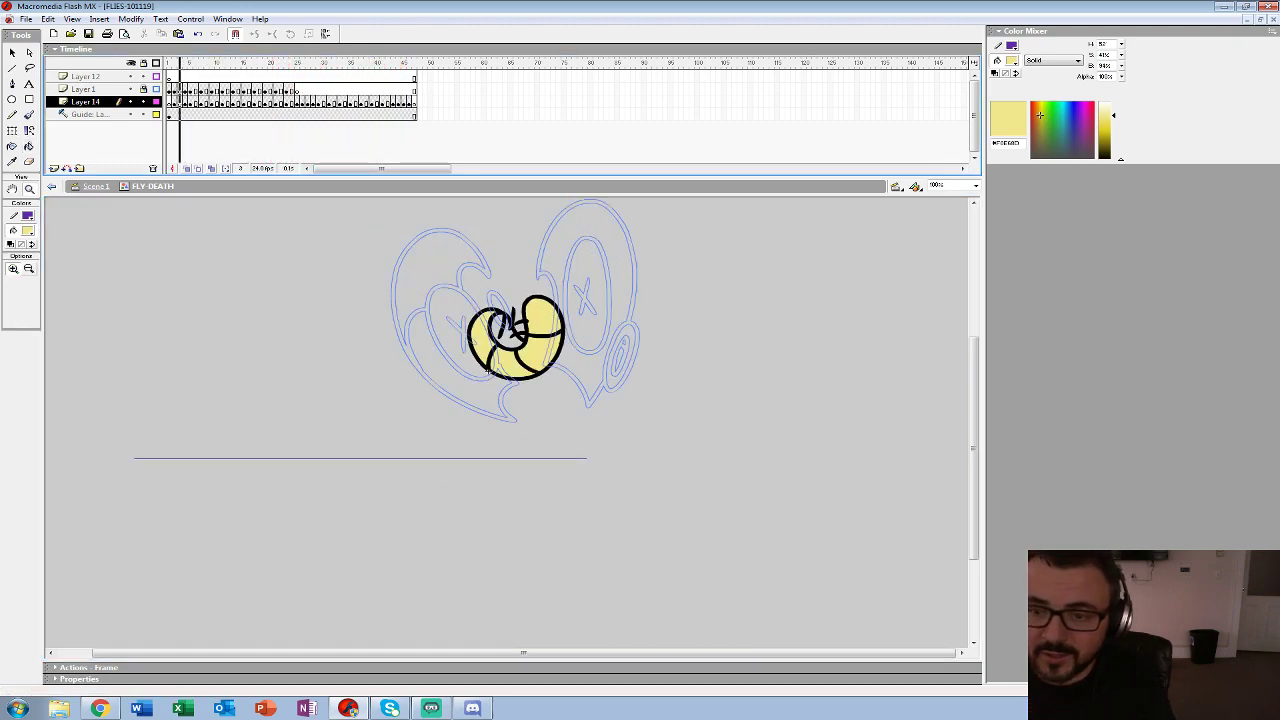
- Sample the orange from the grub's inner belly on frame 2 and fill the belly with it on the frames up to 7
click(28, 231)
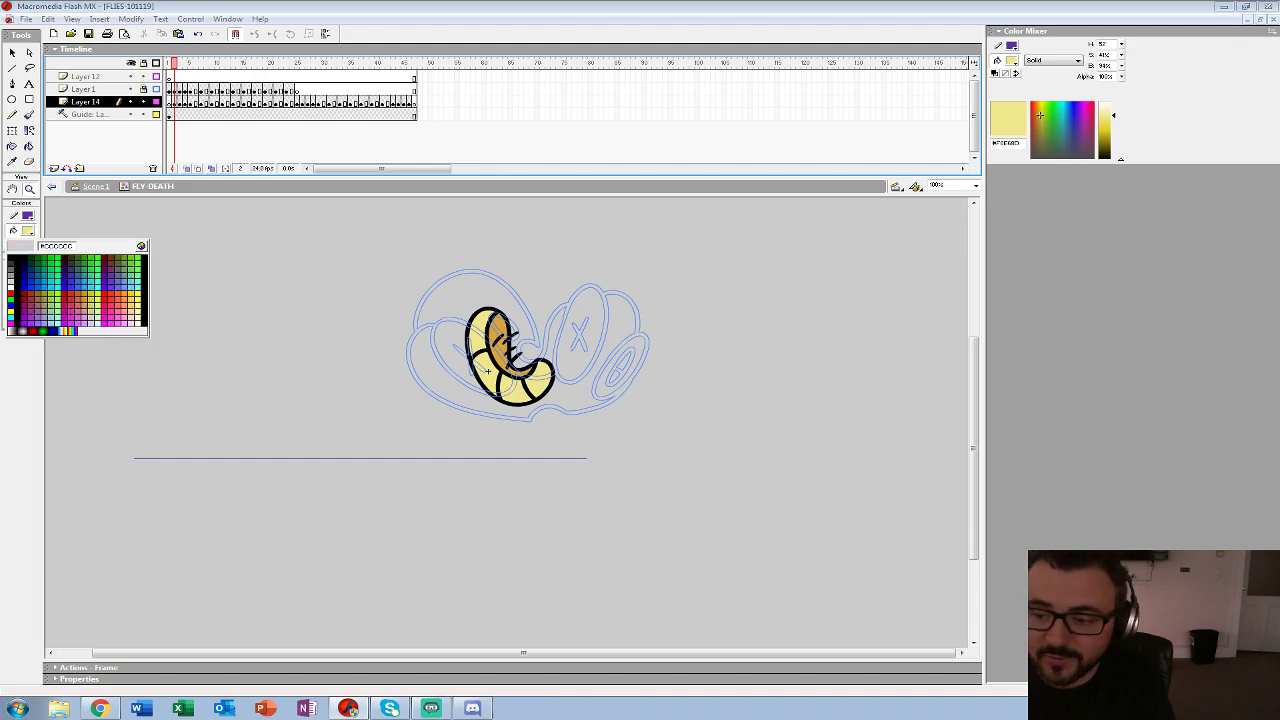
click(499, 332)
key(k)
key(period)
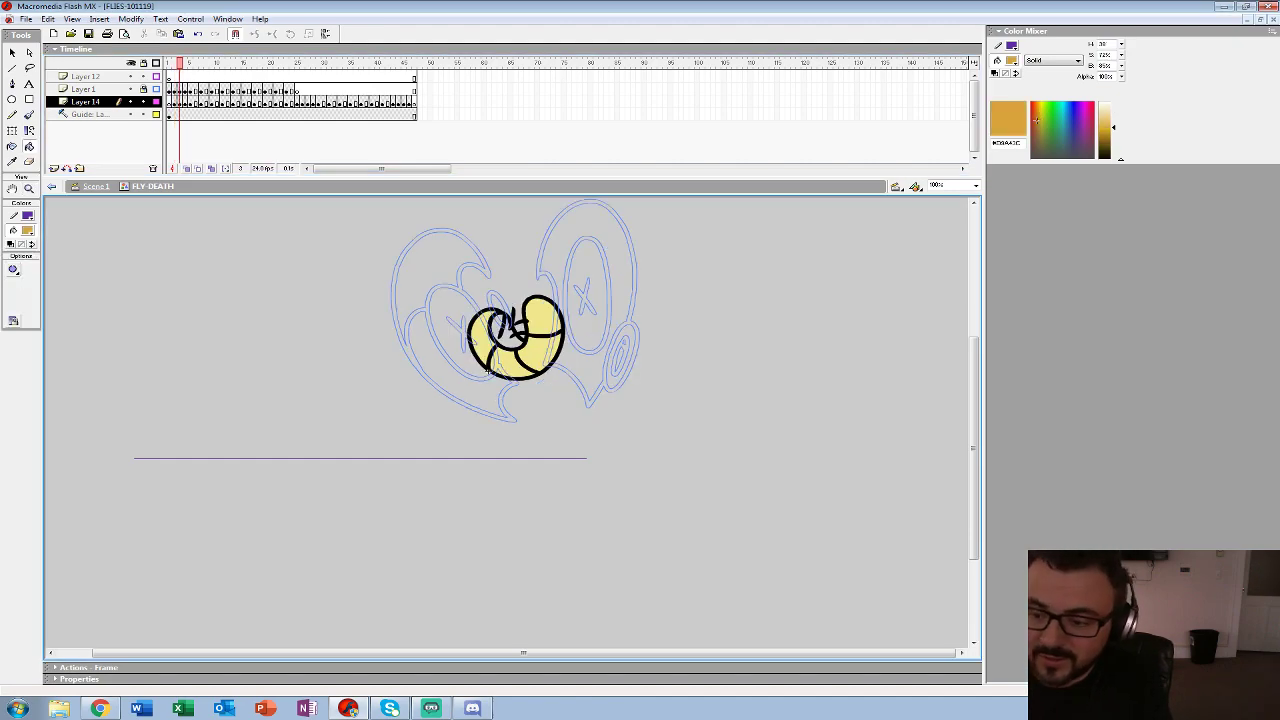
key(period)
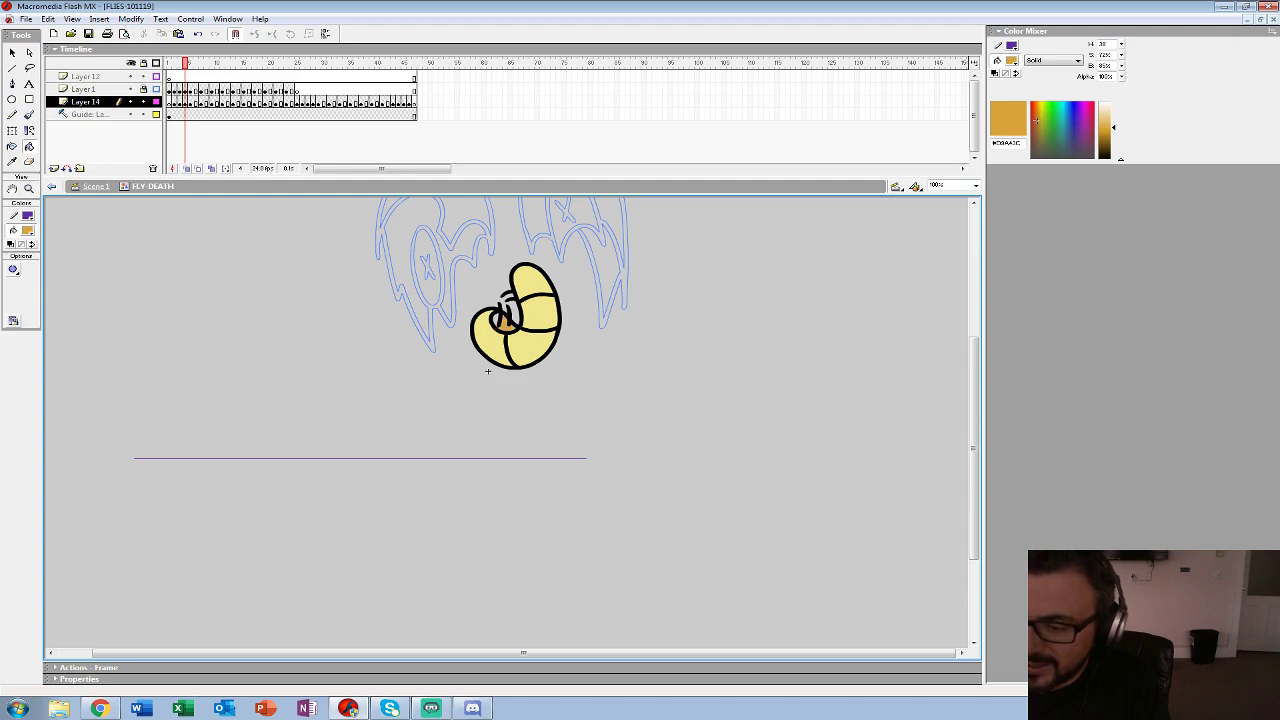
key(period)
key(period)
key(period)
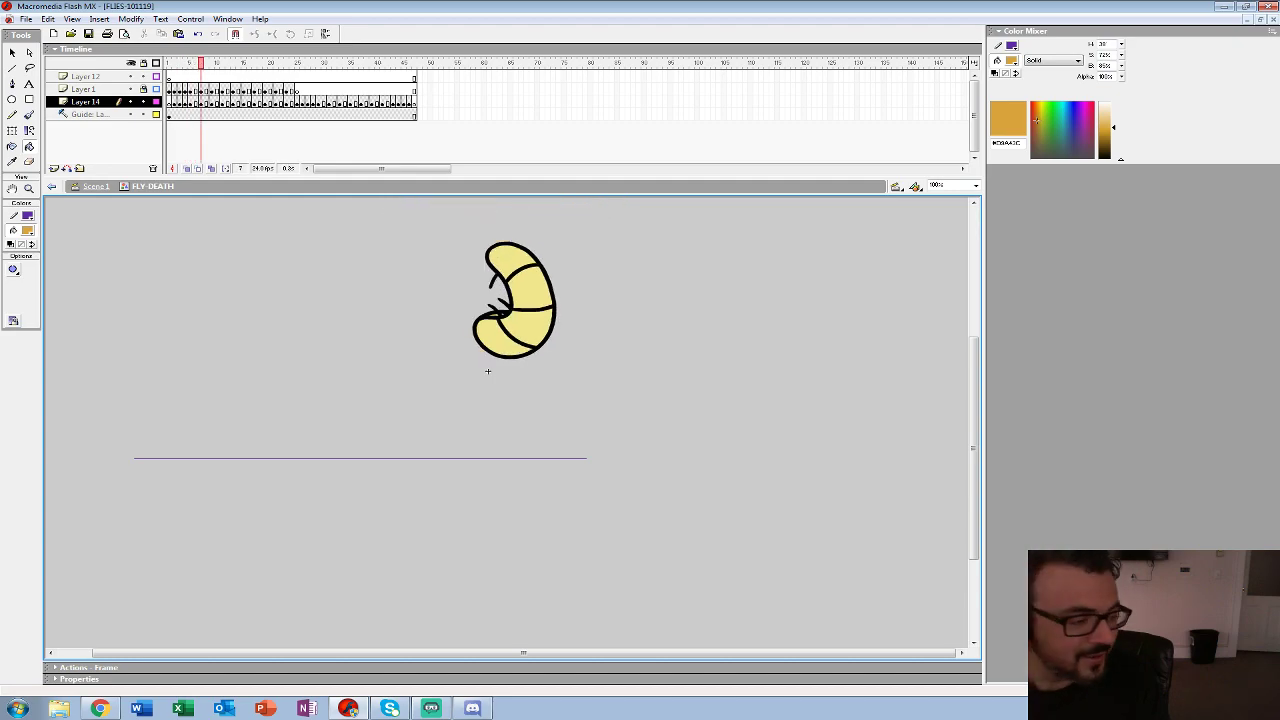
- Fill the grub's inner belly with orange on frames 8 to 16
key(period)
key(period)
key(period)
key(period)
key(period)
key(period)
key(period)
key(period)
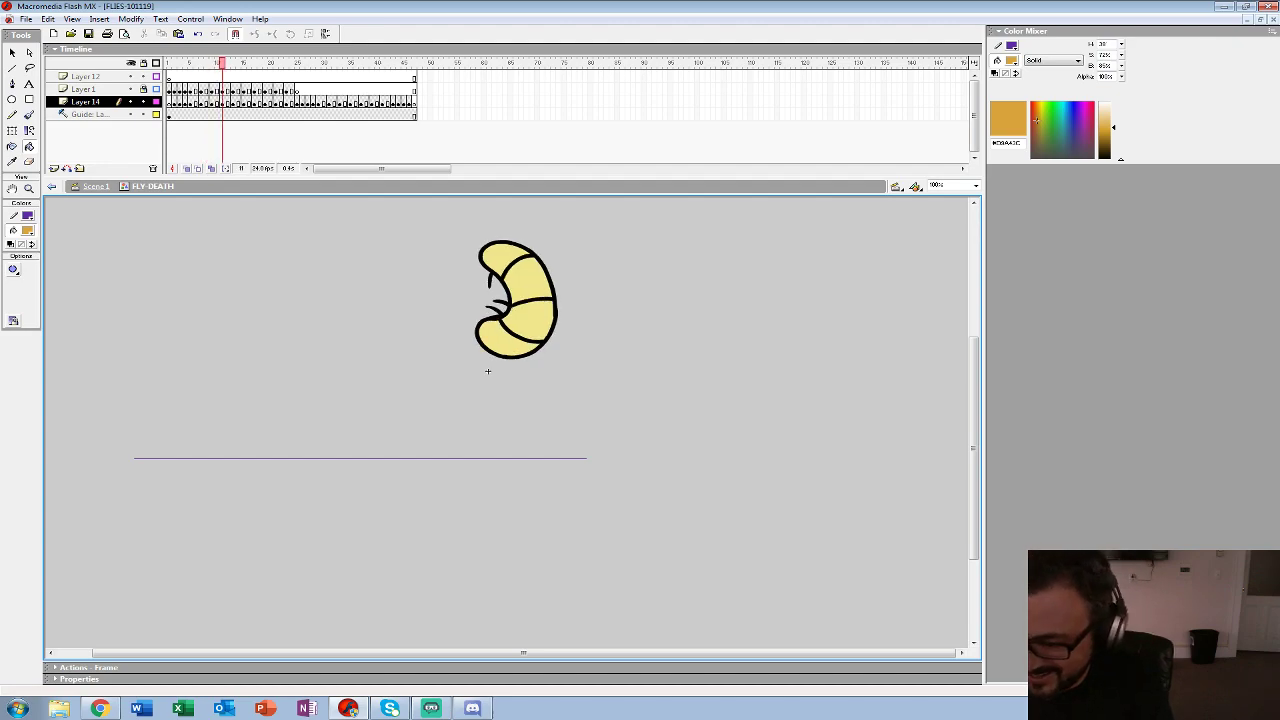
key(period)
key(period)
key(period)
key(period)
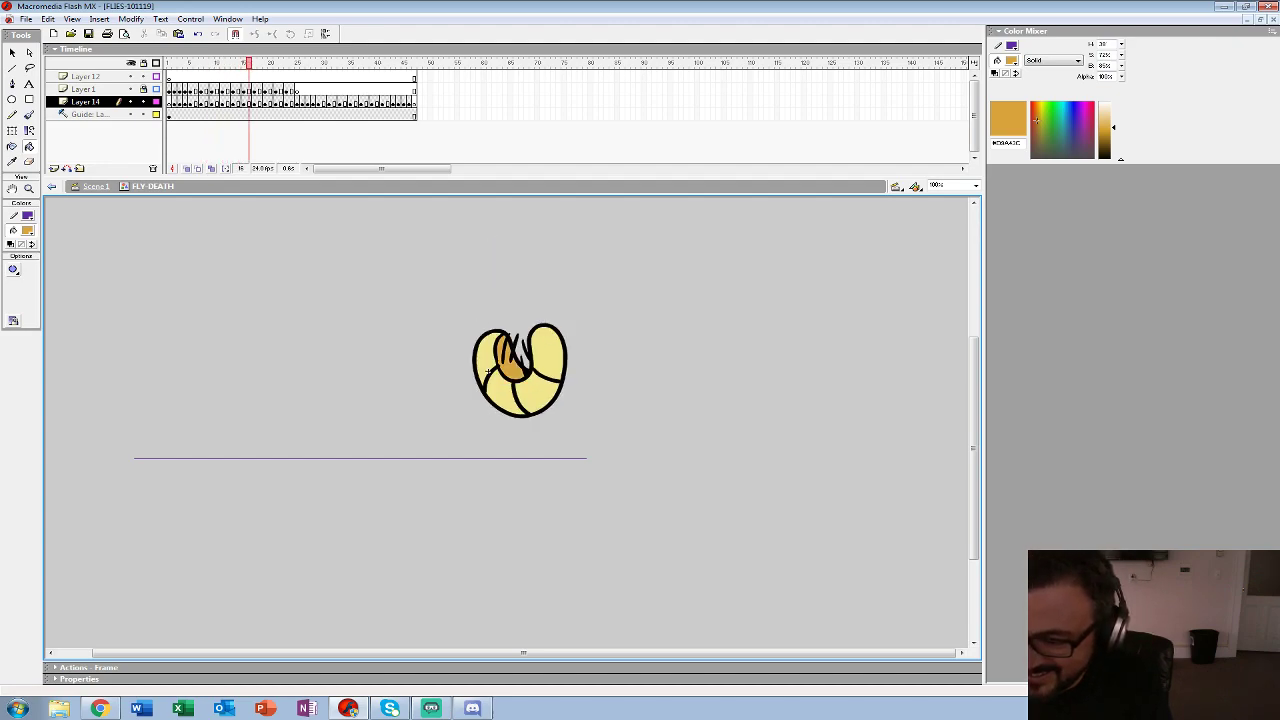
- Fill the grub's inner belly with orange on frames 17 to 25
key(period)
key(period)
key(period)
key(period)
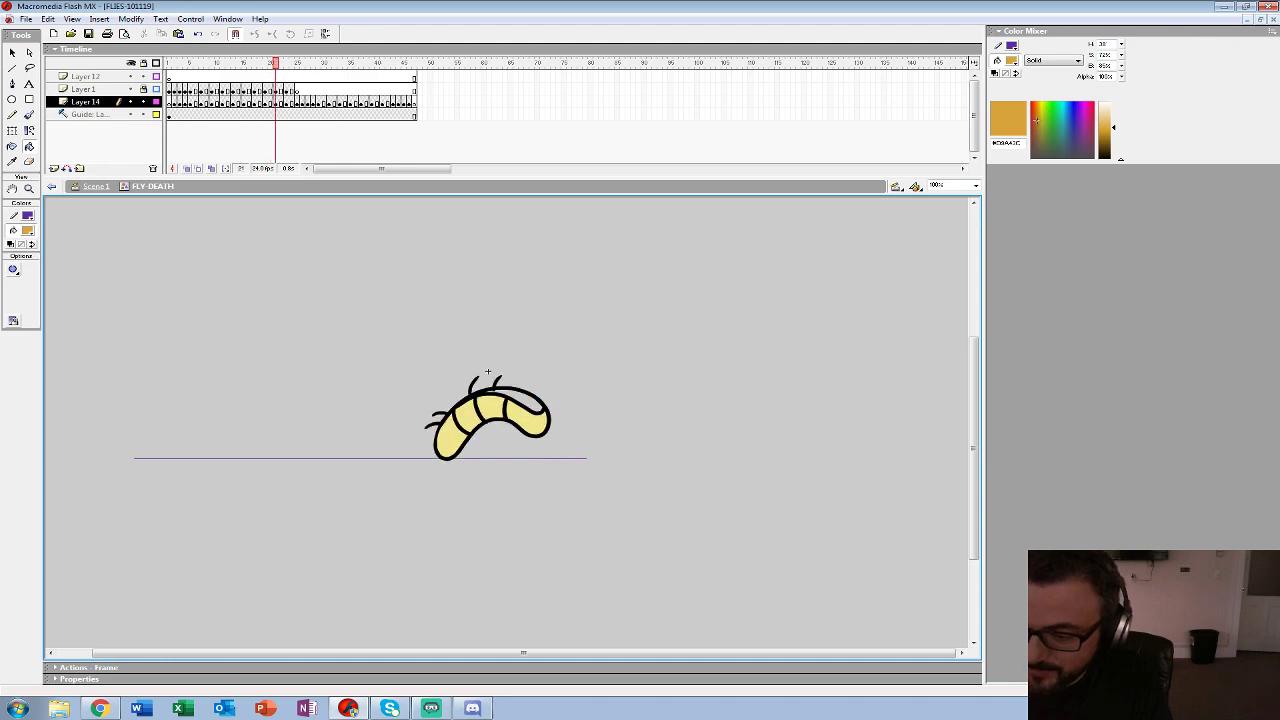
key(period)
key(period)
key(period)
key(period)
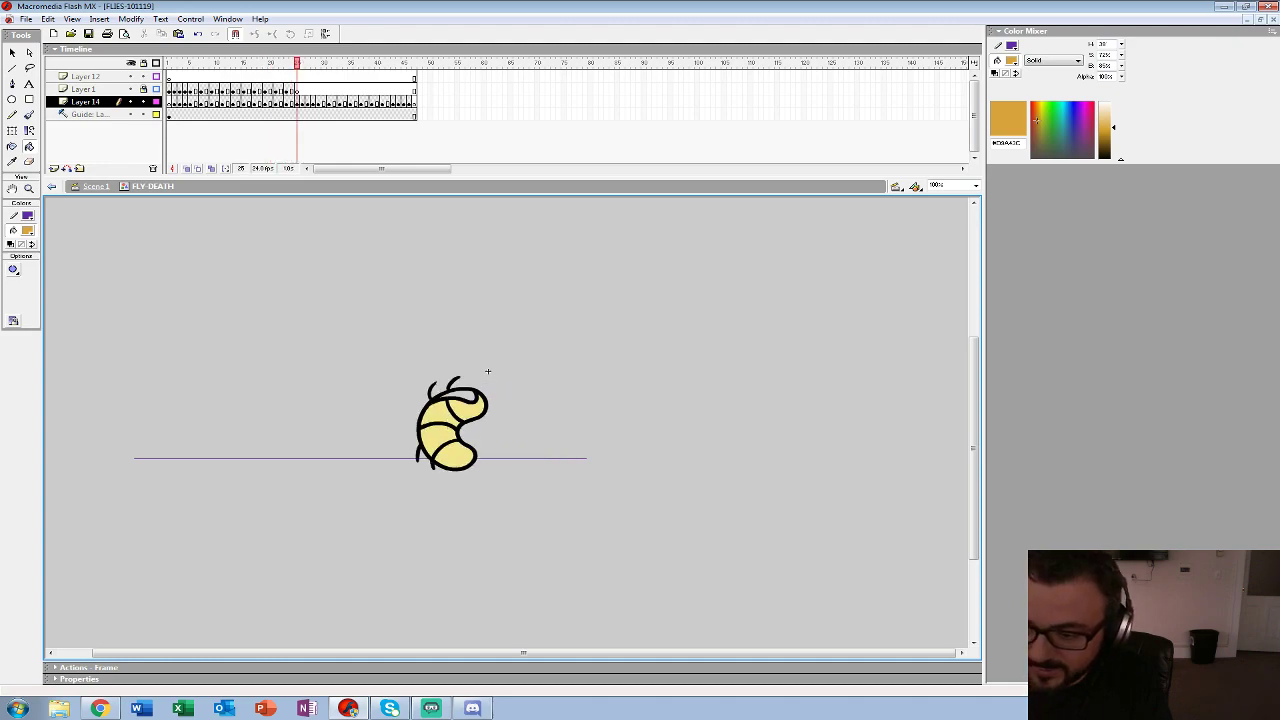
- Fill the grub's inner belly with orange wherever it shows on frames 26 to 40
key(period)
key(period)
key(period)
key(period)
key(period)
key(period)
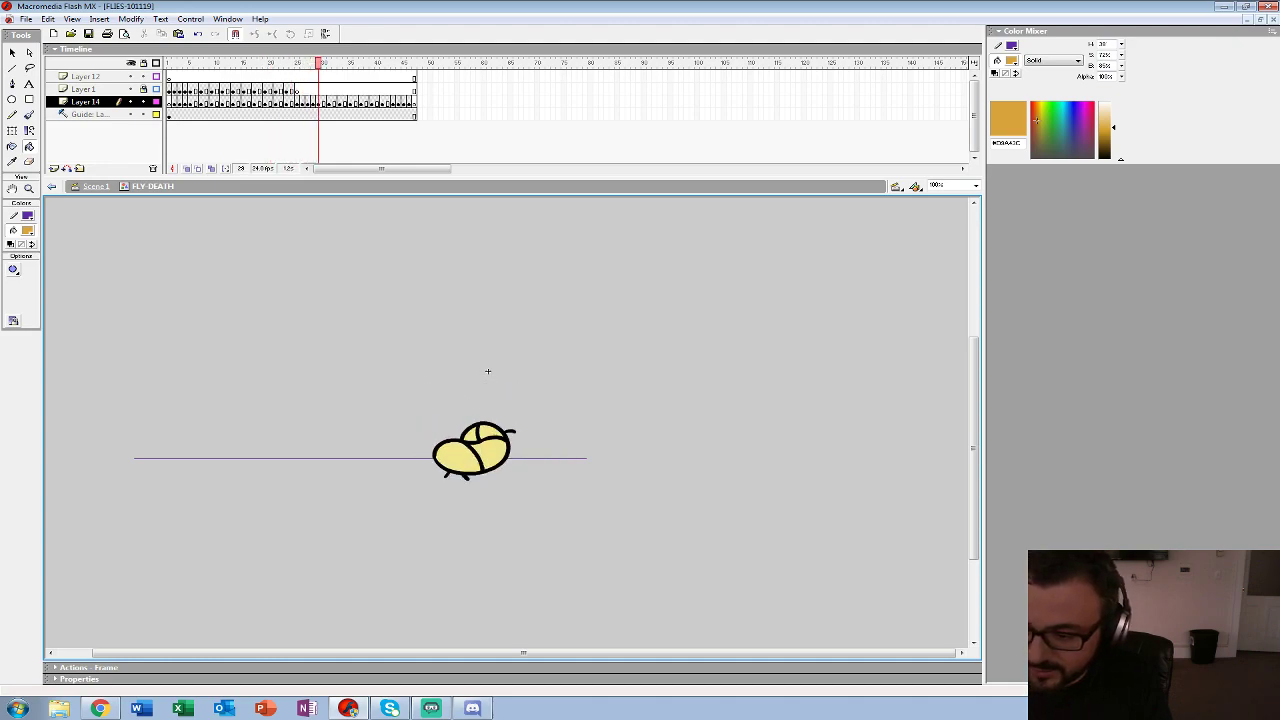
key(period)
key(period)
key(period)
key(period)
key(period)
key(period)
key(period)
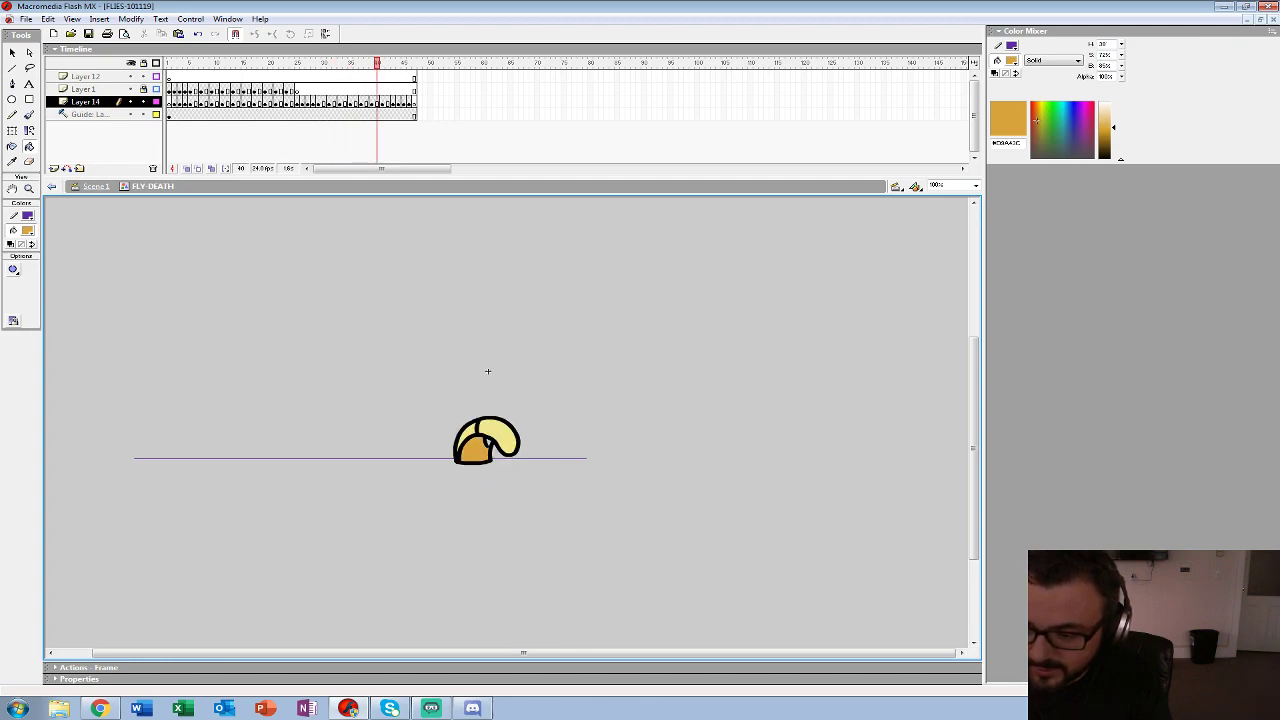
- Undo the orange fill on the grub's outline on frame 41 and finish the orange belly fills through frame 46
key(period)
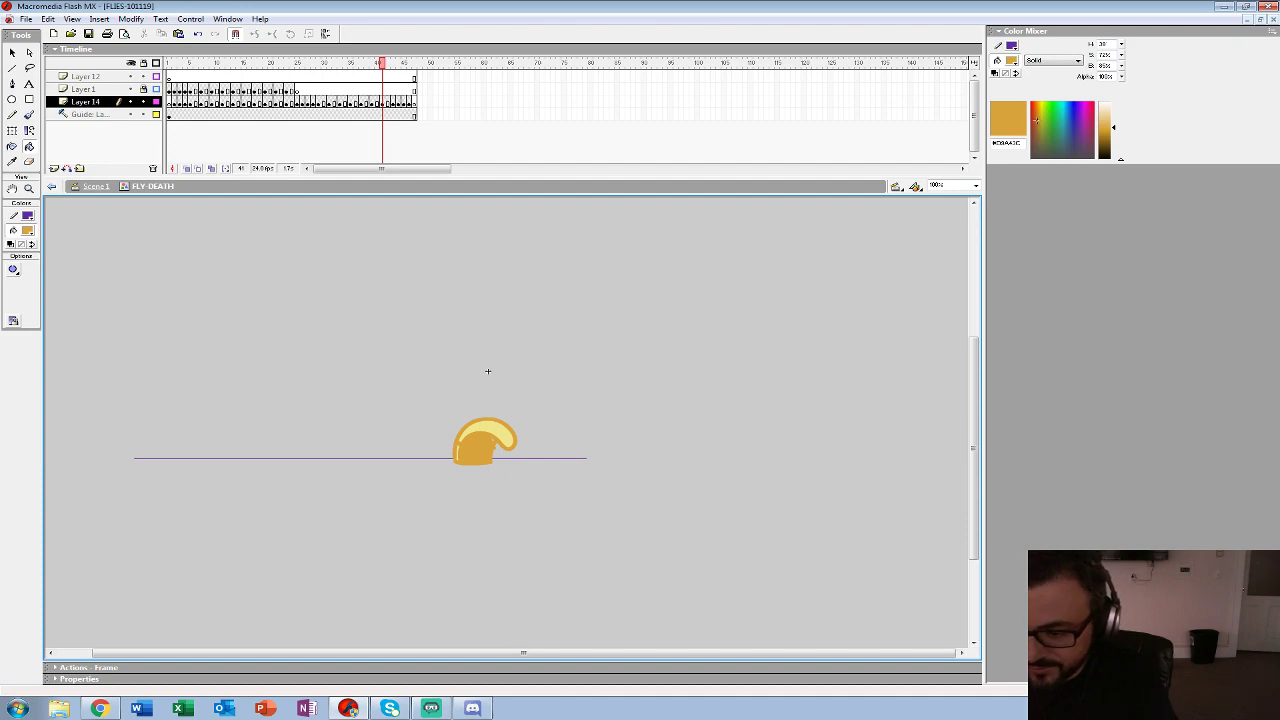
key(ctrl+z)
key(period)
key(period)
key(period)
key(period)
key(period)
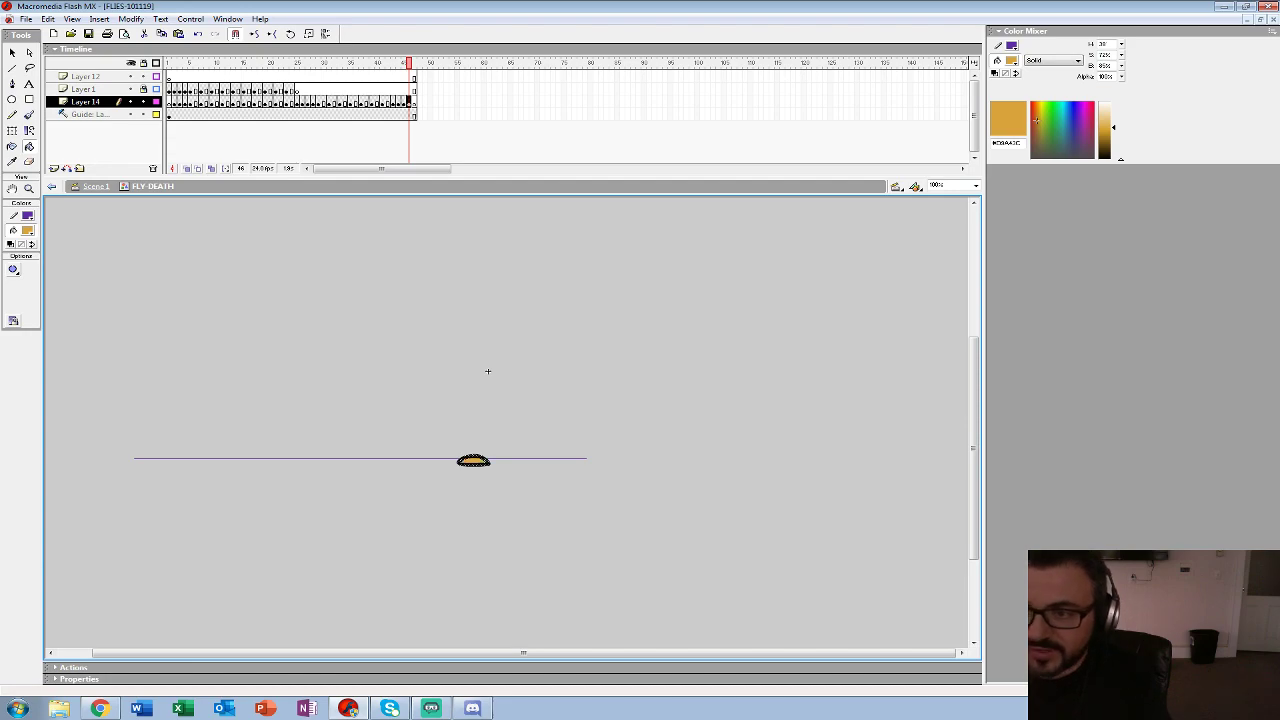
- Return to frame 1, zoom out to 25% and play the coloured fly death animation several times
drag(409, 63, 169, 63)
key(z)
alt+click(285, 413)
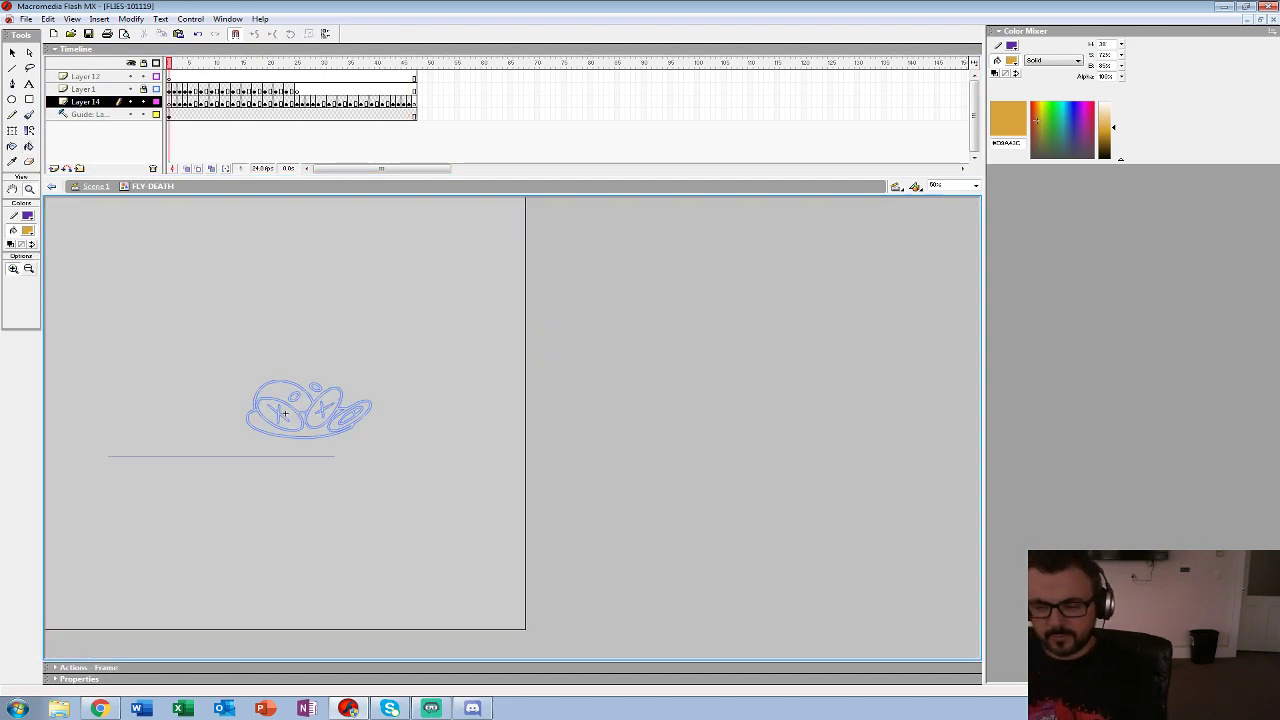
alt+click(285, 413)
key(Return)
key(Return)
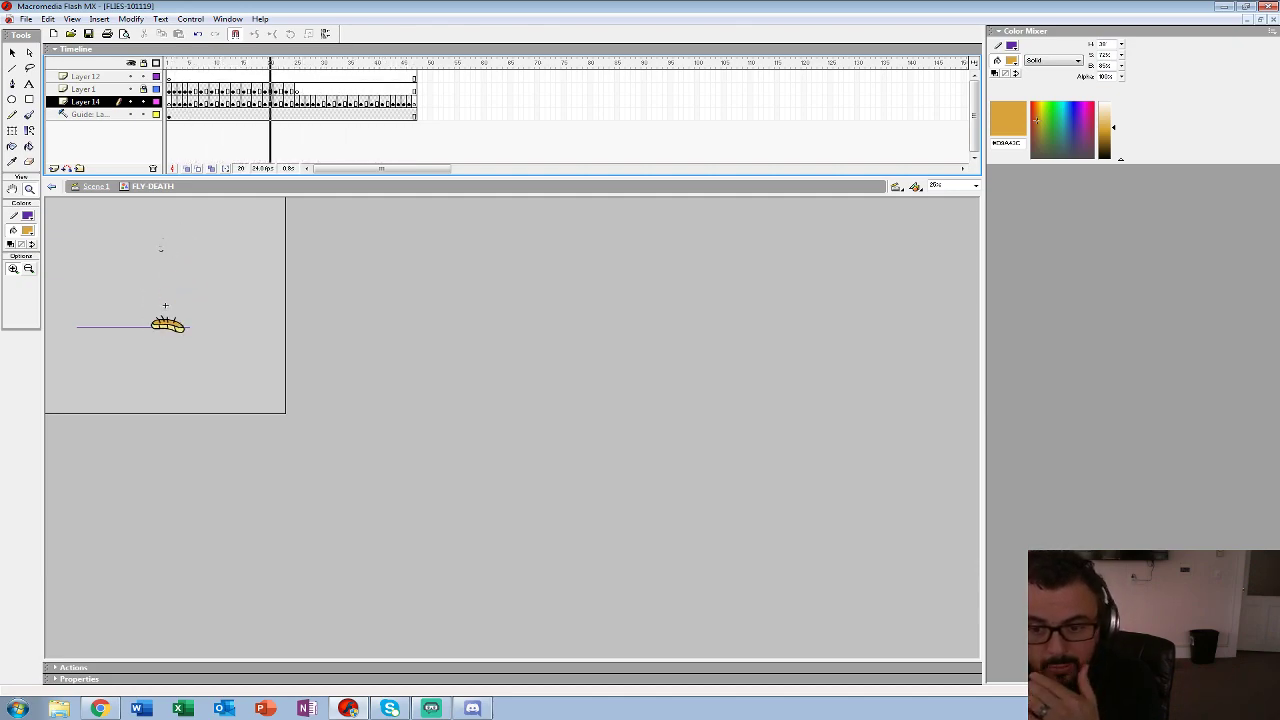
key(Return)
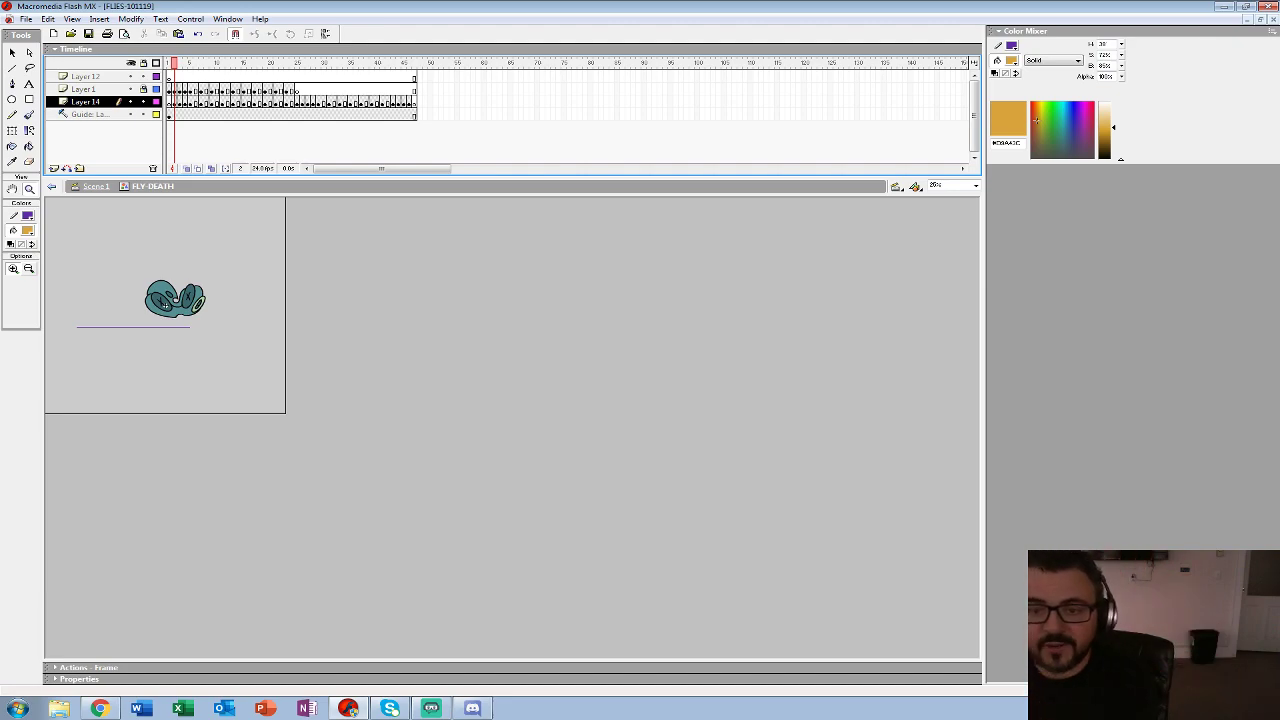
key(Return)
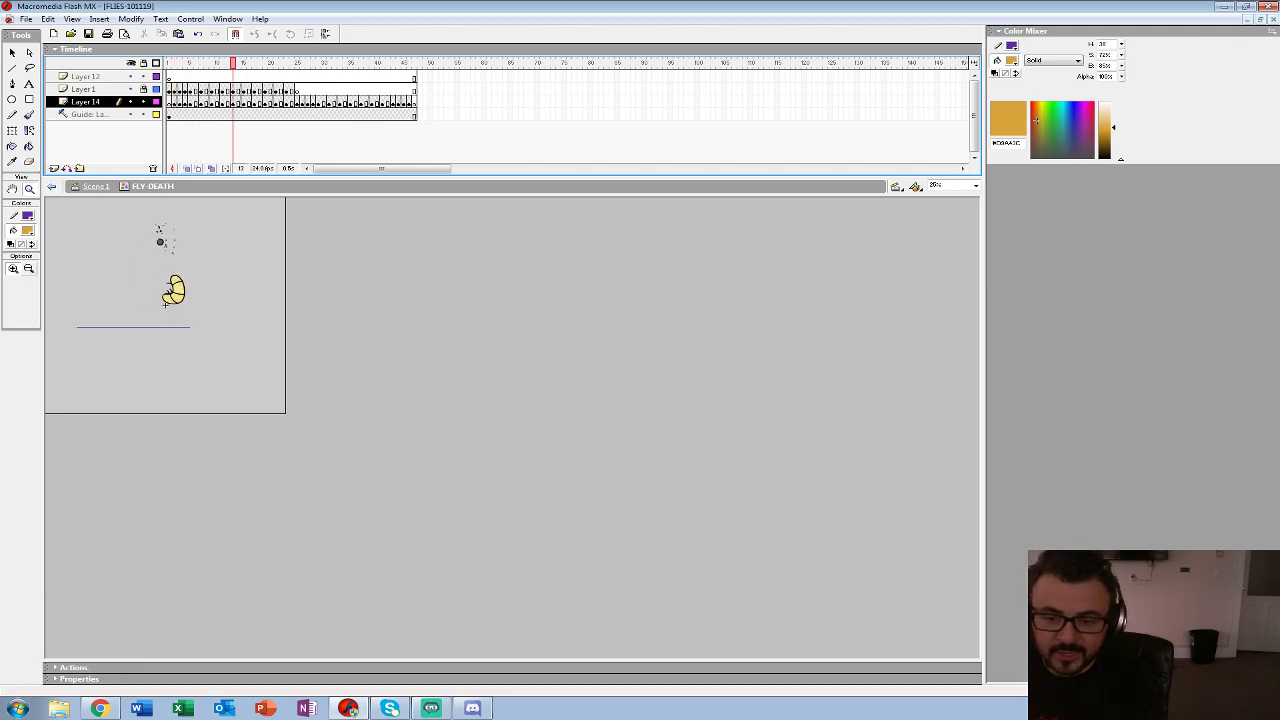
- Step back to frame 2 and replay the burst to examine how the grub emerges from the fly
key(comma)
key(comma)
key(comma)
key(comma)
key(comma)
key(comma)
key(comma)
key(comma)
key(comma)
key(comma)
key(comma)
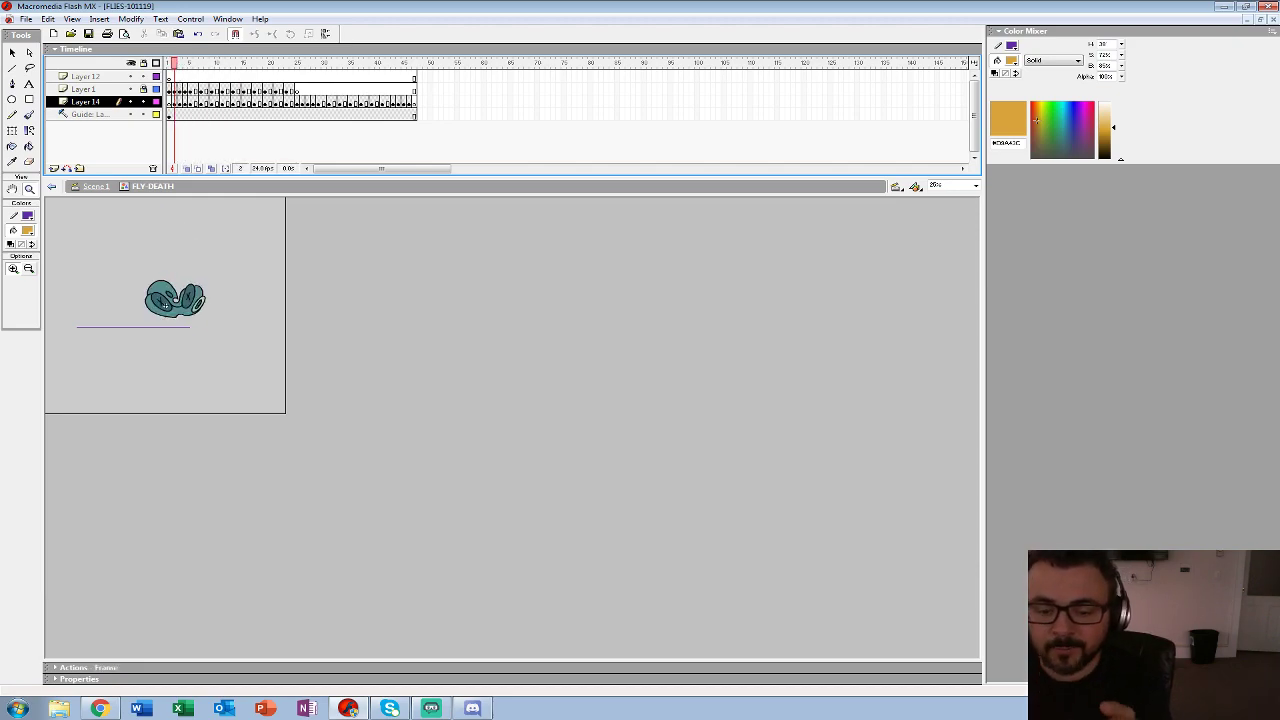
key(Return)
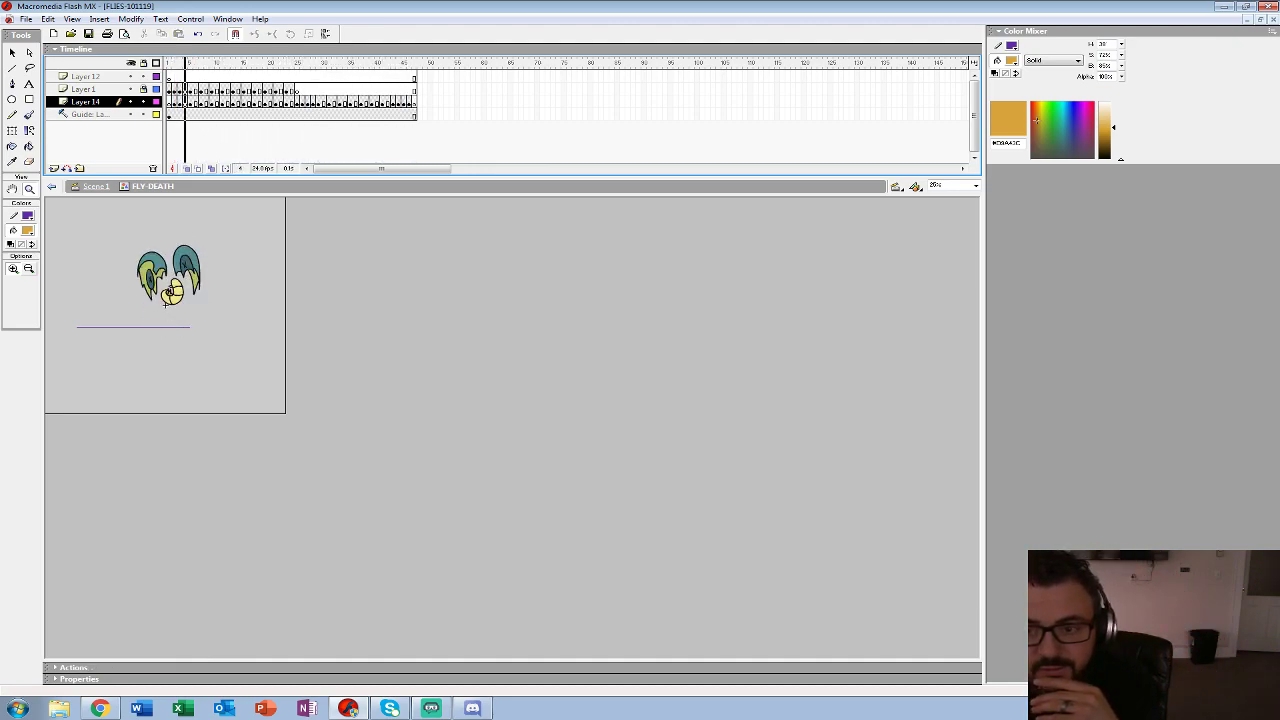
- Return to frame 2 and display the fly and grub layers as outlines at 100% zoom
key(comma)
key(comma)
key(comma)
key(comma)
key(comma)
key(comma)
key(comma)
key(comma)
key(comma)
key(comma)
key(comma)
click(174, 300)
alt+click(156, 102)
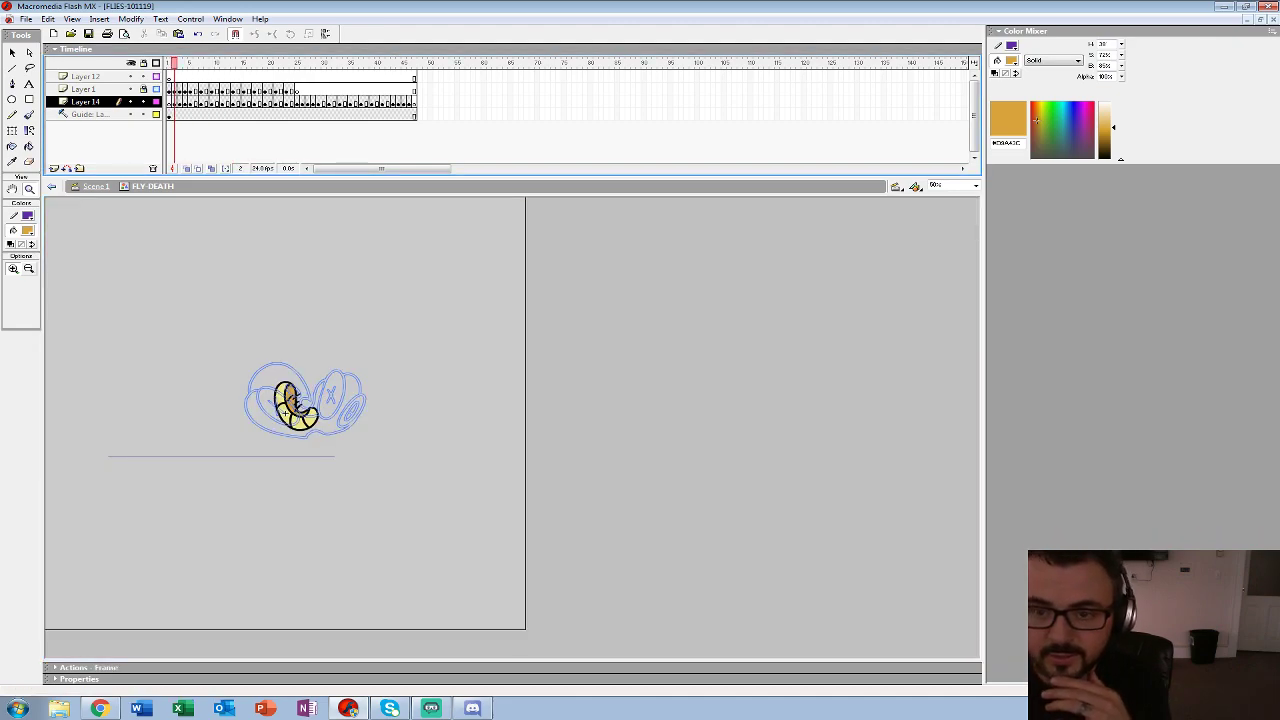
click(156, 102)
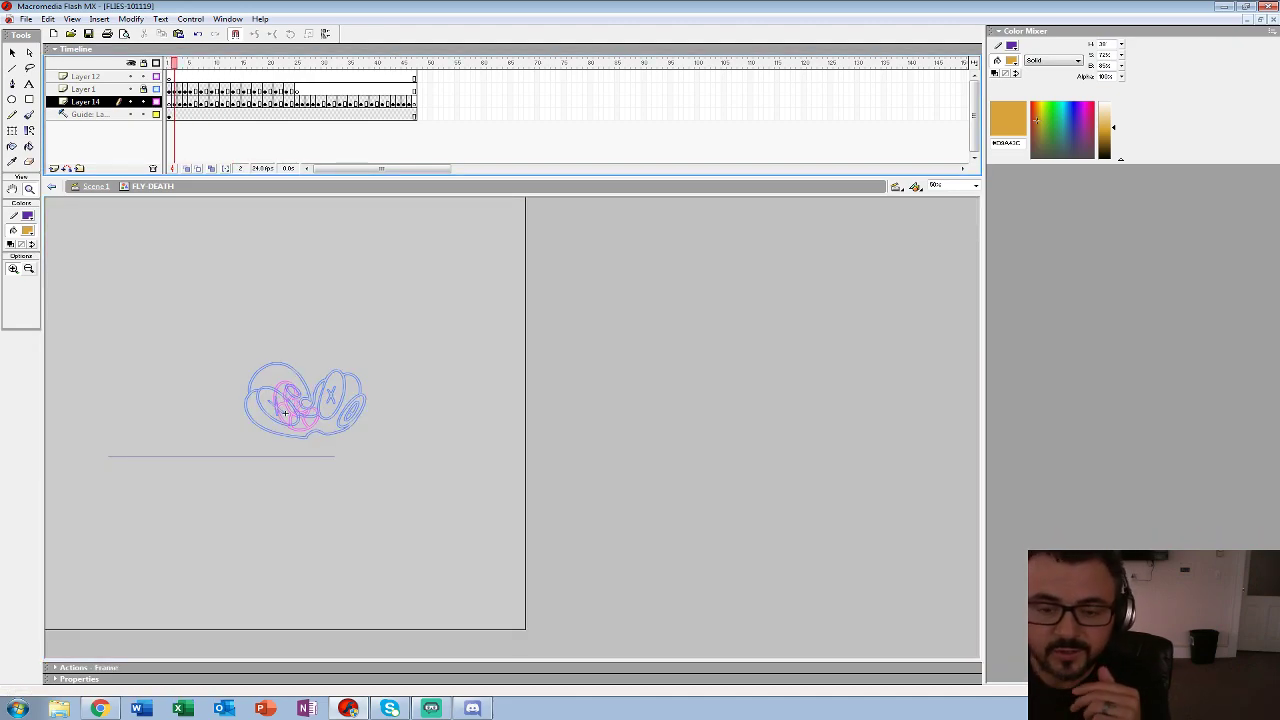
click(285, 413)
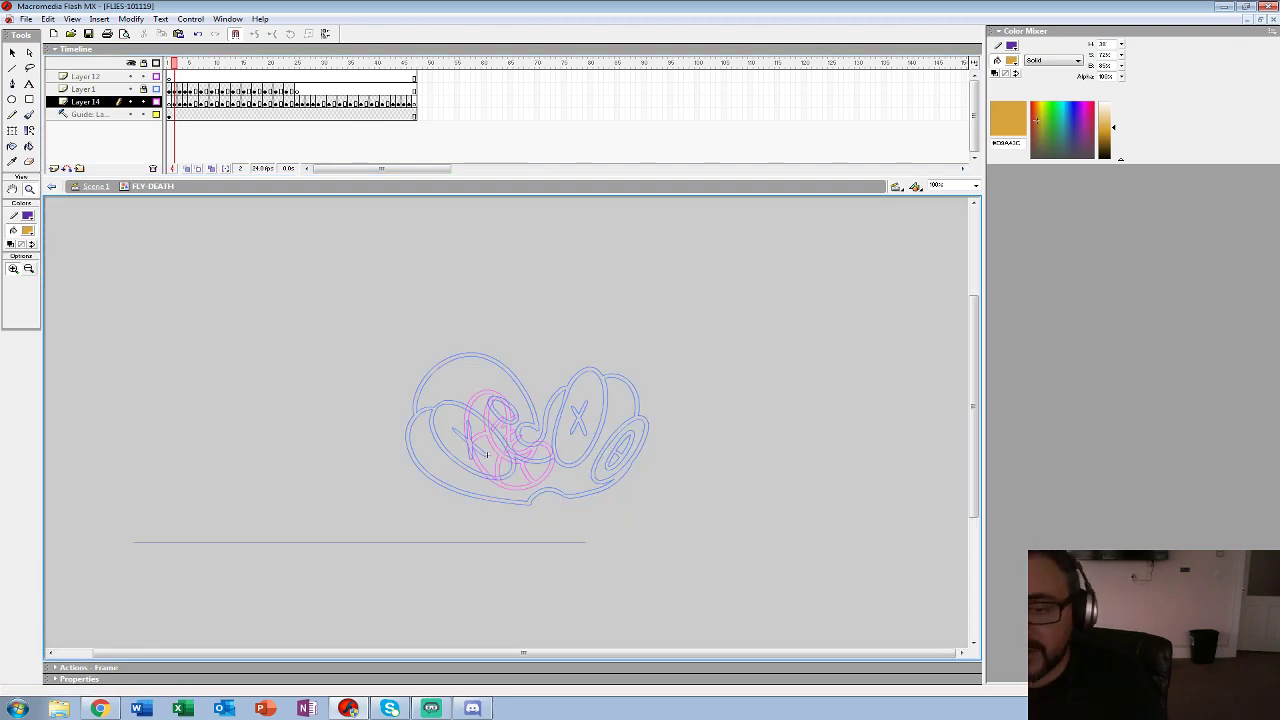
- Add a new layer directly below Layer 14 and insert a blank keyframe on its frame 2
click(55, 168)
drag(86, 102, 86, 120)
click(180, 115)
click(174, 115)
key(F7)
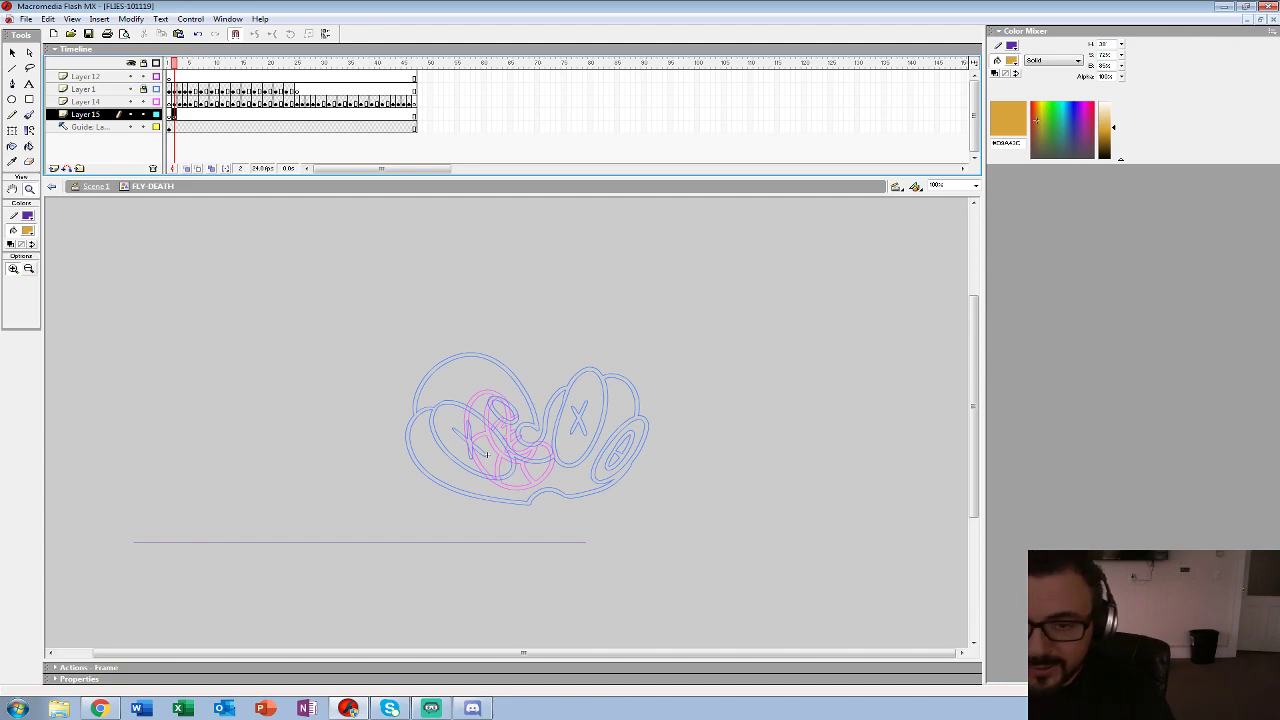
- Brush a blue (#0000FF) U-shaped splash outline around the grub on frame 2 of Layer 15, with a small circle beside it
click(29, 115)
click(27, 230)
click(14, 291)
click(27, 230)
click(14, 305)
mouse_move(461, 462)
mouse_down()
mouse_move(504, 494)
mouse_move(487, 492)
mouse_move(519, 495)
mouse_move(576, 477)
mouse_move(609, 440)
mouse_up()
key(ctrl+z)
click(32, 287)
click(20, 334)
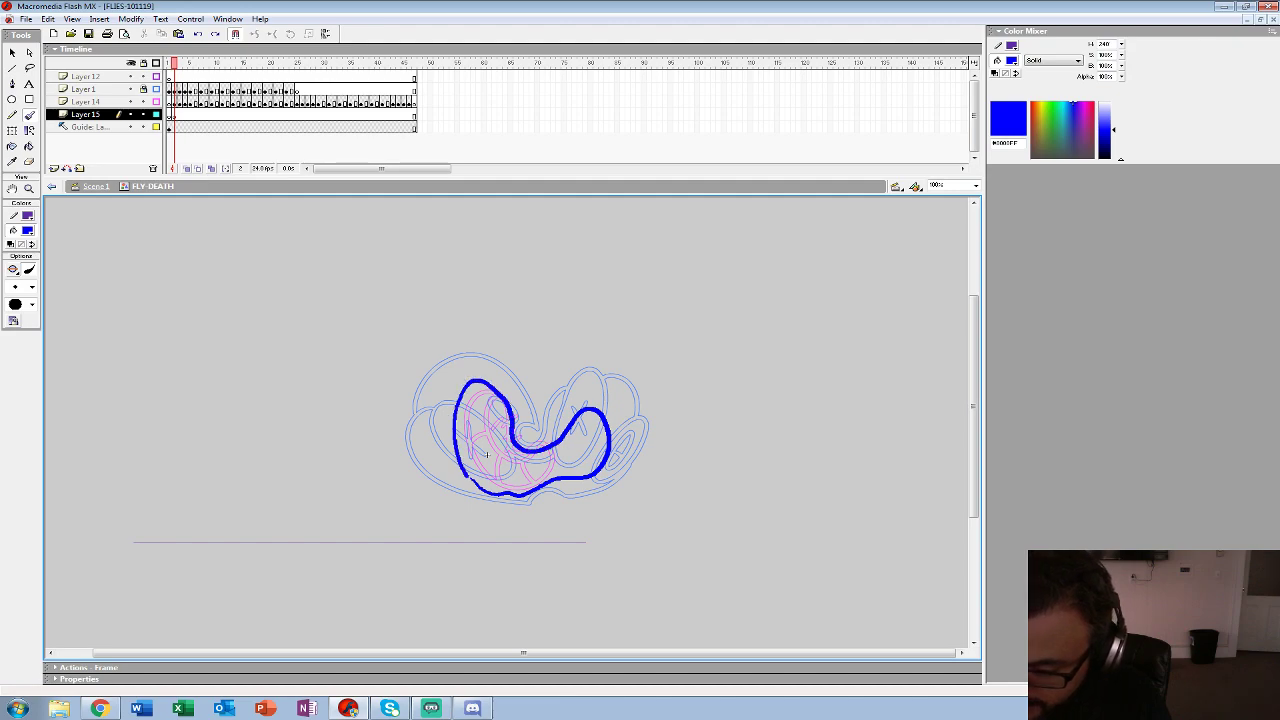
drag(466, 474, 479, 487)
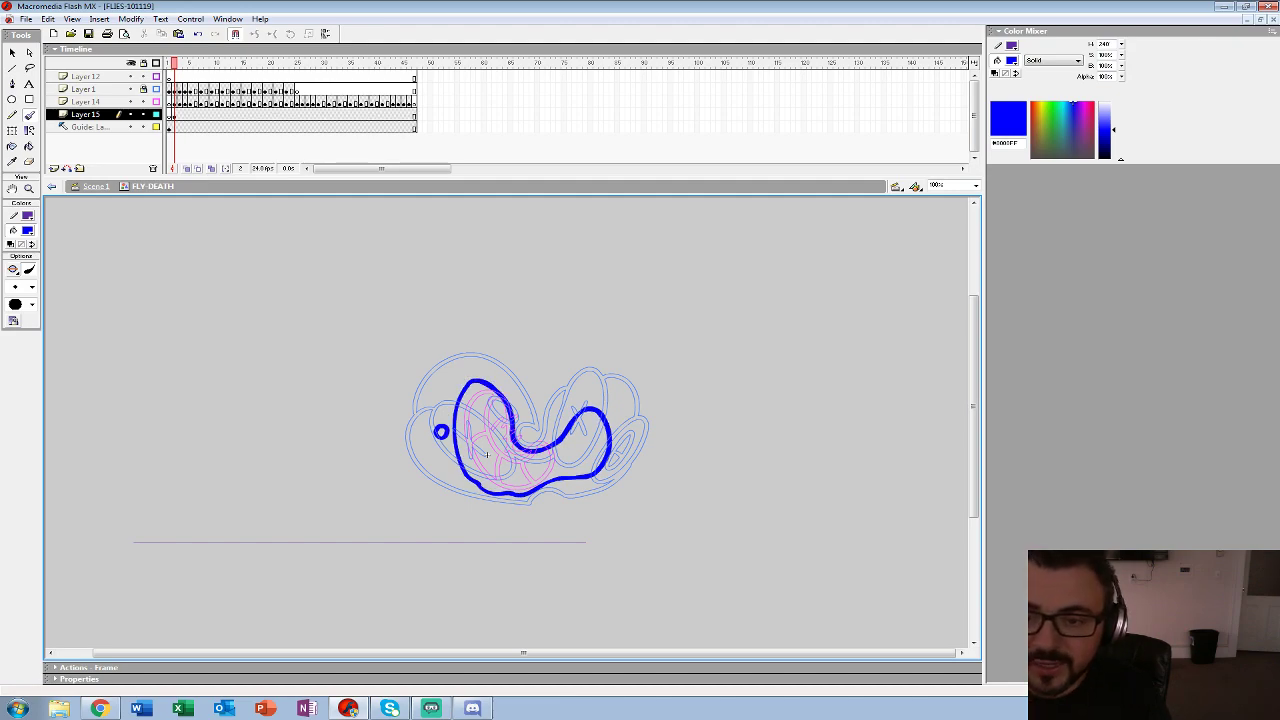
- Insert a blank keyframe on frame 5 of Layer 15 and onion-skin the previous splash drawing
key(period)
key(period)
key(period)
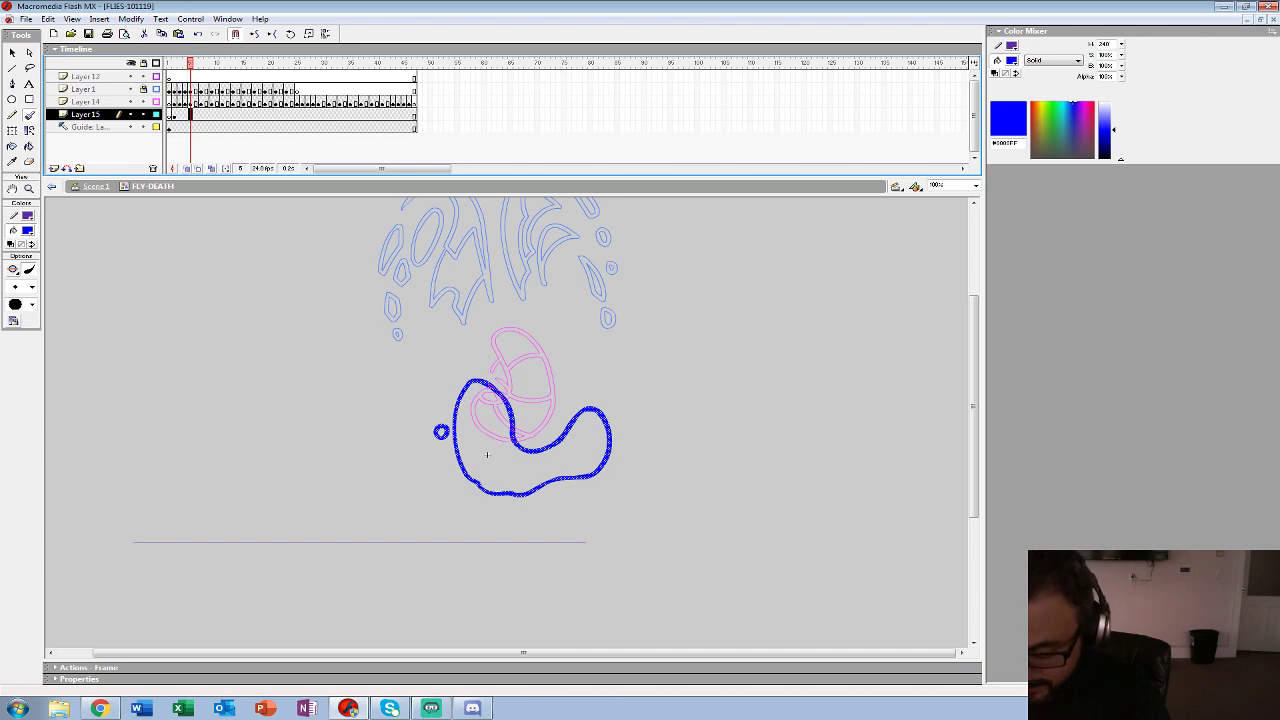
key(Delete)
key(ctrl+z)
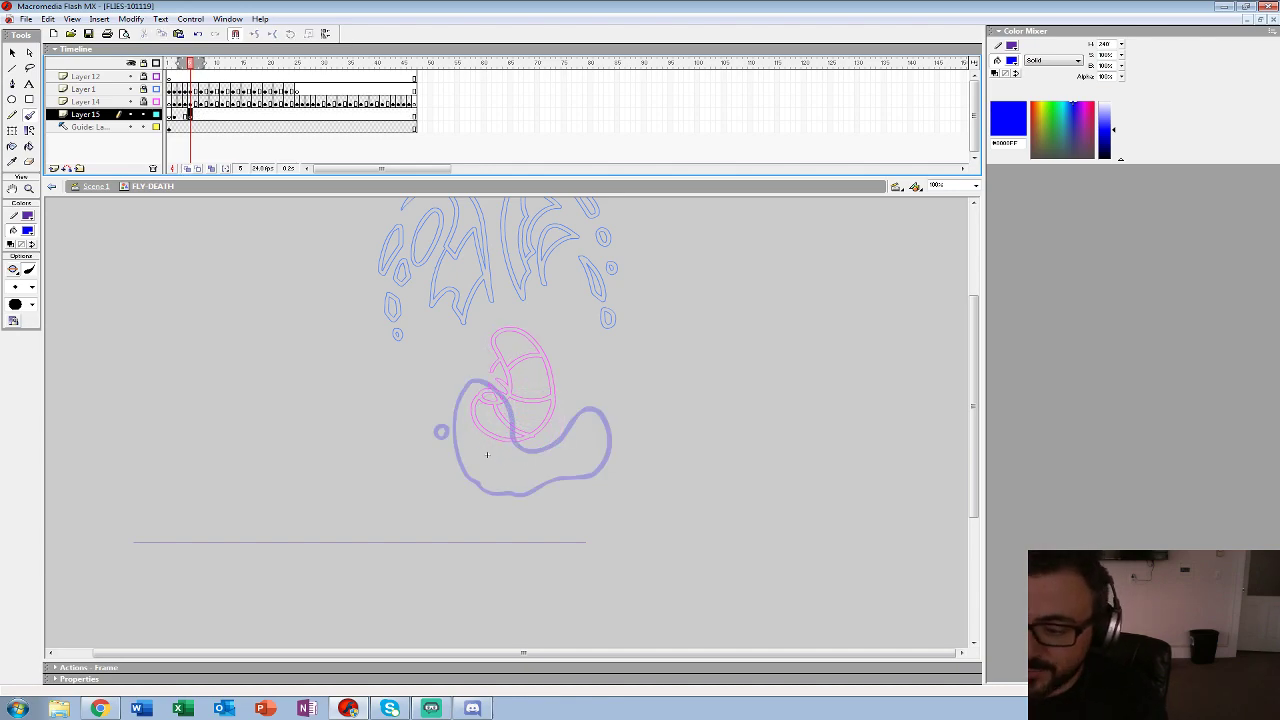
- Brush two curved upward blue arrows around the grub on frame 5, with flat blobs above them and short vertical dashes at the sides
mouse_move(508, 465)
mouse_down()
mouse_move(585, 425)
mouse_move(558, 312)
mouse_move(584, 336)
mouse_up()
drag(463, 345, 468, 437)
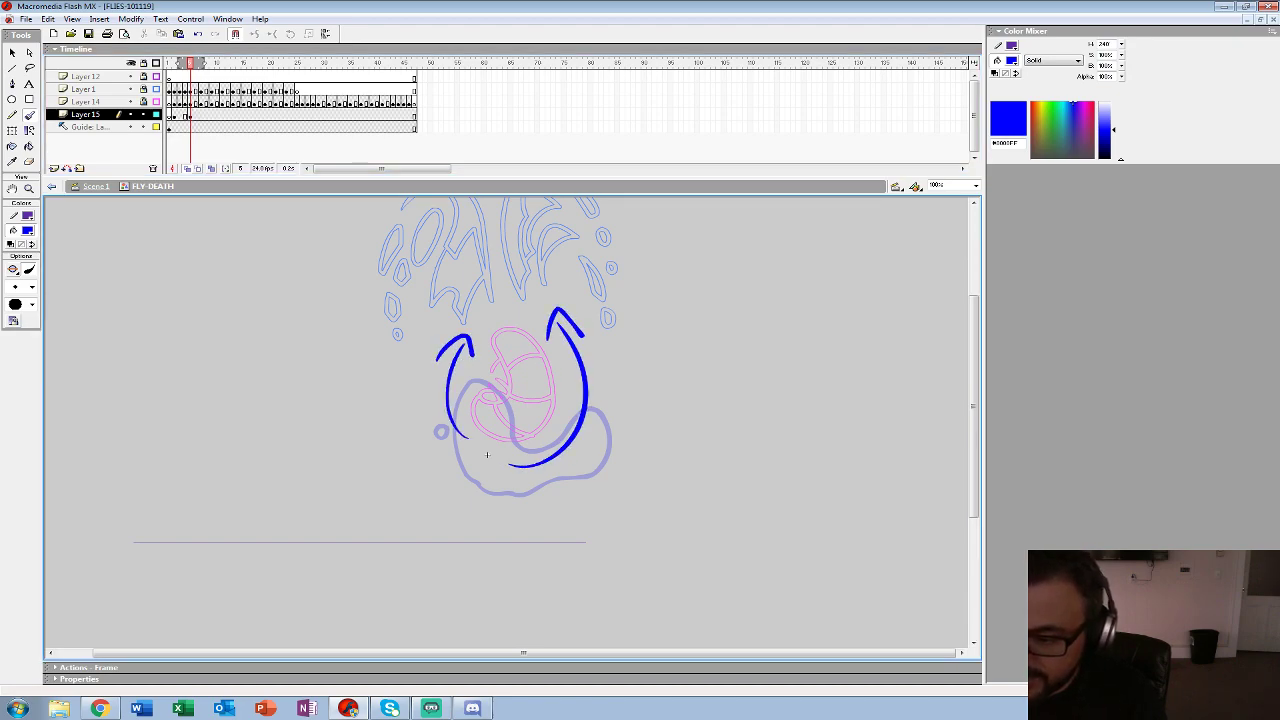
drag(440, 317, 484, 318)
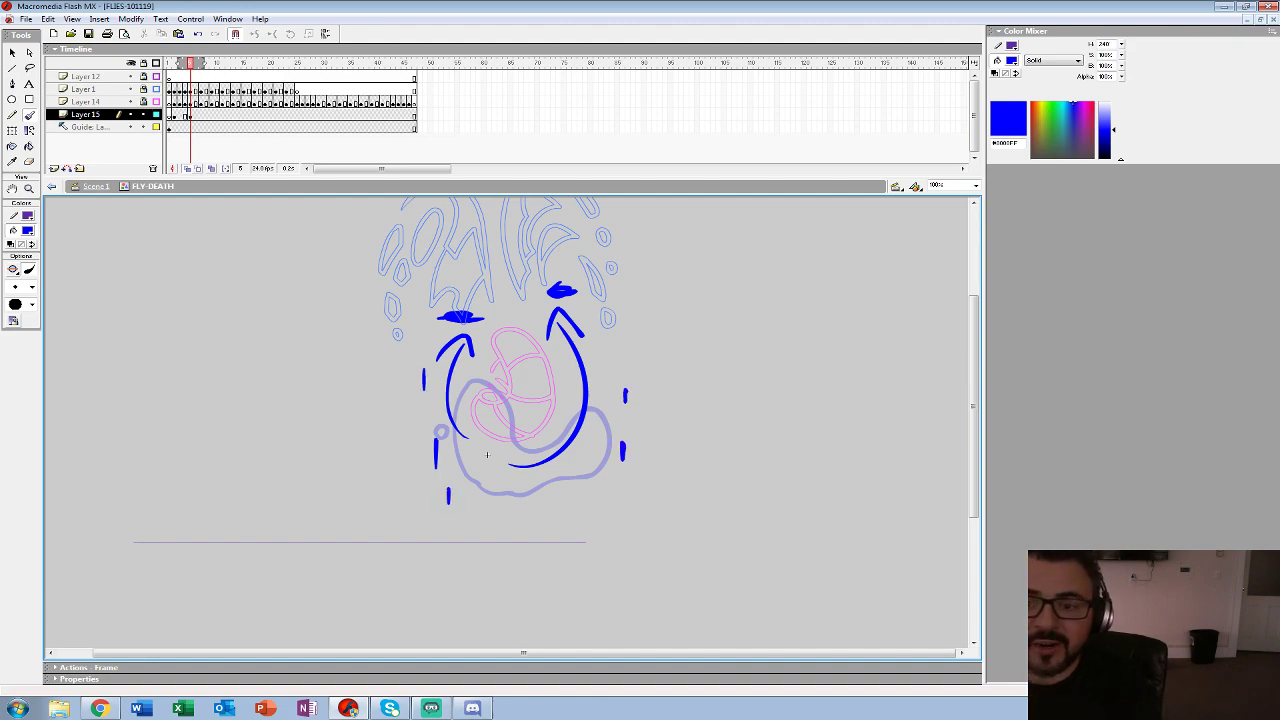
- Play the animation and step through its opening frames to examine the blue arrows against the moving grub
key(Return)
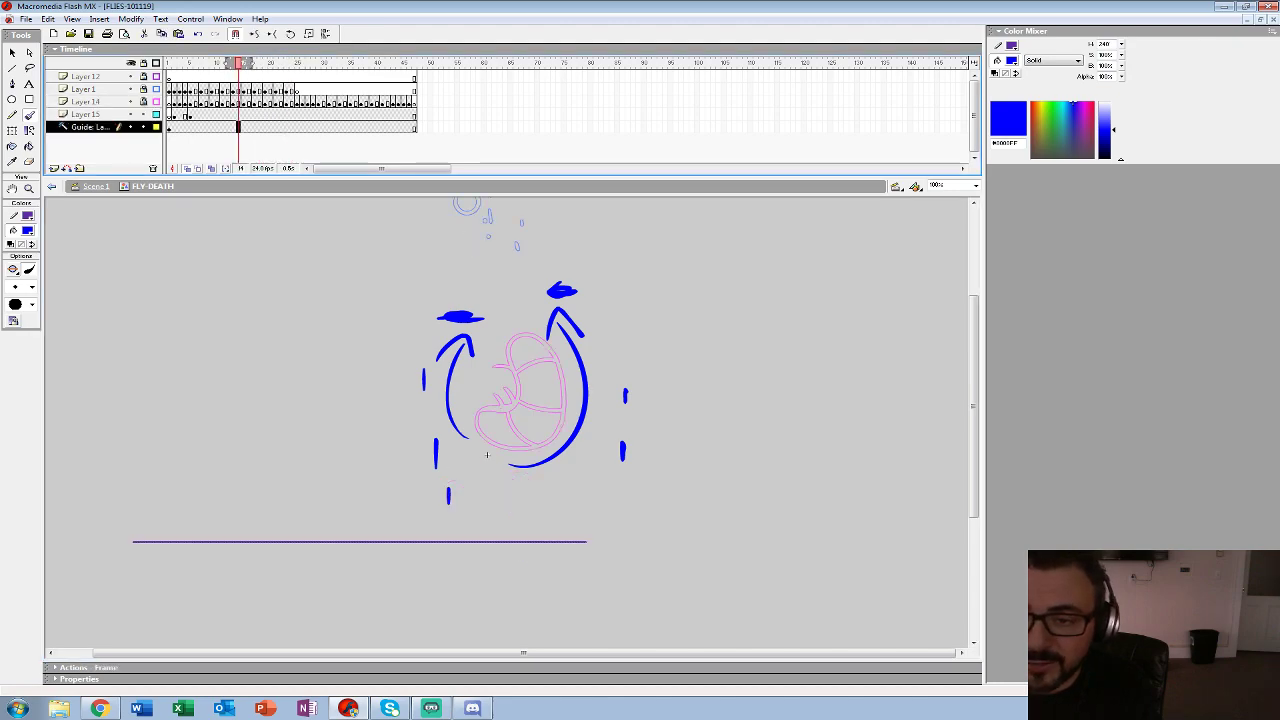
key(Return)
key(comma)
key(comma)
key(comma)
key(comma)
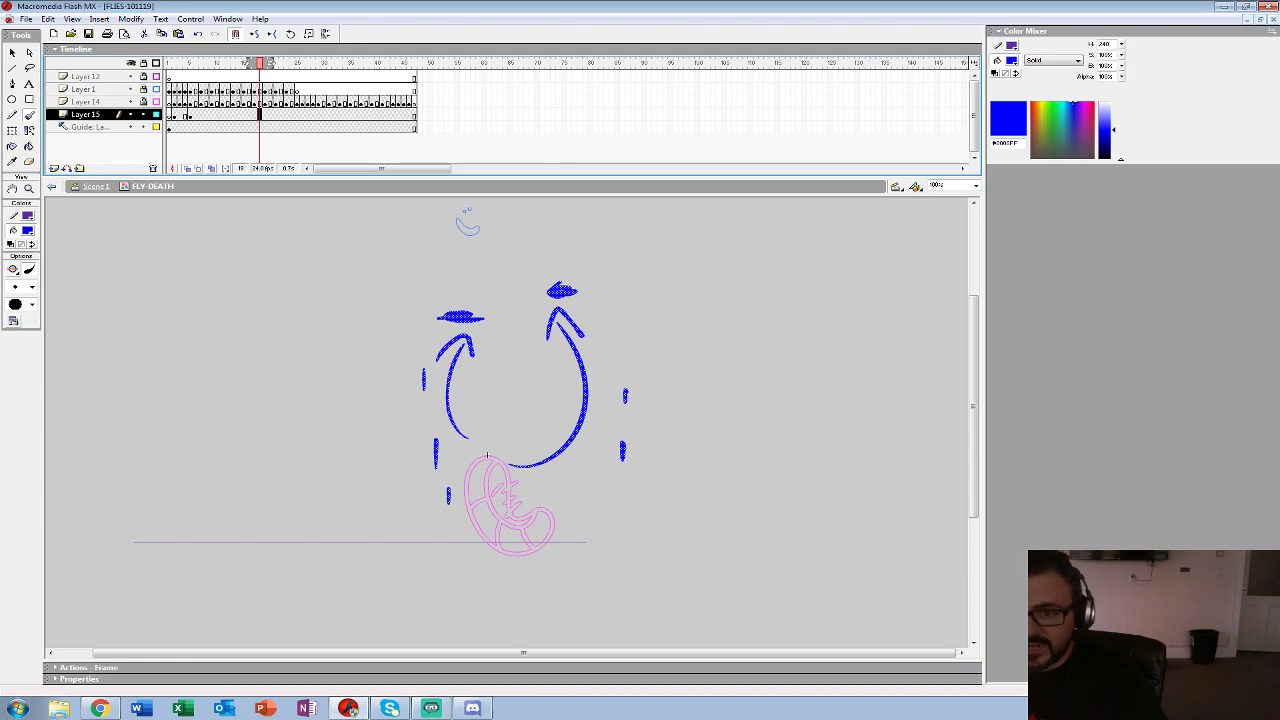
key(shift+comma)
key(period)
key(period)
key(period)
key(period)
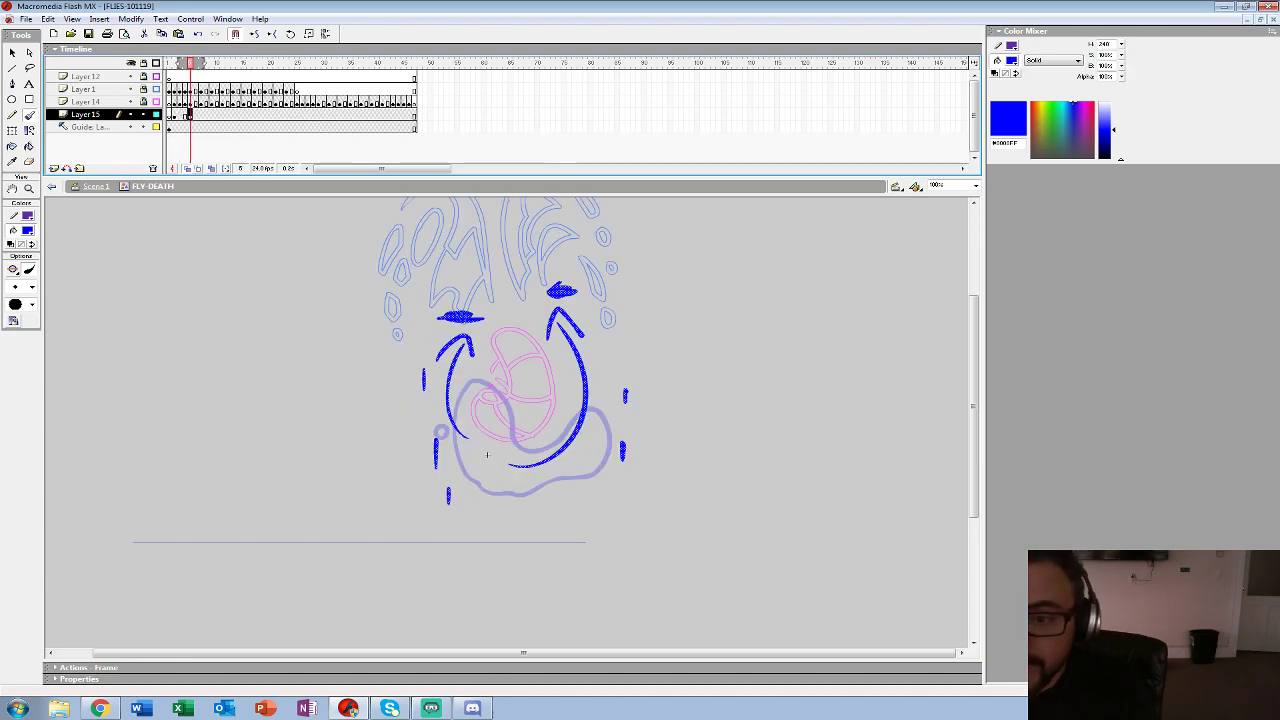
- Keep the arrow drawing on frame 4 of Layer 15 as an onion-skin reference and clear the drawing from frame 5
key(comma)
key(F6)
key(period)
key(Delete)
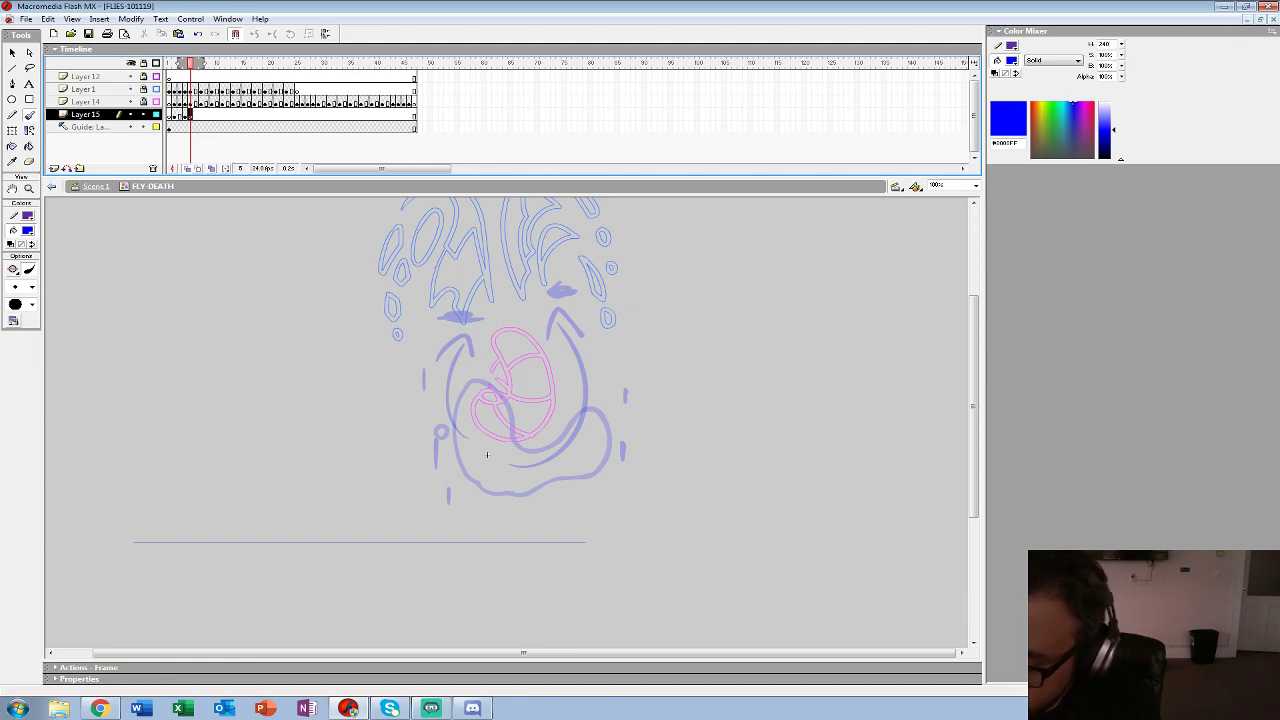
click(487, 455)
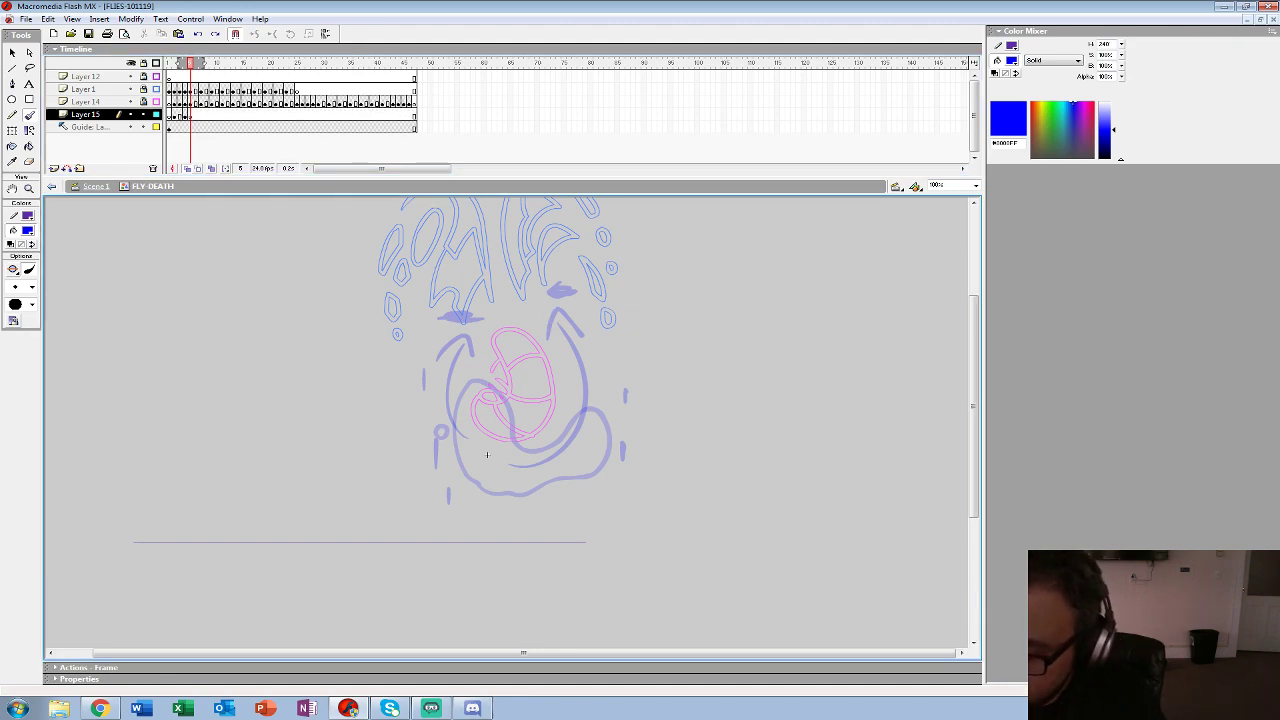
- Brush two elongated blue blob outlines along the onion-skinned arrows on frame 5, with small circles beneath them
drag(577, 327, 605, 390)
mouse_move(546, 331)
mouse_down()
mouse_move(575, 381)
mouse_move(605, 389)
mouse_up()
mouse_move(567, 433)
mouse_down()
mouse_move(579, 437)
mouse_move(568, 433)
mouse_up()
mouse_move(456, 338)
mouse_down()
mouse_move(480, 345)
mouse_move(450, 328)
mouse_move(452, 394)
mouse_move(484, 342)
mouse_up()
key(ctrl+z)
drag(455, 412, 450, 414)
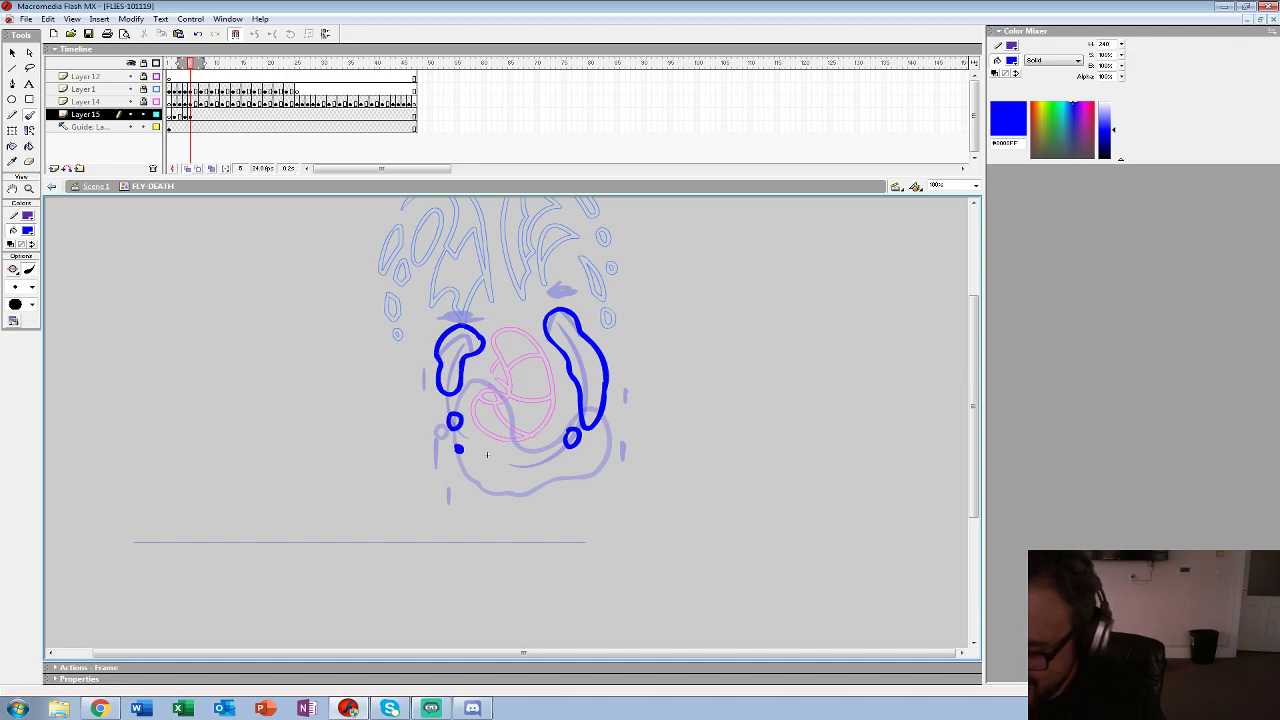
key(ctrl+z)
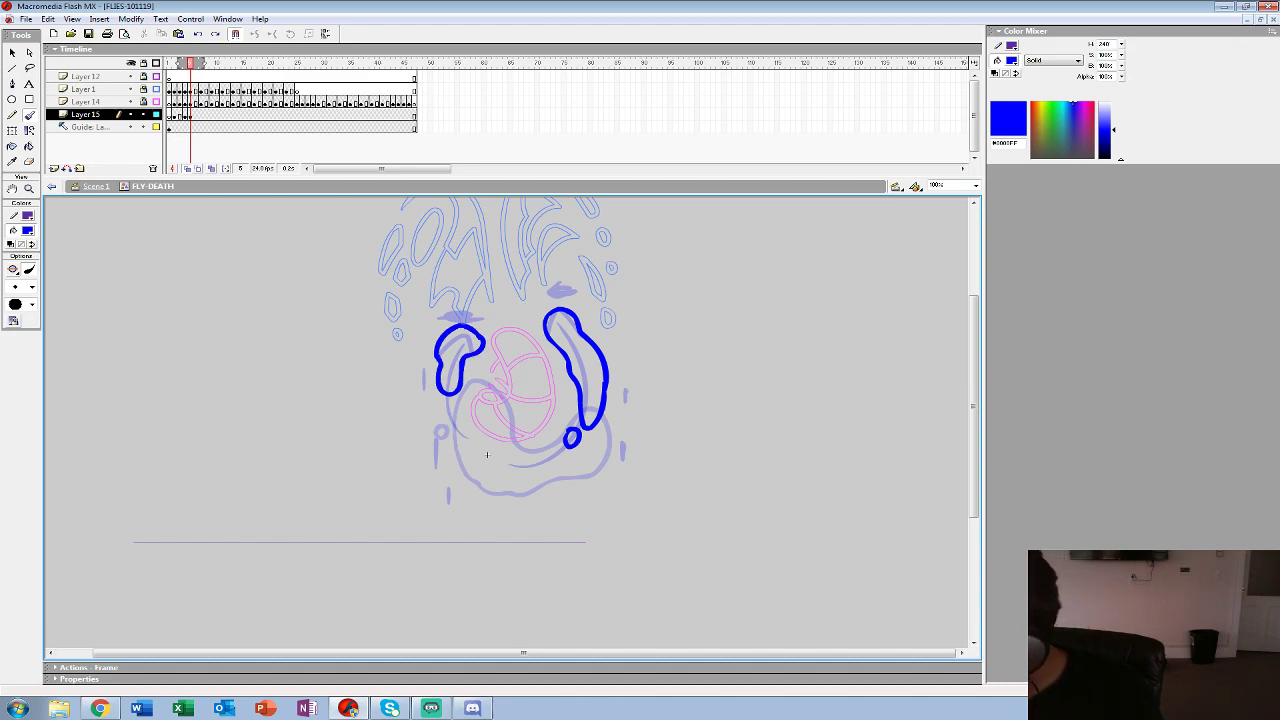
mouse_move(431, 428)
mouse_down()
mouse_move(446, 450)
mouse_move(458, 420)
mouse_move(438, 402)
mouse_up()
key(ctrl+z)
key(ctrl+z)
drag(487, 455, 487, 456)
- Remove the arrow reference drawing before frame 5 of Layer 15 and play the animation to check the splash
key(comma)
key(comma)
key(comma)
key(comma)
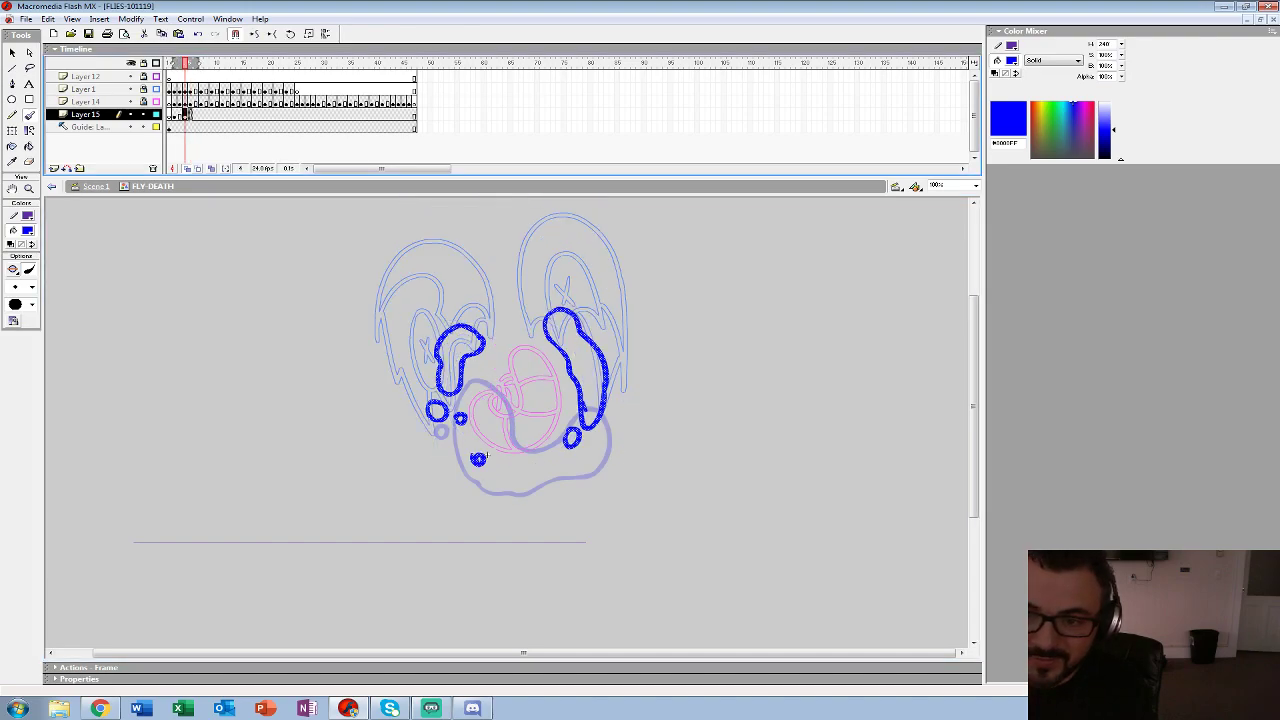
key(Return)
key(comma)
key(comma)
key(comma)
key(comma)
key(comma)
key(comma)
key(comma)
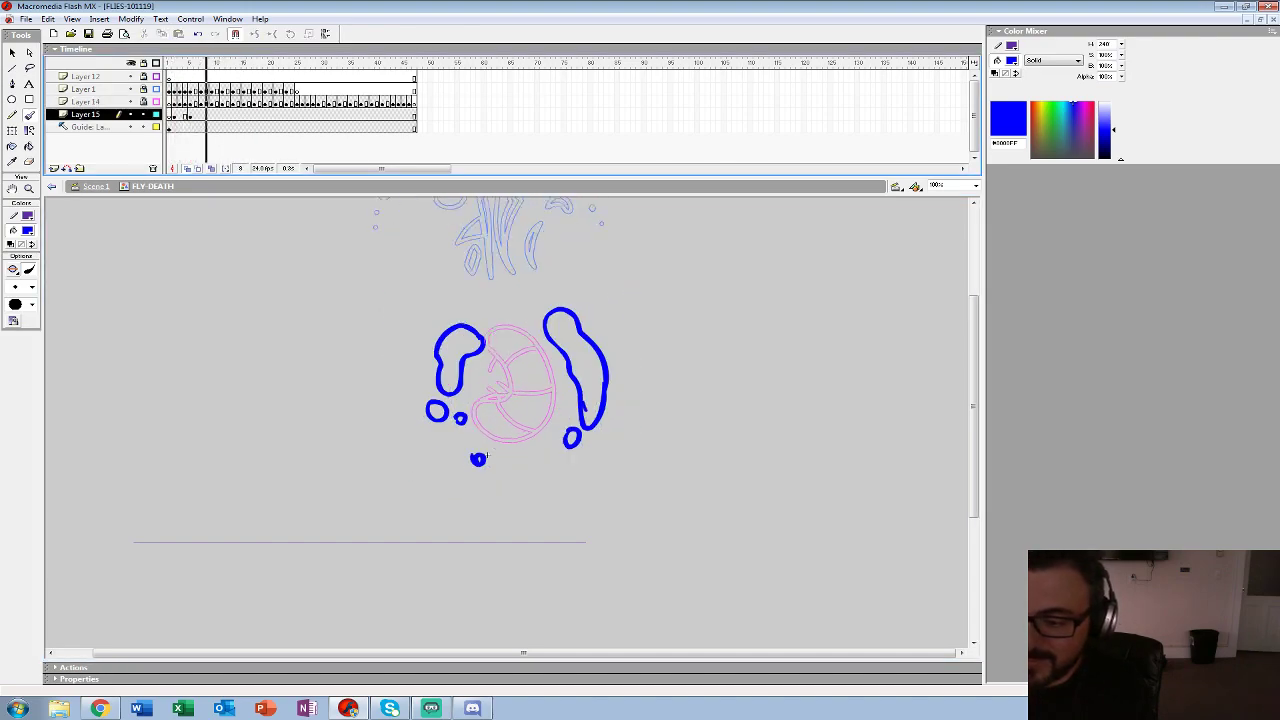
- Insert a blank keyframe on frame 11 of Layer 15 with the previous blobs onion-skinned
key(Return)
key(comma)
key(period)
key(period)
key(period)
key(Delete)
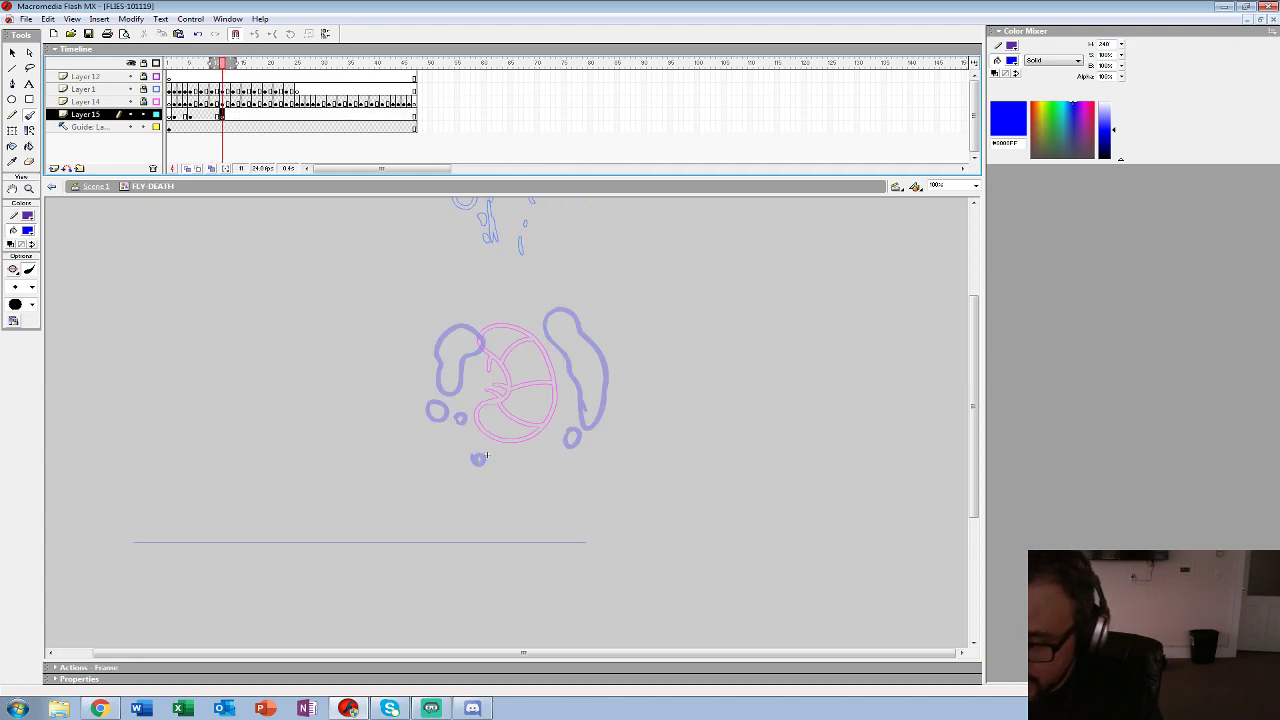
- Brush three blue bean-shaped outlines above the grub on frame 11, with small droplets at both sides, and play the result
mouse_move(509, 287)
mouse_down()
mouse_move(535, 286)
mouse_move(509, 287)
mouse_up()
mouse_move(551, 286)
mouse_down()
mouse_move(525, 305)
mouse_move(562, 295)
mouse_move(592, 342)
mouse_move(568, 303)
mouse_up()
key(ctrl+z)
key(ctrl+z)
mouse_move(482, 303)
mouse_down()
mouse_move(439, 323)
mouse_move(486, 314)
mouse_up()
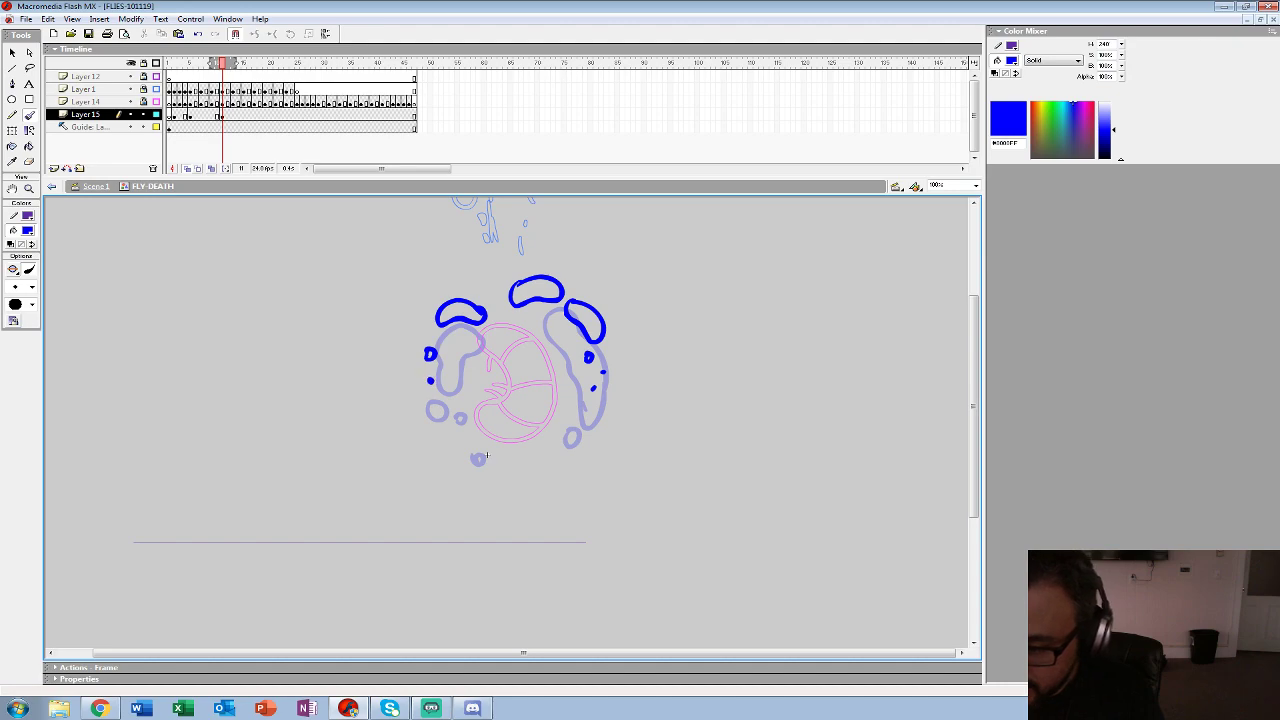
key(Return)
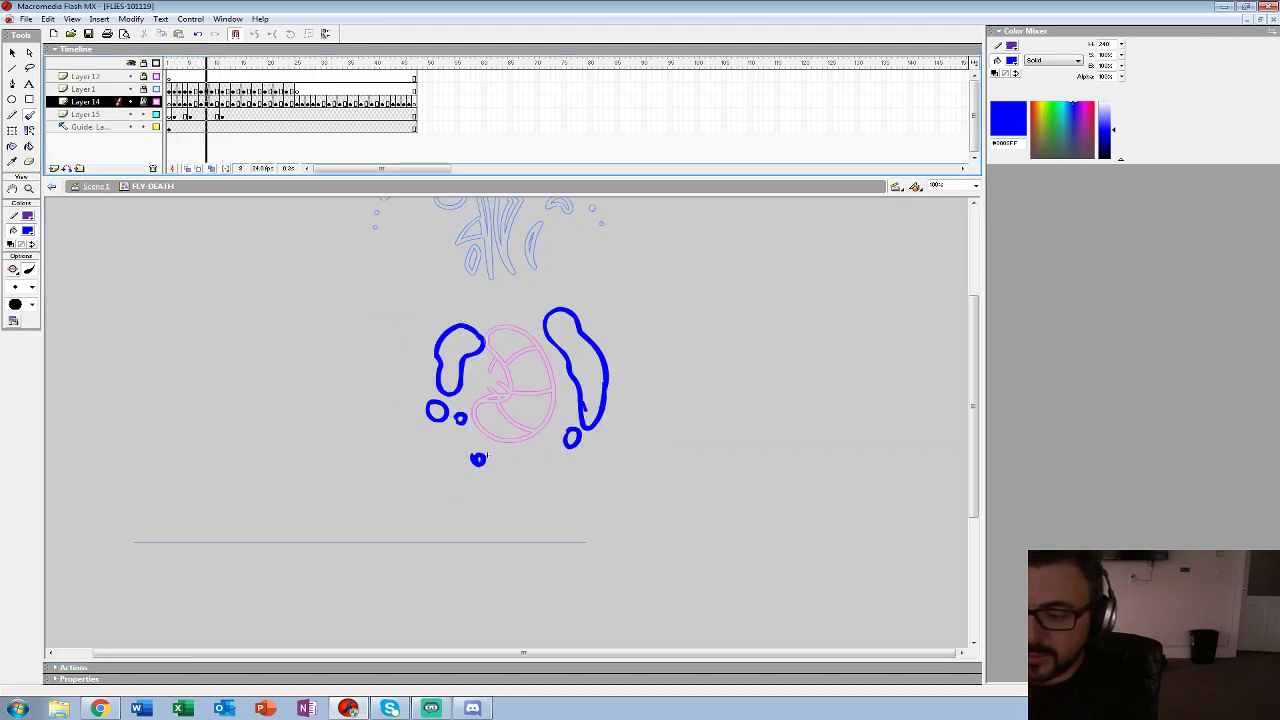
key(Return)
- Insert a blank keyframe on frame 17 of Layer 15 and brush small scattered blue droplets just below the onion-skinned beans
key(period)
key(period)
key(period)
key(period)
key(period)
key(F6)
key(F7)
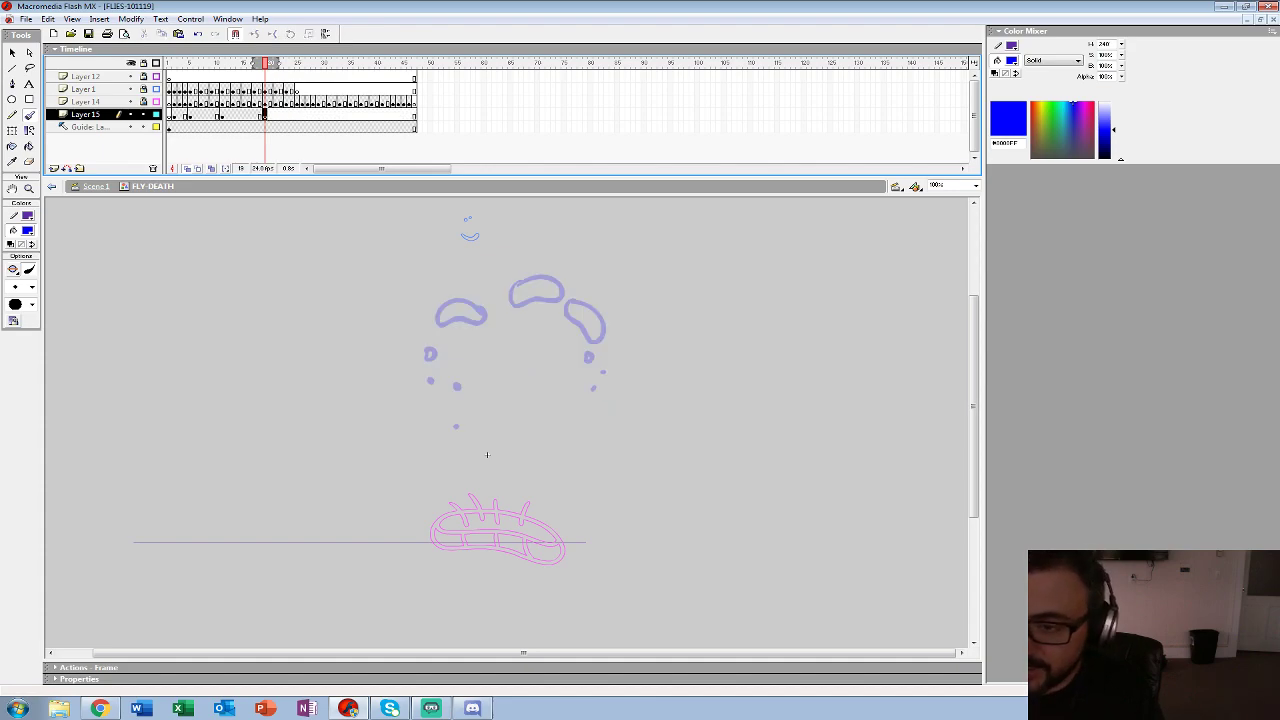
key(comma)
key(comma)
drag(516, 326, 526, 333)
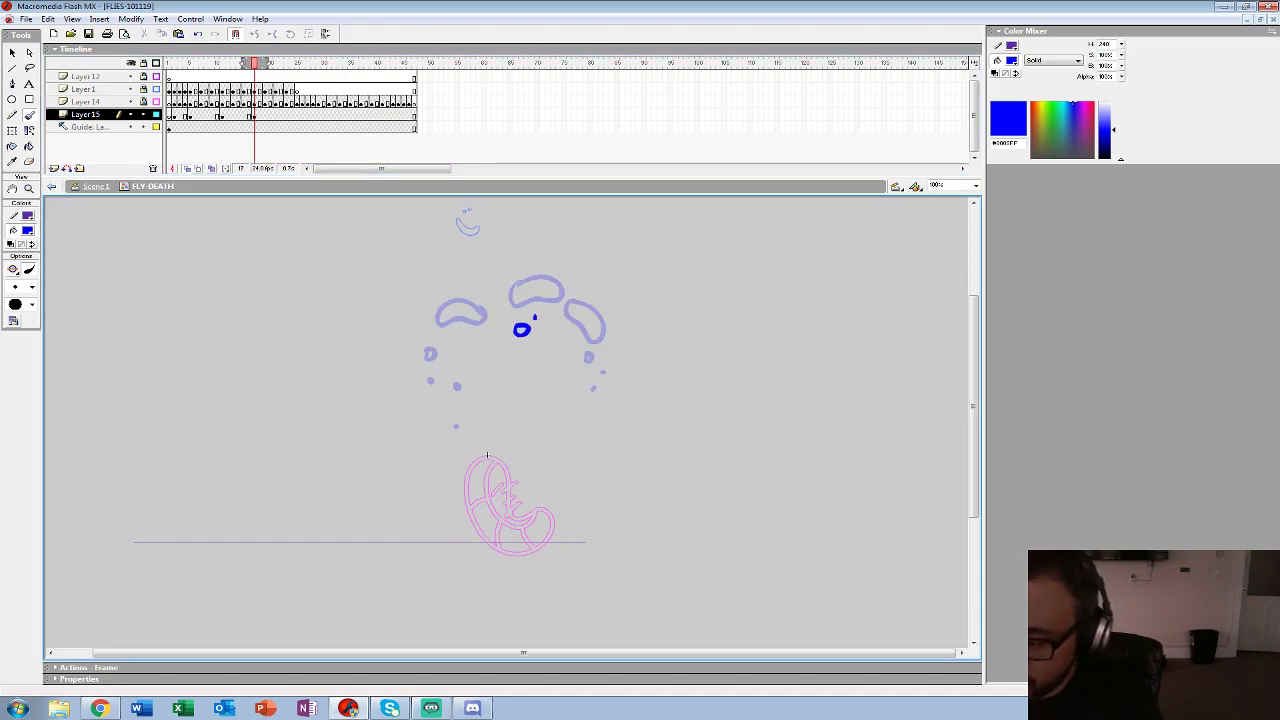
drag(457, 358, 444, 344)
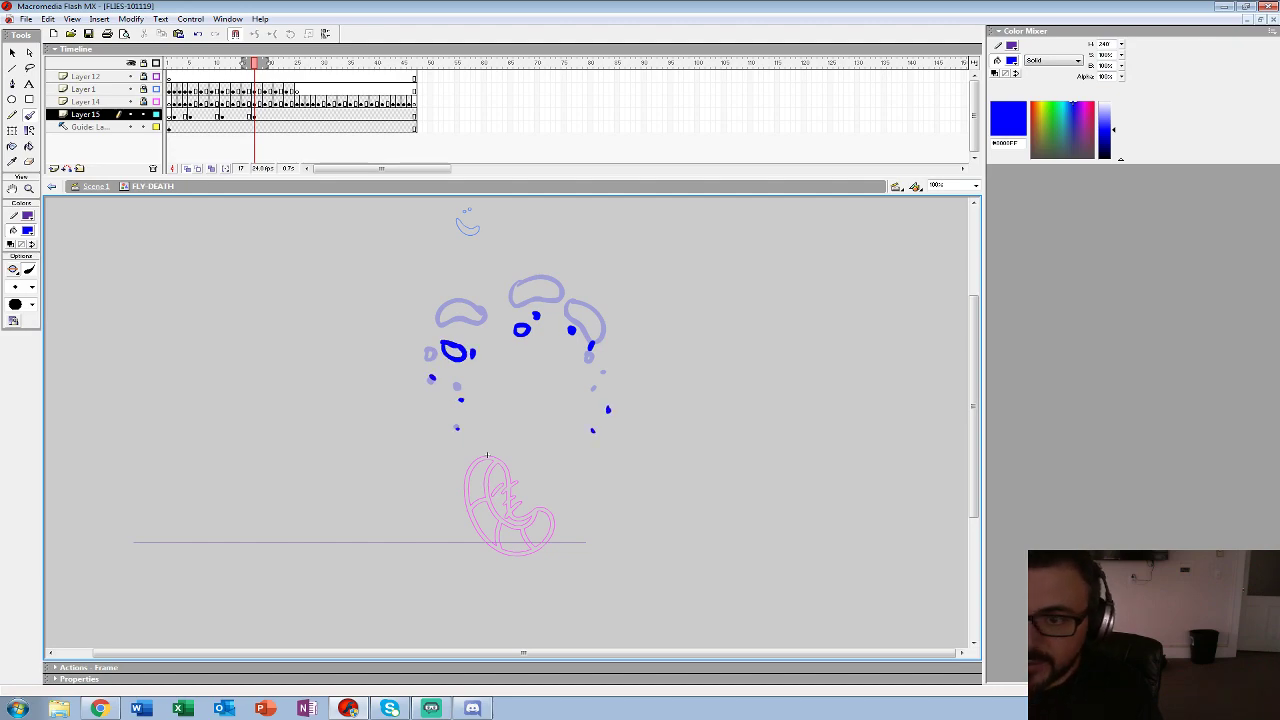
- Insert a blank keyframe on frame 23 of Layer 15 to end the splash, and play the animation from the start
key(period)
key(period)
key(period)
key(period)
key(period)
key(period)
key(F7)
key(ctrl+alt+r)
key(Return)
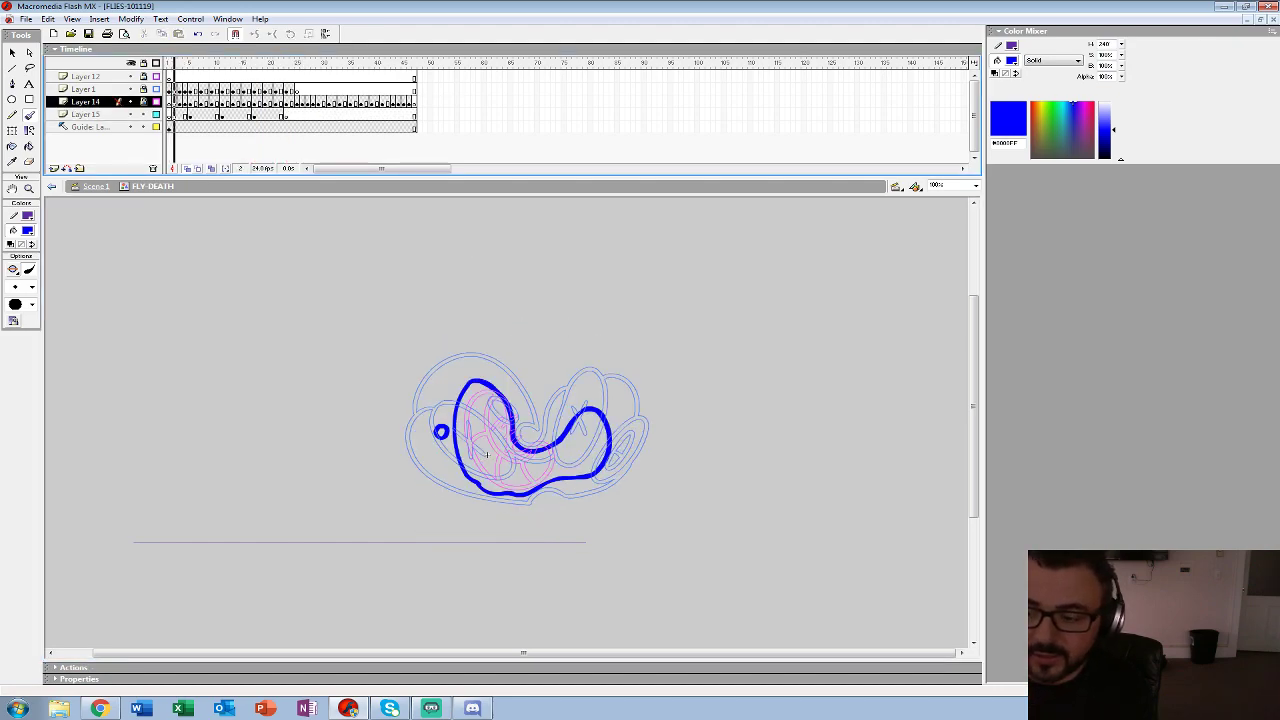
key(Return)
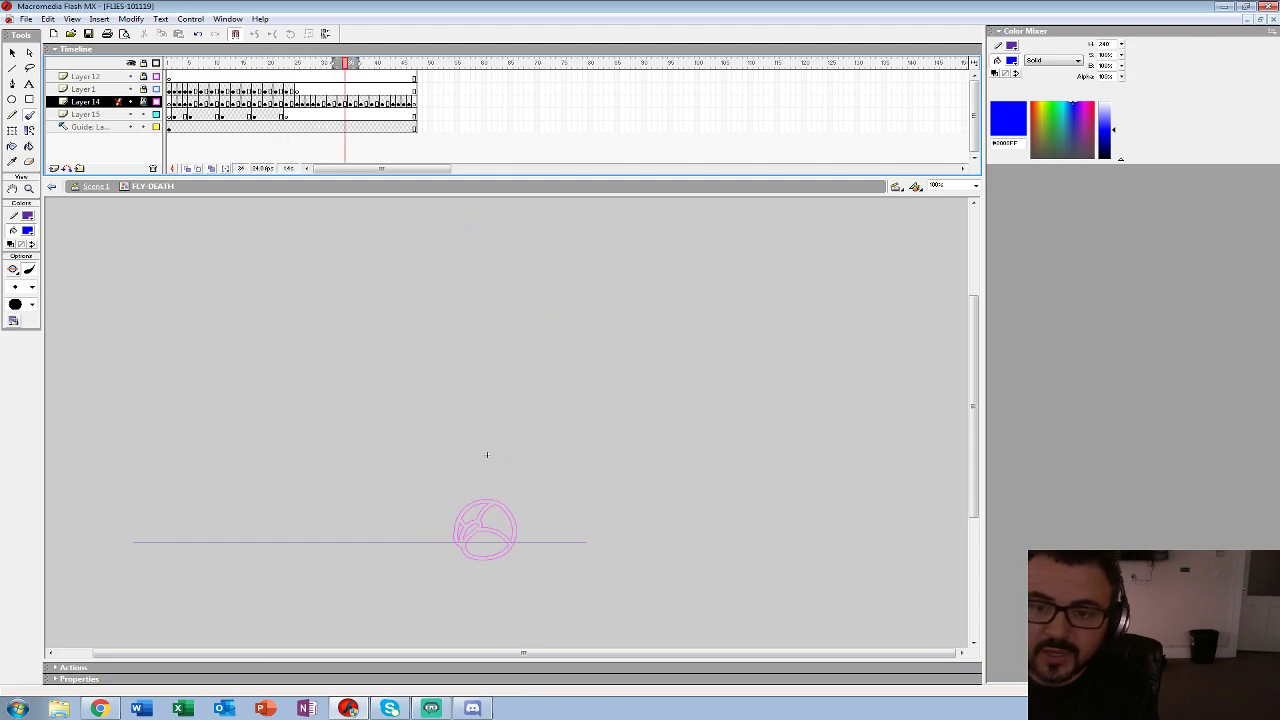
- Insert a blank keyframe on frame 6 of Layer 15, with the rough blobs from frame 5 onion-skinned
key(ctrl+alt+r)
key(period)
key(period)
key(period)
key(period)
key(period)
key(Escape)
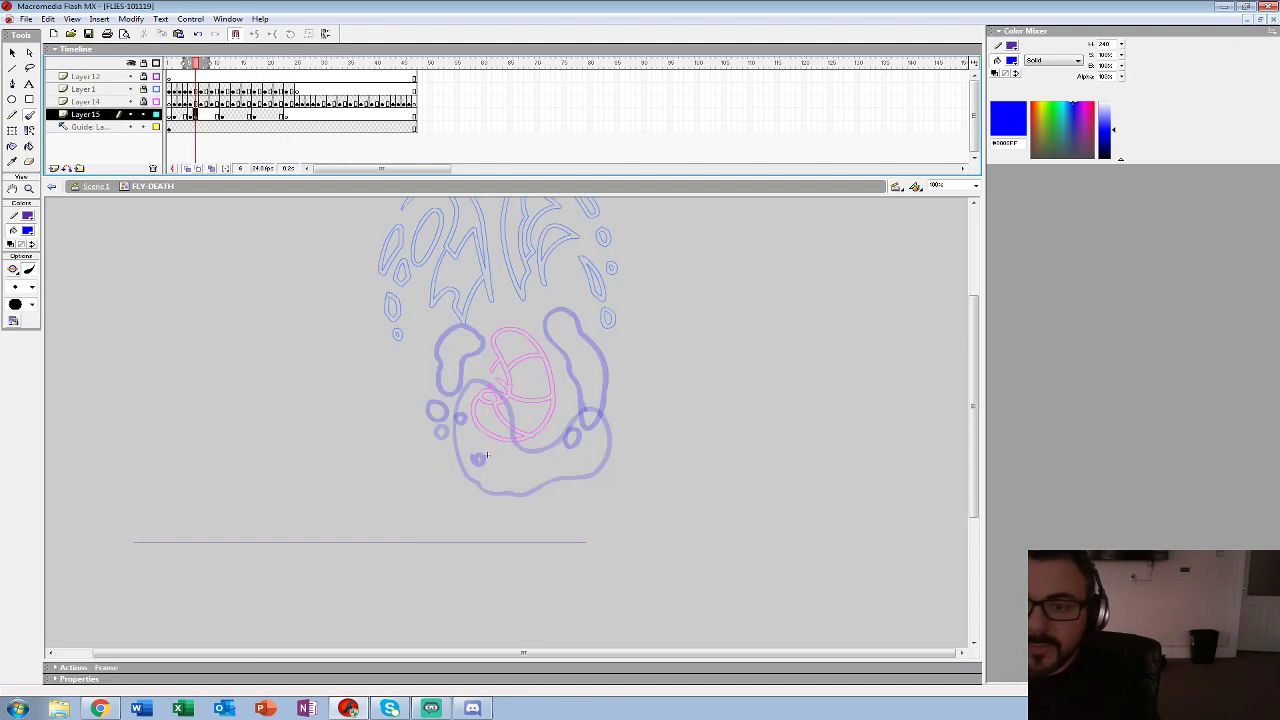
- Set the fill colour to black (#000000) and choose a larger brush size for inking the splash
key(z)
click(572, 369)
drag(336, 594, 569, 527)
click(28, 231)
click(11, 260)
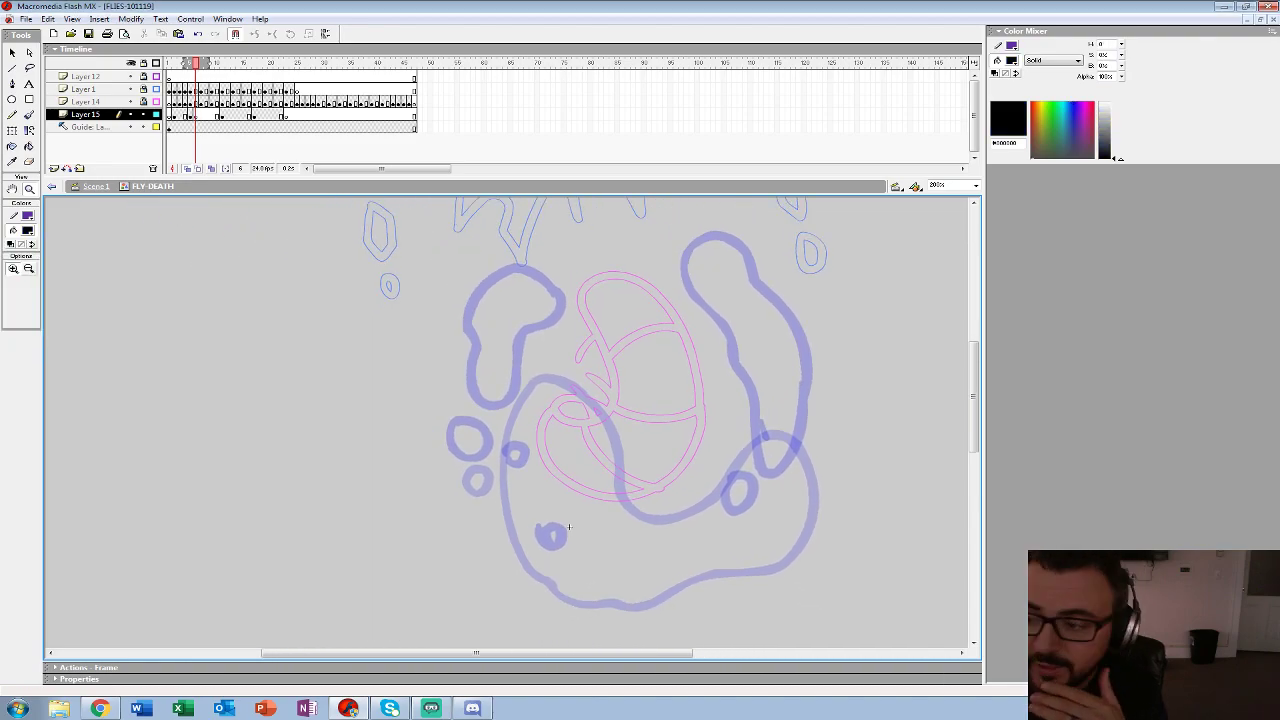
click(685, 313)
drag(685, 313, 720, 258)
key(b)
click(31, 288)
click(20, 426)
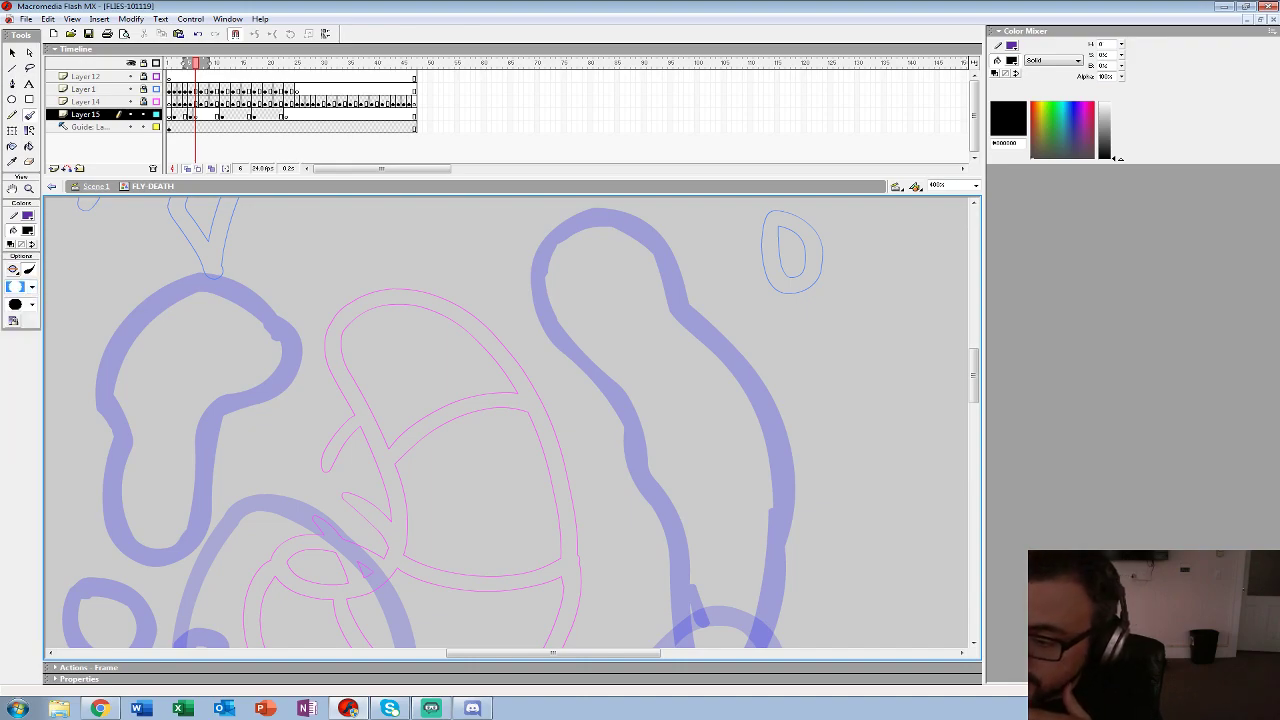
- Ink the elongated blob to the right of the grub and the small circle beneath it in black on frame 6
mouse_move(580, 213)
mouse_down()
mouse_move(528, 266)
mouse_move(532, 324)
mouse_move(626, 402)
mouse_move(628, 476)
mouse_move(668, 530)
mouse_up()
drag(640, 177, 640, 97)
drag(680, 400, 579, 429)
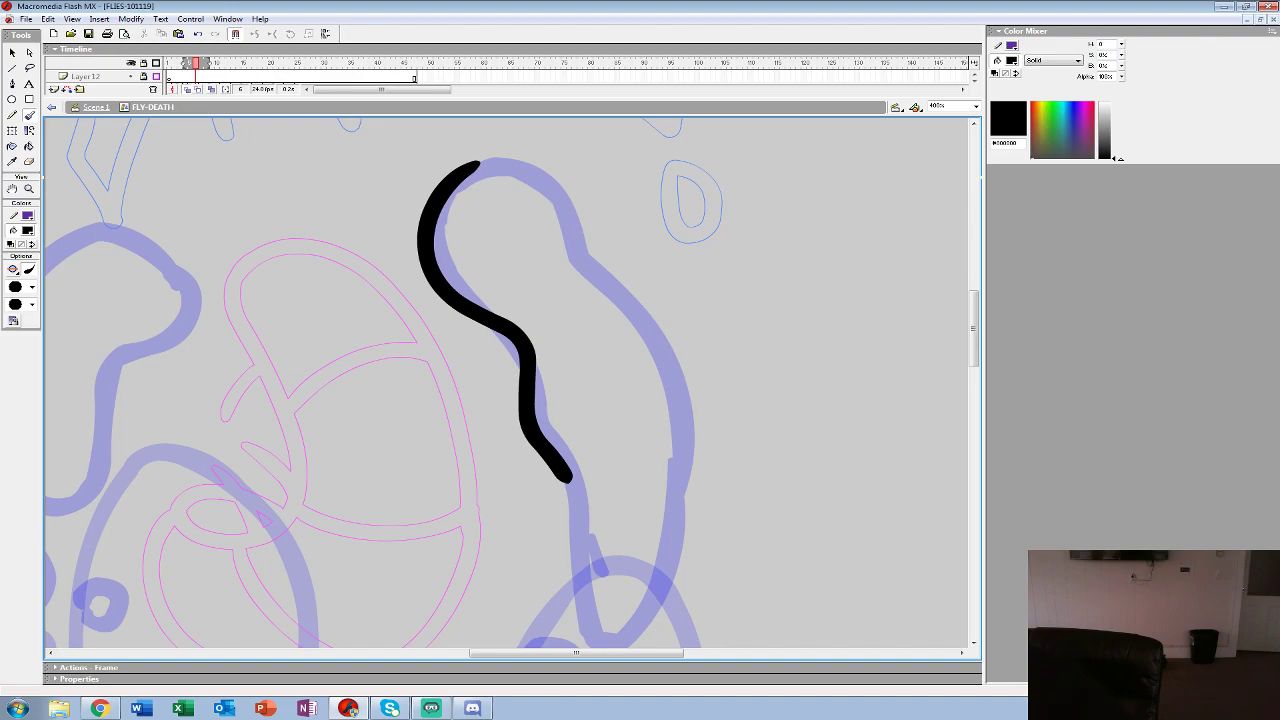
mouse_move(478, 162)
mouse_down()
mouse_move(524, 162)
mouse_move(562, 190)
mouse_move(580, 244)
mouse_move(648, 310)
mouse_move(689, 414)
mouse_move(678, 484)
mouse_up()
scroll(203, 550, down, 3)
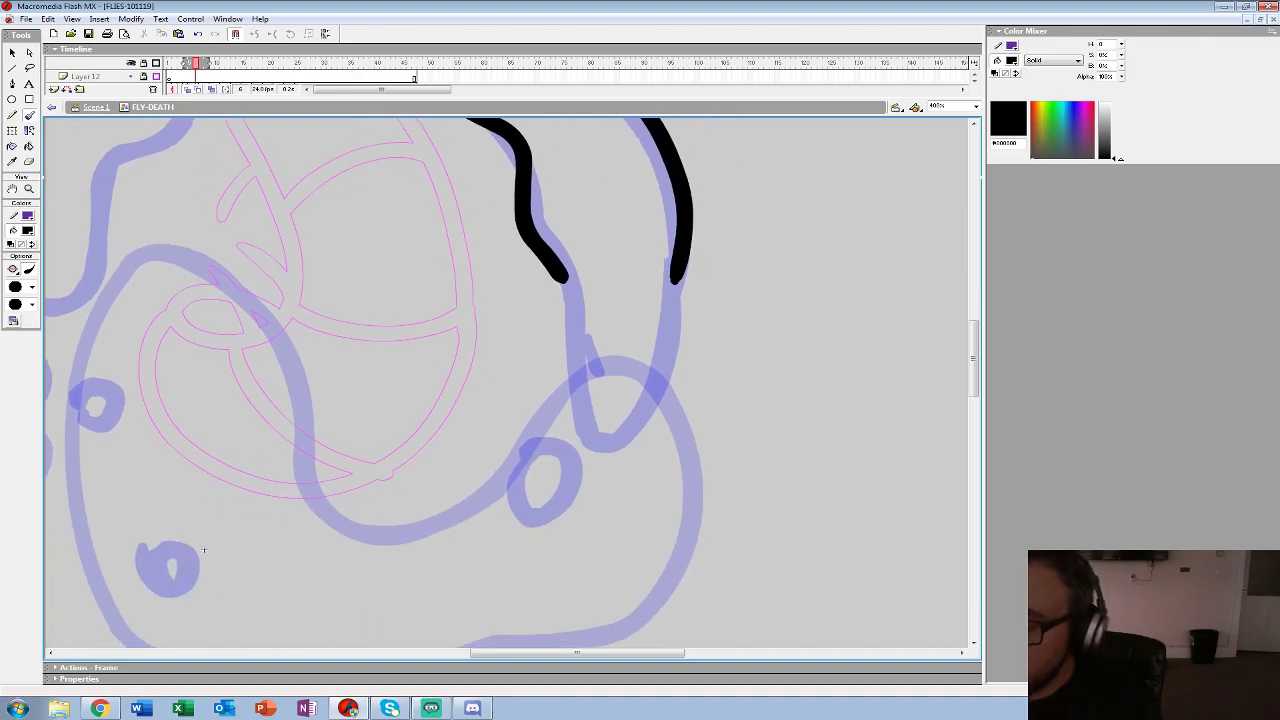
mouse_move(566, 282)
mouse_down()
mouse_move(596, 438)
mouse_move(663, 393)
mouse_move(676, 285)
mouse_up()
mouse_move(518, 445)
mouse_down()
mouse_move(516, 517)
mouse_move(577, 497)
mouse_move(560, 445)
mouse_move(516, 448)
mouse_up()
- Ink the blob to the left of the grub and the three small circles below it in black on frame 6
mouse_move(490, 440)
mouse_down()
mouse_move(859, 443)
mouse_move(945, 602)
mouse_up()
mouse_move(465, 345)
mouse_down()
mouse_move(503, 474)
mouse_move(628, 294)
mouse_move(627, 220)
mouse_move(528, 187)
mouse_move(437, 283)
mouse_move(463, 358)
mouse_up()
drag(600, 560, 639, 377)
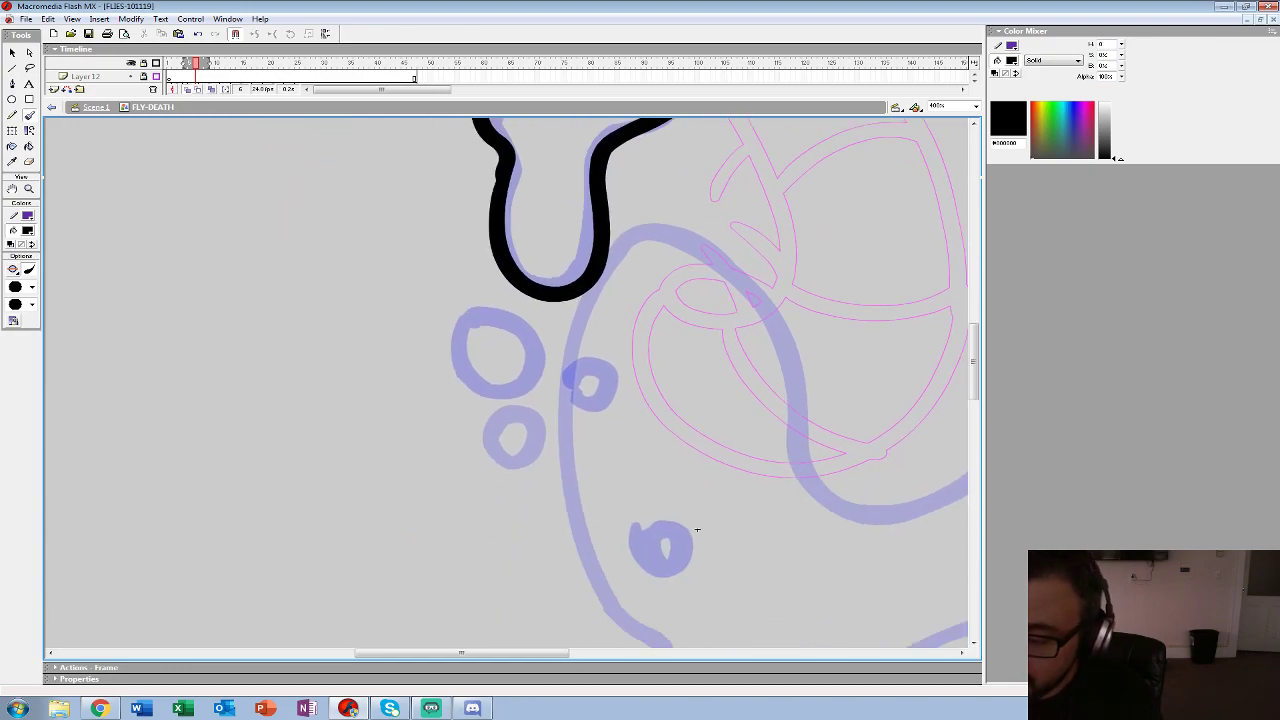
mouse_move(697, 531)
mouse_down()
mouse_move(703, 549)
mouse_move(670, 591)
mouse_up()
mouse_move(446, 371)
mouse_down()
mouse_move(436, 441)
mouse_move(472, 364)
mouse_up()
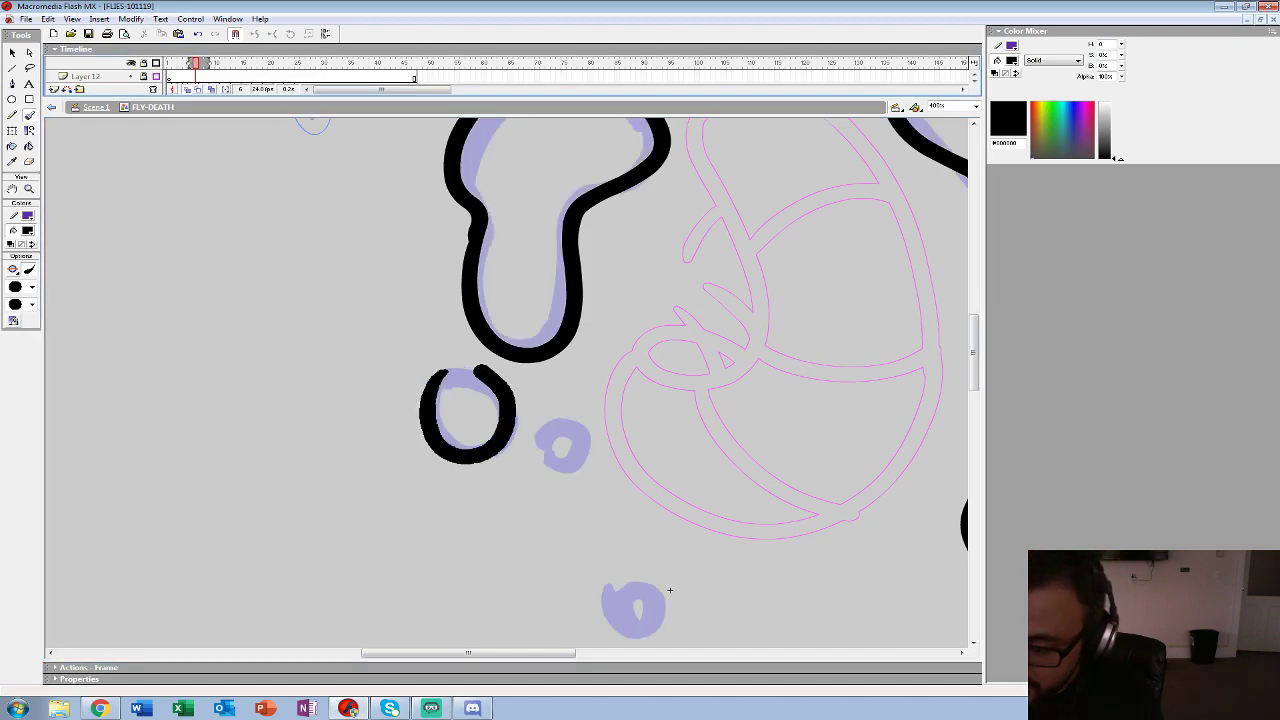
mouse_move(540, 424)
mouse_down()
mouse_move(567, 476)
mouse_move(543, 427)
mouse_up()
mouse_move(670, 590)
mouse_down()
mouse_move(486, 392)
mouse_move(424, 412)
mouse_move(427, 378)
mouse_up()
- Move the inked keyframe from frame 6 to frame 5 of Layer 15, replacing the blue rough, and play the result
key(z)
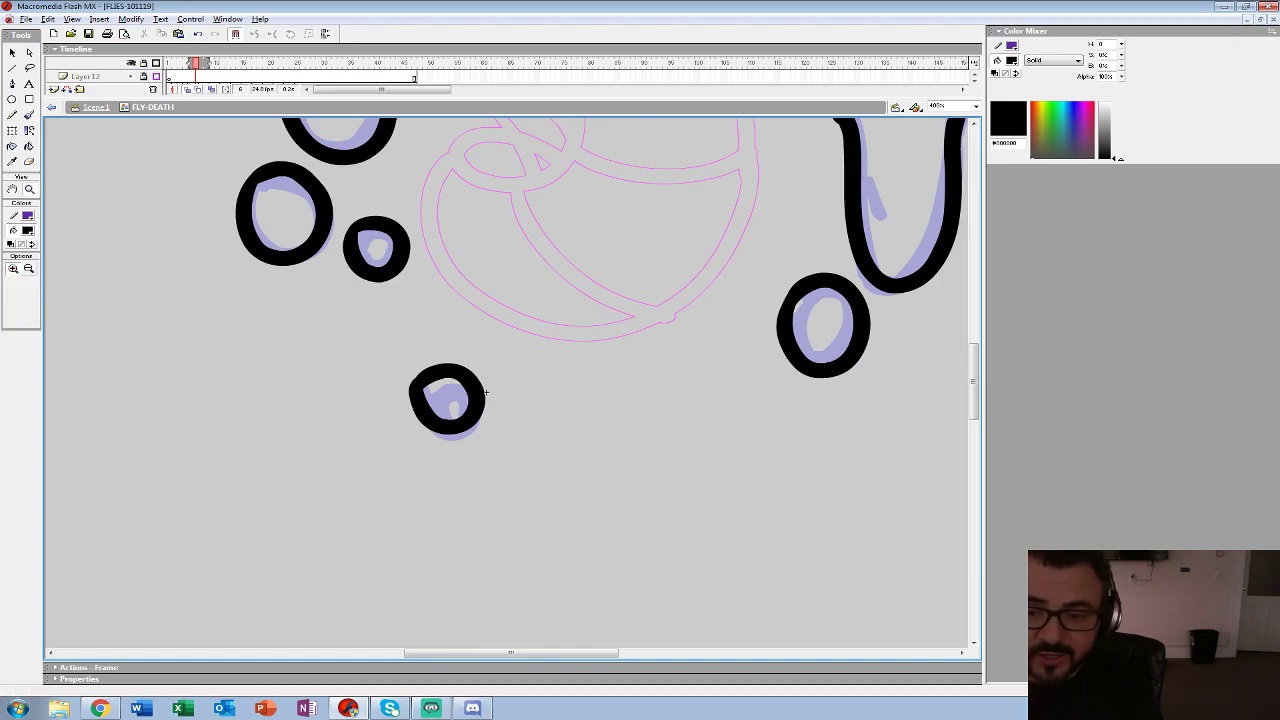
alt+click(486, 410)
alt+click(486, 410)
drag(330, 98, 330, 201)
click(195, 115)
drag(195, 115, 190, 115)
key(Return)
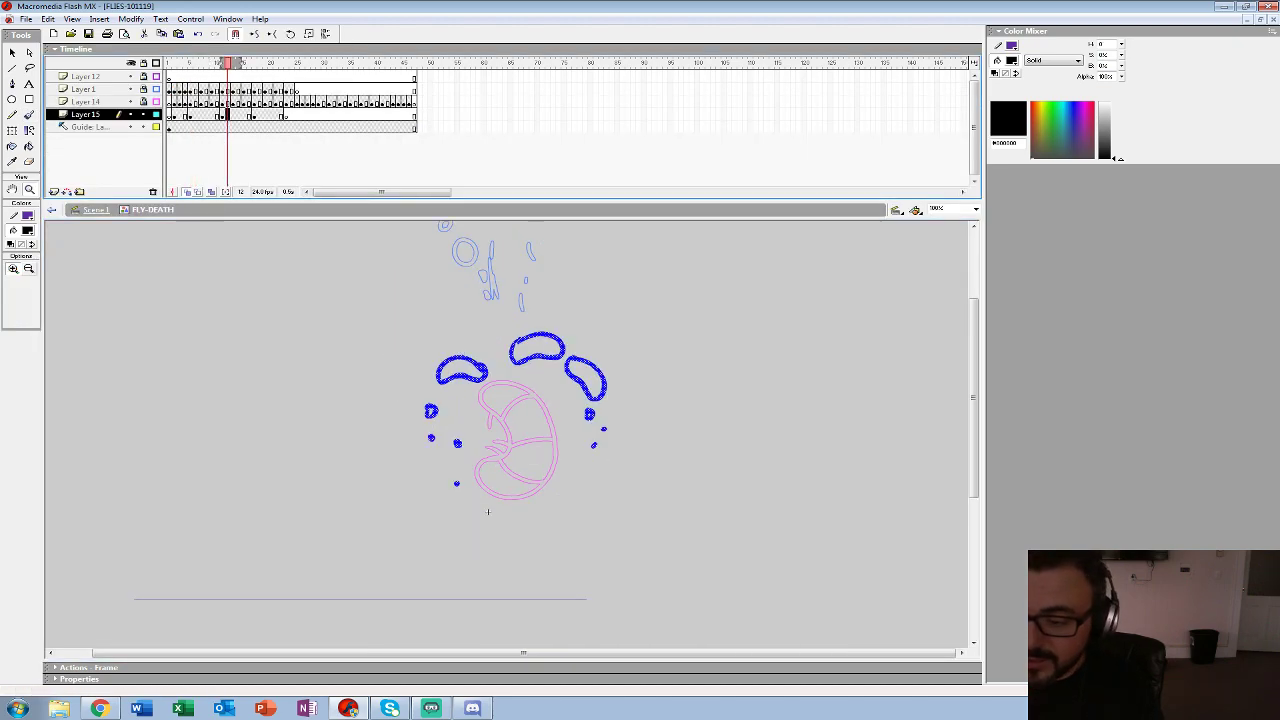
- Insert a blank keyframe on frame 12 of Layer 15 and limit the onion skin to the preceding frames
key(F7)
drag(239, 63, 217, 63)
click(540, 373)
click(523, 436)
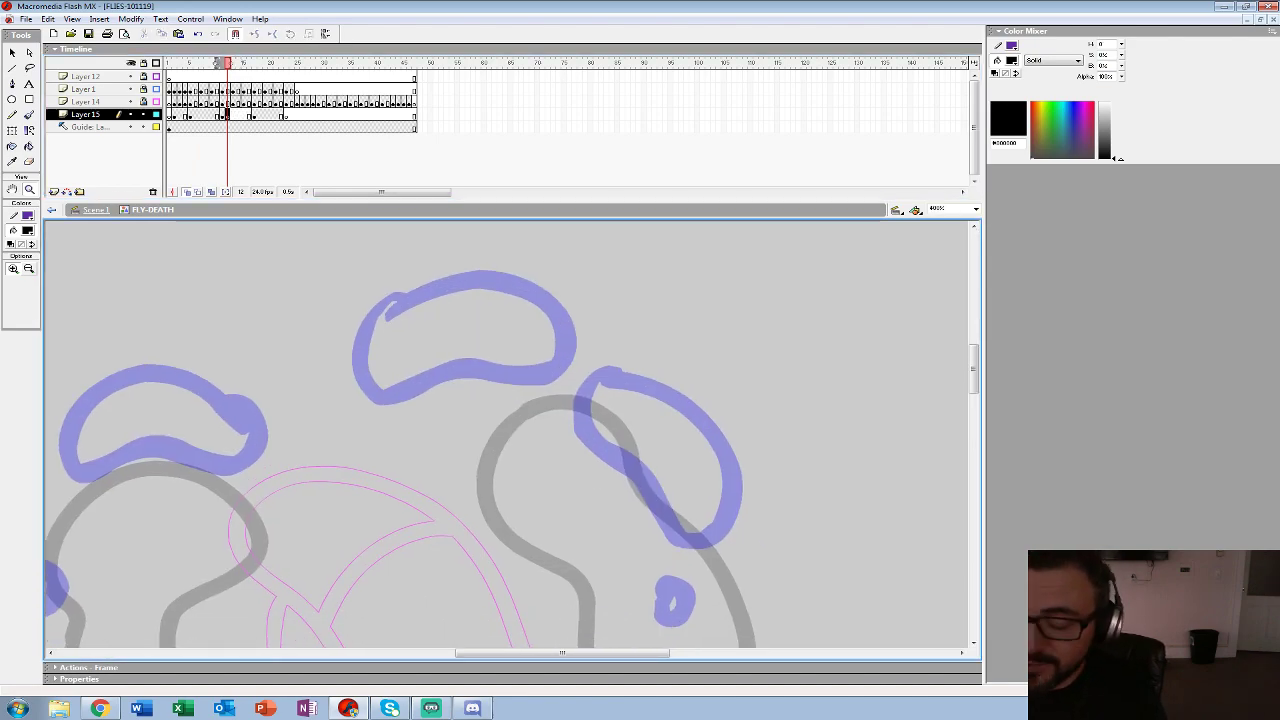
- Ink the upper and right bean-shaped blobs and the three right-hand droplets in black on frame 12
key(b)
mouse_move(378, 304)
mouse_down()
mouse_move(370, 378)
mouse_move(525, 394)
mouse_move(587, 351)
mouse_move(543, 287)
mouse_move(454, 274)
mouse_move(344, 347)
mouse_move(418, 387)
mouse_move(515, 372)
mouse_move(564, 324)
mouse_move(480, 273)
mouse_move(385, 290)
mouse_move(347, 328)
mouse_up()
key(ctrl+z)
drag(640, 440, 518, 364)
mouse_move(470, 296)
mouse_down()
mouse_move(466, 372)
mouse_move(519, 426)
mouse_move(595, 455)
mouse_move(609, 359)
mouse_move(548, 295)
mouse_move(470, 296)
mouse_up()
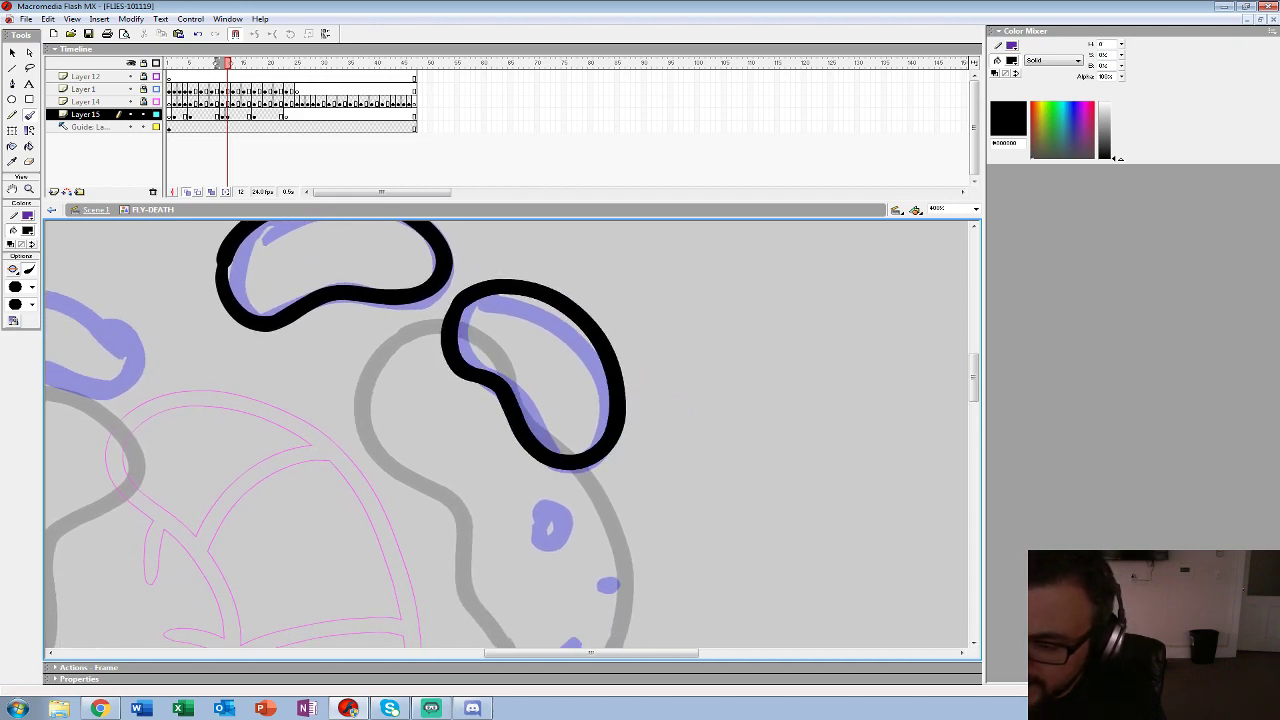
drag(500, 420, 470, 280)
mouse_move(508, 355)
mouse_down()
mouse_move(555, 374)
mouse_move(507, 357)
mouse_up()
mouse_move(576, 424)
mouse_down()
mouse_move(601, 457)
mouse_move(576, 424)
mouse_up()
mouse_move(528, 501)
mouse_down()
mouse_move(560, 497)
mouse_move(529, 500)
mouse_up()
- Ink the left bean-shaped blob and the four droplets below it in black on frame 12
mouse_move(520, 460)
mouse_down()
mouse_move(601, 443)
mouse_move(798, 560)
mouse_move(943, 602)
mouse_up()
mouse_move(430, 370)
mouse_down()
mouse_move(515, 380)
mouse_move(525, 322)
mouse_move(427, 287)
mouse_move(332, 350)
mouse_move(379, 394)
mouse_move(440, 370)
mouse_up()
drag(400, 455, 530, 368)
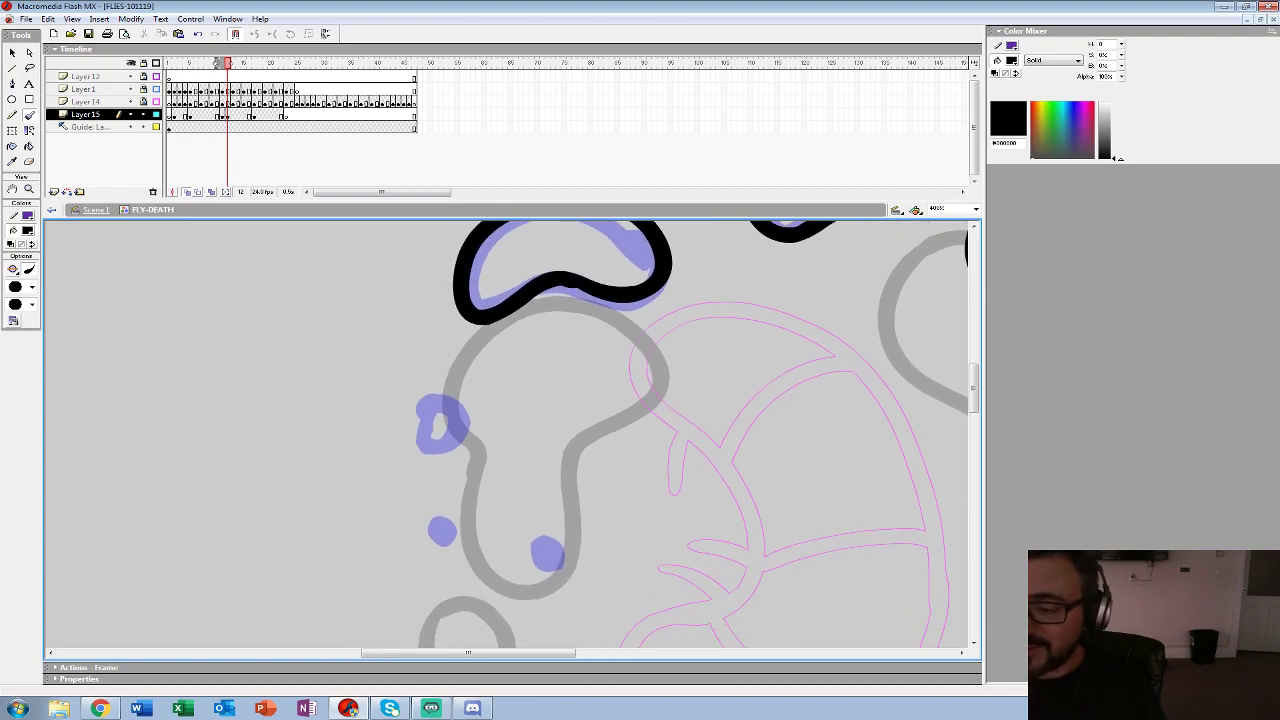
mouse_move(430, 397)
mouse_down()
mouse_move(430, 442)
mouse_move(438, 355)
mouse_up()
scroll(442, 440, down, 3)
drag(537, 376, 540, 376)
mouse_move(550, 560)
mouse_down()
mouse_move(508, 388)
mouse_move(489, 384)
mouse_move(496, 370)
mouse_up()
- Move the inked keyframe from frame 12 to frame 11 of Layer 15, replacing the blue bean rough
key(z)
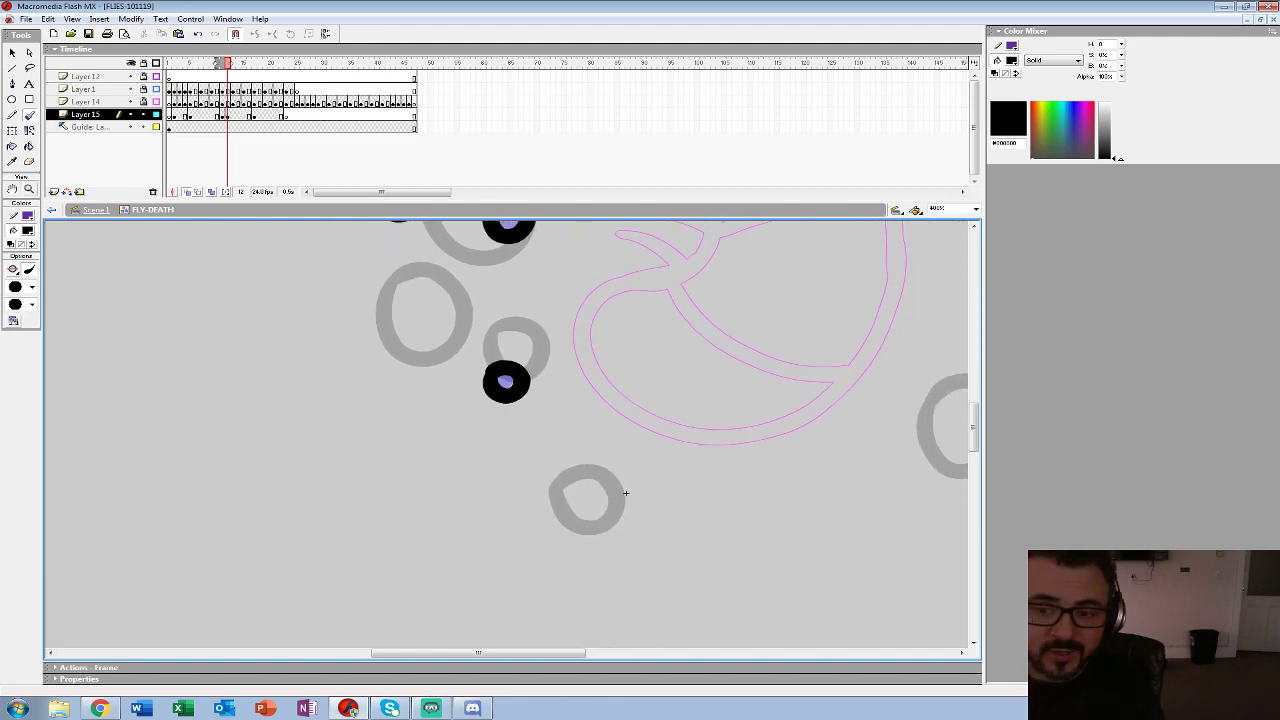
alt+click(518, 382)
alt+click(518, 382)
alt+click(518, 382)
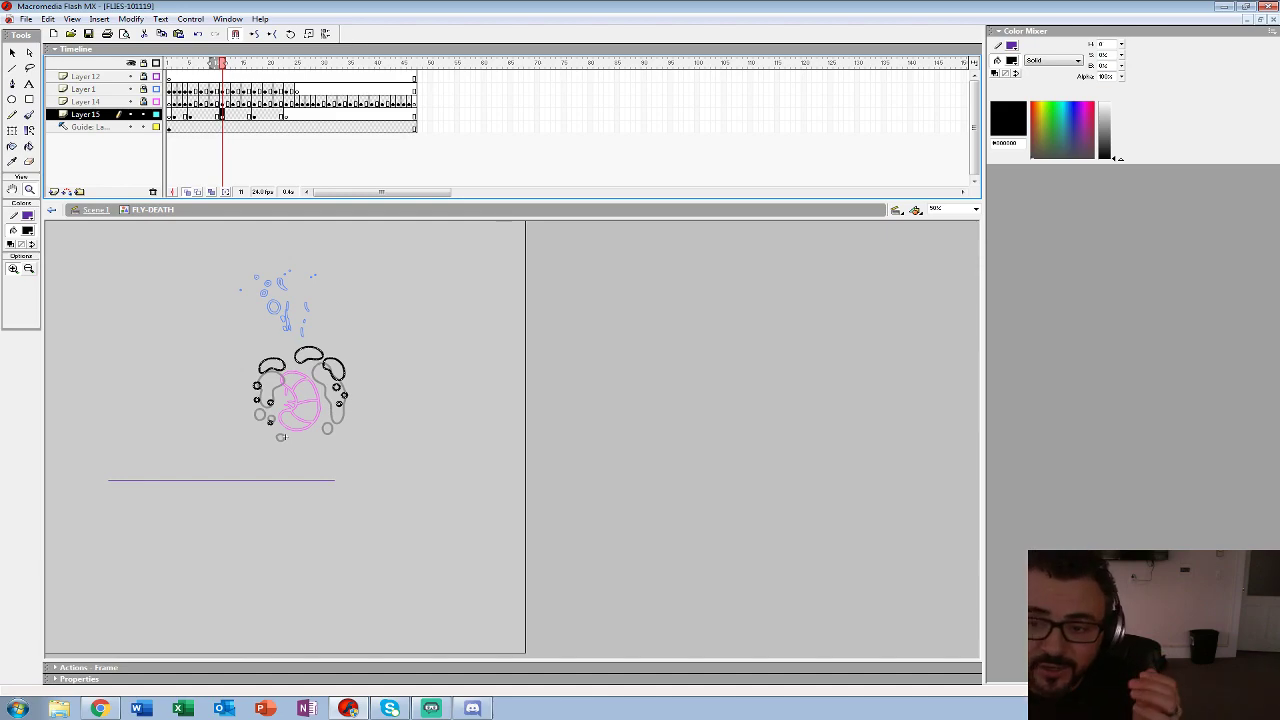
- Place the blue droplet rough on frame 16 of Layer 15 and insert a blank keyframe on frame 17
key(period)
key(period)
key(period)
key(period)
key(period)
key(period)
key(comma)
key(F6)
key(period)
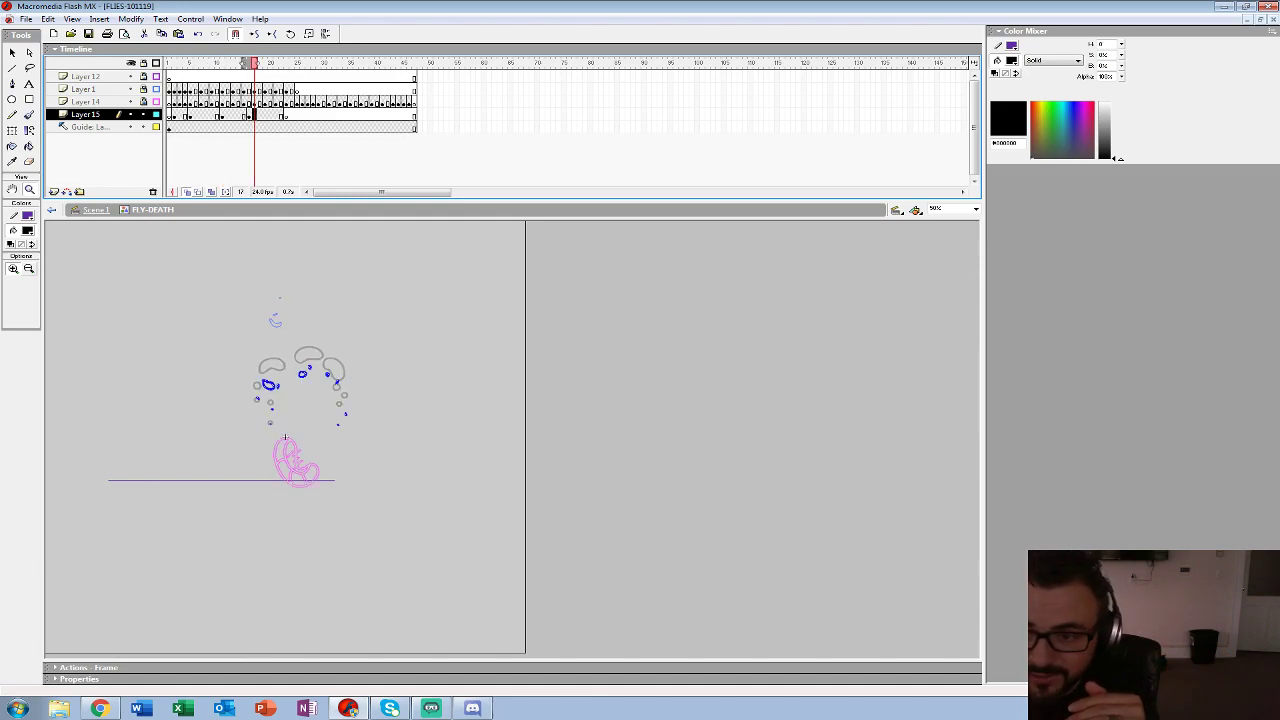
key(F7)
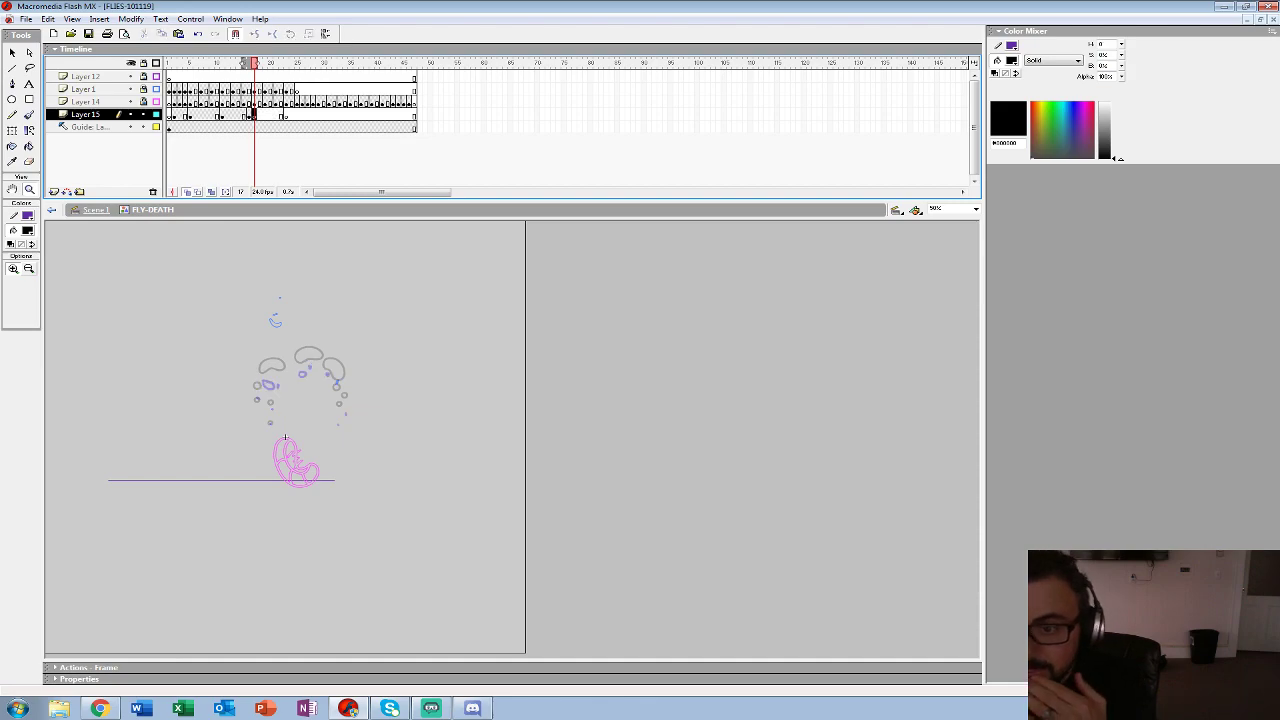
- Ink the upper and right-hand droplets in black on frame 17 of Layer 15 with the Brush tool
click(295, 376)
click(586, 454)
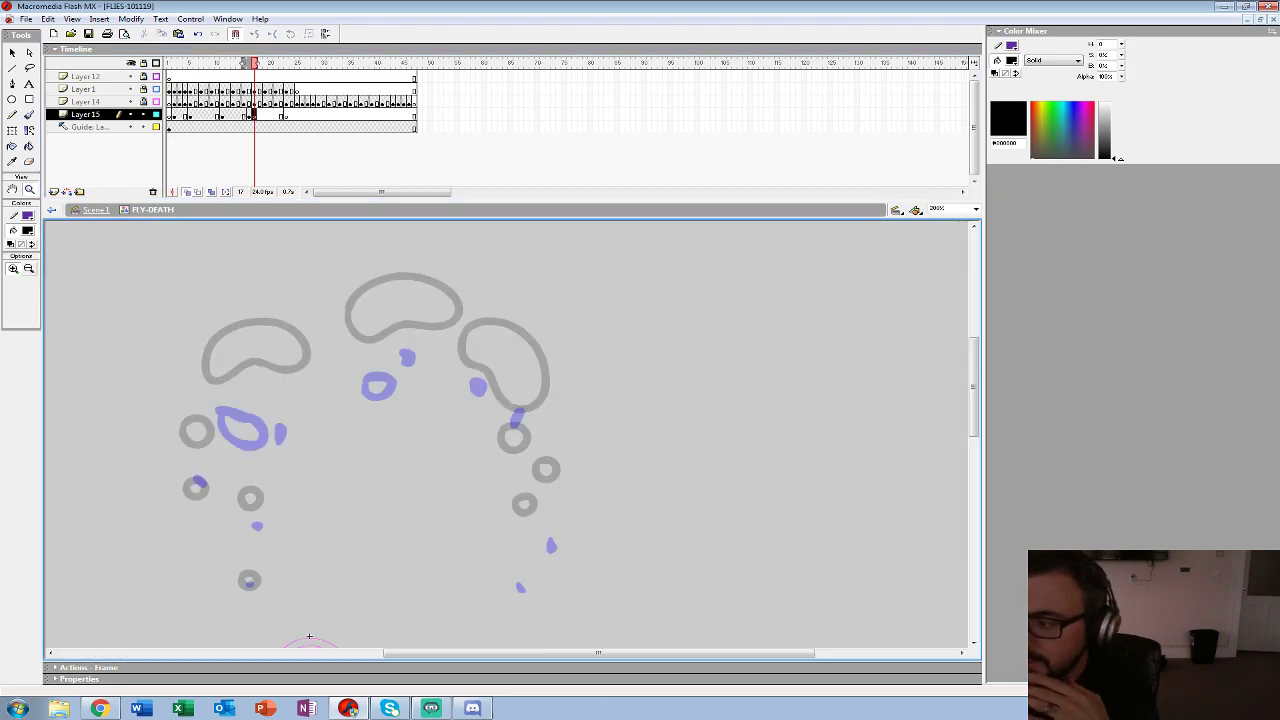
click(468, 384)
key(b)
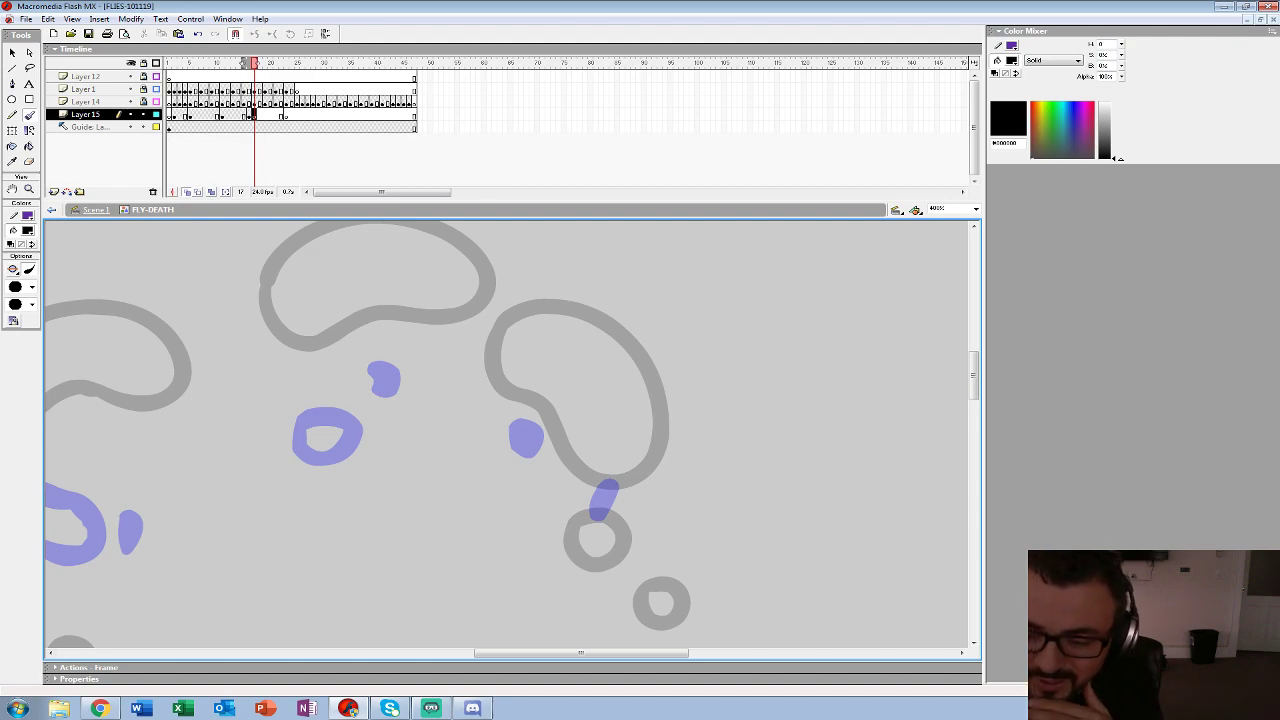
mouse_move(297, 410)
mouse_down()
mouse_move(288, 439)
mouse_move(330, 469)
mouse_move(367, 431)
mouse_move(333, 401)
mouse_move(290, 408)
mouse_up()
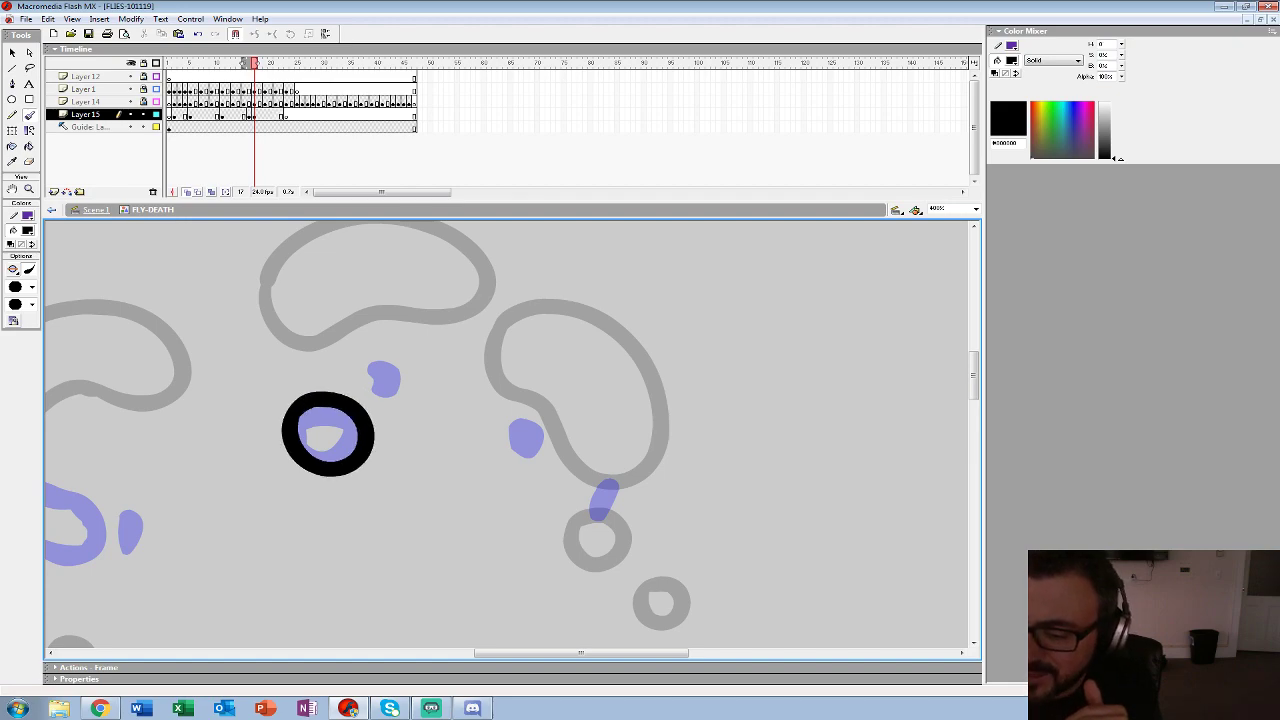
mouse_move(394, 350)
mouse_down()
mouse_move(446, 354)
mouse_move(397, 346)
mouse_up()
mouse_move(560, 480)
mouse_down()
mouse_move(465, 329)
mouse_move(552, 350)
mouse_move(506, 322)
mouse_up()
mouse_move(404, 255)
mouse_down()
mouse_move(430, 330)
mouse_move(429, 238)
mouse_move(399, 262)
mouse_up()
mouse_move(440, 370)
mouse_down()
mouse_move(510, 457)
mouse_move(548, 308)
mouse_move(515, 227)
mouse_up()
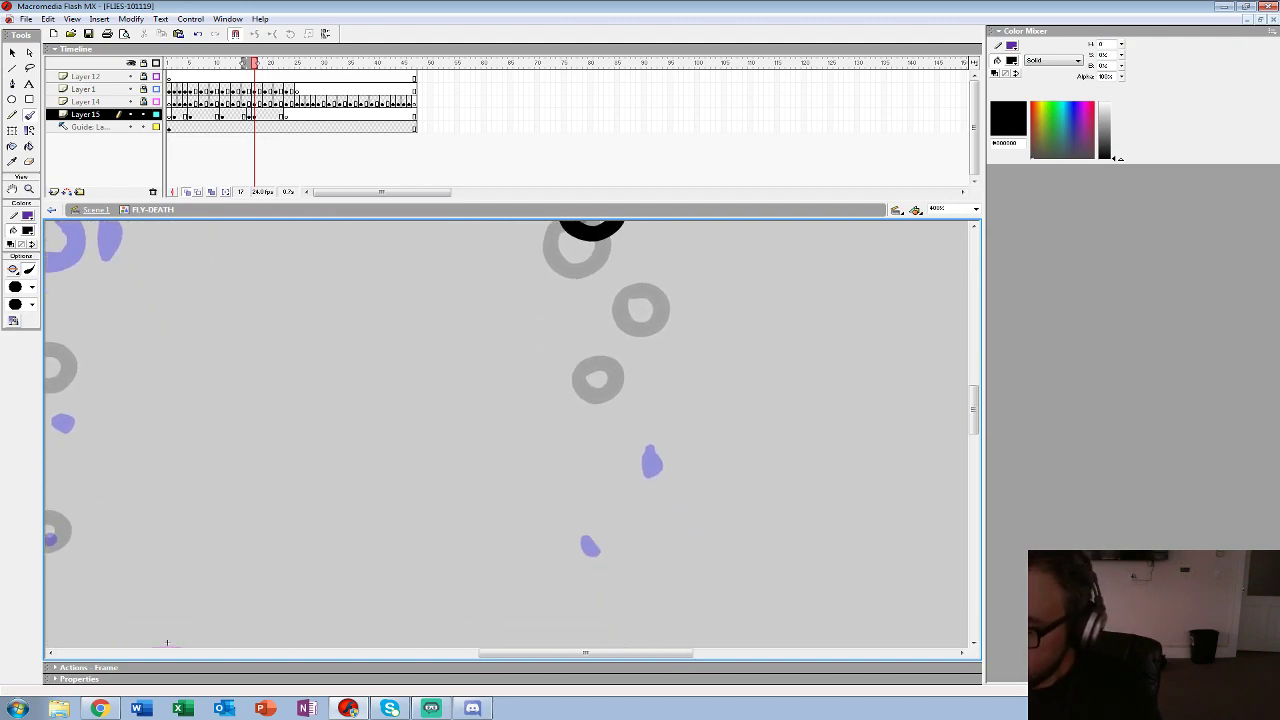
drag(638, 426, 640, 424)
mouse_move(578, 528)
mouse_down()
mouse_move(614, 525)
mouse_move(582, 524)
mouse_up()
- Ink the left bean-shaped blob and the three droplets below it in black on frame 17
scroll(590, 525, left, 10)
scroll(590, 525, up, 3)
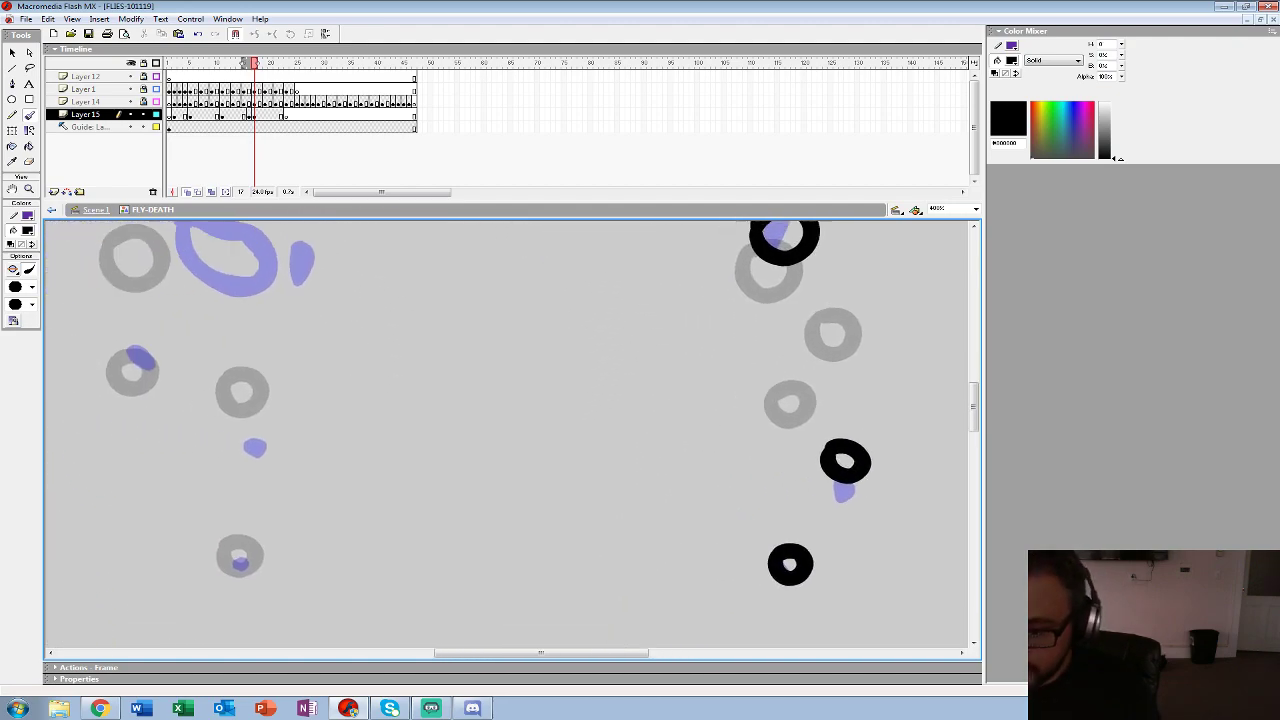
scroll(510, 435, up, 3)
scroll(510, 435, left, 2)
mouse_move(380, 410)
mouse_down()
mouse_move(443, 506)
mouse_move(540, 430)
mouse_move(400, 385)
mouse_up()
scroll(510, 435, down, 4)
scroll(510, 435, left, 1)
drag(385, 325, 395, 318)
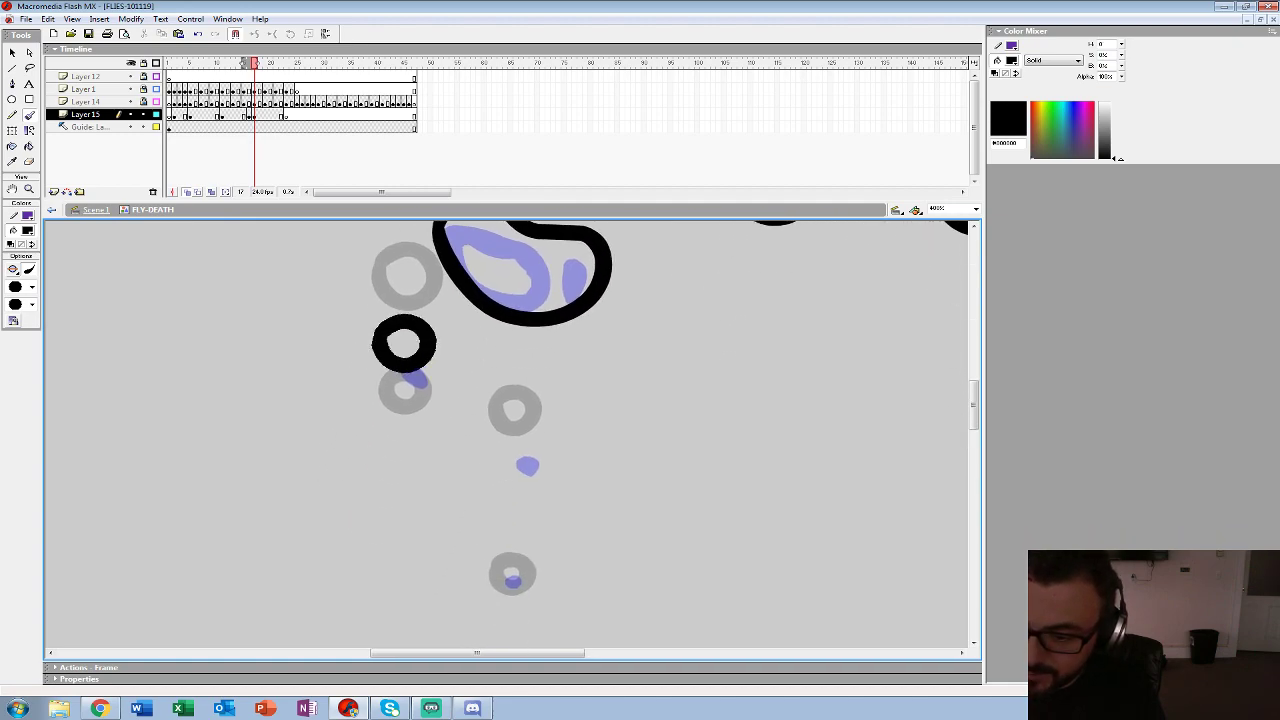
mouse_move(500, 471)
mouse_down()
mouse_move(541, 470)
mouse_move(502, 468)
mouse_up()
key(space)
drag(508, 560, 487, 341)
drag(478, 396, 481, 392)
- Clear the blue droplet rough from frame 16 of Layer 15, keeping the inked droplets on frame 17
key(z)
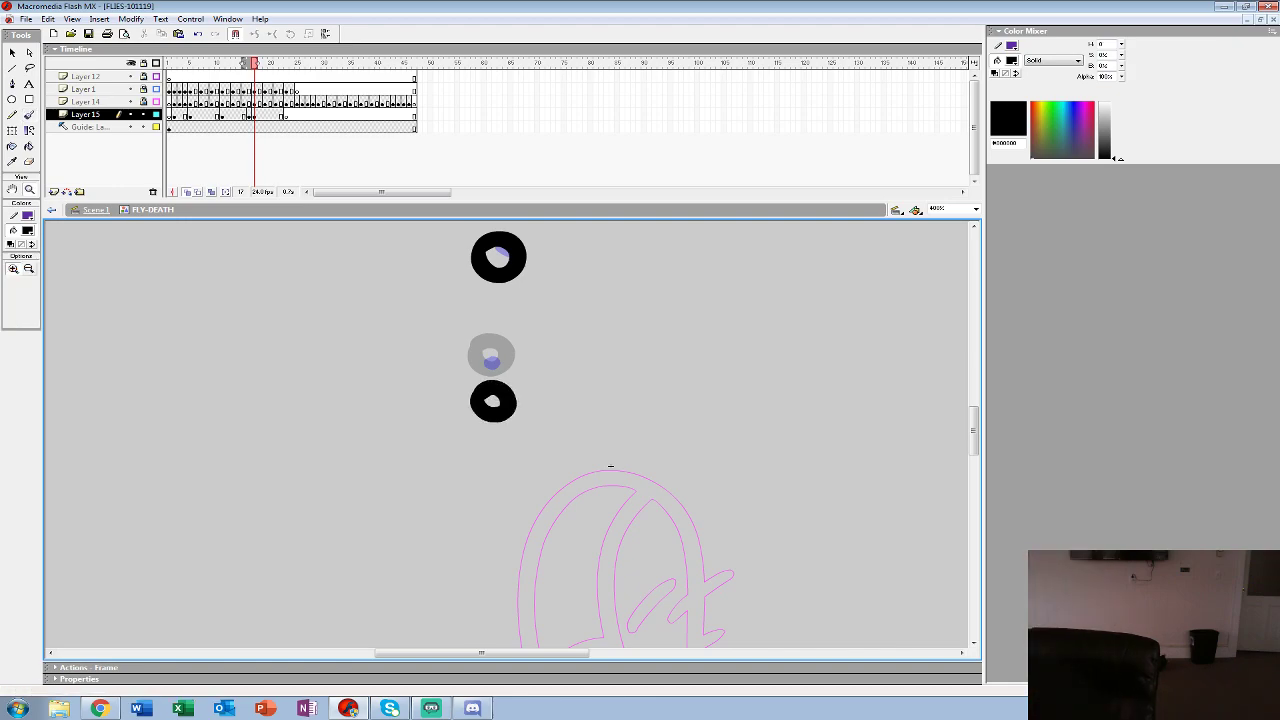
alt+click(692, 362)
alt+click(692, 366)
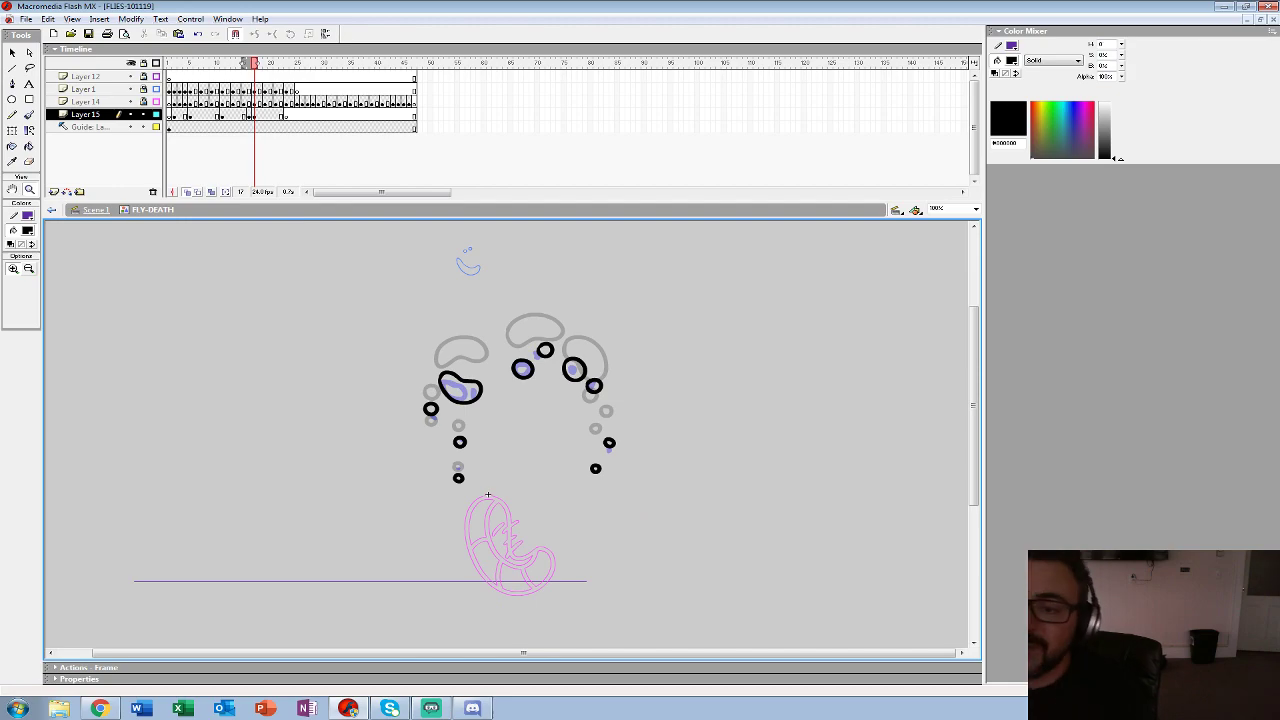
key(ctrl+a)
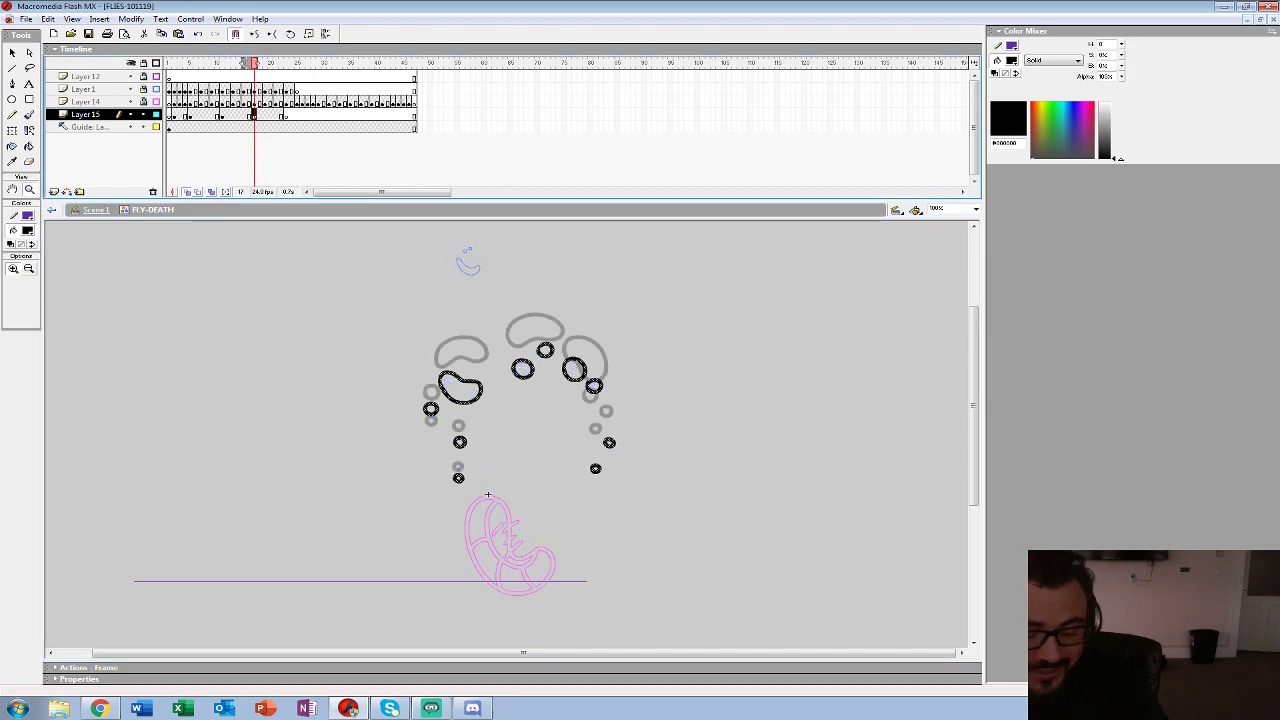
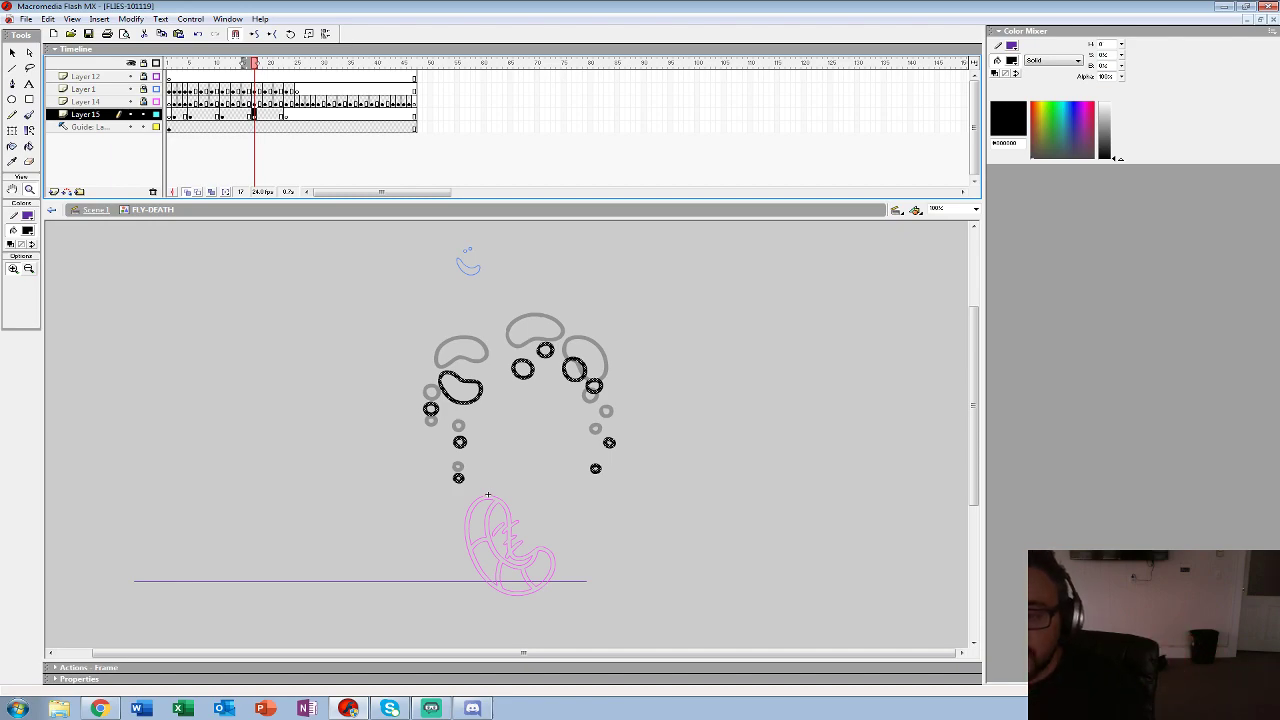
- Play back the splash animation and insert a blank keyframe on frame 21 of Layer 15
key(Return)
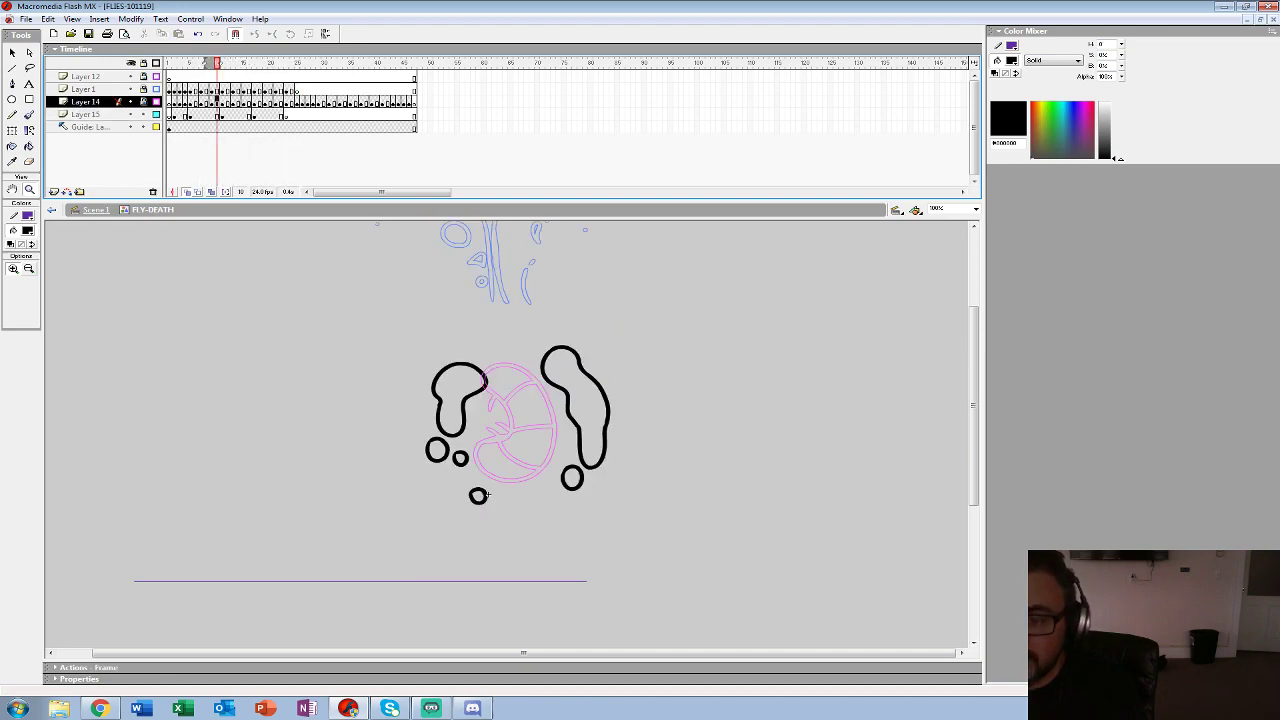
key(Return)
key(period)
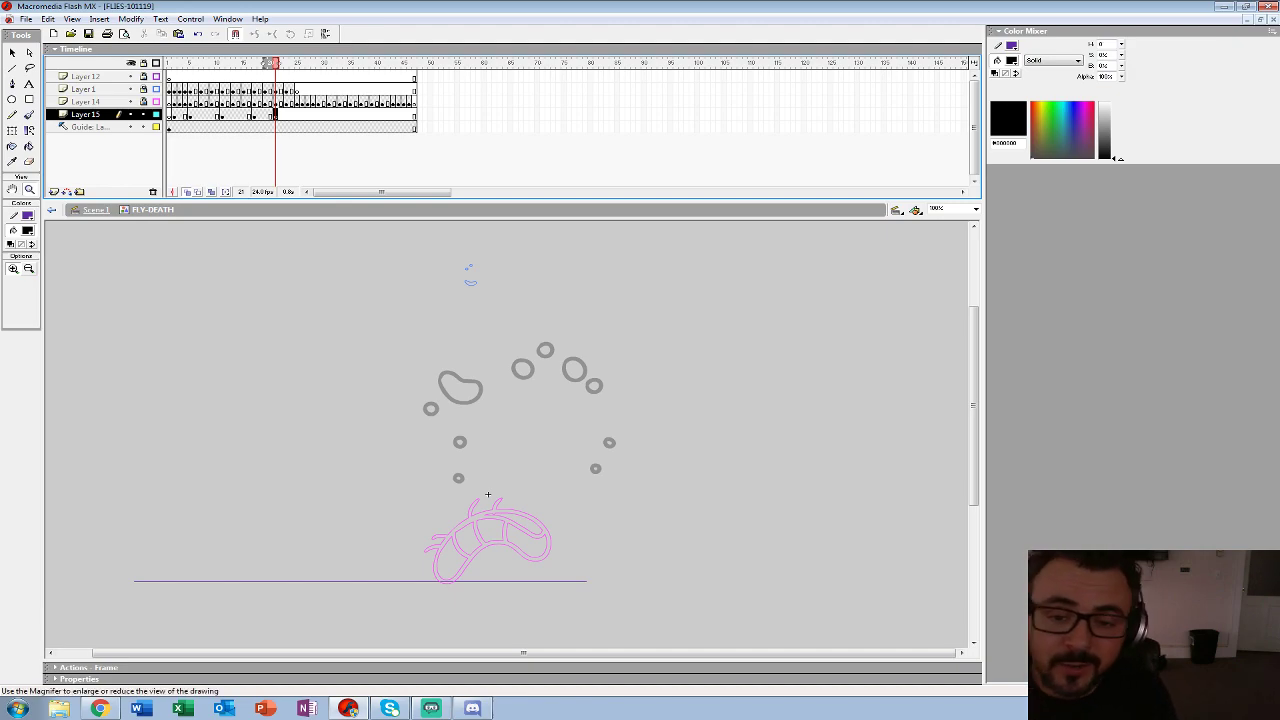
- Rough in the shrinking left blob and two nearby droplets on frame 21 with a smaller brush, slightly below their previous positions
click(488, 494)
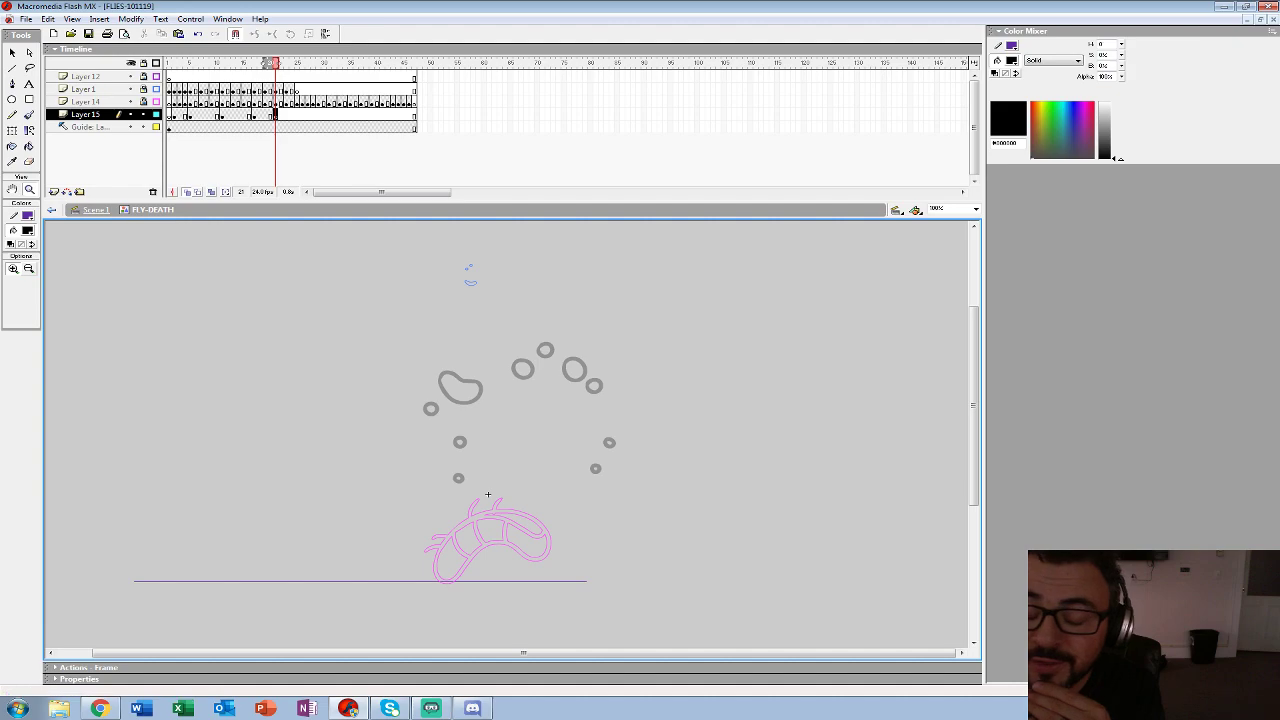
key(ctrl+equal)
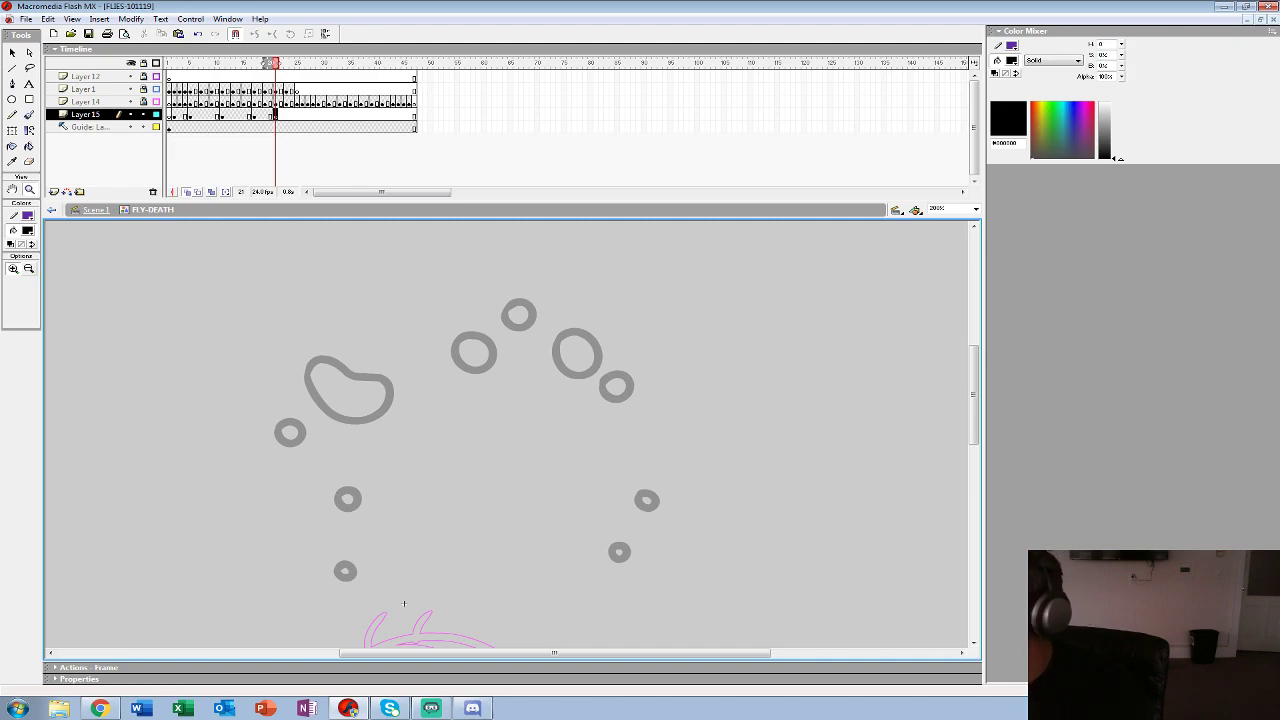
click(29, 115)
click(32, 287)
click(20, 333)
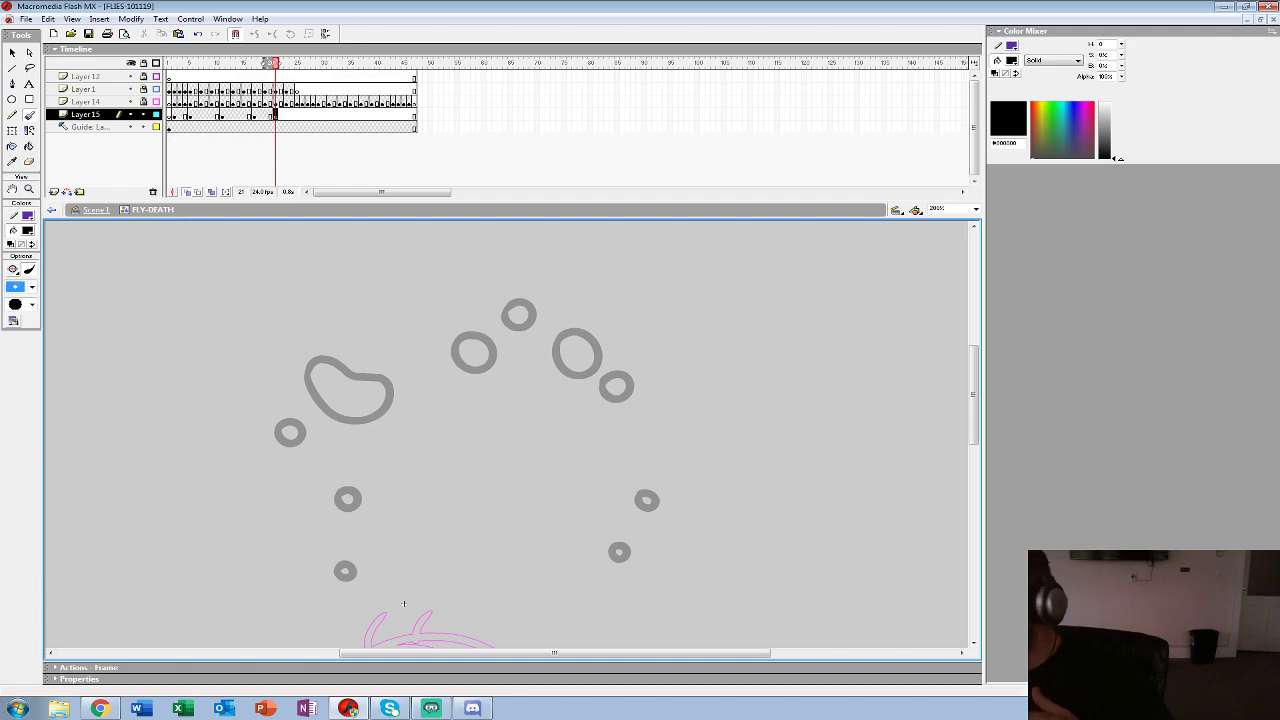
mouse_move(320, 440)
mouse_down()
mouse_move(336, 463)
mouse_move(350, 440)
mouse_move(318, 455)
mouse_move(359, 456)
mouse_move(280, 462)
mouse_up()
drag(335, 519, 354, 513)
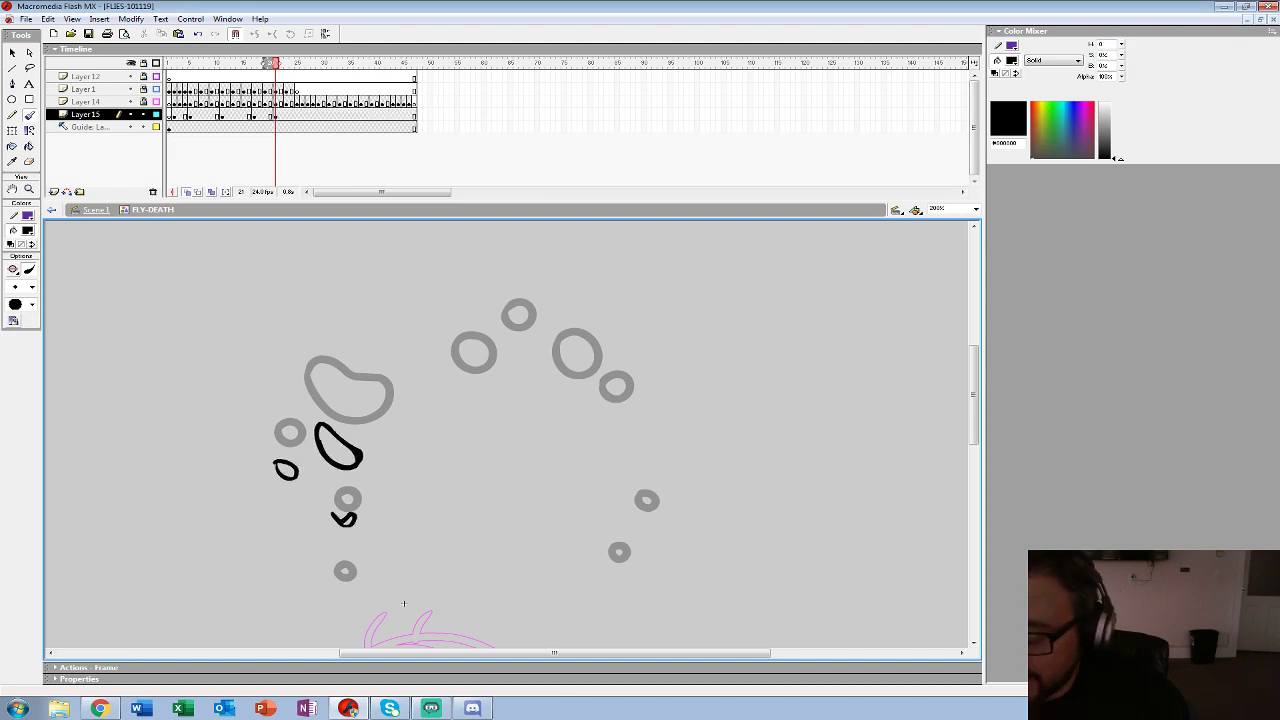
- Rough in the upper and right-hand droplets and the lowest left droplet on frame 21, each below its onion-skinned predecessor
mouse_move(457, 400)
mouse_down()
mouse_move(496, 403)
mouse_move(458, 398)
mouse_up()
mouse_move(510, 355)
mouse_down()
mouse_move(534, 353)
mouse_move(511, 356)
mouse_up()
mouse_move(563, 391)
mouse_down()
mouse_move(578, 404)
mouse_move(593, 389)
mouse_move(584, 414)
mouse_move(560, 398)
mouse_move(614, 420)
mouse_up()
key(ctrl+z)
mouse_move(630, 520)
mouse_down()
mouse_move(599, 367)
mouse_move(619, 383)
mouse_up()
drag(588, 426, 590, 432)
mouse_move(373, 451)
mouse_down()
mouse_move(470, 485)
mouse_move(410, 476)
mouse_up()
key(z)
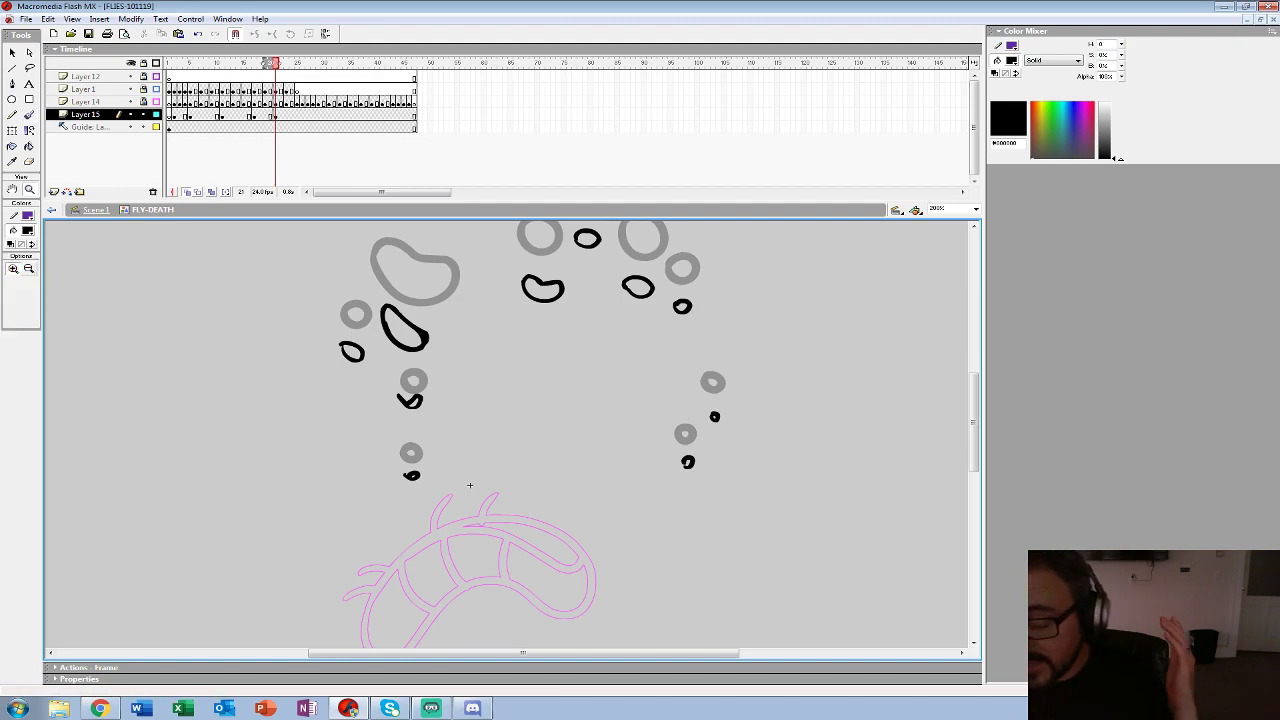
alt+click(507, 370)
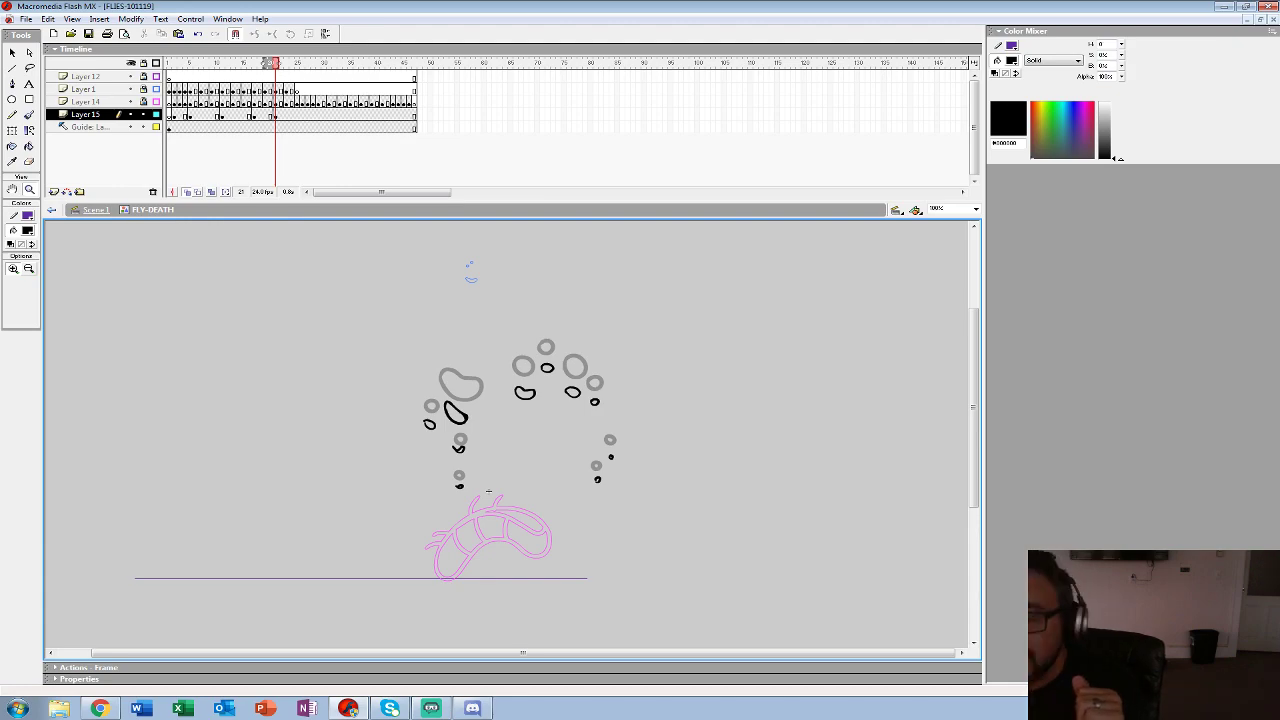
- Play back the animation from frame 12 and insert a blank keyframe on frame 22 of Layer 15
click(228, 102)
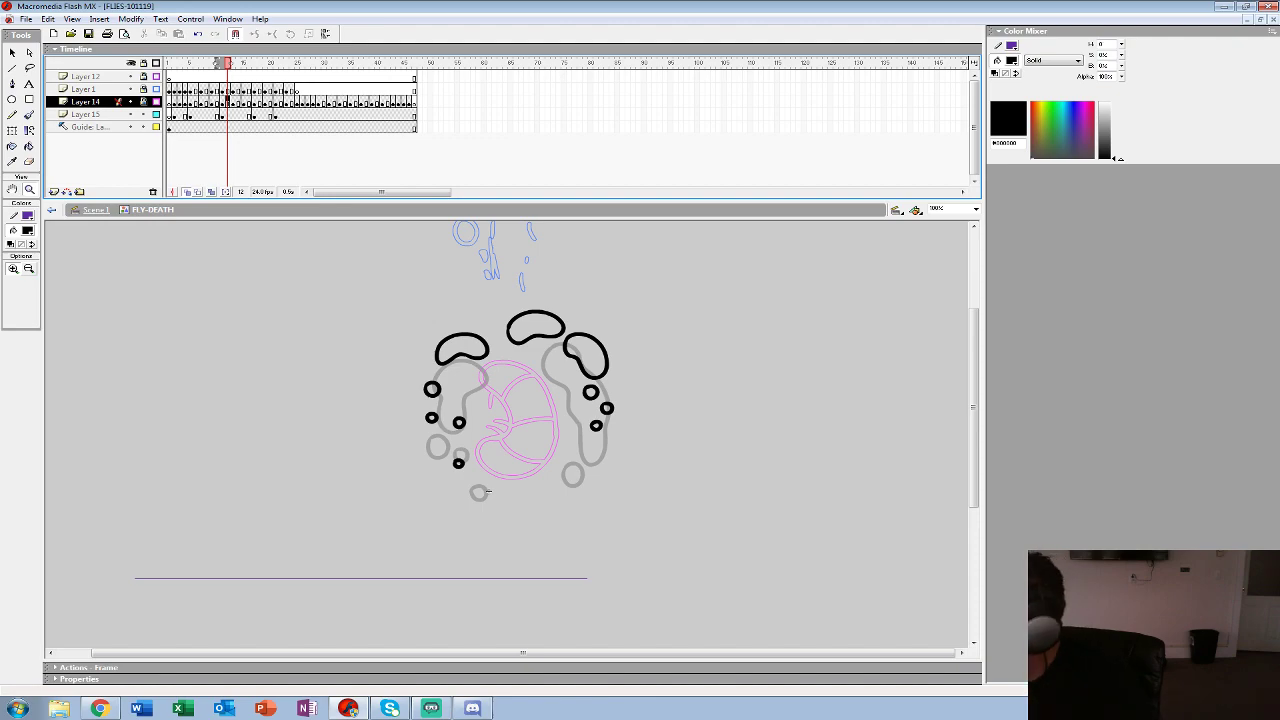
key(Return)
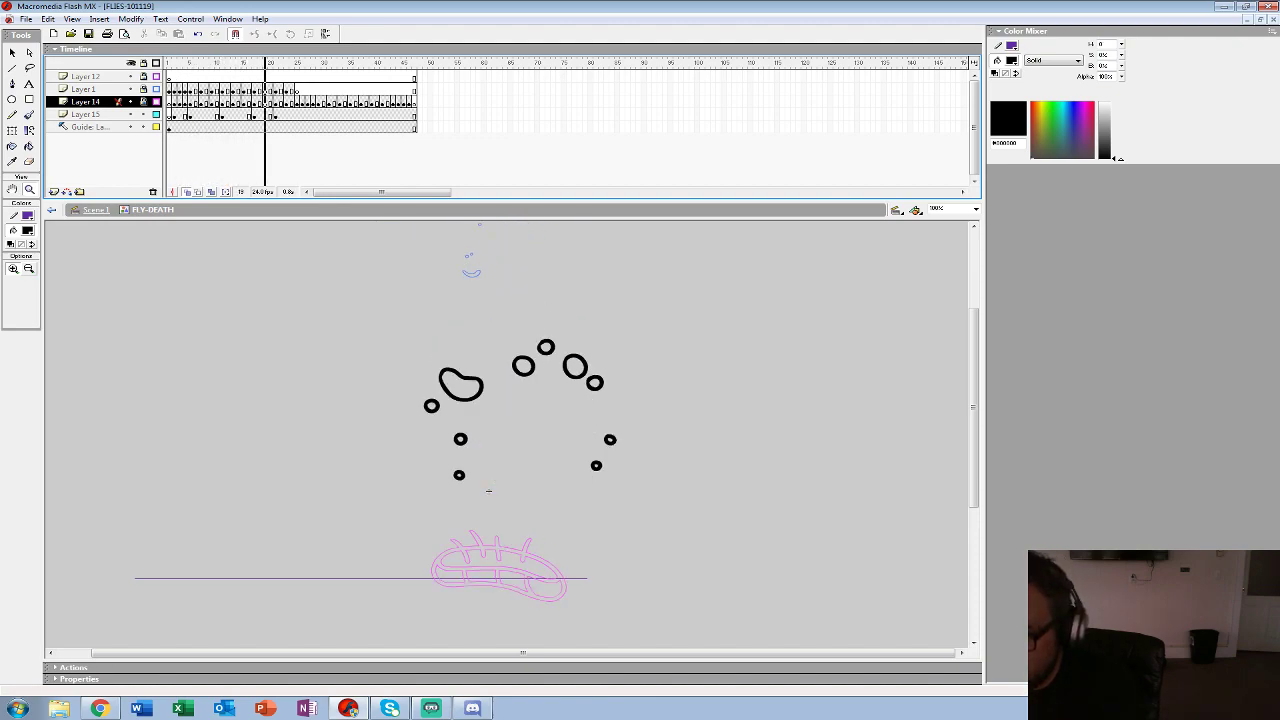
click(275, 115)
key(.)
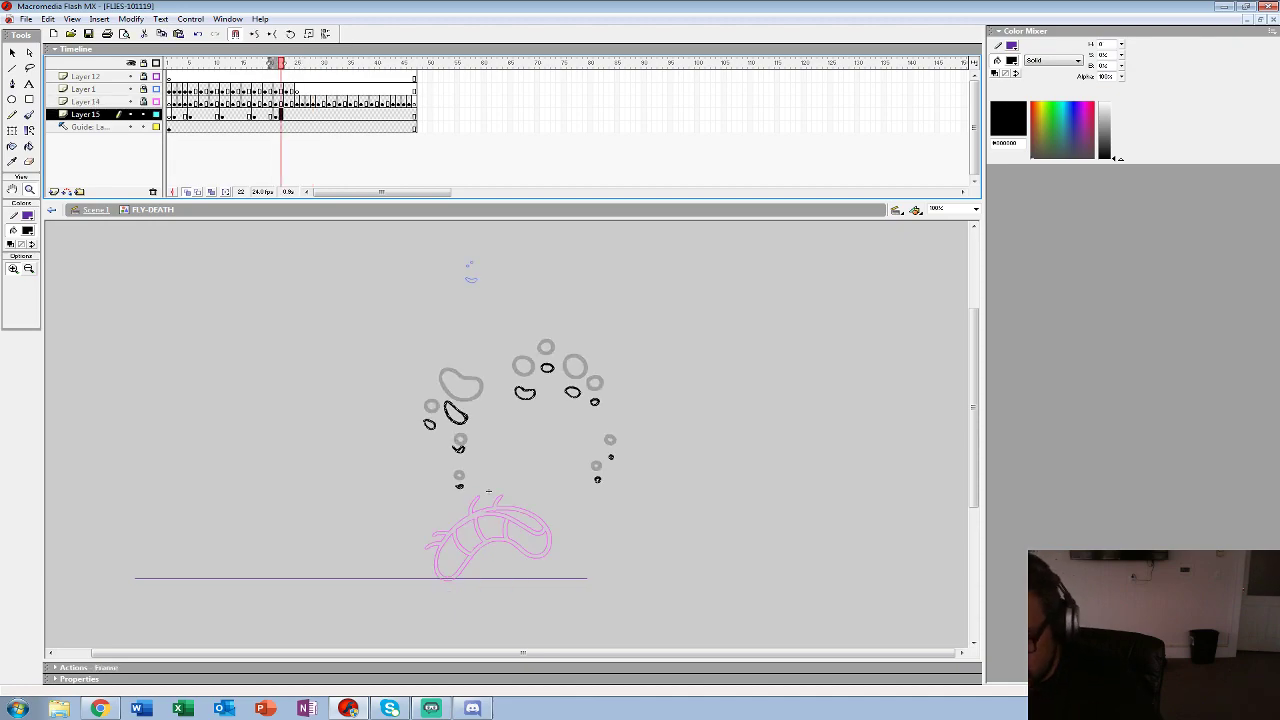
key(F7)
- Ink the upper and right-hand droplets in black over the rough on frame 22 with a larger brush
click(499, 390)
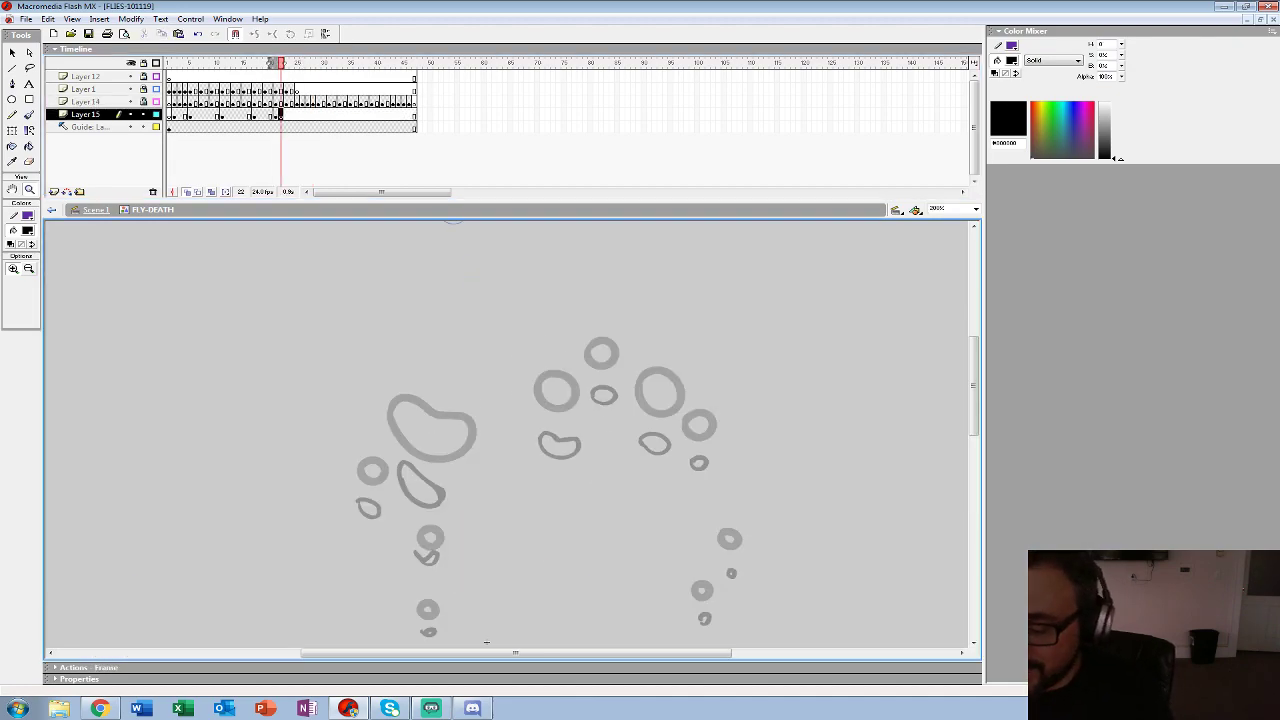
click(558, 434)
key(b)
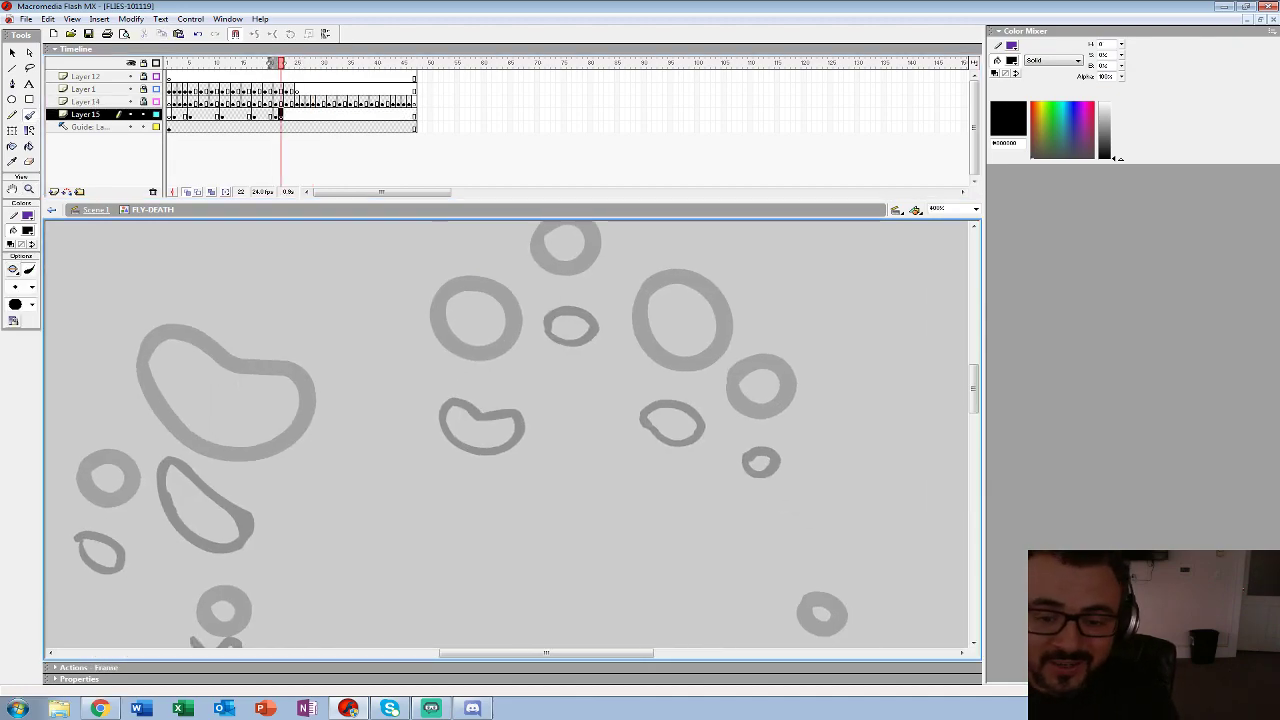
click(32, 287)
click(20, 428)
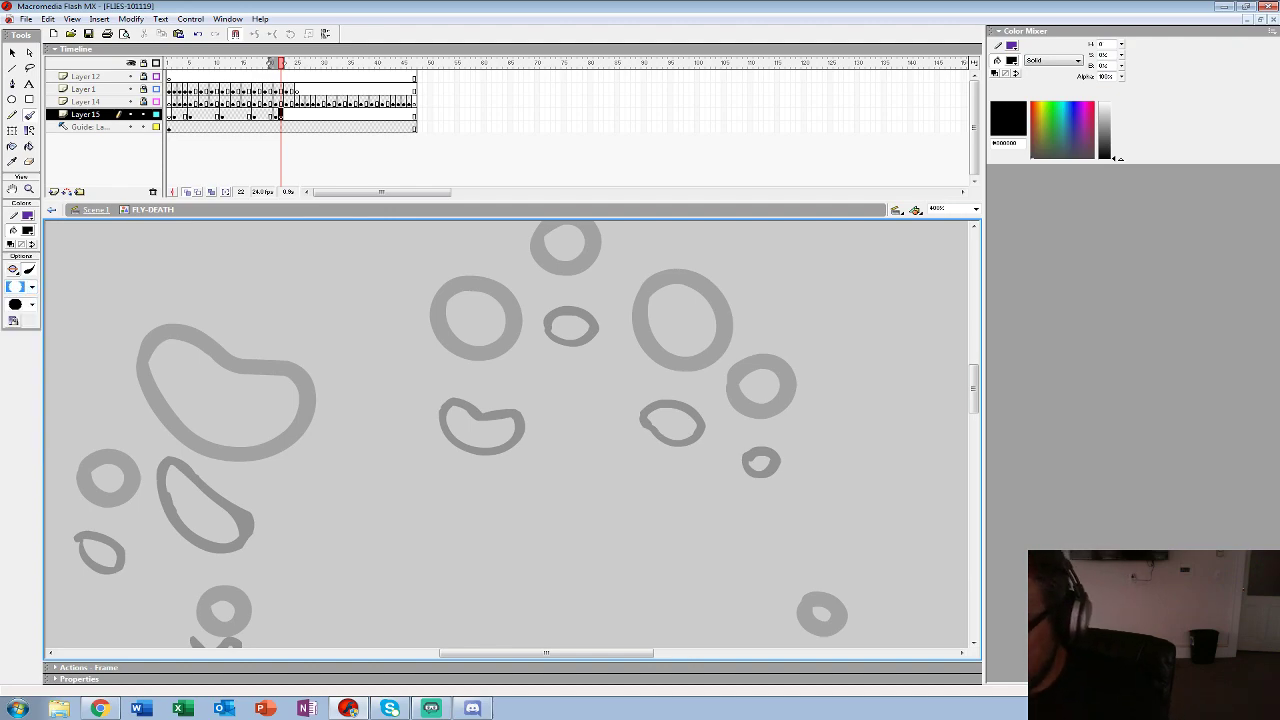
mouse_move(556, 309)
mouse_down()
mouse_move(552, 339)
mouse_move(594, 330)
mouse_move(550, 304)
mouse_up()
mouse_move(438, 403)
mouse_down()
mouse_move(473, 451)
mouse_move(521, 425)
mouse_move(445, 418)
mouse_up()
mouse_move(647, 419)
mouse_down()
mouse_move(697, 428)
mouse_move(648, 414)
mouse_up()
drag(757, 458, 546, 286)
mouse_move(612, 492)
mouse_down()
mouse_move(580, 320)
mouse_move(583, 336)
mouse_up()
drag(527, 430, 523, 431)
- Ink the left blob and its three neighbouring droplets in black over the rough on frame 22
mouse_move(210, 270)
mouse_down()
mouse_move(461, 343)
mouse_move(658, 444)
mouse_move(684, 507)
mouse_up()
mouse_move(401, 369)
mouse_down()
mouse_move(444, 451)
mouse_move(484, 414)
mouse_move(430, 357)
mouse_move(402, 368)
mouse_up()
drag(324, 438, 323, 443)
drag(572, 610, 566, 445)
drag(569, 553, 555, 482)
mouse_move(416, 311)
mouse_down()
mouse_move(433, 307)
mouse_move(416, 308)
mouse_up()
drag(431, 463, 437, 461)
- Move the inked keyframe from frame 22 to frame 21 of Layer 15, replacing the rough droplets
key(z)
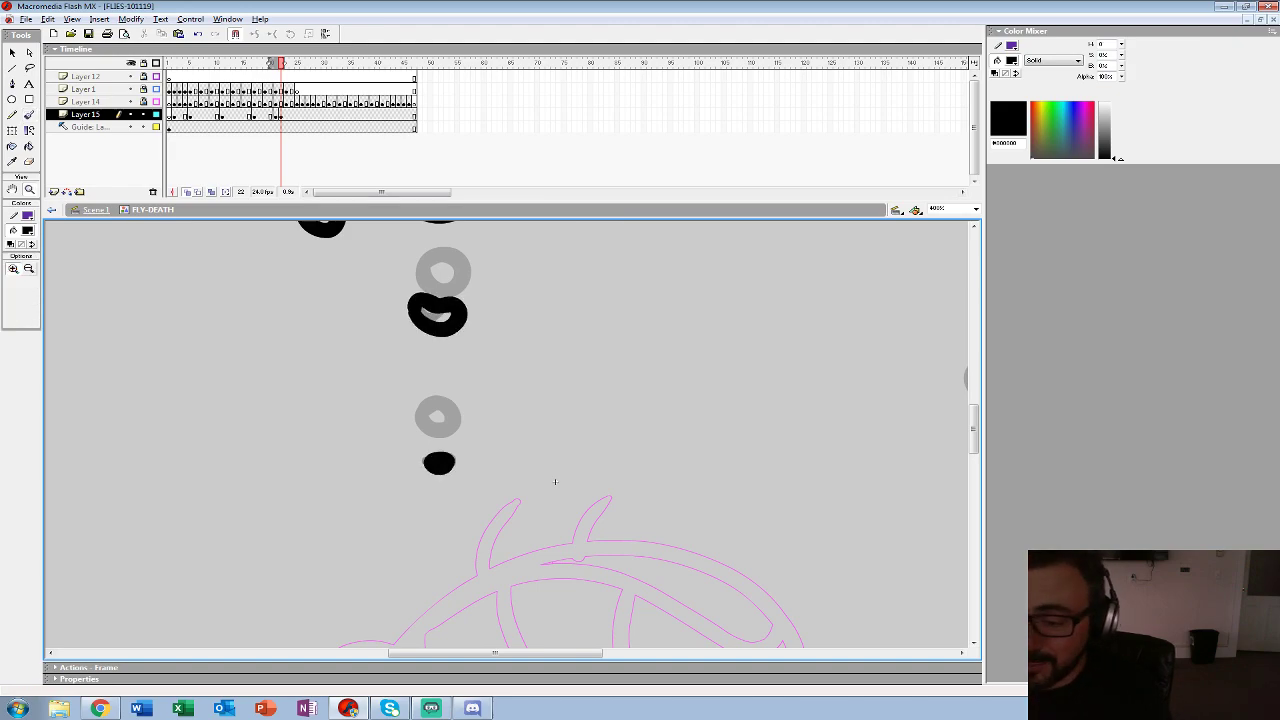
alt+click(480, 449)
alt+click(480, 449)
click(281, 115)
drag(281, 115, 275, 115)
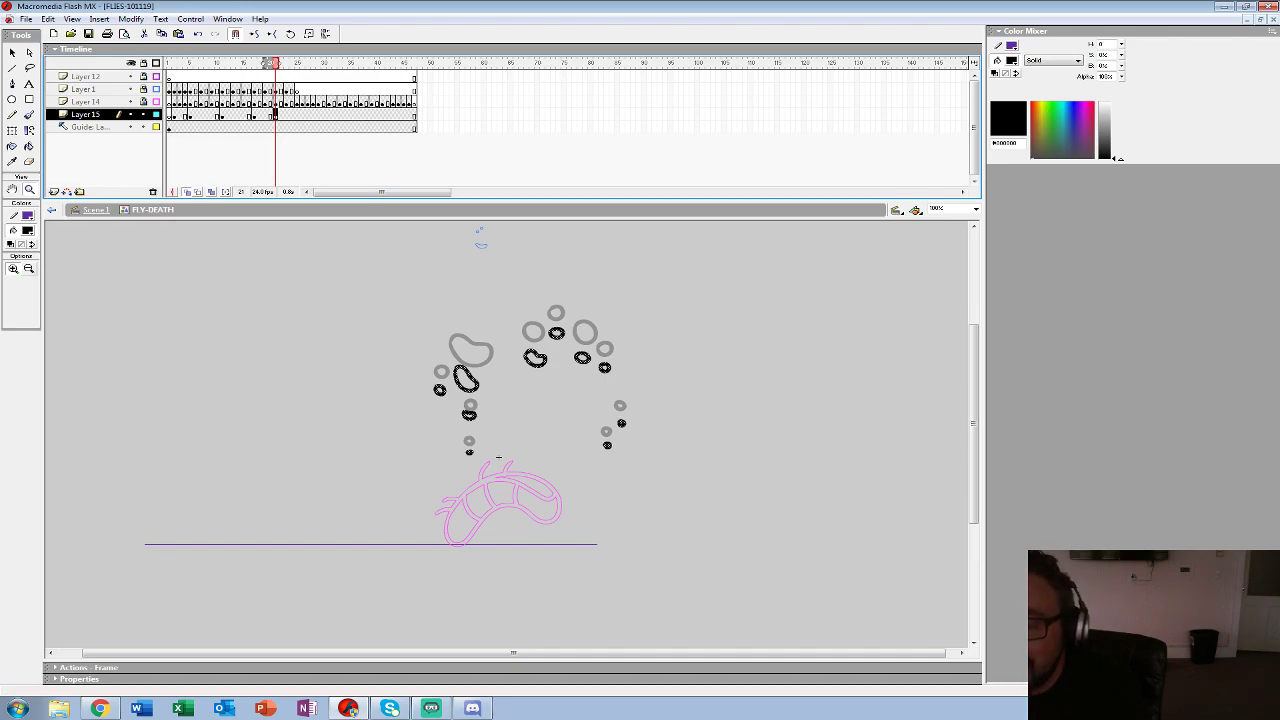
- Insert a blank keyframe on frame 23 of Layer 15 and flip through the preceding frames to compare the droplets
key(period)
key(period)
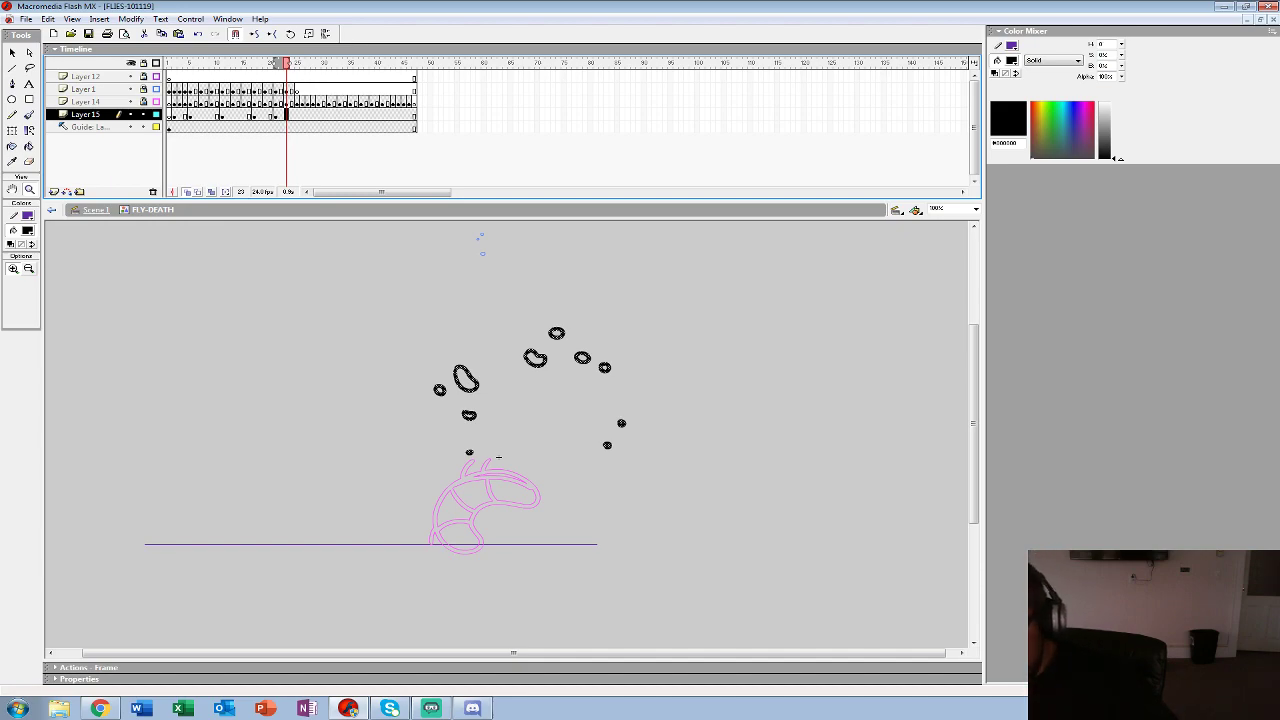
key(F7)
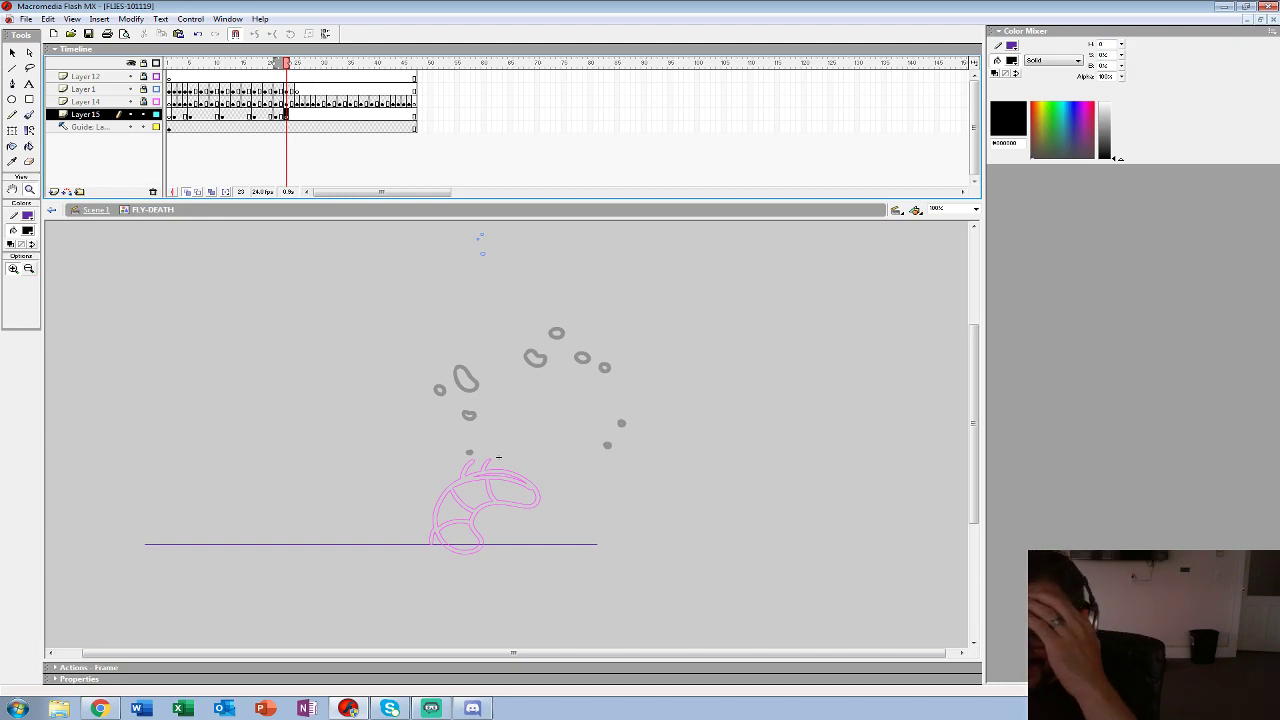
click(536, 390)
key(ctrl+equal)
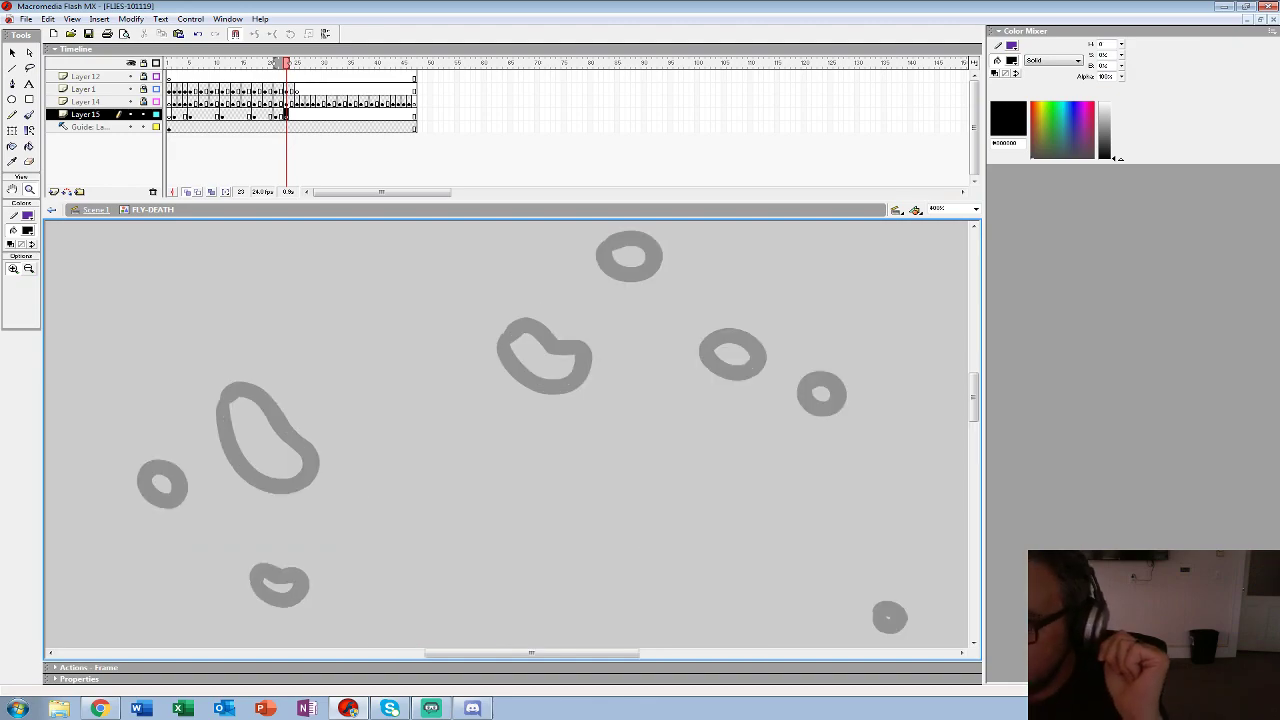
key(b)
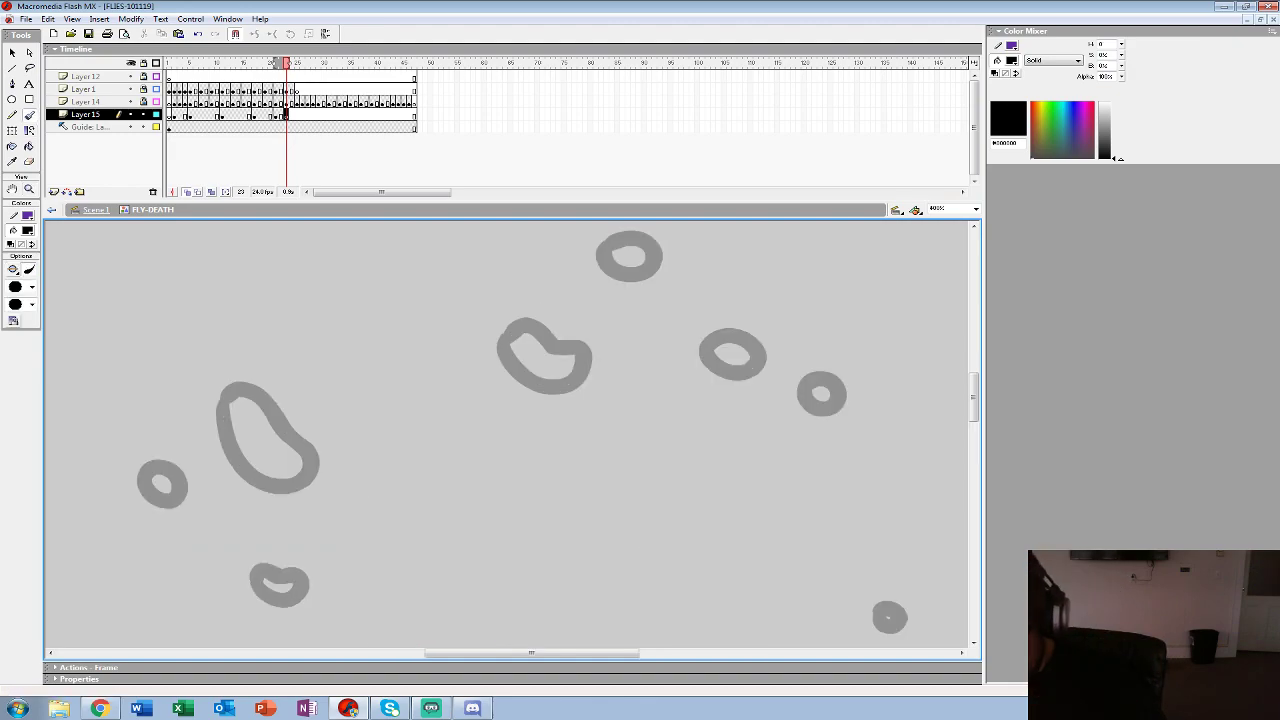
key(comma)
key(comma)
key(period)
key(period)
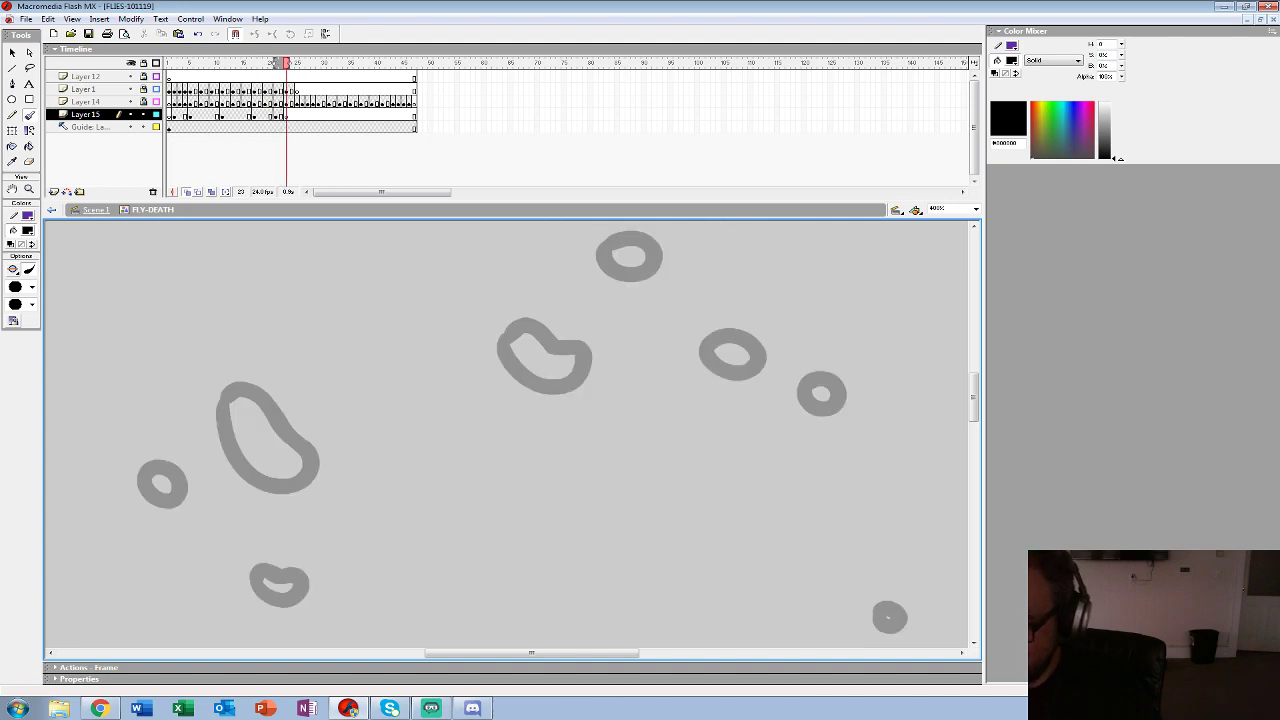
- Ink smaller versions of the upper and right-hand droplets in black on frame 23, each below its onion-skinned predecessor
mouse_move(516, 427)
mouse_down()
mouse_move(561, 438)
mouse_move(525, 420)
mouse_up()
mouse_move(612, 322)
mouse_down()
mouse_move(643, 327)
mouse_move(614, 318)
mouse_up()
mouse_move(700, 430)
mouse_down()
mouse_move(526, 299)
mouse_move(559, 291)
mouse_up()
drag(649, 313, 655, 317)
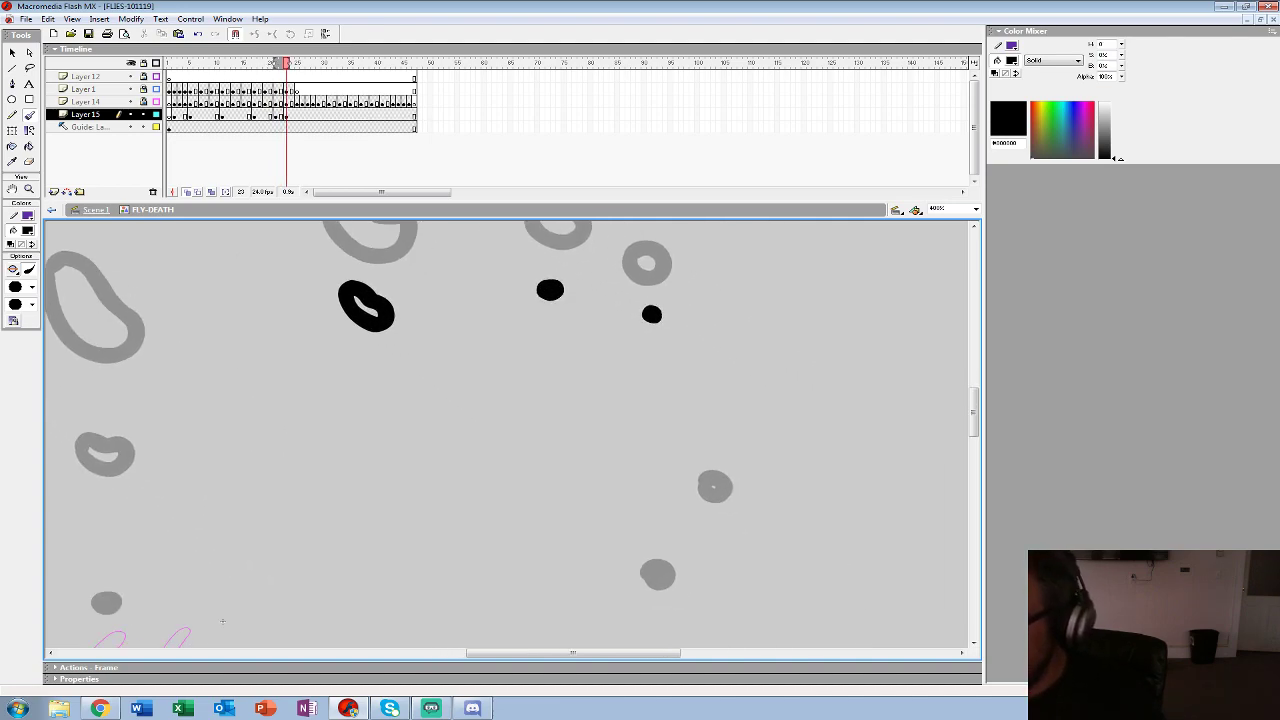
drag(221, 621, 181, 479)
drag(669, 379, 676, 381)
drag(611, 469, 618, 471)
- Ink the shrunken left blob and its surrounding droplets as small black shapes on frame 23
drag(181, 479, 739, 562)
mouse_move(602, 441)
mouse_down()
mouse_move(631, 449)
mouse_move(606, 440)
mouse_up()
drag(625, 440, 621, 580)
mouse_move(613, 467)
mouse_down()
mouse_move(629, 467)
mouse_move(615, 466)
mouse_up()
mouse_move(565, 434)
mouse_down()
mouse_move(582, 434)
mouse_move(570, 430)
mouse_up()
drag(492, 492, 501, 487)
drag(617, 646, 518, 393)
drag(522, 454, 526, 454)
- Insert an empty keyframe on frame 25 of Layer 15
mouse_move(638, 448)
mouse_down()
mouse_move(554, 509)
mouse_move(486, 535)
mouse_move(312, 719)
mouse_move(303, 620)
mouse_up()
key(period)
key(period)
key(F6)
key(Delete)
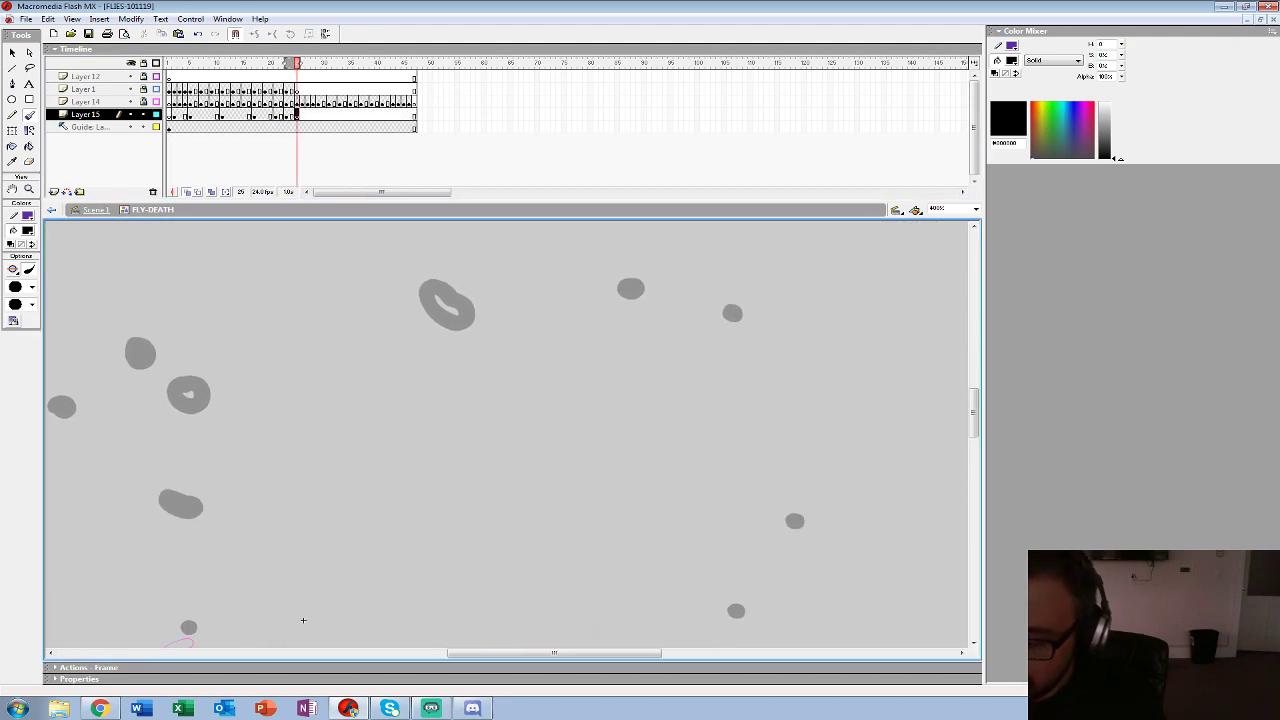
- Paint three small black dots on frame 25 beneath the upper onion-skinned droplets
drag(447, 391, 451, 388)
click(629, 333)
click(737, 344)
- Paint the remaining small black dots on frame 25 beneath the onion-skinned left and right-hand droplets
drag(303, 620, 554, 452)
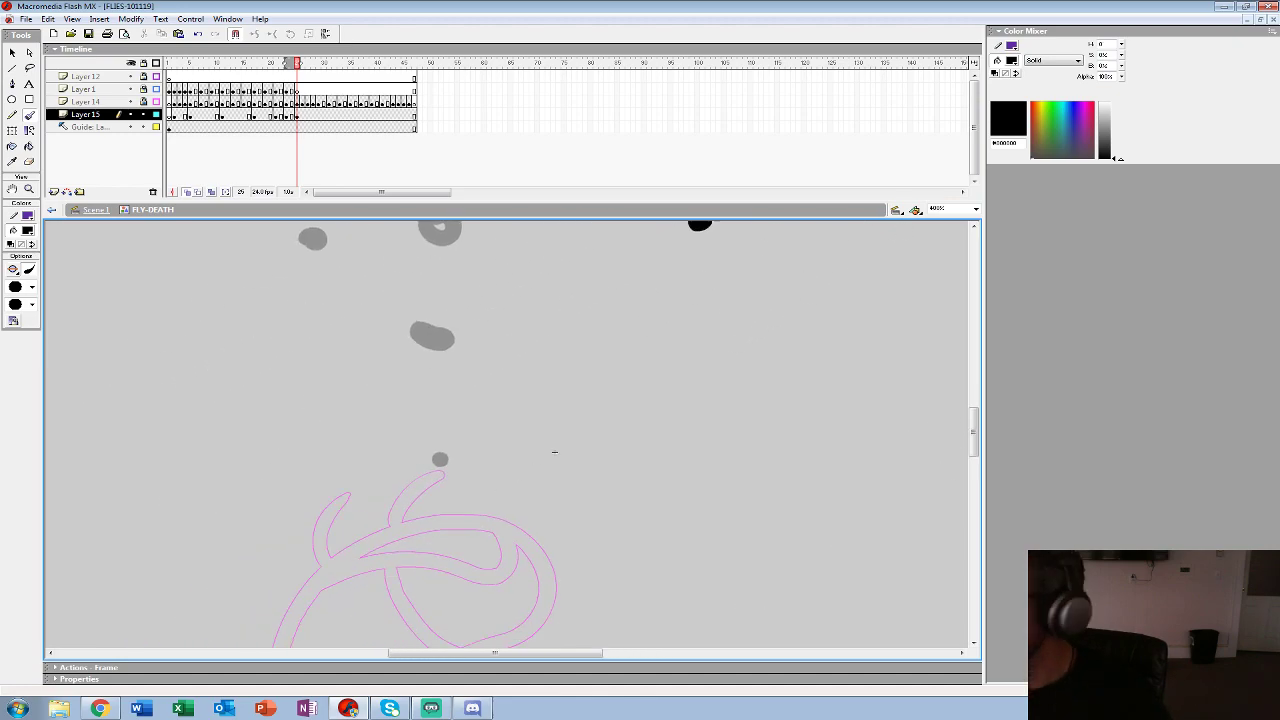
click(441, 278)
click(434, 374)
click(318, 309)
drag(554, 452, 164, 402)
click(657, 337)
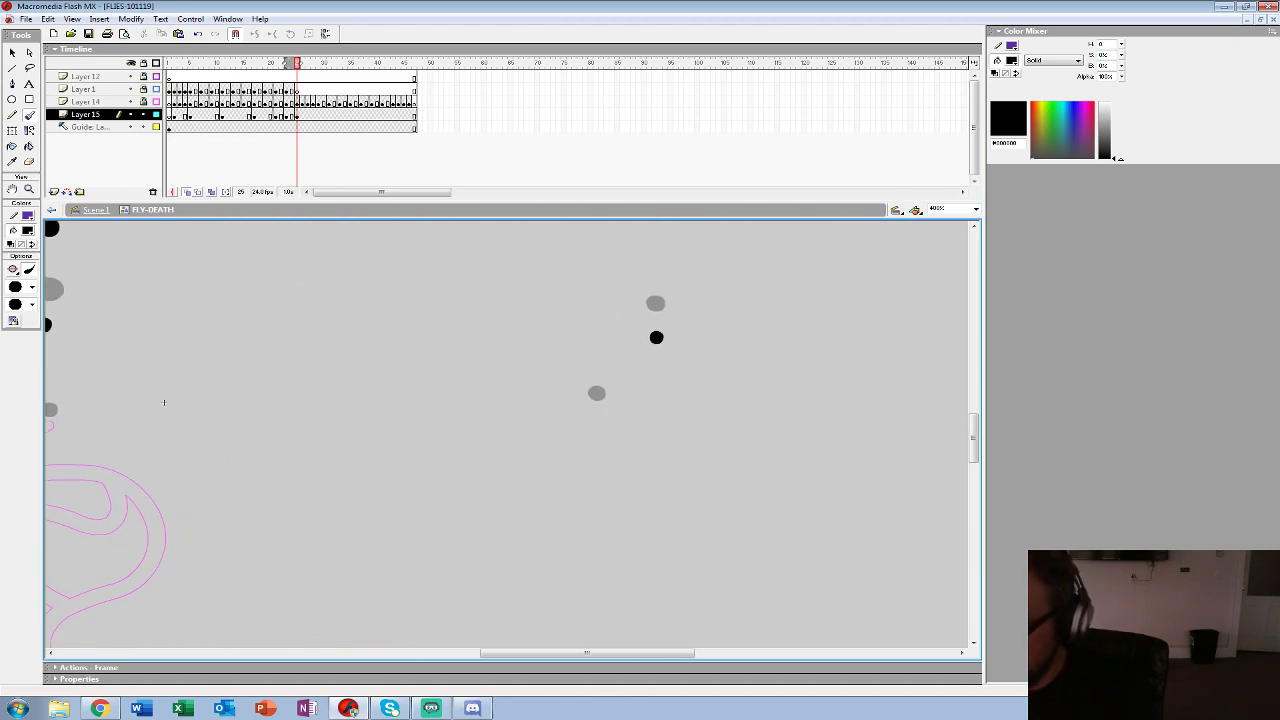
drag(600, 380, 856, 445)
- Add a cleared keyframe on frame 27 of Layer 15 and paint tiny black dots below the upper onion-skinned droplets
key(F6)
key(F6)
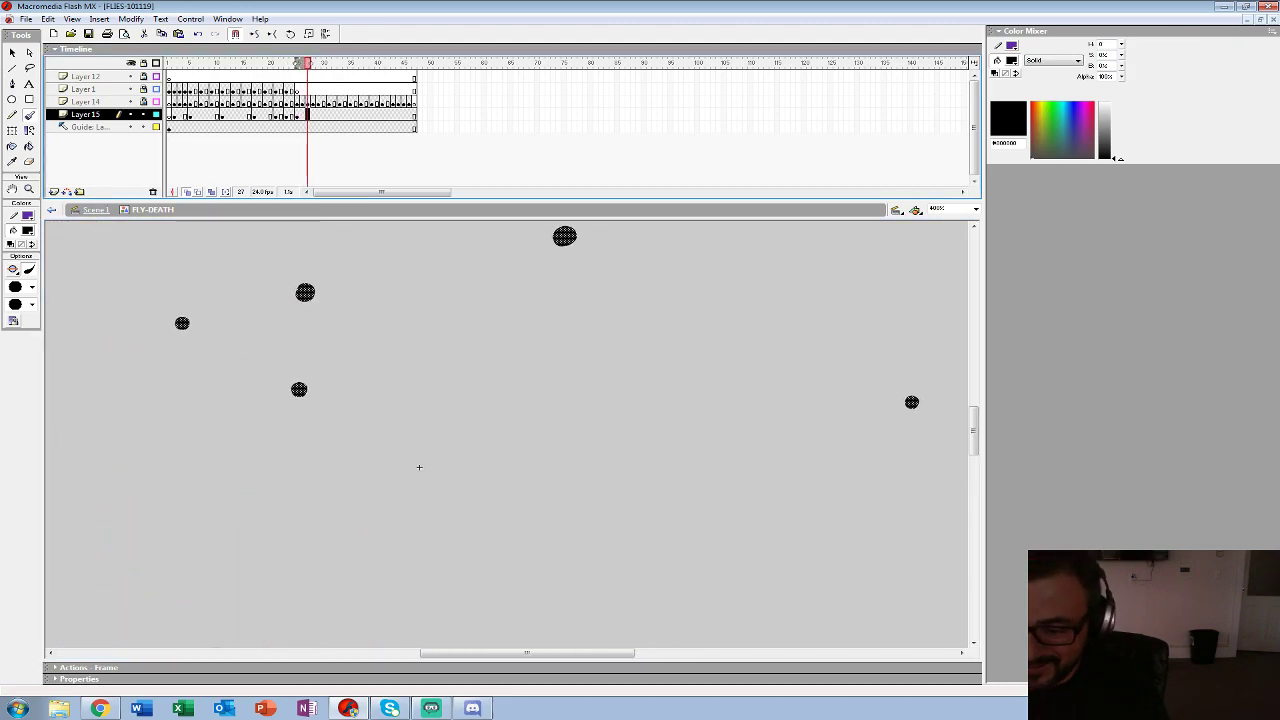
key(Delete)
mouse_move(419, 467)
mouse_down()
mouse_move(351, 719)
mouse_move(320, 610)
mouse_move(510, 418)
mouse_up()
click(469, 426)
click(652, 363)
click(403, 314)
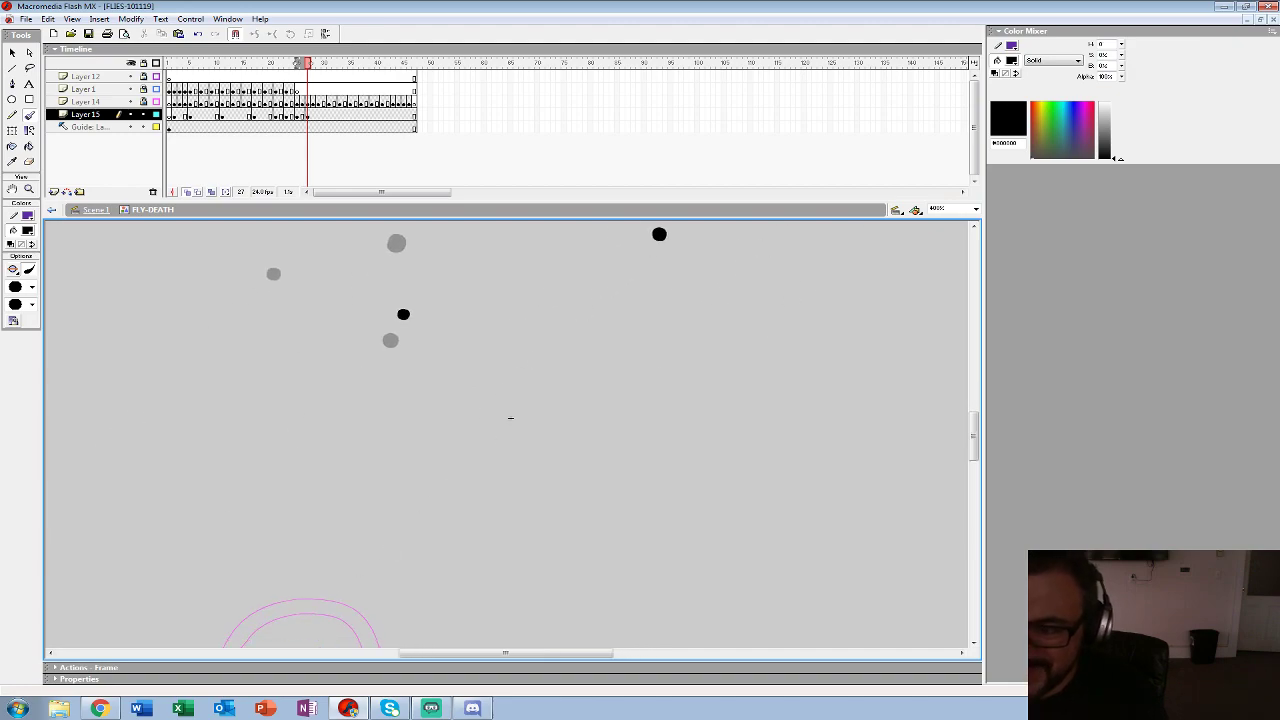
- Move the last dots' keyframe to frame 26 and insert an empty keyframe on frame 27 of Layer 15
click(307, 115)
drag(307, 115, 302, 115)
click(307, 115)
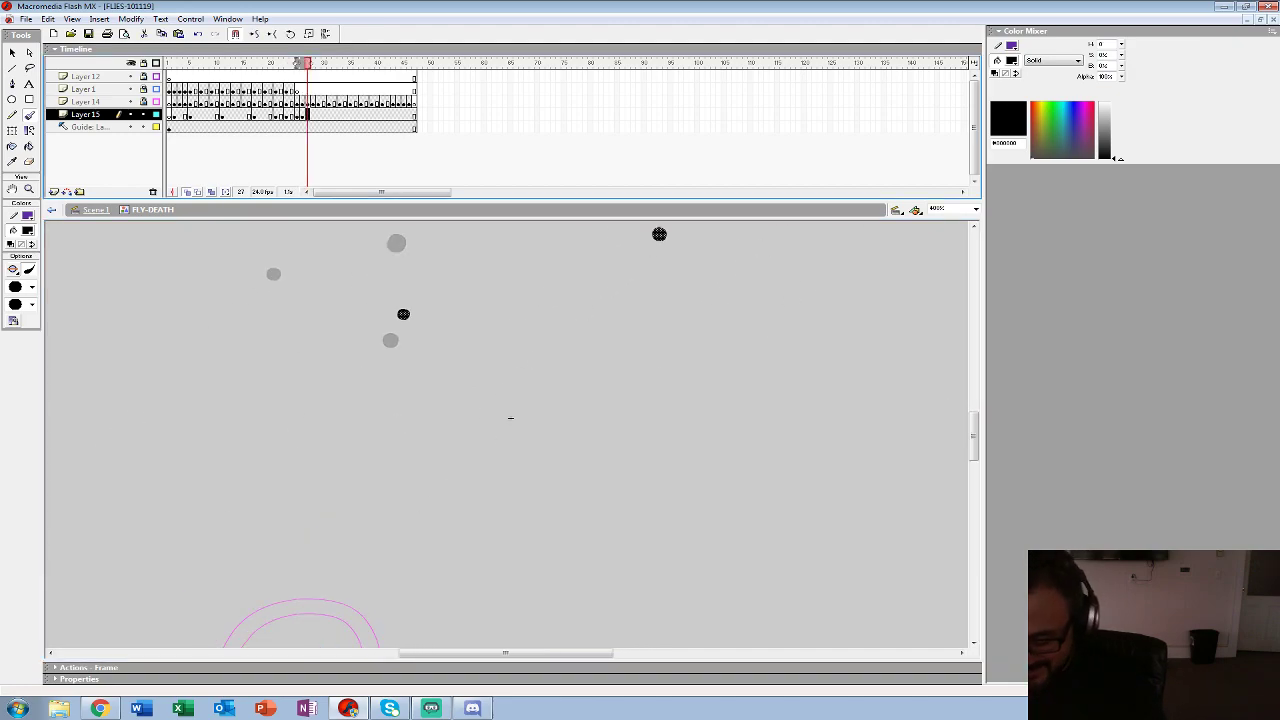
key(F7)
- Play the FLY-DEATH animation from the first frame to review the splash
key(z)
alt+click(486, 471)
alt+click(488, 485)
drag(307, 89, 222, 101)
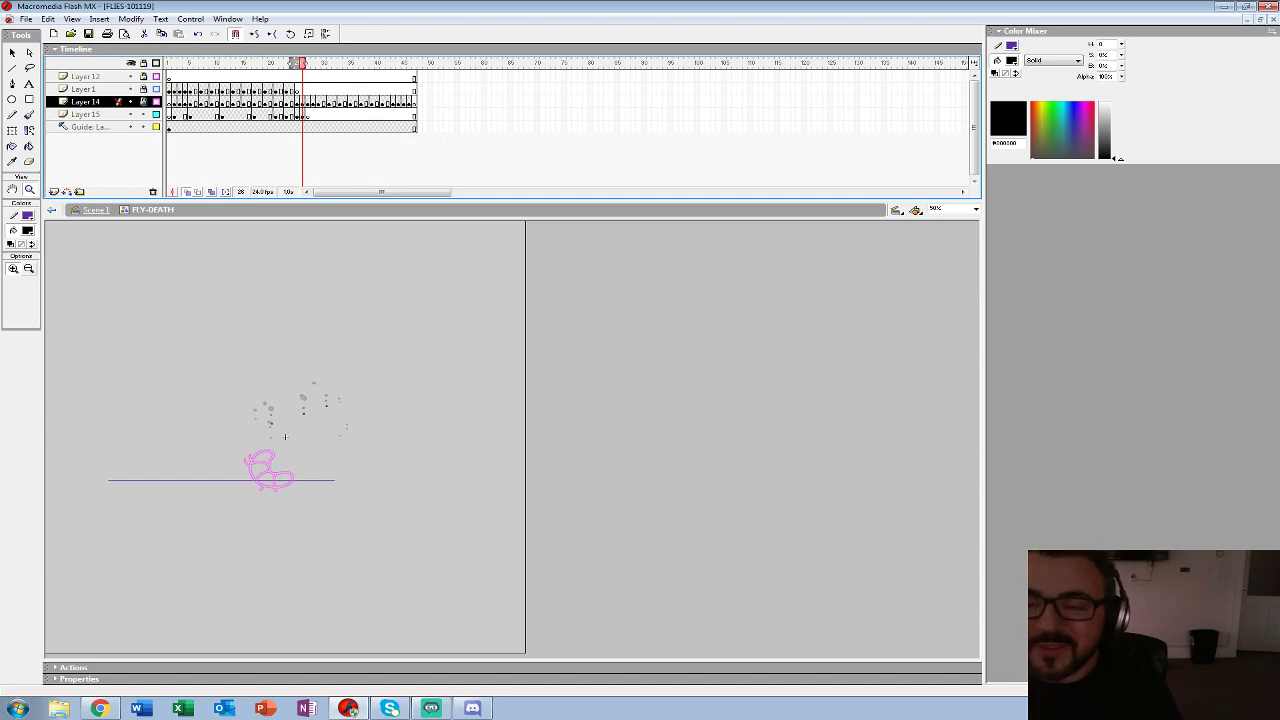
key(Home)
key(Return)
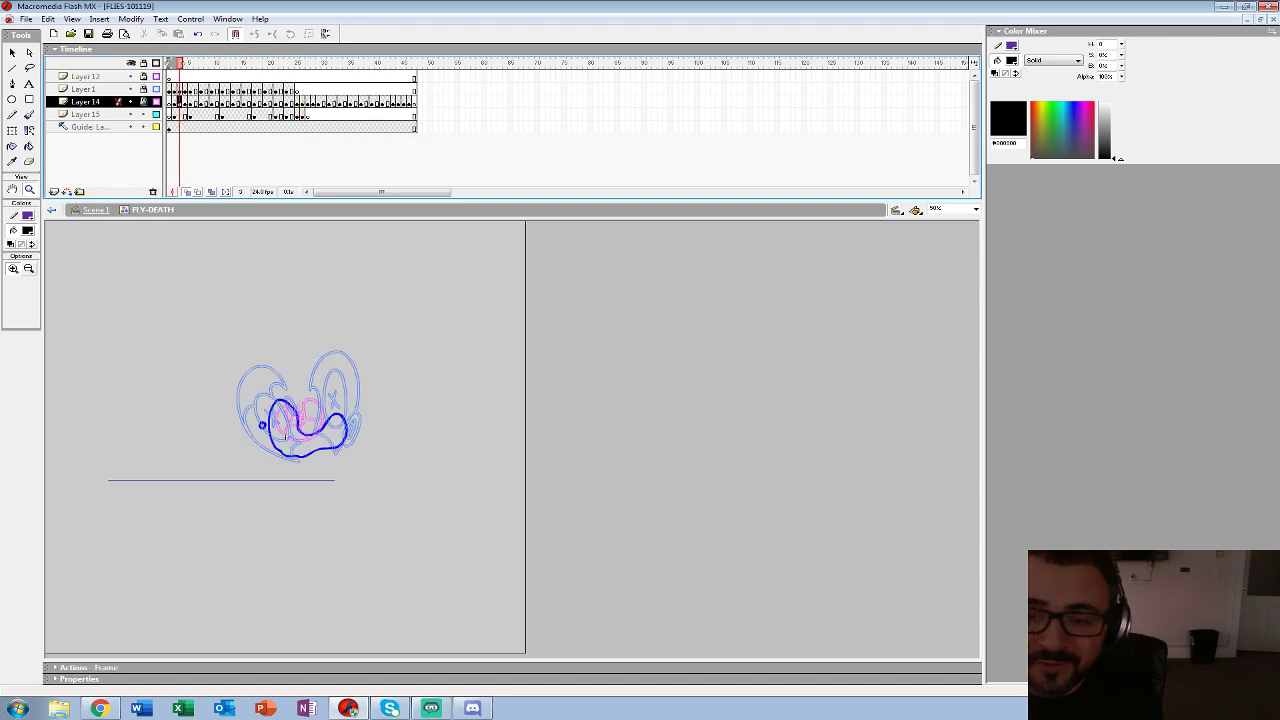
- Clear frame 2 of Layer 15 and ink the curved splash blob and its small left droplet as black outlines
click(174, 115)
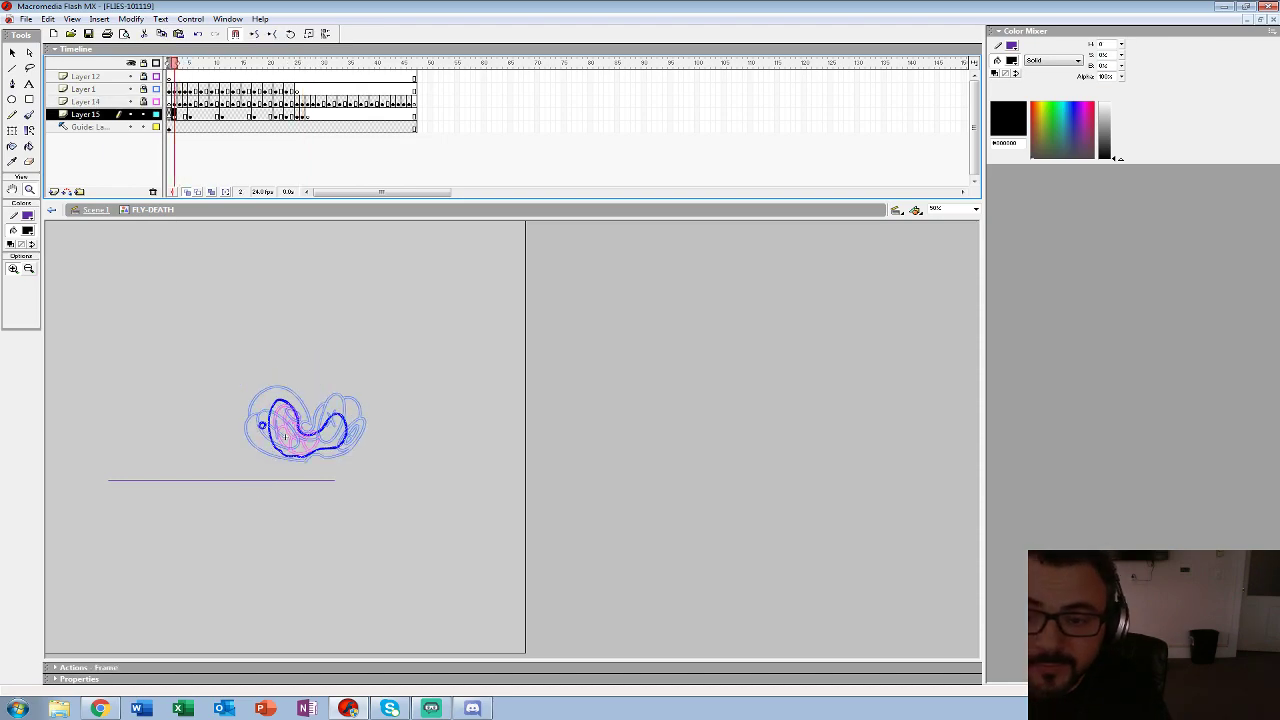
key(Delete)
click(285, 436)
click(508, 441)
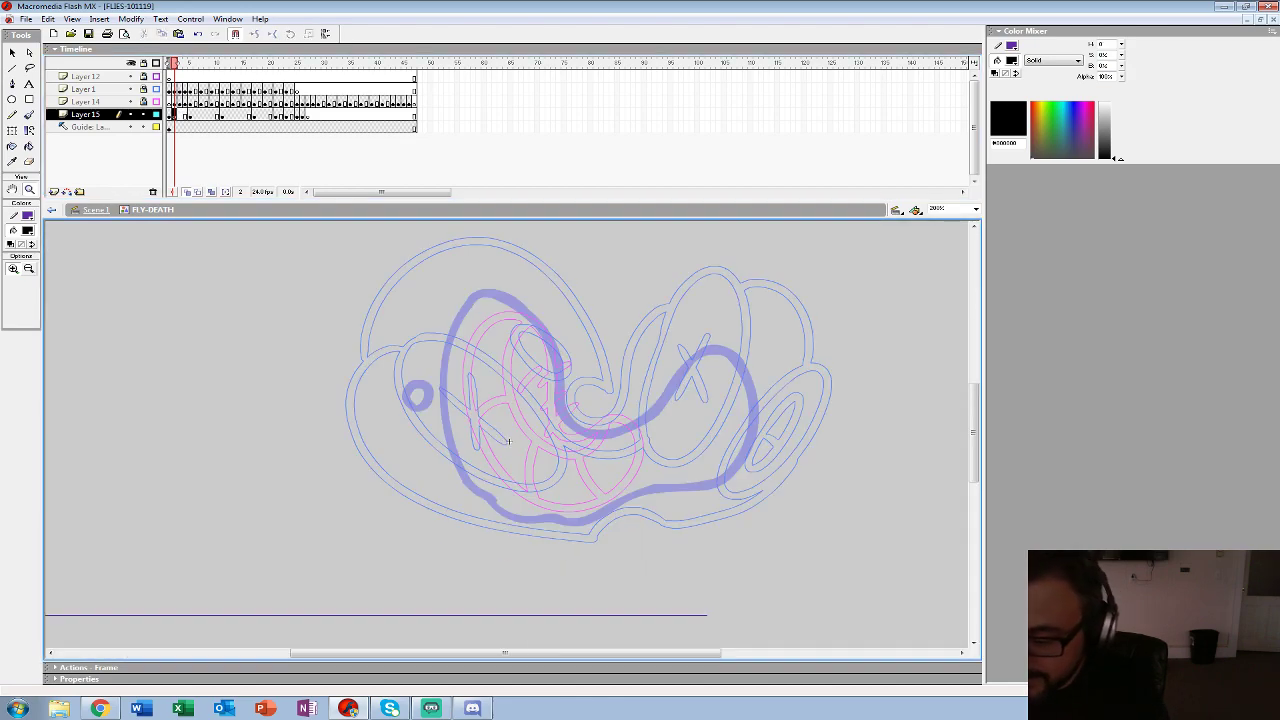
click(508, 441)
mouse_move(508, 441)
mouse_down()
mouse_move(321, 439)
mouse_move(326, 457)
mouse_move(386, 483)
mouse_up()
key(b)
mouse_move(570, 470)
mouse_down()
mouse_move(662, 436)
mouse_move(752, 313)
mouse_move(849, 301)
mouse_move(891, 453)
mouse_move(810, 554)
mouse_move(670, 558)
mouse_move(567, 609)
mouse_move(404, 629)
mouse_move(347, 594)
mouse_up()
drag(386, 483, 453, 522)
mouse_move(654, 507)
mouse_down()
mouse_move(587, 478)
mouse_move(544, 325)
mouse_move(408, 230)
mouse_move(302, 380)
mouse_move(420, 640)
mouse_up()
mouse_move(252, 390)
mouse_down()
mouse_move(266, 452)
mouse_move(272, 392)
mouse_up()
key(ctrl+a)
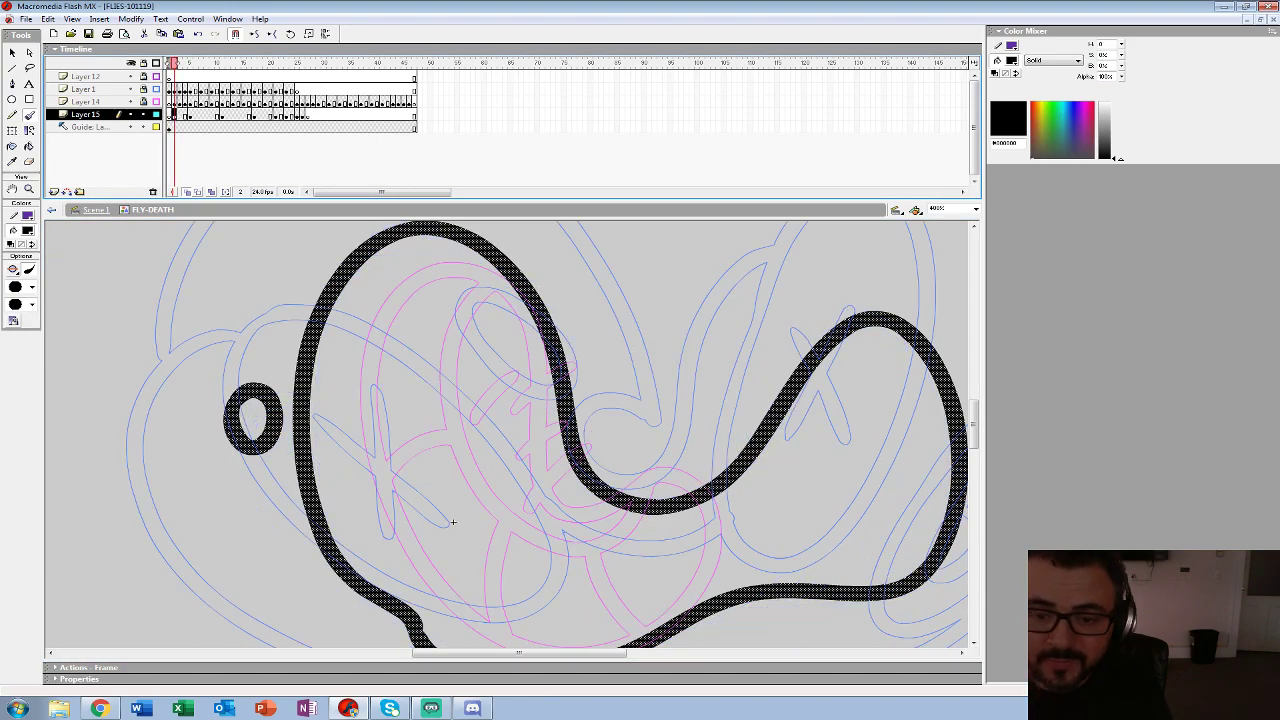
- Play back the animation to check the inked blob against the exploding fly
key(ctrl+minus)
key(ctrl+minus)
key(ctrl+minus)
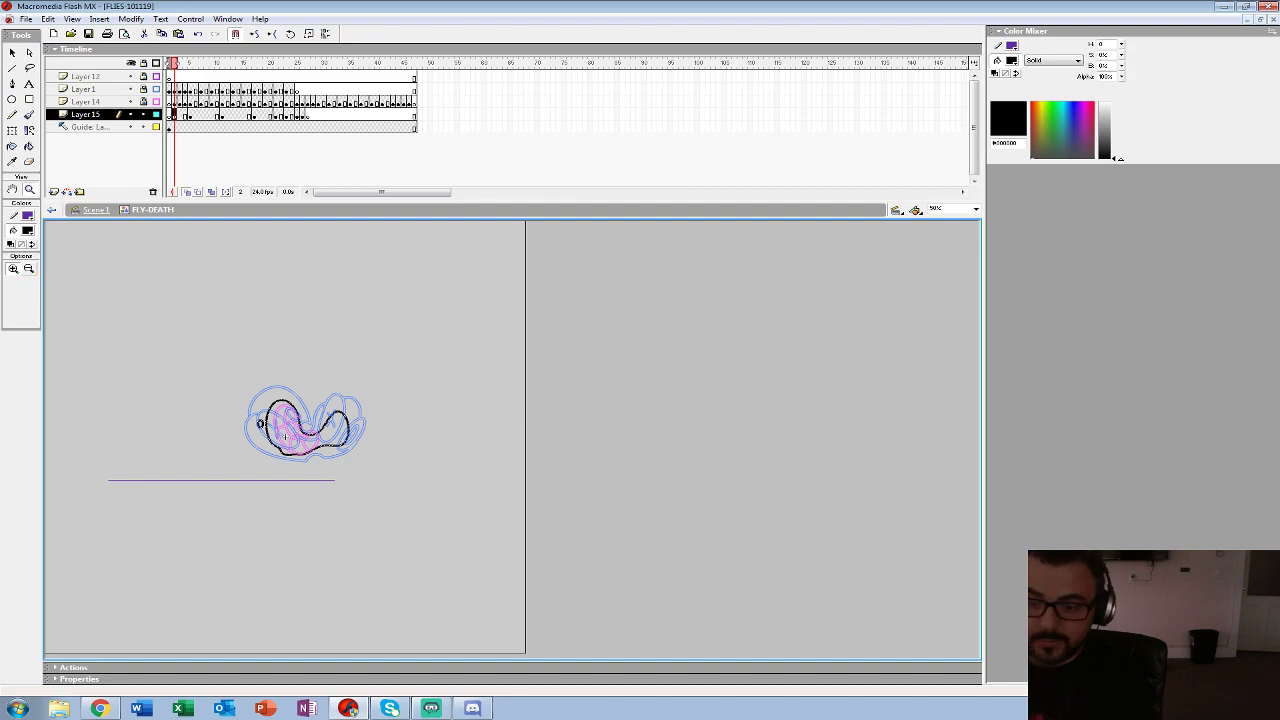
key(Return)
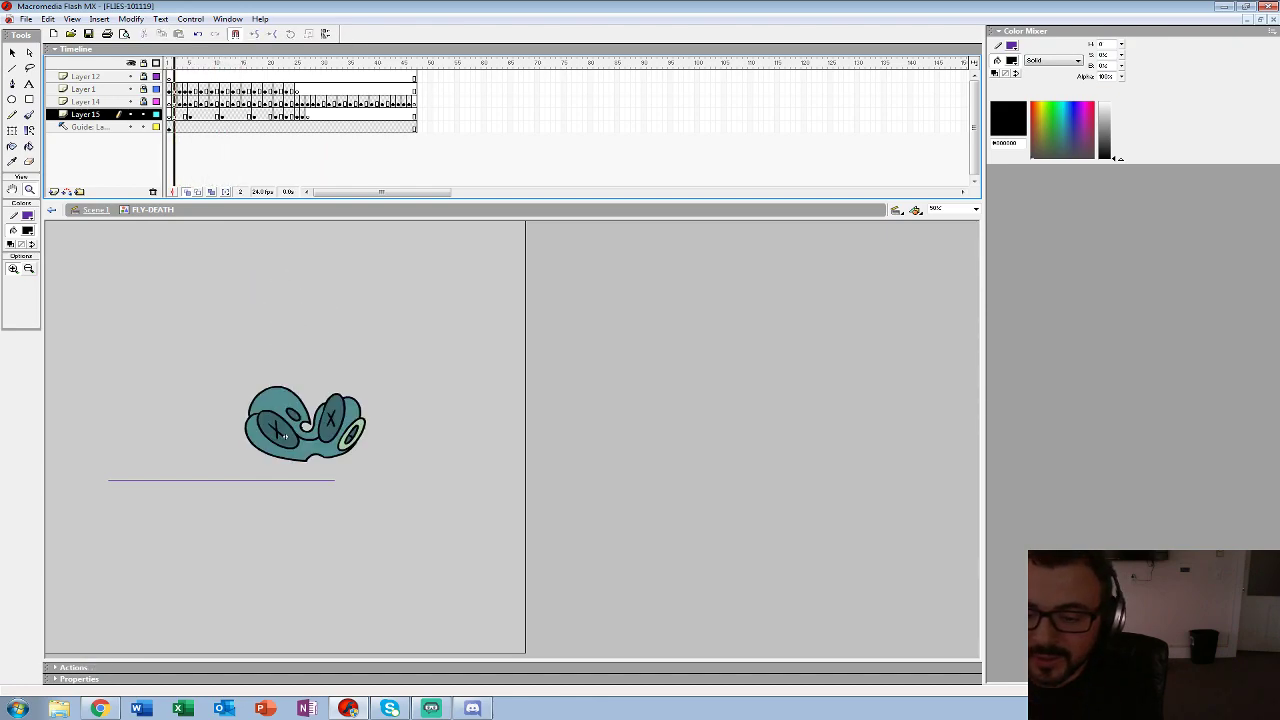
- Sample the light green droplet colour from Scene 1 as the fill, and reopen the FLY-DEATH symbol for editing
click(95, 209)
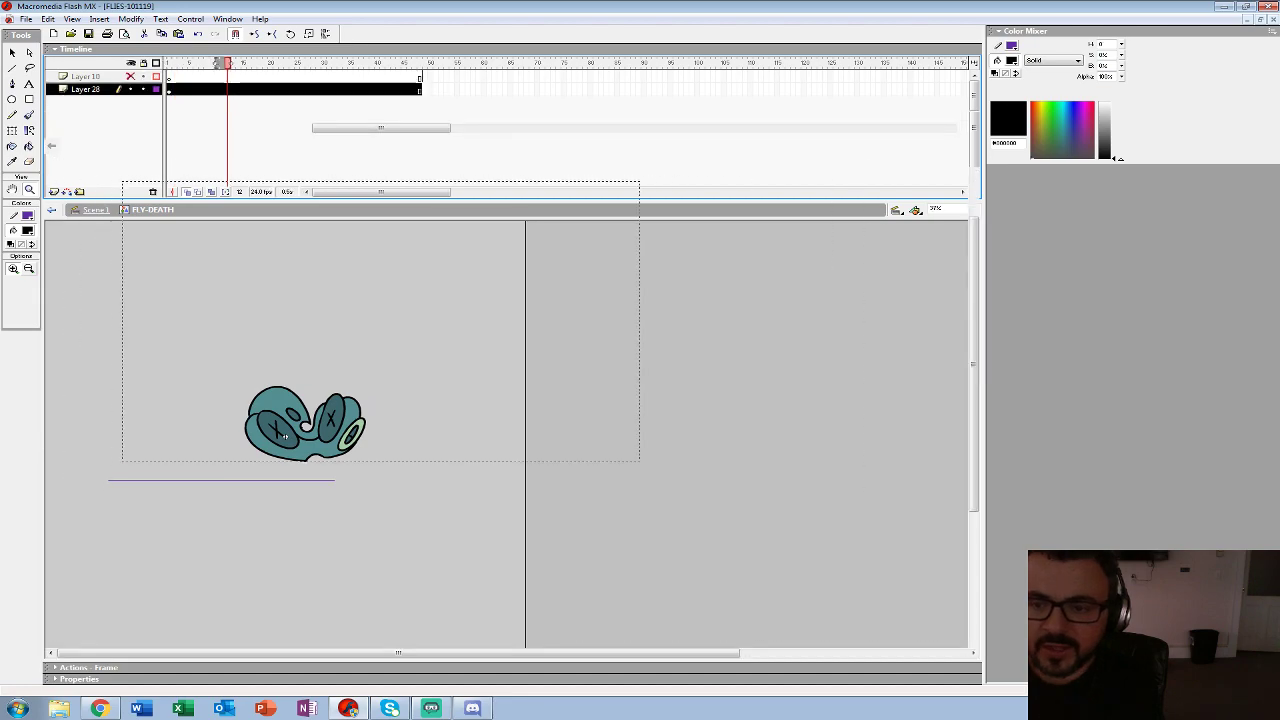
click(28, 231)
click(243, 358)
right_click(274, 531)
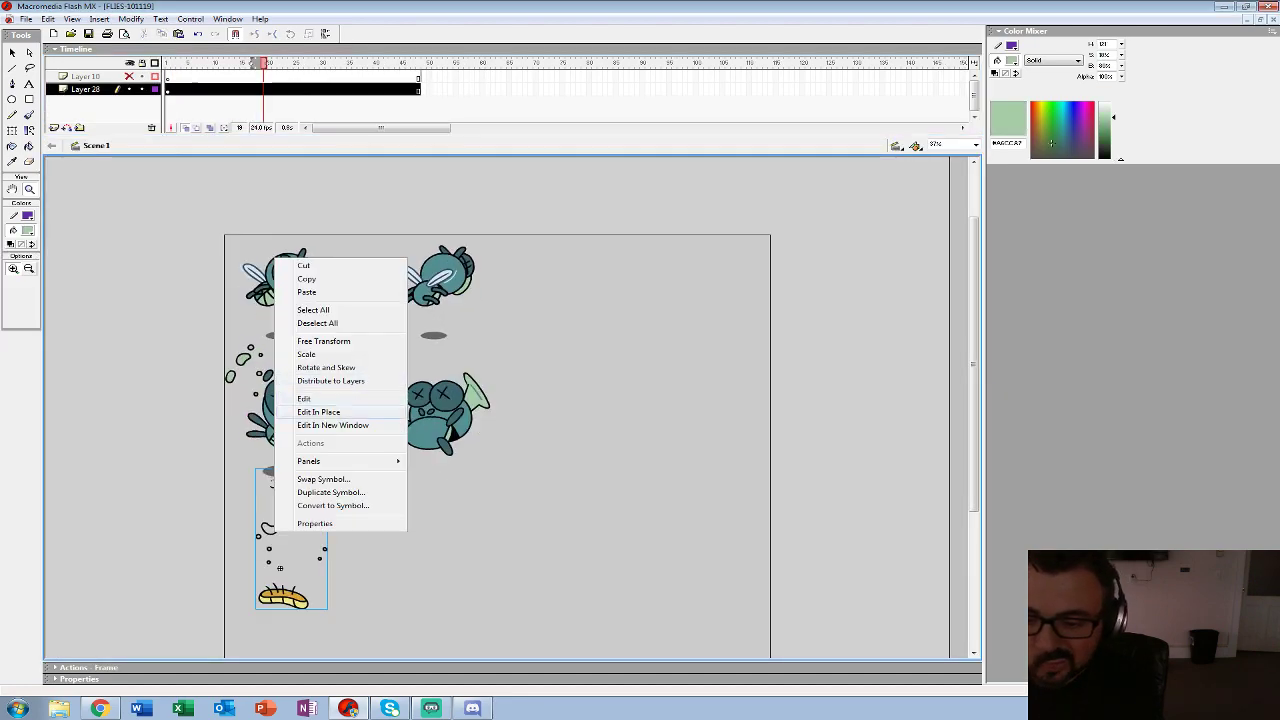
click(304, 398)
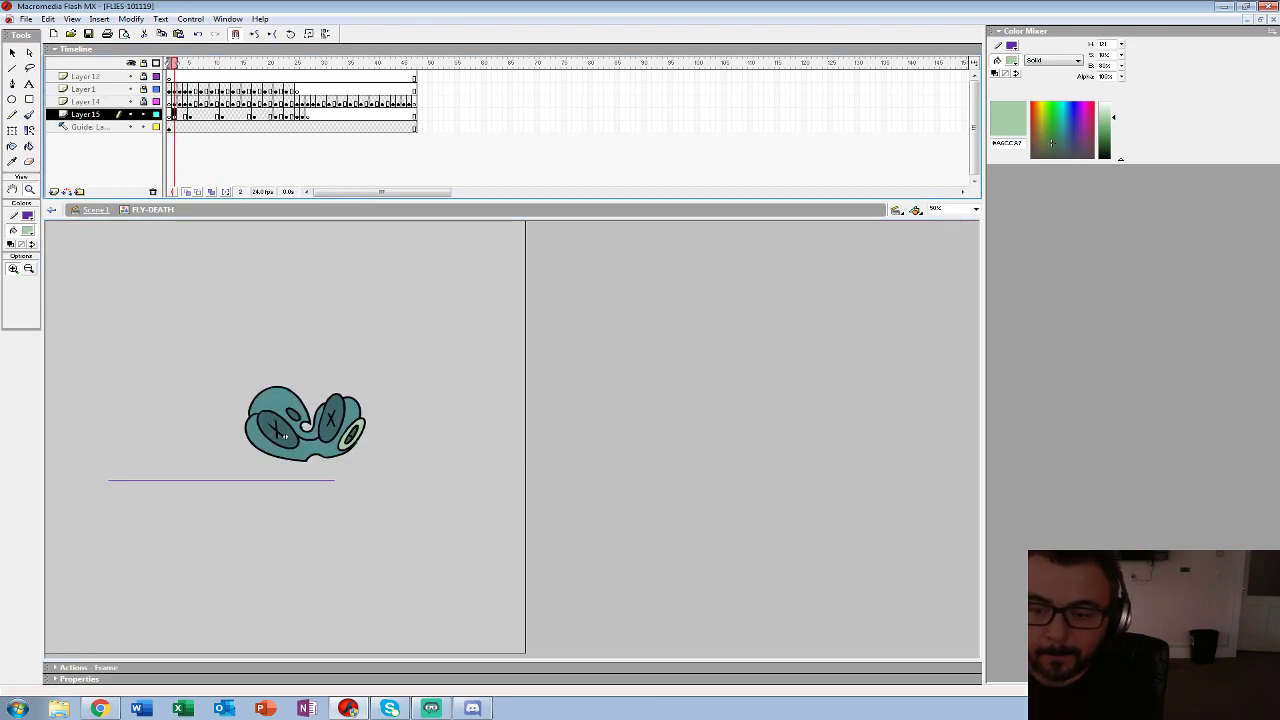
- Hide the layers other than Layer 15 and fill the splash blob on frame 2 with light green
key(ctrl+shift+h)
key(k)
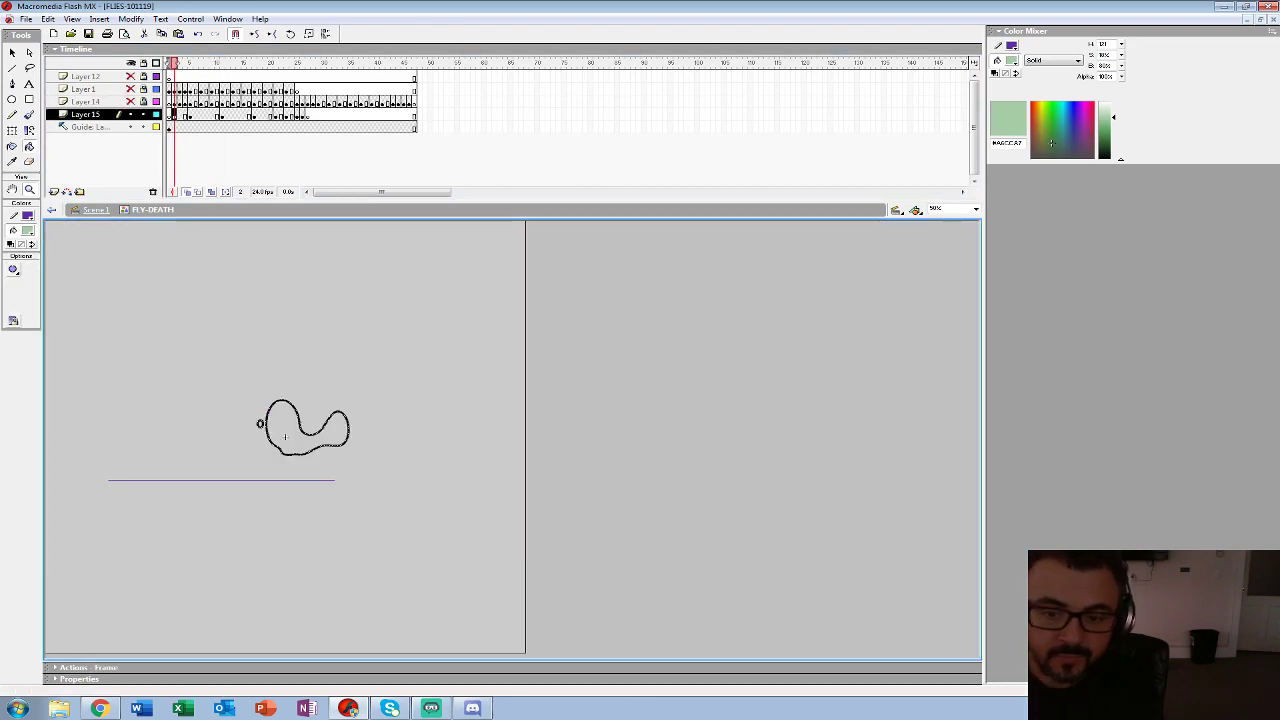
click(285, 436)
- Fill the two large splash blobs on frame 5 with light green
key(period)
key(period)
key(period)
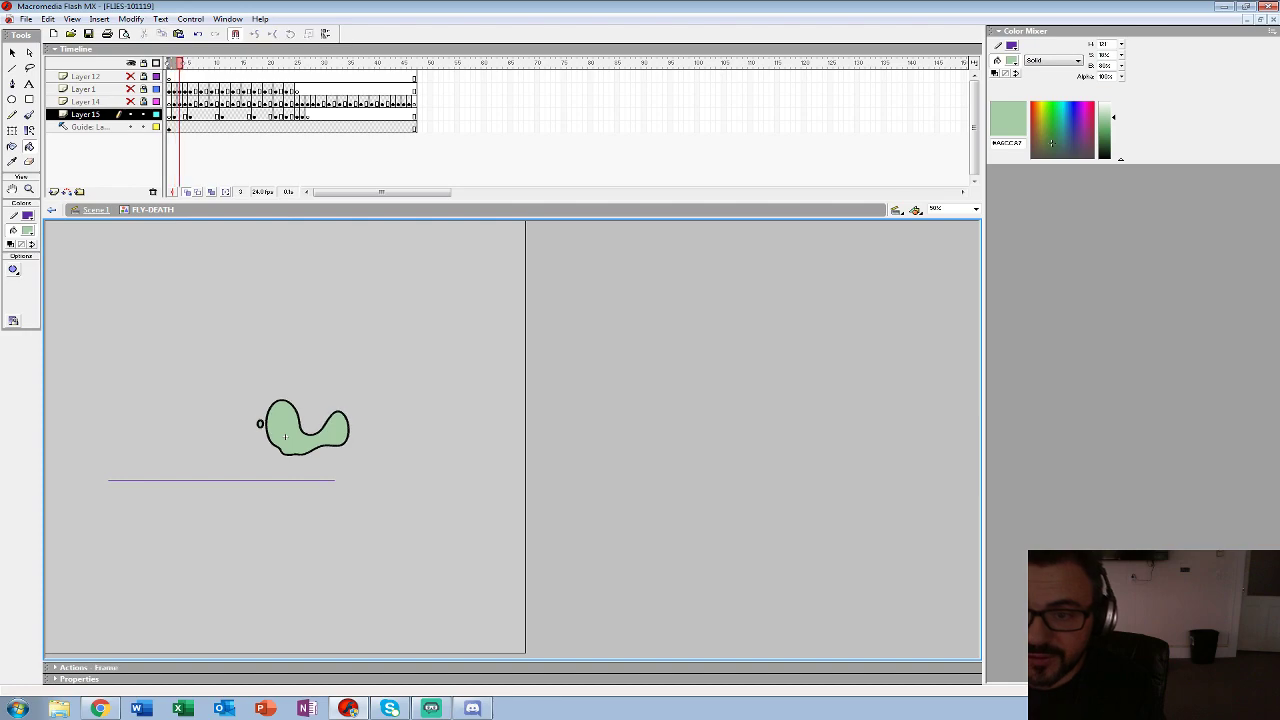
click(270, 388)
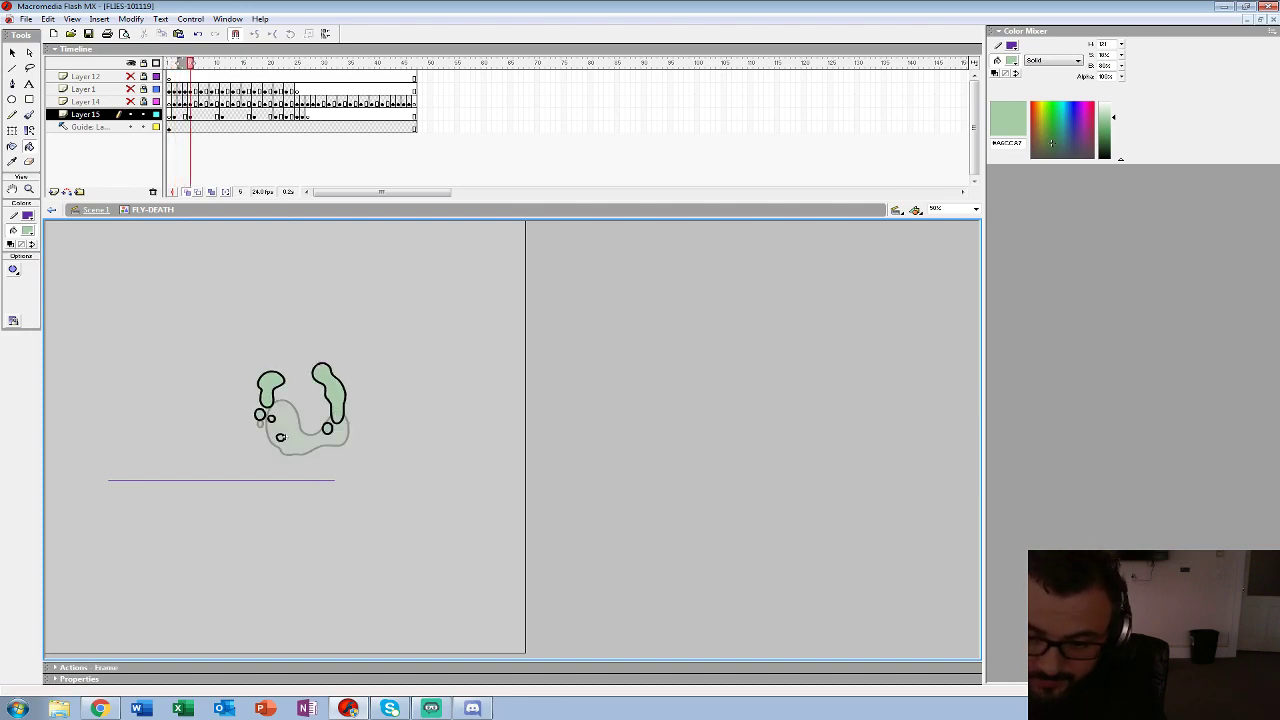
- Fill the three upper splash blobs on frame 11 with light green
key(period)
key(period)
key(period)
key(period)
key(period)
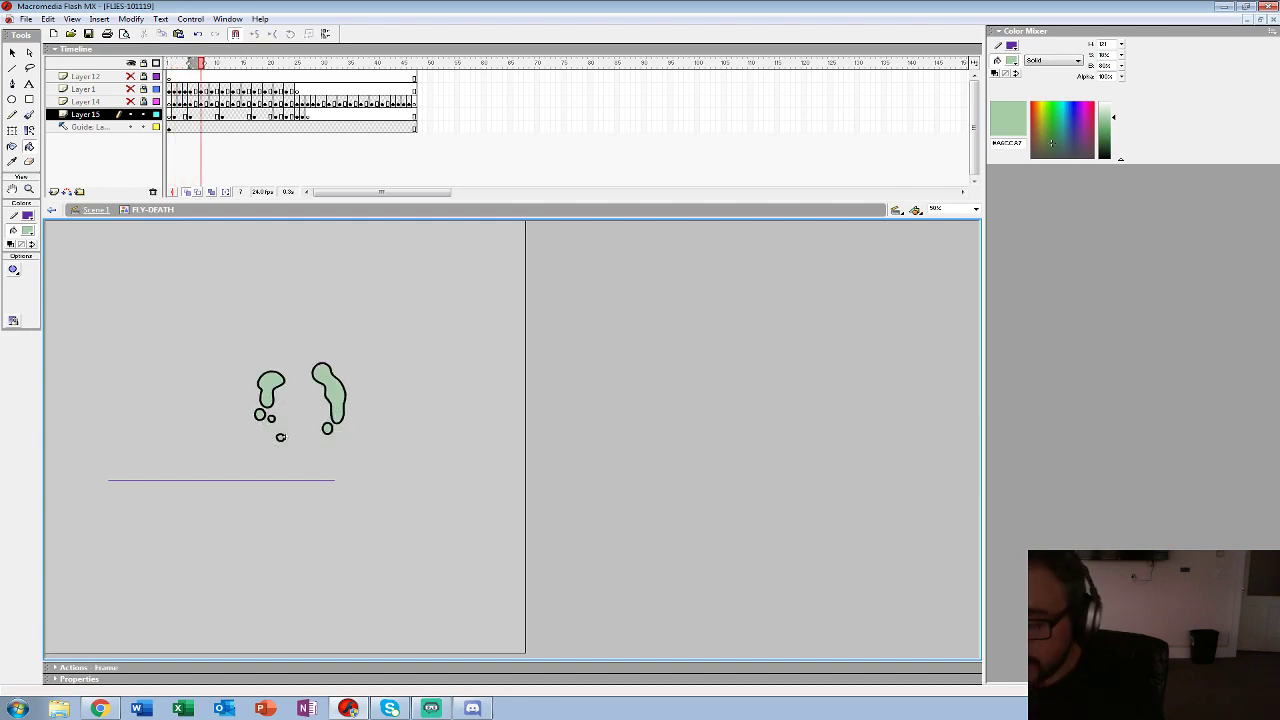
key(period)
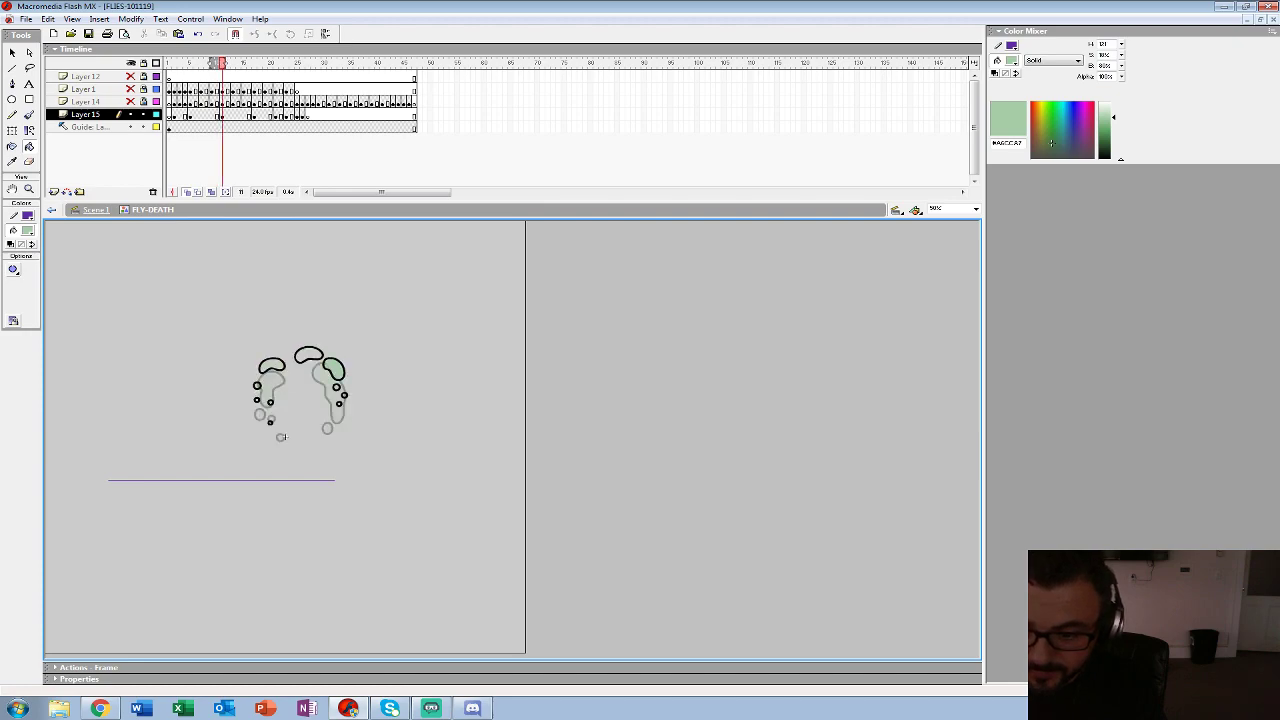
click(309, 355)
click(271, 366)
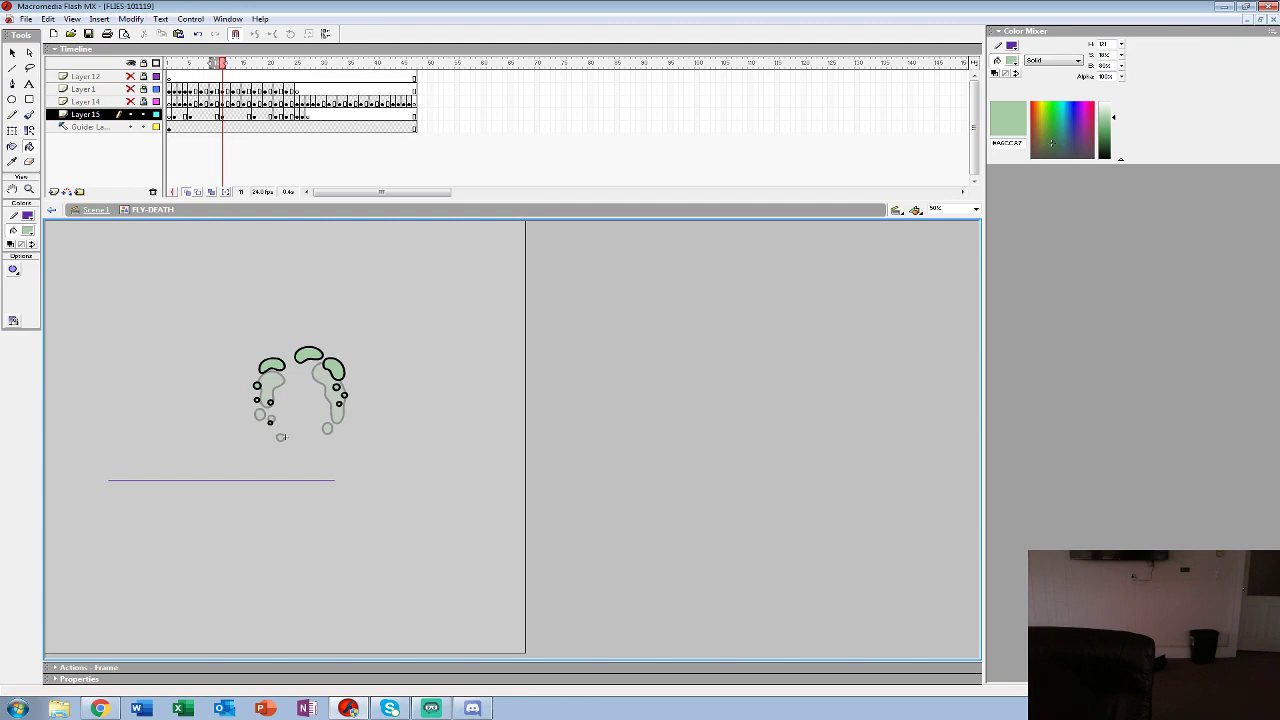
- Fill the left blob and the upper droplets on frame 17 with light green
key(period)
key(period)
key(period)
key(period)
key(period)
key(period)
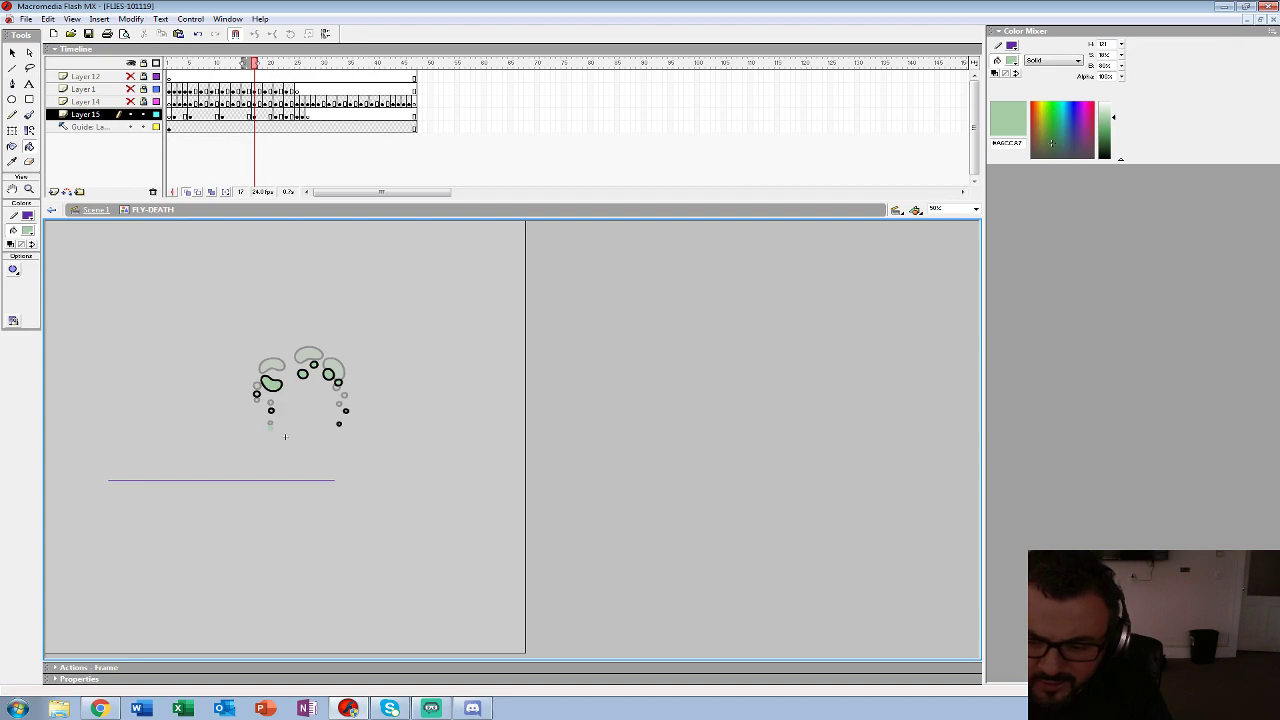
- Turn off onion skinning and fill the left blob on frame 21 with light green
key(period)
key(period)
key(period)
key(period)
click(187, 192)
click(268, 398)
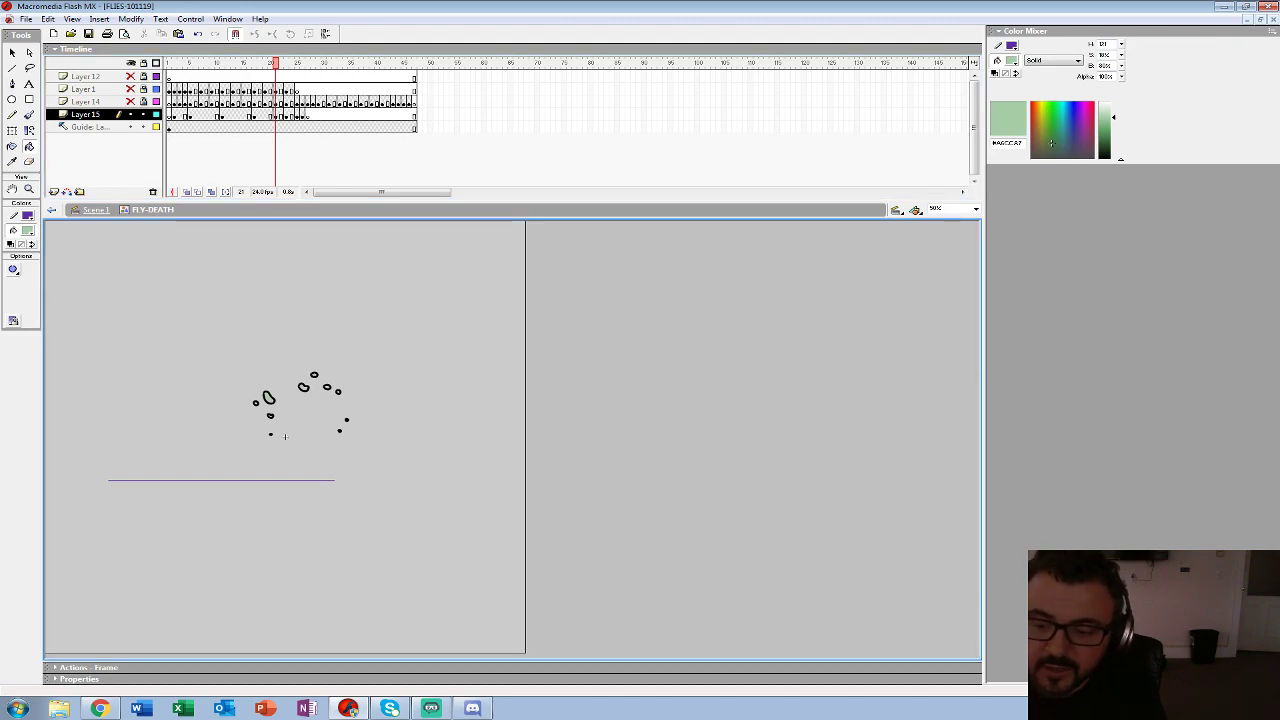
- Fill the smaller upper droplets of the frame 21 drawing with light green
key(period)
key(period)
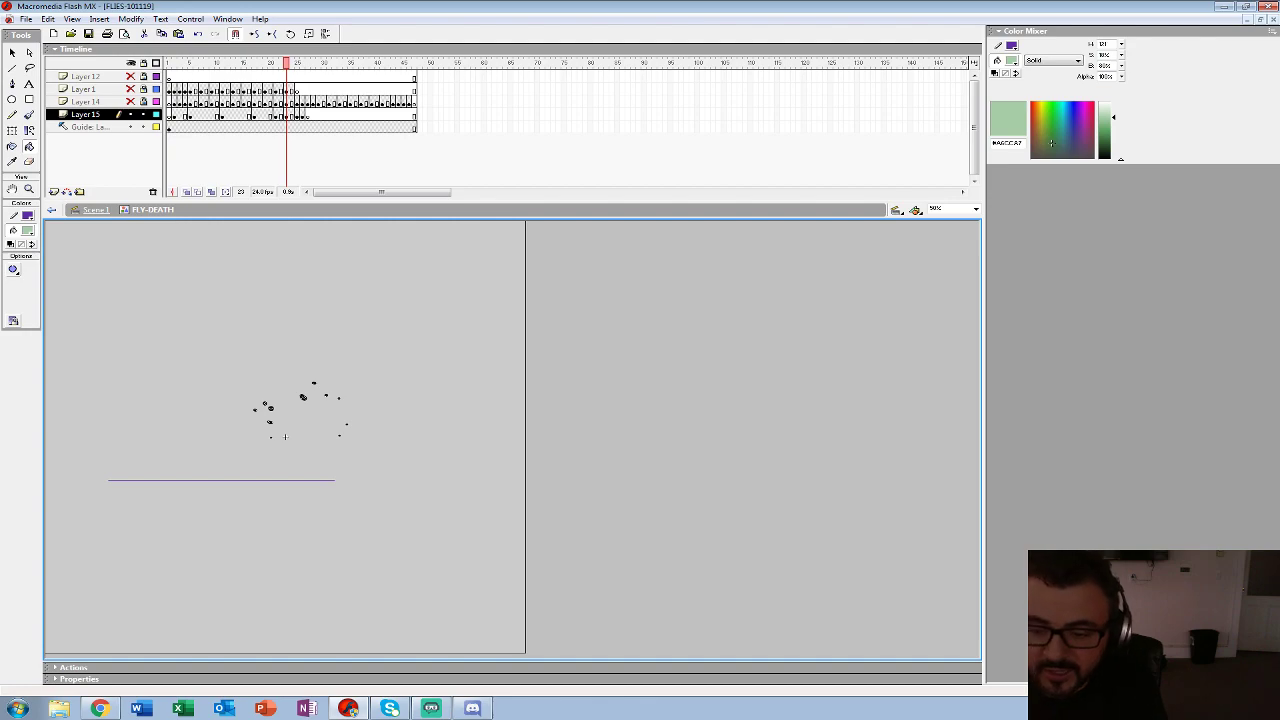
key(comma)
key(z)
click(284, 436)
key(k)
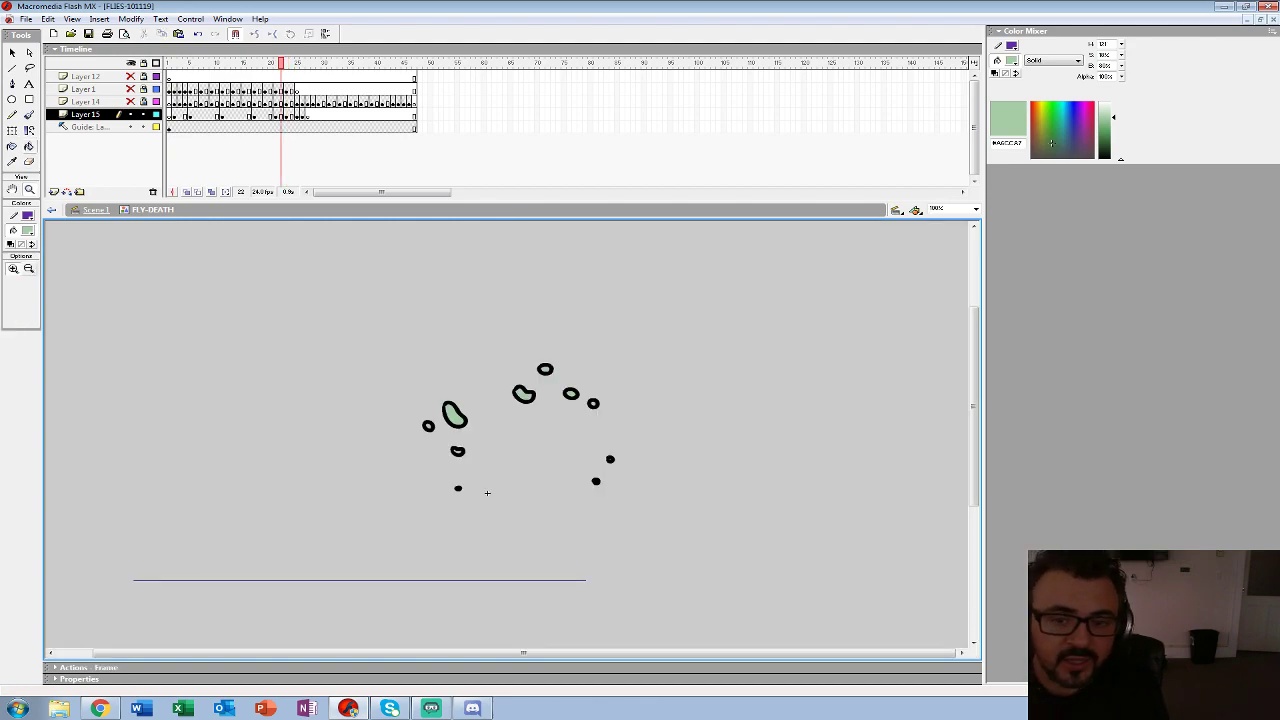
- Step back through the splash drawings from frame 23 to frame 17 to check the droplets' green fills
key(period)
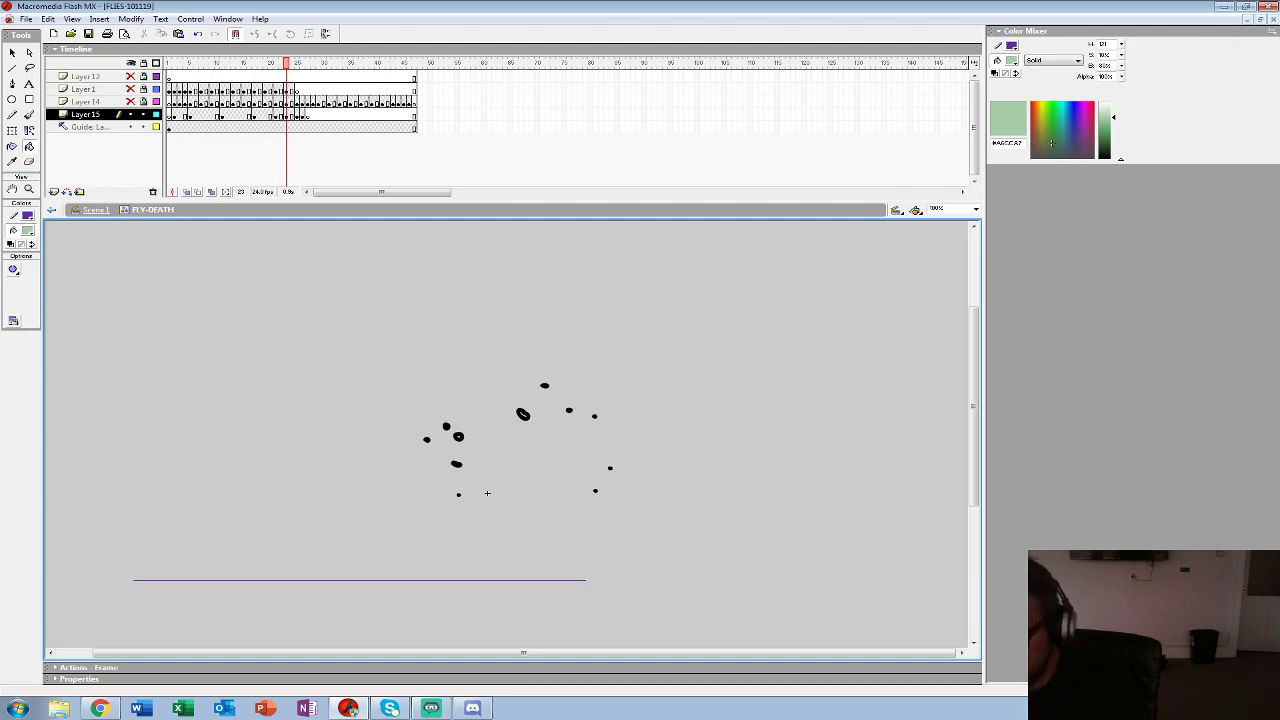
key(comma)
key(comma)
key(comma)
key(comma)
key(comma)
key(comma)
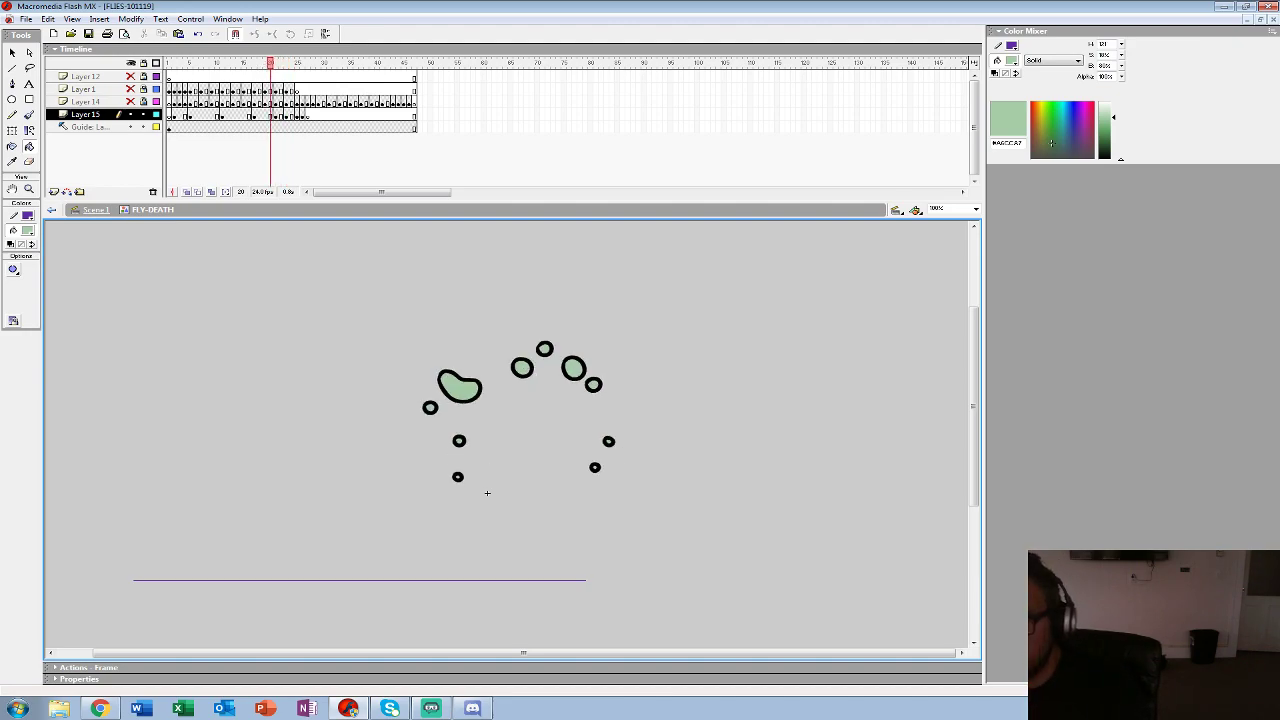
key(z)
key(ctrl+minus)
key(ctrl+minus)
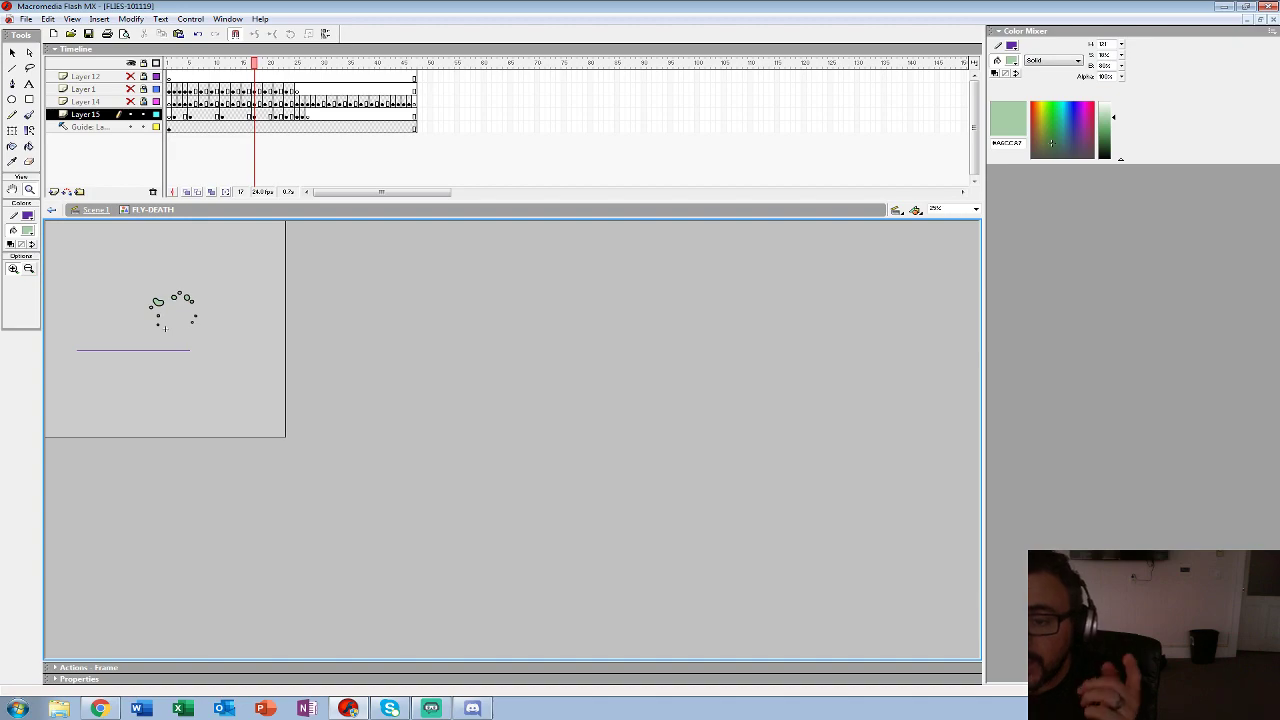
- Insert empty keyframes among the held splash drawings on Layer 15 from frame 3 onward, including frame 7, and return to frame 2
click(180, 115)
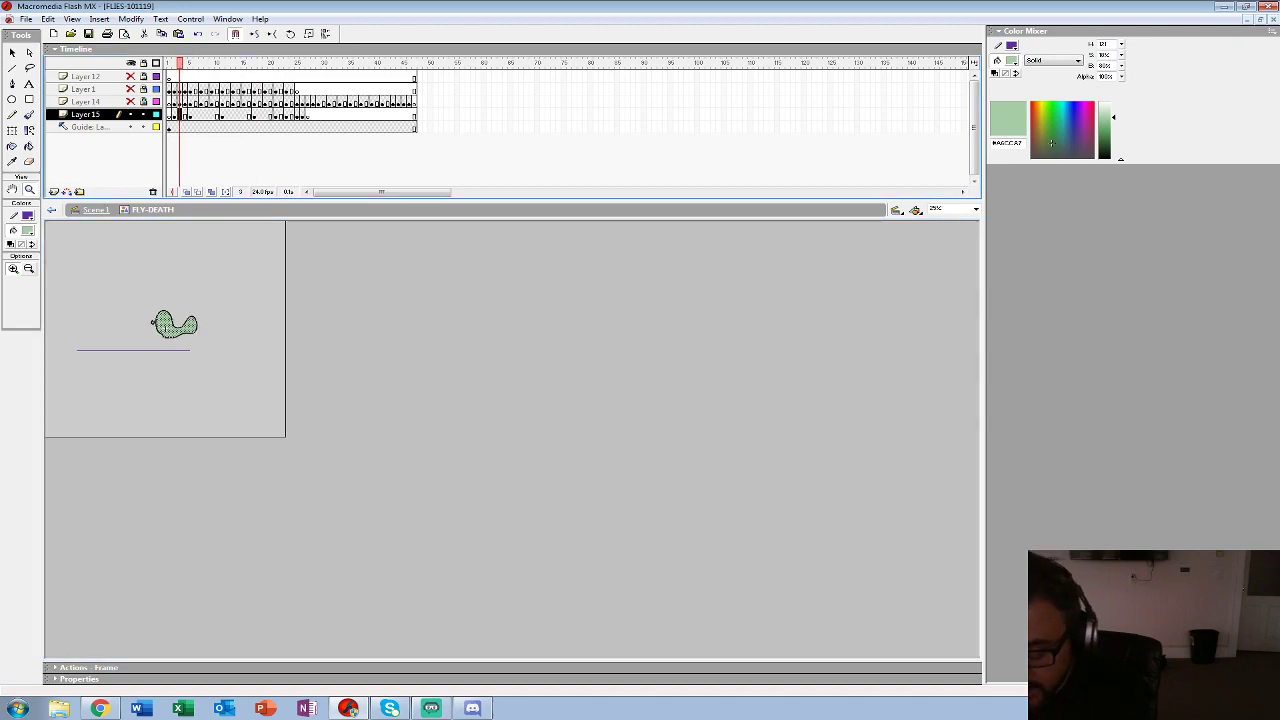
key(.)
key(.)
key(.)
key(.)
key(.)
key(.)
key(.)
key(.)
key(.)
key(.)
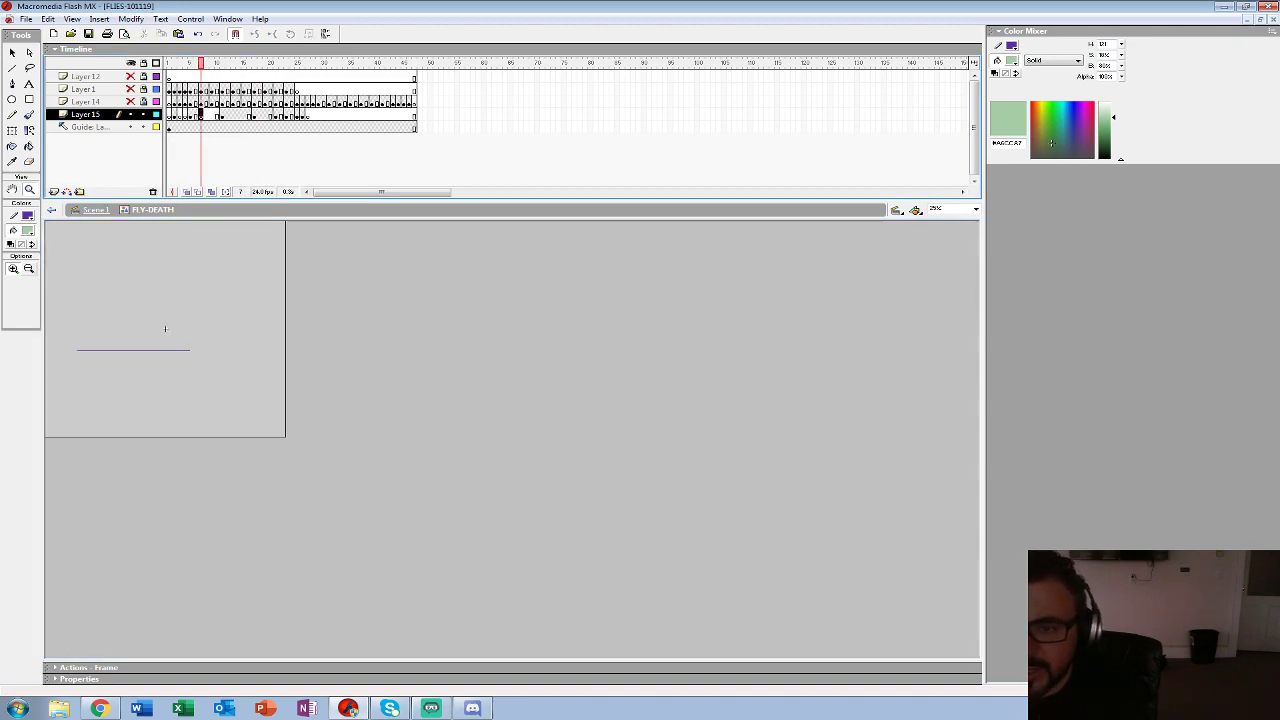
key(.)
key(.)
key(F7)
key(.)
key(.)
key(.)
key(.)
key(F7)
key(Home)
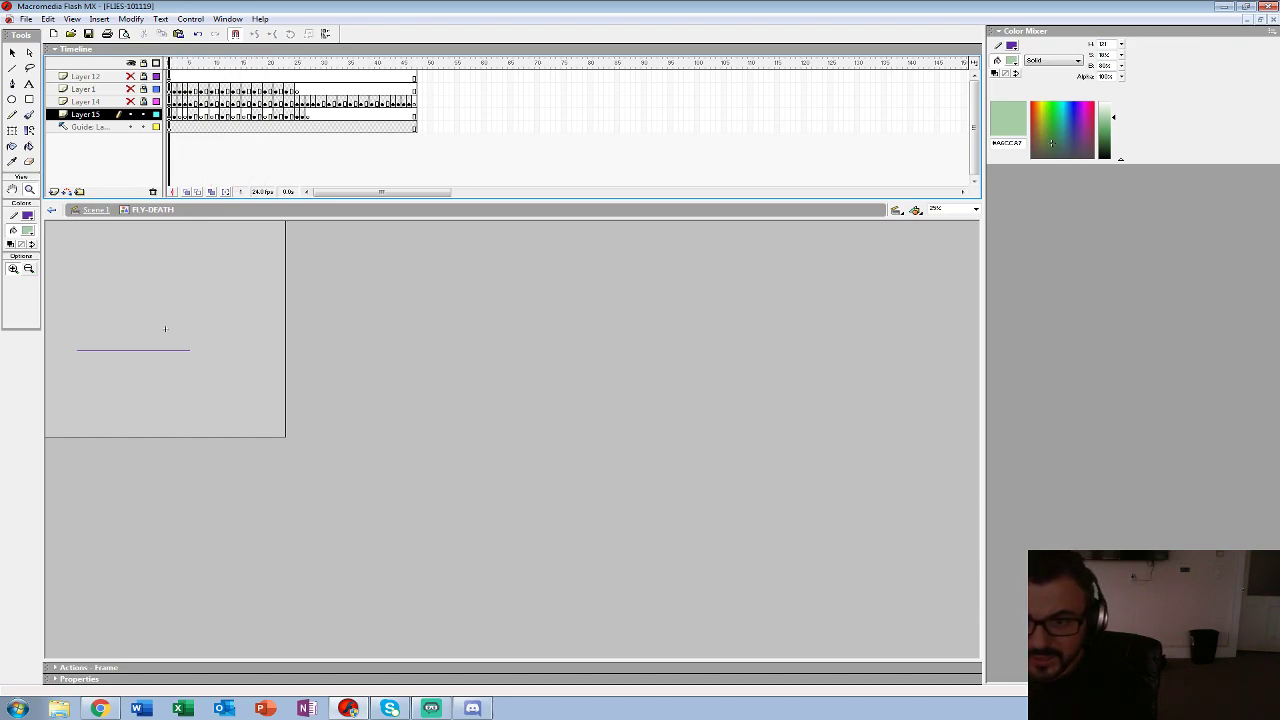
key(.)
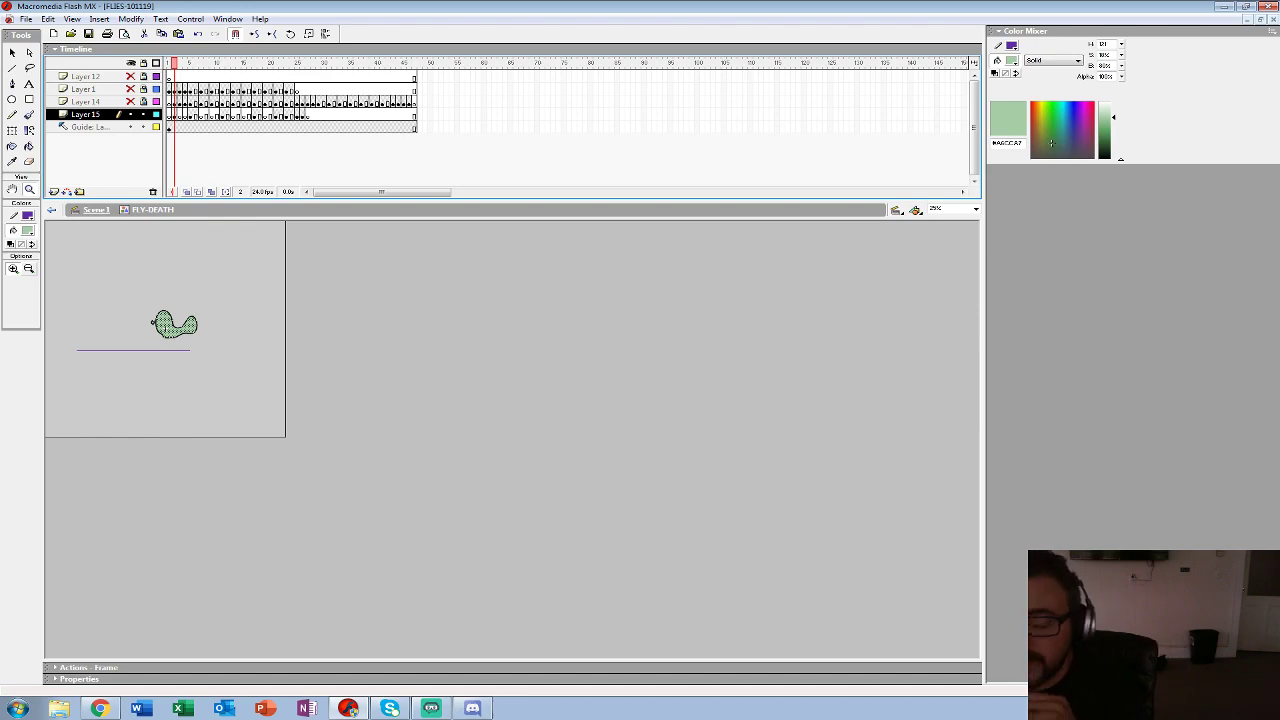
click(26, 19)
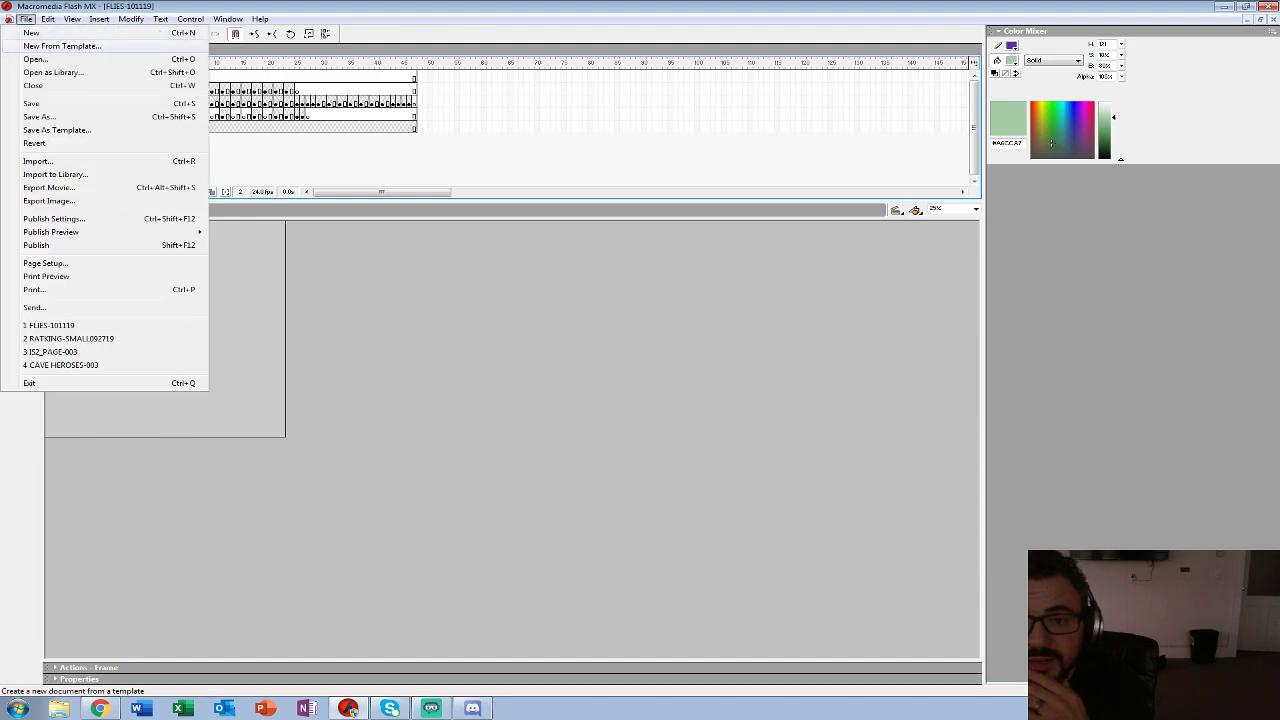
click(35, 59)
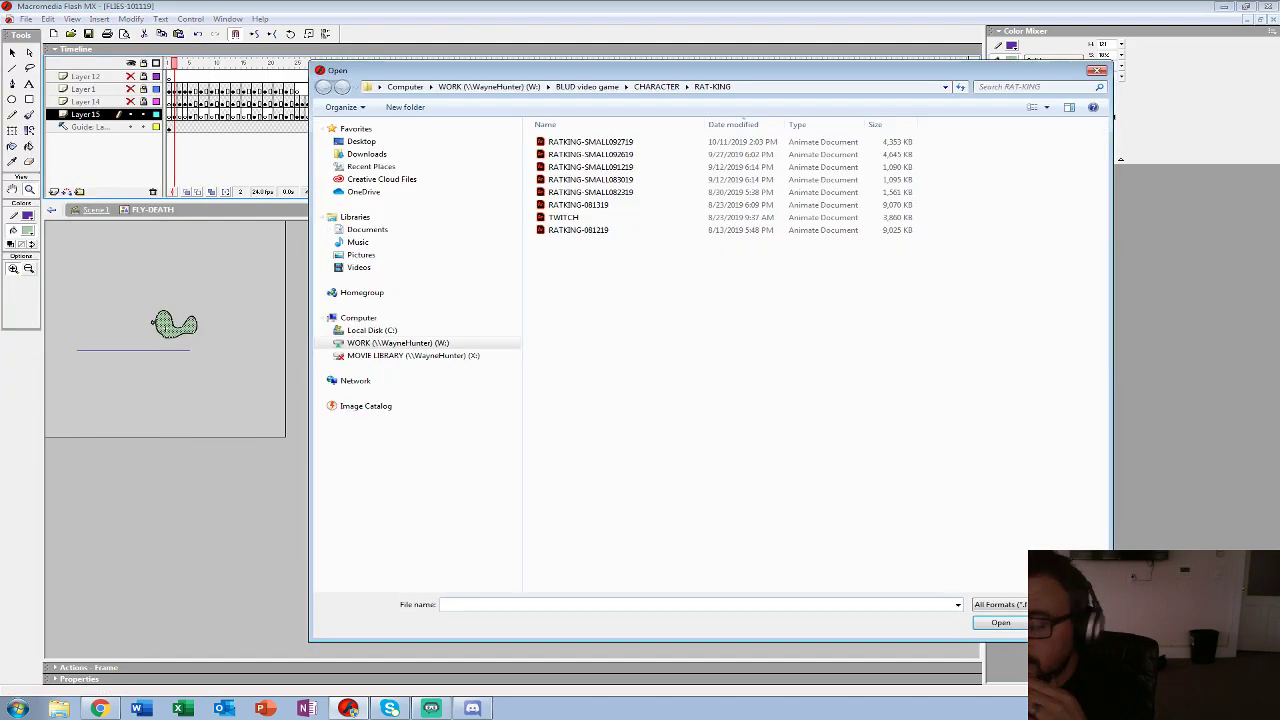
key(Escape)
- Start opening another document and go from the RAT-KING folder to the root of the WORK (W:) drive
click(26, 19)
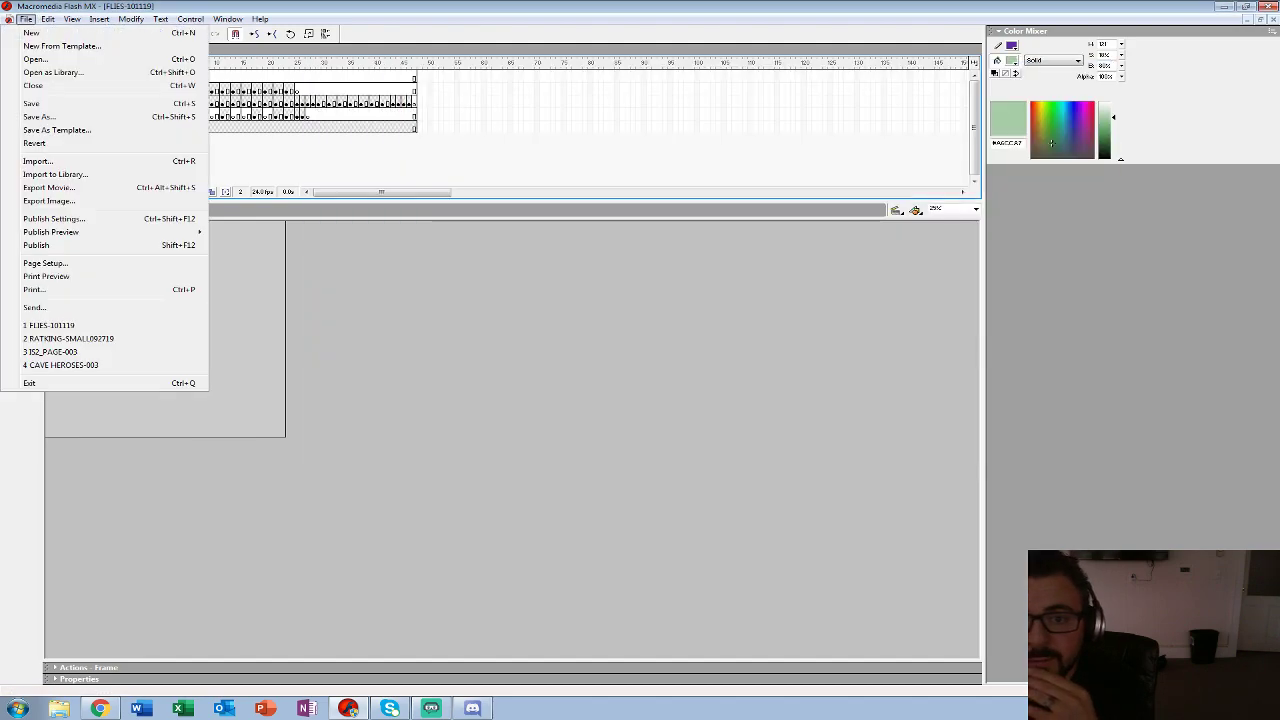
click(35, 59)
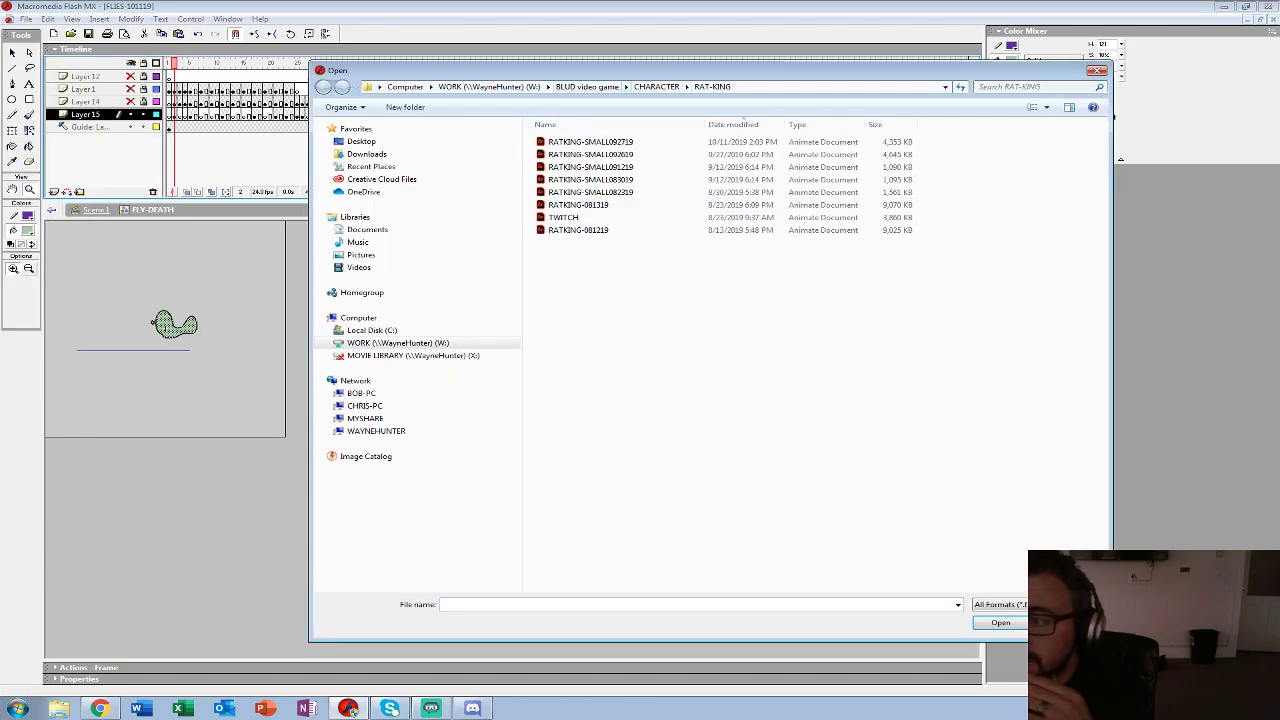
click(587, 87)
click(489, 87)
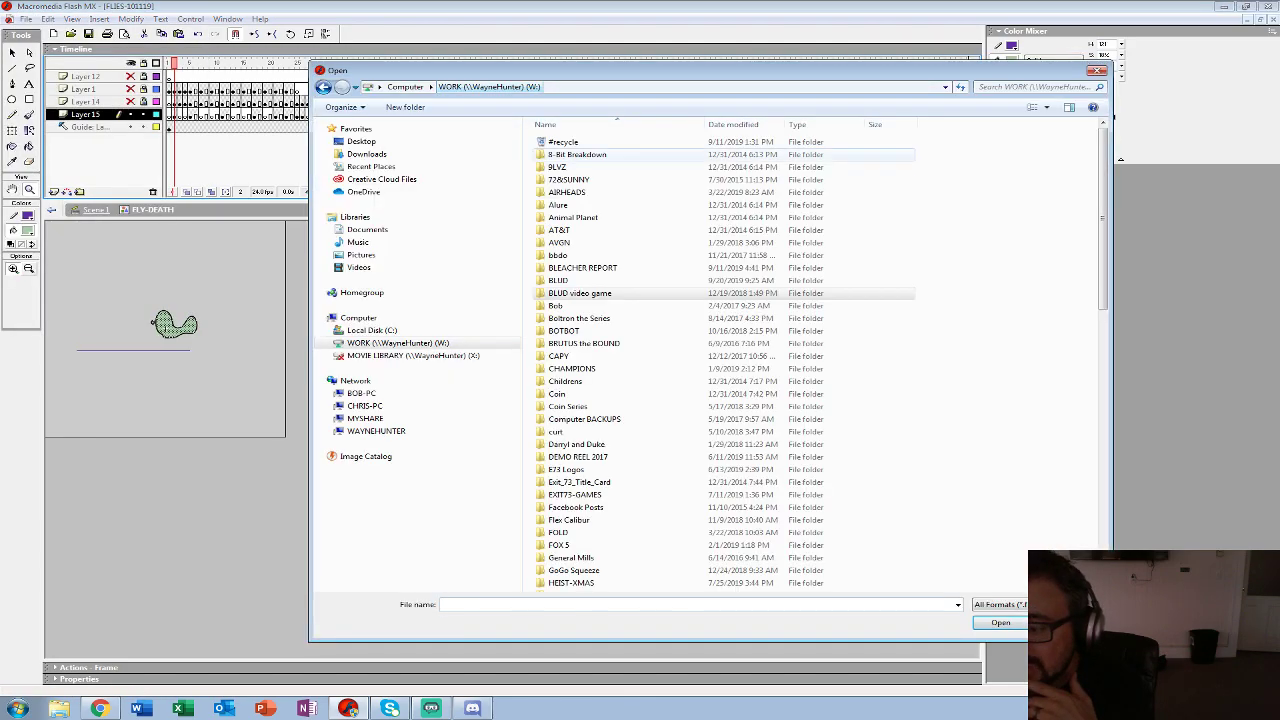
- Look through the project folders on the WORK (W:) drive for the one holding the document to open
scroll(960, 230, down, 9)
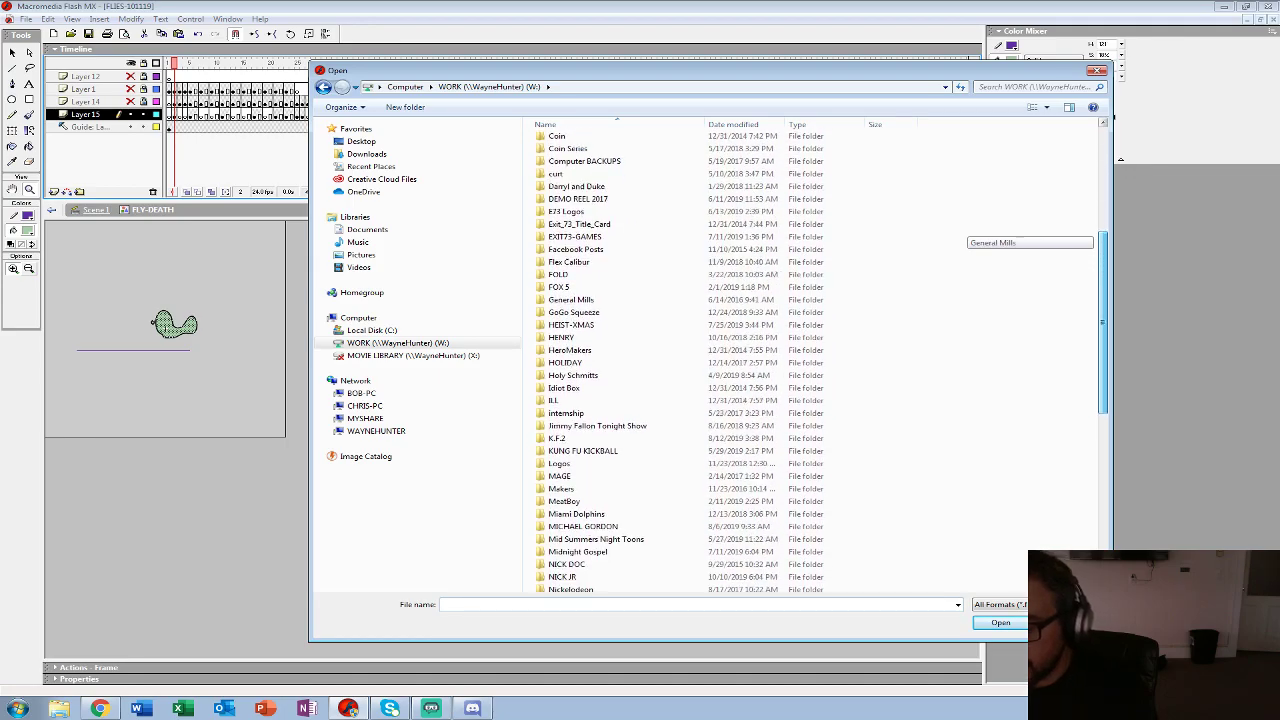
scroll(960, 230, down, 8)
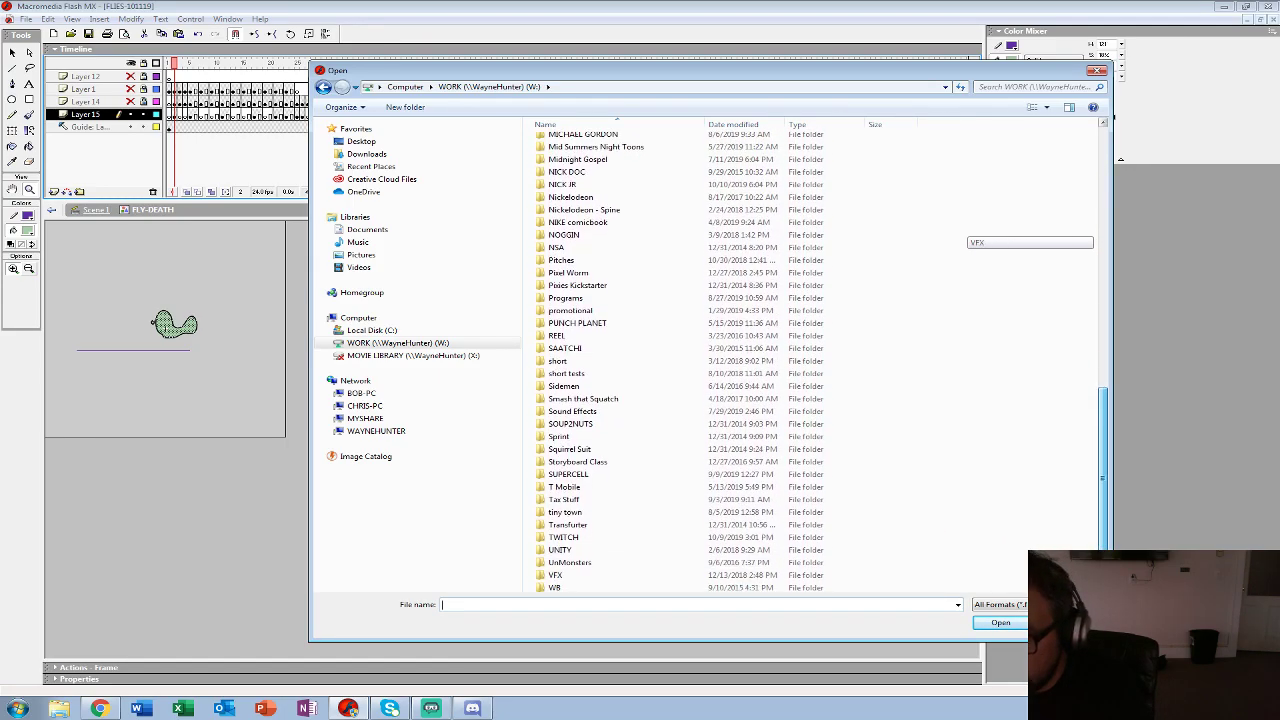
scroll(960, 230, up, 6)
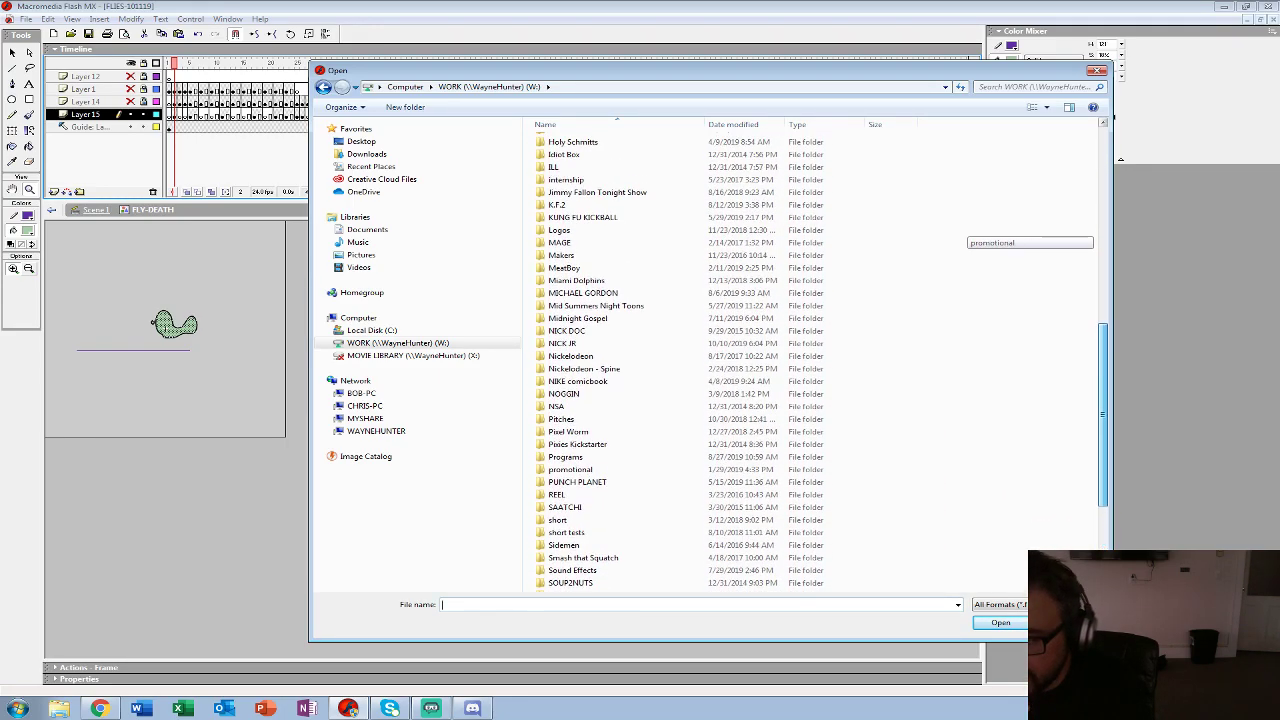
scroll(960, 230, down, 2)
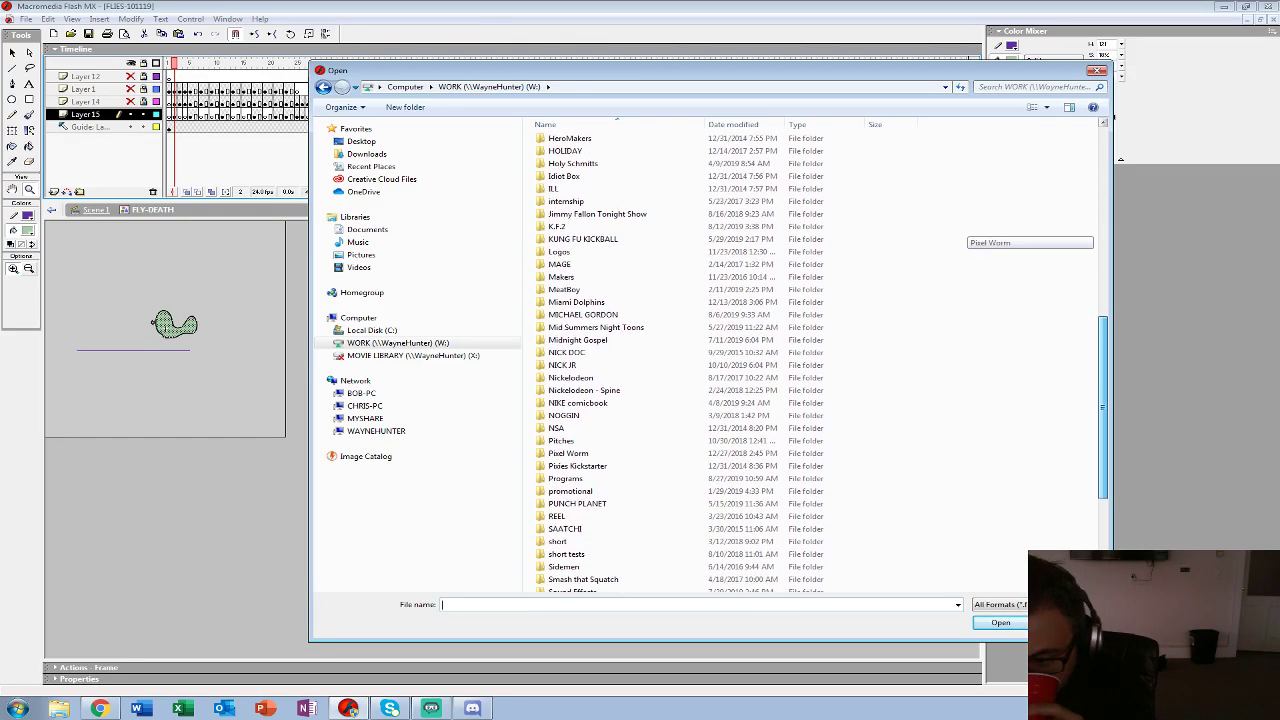
scroll(960, 230, down, 4)
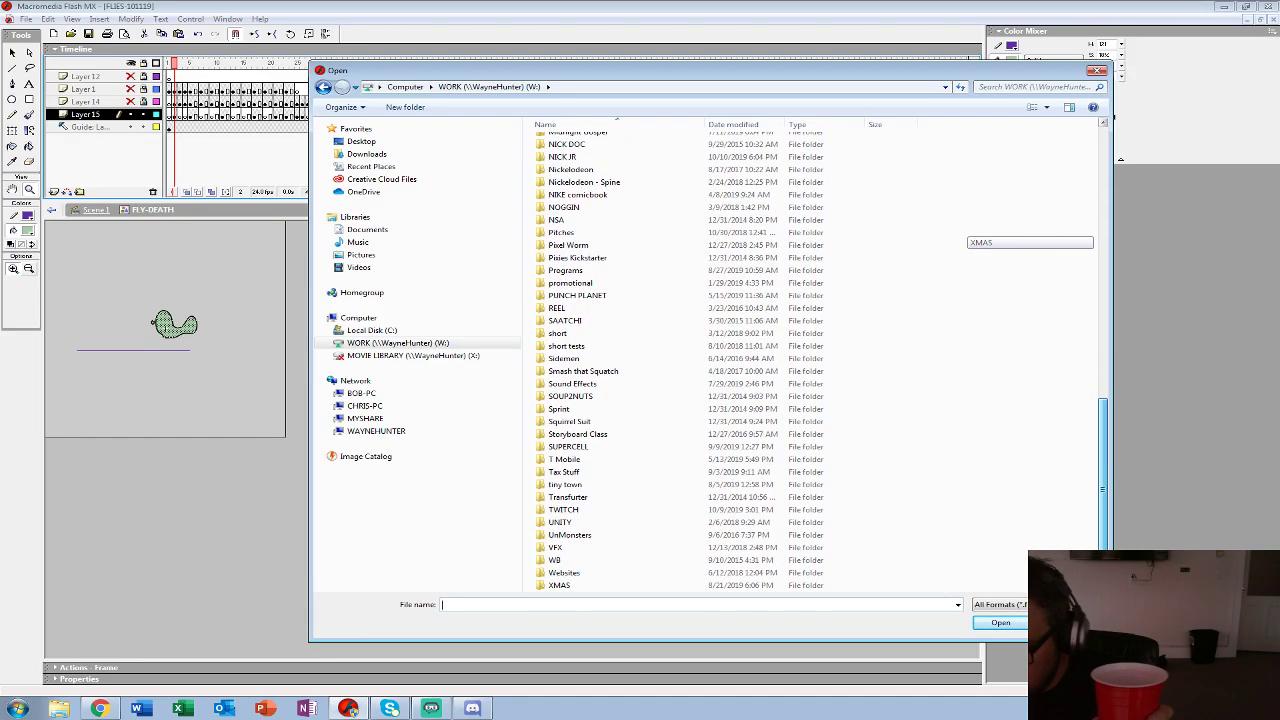
scroll(960, 230, up, 2)
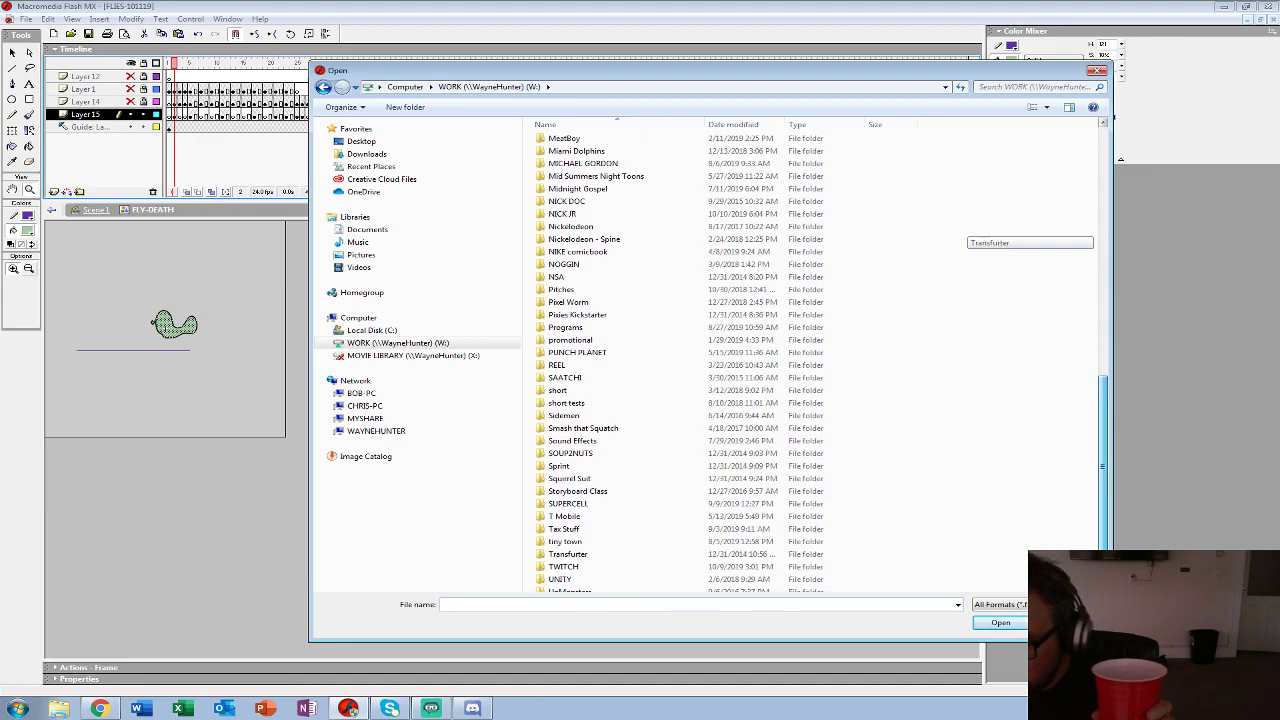
scroll(960, 230, down, 2)
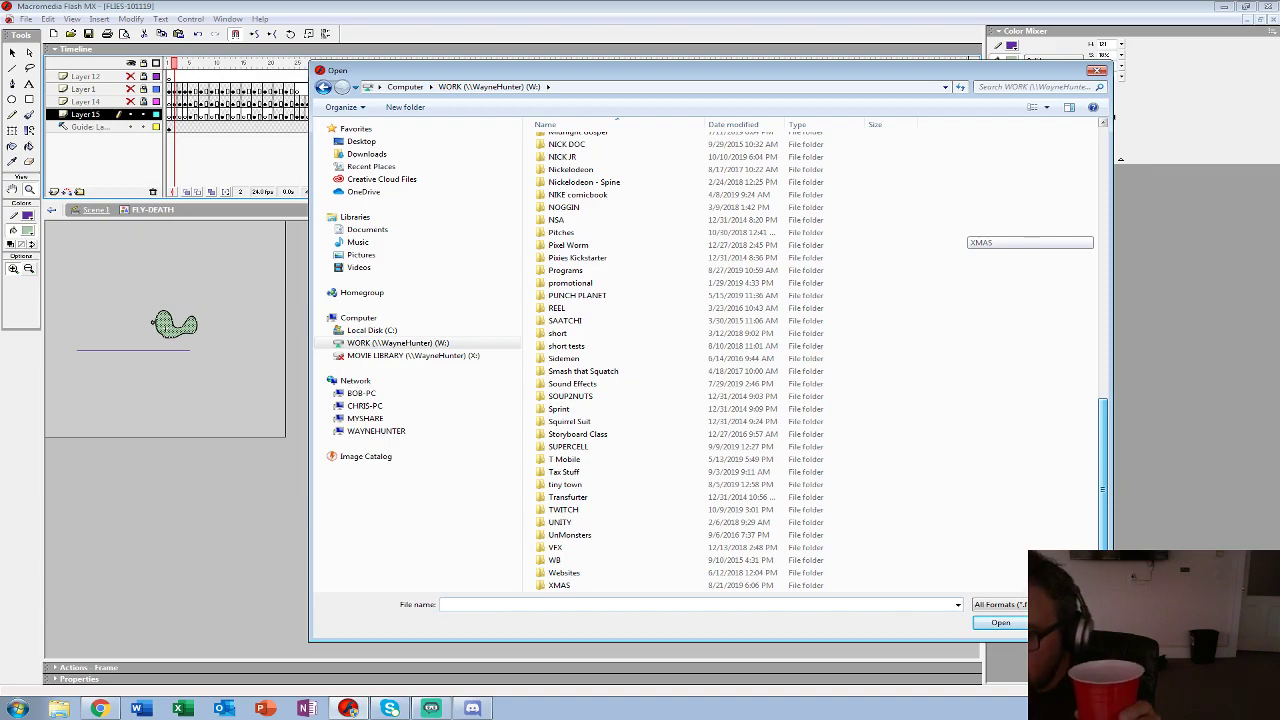
scroll(960, 230, up, 10)
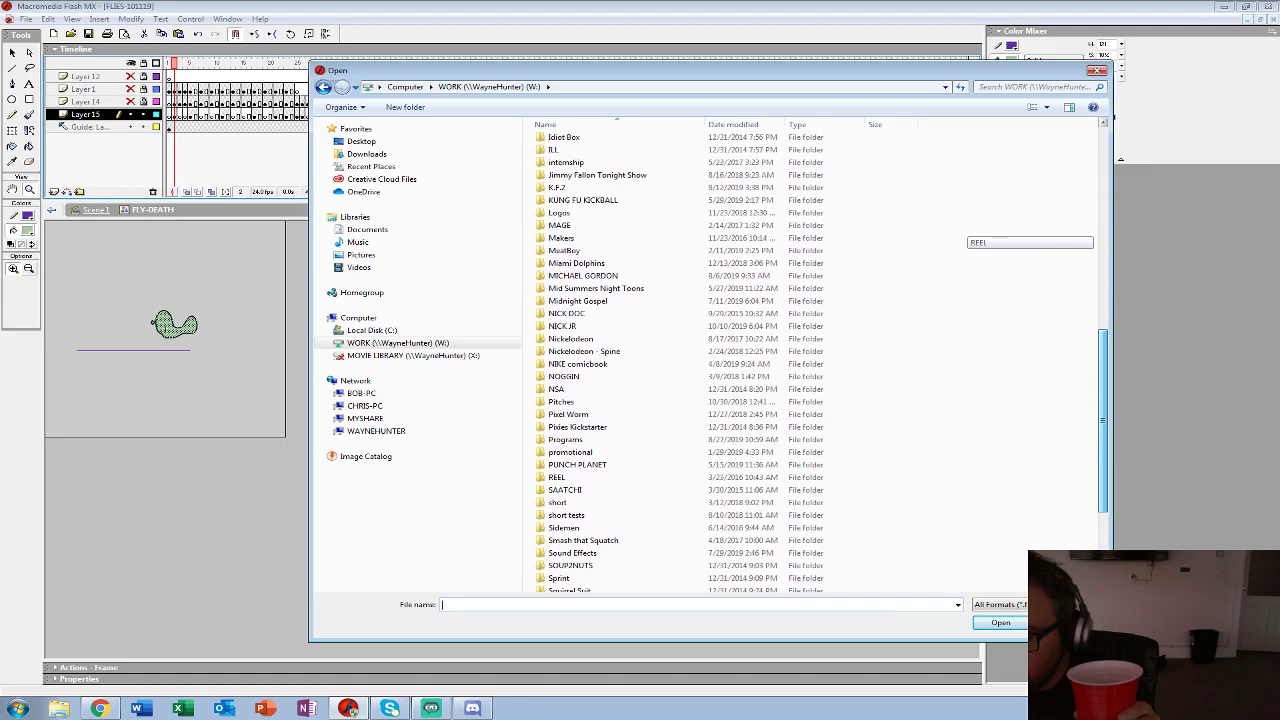
scroll(960, 230, down, 3)
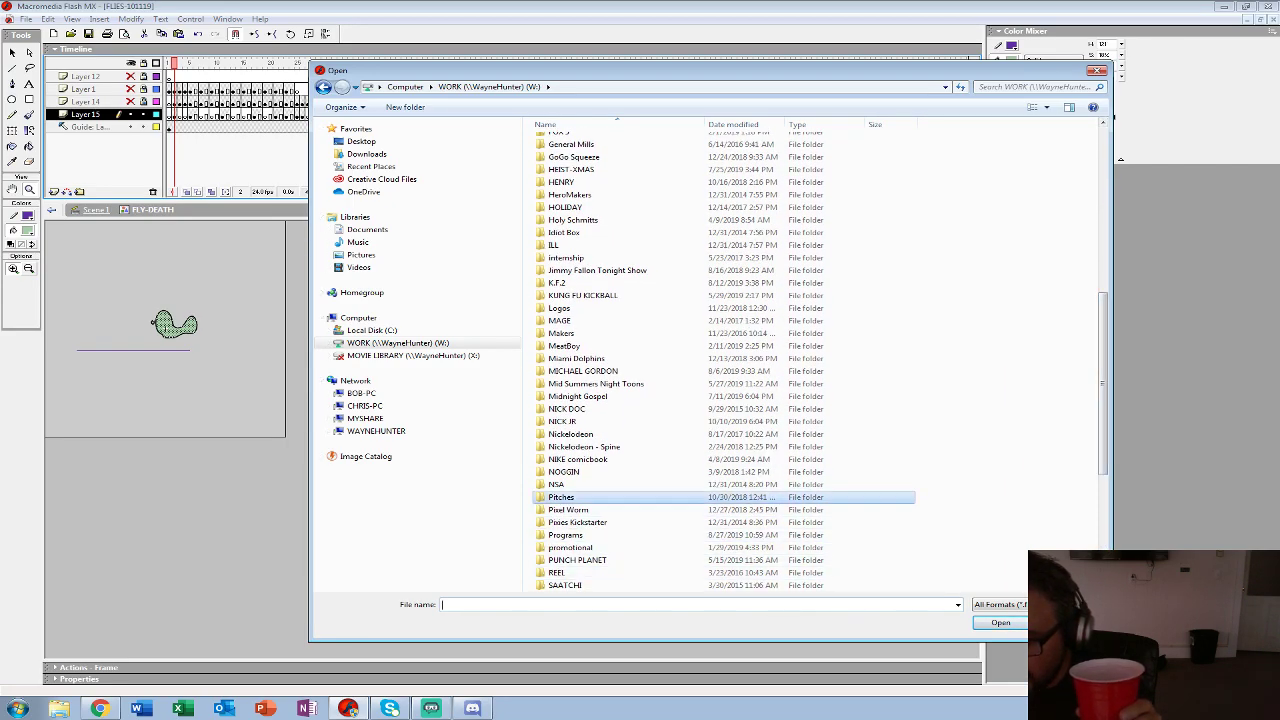
- Open FLEX-CALIBUR-PITCH-INTRO-031413 from the Flex anim folder in Pitches, then close it
double_click(561, 497)
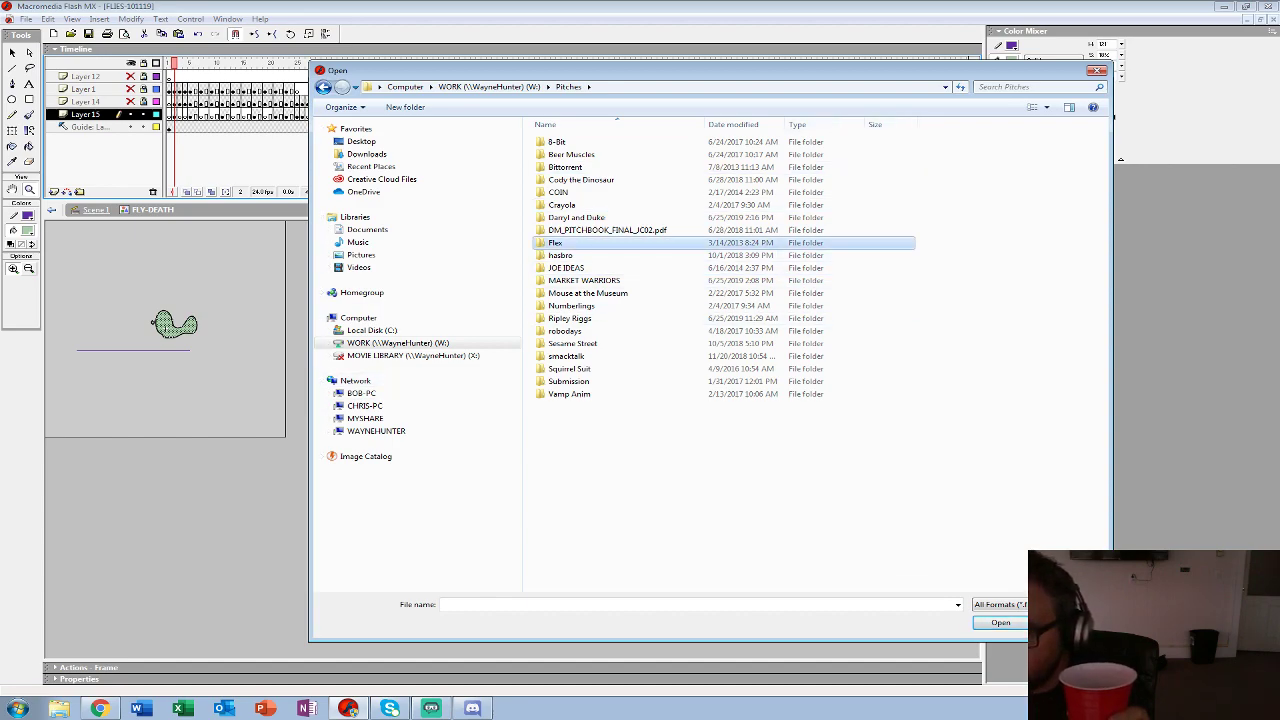
double_click(556, 242)
double_click(557, 154)
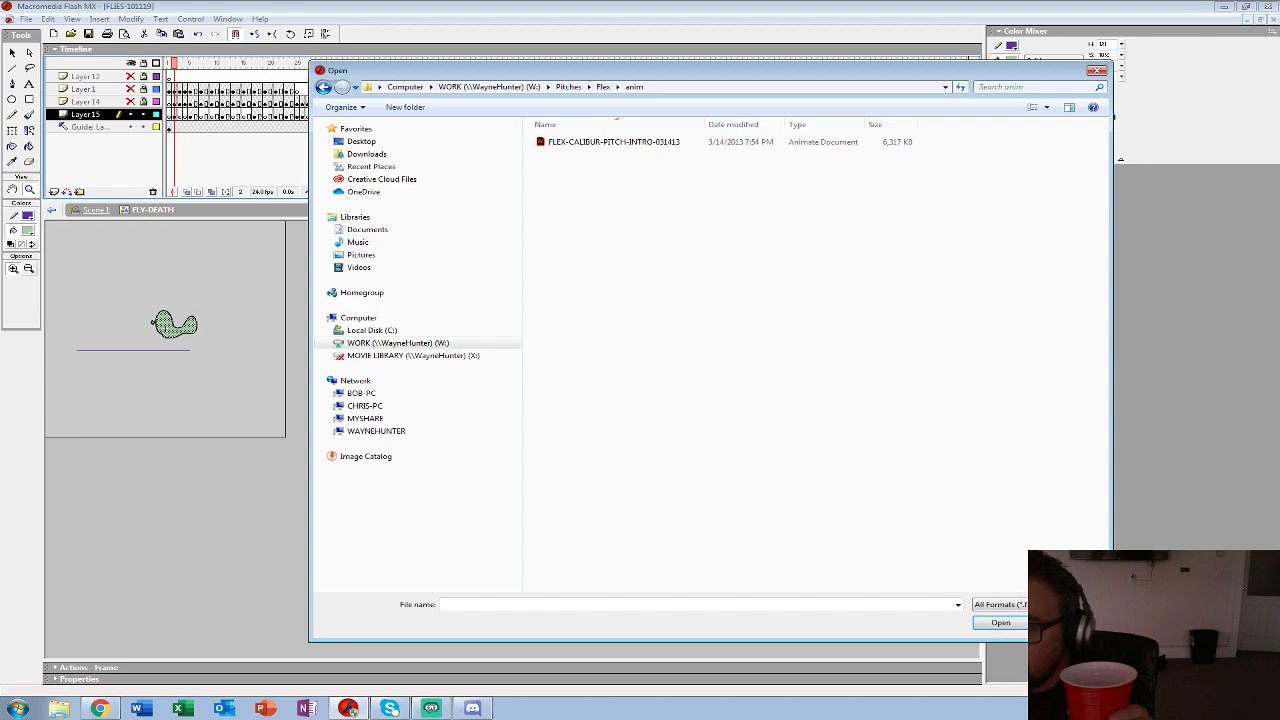
double_click(558, 142)
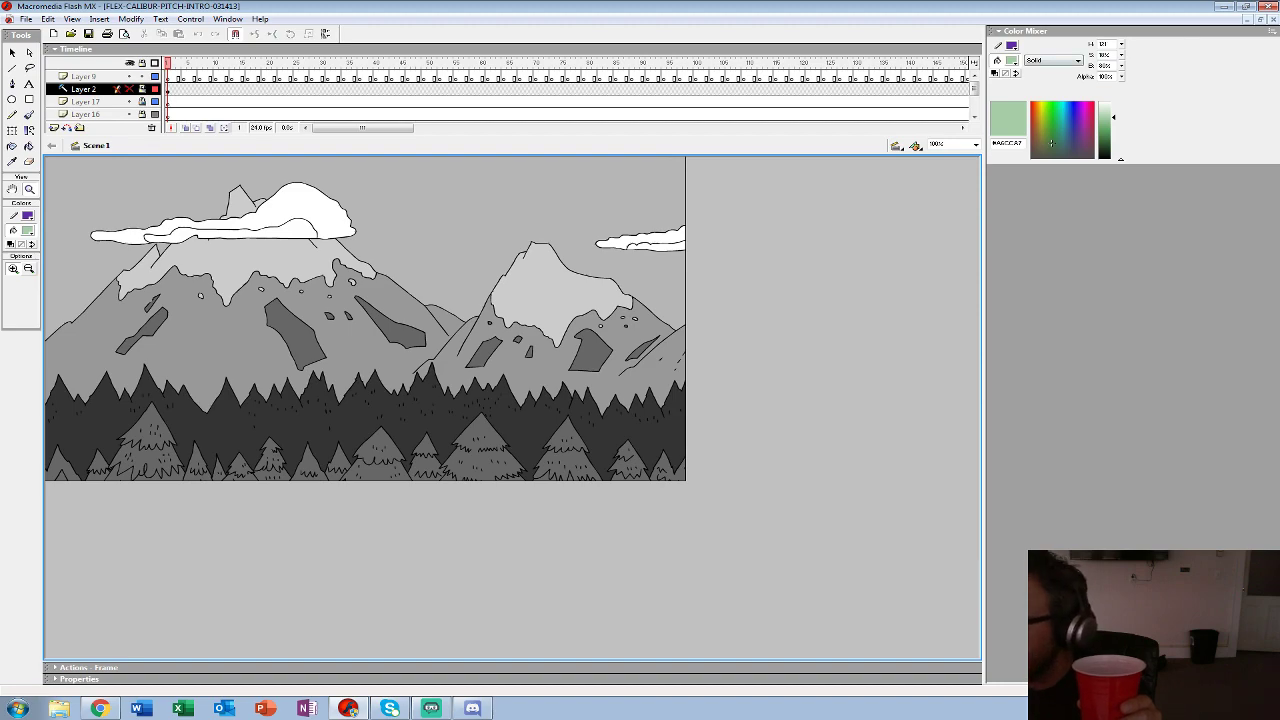
click(1273, 19)
- Open MW-ANIMATIC-031114 from the ANIMATIC folder of MARKET WARRIORS in Pitches
click(26, 19)
click(38, 58)
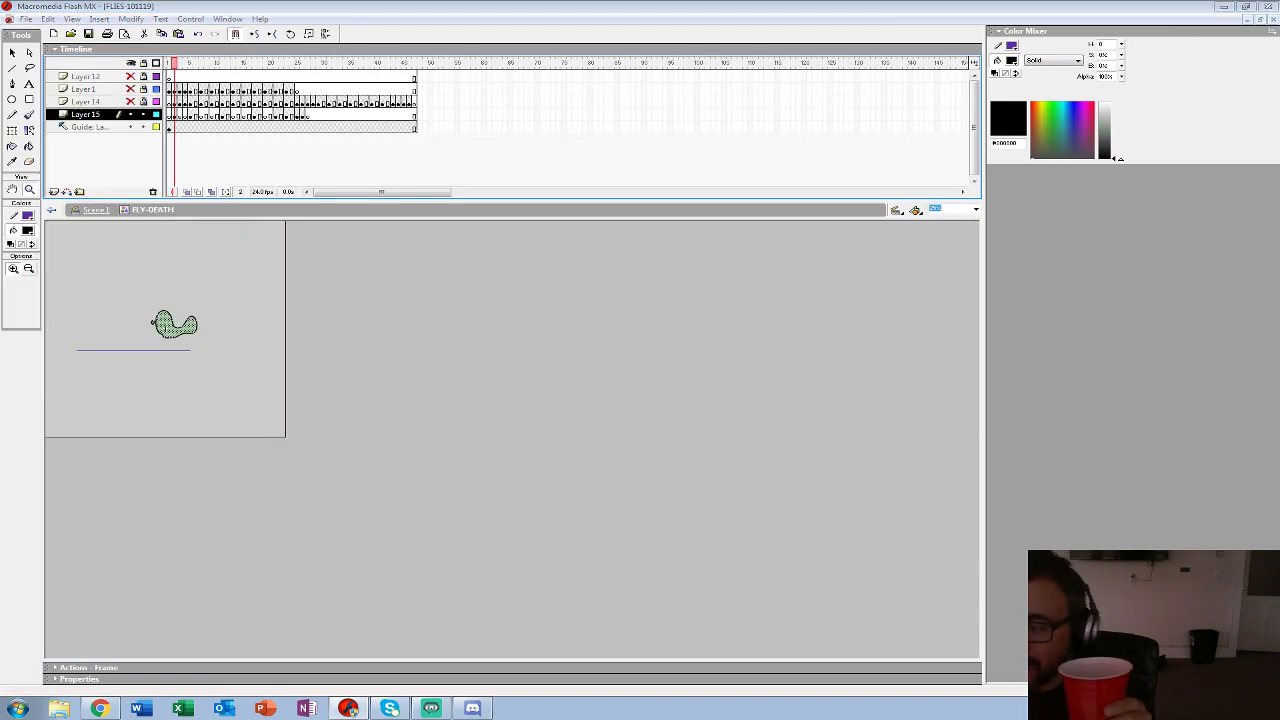
click(603, 87)
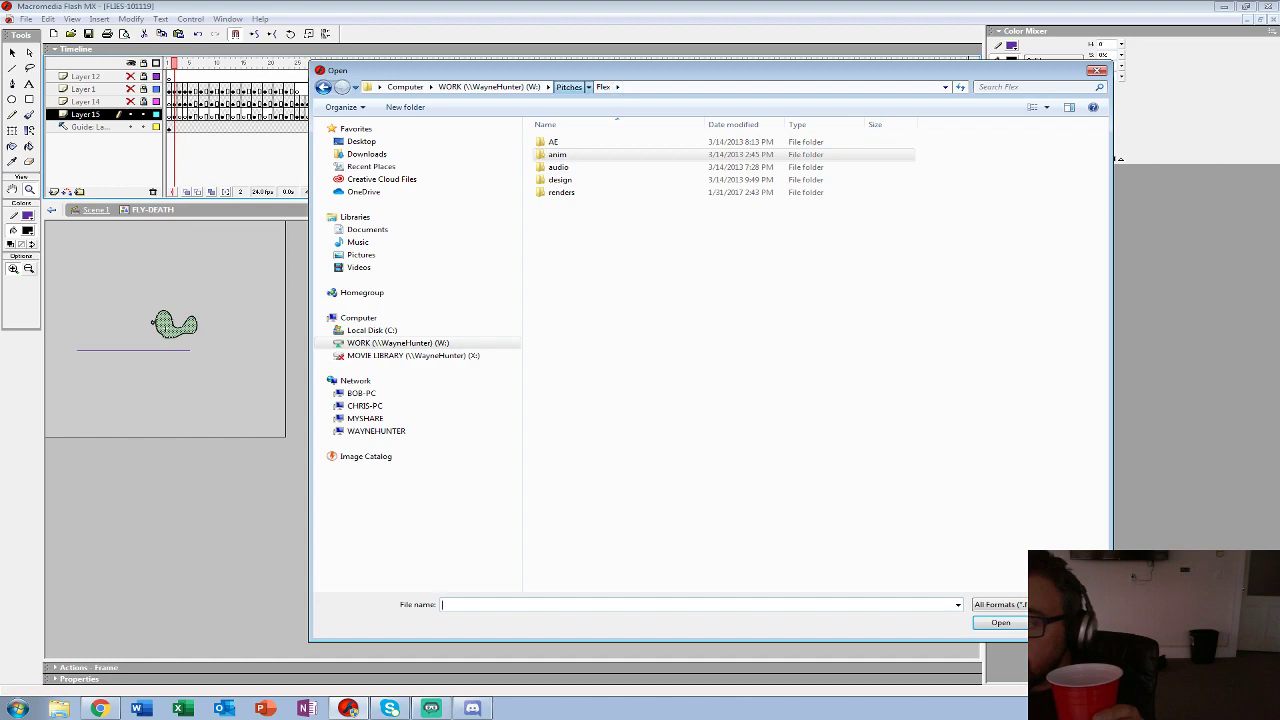
click(568, 87)
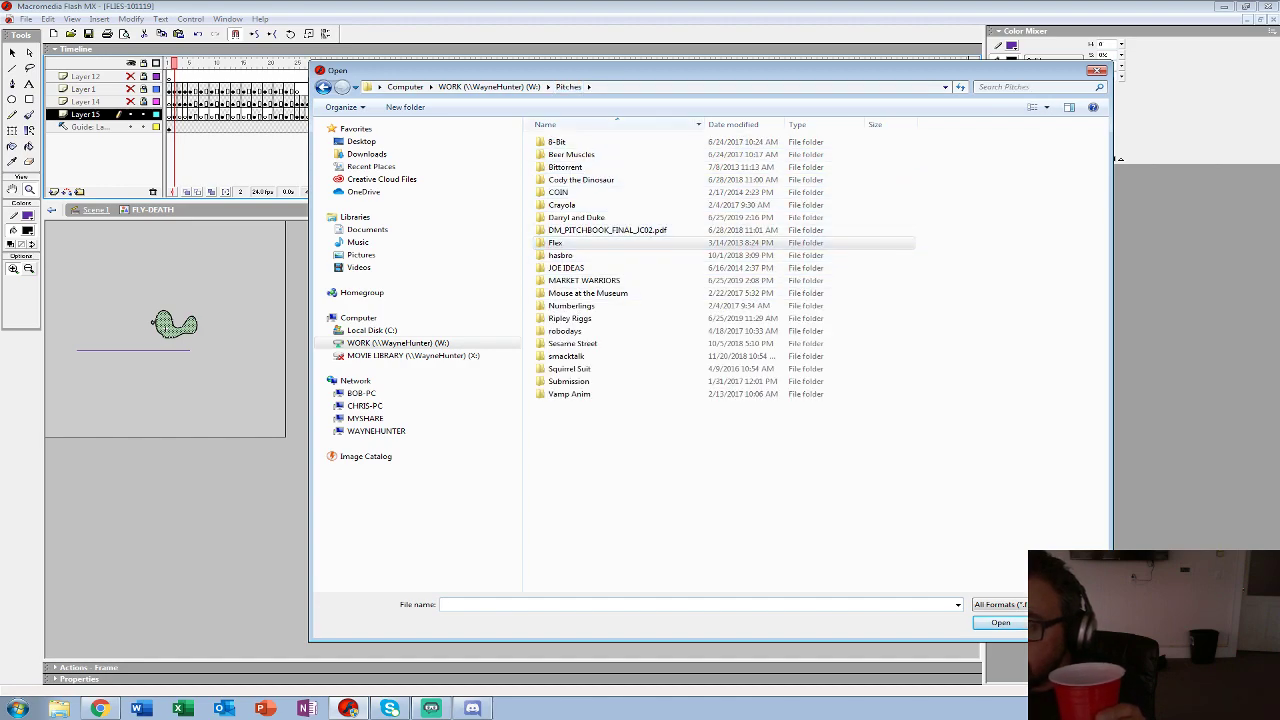
double_click(588, 293)
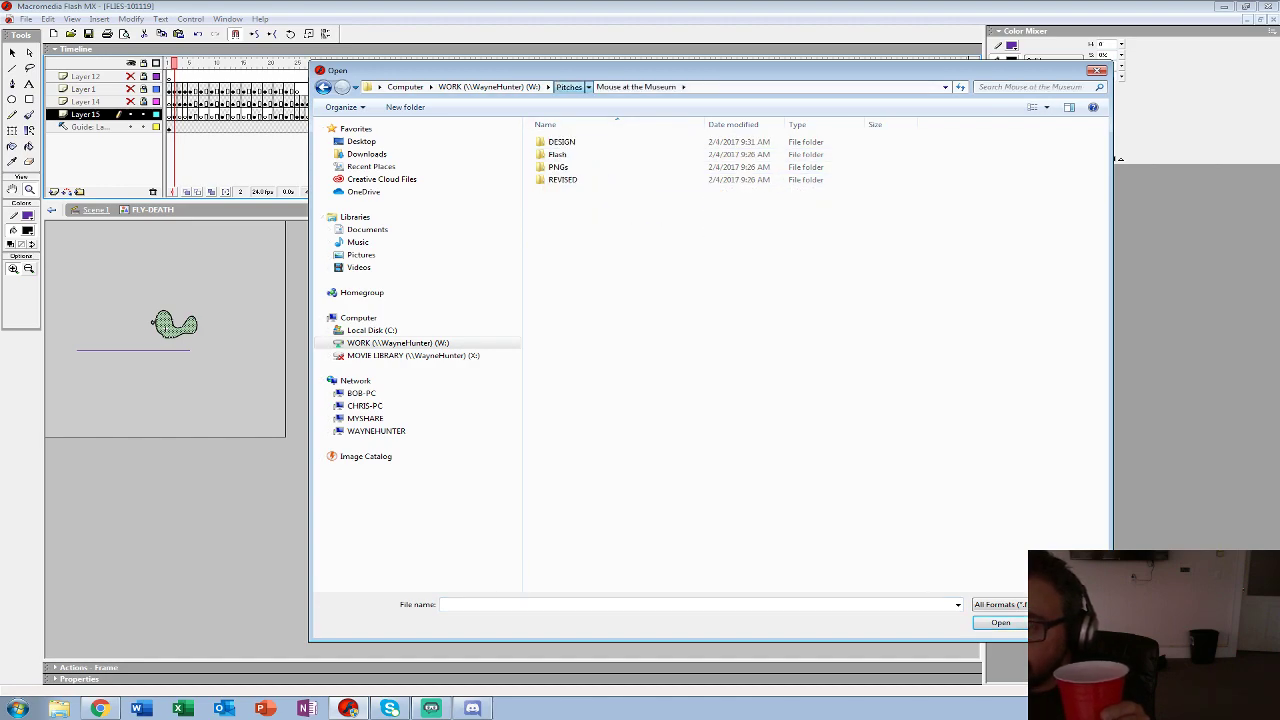
click(568, 87)
double_click(575, 280)
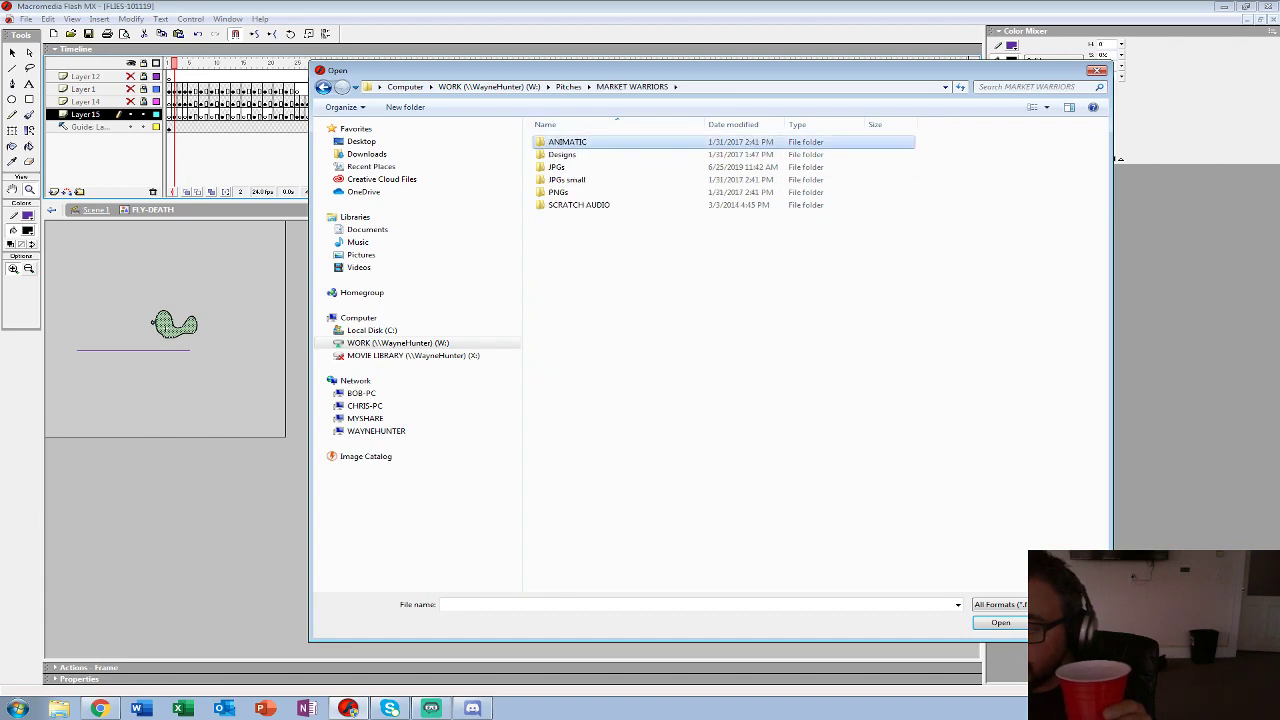
double_click(590, 142)
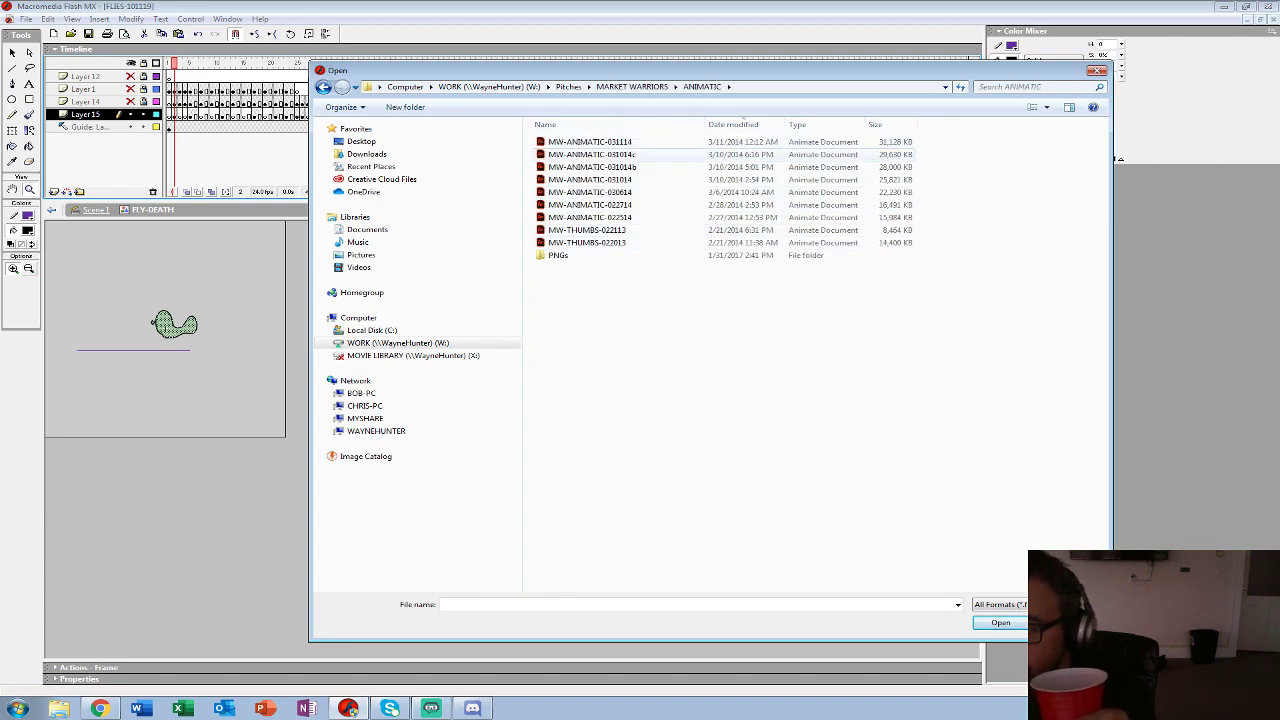
double_click(590, 142)
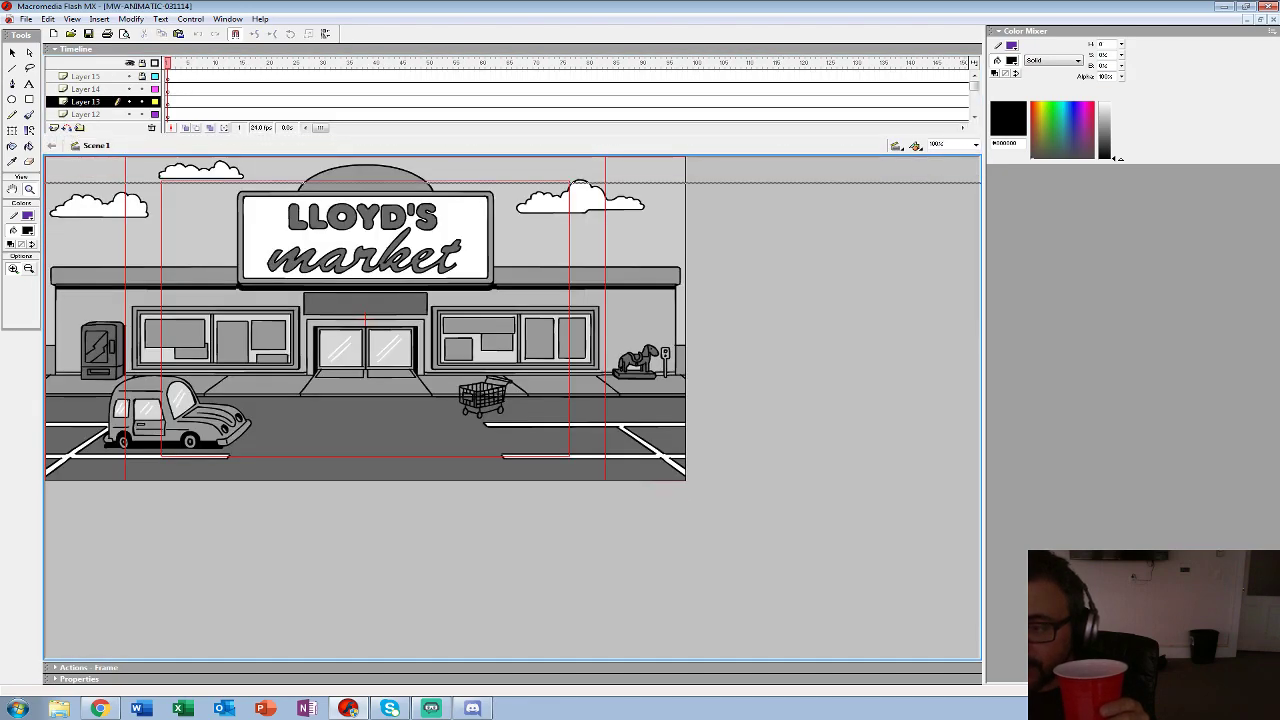
- Unlock Layer 11 and select its sound at about frame 159 in the timeline
drag(512, 165, 512, 241)
mouse_move(320, 213)
mouse_down()
mouse_move(345, 213)
mouse_move(333, 213)
mouse_up()
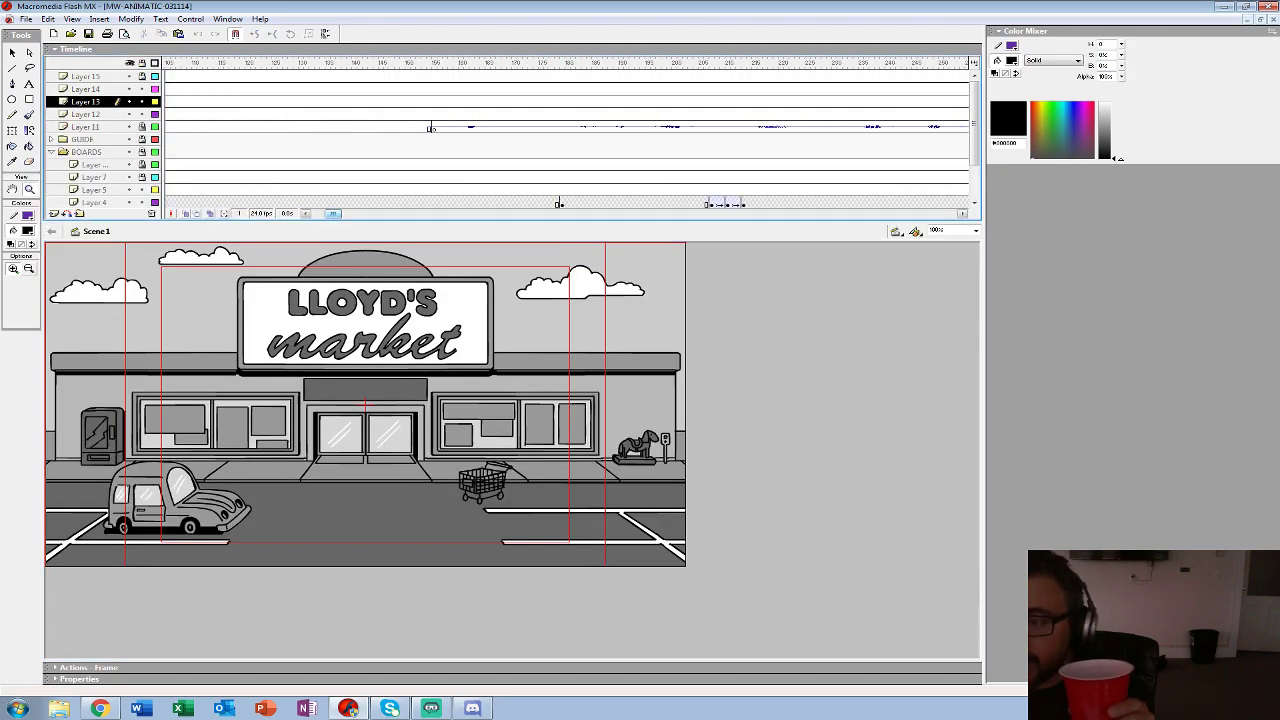
click(456, 127)
drag(962, 219, 962, 155)
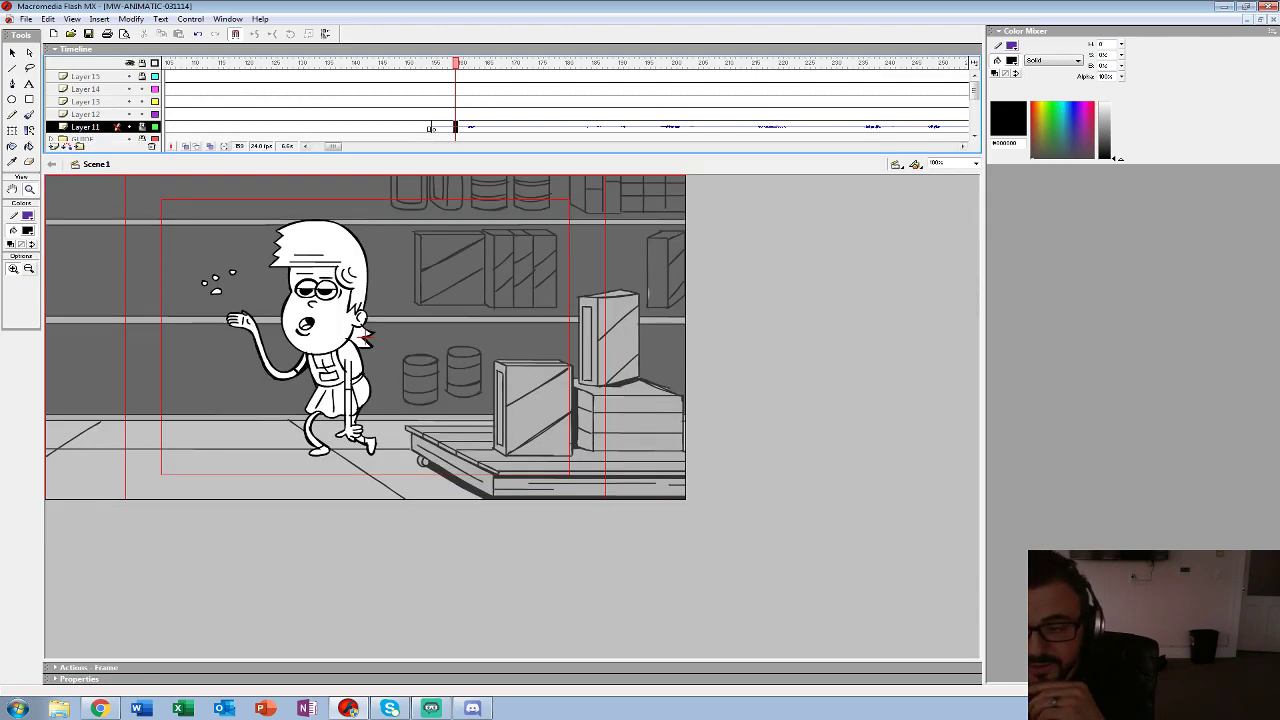
click(498, 127)
click(142, 127)
click(456, 127)
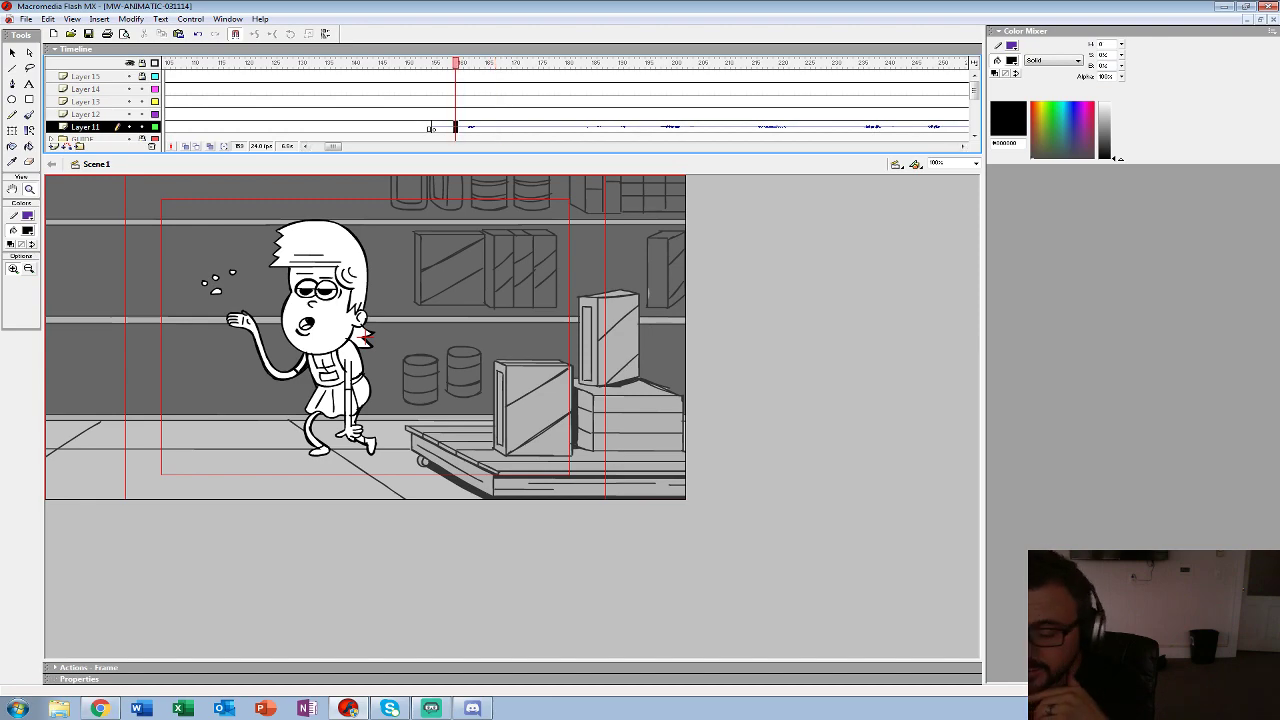
- Display the sync options of the selected Layer 11 sound and play the timeline
click(79, 679)
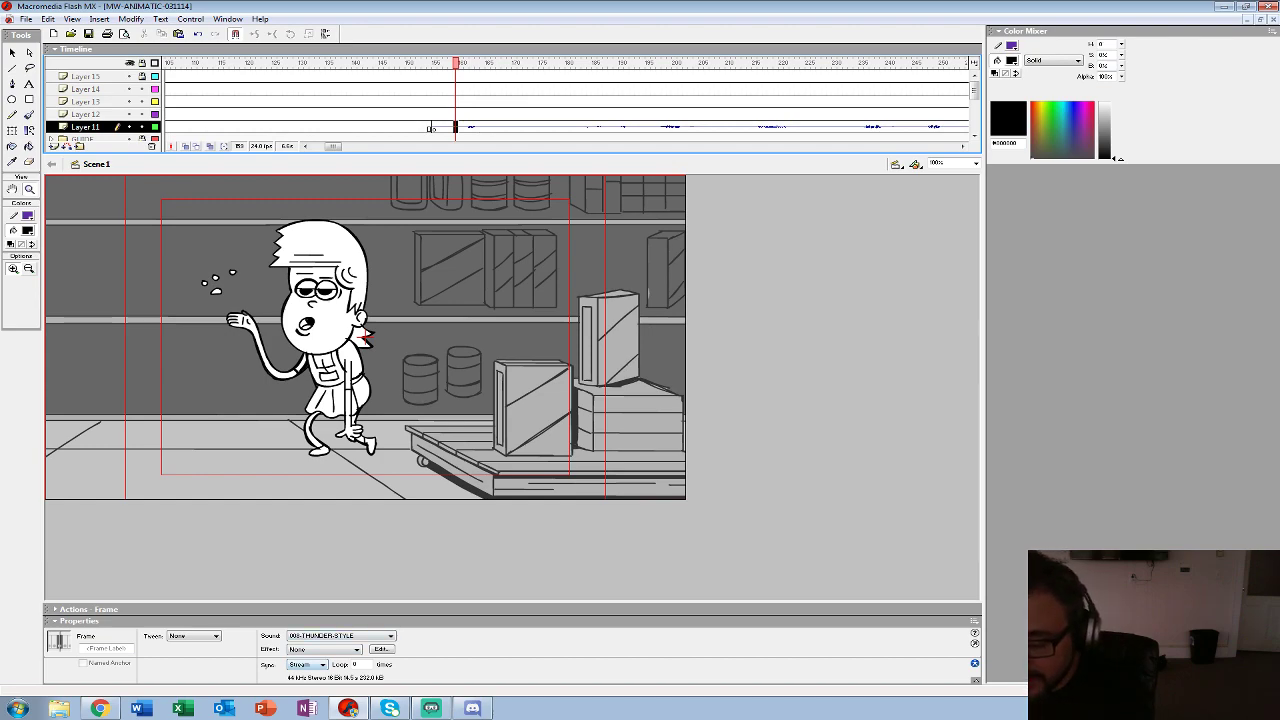
click(322, 665)
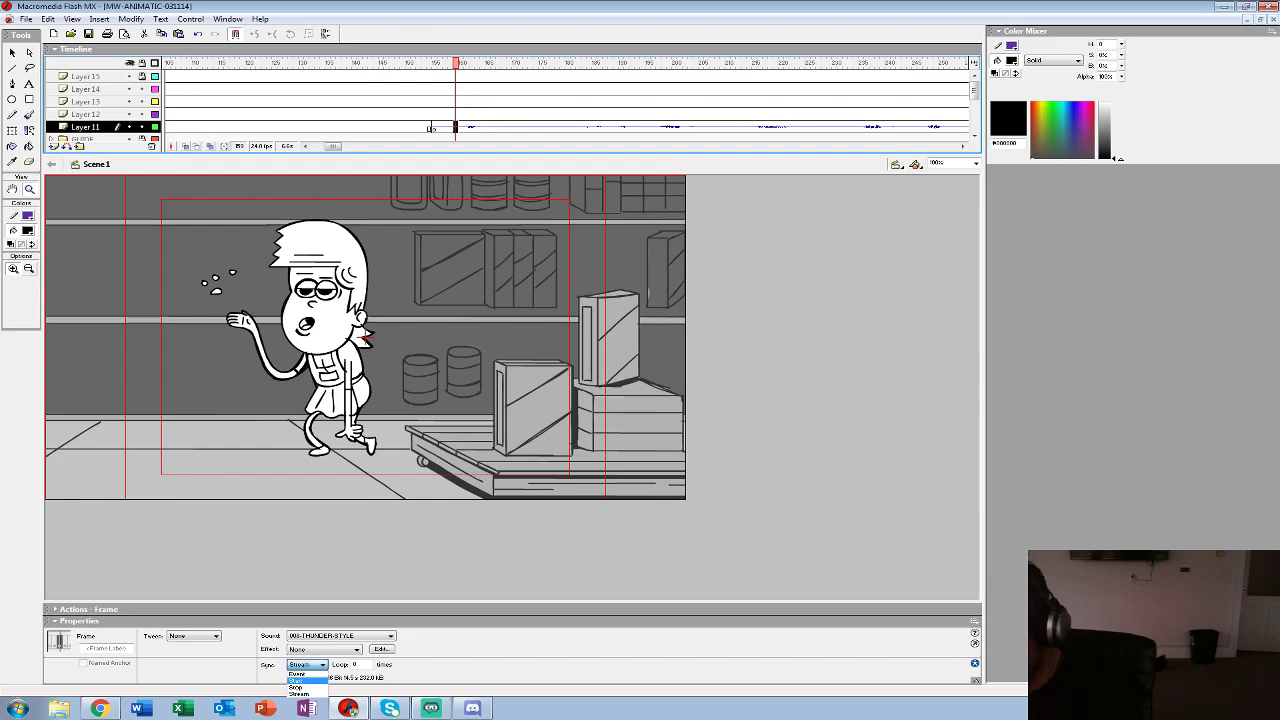
key(Return)
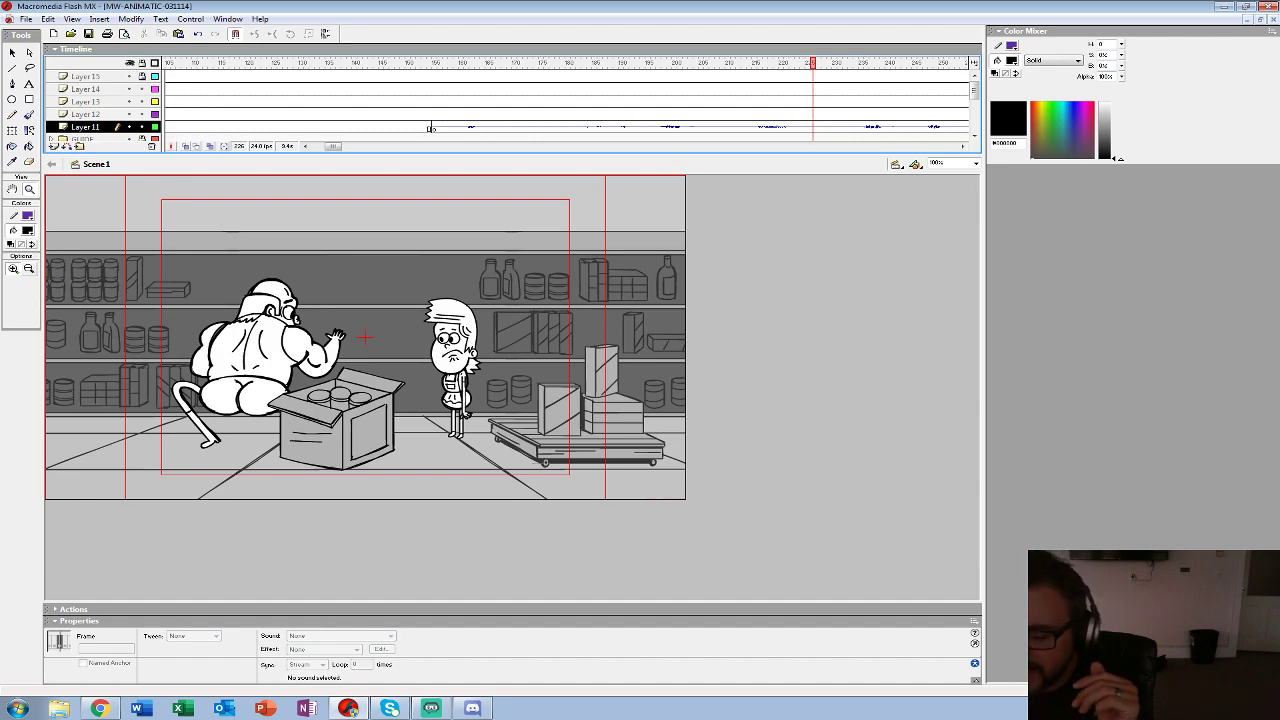
- Set the sync of the Layer 11 sound to Event and play the timeline from different frames
click(781, 127)
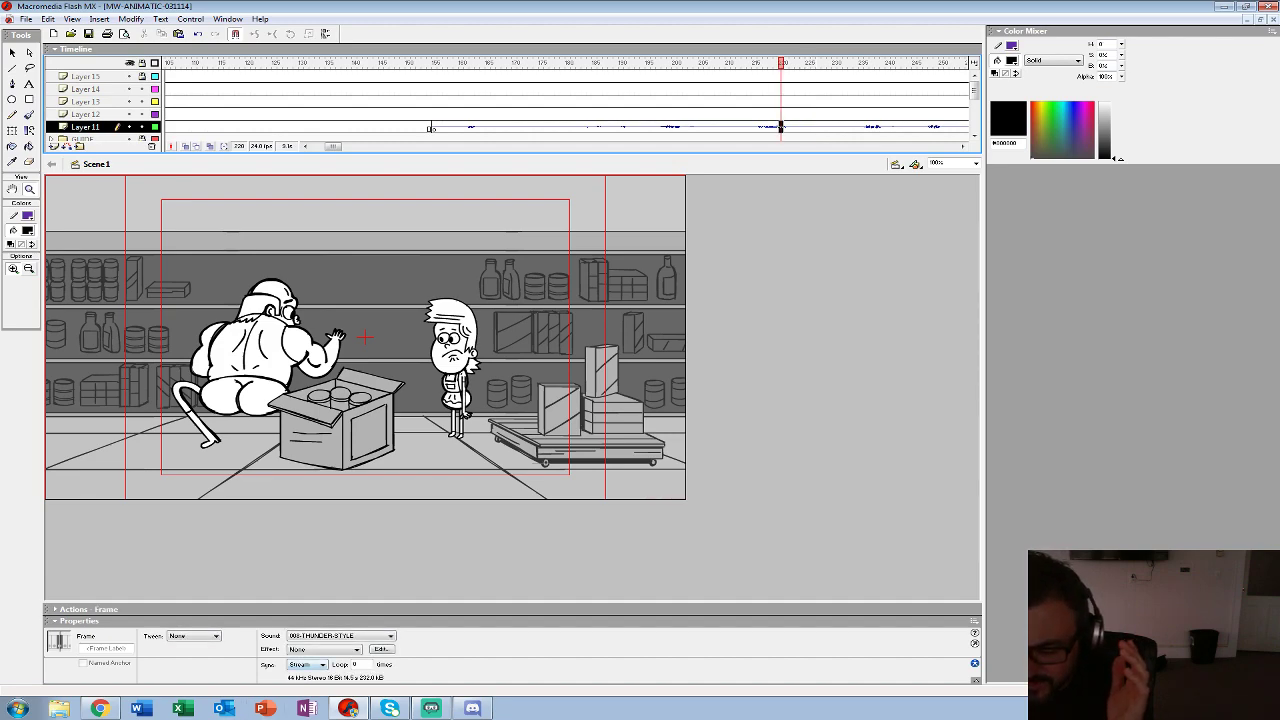
click(308, 664)
click(298, 674)
click(749, 102)
key(Return)
key(Return)
click(578, 115)
key(Return)
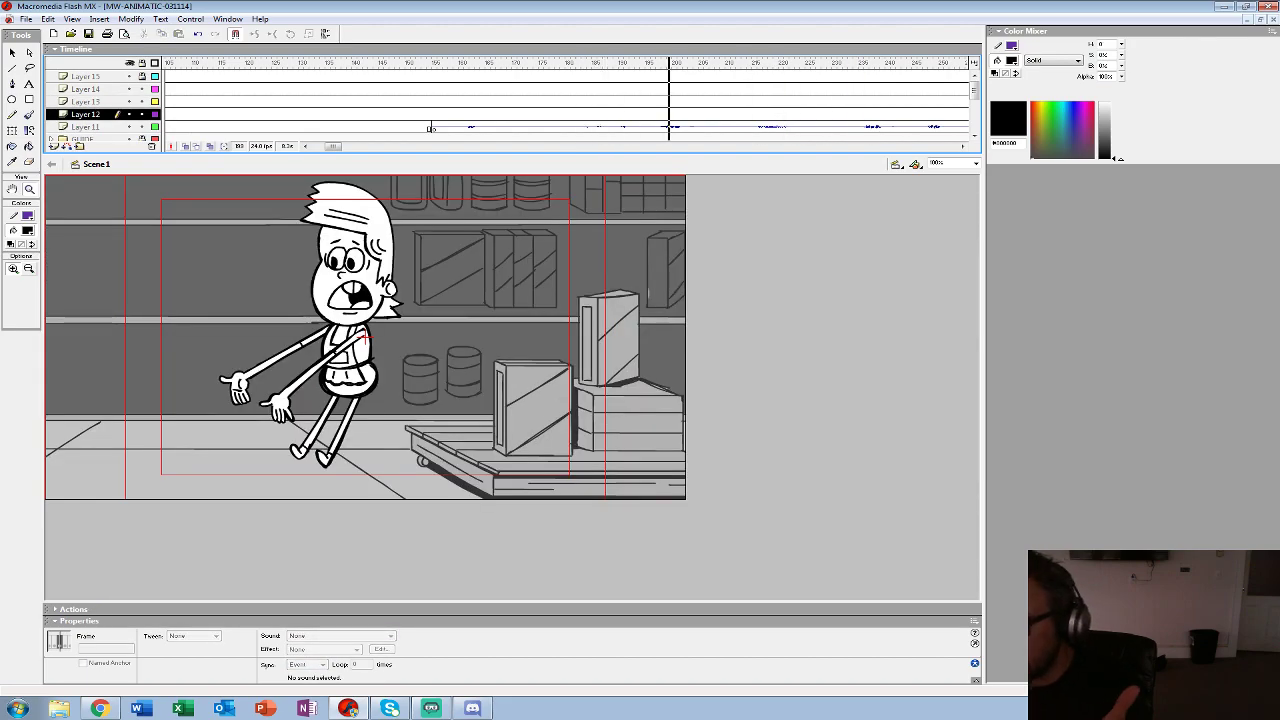
key(Return)
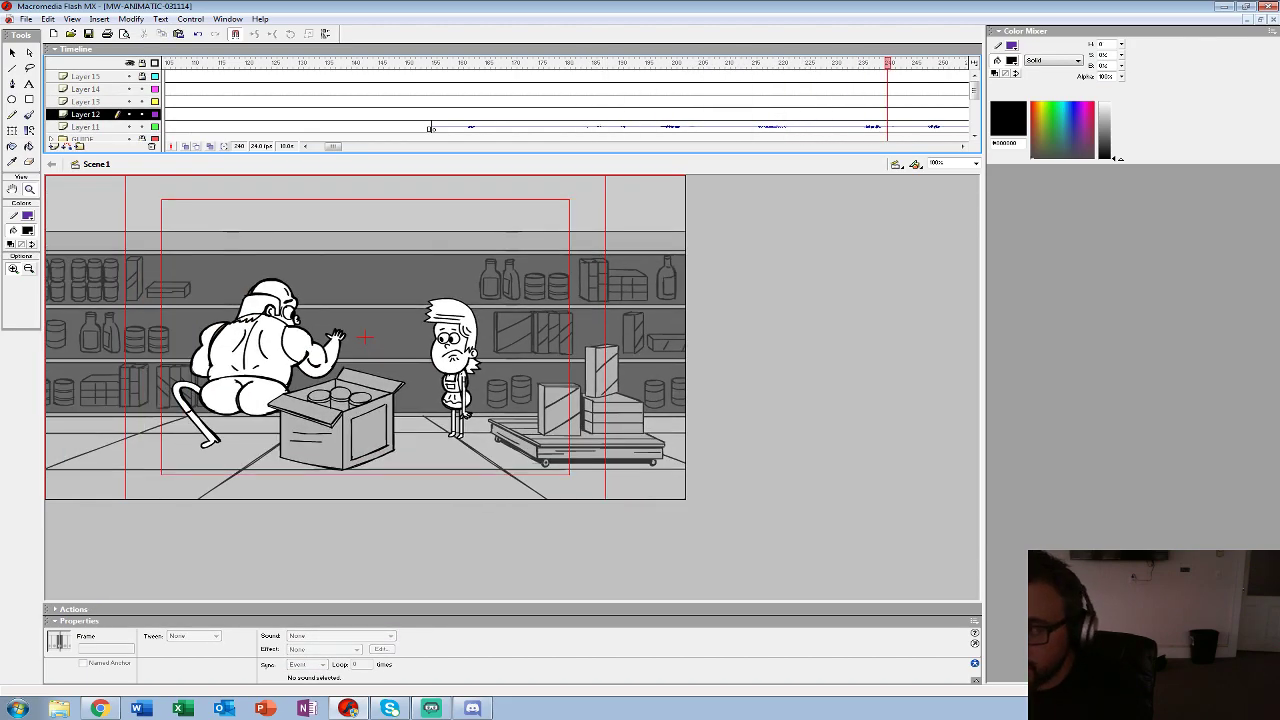
- Set the Layer 11 sound's sync back to Stream, then close the animatic without saving
click(626, 127)
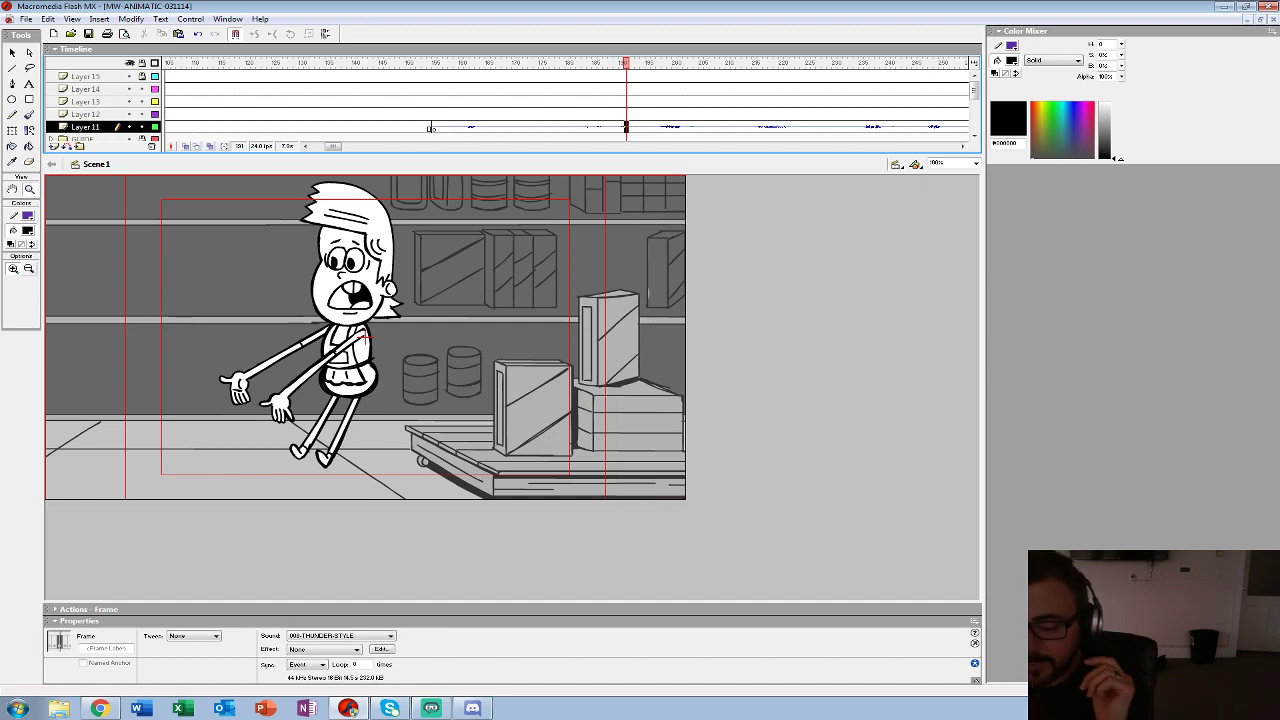
click(306, 664)
click(306, 694)
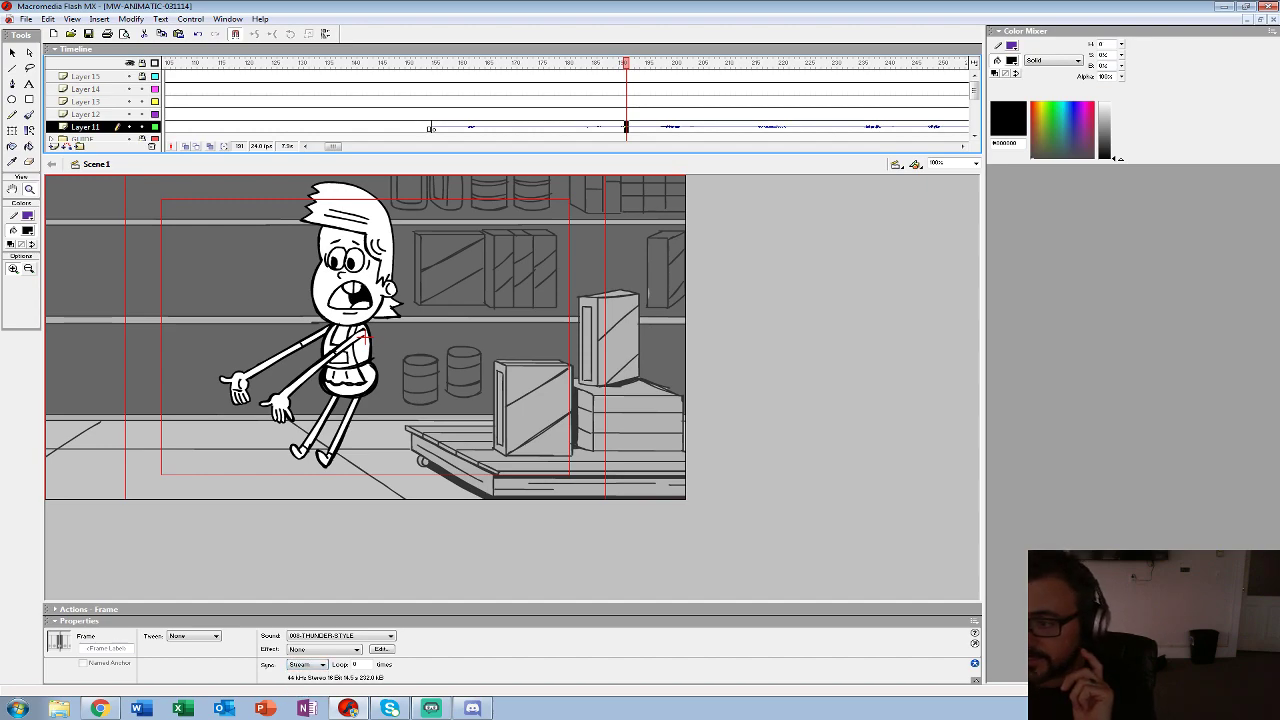
key(Return)
click(1273, 19)
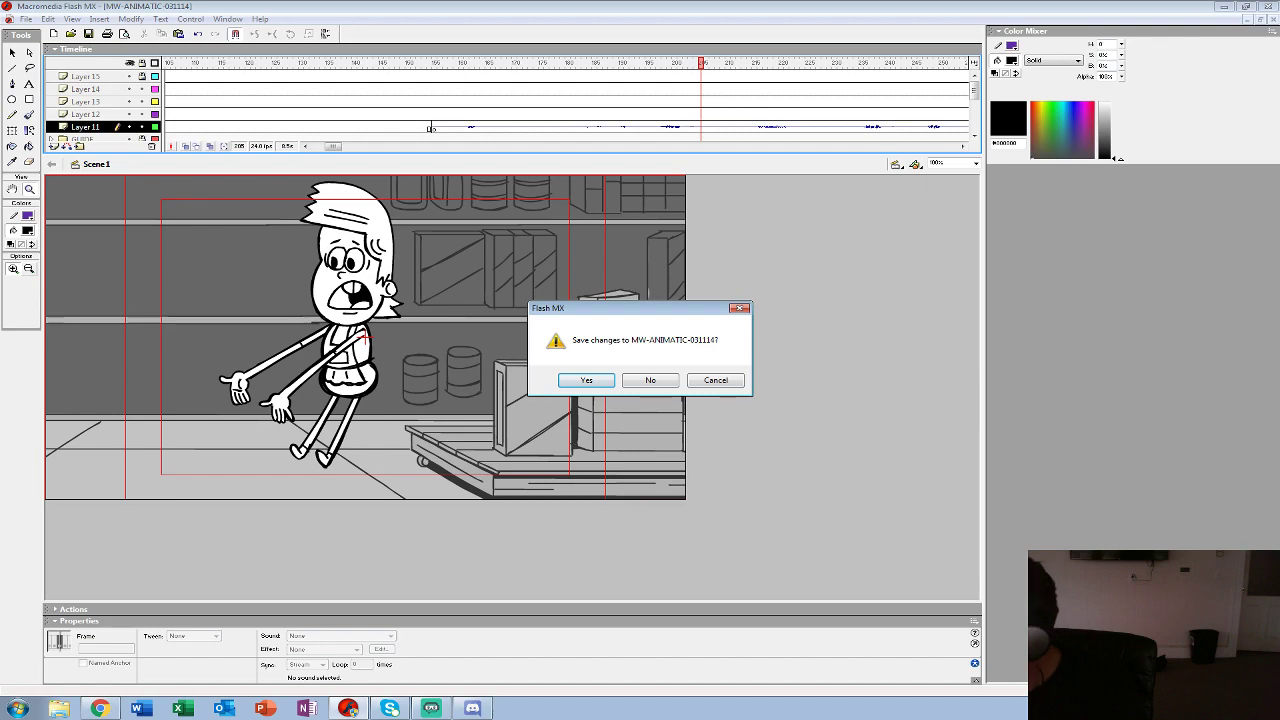
click(650, 380)
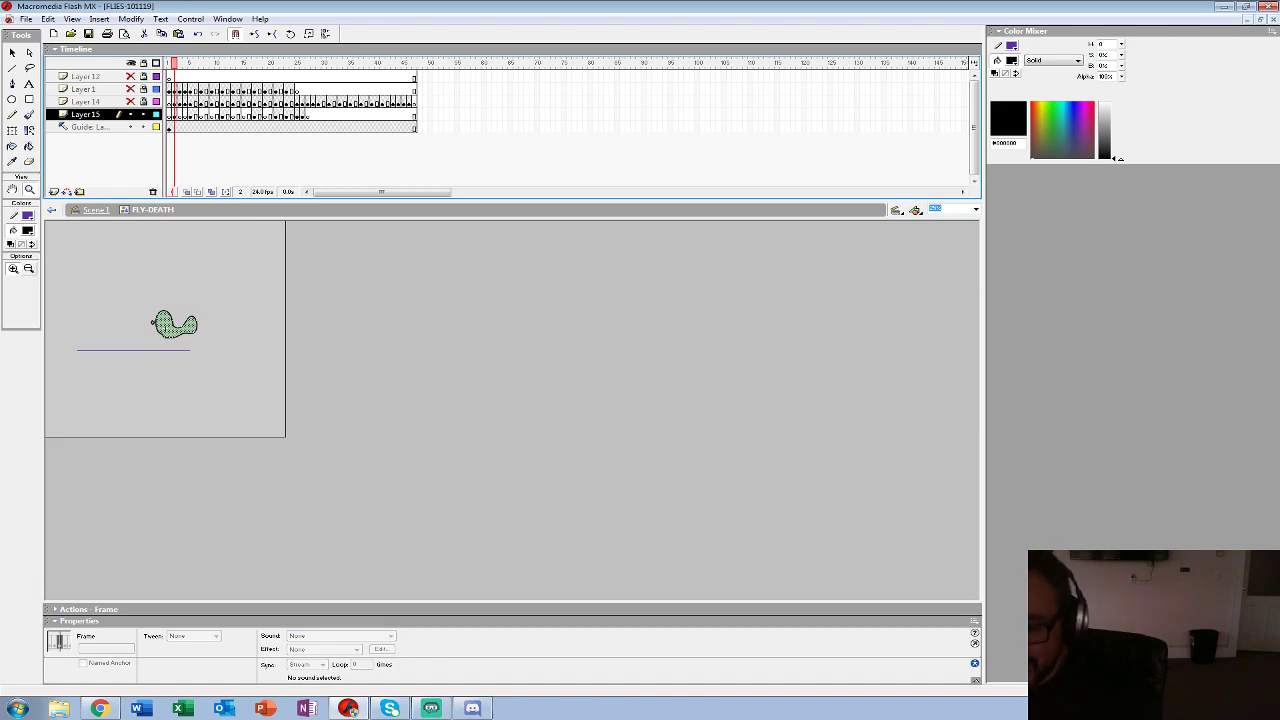
- Deselect the green shape and show Layer 12, Layer 1 and Layer 14 as outlines in the FLY-DEATH symbol
click(300, 348)
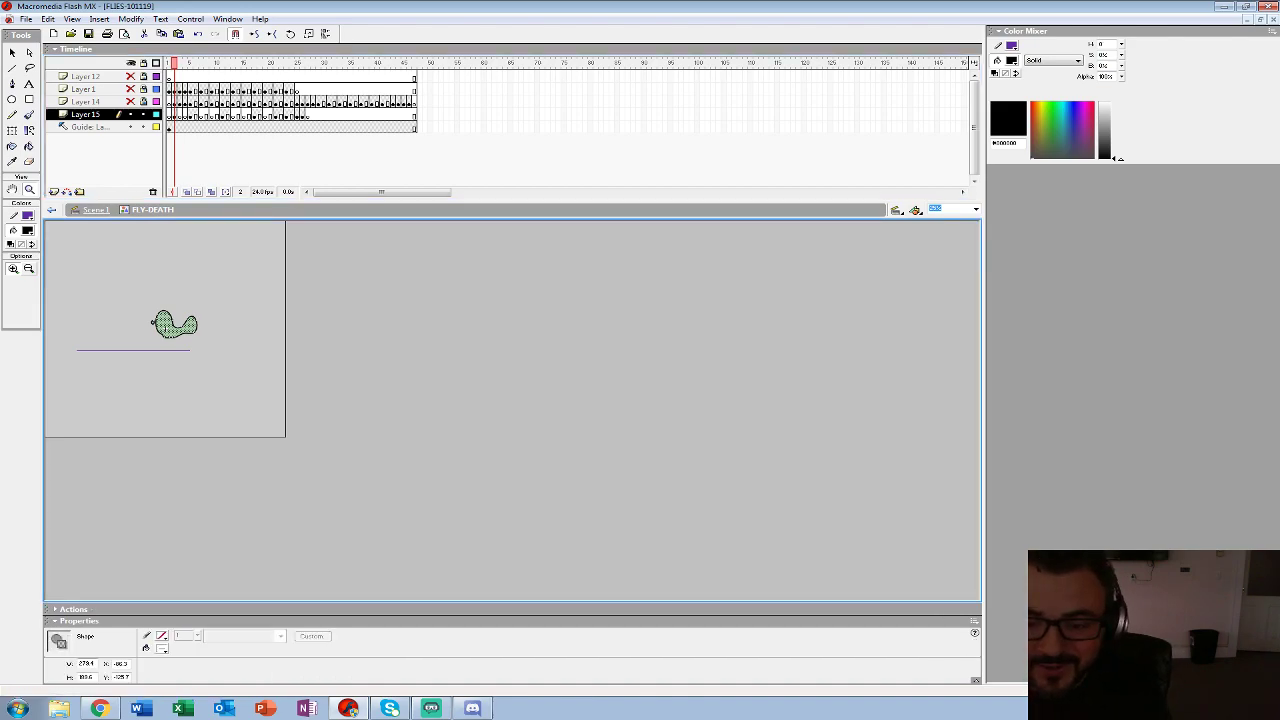
click(300, 348)
drag(130, 76, 130, 102)
drag(156, 76, 156, 102)
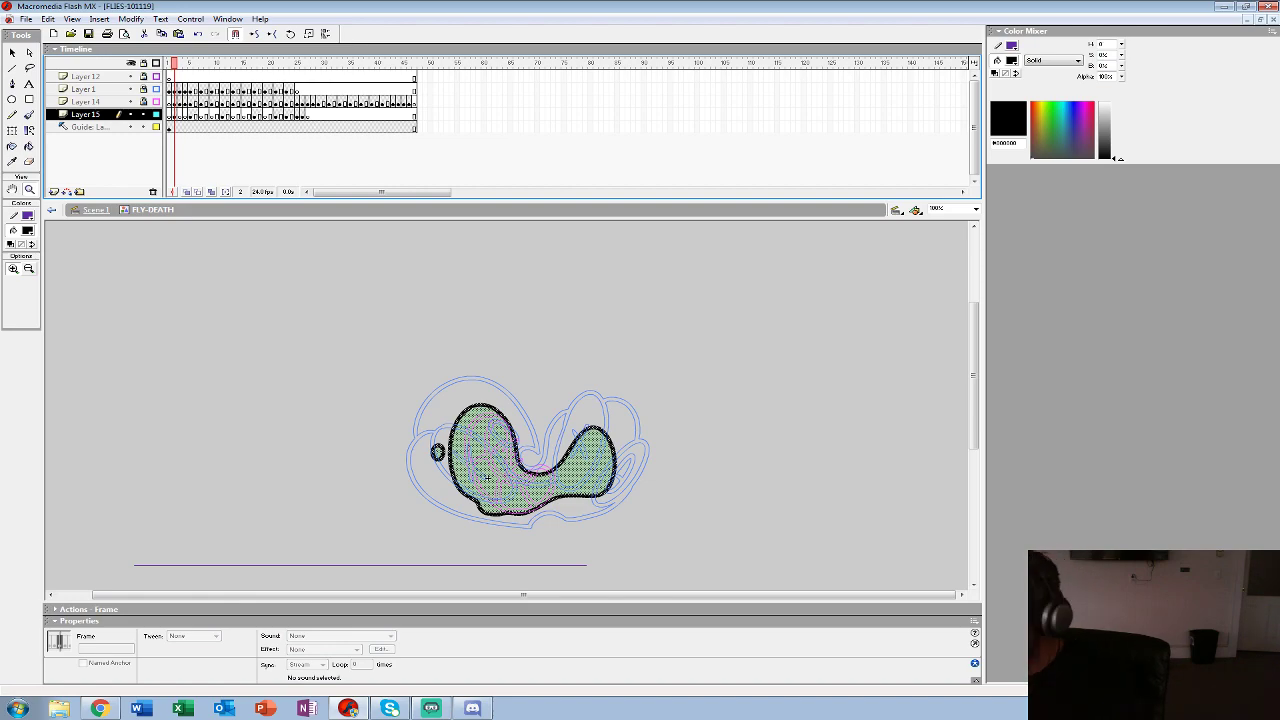
- Preview the fly animation, step to frame 3 and turn on onion skinning for the neighbouring frames
key(Return)
key(comma)
key(comma)
key(comma)
key(comma)
key(comma)
key(comma)
key(comma)
key(comma)
key(alt+shift+o)
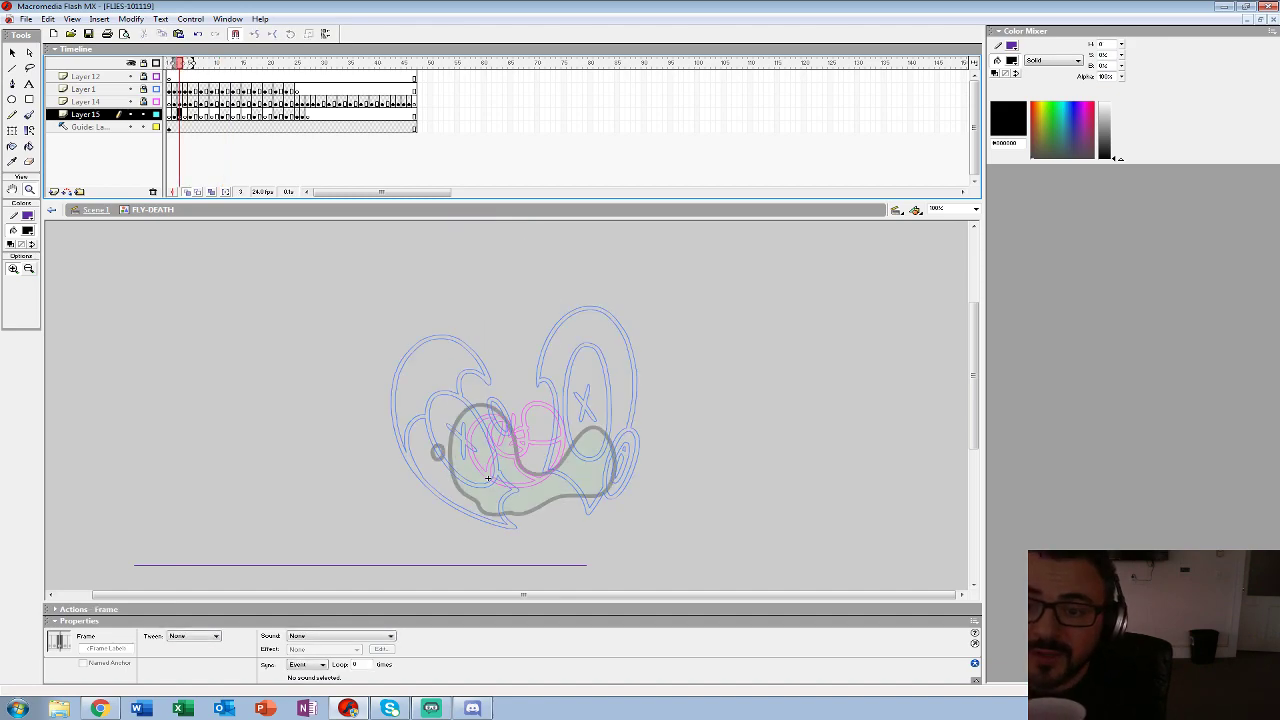
key(alt+shift+o)
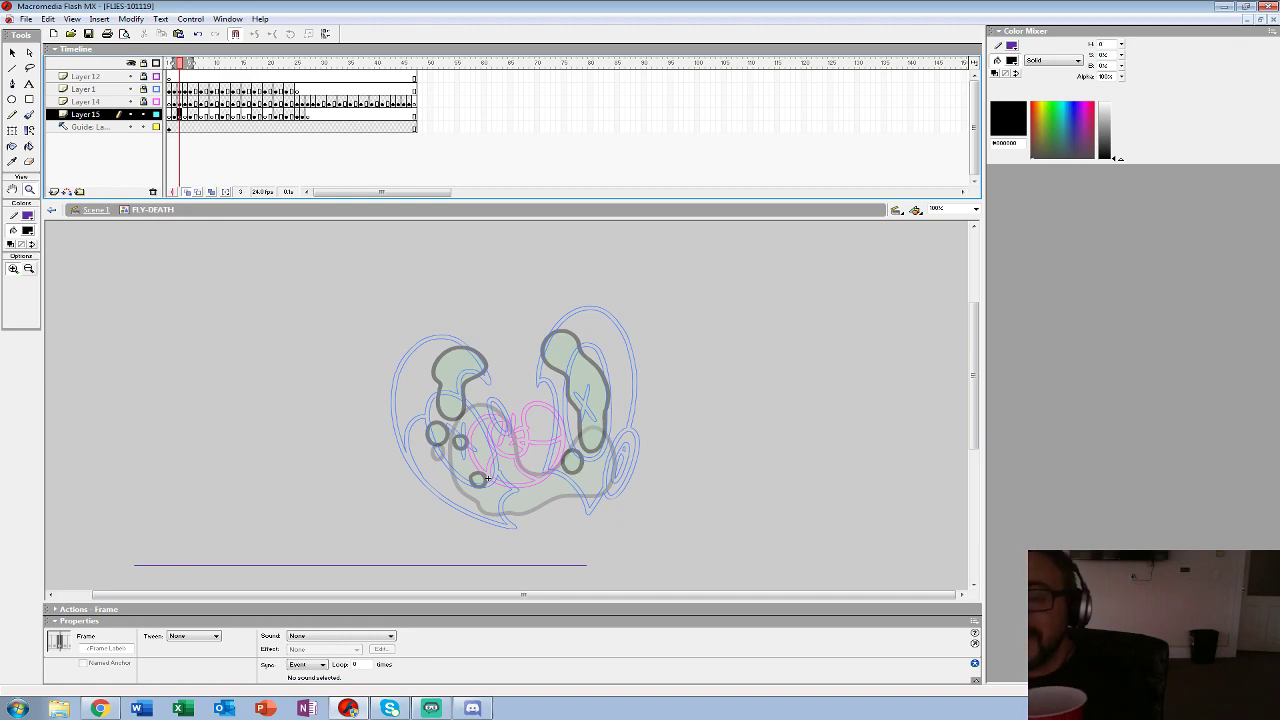
- Hide Layer 1 and set the Brush tool to a smaller brush size
drag(130, 89, 130, 102)
key(ctrl+z)
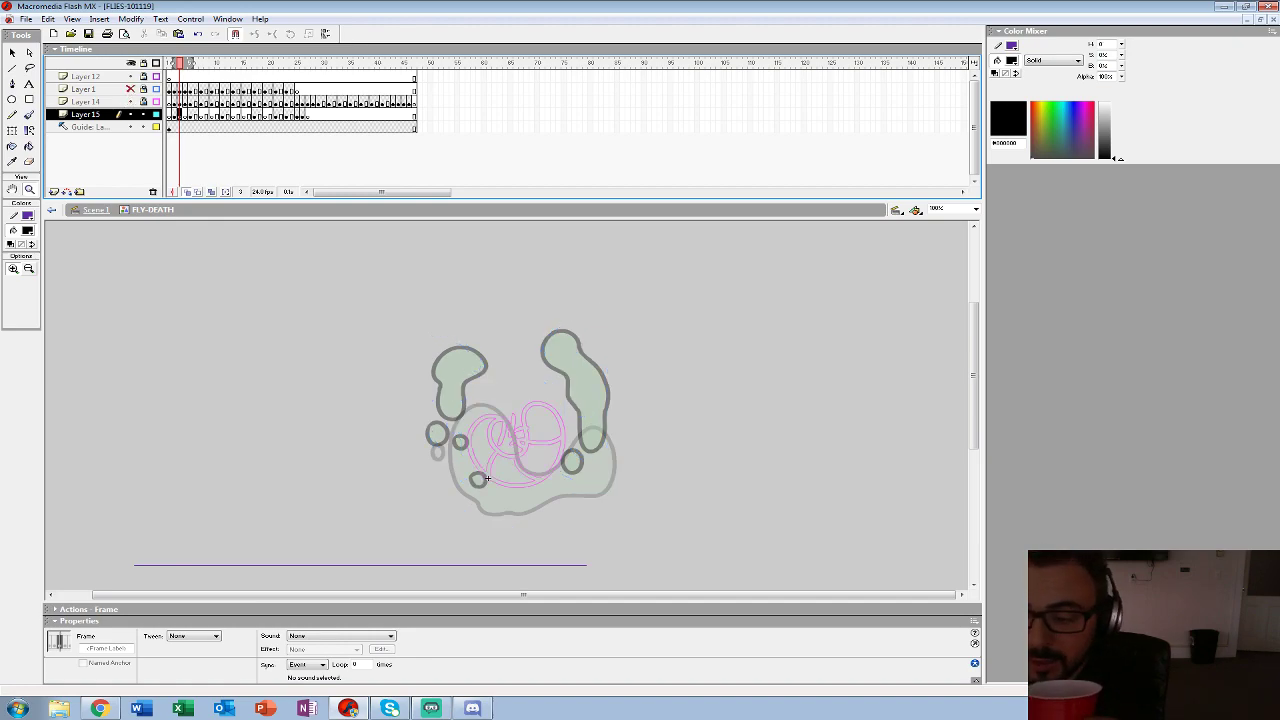
click(29, 115)
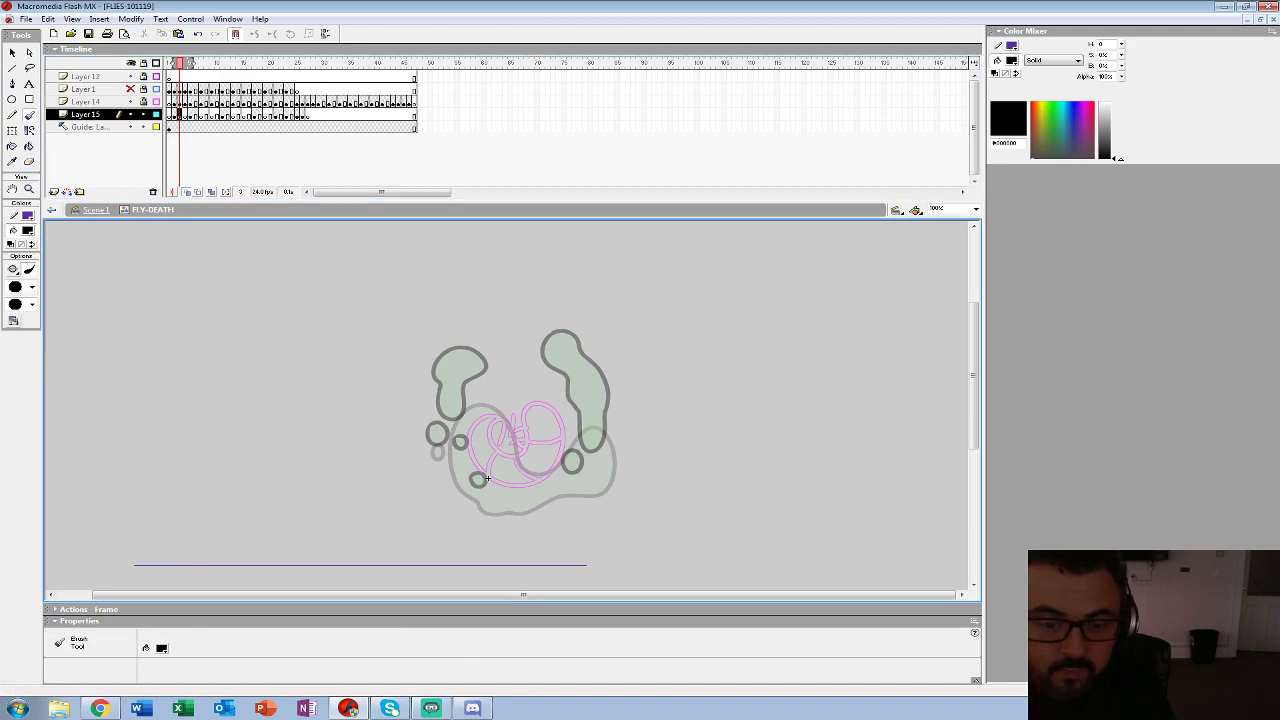
click(32, 287)
click(20, 318)
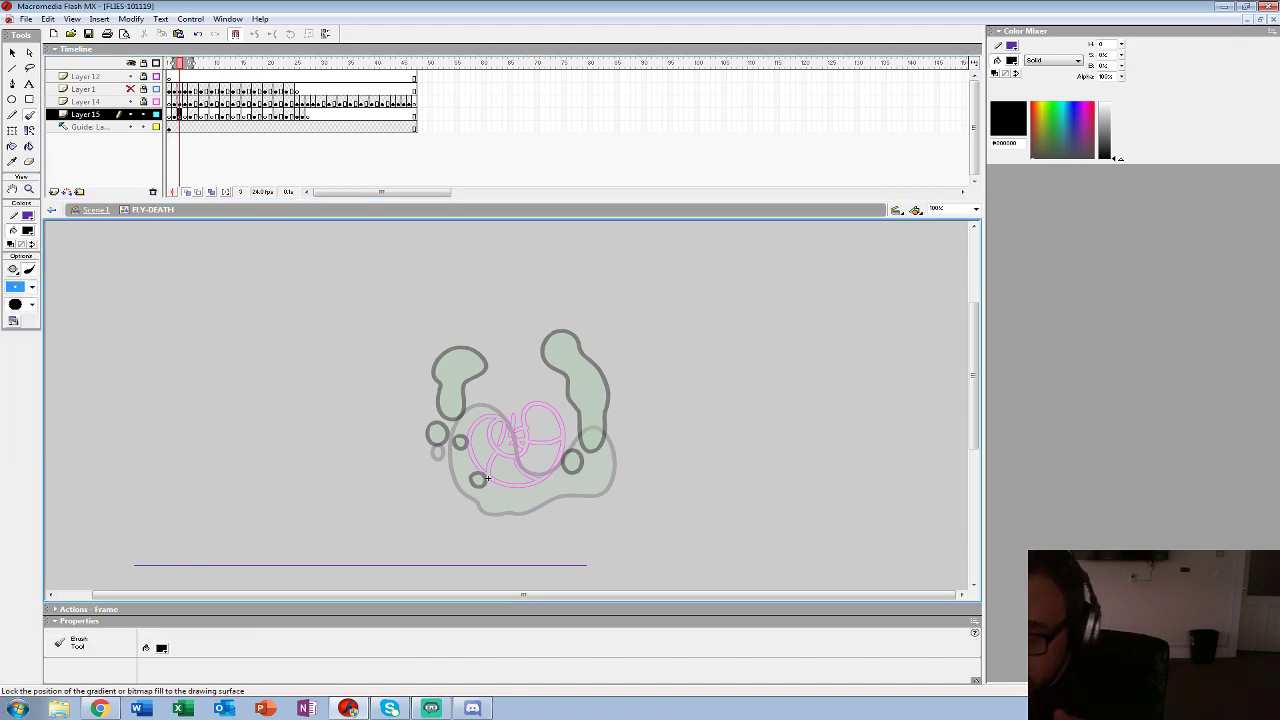
mouse_move(568, 395)
mouse_down()
mouse_move(581, 385)
mouse_move(603, 410)
mouse_up()
key(ctrl+z)
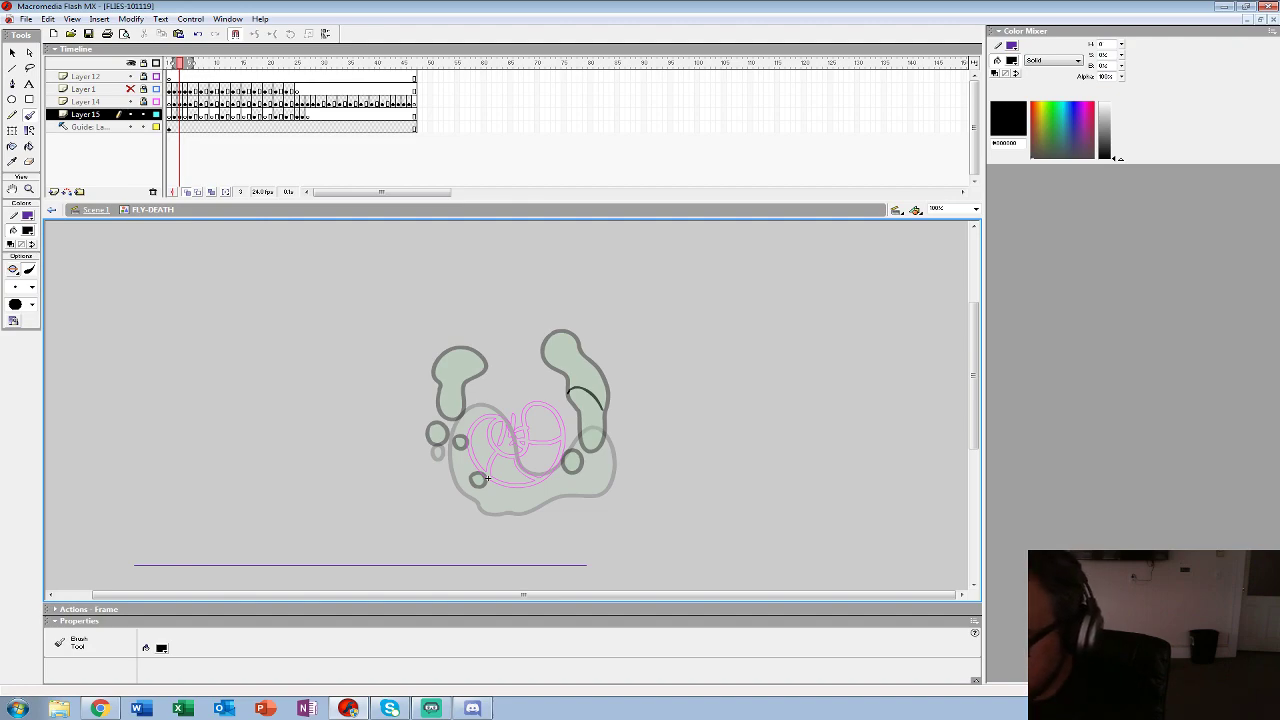
key(ctrl+z)
- Brush the black outlines of two curved splatter shapes and a small droplet around the pink outlines on Layer 15, frame 3
mouse_move(568, 412)
mouse_down()
mouse_move(579, 381)
mouse_move(613, 418)
mouse_move(586, 486)
mouse_move(532, 504)
mouse_move(571, 455)
mouse_move(570, 408)
mouse_move(564, 475)
mouse_move(533, 497)
mouse_up()
mouse_move(486, 428)
mouse_down()
mouse_move(484, 396)
mouse_move(439, 384)
mouse_move(433, 463)
mouse_move(476, 498)
mouse_move(486, 410)
mouse_move(435, 422)
mouse_move(439, 442)
mouse_up()
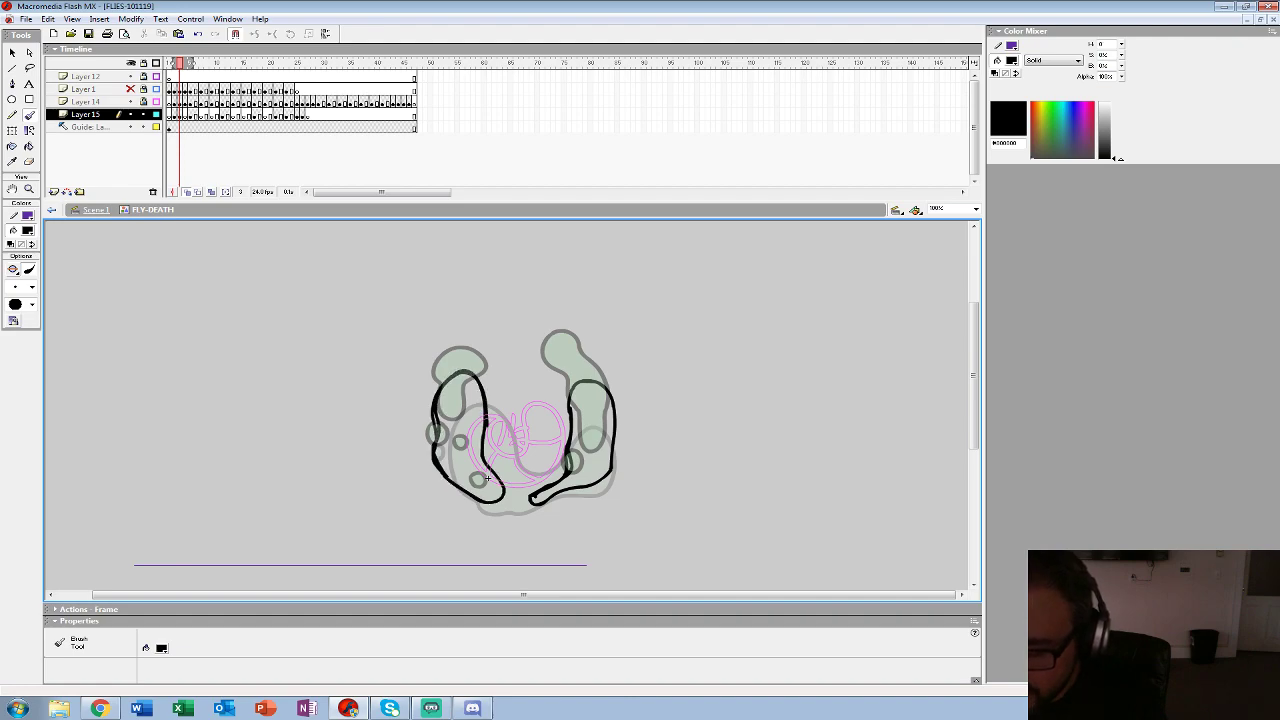
key(comma)
key(period)
mouse_move(434, 431)
mouse_down()
mouse_move(443, 449)
mouse_move(432, 432)
mouse_move(452, 426)
mouse_move(456, 480)
mouse_move(496, 470)
mouse_move(492, 392)
mouse_move(454, 372)
mouse_up()
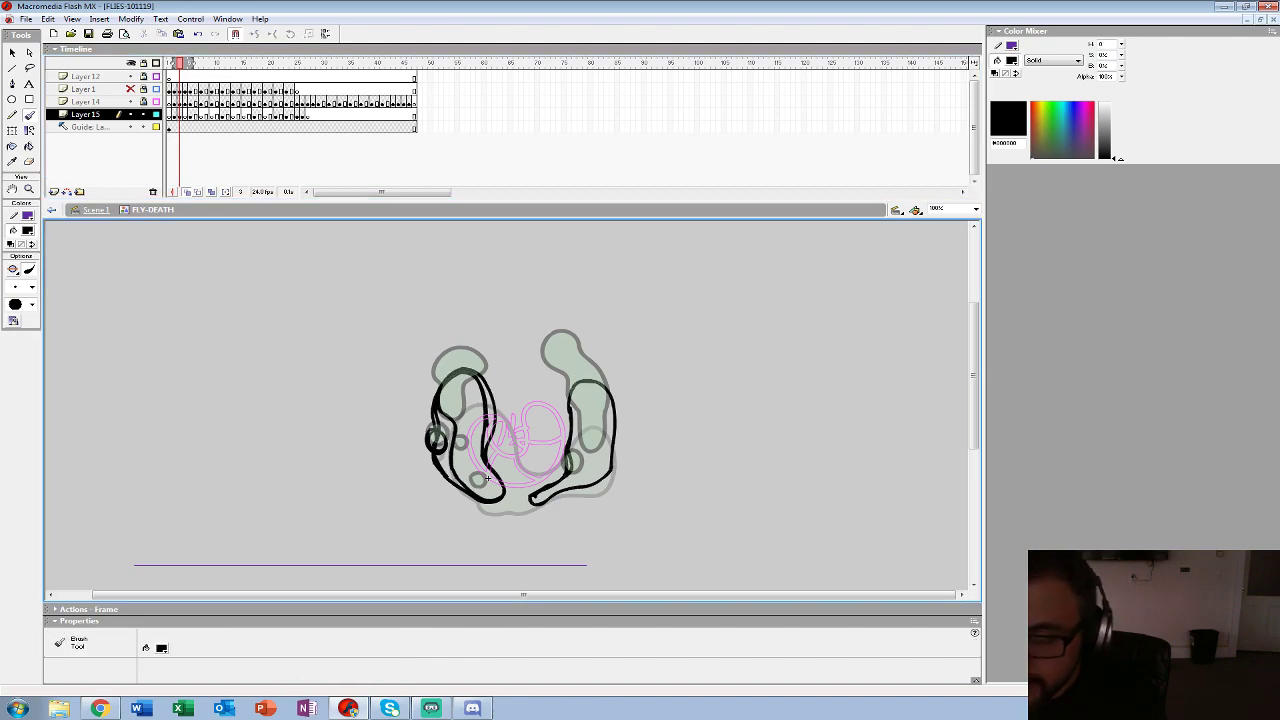
- Insert a blank keyframe at frame 4 of Layer 15
key(F7)
click(29, 189)
click(569, 452)
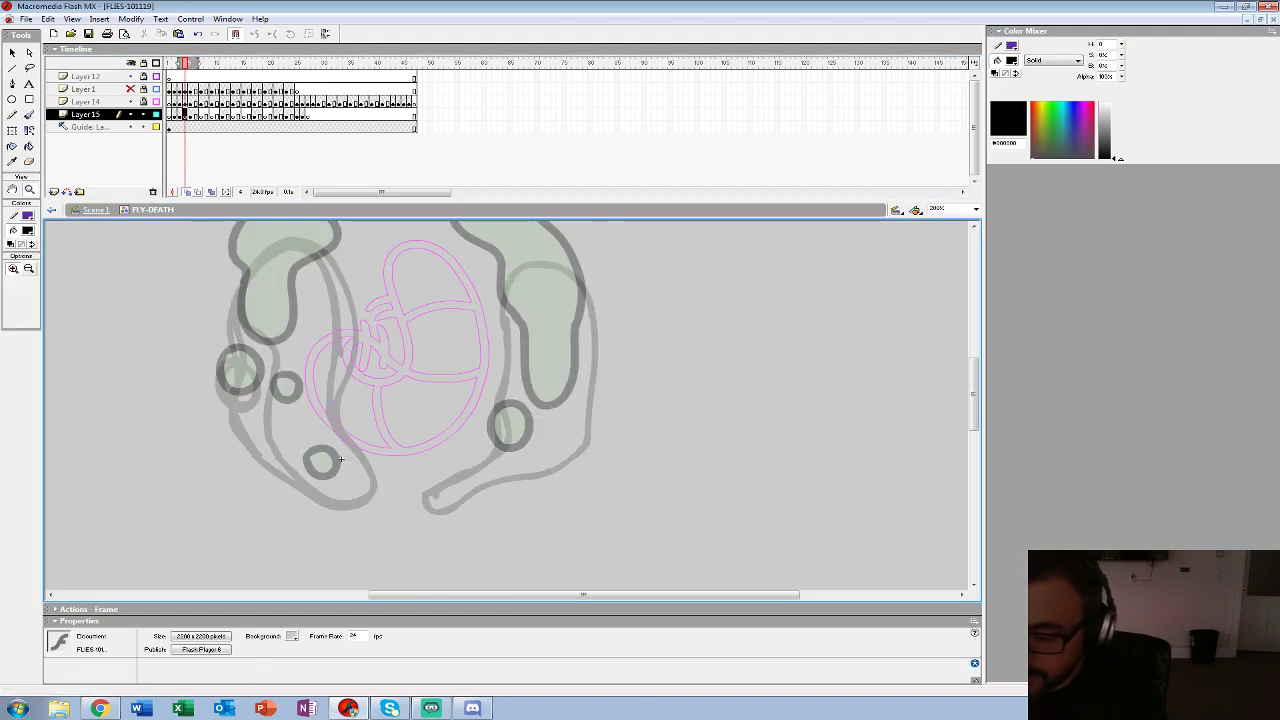
drag(341, 459, 366, 514)
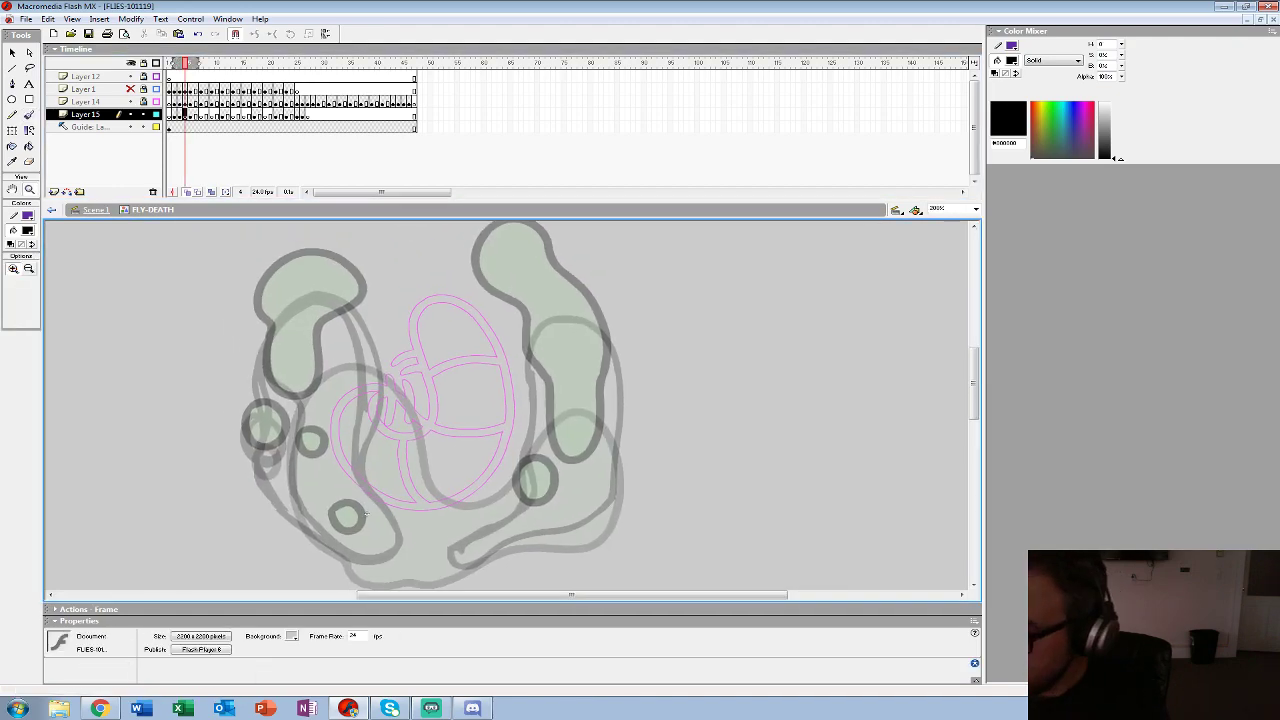
key(b)
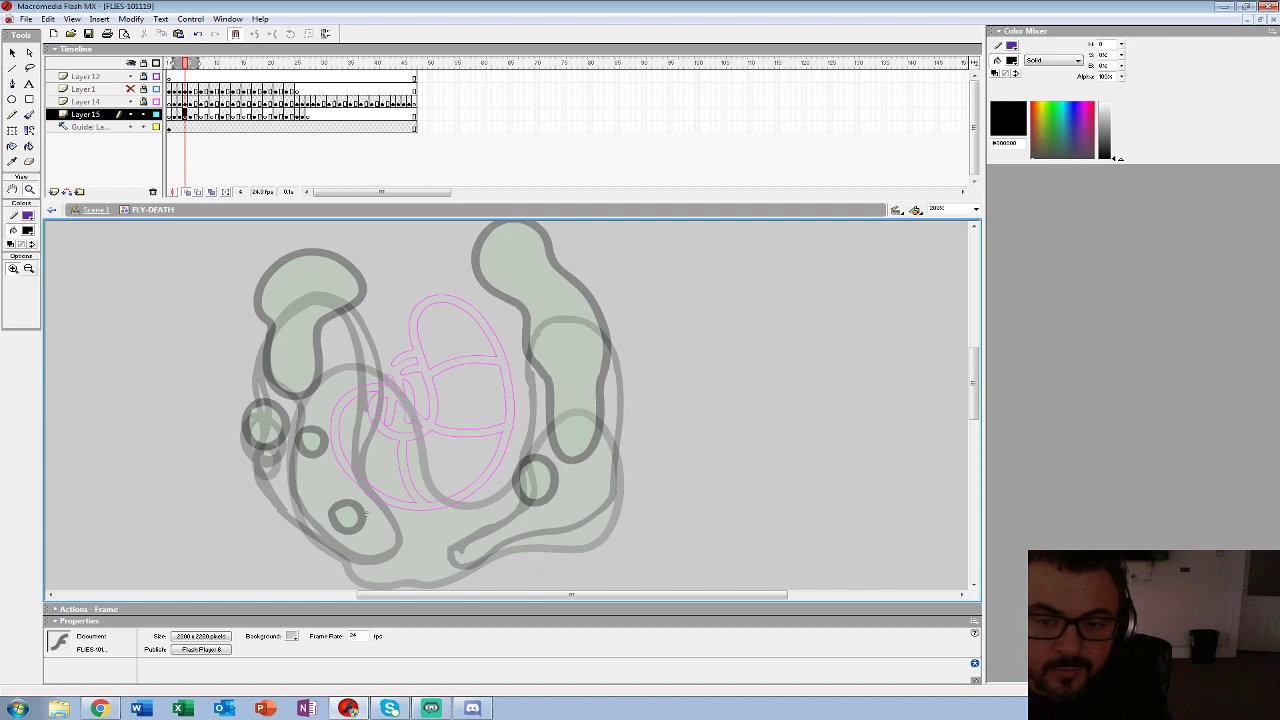
- Recolour the rough splatter outlines on Layer 15, frame 3, to red
click(179, 115)
click(28, 231)
click(25, 280)
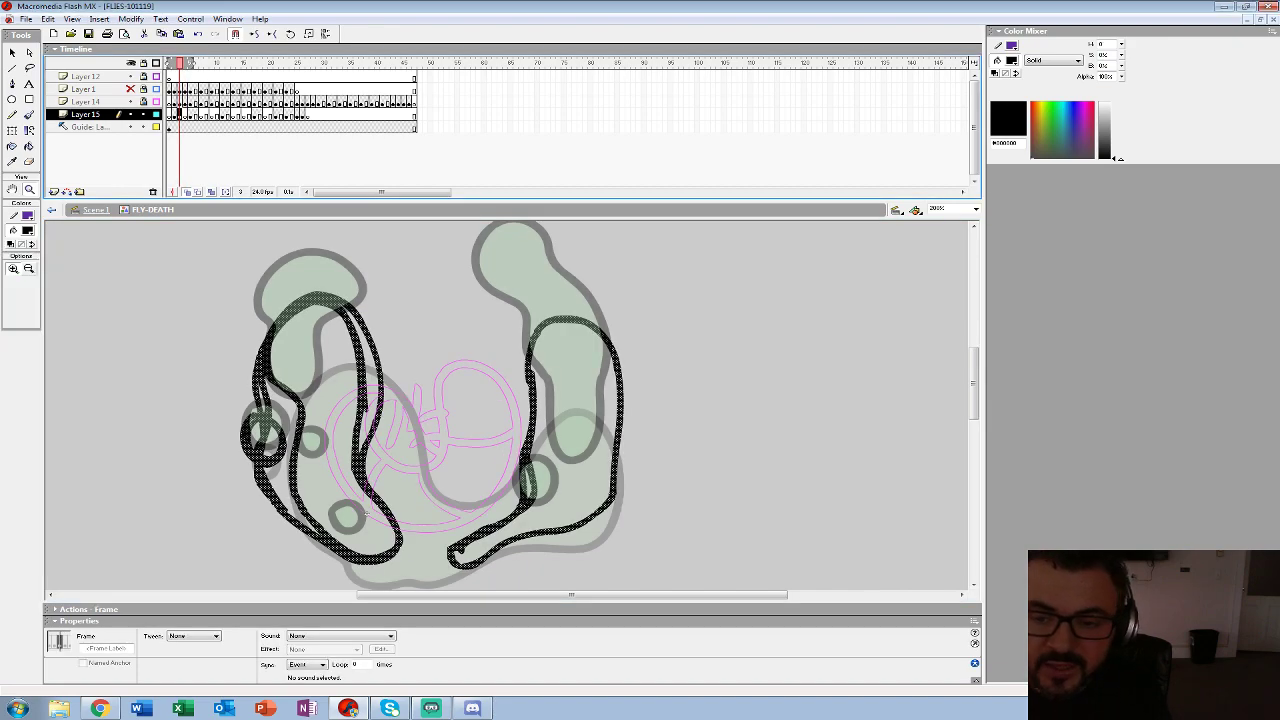
click(28, 230)
click(12, 294)
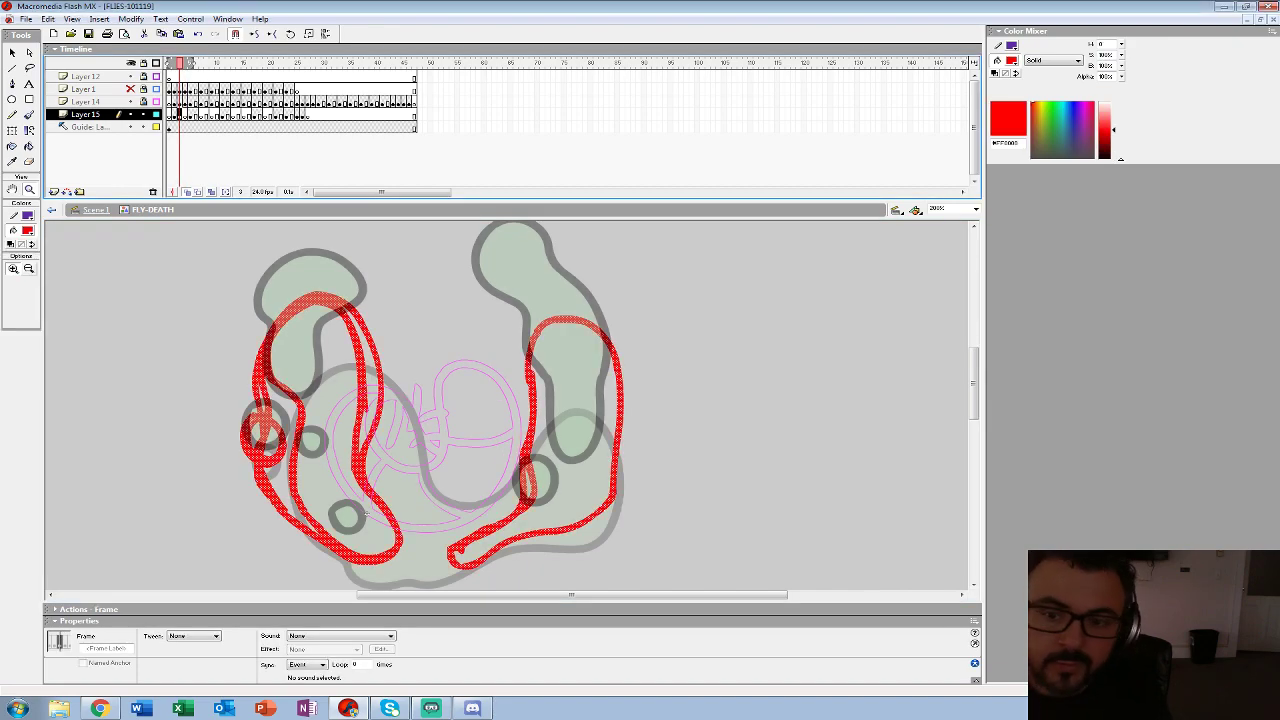
- On frame 4, set the Brush tool to a larger brush size with a black fill
key(.)
click(564, 350)
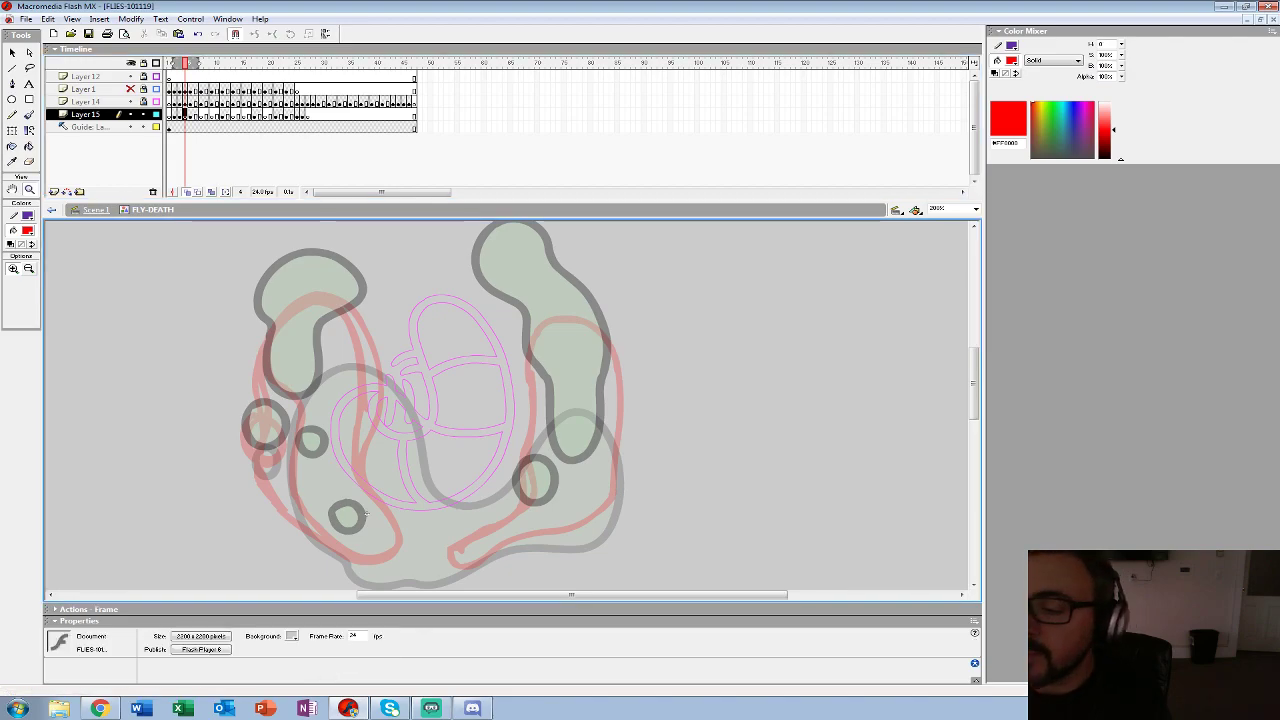
drag(564, 350, 805, 325)
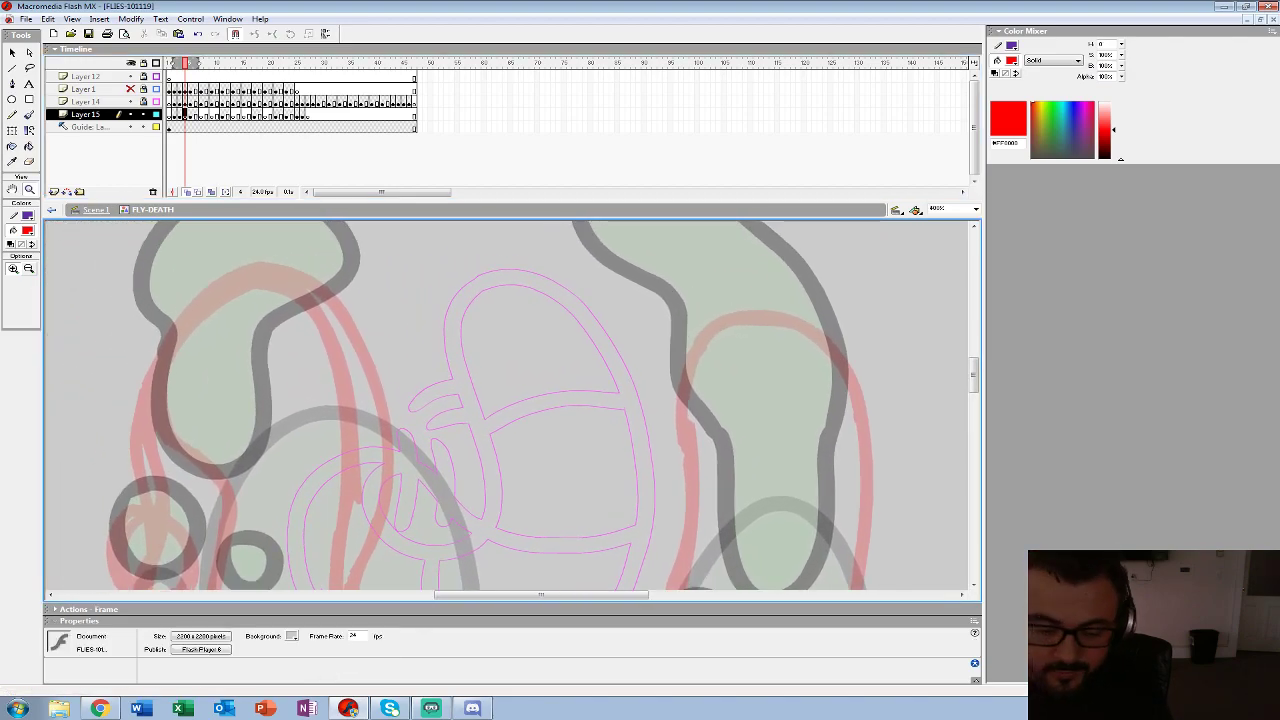
key(ctrl+F3)
click(29, 115)
click(32, 304)
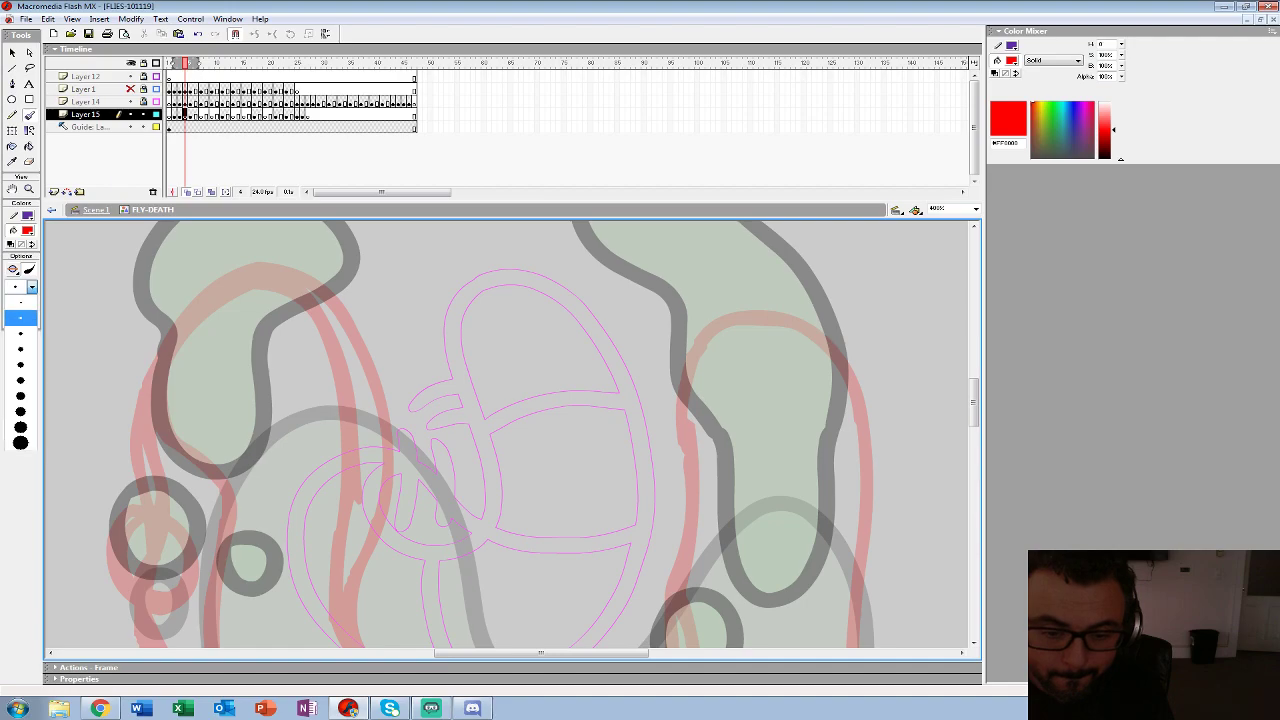
click(20, 427)
mouse_move(358, 602)
mouse_down()
mouse_move(394, 450)
mouse_move(382, 374)
mouse_up()
key(ctrl+z)
click(27, 231)
click(10, 262)
- Brush thick black outlines of the left splatter shape and its round droplet over the red rough on frame 4
mouse_move(360, 596)
mouse_down()
mouse_move(393, 392)
mouse_move(206, 292)
mouse_move(232, 522)
mouse_up()
scroll(441, 462, down, 5)
scroll(441, 462, left, 2)
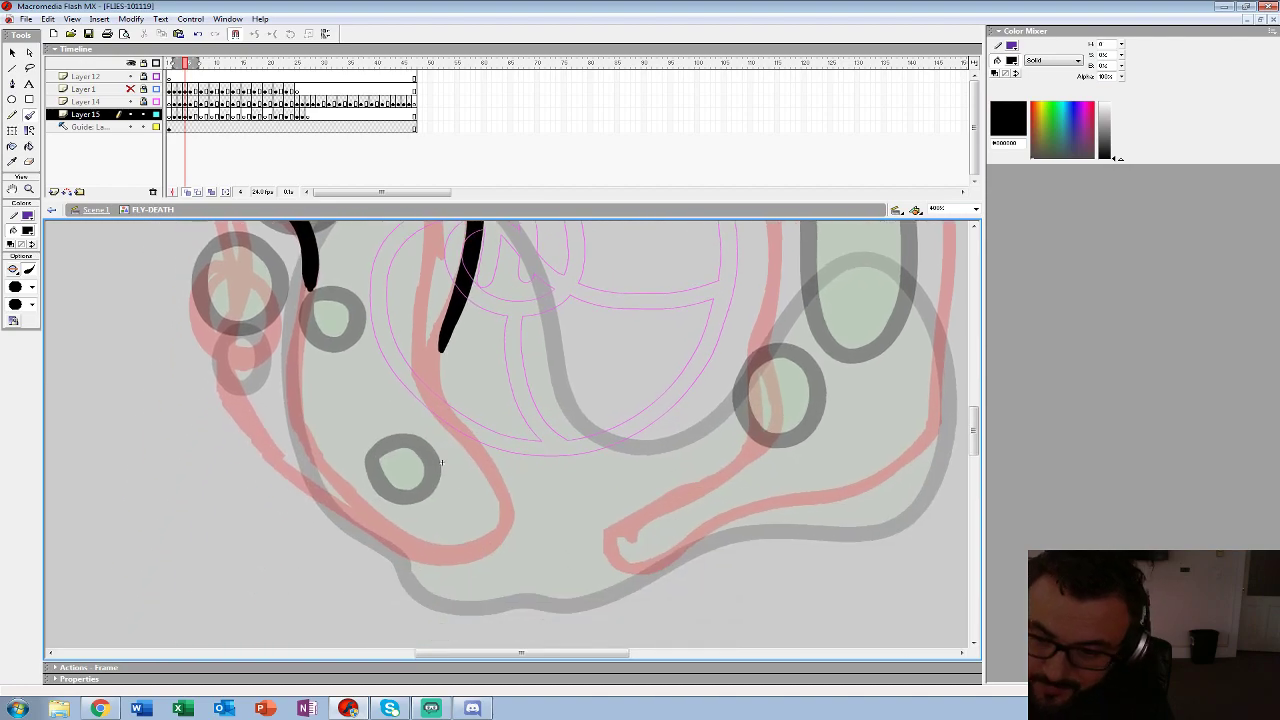
mouse_move(308, 278)
mouse_down()
mouse_move(323, 478)
mouse_move(520, 523)
mouse_move(443, 384)
mouse_move(447, 341)
mouse_up()
drag(450, 350, 488, 404)
drag(480, 517, 507, 564)
mouse_move(277, 379)
mouse_down()
mouse_move(305, 465)
mouse_move(343, 392)
mouse_move(277, 376)
mouse_up()
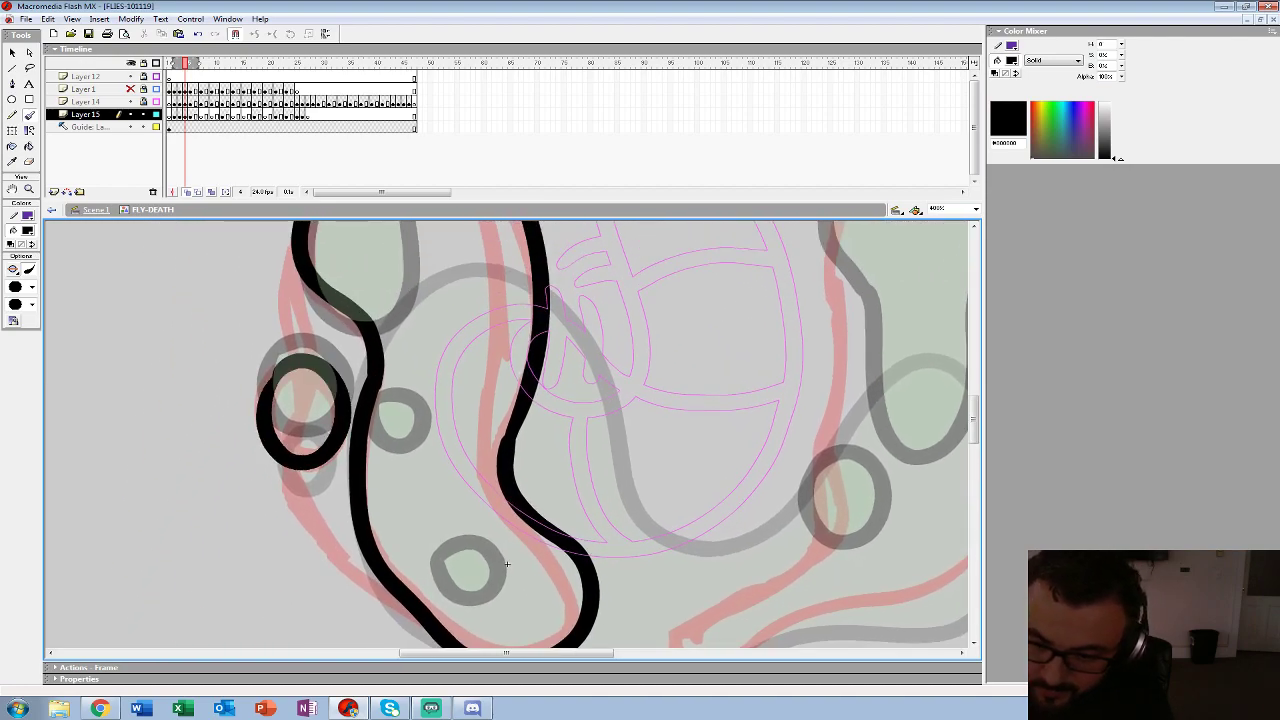
- Brush the thick black outline of the right splatter shape over the red rough on frame 4
scroll(507, 564, right, 6)
scroll(507, 564, up, 2)
mouse_move(634, 602)
mouse_down()
mouse_move(639, 446)
mouse_move(555, 308)
mouse_move(444, 334)
mouse_move(463, 457)
mouse_move(466, 600)
mouse_up()
scroll(290, 438, down, 3)
scroll(290, 438, left, 2)
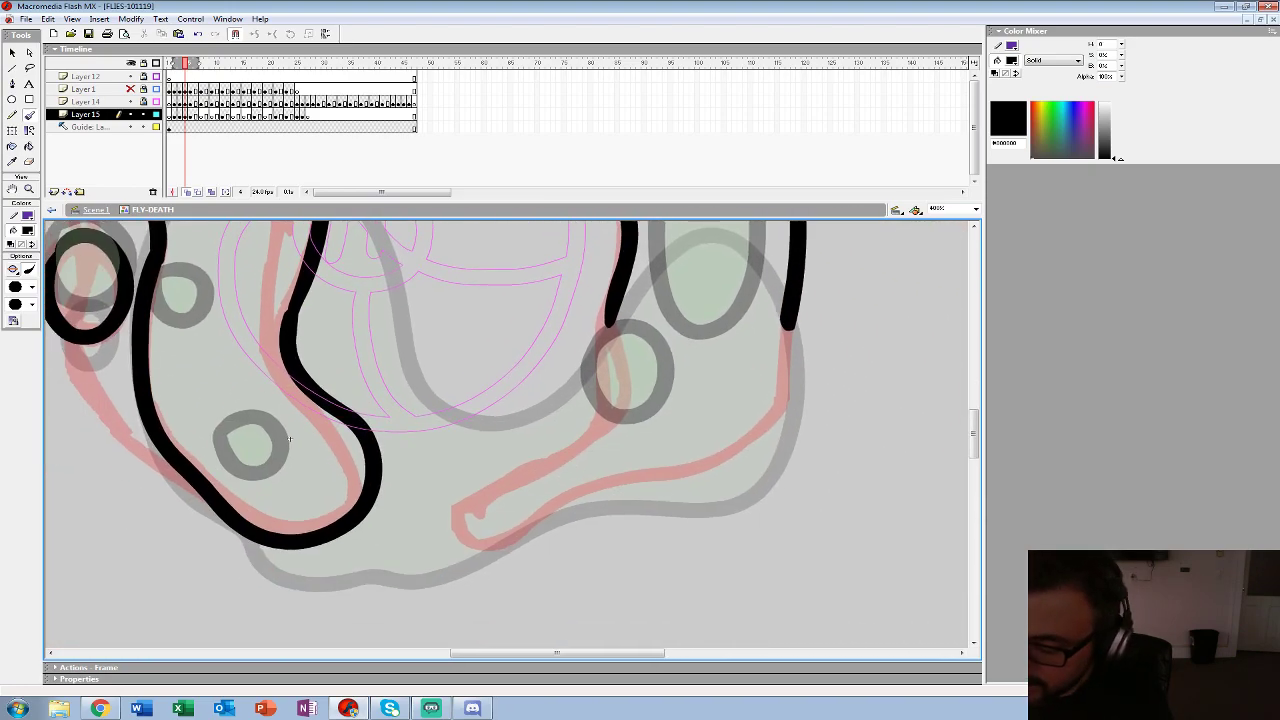
mouse_move(610, 322)
mouse_down()
mouse_move(540, 440)
mouse_move(600, 490)
mouse_move(790, 375)
mouse_move(795, 322)
mouse_up()
scroll(795, 322, up, 1)
scroll(795, 322, right, 1)
drag(262, 464, 107, 575)
- Replace the red rough on frame 3 with the clean black outlines and empty frame 4 of Layer 15
key(F5)
key(comma)
key(shift+F5)
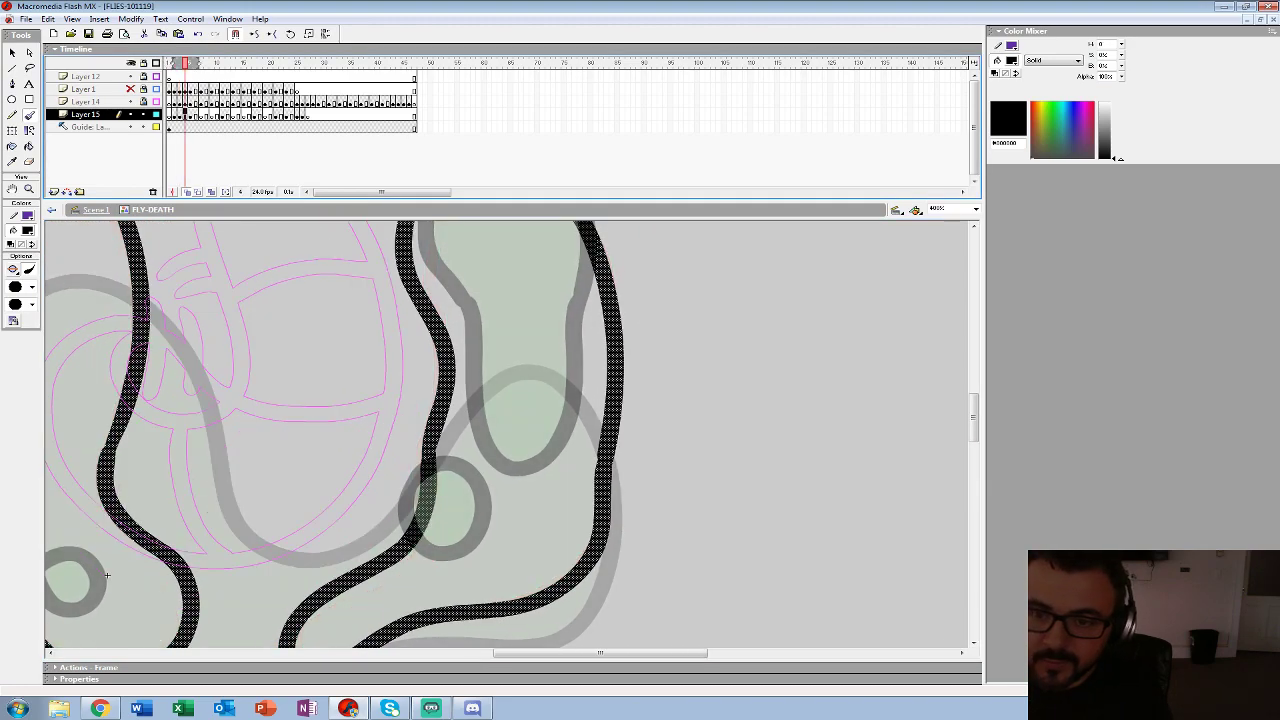
key(period)
key(Delete)
- Play the fly animations together in Scene 1 to check the new splatter frame
drag(300, 320, 410, 520)
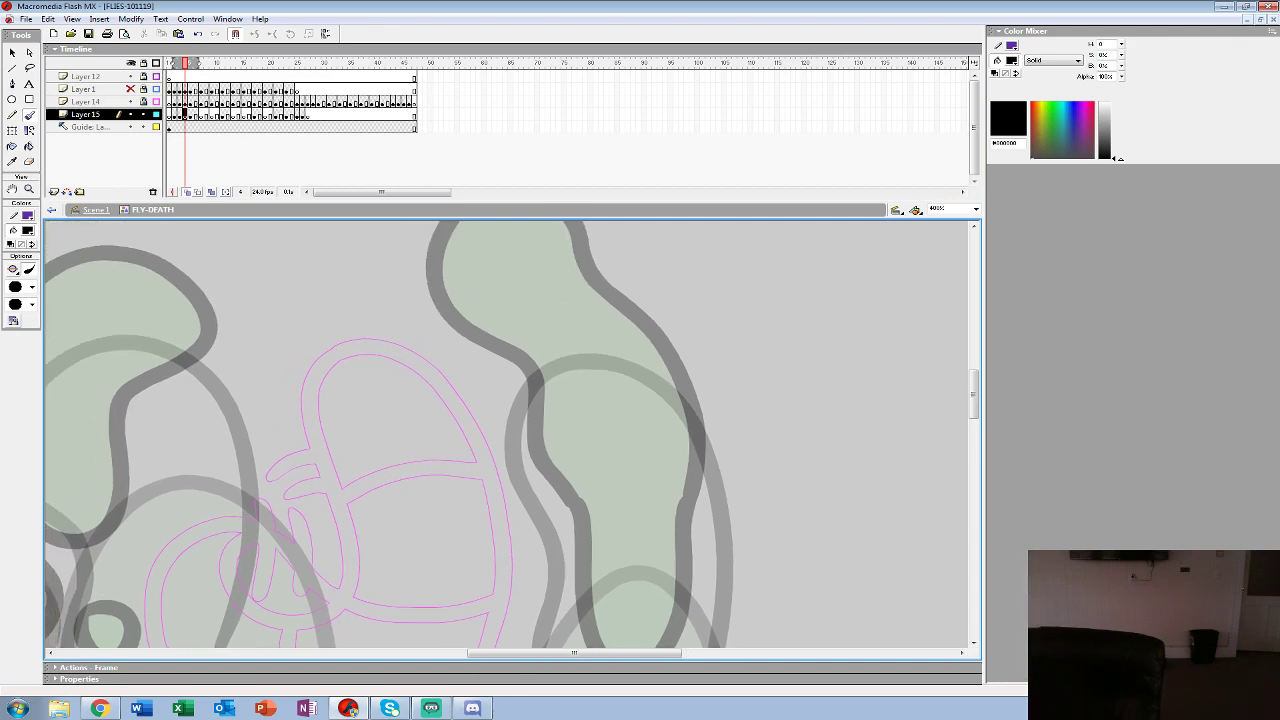
key(z)
alt+click(472, 388)
alt+click(472, 388)
alt+click(472, 388)
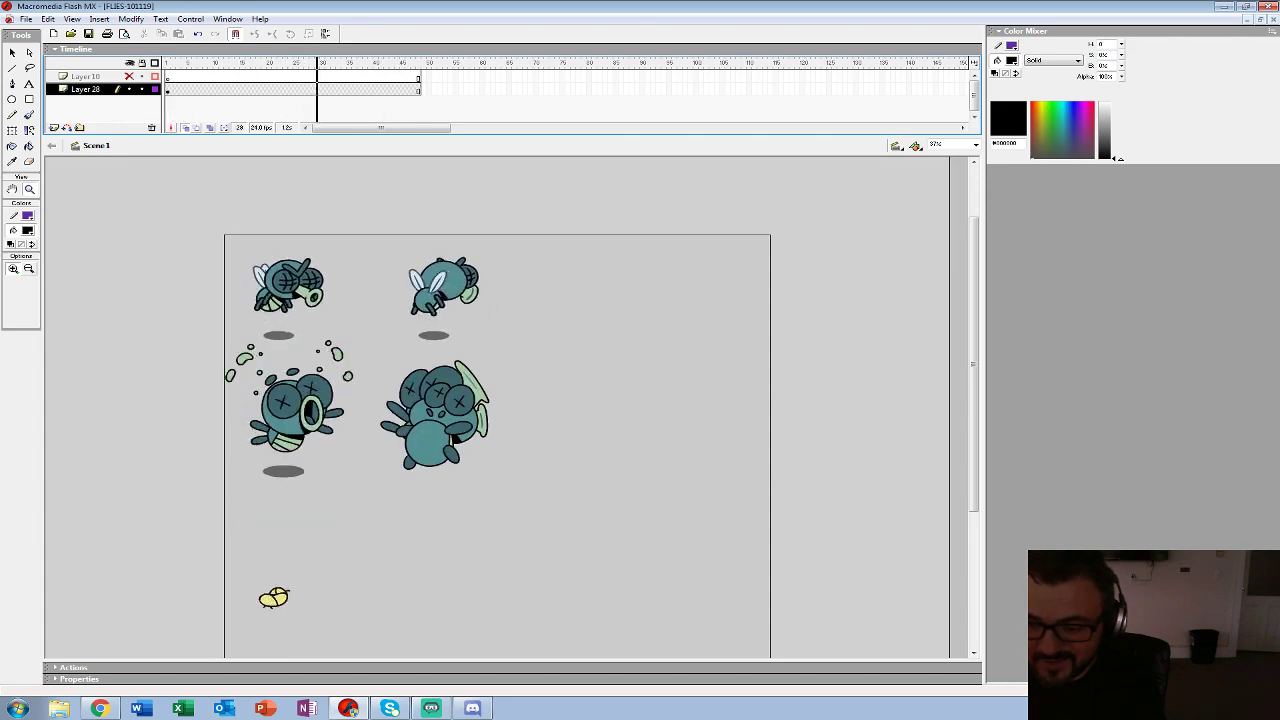
key(ctrl+a)
right_click(300, 352)
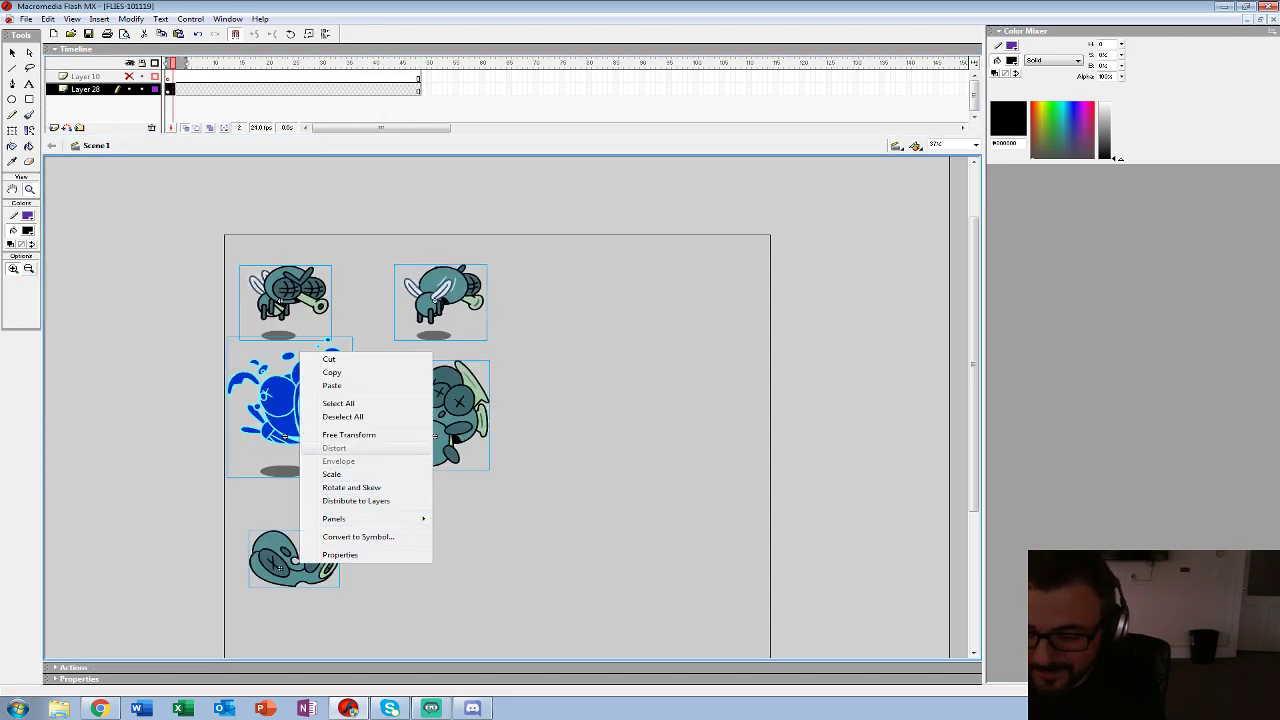
click(12, 52)
click(170, 330)
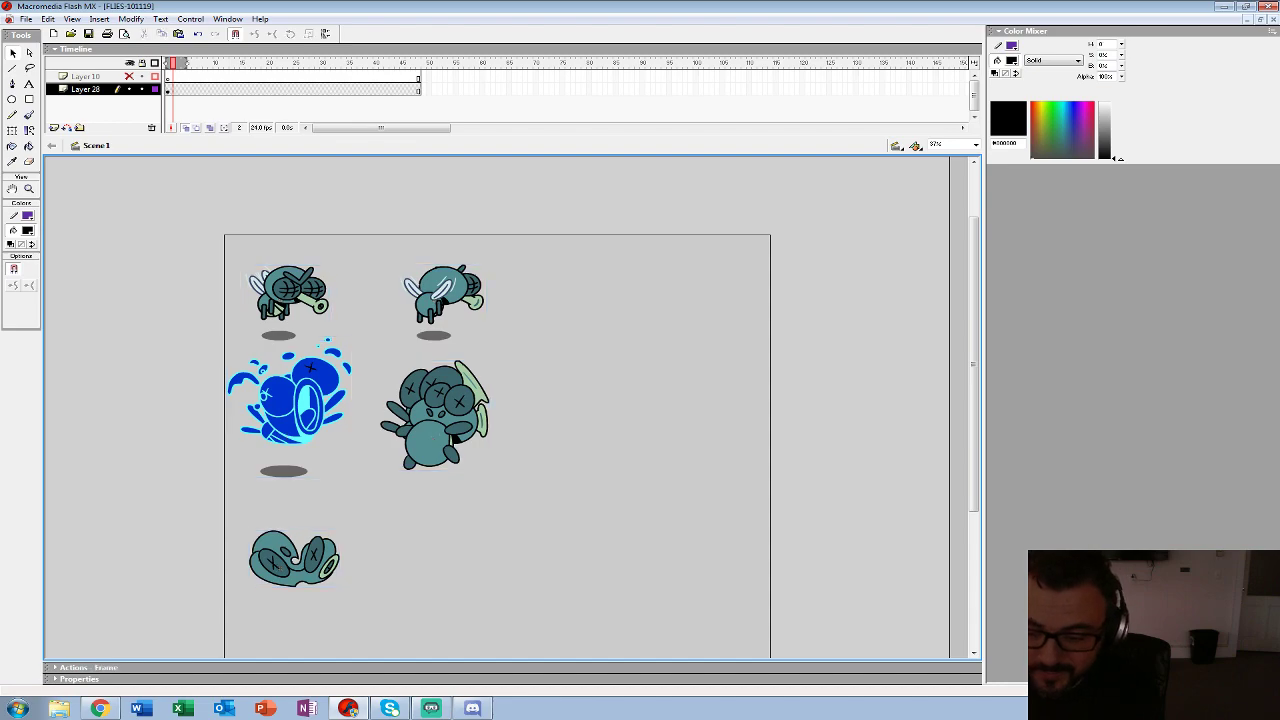
- Open the FLY-DEATH symbol for editing at frame 4 and hide Layer 12 and Layer 1
right_click(328, 561)
click(357, 428)
key(Return)
key(Return)
click(180, 63)
key(period)
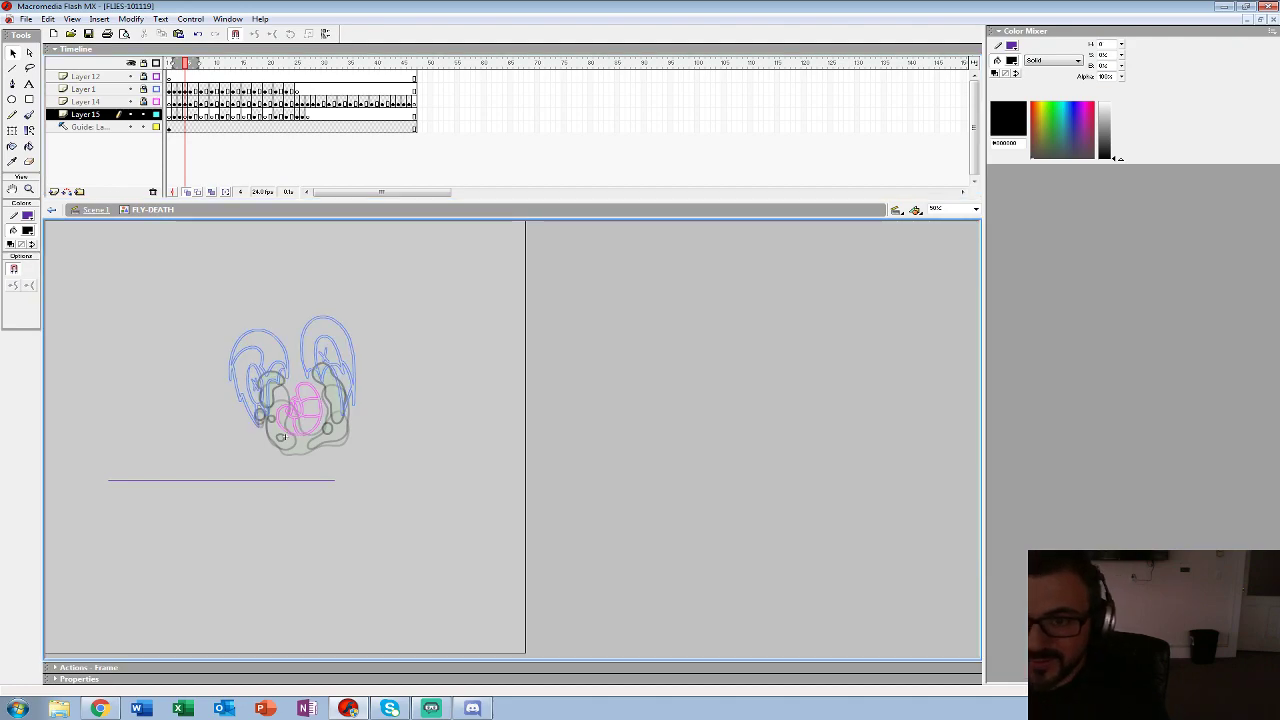
drag(130, 89, 130, 76)
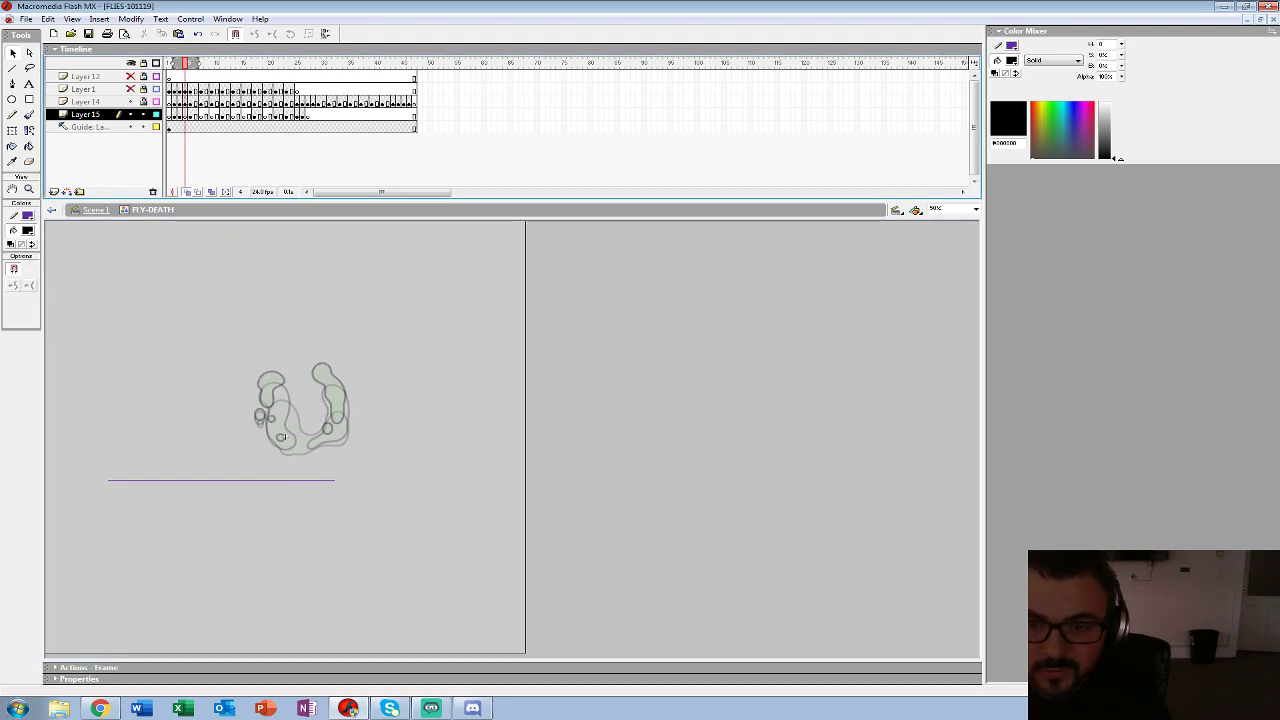
- Brush black outlines of the left splatter shape and its droplet on Layer 15, frame 4, between the onion-skinned drawings
key(z)
click(296, 412)
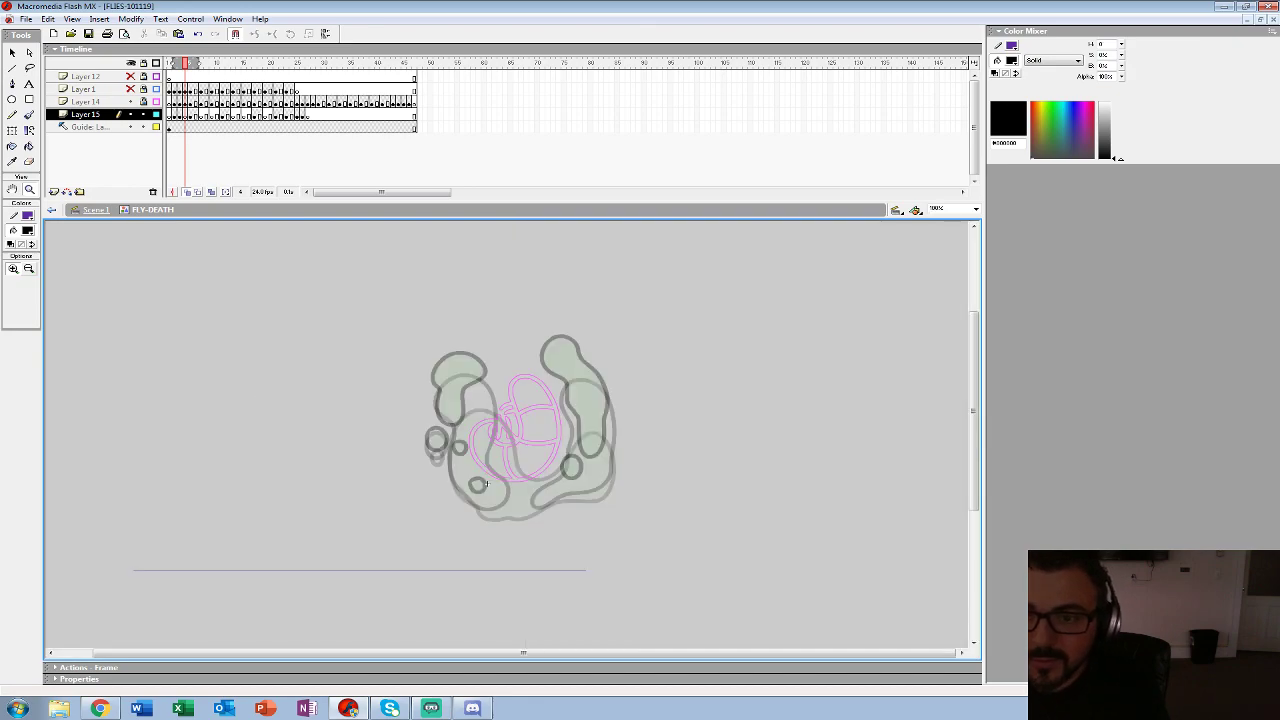
click(486, 484)
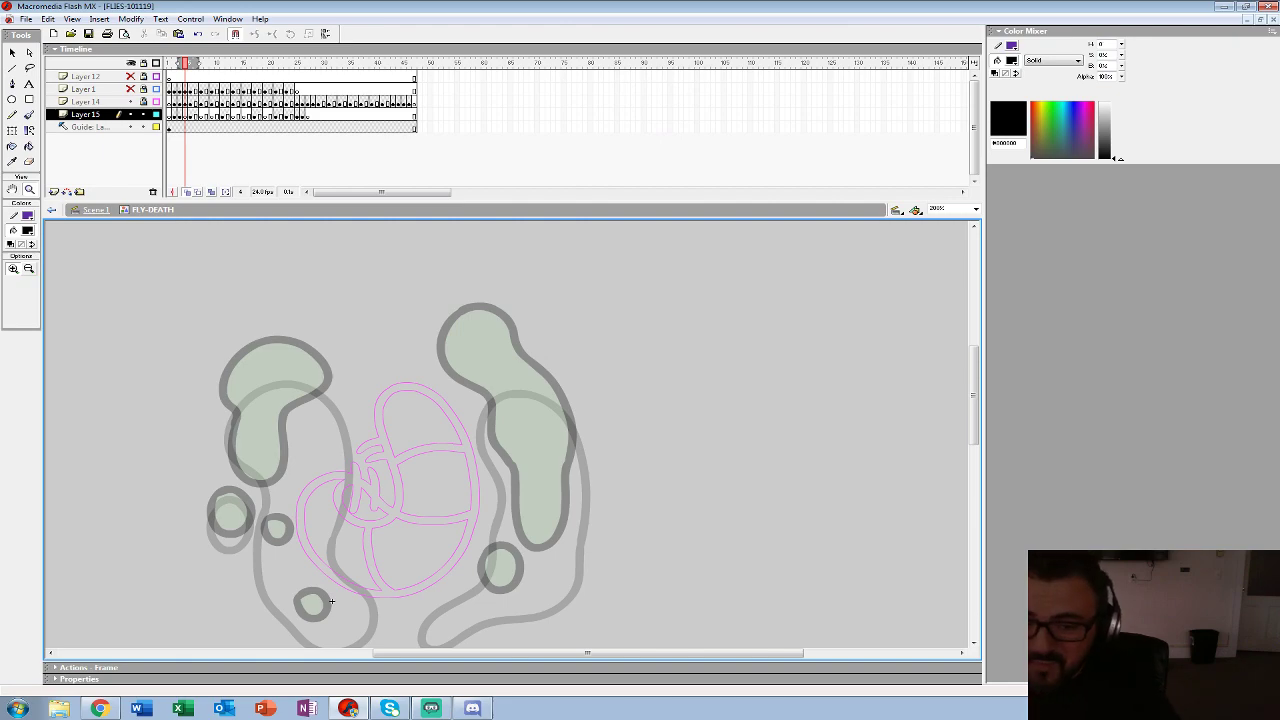
click(361, 420)
drag(400, 500, 473, 328)
click(29, 115)
drag(520, 400, 533, 512)
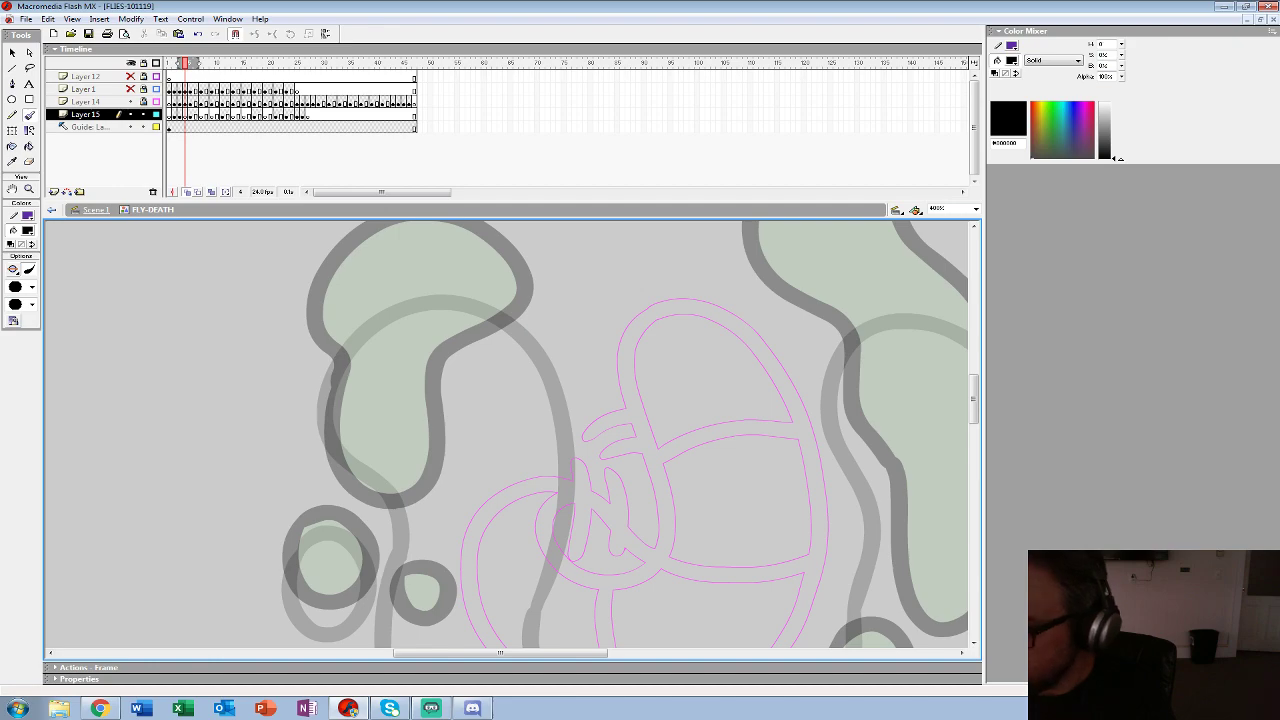
mouse_move(535, 321)
mouse_down()
mouse_move(482, 272)
mouse_move(396, 262)
mouse_move(330, 326)
mouse_move(382, 510)
mouse_up()
scroll(382, 510, down, 2)
drag(532, 642, 534, 514)
mouse_move(319, 301)
mouse_down()
mouse_move(349, 397)
mouse_move(322, 302)
mouse_up()
drag(520, 380, 436, 536)
mouse_move(455, 260)
mouse_down()
mouse_move(419, 408)
mouse_move(440, 500)
mouse_move(400, 578)
mouse_move(477, 413)
mouse_move(440, 518)
mouse_move(357, 423)
mouse_move(334, 362)
mouse_move(340, 284)
mouse_move(312, 228)
mouse_up()
drag(464, 457, 310, 597)
drag(445, 410, 321, 600)
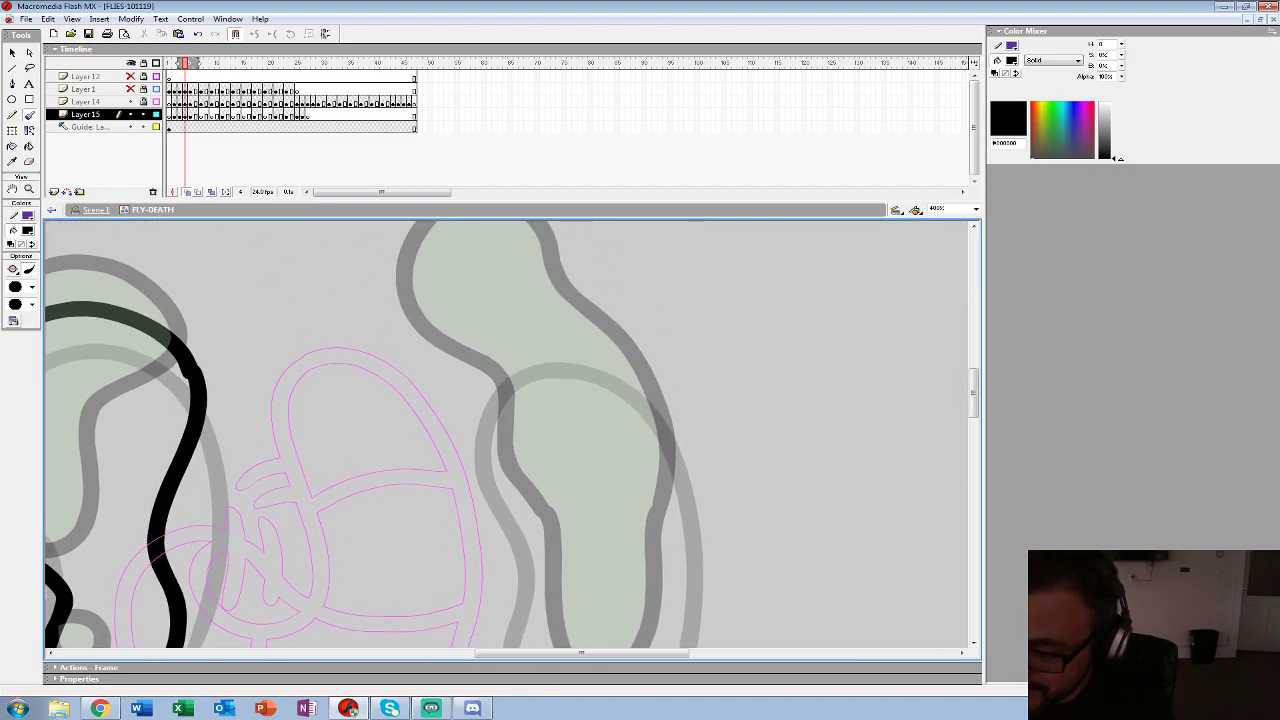
- Brush the black outline of the right splatter shape on Layer 15, frame 4
mouse_move(481, 269)
mouse_down()
mouse_move(443, 343)
mouse_move(486, 403)
mouse_move(486, 458)
mouse_move(535, 537)
mouse_move(513, 299)
mouse_move(523, 421)
mouse_move(431, 554)
mouse_move(551, 571)
mouse_move(645, 393)
mouse_move(612, 646)
mouse_move(604, 602)
mouse_up()
mouse_move(597, 608)
mouse_down()
mouse_move(608, 456)
mouse_move(565, 340)
mouse_move(483, 280)
mouse_move(447, 233)
mouse_move(405, 252)
mouse_up()
click(29, 189)
alt+click(536, 356)
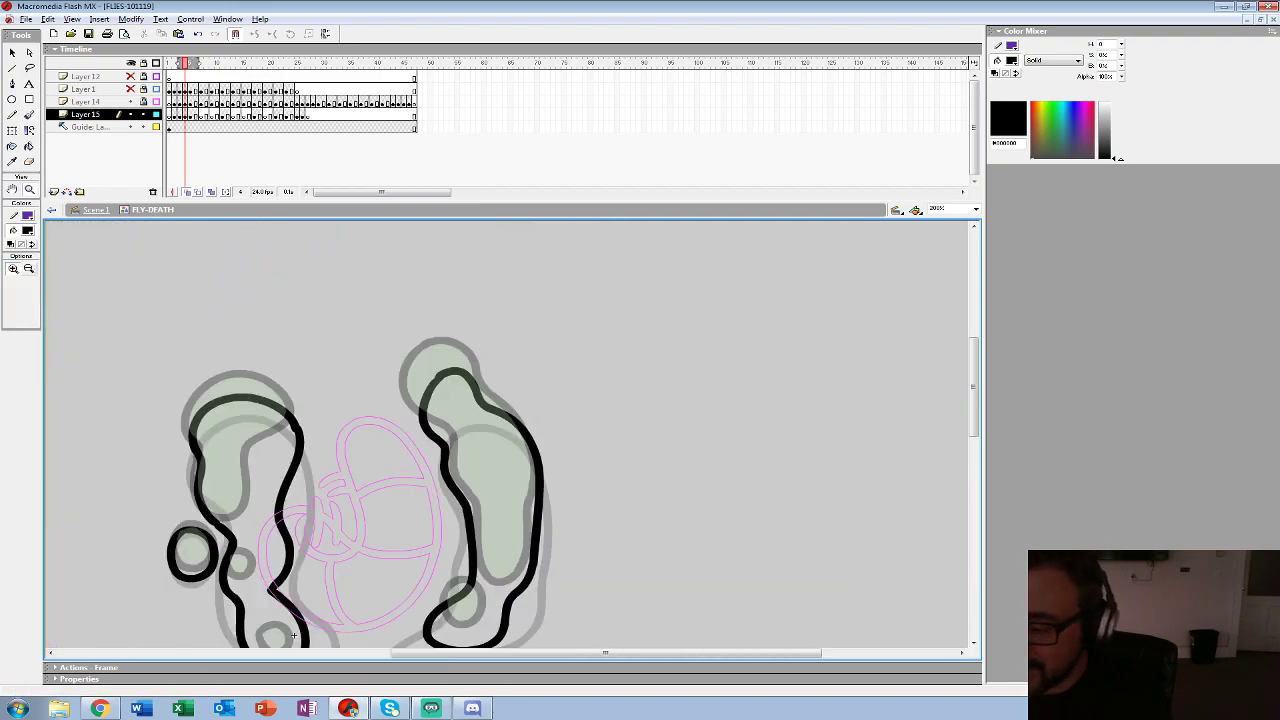
alt+click(367, 420)
alt+click(285, 437)
- With a smaller brush, rough out the right splatter shape and the droplet below it on Layer 15, frame 7
drag(185, 63, 224, 64)
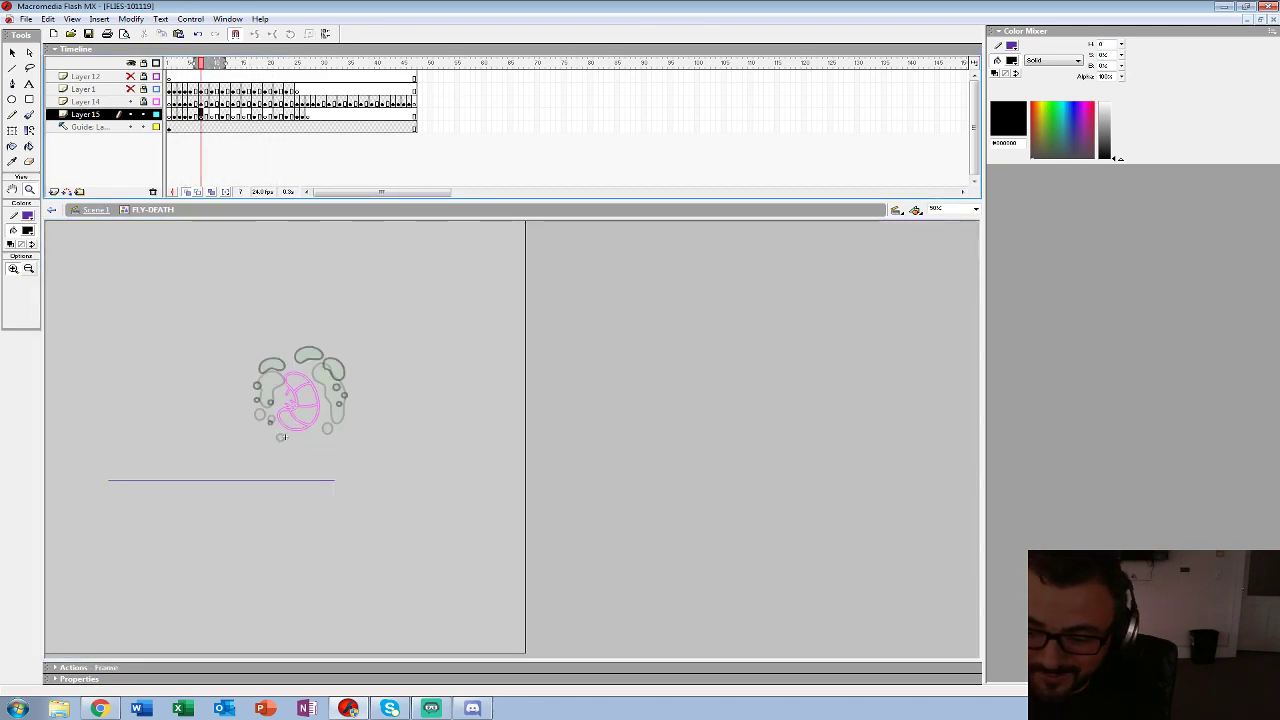
click(297, 391)
click(550, 431)
drag(550, 431, 426, 377)
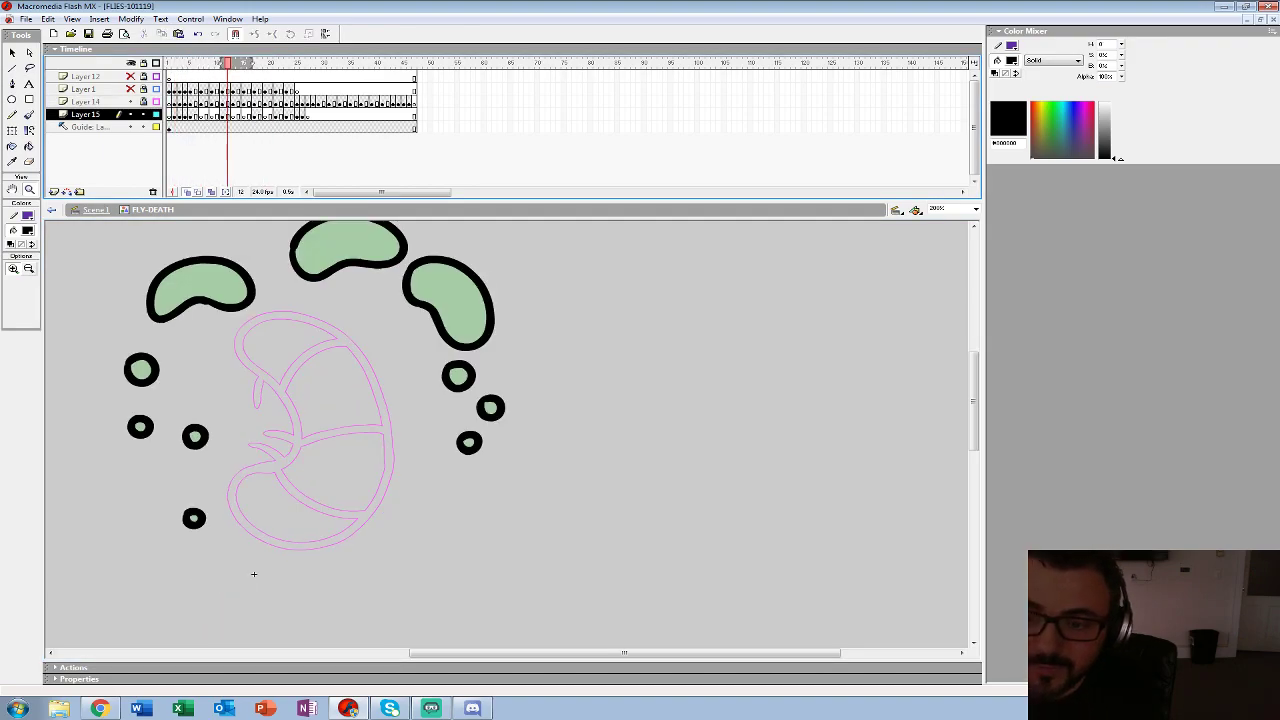
key(b)
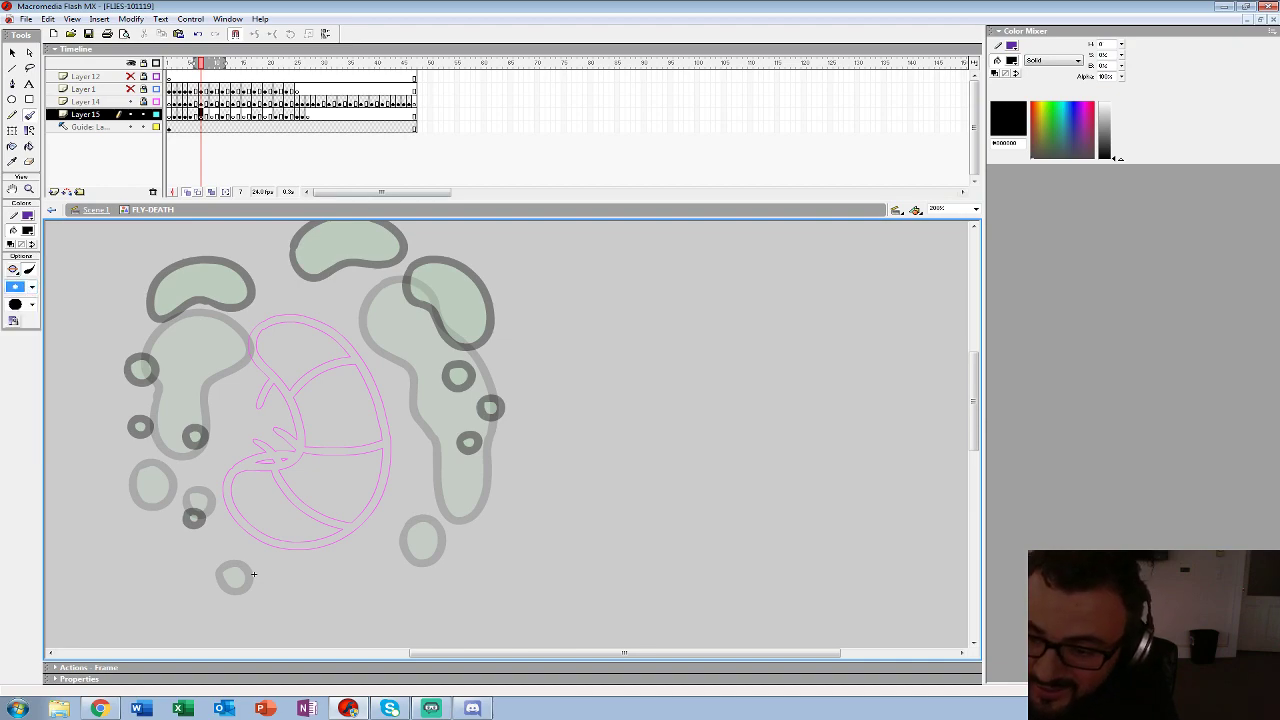
mouse_move(330, 262)
mouse_down()
mouse_move(334, 308)
mouse_move(373, 242)
mouse_up()
mouse_move(320, 268)
mouse_down()
mouse_move(354, 317)
mouse_move(404, 319)
mouse_up()
drag(404, 258, 485, 328)
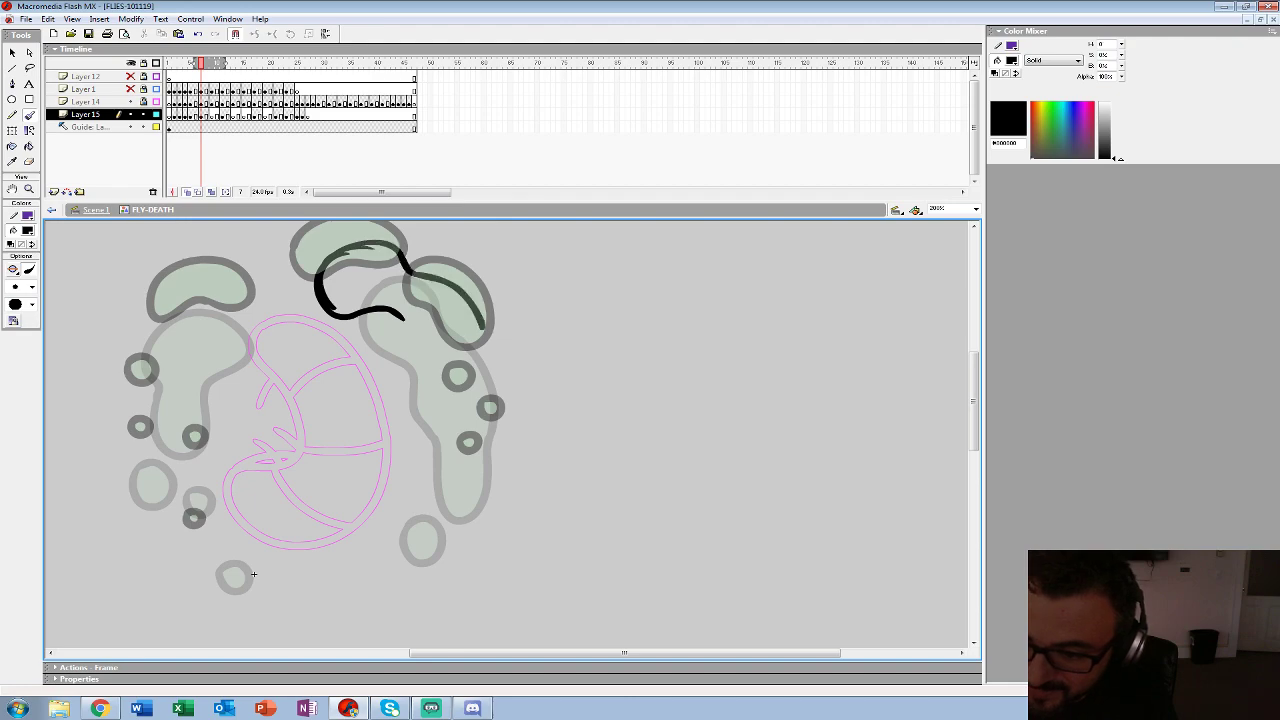
mouse_move(460, 410)
mouse_down()
mouse_move(483, 483)
mouse_move(485, 434)
mouse_move(506, 398)
mouse_move(485, 330)
mouse_up()
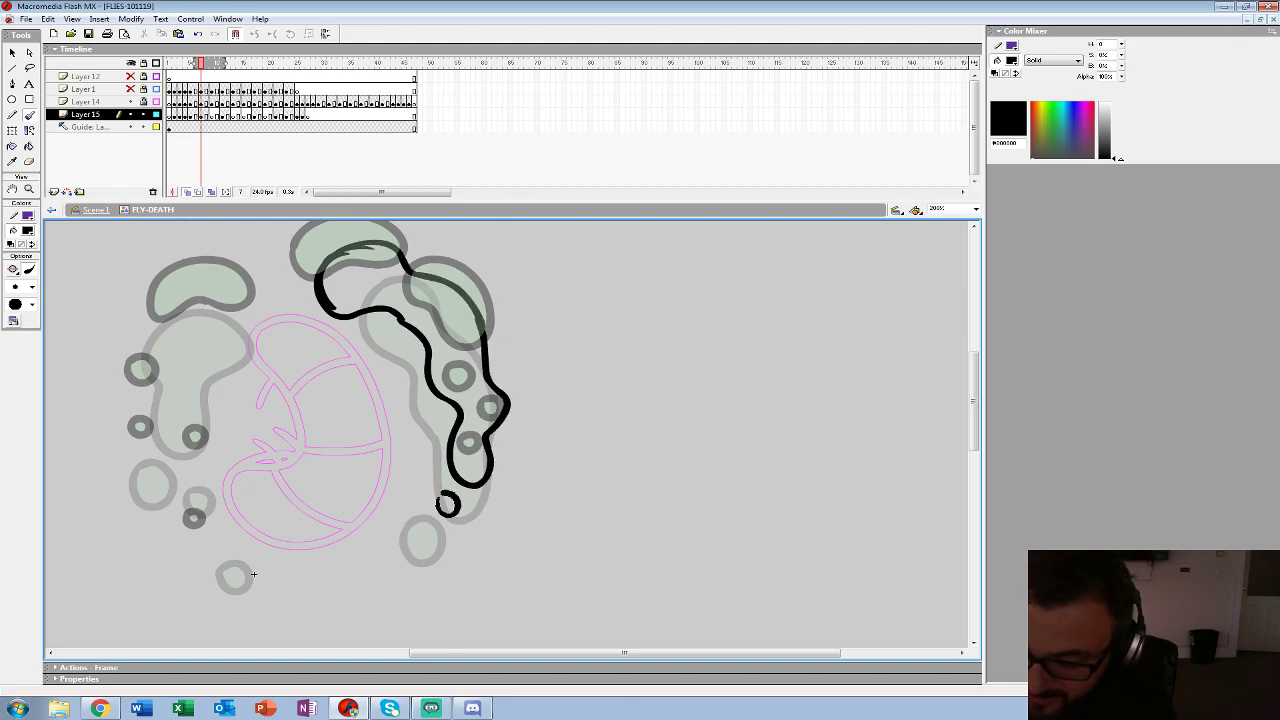
- Rough out the left splatter shape and its four small droplets on Layer 15, frame 7
drag(254, 574, 389, 589)
mouse_move(388, 322)
mouse_down()
mouse_move(288, 300)
mouse_move(282, 378)
mouse_move(388, 330)
mouse_up()
mouse_move(268, 416)
mouse_down()
mouse_move(294, 437)
mouse_move(270, 412)
mouse_up()
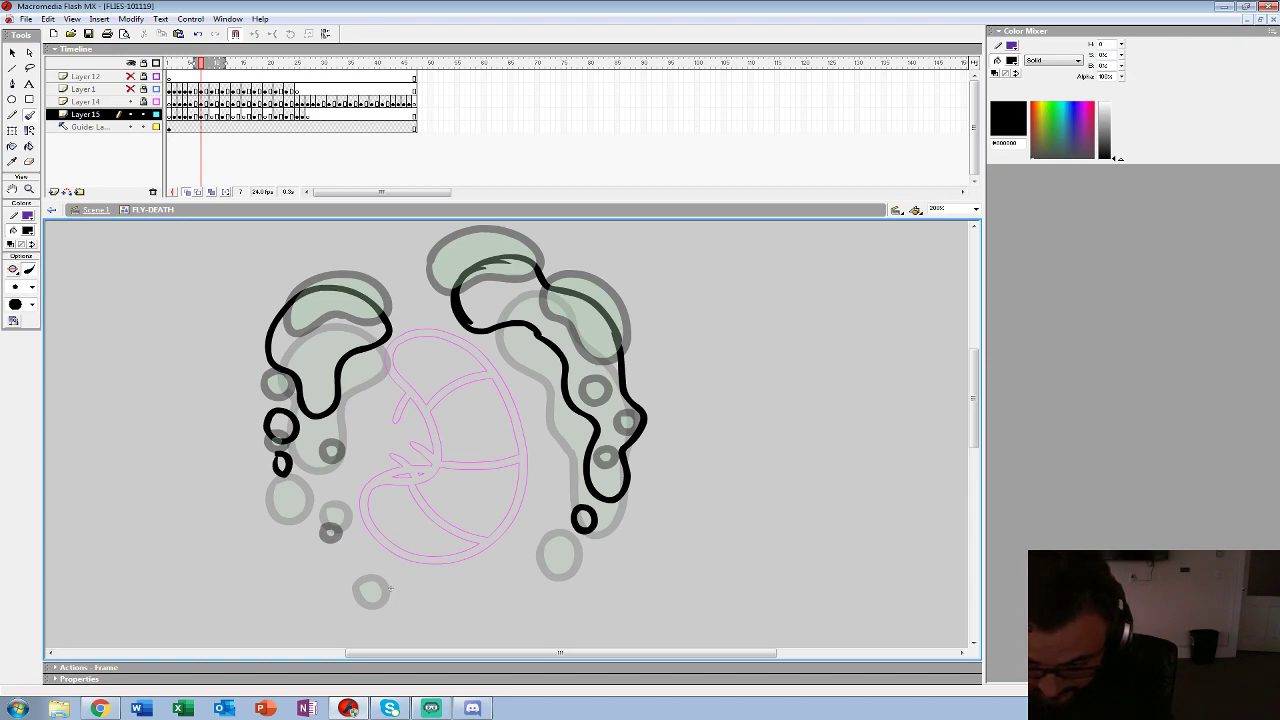
drag(334, 468, 342, 472)
drag(361, 570, 343, 553)
click(29, 189)
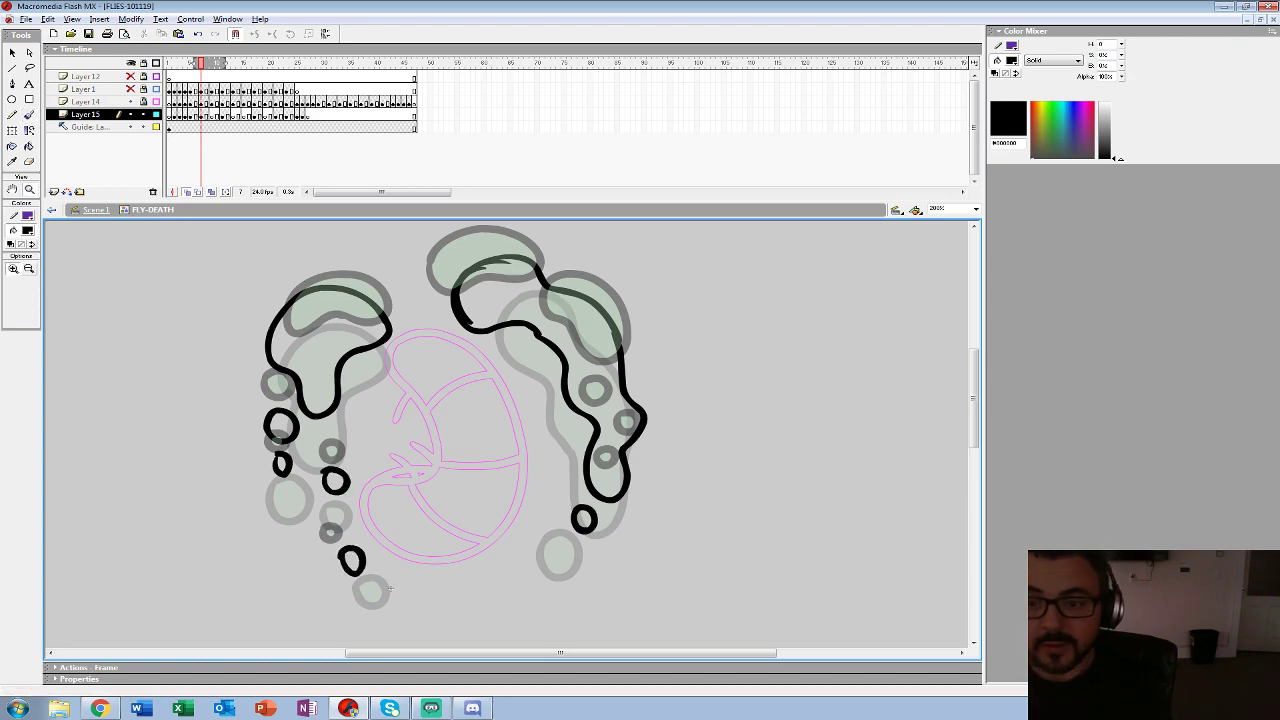
alt+click(440, 450)
alt+click(440, 450)
- Make frame 8 of Layer 15 a blank keyframe and set the Brush tool to a larger brush size
drag(201, 102, 228, 102)
click(206, 115)
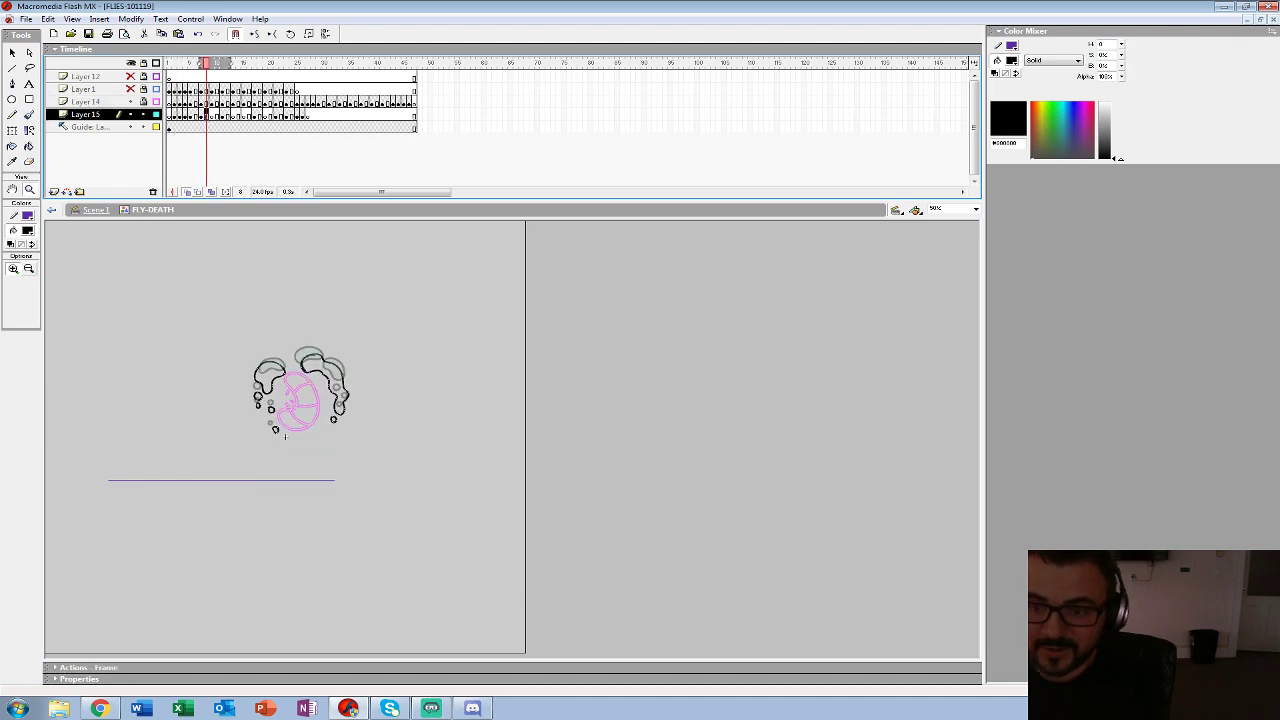
key(ctrl+equal)
key(ctrl+equal)
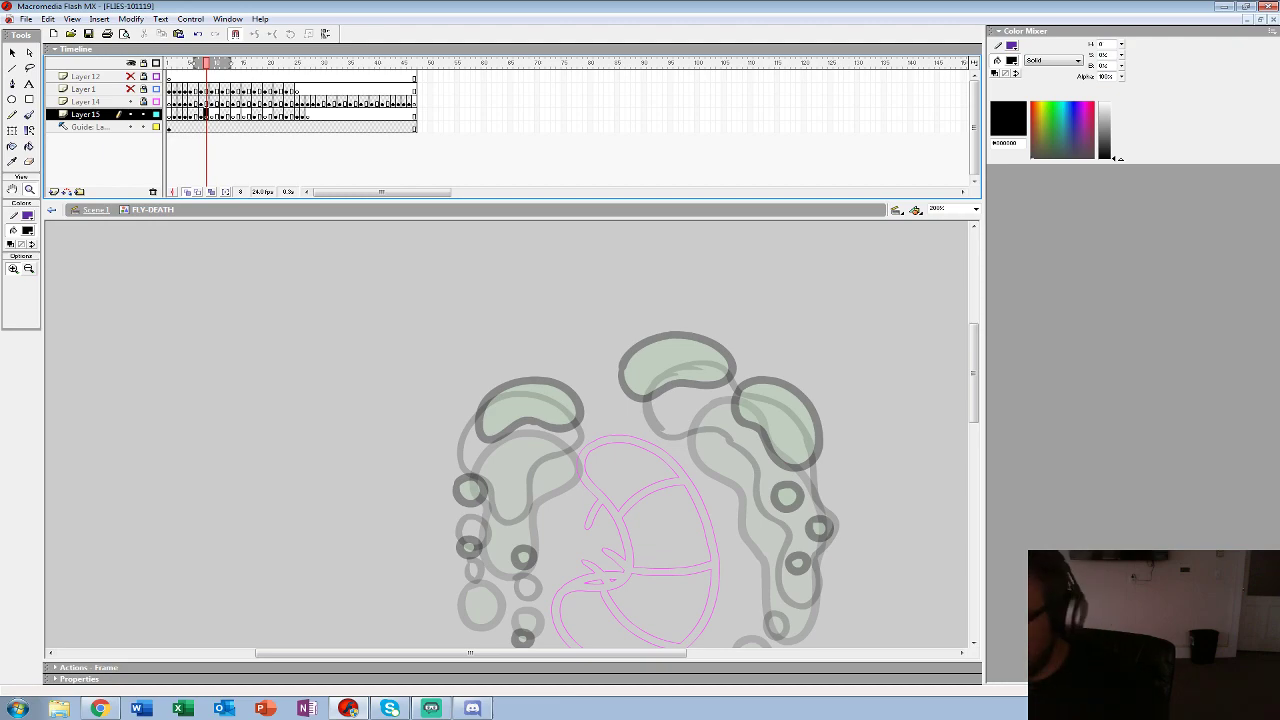
key(ctrl+equal)
drag(510, 440, 515, 400)
click(29, 115)
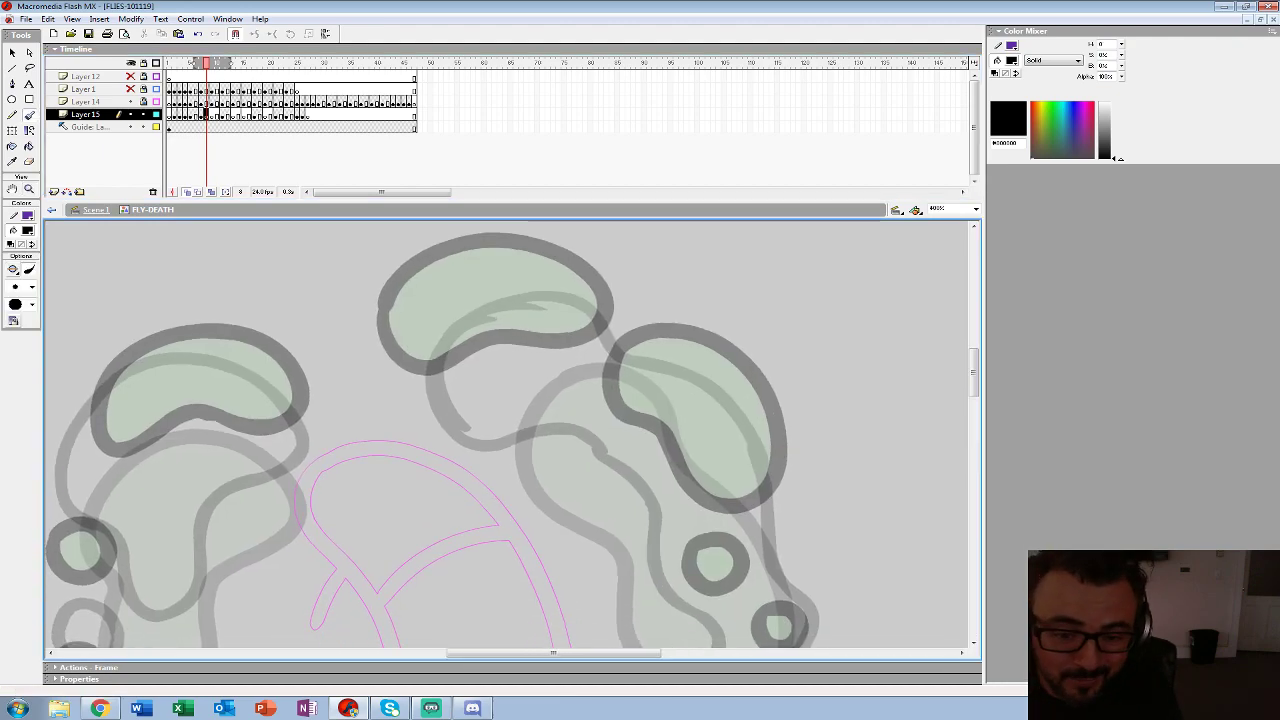
click(32, 287)
click(20, 427)
- Brush the thick black outline of the right splatter shape over the onion-skinned rough on frame 8
mouse_move(650, 367)
mouse_down()
mouse_move(593, 309)
mouse_move(499, 288)
mouse_move(428, 378)
mouse_move(514, 423)
mouse_move(597, 422)
mouse_move(650, 515)
mouse_up()
mouse_move(650, 515)
mouse_down()
mouse_move(503, 313)
mouse_move(558, 449)
mouse_move(566, 550)
mouse_move(642, 542)
mouse_move(655, 455)
mouse_move(626, 366)
mouse_up()
mouse_move(628, 370)
mouse_down()
mouse_move(675, 535)
mouse_move(639, 380)
mouse_move(550, 337)
mouse_up()
drag(400, 580, 424, 403)
mouse_move(235, 644)
mouse_down()
mouse_move(243, 609)
mouse_move(226, 532)
mouse_up()
mouse_move(598, 371)
mouse_down()
mouse_move(638, 412)
mouse_move(600, 368)
mouse_up()
- Brush thick black outlines of the left splatter shape and its droplets over the onion-skinned rough on frame 8
mouse_move(560, 420)
mouse_down()
mouse_move(592, 440)
mouse_move(882, 491)
mouse_up()
mouse_move(462, 525)
mouse_down()
mouse_move(474, 525)
mouse_move(458, 528)
mouse_up()
mouse_move(423, 370)
mouse_down()
mouse_move(461, 392)
mouse_move(425, 370)
mouse_up()
drag(430, 400, 497, 579)
mouse_move(388, 520)
mouse_down()
mouse_move(429, 532)
mouse_move(386, 523)
mouse_up()
mouse_move(379, 424)
mouse_down()
mouse_move(383, 479)
mouse_move(422, 429)
mouse_move(383, 422)
mouse_up()
drag(500, 420, 494, 556)
mouse_move(420, 495)
mouse_down()
mouse_move(420, 535)
mouse_move(546, 456)
mouse_move(491, 312)
mouse_move(400, 478)
mouse_move(420, 500)
mouse_up()
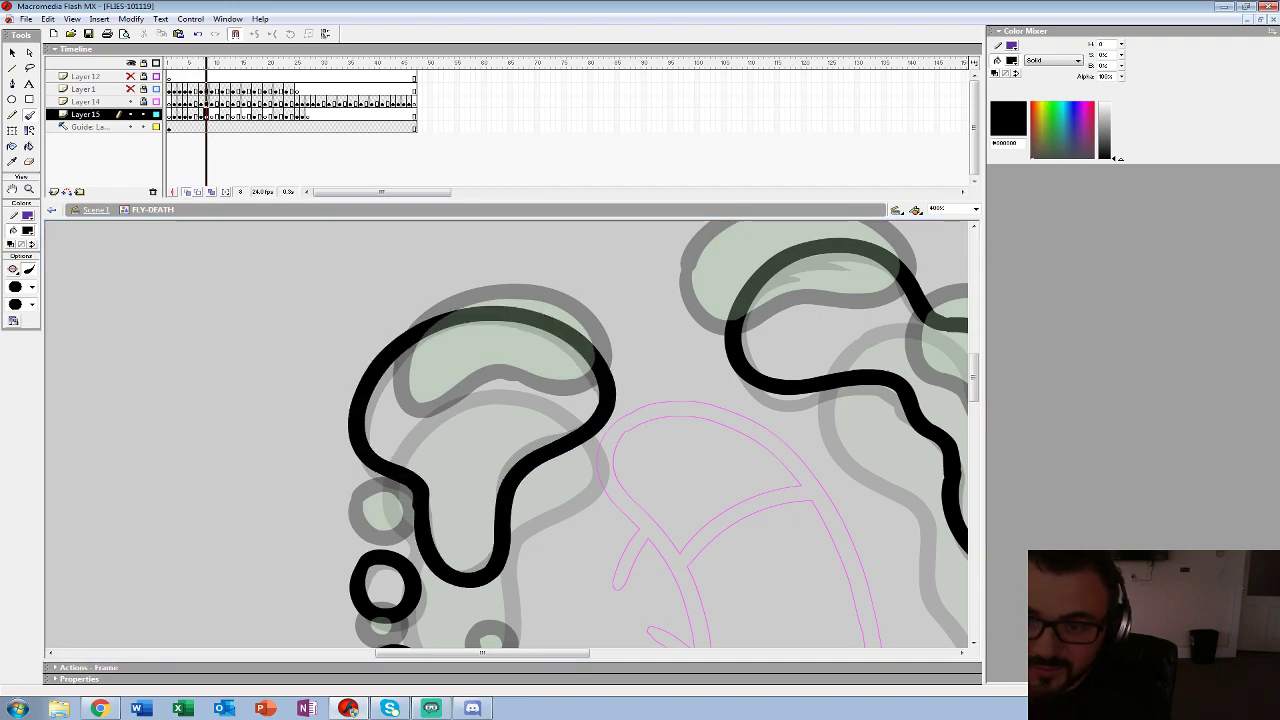
- Brush the thick black outline of the right splatter shape over the onion-skinned rough on frame 9 of Layer 15
key(.)
drag(700, 430, 442, 440)
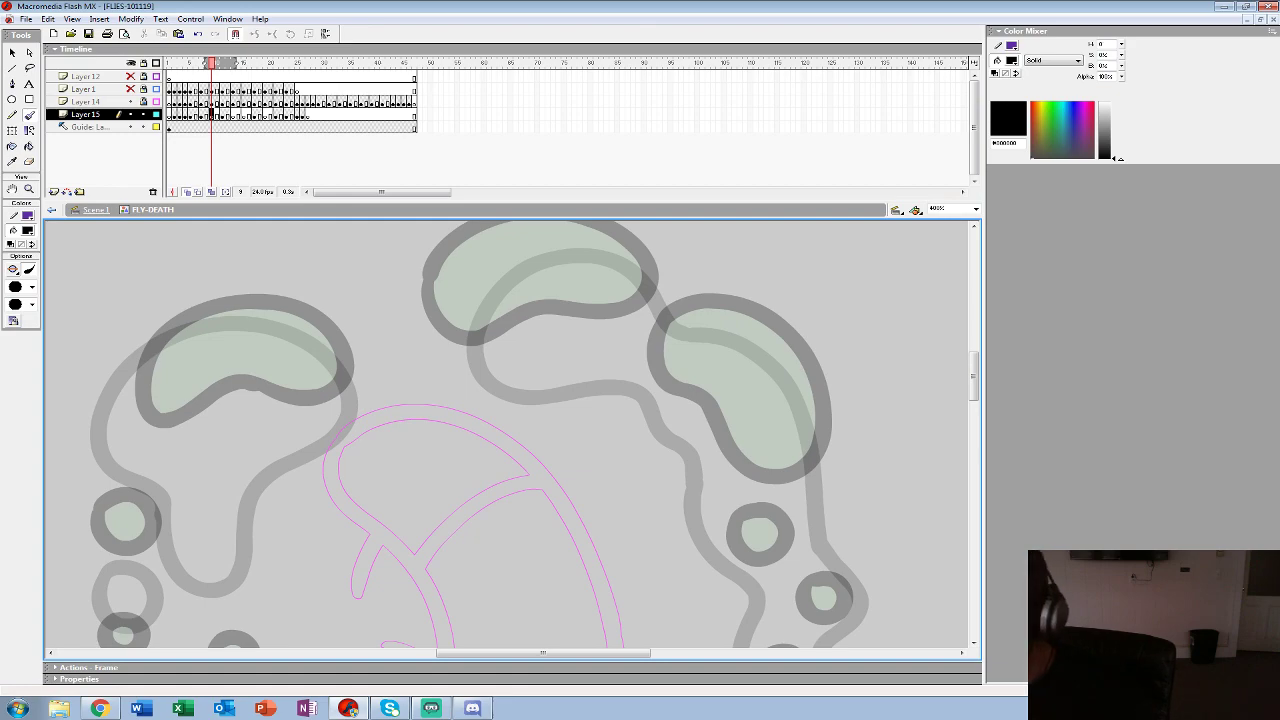
scroll(507, 435, up, 2)
mouse_move(452, 304)
mouse_down()
mouse_move(500, 409)
mouse_move(598, 381)
mouse_up()
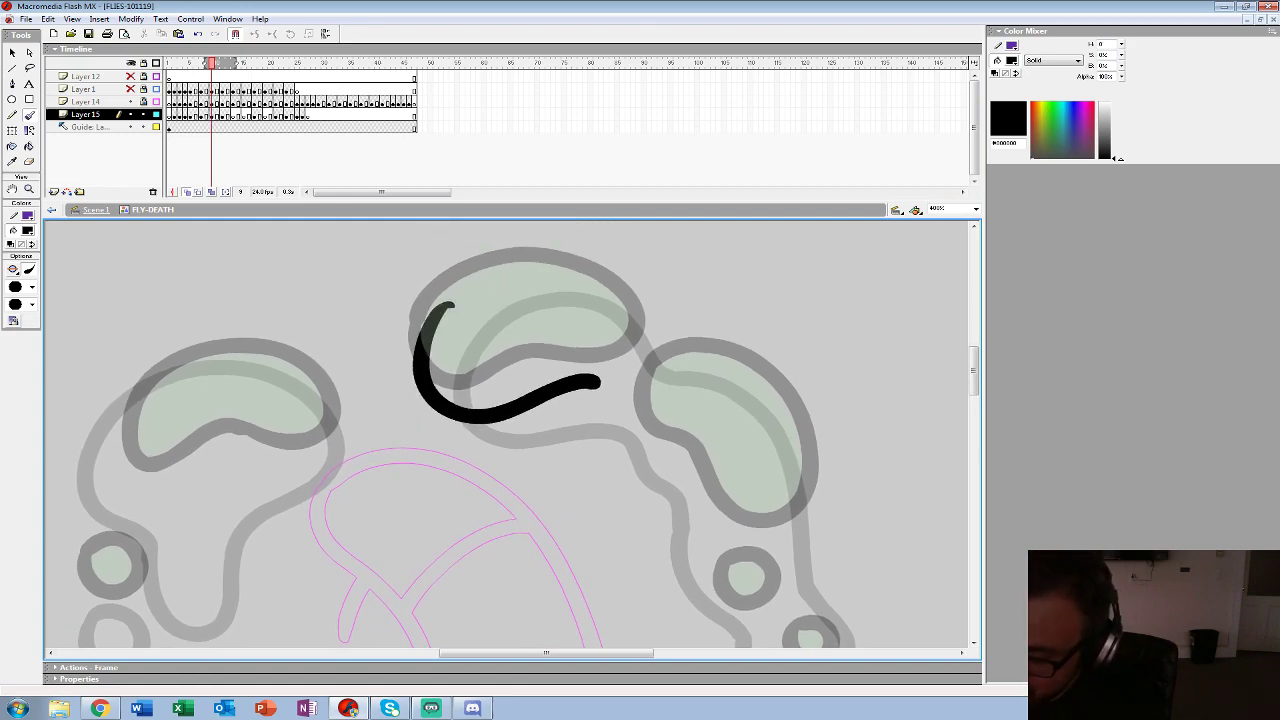
key(ctrl+z)
mouse_move(645, 336)
mouse_down()
mouse_move(466, 277)
mouse_move(588, 374)
mouse_move(705, 528)
mouse_move(812, 456)
mouse_move(648, 340)
mouse_up()
scroll(507, 435, down, 1)
- Brush thick black outlines for the four droplets trailing below the right splatter shape on frame 9
mouse_move(724, 562)
mouse_down()
mouse_move(560, 310)
mouse_move(533, 344)
mouse_move(600, 301)
mouse_move(540, 302)
mouse_up()
mouse_move(576, 372)
mouse_down()
mouse_move(592, 405)
mouse_move(632, 346)
mouse_move(602, 382)
mouse_up()
mouse_move(606, 428)
mouse_down()
mouse_move(565, 489)
mouse_move(640, 468)
mouse_move(602, 432)
mouse_up()
mouse_move(598, 520)
mouse_down()
mouse_move(615, 408)
mouse_move(566, 430)
mouse_move(888, 472)
mouse_up()
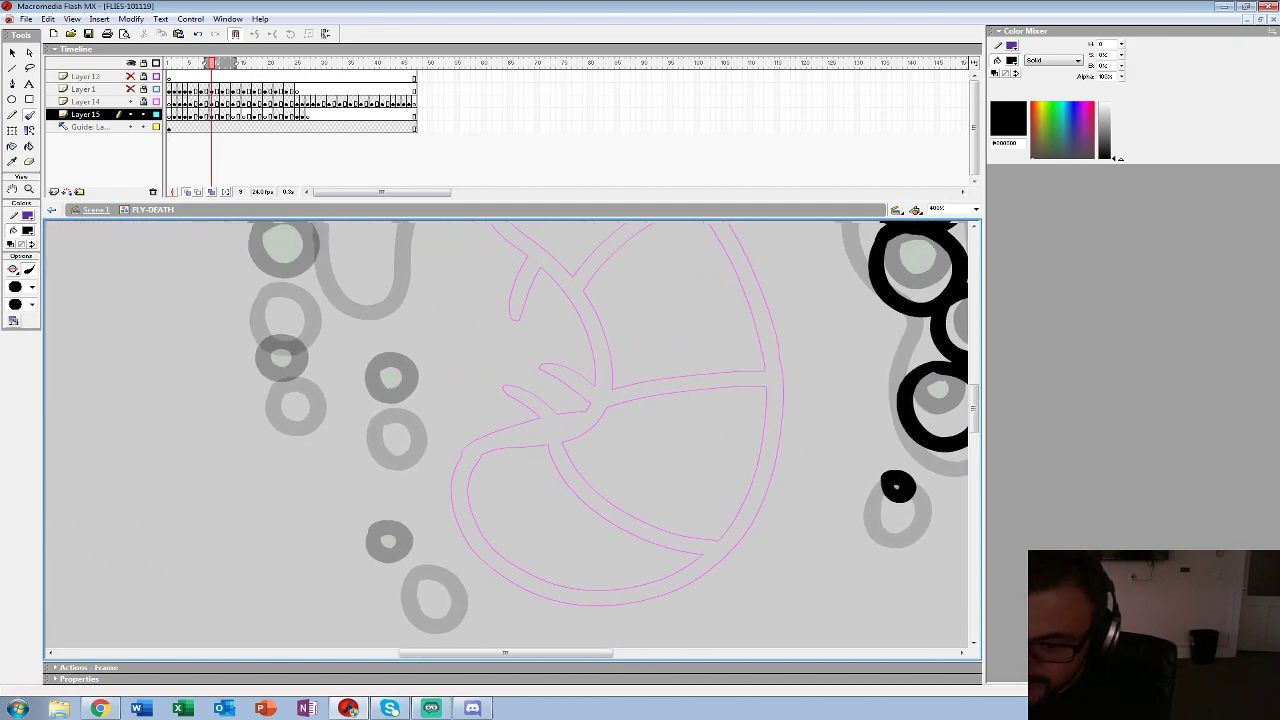
- Brush thick black outlines of the left splatter shape and its four droplets between the onion-skinned drawings on frame 9
drag(488, 645, 588, 636)
mouse_move(472, 368)
mouse_down()
mouse_move(496, 418)
mouse_move(474, 366)
mouse_up()
mouse_move(484, 524)
mouse_down()
mouse_move(508, 568)
mouse_move(486, 522)
mouse_up()
mouse_move(372, 345)
mouse_down()
mouse_move(370, 386)
mouse_move(368, 346)
mouse_up()
drag(440, 380, 503, 587)
mouse_move(400, 457)
mouse_down()
mouse_move(455, 457)
mouse_move(408, 446)
mouse_up()
drag(460, 430, 421, 509)
mouse_move(583, 326)
mouse_down()
mouse_move(585, 417)
mouse_move(472, 440)
mouse_up()
key(ctrl+z)
mouse_move(595, 405)
mouse_down()
mouse_move(612, 345)
mouse_move(420, 322)
mouse_move(436, 448)
mouse_move(500, 462)
mouse_move(602, 404)
mouse_up()
- Play back the animation from frame 9 at full-stage view to check the splatter's motion
key(z)
alt+click(525, 400)
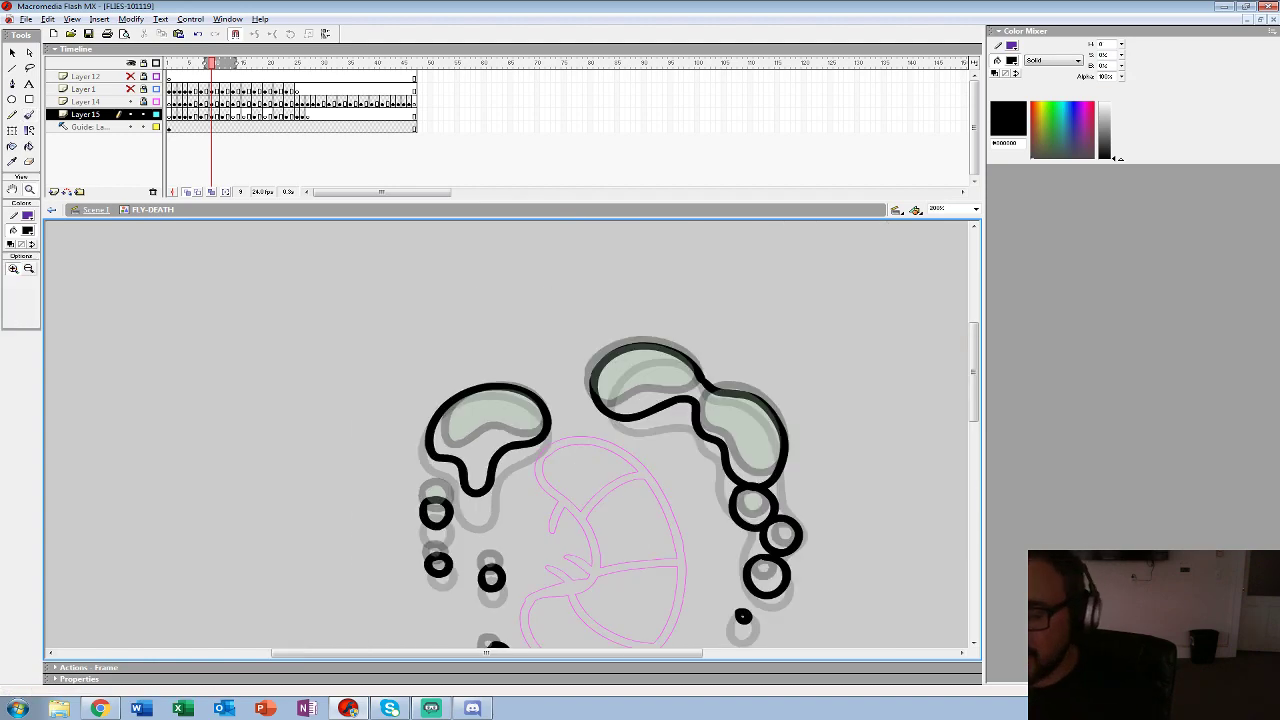
alt+click(525, 400)
alt+click(525, 400)
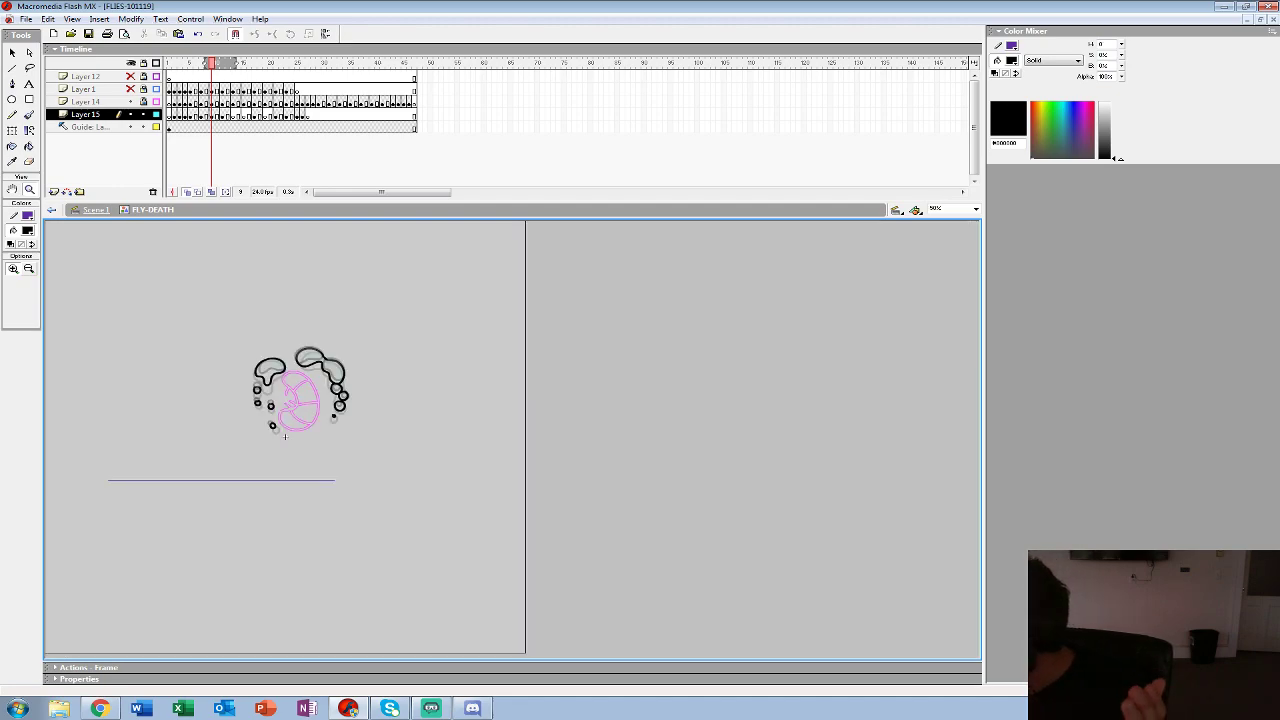
key(Return)
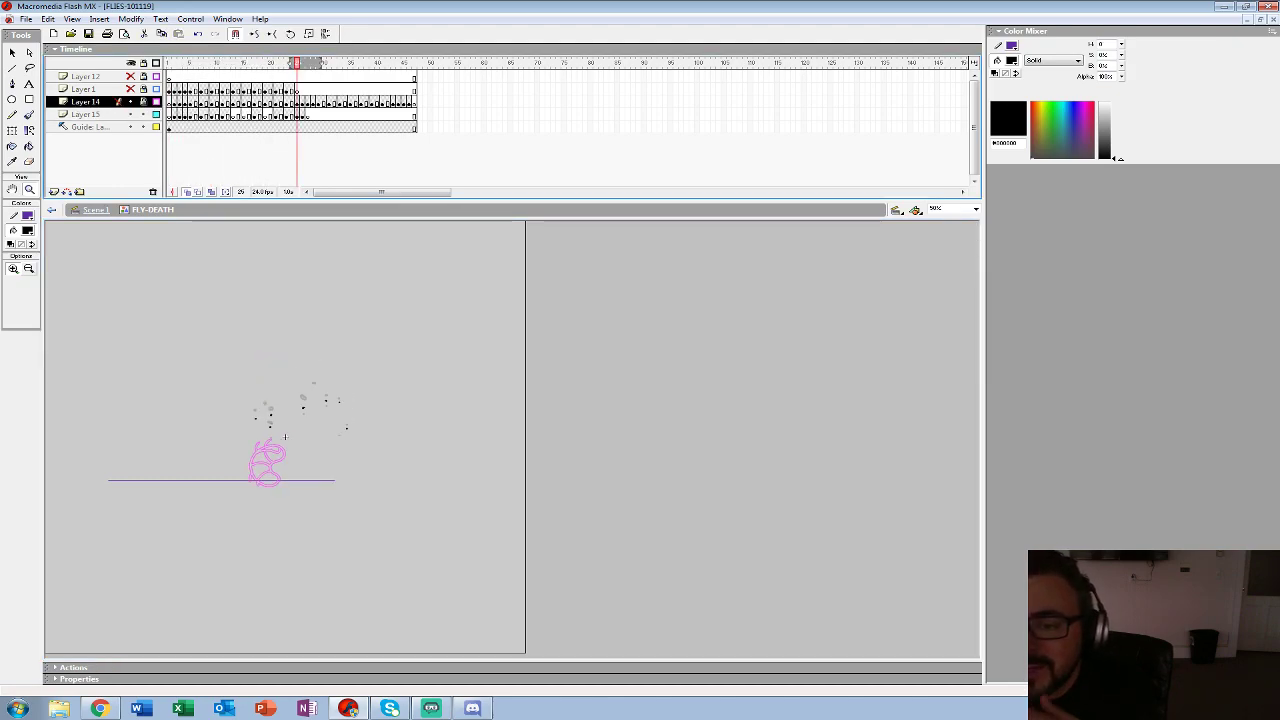
- On frame 15 of Layer 15, adjust the onion skin range and brush the outline of the middle splatter shape
click(243, 114)
drag(237, 63, 227, 63)
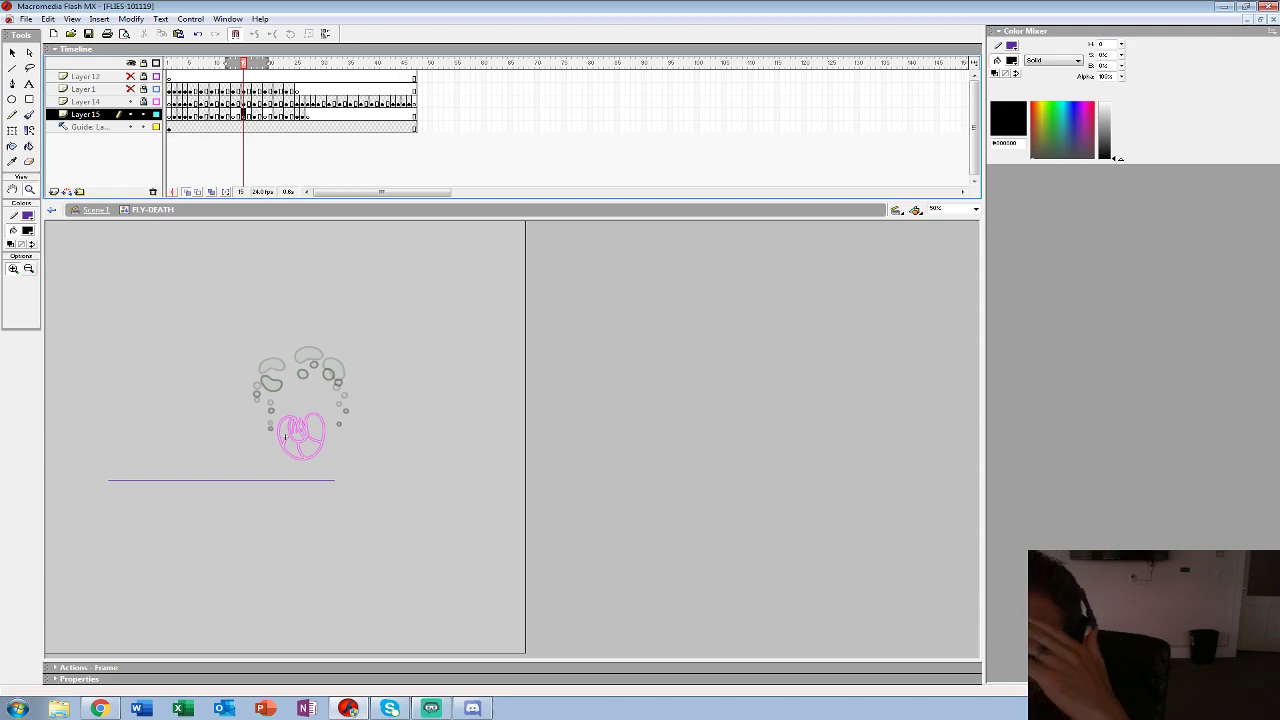
click(285, 437)
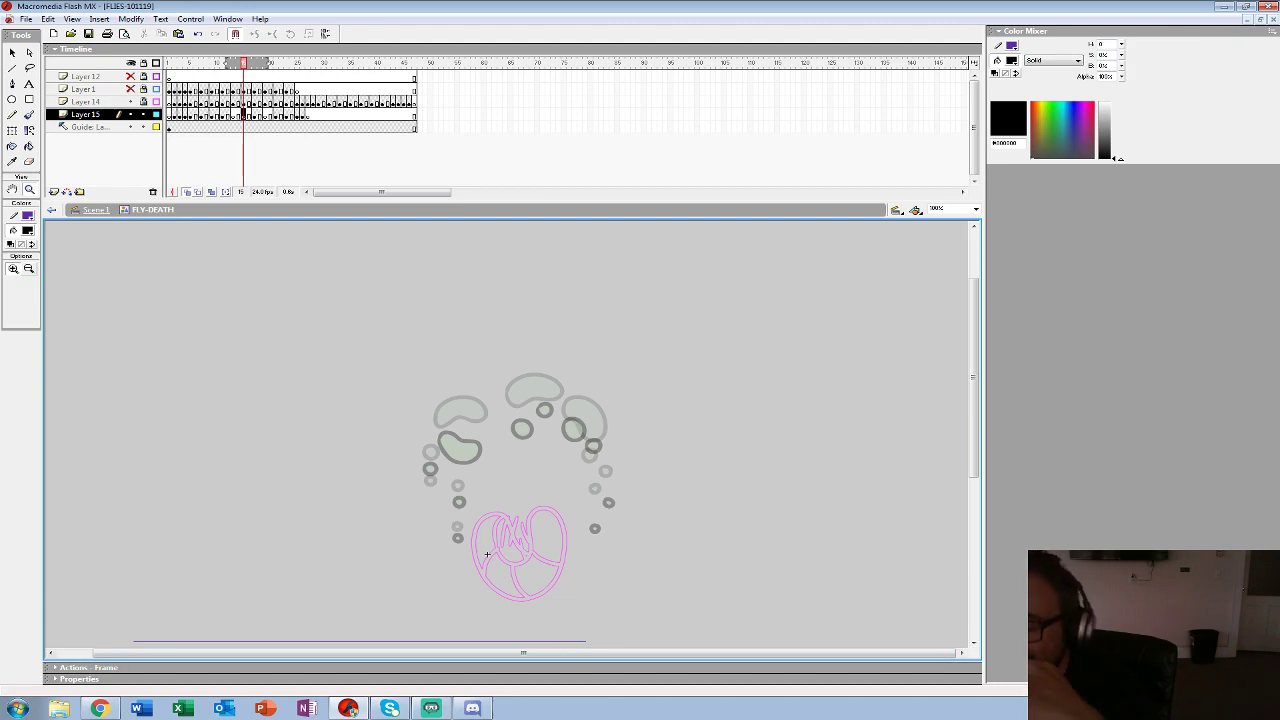
key(ctrl+equal)
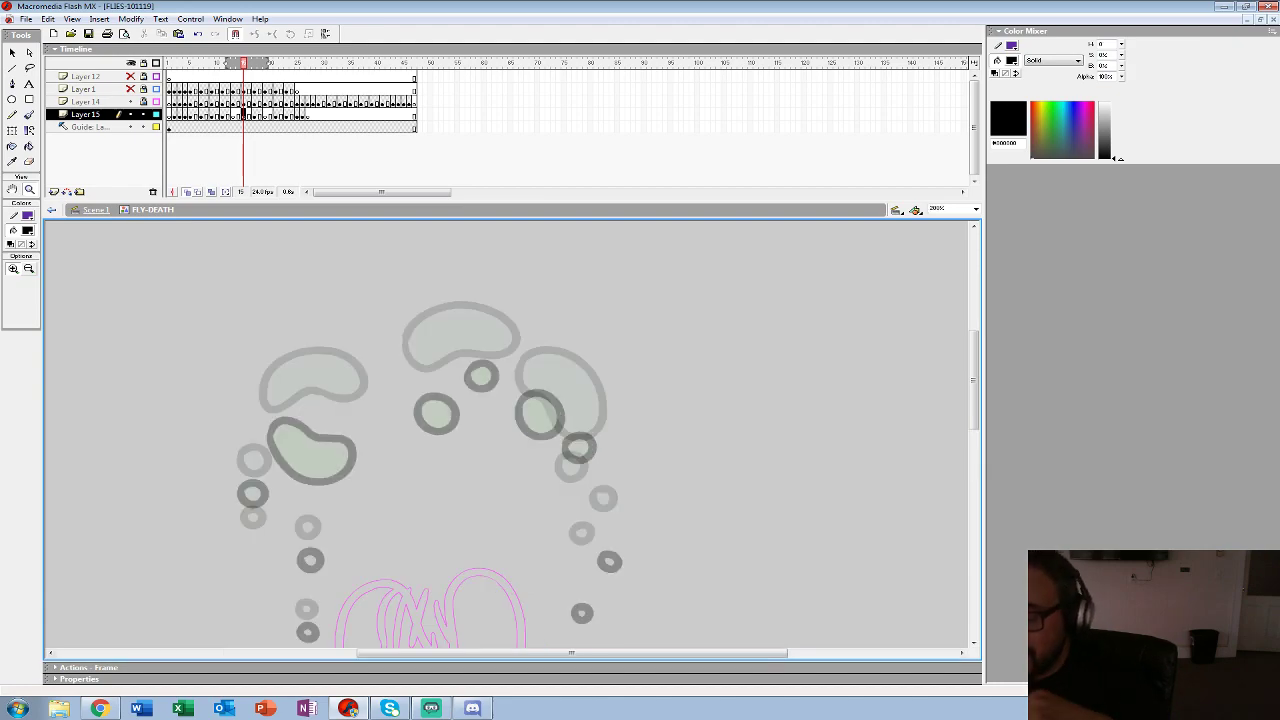
key(ctrl+equal)
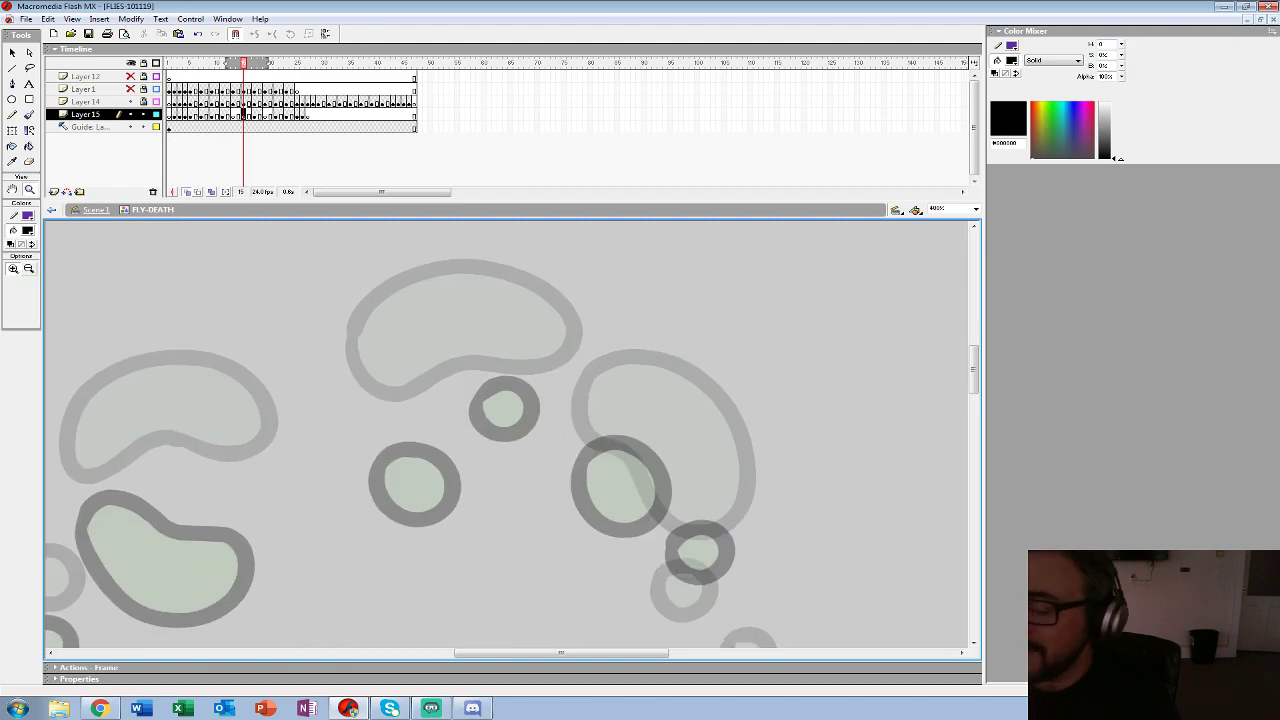
key(b)
mouse_move(360, 417)
mouse_down()
mouse_move(482, 408)
mouse_move(518, 306)
mouse_move(406, 352)
mouse_move(353, 408)
mouse_up()
- Brush thick black outlines of the right splatter shape and its two droplets on frame 15
drag(520, 450, 408, 345)
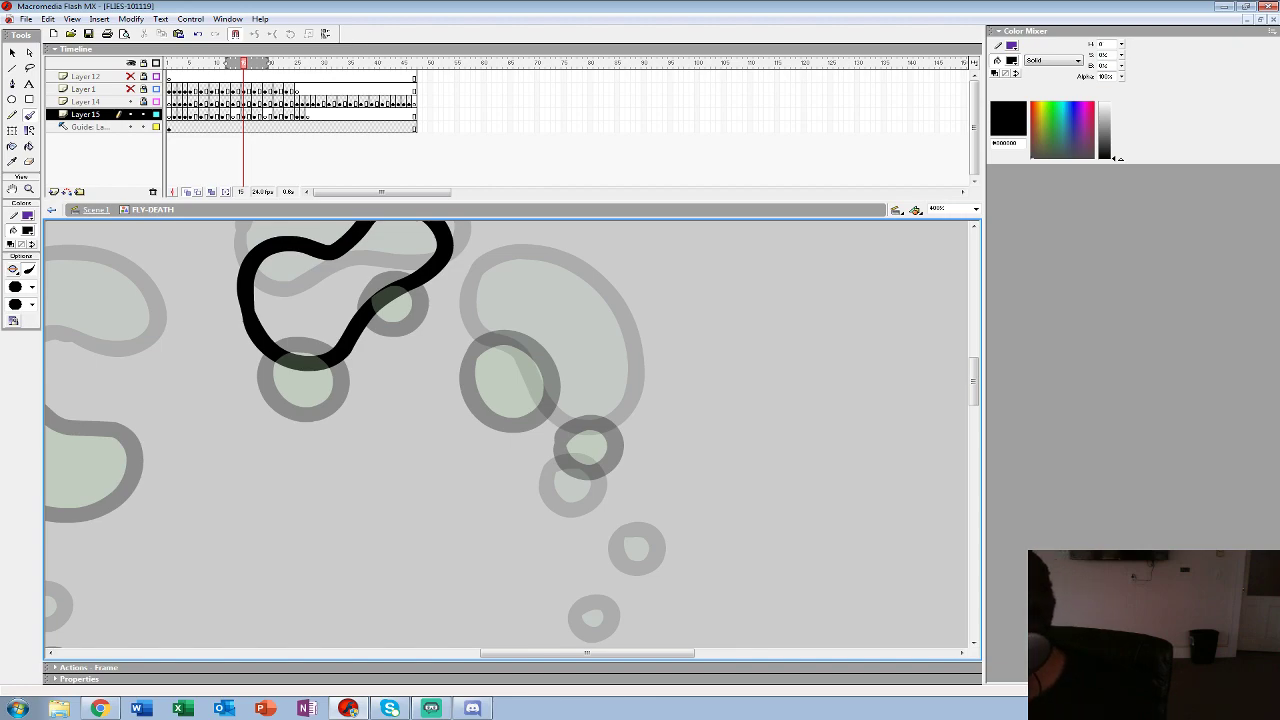
mouse_move(551, 413)
mouse_down()
mouse_move(556, 440)
mouse_move(629, 420)
mouse_move(553, 293)
mouse_move(490, 380)
mouse_move(555, 425)
mouse_up()
drag(580, 520, 501, 264)
drag(553, 355, 557, 352)
mouse_move(508, 442)
mouse_down()
mouse_move(505, 469)
mouse_move(508, 441)
mouse_up()
- Brush thick black outlines of the left splatter shape and its four droplets on frame 15
drag(480, 370, 740, 541)
drag(560, 420, 789, 545)
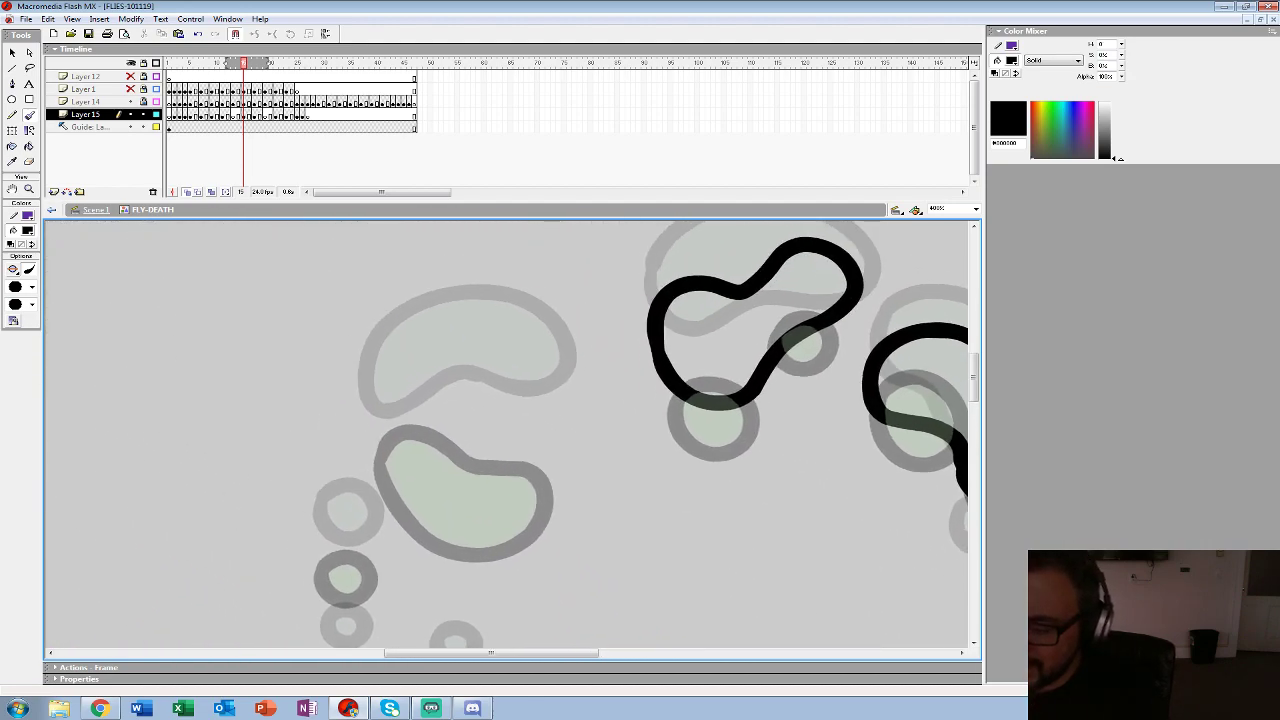
mouse_move(370, 383)
mouse_down()
mouse_move(420, 466)
mouse_move(575, 422)
mouse_move(466, 370)
mouse_move(375, 395)
mouse_up()
drag(440, 540, 509, 373)
mouse_move(400, 354)
mouse_down()
mouse_move(438, 358)
mouse_move(402, 352)
mouse_up()
mouse_move(470, 490)
mouse_down()
mouse_move(452, 340)
mouse_move(531, 353)
mouse_move(510, 334)
mouse_up()
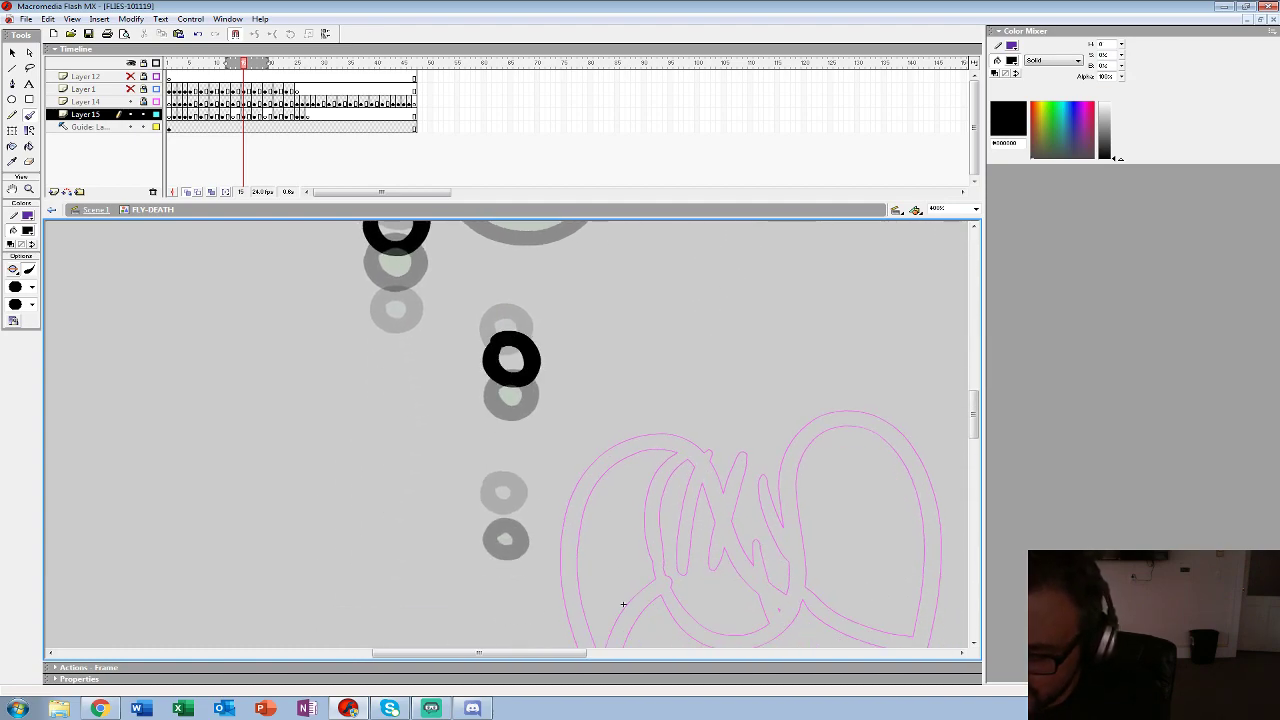
drag(491, 504, 505, 498)
mouse_move(440, 400)
mouse_down()
mouse_move(418, 537)
mouse_move(295, 374)
mouse_up()
drag(243, 326, 260, 322)
- On frame 13 of Layer 15, narrow the onion skin range and brush the middle and right splatter outlines
drag(254, 63, 228, 63)
mouse_move(500, 235)
mouse_down()
mouse_move(393, 515)
mouse_move(332, 643)
mouse_move(322, 633)
mouse_up()
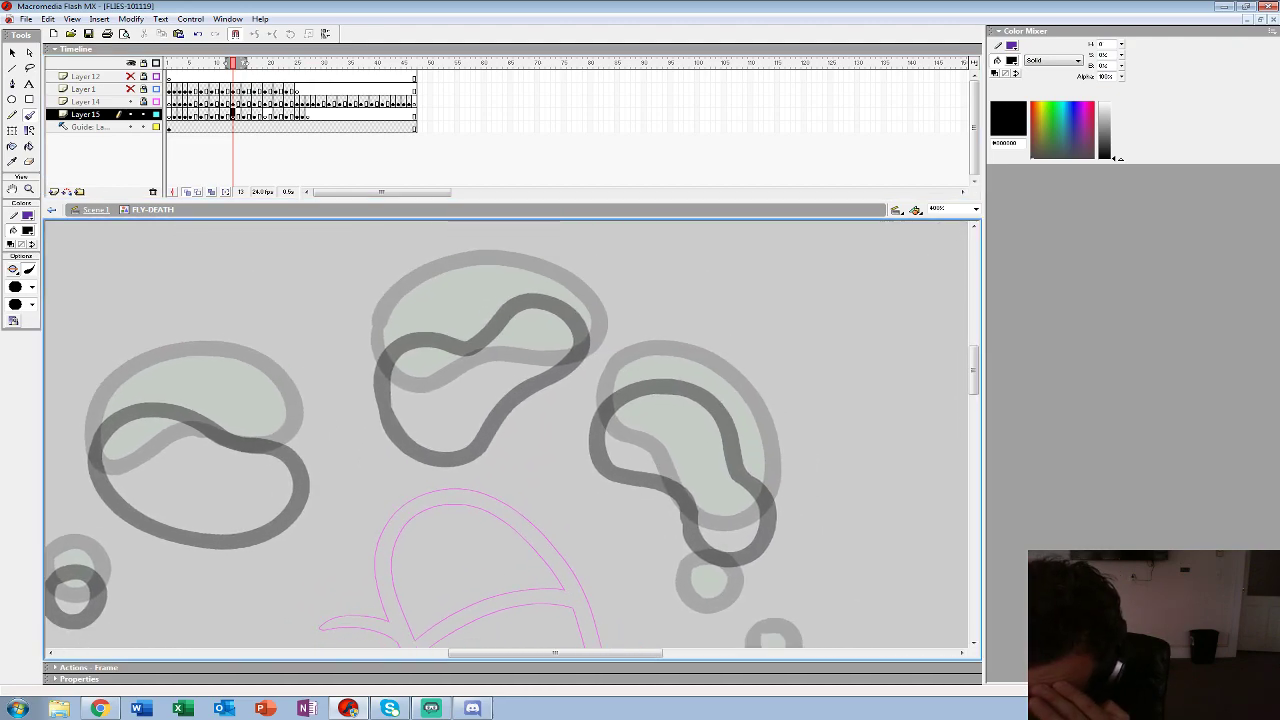
mouse_move(537, 368)
mouse_down()
mouse_move(582, 355)
mouse_move(588, 312)
mouse_move(533, 278)
mouse_move(460, 289)
mouse_move(383, 325)
mouse_move(401, 409)
mouse_move(538, 368)
mouse_up()
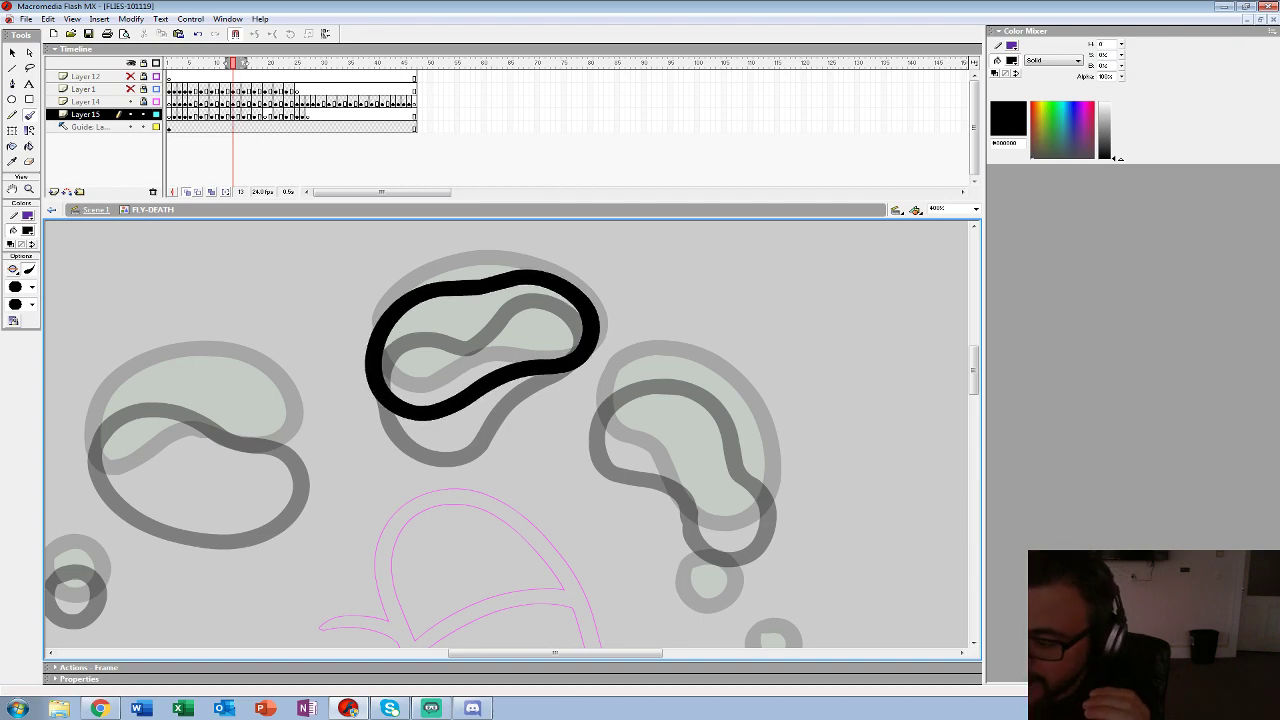
drag(600, 430, 520, 372)
mouse_move(457, 265)
mouse_down()
mouse_move(438, 312)
mouse_move(520, 396)
mouse_move(617, 372)
mouse_move(548, 254)
mouse_move(452, 275)
mouse_up()
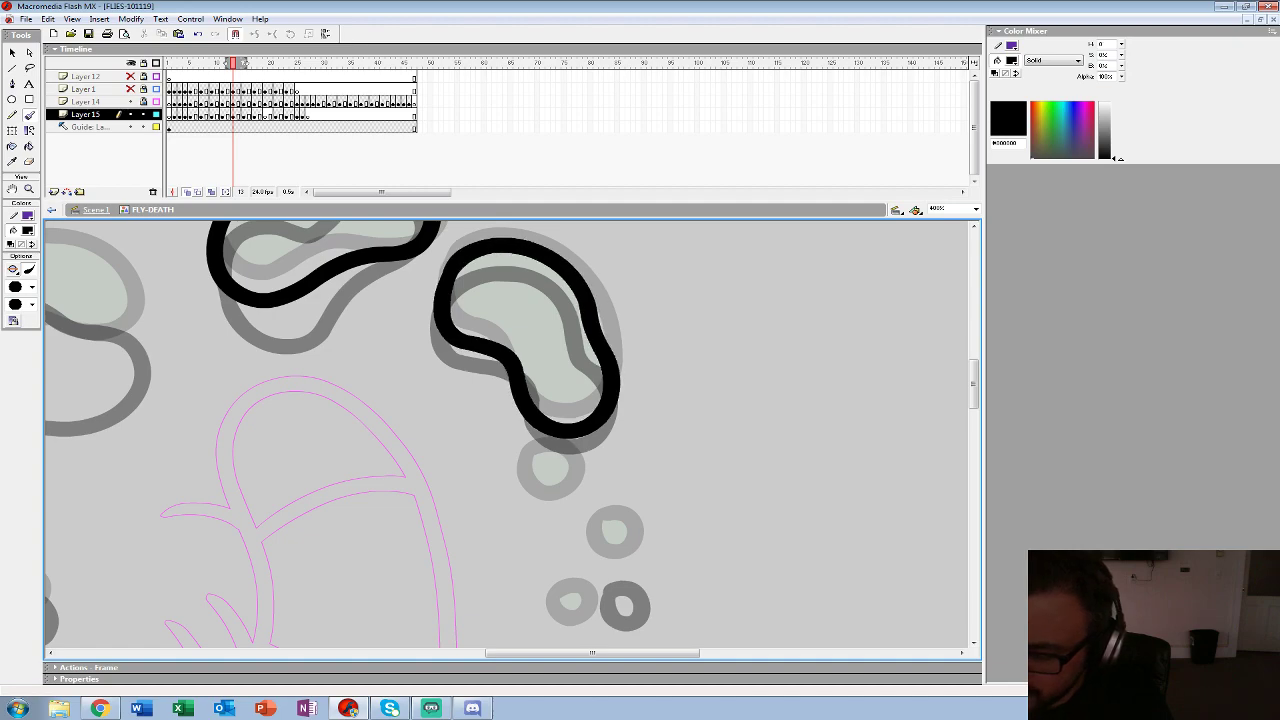
- Brush thick black outlines for the three droplets below the right splatter shape on frame 13
mouse_move(612, 552)
mouse_down()
mouse_move(541, 369)
mouse_move(537, 399)
mouse_move(542, 367)
mouse_up()
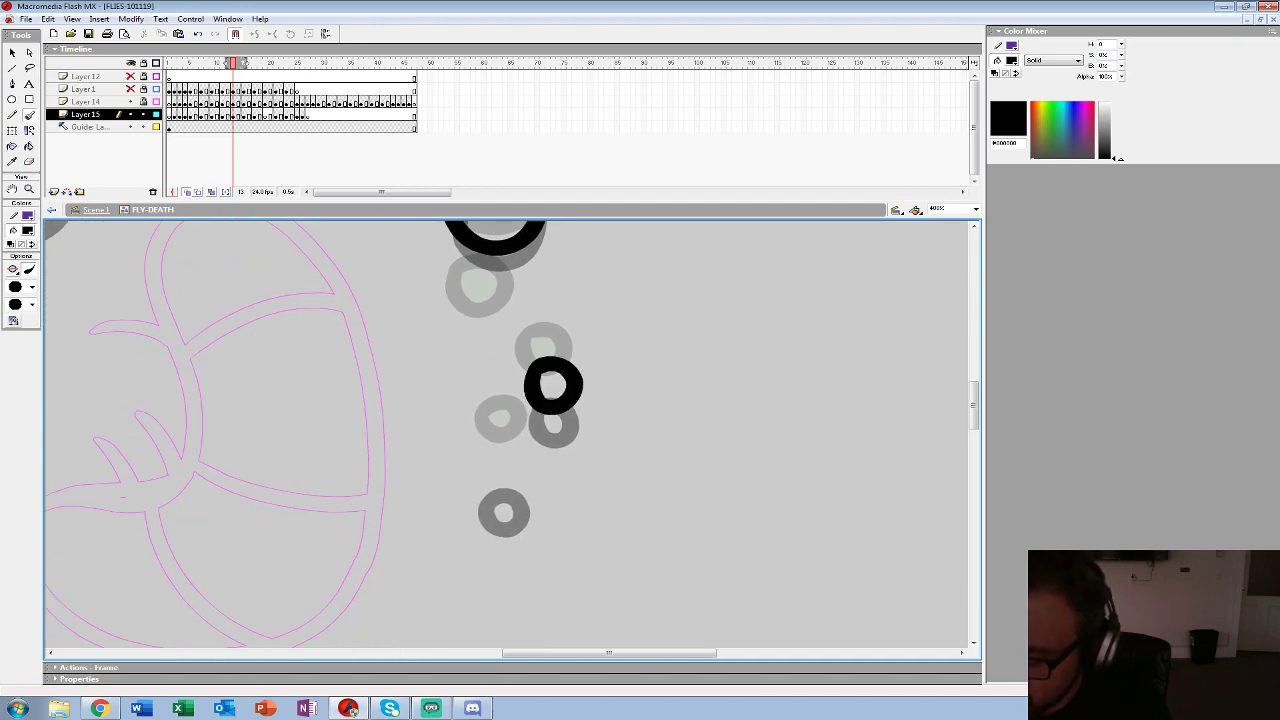
drag(496, 453, 499, 451)
drag(461, 321, 463, 316)
- Brush thick black outlines of the left splatter shape and its four droplets on frame 13
mouse_move(330, 280)
mouse_down()
mouse_move(700, 519)
mouse_move(838, 499)
mouse_up()
mouse_move(374, 342)
mouse_down()
mouse_move(403, 412)
mouse_move(505, 404)
mouse_move(569, 366)
mouse_move(533, 304)
mouse_move(455, 289)
mouse_move(391, 319)
mouse_move(373, 348)
mouse_up()
drag(400, 420, 488, 270)
mouse_move(430, 330)
mouse_down()
mouse_move(439, 381)
mouse_move(473, 351)
mouse_move(430, 329)
mouse_up()
mouse_move(543, 470)
mouse_down()
mouse_move(567, 506)
mouse_move(546, 470)
mouse_up()
drag(548, 500, 532, 324)
drag(525, 456, 529, 453)
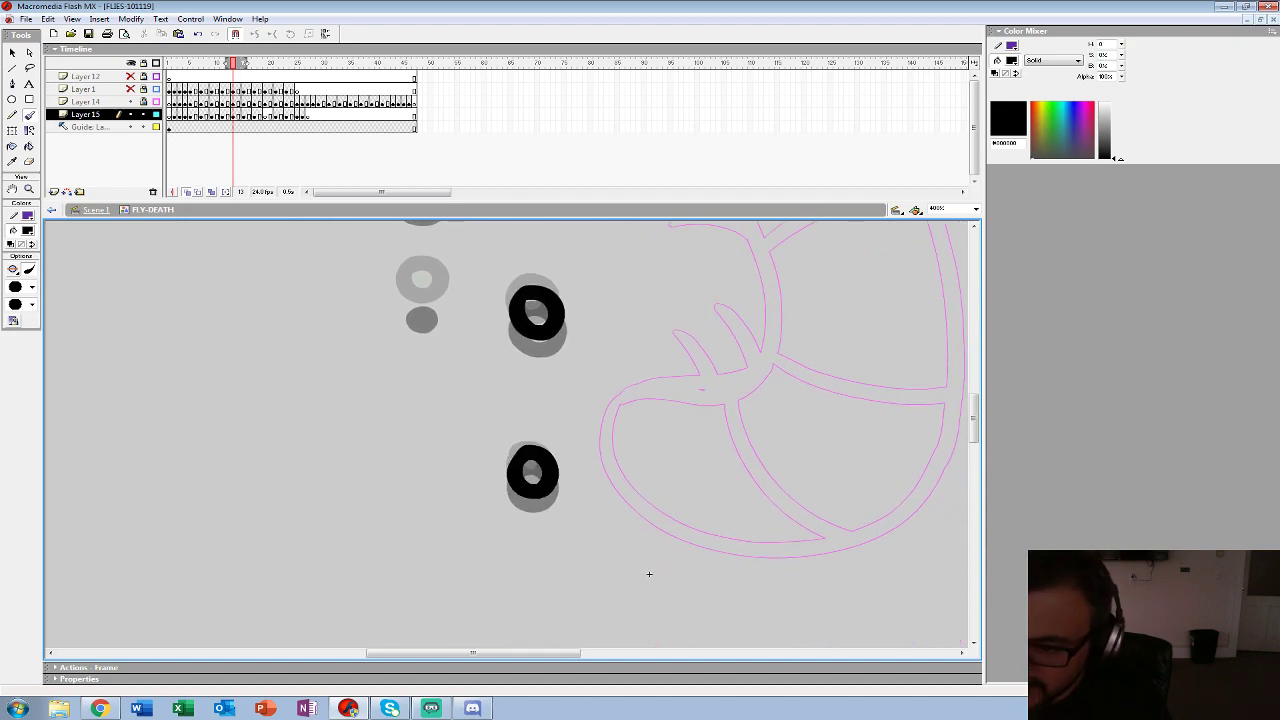
drag(424, 277, 440, 282)
- Play the animation twice from frame 1 at full-stage view to review the new in-betweens
click(29, 189)
alt+click(512, 351)
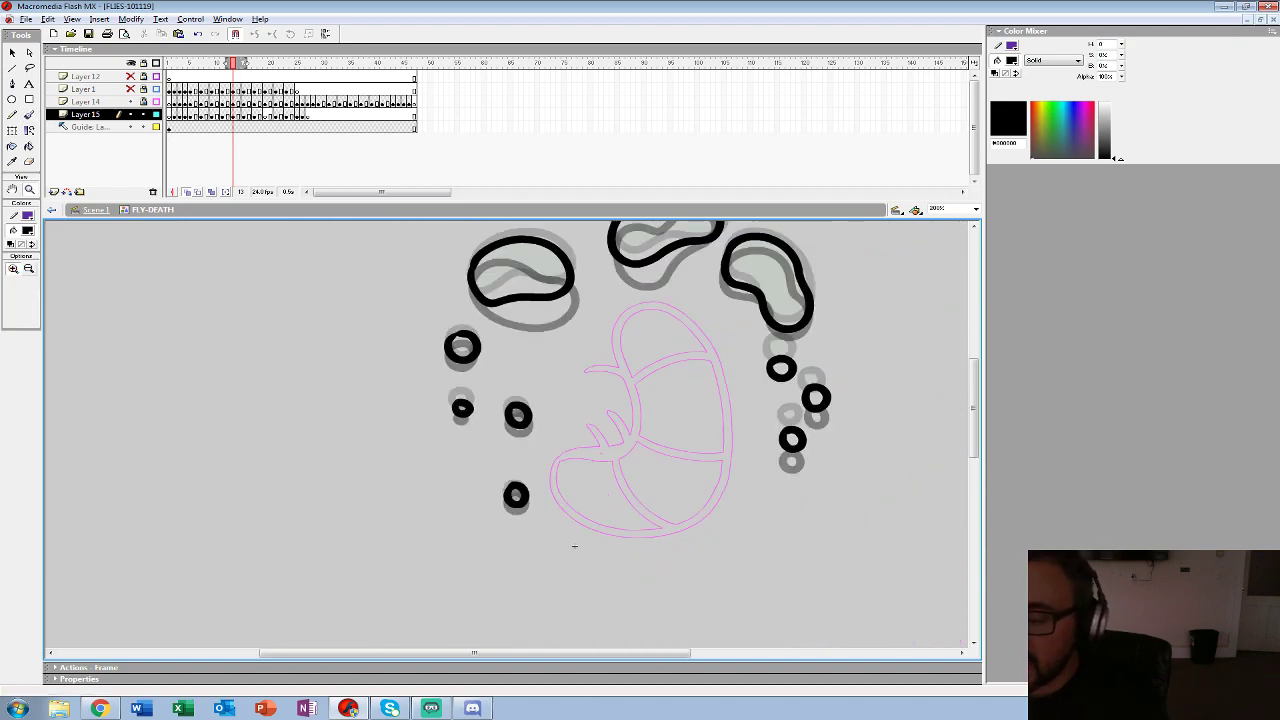
alt+click(512, 351)
alt+click(512, 351)
click(169, 102)
key(Return)
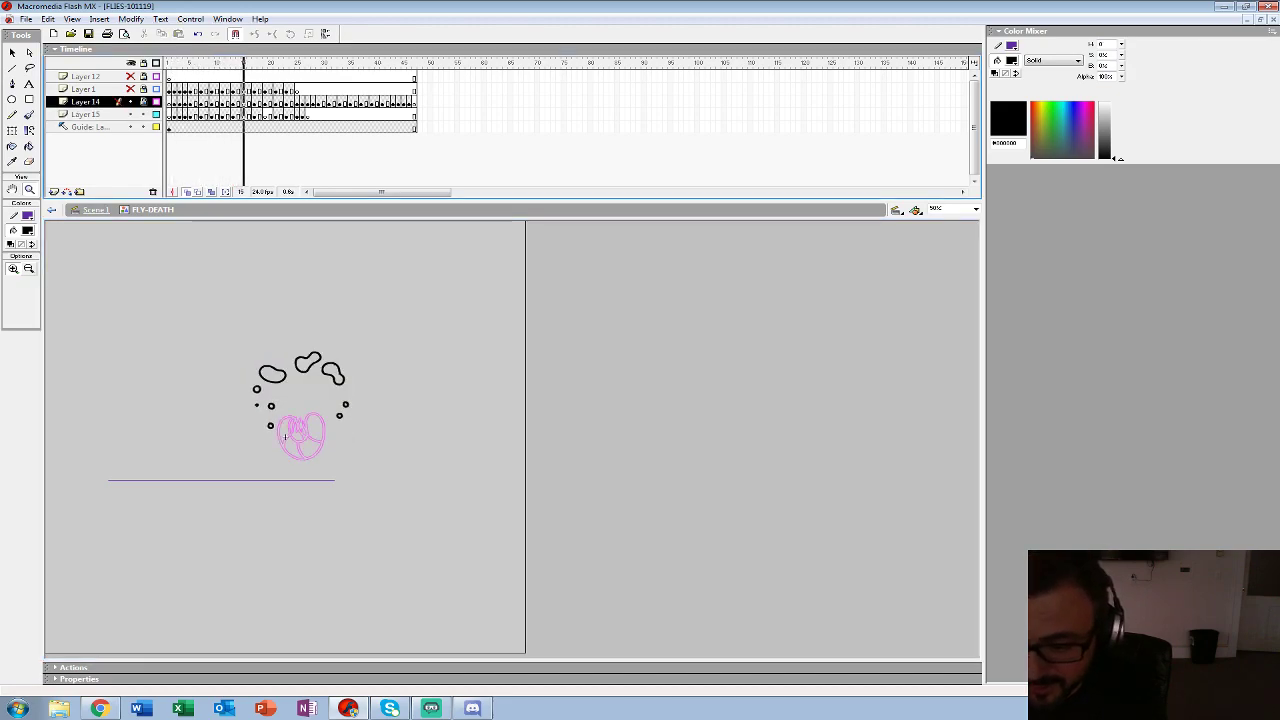
click(169, 102)
key(Return)
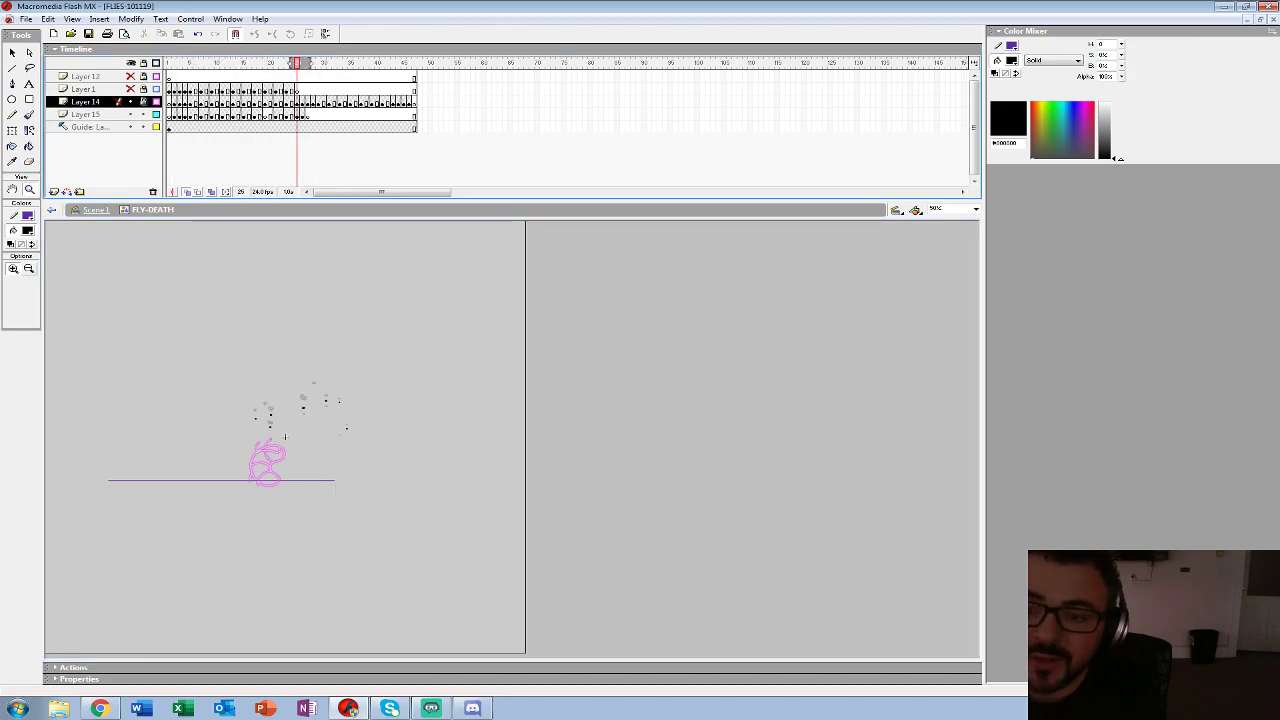
- Brush thick black outlines of the upper middle splatter shape and the three droplets beside it on frame 19 of Layer 15
click(285, 436)
click(583, 403)
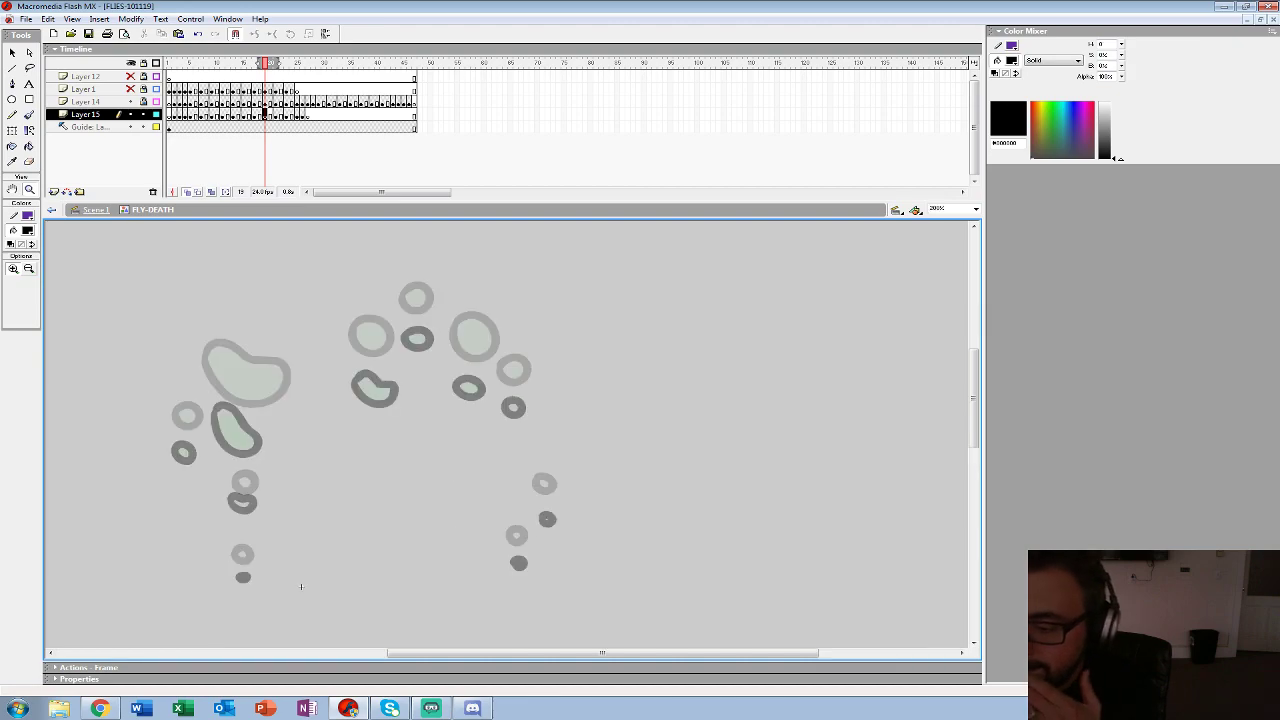
click(494, 363)
key(b)
mouse_move(225, 420)
mouse_down()
mouse_move(283, 474)
mouse_move(290, 435)
mouse_move(255, 398)
mouse_move(226, 428)
mouse_up()
mouse_move(328, 332)
mouse_down()
mouse_move(381, 341)
mouse_move(330, 330)
mouse_up()
mouse_move(434, 406)
mouse_down()
mouse_move(460, 393)
mouse_move(437, 403)
mouse_up()
right_click(434, 409)
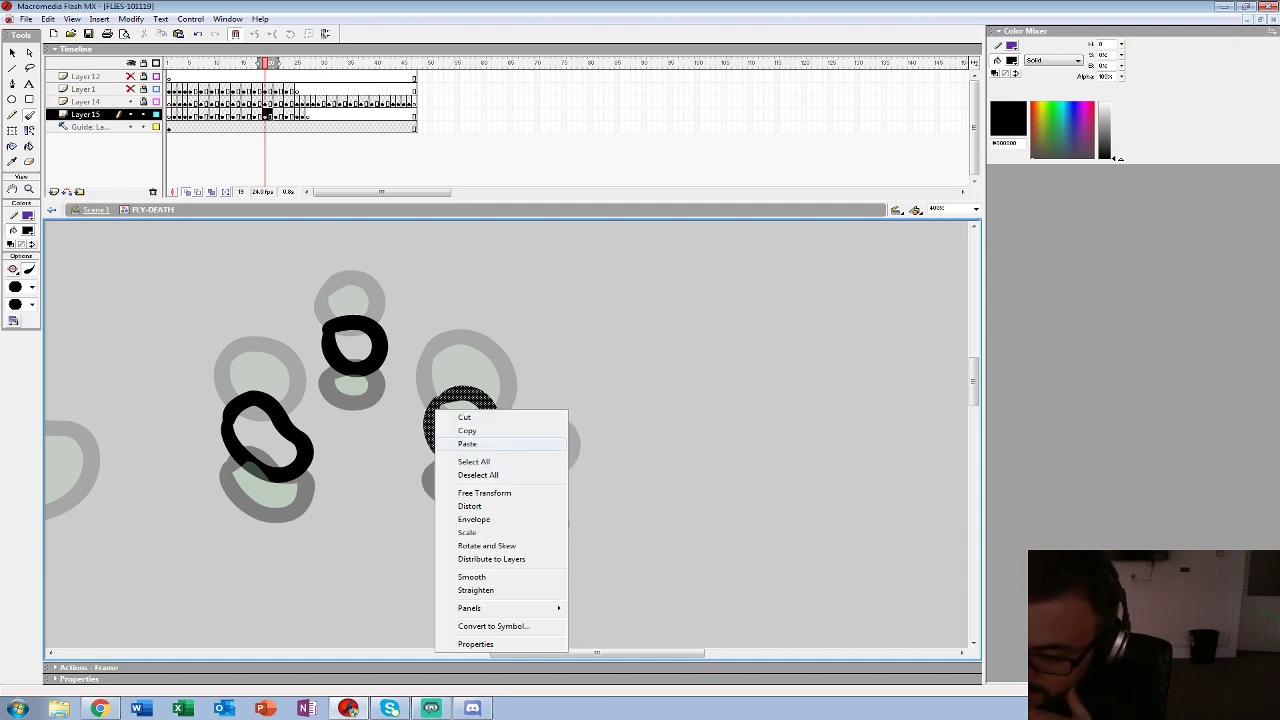
click(597, 395)
key(ctrl+z)
mouse_move(531, 473)
mouse_down()
mouse_move(564, 484)
mouse_move(533, 470)
mouse_up()
- Brush the two small lower-right droplets between the onion-skinned positions on frame 19
key(space)
drag(580, 590, 472, 264)
drag(494, 378, 503, 374)
mouse_move(442, 478)
mouse_down()
mouse_move(438, 490)
mouse_move(446, 475)
mouse_up()
- Brush thick black outlines of the left splatter shape and its three droplets on frame 19
key(space)
drag(450, 480, 864, 601)
mouse_move(420, 400)
mouse_down()
mouse_move(588, 529)
mouse_move(418, 430)
mouse_move(545, 424)
mouse_move(412, 390)
mouse_move(416, 440)
mouse_up()
drag(353, 491, 356, 494)
key(space)
drag(500, 550, 473, 308)
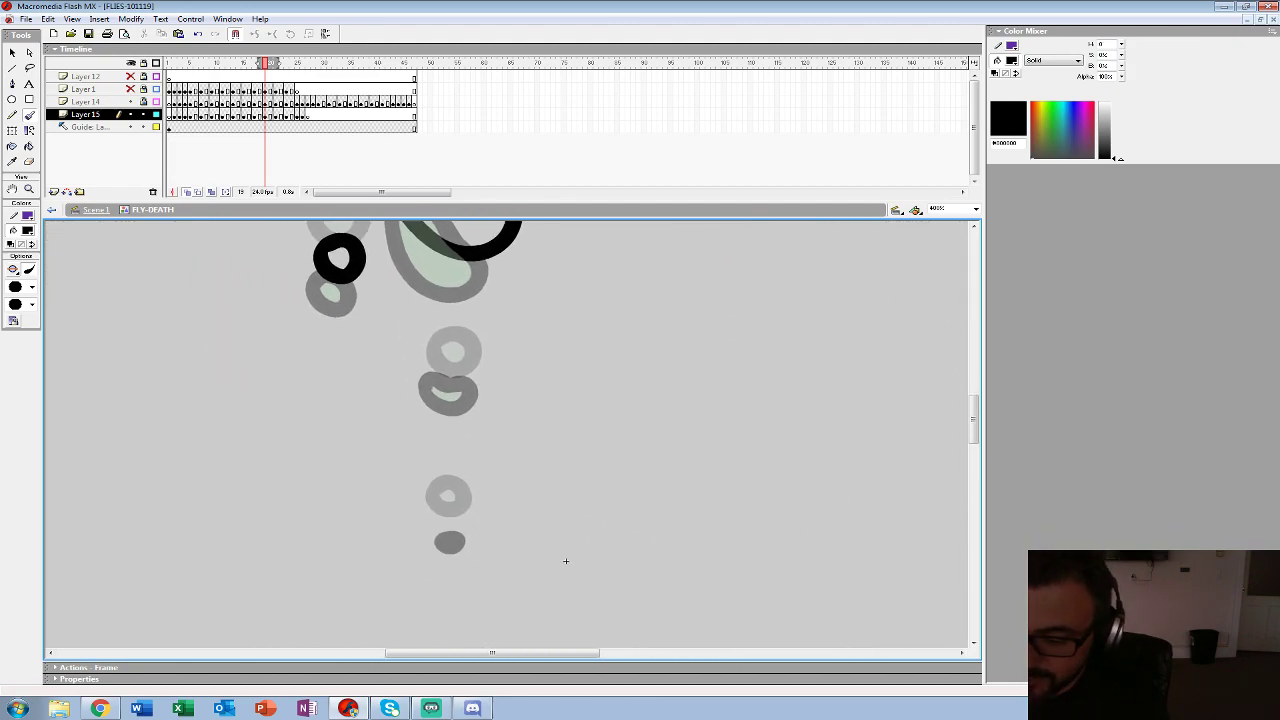
mouse_move(428, 371)
mouse_down()
mouse_move(443, 360)
mouse_move(431, 378)
mouse_up()
drag(443, 510, 446, 509)
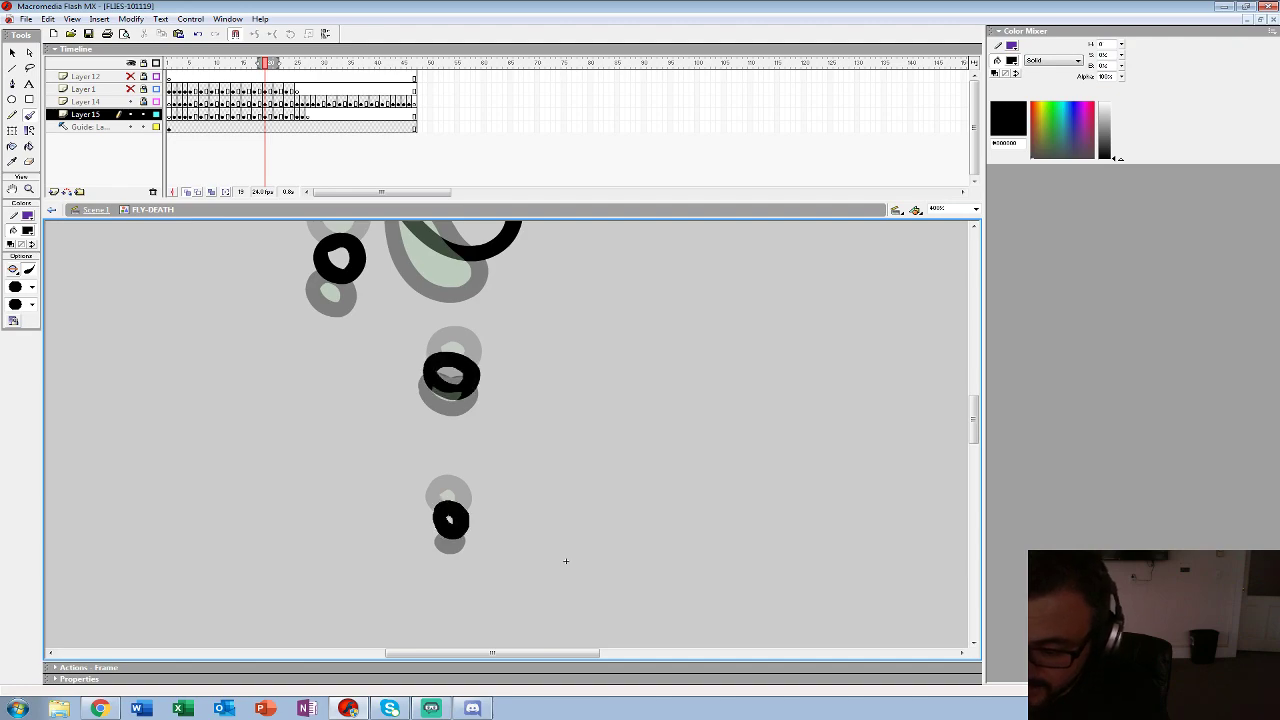
- Play back the animation from frame 2 at full-stage view and step through the frames to check the splatter
key(z)
alt+click(504, 425)
alt+click(504, 425)
alt+click(504, 425)
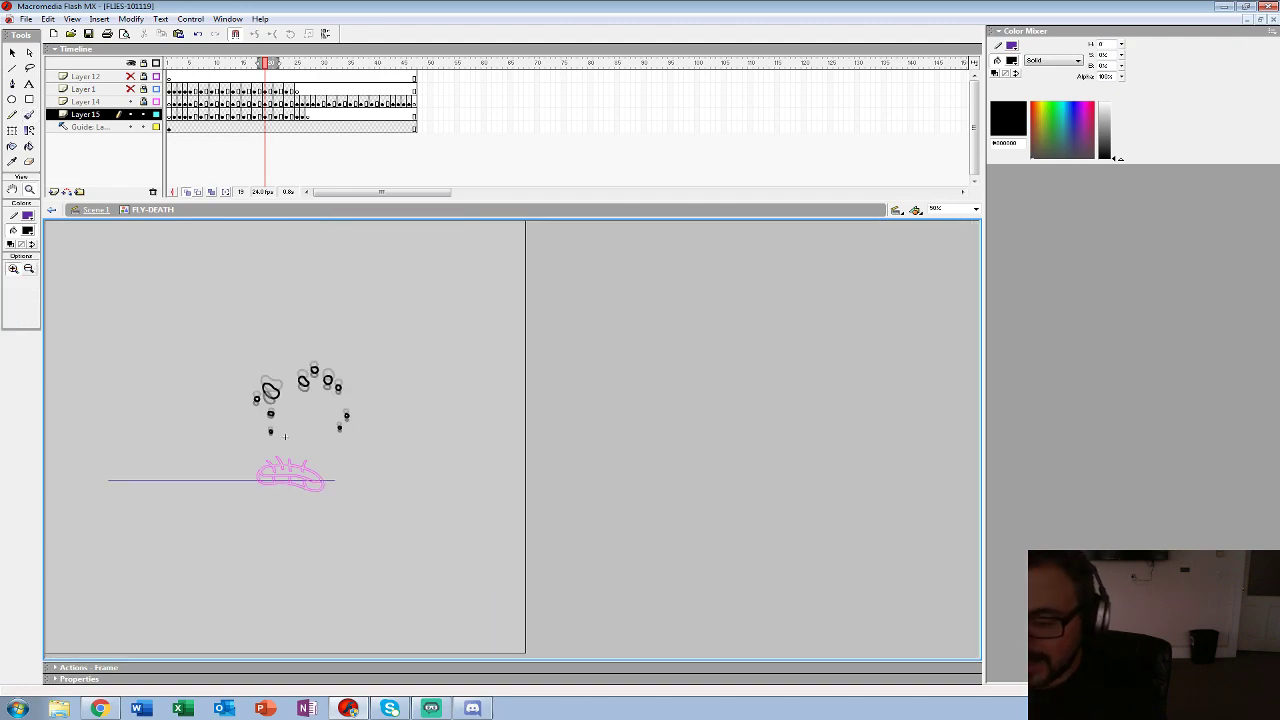
click(174, 115)
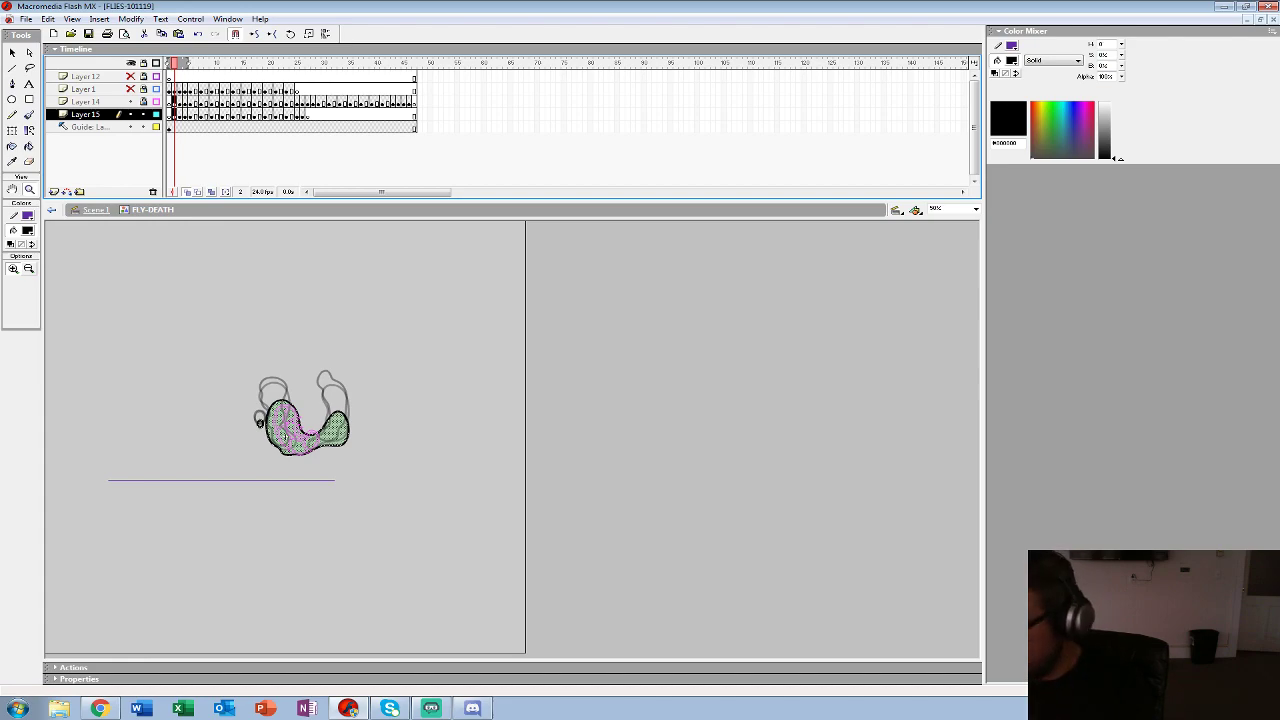
key(Return)
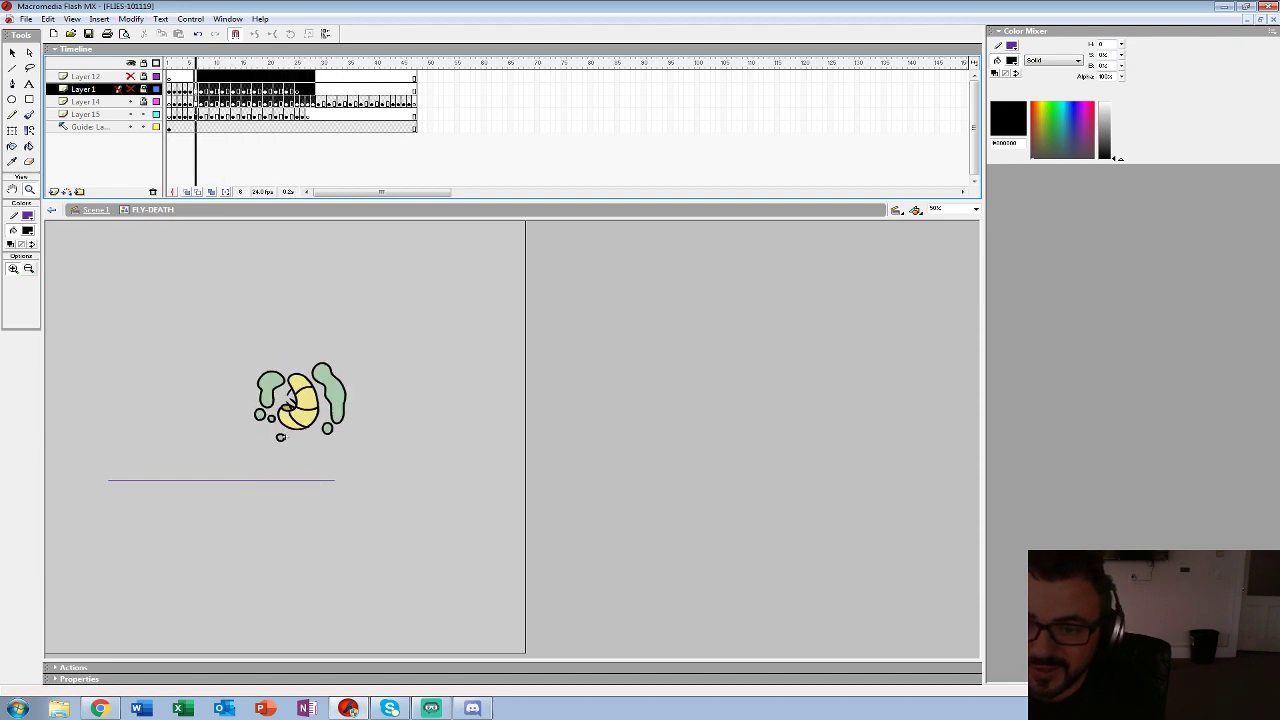
key(period)
key(comma)
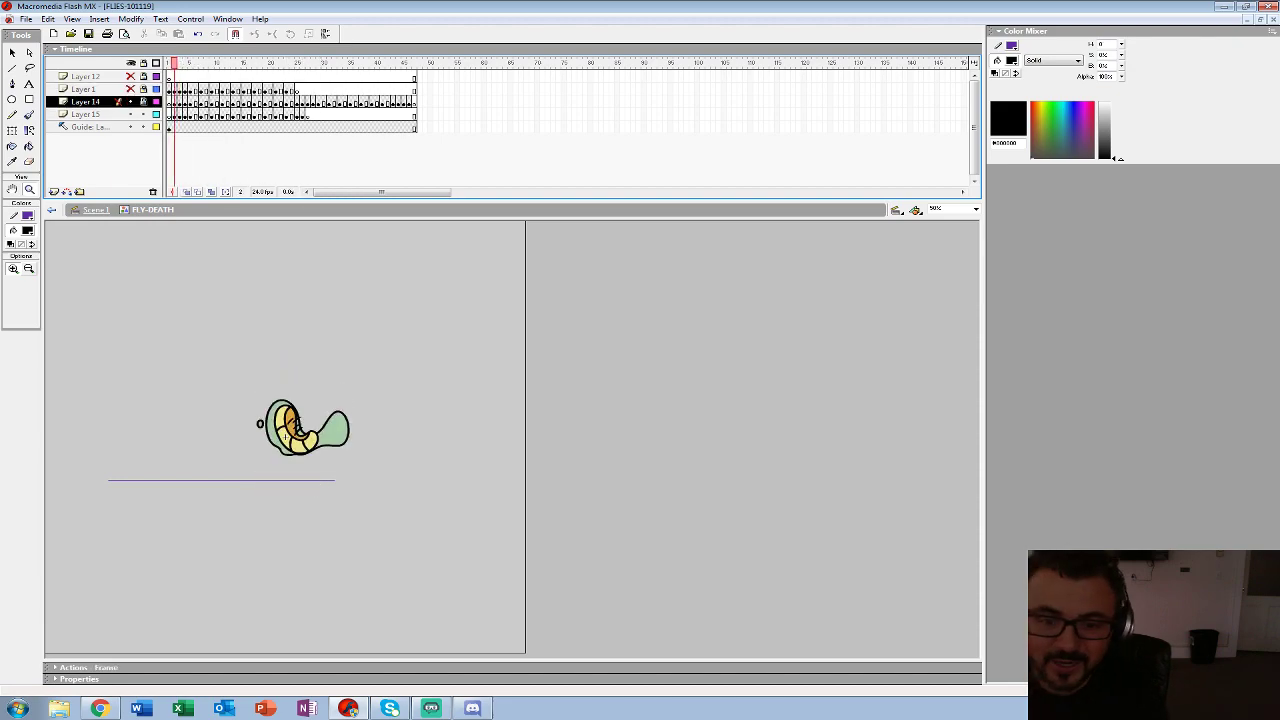
- Sample the splatter's green as the fill color and fill both splatter shapes and the droplet on Layer 15, frame 3
click(286, 436)
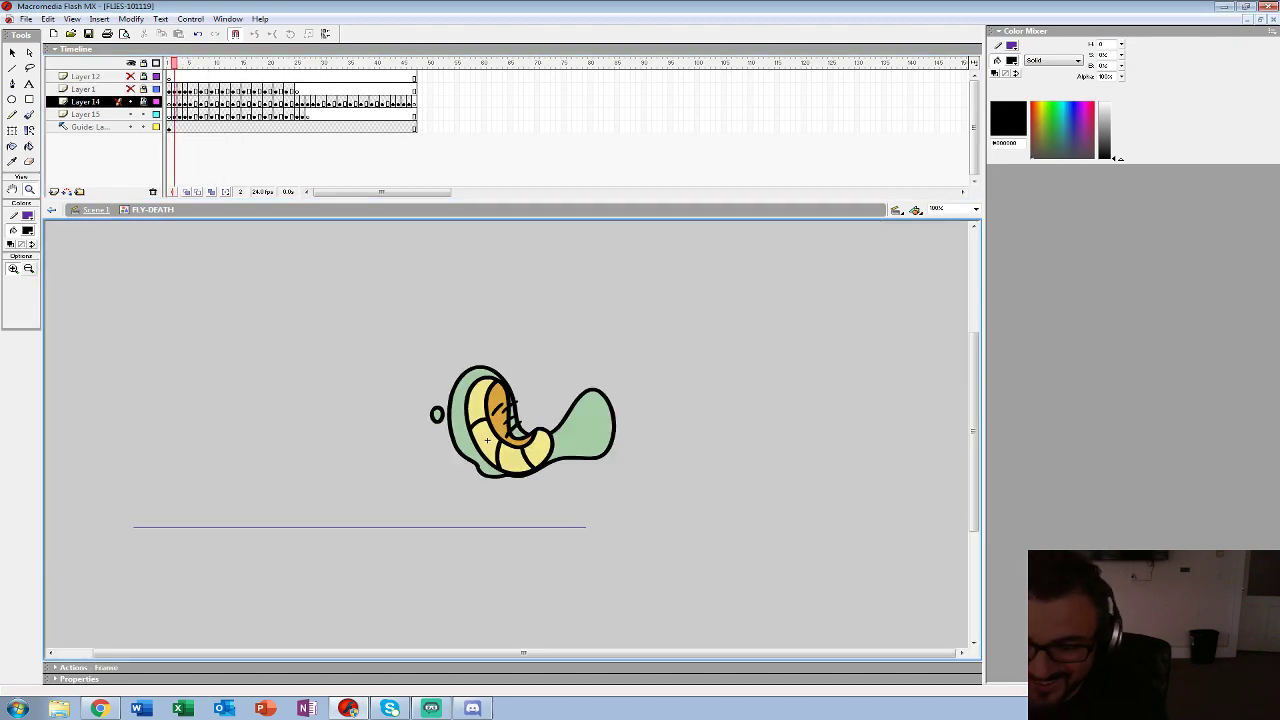
click(28, 231)
click(587, 430)
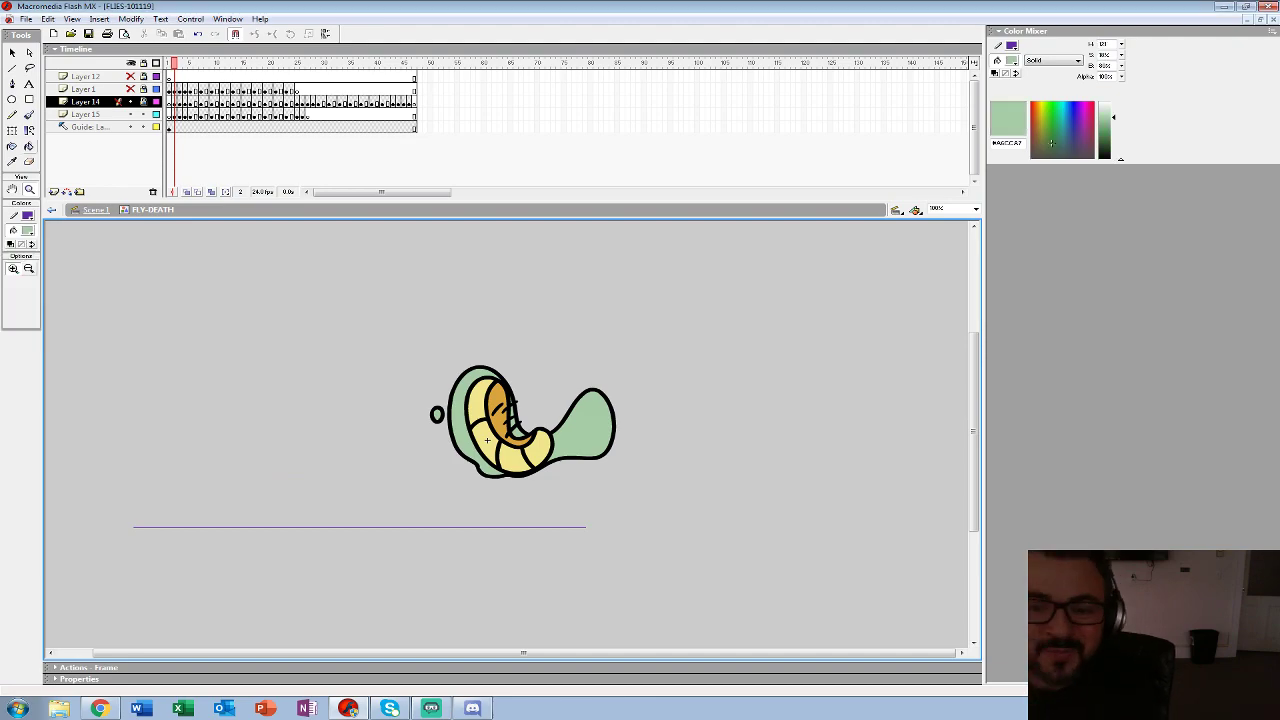
key(k)
key(period)
click(86, 114)
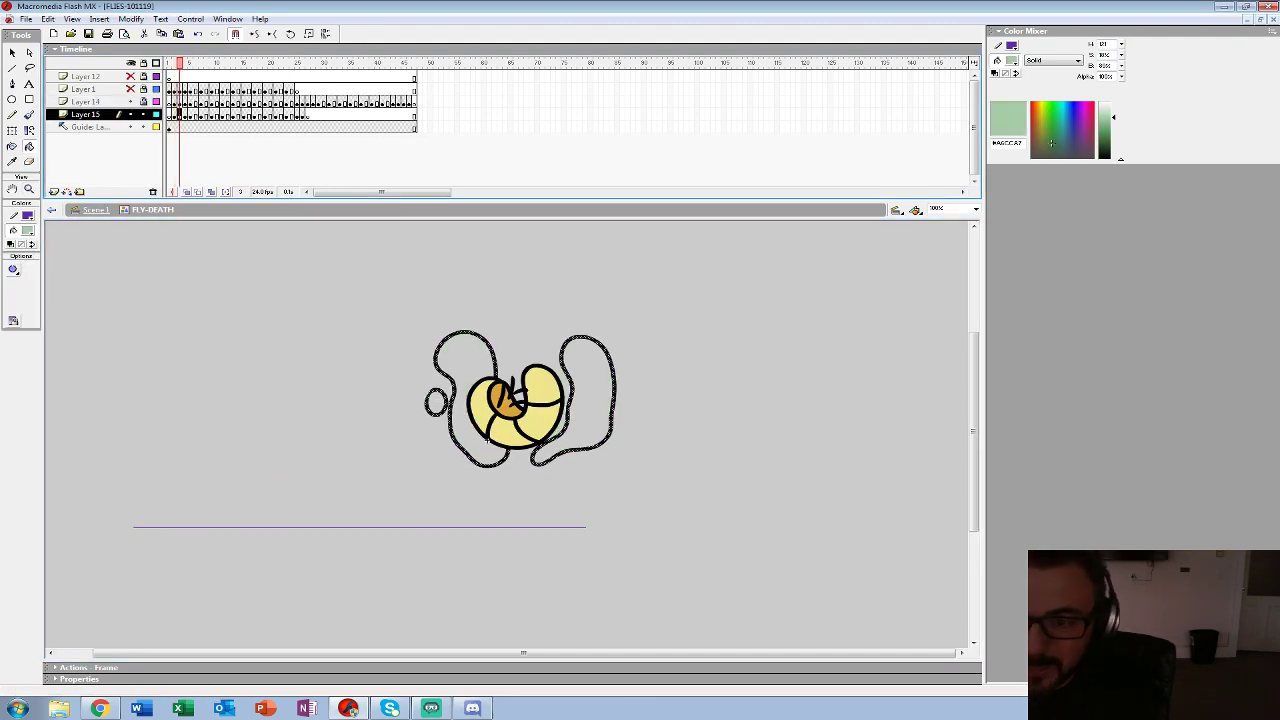
click(466, 362)
click(436, 402)
click(592, 400)
- Fill both splatter shapes and the small droplet with the green on frame 4
key(period)
click(592, 400)
click(487, 440)
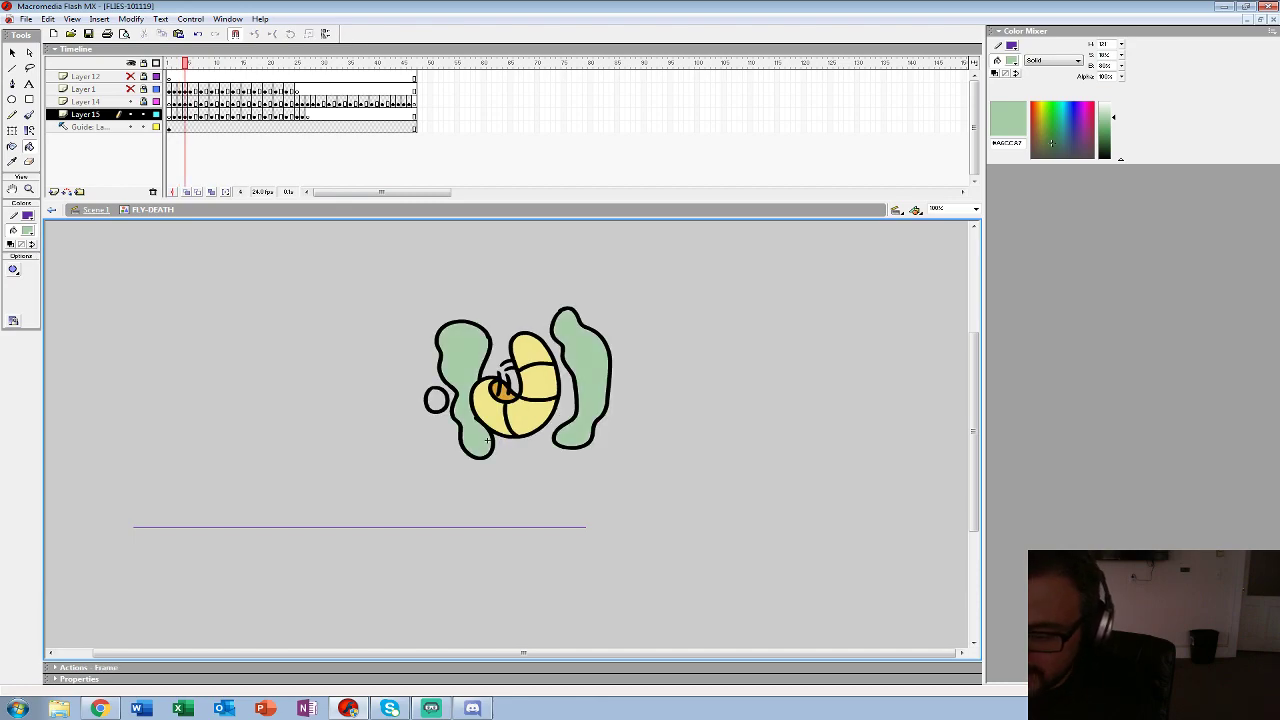
click(436, 400)
- Fill the right and left splatter shapes and their droplets with the green on frame 7
key(period)
key(period)
key(period)
click(594, 340)
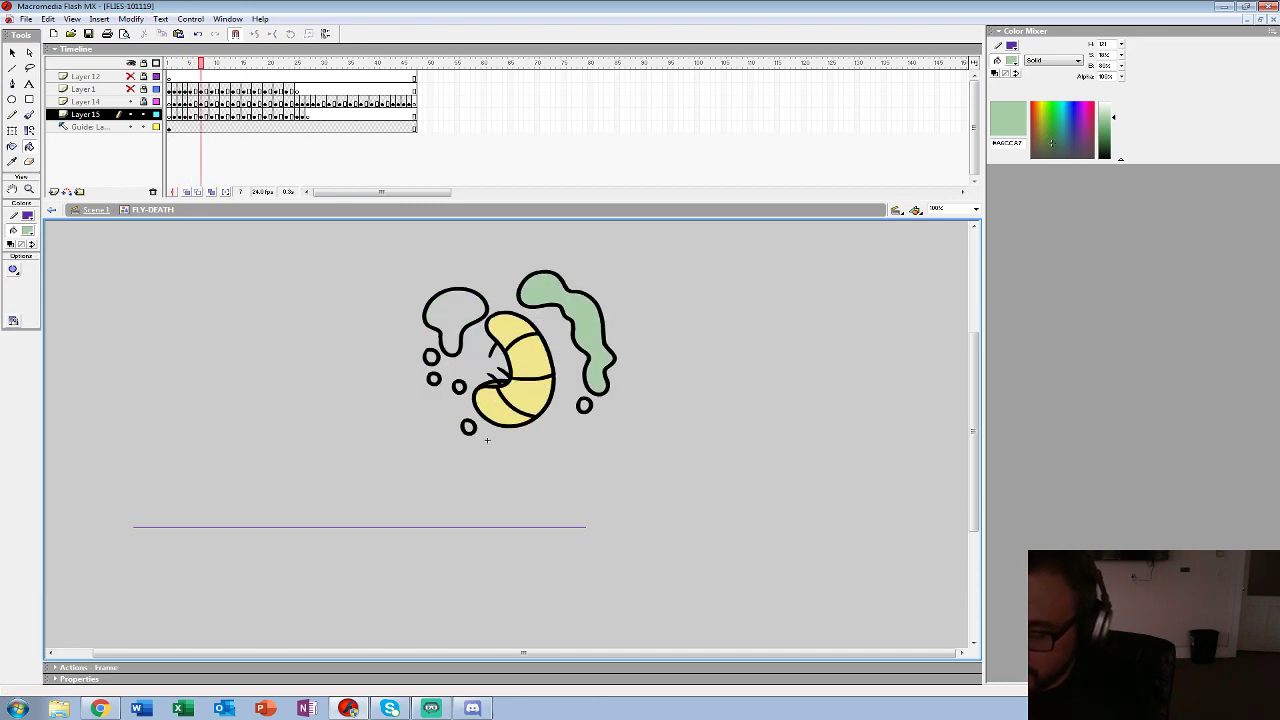
click(431, 357)
click(452, 310)
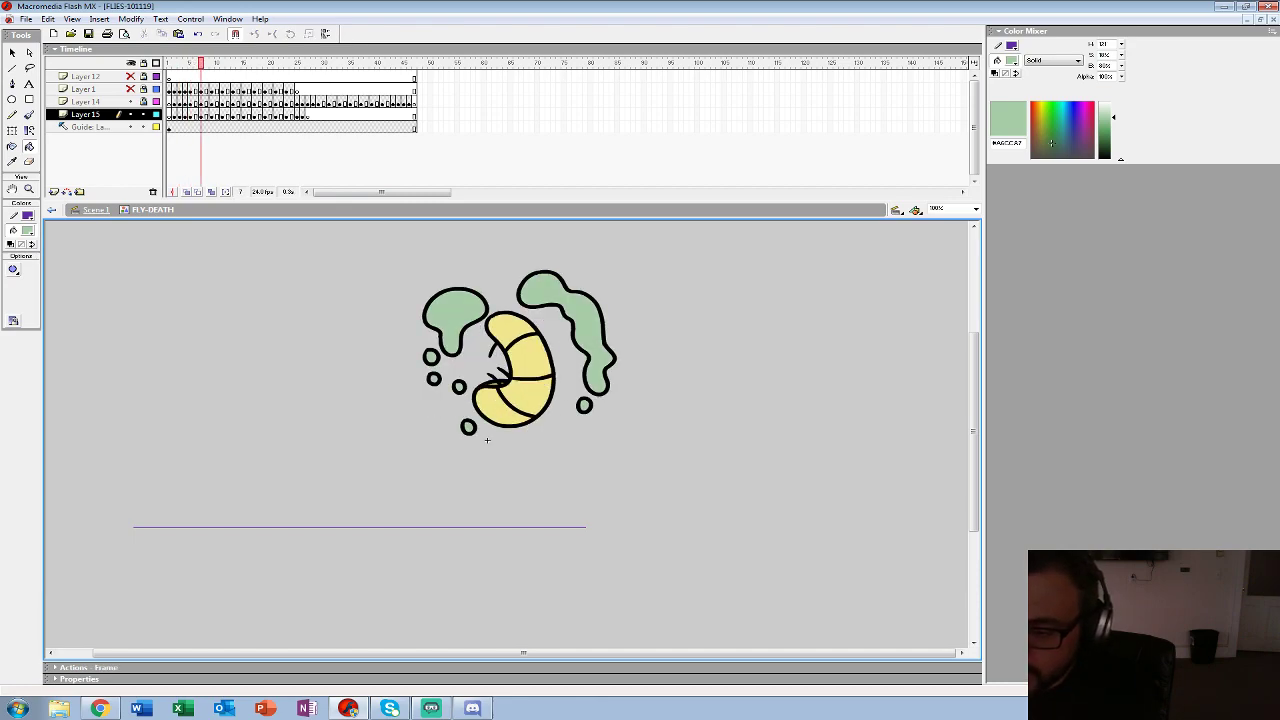
- Fill the right splatter chain and the left splatter shape with the green on Layer 15, frame 9
key(period)
key(period)
click(540, 285)
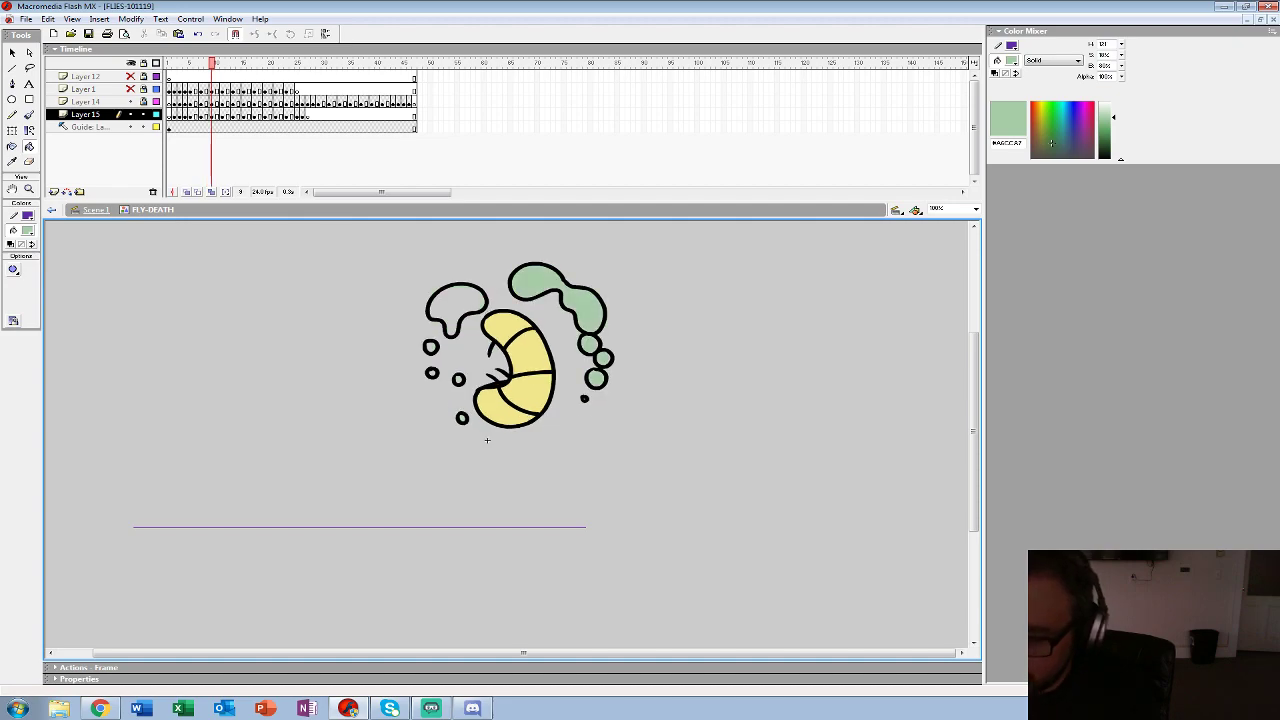
click(456, 300)
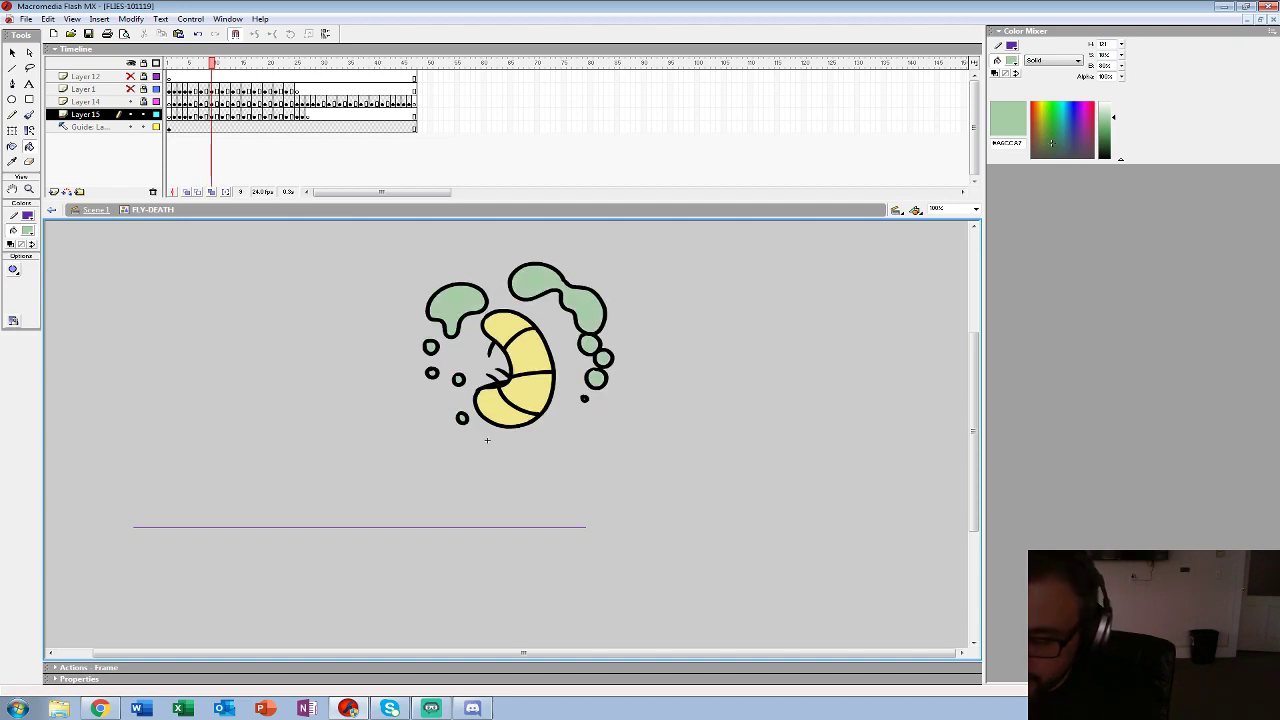
- Fill the right, middle and left splatter blobs with the green on frame 13
key(period)
key(period)
key(period)
key(period)
click(584, 307)
click(533, 282)
click(461, 303)
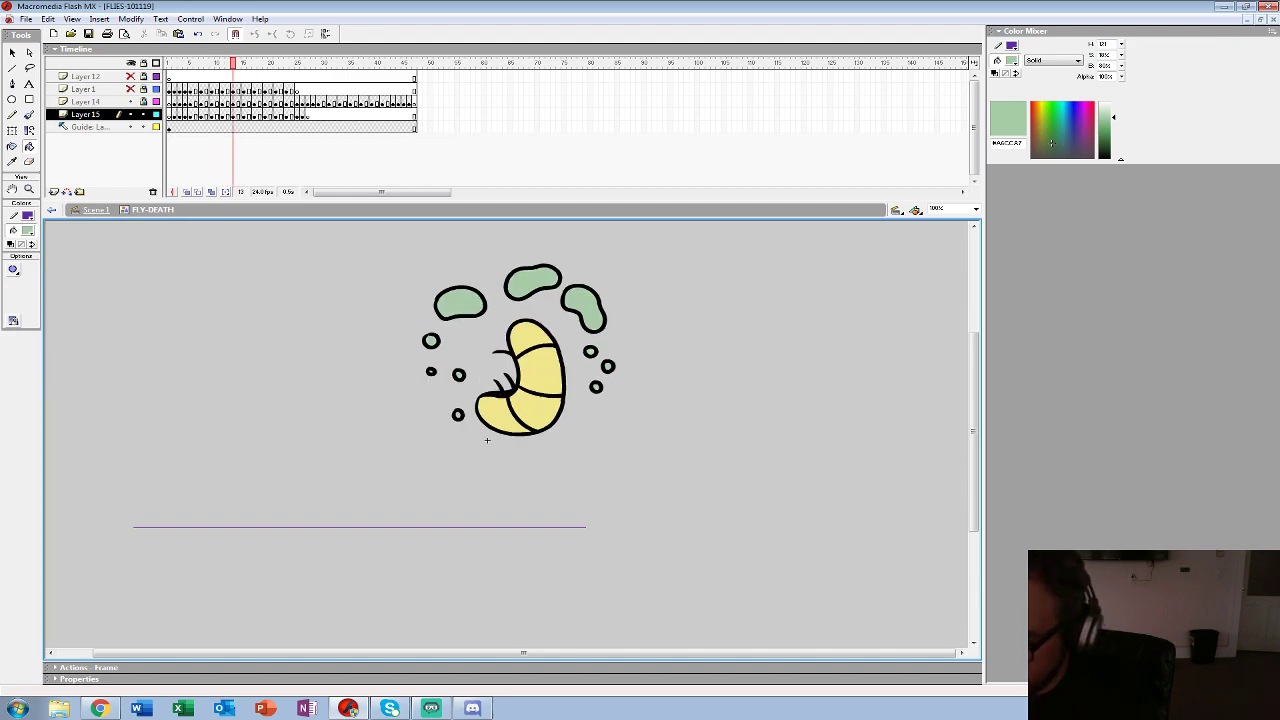
- Fill the three large splatter blobs with the green on frame 15
key(period)
key(period)
click(583, 310)
click(532, 288)
click(460, 314)
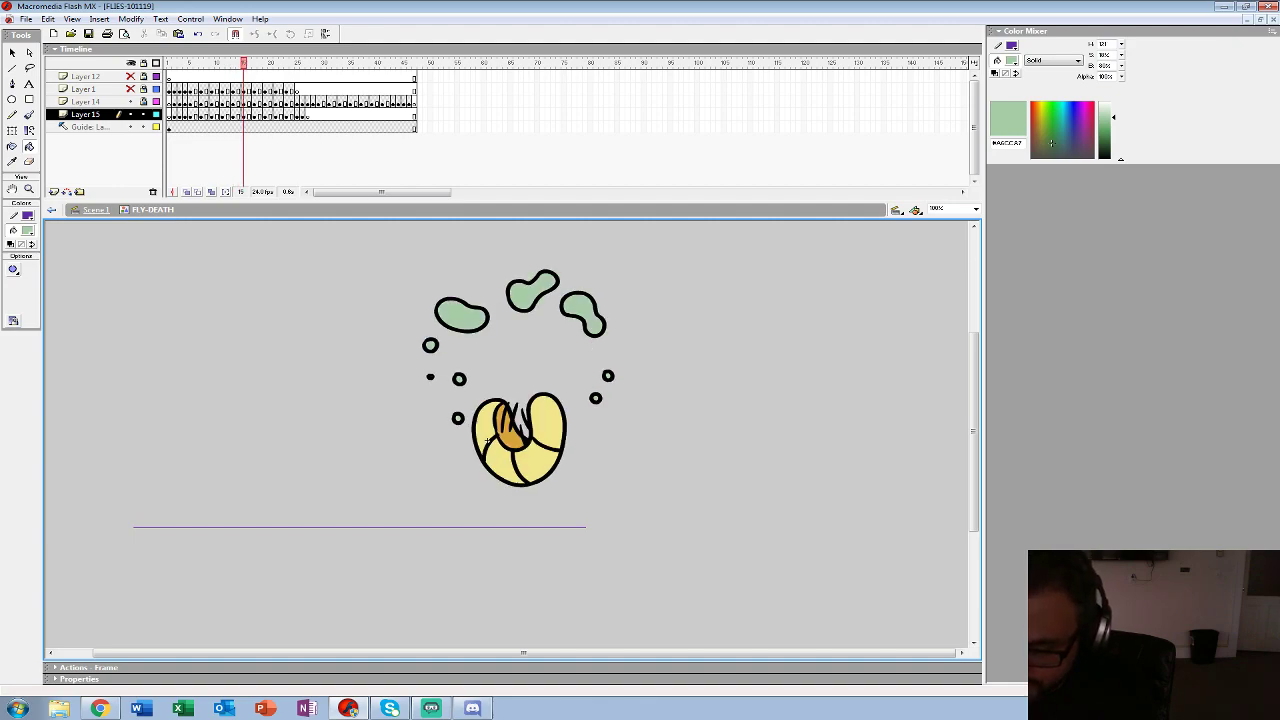
- Fill the large left droplet with the green on frame 19
key(period)
key(period)
key(period)
key(period)
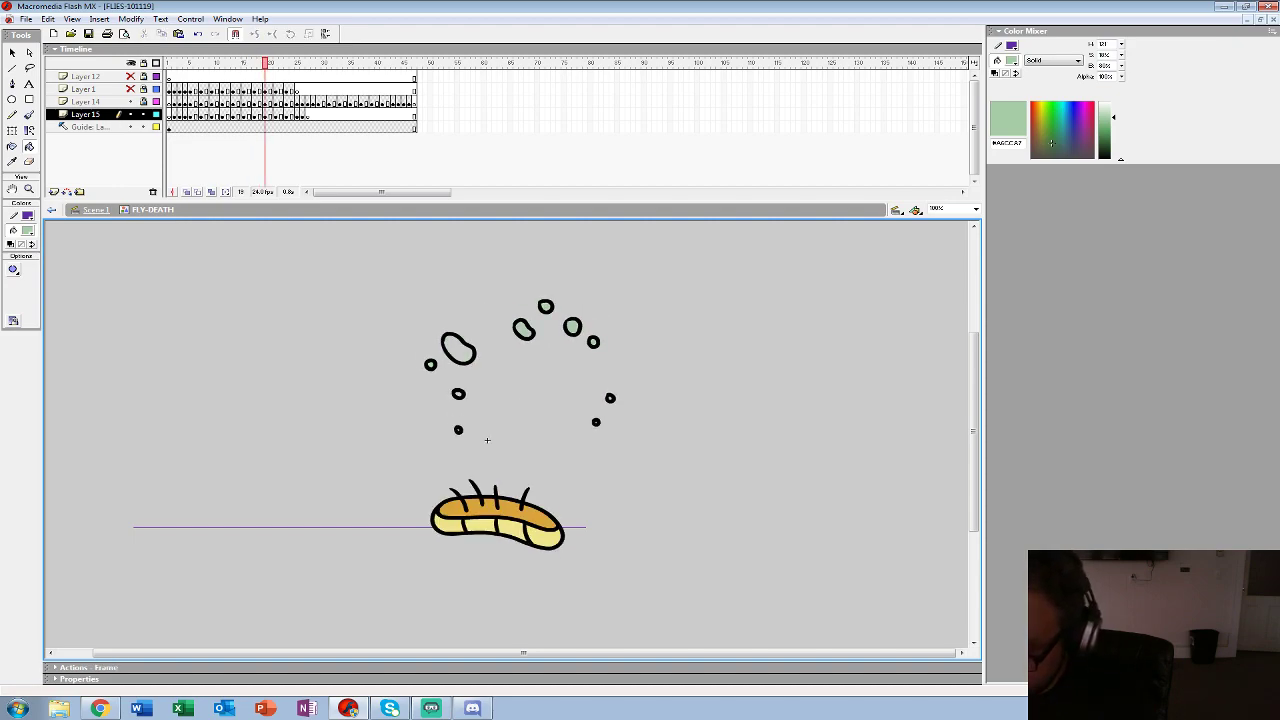
click(459, 349)
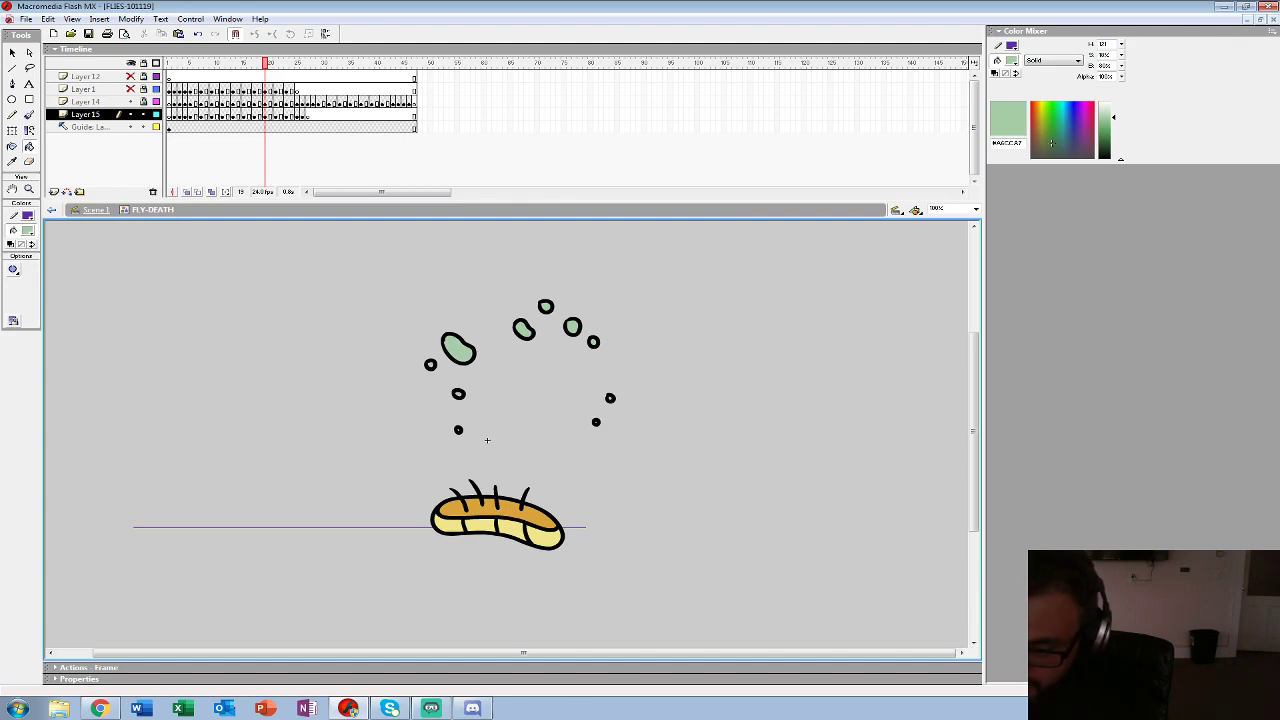
- Step through the remaining splatter frames to frame 25 and play back the animation
key(period)
key(period)
key(period)
key(period)
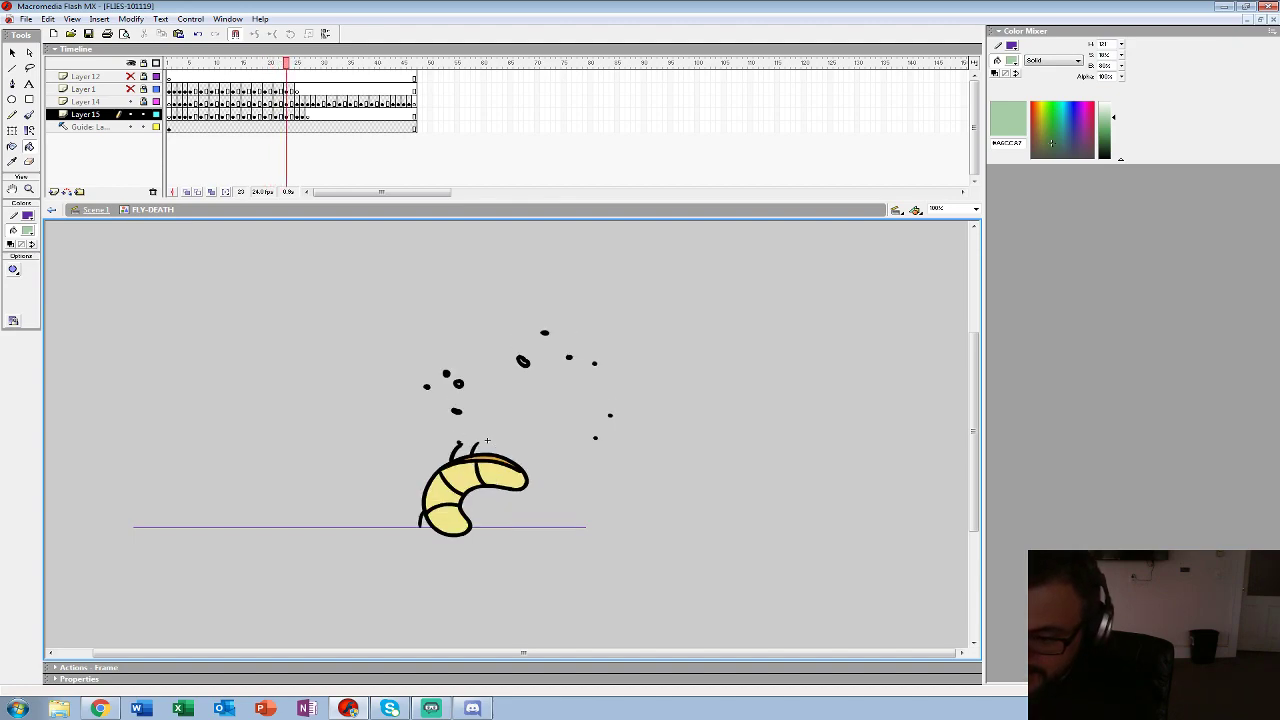
key(period)
key(period)
key(Return)
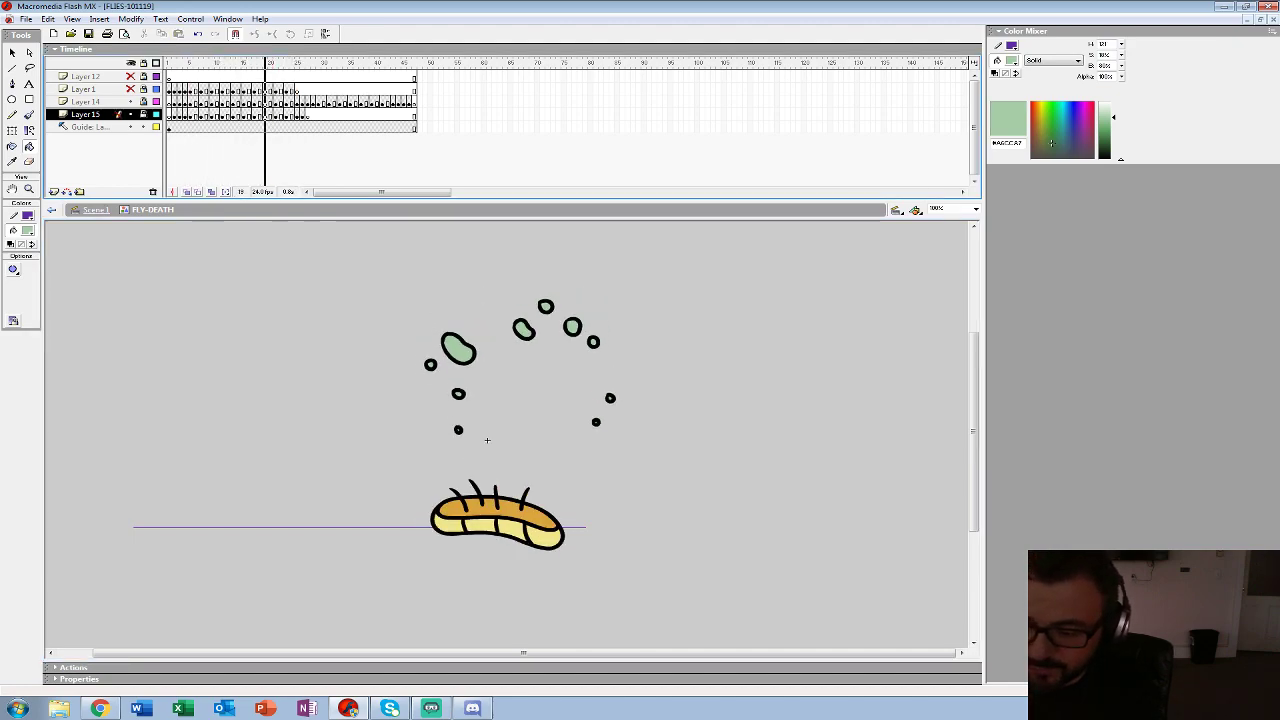
- Add a new layer directly below Layer 15 and insert a keyframe on it at frame 19
click(54, 192)
drag(86, 115, 86, 133)
key(F6)
scroll(507, 436, down, 2)
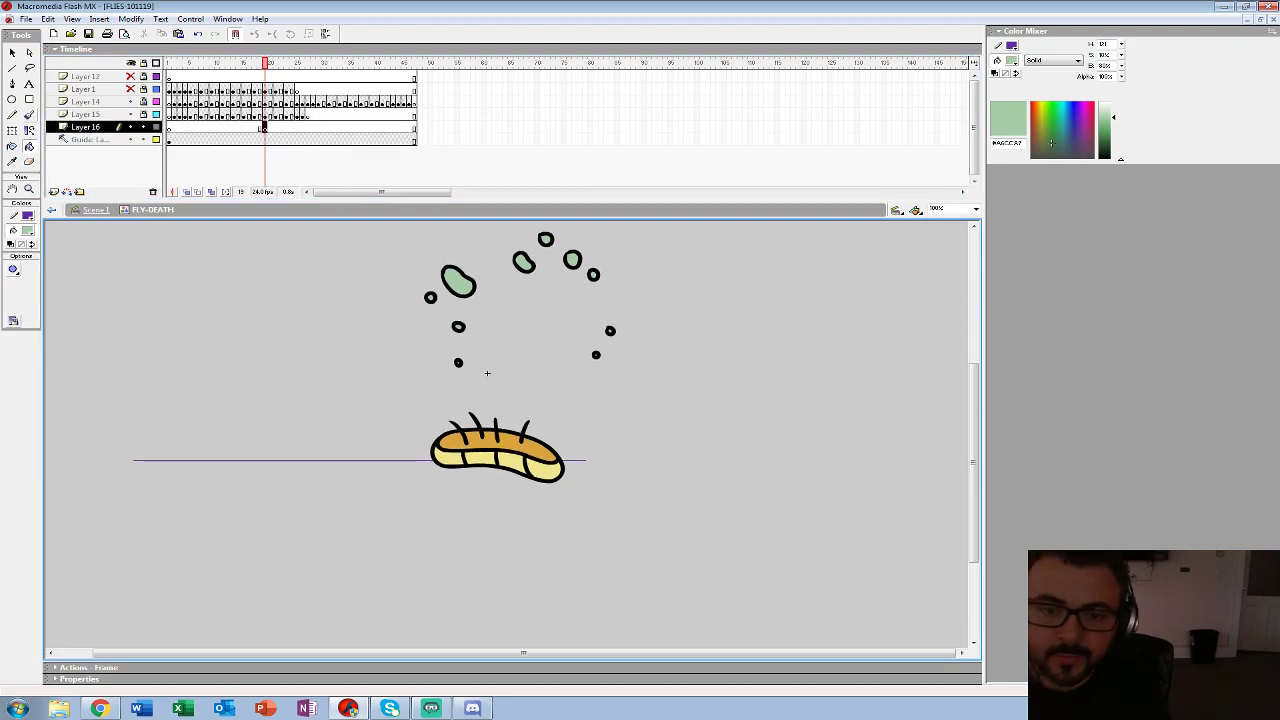
- Brush a red arrow pointing down below the larva and one pointing up above it on Layer 16
key(b)
click(32, 287)
click(20, 334)
mouse_move(475, 505)
mouse_down()
mouse_move(475, 578)
mouse_move(499, 552)
mouse_up()
key(ctrl+z)
key(ctrl+z)
click(28, 230)
click(10, 299)
mouse_move(493, 495)
mouse_down()
mouse_move(493, 556)
mouse_move(512, 533)
mouse_up()
drag(505, 372, 505, 412)
mouse_move(483, 352)
mouse_down()
mouse_move(483, 390)
mouse_move(516, 386)
mouse_up()
key(ctrl+z)
scroll(516, 388, down, 3)
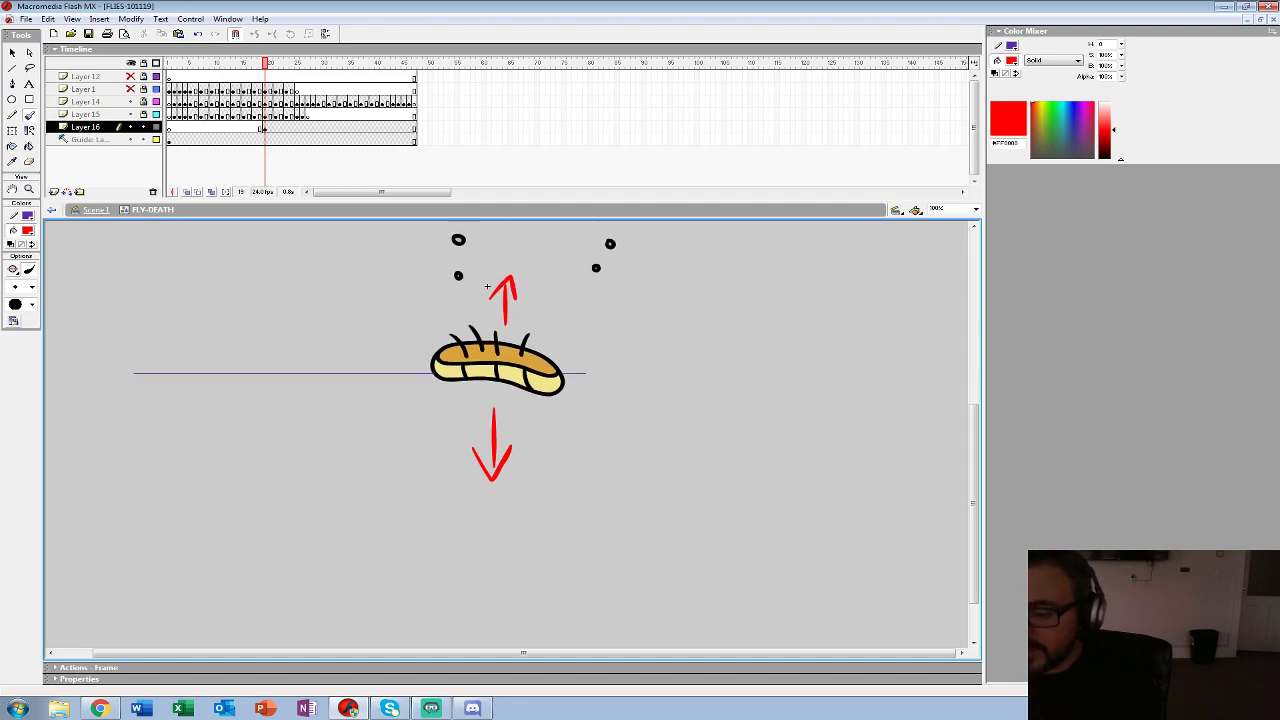
- Sketch red horizontal strokes along the ground line on both sides and a rough flat puddle around the larva
drag(577, 371, 776, 371)
drag(411, 372, 229, 372)
scroll(506, 435, up, 2)
drag(487, 344, 493, 352)
mouse_move(430, 452)
mouse_down()
mouse_move(564, 458)
mouse_move(649, 443)
mouse_move(524, 425)
mouse_move(389, 438)
mouse_move(519, 470)
mouse_move(602, 461)
mouse_up()
drag(496, 470, 592, 467)
mouse_move(440, 453)
mouse_down()
mouse_move(510, 469)
mouse_move(600, 451)
mouse_up()
key(F9)
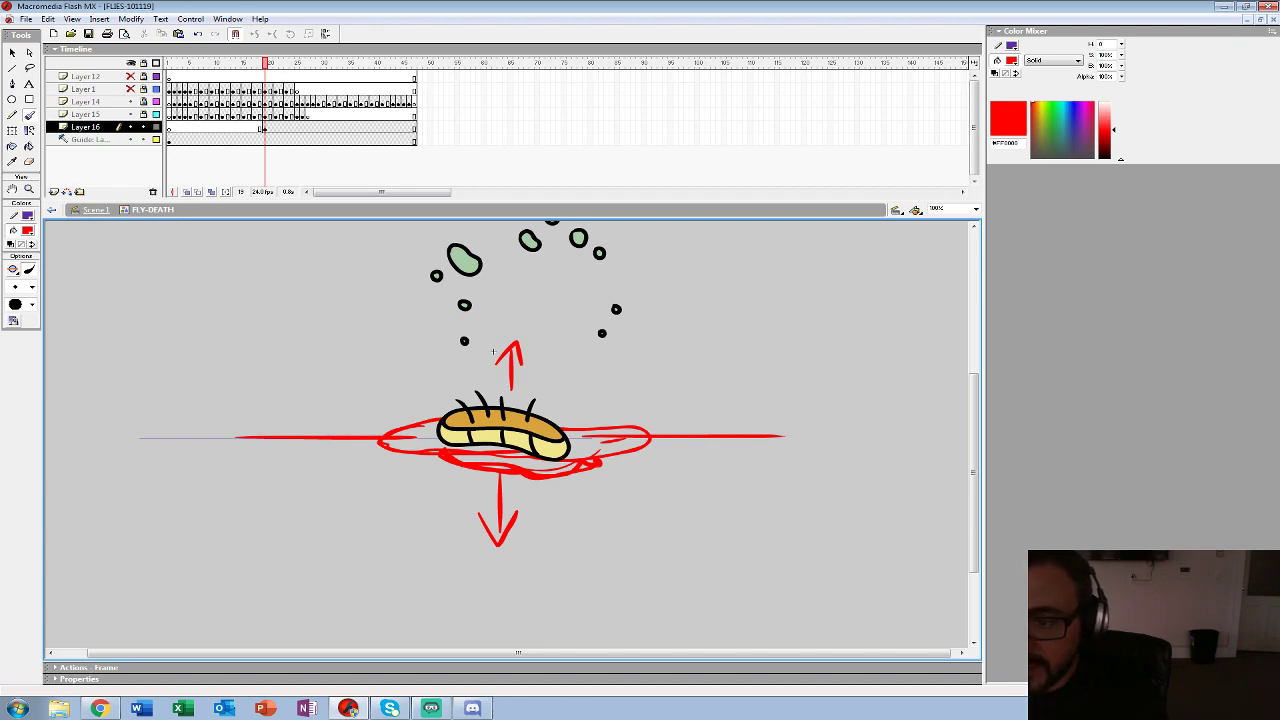
key(comma)
key(period)
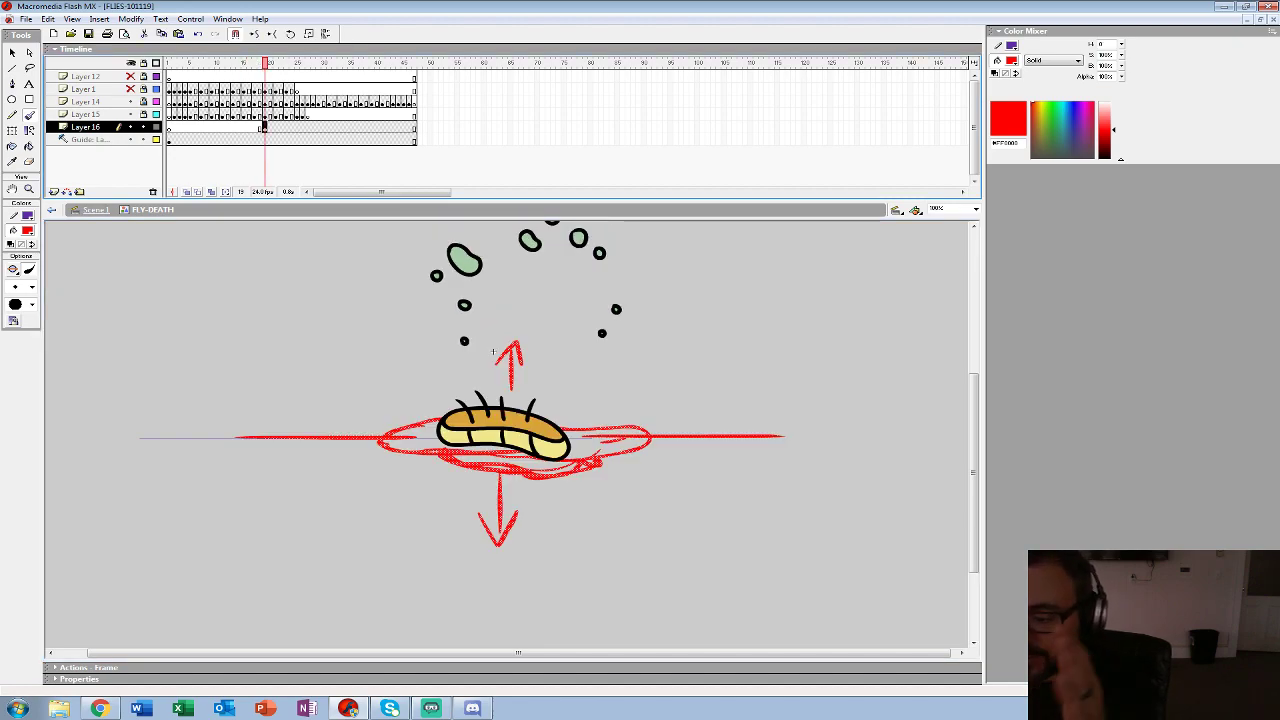
- Try a vertical red guide line with a curved stroke beside the puddle sketch, and undo strokes
drag(662, 590, 663, 324)
mouse_move(624, 294)
mouse_down()
mouse_move(624, 374)
mouse_move(697, 390)
mouse_up()
key(ctrl+z)
key(ctrl+z)
key(ctrl+z)
key(ctrl+z)
key(ctrl+z)
key(ctrl+z)
key(ctrl+z)
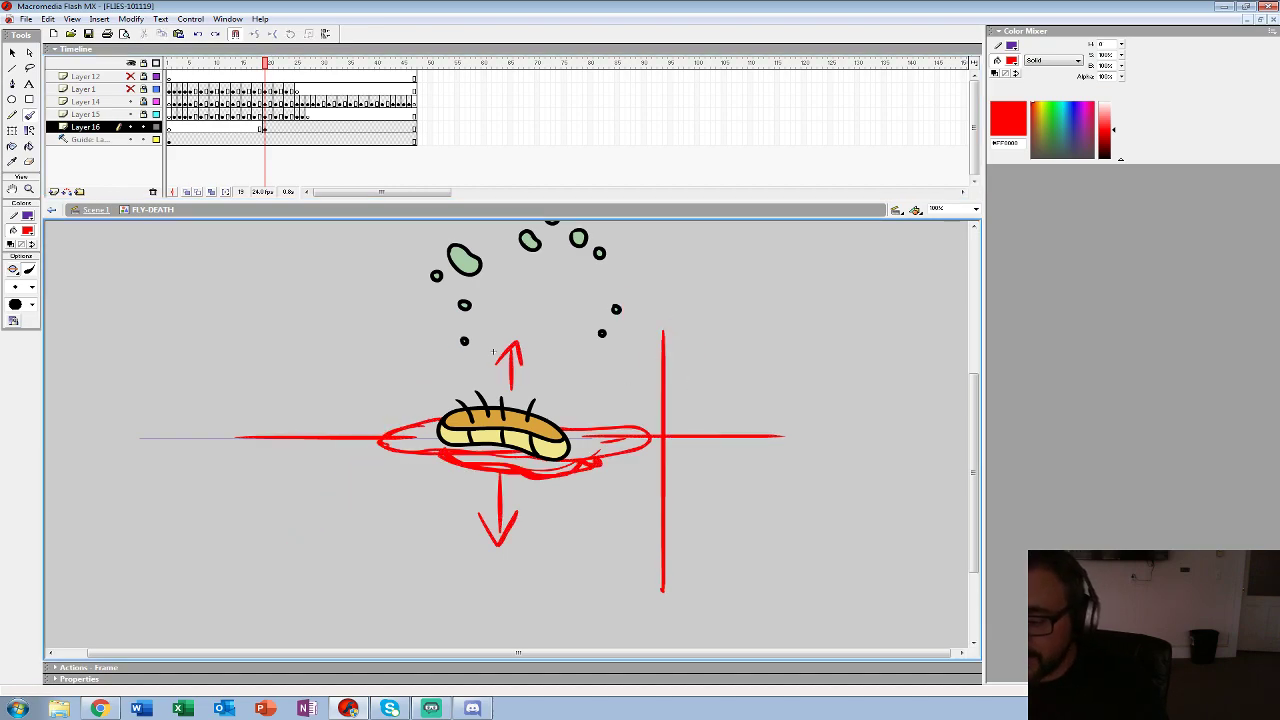
- Place the red puddle sketch on a keyframe at frame 18 of Layer 16 and clear it from frame 19
key(comma)
key(period)
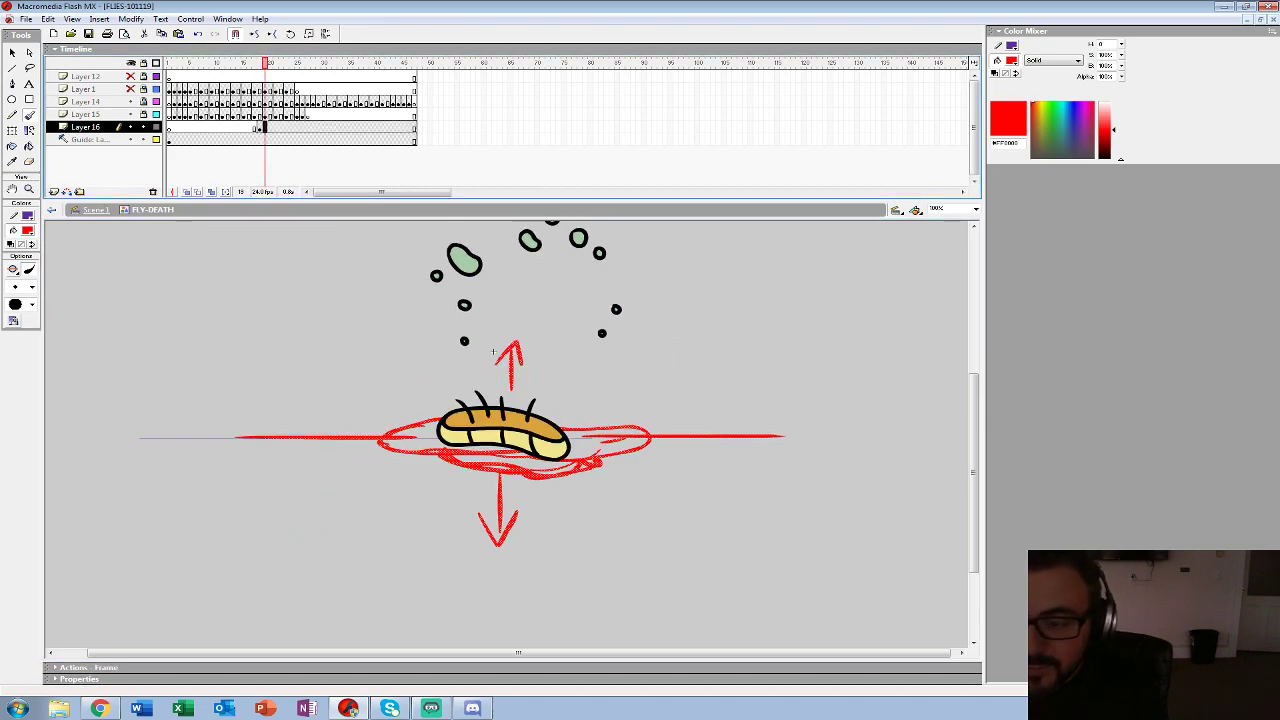
key(Delete)
- Show Layers 12 to 15 as outlines and turn on onion skinning, with the puddle sketch magnified to 200%
drag(156, 76, 156, 114)
click(29, 189)
click(187, 192)
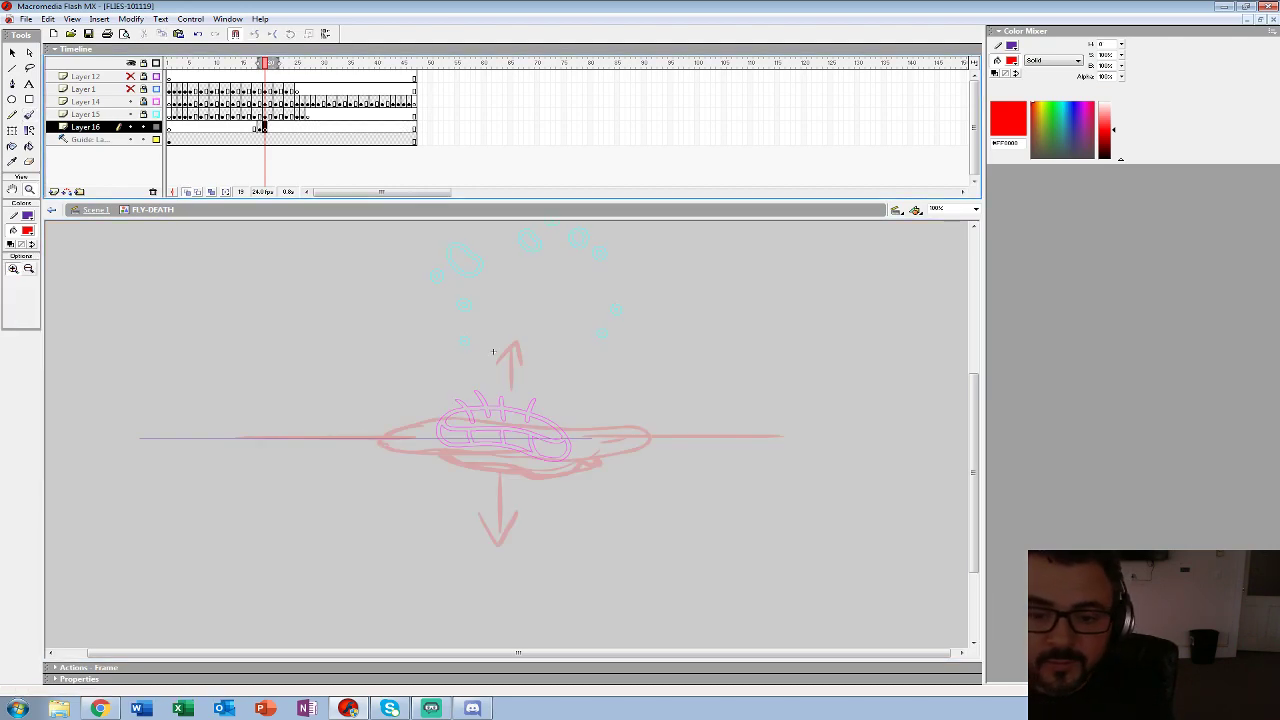
click(493, 352)
- With a larger brush, draw a clean wavy red puddle outline over the rough sketch and add five small droplets around it
key(b)
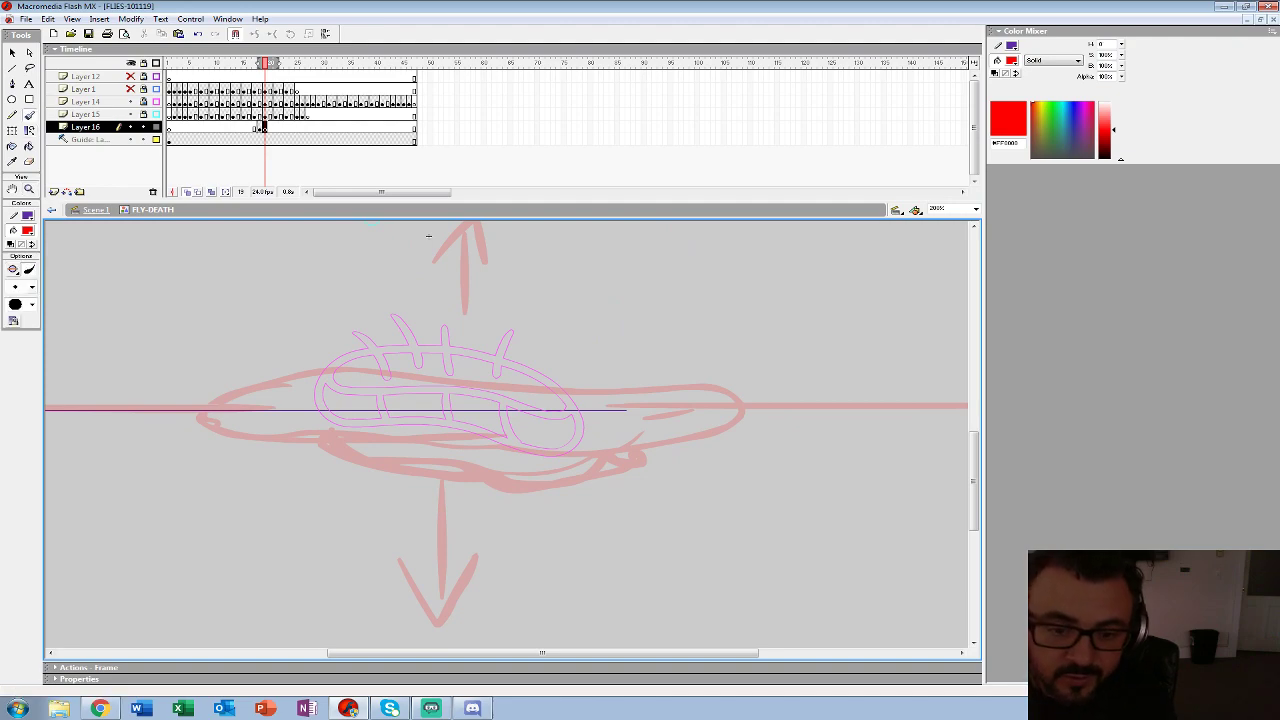
click(32, 287)
click(21, 364)
mouse_move(231, 396)
mouse_down()
mouse_move(228, 432)
mouse_move(246, 432)
mouse_move(210, 407)
mouse_move(302, 437)
mouse_move(315, 459)
mouse_move(490, 488)
mouse_move(595, 480)
mouse_move(632, 452)
mouse_move(686, 445)
mouse_move(730, 419)
mouse_move(695, 391)
mouse_move(608, 385)
mouse_move(551, 359)
mouse_move(470, 379)
mouse_move(335, 375)
mouse_move(180, 414)
mouse_up()
key(ctrl+z)
key(ctrl+z)
mouse_move(258, 452)
mouse_down()
mouse_move(292, 477)
mouse_move(262, 448)
mouse_up()
key(ctrl+z)
drag(770, 402, 768, 404)
mouse_move(684, 346)
mouse_down()
mouse_move(676, 364)
mouse_move(686, 347)
mouse_up()
drag(648, 464, 656, 464)
mouse_move(166, 452)
mouse_down()
mouse_move(182, 446)
mouse_move(168, 456)
mouse_up()
drag(171, 399, 171, 405)
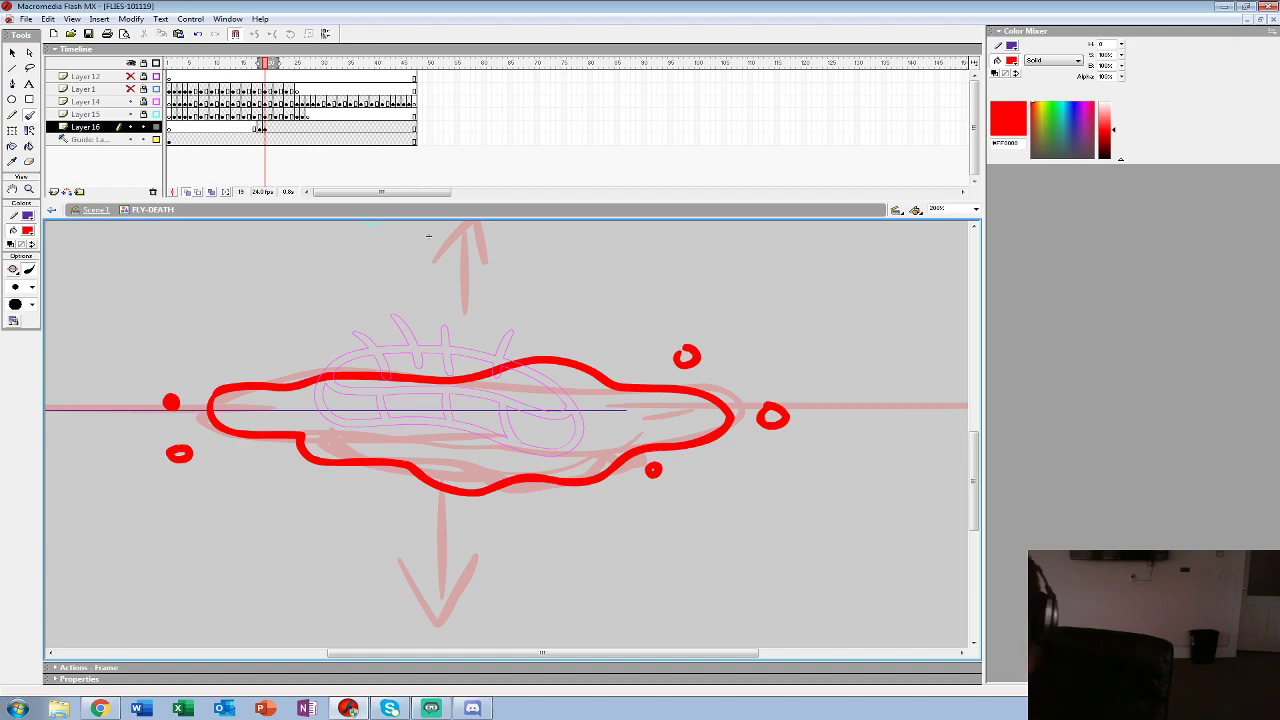
- Replace the rough sketch on frame 18 with the clean red puddle outline and clear frame 19
click(265, 128)
drag(265, 128, 265, 128)
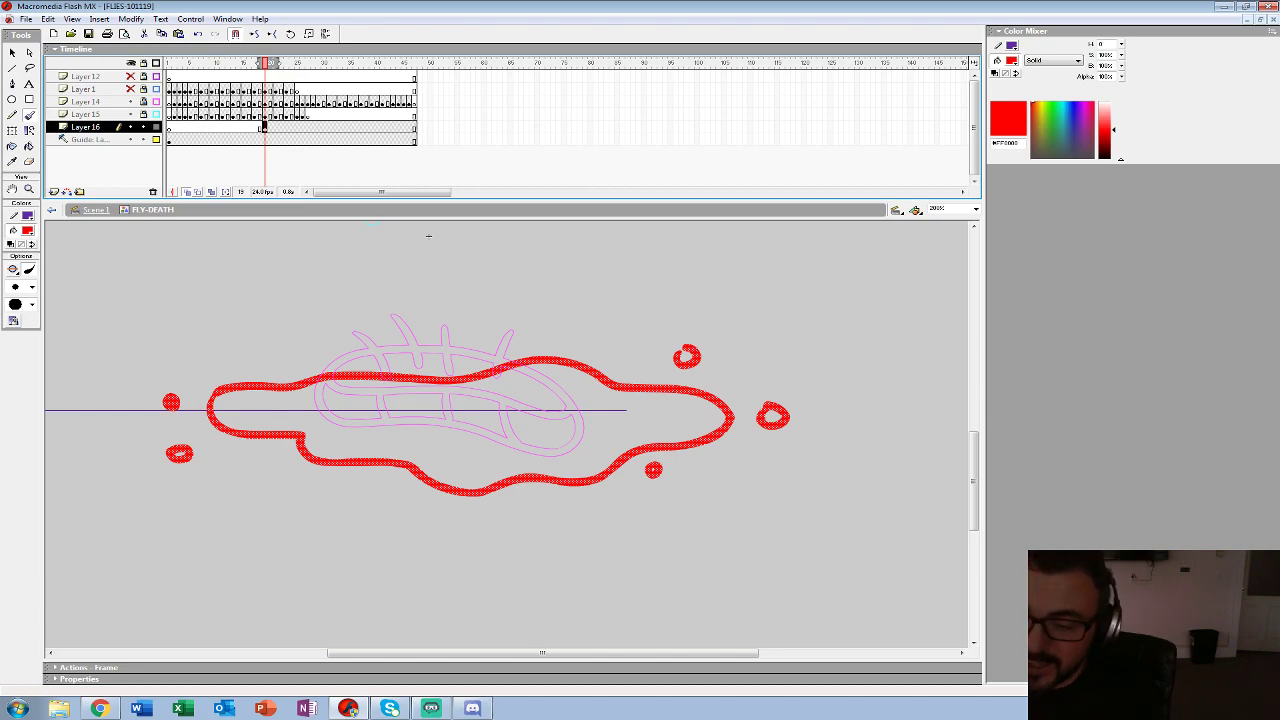
key(period)
key(F6)
key(comma)
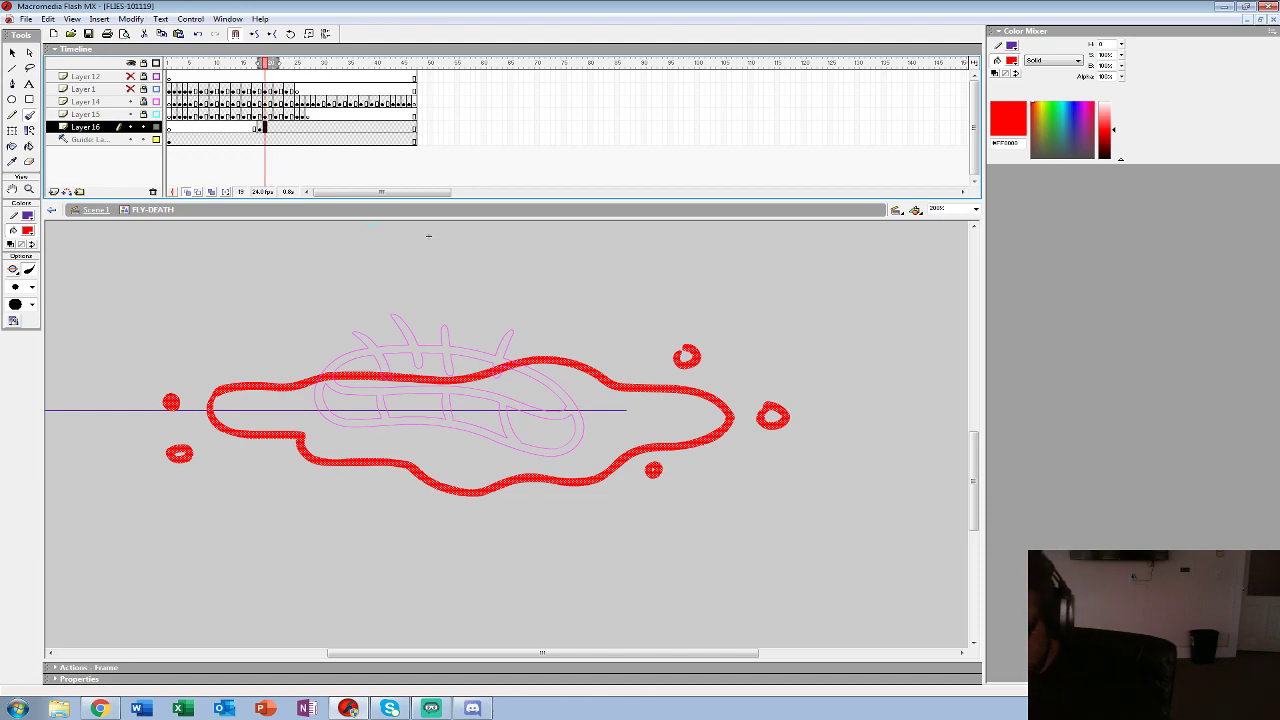
key(Delete)
- Set the fill color to black and trace the whole puddle outline on frame 19 with a thicker brush
click(27, 231)
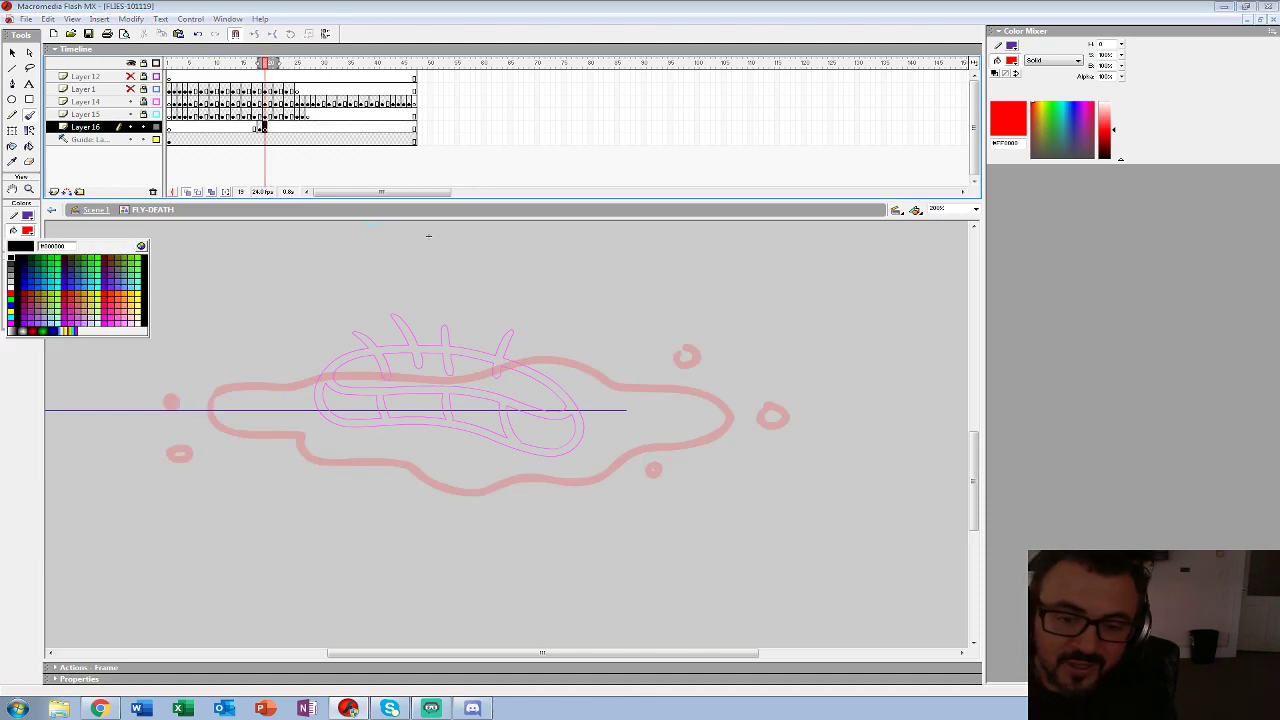
click(10, 257)
key(z)
click(439, 395)
mouse_move(439, 395)
mouse_down()
mouse_move(481, 307)
mouse_move(539, 282)
mouse_up()
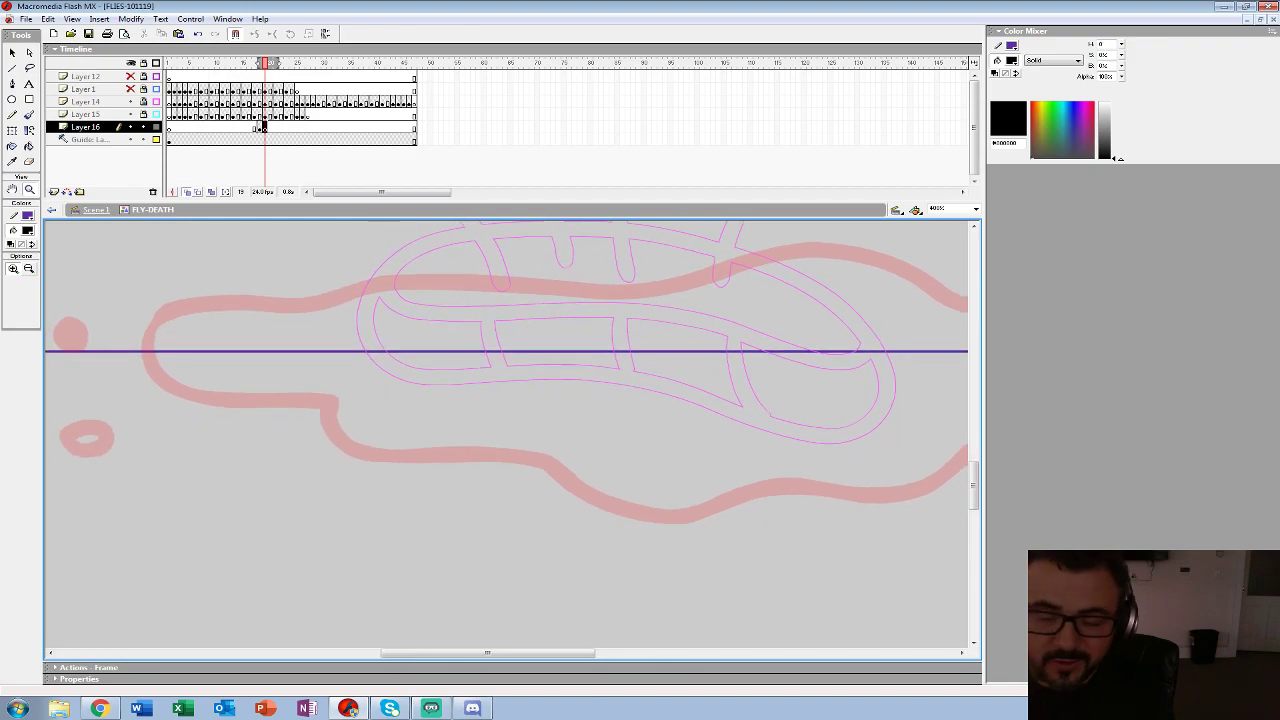
click(29, 115)
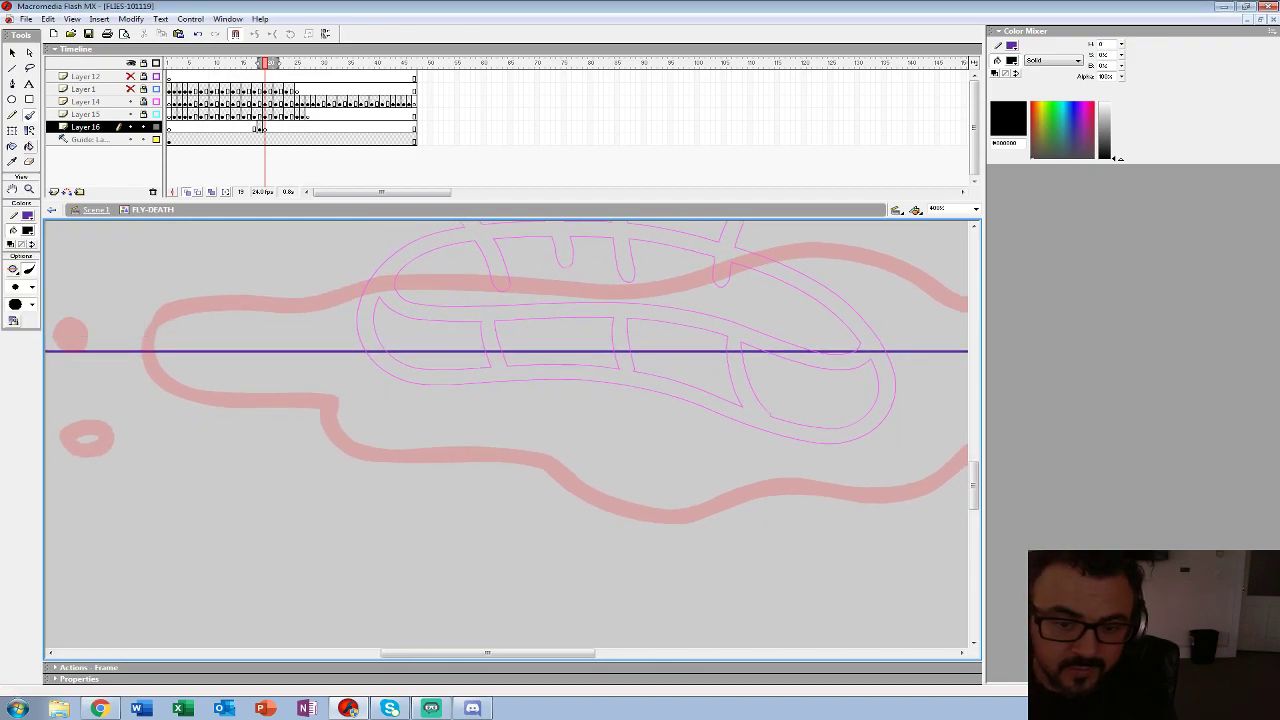
click(32, 287)
click(21, 428)
mouse_move(152, 318)
mouse_down()
mouse_move(150, 357)
mouse_move(286, 392)
mouse_move(366, 457)
mouse_move(395, 462)
mouse_up()
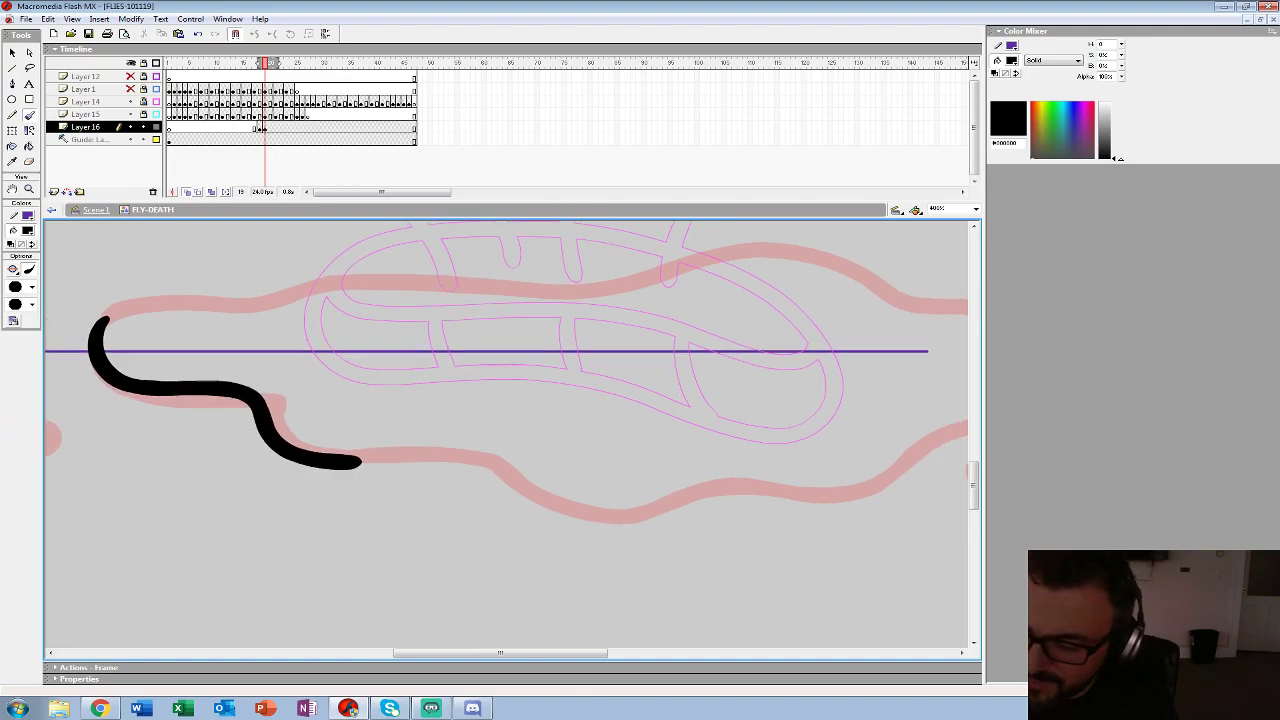
drag(580, 430, 400, 445)
key(ctrl+z)
mouse_move(328, 474)
mouse_down()
mouse_move(422, 540)
mouse_move(628, 510)
mouse_move(955, 403)
mouse_move(829, 337)
mouse_move(566, 277)
mouse_move(445, 307)
mouse_up()
mouse_move(445, 340)
mouse_down()
mouse_move(741, 350)
mouse_move(682, 310)
mouse_move(422, 322)
mouse_move(229, 364)
mouse_move(510, 478)
mouse_move(626, 484)
mouse_up()
drag(506, 438, 545, 440)
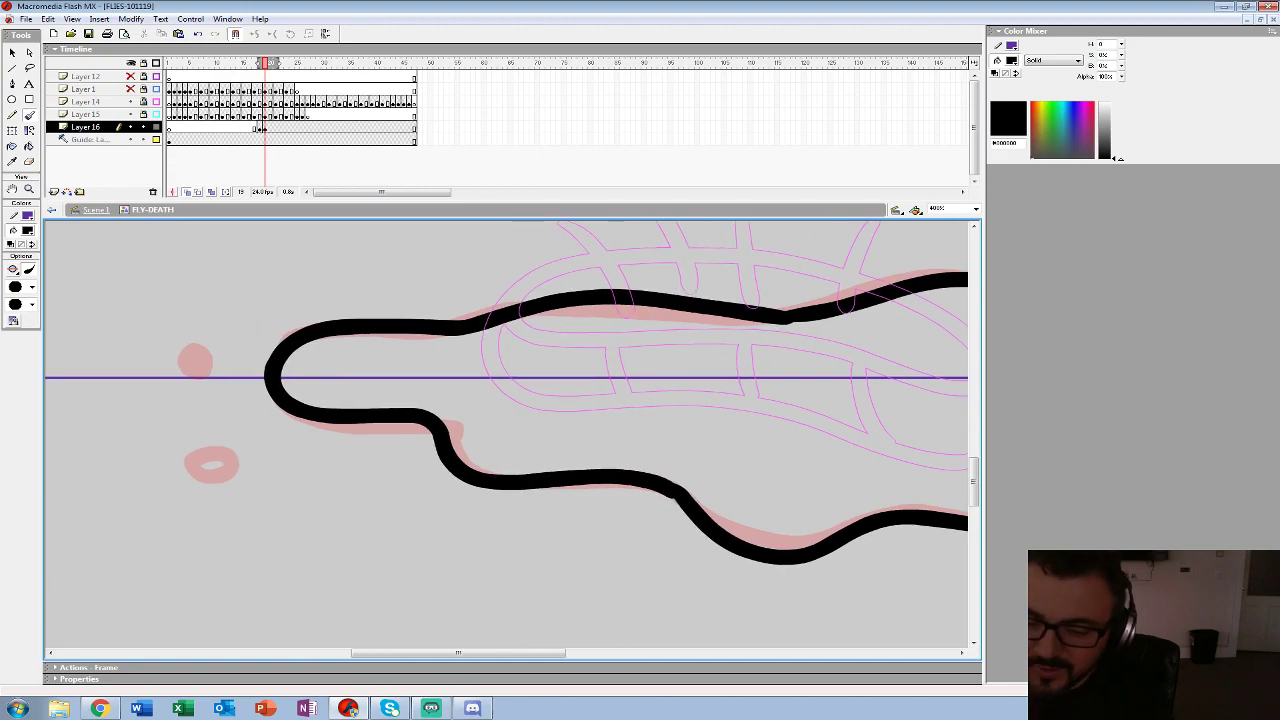
- Draw black droplet outlines, two beside the puddle's left end and two beside its right end
mouse_move(189, 451)
mouse_down()
mouse_move(242, 463)
mouse_move(229, 432)
mouse_move(189, 456)
mouse_up()
mouse_move(175, 347)
mouse_down()
mouse_move(180, 357)
mouse_move(178, 345)
mouse_up()
drag(800, 420, 220, 347)
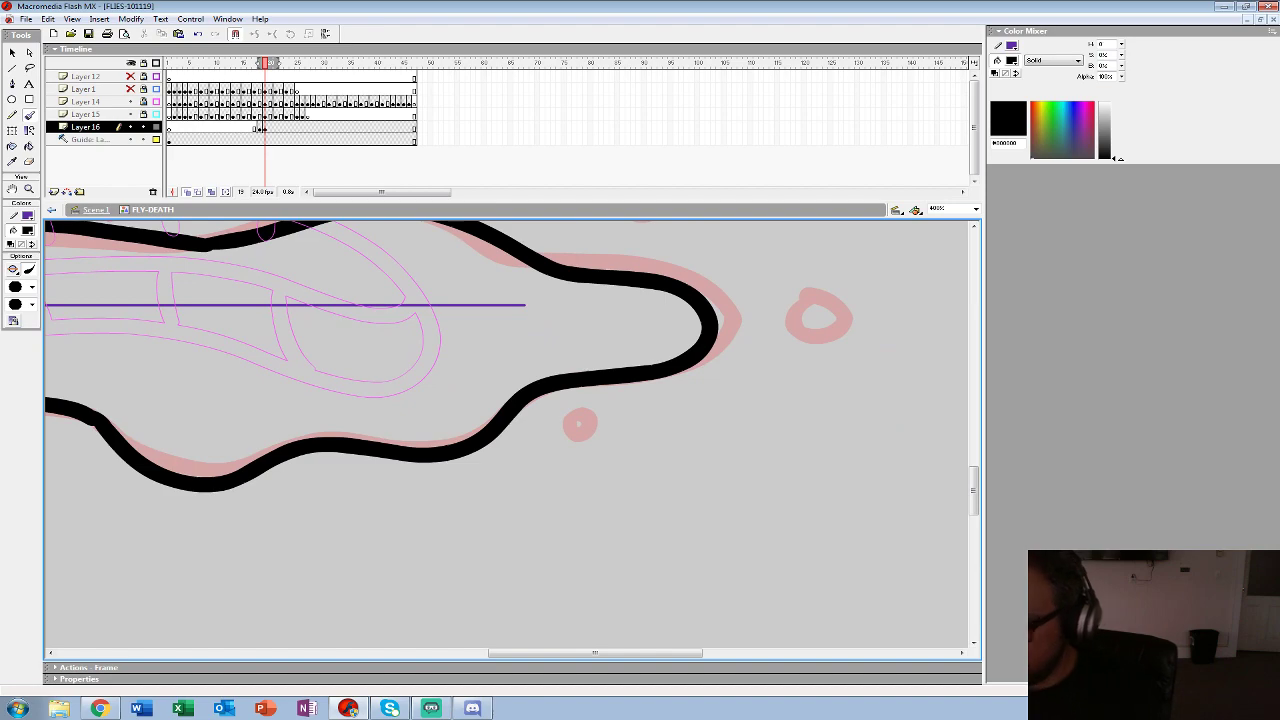
mouse_move(799, 304)
mouse_down()
mouse_move(846, 307)
mouse_move(798, 298)
mouse_up()
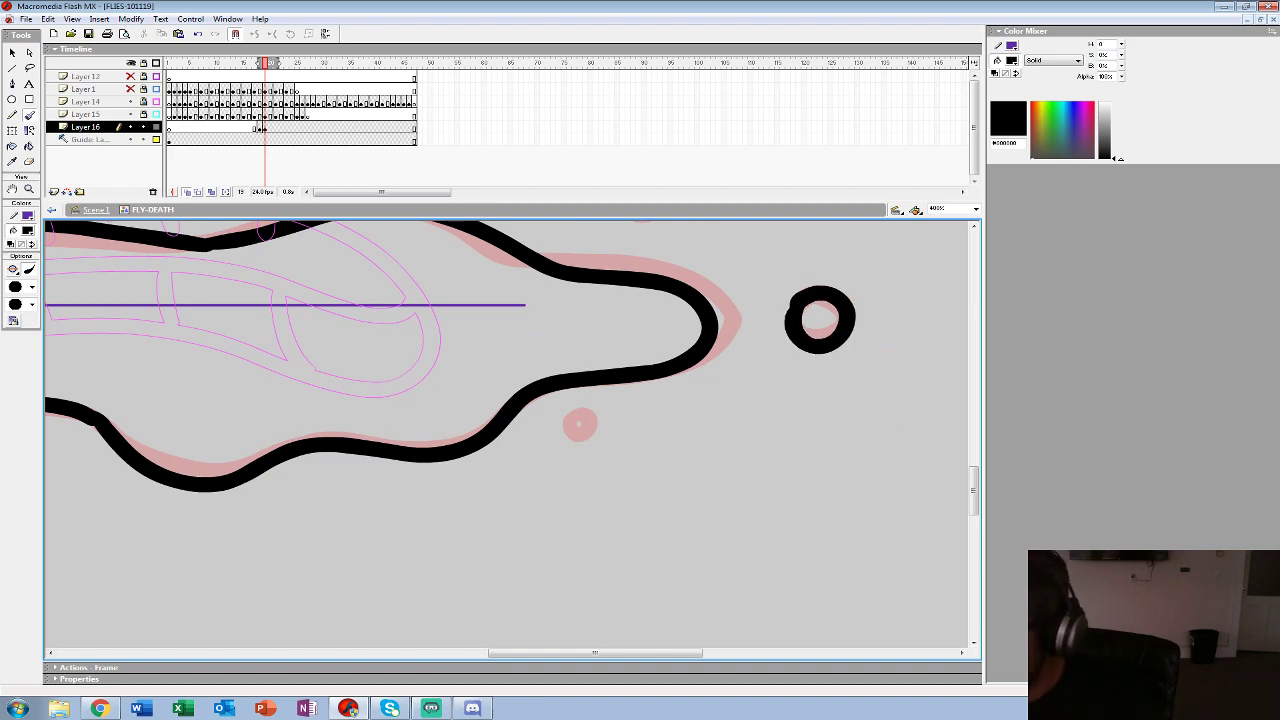
drag(590, 426, 592, 418)
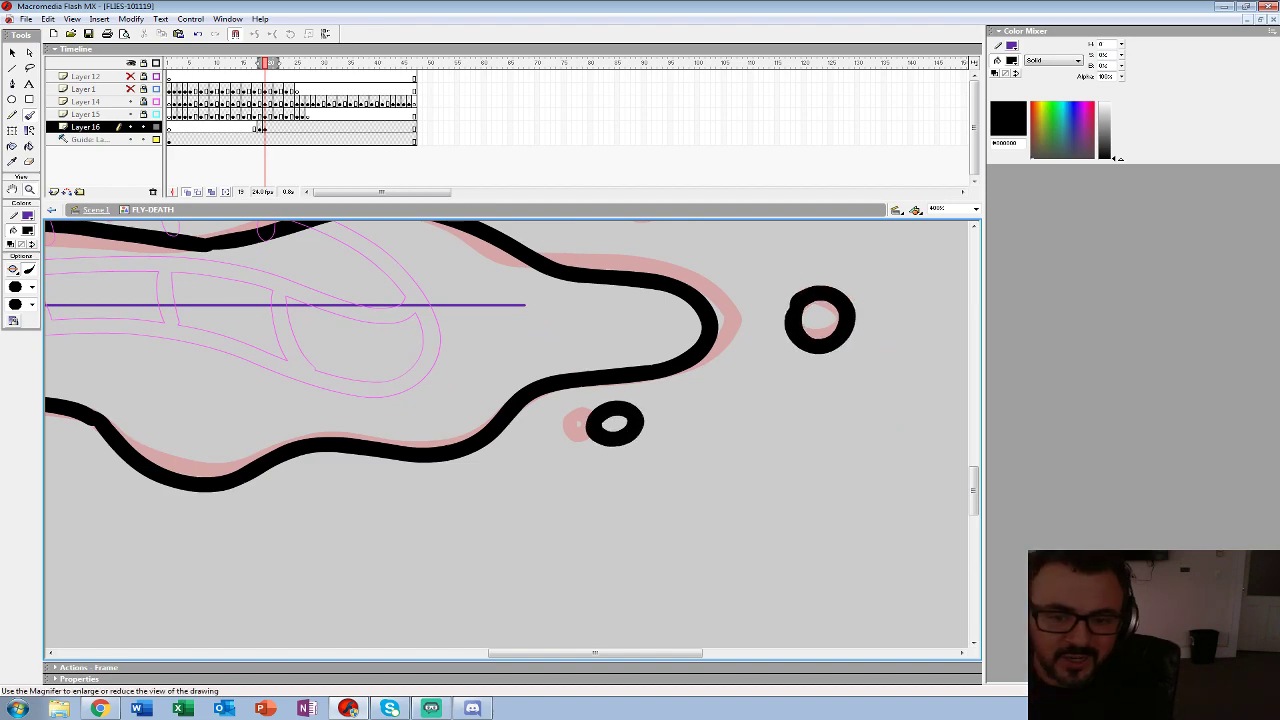
- Remove the red guide keyframe at frame 18 of Layer 16 and play back the animation from frame 19
click(29, 189)
alt+click(457, 387)
alt+click(400, 405)
alt+click(486, 337)
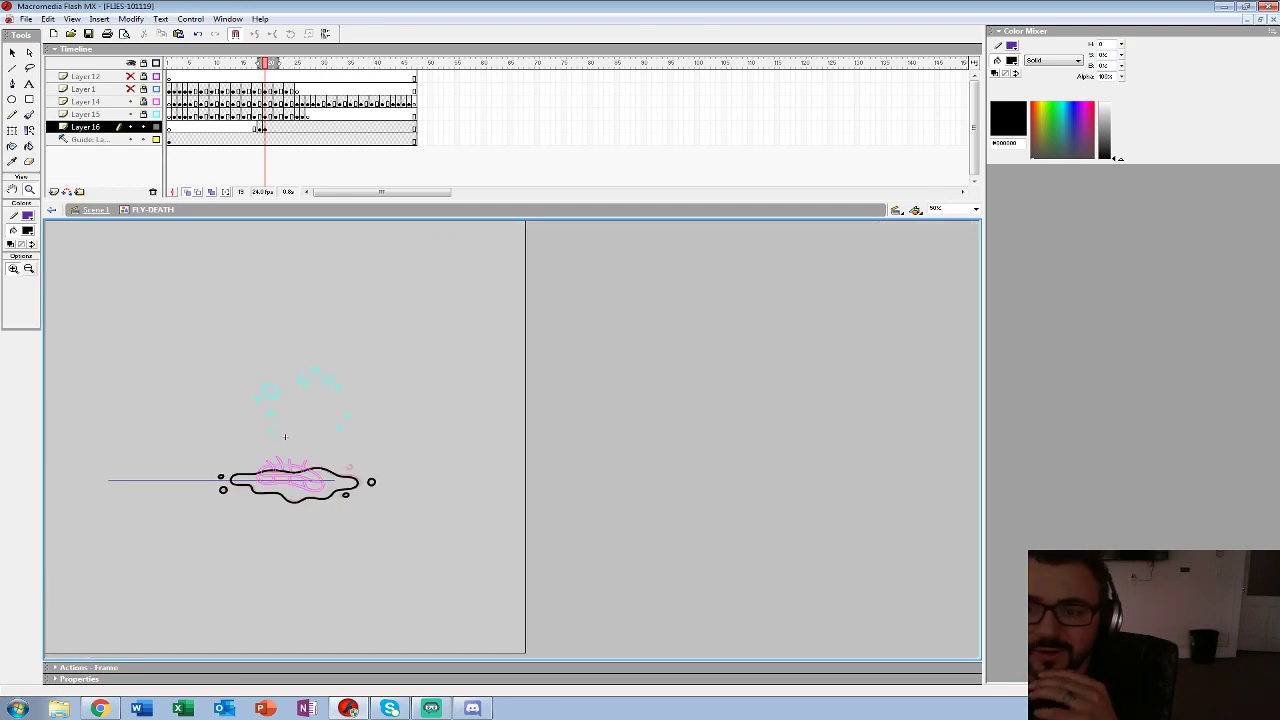
click(265, 127)
drag(265, 127, 260, 127)
drag(260, 127, 265, 127)
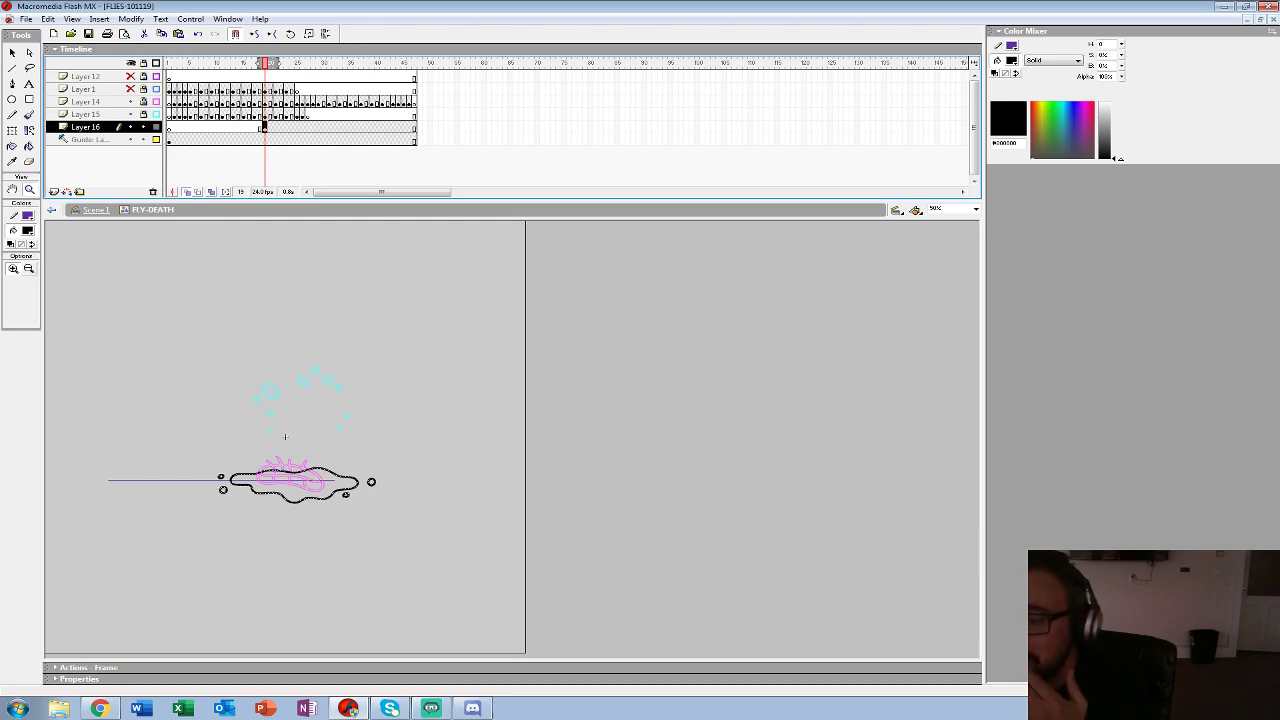
key(Return)
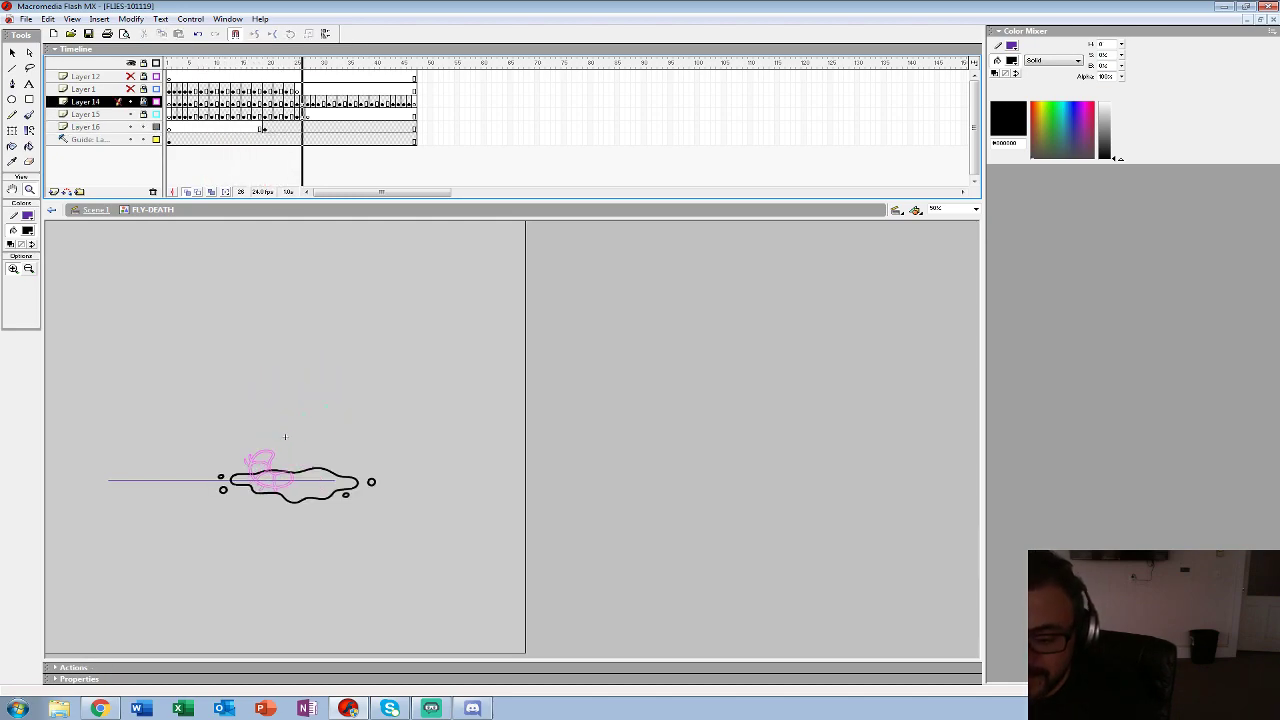
click(264, 127)
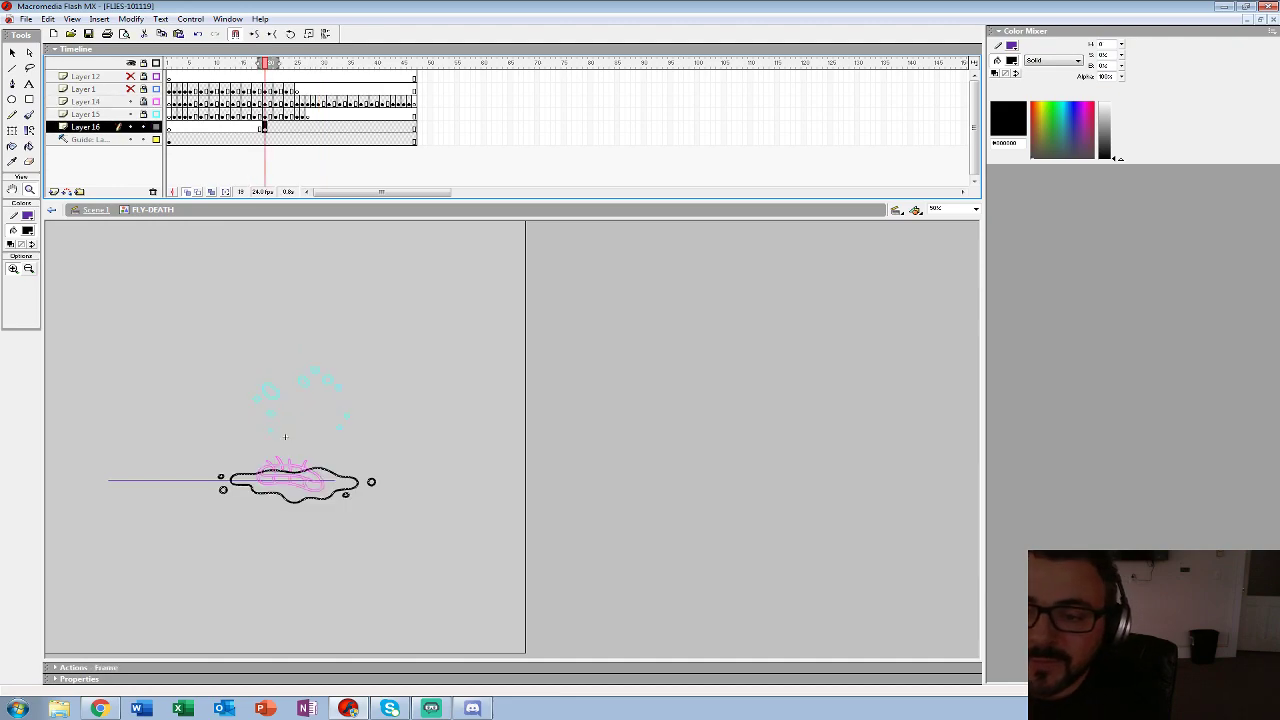
- Add a keyframe at frame 17 of Layer 16 and draw a smaller black puddle outline inside the onion-skinned one
key(comma)
key(comma)
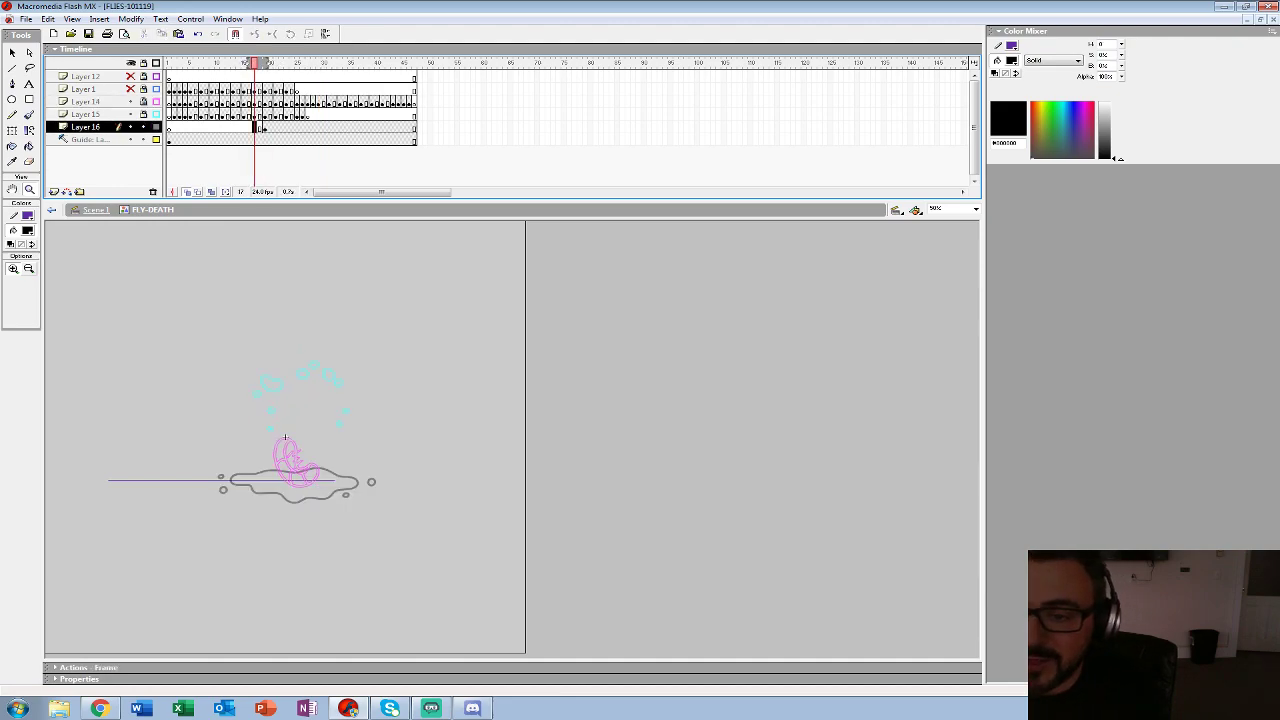
click(291, 474)
click(490, 472)
click(540, 386)
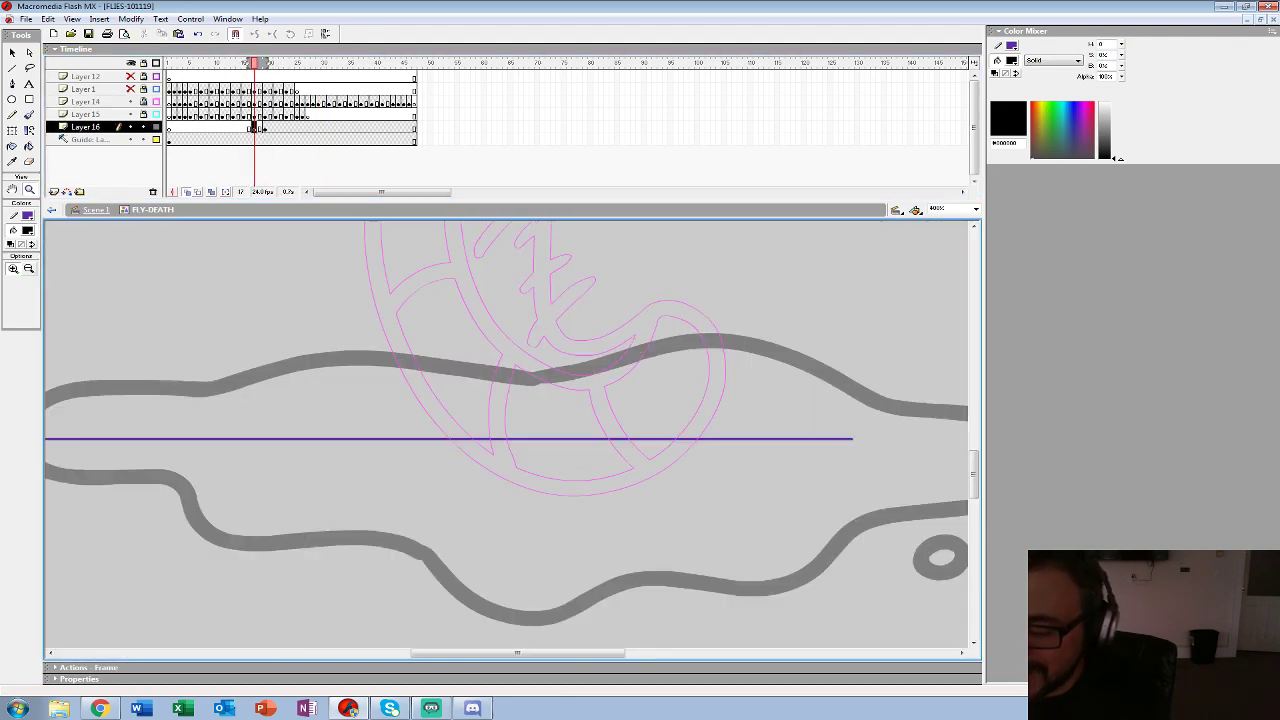
key(b)
mouse_move(460, 487)
mouse_down()
mouse_move(495, 513)
mouse_move(726, 503)
mouse_move(814, 448)
mouse_move(740, 400)
mouse_move(664, 381)
mouse_move(330, 387)
mouse_move(320, 451)
mouse_move(462, 490)
mouse_up()
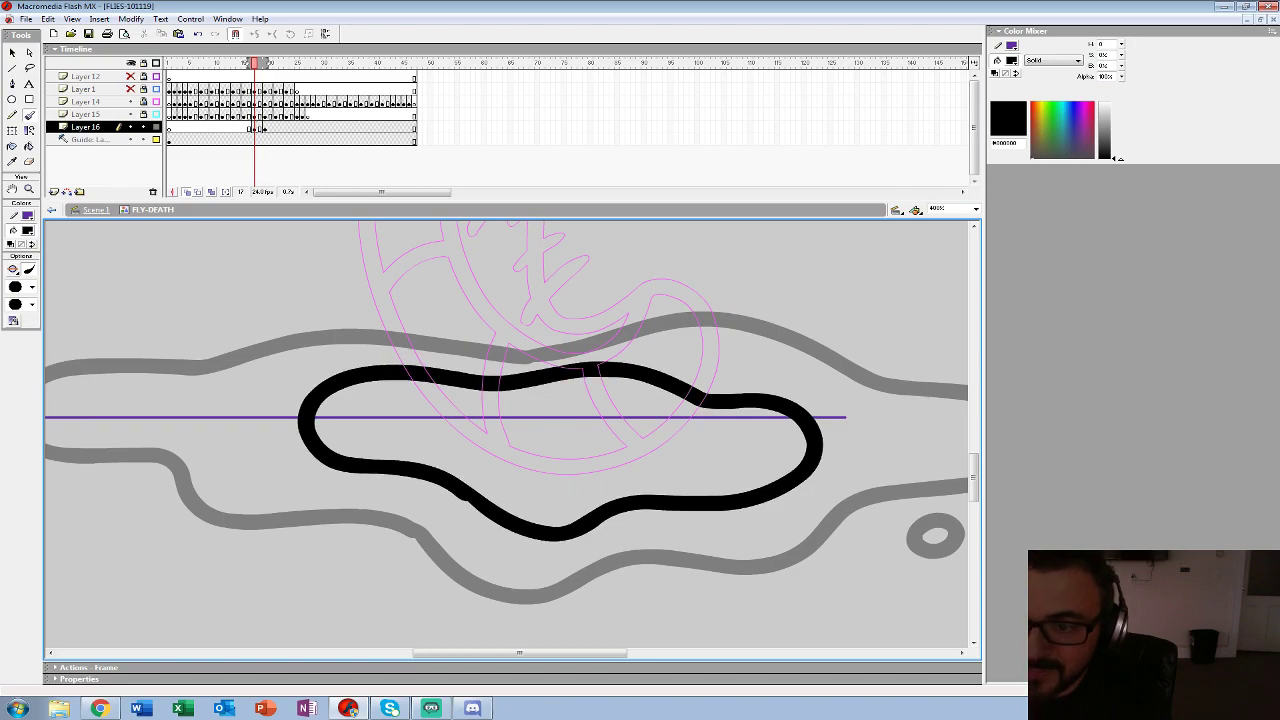
- Insert a keyframe at frame 25 of Layer 16 and return to the puddle drawing on frame 19
click(286, 127)
click(297, 127)
key(F6)
click(265, 127)
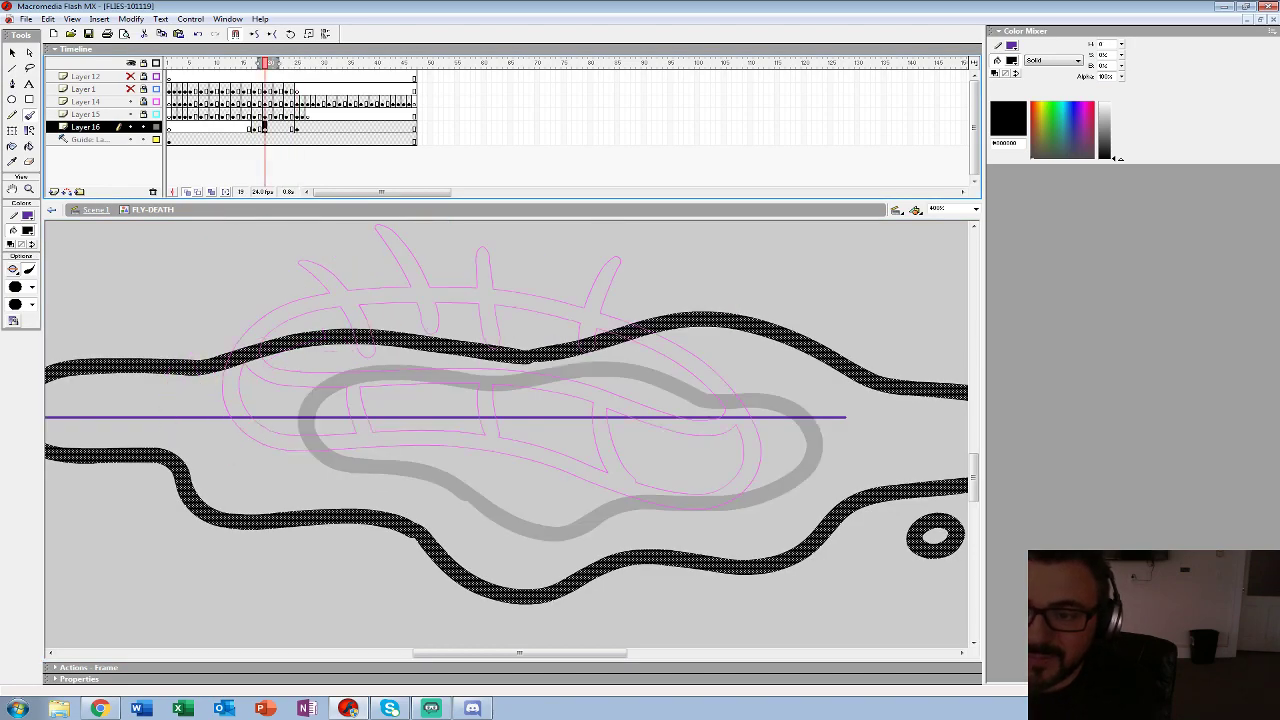
- Clear the puddle from frame 19, extend the onion skin to frame 25 and redraw the puddle and droplets spread slightly wider than frame 25's
key(Delete)
drag(259, 63, 304, 63)
mouse_move(400, 400)
mouse_down()
mouse_move(416, 414)
mouse_move(785, 347)
mouse_up()
mouse_move(380, 324)
mouse_down()
mouse_move(400, 416)
mouse_move(544, 440)
mouse_move(636, 487)
mouse_move(770, 482)
mouse_move(380, 440)
mouse_move(529, 515)
mouse_move(843, 450)
mouse_move(533, 518)
mouse_move(676, 471)
mouse_move(750, 378)
mouse_move(571, 332)
mouse_move(297, 302)
mouse_move(867, 350)
mouse_move(700, 346)
mouse_move(270, 382)
mouse_move(240, 398)
mouse_move(420, 303)
mouse_up()
mouse_move(350, 390)
mouse_down()
mouse_move(364, 438)
mouse_move(402, 411)
mouse_move(350, 385)
mouse_up()
mouse_move(328, 288)
mouse_down()
mouse_move(366, 313)
mouse_move(358, 285)
mouse_move(325, 292)
mouse_up()
mouse_move(870, 410)
mouse_down()
mouse_move(320, 356)
mouse_move(466, 359)
mouse_move(384, 336)
mouse_move(424, 357)
mouse_move(376, 339)
mouse_move(285, 428)
mouse_up()
mouse_move(480, 305)
mouse_down()
mouse_move(465, 328)
mouse_move(525, 355)
mouse_move(490, 300)
mouse_move(802, 428)
mouse_up()
- Add keyframes at frames 21 and 23 of Layer 16 and clear the puddle from frame 21
key(period)
key(period)
key(F6)
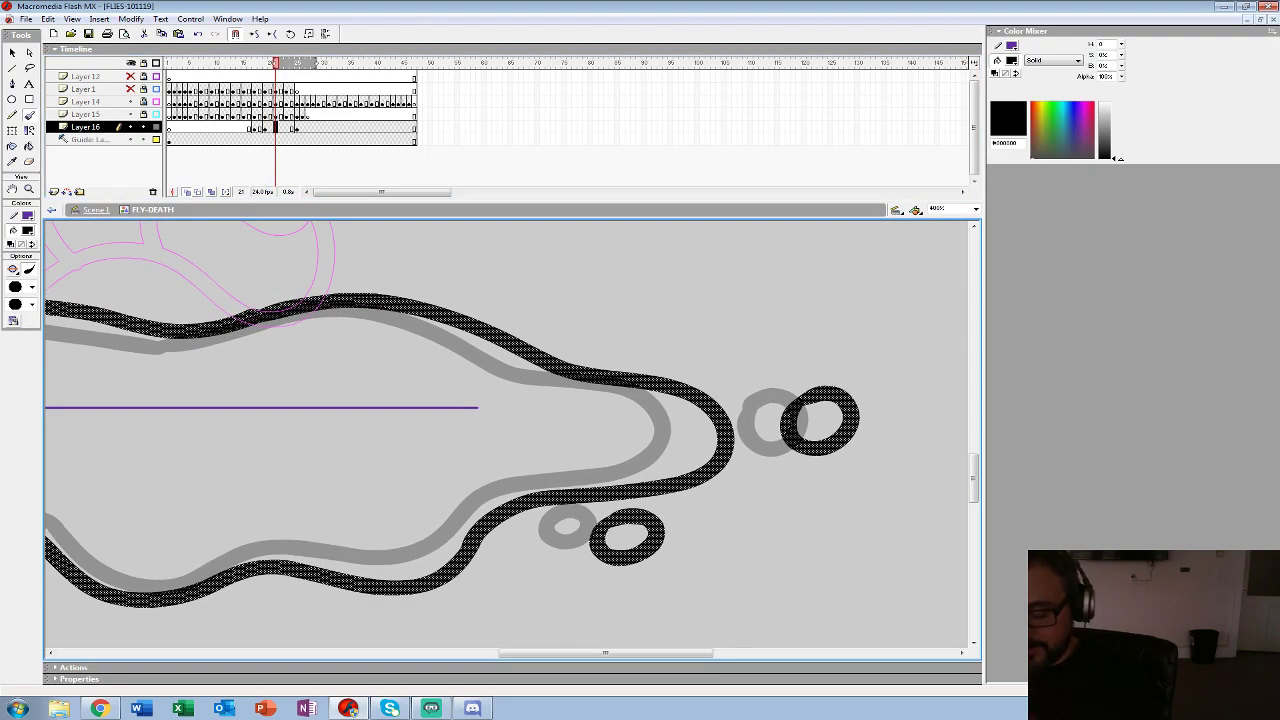
key(period)
key(period)
key(comma)
key(comma)
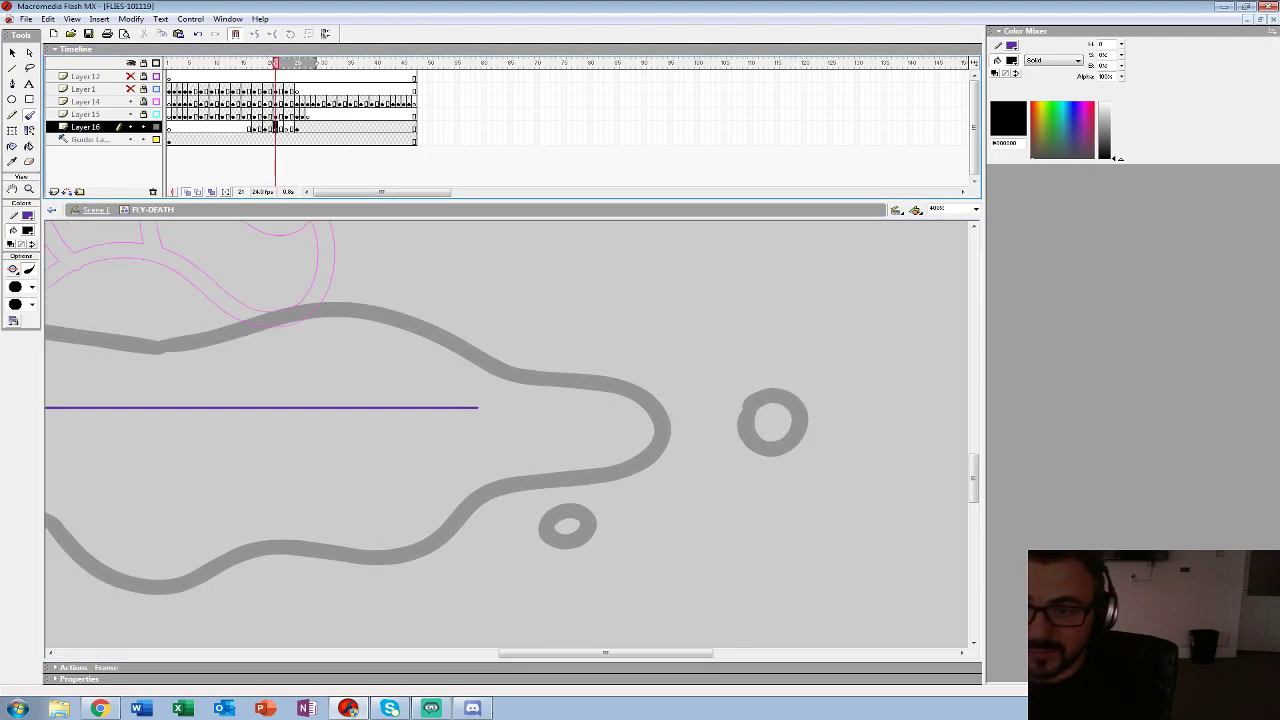
- Extend the onion skin back to frame 19 and draw the in-between puddle's right end and upper edge on frame 21
drag(273, 63, 269, 63)
drag(400, 420, 780, 404)
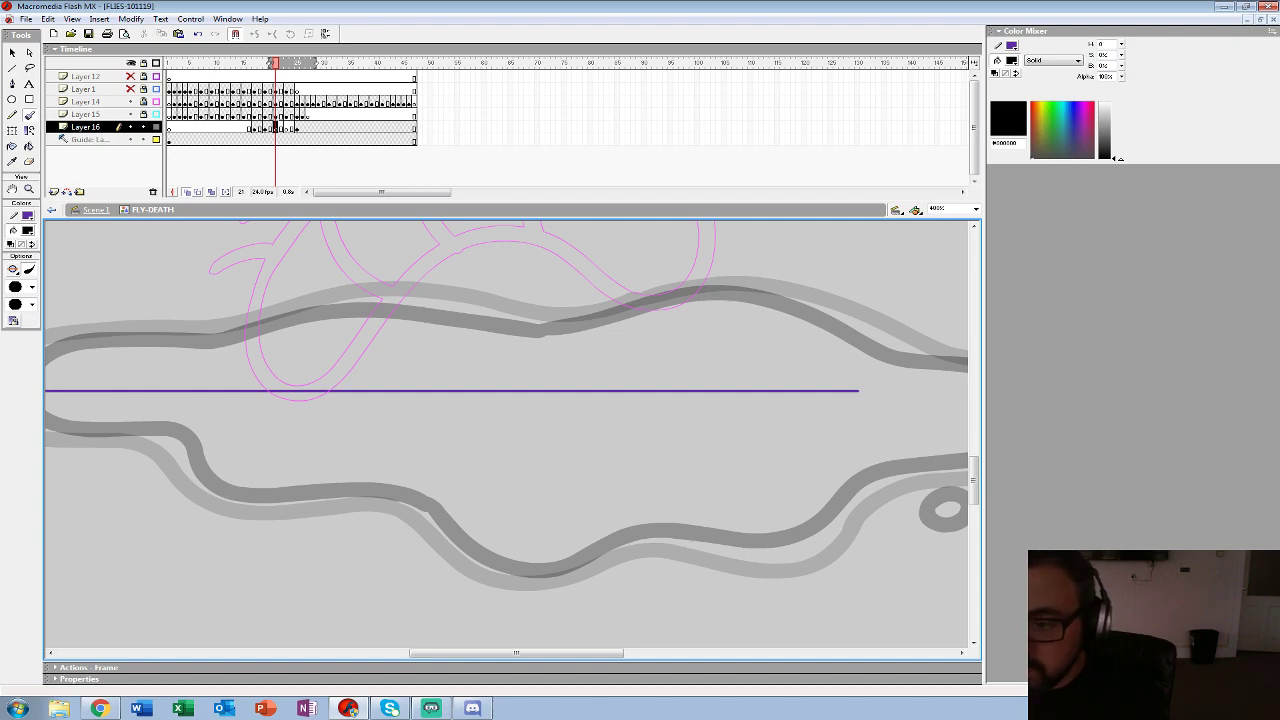
drag(760, 420, 507, 398)
mouse_move(645, 328)
mouse_down()
mouse_move(776, 349)
mouse_move(817, 385)
mouse_move(795, 433)
mouse_move(652, 451)
mouse_move(550, 520)
mouse_move(497, 535)
mouse_move(390, 518)
mouse_up()
scroll(506, 438, left, 5)
mouse_move(900, 336)
mouse_down()
mouse_move(750, 272)
mouse_move(512, 320)
mouse_up()
scroll(506, 438, left, 4)
mouse_move(700, 323)
mouse_down()
mouse_move(525, 297)
mouse_move(430, 327)
mouse_move(272, 334)
mouse_move(210, 348)
mouse_move(180, 412)
mouse_up()
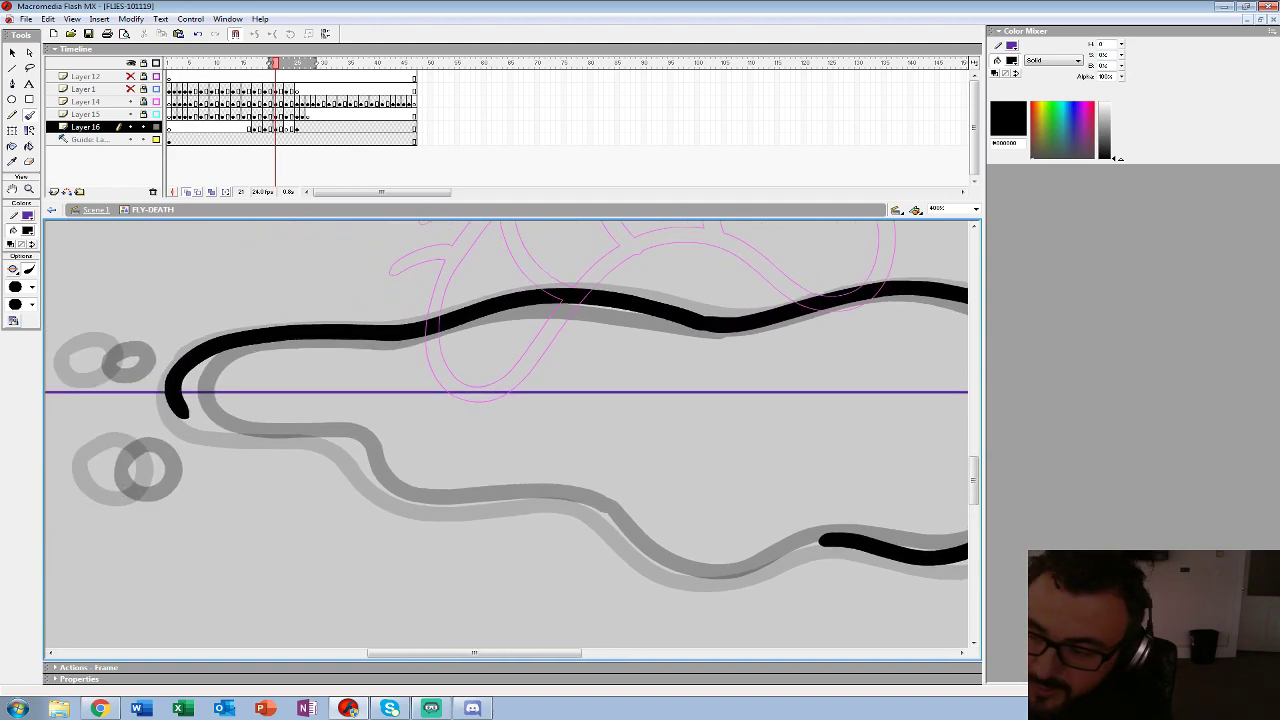
key(ctrl+z)
mouse_move(705, 325)
mouse_down()
mouse_move(607, 302)
mouse_move(507, 302)
mouse_move(240, 345)
mouse_move(199, 359)
mouse_move(184, 383)
mouse_move(187, 414)
mouse_move(227, 434)
mouse_move(345, 452)
mouse_up()
key(ctrl+z)
- Draw the puddle's rounded left end and wavy lower edge between the two onion-skinned outlines to close the frame 21 shape
mouse_move(705, 322)
mouse_down()
mouse_move(458, 306)
mouse_move(215, 345)
mouse_move(182, 398)
mouse_move(190, 416)
mouse_move(290, 435)
mouse_move(445, 505)
mouse_move(584, 506)
mouse_move(307, 449)
mouse_up()
mouse_move(540, 488)
mouse_down()
mouse_move(444, 525)
mouse_move(391, 522)
mouse_move(302, 455)
mouse_up()
drag(640, 480, 308, 409)
- Draw in-between droplet outlines beside the right and left ends of the frame 21 puddle
mouse_move(536, 372)
mouse_down()
mouse_move(527, 410)
mouse_move(569, 388)
mouse_move(532, 368)
mouse_up()
mouse_move(736, 259)
mouse_down()
mouse_move(749, 304)
mouse_move(775, 268)
mouse_move(734, 260)
mouse_up()
mouse_move(300, 400)
mouse_down()
mouse_move(490, 446)
mouse_move(831, 439)
mouse_up()
drag(440, 420, 629, 417)
mouse_move(215, 367)
mouse_down()
mouse_move(268, 376)
mouse_move(226, 353)
mouse_up()
mouse_move(214, 254)
mouse_down()
mouse_move(243, 275)
mouse_move(222, 252)
mouse_up()
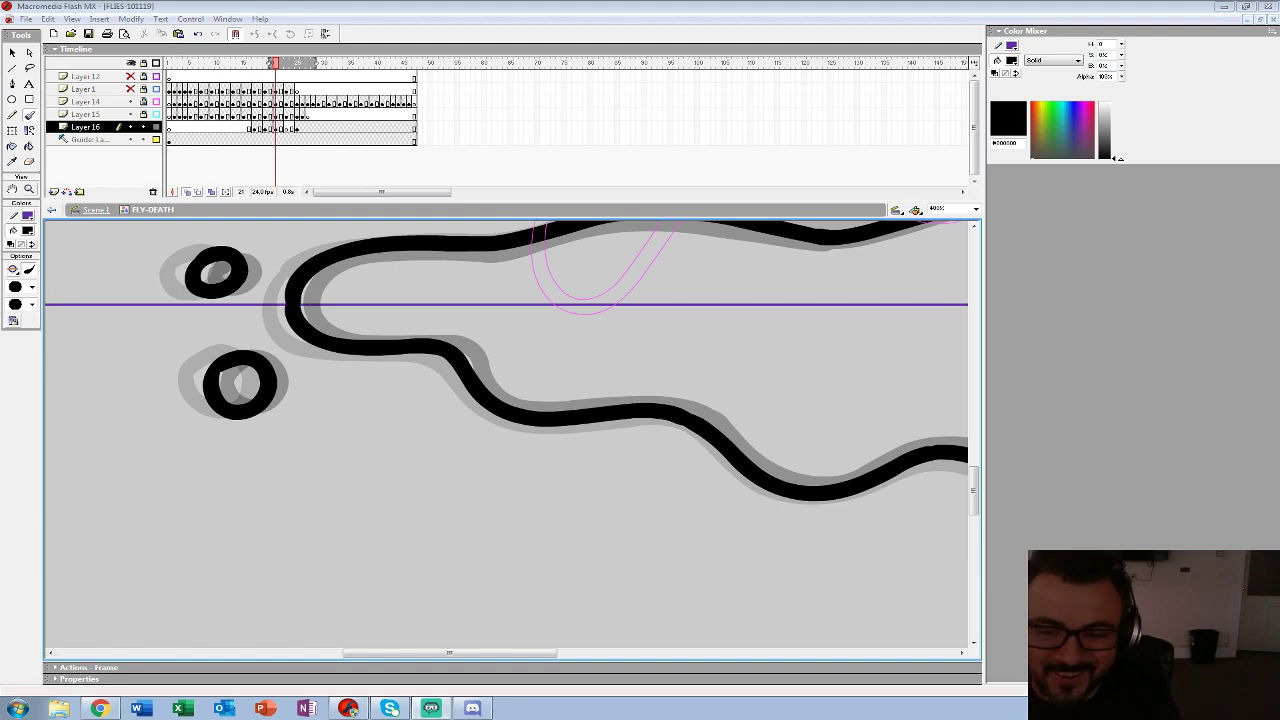
- Play back the animation from frame 14 to check the spreading puddle
key(z)
alt+click(488, 350)
alt+click(490, 384)
alt+click(490, 384)
click(233, 102)
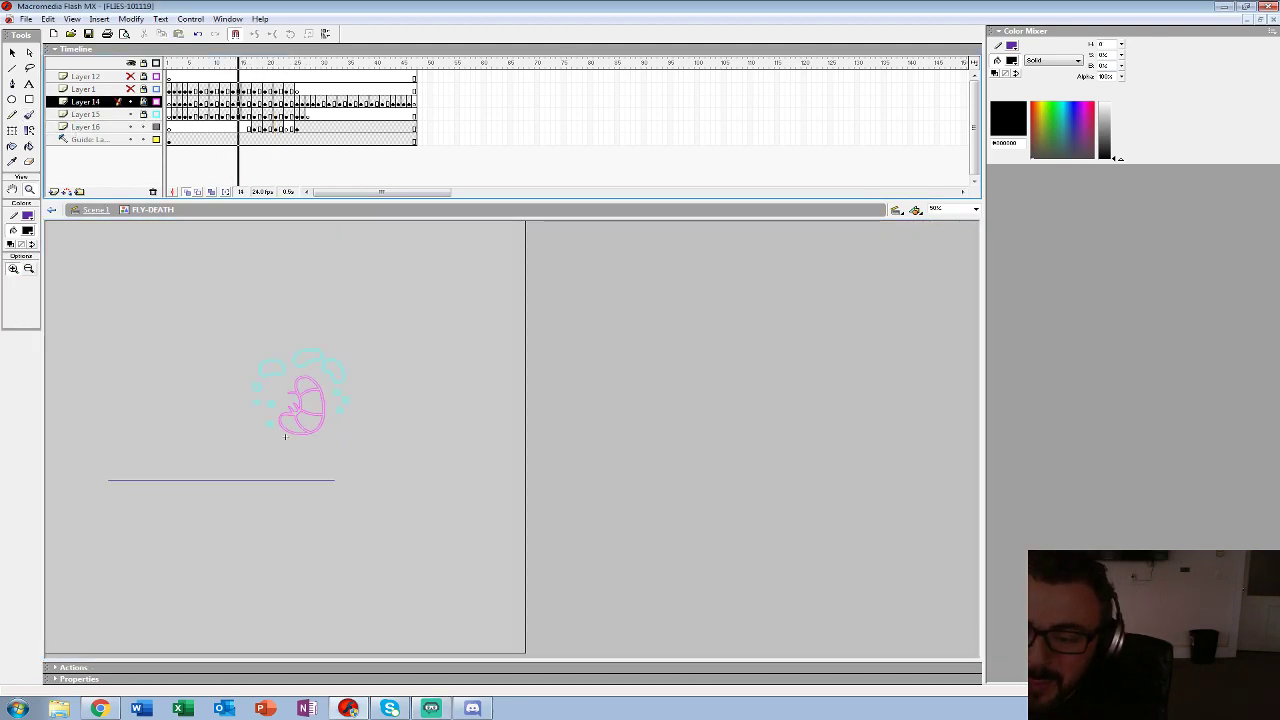
key(Return)
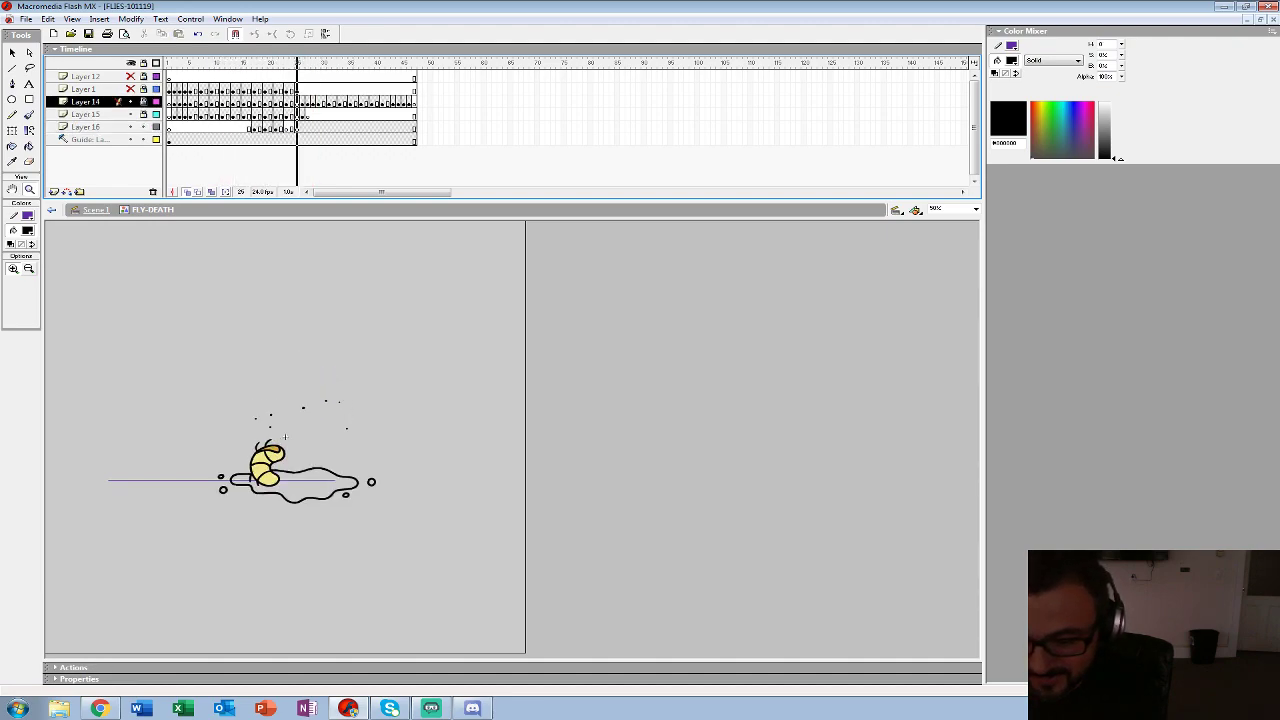
key(Return)
- Go to the puddle drawing on frame 23 of Layer 16 and display Layer 14 as outlines
click(286, 127)
click(312, 482)
click(425, 481)
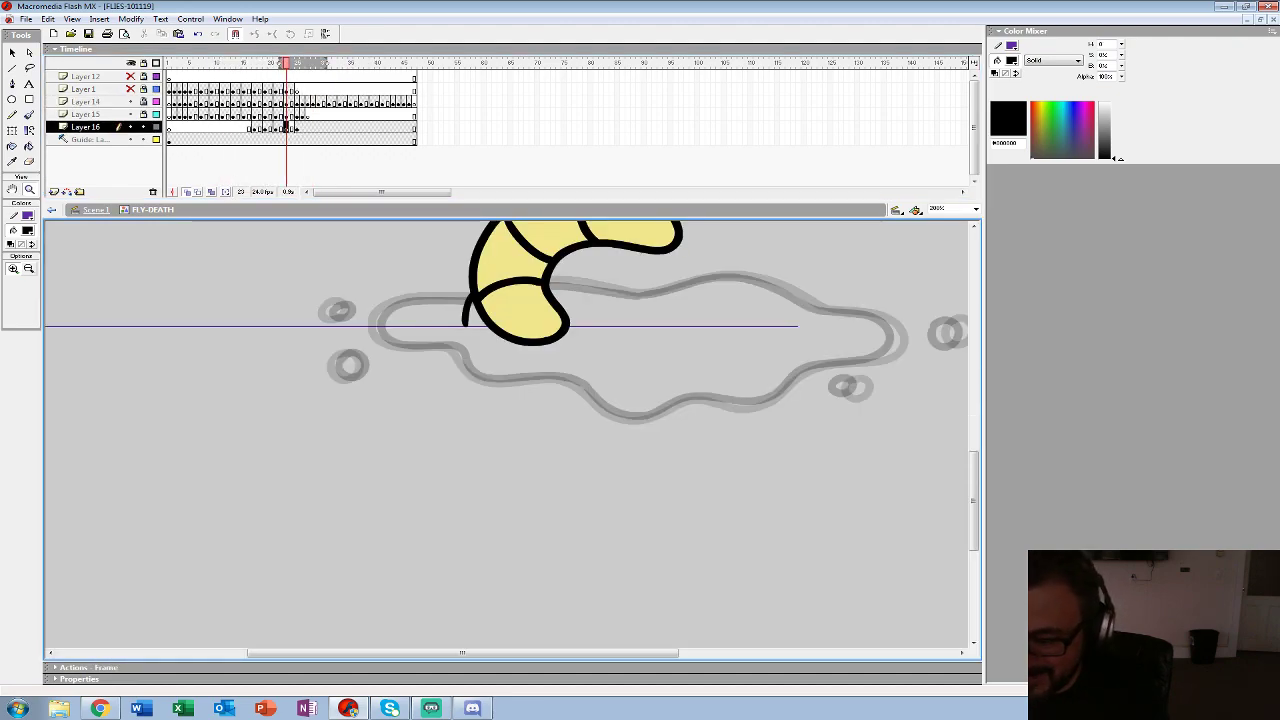
click(156, 102)
click(656, 358)
drag(656, 358, 600, 353)
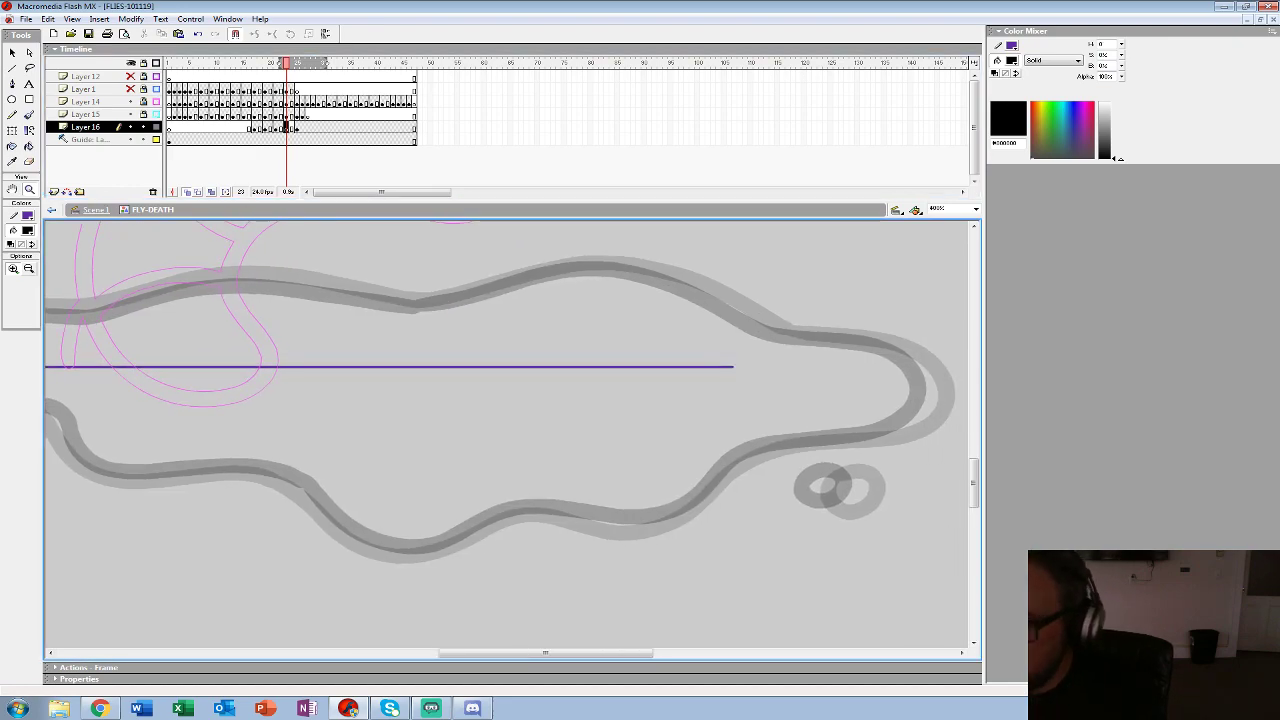
- Draw a closed black puddle outline on frame 23, midway between the two onion-skinned puddles
key(b)
drag(760, 400, 442, 394)
mouse_move(342, 268)
mouse_down()
mouse_move(433, 318)
mouse_move(581, 340)
mouse_move(614, 368)
mouse_move(614, 403)
mouse_move(590, 424)
mouse_move(424, 448)
mouse_up()
mouse_move(424, 448)
mouse_down()
mouse_move(698, 362)
mouse_move(636, 419)
mouse_move(543, 432)
mouse_move(447, 424)
mouse_move(378, 460)
mouse_move(340, 459)
mouse_up()
drag(340, 459, 569, 581)
mouse_move(848, 308)
mouse_down()
mouse_move(766, 296)
mouse_move(558, 332)
mouse_move(758, 339)
mouse_move(532, 330)
mouse_move(300, 358)
mouse_move(279, 385)
mouse_move(208, 319)
mouse_up()
mouse_move(700, 524)
mouse_down()
mouse_move(543, 444)
mouse_move(430, 449)
mouse_move(366, 388)
mouse_move(284, 379)
mouse_move(205, 344)
mouse_move(207, 326)
mouse_up()
mouse_move(207, 326)
mouse_down()
mouse_move(279, 338)
mouse_move(532, 314)
mouse_up()
- Draw the frame 23 droplets between their onion-skinned positions, two beside each end of the puddle
mouse_move(462, 381)
mouse_down()
mouse_move(470, 437)
mouse_move(506, 386)
mouse_move(455, 398)
mouse_up()
mouse_move(452, 281)
mouse_down()
mouse_move(444, 314)
mouse_move(439, 284)
mouse_up()
drag(840, 340, 303, 314)
drag(740, 330, 570, 328)
drag(800, 330, 483, 345)
mouse_move(446, 415)
mouse_down()
mouse_move(464, 457)
mouse_move(446, 410)
mouse_up()
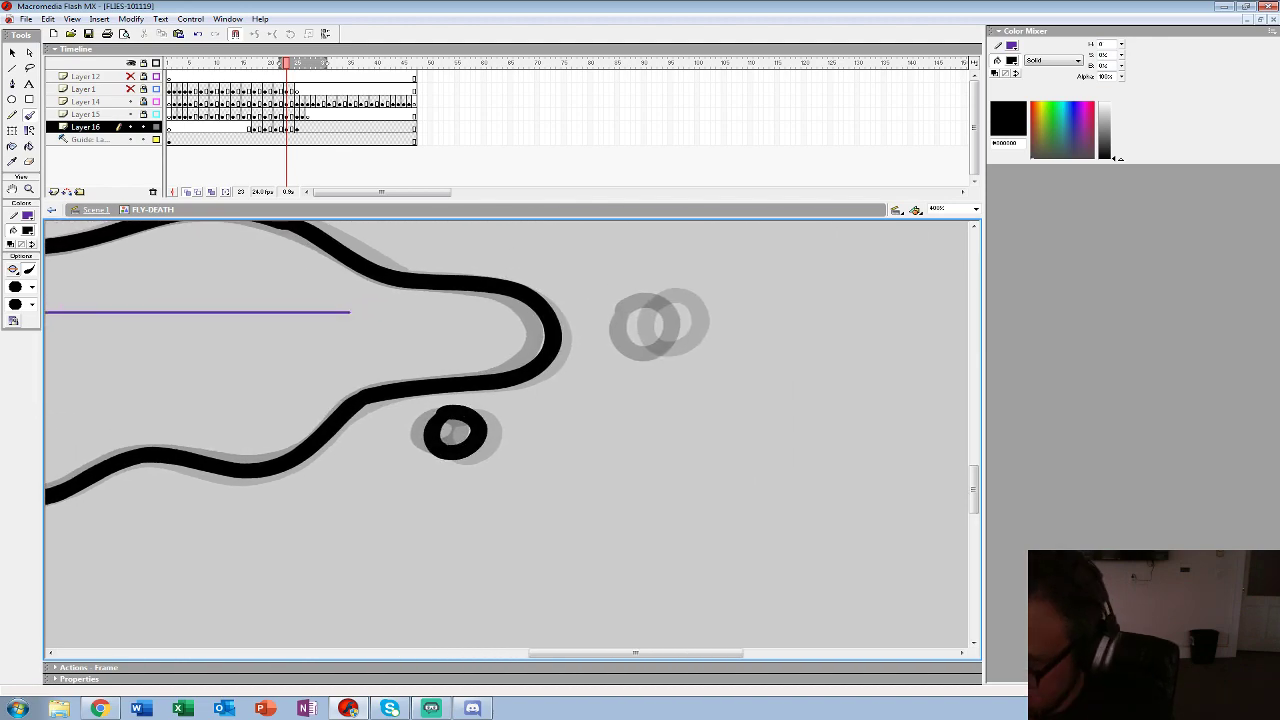
mouse_move(655, 296)
mouse_down()
mouse_move(645, 356)
mouse_move(685, 292)
mouse_move(632, 300)
mouse_up()
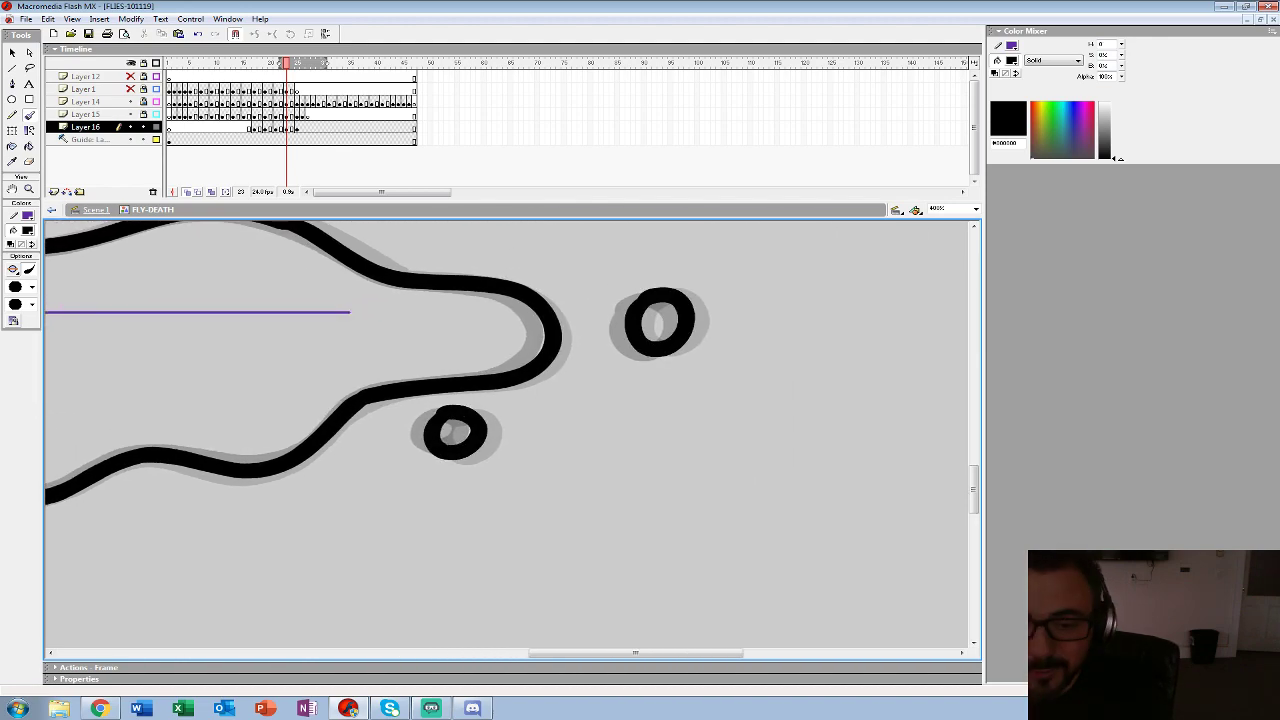
- Turn off onion skinning with the whole puddle drawing in view
key(z)
alt+click(540, 362)
alt+click(540, 362)
alt+click(540, 362)
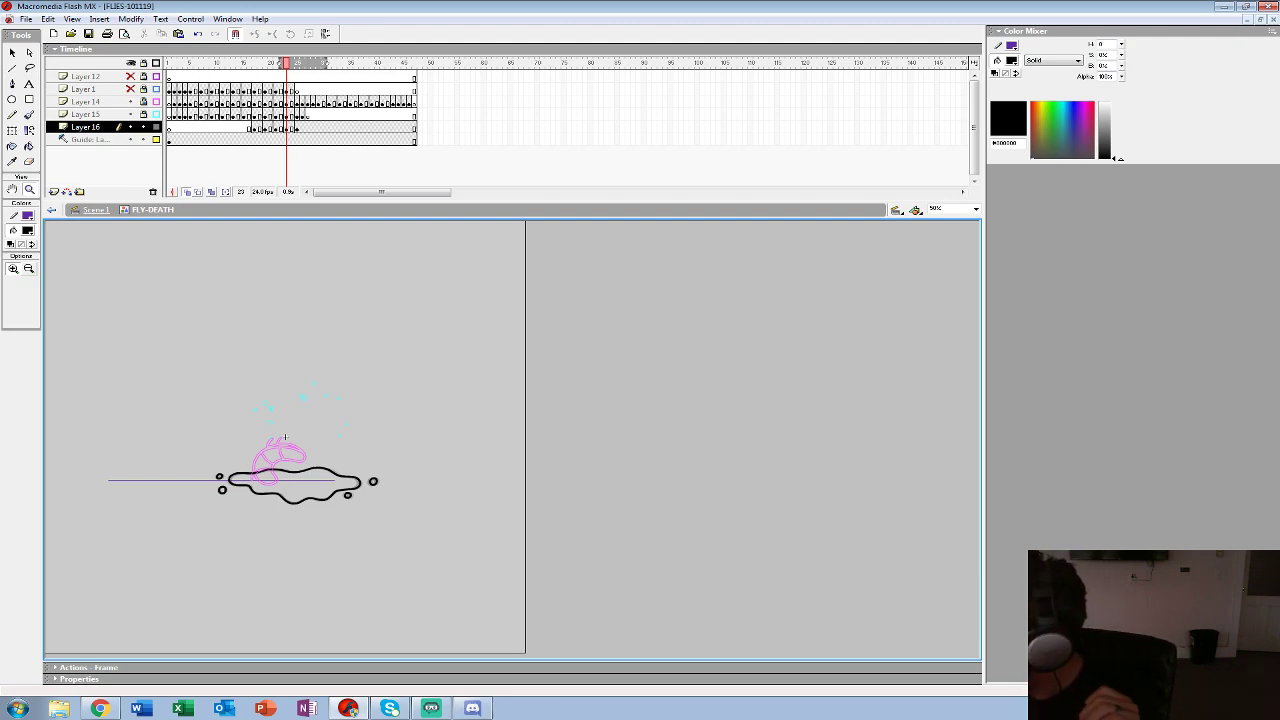
click(187, 192)
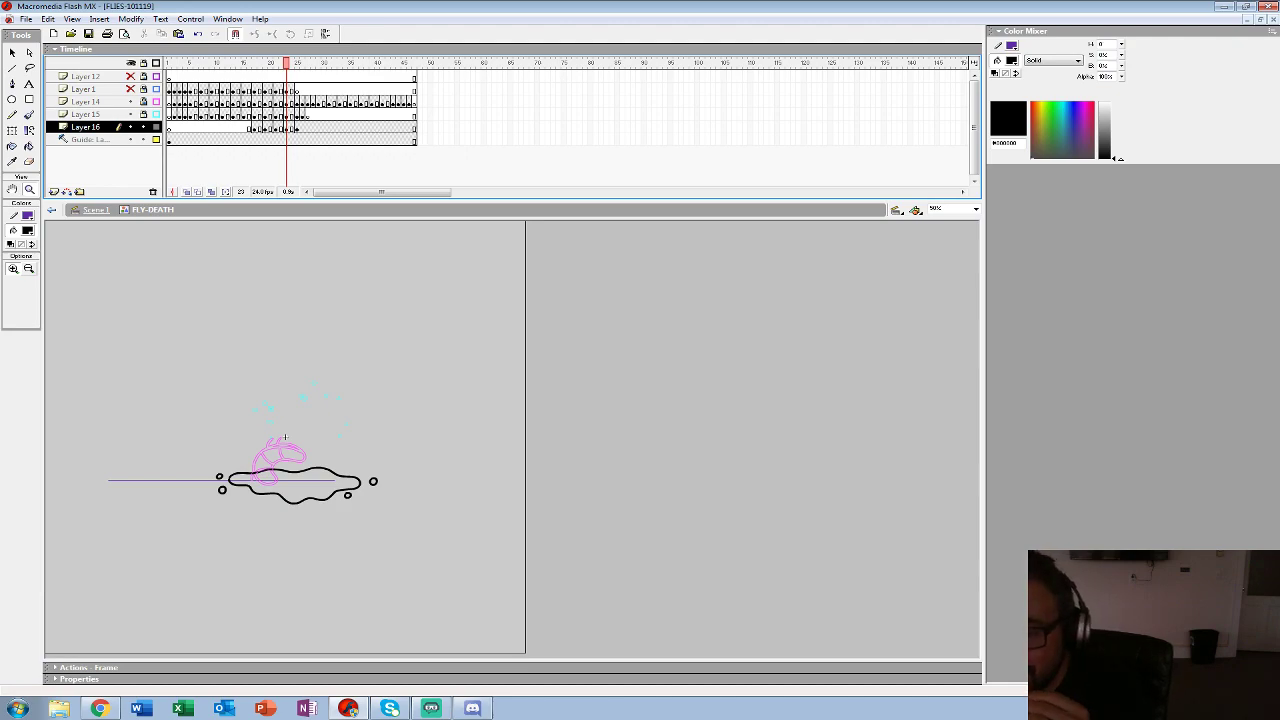
- Step back six frames to frame 17 and play the animation to check the puddle's spread
key(comma)
key(comma)
key(comma)
key(comma)
key(comma)
key(comma)
key(Return)
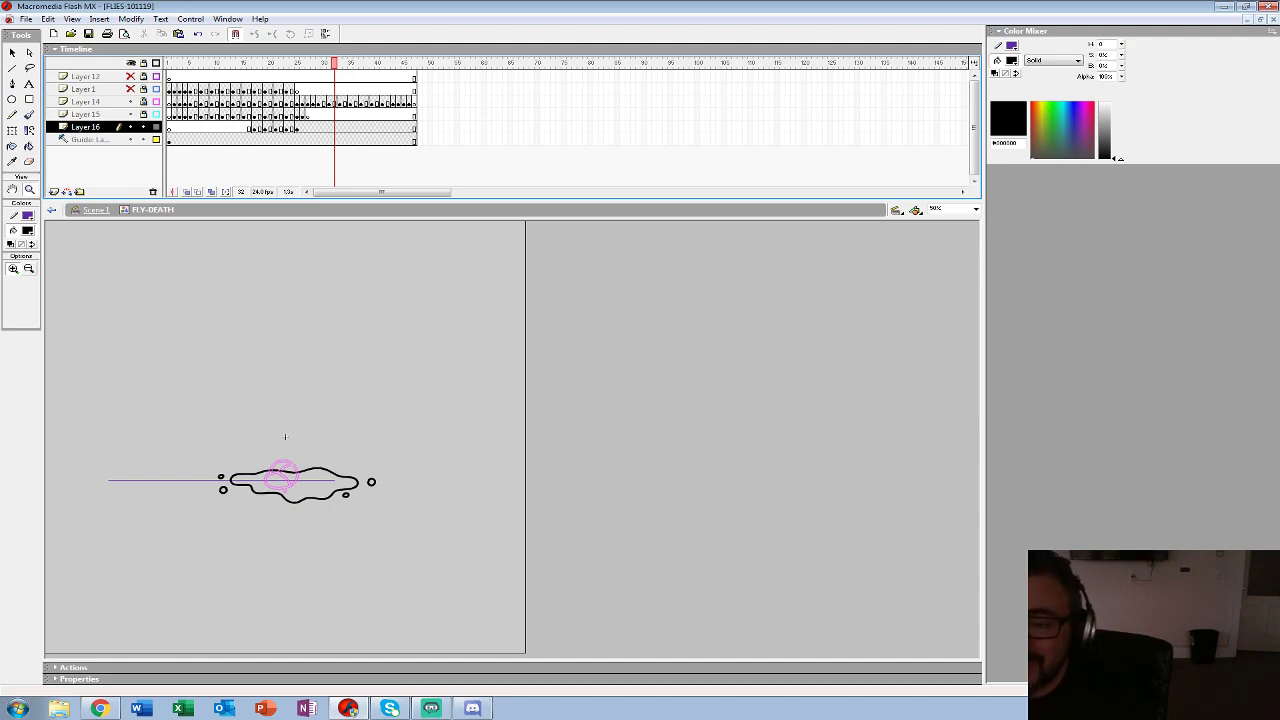
- Play back the animation from frame 3 to examine the full sequence
click(180, 90)
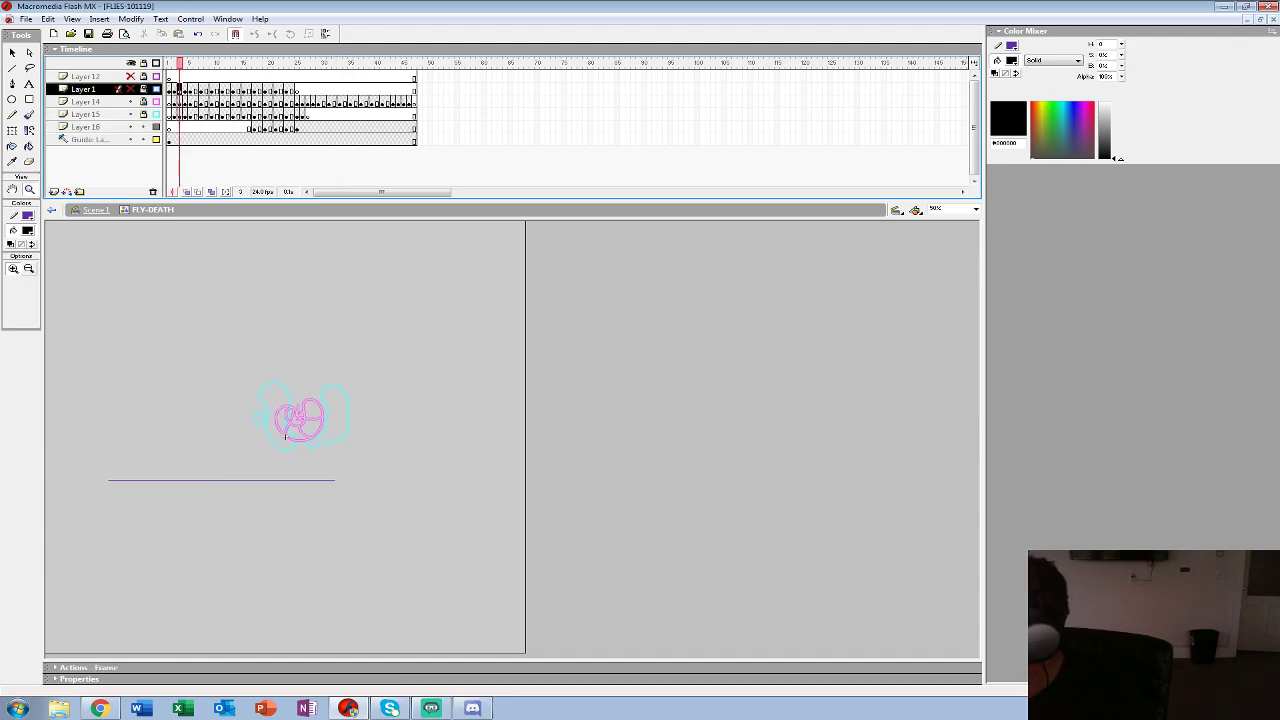
key(Return)
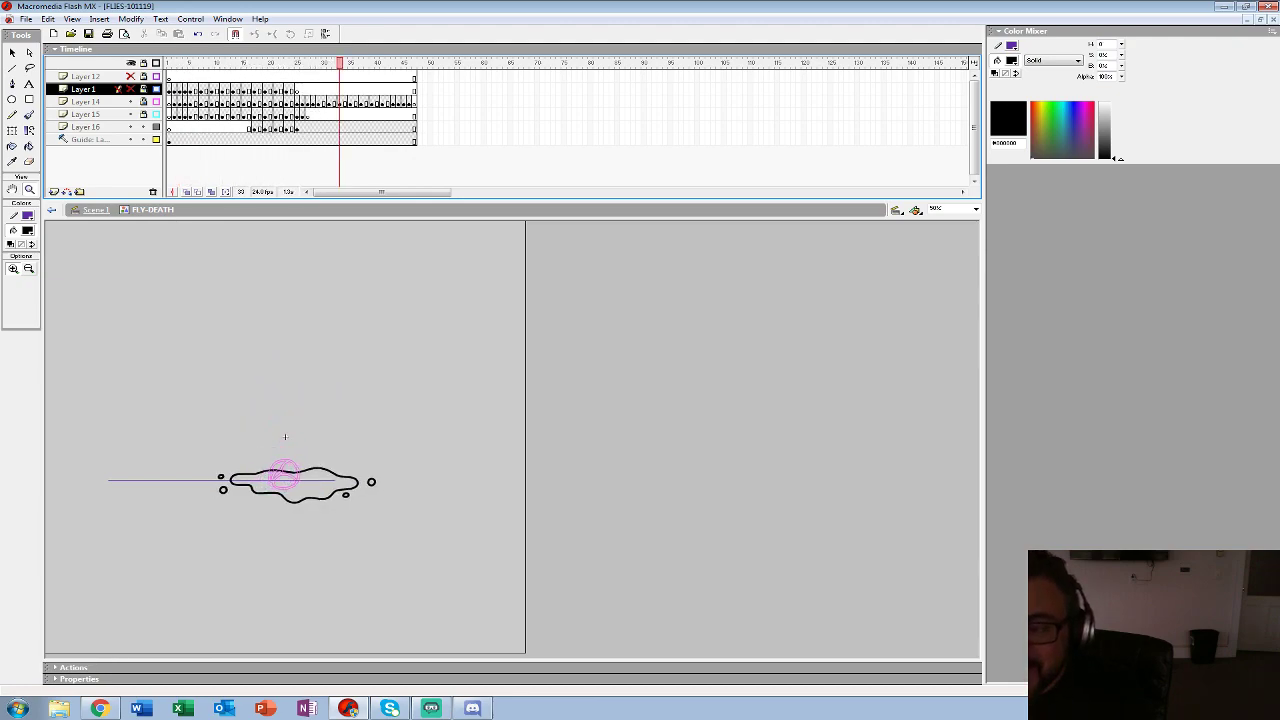
key(Return)
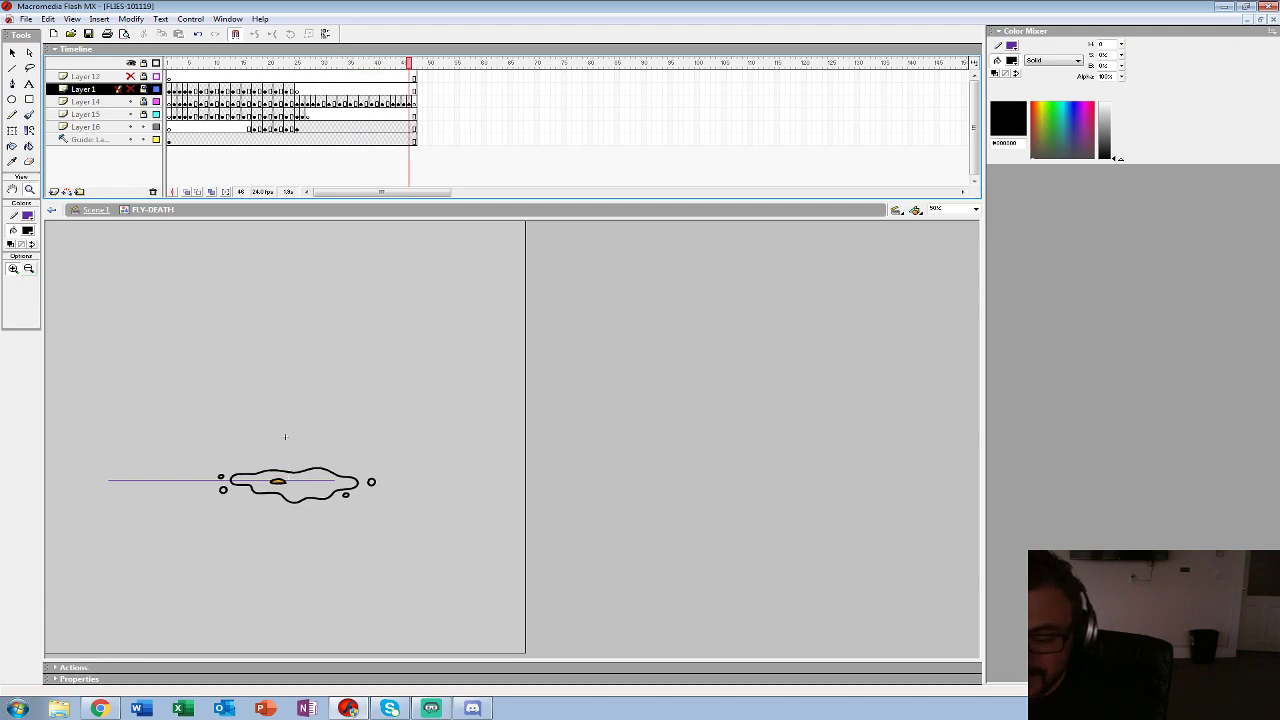
key(Return)
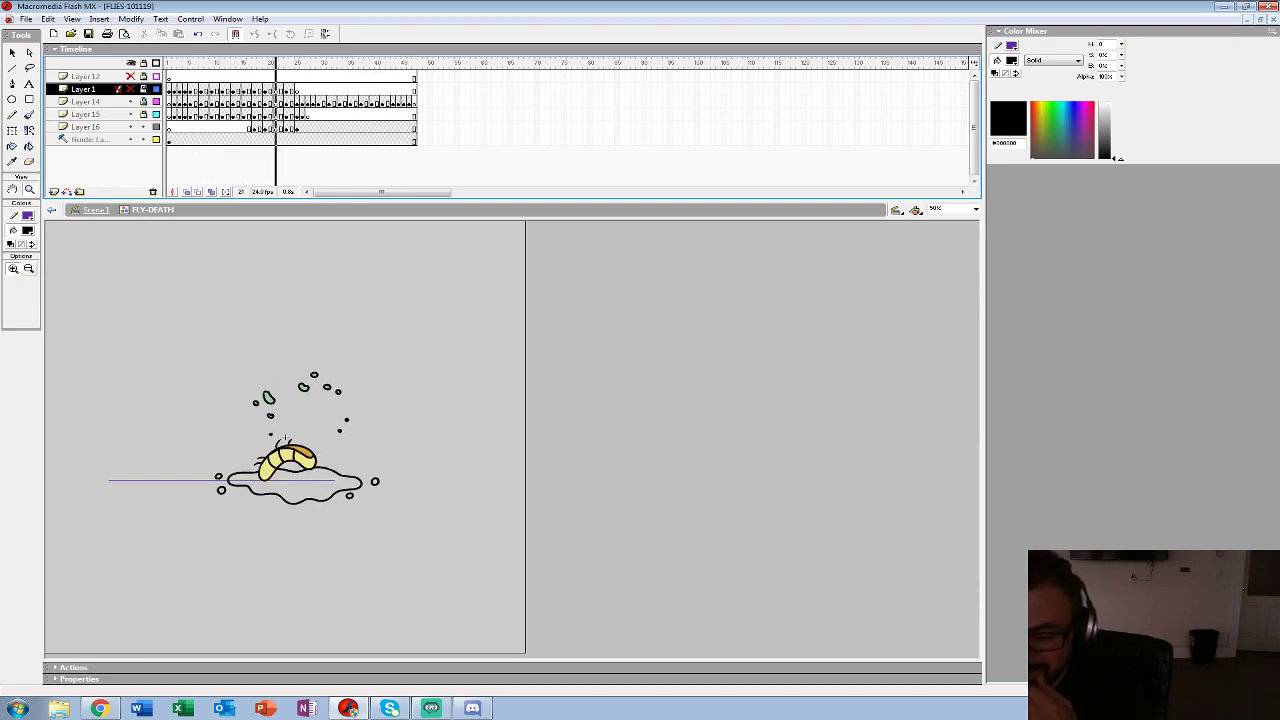
- Check individual frames around the landing and replay the animation from frame 20
click(240, 103)
click(249, 103)
click(271, 103)
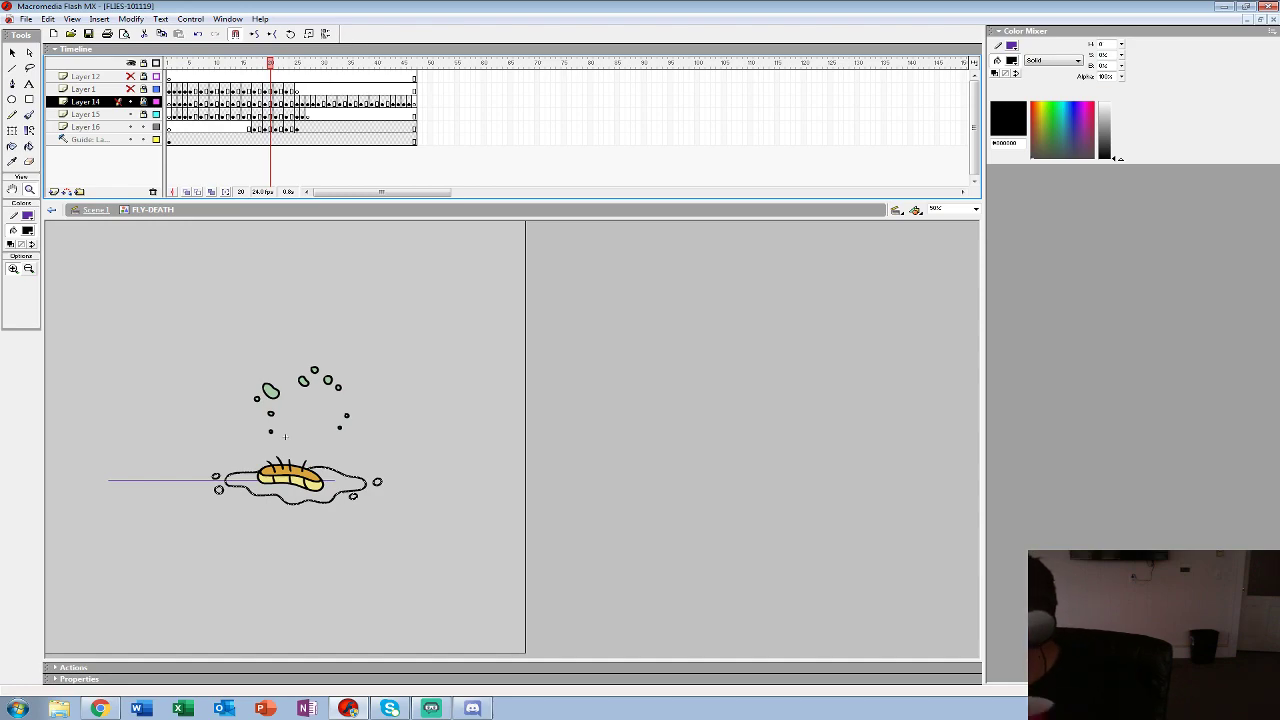
key(Return)
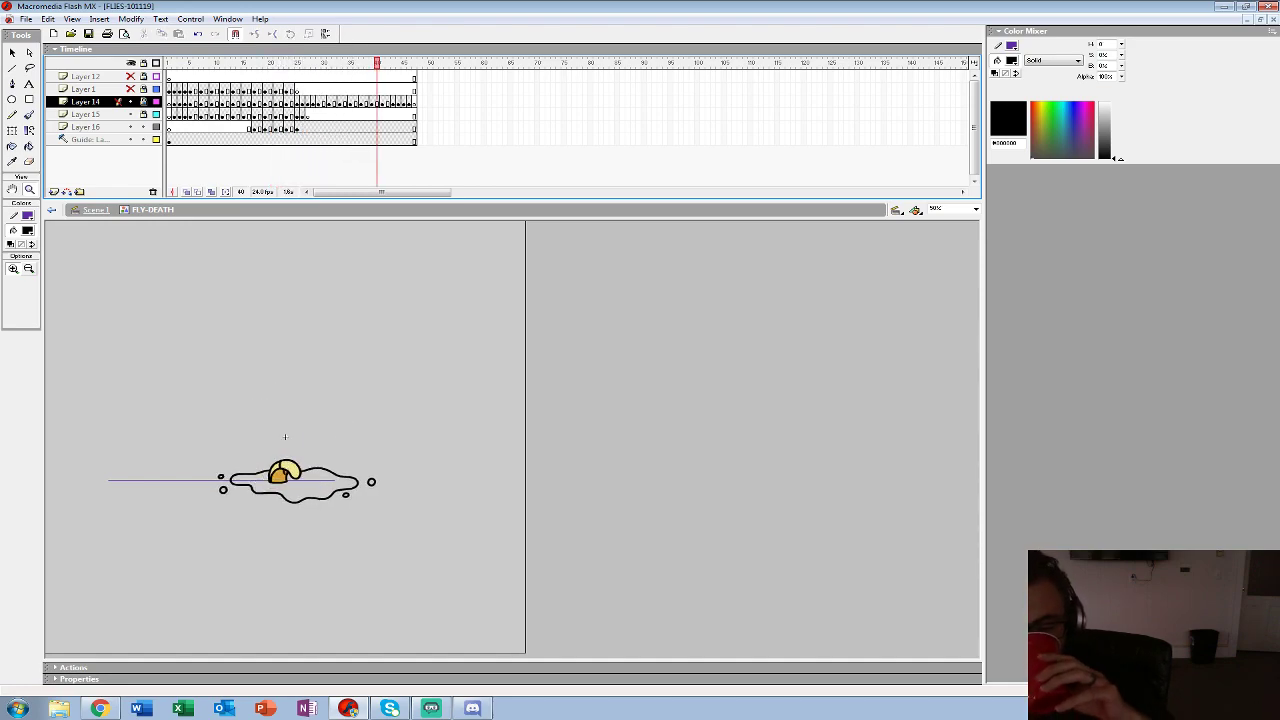
key(Return)
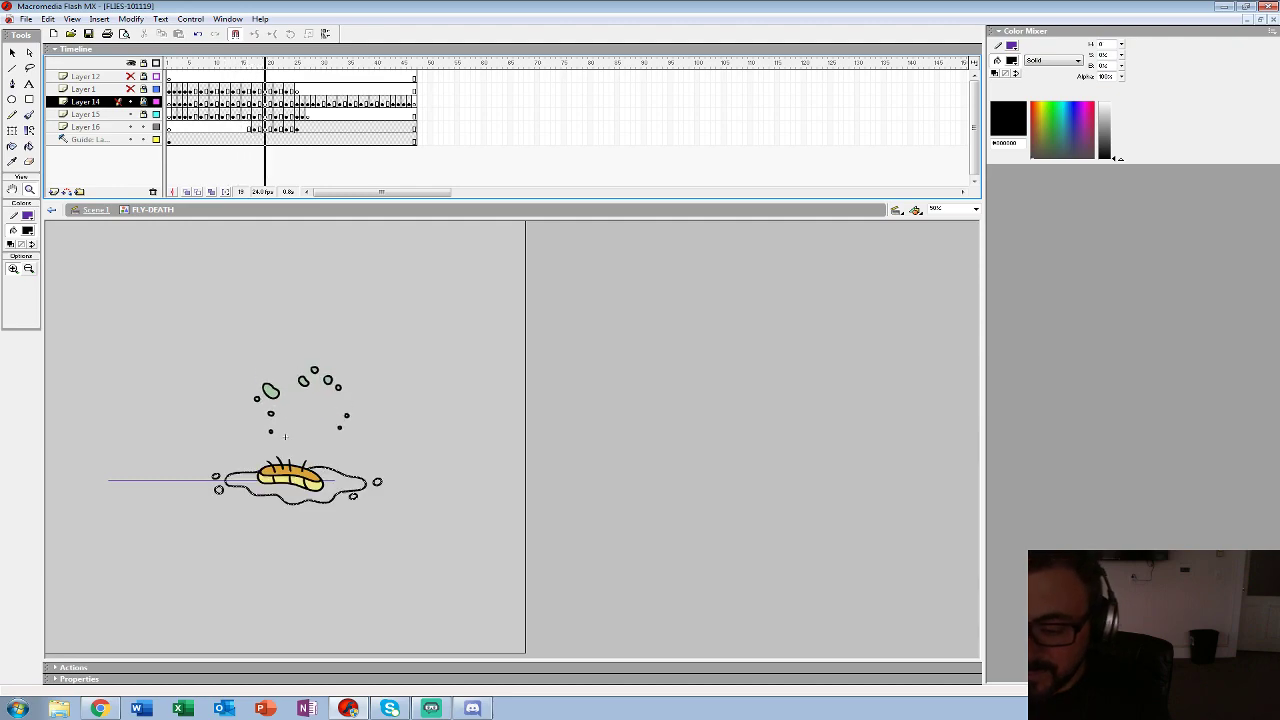
- Step backward and forward through the frames to examine the fly's movement over the puddle
key(period)
key(period)
key(period)
key(comma)
key(comma)
key(comma)
key(comma)
key(comma)
key(comma)
key(comma)
key(comma)
key(comma)
key(comma)
key(comma)
key(comma)
key(comma)
key(comma)
key(comma)
key(comma)
key(period)
key(period)
key(period)
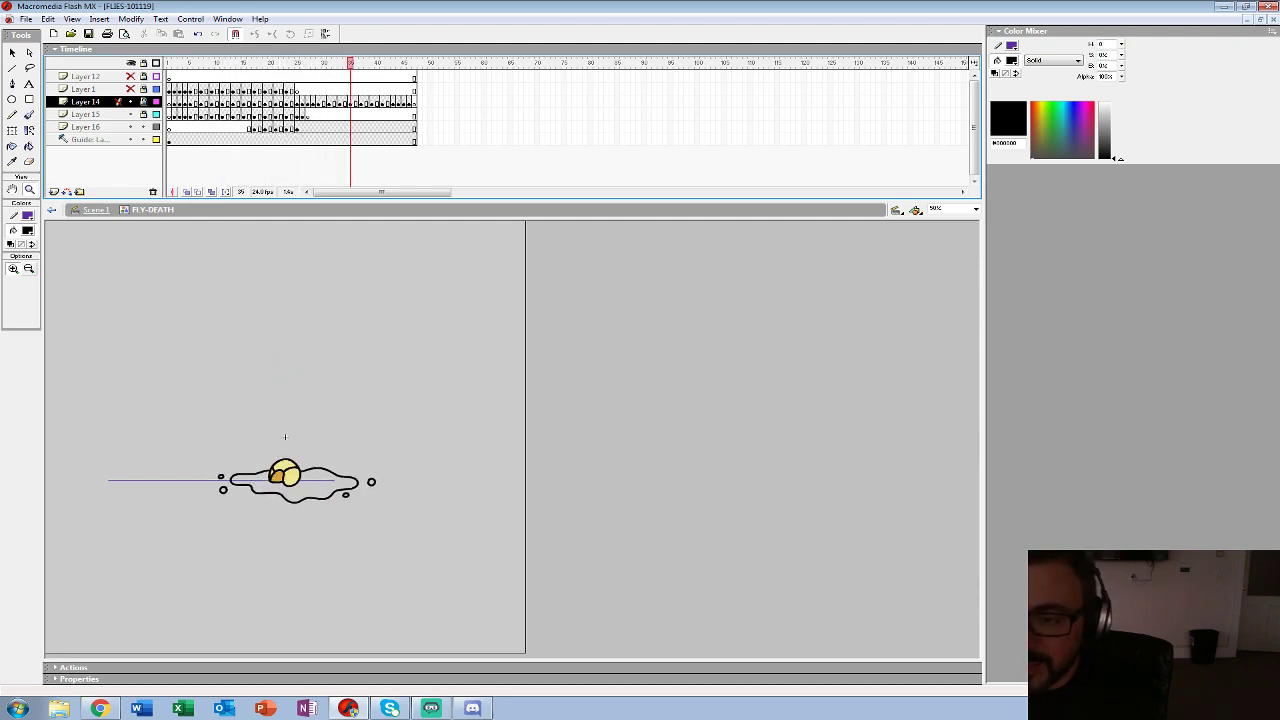
- Step forward from frame 15 to examine when the puddle should begin to change
click(243, 116)
key(period)
key(period)
key(period)
key(period)
key(period)
key(period)
key(period)
key(period)
key(period)
key(period)
key(period)
key(period)
- Create an empty keyframe at frame 29 of Layer 16 and display Layer 14 as outlines
click(318, 128)
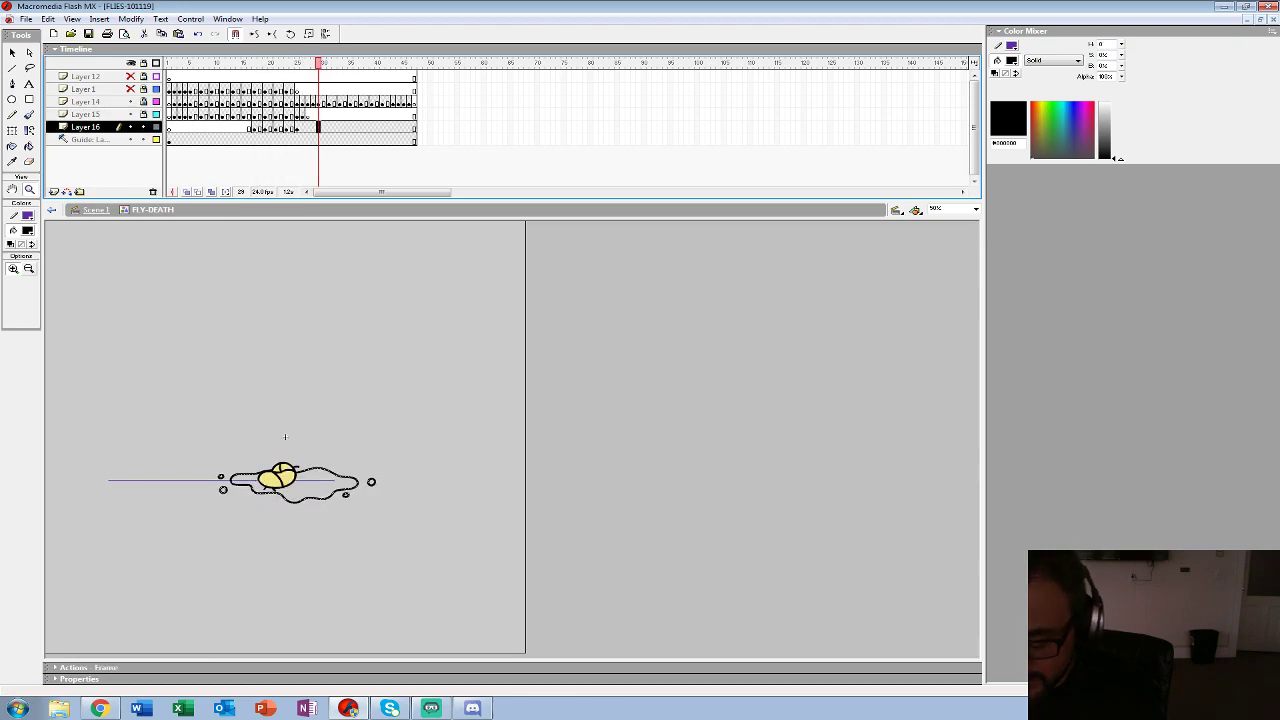
key(Delete)
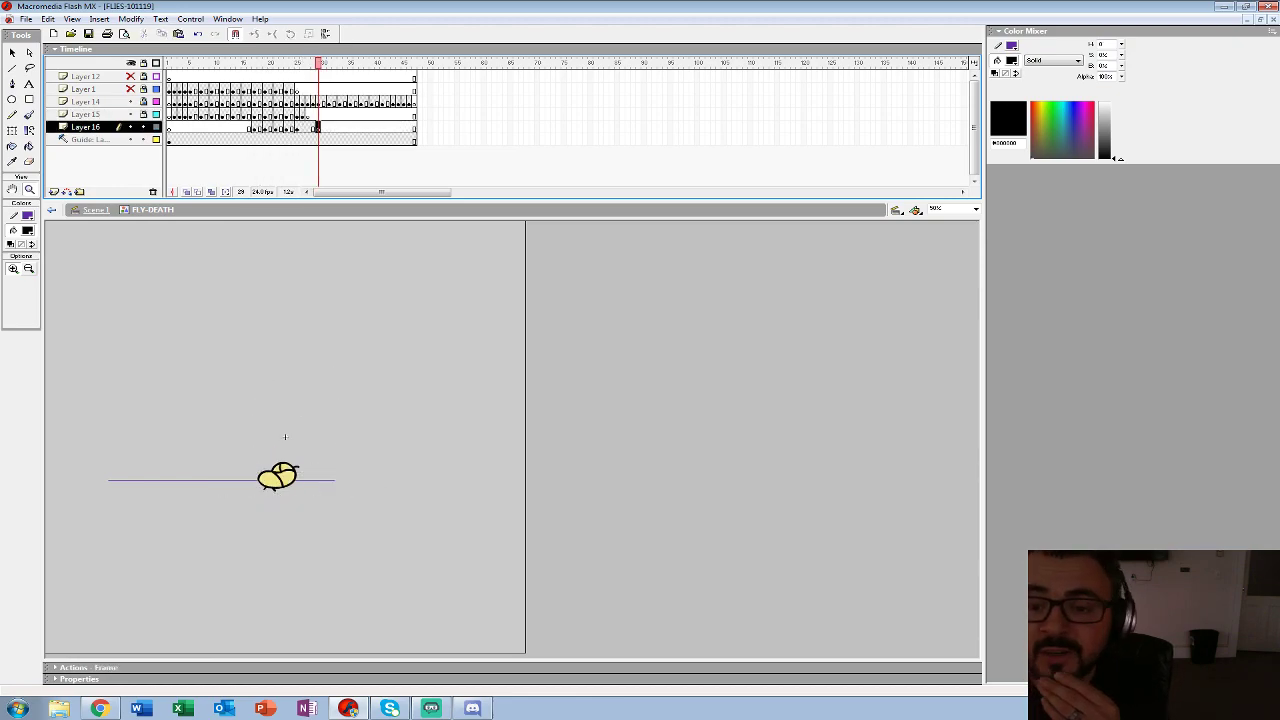
click(156, 101)
- Turn on onion skinning for the blank puddle keyframe at frame 29
click(186, 192)
click(290, 480)
click(295, 456)
click(526, 459)
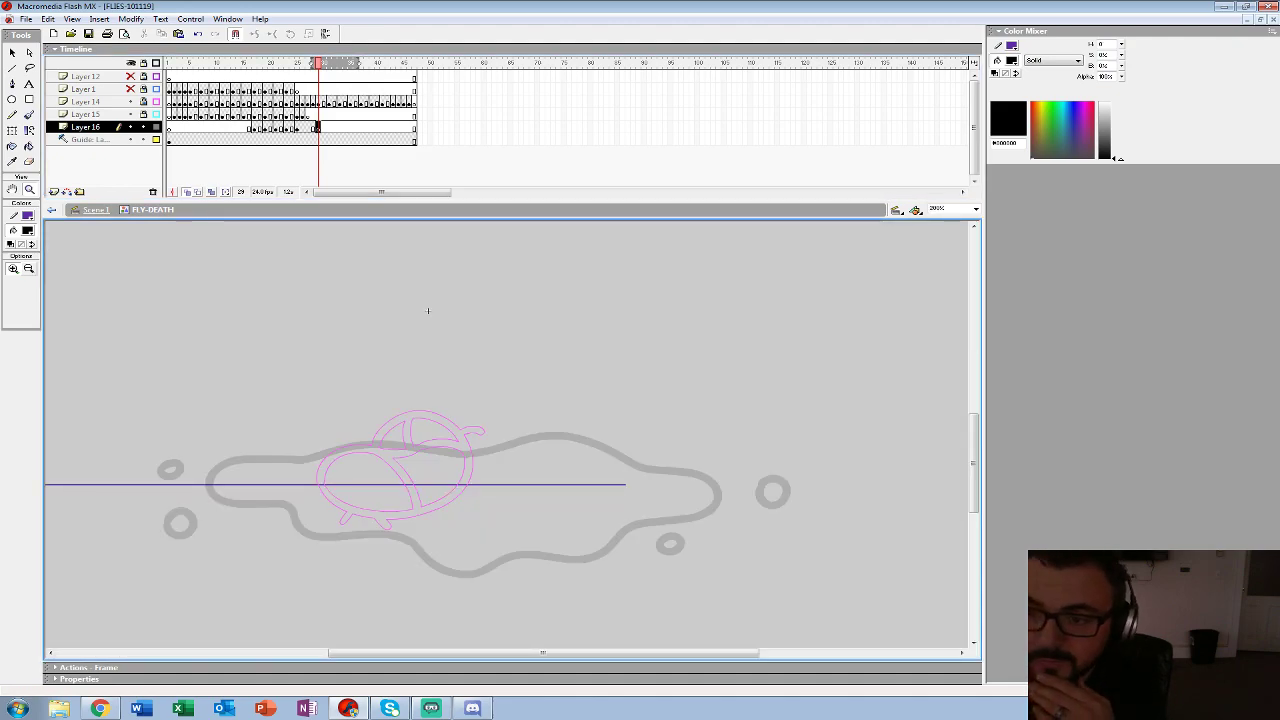
key(F7)
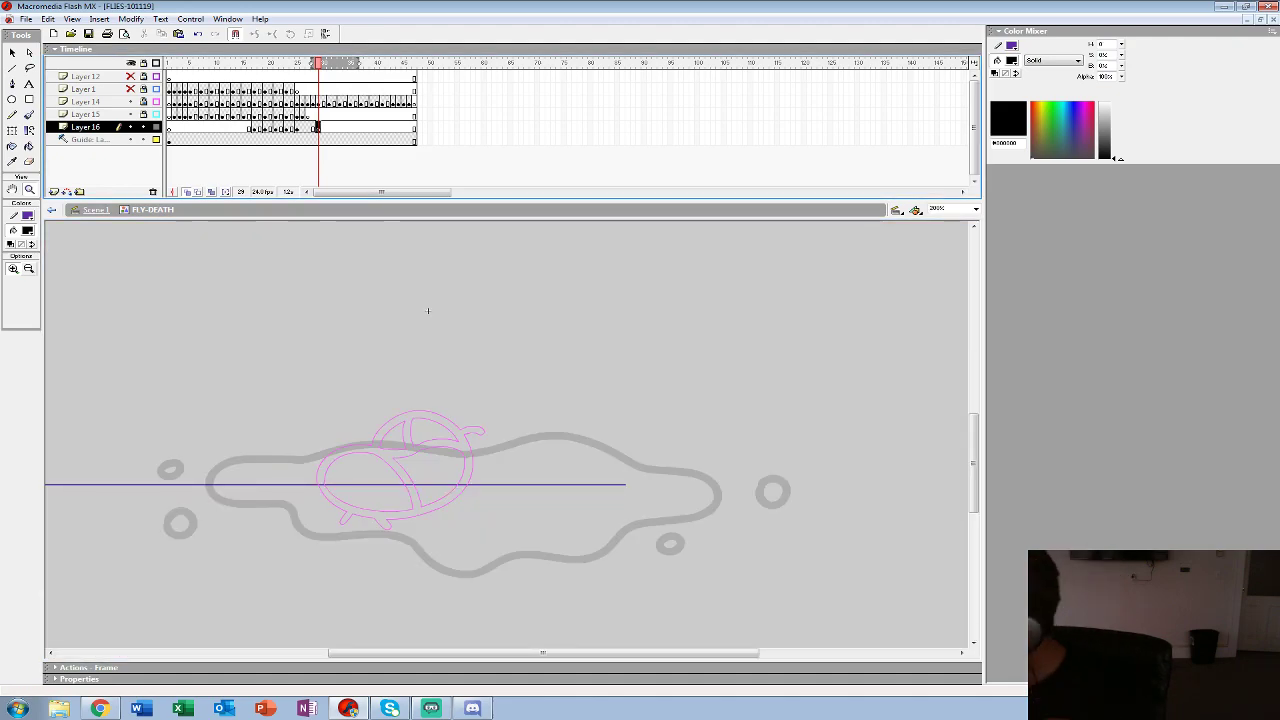
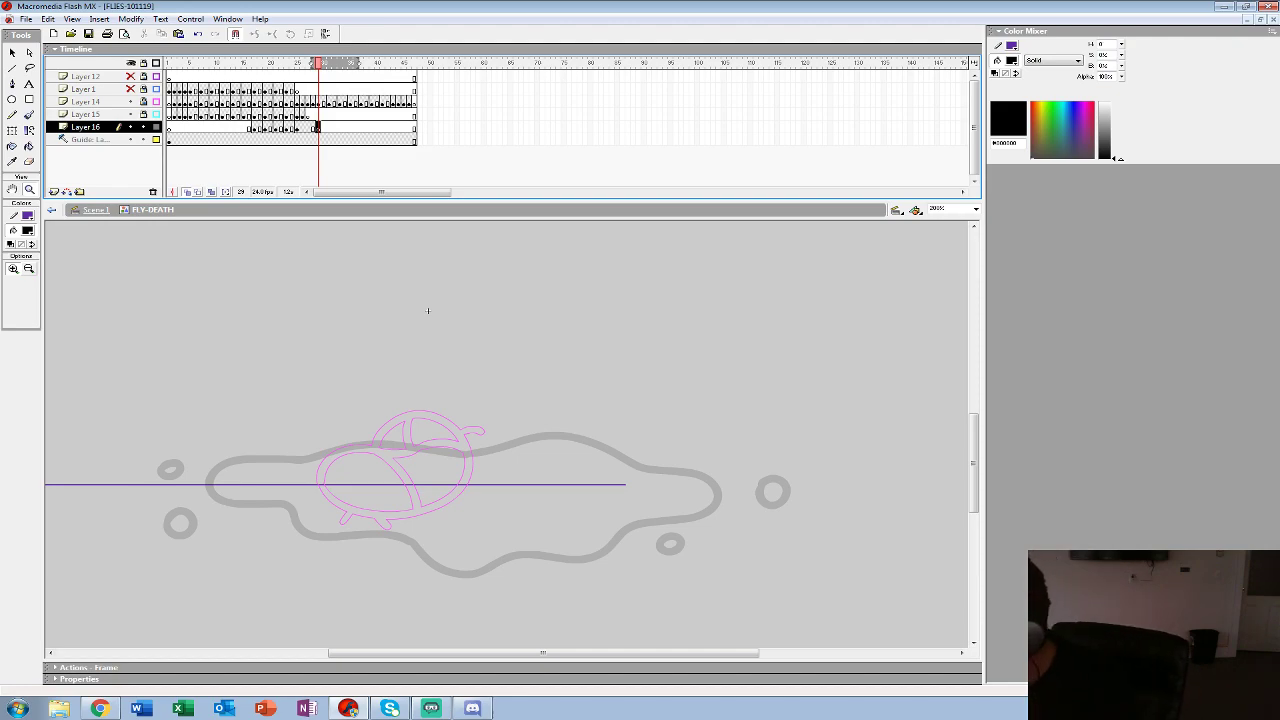
key(b)
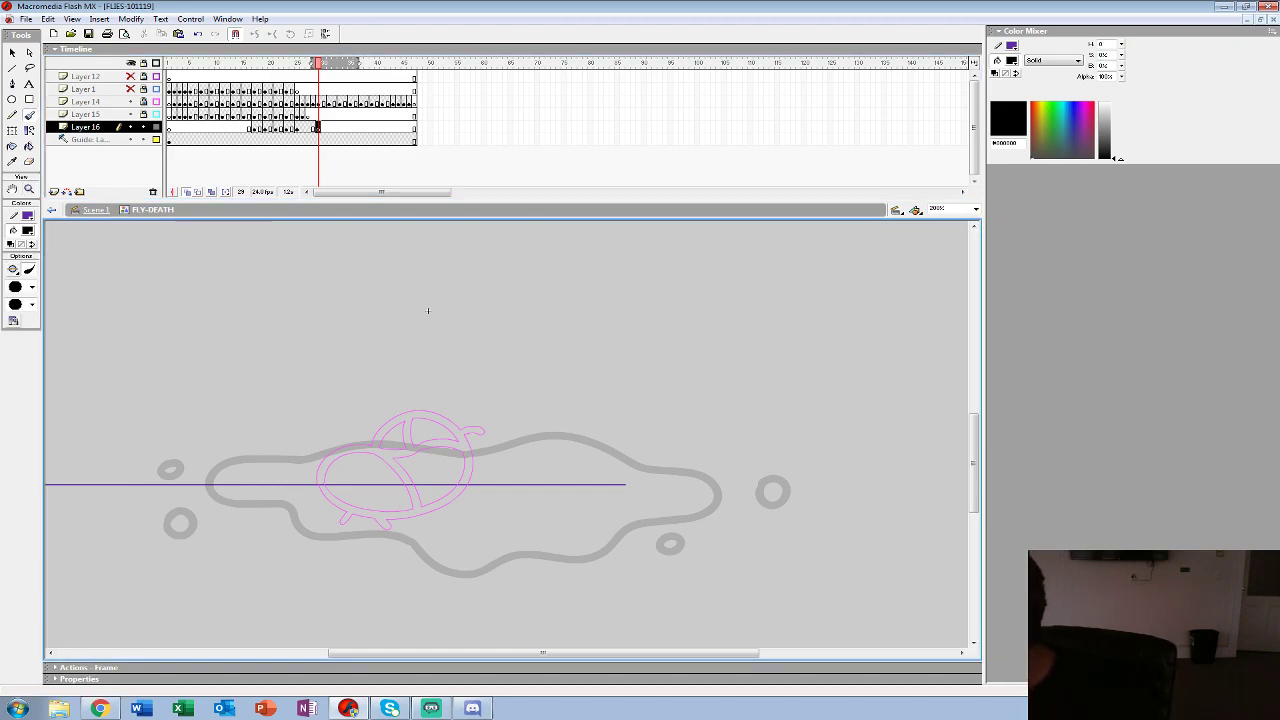
drag(313, 507, 315, 509)
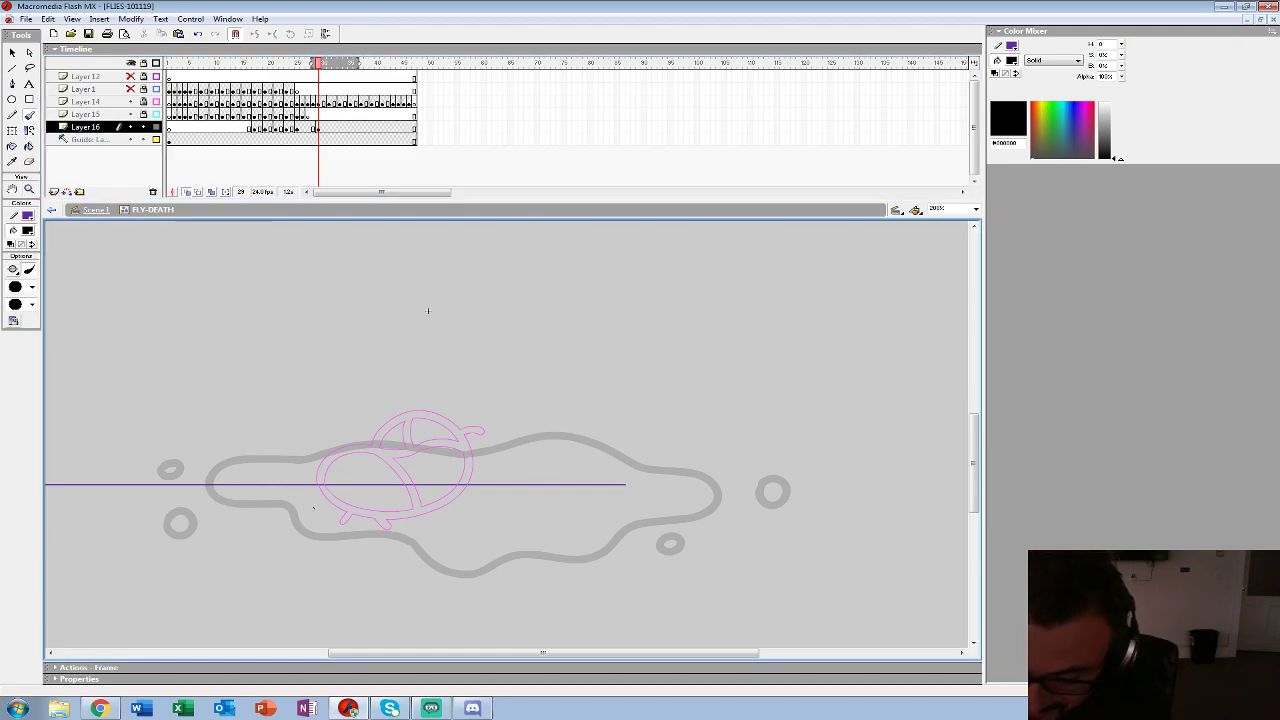
key(ctrl+z)
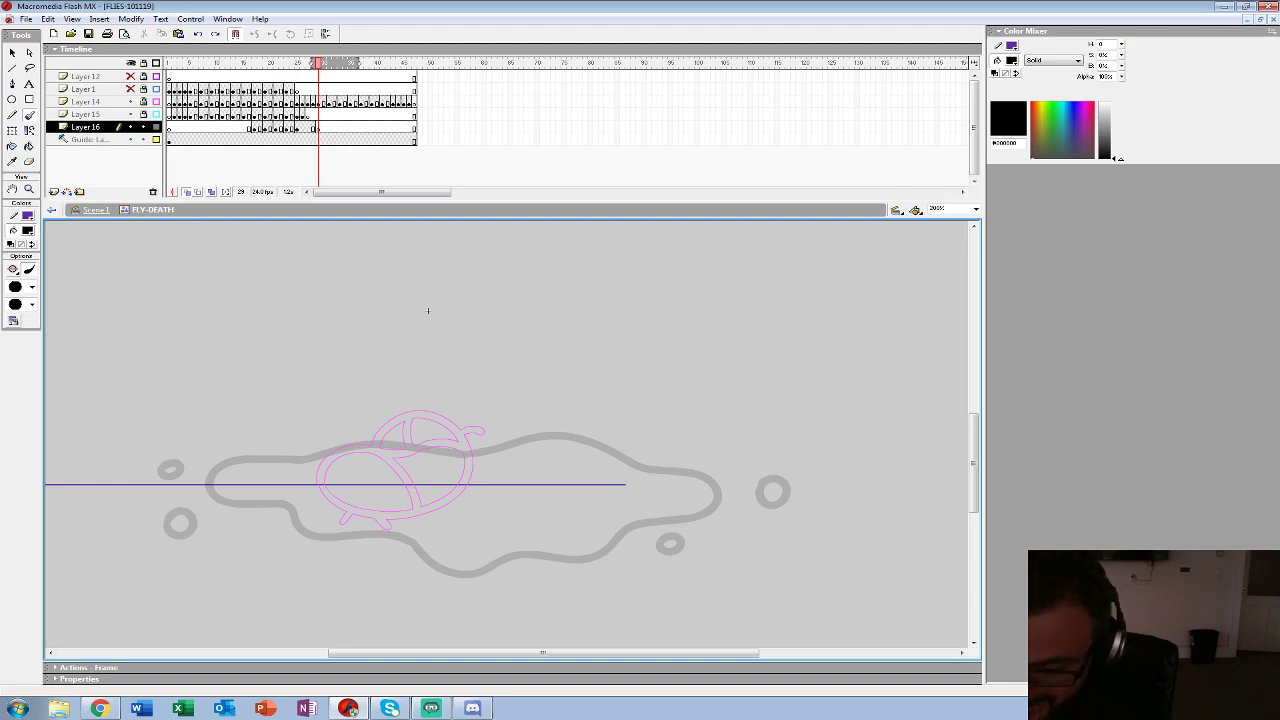
mouse_move(280, 467)
mouse_down()
mouse_move(275, 495)
mouse_move(301, 495)
mouse_up()
key(ctrl+z)
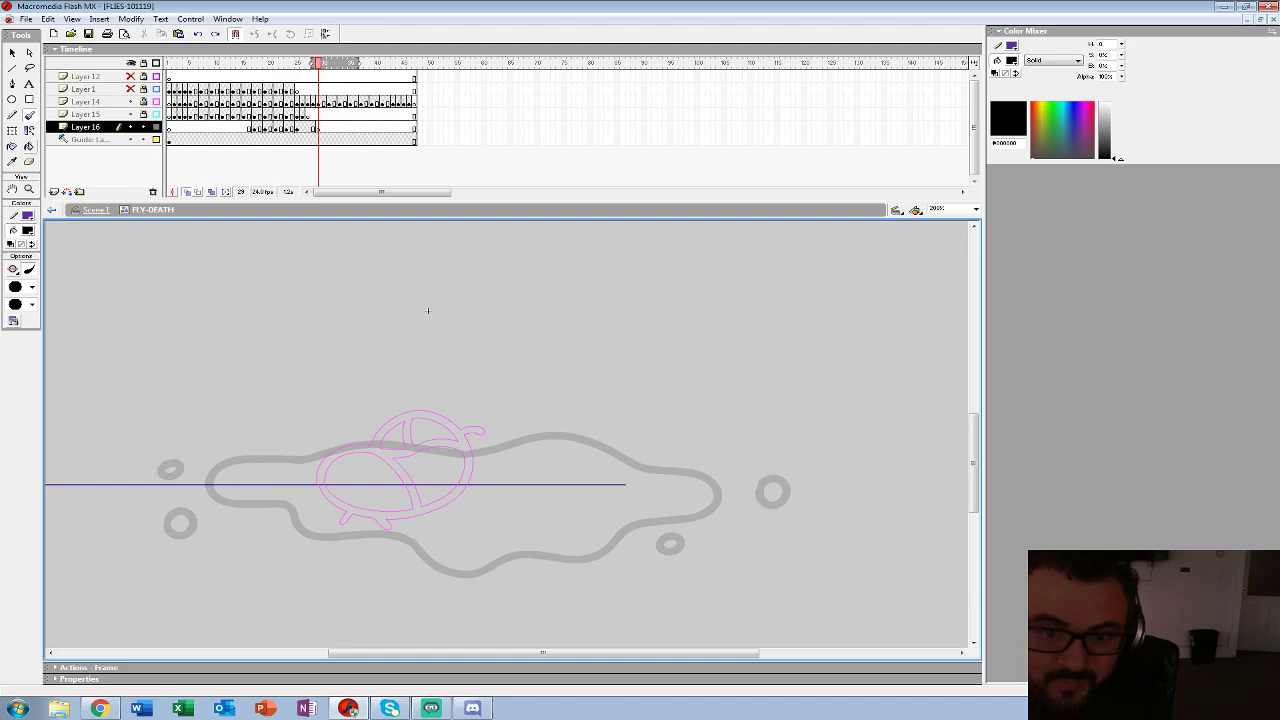
- With a smaller brush, draw a shrunken puddle outline inside the onion-skinned one and an oval blob by its lower right edge
click(32, 287)
click(20, 334)
mouse_move(247, 471)
mouse_down()
mouse_move(270, 493)
mouse_move(245, 472)
mouse_move(312, 466)
mouse_move(272, 474)
mouse_move(336, 527)
mouse_move(431, 542)
mouse_move(492, 523)
mouse_move(459, 551)
mouse_move(398, 528)
mouse_move(342, 530)
mouse_move(276, 499)
mouse_move(266, 476)
mouse_move(316, 467)
mouse_up()
key(ctrl+z)
key(ctrl+z)
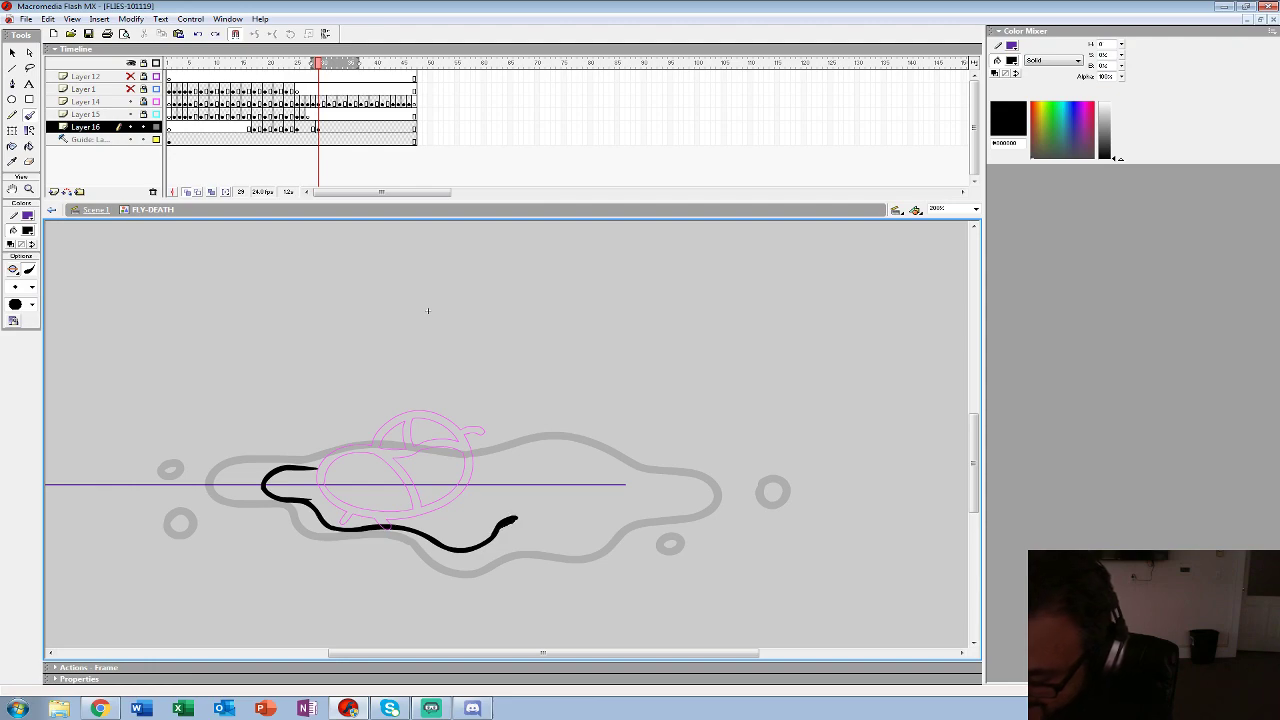
key(ctrl+z)
mouse_move(305, 470)
mouse_down()
mouse_move(378, 455)
mouse_move(509, 466)
mouse_move(547, 483)
mouse_move(535, 509)
mouse_move(512, 517)
mouse_move(556, 539)
mouse_move(585, 528)
mouse_move(551, 516)
mouse_move(533, 533)
mouse_move(568, 513)
mouse_up()
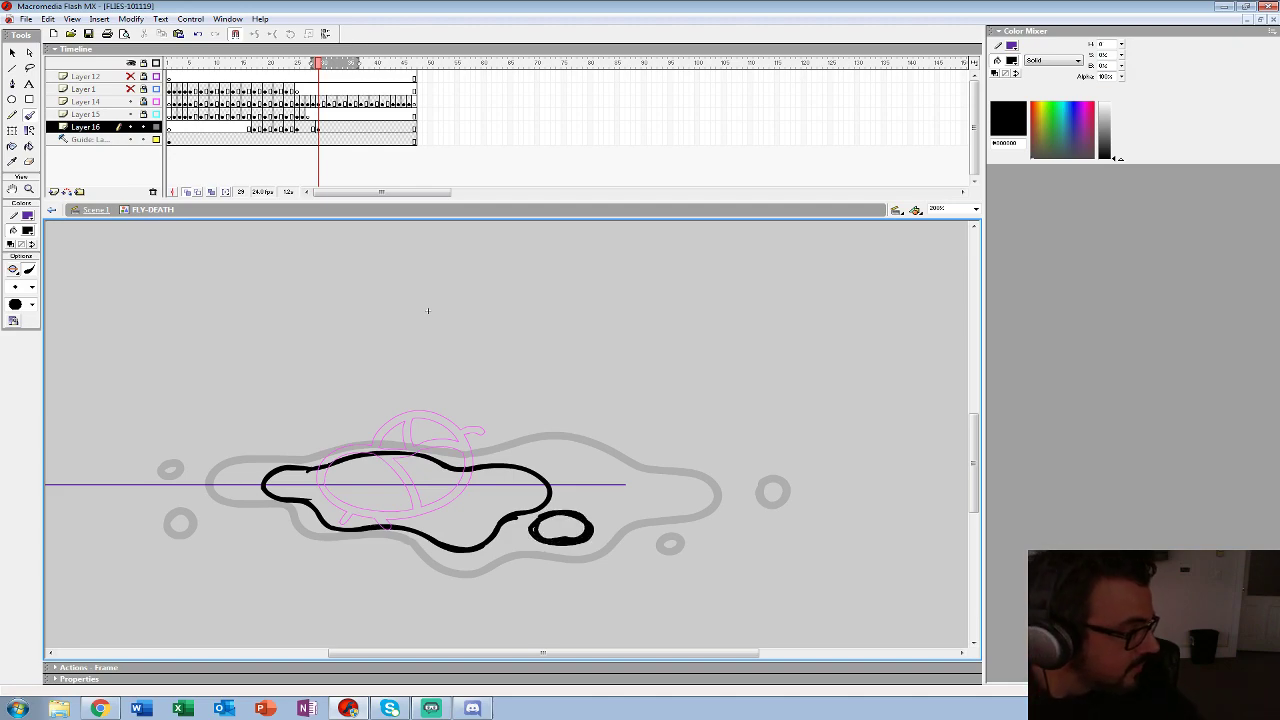
- Draw two more separate blobs beyond the puddle's right end and four smaller droplets beside the onion-skinned ones
mouse_move(562, 472)
mouse_down()
mouse_move(589, 455)
mouse_move(548, 456)
mouse_up()
mouse_move(616, 483)
mouse_down()
mouse_move(668, 503)
mouse_move(602, 490)
mouse_move(677, 494)
mouse_move(581, 463)
mouse_up()
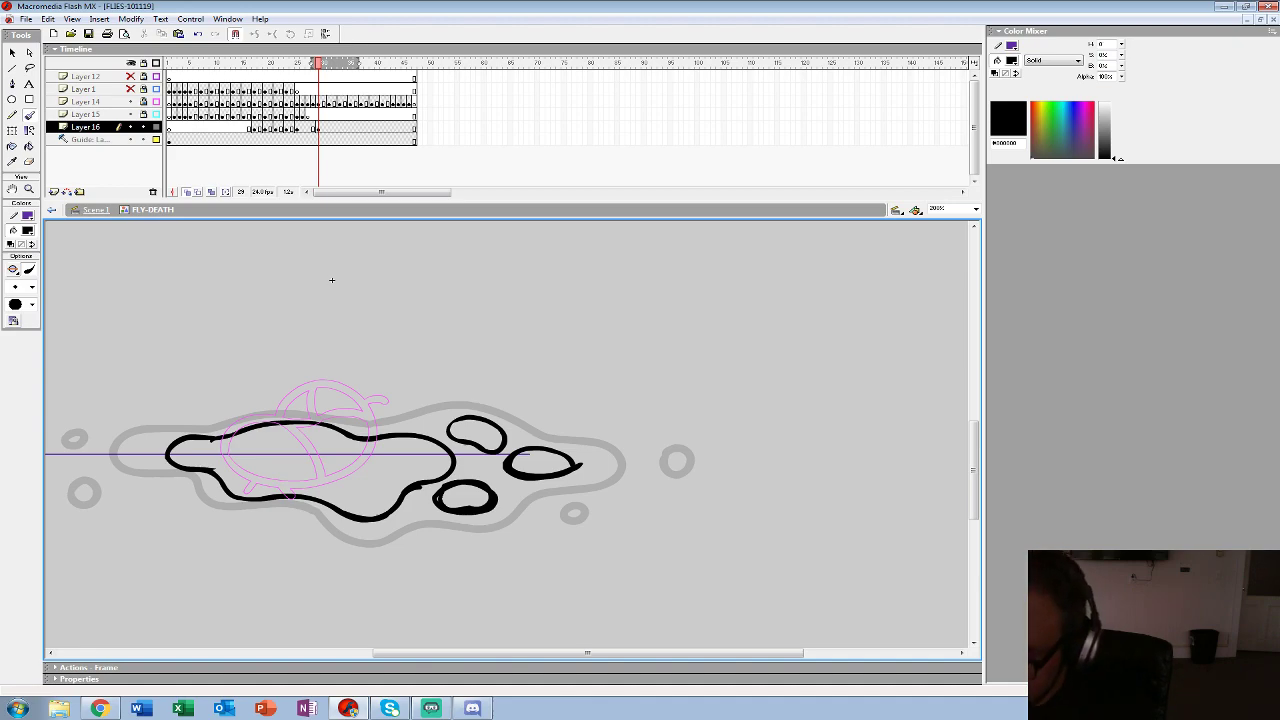
drag(660, 453, 659, 455)
drag(661, 461, 909, 429)
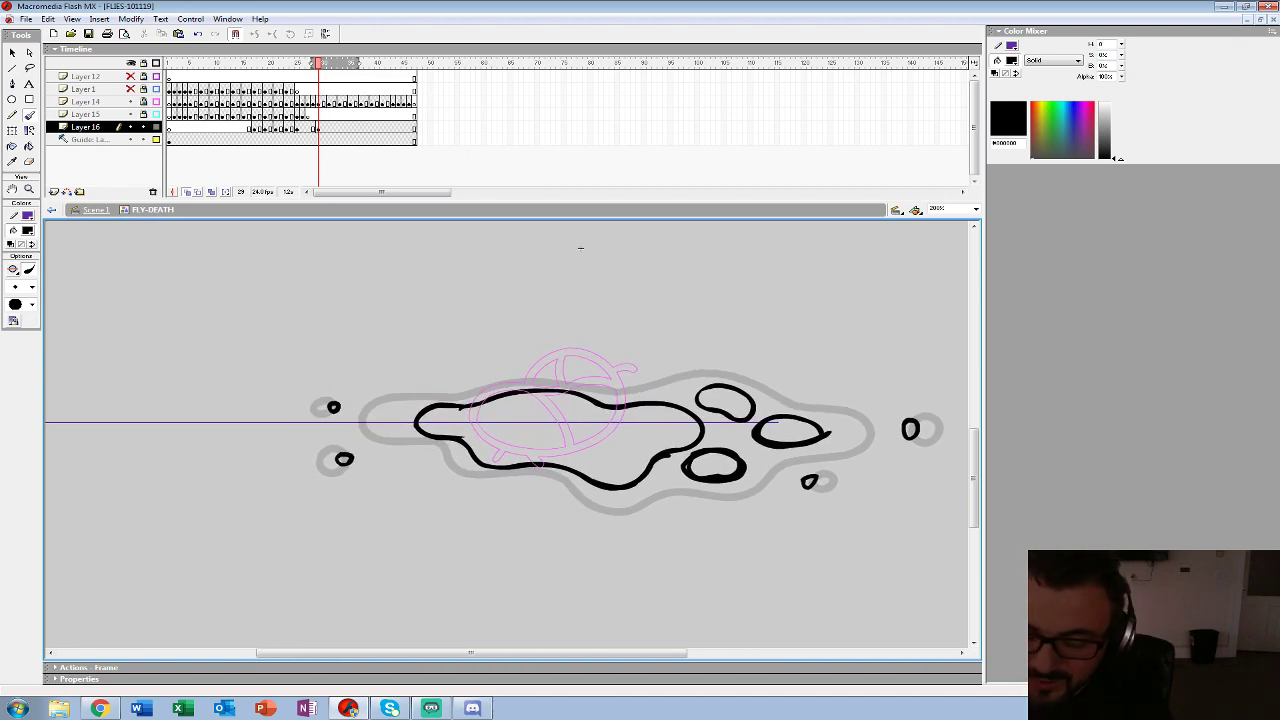
- Play the FLY-DEATH animation to check how the shrunken puddle frame reads in motion
key(z)
alt+click(285, 437)
alt+click(285, 437)
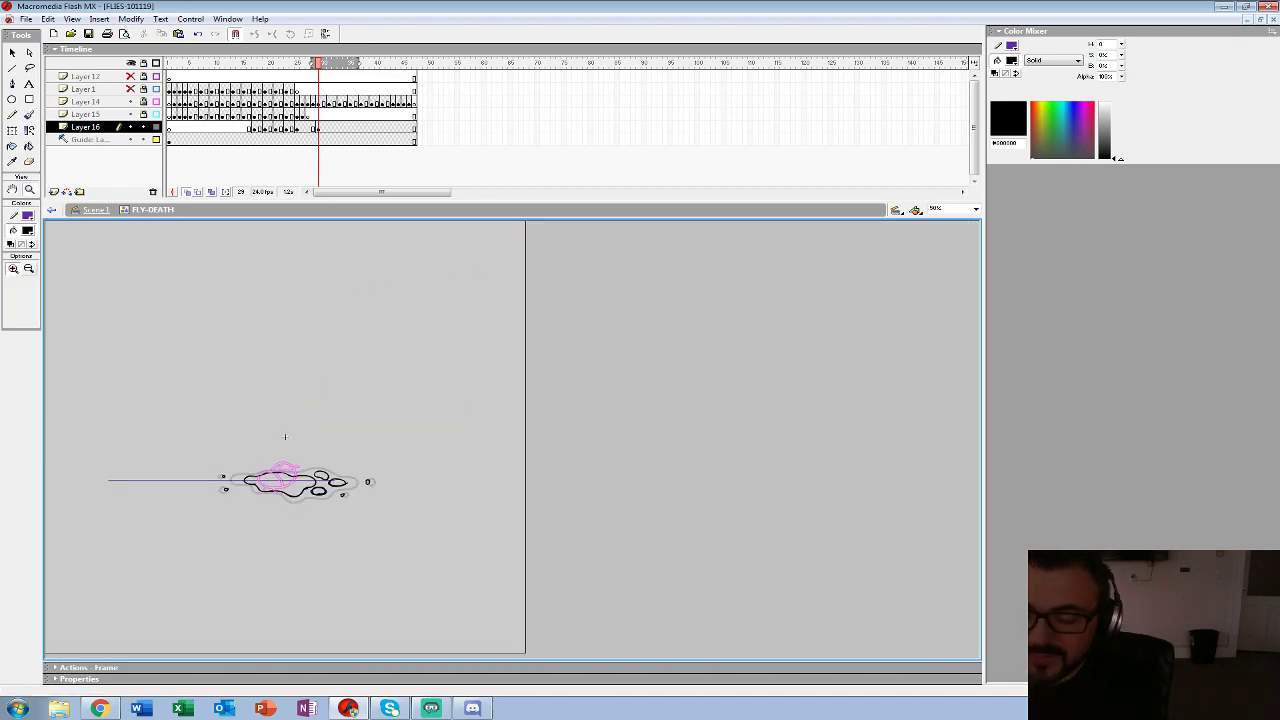
click(260, 102)
key(Return)
click(260, 102)
key(Return)
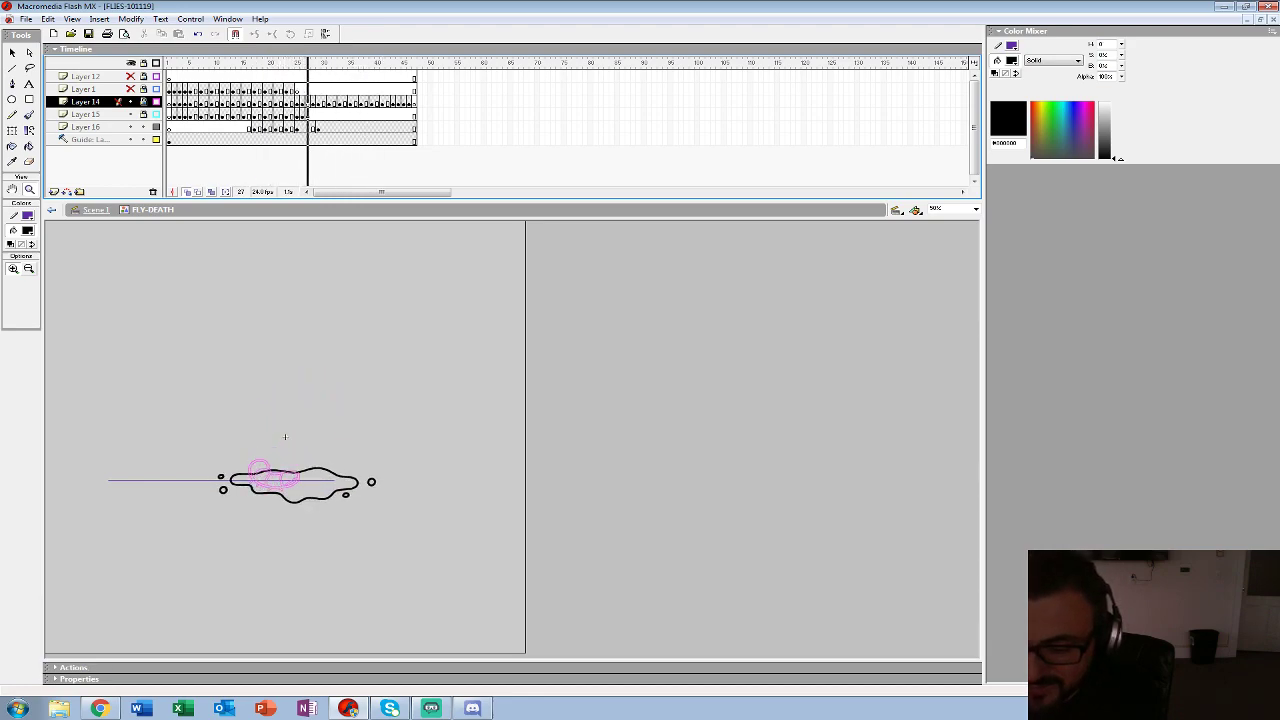
- Move the rough shrunken puddle on Layer 16 to frame 28 and insert an empty keyframe at frame 29
click(318, 127)
drag(318, 127, 313, 127)
click(318, 127)
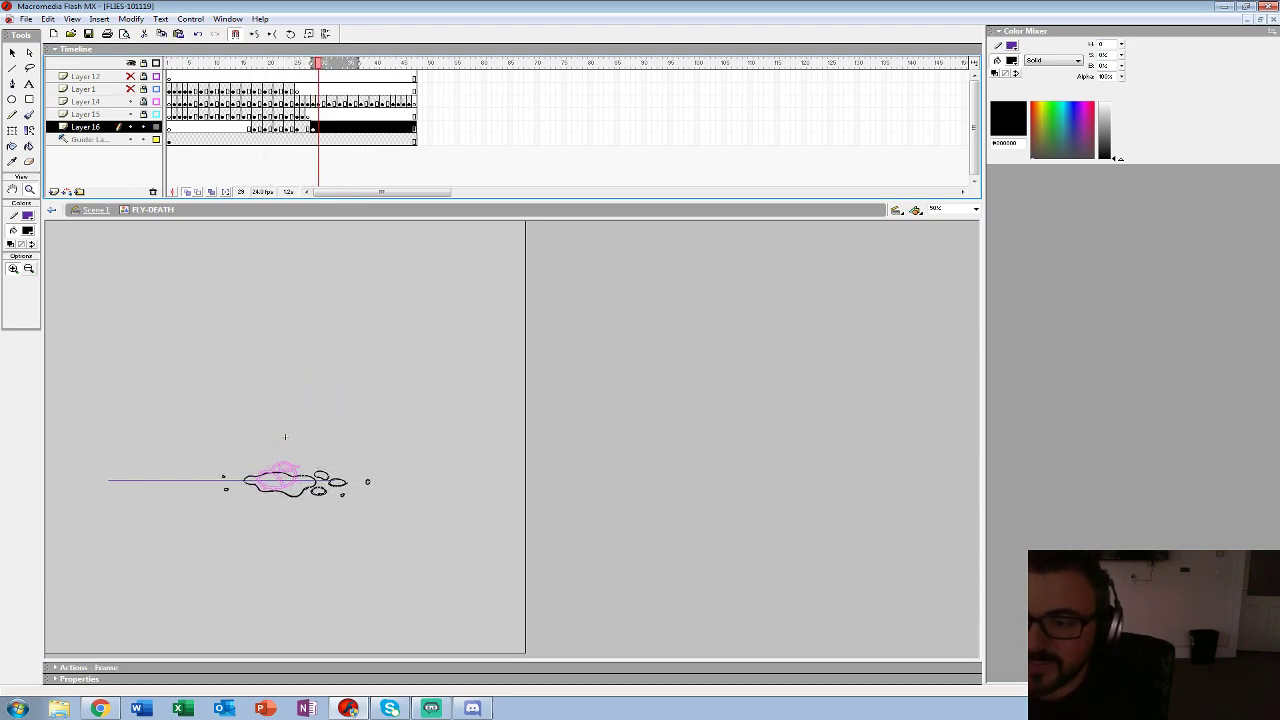
key(shift+F5)
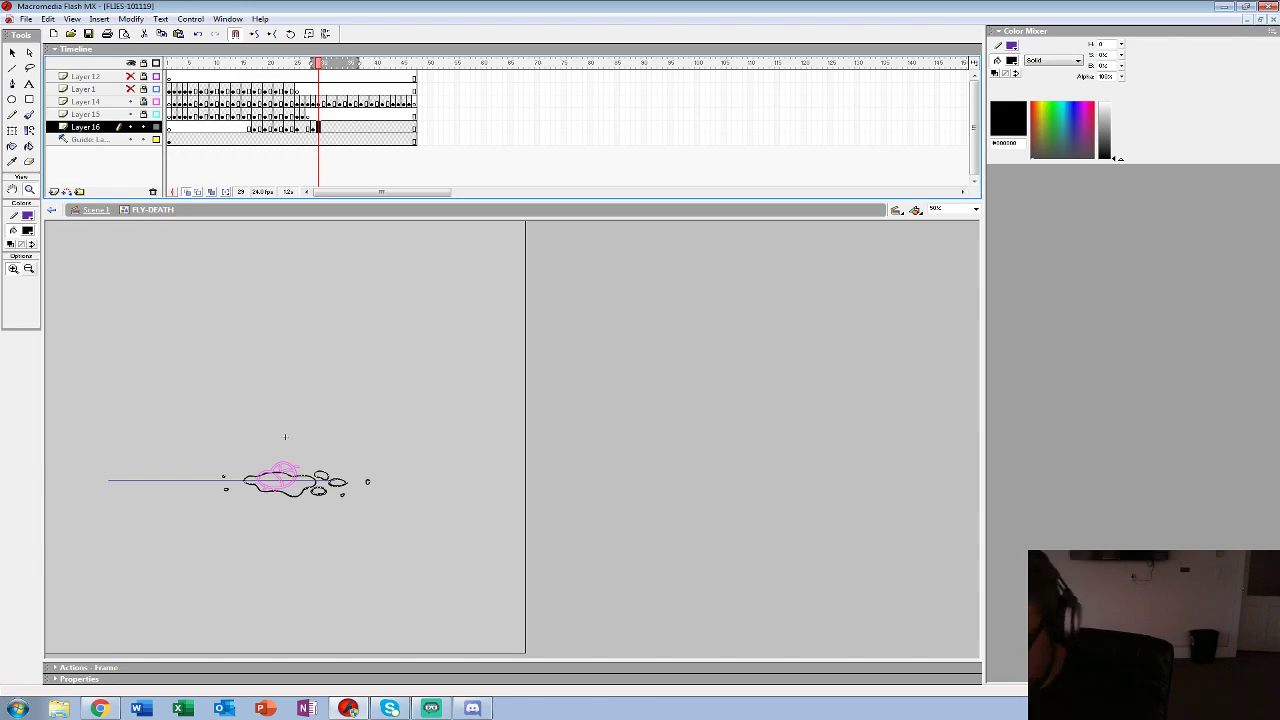
key(Delete)
click(285, 437)
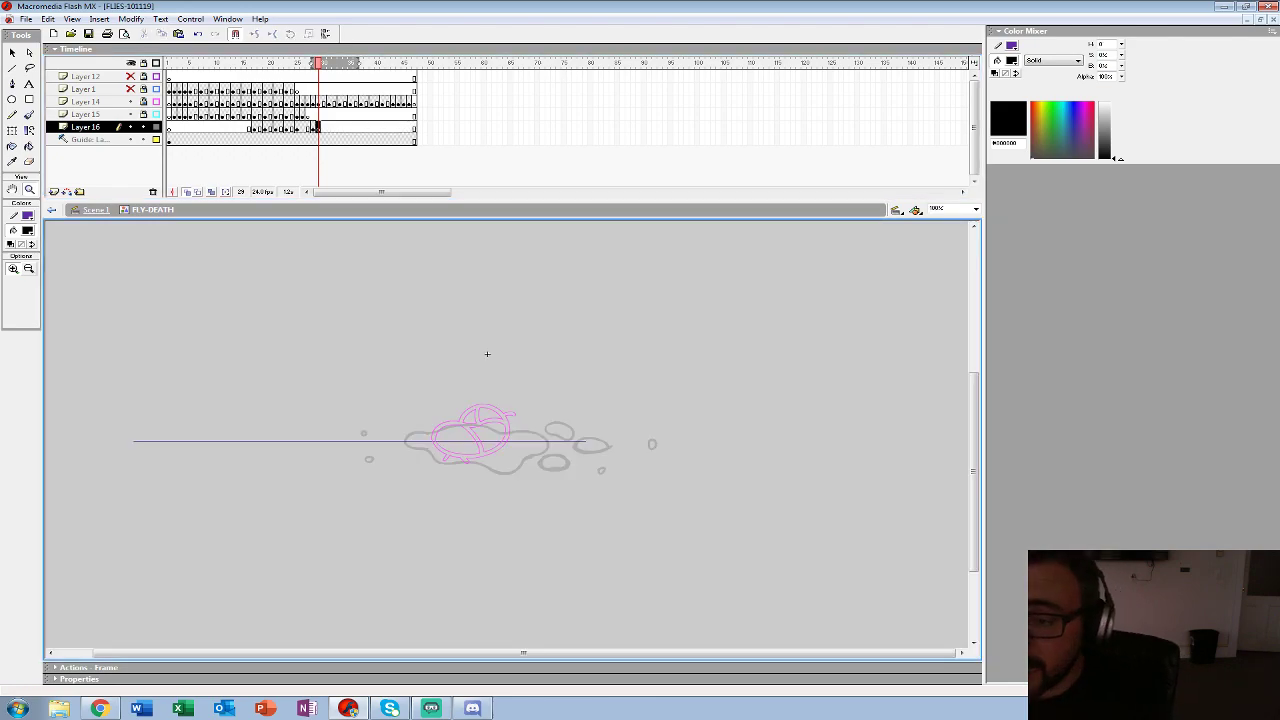
- For frame 29, choose a larger brush and extend the onion-skin range back to frame 27
key(comma)
key(comma)
click(495, 459)
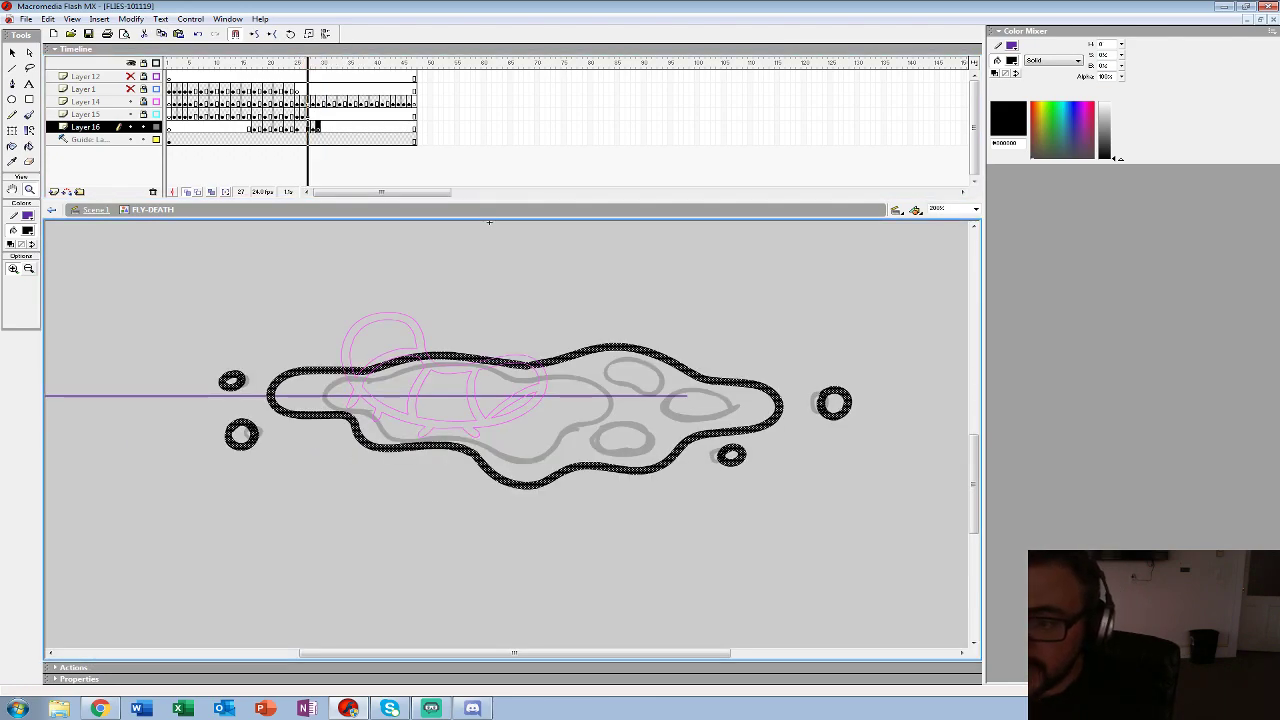
key(period)
key(period)
click(530, 425)
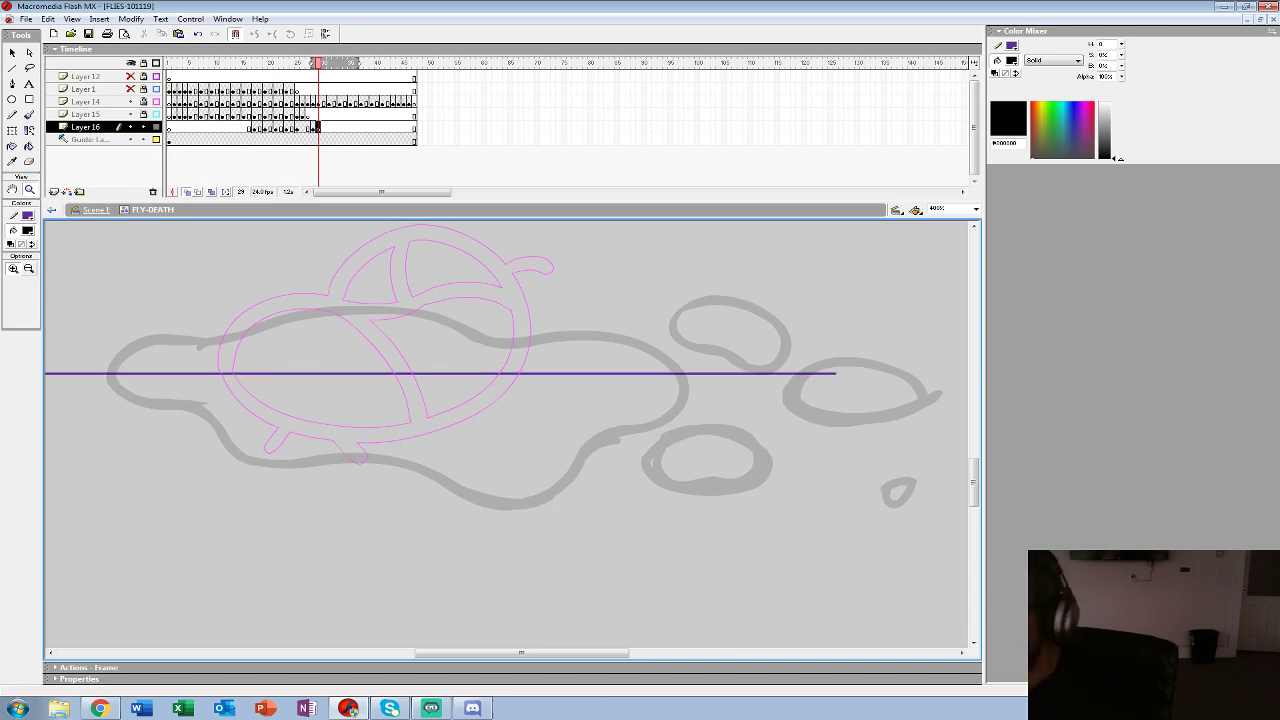
key(b)
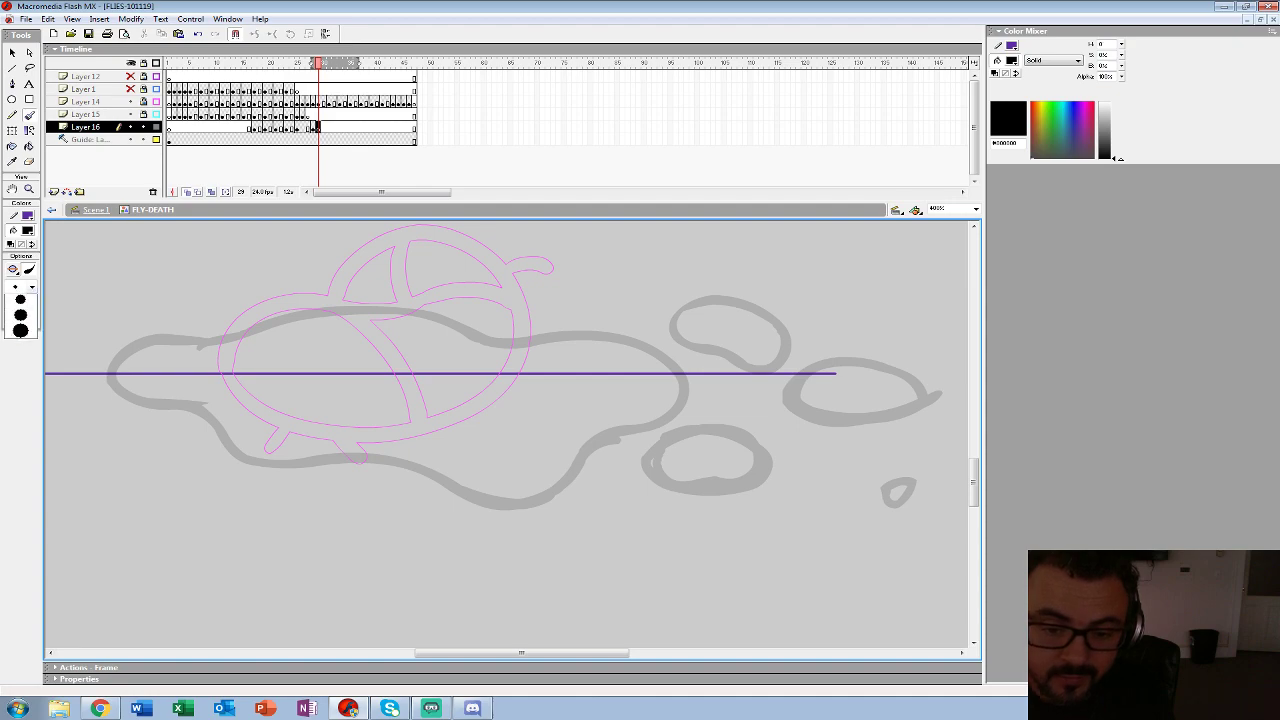
drag(312, 63, 307, 63)
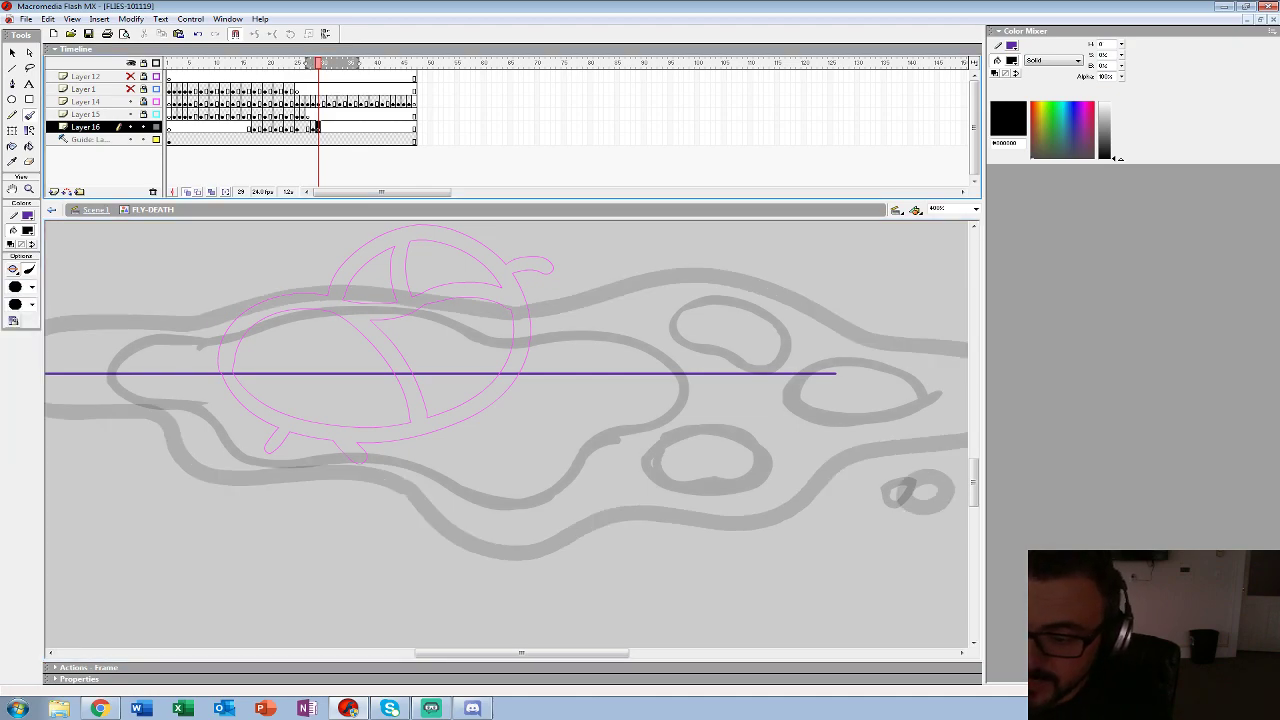
- Redraw the rough puddle, its three blobs and four droplets cleanly at frame 29, and remove the rough keyframe at frame 28
mouse_move(276, 467)
mouse_down()
mouse_move(346, 460)
mouse_move(520, 510)
mouse_move(625, 428)
mouse_move(670, 358)
mouse_move(272, 317)
mouse_move(137, 344)
mouse_move(128, 400)
mouse_move(280, 466)
mouse_move(686, 426)
mouse_up()
mouse_move(339, 407)
mouse_down()
mouse_move(336, 431)
mouse_move(336, 411)
mouse_up()
drag(319, 304, 324, 301)
mouse_move(800, 430)
mouse_down()
mouse_move(645, 438)
mouse_move(260, 380)
mouse_up()
mouse_move(505, 362)
mouse_down()
mouse_move(536, 415)
mouse_move(606, 400)
mouse_move(591, 360)
mouse_move(500, 368)
mouse_up()
mouse_move(640, 300)
mouse_down()
mouse_move(675, 347)
mouse_move(753, 326)
mouse_move(732, 291)
mouse_move(678, 283)
mouse_move(636, 305)
mouse_up()
scroll(636, 305, up, 2)
mouse_move(526, 281)
mouse_down()
mouse_move(582, 334)
mouse_move(625, 305)
mouse_move(575, 270)
mouse_move(525, 284)
mouse_up()
drag(700, 390, 307, 373)
mouse_move(550, 326)
mouse_down()
mouse_move(543, 340)
mouse_move(550, 327)
mouse_up()
mouse_move(347, 441)
mouse_down()
mouse_move(360, 461)
mouse_move(349, 440)
mouse_up()
drag(360, 430, 642, 430)
click(318, 128)
drag(318, 128, 318, 128)
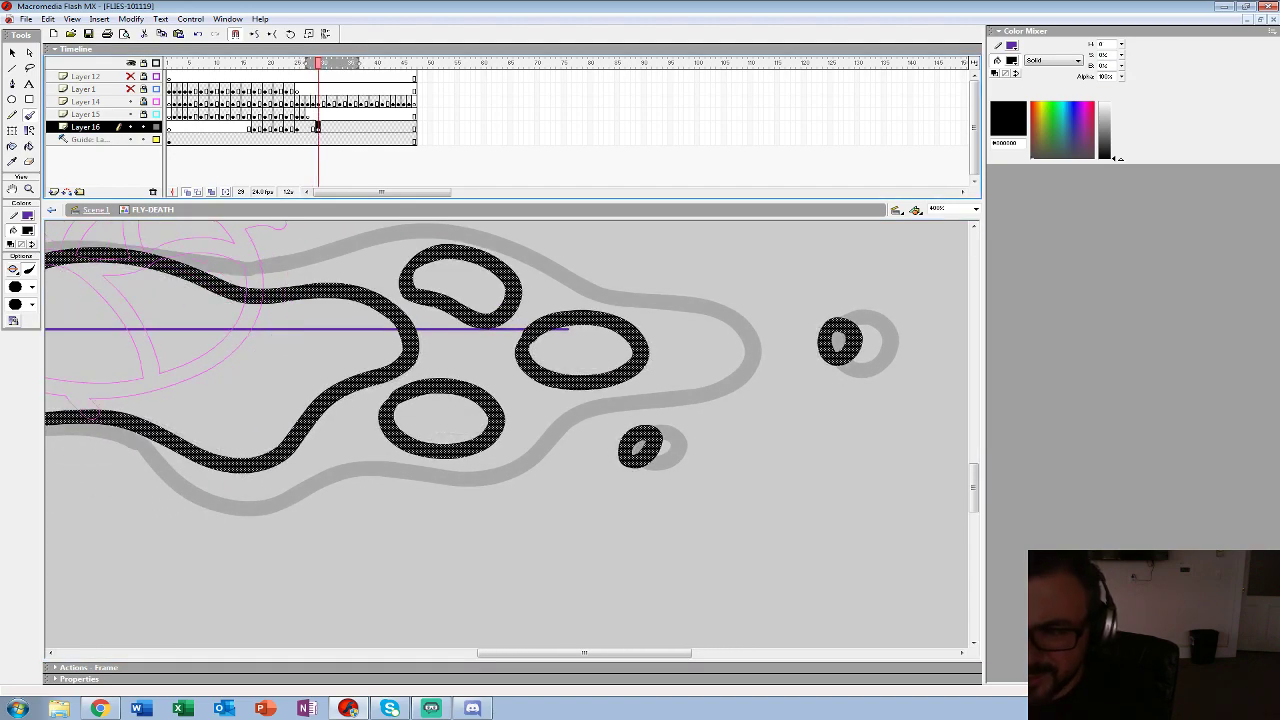
- Insert a blank keyframe at frame 33 of Layer 16
click(339, 128)
drag(350, 345, 728, 398)
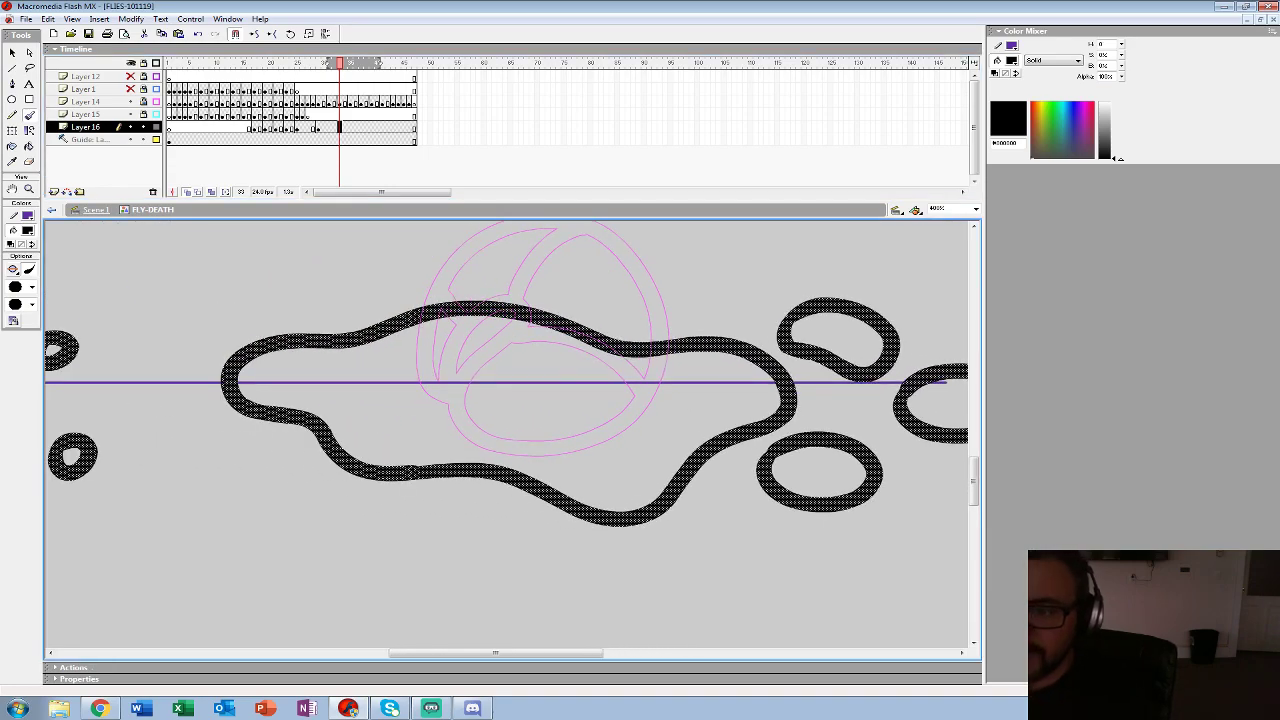
key(F8)
click(746, 271)
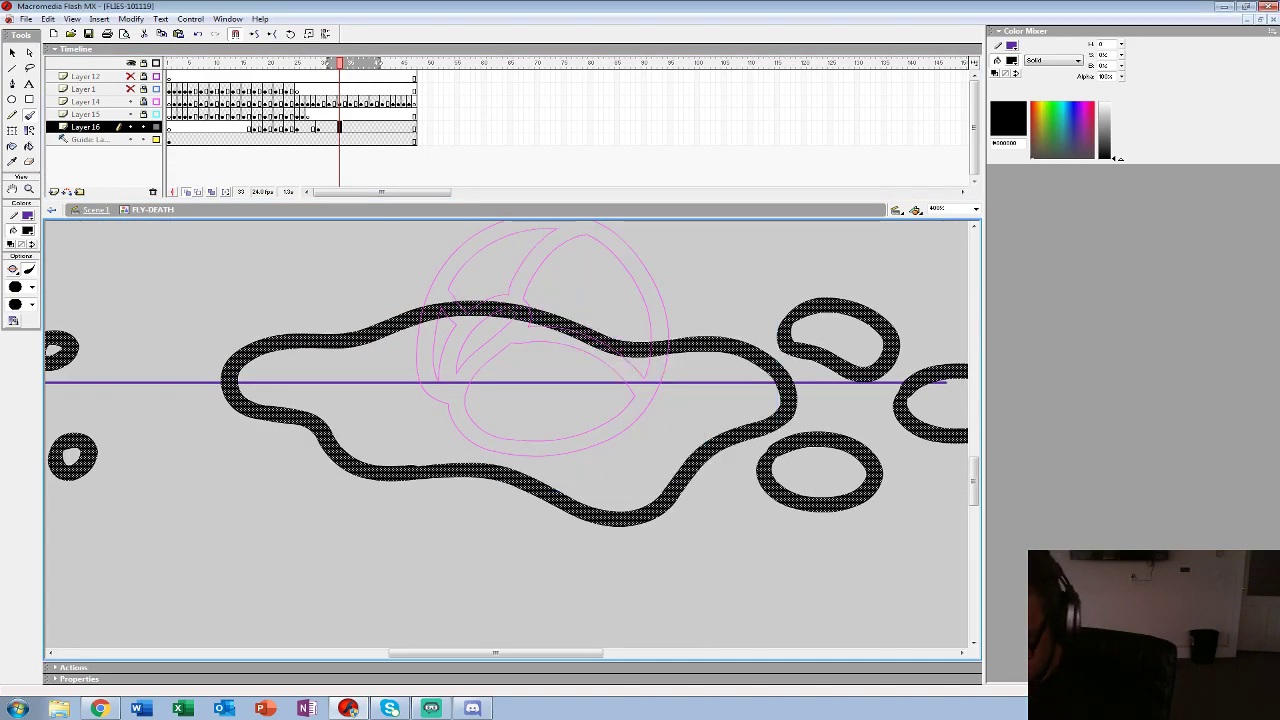
key(F7)
drag(560, 400, 450, 390)
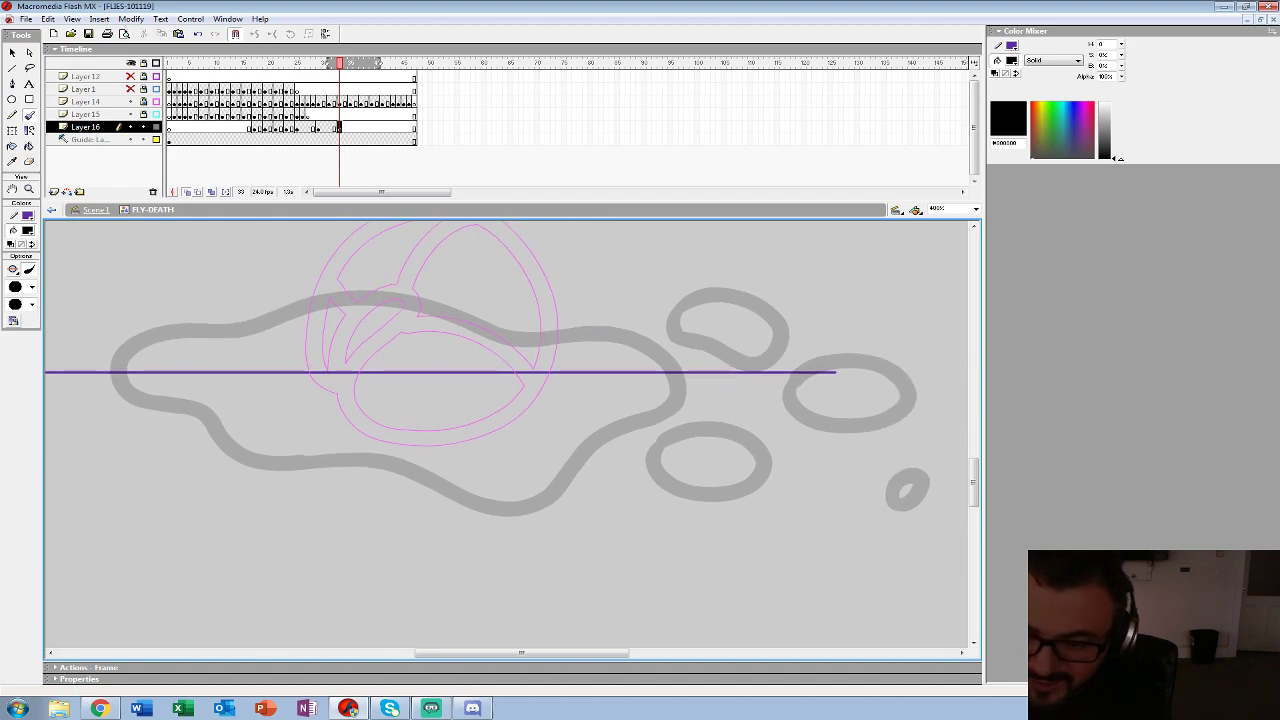
- Draw a smaller puddle inside the onion-skinned one, with an oval blob off its left end and three small blobs to its right
mouse_move(190, 351)
mouse_down()
mouse_move(268, 363)
mouse_move(233, 341)
mouse_move(179, 377)
mouse_move(245, 389)
mouse_move(265, 343)
mouse_move(182, 352)
mouse_up()
key(ctrl+z)
mouse_move(300, 386)
mouse_down()
mouse_move(332, 444)
mouse_move(410, 450)
mouse_move(467, 474)
mouse_move(525, 457)
mouse_move(574, 388)
mouse_move(552, 347)
mouse_move(424, 307)
mouse_move(340, 303)
mouse_move(296, 338)
mouse_move(301, 390)
mouse_up()
mouse_move(600, 420)
mouse_down()
mouse_move(389, 384)
mouse_move(484, 451)
mouse_move(436, 405)
mouse_up()
mouse_move(464, 270)
mouse_down()
mouse_move(455, 302)
mouse_move(495, 295)
mouse_move(471, 272)
mouse_move(530, 278)
mouse_up()
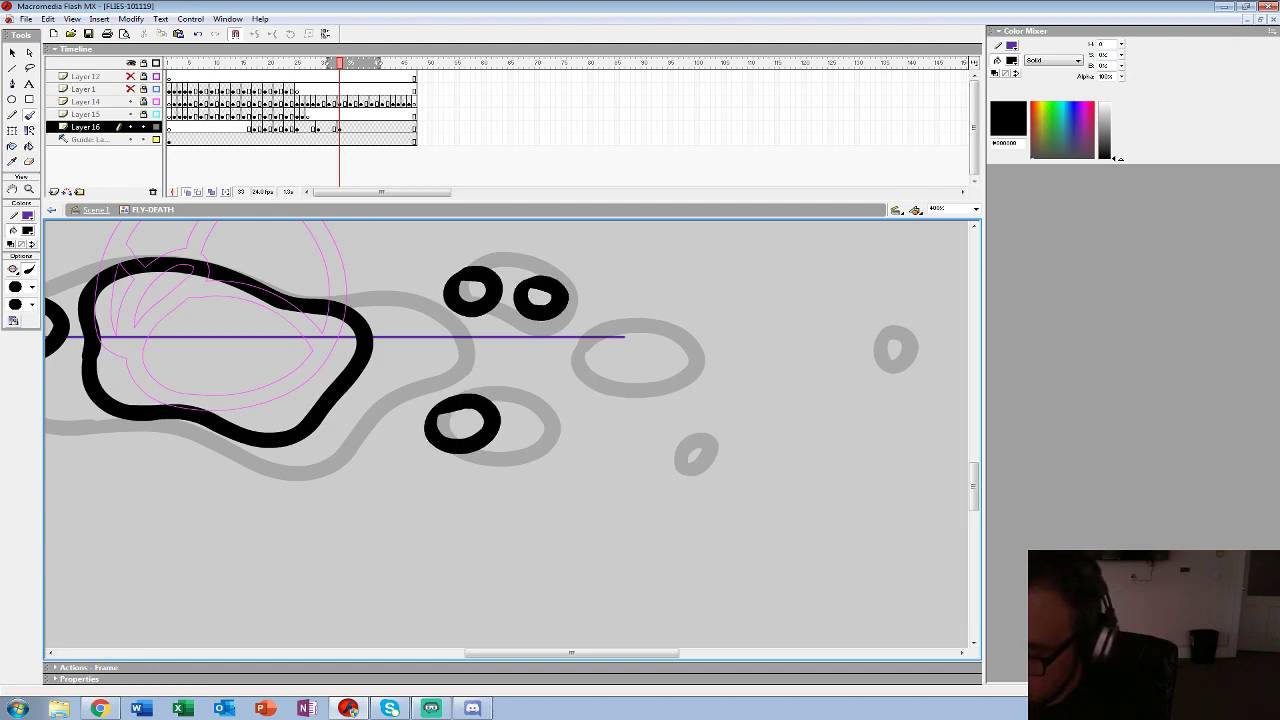
- Draw a round blob inside the onion-skinned right-hand oval and reduce the outer droplets to solid dots
mouse_move(583, 341)
mouse_down()
mouse_move(606, 377)
mouse_move(618, 339)
mouse_move(578, 348)
mouse_up()
drag(660, 385, 459, 388)
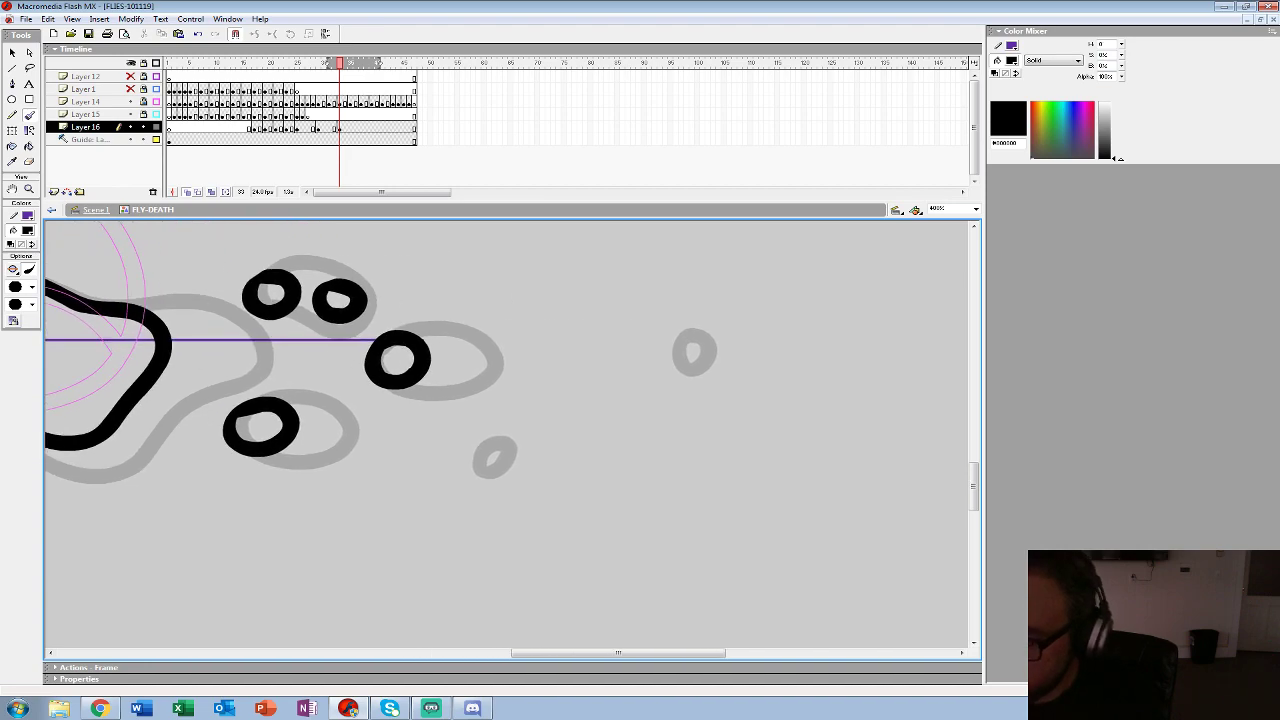
drag(677, 343, 678, 349)
mouse_move(480, 455)
mouse_down()
mouse_move(942, 440)
mouse_move(834, 423)
mouse_up()
drag(434, 388, 437, 397)
drag(418, 286, 415, 290)
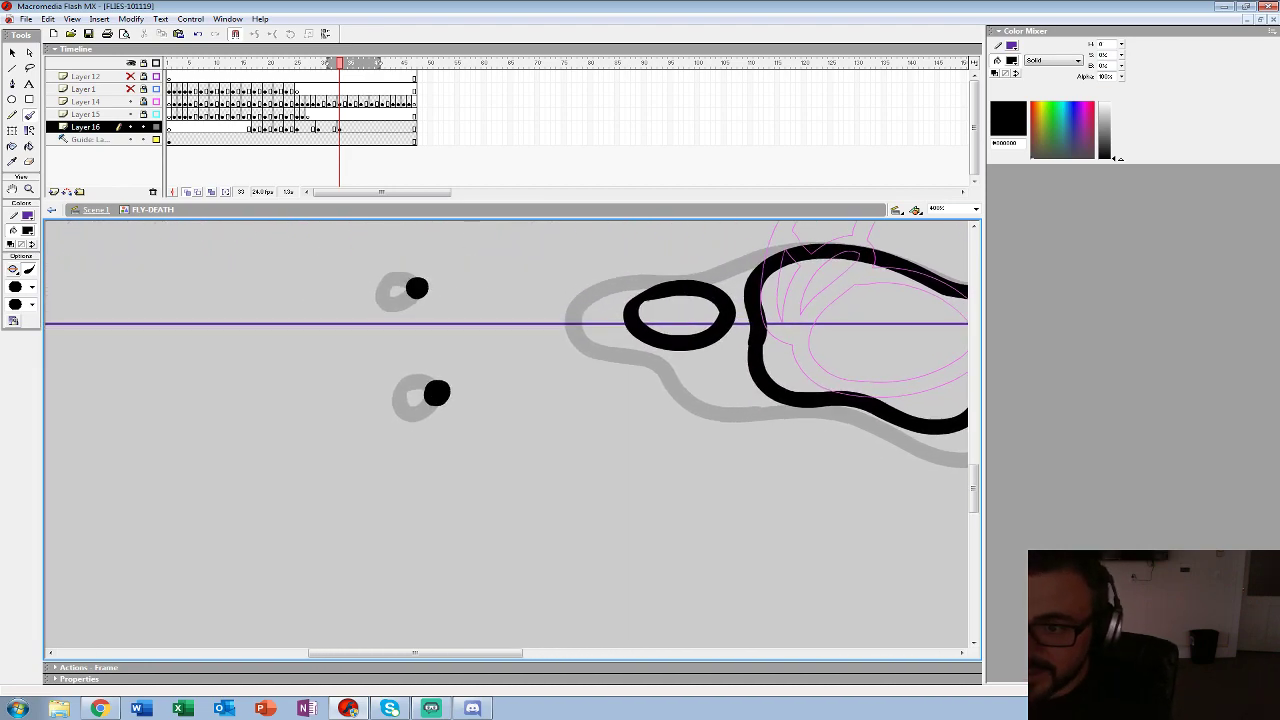
- Insert a blank keyframe at frame 37 of Layer 16 and draw a small oval puddle with a round blob on its left
click(361, 128)
key(F7)
drag(700, 350, 405, 395)
mouse_move(402, 340)
mouse_down()
mouse_move(384, 374)
mouse_move(393, 334)
mouse_up()
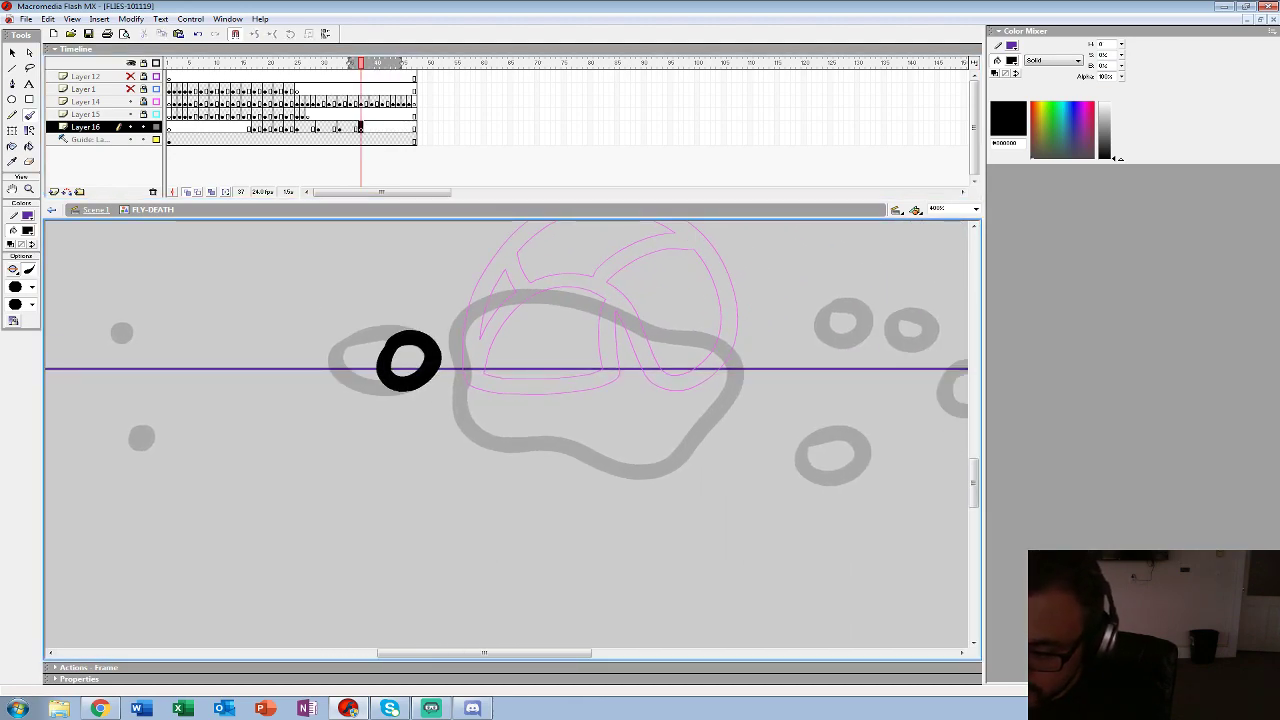
mouse_move(462, 362)
mouse_down()
mouse_move(492, 416)
mouse_move(608, 419)
mouse_move(664, 390)
mouse_move(670, 370)
mouse_move(457, 371)
mouse_move(489, 412)
mouse_move(566, 419)
mouse_move(643, 391)
mouse_move(646, 353)
mouse_move(564, 309)
mouse_move(499, 313)
mouse_move(460, 343)
mouse_move(456, 378)
mouse_up()
key(ctrl+z)
drag(740, 400, 447, 403)
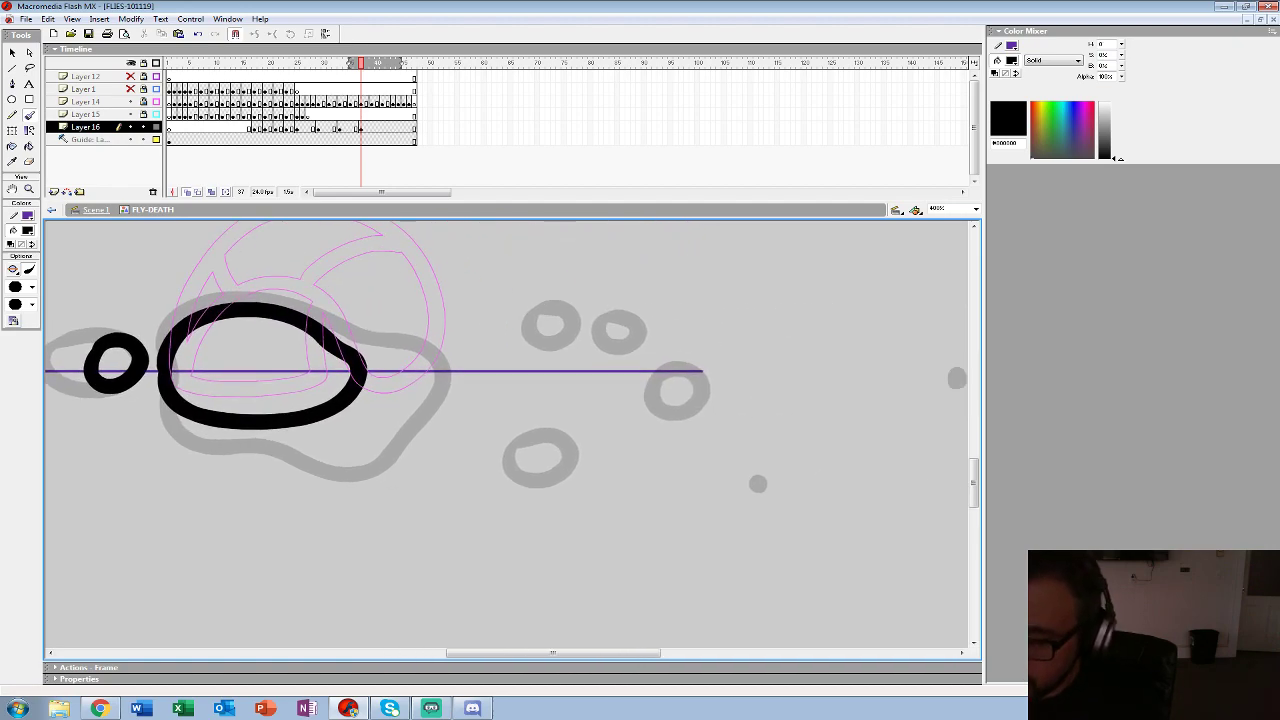
- Draw three smaller blobs to the right of the oval puddle, just inside the onion-skinned ones
mouse_move(528, 308)
mouse_down()
mouse_move(516, 344)
mouse_move(540, 306)
mouse_up()
mouse_move(522, 432)
mouse_down()
mouse_move(503, 480)
mouse_move(530, 430)
mouse_up()
drag(658, 368, 666, 374)
- Insert a blank keyframe at frame 41 and draw four solid dots around a smaller, flatter oval puddle
click(382, 128)
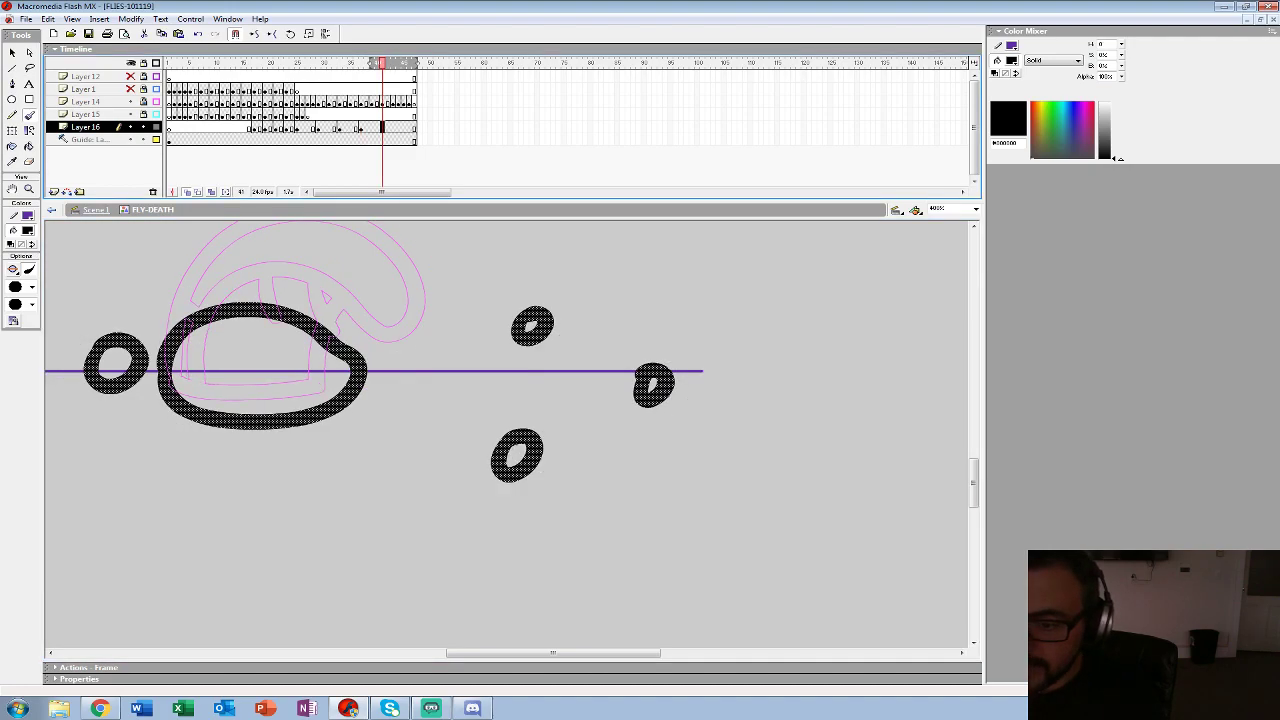
drag(400, 330, 562, 368)
key(F7)
click(283, 401)
click(683, 366)
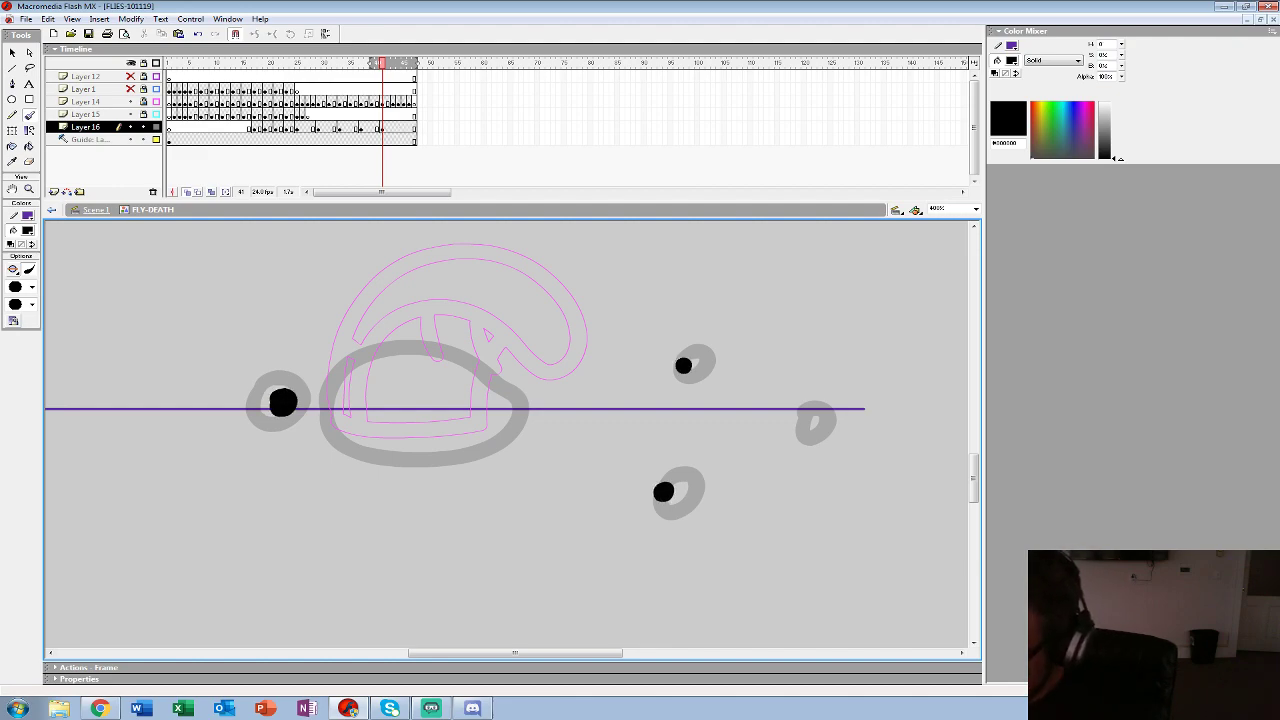
mouse_move(420, 430)
mouse_down()
mouse_move(757, 374)
mouse_move(585, 408)
mouse_up()
mouse_move(489, 383)
mouse_down()
mouse_move(500, 408)
mouse_move(580, 426)
mouse_move(675, 388)
mouse_move(606, 336)
mouse_move(485, 378)
mouse_move(490, 392)
mouse_up()
- Shift the Layer 16 puddle keyframes from frames 29 through 41 four frames later
click(398, 128)
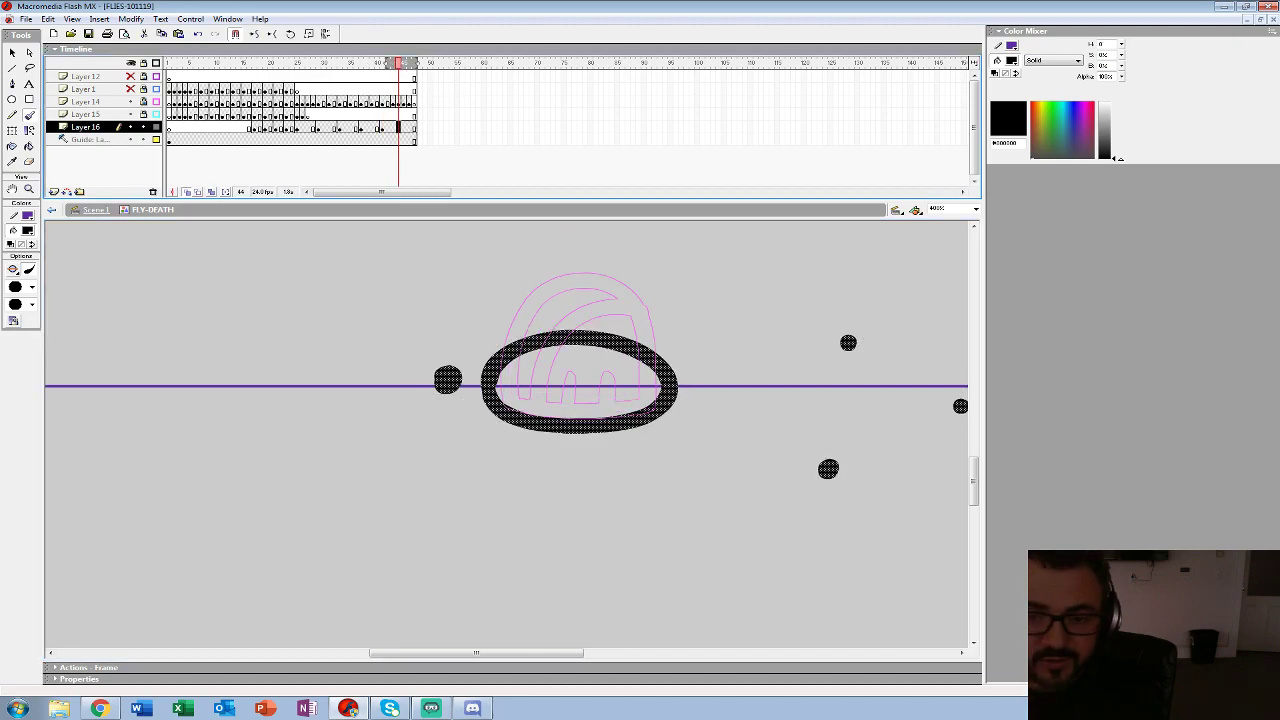
key(z)
alt+click(523, 366)
alt+click(523, 366)
alt+click(283, 437)
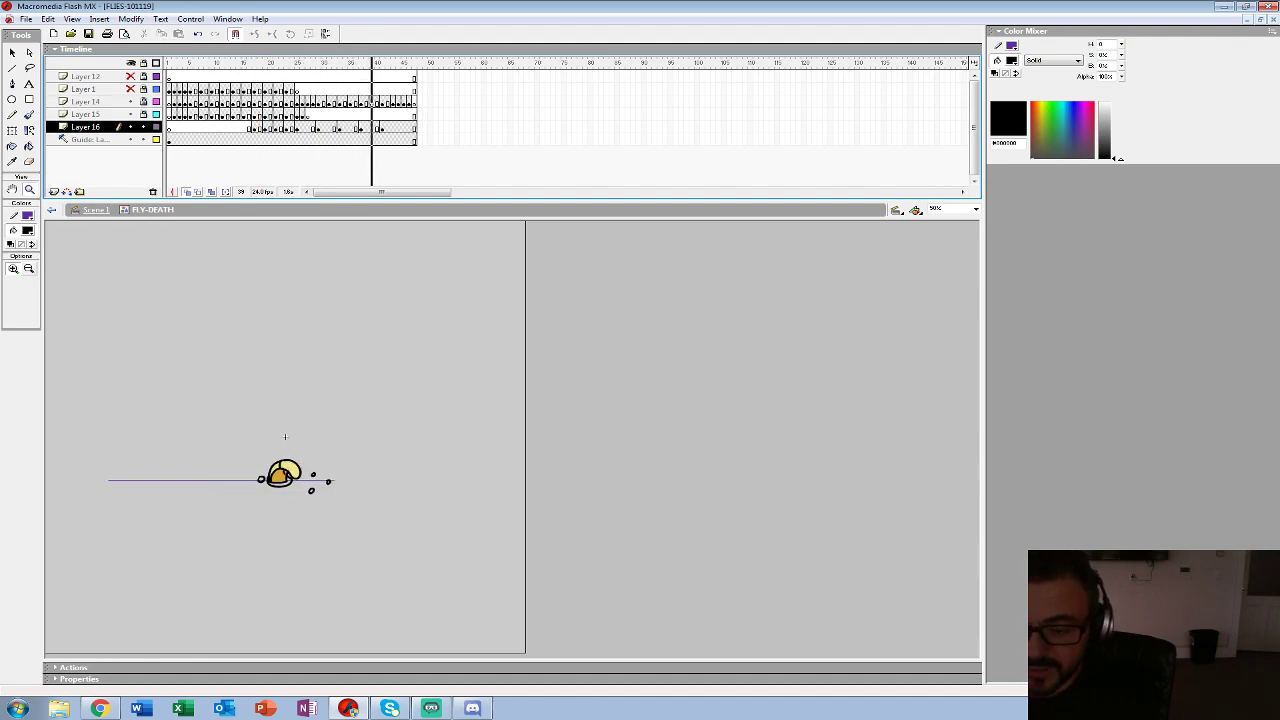
click(340, 139)
drag(319, 127, 403, 127)
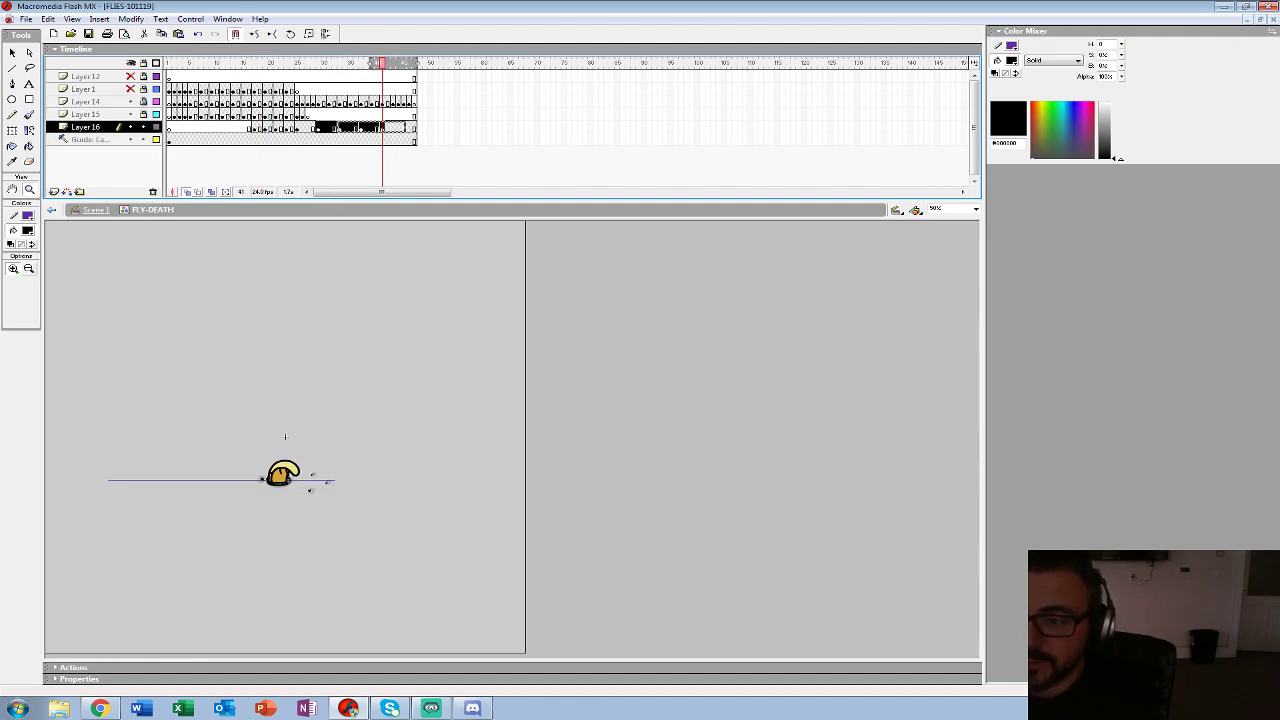
- Play the animation and step through its frames to examine the timing of the shrinking puddle
key(Return)
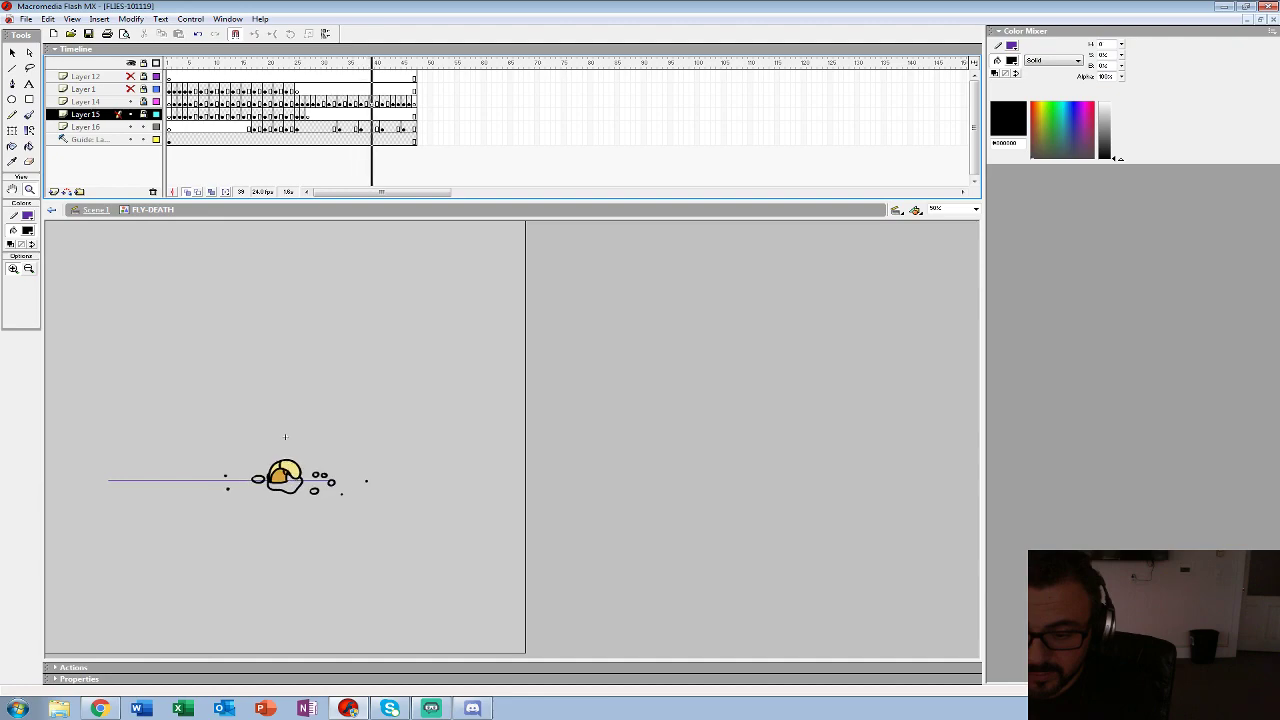
key(Return)
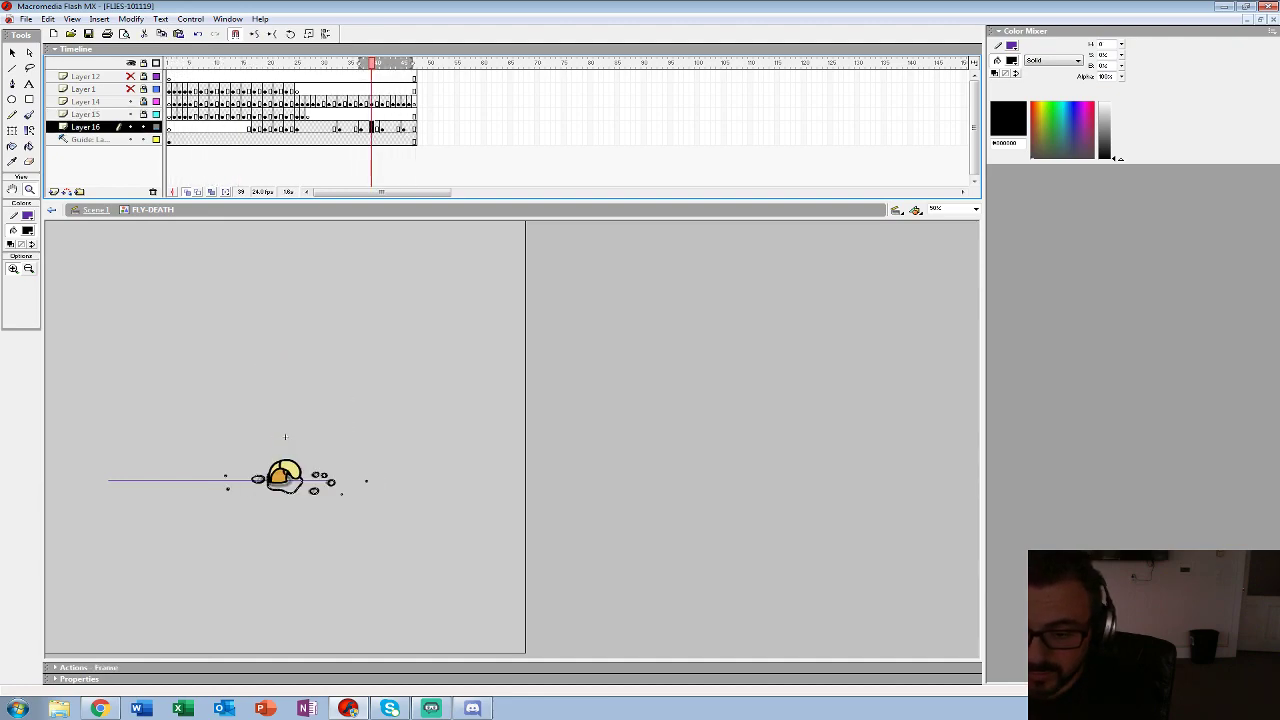
key(period)
key(comma)
key(comma)
key(comma)
key(comma)
key(comma)
key(comma)
key(comma)
key(comma)
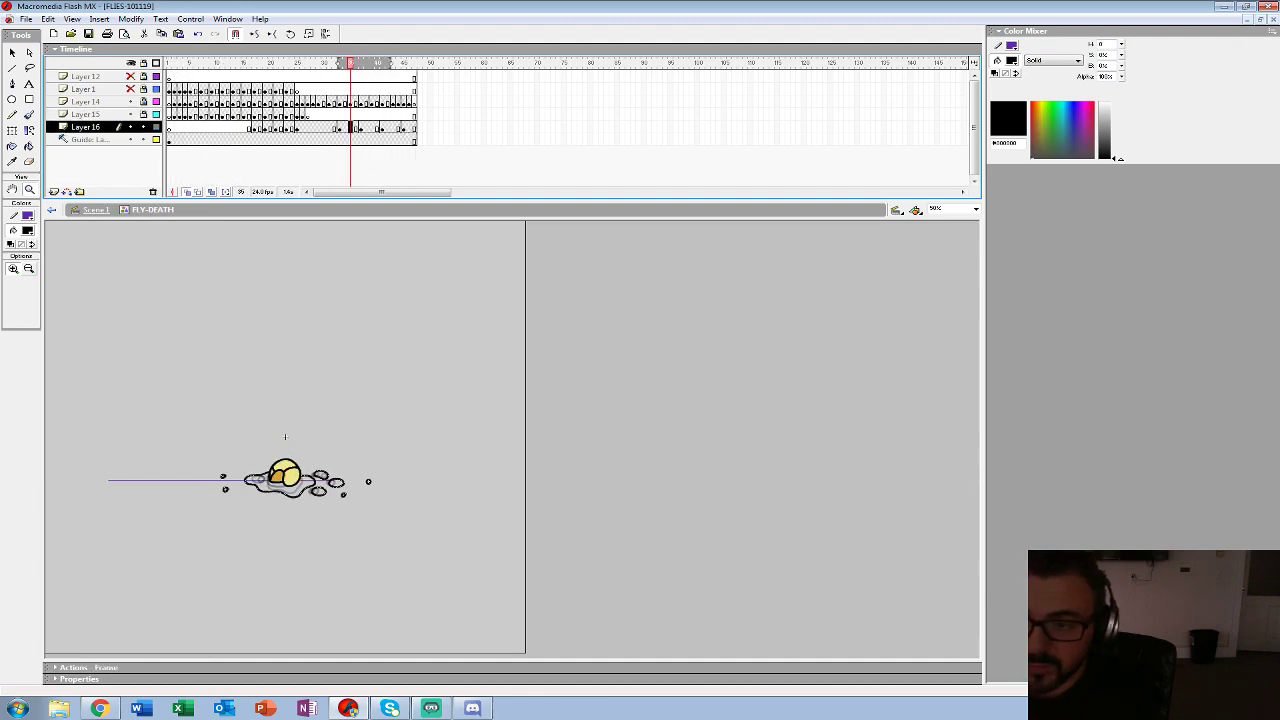
key(period)
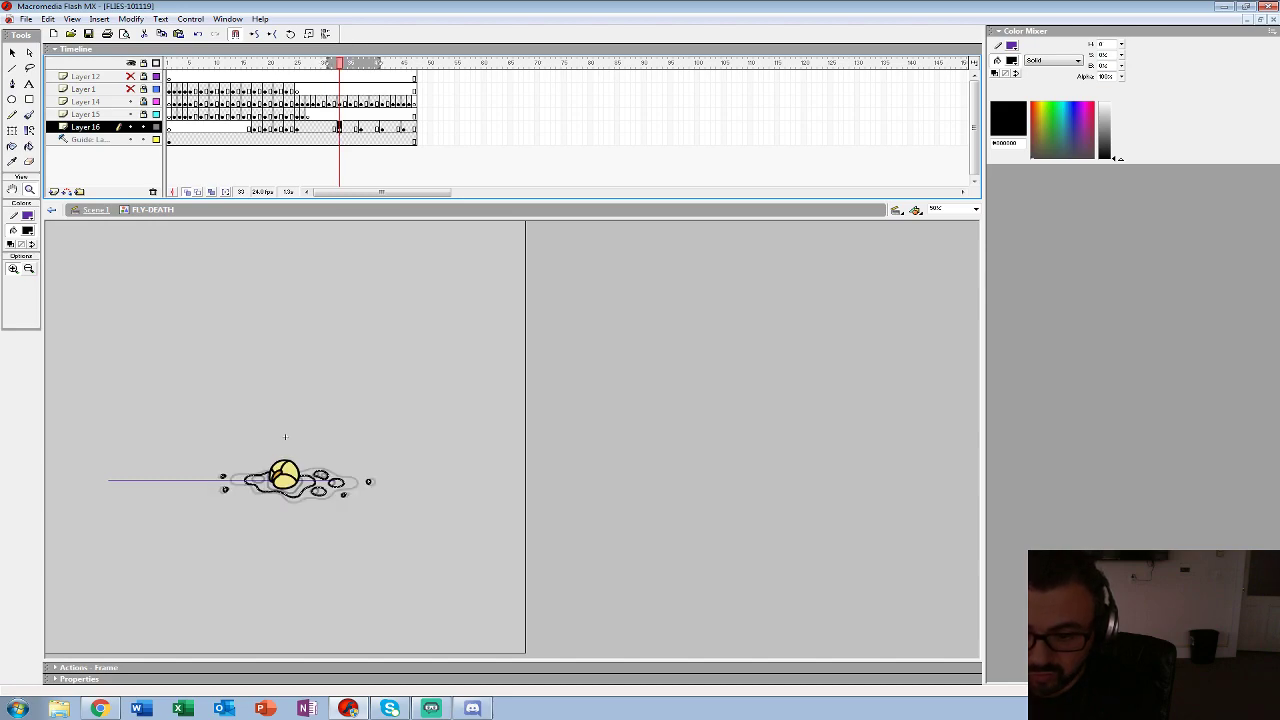
- Move the puddle keyframe from frame 33 to frame 37, replacing the drawing there, and replay the animation from around frame 29
key(period)
key(period)
key(period)
key(period)
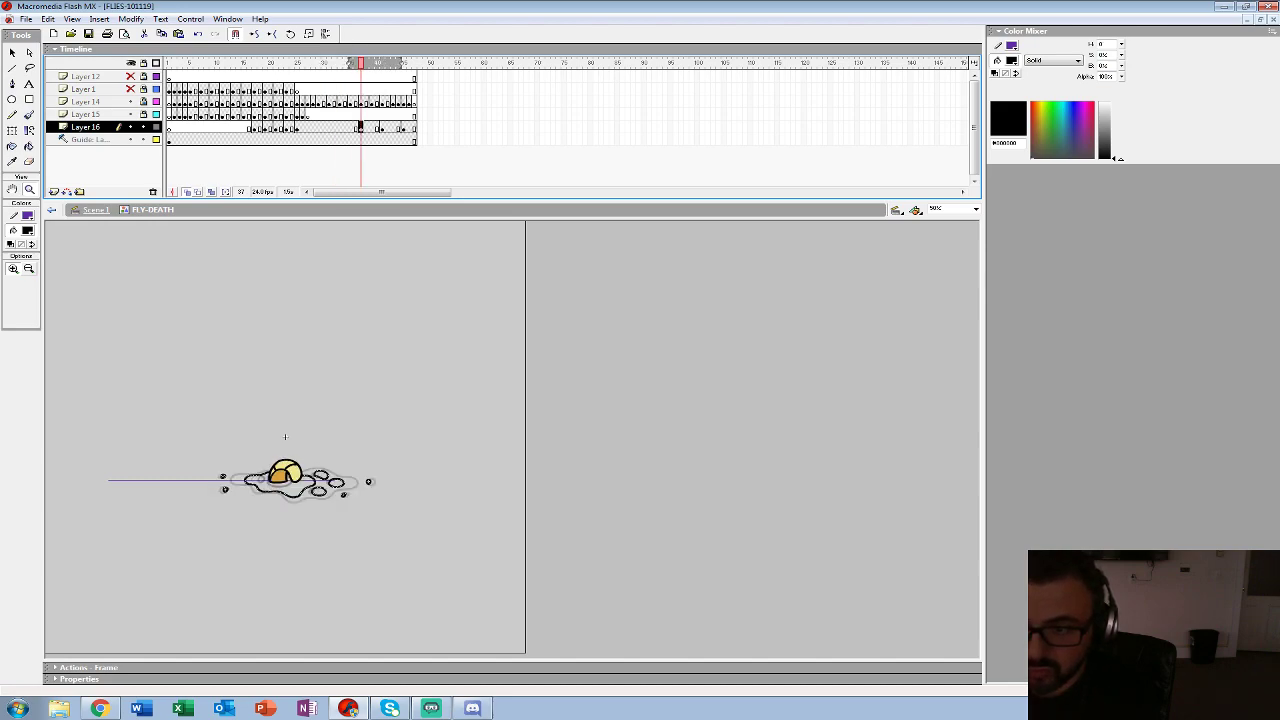
click(382, 128)
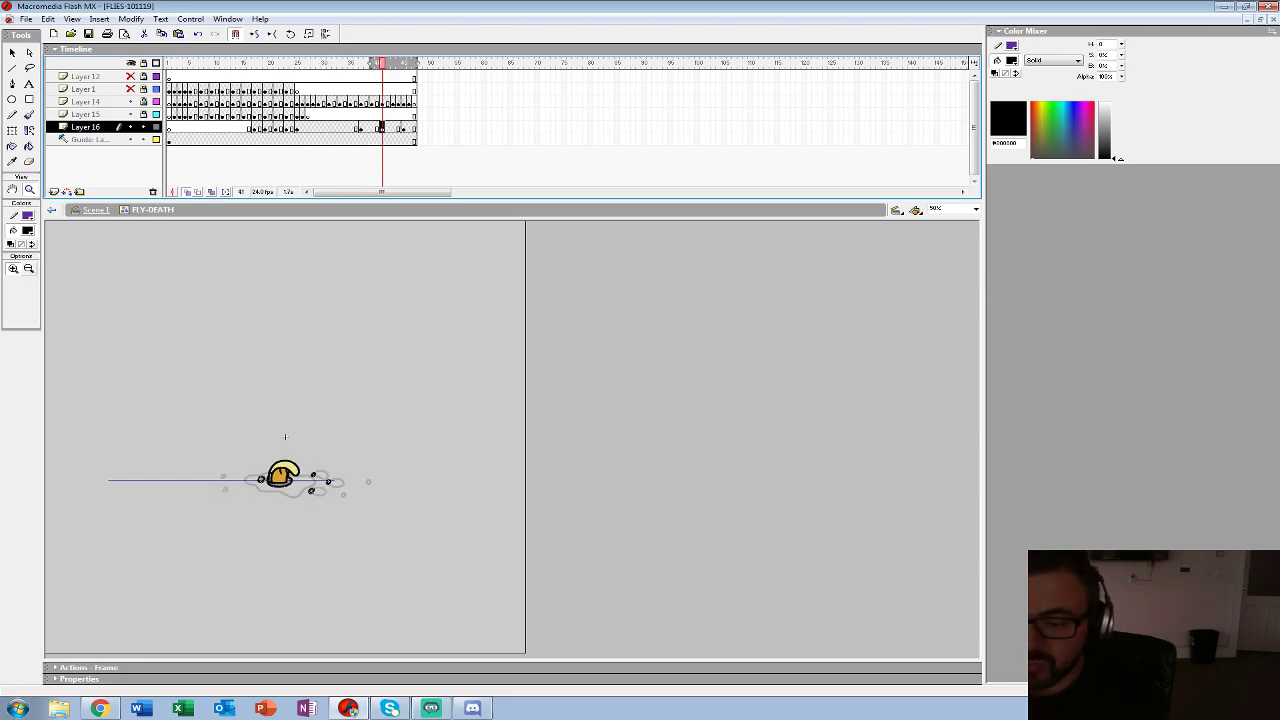
click(318, 115)
key(Return)
click(320, 115)
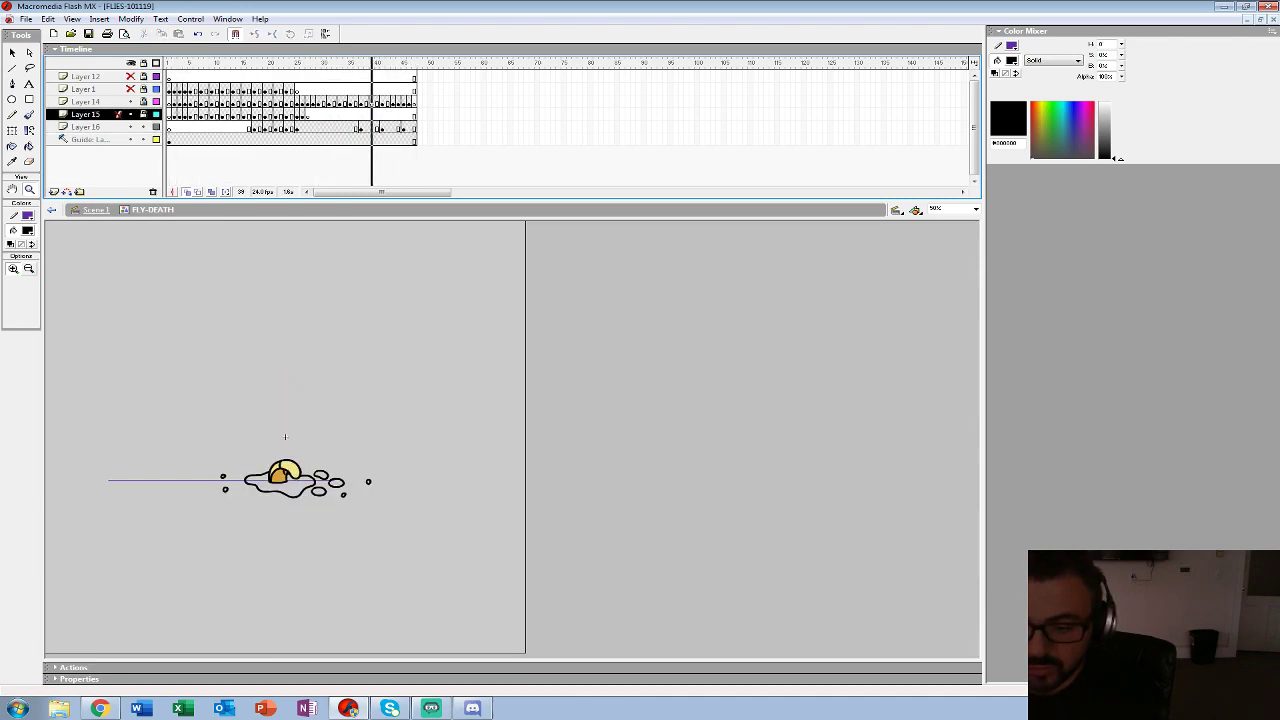
key(Return)
- Move the final puddle keyframe from frame 45 to frame 47 and replay the animation
click(398, 128)
key(period)
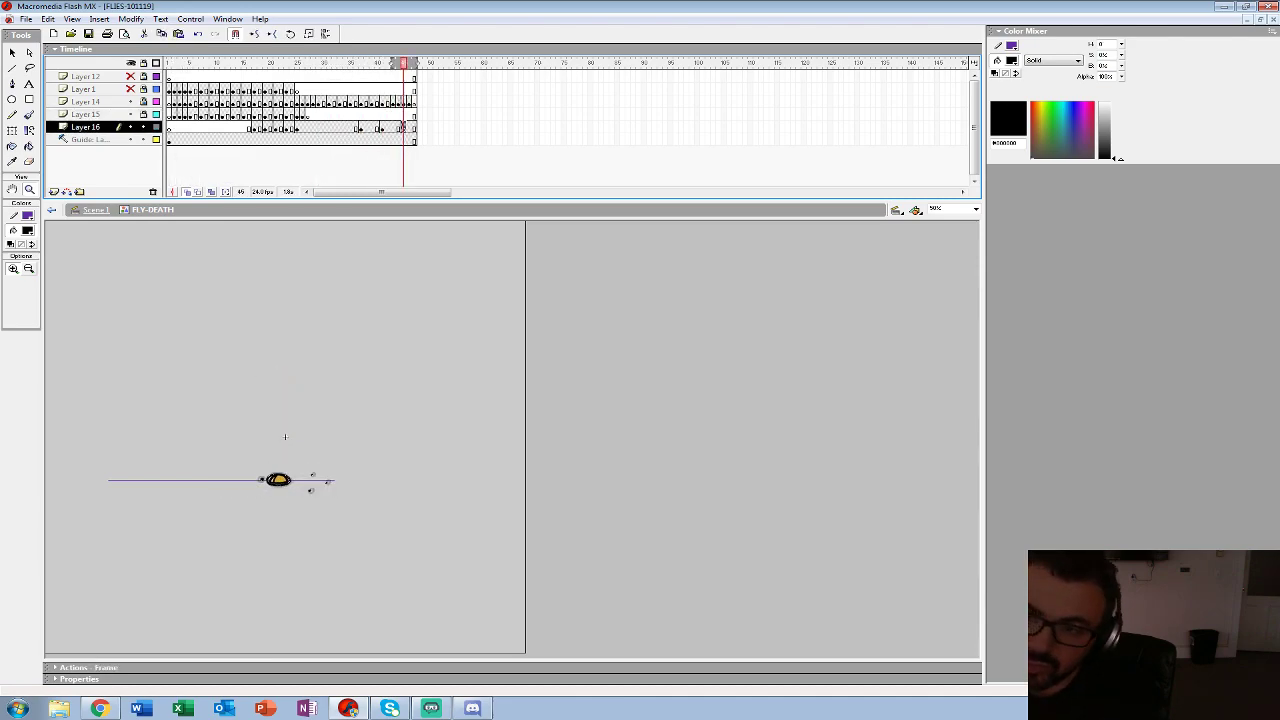
drag(403, 128, 414, 128)
click(319, 115)
key(Return)
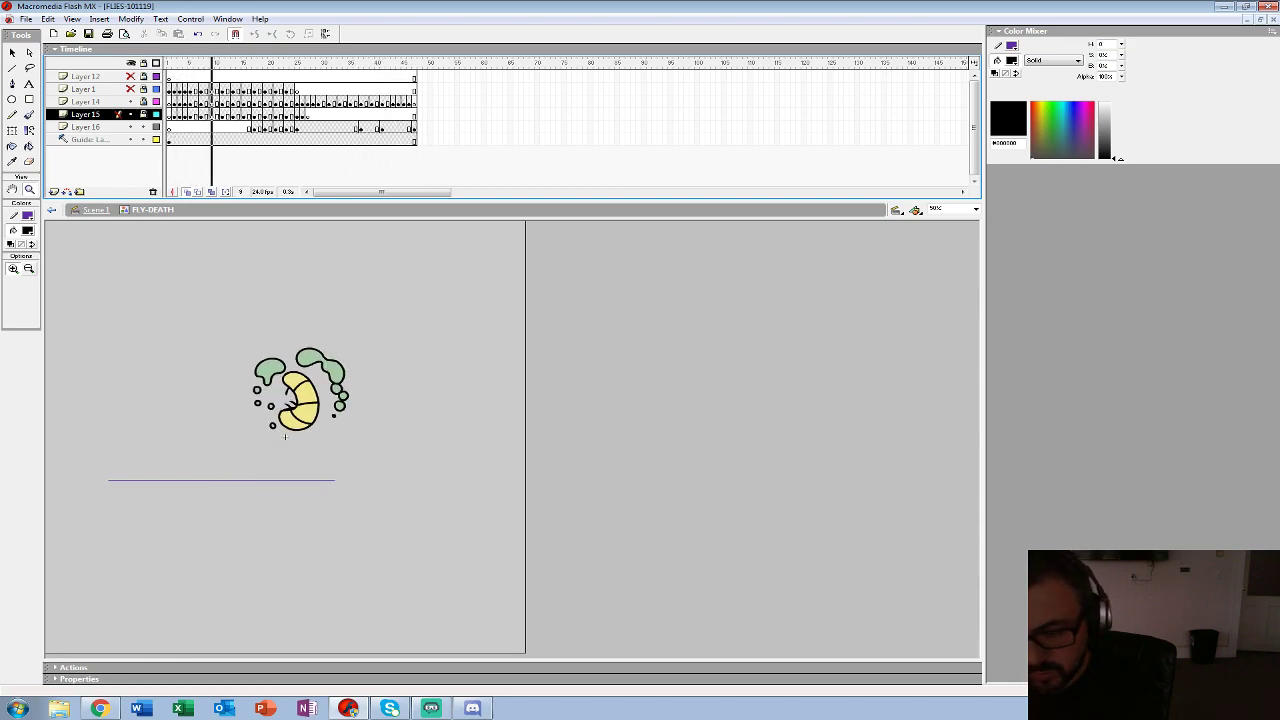
click(319, 115)
key(Return)
- Clear the puddle drawing from the keyframe at frame 41 of Layer 16
click(382, 128)
key(Return)
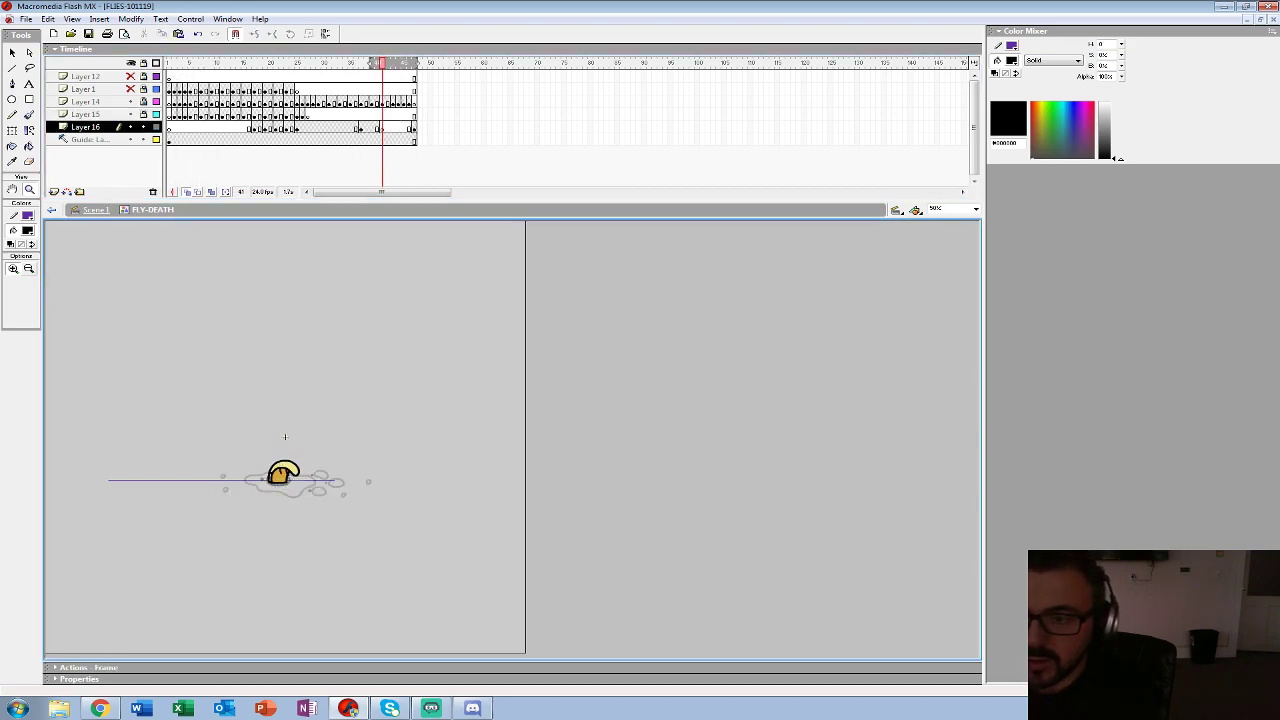
click(382, 128)
click(382, 128)
click(285, 437)
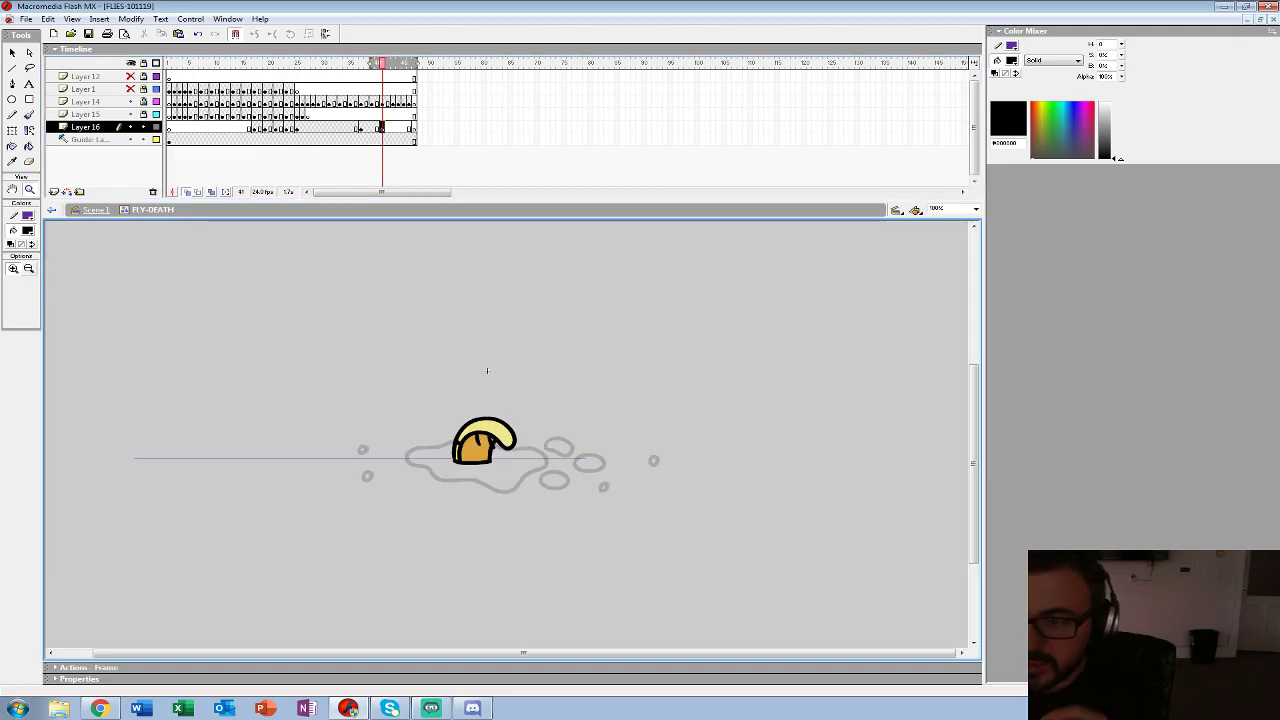
click(500, 448)
click(489, 460)
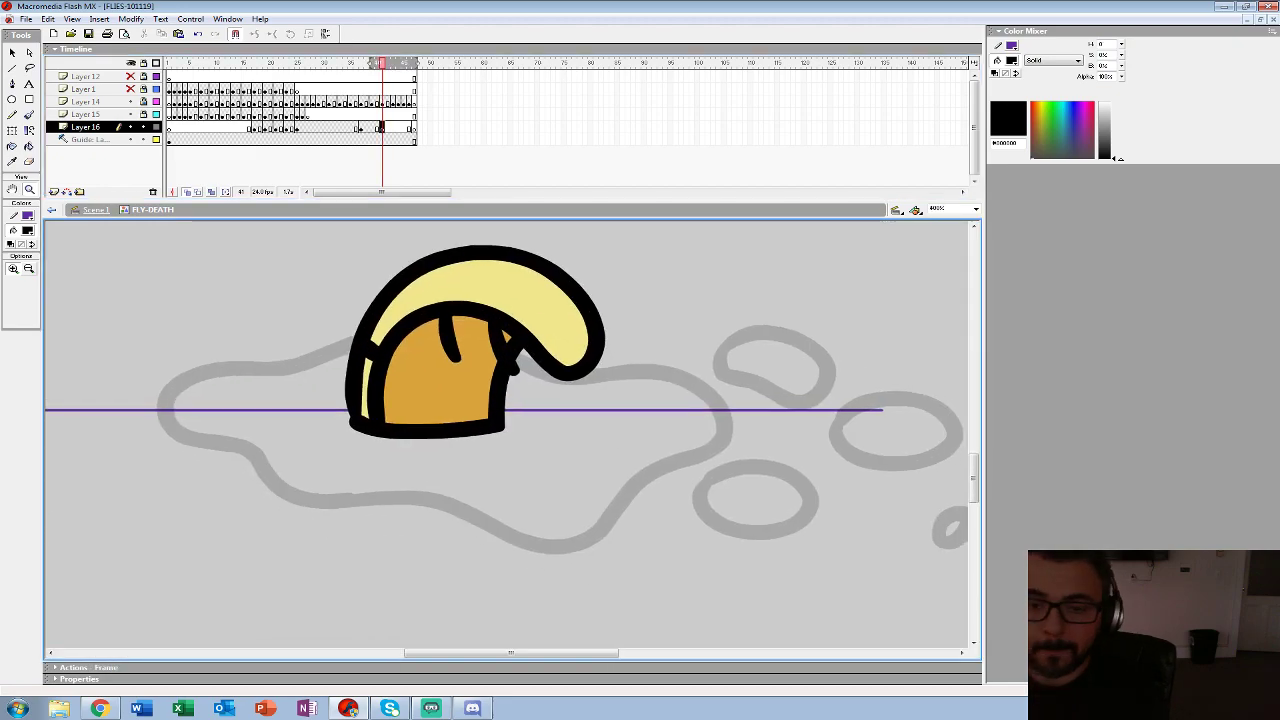
key(b)
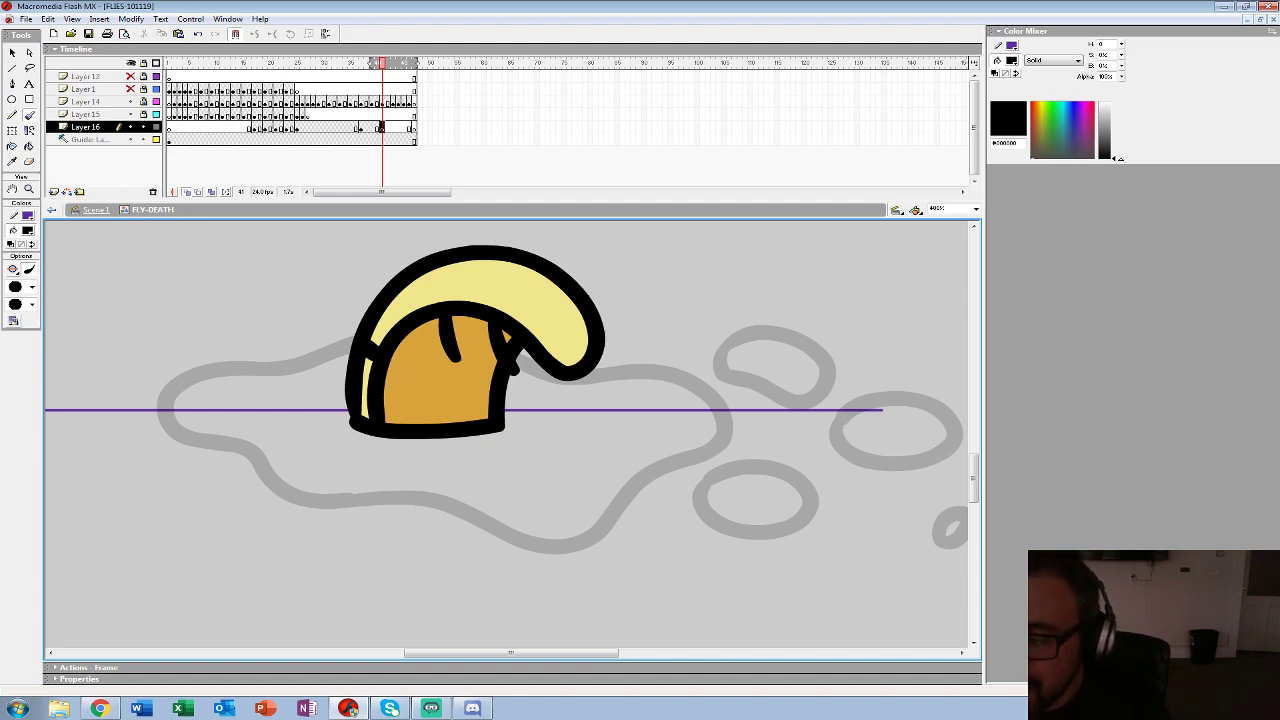
mouse_move(224, 384)
mouse_down()
mouse_move(225, 415)
mouse_move(273, 396)
mouse_move(226, 382)
mouse_up()
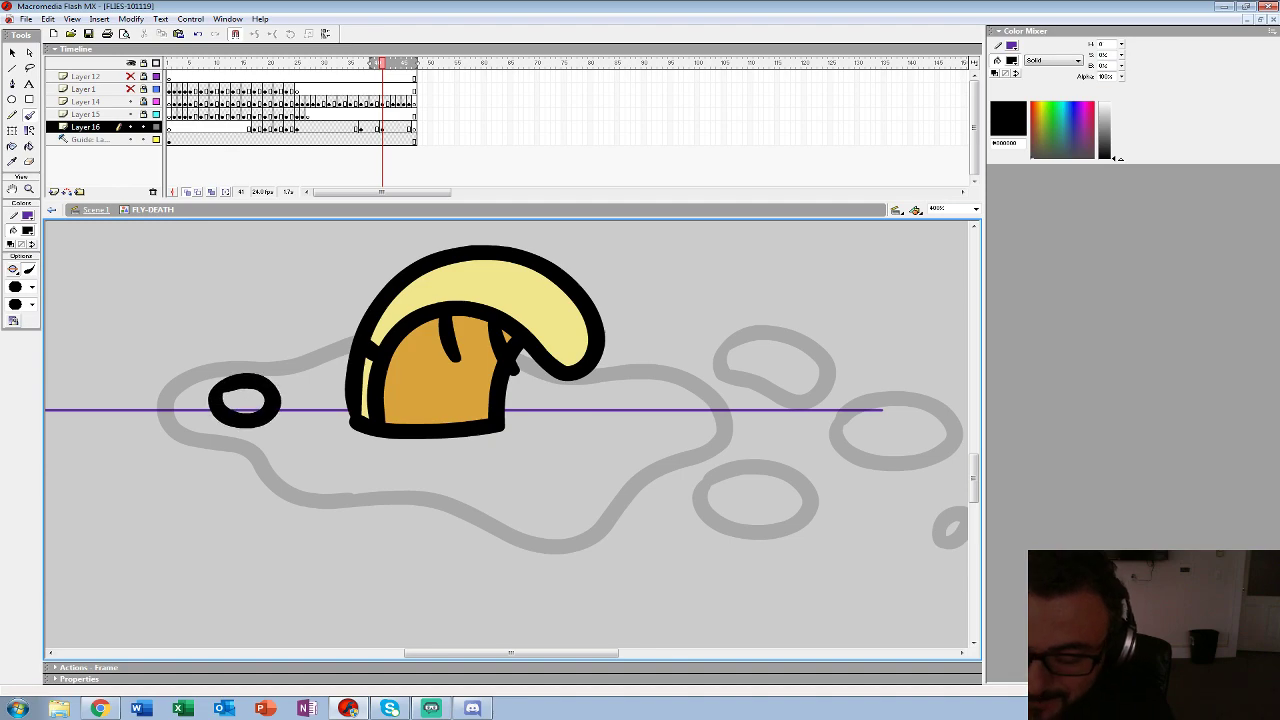
key(ctrl+z)
drag(307, 448, 414, 470)
key(ctrl+z)
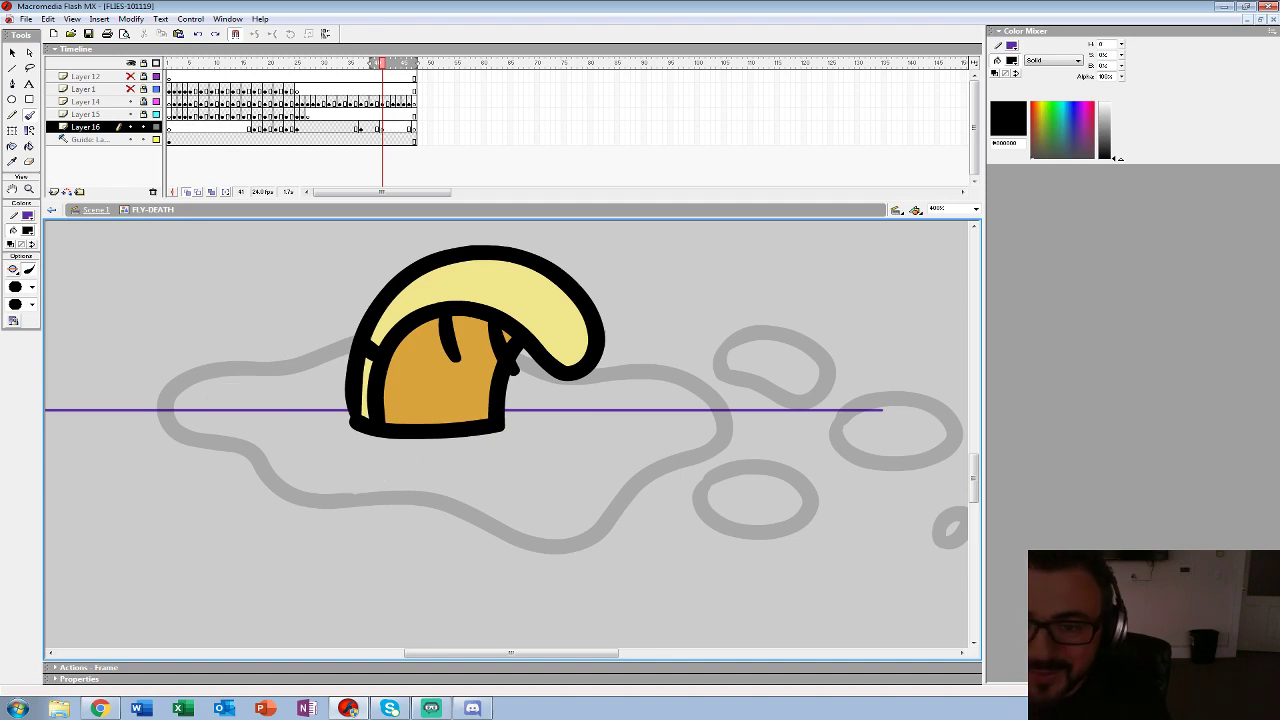
- Show Layer 14 as outlines and brush a shrunken puddle outline with three rings and two dots beside it on frame 41
click(156, 102)
mouse_move(307, 438)
mouse_down()
mouse_move(369, 469)
mouse_move(551, 485)
mouse_move(630, 412)
mouse_move(413, 341)
mouse_move(330, 364)
mouse_move(293, 393)
mouse_move(283, 419)
mouse_move(310, 437)
mouse_up()
mouse_move(700, 478)
mouse_down()
mouse_move(424, 345)
mouse_move(388, 464)
mouse_up()
mouse_move(404, 334)
mouse_down()
mouse_move(439, 347)
mouse_move(410, 328)
mouse_up()
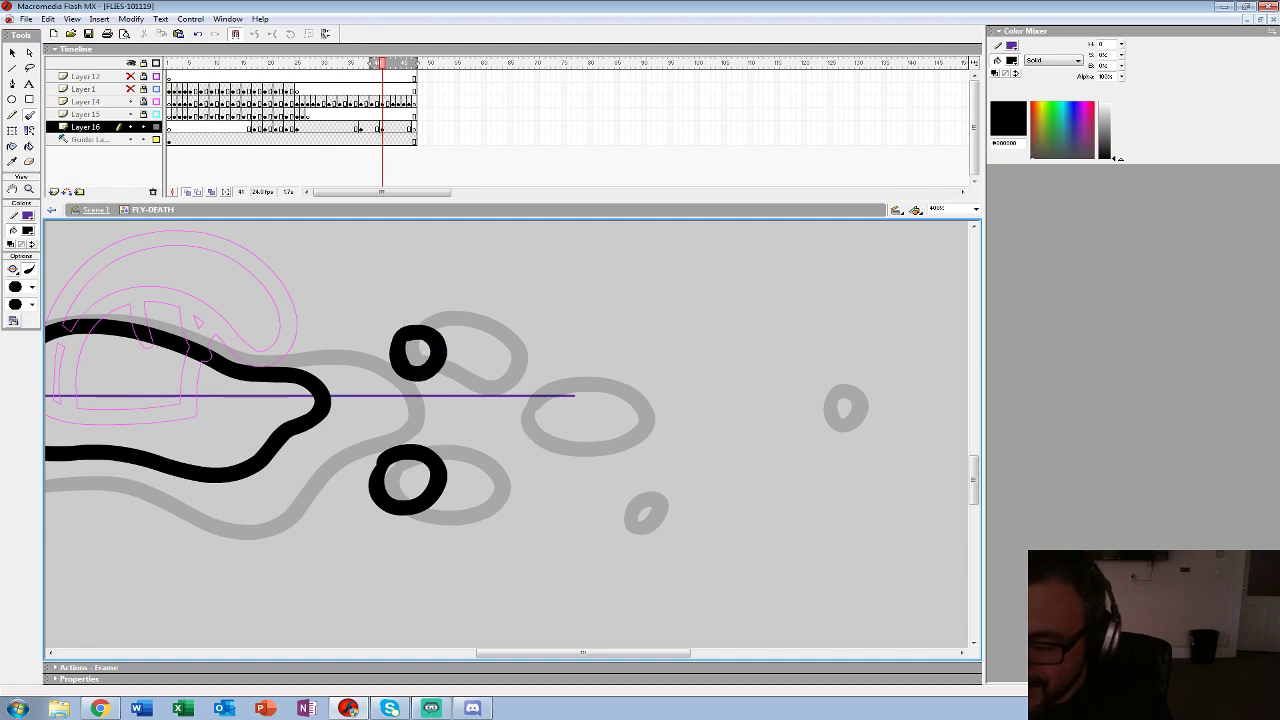
mouse_move(537, 389)
mouse_down()
mouse_move(543, 441)
mouse_move(534, 391)
mouse_move(435, 332)
mouse_move(439, 319)
mouse_move(788, 366)
mouse_up()
drag(340, 362, 810, 361)
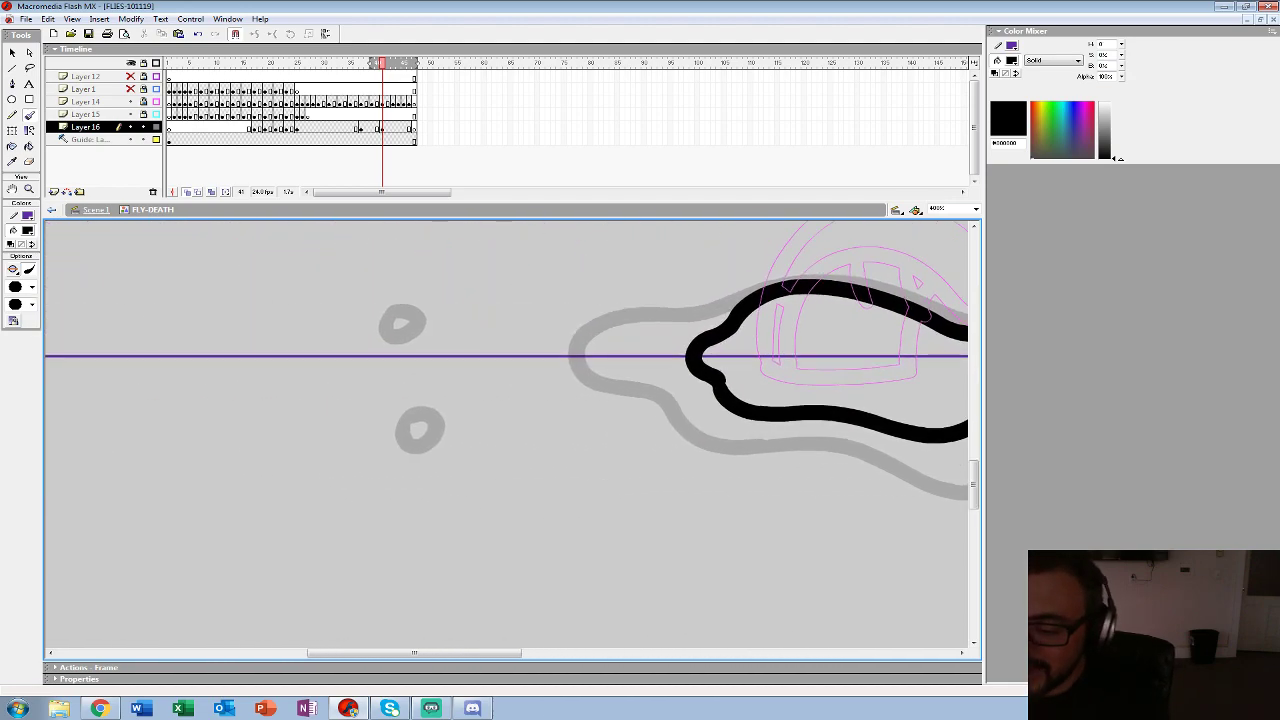
click(435, 426)
click(420, 319)
- Add a blank keyframe at frame 44 of Layer 16 and brush a more compact puddle outline with a small ring and two dots
click(398, 127)
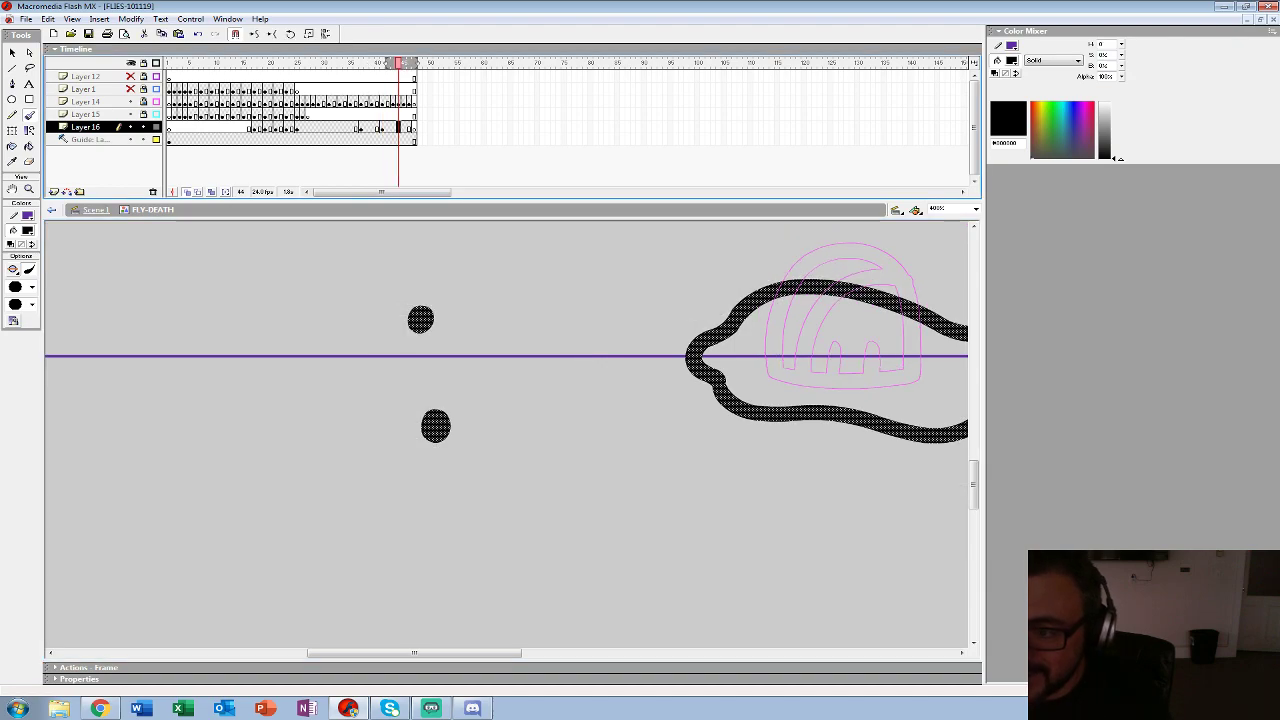
key(Delete)
drag(800, 380, 404, 404)
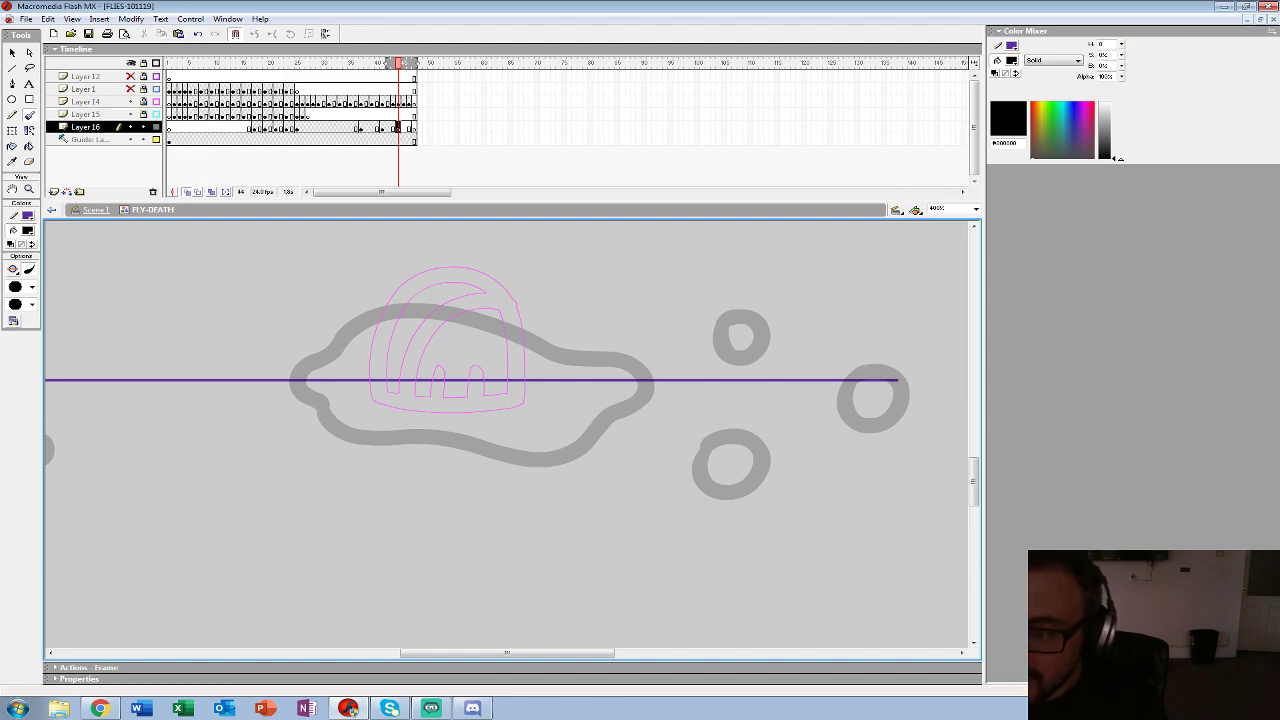
mouse_move(370, 350)
mouse_down()
mouse_move(360, 407)
mouse_move(393, 421)
mouse_move(500, 431)
mouse_move(553, 417)
mouse_move(563, 382)
mouse_move(513, 349)
mouse_move(428, 329)
mouse_move(367, 350)
mouse_up()
mouse_move(700, 410)
mouse_down()
mouse_move(493, 367)
mouse_move(508, 432)
mouse_move(497, 402)
mouse_up()
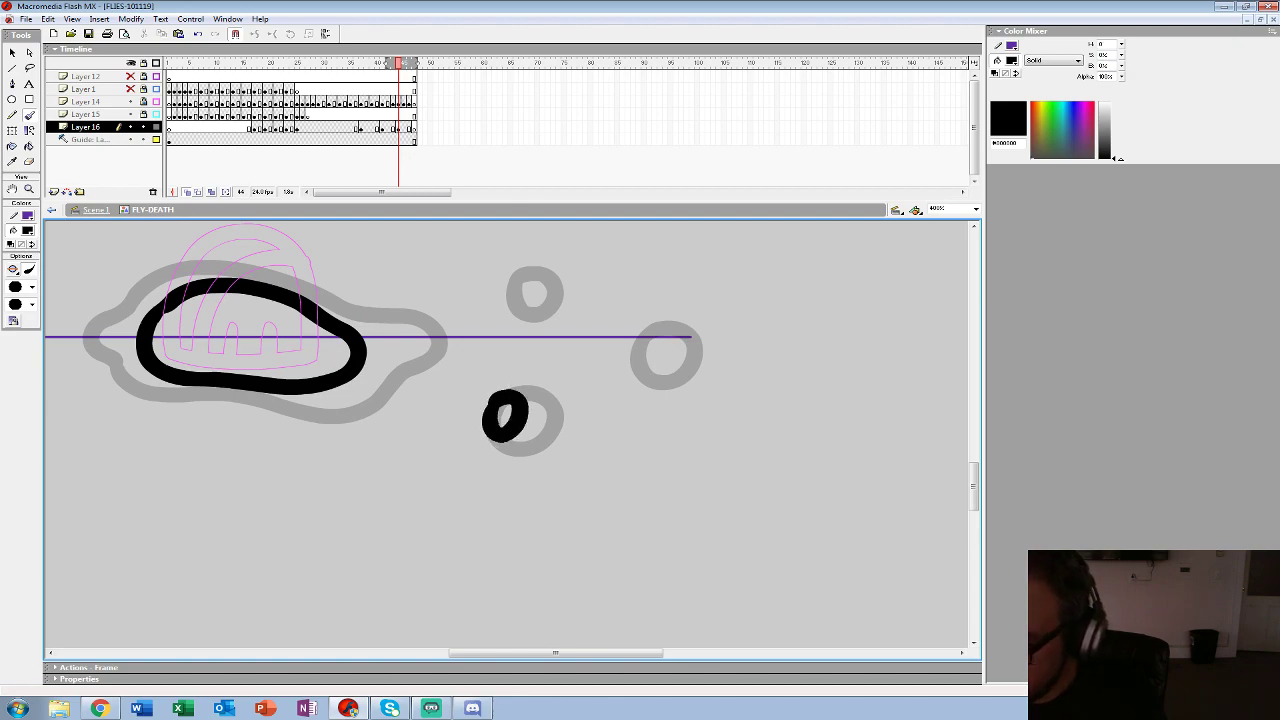
drag(637, 341, 644, 347)
drag(514, 291, 518, 297)
drag(440, 325, 844, 335)
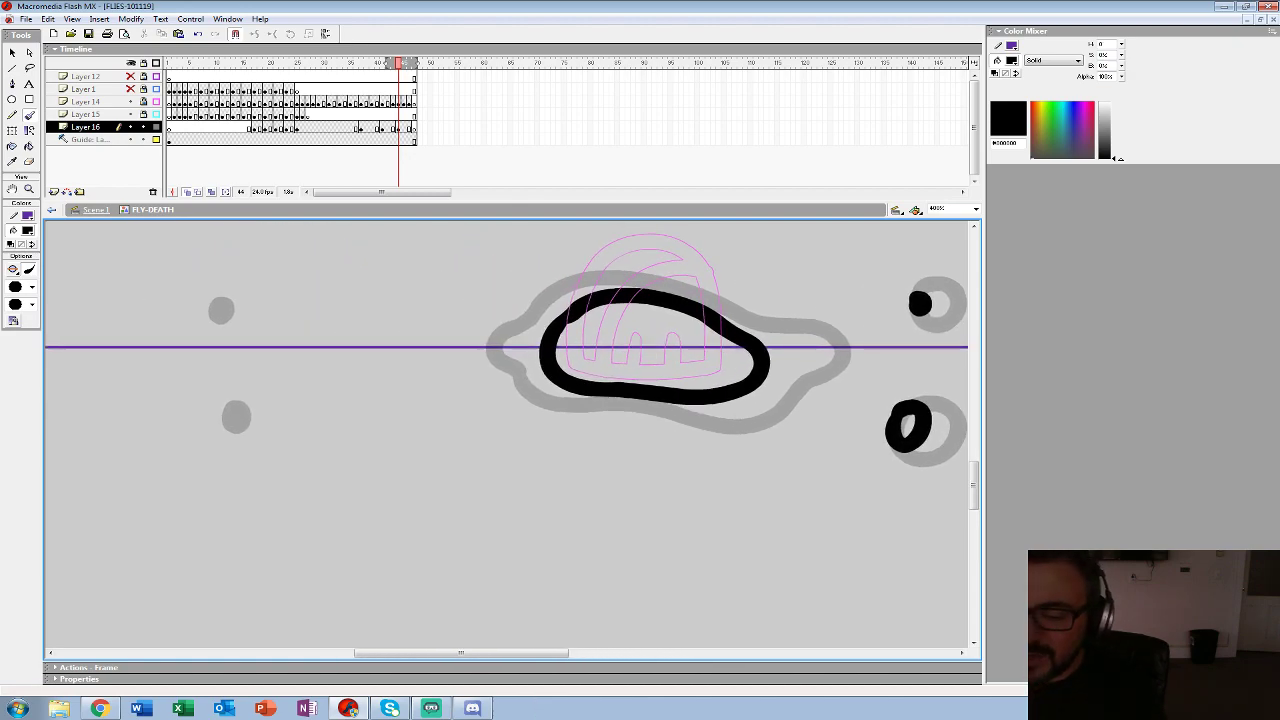
- Extend the layers of the animation to frame 56 and return to frame 47 of Layer 16
click(414, 128)
drag(690, 350, 373, 372)
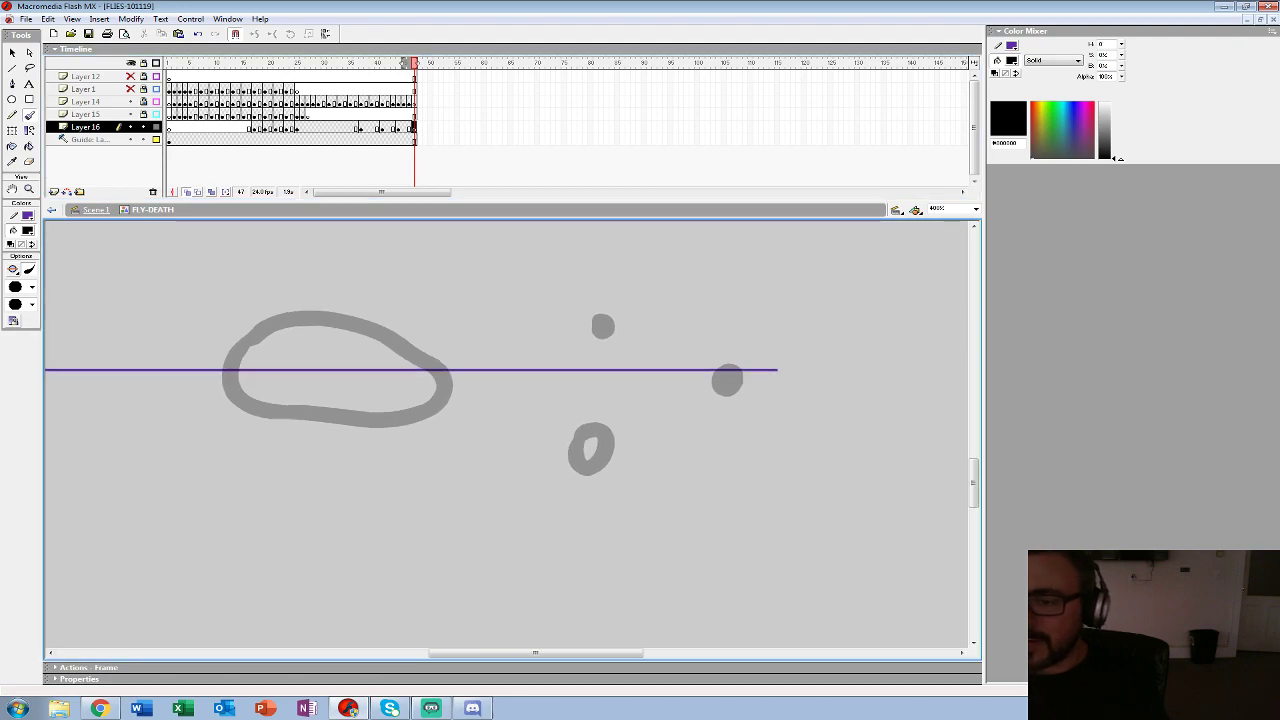
drag(462, 77, 462, 140)
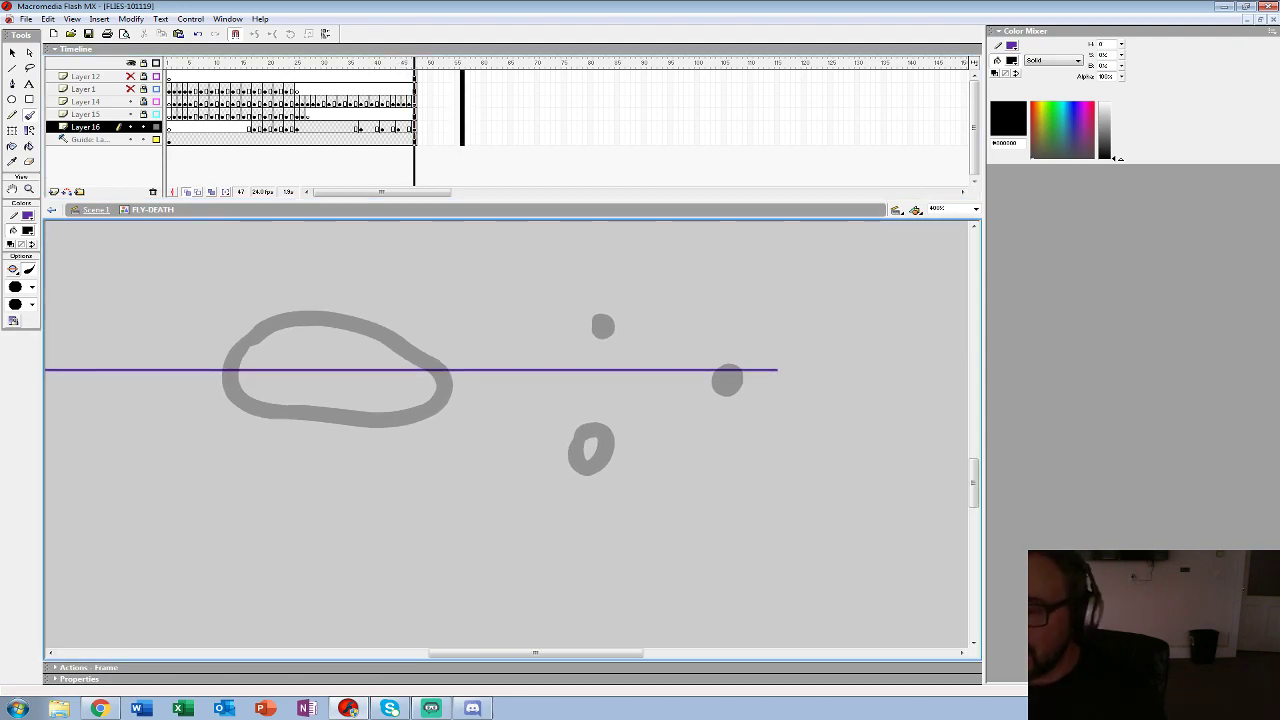
key(F5)
click(414, 128)
- Brush a small flattened puddle ring and one dot on frame 47, clearing the first oval attempt
mouse_move(284, 350)
mouse_down()
mouse_move(304, 398)
mouse_move(360, 393)
mouse_move(374, 350)
mouse_move(292, 340)
mouse_up()
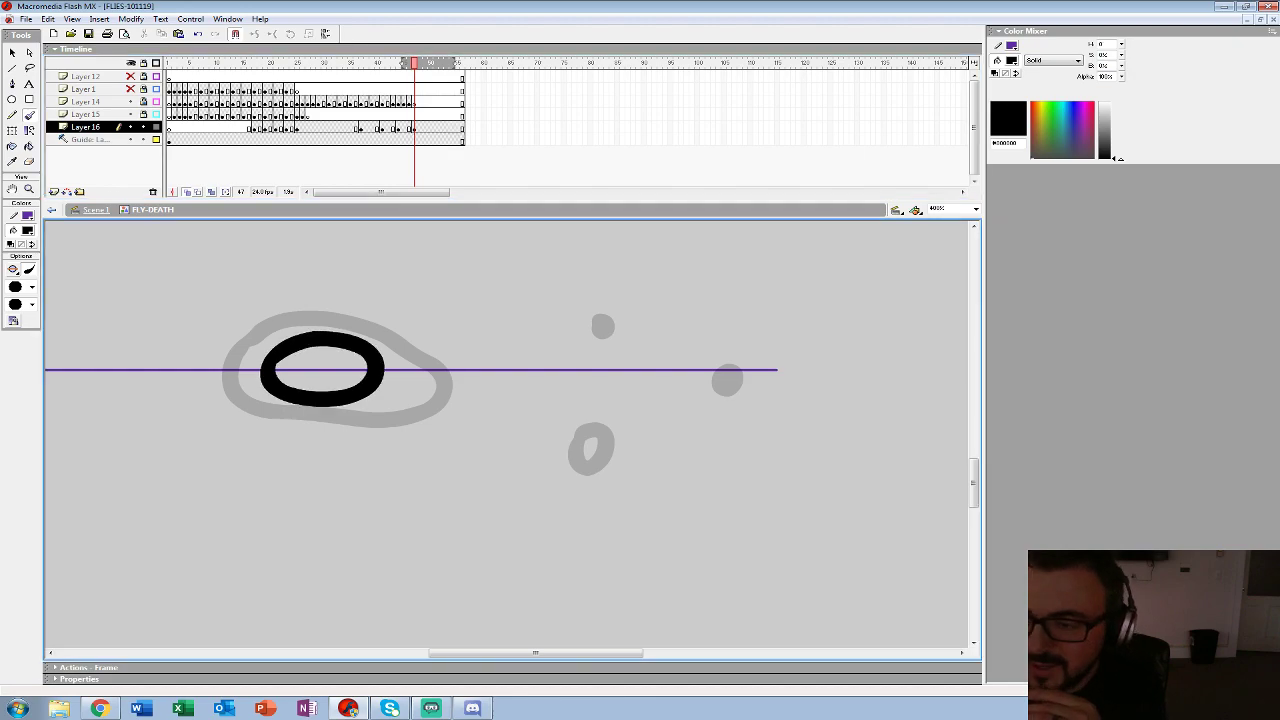
click(414, 128)
key(Delete)
mouse_move(264, 356)
mouse_down()
mouse_move(274, 390)
mouse_move(382, 387)
mouse_move(376, 360)
mouse_move(324, 348)
mouse_move(266, 360)
mouse_up()
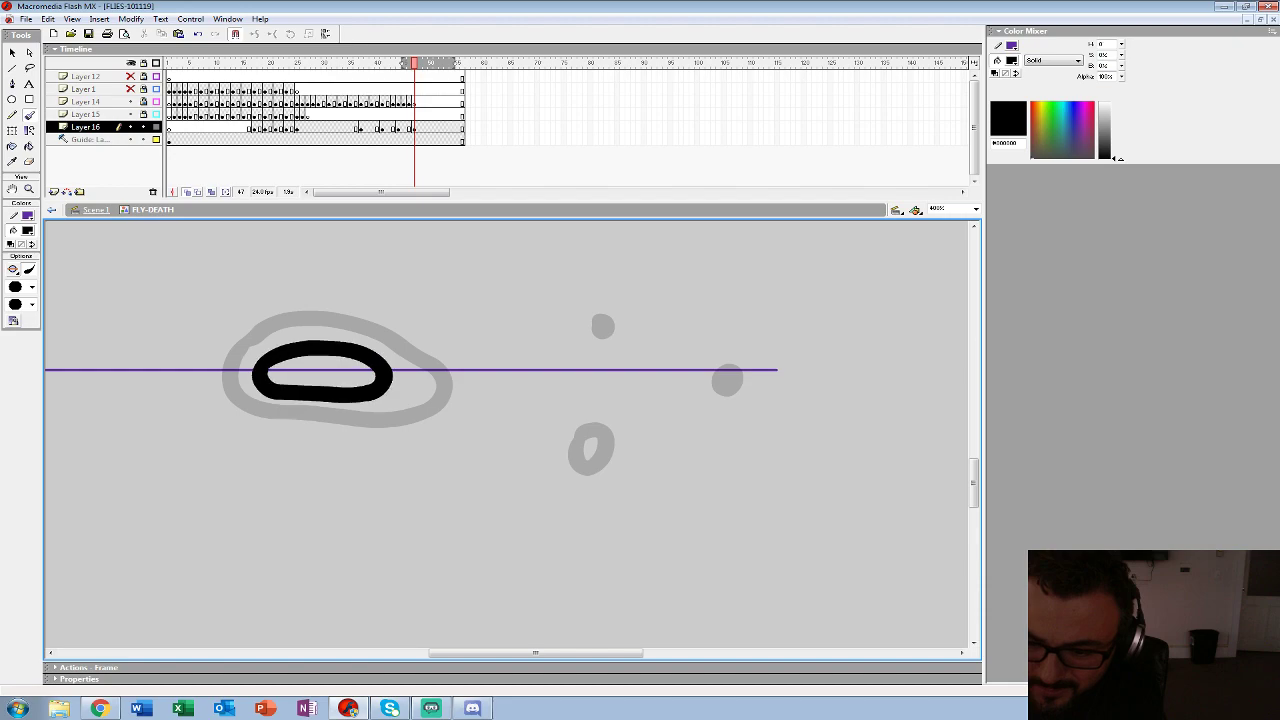
drag(570, 438, 576, 452)
- Add a blank puddle keyframe at frame 51 of Layer 16 and paint a small solid oval blob there
click(430, 128)
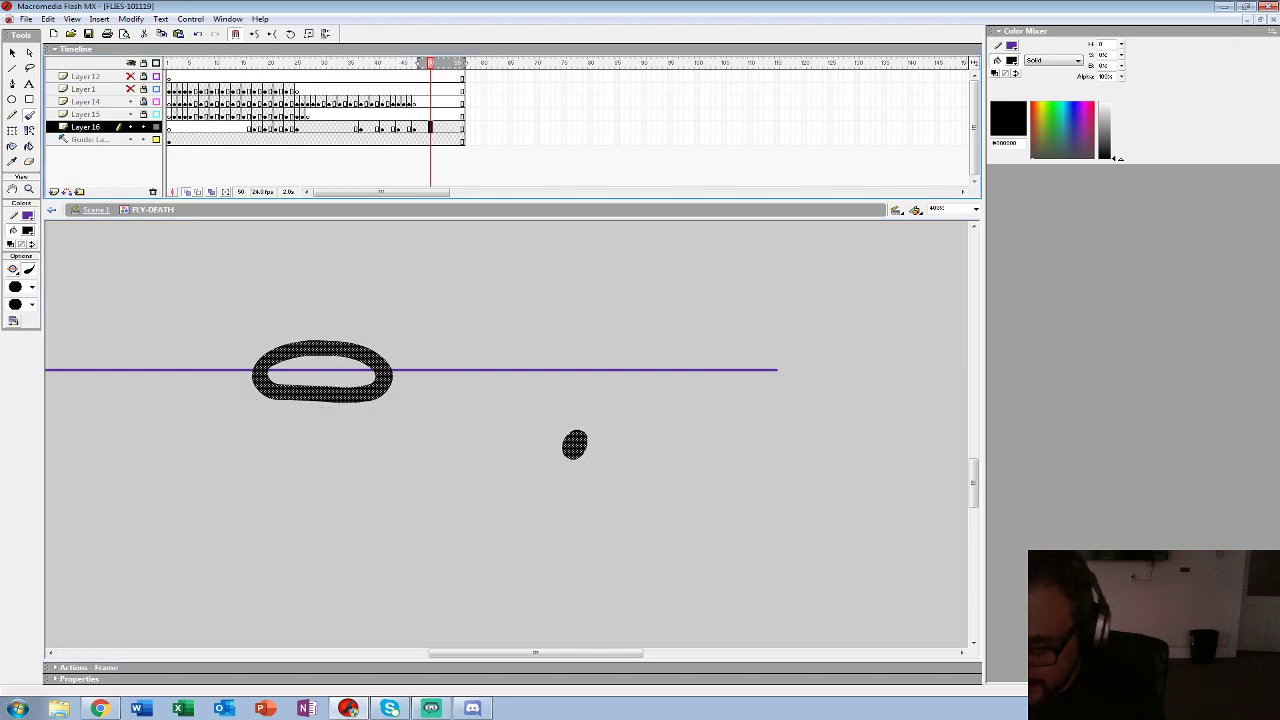
key(Delete)
drag(430, 128, 436, 128)
drag(430, 400, 586, 363)
mouse_move(463, 327)
mouse_down()
mouse_move(500, 340)
mouse_move(496, 328)
mouse_up()
- Add a blank keyframe at frame 55 of Layer 16 and paint a single dot at the blob's centre
click(457, 128)
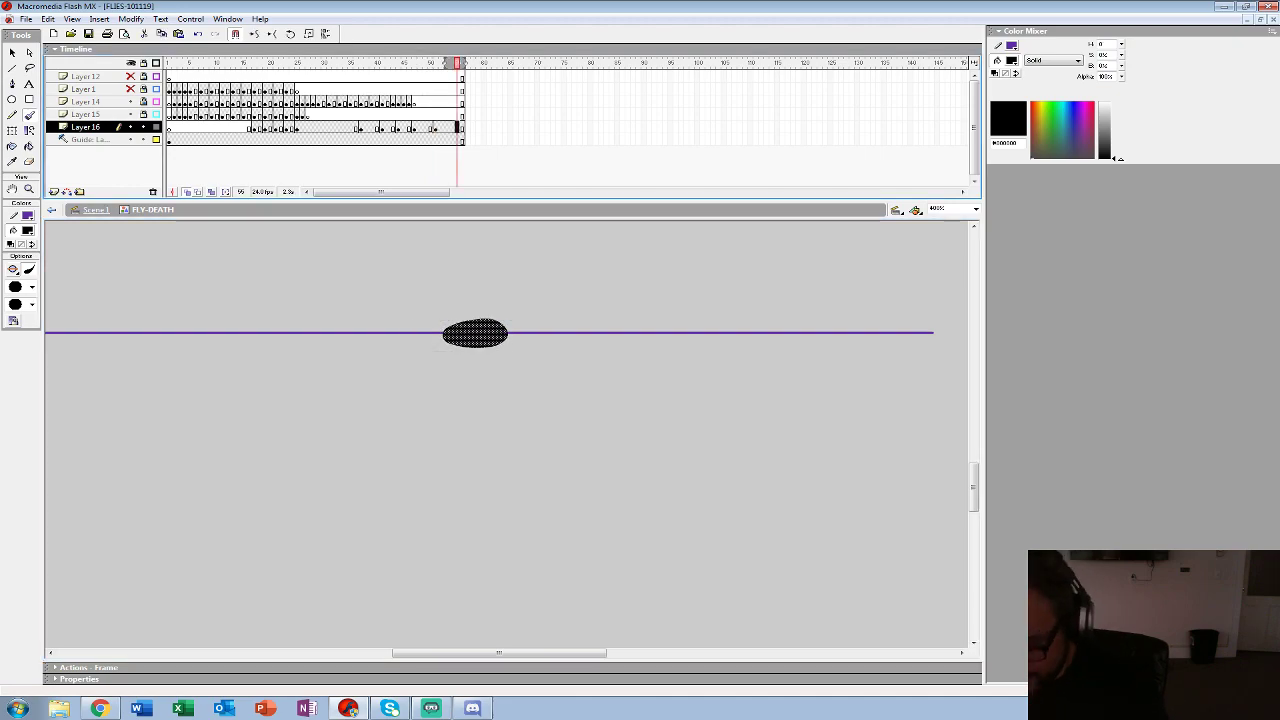
key(Delete)
click(473, 335)
- Play the whole animation at a reduced view to check the timing of the shrinking puddle
key(z)
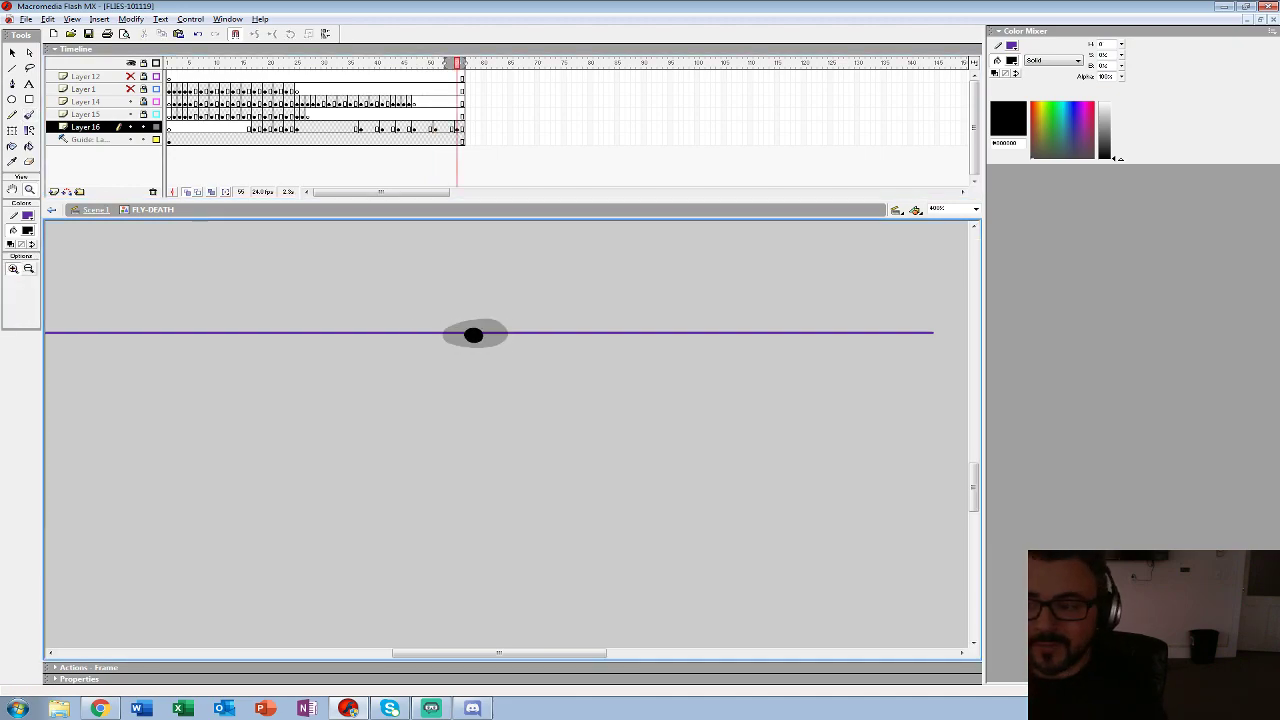
alt+click(486, 358)
alt+click(486, 358)
alt+click(486, 358)
key(Return)
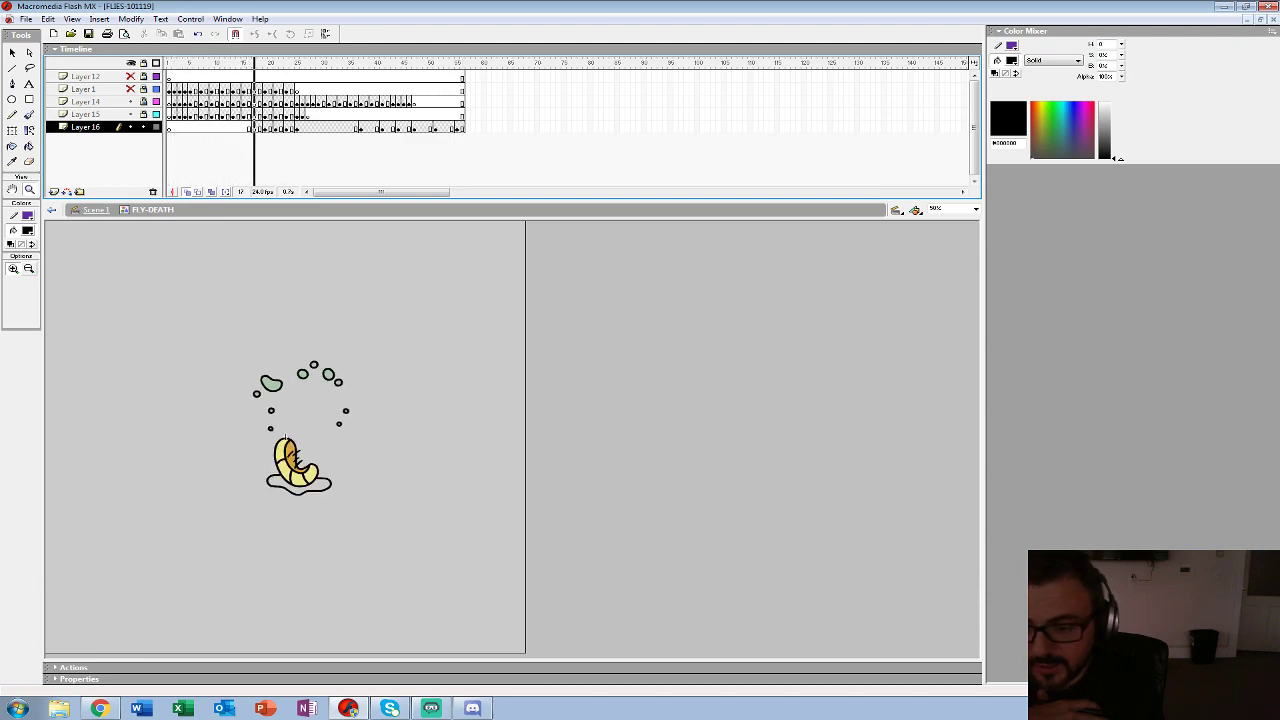
key(Return)
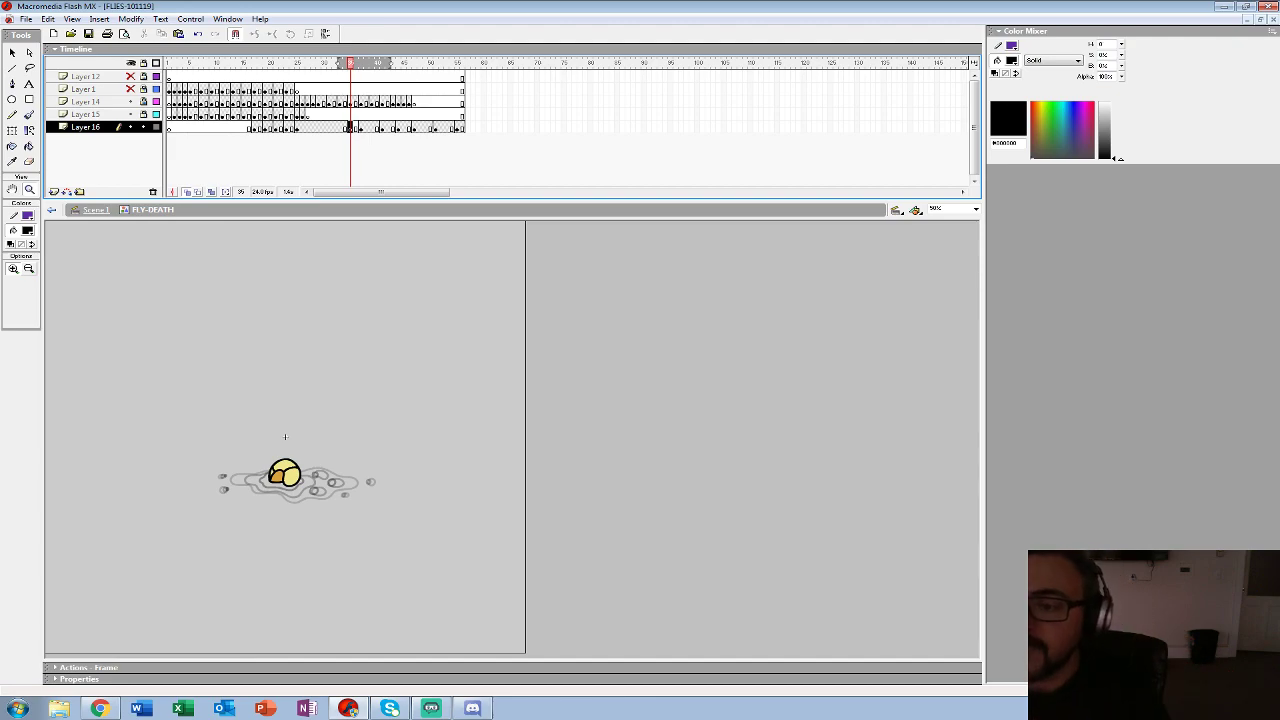
- Place a blank keyframe at frame 33 of Layer 16 and show Layer 14 as outlines
key(comma)
key(comma)
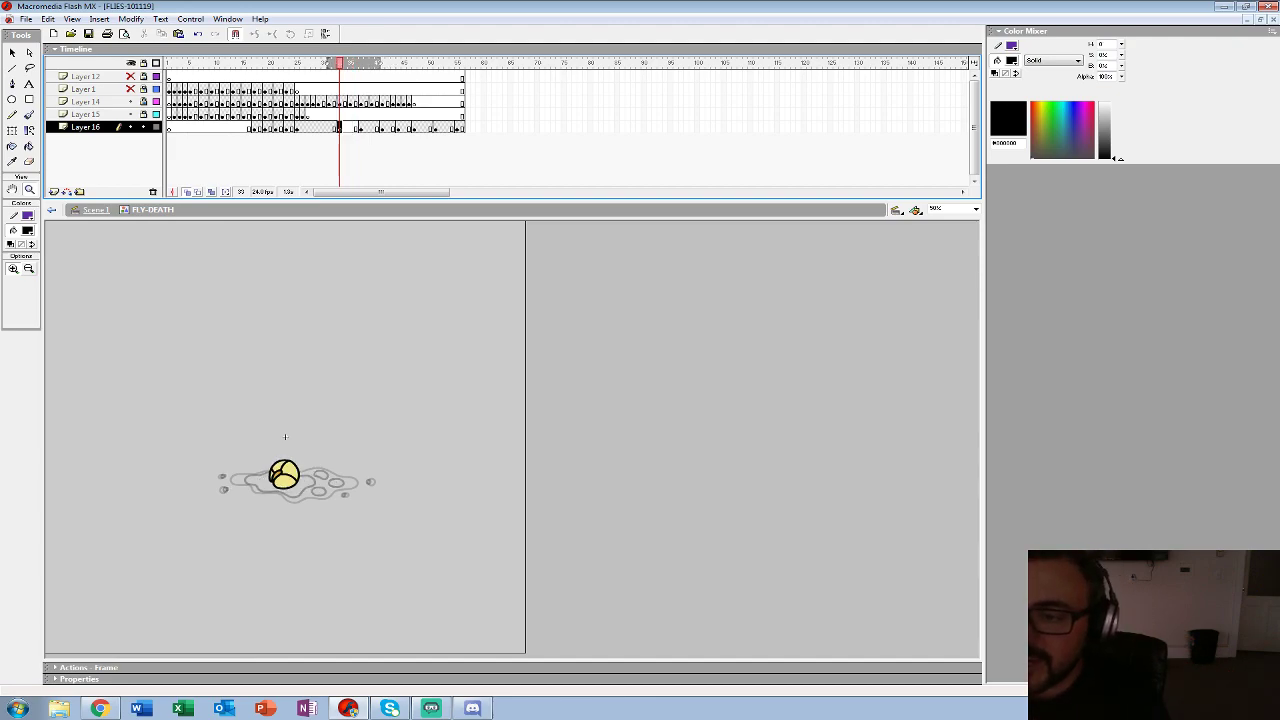
click(285, 437)
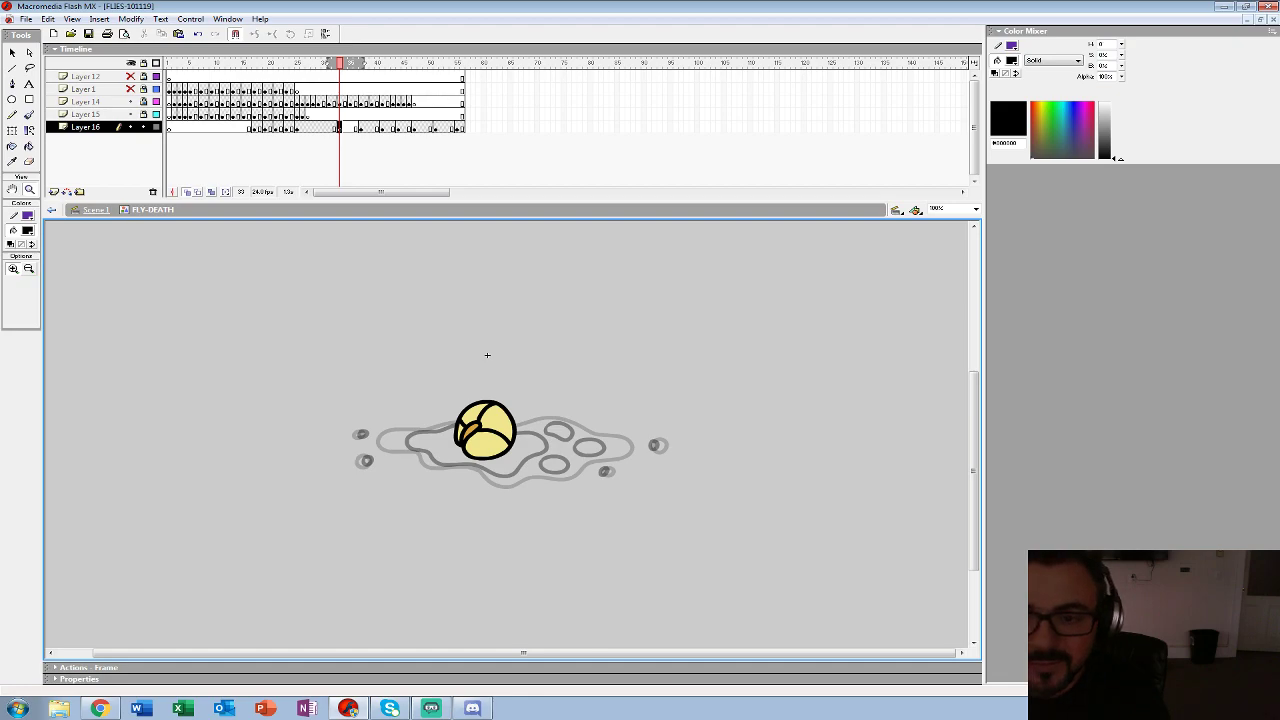
click(156, 101)
key(ctrl+alt+t)
key(ctrl+alt+t)
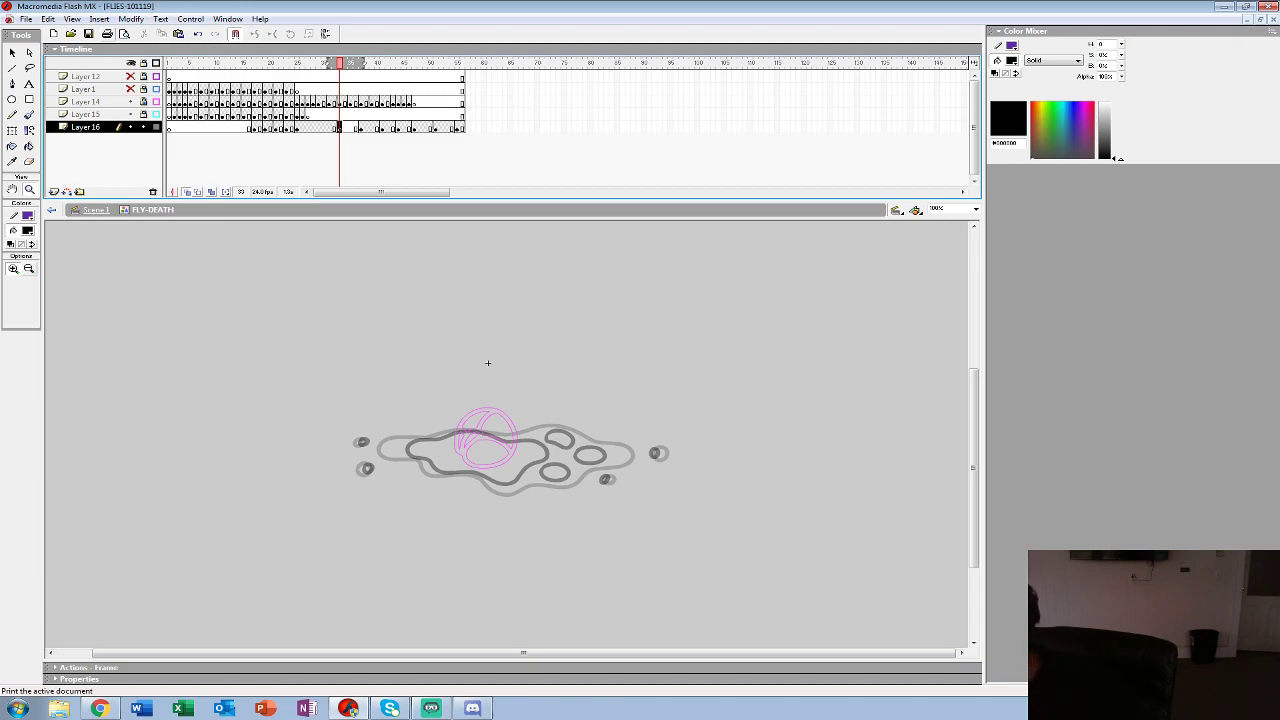
click(557, 296)
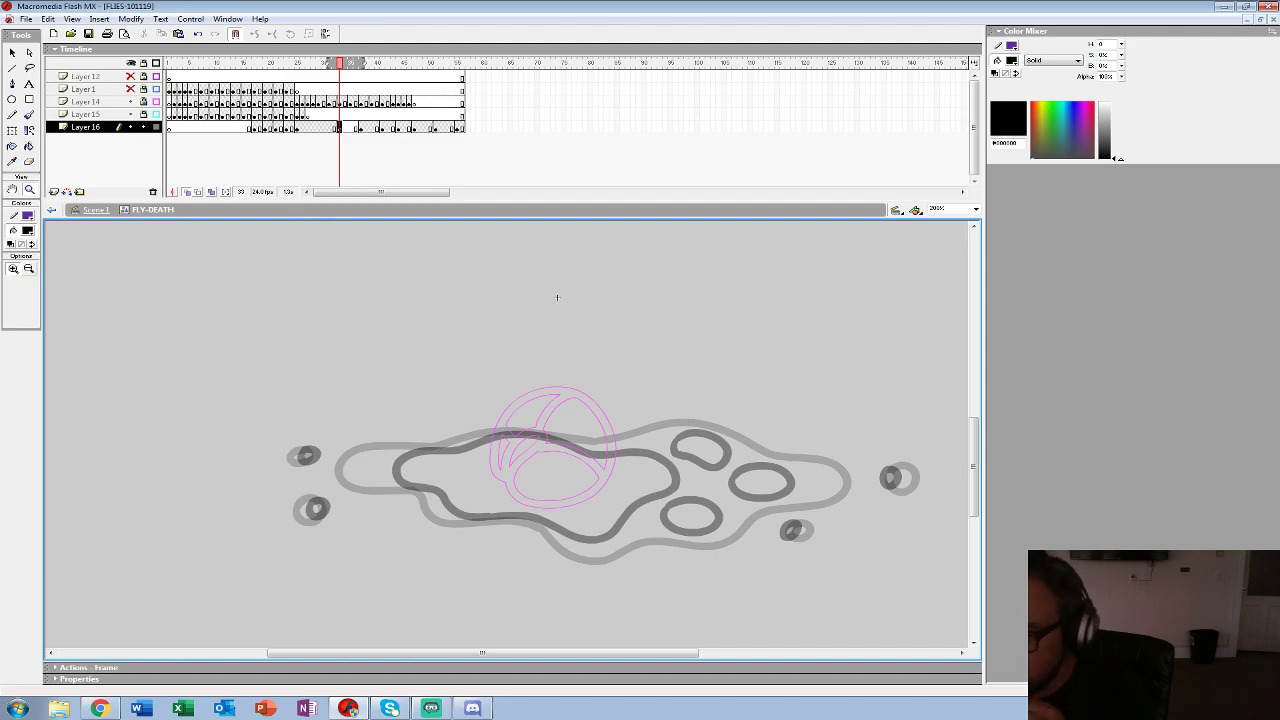
click(500, 463)
drag(500, 463, 571, 430)
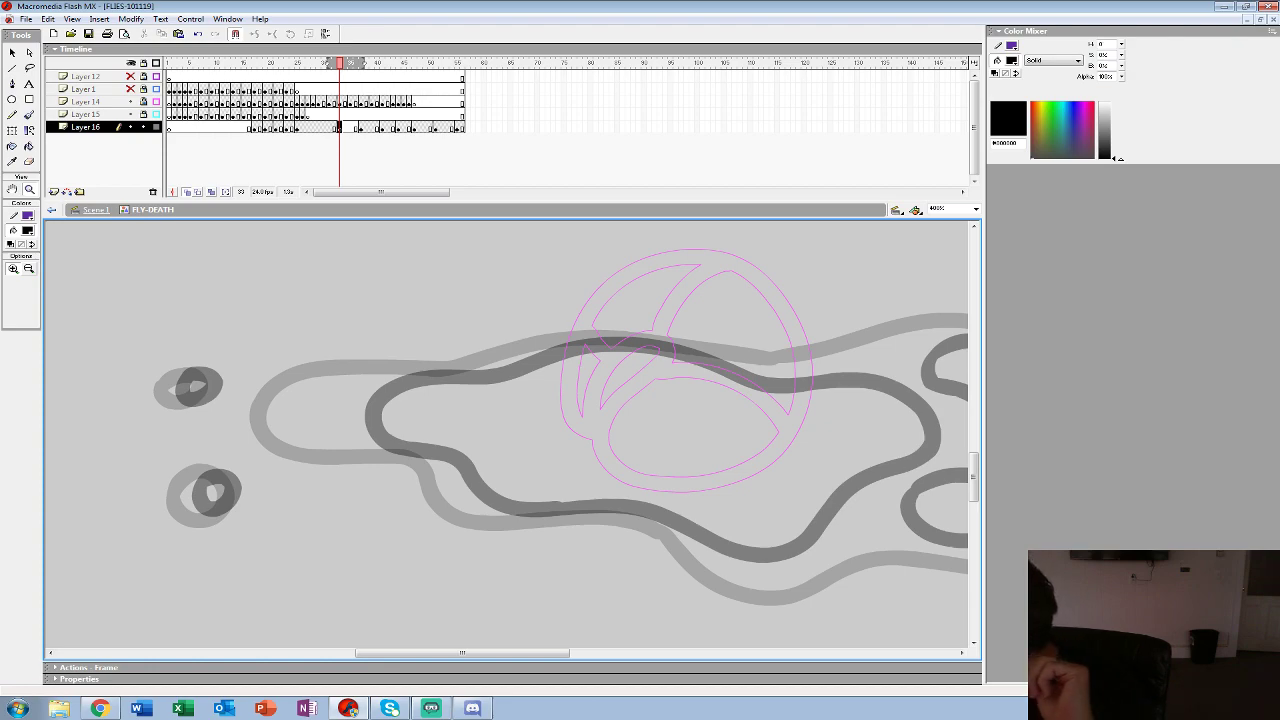
- Brush the in-between small rings on both sides of the puddle on frame 33, following the onion skins
key(b)
drag(430, 500, 618, 413)
mouse_move(383, 391)
mouse_down()
mouse_move(414, 415)
mouse_move(378, 400)
mouse_up()
mouse_move(358, 290)
mouse_down()
mouse_move(365, 305)
mouse_move(390, 295)
mouse_up()
drag(800, 415, 218, 398)
drag(750, 430, 420, 392)
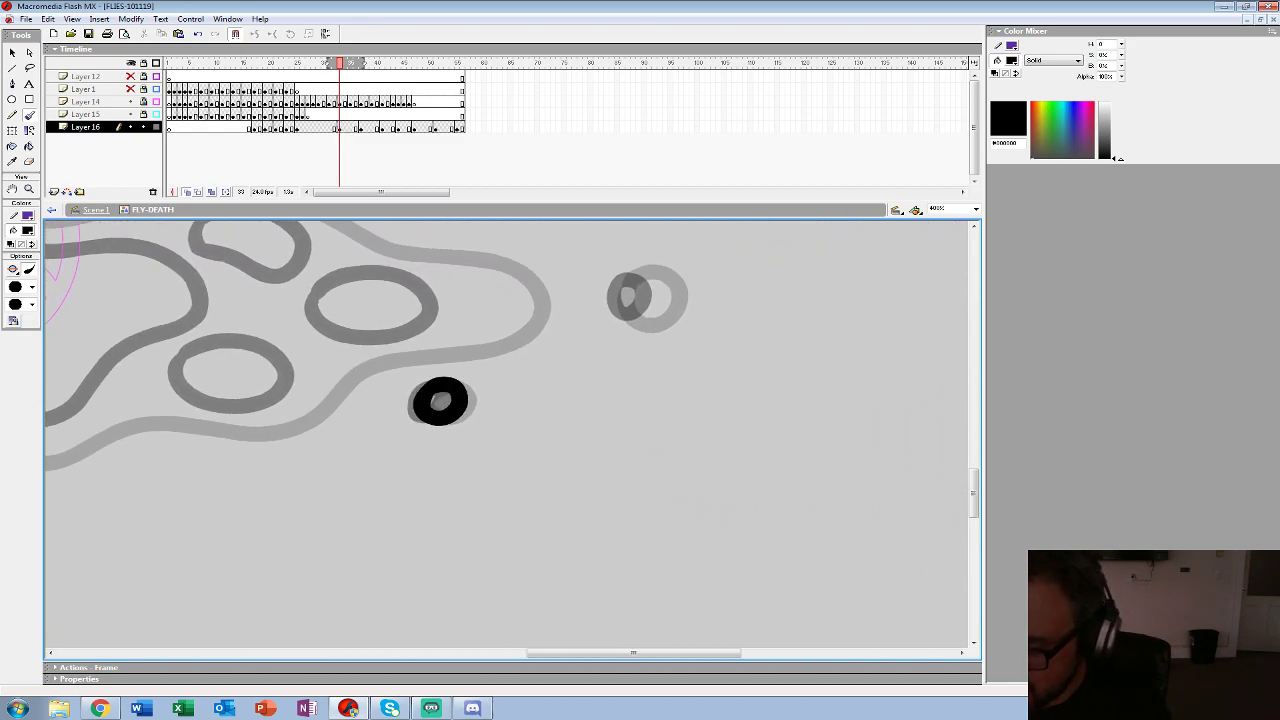
drag(629, 276, 634, 280)
- Brush the in-between puddle outline with bulging lobes and a small inner hole on frame 33, redoing the first stroke
mouse_move(320, 340)
mouse_down()
mouse_move(537, 394)
mouse_move(831, 403)
mouse_move(904, 421)
mouse_up()
mouse_move(668, 315)
mouse_down()
mouse_move(472, 285)
mouse_move(324, 318)
mouse_move(194, 322)
mouse_move(167, 340)
mouse_move(164, 366)
mouse_move(195, 388)
mouse_move(259, 396)
mouse_up()
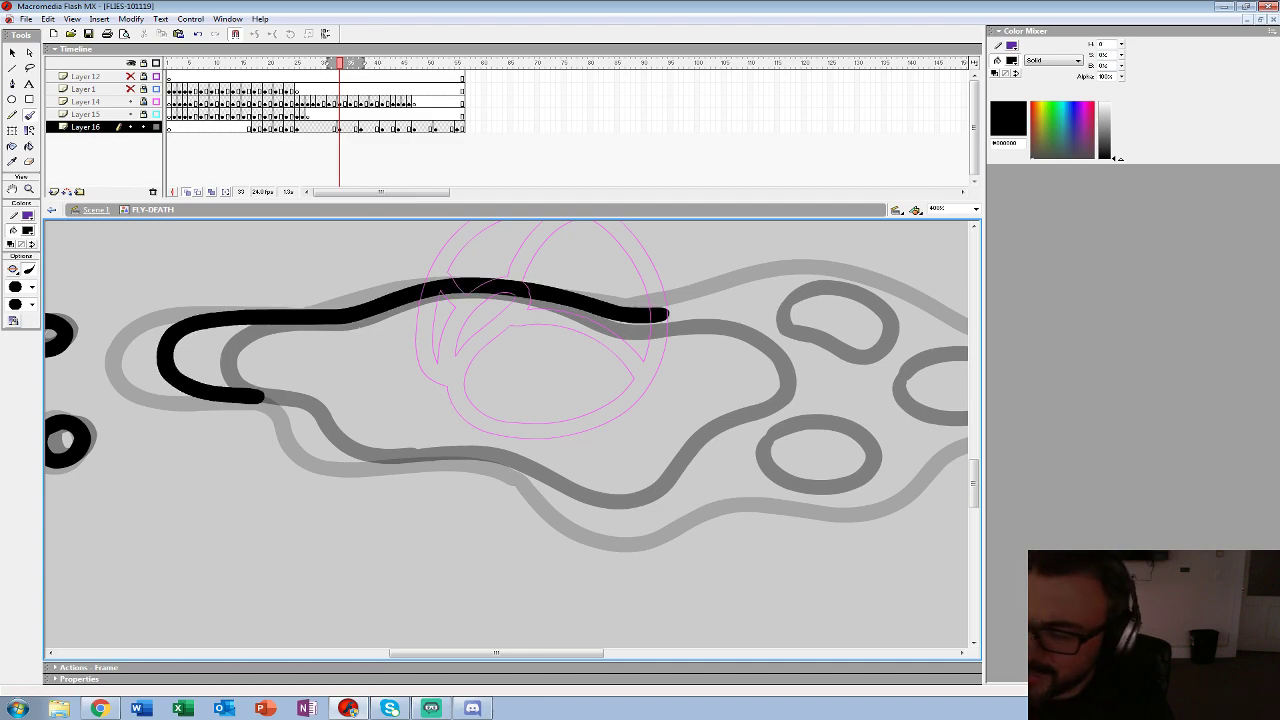
key(ctrl+z)
drag(640, 420, 478, 359)
mouse_move(350, 408)
mouse_down()
mouse_move(503, 447)
mouse_move(592, 416)
mouse_move(694, 444)
mouse_move(758, 372)
mouse_move(886, 357)
mouse_move(834, 277)
mouse_move(746, 268)
mouse_move(831, 345)
mouse_move(757, 288)
mouse_move(572, 330)
mouse_move(484, 318)
mouse_move(704, 323)
mouse_move(656, 306)
mouse_move(318, 346)
mouse_move(325, 416)
mouse_move(443, 434)
mouse_move(417, 368)
mouse_up()
mouse_move(638, 425)
mouse_down()
mouse_move(490, 415)
mouse_move(434, 399)
mouse_move(416, 369)
mouse_up()
mouse_move(900, 335)
mouse_down()
mouse_move(486, 320)
mouse_move(516, 326)
mouse_move(527, 309)
mouse_move(380, 378)
mouse_up()
- Add a blank keyframe at frame 35 of Layer 16 and shorten the onion skin range after comparing neighbouring frames
click(351, 128)
key(Delete)
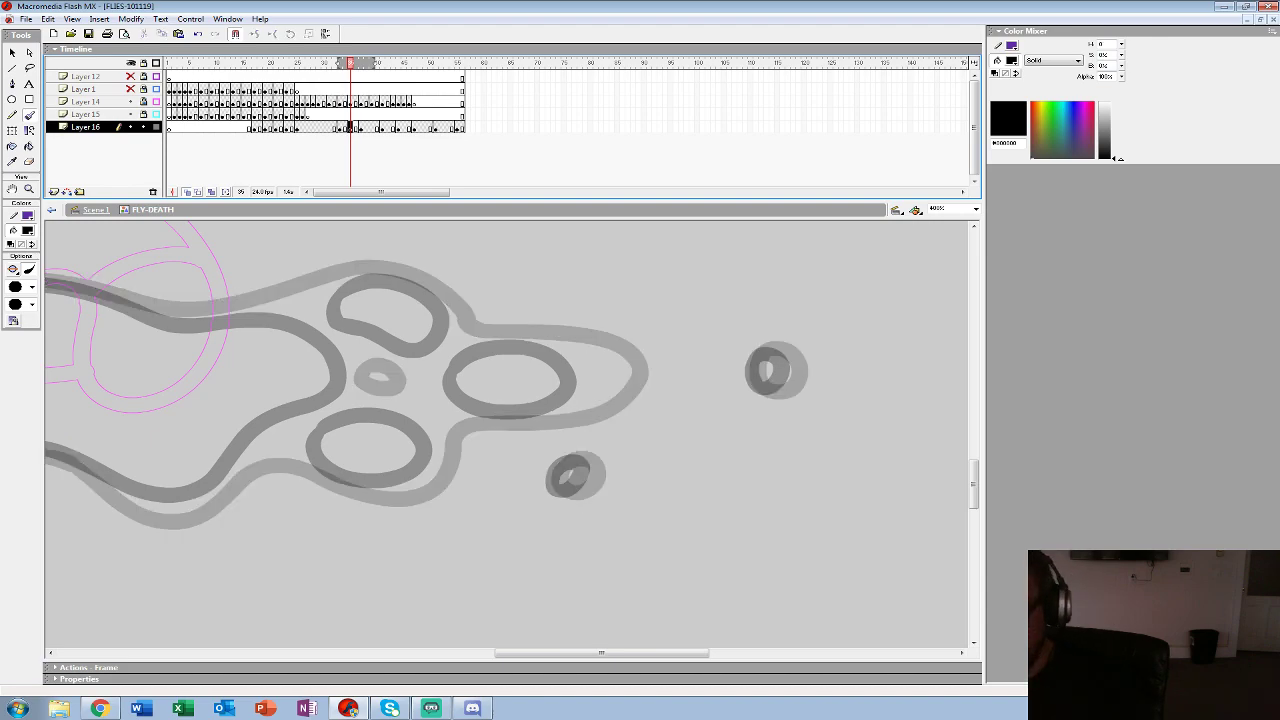
key(period)
key(period)
key(period)
key(comma)
key(comma)
key(comma)
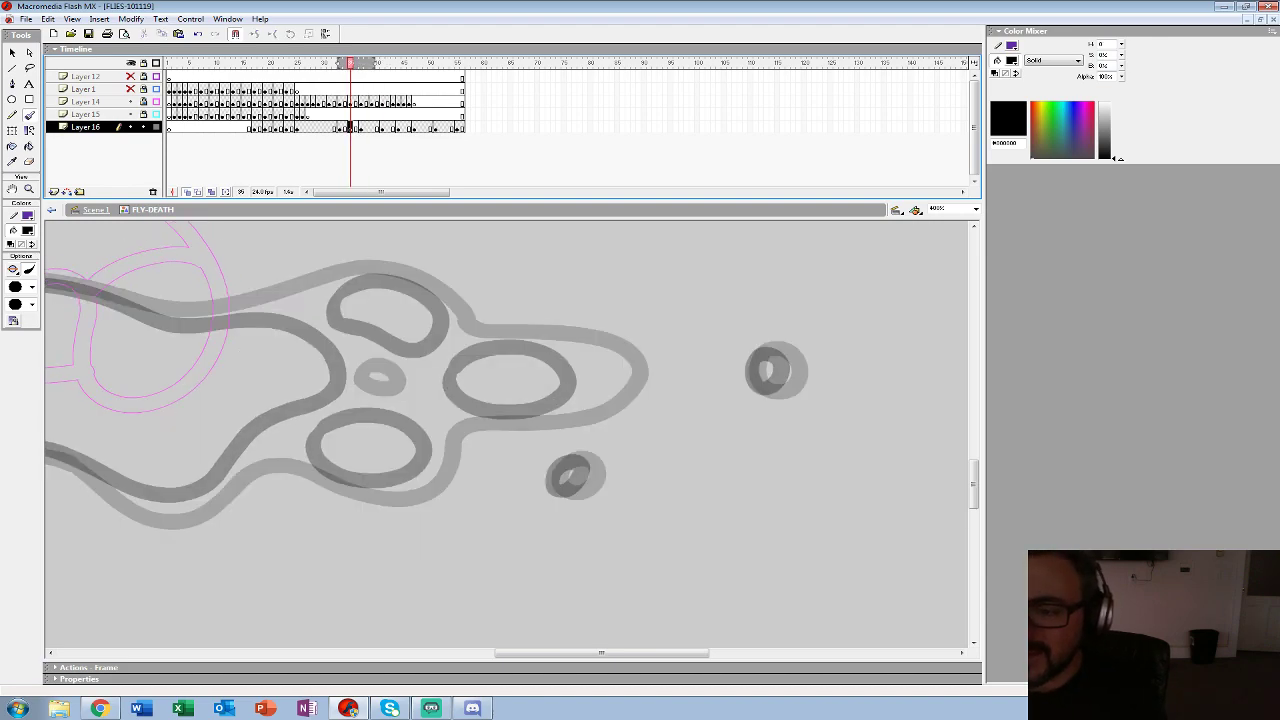
drag(375, 63, 370, 63)
drag(380, 350, 650, 370)
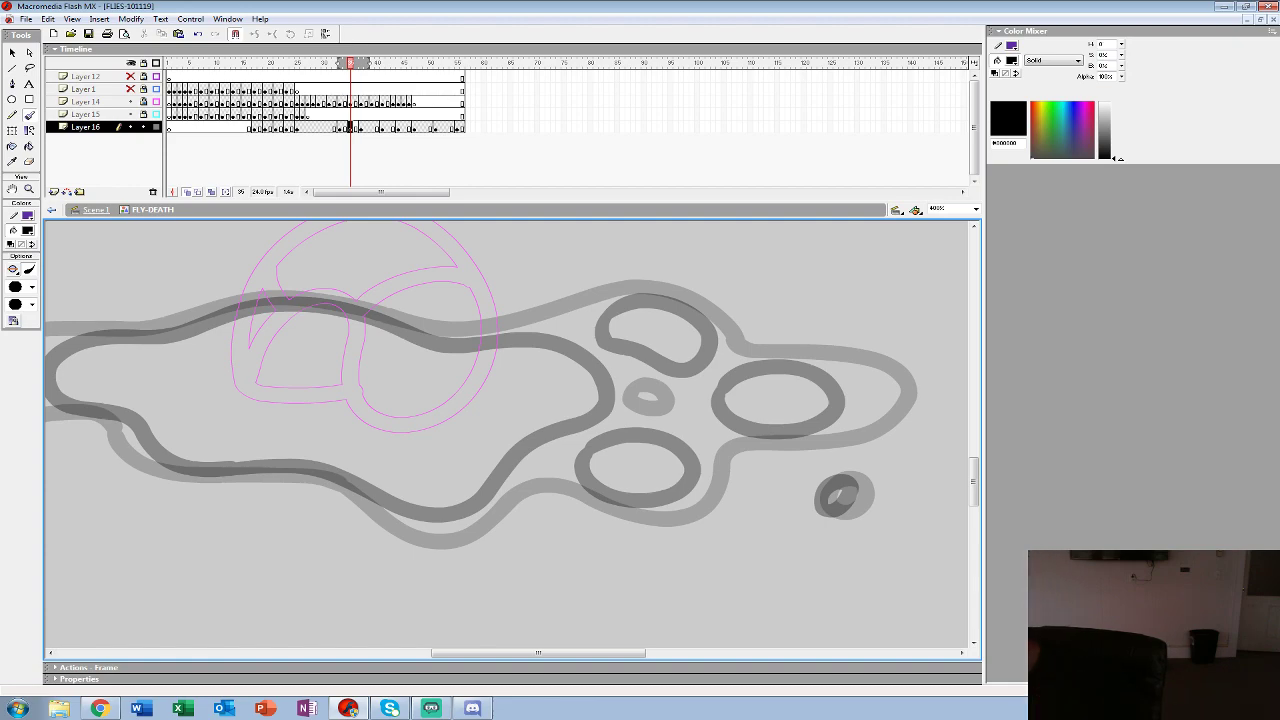
- Brush the puddle outline with three rounded lobes around an inner hole on frame 35
drag(450, 420, 410, 412)
mouse_move(298, 292)
mouse_down()
mouse_move(437, 298)
mouse_move(506, 323)
mouse_move(485, 291)
mouse_move(522, 263)
mouse_move(581, 259)
mouse_move(616, 288)
mouse_move(604, 342)
mouse_move(696, 327)
mouse_move(744, 343)
mouse_move(767, 376)
mouse_move(748, 398)
mouse_move(683, 408)
mouse_move(590, 383)
mouse_move(609, 462)
mouse_move(555, 481)
mouse_move(488, 458)
mouse_move(463, 427)
mouse_move(426, 434)
mouse_move(376, 484)
mouse_up()
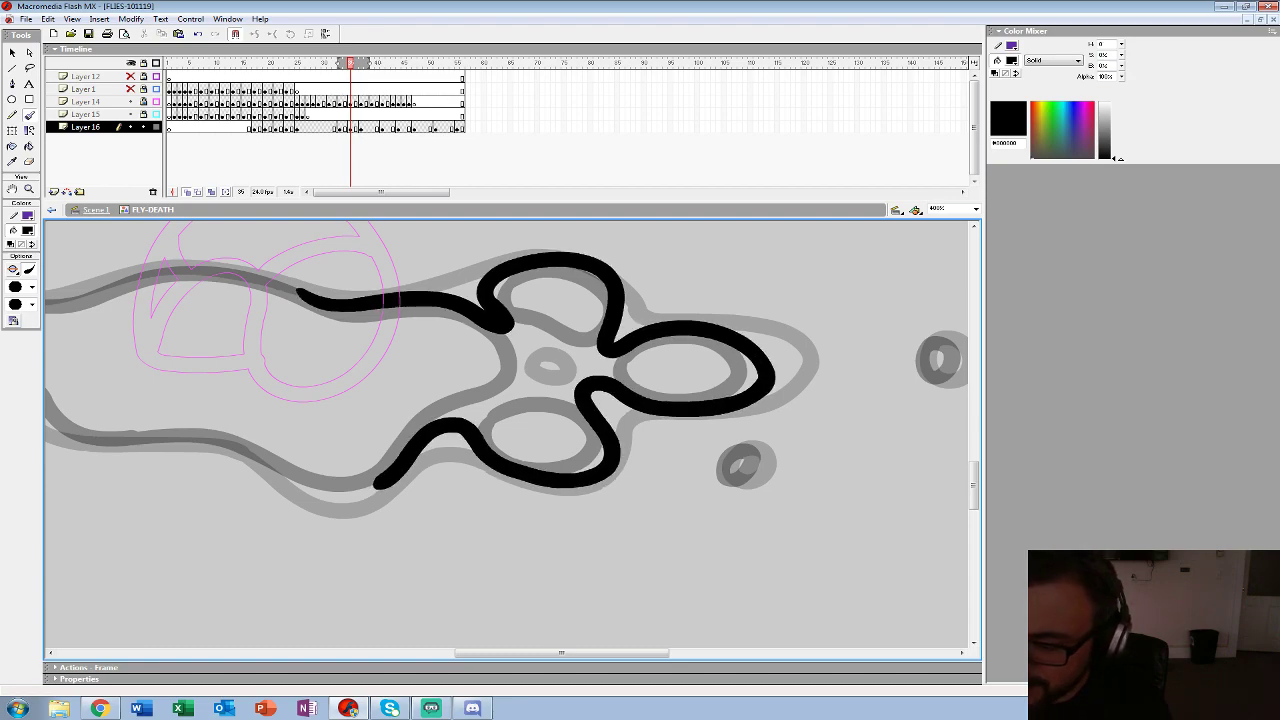
mouse_move(519, 355)
mouse_down()
mouse_move(551, 392)
mouse_move(588, 354)
mouse_move(520, 354)
mouse_move(596, 350)
mouse_up()
drag(450, 365, 642, 409)
mouse_move(566, 323)
mouse_down()
mouse_move(452, 298)
mouse_move(366, 322)
mouse_move(235, 332)
mouse_move(185, 348)
mouse_move(172, 392)
mouse_up()
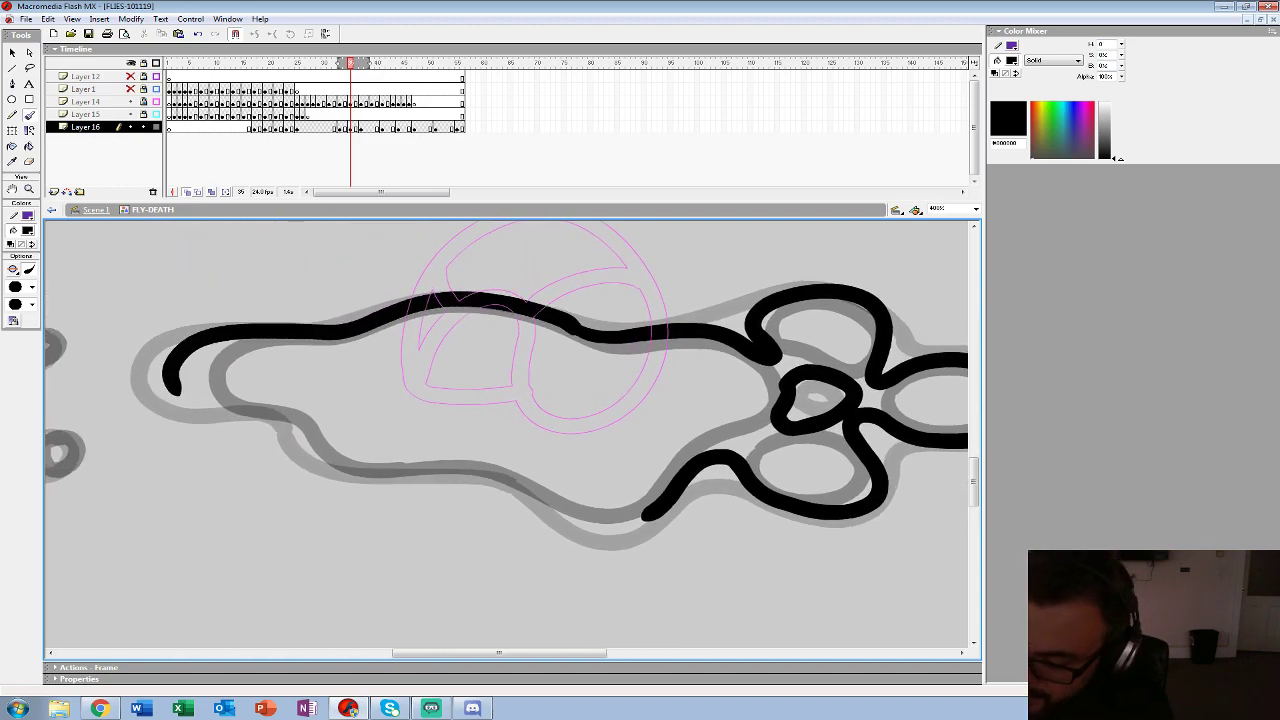
mouse_move(650, 515)
mouse_down()
mouse_move(598, 527)
mouse_move(484, 468)
mouse_move(322, 460)
mouse_move(177, 383)
mouse_move(664, 346)
mouse_up()
- Brush the four small rings on both sides of the puddle on frame 35
mouse_move(532, 396)
mouse_down()
mouse_move(516, 420)
mouse_move(545, 393)
mouse_up()
drag(510, 296, 514, 294)
mouse_move(770, 380)
mouse_down()
mouse_move(238, 420)
mouse_move(268, 361)
mouse_up()
mouse_move(456, 434)
mouse_down()
mouse_move(482, 438)
mouse_move(458, 432)
mouse_up()
mouse_move(654, 322)
mouse_down()
mouse_move(673, 355)
mouse_move(653, 321)
mouse_up()
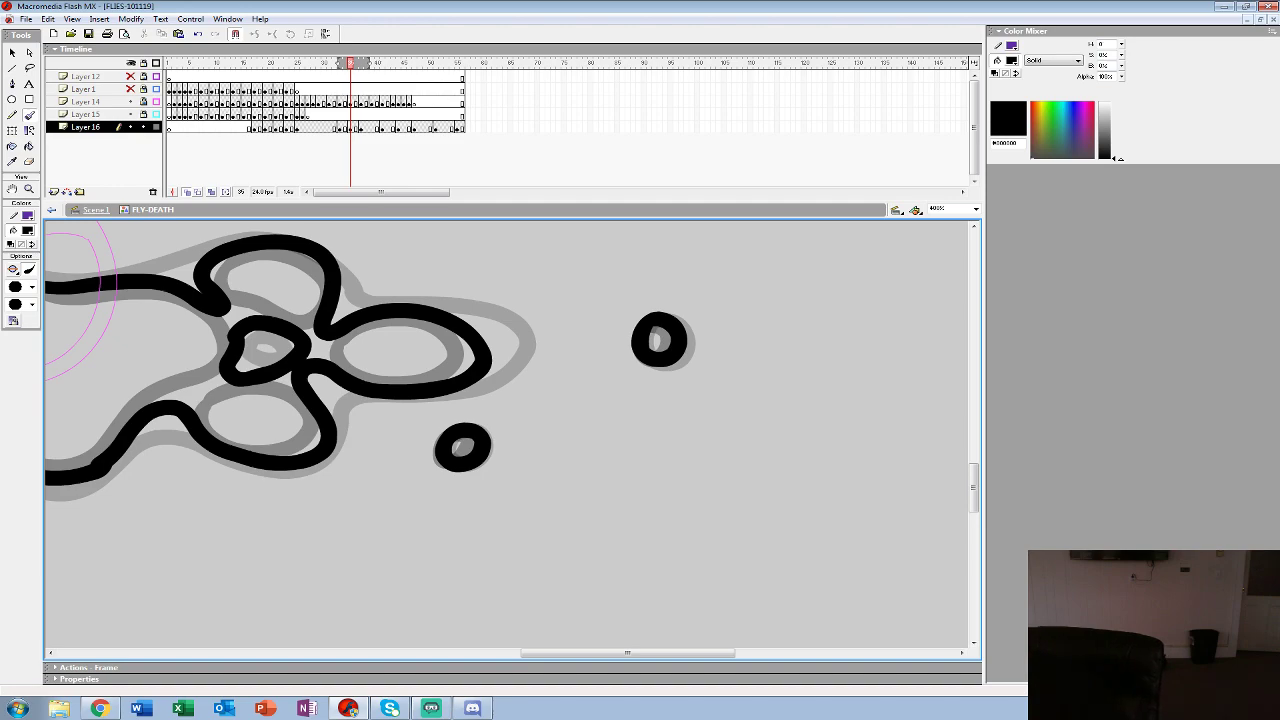
- Play the animation at a reduced view to check the new in-between puddle drawings
key(z)
alt+click(463, 356)
alt+click(286, 434)
alt+click(285, 437)
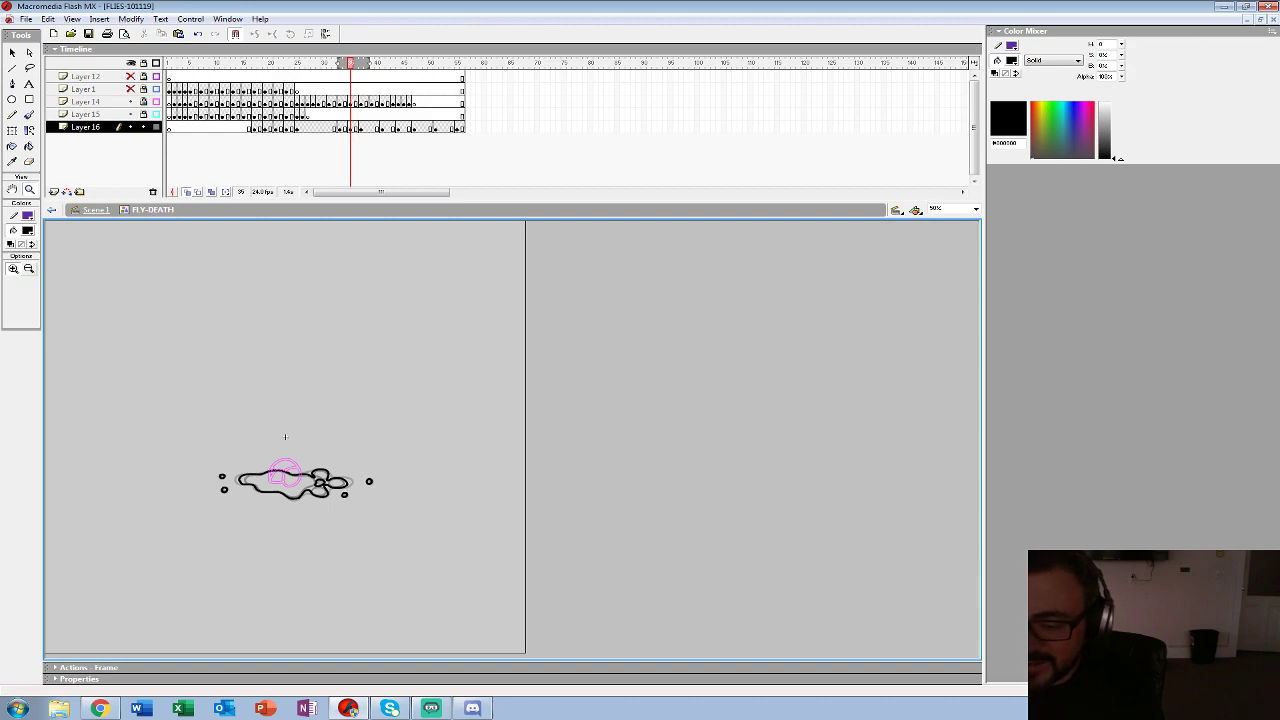
key(Return)
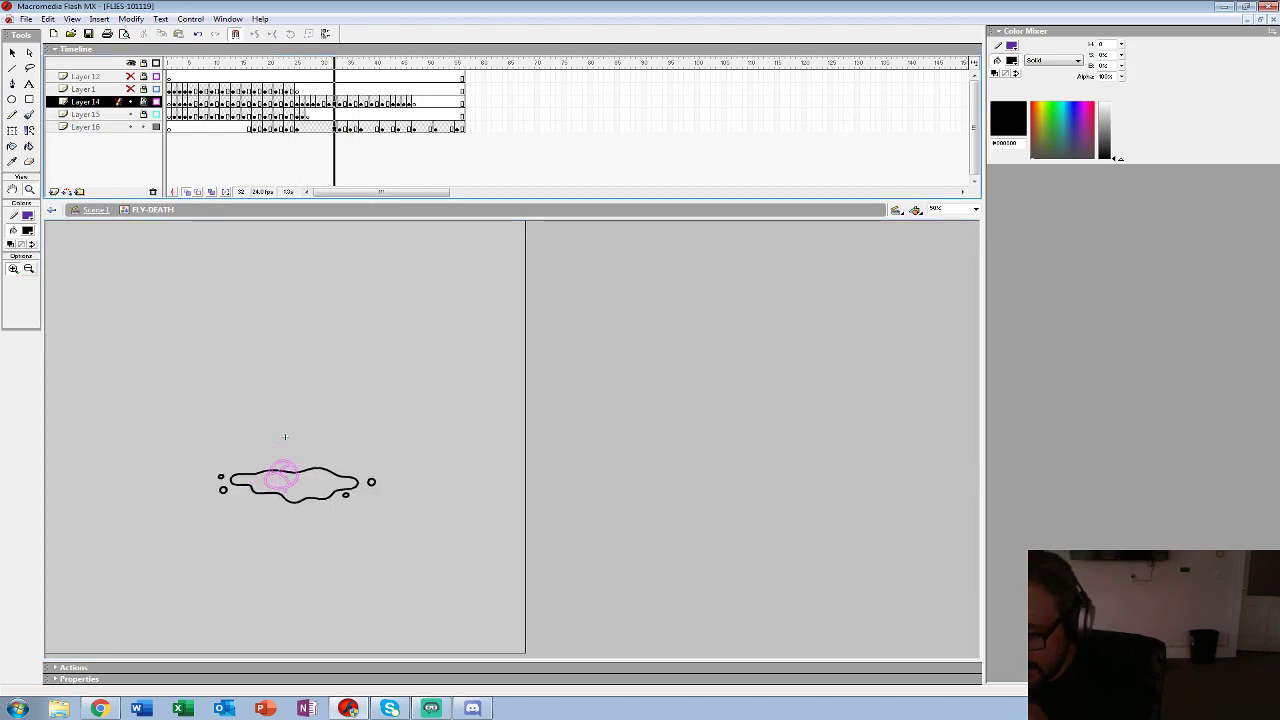
key(Return)
- Add a blank keyframe at frame 39 of Layer 16 and brush two dots and three rings on the puddle's right side
click(371, 128)
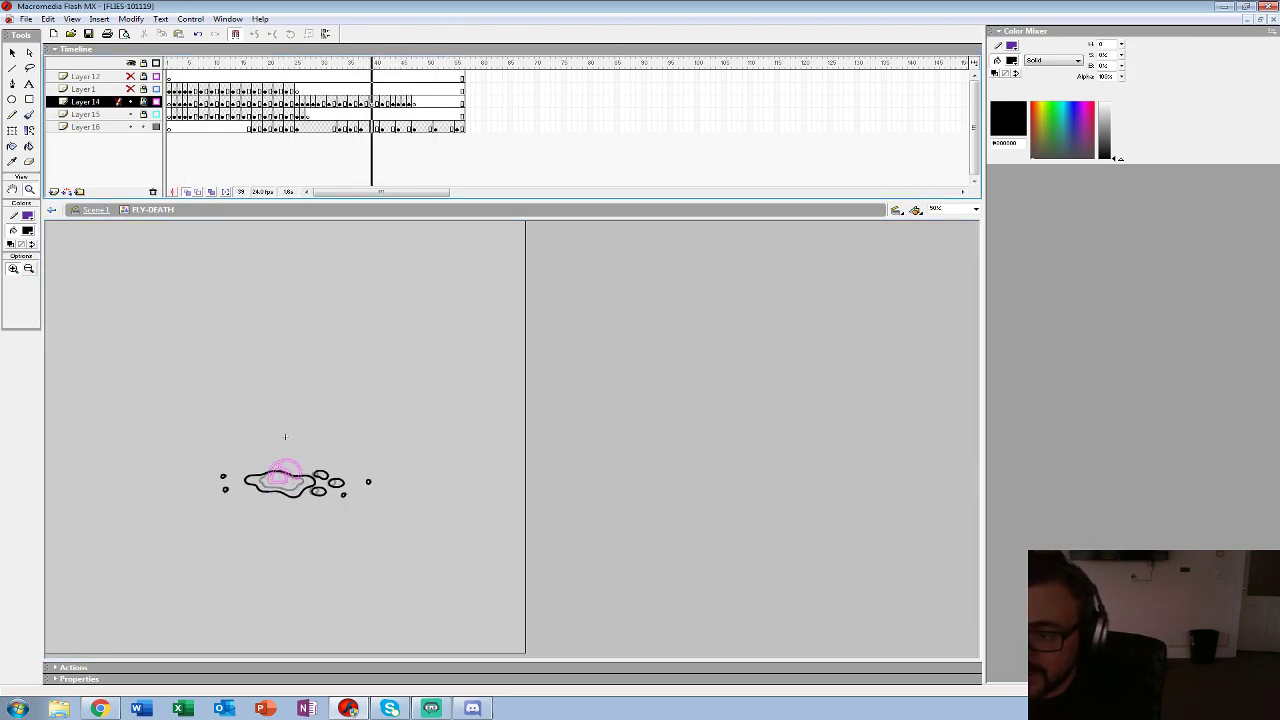
key(F7)
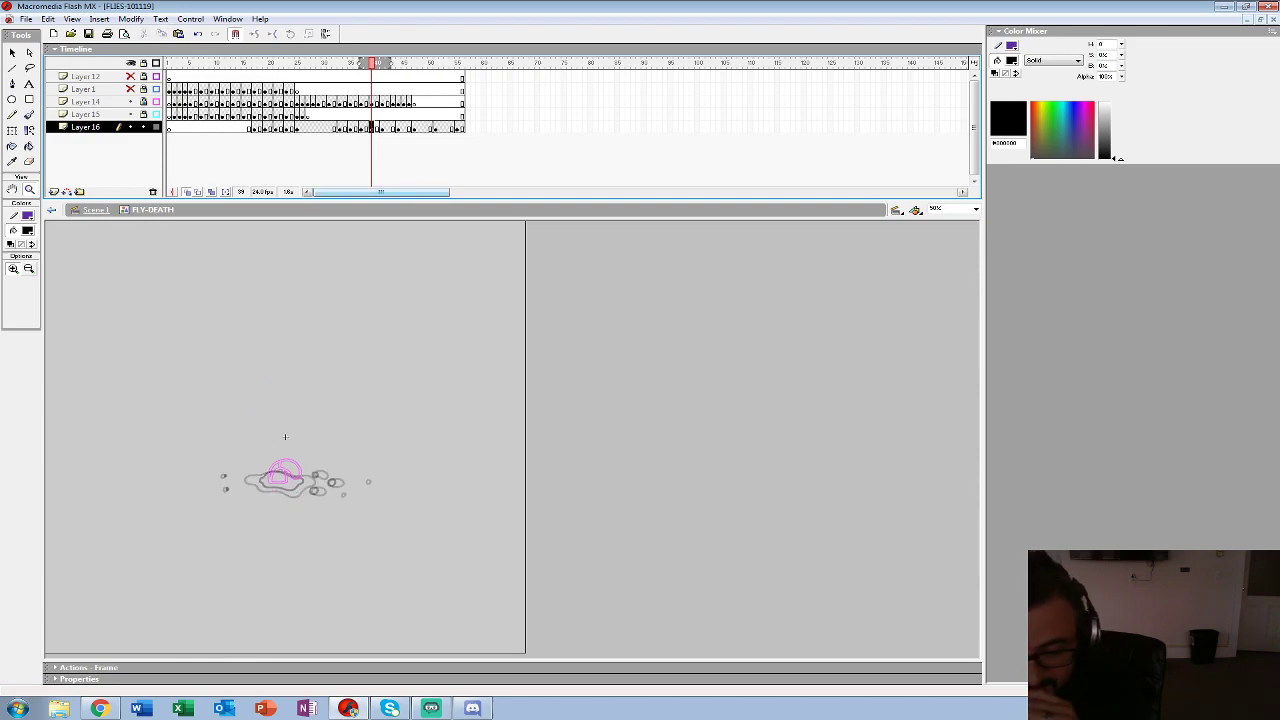
click(285, 437)
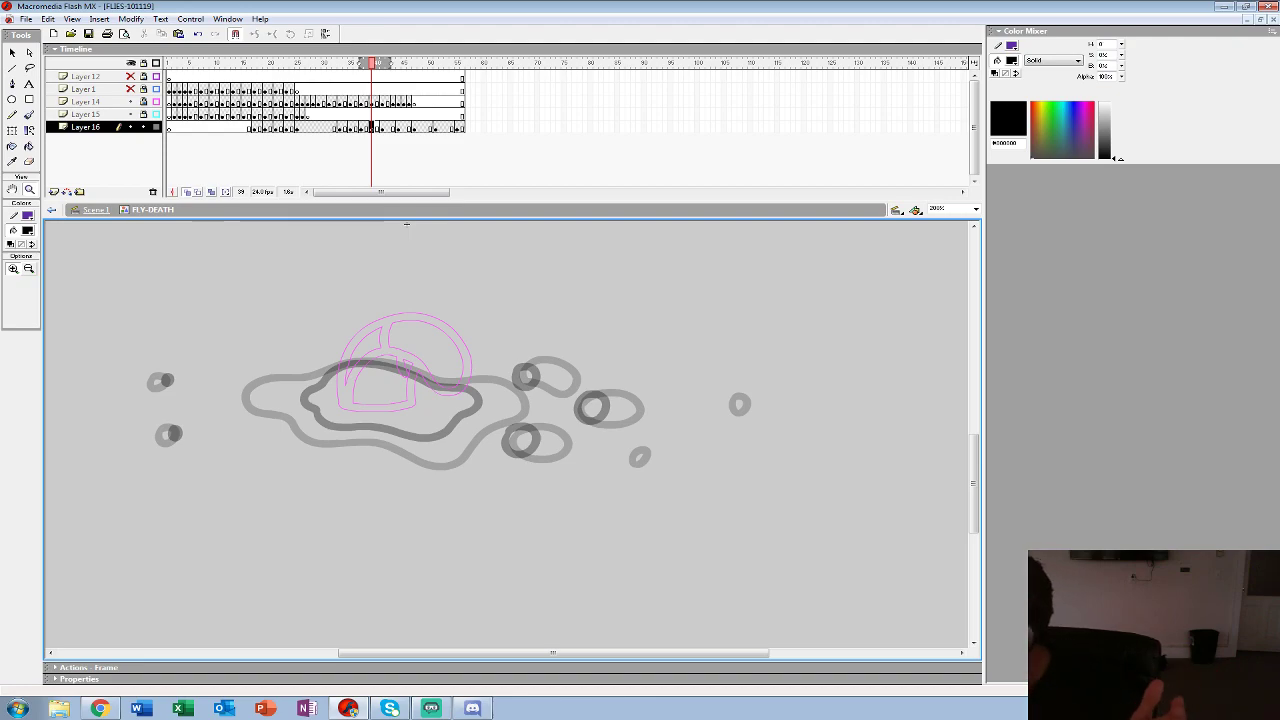
key(ctrl+equal)
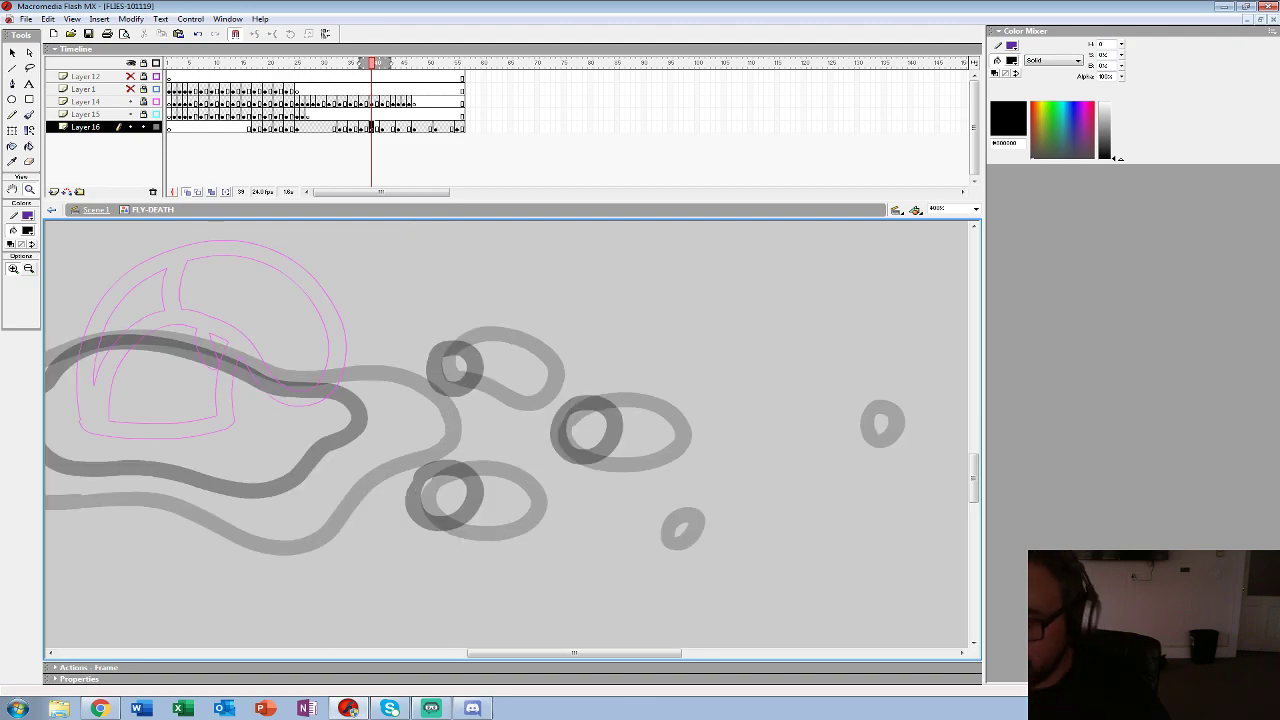
key(b)
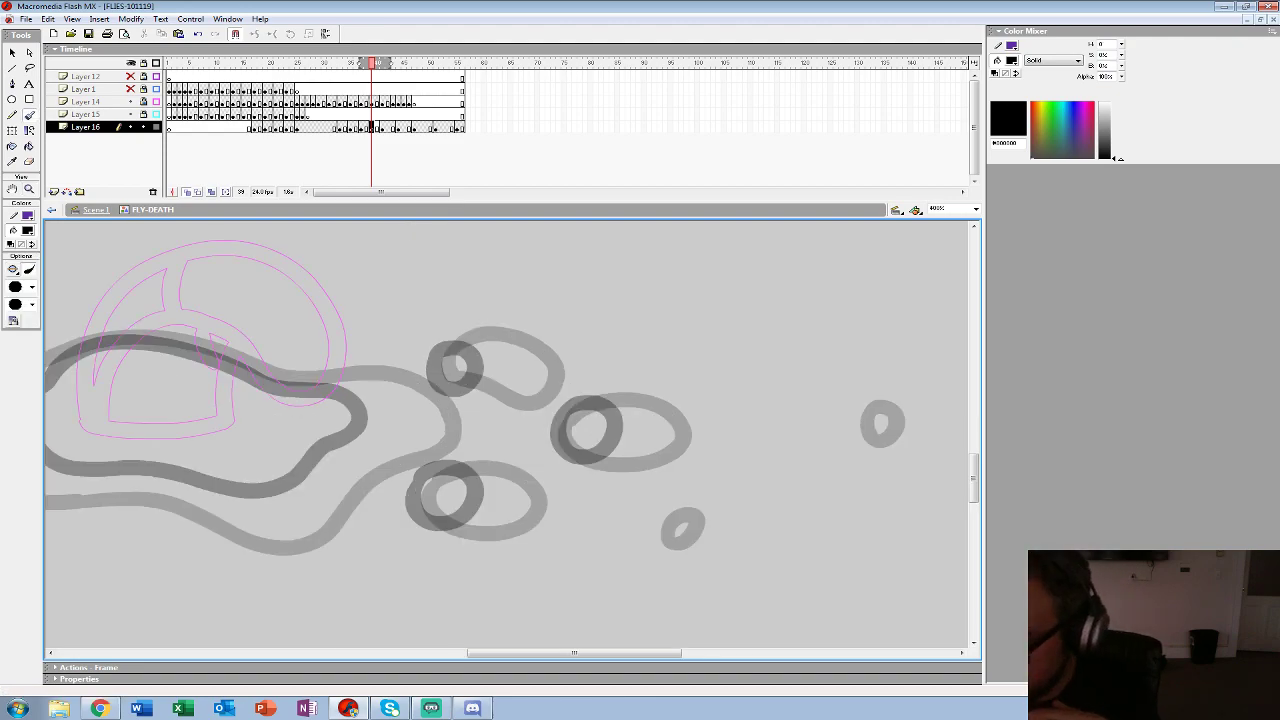
mouse_move(840, 430)
mouse_down()
mouse_move(641, 363)
mouse_move(628, 345)
mouse_up()
click(651, 339)
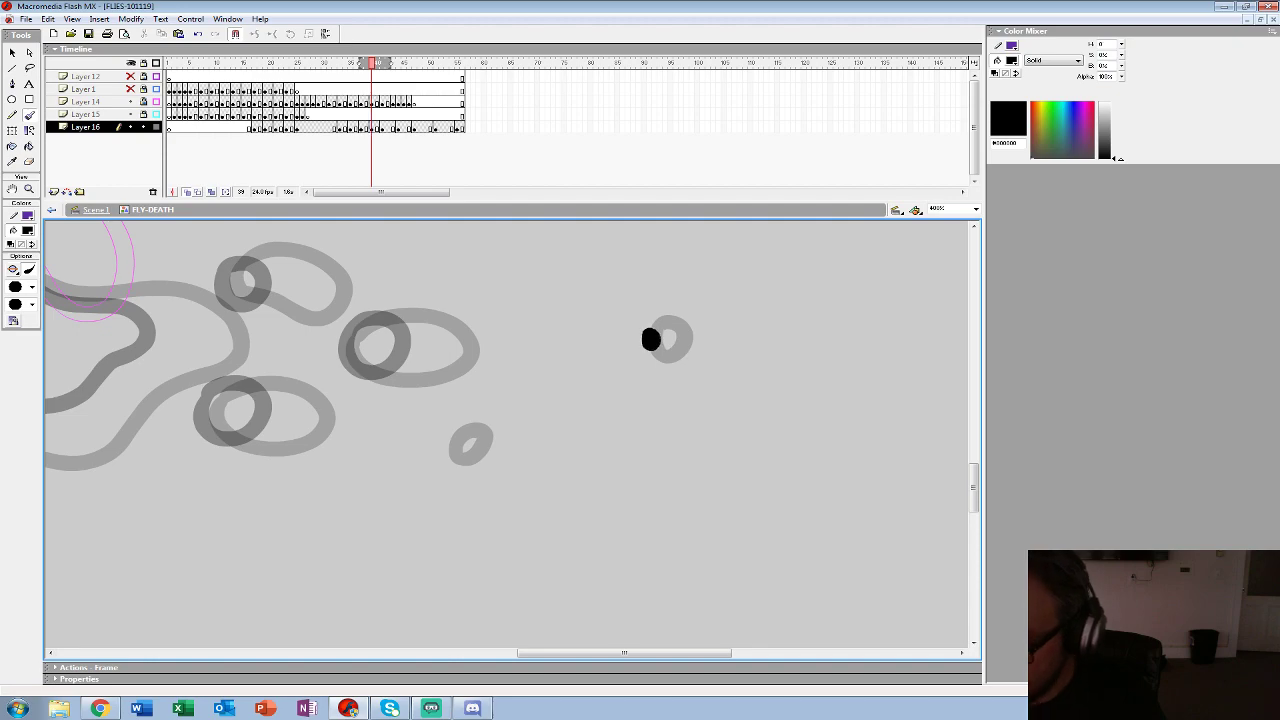
click(460, 443)
mouse_move(366, 321)
mouse_down()
mouse_move(362, 366)
mouse_move(444, 341)
mouse_move(362, 321)
mouse_move(623, 326)
mouse_up()
mouse_move(500, 362)
mouse_down()
mouse_move(556, 412)
mouse_move(558, 366)
mouse_move(500, 358)
mouse_up()
mouse_move(505, 236)
mouse_down()
mouse_move(541, 276)
mouse_move(581, 252)
mouse_move(513, 237)
mouse_up()
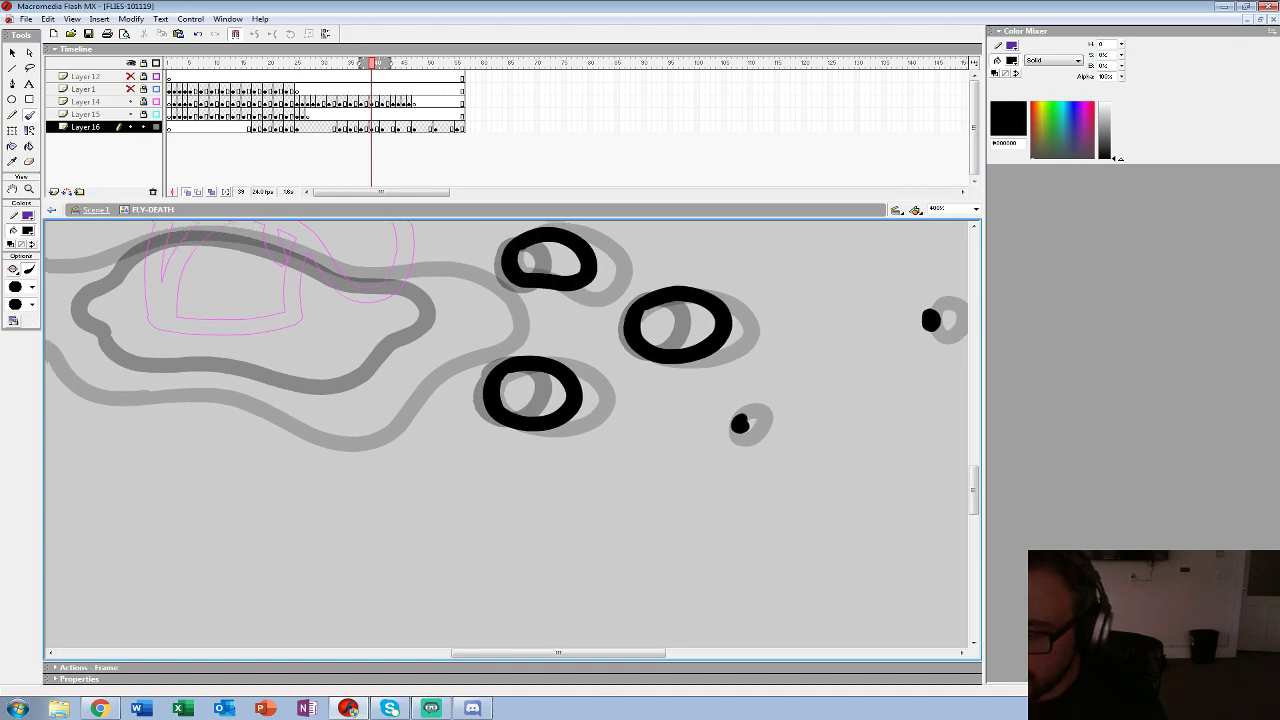
- Brush the in-between puddle outline and the two small rings on its left side on frame 39
drag(450, 330, 765, 412)
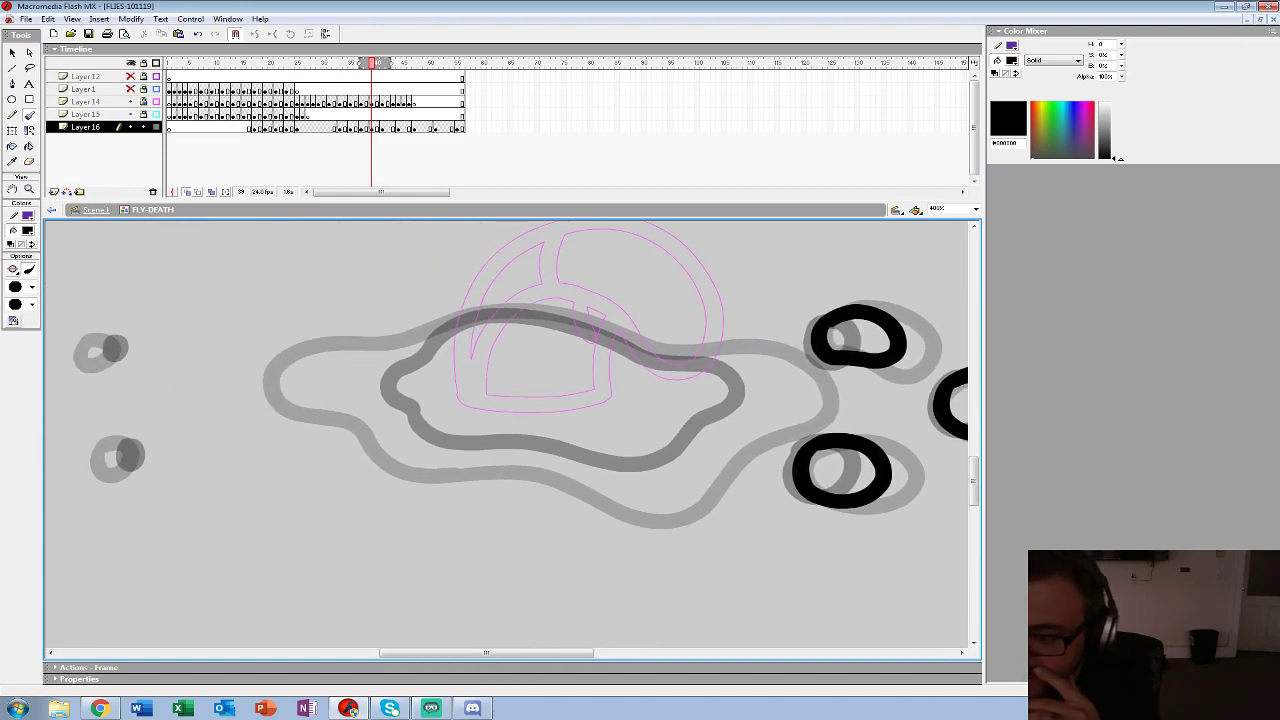
mouse_move(697, 357)
mouse_down()
mouse_move(563, 318)
mouse_move(393, 350)
mouse_move(320, 392)
mouse_move(425, 457)
mouse_move(548, 458)
mouse_move(642, 488)
mouse_move(760, 421)
mouse_move(773, 360)
mouse_move(697, 357)
mouse_up()
drag(400, 400, 787, 389)
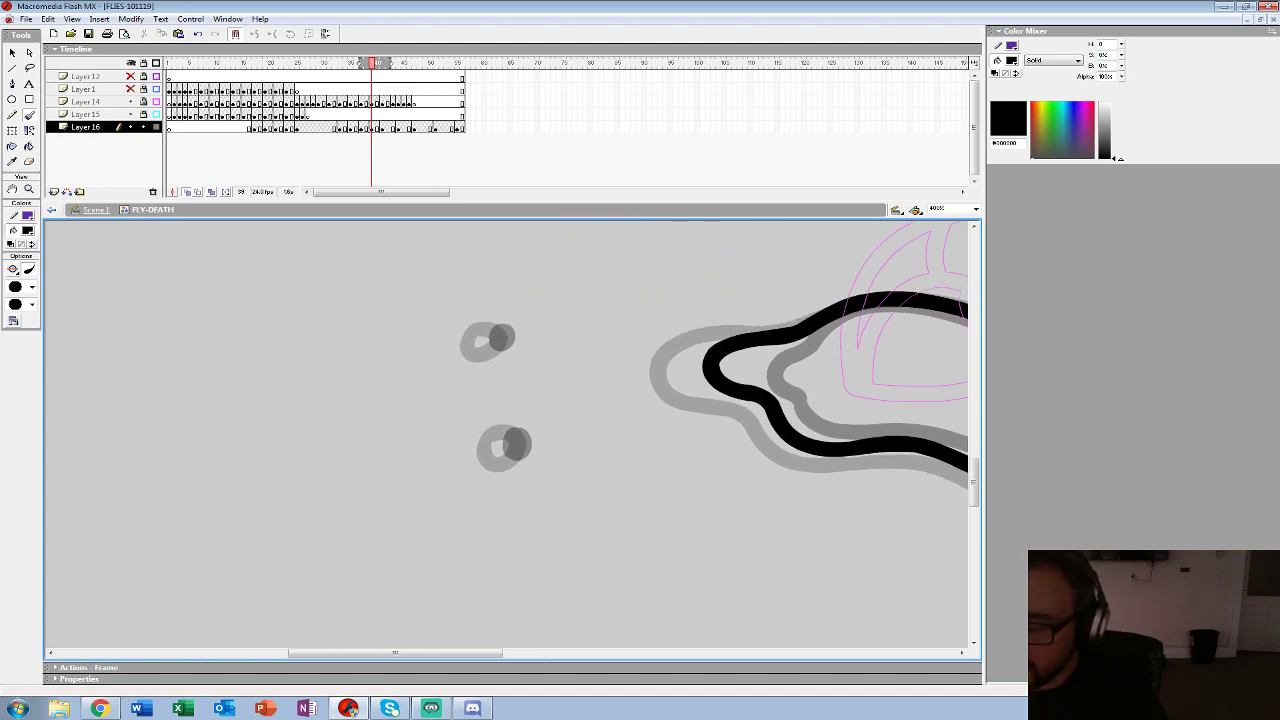
drag(498, 440, 510, 448)
drag(482, 336, 494, 340)
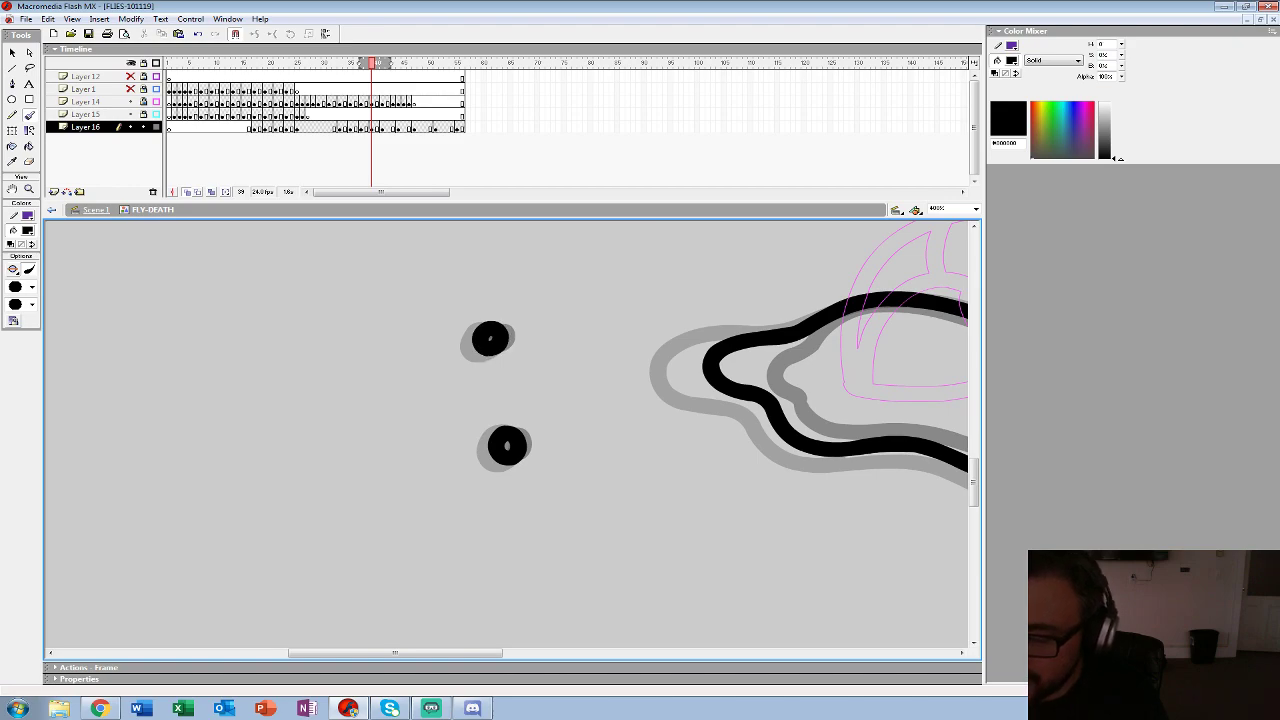
scroll(494, 340, right, 2)
click(29, 189)
alt+click(518, 377)
alt+click(518, 379)
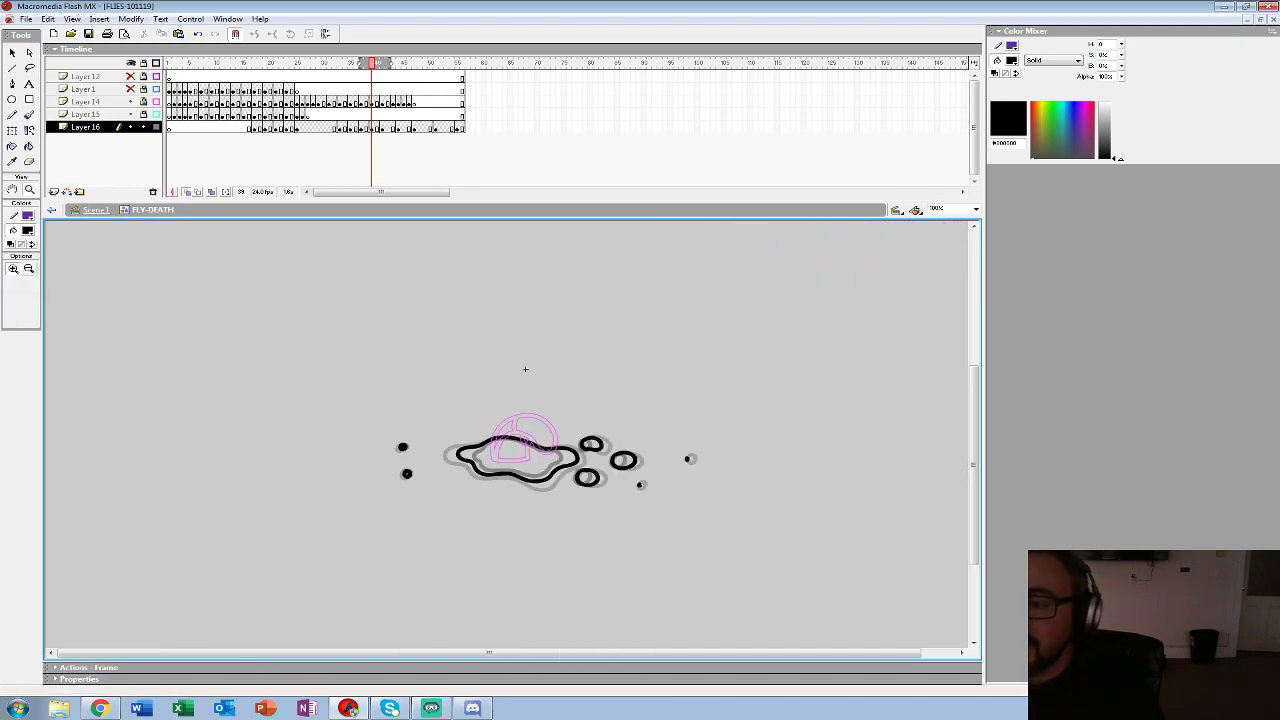
- Replace frame 43 with a blank keyframe and brush three rings, a smaller puddle outline and two dots on the left
click(391, 128)
key(Delete)
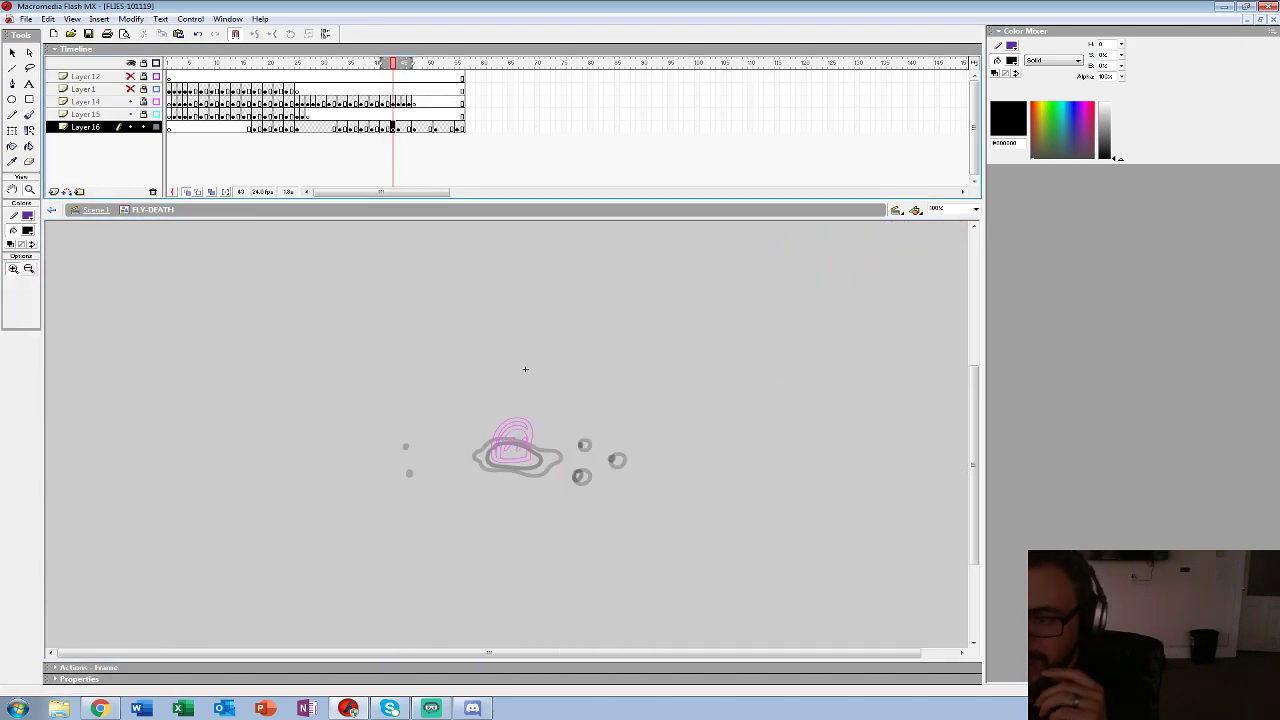
click(516, 449)
click(535, 455)
drag(535, 455, 252, 421)
click(29, 115)
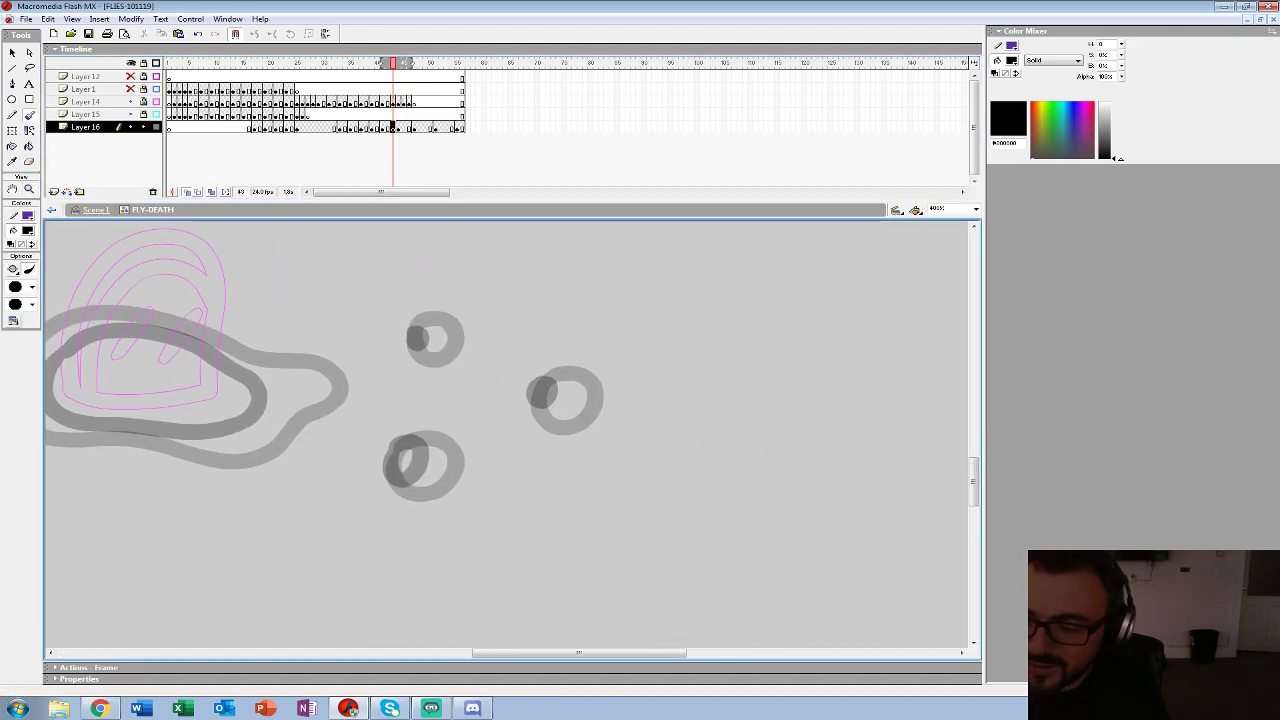
mouse_move(550, 374)
mouse_down()
mouse_move(578, 402)
mouse_move(552, 373)
mouse_up()
mouse_move(420, 437)
mouse_down()
mouse_move(389, 478)
mouse_move(426, 437)
mouse_up()
drag(414, 328, 818, 328)
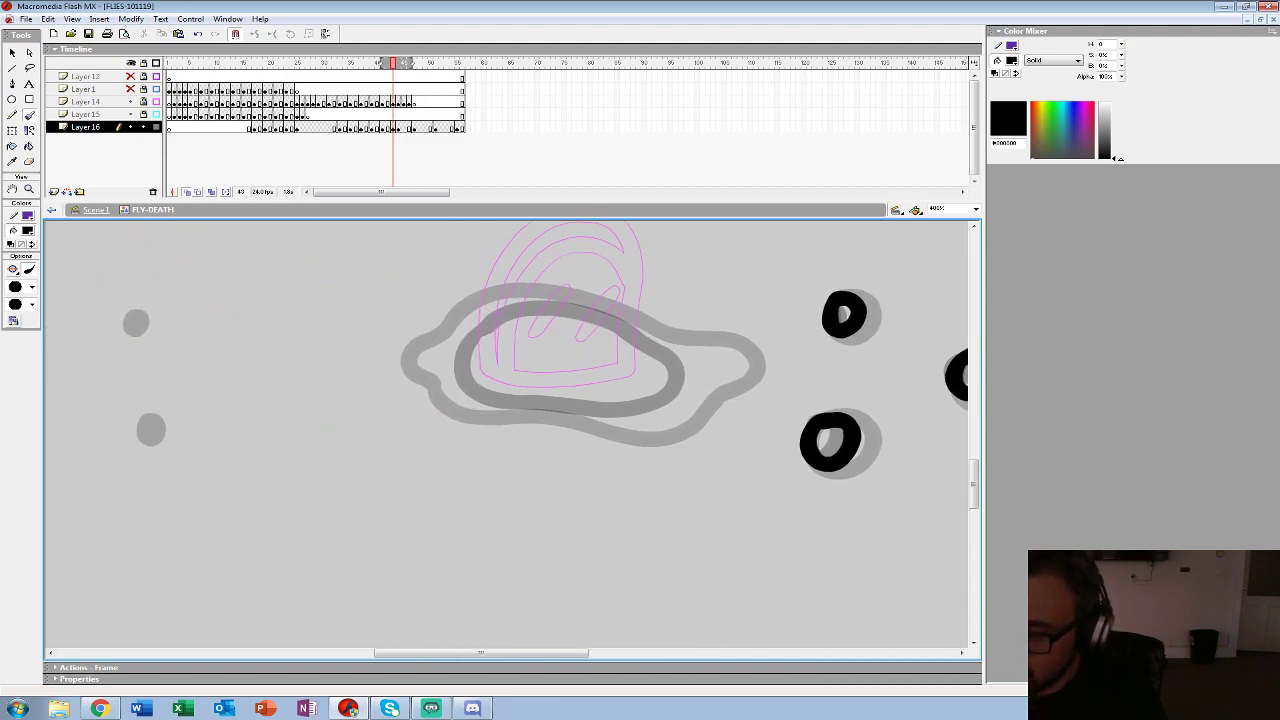
mouse_move(650, 339)
mouse_down()
mouse_move(498, 294)
mouse_move(429, 364)
mouse_move(472, 405)
mouse_move(685, 418)
mouse_move(725, 360)
mouse_move(650, 335)
mouse_move(871, 299)
mouse_up()
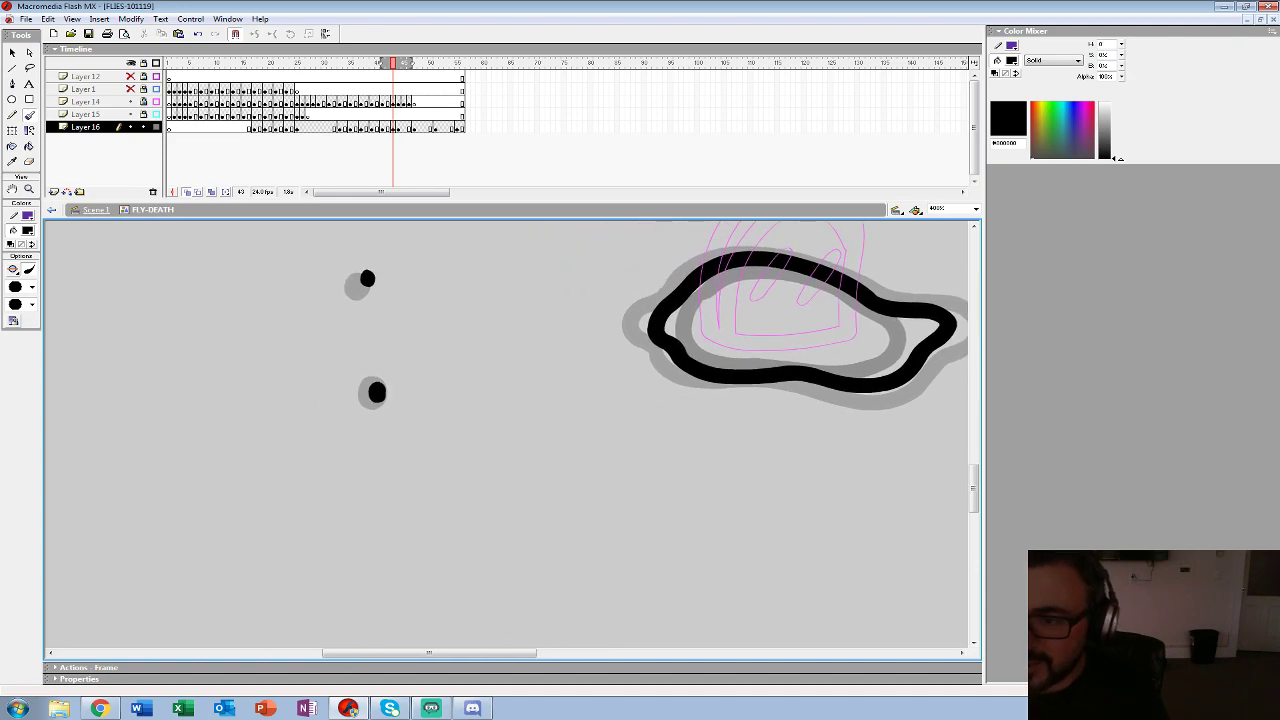
- Brush three solid dots and a rounder puddle outline on a blanked frame 45, using a shortened onion skin range
click(403, 128)
drag(800, 330, 348, 453)
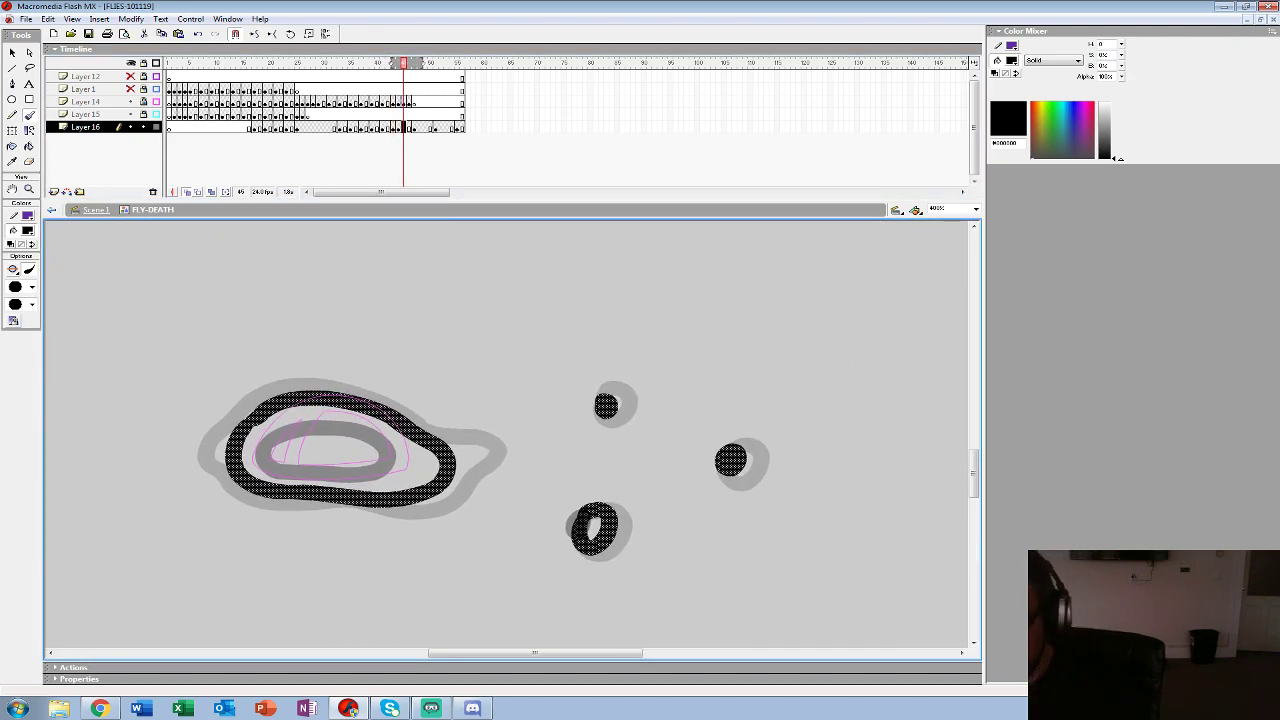
key(period)
key(period)
key(period)
key(comma)
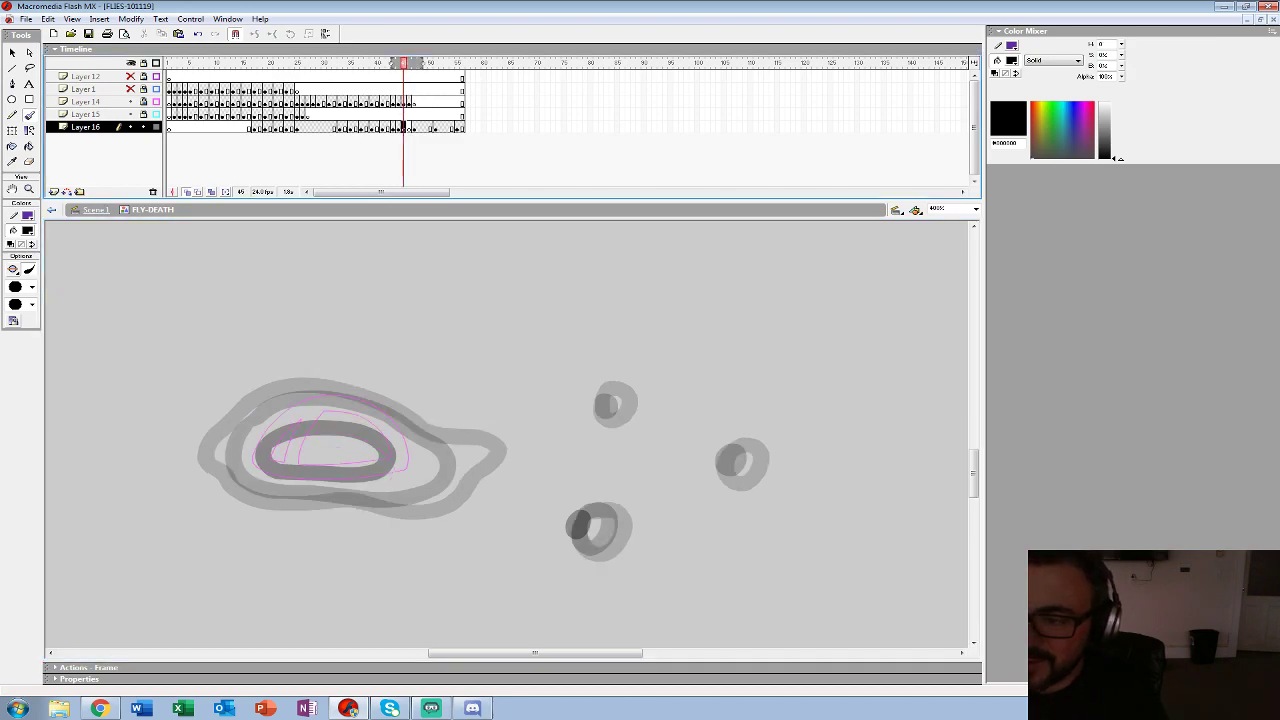
drag(392, 63, 398, 63)
mouse_move(590, 505)
mouse_down()
mouse_move(574, 458)
mouse_move(524, 407)
mouse_move(520, 436)
mouse_move(517, 424)
mouse_up()
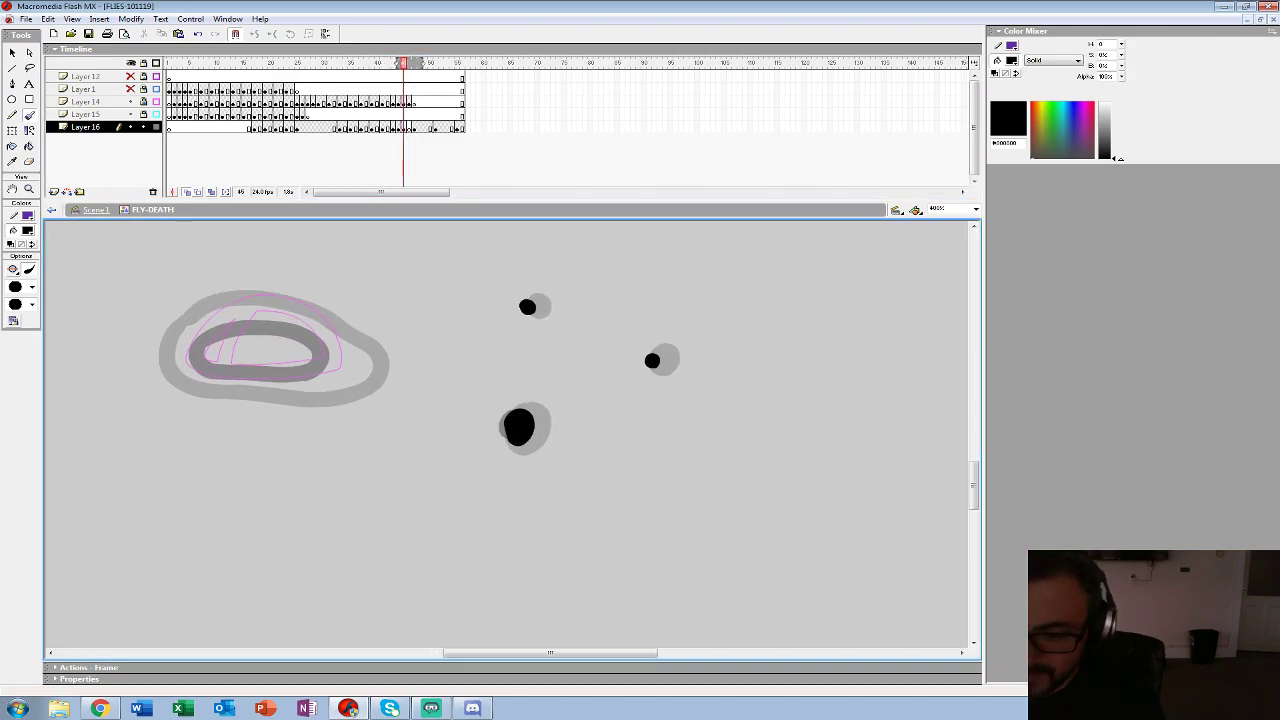
mouse_move(192, 336)
mouse_down()
mouse_move(230, 380)
mouse_move(325, 386)
mouse_move(358, 374)
mouse_move(352, 346)
mouse_move(312, 321)
mouse_move(252, 311)
mouse_move(190, 338)
mouse_up()
- Brush a flatter puddle outline with a small bulge on its right end and three shrinking dots on frame 46
click(409, 127)
drag(312, 440, 586, 422)
mouse_move(458, 318)
mouse_down()
mouse_move(505, 360)
mouse_move(616, 358)
mouse_move(615, 328)
mouse_move(573, 304)
mouse_move(462, 330)
mouse_up()
drag(640, 425, 389, 415)
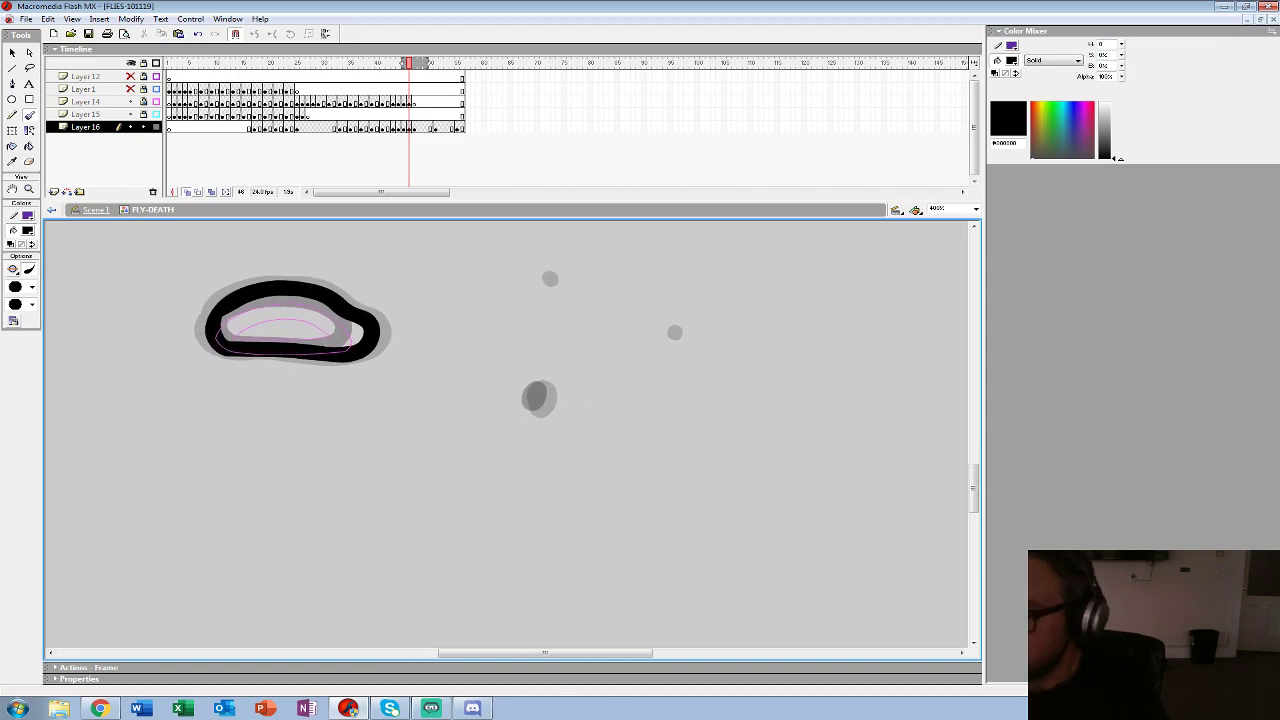
drag(530, 386, 545, 408)
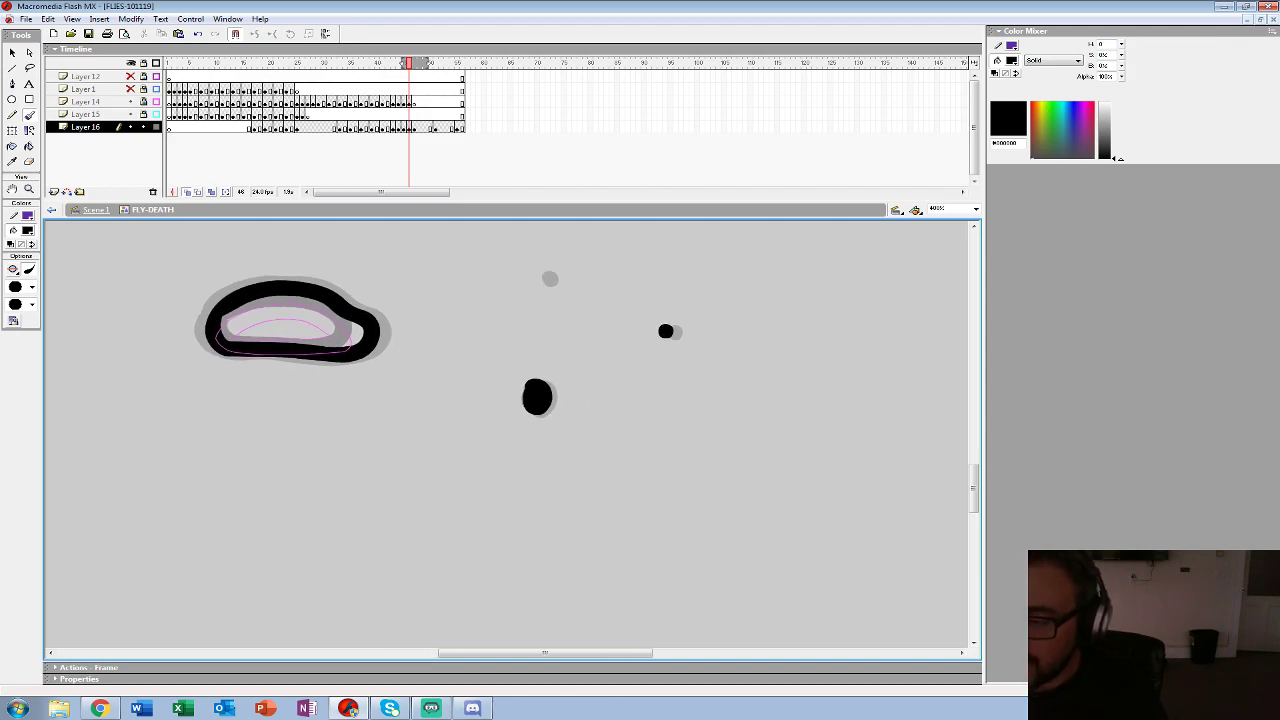
scroll(512, 436, left, 10)
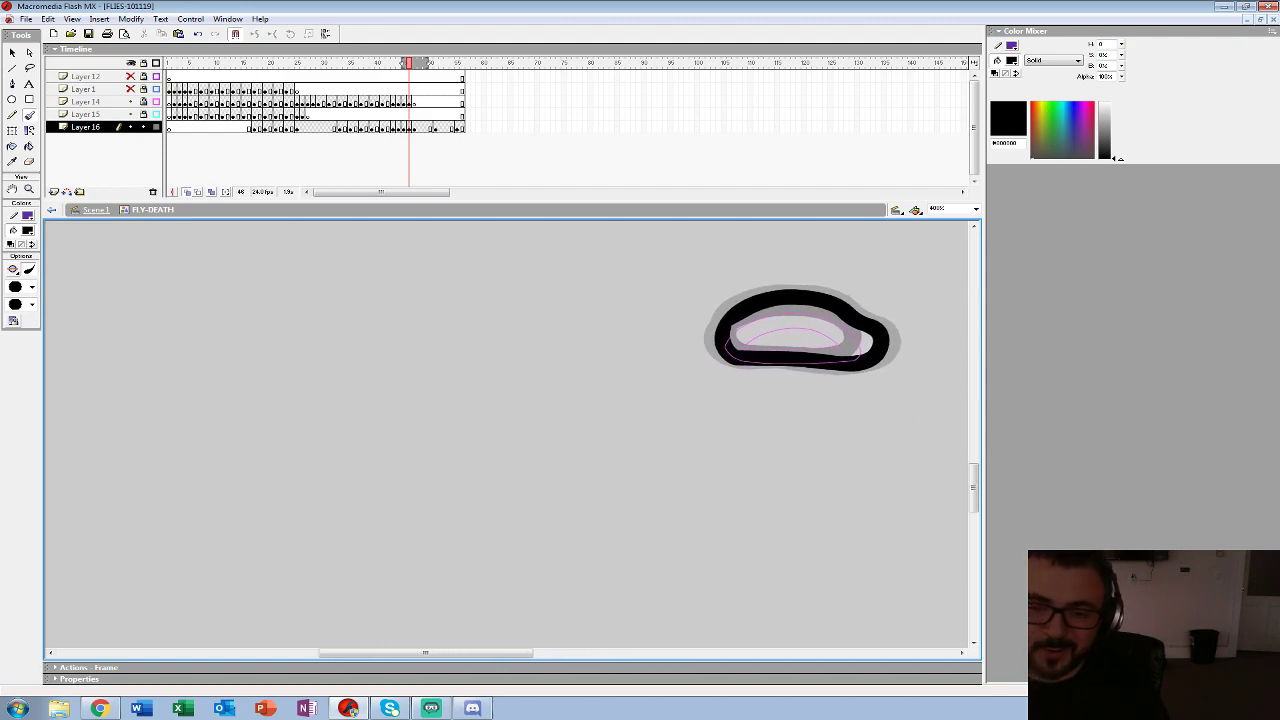
key(z)
alt+click(543, 376)
alt+click(620, 402)
alt+click(620, 402)
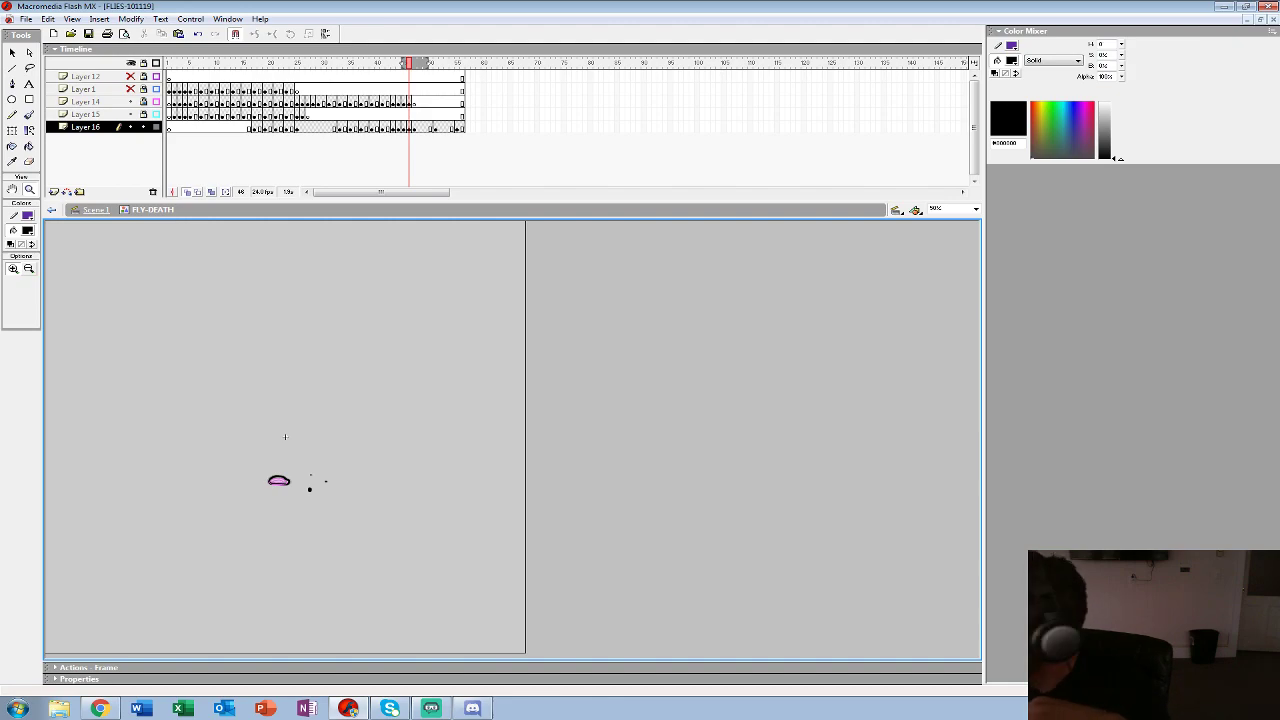
- Insert blank keyframes at frames 49 and 53 of Layer 16 for the last in-between drawings
key(period)
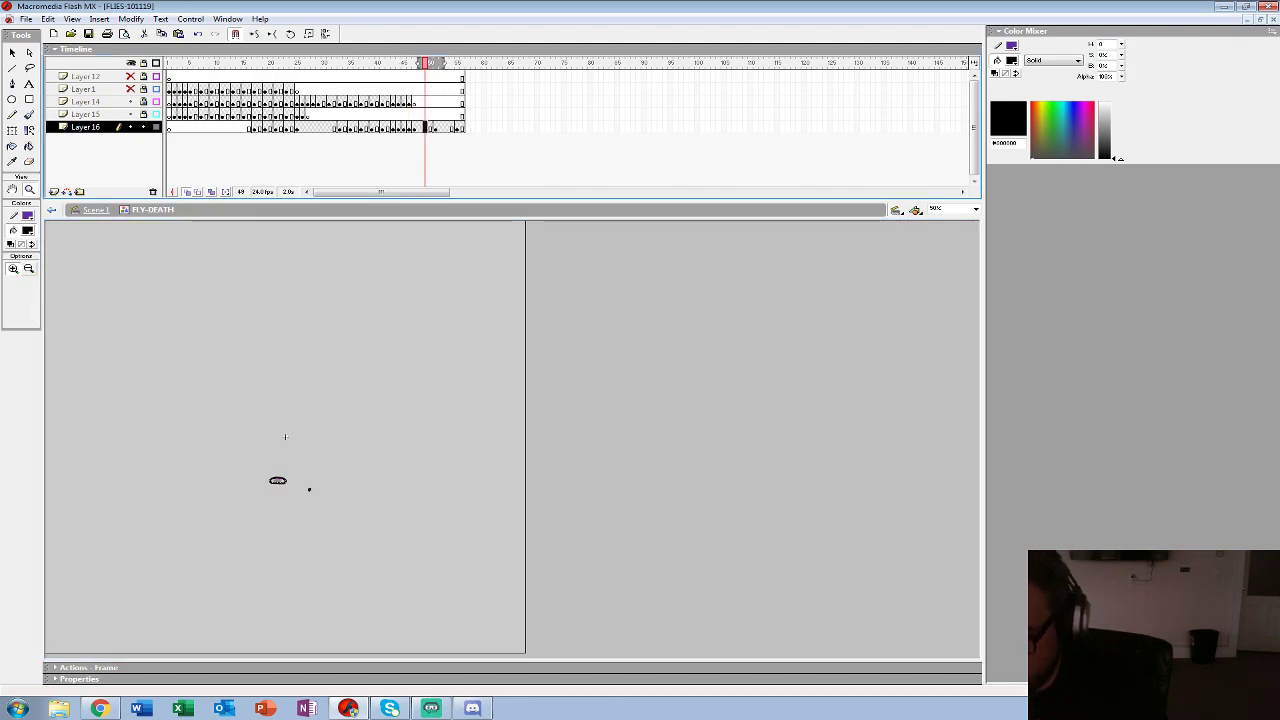
key(F7)
key(period)
key(period)
key(period)
key(period)
key(F7)
key(comma)
key(comma)
key(comma)
key(comma)
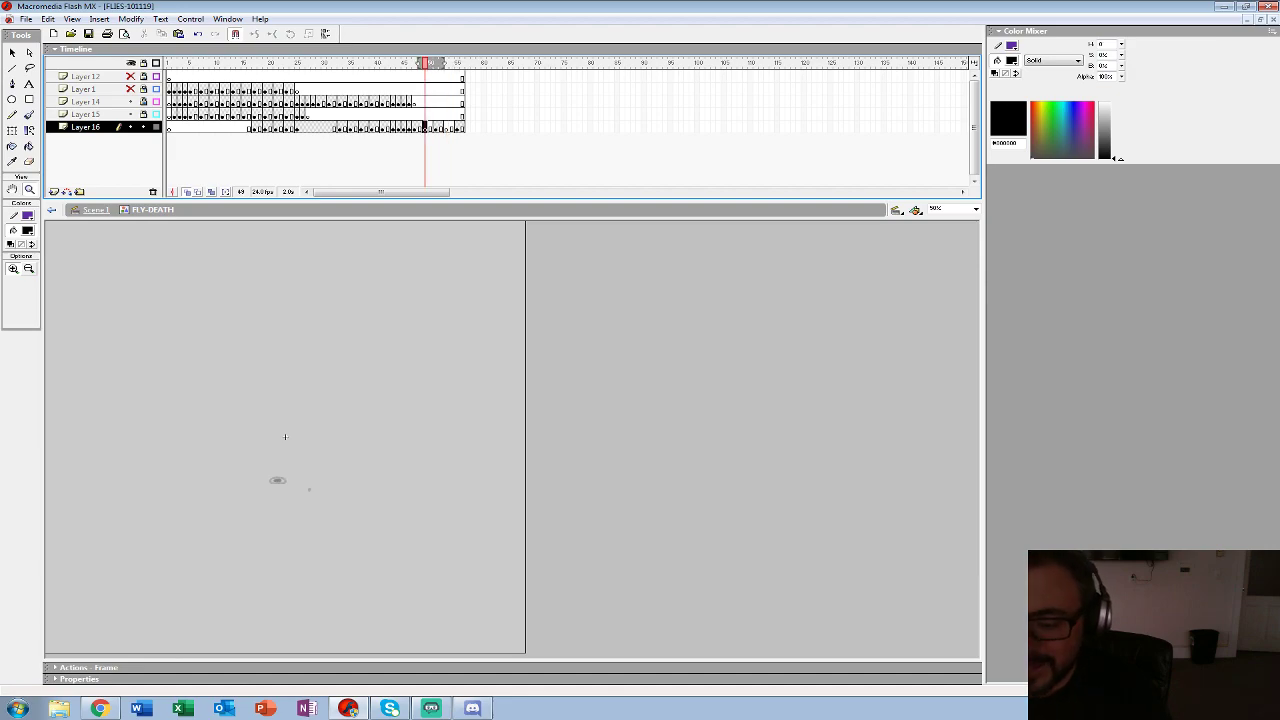
- Brush a small flattened oval ring between the two onion-skinned puddle shapes on frame 49
click(295, 474)
click(461, 463)
click(551, 417)
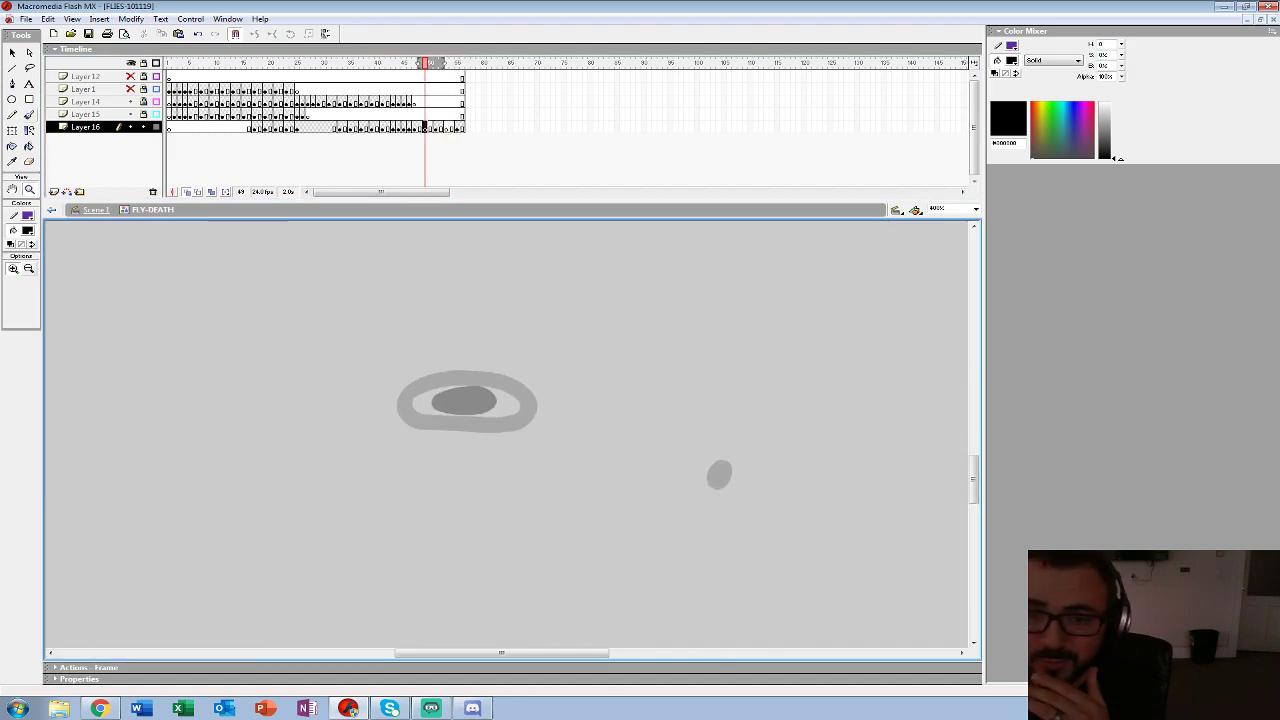
key(b)
mouse_move(428, 392)
mouse_down()
mouse_move(496, 414)
mouse_move(509, 400)
mouse_move(484, 384)
mouse_move(422, 392)
mouse_up()
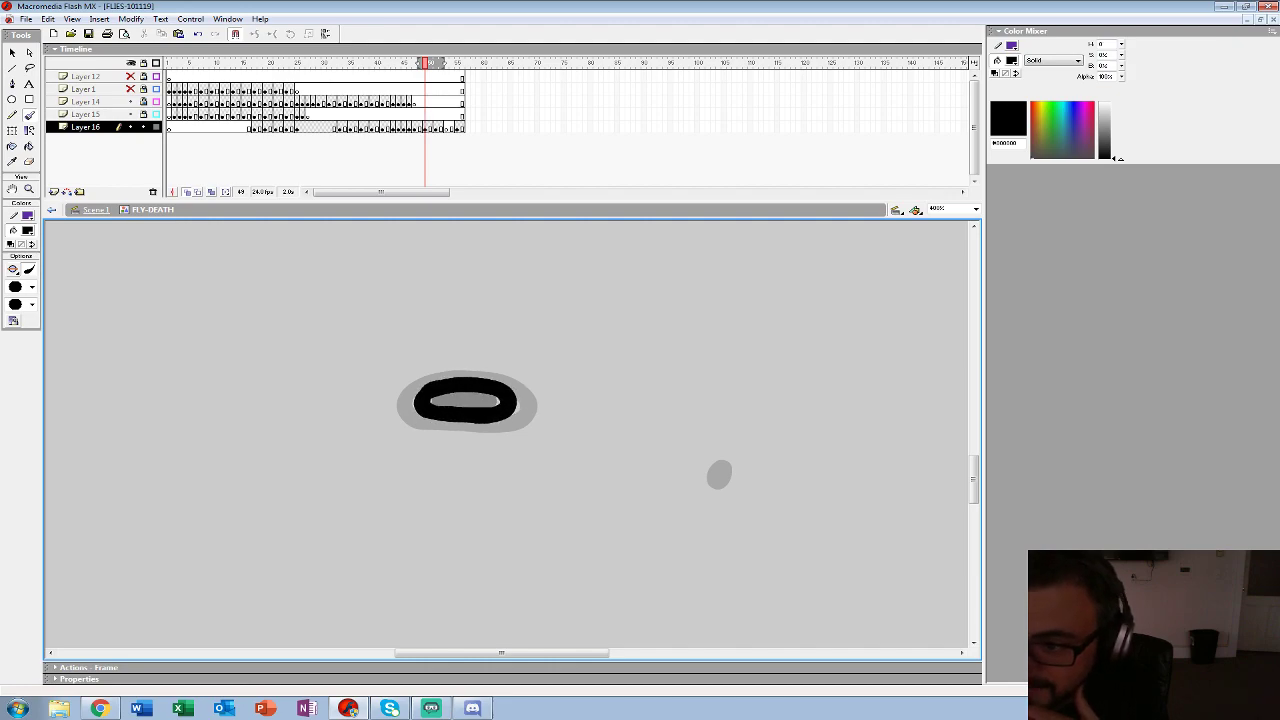
- Brush a small solid oval between the two onion-skinned blobs on frame 53
click(446, 128)
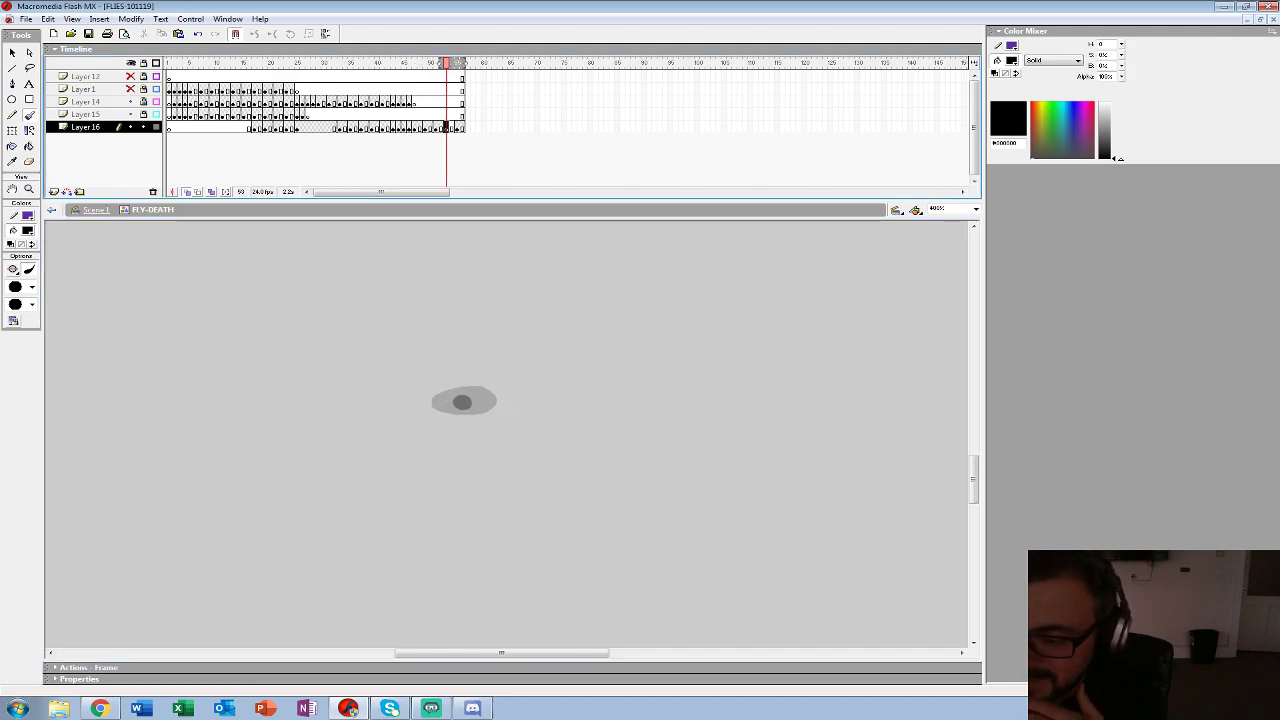
drag(456, 398, 464, 403)
key(z)
alt+click(521, 379)
alt+click(519, 379)
alt+click(497, 381)
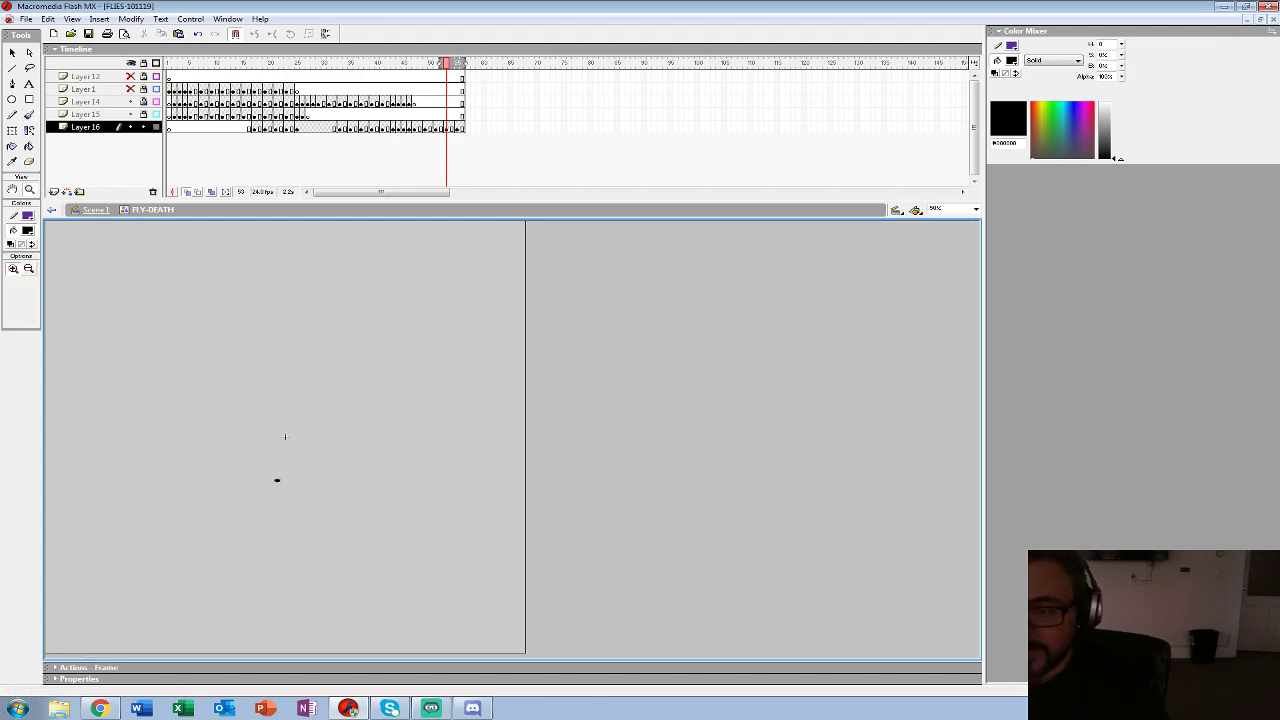
- Play and step through the animation, and add a blank keyframe at frame 31 of Layer 16
key(Return)
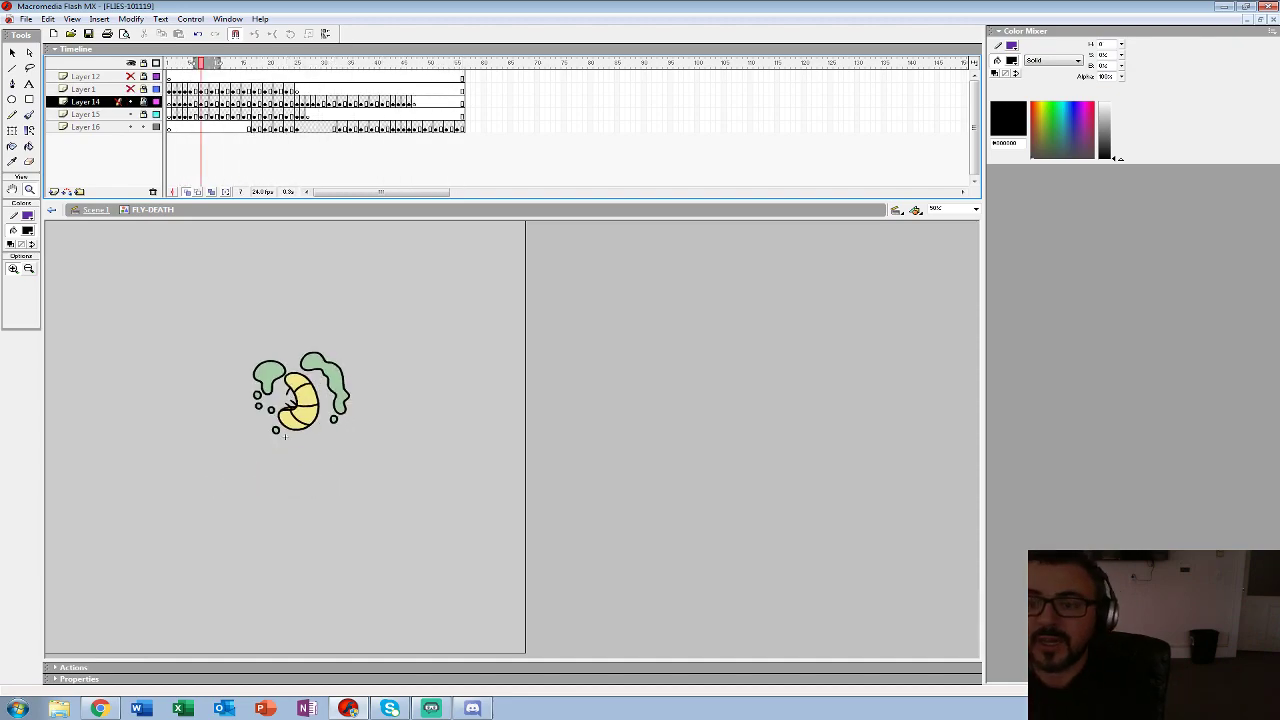
key(comma)
key(comma)
key(comma)
key(comma)
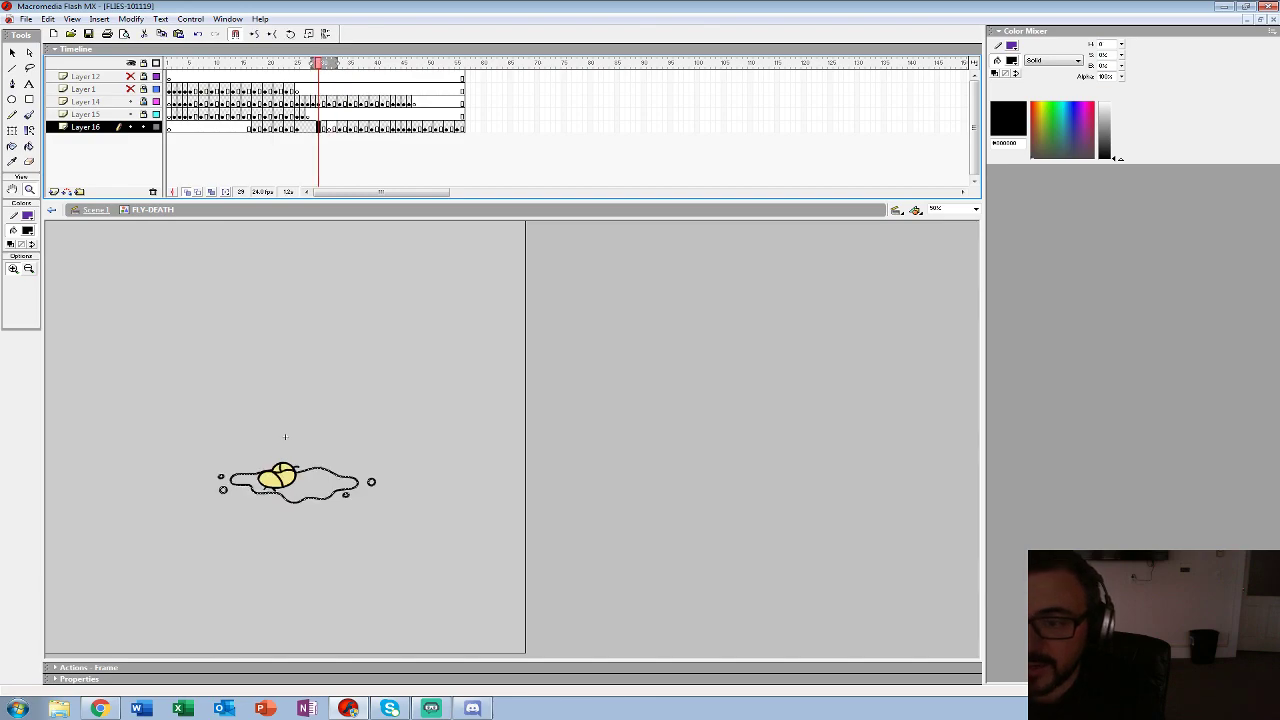
key(period)
key(period)
key(period)
key(period)
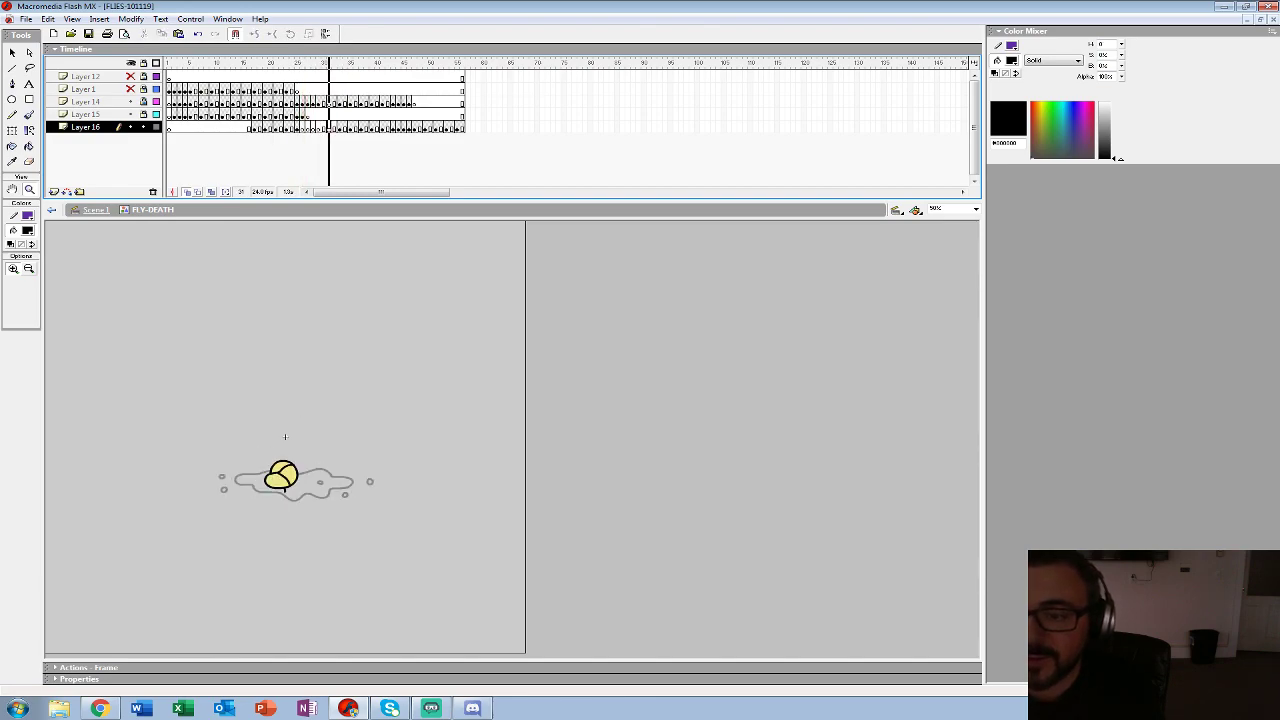
- Show Layer 14 as outlines and brush the puddle's right end and its two right droplets on frame 31 of Layer 16
click(285, 437)
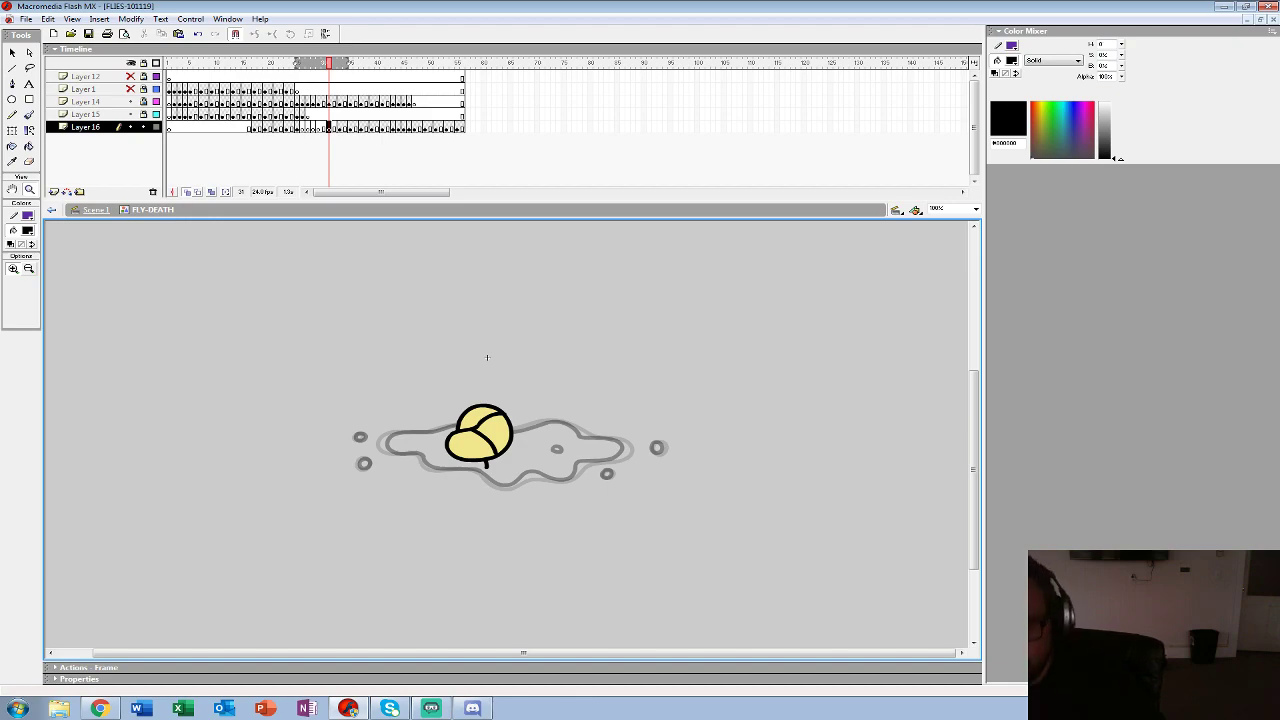
click(525, 458)
click(156, 102)
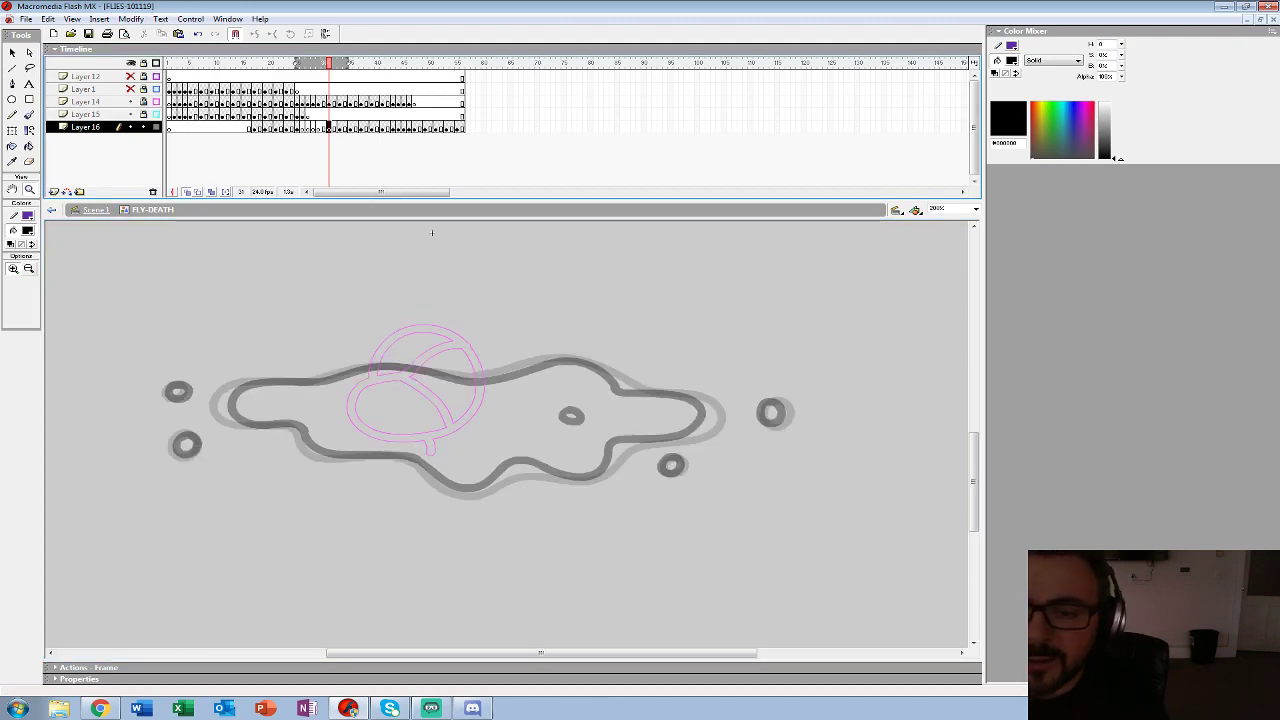
click(652, 452)
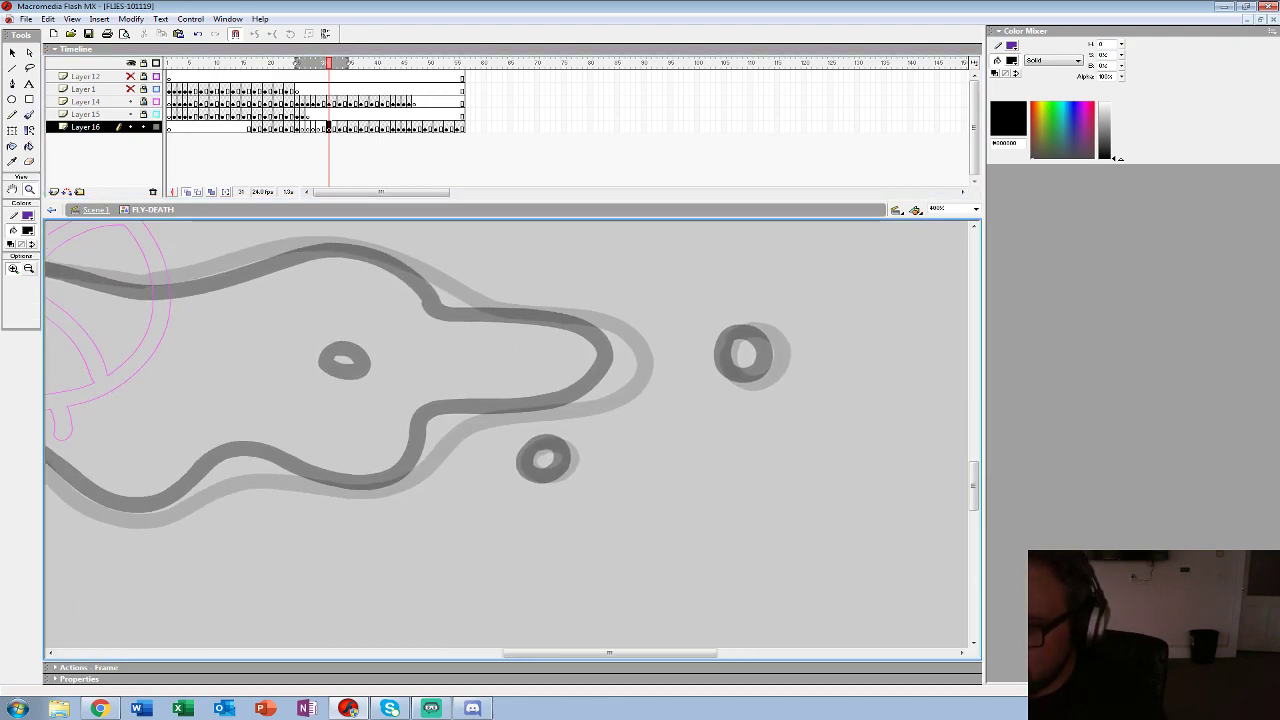
key(b)
mouse_move(318, 245)
mouse_down()
mouse_move(411, 267)
mouse_move(443, 298)
mouse_move(597, 326)
mouse_move(624, 351)
mouse_move(619, 383)
mouse_move(582, 405)
mouse_move(449, 412)
mouse_move(378, 488)
mouse_move(240, 463)
mouse_up()
mouse_move(736, 333)
mouse_down()
mouse_move(737, 379)
mouse_move(772, 370)
mouse_move(775, 337)
mouse_move(733, 328)
mouse_up()
mouse_move(534, 446)
mouse_down()
mouse_move(566, 446)
mouse_move(538, 443)
mouse_up()
key(space)
mouse_move(340, 400)
mouse_down()
mouse_move(549, 437)
mouse_move(774, 429)
mouse_up()
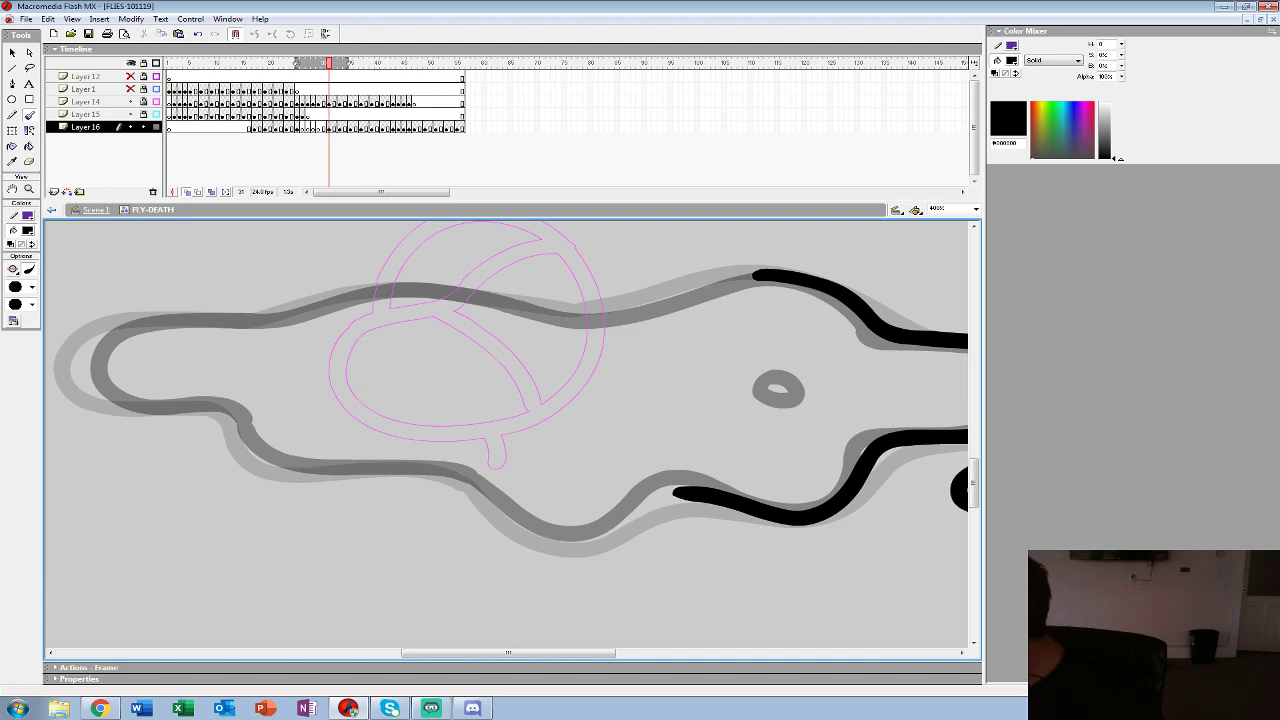
- Brush the puddle's remaining lower edge, upper edge and rounded left end on frame 31, following the onion-skinned shapes
mouse_move(680, 492)
mouse_down()
mouse_move(610, 533)
mouse_move(558, 542)
mouse_move(443, 475)
mouse_move(266, 464)
mouse_up()
key(space)
drag(300, 440, 362, 462)
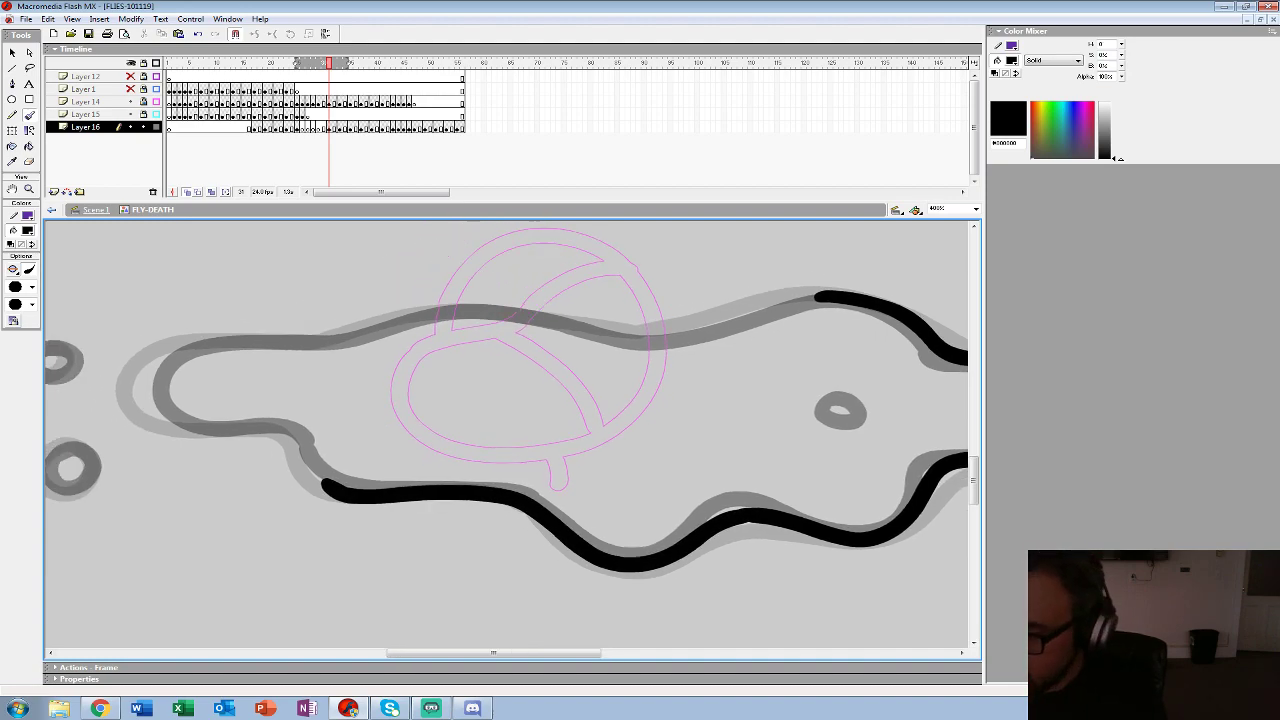
mouse_move(818, 296)
mouse_down()
mouse_move(635, 335)
mouse_move(439, 312)
mouse_move(178, 351)
mouse_move(138, 384)
mouse_up()
mouse_move(330, 490)
mouse_down()
mouse_move(287, 434)
mouse_move(193, 430)
mouse_move(138, 382)
mouse_up()
key(space)
- Brush the two small ring droplets beyond the puddle's left end on frame 31
mouse_move(170, 390)
mouse_down()
mouse_move(291, 387)
mouse_move(580, 311)
mouse_up()
mouse_move(471, 369)
mouse_down()
mouse_move(474, 411)
mouse_move(502, 377)
mouse_move(468, 371)
mouse_up()
mouse_move(456, 270)
mouse_down()
mouse_move(446, 291)
mouse_move(452, 270)
mouse_up()
key(space)
drag(480, 330, 158, 364)
drag(640, 370, 157, 348)
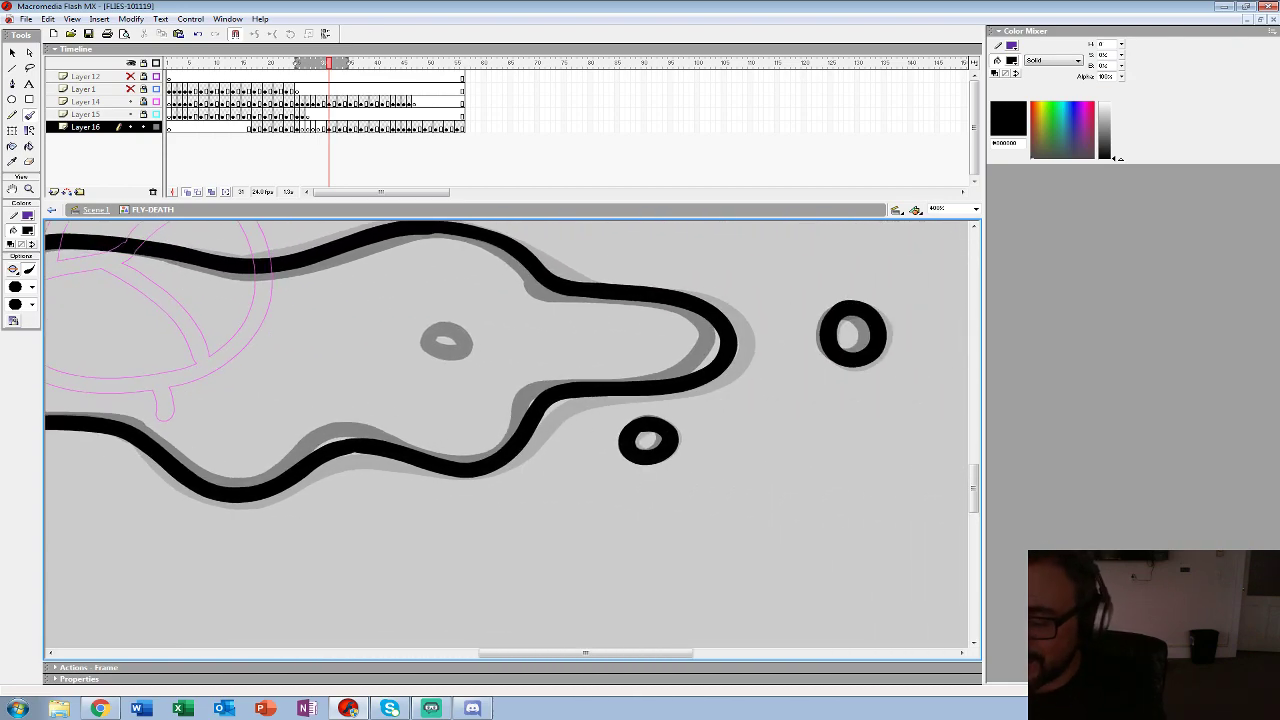
- On frame 29, start the onion-skin range at frame 25 and brush the two ring droplets beside the puddle's right end
key(comma)
key(comma)
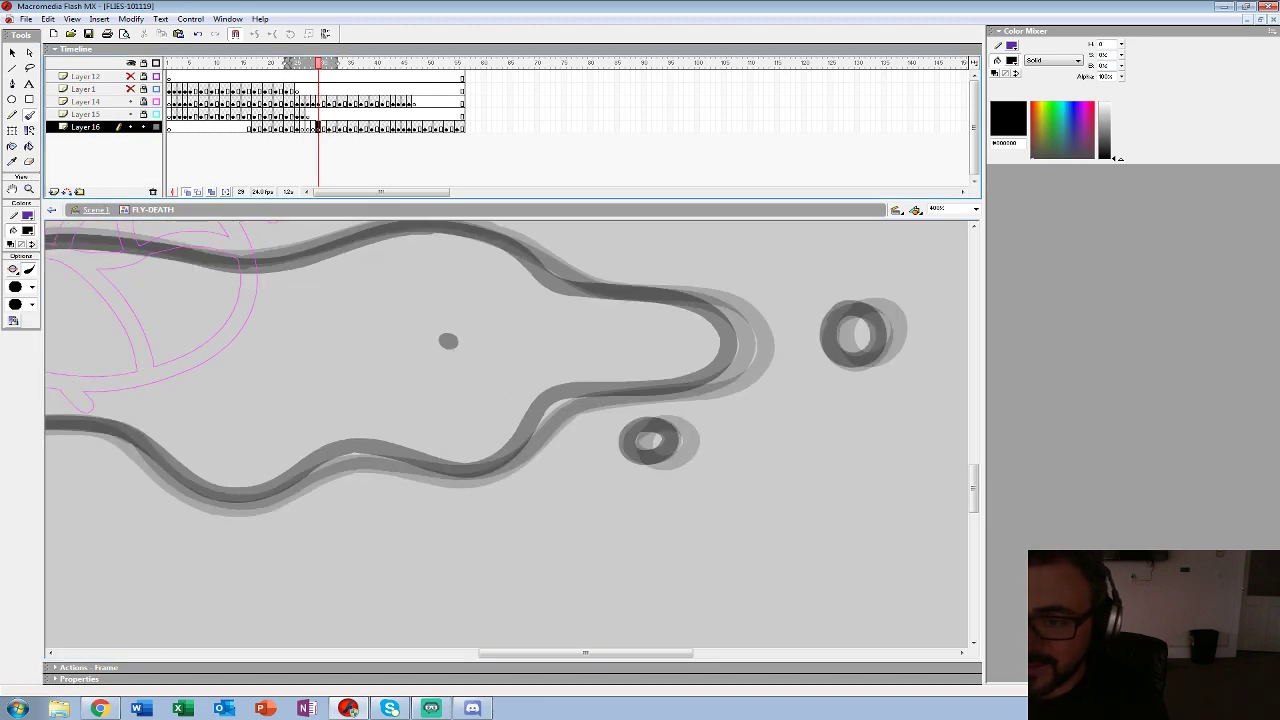
drag(287, 63, 298, 63)
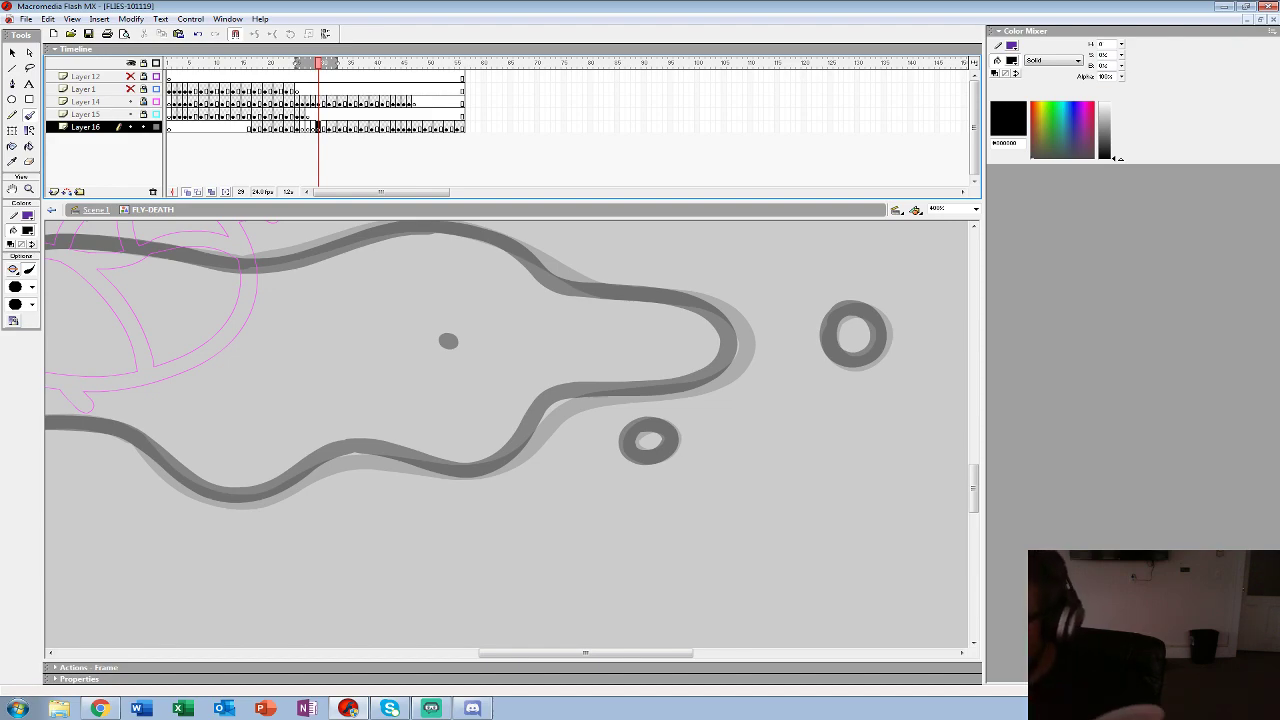
mouse_move(645, 421)
mouse_down()
mouse_move(653, 456)
mouse_move(672, 441)
mouse_move(646, 420)
mouse_up()
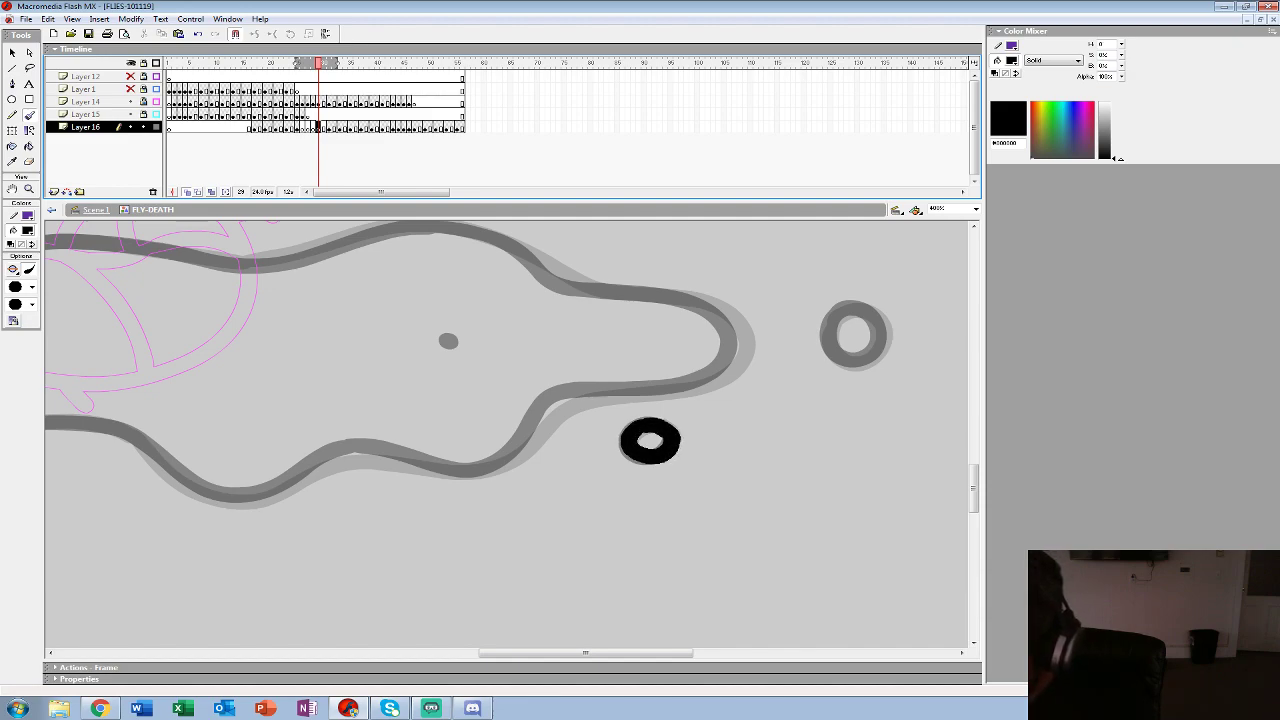
mouse_move(846, 305)
mouse_down()
mouse_move(822, 335)
mouse_move(862, 360)
mouse_move(886, 322)
mouse_move(872, 350)
mouse_up()
- Brush the full puddle outline and its two left droplets on frame 29, between the onion-skinned shapes
mouse_move(546, 267)
mouse_down()
mouse_move(714, 306)
mouse_move(738, 362)
mouse_move(614, 391)
mouse_move(441, 470)
mouse_move(755, 518)
mouse_up()
mouse_move(860, 322)
mouse_down()
mouse_move(814, 290)
mouse_move(677, 280)
mouse_move(551, 310)
mouse_move(609, 275)
mouse_up()
mouse_move(810, 488)
mouse_down()
mouse_move(729, 466)
mouse_move(623, 514)
mouse_move(543, 500)
mouse_move(514, 464)
mouse_move(752, 494)
mouse_move(730, 482)
mouse_up()
drag(620, 471, 516, 459)
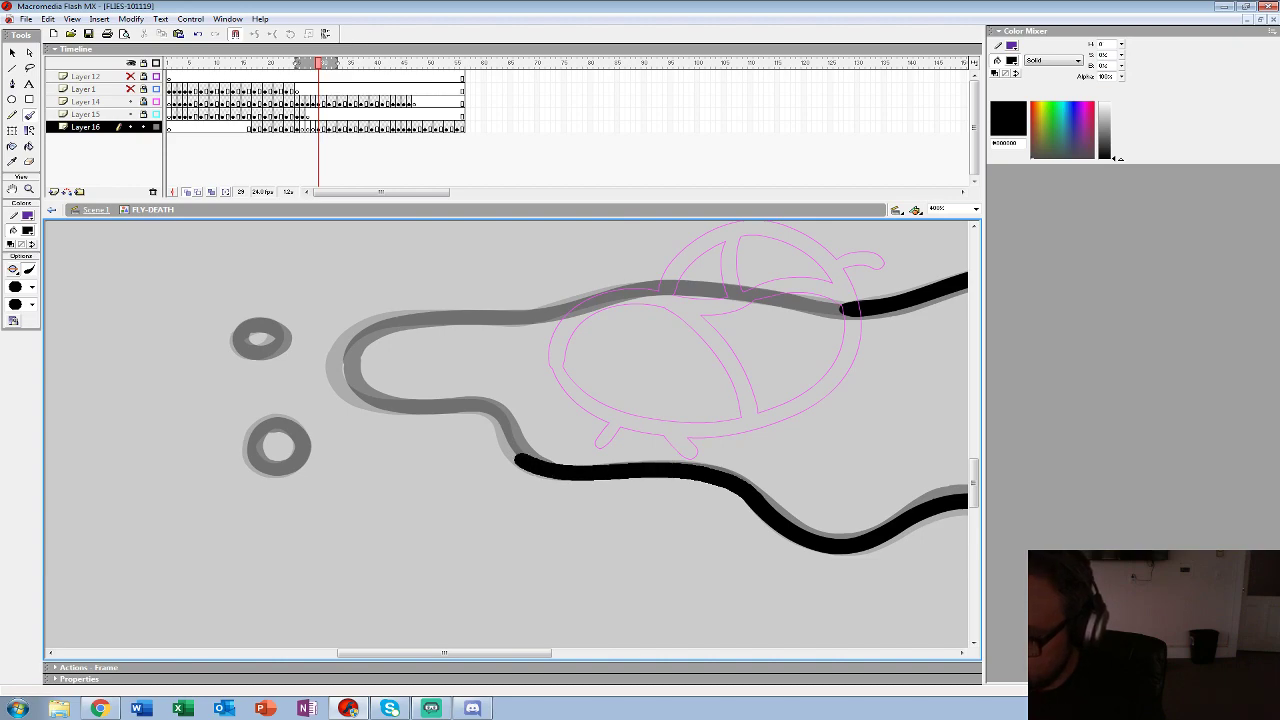
mouse_move(836, 308)
mouse_down()
mouse_move(716, 288)
mouse_move(580, 290)
mouse_move(352, 338)
mouse_up()
mouse_move(520, 459)
mouse_down()
mouse_move(475, 407)
mouse_move(376, 403)
mouse_move(345, 378)
mouse_move(345, 332)
mouse_up()
mouse_move(268, 421)
mouse_down()
mouse_move(272, 468)
mouse_move(301, 451)
mouse_move(268, 419)
mouse_up()
mouse_move(252, 320)
mouse_down()
mouse_move(265, 357)
mouse_move(258, 319)
mouse_up()
key(comma)
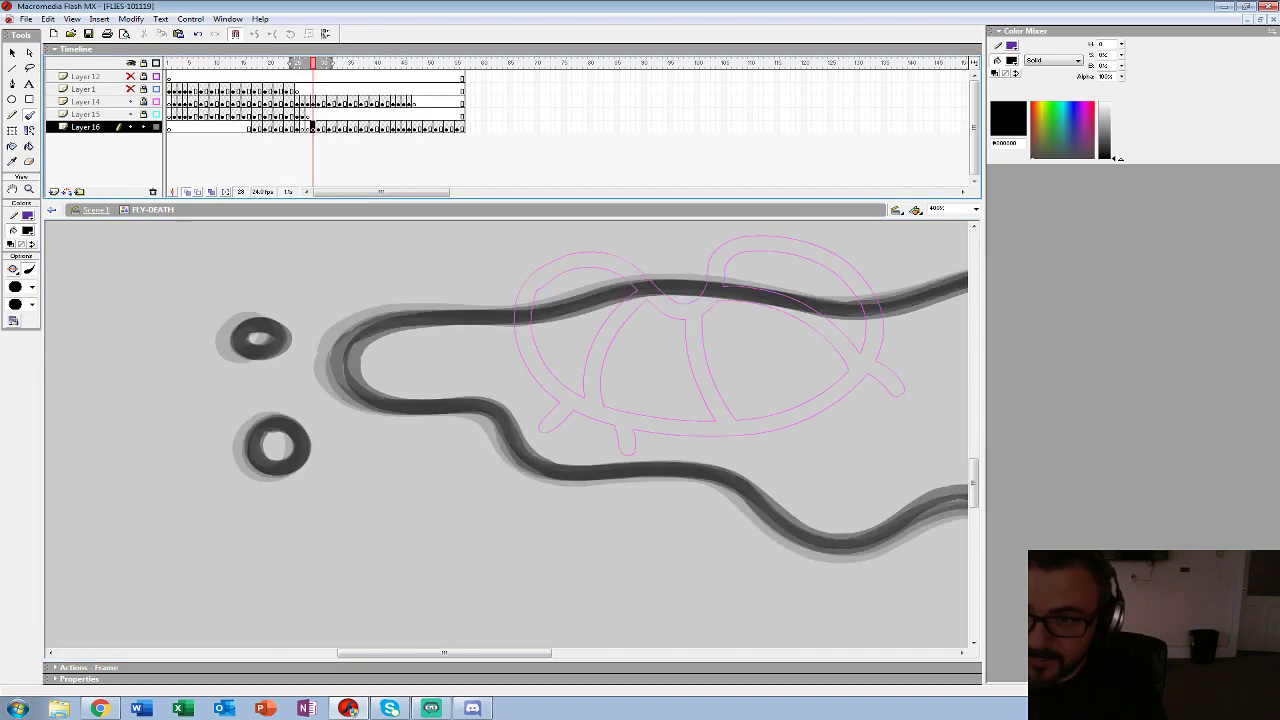
drag(303, 128, 313, 128)
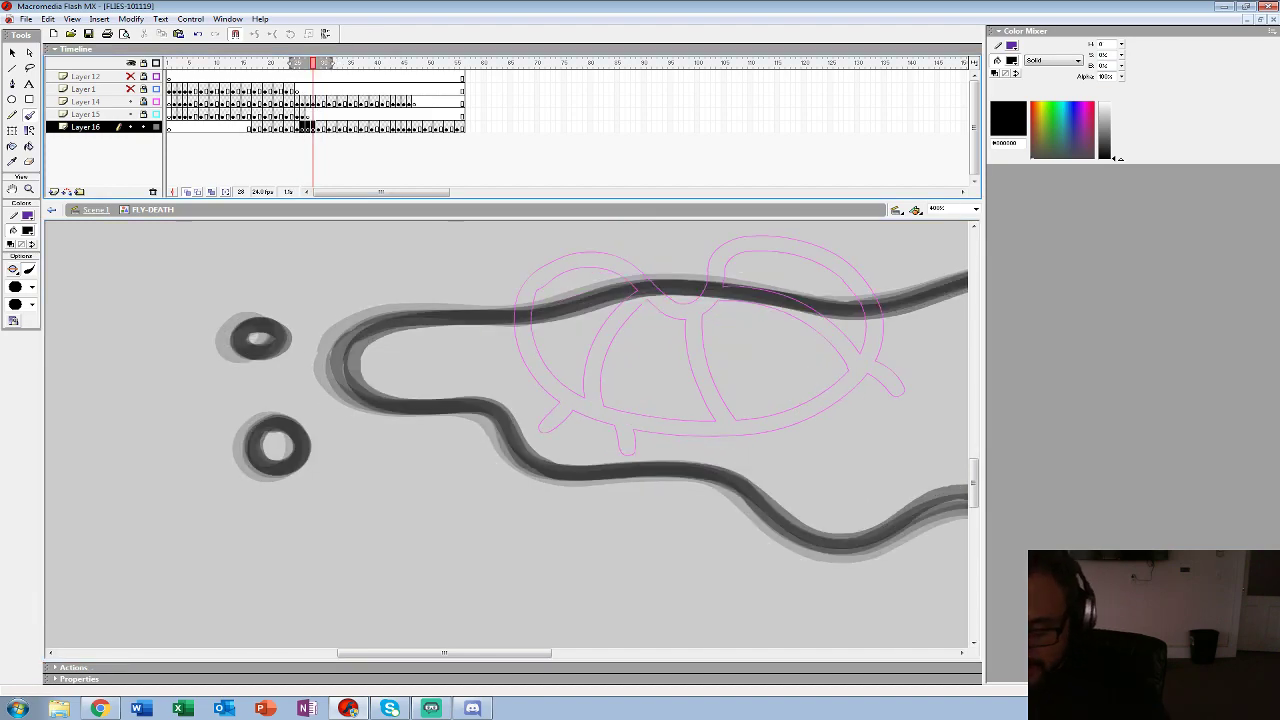
key(shift+F6)
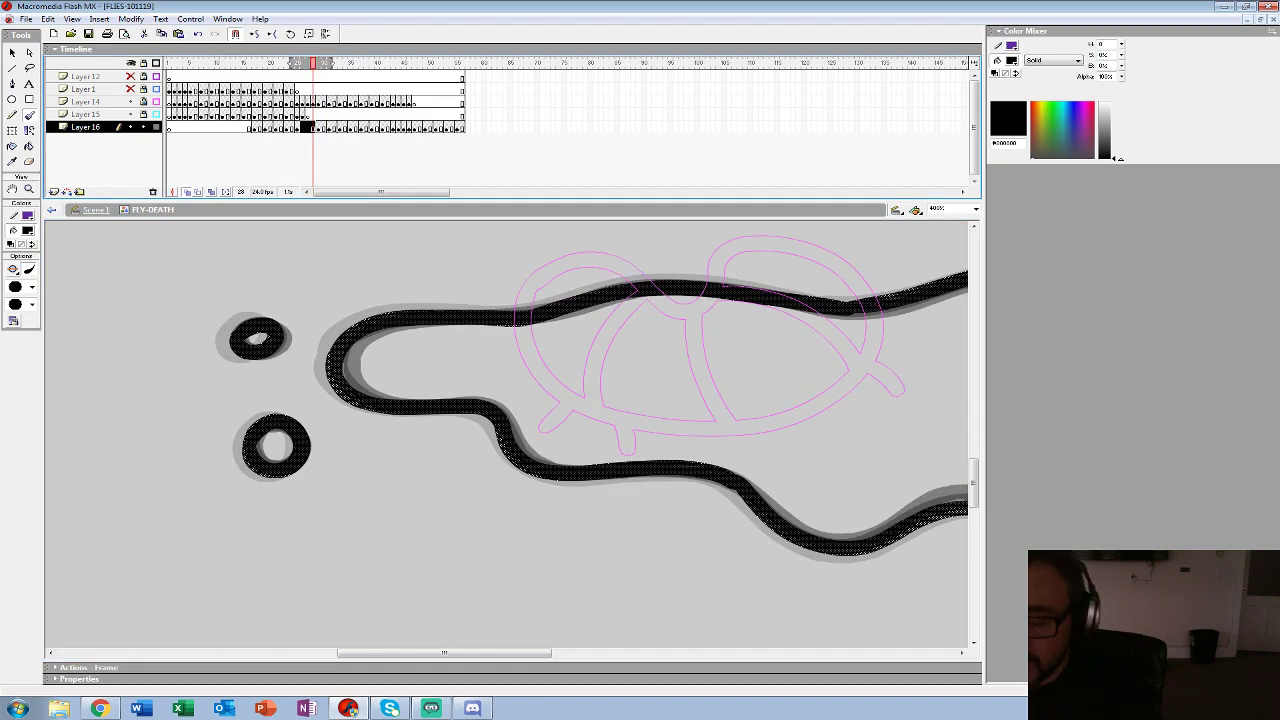
key(ctrl+z)
- Narrow the onion-skin range around frame 28 of Layer 16 and brush the two right droplets on that frame
click(329, 128)
click(313, 128)
drag(292, 63, 297, 63)
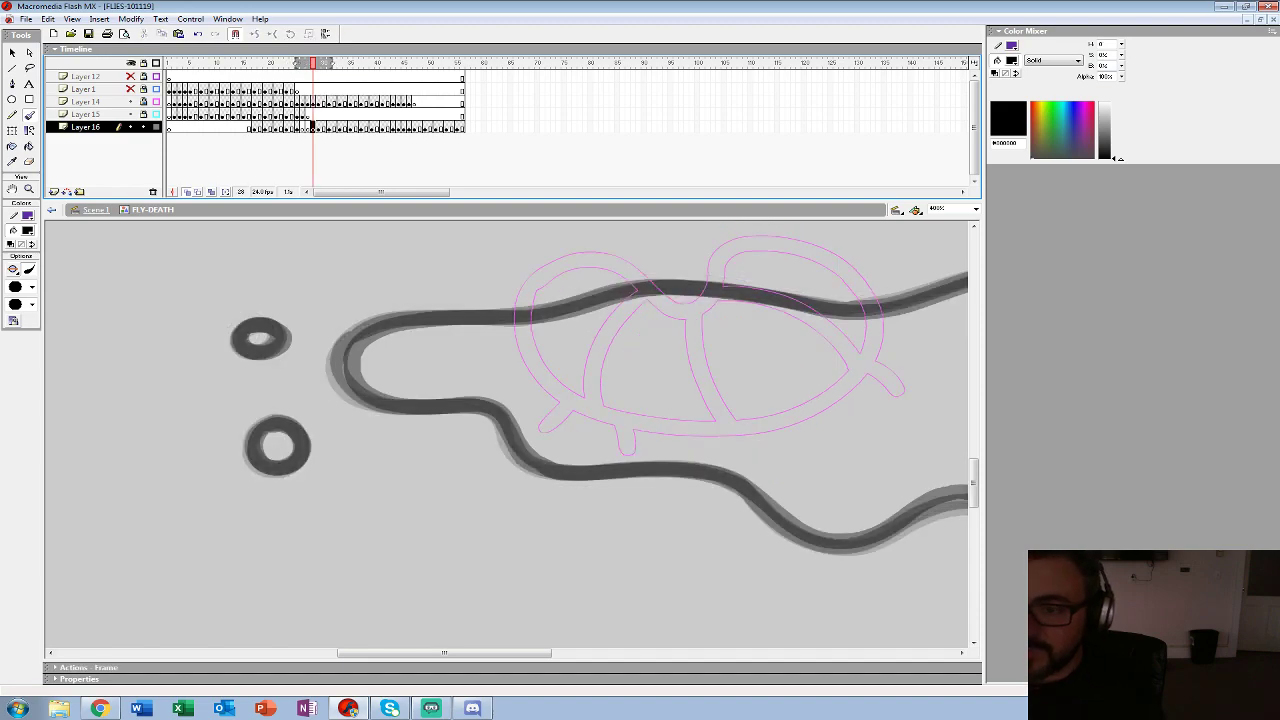
key(period)
key(comma)
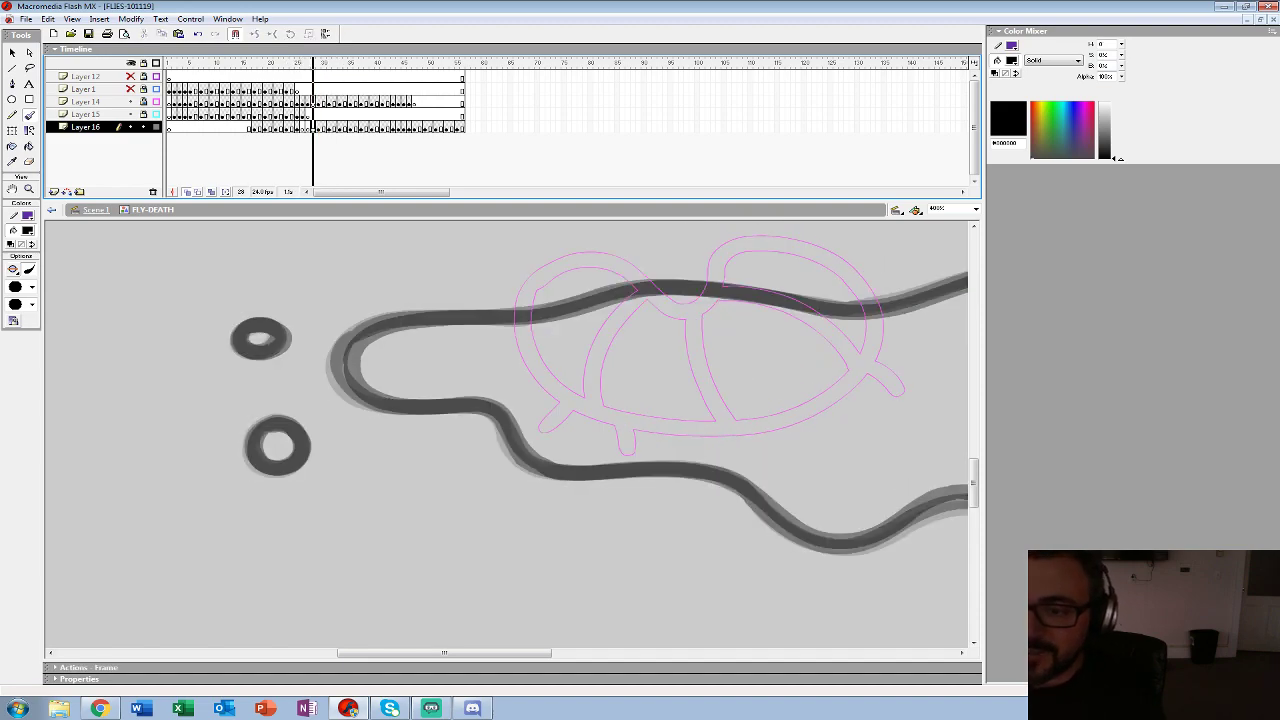
drag(331, 63, 325, 63)
drag(850, 430, 214, 406)
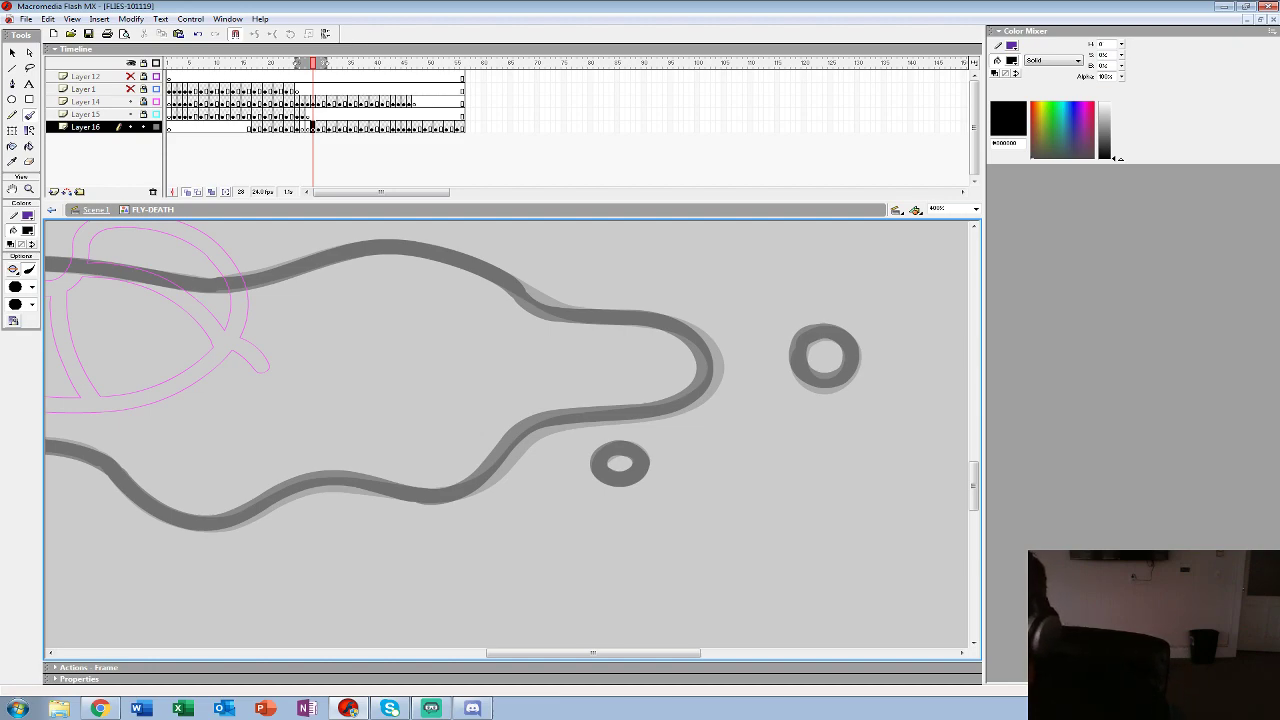
mouse_move(811, 331)
mouse_down()
mouse_move(810, 382)
mouse_move(849, 371)
mouse_move(851, 348)
mouse_move(805, 335)
mouse_up()
mouse_move(604, 447)
mouse_down()
mouse_move(643, 467)
mouse_move(628, 447)
mouse_move(598, 452)
mouse_up()
- Brush the full puddle outline and its two left droplets on frame 28, tracing between the onion-skinned drawings
mouse_move(543, 307)
mouse_down()
mouse_move(668, 323)
mouse_move(700, 344)
mouse_move(705, 381)
mouse_move(675, 406)
mouse_move(553, 417)
mouse_move(463, 491)
mouse_move(431, 497)
mouse_move(778, 414)
mouse_move(694, 401)
mouse_move(549, 444)
mouse_move(520, 440)
mouse_move(714, 505)
mouse_move(643, 448)
mouse_move(602, 436)
mouse_move(424, 430)
mouse_up()
drag(424, 430, 216, 462)
mouse_move(872, 323)
mouse_down()
mouse_move(745, 267)
mouse_move(695, 267)
mouse_move(558, 304)
mouse_move(826, 313)
mouse_move(614, 292)
mouse_move(320, 346)
mouse_up()
mouse_move(497, 470)
mouse_down()
mouse_move(467, 417)
mouse_move(344, 407)
mouse_move(319, 387)
mouse_move(310, 345)
mouse_up()
drag(340, 400, 547, 364)
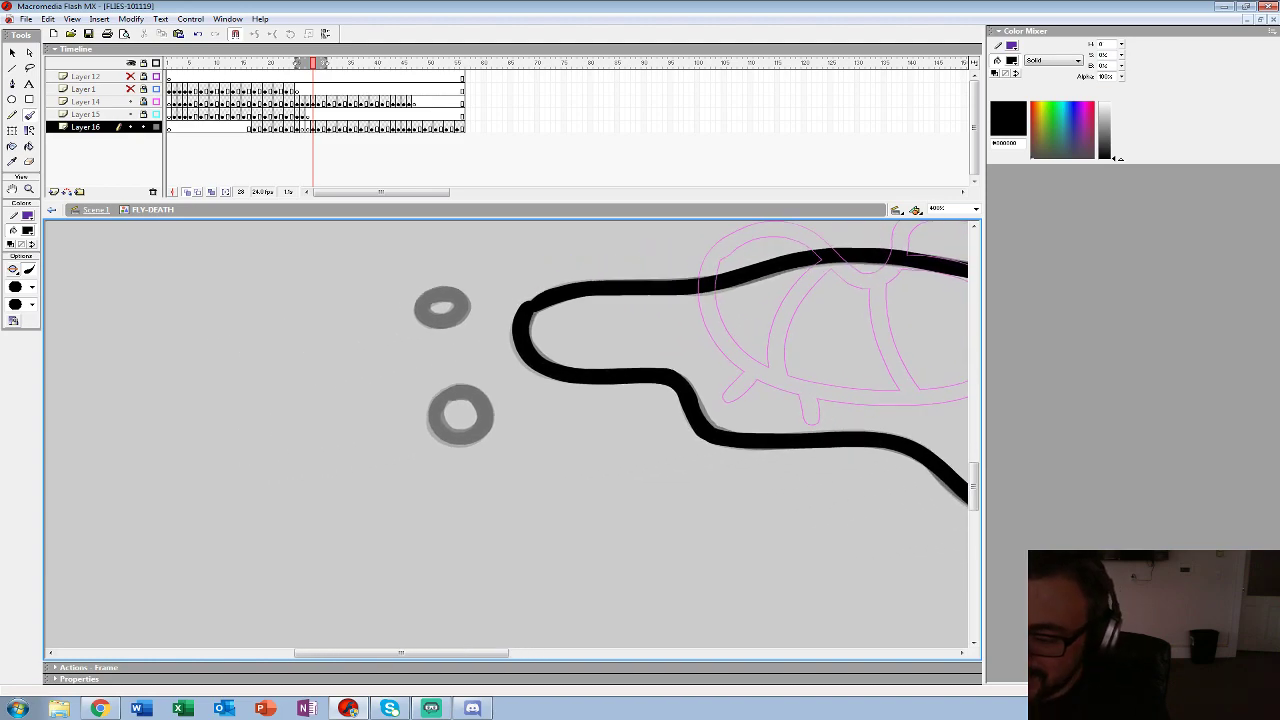
mouse_move(445, 396)
mouse_down()
mouse_move(454, 440)
mouse_move(486, 423)
mouse_move(484, 405)
mouse_move(452, 388)
mouse_up()
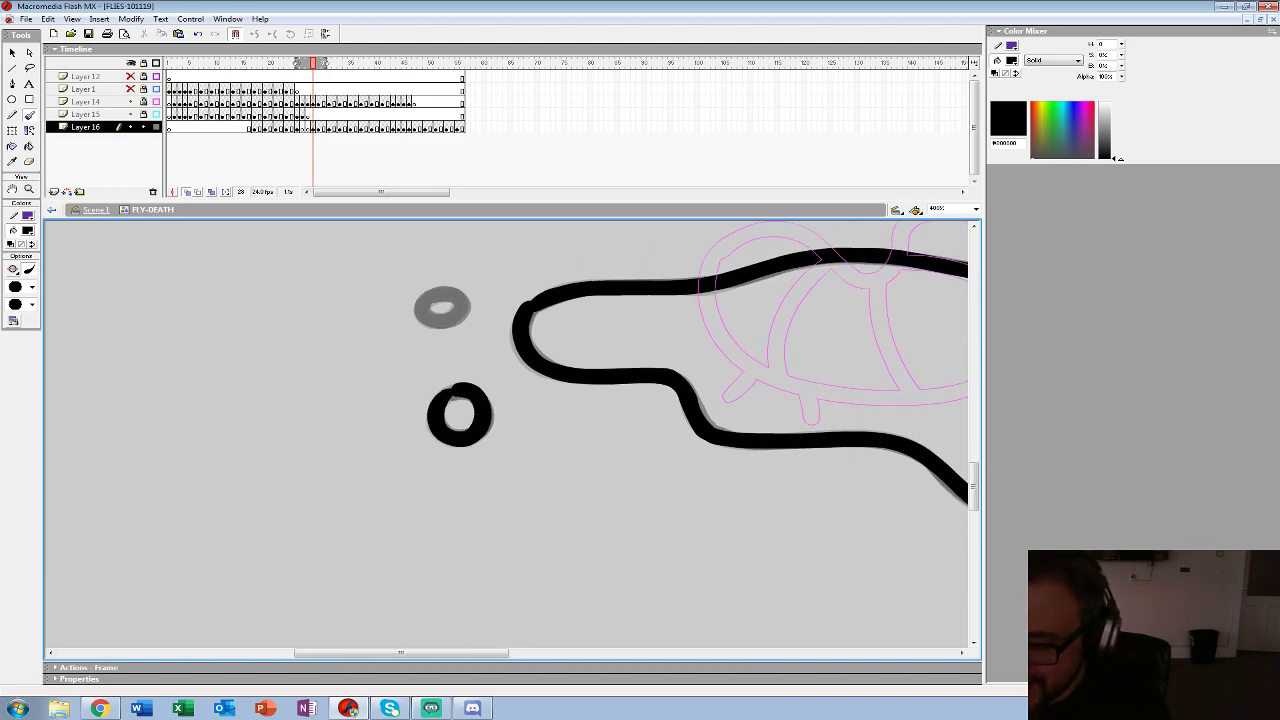
mouse_move(434, 296)
mouse_down()
mouse_move(424, 318)
mouse_move(463, 299)
mouse_move(424, 300)
mouse_up()
mouse_move(700, 400)
mouse_down()
mouse_move(288, 427)
mouse_move(464, 402)
mouse_move(389, 381)
mouse_up()
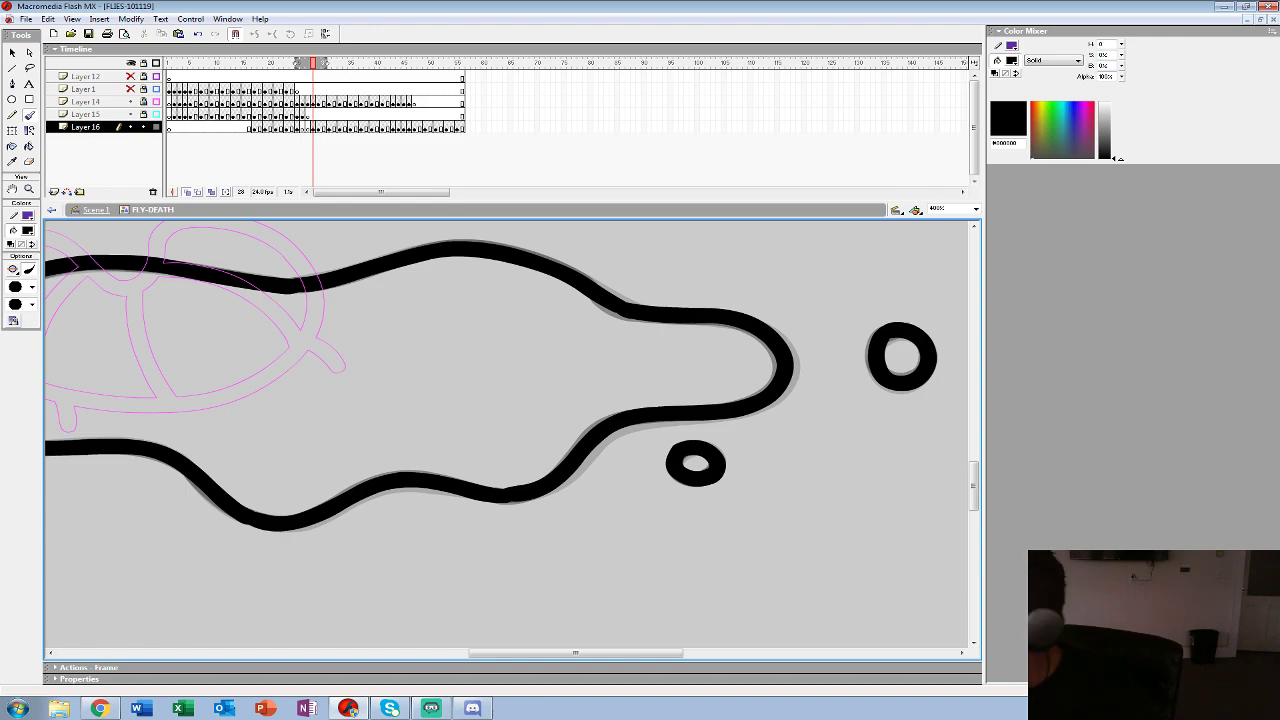
- Narrow the onion-skin range around frame 27 of Layer 16 and brush the two right droplets on that frame
click(307, 128)
drag(291, 63, 308, 63)
key(Delete)
drag(700, 420, 464, 412)
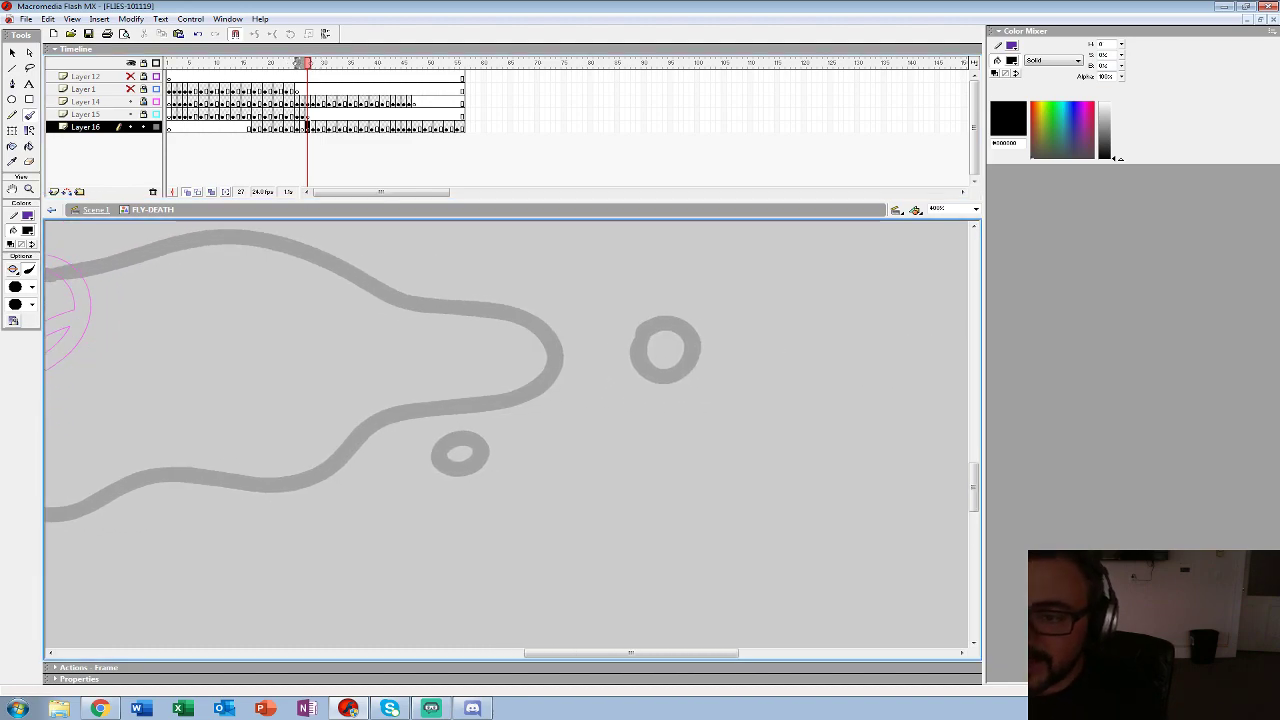
drag(311, 63, 318, 63)
drag(653, 320, 649, 367)
key(ctrl+z)
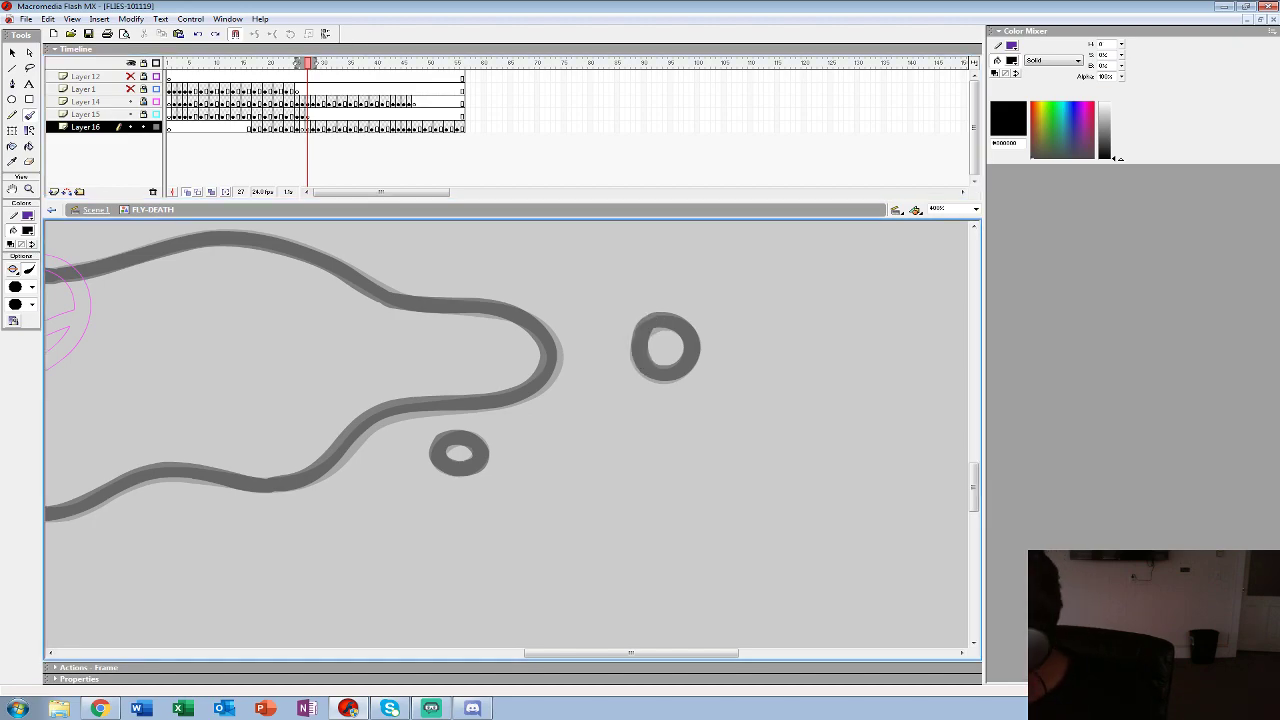
mouse_move(655, 322)
mouse_down()
mouse_move(640, 364)
mouse_move(685, 372)
mouse_move(692, 347)
mouse_move(650, 318)
mouse_up()
mouse_move(441, 460)
mouse_down()
mouse_move(481, 457)
mouse_move(446, 439)
mouse_move(722, 475)
mouse_move(591, 469)
mouse_up()
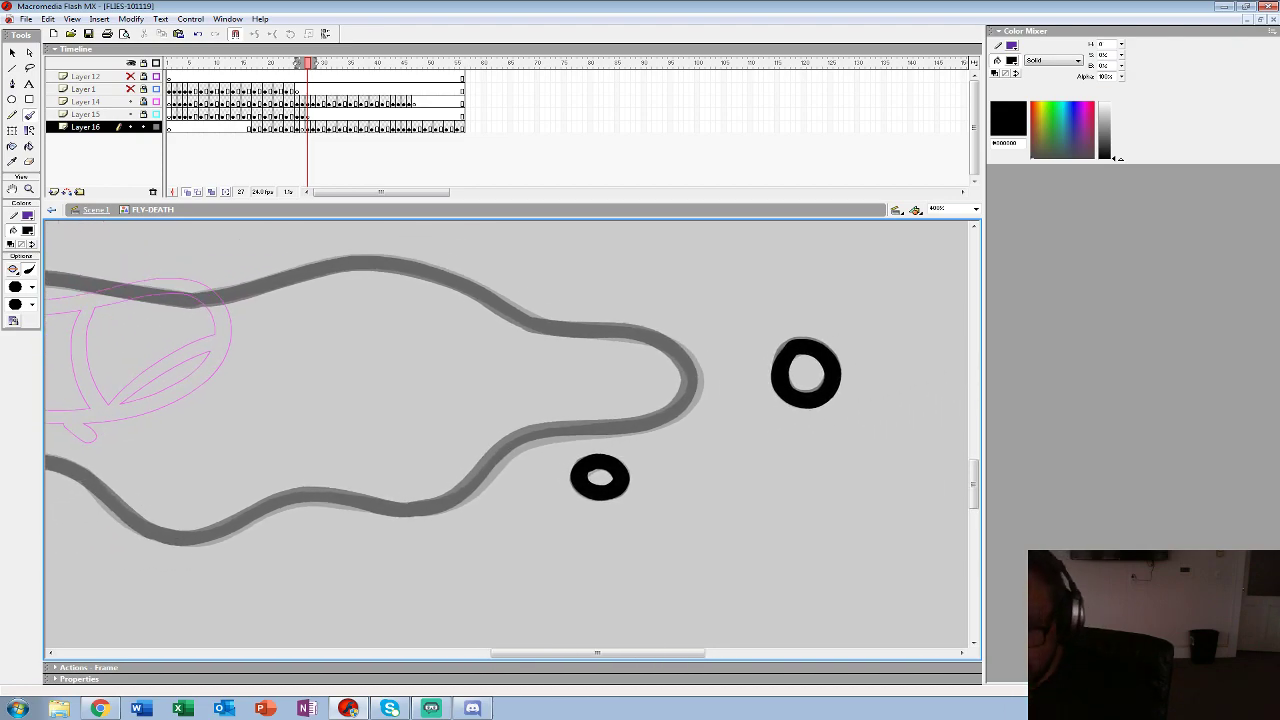
- Brush the full puddle outline and its two left droplets on frame 27, between the onion-skinned shapes
mouse_move(523, 320)
mouse_down()
mouse_move(678, 348)
mouse_move(692, 390)
mouse_move(666, 414)
mouse_move(507, 447)
mouse_move(425, 509)
mouse_move(562, 480)
mouse_move(744, 410)
mouse_move(600, 401)
mouse_move(515, 440)
mouse_move(565, 612)
mouse_up()
mouse_move(890, 392)
mouse_down()
mouse_move(780, 338)
mouse_move(548, 370)
mouse_move(776, 320)
mouse_move(735, 310)
mouse_move(574, 294)
mouse_move(446, 326)
mouse_move(350, 325)
mouse_move(281, 362)
mouse_move(181, 318)
mouse_up()
mouse_move(695, 514)
mouse_down()
mouse_move(543, 435)
mouse_move(388, 436)
mouse_move(325, 373)
mouse_move(215, 369)
mouse_move(185, 354)
mouse_move(181, 318)
mouse_up()
drag(181, 318, 620, 322)
mouse_move(556, 387)
mouse_down()
mouse_move(554, 440)
mouse_move(572, 441)
mouse_move(585, 422)
mouse_move(548, 386)
mouse_up()
mouse_move(536, 295)
mouse_down()
mouse_move(516, 314)
mouse_move(564, 316)
mouse_move(540, 292)
mouse_up()
- Go to frame 26 of Layer 16 and brush the two ring droplets beside the puddle's right end
scroll(540, 300, right, 4)
key(period)
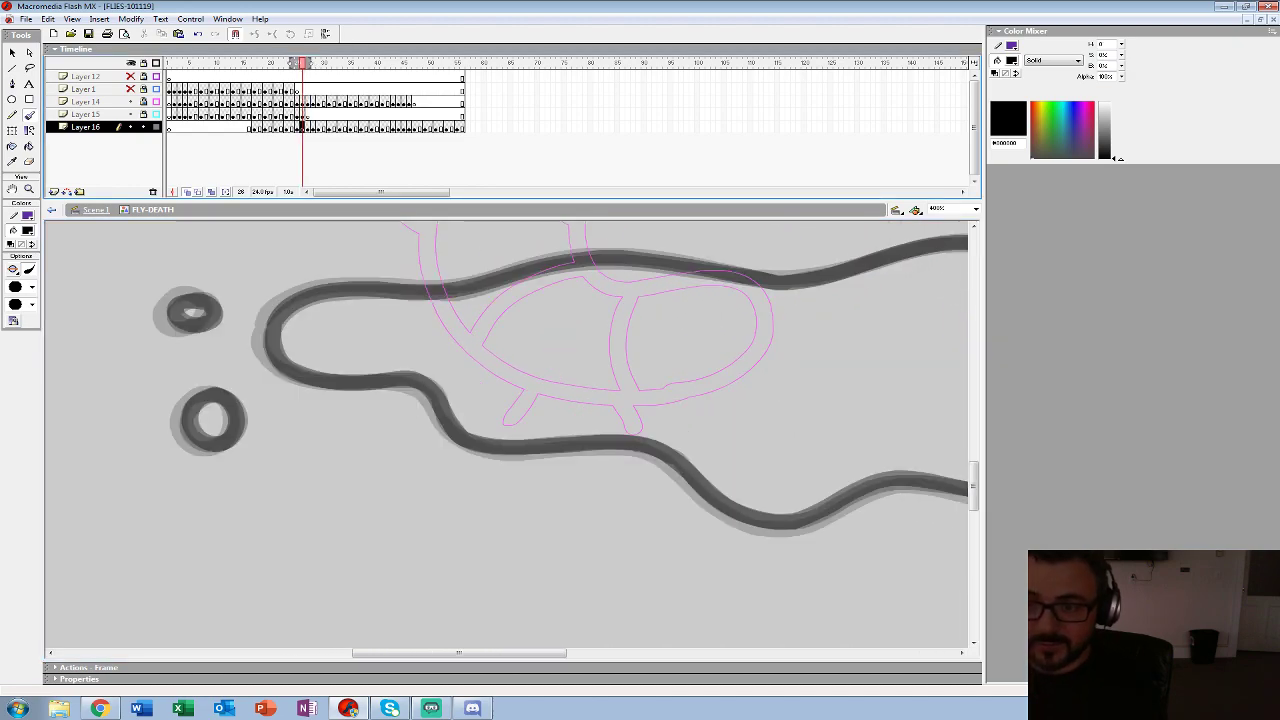
scroll(512, 430, right, 5)
scroll(512, 430, right, 3)
scroll(512, 430, down, 1)
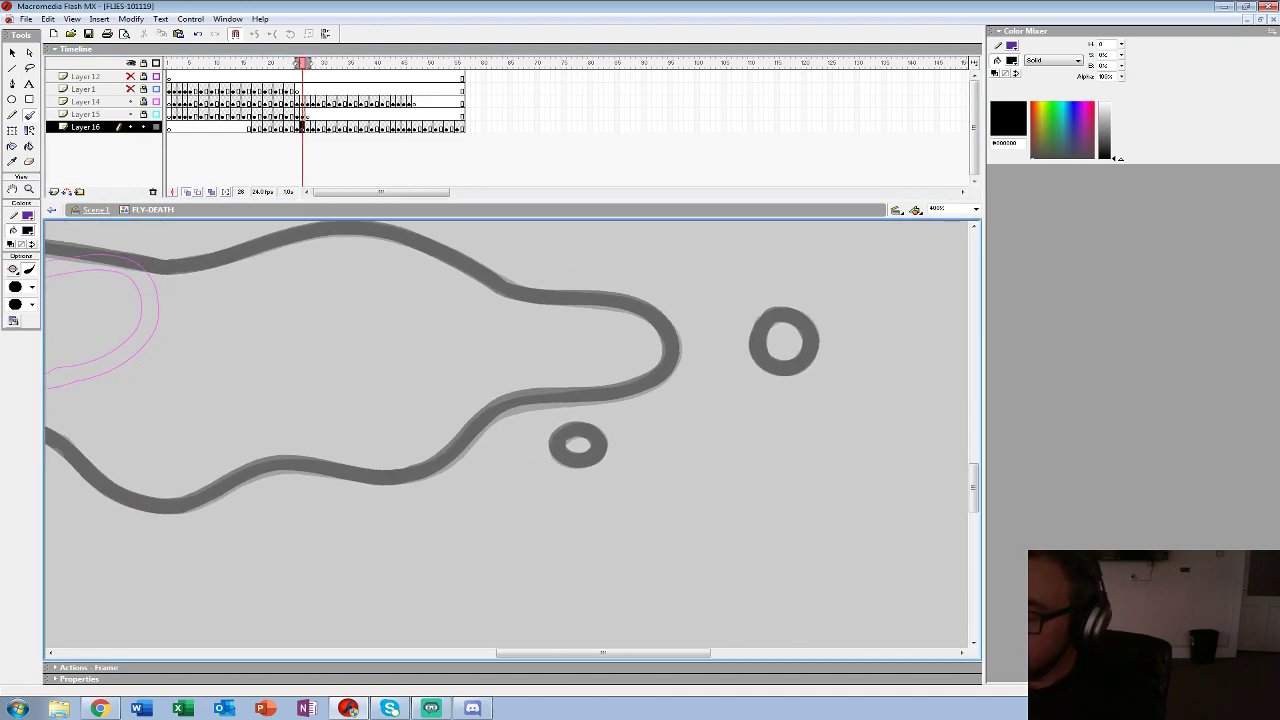
mouse_move(775, 313)
mouse_down()
mouse_move(755, 339)
mouse_move(783, 370)
mouse_move(809, 355)
mouse_move(805, 321)
mouse_move(758, 318)
mouse_up()
mouse_move(572, 425)
mouse_down()
mouse_move(559, 455)
mouse_move(592, 458)
mouse_move(598, 432)
mouse_move(558, 430)
mouse_up()
- Brush the right end of the puddle outline on frame 26, including its nearby upper and lower curves
mouse_move(514, 292)
mouse_down()
mouse_move(641, 306)
mouse_move(668, 329)
mouse_move(665, 369)
mouse_move(637, 389)
mouse_move(495, 406)
mouse_up()
mouse_move(495, 406)
mouse_down()
mouse_move(825, 319)
mouse_move(733, 390)
mouse_move(592, 375)
mouse_move(526, 411)
mouse_up()
mouse_move(526, 411)
mouse_down()
mouse_move(532, 470)
mouse_move(515, 576)
mouse_up()
mouse_move(830, 368)
mouse_down()
mouse_move(714, 309)
mouse_move(614, 300)
mouse_move(578, 320)
mouse_up()
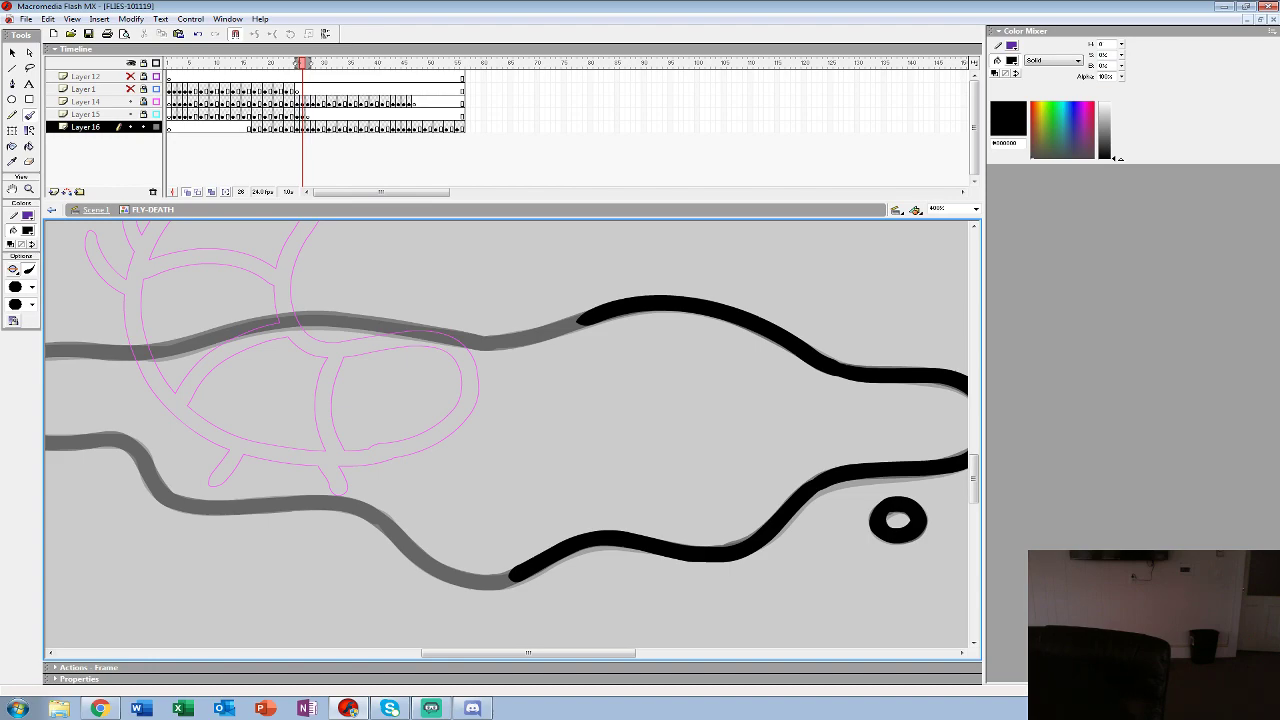
- Complete the frame 26 puddle outline through its left end and brush the two left droplets
mouse_move(587, 320)
mouse_down()
mouse_move(490, 342)
mouse_move(748, 298)
mouse_up()
key(ctrl+z)
mouse_move(843, 272)
mouse_down()
mouse_move(726, 294)
mouse_move(589, 272)
mouse_move(386, 305)
mouse_up()
key(ctrl+z)
mouse_move(846, 273)
mouse_down()
mouse_move(720, 293)
mouse_move(573, 274)
mouse_move(391, 306)
mouse_move(308, 301)
mouse_move(252, 319)
mouse_move(238, 350)
mouse_up()
mouse_move(785, 528)
mouse_down()
mouse_move(722, 532)
mouse_move(652, 487)
mouse_move(557, 455)
mouse_move(450, 462)
mouse_move(404, 416)
mouse_move(258, 384)
mouse_move(238, 355)
mouse_move(345, 394)
mouse_up()
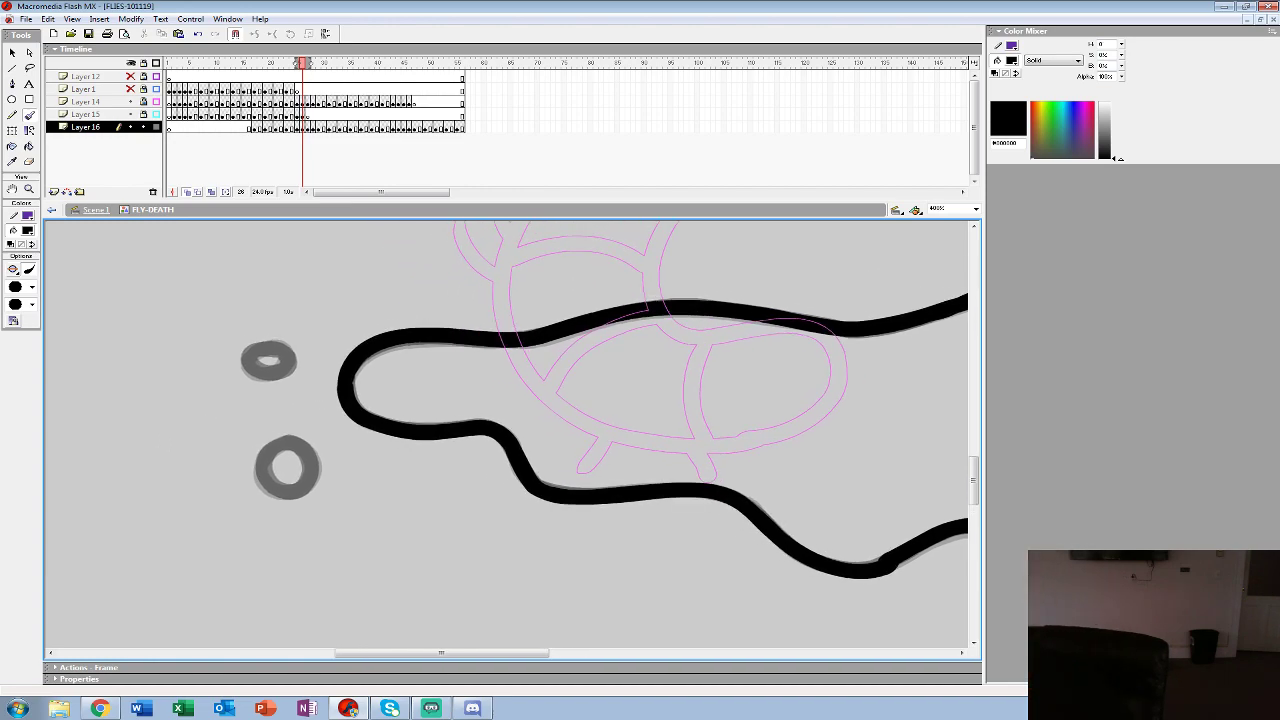
drag(345, 394, 521, 368)
mouse_move(445, 418)
mouse_down()
mouse_move(436, 455)
mouse_move(476, 466)
mouse_move(482, 425)
mouse_move(446, 416)
mouse_up()
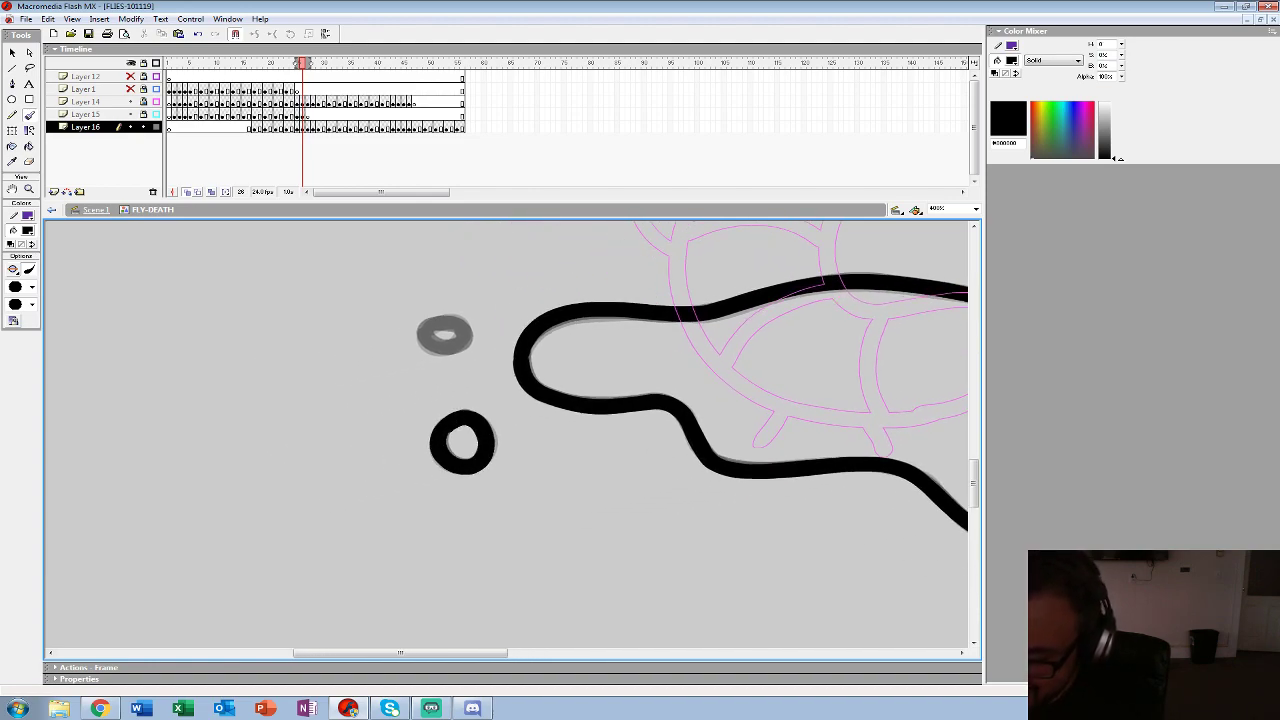
mouse_move(420, 333)
mouse_down()
mouse_move(466, 342)
mouse_move(424, 324)
mouse_up()
- Zoom out to the whole stage and play the FLY-DEATH animation to review the puddle's motion
key(z)
alt+click(562, 368)
alt+click(667, 391)
alt+click(523, 366)
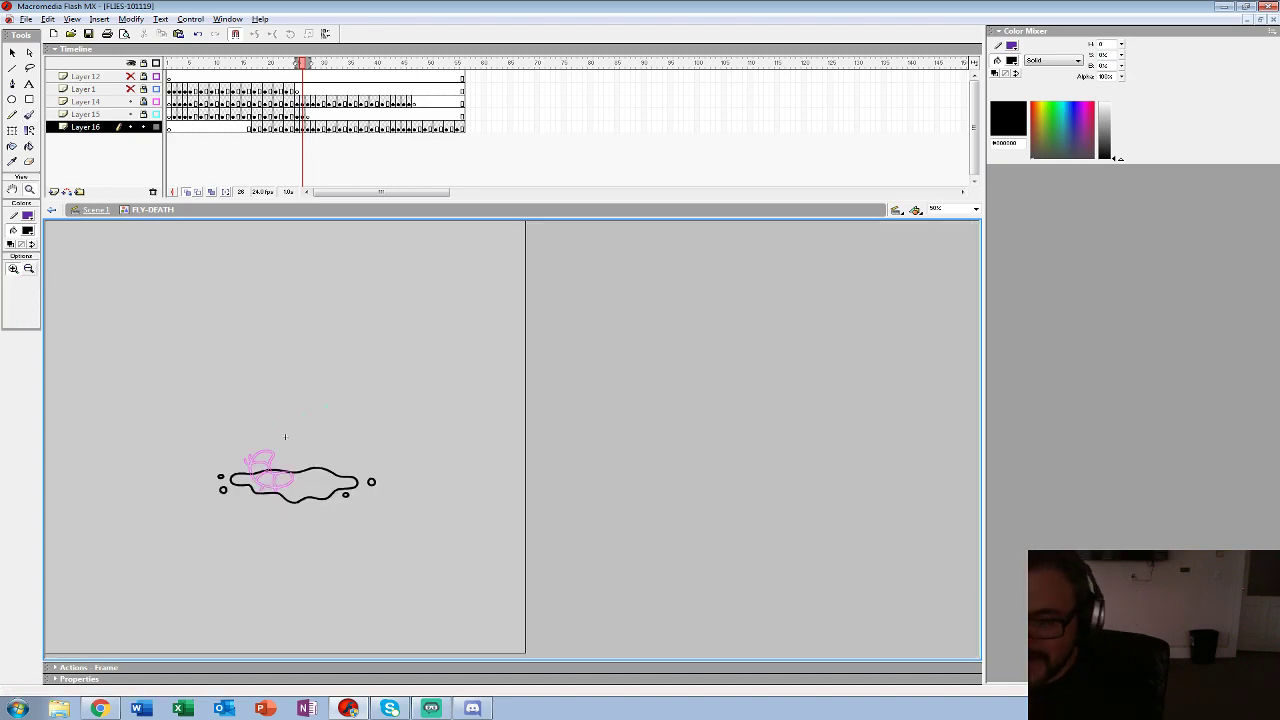
key(Return)
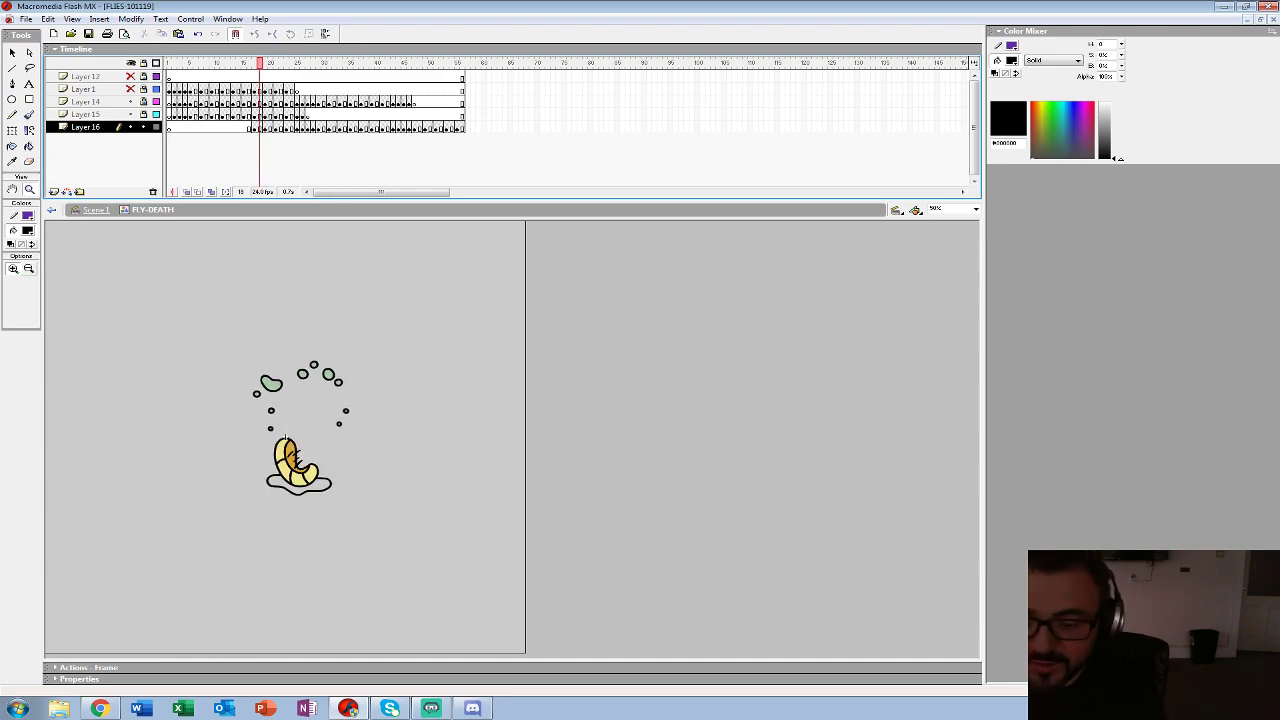
- Sample the green of the flying droplets as the fill colour and fill the puddle on frame 18 with the Paint Bucket
click(28, 231)
click(271, 384)
click(29, 146)
key(period)
key(comma)
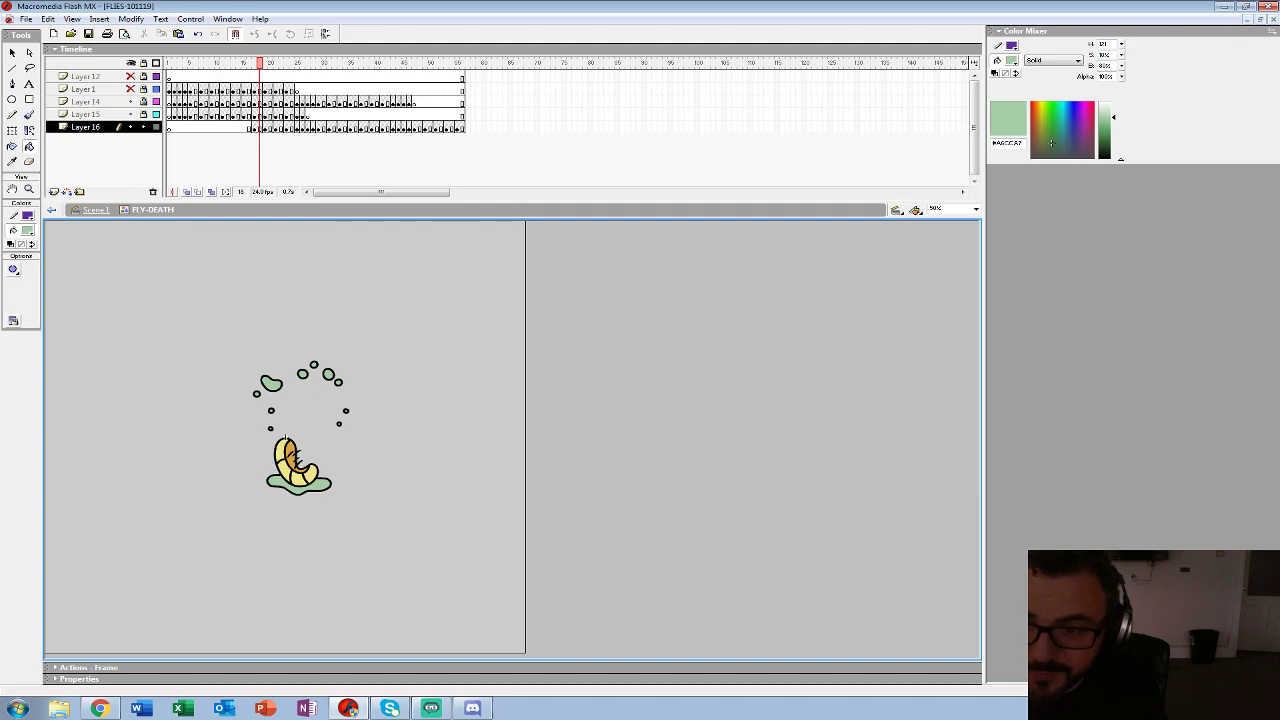
- Fill the main puddle with the sampled green on frames 19, 21, 23 and 25 of Layer 16
key(.)
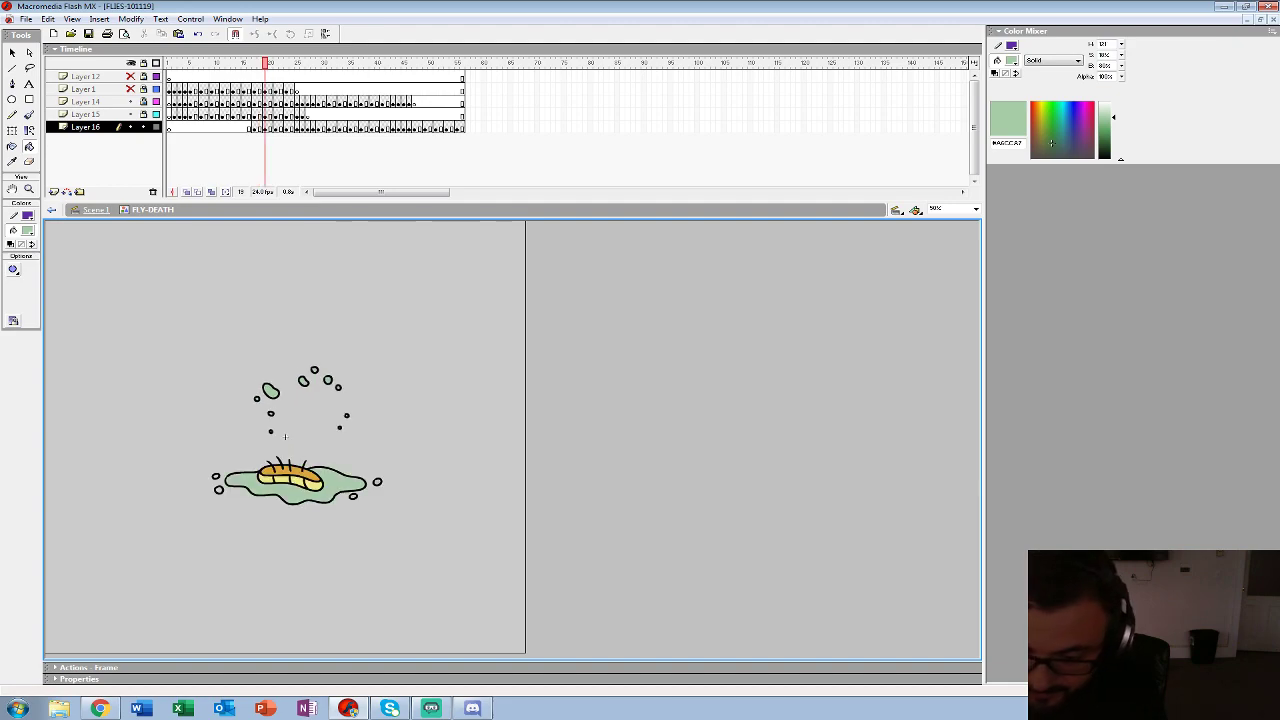
key(period)
key(period)
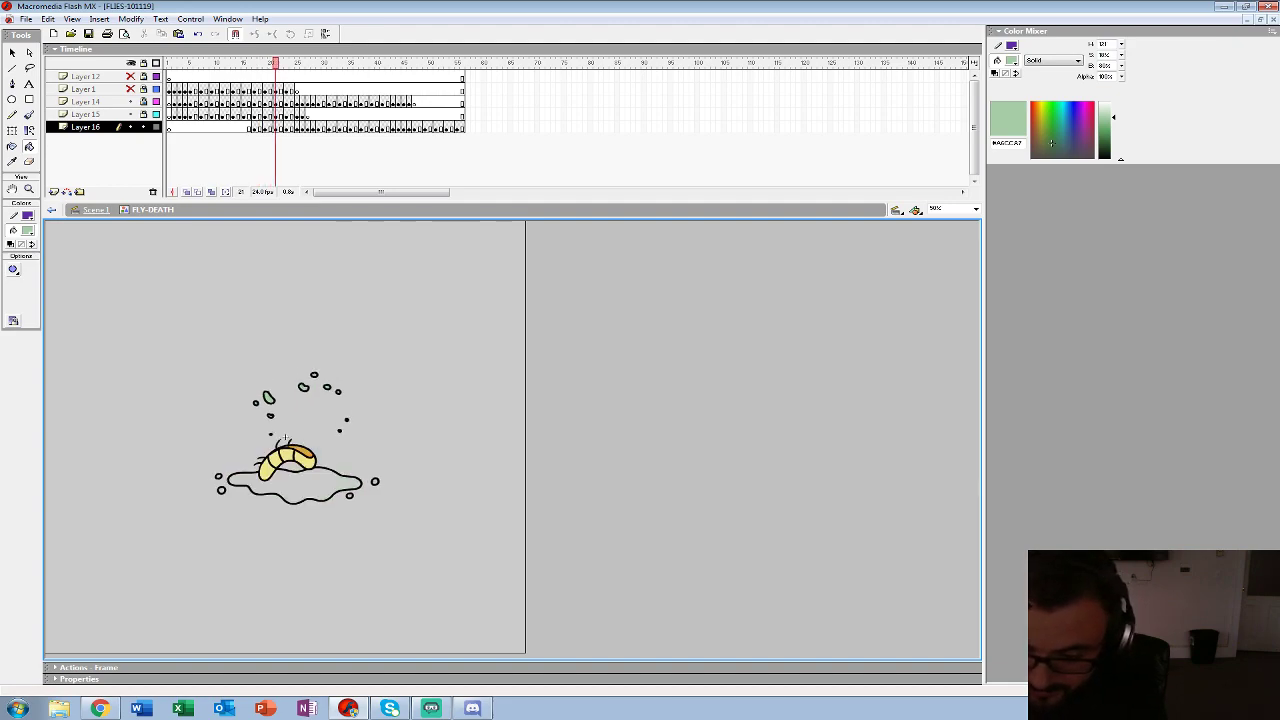
click(298, 486)
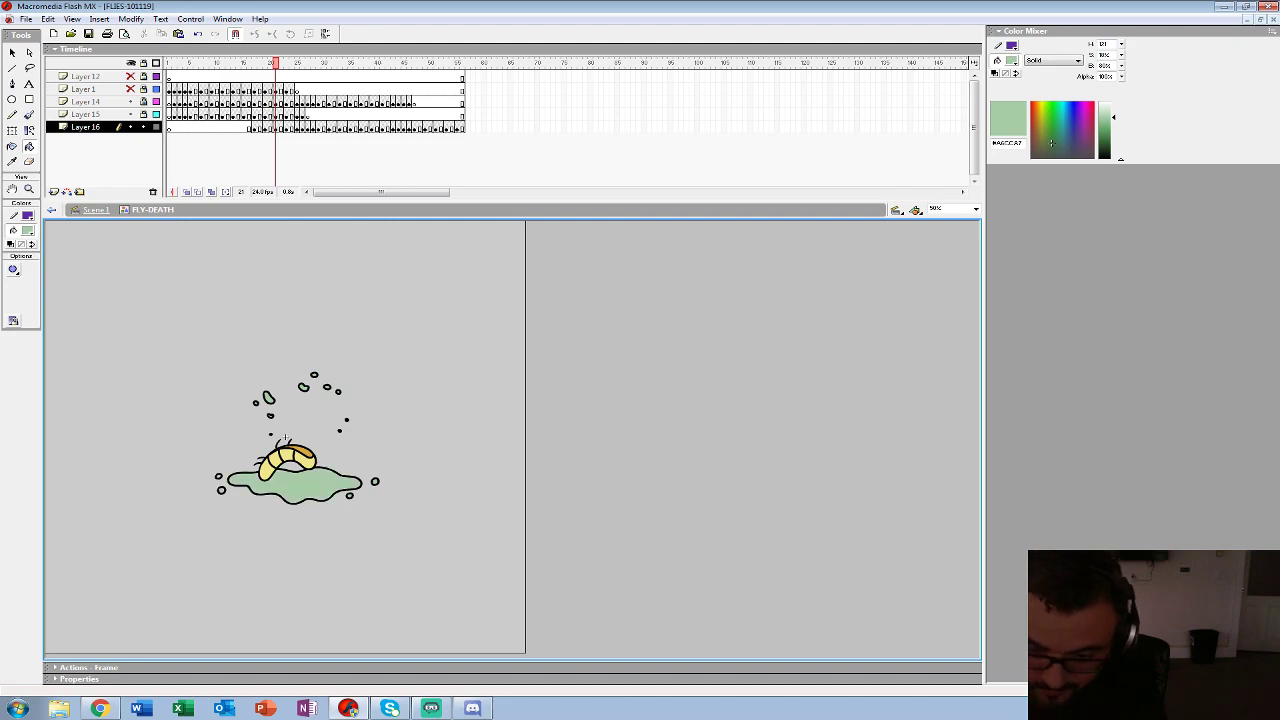
key(period)
key(period)
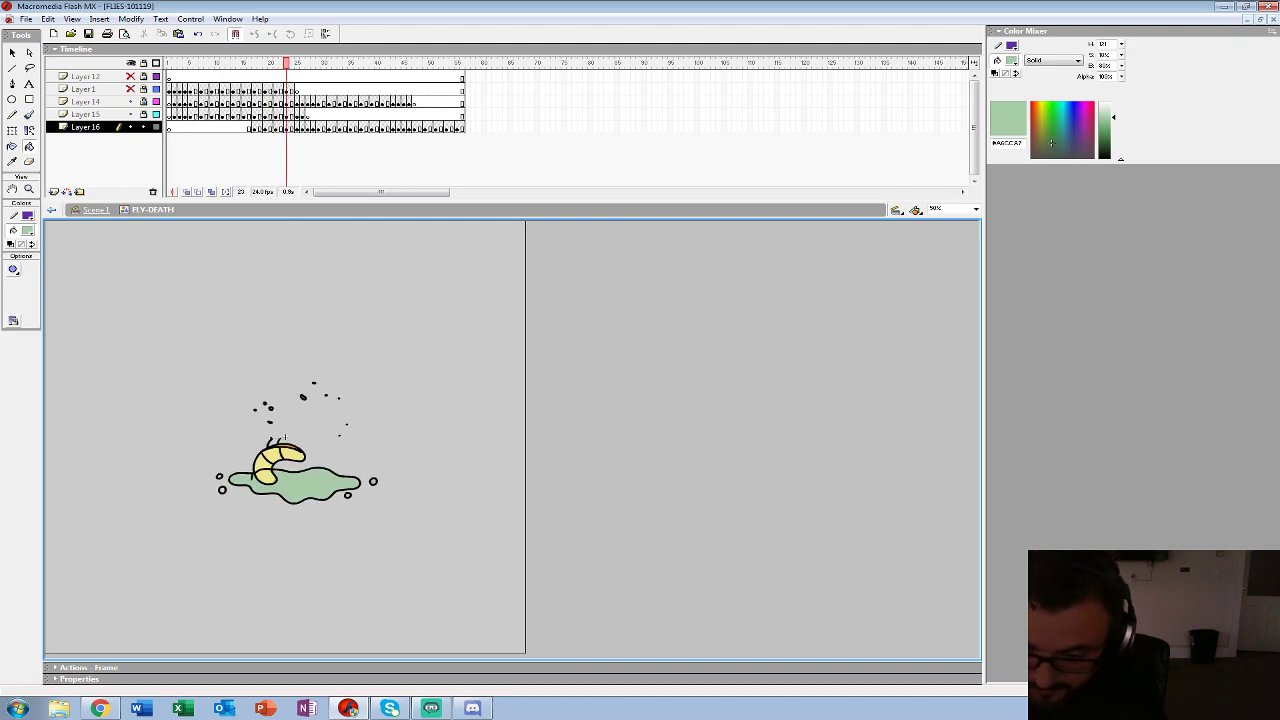
key(period)
key(period)
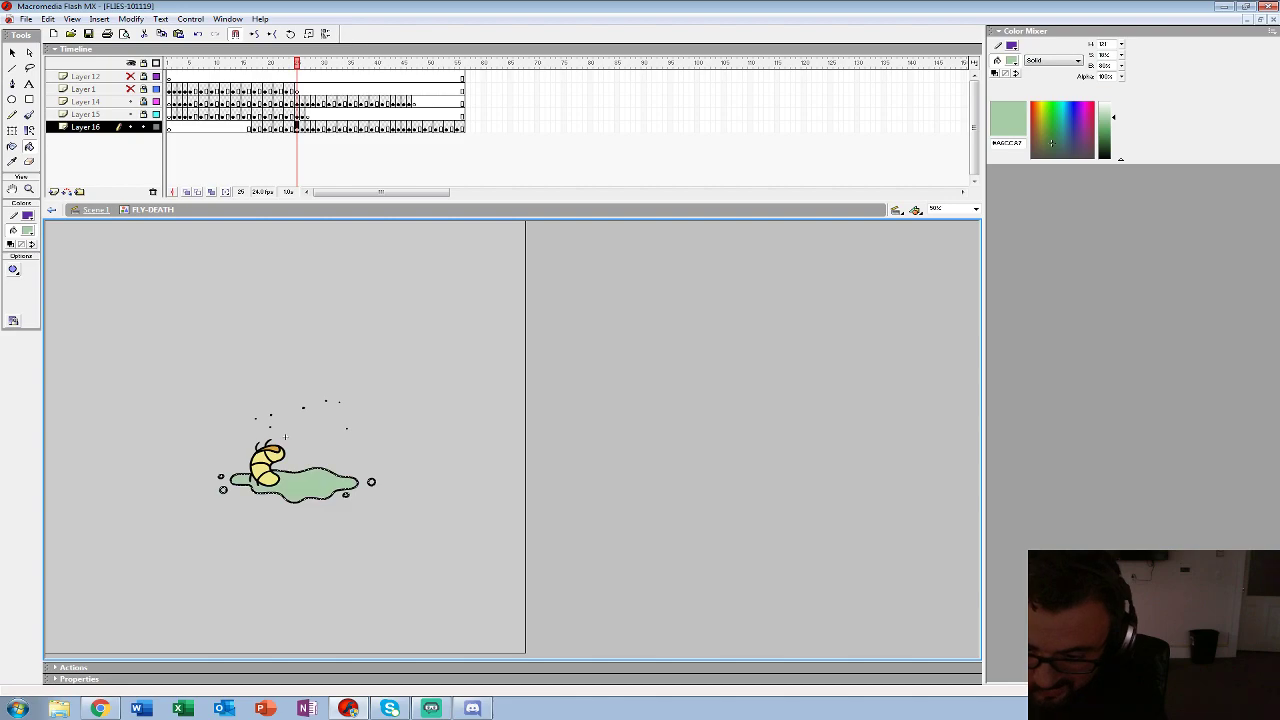
- Fill the droplets on frame 25 and the puddle with its droplets on frame 26 of Layer 16 with the sampled green
click(296, 500)
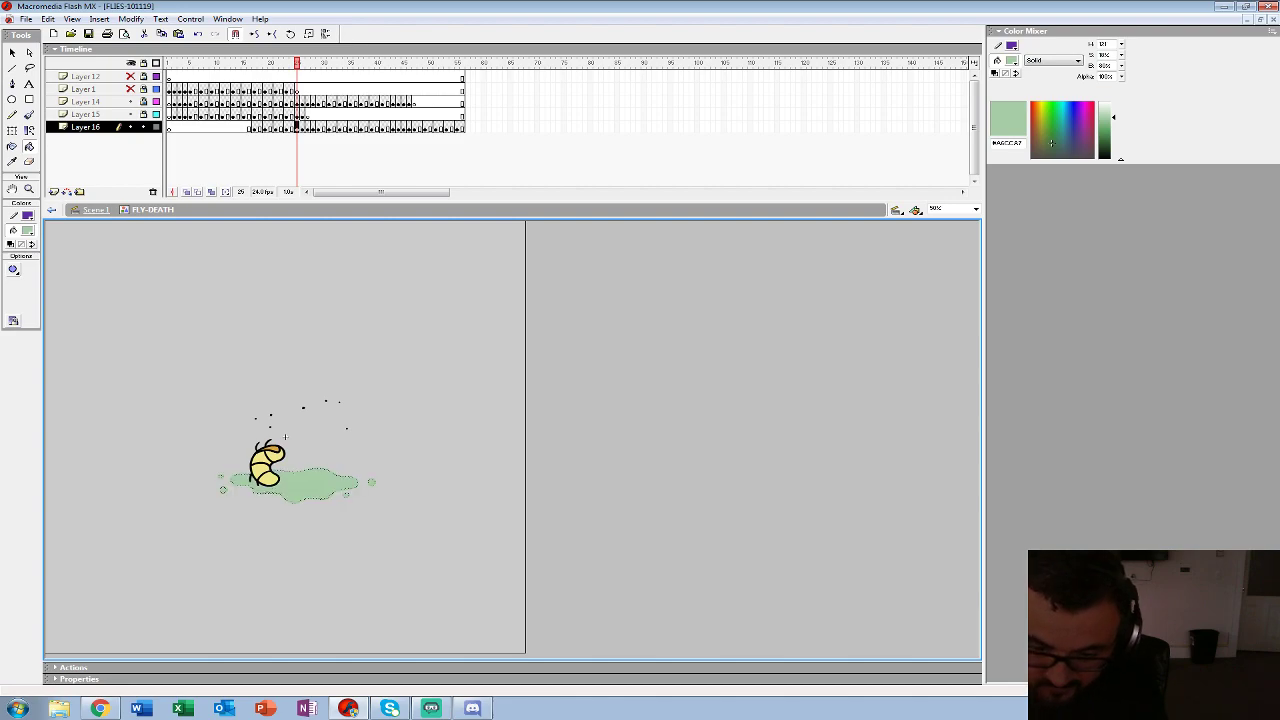
key(ctrl+equal)
key(ctrl+z)
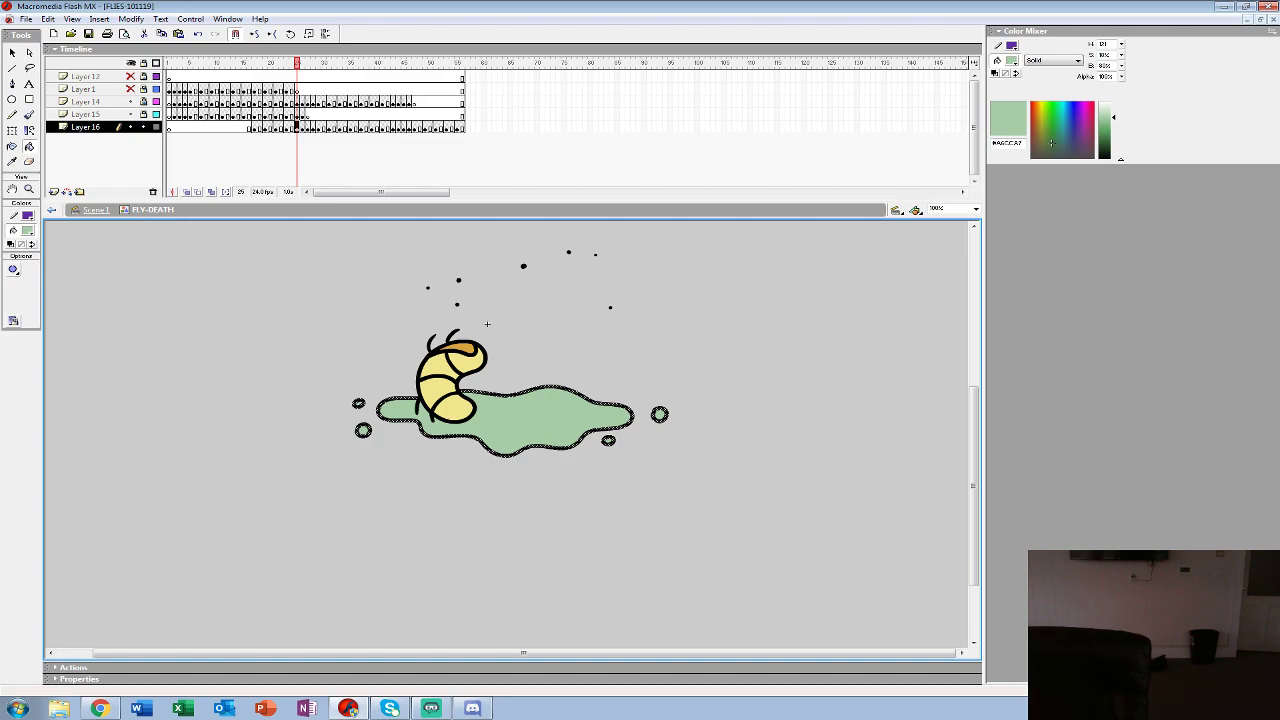
key(period)
click(543, 420)
click(660, 415)
key(ctrl+y)
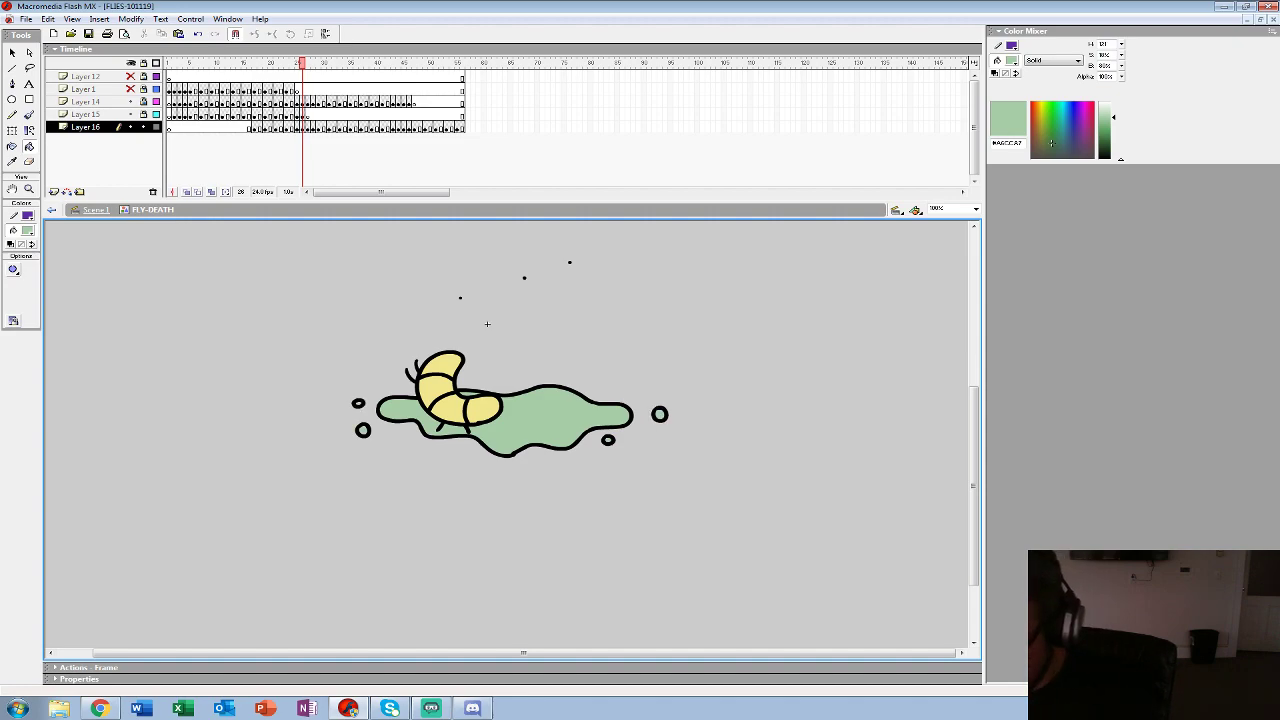
- Fill the puddle and its droplets with the same green on frames 27, 28, 29 and 31 of Layer 16
key(period)
key(ctrl+z)
key(ctrl+y)
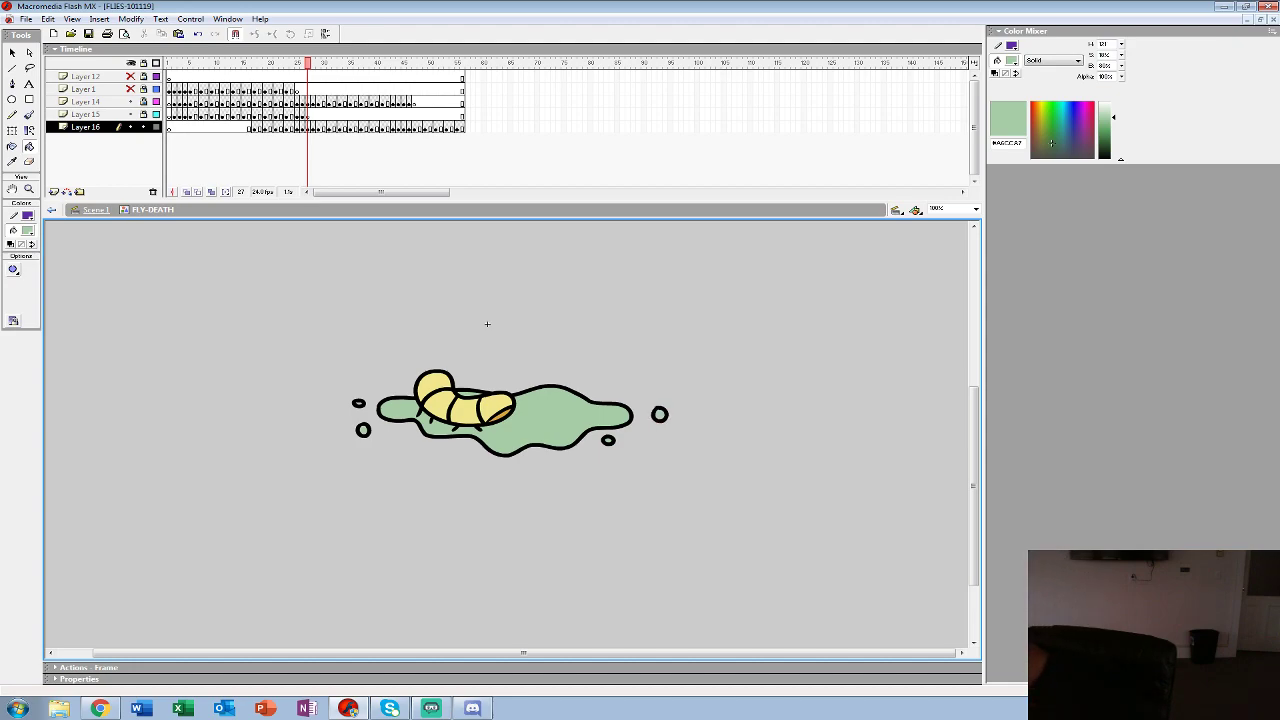
key(period)
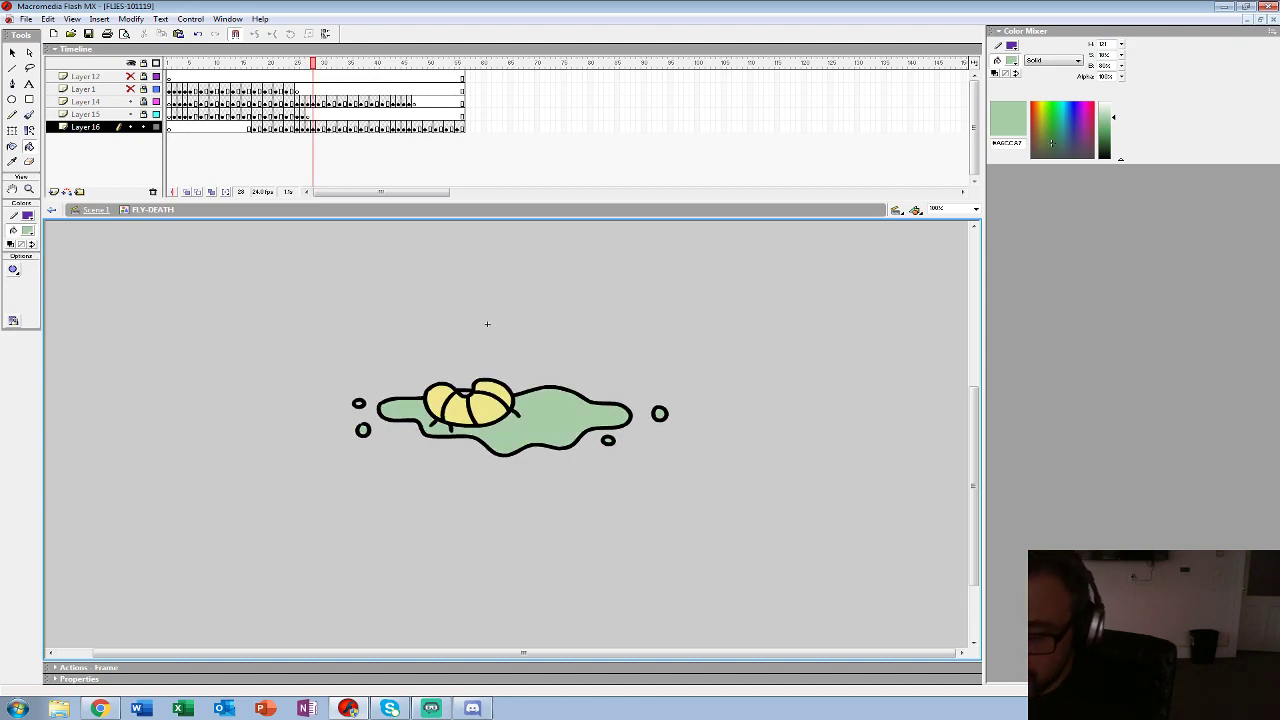
key(period)
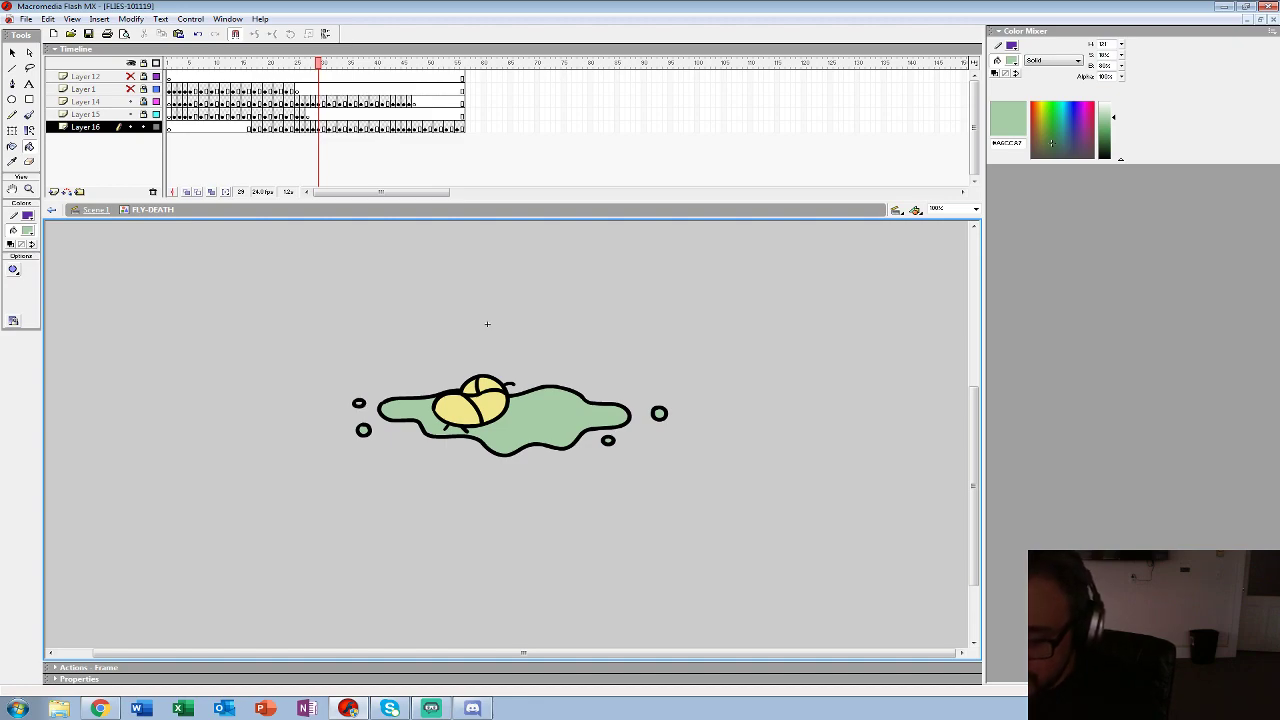
key(period)
key(period)
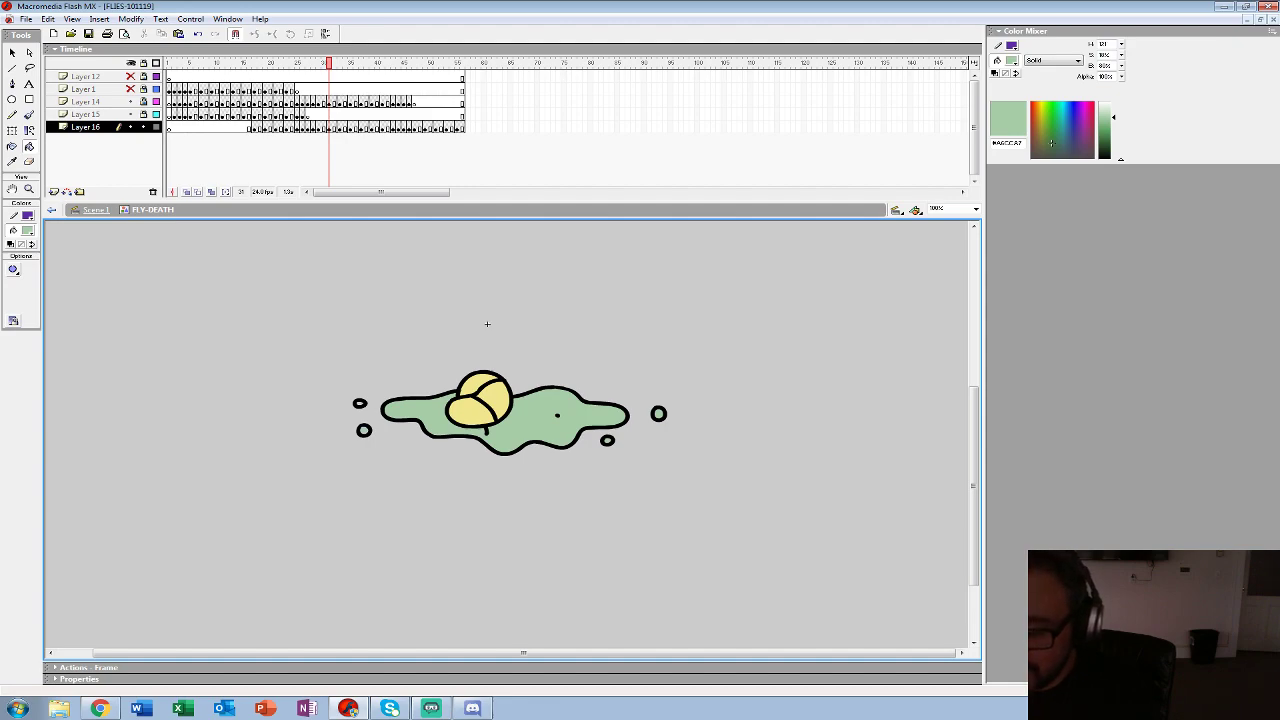
- Fill the puddle and its side droplets with green on frames 33 and 35 of Layer 16
key(period)
key(period)
key(F6)
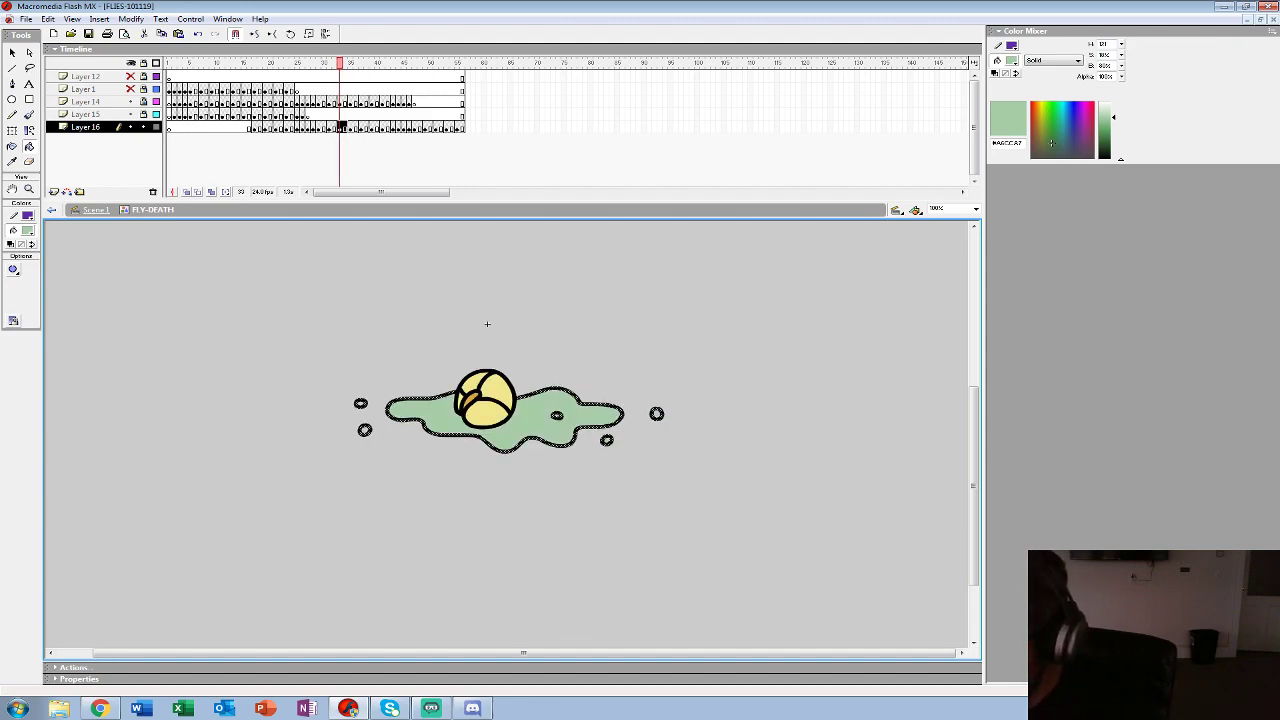
key(period)
key(period)
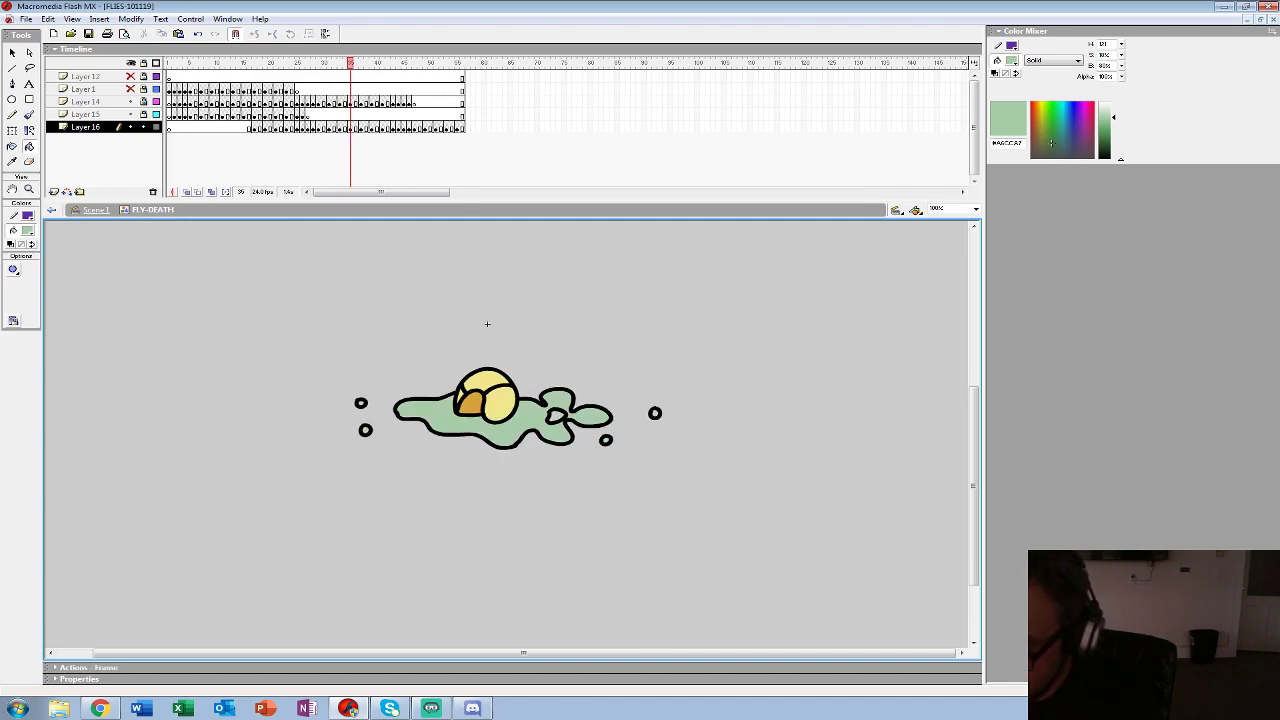
click(365, 431)
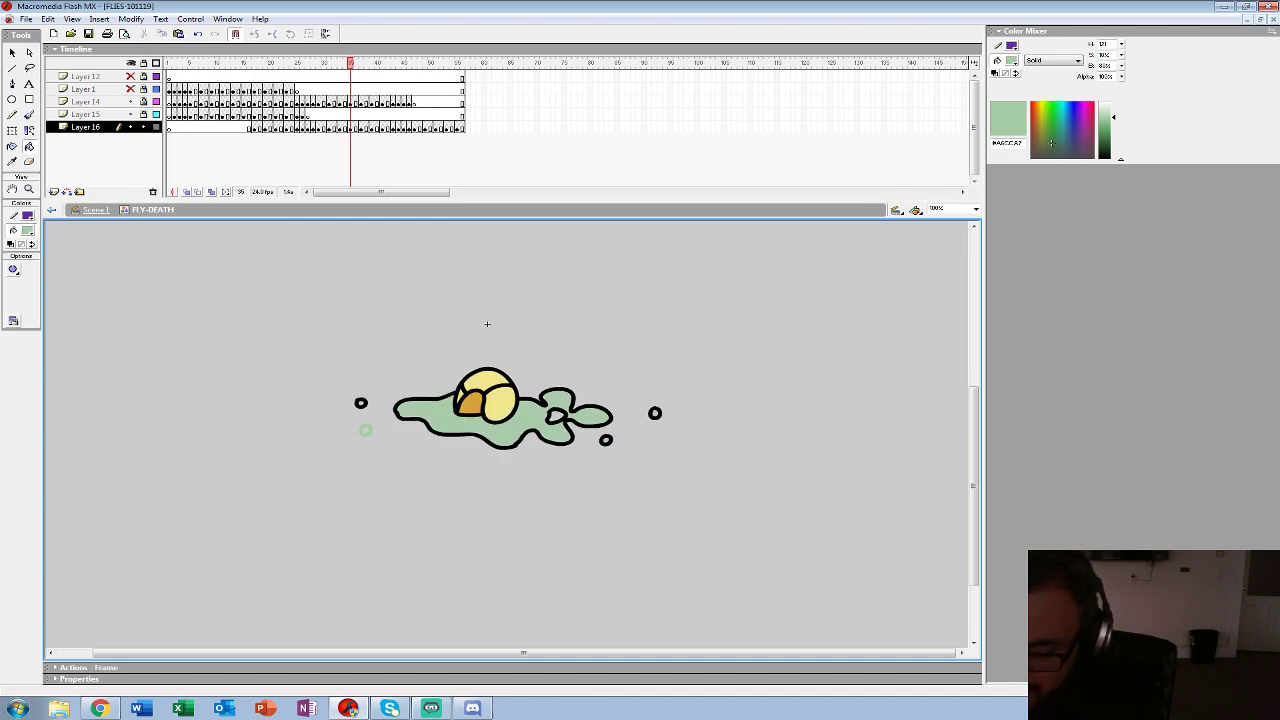
key(ctrl+y)
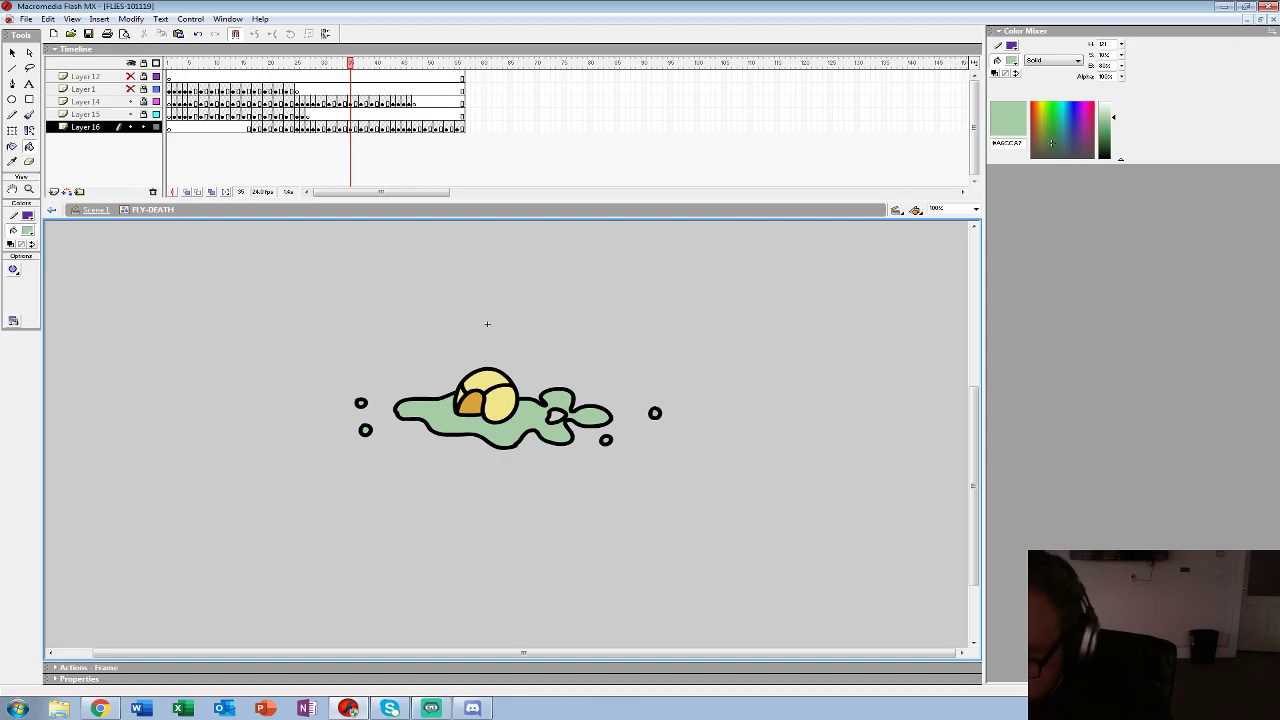
- Fill the puddle and the separated blobs beside it with green on frames 37 and 39 of Layer 16
key(period)
key(period)
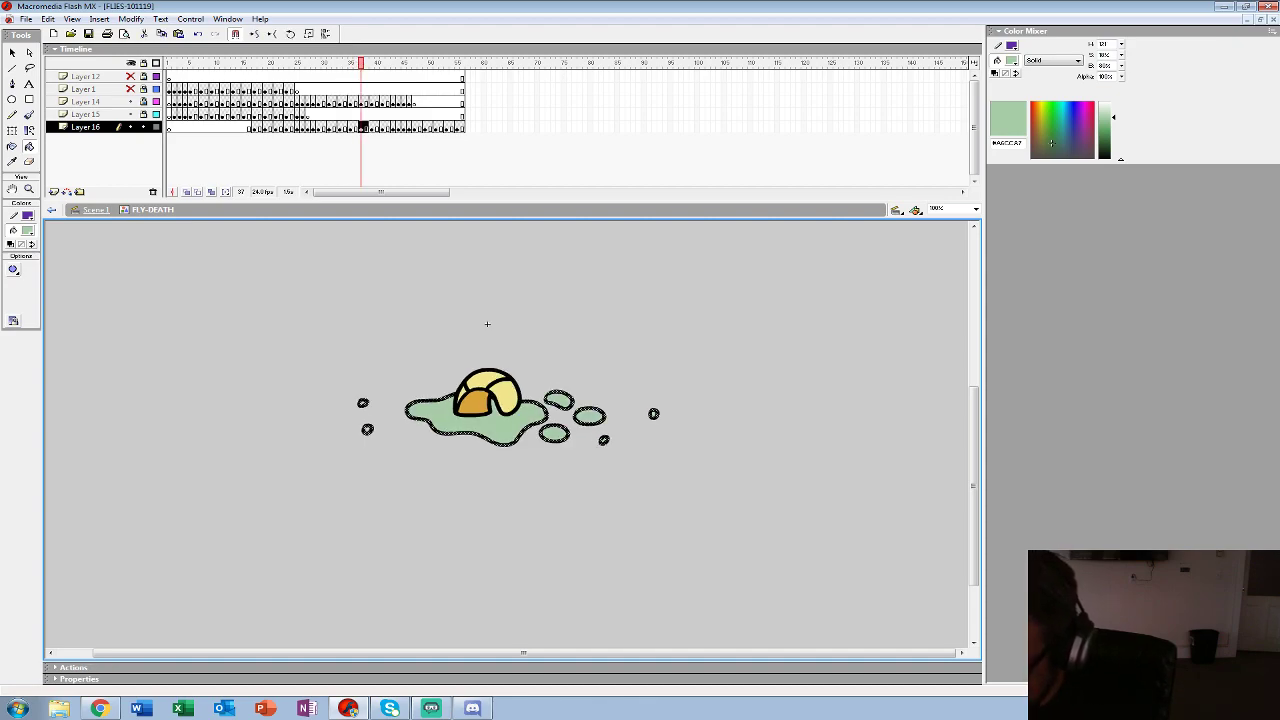
key(Delete)
key(ctrl+z)
key(z)
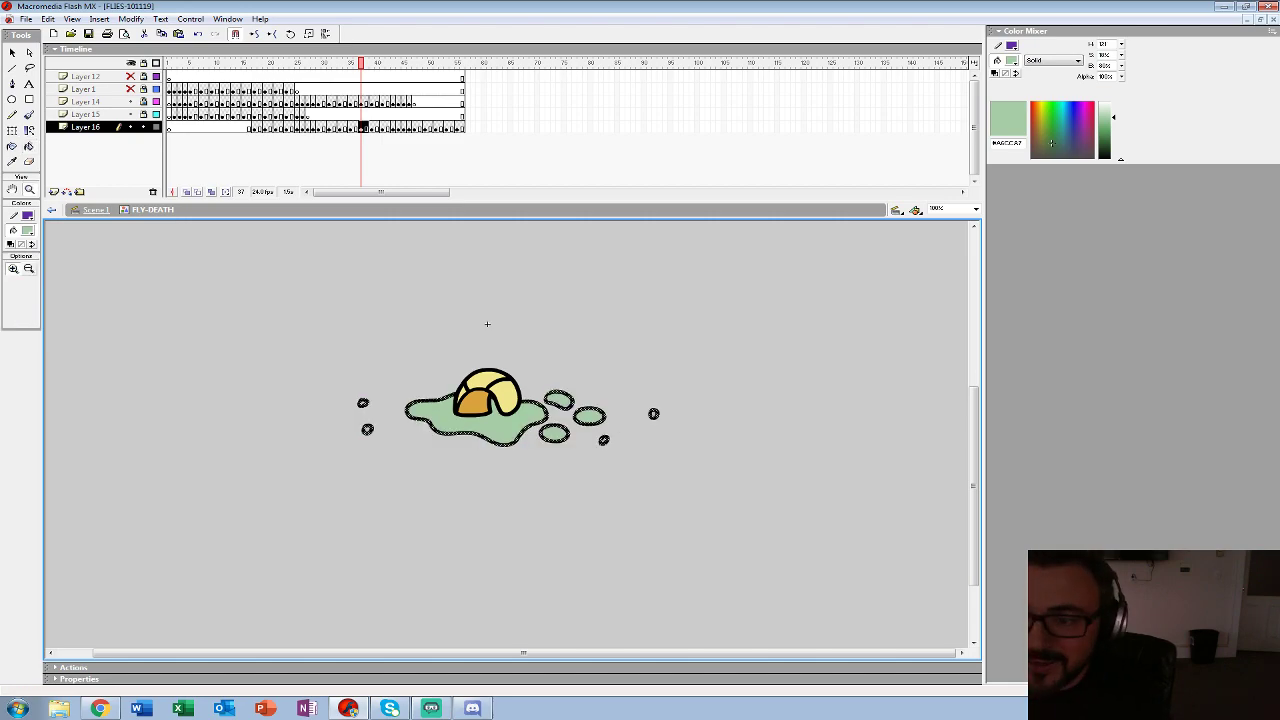
click(487, 324)
key(k)
key(period)
key(period)
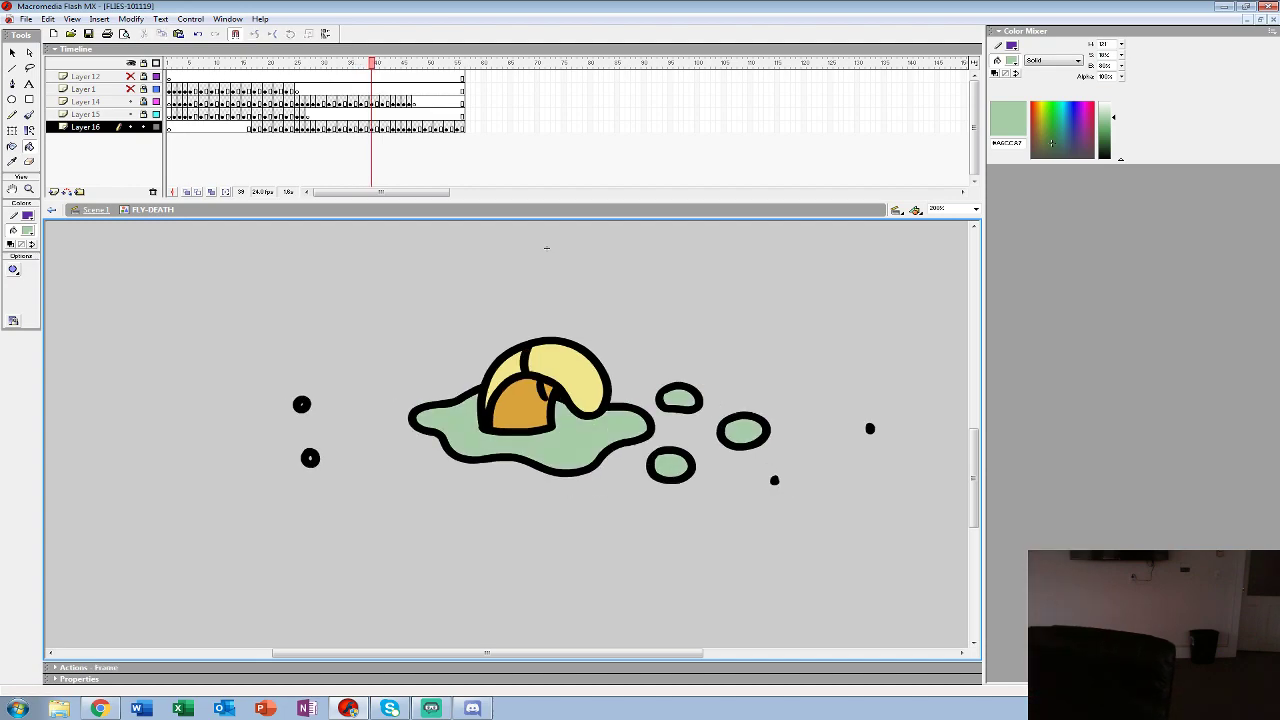
- Fill the shrinking puddle and its remaining blobs with green on frames 41 and 43 of Layer 16
key(period)
key(period)
key(ctrl+a)
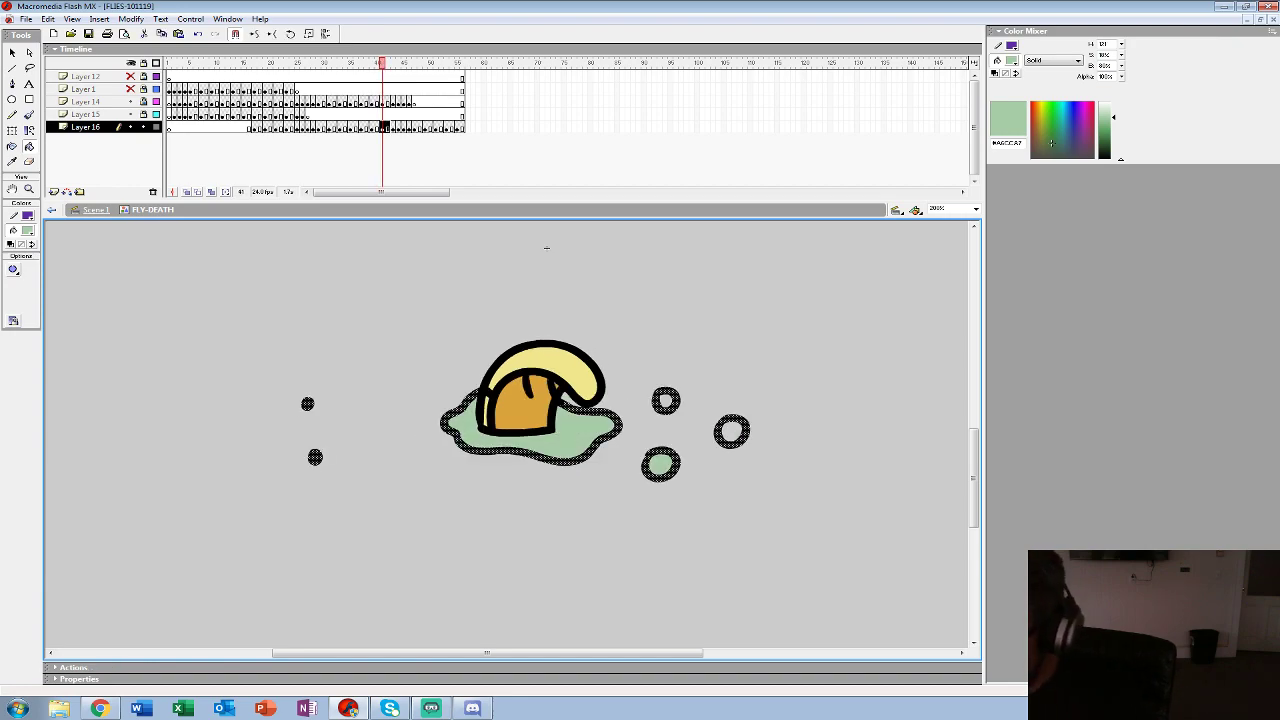
key(period)
key(period)
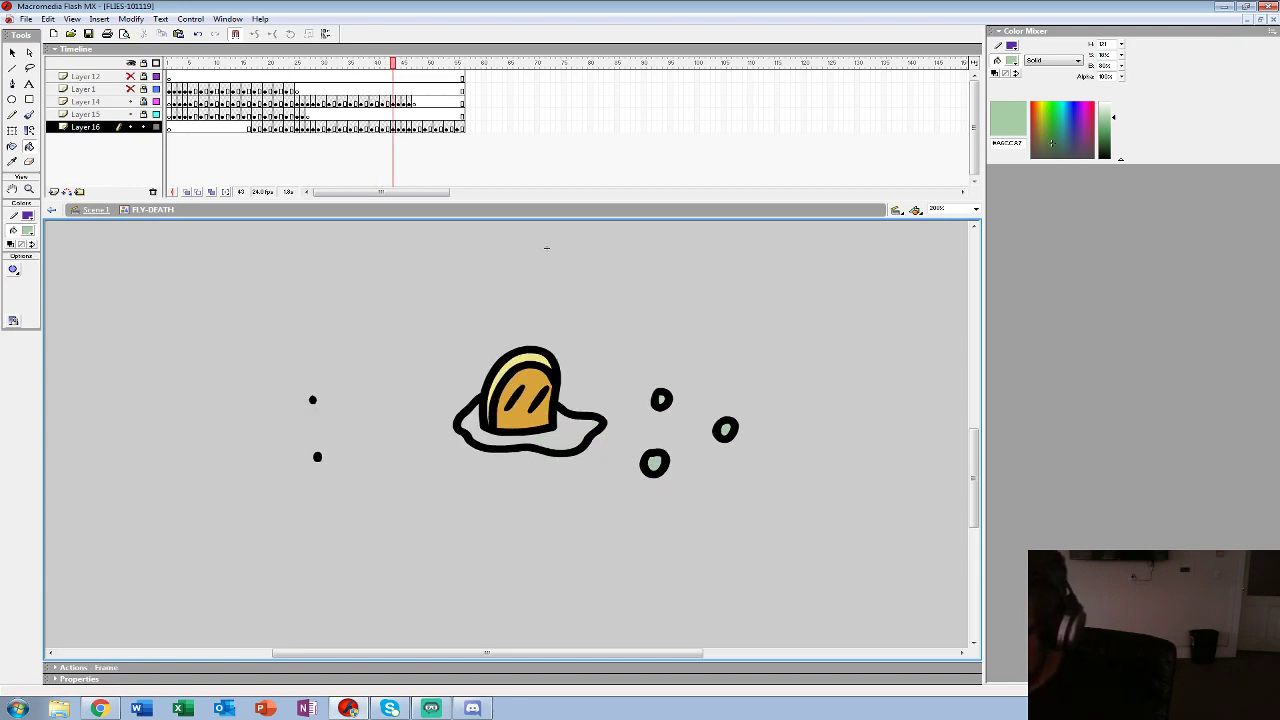
- Fill the last small puddle shapes with green on the frames from 45 to 53 of Layer 16
key(period)
key(ctrl+a)
key(period)
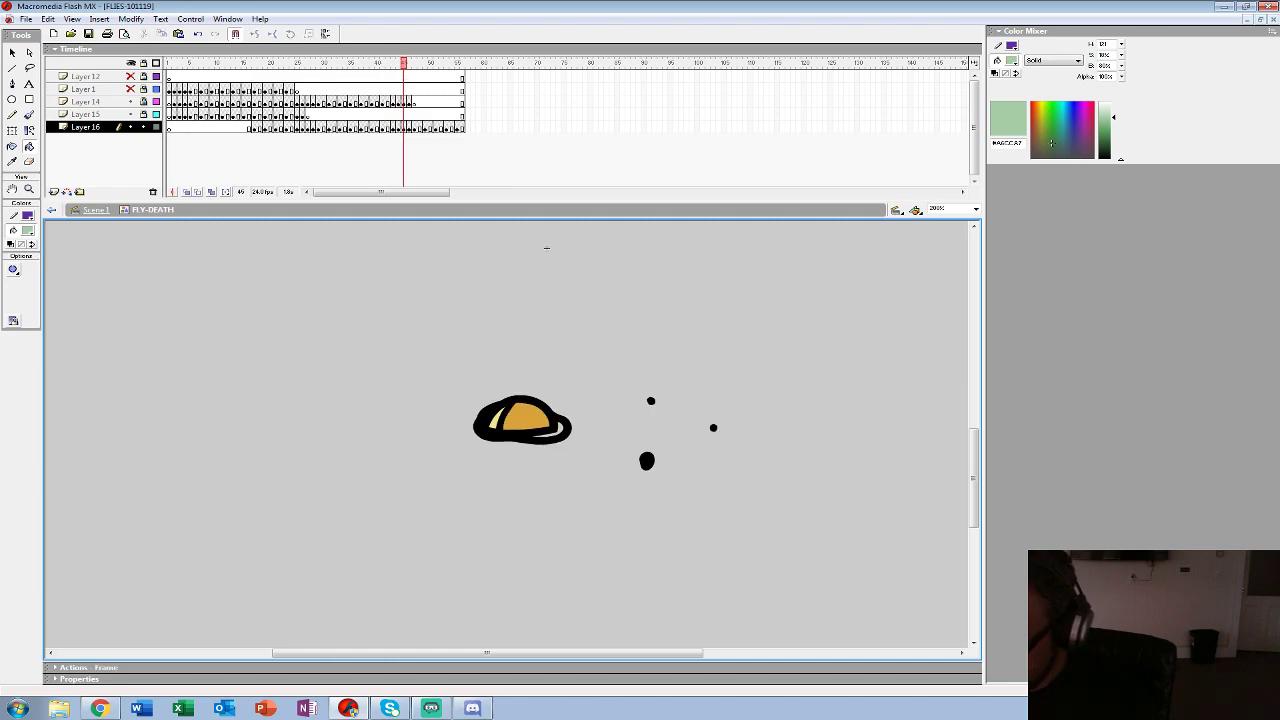
key(period)
key(period)
key(period)
key(period)
key(period)
key(period)
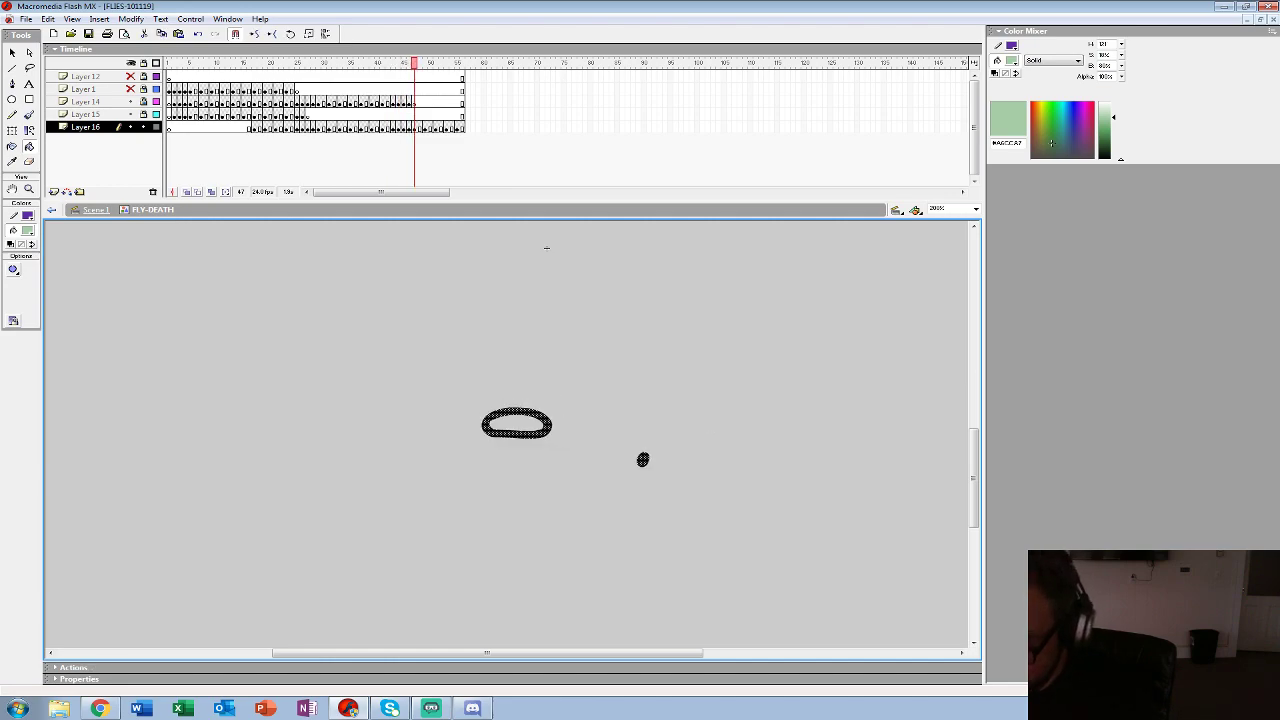
key(period)
key(period)
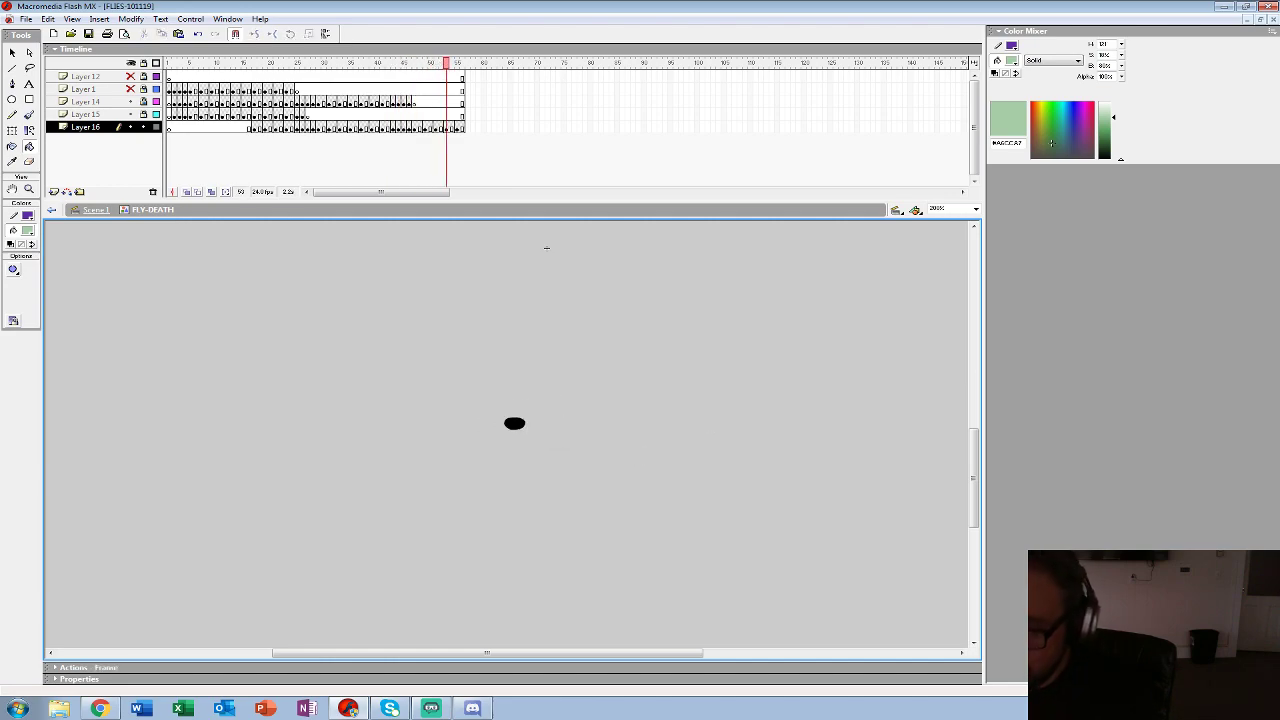
- Play the FLY-DEATH animation at a reduced zoom to review the filled puddle
key(z)
alt+click(516, 392)
alt+click(523, 354)
alt+click(510, 354)
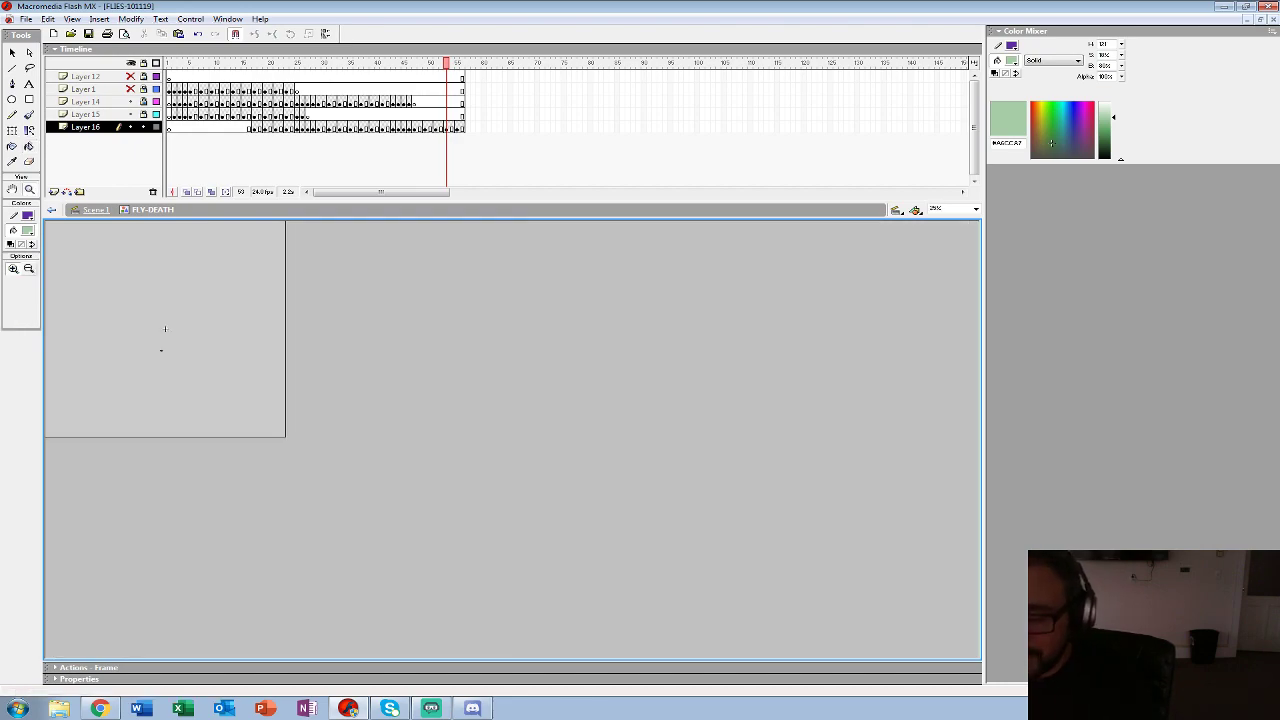
key(Return)
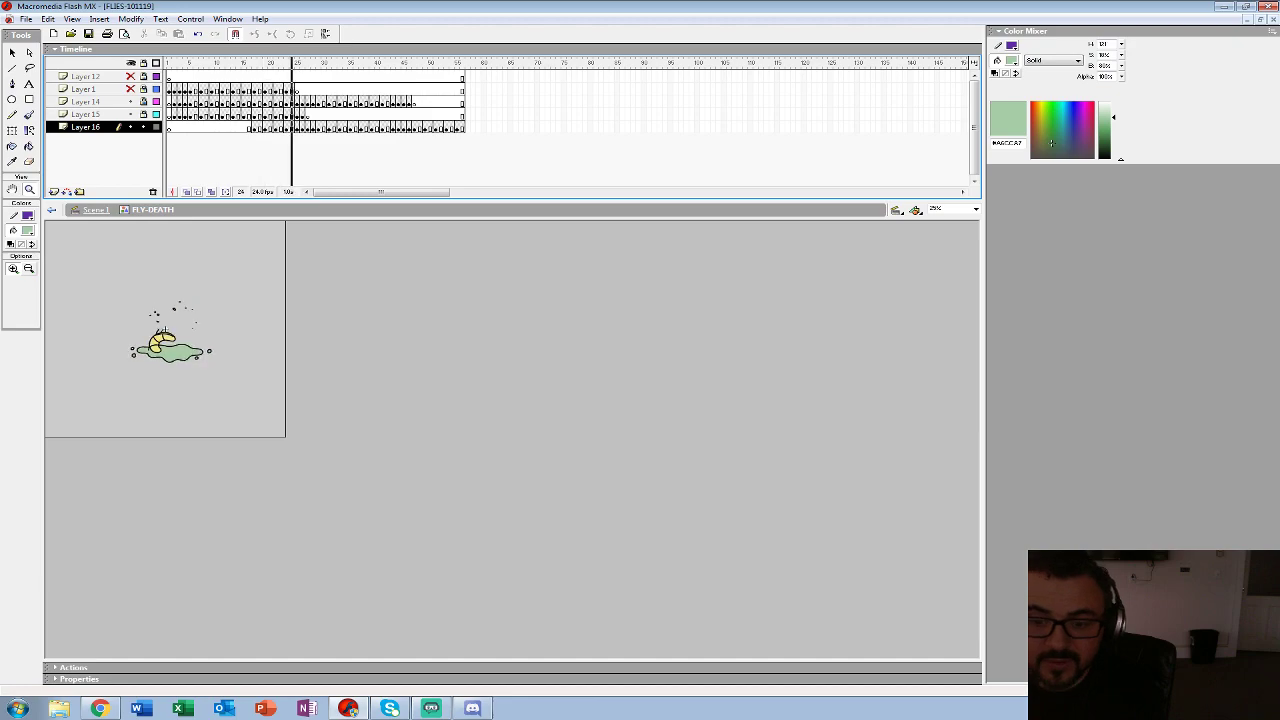
click(284, 436)
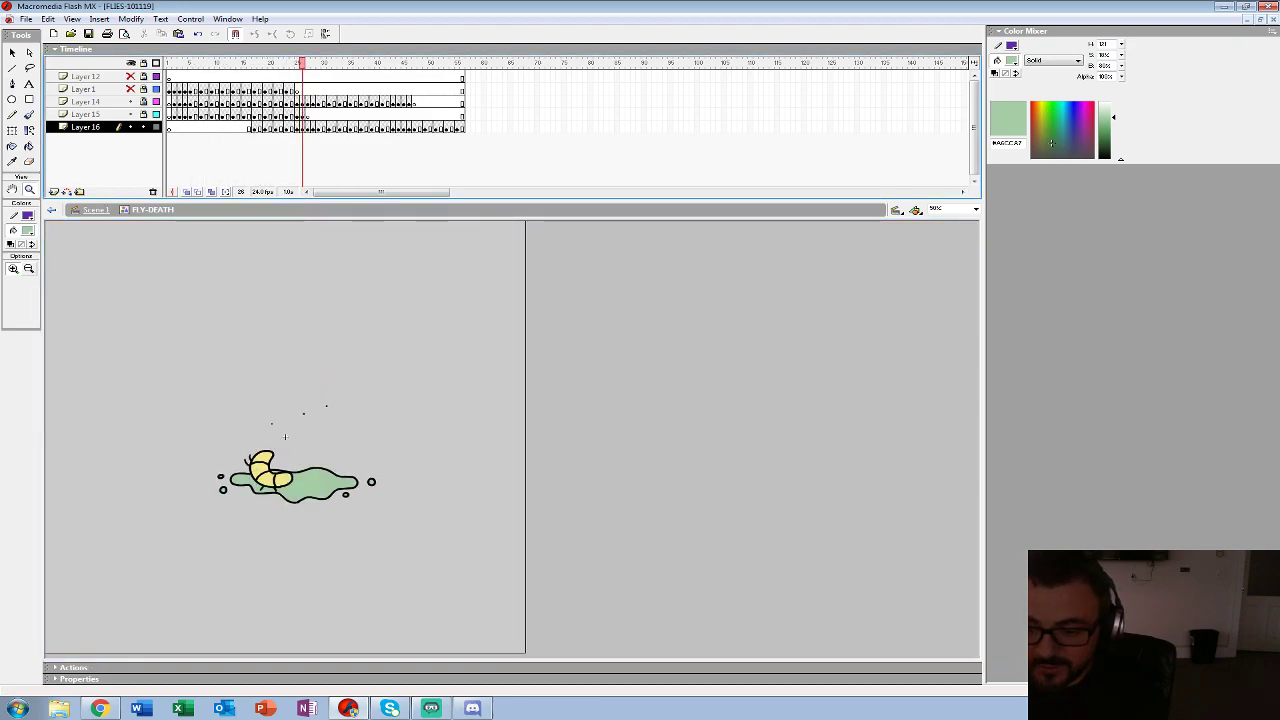
- Insert a new layer above Layer 16 at frame 19, and lock Layer 16 with its artwork shown as outlines
key(comma)
key(comma)
key(comma)
key(comma)
key(comma)
key(comma)
key(comma)
key(period)
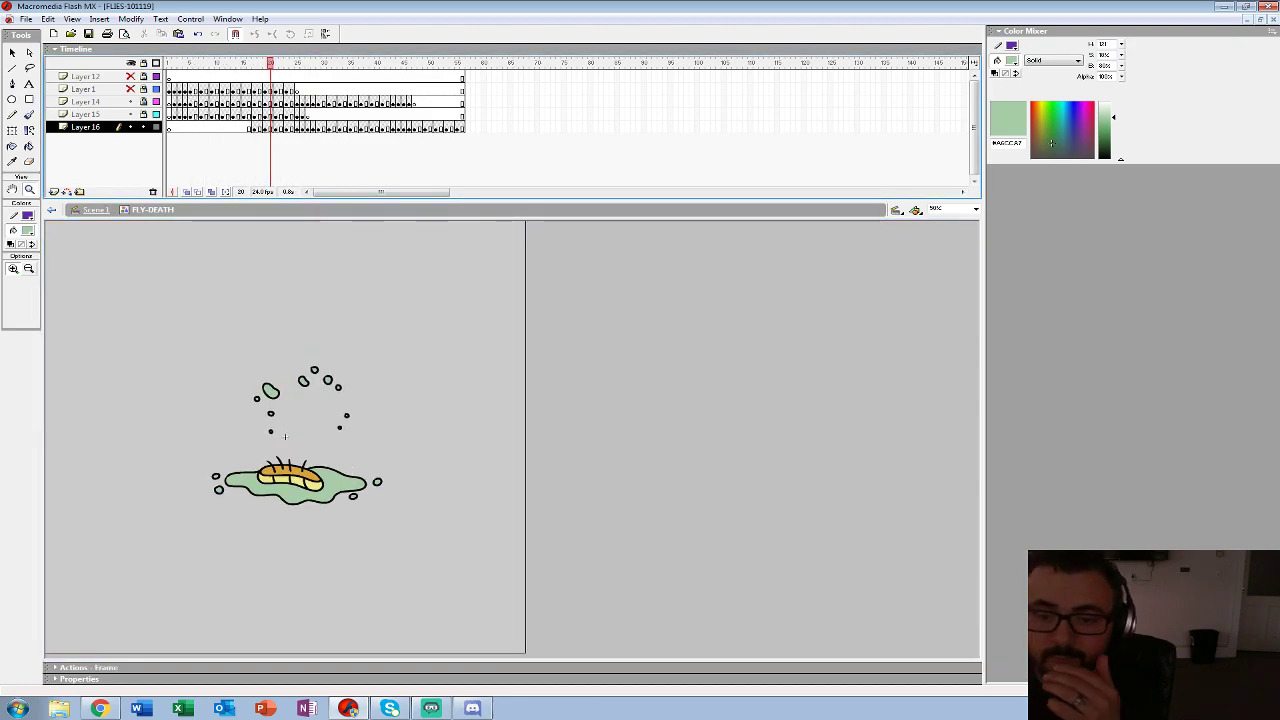
click(55, 192)
key(comma)
click(143, 140)
click(156, 140)
- Show Layers 12, 1, 14 and 15 as outlines and insert a blank keyframe on frame 19 of Layer 17
click(298, 475)
click(528, 423)
drag(528, 423, 403, 441)
drag(156, 77, 156, 114)
drag(402, 400, 400, 373)
- Set the Brush to a black #000000 fill and a small size, and try a stroke over the worm
click(27, 230)
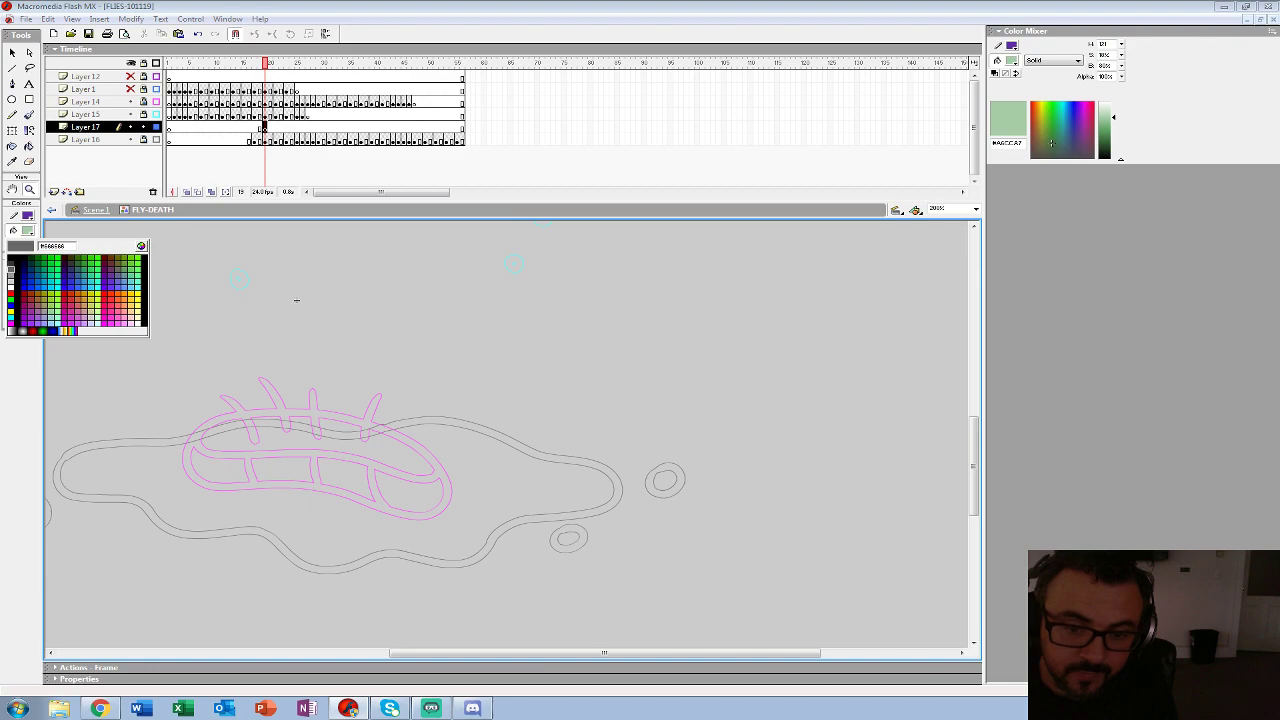
click(11, 258)
key(b)
click(32, 287)
click(21, 349)
drag(273, 510, 290, 453)
key(ctrl+z)
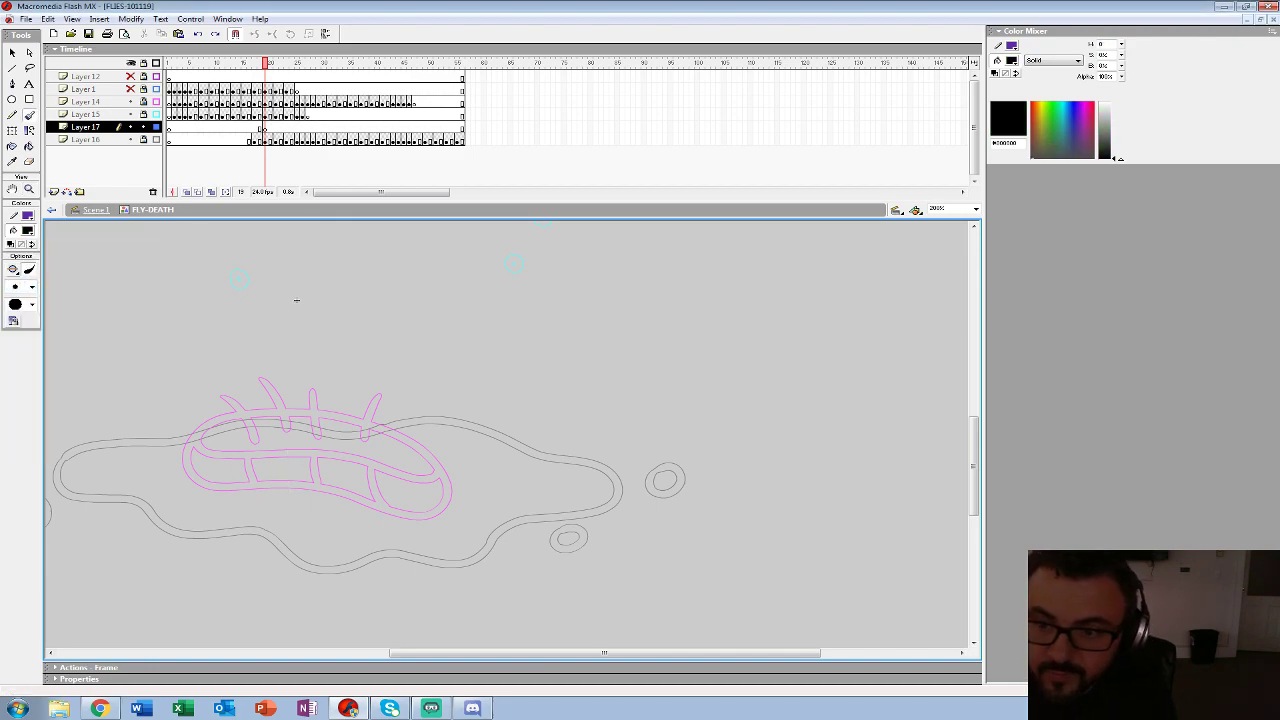
- Move Layer 17 above Layer 14 in the layer stack and select its frame 19
drag(85, 127, 85, 110)
click(265, 115)
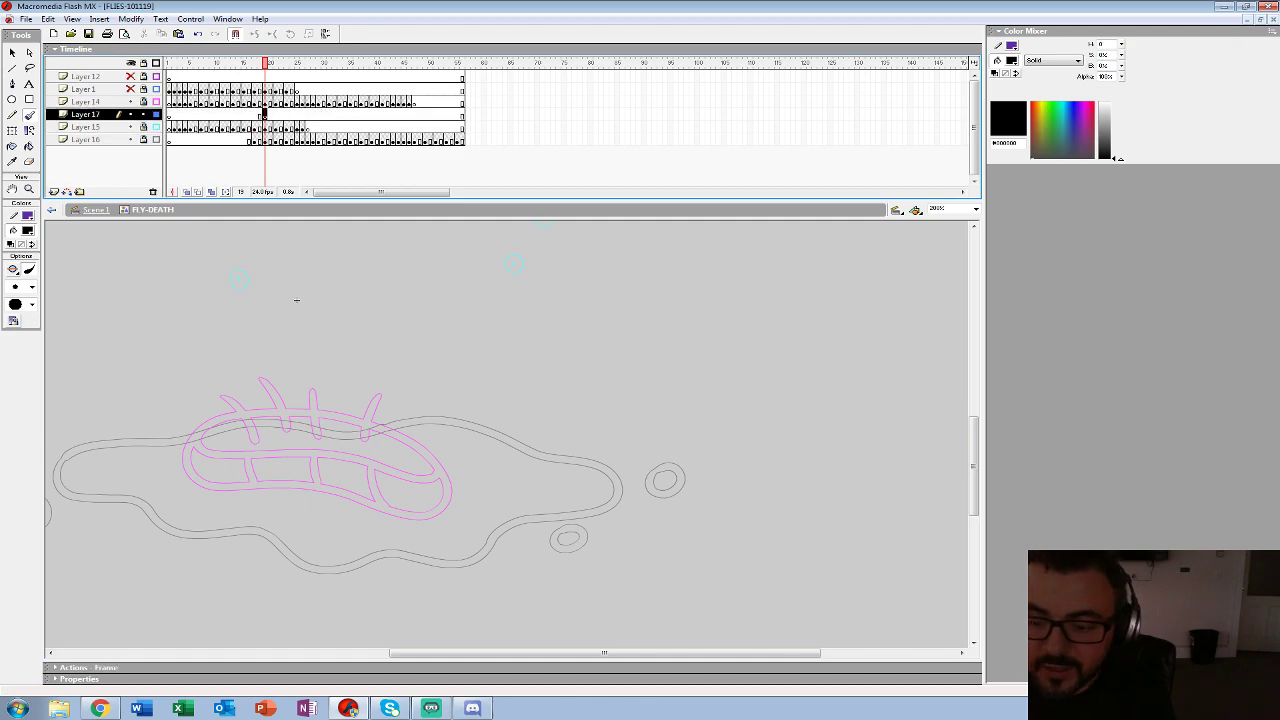
key(ctrl+z)
key(ctrl+z)
key(ctrl+z)
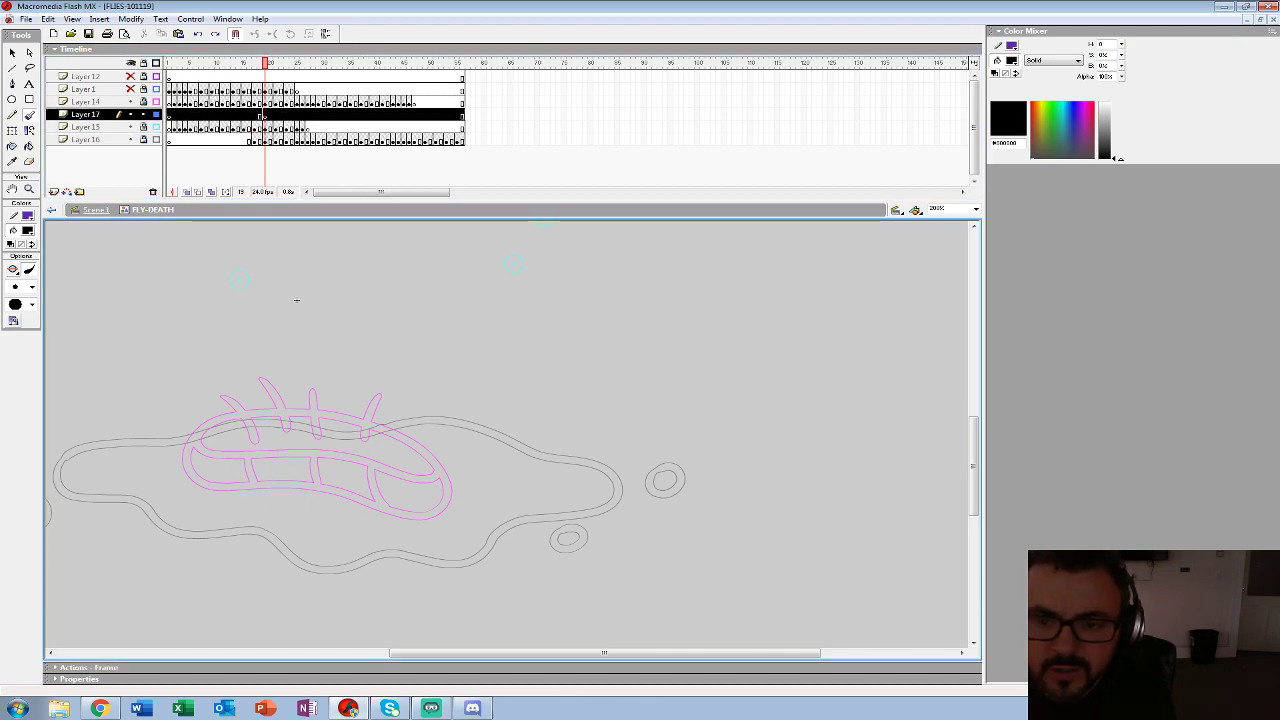
key(ctrl+z)
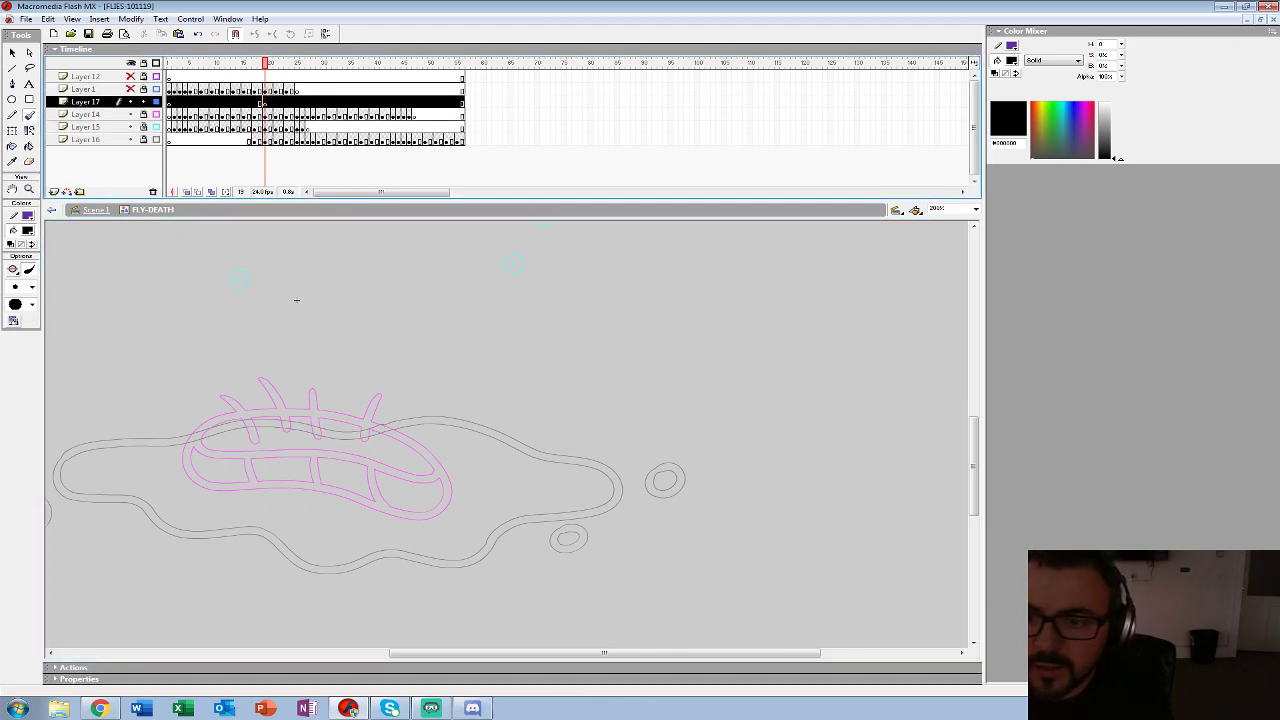
click(265, 102)
- Brush a wavy black line with two humps across the worm on frame 19 of Layer 17
drag(239, 505, 280, 443)
key(ctrl+z)
mouse_move(235, 505)
mouse_down()
mouse_move(254, 397)
mouse_move(240, 510)
mouse_move(277, 415)
mouse_move(337, 392)
mouse_move(437, 530)
mouse_up()
key(ctrl+z)
- Insert a blank keyframe on frame 23 of Layer 17 and turn on onion skinning
click(276, 102)
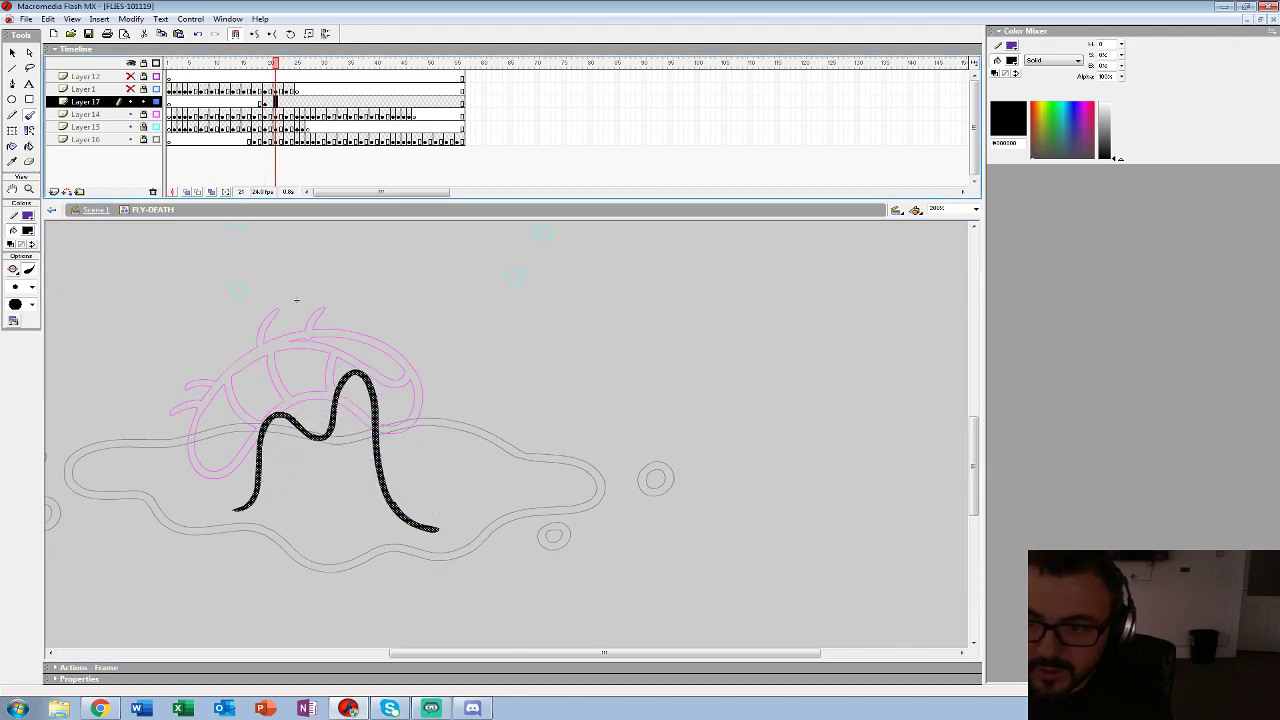
key(period)
key(period)
key(Delete)
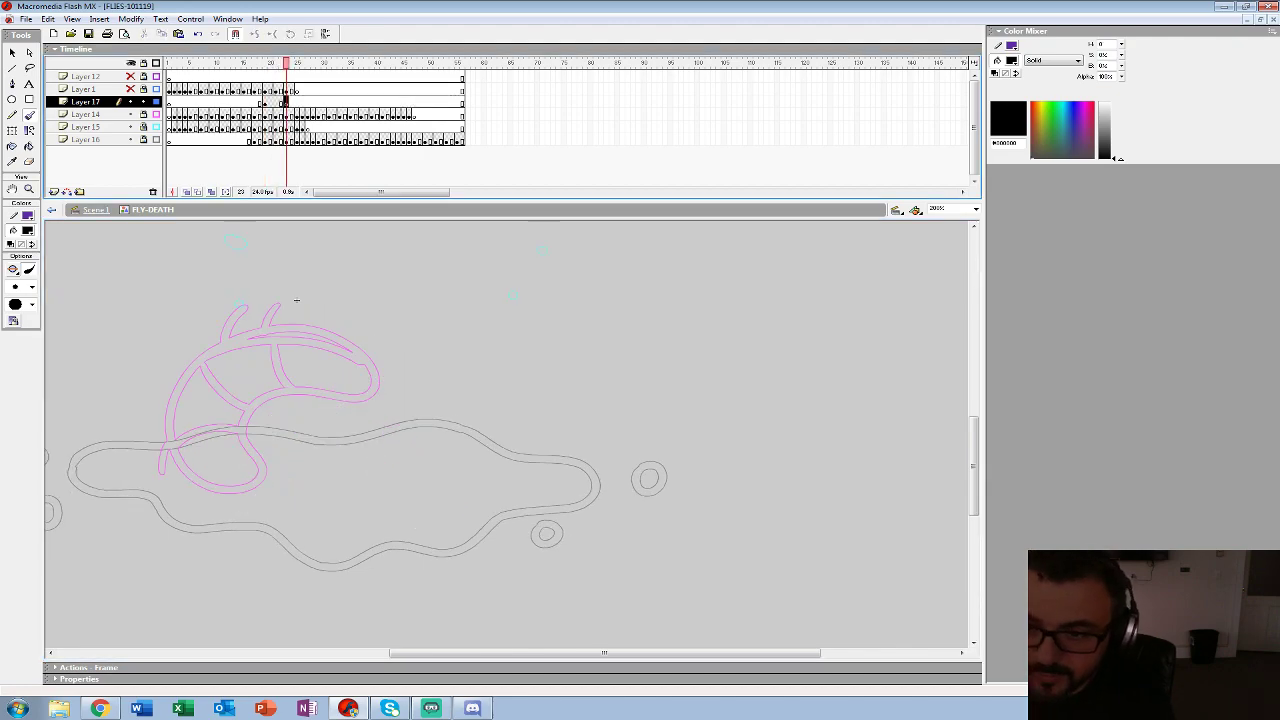
click(186, 192)
- Brush rough rounded shapes above the worm on frame 23 of Layer 17
drag(297, 300, 322, 343)
mouse_move(364, 288)
mouse_down()
mouse_move(363, 332)
mouse_move(407, 306)
mouse_move(368, 290)
mouse_move(363, 348)
mouse_move(413, 379)
mouse_move(410, 312)
mouse_move(376, 296)
mouse_up()
key(ctrl+z)
drag(272, 321, 298, 297)
drag(322, 343, 272, 326)
drag(345, 371, 296, 404)
- Play the animation from around frame 15 and step through the frames around the new Layer 17 drawings to check them
click(244, 90)
key(Return)
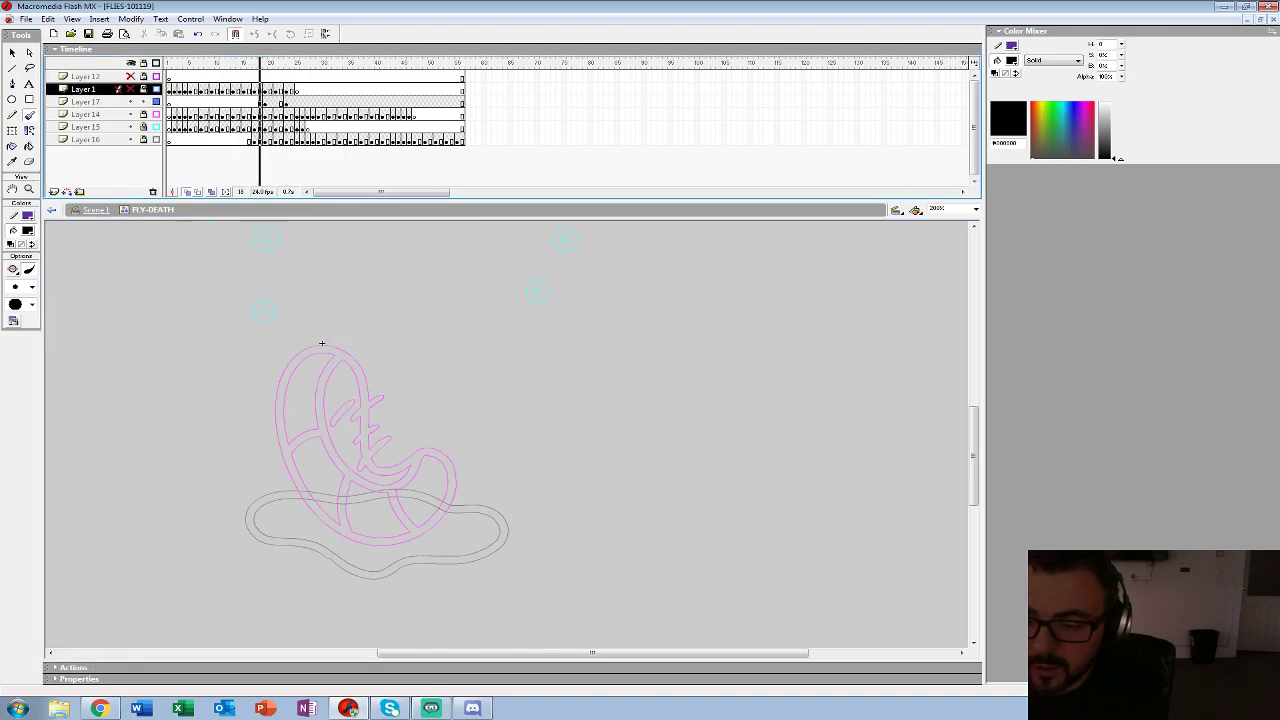
key(Return)
click(292, 102)
key(period)
key(period)
key(period)
key(comma)
key(comma)
key(comma)
key(comma)
key(comma)
key(comma)
key(comma)
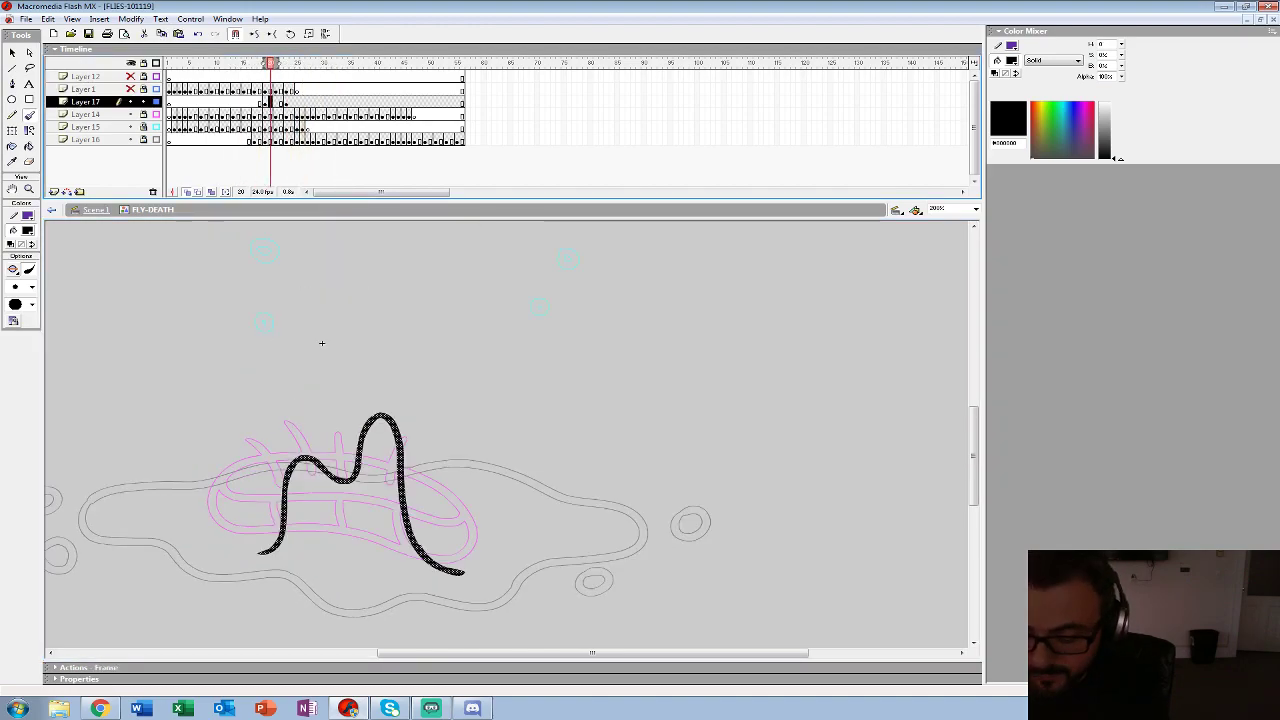
- Insert a blank keyframe on frame 20 of Layer 17, over the onion-skinned wavy line
key(F7)
key(z)
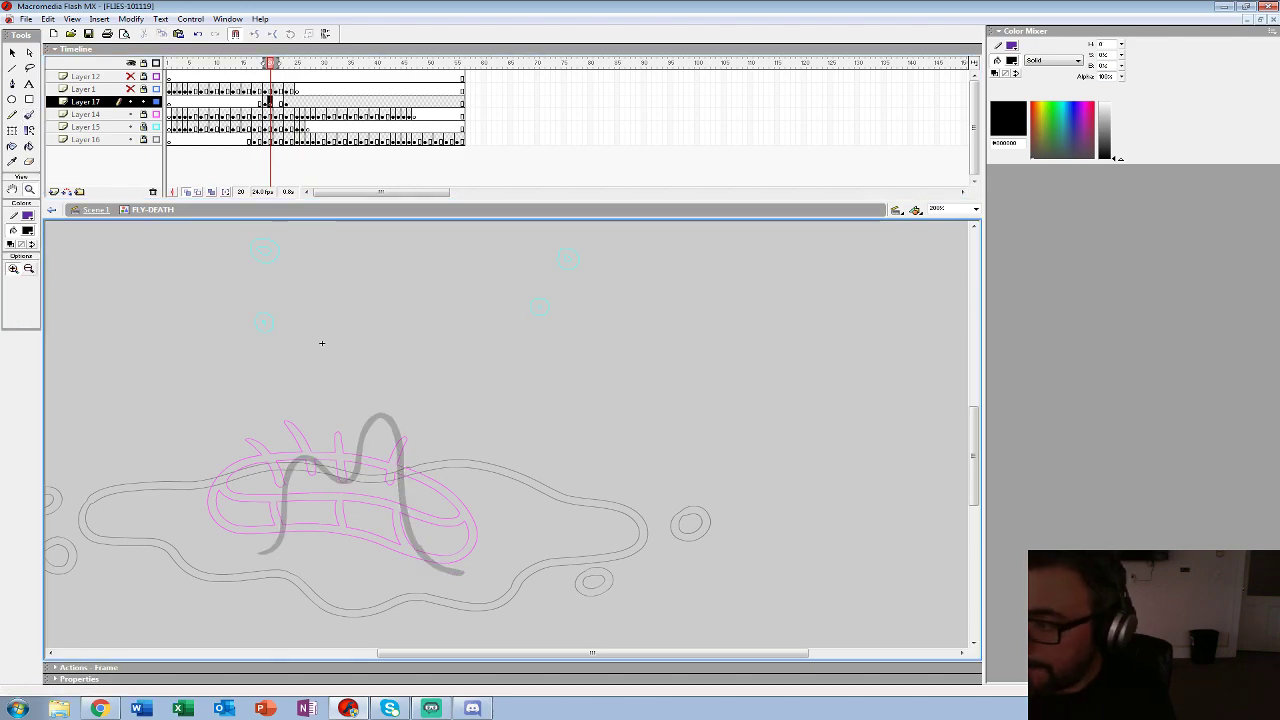
click(368, 498)
drag(368, 498, 311, 486)
- Retrace the two-humped line with a larger black Brush and move the new keyframe to frame 19
click(28, 231)
click(11, 258)
key(b)
click(32, 287)
click(20, 427)
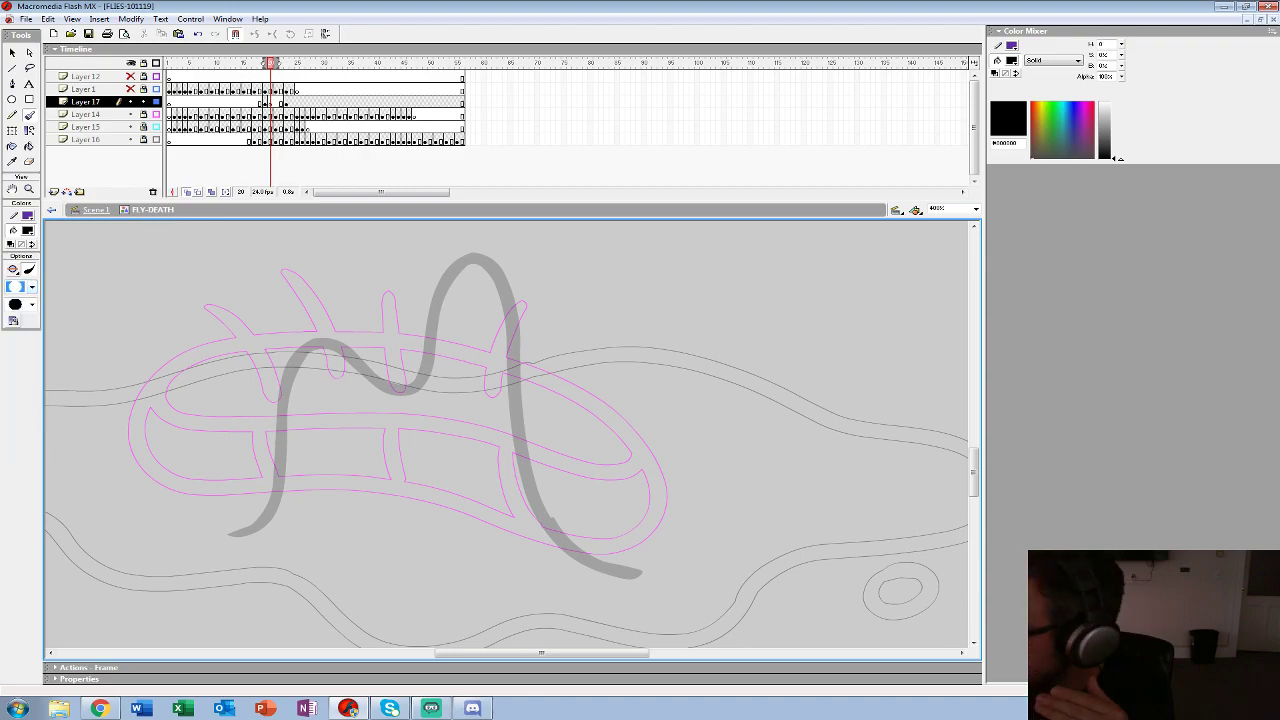
mouse_move(645, 577)
mouse_down()
mouse_move(557, 527)
mouse_move(524, 415)
mouse_move(514, 283)
mouse_move(477, 228)
mouse_move(436, 255)
mouse_move(432, 329)
mouse_move(408, 385)
mouse_move(363, 340)
mouse_move(311, 317)
mouse_move(281, 367)
mouse_move(283, 465)
mouse_move(230, 535)
mouse_up()
drag(271, 103, 266, 103)
- Insert a blank keyframe on frame 24 of Layer 17 and brush a bean-shaped outline and a large ring beside it
click(291, 103)
drag(450, 330, 495, 485)
key(F7)
drag(400, 269, 455, 384)
mouse_move(515, 288)
mouse_down()
mouse_move(575, 392)
mouse_move(668, 342)
mouse_move(522, 284)
mouse_move(512, 292)
mouse_up()
mouse_move(378, 288)
mouse_down()
mouse_move(352, 358)
mouse_move(470, 330)
mouse_move(368, 302)
mouse_up()
- Brush two small rings below the larger shapes and move the keyframe from frame 24 to frame 23
drag(453, 385, 463, 240)
mouse_move(488, 286)
mouse_down()
mouse_move(522, 360)
mouse_move(496, 292)
mouse_up()
mouse_move(388, 360)
mouse_down()
mouse_move(433, 415)
mouse_move(427, 359)
mouse_move(390, 362)
mouse_up()
drag(464, 241, 358, 361)
click(291, 102)
drag(291, 102, 286, 102)
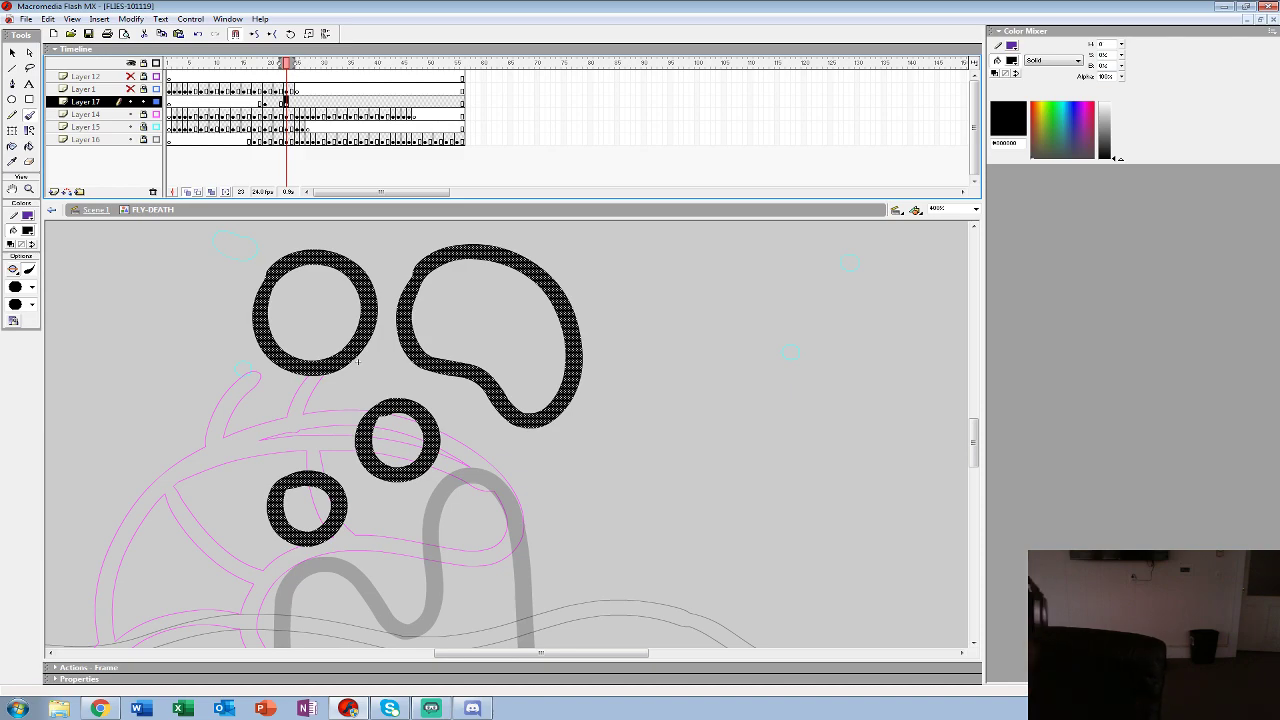
- Insert a blank keyframe on frame 26 of Layer 17 and step back to check the drawing on frame 23
key(period)
key(period)
key(period)
key(F7)
drag(358, 361, 382, 423)
key(comma)
key(comma)
key(comma)
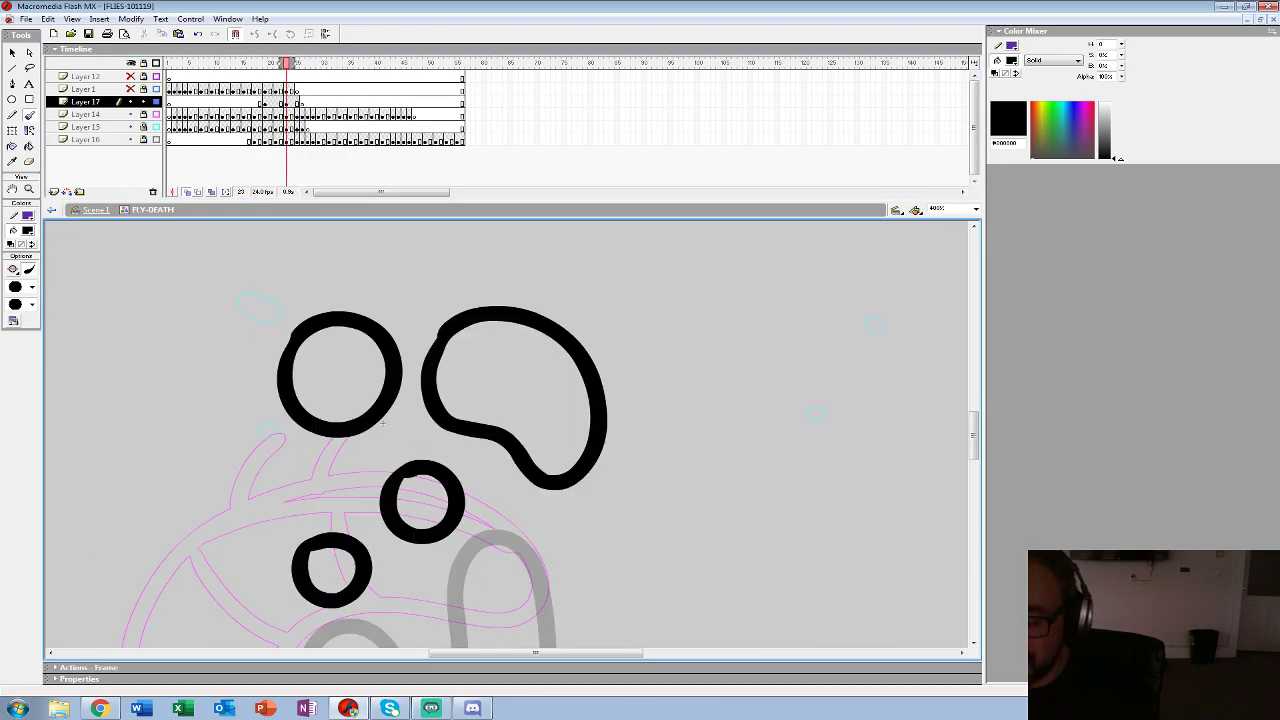
- Brush a large bean outline, two flat-bottomed rings and two small rings on frame 26, using the frame 23 shapes as reference
key(period)
key(period)
key(period)
key(period)
key(period)
mouse_move(450, 305)
mouse_down()
mouse_move(457, 386)
mouse_move(543, 282)
mouse_move(432, 300)
mouse_up()
mouse_move(525, 382)
mouse_down()
mouse_move(556, 414)
mouse_move(540, 378)
mouse_up()
mouse_move(340, 278)
mouse_down()
mouse_move(282, 305)
mouse_move(390, 320)
mouse_move(310, 276)
mouse_up()
mouse_move(410, 438)
mouse_down()
mouse_move(383, 455)
mouse_move(462, 462)
mouse_move(410, 436)
mouse_up()
mouse_move(310, 503)
mouse_down()
mouse_move(320, 540)
mouse_move(247, 426)
mouse_move(235, 528)
mouse_up()
- Preview the splash, add a keyframe on frame 31 of Layer 17 and clear its copied shapes
click(302, 89)
key(Return)
click(312, 102)
key(period)
key(period)
key(period)
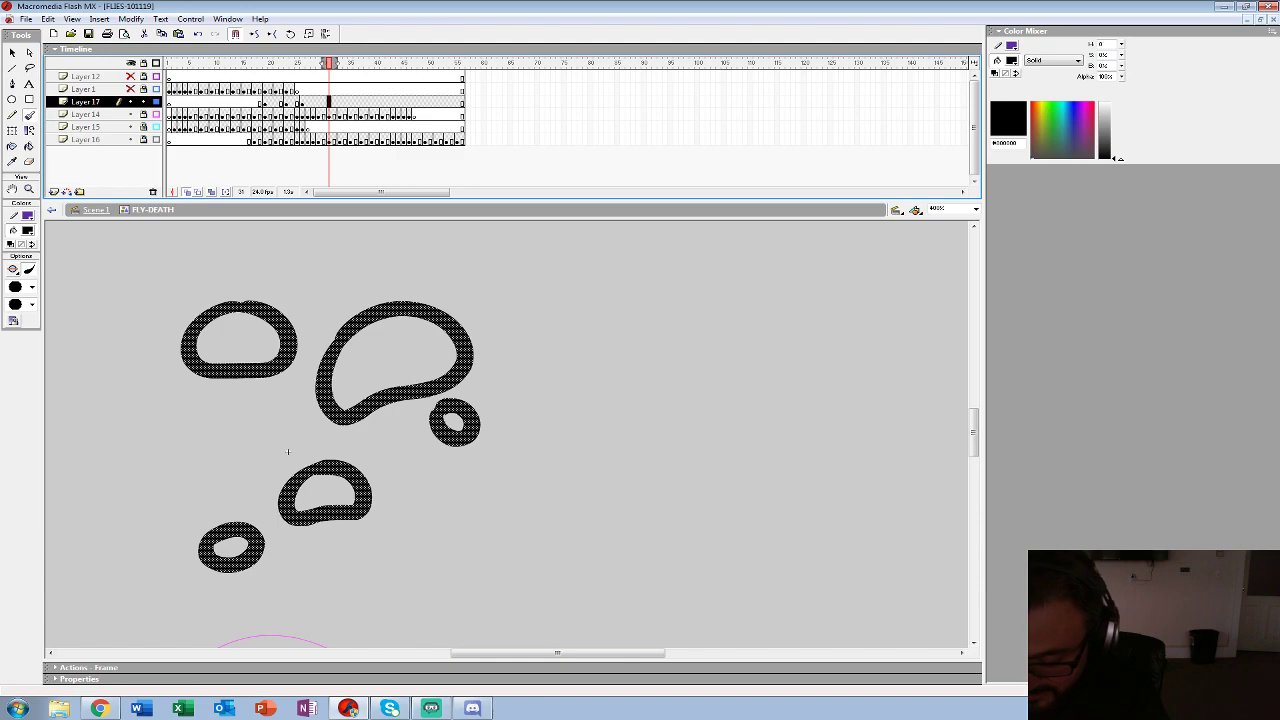
key(Delete)
- Brush six smaller droplets on frame 31, breaking the large bean into two rings and dropping the others lower
mouse_move(324, 466)
mouse_down()
mouse_move(384, 460)
mouse_move(358, 419)
mouse_move(316, 448)
mouse_up()
mouse_move(384, 345)
mouse_down()
mouse_move(391, 382)
mouse_move(440, 345)
mouse_move(384, 350)
mouse_up()
drag(448, 485, 440, 462)
drag(288, 452, 333, 344)
drag(348, 432, 354, 431)
drag(264, 477, 264, 472)
drag(290, 390, 309, 495)
mouse_move(273, 392)
mouse_down()
mouse_move(288, 379)
mouse_move(272, 410)
mouse_up()
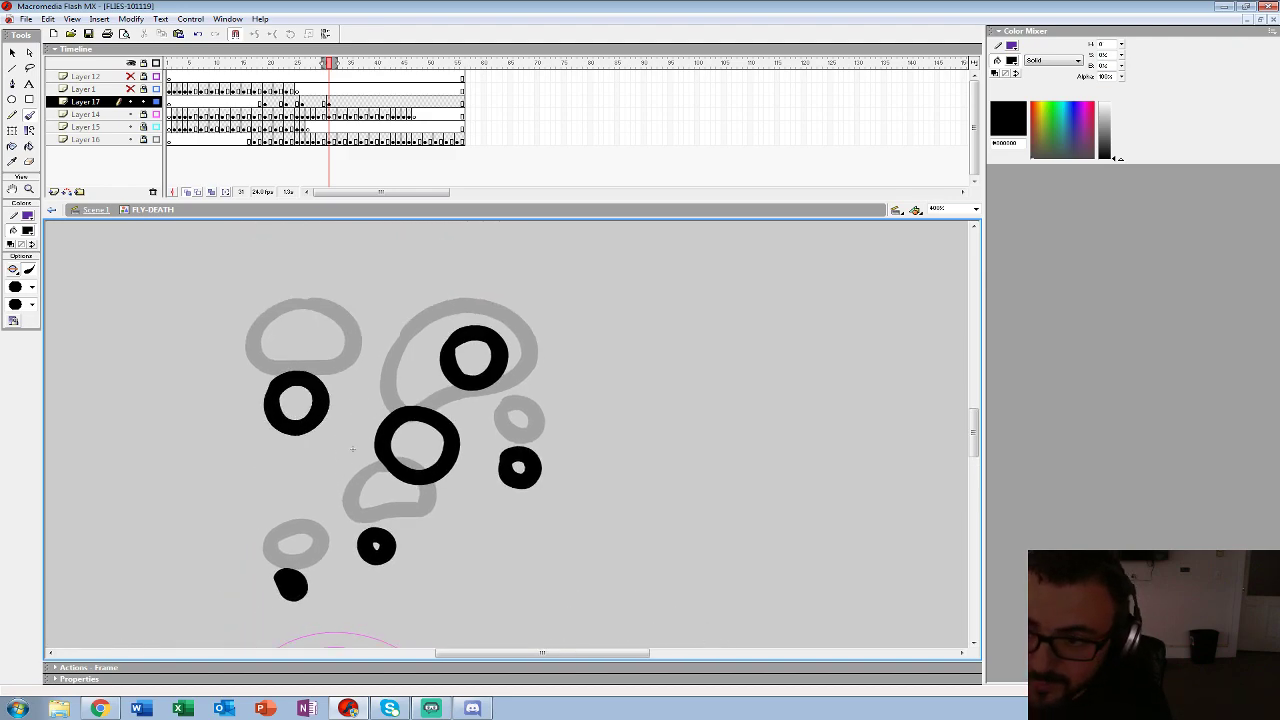
- Add a keyframe on frame 35 of Layer 17 and clear its copied droplets
key(period)
key(period)
key(period)
key(period)
key(F6)
key(Delete)
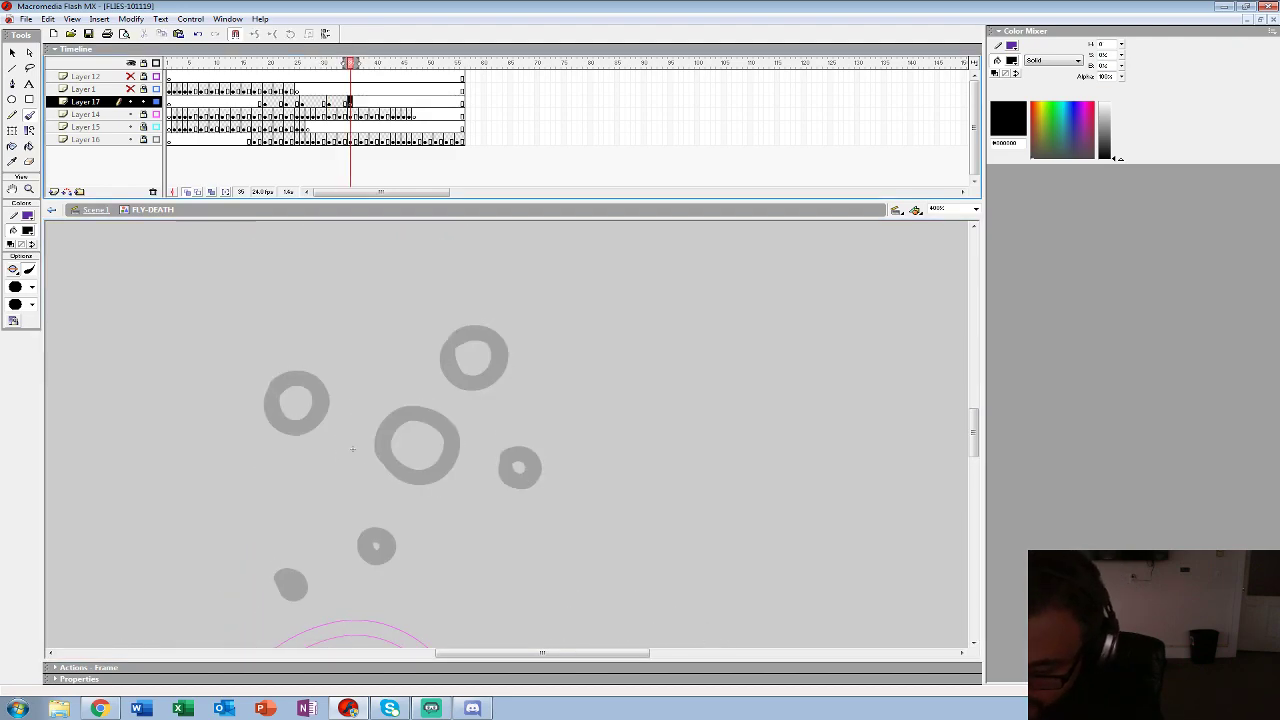
- Brush six shrunken droplets on frame 33 of Layer 17, each below its onion-skinned counterpart
key(comma)
key(comma)
mouse_move(398, 506)
mouse_down()
mouse_move(435, 516)
mouse_move(400, 498)
mouse_up()
drag(466, 405, 468, 401)
drag(518, 521, 523, 524)
drag(376, 582, 379, 583)
mouse_move(290, 462)
mouse_down()
mouse_move(272, 488)
mouse_move(300, 470)
mouse_up()
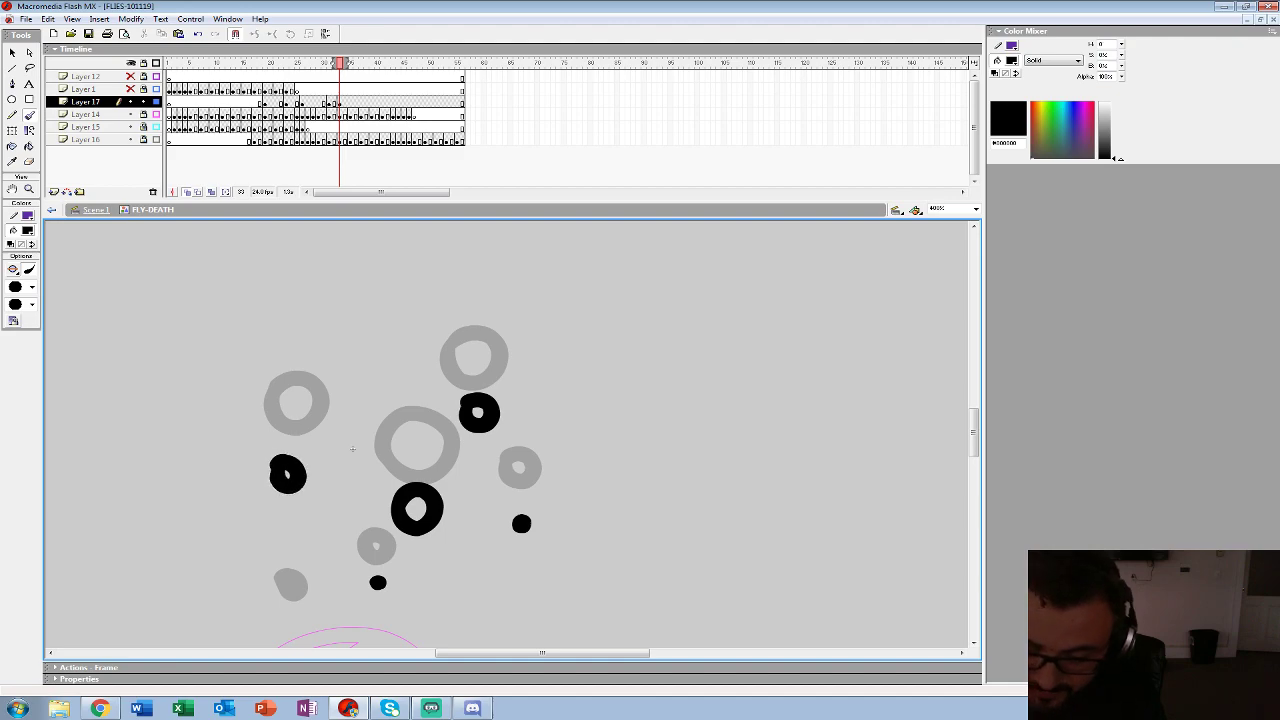
drag(290, 614, 291, 618)
- Brush four solid dots on frame 35 of Layer 17, below the larger onion-skinned droplets
key(period)
key(period)
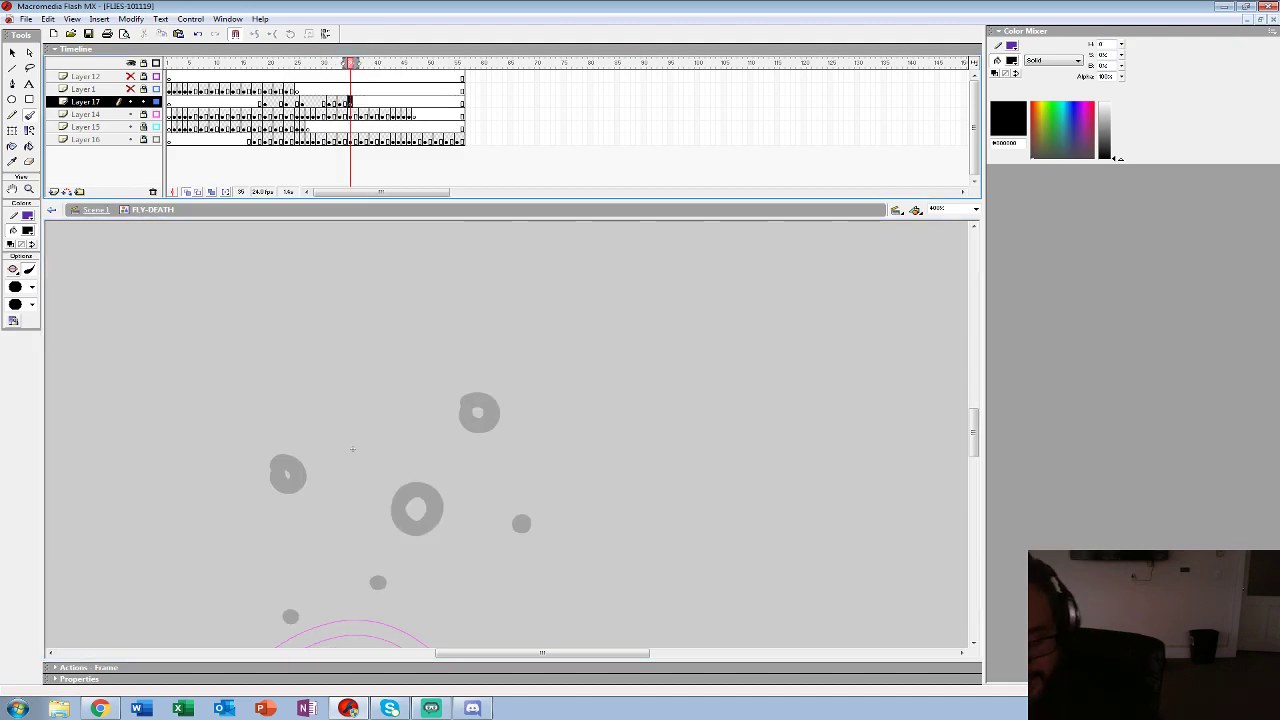
drag(352, 449, 364, 336)
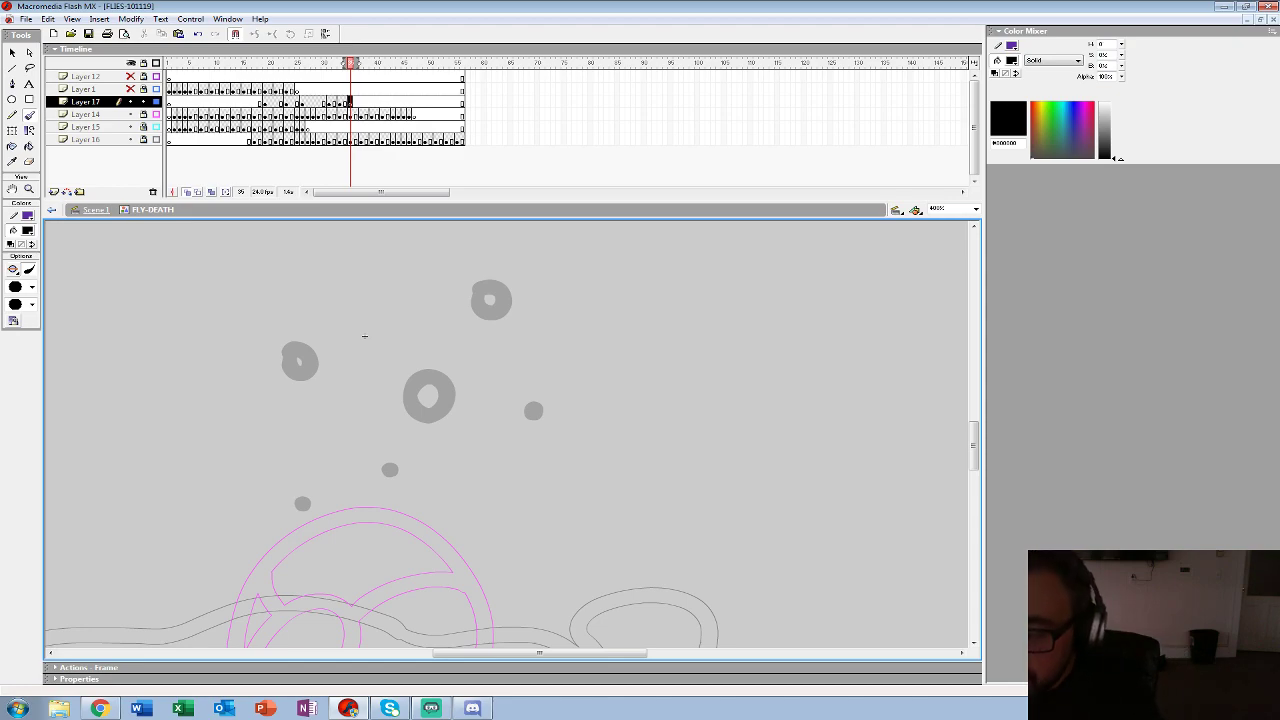
click(425, 452)
click(488, 349)
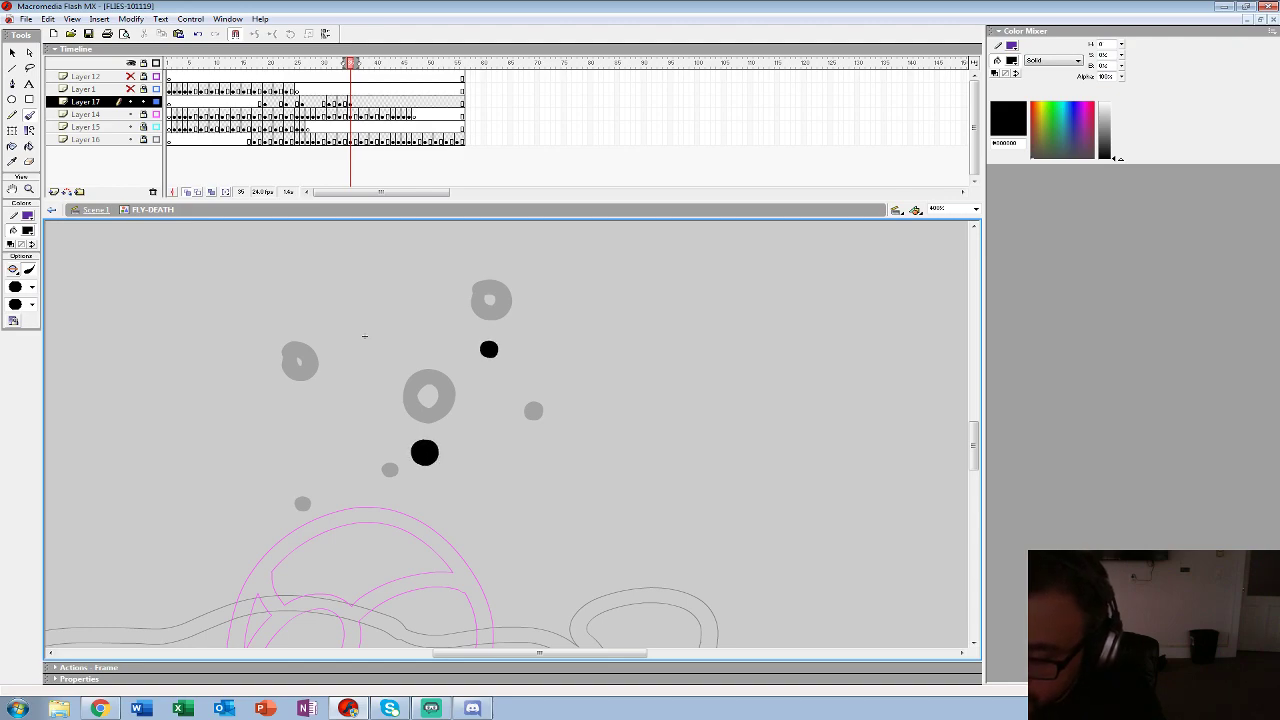
click(530, 436)
click(298, 412)
- Add a keyframe on frame 37 of Layer 17, clear the copied dots and brush three smaller dots lower down
key(period)
key(period)
key(F6)
key(ctrl+a)
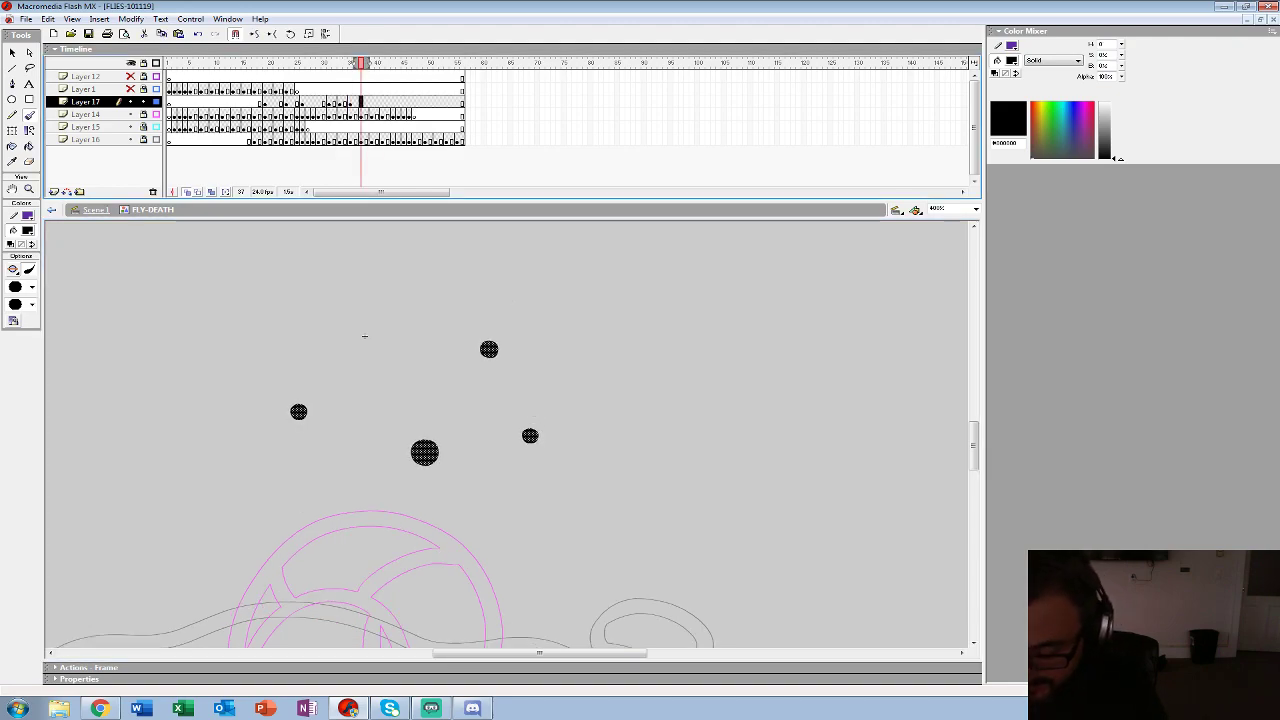
key(Delete)
click(491, 382)
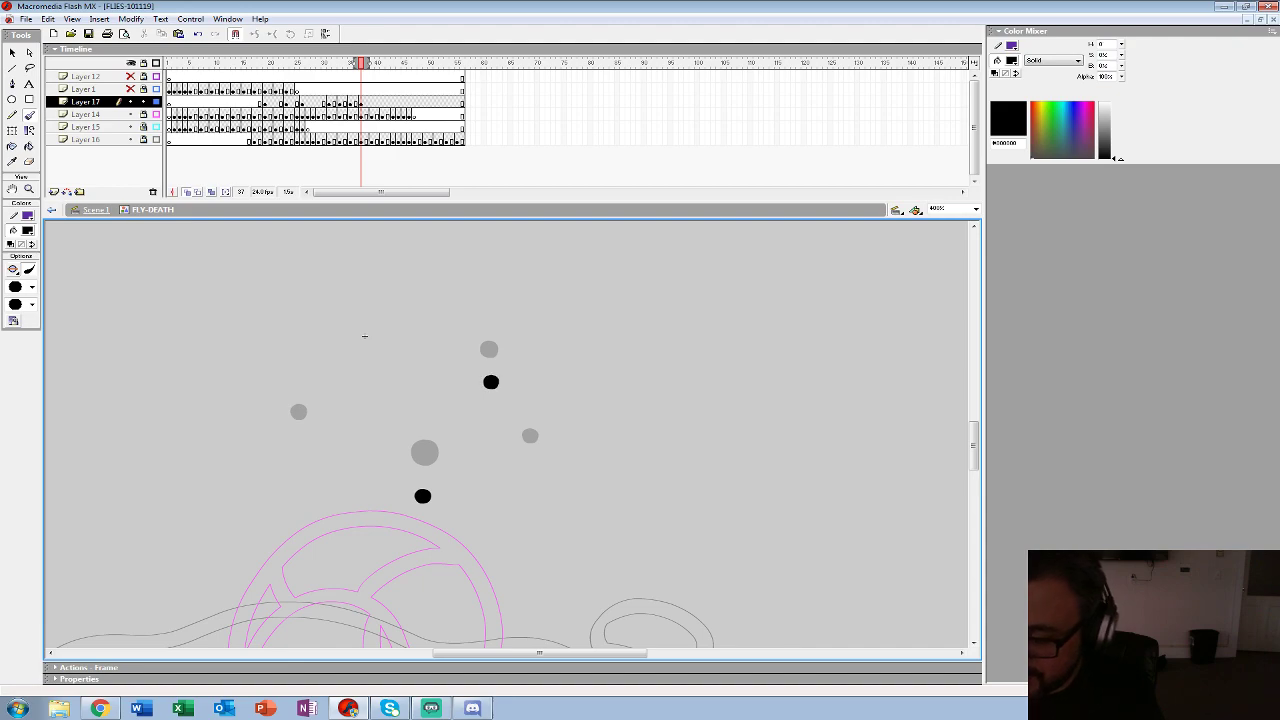
- Insert a blank keyframe on frame 39 of Layer 17 and brush two falling dots
key(period)
key(period)
key(F7)
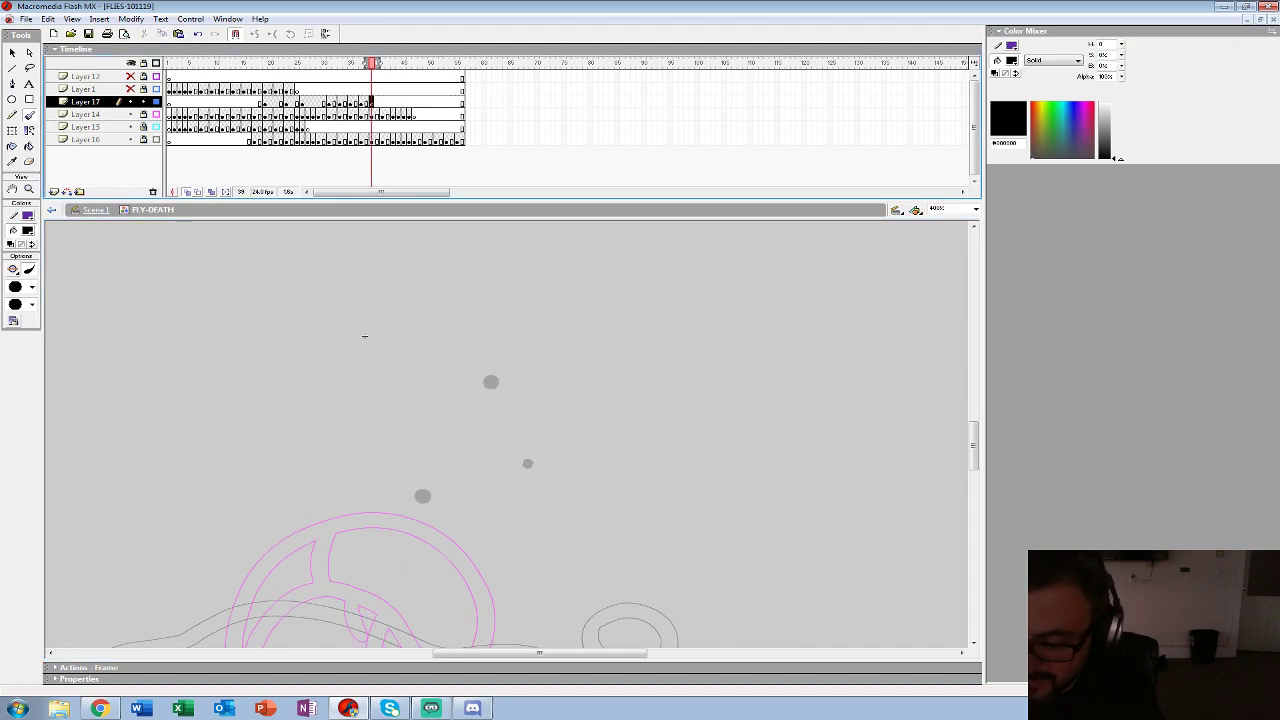
click(421, 526)
click(491, 415)
- Replace the dots on frame 41 of Layer 17 with one lower dot and insert a blank keyframe on frame 43
key(period)
key(period)
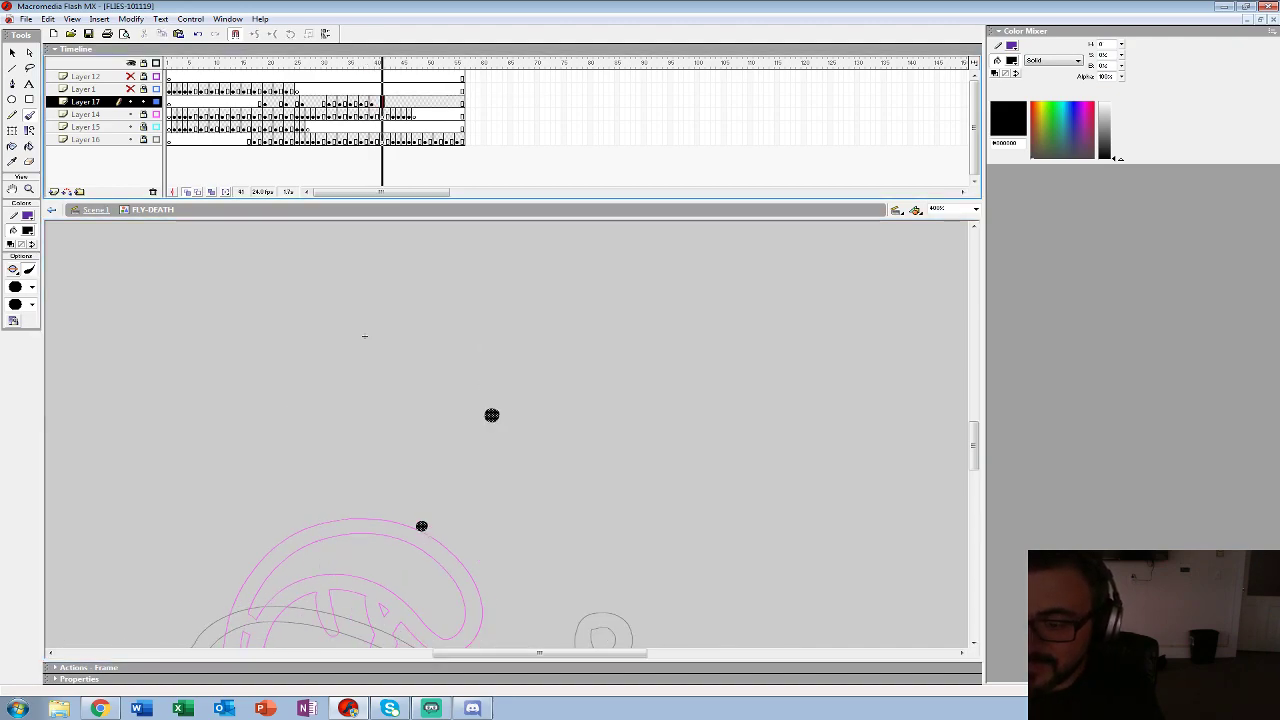
key(period)
key(period)
key(F7)
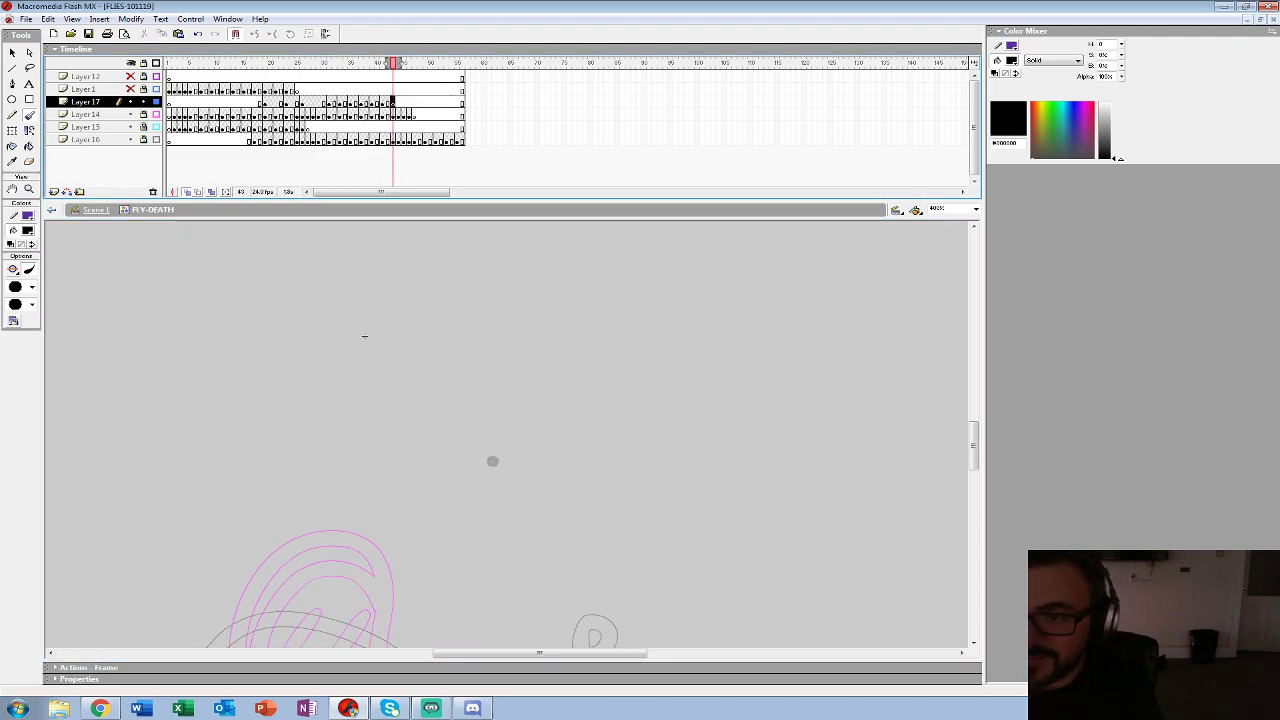
- Insert a blank keyframe on frame 29 of Layer 17 and brush in-between shapes: one pinched blob and four rings
key(comma)
key(comma)
key(comma)
key(comma)
key(comma)
key(comma)
key(comma)
key(comma)
key(comma)
key(comma)
key(comma)
key(comma)
key(comma)
key(comma)
key(F7)
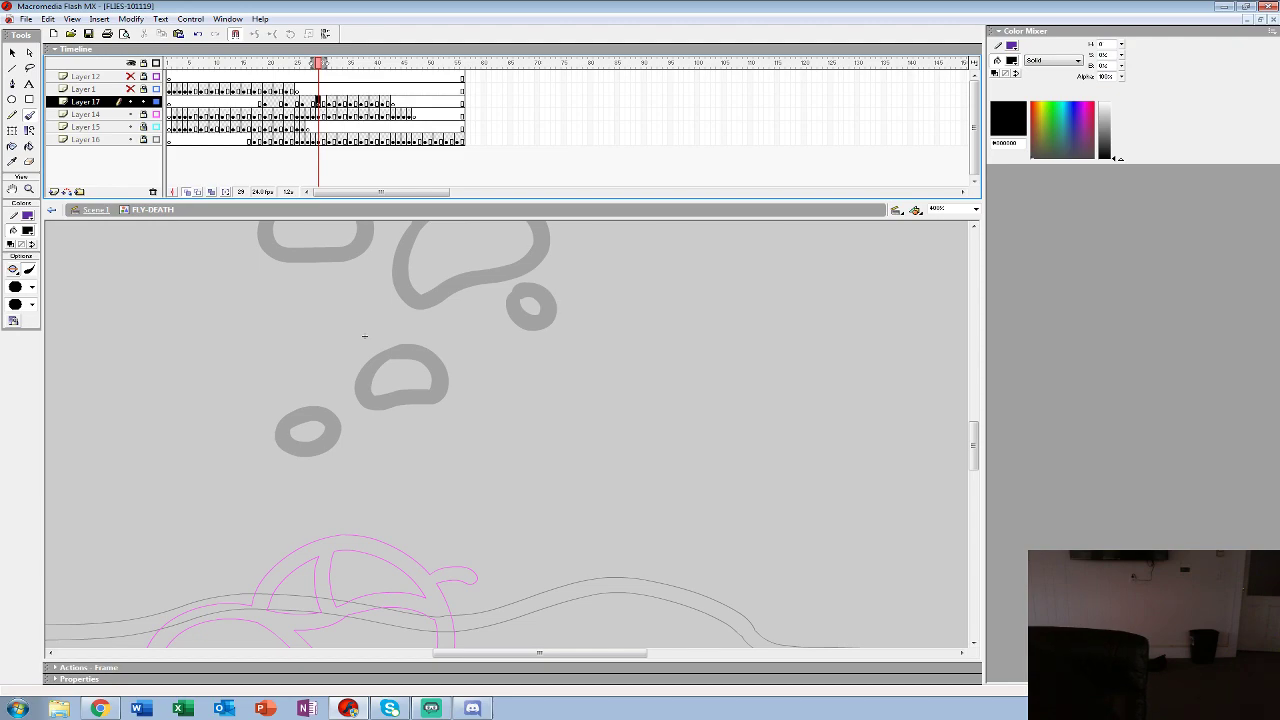
drag(365, 336, 433, 404)
mouse_move(352, 302)
mouse_down()
mouse_move(351, 348)
mouse_move(411, 353)
mouse_move(403, 299)
mouse_move(354, 300)
mouse_up()
click(460, 360)
mouse_move(460, 362)
mouse_down()
mouse_move(510, 404)
mouse_move(603, 324)
mouse_move(550, 268)
mouse_move(458, 372)
mouse_up()
mouse_move(590, 382)
mouse_down()
mouse_move(594, 422)
mouse_move(588, 380)
mouse_up()
mouse_move(448, 458)
mouse_down()
mouse_move(446, 500)
mouse_move(444, 456)
mouse_up()
drag(372, 498, 362, 504)
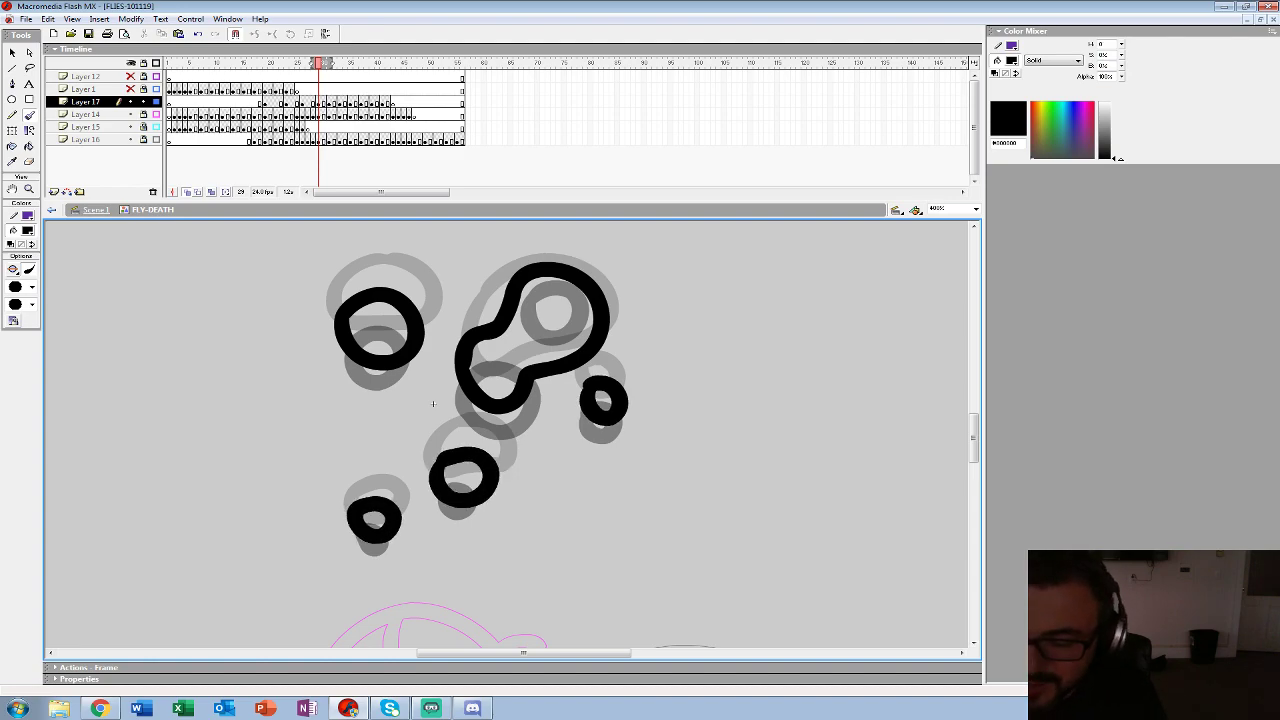
- Insert blank keyframes on frames 28 and 27 of Layer 17 and shift the onion skin range back around frame 28
key(comma)
key(F7)
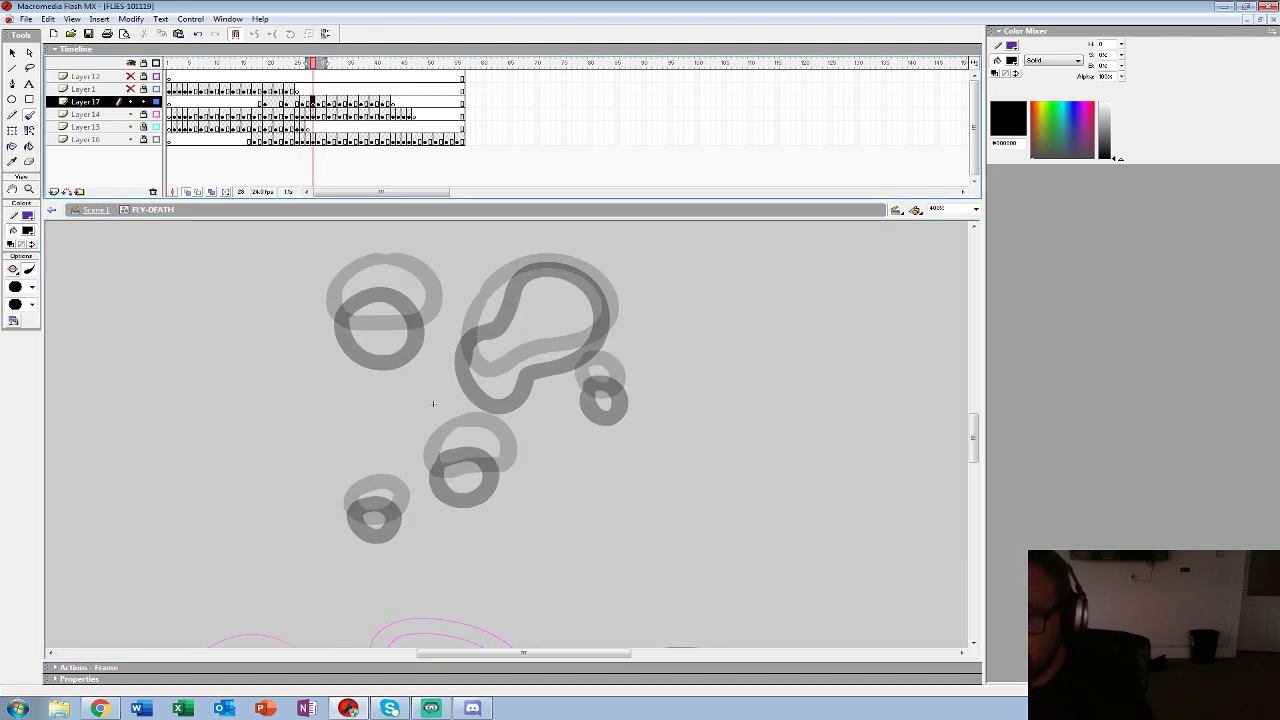
key(comma)
key(F7)
key(period)
drag(326, 63, 301, 63)
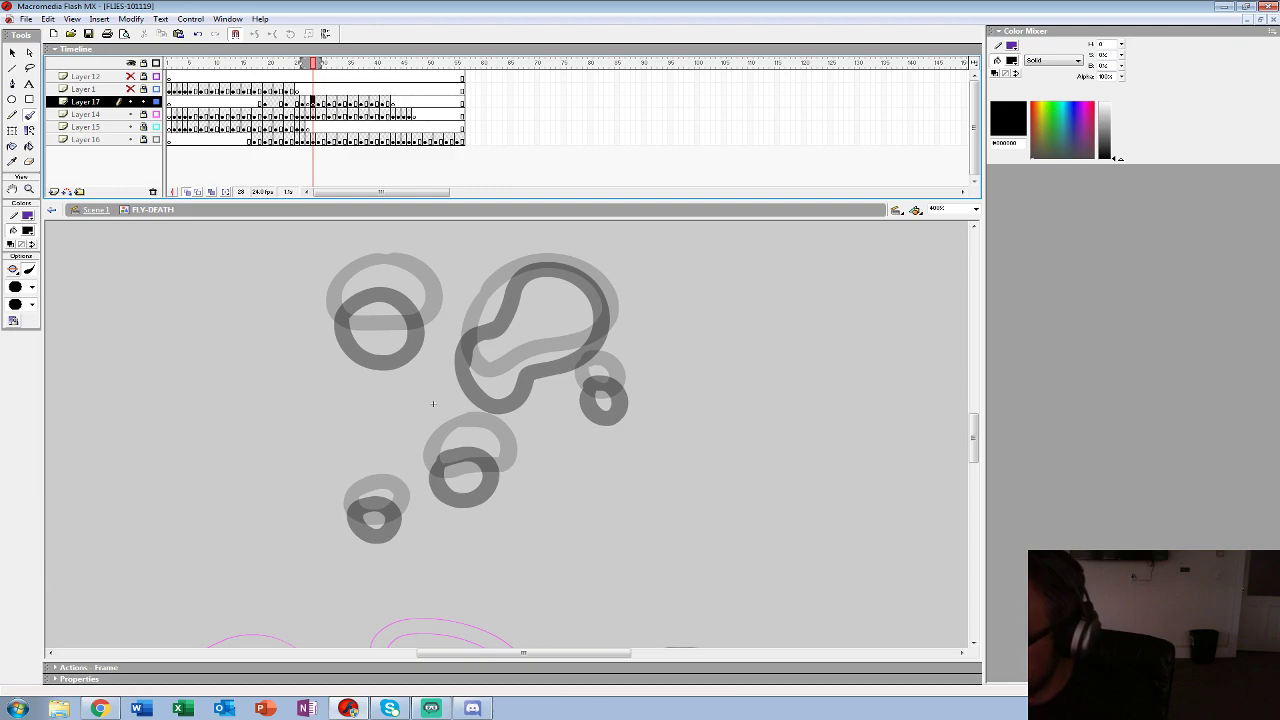
- Brush the in-between blob and four rings on frame 28 over the onion-skinned shapes
mouse_move(599, 369)
mouse_down()
mouse_move(596, 399)
mouse_move(603, 369)
mouse_up()
mouse_move(494, 306)
mouse_down()
mouse_move(465, 350)
mouse_move(502, 395)
mouse_move(608, 321)
mouse_move(589, 276)
mouse_move(527, 265)
mouse_move(486, 302)
mouse_up()
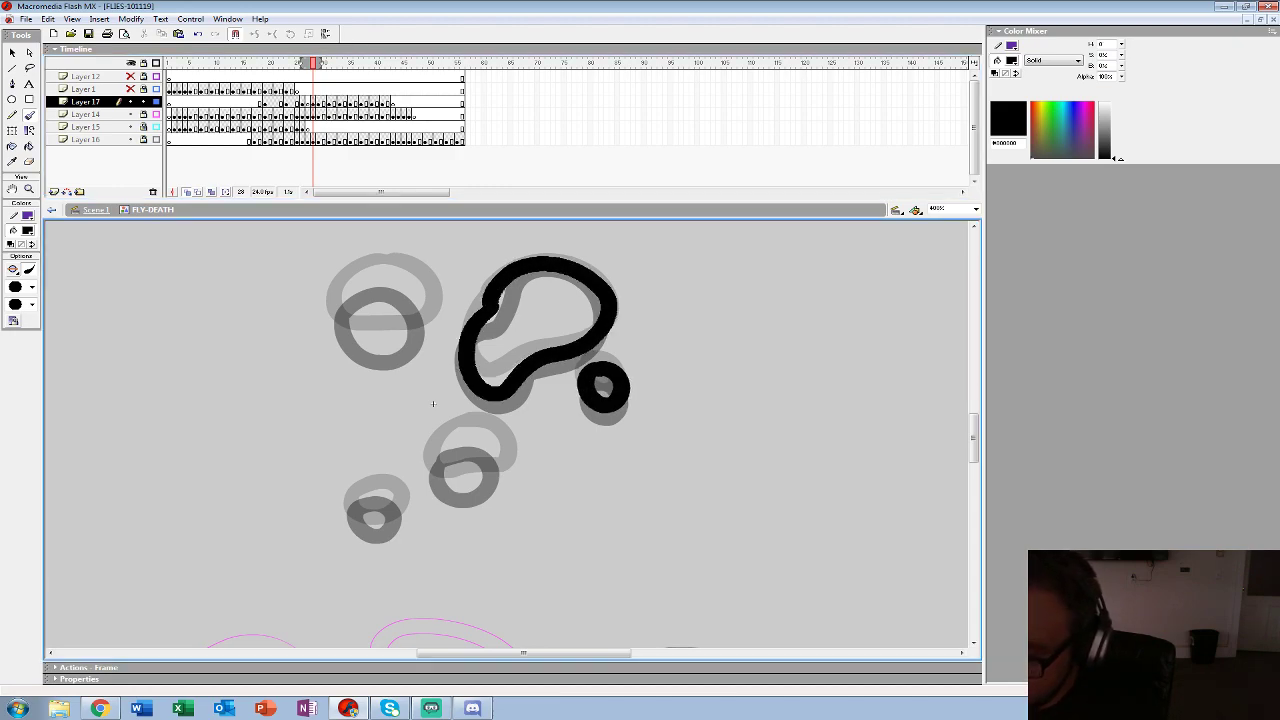
mouse_move(452, 432)
mouse_down()
mouse_move(437, 474)
mouse_move(492, 479)
mouse_move(490, 435)
mouse_move(450, 434)
mouse_up()
mouse_move(372, 487)
mouse_down()
mouse_move(352, 525)
mouse_move(380, 486)
mouse_up()
mouse_move(352, 284)
mouse_down()
mouse_move(390, 346)
mouse_move(412, 272)
mouse_move(348, 290)
mouse_up()
- Tighten the onion skin range around frame 27 and brush its in-between blob and four rings
key(comma)
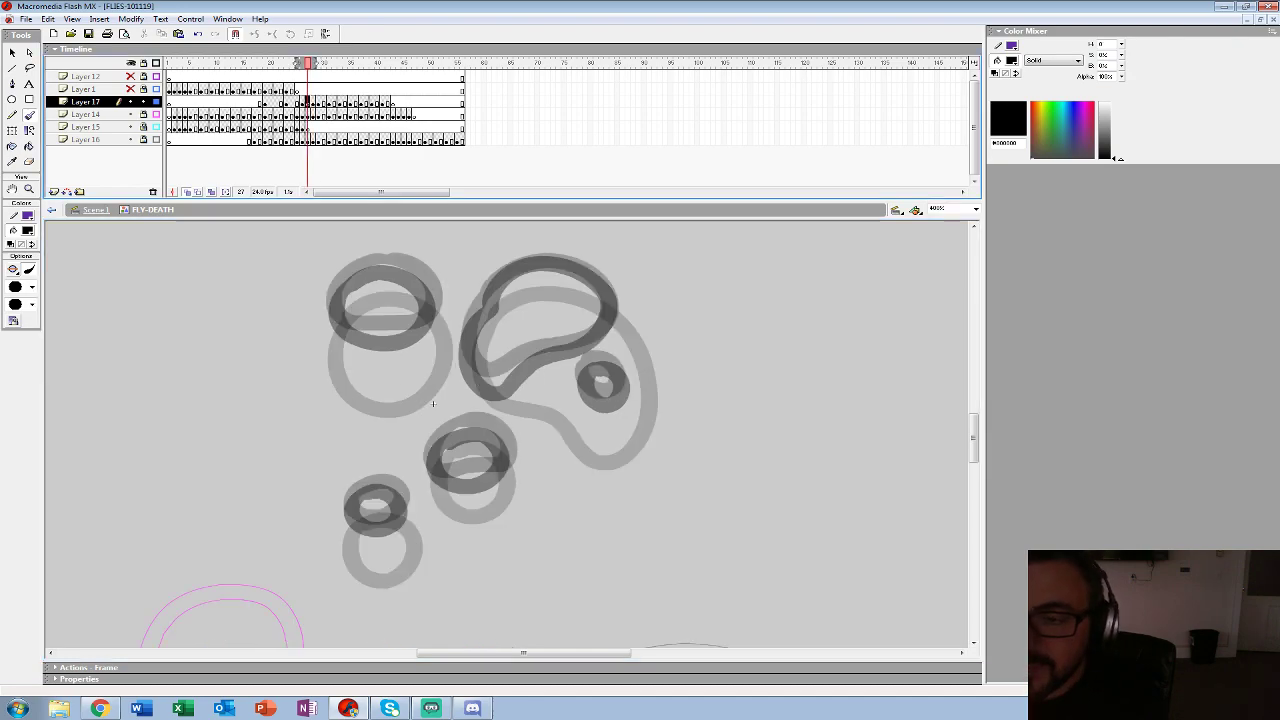
key(Delete)
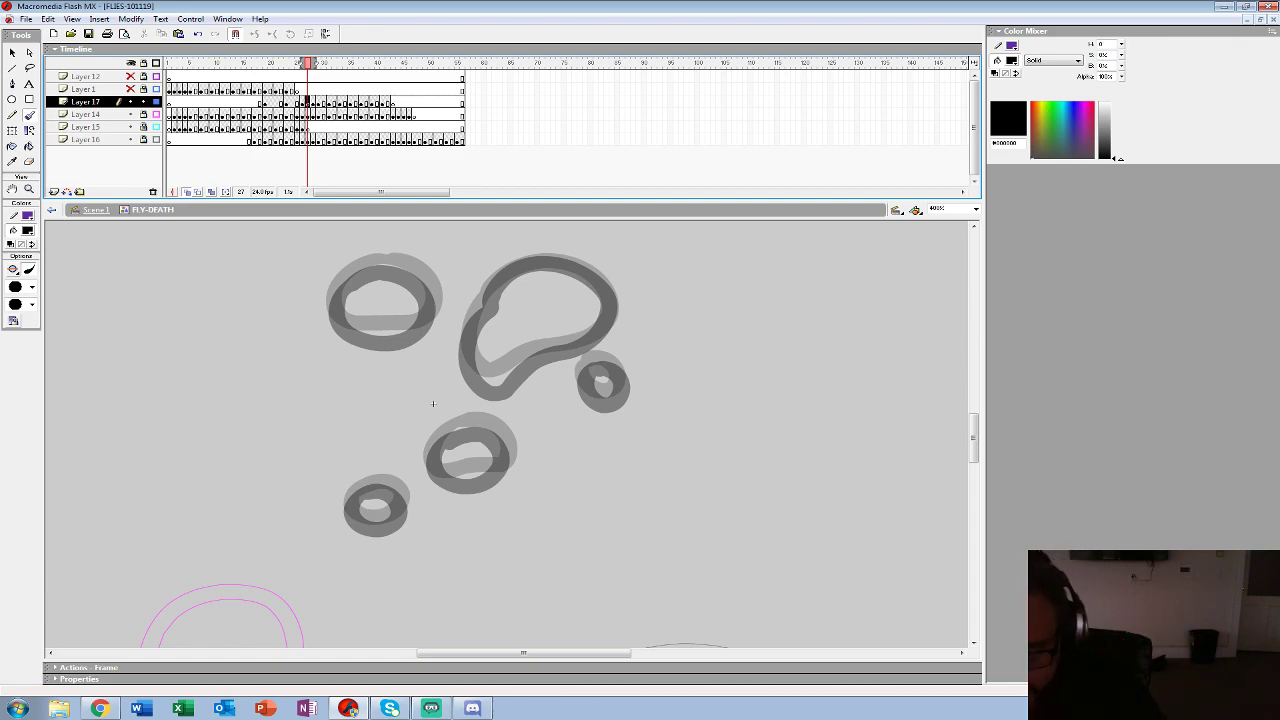
mouse_move(458, 428)
mouse_down()
mouse_move(429, 459)
mouse_move(459, 478)
mouse_move(496, 474)
mouse_move(502, 444)
mouse_move(464, 424)
mouse_up()
mouse_move(376, 484)
mouse_down()
mouse_move(360, 524)
mouse_move(374, 481)
mouse_up()
mouse_move(604, 358)
mouse_down()
mouse_move(596, 392)
mouse_move(619, 396)
mouse_move(612, 358)
mouse_up()
mouse_move(520, 265)
mouse_down()
mouse_move(464, 360)
mouse_move(540, 352)
mouse_move(618, 305)
mouse_move(550, 258)
mouse_move(508, 268)
mouse_up()
mouse_move(372, 264)
mouse_down()
mouse_move(331, 302)
mouse_move(361, 330)
mouse_move(414, 323)
mouse_move(431, 298)
mouse_move(417, 272)
mouse_move(372, 262)
mouse_up()
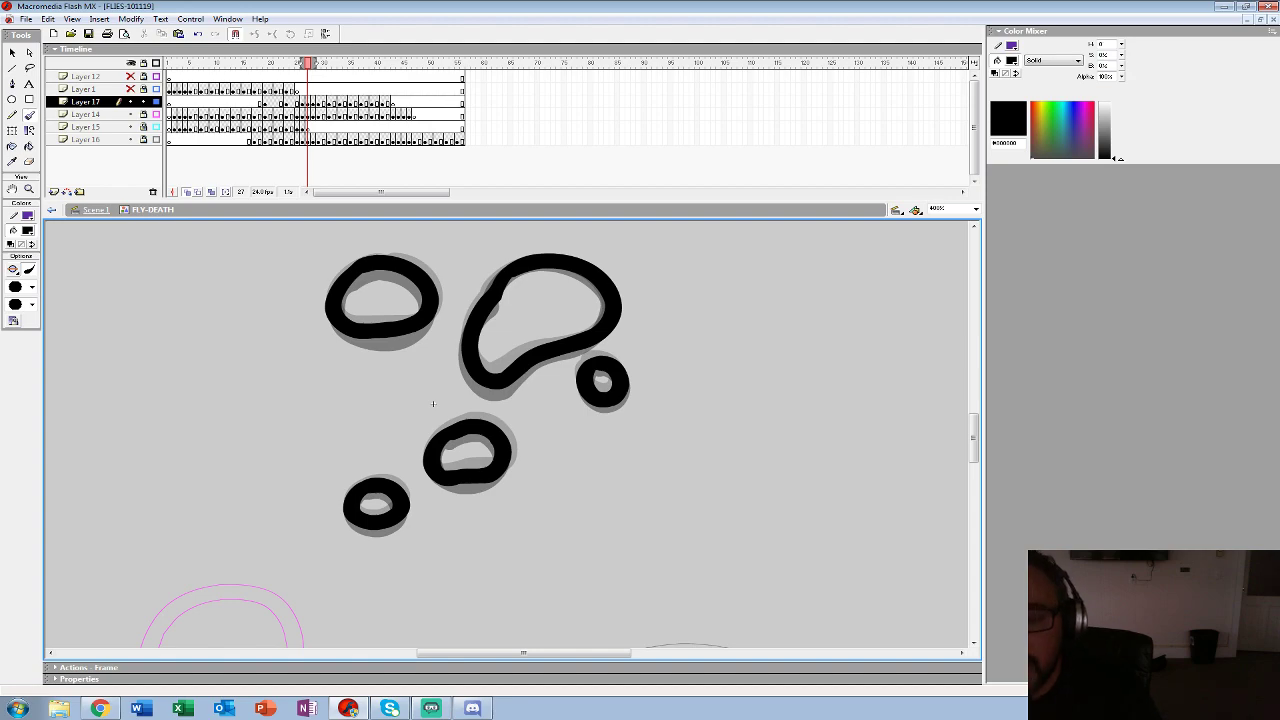
- Insert a blank keyframe on frame 25 of Layer 17 and brush the large in-between bean outline
key(z)
alt+click(433, 403)
alt+click(516, 464)
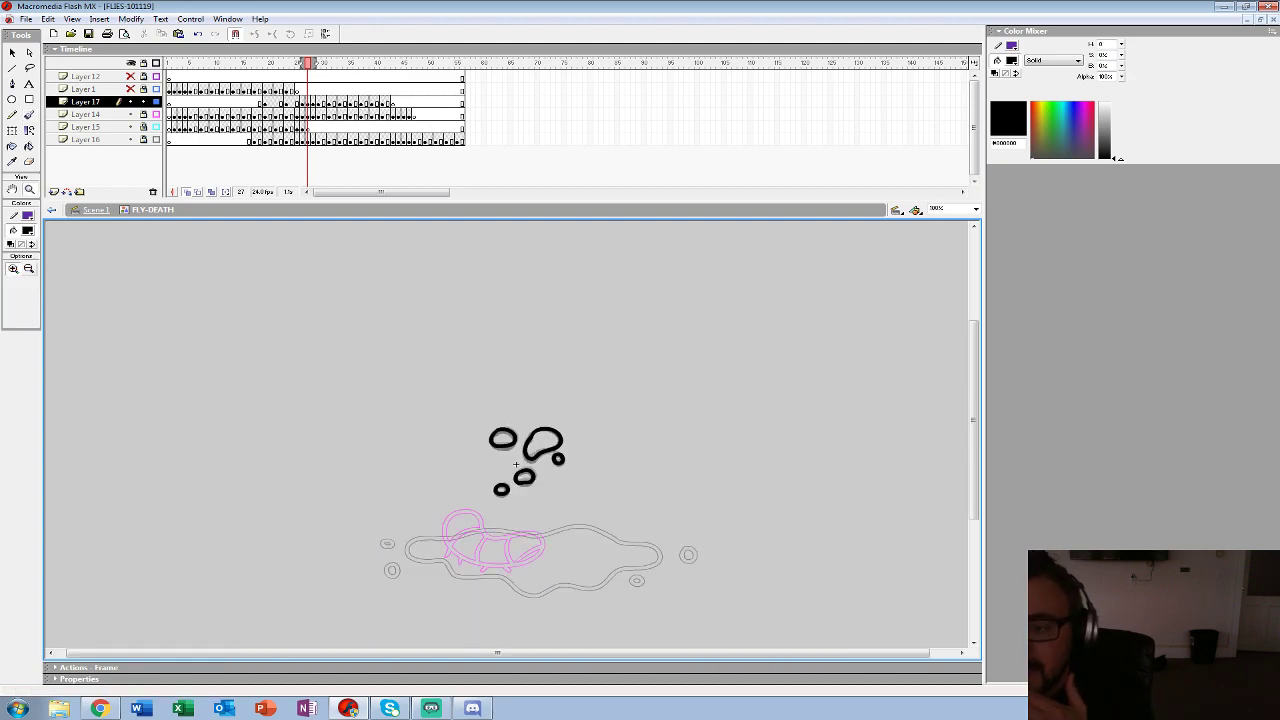
click(291, 102)
click(297, 102)
key(period)
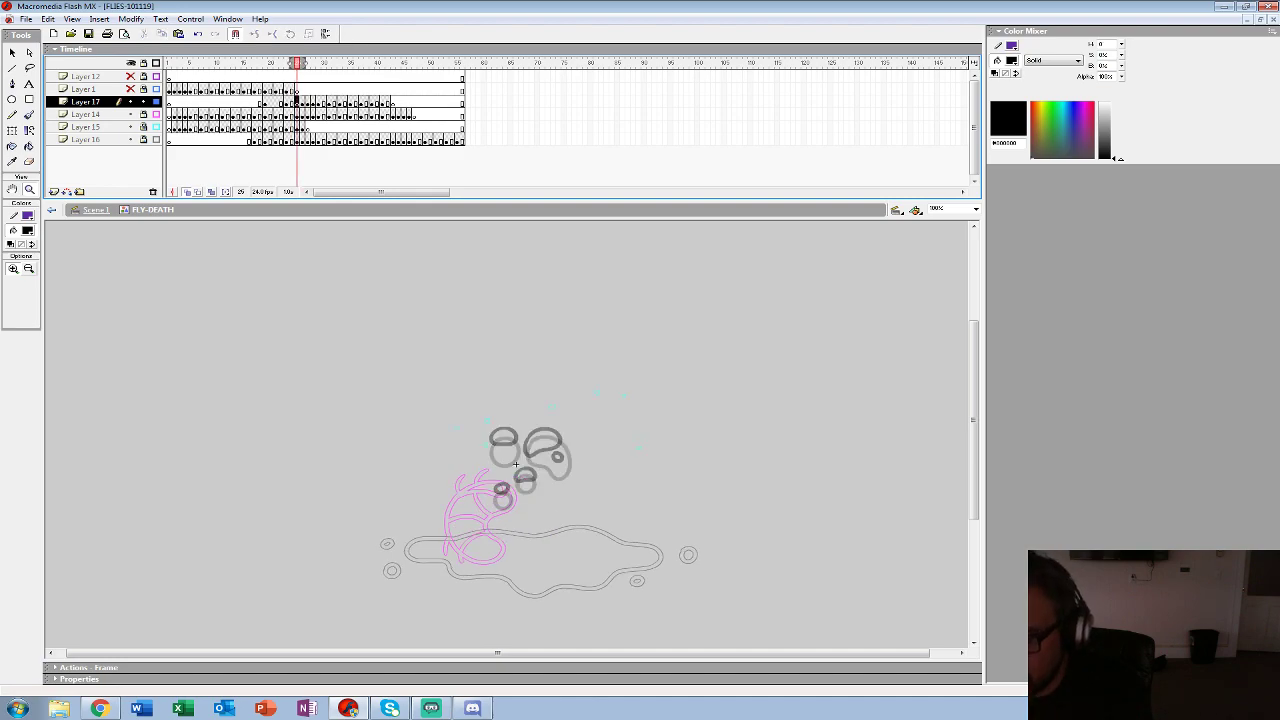
click(516, 464)
click(476, 479)
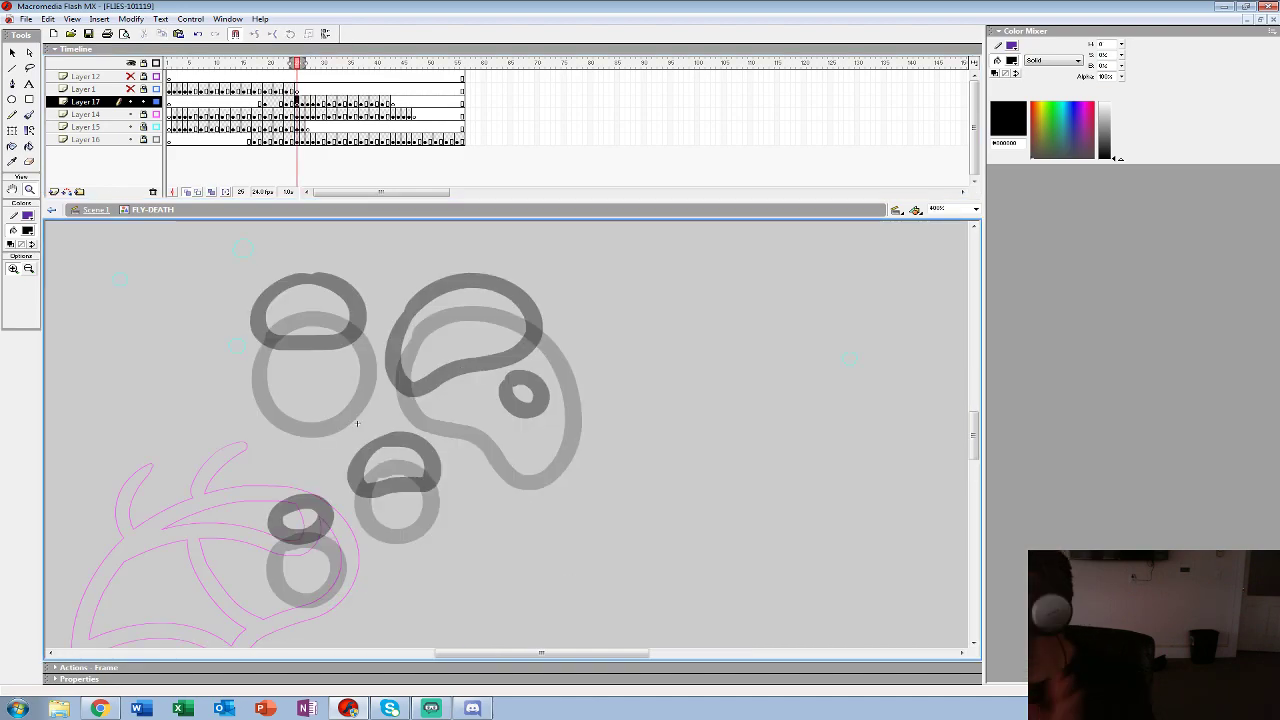
key(b)
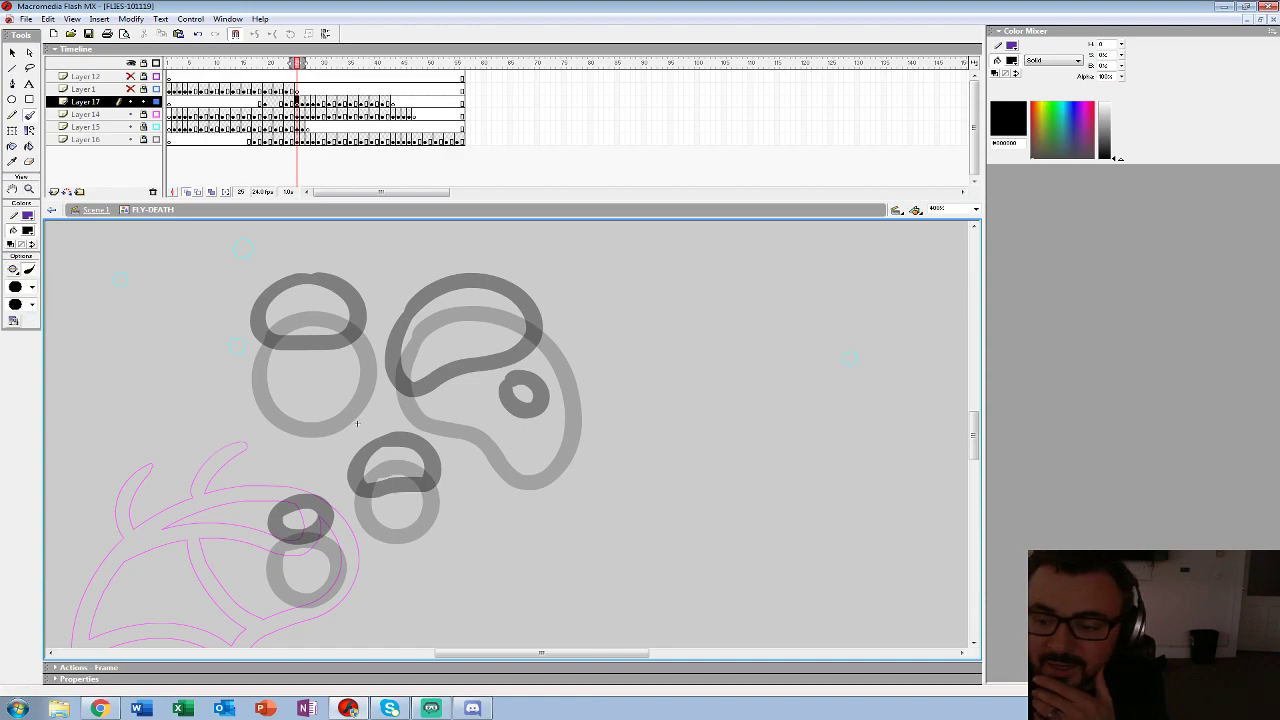
mouse_move(420, 314)
mouse_down()
mouse_move(404, 397)
mouse_move(469, 406)
mouse_move(508, 439)
mouse_move(561, 433)
mouse_move(538, 343)
mouse_move(491, 298)
mouse_move(416, 316)
mouse_up()
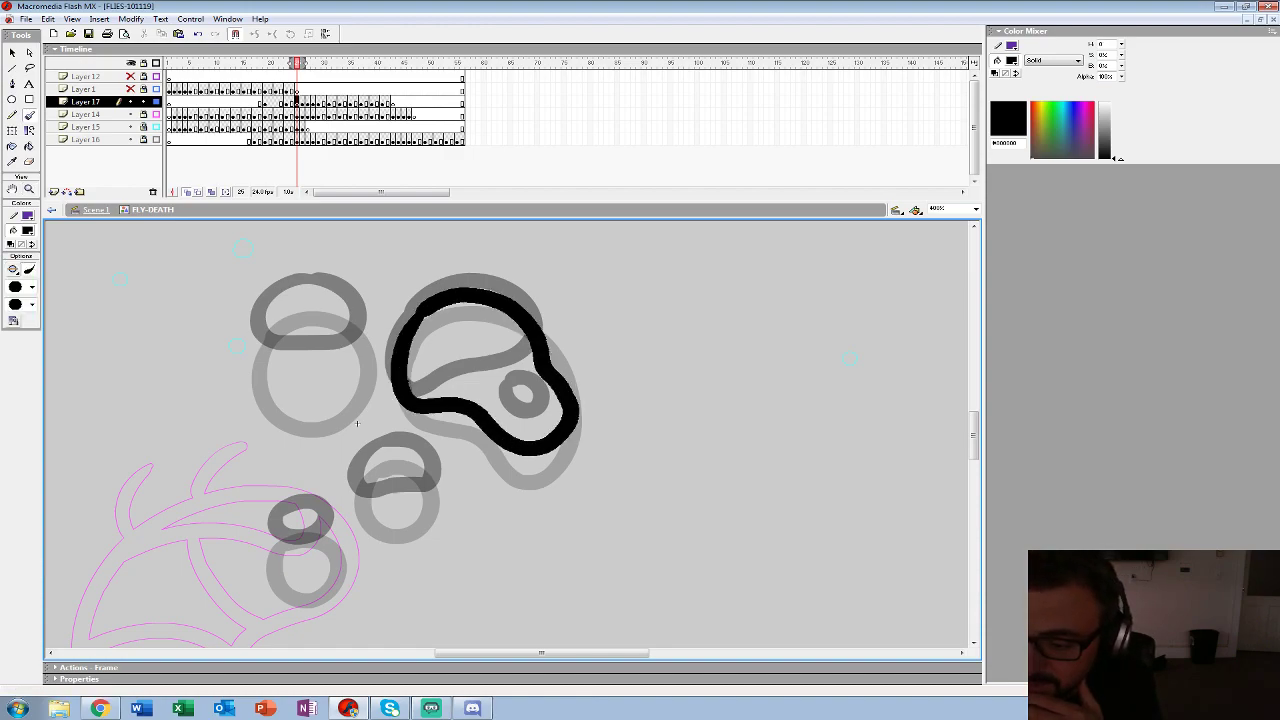
- Paint the three remaining round droplet outlines on Layer 17 at frame 25, between the onion-skinned poses
mouse_move(384, 452)
mouse_down()
mouse_move(358, 478)
mouse_move(428, 493)
mouse_move(386, 452)
mouse_up()
mouse_move(291, 517)
mouse_down()
mouse_move(280, 560)
mouse_move(333, 545)
mouse_move(295, 514)
mouse_up()
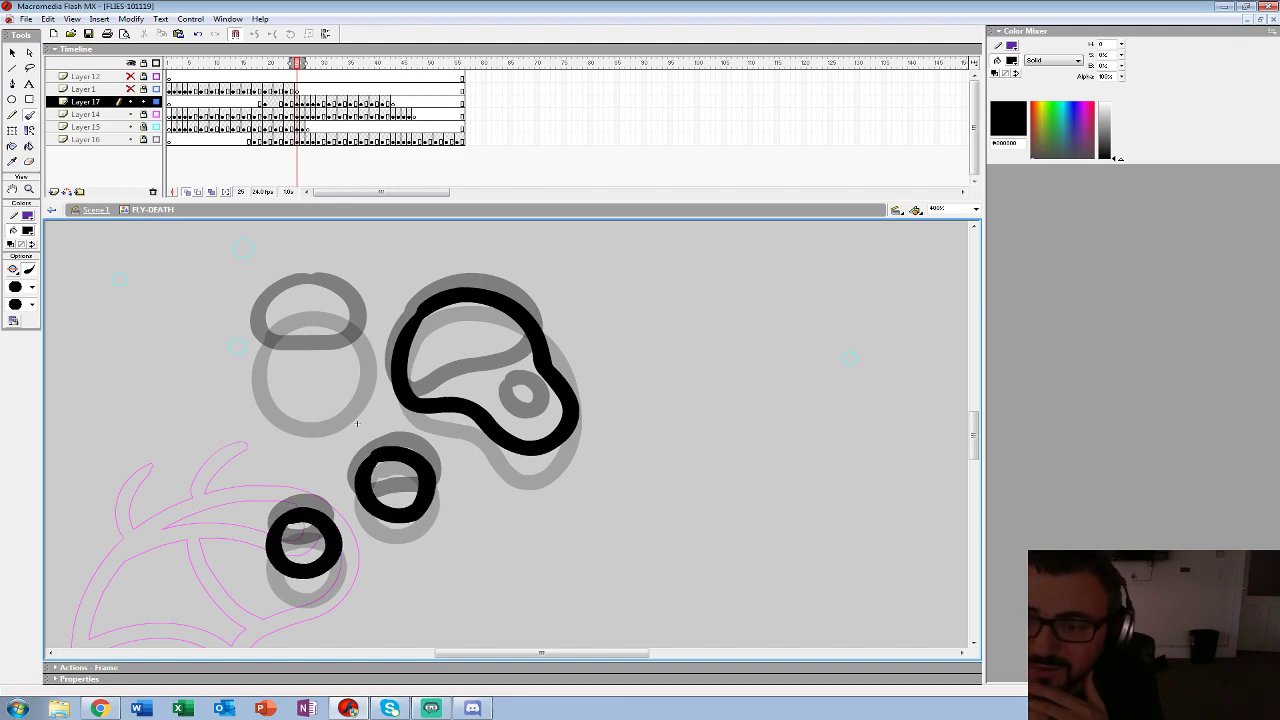
mouse_move(292, 293)
mouse_down()
mouse_move(270, 373)
mouse_move(340, 391)
mouse_move(363, 331)
mouse_move(317, 296)
mouse_move(284, 300)
mouse_up()
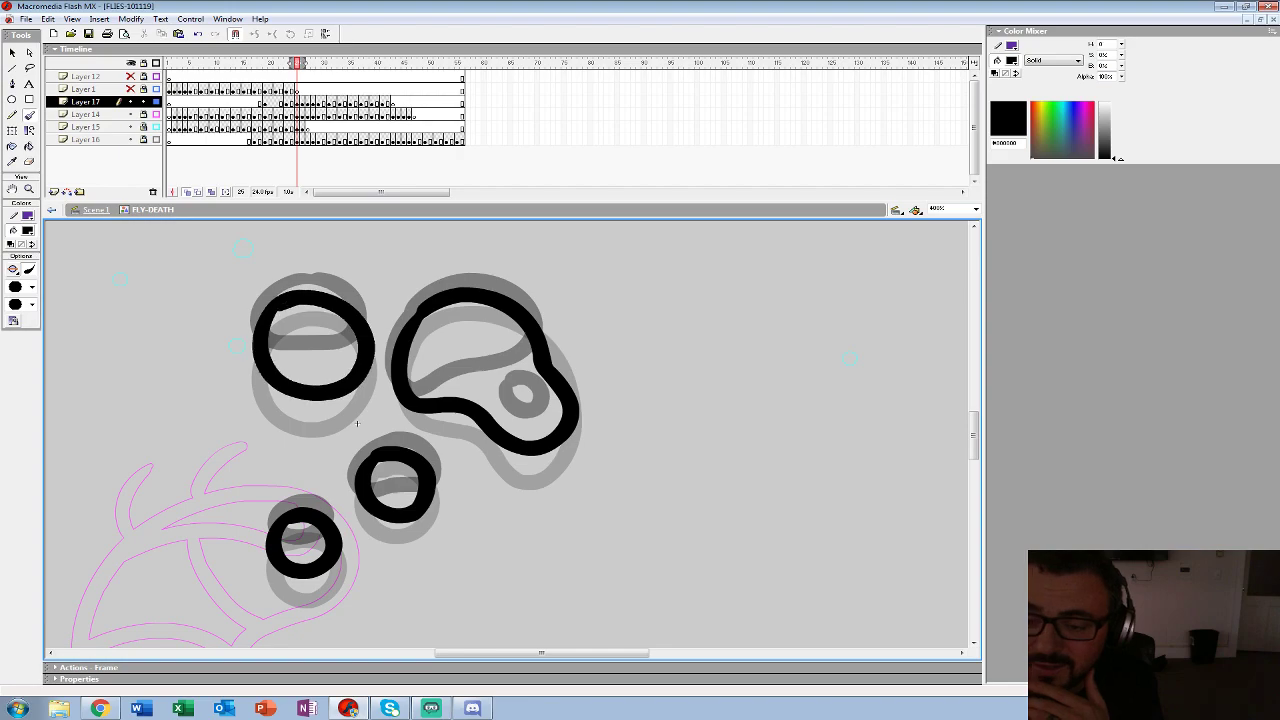
- Play back the animation around the splash frames to check the droplets' motion
key(z)
alt+click(485, 393)
alt+click(485, 393)
alt+click(485, 393)
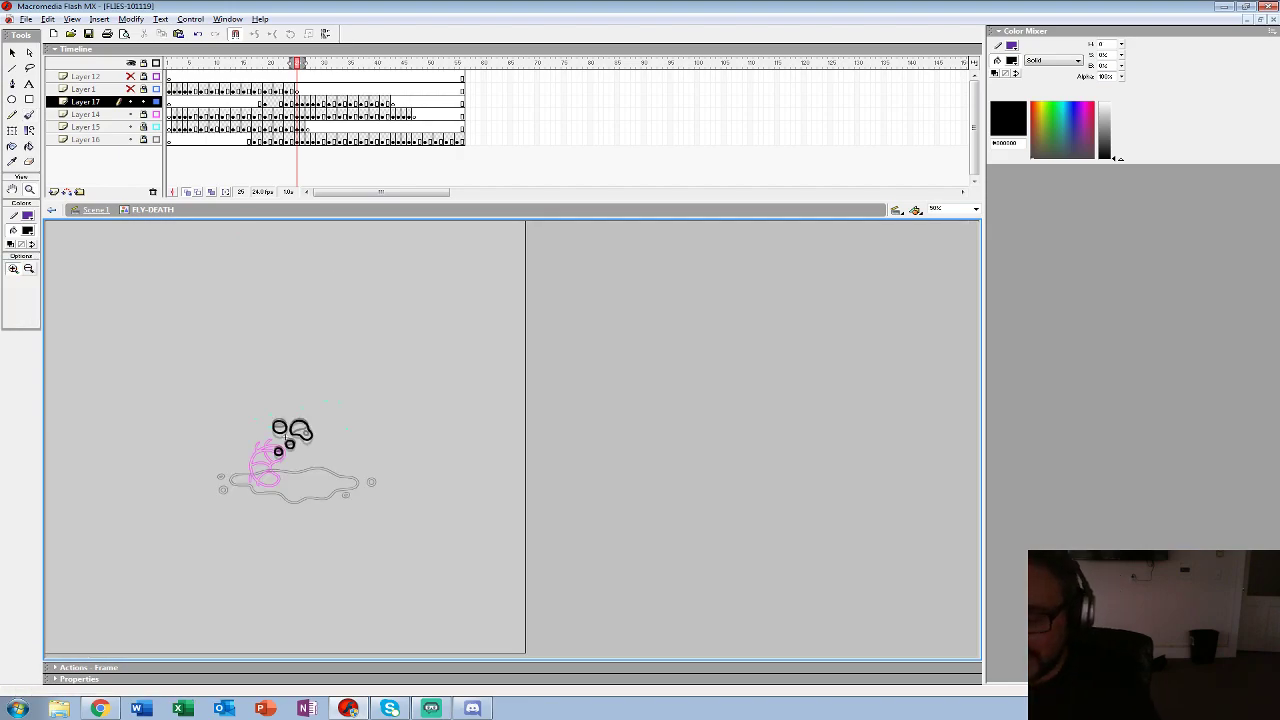
click(239, 102)
key(Return)
click(239, 90)
key(Return)
- Insert a blank keyframe at frame 21 of Layer 17 and paint a two-peaked, two-legged splash outline with a smaller brush
click(275, 102)
key(F7)
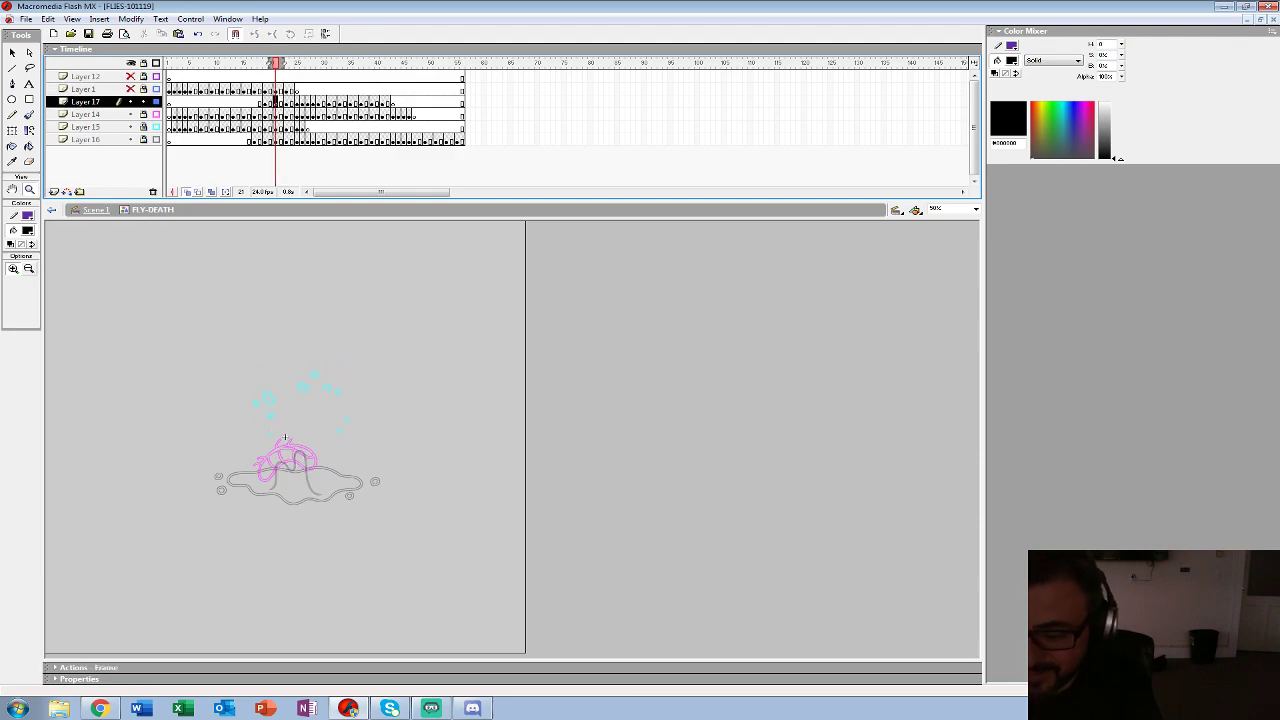
click(285, 438)
click(427, 380)
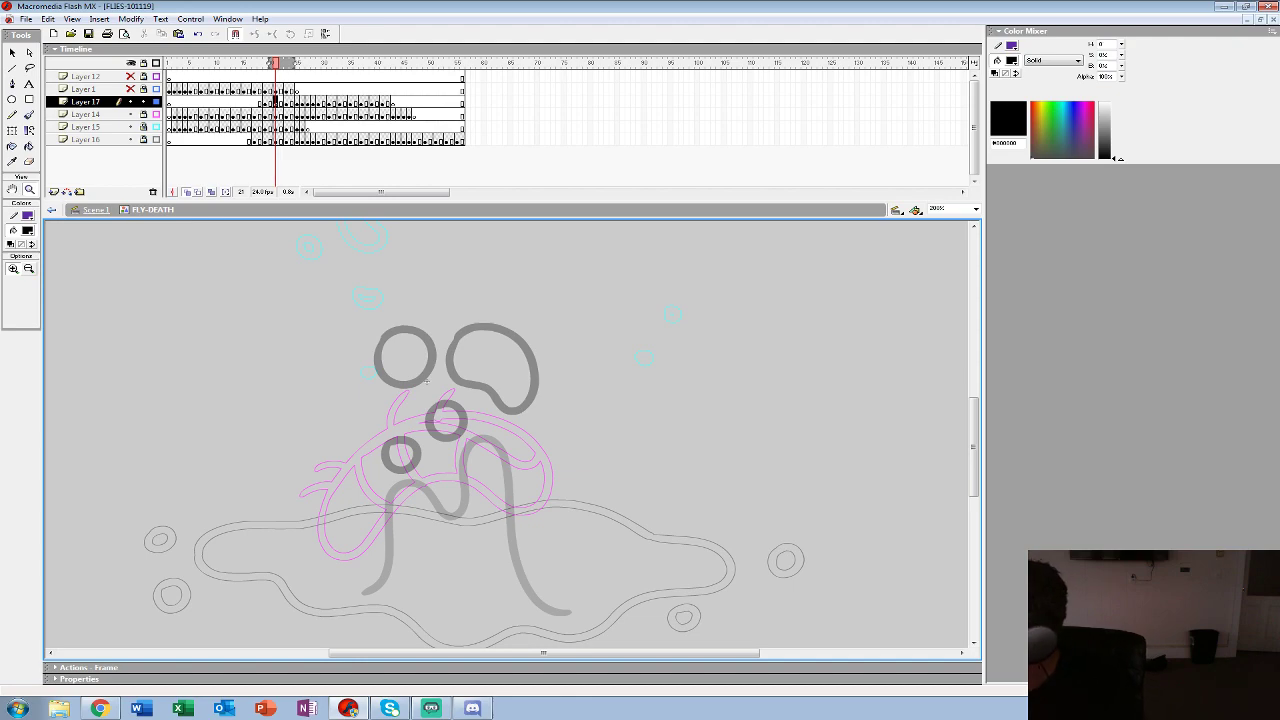
click(29, 115)
click(32, 287)
click(20, 349)
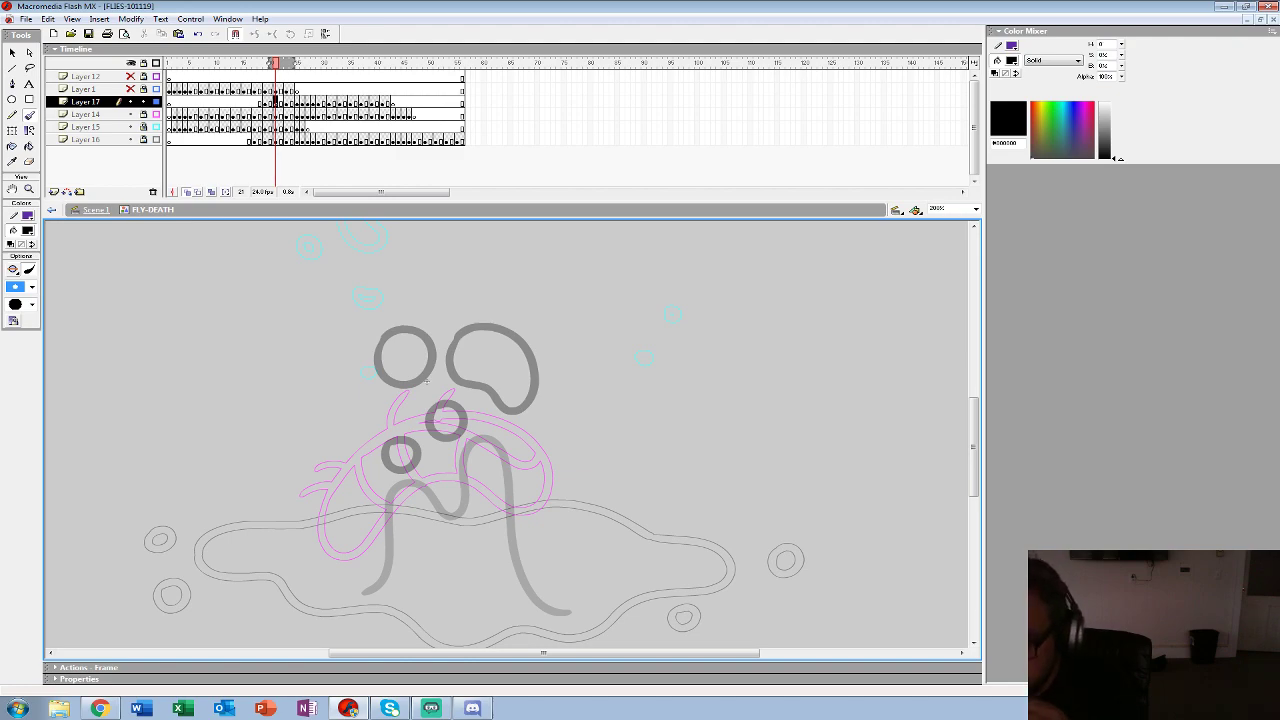
mouse_move(470, 401)
mouse_down()
mouse_move(510, 411)
mouse_move(529, 455)
mouse_move(533, 559)
mouse_move(508, 577)
mouse_move(476, 548)
mouse_move(472, 499)
mouse_move(458, 491)
mouse_move(468, 404)
mouse_move(460, 431)
mouse_move(425, 443)
mouse_move(385, 403)
mouse_move(367, 469)
mouse_move(401, 506)
mouse_move(393, 571)
mouse_move(440, 555)
mouse_move(460, 492)
mouse_up()
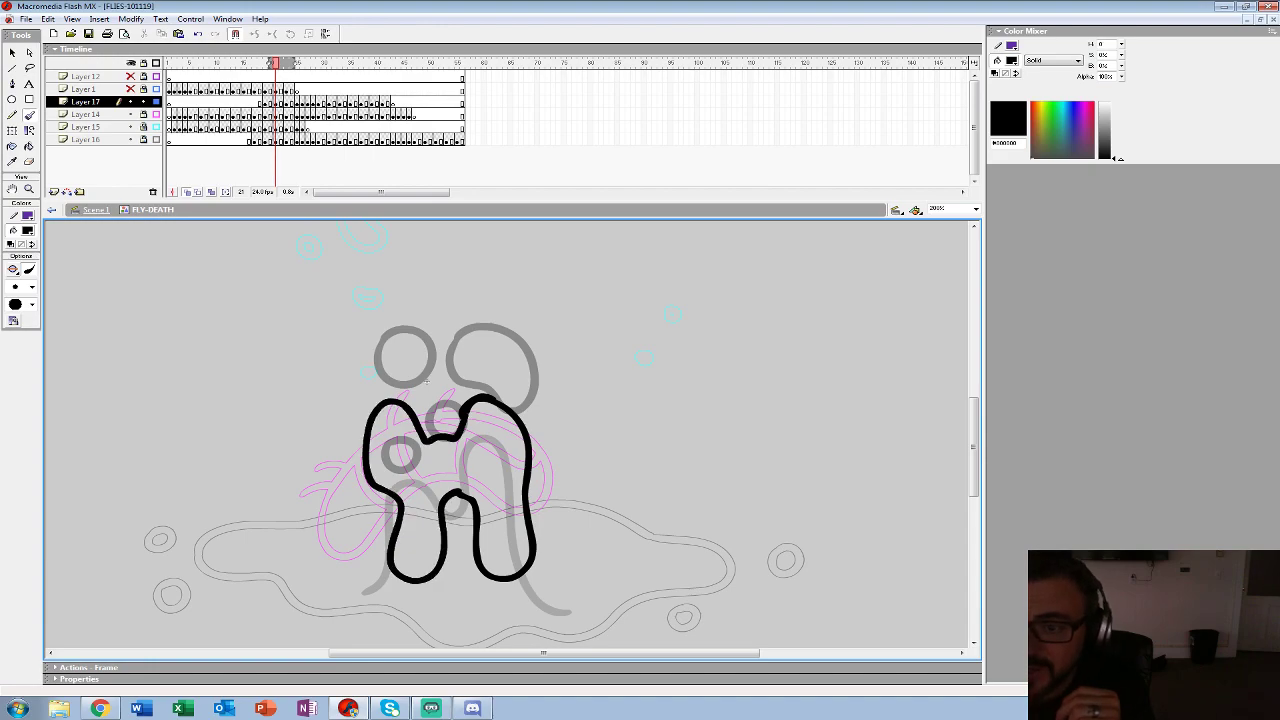
- Delete the splash drawing from frame 22 of Layer 17 and adjust the onion-skin range around that frame
key(Return)
key(Return)
click(281, 102)
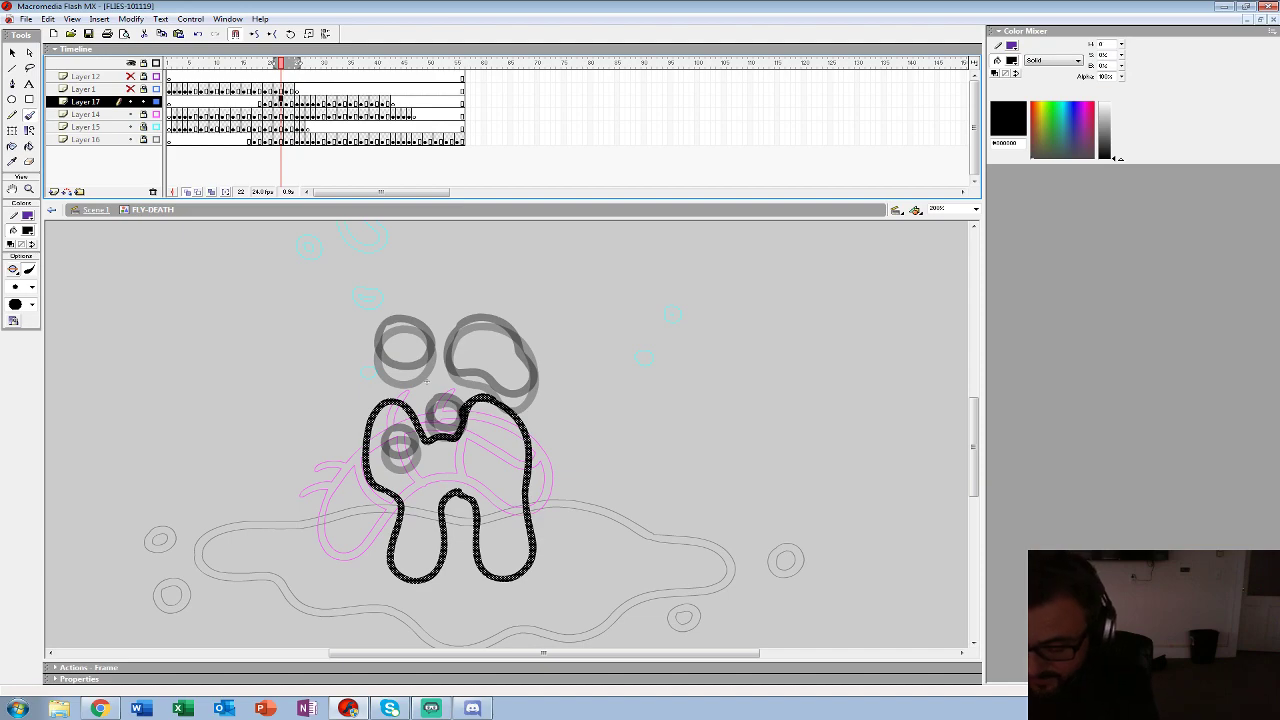
key(Delete)
drag(298, 63, 293, 63)
key(z)
click(518, 409)
mouse_move(321, 377)
mouse_down()
mouse_move(462, 211)
mouse_move(444, 217)
mouse_up()
drag(276, 63, 270, 63)
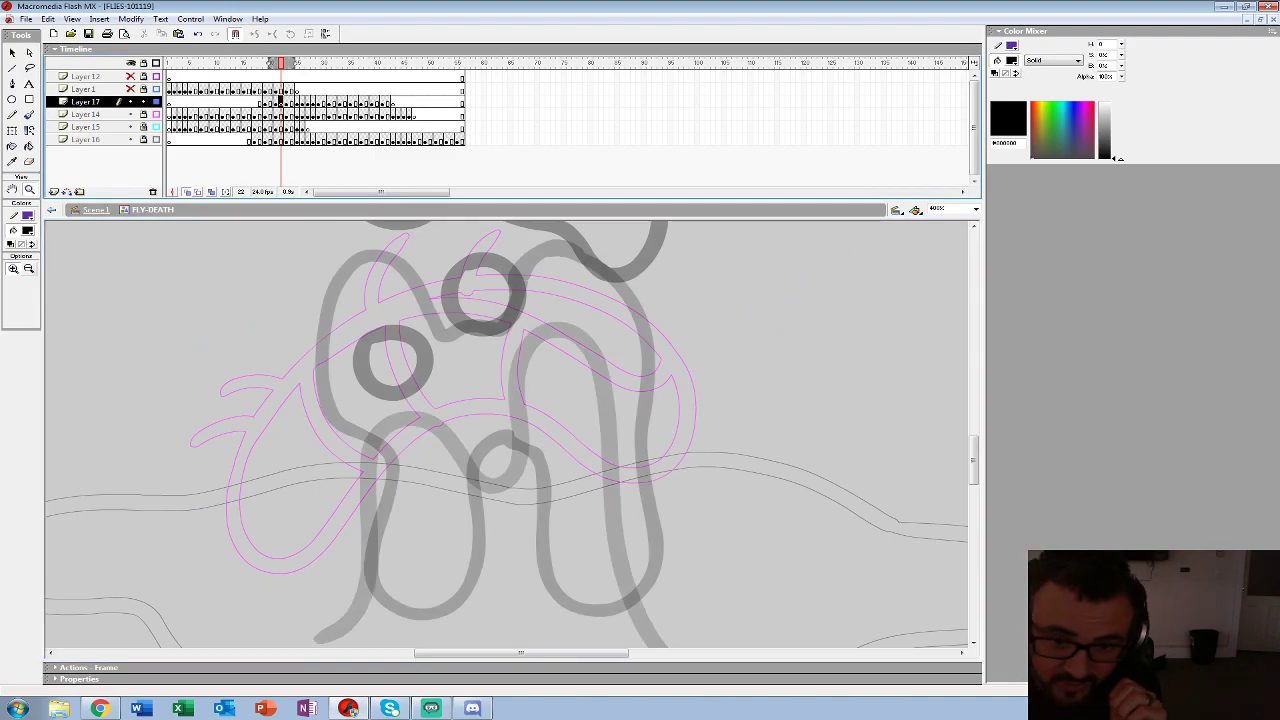
- Choose a larger brush size and paint the closed two-legged splash outline on frame 22 over the onion-skinned guide
click(27, 231)
click(11, 258)
key(b)
click(32, 287)
click(32, 287)
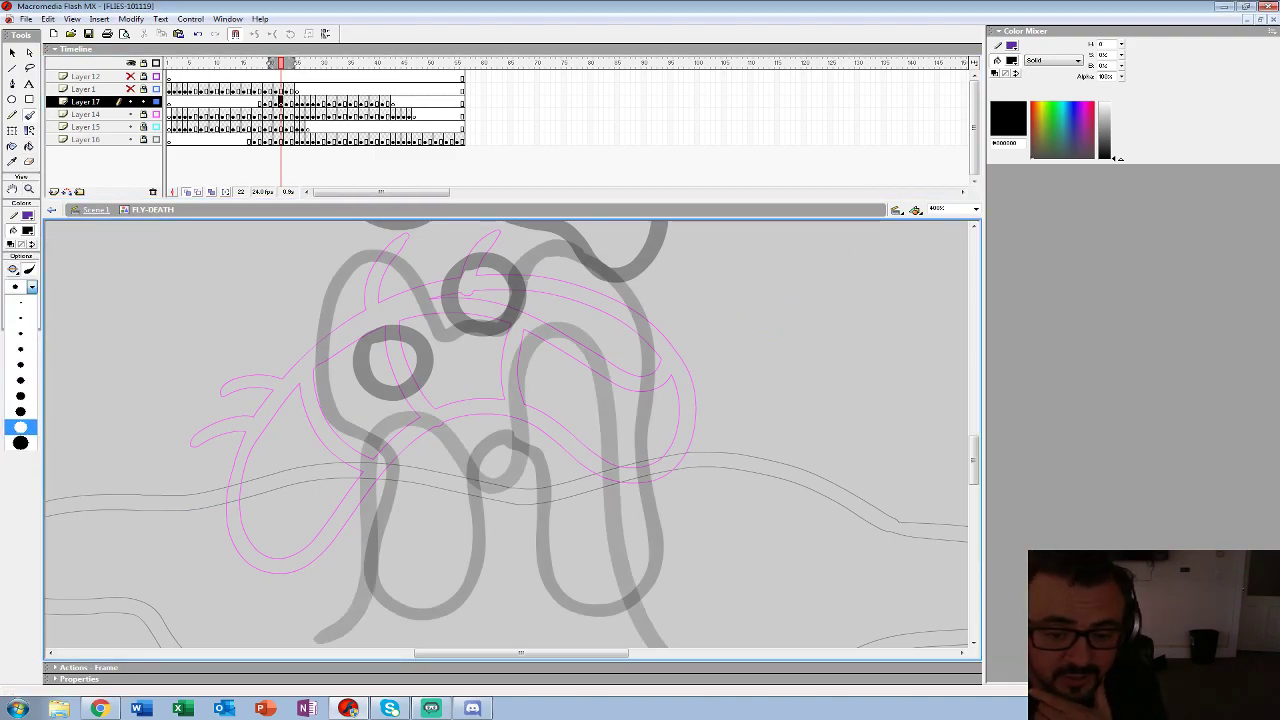
click(20, 427)
mouse_move(440, 338)
mouse_down()
mouse_move(503, 319)
mouse_move(518, 266)
mouse_move(578, 241)
mouse_move(637, 291)
mouse_move(653, 520)
mouse_move(599, 610)
mouse_move(489, 436)
mouse_move(474, 548)
mouse_move(418, 611)
mouse_move(376, 538)
mouse_move(433, 319)
mouse_move(381, 248)
mouse_move(308, 303)
mouse_move(384, 512)
mouse_up()
- Go back to frame 21 of Layer 17 and turn off onion skinning
key(z)
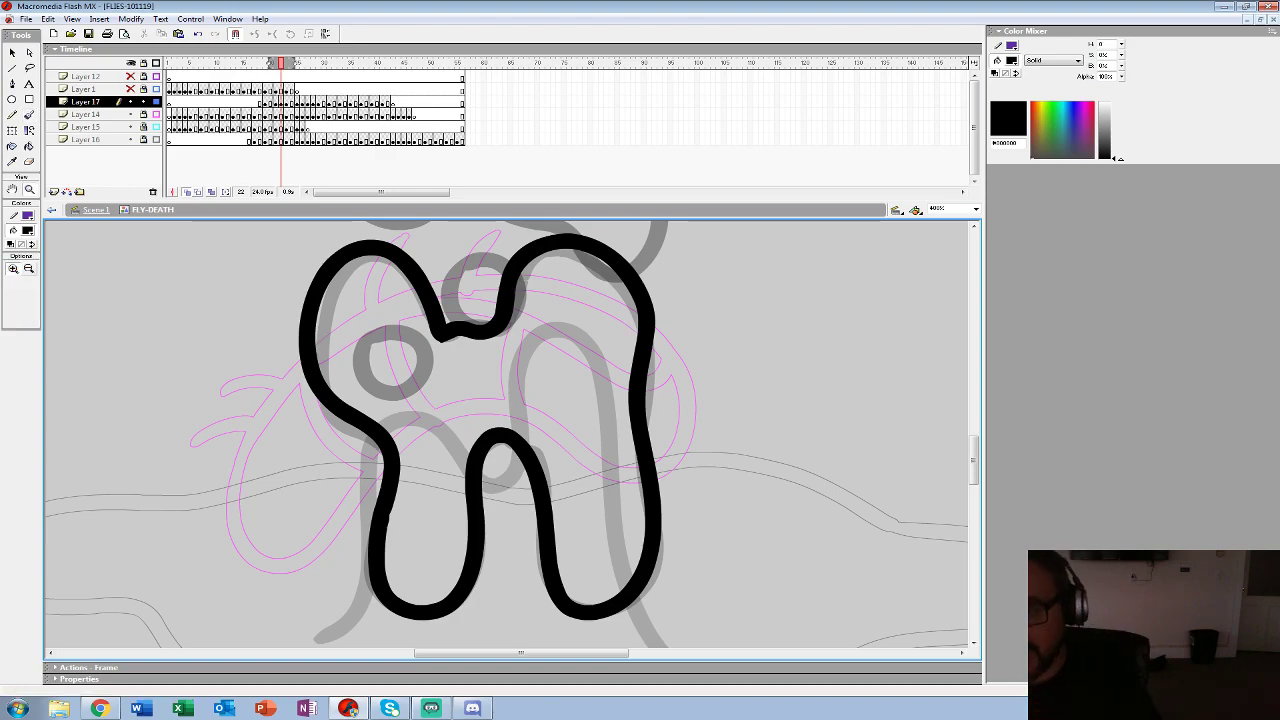
alt+click(520, 402)
alt+click(493, 405)
click(281, 102)
click(275, 102)
alt+click(495, 410)
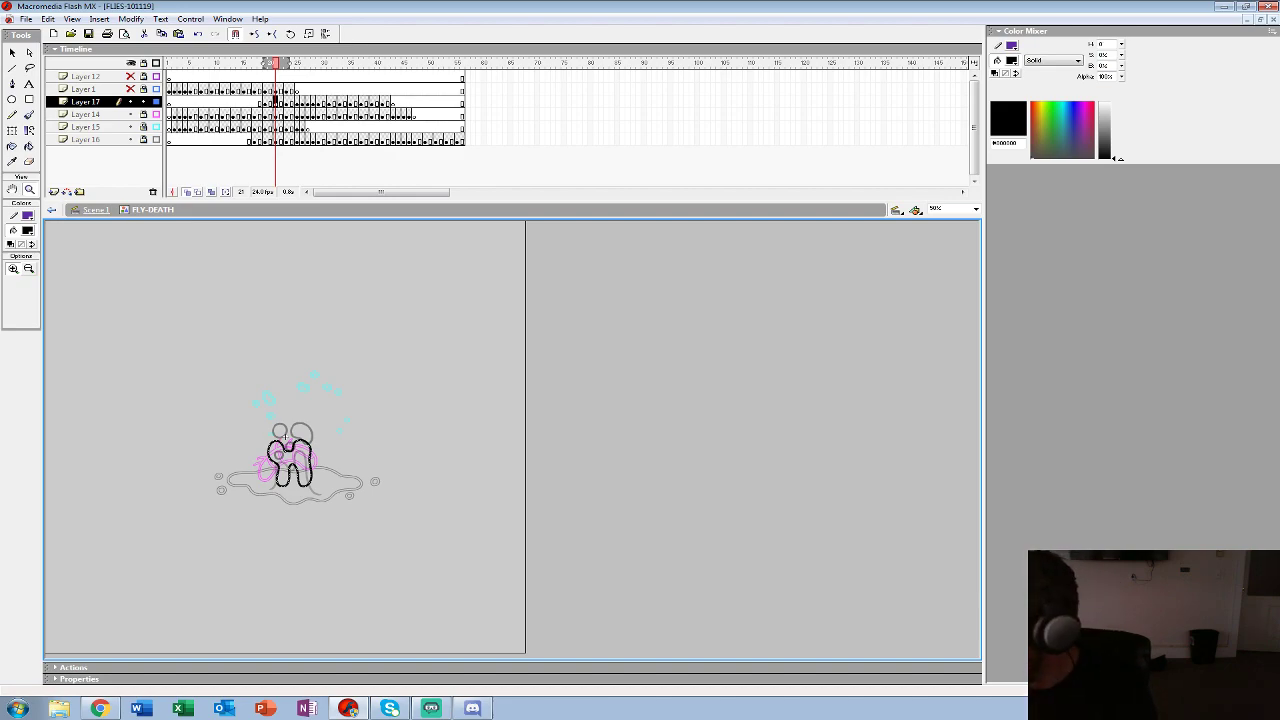
key(alt+shift+o)
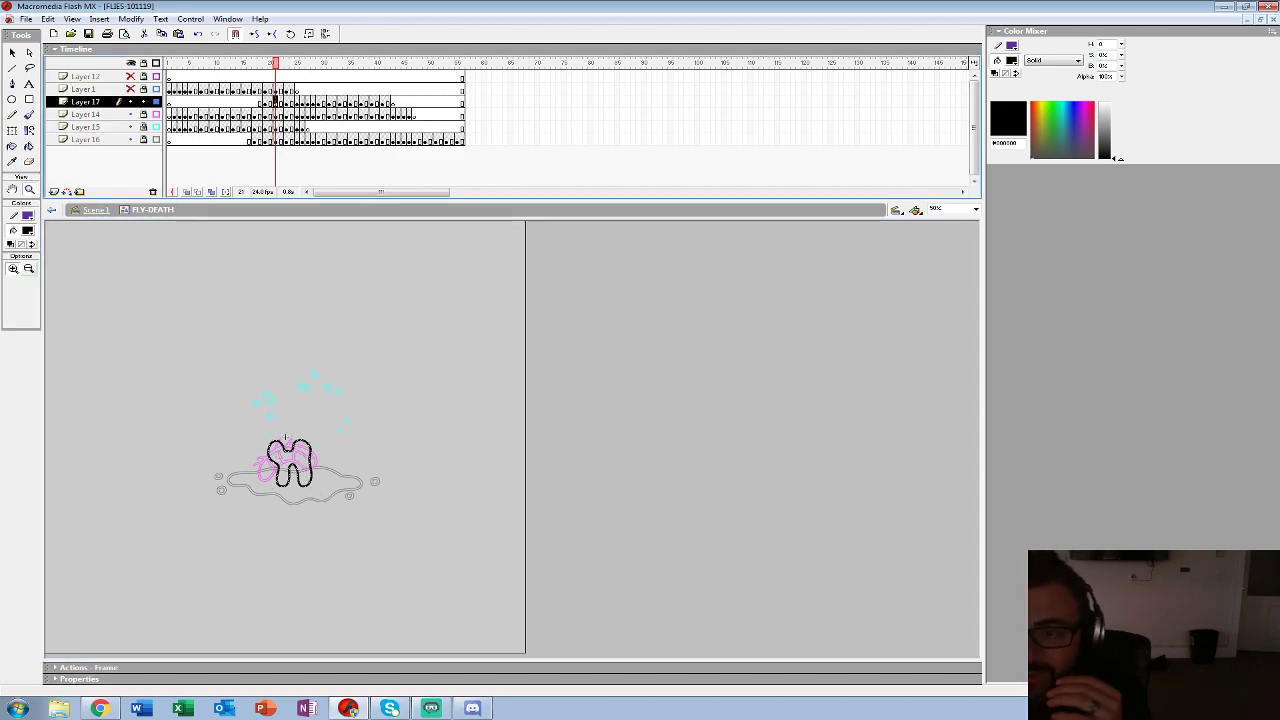
- Show Layers 14, 15 and 16 in full colour instead of outlines, and play back the animation
key(comma)
key(comma)
key(comma)
drag(156, 115, 156, 140)
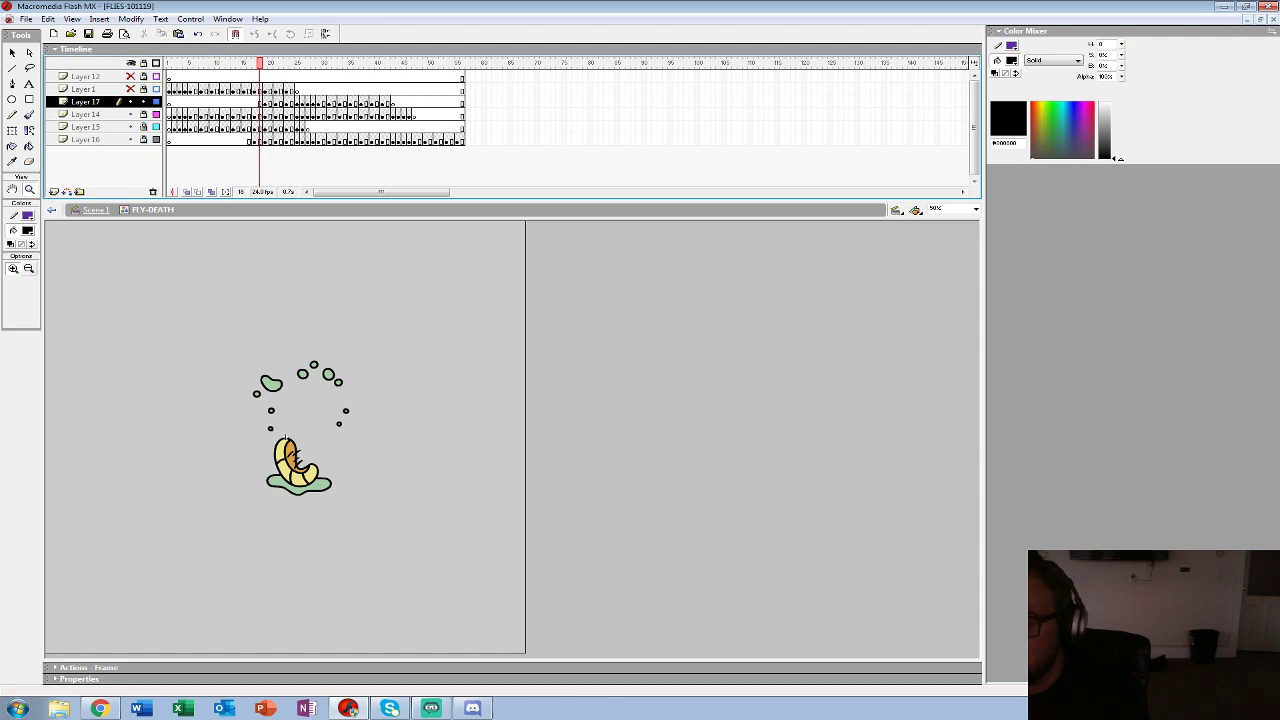
key(Return)
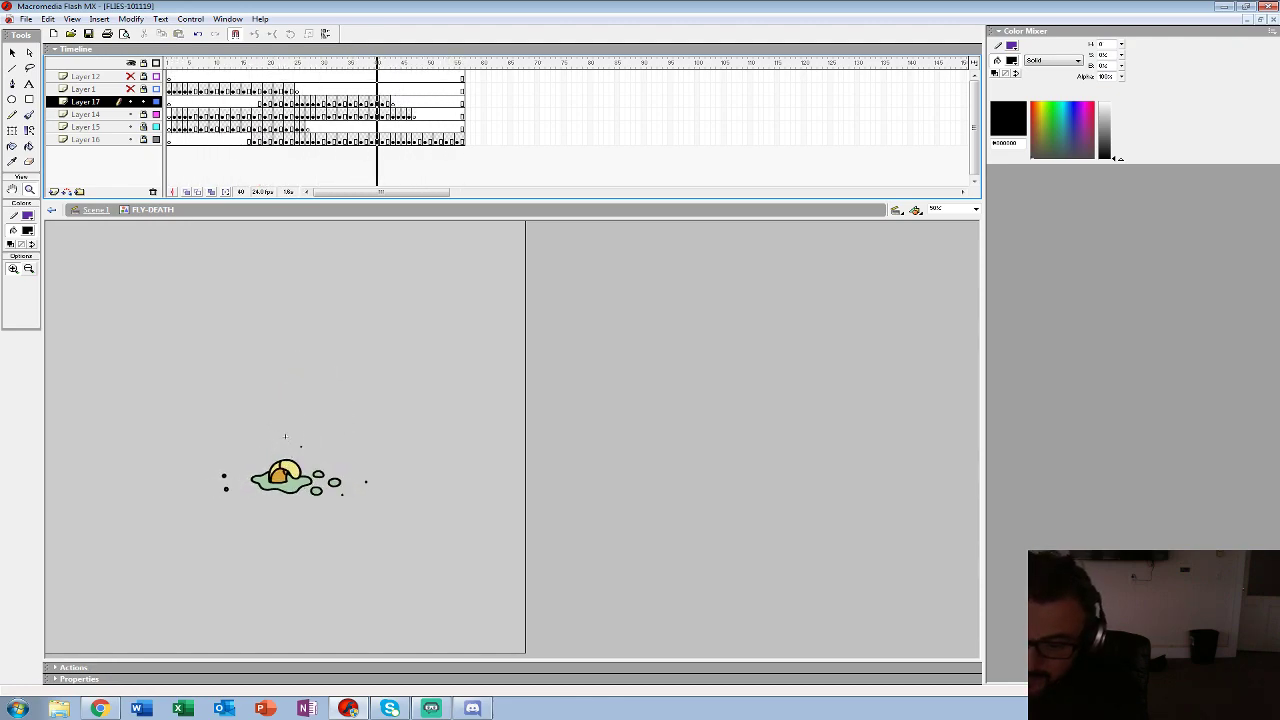
key(Return)
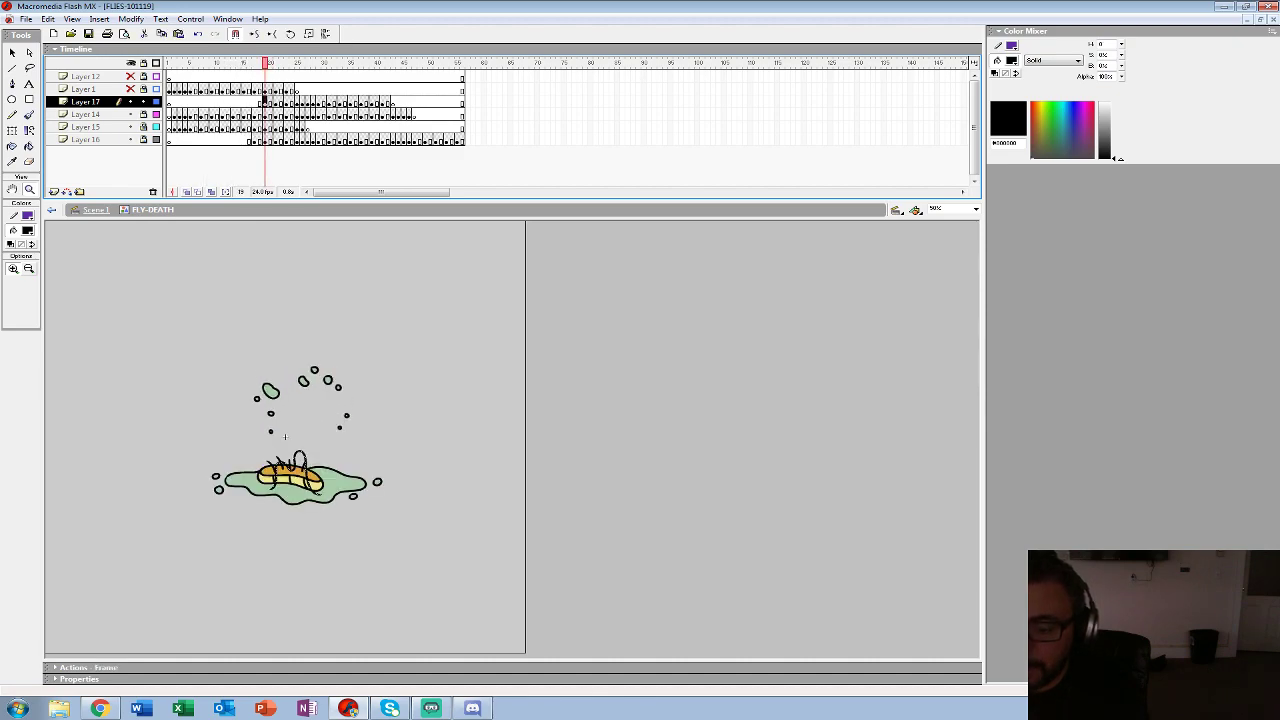
- Set the fill colour to the green sampled from the slime puddle and change the brush's paint mode
key(ctrl+equal)
key(ctrl+equal)
key(comma)
key(period)
click(27, 230)
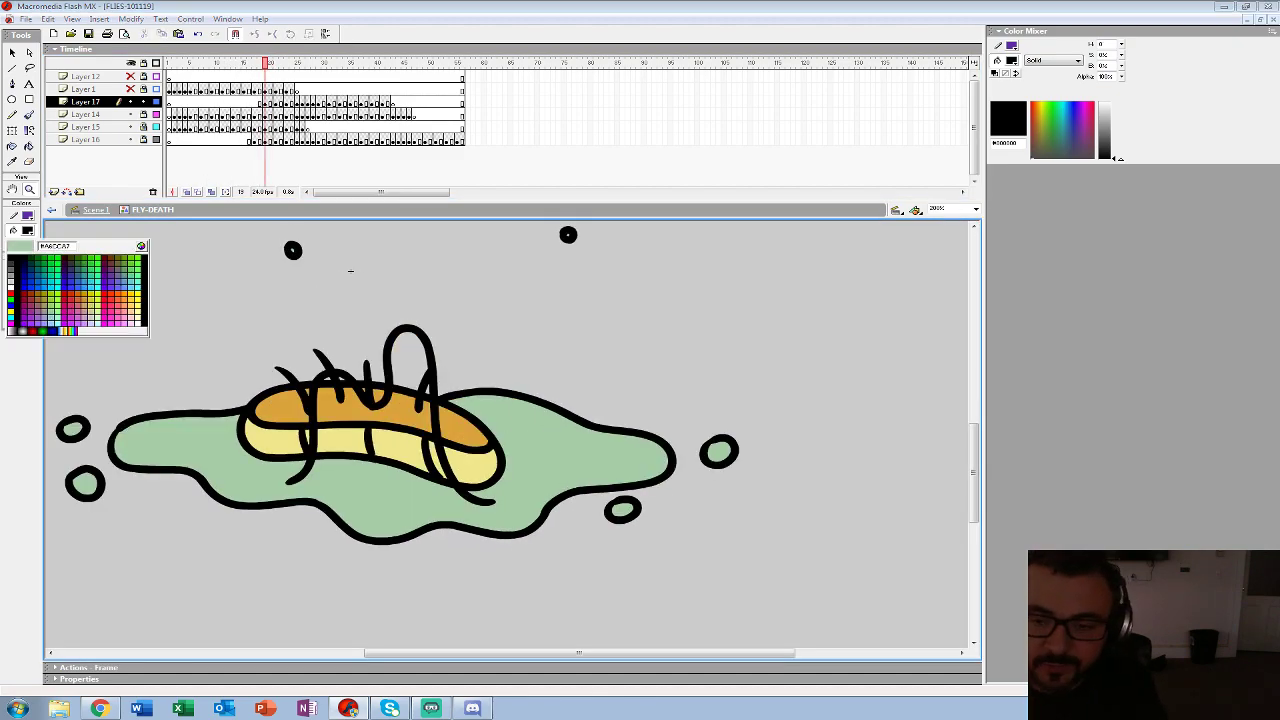
click(200, 440)
click(270, 102)
key(b)
click(13, 270)
click(58, 324)
key(period)
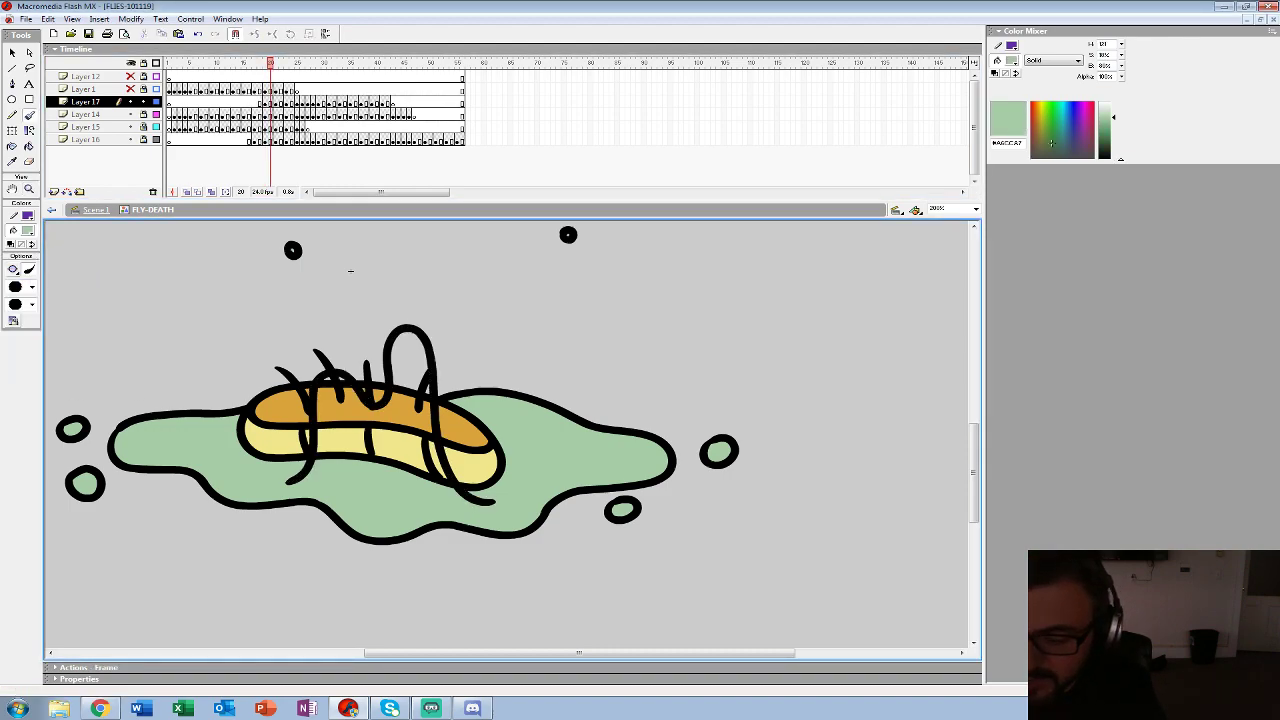
- Fill the four droplets on frame 23 of Layer 17 with the puddle green using the Paint Bucket
key(k)
key(comma)
drag(351, 271, 364, 382)
key(period)
key(period)
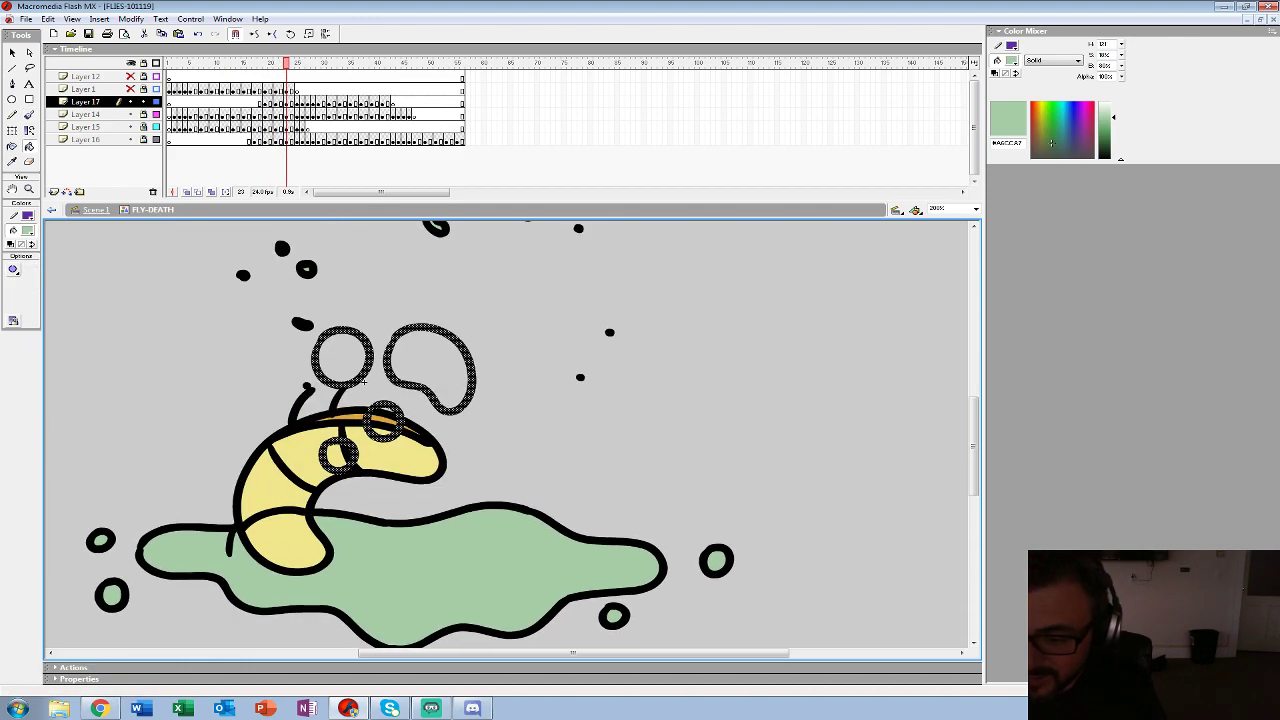
click(430, 368)
click(384, 421)
click(343, 358)
click(339, 456)
- Fill the droplets on frames 25 and 26 of Layer 17 with the same green
key(period)
key(period)
key(period)
key(period)
key(period)
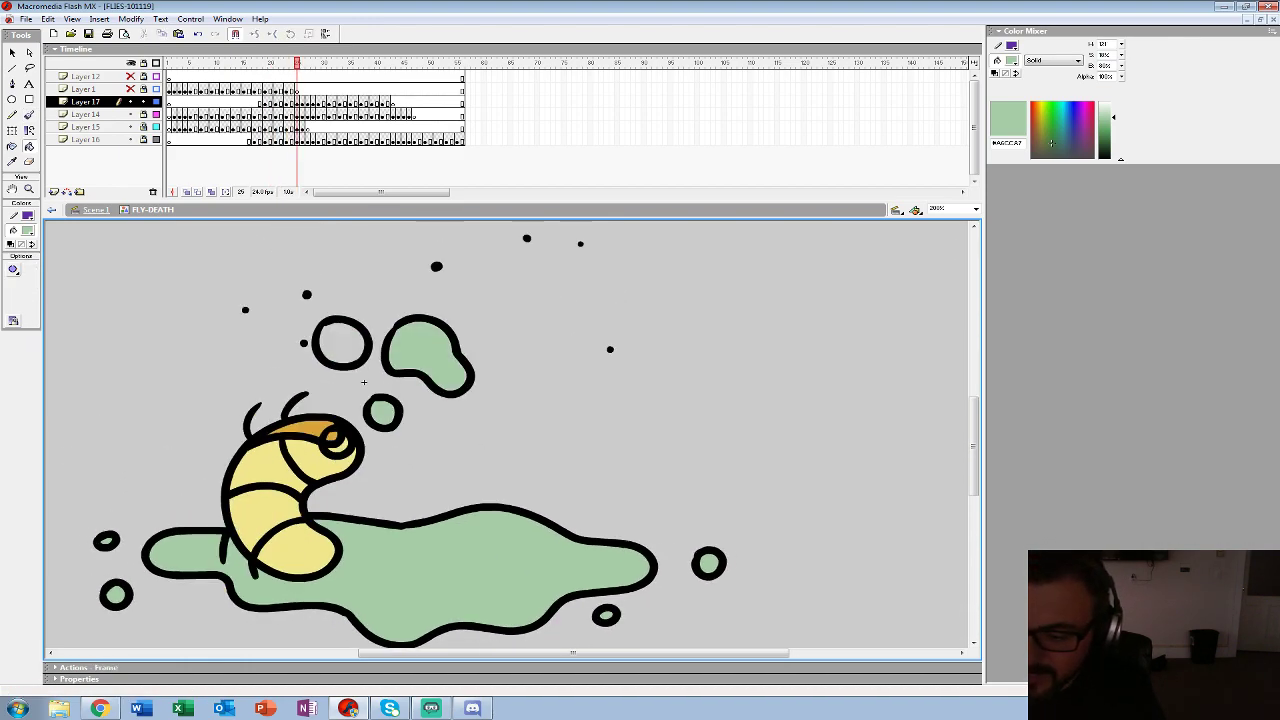
click(383, 404)
click(340, 327)
click(335, 430)
- Fill the airborne droplets on frames 27 to 29 of Layer 17 with green
key(period)
click(418, 340)
click(381, 407)
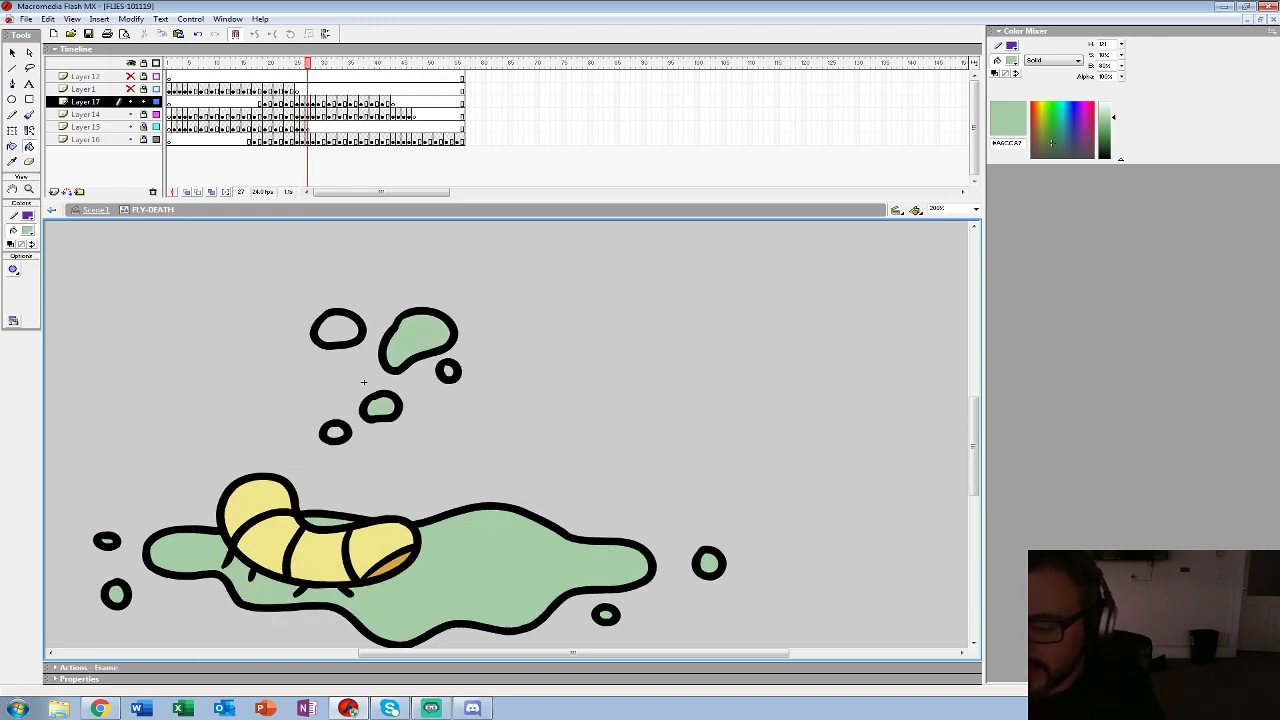
key(period)
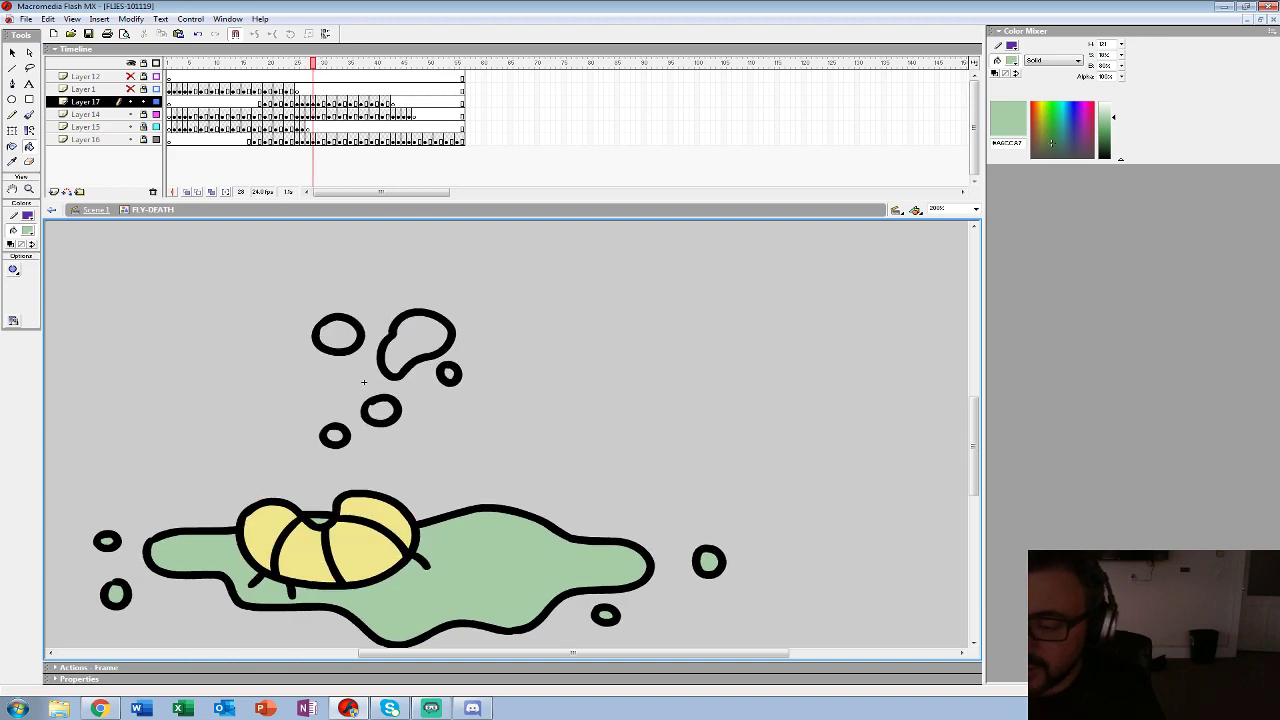
key(period)
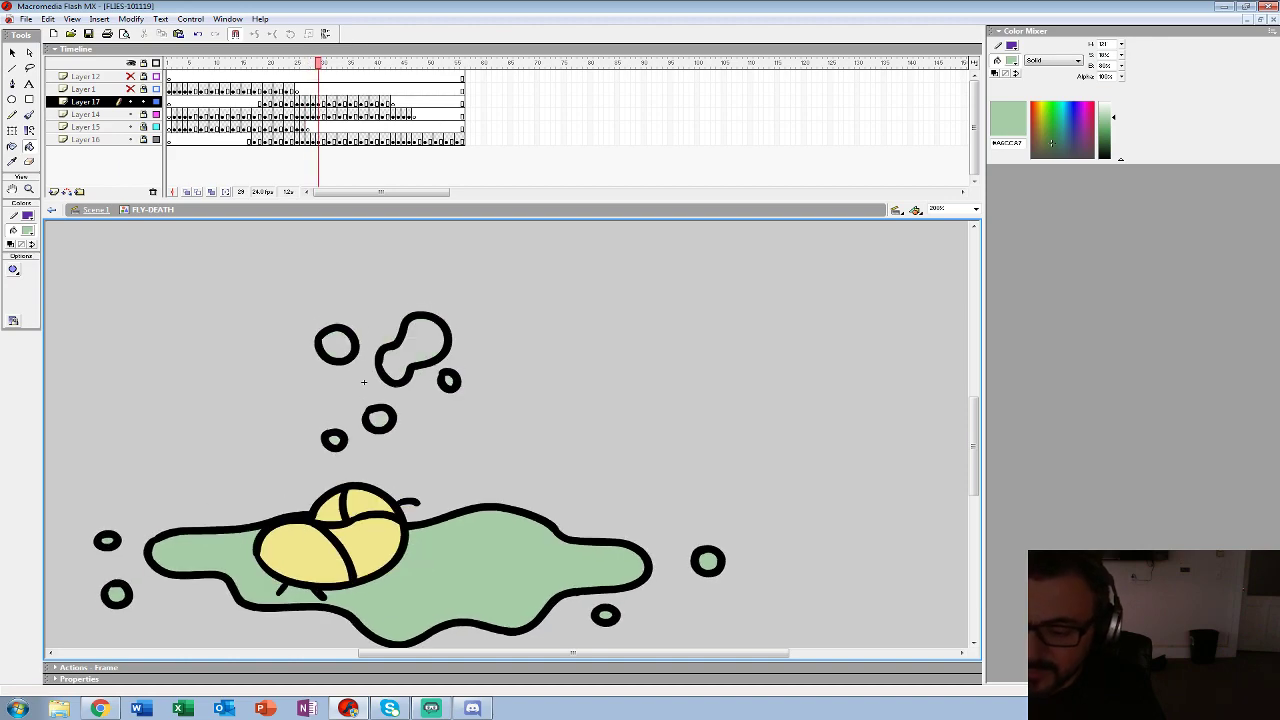
click(419, 345)
click(379, 419)
click(337, 345)
- Fill the shrinking droplets on frames 31 to 33 of Layer 17 with green
key(period)
key(period)
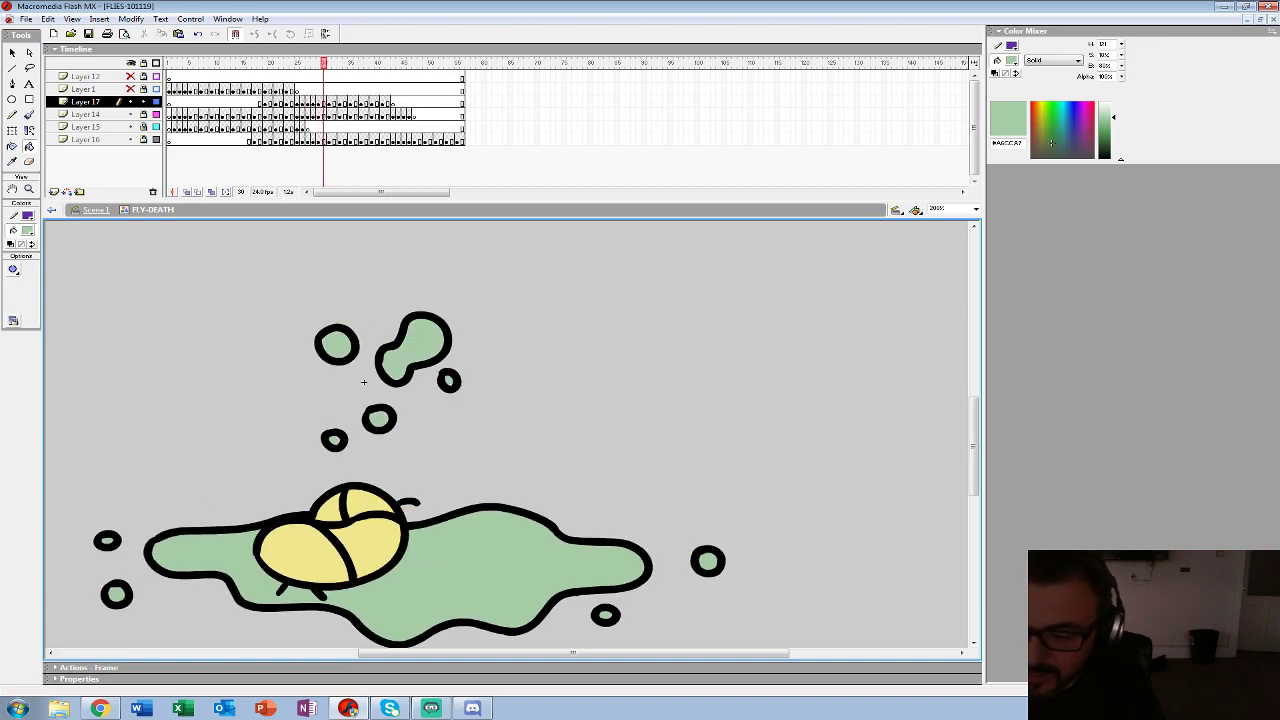
click(397, 380)
click(424, 337)
click(336, 360)
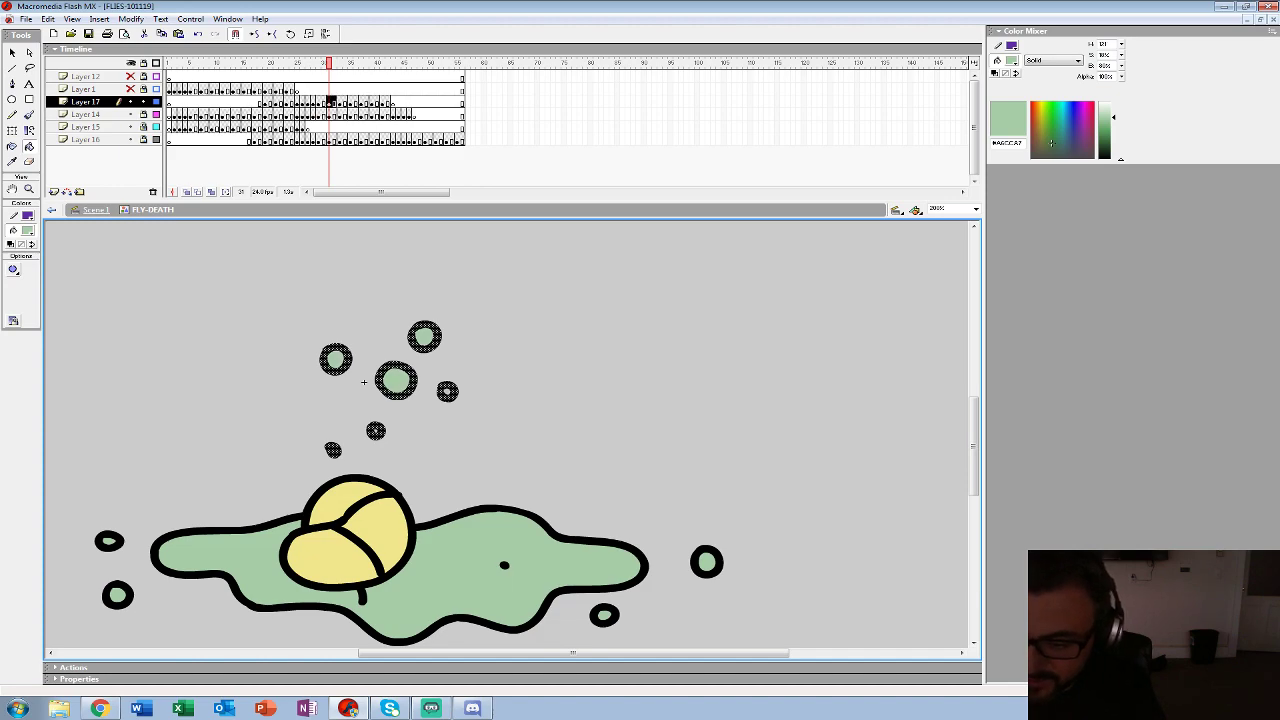
key(period)
key(period)
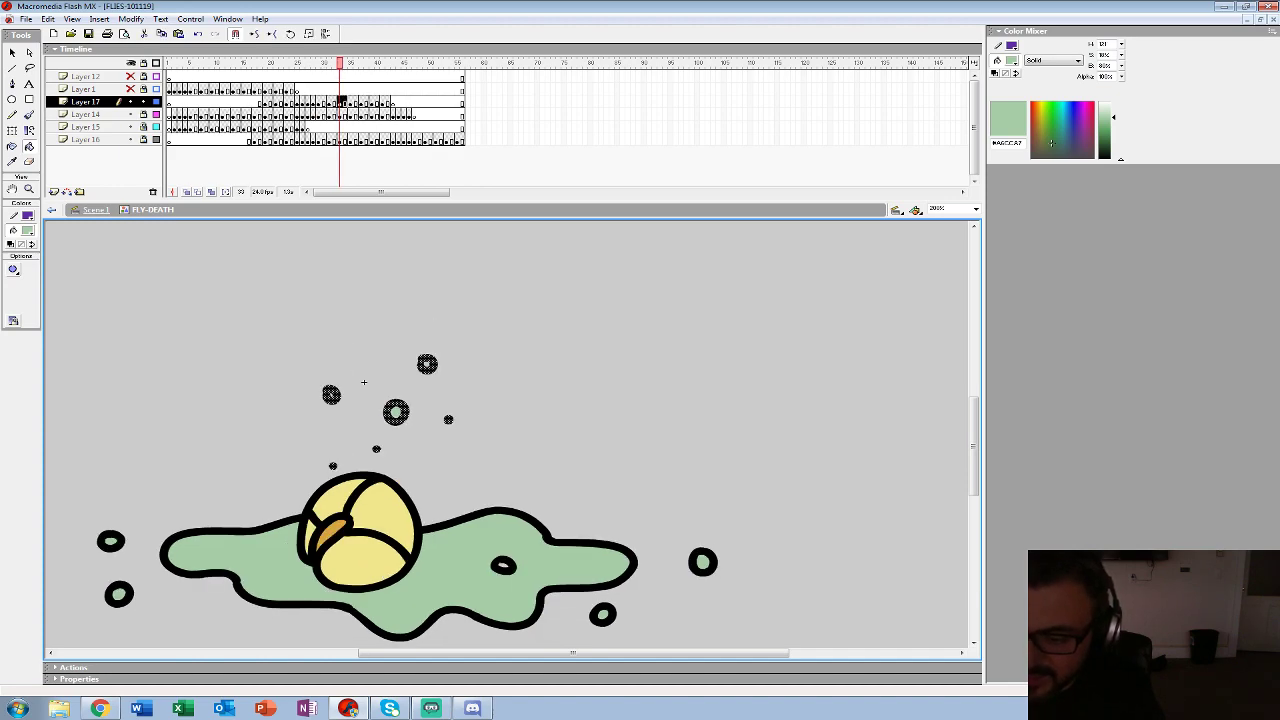
key(period)
key(period)
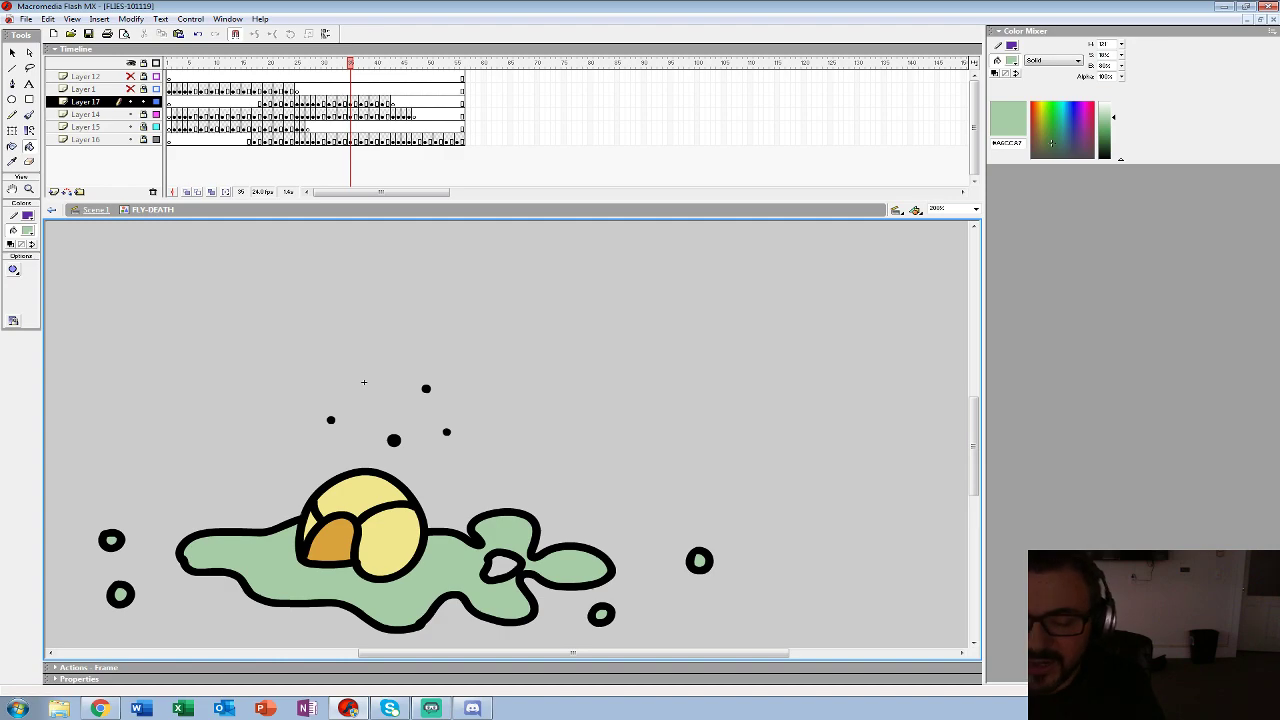
- Make the hidden Layer 1 visible and play the death animation from frame 1
key(z)
alt+click(430, 430)
alt+click(430, 430)
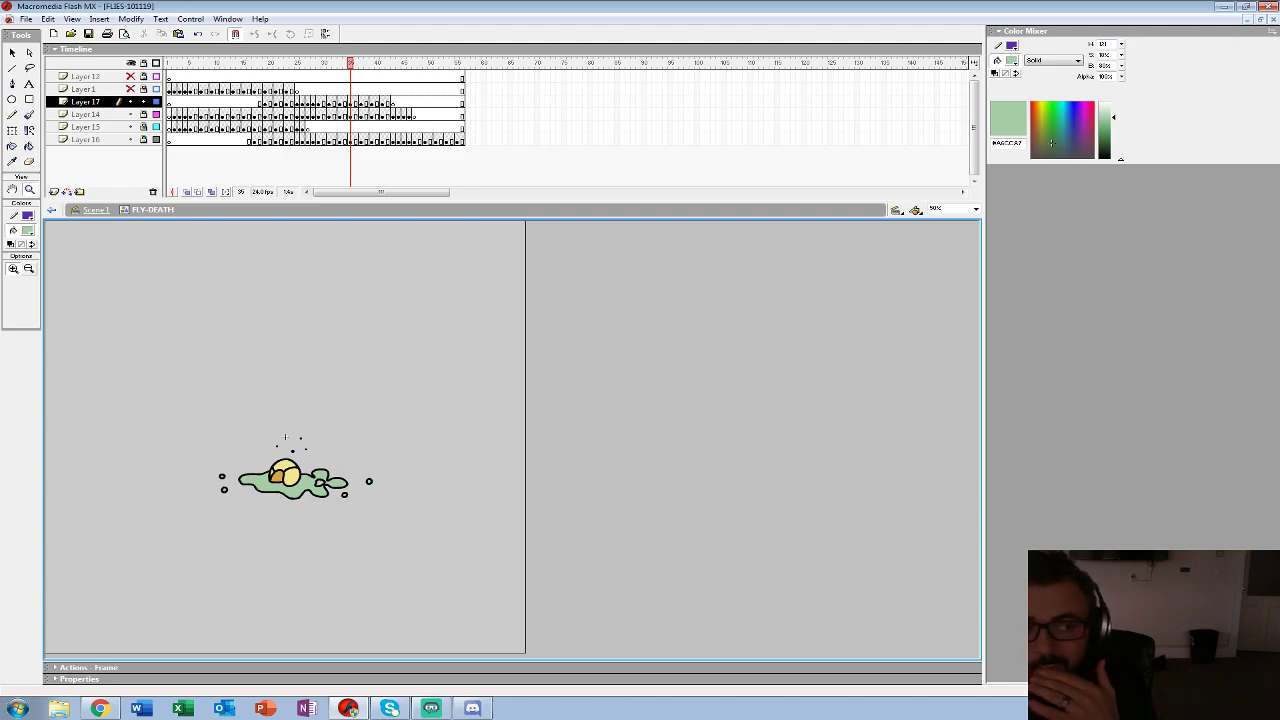
drag(350, 63, 169, 63)
click(131, 89)
click(156, 89)
key(Return)
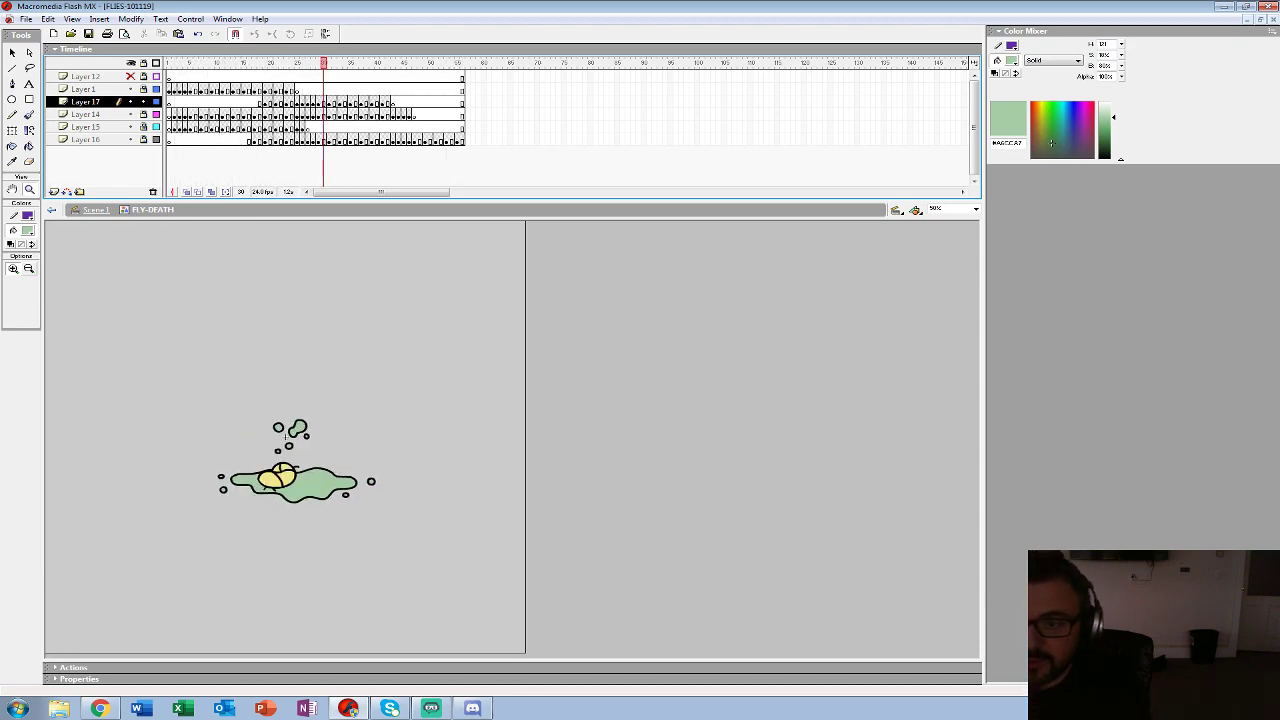
- Replay the death animation, then return to Scene 1 and play all the fly animations together
key(ctrl+alt+r)
key(Return)
key(Return)
key(ctrl+e)
key(Return)
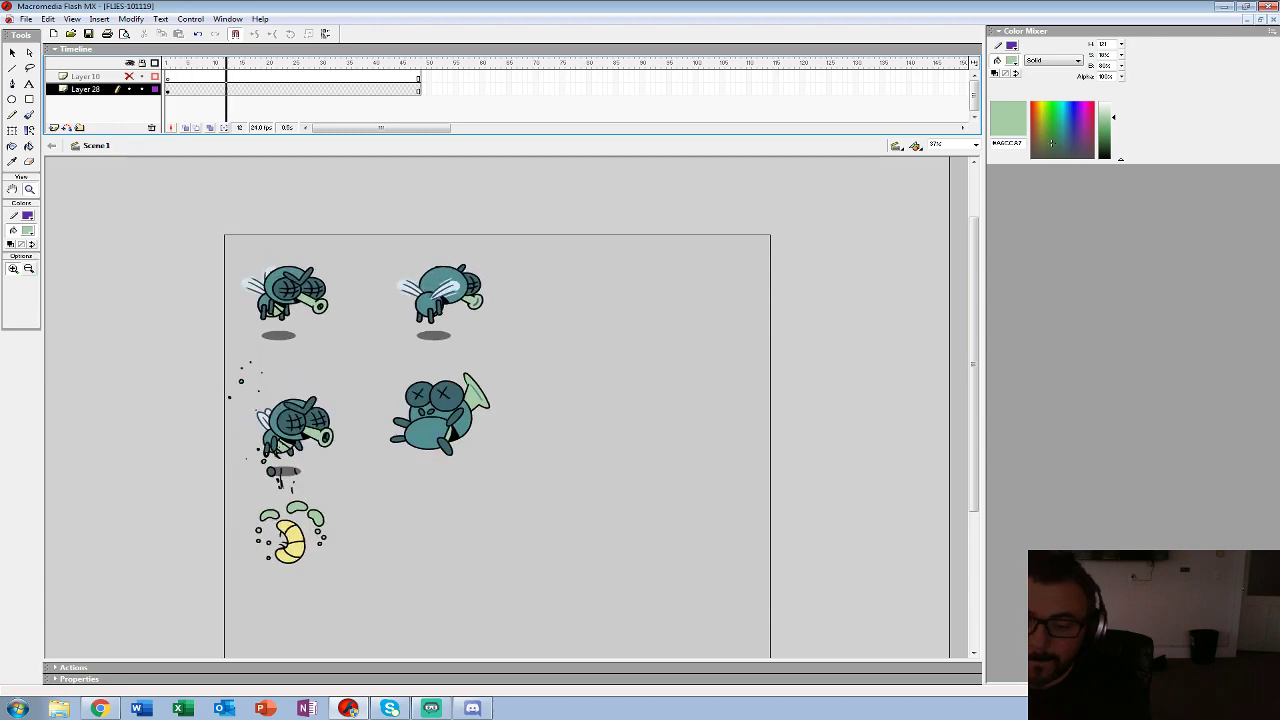
key(Return)
key(ctrl+minus)
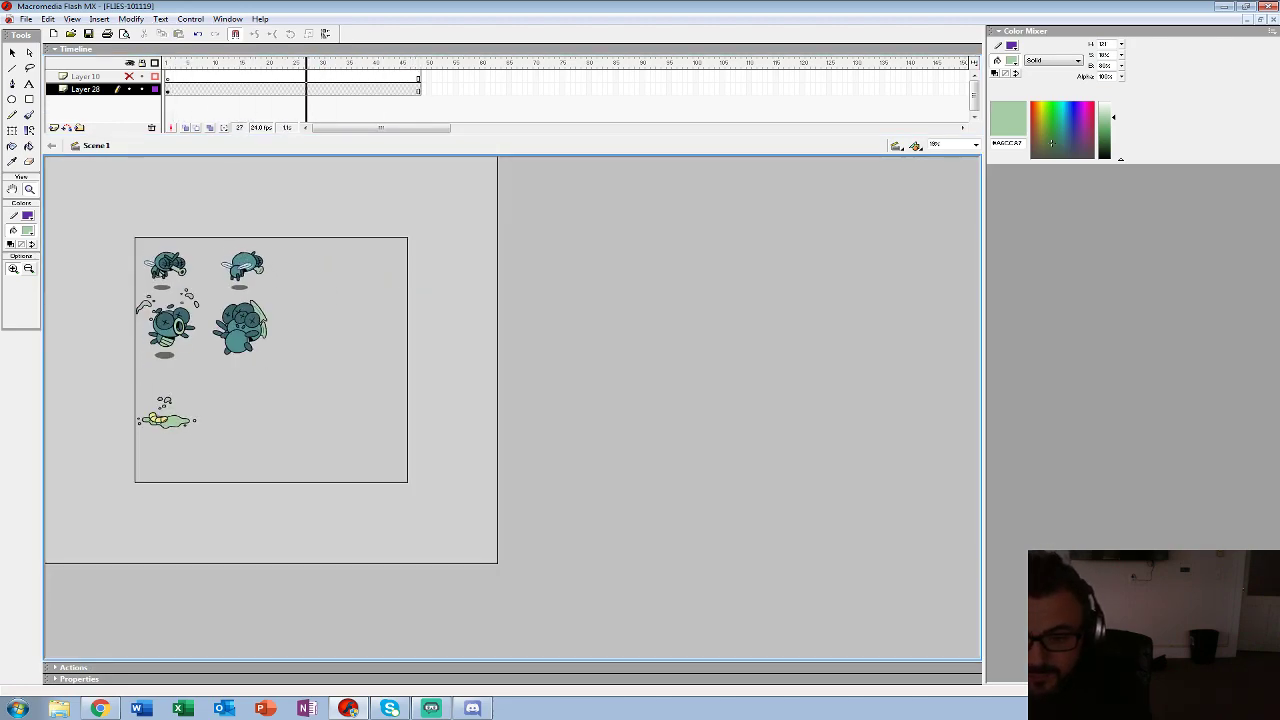
key(ctrl+equal)
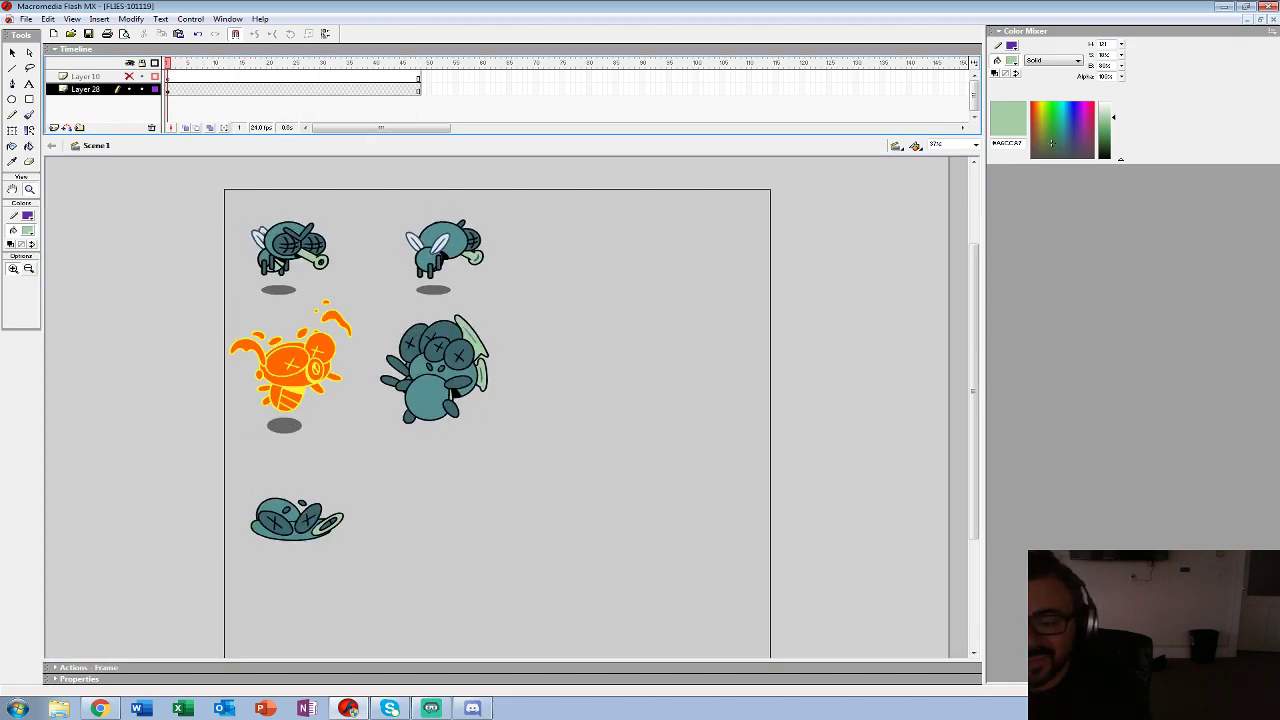
key(Return)
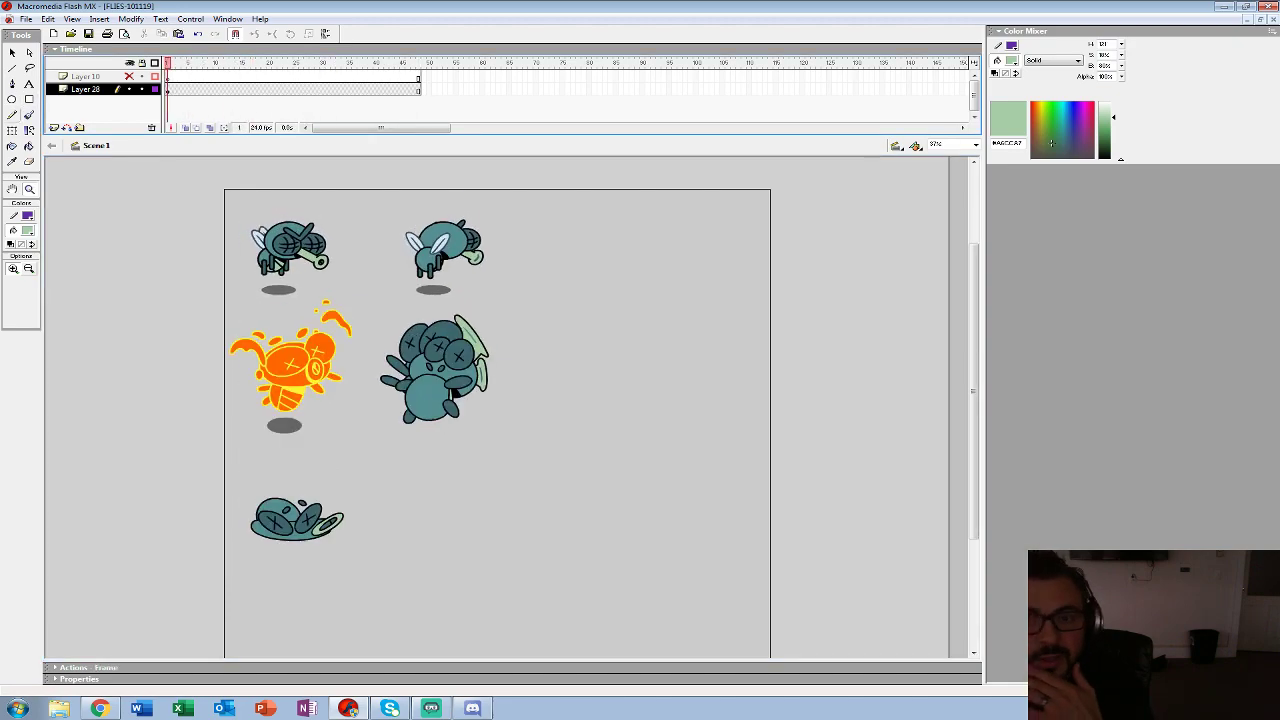
- Open the FLY-HIT-FRONT symbol for editing and play its animation
key(v)
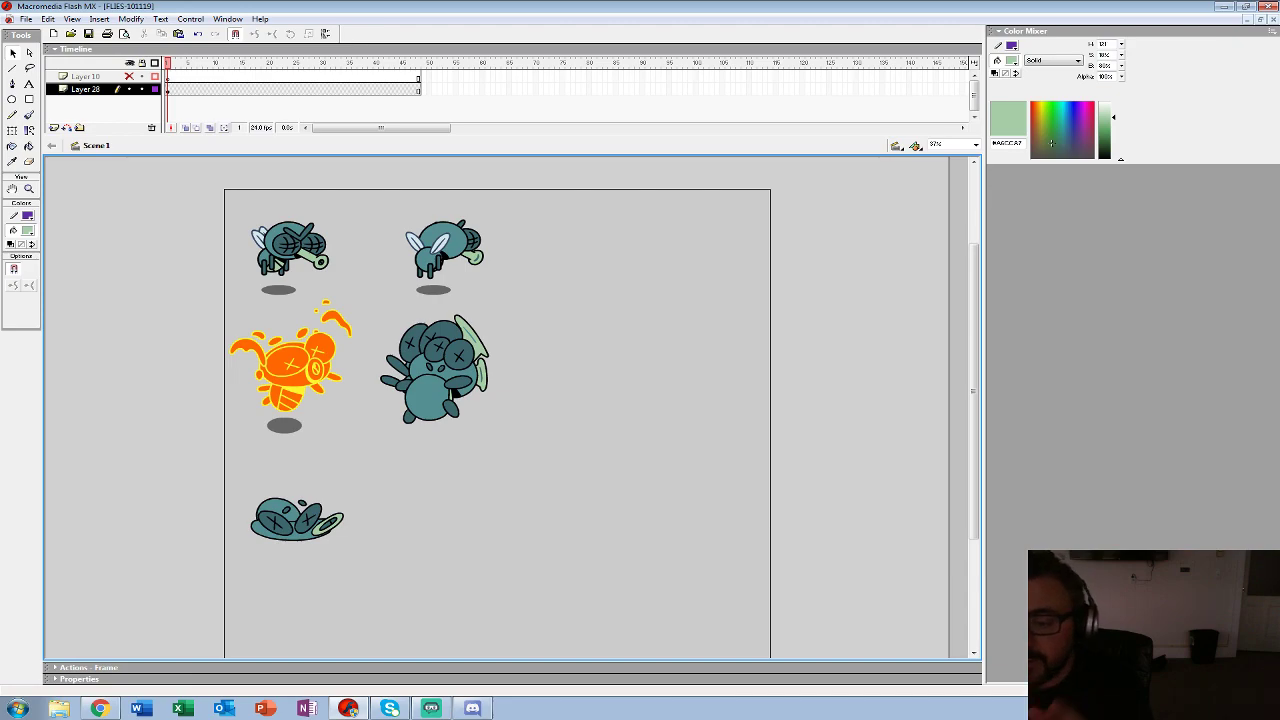
double_click(290, 370)
key(Return)
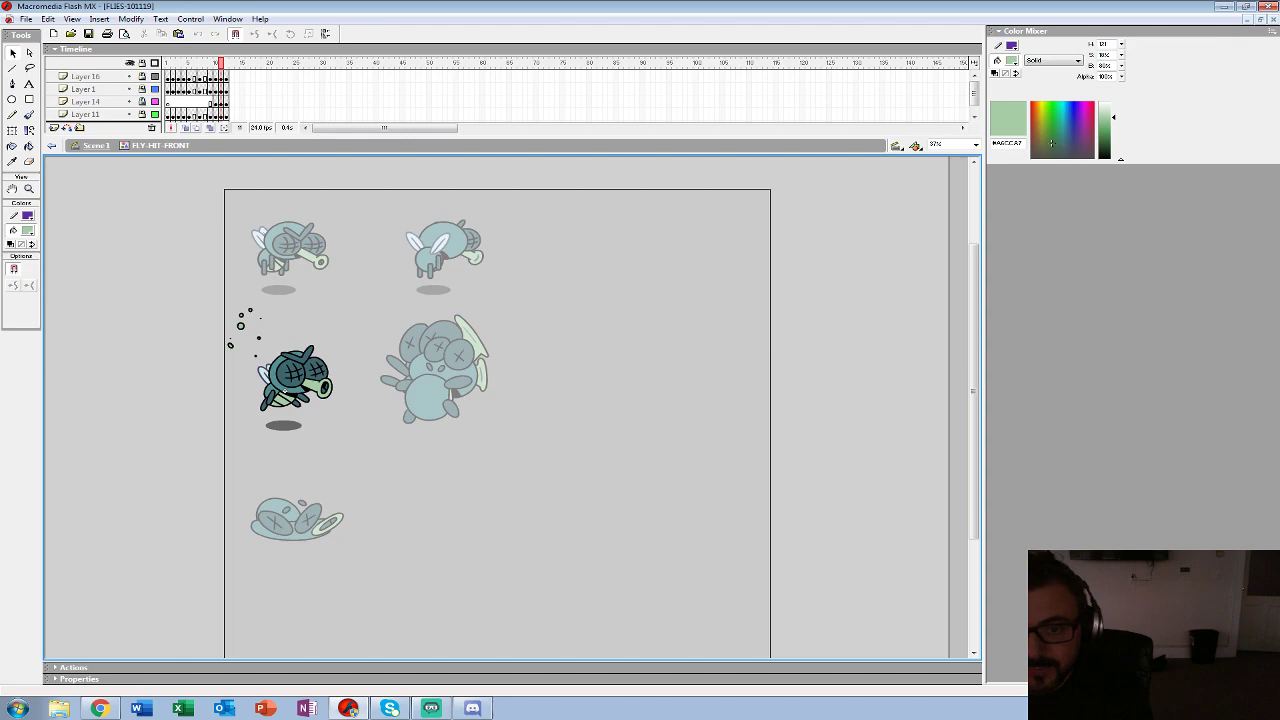
- Return to Scene 1, open the FLY-BACK-hit-001 symbol for editing and play its animation
double_click(435, 390)
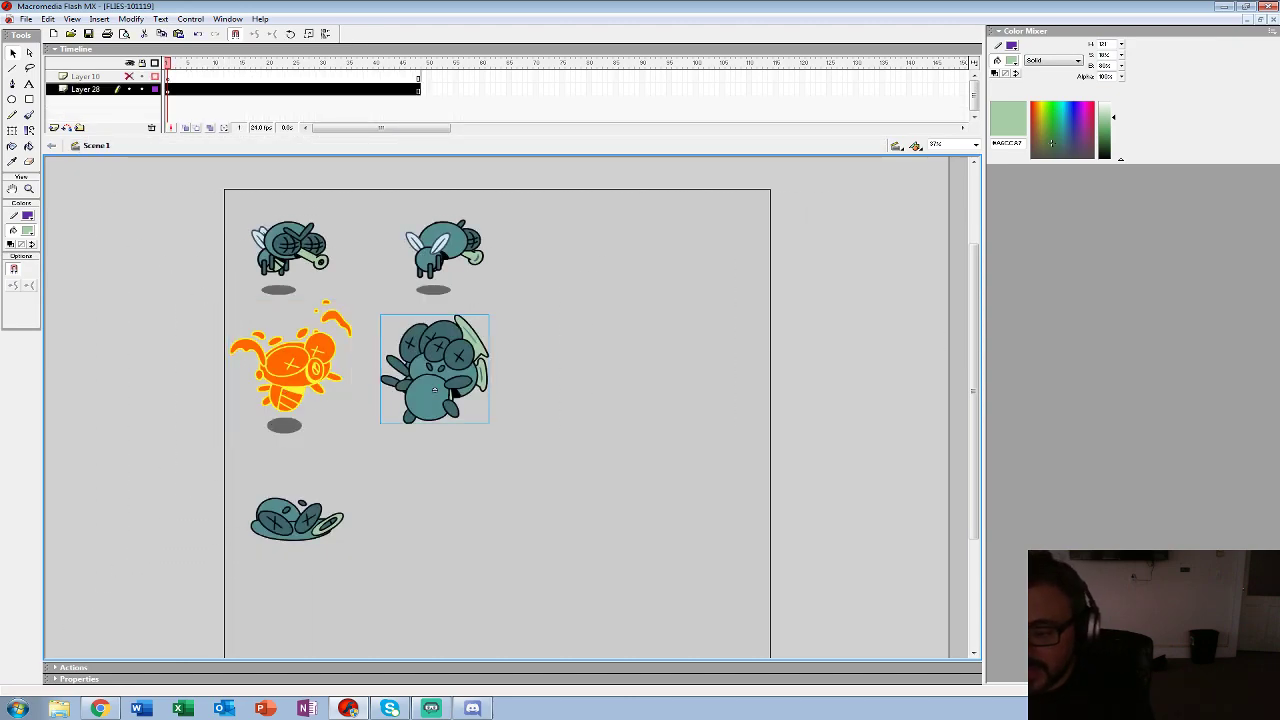
right_click(448, 368)
click(480, 509)
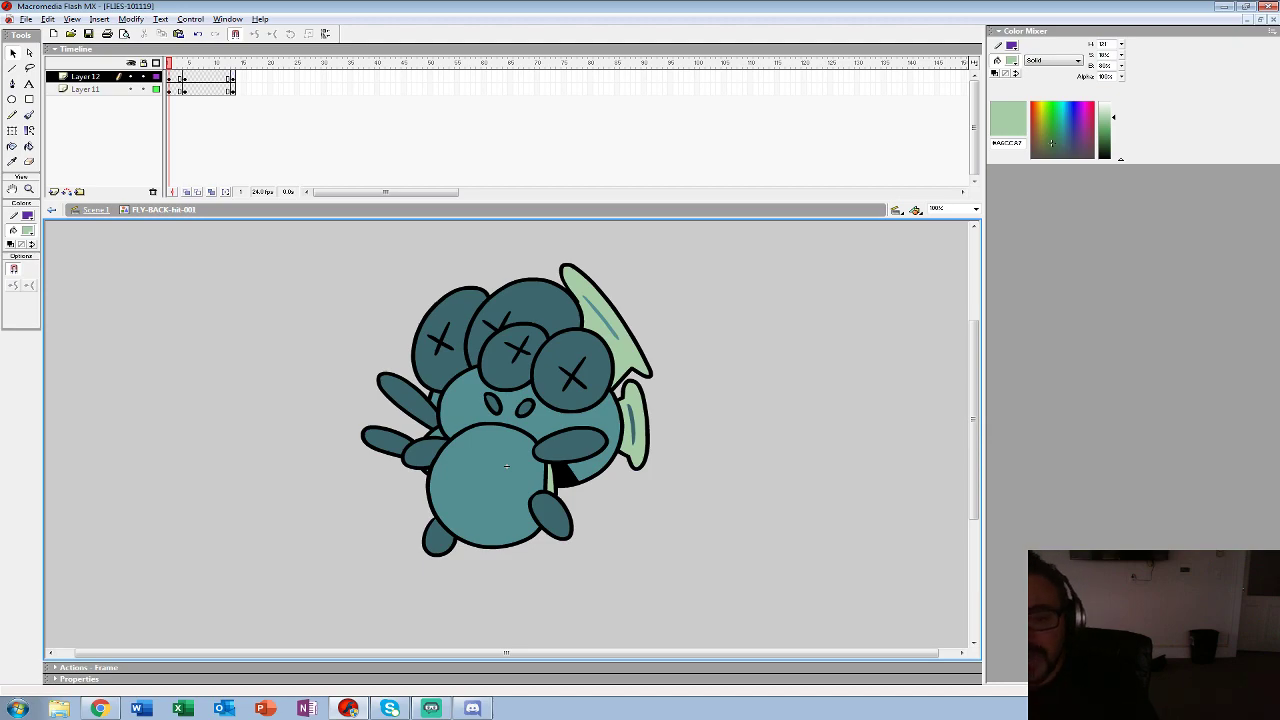
click(29, 189)
alt+click(440, 390)
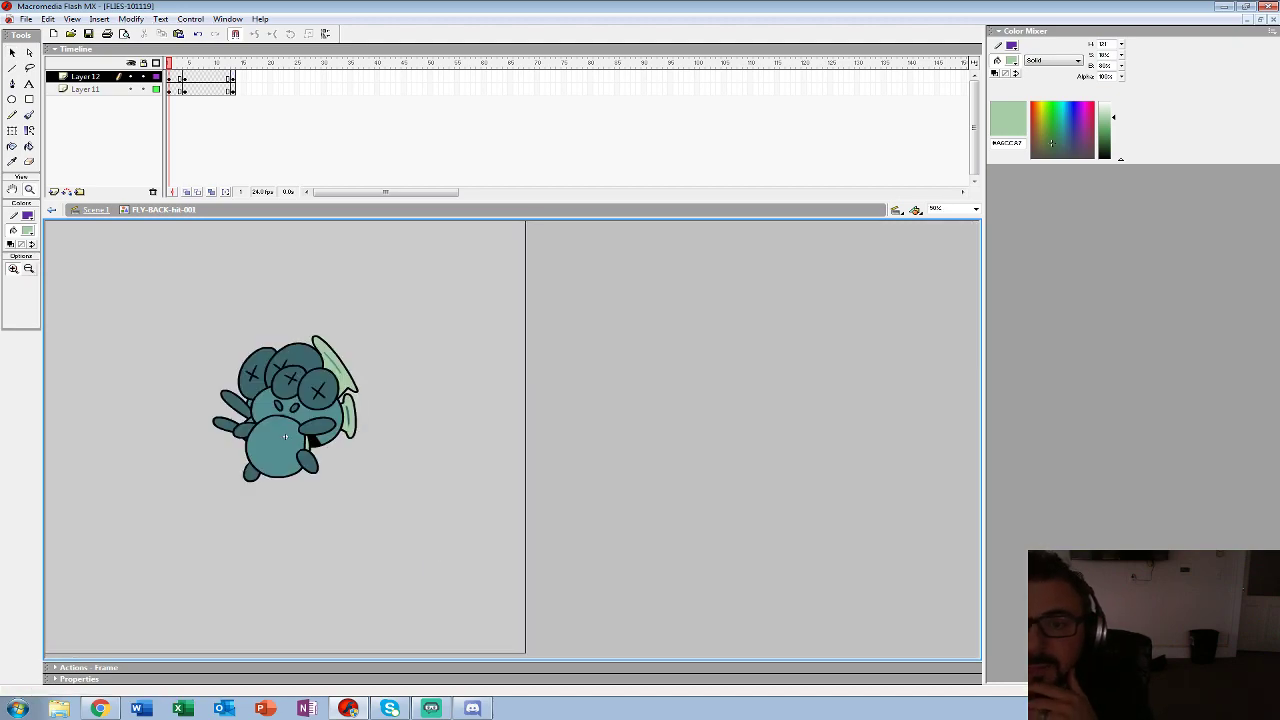
key(Return)
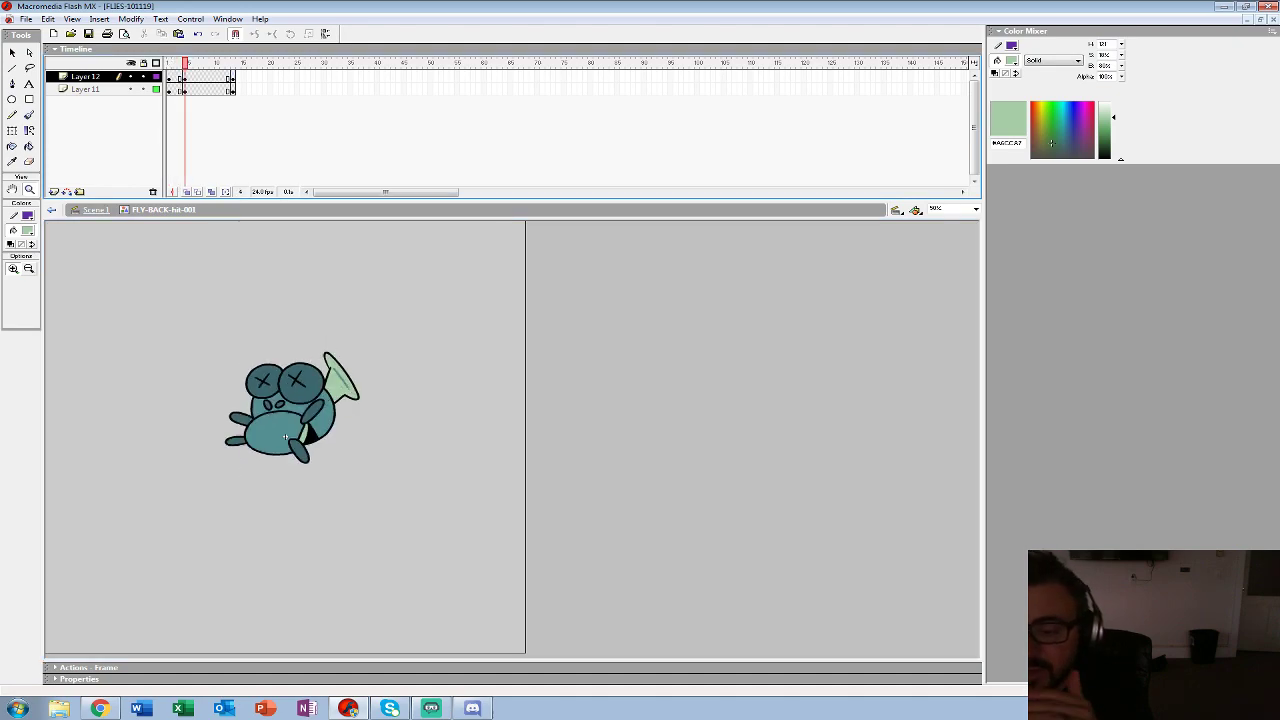
key(ctrl+equal)
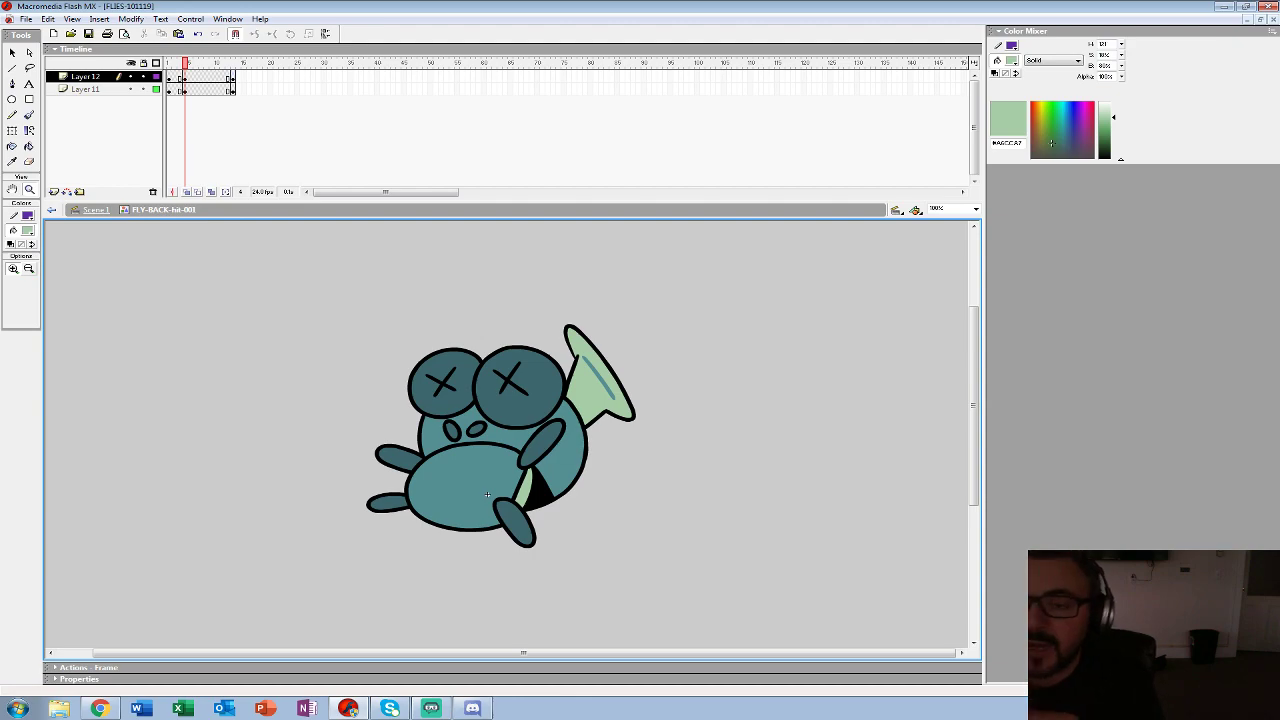
- Step through the frames of the FLY-HIT-FRONT symbol as a reference, then return to Scene 1
key(ctrl+e)
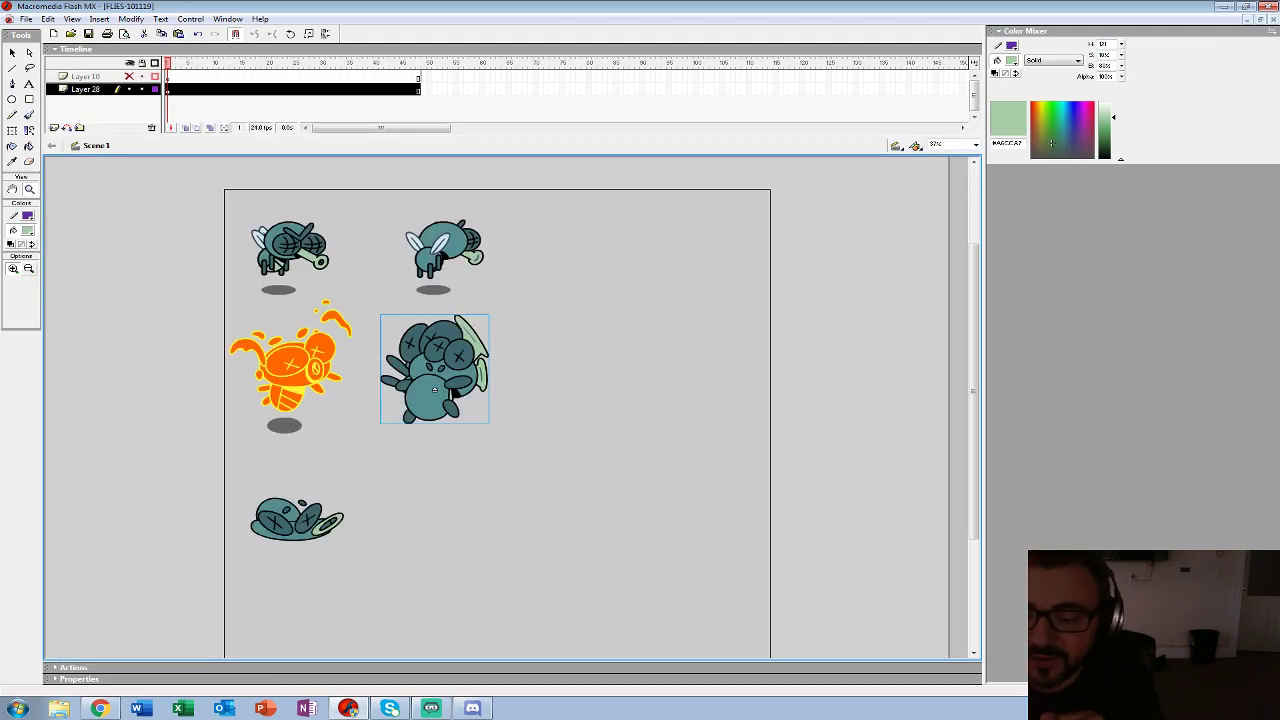
click(327, 369)
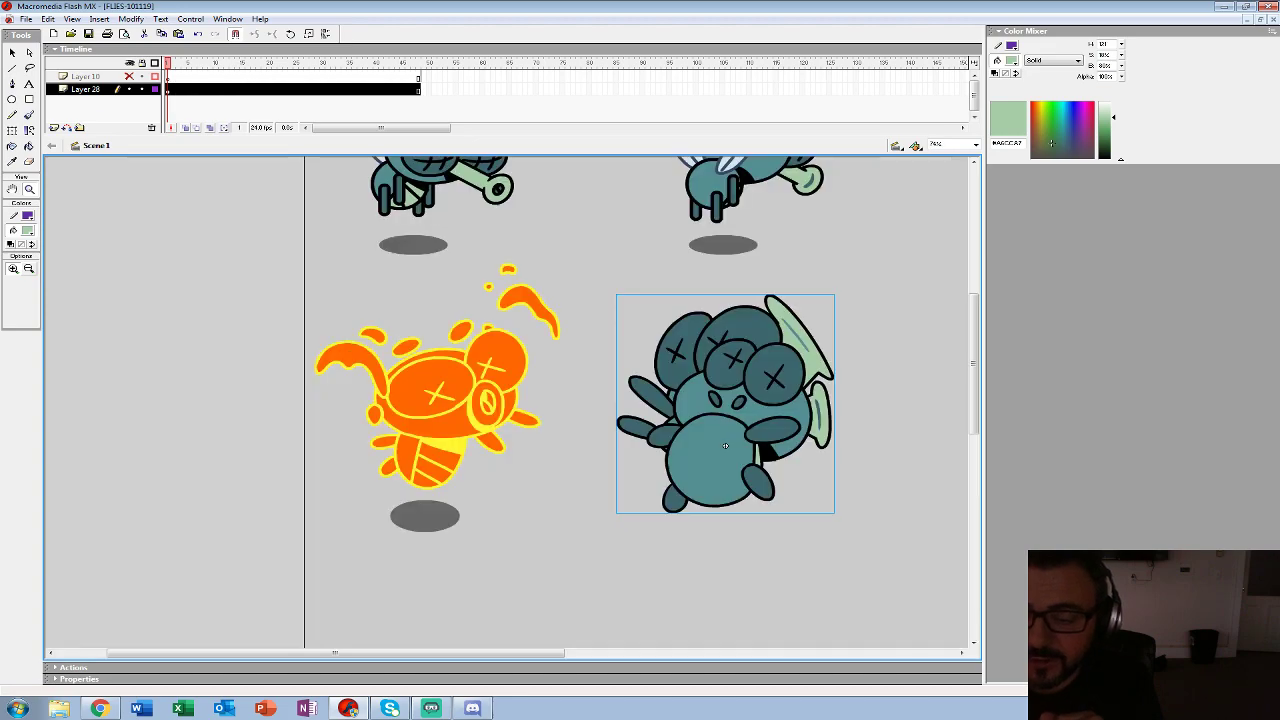
double_click(425, 447)
key(period)
key(period)
key(comma)
key(comma)
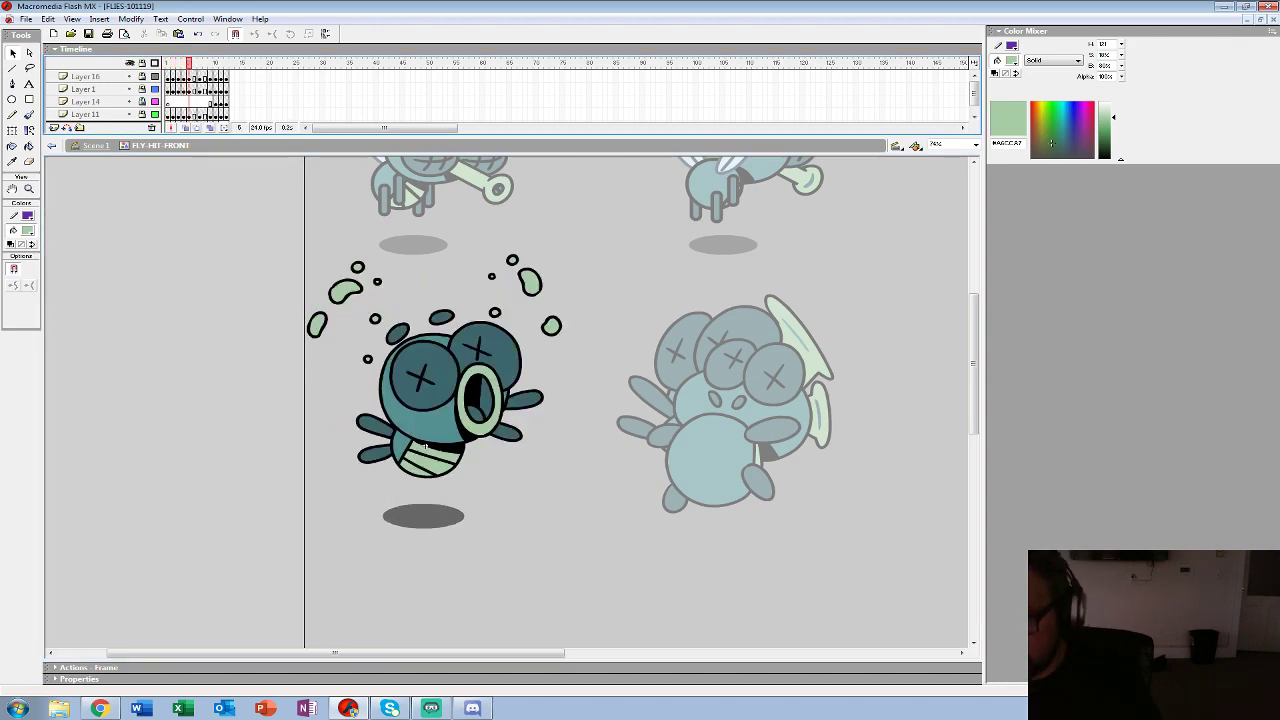
drag(194, 63, 199, 63)
click(96, 146)
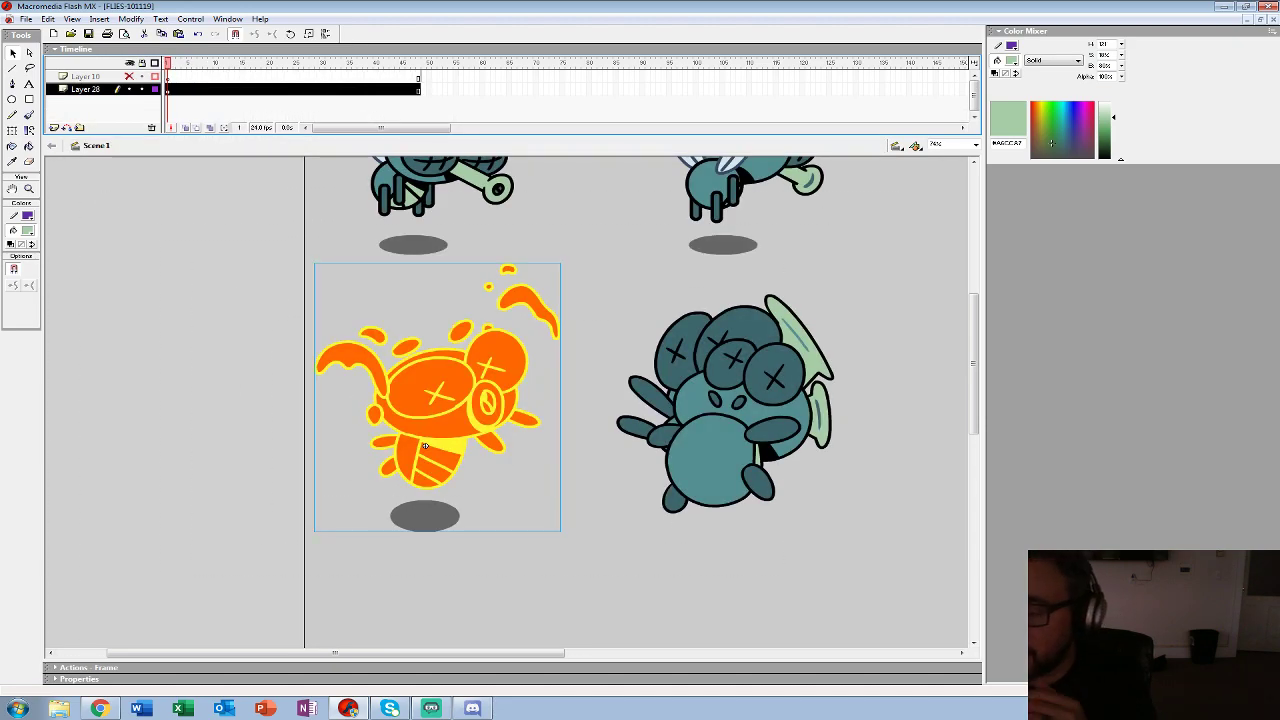
- Reopen the FLY-BACK-hit-001 symbol and hide Layer 11 to examine the Layer 12 poses from frame 1 onward
right_click(745, 377)
click(774, 517)
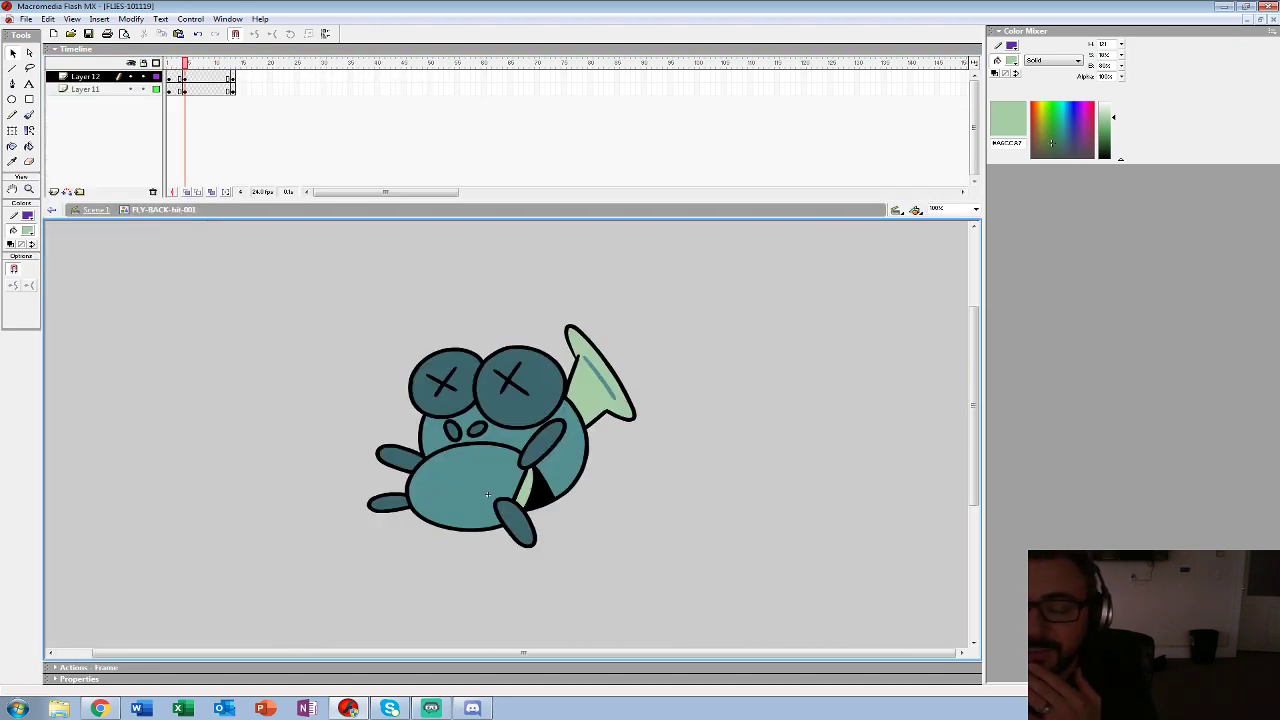
click(169, 63)
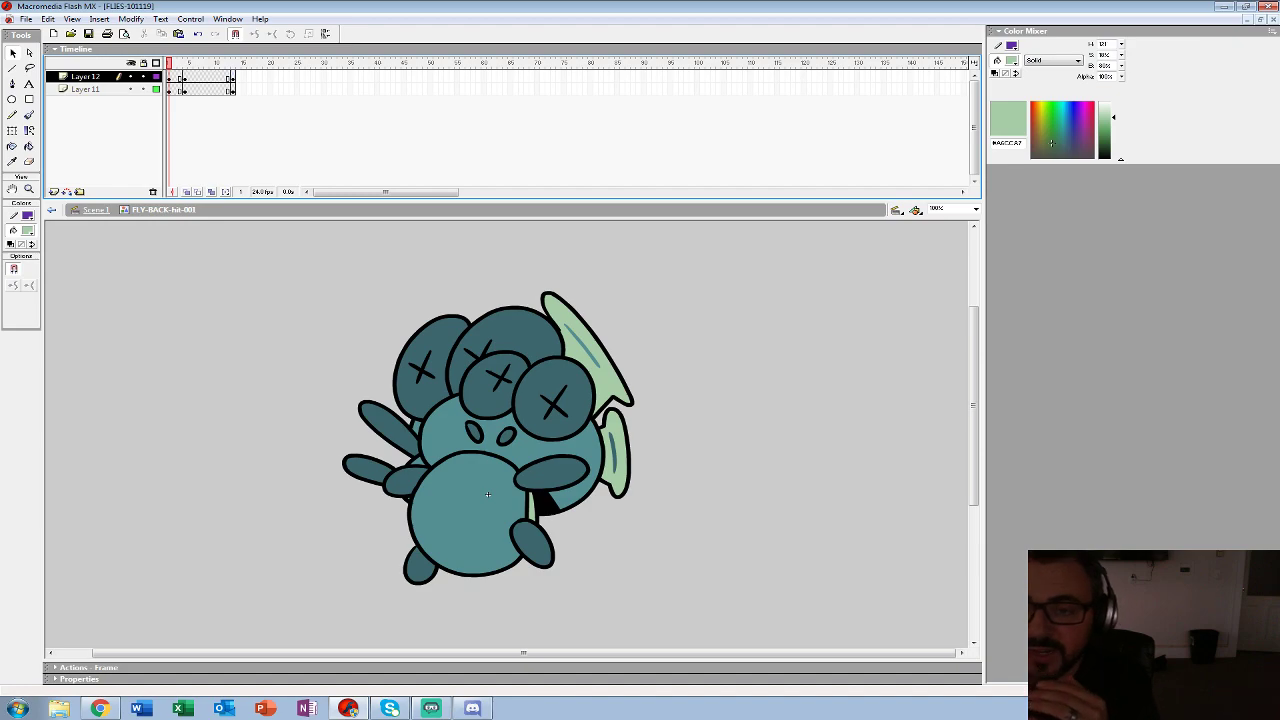
click(130, 89)
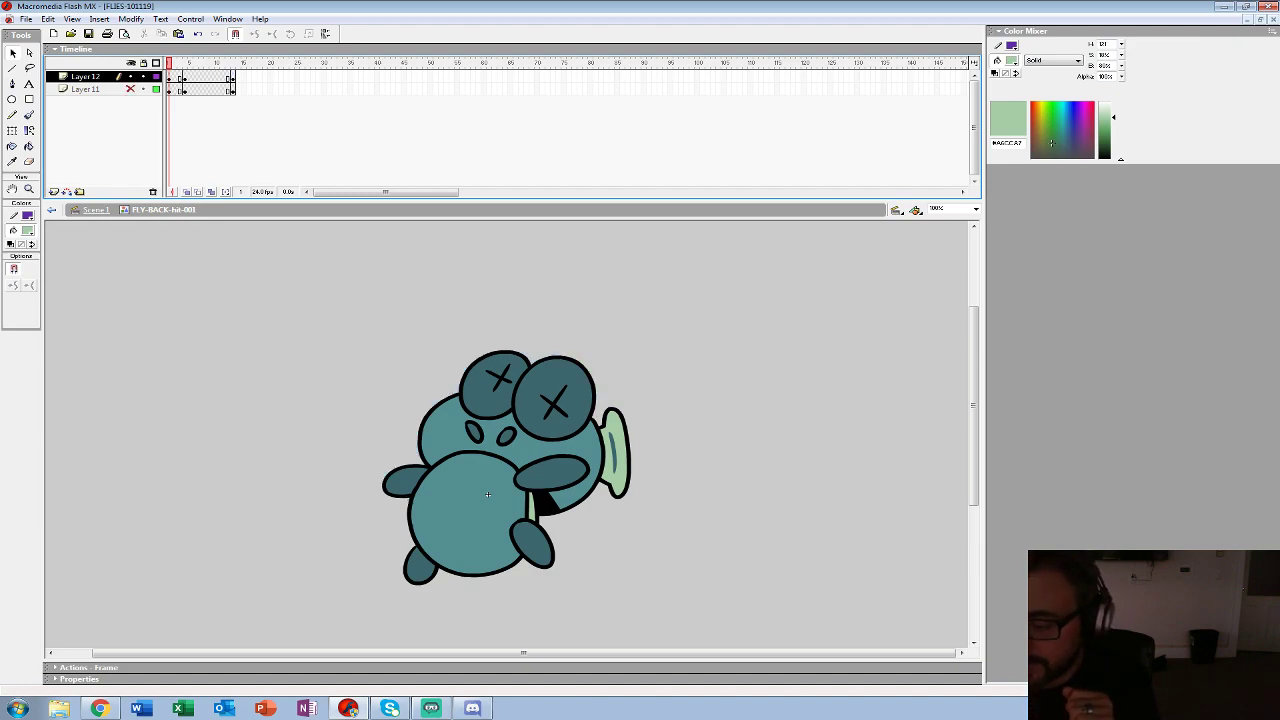
click(190, 89)
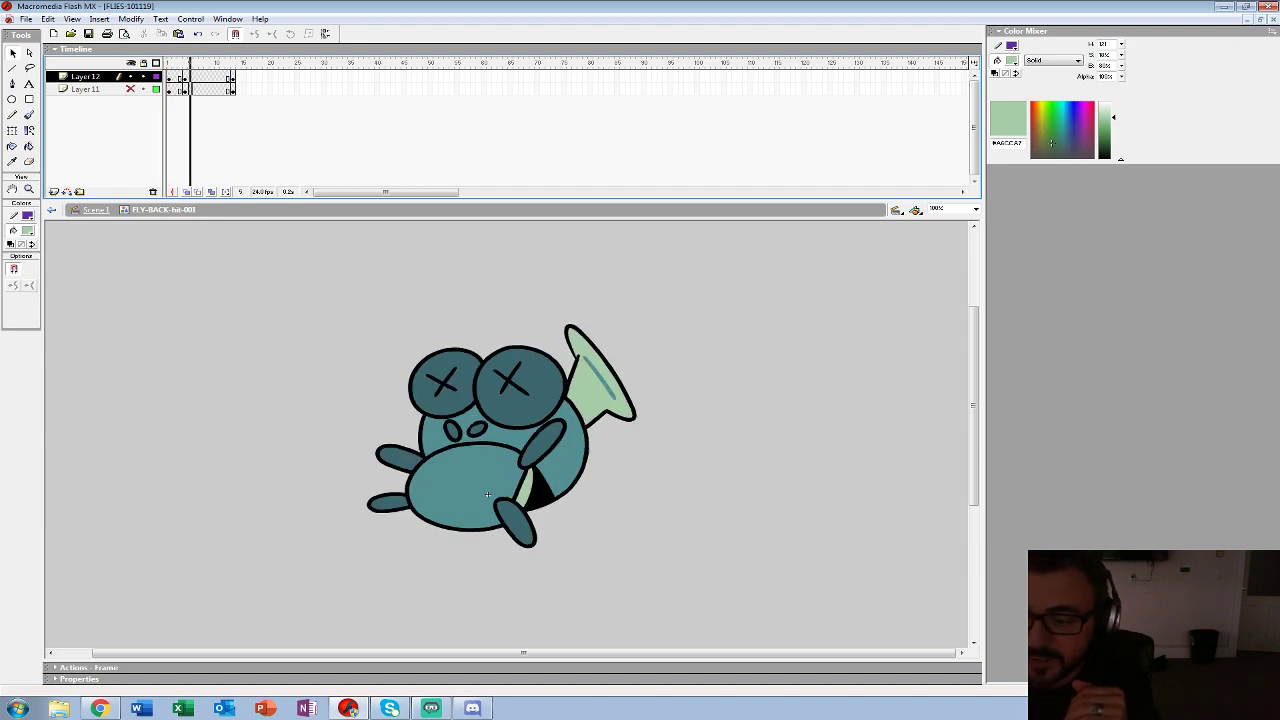
click(169, 89)
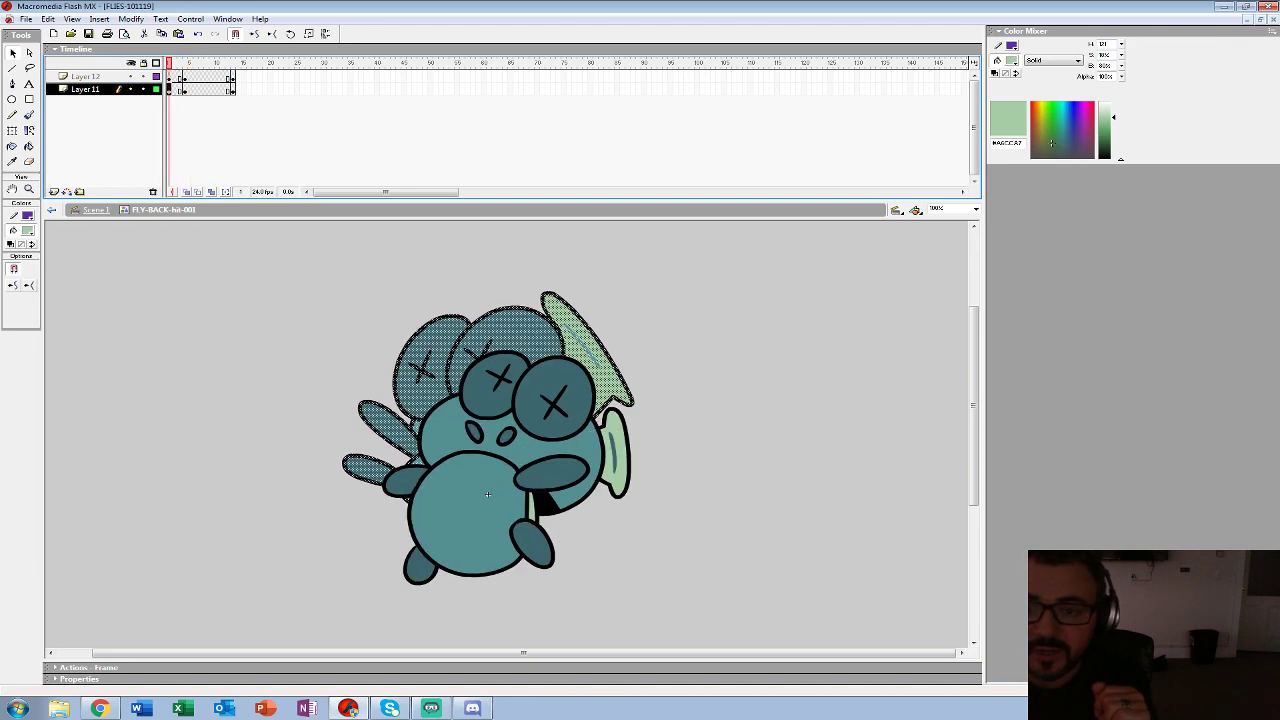
click(169, 77)
click(130, 89)
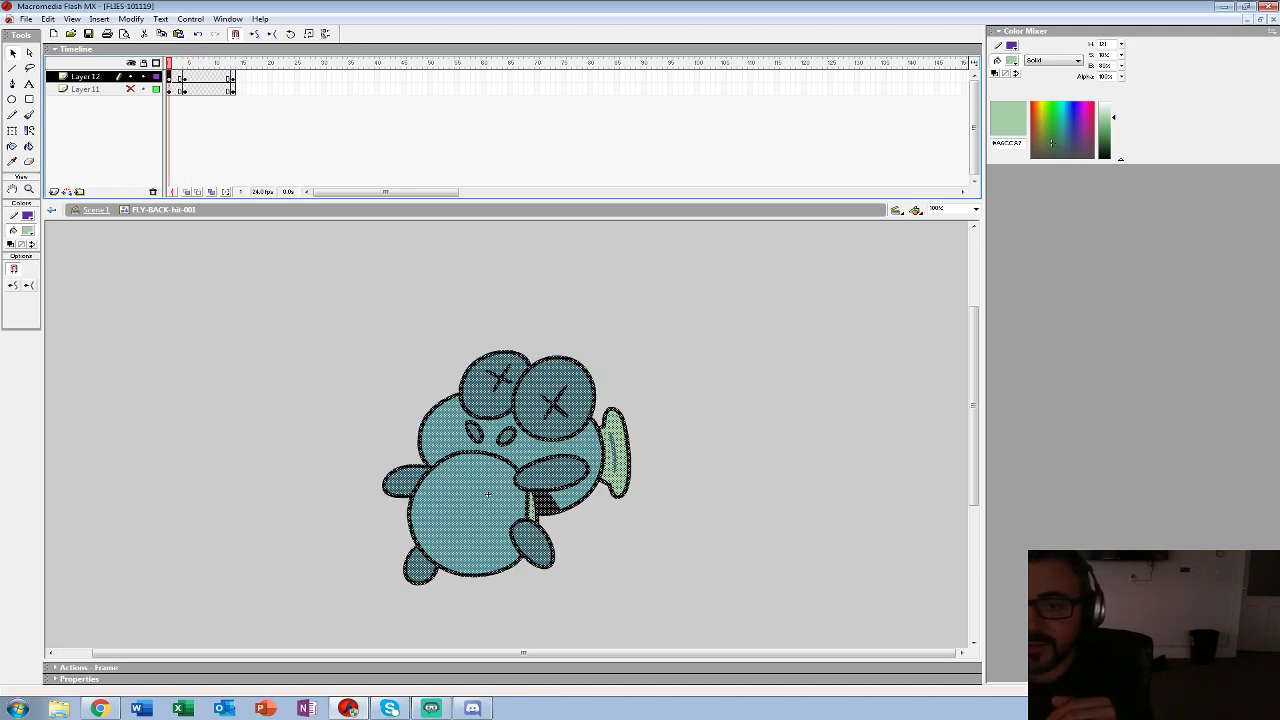
- Toggle the visibility of Layers 12 and 11 in turn to compare their poses on frames 1 and 5
key(ctrl+z)
key(ctrl+z)
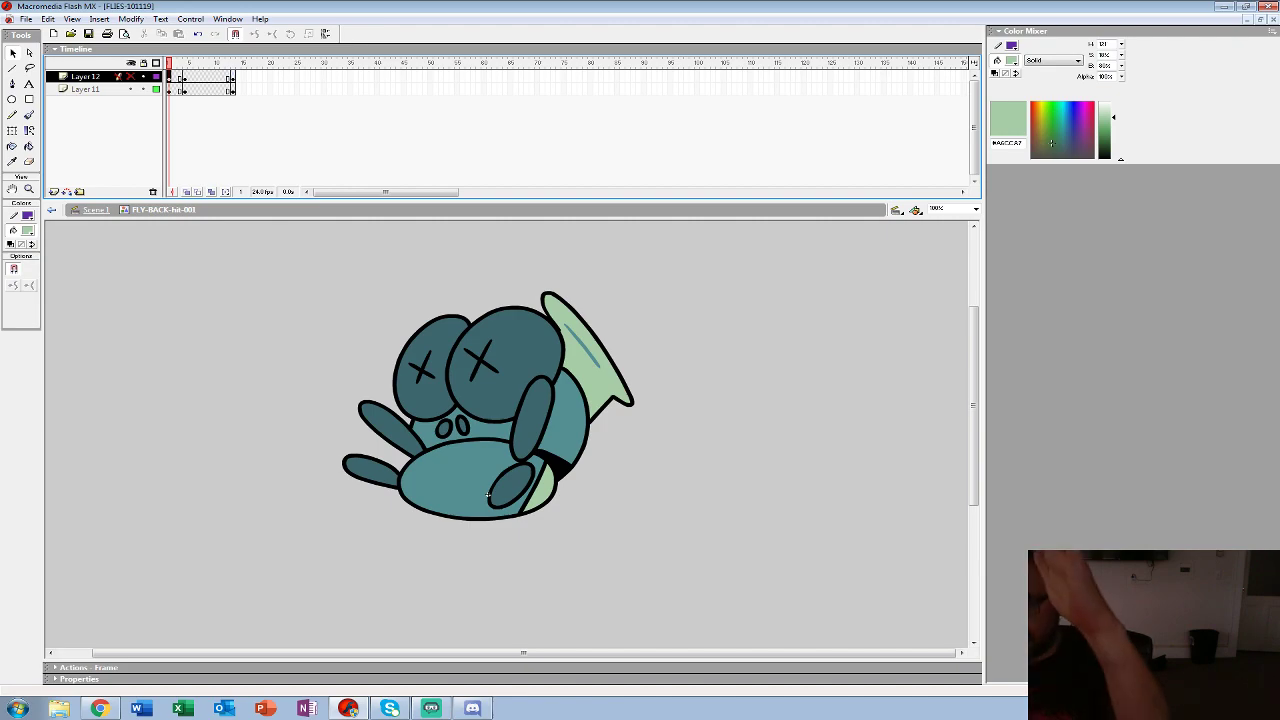
key(ctrl+z)
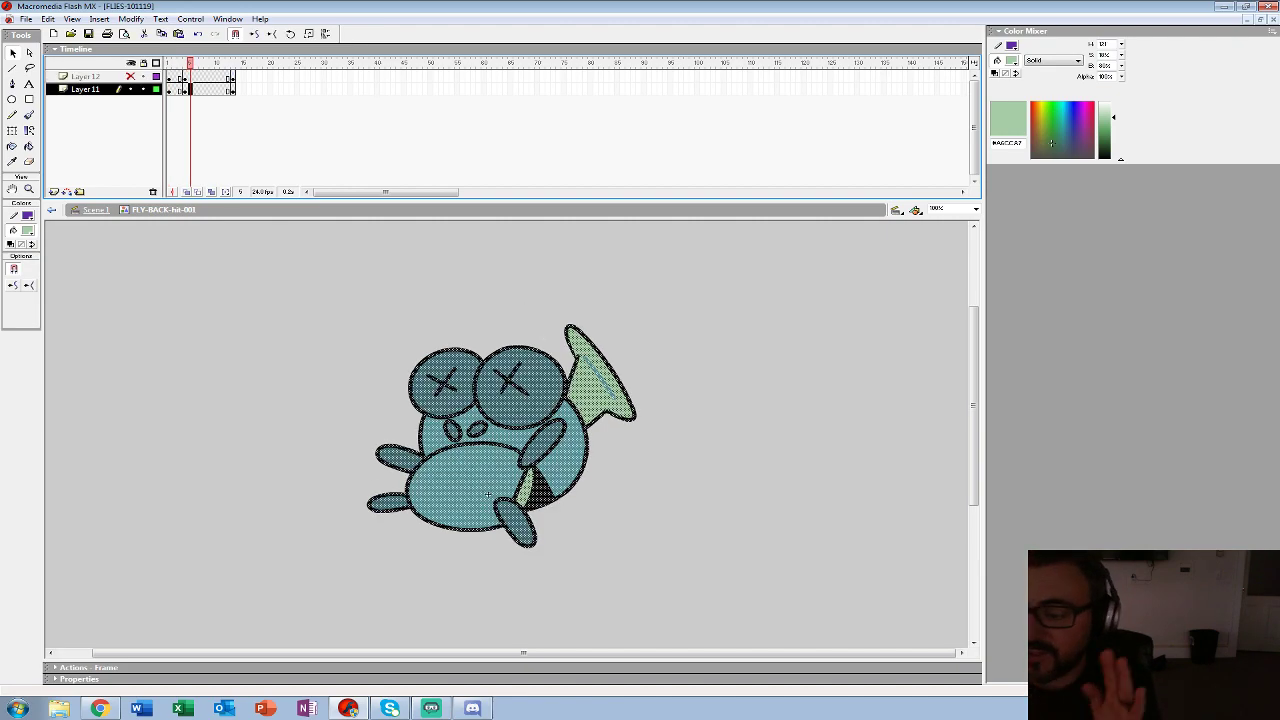
key(ctrl+z)
key(ctrl+z)
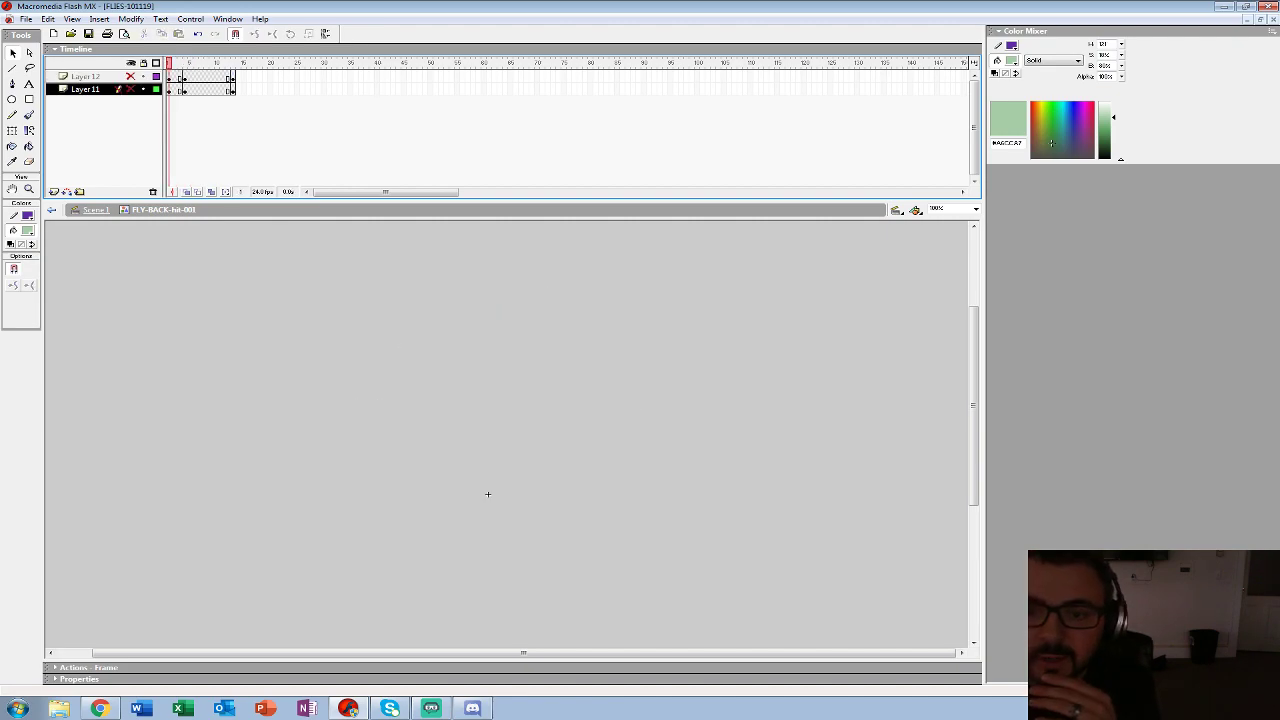
key(ctrl+z)
key(ctrl+z)
- Insert blank keyframes at frames 2 and 3 of Layers 12 and 11, leaving Layer 11 hidden
key(ctrl+z)
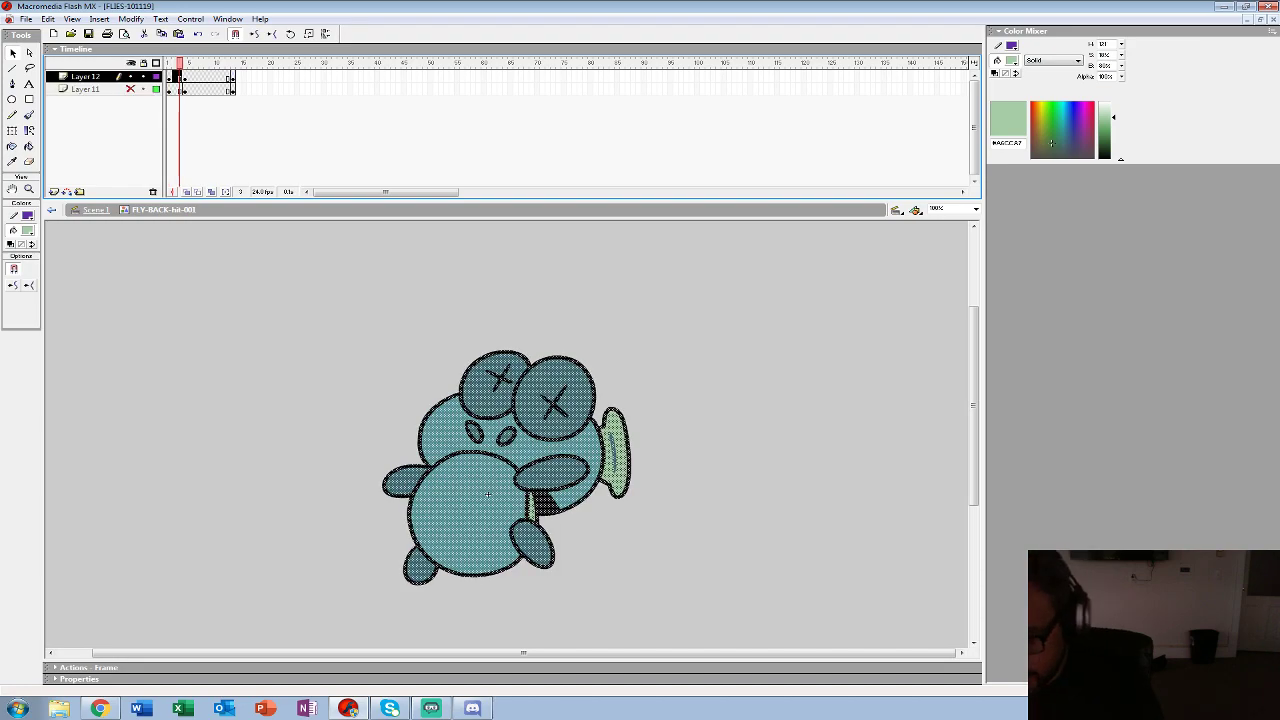
key(ctrl+z)
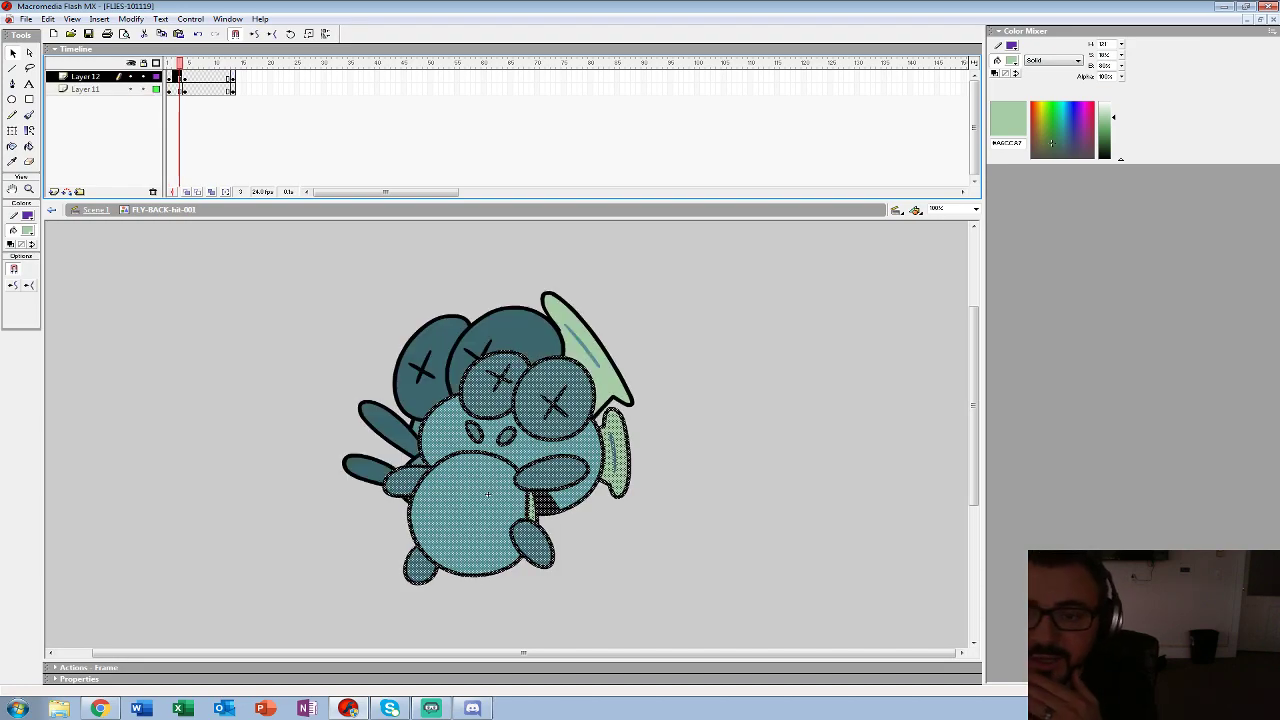
key(ctrl+z)
key(ctrl+z)
key(ctrl+z)
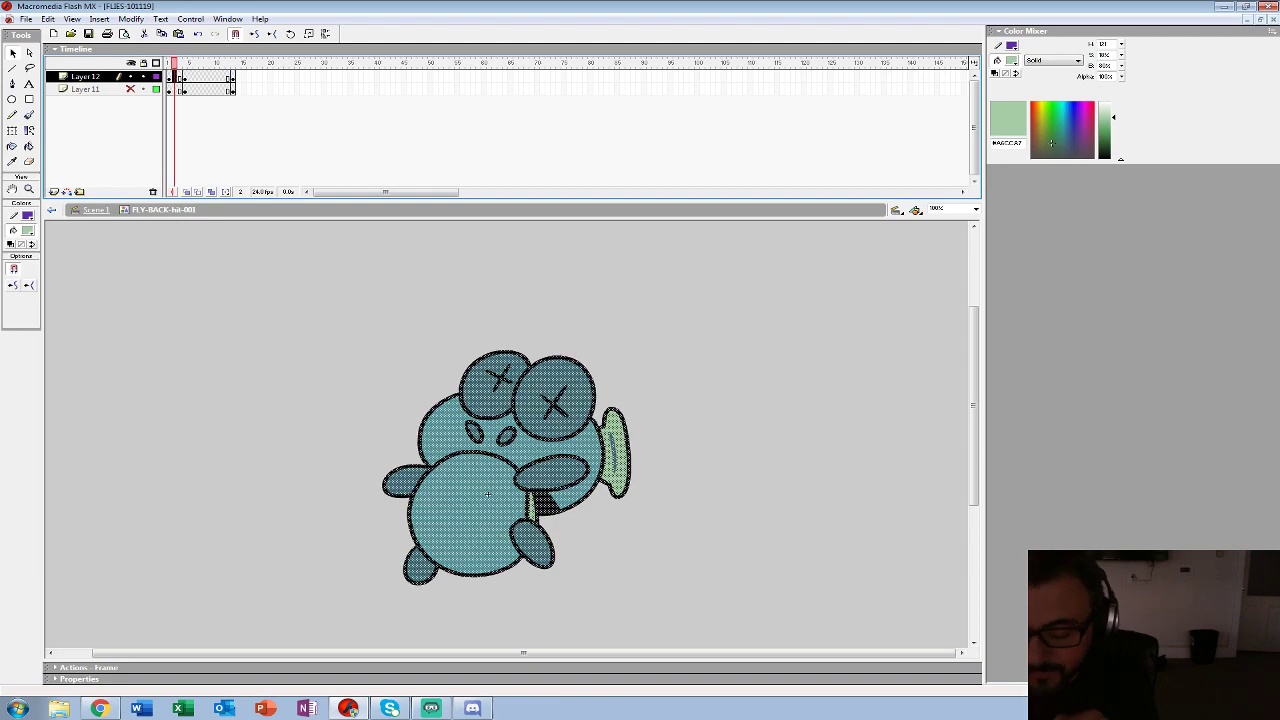
key(ctrl+z)
key(ctrl+z)
key(ctrl+z)
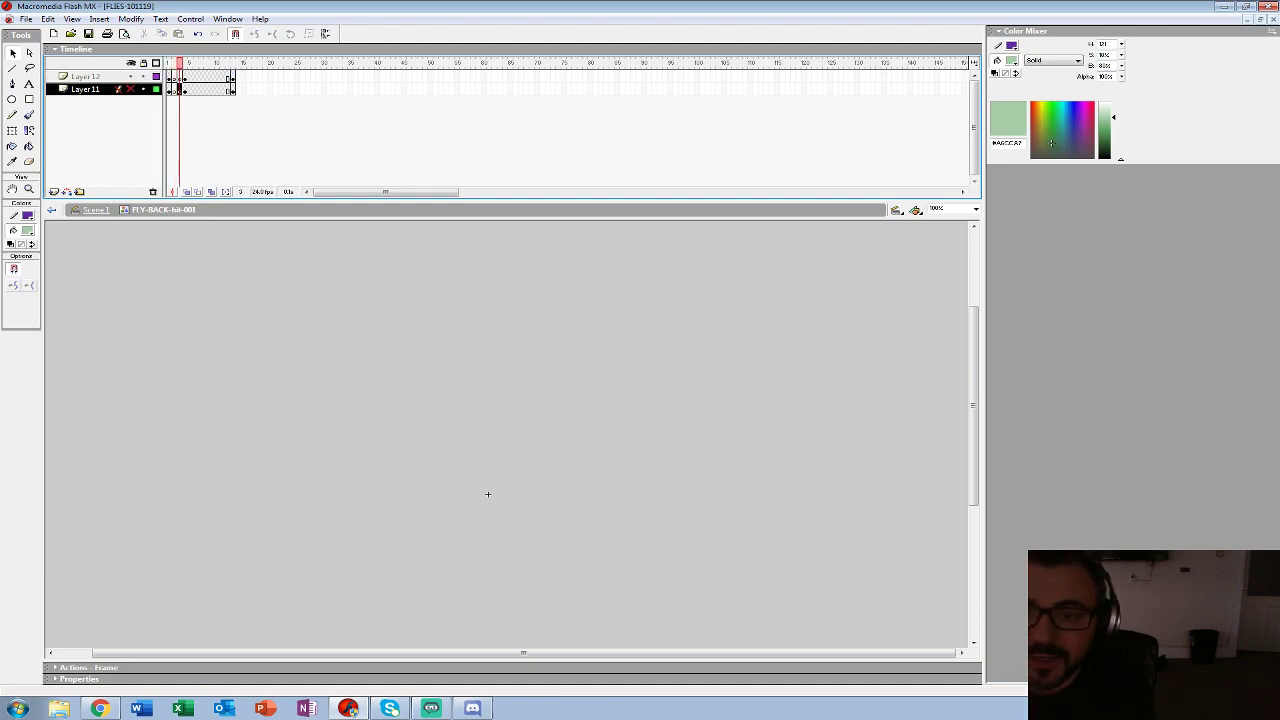
- Turn on onion skinning at frame 2 of Layer 12 and set up a small Brush with a red #FF0000 fill
click(186, 192)
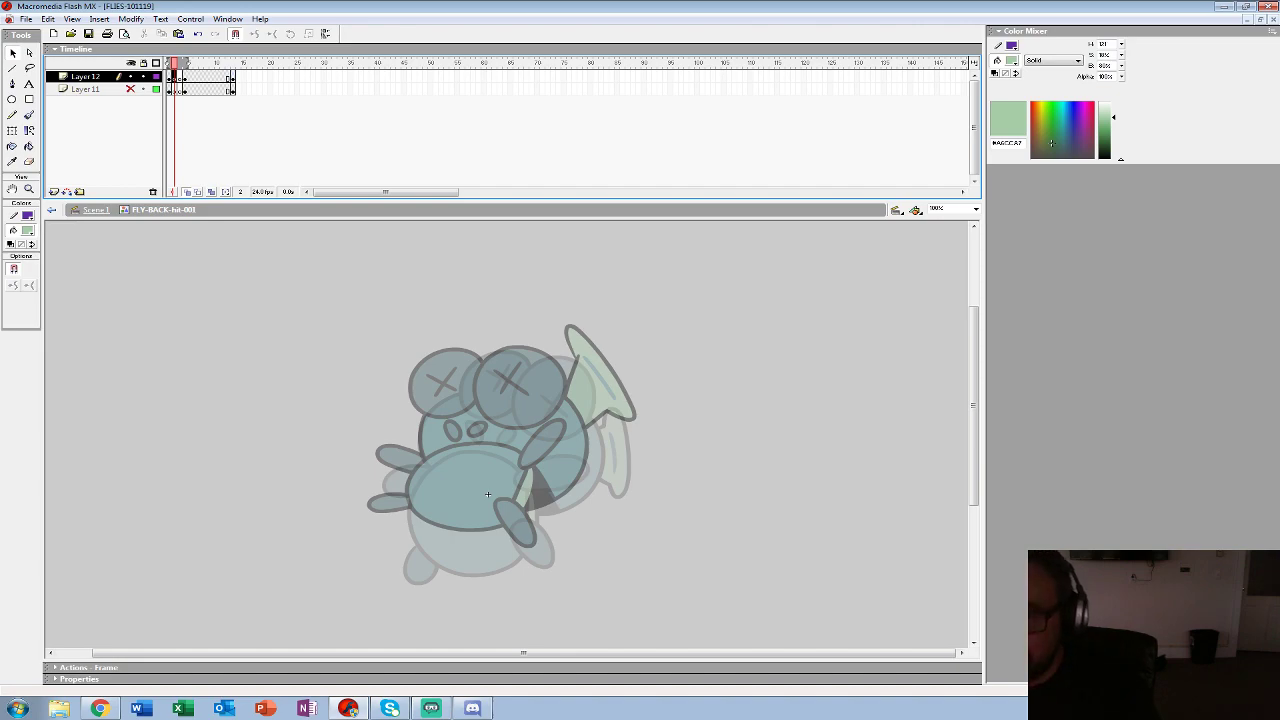
key(z)
click(449, 554)
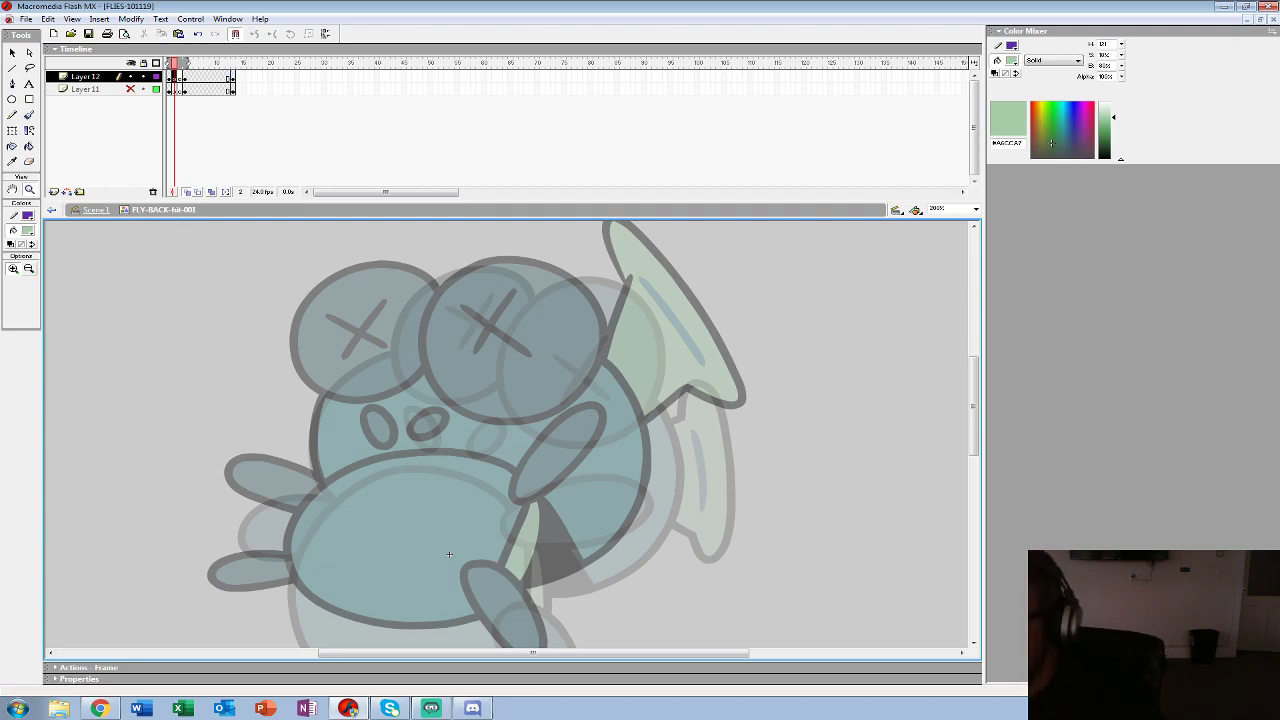
mouse_move(449, 554)
mouse_down()
mouse_move(340, 480)
mouse_move(345, 543)
mouse_up()
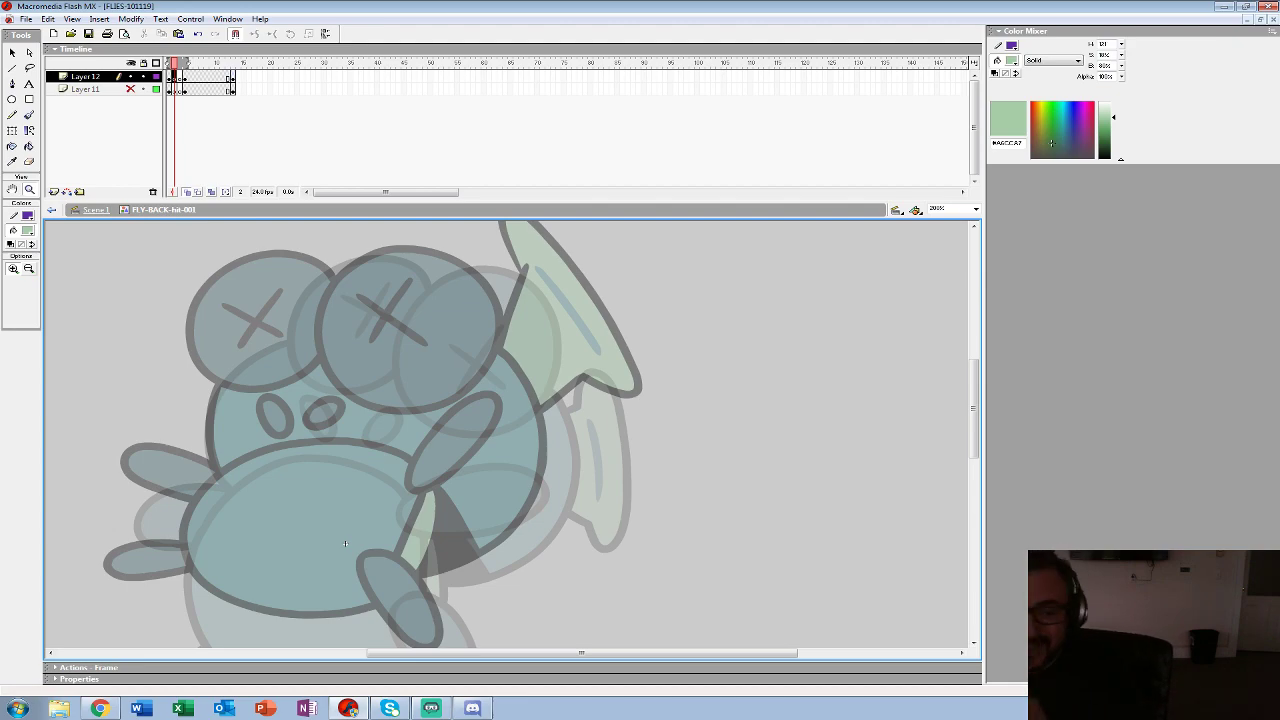
drag(345, 543, 340, 518)
key(b)
click(31, 287)
click(20, 318)
click(27, 231)
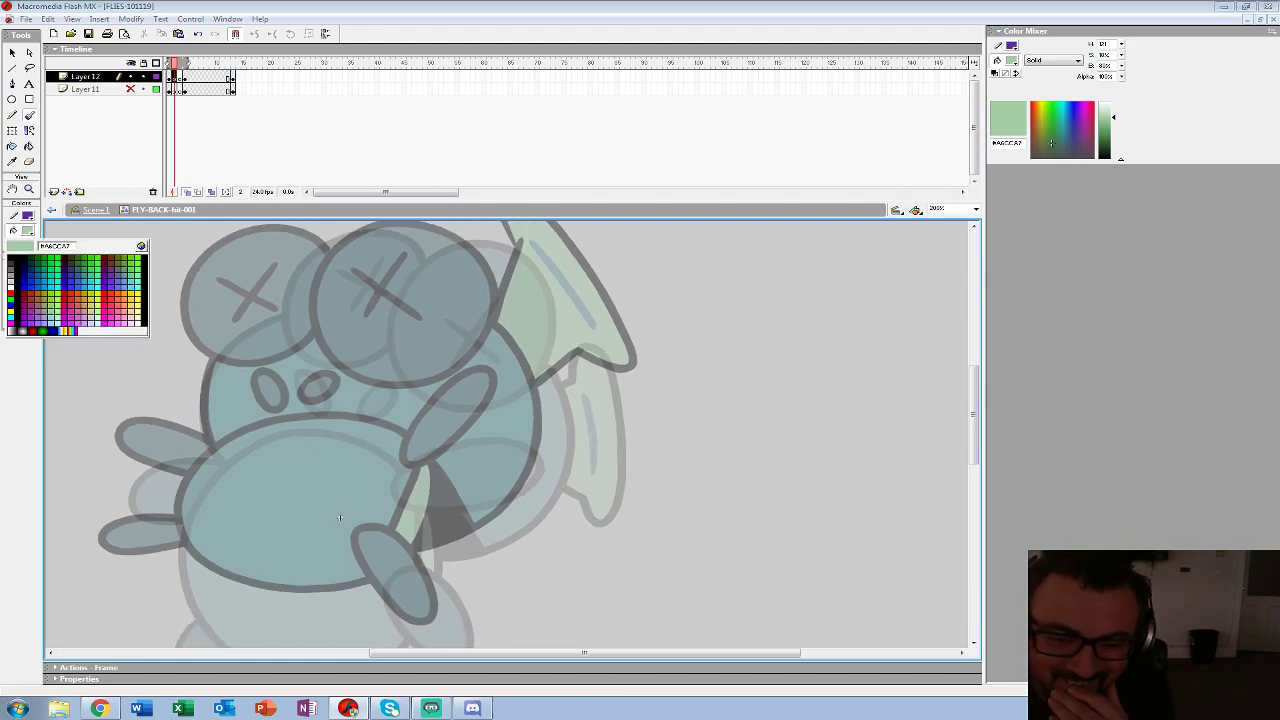
click(9, 299)
- Sketch the in-between fly's large eye circle with an X inside on frame 2, between the two ghosted poses
mouse_move(359, 276)
mouse_down()
mouse_move(456, 395)
mouse_move(512, 363)
mouse_move(531, 420)
mouse_up()
key(ctrl+z)
mouse_move(431, 295)
mouse_down()
mouse_move(587, 380)
mouse_move(415, 332)
mouse_move(576, 277)
mouse_move(412, 345)
mouse_move(572, 278)
mouse_move(480, 424)
mouse_move(424, 288)
mouse_move(410, 380)
mouse_up()
key(ctrl+z)
drag(467, 314, 527, 361)
key(ctrl+z)
drag(474, 329, 526, 364)
drag(520, 321, 482, 367)
mouse_move(469, 322)
mouse_down()
mouse_move(533, 369)
mouse_move(700, 409)
mouse_up()
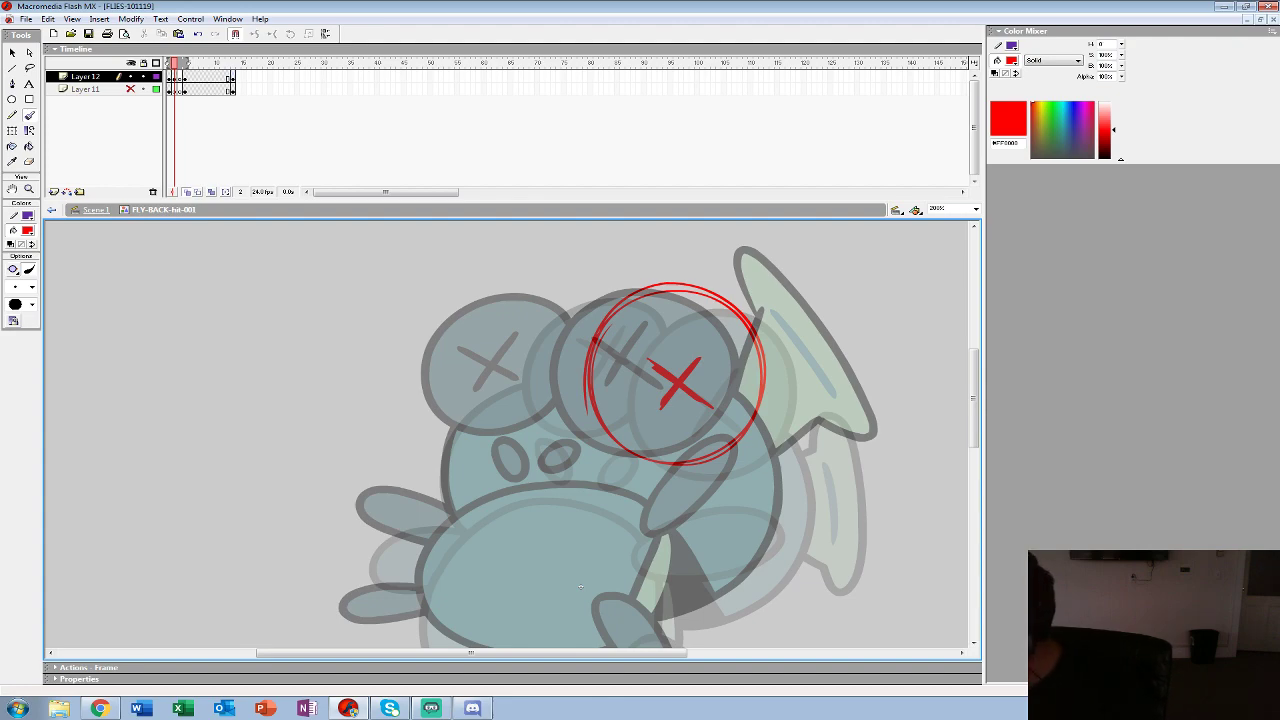
- Sketch the second X-marked eye and the head outline with its small ovals in red on frame 2
drag(600, 298, 580, 436)
key(ctrl+z)
mouse_move(606, 300)
mouse_down()
mouse_move(488, 402)
mouse_move(606, 392)
mouse_move(525, 290)
mouse_move(535, 434)
mouse_up()
drag(518, 342, 575, 376)
drag(556, 331, 542, 386)
mouse_move(600, 462)
mouse_down()
mouse_move(556, 374)
mouse_move(560, 355)
mouse_up()
mouse_move(478, 356)
mouse_down()
mouse_move(500, 388)
mouse_move(476, 354)
mouse_up()
mouse_move(560, 450)
mouse_down()
mouse_move(563, 343)
mouse_move(468, 300)
mouse_move(459, 510)
mouse_up()
drag(397, 473, 578, 491)
mouse_move(480, 510)
mouse_down()
mouse_move(615, 452)
mouse_move(630, 428)
mouse_move(565, 310)
mouse_move(388, 405)
mouse_move(440, 540)
mouse_up()
drag(628, 318, 598, 370)
drag(606, 428, 574, 440)
- Rough in the in-between fly's body, limbs and trumpet-shaped snout in red on frame 2
drag(614, 362, 606, 442)
mouse_move(420, 326)
mouse_down()
mouse_move(344, 367)
mouse_move(418, 330)
mouse_up()
mouse_move(405, 482)
mouse_down()
mouse_move(350, 462)
mouse_move(428, 459)
mouse_up()
mouse_move(560, 400)
mouse_down()
mouse_move(434, 558)
mouse_move(549, 573)
mouse_move(593, 362)
mouse_move(450, 318)
mouse_move(300, 368)
mouse_move(272, 490)
mouse_up()
mouse_move(413, 550)
mouse_down()
mouse_move(306, 590)
mouse_move(390, 505)
mouse_up()
drag(548, 323, 482, 536)
drag(501, 477, 536, 529)
mouse_move(390, 505)
mouse_down()
mouse_move(389, 551)
mouse_move(352, 609)
mouse_up()
mouse_move(558, 377)
mouse_down()
mouse_move(594, 360)
mouse_move(634, 447)
mouse_up()
mouse_move(616, 411)
mouse_down()
mouse_move(646, 540)
mouse_move(645, 462)
mouse_up()
mouse_move(578, 384)
mouse_down()
mouse_move(610, 492)
mouse_move(543, 419)
mouse_move(560, 374)
mouse_up()
mouse_move(611, 515)
mouse_down()
mouse_move(568, 520)
mouse_move(624, 442)
mouse_move(550, 352)
mouse_move(538, 420)
mouse_up()
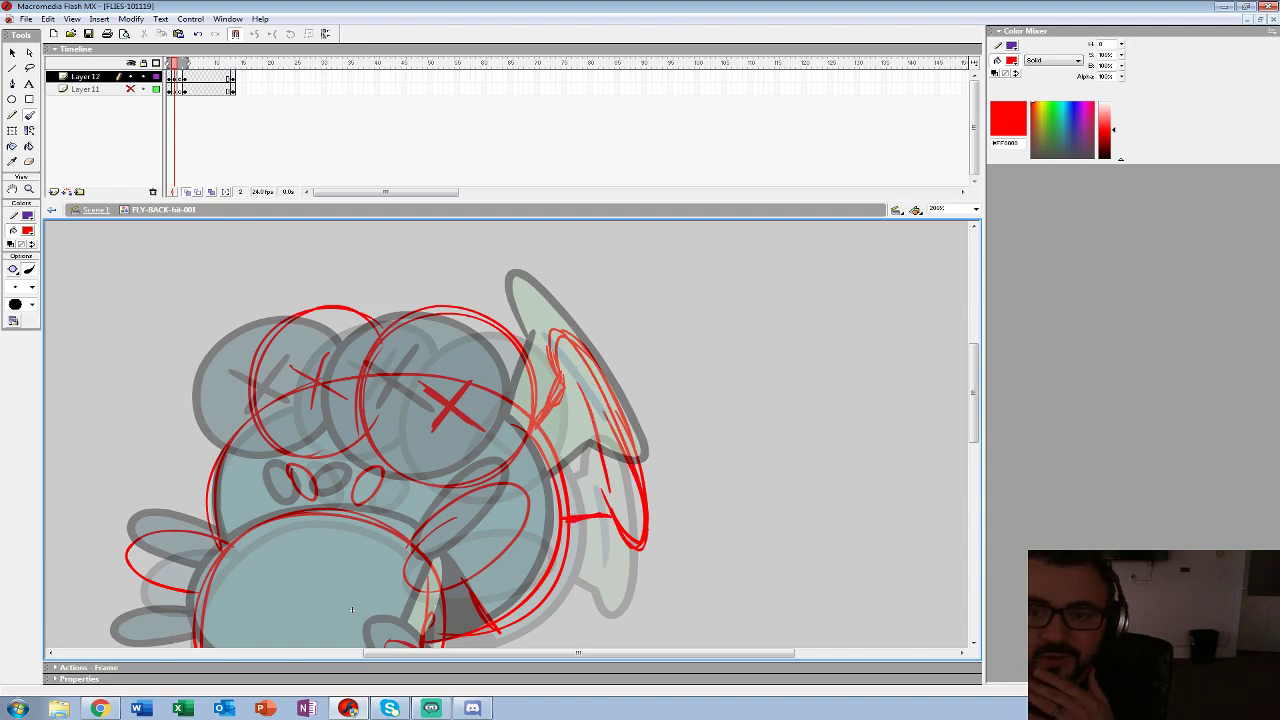
- Go to frame 3 of Layer 12 and set the Brush to a black fill and a larger size for inking
key(period)
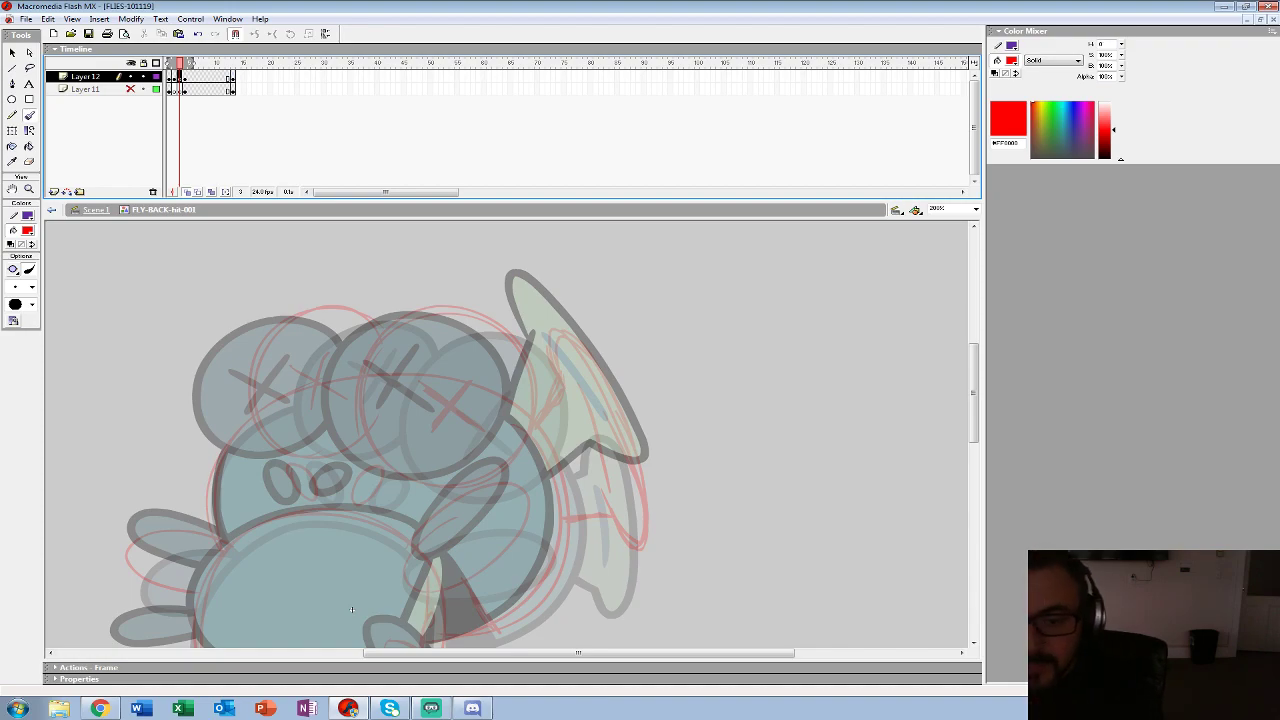
click(27, 230)
click(352, 609)
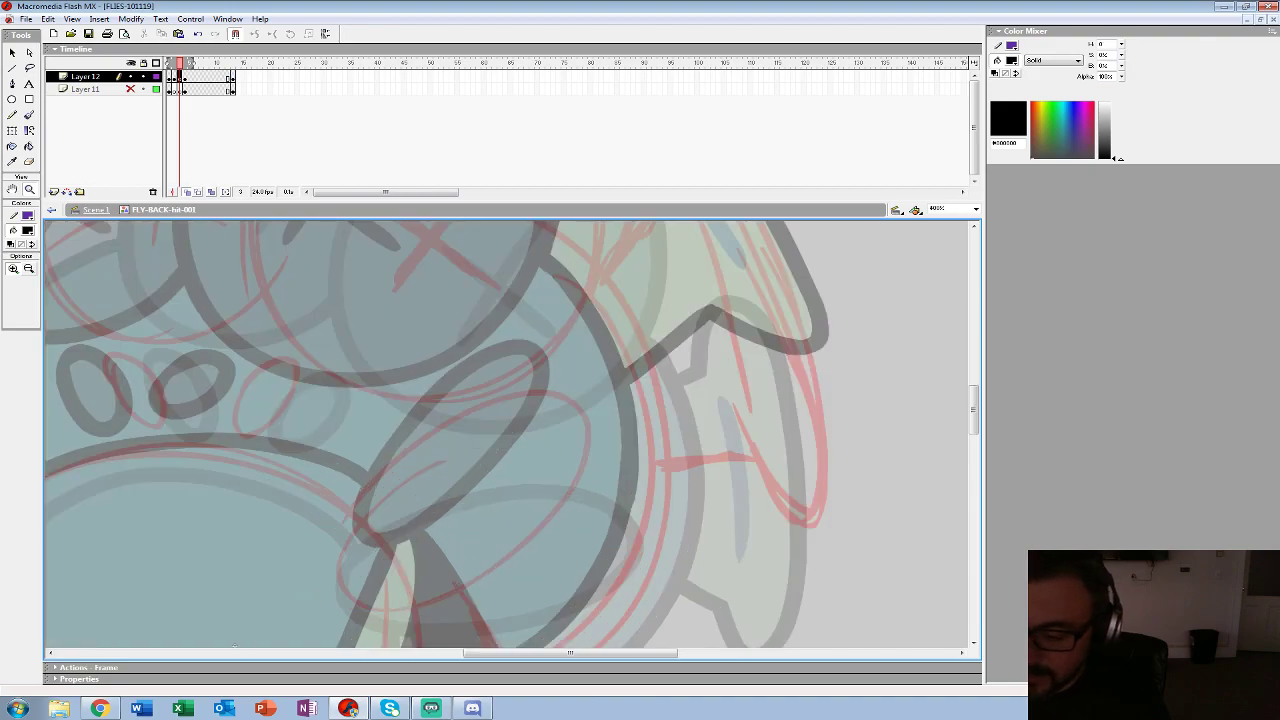
scroll(253, 516, down, 1)
click(31, 287)
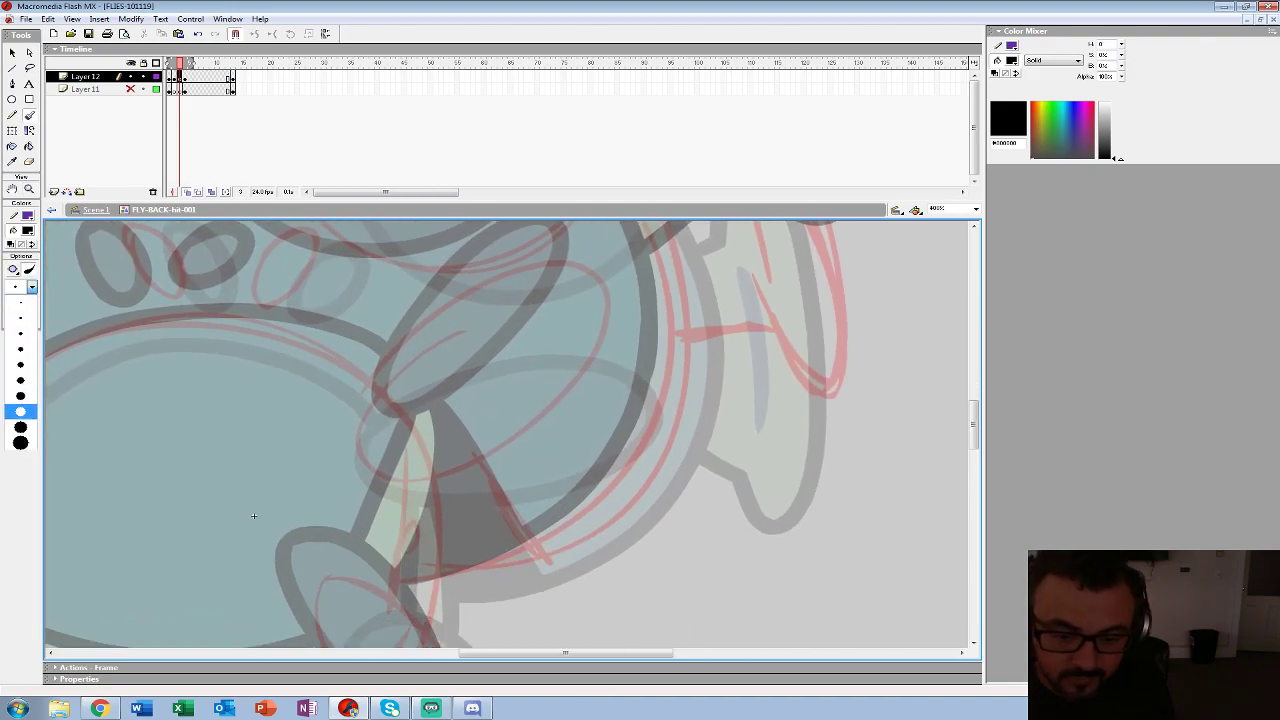
click(20, 427)
mouse_move(402, 367)
mouse_down()
mouse_move(360, 429)
mouse_move(388, 384)
mouse_move(361, 427)
mouse_move(399, 465)
mouse_up()
key(ctrl+z)
key(ctrl+z)
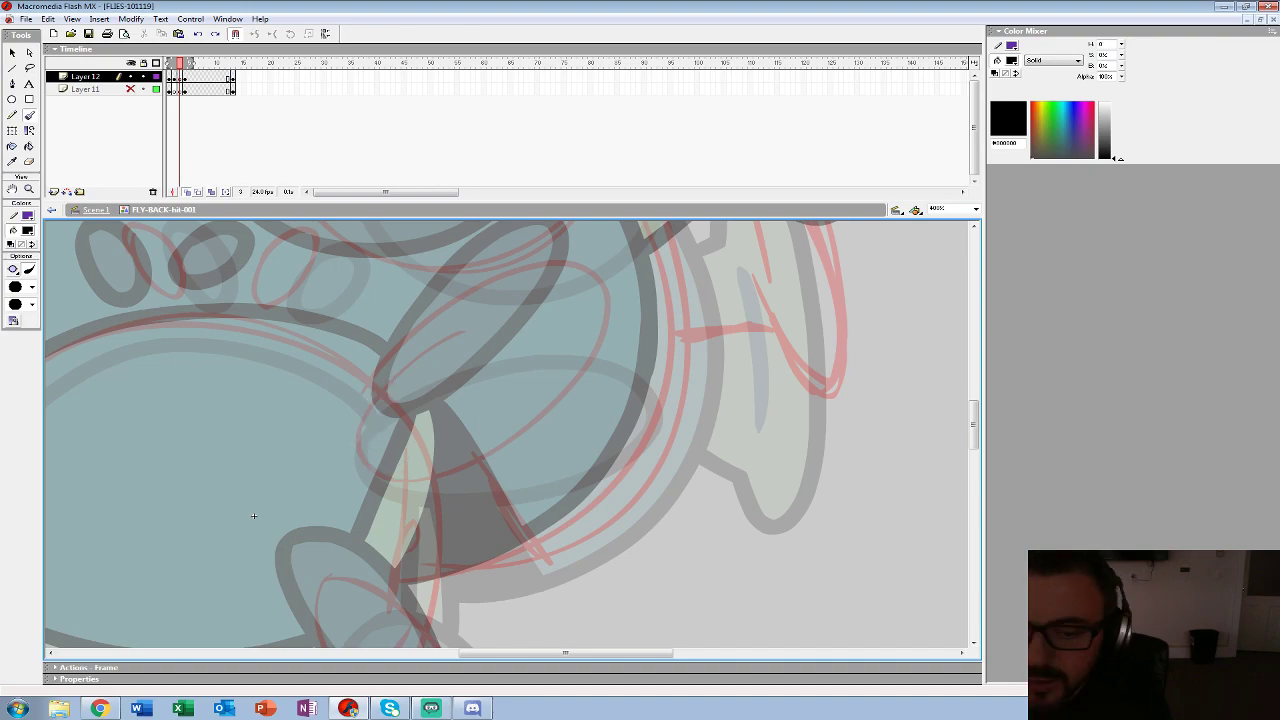
- Ink the fly's arm and body outlines in black over the red sketch on frame 3 of Layer 12
click(31, 287)
click(20, 426)
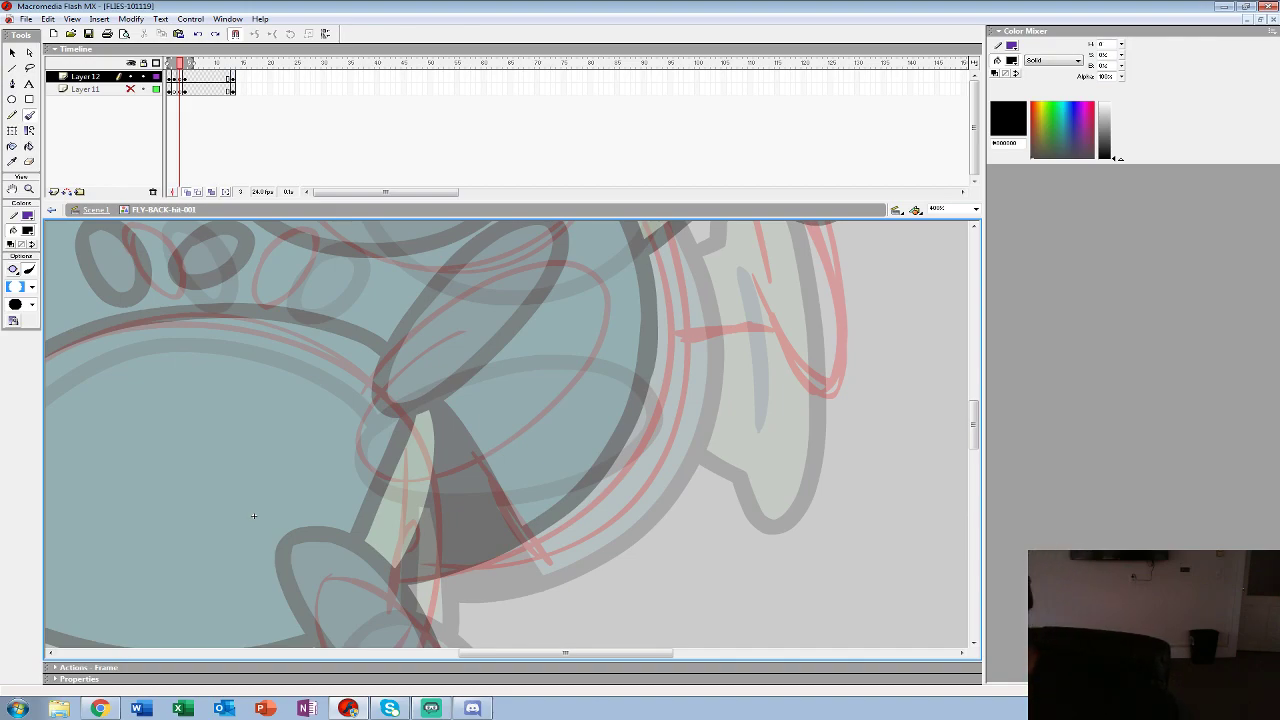
mouse_move(390, 390)
mouse_down()
mouse_move(361, 442)
mouse_move(390, 466)
mouse_move(542, 406)
mouse_move(603, 342)
mouse_move(598, 290)
mouse_move(536, 278)
mouse_move(464, 316)
mouse_move(372, 400)
mouse_up()
drag(256, 519, 360, 244)
mouse_move(442, 304)
mouse_down()
mouse_move(440, 408)
mouse_move(583, 488)
mouse_move(568, 386)
mouse_move(465, 302)
mouse_up()
drag(360, 244, 610, 411)
drag(540, 200, 540, 102)
drag(540, 340, 573, 365)
mouse_move(768, 212)
mouse_down()
mouse_move(735, 177)
mouse_move(650, 148)
mouse_move(550, 150)
mouse_move(463, 174)
mouse_move(385, 225)
mouse_move(335, 297)
mouse_move(320, 370)
mouse_move(333, 440)
mouse_move(373, 510)
mouse_move(427, 557)
mouse_move(570, 586)
mouse_move(642, 577)
mouse_move(740, 530)
mouse_up()
mouse_move(828, 284)
mouse_down()
mouse_move(811, 429)
mouse_move(778, 357)
mouse_move(768, 402)
mouse_up()
drag(643, 338, 396, 634)
drag(450, 330, 476, 528)
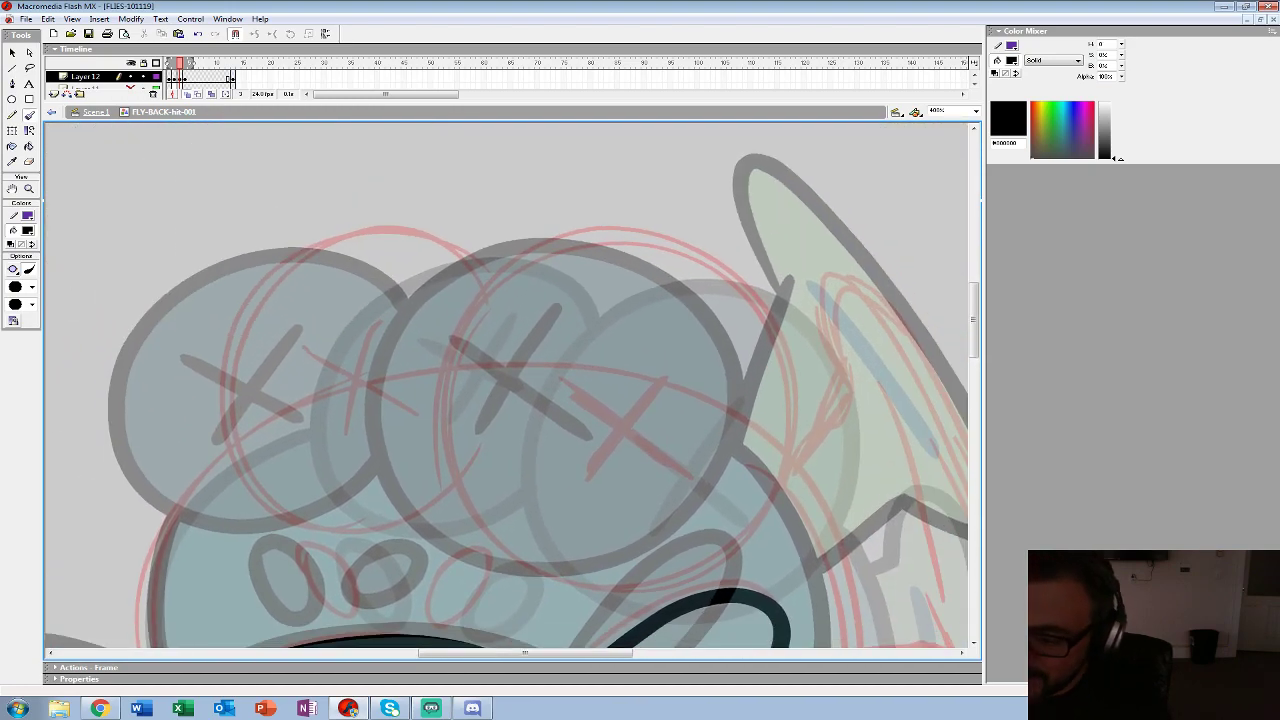
- Ink the fly's two large round eyes and their X marks in black over the red sketch on frame 3
drag(485, 299, 434, 392)
key(ctrl+z)
mouse_move(487, 291)
mouse_down()
mouse_move(448, 352)
mouse_move(440, 432)
mouse_up()
key(ctrl+z)
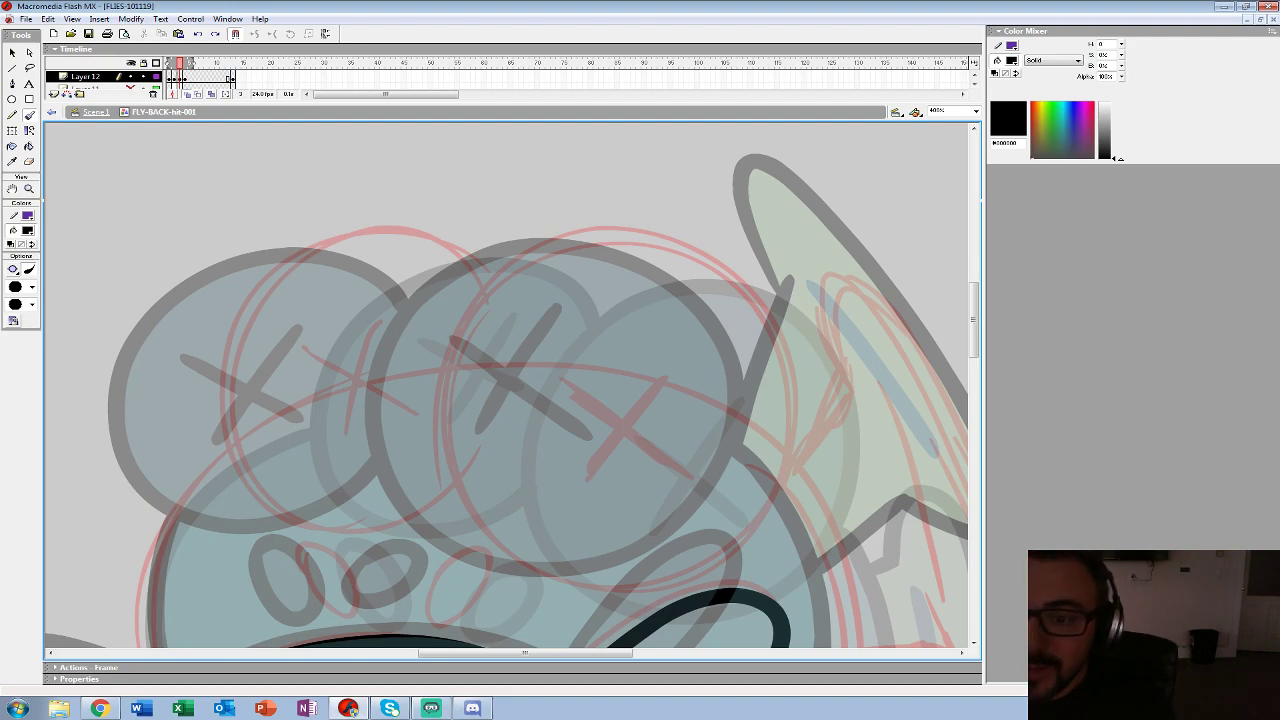
drag(540, 430, 507, 375)
mouse_move(445, 252)
mouse_down()
mouse_move(400, 365)
mouse_move(478, 500)
mouse_move(630, 522)
mouse_move(758, 378)
mouse_move(686, 208)
mouse_move(508, 190)
mouse_move(432, 256)
mouse_up()
drag(514, 329, 634, 414)
mouse_move(640, 312)
mouse_down()
mouse_move(530, 425)
mouse_move(748, 383)
mouse_up()
mouse_move(676, 198)
mouse_down()
mouse_move(594, 137)
mouse_move(478, 153)
mouse_move(412, 228)
mouse_move(403, 262)
mouse_move(673, 195)
mouse_move(629, 152)
mouse_move(515, 139)
mouse_move(428, 210)
mouse_move(403, 330)
mouse_move(460, 410)
mouse_move(543, 430)
mouse_move(645, 377)
mouse_up()
key(ctrl+z)
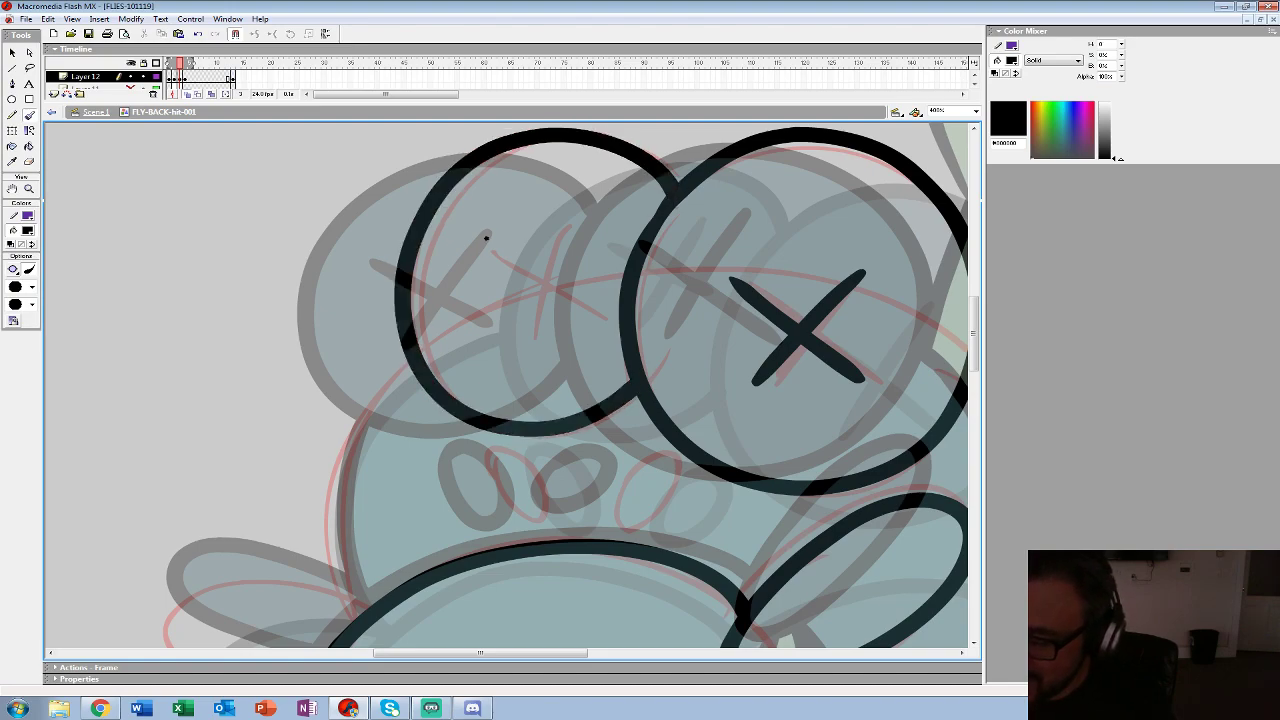
drag(486, 238, 588, 322)
drag(575, 212, 500, 336)
drag(700, 400, 518, 395)
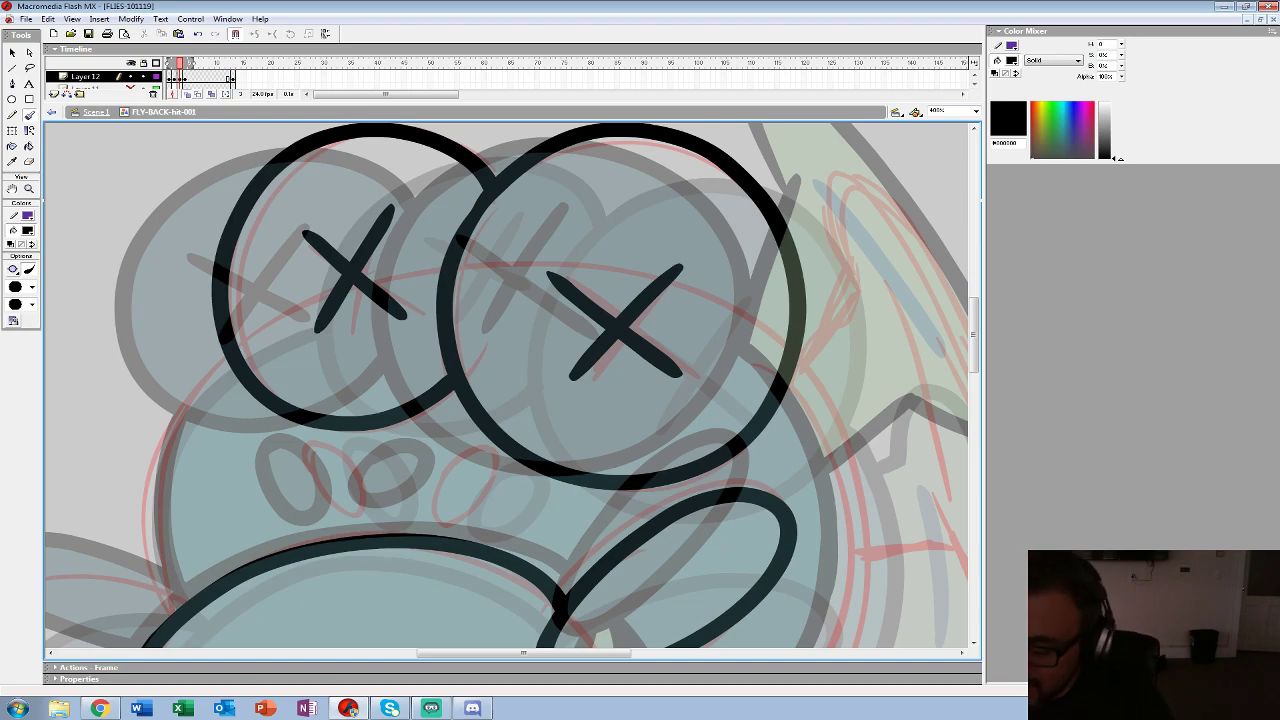
- Ink the two small ovals and the side of the head below the eyes on frame 3
drag(440, 620, 522, 471)
mouse_move(548, 300)
mouse_down()
mouse_move(508, 340)
mouse_move(580, 320)
mouse_move(550, 296)
mouse_up()
click(393, 297)
mouse_move(393, 297)
mouse_down()
mouse_move(446, 355)
mouse_move(443, 312)
mouse_move(395, 292)
mouse_up()
mouse_move(319, 208)
mouse_down()
mouse_move(292, 222)
mouse_move(252, 295)
mouse_move(238, 378)
mouse_move(266, 454)
mouse_up()
- Ink the two small limbs sticking out from the far side of the fly's body on frame 3
drag(517, 584, 657, 469)
mouse_move(408, 342)
mouse_down()
mouse_move(318, 314)
mouse_move(226, 324)
mouse_move(209, 372)
mouse_move(249, 415)
mouse_move(328, 428)
mouse_move(343, 428)
mouse_move(360, 326)
mouse_move(249, 317)
mouse_move(209, 359)
mouse_move(240, 398)
mouse_move(350, 430)
mouse_up()
key(ctrl+z)
drag(657, 468, 923, 207)
mouse_move(600, 310)
mouse_down()
mouse_move(493, 403)
mouse_move(566, 452)
mouse_move(652, 392)
mouse_up()
mouse_move(920, 212)
mouse_down()
mouse_move(390, 317)
mouse_move(215, 500)
mouse_move(195, 560)
mouse_move(199, 528)
mouse_up()
- Ink the rest of the head edge and the trumpet-shaped wing with its inner line on frame 3
mouse_move(558, 158)
mouse_down()
mouse_move(619, 275)
mouse_move(622, 395)
mouse_move(579, 492)
mouse_move(517, 553)
mouse_move(384, 598)
mouse_up()
drag(414, 468, 480, 564)
mouse_move(490, 260)
mouse_down()
mouse_move(470, 380)
mouse_move(418, 524)
mouse_move(343, 473)
mouse_up()
mouse_move(478, 308)
mouse_down()
mouse_move(464, 189)
mouse_move(497, 189)
mouse_move(550, 251)
mouse_move(601, 356)
mouse_move(631, 491)
mouse_move(632, 607)
mouse_move(490, 565)
mouse_move(412, 378)
mouse_up()
mouse_move(502, 290)
mouse_down()
mouse_move(552, 408)
mouse_move(570, 495)
mouse_up()
key(ctrl+z)
drag(503, 294, 570, 493)
key(ctrl+z)
drag(504, 293, 570, 497)
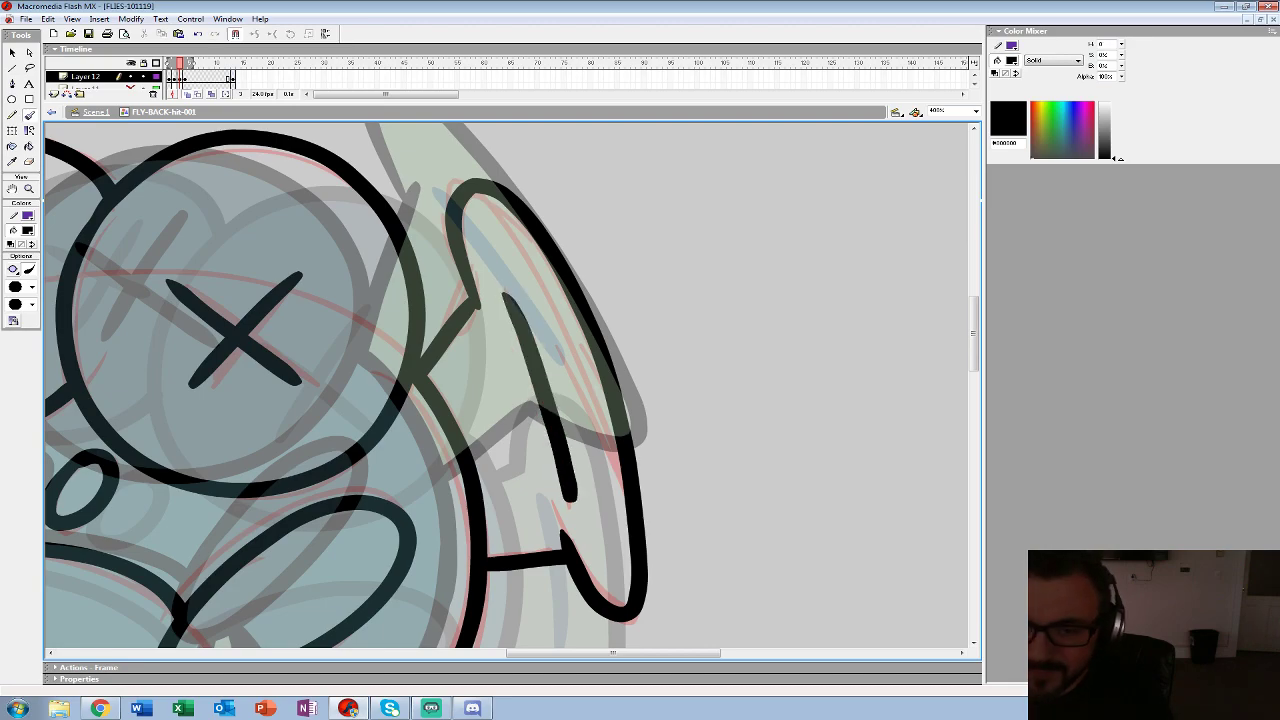
- Replace the red rough on frame 2 of Layer 12 with the finished inked fly and empty frame 3
key(z)
alt+click(378, 379)
alt+click(378, 379)
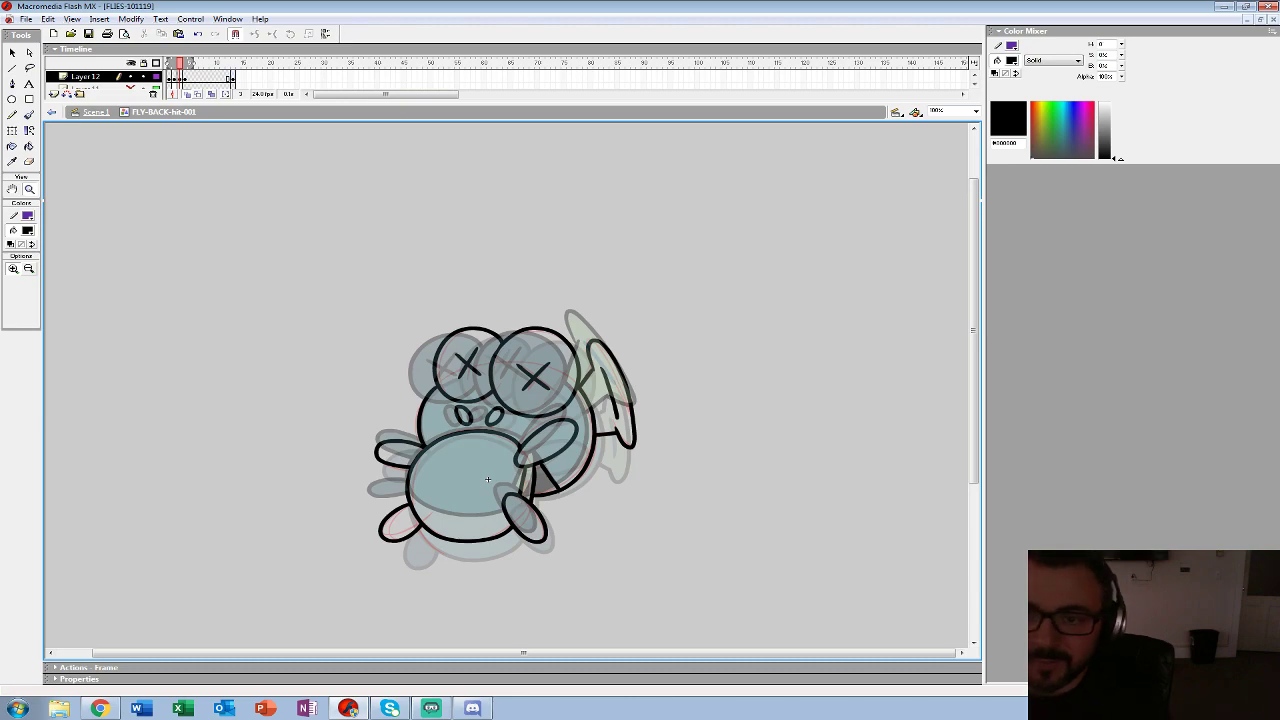
key(ctrl+a)
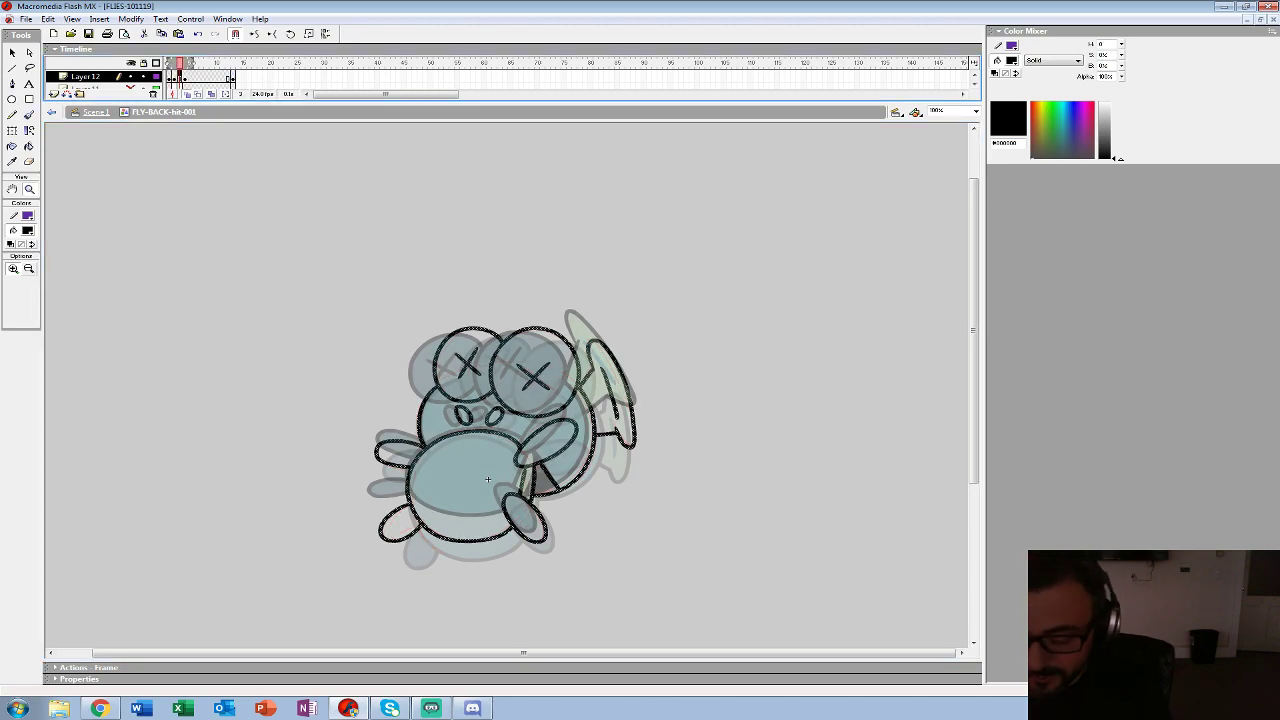
key(Delete)
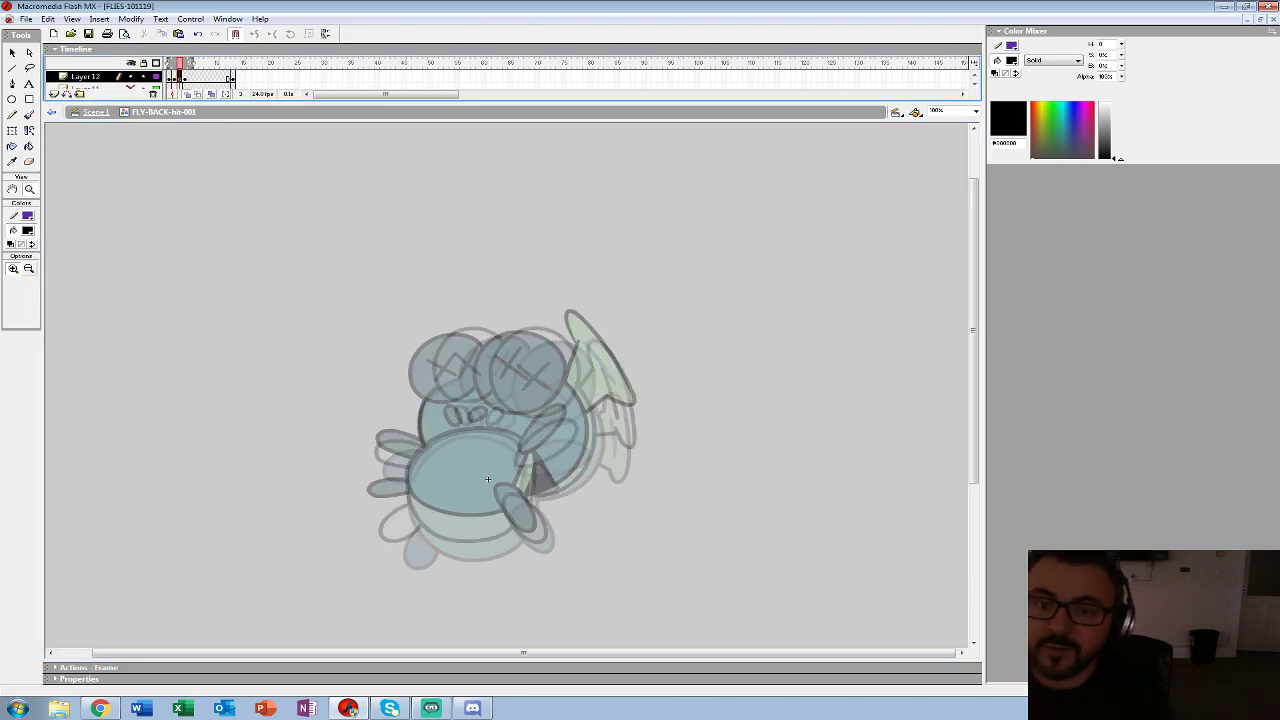
key(comma)
key(period)
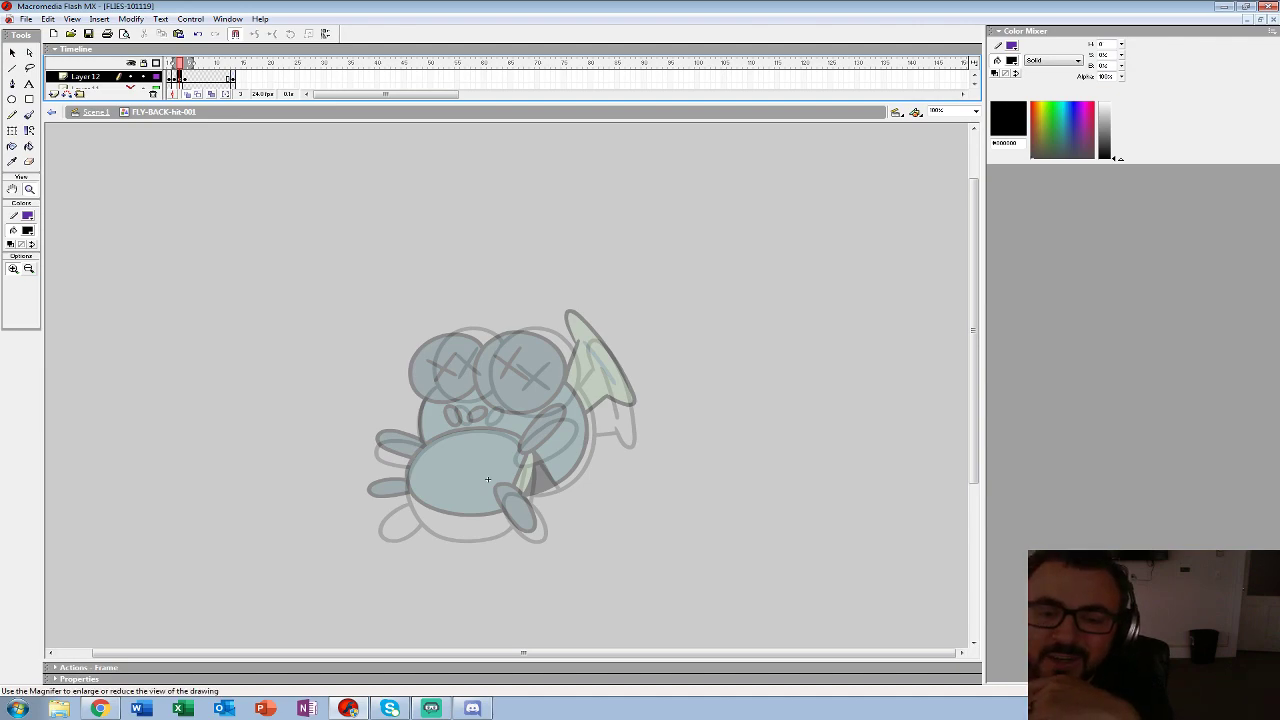
- Set the Brush to a small size and rough in the next in-between's arm, body and limbs on frame 3
click(488, 479)
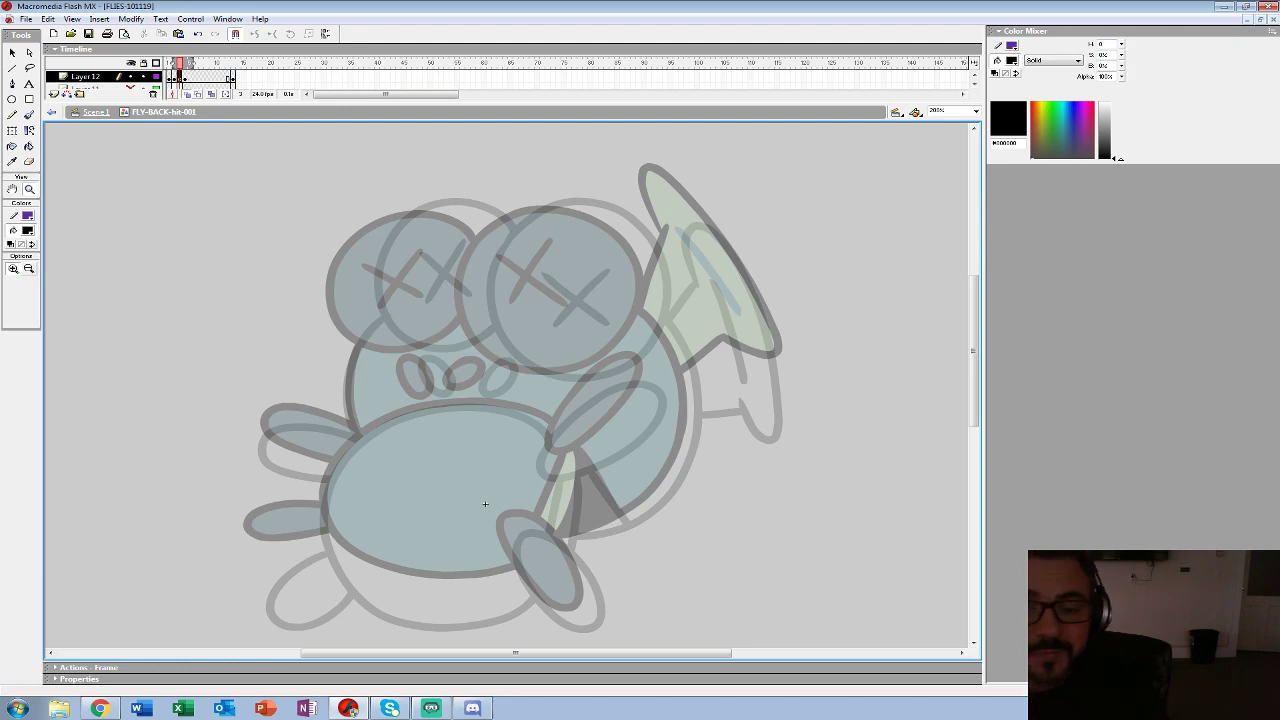
click(28, 114)
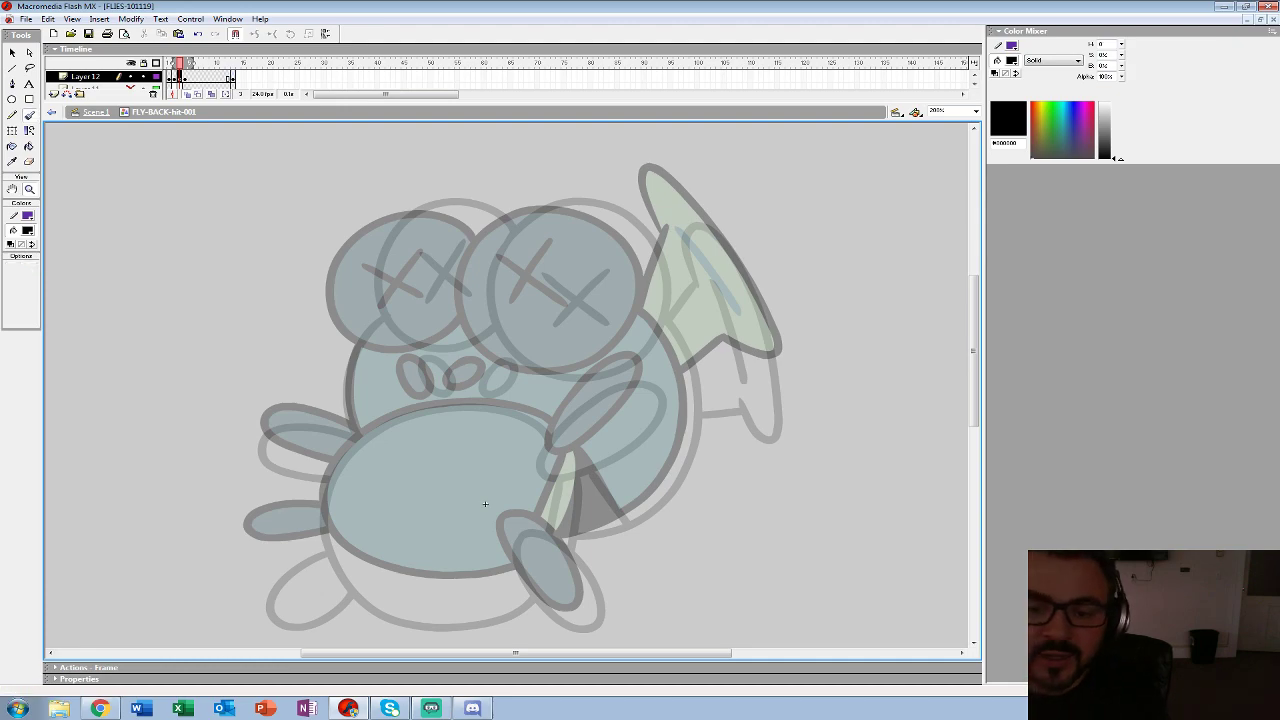
click(32, 287)
click(20, 349)
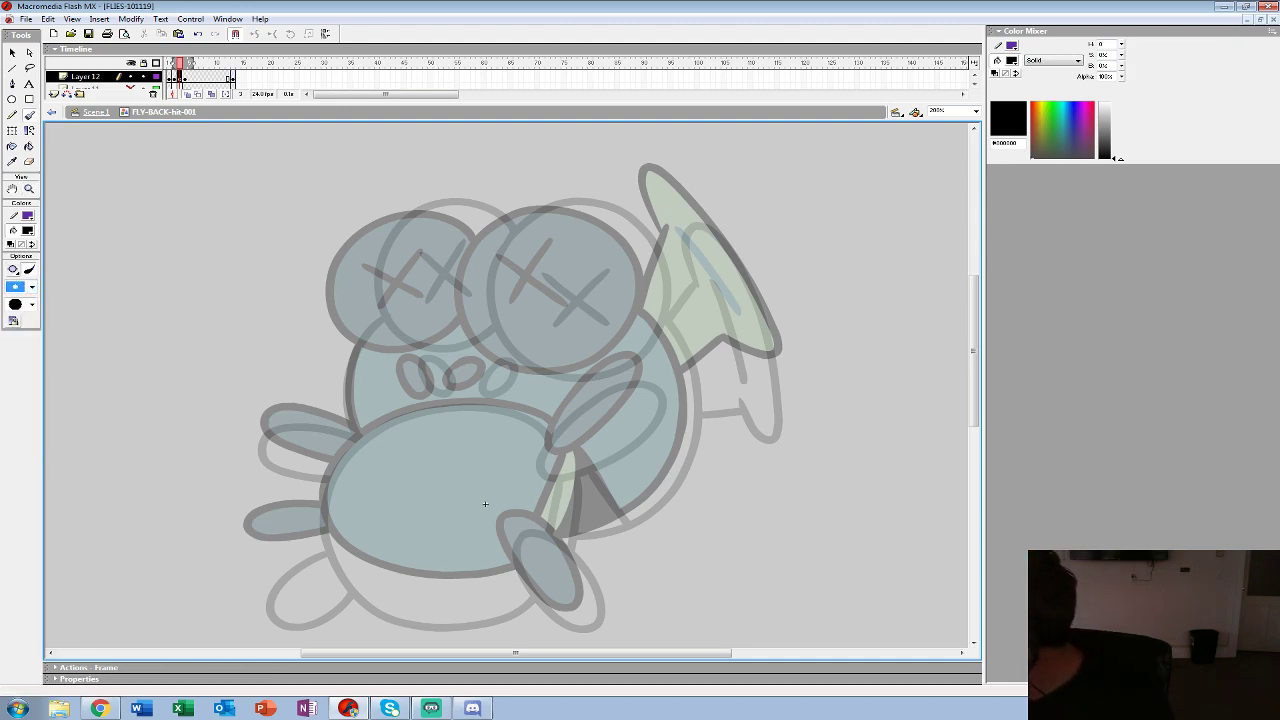
mouse_move(562, 418)
mouse_down()
mouse_move(540, 456)
mouse_move(561, 466)
mouse_move(614, 435)
mouse_move(633, 414)
mouse_move(625, 364)
mouse_move(565, 420)
mouse_up()
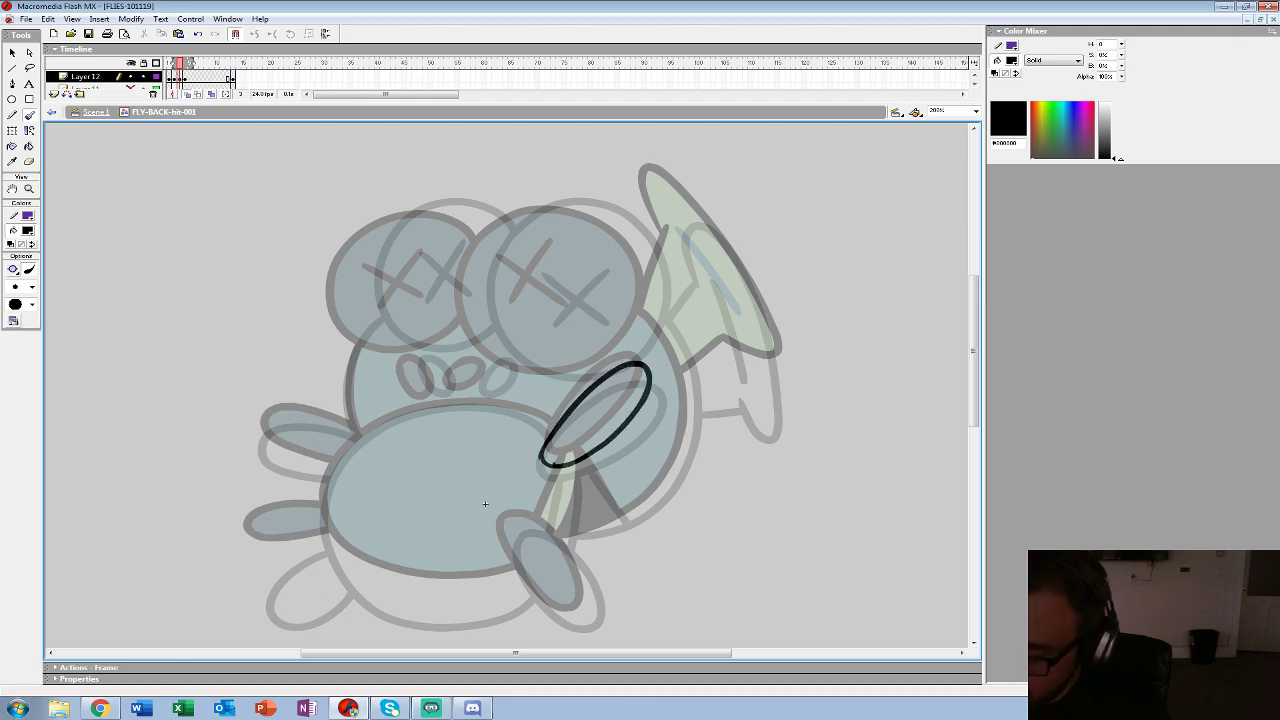
mouse_move(545, 515)
mouse_down()
mouse_move(563, 442)
mouse_move(531, 480)
mouse_move(606, 532)
mouse_move(532, 458)
mouse_up()
mouse_move(562, 345)
mouse_down()
mouse_move(594, 440)
mouse_move(575, 482)
mouse_move(350, 402)
mouse_move(563, 510)
mouse_up()
drag(356, 459, 352, 493)
drag(377, 362, 348, 402)
drag(480, 330, 384, 443)
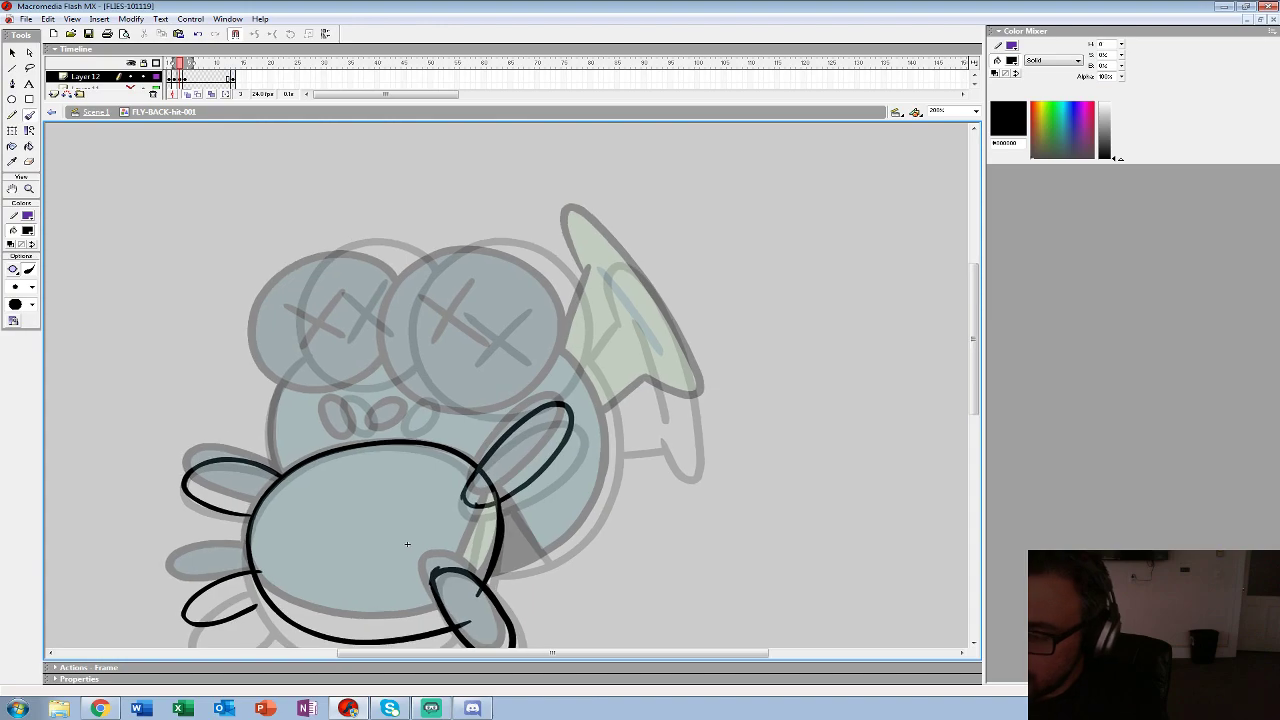
- Rough in the fly's round eyes, small ovals, head outline and trumpet-shaped wing on frame 3
mouse_move(430, 262)
mouse_down()
mouse_move(394, 368)
mouse_move(520, 412)
mouse_move(554, 378)
mouse_move(457, 242)
mouse_move(398, 298)
mouse_move(282, 278)
mouse_move(398, 370)
mouse_up()
mouse_move(310, 299)
mouse_down()
mouse_move(372, 334)
mouse_move(340, 340)
mouse_up()
mouse_move(406, 398)
mouse_down()
mouse_move(336, 400)
mouse_move(273, 442)
mouse_move(281, 474)
mouse_up()
mouse_move(570, 355)
mouse_down()
mouse_move(545, 560)
mouse_move(492, 575)
mouse_up()
drag(504, 498, 562, 568)
mouse_move(570, 352)
mouse_down()
mouse_move(604, 293)
mouse_move(591, 249)
mouse_move(635, 268)
mouse_move(668, 314)
mouse_move(700, 436)
mouse_move(664, 412)
mouse_move(604, 440)
mouse_up()
mouse_move(636, 323)
mouse_down()
mouse_move(664, 385)
mouse_move(659, 375)
mouse_up()
mouse_move(604, 294)
mouse_down()
mouse_move(572, 348)
mouse_move(590, 262)
mouse_move(692, 426)
mouse_up()
key(ctrl+z)
key(ctrl+z)
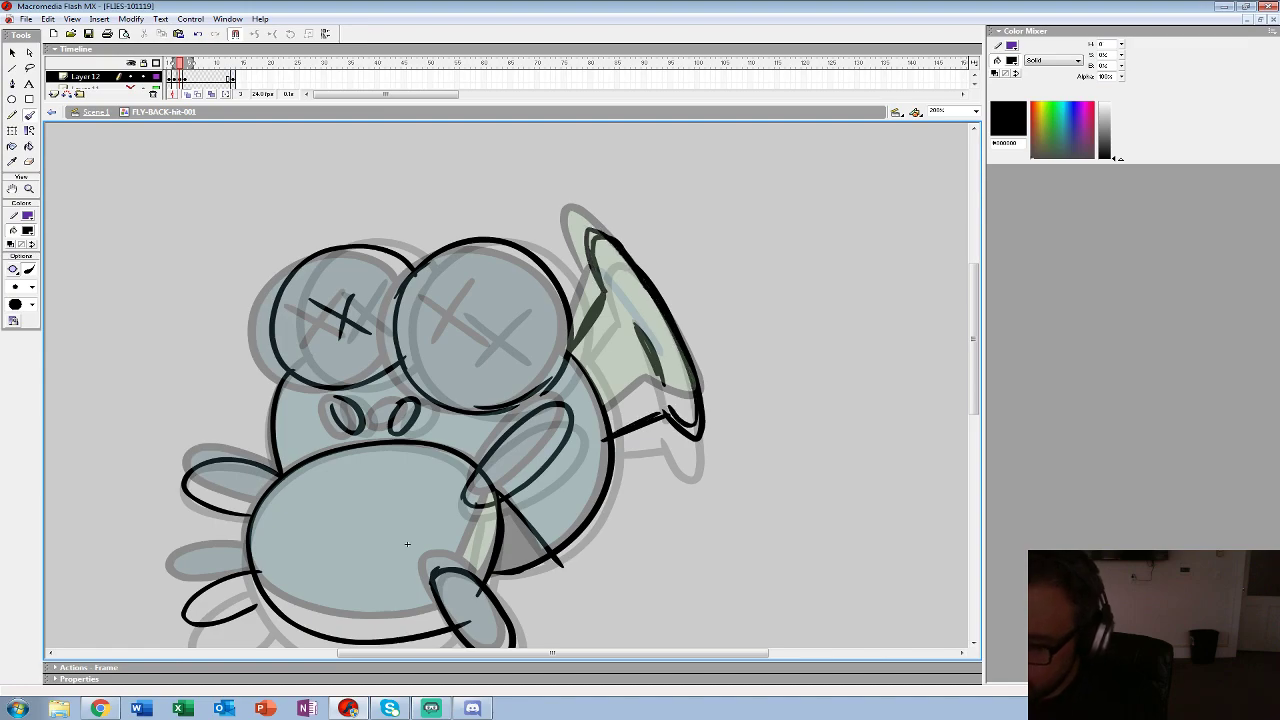
- Sketch the X marks inside both of the fly's eyes on frame 3
drag(431, 298, 517, 358)
drag(496, 289, 453, 355)
drag(309, 293, 376, 334)
drag(352, 288, 338, 346)
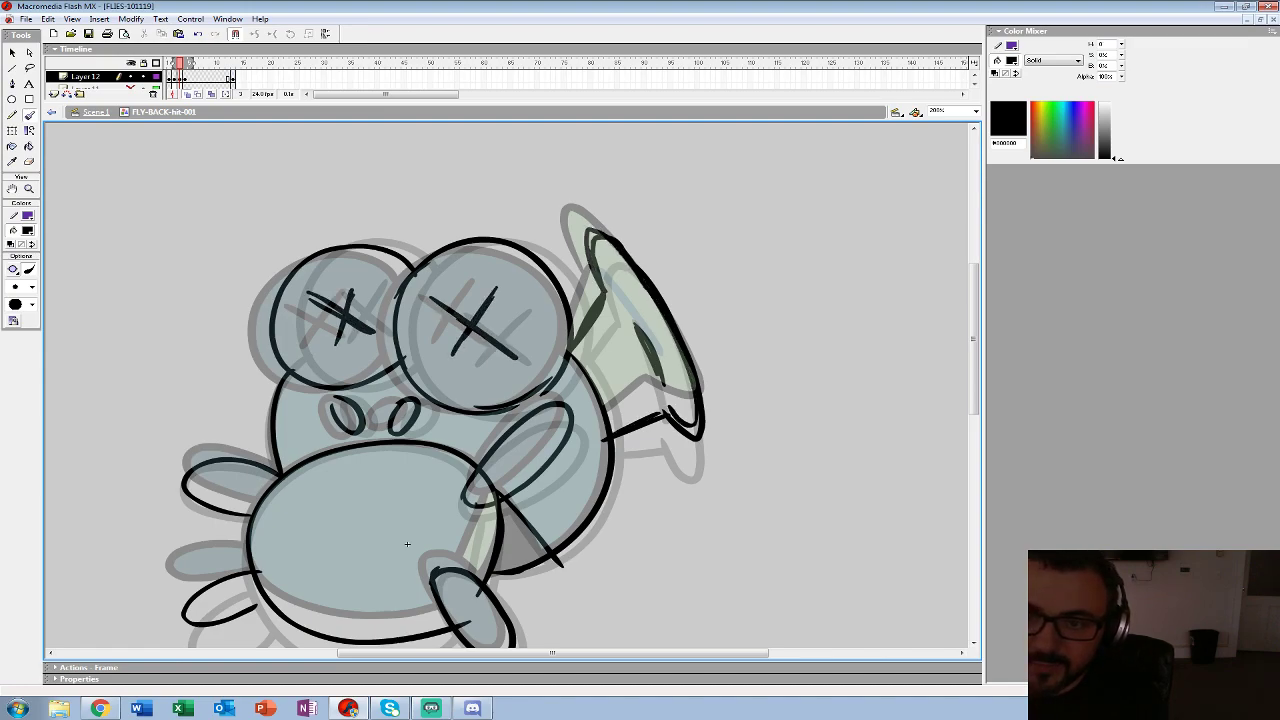
- Recolour the whole rough sketch on frame 3 to red #FF0000 and insert an extra frame at that point
key(ctrl+a)
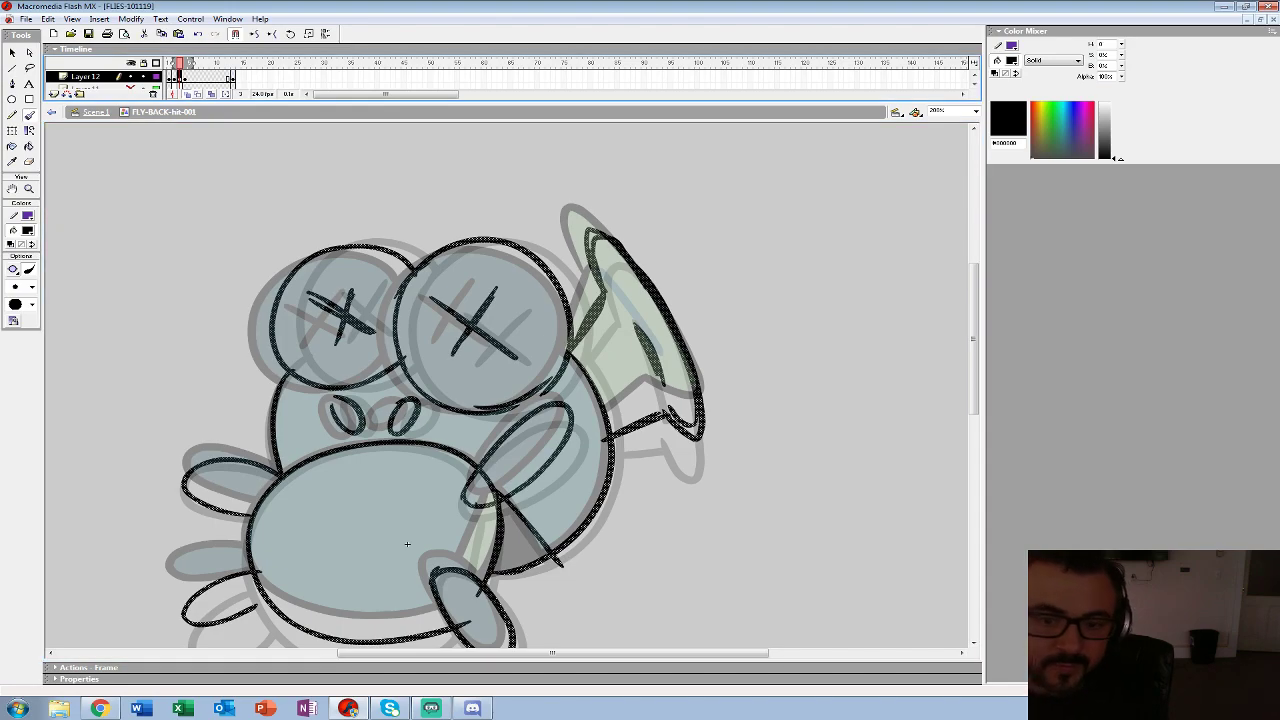
click(27, 231)
click(10, 299)
click(195, 78)
click(180, 64)
key(F5)
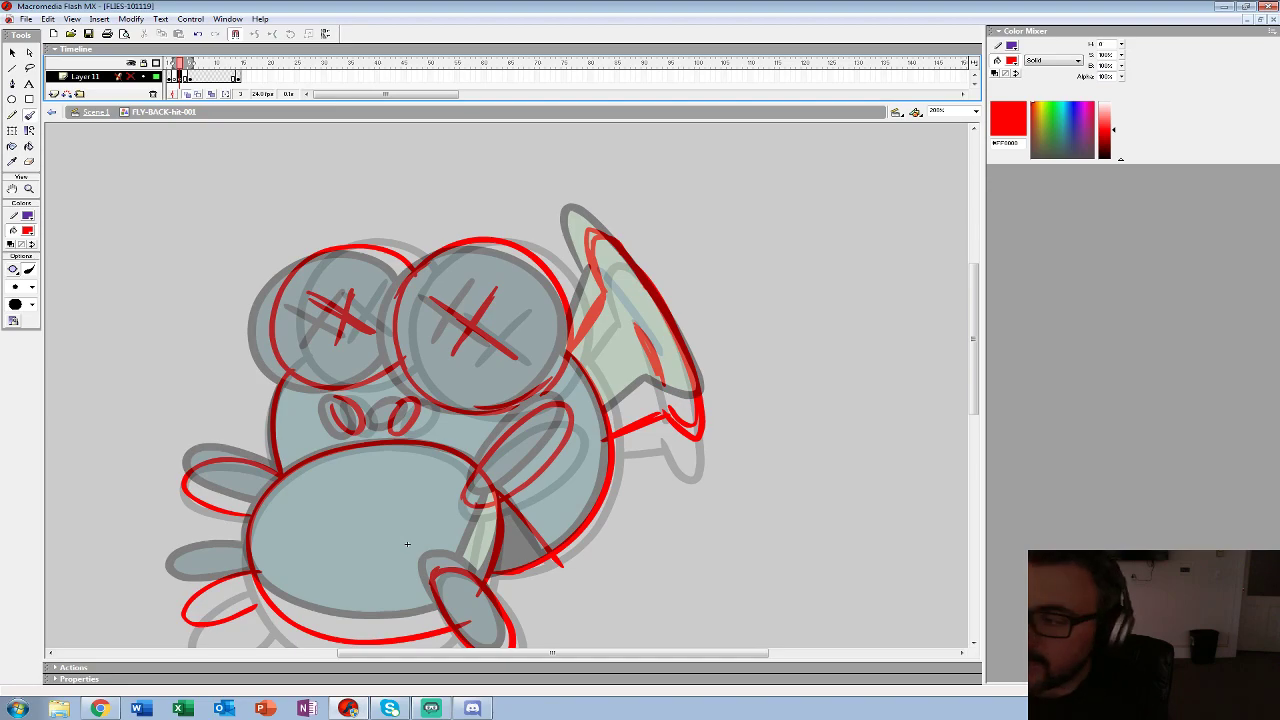
- Enlarge the timeline to show both layers, go to frame 4 of Layer 12 and extend the onion-skin range back to frame 2
drag(400, 104, 400, 213)
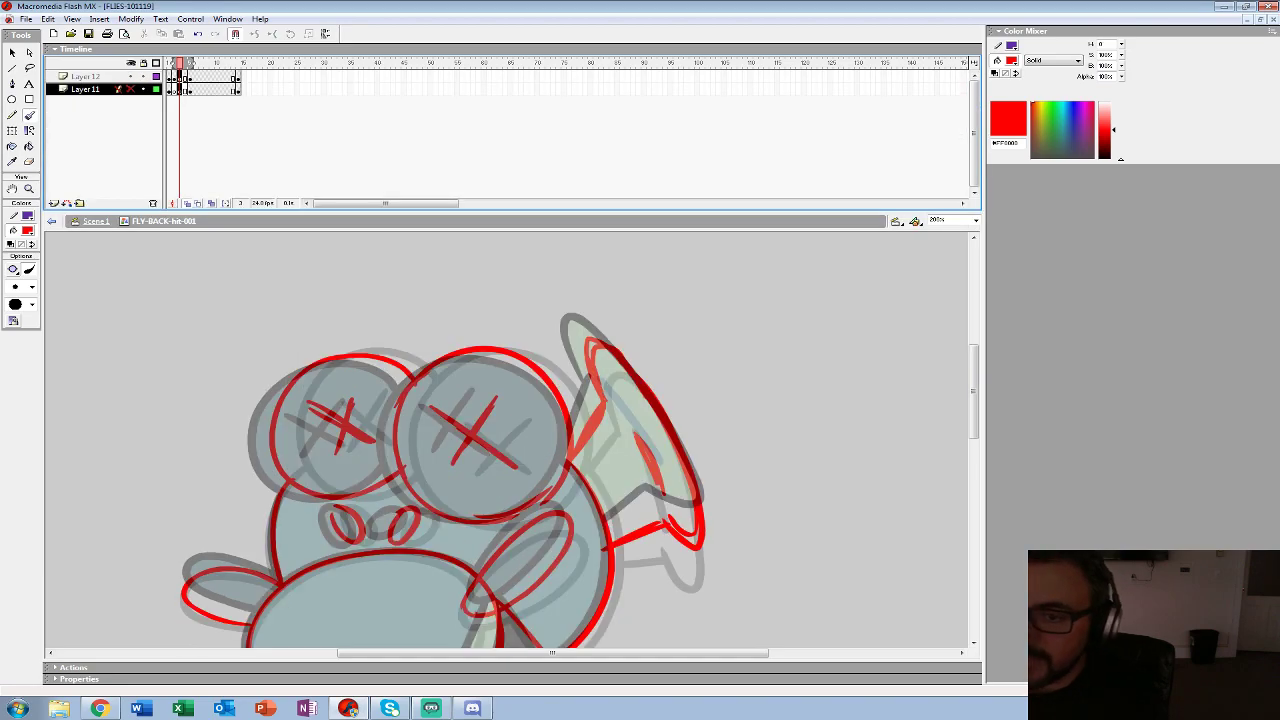
click(185, 77)
key(ctrl+z)
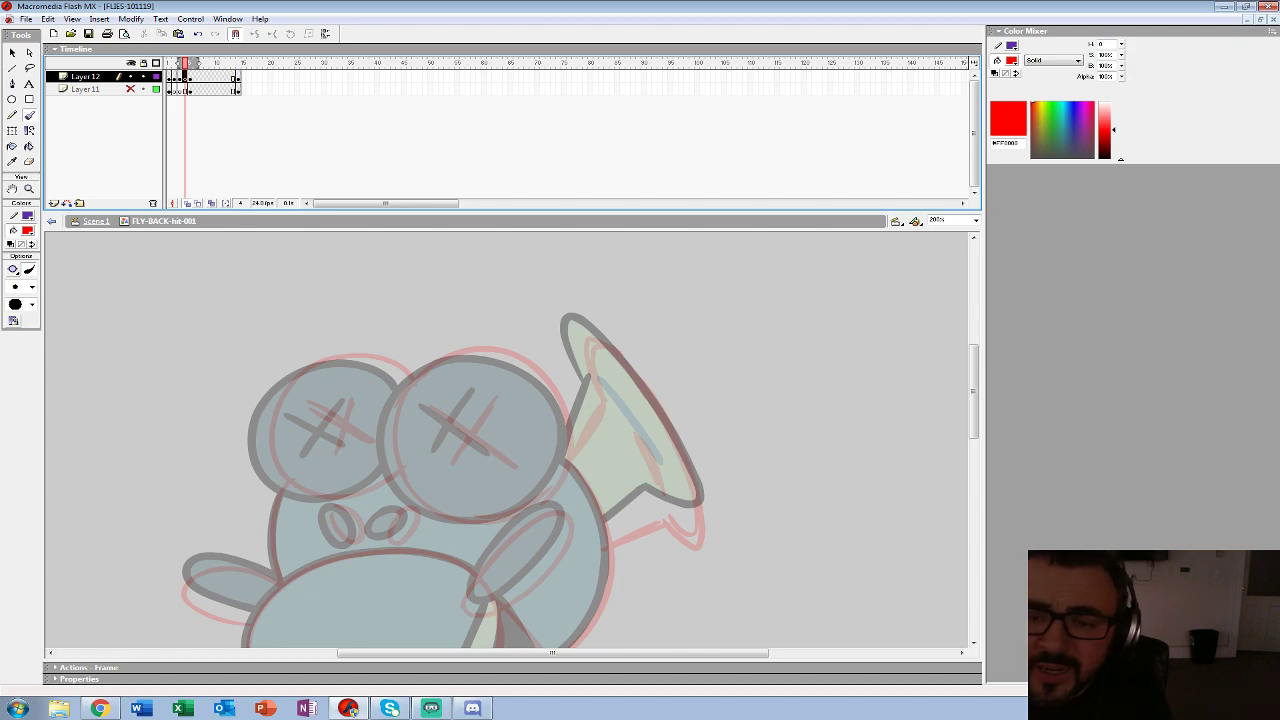
drag(179, 63, 173, 63)
- Set the Brush to a black fill and a larger size for inking the in-between on frame 4
click(460, 550)
drag(394, 645, 362, 564)
key(b)
click(28, 231)
click(11, 258)
click(32, 288)
click(21, 427)
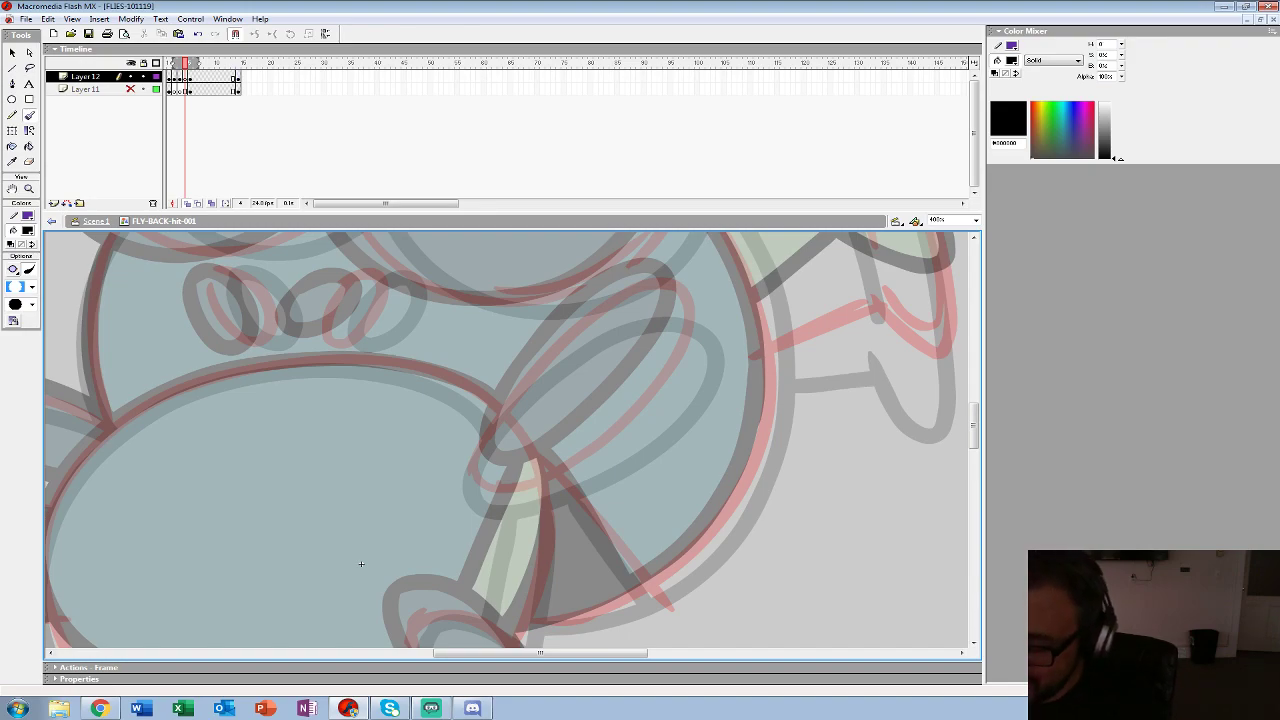
- Ink the fly's arm, round body, leg and the lines joining them in black over the red rough on frame 4
mouse_move(556, 346)
mouse_down()
mouse_move(472, 446)
mouse_move(546, 478)
mouse_move(695, 298)
mouse_move(488, 432)
mouse_up()
key(ctrl+z)
mouse_move(553, 349)
mouse_down()
mouse_move(491, 430)
mouse_move(543, 482)
mouse_move(684, 315)
mouse_move(588, 315)
mouse_move(500, 420)
mouse_up()
drag(520, 520, 603, 301)
mouse_move(510, 383)
mouse_down()
mouse_move(491, 443)
mouse_move(531, 511)
mouse_move(579, 555)
mouse_move(629, 571)
mouse_move(653, 538)
mouse_move(627, 471)
mouse_move(573, 411)
mouse_move(503, 388)
mouse_up()
mouse_move(500, 320)
mouse_down()
mouse_move(385, 583)
mouse_move(637, 394)
mouse_move(601, 446)
mouse_up()
mouse_move(733, 293)
mouse_down()
mouse_move(696, 267)
mouse_move(480, 249)
mouse_move(301, 372)
mouse_up()
drag(601, 446, 745, 354)
mouse_move(442, 276)
mouse_down()
mouse_move(417, 363)
mouse_move(448, 459)
mouse_move(530, 523)
mouse_move(630, 553)
mouse_move(729, 550)
mouse_move(824, 513)
mouse_up()
drag(745, 354, 391, 414)
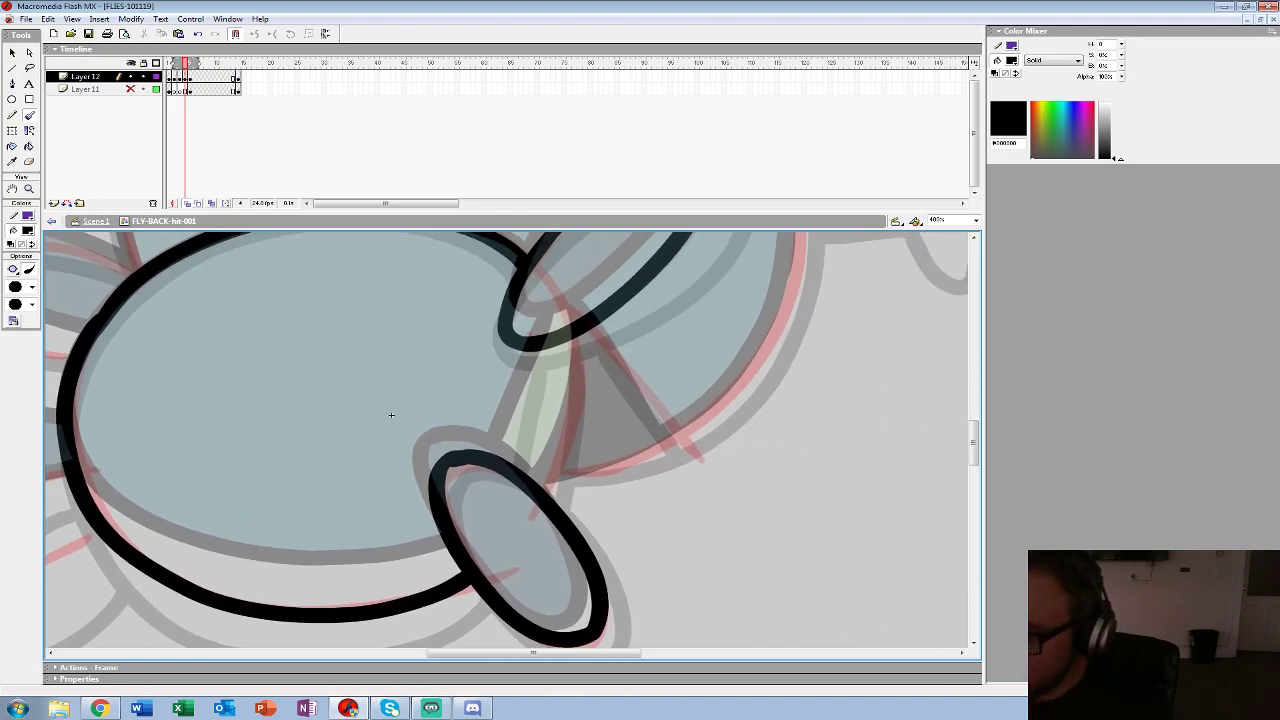
drag(580, 328, 551, 496)
drag(544, 343, 504, 458)
- Ink the two large round eyes and their X marks in black on frame 4
drag(500, 300, 472, 560)
drag(510, 330, 394, 520)
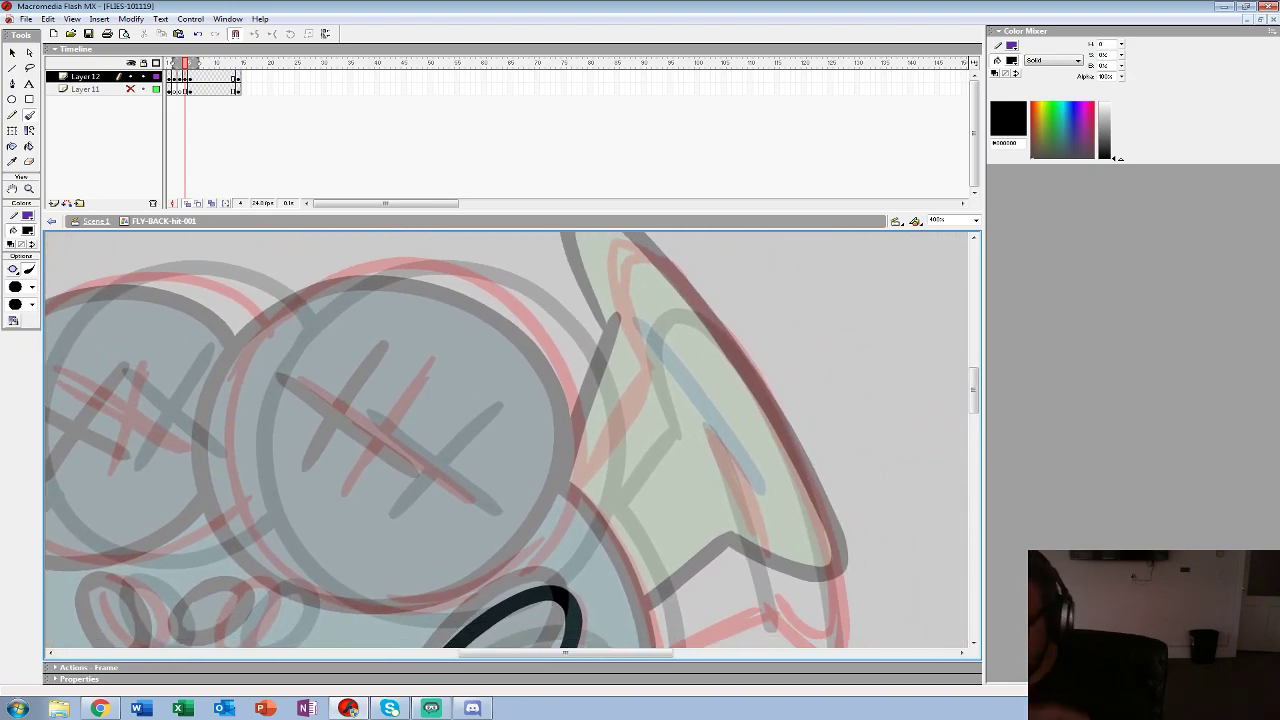
drag(510, 212, 510, 138)
drag(430, 330, 574, 388)
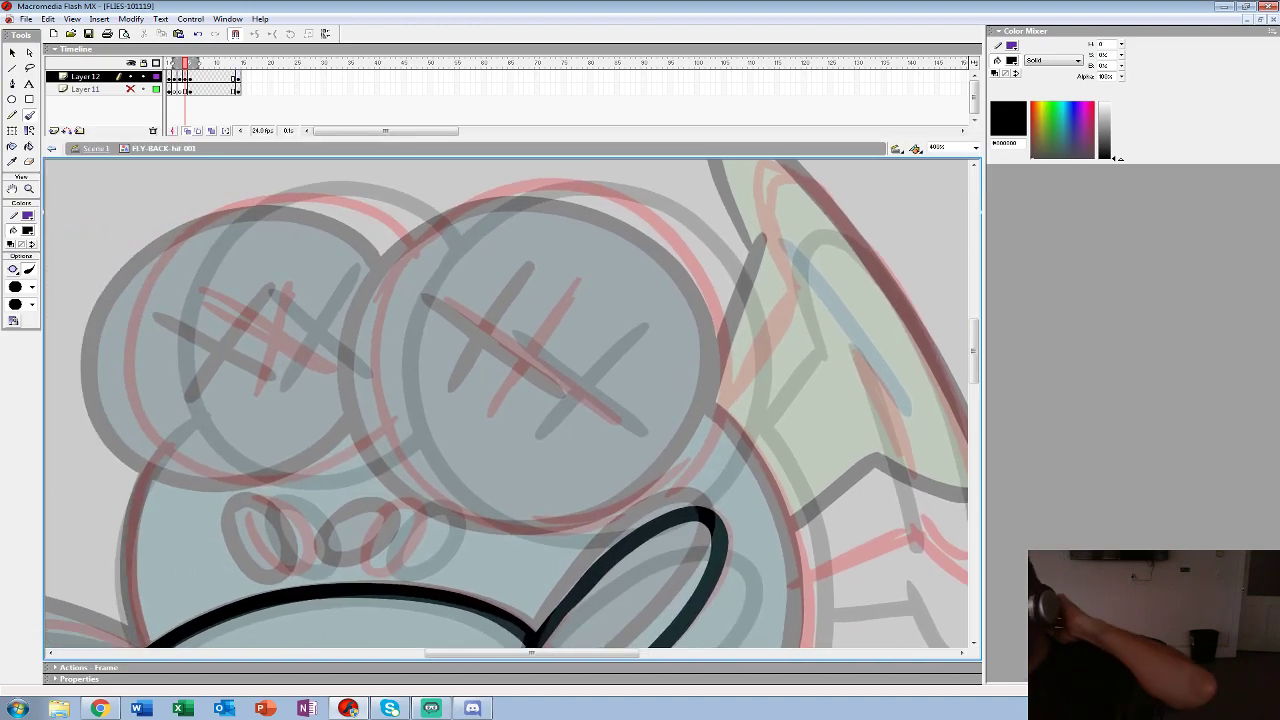
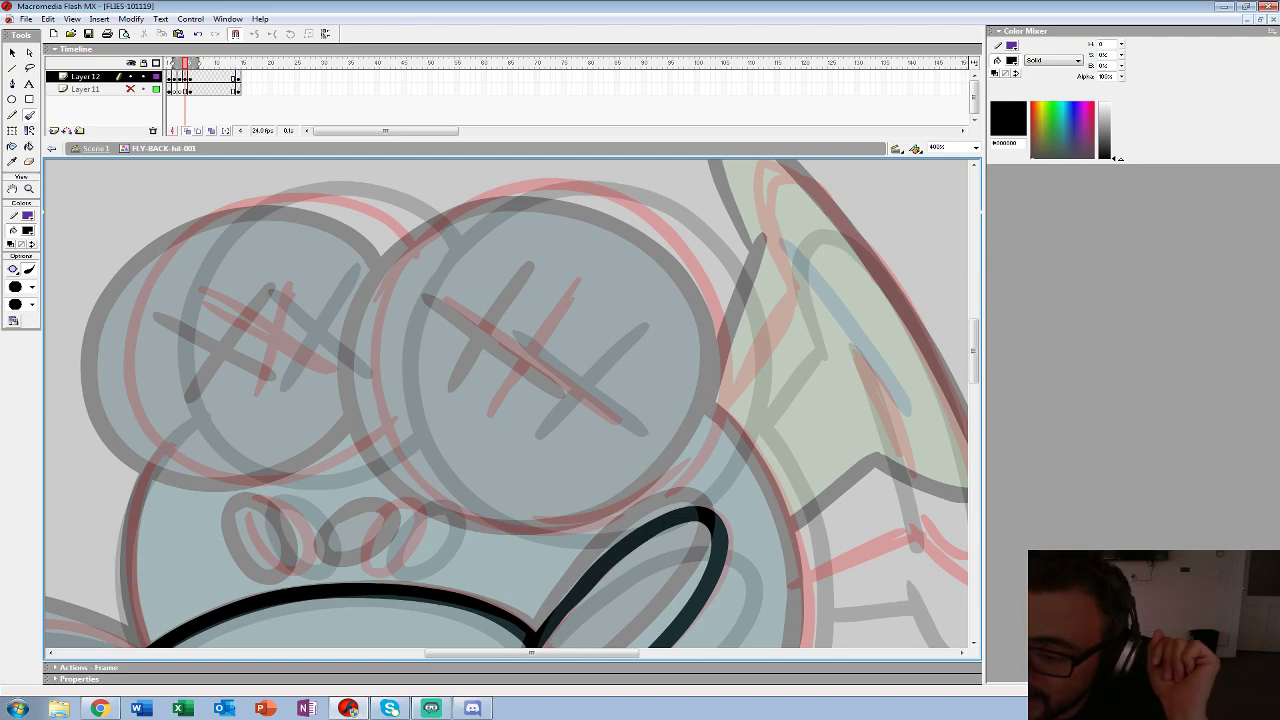
mouse_move(466, 216)
mouse_down()
mouse_move(406, 264)
mouse_move(383, 316)
mouse_move(377, 373)
mouse_move(399, 446)
mouse_move(451, 500)
mouse_move(568, 536)
mouse_move(625, 522)
mouse_move(683, 484)
mouse_move(721, 418)
mouse_move(731, 330)
mouse_move(698, 250)
mouse_move(626, 203)
mouse_move(545, 192)
mouse_move(452, 220)
mouse_up()
drag(462, 310, 590, 405)
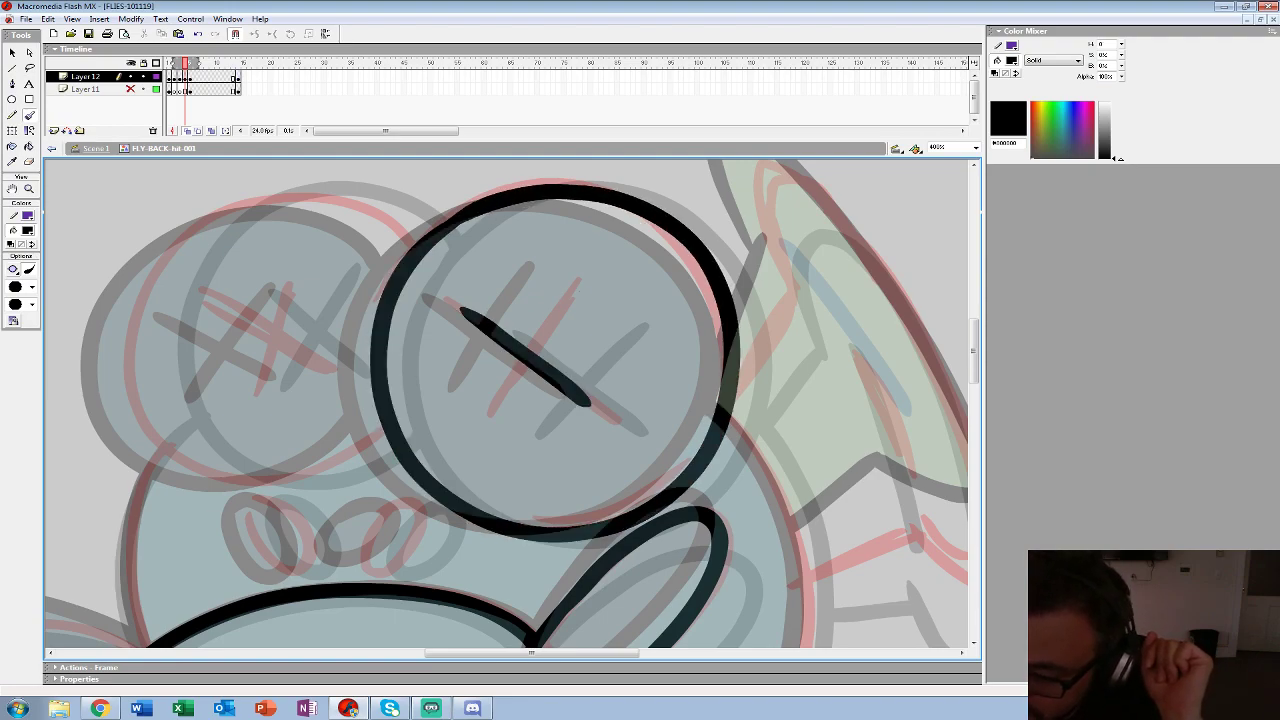
drag(580, 292, 487, 408)
mouse_move(413, 258)
mouse_down()
mouse_move(377, 219)
mouse_move(289, 193)
mouse_move(186, 234)
mouse_move(131, 332)
mouse_move(157, 432)
mouse_move(230, 483)
mouse_move(311, 484)
mouse_move(382, 442)
mouse_up()
drag(207, 296, 332, 378)
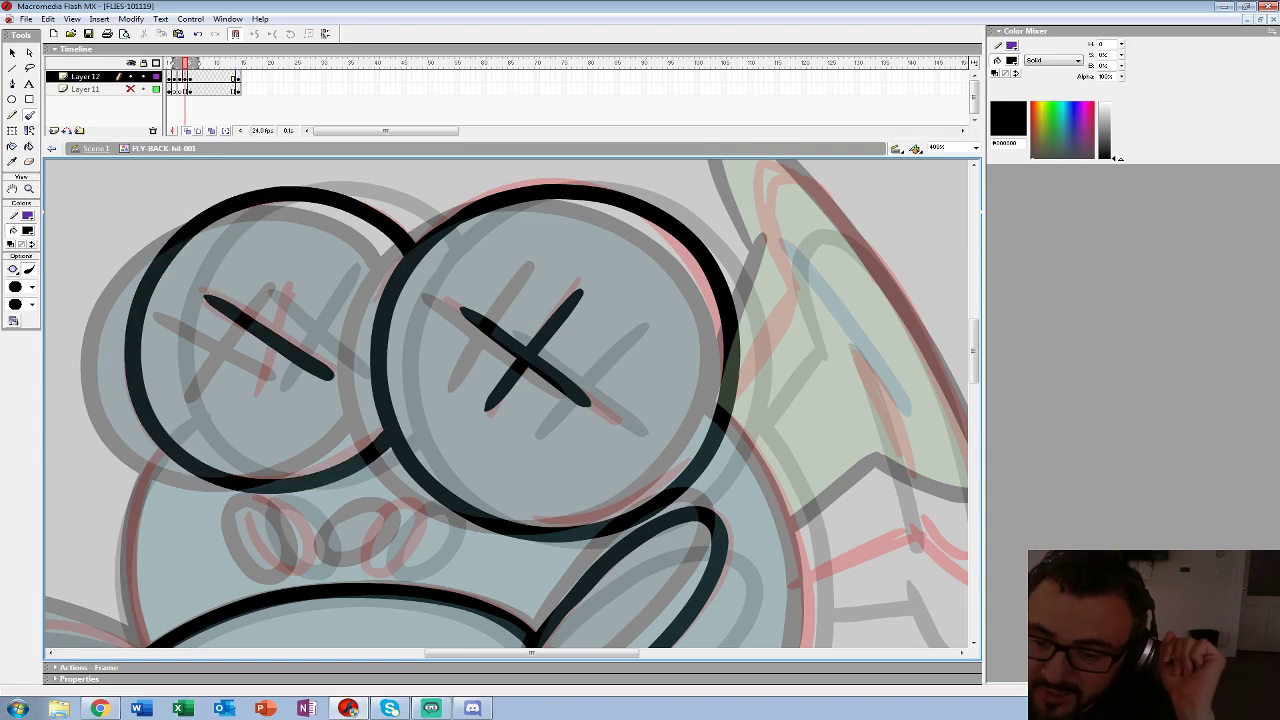
drag(300, 285, 240, 395)
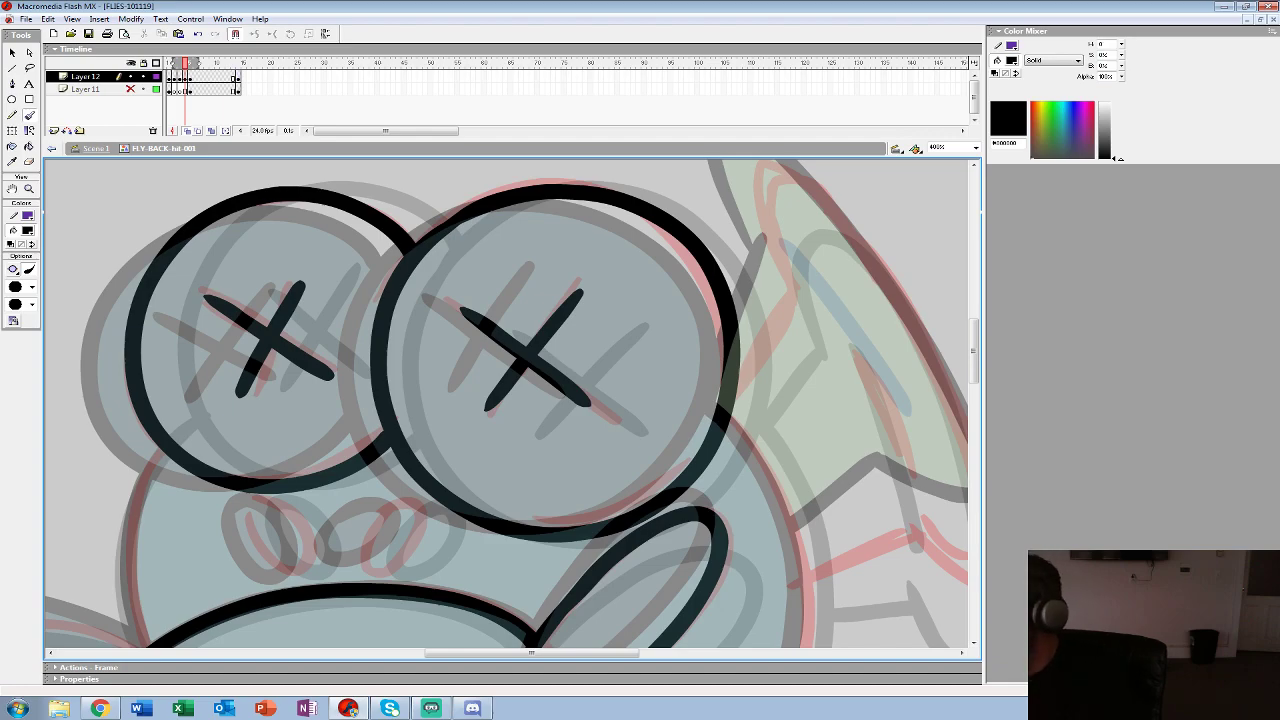
- Ink the two small ovals and the head outline in black on frame 4
drag(428, 434, 570, 266)
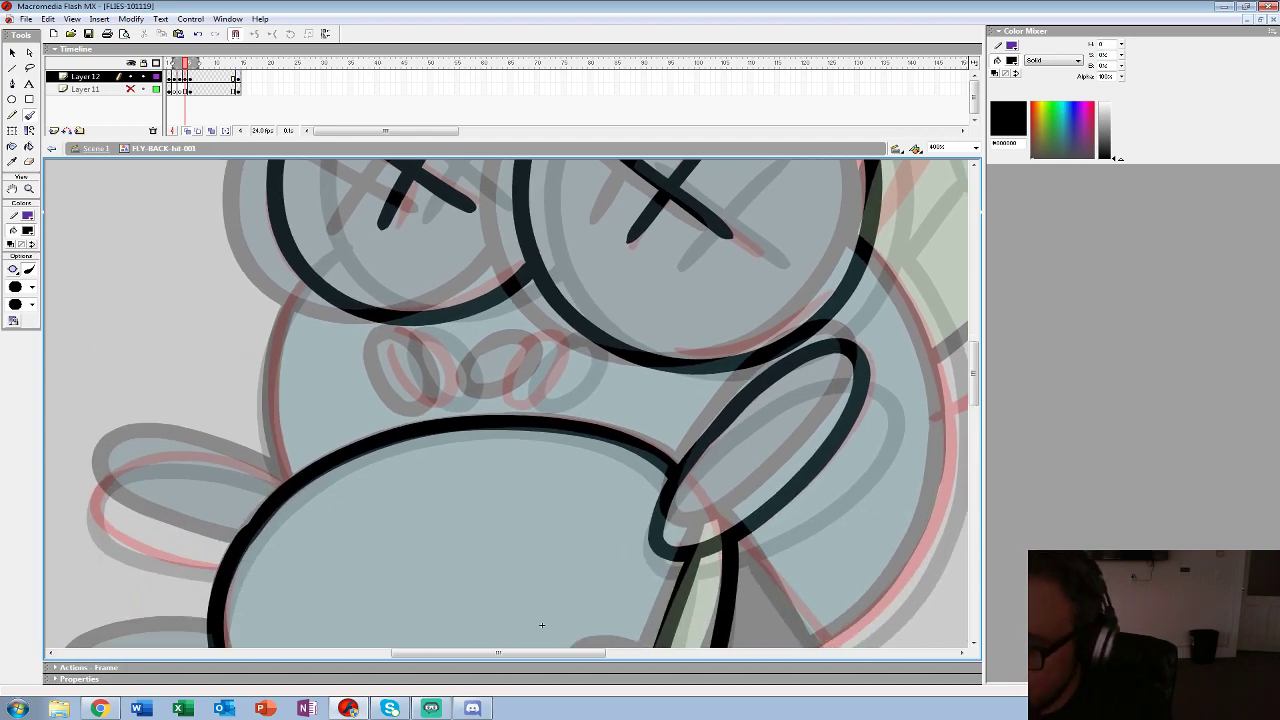
mouse_move(536, 336)
mouse_down()
mouse_move(500, 394)
mouse_move(564, 339)
mouse_move(538, 334)
mouse_up()
mouse_move(400, 336)
mouse_down()
mouse_move(424, 404)
mouse_move(458, 397)
mouse_move(447, 351)
mouse_move(402, 330)
mouse_up()
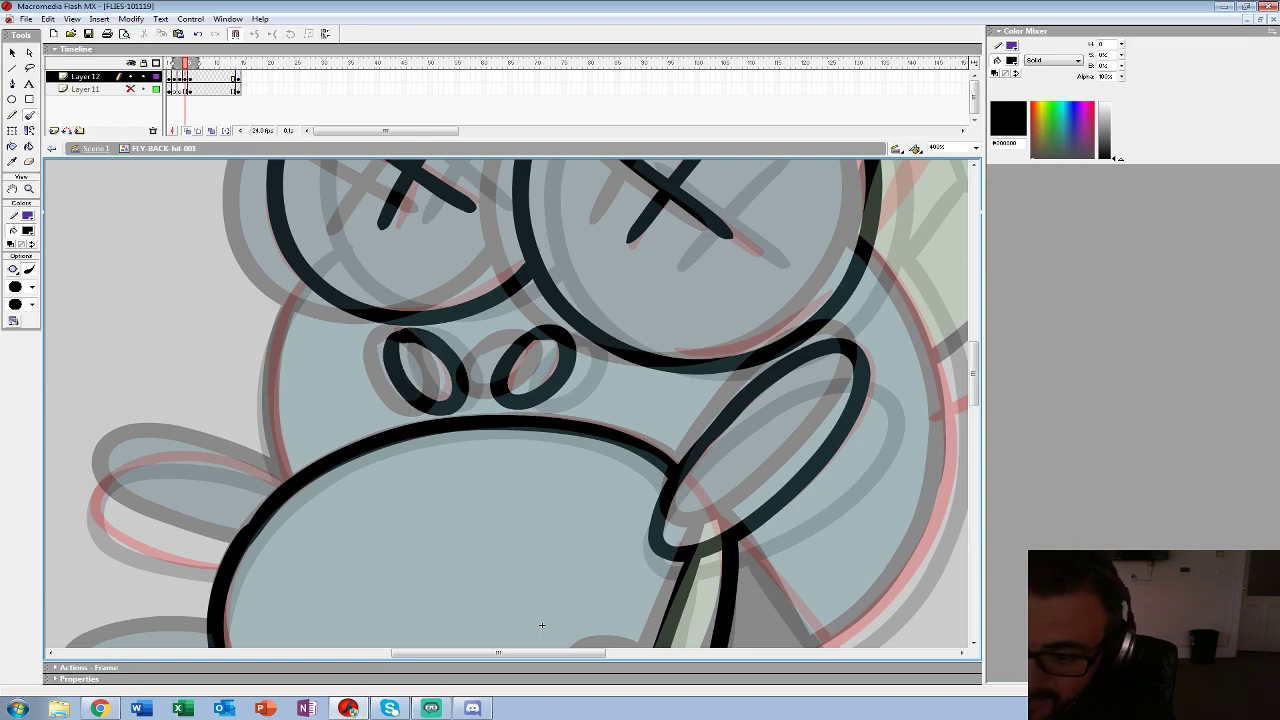
drag(310, 278, 270, 352)
mouse_move(541, 625)
mouse_down()
mouse_move(211, 515)
mouse_move(208, 568)
mouse_up()
mouse_move(534, 176)
mouse_down()
mouse_move(594, 261)
mouse_move(613, 351)
mouse_move(610, 447)
mouse_move(573, 532)
mouse_move(515, 587)
mouse_move(385, 630)
mouse_up()
drag(404, 480, 486, 594)
drag(620, 290, 455, 545)
mouse_move(440, 328)
mouse_down()
mouse_move(405, 212)
mouse_move(476, 220)
mouse_move(614, 448)
mouse_move(614, 610)
mouse_move(558, 557)
mouse_move(450, 611)
mouse_move(422, 358)
mouse_move(371, 440)
mouse_move(541, 240)
mouse_up()
- Ink the two small limbs on the far side of the fly's body on frame 4
mouse_move(204, 621)
mouse_down()
mouse_move(389, 277)
mouse_move(715, 264)
mouse_move(960, 285)
mouse_up()
mouse_move(640, 340)
mouse_down()
mouse_move(529, 392)
mouse_move(517, 443)
mouse_move(660, 408)
mouse_up()
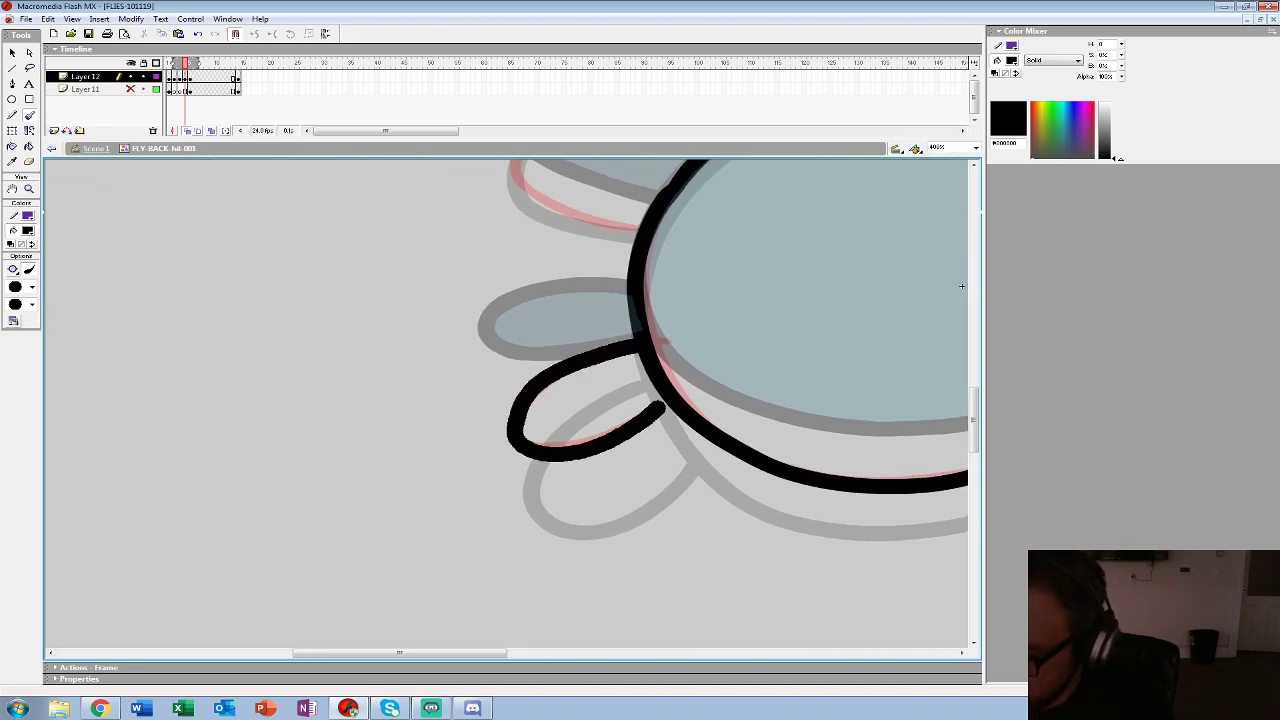
key(ctrl+z)
mouse_move(640, 340)
mouse_down()
mouse_move(516, 405)
mouse_move(559, 455)
mouse_move(668, 400)
mouse_up()
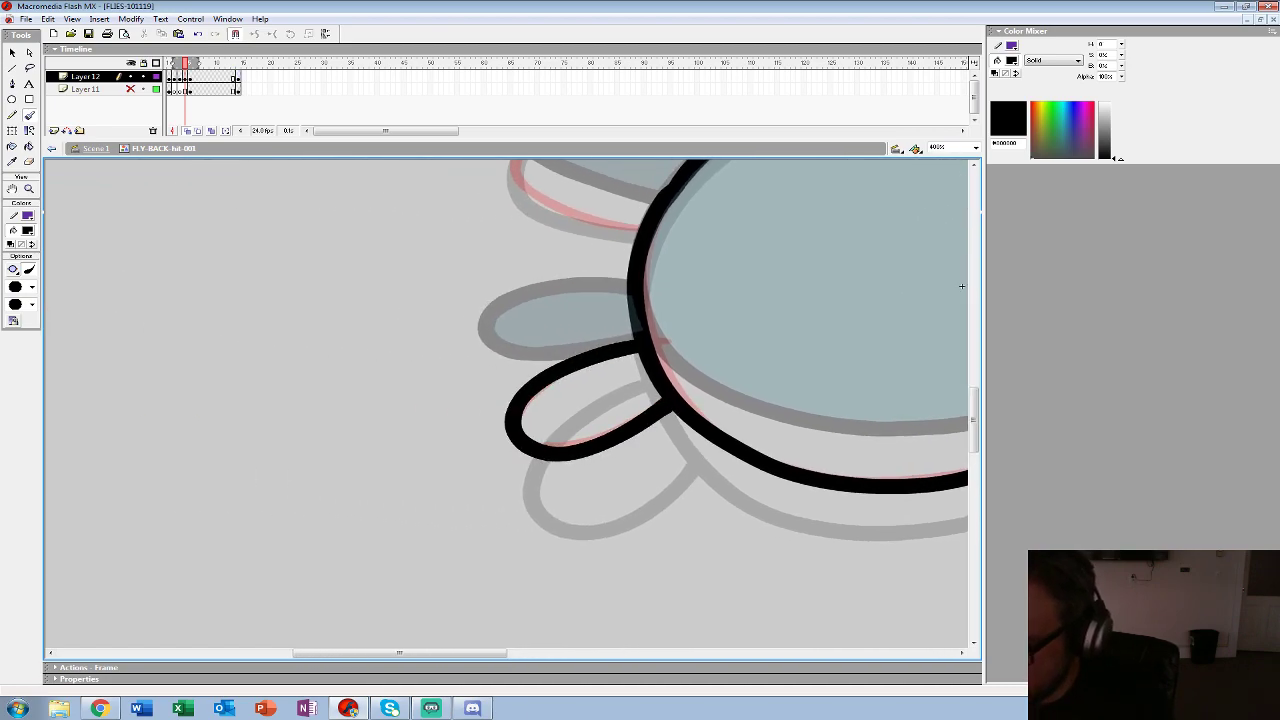
drag(961, 286, 840, 495)
mouse_move(572, 345)
mouse_down()
mouse_move(501, 327)
mouse_move(411, 330)
mouse_move(393, 366)
mouse_move(424, 400)
mouse_move(526, 432)
mouse_up()
- Ink the trumpet-shaped wing and its inner line over the red rough on frame 4
drag(840, 495, 366, 533)
drag(780, 235, 505, 570)
mouse_move(507, 368)
mouse_down()
mouse_move(552, 428)
mouse_move(605, 558)
mouse_up()
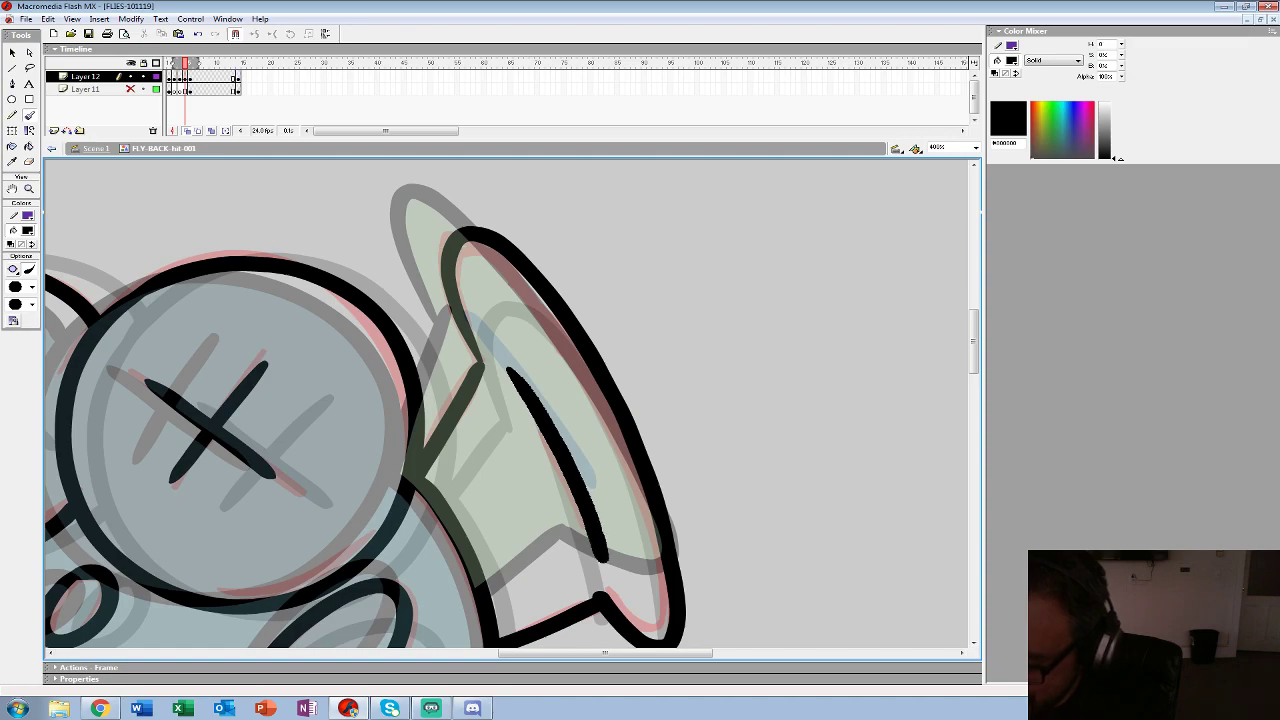
key(z)
alt+click(592, 430)
alt+click(590, 432)
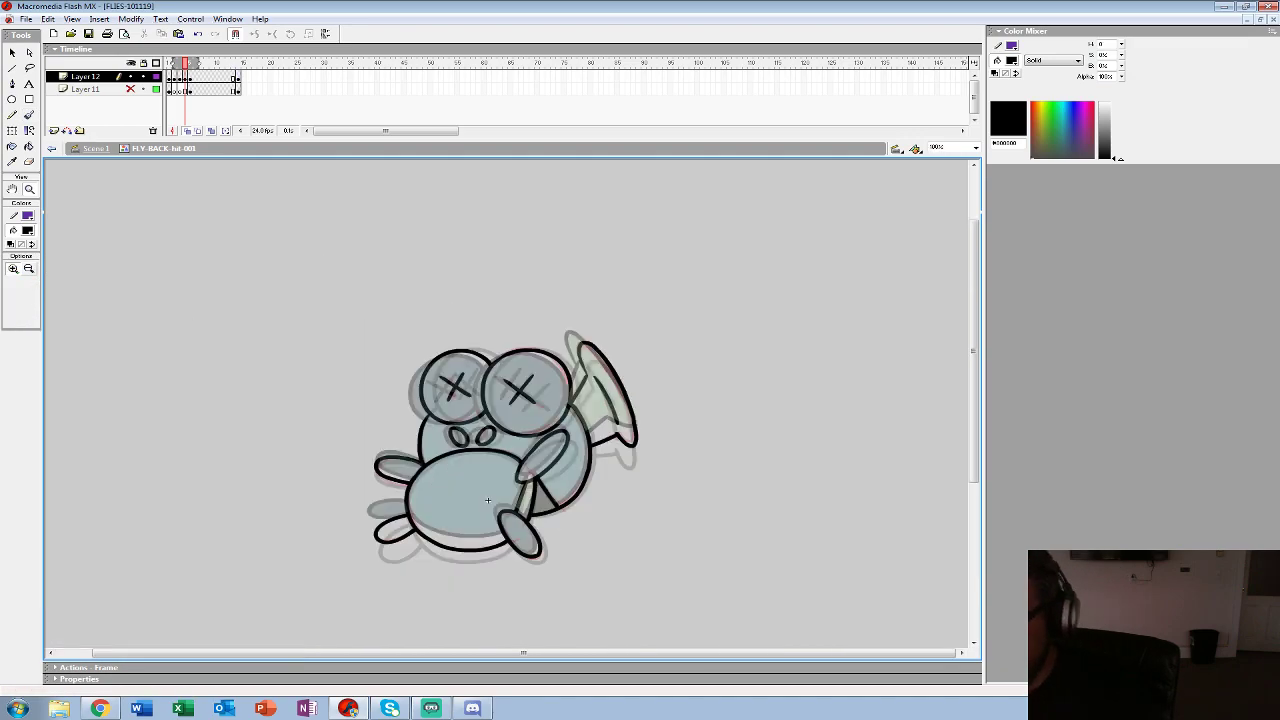
- Move the inked fly to frame 3 and the coloured fly's keyframes on both layers to frame 4, and turn off onion skinning
click(185, 78)
drag(190, 78, 190, 90)
drag(190, 90, 185, 90)
key(alt+shift+o)
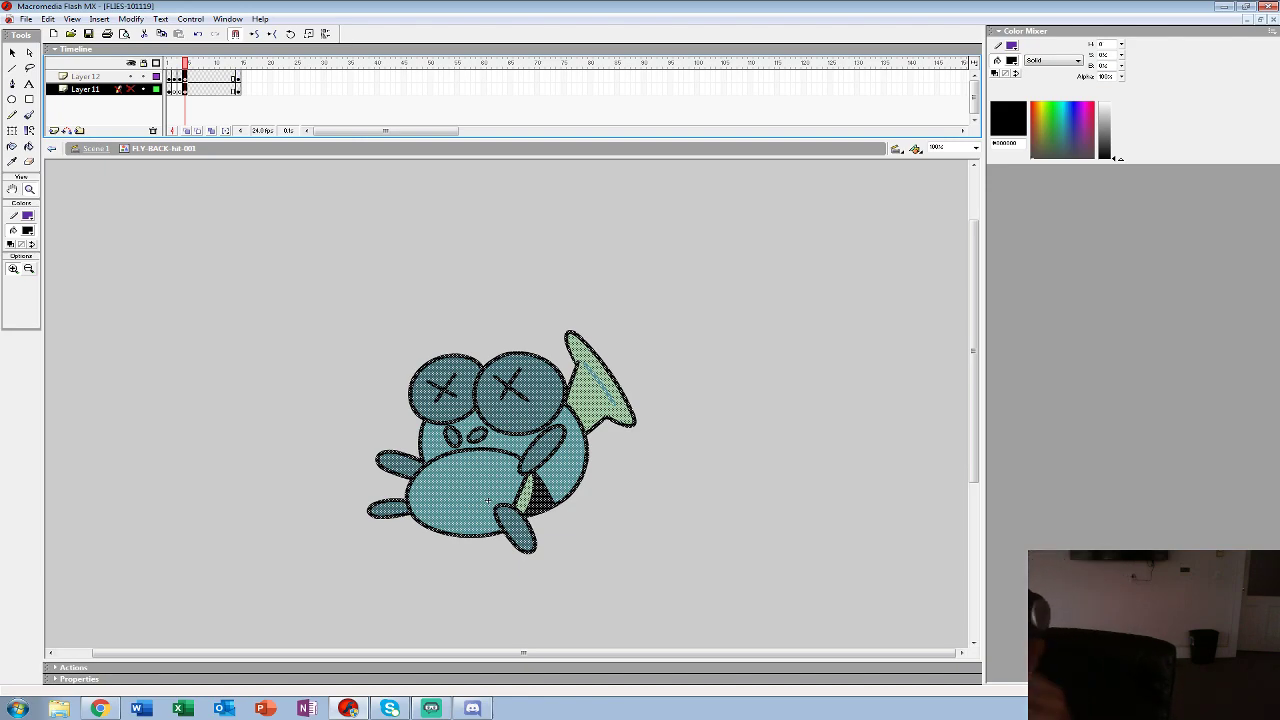
key(comma)
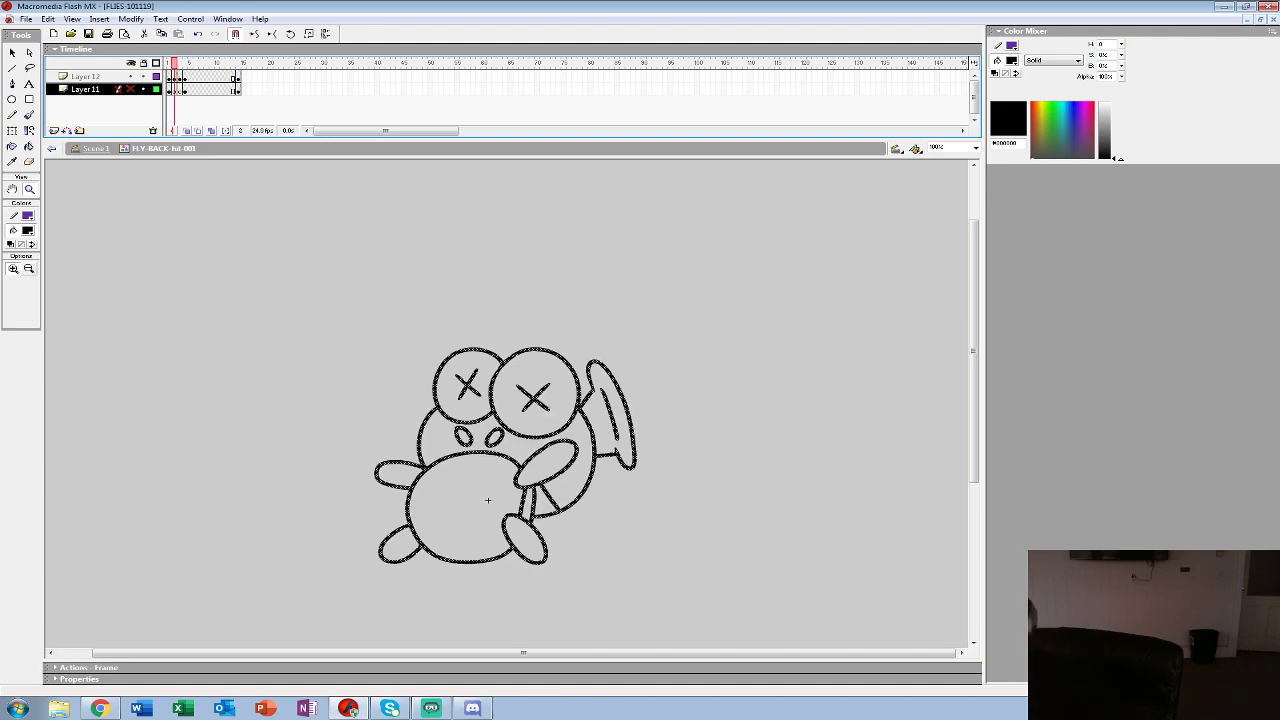
- Fill the fly's mouth wedge with black on frames 2 and 3 of Layer 12
key(period)
key(comma)
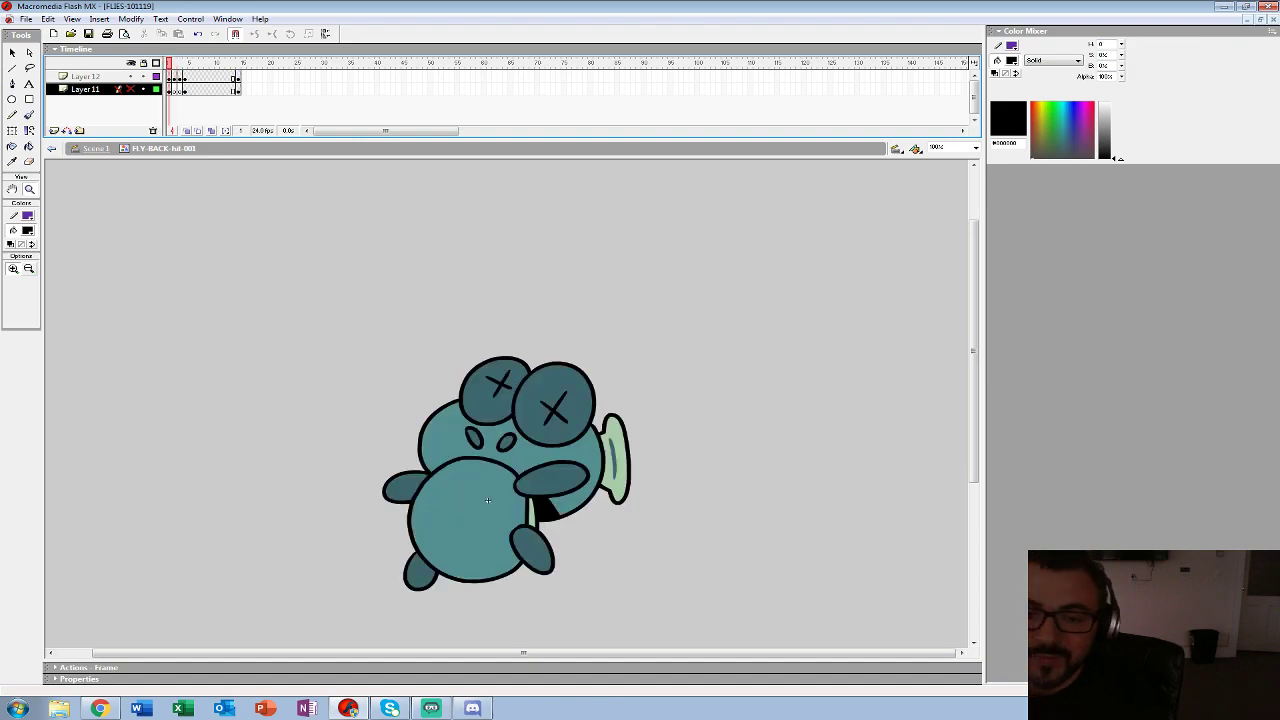
key(k)
key(period)
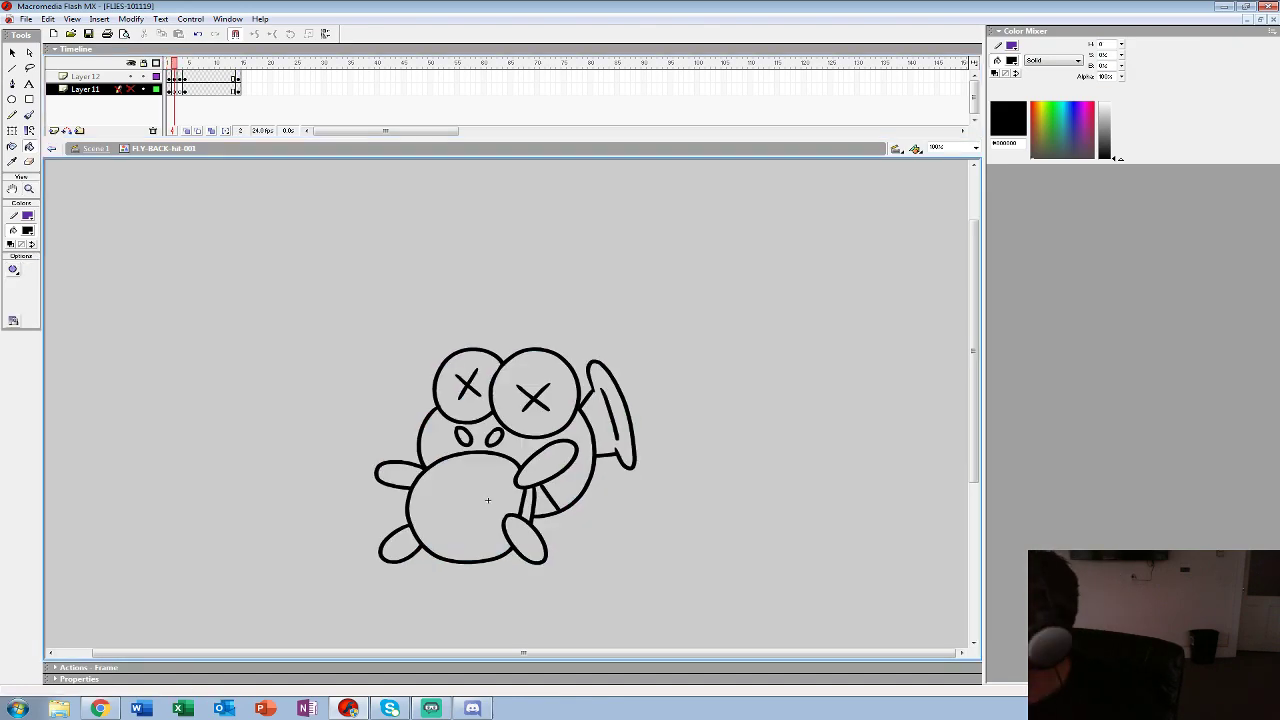
click(86, 77)
click(543, 503)
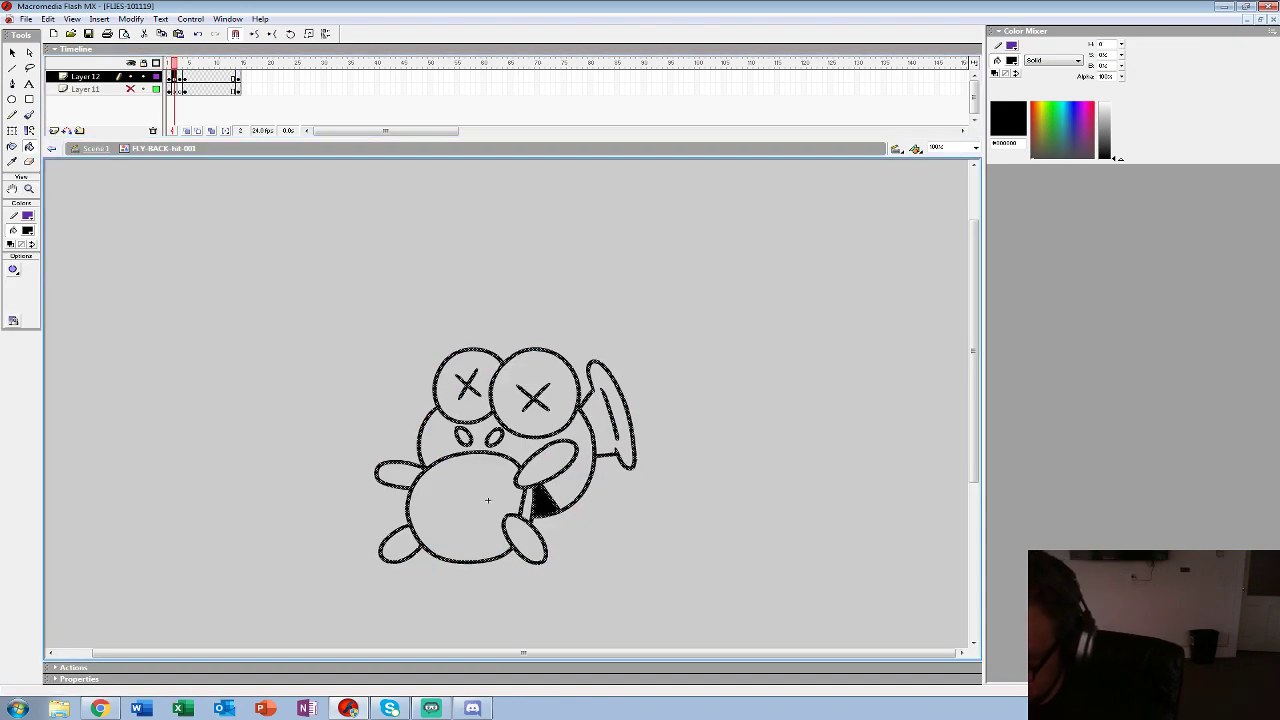
key(period)
click(544, 501)
key(period)
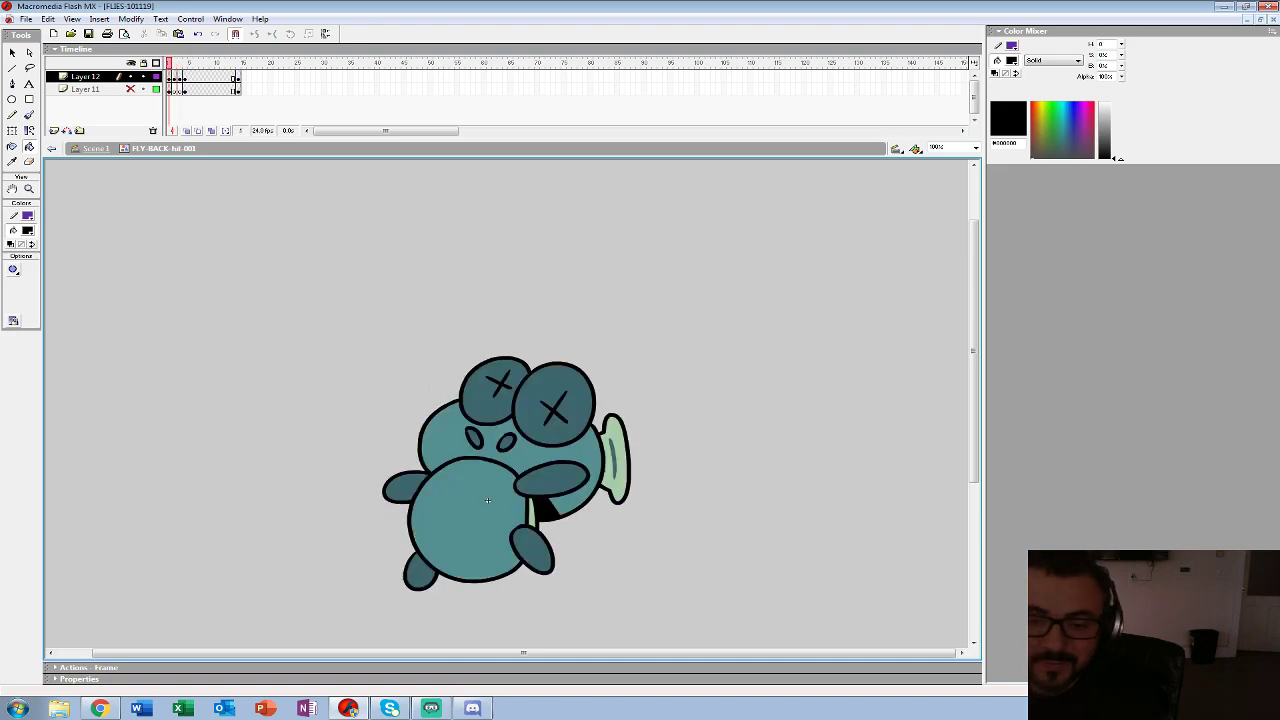
- Recolour the line inside the wing with the dark teal sampled from the coloured fly on frames 2 and 3
click(28, 231)
click(550, 480)
key(period)
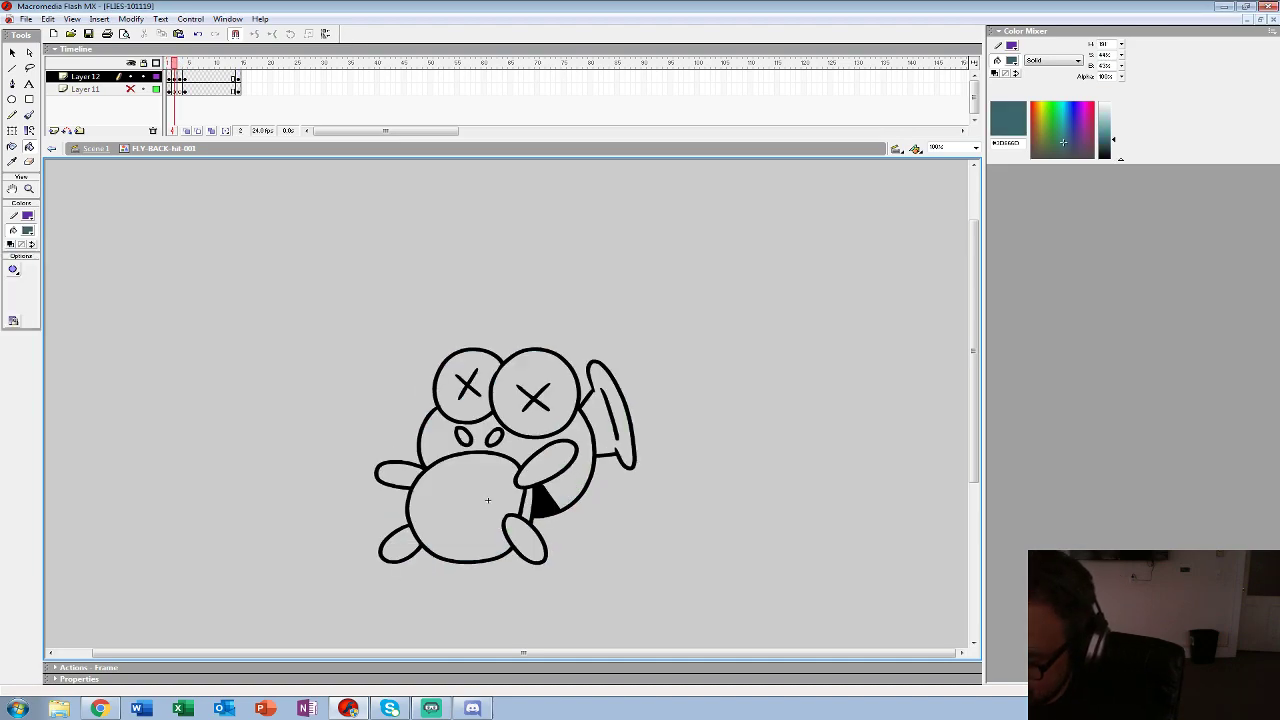
click(28, 230)
click(488, 500)
key(period)
key(period)
key(period)
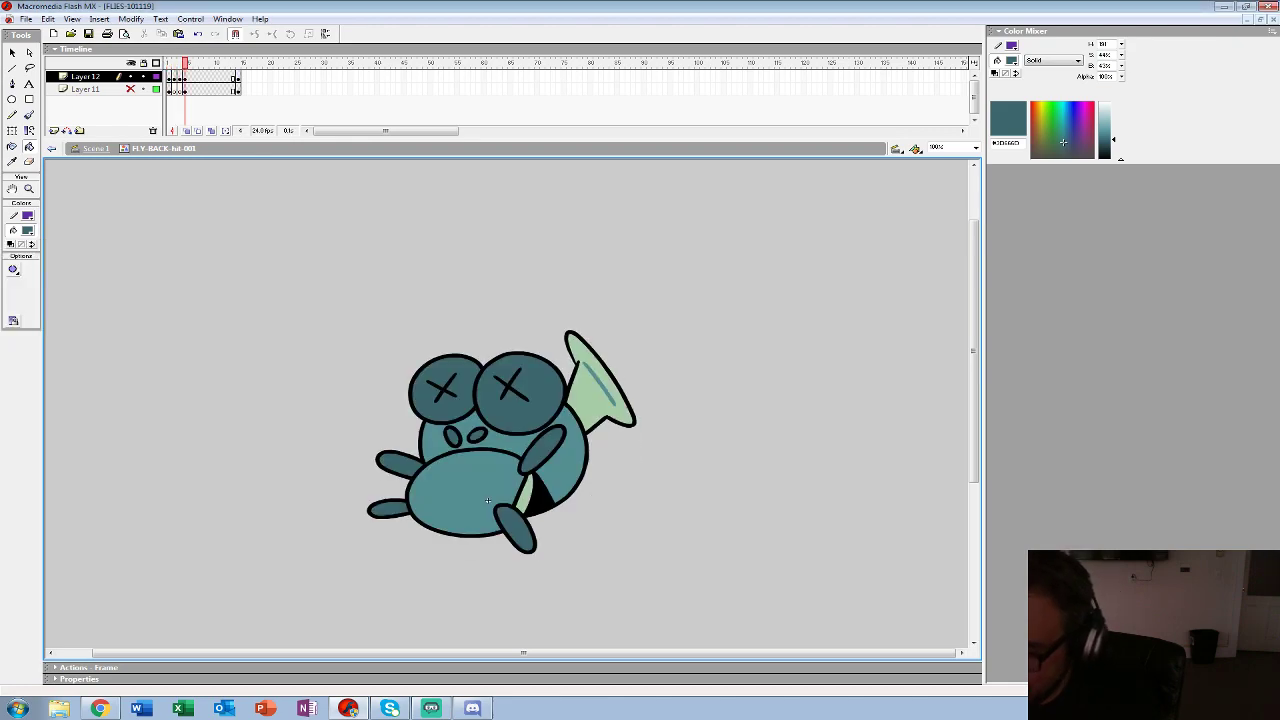
key(.)
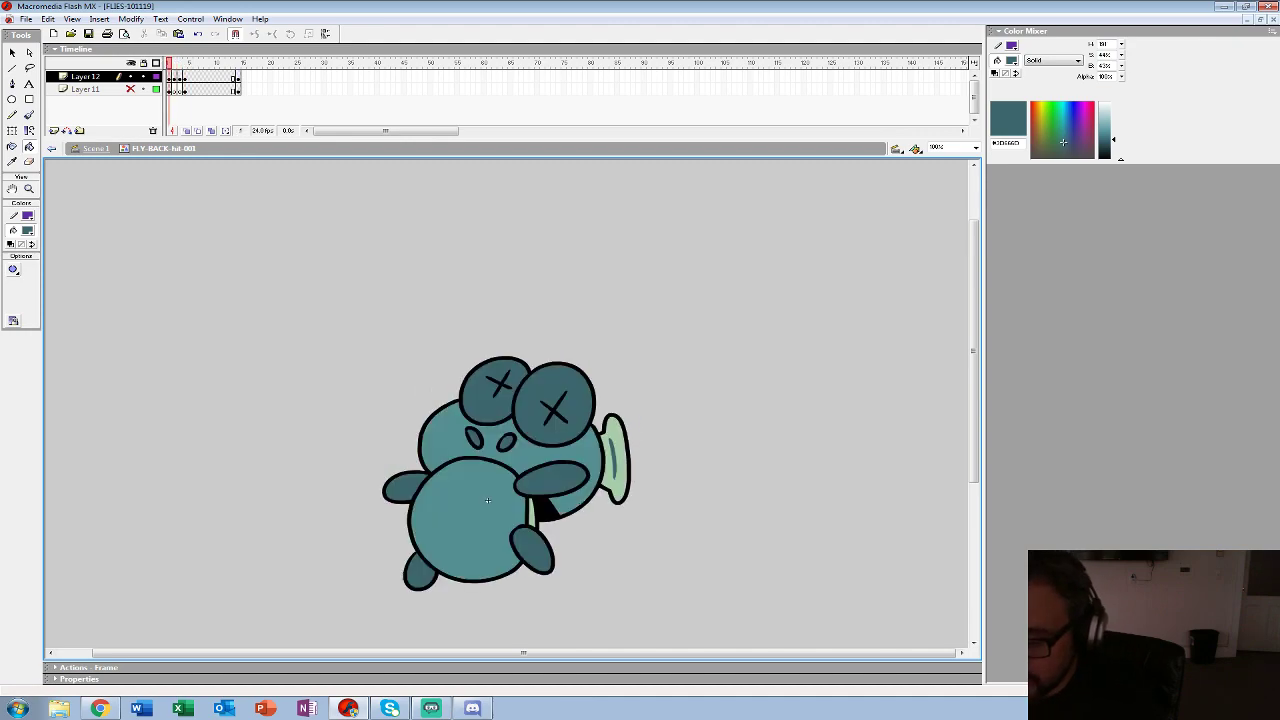
- Fill the wing with the light green sampled from frame 1 on frames 2 and 3
click(28, 231)
click(621, 460)
key(.)
click(604, 428)
key(.)
key(.)
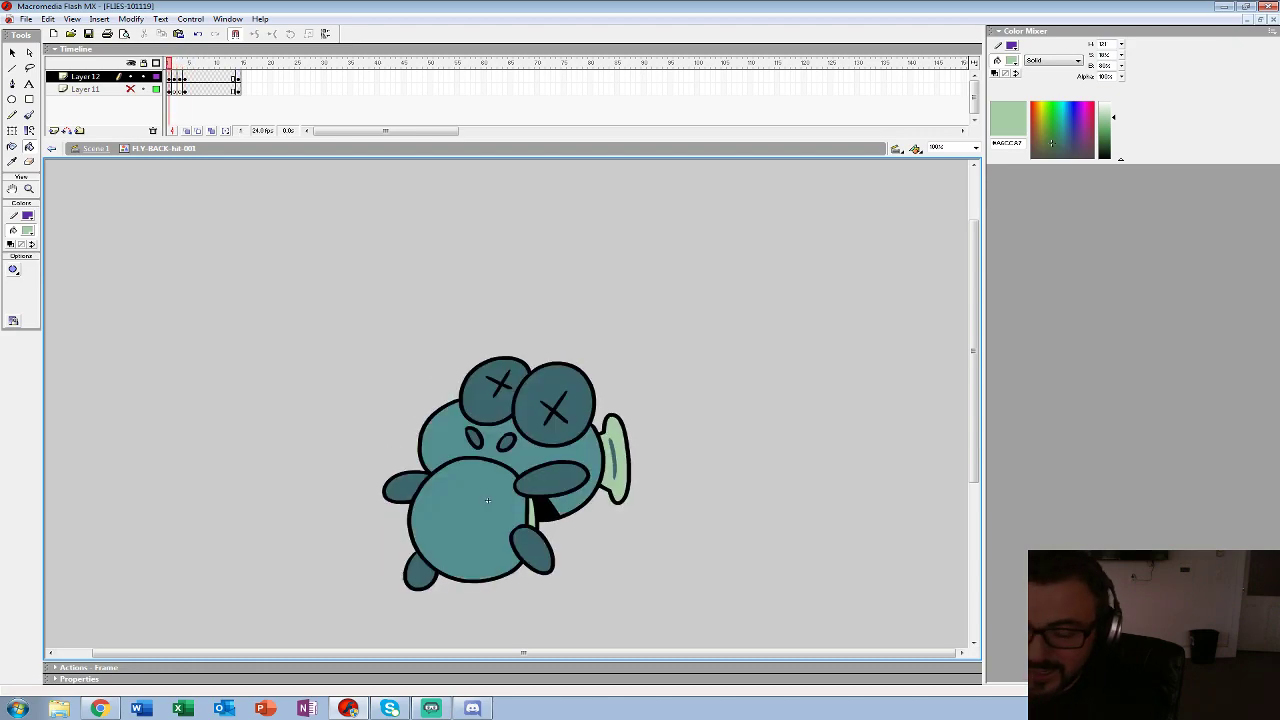
- Fill the two nostrils and the four limbs with dark teal on frame 2
key(.)
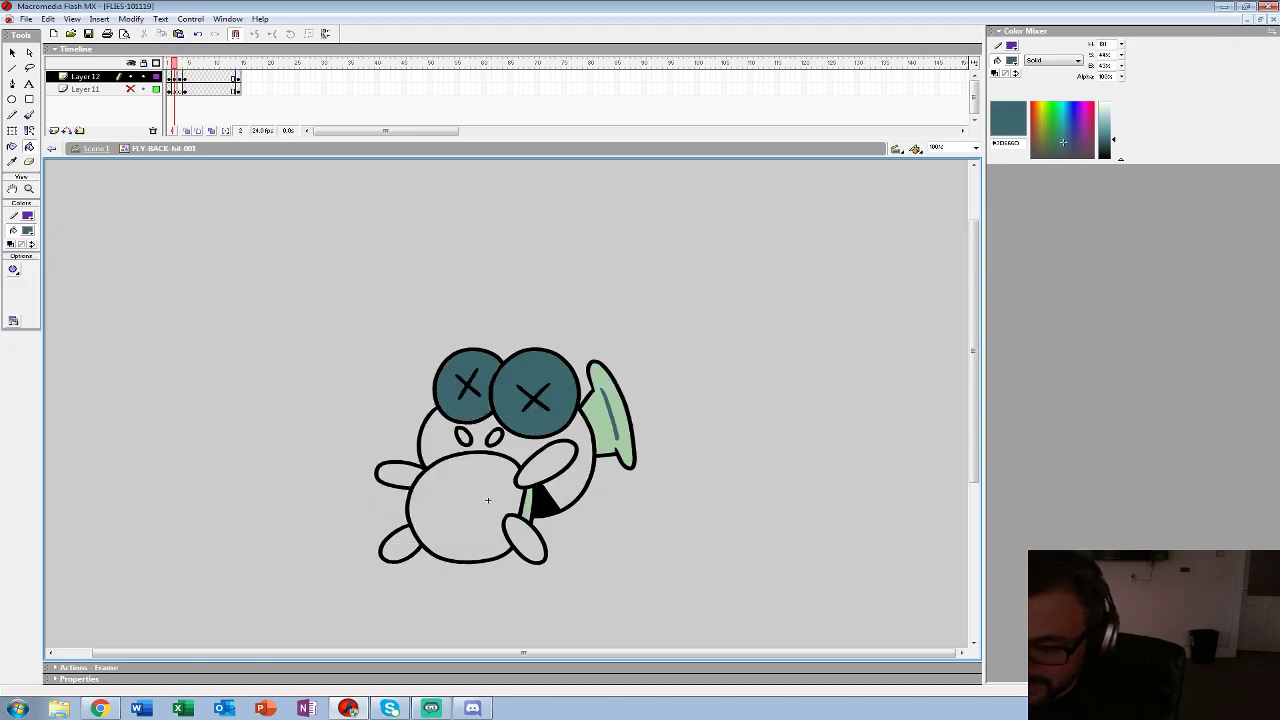
click(495, 437)
click(546, 464)
click(525, 539)
click(401, 544)
click(400, 475)
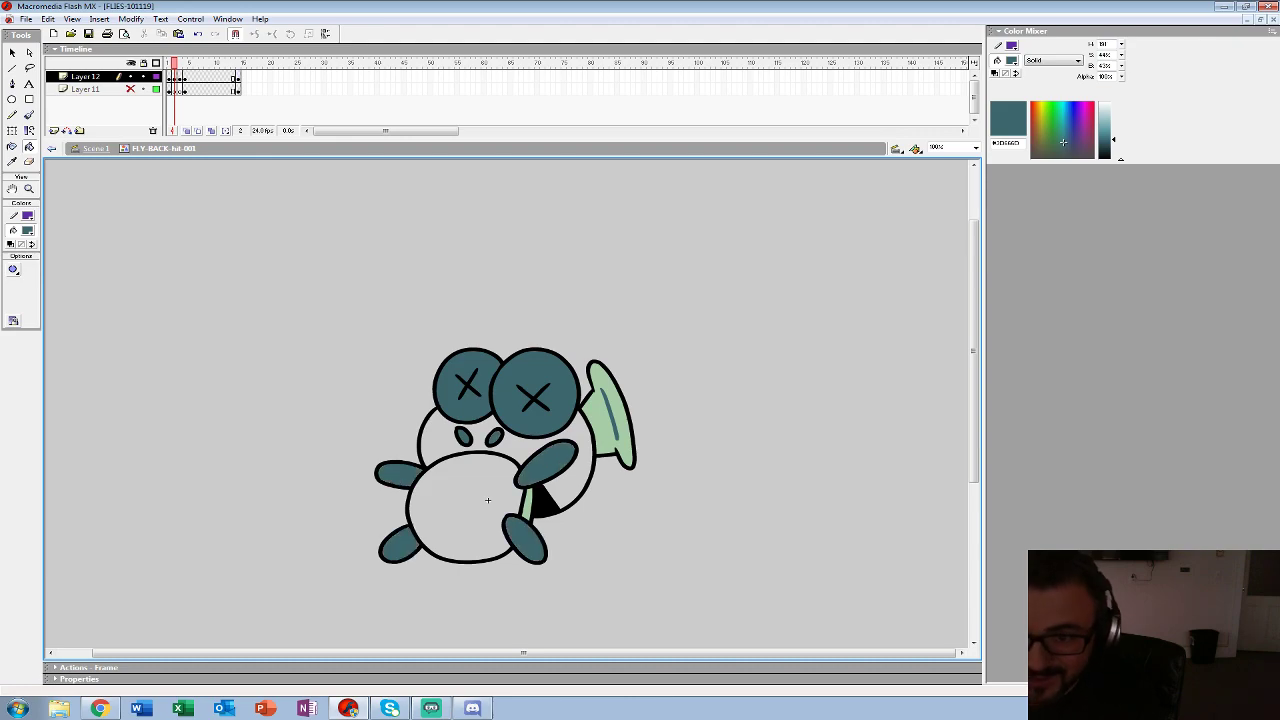
- Fill the eyes, nostrils and limbs with dark teal on frame 3
key(.)
click(545, 455)
click(540, 372)
click(436, 372)
click(486, 437)
click(520, 535)
click(393, 530)
click(396, 469)
- Fill the fly's head and body with the medium teal sampled from the coloured fly on frames 2 and 3
key(.)
click(28, 231)
click(488, 500)
click(488, 500)
click(505, 443)
click(573, 458)
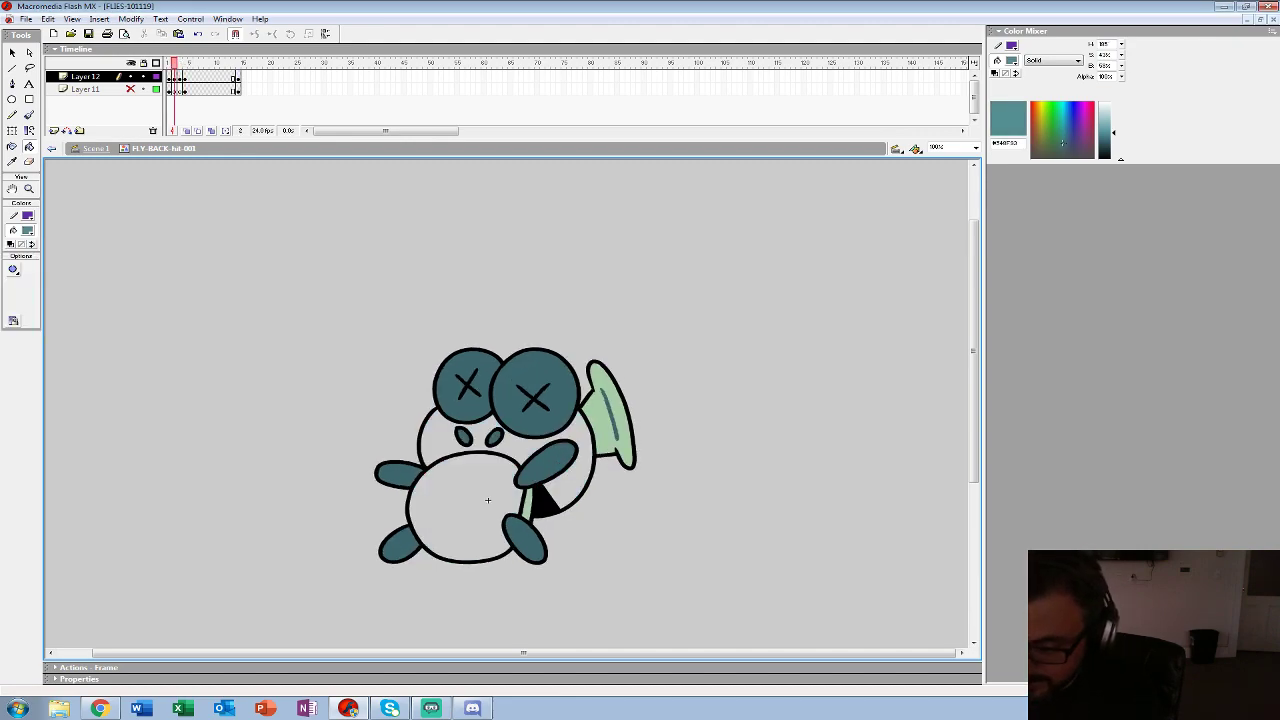
click(488, 500)
key(.)
key(.)
key(.)
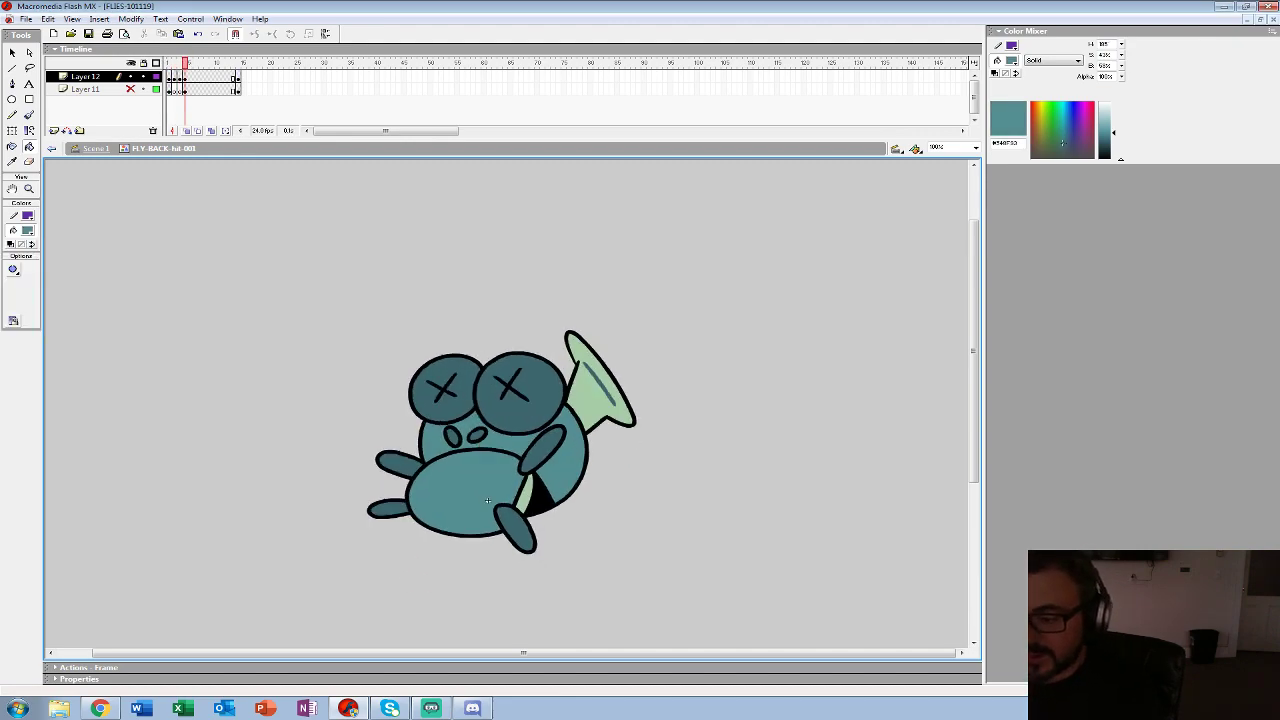
key(.)
key(.)
key(comma)
key(comma)
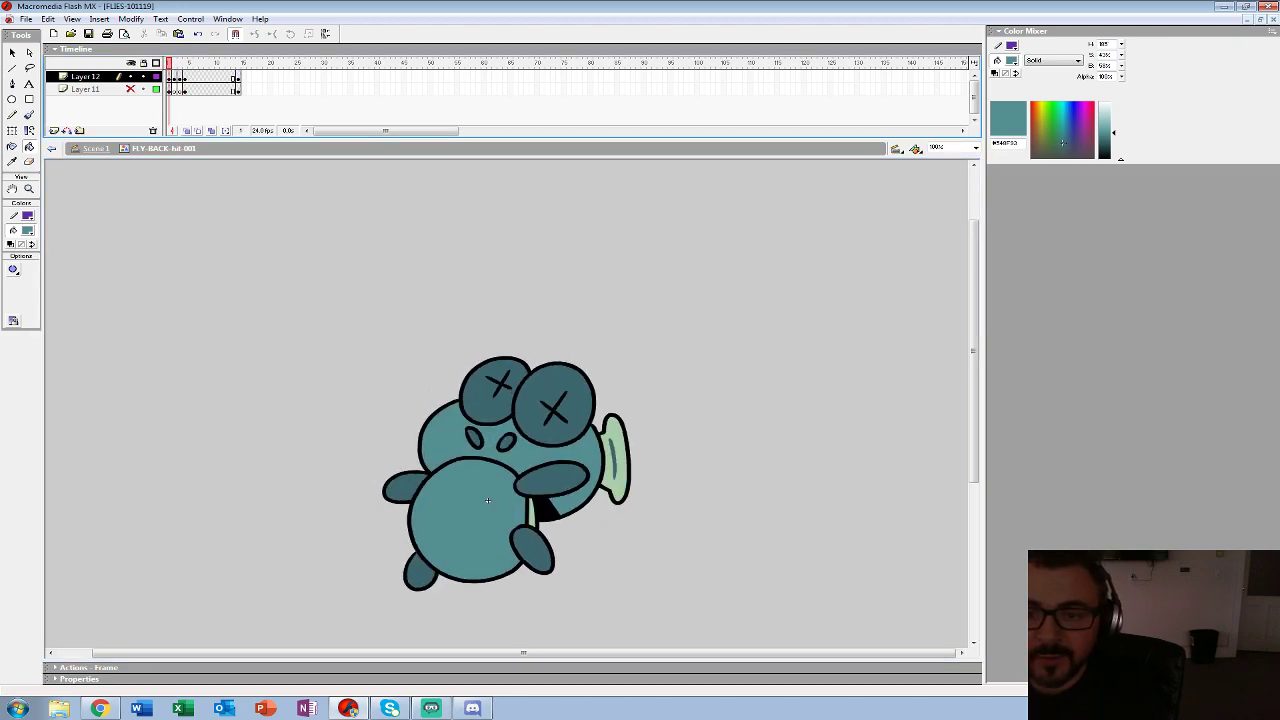
- Hide and lock Layer 12, show Layer 11 and play through its frames
click(130, 77)
click(143, 77)
click(130, 89)
click(86, 89)
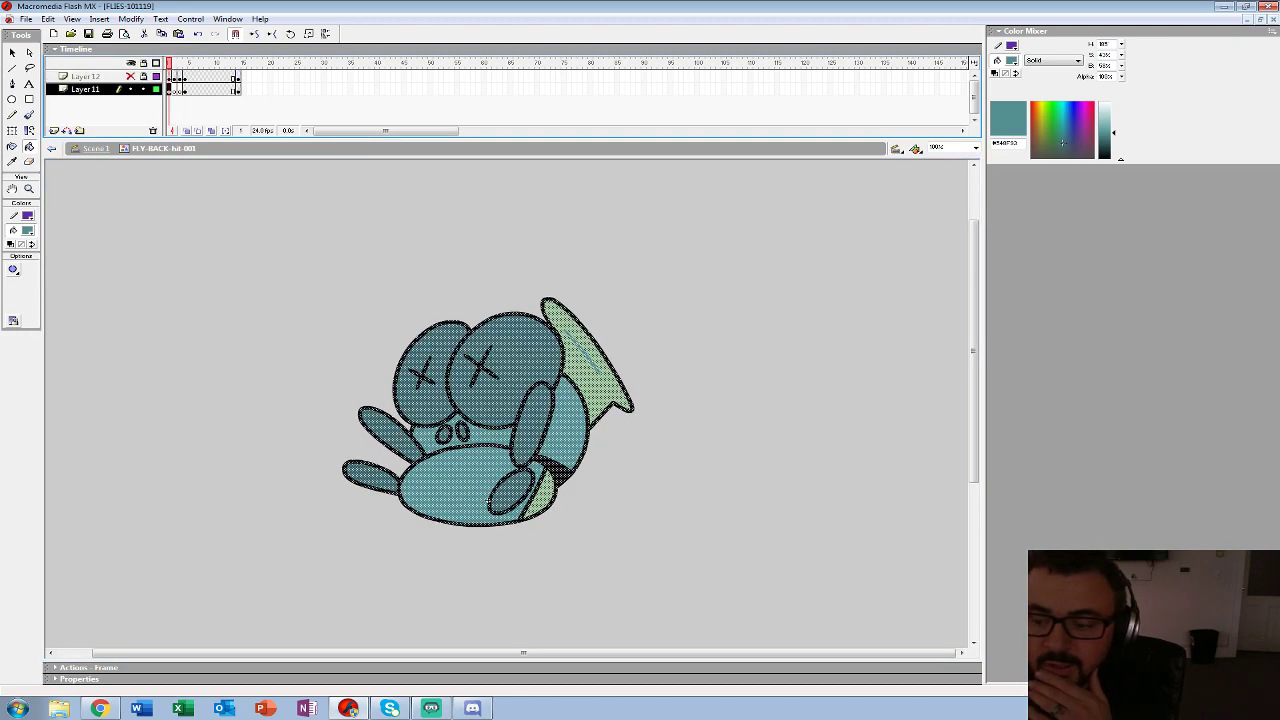
key(period)
key(period)
key(period)
key(period)
key(Return)
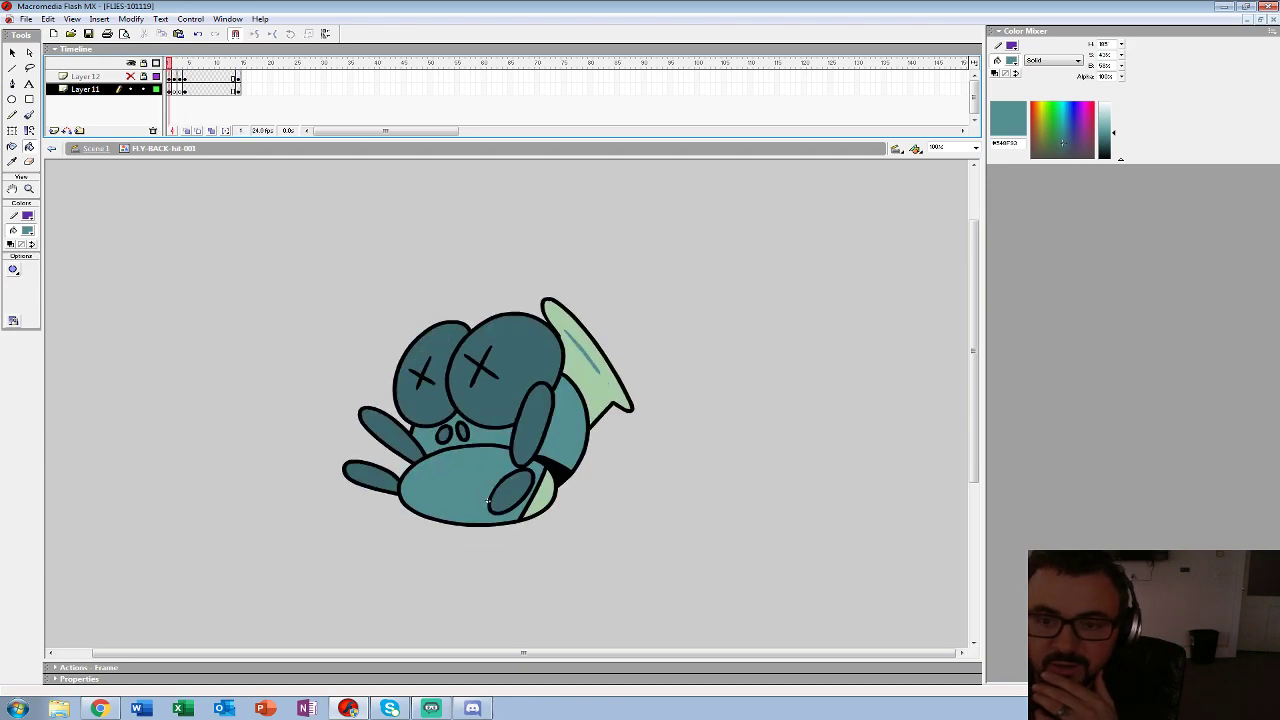
- Turn on onion skinning at frame 2 of Layer 11 and set the Brush to red with a small tip
key(period)
key(alt+shift+o)
key(z)
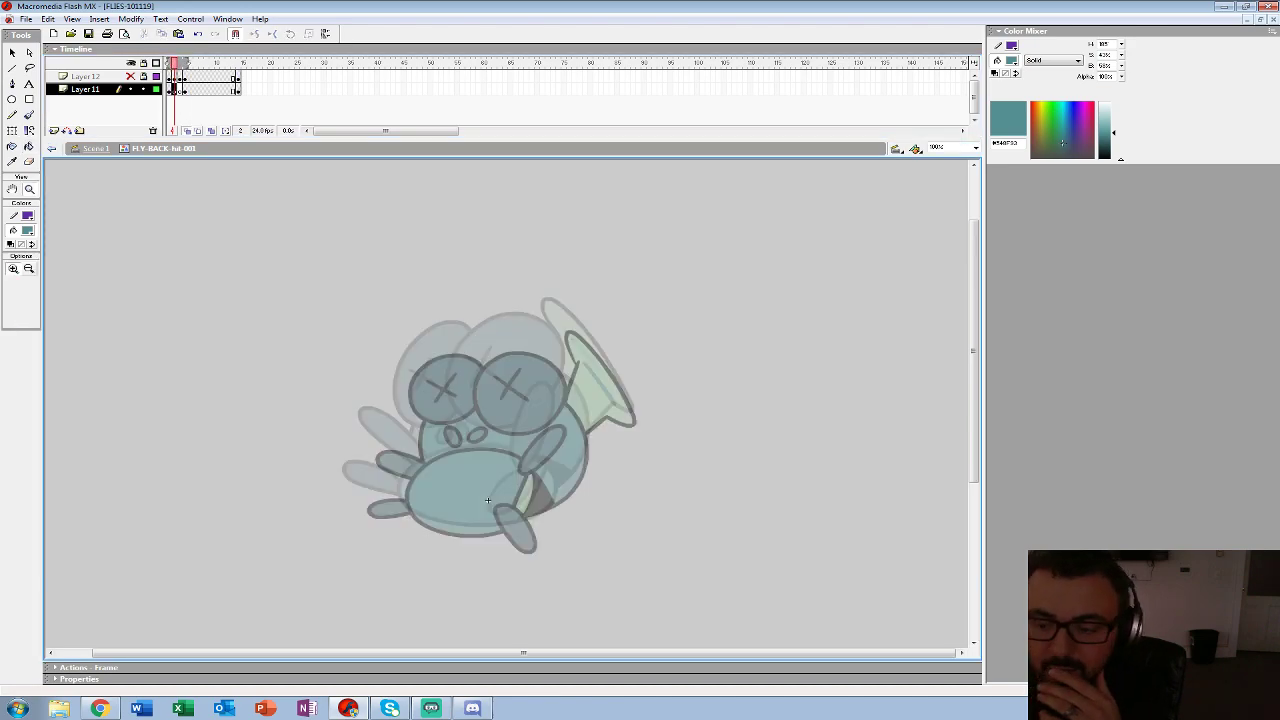
click(446, 536)
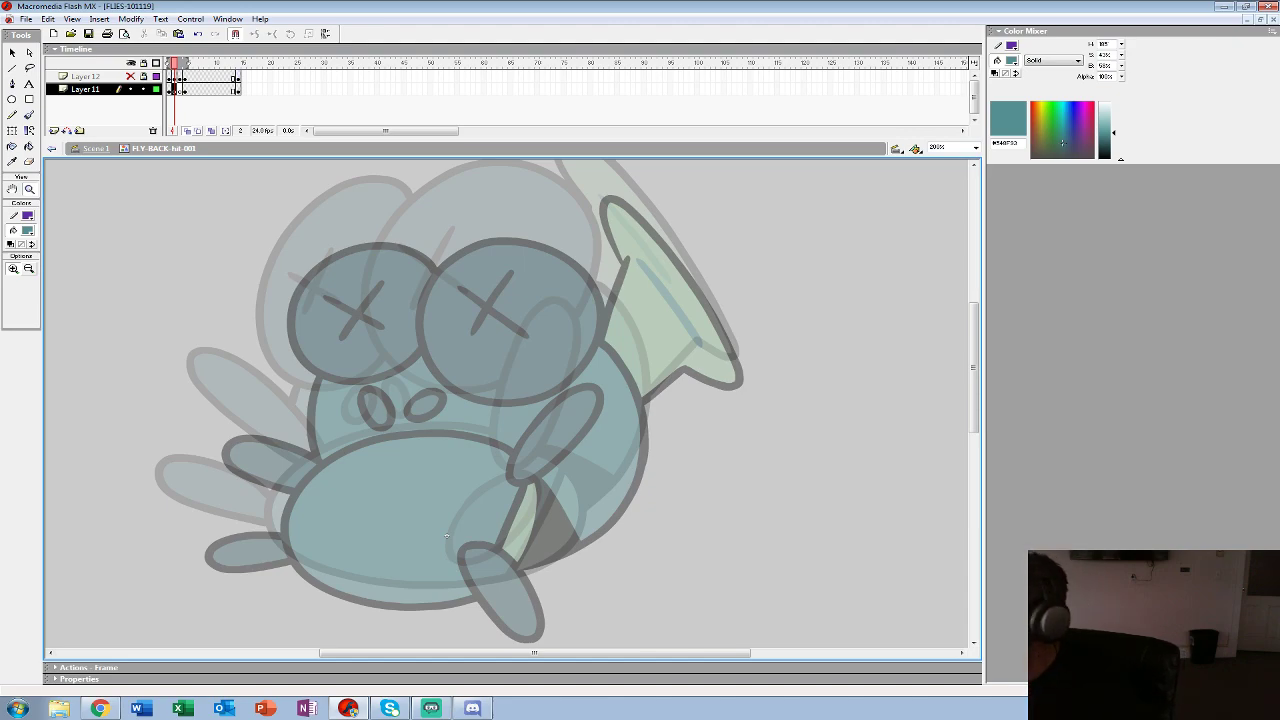
key(b)
click(28, 231)
click(10, 261)
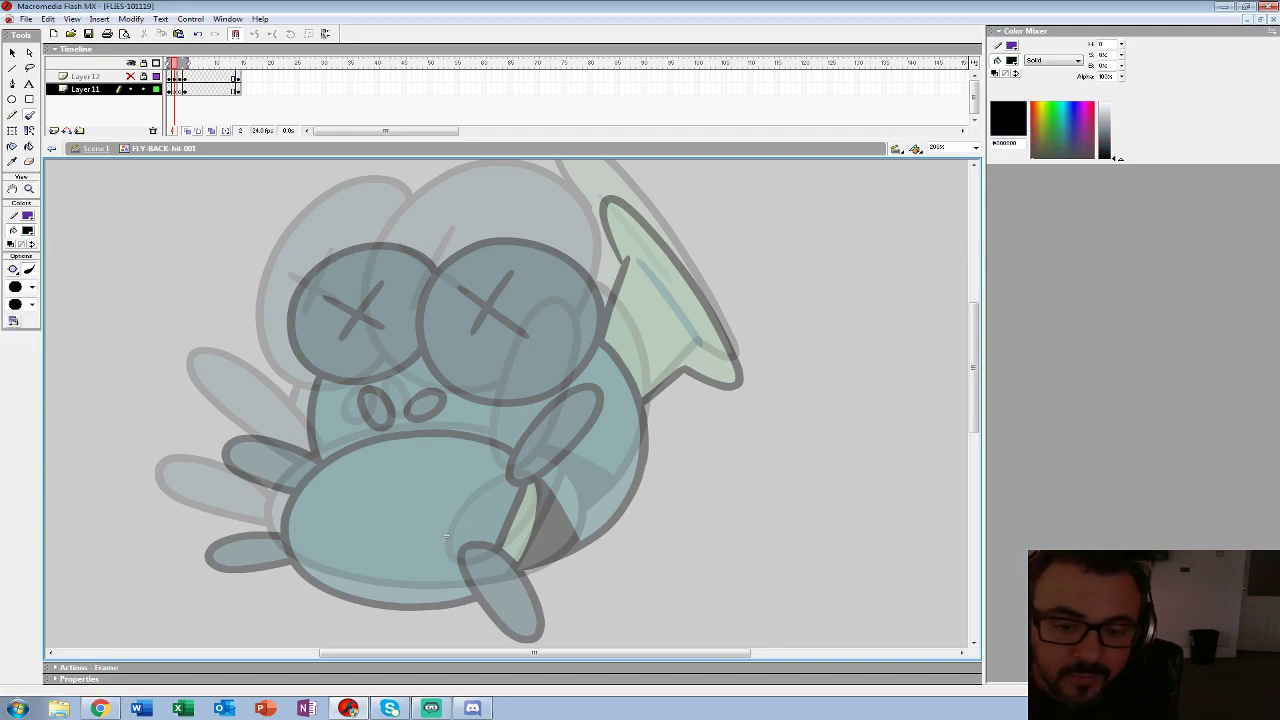
click(31, 287)
click(20, 310)
drag(421, 239, 396, 326)
drag(420, 330, 418, 413)
key(ctrl+z)
click(28, 230)
click(12, 298)
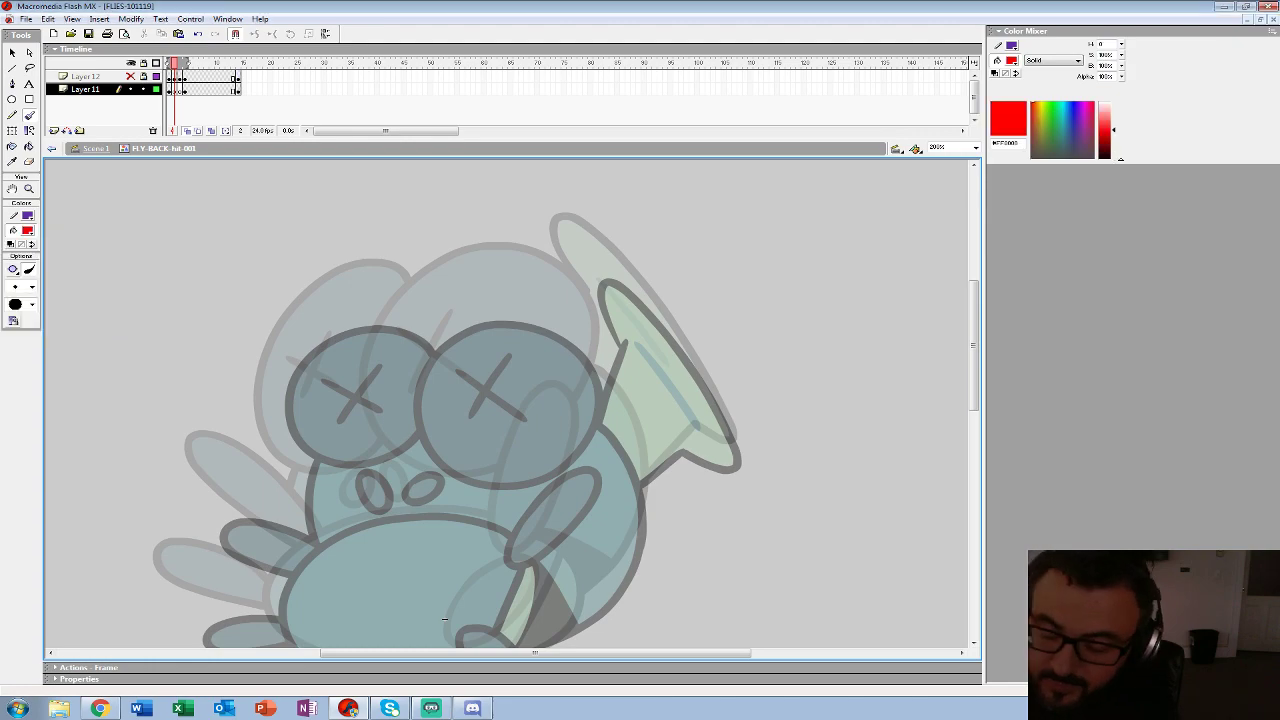
- Rough the two eye circles and their X marks in red between the onion-skinned poses on frame 2
mouse_move(396, 402)
mouse_down()
mouse_move(430, 468)
mouse_move(518, 472)
mouse_move(585, 386)
mouse_move(478, 272)
mouse_move(415, 455)
mouse_move(560, 445)
mouse_up()
drag(428, 352, 512, 410)
drag(445, 619, 538, 578)
mouse_move(502, 278)
mouse_down()
mouse_move(438, 254)
mouse_move(377, 316)
mouse_move(365, 350)
mouse_move(400, 428)
mouse_move(488, 412)
mouse_move(503, 396)
mouse_up()
drag(390, 322, 464, 366)
drag(446, 312, 412, 372)
drag(538, 578, 475, 508)
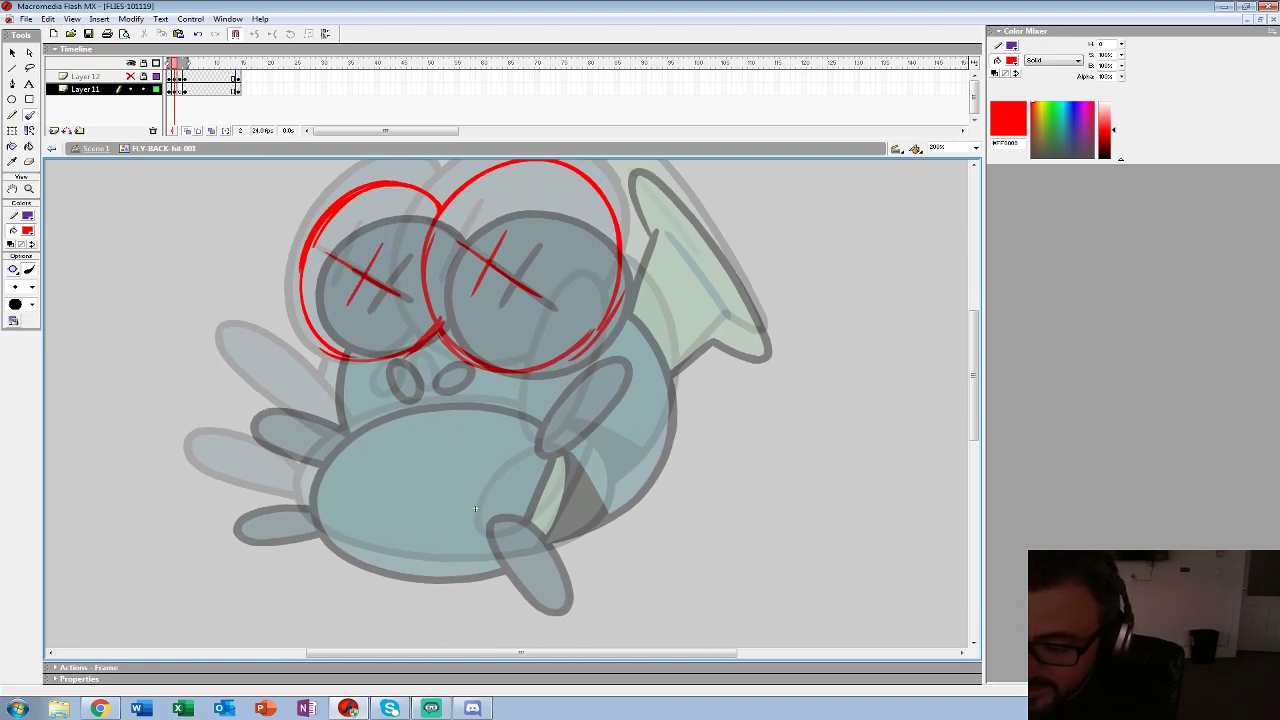
- Rough the two nostrils, the raised near arm and the oval body outline in red on frame 2
drag(442, 356, 436, 358)
drag(475, 509, 427, 476)
mouse_move(497, 419)
mouse_down()
mouse_move(562, 306)
mouse_move(506, 316)
mouse_move(480, 398)
mouse_up()
drag(427, 476, 443, 527)
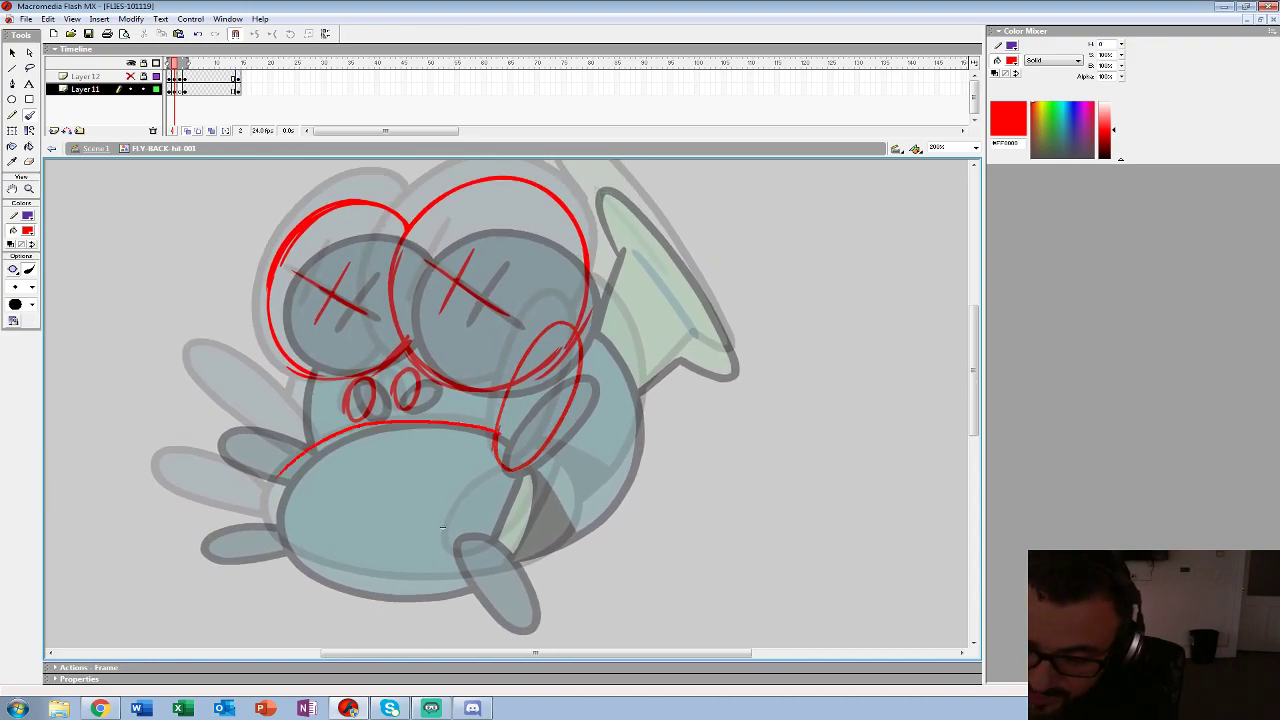
mouse_move(277, 476)
mouse_down()
mouse_move(382, 589)
mouse_move(506, 576)
mouse_up()
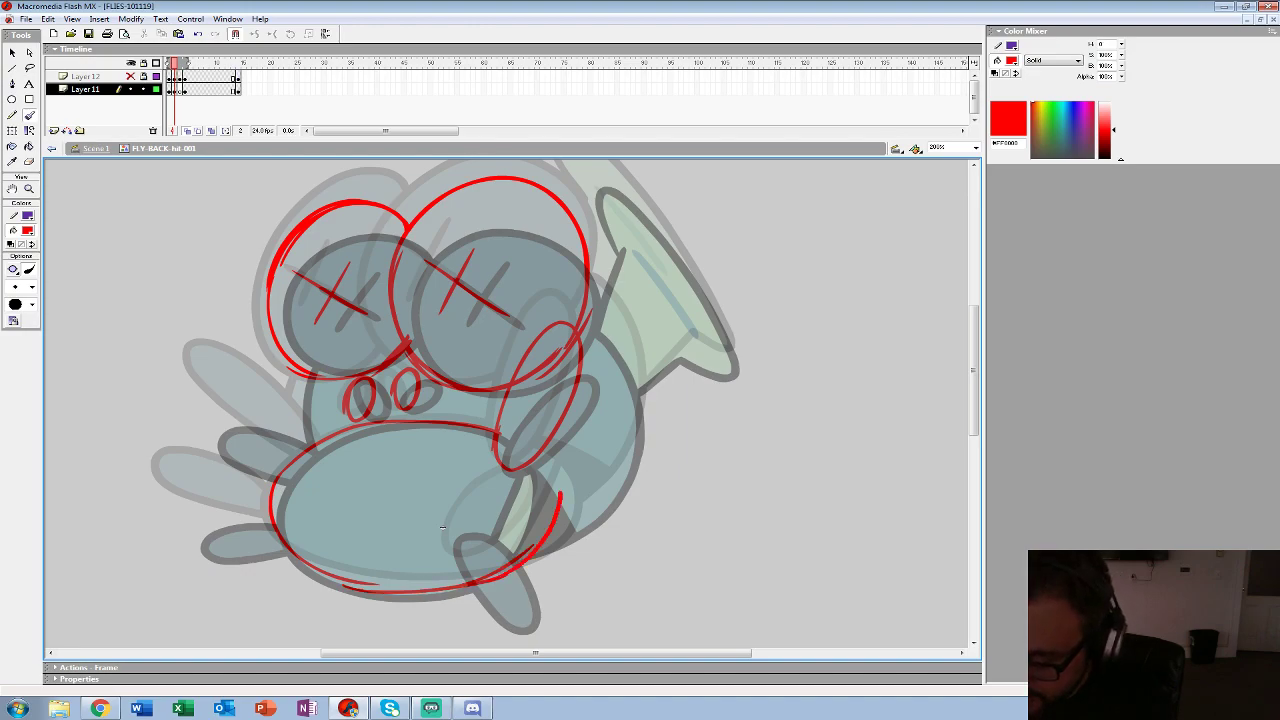
- Rough the near leg, the two far-side limbs and the head outline with the mouth line in red
drag(447, 537, 536, 466)
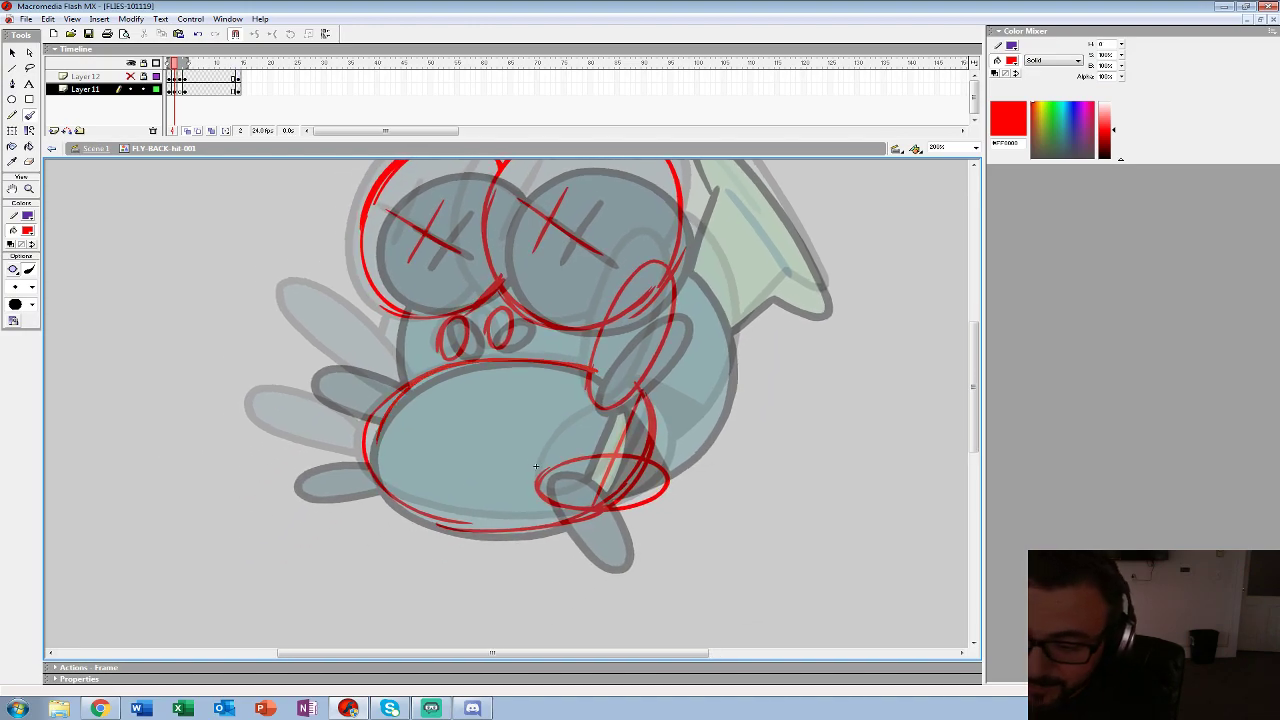
drag(396, 362, 372, 478)
mouse_move(536, 466)
mouse_down()
mouse_move(502, 555)
mouse_move(325, 570)
mouse_up()
mouse_move(472, 326)
mouse_down()
mouse_move(468, 548)
mouse_move(442, 560)
mouse_up()
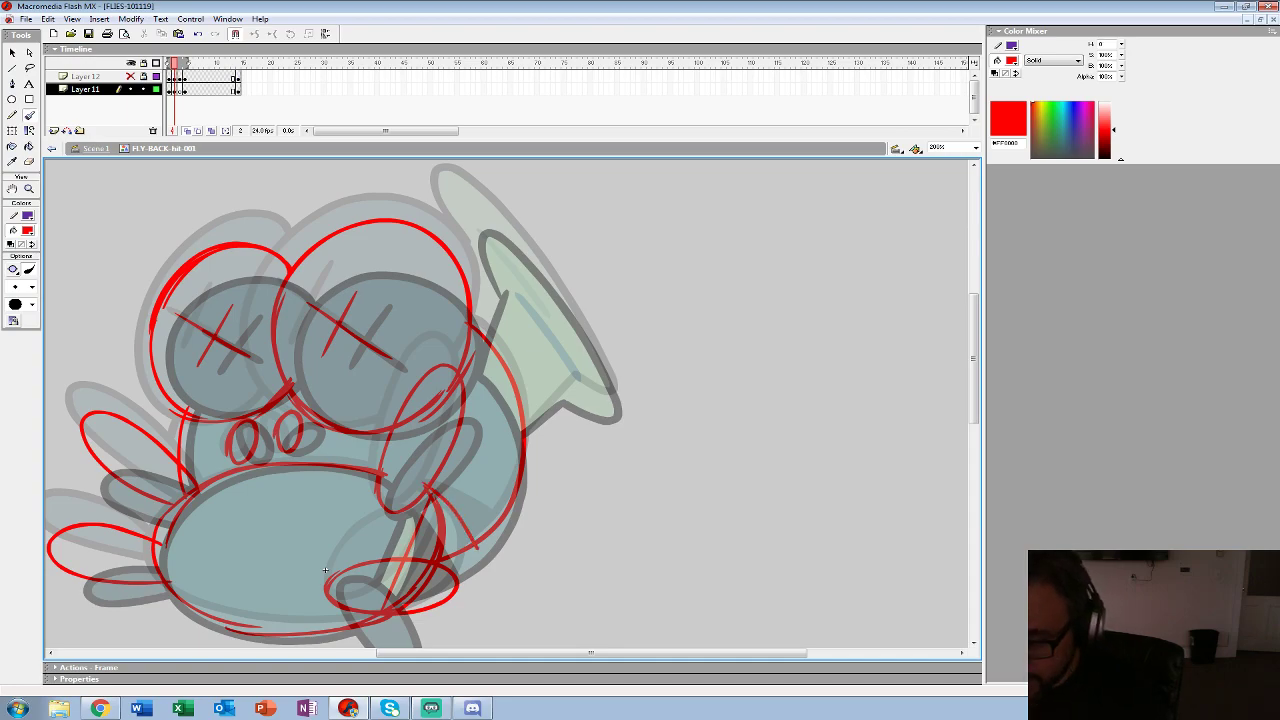
- Rough the trumpet-shaped wing and its inner line in red
drag(325, 570, 305, 648)
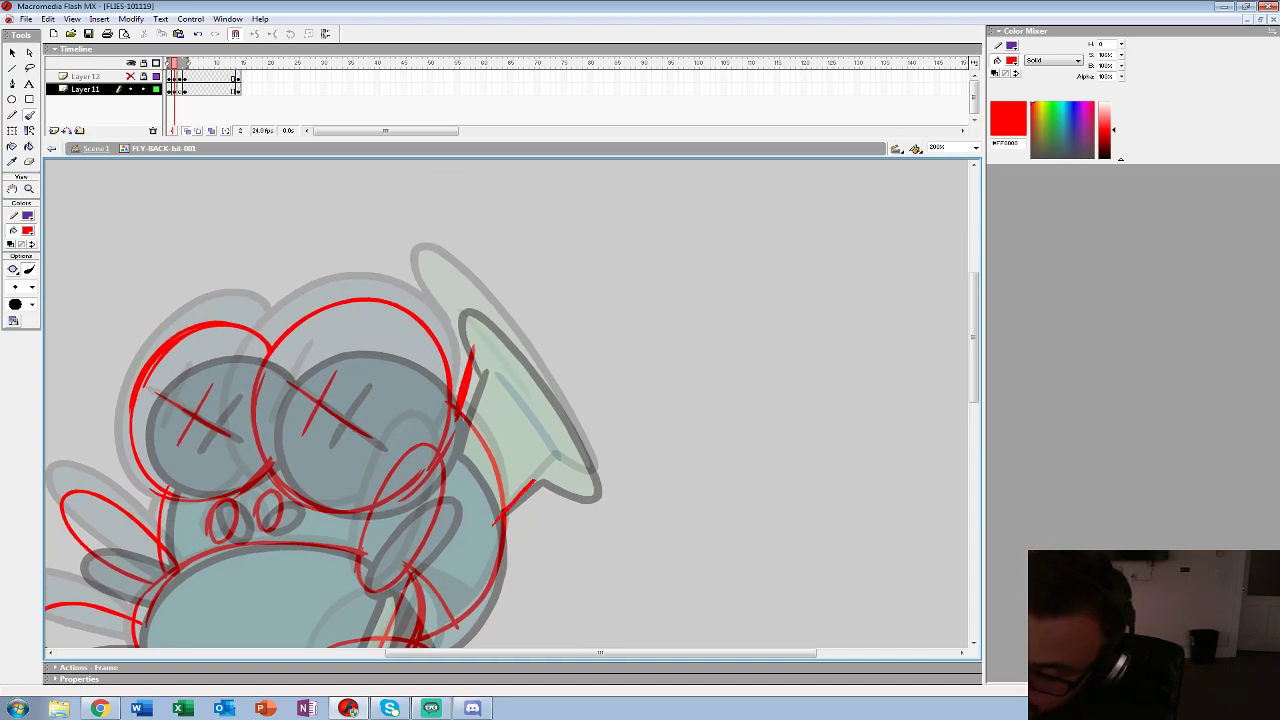
drag(430, 274, 596, 462)
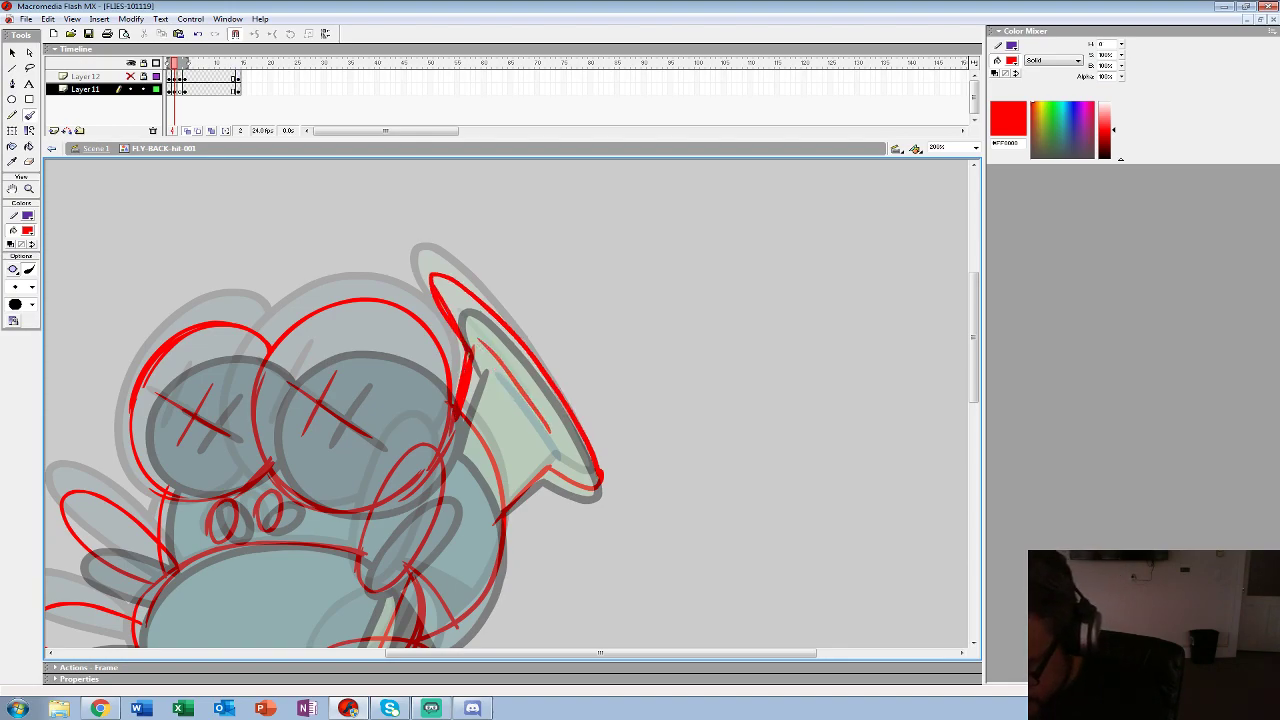
drag(453, 273, 592, 482)
mouse_move(307, 646)
mouse_down()
mouse_move(354, 592)
mouse_move(400, 567)
mouse_move(404, 487)
mouse_up()
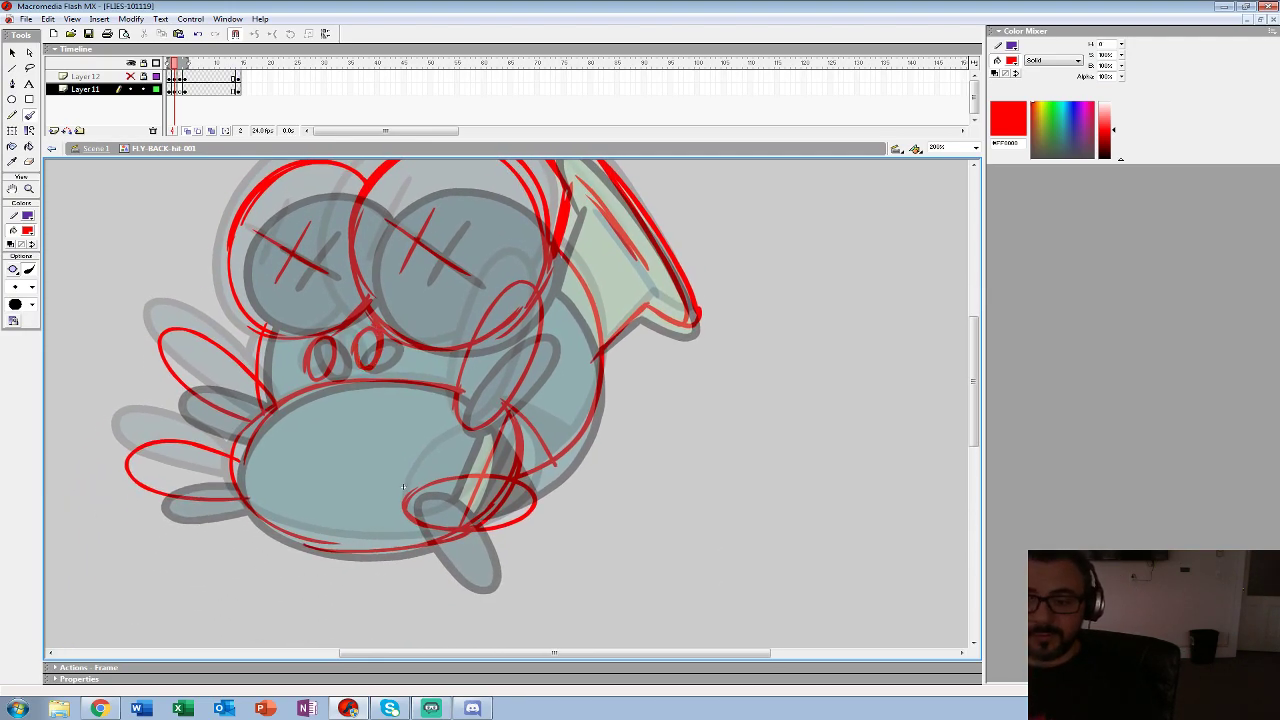
- Insert a keyframe on frame 2 of Layer 11, clear its artwork, and set the Brush to black with a thicker tip
key(F6)
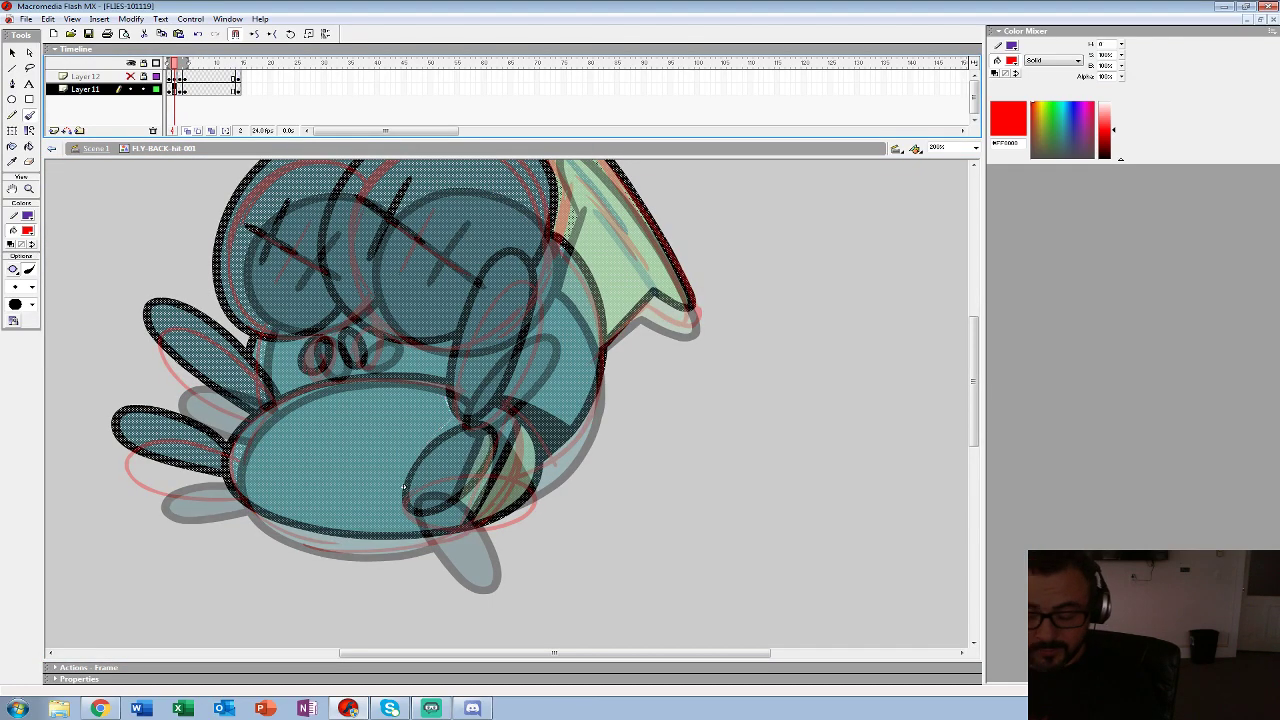
key(Delete)
click(27, 231)
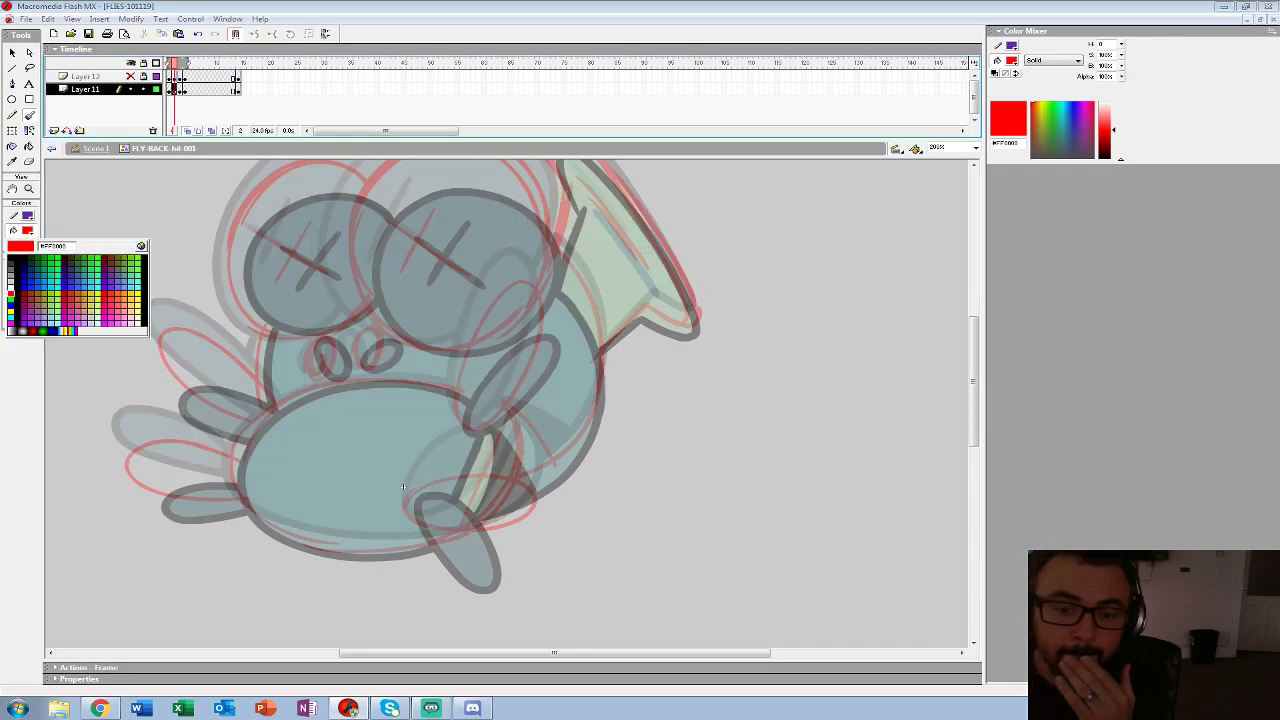
click(11, 258)
key(ctrl+space)
click(427, 289)
mouse_move(427, 289)
mouse_down()
mouse_move(479, 320)
mouse_move(471, 365)
mouse_up()
key(b)
click(32, 287)
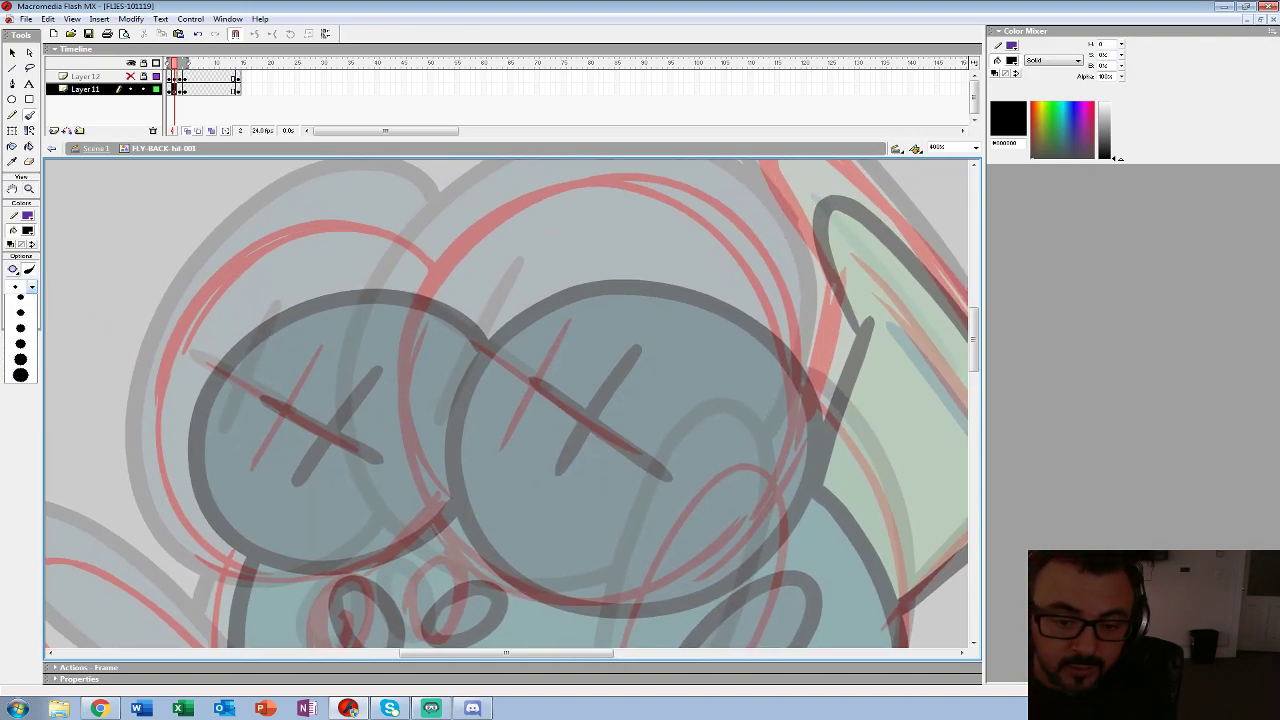
click(20, 427)
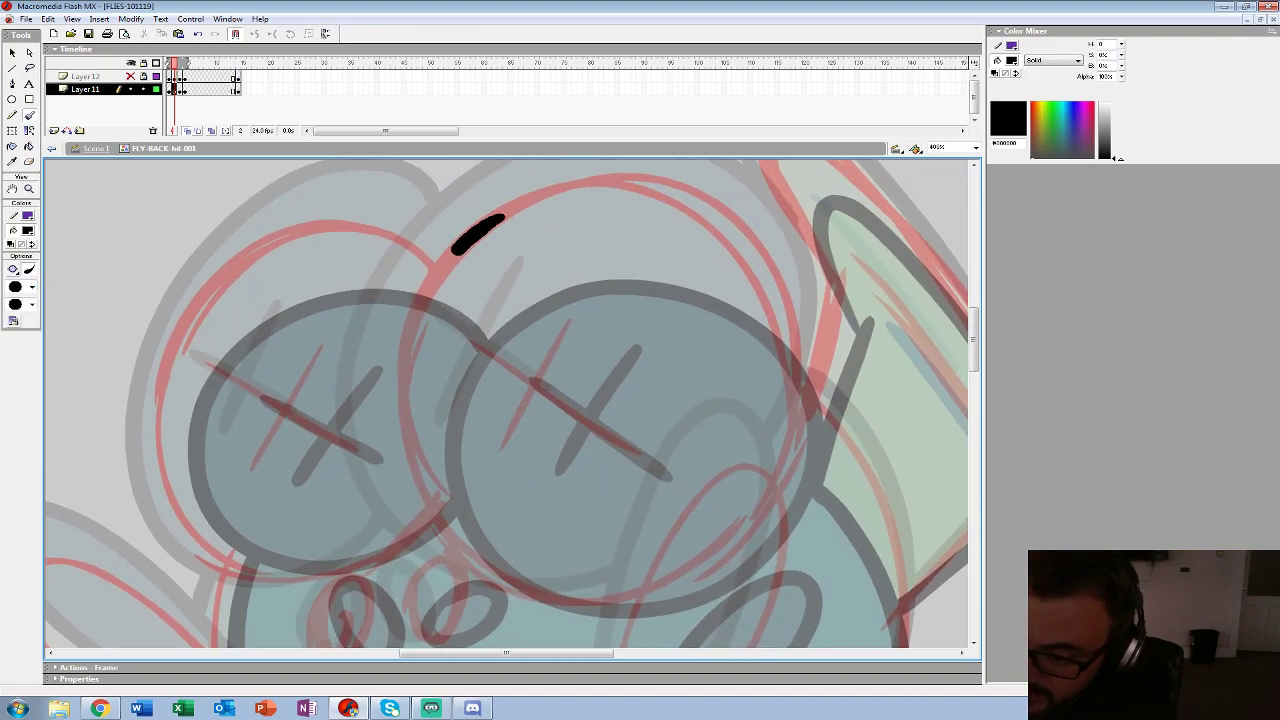
- Ink the raised near arm and the larger eye's outline in black over the red rough
key(ctrl+z)
mouse_move(505, 210)
mouse_down()
mouse_move(466, 228)
mouse_move(400, 357)
mouse_move(415, 488)
mouse_move(495, 578)
mouse_move(636, 606)
mouse_move(698, 588)
mouse_move(603, 359)
mouse_move(591, 396)
mouse_up()
key(ctrl+z)
mouse_move(504, 508)
mouse_down()
mouse_move(526, 563)
mouse_move(670, 396)
mouse_move(600, 291)
mouse_move(511, 465)
mouse_move(503, 512)
mouse_up()
drag(590, 310, 602, 533)
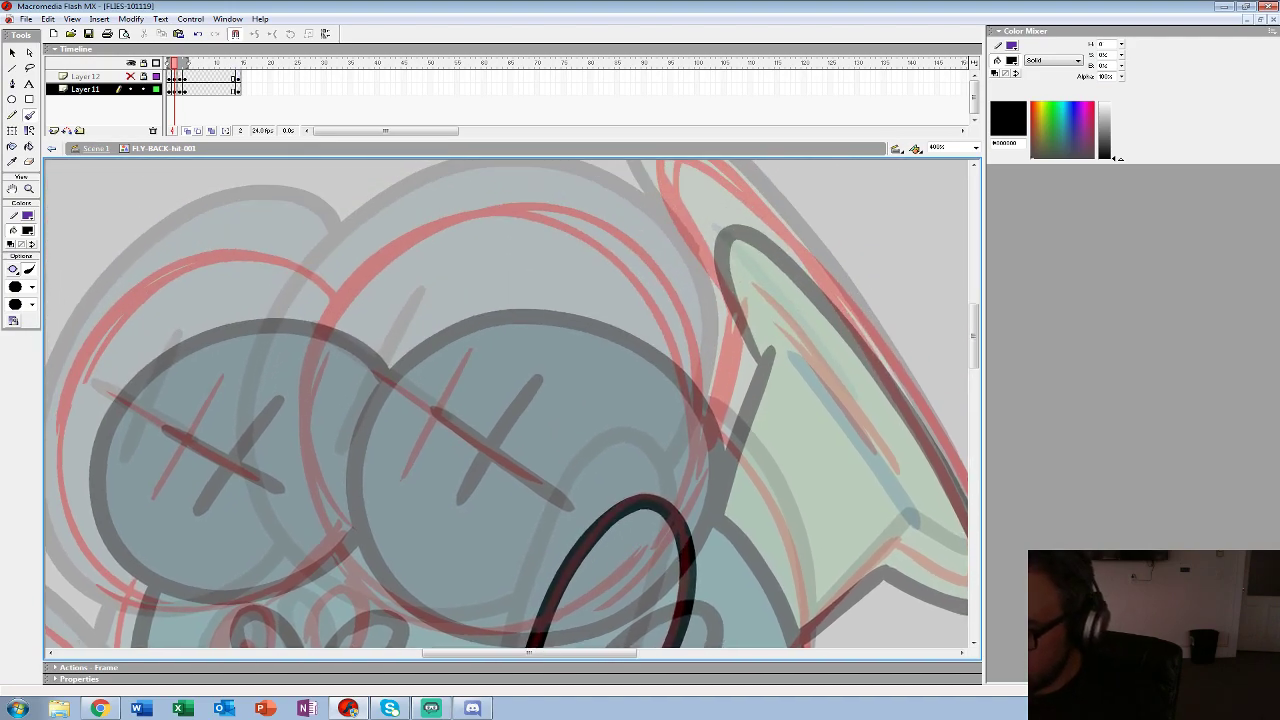
mouse_move(684, 527)
mouse_down()
mouse_move(697, 364)
mouse_move(649, 276)
mouse_move(543, 219)
mouse_move(403, 242)
mouse_move(317, 344)
mouse_move(303, 448)
mouse_move(332, 541)
mouse_move(395, 601)
mouse_move(458, 624)
mouse_move(545, 618)
mouse_up()
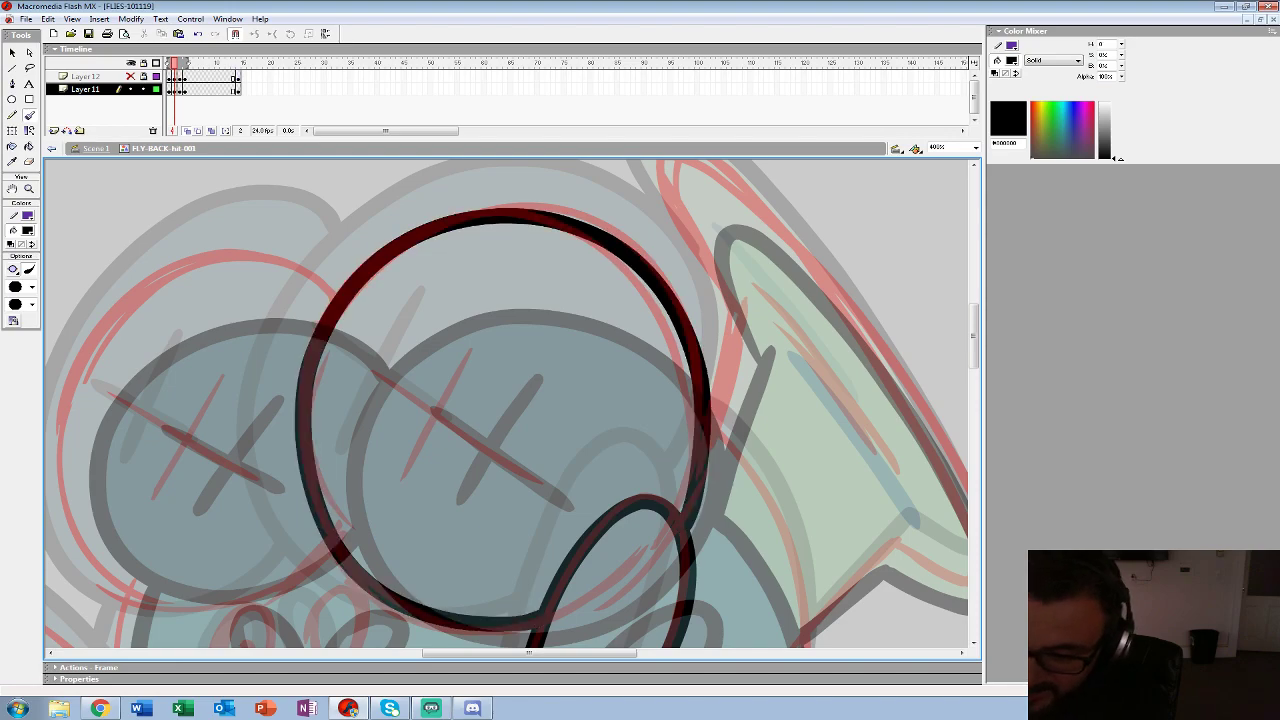
- Ink the X in the larger eye, then the smaller eye's outline and its X in black
drag(379, 373, 515, 466)
drag(480, 345, 405, 475)
mouse_move(410, 460)
mouse_down()
mouse_move(455, 431)
mouse_move(723, 400)
mouse_up()
mouse_move(640, 228)
mouse_down()
mouse_move(485, 207)
mouse_move(645, 233)
mouse_move(544, 195)
mouse_move(426, 246)
mouse_move(374, 357)
mouse_move(382, 470)
mouse_move(443, 536)
mouse_move(516, 546)
mouse_move(581, 532)
mouse_move(645, 490)
mouse_up()
key(ctrl+z)
drag(455, 353, 546, 409)
drag(534, 307, 468, 438)
drag(510, 450, 355, 273)
- Ink the two nostril ovals in black over the red rough
mouse_move(488, 352)
mouse_down()
mouse_move(466, 436)
mouse_move(500, 352)
mouse_up()
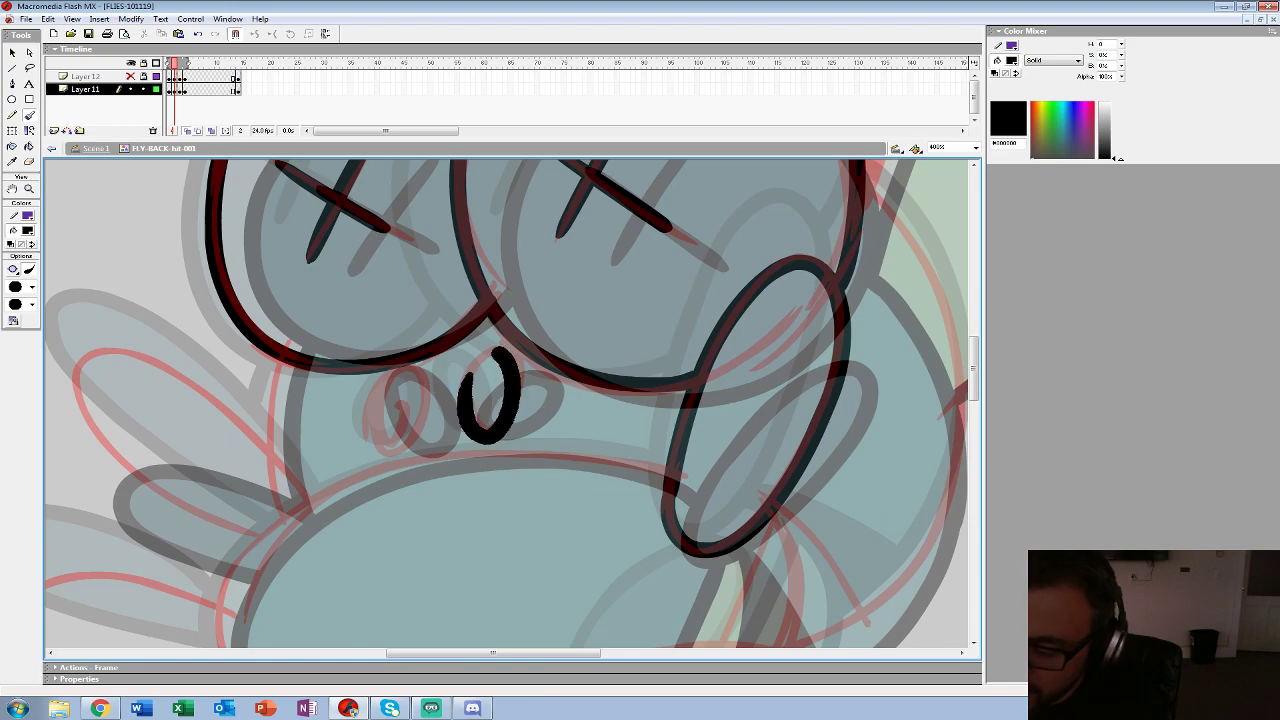
mouse_move(384, 384)
mouse_down()
mouse_move(370, 434)
mouse_move(404, 367)
mouse_move(388, 382)
mouse_up()
drag(420, 420, 441, 403)
- Ink the near foot's oval and the short curve joining it to the near arm in black over the red rough
mouse_move(585, 640)
mouse_down()
mouse_move(453, 367)
mouse_move(471, 433)
mouse_move(663, 437)
mouse_move(723, 363)
mouse_move(486, 363)
mouse_move(466, 384)
mouse_up()
drag(667, 217, 679, 338)
drag(560, 320, 769, 372)
mouse_move(770, 225)
mouse_down()
mouse_move(685, 206)
mouse_move(553, 208)
mouse_move(421, 254)
mouse_move(328, 345)
mouse_move(325, 433)
mouse_move(385, 496)
mouse_move(538, 543)
mouse_move(686, 539)
mouse_move(782, 506)
mouse_up()
- Ink the large oval belly outline from the near arm around to the near foot, undoing the false strokes
drag(662, 418, 354, 483)
drag(545, 344, 508, 453)
mouse_move(354, 482)
mouse_down()
mouse_move(340, 437)
mouse_move(501, 412)
mouse_up()
key(ctrl+z)
key(ctrl+z)
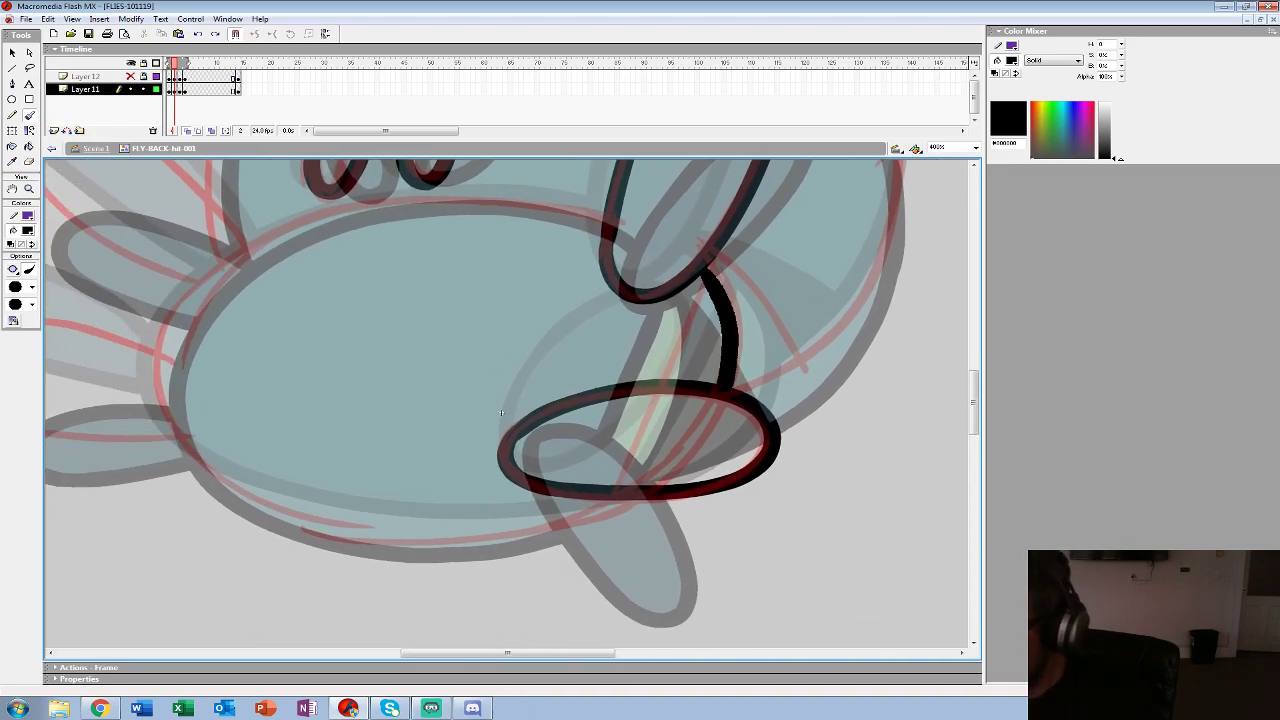
key(ctrl+z)
mouse_move(612, 225)
mouse_down()
mouse_move(532, 205)
mouse_move(258, 240)
mouse_move(158, 376)
mouse_move(272, 512)
mouse_move(432, 544)
mouse_move(574, 522)
mouse_move(640, 495)
mouse_up()
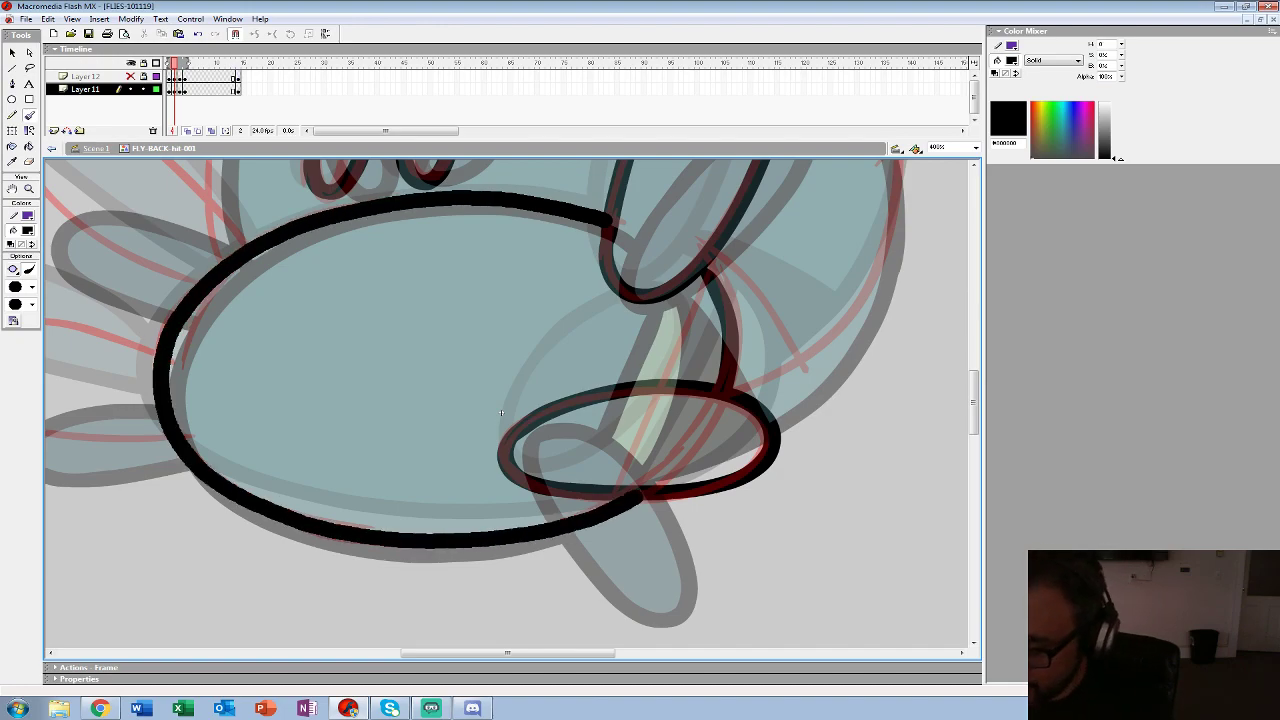
- Ink the outer body curve behind the near arm and the diagonal stripe line below it in black
drag(501, 430, 261, 637)
mouse_move(564, 174)
mouse_down()
mouse_move(632, 266)
mouse_move(657, 377)
mouse_move(636, 500)
mouse_move(572, 592)
mouse_move(522, 629)
mouse_up()
drag(530, 560, 514, 506)
drag(459, 424, 546, 542)
mouse_move(570, 220)
mouse_down()
mouse_move(492, 600)
mouse_move(502, 554)
mouse_move(508, 568)
mouse_up()
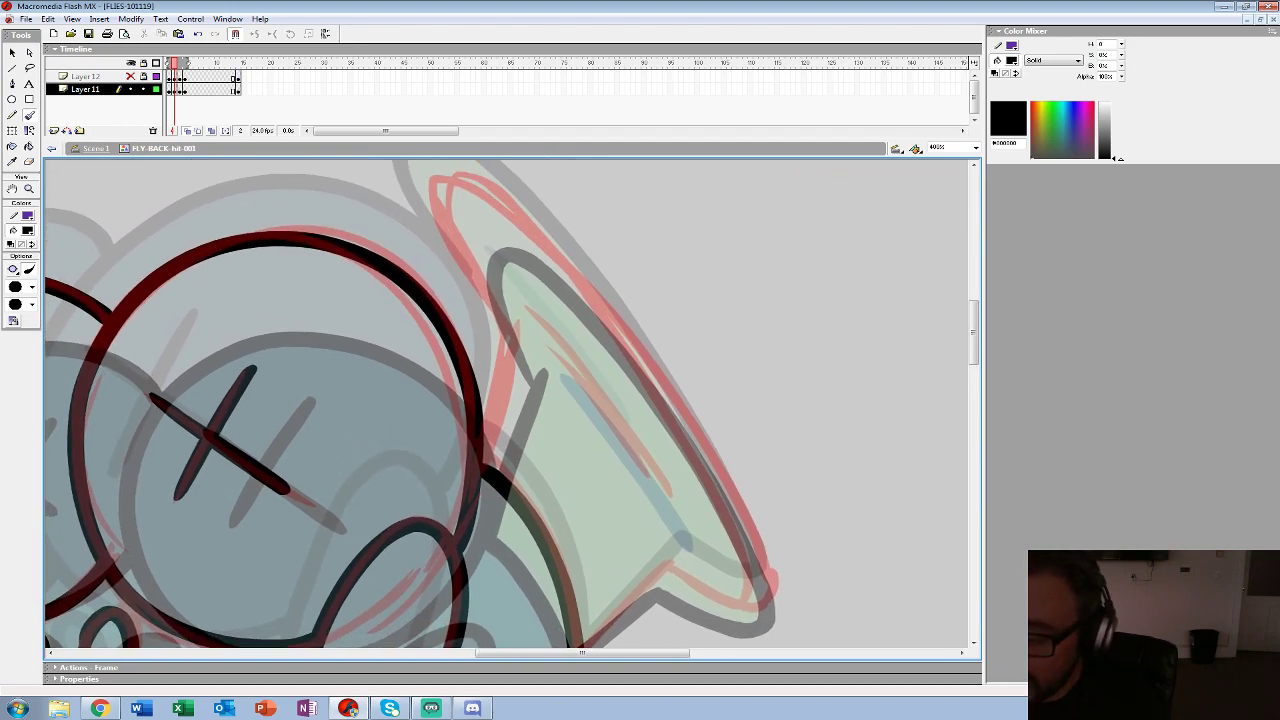
- Ink the pale green flared shape's outline, its edge beside the larger eye, and its inner crease in black
mouse_move(506, 318)
mouse_down()
mouse_move(445, 207)
mouse_move(492, 185)
mouse_move(616, 329)
mouse_move(745, 525)
mouse_move(750, 598)
mouse_move(706, 600)
mouse_up()
drag(420, 500, 427, 343)
drag(680, 408, 583, 500)
drag(560, 360, 538, 552)
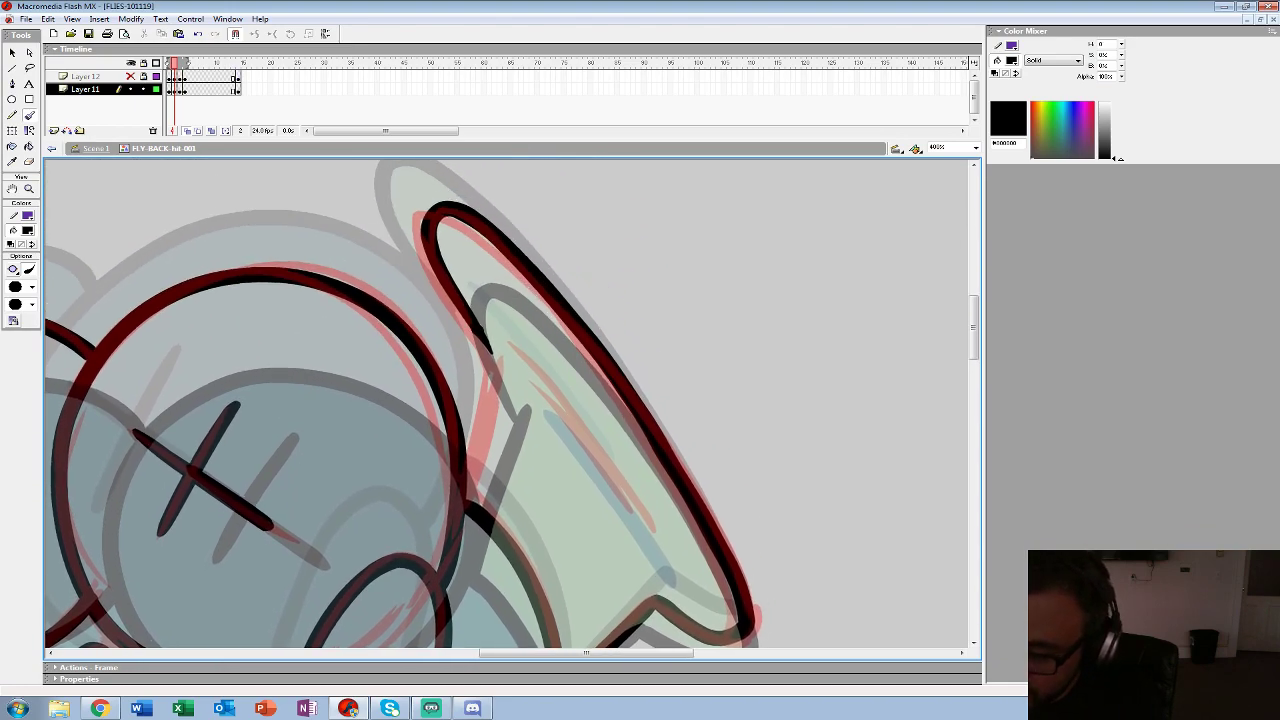
drag(495, 366, 467, 497)
drag(540, 440, 484, 340)
drag(453, 241, 600, 437)
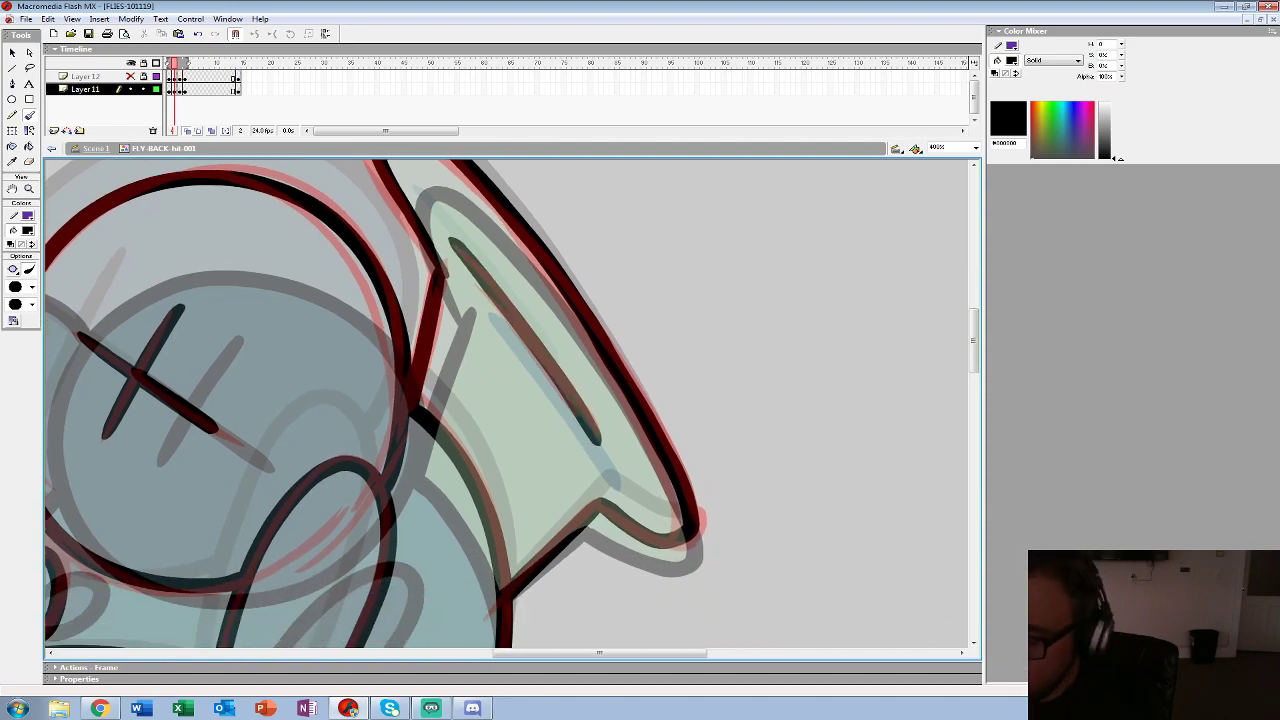
- Ink the two far limbs, the far side of the face, and the remaining short line between near arm and foot
drag(400, 450, 632, 317)
drag(400, 420, 720, 325)
drag(500, 450, 690, 365)
mouse_move(603, 392)
mouse_down()
mouse_move(540, 325)
mouse_move(375, 247)
mouse_move(415, 345)
mouse_move(552, 420)
mouse_up()
drag(576, 242, 559, 331)
mouse_move(545, 480)
mouse_down()
mouse_move(562, 354)
mouse_move(326, 350)
mouse_move(372, 430)
mouse_move(540, 448)
mouse_up()
drag(847, 428, 525, 439)
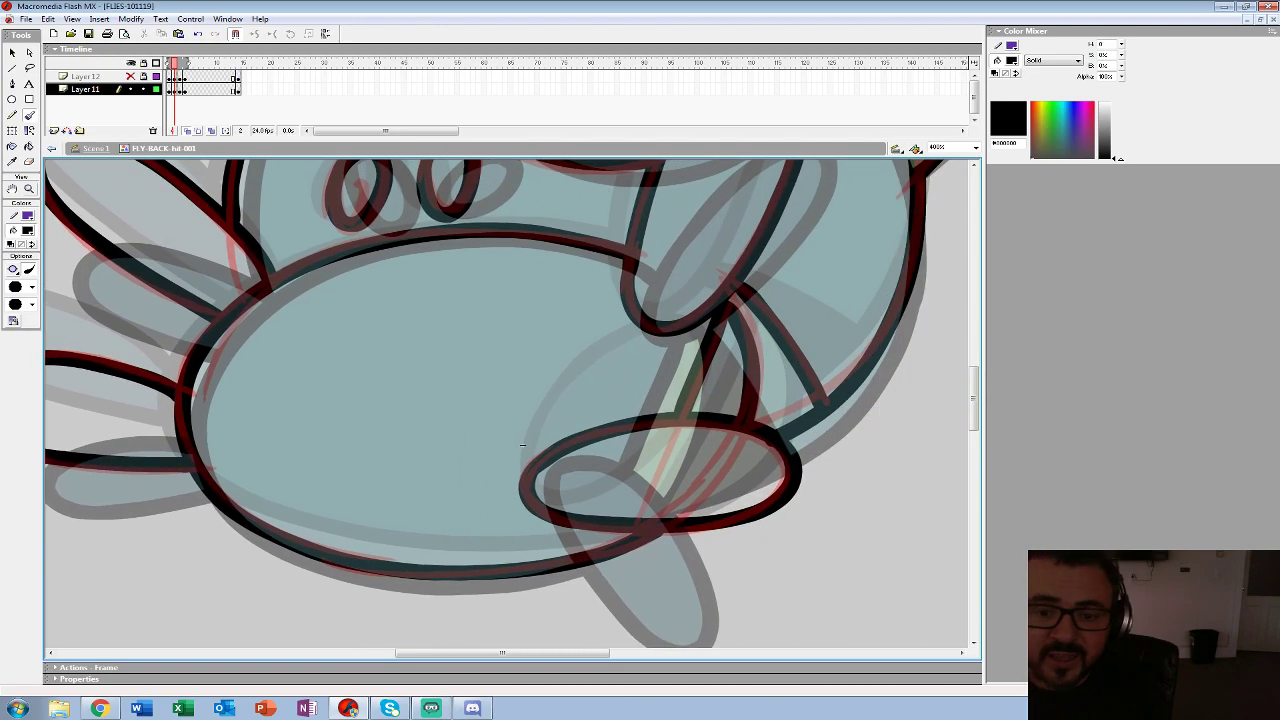
- Clear the red rough from frame 3 of Layer 11 and narrow the onion skin to the neighbouring frames
click(29, 189)
alt+click(537, 408)
alt+click(530, 408)
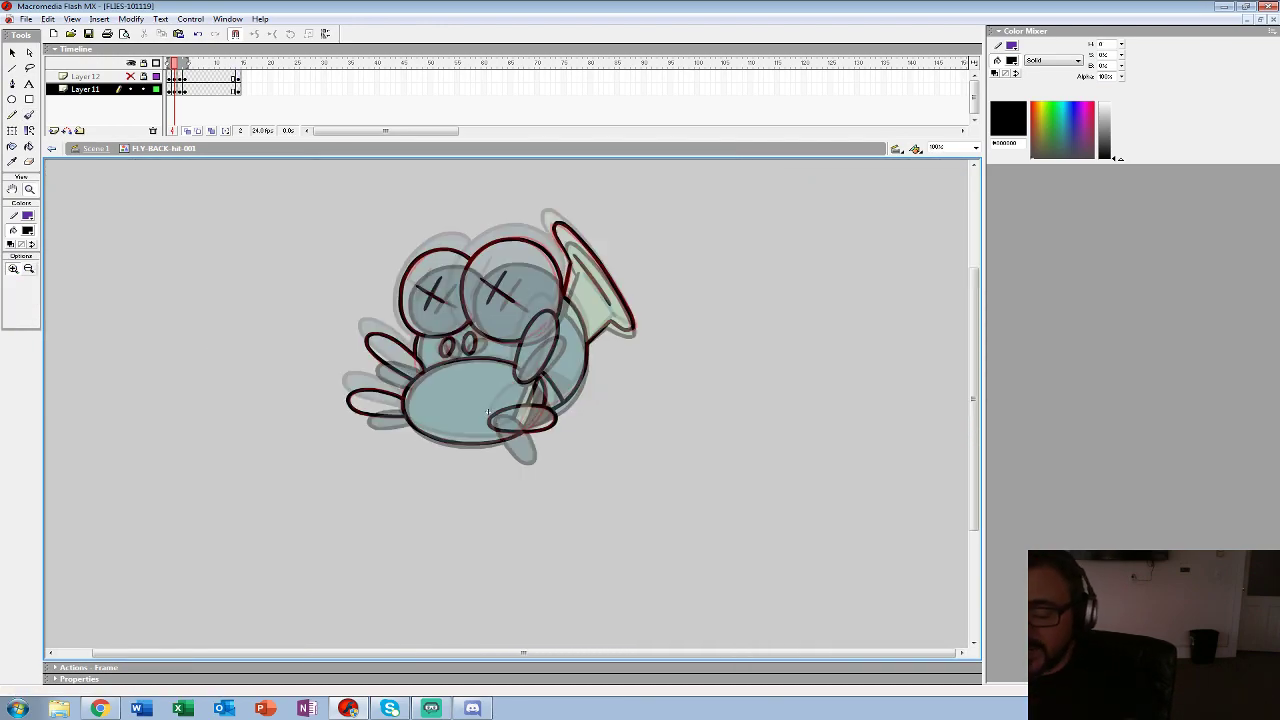
key(period)
key(comma)
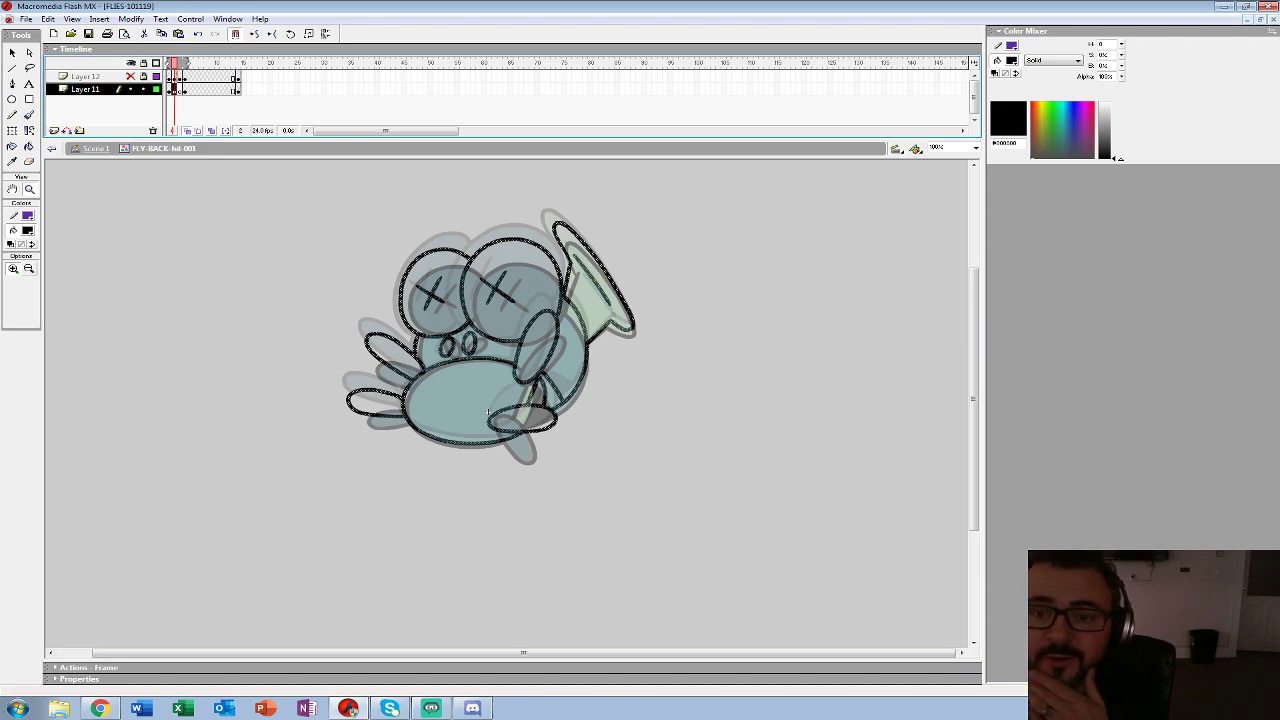
key(period)
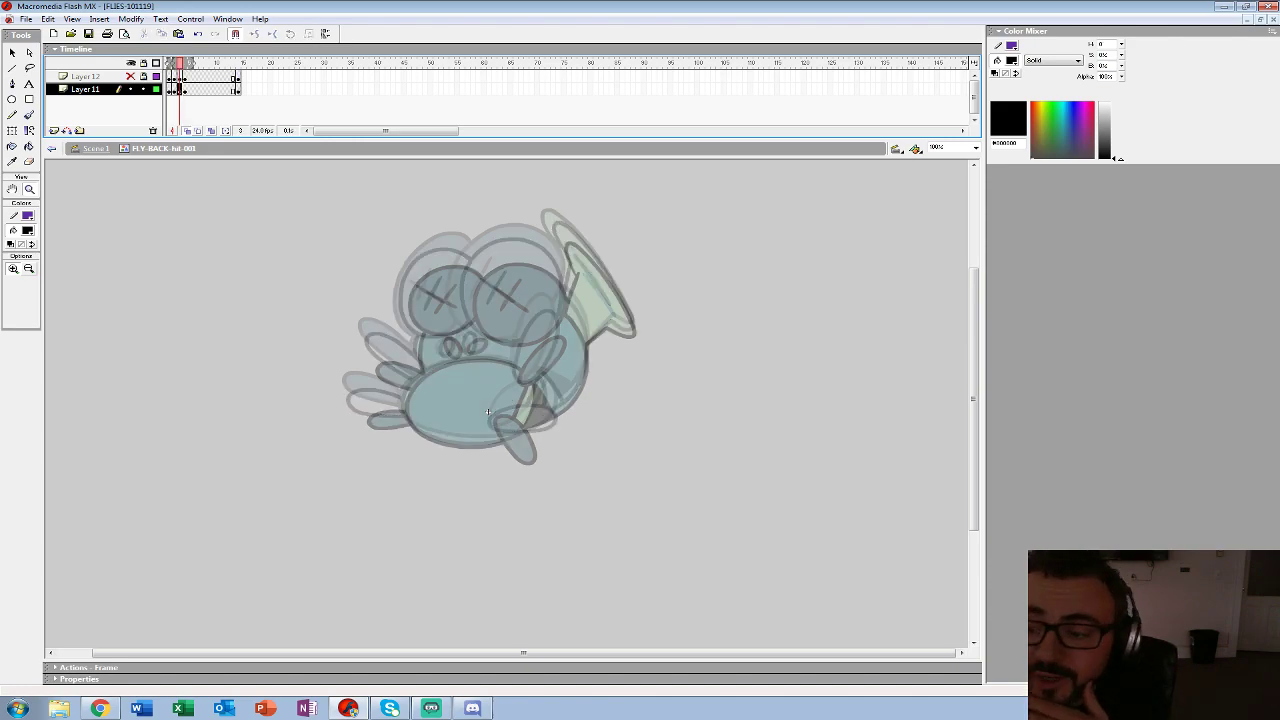
key(comma)
key(period)
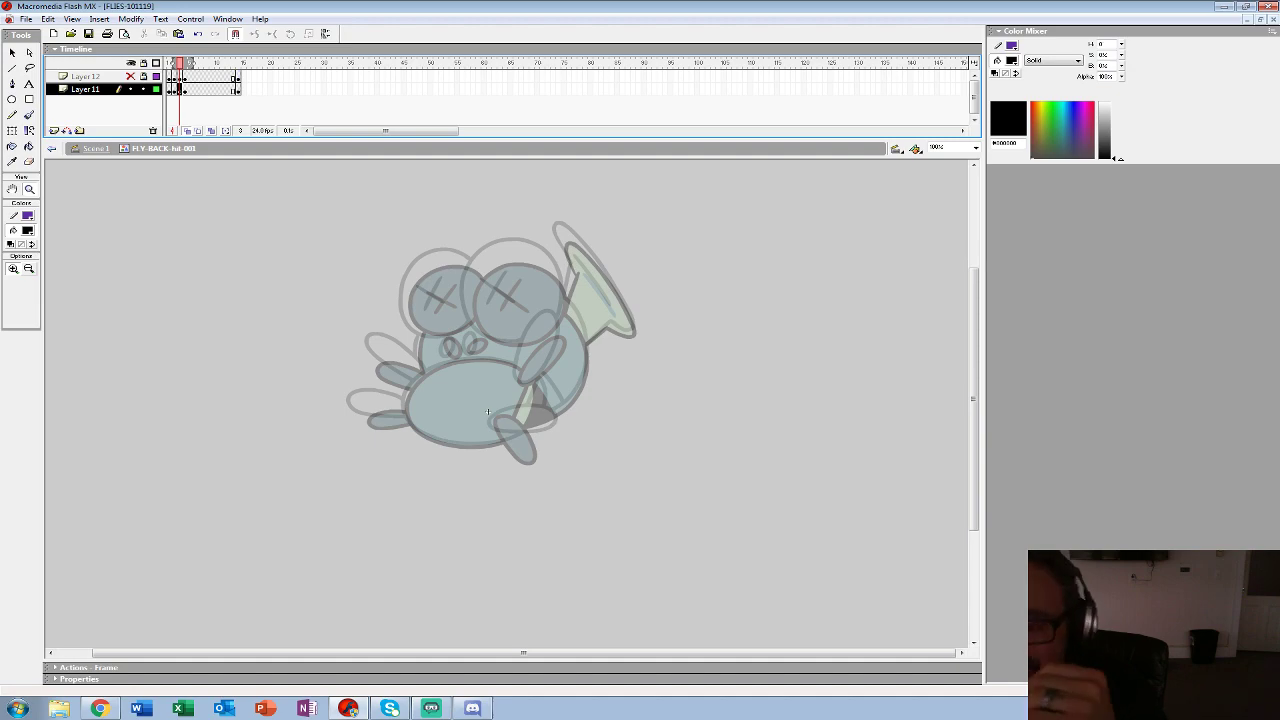
- Flip back and forth through the first frames of Layer 11 to examine the motion between the poses
key(comma)
key(comma)
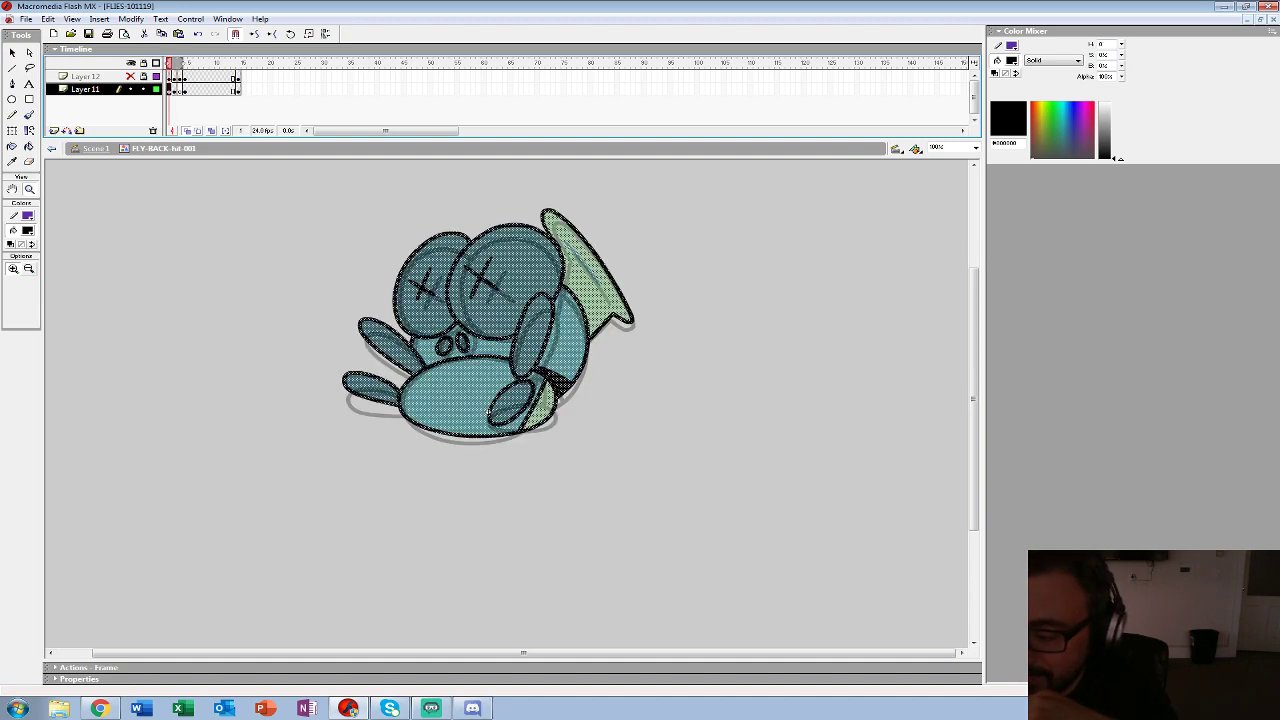
key(period)
key(period)
key(period)
key(period)
key(comma)
key(comma)
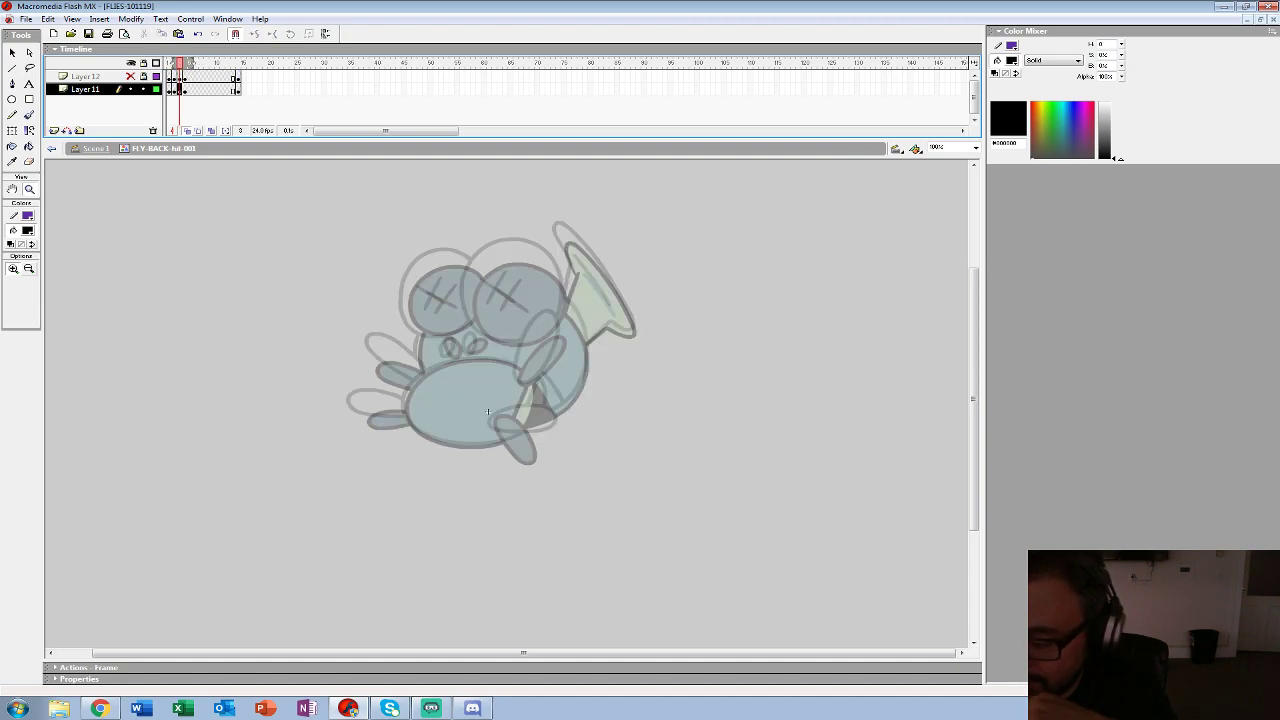
- On frame 3 of Layer 11, ink the near arm, belly, near foot and the curve between arm and foot in black
click(488, 411)
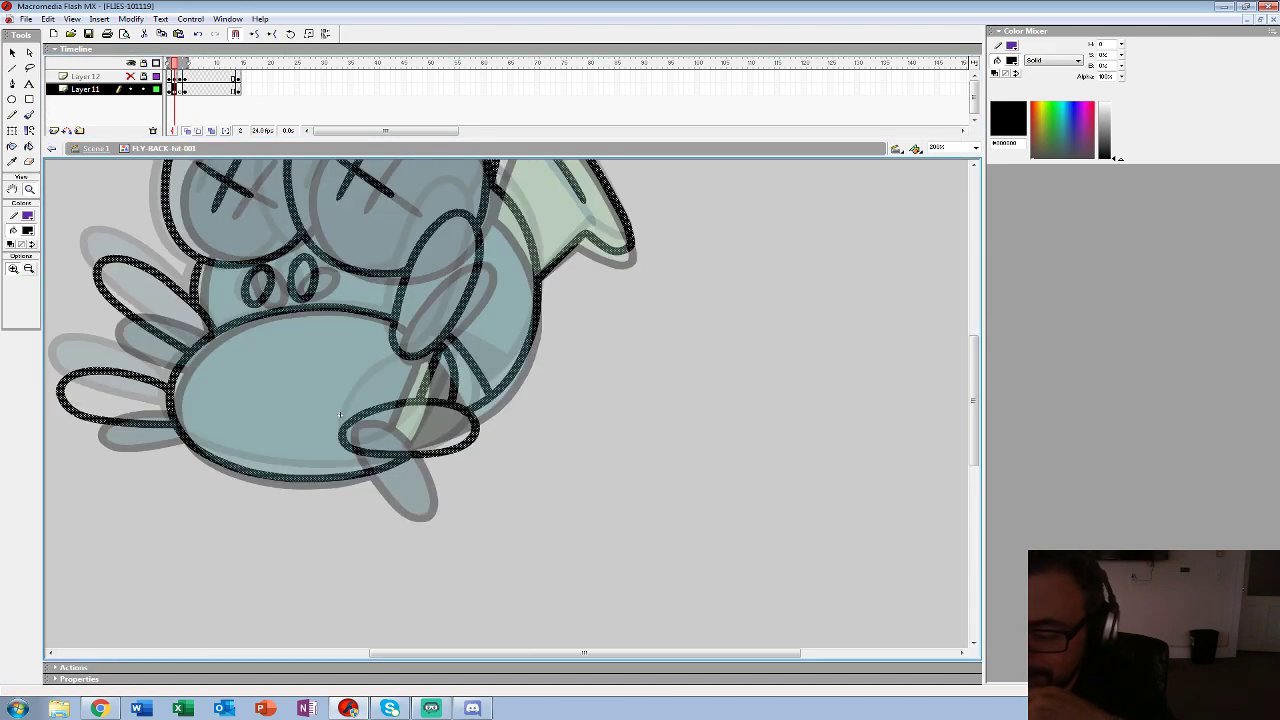
key(period)
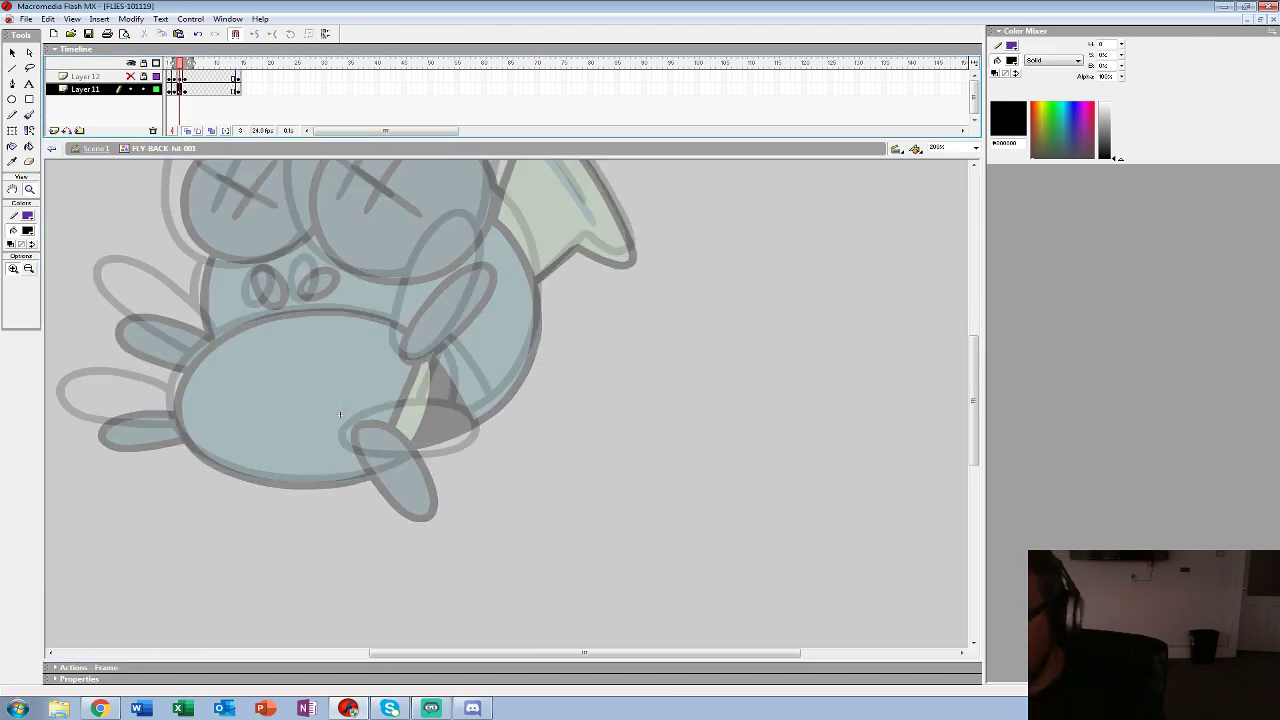
click(339, 414)
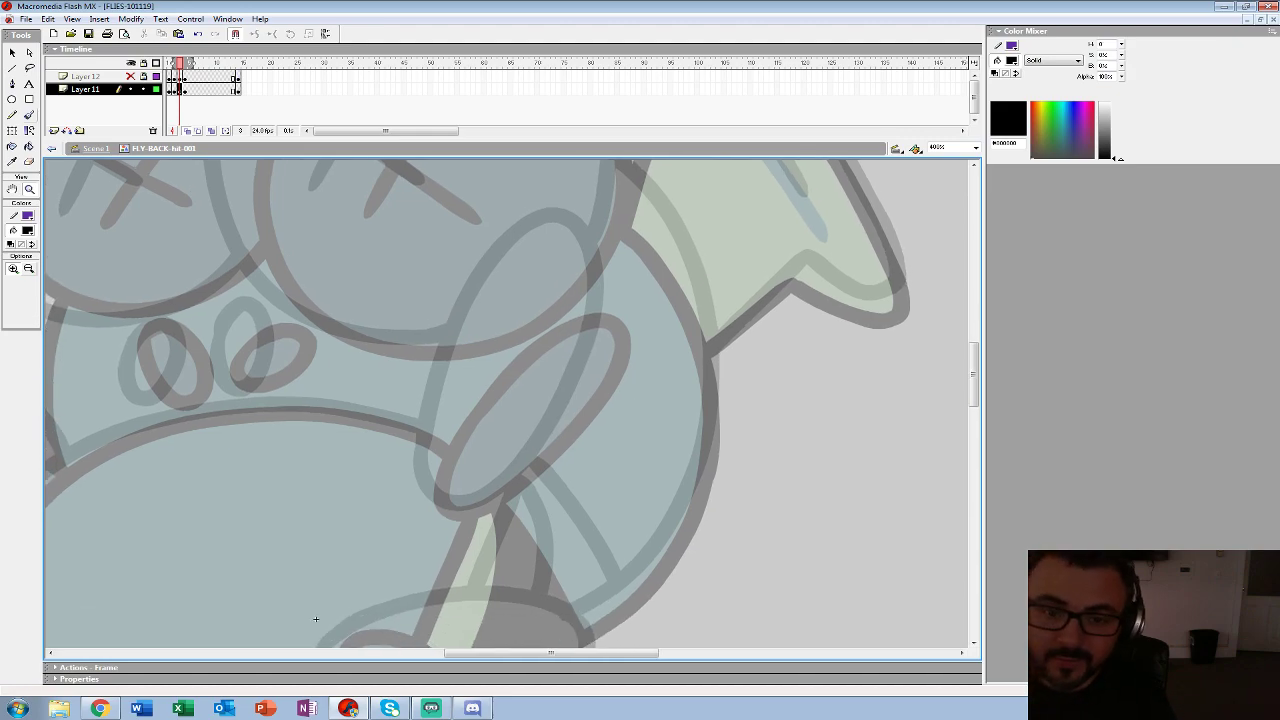
key(b)
mouse_move(447, 418)
mouse_down()
mouse_move(428, 466)
mouse_move(493, 503)
mouse_move(600, 336)
mouse_move(512, 295)
mouse_up()
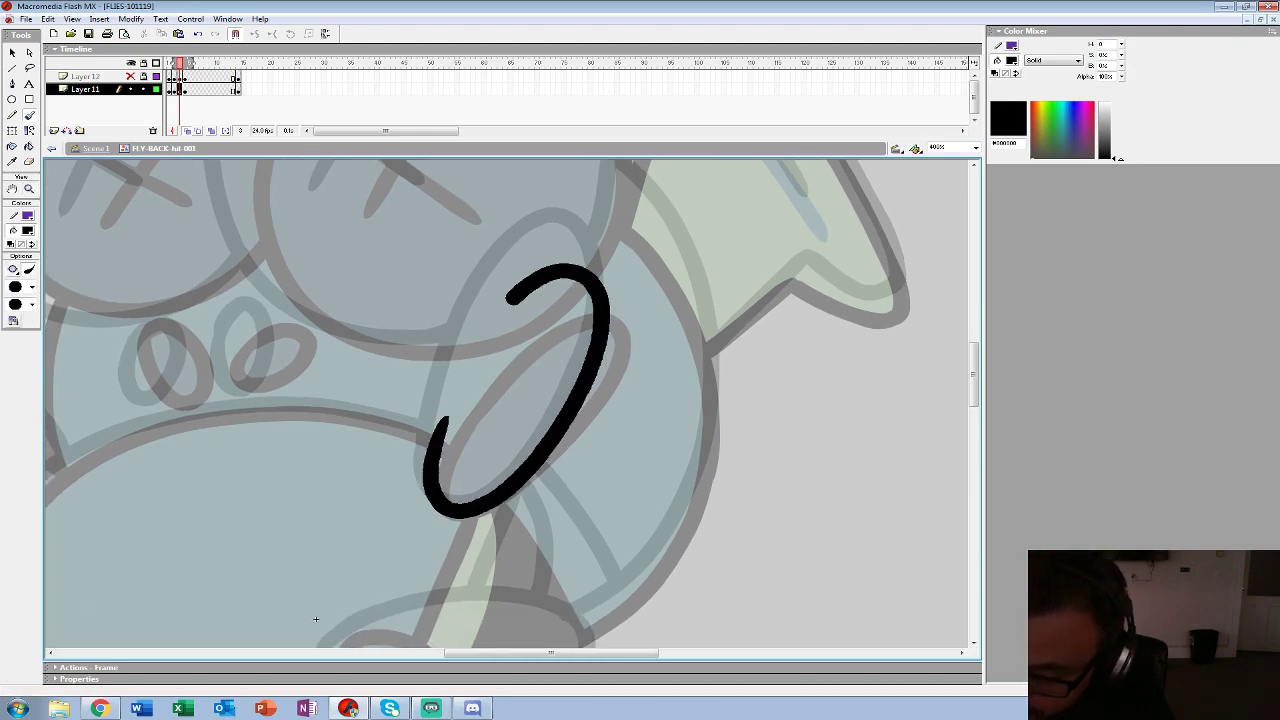
mouse_move(315, 616)
mouse_down()
mouse_move(396, 388)
mouse_move(460, 484)
mouse_move(652, 515)
mouse_move(606, 426)
mouse_move(465, 392)
mouse_move(559, 431)
mouse_up()
mouse_move(672, 250)
mouse_down()
mouse_move(541, 213)
mouse_move(372, 240)
mouse_move(249, 328)
mouse_move(226, 408)
mouse_move(272, 506)
mouse_move(358, 554)
mouse_move(565, 562)
mouse_move(655, 538)
mouse_up()
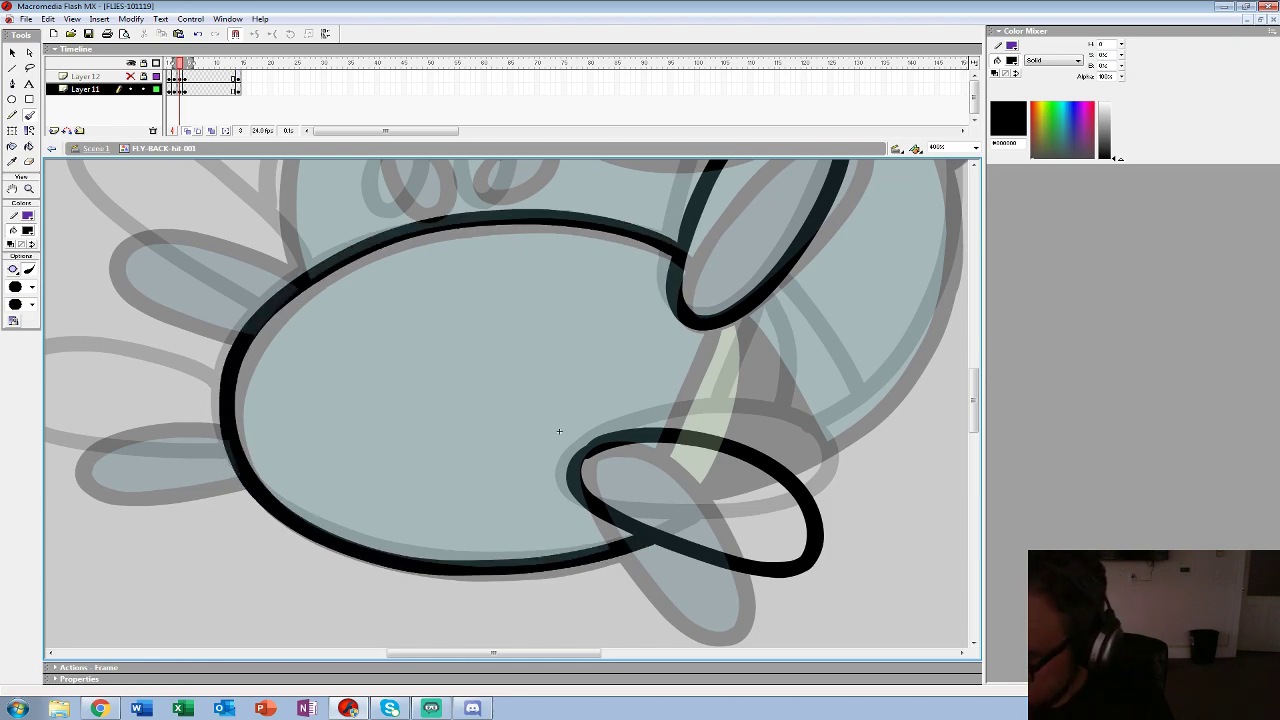
drag(680, 470, 526, 485)
mouse_move(604, 322)
mouse_down()
mouse_move(612, 370)
mouse_move(592, 460)
mouse_up()
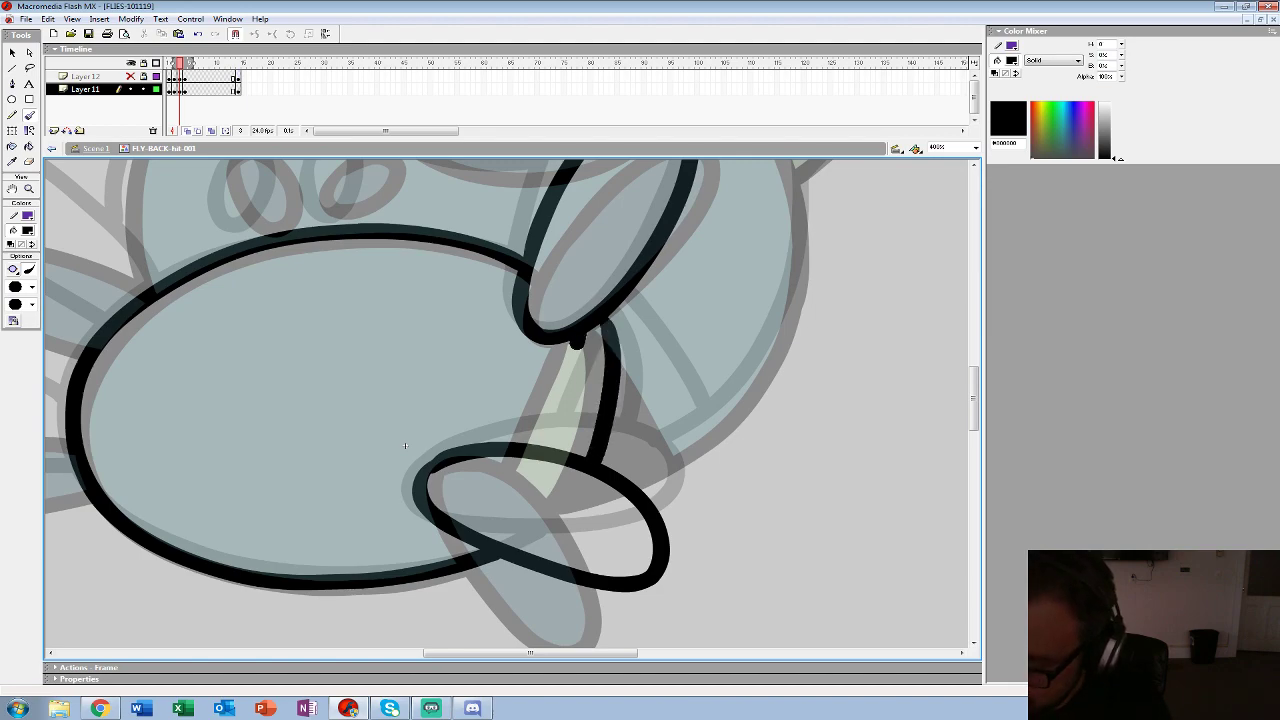
- Ink the upper and lower far limbs on frame 3 between their onion-skinned positions, redoing the lower limb's stroke
mouse_move(405, 445)
mouse_down()
mouse_move(763, 474)
mouse_move(821, 515)
mouse_up()
mouse_move(575, 362)
mouse_down()
mouse_move(491, 294)
mouse_move(362, 262)
mouse_move(390, 348)
mouse_move(497, 401)
mouse_up()
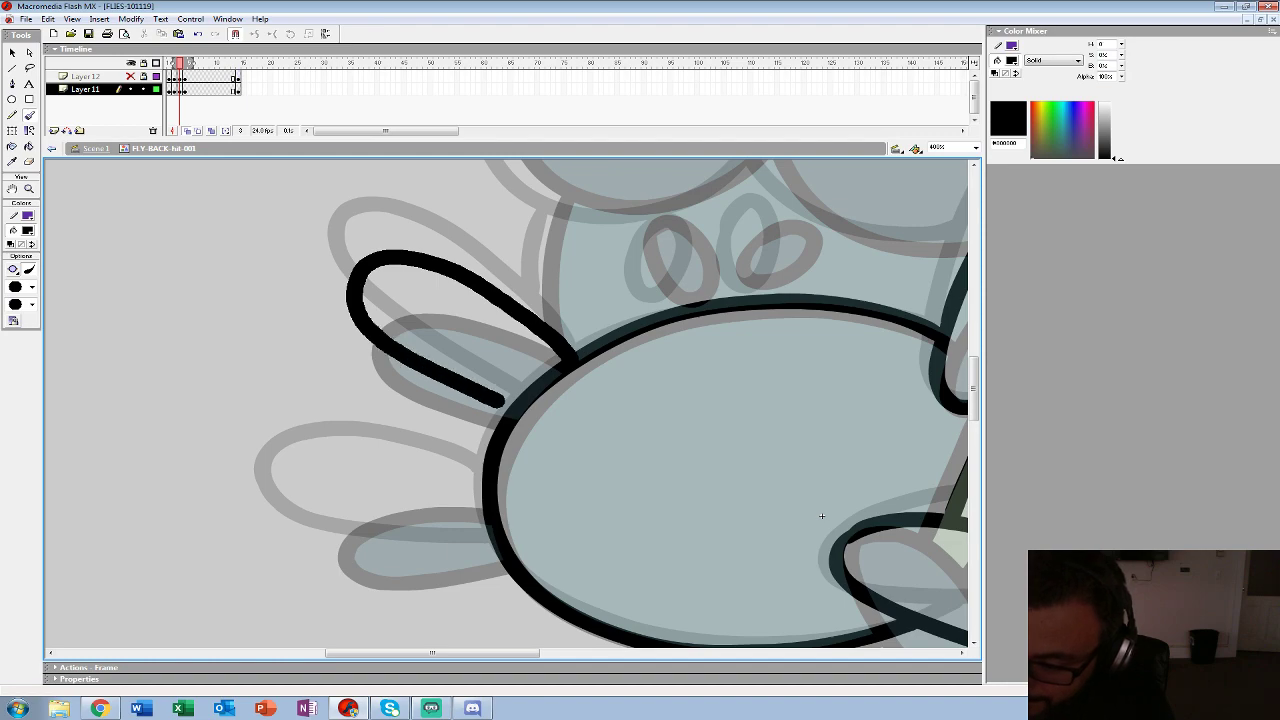
drag(821, 515, 838, 436)
mouse_move(493, 408)
mouse_down()
mouse_move(330, 390)
mouse_move(365, 490)
mouse_move(518, 478)
mouse_up()
key(ctrl+z)
mouse_move(497, 400)
mouse_down()
mouse_move(308, 428)
mouse_move(372, 478)
mouse_move(512, 468)
mouse_up()
- Ink the larger eye's outline and the X inside it in black on frame 3
mouse_move(770, 230)
mouse_down()
mouse_move(434, 473)
mouse_move(468, 502)
mouse_move(437, 612)
mouse_move(369, 657)
mouse_up()
mouse_move(716, 510)
mouse_down()
mouse_move(736, 404)
mouse_move(692, 284)
mouse_move(520, 212)
mouse_move(372, 294)
mouse_move(352, 462)
mouse_move(466, 585)
mouse_move(552, 597)
mouse_up()
drag(428, 348, 553, 430)
drag(543, 314, 457, 453)
- Ink the smaller eye's outline and its X in black on frame 3
drag(457, 440, 697, 414)
mouse_move(614, 262)
mouse_down()
mouse_move(561, 226)
mouse_move(400, 266)
mouse_move(345, 420)
mouse_move(430, 535)
mouse_move(520, 542)
mouse_move(615, 478)
mouse_up()
drag(410, 350, 528, 413)
drag(518, 310, 445, 435)
- Ink the two nostril ovals and the far side of the face on frame 3
mouse_move(548, 438)
mouse_down()
mouse_move(538, 516)
mouse_move(596, 438)
mouse_move(552, 428)
mouse_up()
mouse_move(462, 442)
mouse_down()
mouse_move(484, 516)
mouse_move(466, 440)
mouse_up()
mouse_move(349, 432)
mouse_down()
mouse_move(334, 518)
mouse_move(348, 546)
mouse_up()
- Ink the outer body curve and the diagonal stripe line below the near arm on frame 3, redoing the stripe line
mouse_move(660, 500)
mouse_down()
mouse_move(343, 481)
mouse_move(213, 389)
mouse_up()
mouse_move(490, 195)
mouse_down()
mouse_move(560, 310)
mouse_move(562, 518)
mouse_move(432, 638)
mouse_move(375, 645)
mouse_up()
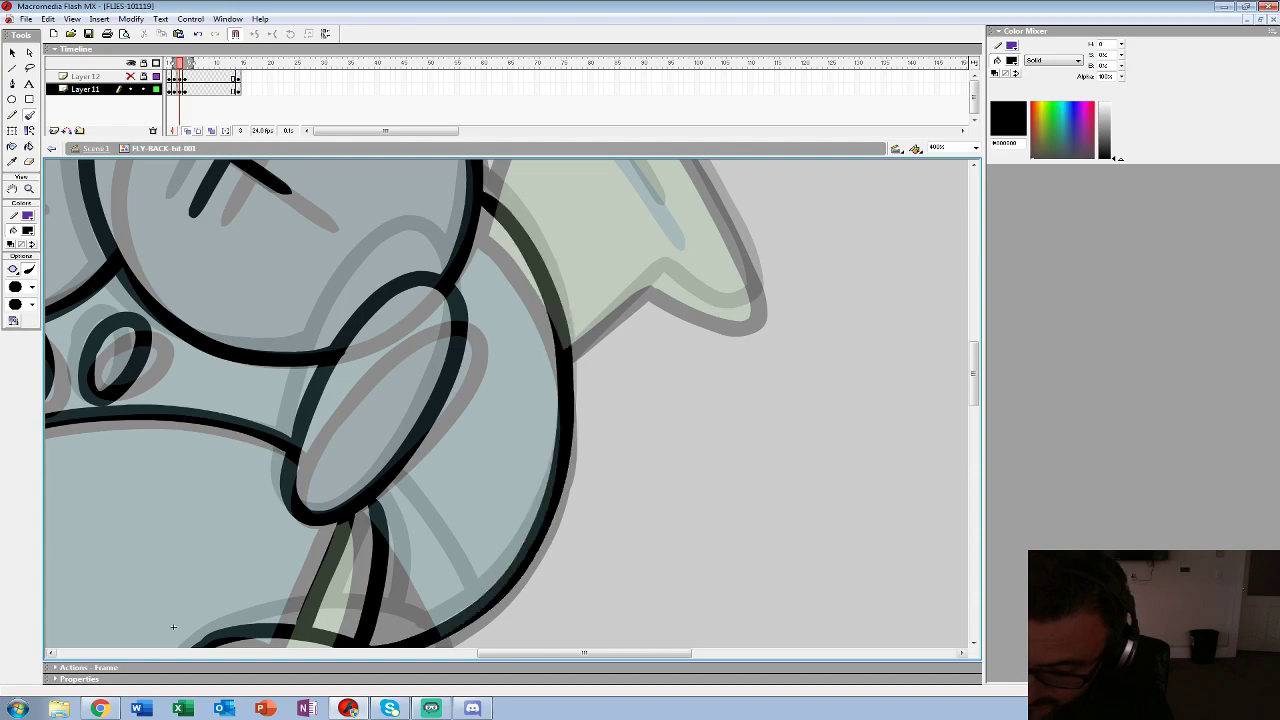
drag(173, 627, 218, 435)
drag(430, 300, 497, 427)
key(ctrl+z)
mouse_move(428, 306)
mouse_down()
mouse_move(508, 424)
mouse_move(432, 637)
mouse_move(526, 494)
mouse_up()
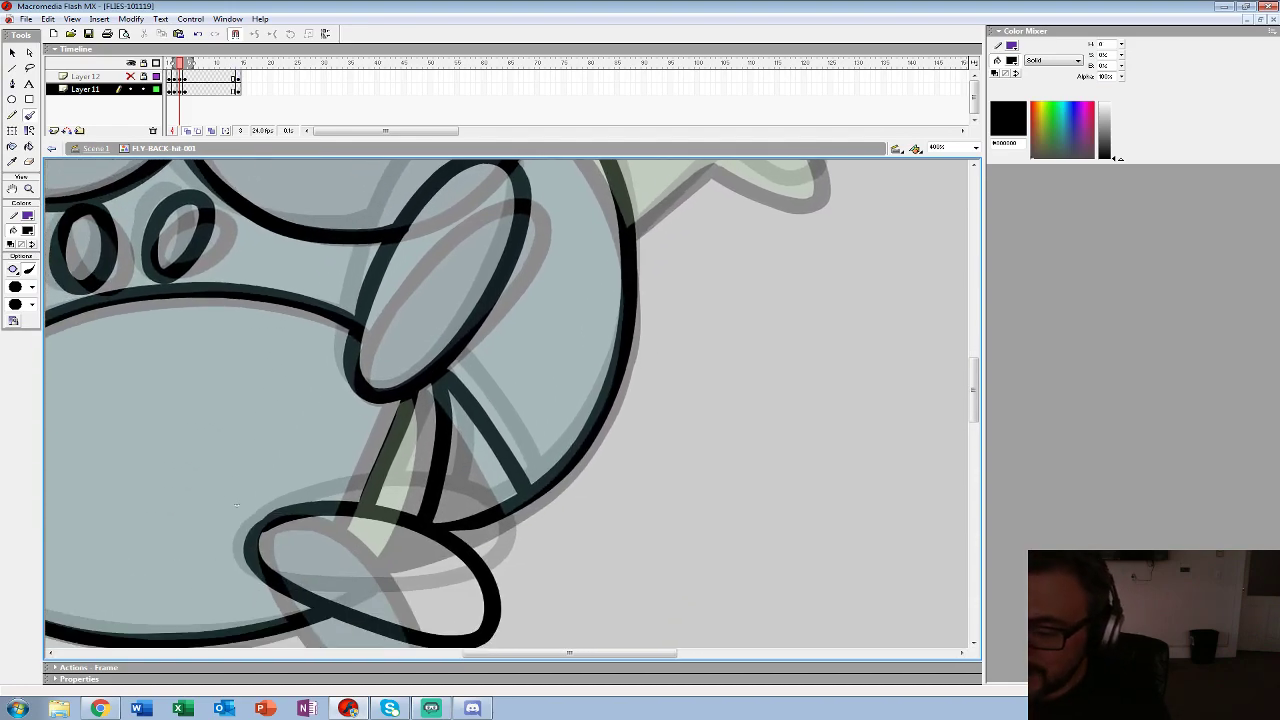
key(ctrl+z)
drag(442, 376, 521, 494)
- Ink the flared shape's outline, its edge beside the larger eye, and its inner crease on frame 3
mouse_move(580, 190)
mouse_down()
mouse_move(470, 499)
mouse_move(398, 562)
mouse_move(424, 622)
mouse_up()
mouse_move(422, 354)
mouse_down()
mouse_move(367, 258)
mouse_move(396, 200)
mouse_move(563, 390)
mouse_move(665, 608)
mouse_move(625, 622)
mouse_move(572, 592)
mouse_move(583, 382)
mouse_up()
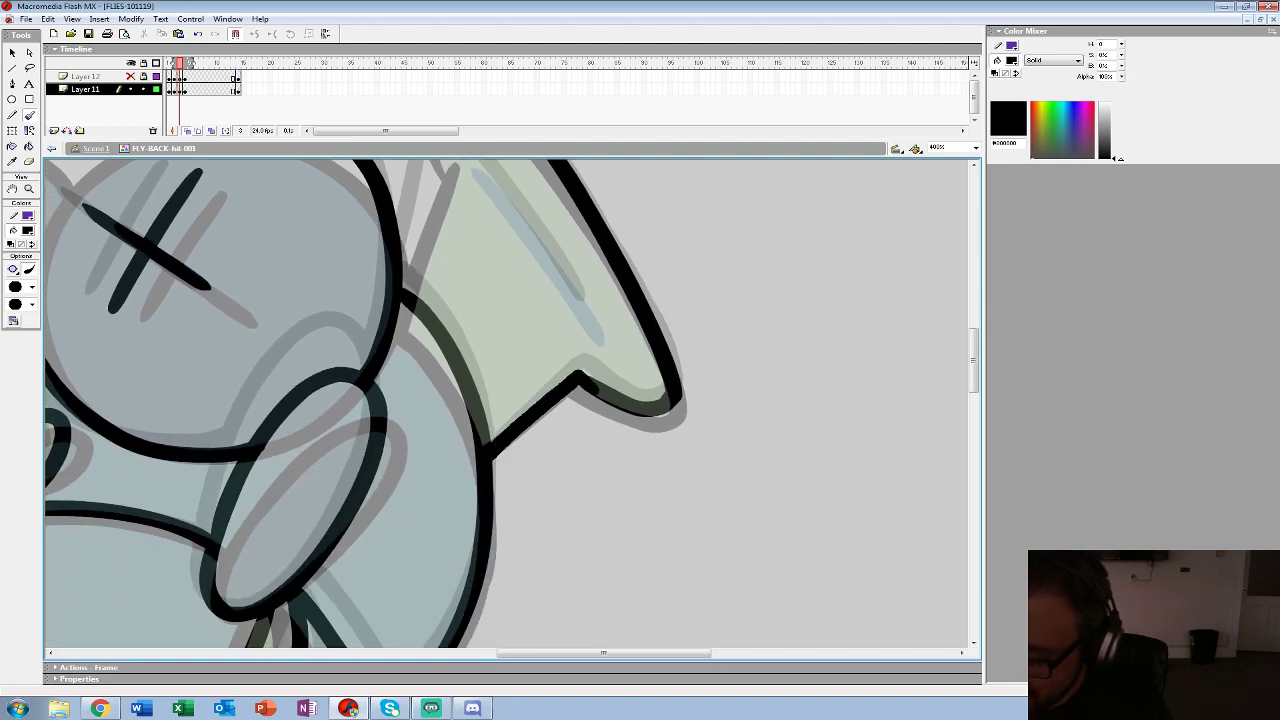
scroll(505, 400, up, 4)
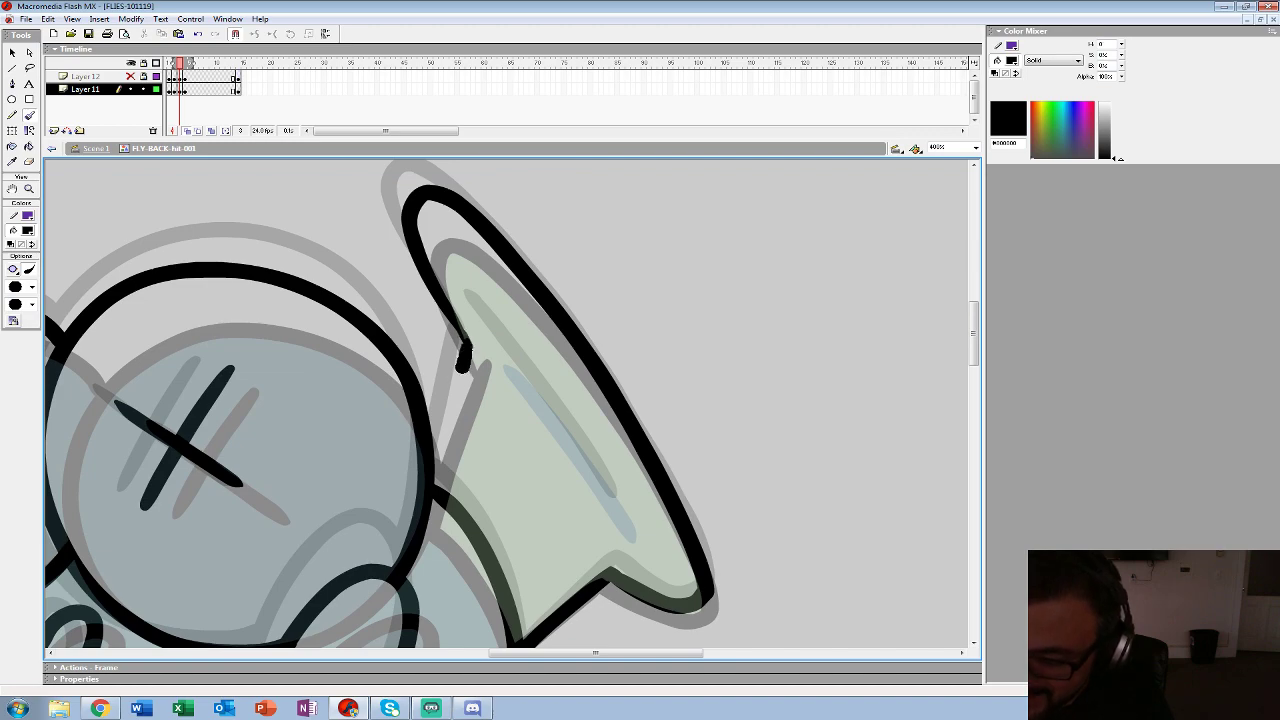
drag(464, 358, 436, 480)
drag(486, 330, 622, 515)
scroll(622, 515, down, 1)
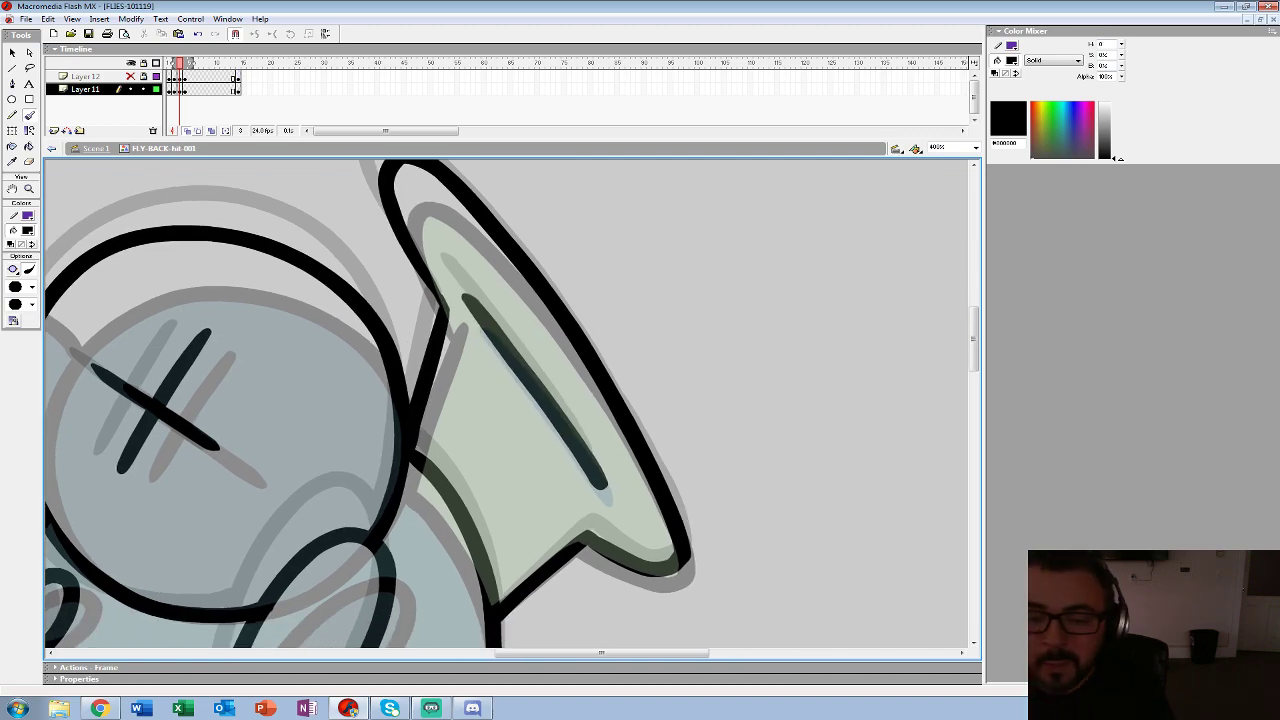
- Turn off onion skinning and go to the coloured drawing on frame 4
double_click(29, 189)
scroll(488, 514, down, 1)
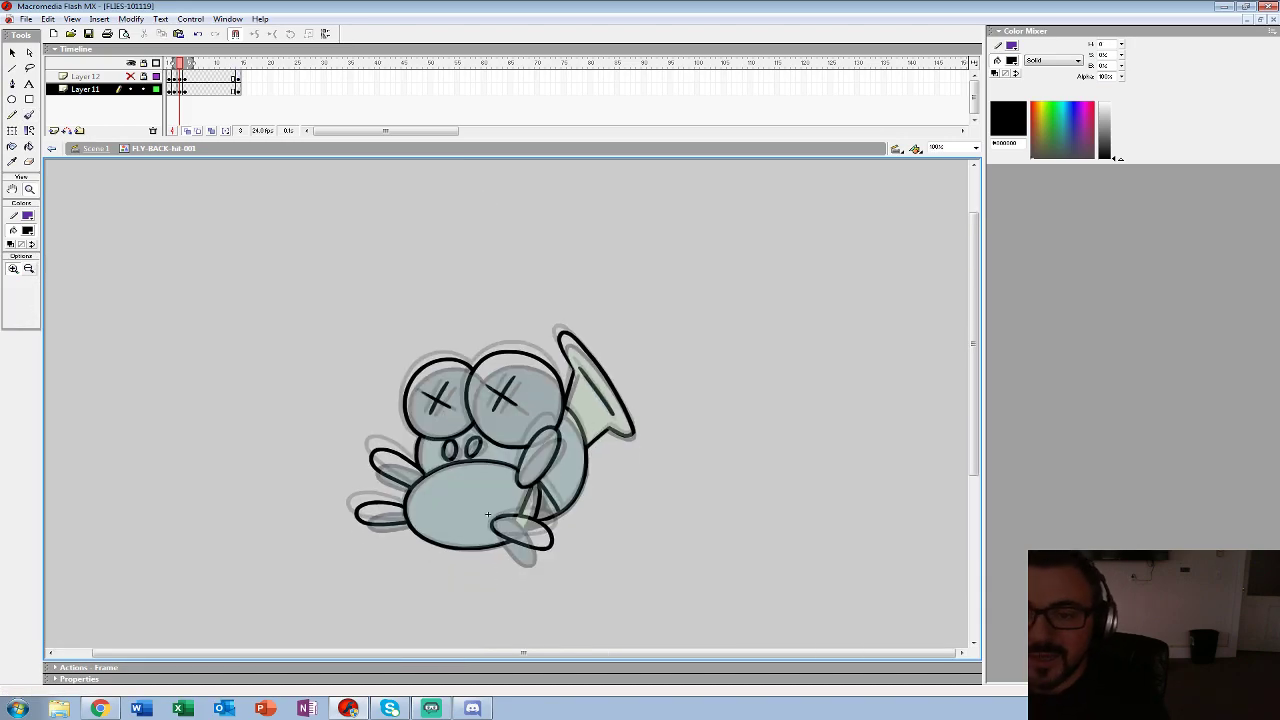
key(alt+shift+o)
key(period)
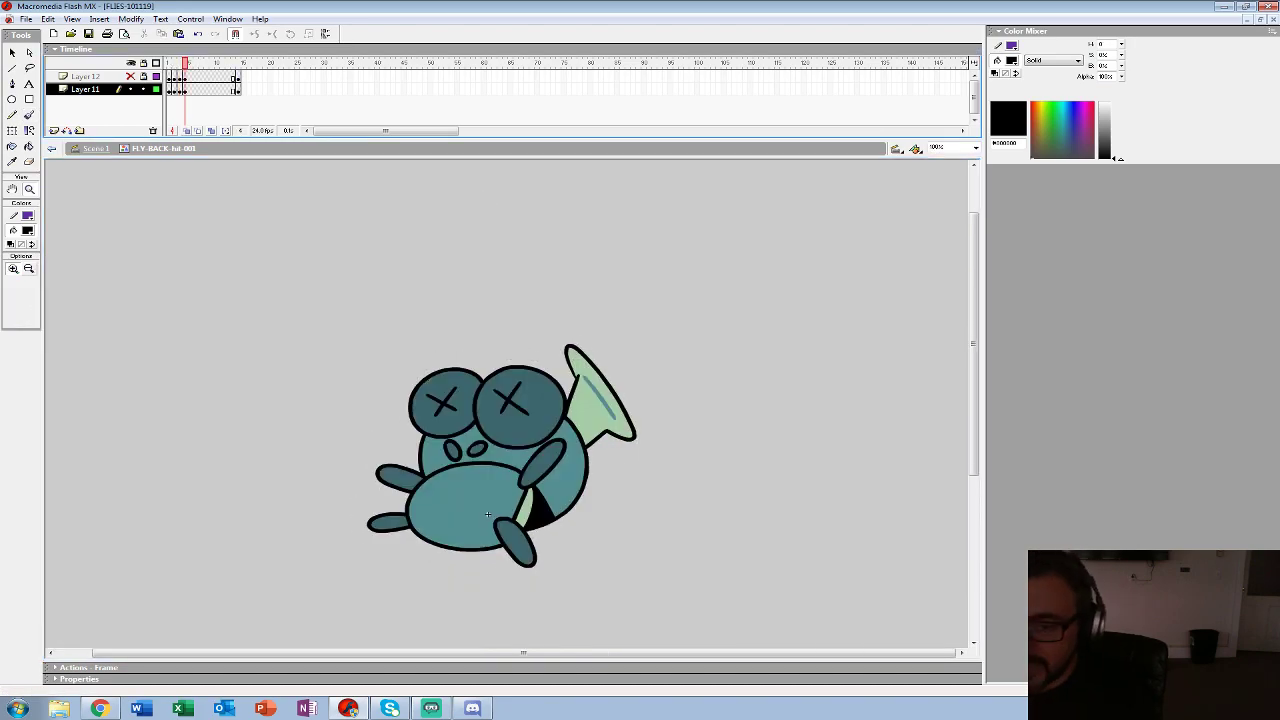
- Sample the teal from frame 4 and fill the flared shape's inner crease with it on frames 3 and 2
click(493, 383)
click(28, 231)
click(450, 603)
click(29, 146)
key(comma)
click(711, 414)
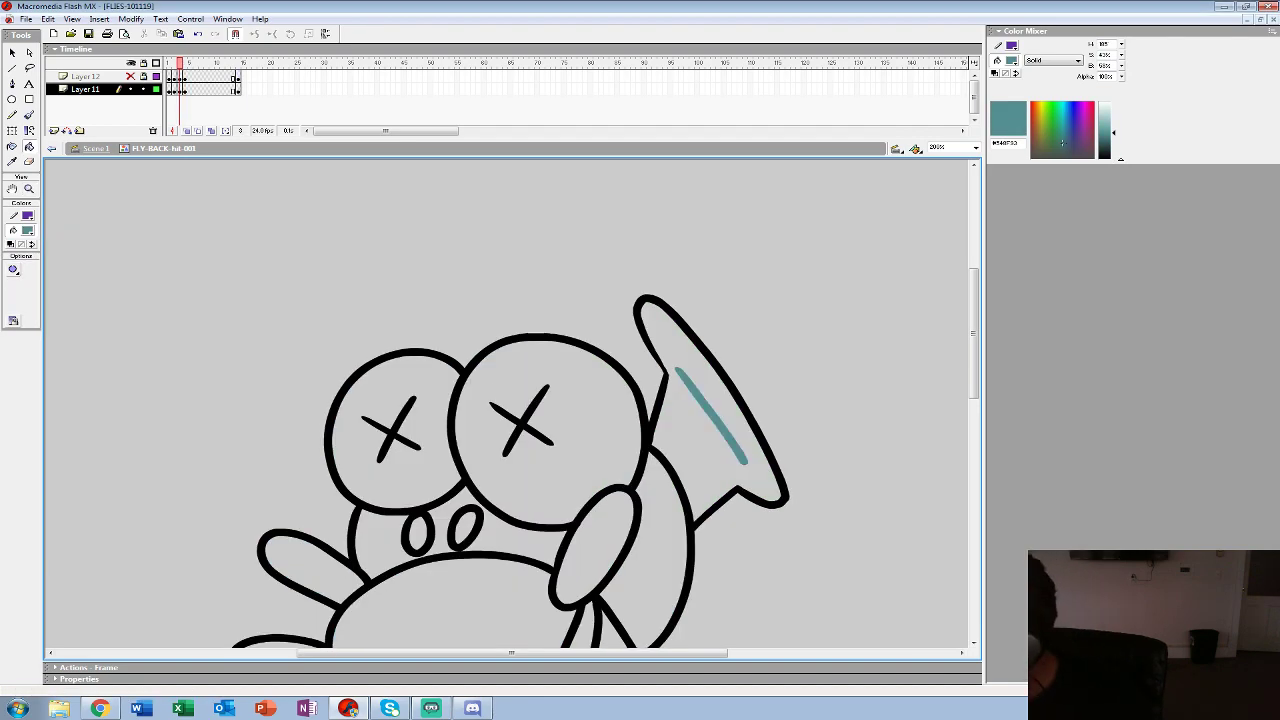
key(comma)
click(702, 399)
- Sample the pale green from frame 4 and fill the flared shape and the small lower wedge on frames 3 and 2
key(comma)
key(period)
key(period)
key(period)
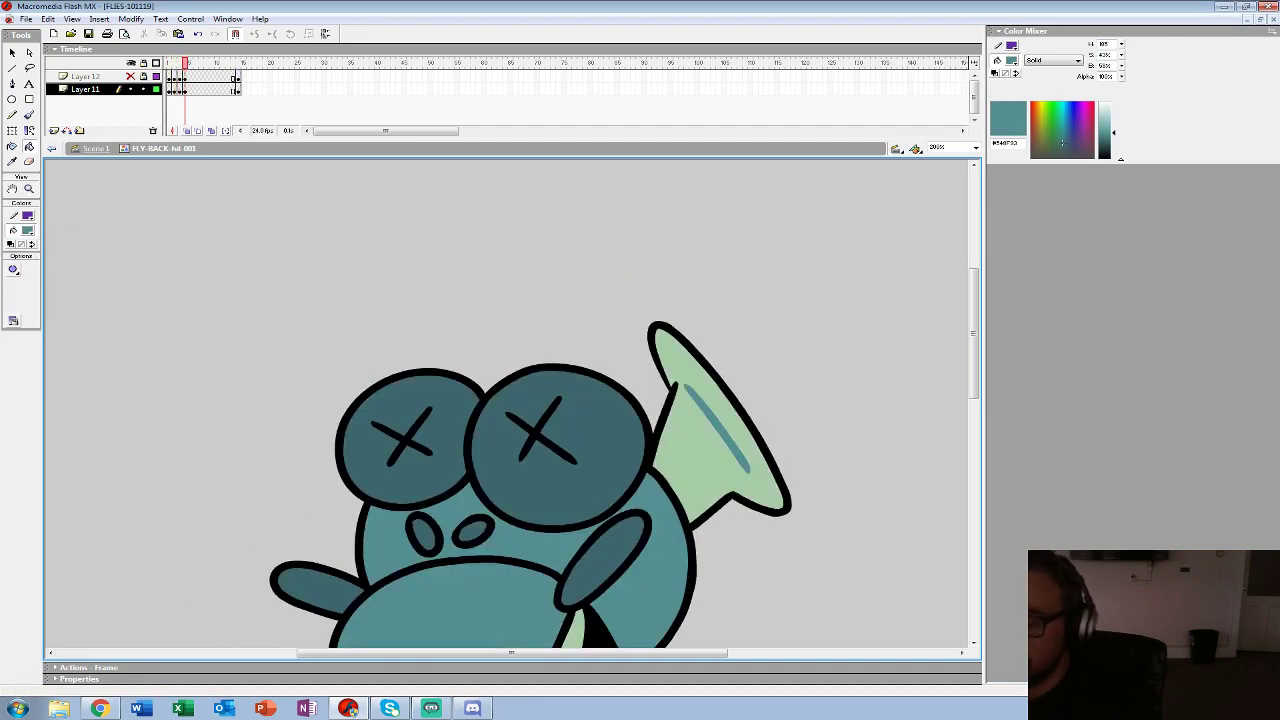
click(28, 231)
click(697, 450)
drag(697, 450, 678, 275)
key(comma)
click(680, 275)
click(561, 468)
key(comma)
click(573, 454)
click(680, 272)
- Fill the stripe area below the near arm with black on frames 3 and 2
key(comma)
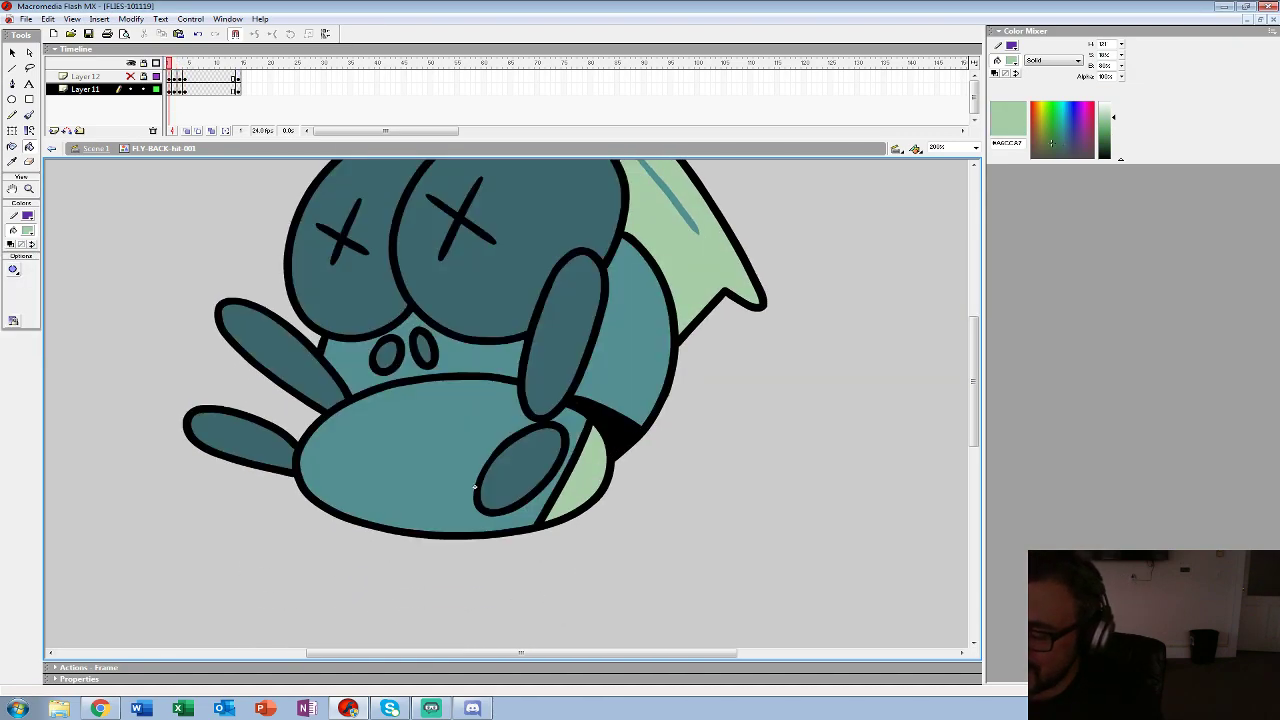
key(period)
key(period)
key(period)
click(28, 231)
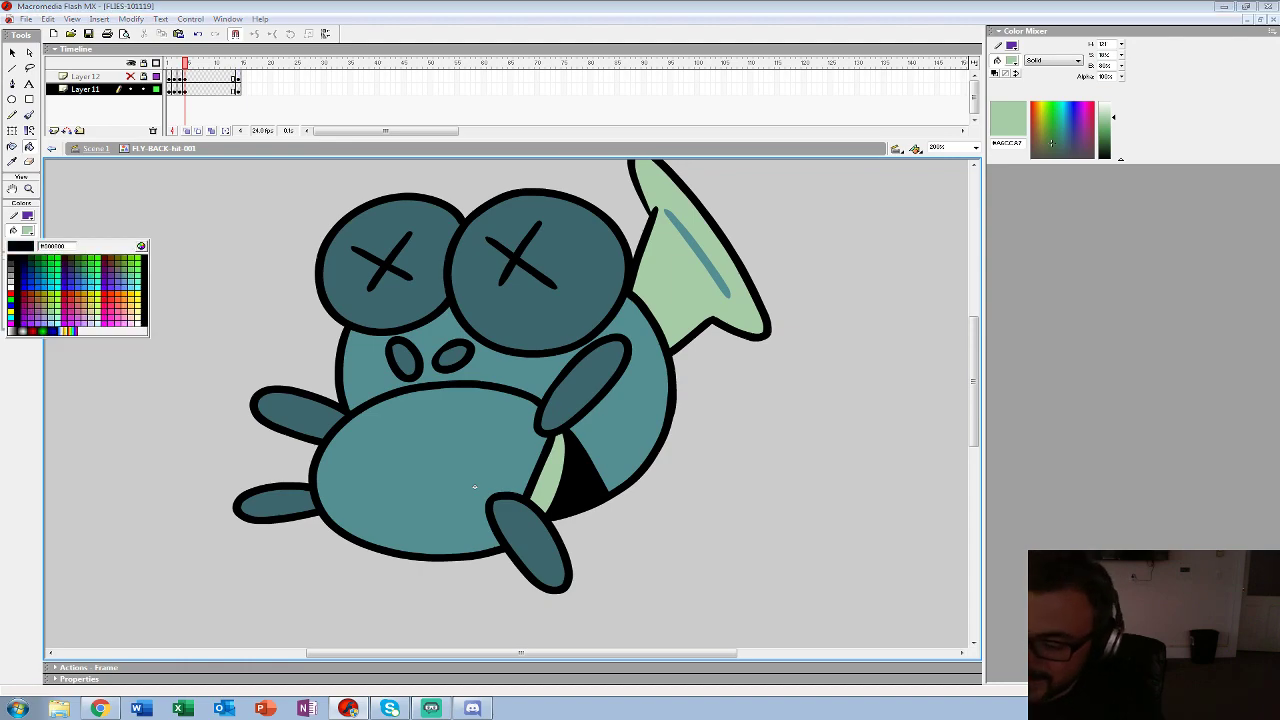
click(14, 263)
key(comma)
click(592, 464)
key(comma)
click(602, 455)
- Sample the body teal from frame 4 and fill the belly, outer body and face on frames 3 and 2
key(comma)
key(period)
key(period)
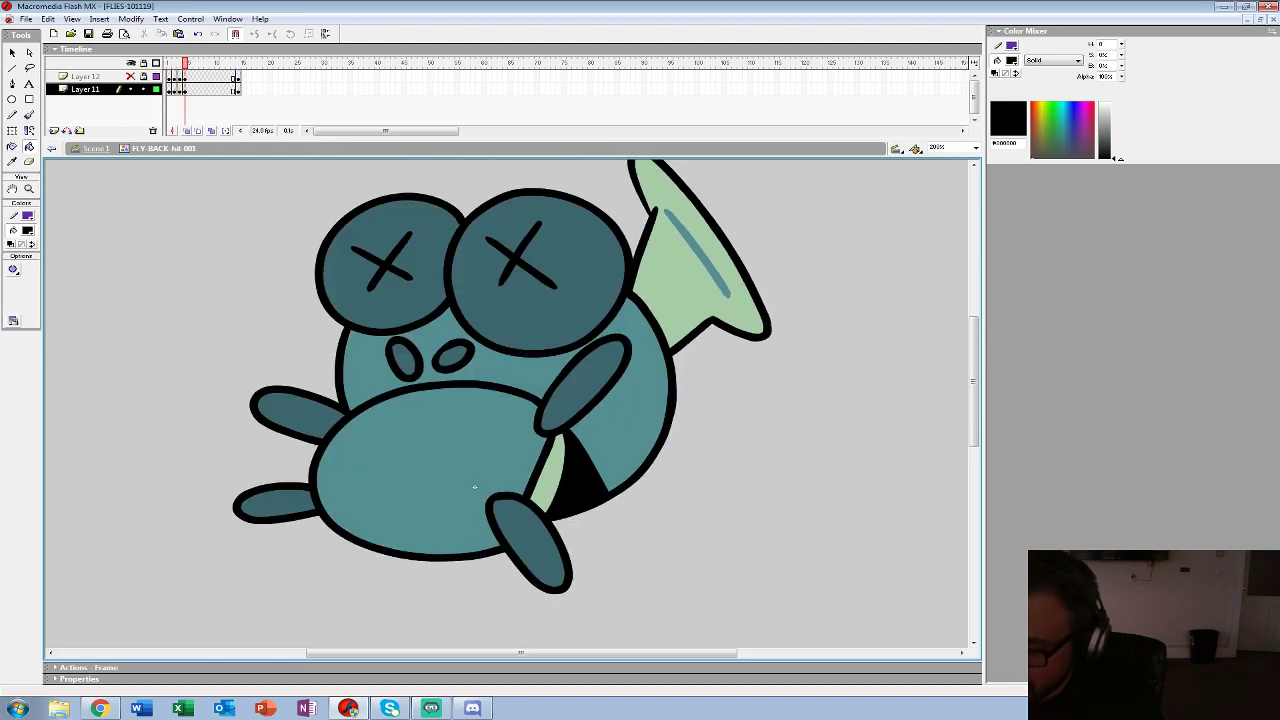
key(period)
click(28, 231)
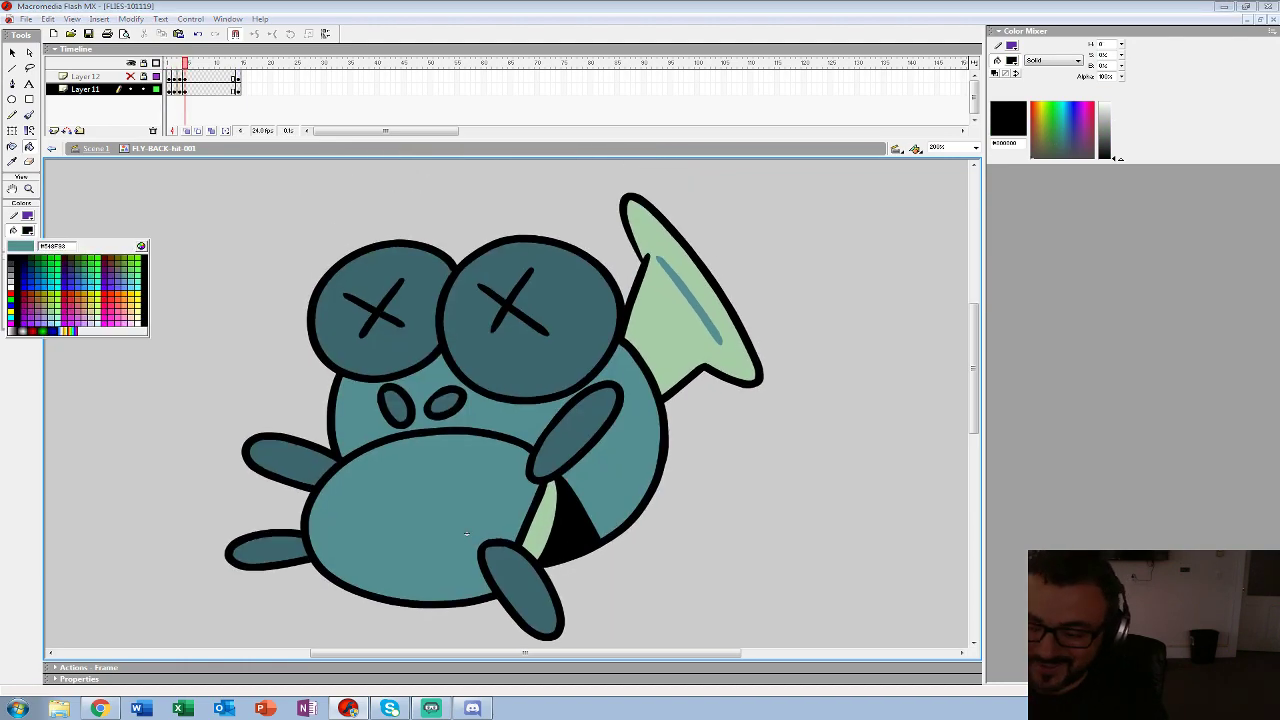
click(440, 510)
key(comma)
click(440, 510)
click(626, 430)
click(478, 411)
drag(478, 411, 482, 451)
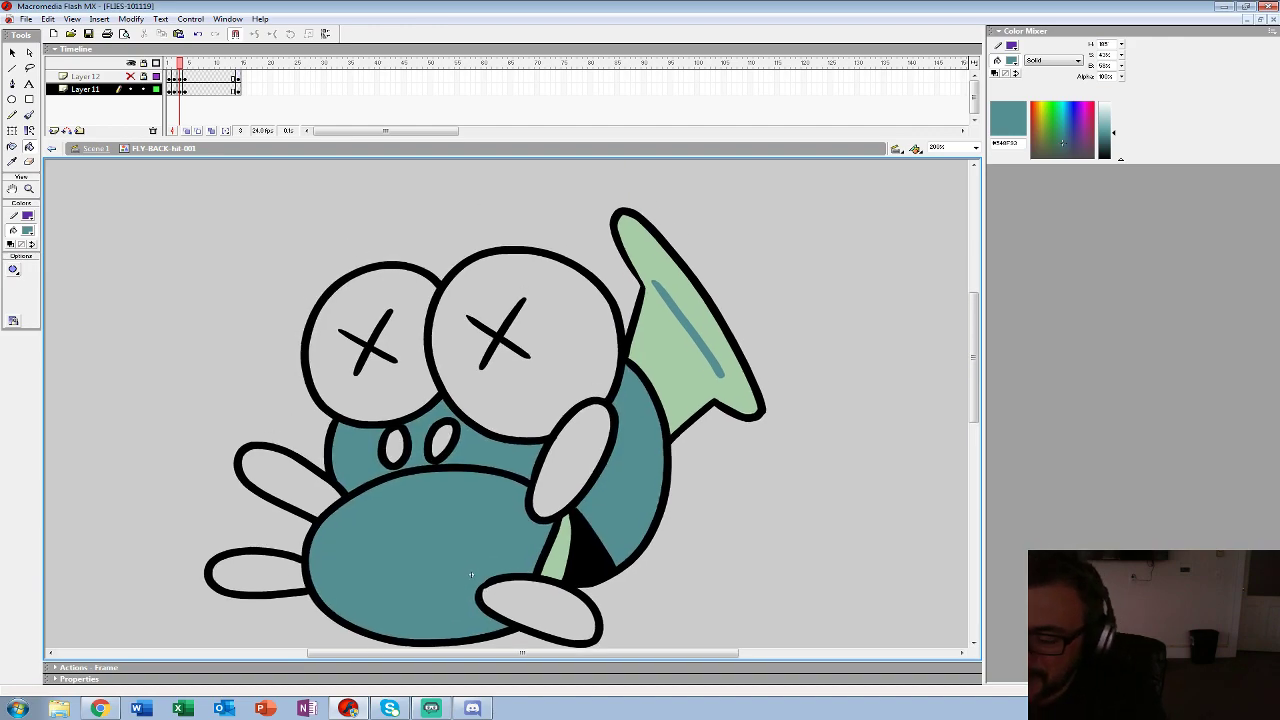
key(comma)
click(450, 545)
click(635, 455)
click(490, 451)
- Sample the dark teal from frame 4 and fill the eyes, nostrils, arms and legs with it on frame 3
key(comma)
key(period)
key(period)
key(period)
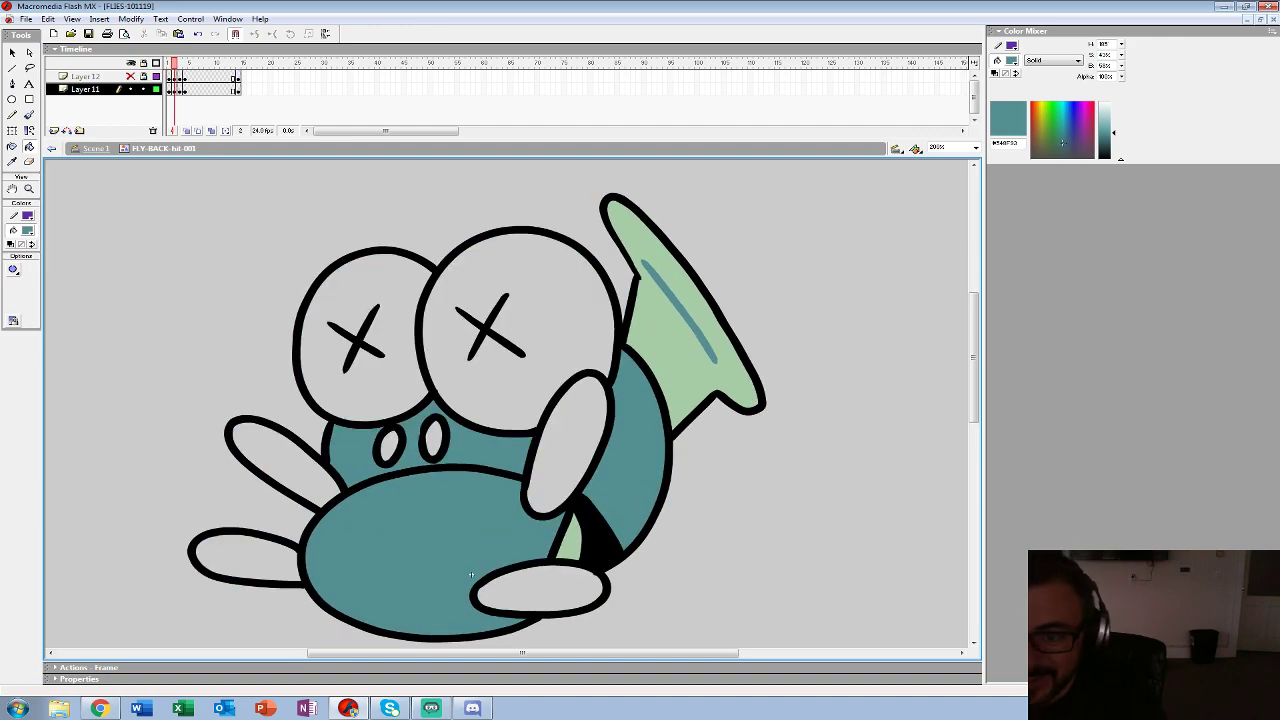
click(28, 231)
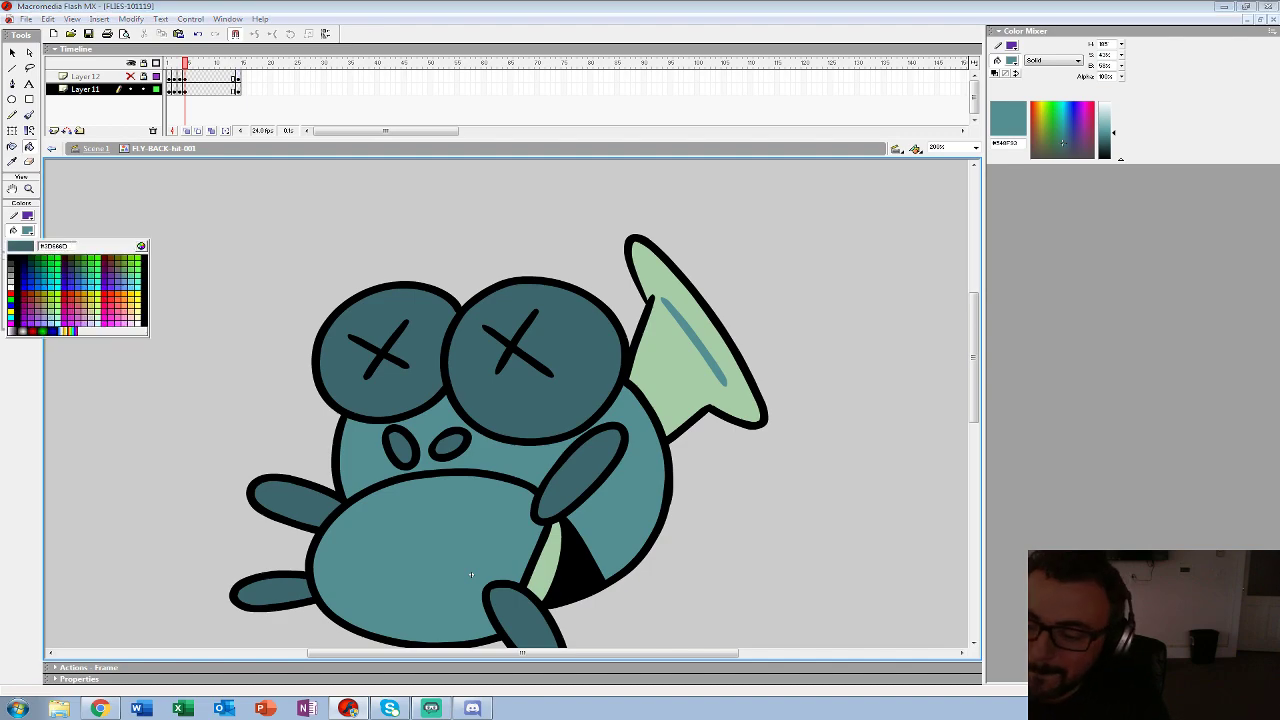
click(545, 400)
key(comma)
click(545, 400)
click(573, 460)
click(442, 441)
click(395, 447)
click(383, 395)
click(288, 483)
click(258, 574)
click(540, 608)
- Fill the eyes, nostrils, arms and legs with the dark teal on frame 2
key(comma)
click(542, 592)
click(568, 455)
click(520, 300)
click(433, 440)
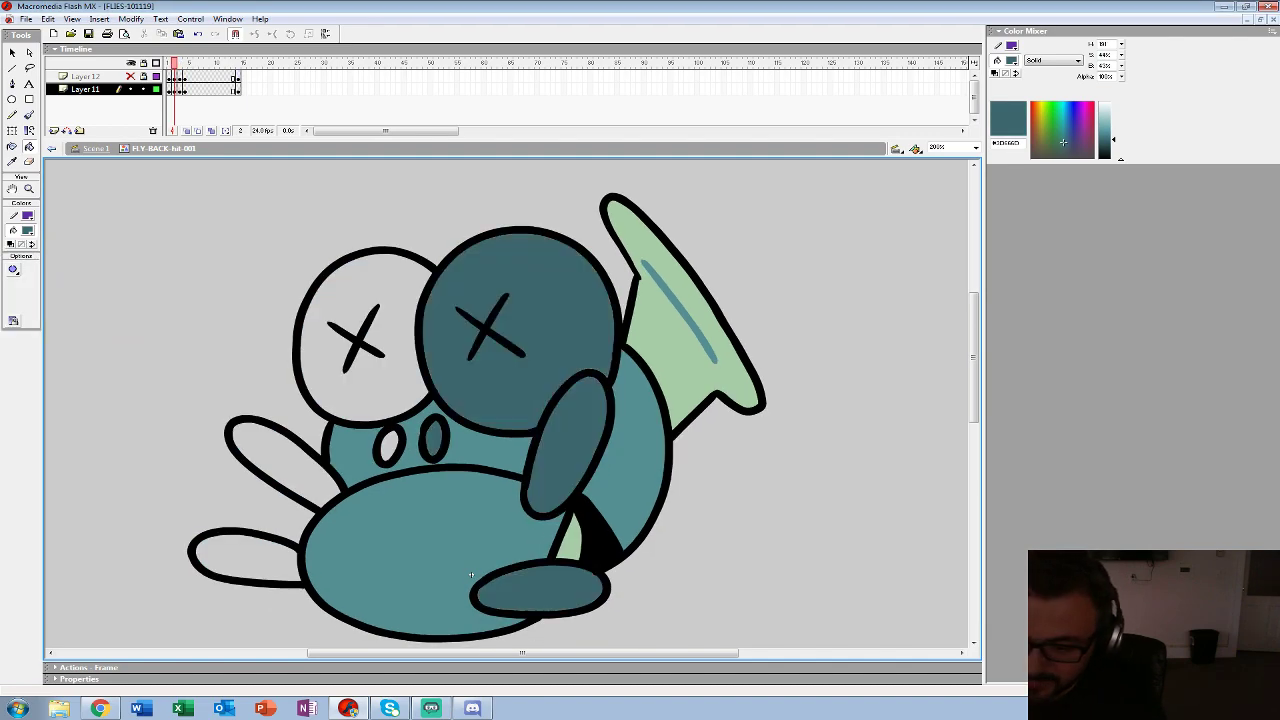
click(389, 446)
click(380, 280)
click(265, 455)
click(240, 556)
- Step through the coloured drawings and play back the whole hit animation
key(comma)
key(period)
key(period)
key(period)
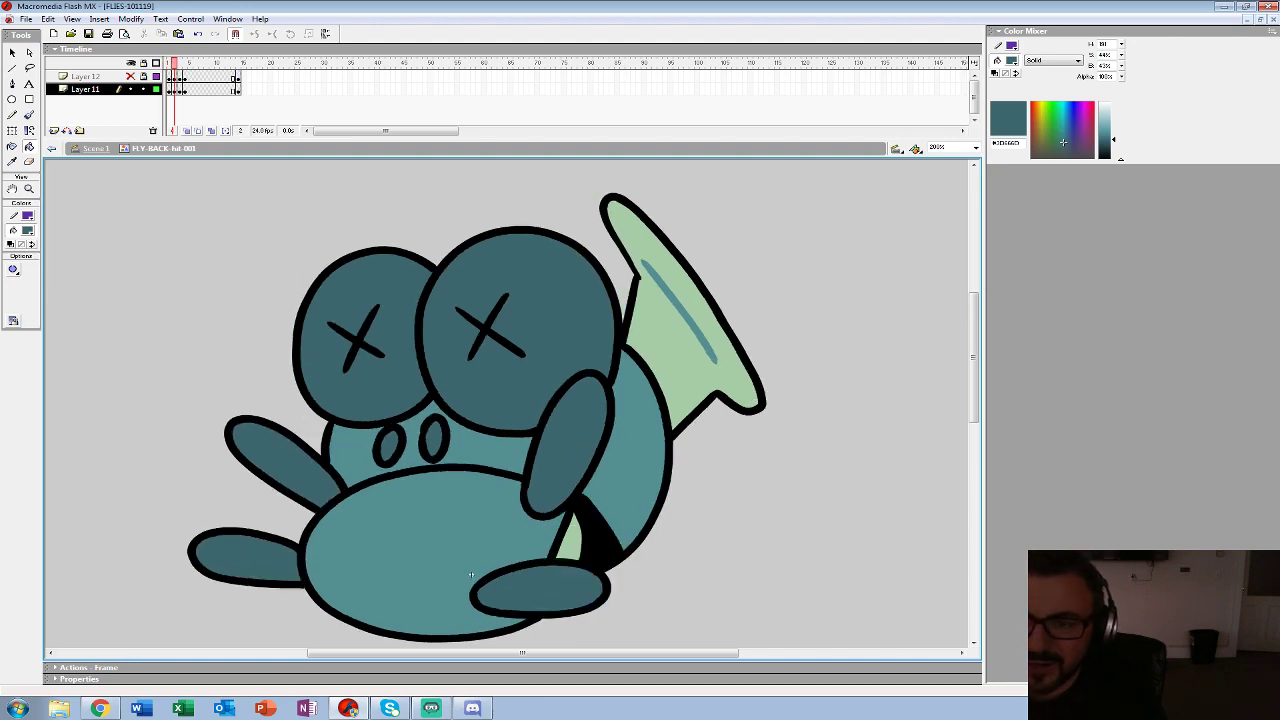
key(z)
key(ctrl+minus)
key(ctrl+minus)
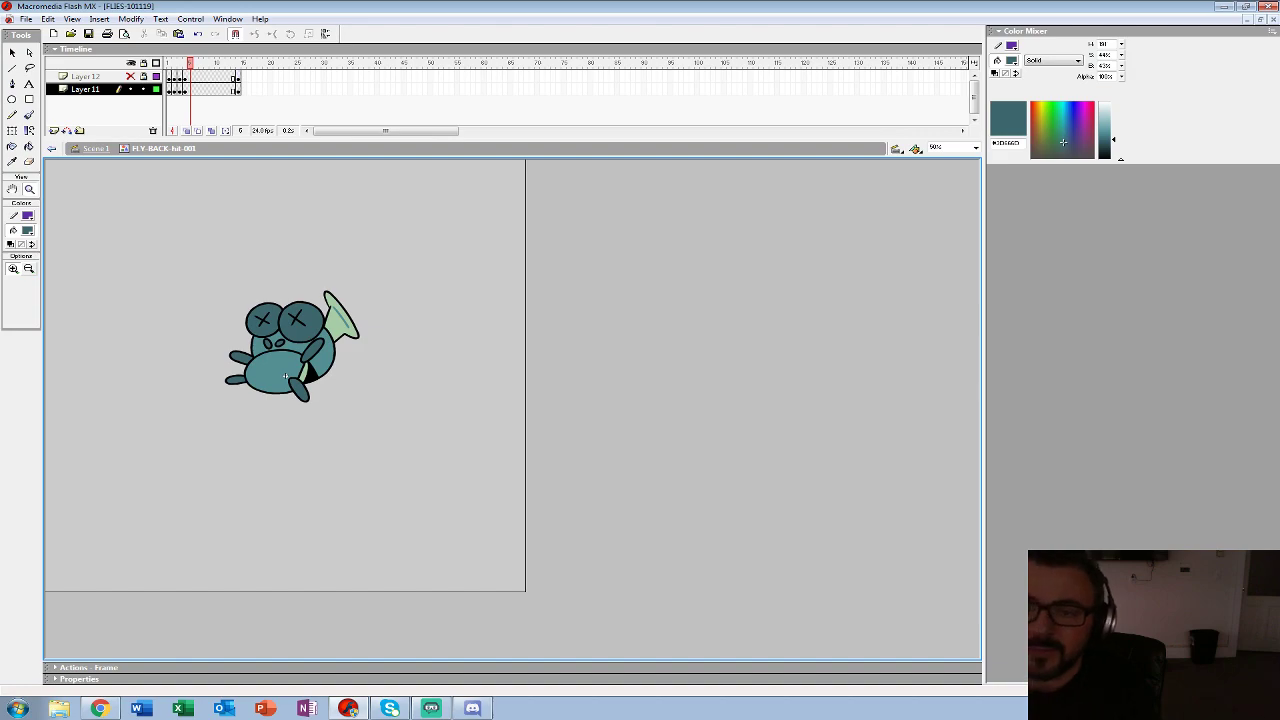
key(Return)
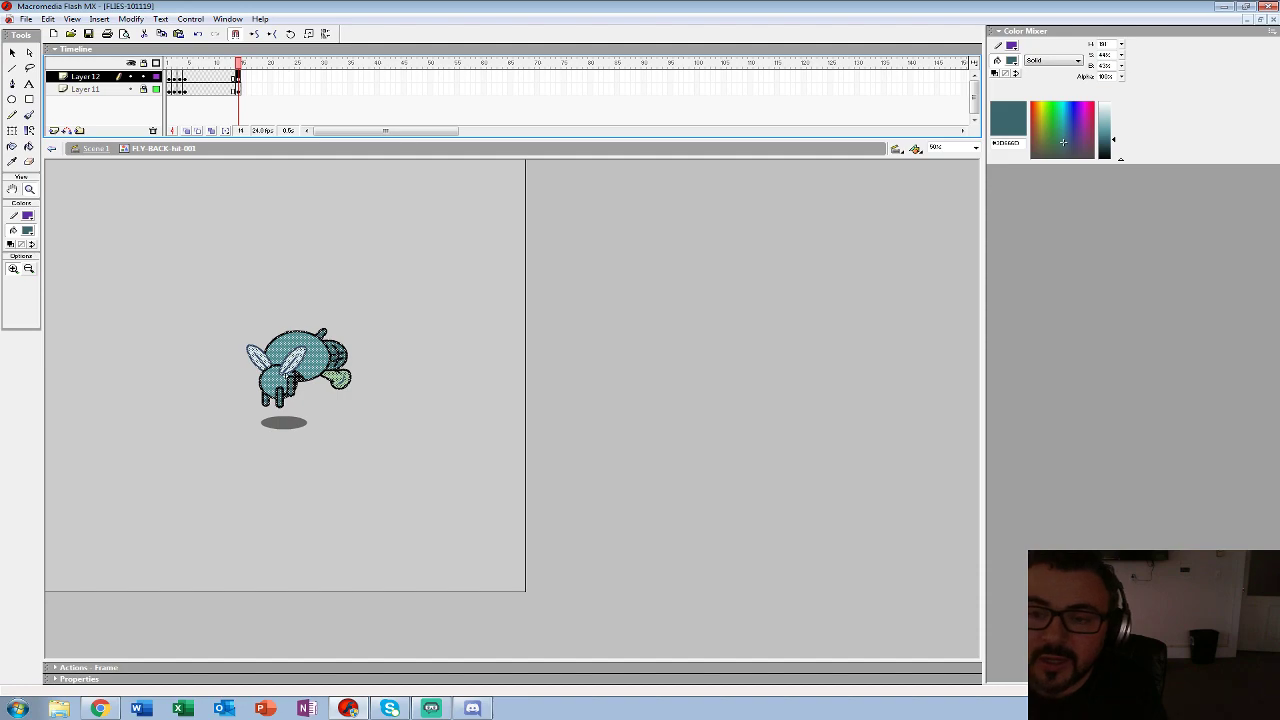
- Insert a blank keyframe at frame 5 of Layer 12 and sample the navy wing outline colour from the last frame
key(F7)
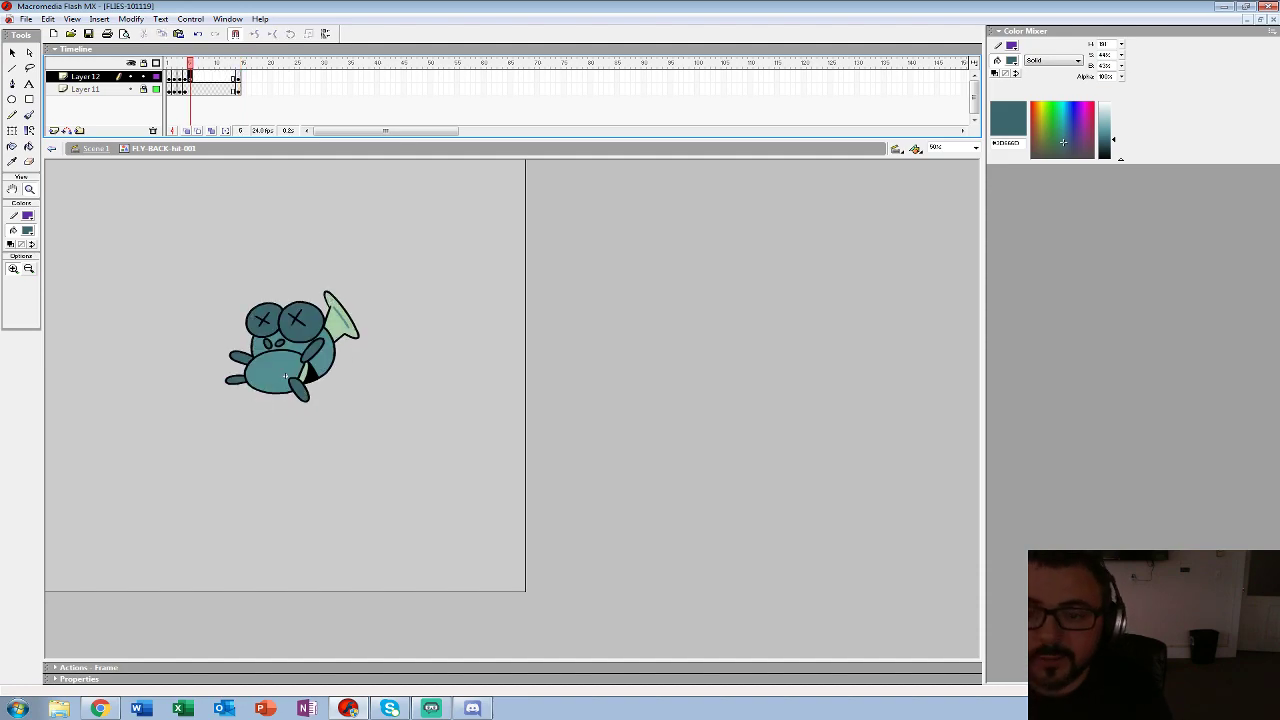
click(285, 376)
click(299, 372)
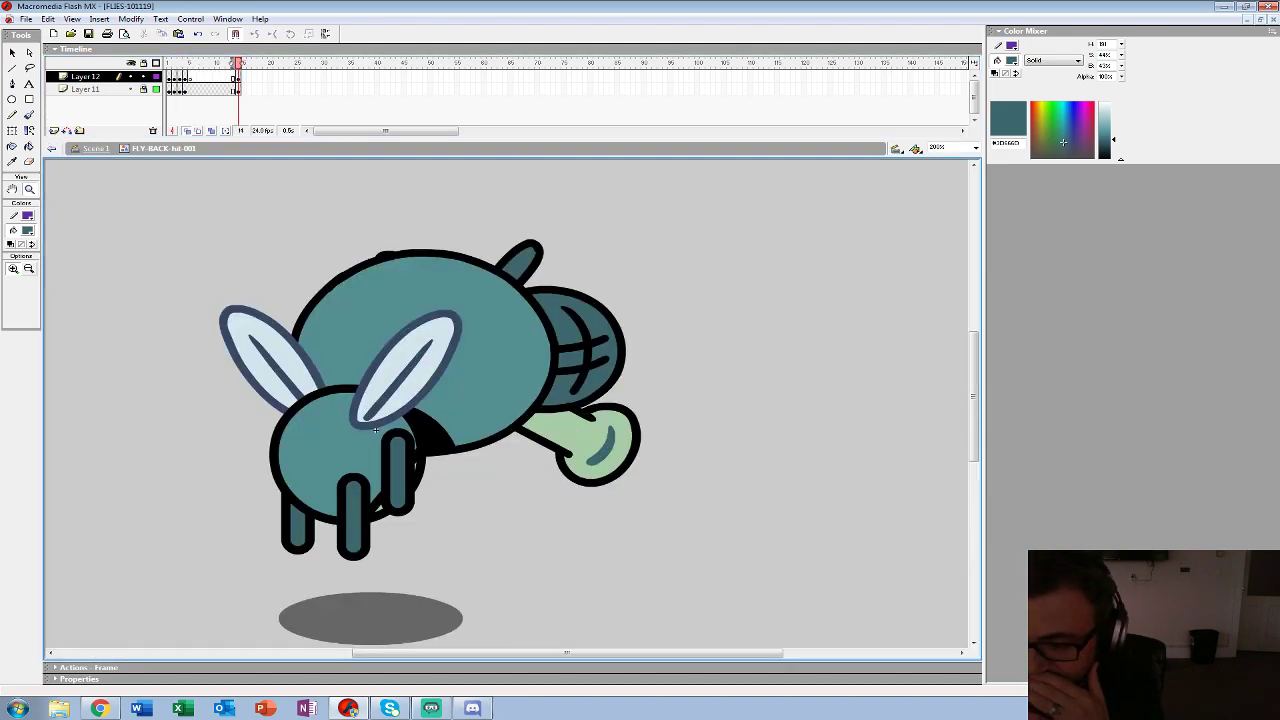
click(28, 231)
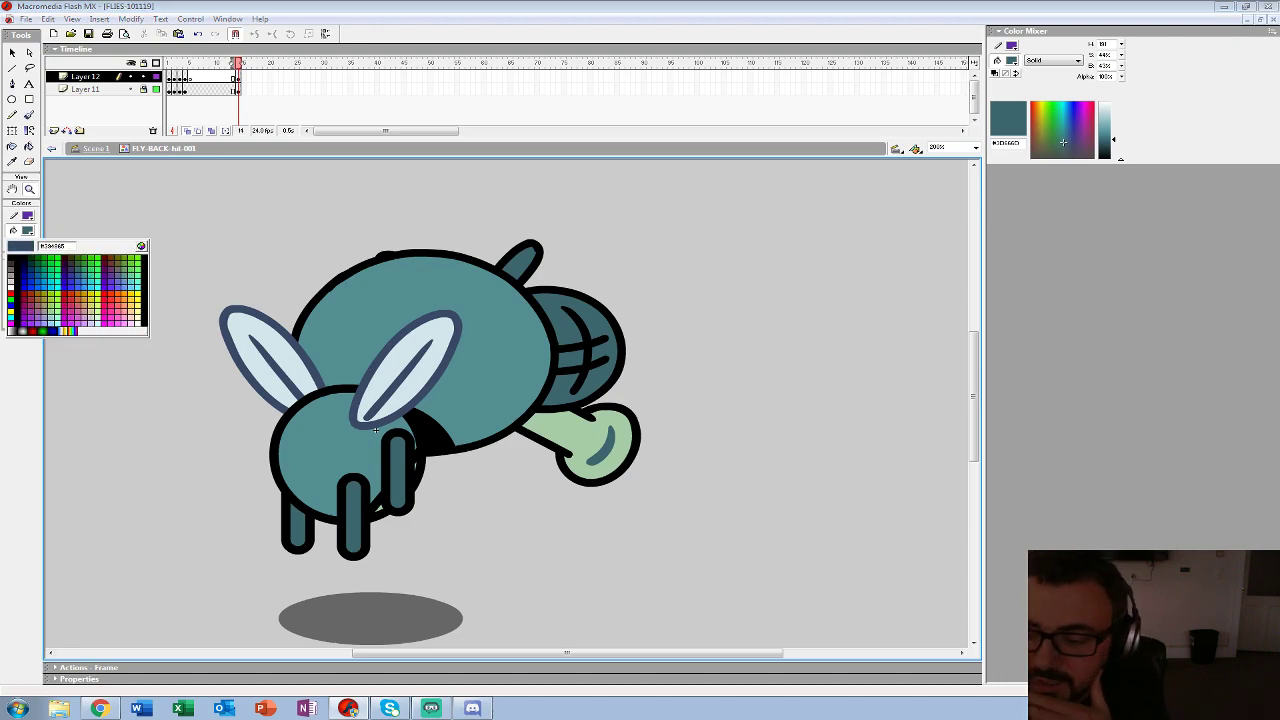
click(375, 430)
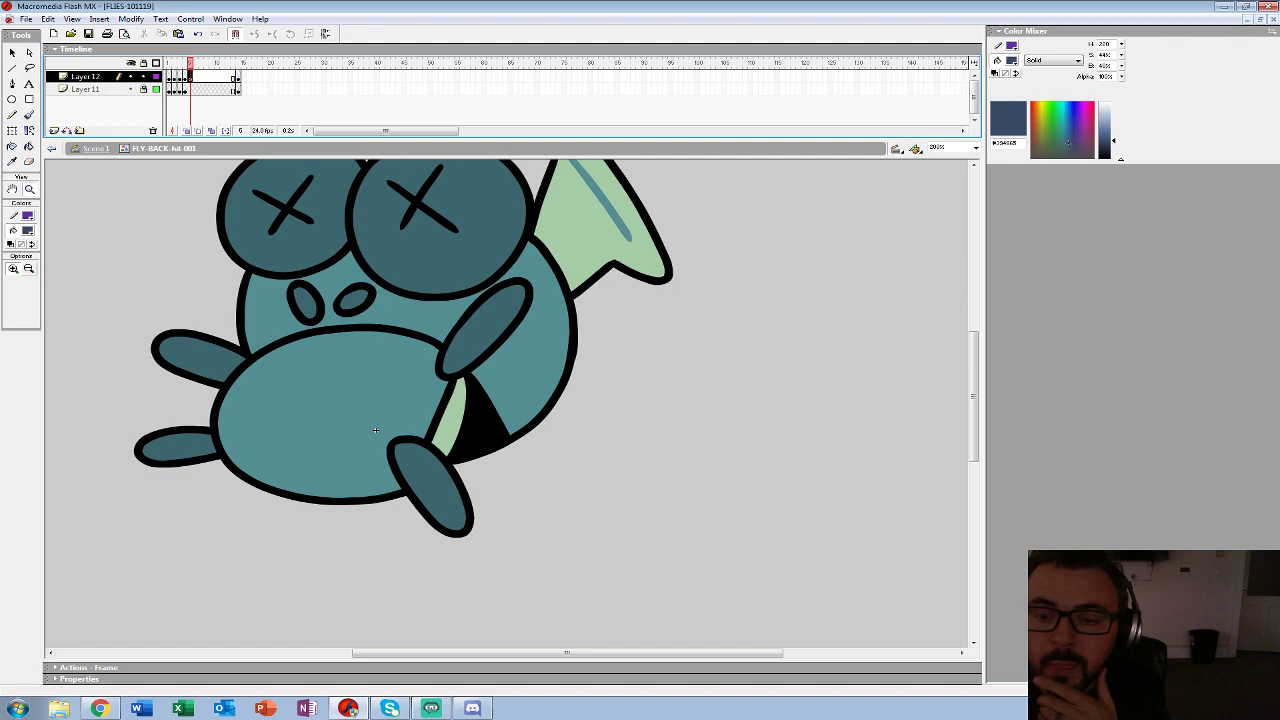
- Extend the onion skin range to the last frame and sketch both raised wings in red on frame 5 of Layer 12
drag(204, 63, 241, 63)
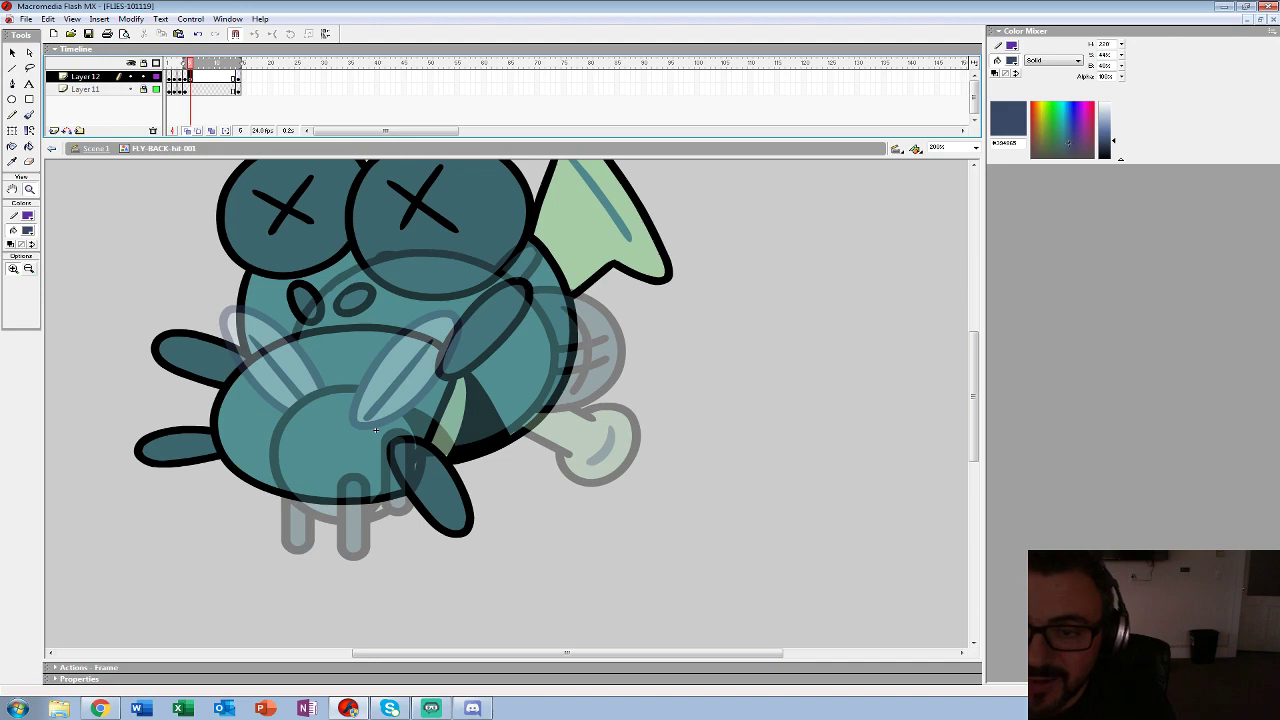
drag(376, 430, 380, 506)
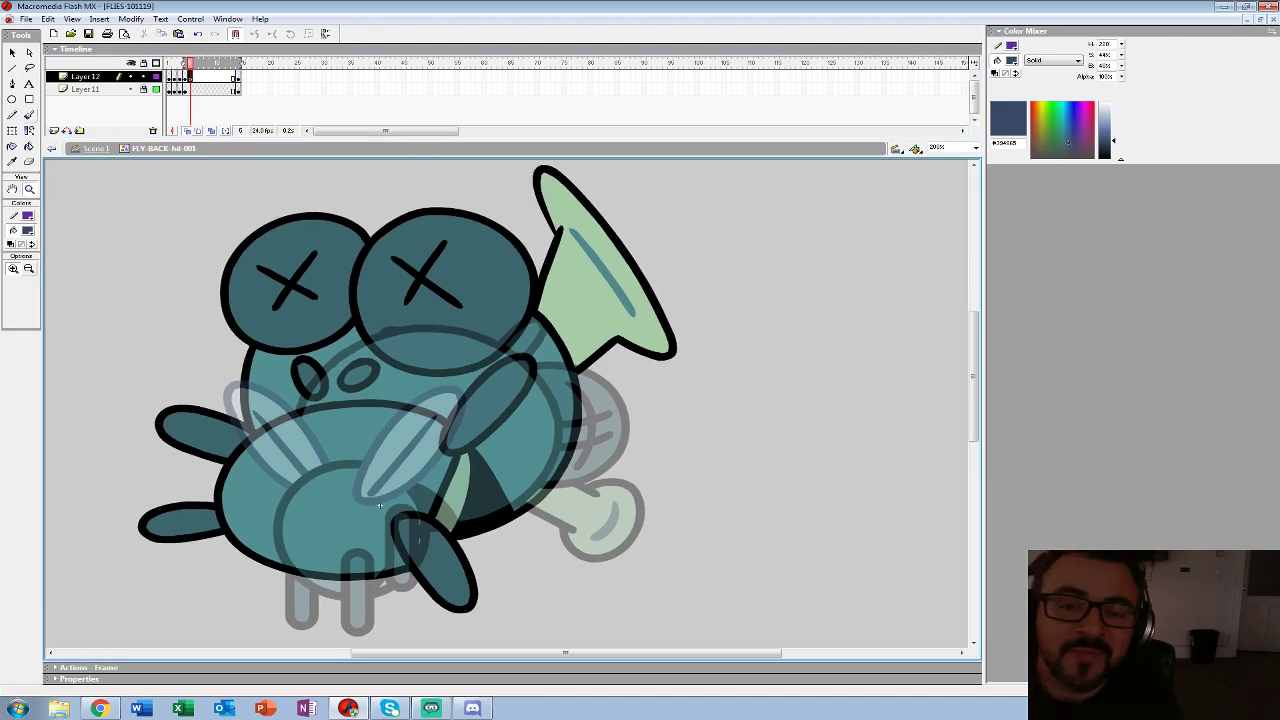
key(b)
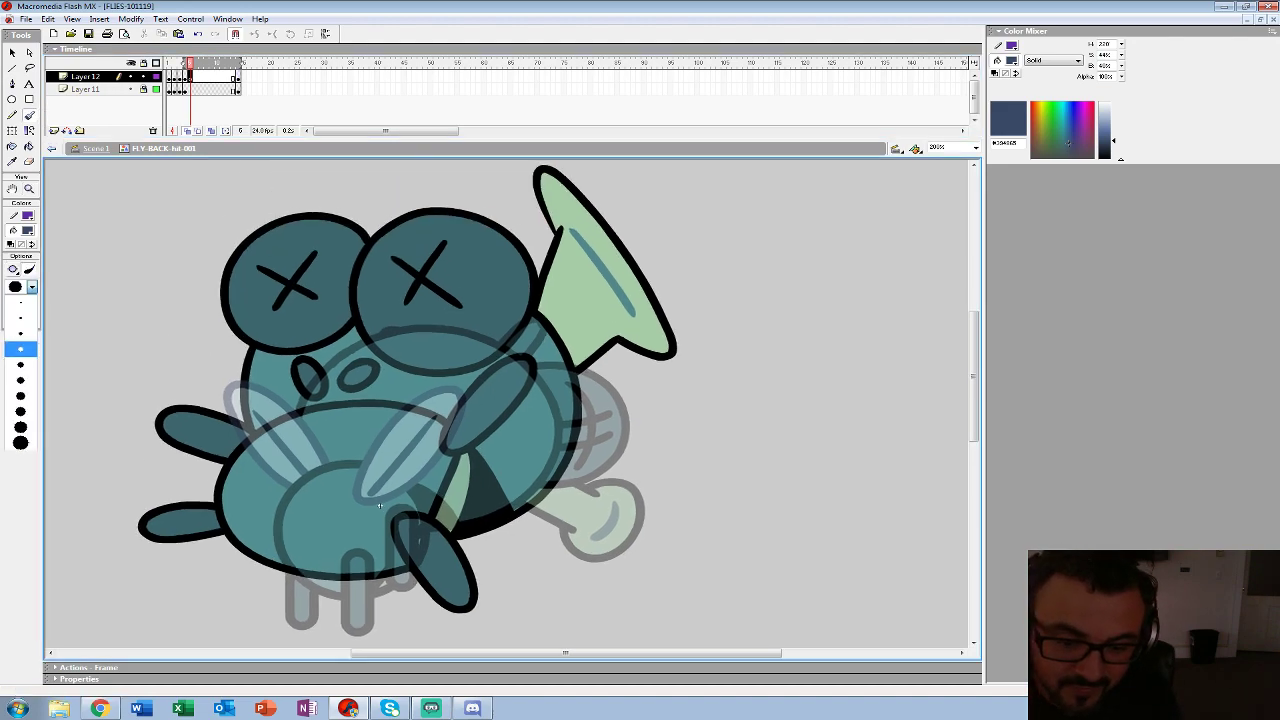
click(28, 230)
click(11, 294)
mouse_move(353, 370)
mouse_down()
mouse_move(428, 325)
mouse_move(345, 452)
mouse_move(352, 420)
mouse_move(192, 318)
mouse_move(262, 432)
mouse_up()
key(ctrl+z)
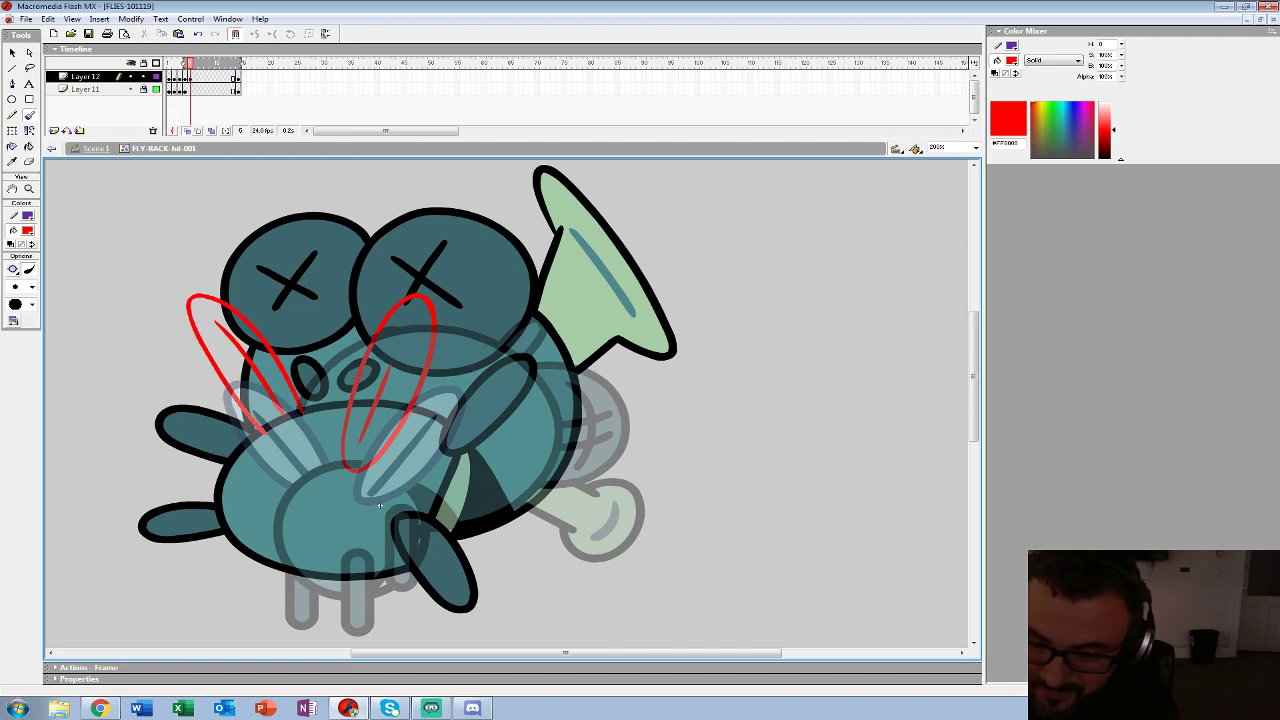
- Add a new layer, move the wing sketch keyframe to its frame 4, and insert a blank keyframe at frame 5
click(54, 131)
click(190, 89)
drag(190, 89, 185, 77)
click(190, 77)
key(F7)
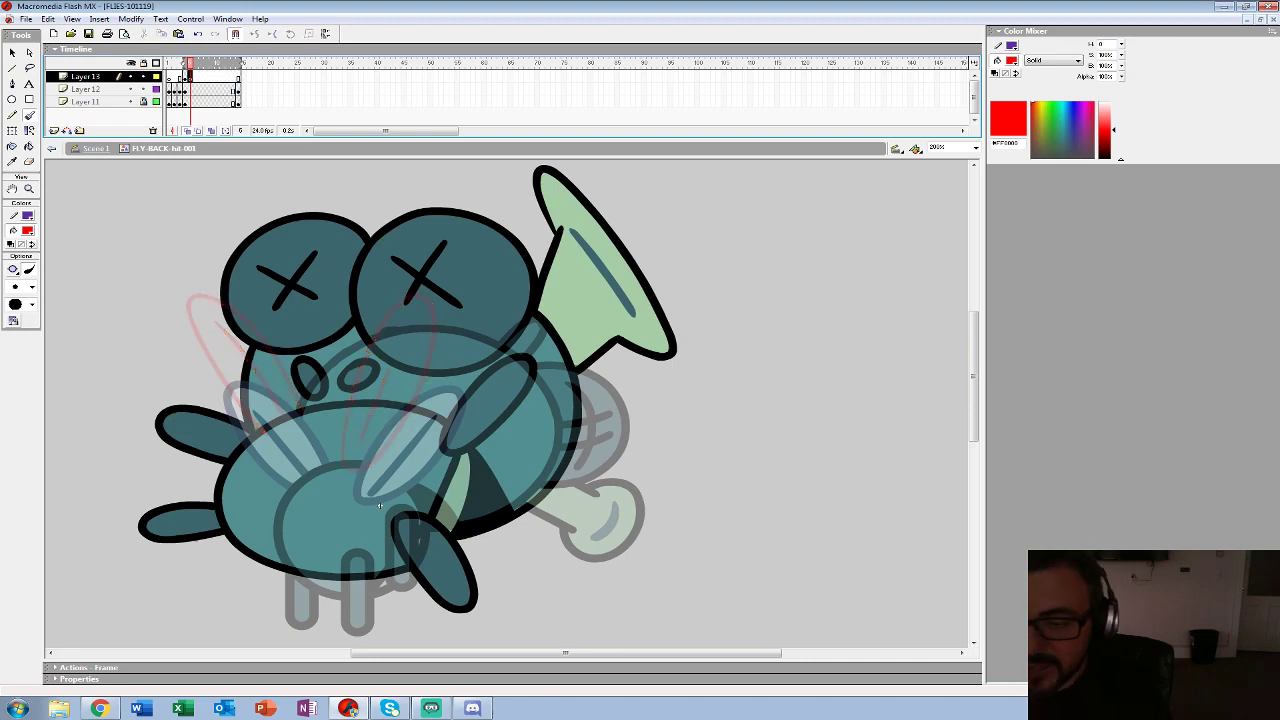
- Lock Layer 12 and display the fly artwork under the wing sketch as outlines
click(156, 89)
click(143, 89)
click(156, 89)
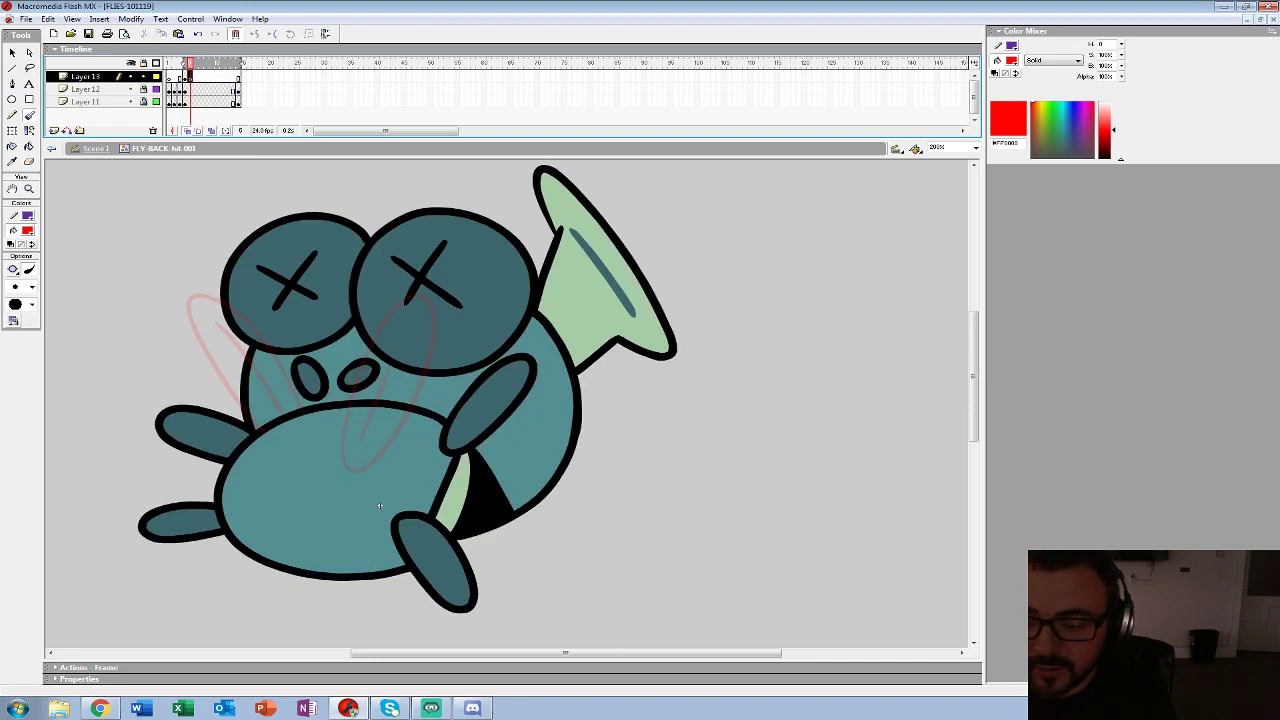
key(ctrl+alt+shift+o)
key(z)
click(382, 506)
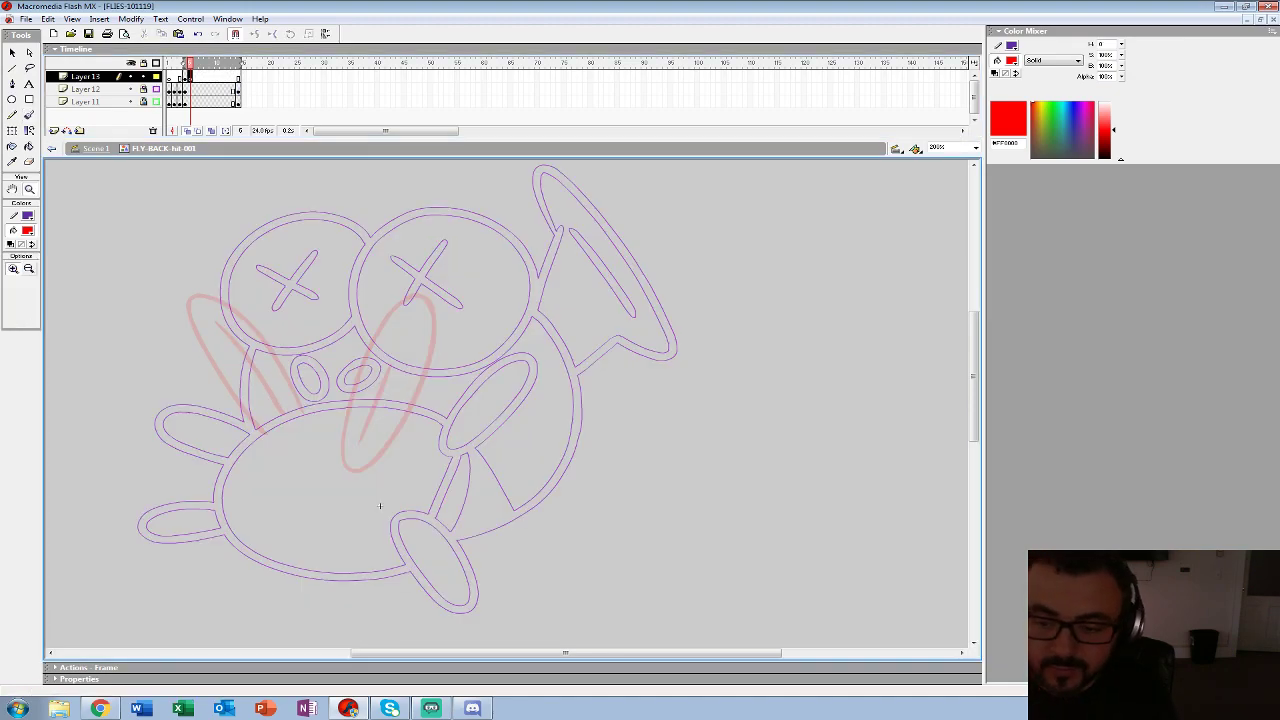
- Sample the navy wing outline colour from the last frame in filled display, and return to outline display on frame 5
key(End)
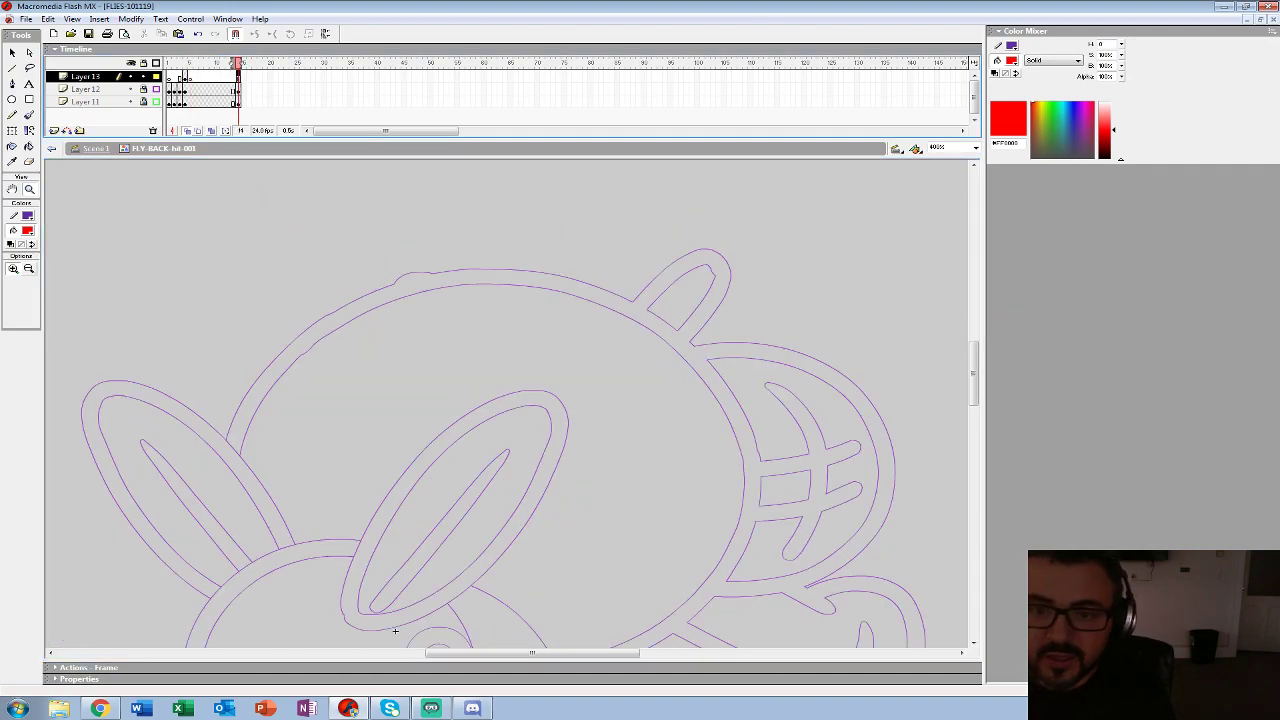
key(ctrl+alt+shift+o)
click(27, 231)
click(395, 624)
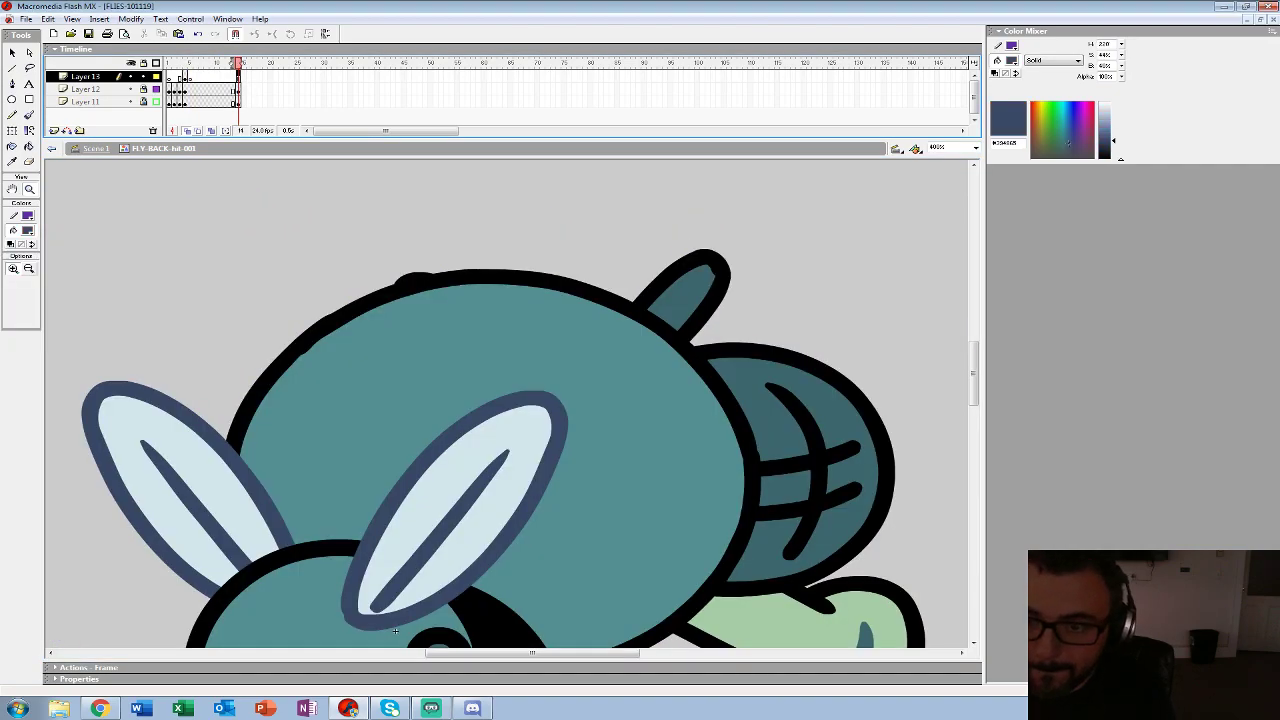
click(190, 77)
key(b)
key(ctrl+alt+shift+o)
- Ink the right wing's outline and centre vein in navy with a larger brush over the red sketch on frame 5
mouse_move(395, 631)
mouse_down()
mouse_move(431, 657)
mouse_move(491, 647)
mouse_up()
click(31, 288)
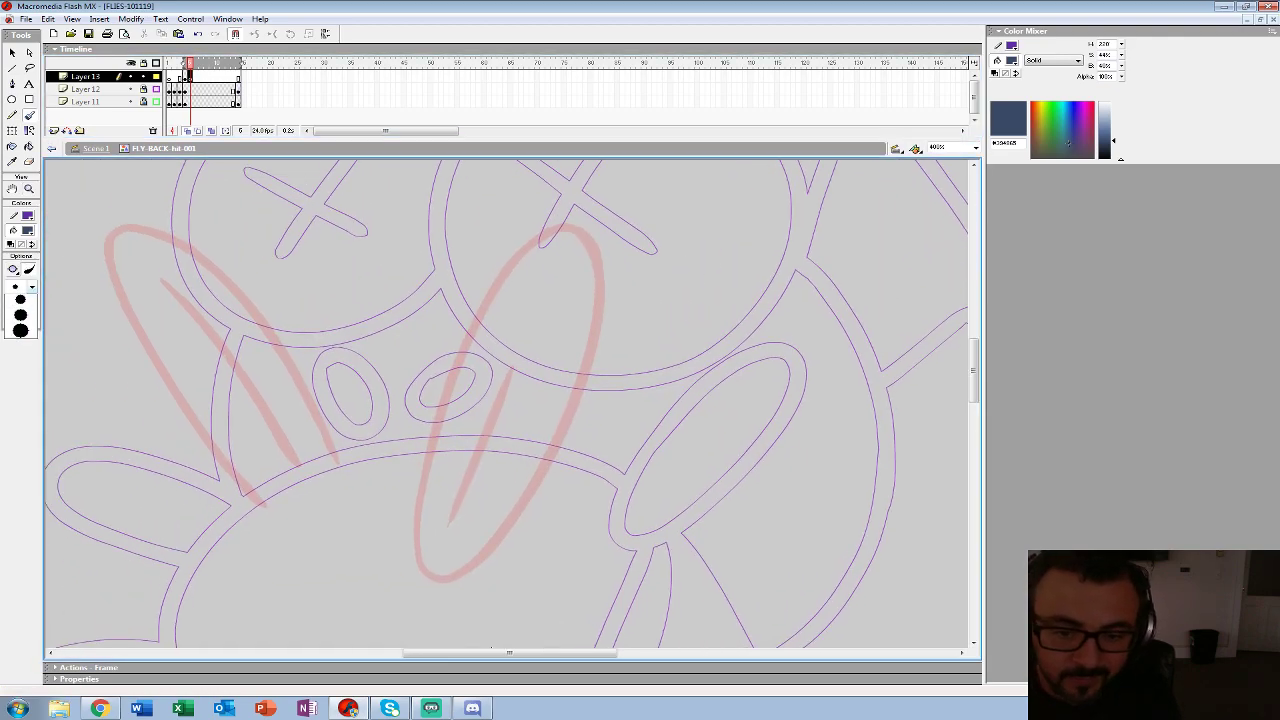
click(20, 427)
mouse_move(542, 230)
mouse_down()
mouse_move(496, 276)
mouse_move(434, 436)
mouse_move(421, 518)
mouse_move(436, 570)
mouse_move(479, 565)
mouse_move(540, 478)
mouse_move(585, 340)
mouse_move(585, 250)
mouse_move(538, 232)
mouse_up()
drag(522, 340, 455, 505)
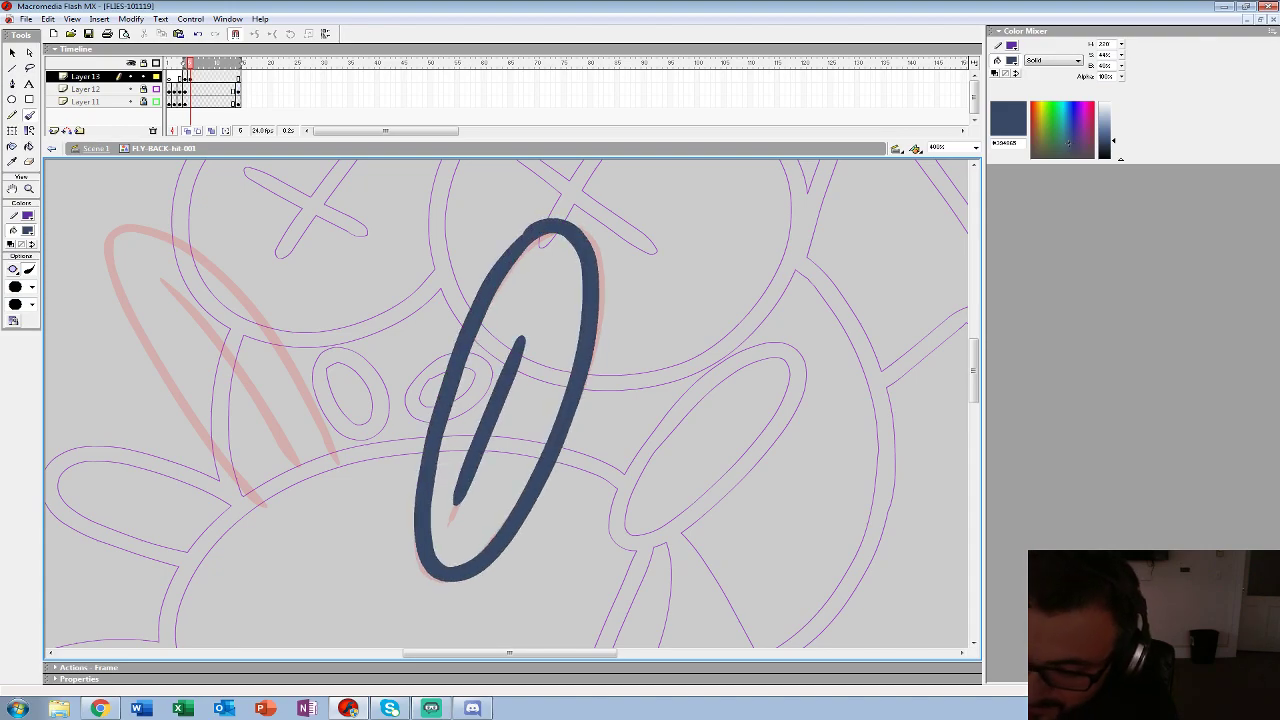
- Ink the left wing's outline and centre vein in navy on frame 5, and move the inked wings' keyframe to frame 4
drag(490, 647, 656, 640)
mouse_move(507, 455)
mouse_down()
mouse_move(430, 303)
mouse_move(369, 237)
mouse_move(298, 215)
mouse_move(271, 240)
mouse_move(278, 292)
mouse_move(423, 492)
mouse_move(503, 453)
mouse_up()
drag(325, 267, 454, 452)
key(ctrl+z)
drag(322, 263, 455, 457)
key(ctrl+z)
drag(320, 260, 453, 449)
drag(657, 640, 457, 644)
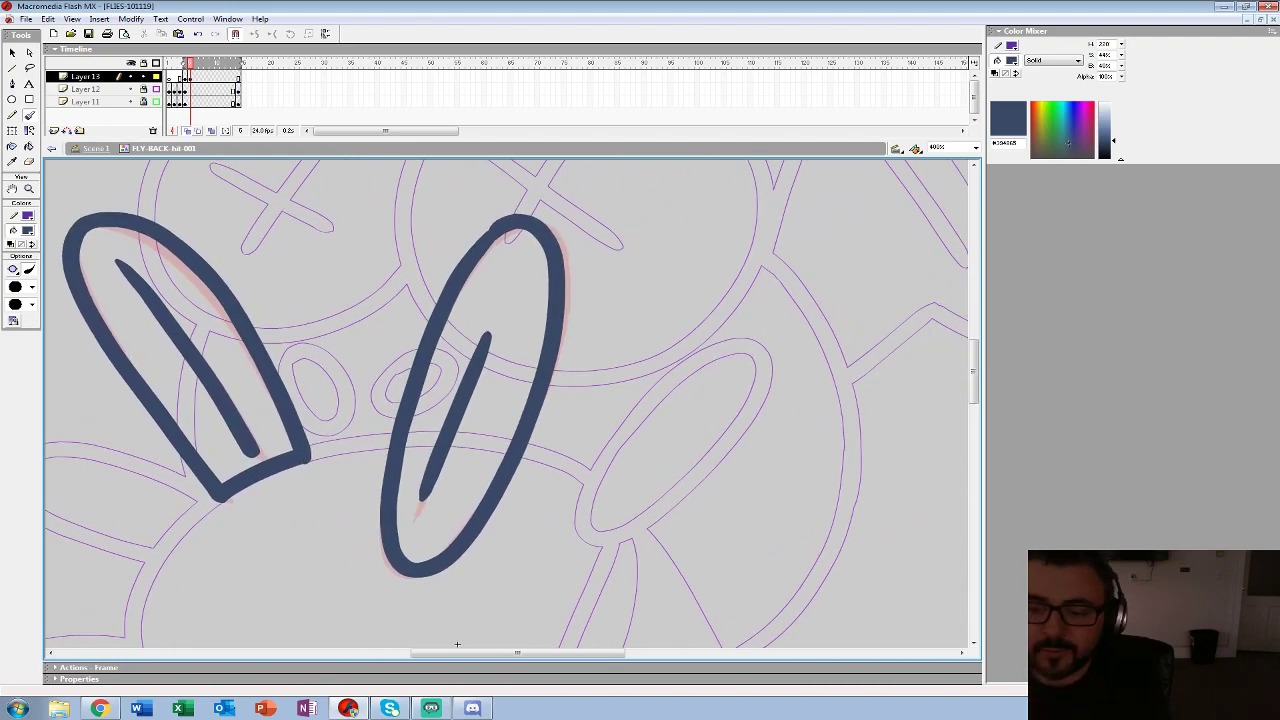
click(190, 77)
drag(190, 77, 185, 77)
- Ink both wings in navy on frame 1 of Layer 13, spread lower and wider than on frame 4
click(169, 77)
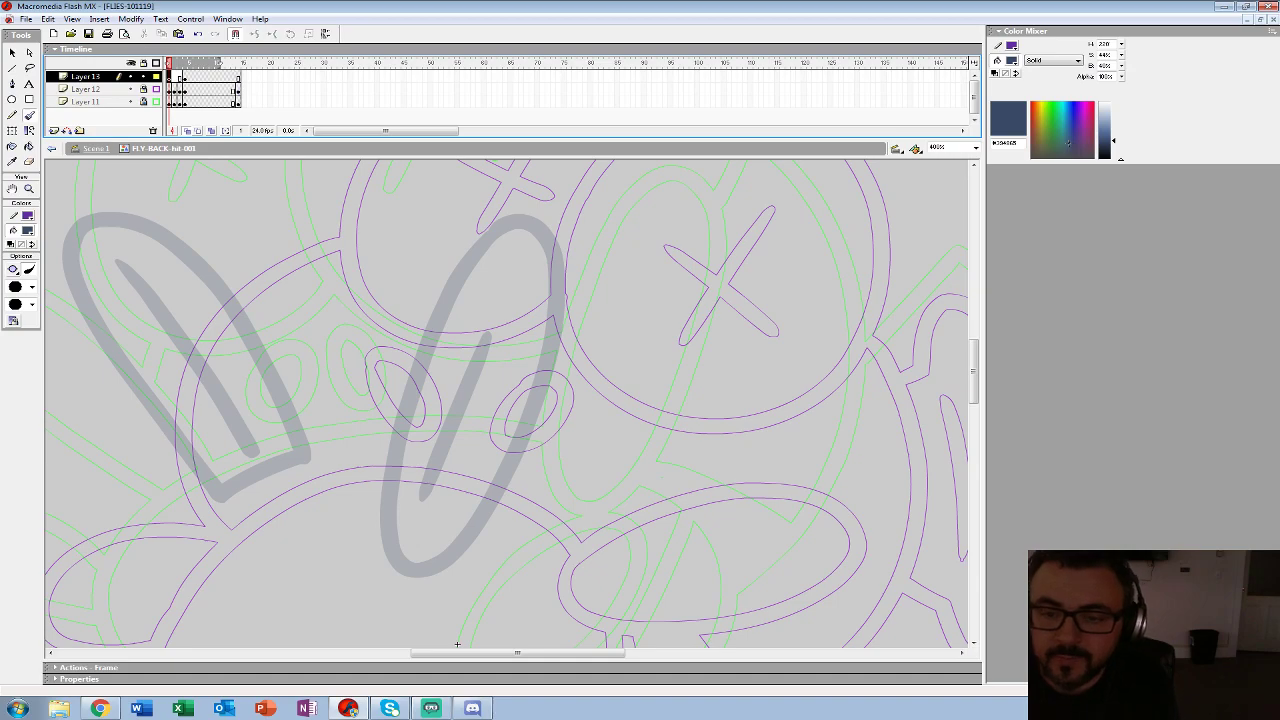
mouse_move(457, 644)
mouse_down()
mouse_move(500, 568)
mouse_move(423, 634)
mouse_move(431, 565)
mouse_up()
mouse_move(392, 470)
mouse_down()
mouse_move(586, 434)
mouse_move(594, 240)
mouse_move(390, 480)
mouse_up()
drag(609, 316, 451, 465)
drag(431, 565, 677, 591)
mouse_move(444, 496)
mouse_down()
mouse_move(494, 460)
mouse_move(508, 429)
mouse_move(206, 320)
mouse_move(210, 446)
mouse_move(420, 490)
mouse_up()
drag(258, 402, 468, 461)
drag(675, 590, 522, 638)
- Insert a blank keyframe at frame 2 of Layer 13 and ink both wings between the frame 1 and frame 4 poses
key(period)
key(F7)
key(period)
key(comma)
drag(522, 638, 446, 631)
mouse_move(392, 505)
mouse_down()
mouse_move(420, 580)
mouse_move(604, 374)
mouse_move(408, 572)
mouse_move(583, 423)
mouse_move(552, 252)
mouse_move(424, 388)
mouse_move(395, 560)
mouse_up()
key(ctrl+z)
drag(543, 334, 431, 519)
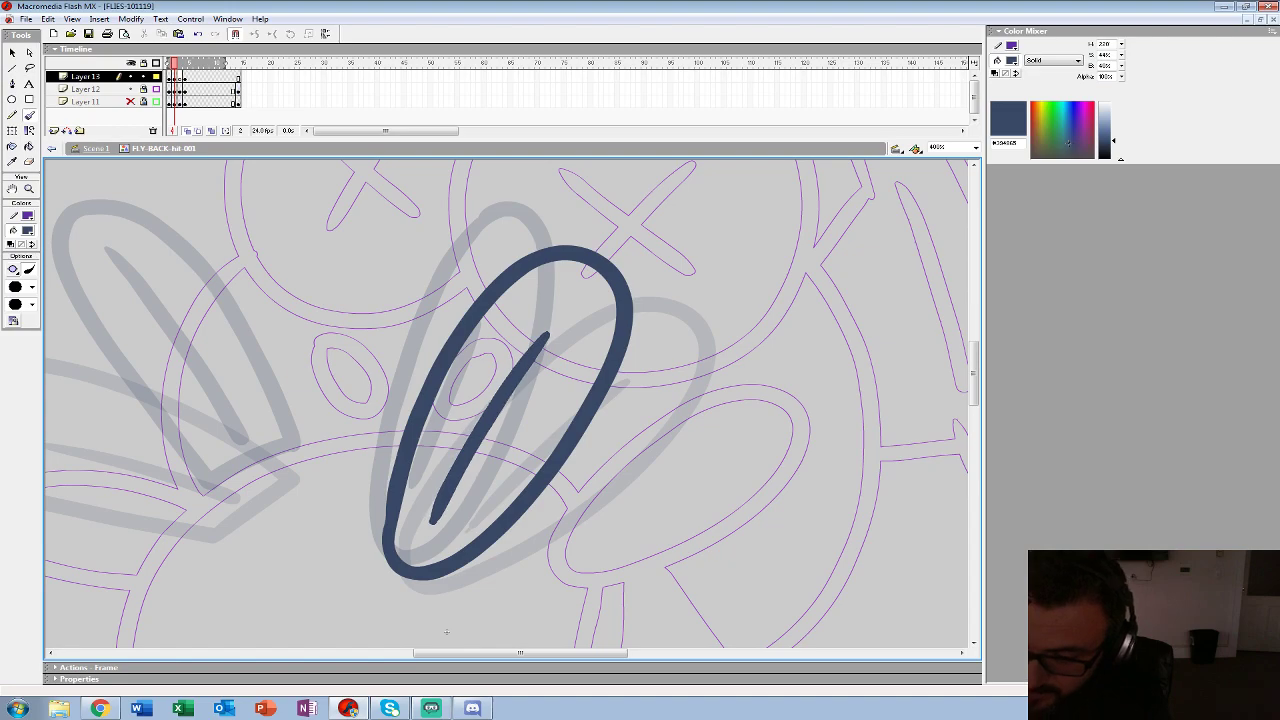
drag(446, 632, 650, 611)
mouse_move(400, 492)
mouse_down()
mouse_move(495, 433)
mouse_move(360, 297)
mouse_move(205, 252)
mouse_move(178, 340)
mouse_move(402, 492)
mouse_up()
drag(253, 316, 425, 446)
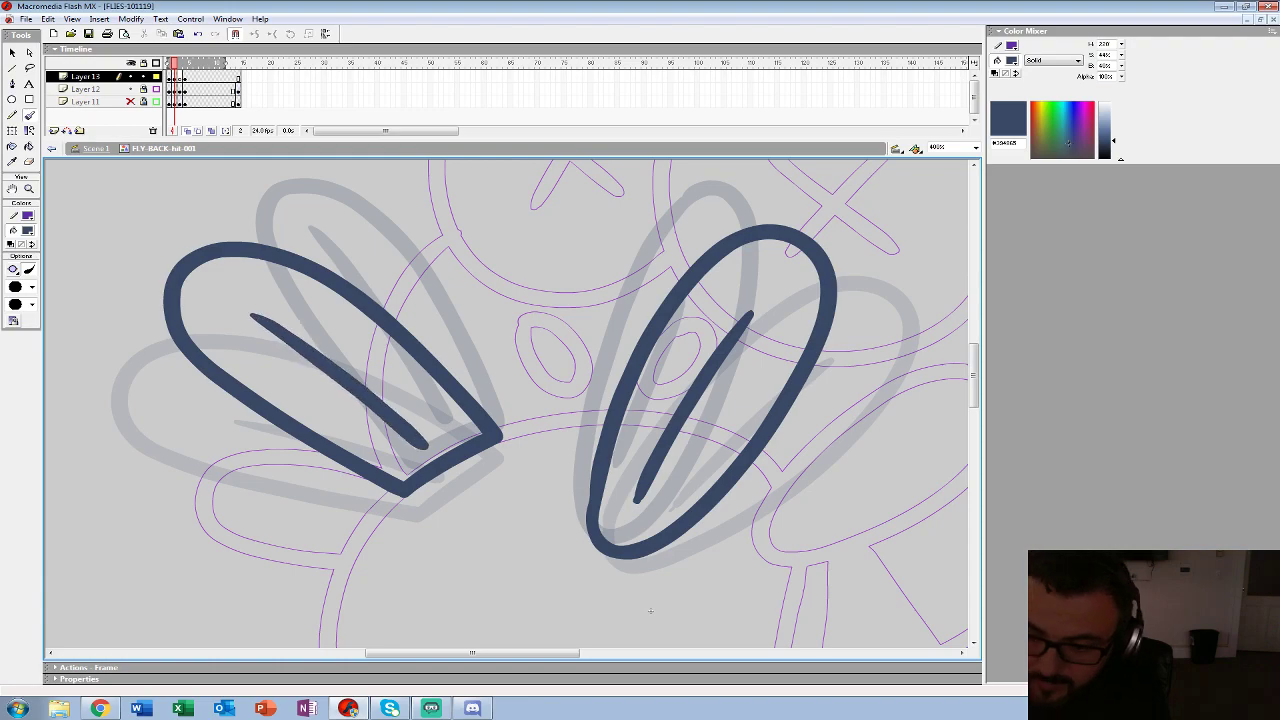
- Ink both wings in navy on frame 3 of Layer 13, between the frame 2 and frame 4 poses
drag(650, 560, 429, 602)
click(180, 77)
drag(520, 420, 517, 418)
mouse_move(372, 466)
mouse_down()
mouse_move(362, 576)
mouse_move(491, 510)
mouse_move(544, 266)
mouse_move(430, 322)
mouse_move(366, 480)
mouse_up()
mouse_move(488, 340)
mouse_down()
mouse_move(400, 530)
mouse_move(640, 475)
mouse_up()
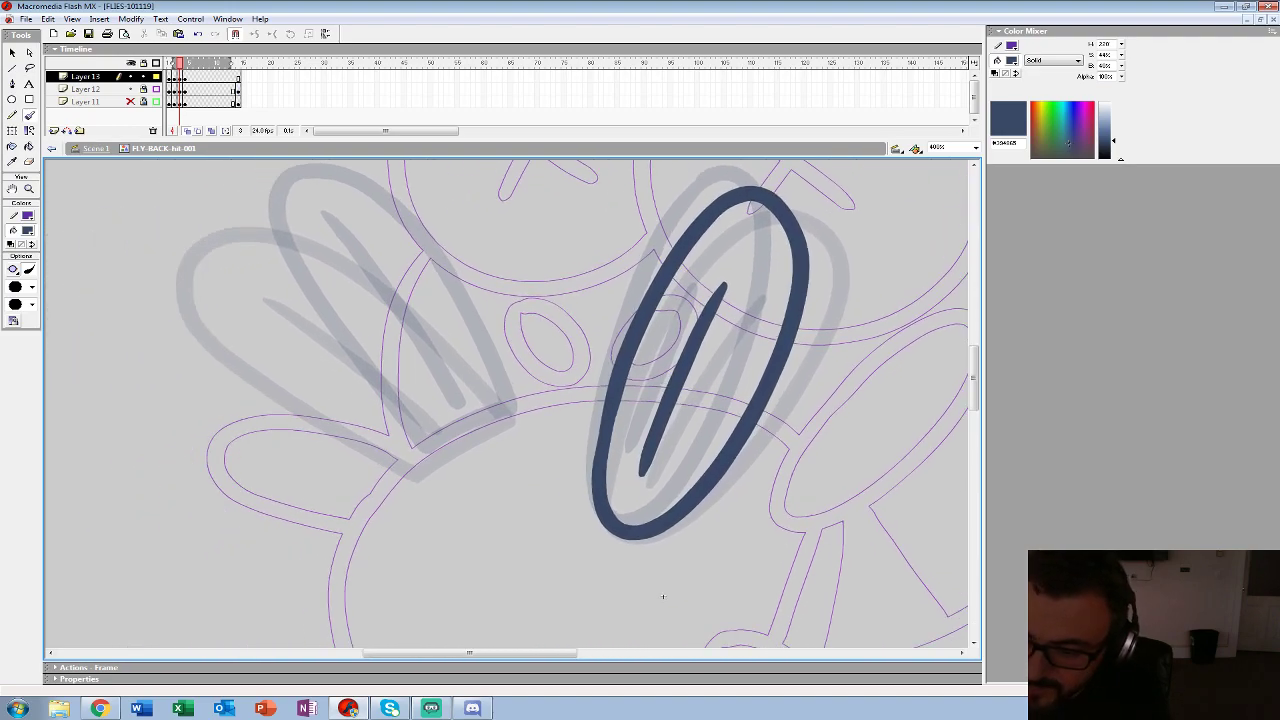
mouse_move(408, 462)
mouse_down()
mouse_move(500, 410)
mouse_move(432, 292)
mouse_move(322, 198)
mouse_move(236, 220)
mouse_move(238, 282)
mouse_move(392, 440)
mouse_up()
drag(280, 238, 442, 414)
- Restore the filled display of Layers 12 and 11 and play back the hit animation with the inked wings
key(z)
alt+click(583, 398)
alt+click(581, 386)
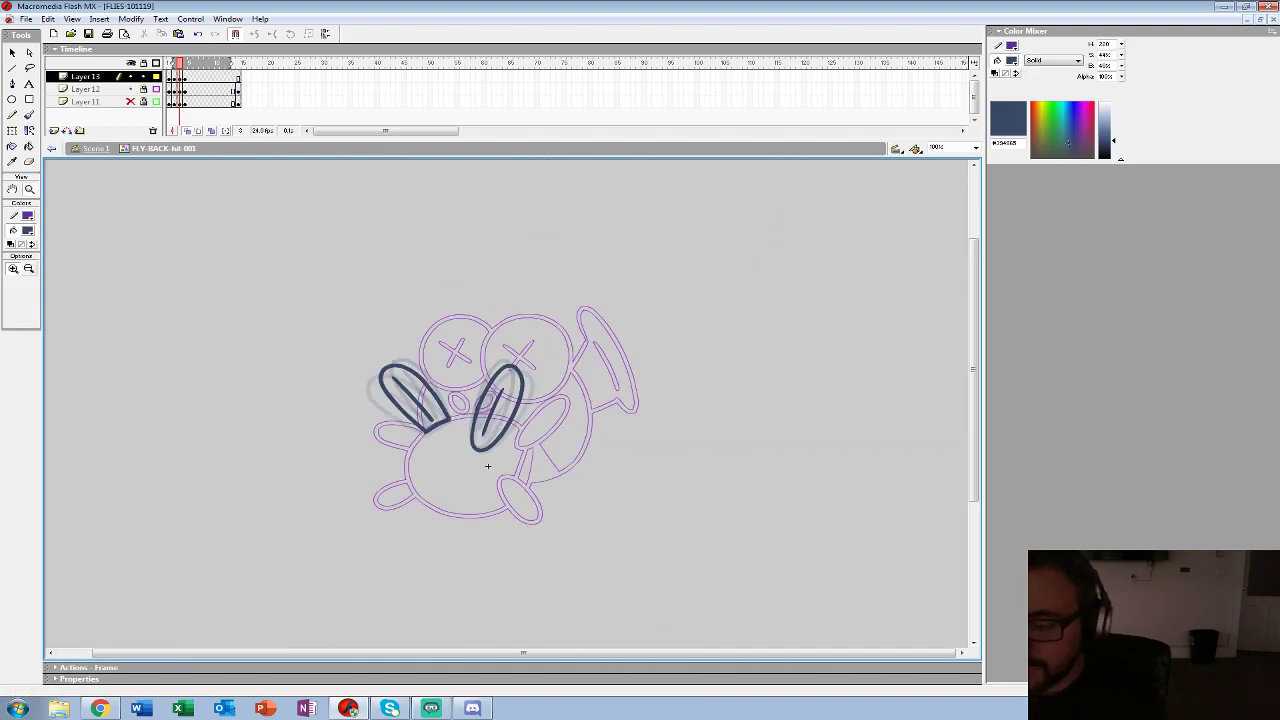
drag(156, 89, 156, 102)
key(Return)
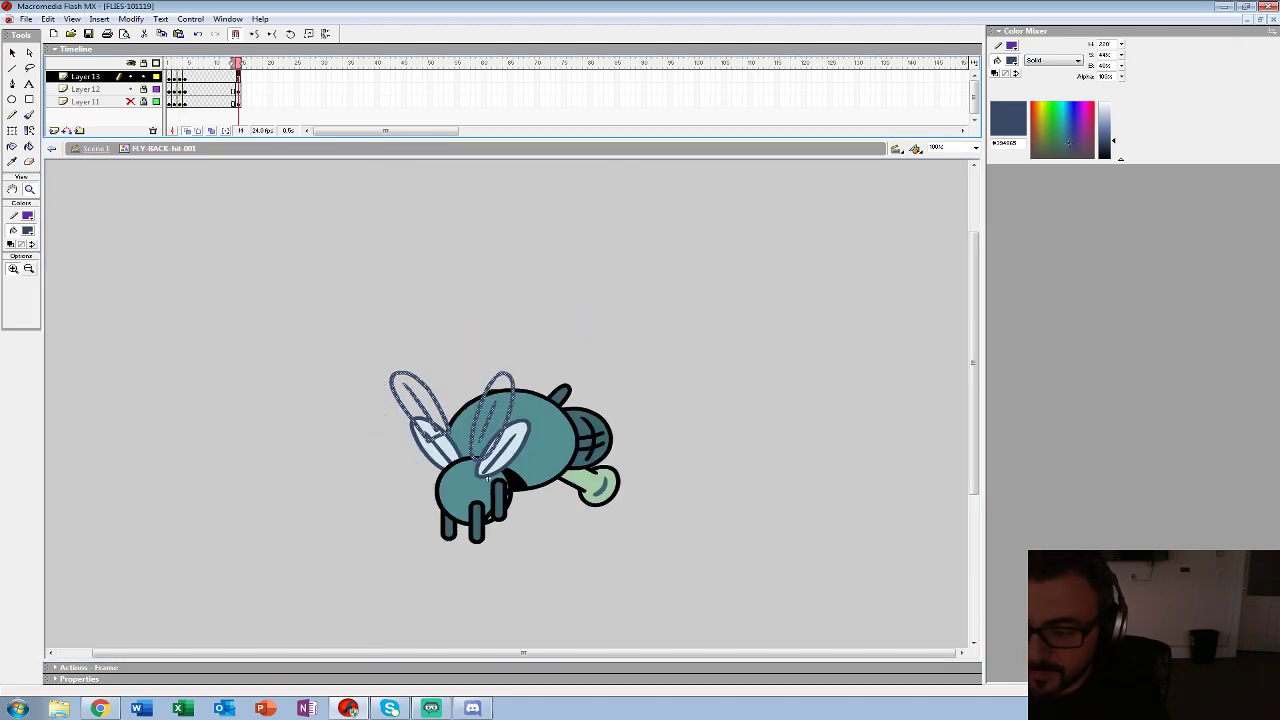
key(Return)
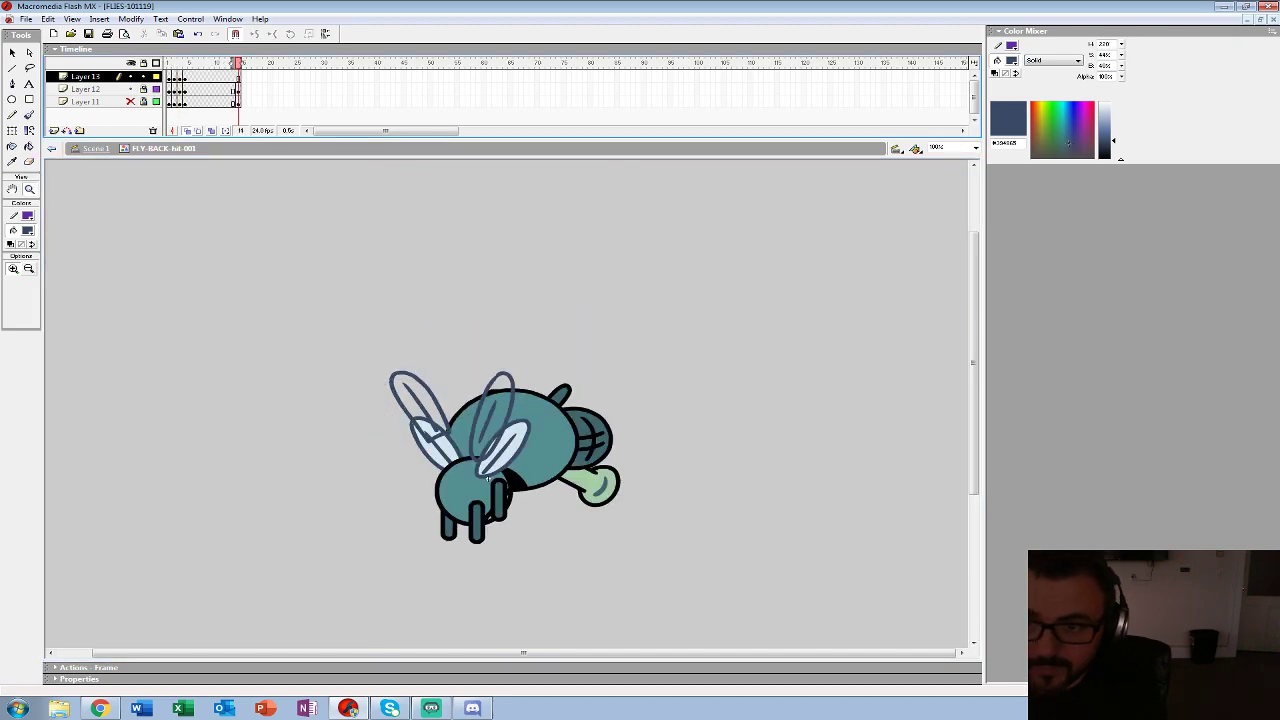
key(Return)
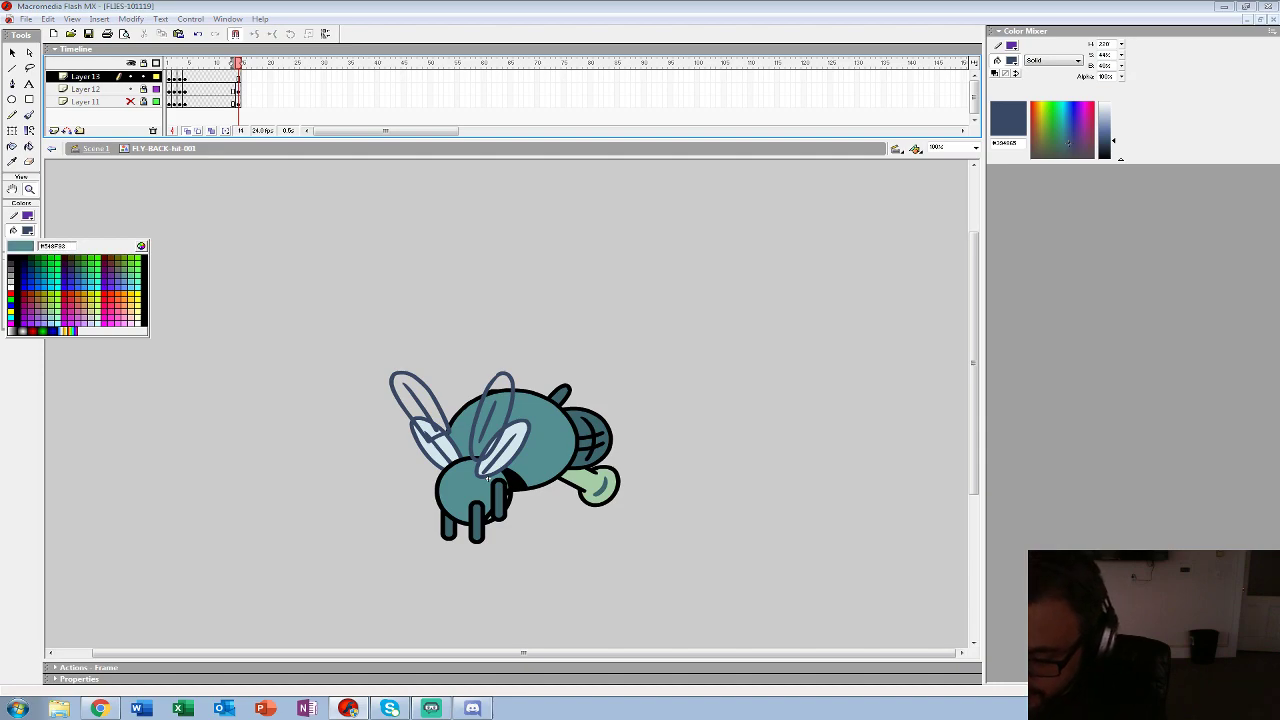
- Sample the pale blue of the existing wings on the last frame and fill both newly inked wings with it
click(488, 478)
key(k)
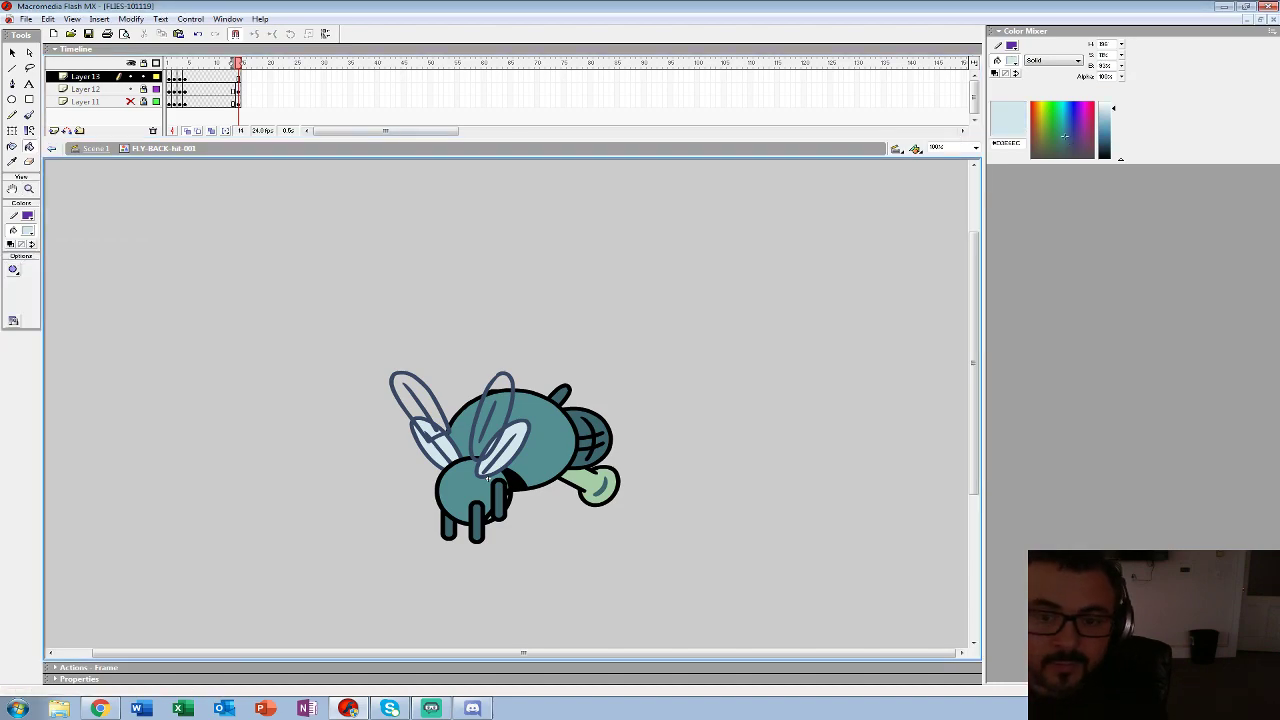
click(499, 398)
click(410, 400)
- Fill both wings with the pale blue on frames 3 and 2
key(comma)
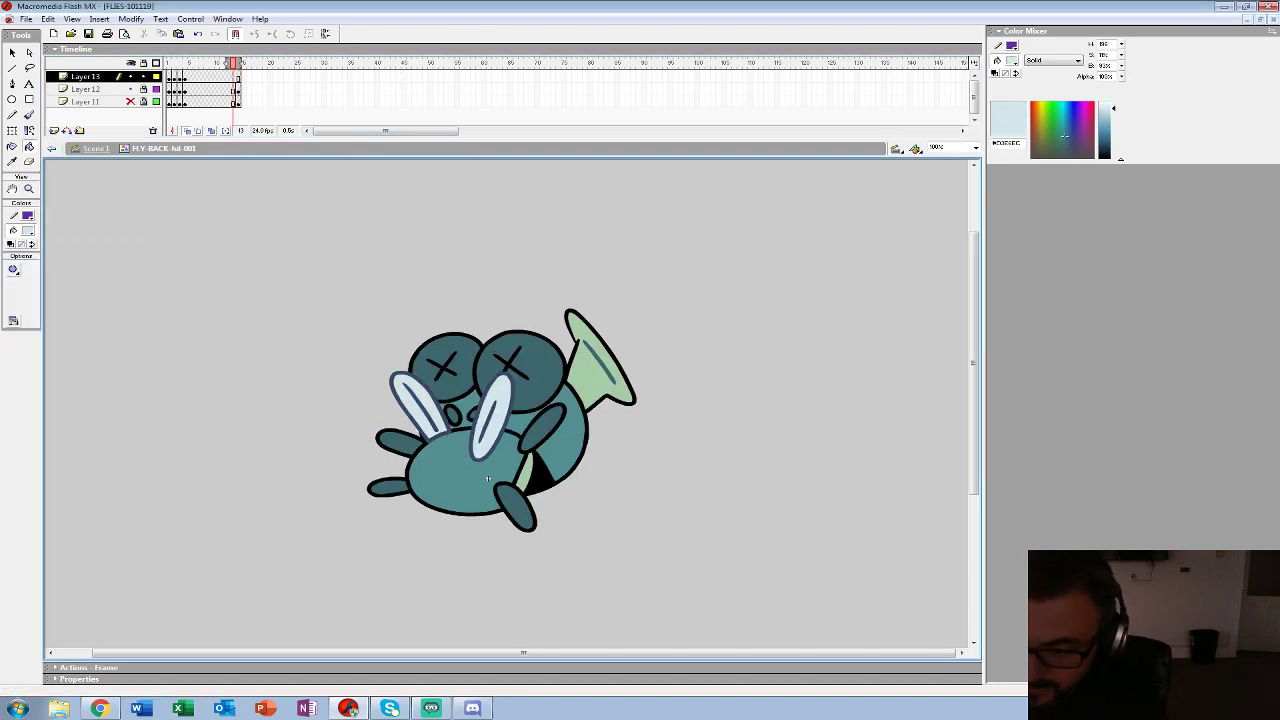
key(comma)
key(comma)
key(comma)
key(comma)
key(comma)
key(comma)
key(comma)
key(comma)
key(comma)
key(comma)
click(507, 402)
click(405, 391)
key(comma)
click(400, 403)
click(511, 406)
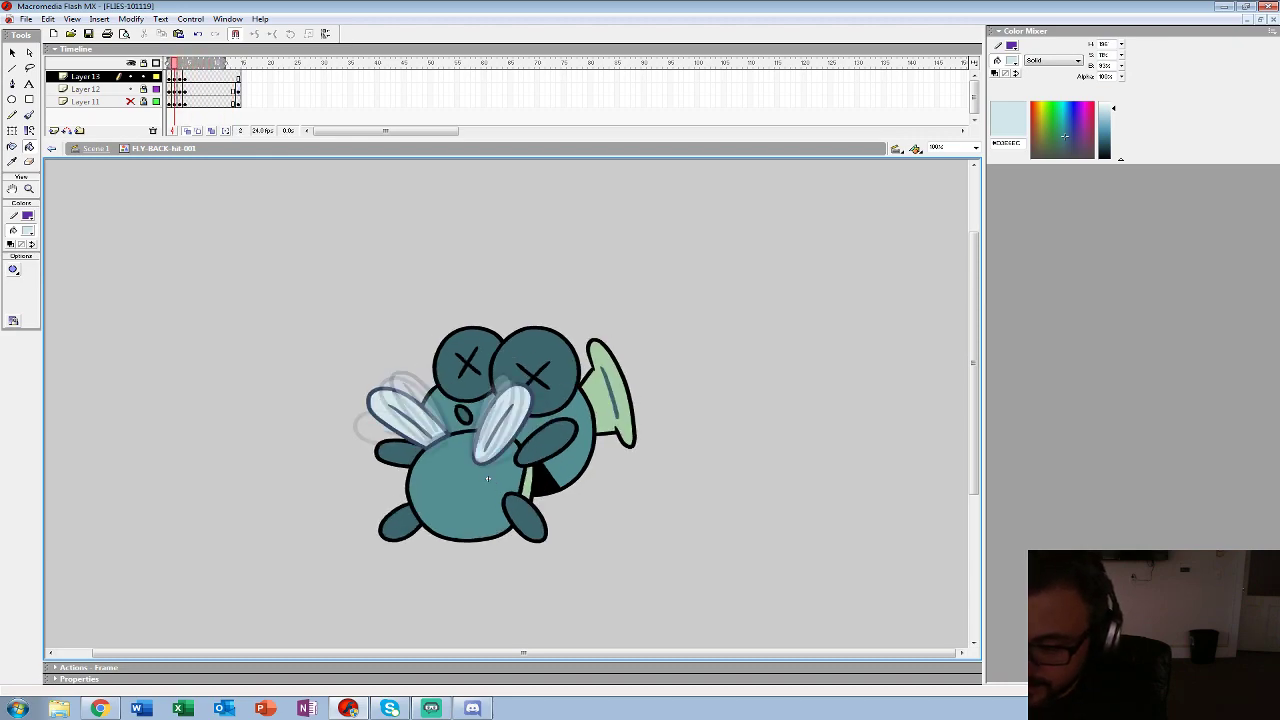
- Fill both wings with the pale blue on frame 1 and turn off onion skinning
key(comma)
click(515, 430)
click(398, 430)
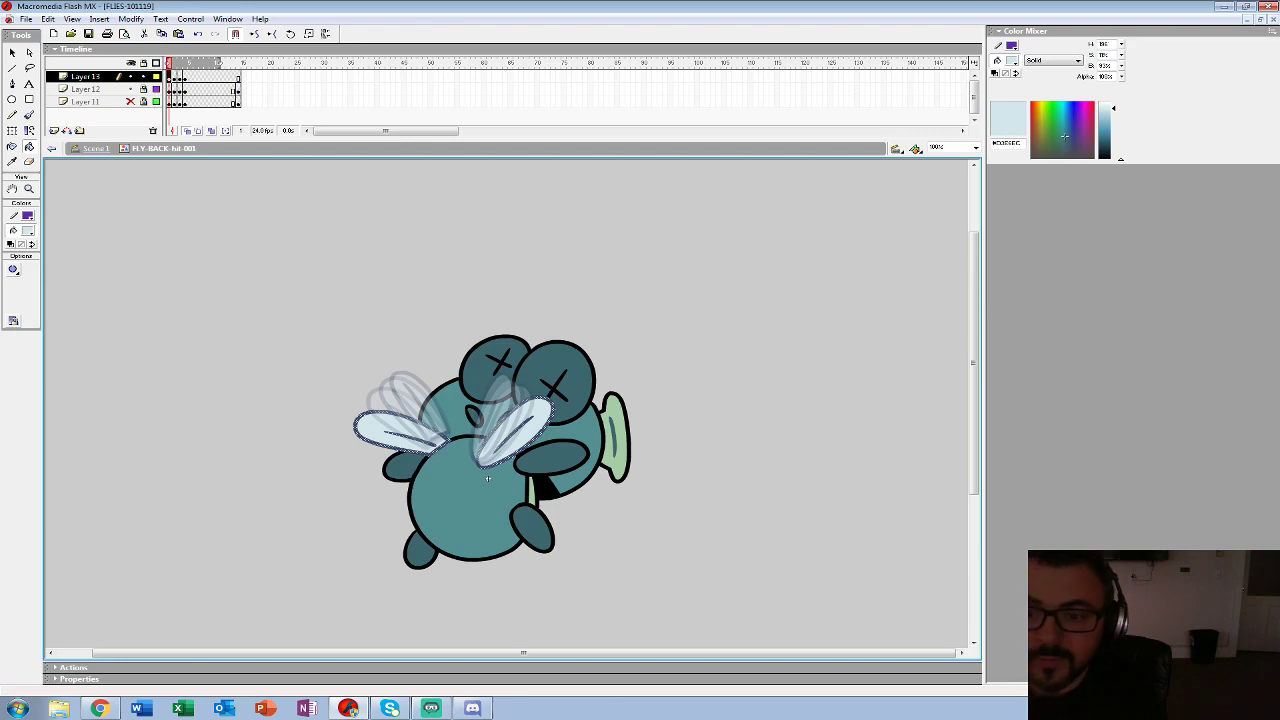
click(186, 131)
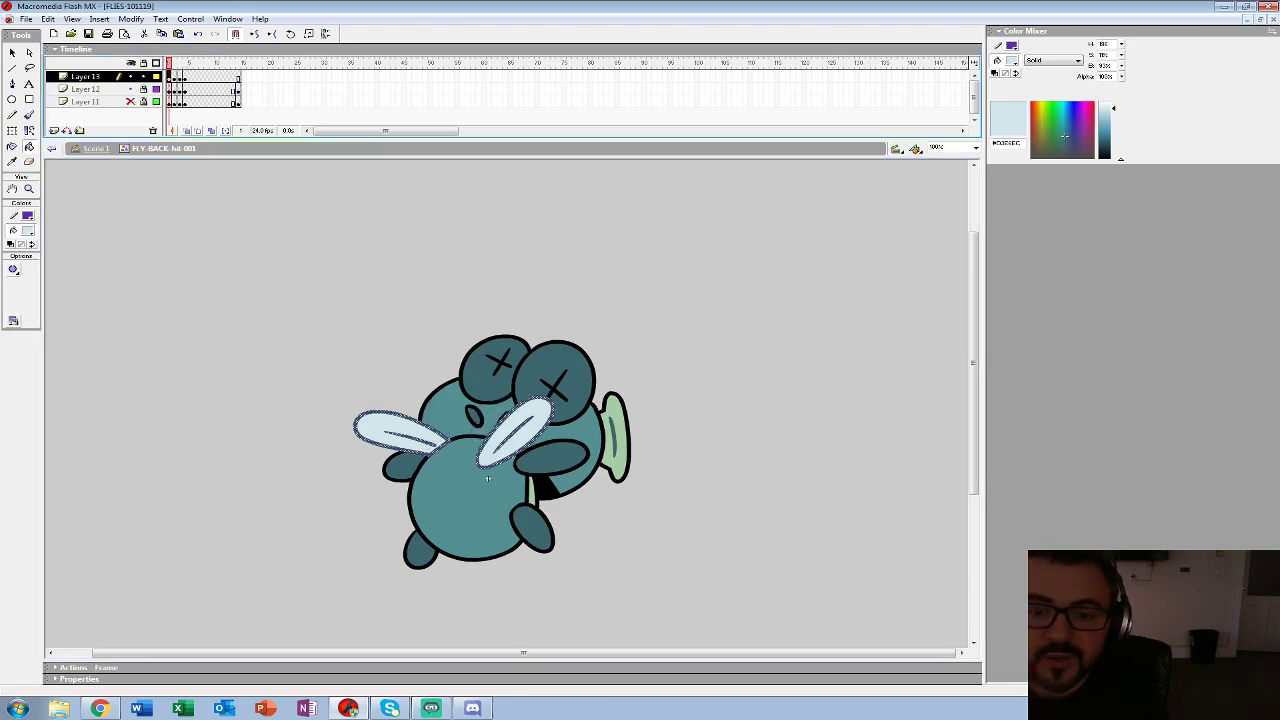
- Add a new layer between Layers 12 and 11 and give it a keyframe on frame 4
click(55, 131)
drag(86, 77, 86, 107)
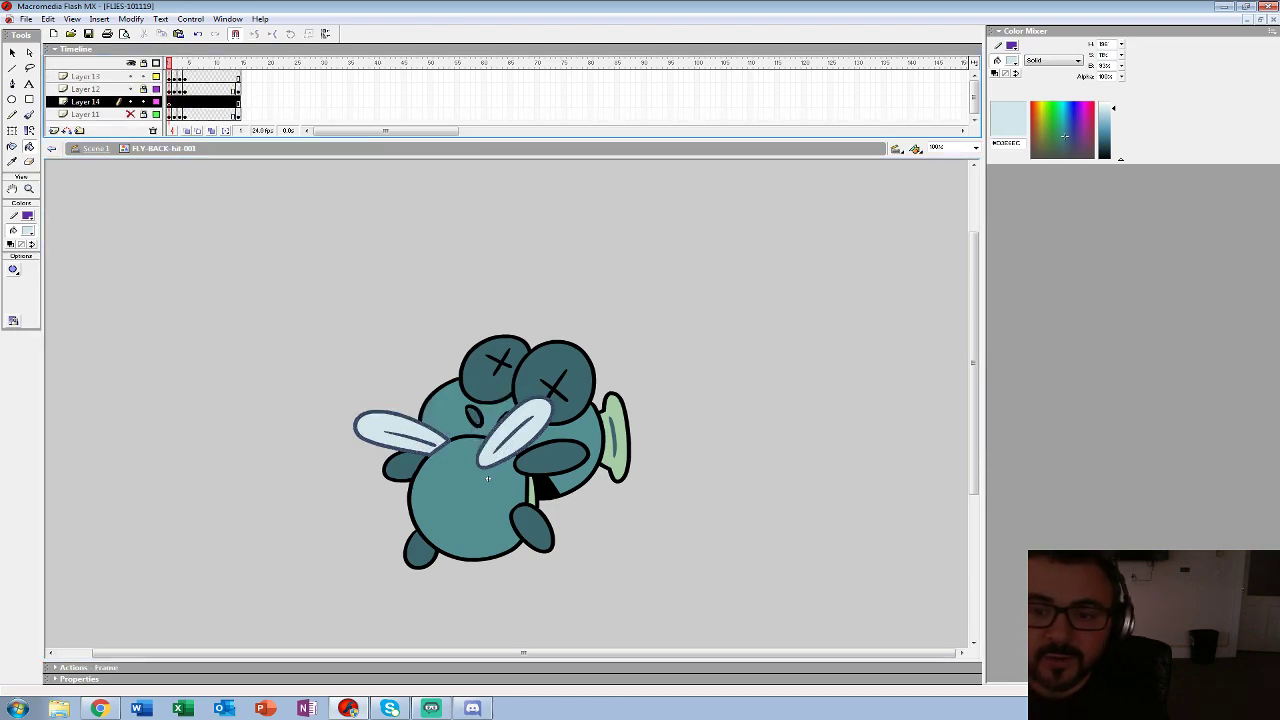
click(201, 102)
click(185, 90)
click(185, 77)
click(190, 77)
key(ctrl+z)
key(ctrl+z)
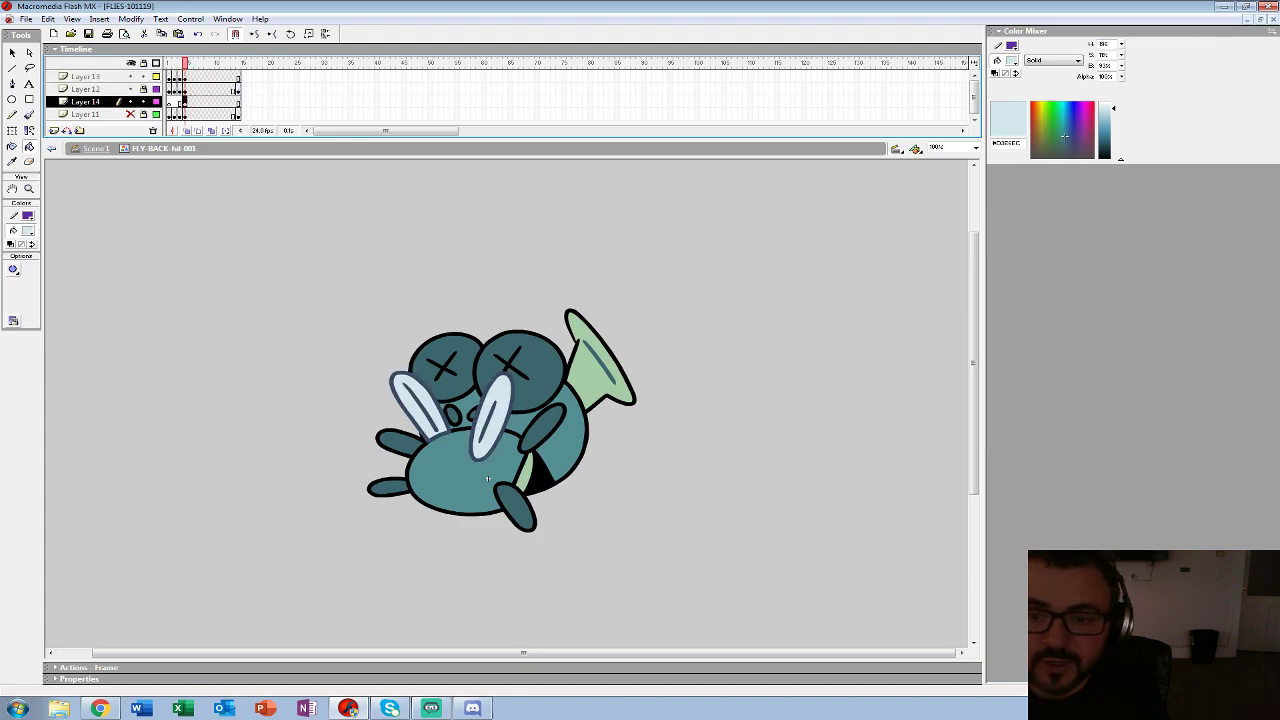
- Copy the frame 4 wings in place onto Layer 14, lock Layer 13, and display Layers 12 and 13 as outlines
key(ctrl+z)
key(ctrl+c)
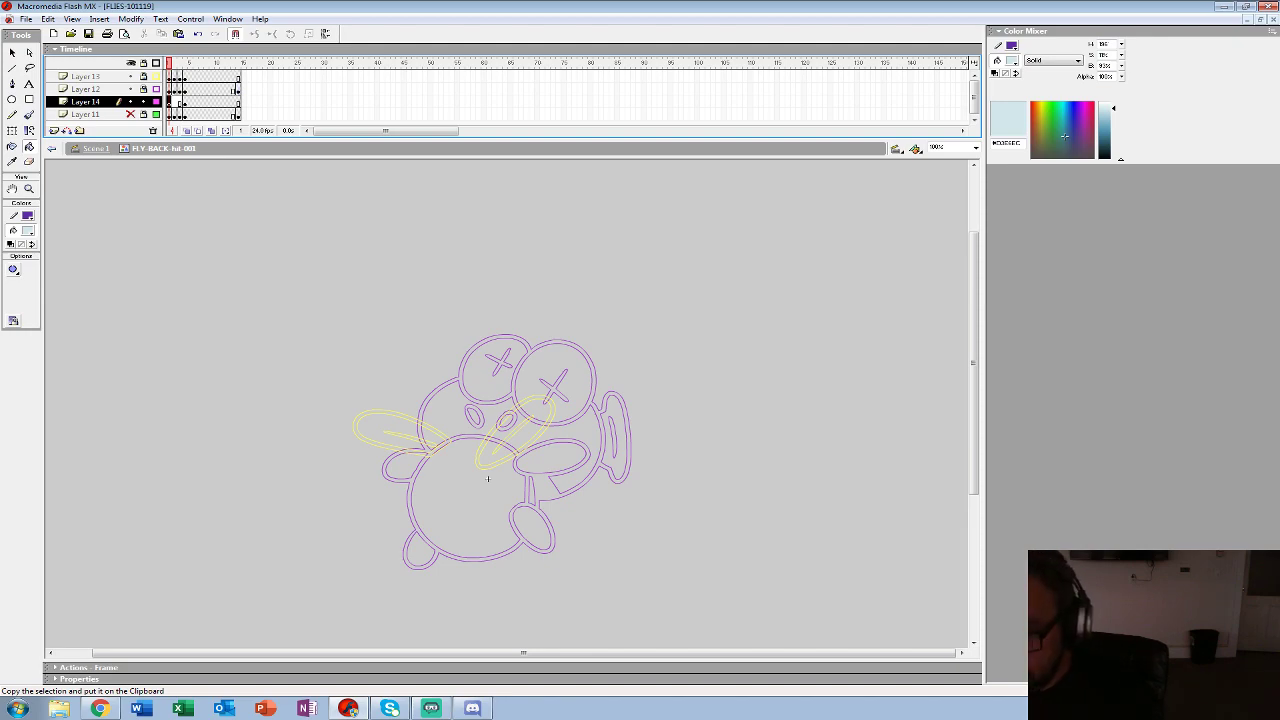
key(ctrl+z)
key(ctrl+z)
key(ctrl+z)
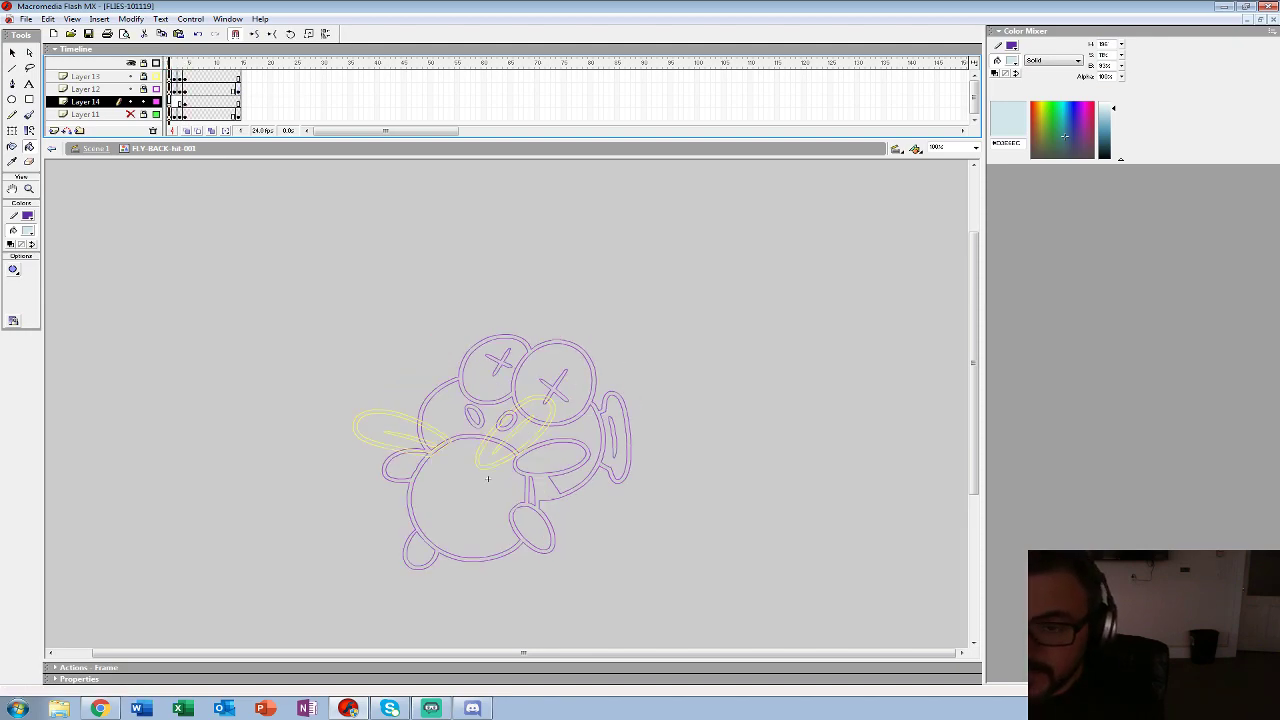
- Review the hit frames with Layer 13's wings shown filled and as outlines against the outlined body
key(.)
key(.)
key(.)
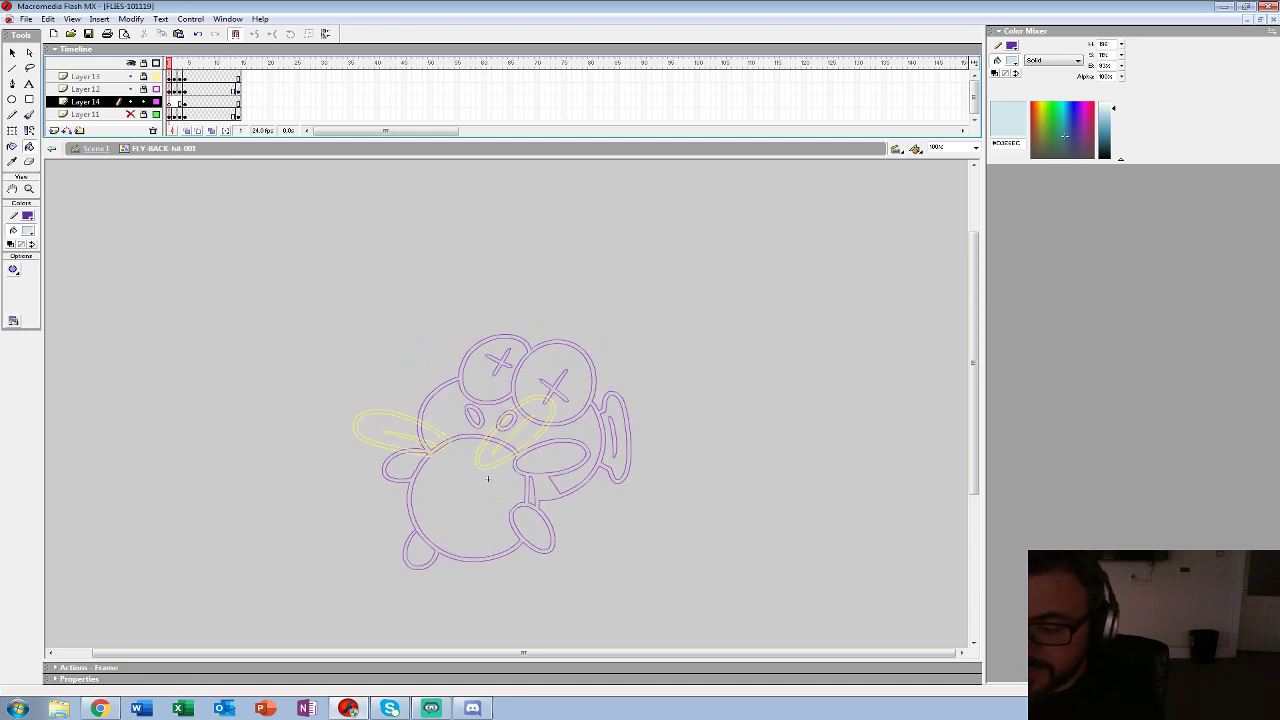
click(488, 479)
key(ctrl+z)
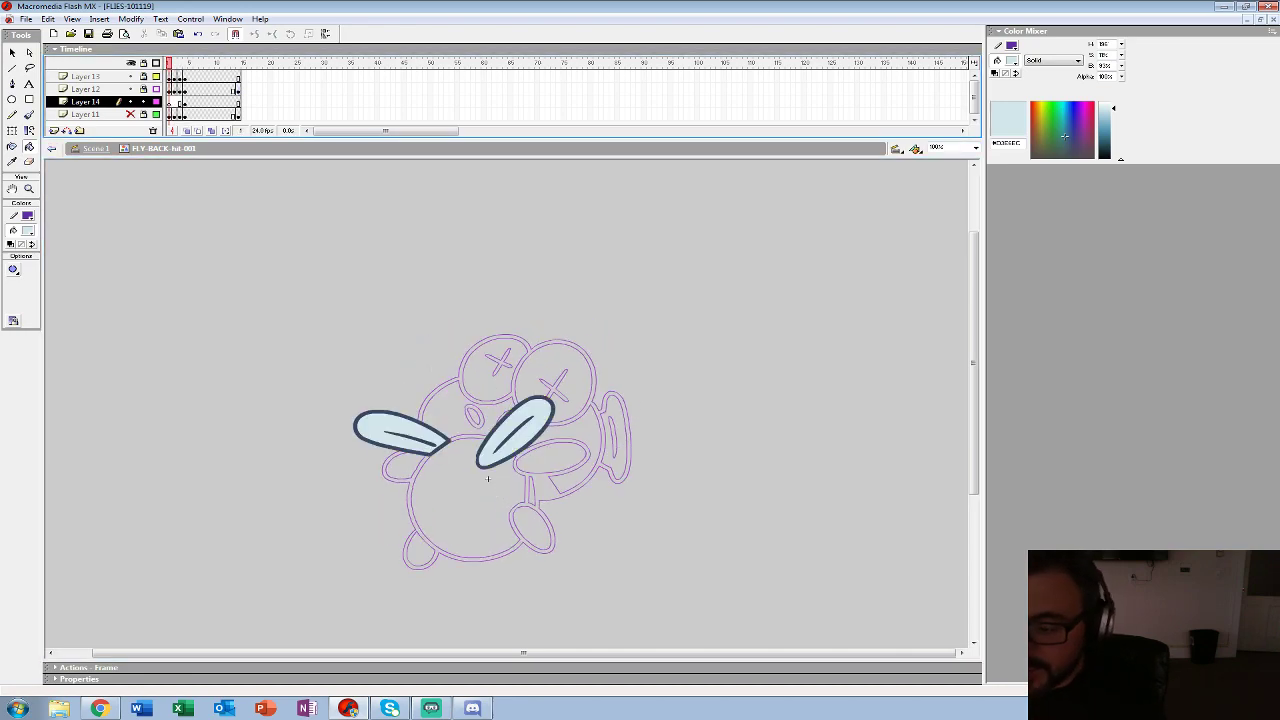
key(.)
key(.)
key(.)
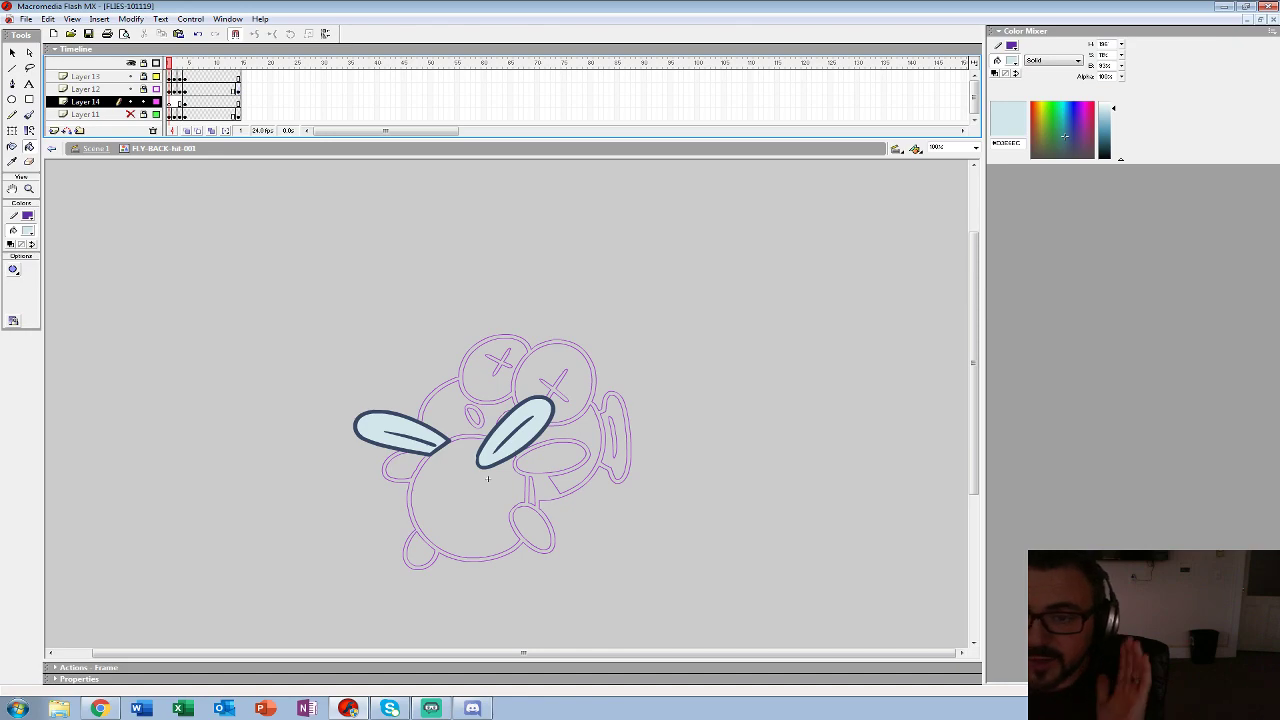
key(ctrl+y)
- Turn on onion skinning and ready the Brush on Layer 14's frame 1 with the dark blue sampled from the wing outlines
key(z)
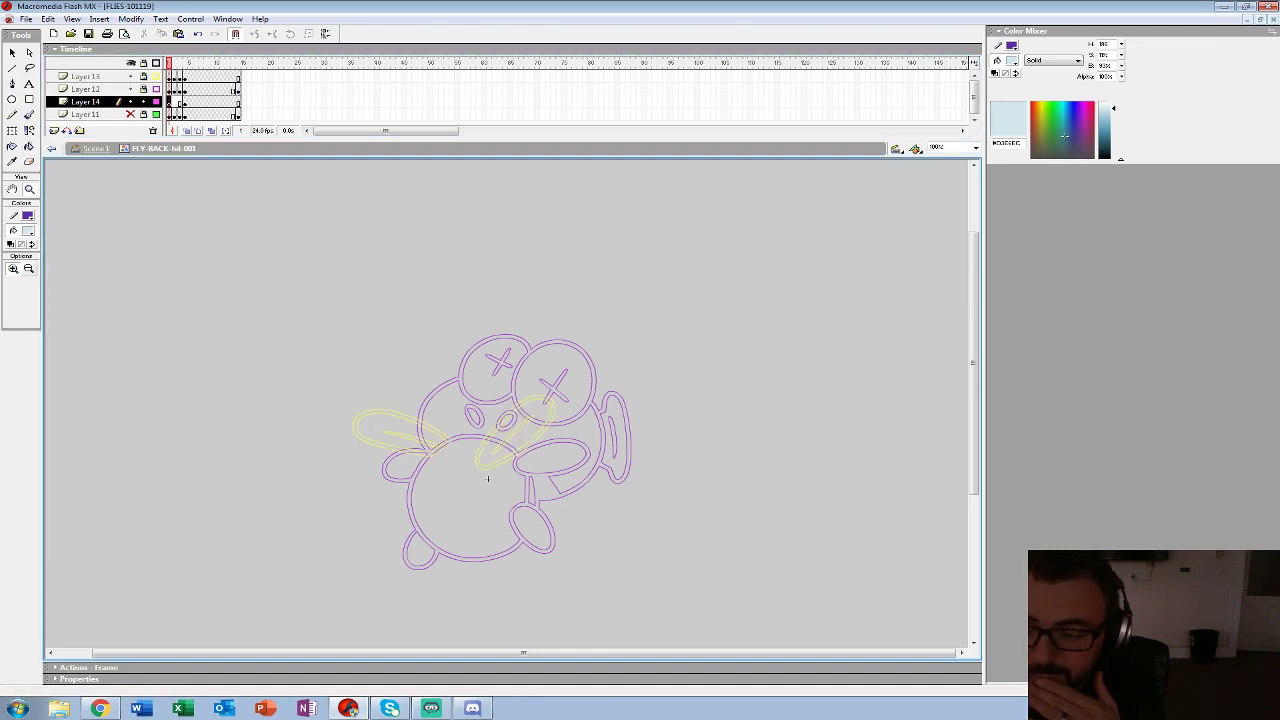
click(487, 482)
click(481, 508)
key(alt+shift+o)
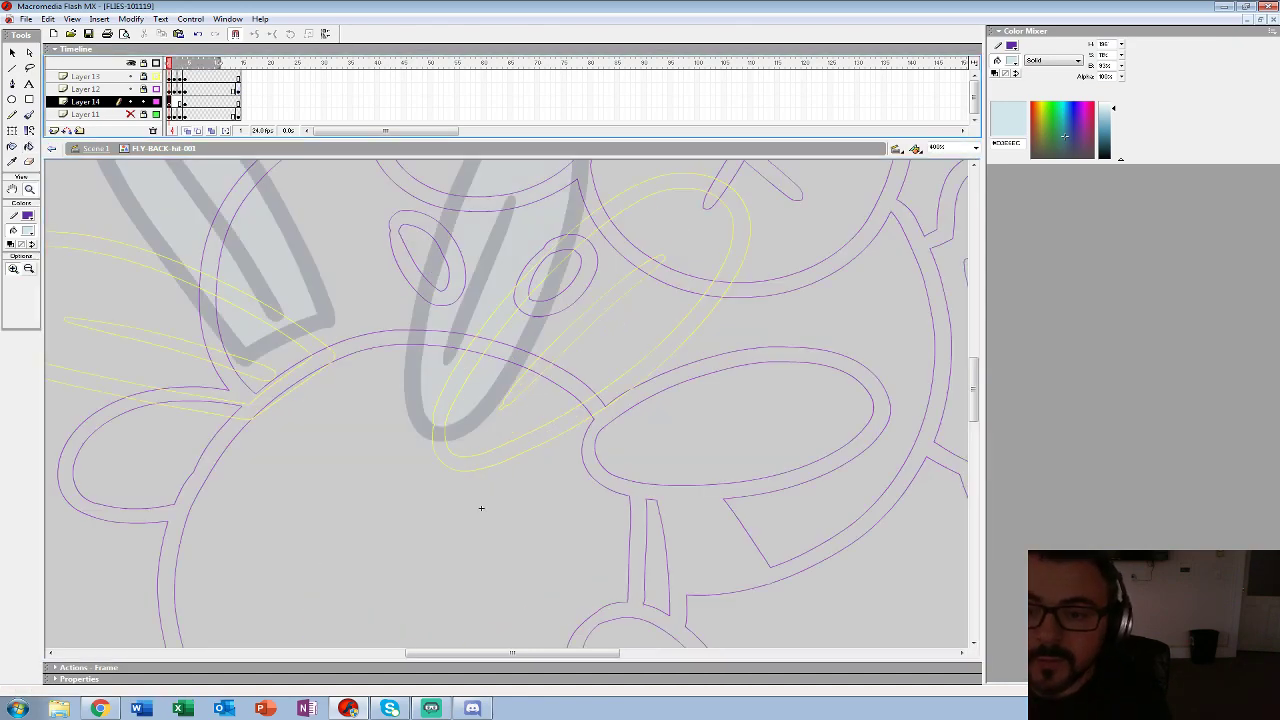
drag(481, 508, 525, 628)
click(27, 230)
click(27, 230)
click(201, 102)
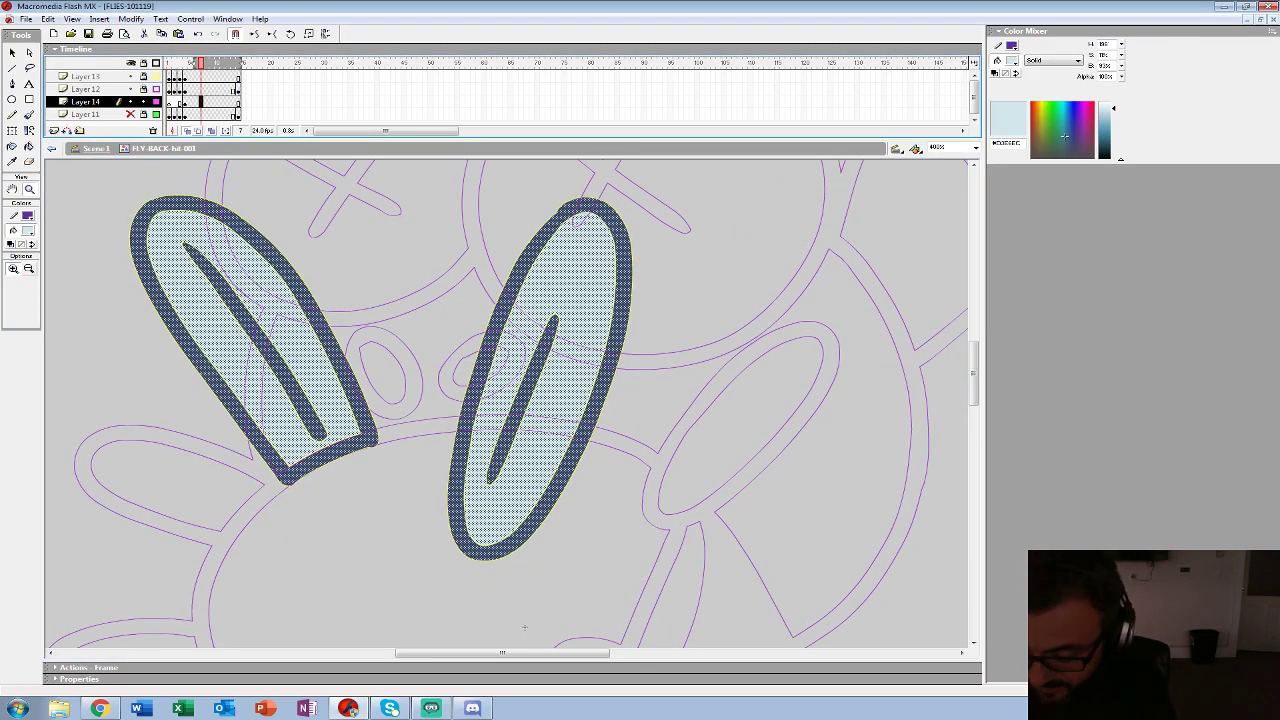
click(27, 230)
click(160, 300)
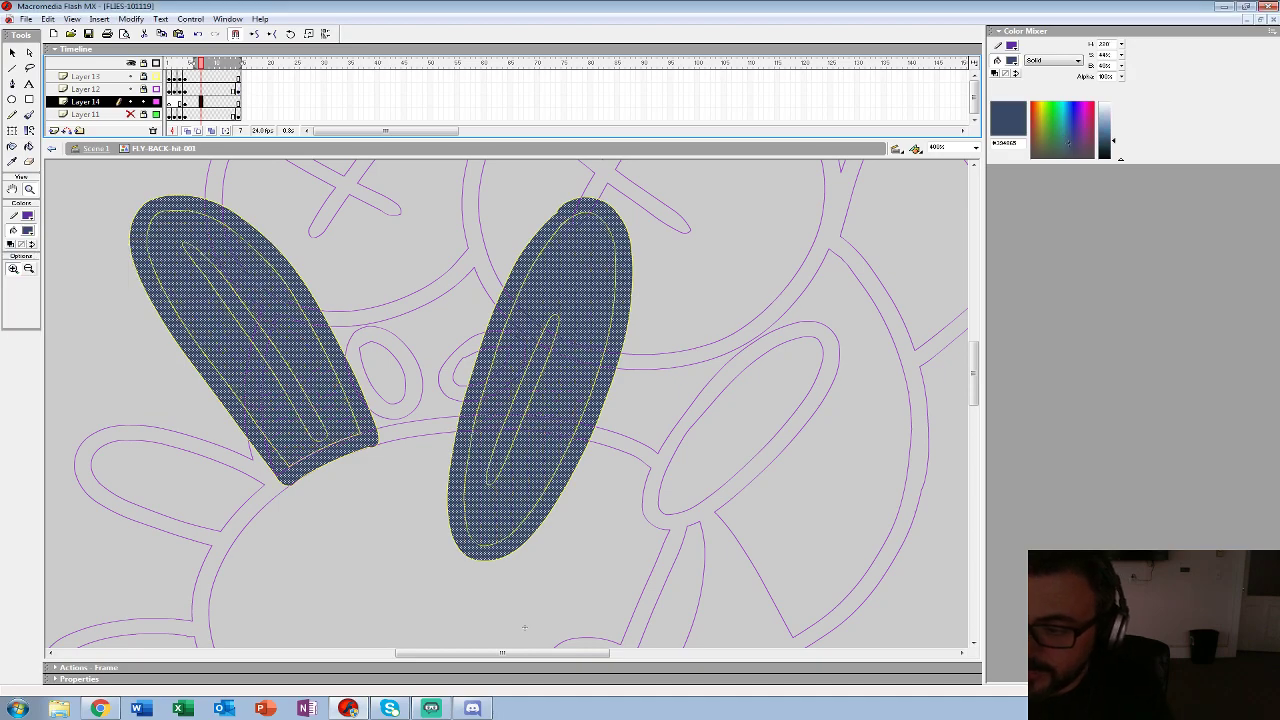
key(ctrl+z)
click(169, 102)
click(29, 115)
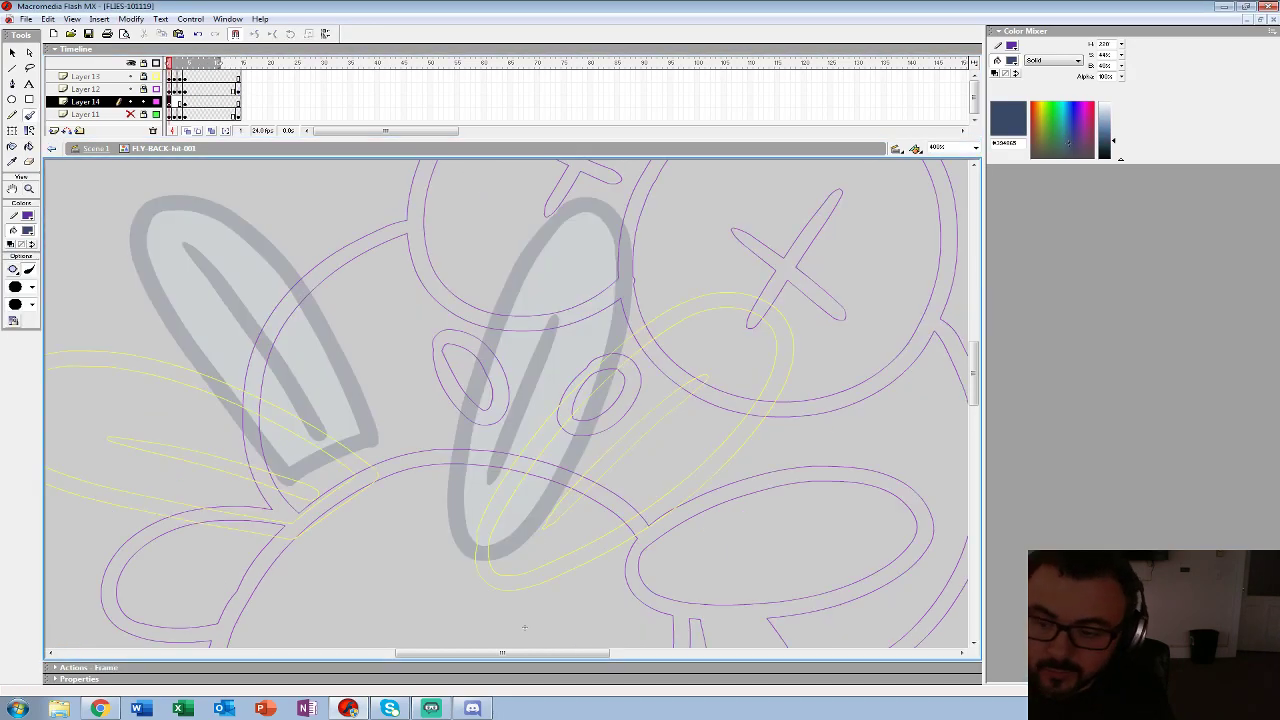
- Ink both raised wings with their centre veins in dark blue on frame 1 of Layer 14
drag(500, 400, 512, 426)
mouse_move(400, 222)
mouse_down()
mouse_move(429, 466)
mouse_move(484, 572)
mouse_up()
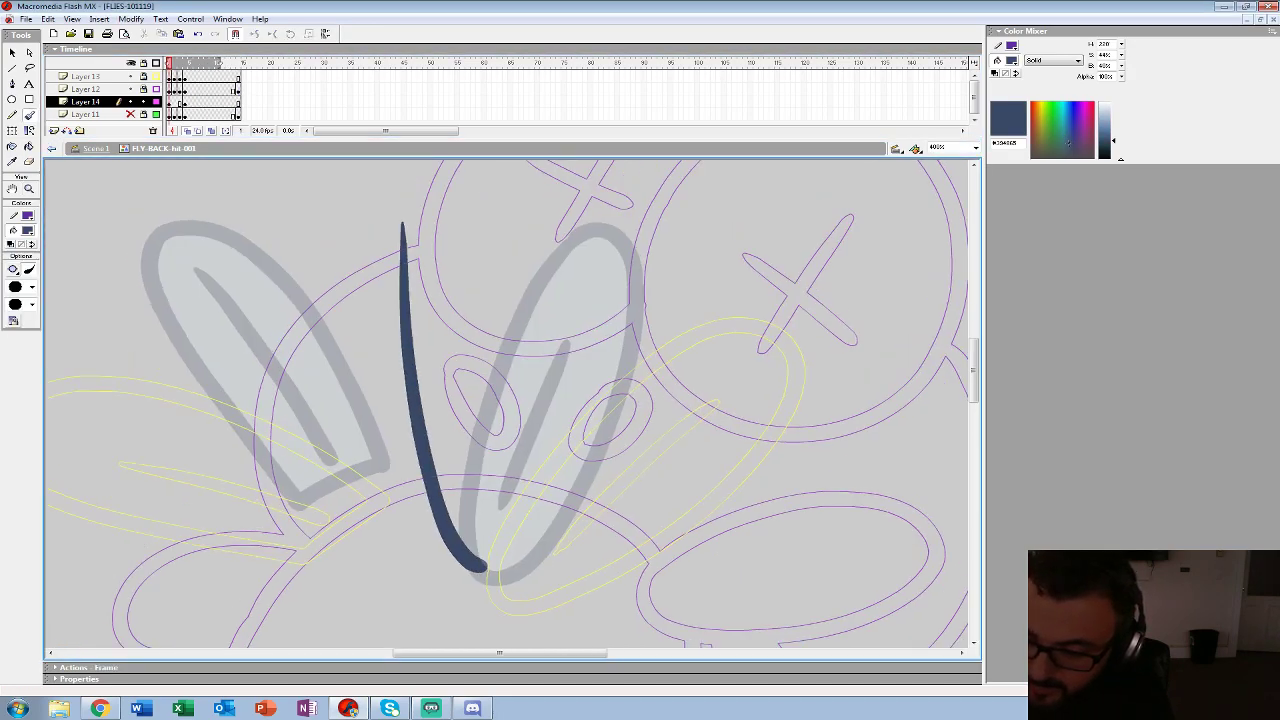
key(ctrl+z)
drag(450, 138, 450, 96)
mouse_move(450, 330)
mouse_down()
mouse_move(501, 603)
mouse_move(531, 172)
mouse_move(442, 354)
mouse_move(446, 386)
mouse_up()
mouse_move(494, 296)
mouse_down()
mouse_move(490, 535)
mouse_move(352, 160)
mouse_move(305, 336)
mouse_move(368, 556)
mouse_move(430, 516)
mouse_up()
drag(355, 248, 393, 505)
drag(310, 97, 310, 174)
- Add blank keyframes on Layer 14 and ink both wings with centre veins on frame 2, lower than on frame 1
click(174, 102)
key(Delete)
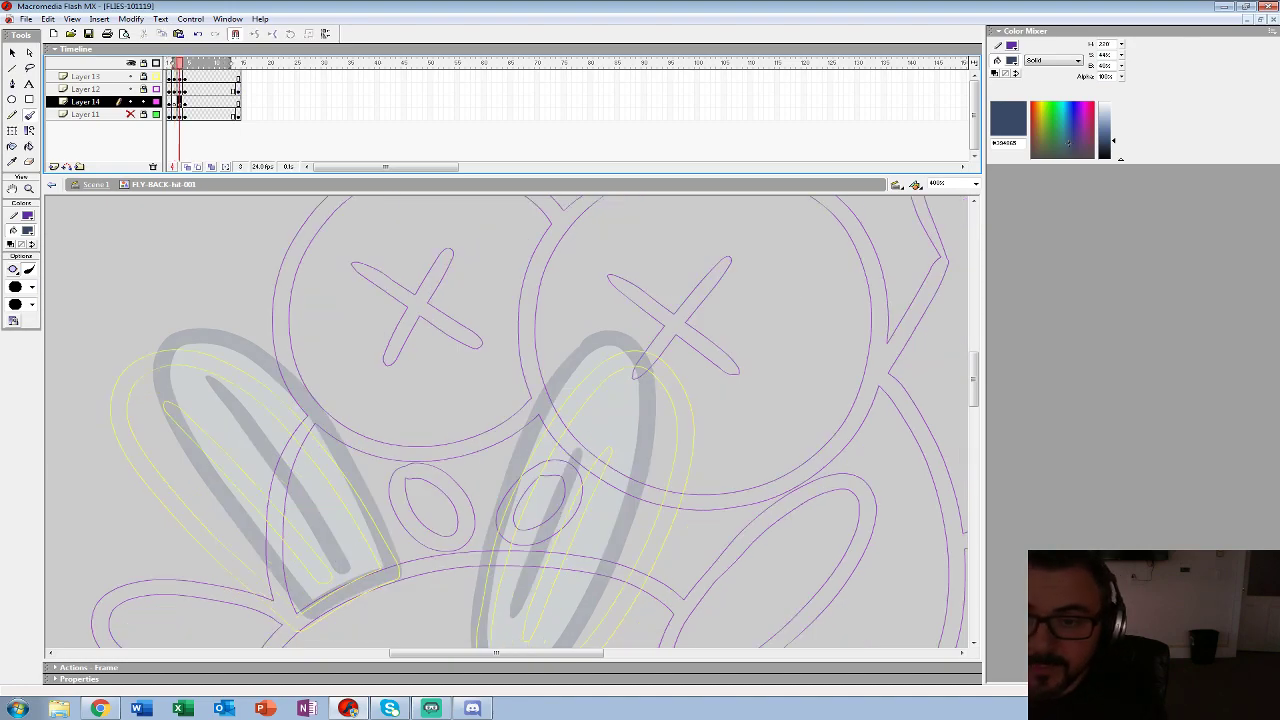
drag(540, 480, 484, 397)
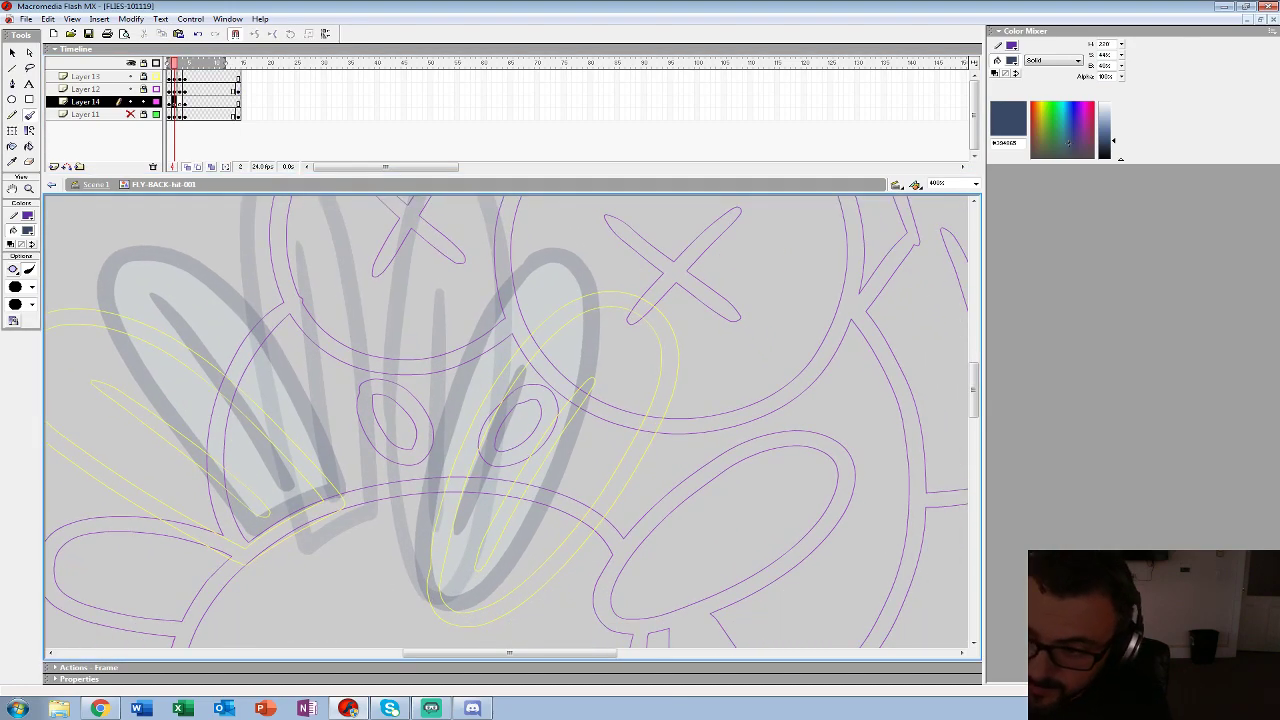
drag(308, 176, 308, 97)
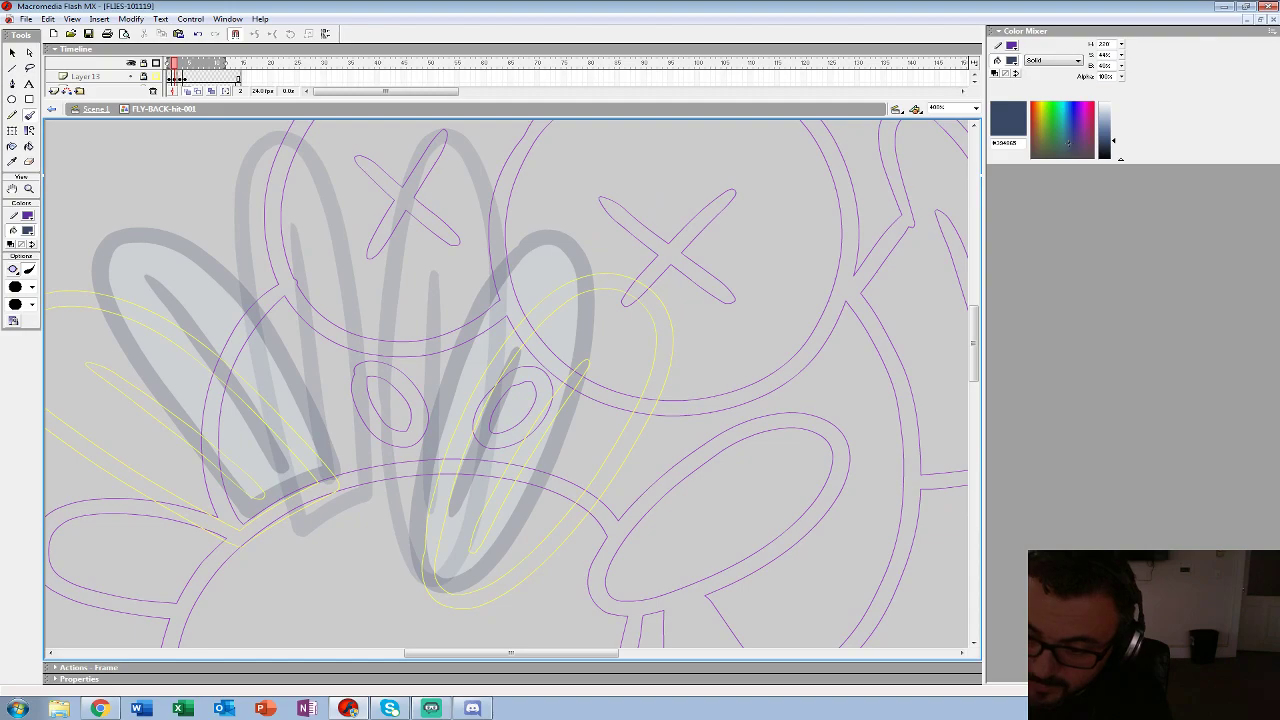
mouse_move(416, 380)
mouse_down()
mouse_move(406, 528)
mouse_move(488, 556)
mouse_move(548, 226)
mouse_move(443, 238)
mouse_move(414, 390)
mouse_up()
drag(486, 299, 454, 487)
drag(460, 440, 536, 487)
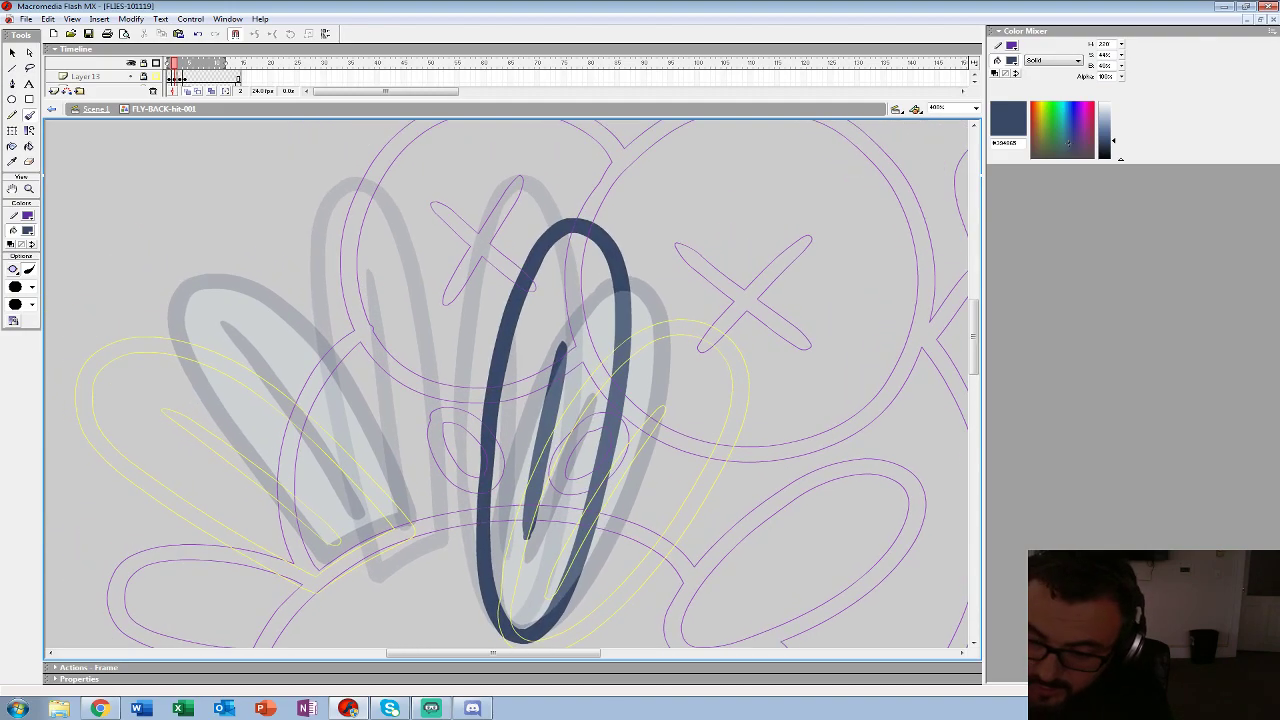
mouse_move(340, 568)
mouse_down()
mouse_move(429, 527)
mouse_move(424, 490)
mouse_move(360, 272)
mouse_move(295, 212)
mouse_move(256, 236)
mouse_move(248, 278)
mouse_move(290, 430)
mouse_move(345, 565)
mouse_up()
drag(300, 283, 375, 525)
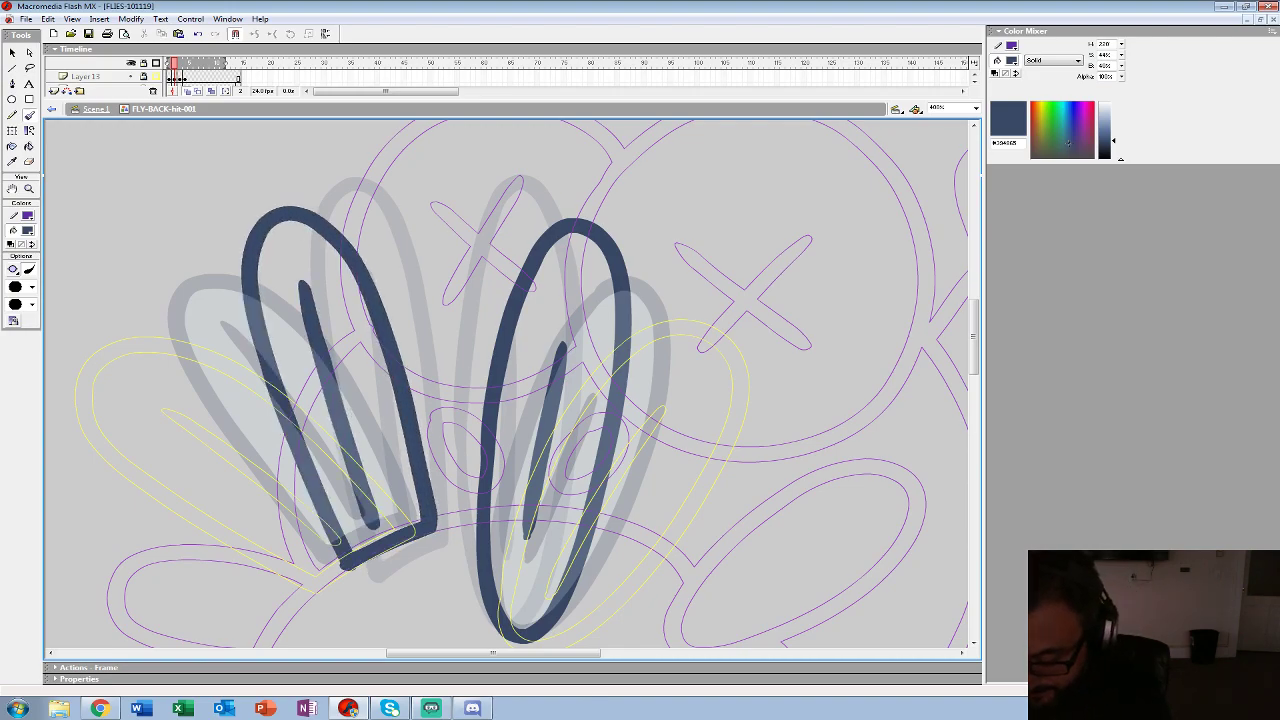
- Hide Layer 13 and ink both in-between wings with centre veins on frame 3, between the onion-skinned neighbouring poses
key(period)
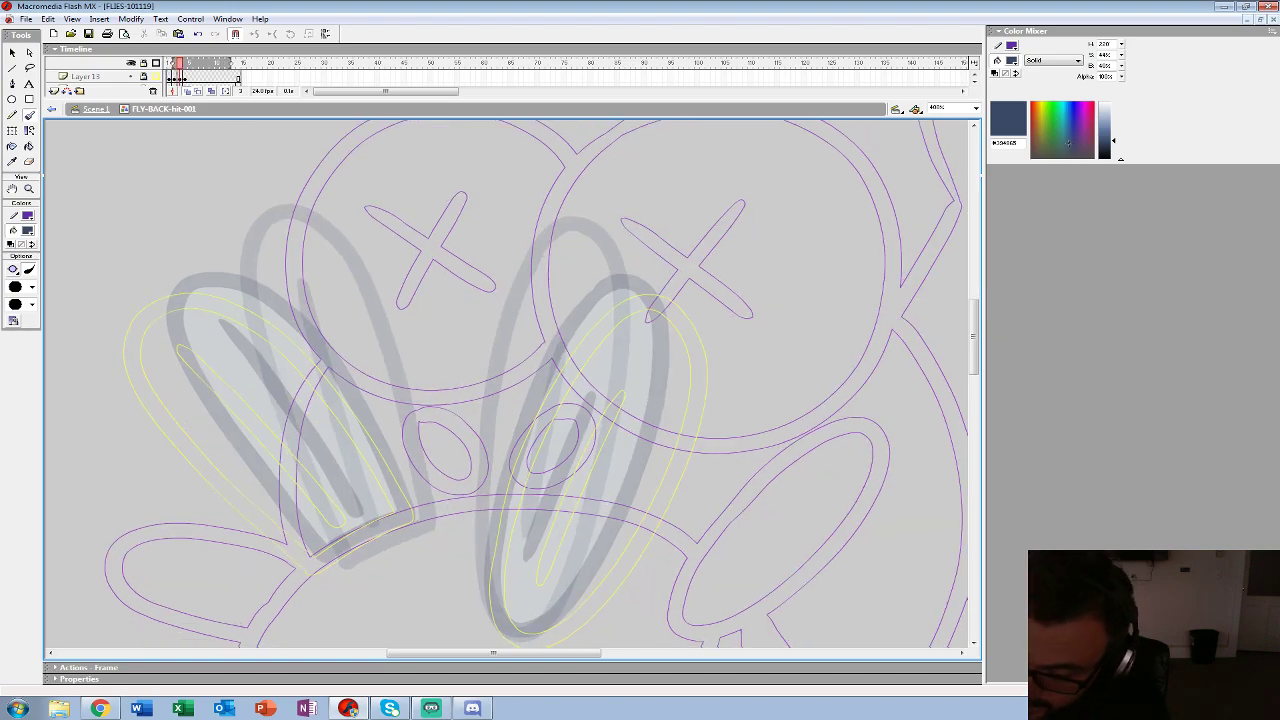
drag(563, 600, 536, 524)
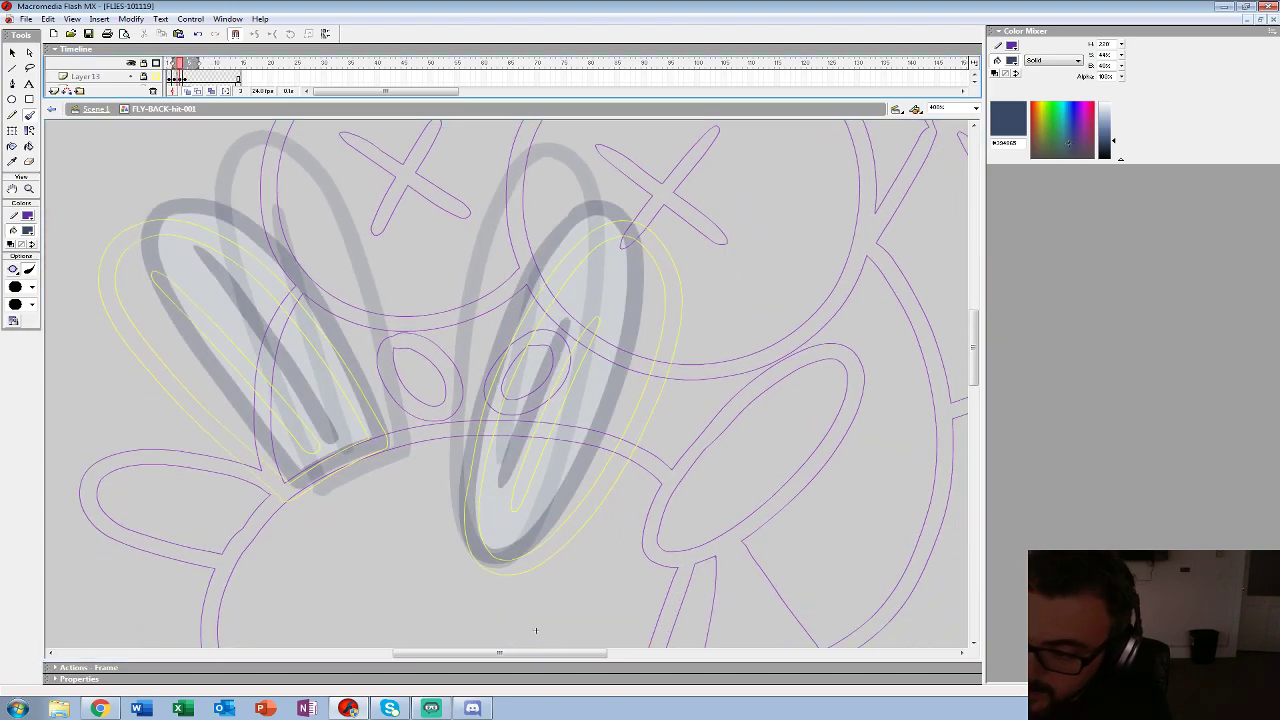
drag(340, 99, 340, 169)
click(131, 76)
drag(563, 539, 536, 524)
mouse_move(447, 432)
mouse_down()
mouse_move(440, 500)
mouse_move(462, 620)
mouse_move(545, 515)
mouse_move(588, 268)
mouse_move(476, 298)
mouse_move(446, 434)
mouse_up()
drag(519, 365, 477, 540)
drag(480, 450, 600, 495)
mouse_move(395, 585)
mouse_down()
mouse_move(495, 540)
mouse_move(445, 405)
mouse_move(330, 272)
mouse_move(282, 345)
mouse_move(395, 582)
mouse_up()
drag(333, 326, 428, 535)
- Turn off onion skinning and step through the inked wing frames on Layer 14
drag(600, 480, 425, 438)
click(187, 161)
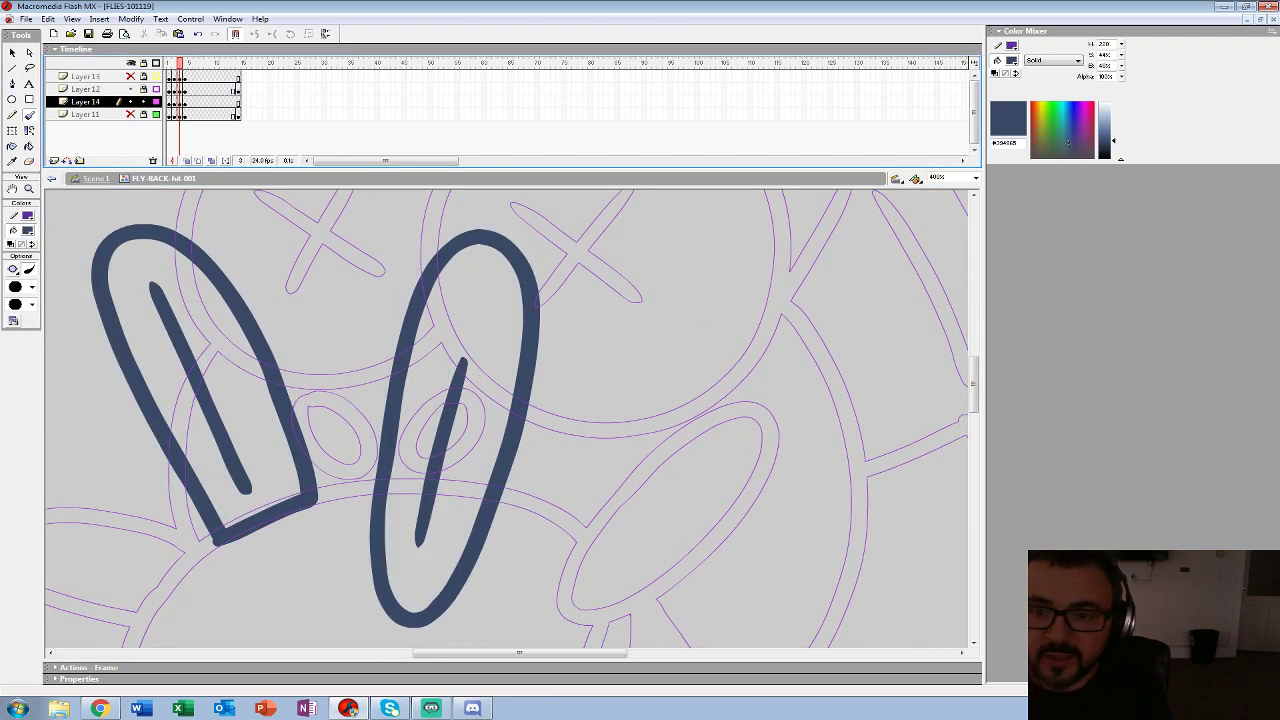
click(174, 102)
click(169, 102)
key(period)
key(period)
key(period)
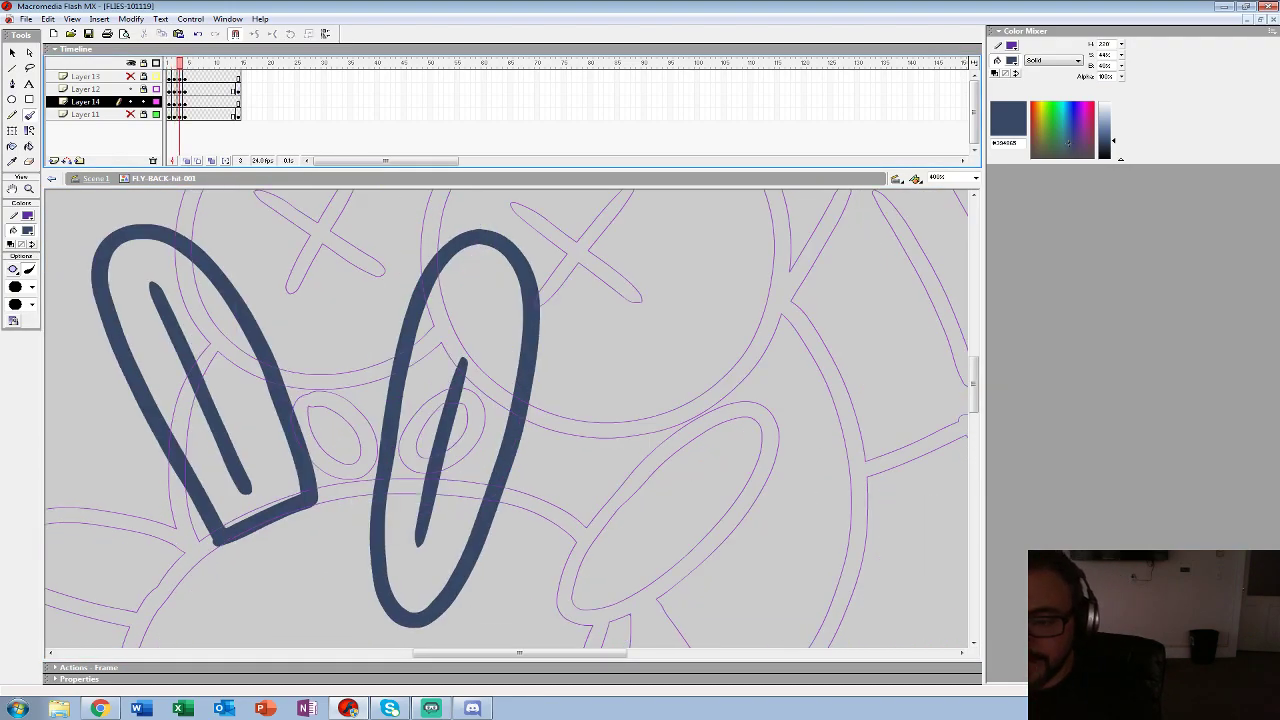
- Sample the pale blue of the frame 4 wings and fill the wings on frames 3 and 2 with it
click(28, 231)
click(172, 350)
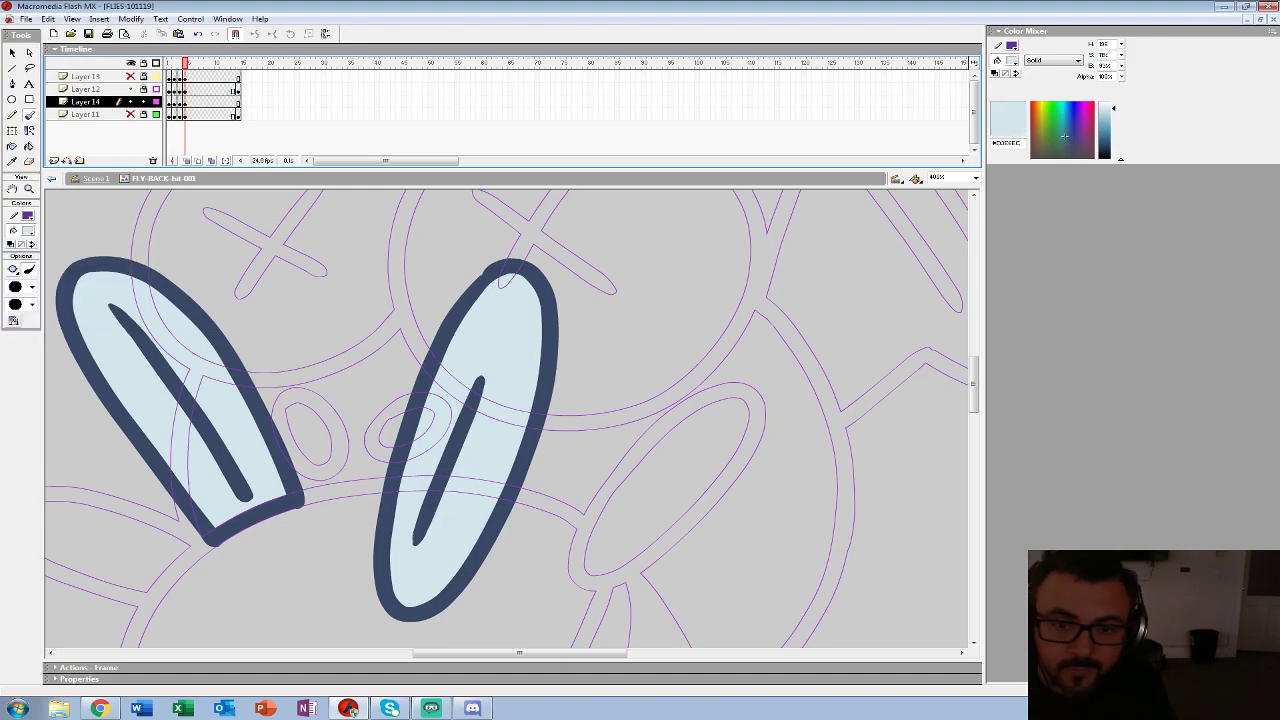
click(29, 146)
key(comma)
click(222, 365)
key(comma)
click(440, 400)
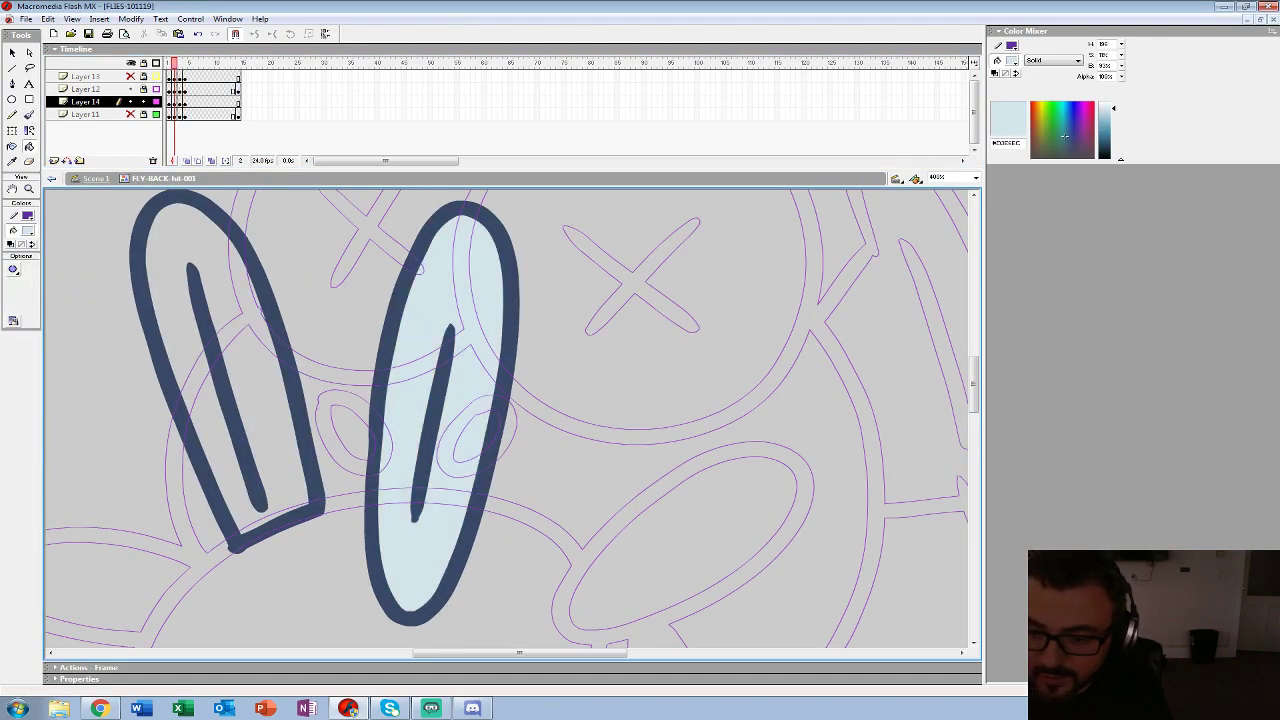
- Fill both wings on frame 1 with the pale blue and restore the filled, visible display of all layers
key(comma)
click(240, 360)
click(430, 320)
key(z)
alt+click(508, 366)
alt+click(508, 366)
alt+click(508, 366)
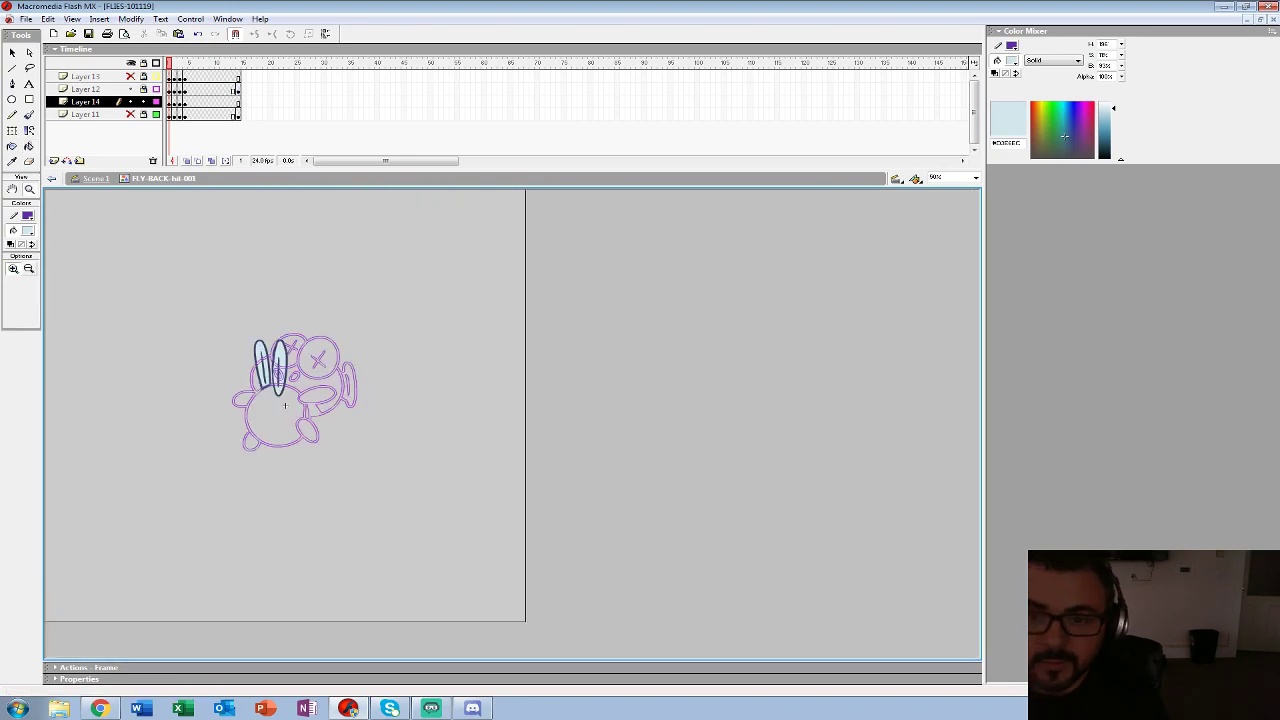
key(Return)
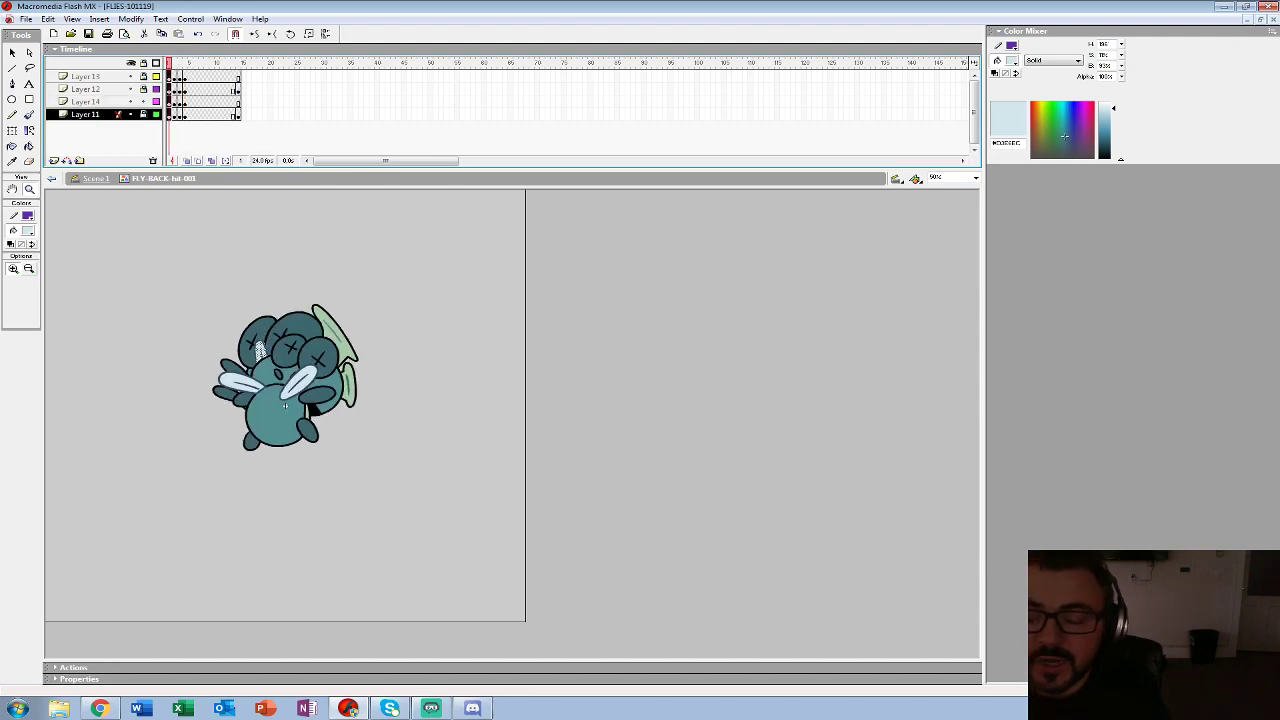
- Extend each of the first three hit poses by one frame on all layers so each holds for two frames
key(F5)
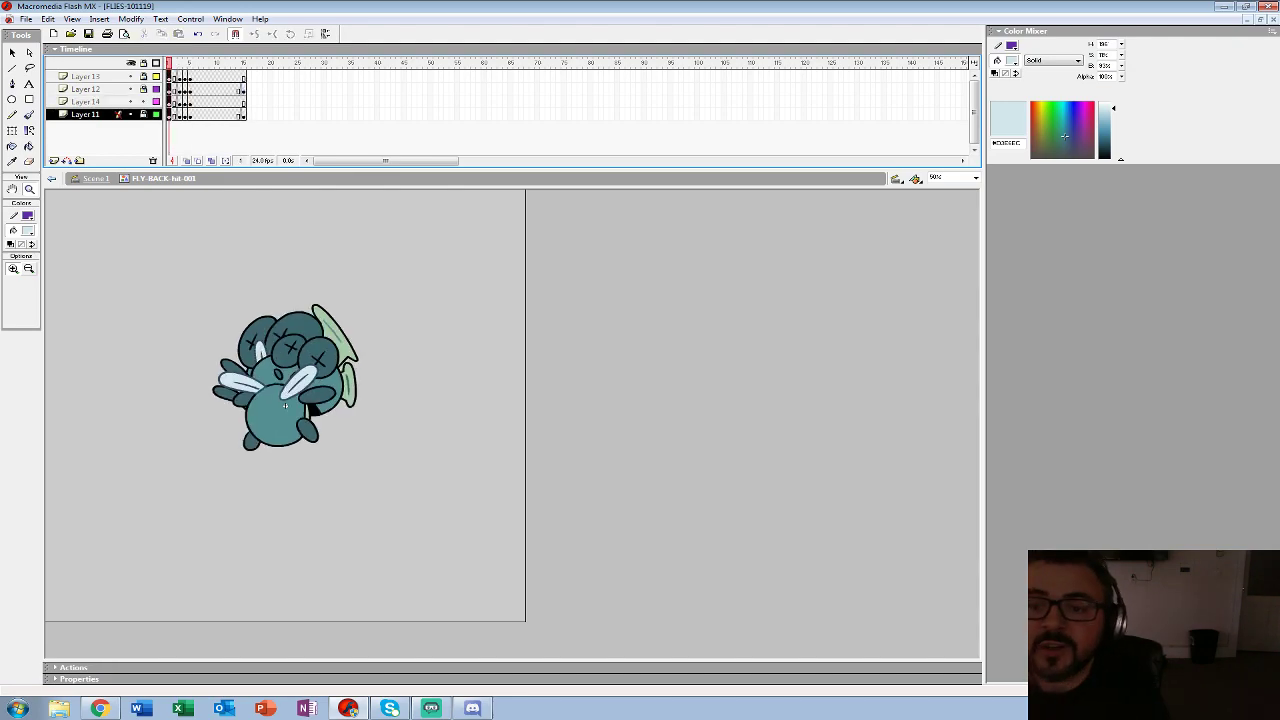
key(period)
key(period)
key(F5)
key(period)
key(period)
key(F5)
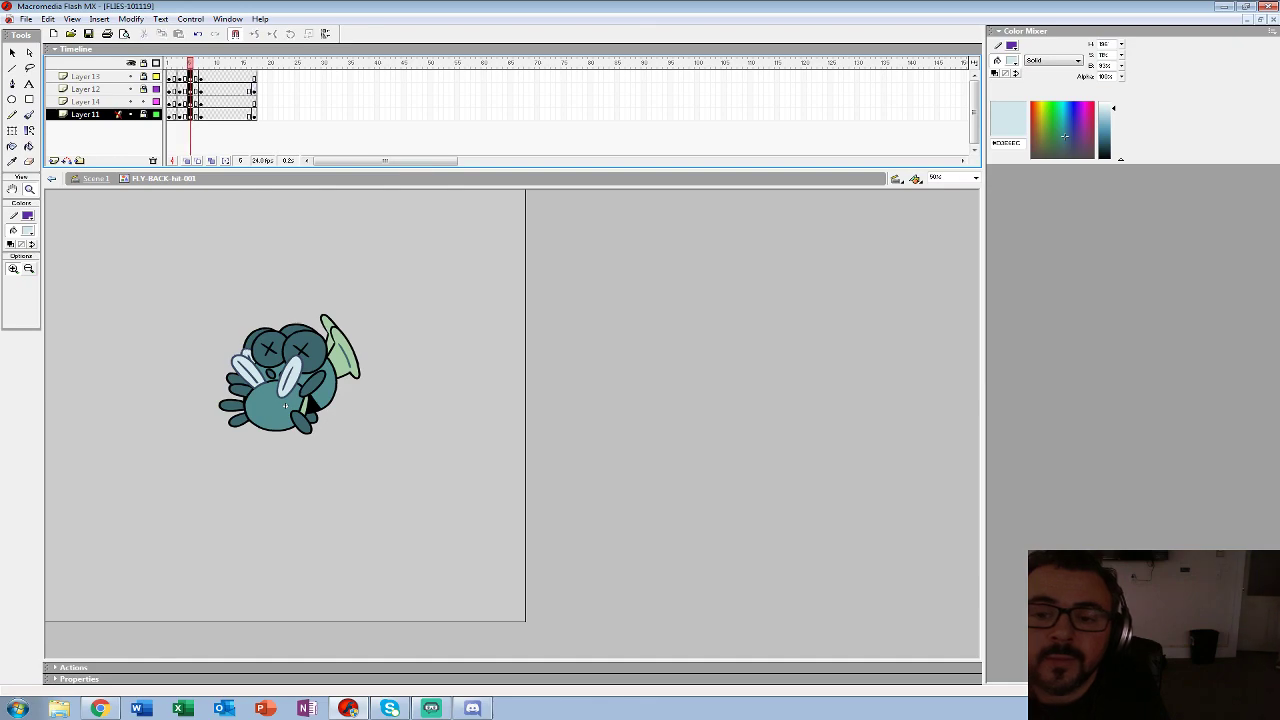
- Shift the poses on Layers 14 and 11 one frame later to alternate with Layers 13 and 12, and play back the animation
key(comma)
key(comma)
key(comma)
key(comma)
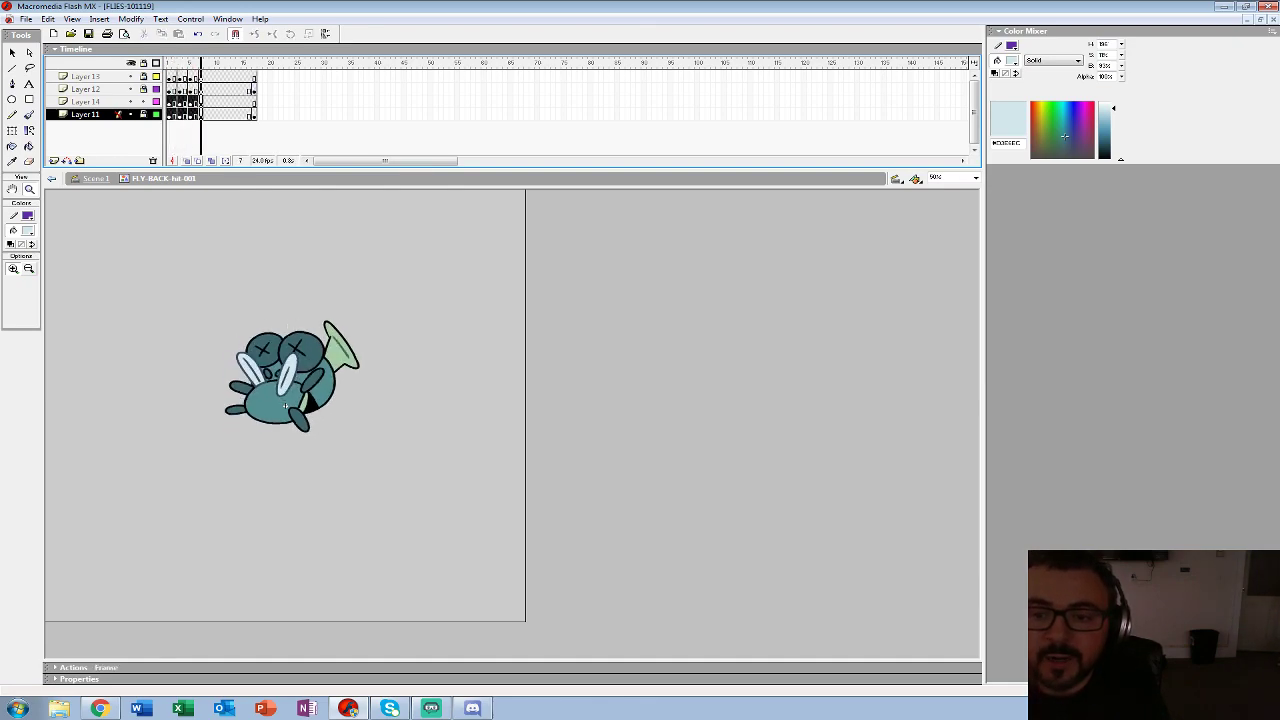
key(F5)
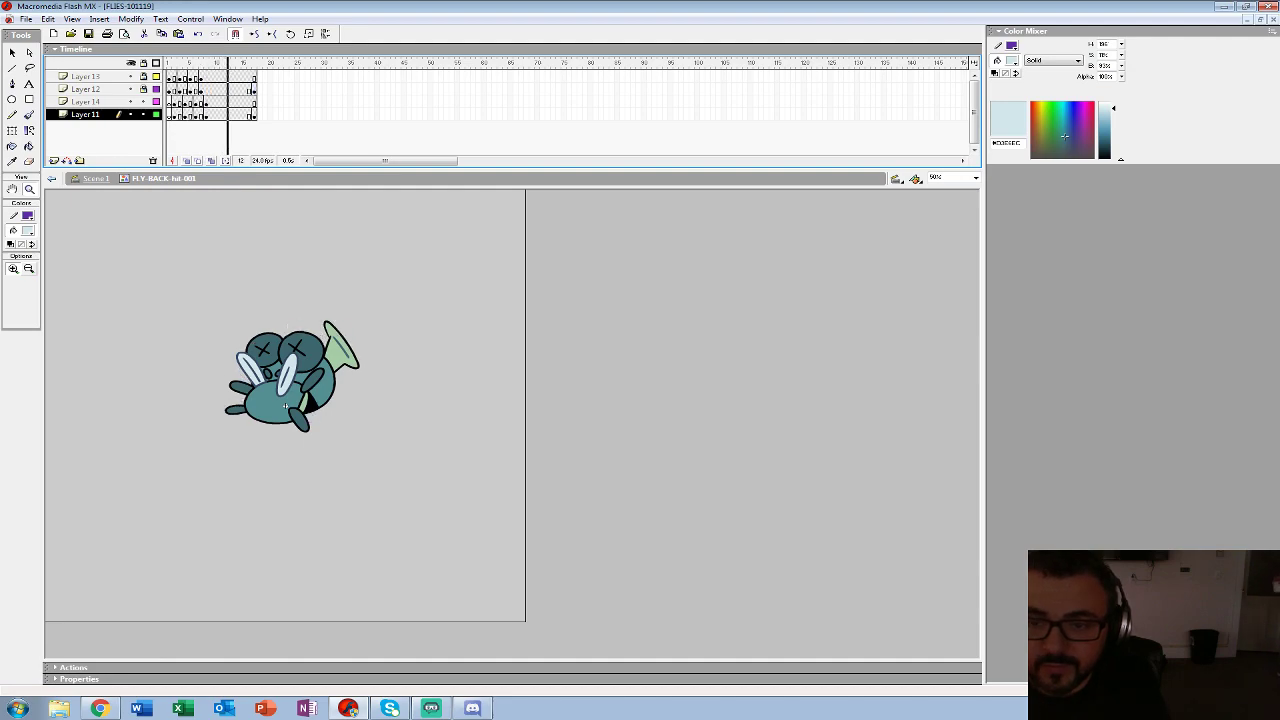
key(Return)
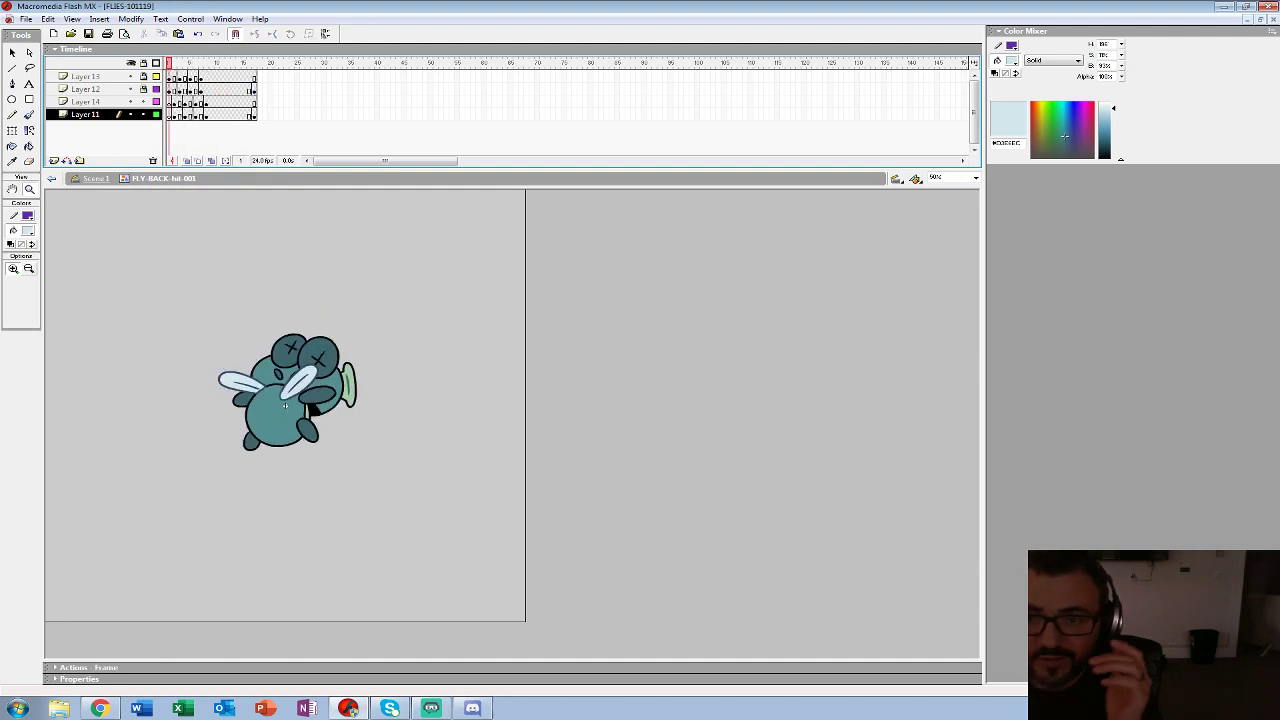
- Unlock the layers and move the artwork of Layers 12 and 13 on frames 1, 3, 5 and 7 into Layer 11
key(ctrl+a)
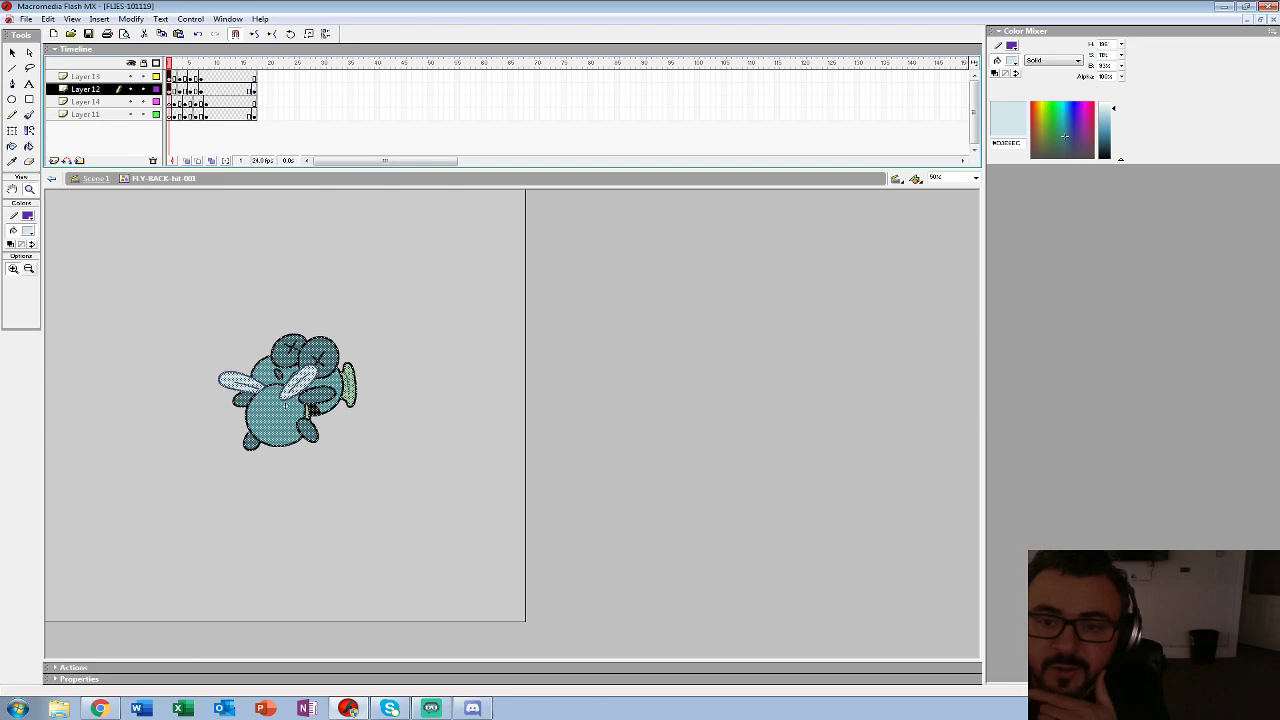
key(period)
key(period)
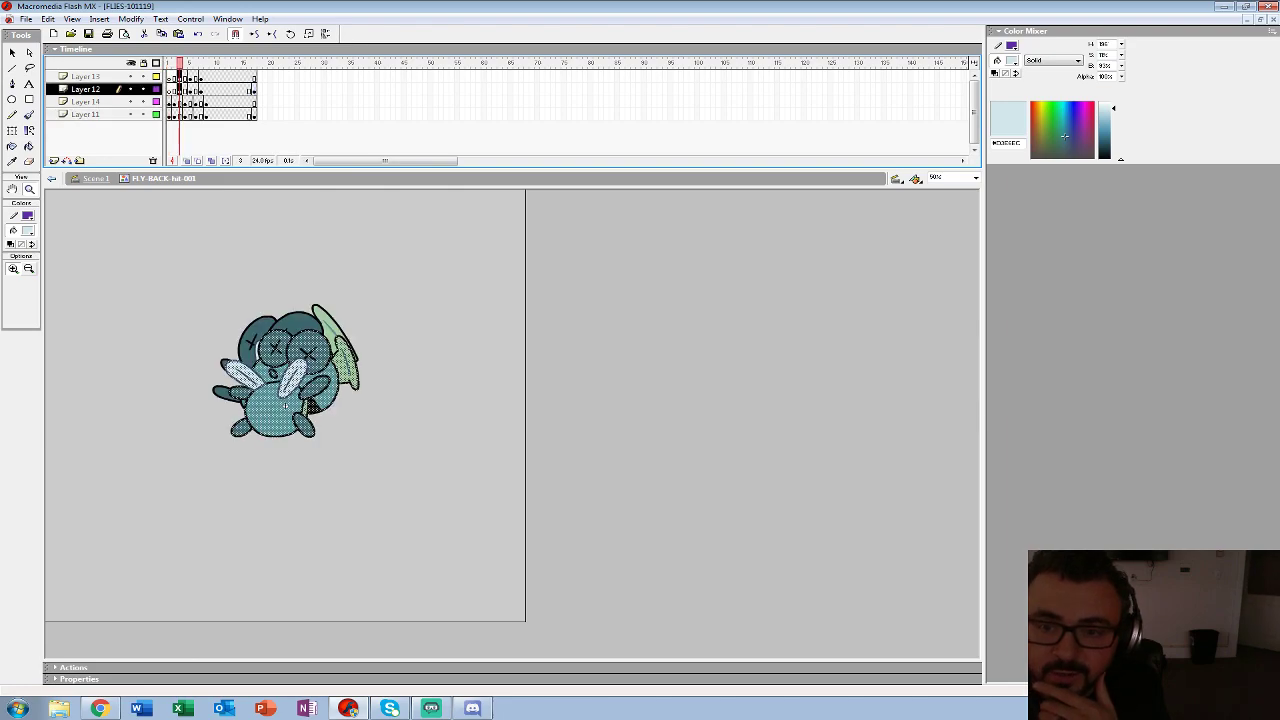
key(period)
key(period)
key(period)
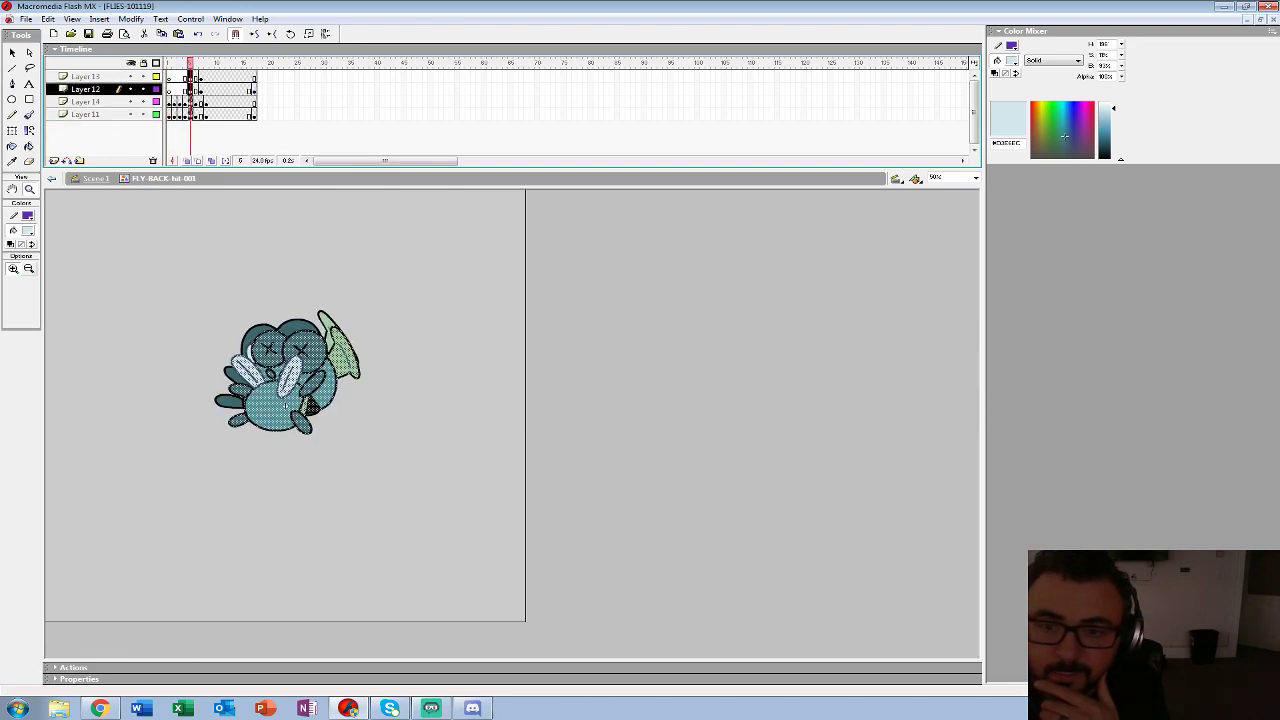
key(period)
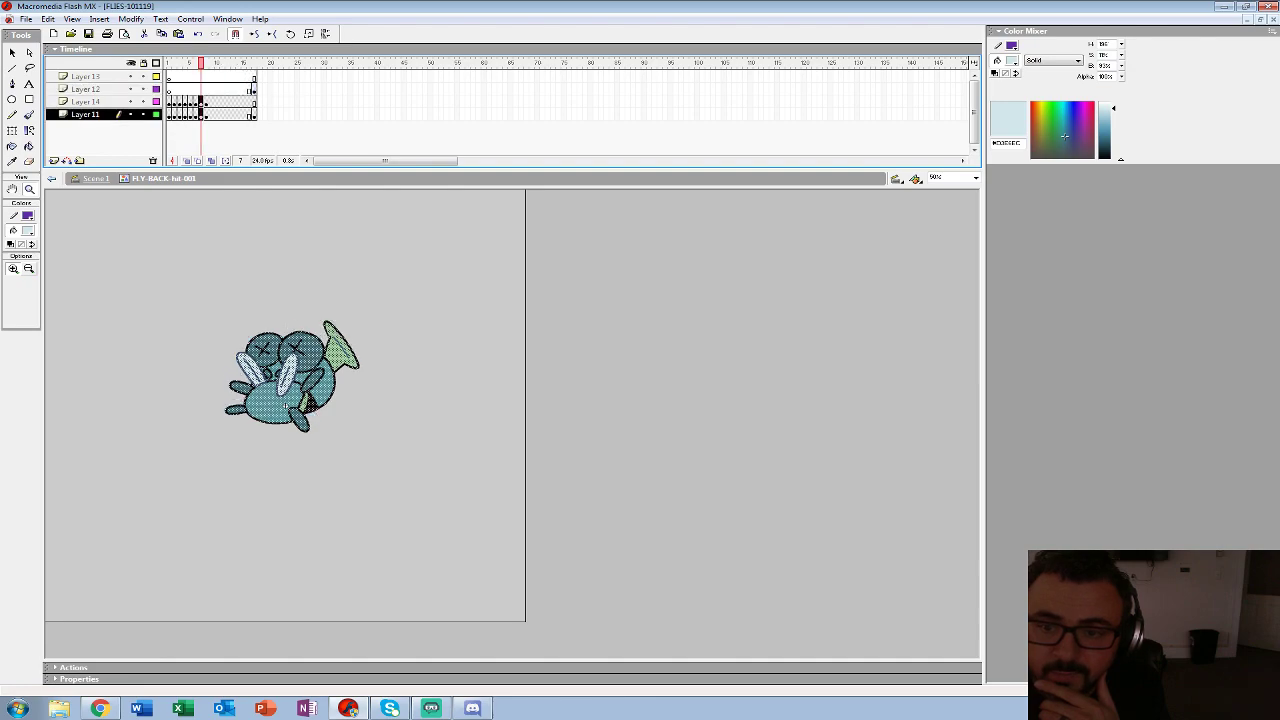
- Play back the hit animation and move the poses on Layers 11 and 14 up one layer, to Layers 14 and 12
key(period)
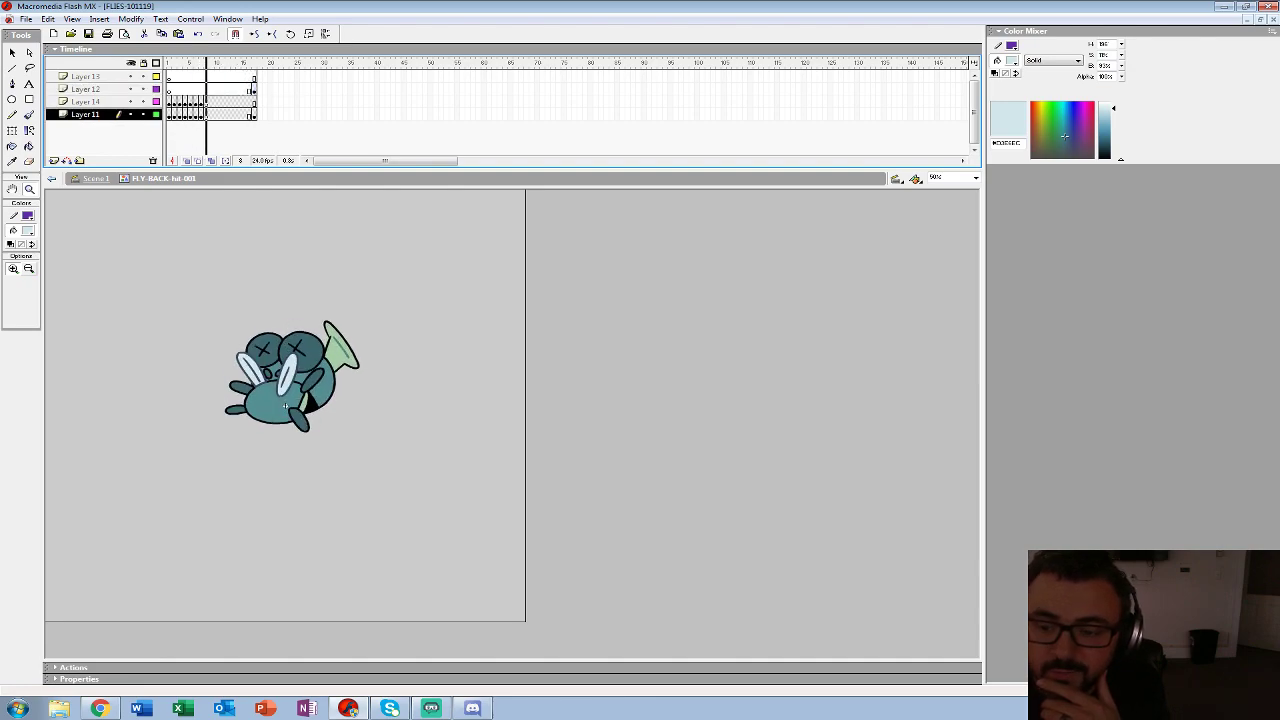
key(ctrl+a)
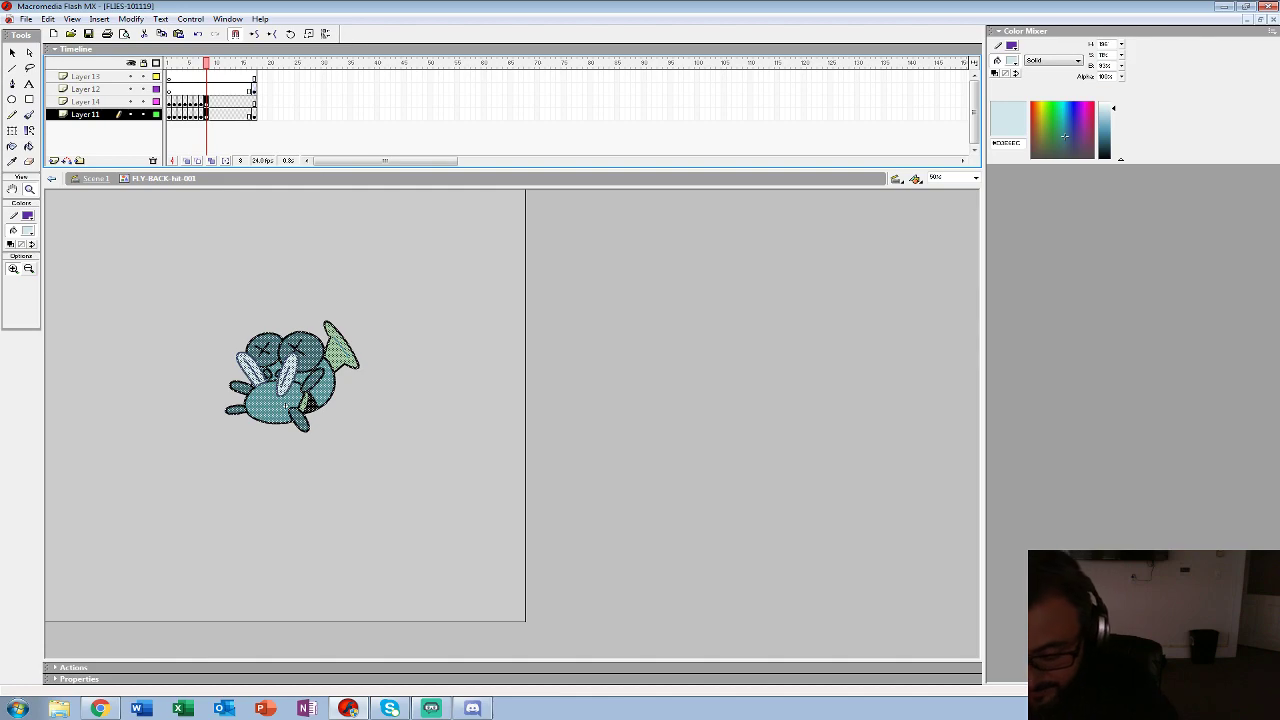
key(Return)
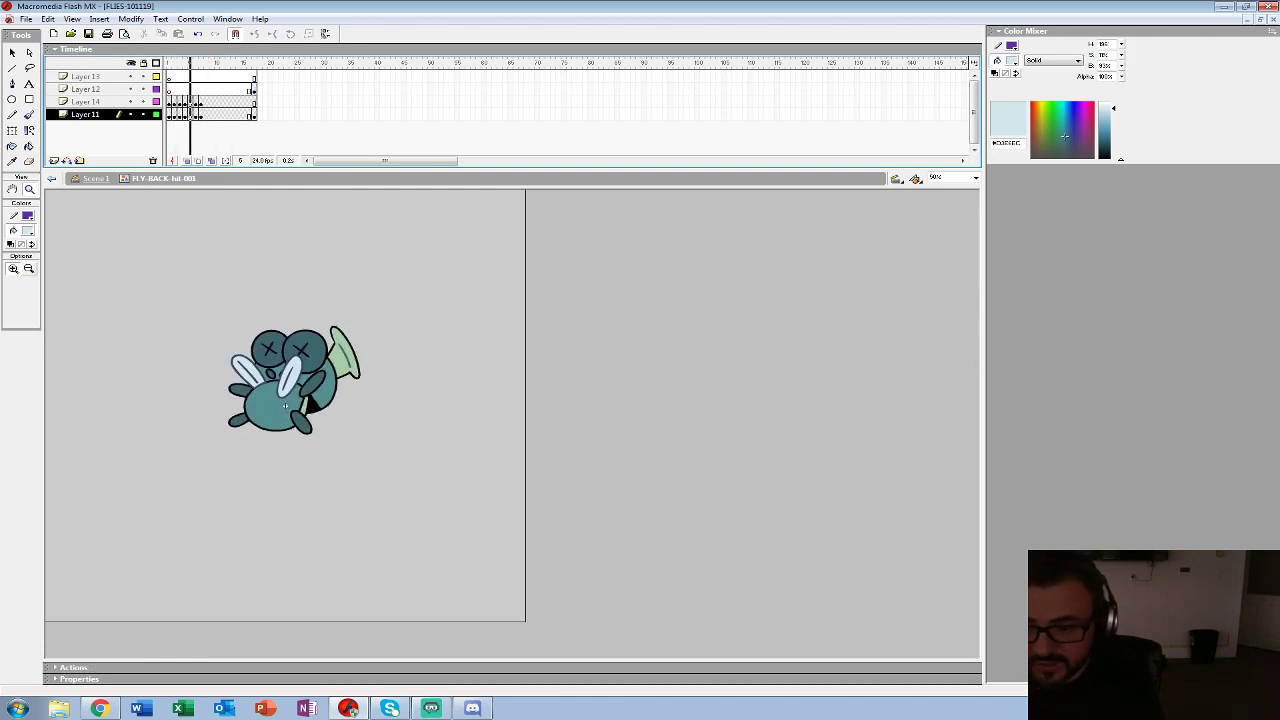
key(Return)
key(Return)
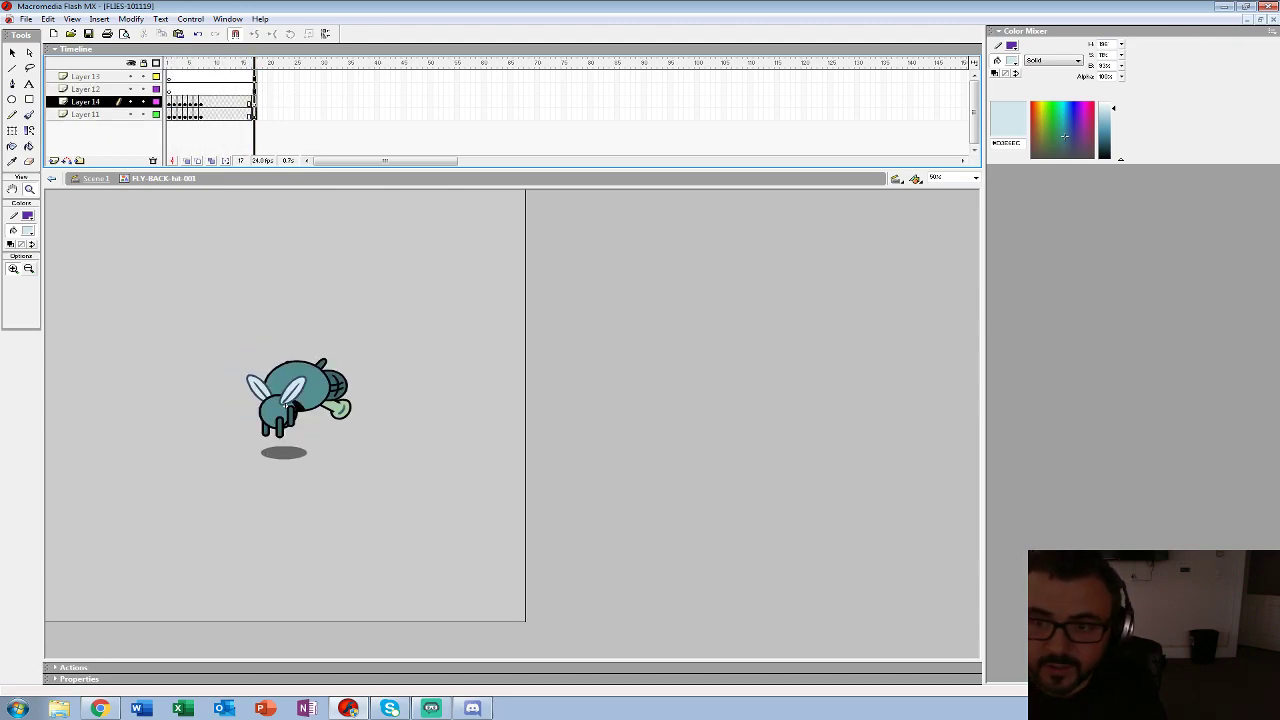
drag(169, 115, 245, 91)
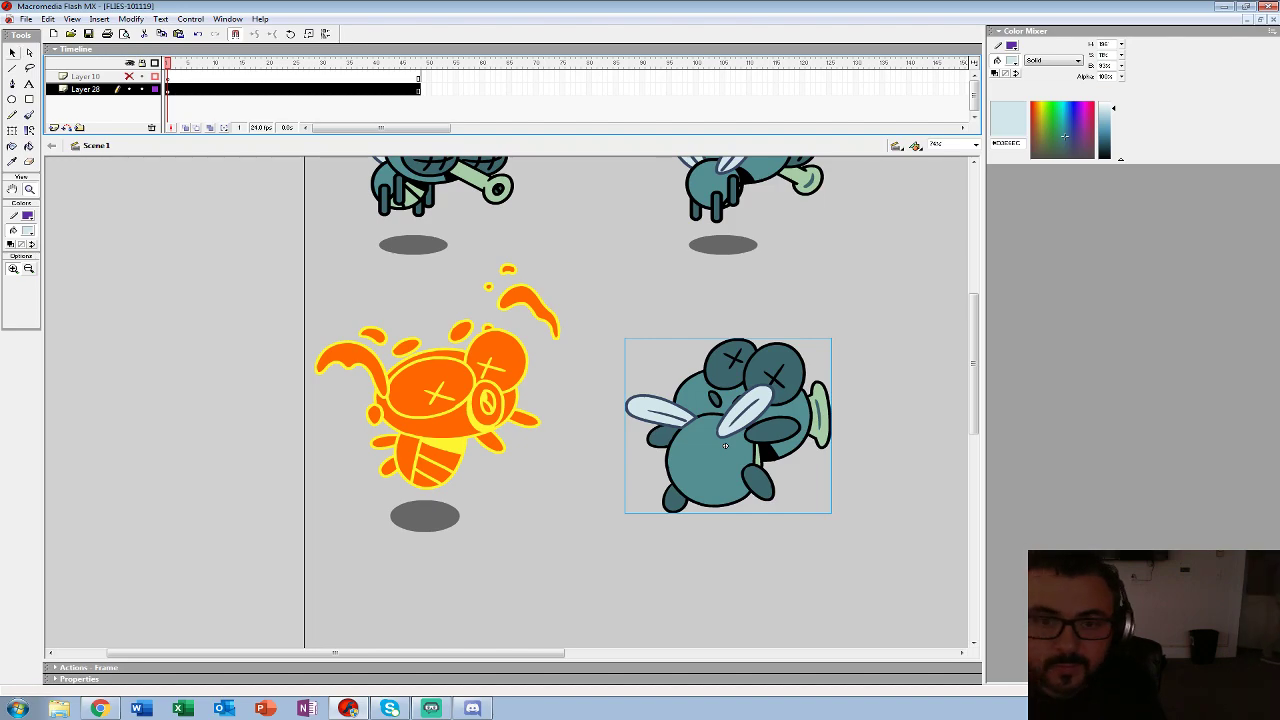
- Open the FLY-HIT-FRONT symbol from the main scene, enlarge the timeline, and add a new layer above all the others
click(726, 446)
click(425, 447)
double_click(425, 447)
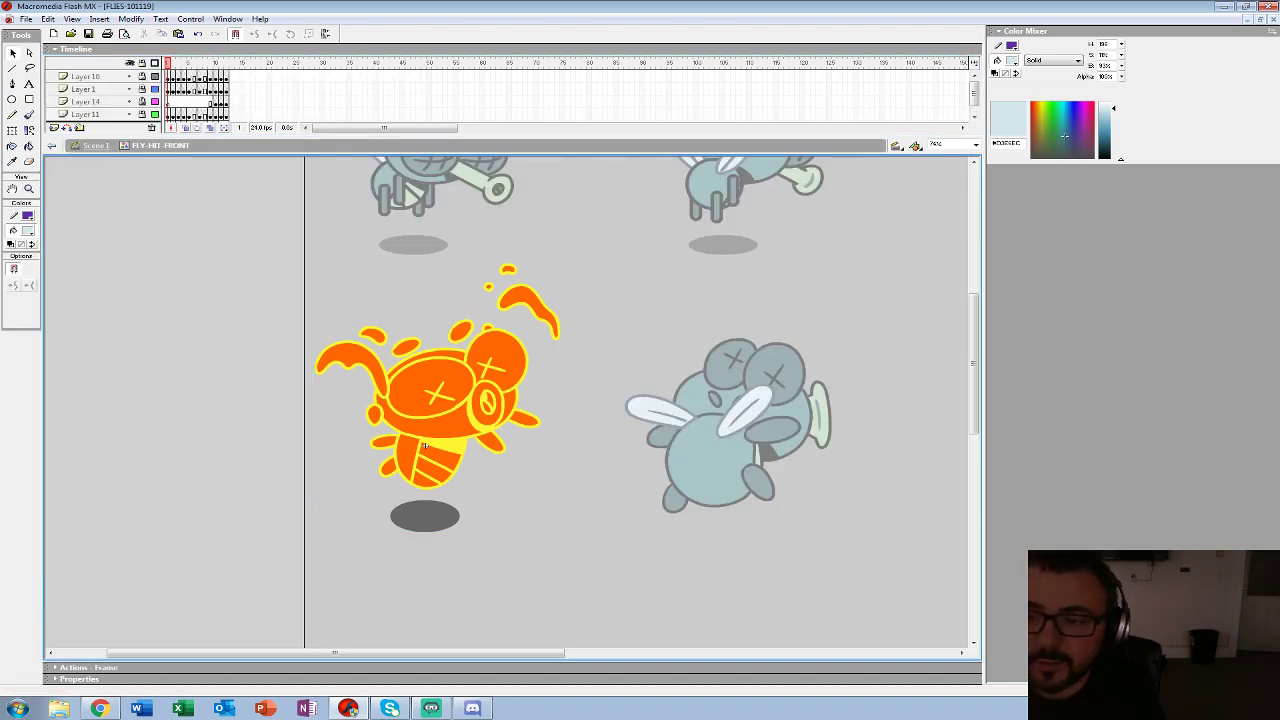
drag(425, 137, 425, 247)
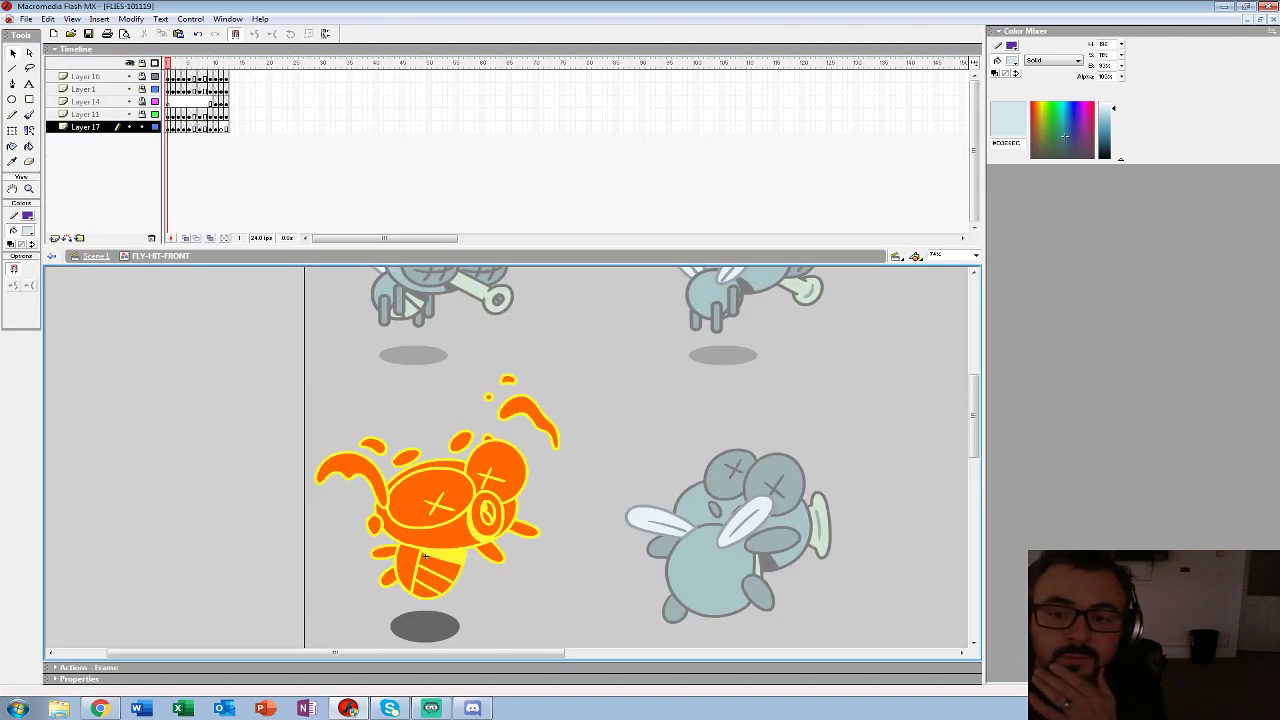
click(54, 238)
drag(85, 127, 85, 73)
click(168, 77)
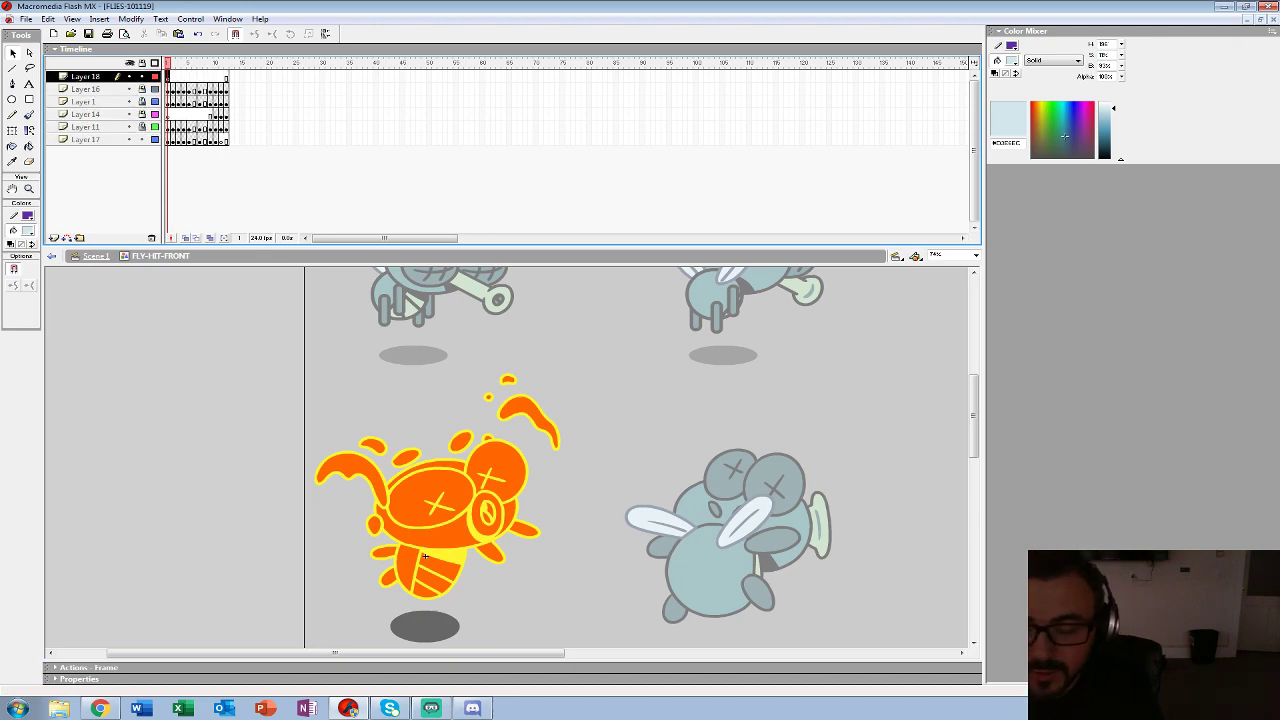
- Insert blank keyframes on Layer 18 matching the timing of the layers below, copy all its frames, and return to the main scene
key(Return)
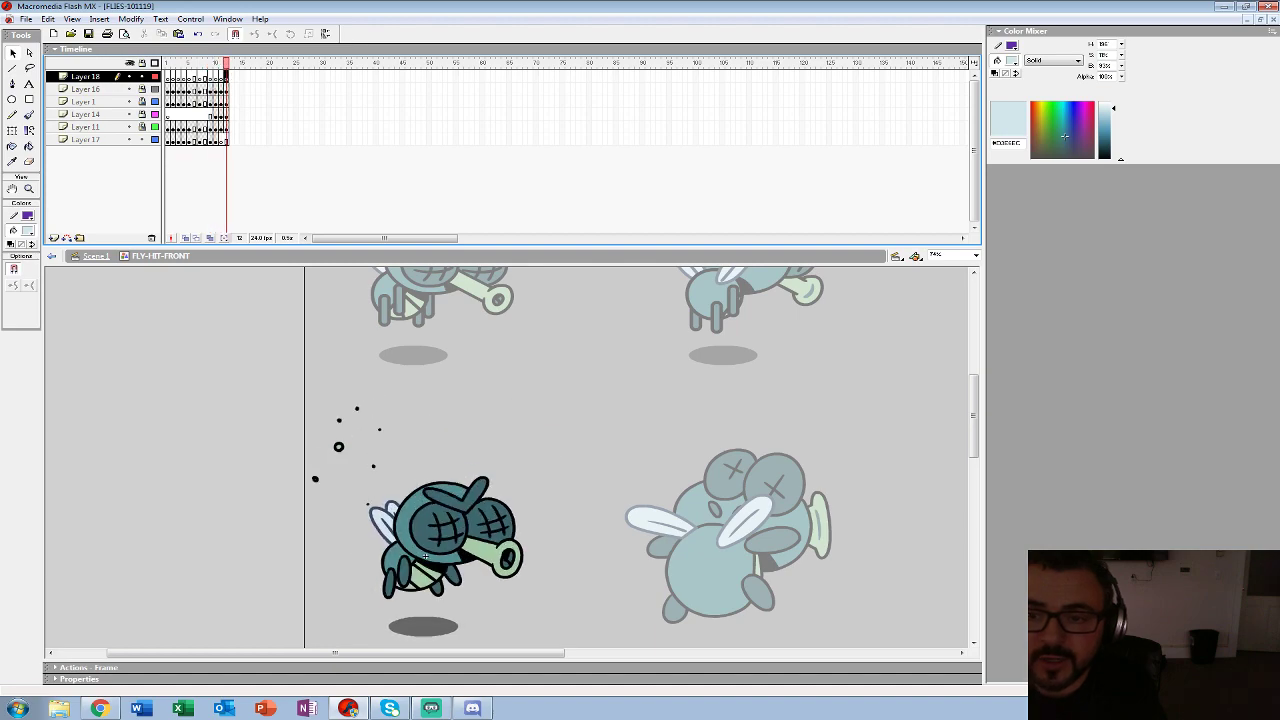
click(86, 77)
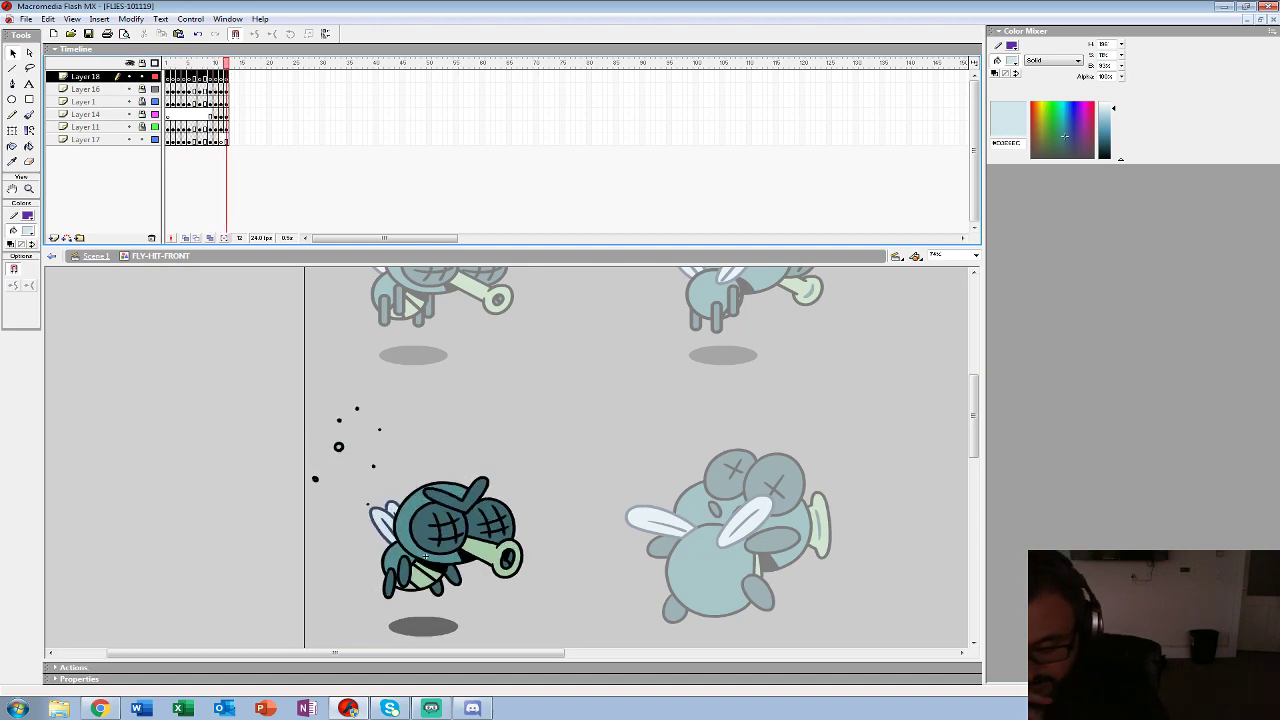
key(ctrl+e)
- Open the FLY-BACK-hit-001 symbol and paste the copied blank keyframes over the frames of Layer 13
drag(726, 556, 435, 480)
double_click(435, 480)
double_click(434, 480)
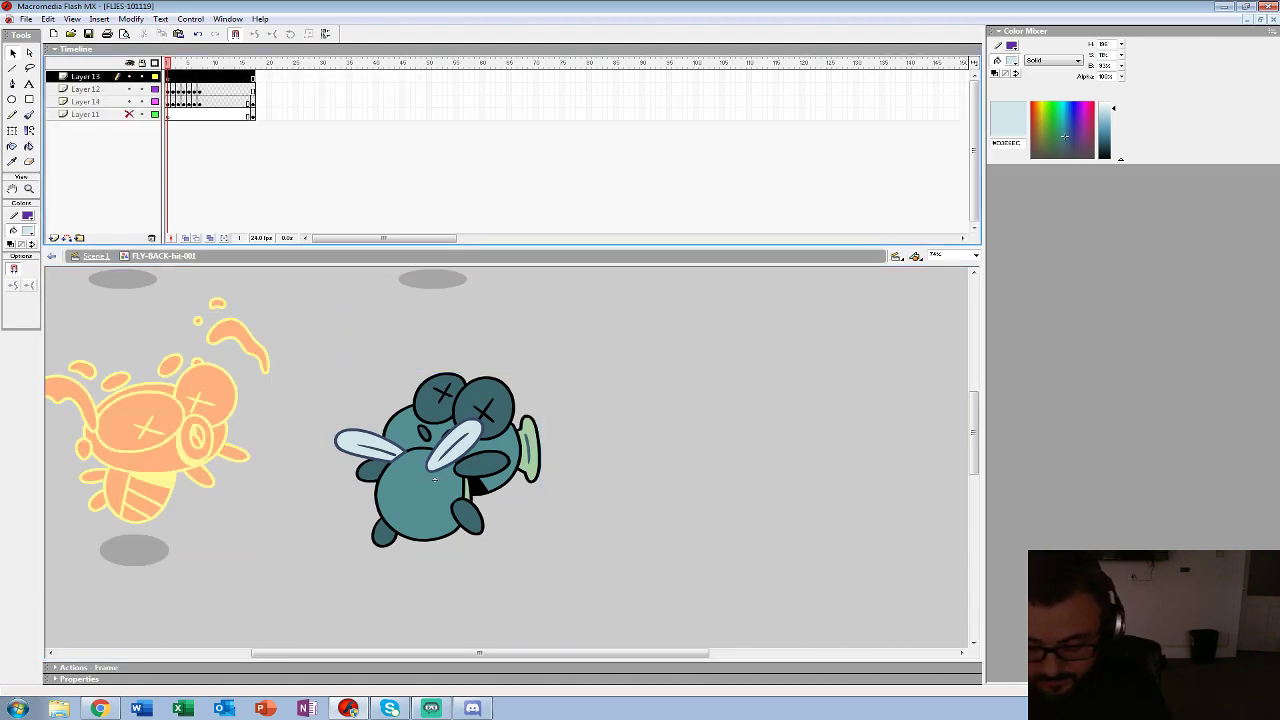
- Move the end pose from frame 17 to frame 13 on Layers 12, 14 and 11 and remove all frames after it
click(252, 101)
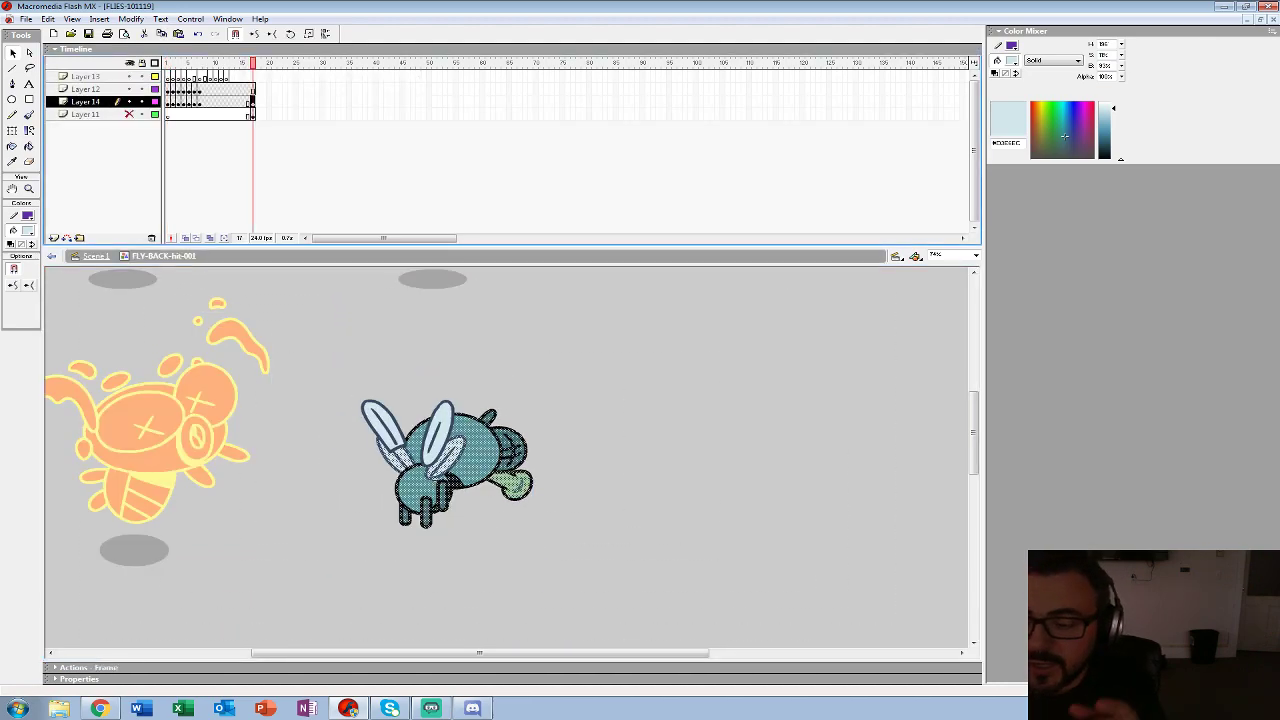
click(252, 114)
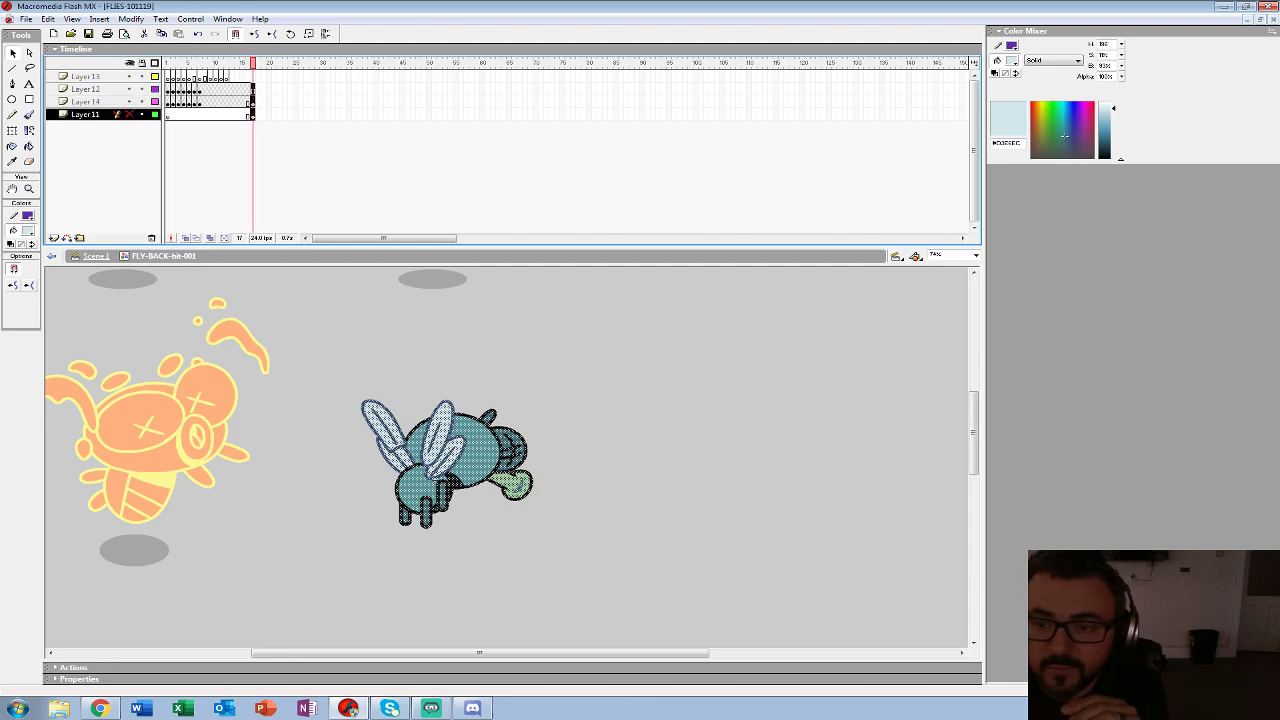
drag(248, 114, 333, 114)
click(325, 114)
click(355, 114)
drag(237, 77, 306, 114)
key(shift+F5)
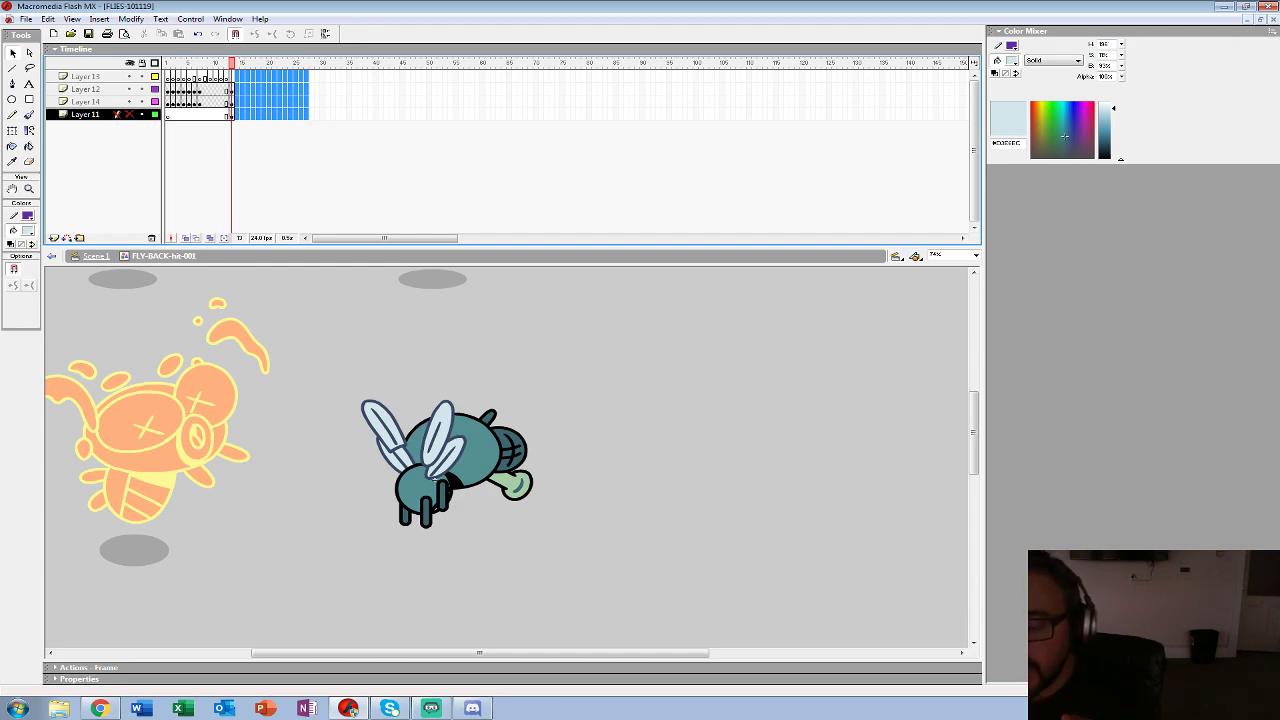
key(ctrl+z)
key(ctrl+z)
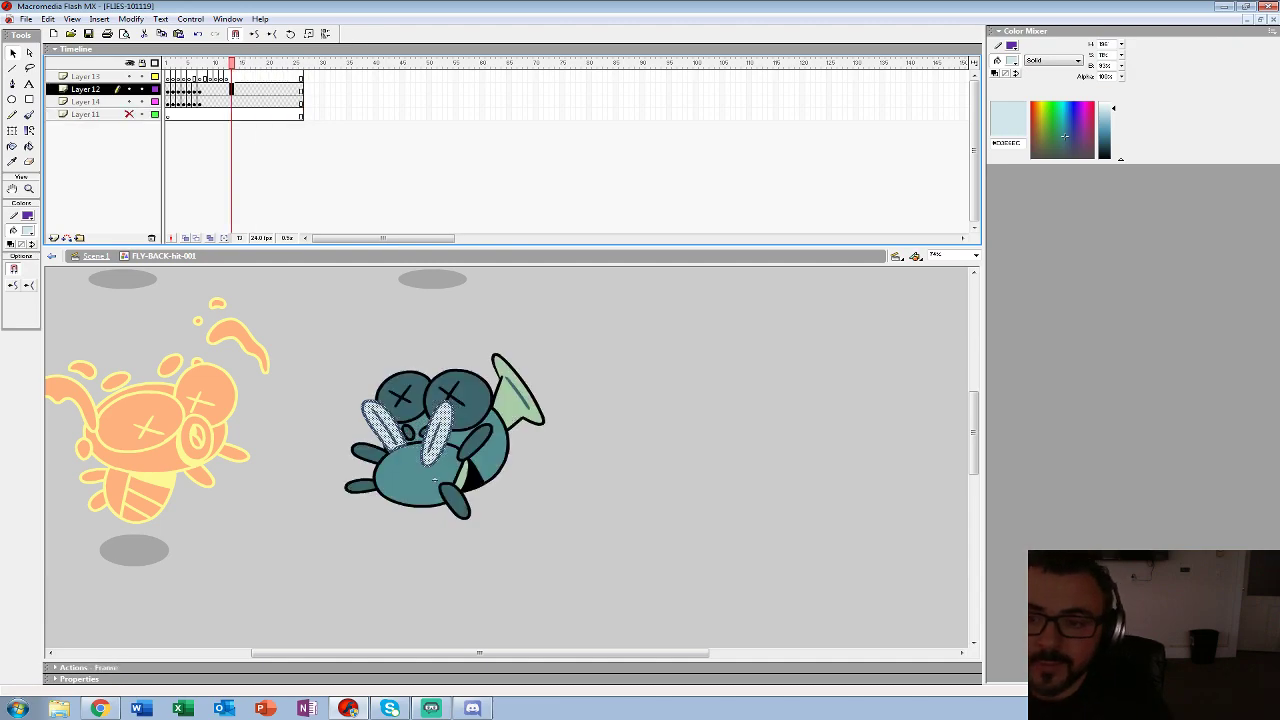
key(ctrl+y)
click(349, 114)
- Delete the extra upper wings from frame 13 of Layer 12 and play back the animation
click(231, 89)
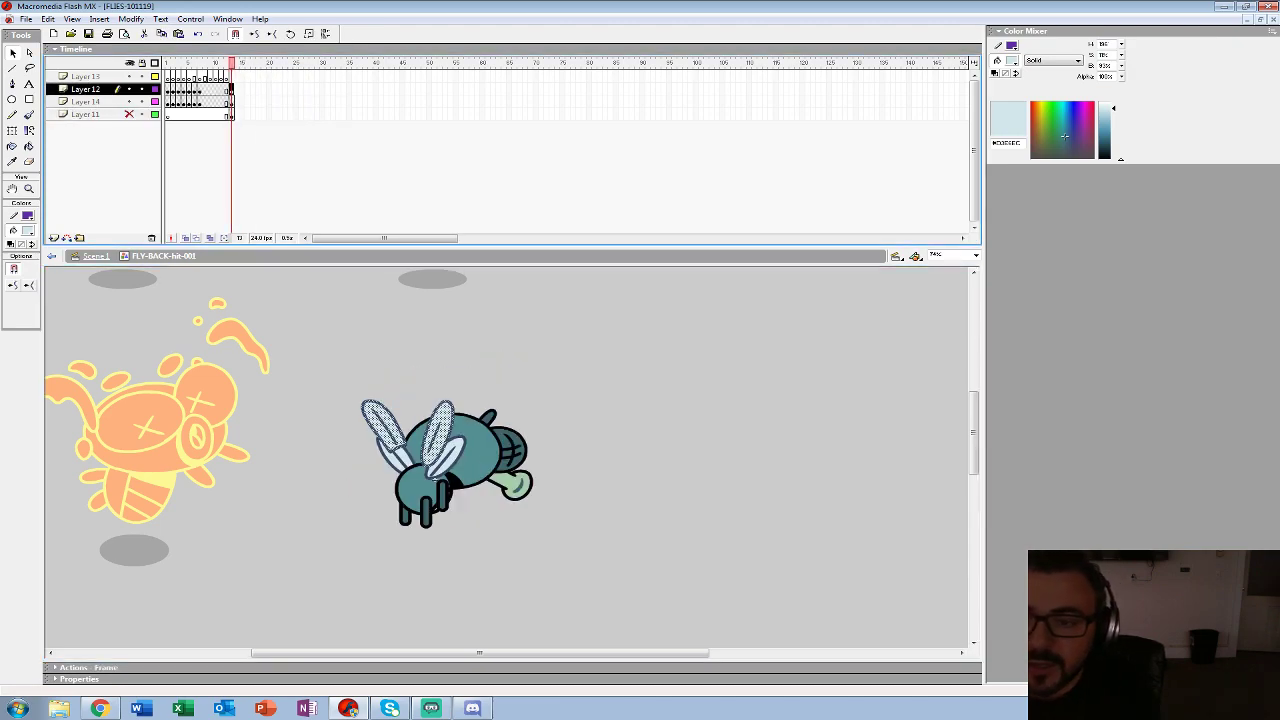
key(Return)
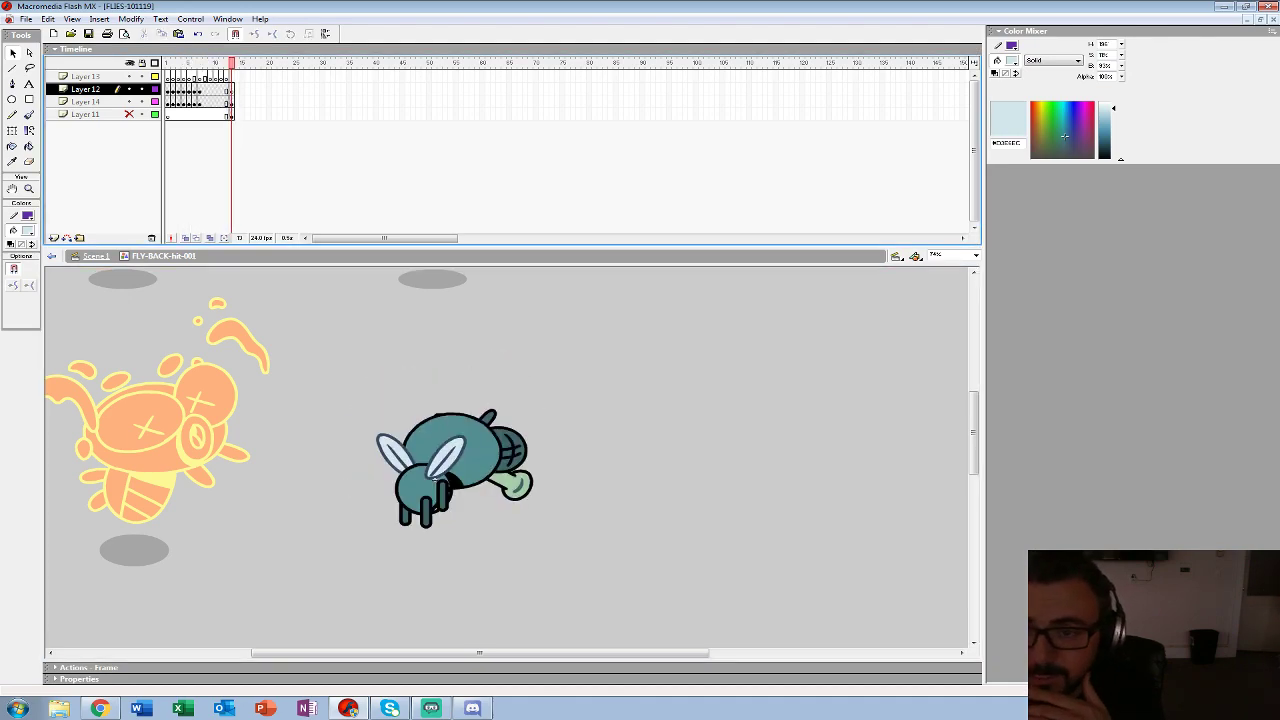
key(Return)
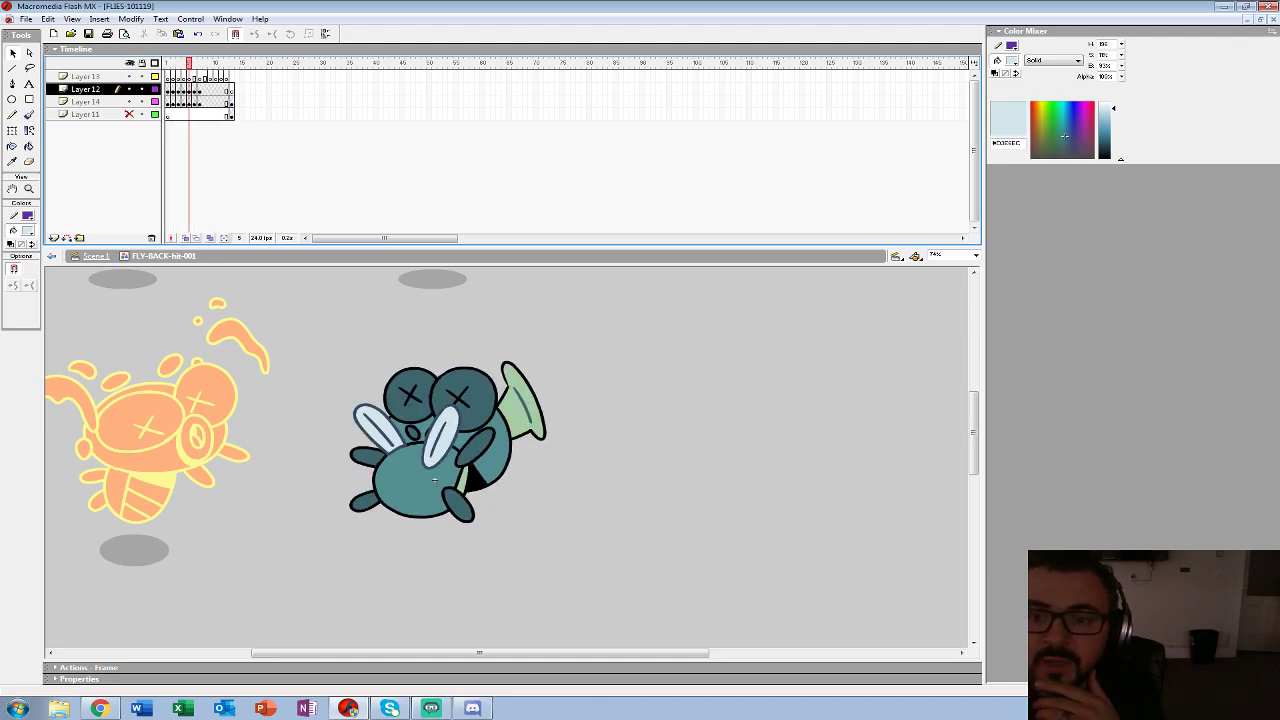
- Extend the poses on frames 5 and 7 of Layers 12 and 14 by one frame each to match Layer 13's timing, and play back
drag(200, 90, 200, 102)
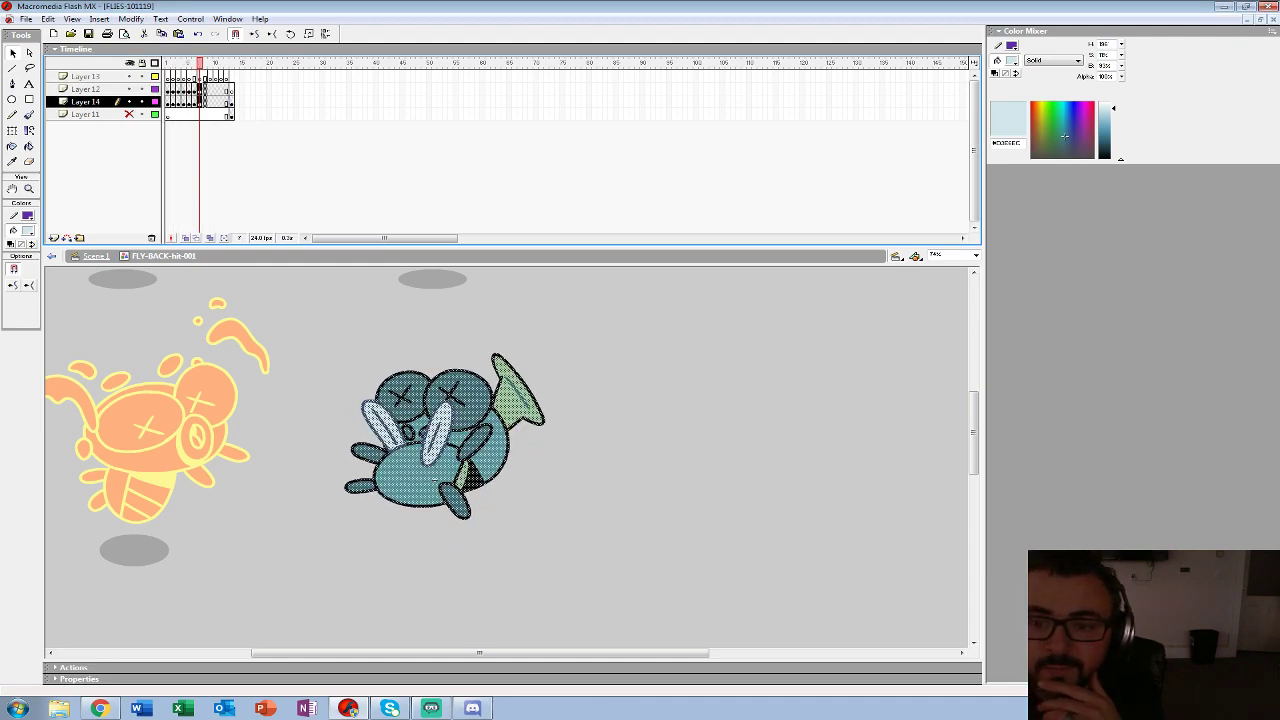
key(comma)
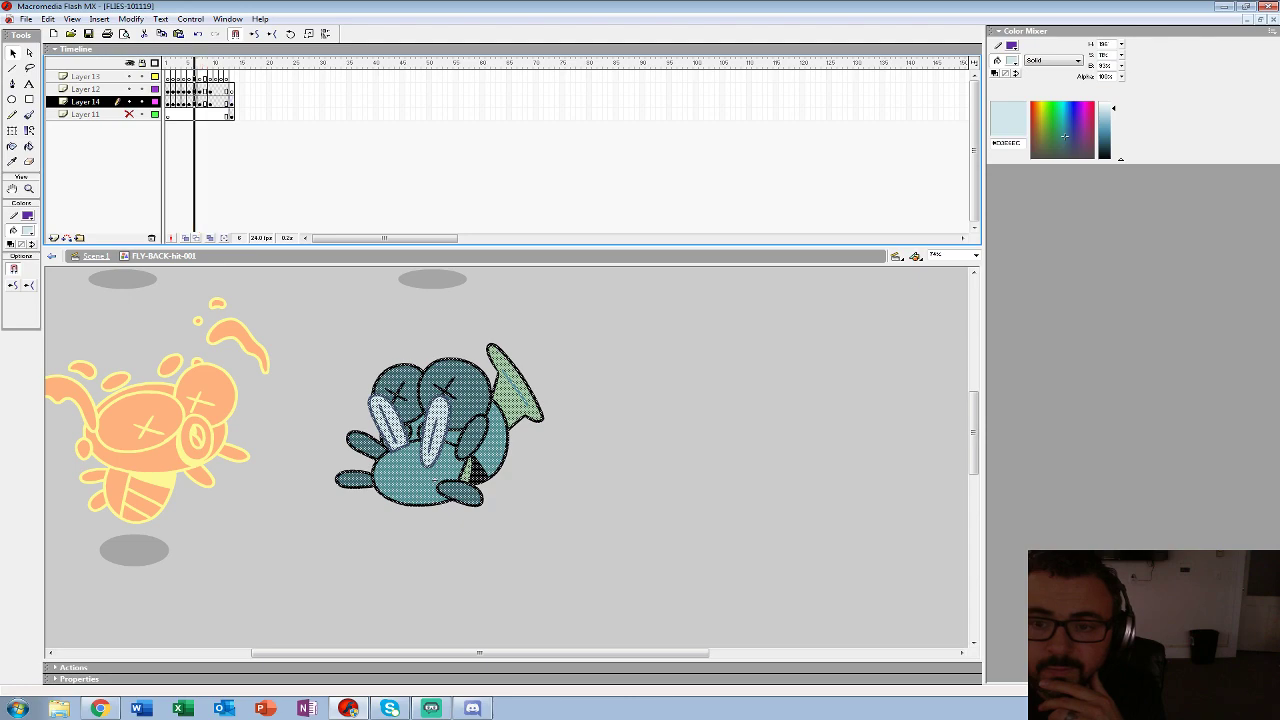
key(Return)
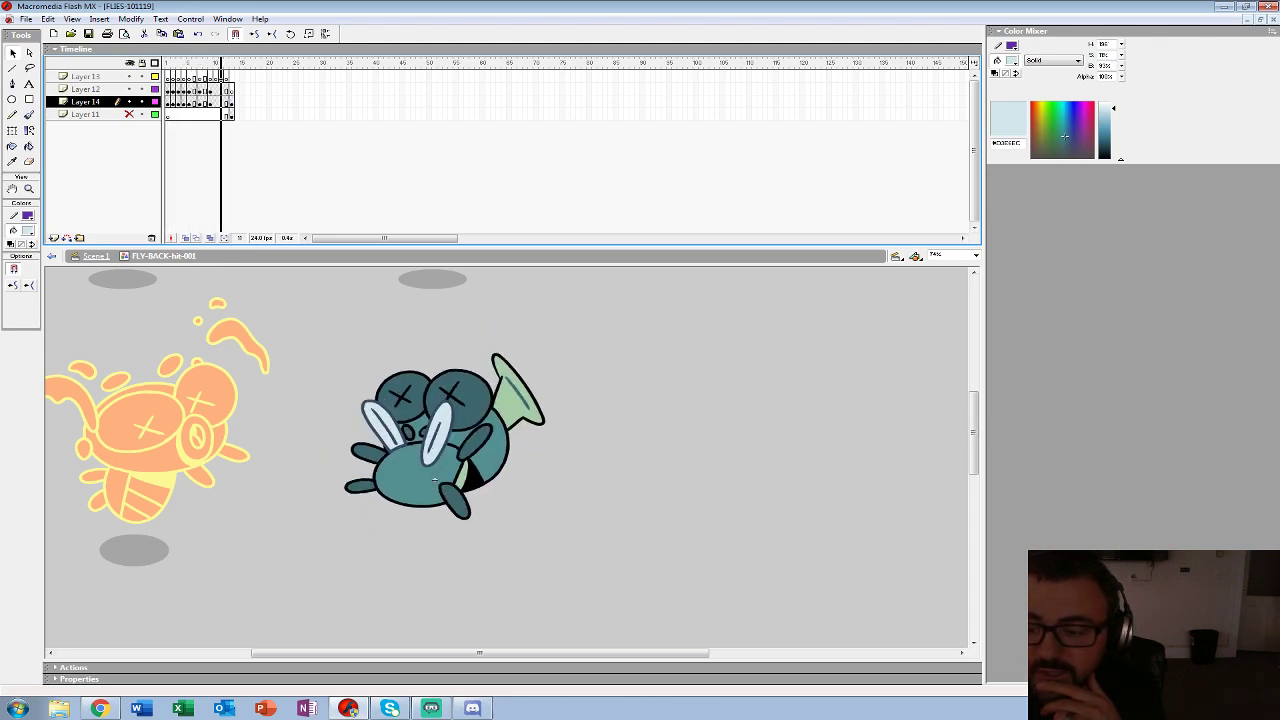
- Sample the dark teal of the fly's eye on frame 13 as the fill colour and choose the Paint Bucket
click(232, 90)
click(28, 231)
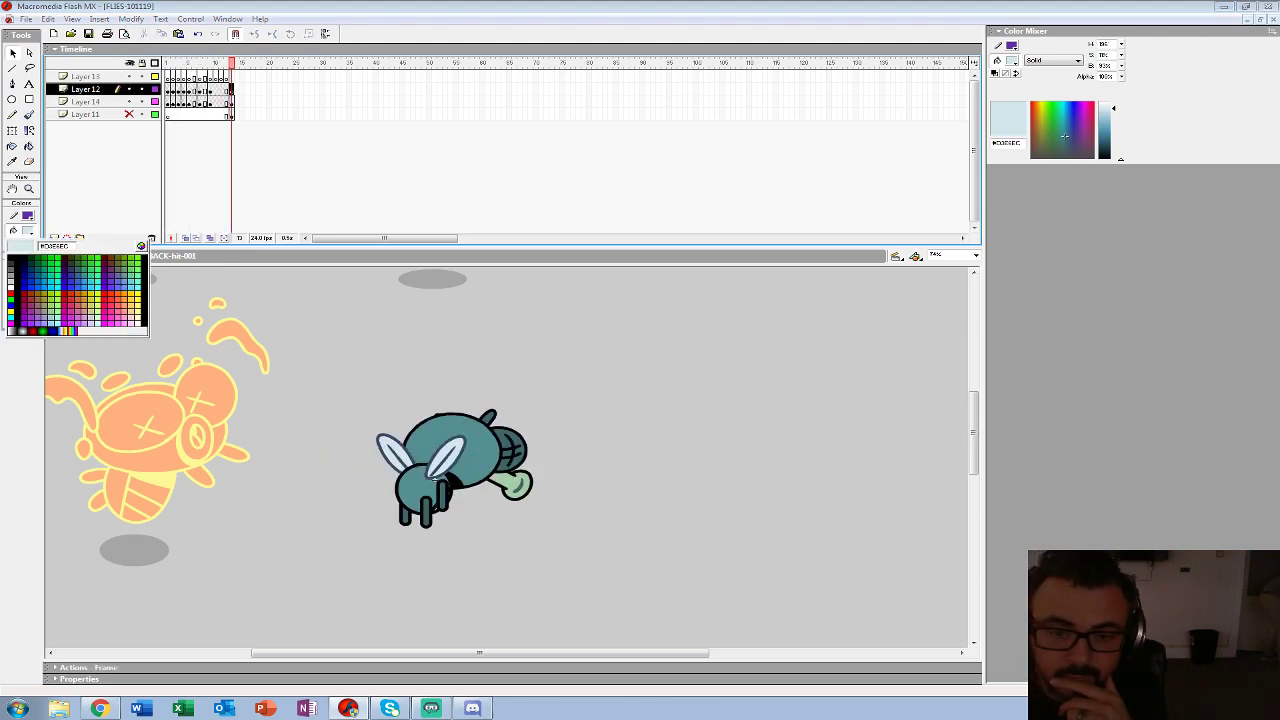
click(508, 441)
drag(232, 77, 205, 77)
click(29, 146)
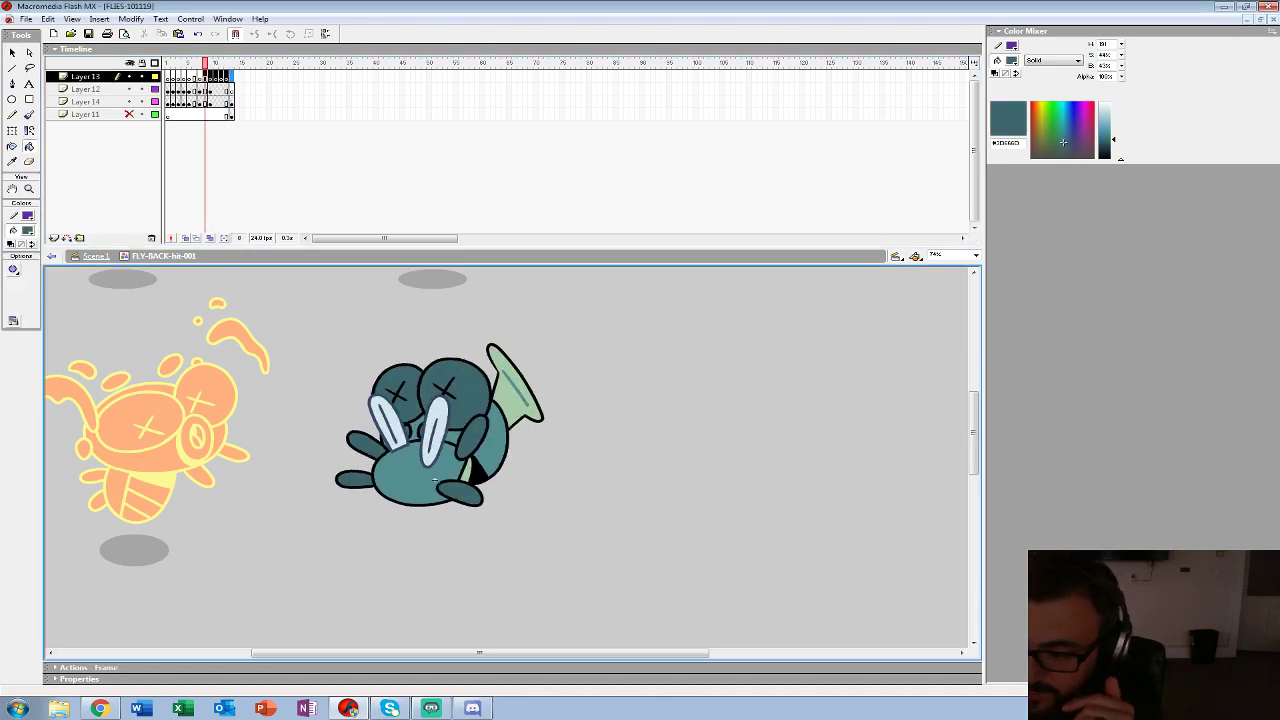
- Examine the hit poses frame by frame back to frame 1 and play the animation to check its timing
key(comma)
key(comma)
key(comma)
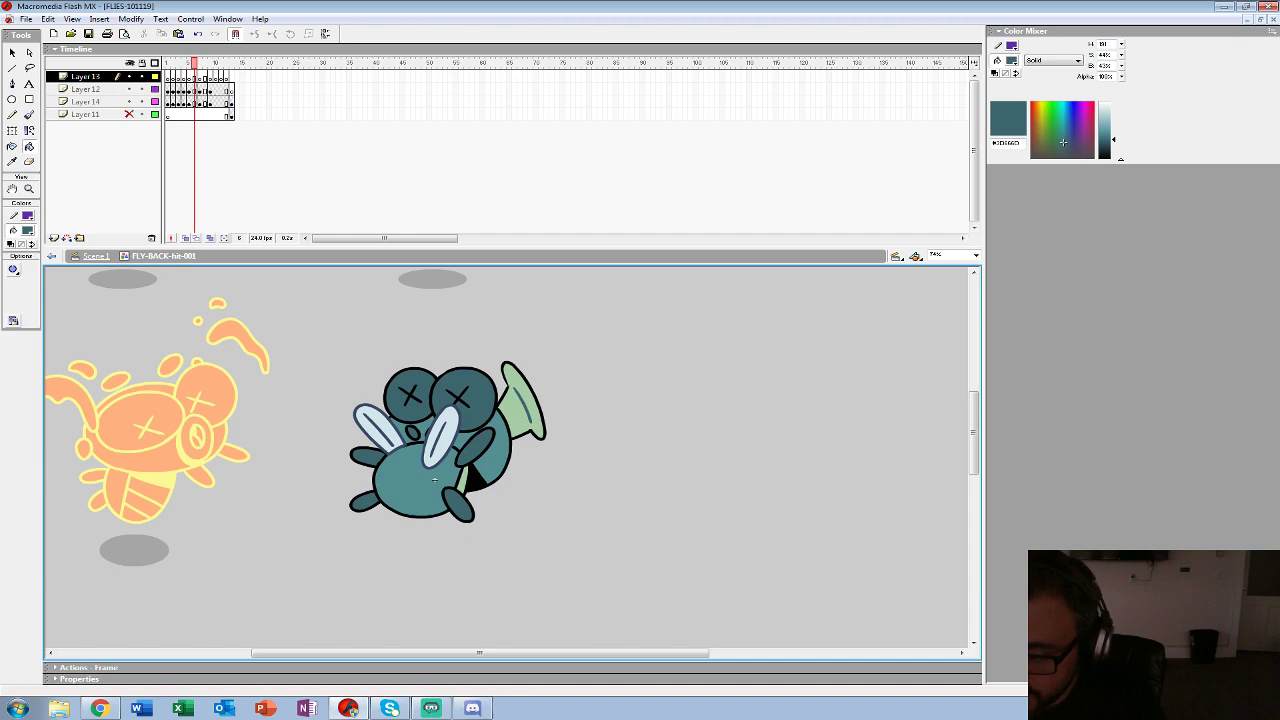
key(comma)
key(comma)
key(comma)
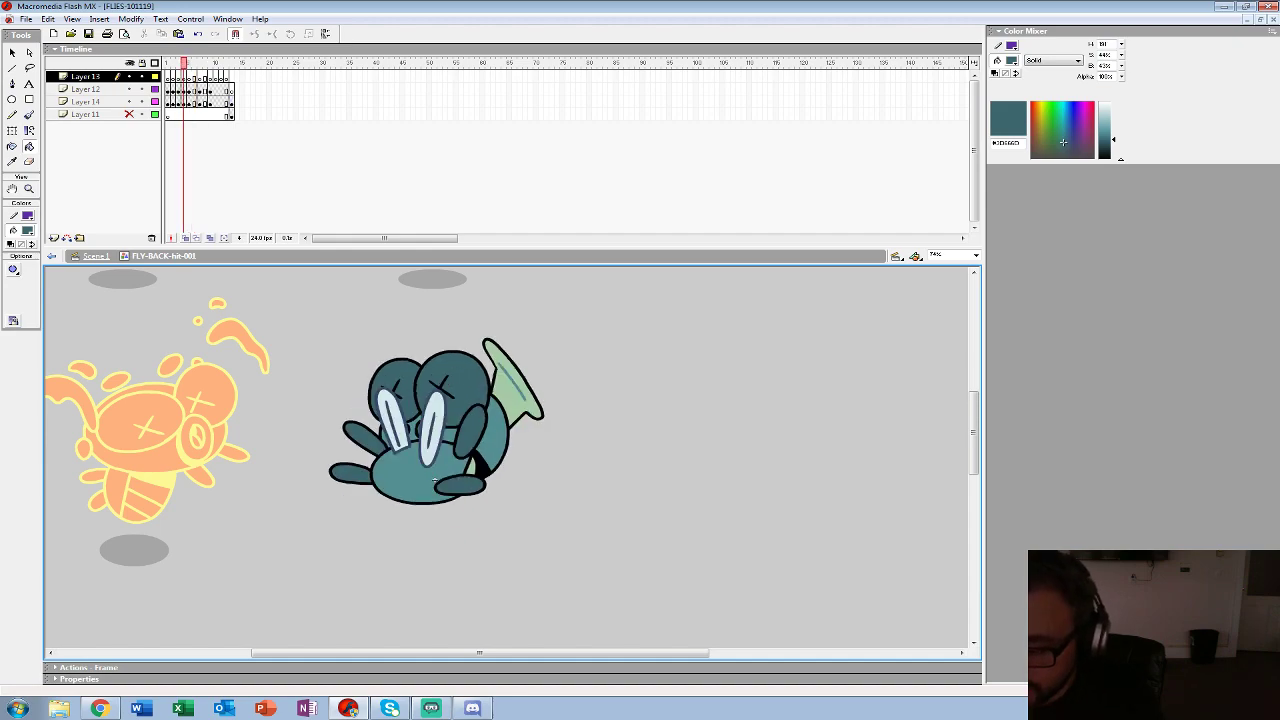
key(comma)
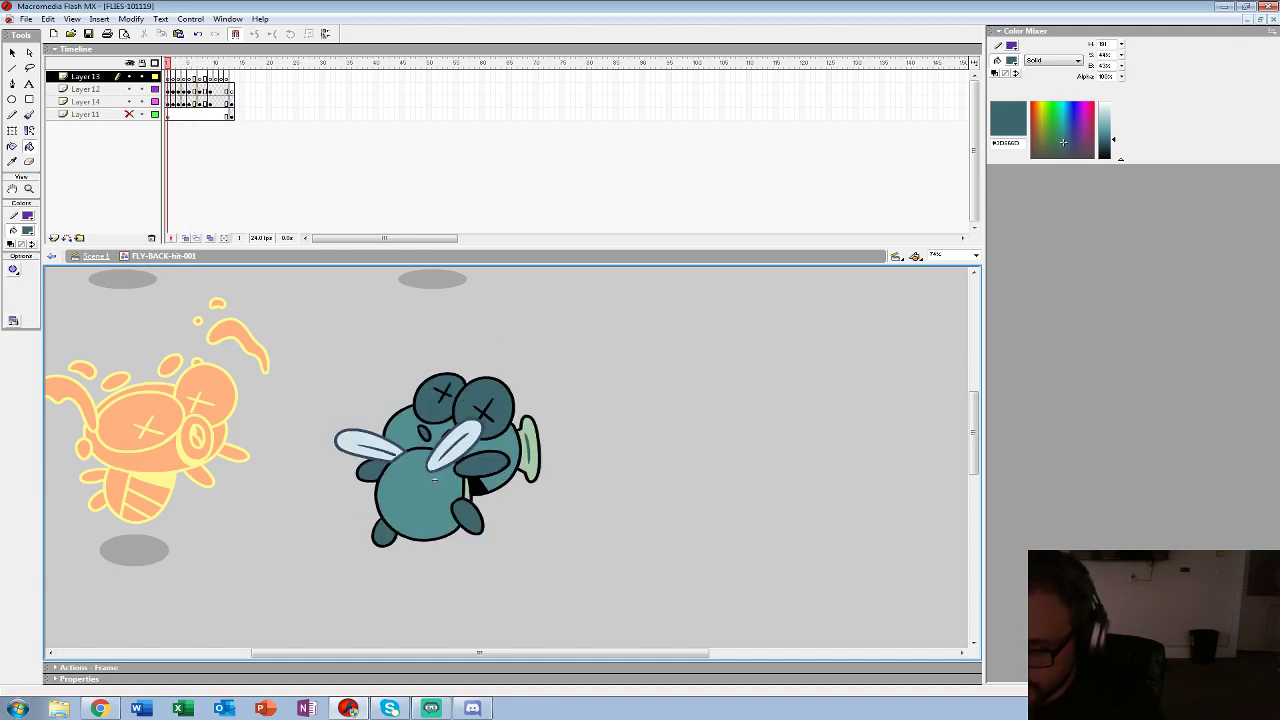
key(period)
key(period)
key(period)
key(Return)
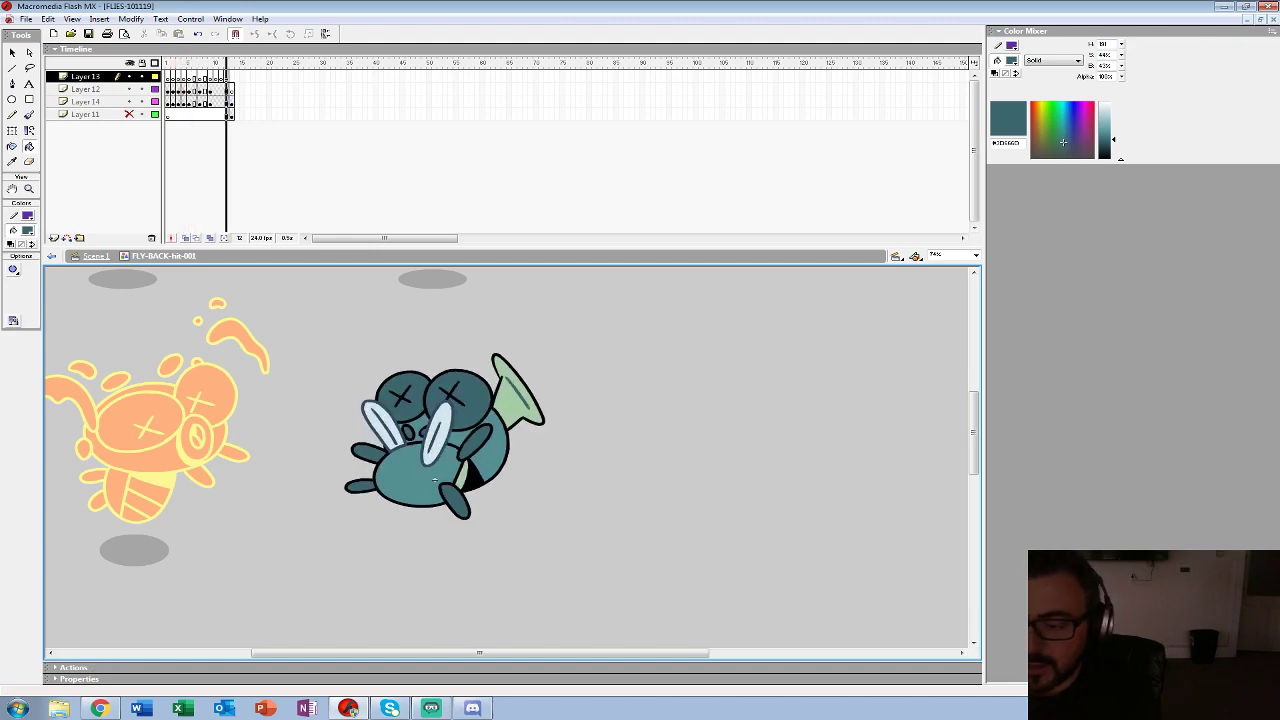
- Insert blank keyframes on frames 10 to 12 of Layers 12 and 14 and play back the animation
click(435, 480)
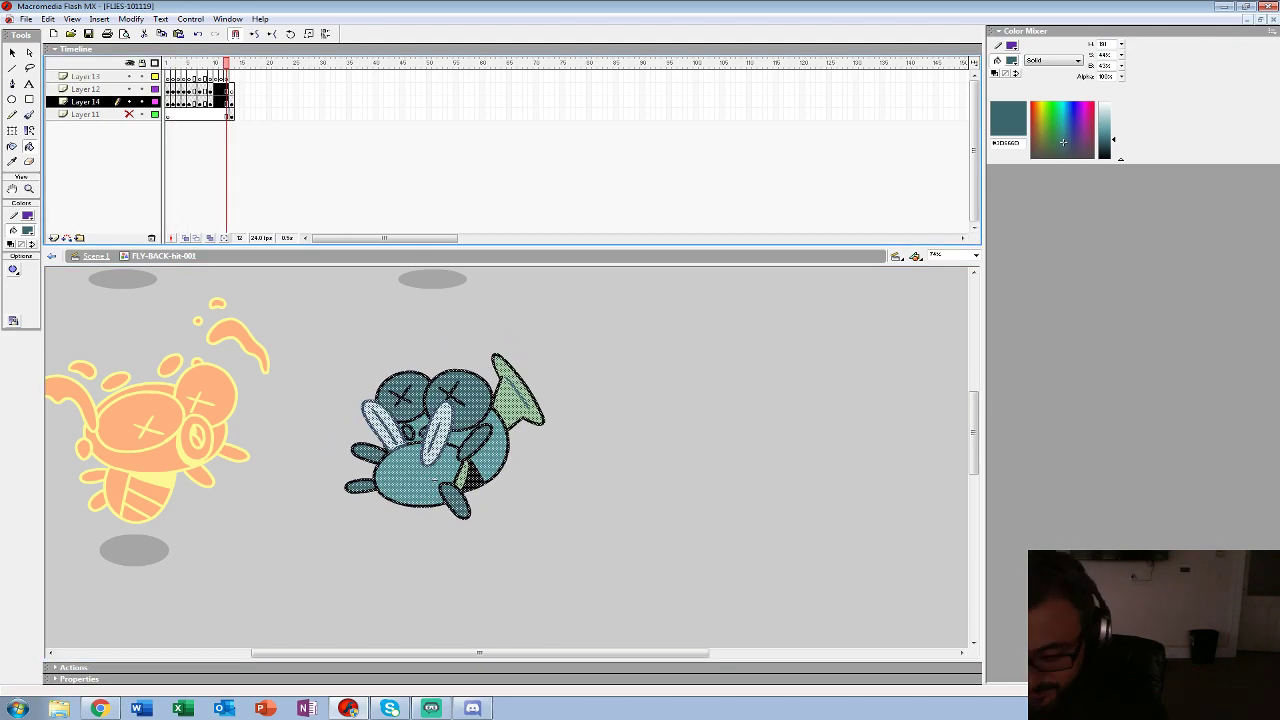
key(Return)
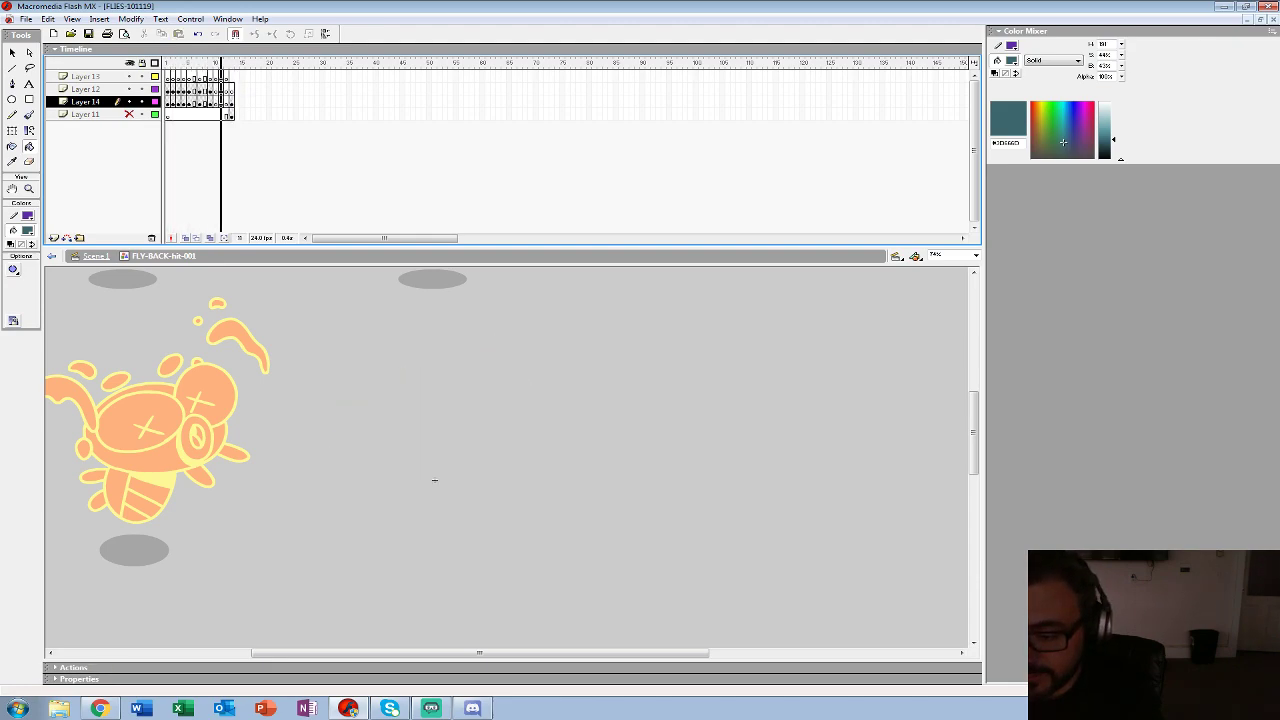
key(Return)
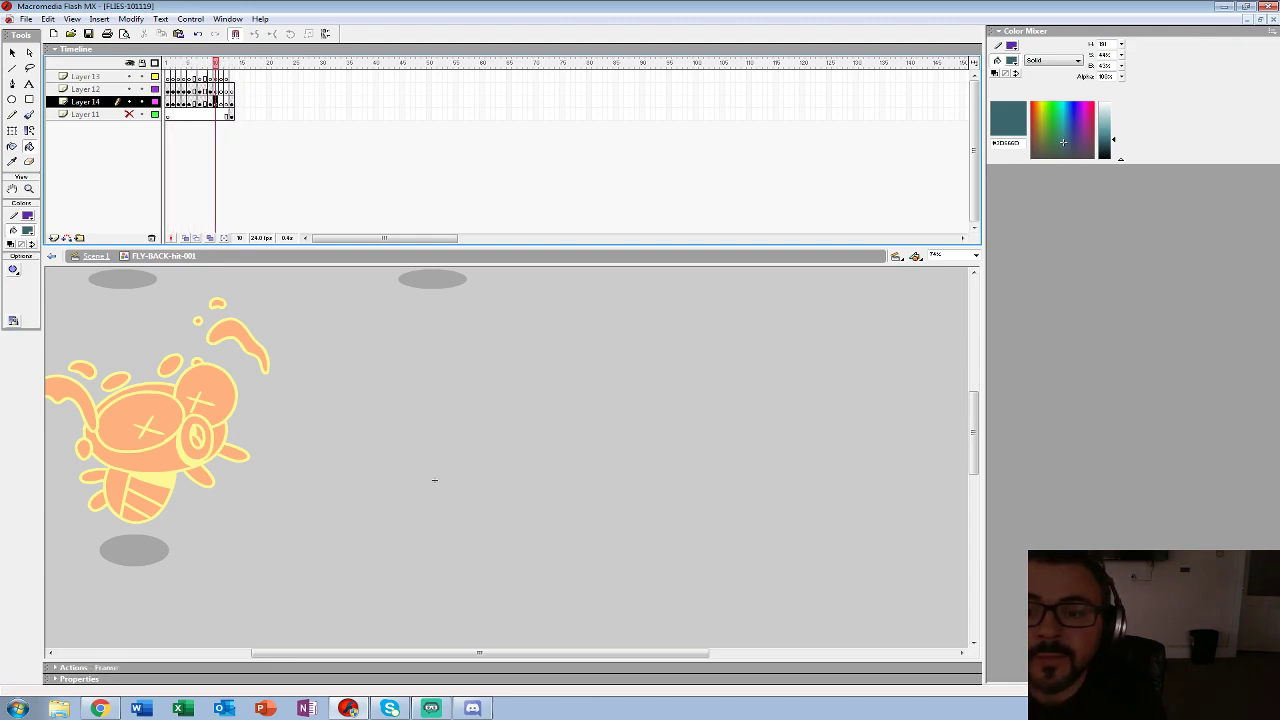
key(comma)
- Hide Layer 12 and try to copy the fly's two wings from frame 13 of Layer 14 in place onto Layer 12
click(129, 89)
click(231, 102)
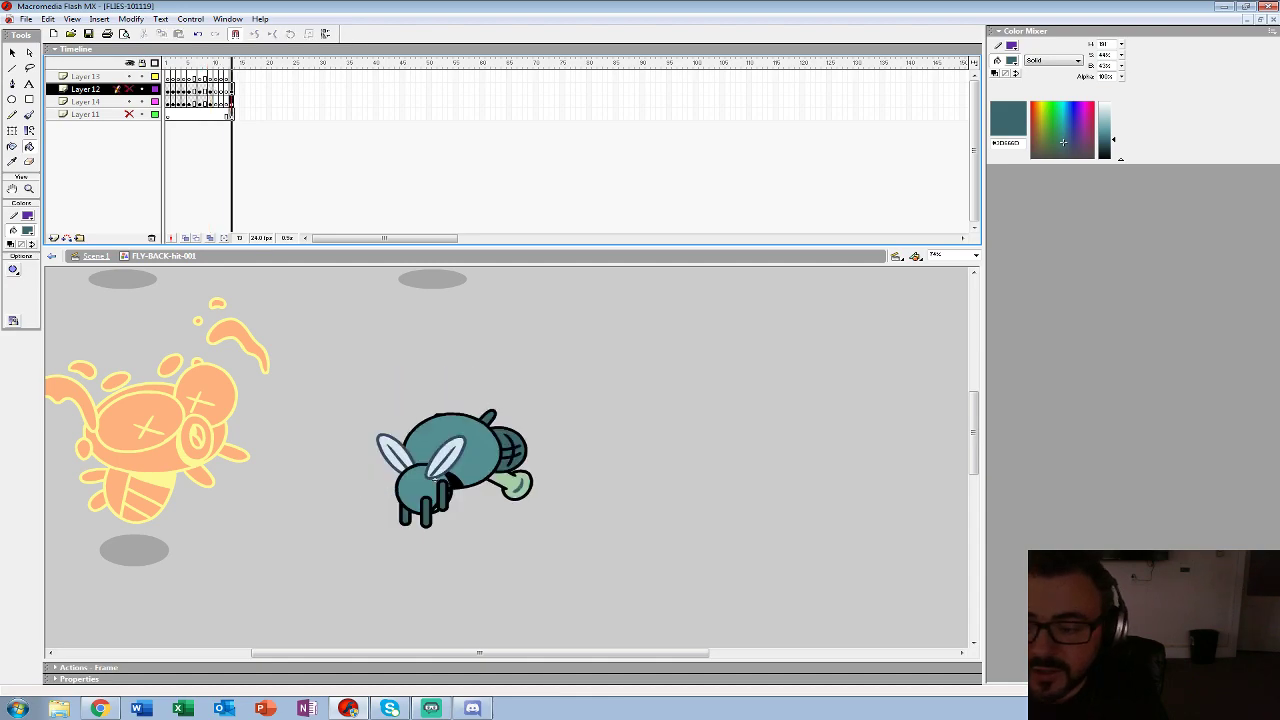
key(v)
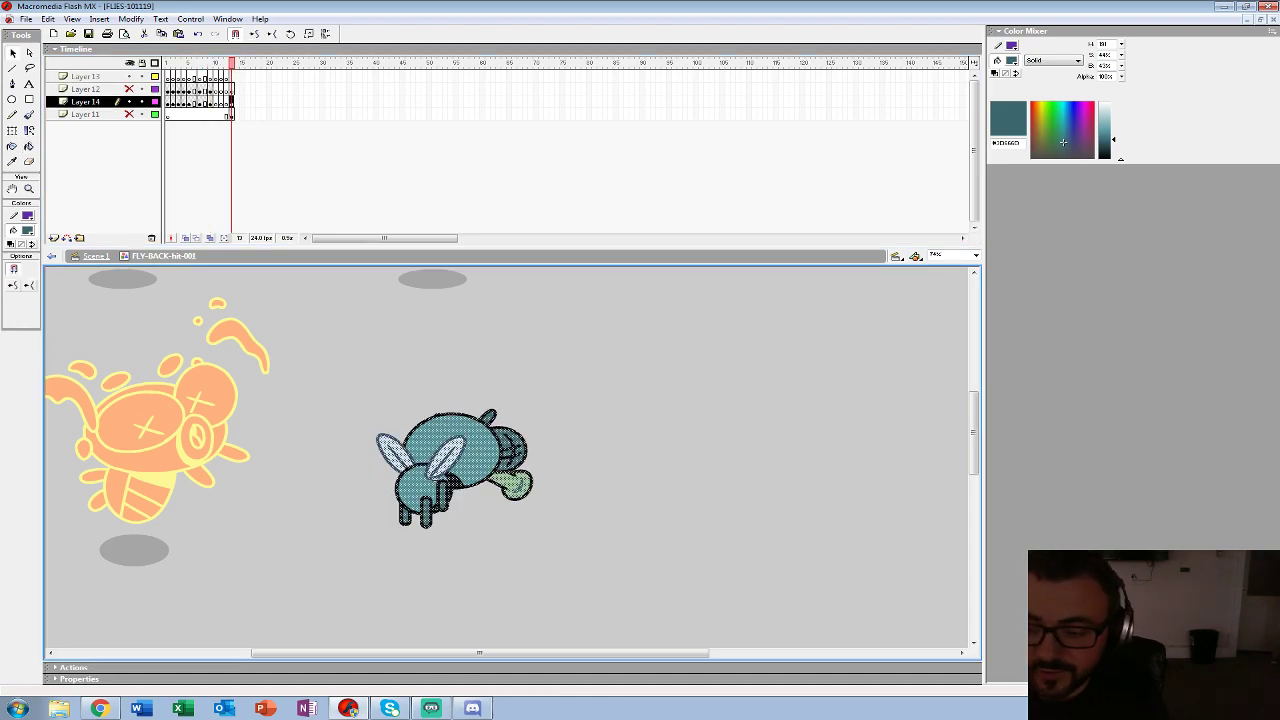
click(560, 385)
click(447, 458)
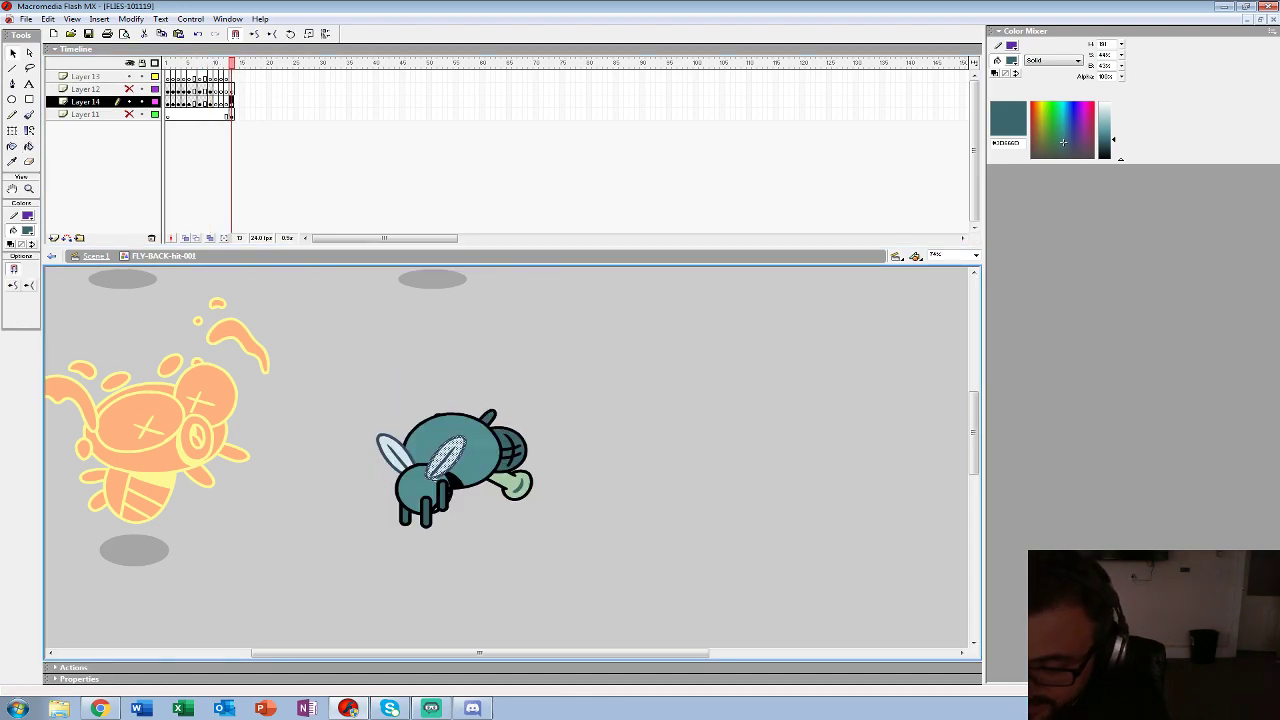
shift+click(393, 452)
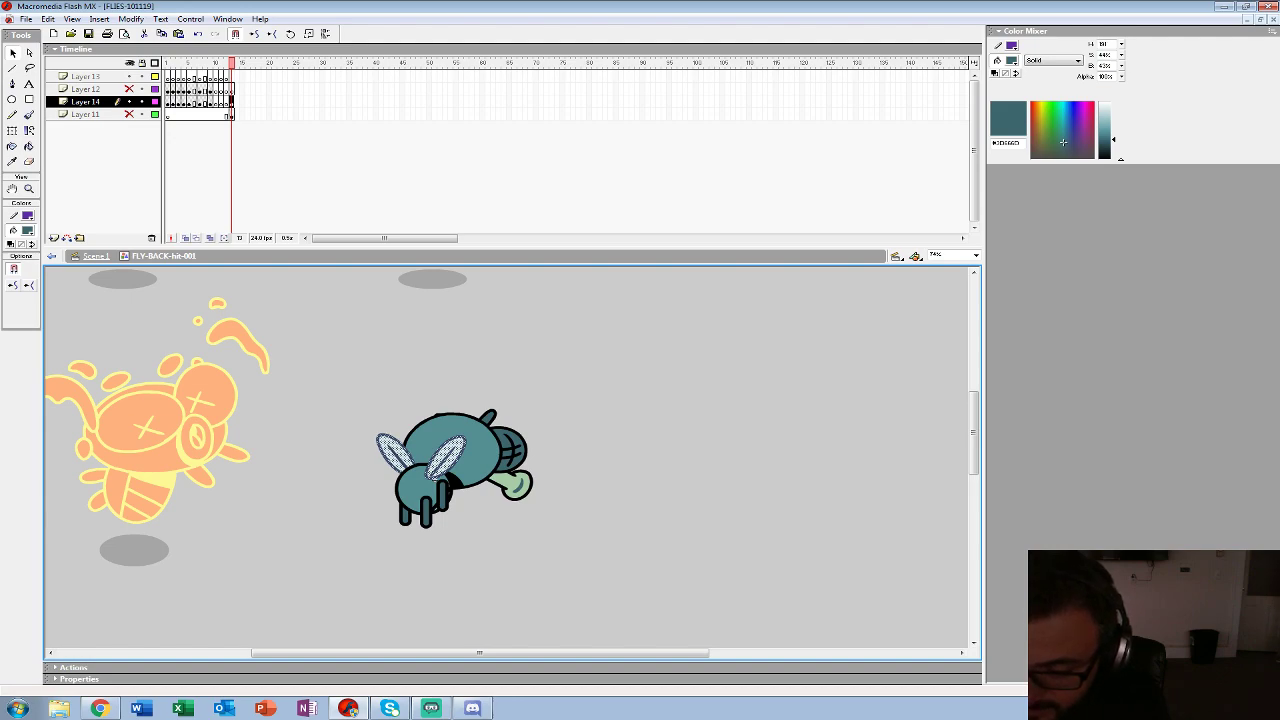
click(86, 89)
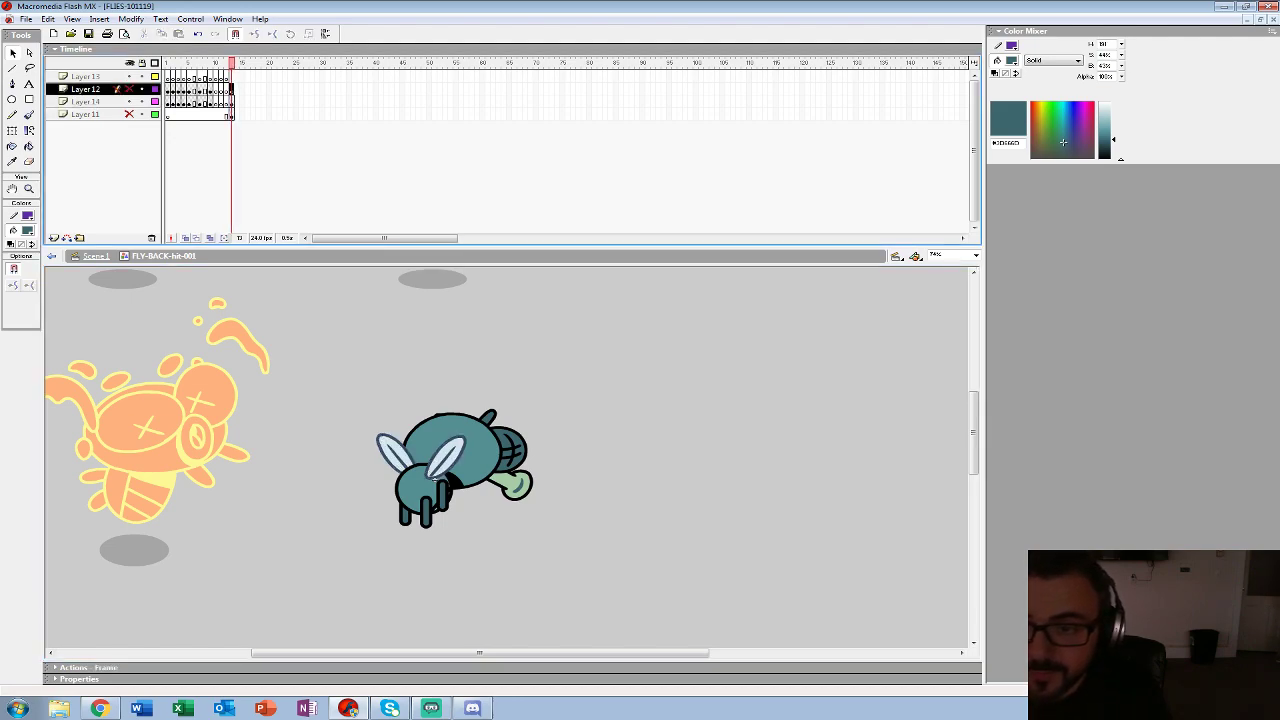
key(ctrl+shift+v)
key(ctrl+shift+a)
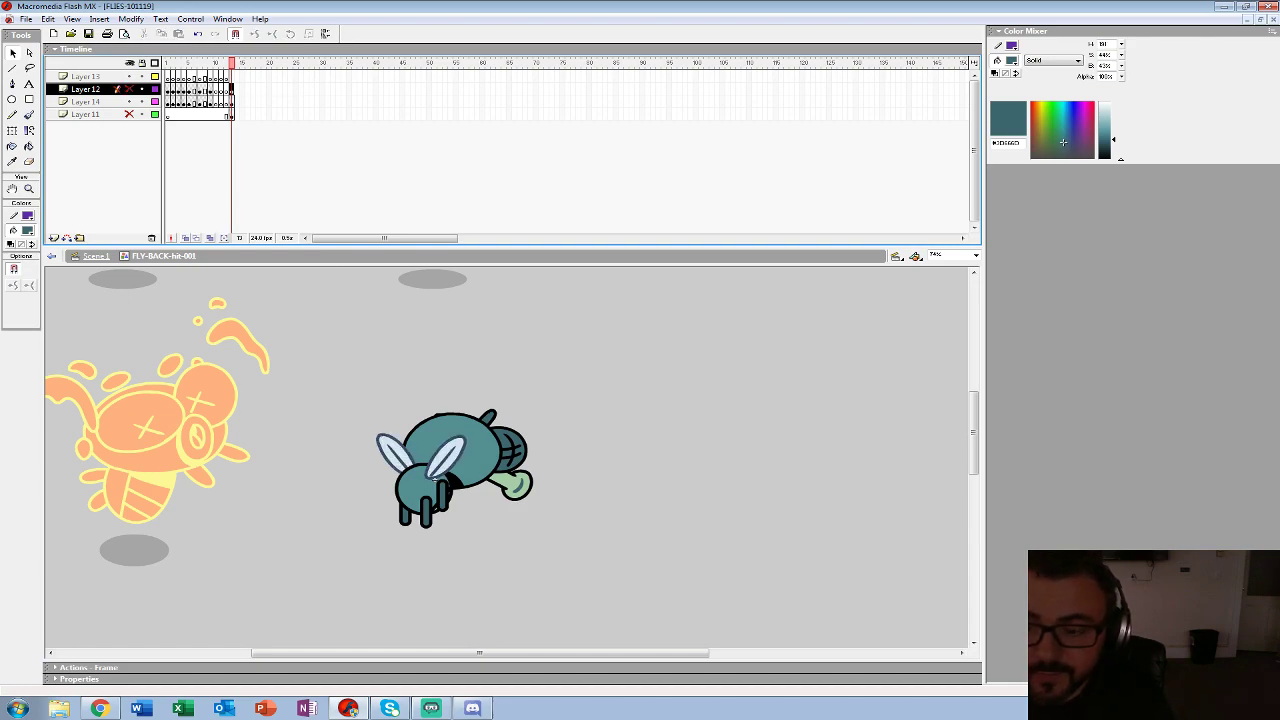
- Turn on onion skinning at frame 10 of Layer 14 and set up a small red brush for sketching
click(215, 102)
click(185, 238)
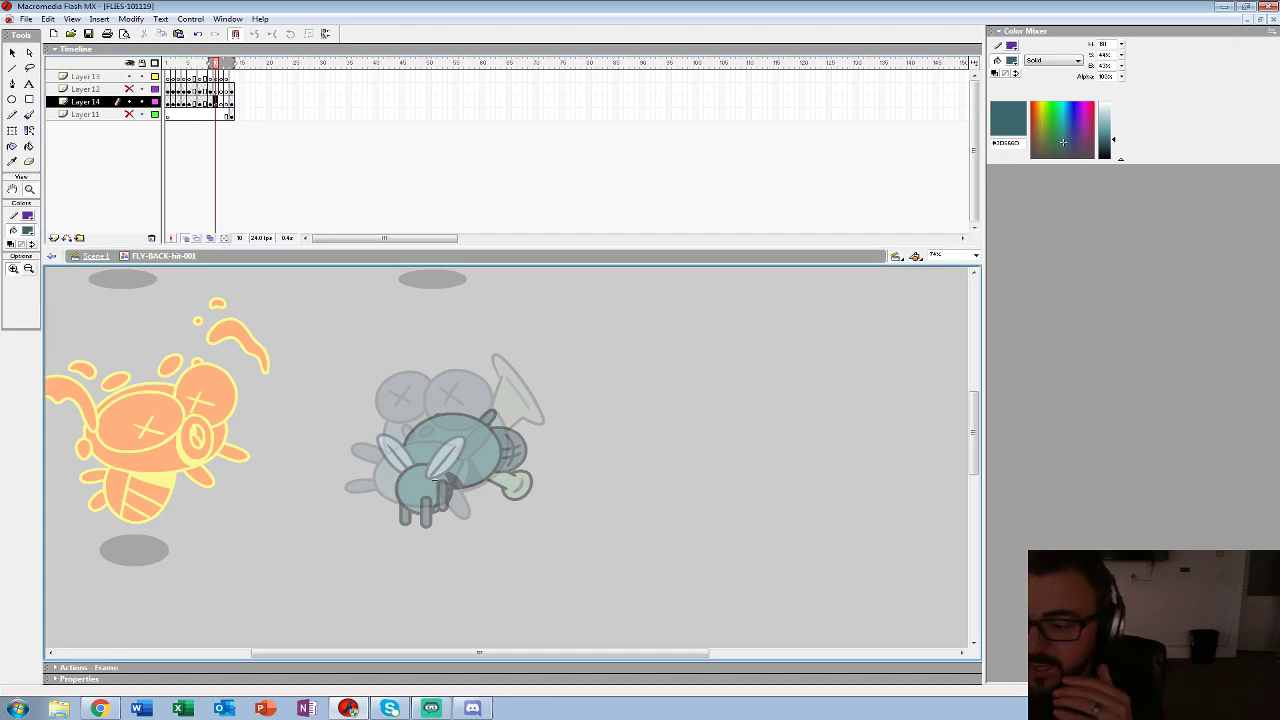
click(434, 478)
drag(480, 247, 480, 179)
drag(470, 440, 514, 414)
key(b)
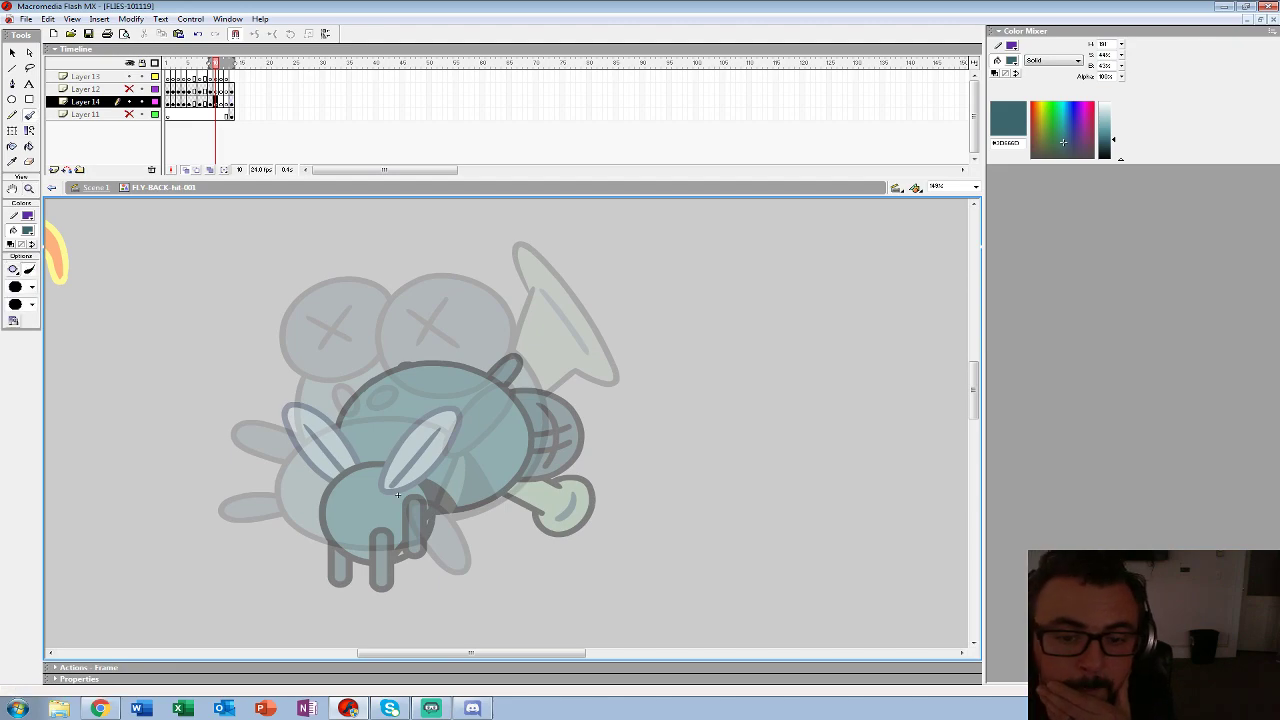
click(32, 287)
click(20, 334)
click(27, 231)
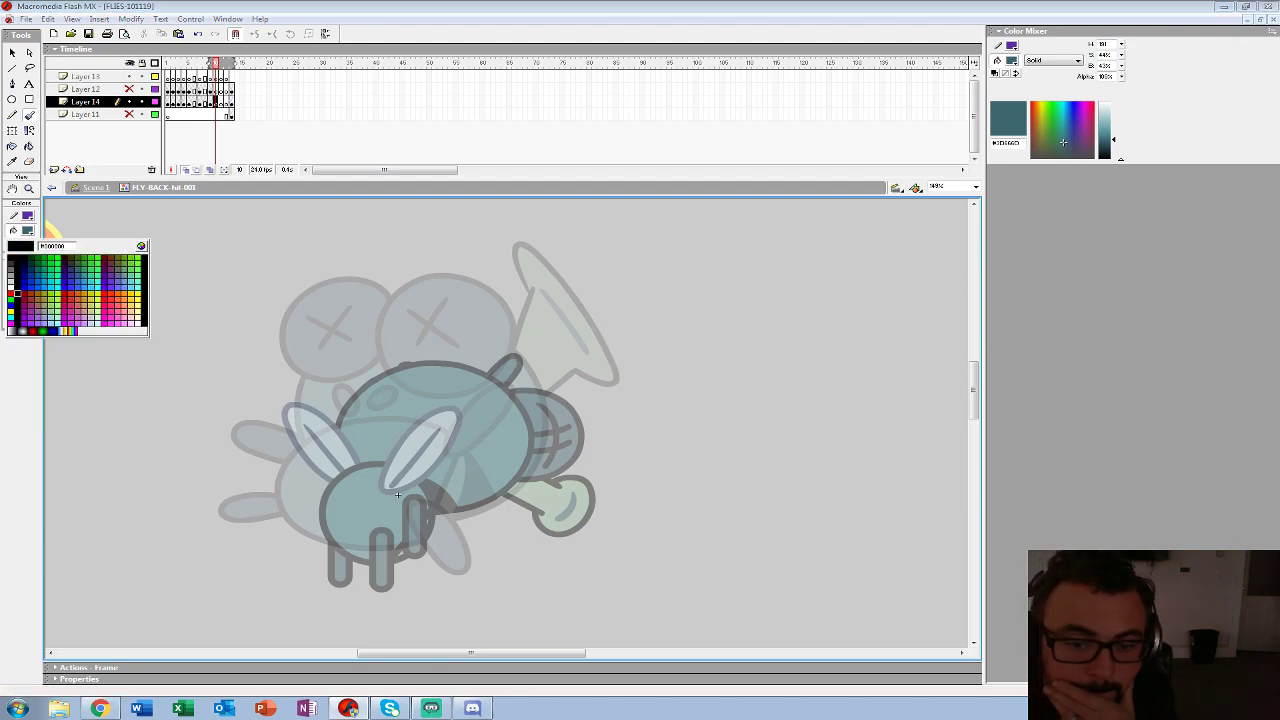
click(11, 295)
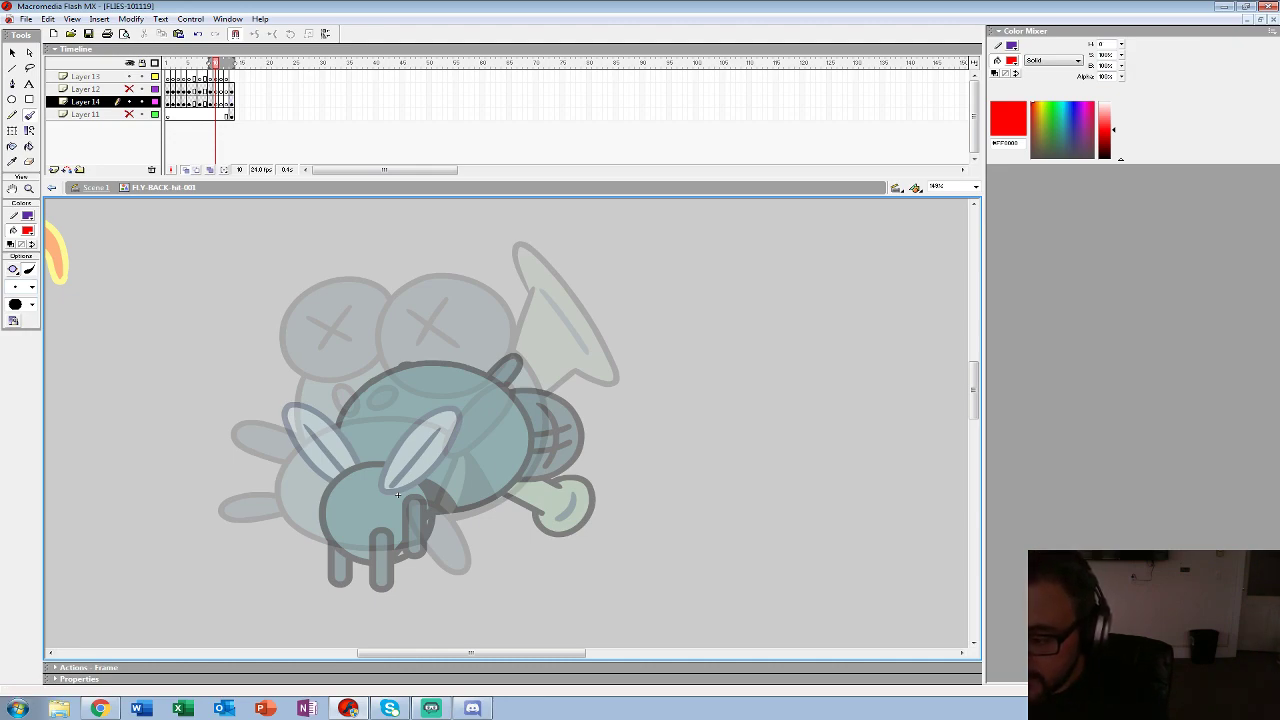
- Sketch the fly's near eye in red on frame 10 as a circle with curved cross-hatch lines
drag(475, 362, 503, 410)
key(ctrl+z)
mouse_move(471, 325)
mouse_down()
mouse_move(521, 309)
mouse_move(569, 346)
mouse_move(538, 414)
mouse_move(446, 353)
mouse_move(508, 317)
mouse_move(565, 374)
mouse_move(505, 434)
mouse_up()
key(ctrl+z)
drag(481, 329, 550, 400)
key(ctrl+z)
key(ctrl+z)
drag(537, 334, 498, 387)
drag(536, 352, 514, 393)
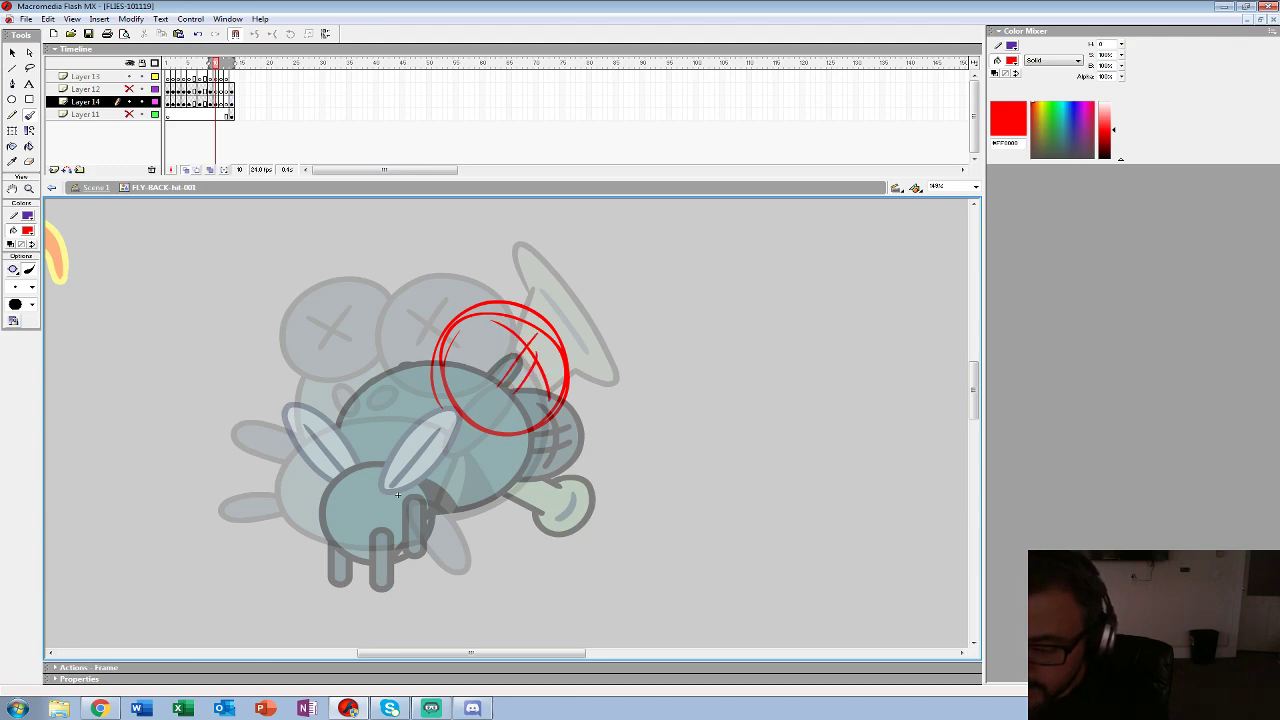
- Sketch the large head ellipse, the smaller abdomen oval and the limbs in red between the two onion-skinned poses
mouse_move(440, 511)
mouse_down()
mouse_move(535, 402)
mouse_move(408, 343)
mouse_move(318, 450)
mouse_move(530, 415)
mouse_move(332, 378)
mouse_move(532, 450)
mouse_up()
mouse_move(370, 440)
mouse_down()
mouse_move(300, 520)
mouse_move(400, 560)
mouse_move(450, 515)
mouse_move(355, 440)
mouse_move(330, 555)
mouse_up()
drag(410, 440, 436, 535)
mouse_move(450, 486)
mouse_down()
mouse_move(400, 556)
mouse_move(356, 436)
mouse_move(404, 552)
mouse_up()
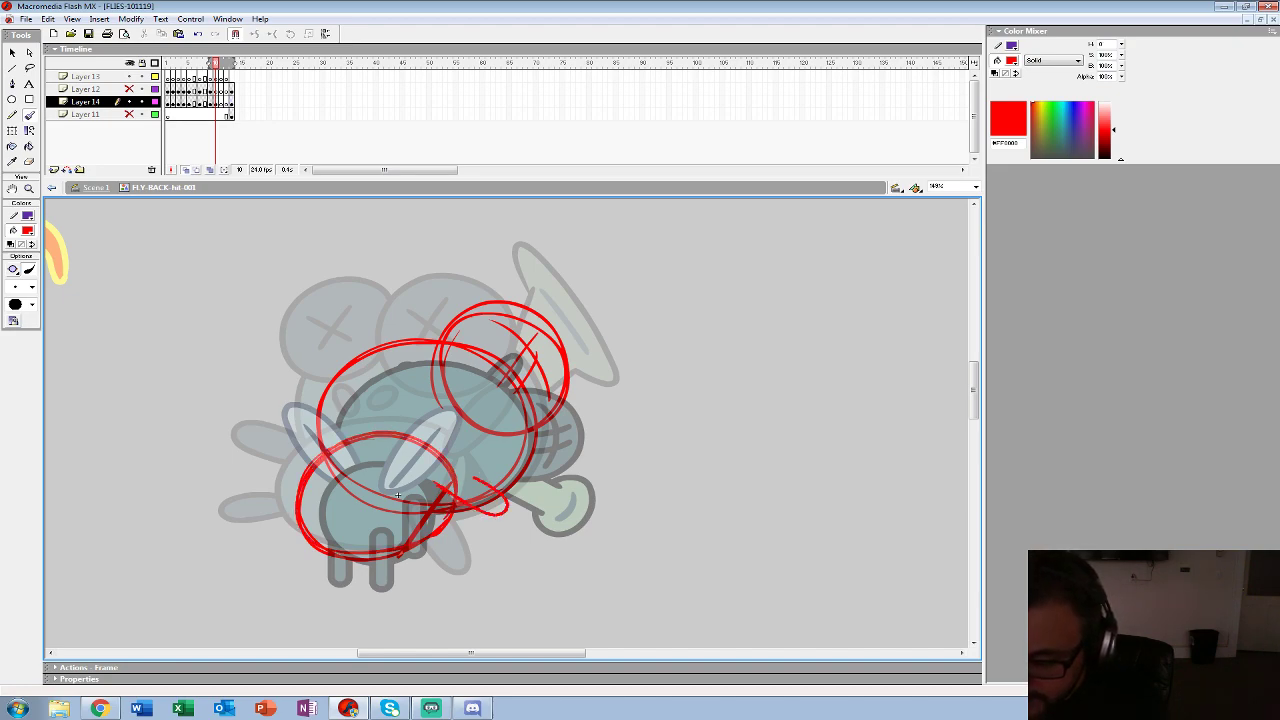
mouse_move(458, 540)
mouse_down()
mouse_move(406, 530)
mouse_move(462, 572)
mouse_up()
mouse_move(296, 516)
mouse_down()
mouse_move(270, 560)
mouse_move(306, 566)
mouse_move(280, 522)
mouse_up()
drag(320, 458, 272, 504)
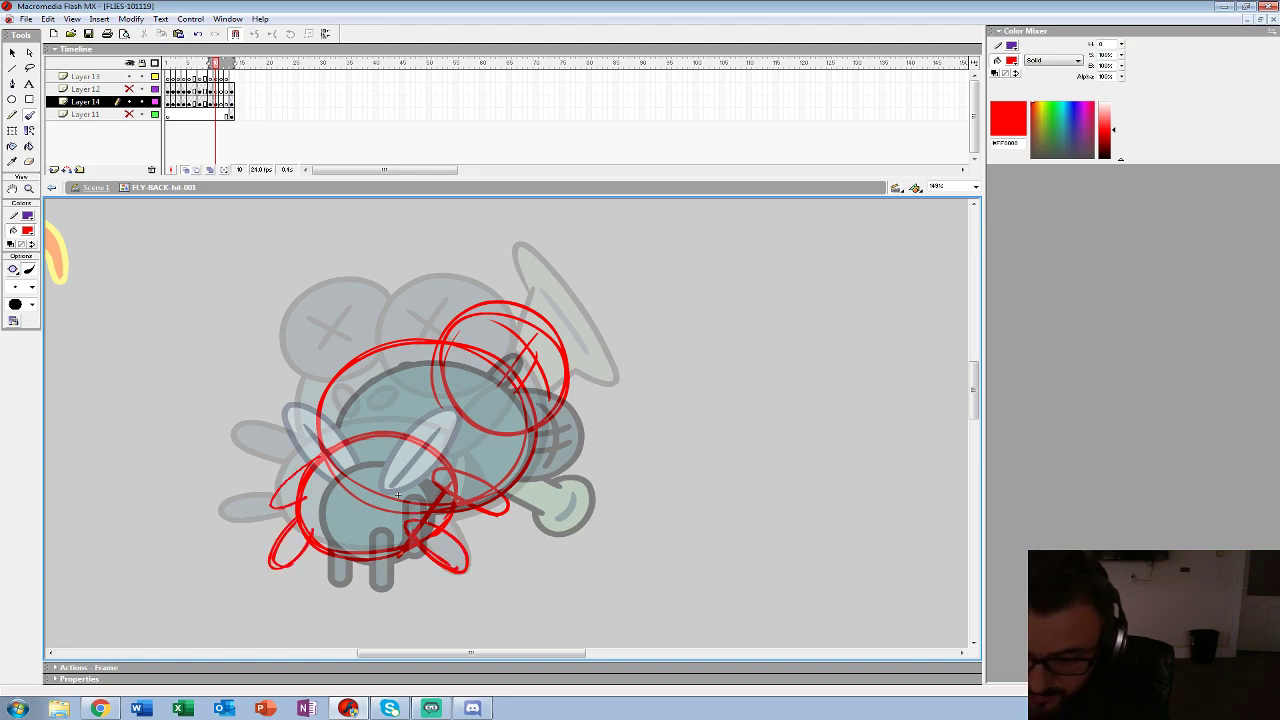
- Erase the eye lines overlapping the head in the red sketch and add the far eye's arc above the head
drag(397, 494, 380, 528)
key(e)
mouse_move(505, 470)
mouse_down()
mouse_move(462, 402)
mouse_move(482, 472)
mouse_move(400, 410)
mouse_move(492, 468)
mouse_up()
key(b)
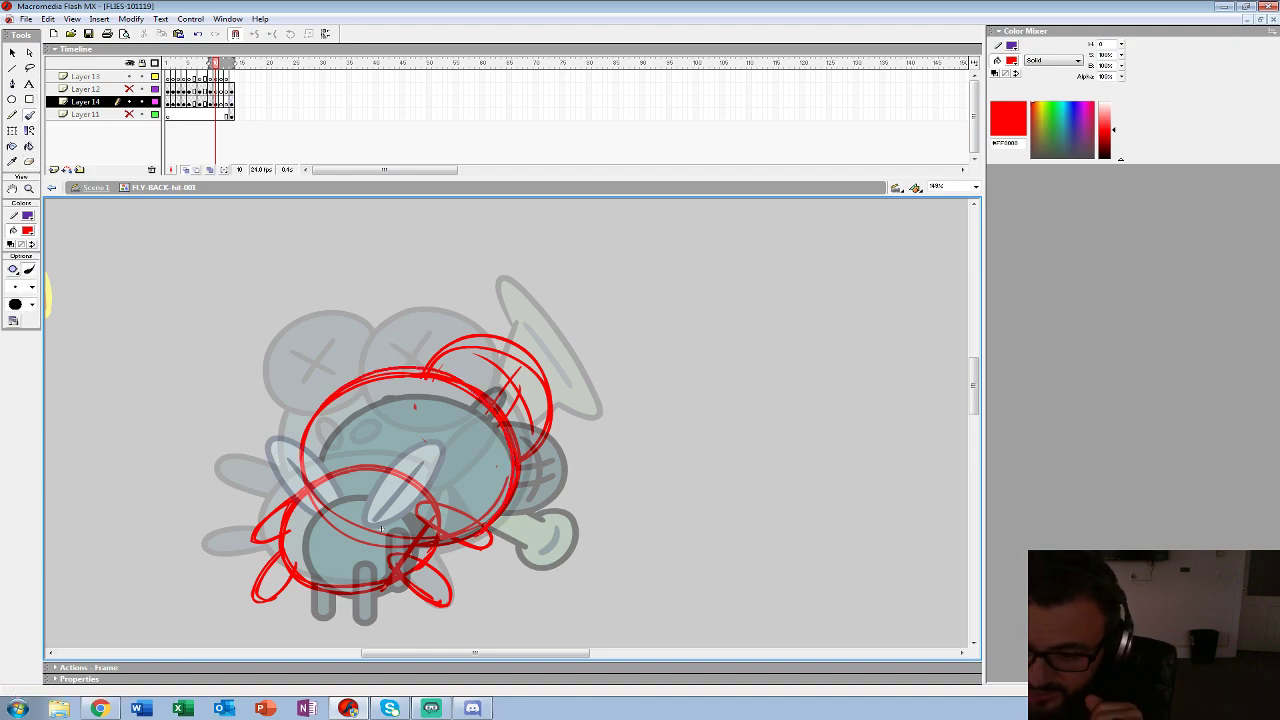
mouse_move(337, 390)
mouse_down()
mouse_move(377, 348)
mouse_move(438, 362)
mouse_move(329, 398)
mouse_up()
mouse_move(401, 345)
mouse_down()
mouse_move(514, 398)
mouse_move(518, 422)
mouse_up()
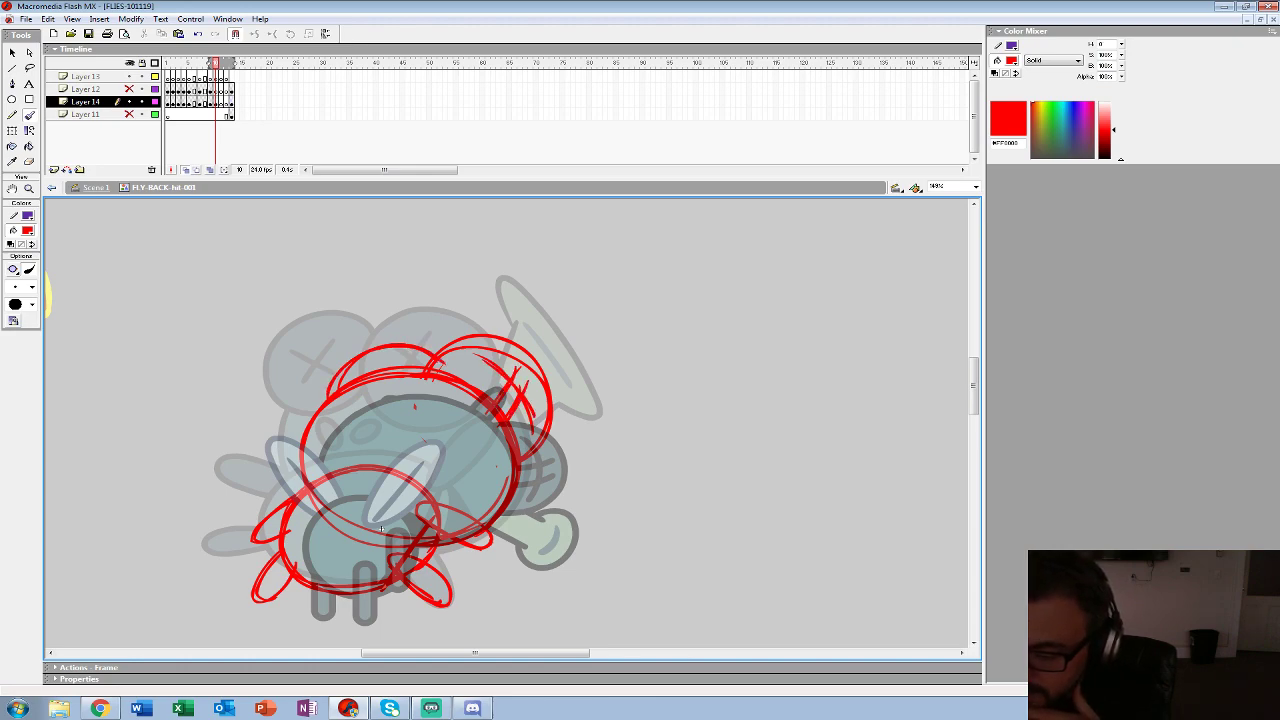
- Sketch the fly's proboscis in red beside the head, with a guiding arc and a flared oval end
mouse_move(577, 349)
mouse_down()
mouse_move(545, 567)
mouse_move(570, 553)
mouse_up()
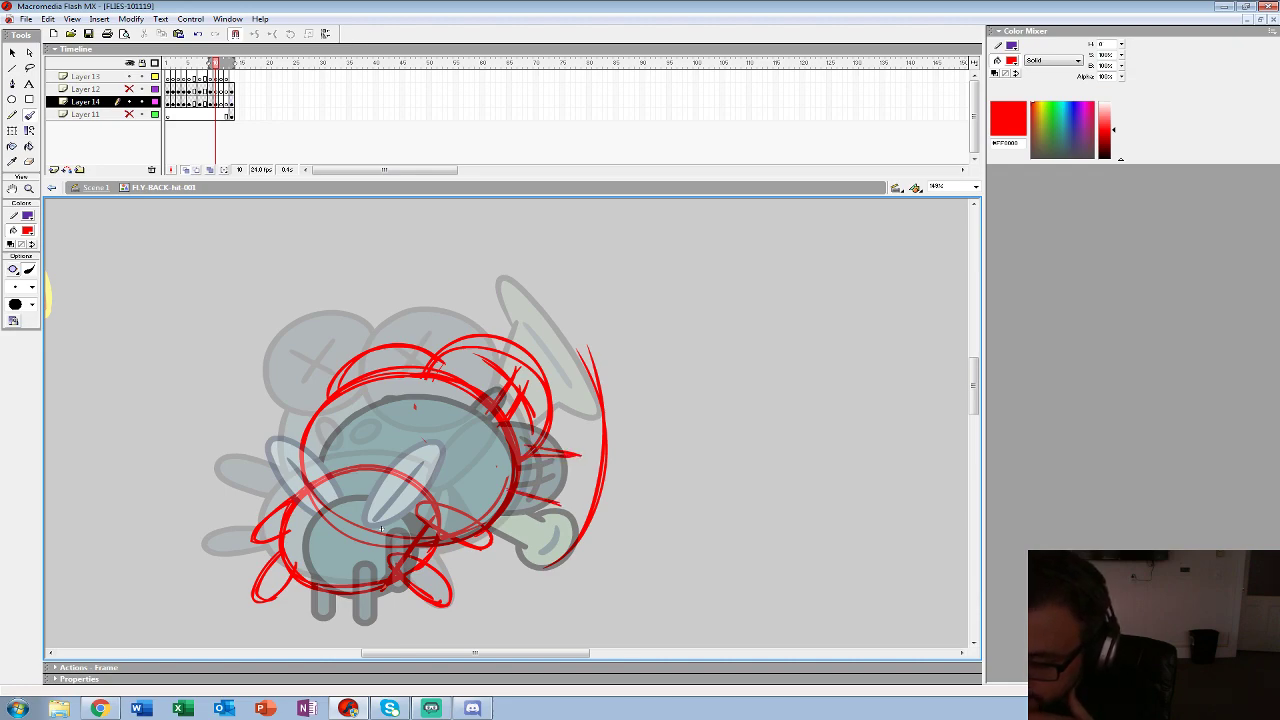
mouse_move(604, 458)
mouse_down()
mouse_move(556, 530)
mouse_move(520, 486)
mouse_move(562, 516)
mouse_up()
drag(608, 422, 582, 522)
drag(594, 436, 606, 494)
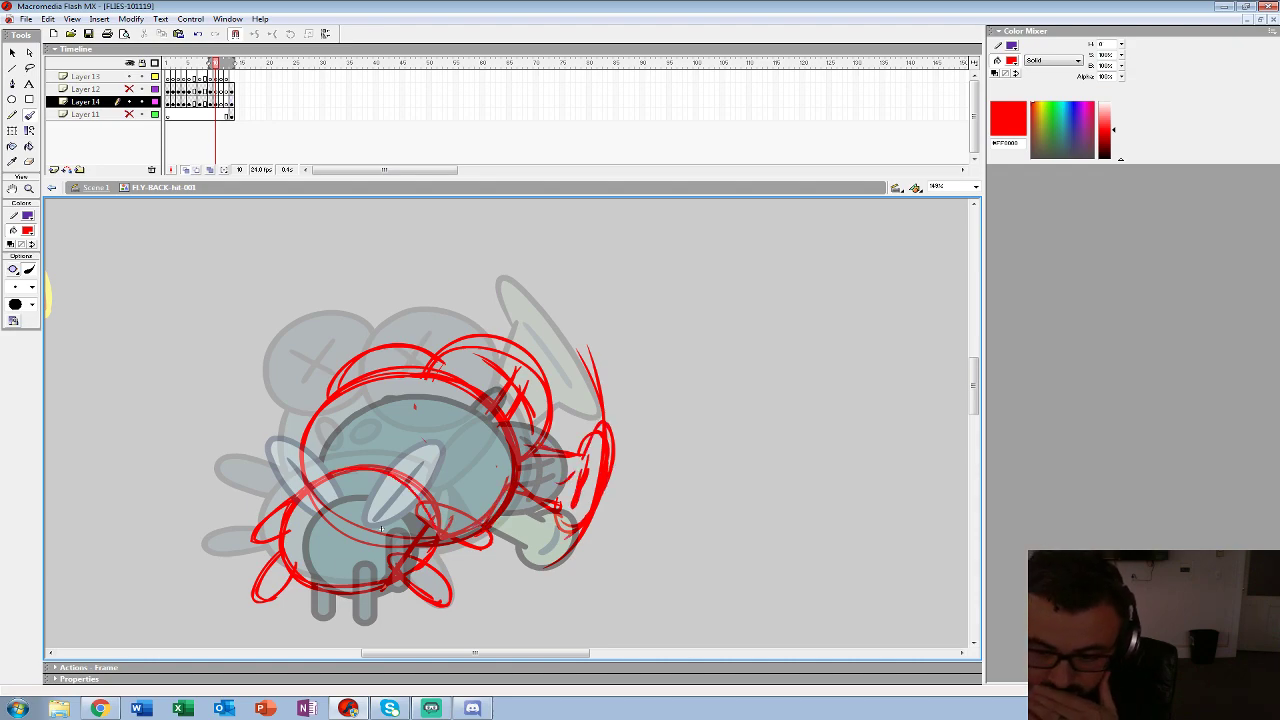
- Go to frame 11, extend the onion skin one frame further back and set the brush to black at a large size
key(ctrl+a)
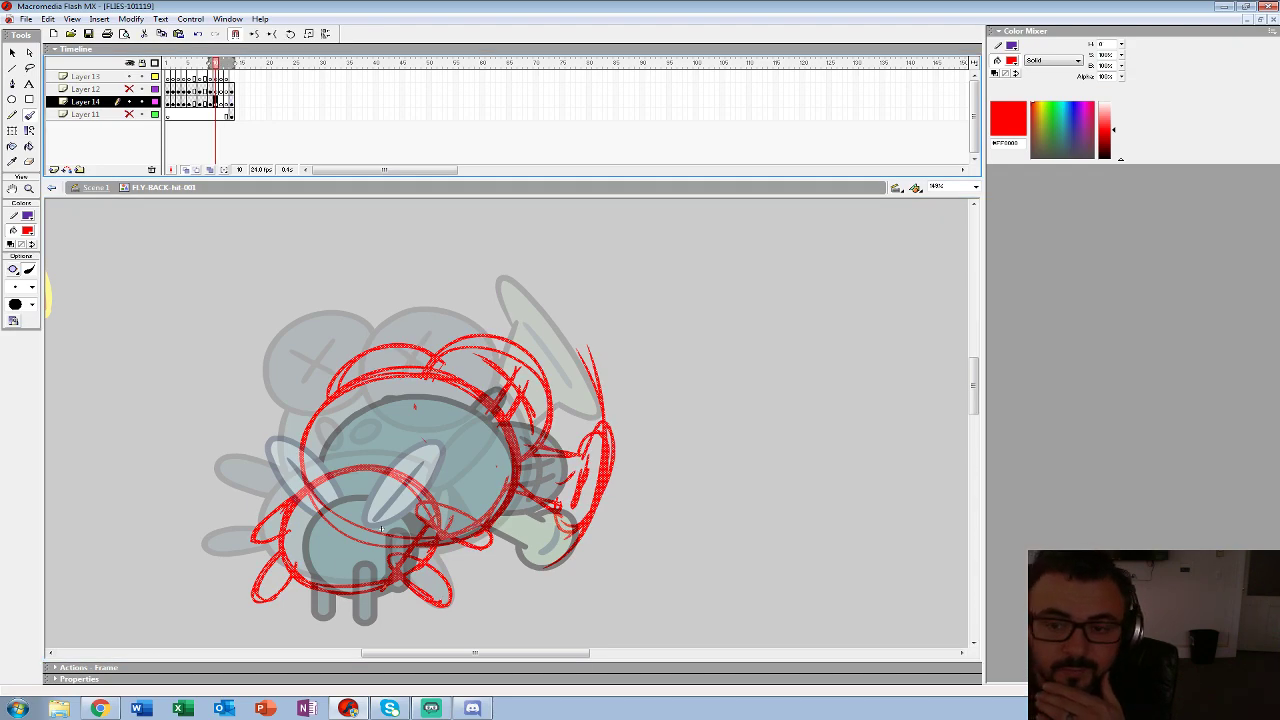
key(.)
key(z)
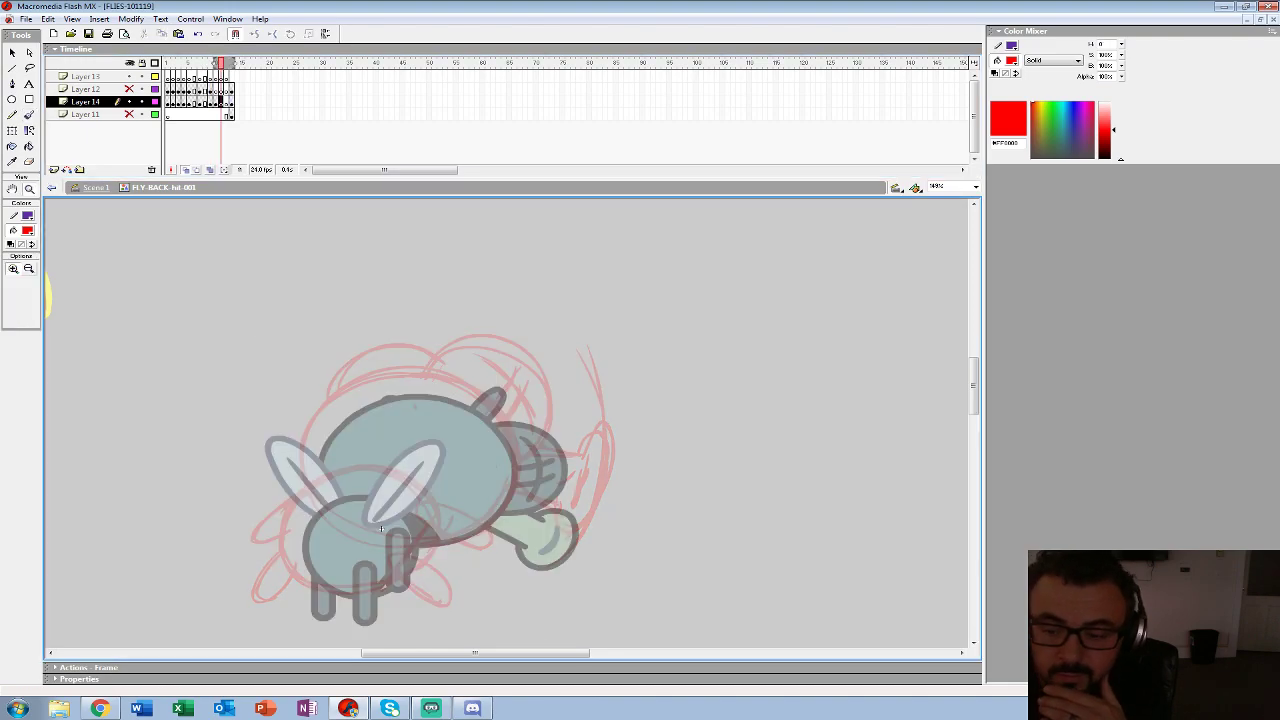
drag(214, 63, 208, 63)
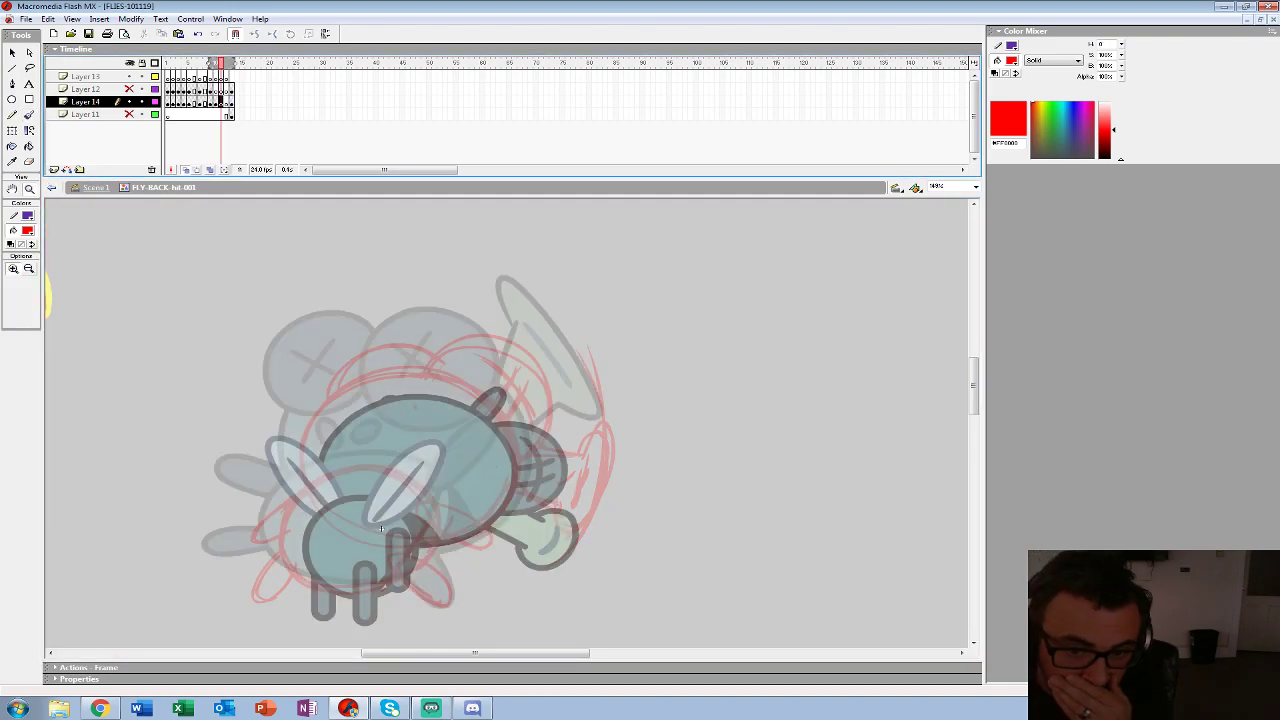
click(380, 528)
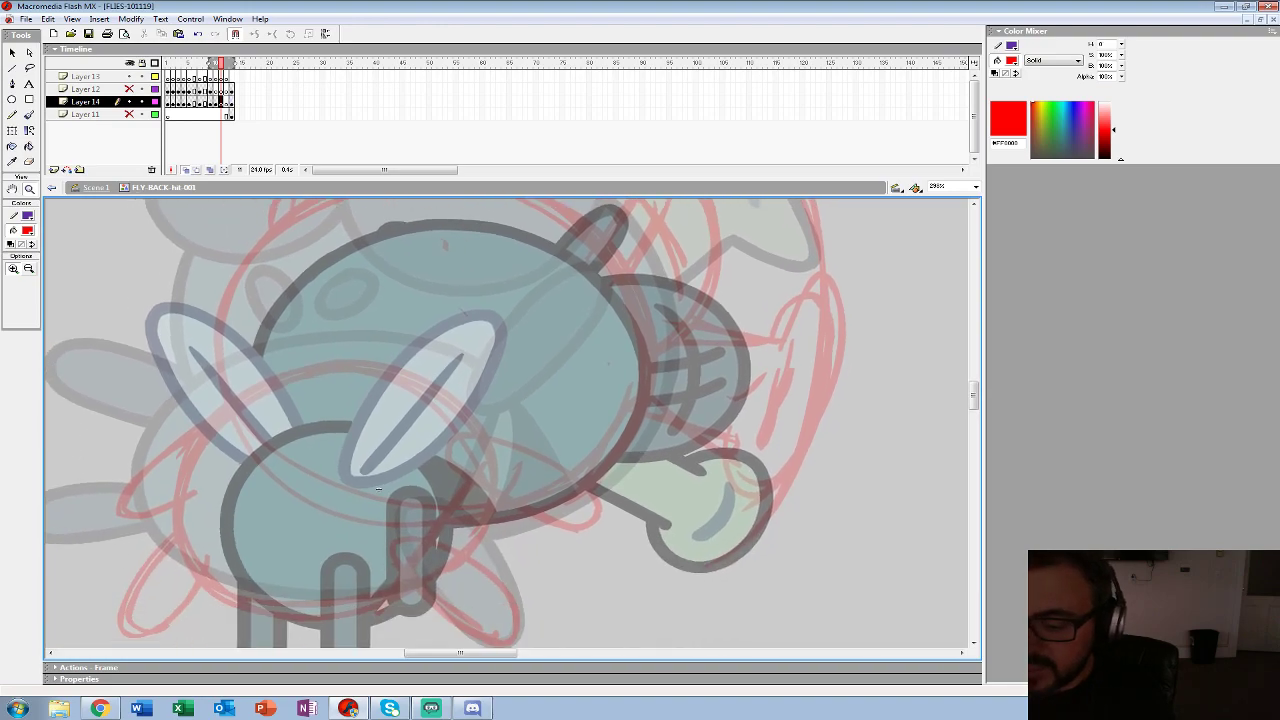
drag(378, 489, 428, 414)
key(b)
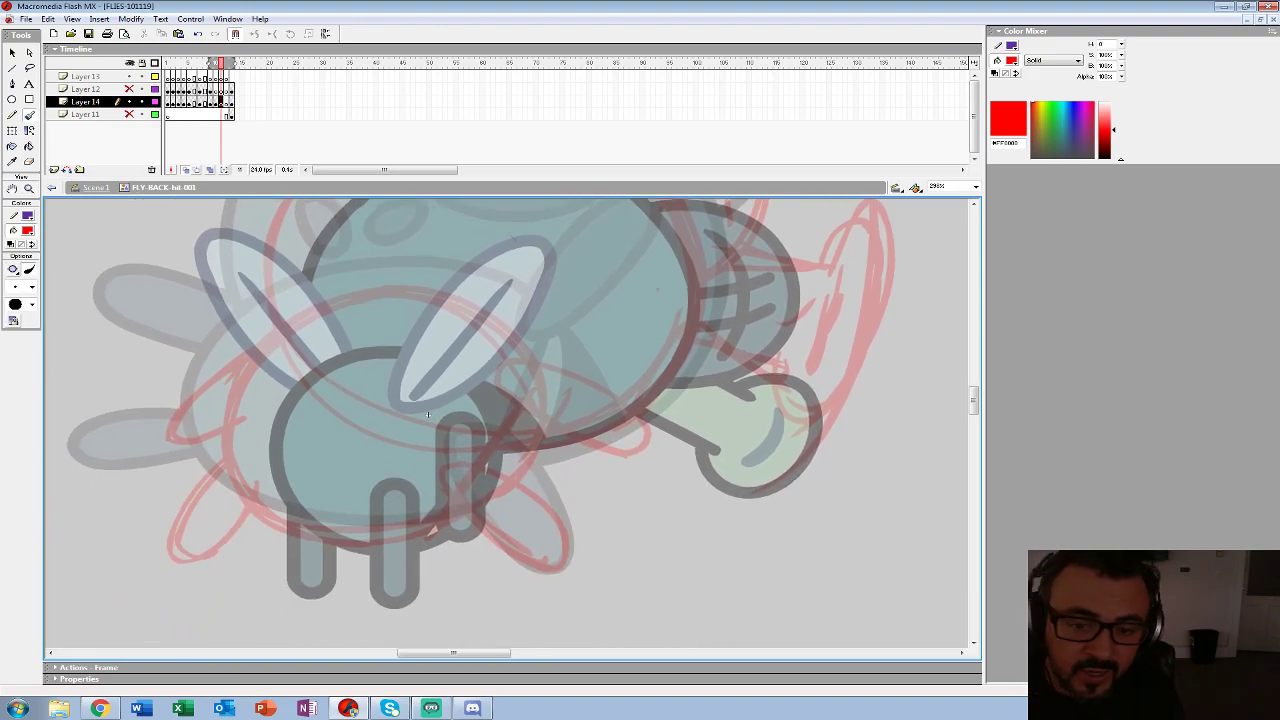
click(27, 231)
click(8, 261)
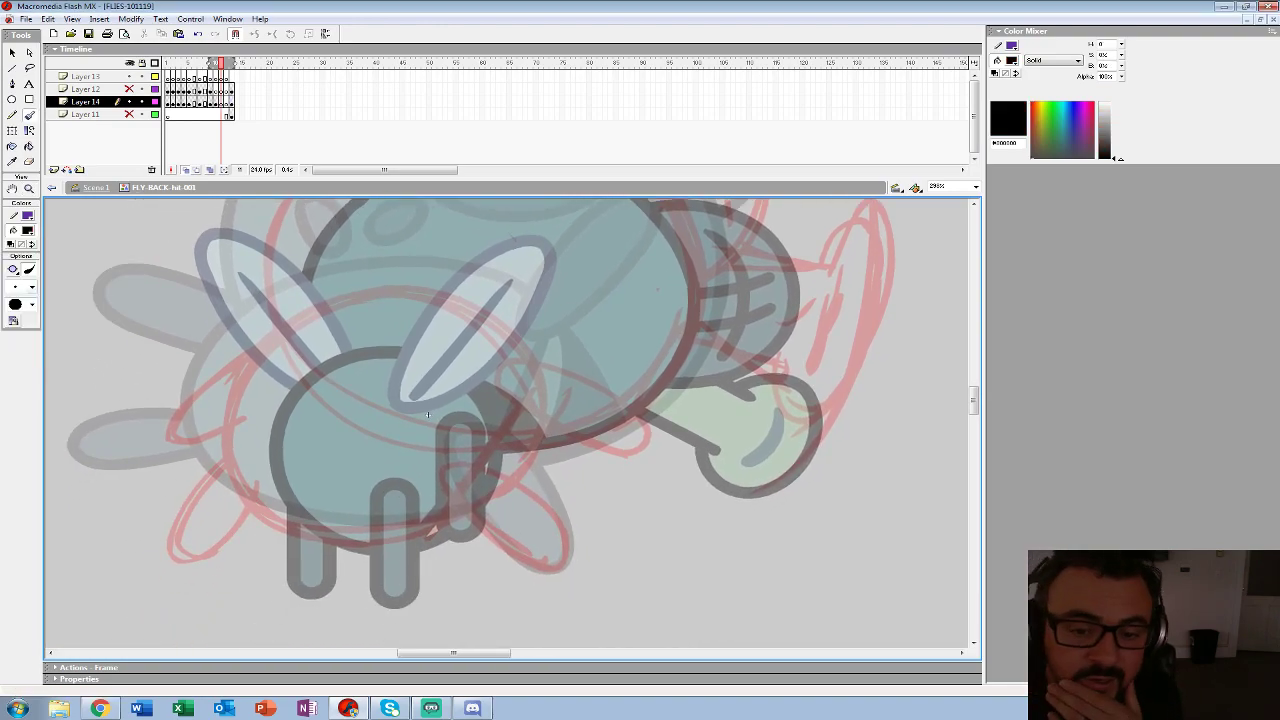
click(31, 287)
click(20, 428)
- Ink the limbs, abdomen and large head outline in thick black over the red onion-skinned sketch
mouse_move(500, 362)
mouse_down()
mouse_move(606, 439)
mouse_move(631, 445)
mouse_move(641, 432)
mouse_move(618, 395)
mouse_move(566, 367)
mouse_move(498, 357)
mouse_up()
mouse_move(455, 462)
mouse_down()
mouse_move(518, 550)
mouse_move(550, 560)
mouse_move(563, 540)
mouse_move(543, 507)
mouse_move(452, 460)
mouse_up()
mouse_move(527, 355)
mouse_down()
mouse_move(481, 317)
mouse_move(404, 292)
mouse_move(304, 309)
mouse_move(244, 362)
mouse_move(227, 432)
mouse_move(257, 500)
mouse_move(315, 533)
mouse_move(373, 543)
mouse_move(462, 515)
mouse_up()
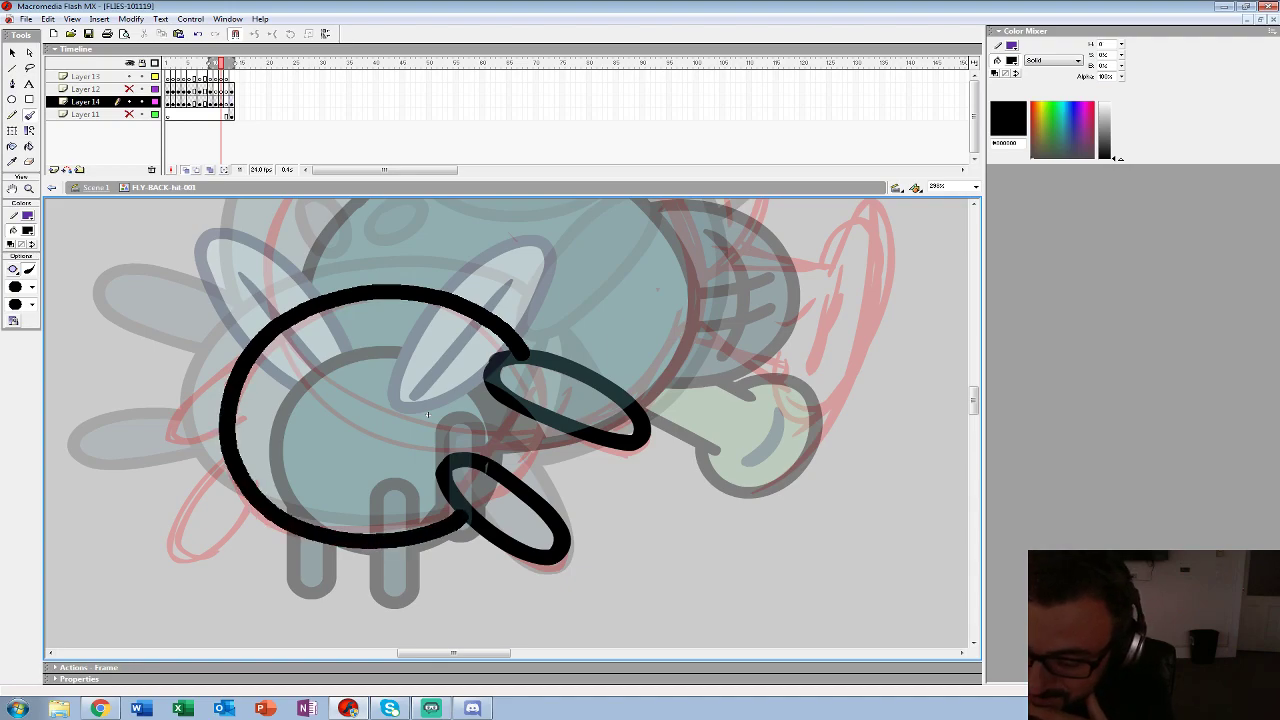
mouse_move(520, 413)
mouse_down()
mouse_move(482, 461)
mouse_move(532, 453)
mouse_move(514, 478)
mouse_up()
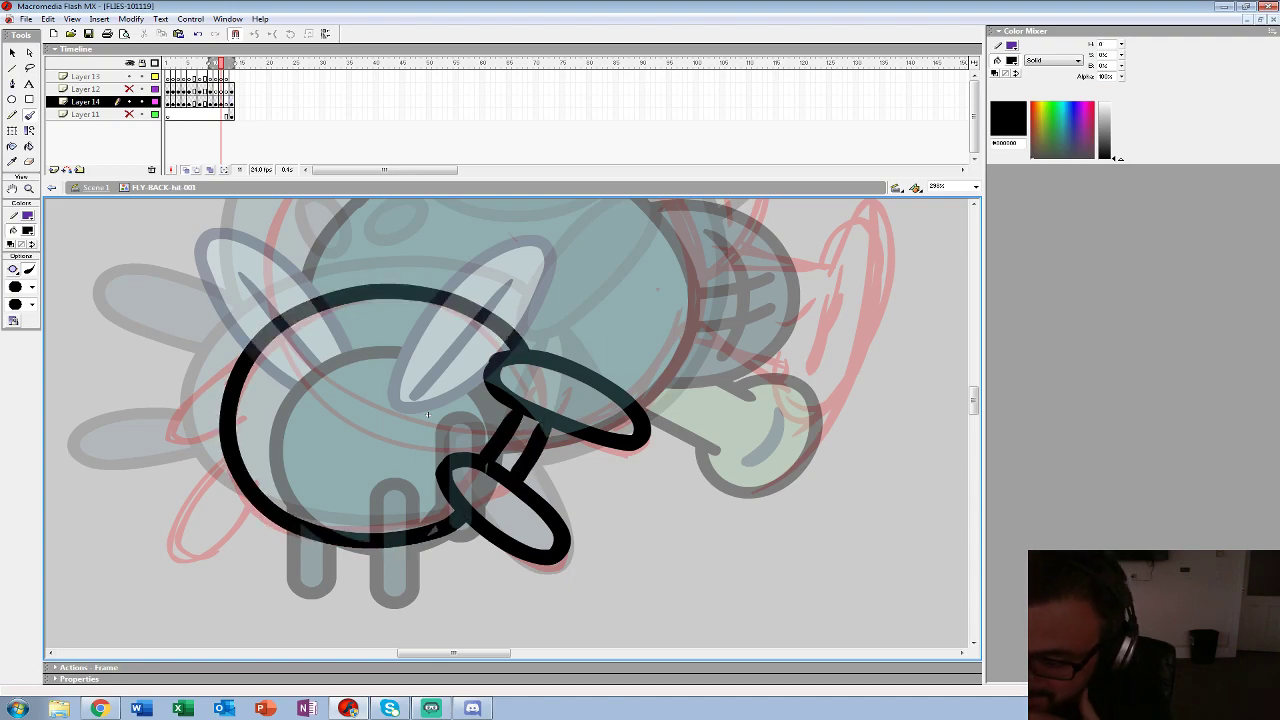
mouse_move(590, 380)
mouse_down()
mouse_move(501, 553)
mouse_move(612, 516)
mouse_move(608, 370)
mouse_move(458, 266)
mouse_move(232, 318)
mouse_move(190, 484)
mouse_up()
mouse_move(349, 573)
mouse_down()
mouse_move(279, 513)
mouse_move(279, 428)
mouse_move(515, 411)
mouse_up()
mouse_move(333, 352)
mouse_down()
mouse_move(255, 410)
mouse_move(305, 442)
mouse_move(318, 530)
mouse_up()
mouse_move(515, 411)
mouse_down()
mouse_move(390, 480)
mouse_move(244, 624)
mouse_up()
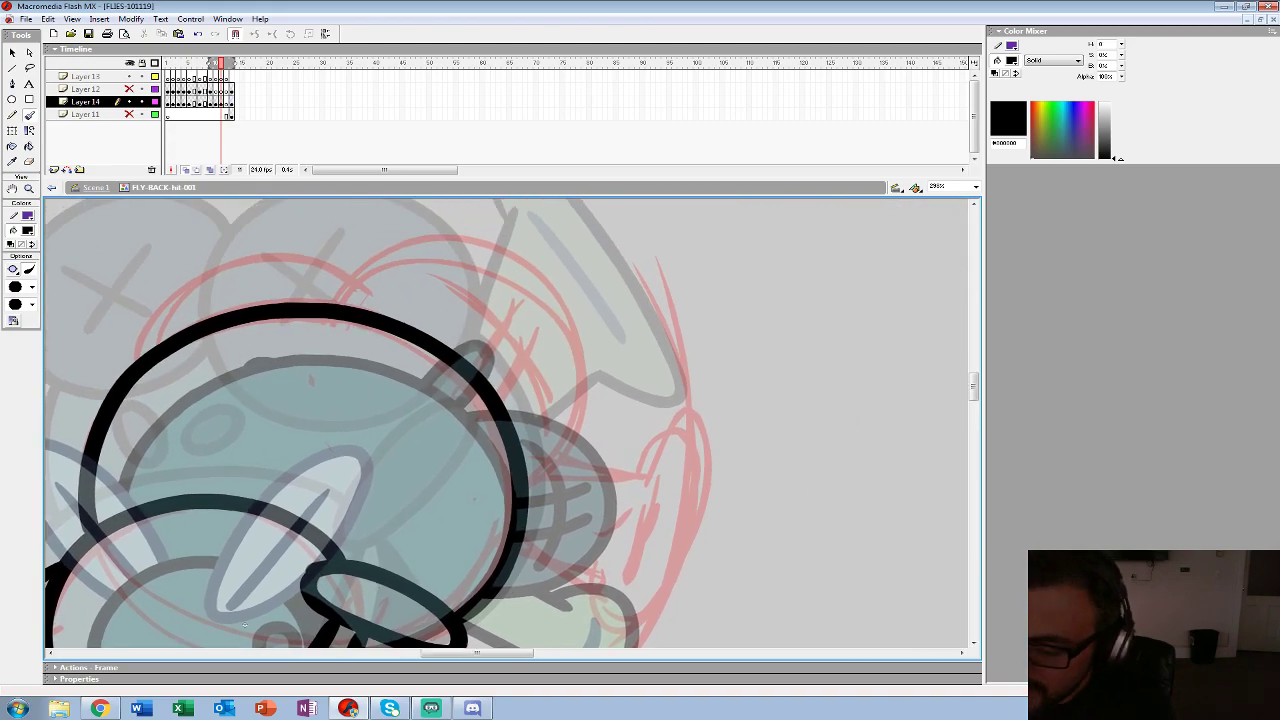
- Ink the near eye with its cross-hatch lines and the far eye's arc above the head
mouse_move(524, 486)
mouse_down()
mouse_move(592, 372)
mouse_move(558, 288)
mouse_move(468, 242)
mouse_move(380, 268)
mouse_move(340, 300)
mouse_up()
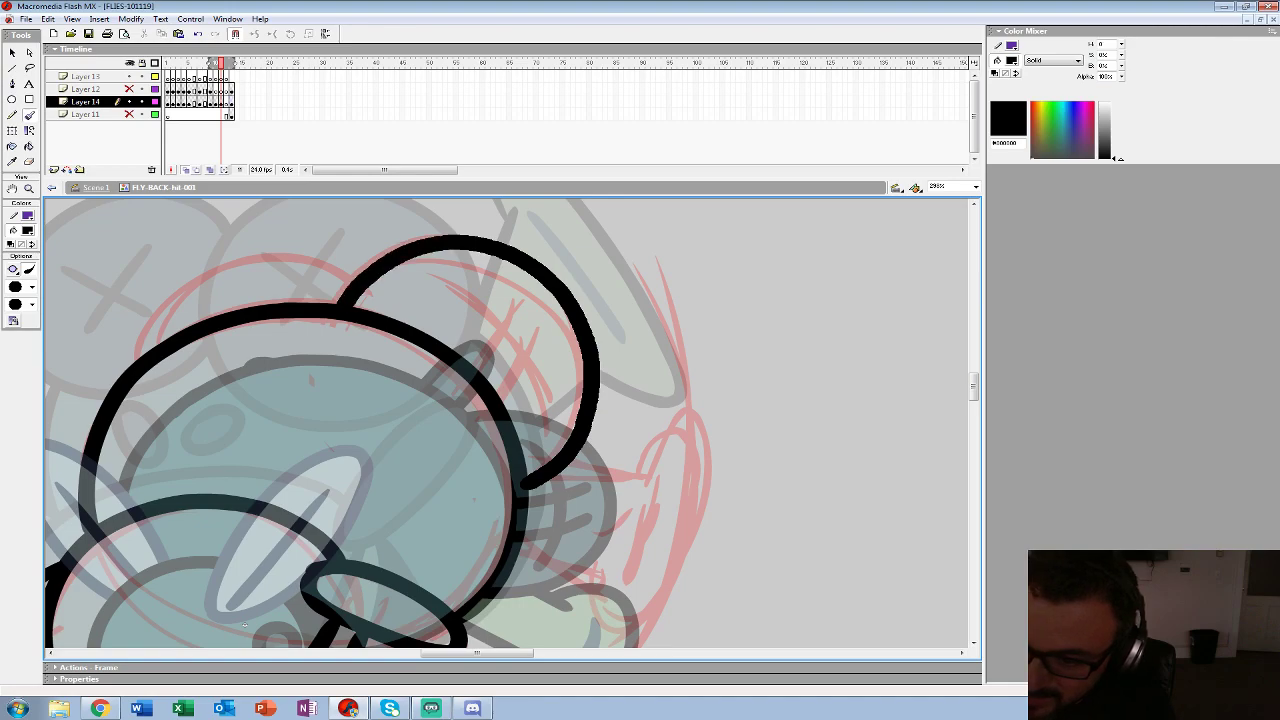
mouse_move(430, 278)
mouse_down()
mouse_move(494, 316)
mouse_move(550, 410)
mouse_up()
drag(514, 296, 470, 375)
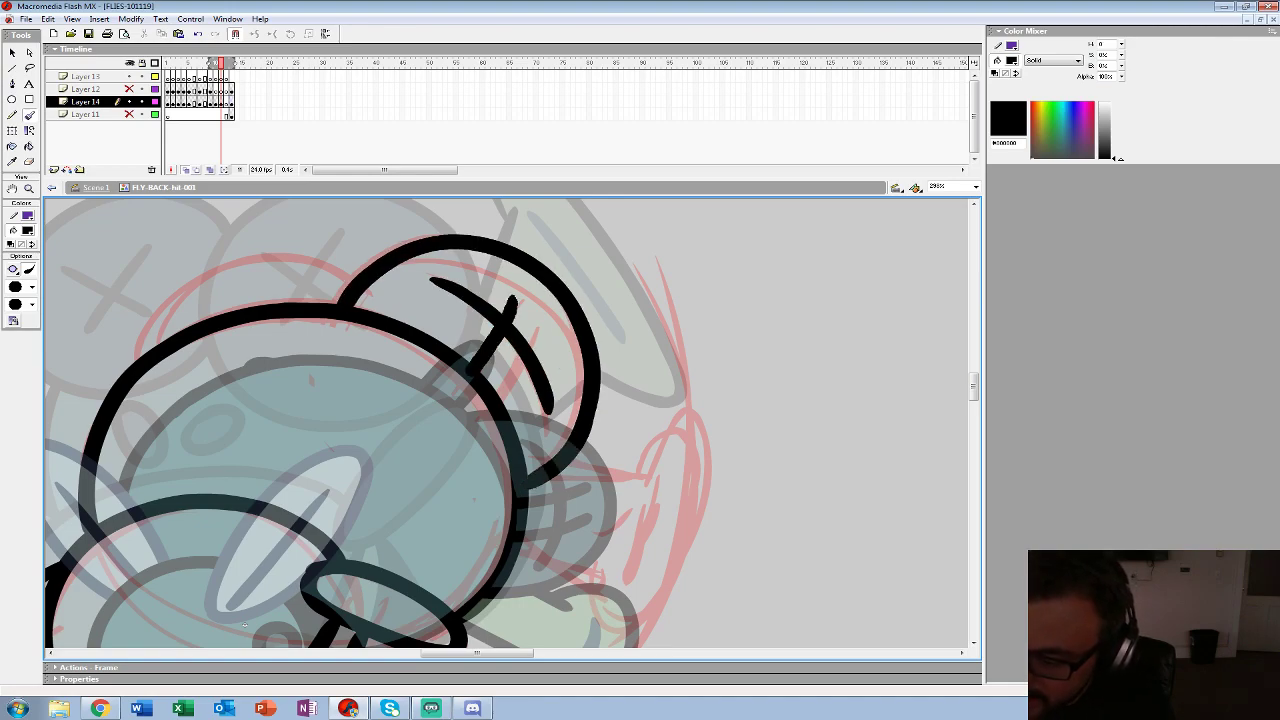
drag(543, 324, 506, 390)
mouse_move(356, 272)
mouse_down()
mouse_move(238, 258)
mouse_move(150, 323)
mouse_move(142, 352)
mouse_up()
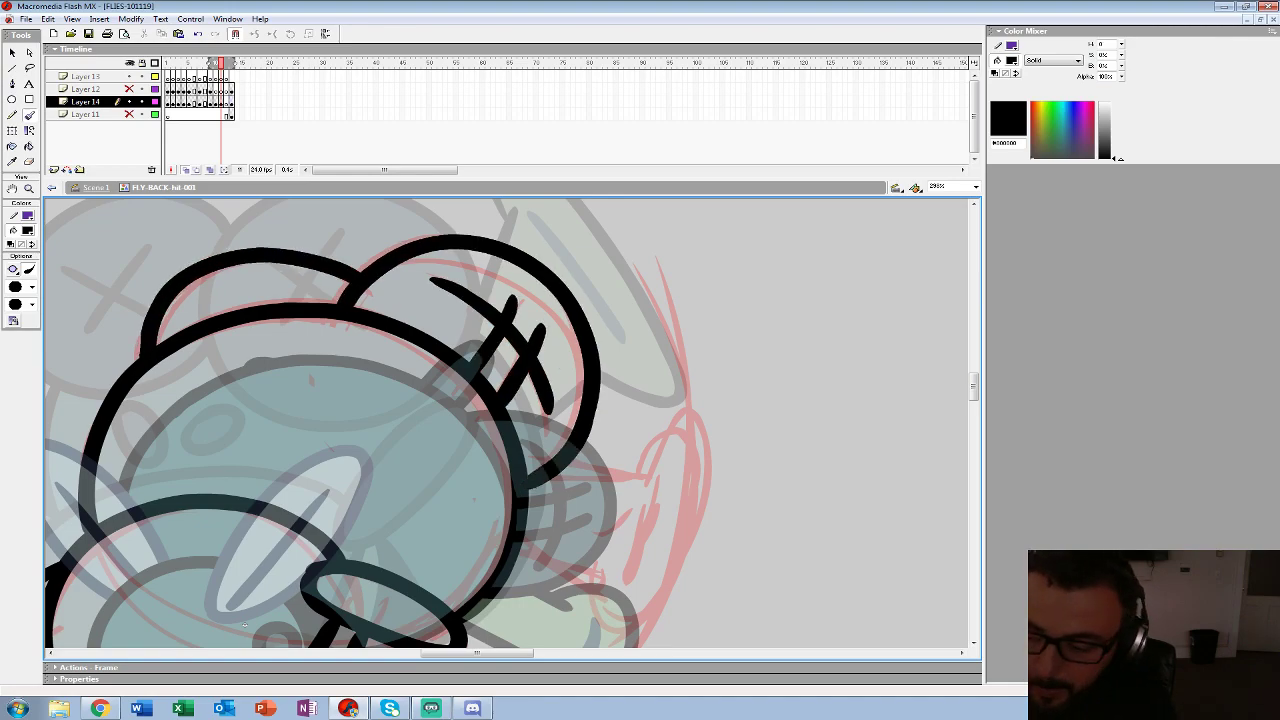
- Ink the proboscis with its two stem lines, flared oval end and inner accent stroke
drag(500, 420, 442, 392)
mouse_move(586, 443)
mouse_down()
mouse_move(478, 358)
mouse_move(490, 335)
mouse_move(545, 372)
mouse_move(470, 518)
mouse_move(426, 474)
mouse_up()
mouse_move(402, 355)
mouse_down()
mouse_move(488, 362)
mouse_move(402, 355)
mouse_up()
key(ctrl+z)
drag(350, 429, 440, 471)
mouse_move(493, 386)
mouse_down()
mouse_move(466, 465)
mouse_move(450, 470)
mouse_up()
key(ctrl+z)
drag(464, 411, 440, 495)
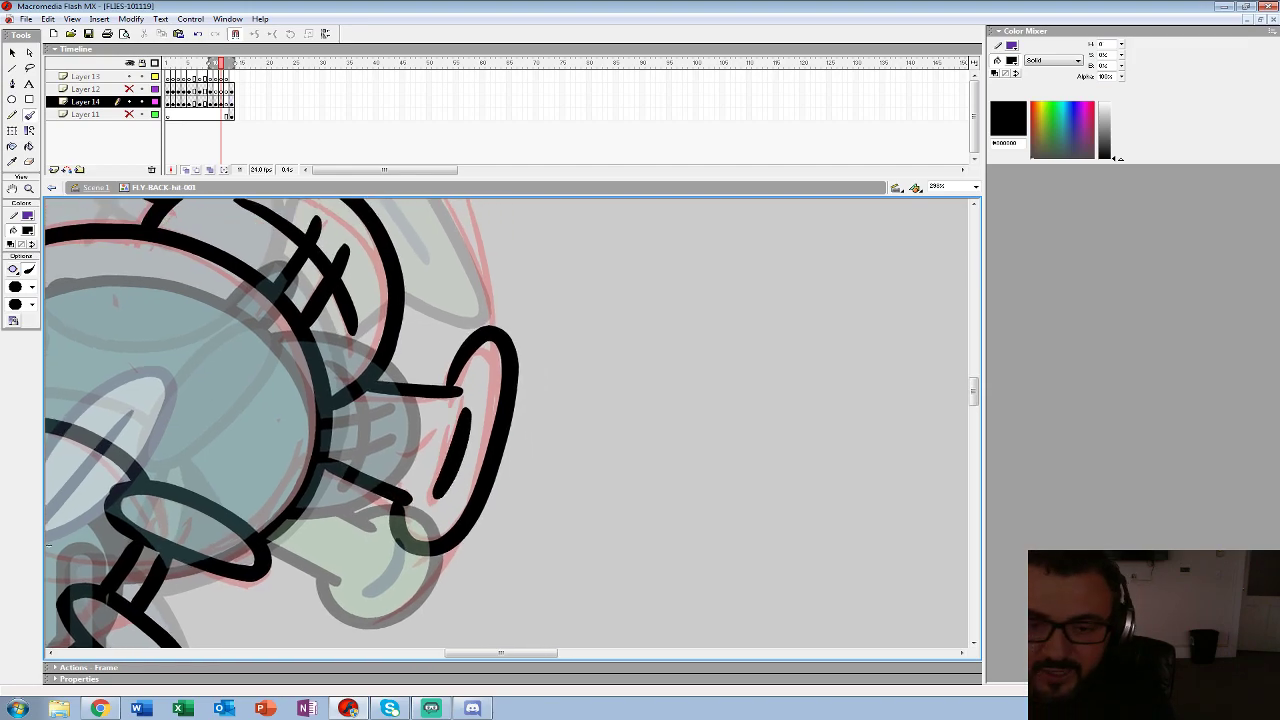
- Move the inked drawing from frame 11 to frame 10 in place of the red sketch, leaving frame 11 empty
key(z)
alt+click(512, 403)
alt+click(273, 494)
key(comma)
key(period)
key(Delete)
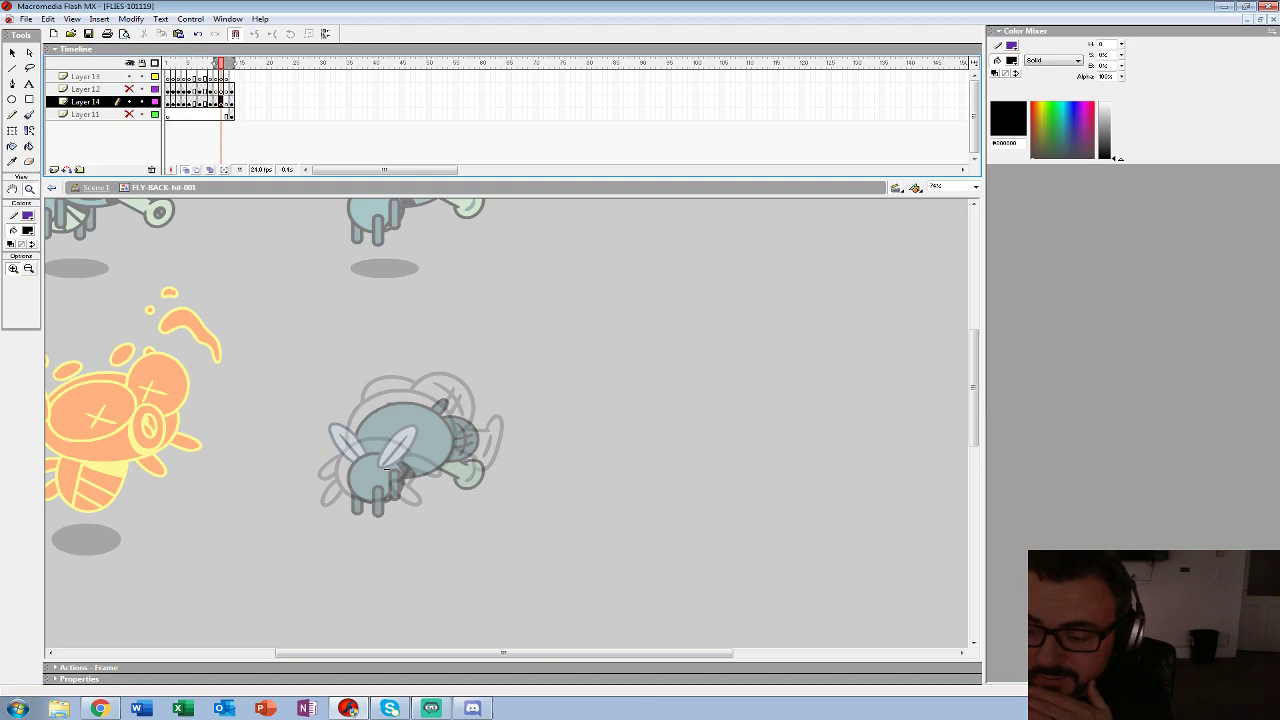
- Sketch the legs, abdomen and large head outline on frame 11 in thin black lines with a smaller brush
click(386, 467)
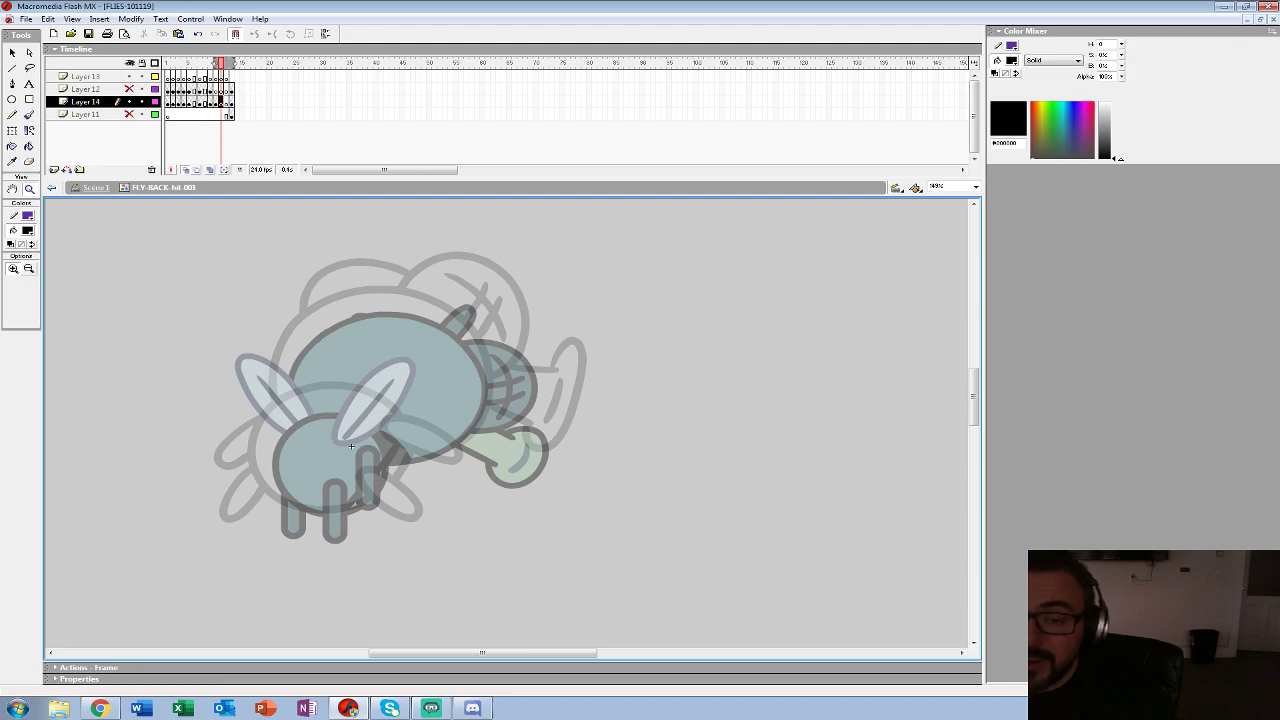
key(b)
click(32, 287)
click(16, 334)
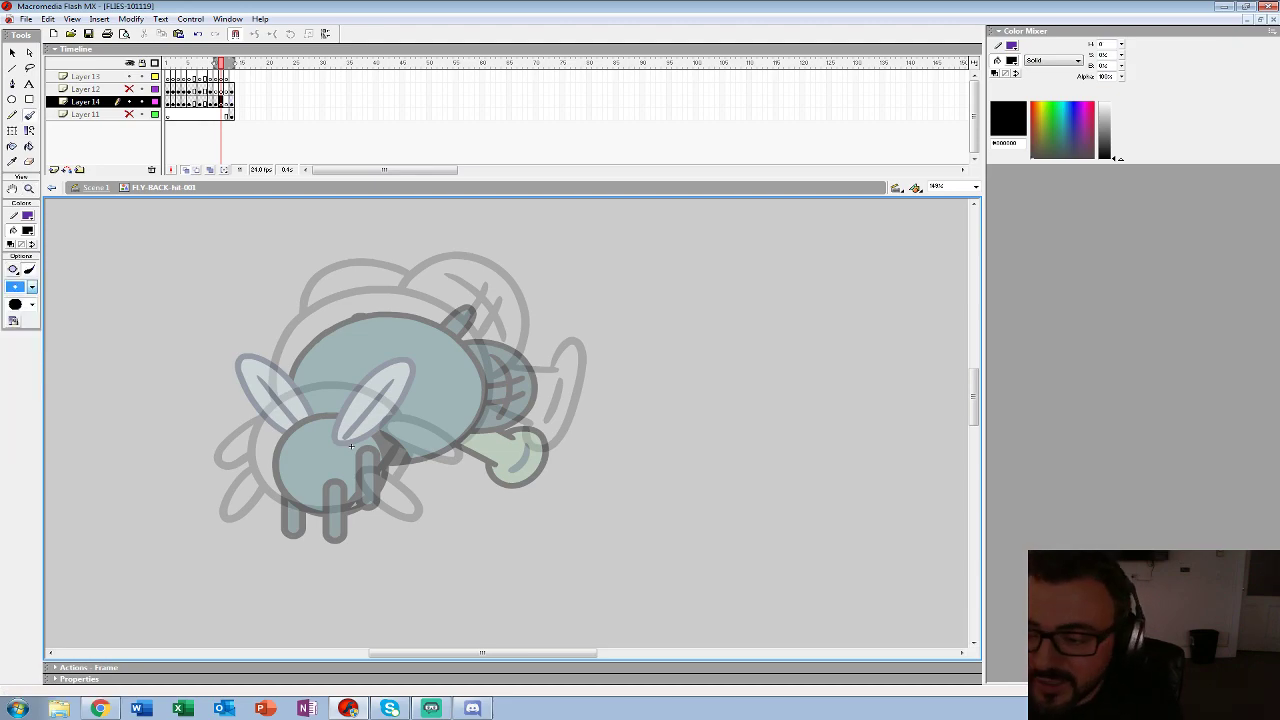
mouse_move(373, 448)
mouse_down()
mouse_move(406, 490)
mouse_move(376, 446)
mouse_move(380, 522)
mouse_move(346, 476)
mouse_move(382, 530)
mouse_up()
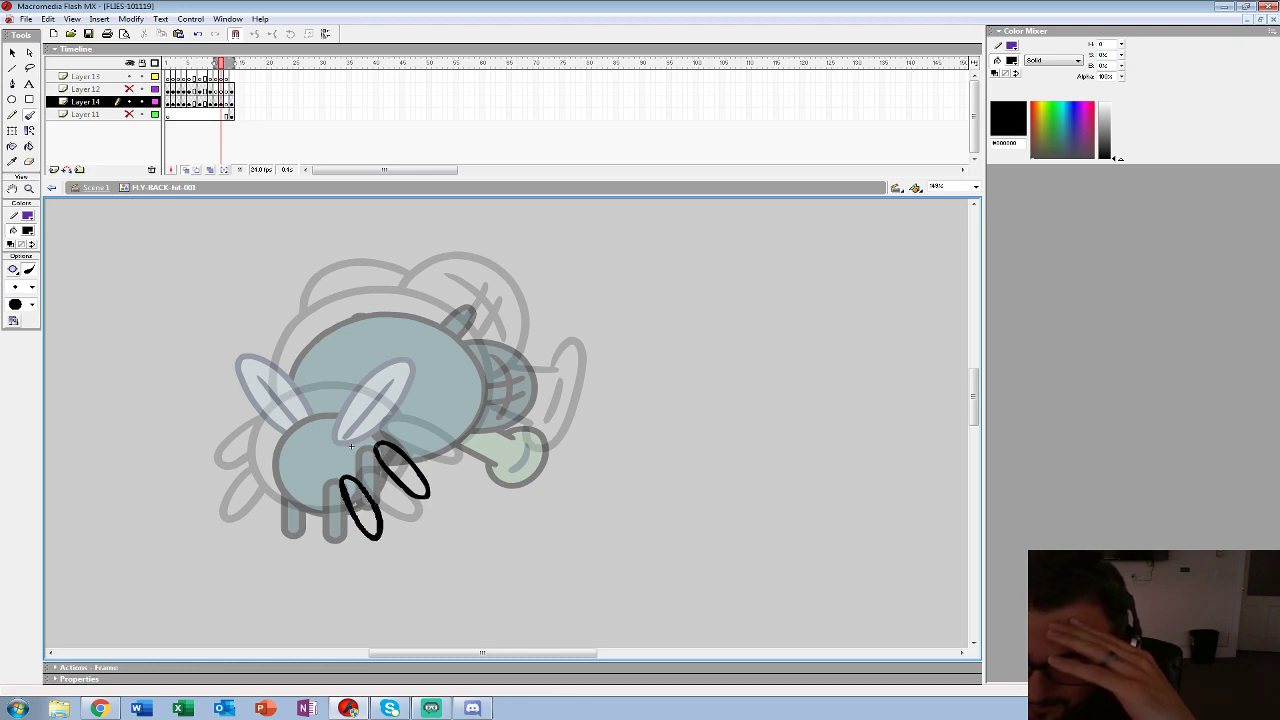
mouse_move(393, 442)
mouse_down()
mouse_move(370, 406)
mouse_move(273, 428)
mouse_move(298, 510)
mouse_move(390, 455)
mouse_move(362, 498)
mouse_up()
mouse_move(271, 488)
mouse_down()
mouse_move(258, 528)
mouse_move(284, 500)
mouse_up()
mouse_move(412, 461)
mouse_down()
mouse_move(478, 420)
mouse_move(446, 314)
mouse_move(298, 334)
mouse_move(280, 412)
mouse_up()
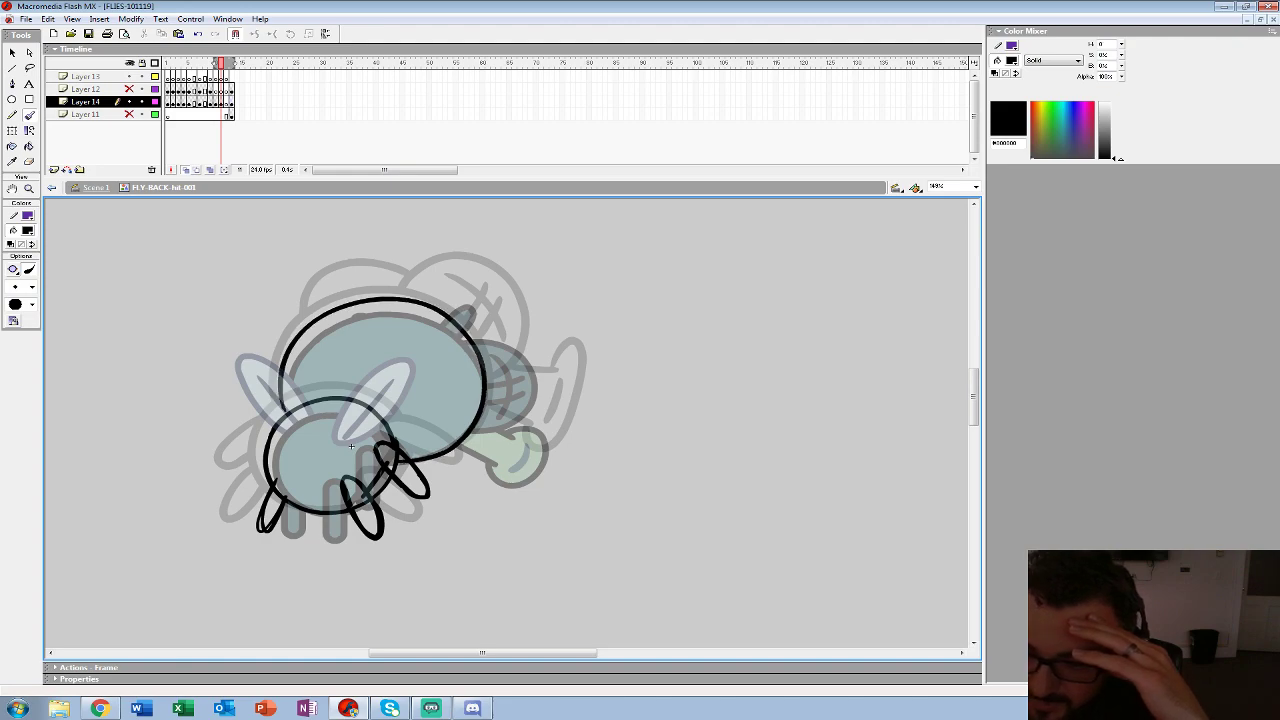
- Sketch the near eye with its cross-hatch, the small raised limb above it and the proboscis with its flared end
mouse_move(452, 312)
mouse_down()
mouse_move(522, 318)
mouse_move(484, 404)
mouse_up()
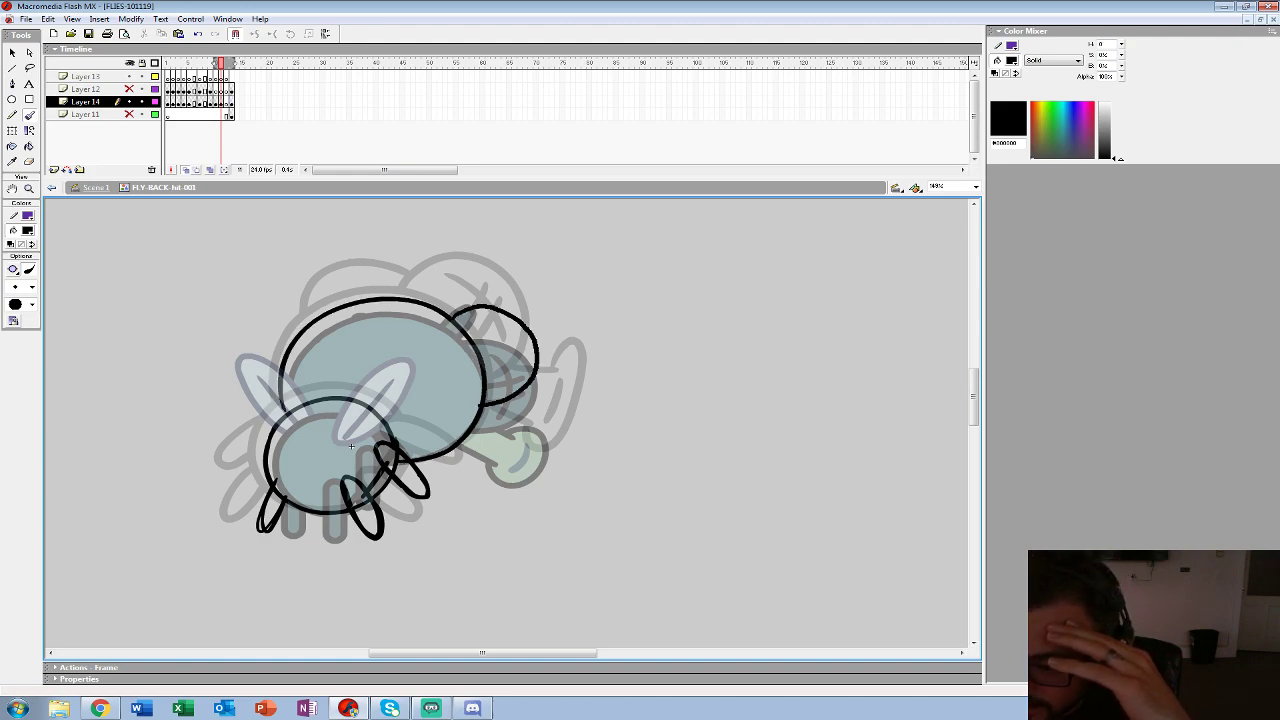
drag(490, 330, 508, 386)
mouse_move(472, 306)
mouse_down()
mouse_move(465, 274)
mouse_move(437, 300)
mouse_up()
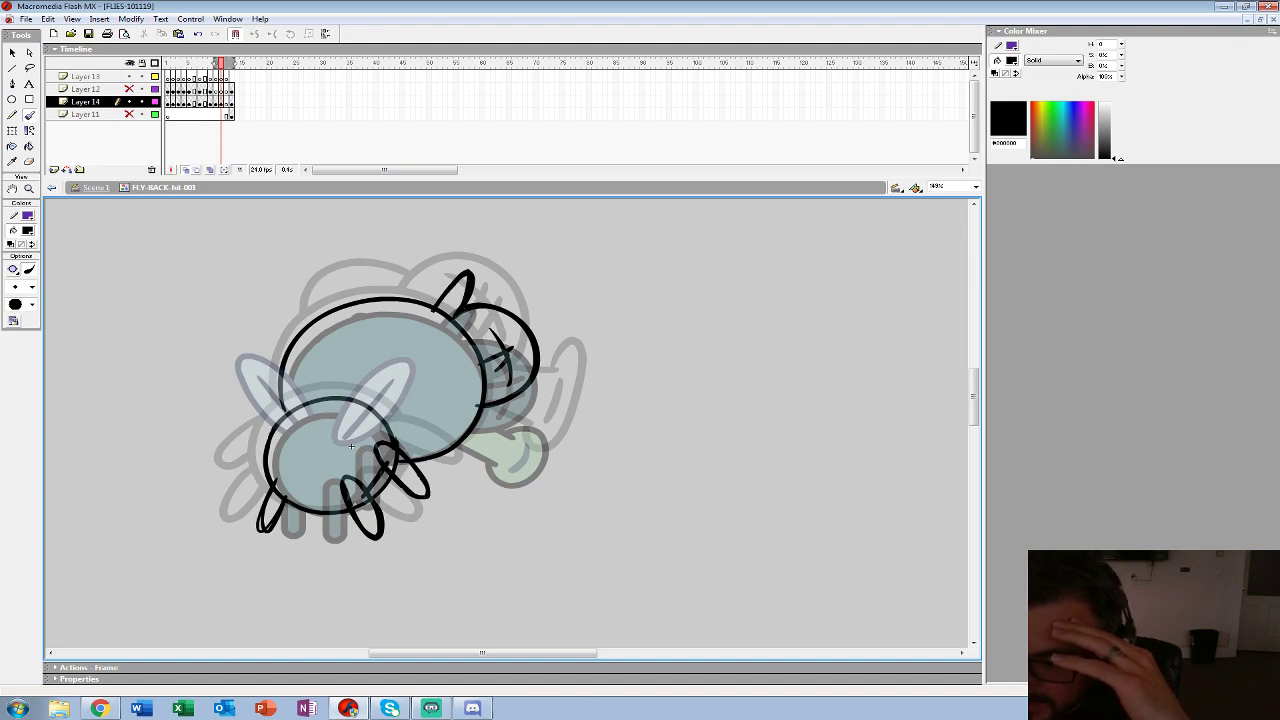
mouse_move(508, 462)
mouse_down()
mouse_move(546, 466)
mouse_move(530, 402)
mouse_move(540, 440)
mouse_move(505, 468)
mouse_move(523, 442)
mouse_up()
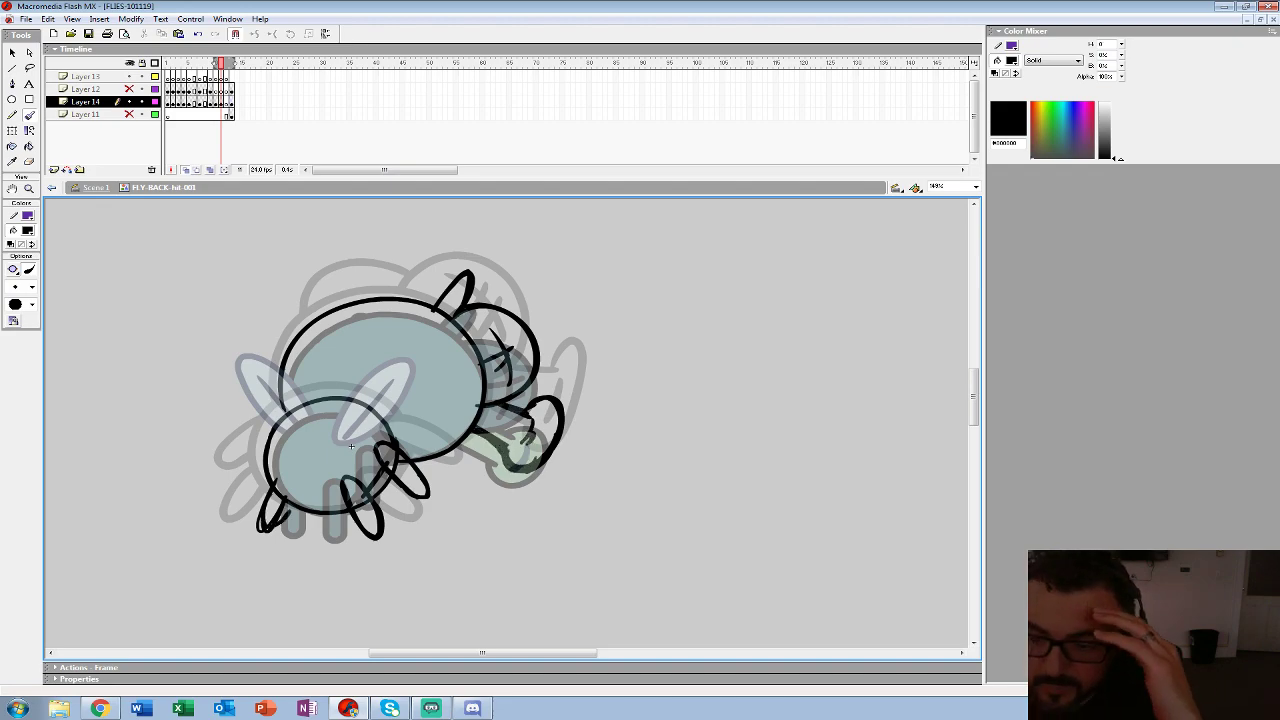
- Recolor the entire rough sketch on frame 11 red
key(ctrl+a)
click(28, 231)
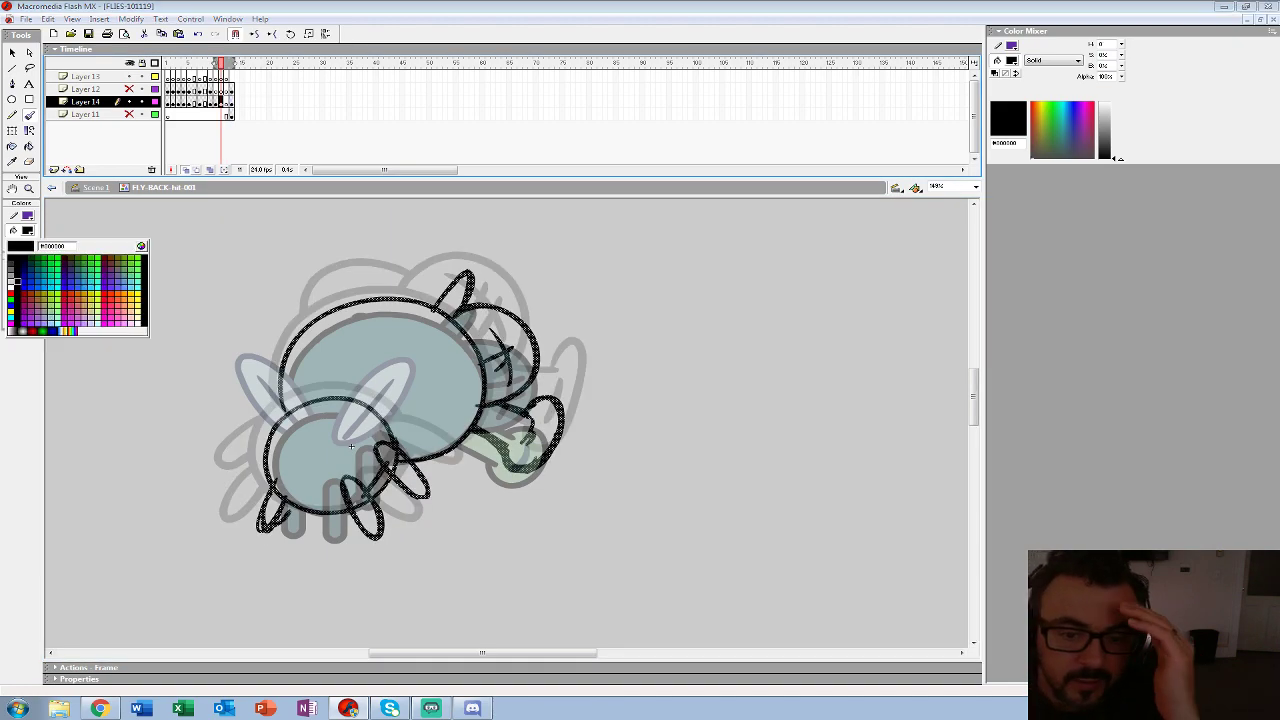
click(10, 301)
- Ink the abdomen and three legs on frame 12 in thick black over the red onion-skinned sketch
key(period)
key(z)
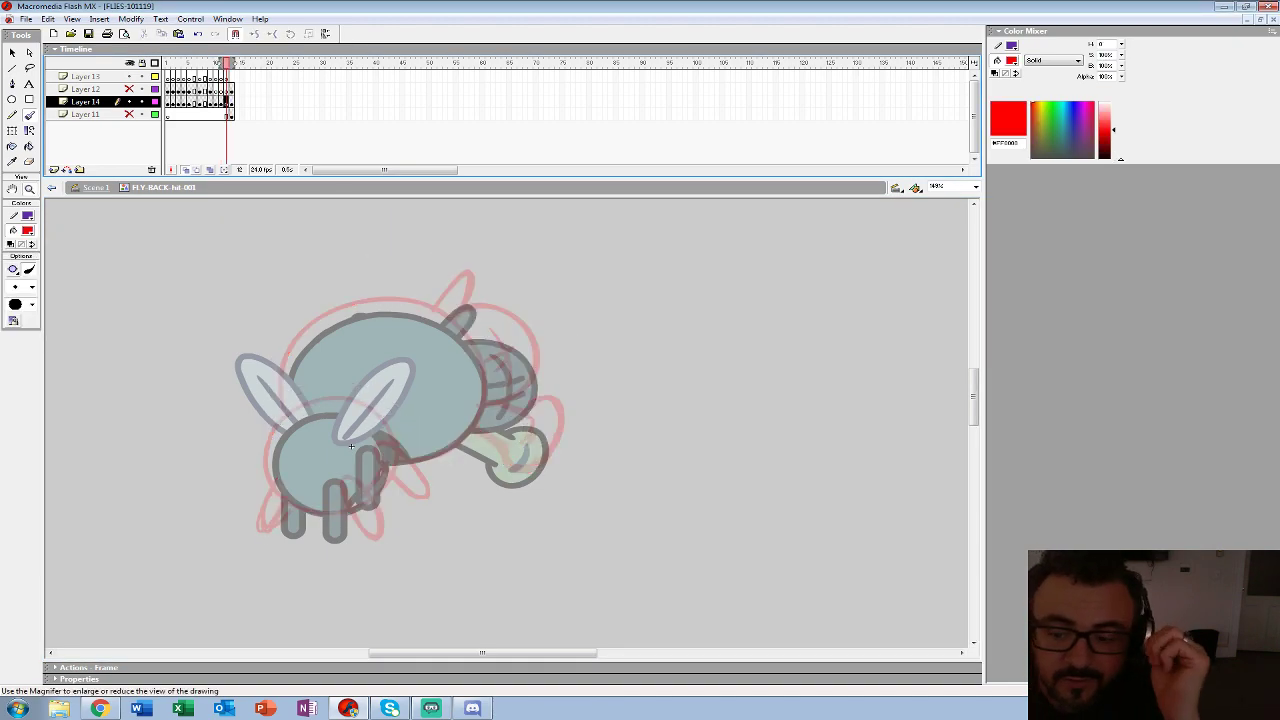
click(351, 447)
drag(313, 481, 381, 425)
key(b)
click(27, 231)
click(10, 260)
click(32, 287)
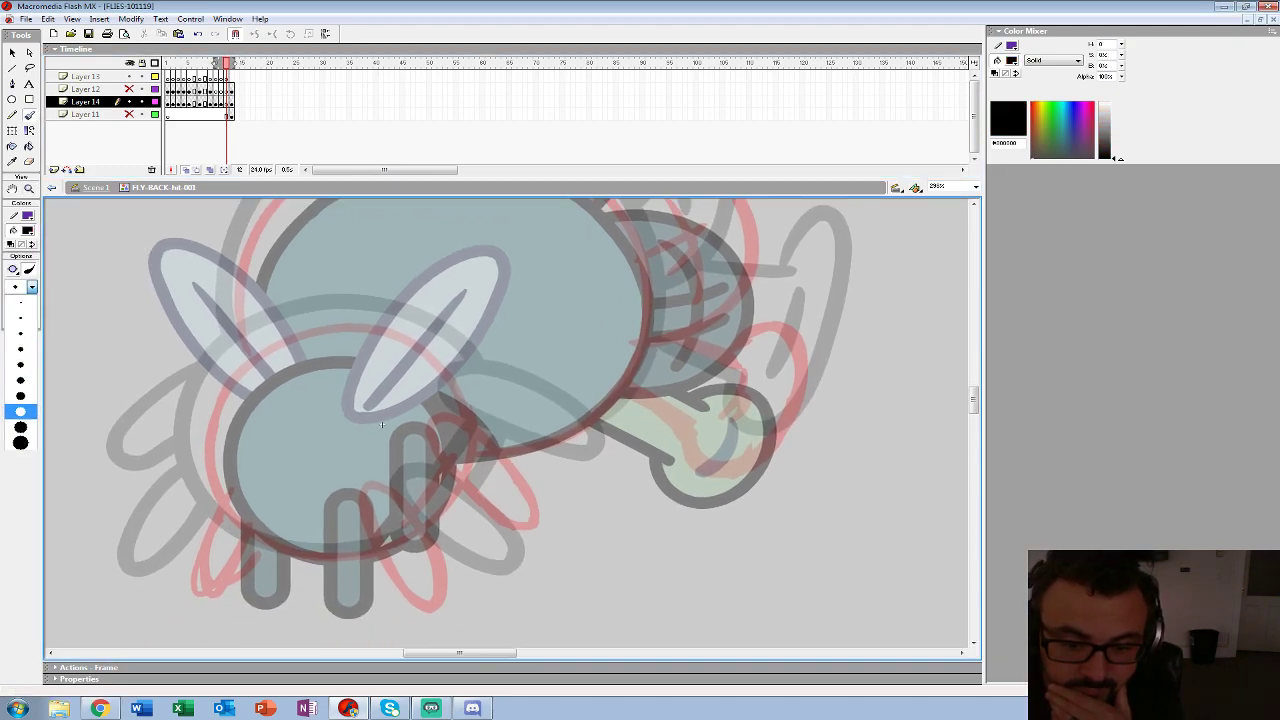
click(20, 428)
mouse_move(429, 418)
mouse_down()
mouse_move(480, 505)
mouse_move(540, 518)
mouse_move(497, 452)
mouse_move(435, 418)
mouse_move(451, 382)
mouse_move(292, 336)
mouse_move(215, 480)
mouse_move(330, 562)
mouse_move(372, 552)
mouse_up()
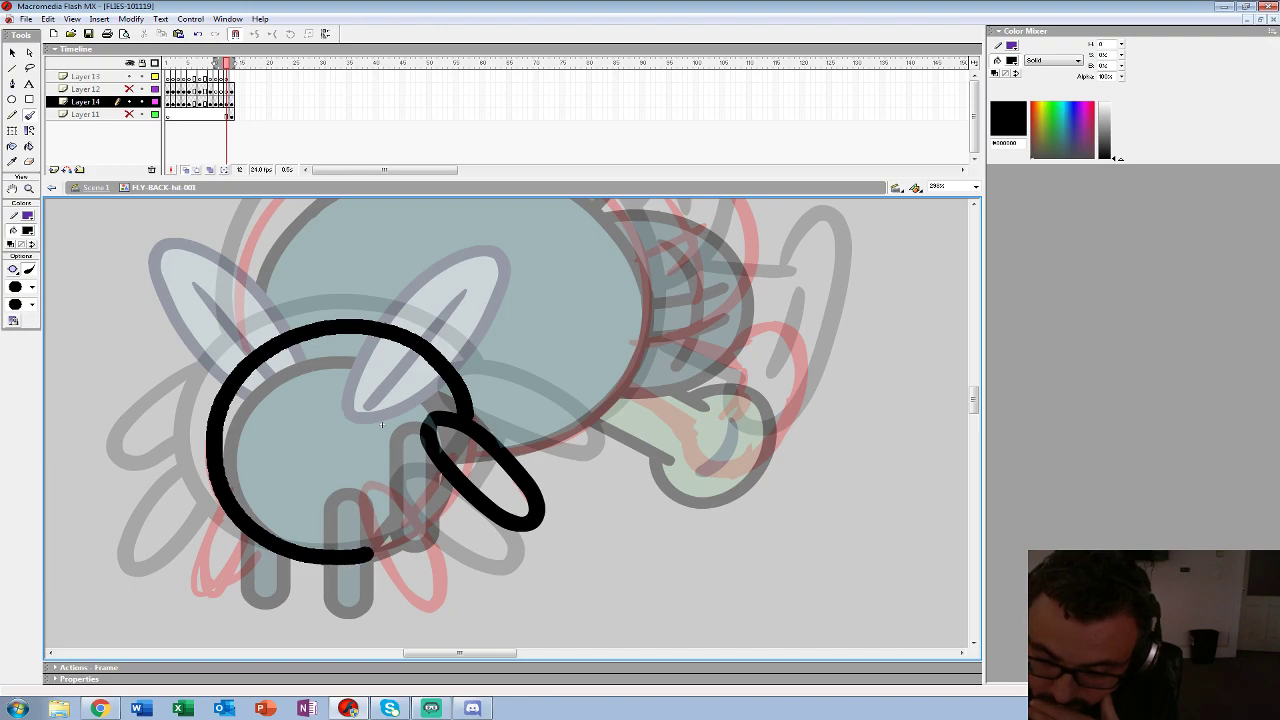
click(366, 491)
mouse_move(366, 491)
mouse_down()
mouse_move(425, 608)
mouse_move(440, 548)
mouse_move(365, 490)
mouse_up()
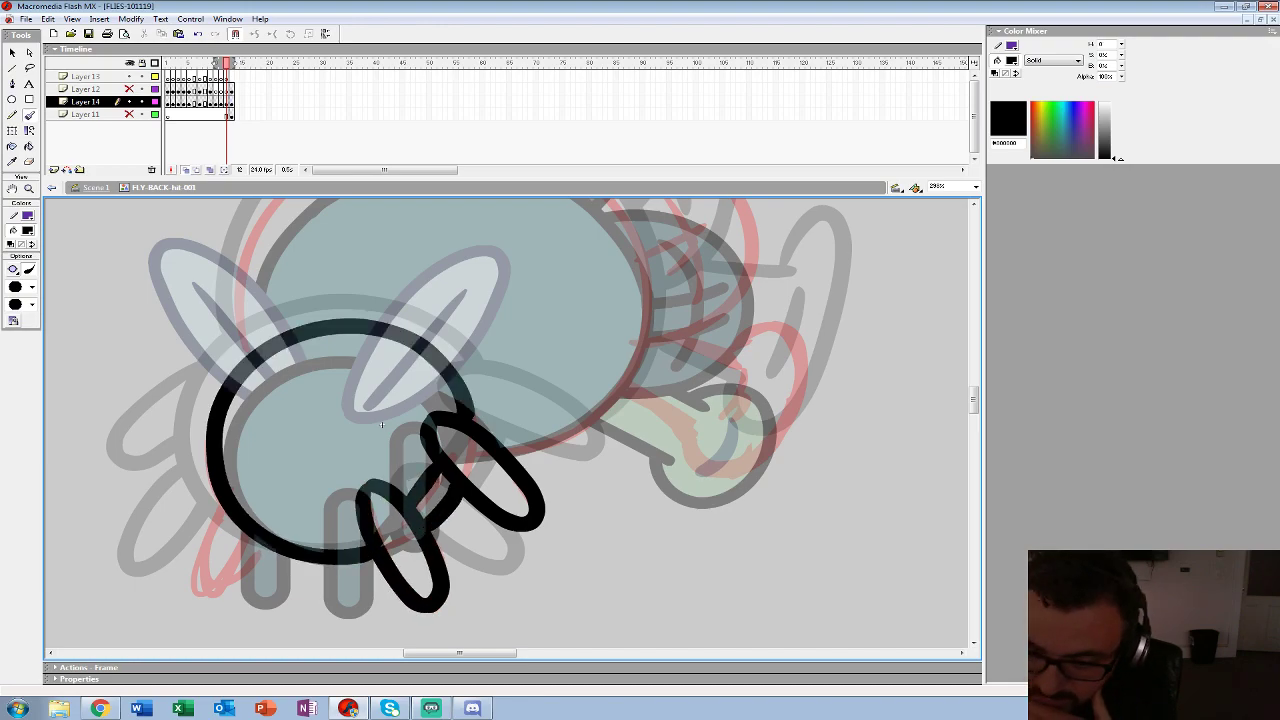
mouse_move(222, 506)
mouse_down()
mouse_move(211, 593)
mouse_move(258, 540)
mouse_up()
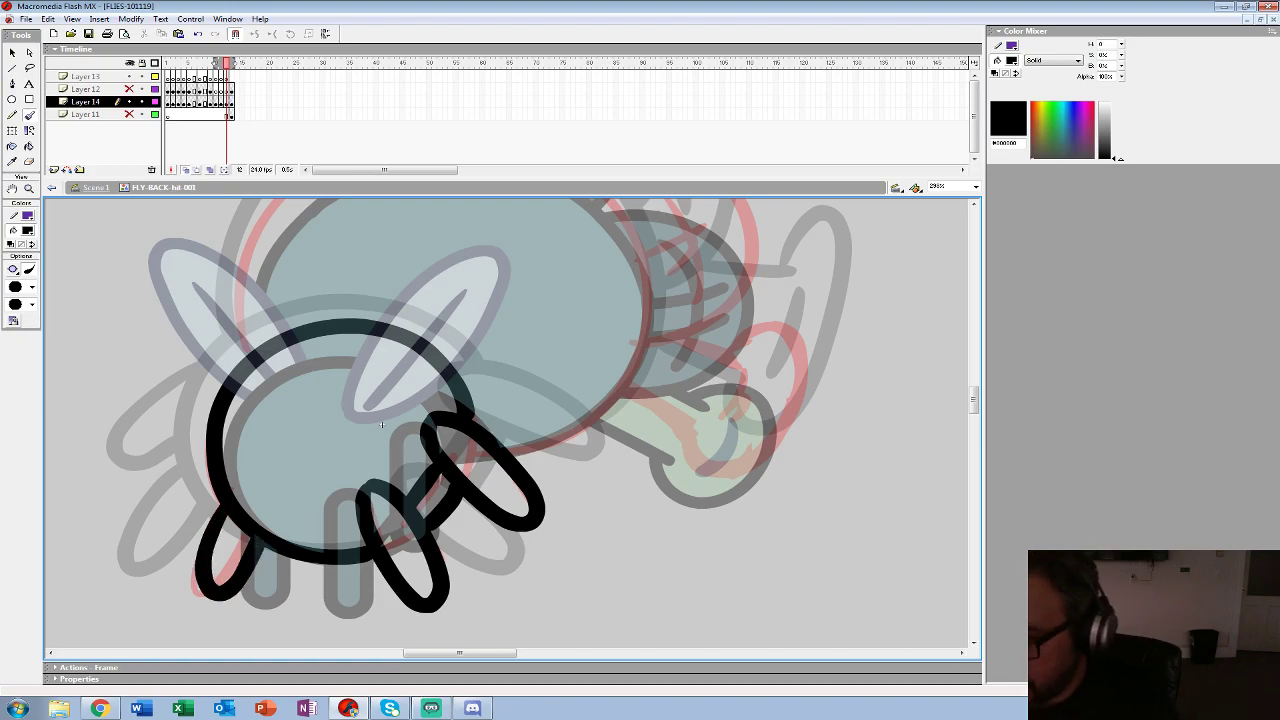
- Ink the large head outline and the black neck shadow where it meets the abdomen
drag(381, 425, 345, 525)
mouse_move(497, 548)
mouse_down()
mouse_move(602, 436)
mouse_move(600, 368)
mouse_move(567, 298)
mouse_move(490, 240)
mouse_move(368, 232)
mouse_move(258, 277)
mouse_move(206, 360)
mouse_move(210, 445)
mouse_up()
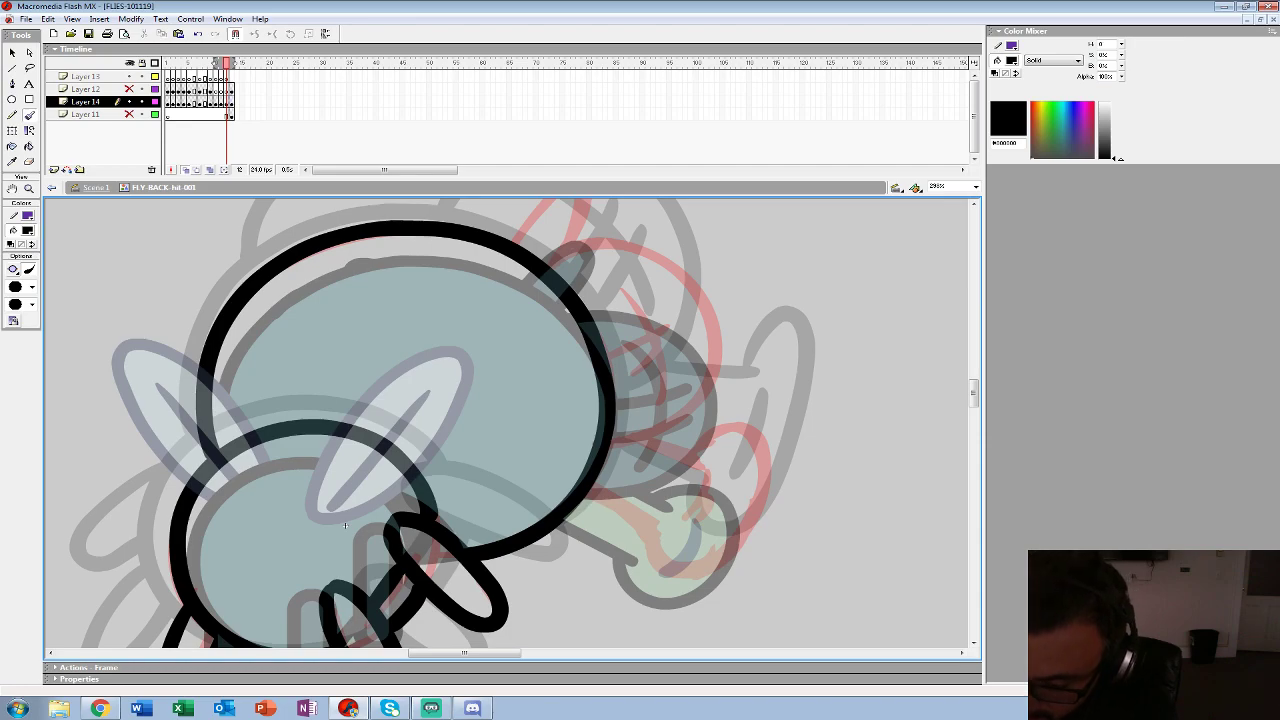
drag(422, 488, 482, 546)
- Ink the small raised limb and the near eye with its crossing hatch lines
drag(345, 525, 203, 589)
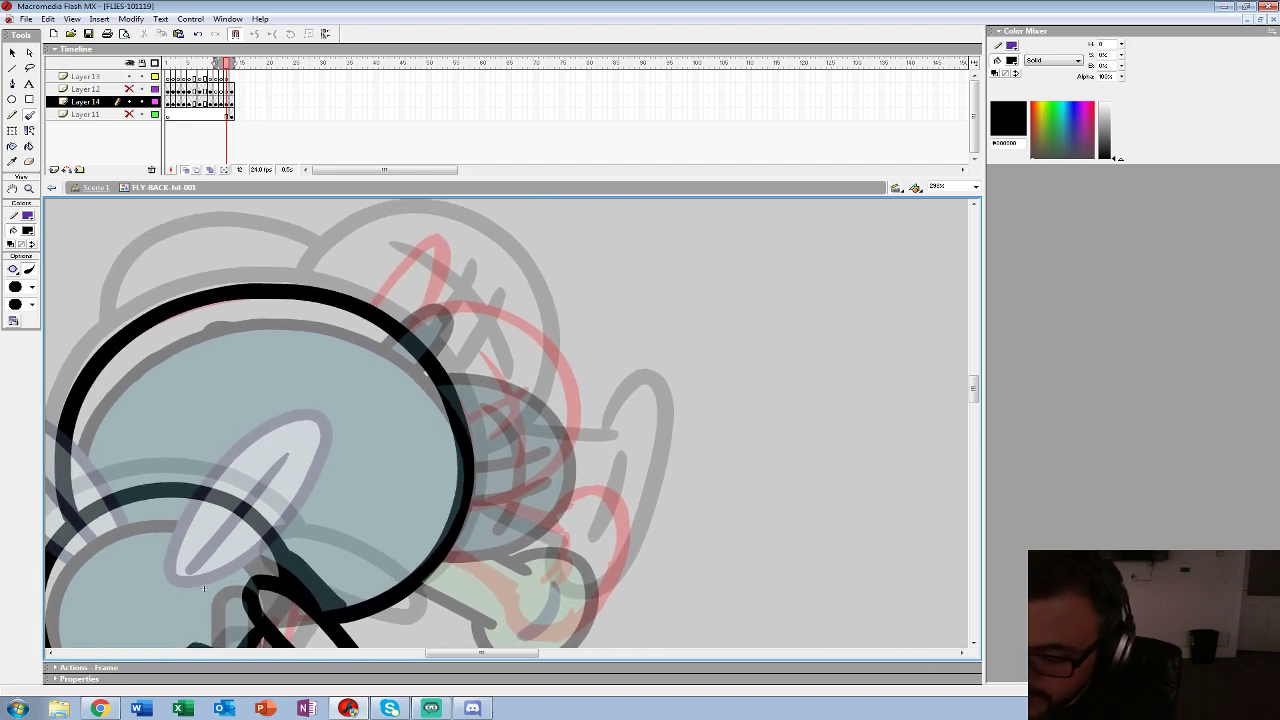
mouse_move(472, 506)
mouse_down()
mouse_move(570, 386)
mouse_move(522, 318)
mouse_move(462, 308)
mouse_move(420, 330)
mouse_move(440, 285)
mouse_move(437, 242)
mouse_move(372, 304)
mouse_up()
drag(472, 340, 521, 470)
drag(466, 418, 531, 381)
mouse_move(474, 454)
mouse_down()
mouse_move(543, 423)
mouse_move(501, 337)
mouse_up()
- Ink the proboscis with its two stem lines, flared oval end and inner accent stroke over the red sketch
mouse_move(500, 510)
mouse_down()
mouse_move(559, 497)
mouse_move(589, 417)
mouse_move(567, 367)
mouse_move(487, 384)
mouse_move(549, 414)
mouse_move(522, 460)
mouse_up()
key(ctrl+z)
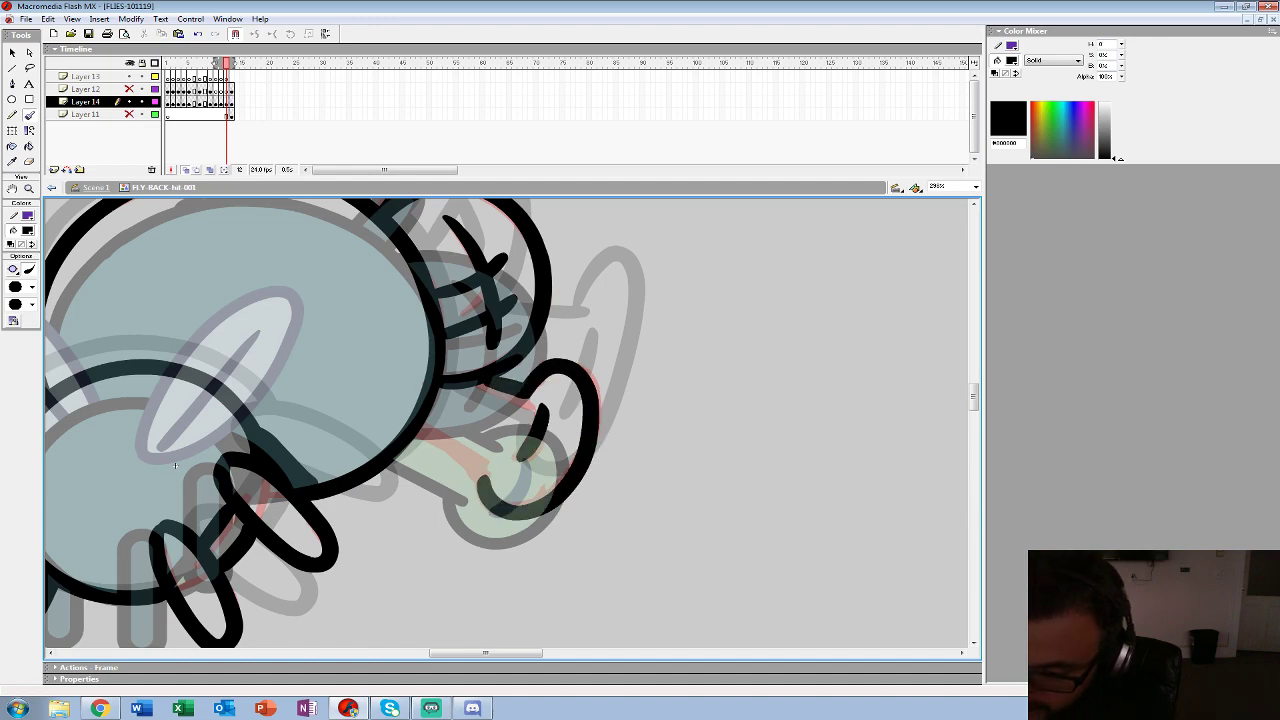
drag(420, 430, 460, 451)
drag(175, 465, 244, 551)
- Move the inked drawing from frame 12 to frame 11 in place of the red sketch, leaving frame 12 empty
key(ctrl+a)
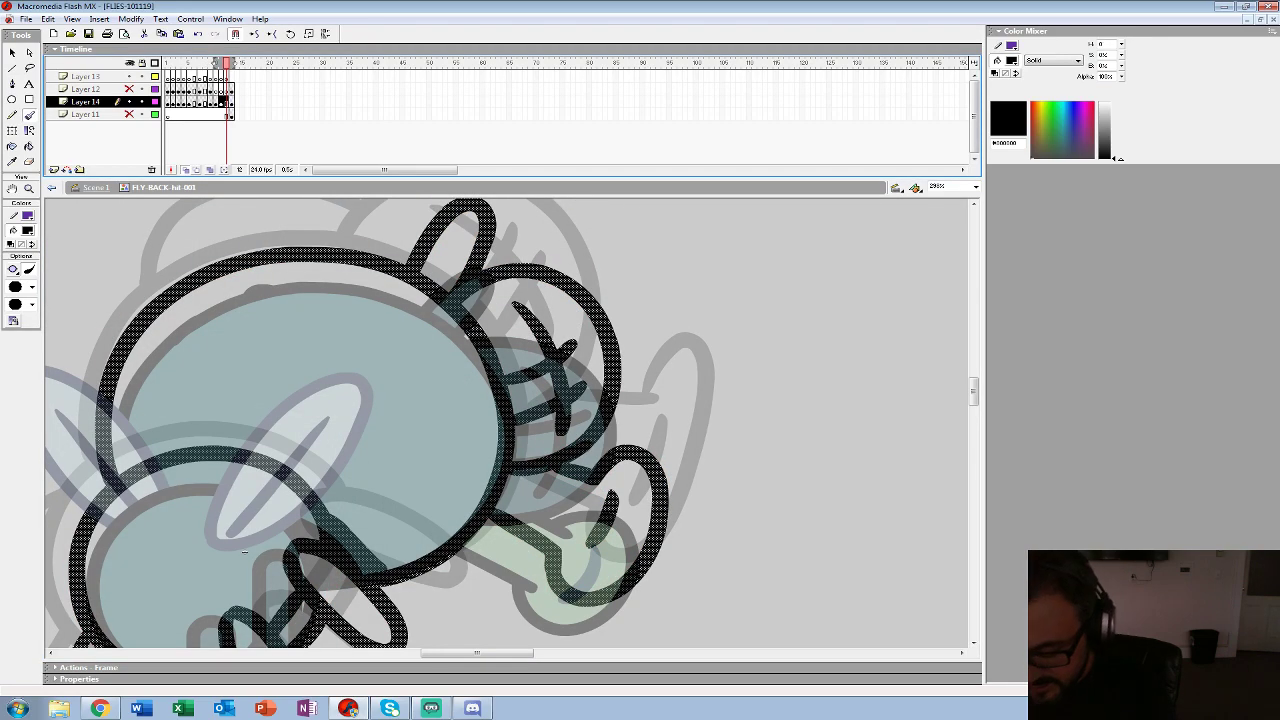
key(Delete)
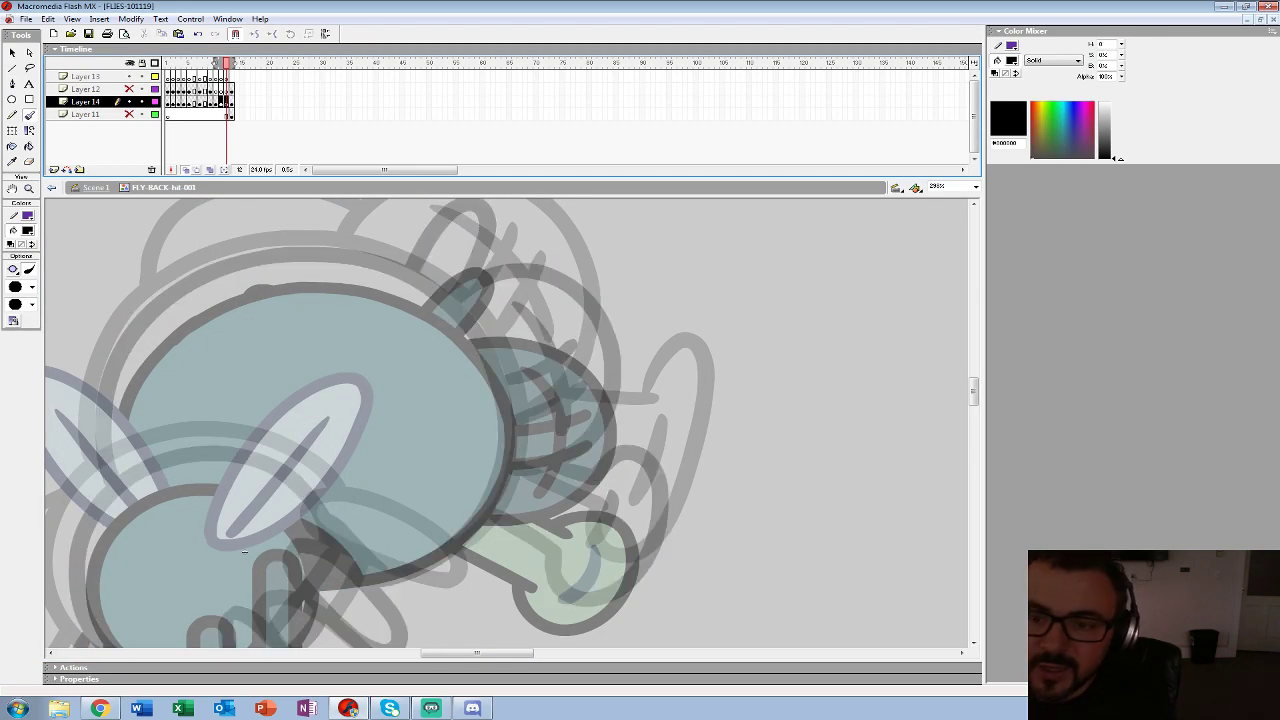
- Limit the onion skin to start at frame 11 and ink the front legs and abdomen outline on frame 12
drag(215, 63, 221, 63)
mouse_move(244, 551)
mouse_down()
mouse_move(275, 492)
mouse_move(291, 399)
mouse_move(490, 360)
mouse_move(490, 429)
mouse_move(510, 467)
mouse_move(546, 468)
mouse_move(524, 363)
mouse_move(490, 352)
mouse_up()
mouse_move(422, 425)
mouse_down()
mouse_move(442, 536)
mouse_move(469, 544)
mouse_move(479, 446)
mouse_move(440, 418)
mouse_up()
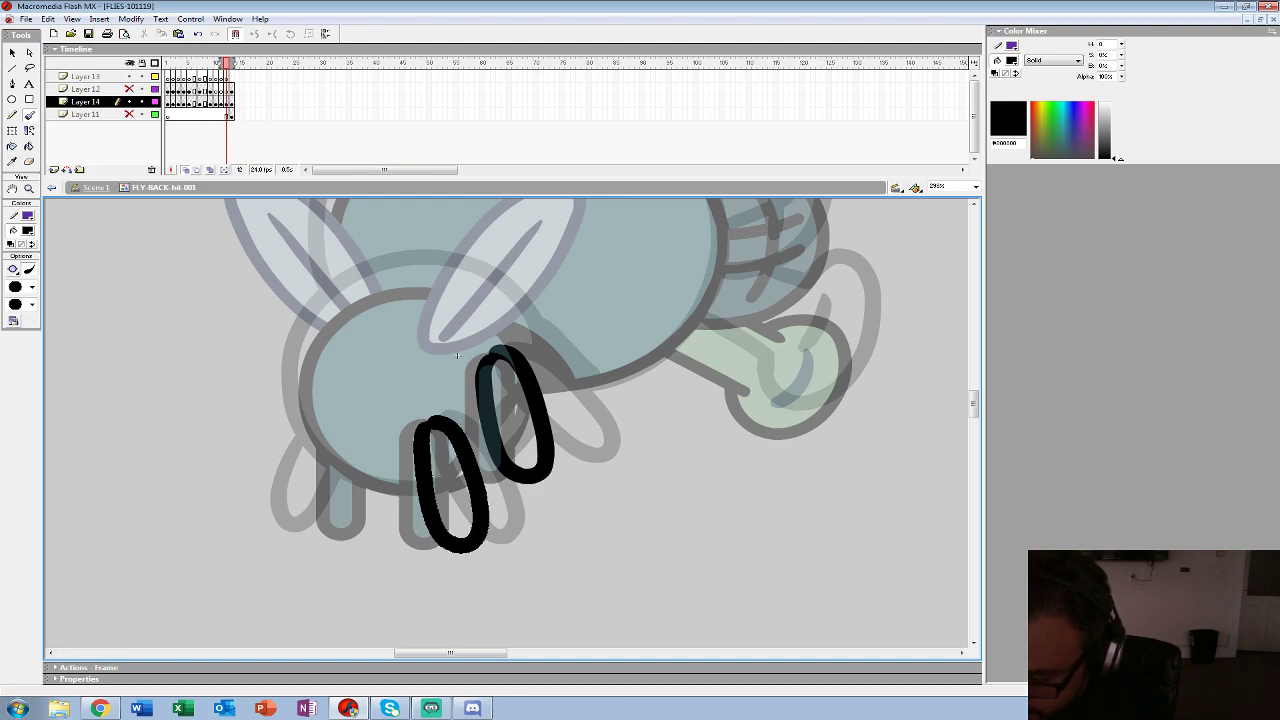
mouse_move(492, 292)
mouse_down()
mouse_move(443, 277)
mouse_move(381, 280)
mouse_move(326, 309)
mouse_move(296, 358)
mouse_move(302, 411)
mouse_move(333, 460)
mouse_move(410, 487)
mouse_up()
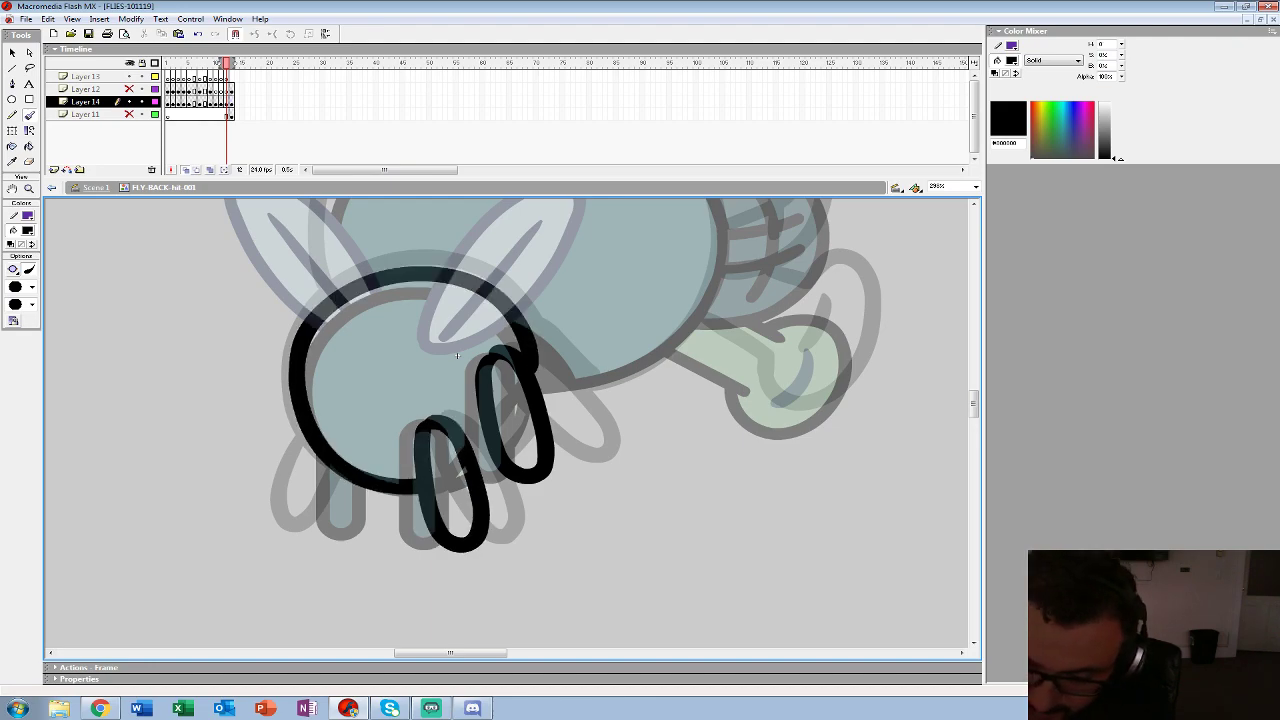
- Ink the rear leg, the large head outline and the small raised limb between the onion-skinned poses
mouse_move(457, 355)
mouse_down()
mouse_move(429, 417)
mouse_move(294, 544)
mouse_up()
mouse_move(400, 576)
mouse_down()
mouse_move(487, 551)
mouse_move(527, 518)
mouse_move(553, 468)
mouse_move(546, 366)
mouse_move(480, 290)
mouse_move(378, 261)
mouse_move(253, 284)
mouse_move(198, 321)
mouse_move(168, 368)
mouse_move(170, 470)
mouse_up()
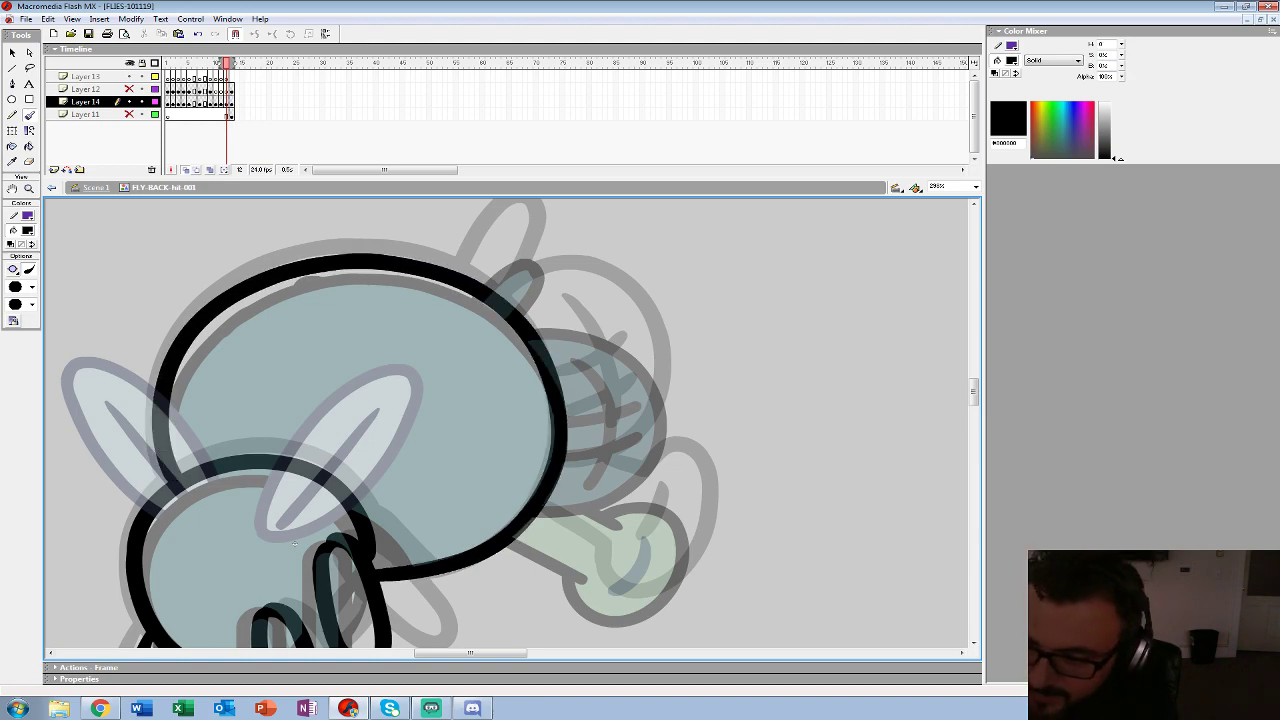
drag(294, 544, 258, 591)
mouse_move(435, 325)
mouse_down()
mouse_move(478, 282)
mouse_move(503, 290)
mouse_move(470, 355)
mouse_up()
- Ink the near eye's outline and its curved cross-hatch lines on frame 12
drag(258, 591, 139, 567)
mouse_move(368, 330)
mouse_down()
mouse_move(463, 331)
mouse_move(492, 362)
mouse_move(508, 420)
mouse_move(495, 471)
mouse_move(400, 512)
mouse_up()
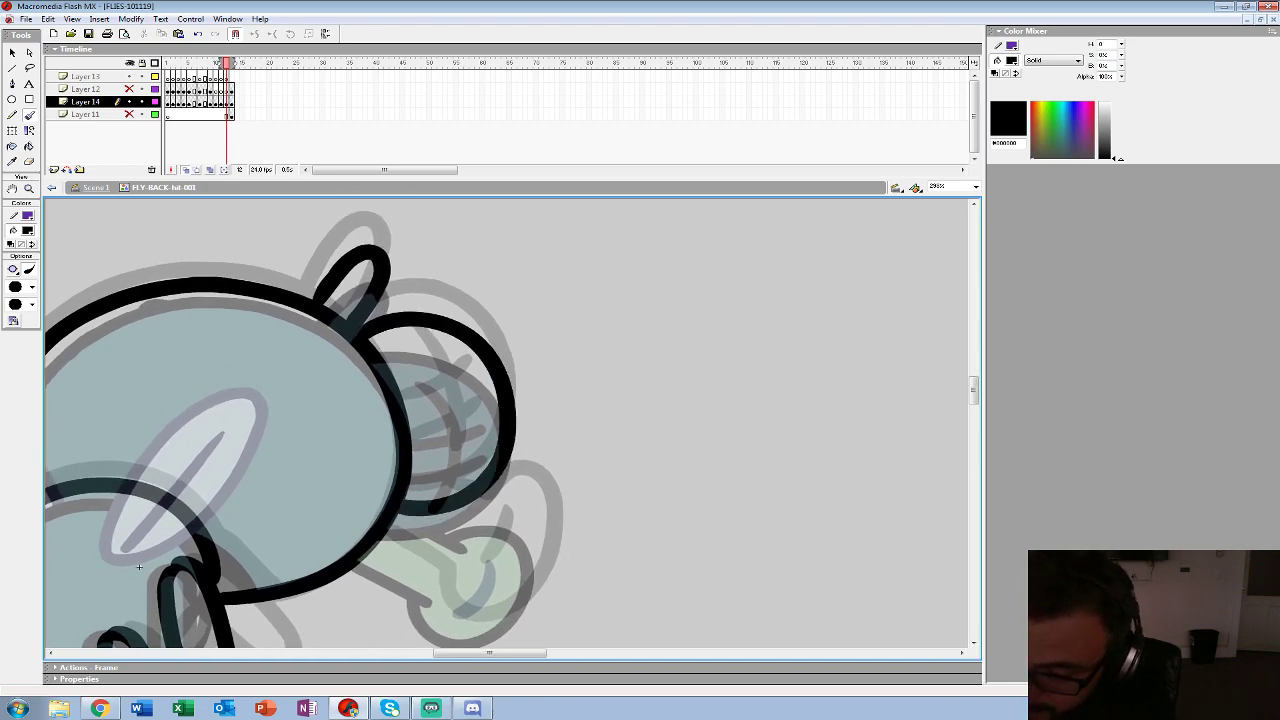
drag(424, 355, 450, 486)
drag(410, 421, 476, 400)
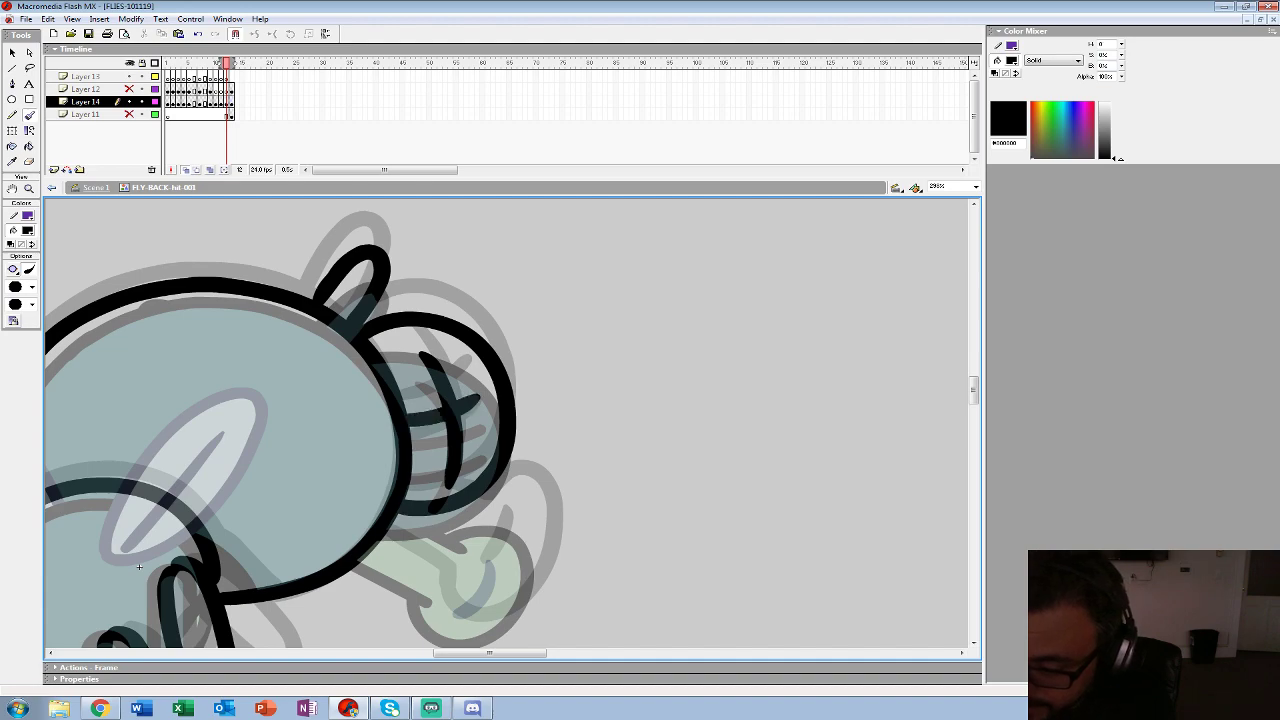
- Ink the proboscis with its stem, flared end and accent stroke, and add the black neck shadow on frame 12
drag(139, 567, 142, 460)
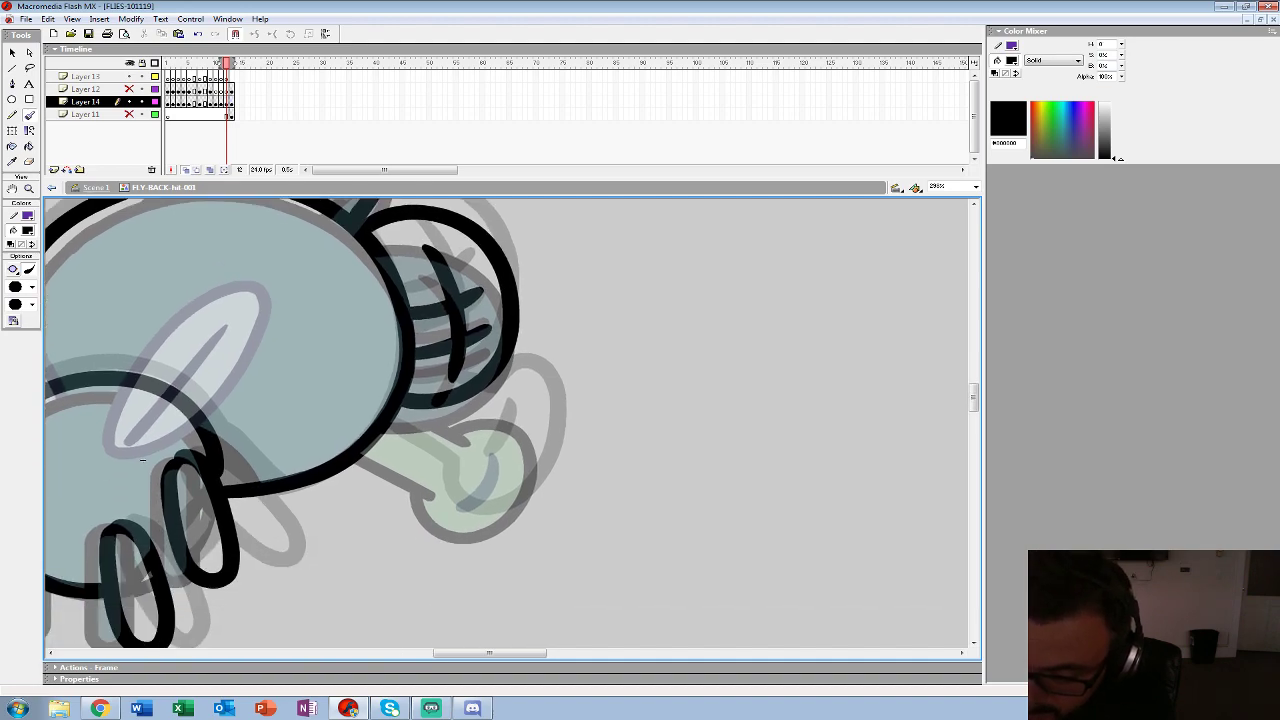
drag(410, 462, 450, 480)
mouse_move(485, 522)
mouse_down()
mouse_move(545, 462)
mouse_move(515, 397)
mouse_move(470, 414)
mouse_move(412, 410)
mouse_up()
drag(142, 460, 307, 505)
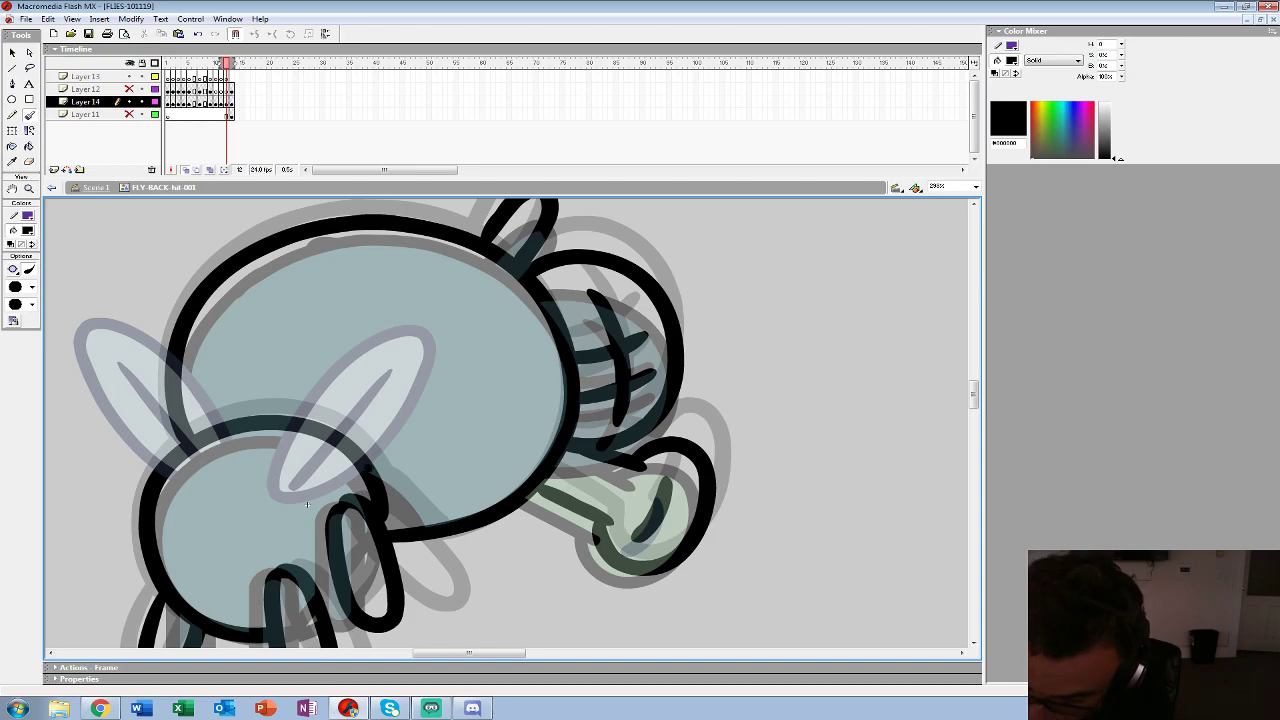
drag(371, 470, 430, 522)
- Turn off onion skinning and fill the proboscis accent on frames 10 to 12 with the dark teal sampled from frame 13
drag(307, 505, 421, 438)
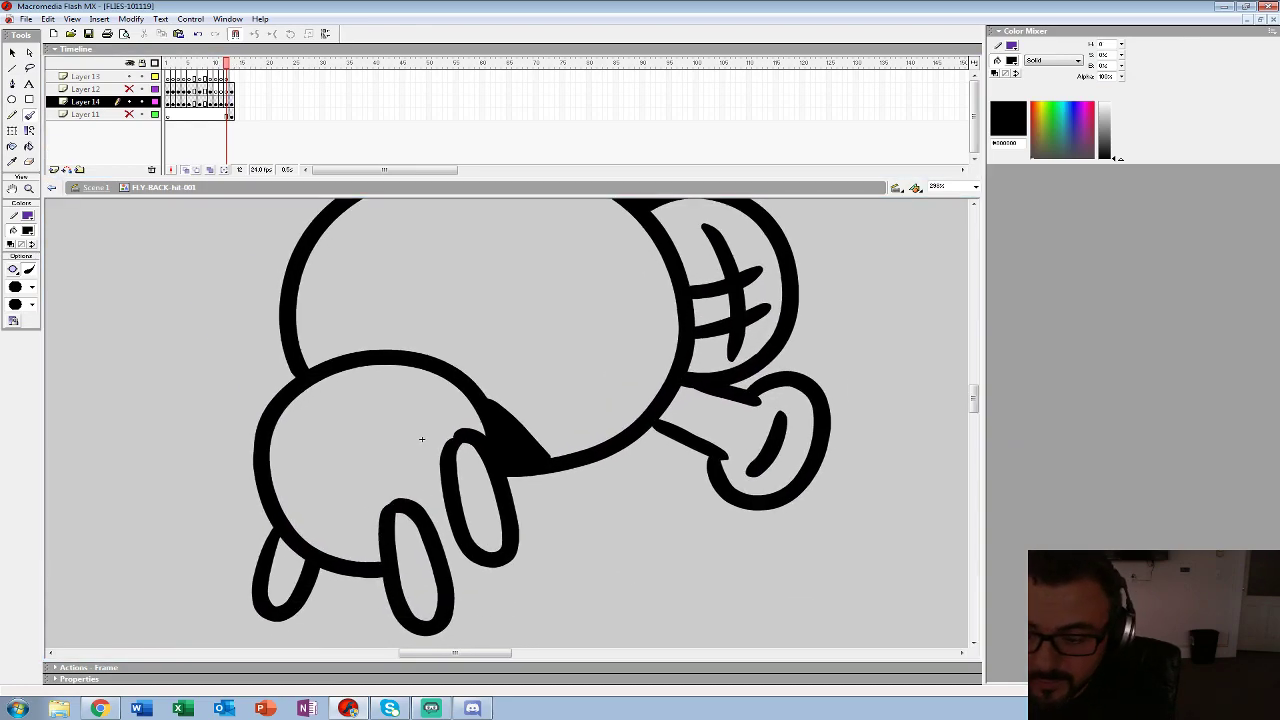
mouse_move(421, 438)
mouse_down()
mouse_move(296, 506)
mouse_move(281, 565)
mouse_up()
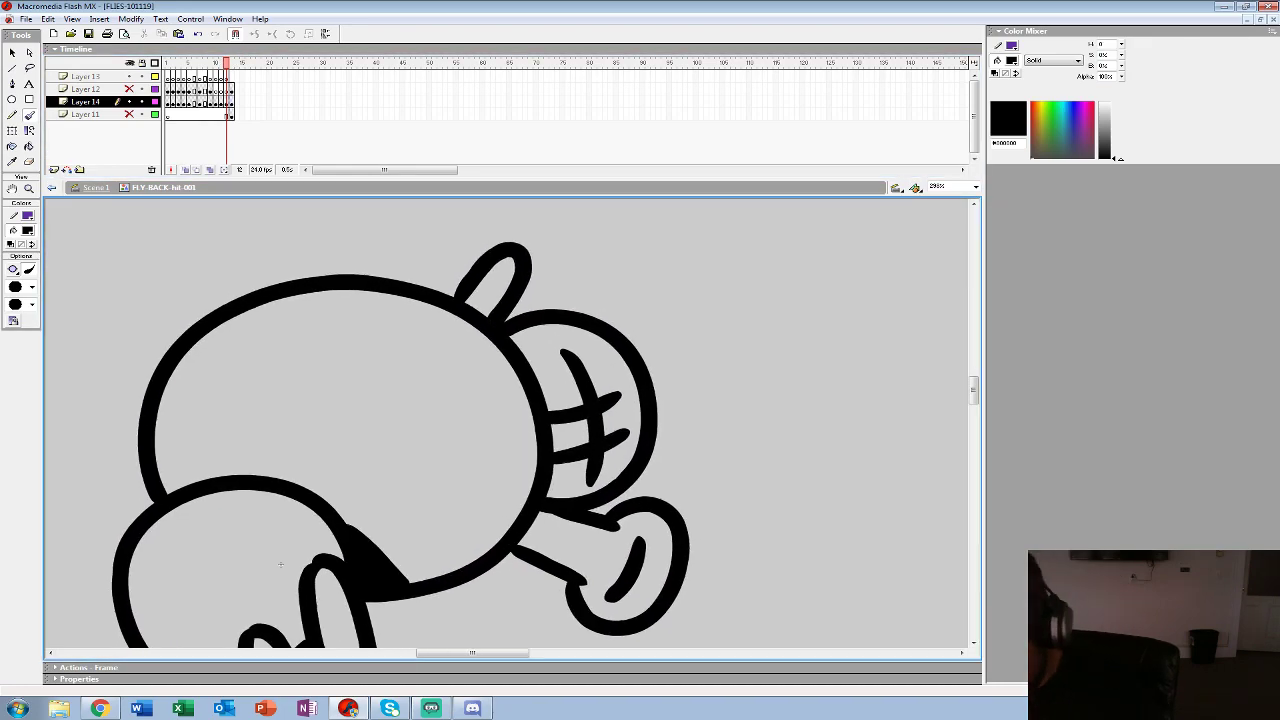
key(.)
click(28, 231)
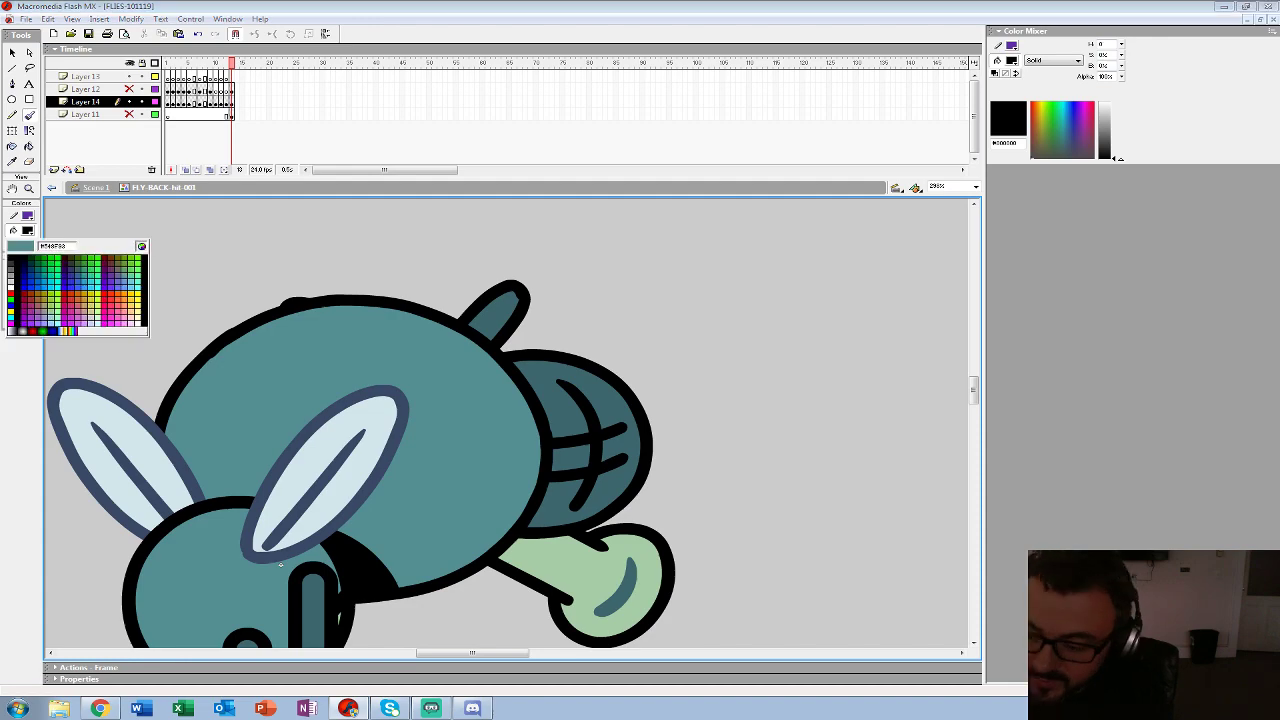
click(540, 378)
key(k)
click(626, 570)
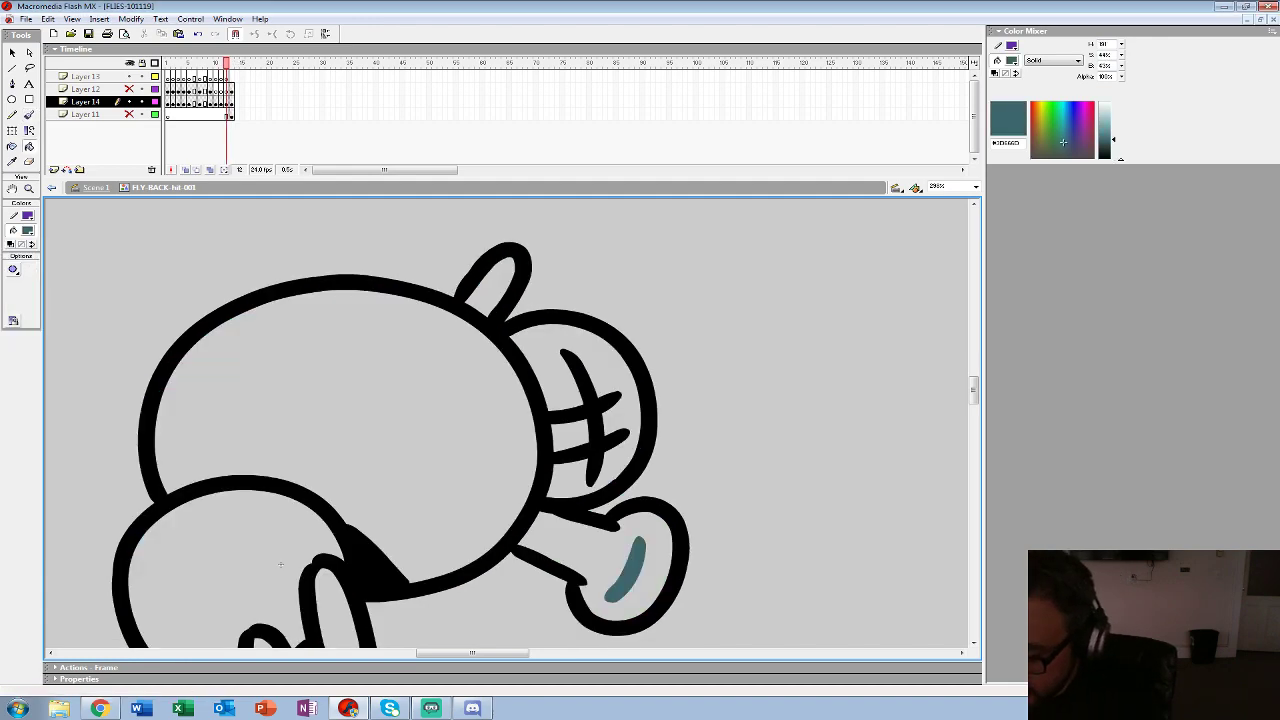
key(.)
key(.)
- Fill the proboscis and the abdomen's underside strip on frames 10 to 12 with the light green sampled from the colored fly
mouse_move(280, 565)
mouse_down()
mouse_move(225, 645)
mouse_move(194, 526)
mouse_move(311, 428)
mouse_up()
click(28, 231)
click(341, 610)
key(.)
key(.)
click(630, 400)
key(.)
click(618, 415)
key(.)
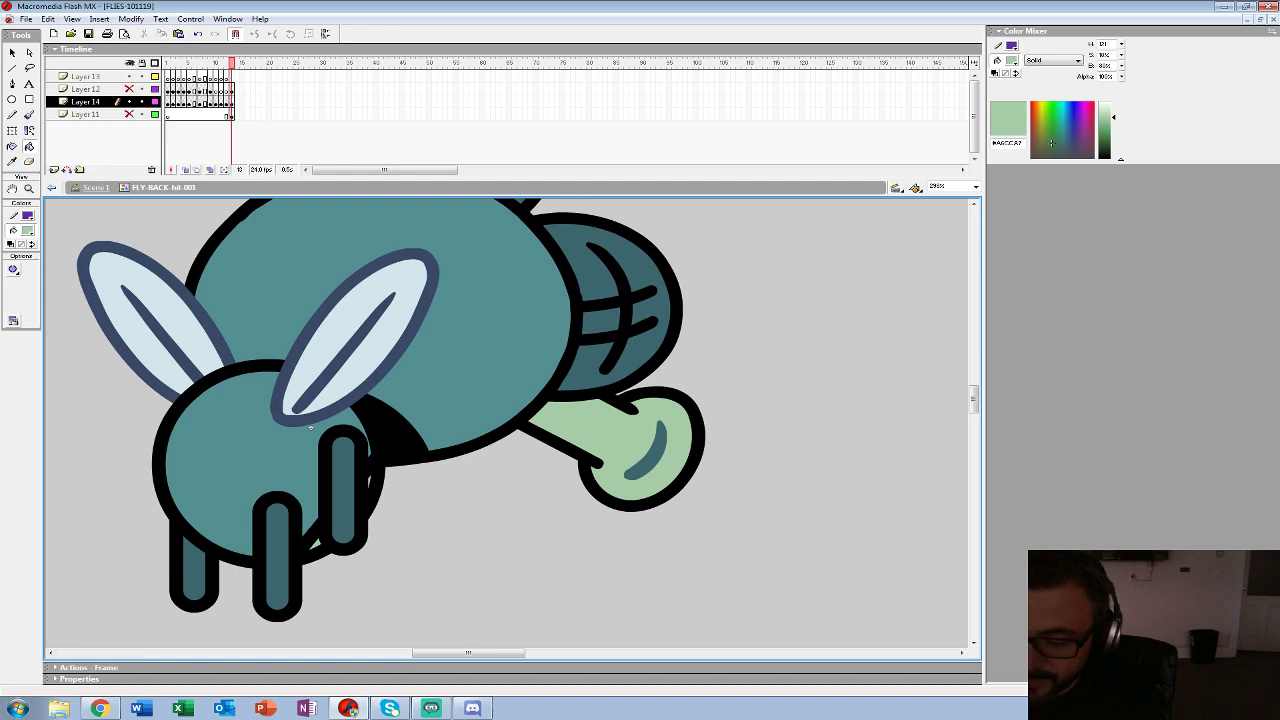
- Fill the abdomen and large head on frames 10 to 12 with the body teal sampled from the colored frame before them
key(comma)
key(comma)
key(comma)
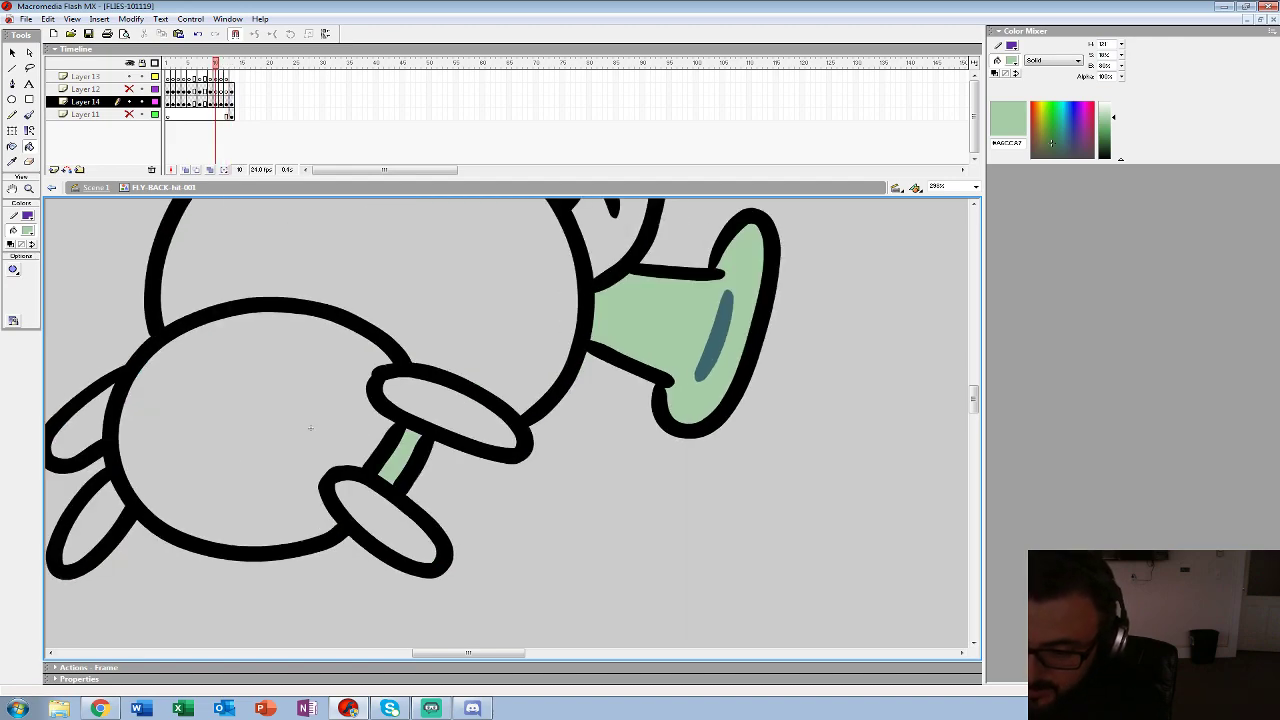
key(comma)
click(28, 231)
click(245, 490)
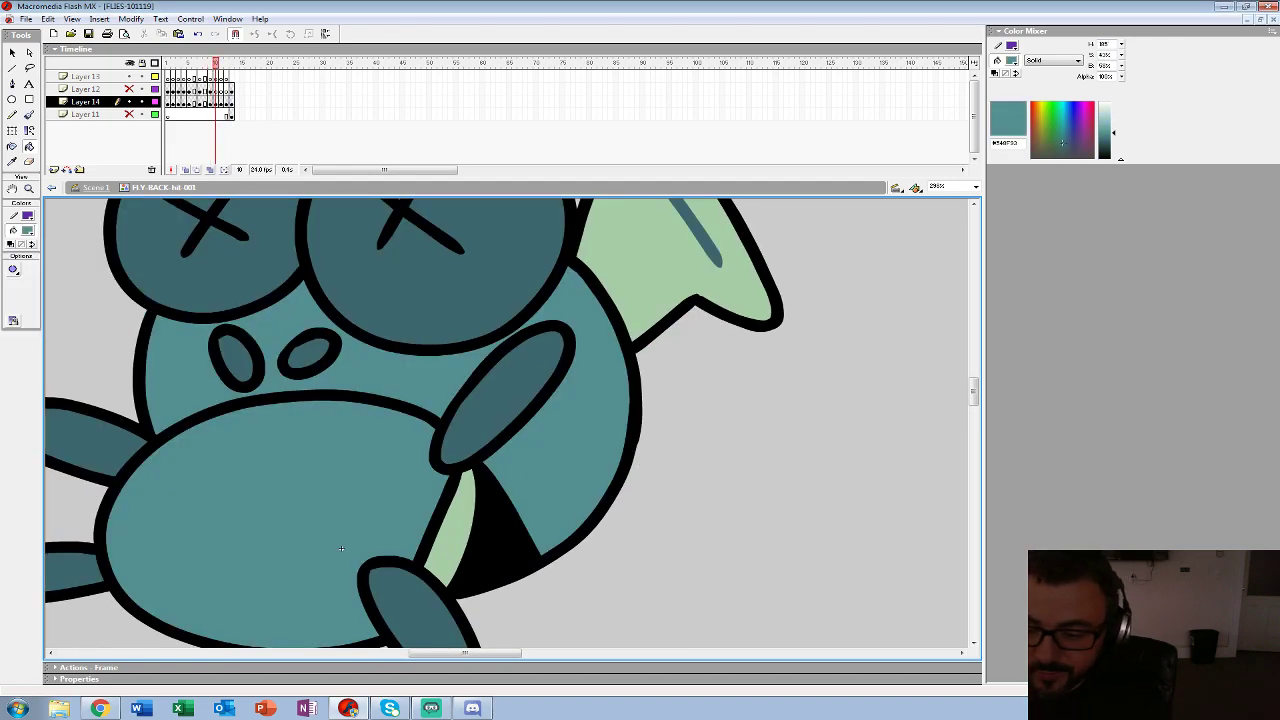
key(.)
click(270, 520)
drag(290, 540, 377, 500)
key(comma)
key(period)
click(375, 410)
key(period)
click(395, 390)
click(377, 500)
key(period)
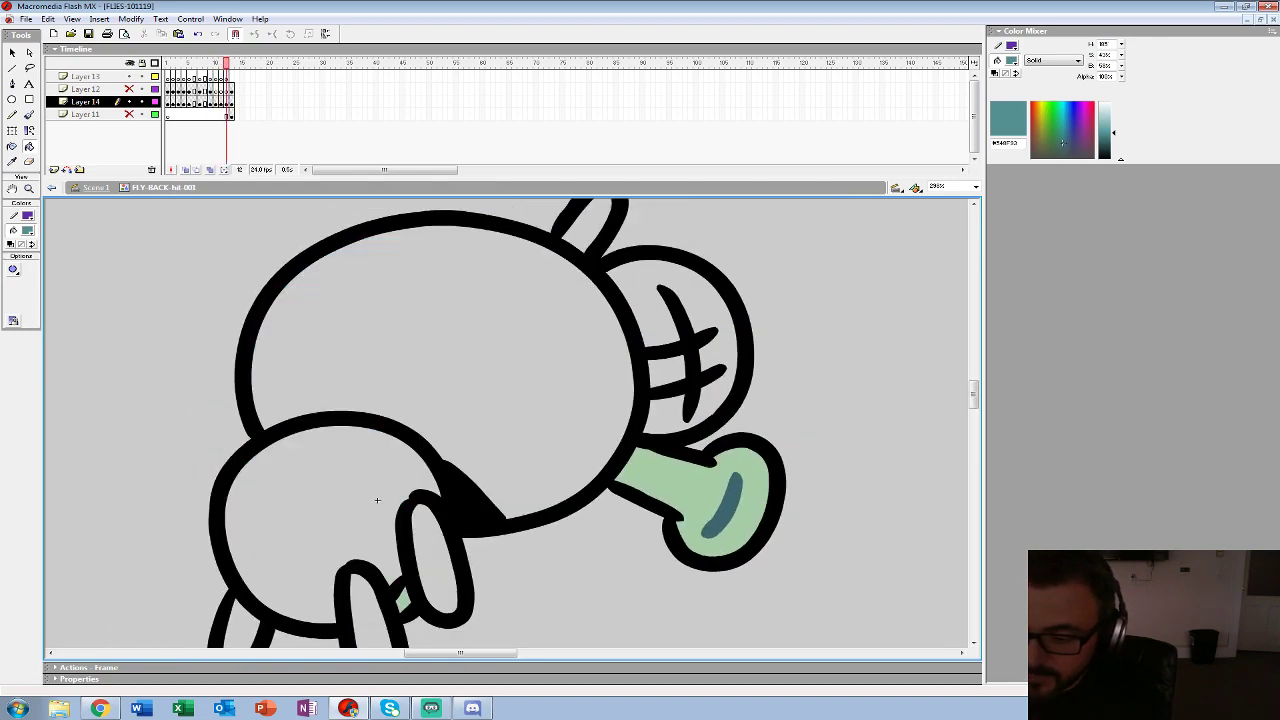
click(395, 390)
- Fill the eye, antenna and legs on frame 12 with the dark teal sampled from a leg on frame 13
key(period)
click(28, 231)
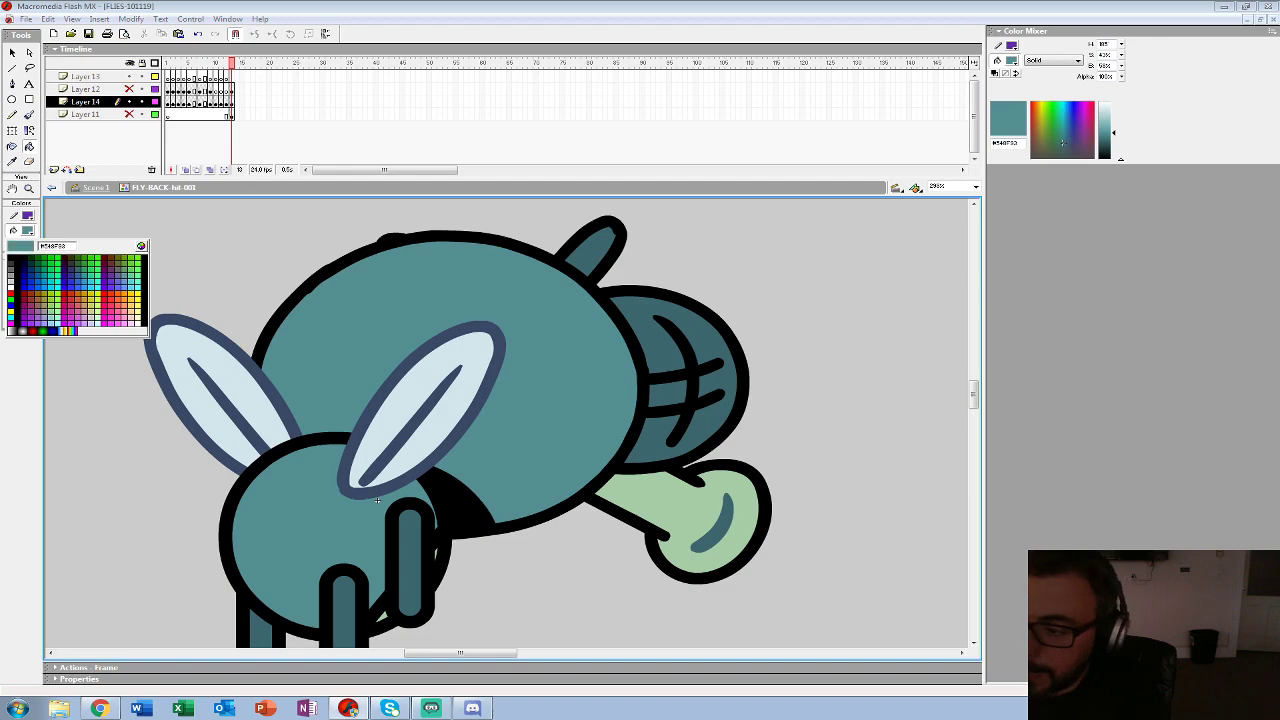
click(344, 608)
key(comma)
click(645, 298)
click(590, 225)
drag(376, 501, 414, 433)
click(704, 304)
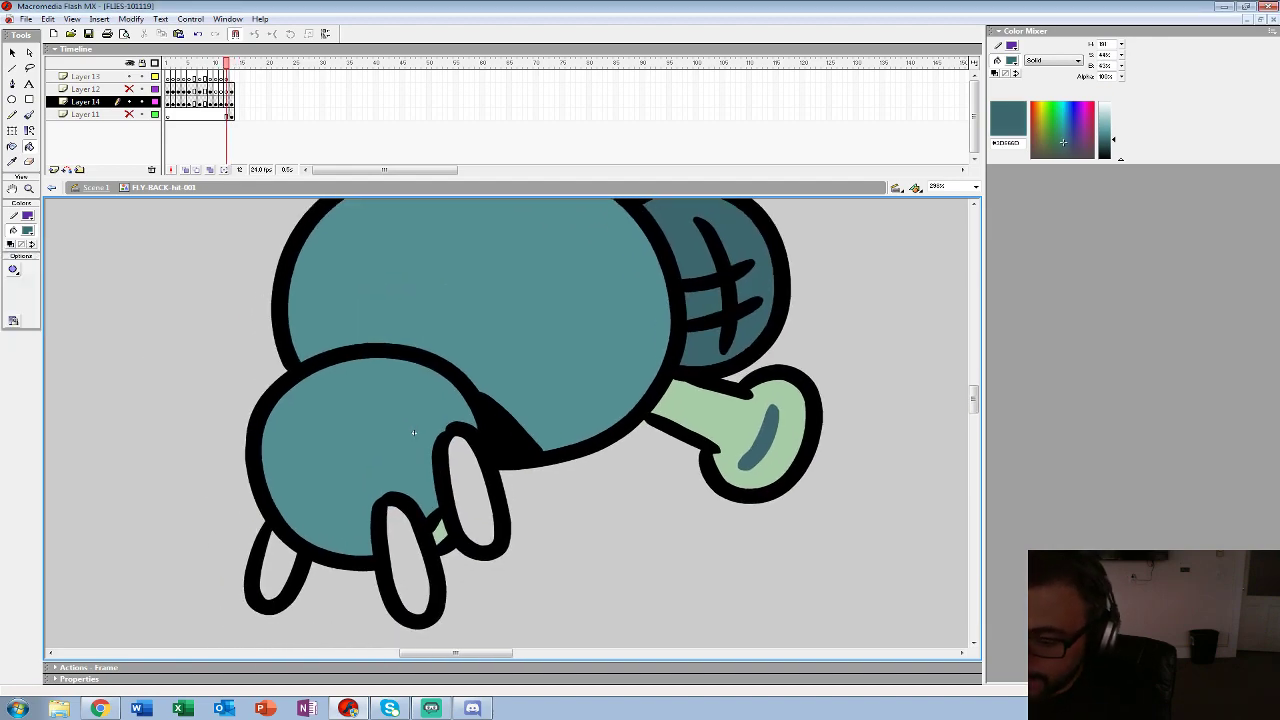
click(472, 492)
click(408, 562)
click(277, 566)
- Fill the three visible legs and the eye sections on frame 11 with the same dark teal
key(comma)
click(434, 554)
click(515, 479)
click(262, 560)
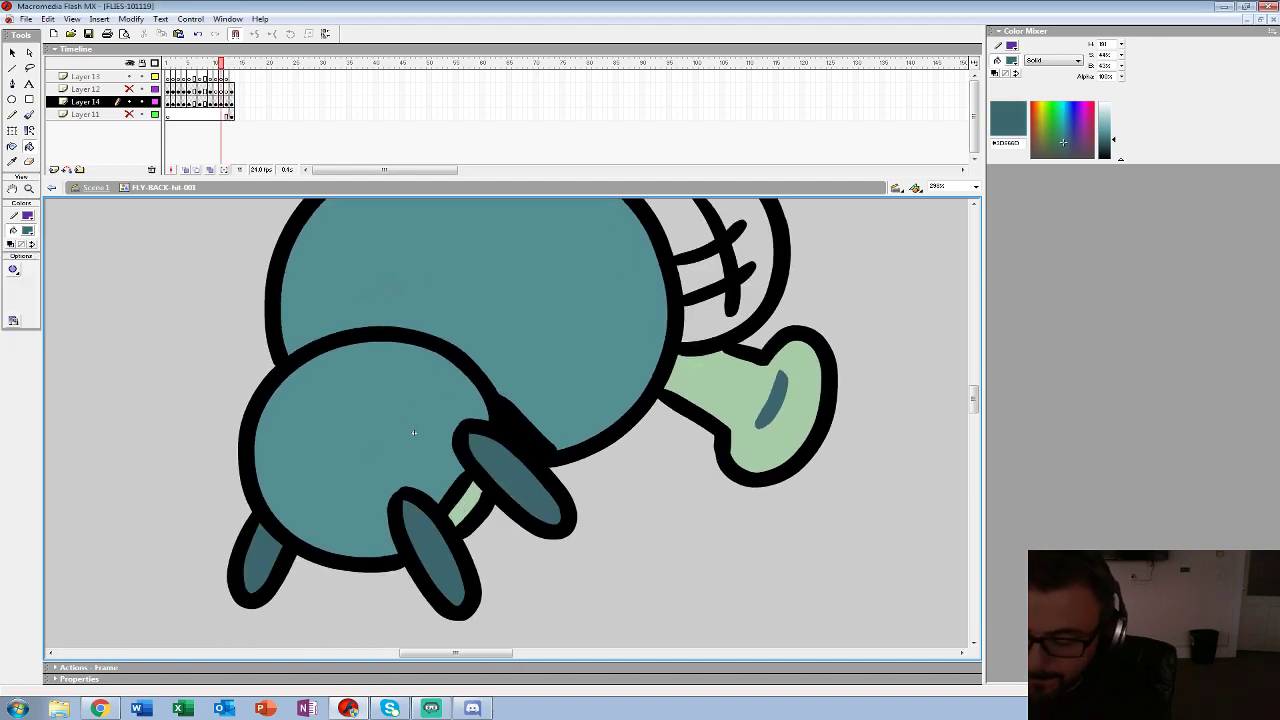
drag(414, 432, 381, 605)
click(670, 375)
click(666, 447)
- Fill both eyes and all four legs on frame 10 with dark teal
key(comma)
click(688, 322)
click(635, 344)
click(375, 268)
drag(480, 500, 563, 341)
click(603, 431)
click(540, 541)
click(246, 543)
click(235, 441)
drag(464, 443, 413, 481)
- Step through the colored recovery frames and play the whole hit animation to check its motion
key(comma)
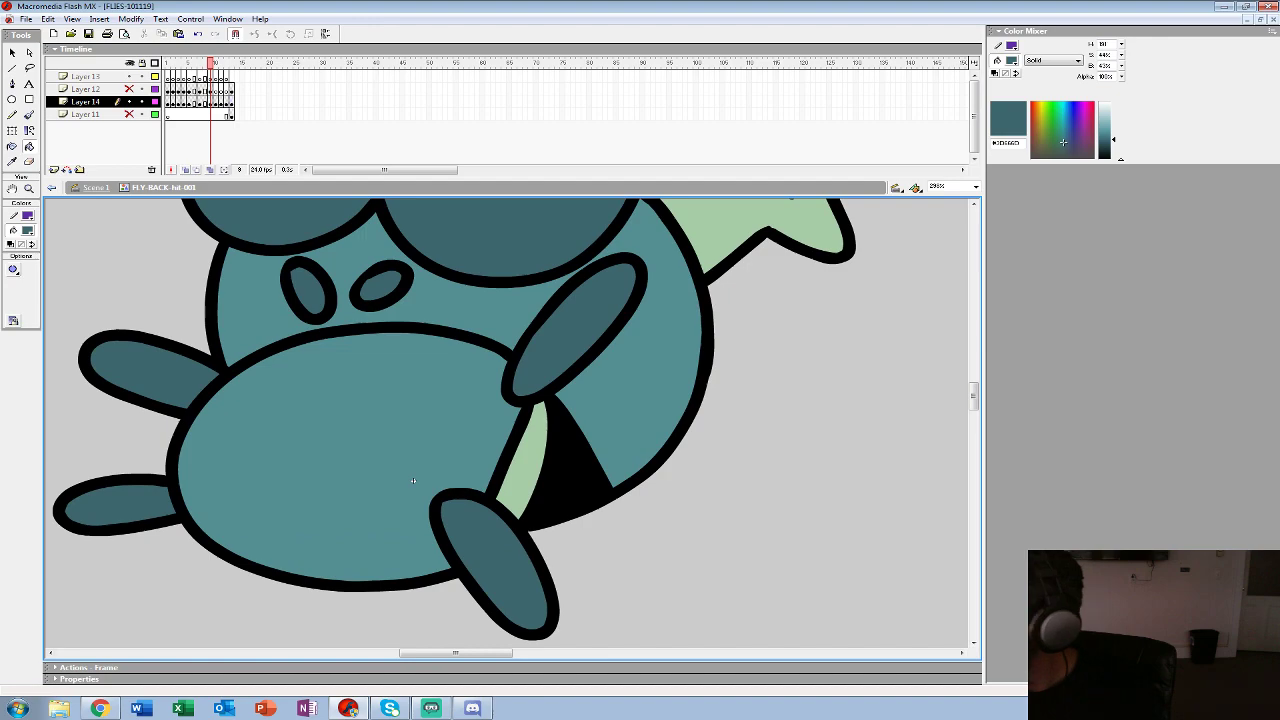
key(period)
key(period)
key(period)
key(period)
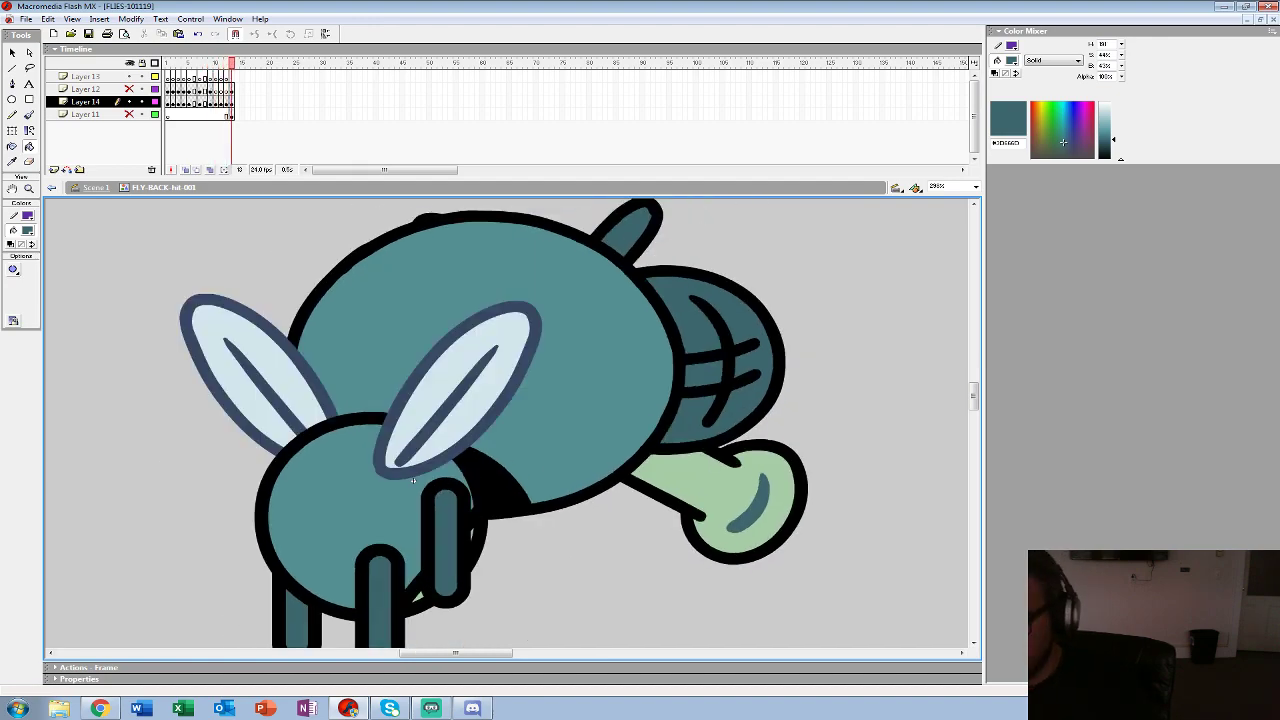
key(z)
alt+click(413, 481)
alt+click(413, 481)
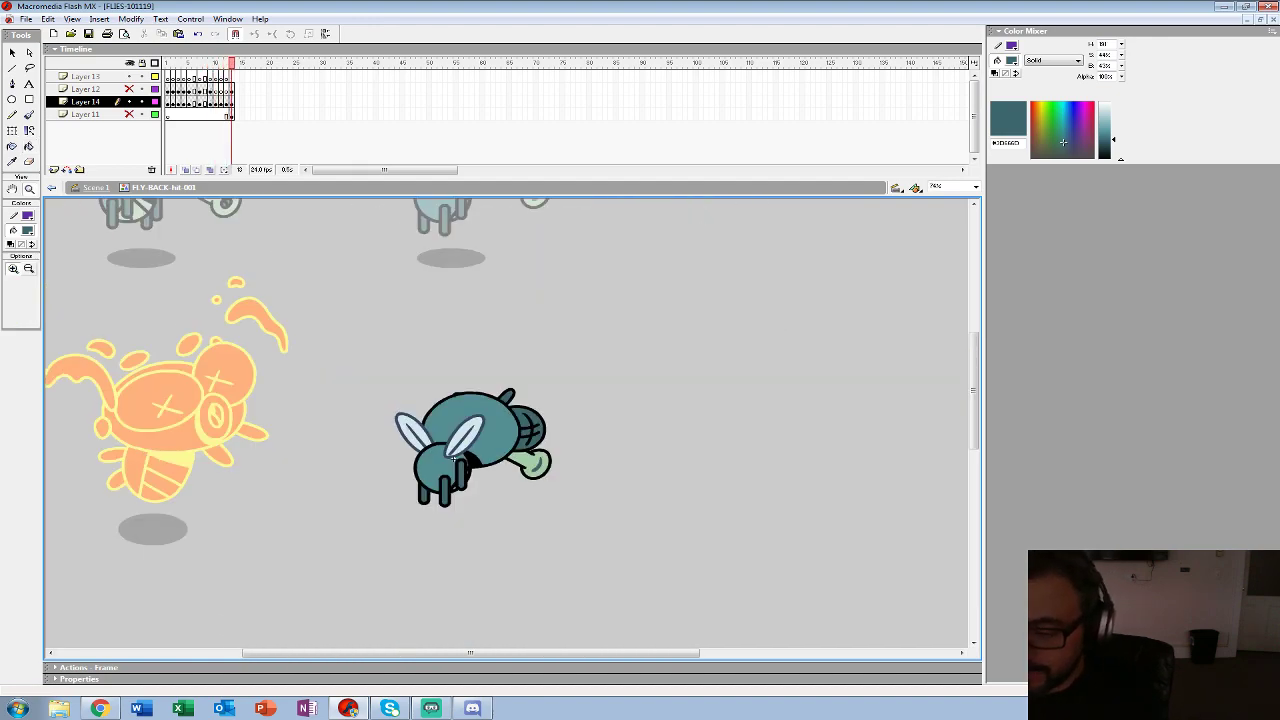
drag(413, 481, 323, 489)
alt+click(434, 453)
click(168, 90)
key(Return)
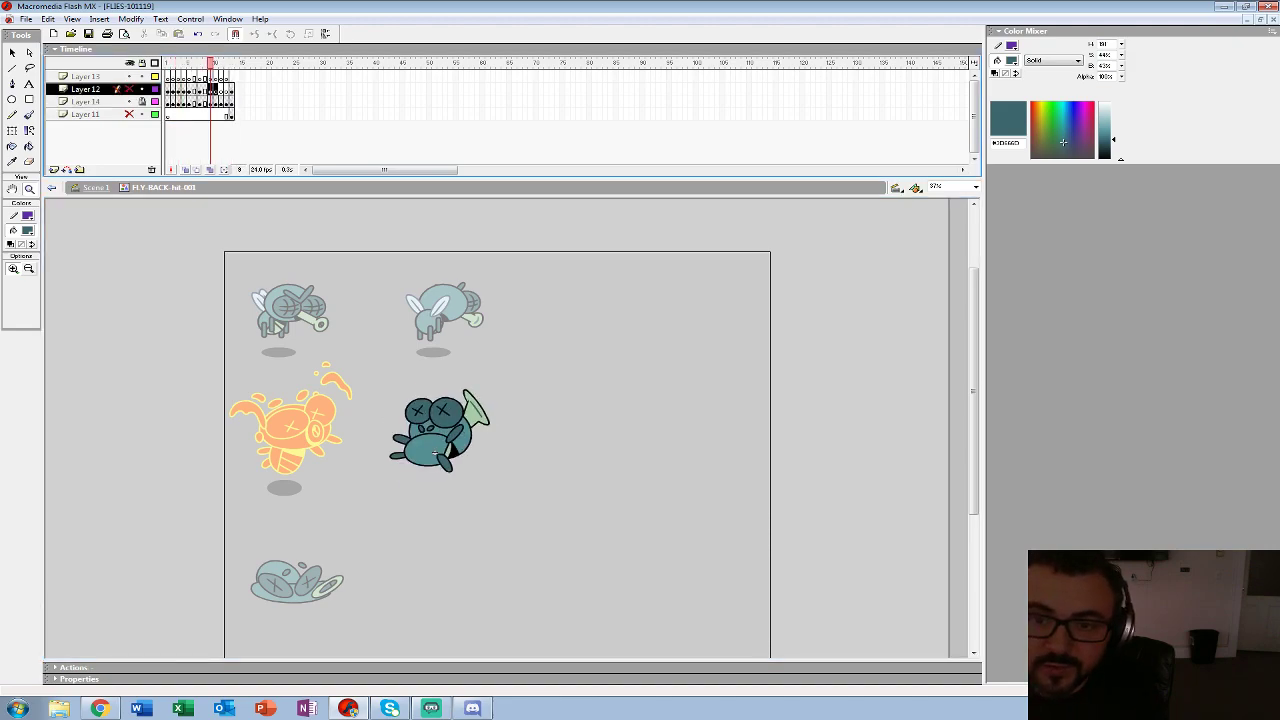
- Show wing Layer 12 over Layer 14 displayed as outlines, lock Layer 11, and turn on onion skinning at frame 10
click(154, 102)
click(129, 89)
click(142, 114)
key(.)
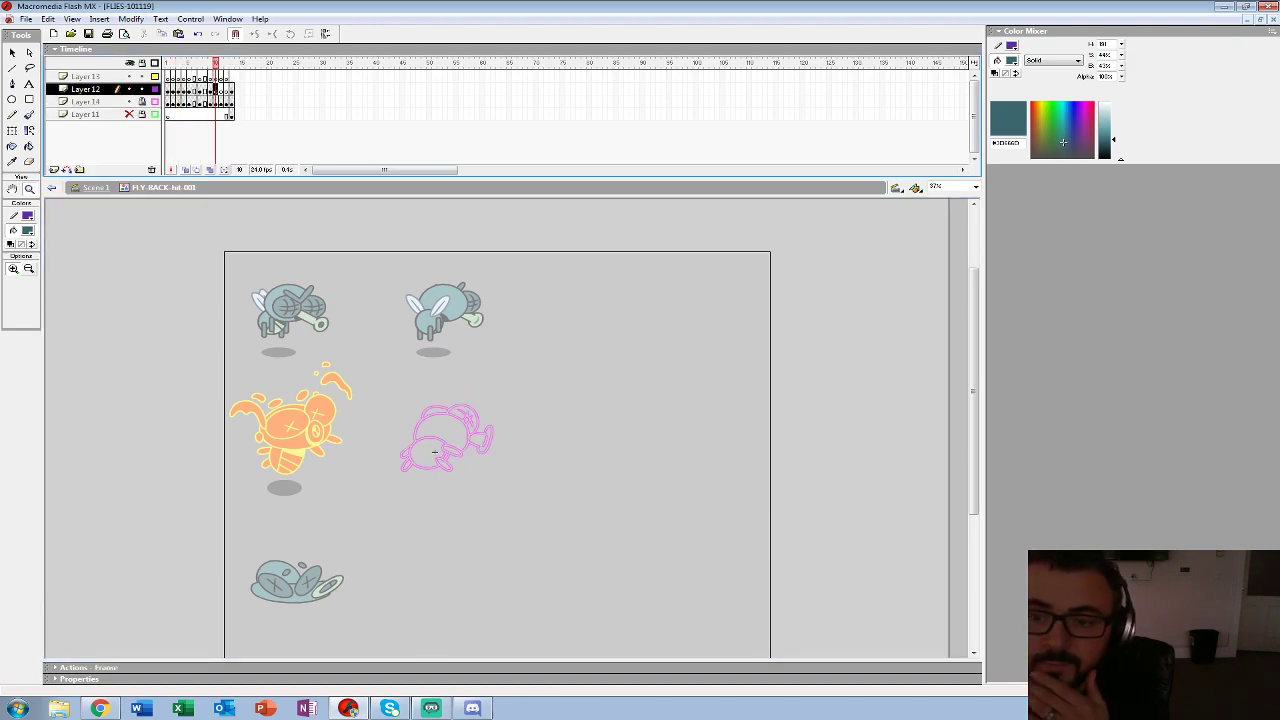
click(186, 170)
key(ctrl+equal)
key(ctrl+equal)
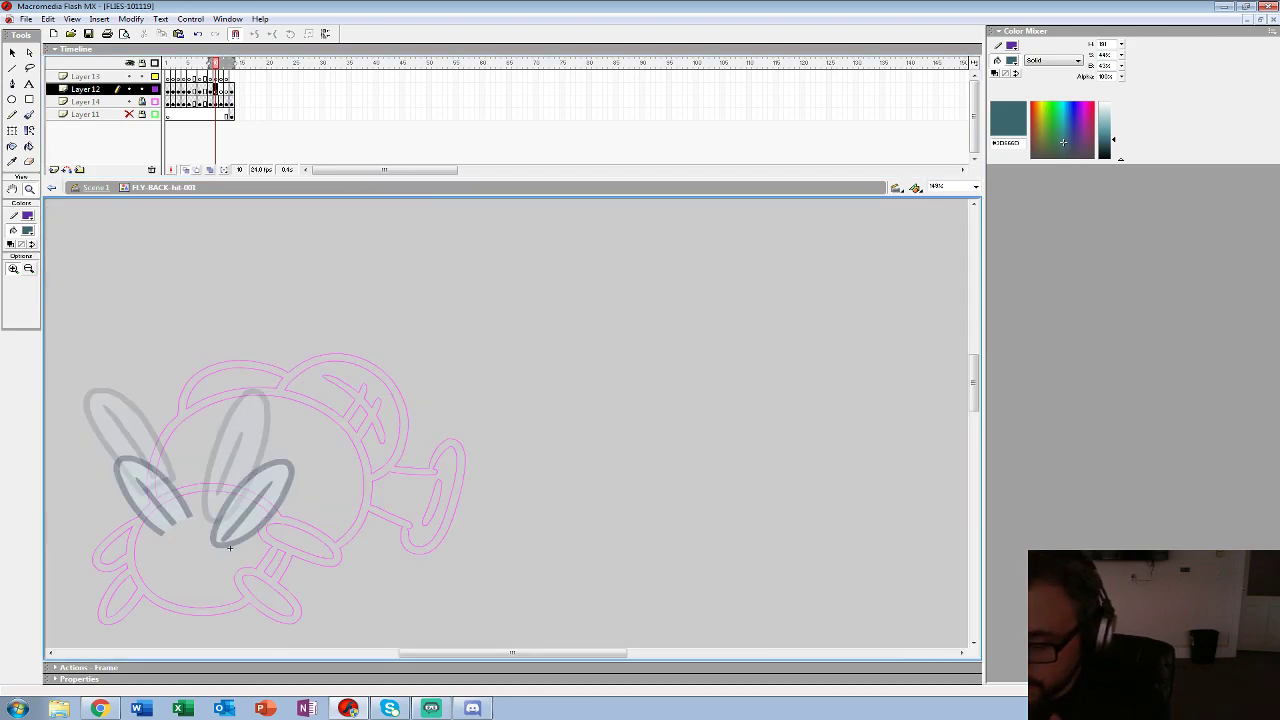
key(ctrl+equal)
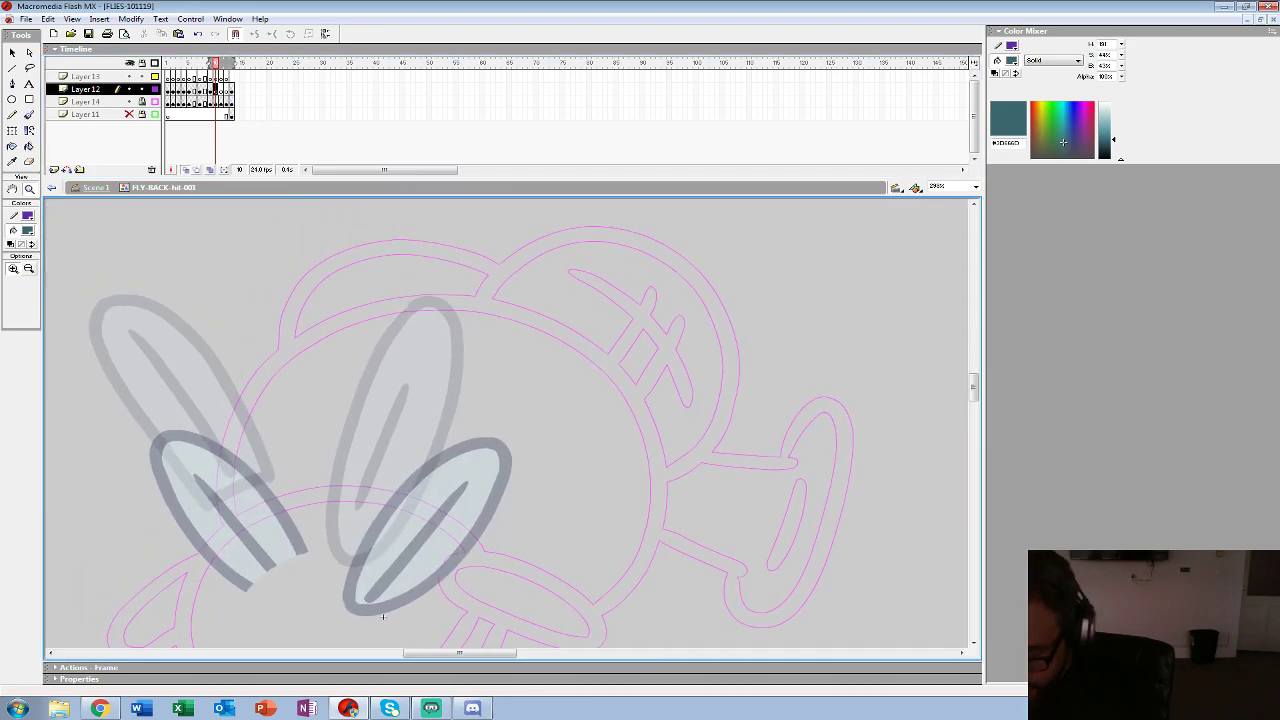
- Ink both wings with their center veins on frame 10, using the dark blue sampled from the wing outline on frame 9
key(comma)
click(382, 616)
click(28, 231)
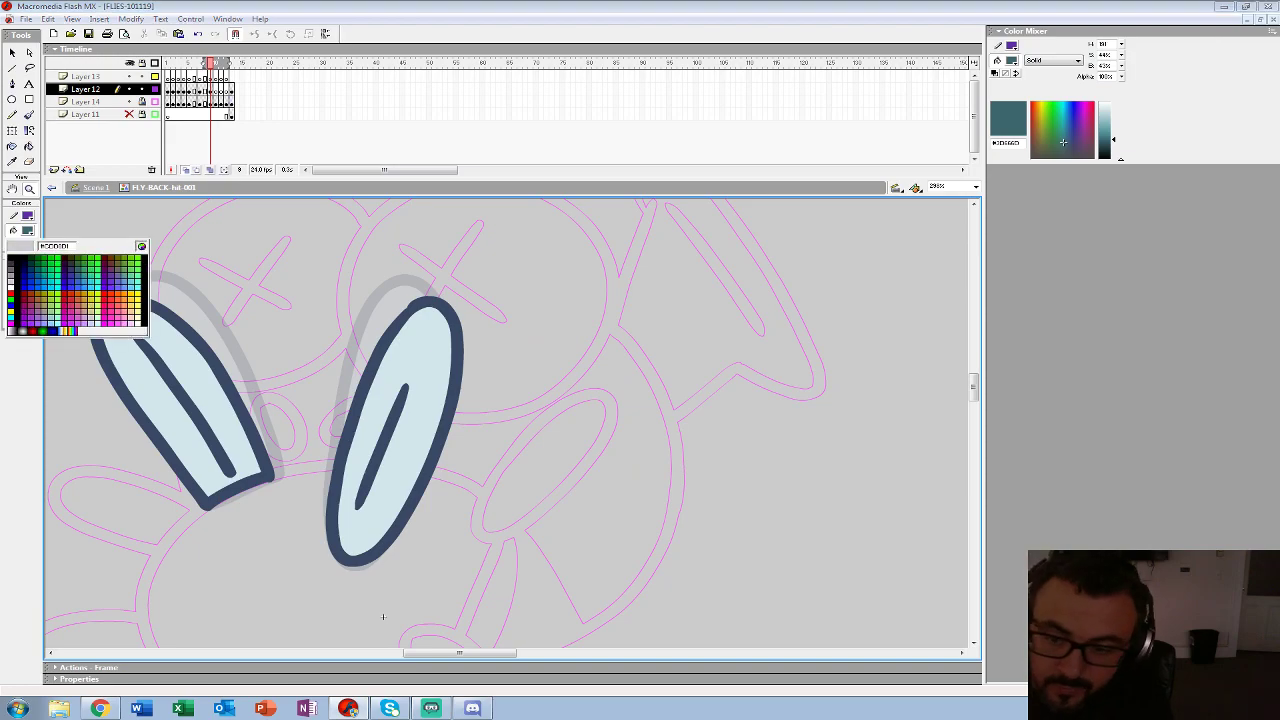
click(205, 355)
key(period)
click(29, 115)
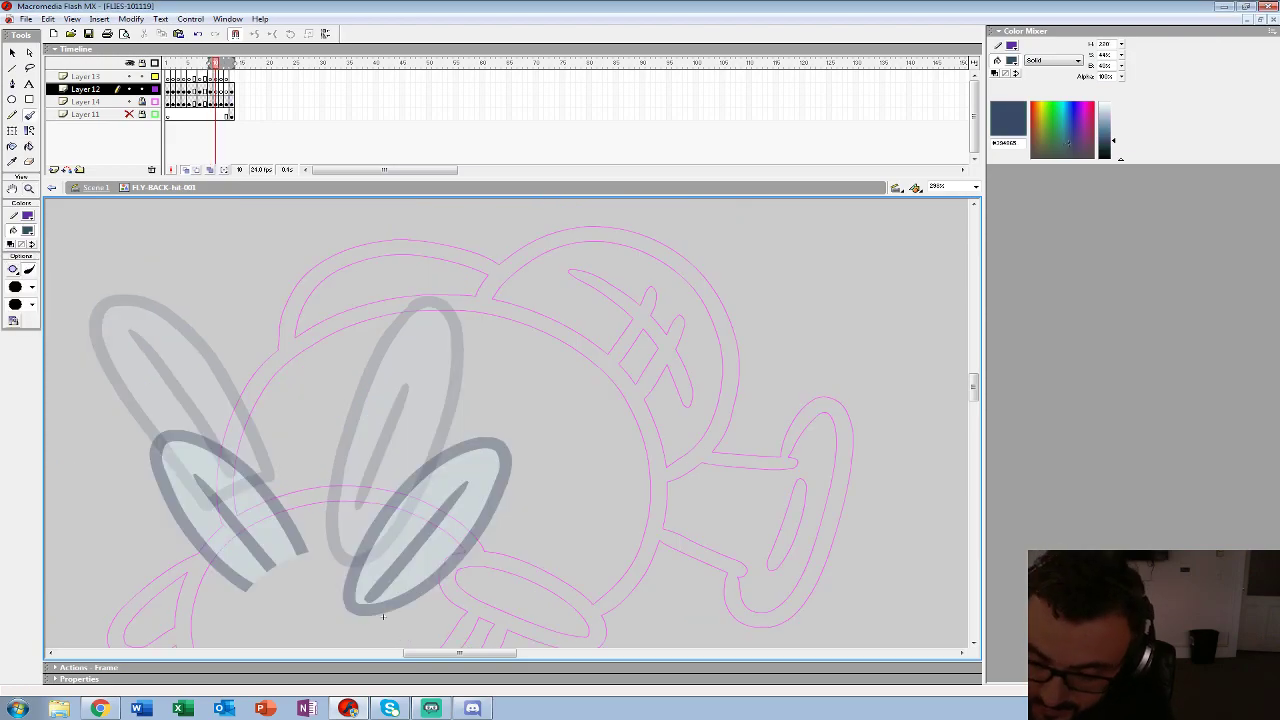
mouse_move(352, 594)
mouse_down()
mouse_move(398, 574)
mouse_move(464, 477)
mouse_move(472, 374)
mouse_up()
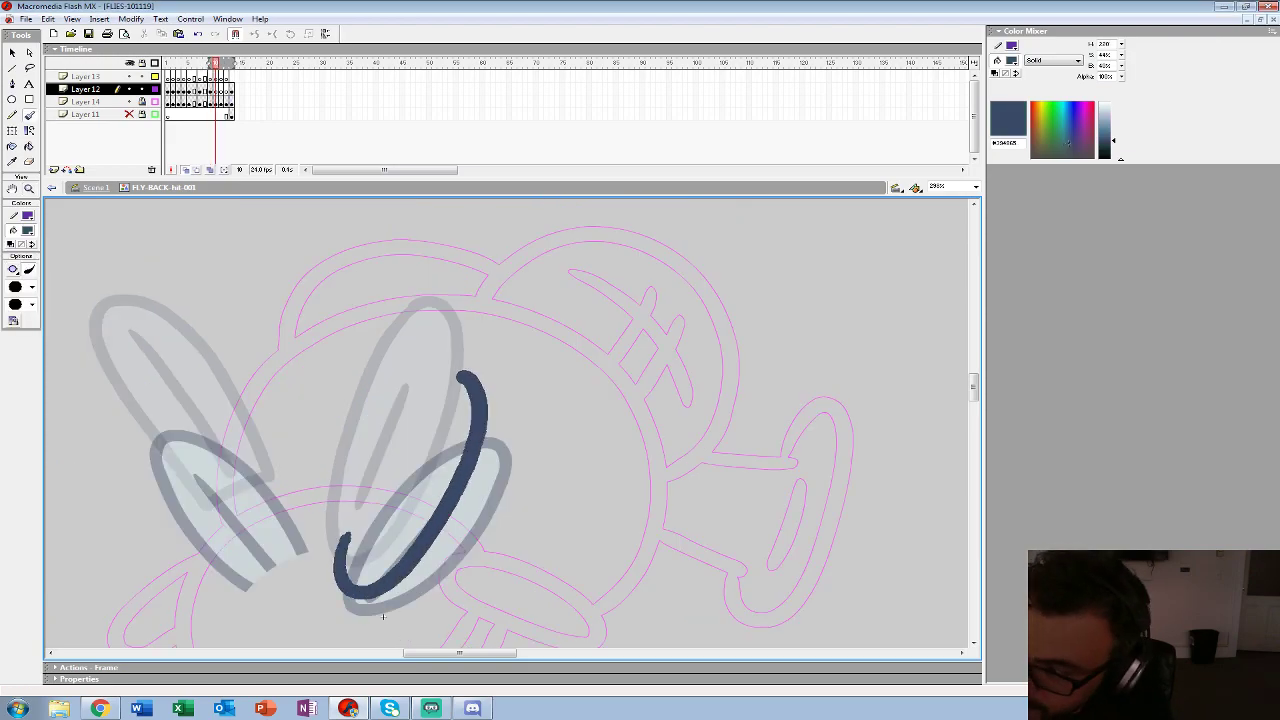
key(ctrl+z)
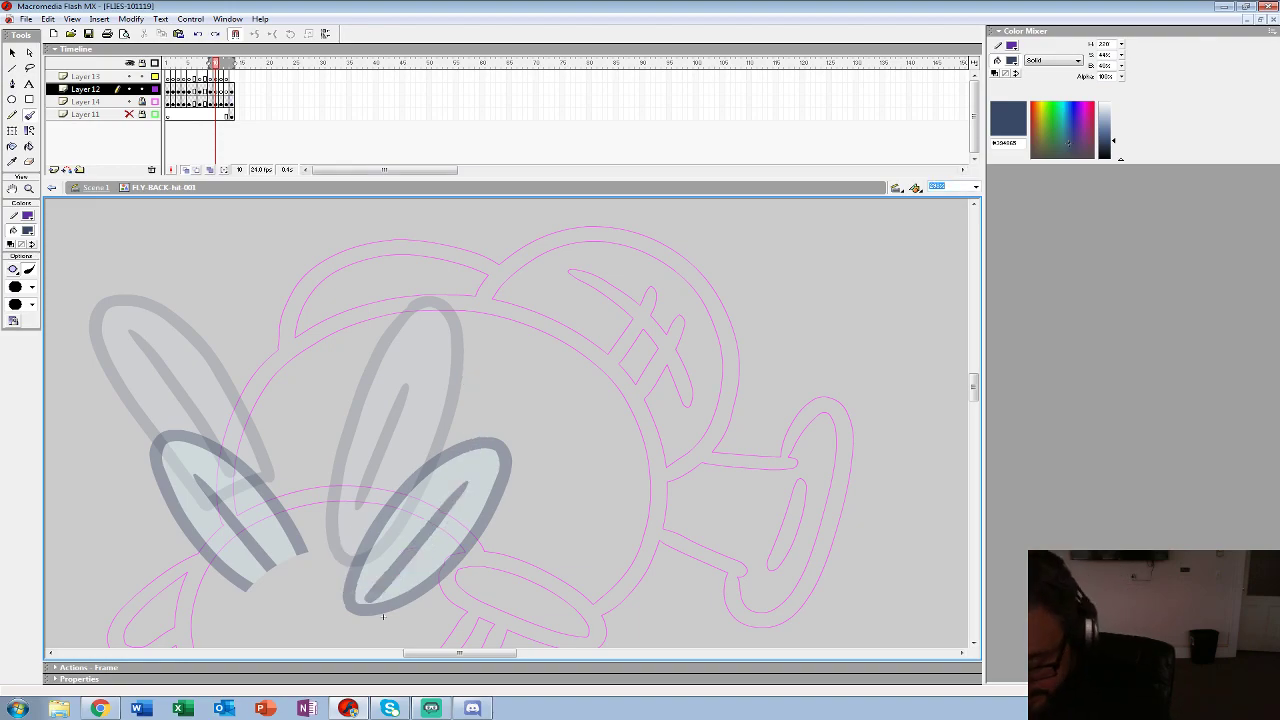
ctrl+click(383, 617)
drag(507, 423, 416, 638)
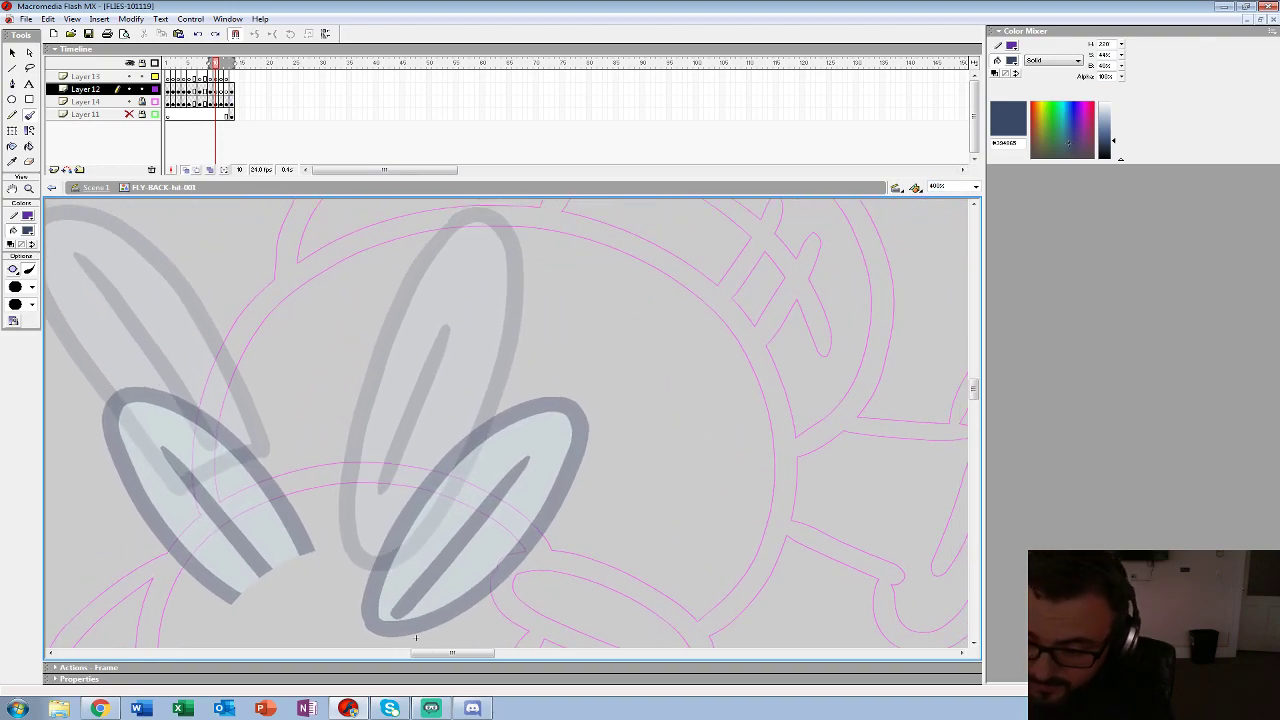
mouse_move(362, 526)
mouse_down()
mouse_move(405, 612)
mouse_move(543, 330)
mouse_move(402, 425)
mouse_move(358, 570)
mouse_up()
drag(484, 378, 401, 555)
drag(420, 520, 552, 537)
mouse_move(418, 510)
mouse_down()
mouse_move(328, 364)
mouse_move(258, 313)
mouse_move(202, 320)
mouse_move(190, 360)
mouse_move(207, 405)
mouse_move(327, 560)
mouse_move(418, 502)
mouse_up()
drag(252, 363, 350, 498)
- Ink both wings with their center veins on frame 11 in dark blue, between the onion-skinned neighboring poses
key(period)
drag(500, 480, 446, 433)
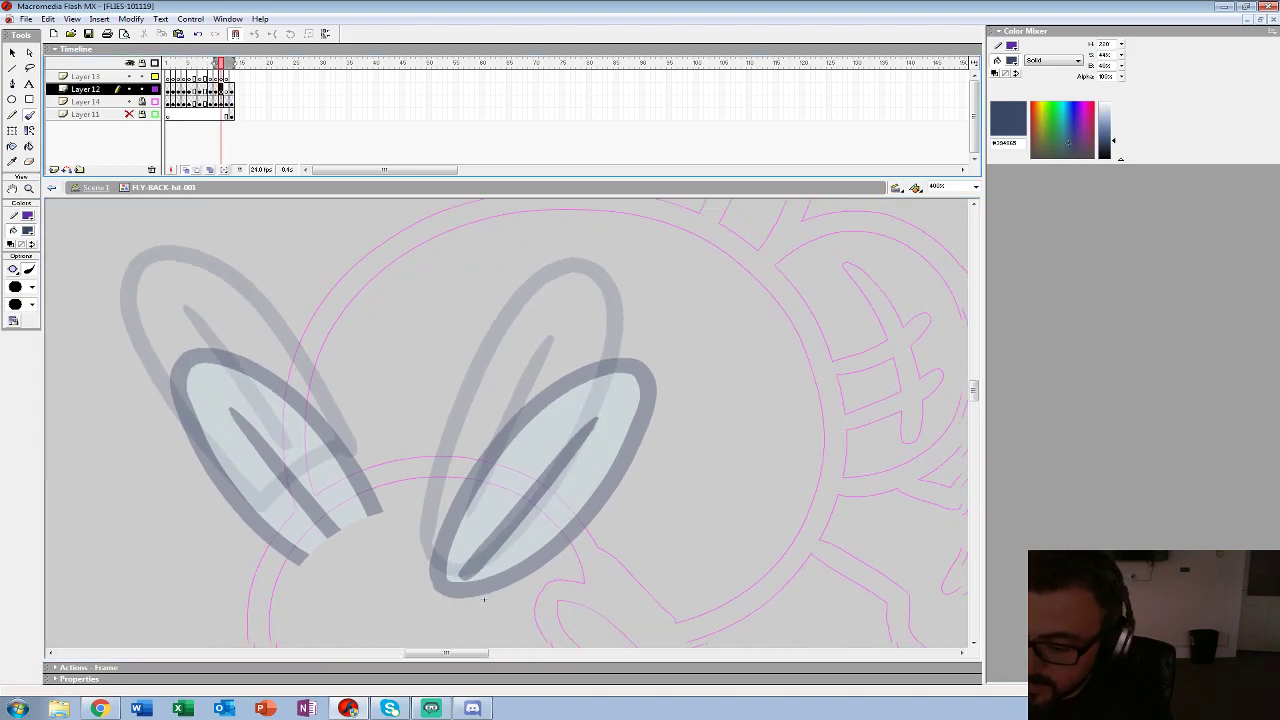
drag(494, 610, 458, 580)
mouse_move(415, 493)
mouse_down()
mouse_move(480, 548)
mouse_move(600, 300)
mouse_move(455, 400)
mouse_move(418, 505)
mouse_up()
mouse_move(551, 349)
mouse_down()
mouse_move(453, 514)
mouse_move(571, 543)
mouse_up()
mouse_move(455, 497)
mouse_down()
mouse_move(398, 406)
mouse_move(294, 305)
mouse_move(236, 362)
mouse_move(299, 473)
mouse_move(374, 556)
mouse_up()
drag(293, 362, 390, 492)
drag(571, 608, 455, 551)
- Add a blank keyframe at frame 12 and ink both wings with their center veins in dark blue
key(F7)
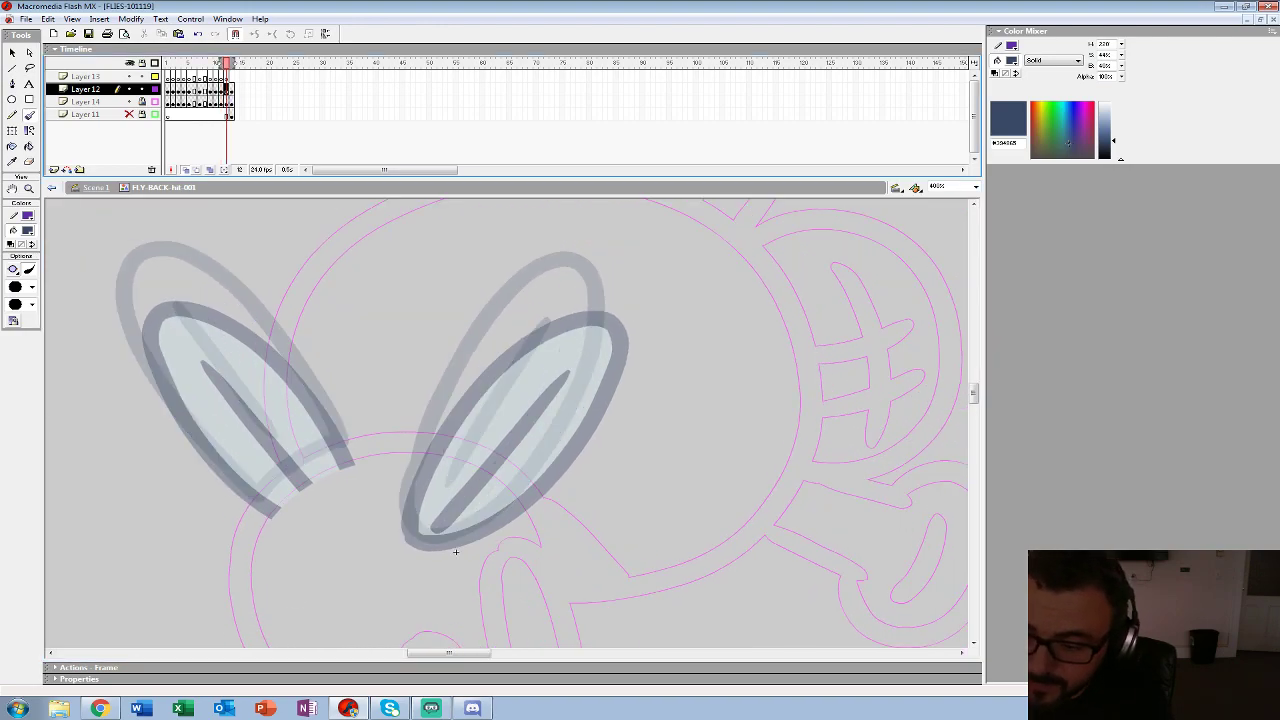
mouse_move(414, 474)
mouse_down()
mouse_move(430, 548)
mouse_move(540, 480)
mouse_move(610, 300)
mouse_move(474, 352)
mouse_move(408, 495)
mouse_up()
drag(452, 552, 550, 562)
mouse_move(446, 476)
mouse_down()
mouse_move(348, 330)
mouse_move(244, 285)
mouse_up()
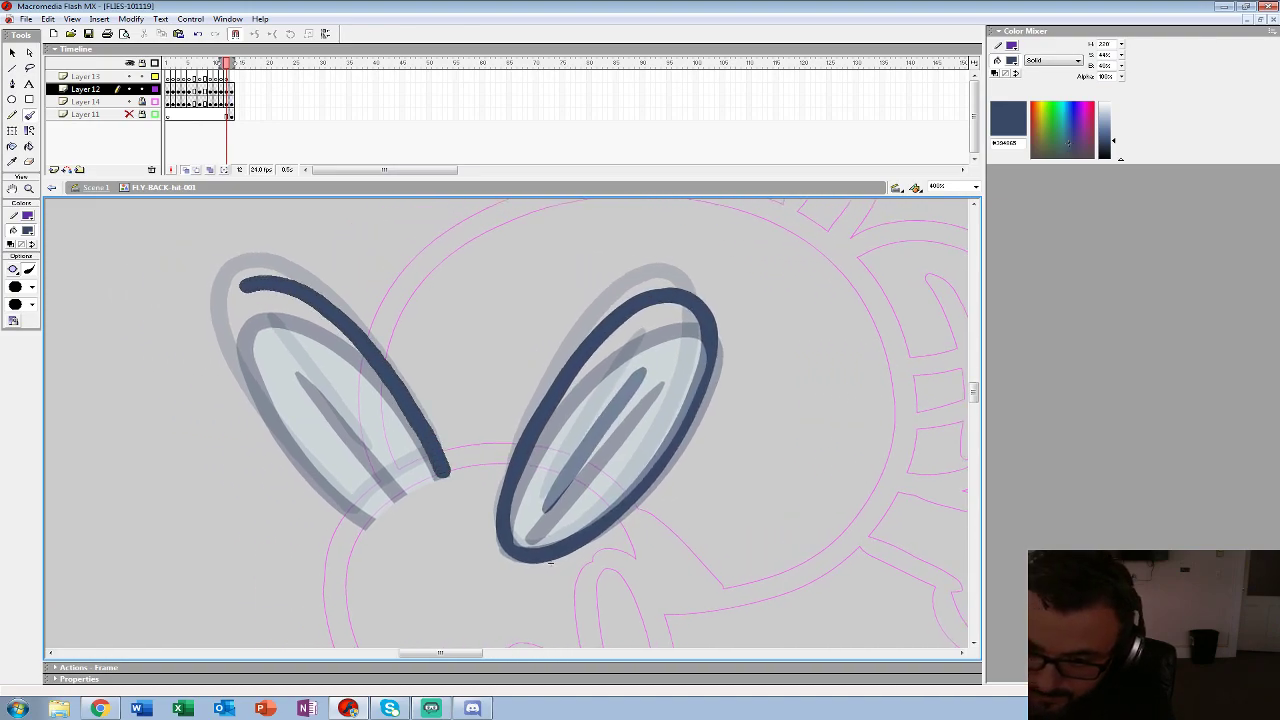
mouse_move(232, 352)
mouse_down()
mouse_move(305, 465)
mouse_move(362, 520)
mouse_up()
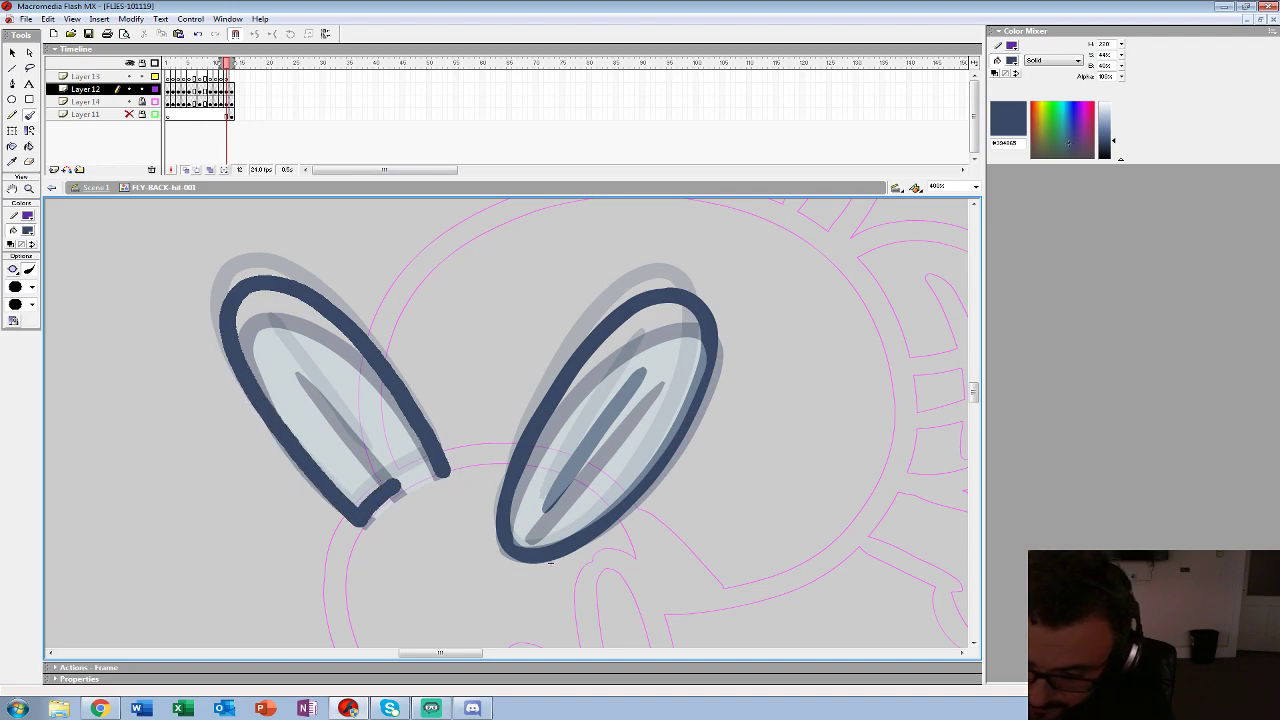
drag(280, 344, 379, 470)
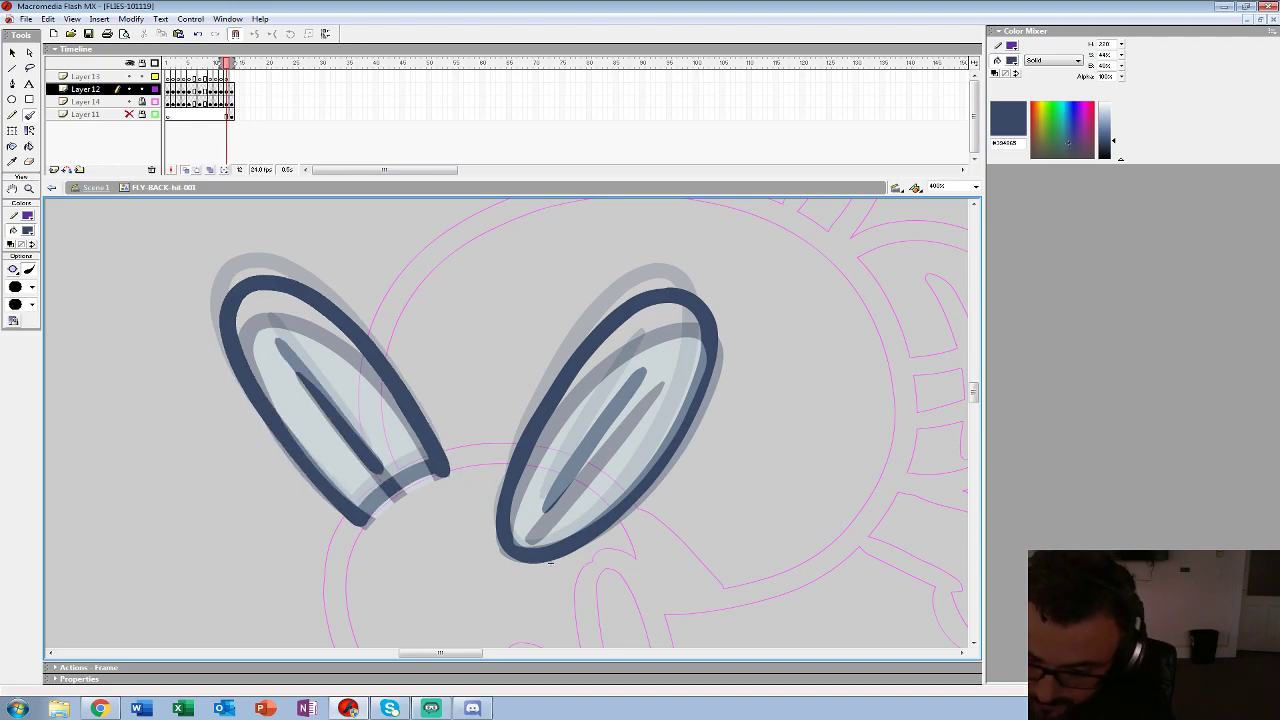
drag(551, 563, 451, 565)
- Turn off onion skinning and fill the wings on frames 10 to 12 with the pale blue sampled from frame 13
key(alt+shift+o)
click(232, 89)
key(comma)
key(period)
click(27, 230)
click(235, 385)
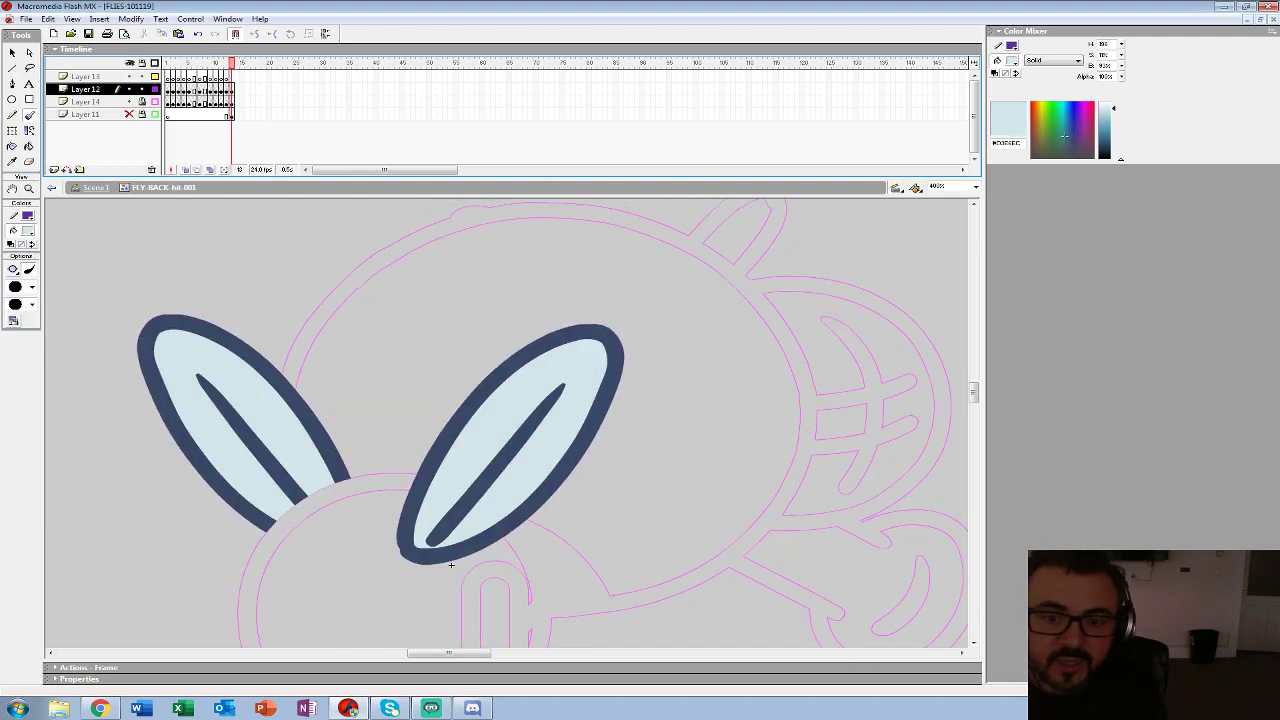
key(comma)
key(comma)
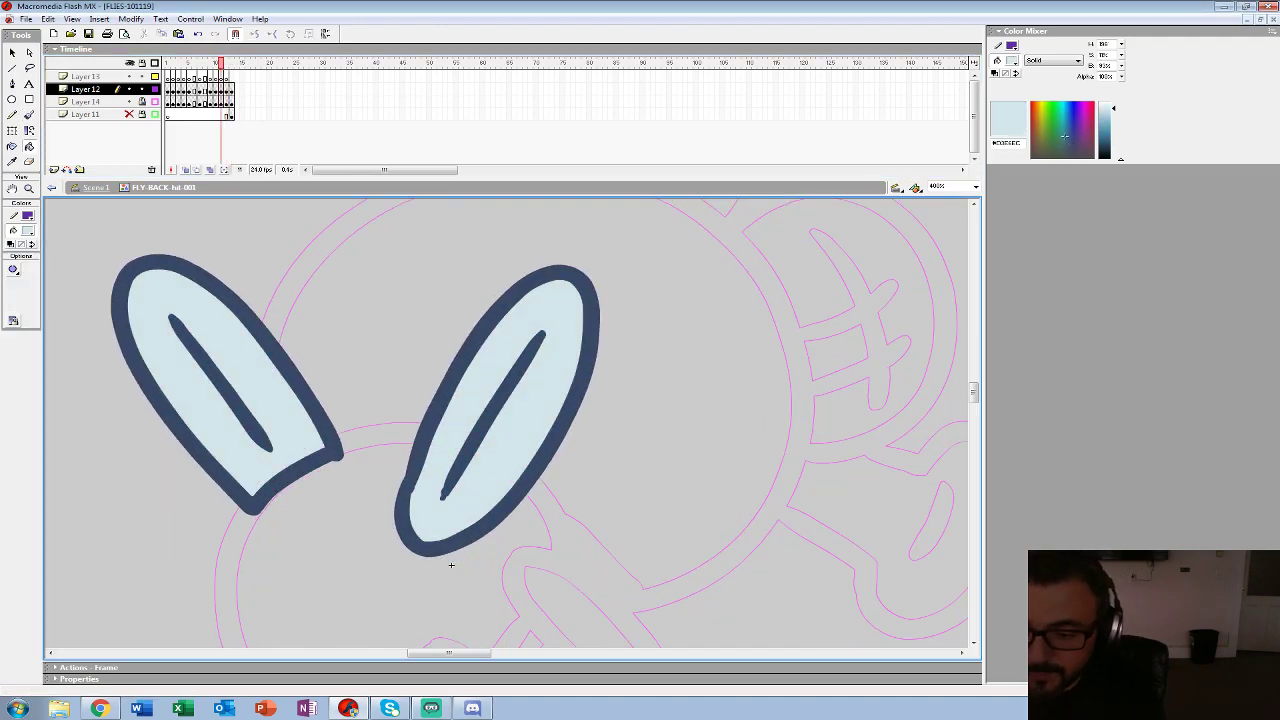
key(comma)
key(comma)
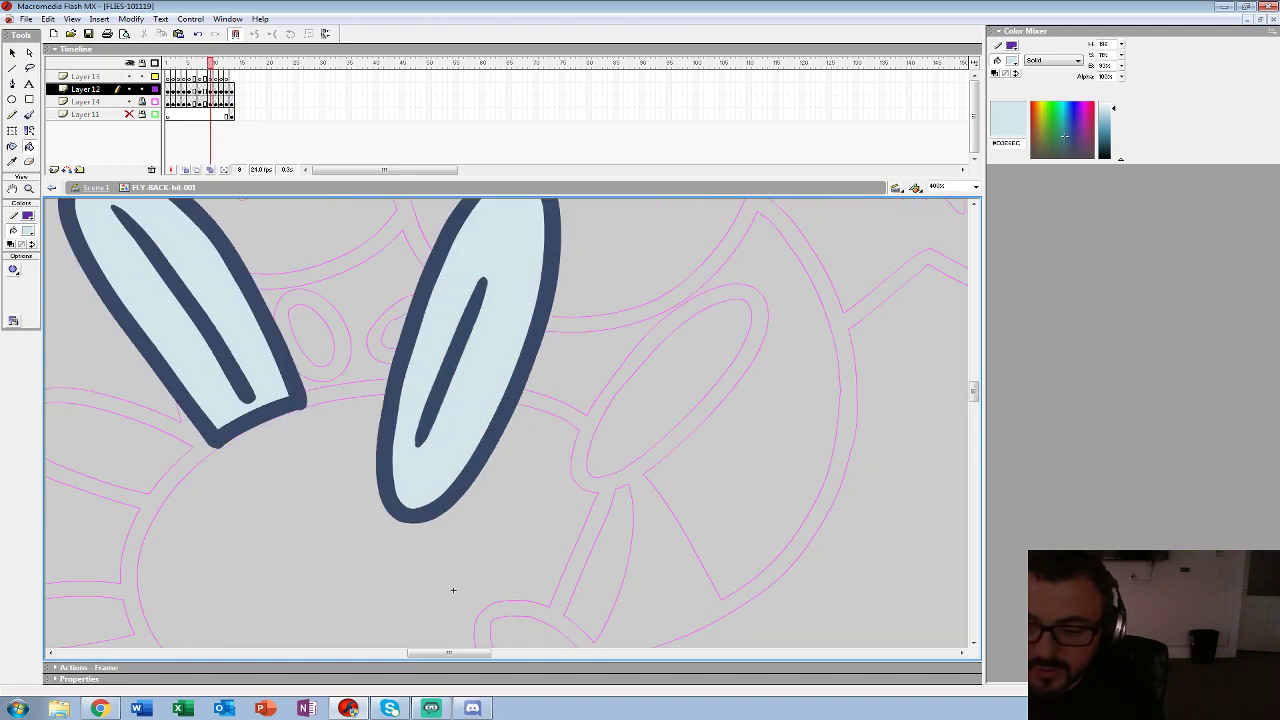
- Paint the base edge of the far wing's outline black on frame 9, using the Brush in Paint Selection mode
click(27, 230)
click(10, 258)
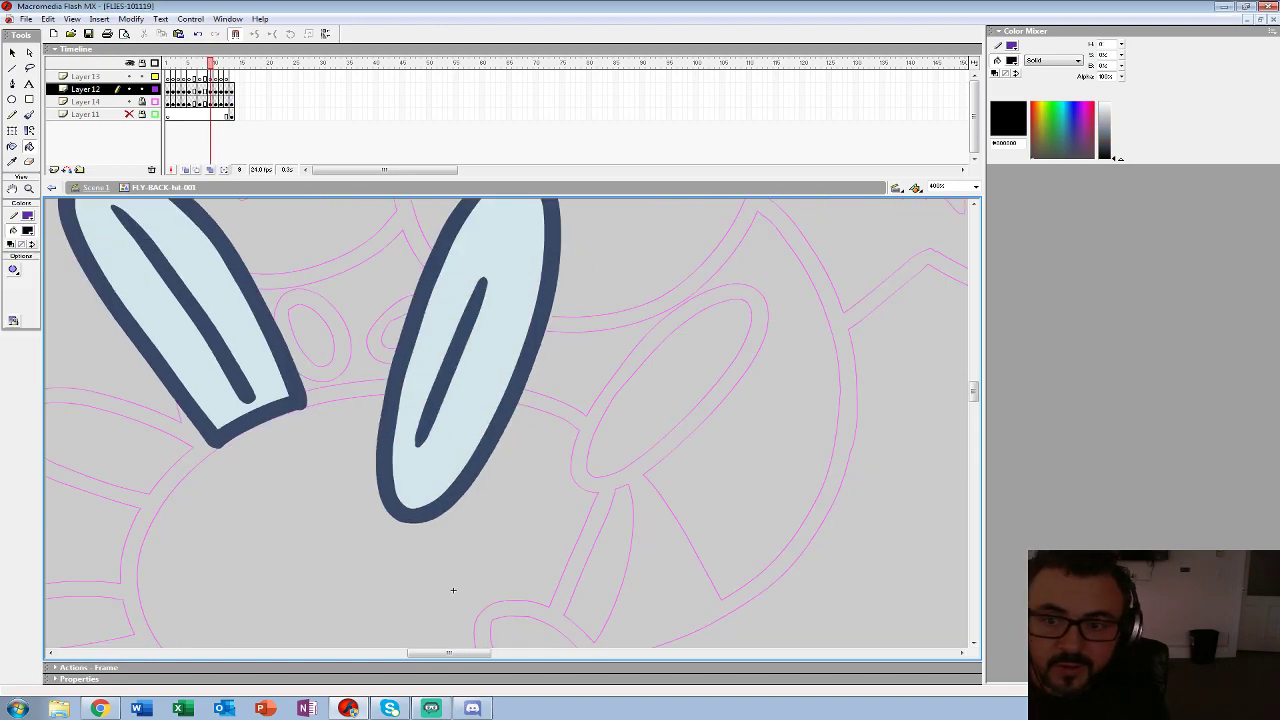
click(210, 89)
click(452, 590)
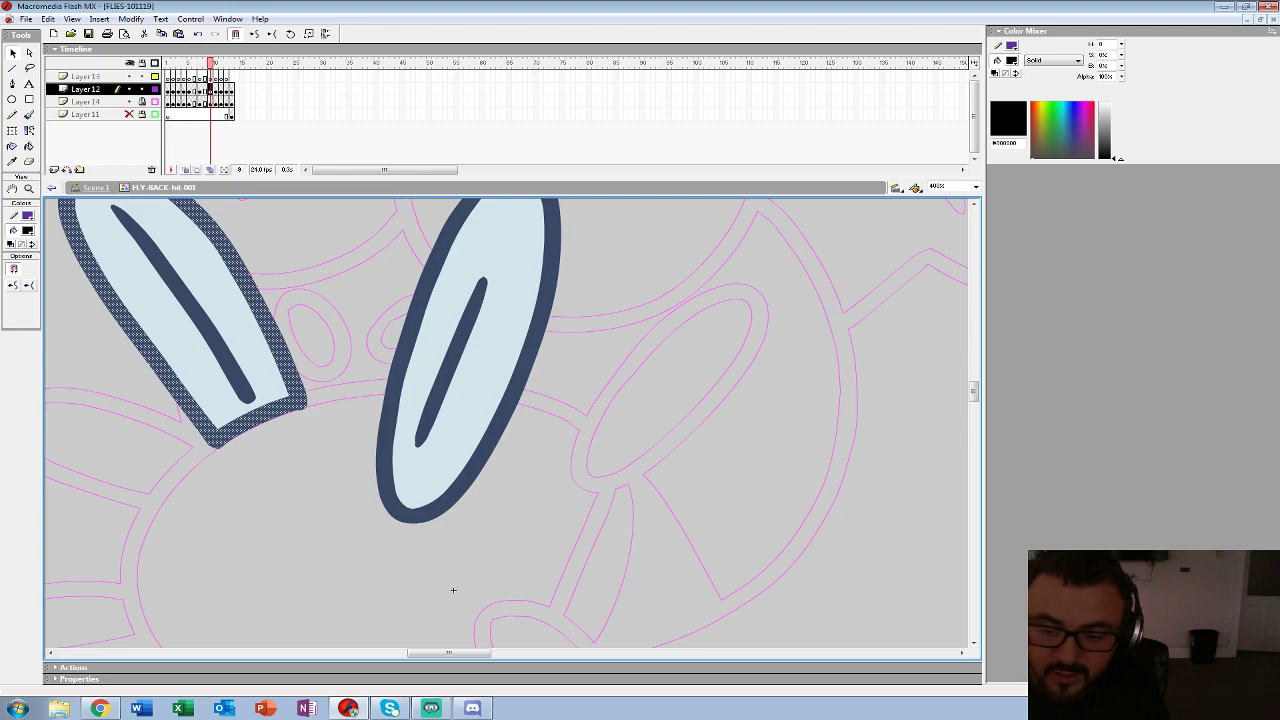
click(29, 115)
click(13, 270)
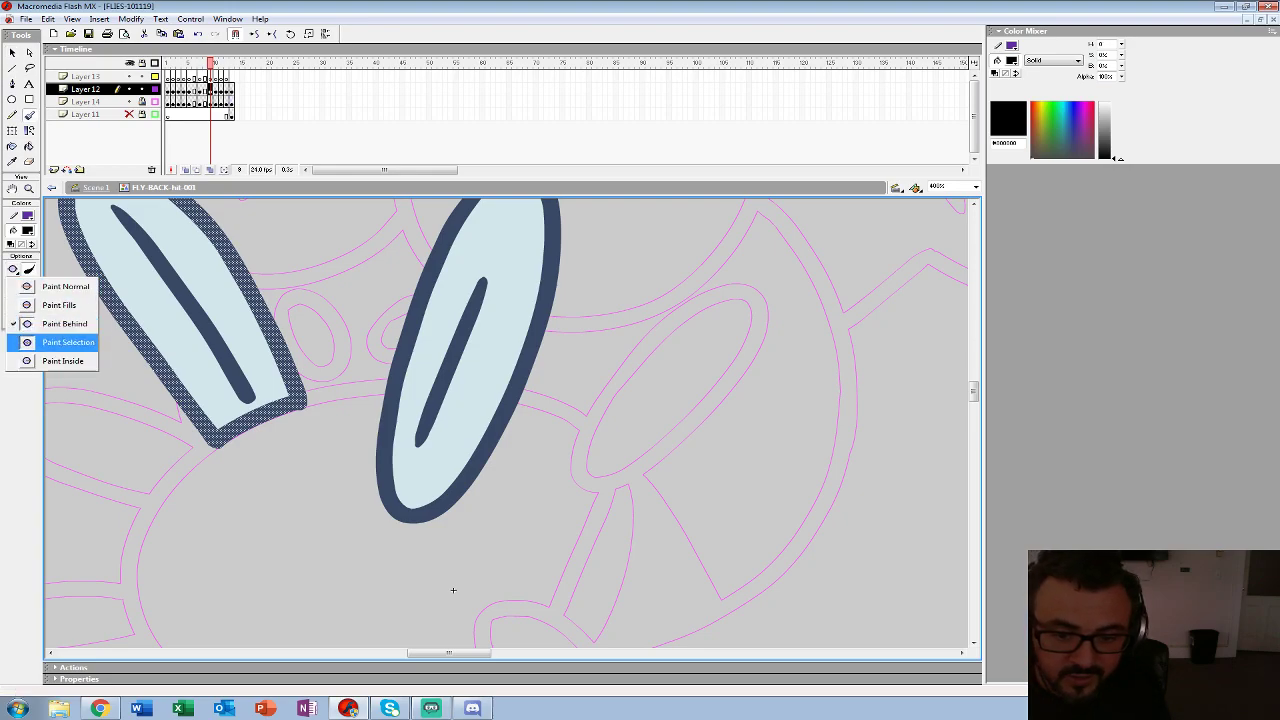
click(66, 342)
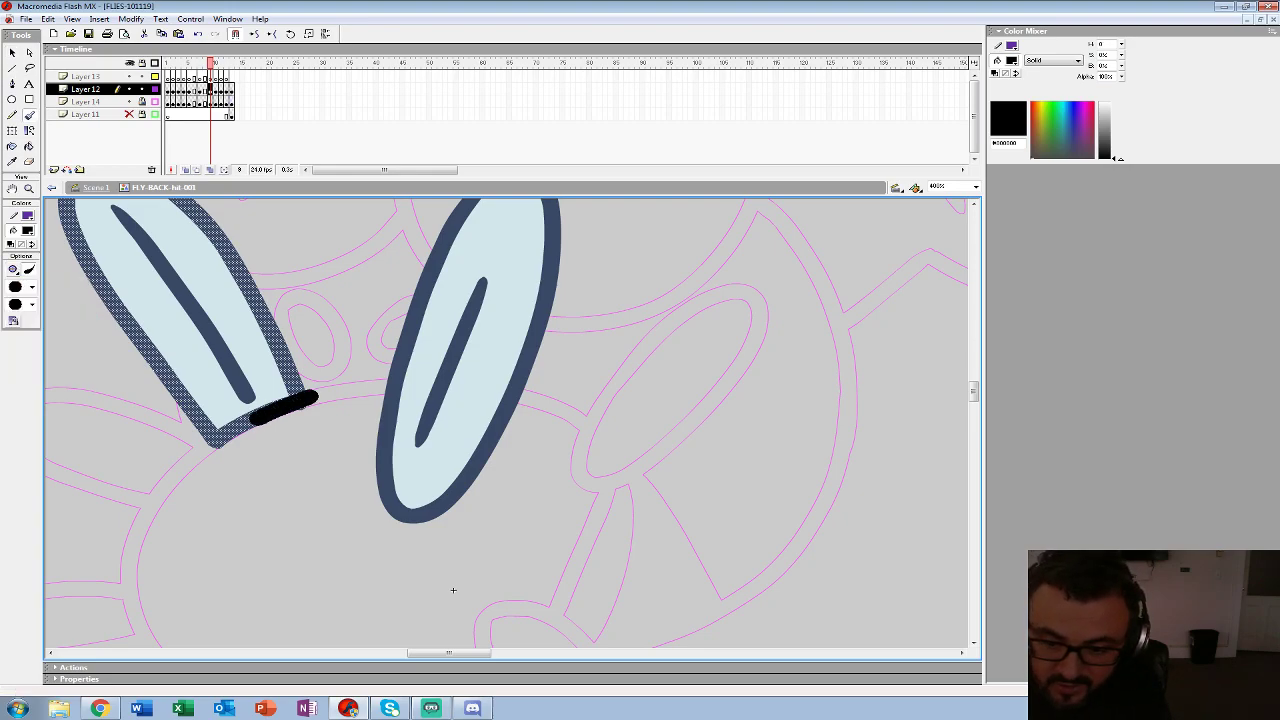
drag(261, 417, 212, 442)
- Choose a larger brush size and go over the far wing's base edge in black again on frame 9
click(32, 287)
click(20, 442)
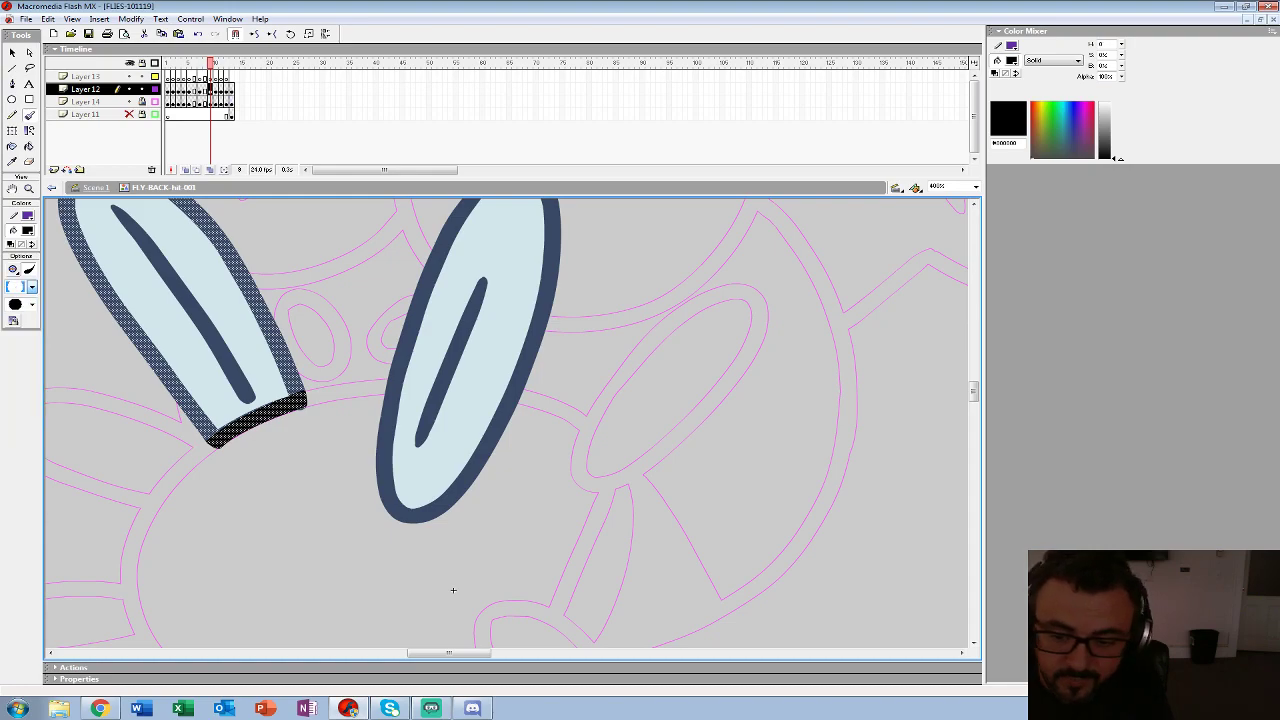
drag(271, 415, 197, 460)
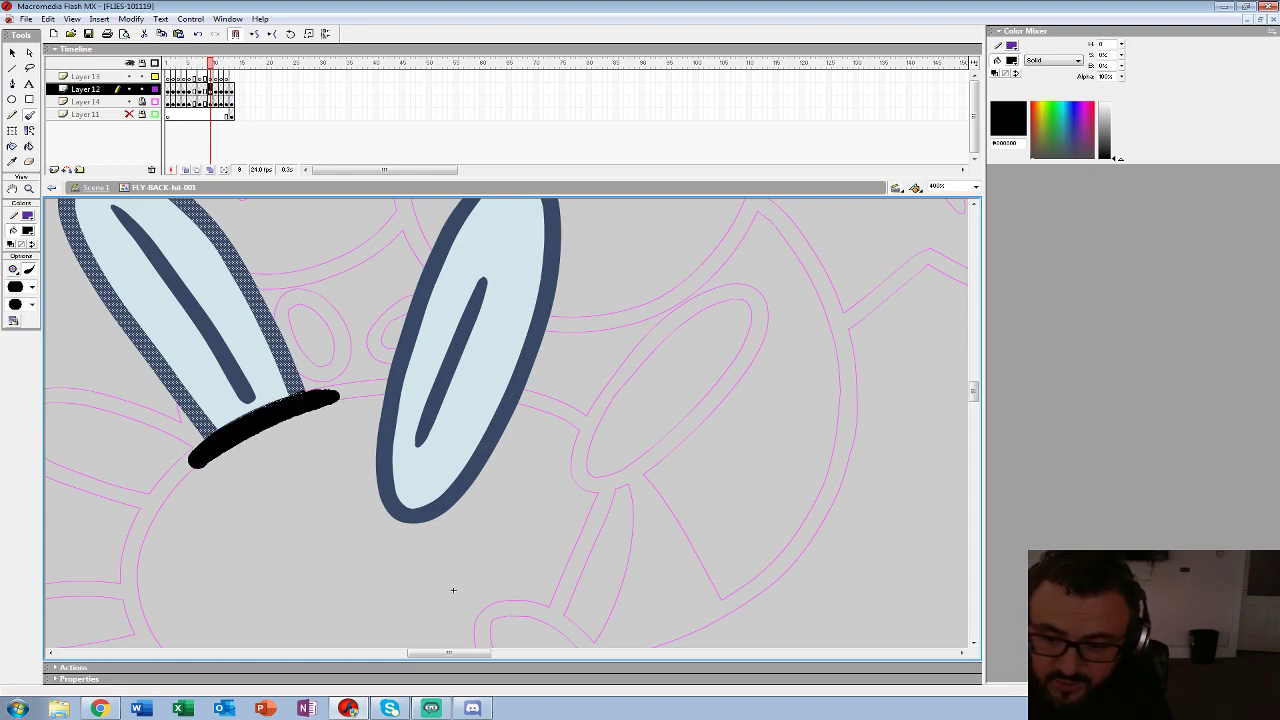
drag(330, 397, 212, 433)
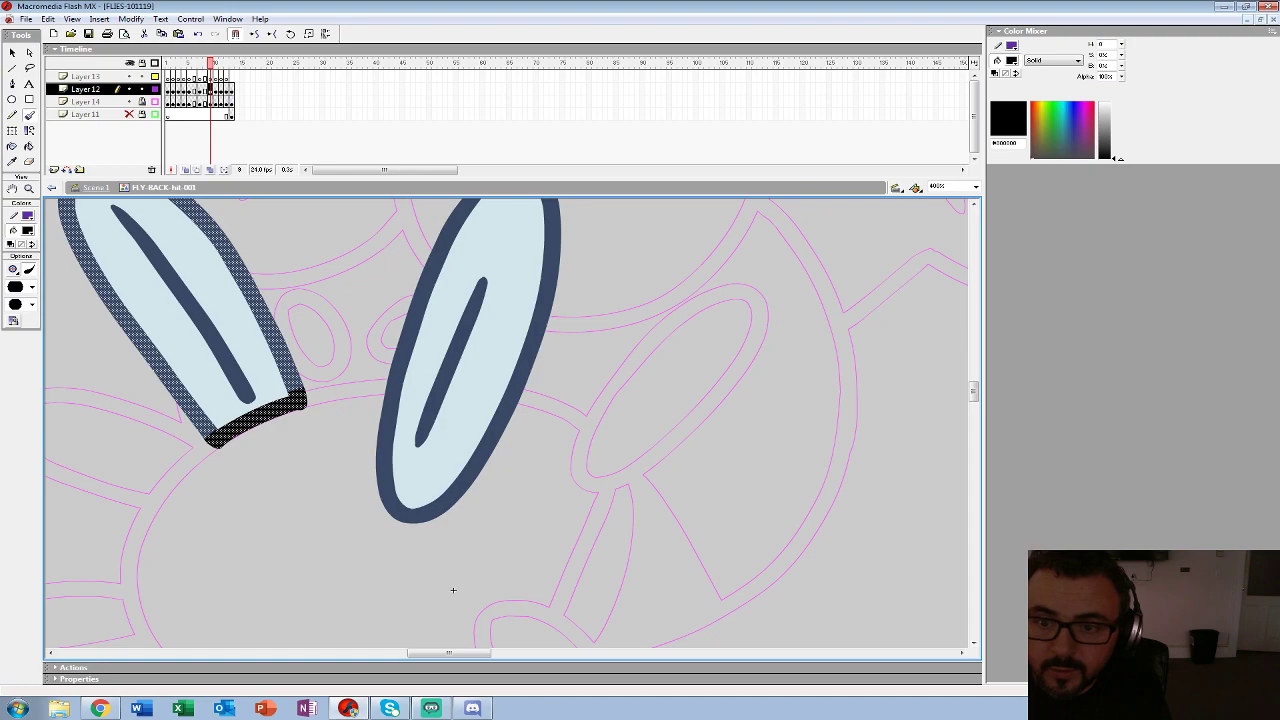
- Select the far wing's outline on frame 10 and paint its base edge black
click(215, 90)
click(12, 53)
click(330, 520)
click(290, 400)
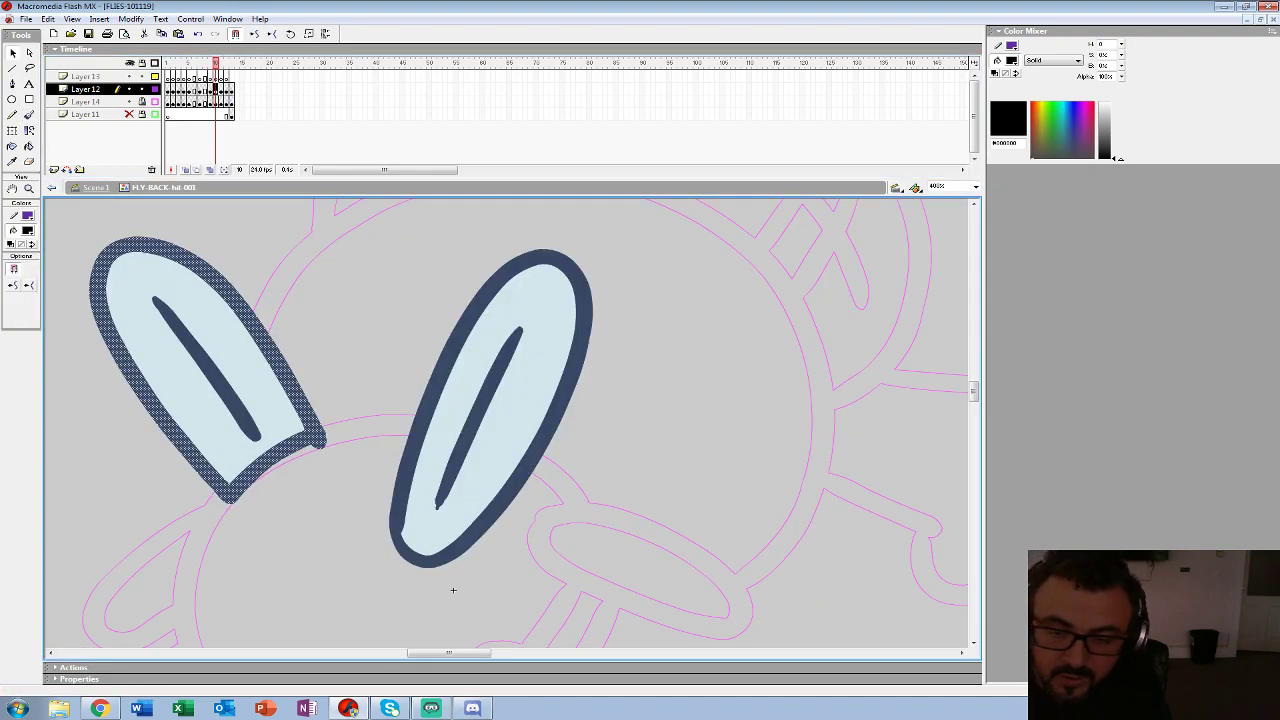
key(b)
drag(330, 432, 236, 486)
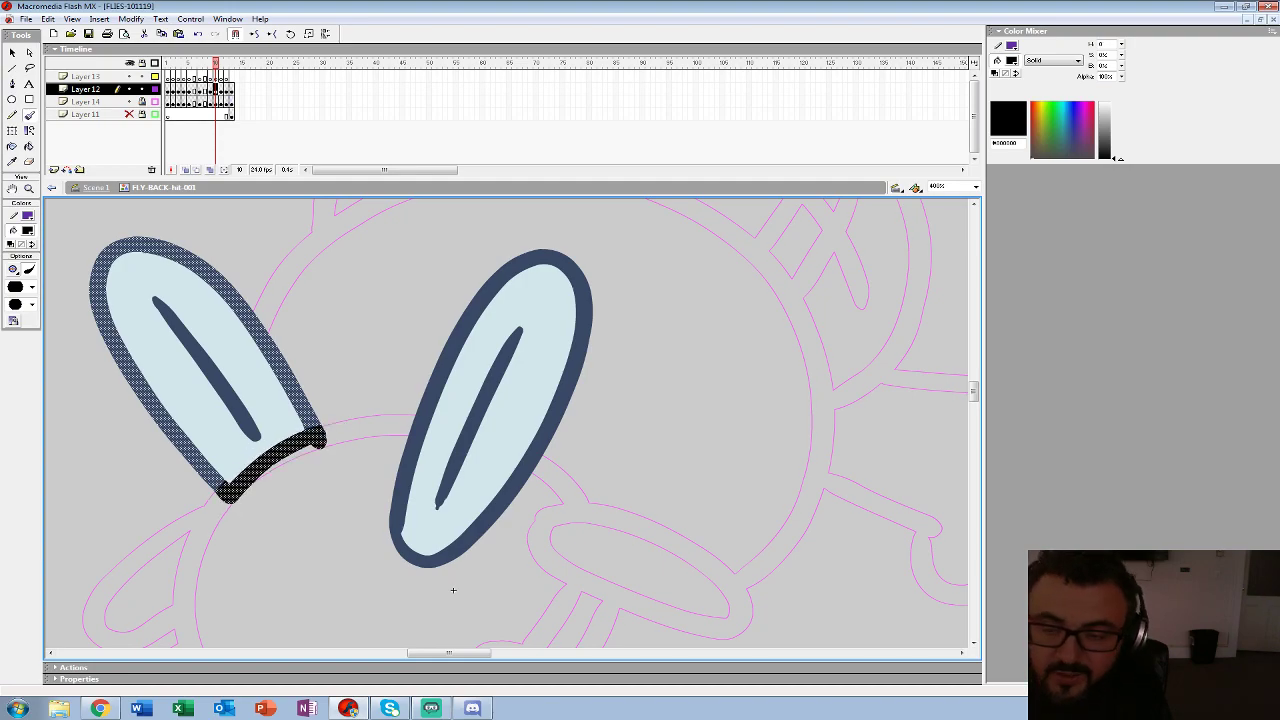
- Paint a black brush stroke across the base of the left wing on frame 11 of Layer 12
key(.)
key(v)
key(Tab)
key(Tab)
key(Tab)
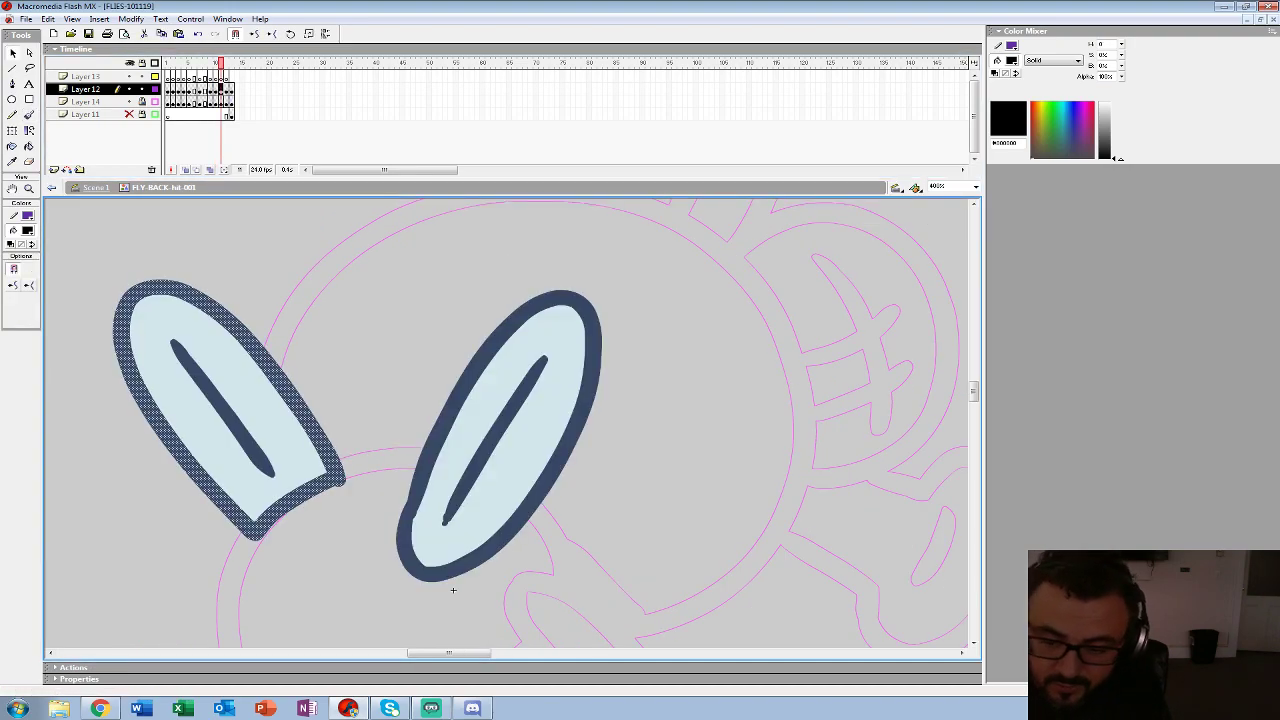
key(b)
drag(352, 462, 248, 540)
- Paint a black brush stroke across the base of the left wing on frame 12 of Layer 12
key(.)
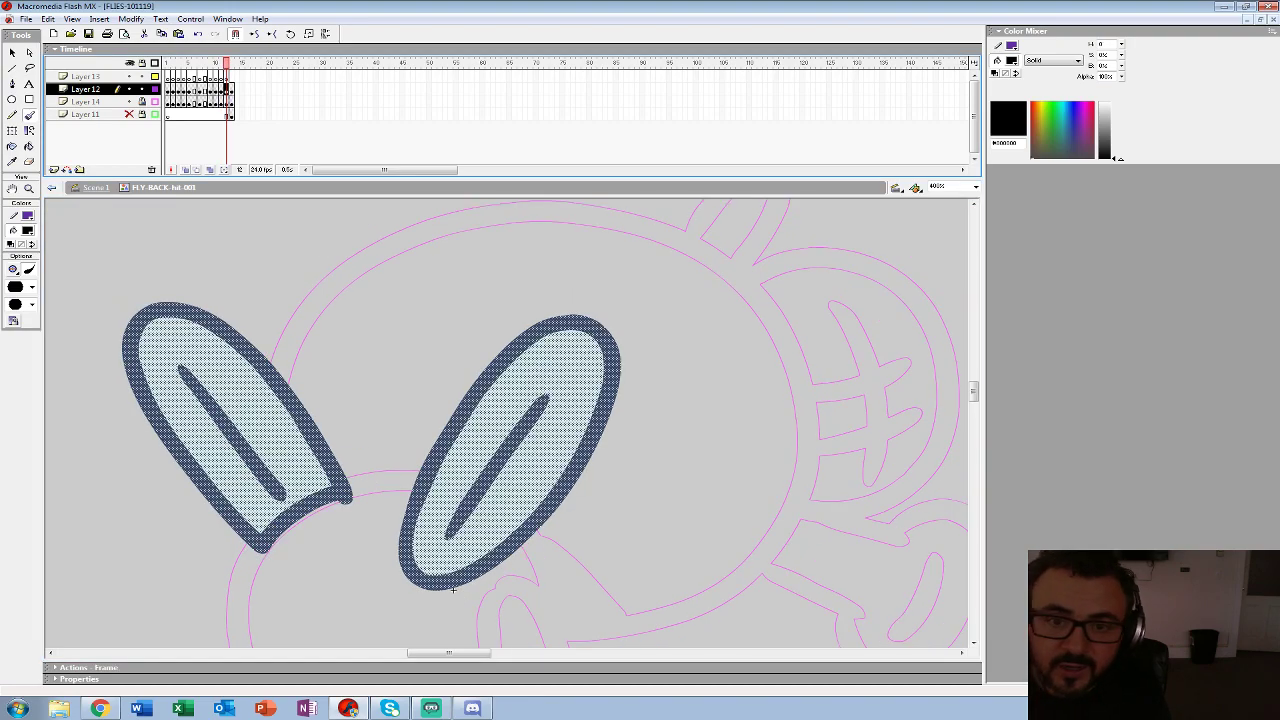
key(v)
key(b)
mouse_move(358, 484)
mouse_down()
mouse_move(318, 499)
mouse_move(255, 558)
mouse_move(369, 486)
mouse_up()
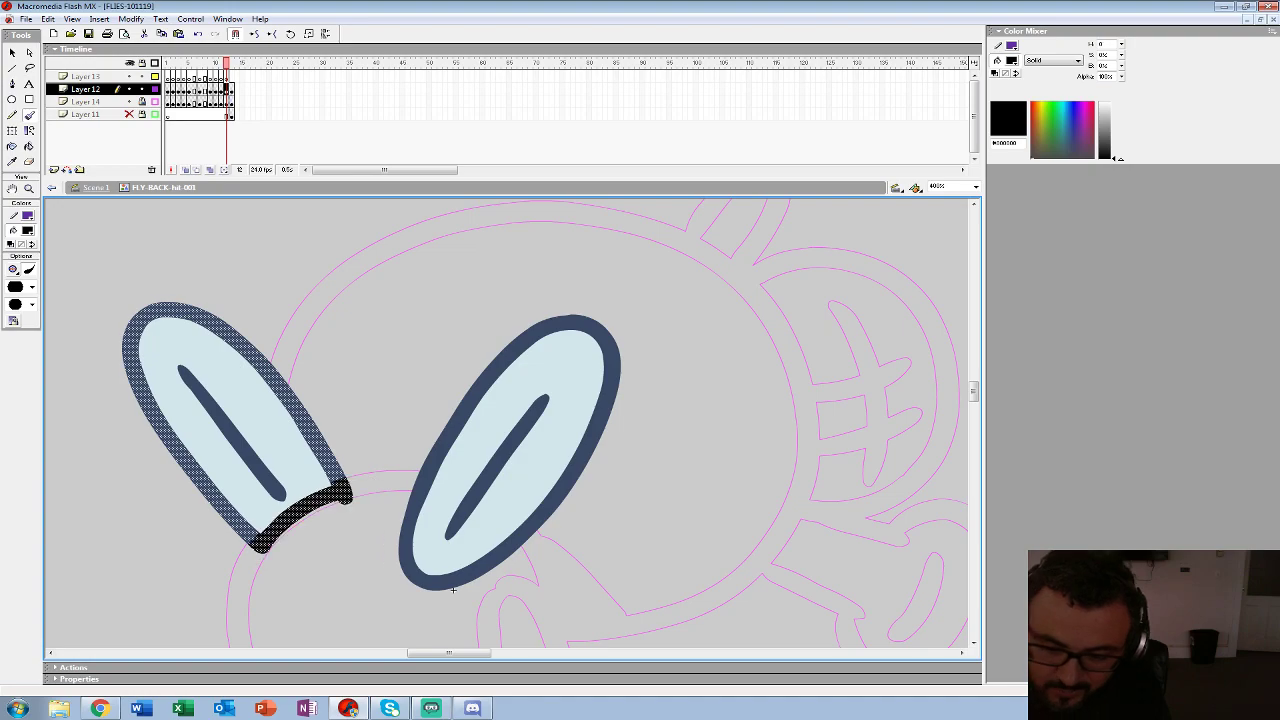
- Paint a black brush stroke across the left wing's base on the keyframe spanning frames 7 and 8
key(comma)
key(comma)
key(comma)
key(comma)
key(comma)
key(comma)
key(comma)
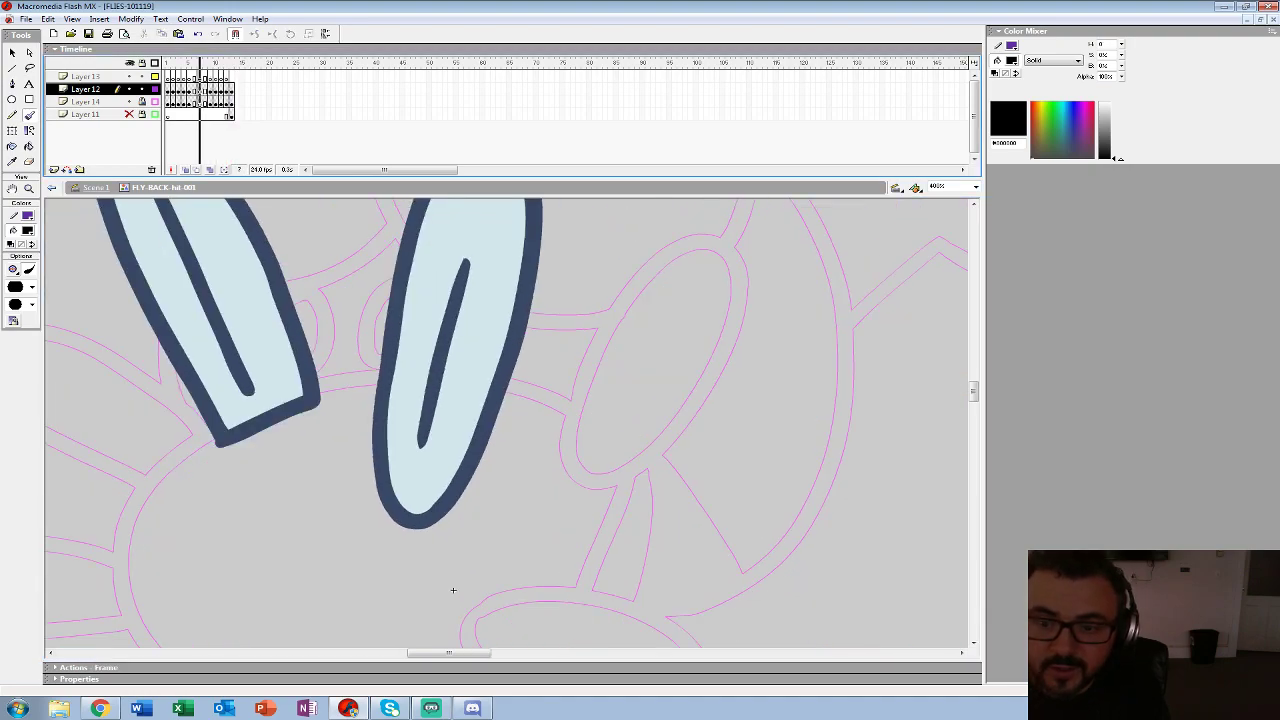
key(period)
key(period)
key(period)
key(period)
key(period)
key(comma)
key(ctrl+a)
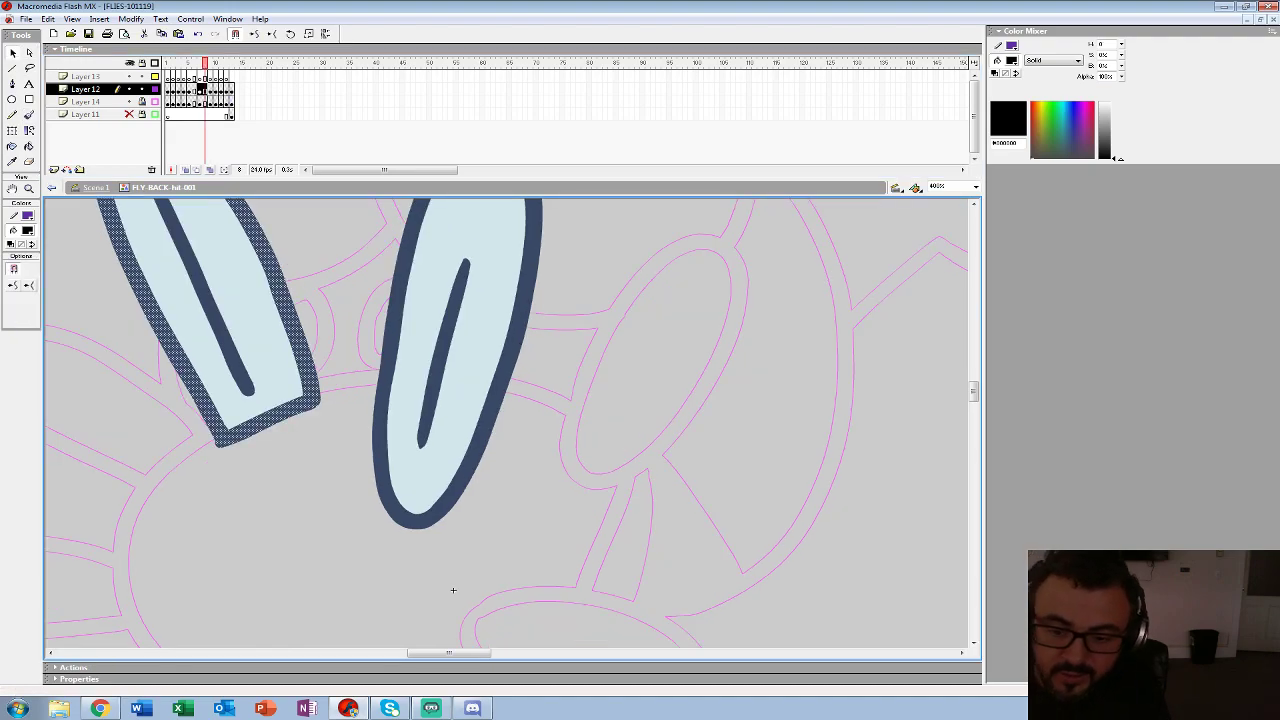
key(b)
drag(338, 384, 205, 446)
- Paint a curved black brush stroke across the left wing's base on frame 6
key(comma)
key(comma)
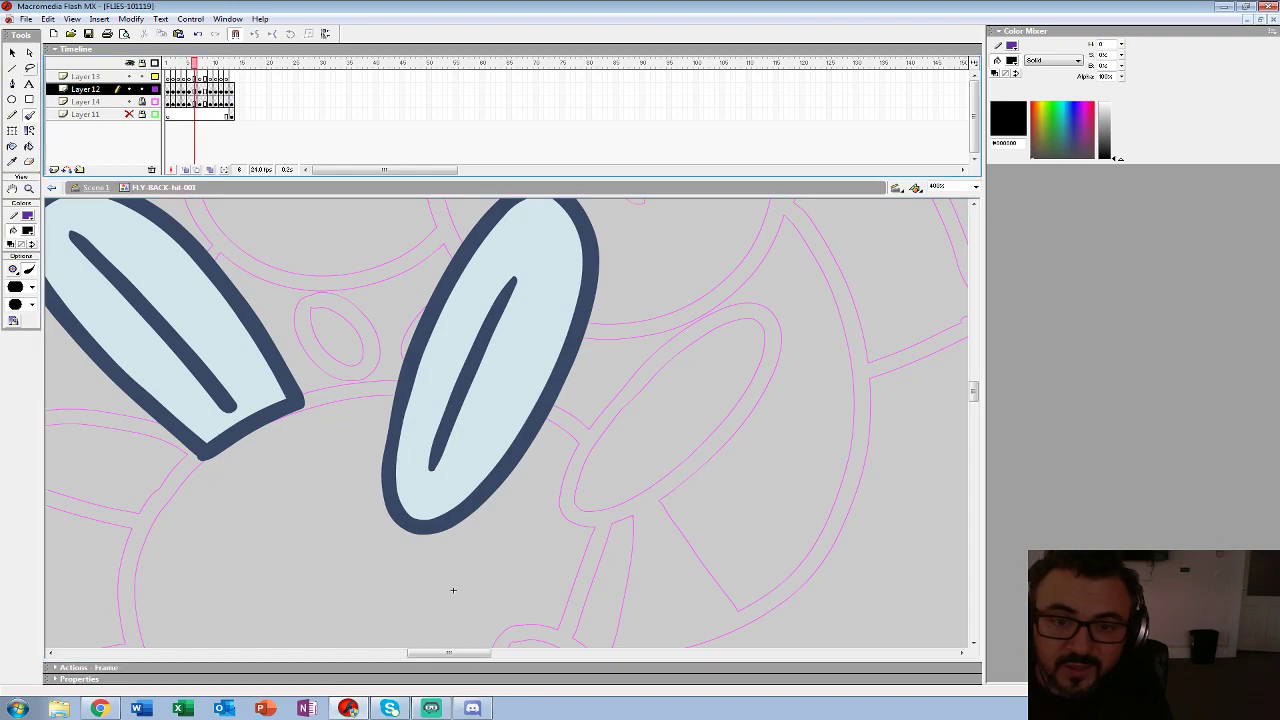
key(v)
key(ctrl+a)
key(b)
drag(325, 395, 190, 468)
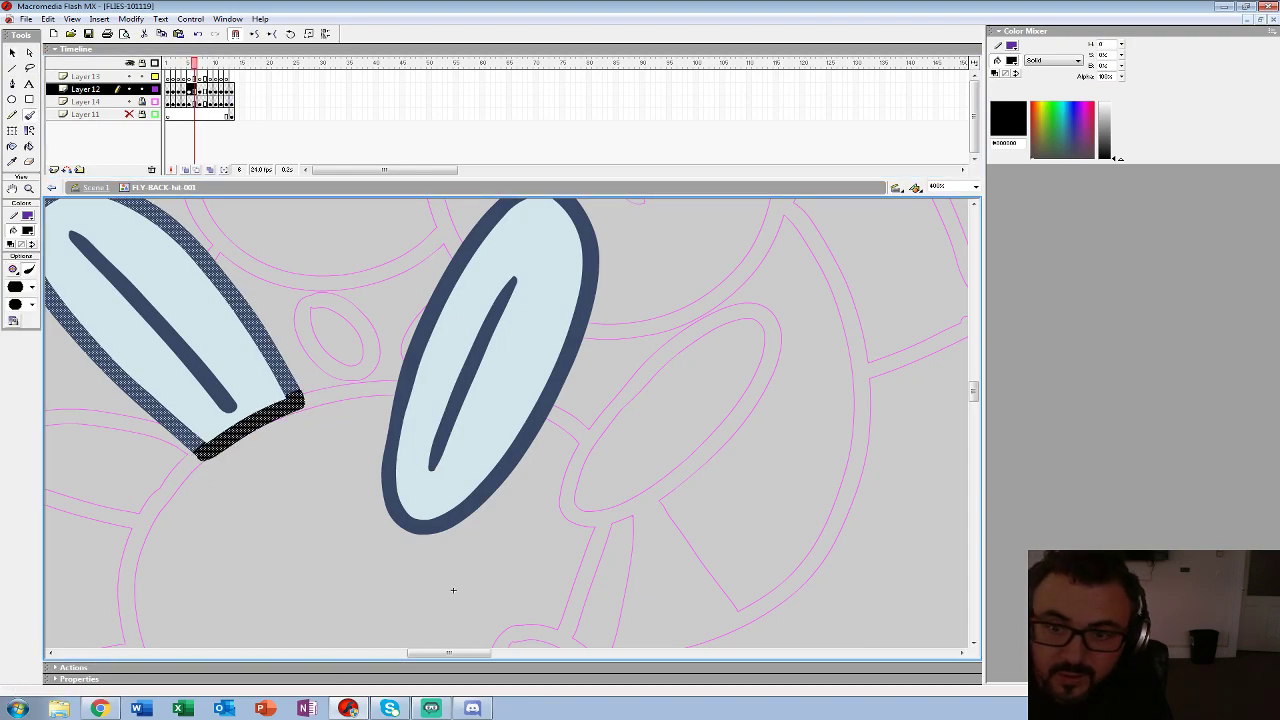
- Examine the wing bases on the early frames for poses that still lack a black base line
key(comma)
key(comma)
key(v)
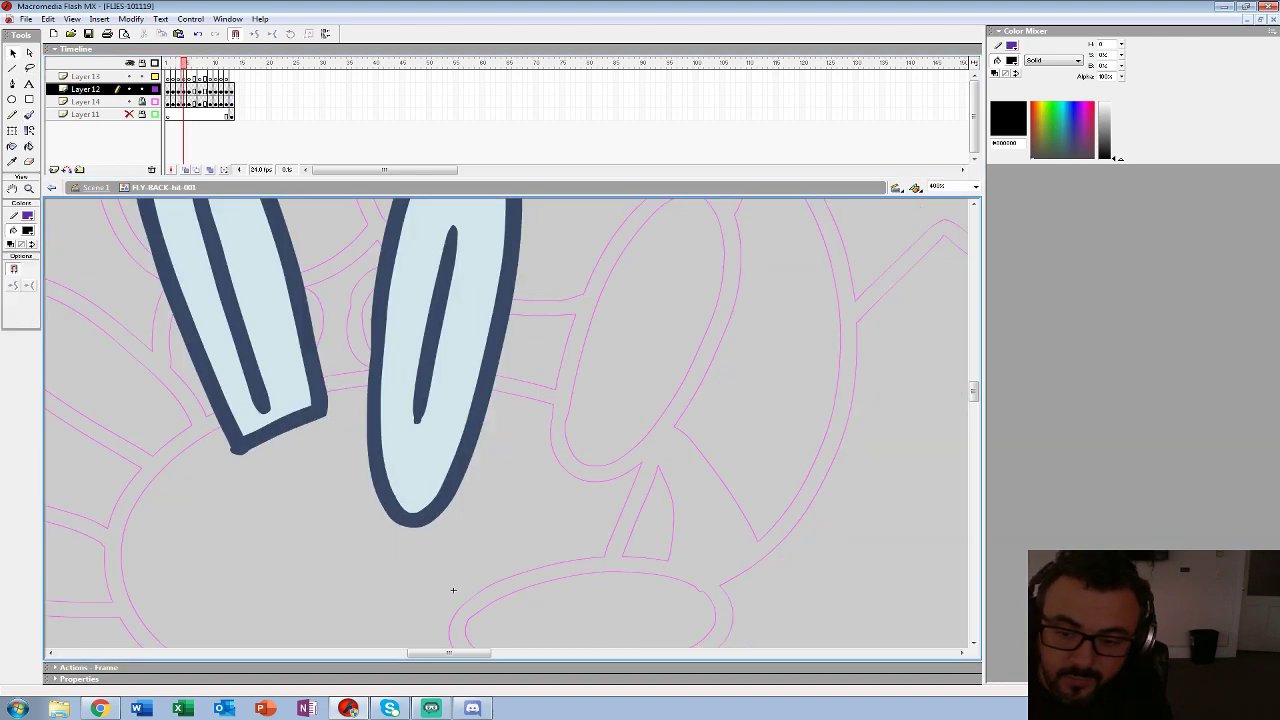
click(316, 392)
key(comma)
key(comma)
key(comma)
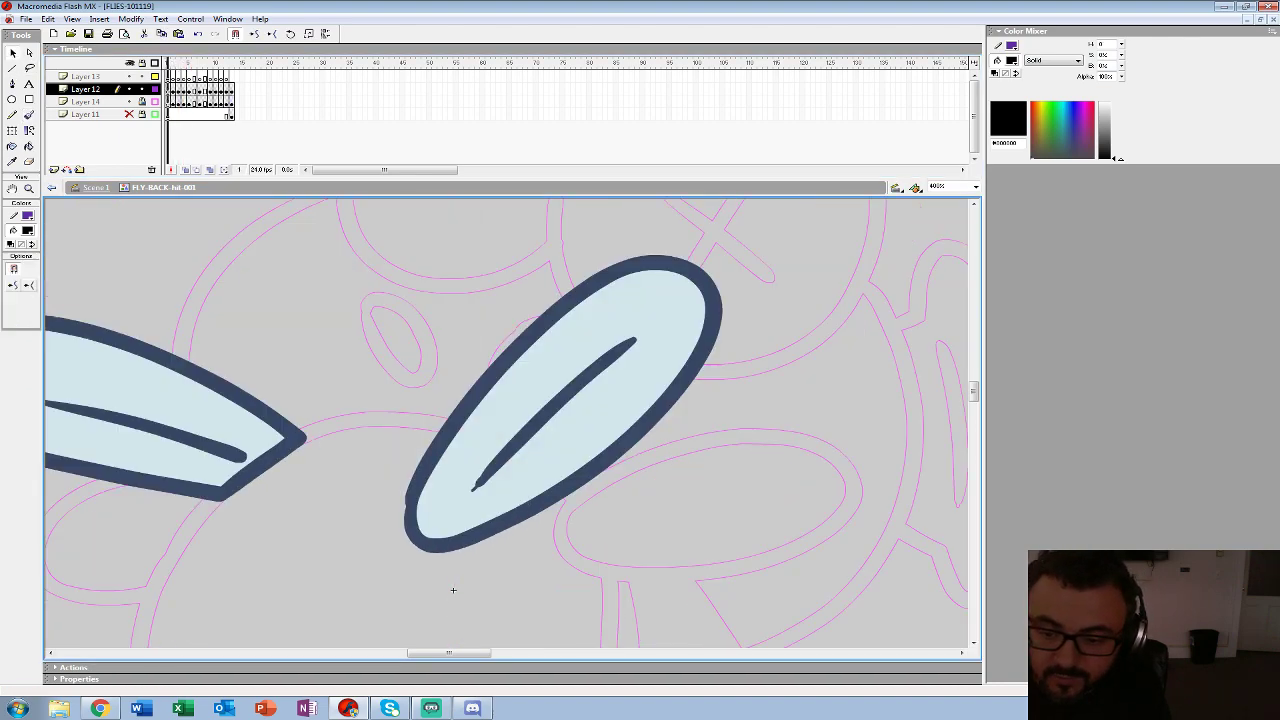
key(period)
key(period)
key(period)
key(period)
key(period)
key(period)
key(comma)
key(comma)
key(comma)
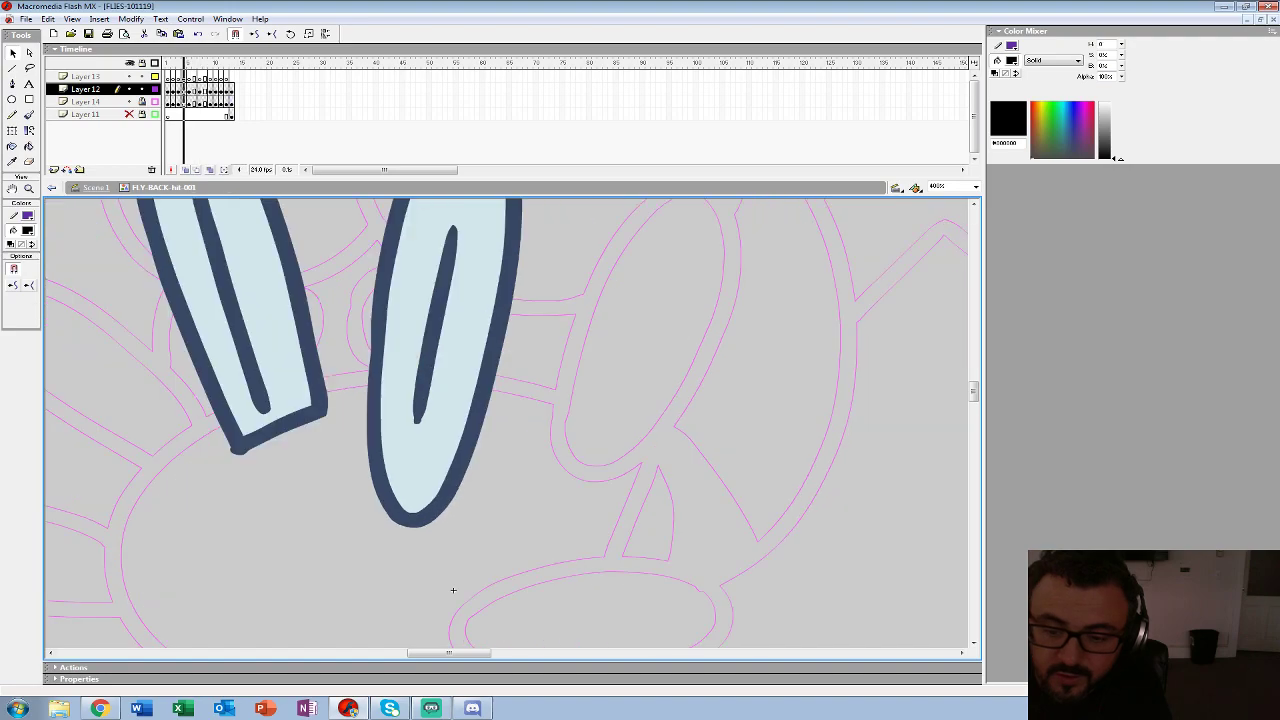
- Paint a black brush stroke across the left wing's base on frame 1
key(comma)
key(comma)
key(comma)
key(ctrl+a)
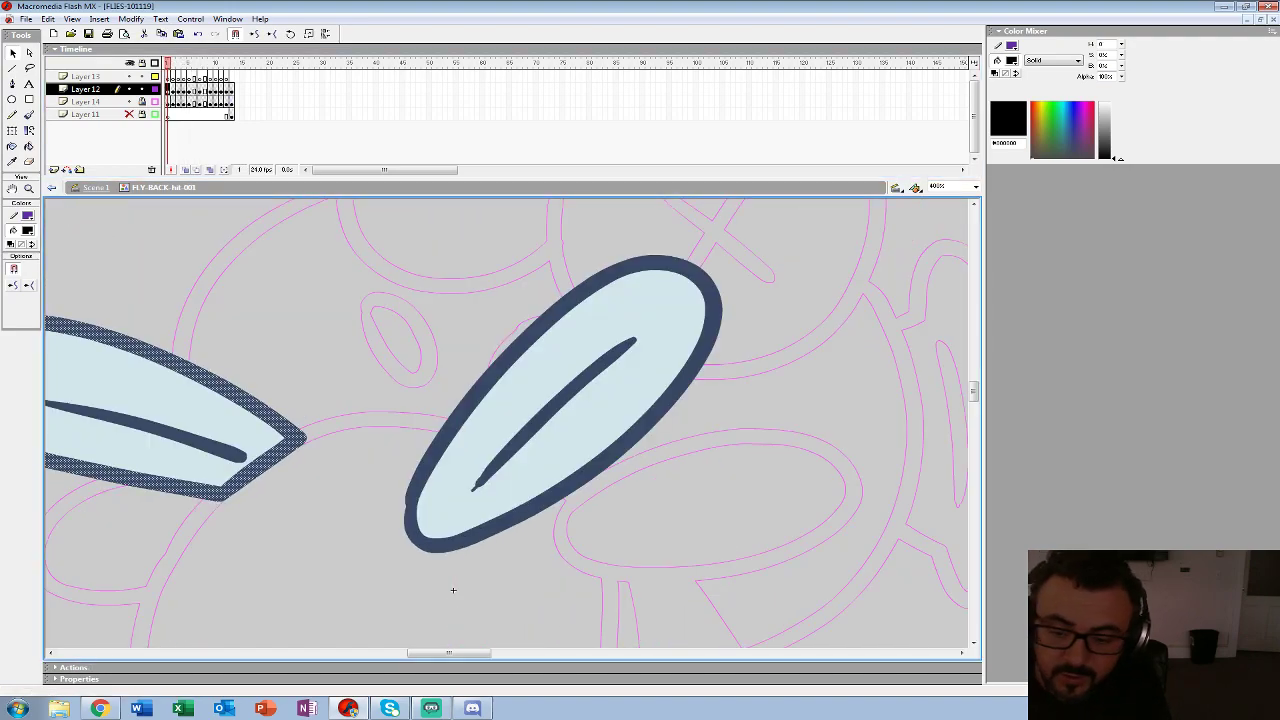
key(b)
mouse_move(310, 429)
mouse_down()
mouse_move(208, 511)
mouse_move(272, 471)
mouse_up()
- Paint a black brush stroke across the left wing's base on frame 3
key(period)
key(period)
key(v)
key(ctrl+a)
key(b)
drag(310, 412, 190, 484)
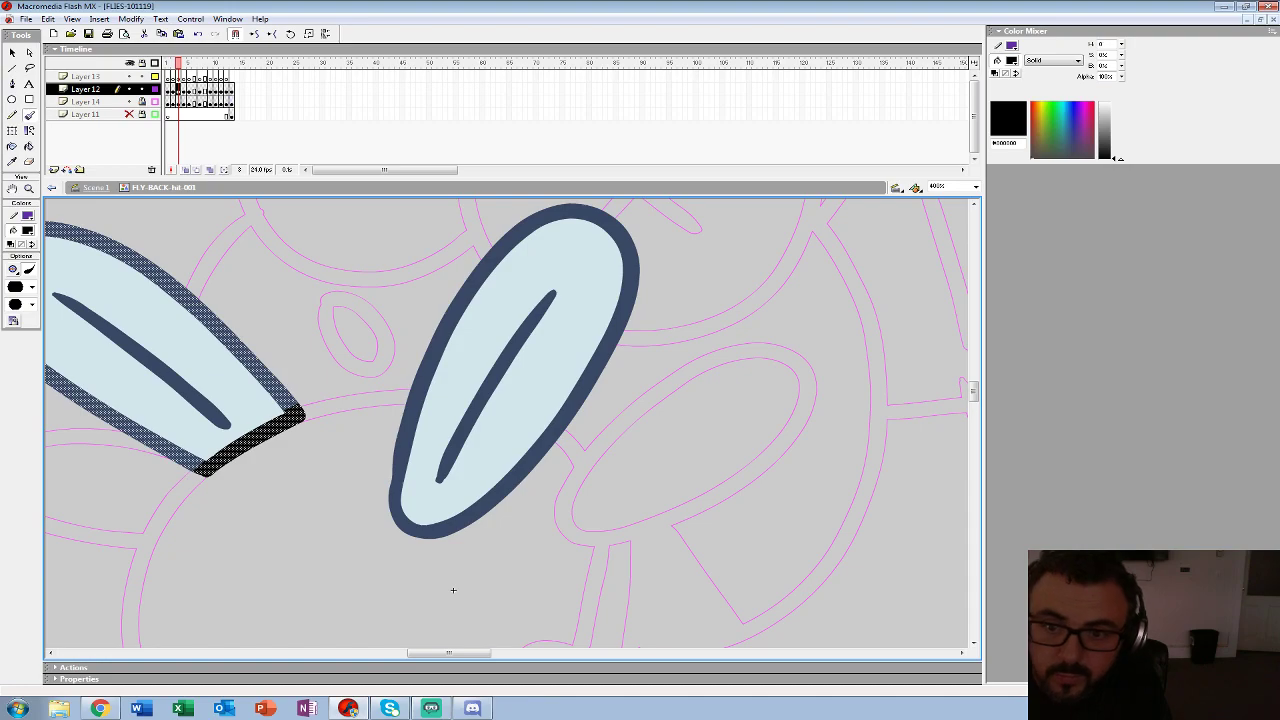
- Rewind to frame 1 and play back the fly animation at 25% zoom
key(period)
key(period)
key(period)
key(period)
key(period)
key(ctrl+alt+r)
key(z)
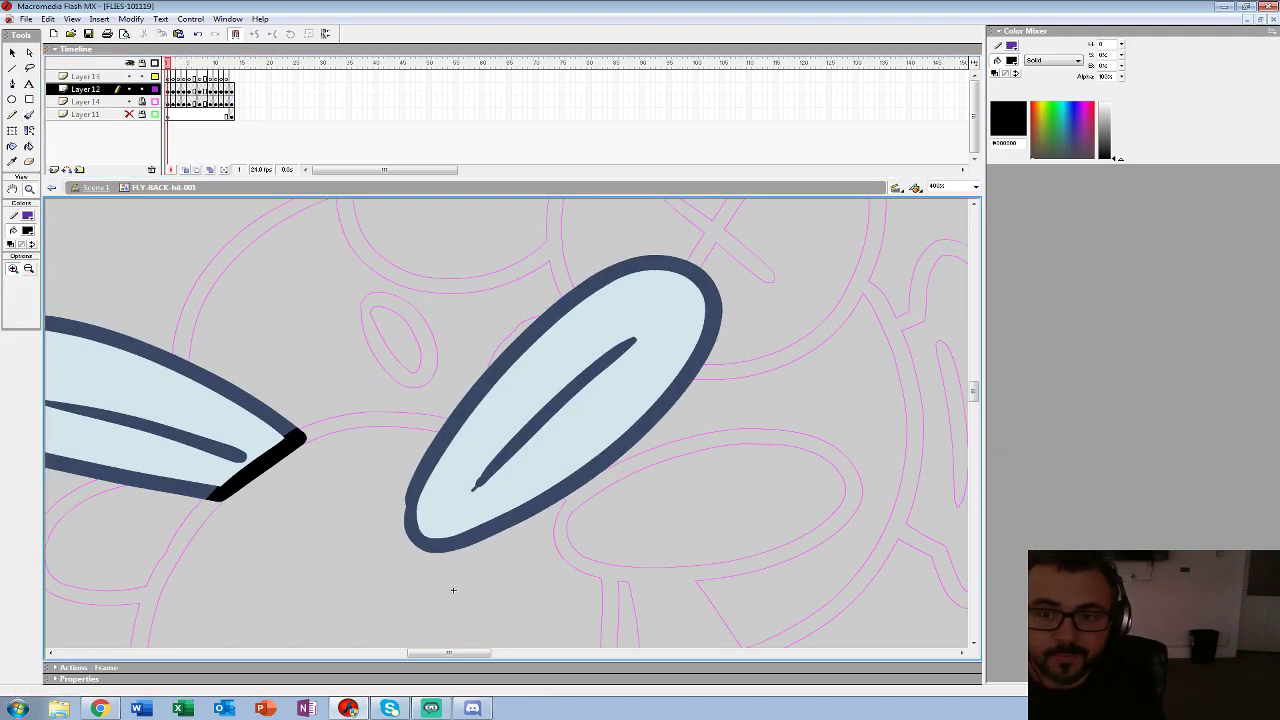
alt+click(413, 396)
alt+click(413, 396)
alt+click(413, 396)
alt+click(413, 396)
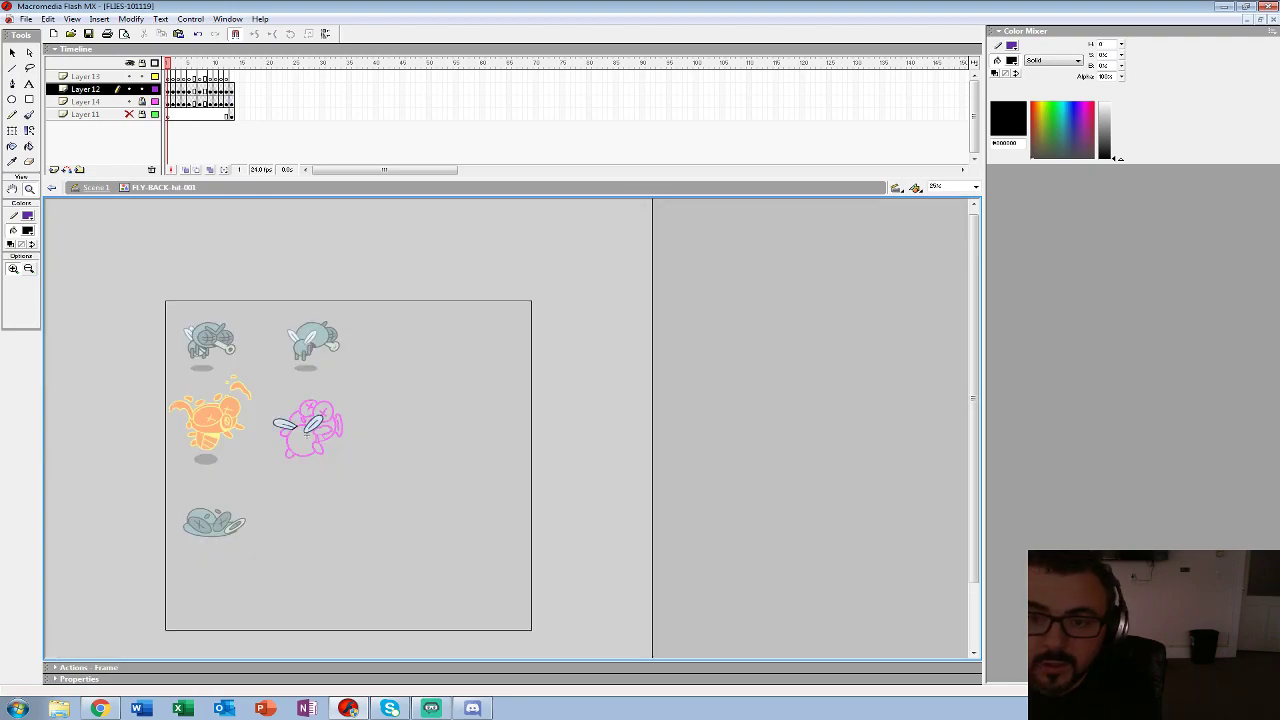
key(Return)
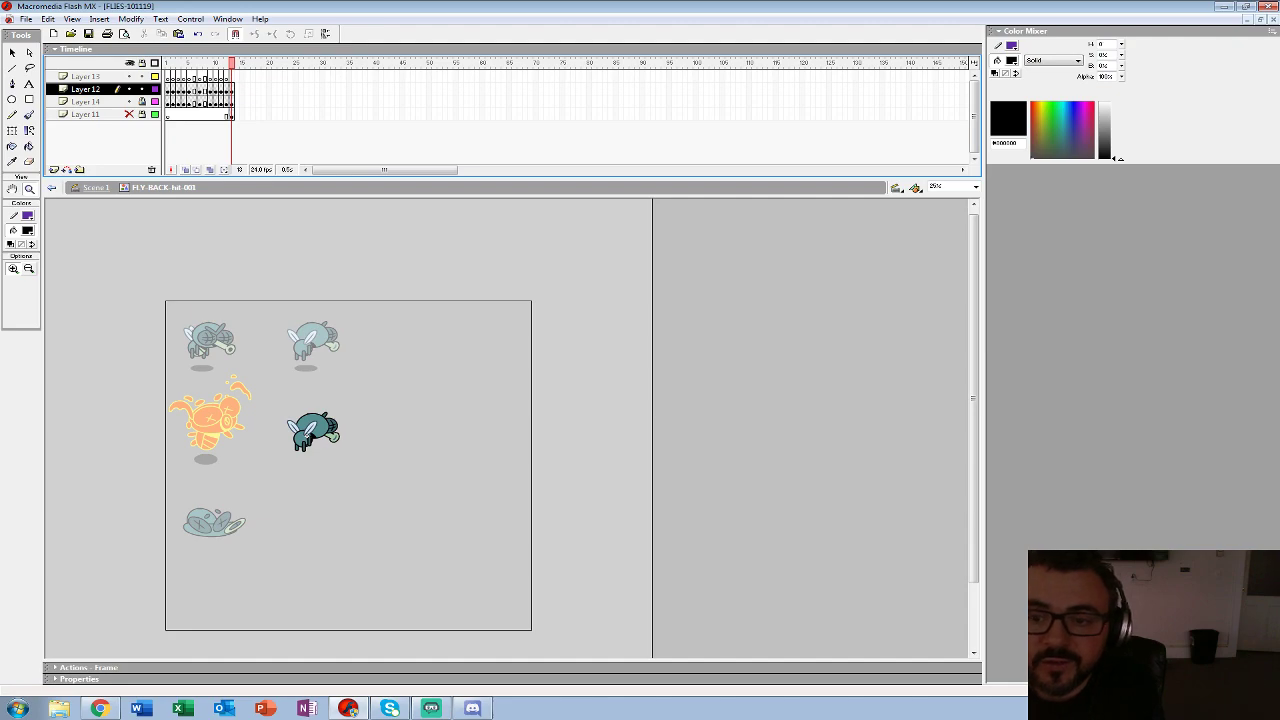
- Show and unlock Layer 11, and lock Layers 12 and 13
drag(232, 77, 253, 115)
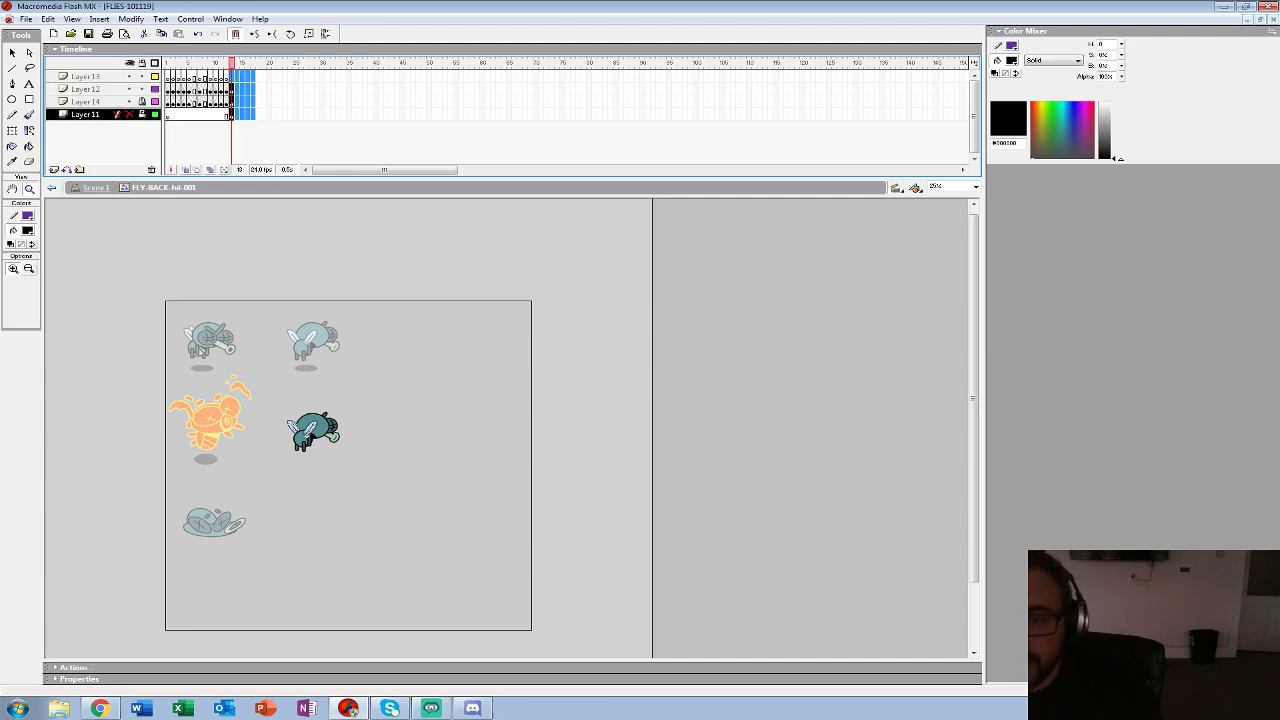
key(shift+F5)
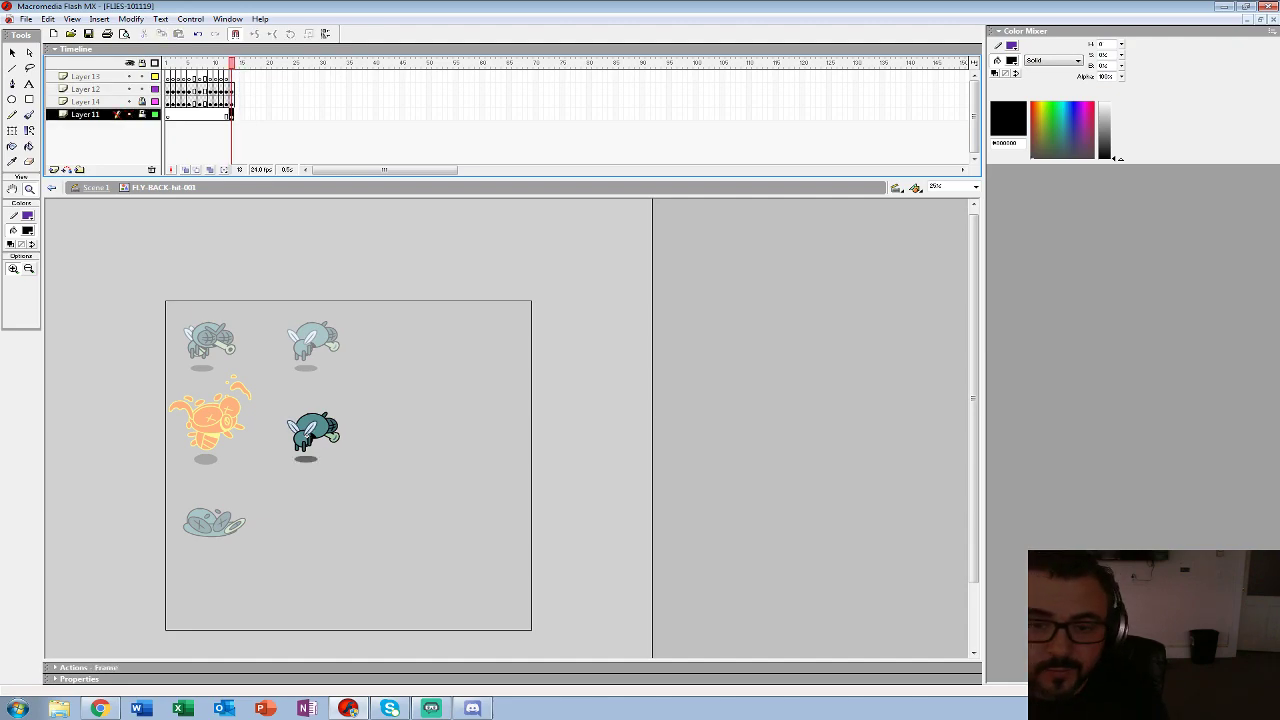
drag(142, 115, 142, 77)
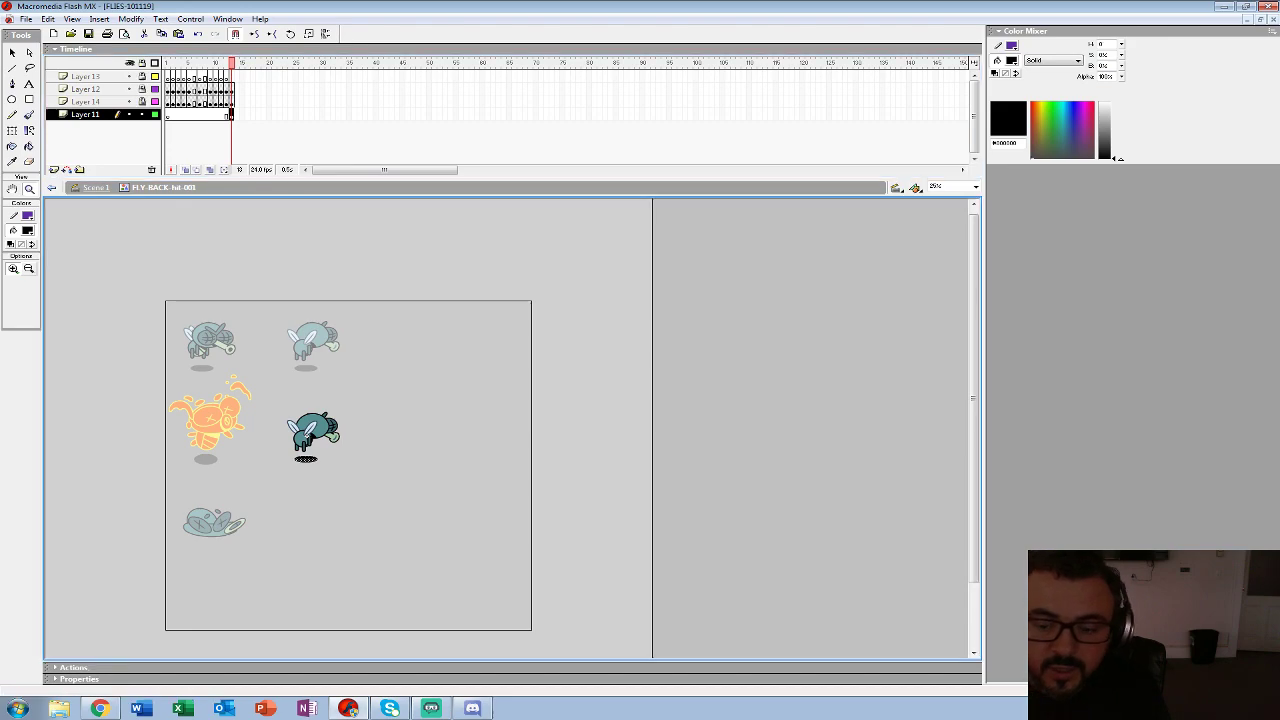
- Copy the fly's shadow from the last frame and paste it in place on frame 9 of Layer 11
click(313, 430)
click(372, 425)
key(v)
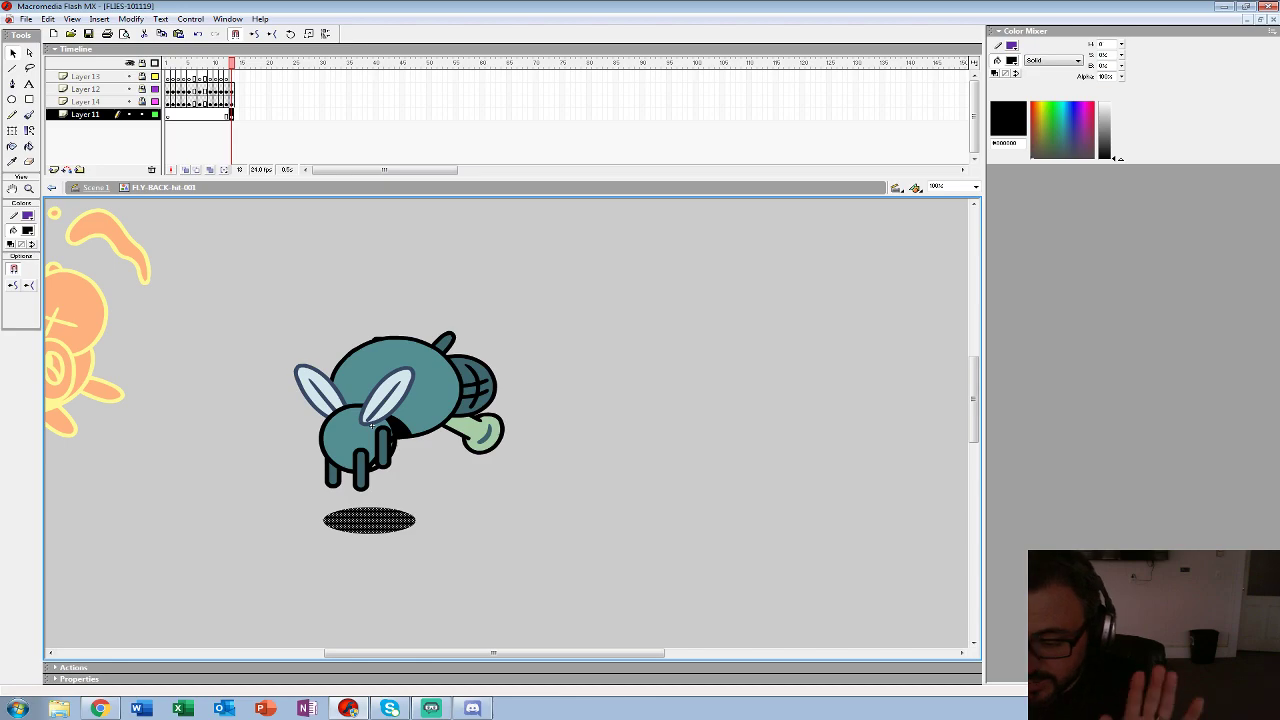
key(Return)
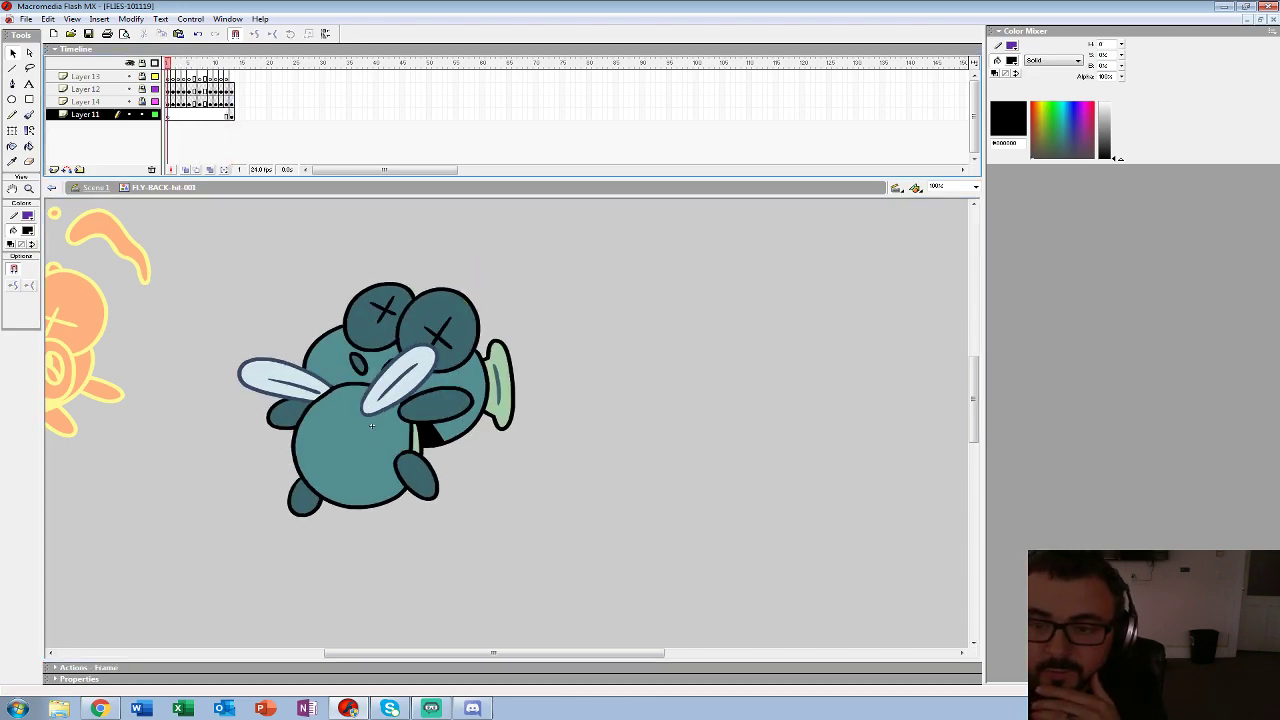
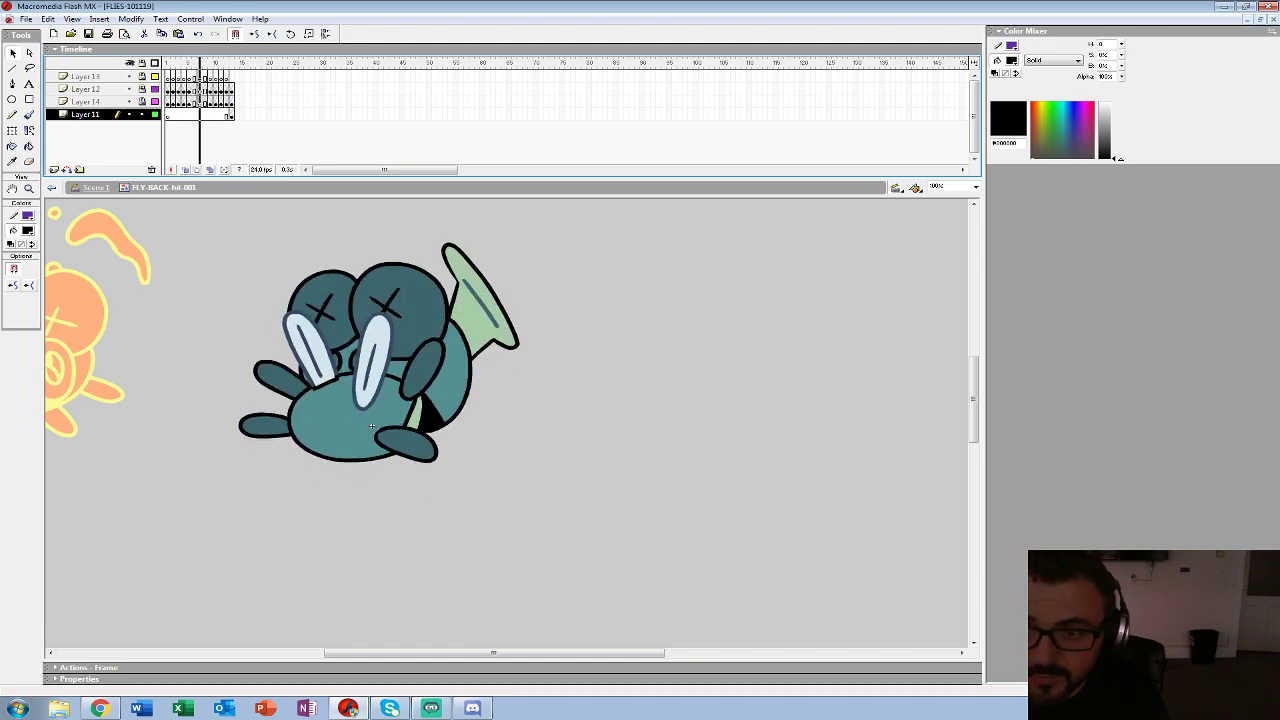
key(period)
key(period)
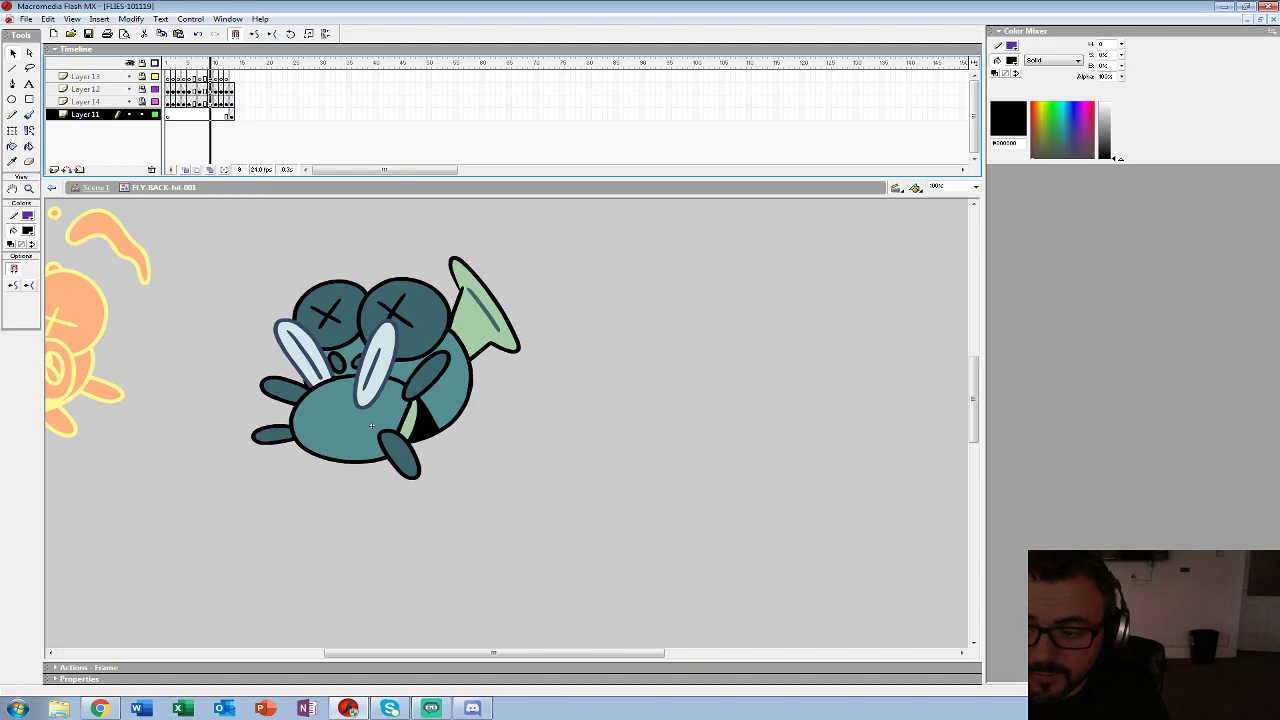
key(ctrl+shift+v)
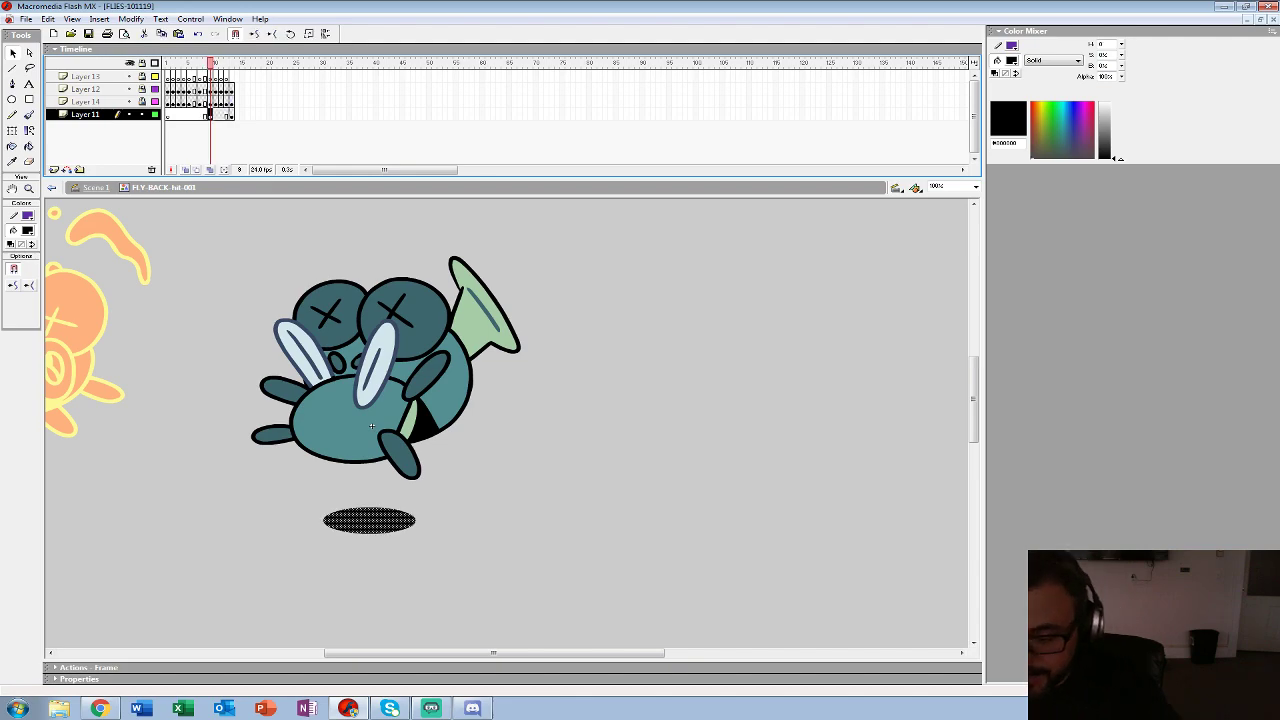
- Scale the shadow on frame 9 of Layer 11 to 125%
key(period)
key(period)
key(period)
key(period)
key(comma)
key(comma)
key(comma)
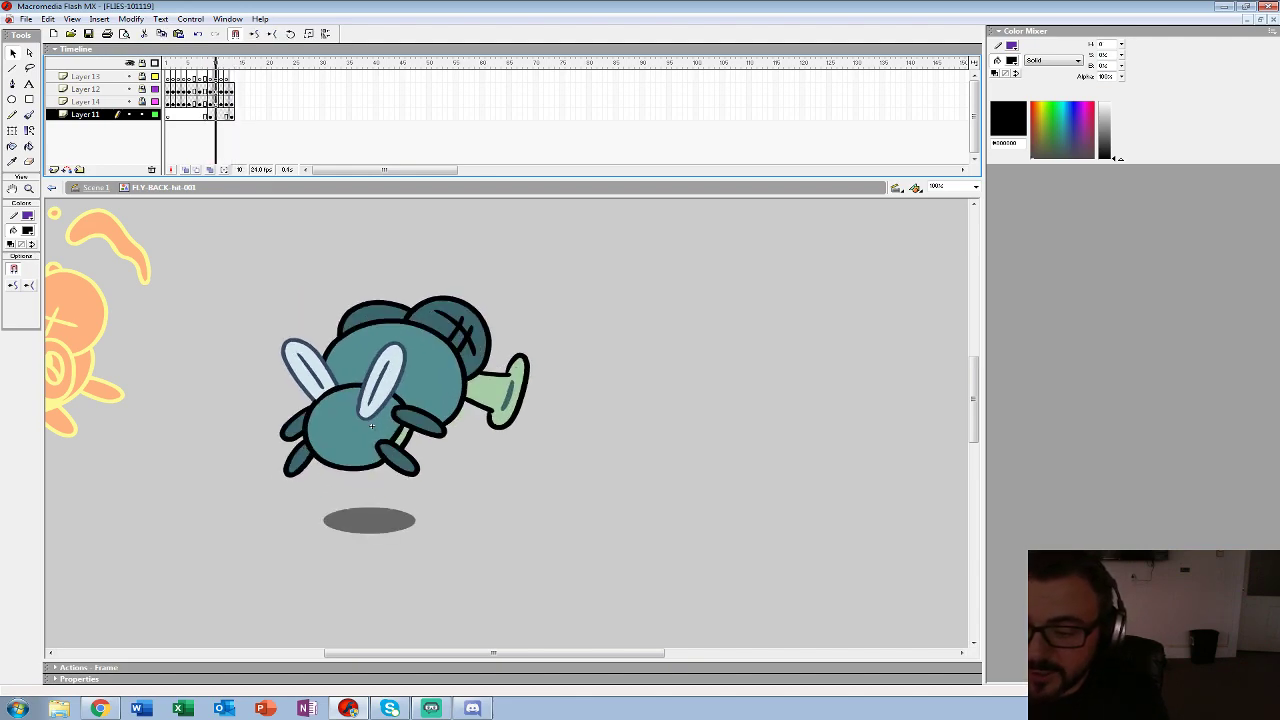
key(comma)
key(ctrl+alt+s)
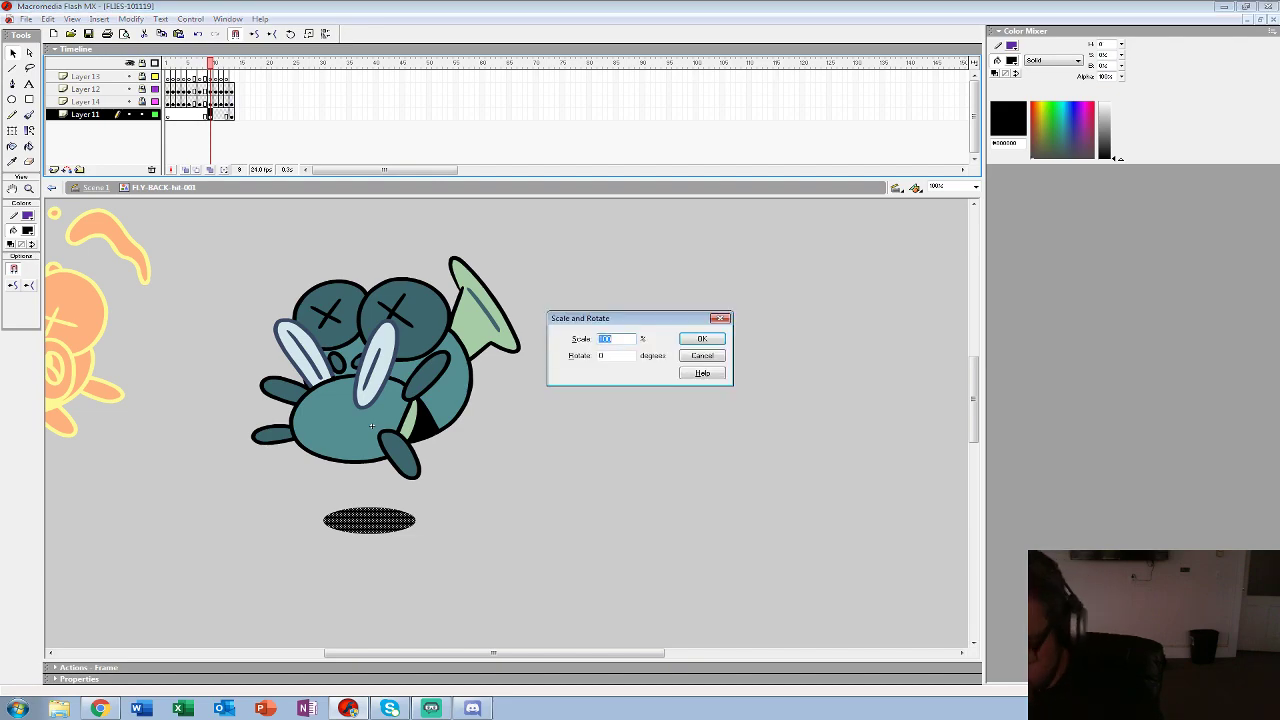
text(12)
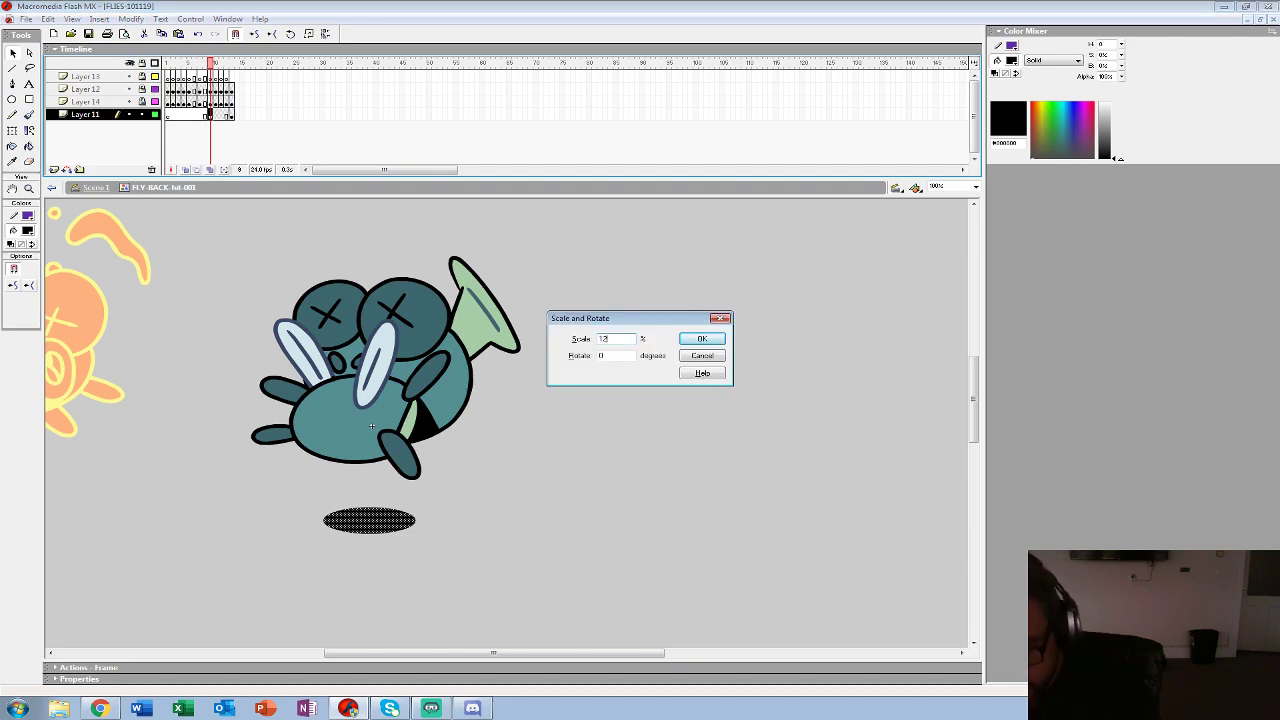
text(5)
key(Return)
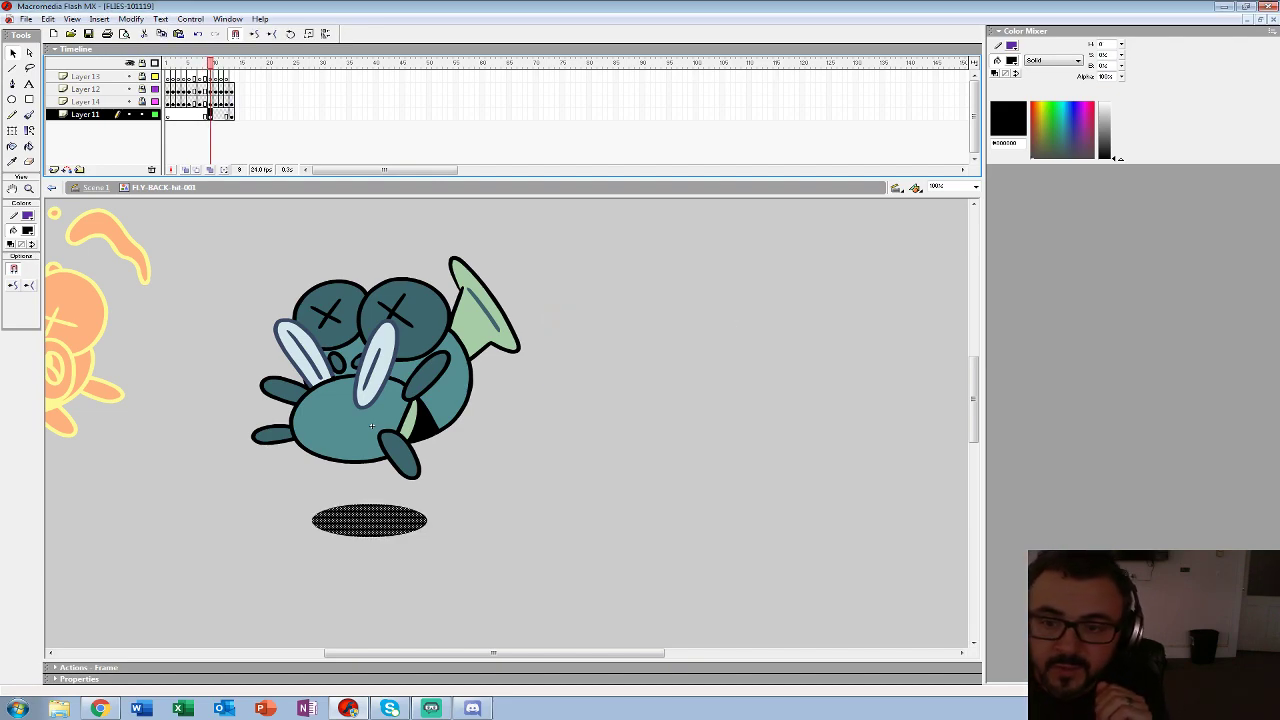
- Apply a shape tween with an ease of 100 out to the shadow from frame 9 of Layer 11
key(ctrl+F3)
click(216, 636)
click(188, 658)
drag(201, 649, 201, 620)
key(Return)
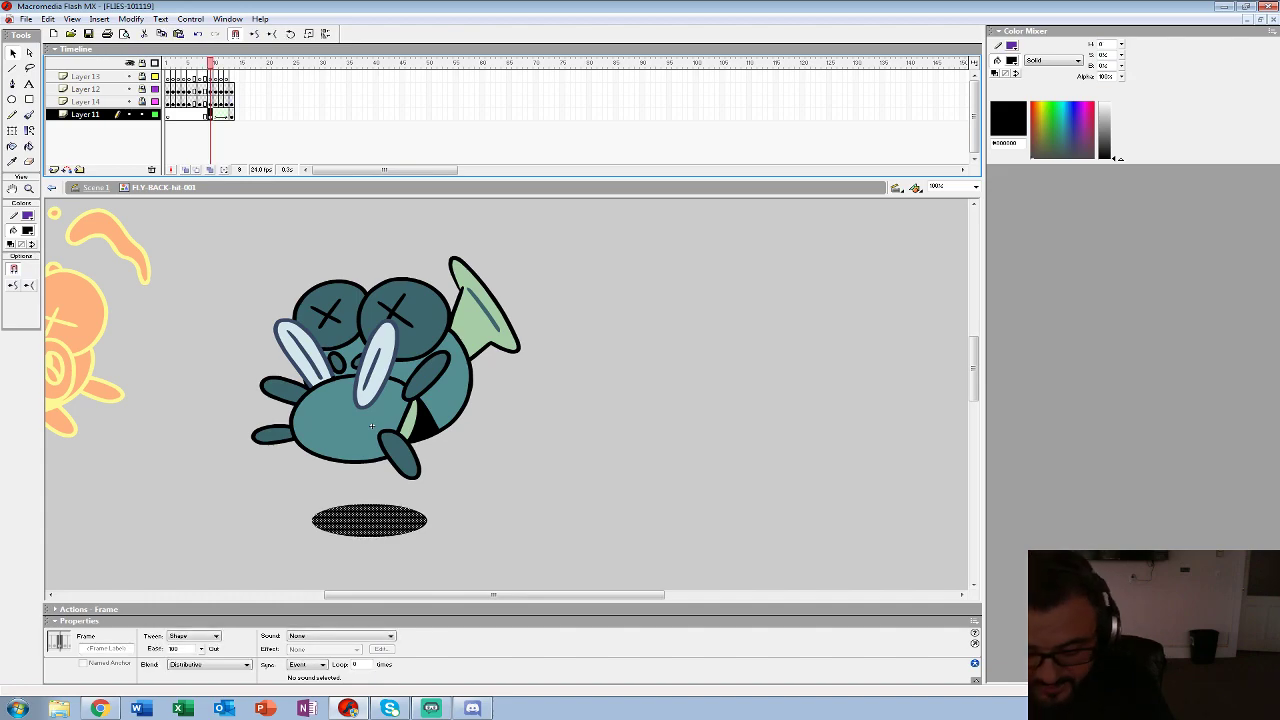
- Add a new layer above Layer 11 and paste the shadow in place on frame 4 of Layer 11
click(54, 170)
click(168, 128)
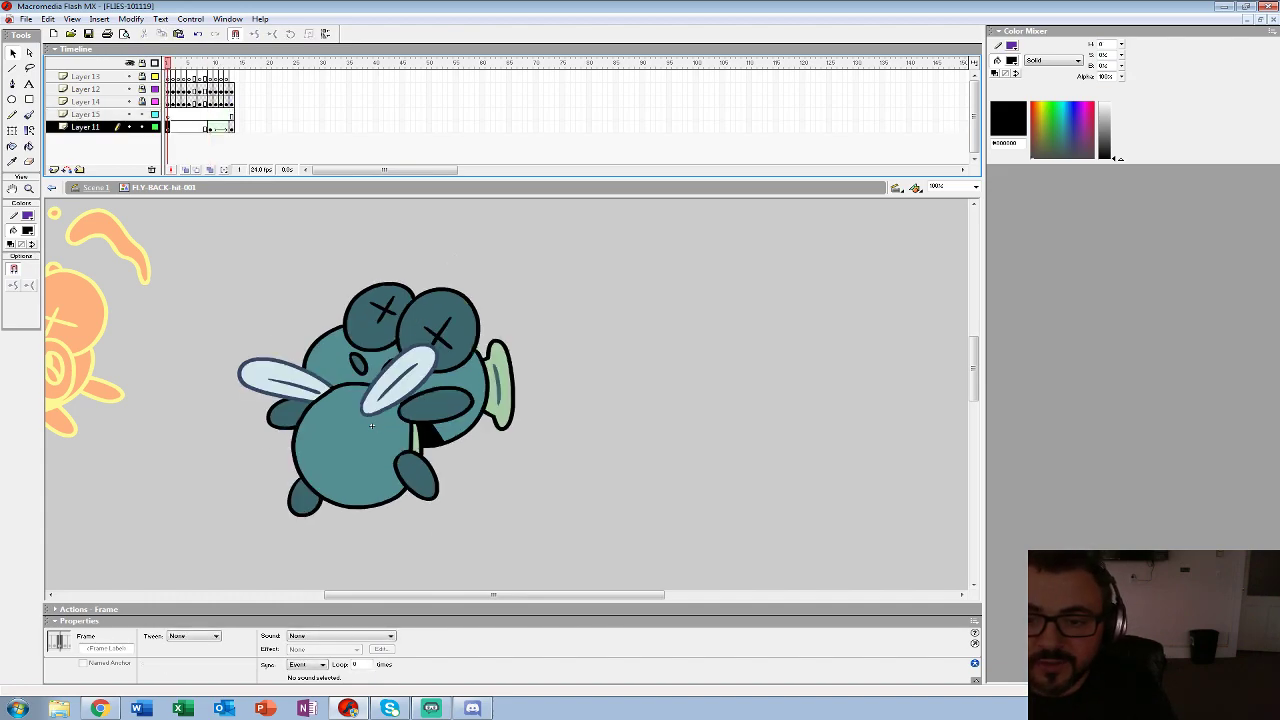
key(period)
key(period)
key(period)
key(ctrl+shift+v)
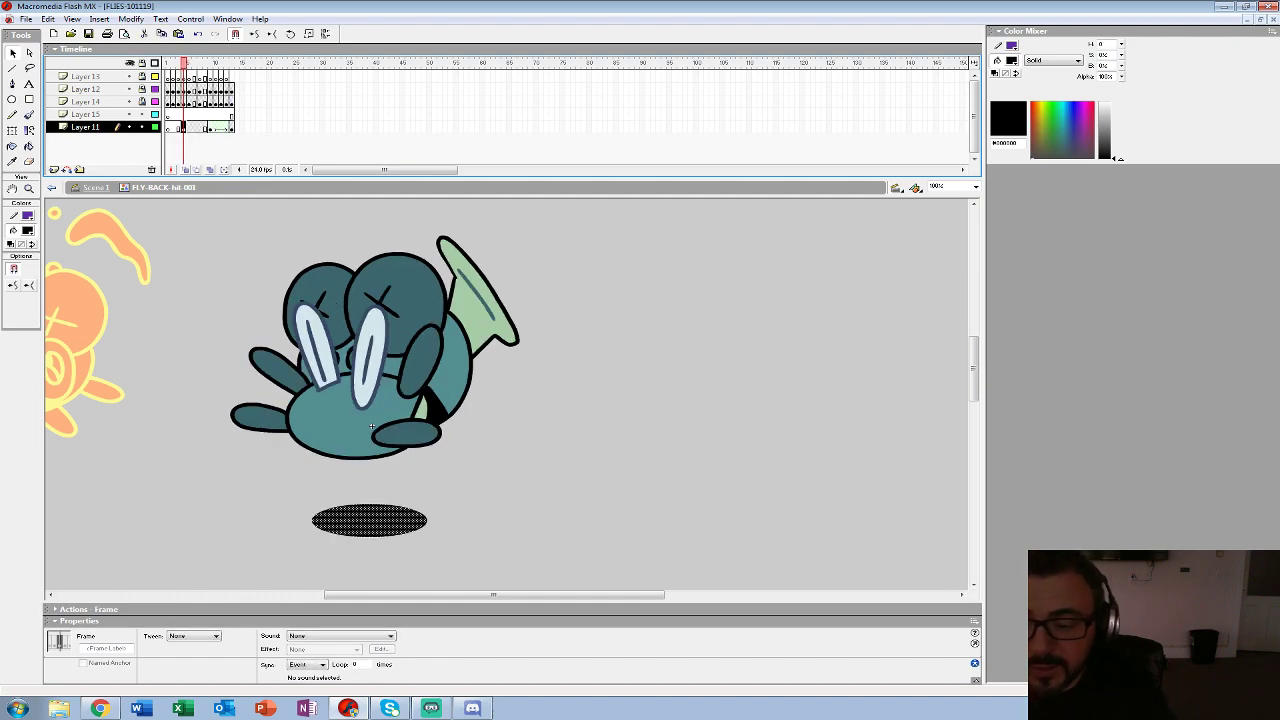
- Place the shadow on frame 1 of Layer 11 and scale it to 110% twice
key(period)
click(168, 128)
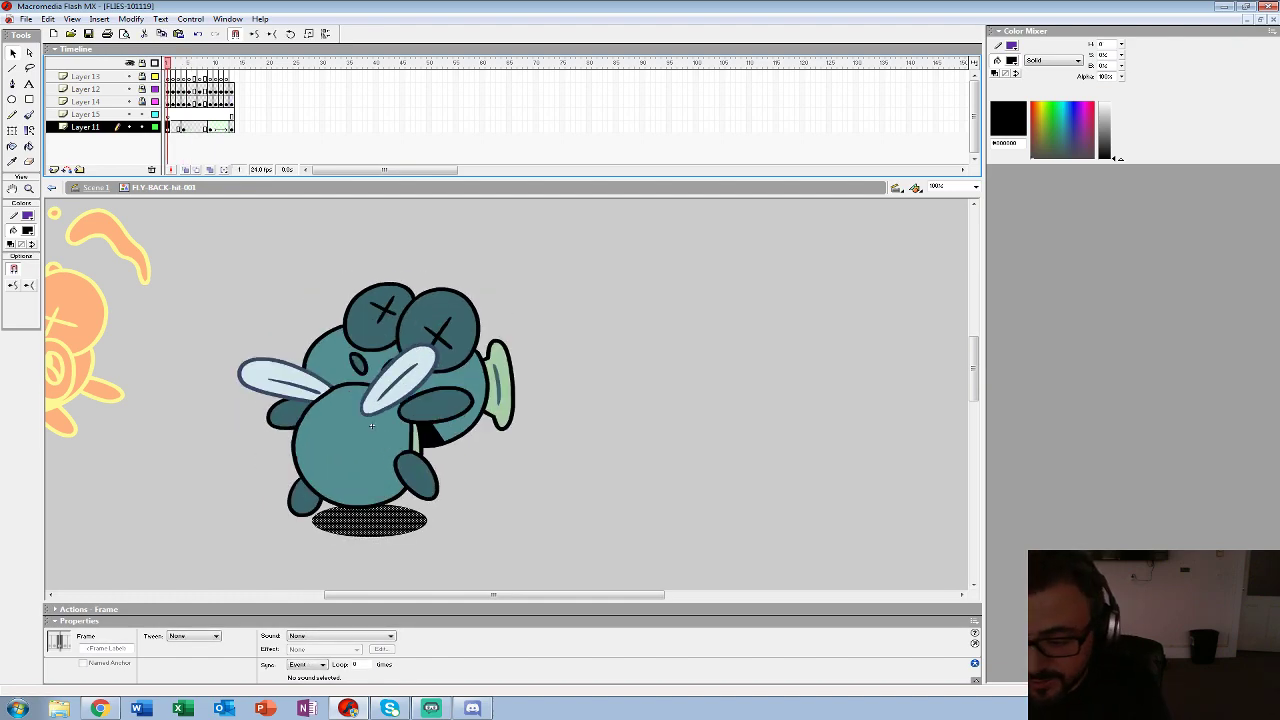
key(ctrl+alt+s)
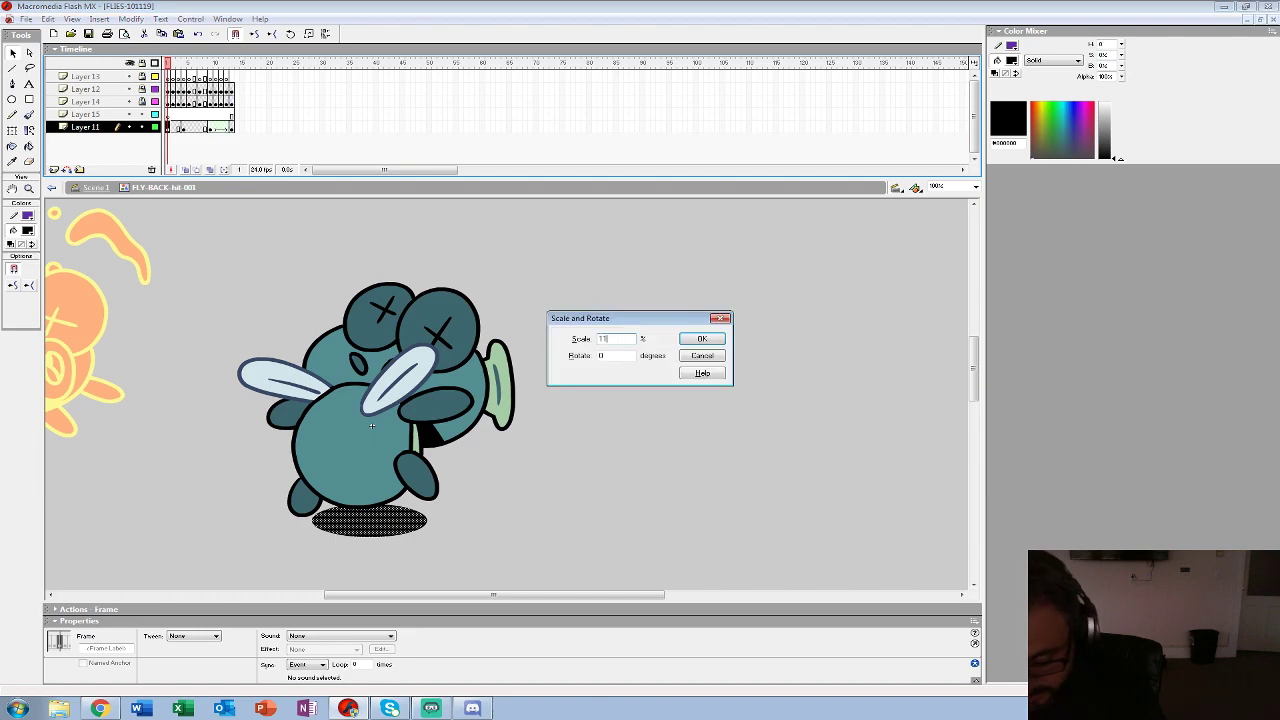
text(110)
key(Return)
key(ctrl+alt+s)
key(Return)
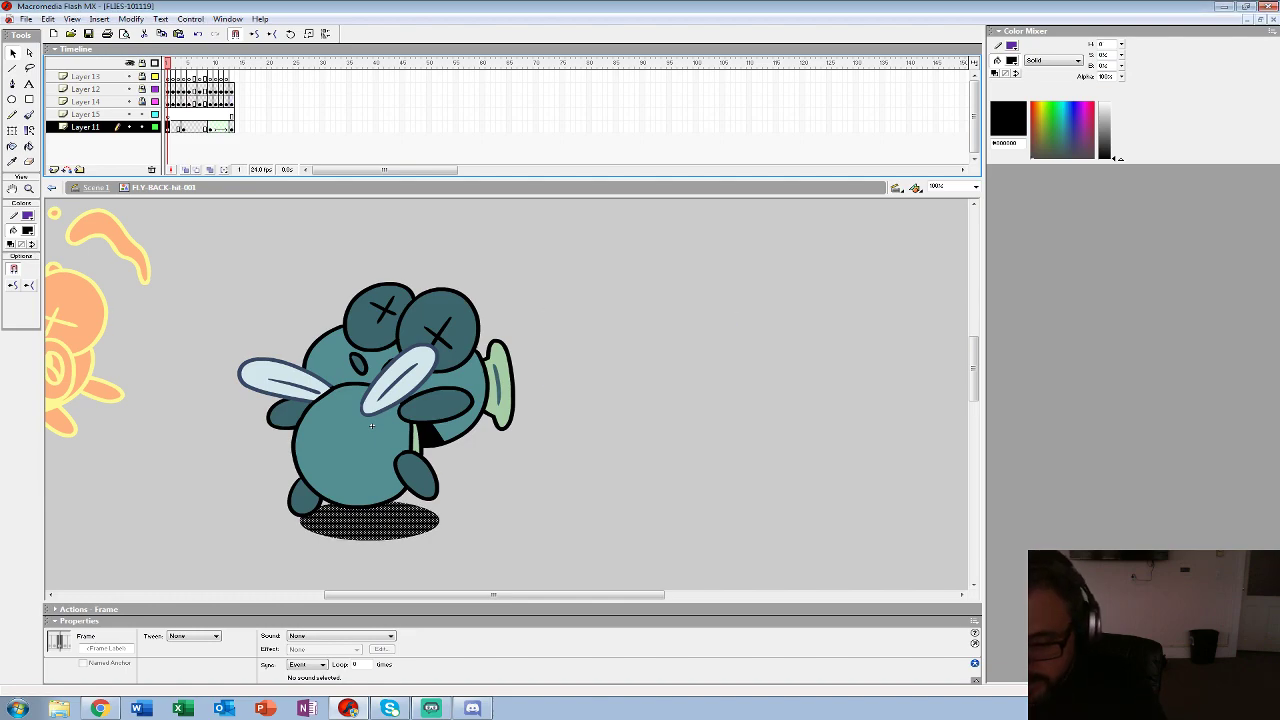
key(Return)
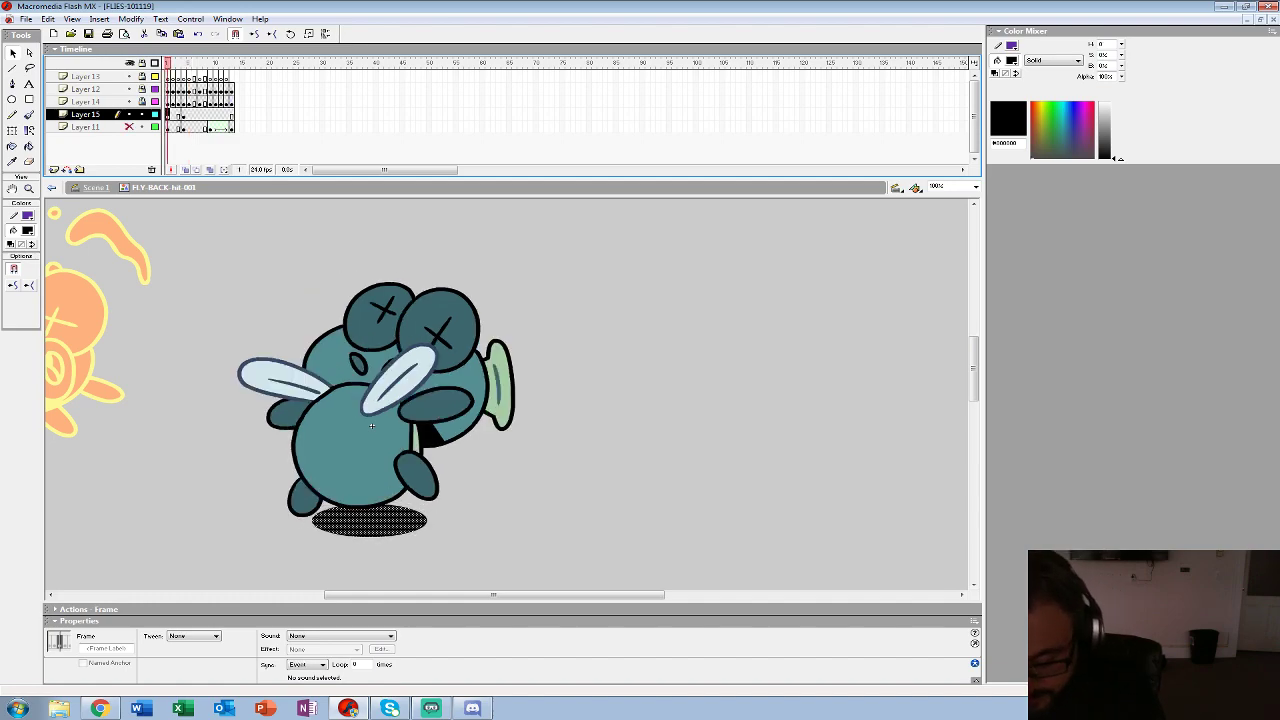
- Scale the shadow on frame 1 of Layer 15 to 90% twice and show Layer 11 again
key(ctrl+alt+s)
text(90)
key(Return)
key(ctrl+alt+s)
key(Return)
click(226, 127)
click(129, 127)
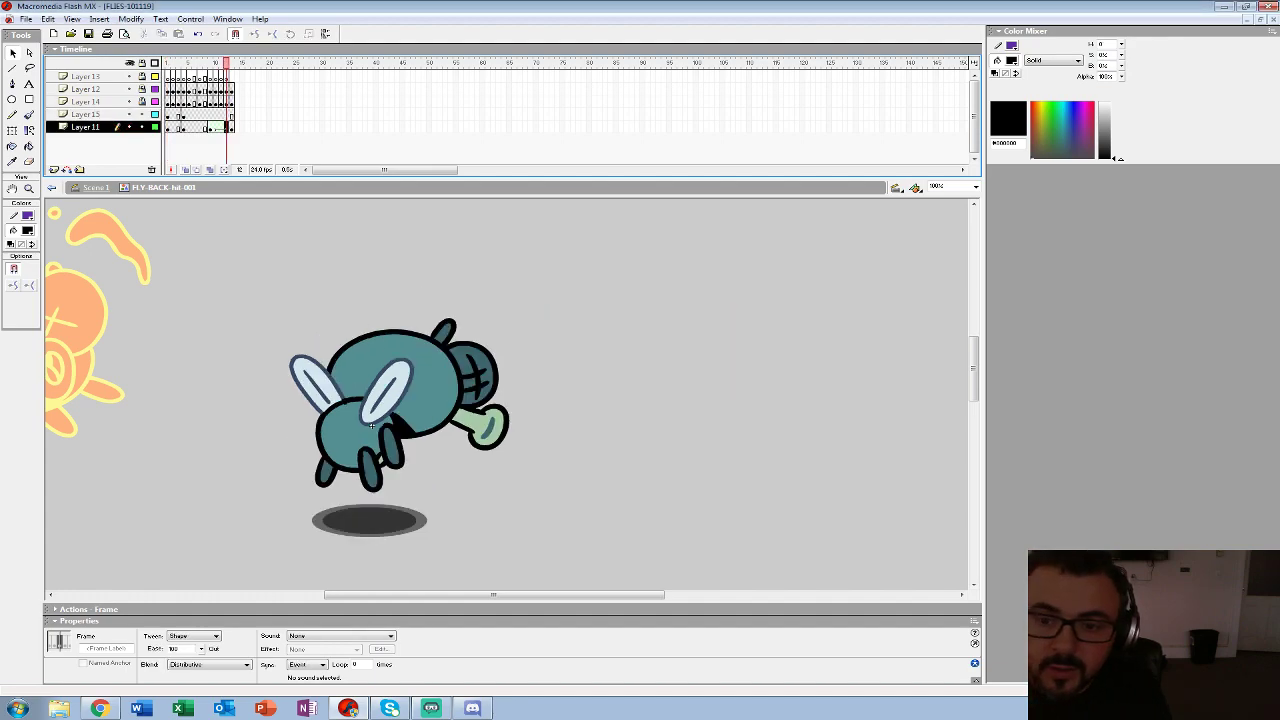
- Apply a shape tween with ease out to the shadow from frame 1 of Layer 11 and play it back
click(167, 127)
click(194, 636)
click(178, 658)
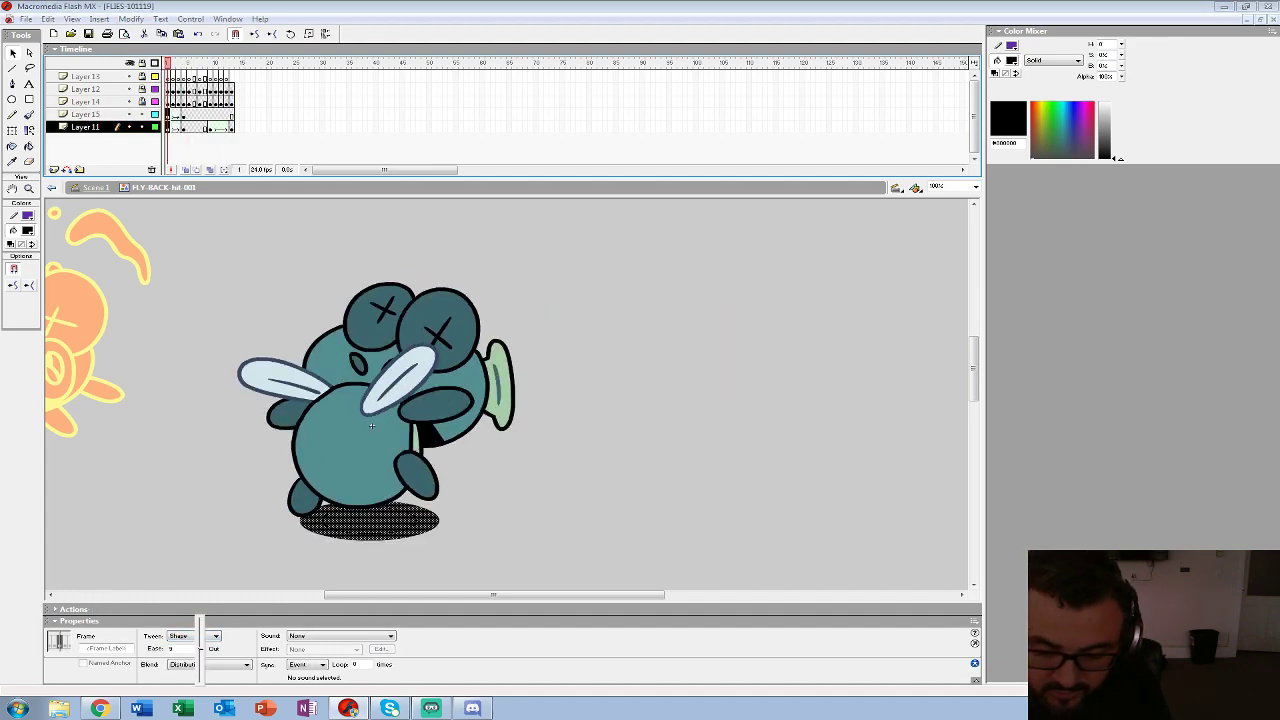
key(Return)
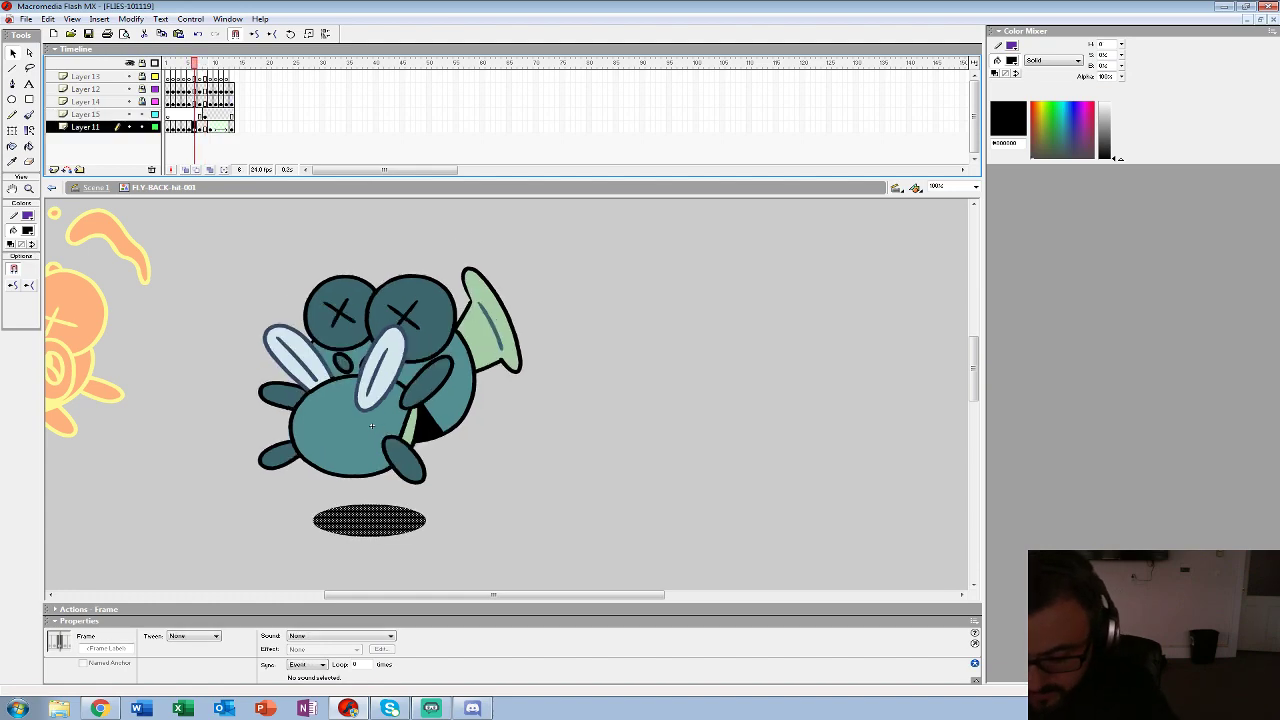
- Rework the shadow's in-between frames on Layer 11 by shape tweening from frame 5 and inserting a keyframe on frame 7
key(ctrl+z)
key(Return)
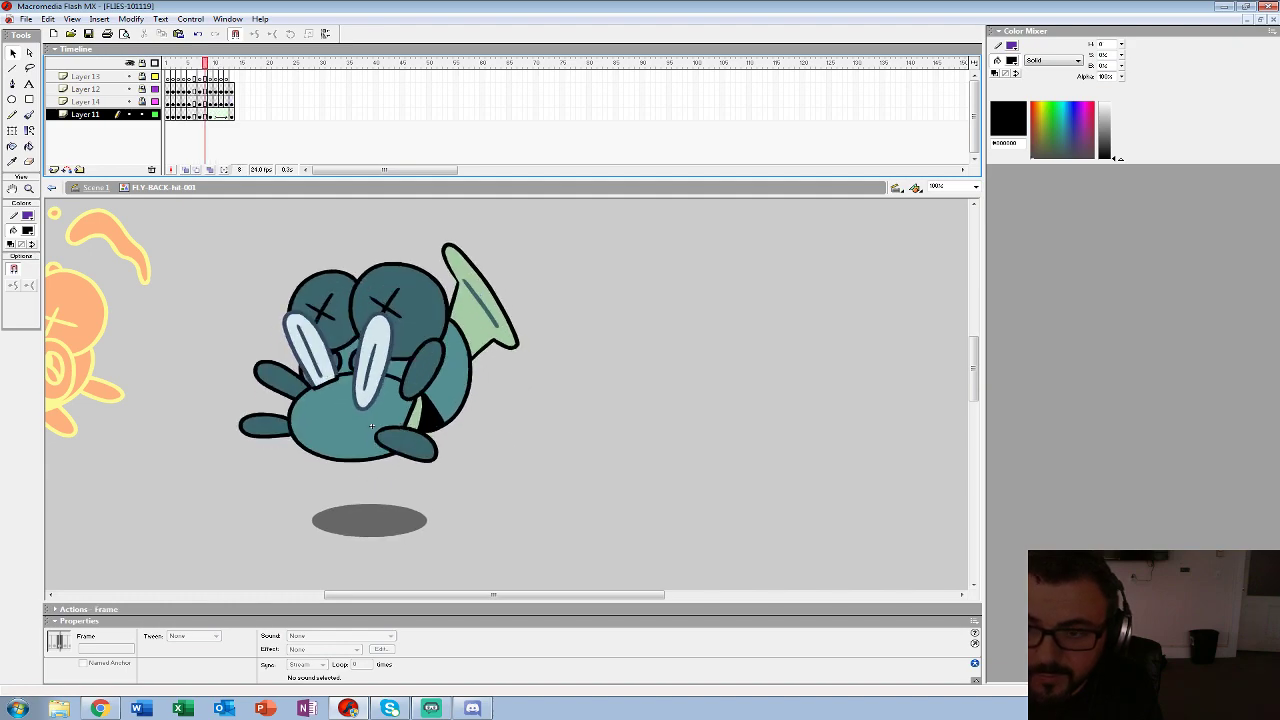
click(200, 115)
key(shift+F6)
click(189, 115)
click(194, 636)
click(183, 658)
click(200, 115)
key(F6)
drag(195, 115, 210, 115)
key(comma)
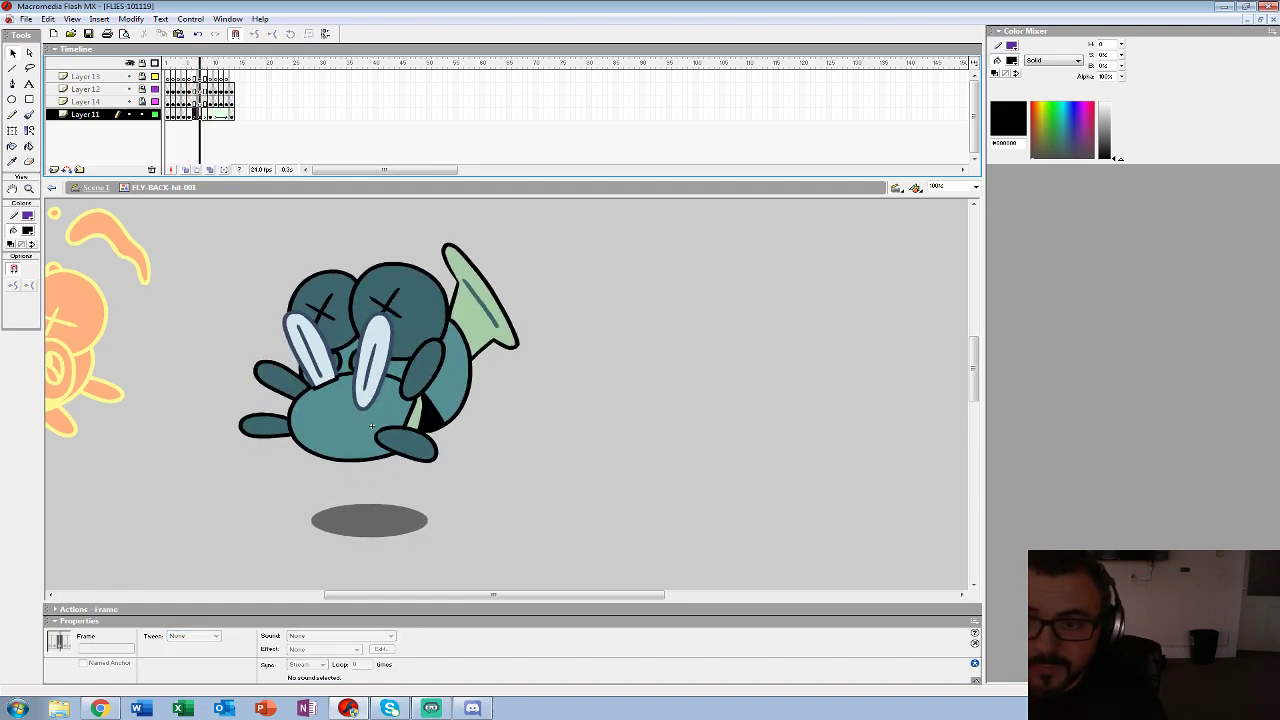
- Convert the tweened shadow frames 9 to 12 of Layer 11 to keyframes and remove the frames past frame 12
key(period)
key(period)
key(period)
key(period)
key(period)
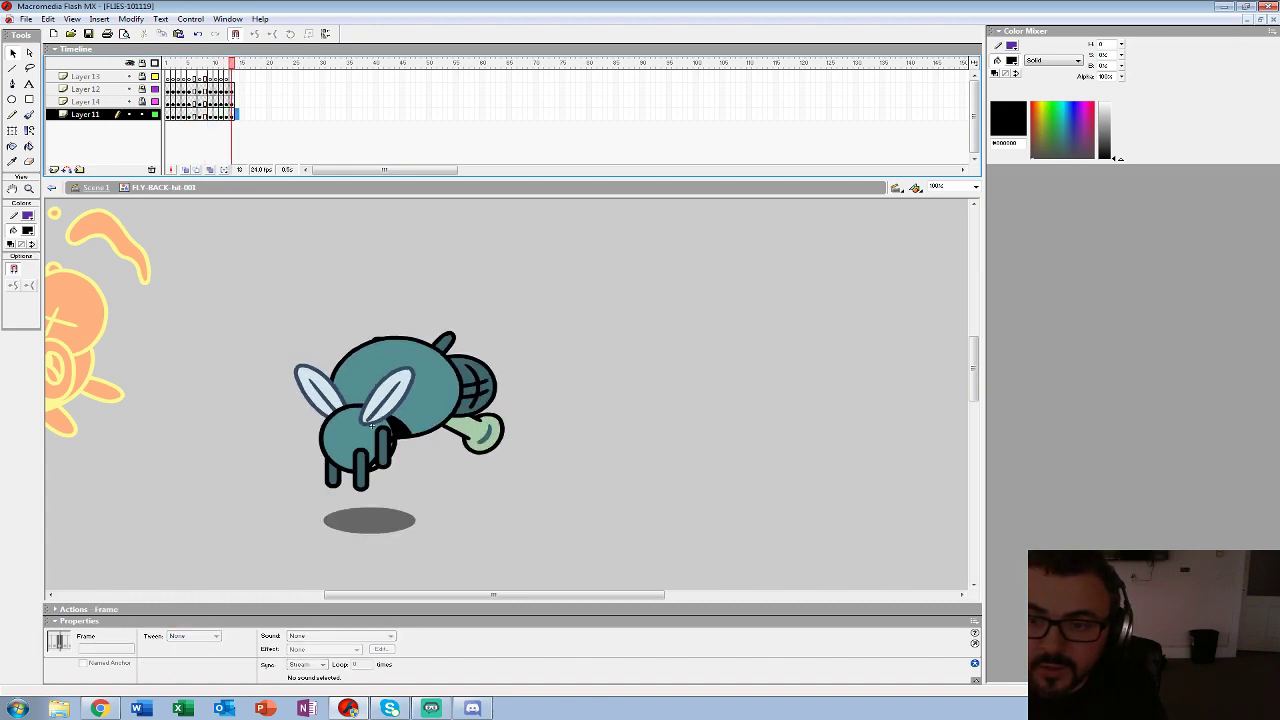
key(comma)
key(comma)
key(comma)
key(comma)
key(comma)
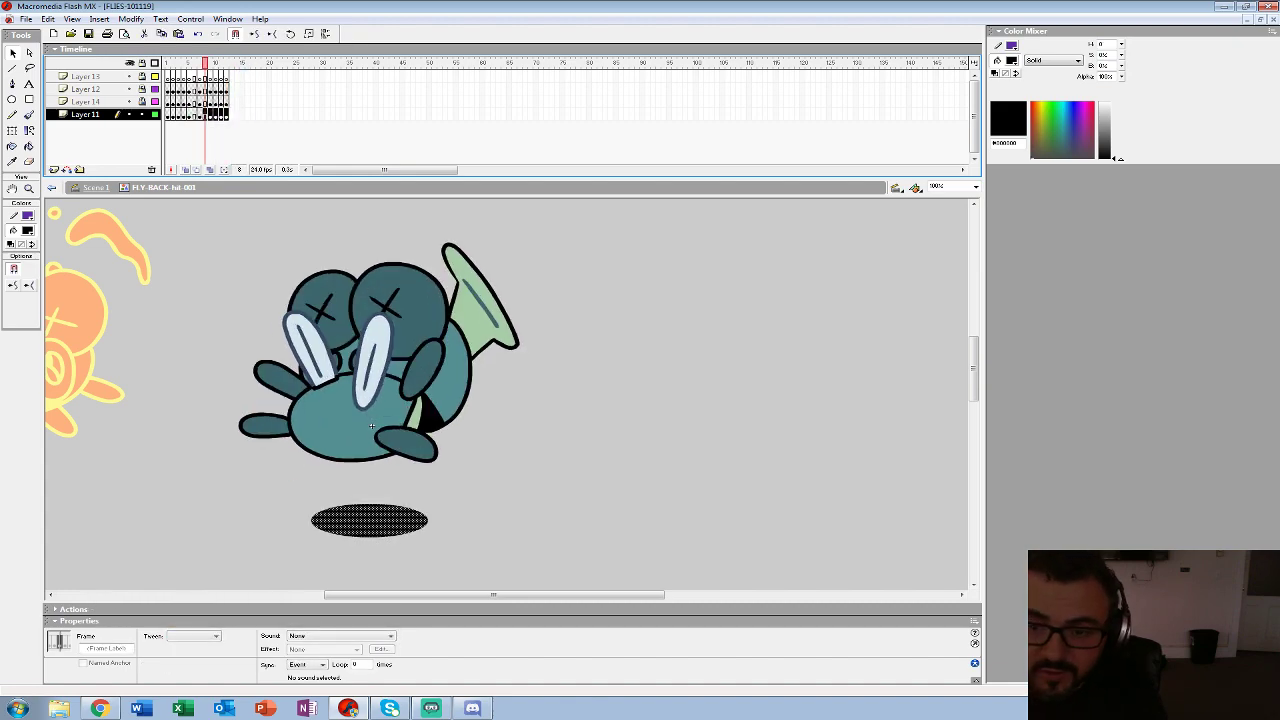
- Play the knock-back animation in its symbol, and play it in Scene 1 beside the other flies
key(z)
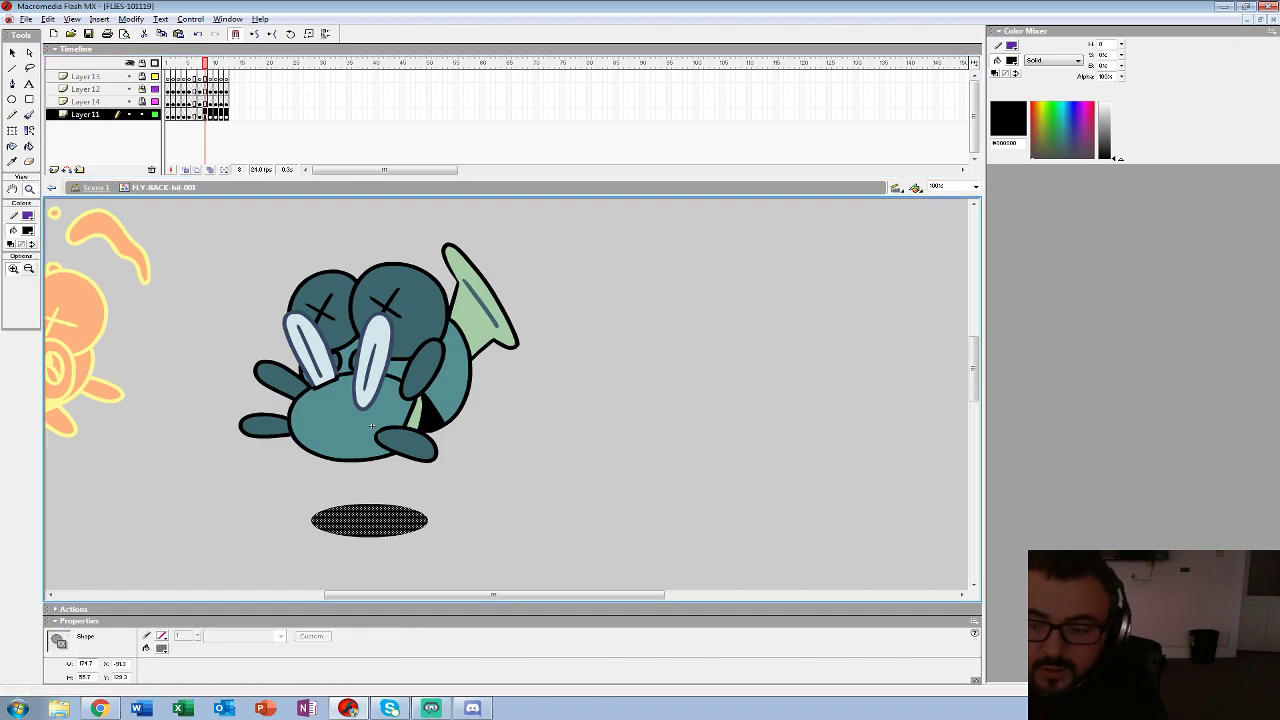
alt+click(436, 420)
alt+click(436, 420)
key(Return)
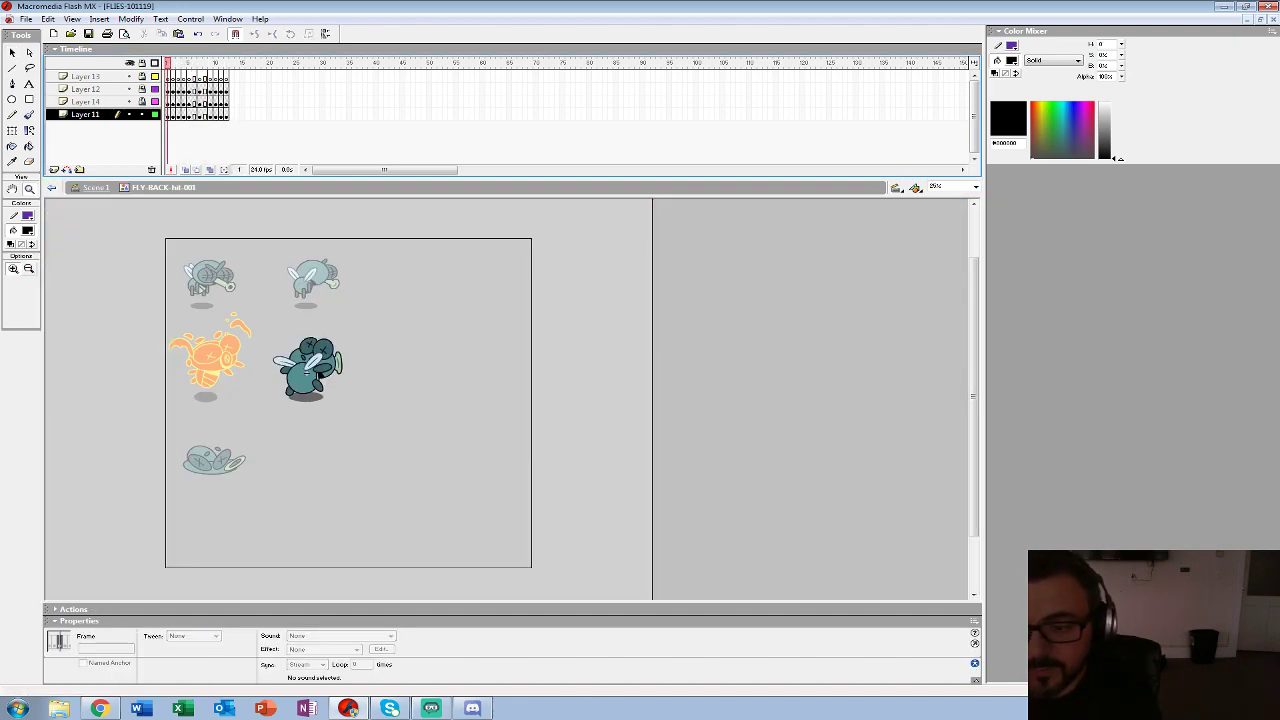
key(ctrl+e)
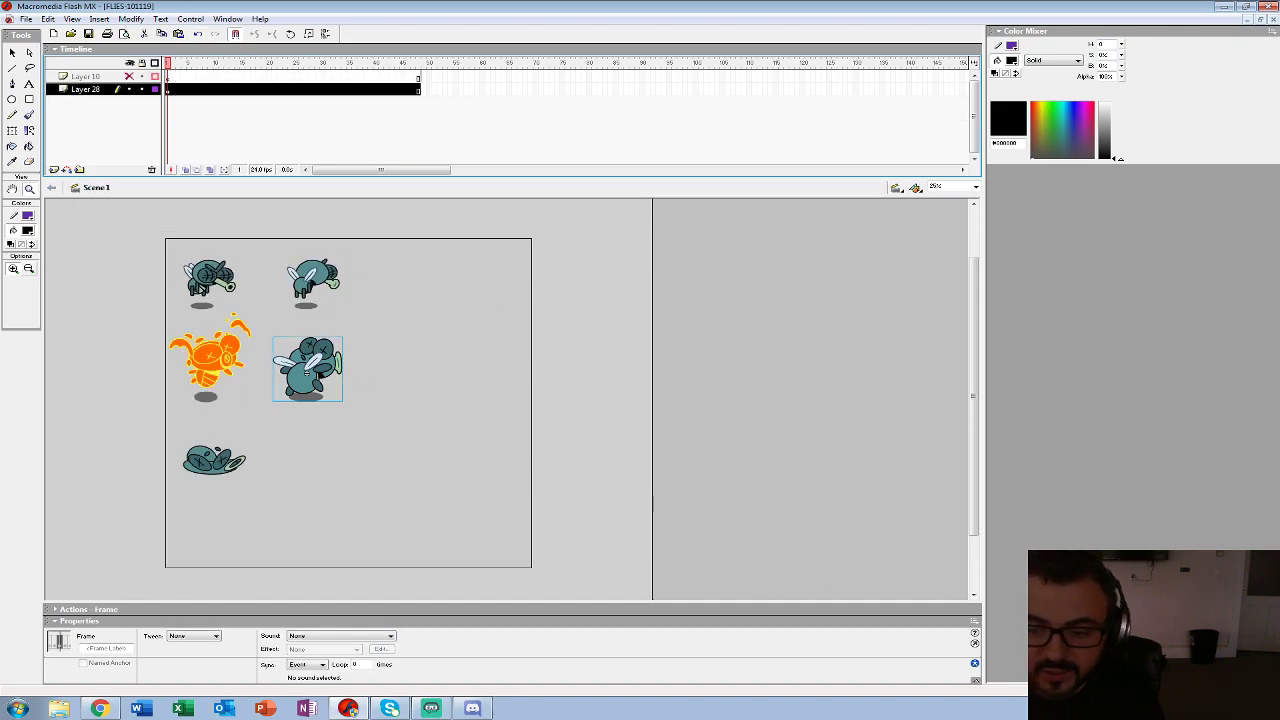
key(Return)
- Open the FLY-HIT-FRONT symbol and copy frames 1 to 12 of Layer 16, which hold the rear splash effect
click(200, 288)
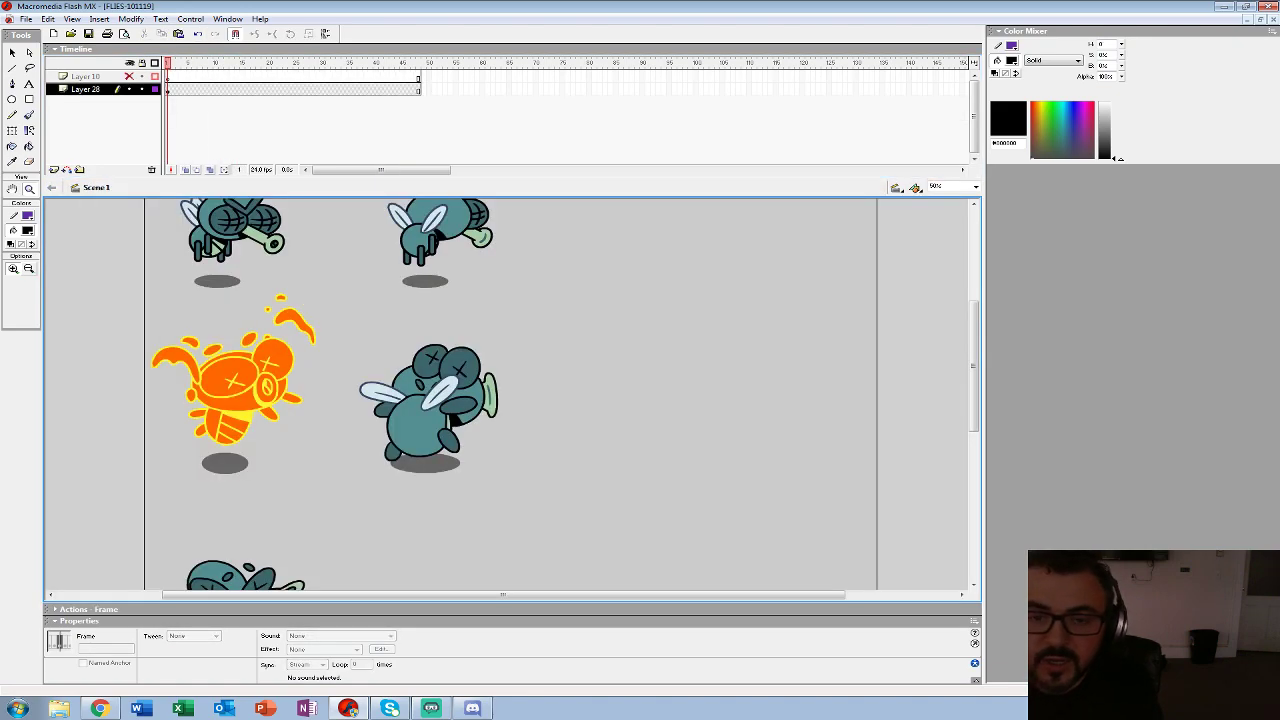
key(v)
double_click(225, 416)
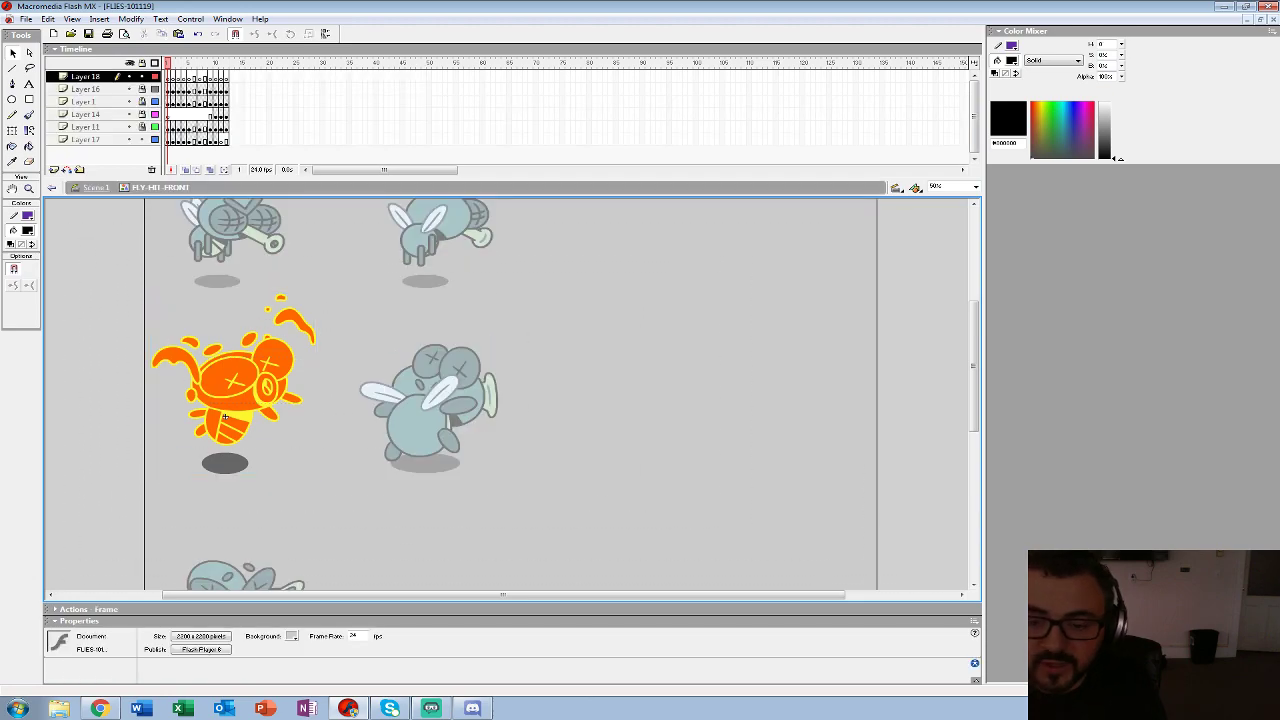
click(168, 77)
click(176, 357)
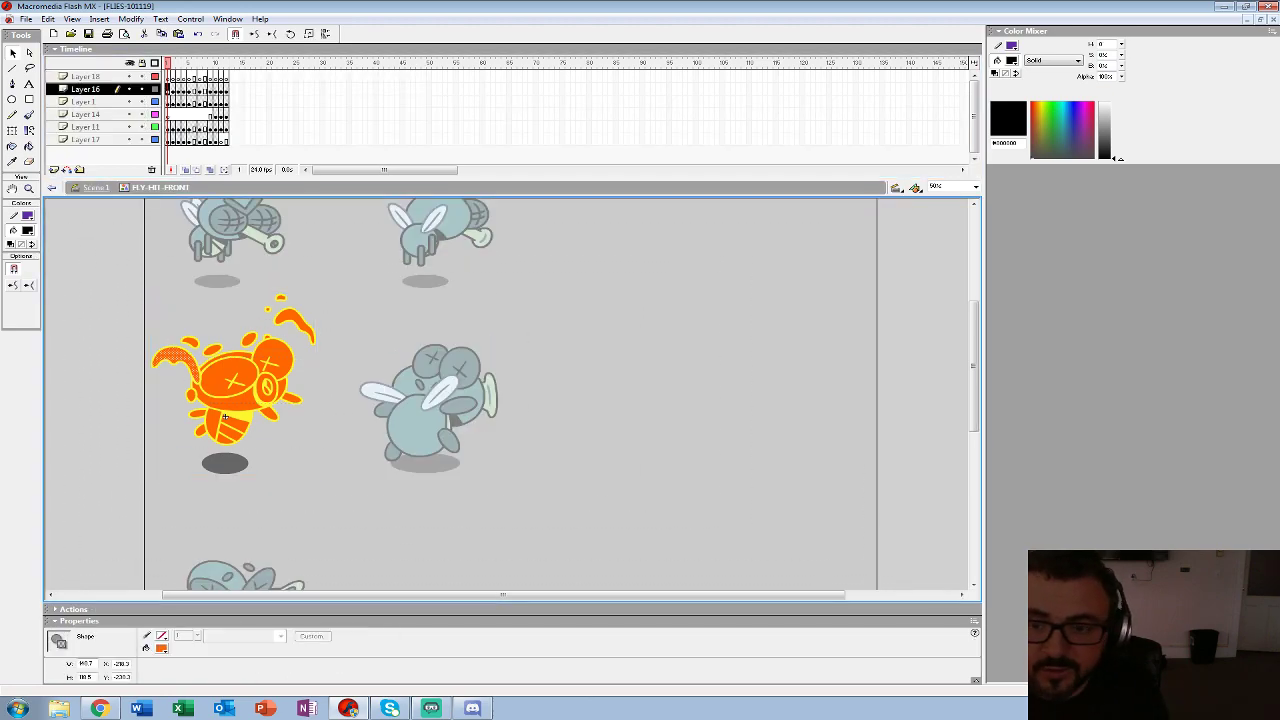
click(168, 89)
shift+click(226, 89)
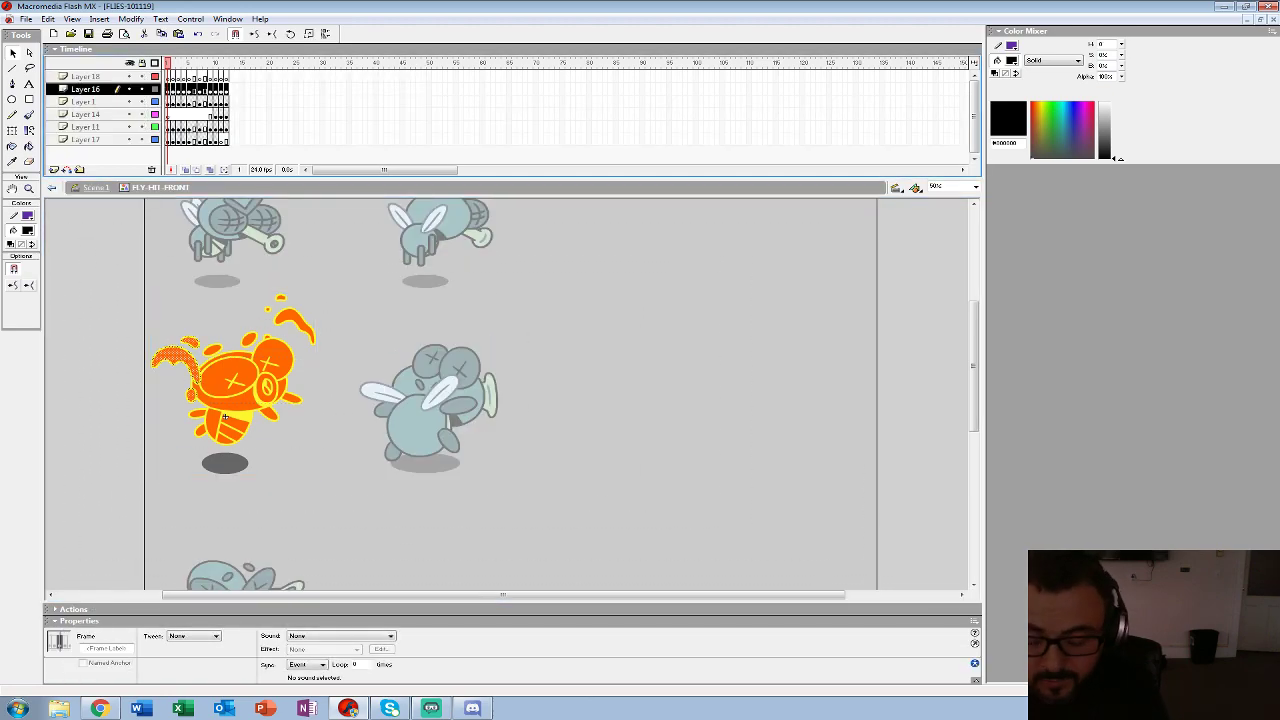
- In the FLY-BACK-hit-001 symbol, lock Layer 11, unlock Layer 13 and paste the copied splash frames over Layer 13
key(ctrl+e)
double_click(427, 416)
click(142, 114)
click(142, 77)
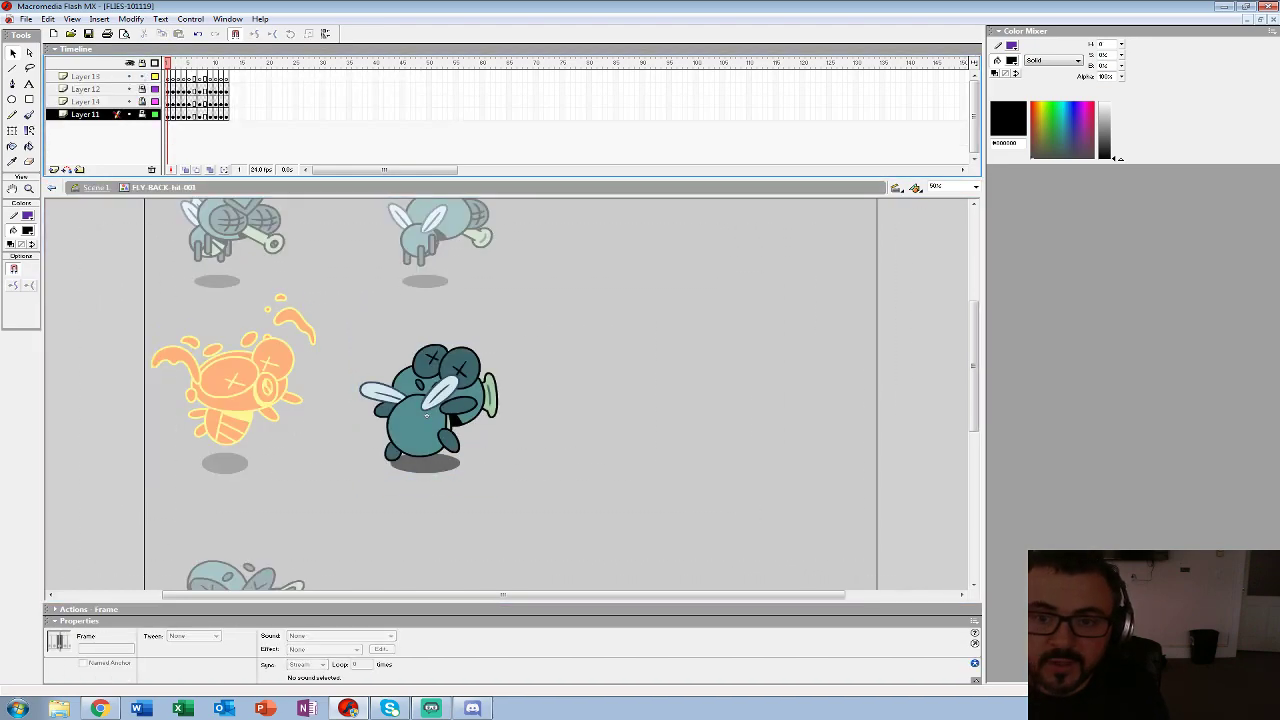
click(86, 77)
key(ctrl+alt+v)
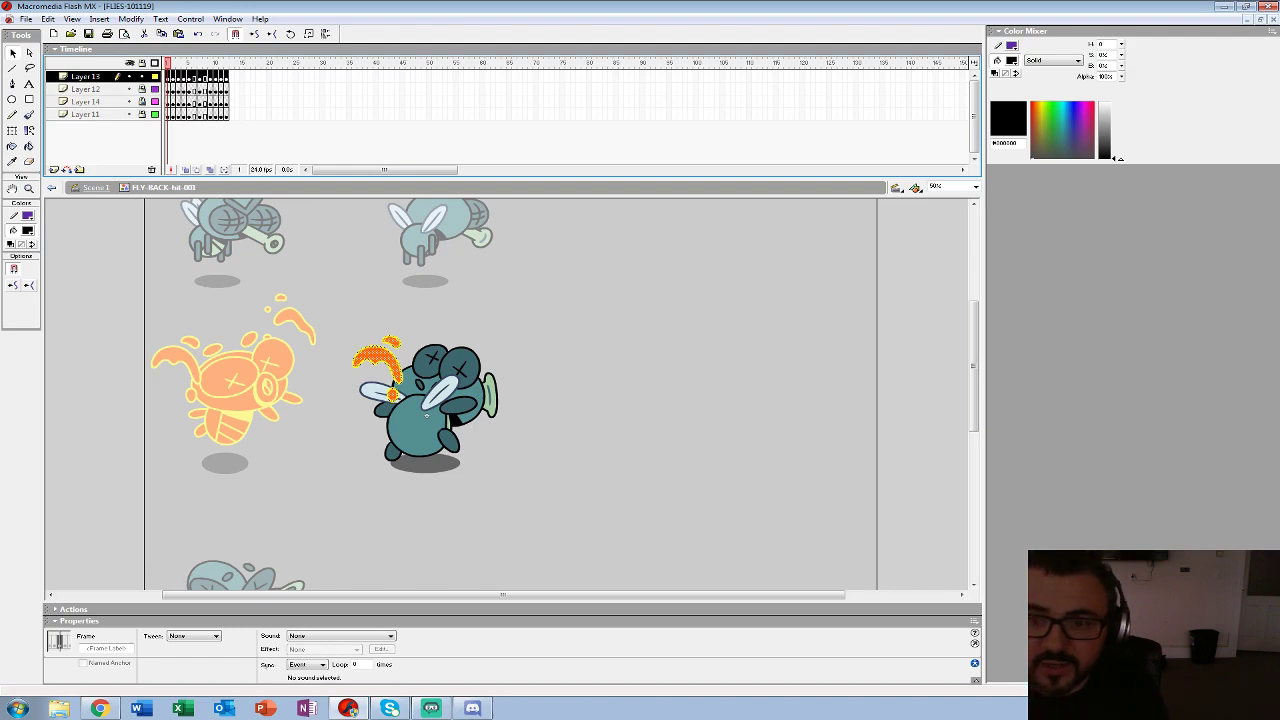
- Reopen the FLY-HIT-FRONT symbol and copy all frames of Layer 17, which hold the second splash effect
key(ctrl+e)
click(225, 416)
double_click(225, 416)
click(86, 140)
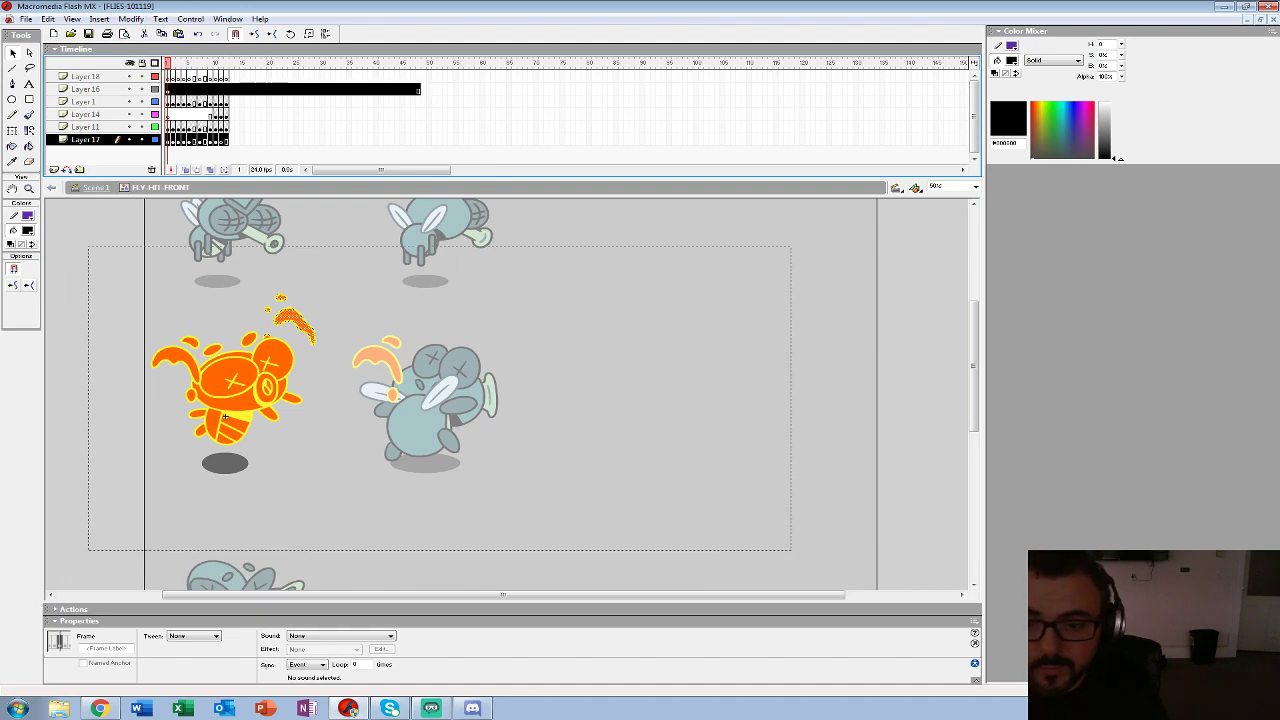
- Add a new bottom layer in the FLY-BACK-hit-001 symbol and paste the second splash's frames into it
key(ctrl+e)
click(427, 414)
double_click(427, 414)
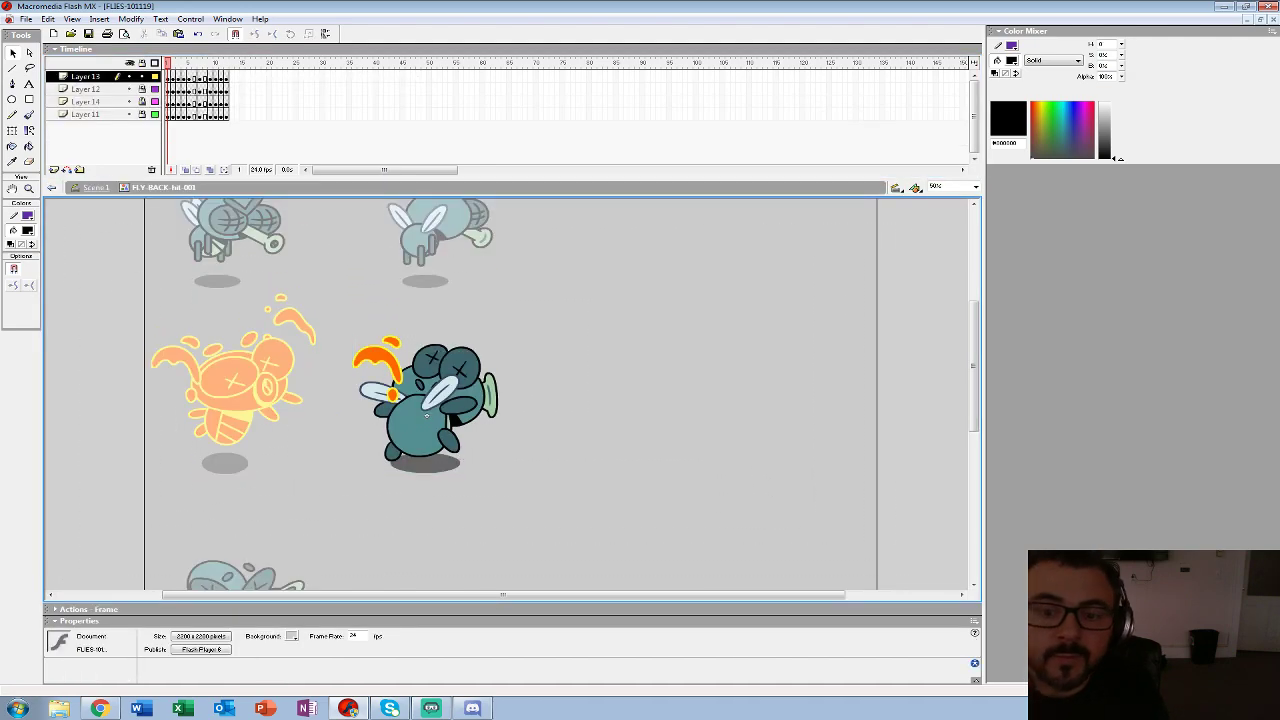
click(54, 170)
drag(86, 77, 86, 128)
click(86, 127)
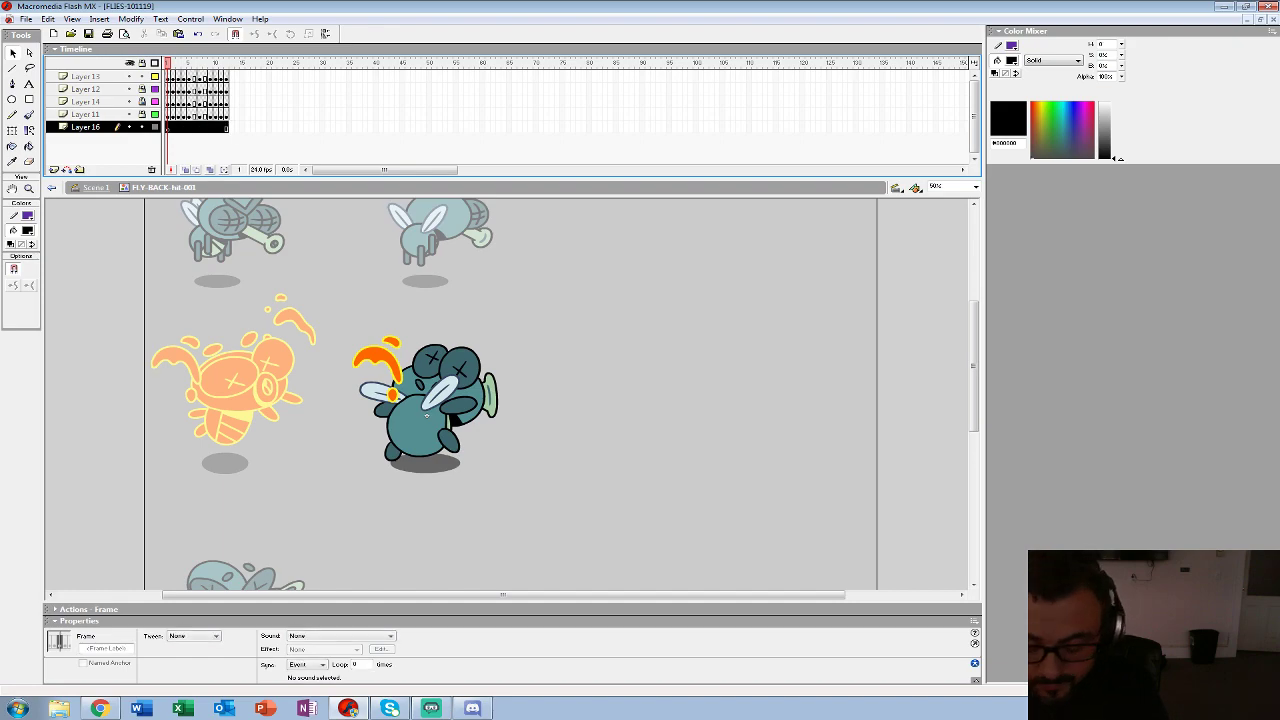
key(ctrl+alt+v)
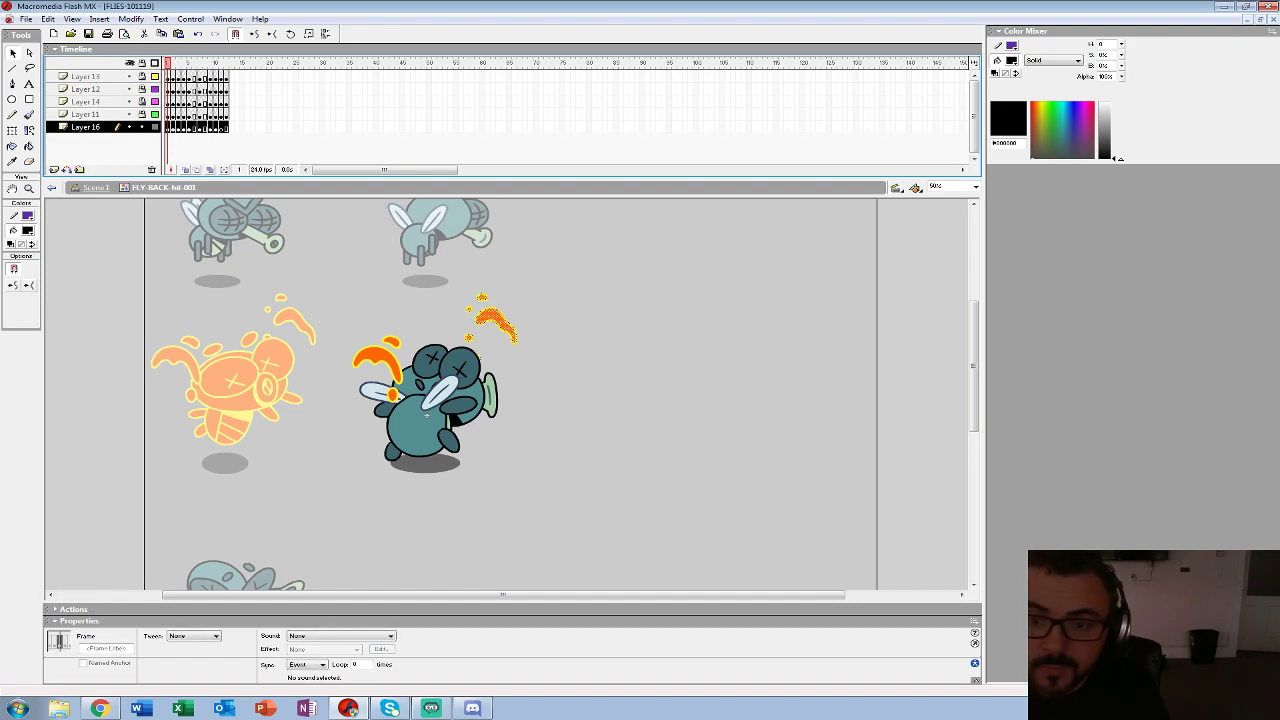
- Move shadow Layer 11 beneath Layer 16, lock both layers and show them as outlines
drag(86, 115, 86, 130)
click(142, 127)
click(155, 127)
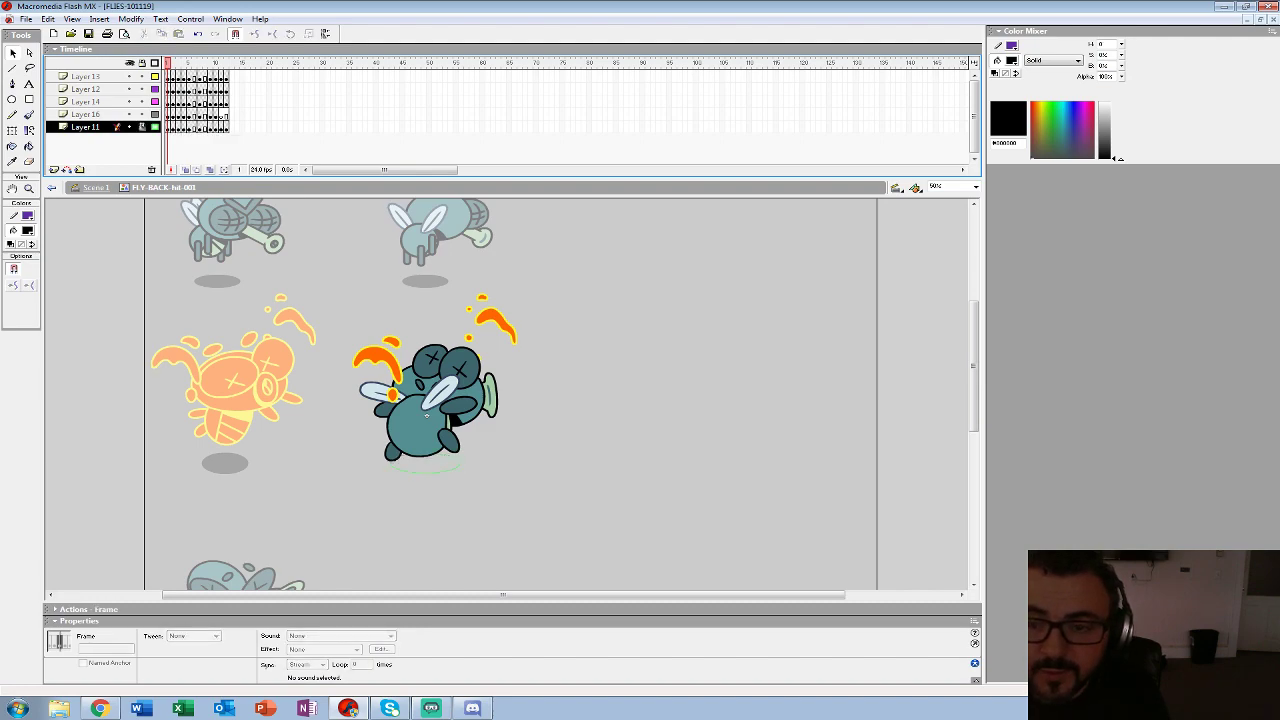
click(155, 114)
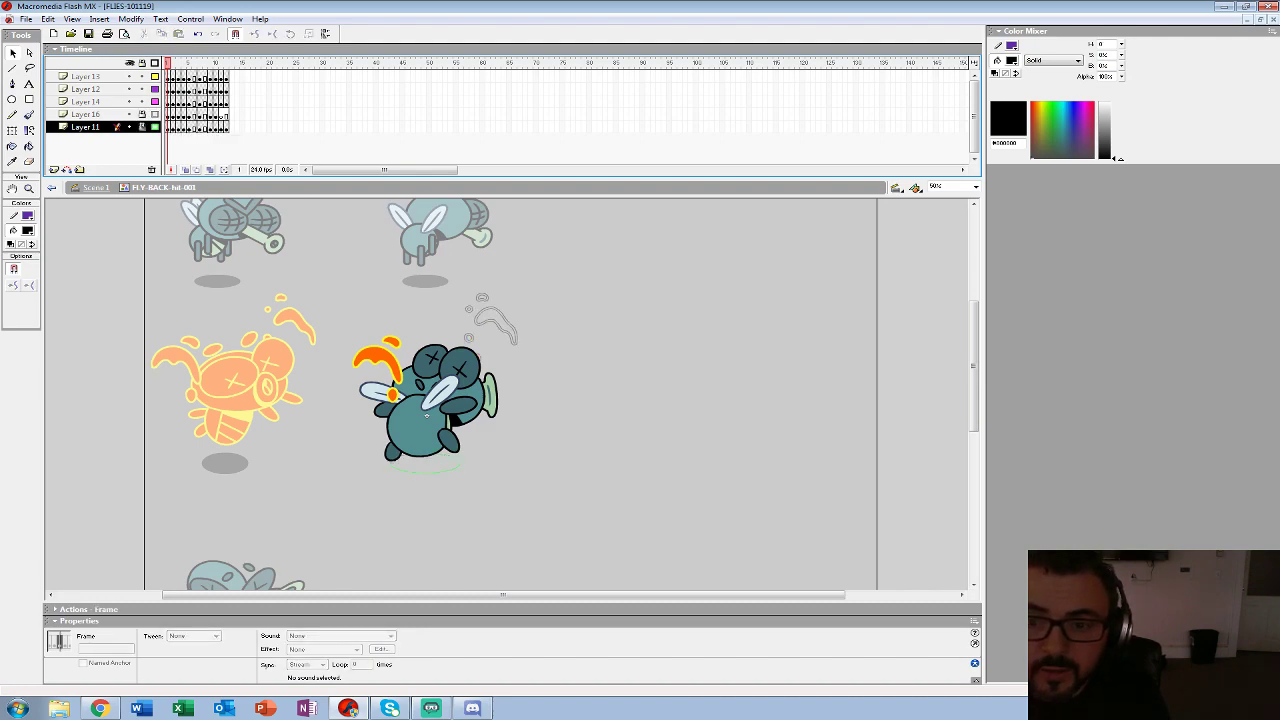
- Fill the fly's black body outlines on frame 1 with the yellow sampled from the splash's outline
key(z)
click(427, 415)
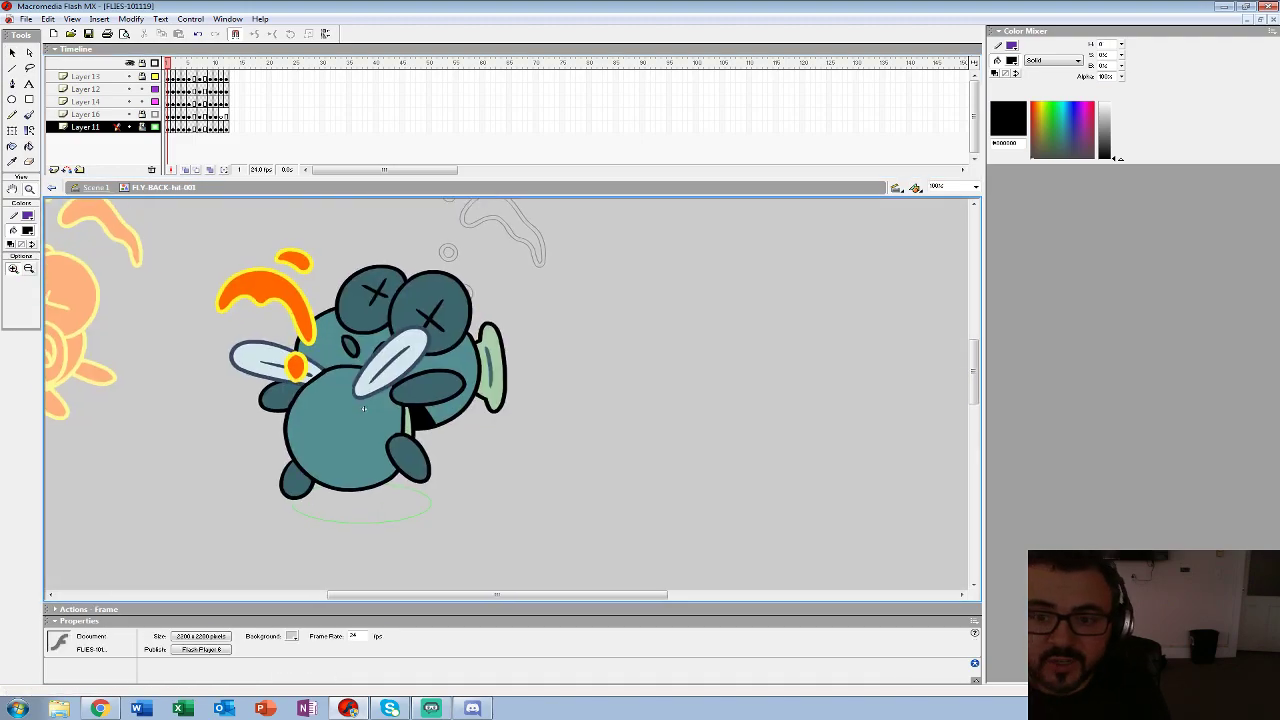
key(ctrl+a)
drag(364, 408, 391, 452)
key(Escape)
key(.)
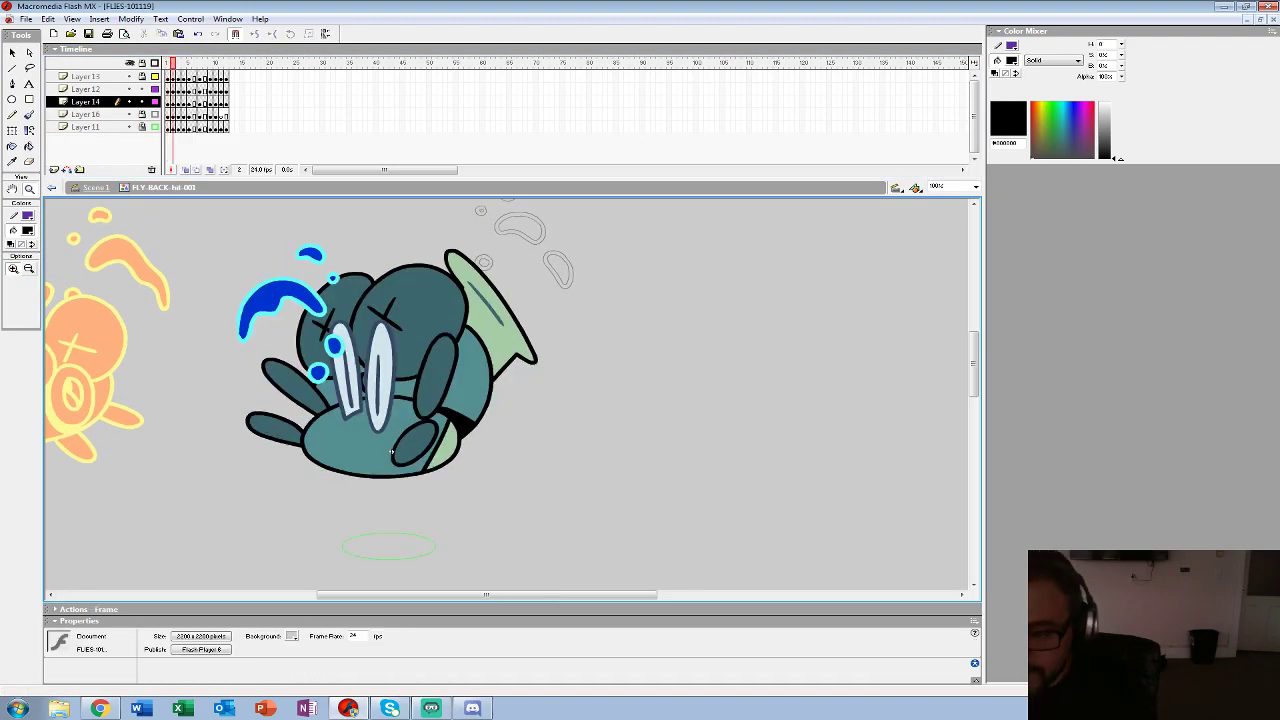
click(28, 231)
click(250, 351)
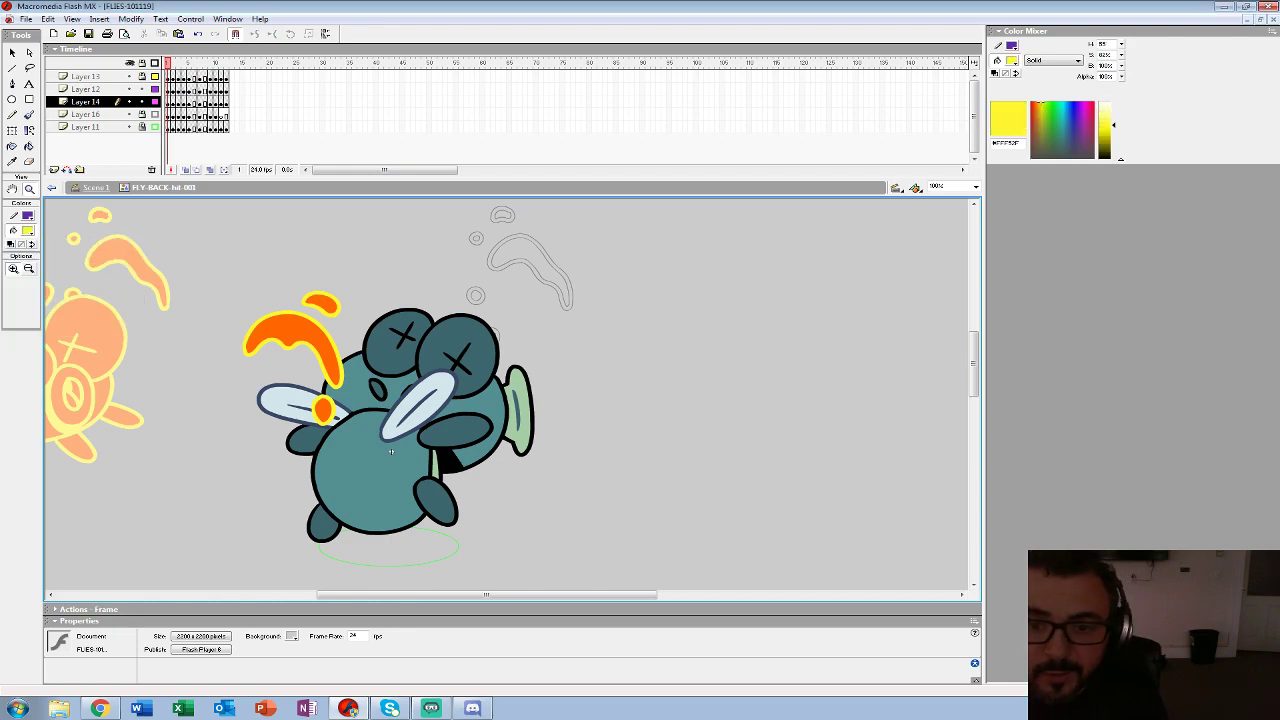
key(k)
click(450, 463)
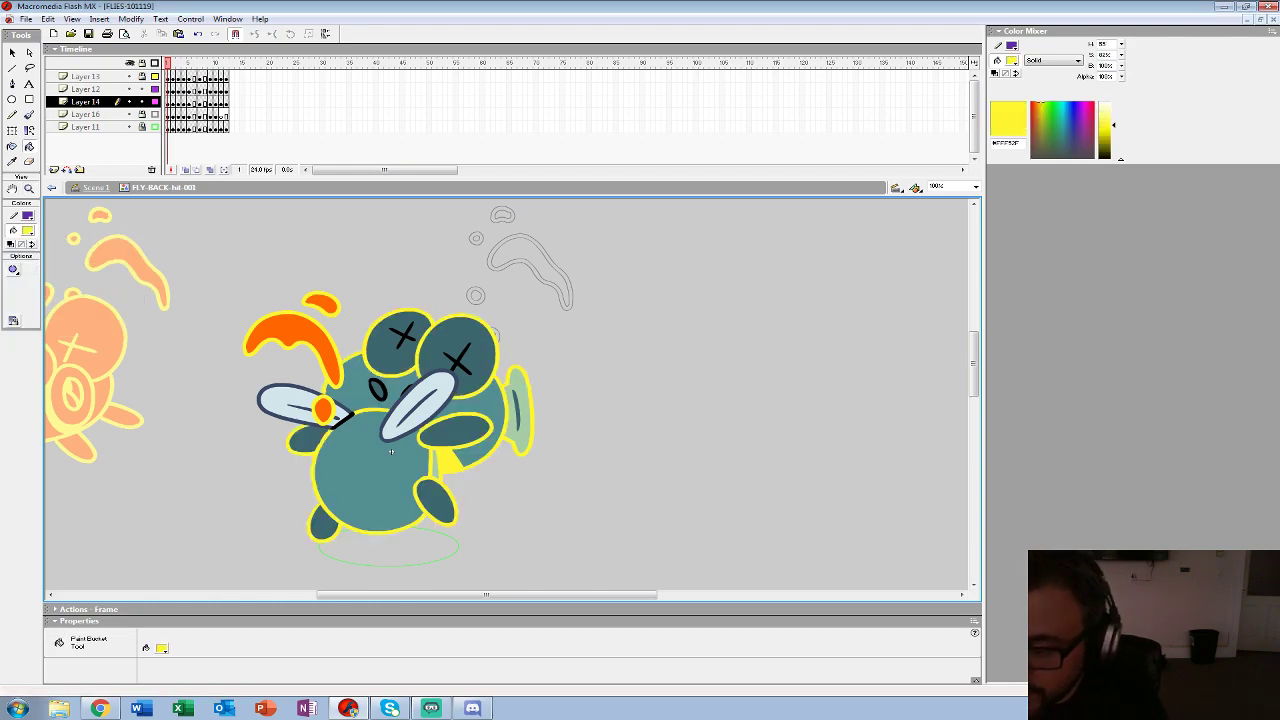
- Recolour the eye crosses, mouth and wing outlines on frame 1 yellow
click(457, 361)
click(417, 408)
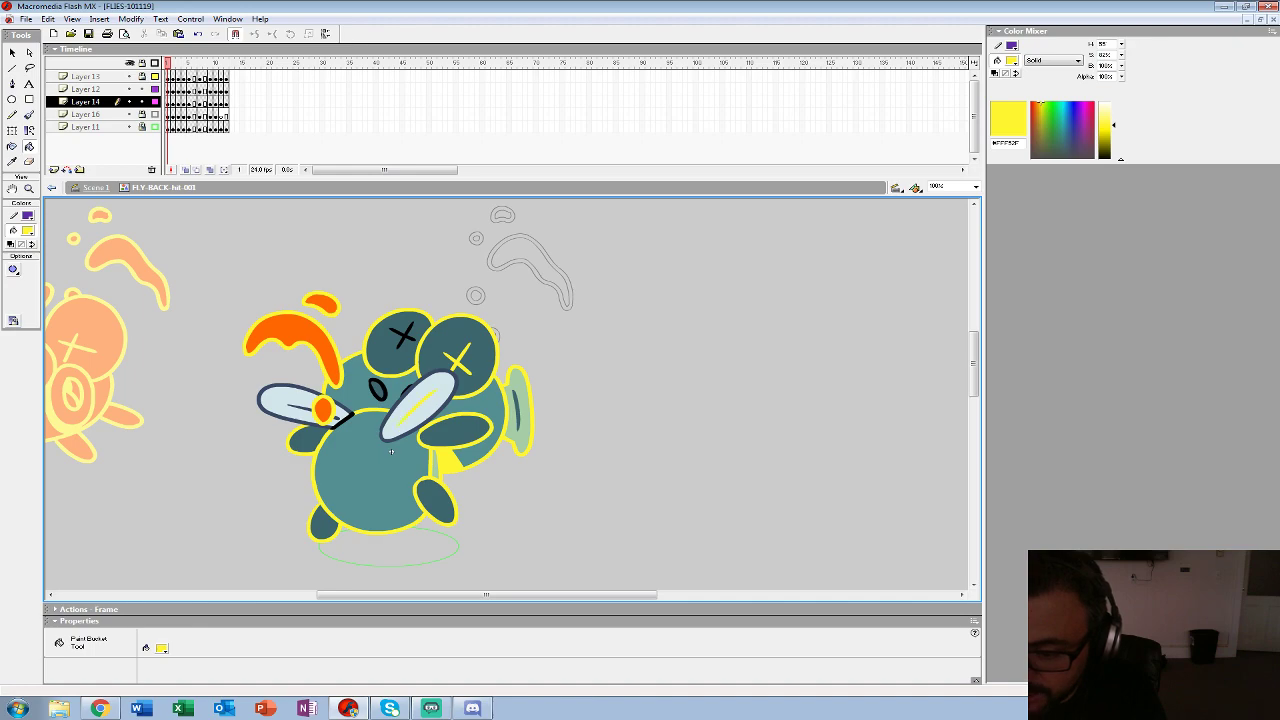
click(404, 394)
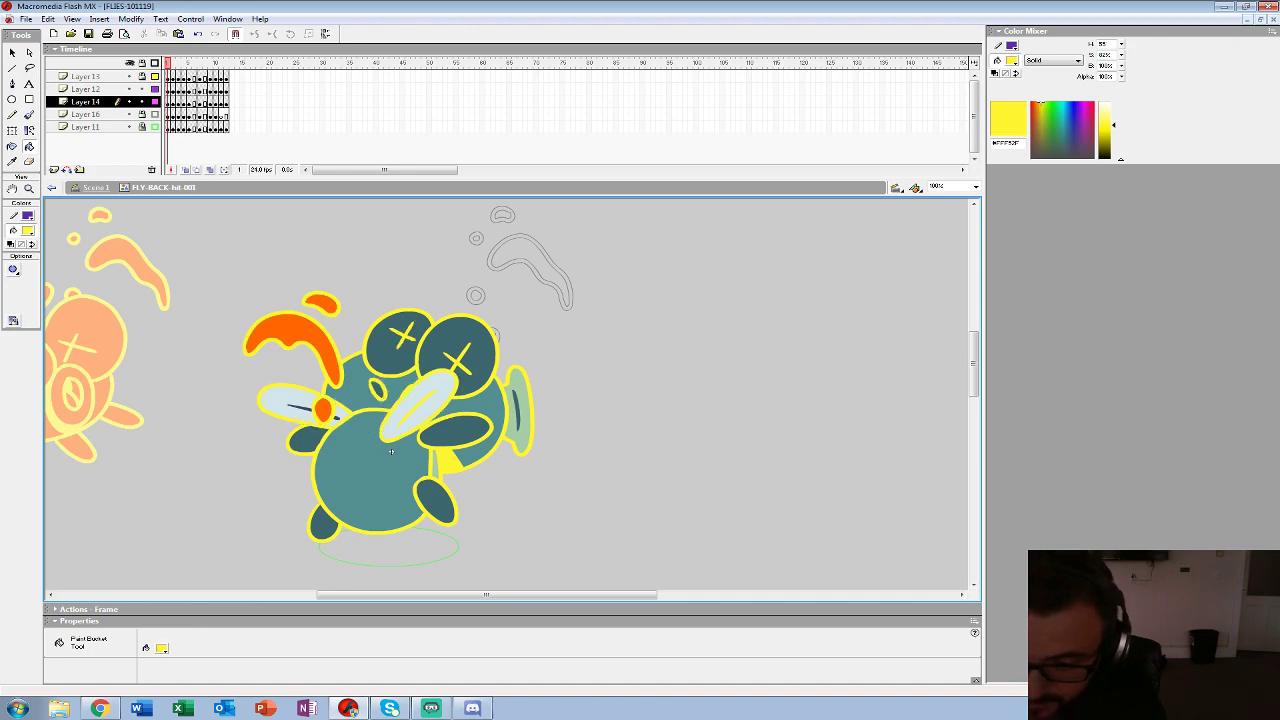
- Recolour the wing outlines, wing lines and rear eye's cross on frame 2 with the splash outline's cyan
key(period)
click(28, 231)
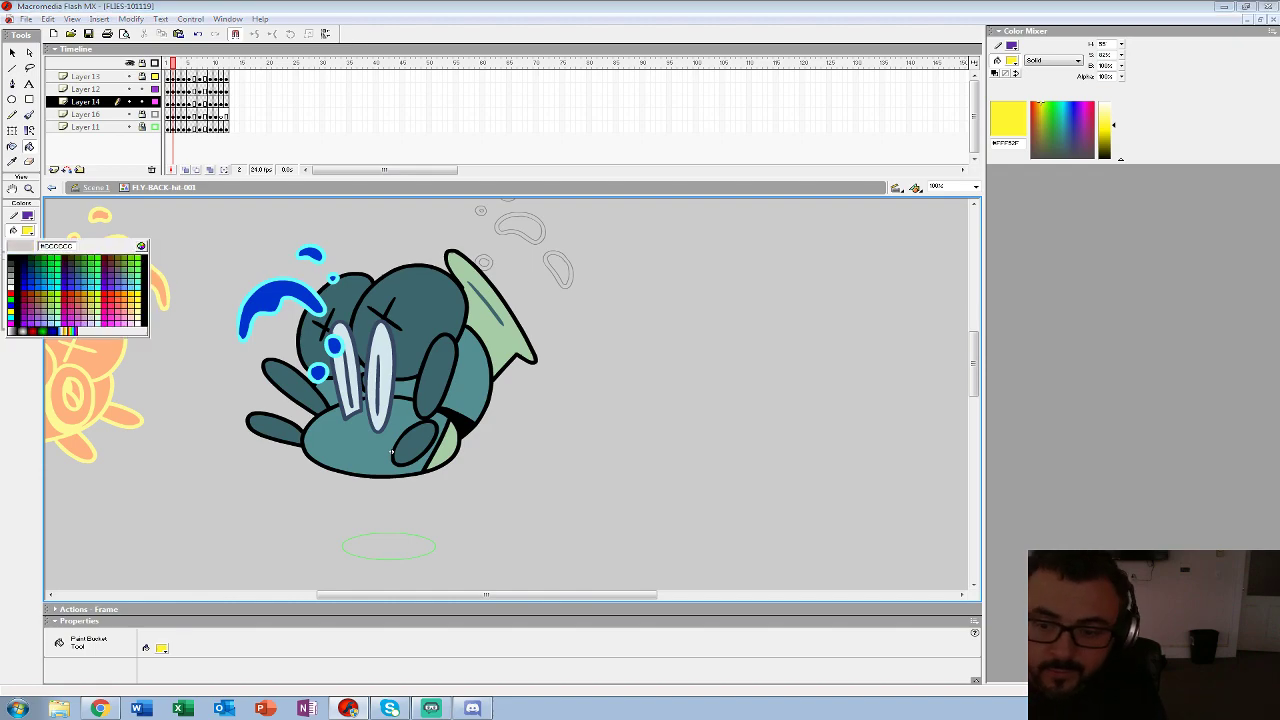
click(145, 291)
click(324, 325)
click(356, 373)
click(350, 380)
click(378, 384)
click(393, 382)
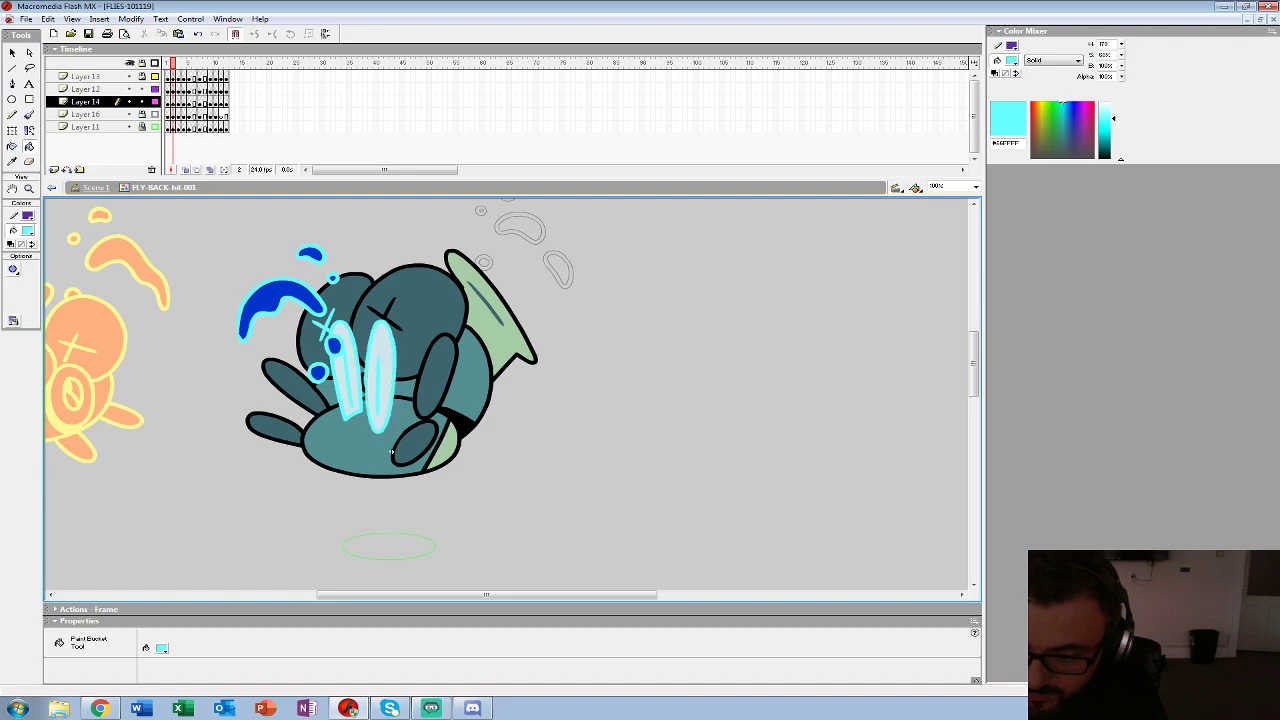
click(392, 452)
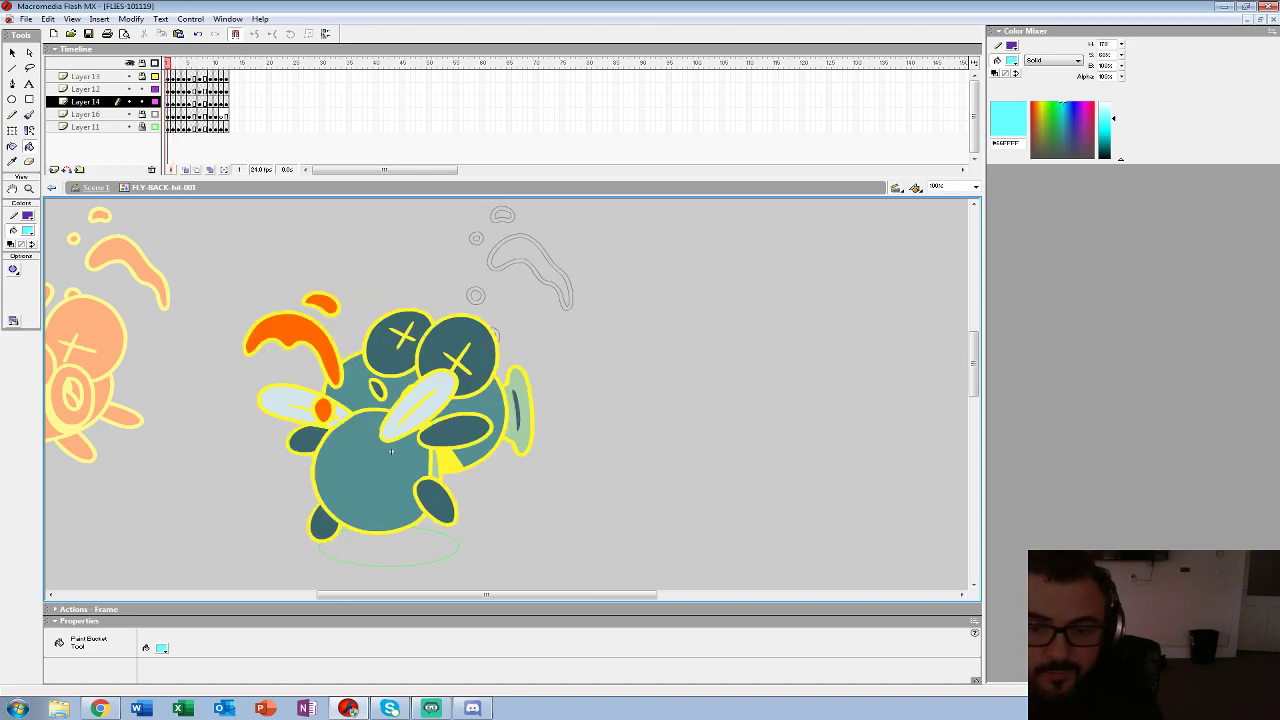
- Reapply the yellow fill on frame 1, and recolour the fly's outlines, eye crosses and wing lines on frame 4 magenta
click(28, 231)
click(449, 463)
key(.)
key(.)
key(.)
click(28, 231)
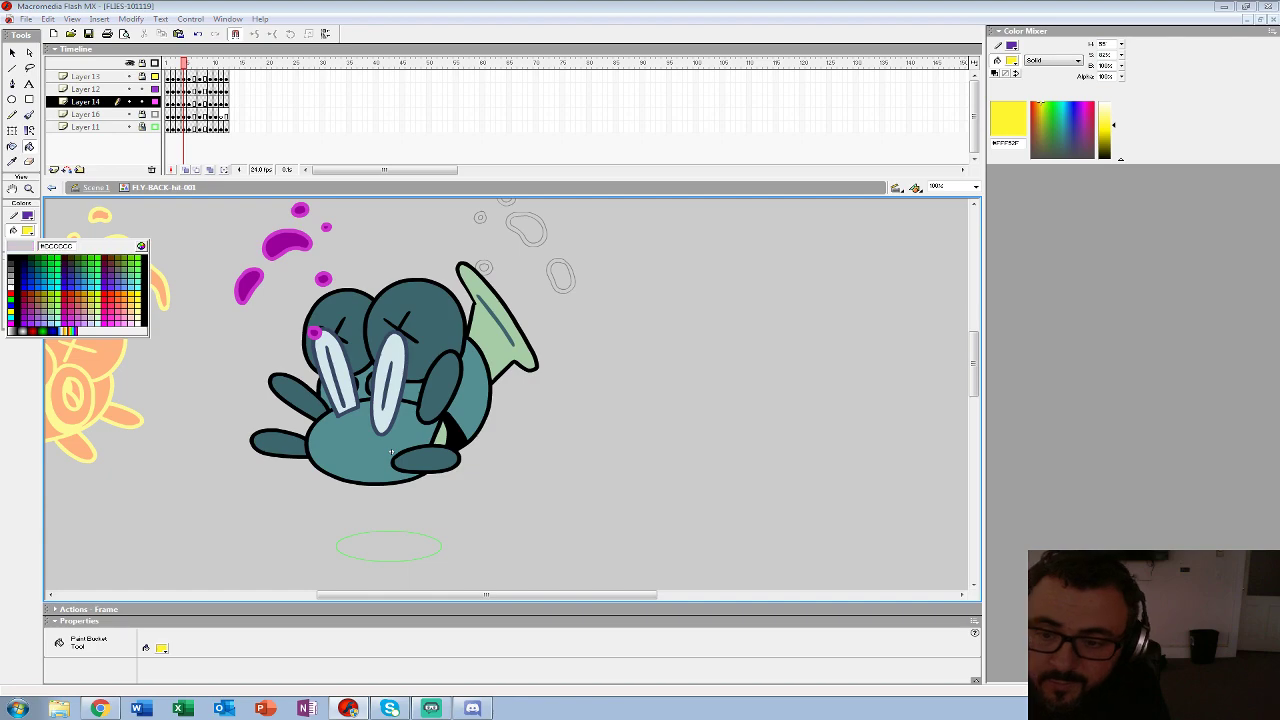
click(317, 280)
click(374, 390)
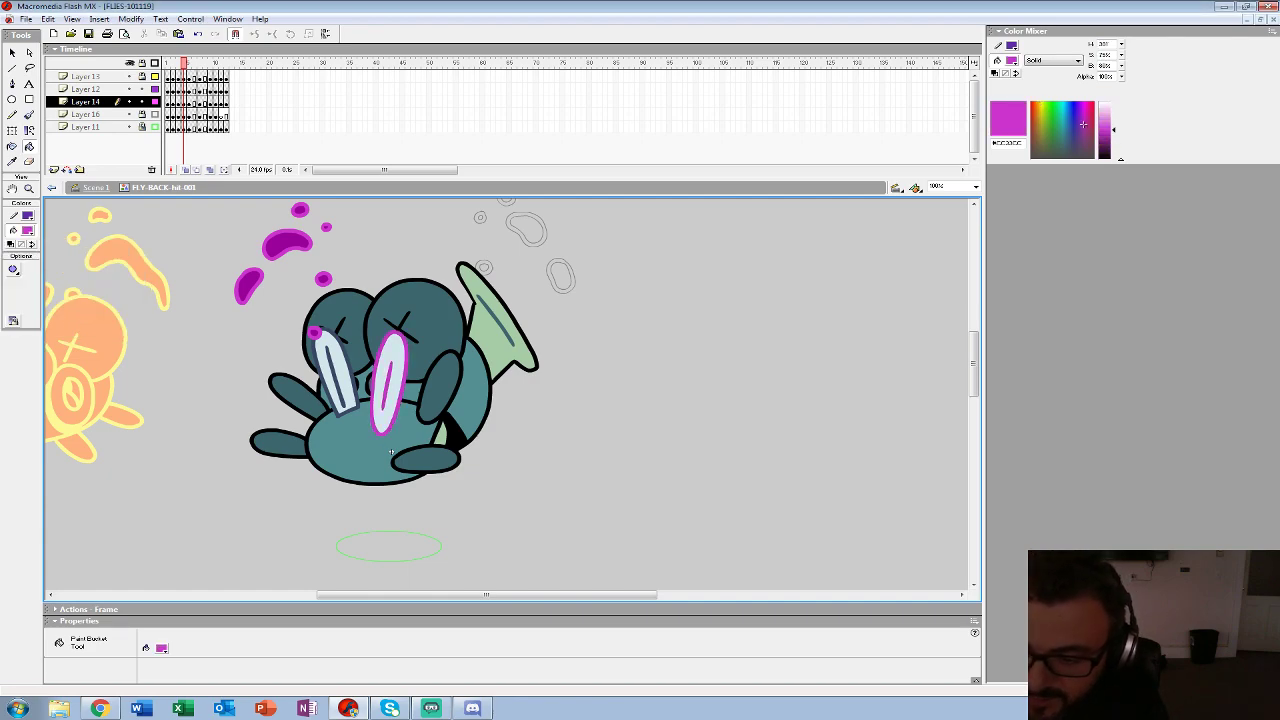
click(391, 452)
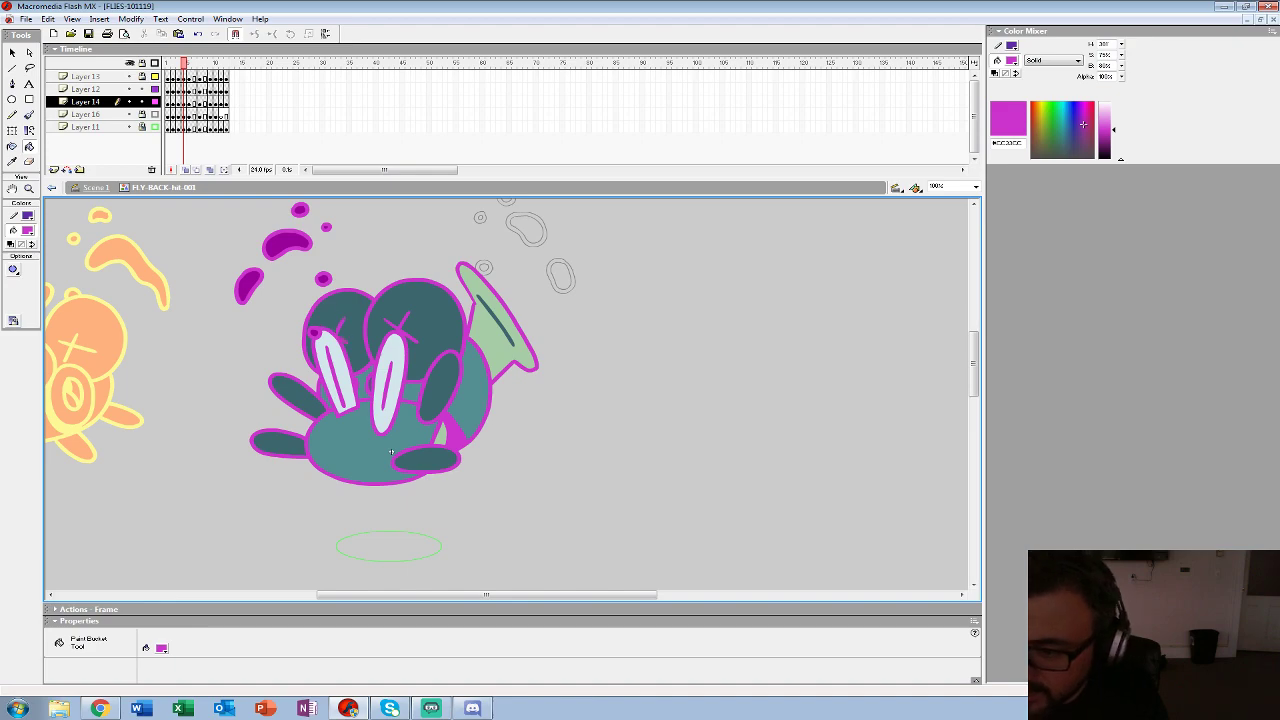
key(.)
key(.)
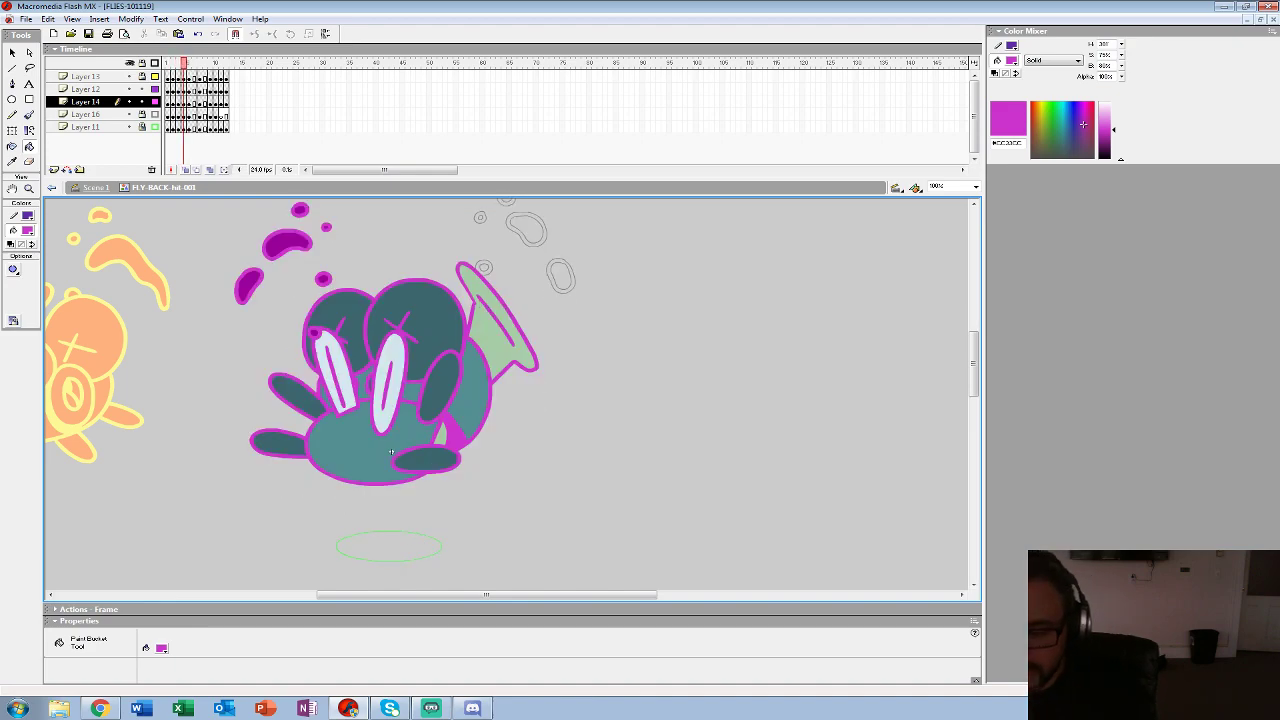
- Fill the fly's body, near eye, near legs, near wing and head on frame 4 with the splash's dark purple
click(28, 231)
click(287, 245)
click(365, 452)
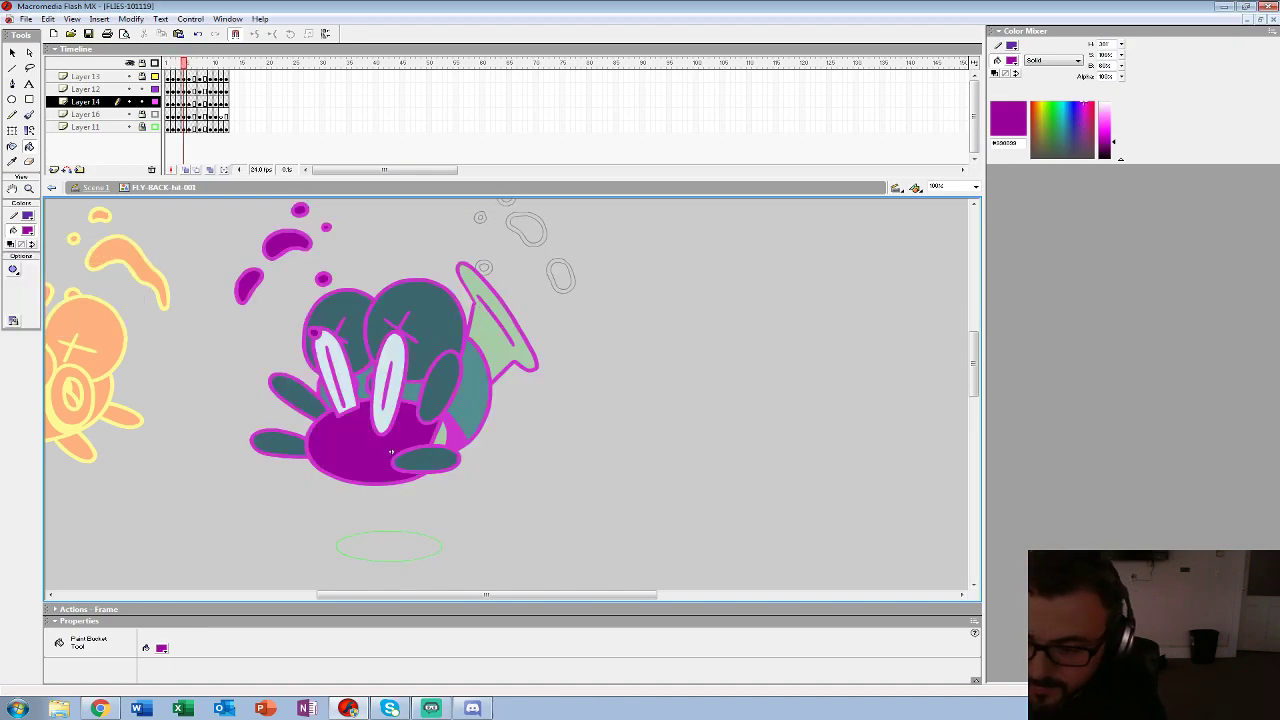
click(427, 460)
click(439, 388)
click(474, 388)
click(440, 436)
click(414, 392)
click(420, 305)
click(360, 386)
click(326, 390)
click(381, 404)
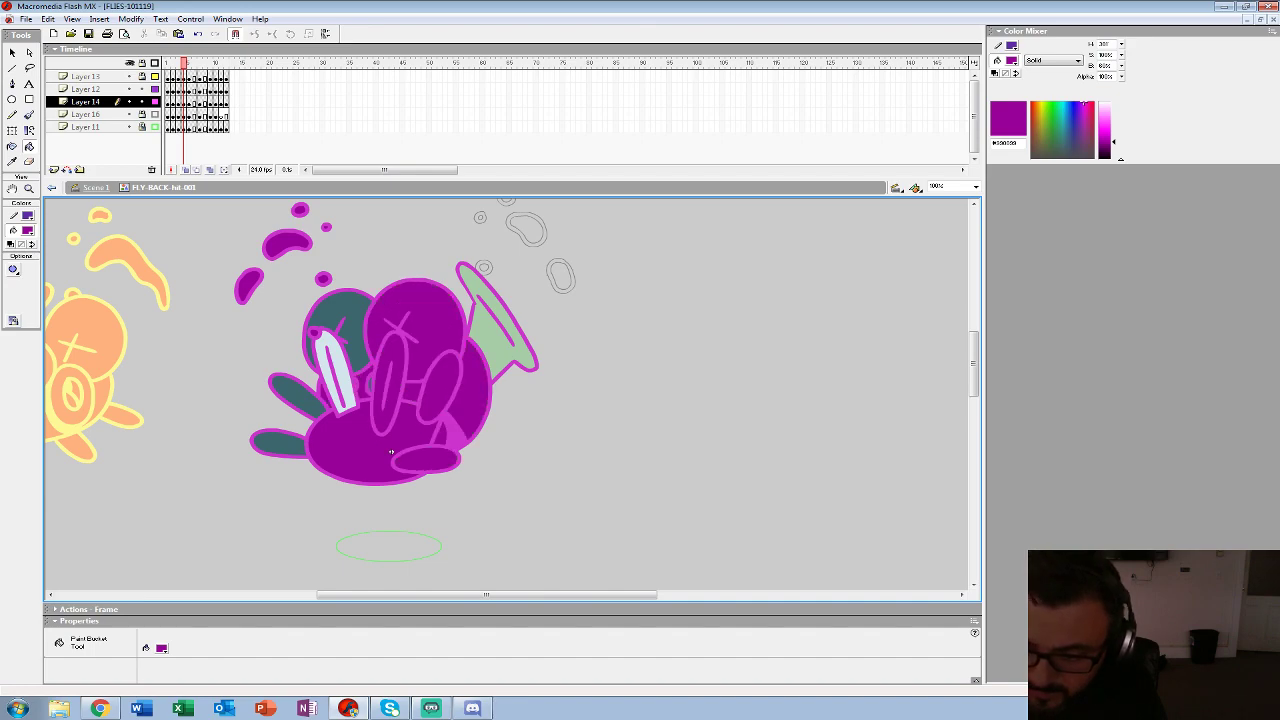
- Fill the rear eye, rear wing, far legs and trumpet-shaped snout on frame 4 with the same dark purple
click(343, 308)
click(311, 352)
click(326, 341)
click(297, 396)
click(280, 443)
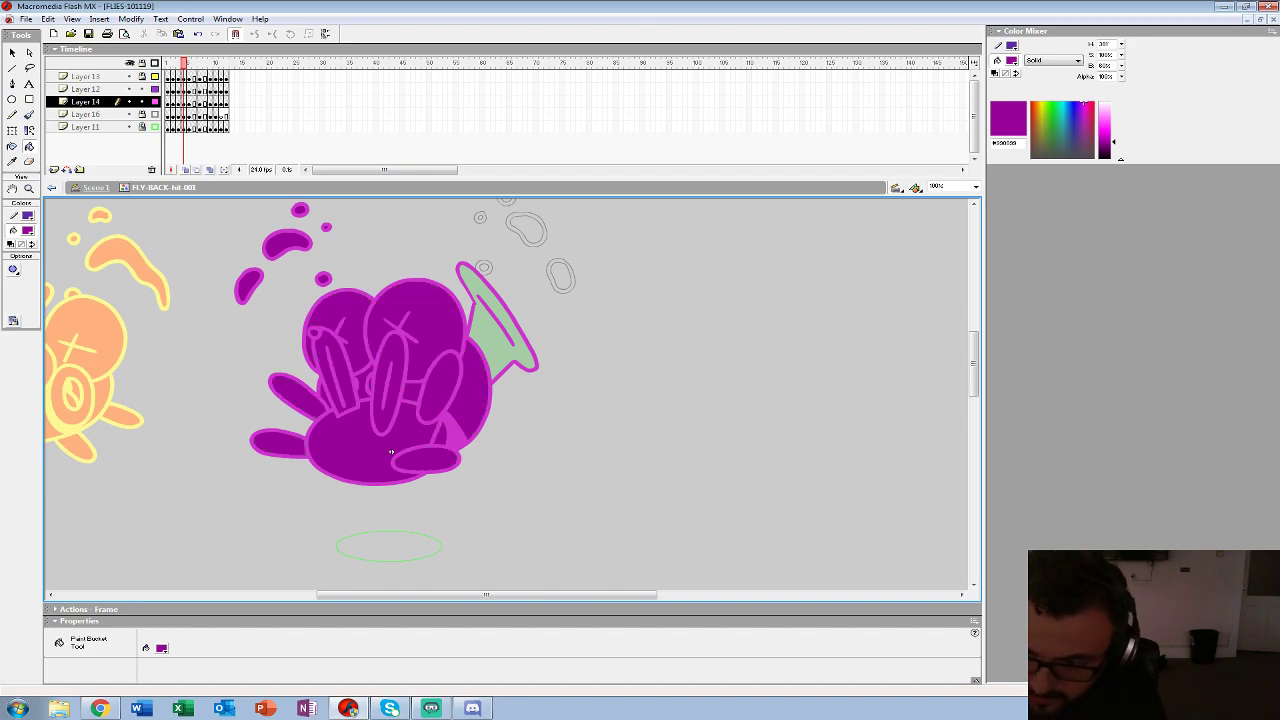
click(492, 340)
- Fill the fly's body, both wings and near legs on frame 2 with the splash's dark blue
key(period)
click(27, 230)
click(34, 285)
click(391, 452)
click(380, 377)
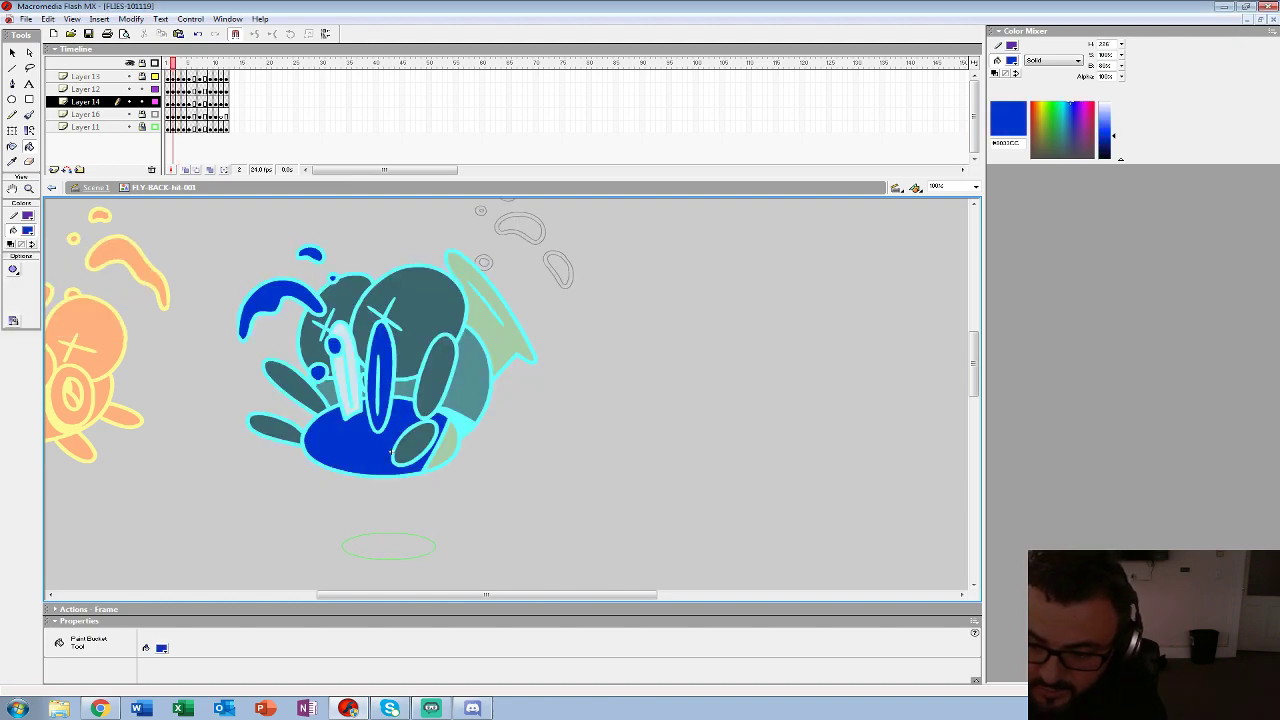
click(346, 368)
click(414, 443)
click(436, 376)
click(465, 375)
click(442, 445)
- Fill the head, both eyes, far legs and trumpet-shaped snout on frame 2 with the same blue
click(327, 393)
click(405, 389)
click(425, 318)
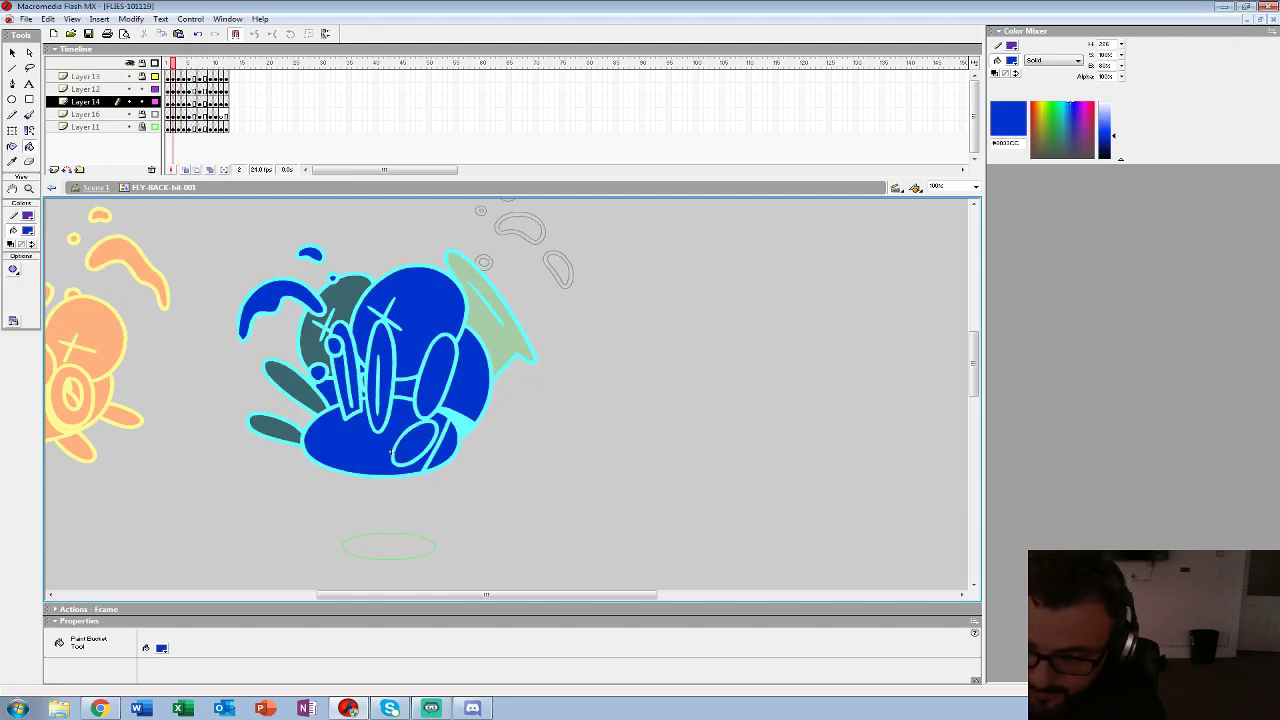
click(345, 300)
click(295, 386)
click(275, 428)
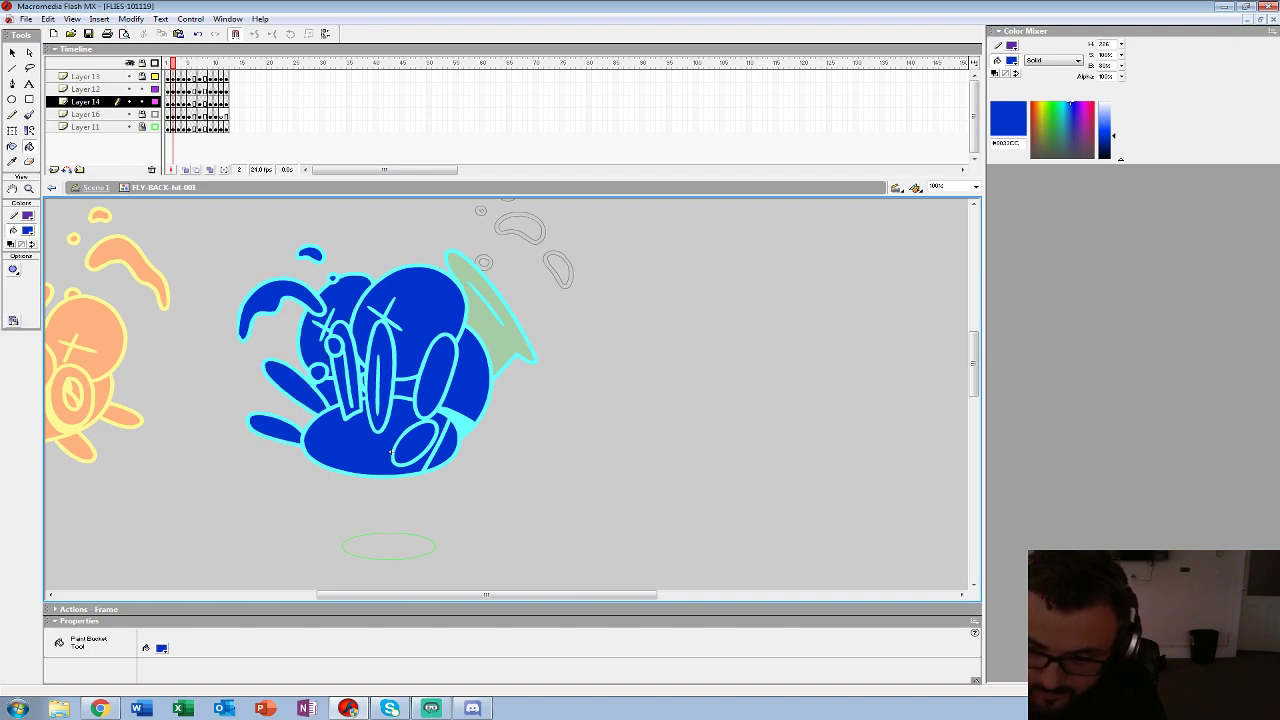
click(492, 312)
- Fill the fly's body, wings and legs on frame 1 with the splash's orange, #FF6600
click(27, 230)
click(112, 314)
click(375, 480)
click(305, 440)
click(288, 403)
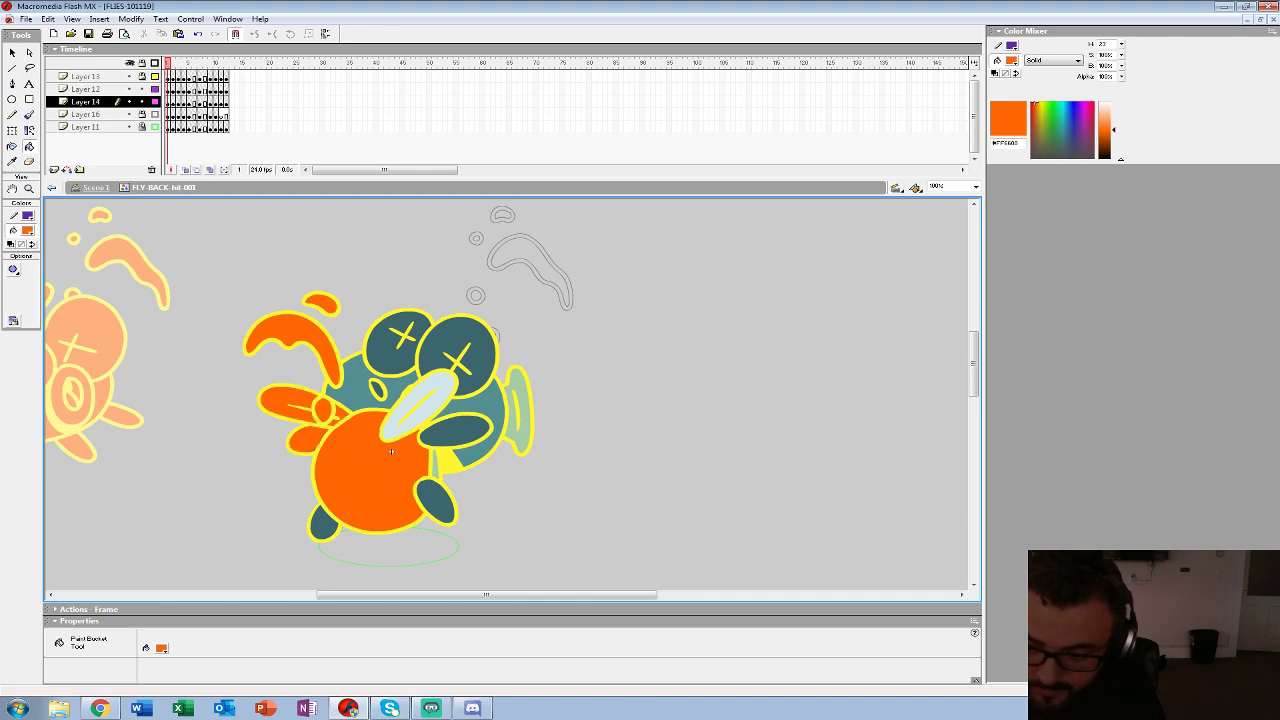
click(324, 522)
click(420, 405)
click(462, 430)
click(435, 502)
- Fill the head, both eyes, mouth and snout on frame 1 with the same orange
click(345, 382)
click(478, 348)
click(385, 352)
click(377, 389)
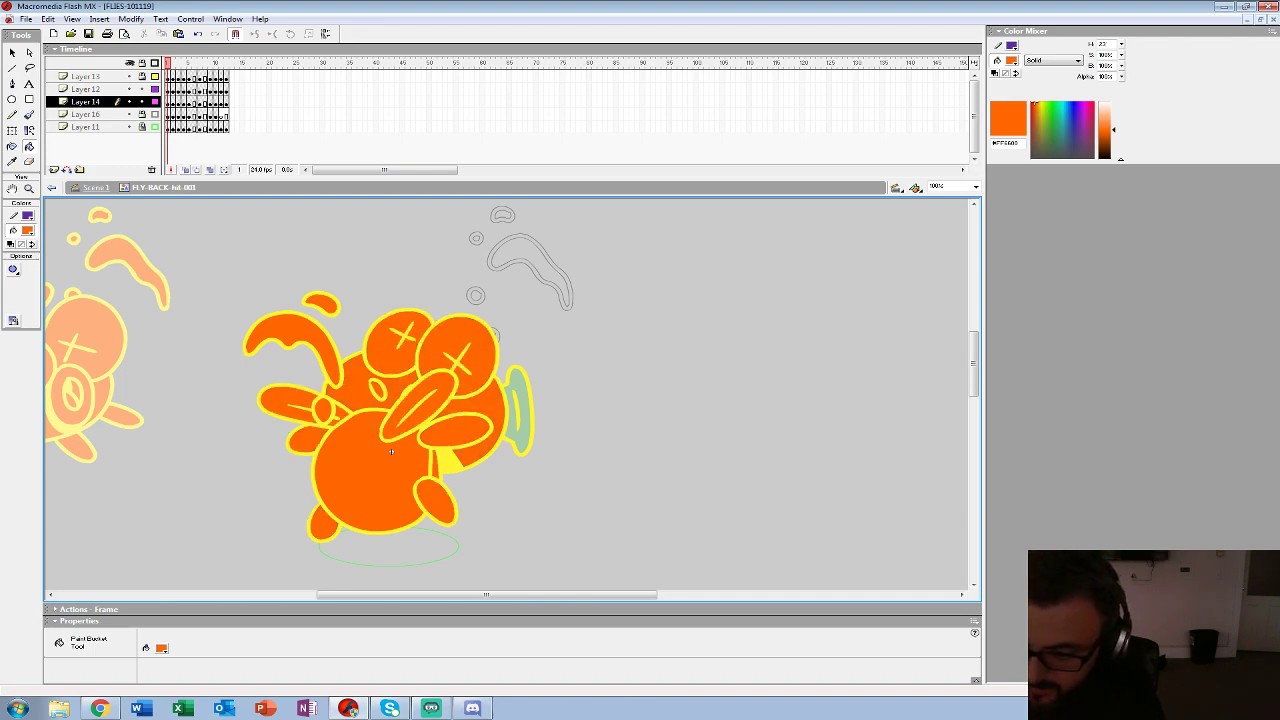
click(518, 410)
- Lock all layers, turn off their outline display and play the knock-back animation with the whole stage in view
key(Return)
click(168, 63)
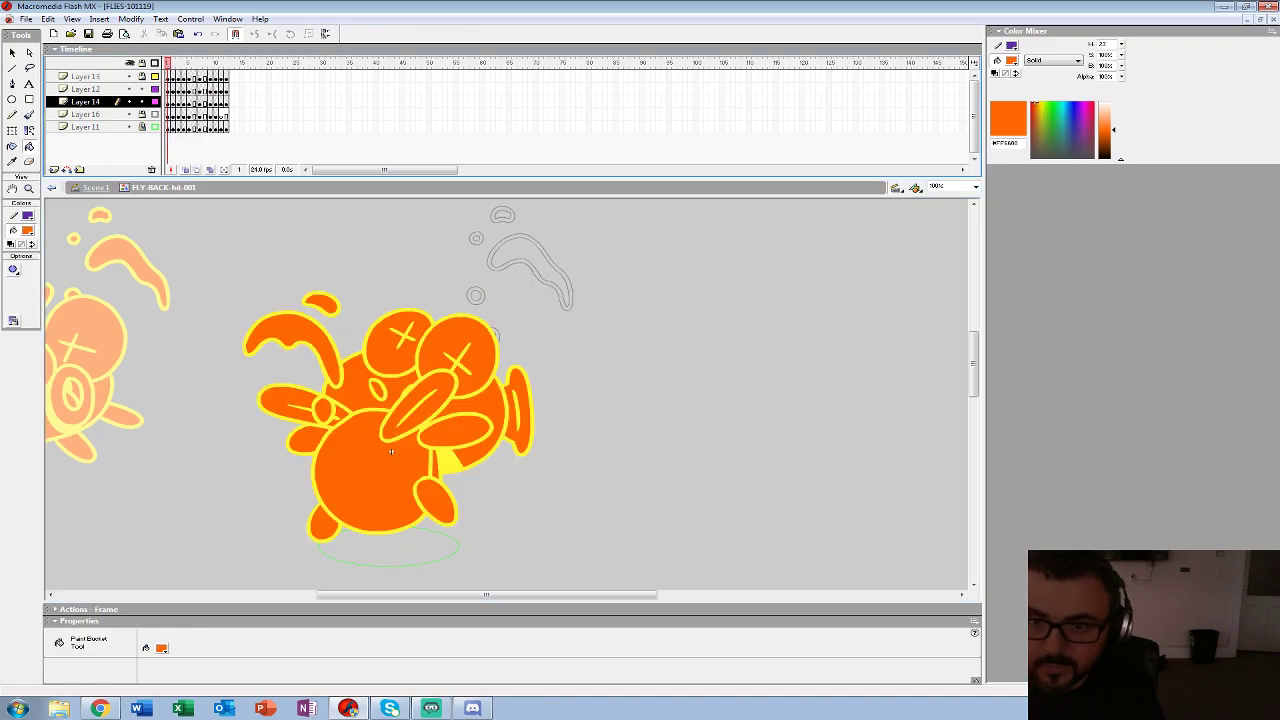
click(142, 63)
click(155, 63)
key(z)
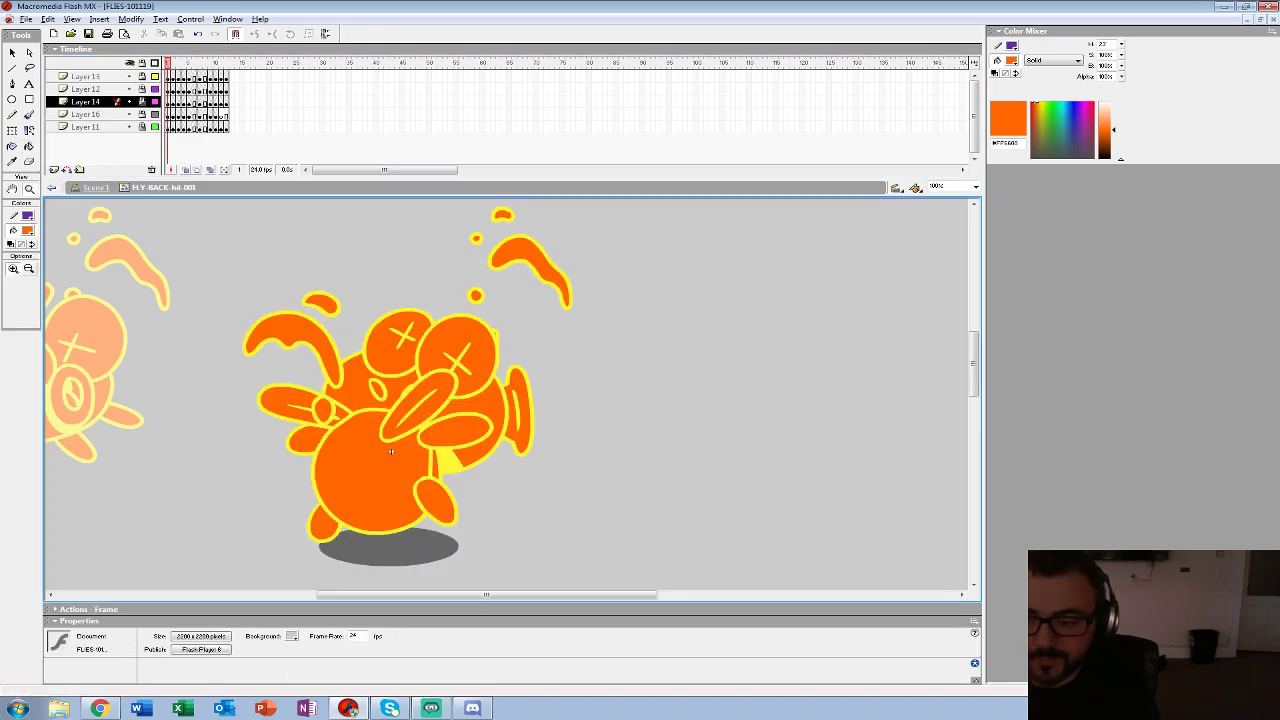
alt+click(461, 416)
alt+click(461, 416)
key(Return)
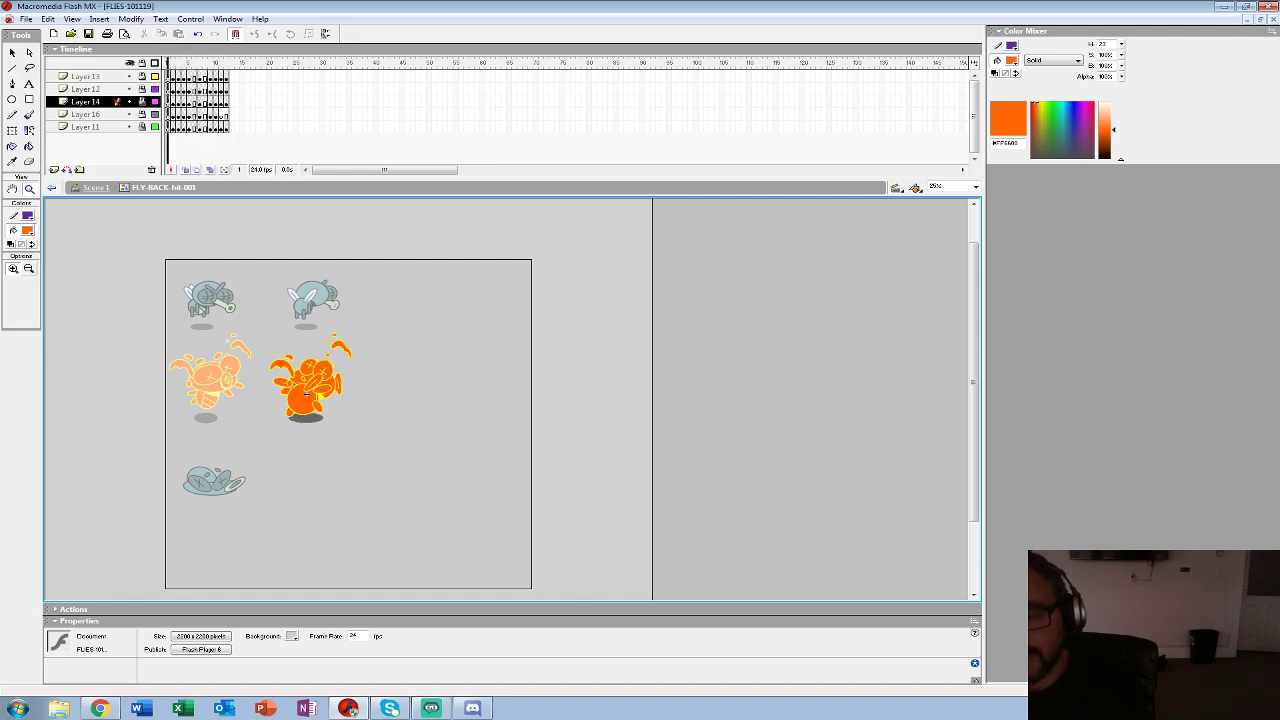
- Return to the main scene and play all the fly animations together to review them
key(ctrl+a)
key(ctrl+e)
key(Return)
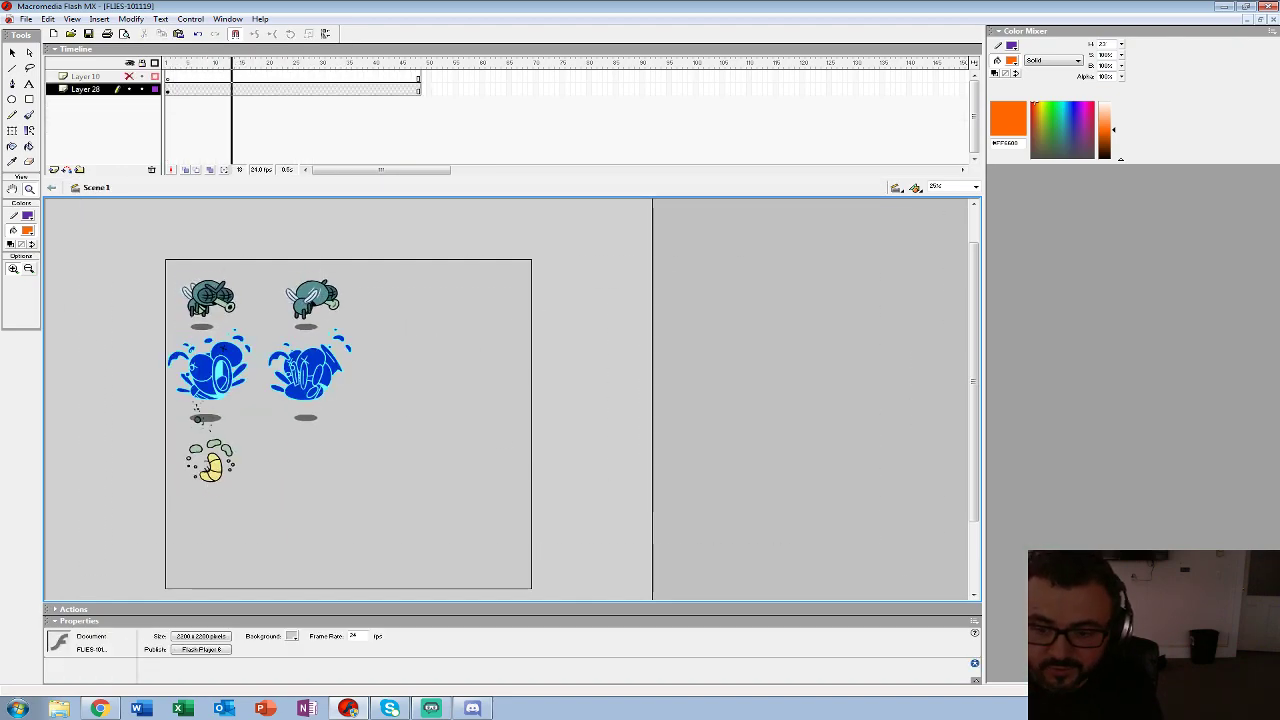
key(n)
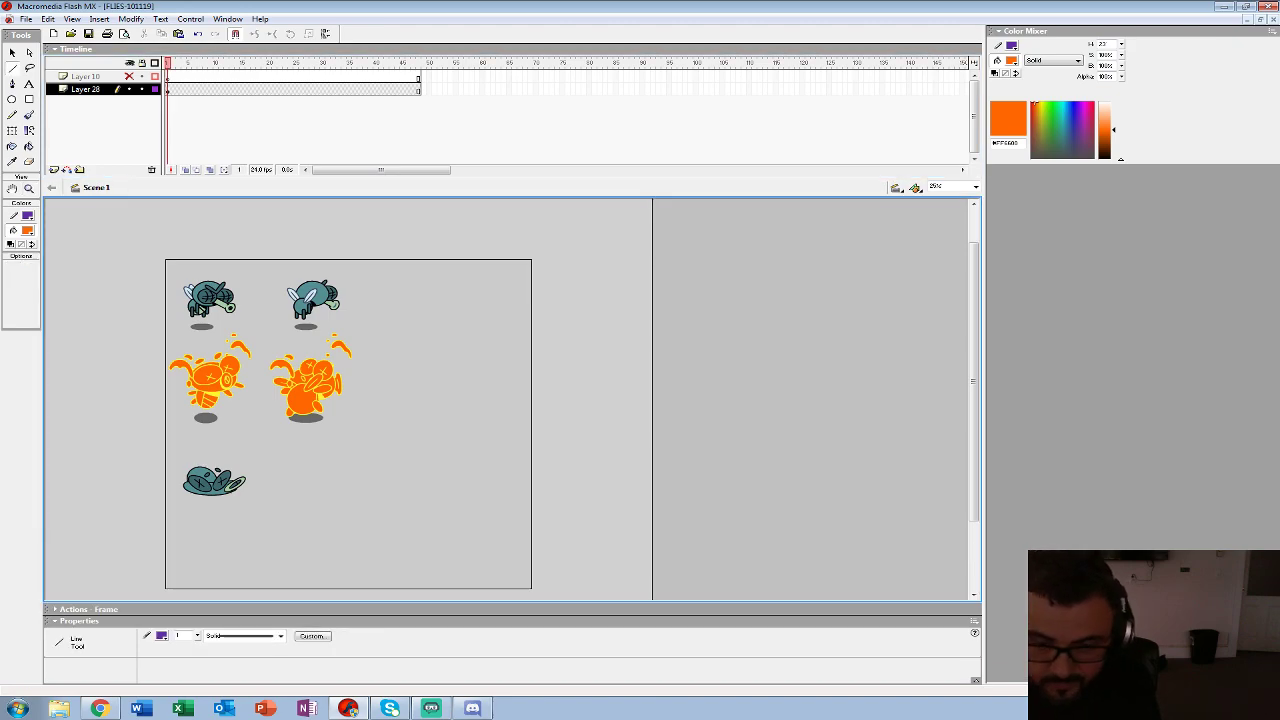
key(v)
click(205, 397)
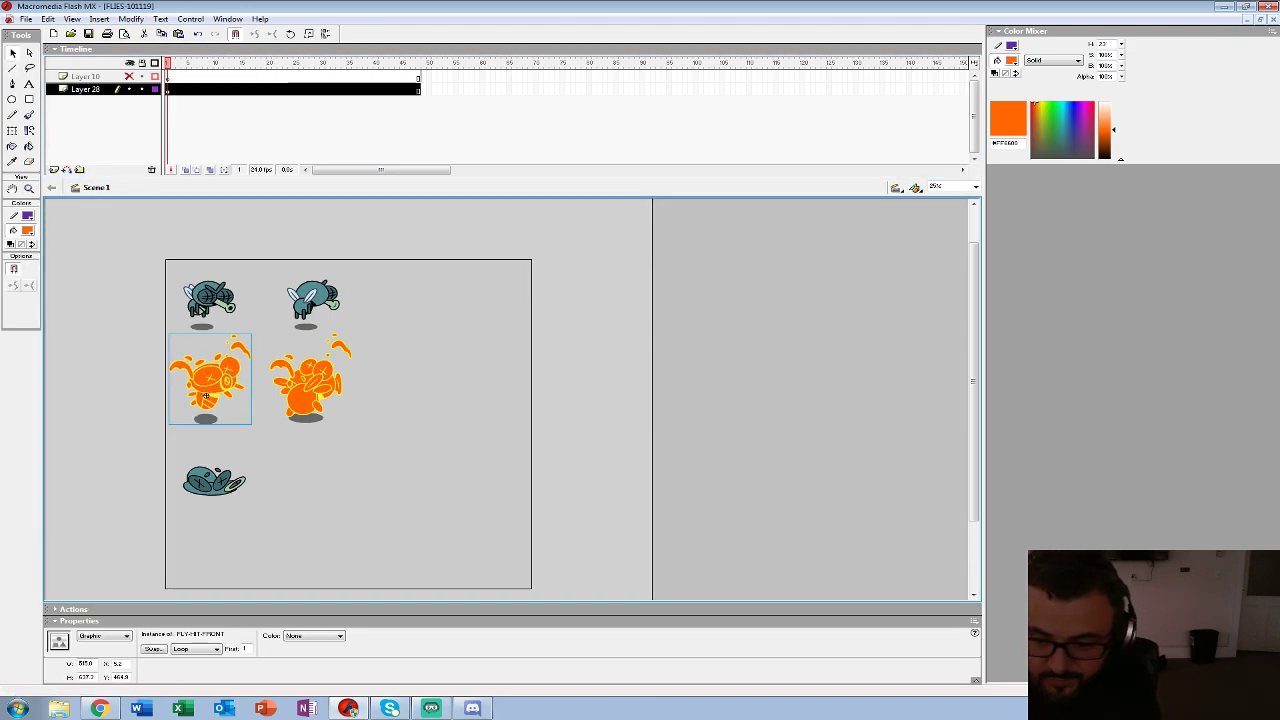
key(Return)
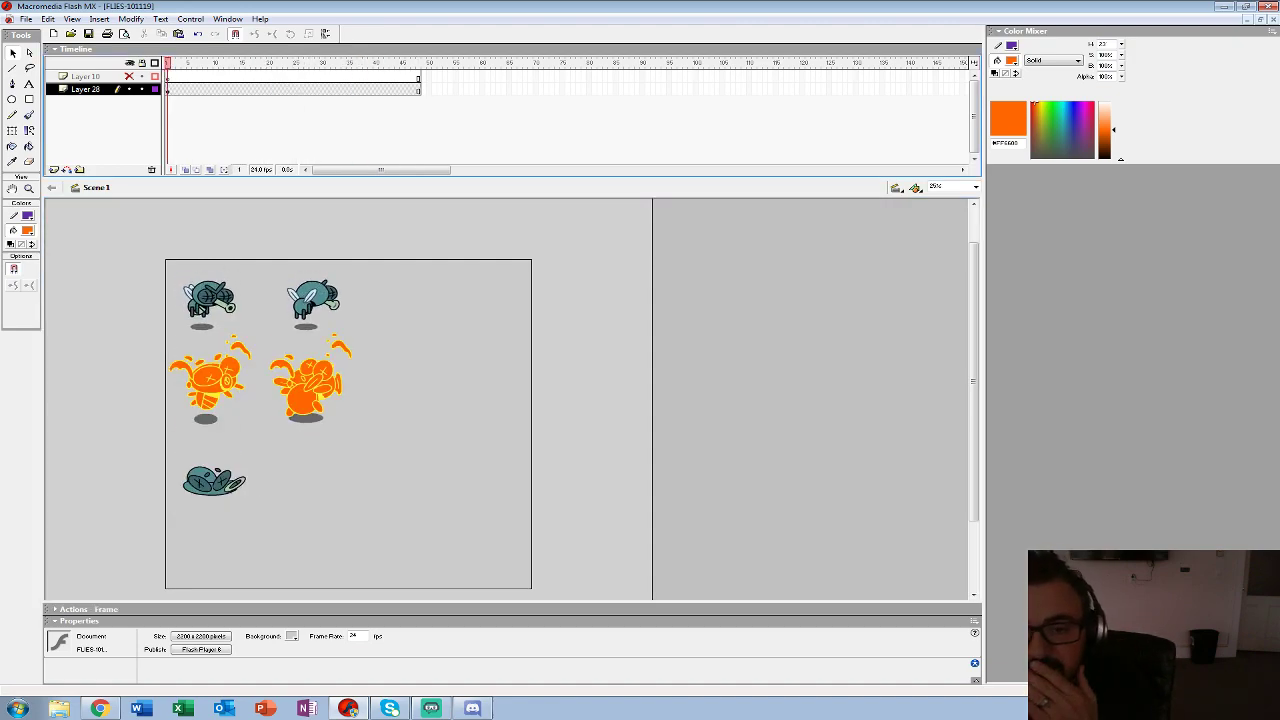
click(420, 400)
key(Return)
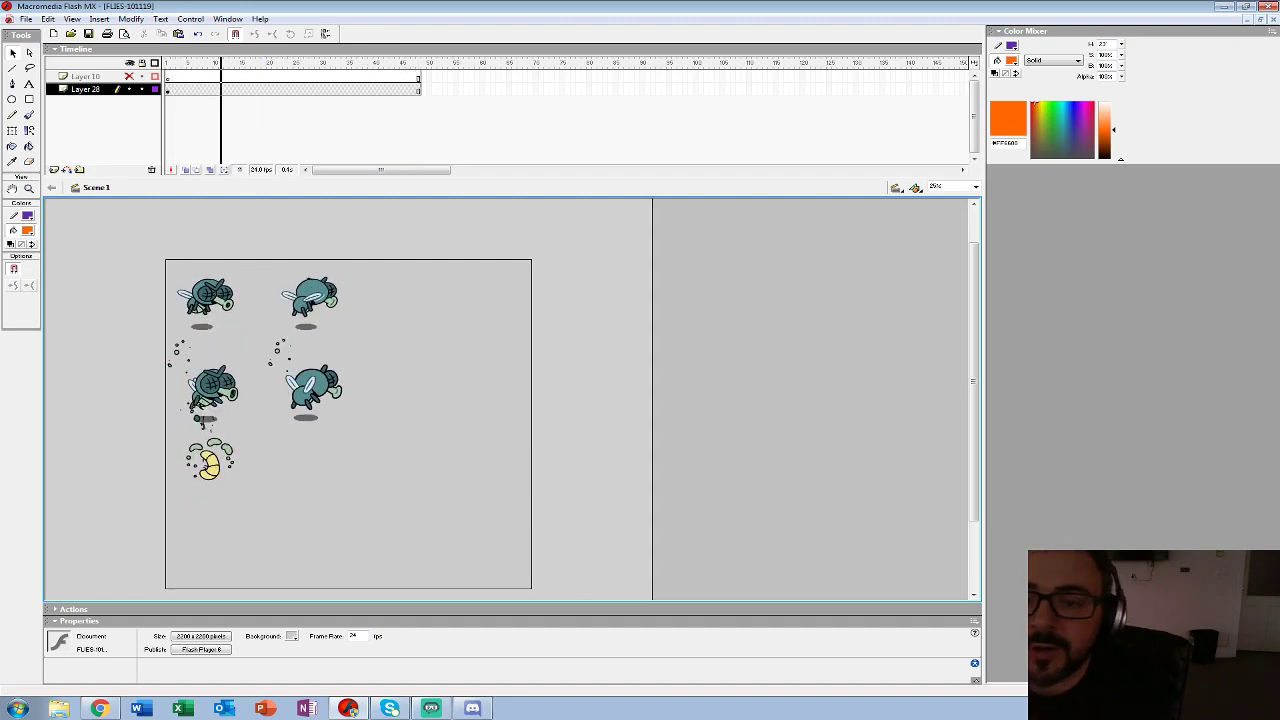
click(430, 400)
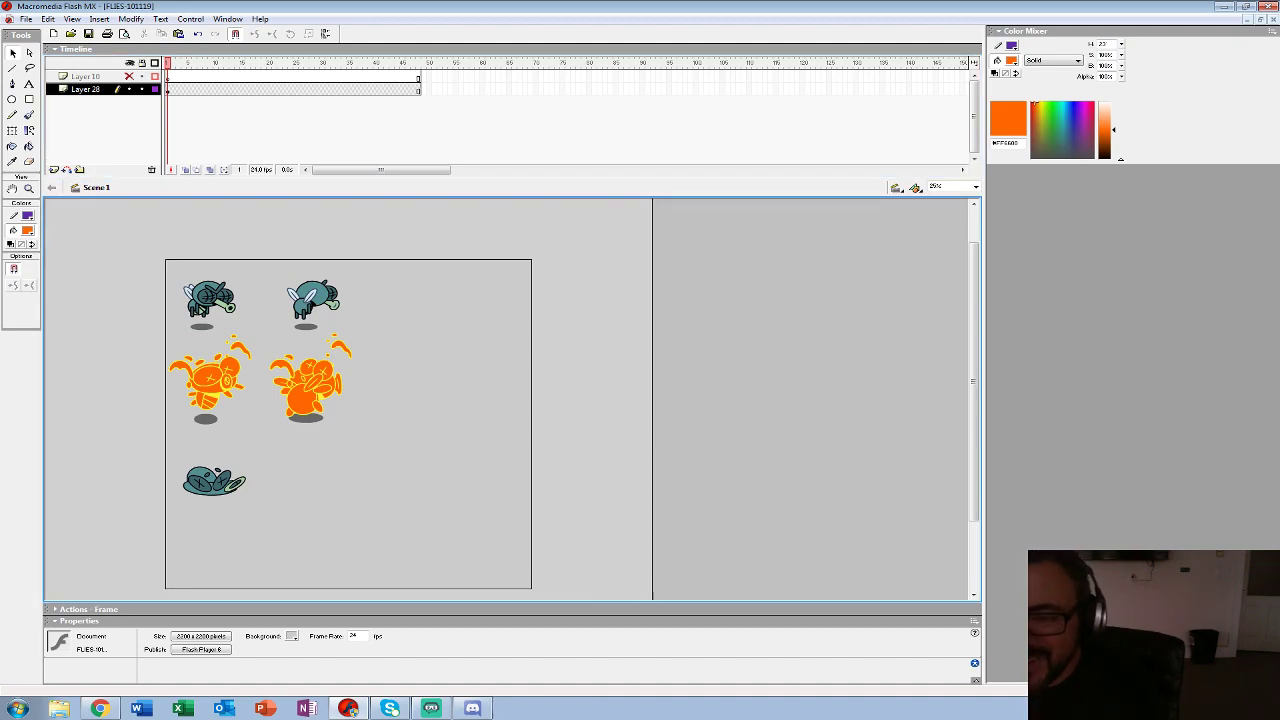
click(168, 90)
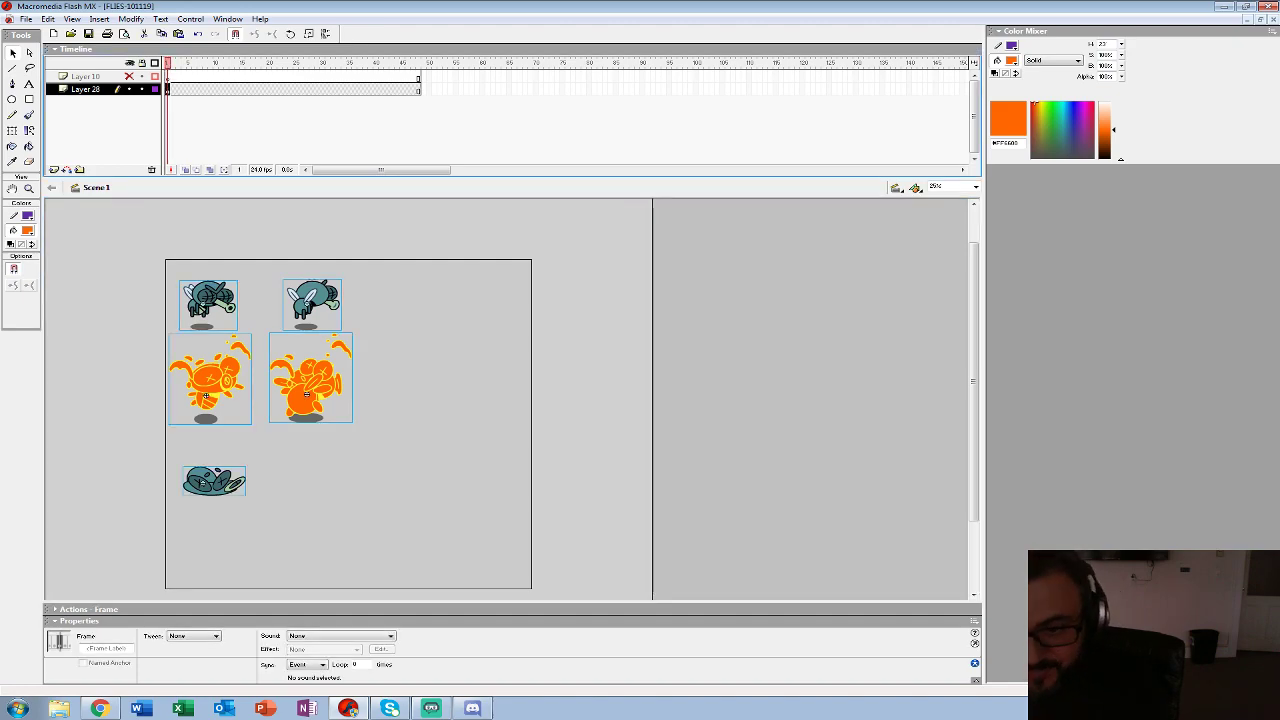
click(48, 19)
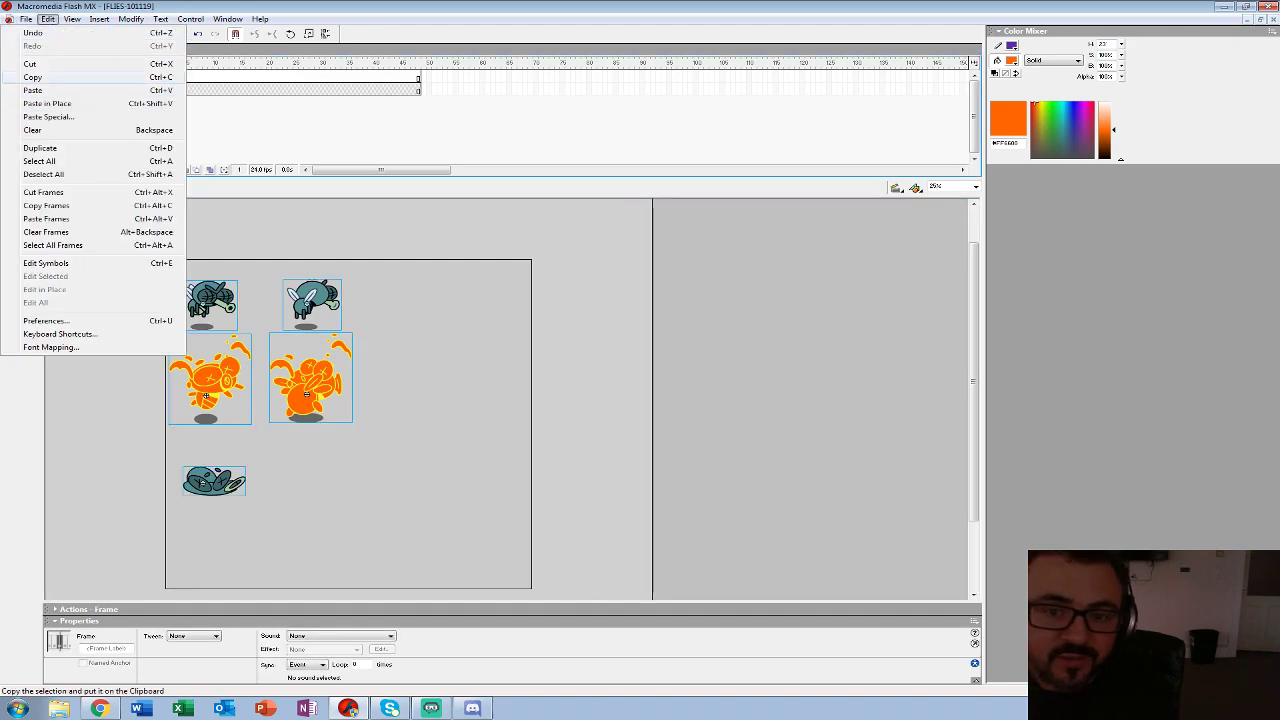
click(232, 90)
key(comma)
key(comma)
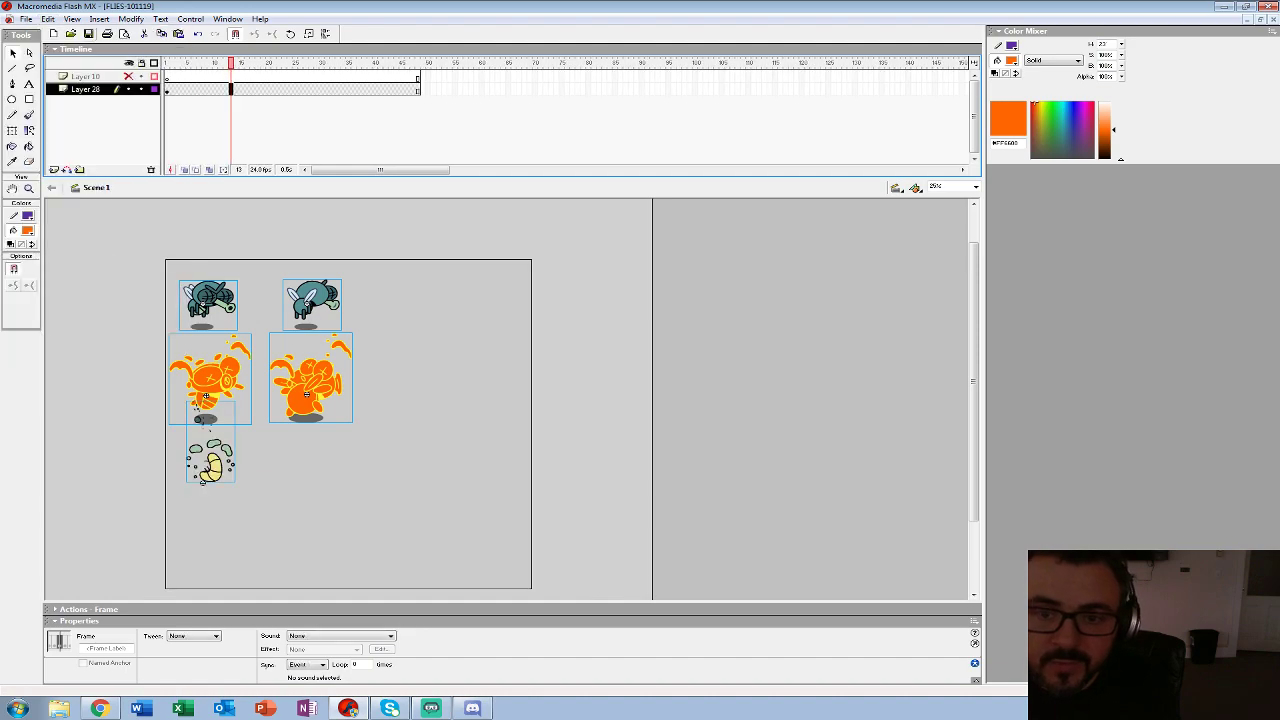
- Paste a copy of the FLY-IDLE instance in place on a new layer and hide Layer 28
click(200, 308)
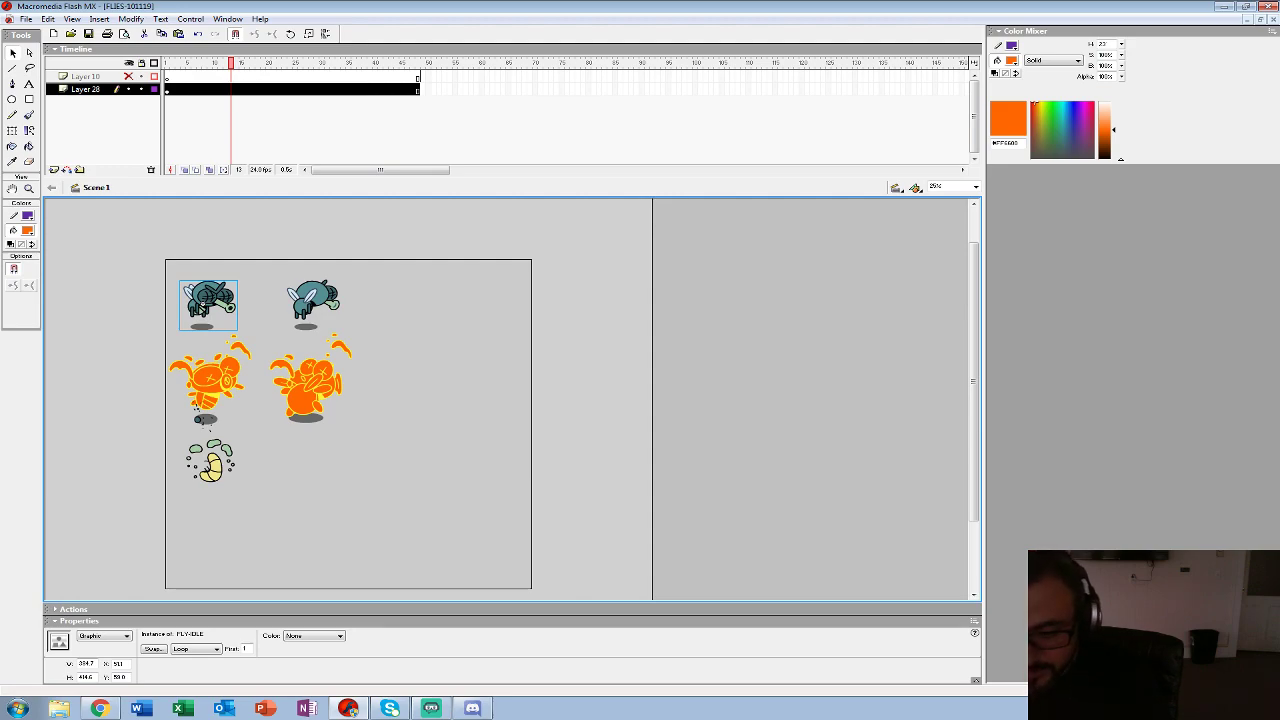
click(262, 318)
drag(200, 308, 242, 322)
key(ctrl+z)
key(alt+i)
key(l)
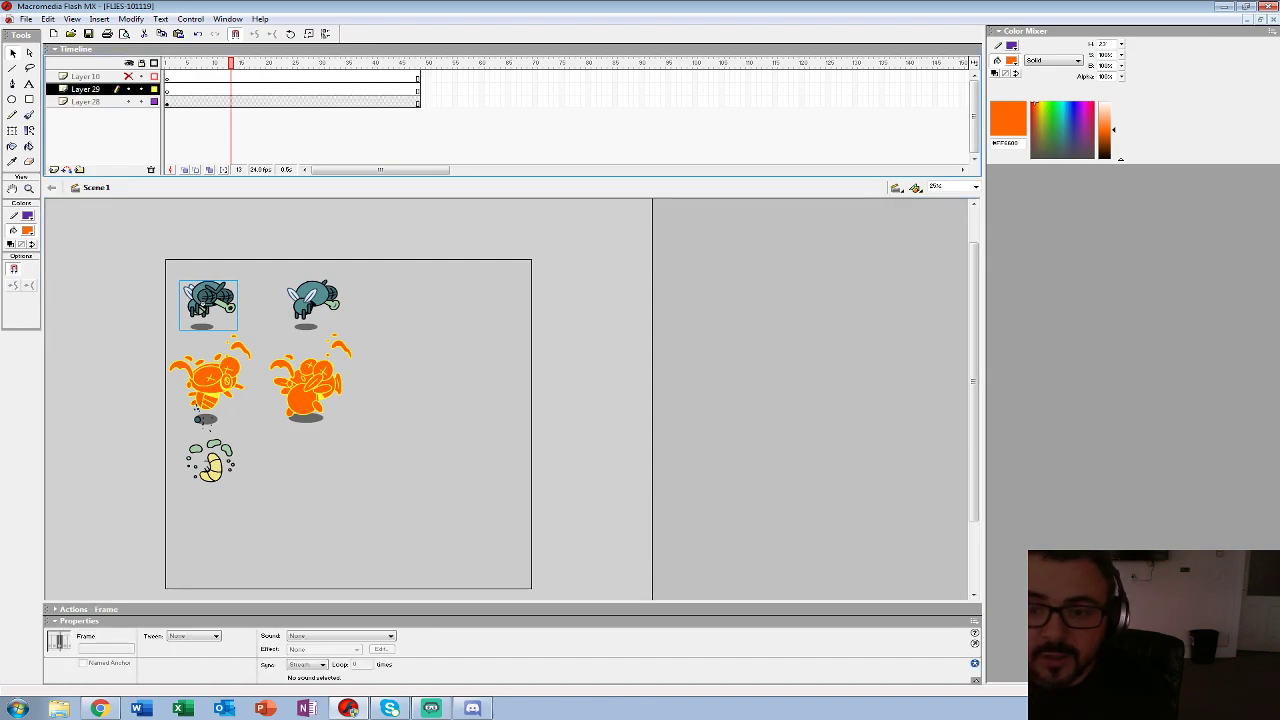
key(ctrl+alt+r)
click(128, 102)
key(ctrl+shift+v)
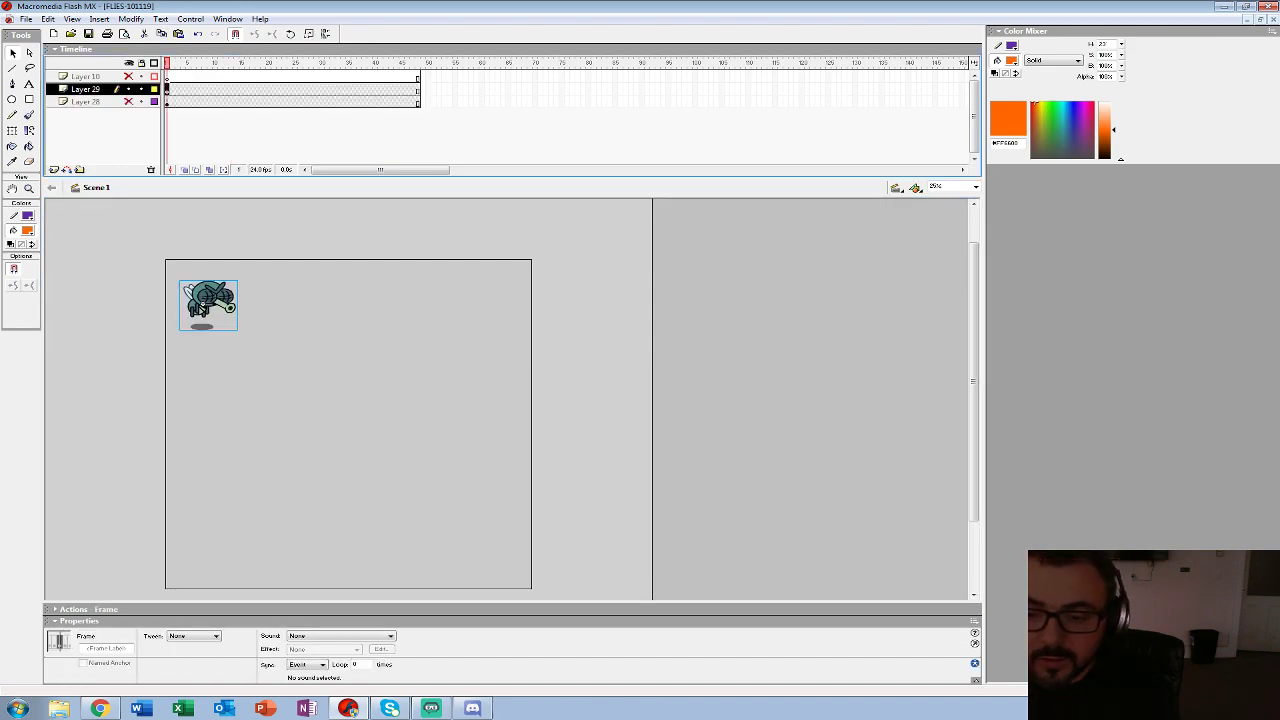
- Duplicate the pasted fly's symbol under the name FLY-turnaround
key(z)
click(200, 308)
key(v)
drag(249, 329, 256, 321)
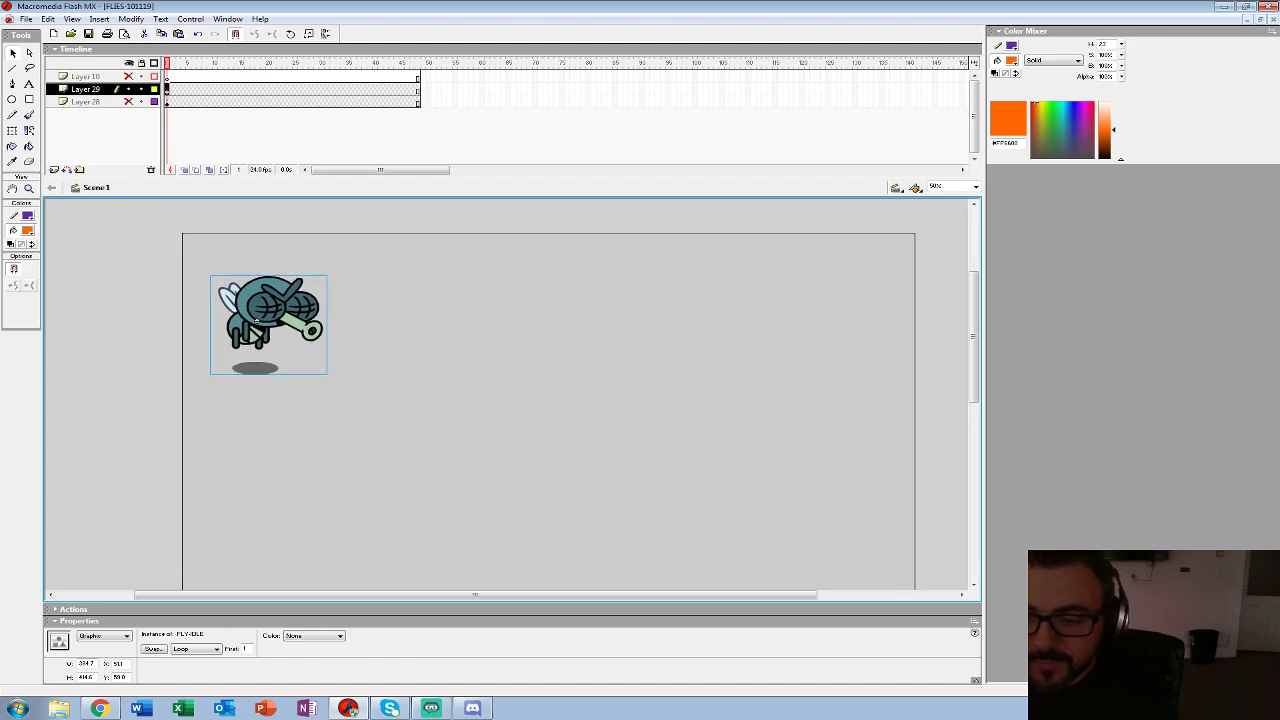
click(131, 19)
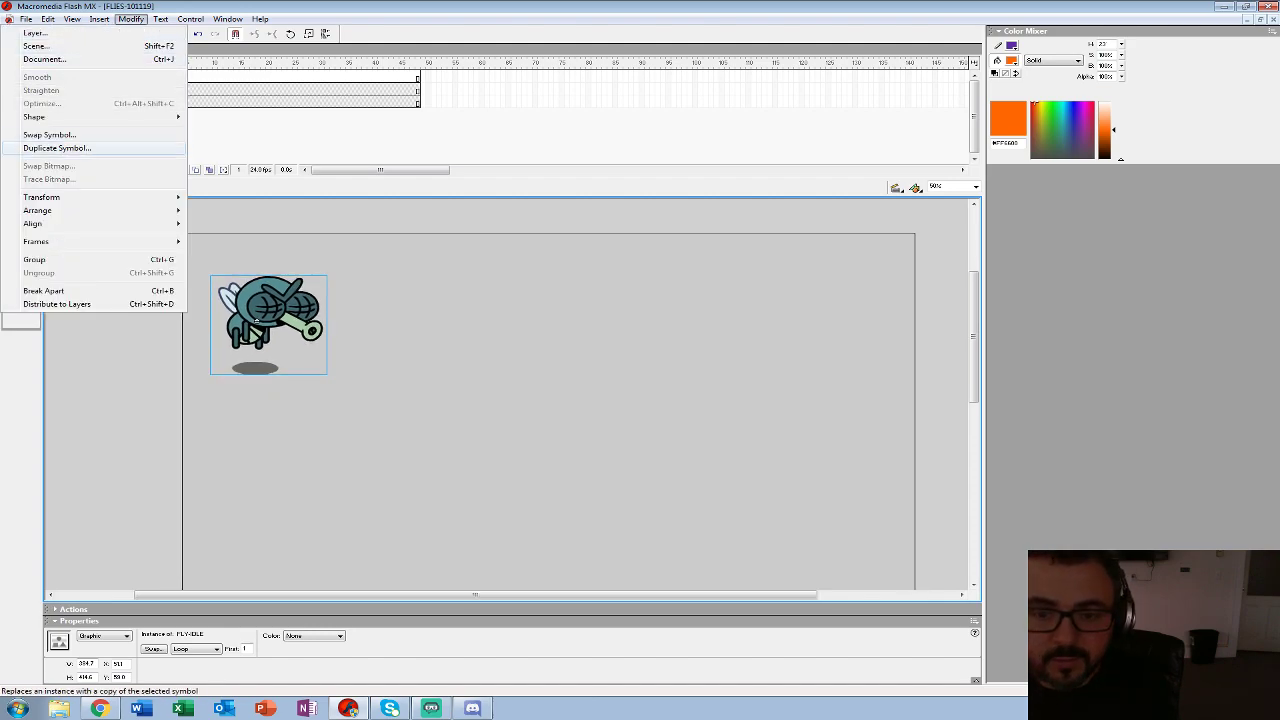
click(60, 148)
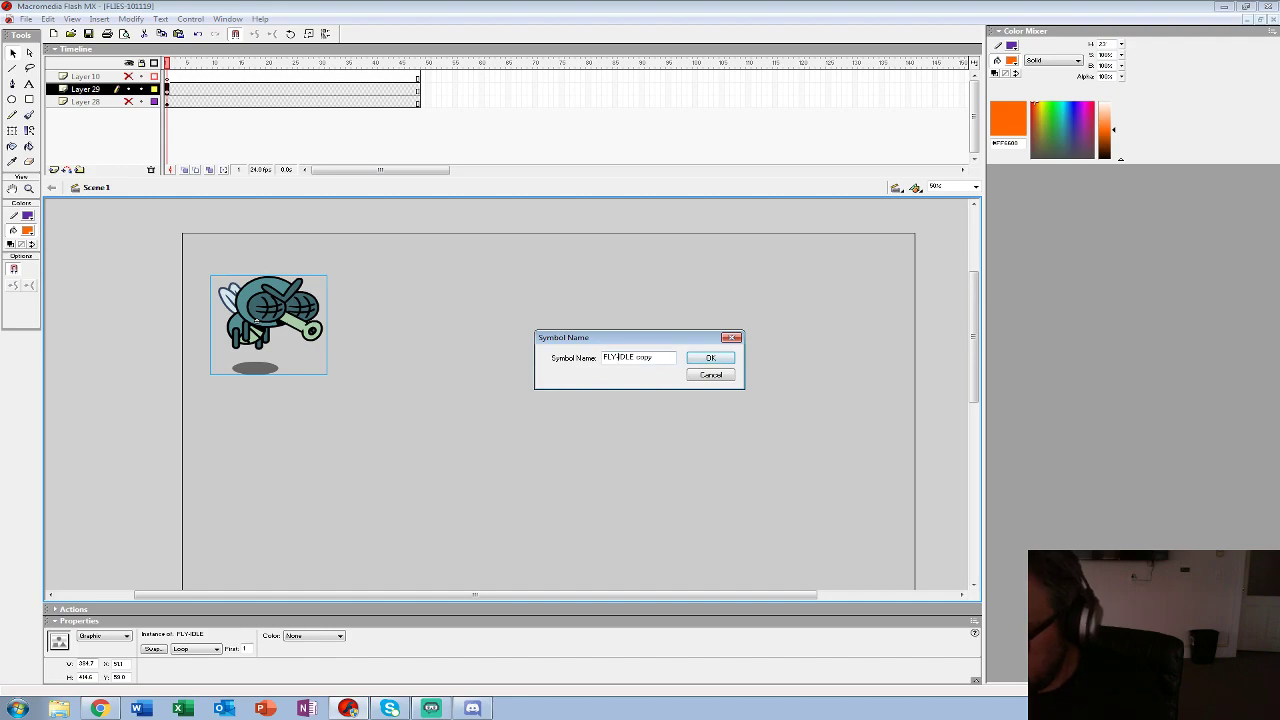
drag(618, 357, 652, 357)
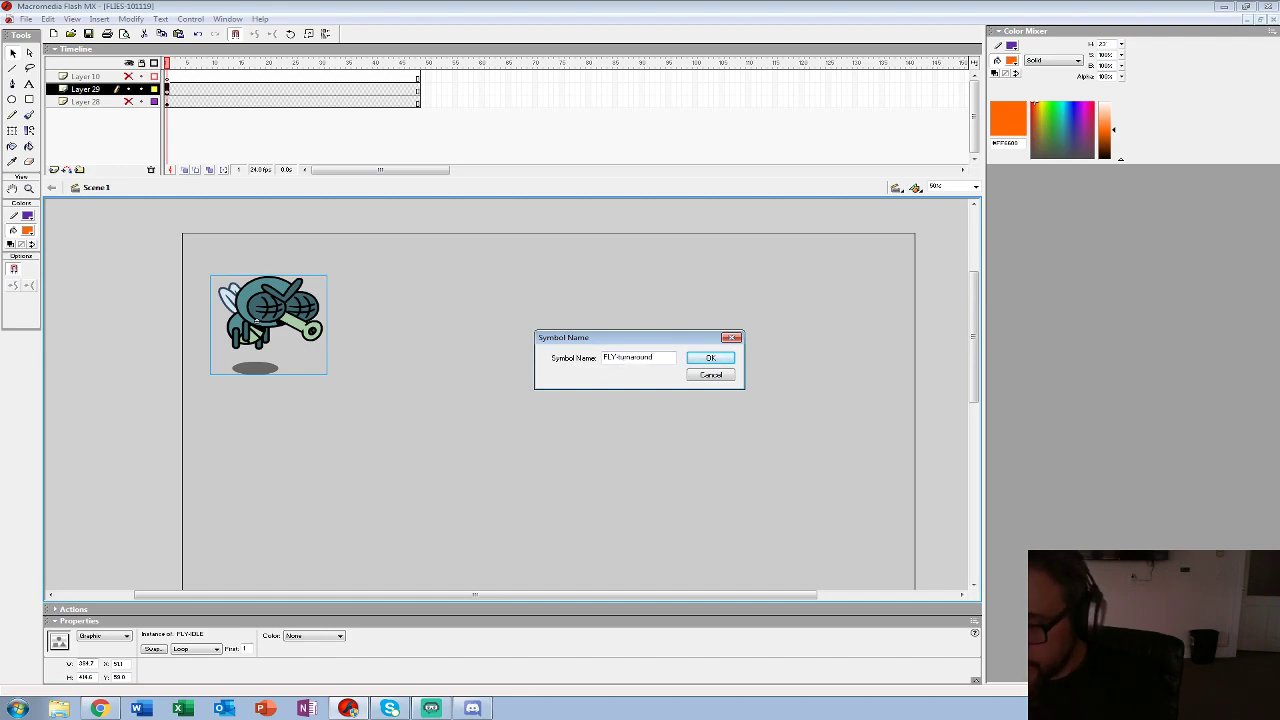
key(Return)
- Open the FLY-turnaround symbol for editing, unlock all its layers and play its animation
double_click(256, 328)
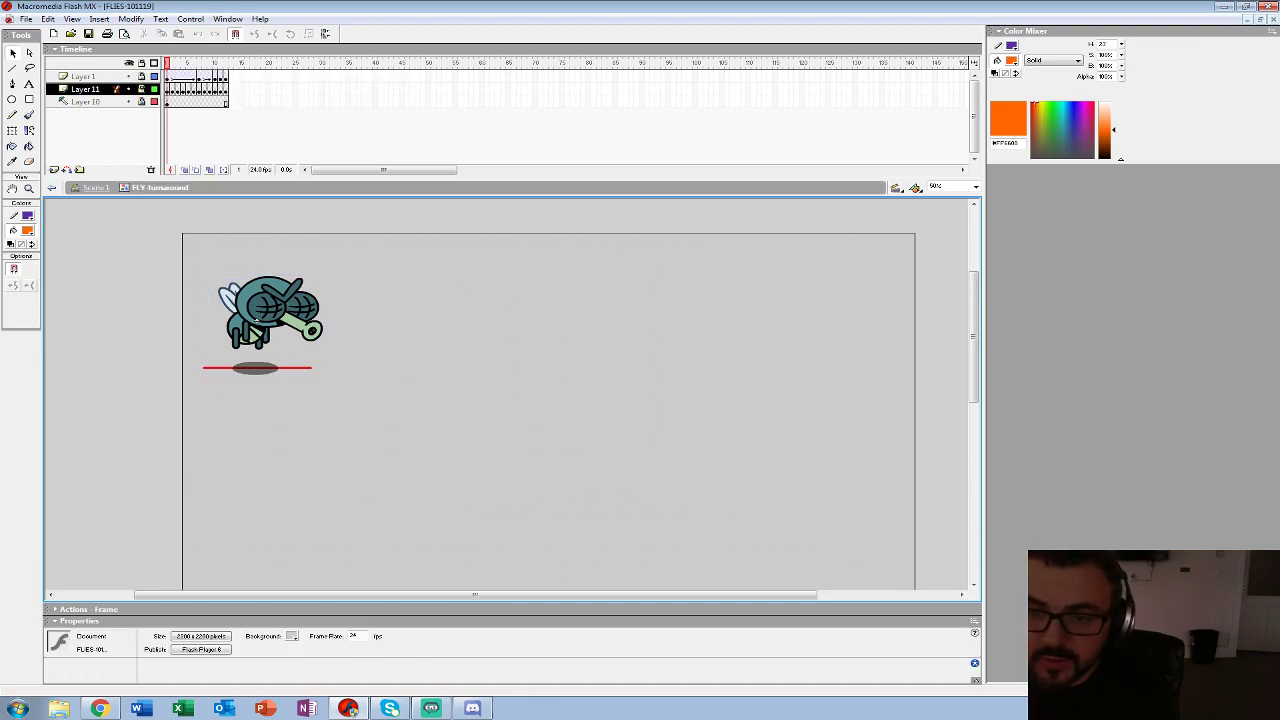
click(141, 63)
drag(167, 90, 167, 77)
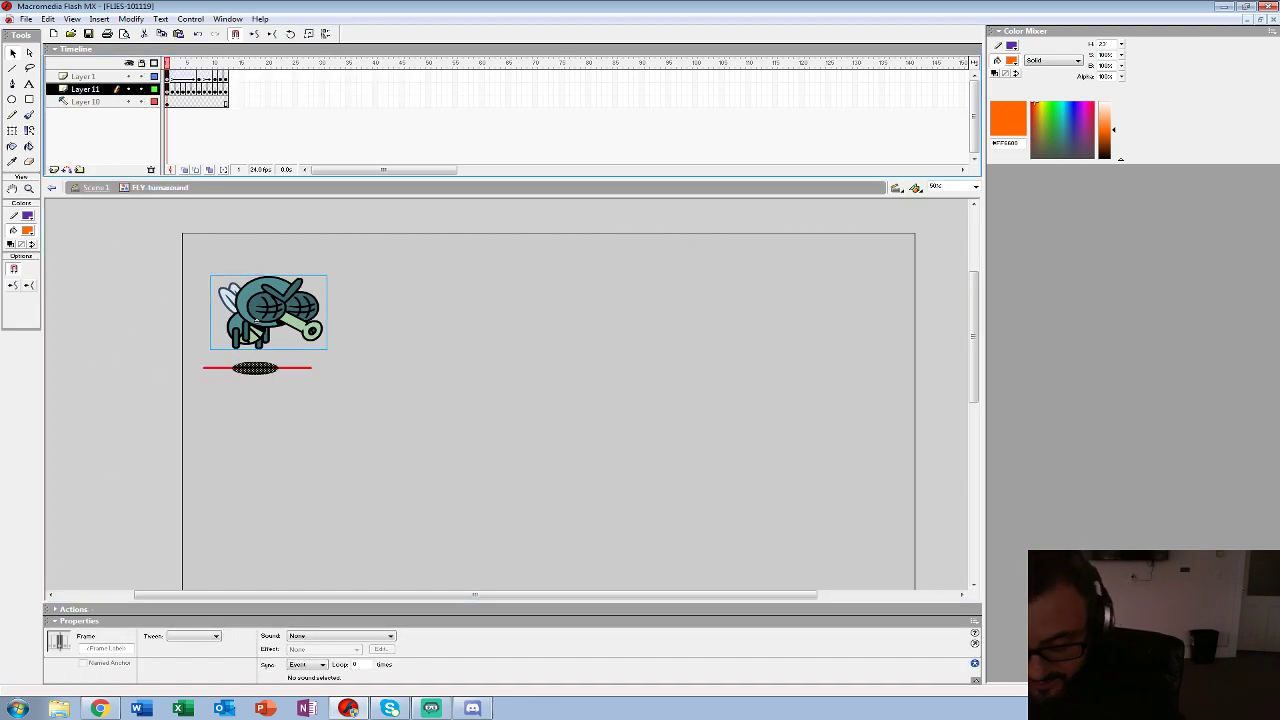
key(Return)
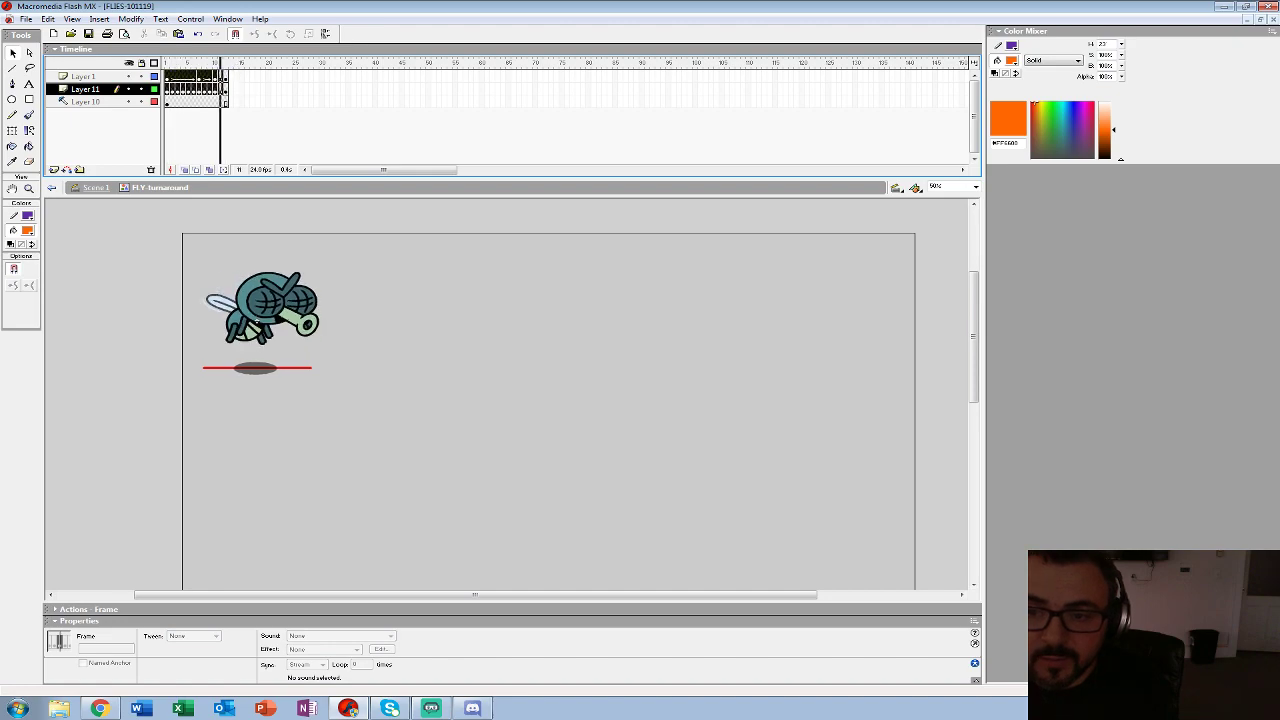
- Hold the first pose through frame 4 and paste the fly and shadow from frame 1 at frame 5
click(263, 77)
drag(188, 78, 167, 77)
key(ctrl+alt+v)
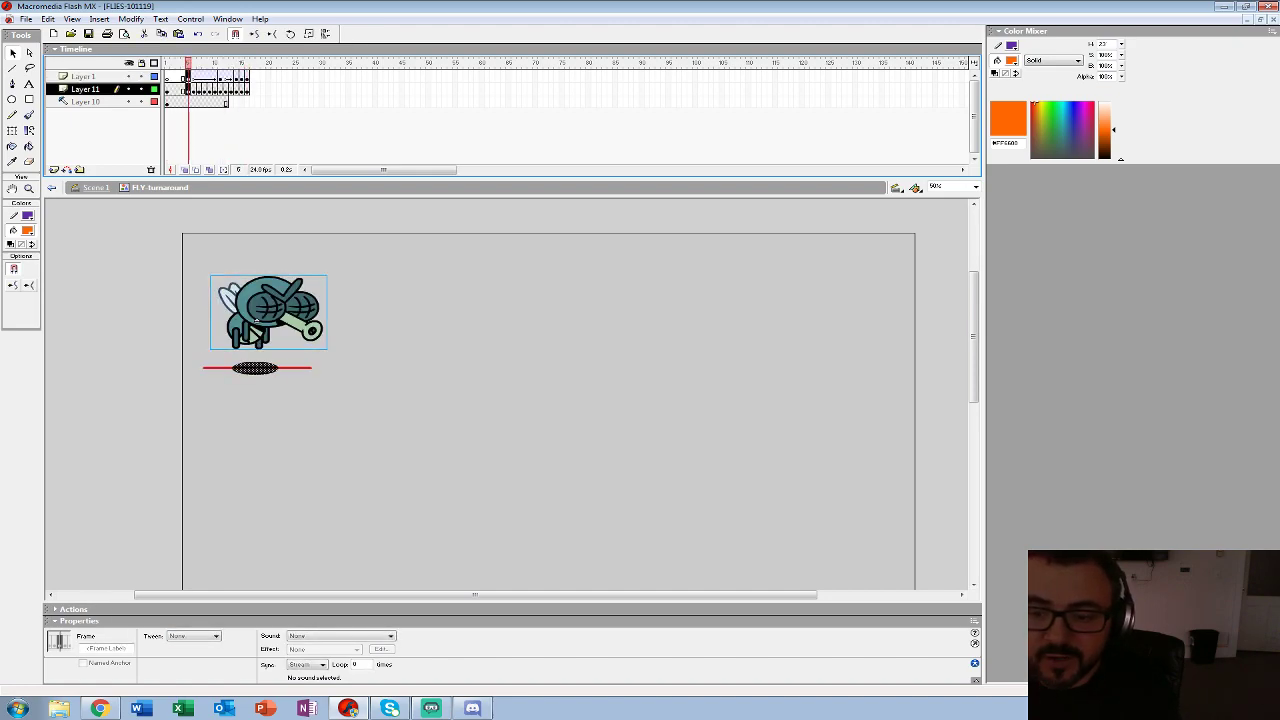
- Flip the fly and shadow on frame 5 horizontally and, with onion skinning on, move them so the shadow matches the previous frame's
click(130, 19)
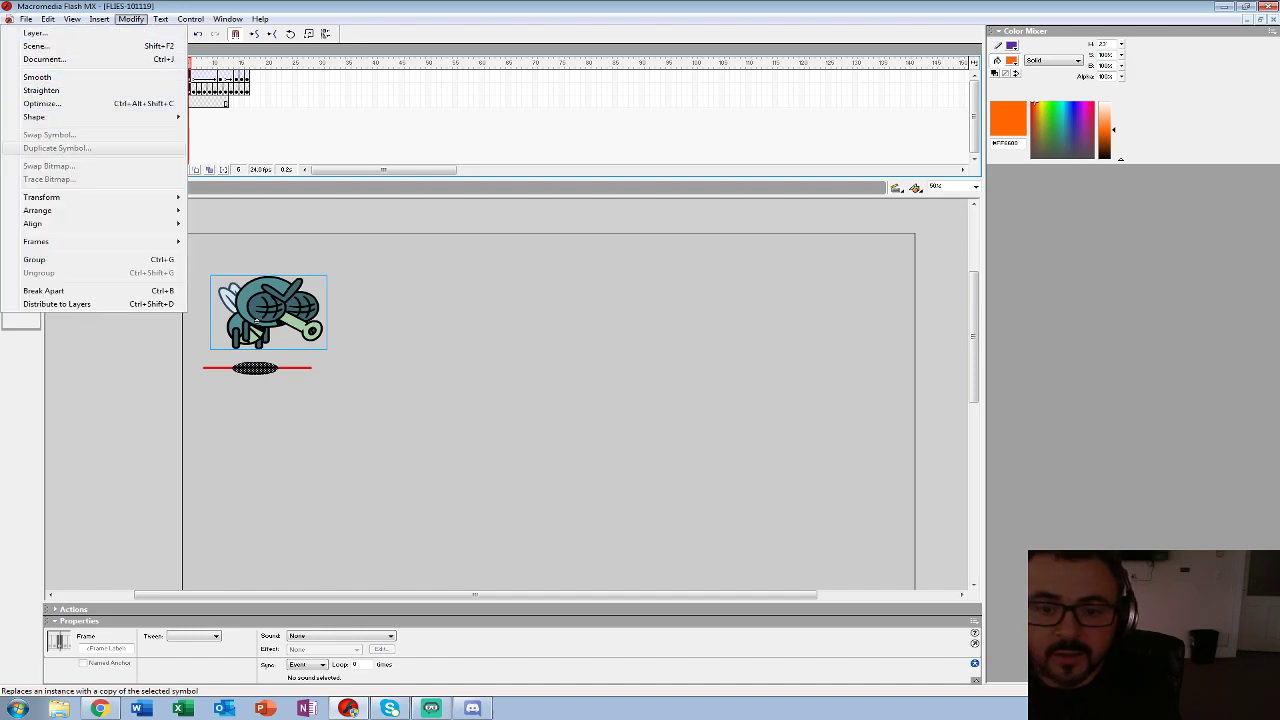
mouse_move(41, 197)
click(235, 325)
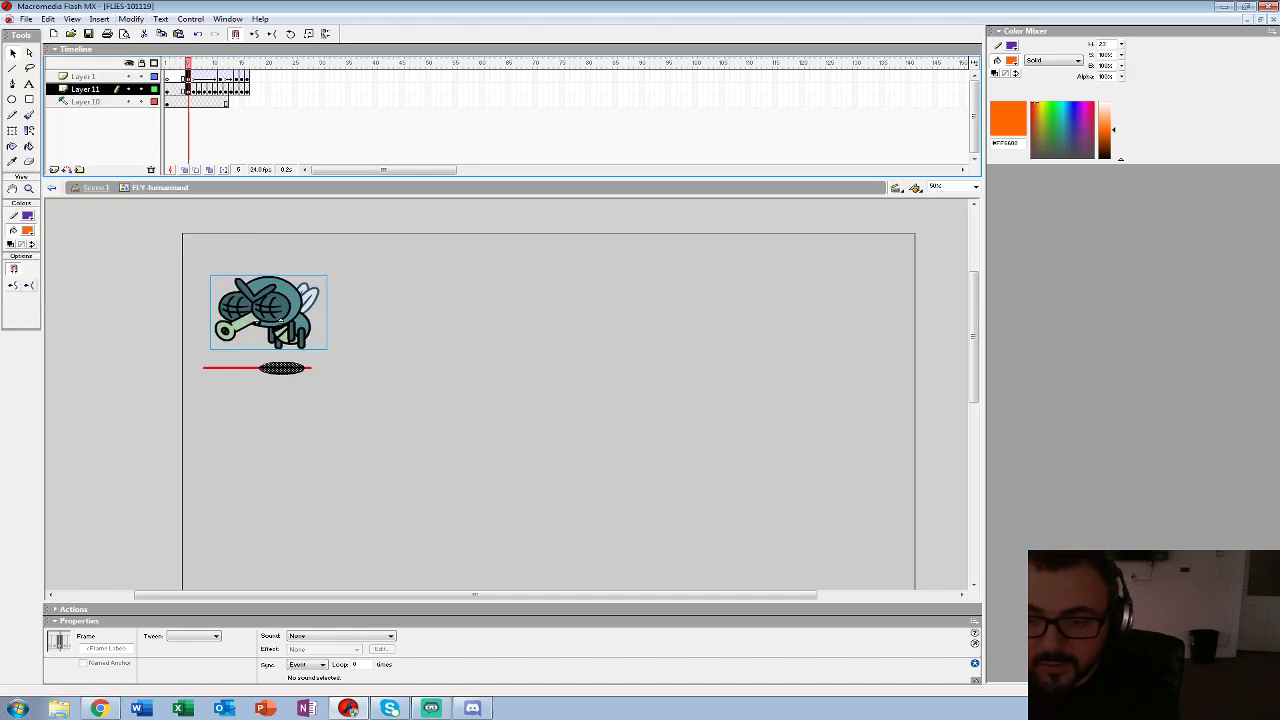
click(184, 170)
drag(207, 63, 191, 63)
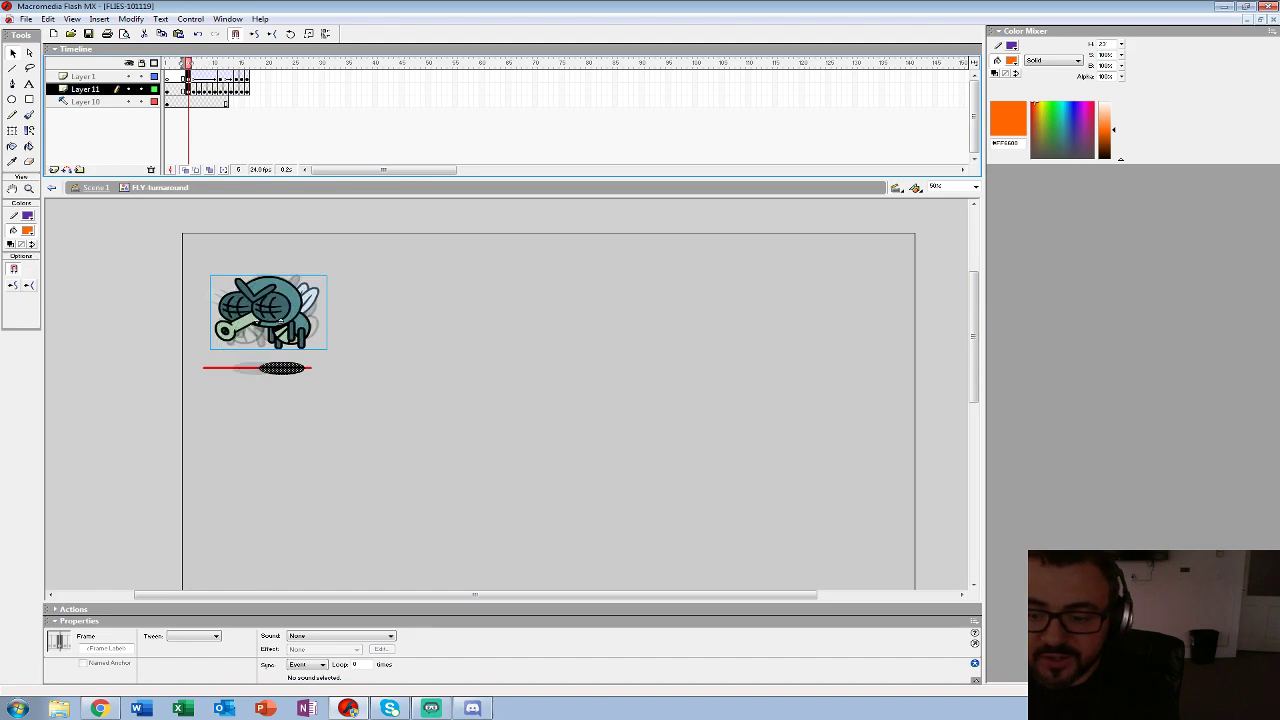
drag(282, 318, 256, 320)
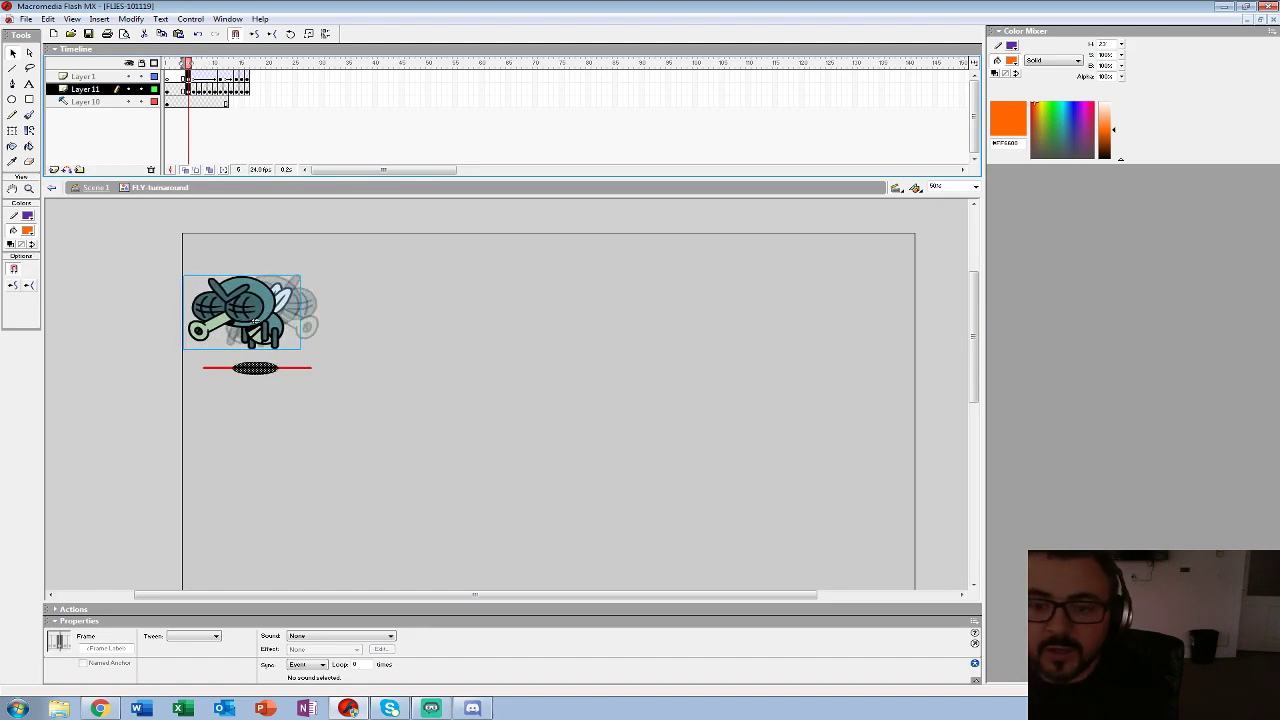
- Play the turnaround, remove all frames after frame 5 on every layer and return to frame 1
key(Return)
key(Return)
click(188, 77)
drag(194, 77, 311, 102)
key(shift+F5)
drag(188, 63, 167, 63)
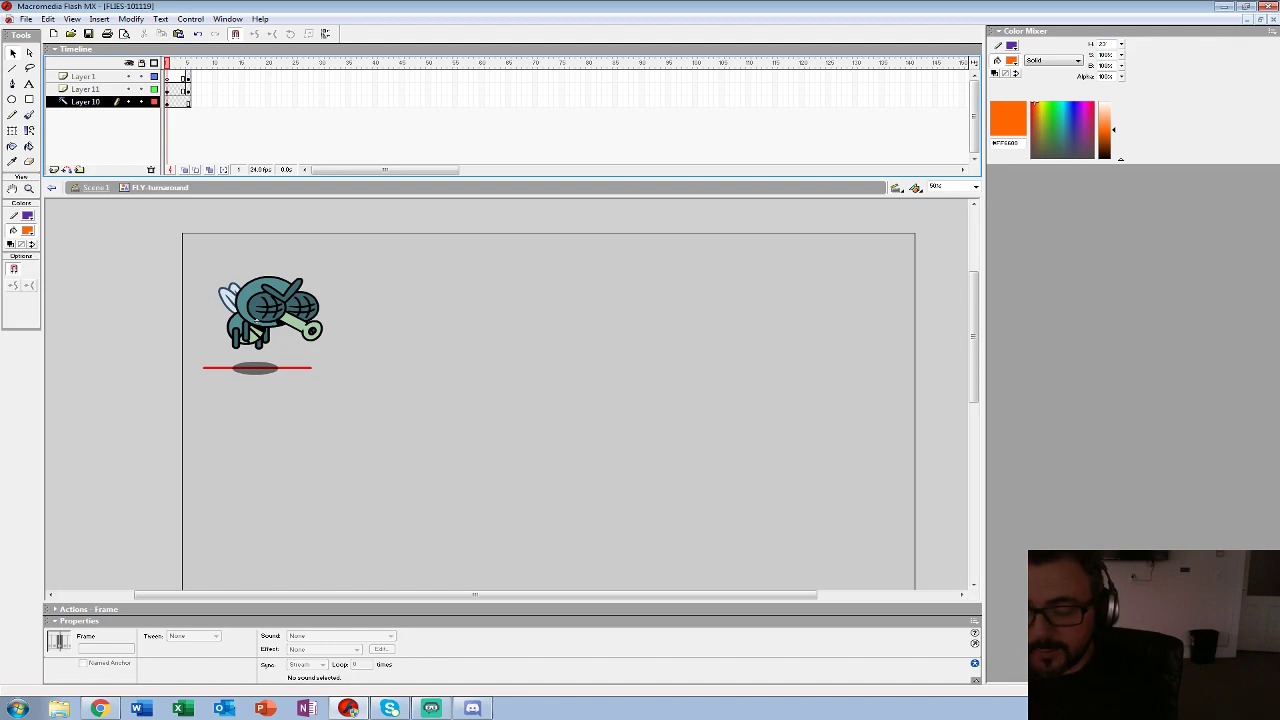
- Set the Brush tool to a very small size and Paint Normal mode, ready on frame 1 of Layer 1
click(30, 115)
drag(227, 416, 350, 417)
key(ctrl+z)
click(167, 77)
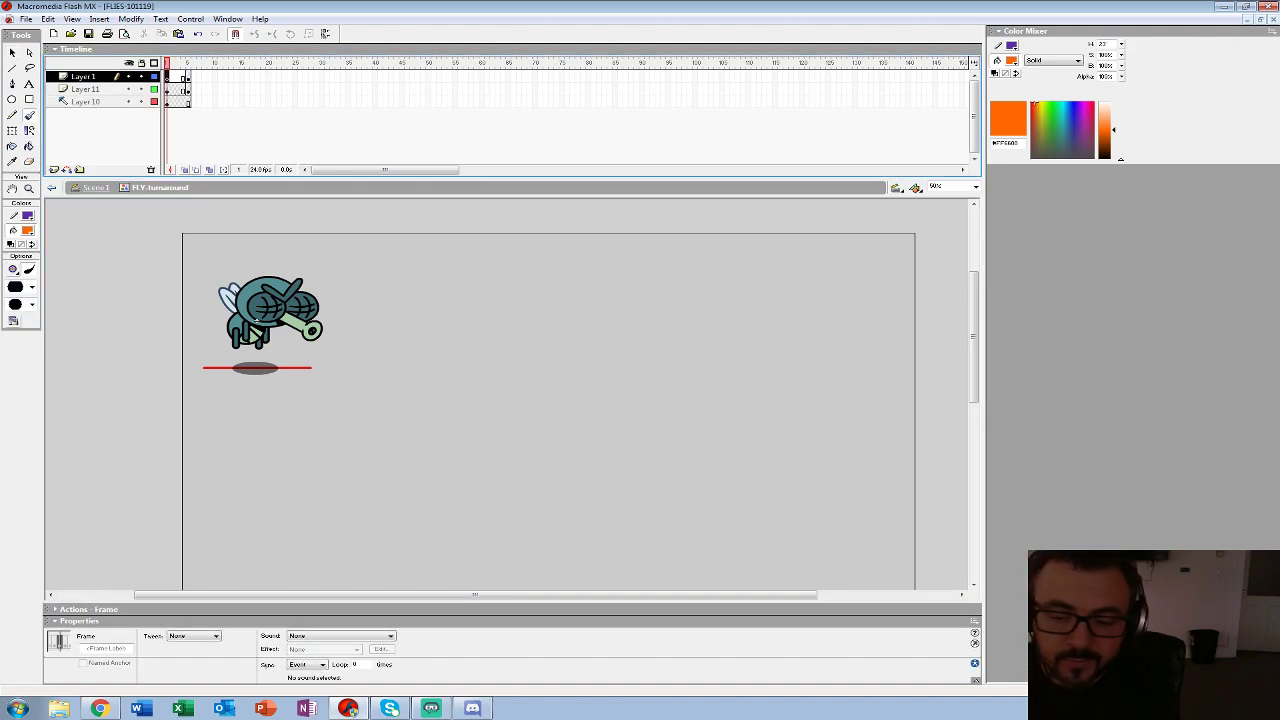
click(32, 287)
click(22, 318)
click(13, 270)
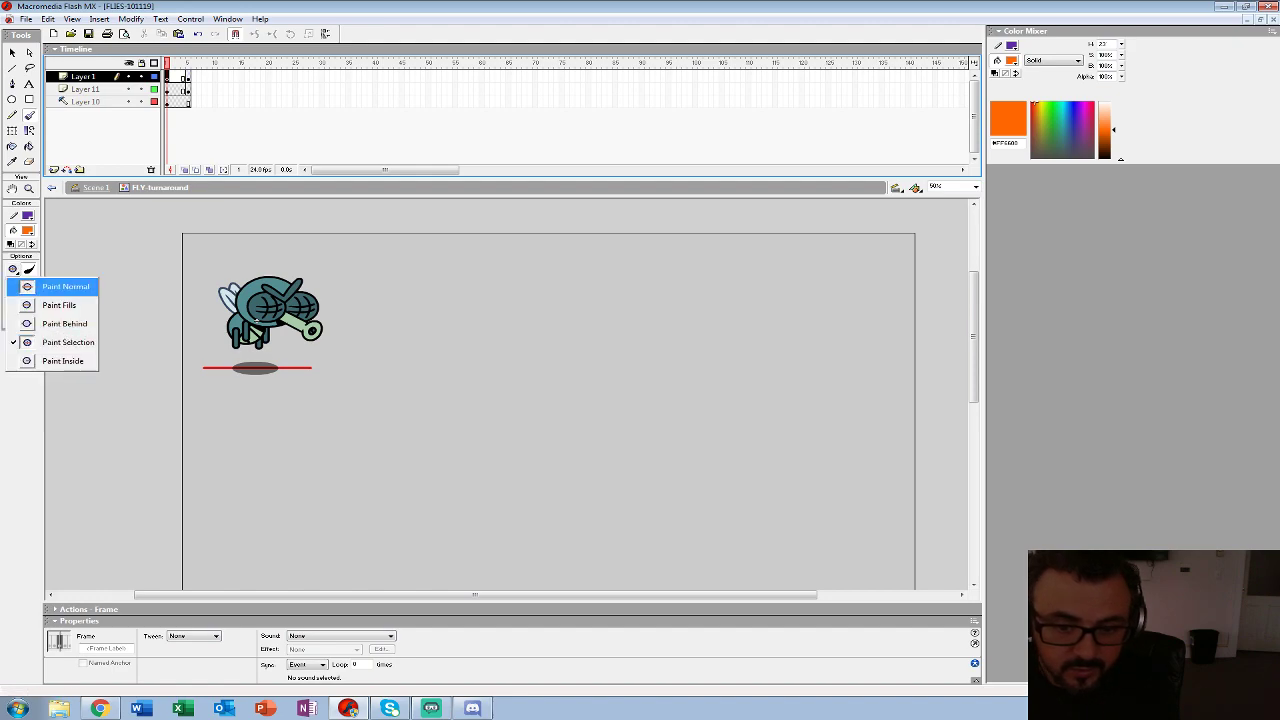
click(40, 286)
- Draw an orange left-pointing arrow beneath the fly on frame 1 and play the turnaround
drag(189, 412, 344, 412)
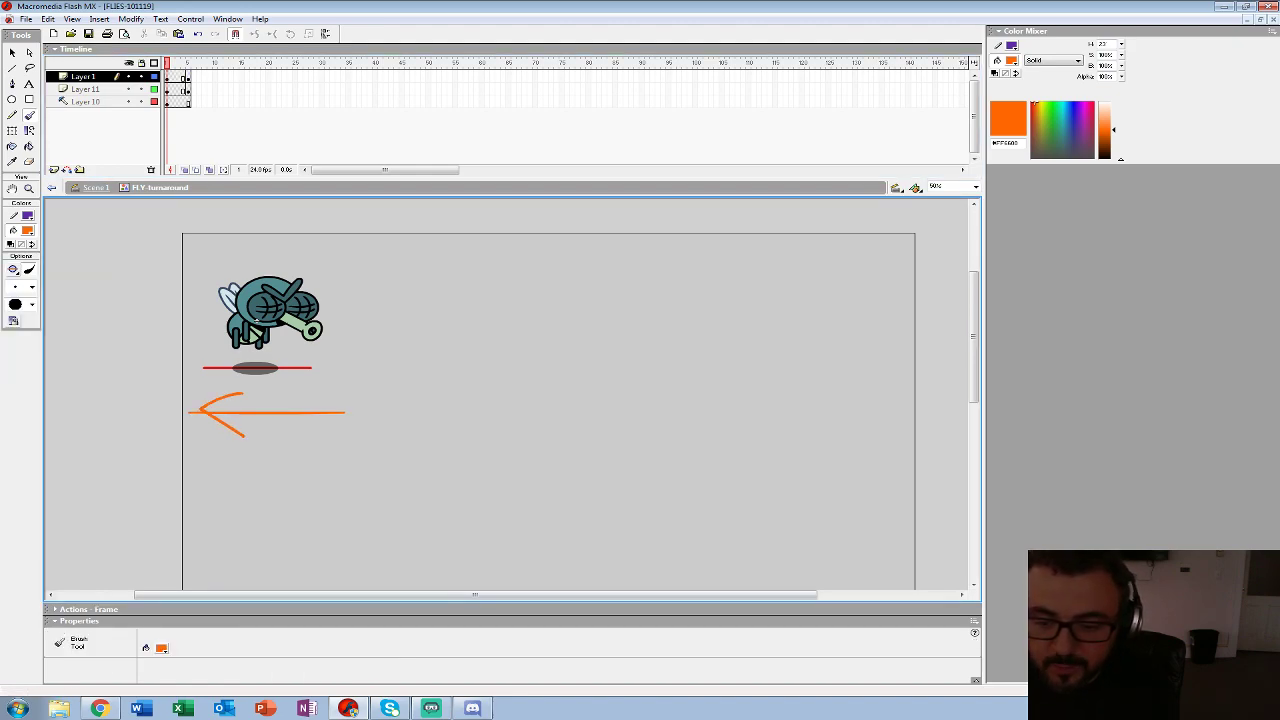
key(Return)
drag(188, 63, 167, 63)
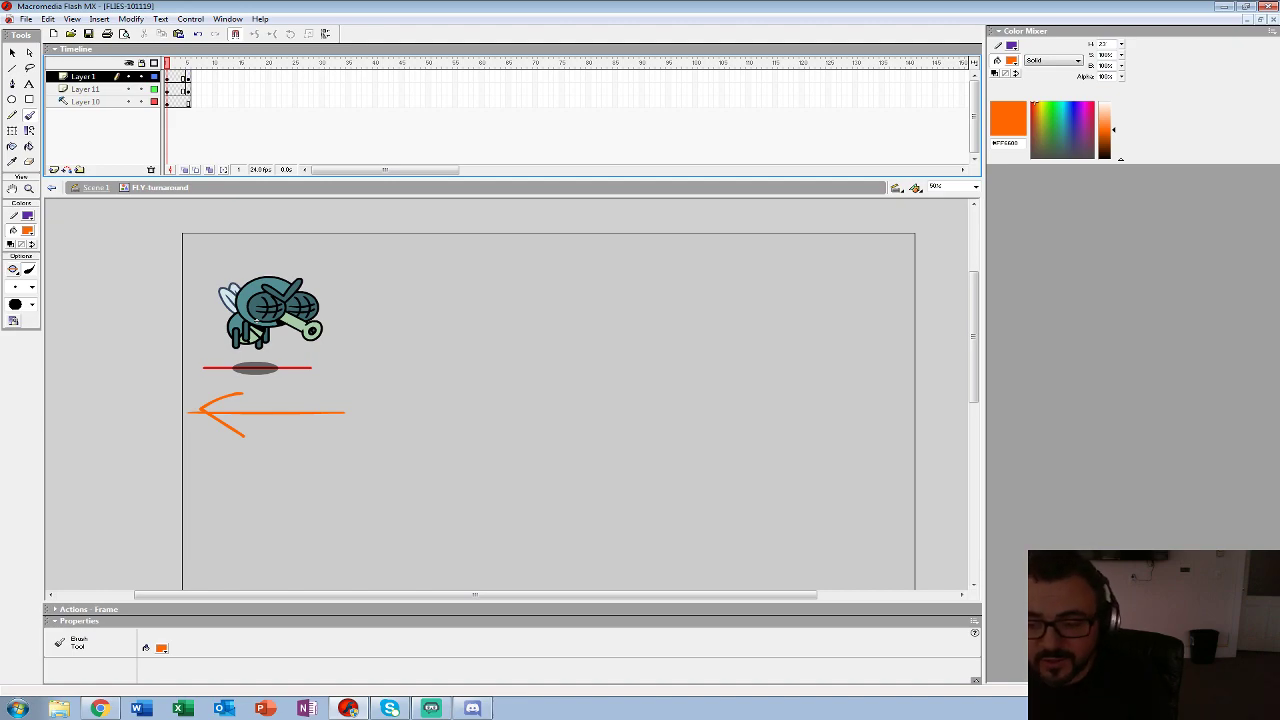
key(Return)
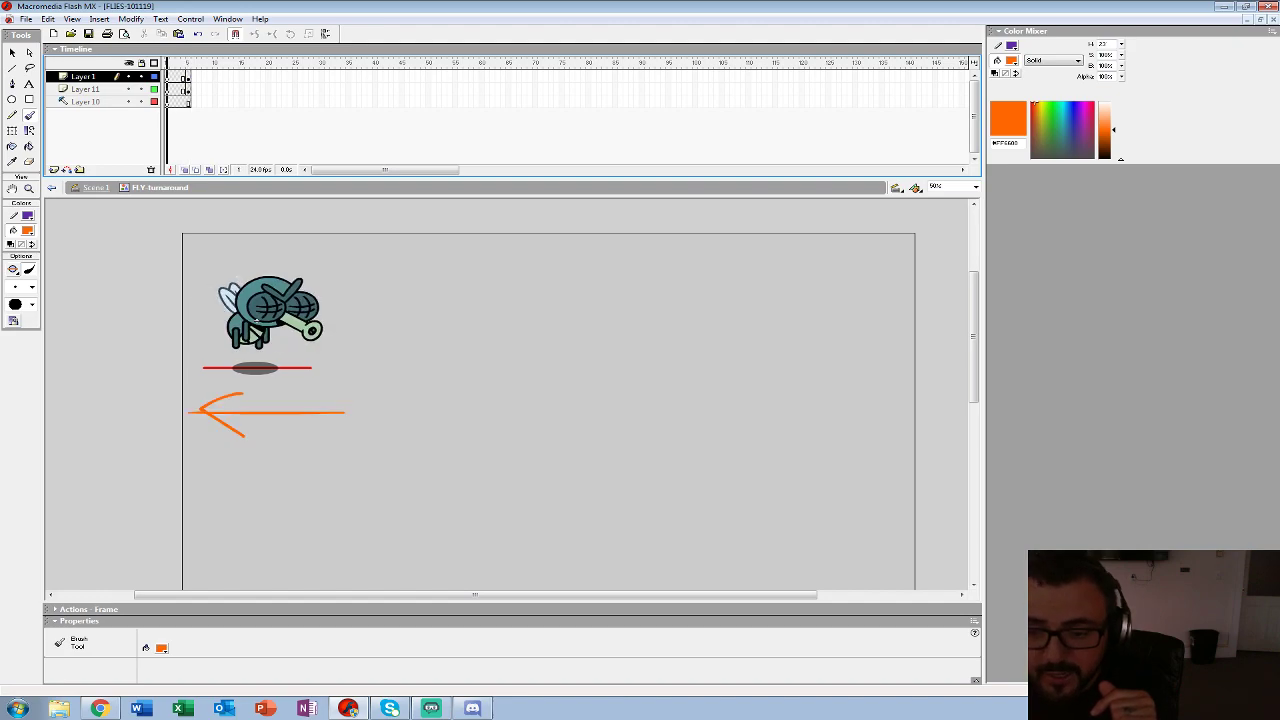
key(Return)
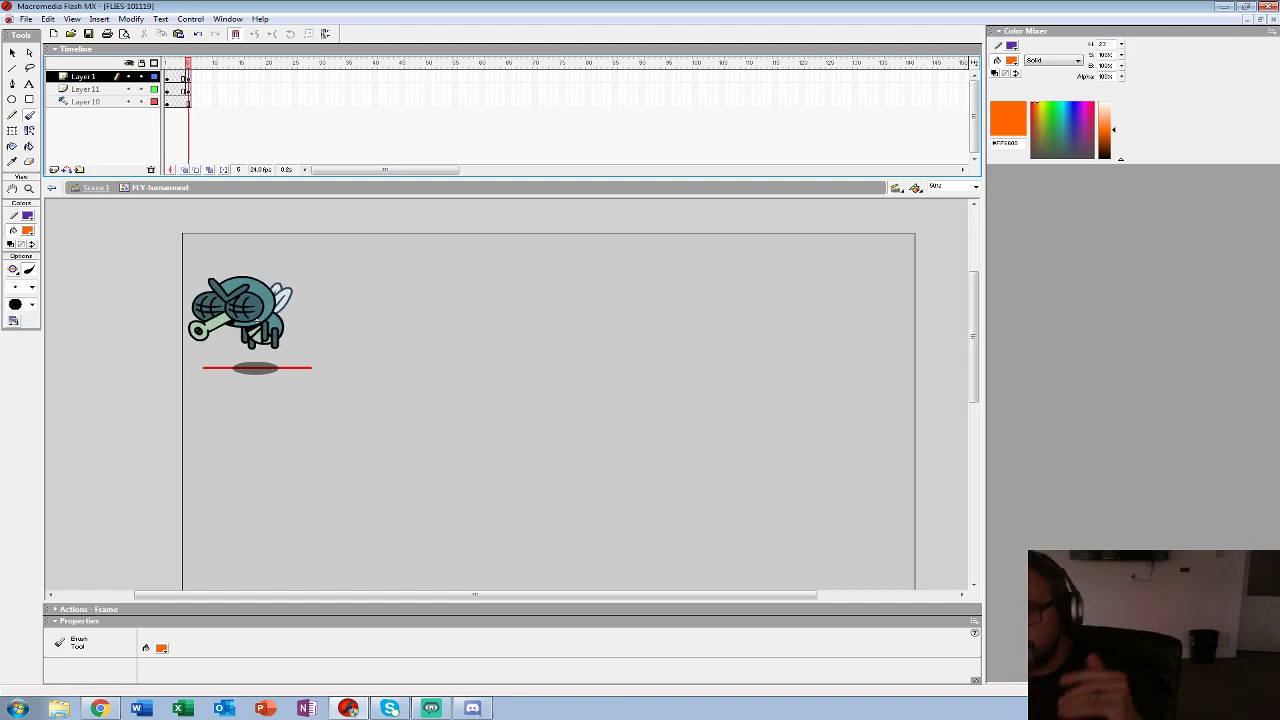
- Insert blank keyframes on frames 2 to 4 of Layer 1 and play the animation
drag(173, 78, 184, 90)
key(F7)
key(Return)
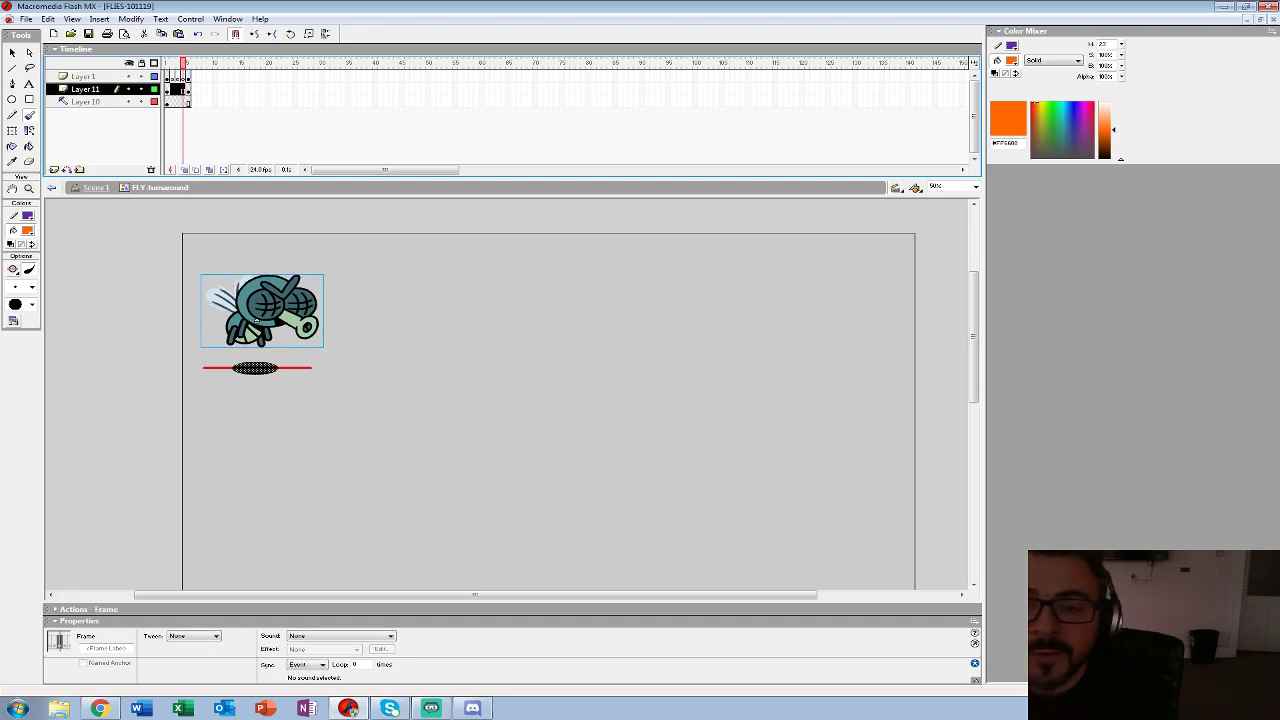
key(Return)
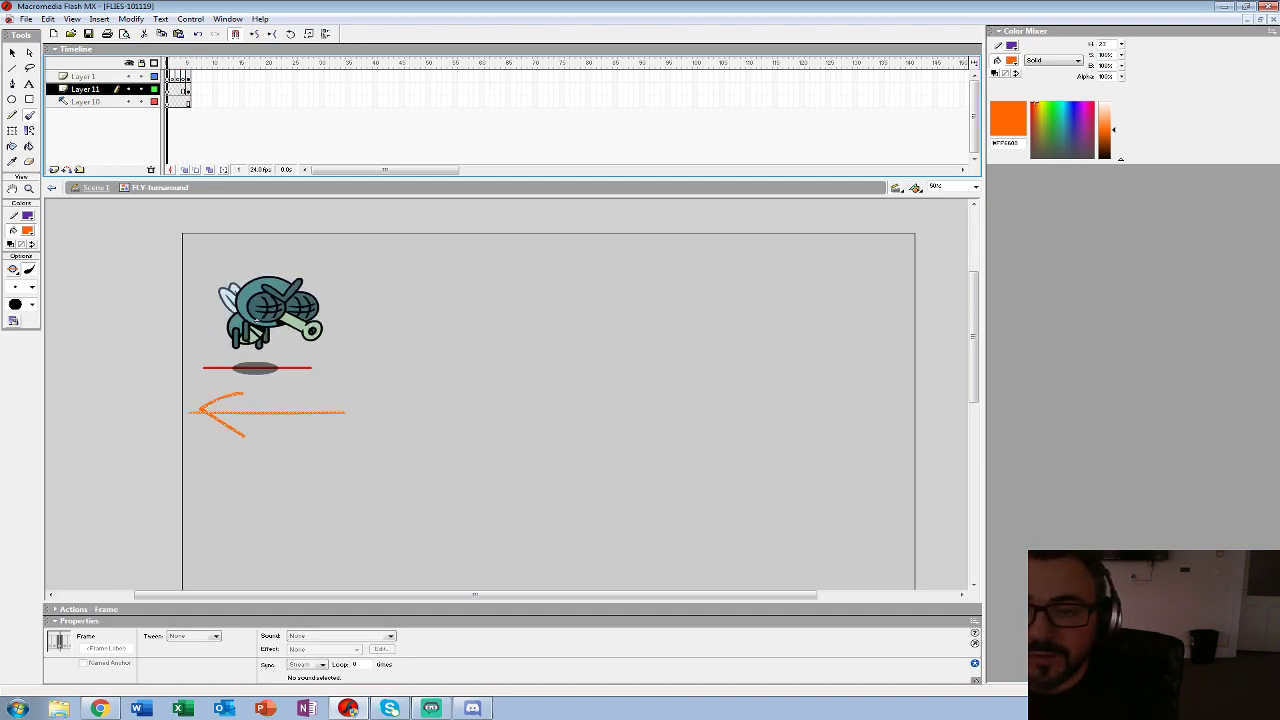
- Compare frames 1 and 2 up close, examine the nested idle fly symbol's frames, and return to FLY-turnaround
click(168, 77)
key(ctrl+space)
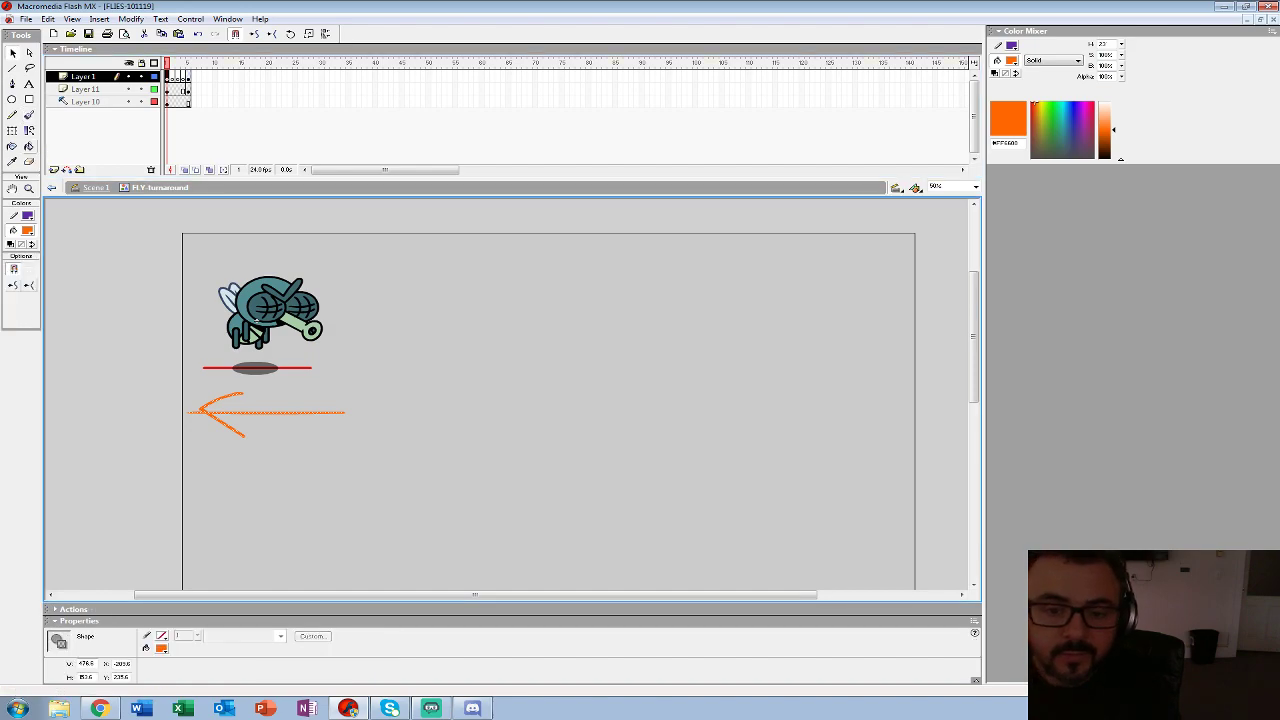
click(372, 394)
drag(372, 394, 398, 475)
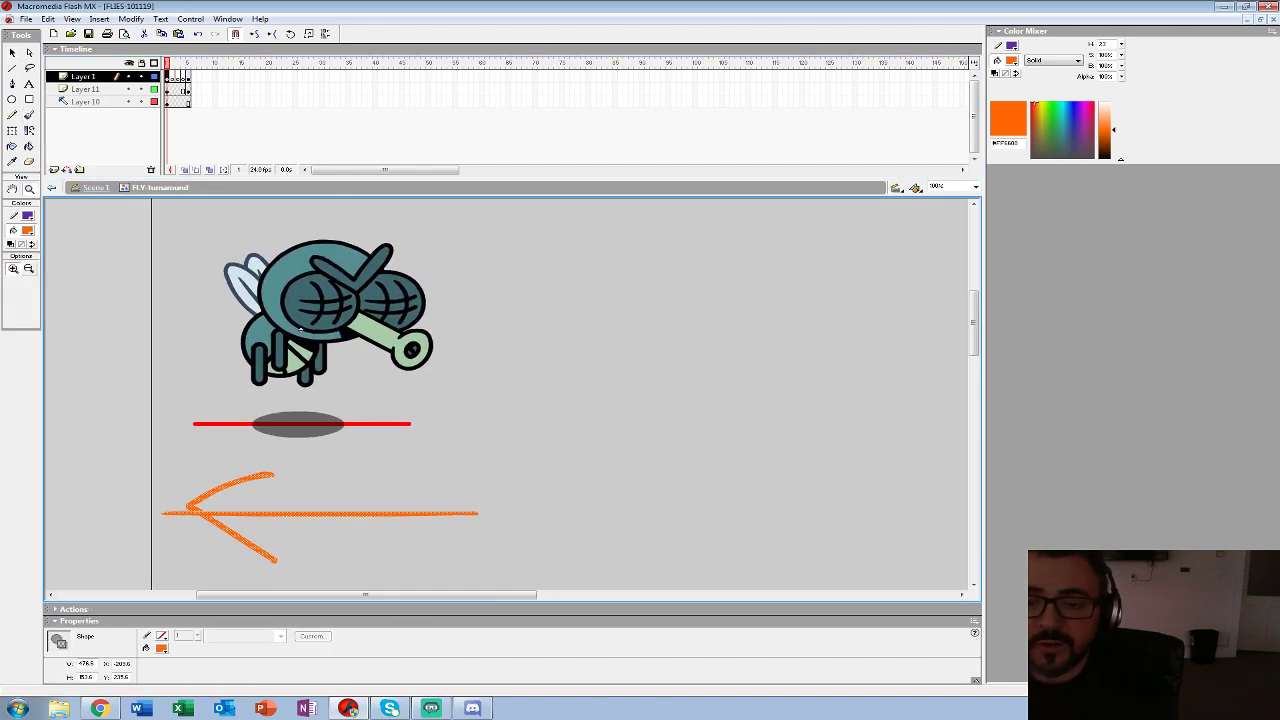
click(173, 77)
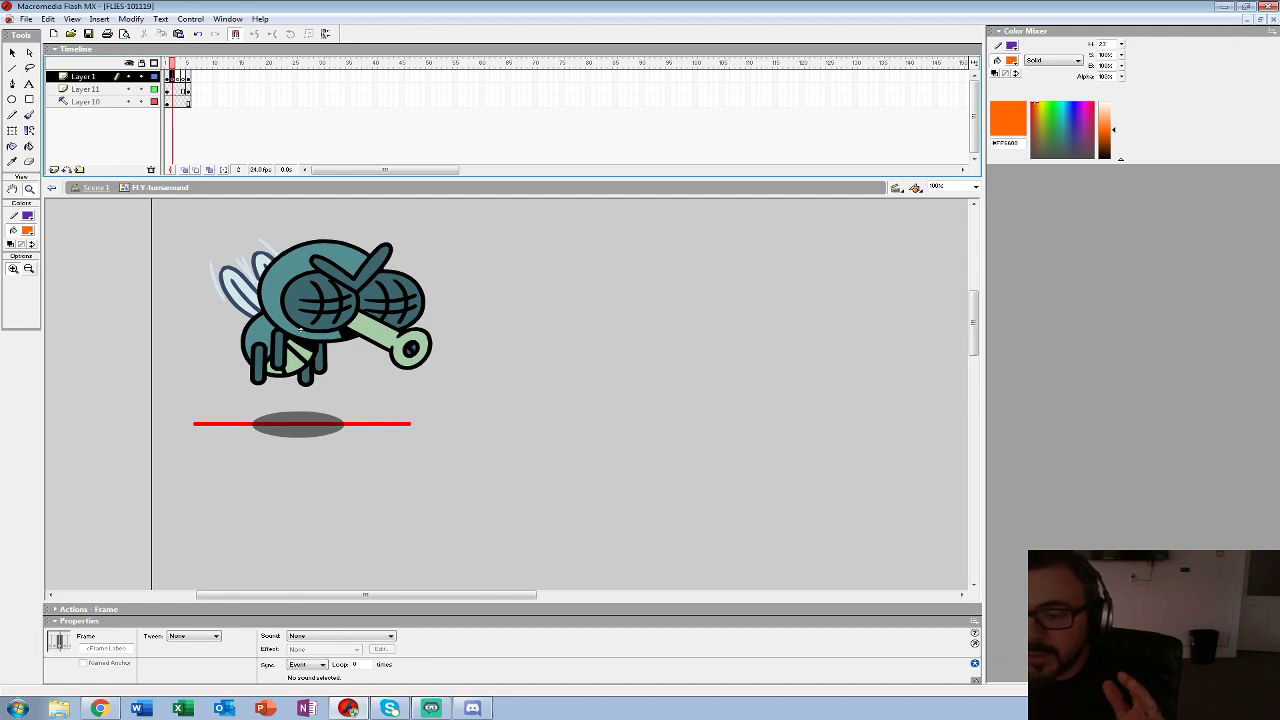
key(comma)
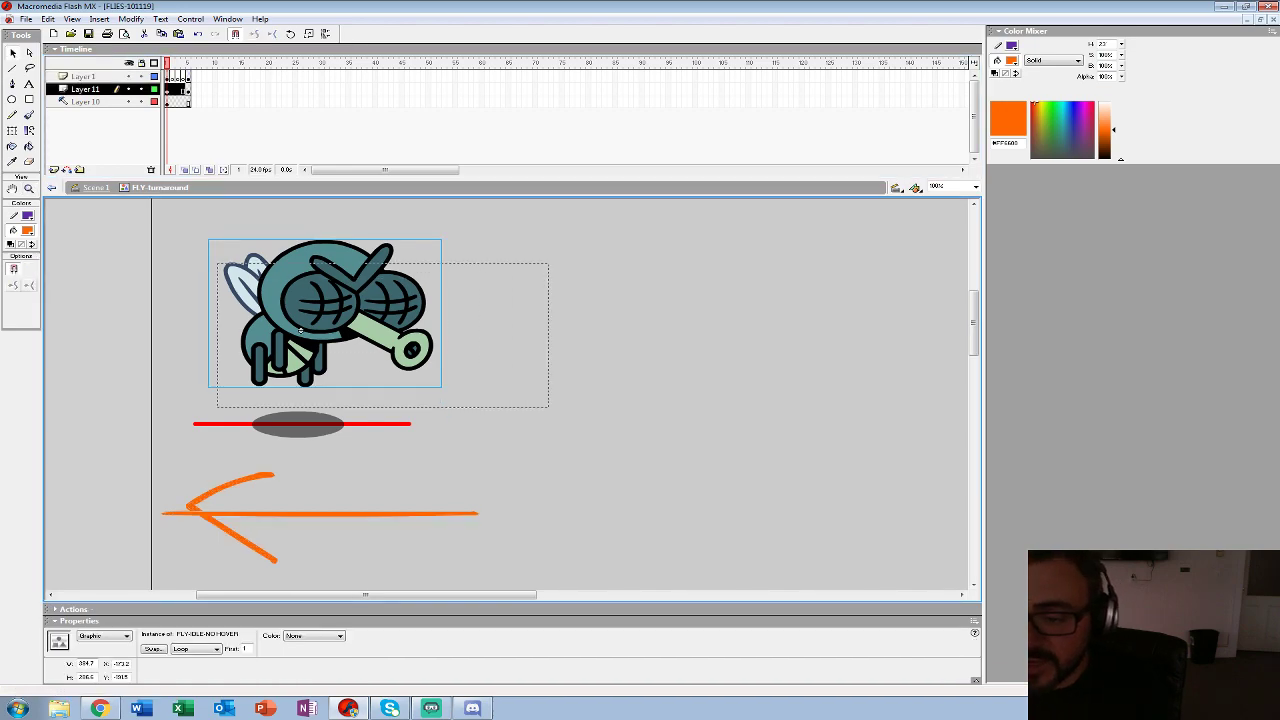
double_click(300, 330)
drag(194, 63, 205, 63)
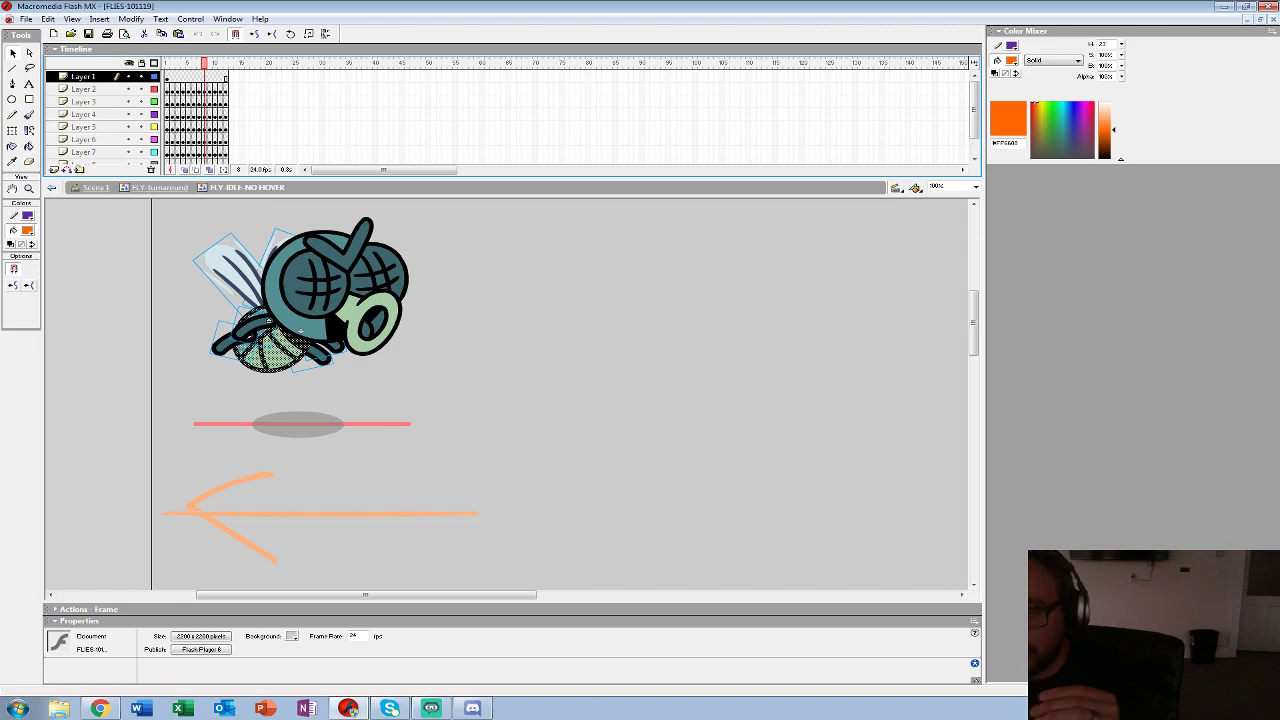
click(162, 188)
- On frame 2 of Layer 1, turn on onion skinning through frame 5 and lock and outline the other layers
click(172, 77)
click(185, 170)
drag(184, 63, 190, 63)
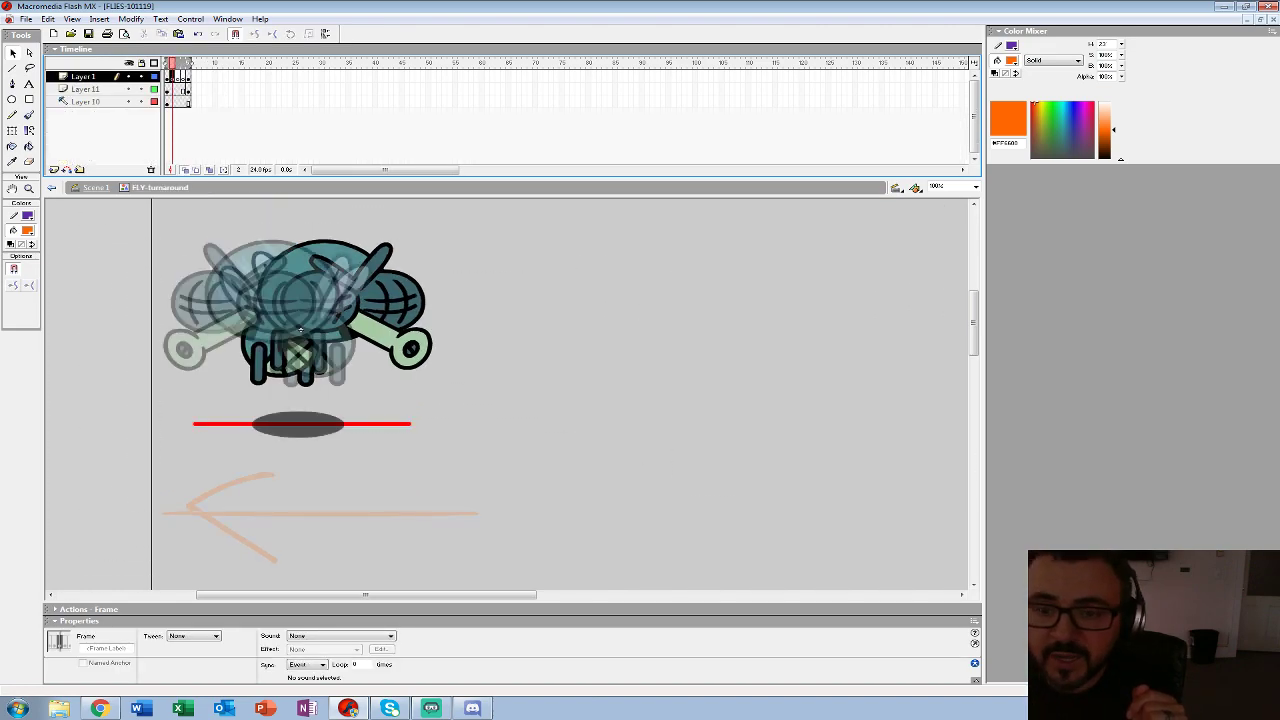
alt+click(141, 77)
alt+click(154, 77)
key(b)
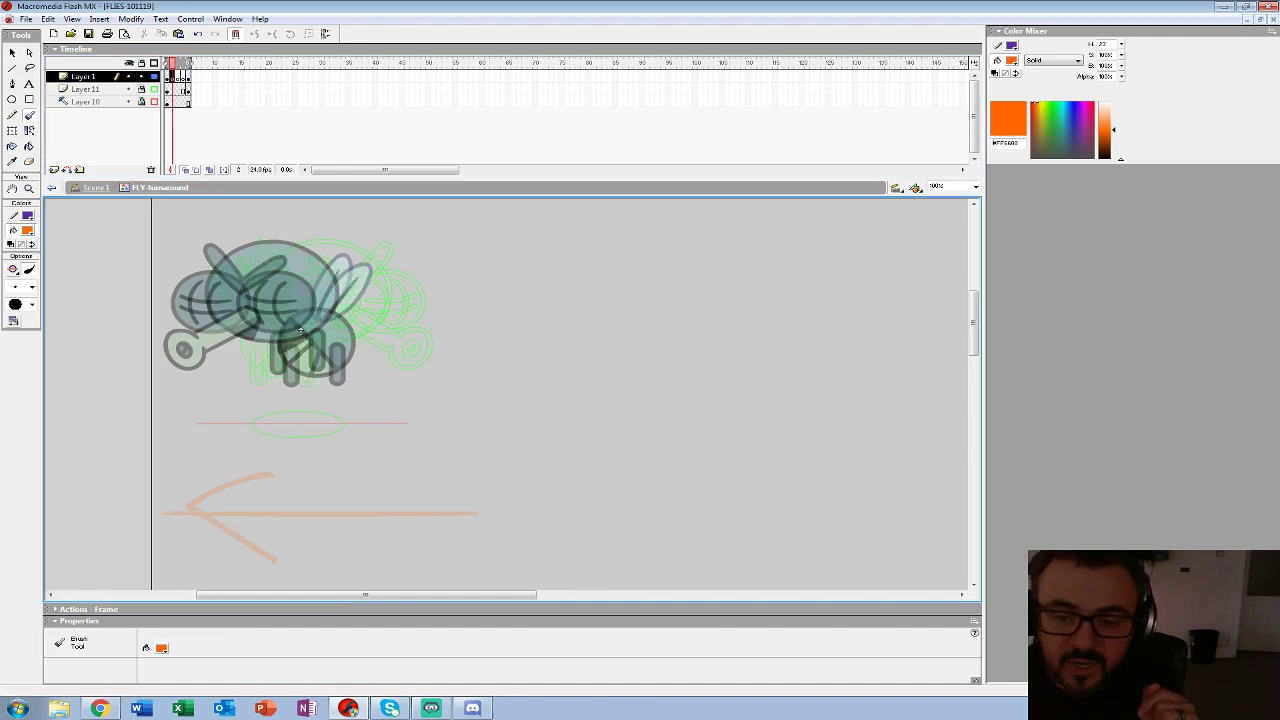
drag(285, 367, 332, 287)
key(ctrl+z)
- Unlock Layer 11, show it in full colour and delete the orange arrow from frame 1 of Layer 1
key(comma)
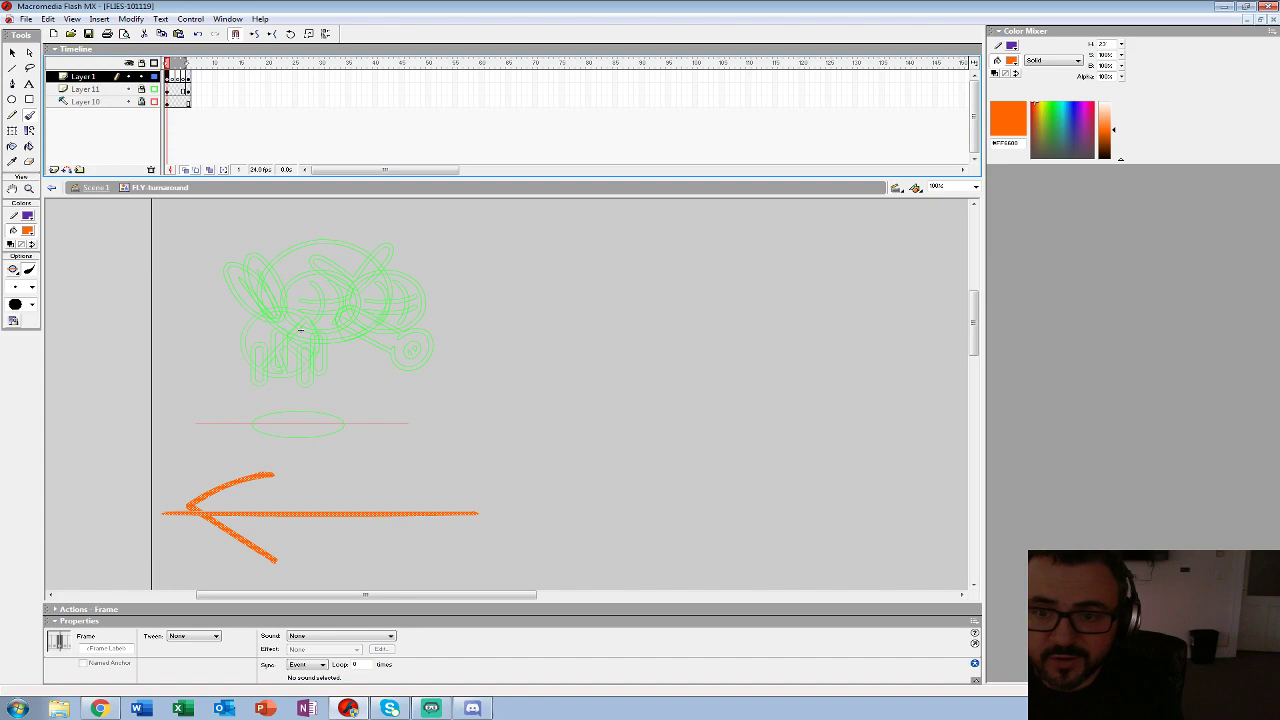
drag(167, 63, 178, 63)
click(141, 89)
click(154, 89)
click(85, 89)
click(167, 77)
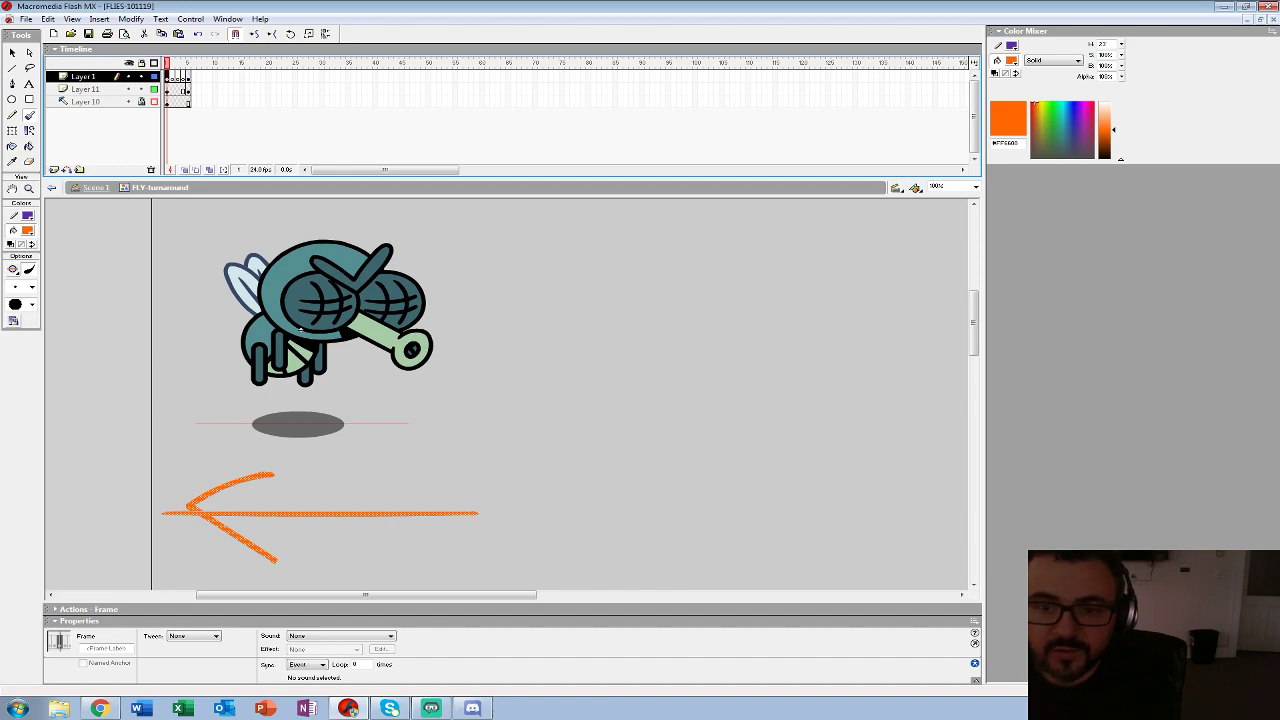
key(Delete)
- Move frame 1's fly from Layer 11 to the same place on Layer 1, leaving the shadow, and break it apart
click(167, 90)
key(v)
click(300, 330)
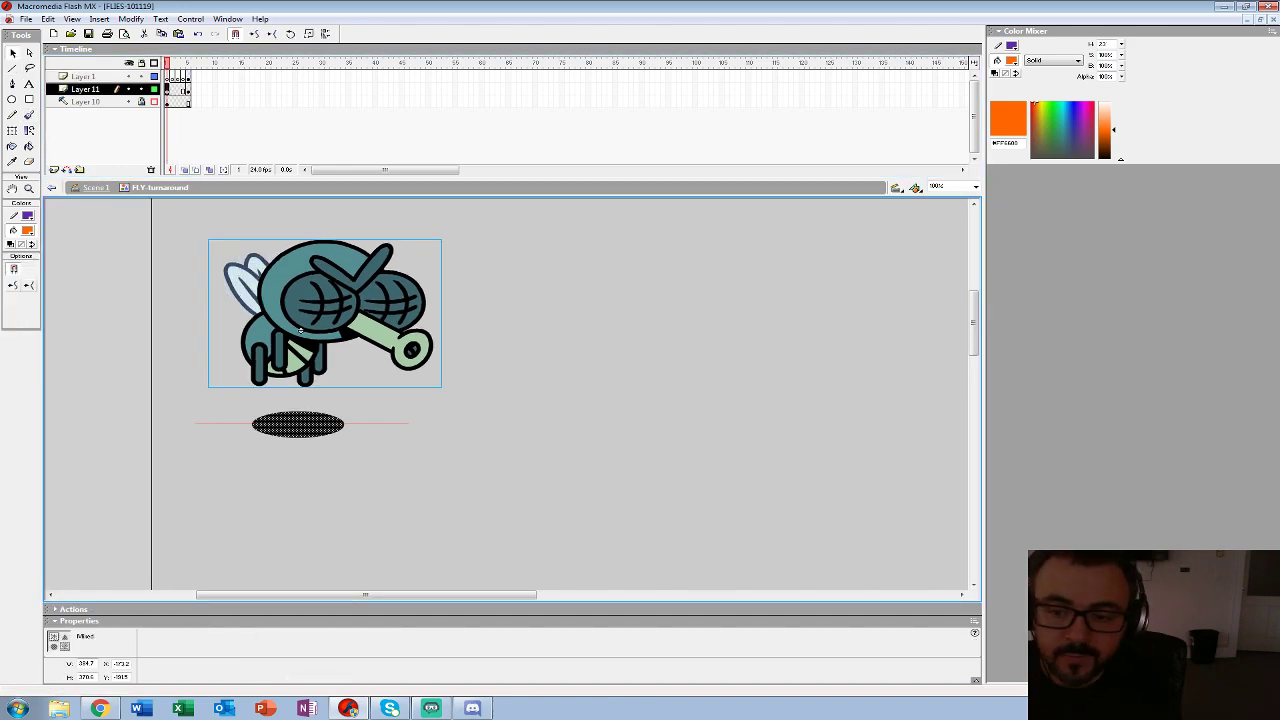
key(Escape)
click(300, 330)
key(Delete)
key(comma)
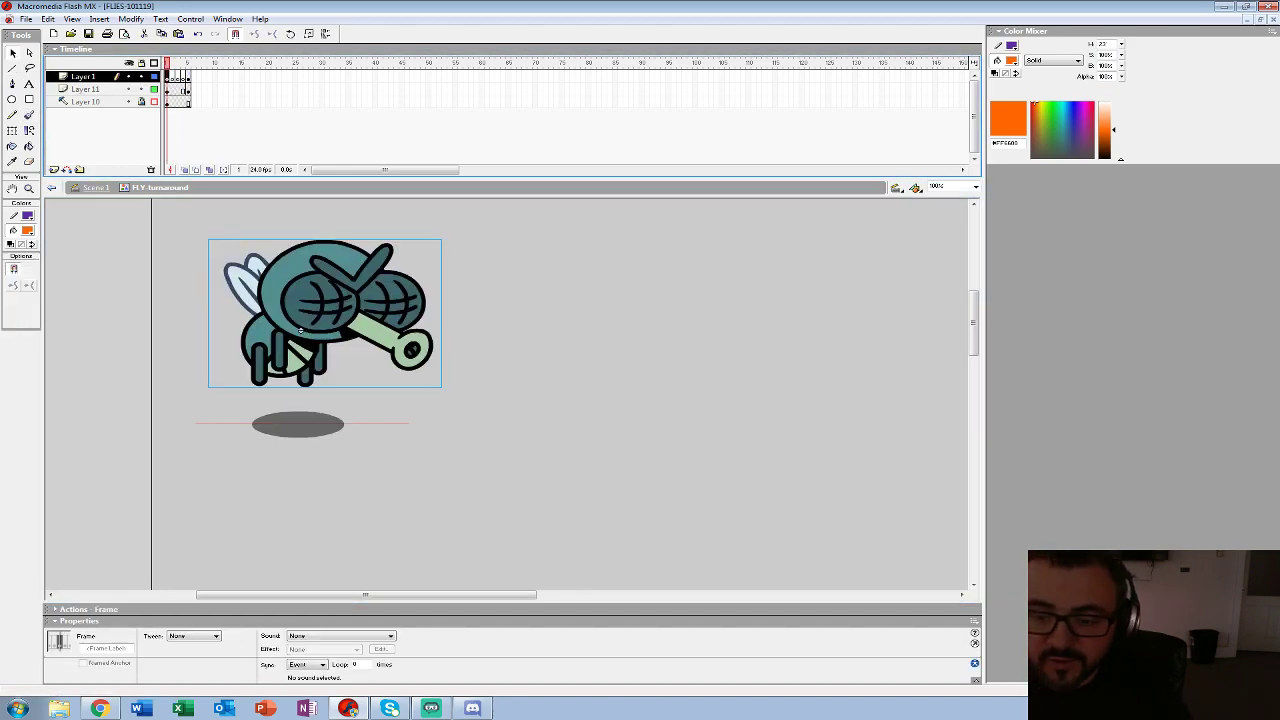
key(ctrl+b)
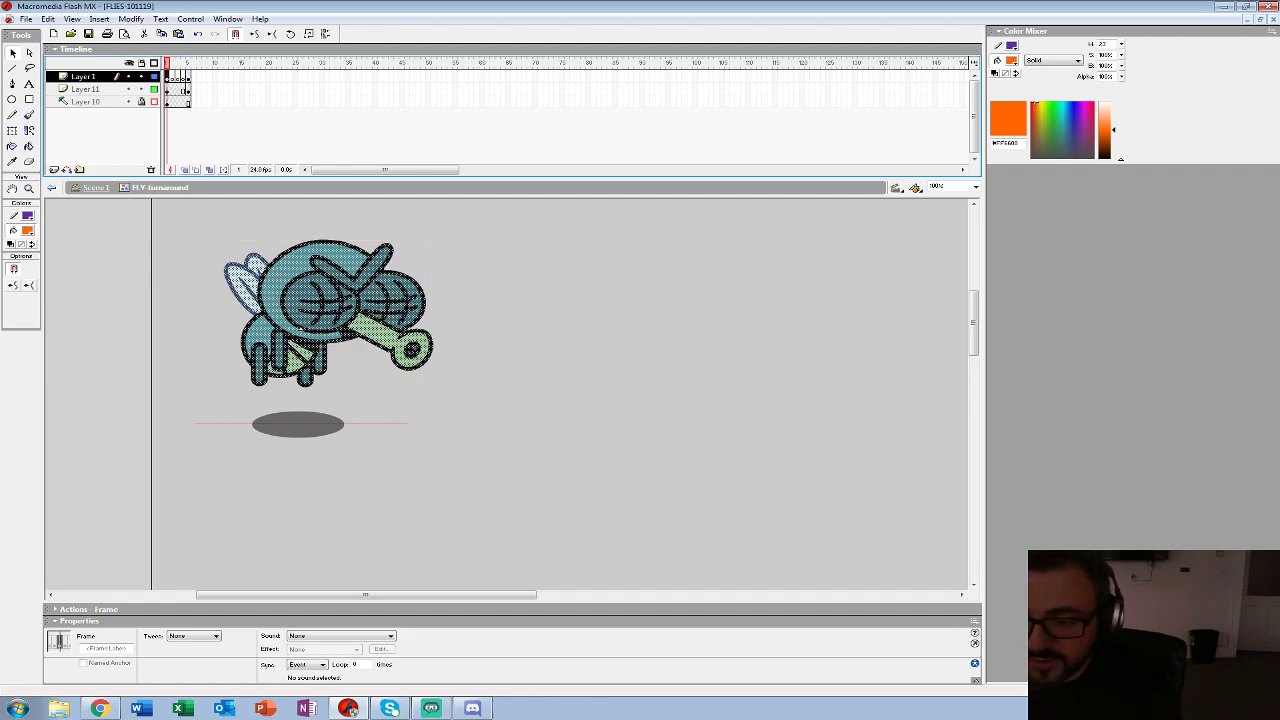
key(Escape)
- Break apart the flipped fly on frame 5 of Layer 1, with its shadow kept on Layer 11
click(188, 77)
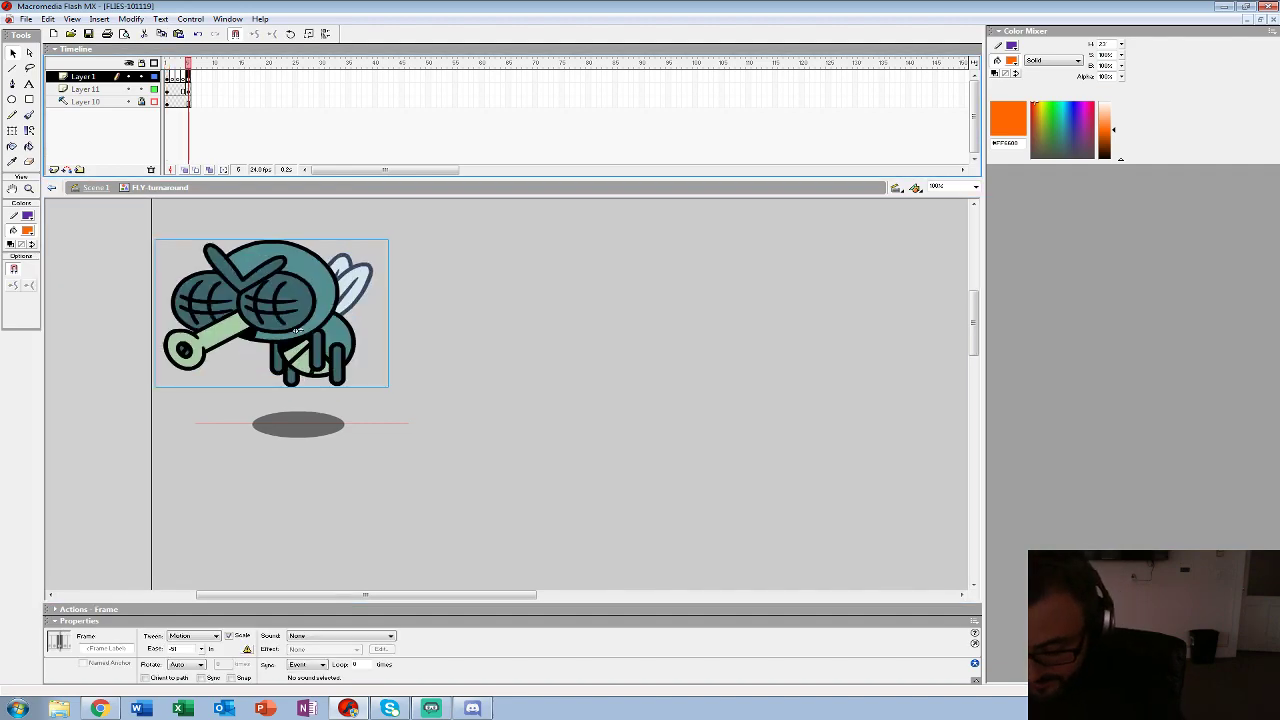
key(ctrl+b)
key(Escape)
click(167, 63)
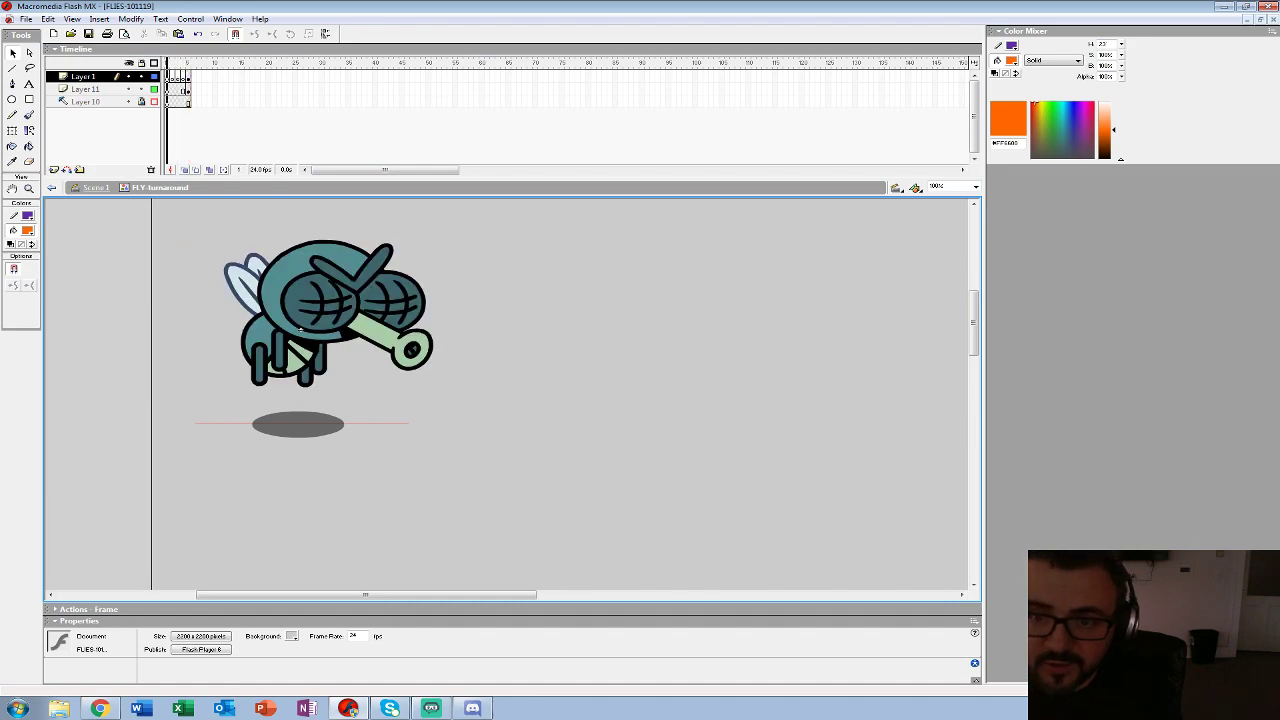
- Lock and outline Layer 11 and turn on onion skinning at frame 2 of Layer 1 for drawing with the Brush
click(178, 77)
click(172, 77)
click(141, 89)
click(154, 89)
click(185, 170)
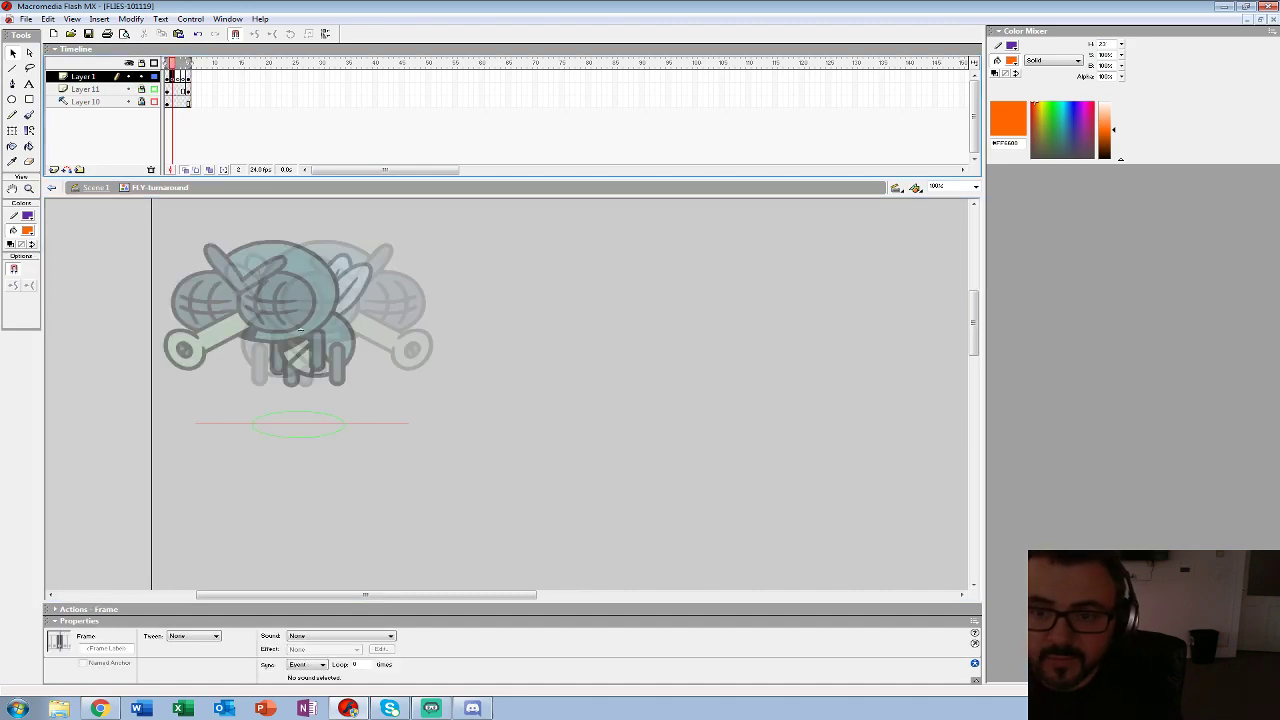
key(z)
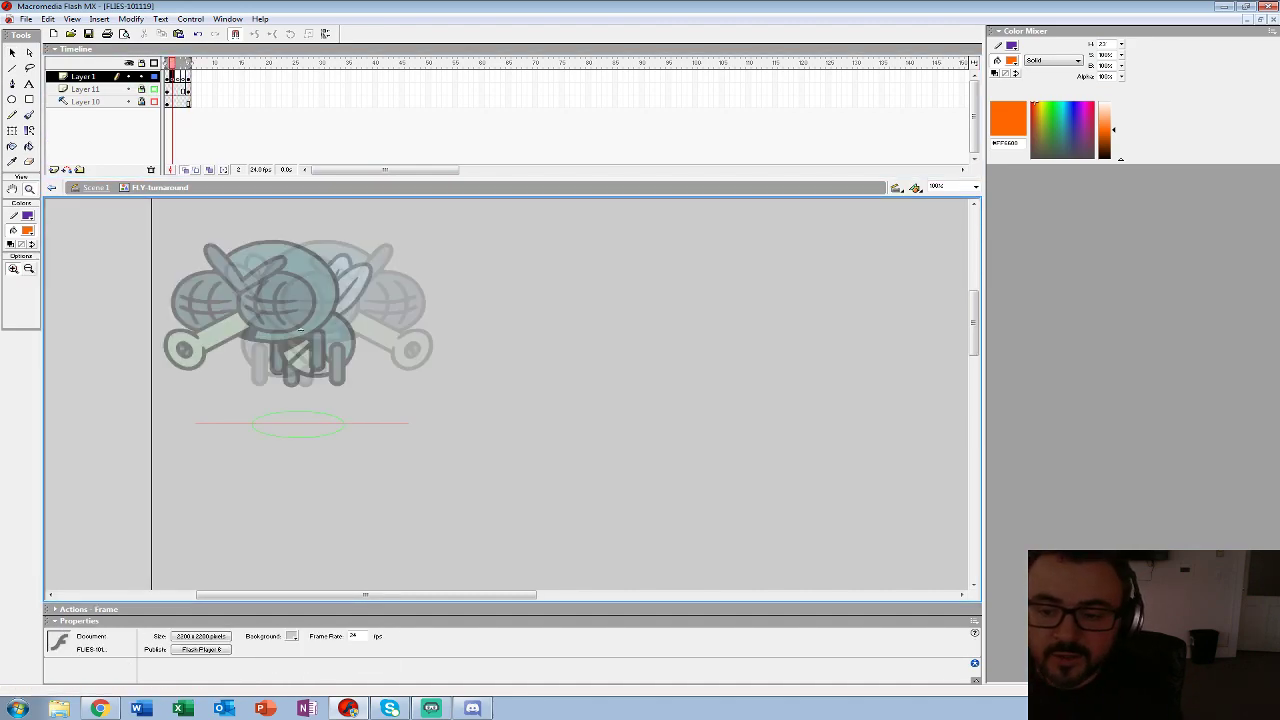
click(300, 330)
key(b)
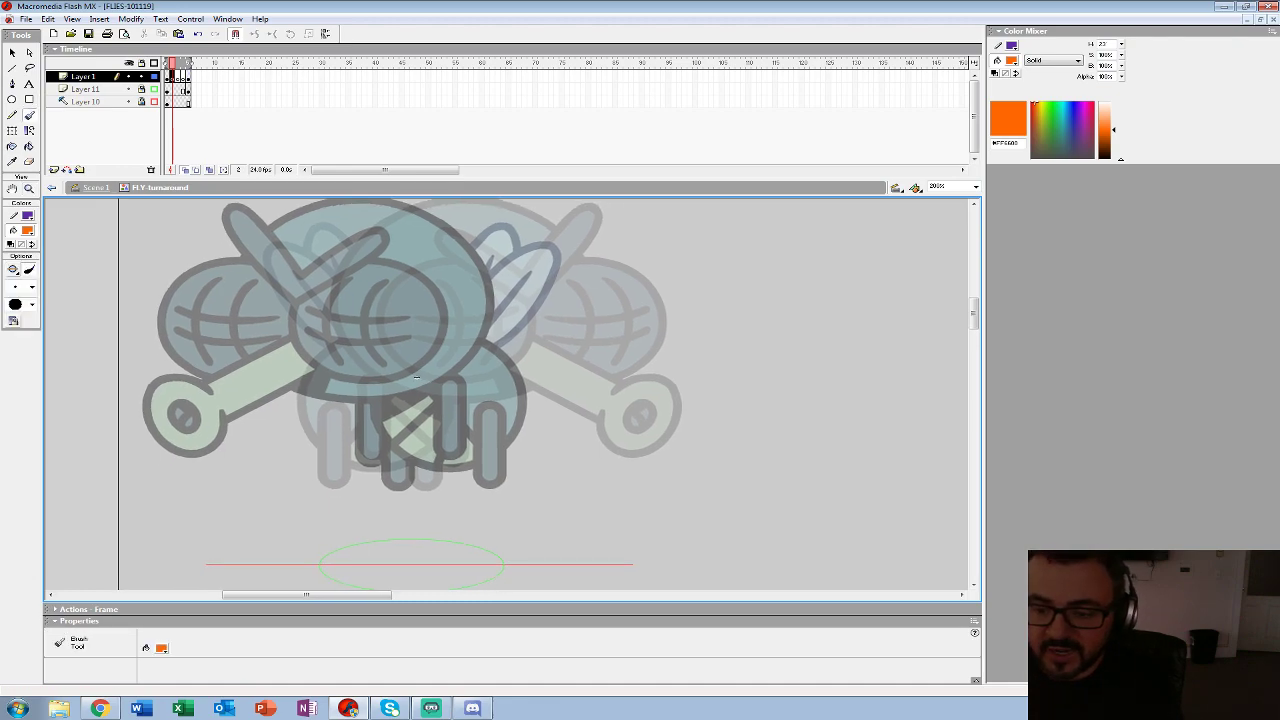
- Choose a slightly larger brush and draw an orange downward arc linking the far eyes of the two onion-skinned poses
mouse_move(334, 434)
mouse_down()
mouse_move(504, 425)
mouse_move(656, 337)
mouse_up()
key(ctrl+z)
click(22, 287)
click(20, 420)
mouse_move(218, 367)
mouse_down()
mouse_move(285, 391)
mouse_move(598, 345)
mouse_up()
drag(417, 376, 372, 447)
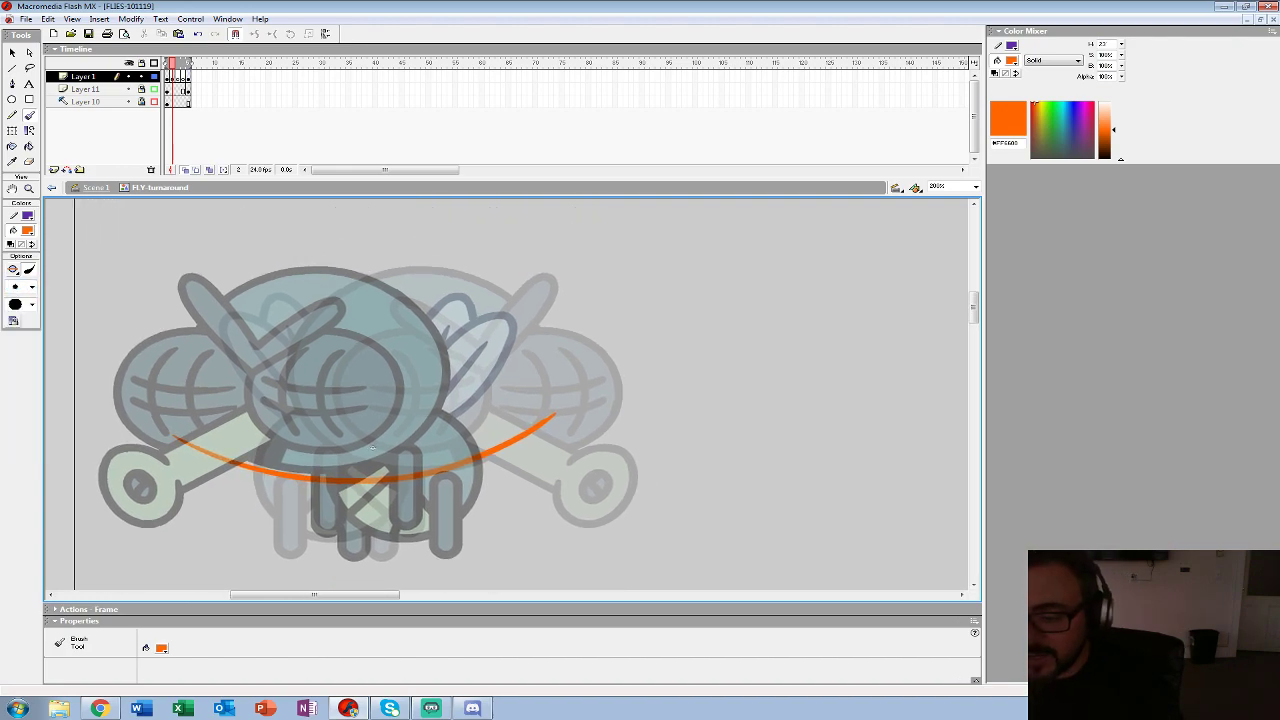
key(ctrl+z)
drag(175, 443, 545, 445)
key(ctrl+z)
mouse_move(172, 445)
mouse_down()
mouse_move(310, 470)
mouse_move(550, 450)
mouse_up()
drag(373, 448, 405, 318)
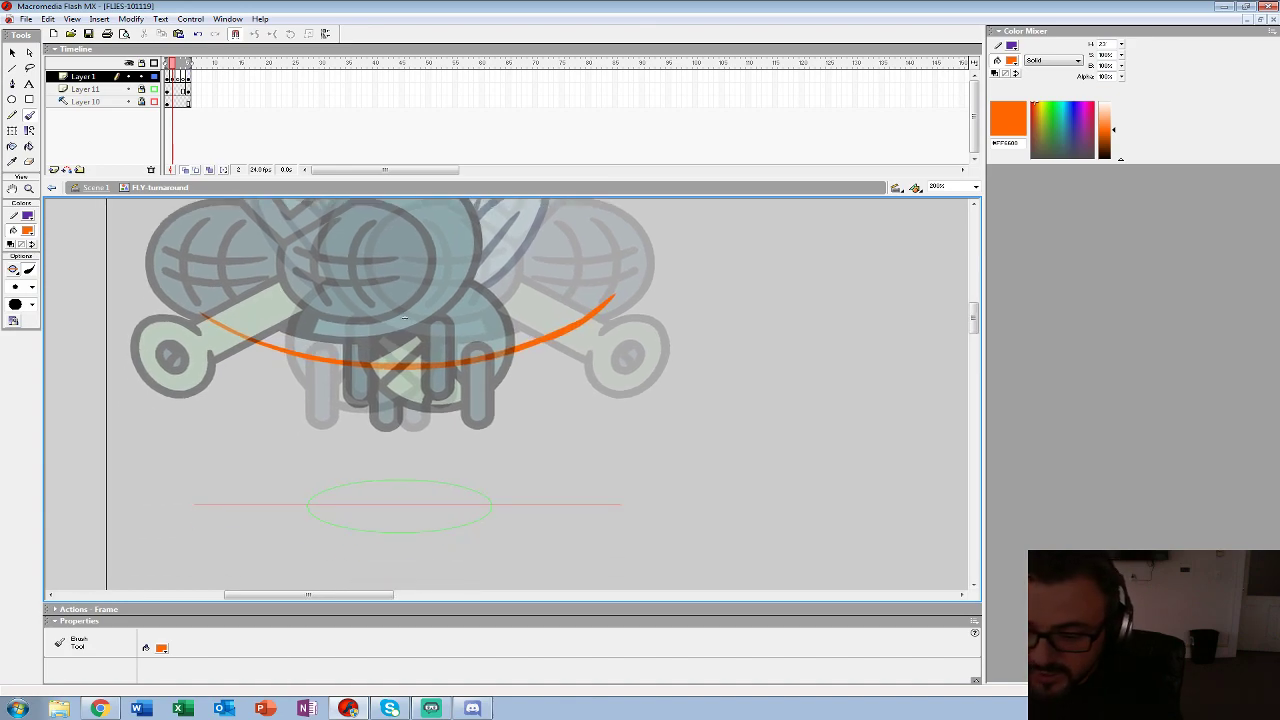
- Sketch the in-between fly's ringed snout opening and both eyes with grid lines on frame 2, following the arc
mouse_move(357, 420)
mouse_down()
mouse_move(467, 461)
mouse_move(463, 372)
mouse_move(354, 454)
mouse_move(531, 409)
mouse_up()
mouse_move(404, 402)
mouse_down()
mouse_move(412, 449)
mouse_move(437, 443)
mouse_up()
drag(404, 318, 389, 412)
mouse_move(441, 369)
mouse_down()
mouse_move(547, 329)
mouse_move(532, 451)
mouse_up()
mouse_move(300, 343)
mouse_down()
mouse_move(334, 471)
mouse_move(244, 416)
mouse_move(420, 410)
mouse_move(312, 454)
mouse_up()
drag(337, 365, 344, 447)
drag(480, 362, 462, 440)
drag(538, 348, 506, 426)
drag(466, 394, 555, 366)
- Sketch the fly's two angled brows and the curved top of its head on frame 2
mouse_move(362, 296)
mouse_down()
mouse_move(484, 316)
mouse_move(330, 293)
mouse_up()
key(ctrl+z)
drag(278, 338, 522, 312)
key(ctrl+z)
mouse_move(248, 307)
mouse_down()
mouse_move(408, 394)
mouse_move(503, 321)
mouse_move(545, 250)
mouse_move(405, 353)
mouse_move(317, 297)
mouse_move(345, 353)
mouse_up()
mouse_move(422, 384)
mouse_down()
mouse_move(440, 302)
mouse_move(409, 345)
mouse_up()
drag(284, 299, 494, 288)
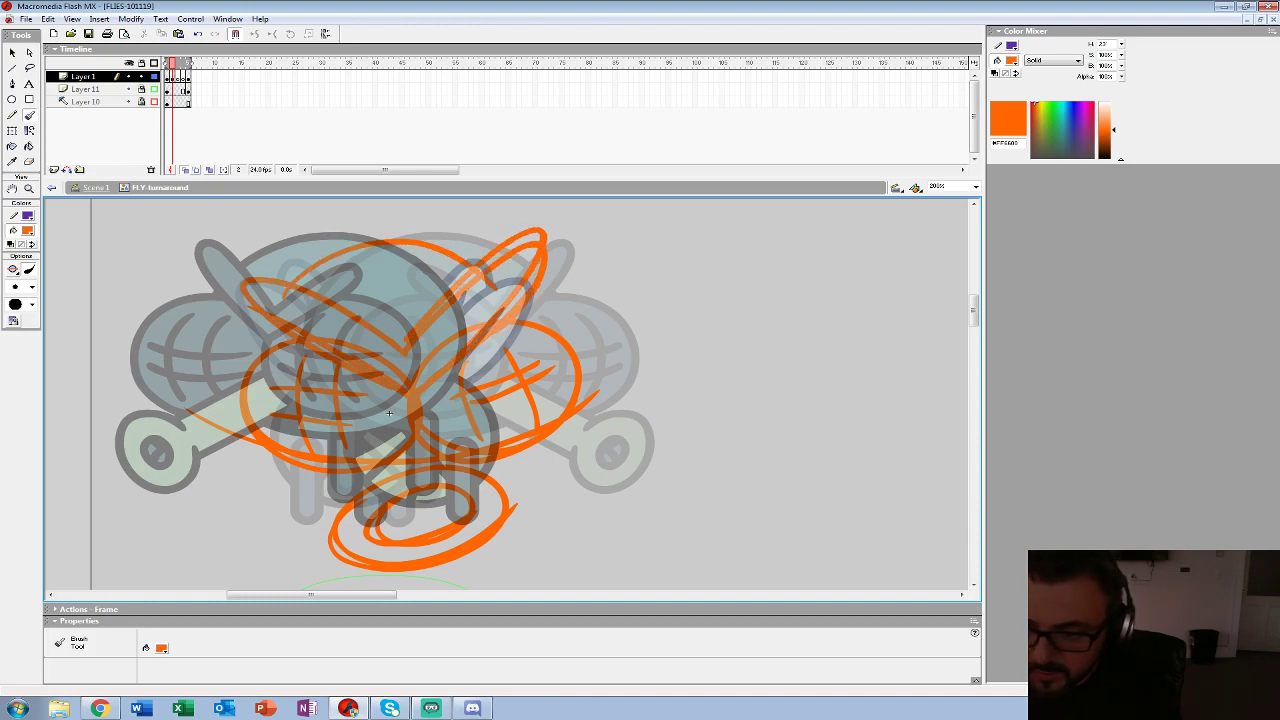
- Reinforce the sketched eye and head outlines and add the short sides of the snout on frame 2
drag(389, 412, 383, 372)
drag(258, 285, 344, 458)
drag(242, 312, 448, 451)
drag(546, 346, 452, 438)
drag(522, 274, 444, 436)
drag(383, 372, 381, 395)
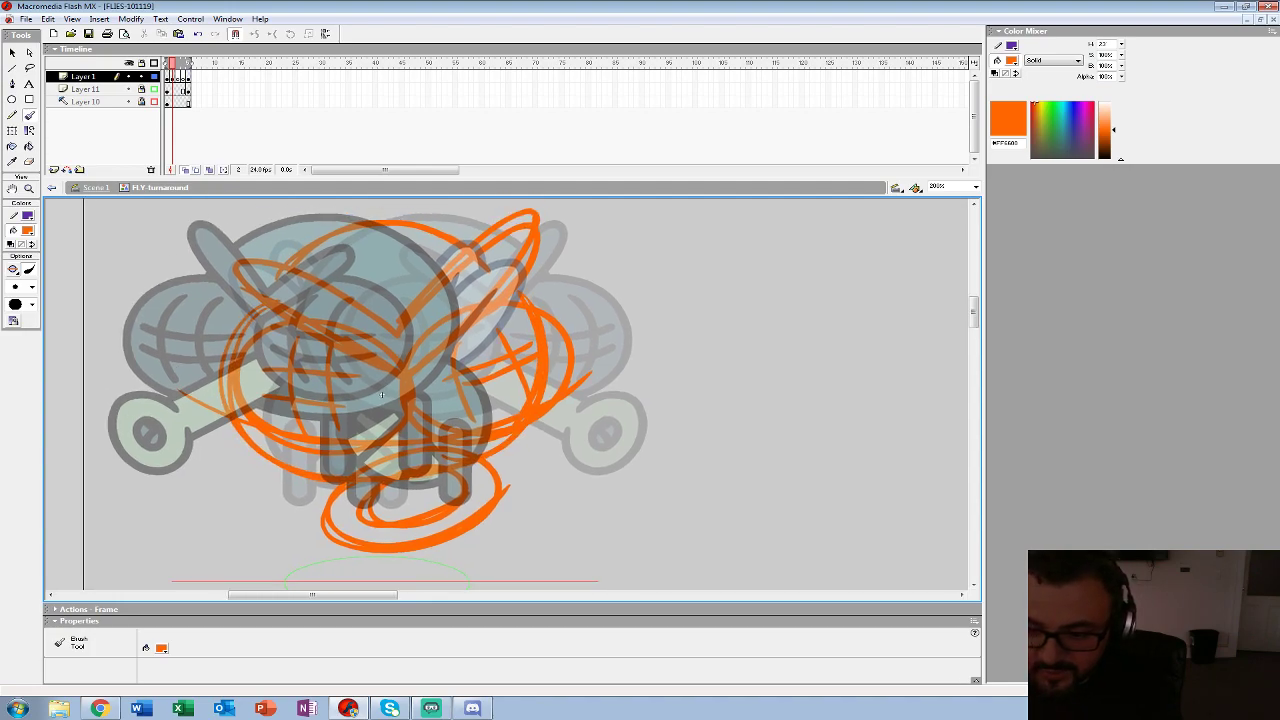
drag(318, 244, 500, 254)
drag(262, 303, 243, 400)
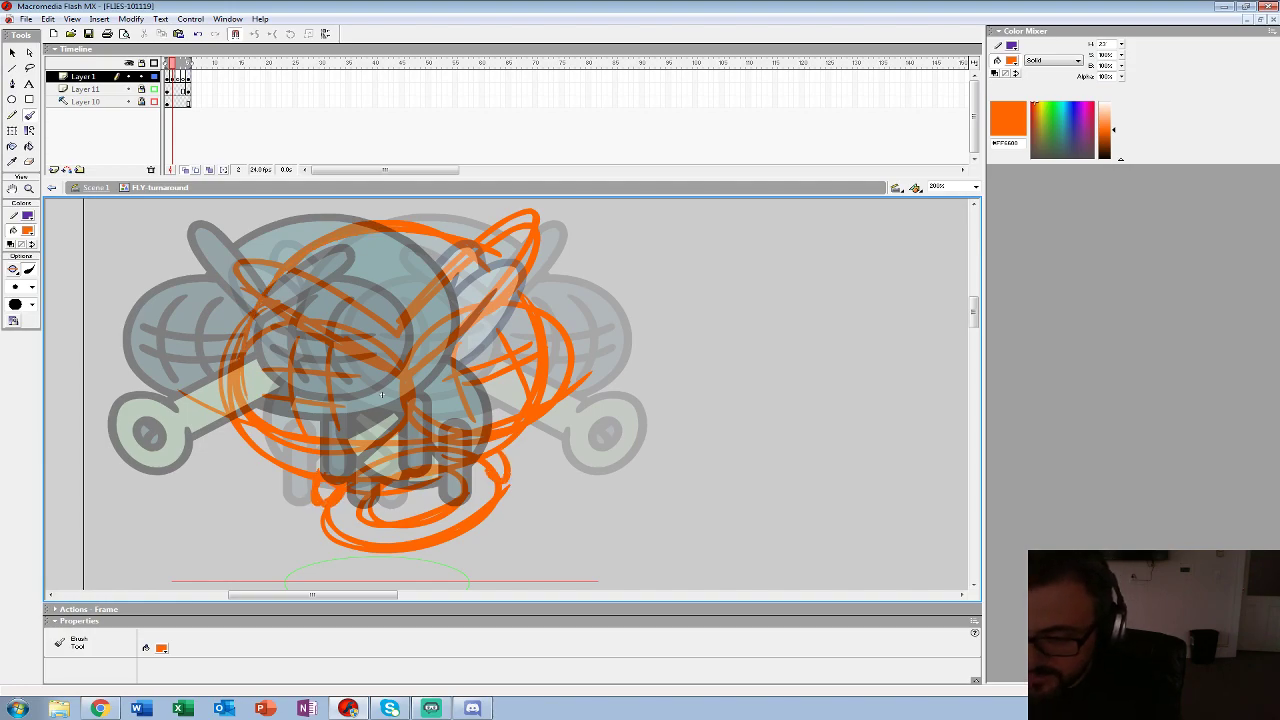
- Play the turnaround repeatedly to check the rough in-between pose on frame 2
key(z)
alt+click(483, 362)
alt+click(483, 362)
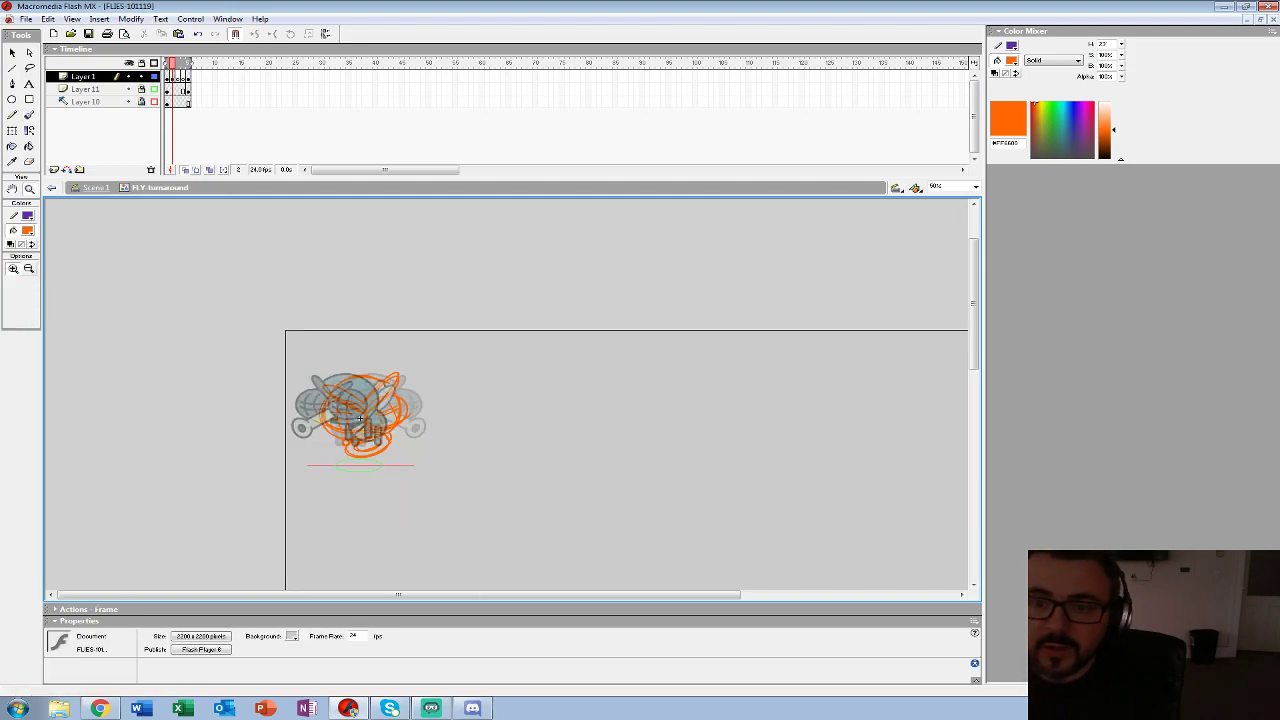
key(Return)
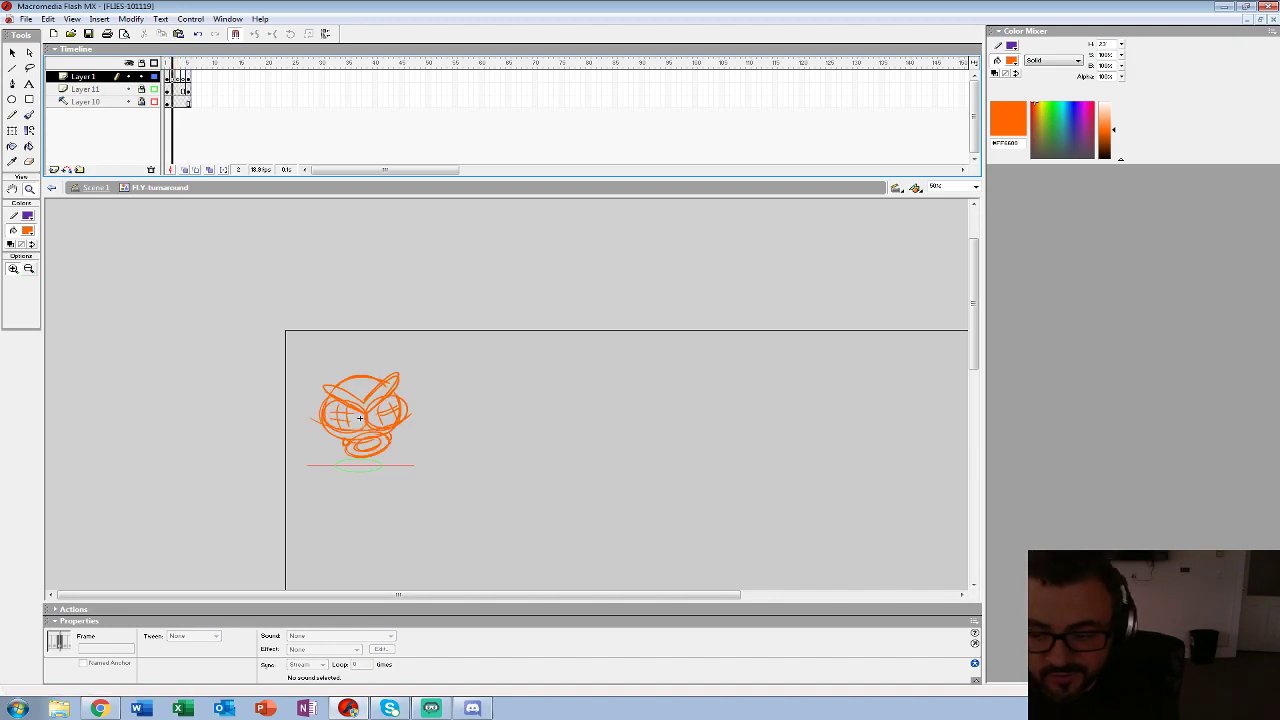
key(Return)
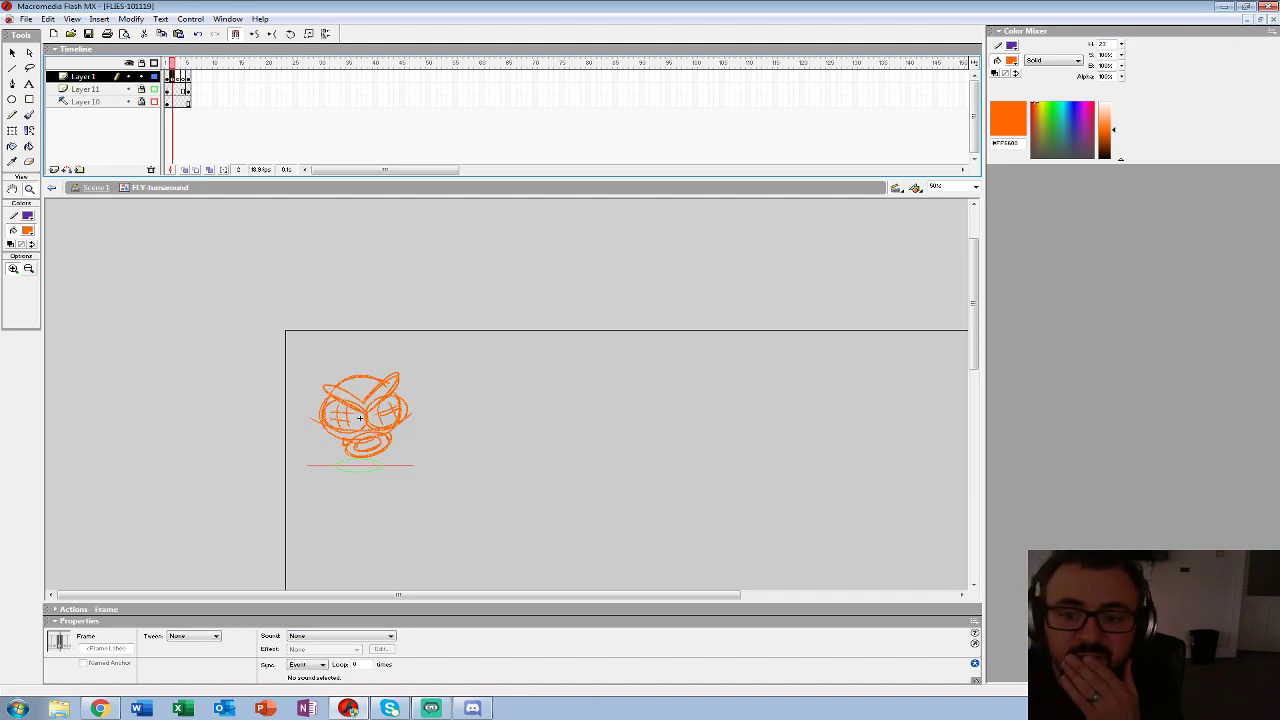
key(Return)
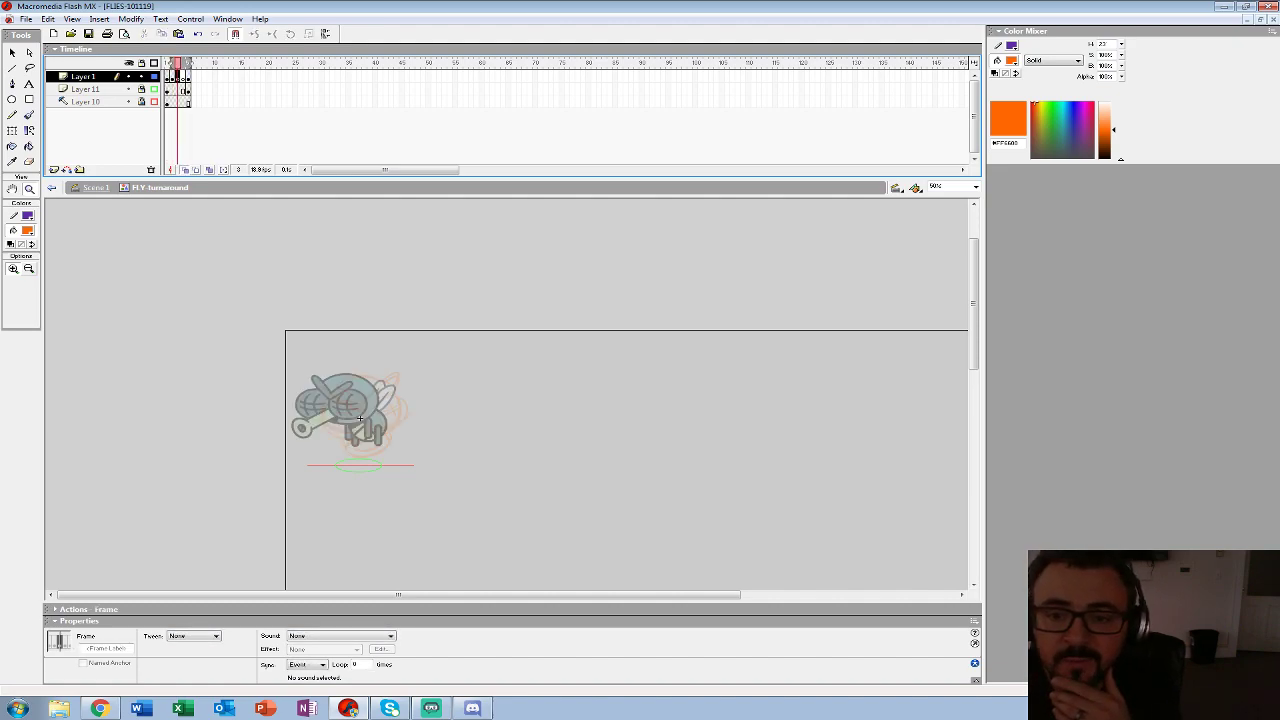
- Recolour the rough in-between sketch on frame 2 to red (#FF0000)
click(360, 418)
click(360, 418)
drag(360, 418, 253, 392)
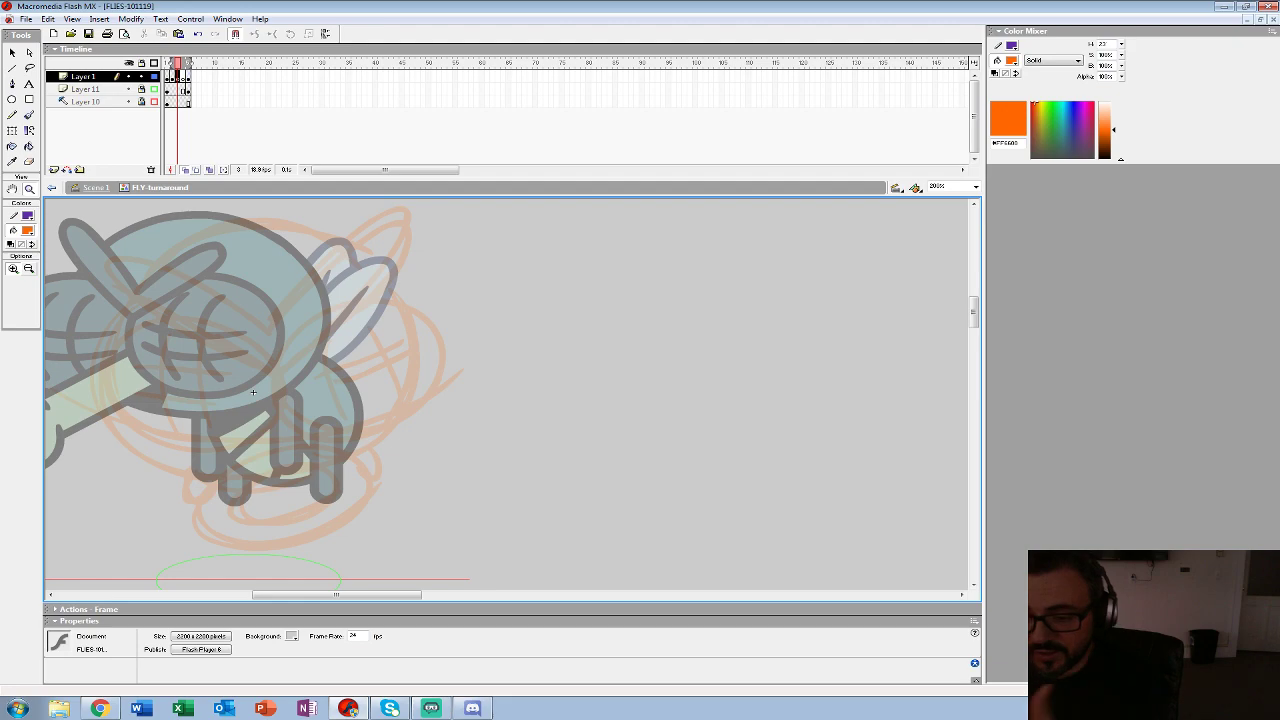
mouse_move(253, 393)
mouse_down()
mouse_move(448, 366)
mouse_move(353, 387)
mouse_up()
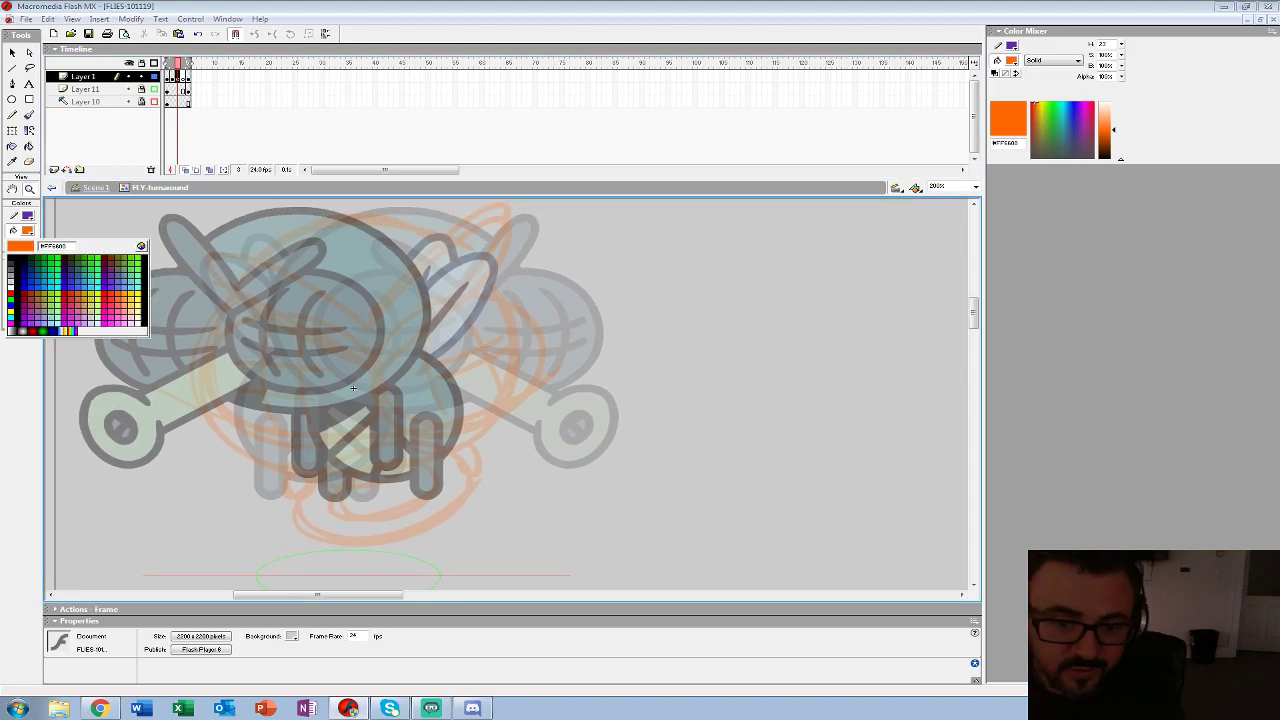
click(27, 231)
click(29, 115)
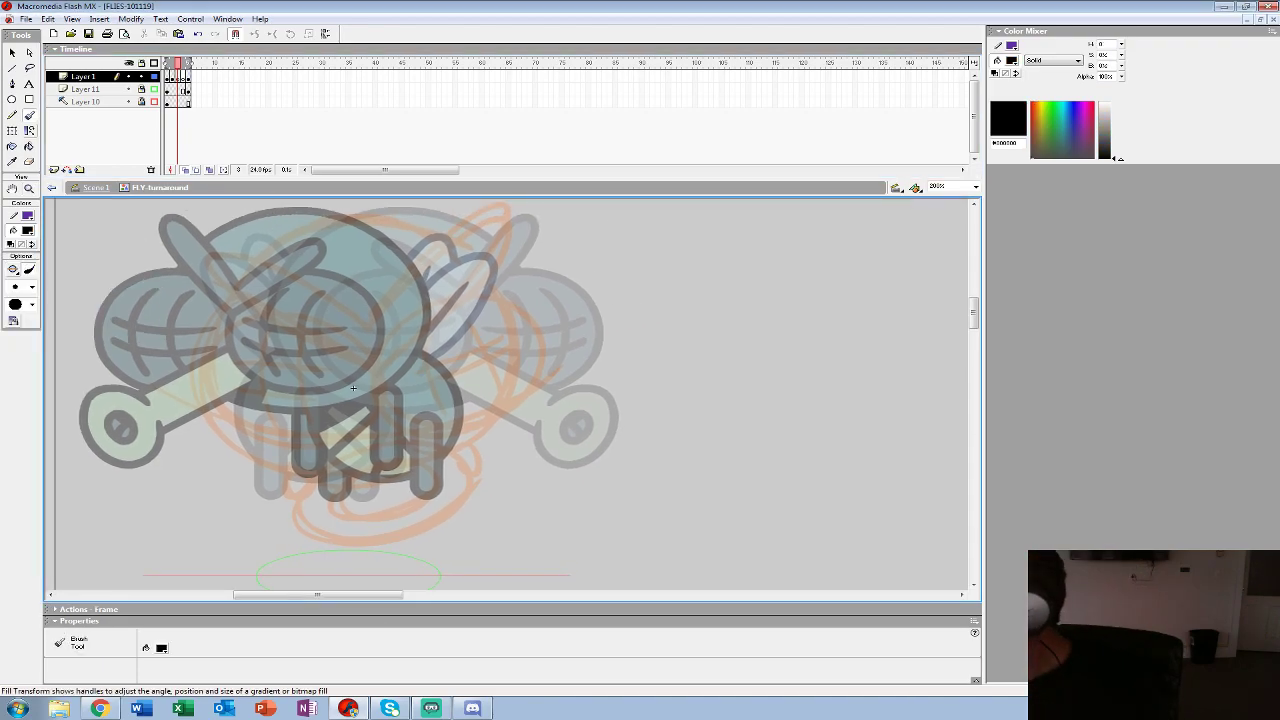
key(z)
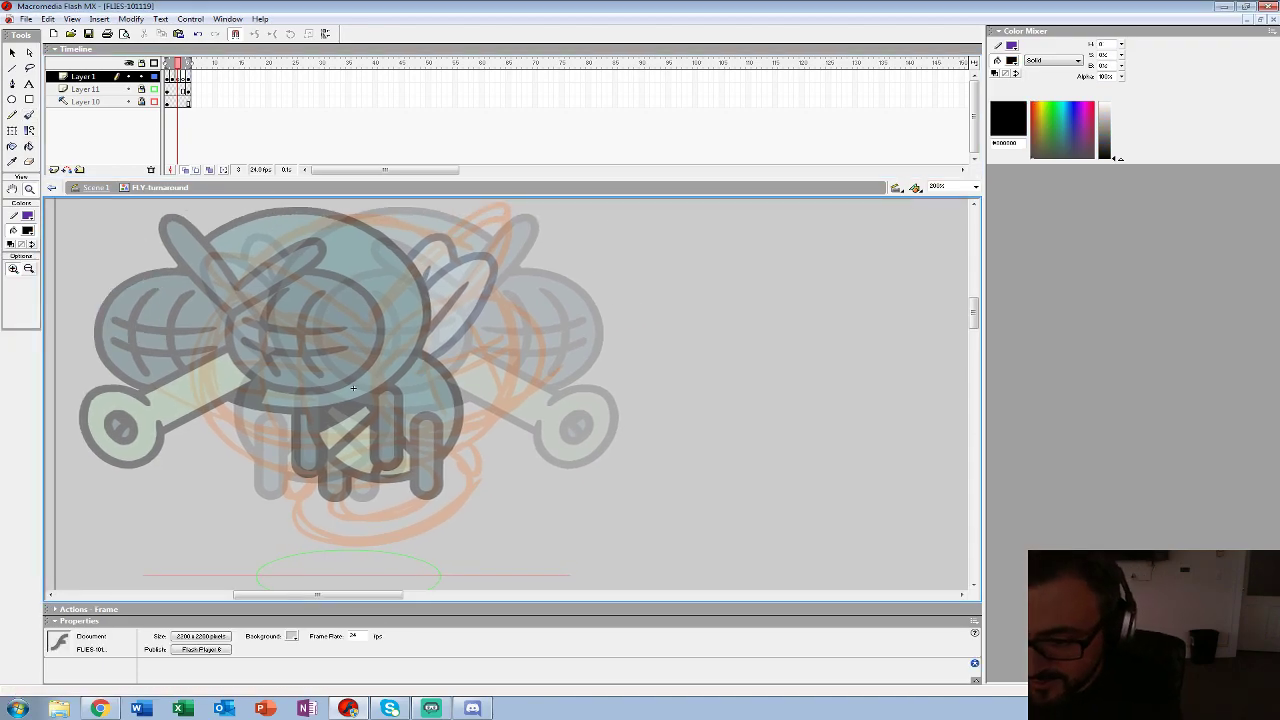
click(353, 387)
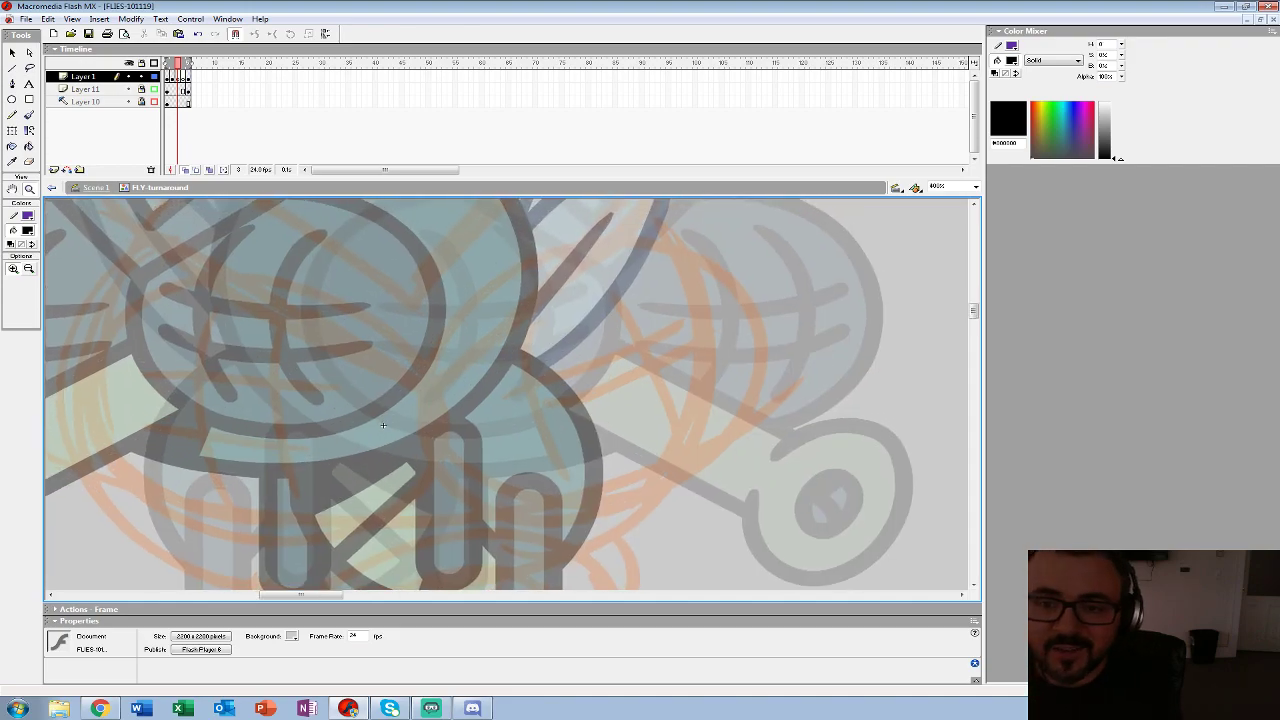
click(172, 77)
click(27, 231)
click(11, 294)
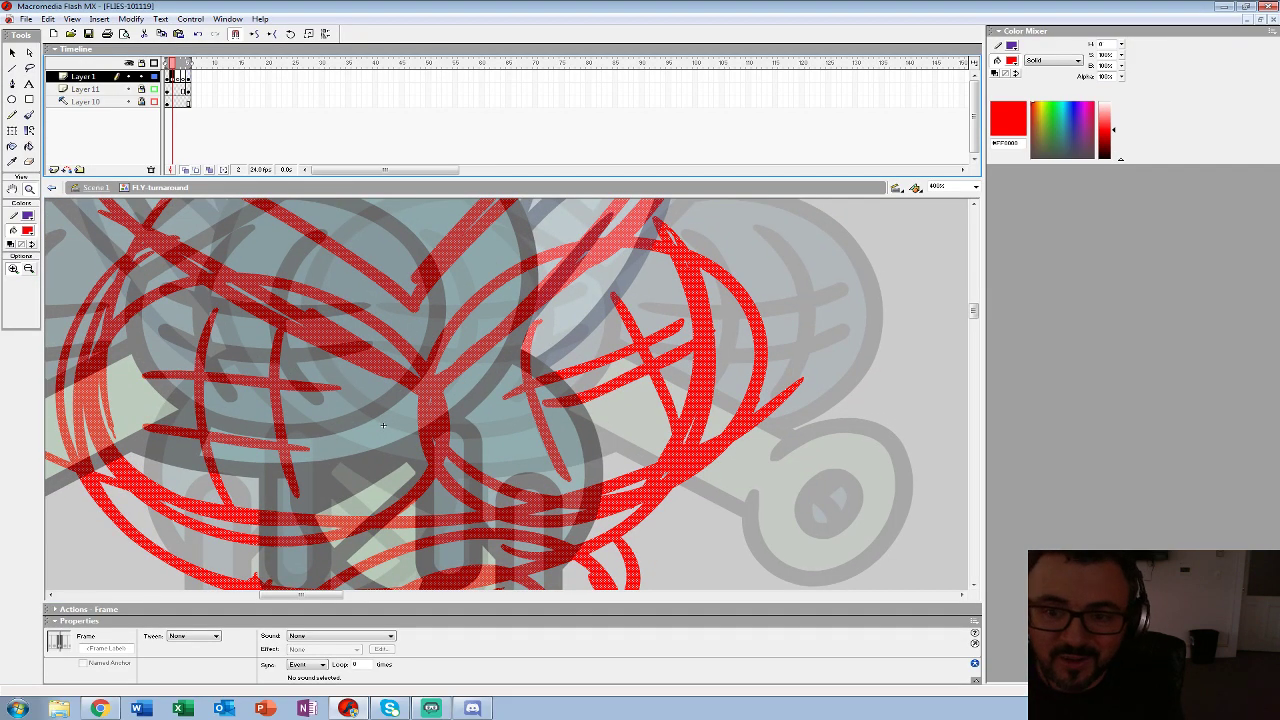
- Ink the fly's two angled brows on frame 3 with a thicker black brush, tracing the red sketch
key(.)
click(29, 115)
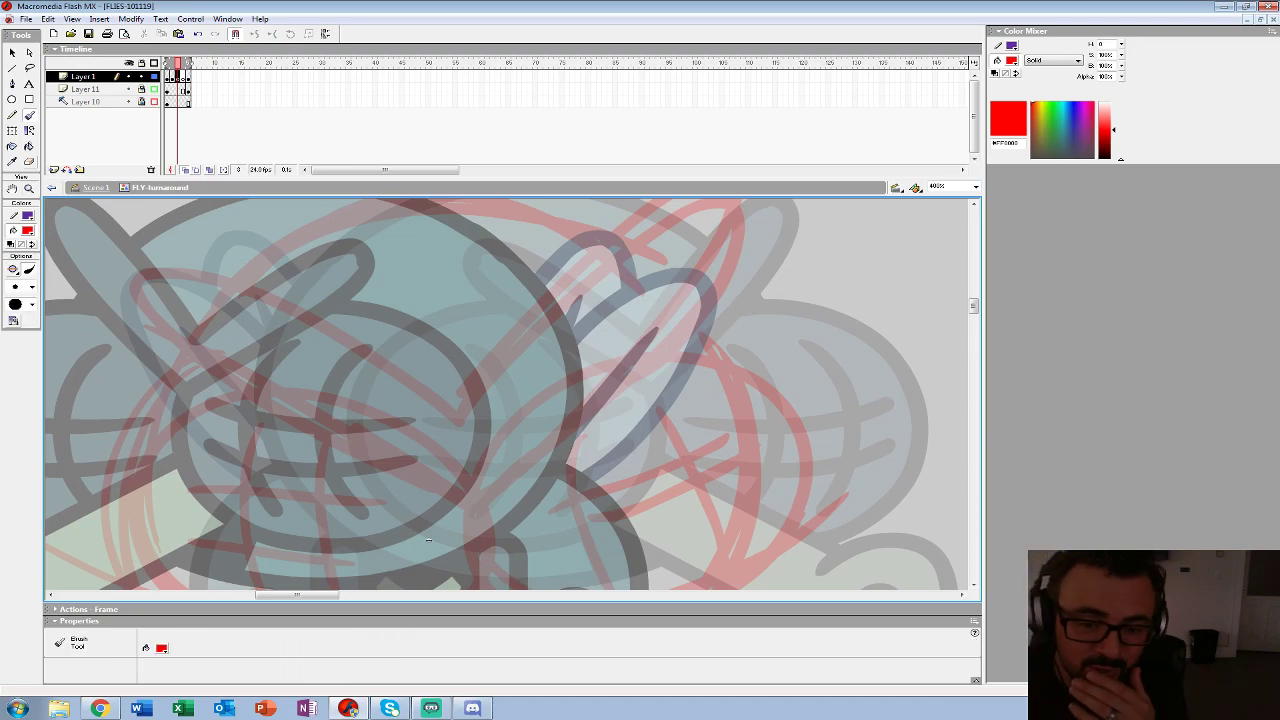
click(27, 231)
click(11, 257)
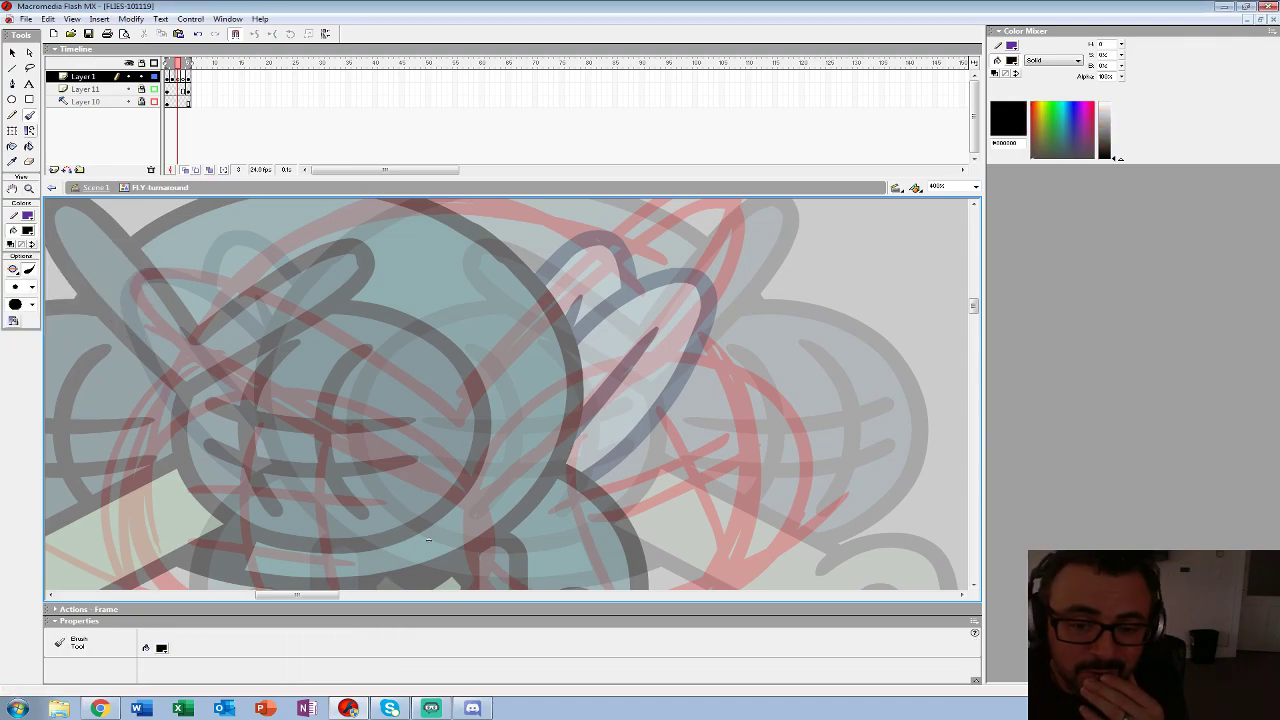
click(32, 287)
click(21, 427)
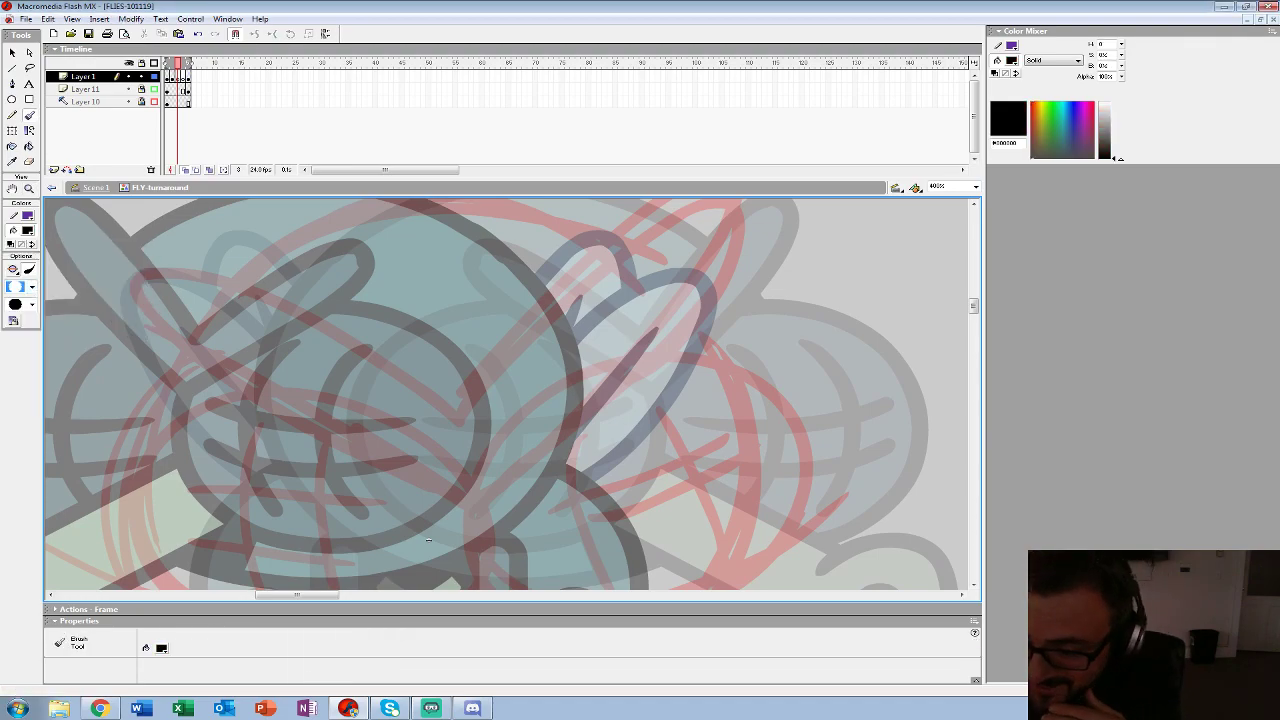
mouse_move(138, 276)
mouse_down()
mouse_move(303, 420)
mouse_move(475, 510)
mouse_move(705, 292)
mouse_move(722, 213)
mouse_move(665, 217)
mouse_move(540, 320)
mouse_move(456, 420)
mouse_move(267, 305)
mouse_move(182, 273)
mouse_move(132, 286)
mouse_up()
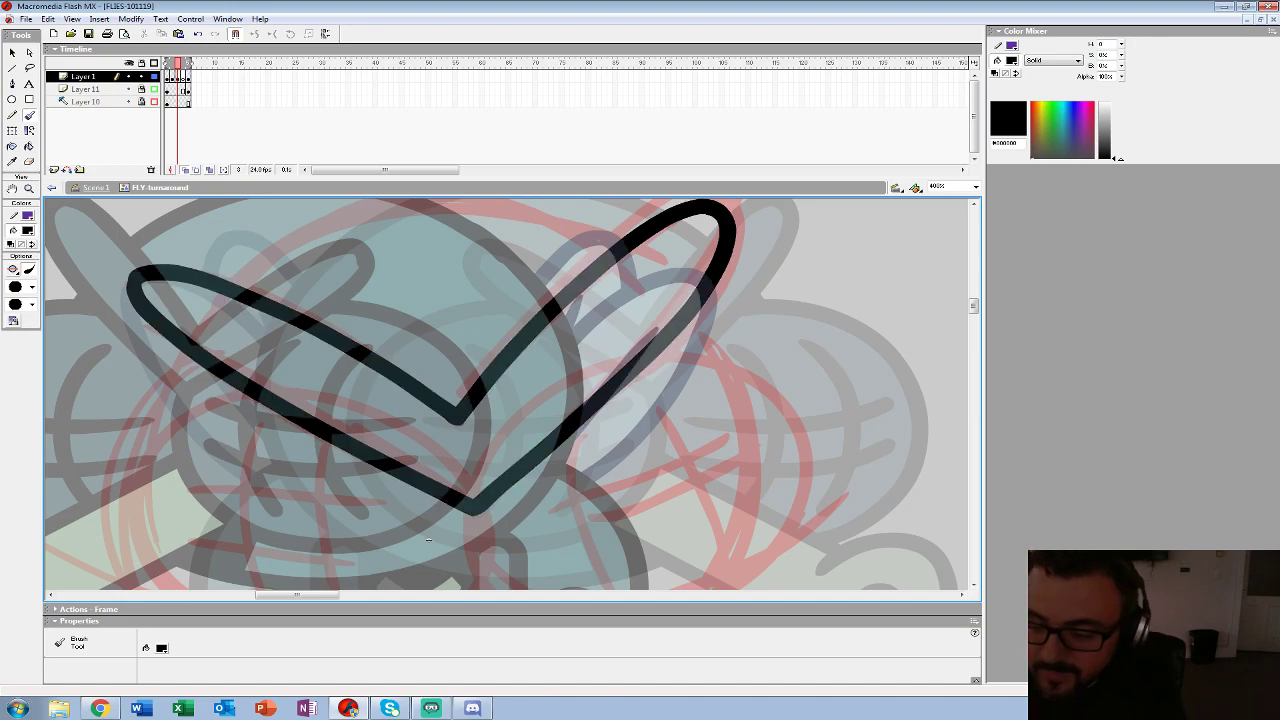
- Ink the outlines of both eyes and the ringed snout on frame 3 over the red sketch
drag(476, 500, 429, 285)
drag(381, 325, 376, 219)
mouse_move(310, 388)
mouse_down()
mouse_move(255, 473)
mouse_move(305, 522)
mouse_move(407, 535)
mouse_move(535, 502)
mouse_move(611, 430)
mouse_move(606, 365)
mouse_move(548, 327)
mouse_move(471, 325)
mouse_move(312, 383)
mouse_move(346, 423)
mouse_move(340, 485)
mouse_move(430, 485)
mouse_move(538, 435)
mouse_move(527, 372)
mouse_move(447, 368)
mouse_move(345, 415)
mouse_move(328, 460)
mouse_move(377, 478)
mouse_move(463, 418)
mouse_move(522, 436)
mouse_up()
drag(509, 369, 492, 412)
drag(344, 429, 386, 452)
mouse_move(376, 219)
mouse_down()
mouse_move(382, 368)
mouse_move(398, 385)
mouse_move(434, 363)
mouse_move(441, 430)
mouse_move(511, 482)
mouse_move(614, 487)
mouse_move(706, 418)
mouse_move(736, 318)
mouse_move(610, 206)
mouse_up()
drag(384, 395, 331, 444)
key(ctrl+z)
mouse_move(550, 259)
mouse_down()
mouse_move(583, 255)
mouse_move(697, 425)
mouse_move(527, 538)
mouse_move(388, 452)
mouse_move(383, 412)
mouse_move(647, 365)
mouse_up()
mouse_move(392, 242)
mouse_down()
mouse_move(338, 455)
mouse_move(453, 507)
mouse_move(555, 497)
mouse_move(636, 398)
mouse_up()
- Ink the curved vertical and horizontal grid lines inside both eyes on frame 3
mouse_move(425, 262)
mouse_down()
mouse_move(400, 430)
mouse_move(445, 472)
mouse_up()
drag(488, 288, 510, 458)
mouse_move(344, 336)
mouse_down()
mouse_move(402, 358)
mouse_move(551, 363)
mouse_up()
mouse_move(349, 400)
mouse_down()
mouse_move(508, 431)
mouse_move(573, 415)
mouse_up()
drag(660, 390, 361, 435)
drag(447, 330, 472, 488)
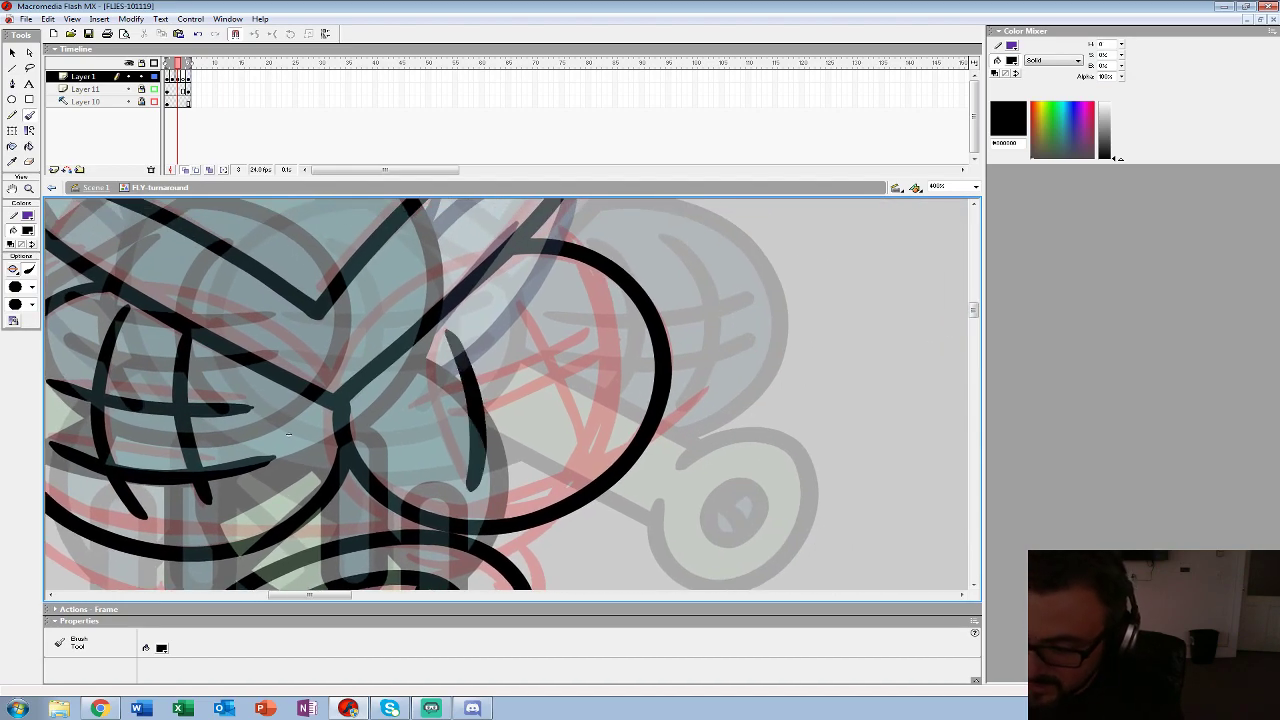
drag(520, 294, 580, 455)
drag(408, 412, 579, 334)
drag(416, 462, 636, 352)
- Ink the snout opening's inner lines, the snout's short sides and the curved top of the head on frame 3
drag(288, 434, 278, 284)
drag(521, 391, 546, 371)
drag(400, 369, 417, 386)
drag(233, 404, 249, 425)
drag(400, 235, 362, 560)
drag(503, 389, 529, 415)
drag(380, 420, 706, 394)
mouse_move(748, 297)
mouse_down()
mouse_move(716, 275)
mouse_move(434, 286)
mouse_move(373, 331)
mouse_up()
mouse_move(564, 583)
mouse_down()
mouse_move(650, 370)
mouse_move(658, 403)
mouse_up()
mouse_move(347, 330)
mouse_down()
mouse_move(387, 483)
mouse_move(510, 562)
mouse_move(575, 575)
mouse_up()
mouse_move(658, 403)
mouse_down()
mouse_move(527, 297)
mouse_move(282, 423)
mouse_up()
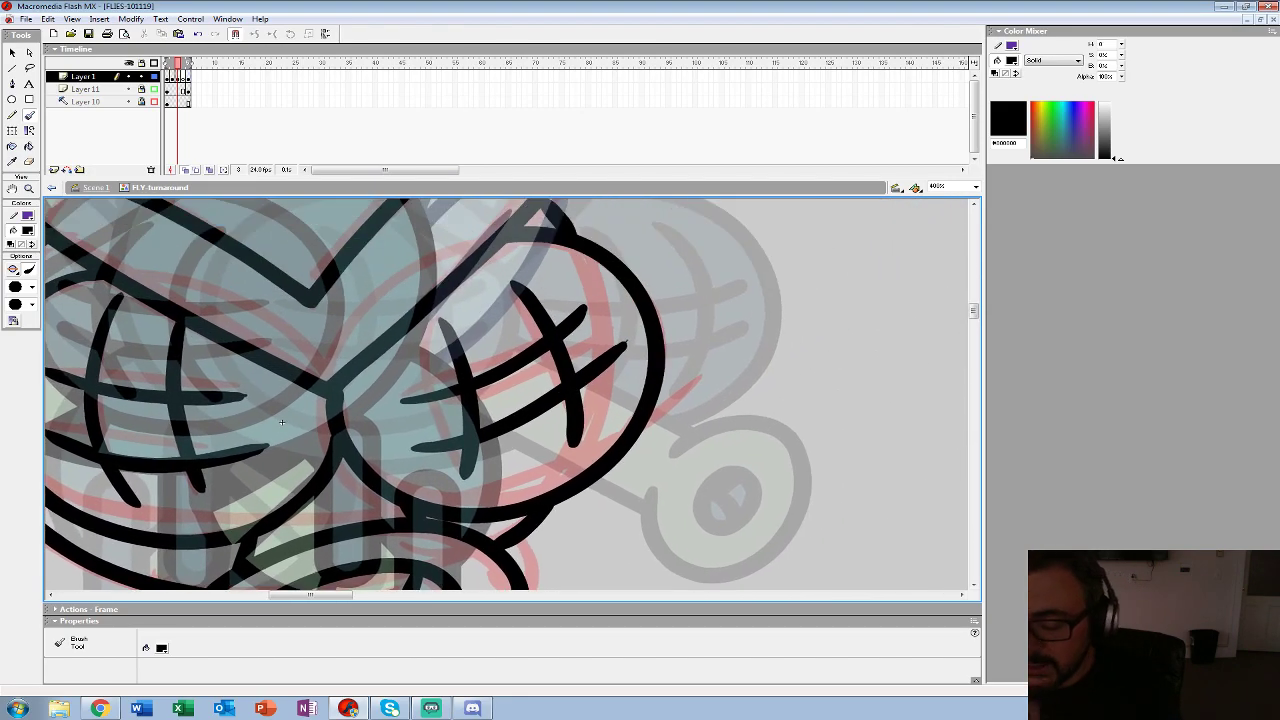
- Ink the head's outer contour around the left eye on frame 3
key(z)
alt+click(474, 410)
alt+click(474, 410)
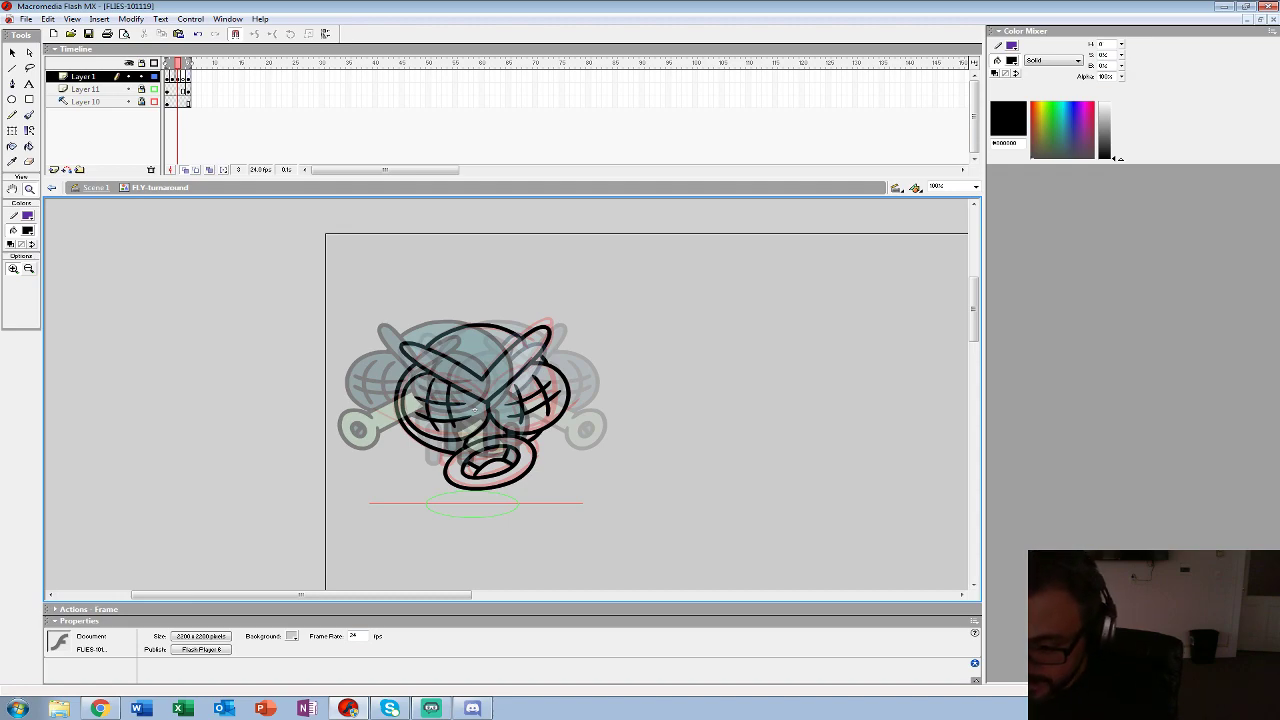
click(475, 411)
click(626, 372)
key(b)
drag(628, 374, 636, 401)
mouse_move(375, 228)
mouse_down()
mouse_move(318, 336)
mouse_move(340, 470)
mouse_move(515, 572)
mouse_move(560, 578)
mouse_up()
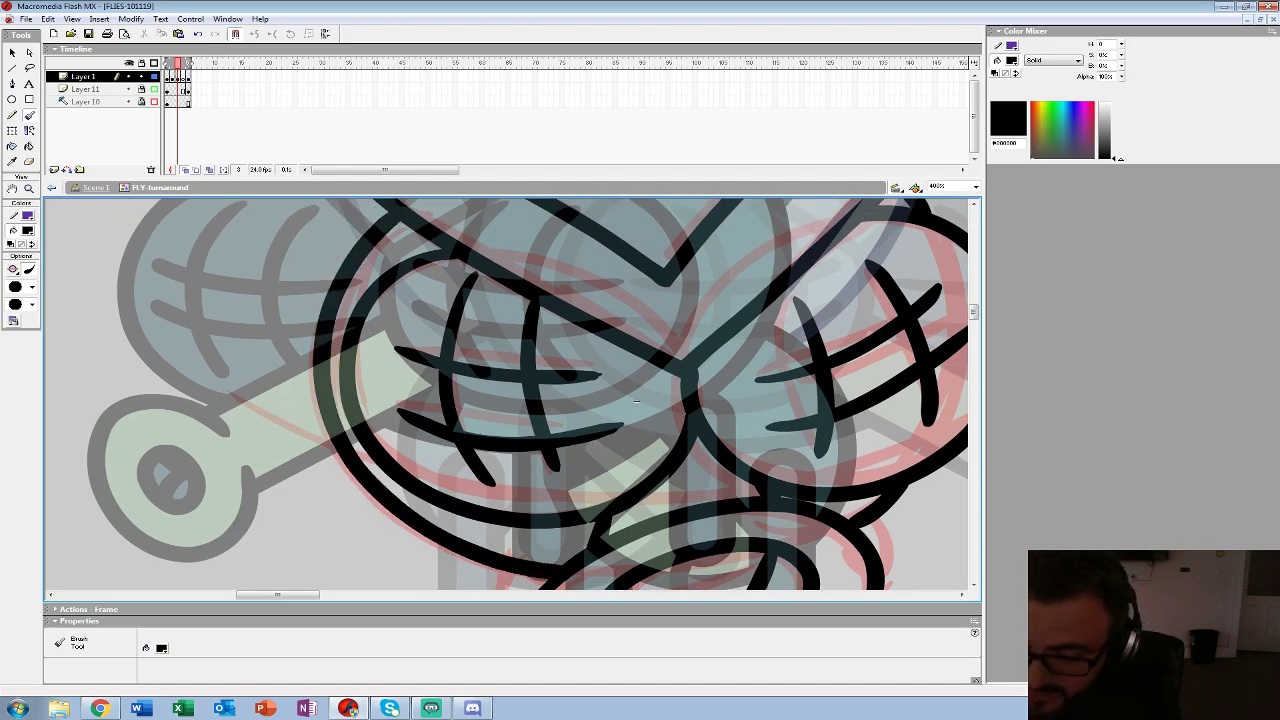
- Move the inked in-between to frame 2 in place of the red rough sketch and play the turnaround
key(z)
alt+click(594, 407)
alt+click(603, 411)
drag(472, 384, 295, 428)
click(173, 77)
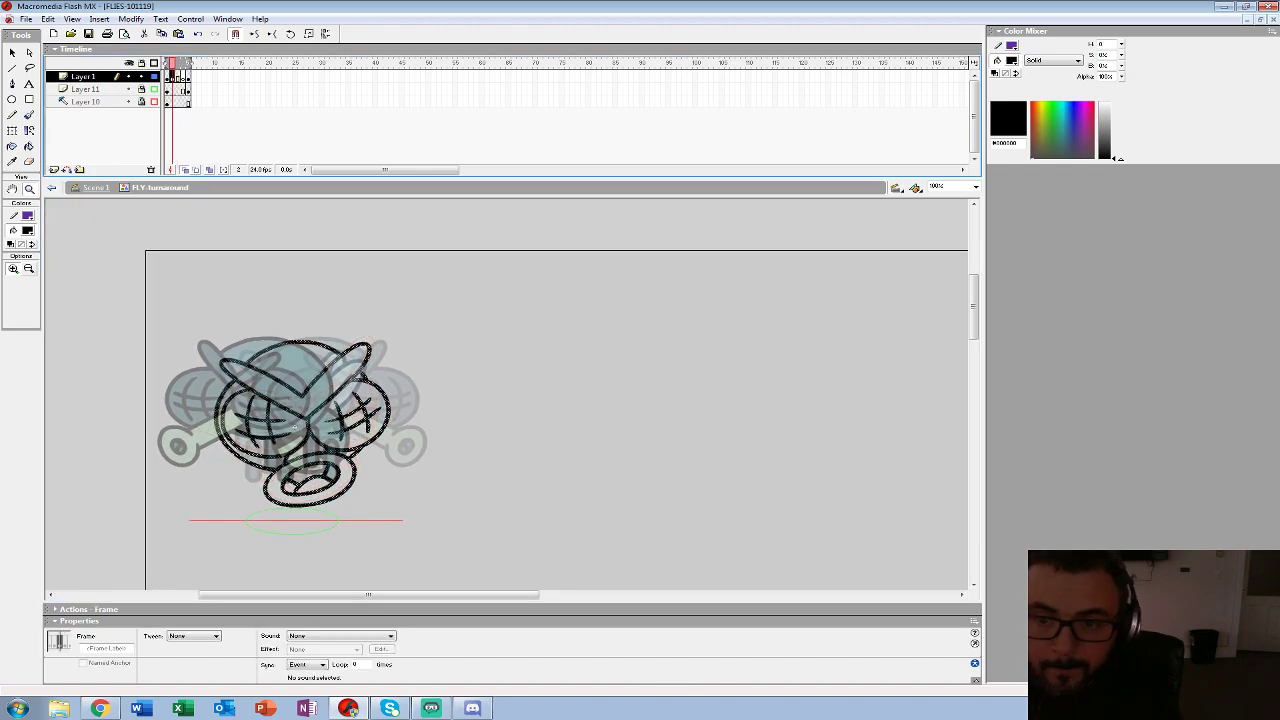
key(Return)
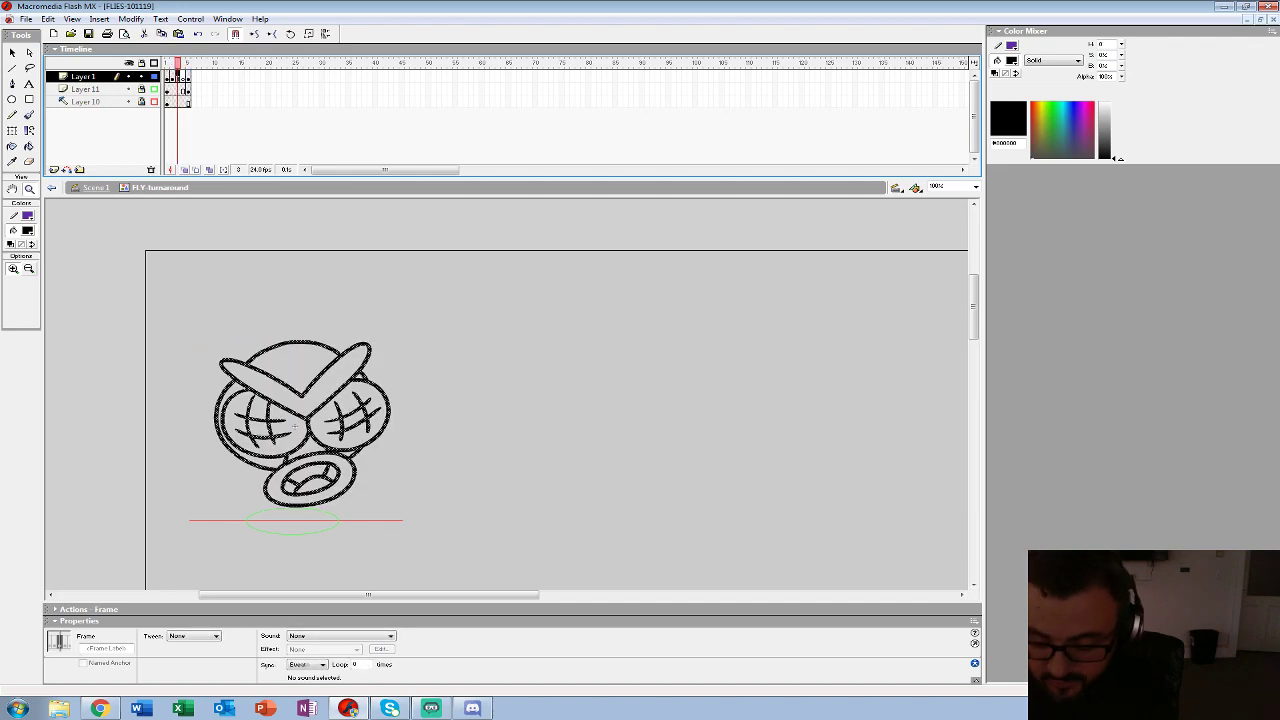
key(Return)
drag(172, 63, 178, 63)
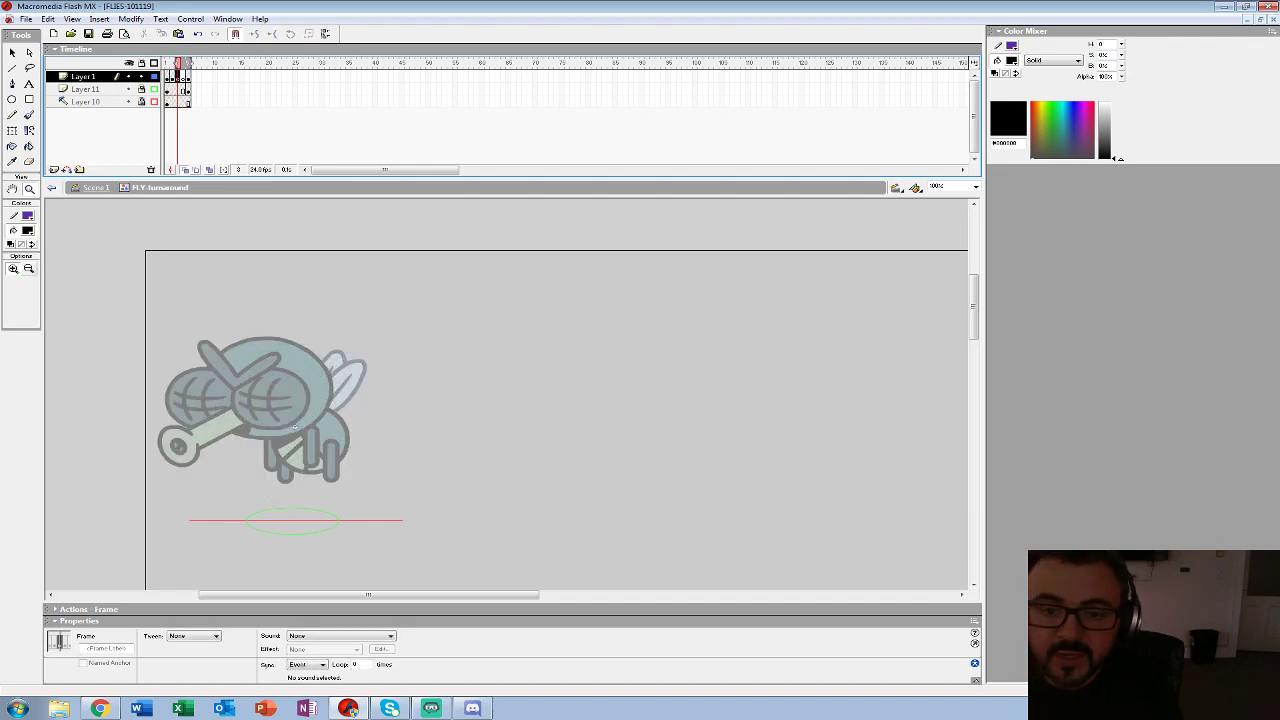
- Sketch a guide path on frame 3 linking the snout positions of the neighbouring frames, using a thinner black brush
click(354, 399)
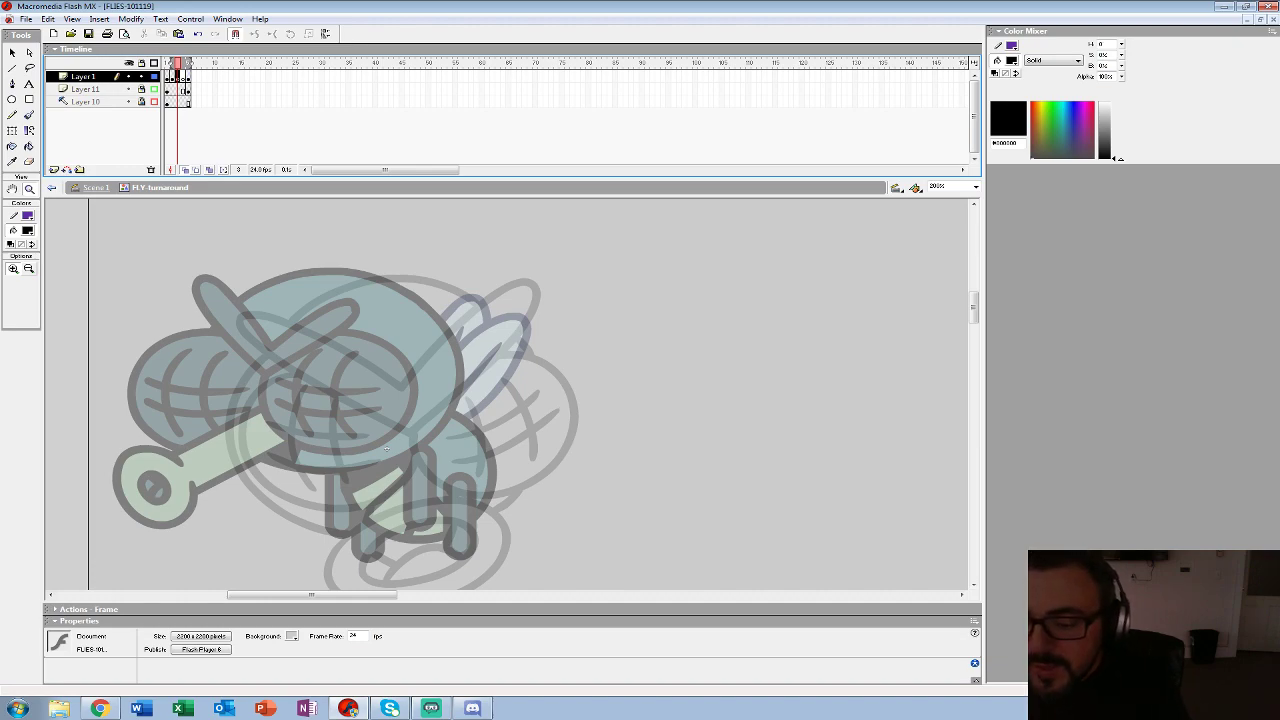
drag(386, 449, 417, 347)
key(b)
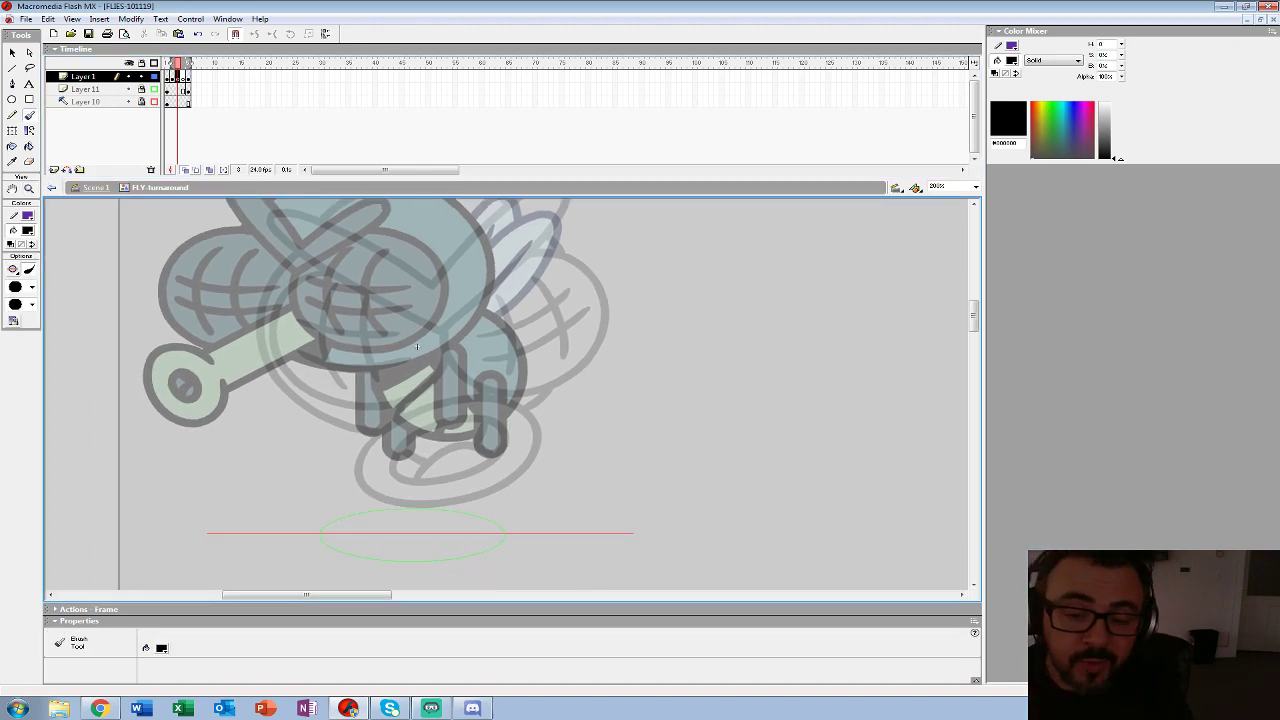
click(32, 287)
click(19, 335)
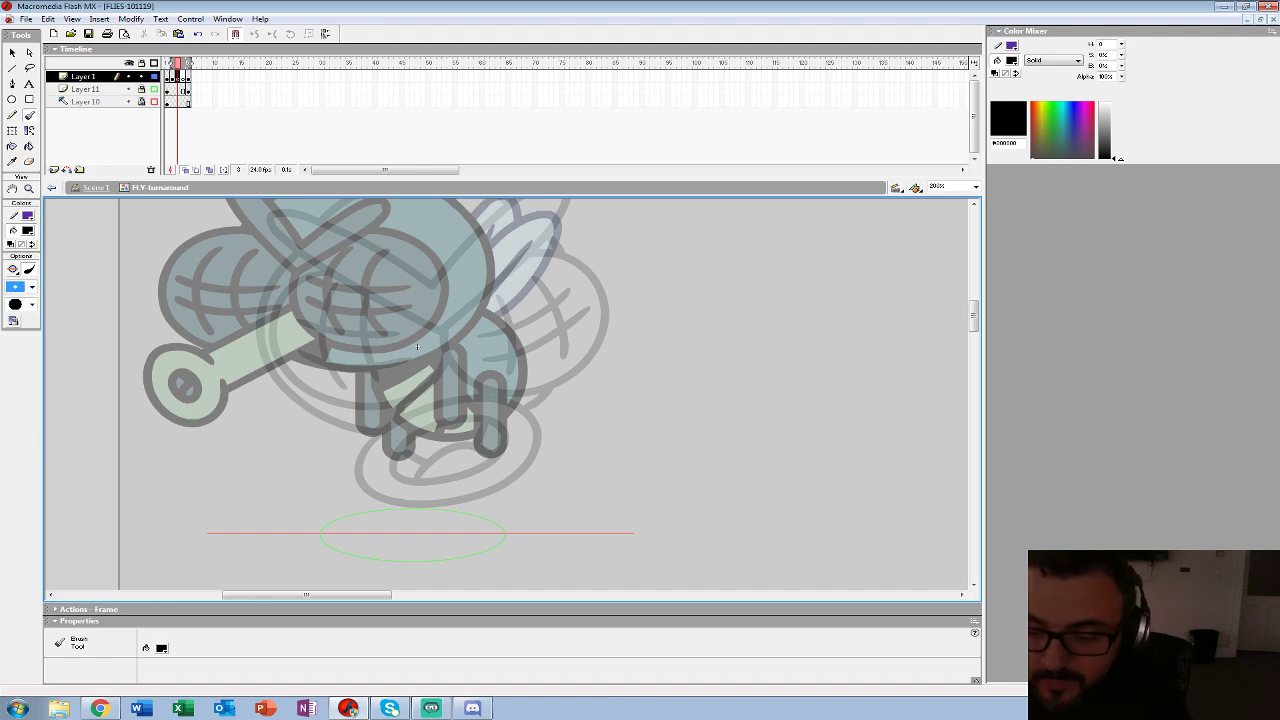
mouse_move(148, 382)
mouse_down()
mouse_move(288, 480)
mouse_move(430, 505)
mouse_move(493, 402)
mouse_move(190, 350)
mouse_move(265, 478)
mouse_up()
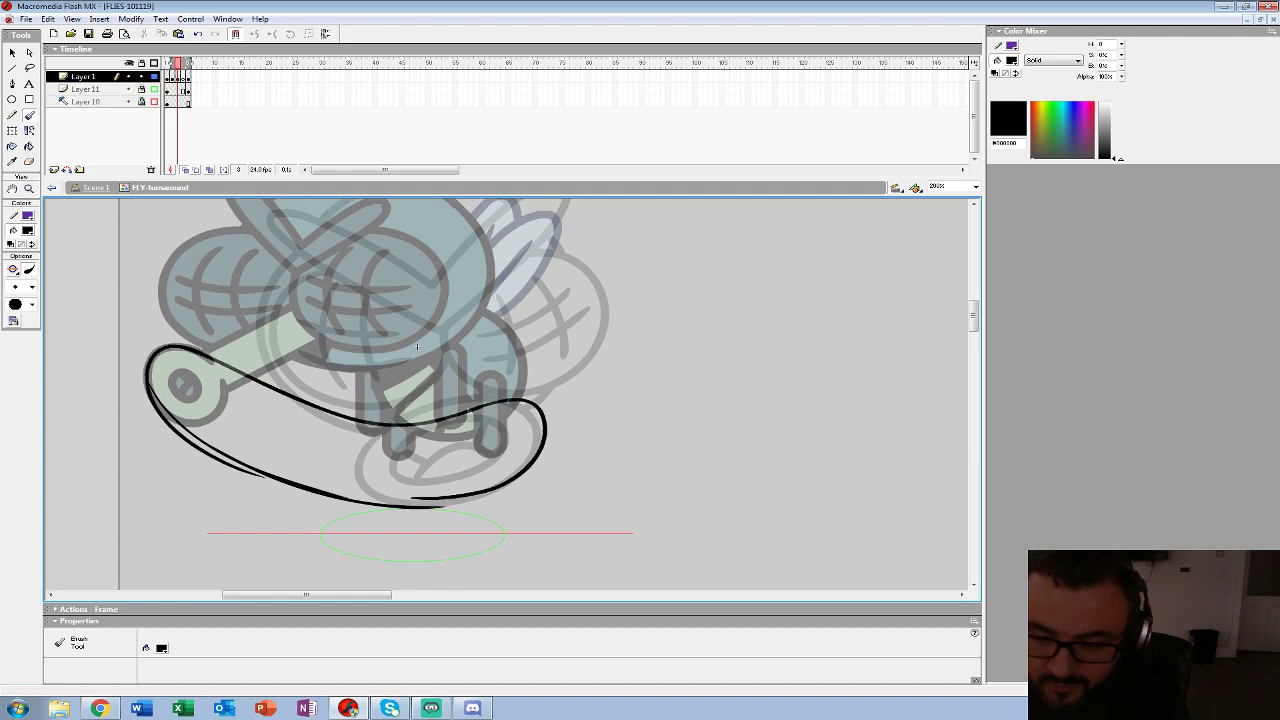
- Sketch the ringed snout opening within the guide path and the two angled brows on frame 3
mouse_move(228, 436)
mouse_down()
mouse_move(357, 453)
mouse_move(233, 430)
mouse_move(350, 450)
mouse_move(320, 405)
mouse_move(355, 460)
mouse_move(265, 432)
mouse_up()
drag(417, 346, 411, 432)
mouse_move(250, 300)
mouse_down()
mouse_move(336, 382)
mouse_move(368, 392)
mouse_move(442, 346)
mouse_move(475, 302)
mouse_up()
mouse_move(392, 368)
mouse_down()
mouse_move(472, 290)
mouse_move(365, 355)
mouse_move(245, 288)
mouse_up()
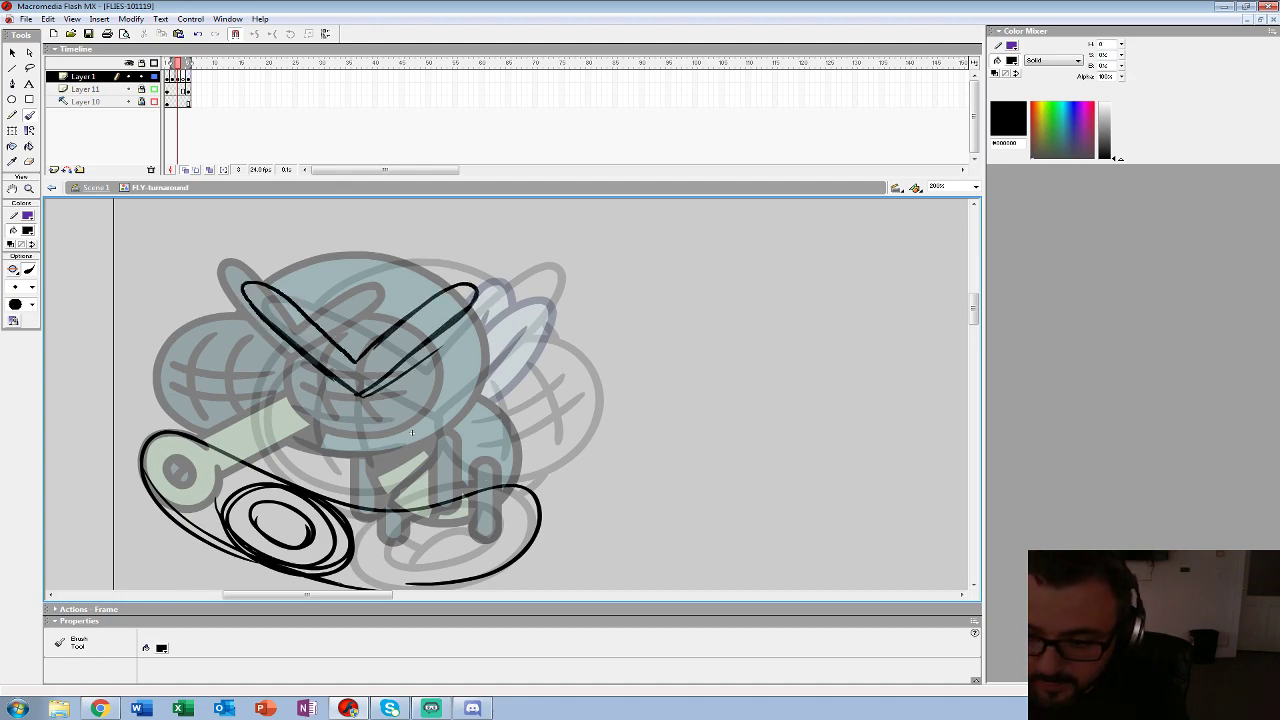
- Sketch the right eye's round outline and its grid lines beneath the brow on frame 3
mouse_move(366, 399)
mouse_down()
mouse_move(490, 440)
mouse_move(470, 450)
mouse_move(474, 344)
mouse_move(369, 456)
mouse_up()
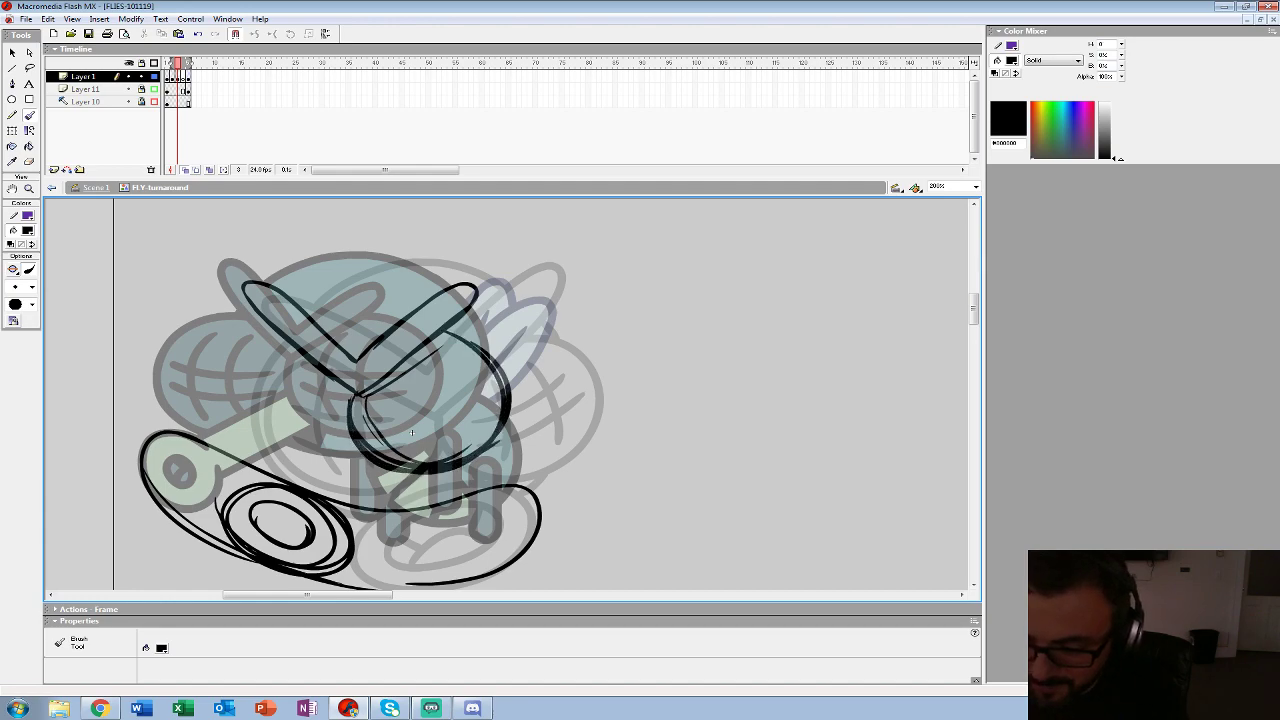
drag(390, 392, 408, 444)
drag(424, 374, 450, 436)
drag(372, 418, 452, 398)
drag(458, 412, 411, 430)
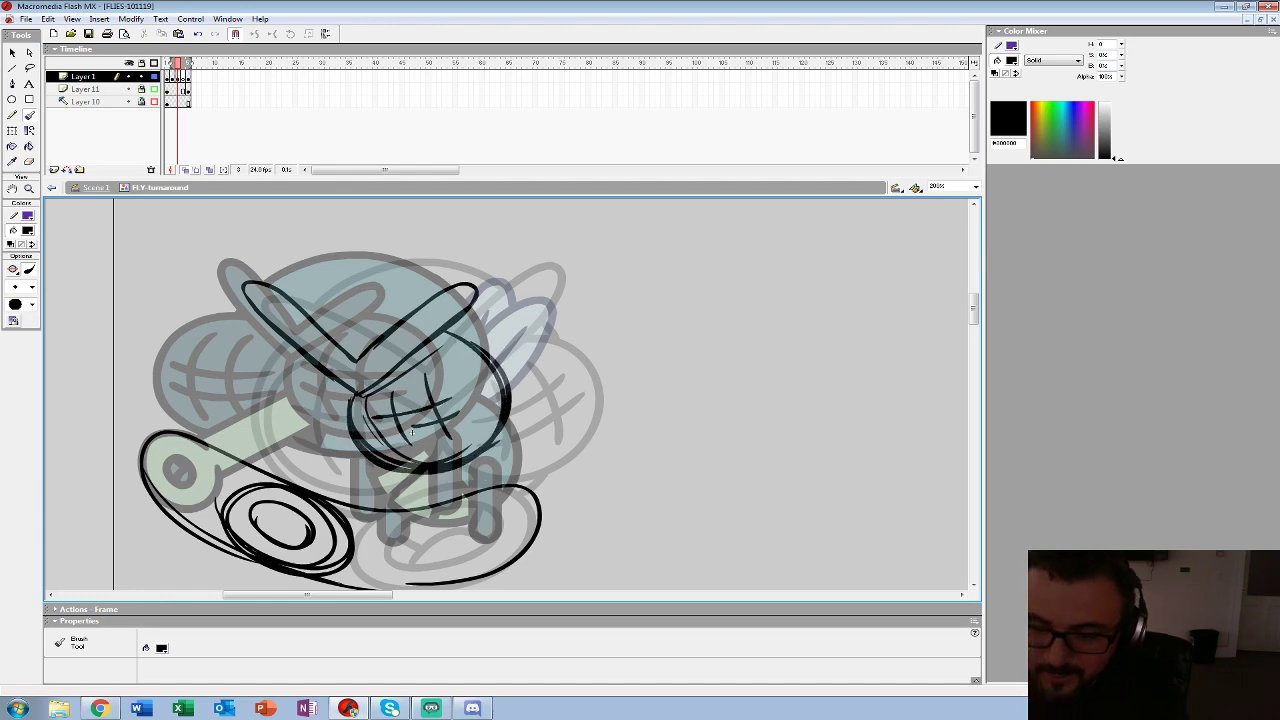
drag(298, 334, 340, 452)
key(ctrl+z)
mouse_move(319, 352)
mouse_down()
mouse_move(301, 339)
mouse_move(287, 450)
mouse_move(337, 518)
mouse_up()
key(ctrl+z)
key(ctrl+z)
- Sketch the two sides of the snout tube and the left eye's outline on frame 3
drag(362, 453, 342, 517)
drag(349, 414, 266, 482)
mouse_move(286, 328)
mouse_down()
mouse_move(237, 366)
mouse_move(301, 448)
mouse_move(231, 374)
mouse_move(307, 447)
mouse_up()
key(ctrl+z)
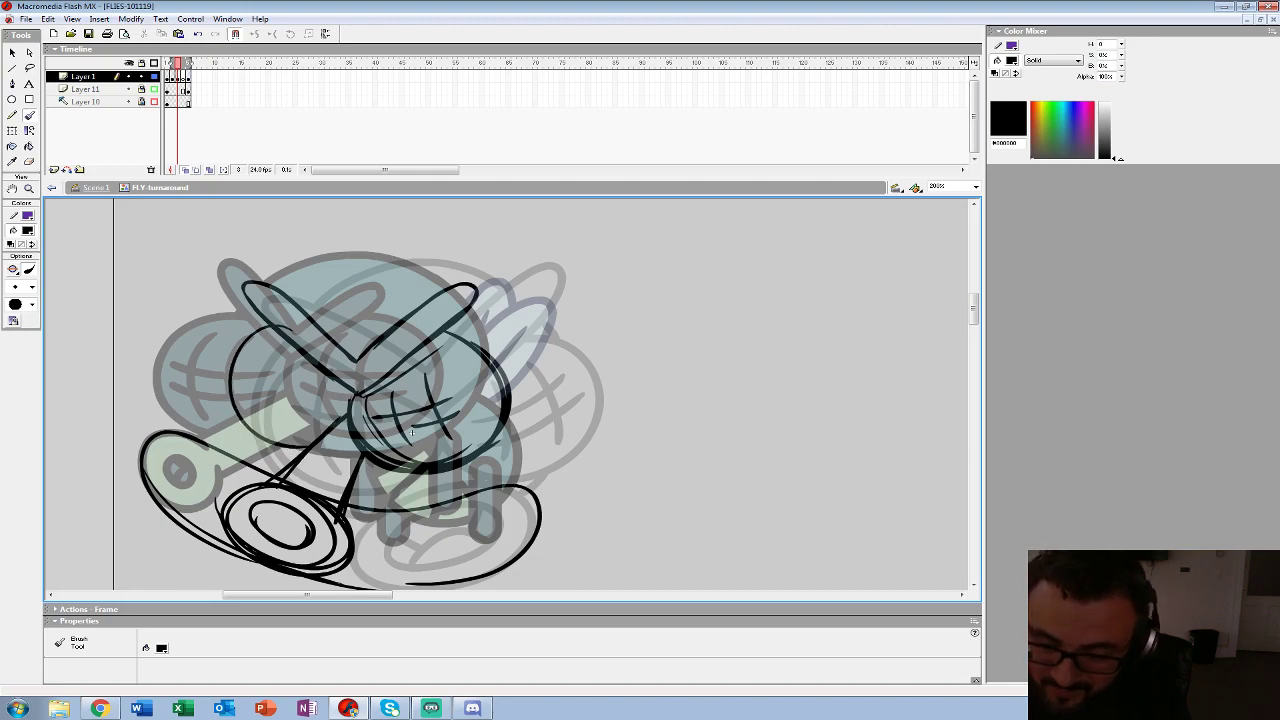
- Sketch the left eye's grid lines and reinforce its outer outline on frame 3
drag(272, 354, 266, 430)
drag(300, 364, 310, 426)
drag(266, 380, 328, 392)
drag(238, 398, 332, 414)
drag(250, 324, 320, 460)
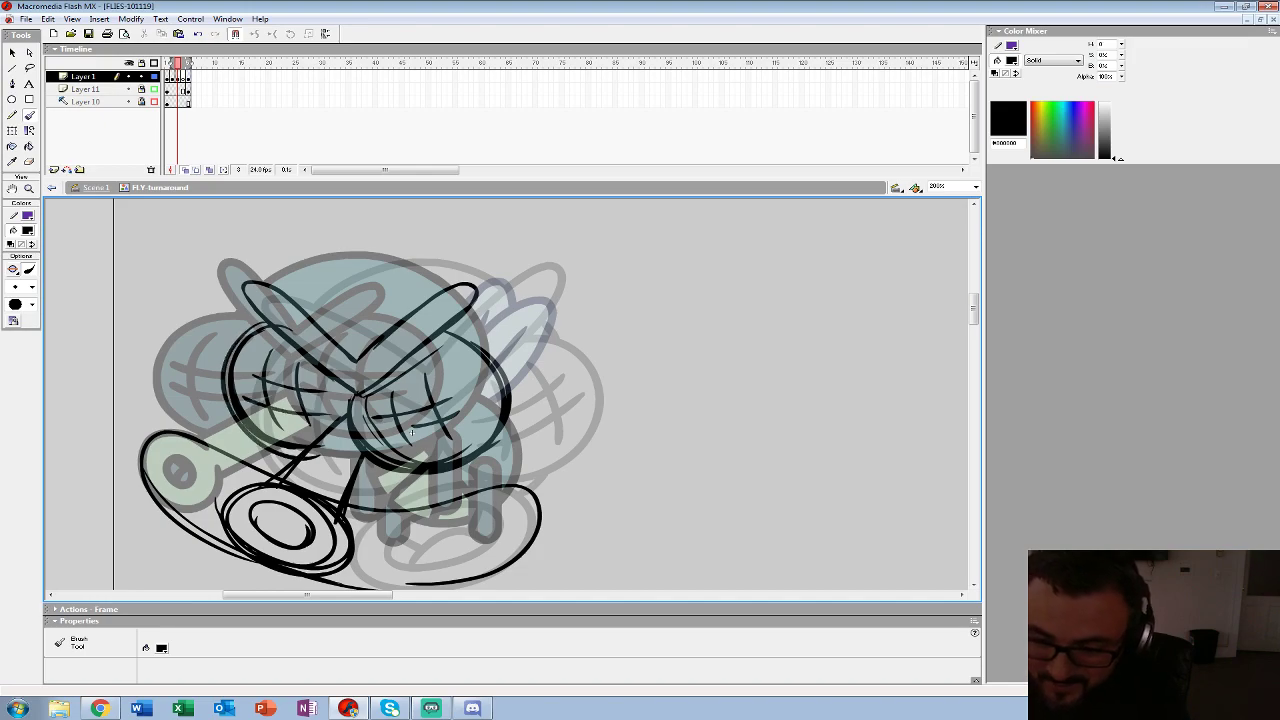
drag(234, 406, 300, 453)
drag(412, 432, 414, 432)
- Sketch the head's curved top and both sides around the eyes on frame 3
drag(282, 312, 432, 288)
key(ctrl+z)
mouse_move(289, 311)
mouse_down()
mouse_move(387, 259)
mouse_move(472, 285)
mouse_move(413, 260)
mouse_move(273, 464)
mouse_up()
drag(328, 274, 304, 488)
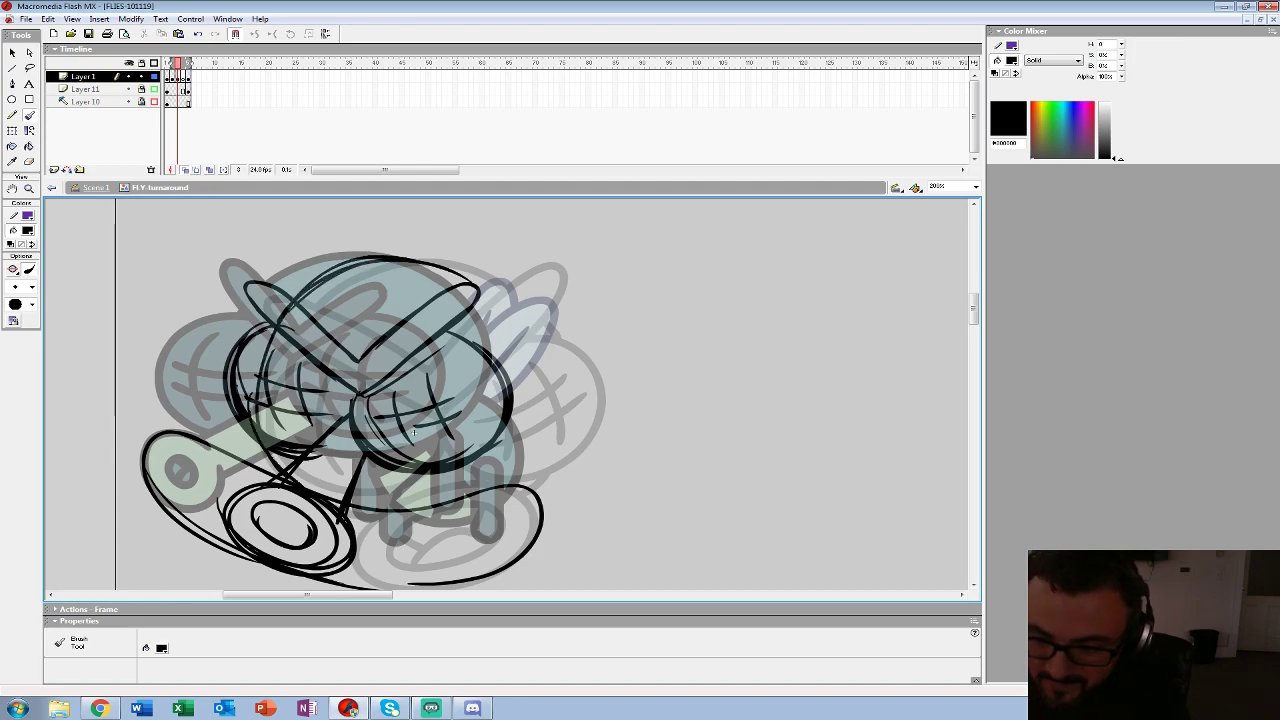
mouse_move(440, 268)
mouse_down()
mouse_move(520, 342)
mouse_move(516, 400)
mouse_move(436, 482)
mouse_up()
drag(496, 316, 468, 474)
mouse_move(474, 290)
mouse_down()
mouse_move(510, 396)
mouse_move(288, 295)
mouse_move(352, 384)
mouse_move(440, 331)
mouse_up()
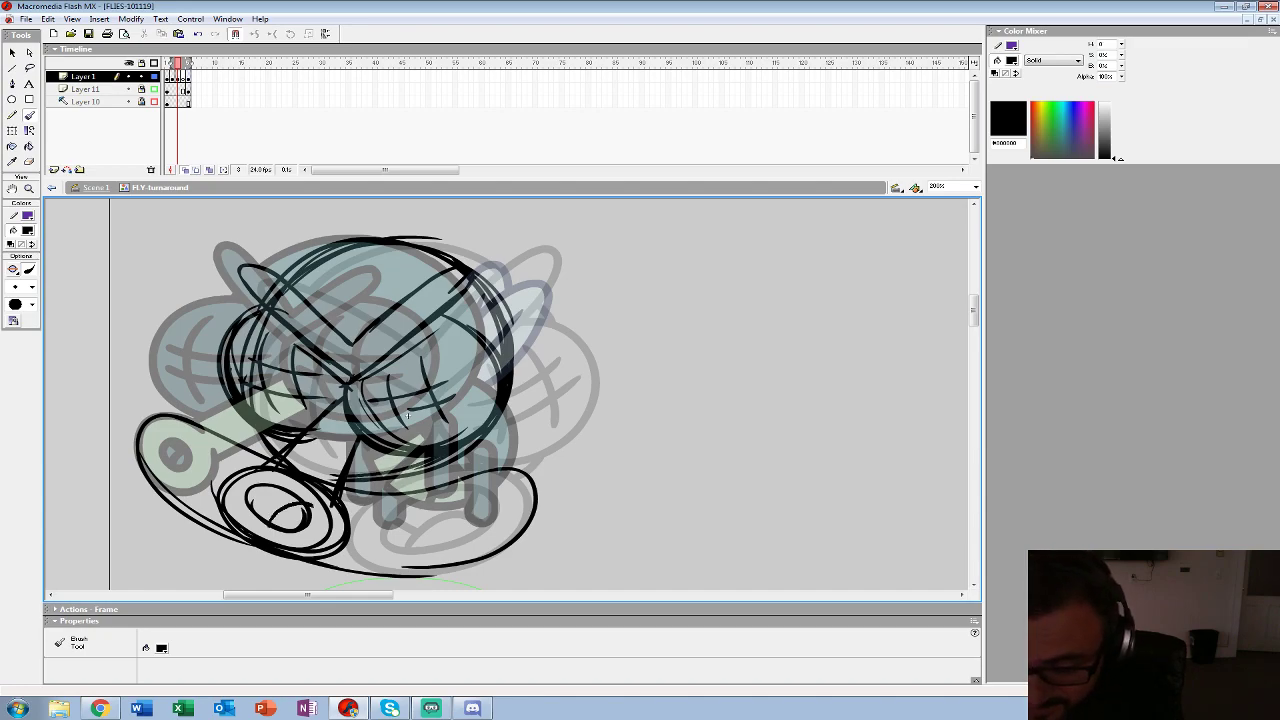
- Reinforce the snout's ring and add the inner lines of its opening on frame 3
drag(275, 462, 217, 514)
mouse_move(260, 490)
mouse_down()
mouse_move(163, 476)
mouse_move(227, 470)
mouse_up()
drag(375, 395, 389, 397)
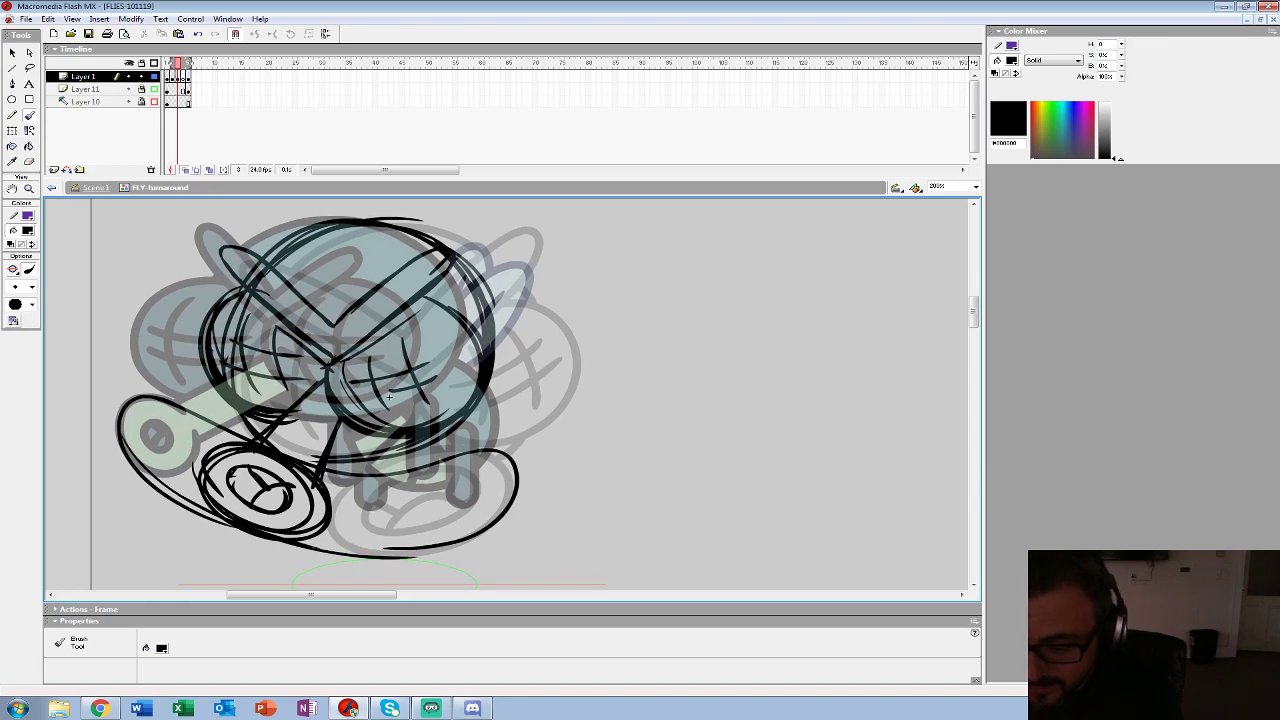
mouse_move(380, 458)
mouse_down()
mouse_move(396, 494)
mouse_move(412, 450)
mouse_up()
key(ctrl+z)
key(ctrl+z)
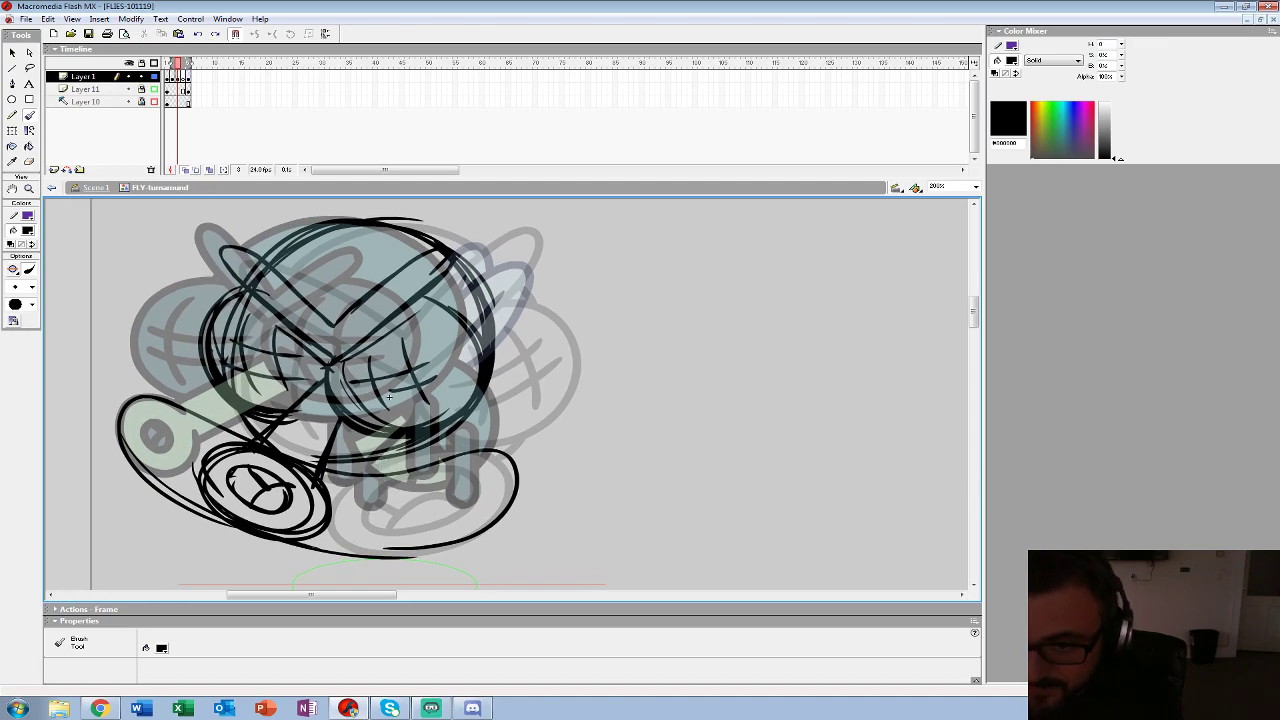
- Sketch one long leg and one shorter leg beneath the head on frame 3, using frame 1 as reference
key(comma)
key(comma)
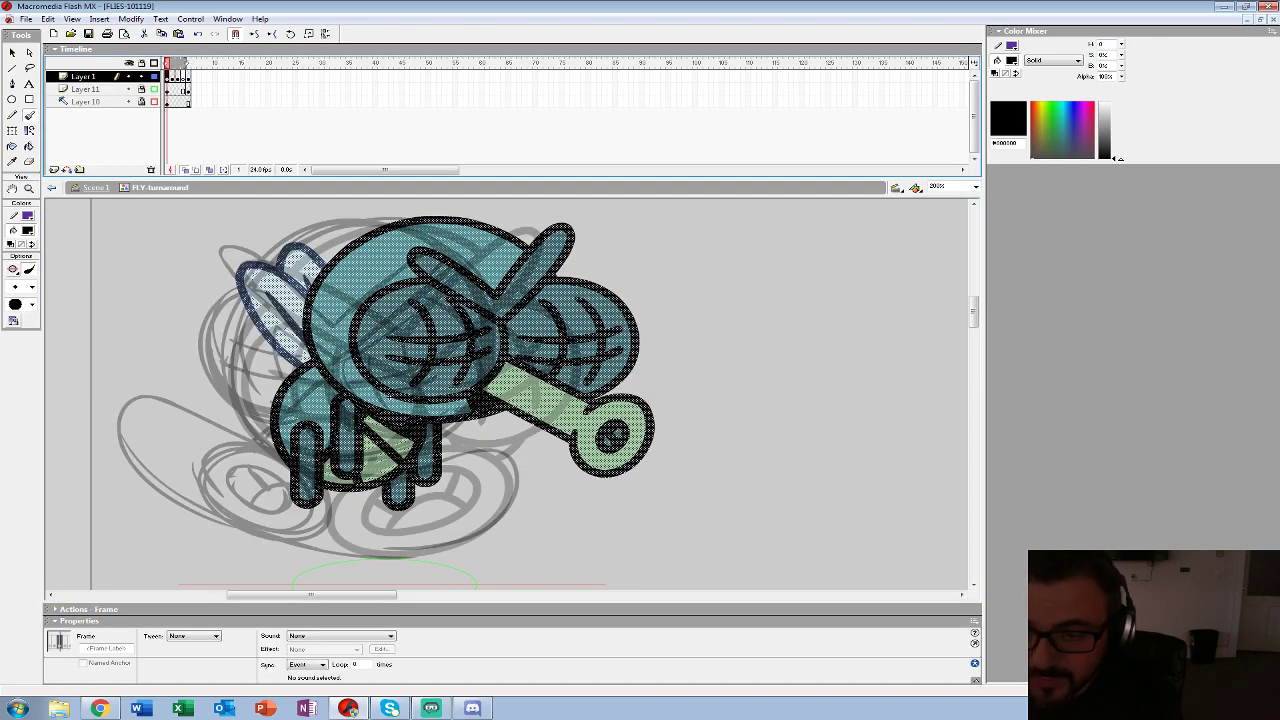
key(period)
key(period)
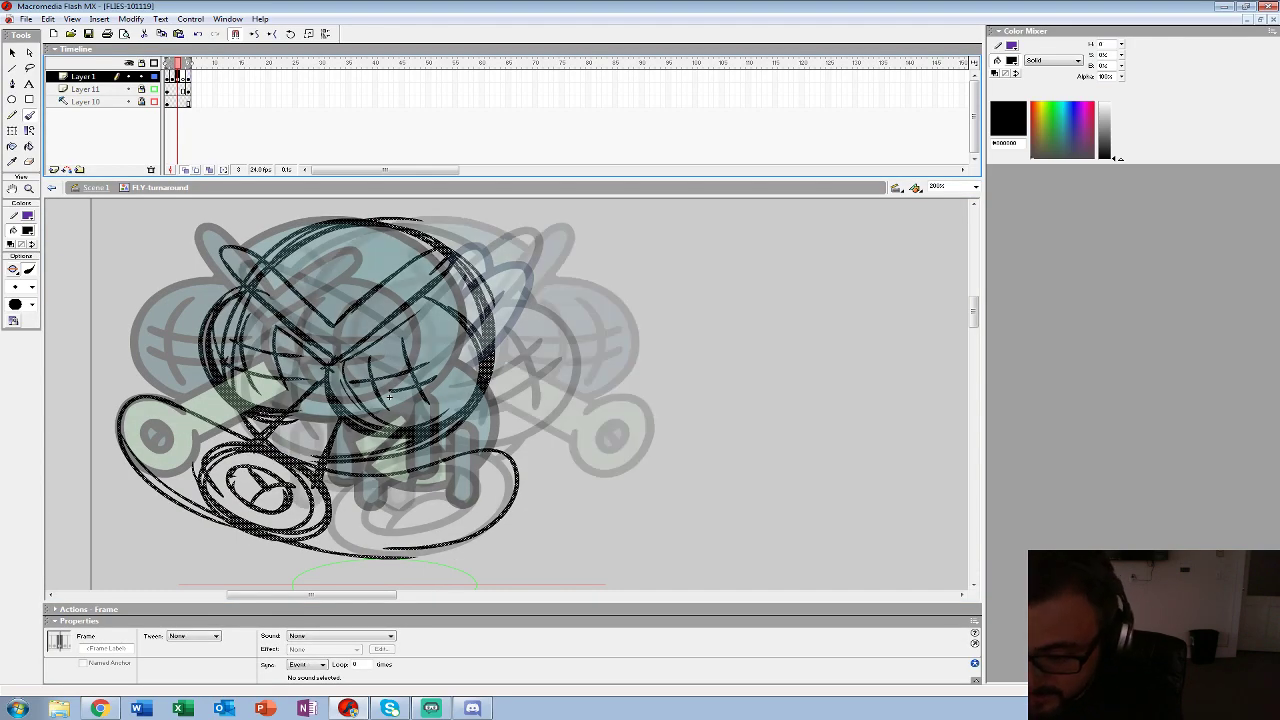
drag(410, 460, 438, 434)
mouse_move(326, 474)
mouse_down()
mouse_move(358, 463)
mouse_move(421, 478)
mouse_move(332, 484)
mouse_move(467, 420)
mouse_move(436, 476)
mouse_move(352, 477)
mouse_up()
key(ctrl+z)
key(ctrl+z)
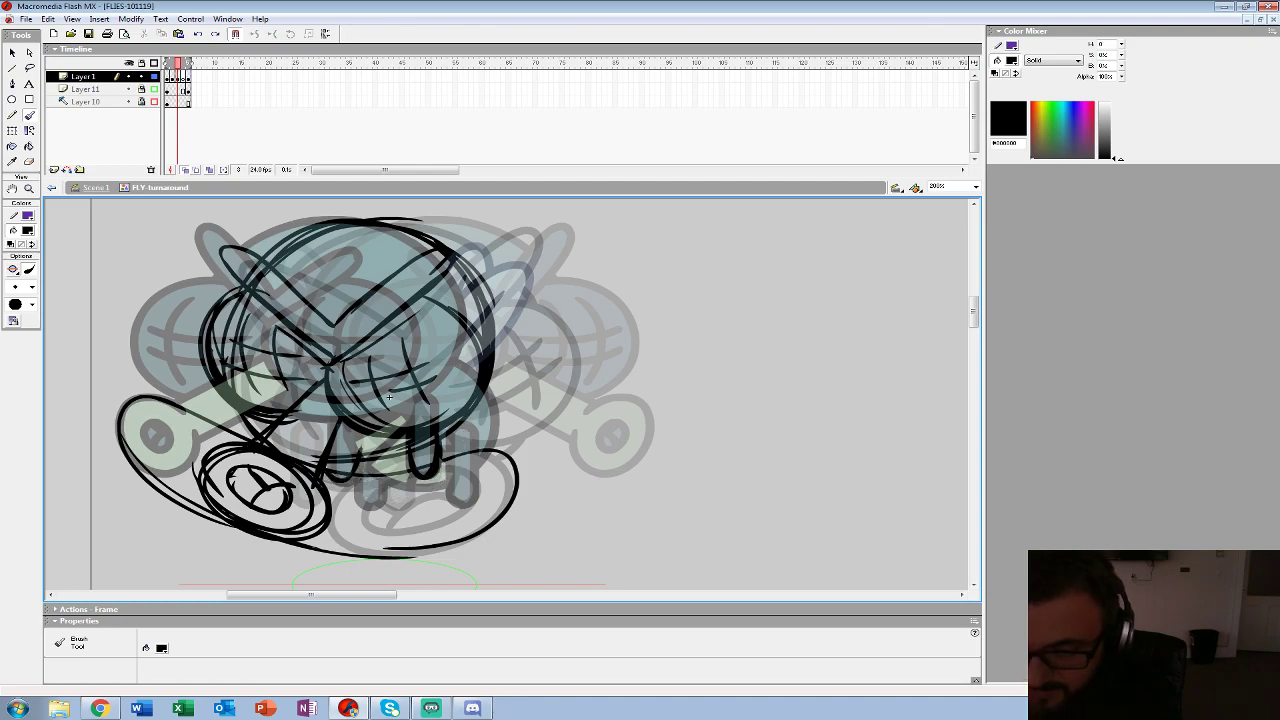
key(ctrl+z)
- Compare the leg positions on the first and last frames with the sketch on frame 3
click(167, 77)
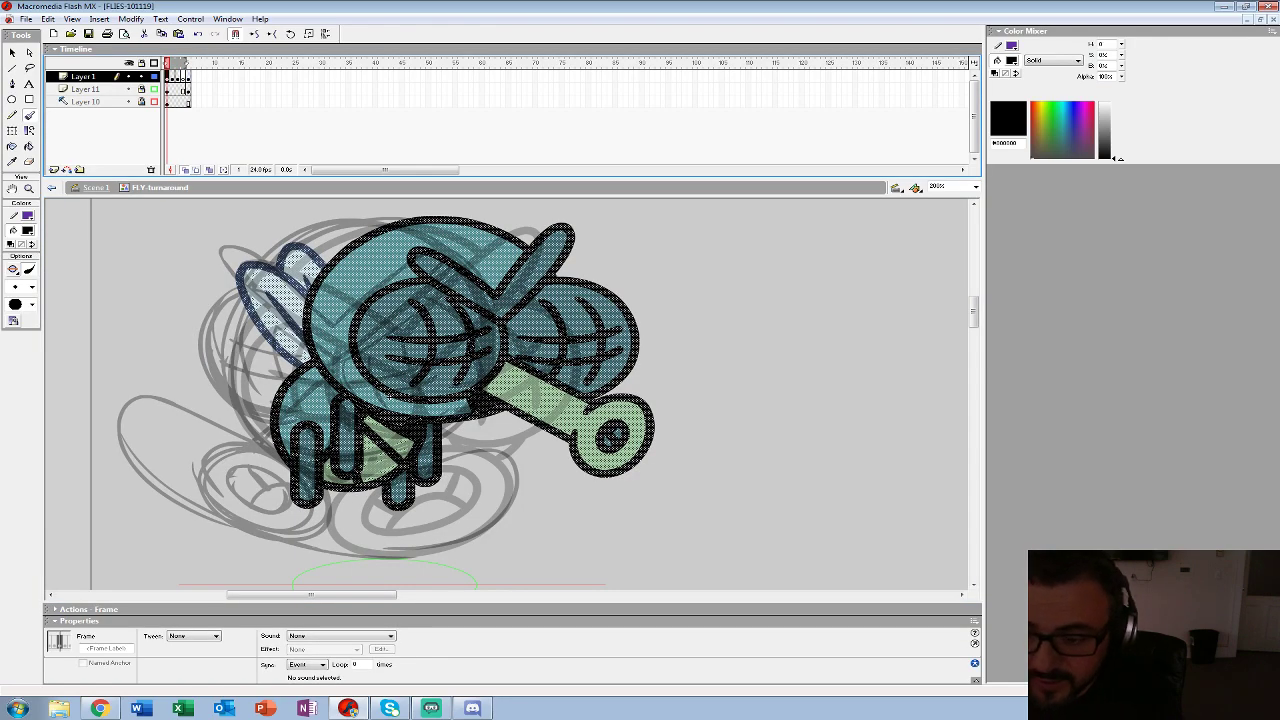
click(188, 77)
key(comma)
key(comma)
key(comma)
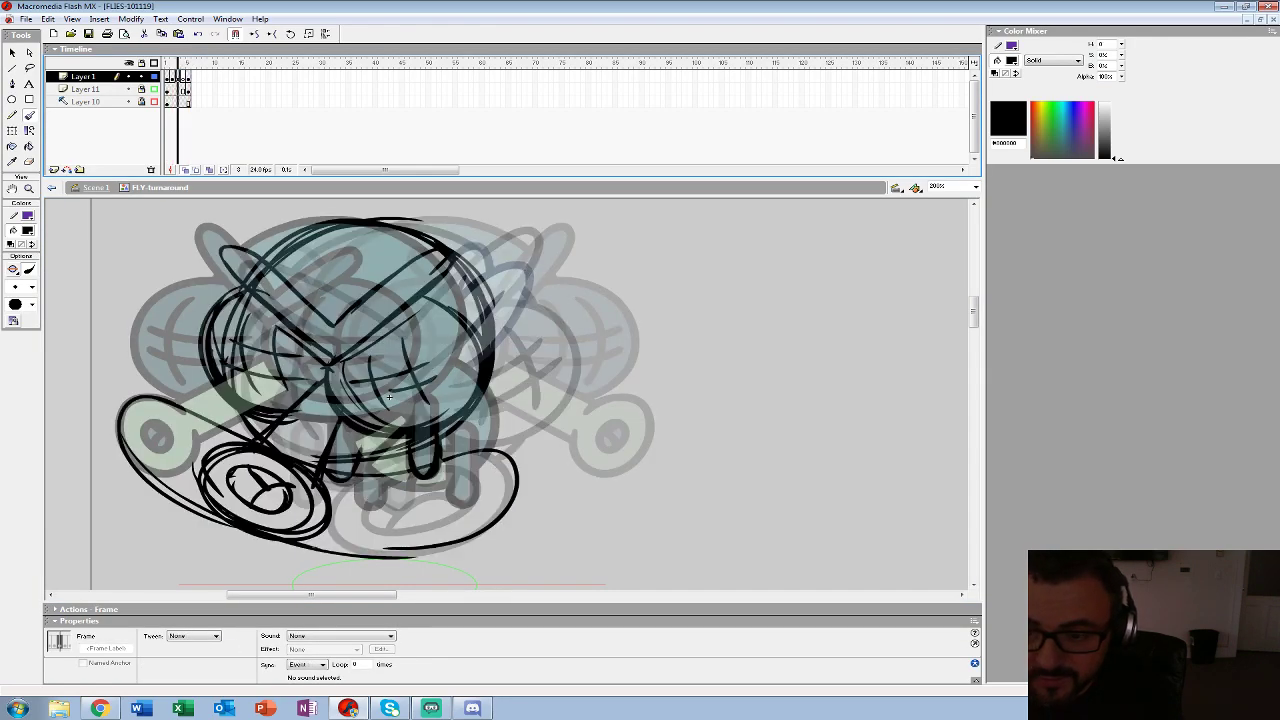
- Sketch the remaining short legs and the body's rear edge beneath the head on frame 3
click(389, 397)
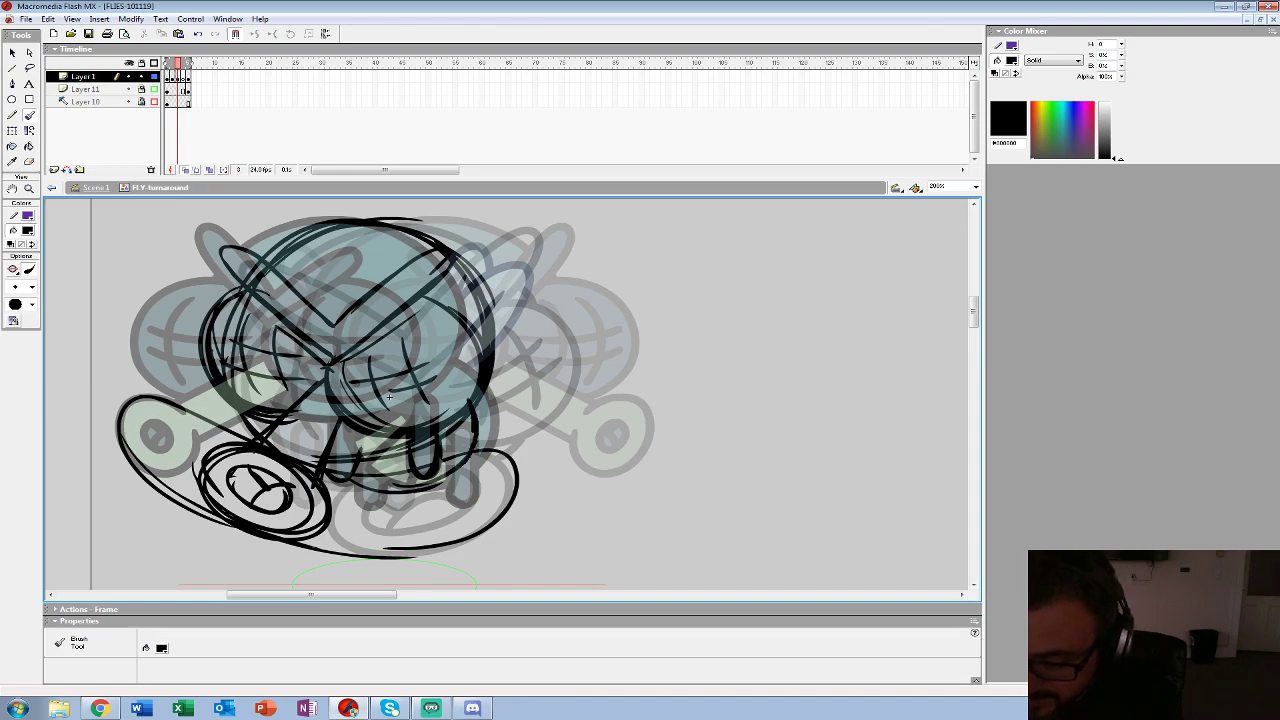
key(ctrl+z)
key(ctrl+z)
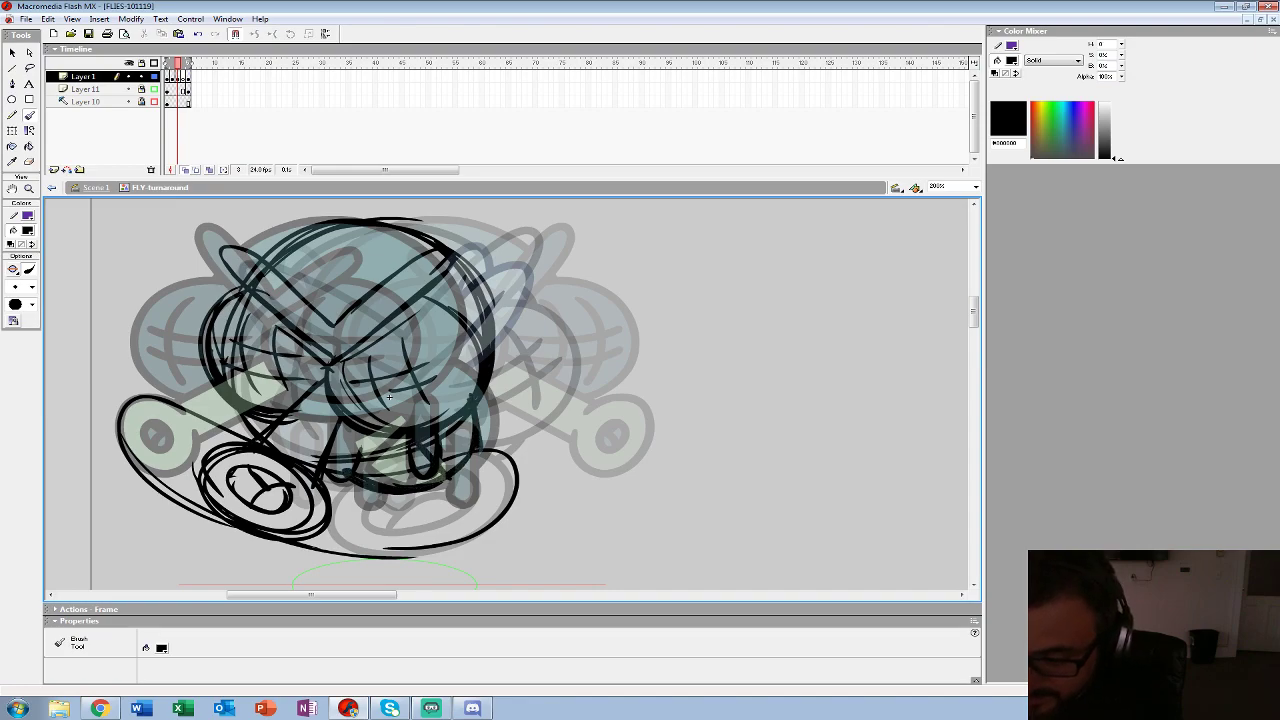
drag(434, 474, 456, 488)
drag(450, 435, 453, 501)
drag(341, 484, 370, 500)
drag(482, 394, 394, 494)
- Try recolouring the whole frame 3 sketch red (#FF0000) and look at it at reduced size
click(178, 77)
click(28, 231)
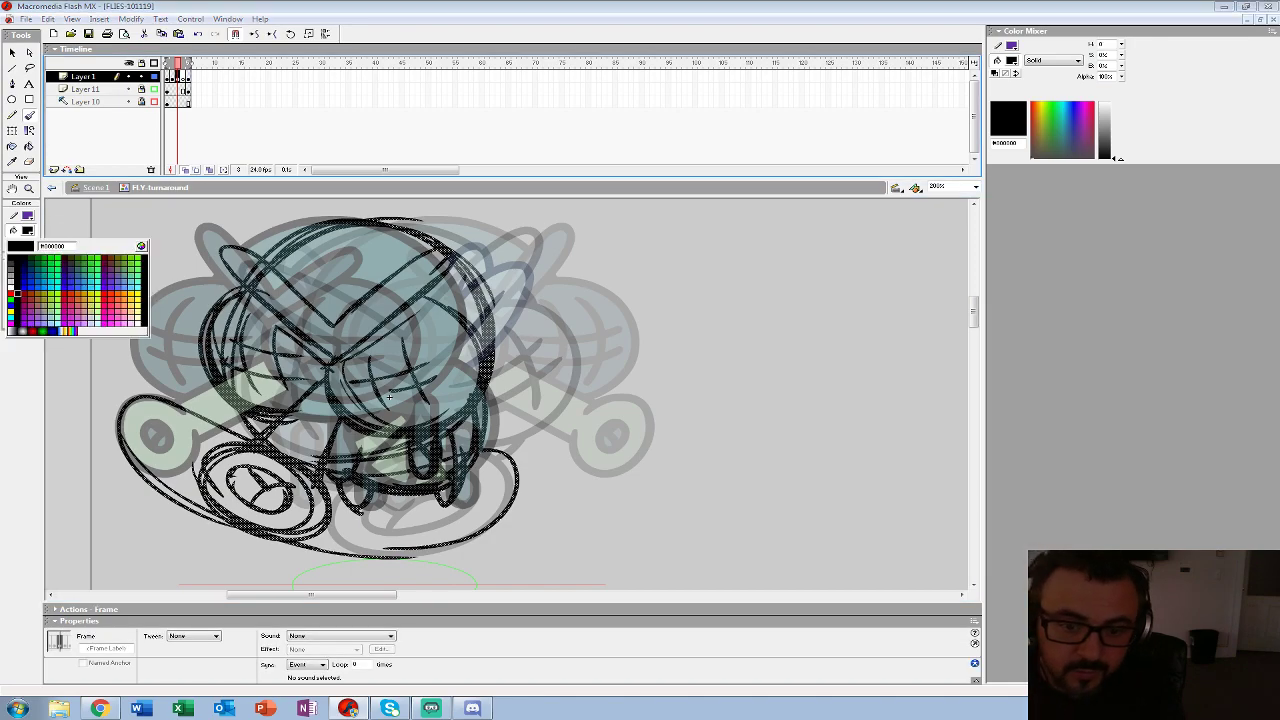
click(11, 294)
key(z)
alt+click(372, 350)
alt+click(372, 350)
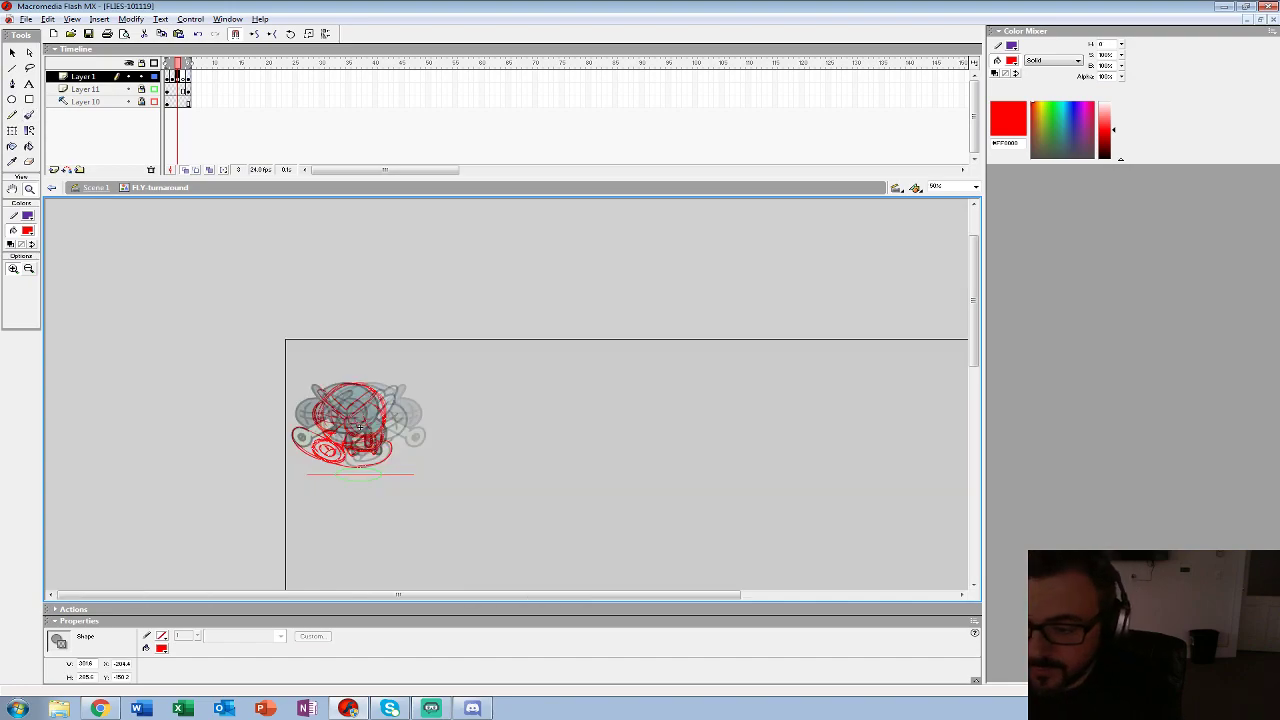
key(Return)
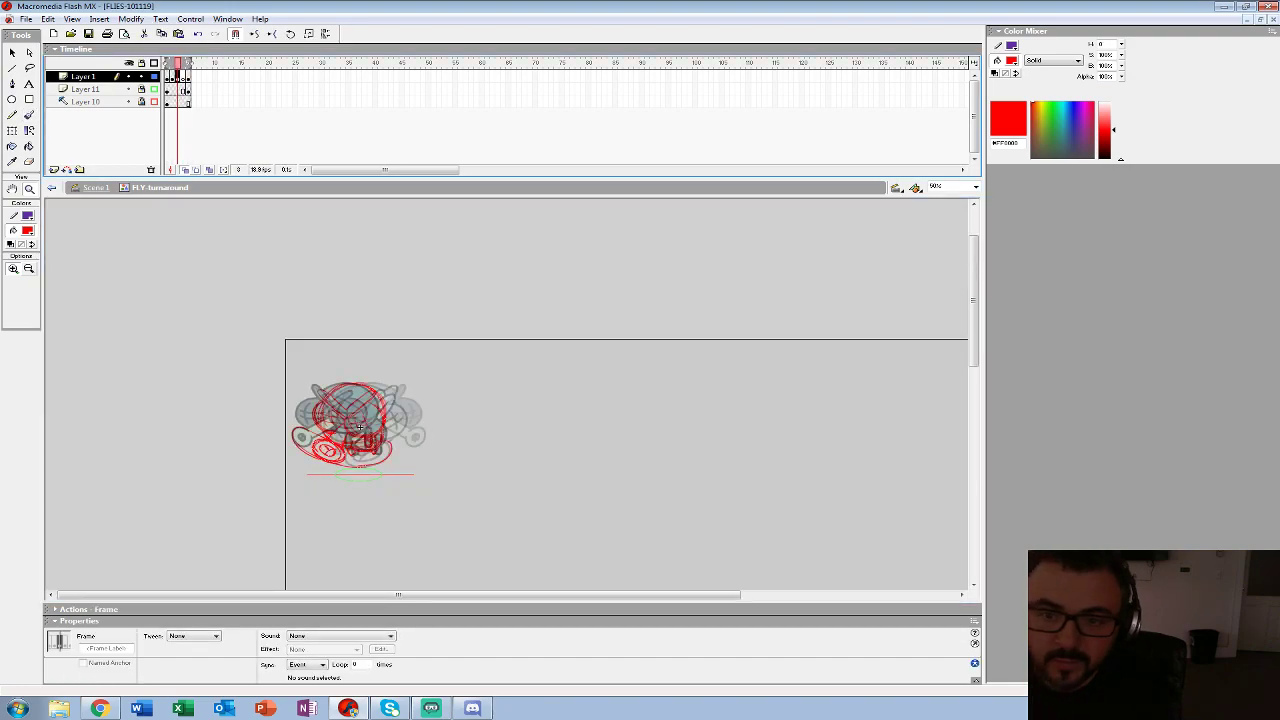
click(360, 455)
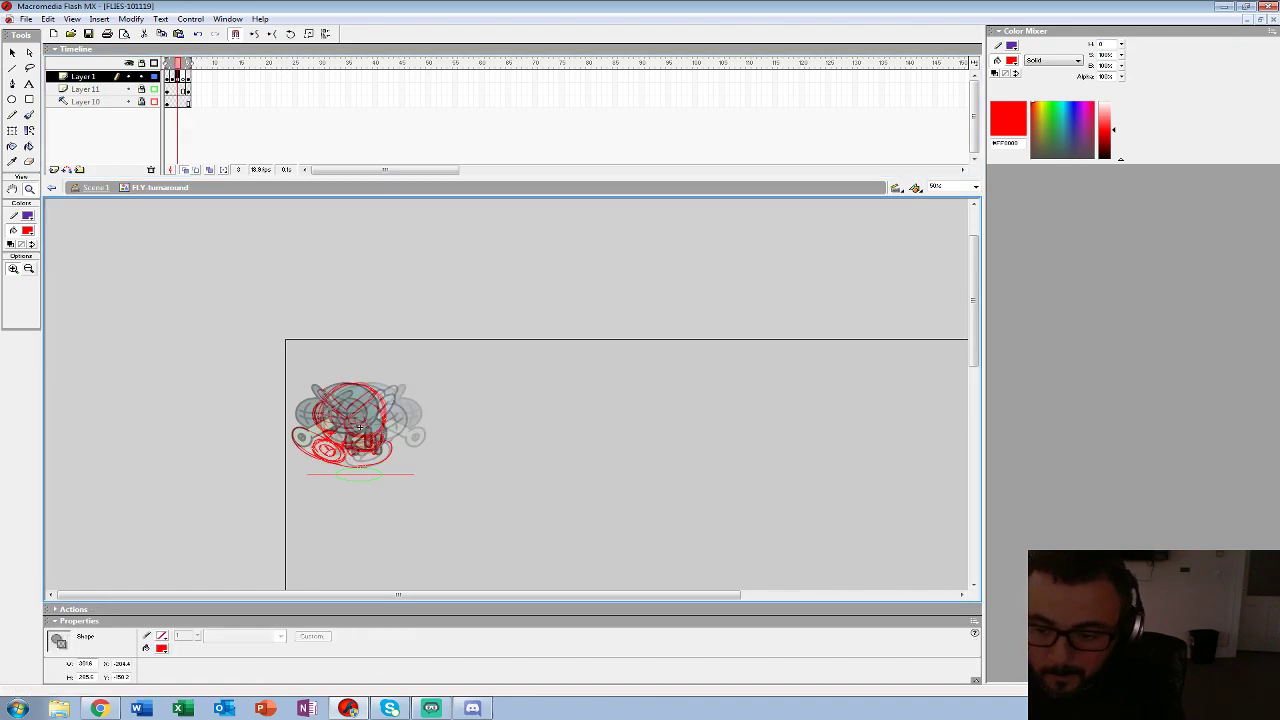
click(360, 455)
- Recolour the whole frame 3 sketch, trying green before settling on blue (#0000FF)
click(27, 230)
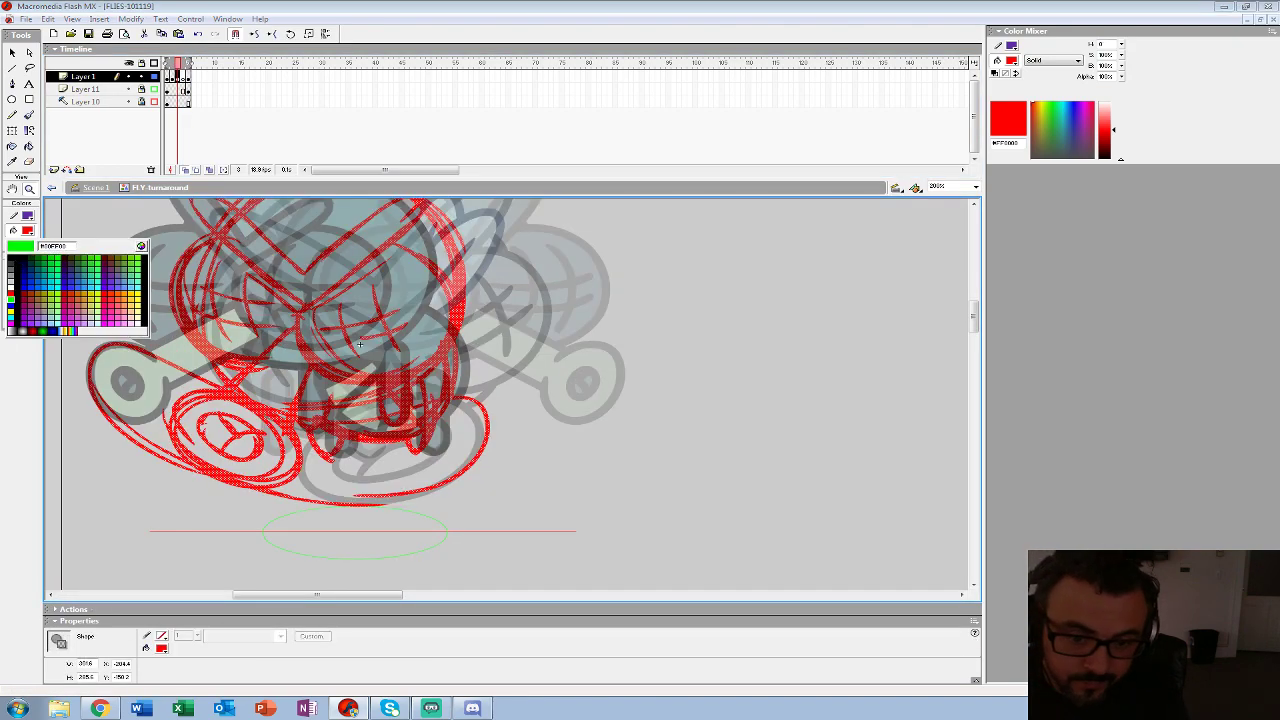
click(11, 303)
click(27, 230)
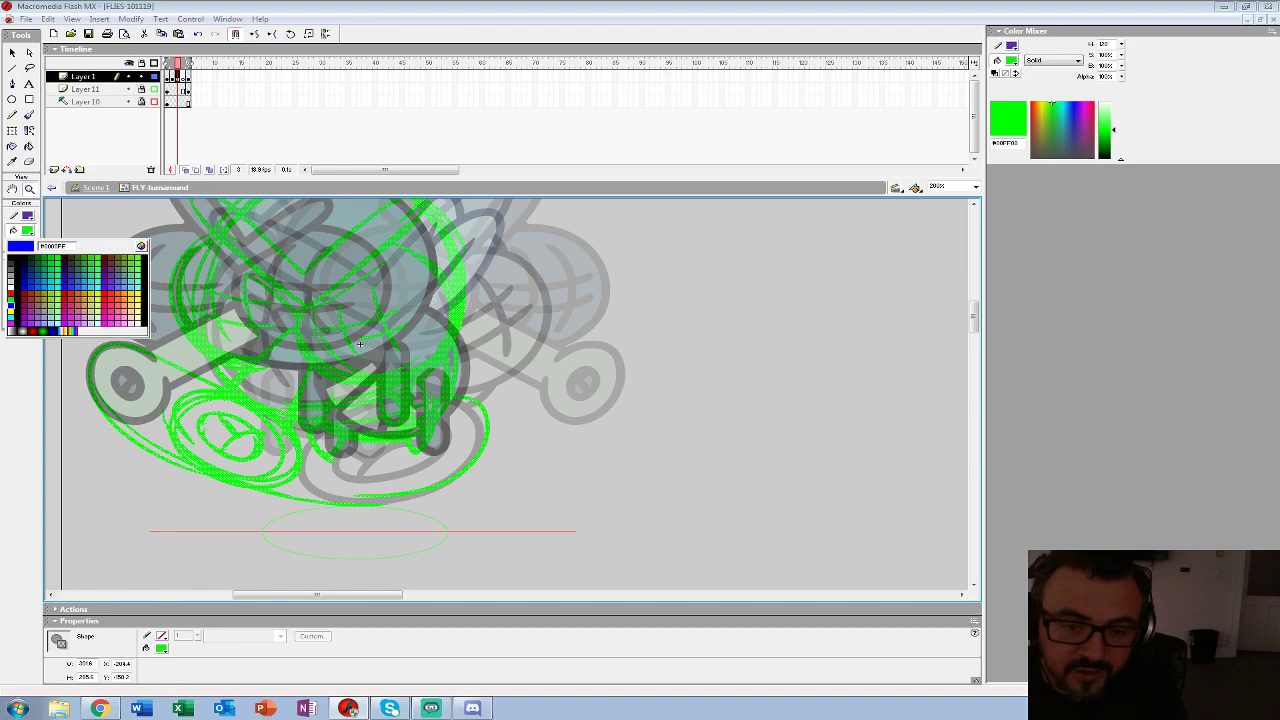
click(11, 309)
- Go to the empty frame 4 and set the Brush to a black fill and a larger brush size
key(period)
key(comma)
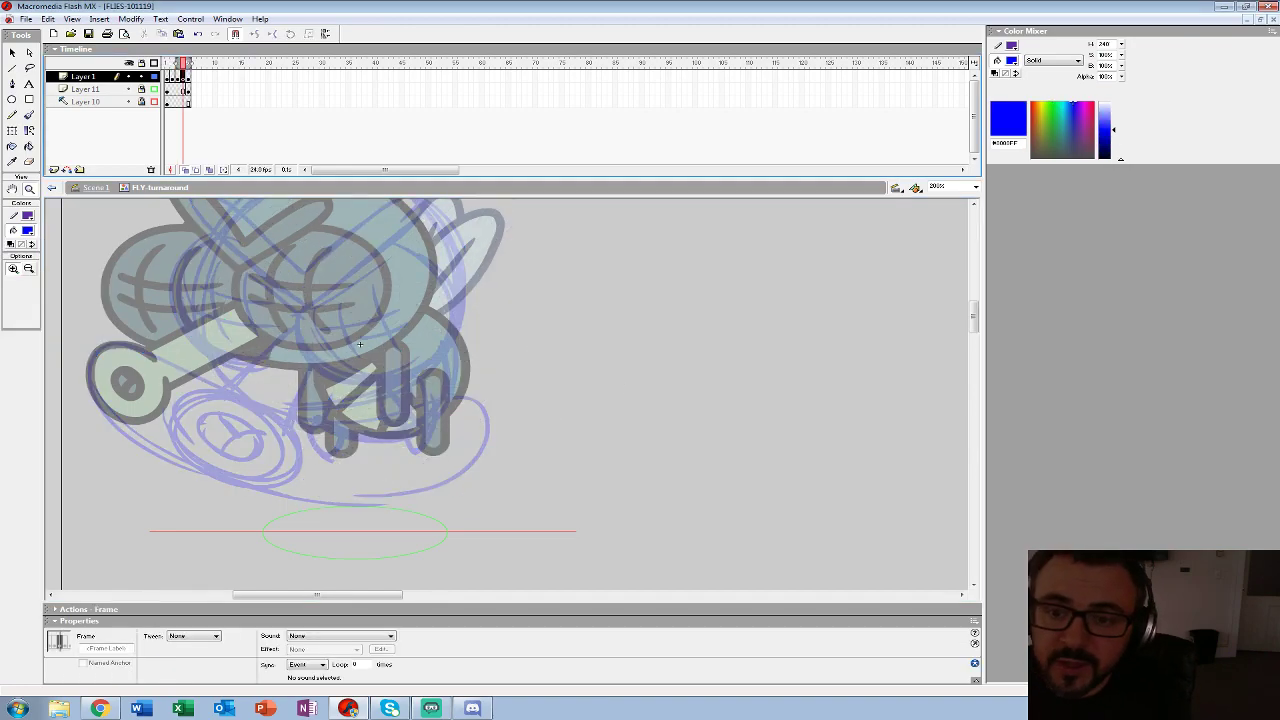
key(period)
click(359, 344)
click(360, 344)
drag(360, 344, 510, 520)
click(29, 115)
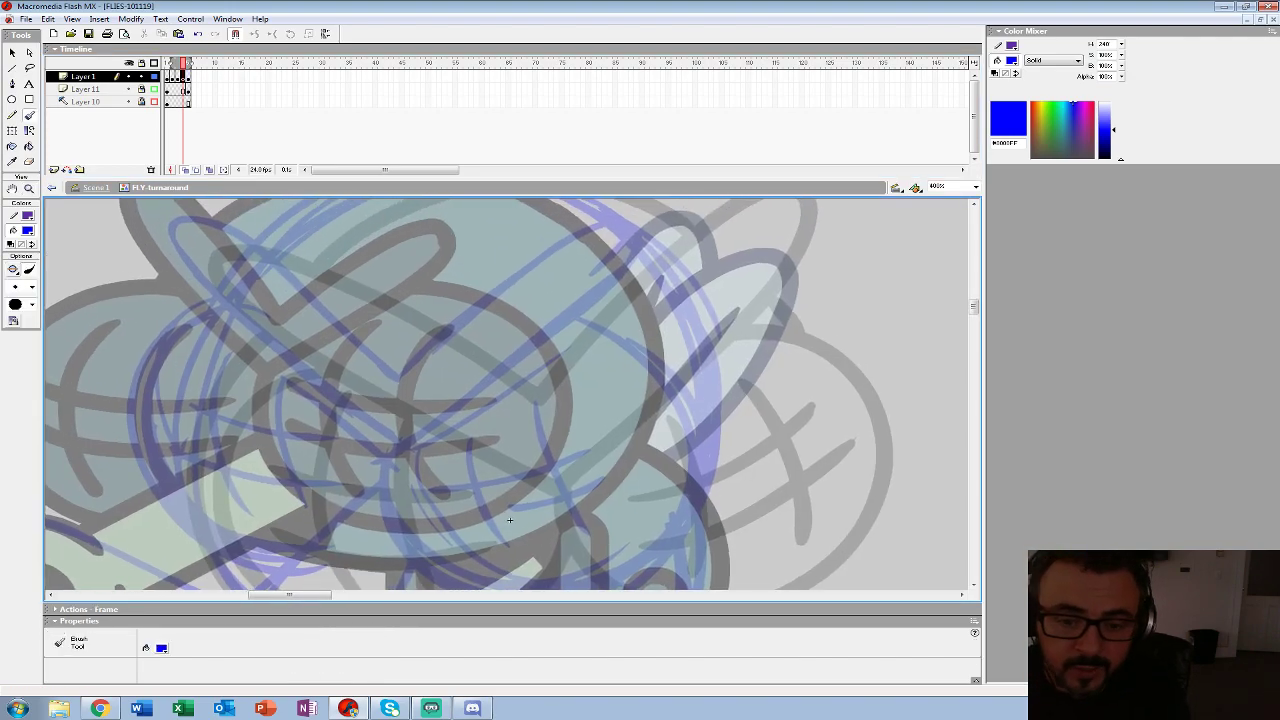
click(28, 231)
click(10, 258)
click(31, 287)
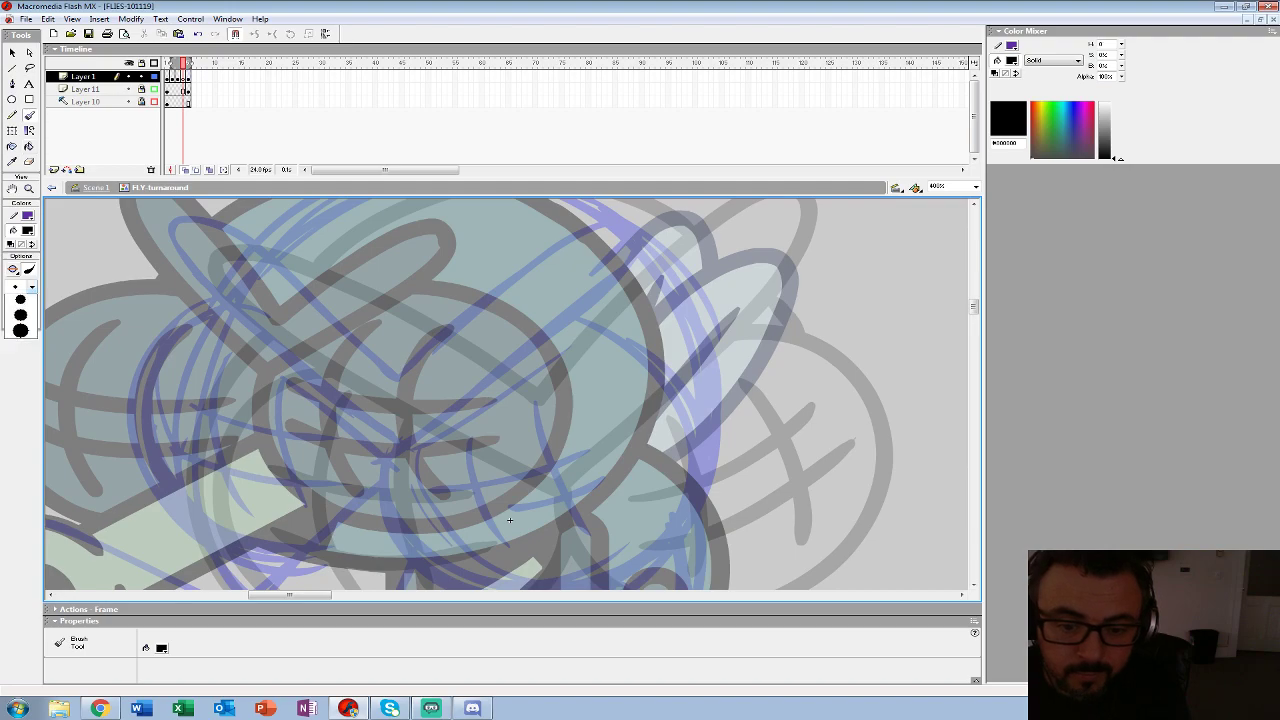
click(15, 427)
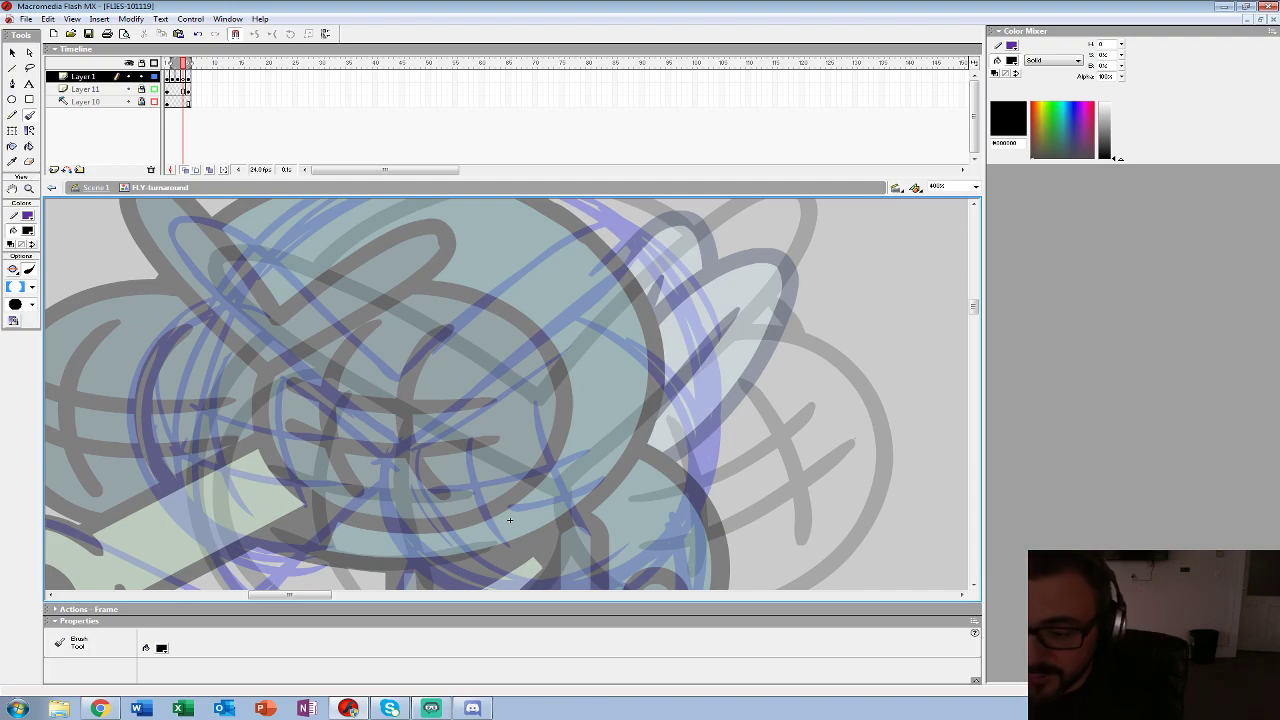
- Ink the V-shaped brow and the near eye's outline on frame 4 over the blue onion-skinned sketch
drag(509, 520, 539, 531)
drag(432, 390, 300, 262)
key(ctrl+z)
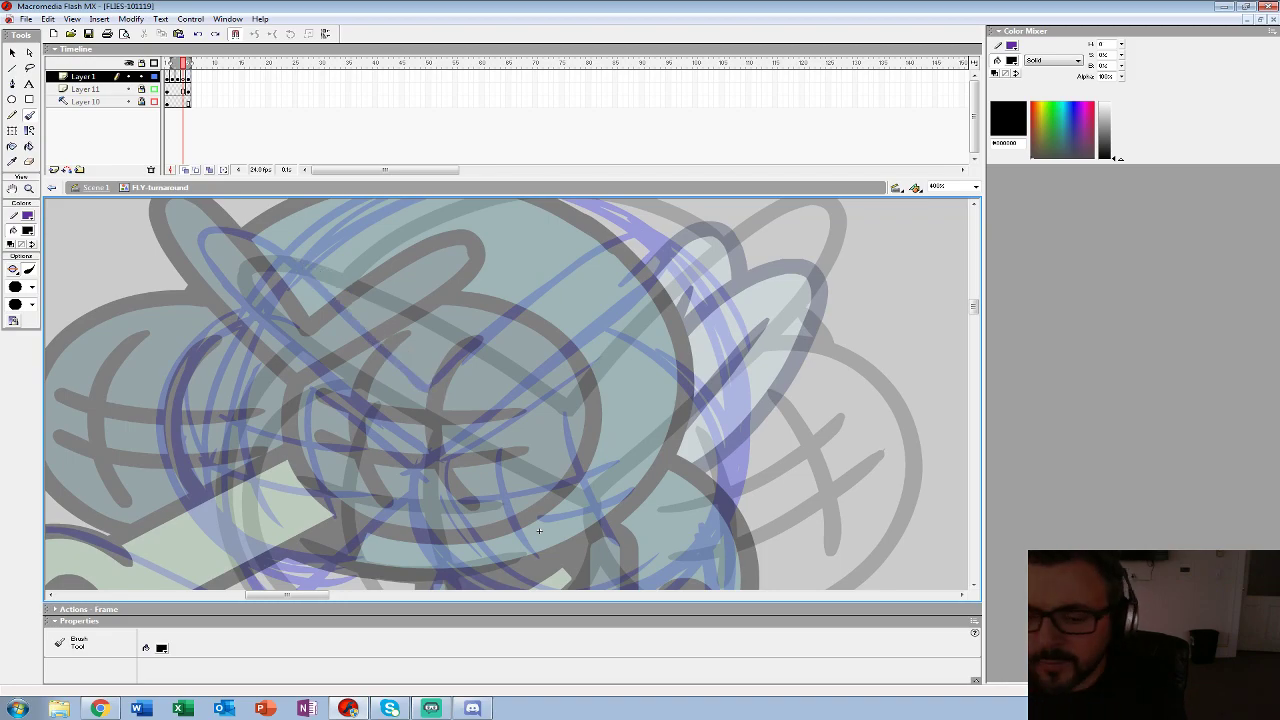
mouse_move(430, 388)
mouse_down()
mouse_move(312, 270)
mouse_move(240, 233)
mouse_move(205, 248)
mouse_move(224, 296)
mouse_move(298, 374)
mouse_move(420, 468)
mouse_move(578, 365)
mouse_move(656, 268)
mouse_move(632, 231)
mouse_move(536, 283)
mouse_move(431, 385)
mouse_up()
drag(480, 450, 444, 256)
drag(503, 337, 423, 450)
mouse_move(300, 388)
mouse_down()
mouse_move(375, 512)
mouse_move(460, 529)
mouse_move(538, 505)
mouse_move(598, 438)
mouse_move(601, 355)
mouse_move(505, 245)
mouse_up()
- Ink the near eye's grid lines and the snout's ring with its inner opening on frame 4
drag(381, 362, 435, 491)
drag(447, 336, 515, 465)
mouse_move(341, 425)
mouse_down()
mouse_move(482, 393)
mouse_move(520, 369)
mouse_up()
drag(353, 459, 542, 414)
drag(425, 450, 616, 244)
mouse_move(398, 365)
mouse_down()
mouse_move(286, 340)
mouse_move(240, 458)
mouse_move(414, 524)
mouse_move(488, 430)
mouse_up()
mouse_move(302, 388)
mouse_down()
mouse_move(290, 432)
mouse_move(405, 470)
mouse_move(383, 395)
mouse_move(300, 392)
mouse_up()
drag(398, 415, 342, 462)
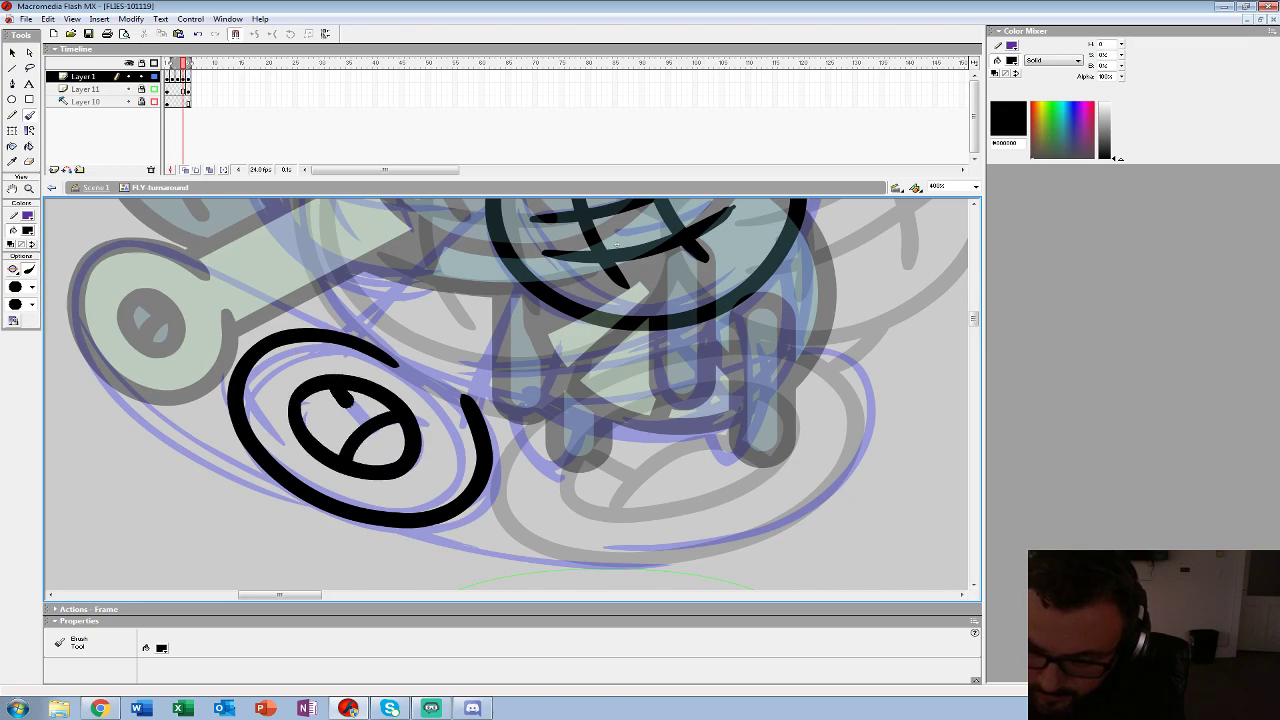
- Ink the snout's two straight sides and the outline of the far eye on frame 4
drag(617, 244, 554, 375)
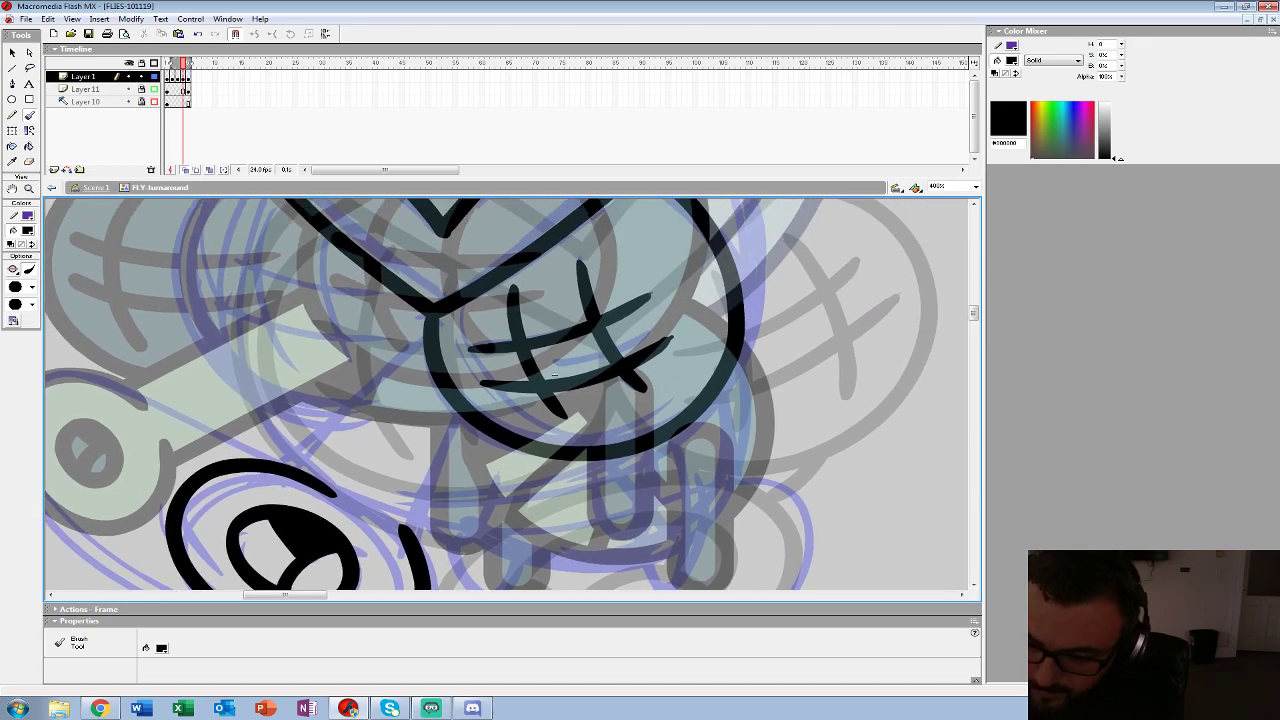
drag(408, 540, 464, 408)
drag(434, 336, 294, 470)
drag(554, 375, 611, 465)
mouse_move(322, 250)
mouse_down()
mouse_move(274, 273)
mouse_move(284, 472)
mouse_move(391, 509)
mouse_up()
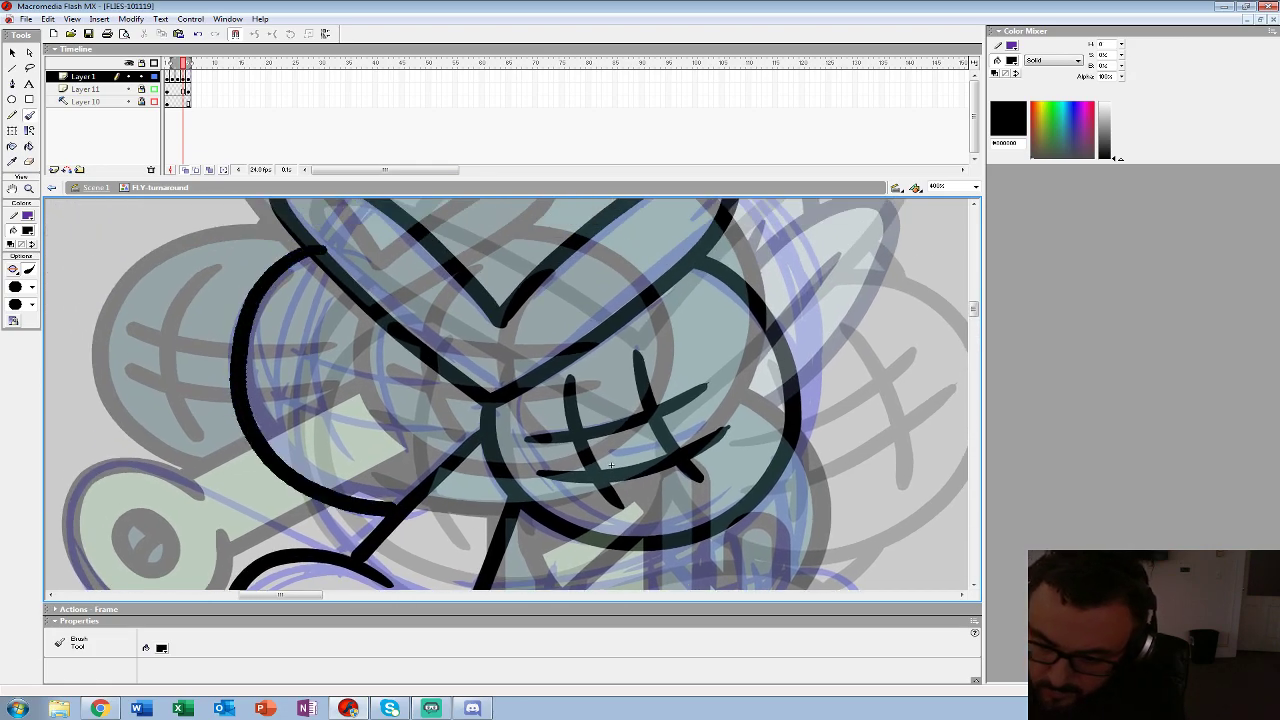
- Ink the far eye's crossing grid lines on frame 4, redrawing the strokes that do not fit
mouse_move(384, 328)
mouse_down()
mouse_move(373, 370)
mouse_move(405, 455)
mouse_up()
drag(322, 302, 318, 450)
mouse_move(272, 340)
mouse_down()
mouse_move(335, 382)
mouse_move(440, 402)
mouse_up()
drag(264, 406, 390, 450)
key(ctrl+z)
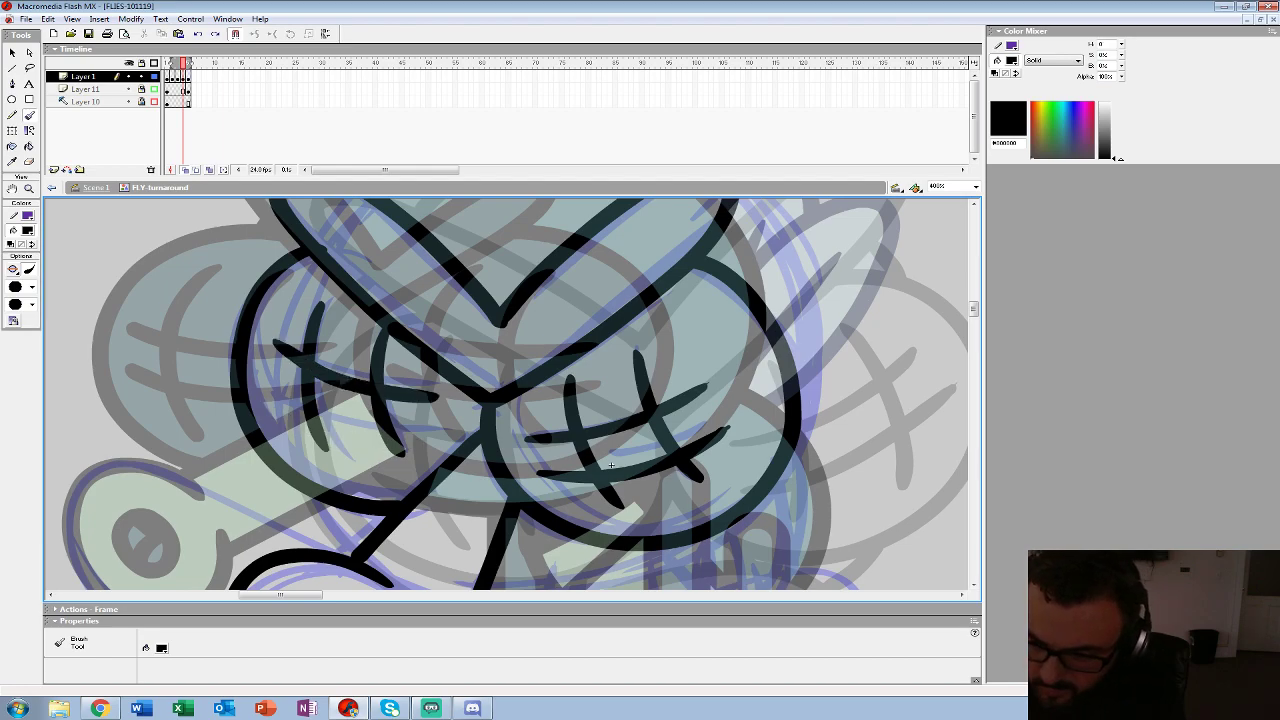
key(ctrl+z)
key(ctrl+z)
mouse_move(331, 295)
mouse_down()
mouse_move(309, 391)
mouse_move(338, 461)
mouse_up()
drag(281, 347, 426, 394)
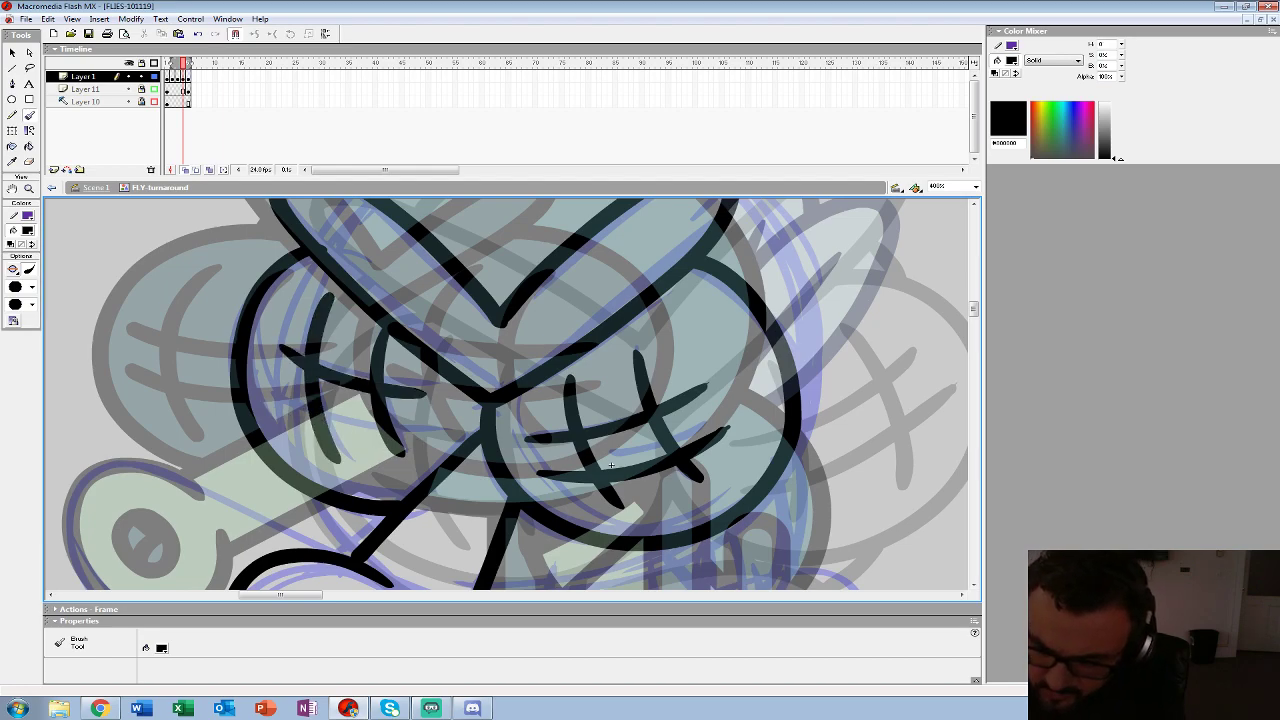
- Ink the head's outer edge, the line beneath the head and the first leg on frame 4
mouse_move(611, 465)
mouse_down()
mouse_move(359, 255)
mouse_move(270, 562)
mouse_move(305, 465)
mouse_move(309, 540)
mouse_up()
mouse_move(437, 263)
mouse_down()
mouse_move(481, 314)
mouse_move(516, 490)
mouse_up()
mouse_move(516, 490)
mouse_down()
mouse_move(571, 308)
mouse_move(499, 424)
mouse_move(376, 475)
mouse_move(245, 482)
mouse_up()
drag(430, 290, 546, 575)
mouse_move(575, 341)
mouse_down()
mouse_move(558, 330)
mouse_move(278, 329)
mouse_move(228, 371)
mouse_up()
mouse_move(462, 562)
mouse_down()
mouse_move(389, 299)
mouse_move(345, 221)
mouse_up()
drag(358, 301, 335, 260)
mouse_move(378, 337)
mouse_down()
mouse_move(382, 405)
mouse_move(438, 350)
mouse_up()
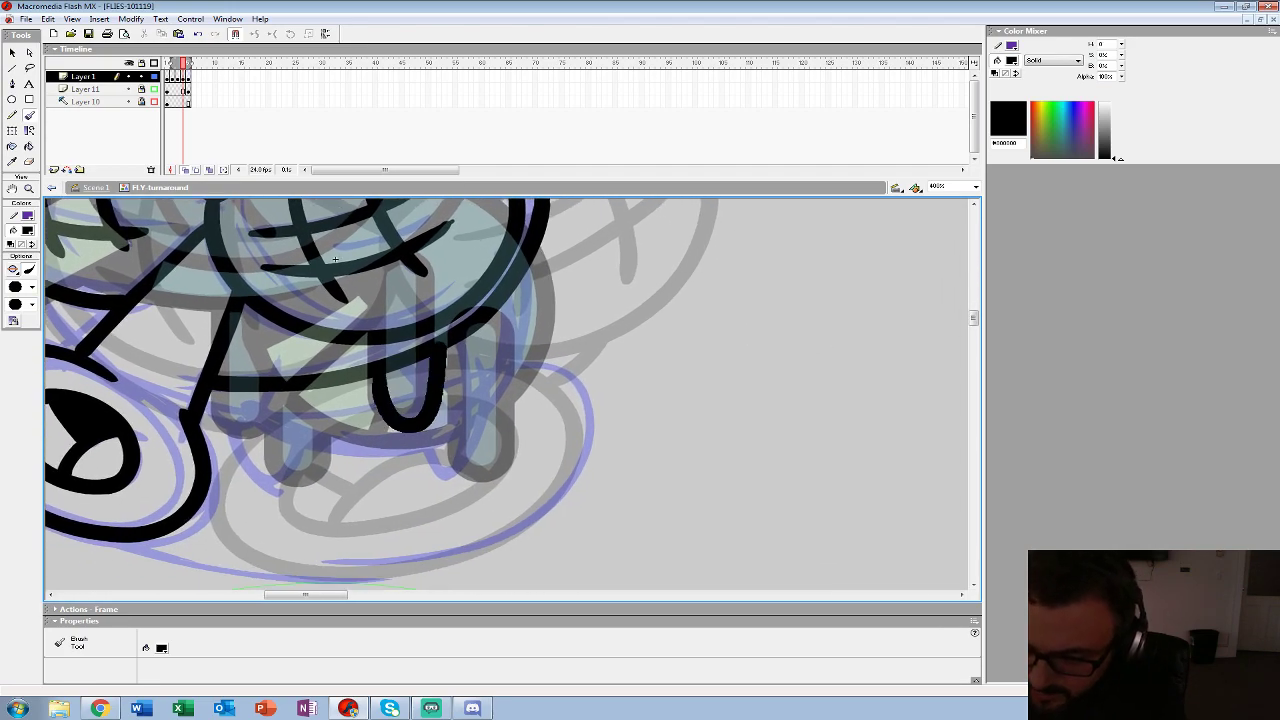
- Ink the remaining legs, the body's rear edge and underside, and the small corner behind the snout on frame 4
mouse_move(424, 414)
mouse_down()
mouse_move(458, 476)
mouse_move(491, 332)
mouse_up()
mouse_move(514, 290)
mouse_down()
mouse_move(514, 374)
mouse_move(494, 406)
mouse_up()
drag(335, 260, 441, 312)
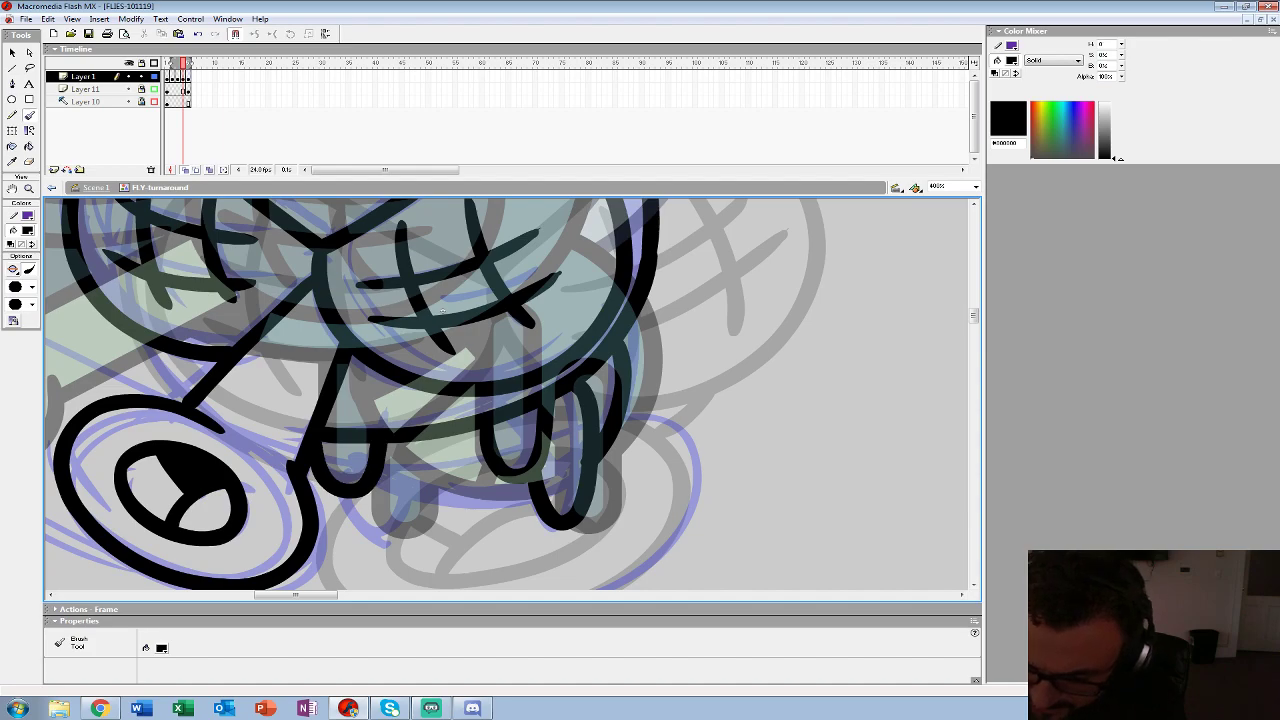
mouse_move(530, 497)
mouse_down()
mouse_move(436, 488)
mouse_move(372, 455)
mouse_move(375, 485)
mouse_move(378, 450)
mouse_move(386, 538)
mouse_move(413, 484)
mouse_move(481, 460)
mouse_up()
mouse_move(460, 370)
mouse_down()
mouse_move(432, 500)
mouse_move(533, 485)
mouse_up()
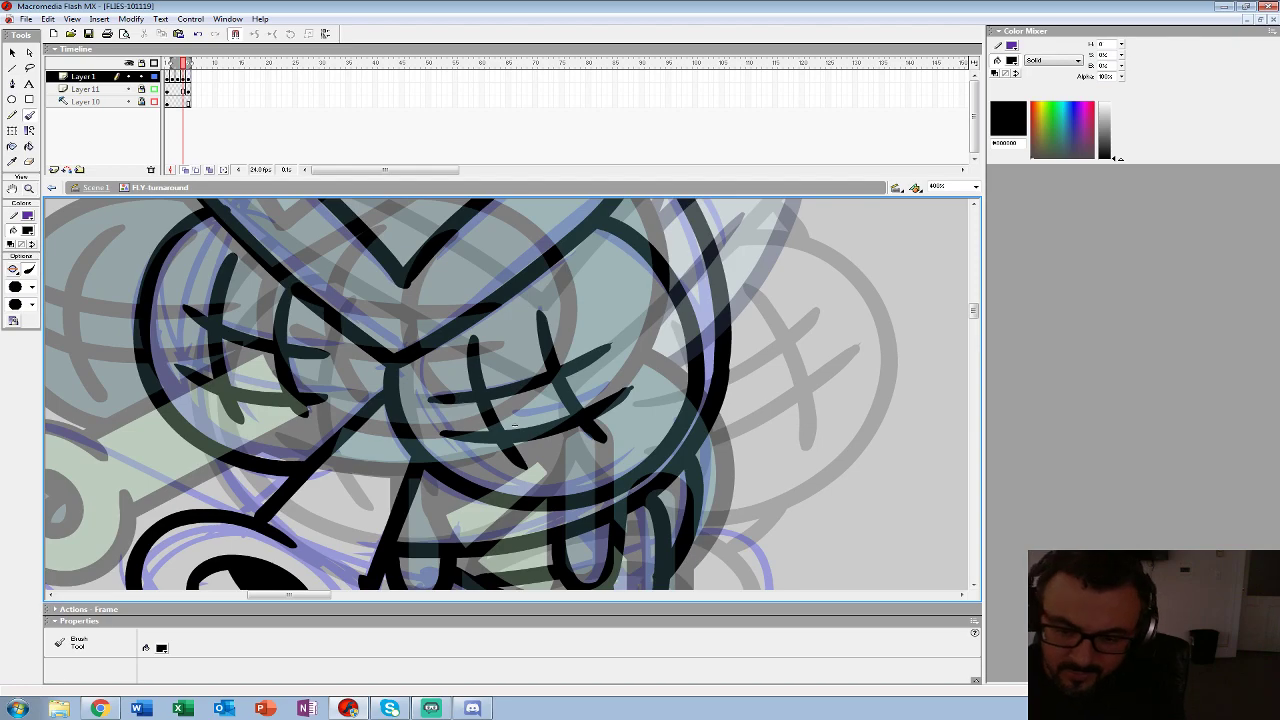
drag(515, 425, 546, 339)
drag(249, 369, 290, 427)
- Move the inked keyframe from frame 4 to frame 3, replacing the blue sketch
click(183, 77)
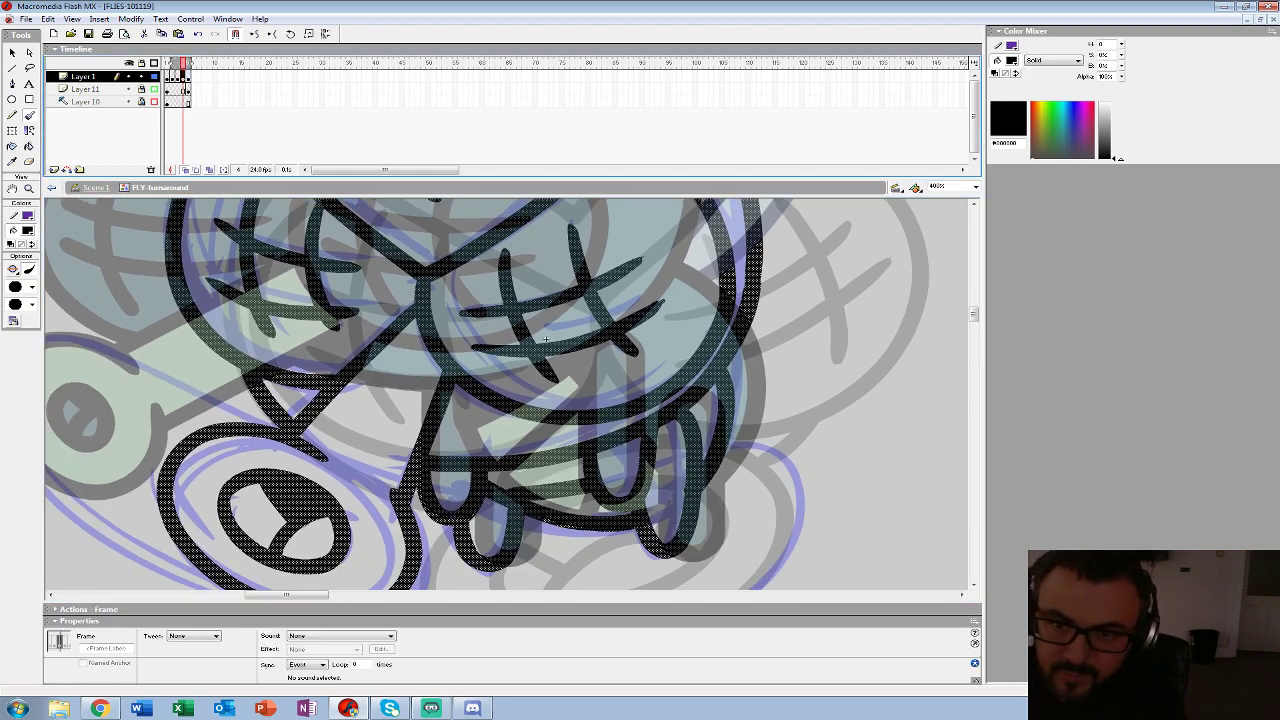
drag(183, 77, 178, 77)
key(z)
alt+click(445, 353)
alt+click(445, 350)
alt+click(445, 350)
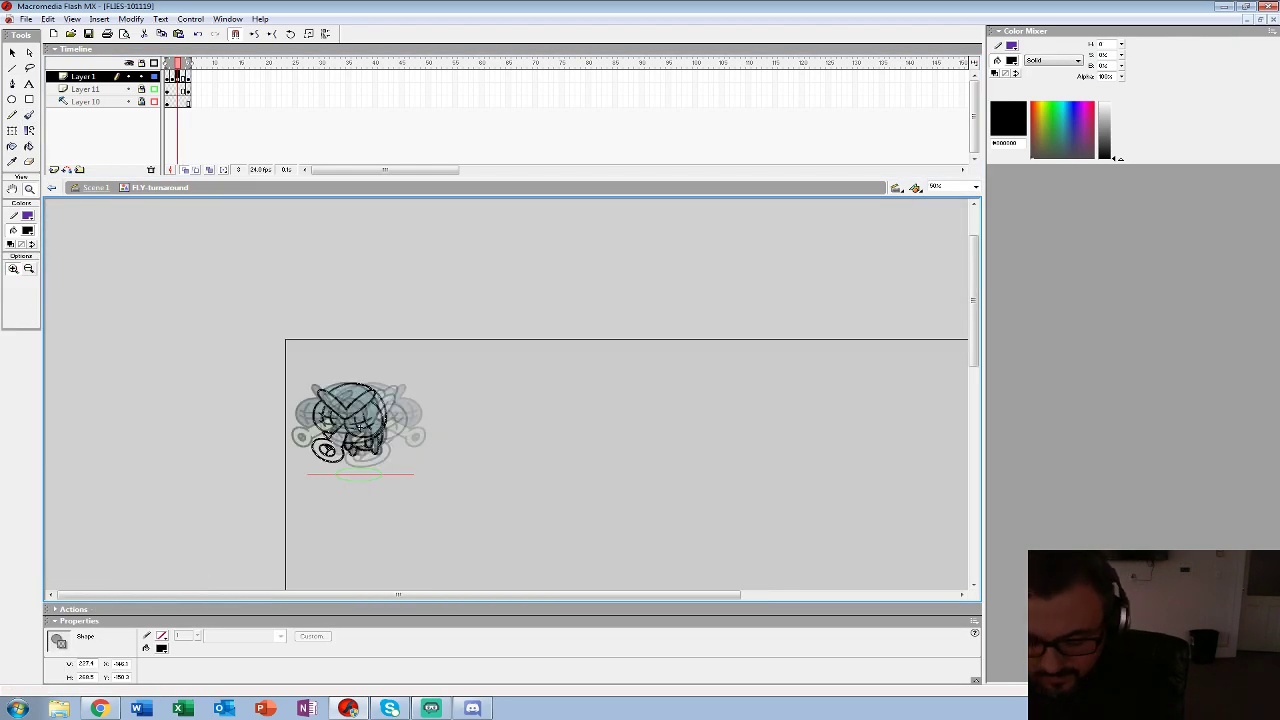
- Turn off onion skinning, review the frames, and fill the gap between the legs under the body with black on frame 3
click(185, 170)
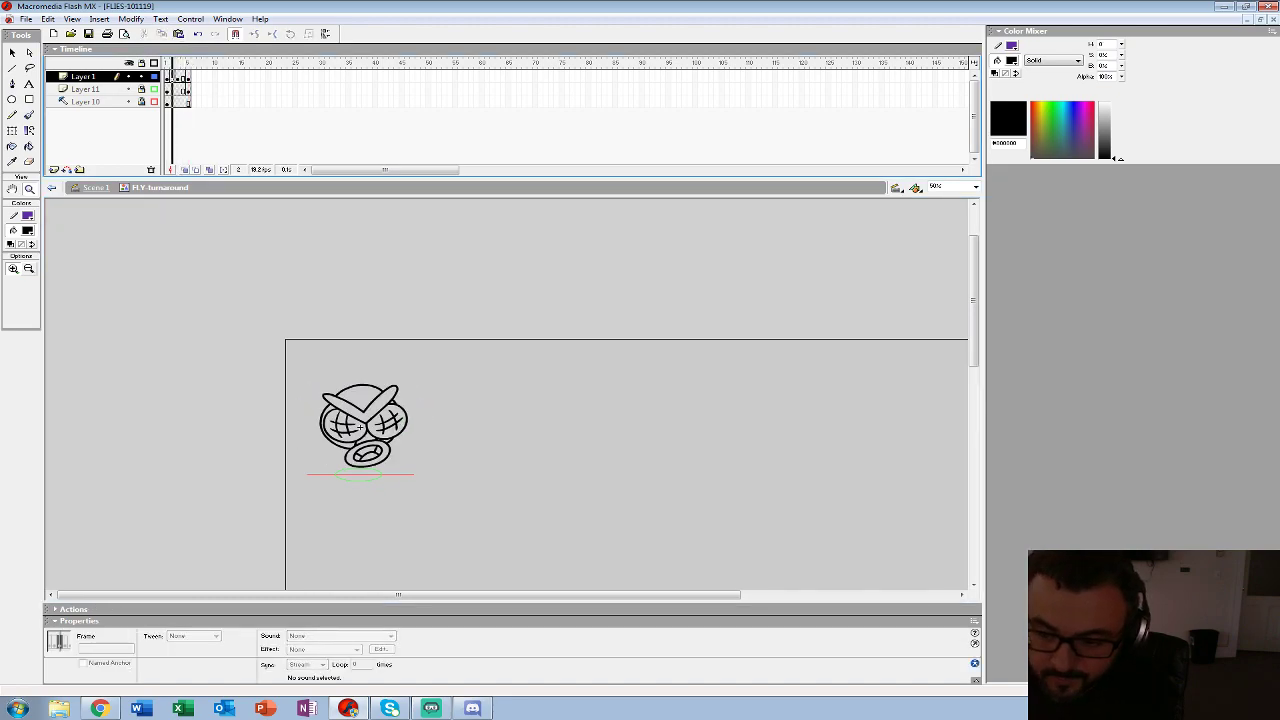
key(period)
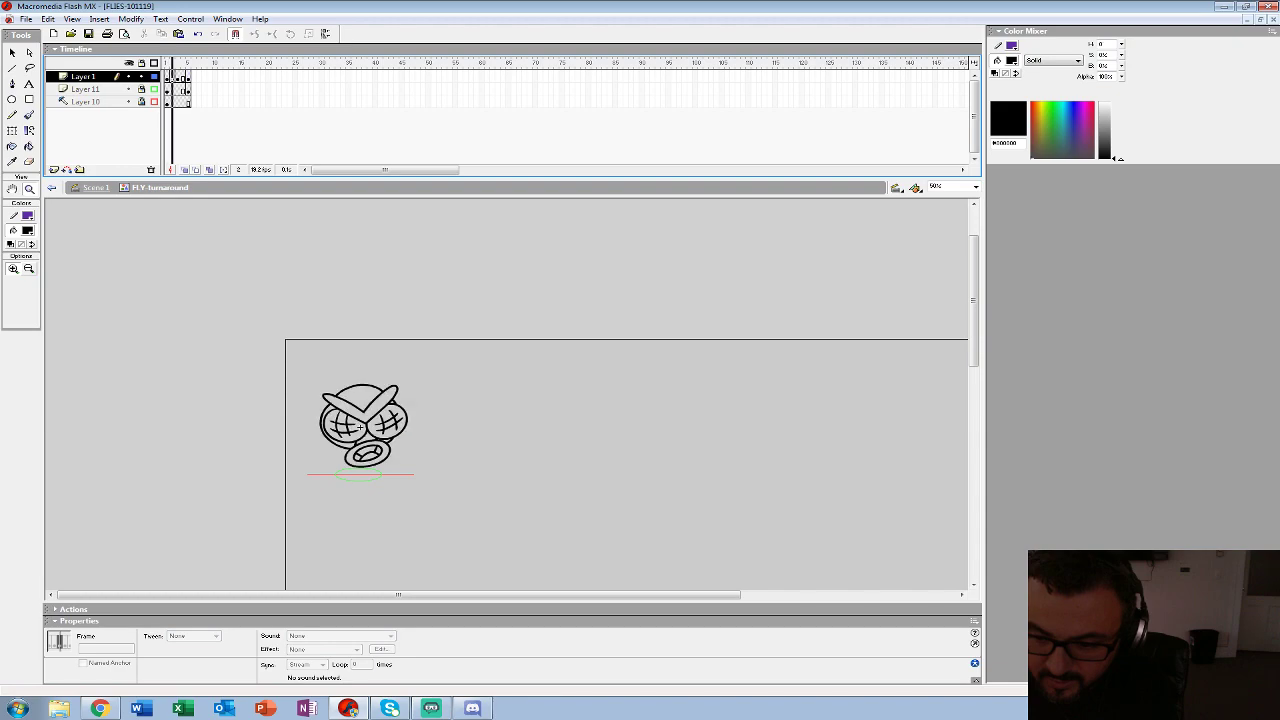
click(424, 421)
click(427, 419)
key(period)
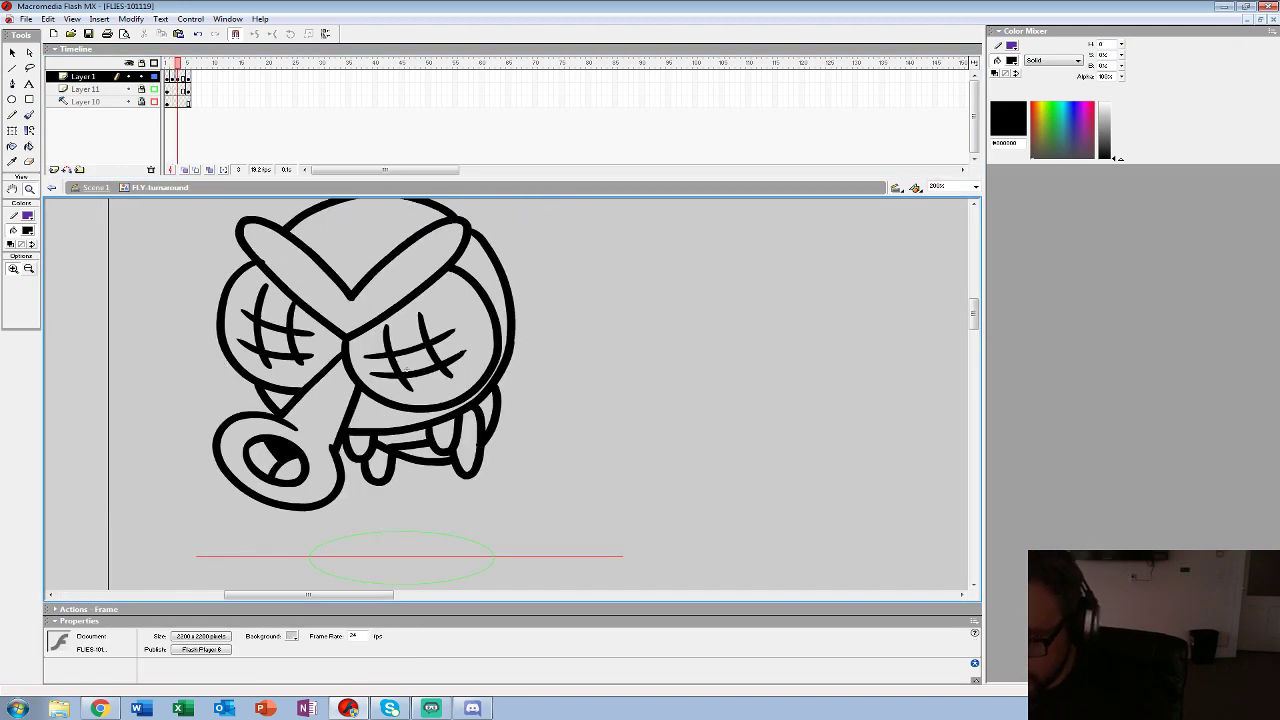
click(405, 370)
key(b)
mouse_move(386, 410)
mouse_down()
mouse_move(470, 392)
mouse_move(402, 398)
mouse_up()
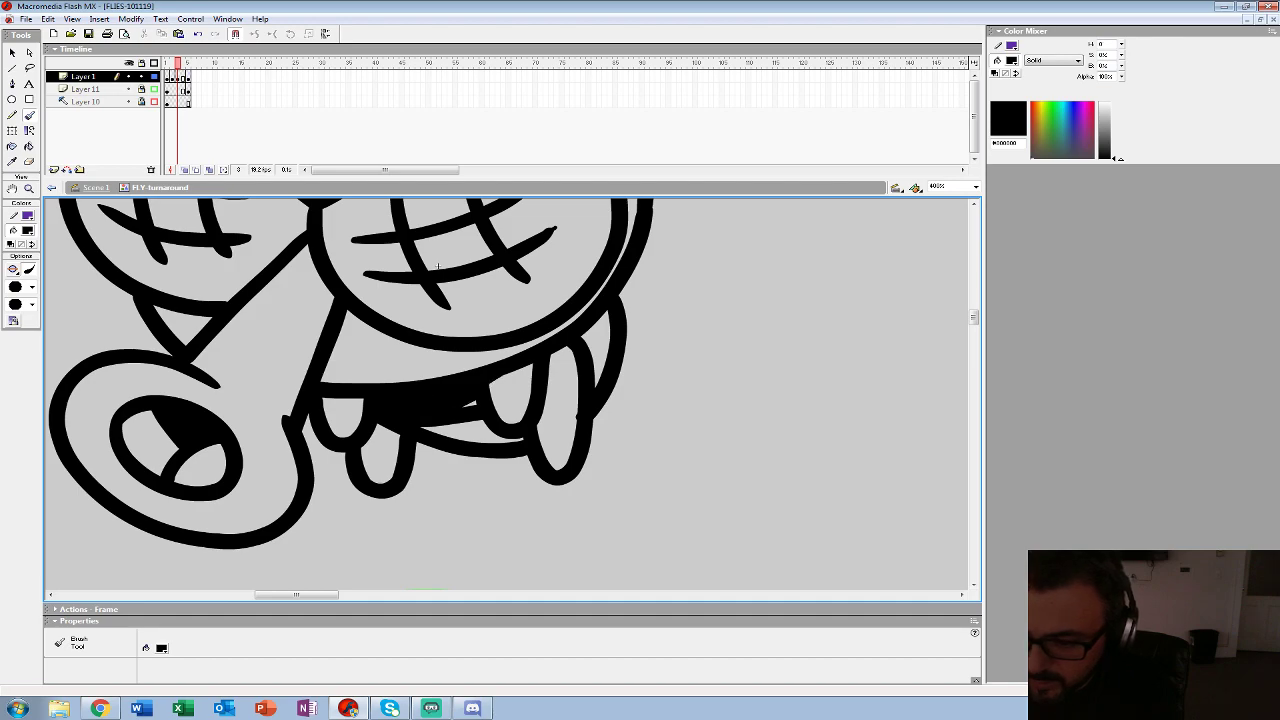
- Compare the legs and underside of the frame 3 drawing with the neighbouring frames and the coloured fly on frame 5
key(period)
key(period)
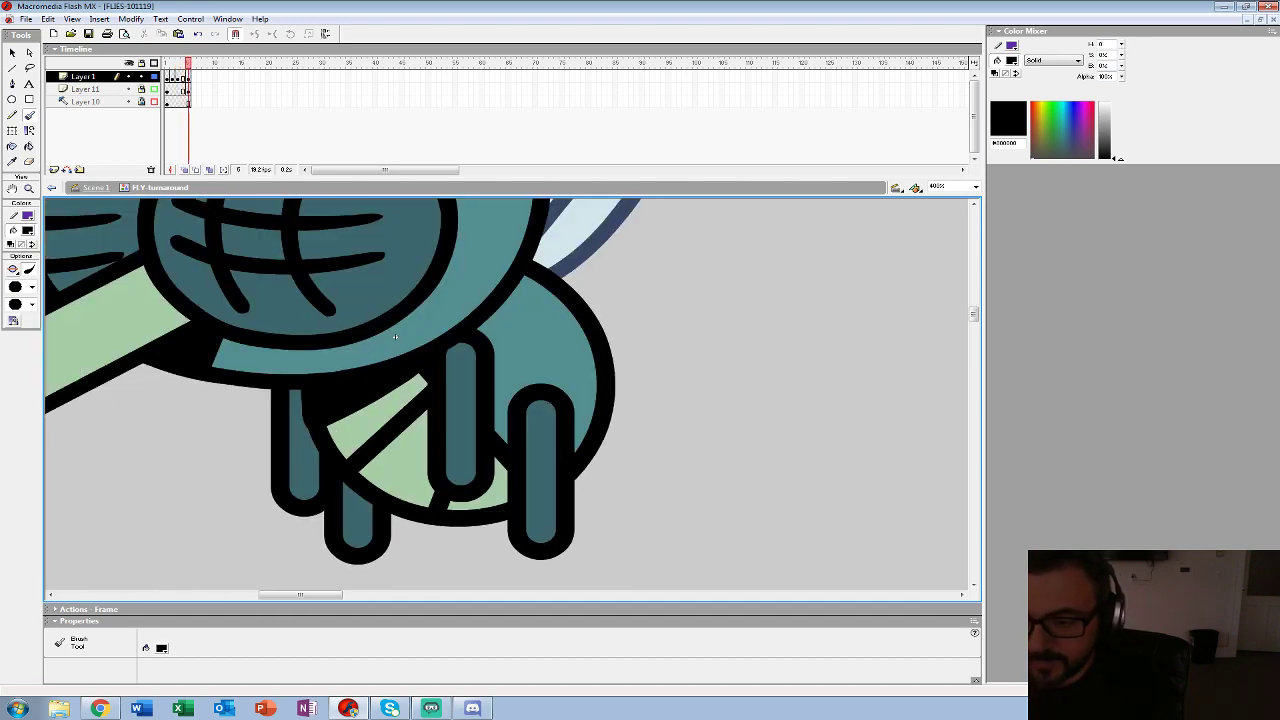
key(comma)
key(comma)
key(comma)
key(period)
key(period)
key(period)
- Make frame 4 a blank keyframe and onion-skin only the neighbouring frames 3 and 5 over it
click(183, 77)
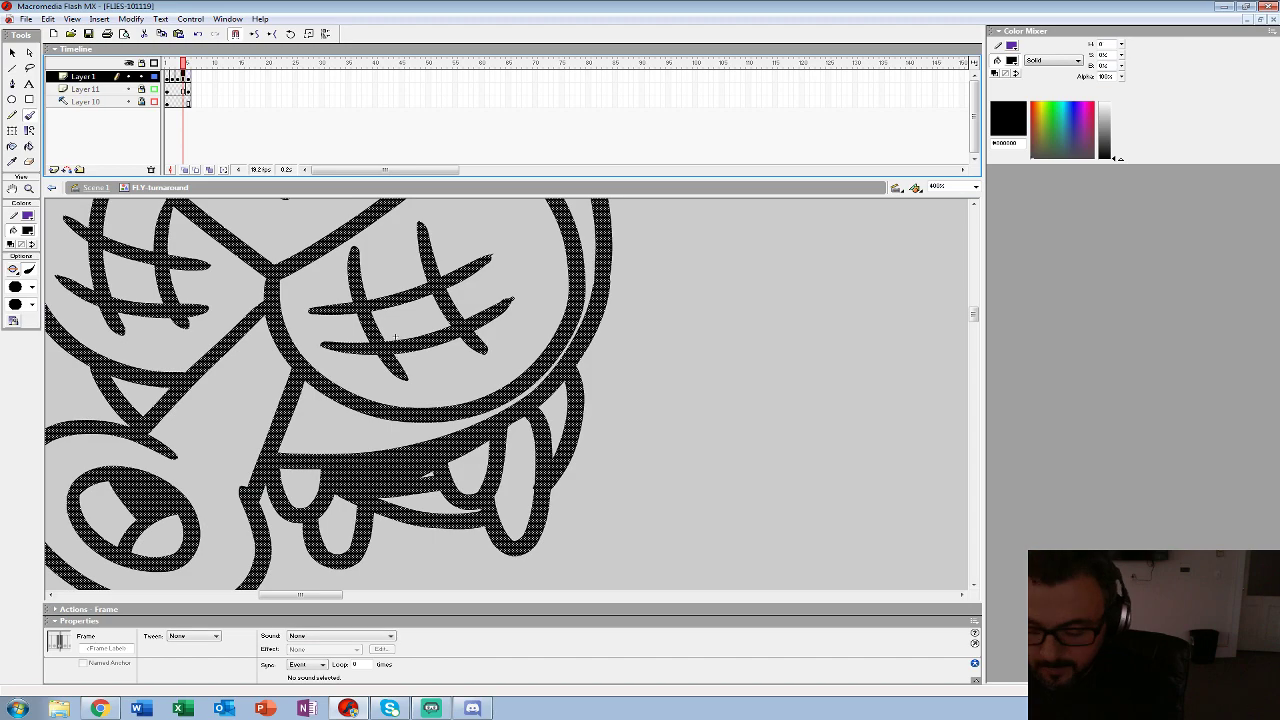
key(comma)
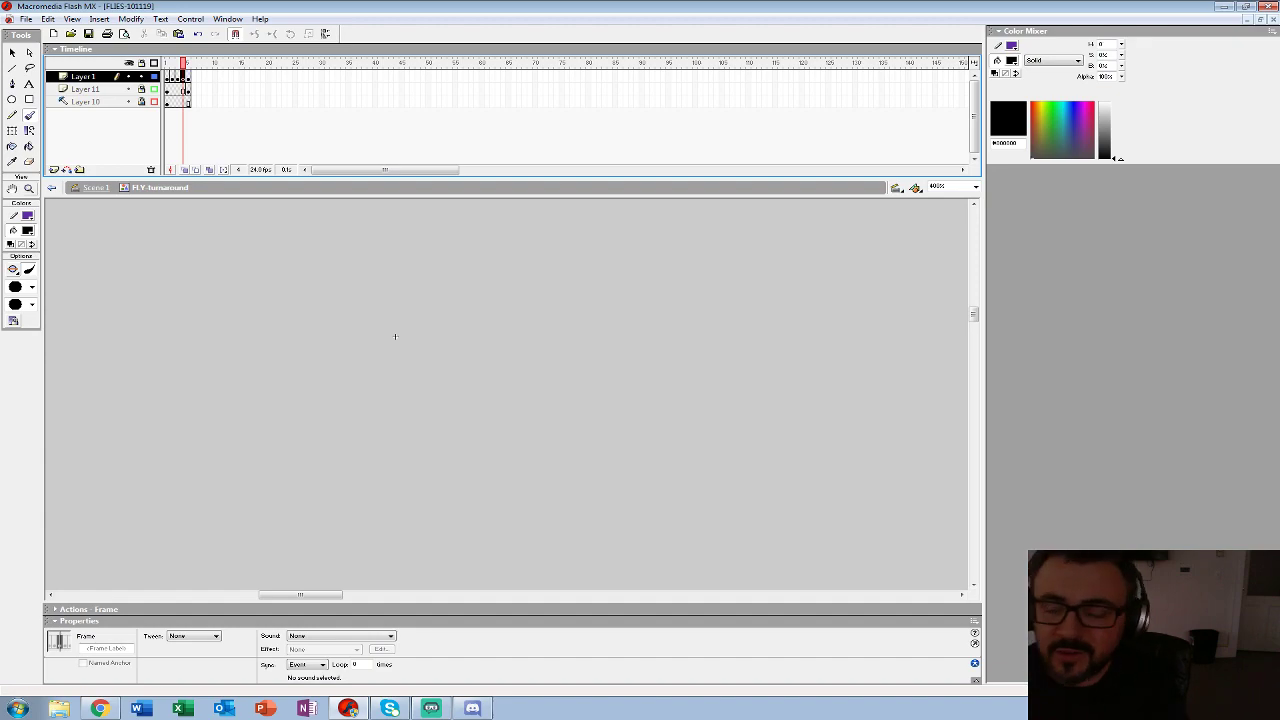
key(z)
alt+click(411, 340)
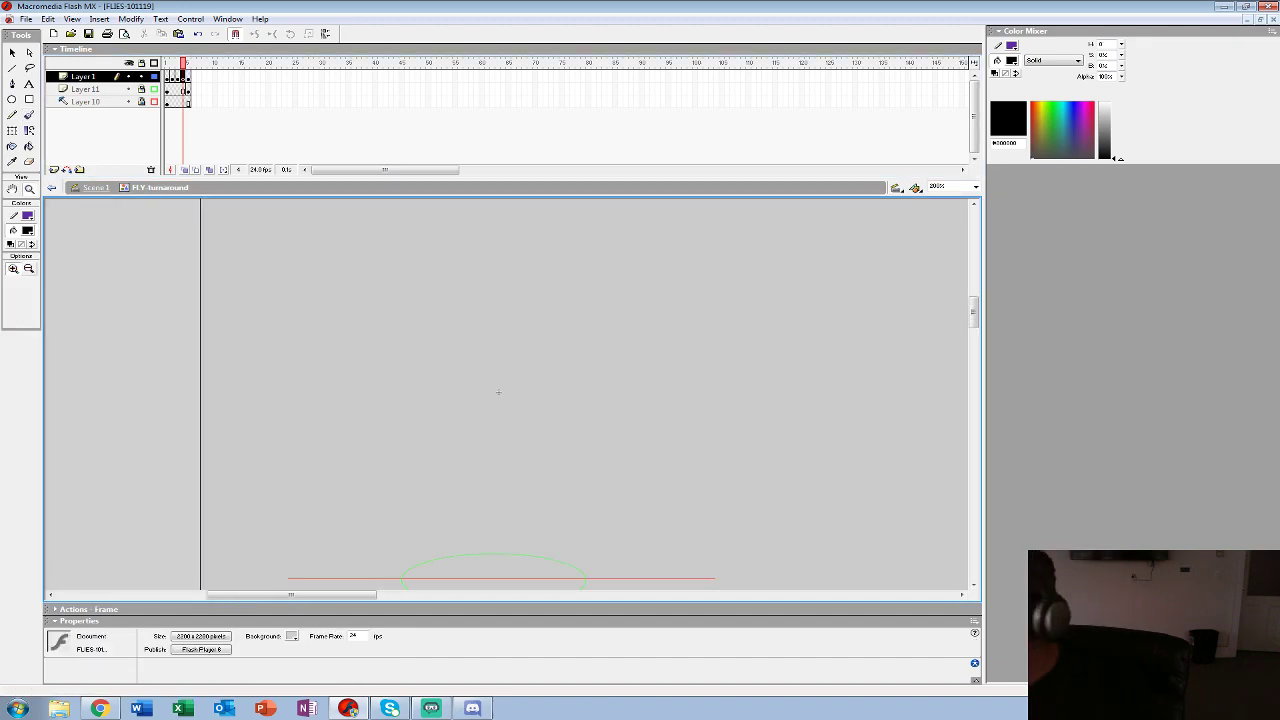
alt+click(540, 406)
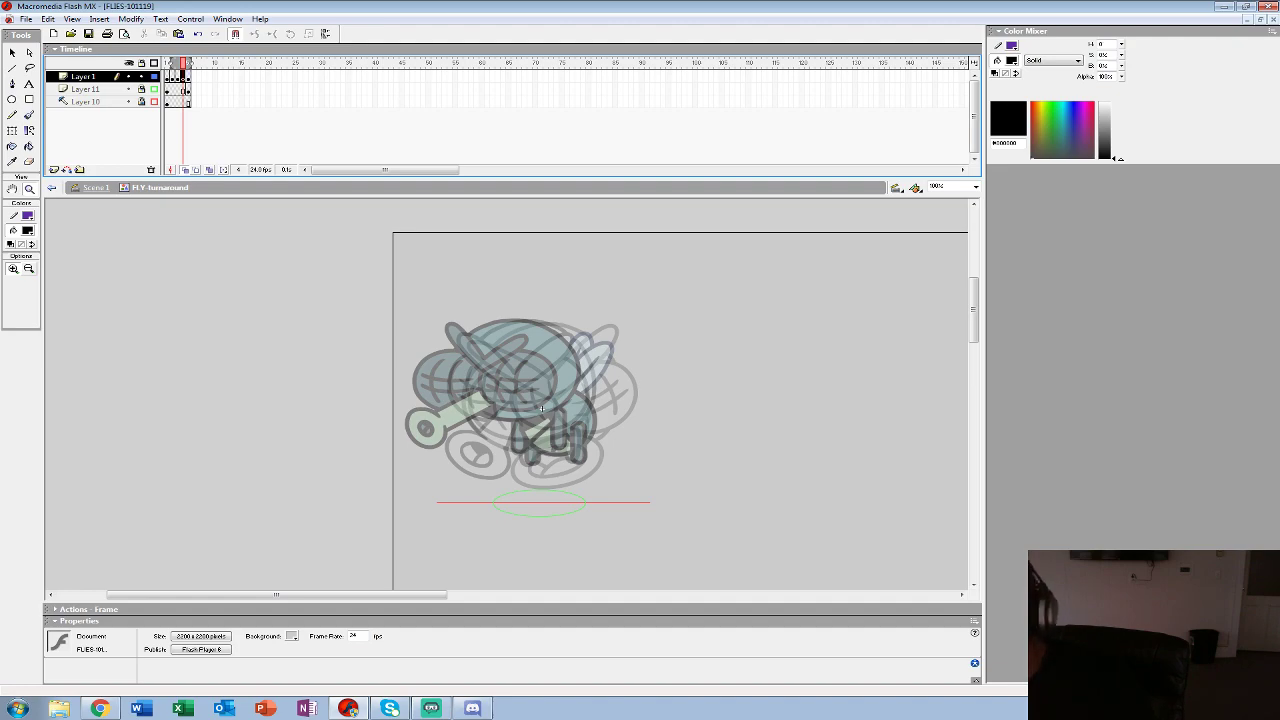
drag(171, 62, 177, 62)
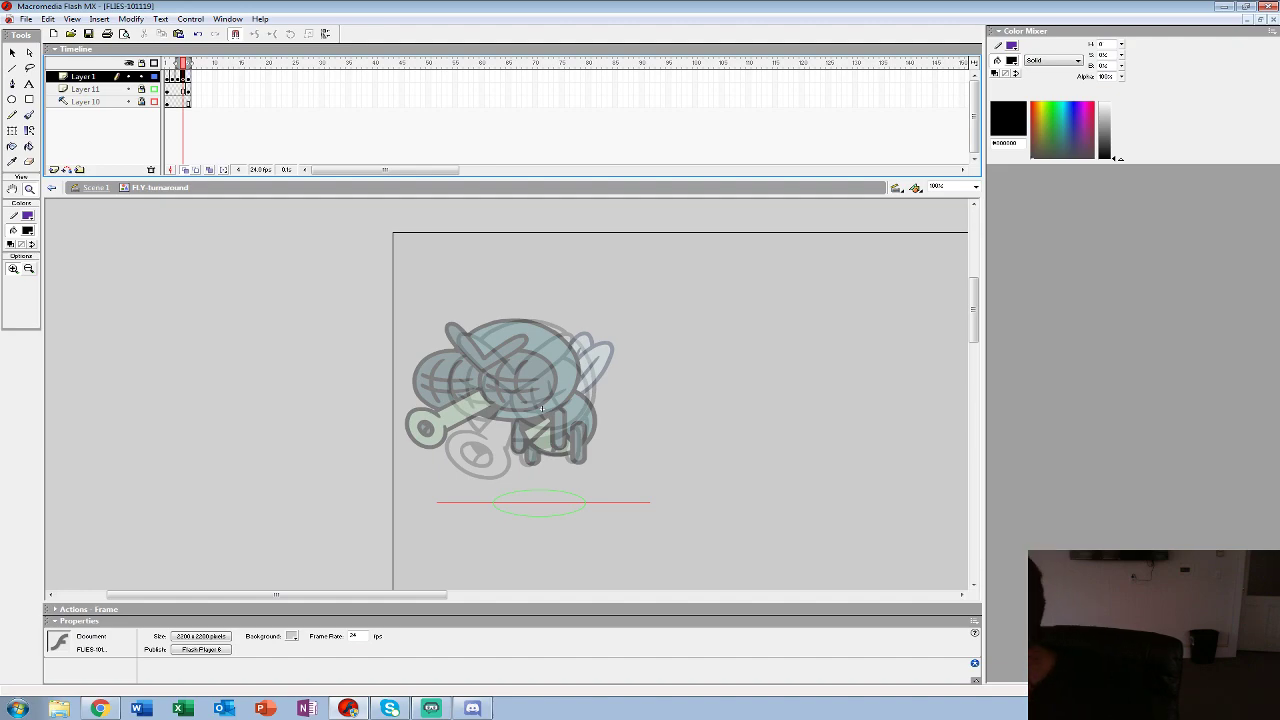
click(541, 408)
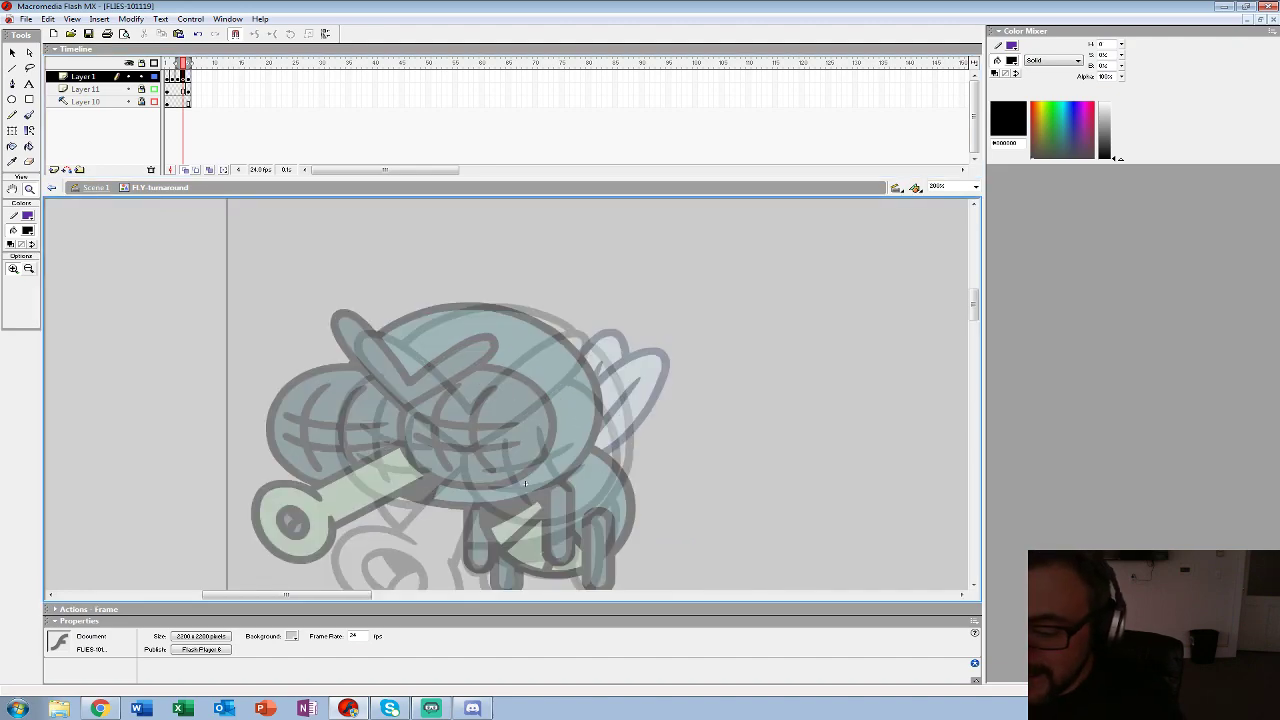
drag(524, 484, 480, 446)
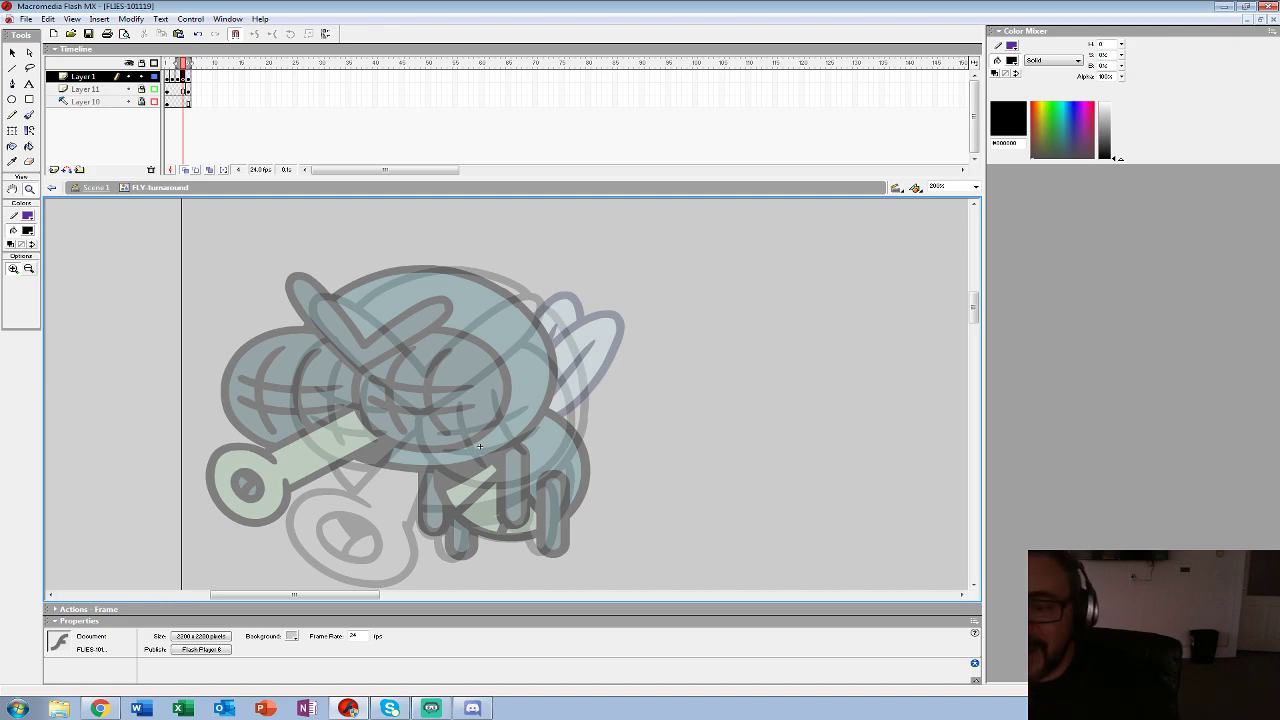
- With the Brush at a small size, sketch the V-shaped brows in black on frame 4, midway between the onion-skinned neighbours
click(29, 115)
click(32, 287)
click(20, 335)
key(comma)
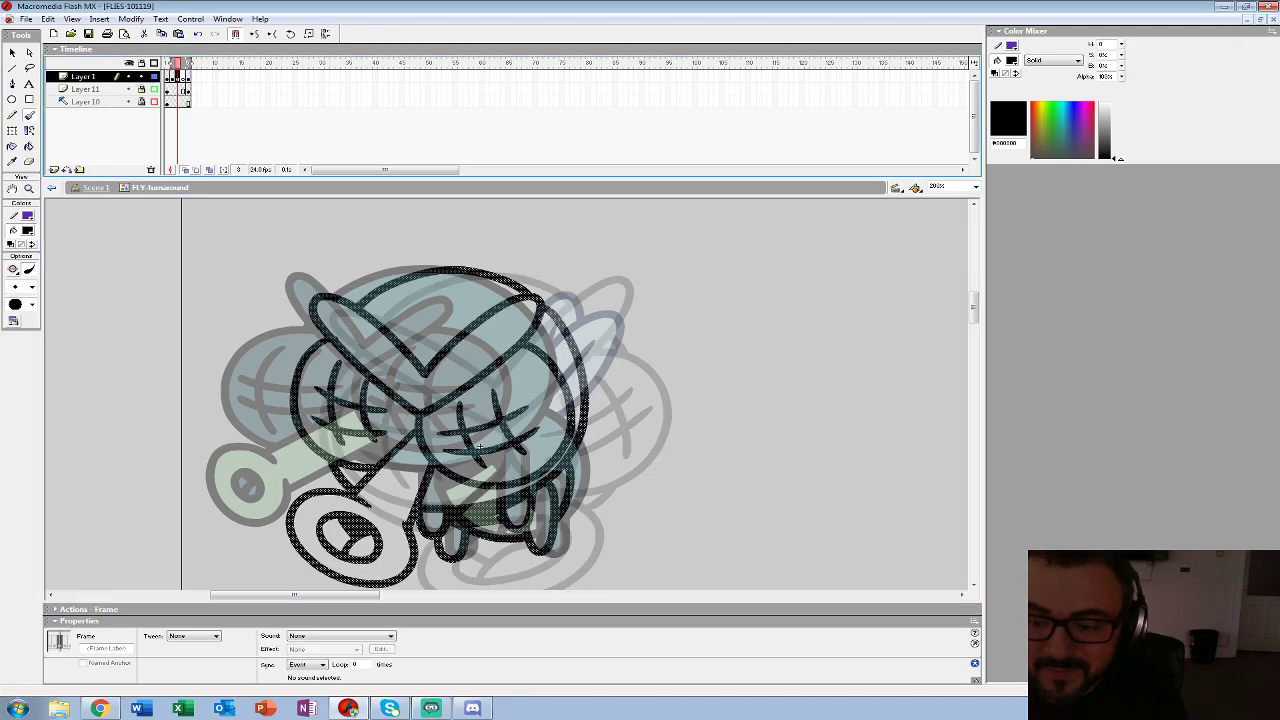
key(period)
mouse_move(310, 316)
mouse_down()
mouse_move(385, 387)
mouse_move(491, 321)
mouse_move(480, 300)
mouse_move(391, 360)
mouse_move(340, 302)
mouse_move(299, 299)
mouse_move(380, 389)
mouse_move(495, 306)
mouse_move(392, 358)
mouse_up()
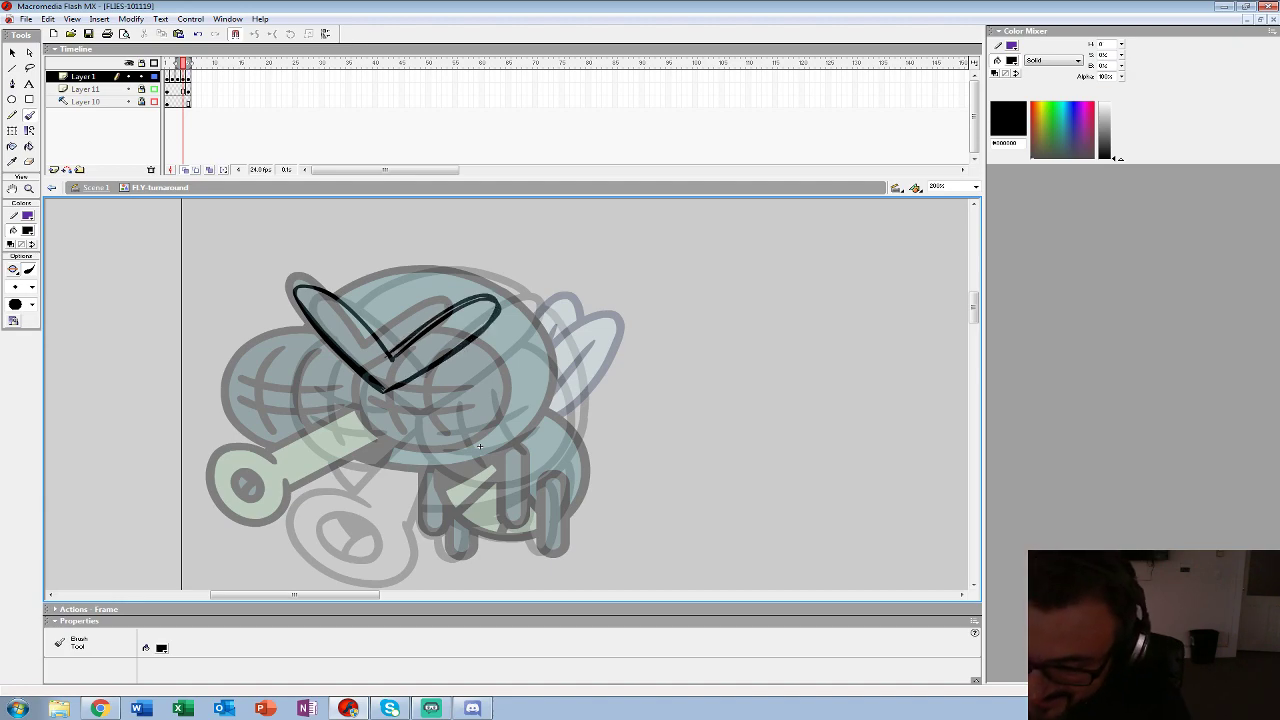
- Sketch the rounded outline of the near eye below the brows on frame 4
drag(391, 390, 411, 445)
key(ctrl+z)
drag(386, 393, 430, 452)
key(ctrl+z)
key(ctrl+z)
mouse_move(381, 391)
mouse_down()
mouse_move(490, 306)
mouse_move(384, 357)
mouse_up()
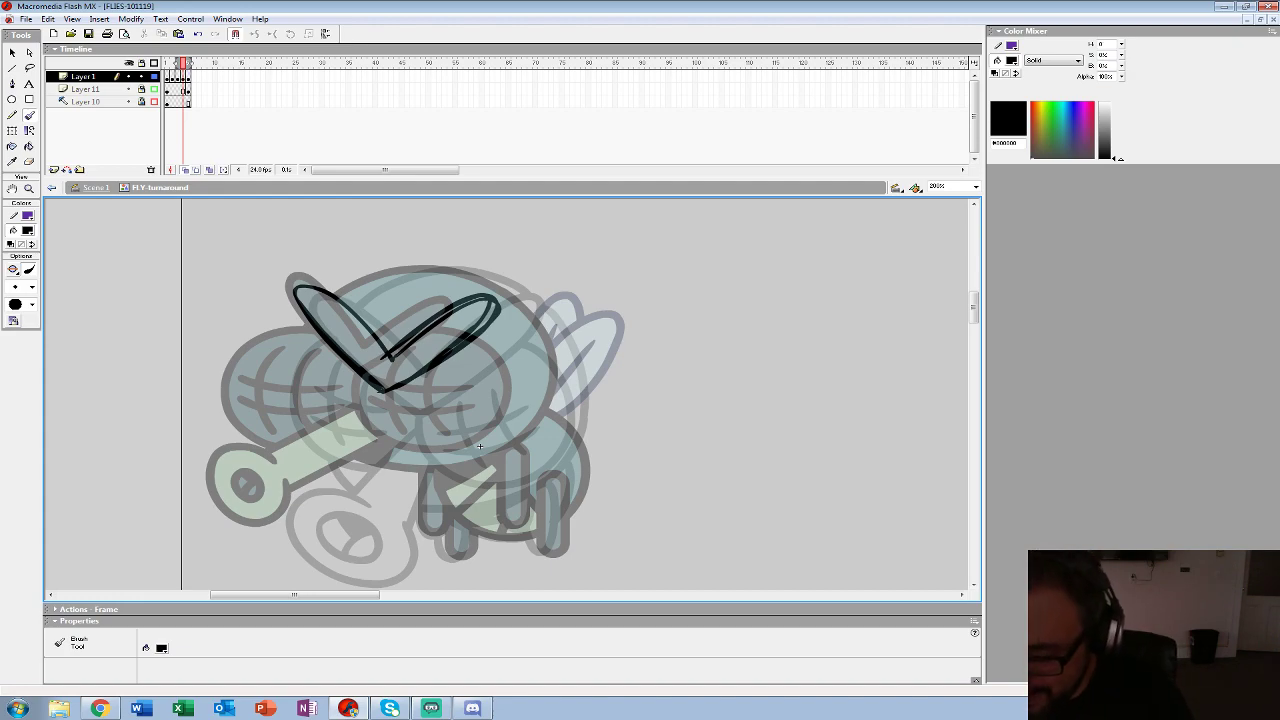
mouse_move(478, 330)
mouse_down()
mouse_move(538, 408)
mouse_move(497, 446)
mouse_up()
mouse_move(380, 390)
mouse_down()
mouse_move(442, 459)
mouse_move(380, 421)
mouse_move(467, 458)
mouse_move(514, 430)
mouse_move(502, 338)
mouse_up()
mouse_move(484, 328)
mouse_down()
mouse_move(523, 365)
mouse_move(386, 426)
mouse_up()
- Sketch the crossing facet lines inside the near eye
drag(409, 379, 429, 441)
drag(446, 358, 469, 438)
drag(391, 396, 487, 403)
drag(487, 412, 663, 332)
- Sketch the far eye on frame 4 with its outline and curved crossing facet lines
mouse_move(478, 252)
mouse_down()
mouse_move(456, 360)
mouse_move(519, 357)
mouse_up()
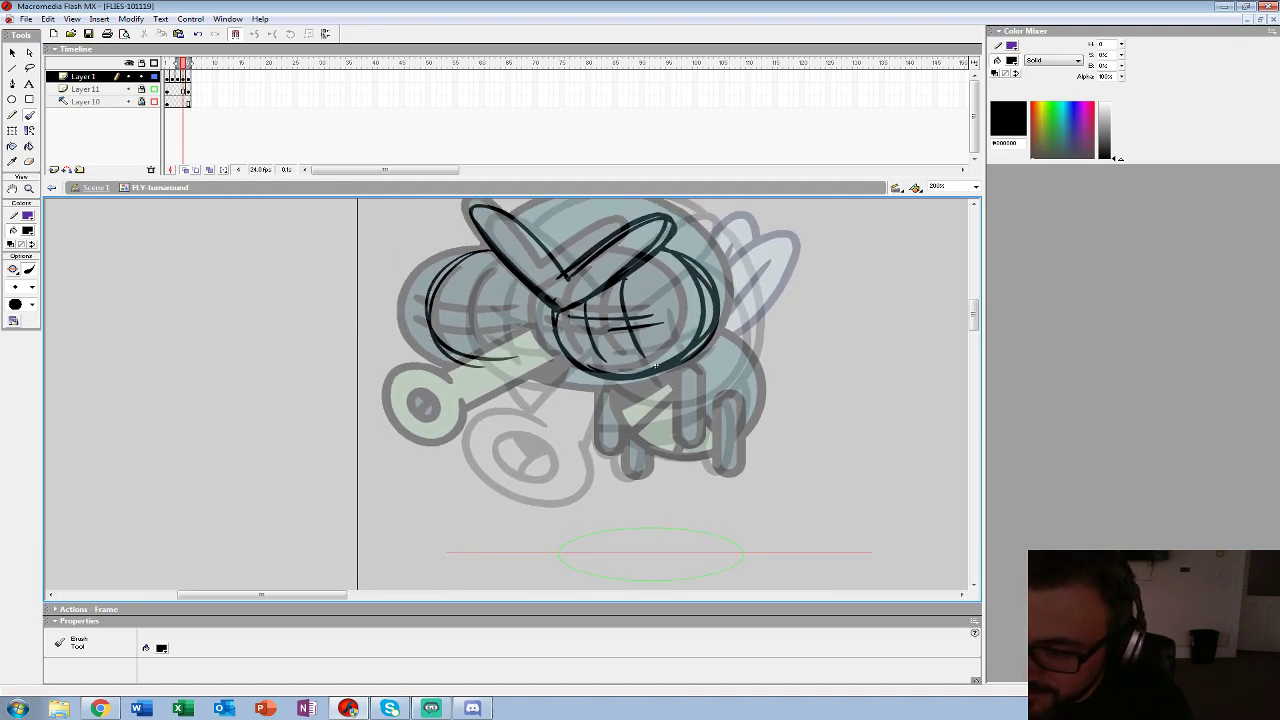
key(ctrl+z)
drag(481, 252, 487, 373)
drag(464, 279, 467, 351)
drag(503, 277, 501, 339)
drag(448, 290, 522, 308)
key(ctrl+z)
key(ctrl+z)
drag(484, 264, 464, 354)
drag(510, 282, 506, 343)
mouse_move(445, 291)
mouse_down()
mouse_move(515, 320)
mouse_move(512, 331)
mouse_up()
- Sketch the snout with its round open tip below the eyes on frame 4
mouse_move(424, 411)
mouse_down()
mouse_move(509, 452)
mouse_move(445, 392)
mouse_move(478, 476)
mouse_move(515, 434)
mouse_move(541, 444)
mouse_move(449, 432)
mouse_move(463, 419)
mouse_move(486, 458)
mouse_up()
mouse_move(466, 398)
mouse_down()
mouse_move(554, 334)
mouse_move(516, 437)
mouse_move(537, 338)
mouse_move(448, 352)
mouse_move(490, 380)
mouse_up()
drag(484, 261, 438, 342)
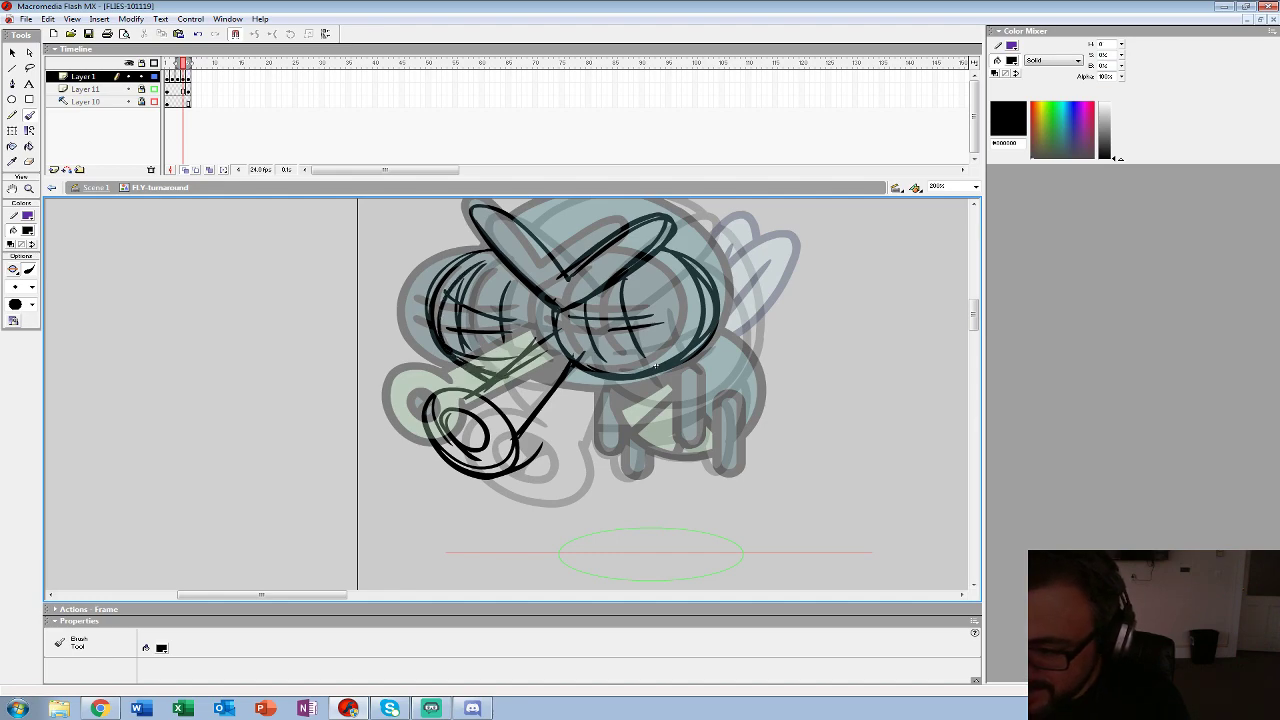
- Sketch the underside of the head, the rear body and the shadow behind the snout on frame 4
drag(655, 366, 467, 446)
drag(352, 492, 500, 474)
mouse_move(410, 490)
mouse_down()
mouse_move(498, 478)
mouse_move(556, 376)
mouse_up()
mouse_move(535, 438)
mouse_down()
mouse_move(502, 284)
mouse_move(336, 299)
mouse_move(523, 305)
mouse_move(500, 462)
mouse_move(343, 472)
mouse_move(492, 465)
mouse_up()
drag(468, 446, 409, 403)
drag(325, 403, 310, 434)
drag(320, 403, 322, 435)
- Sketch the rounded legs and the belly curve under the body on frame 4
mouse_move(409, 403)
mouse_down()
mouse_move(392, 386)
mouse_move(432, 461)
mouse_move(438, 400)
mouse_up()
drag(415, 405, 426, 476)
mouse_move(449, 429)
mouse_down()
mouse_move(457, 492)
mouse_move(460, 413)
mouse_up()
drag(460, 413, 461, 494)
drag(333, 433, 437, 474)
mouse_move(355, 465)
mouse_down()
mouse_move(353, 483)
mouse_move(491, 446)
mouse_move(468, 355)
mouse_move(480, 457)
mouse_move(457, 441)
mouse_move(375, 457)
mouse_up()
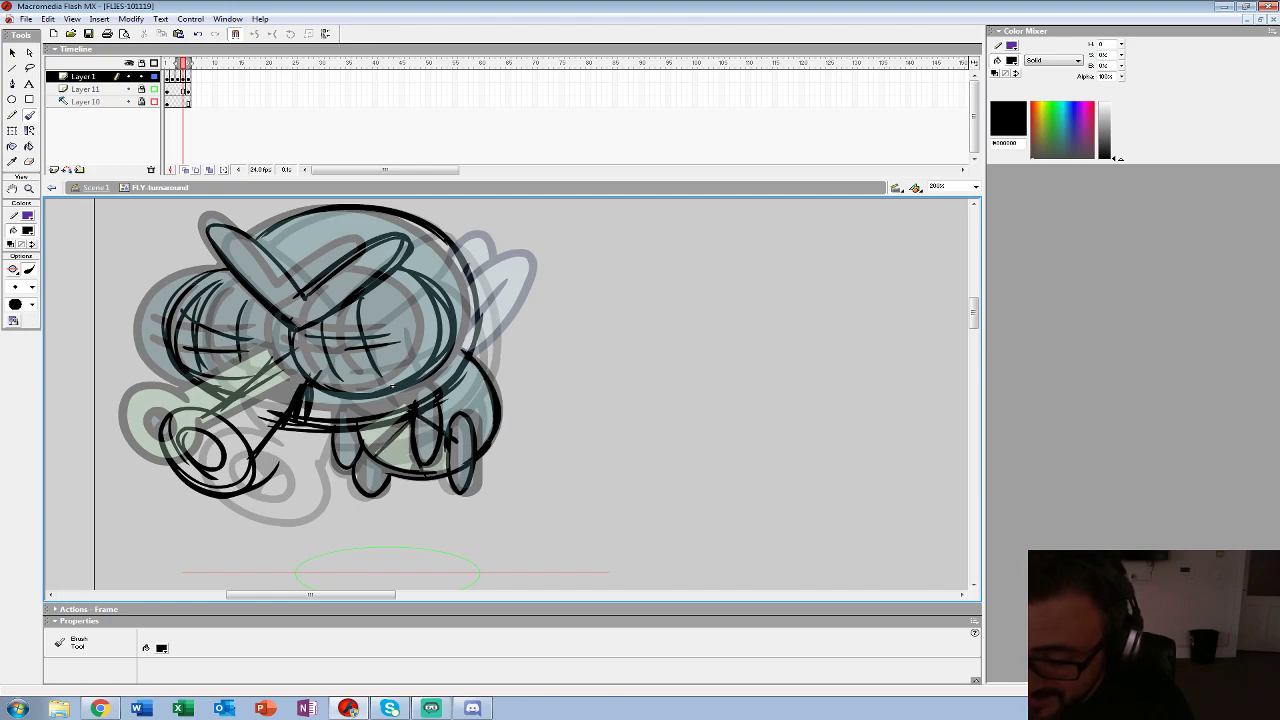
- Strengthen the rear body outline and belly marks and touch up the snout tip in the frame 4 sketch
mouse_move(467, 354)
mouse_down()
mouse_move(496, 400)
mouse_move(453, 466)
mouse_up()
drag(410, 423, 361, 439)
drag(392, 385, 394, 400)
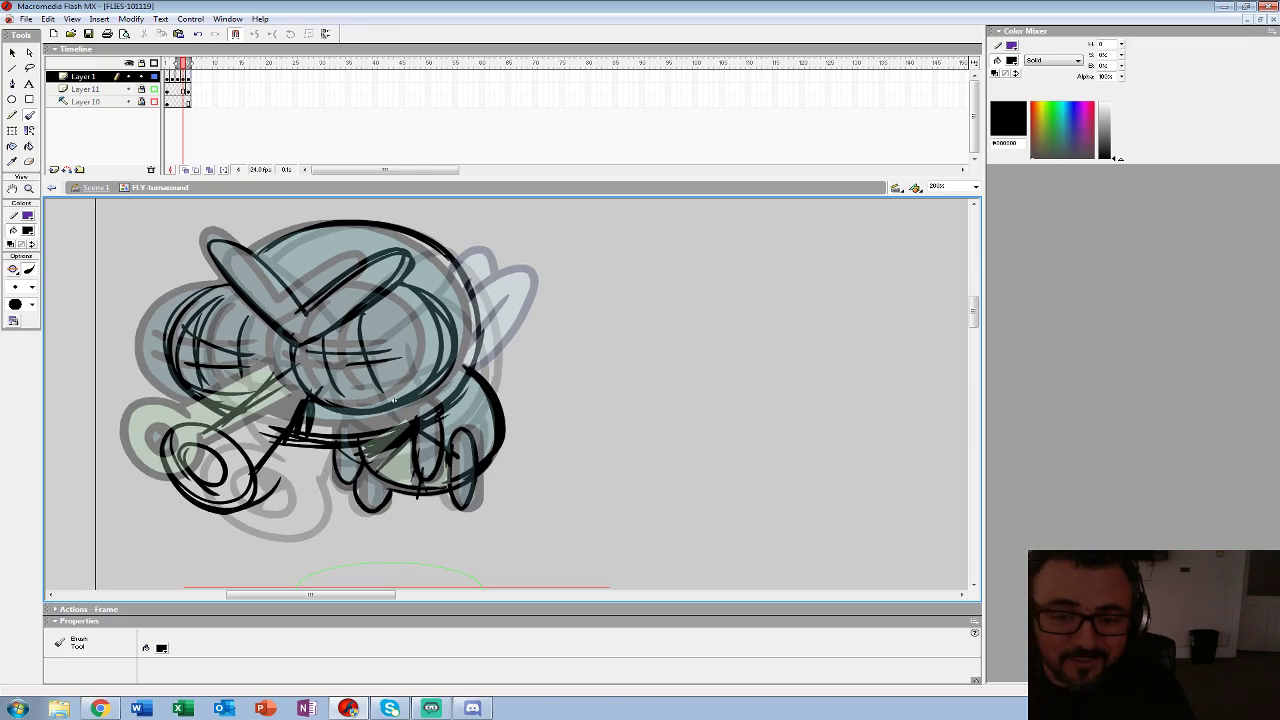
key(z)
key(b)
mouse_move(212, 488)
mouse_down()
mouse_move(196, 452)
mouse_move(220, 466)
mouse_up()
- Play the turnaround at a reduced view size to check the motion of the new sketch
key(z)
alt+click(360, 433)
alt+click(360, 433)
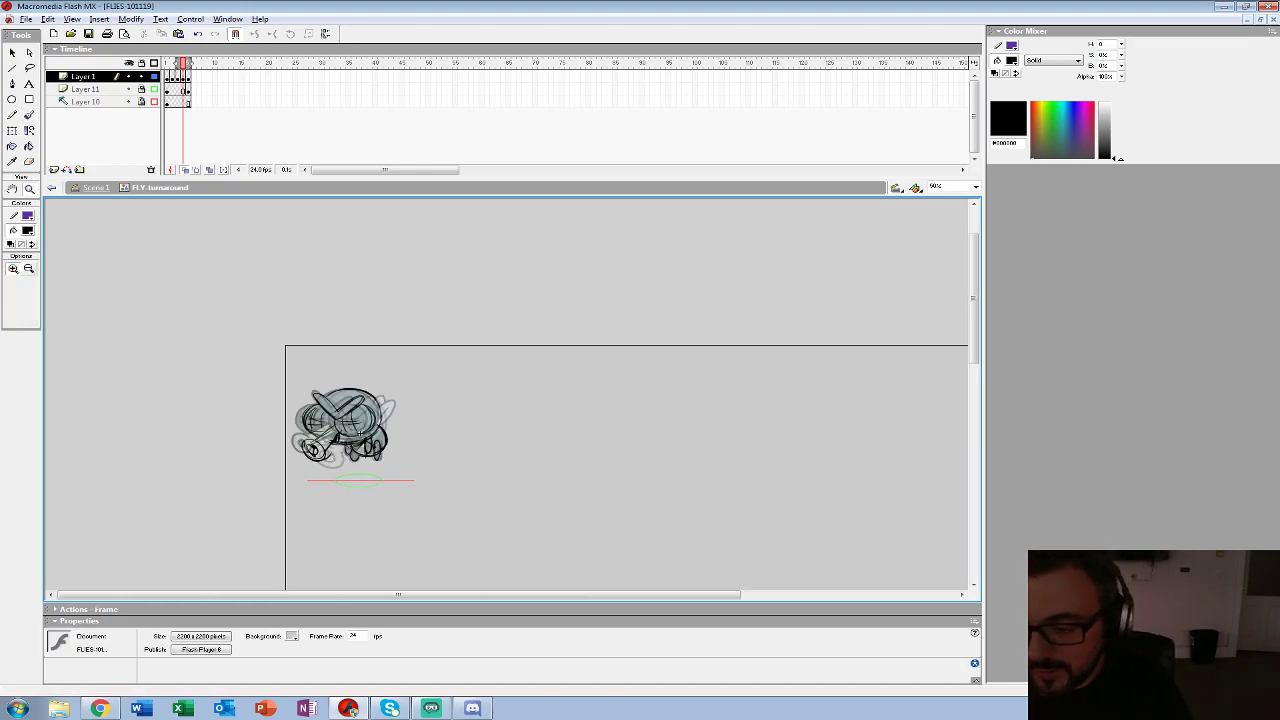
key(Return)
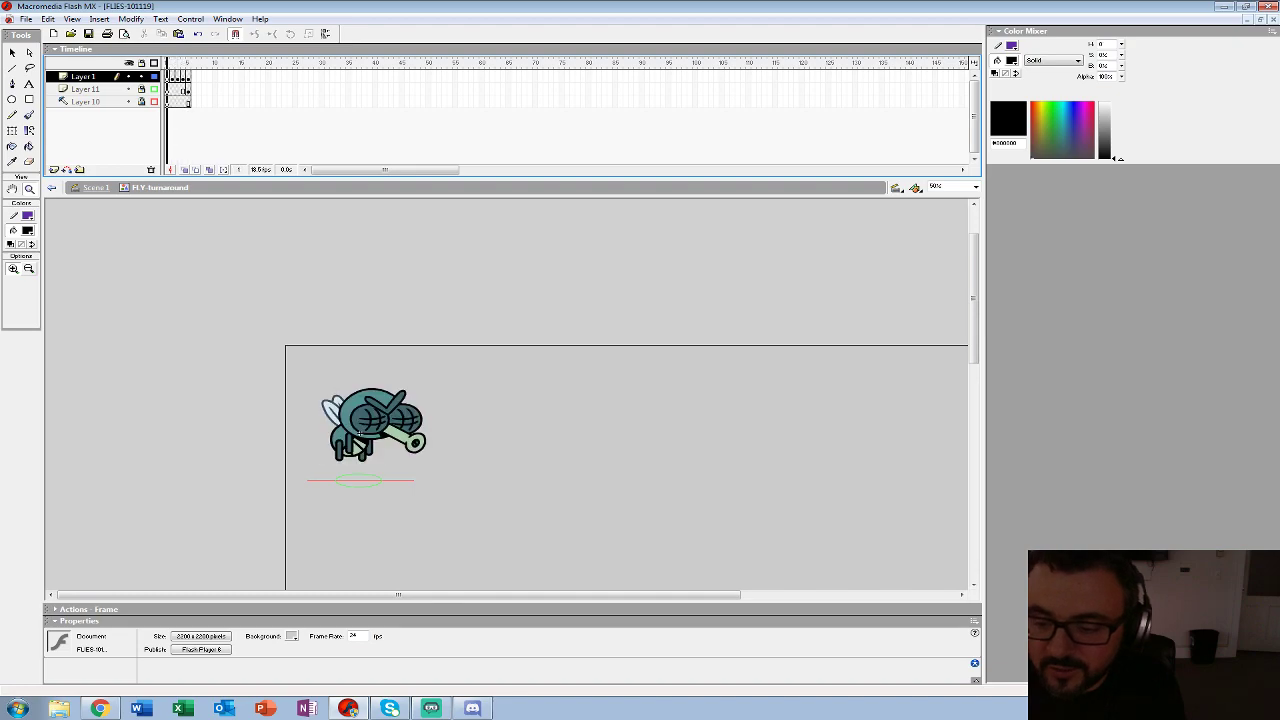
key(Return)
- Insert a frame on all layers after frame 4 and make Layer 1's frame 5 a blank, onion-skinned keyframe
drag(183, 77, 183, 102)
key(F5)
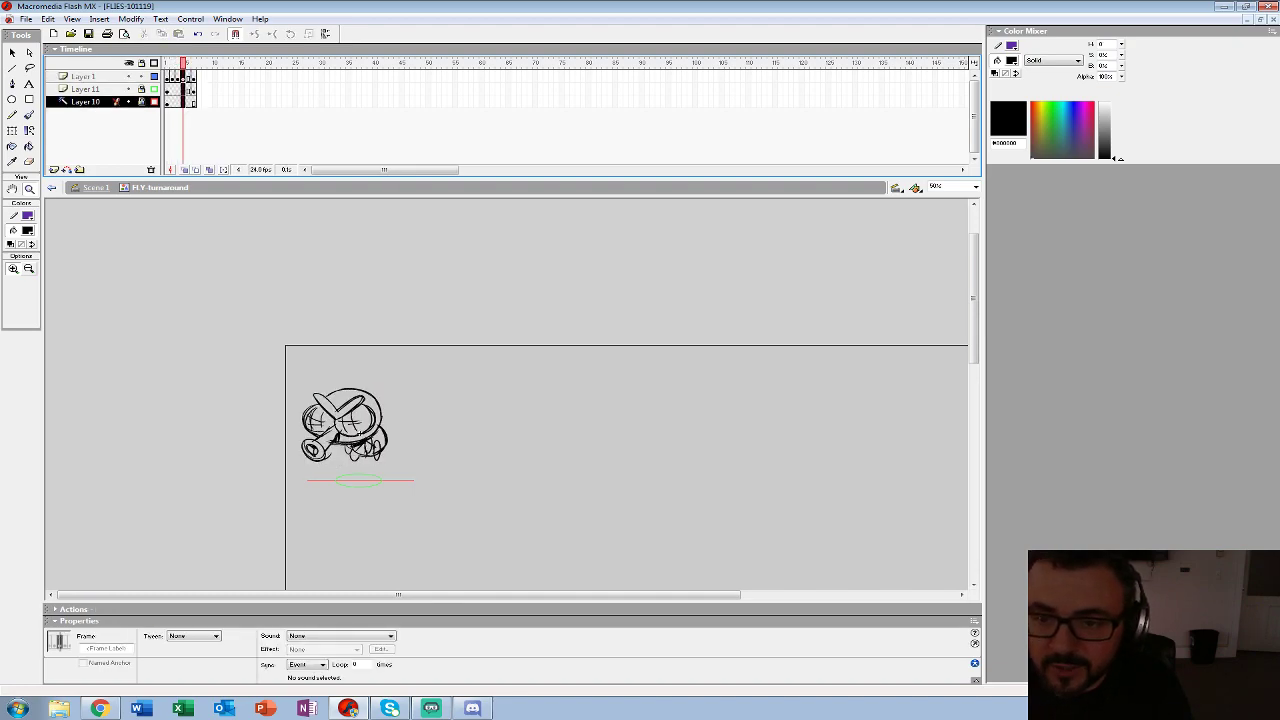
click(188, 77)
key(Delete)
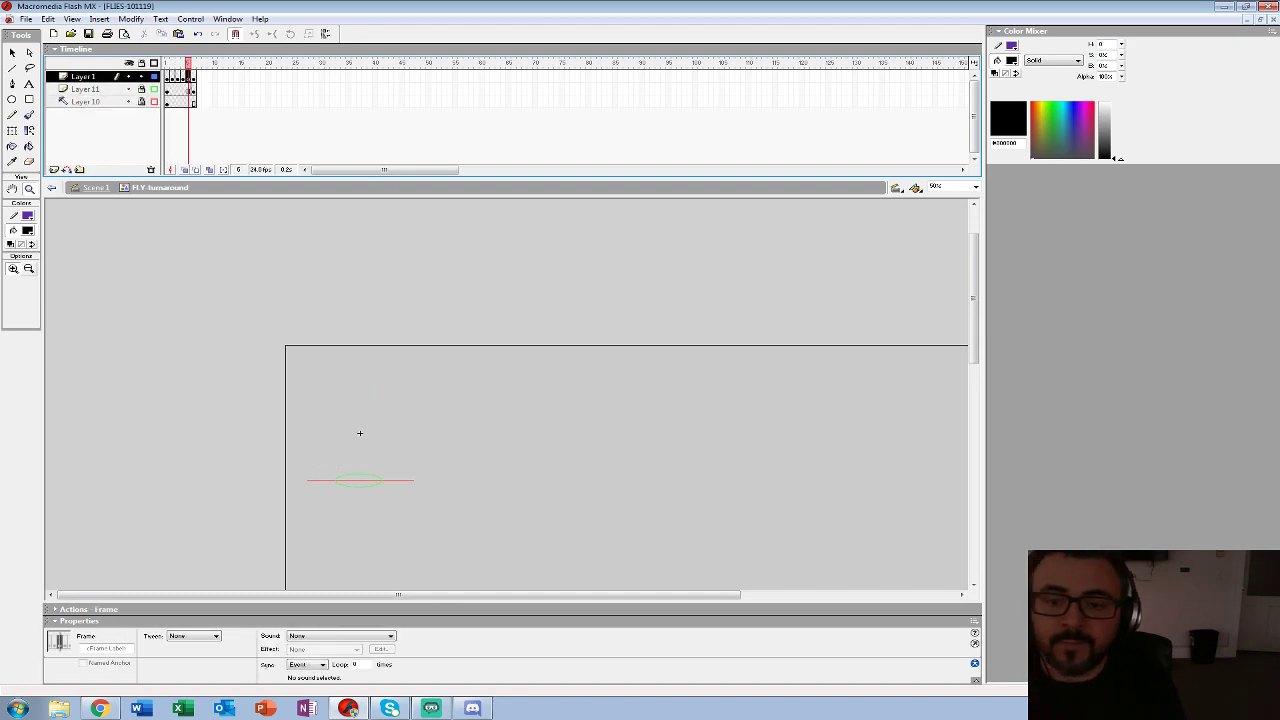
key(ctrl+z)
click(350, 428)
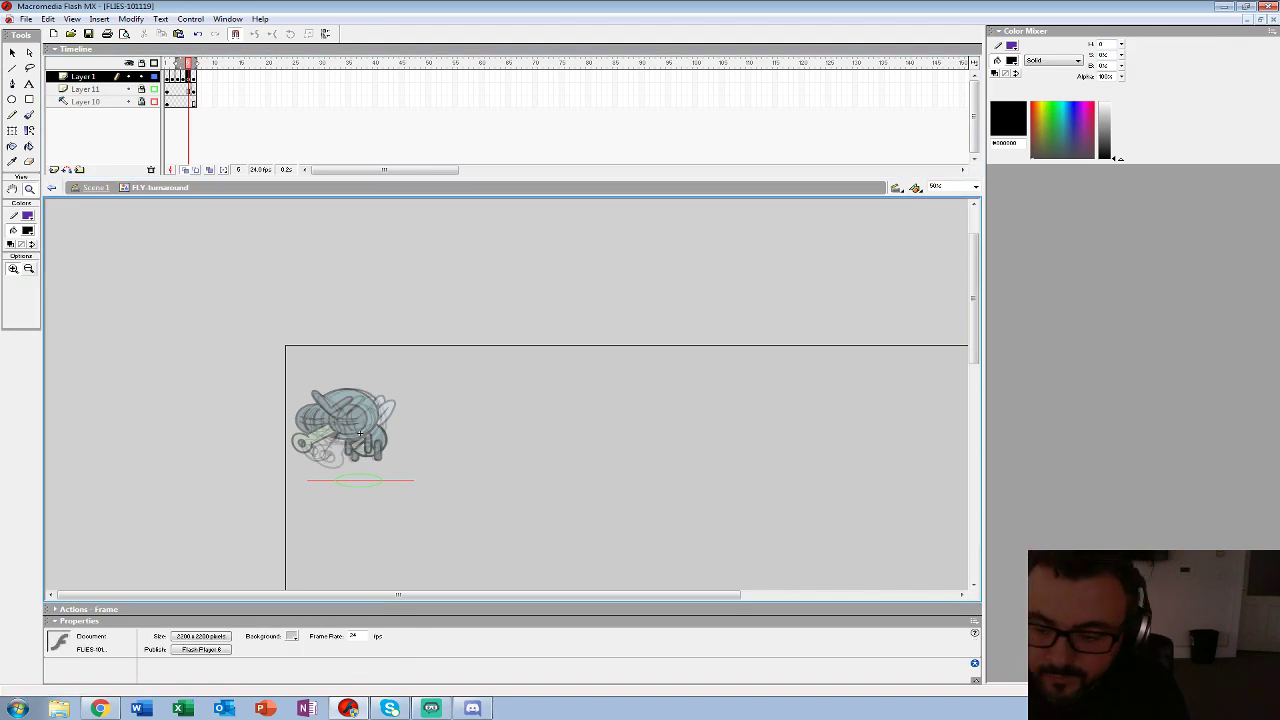
click(520, 403)
- Recolour the frame 4 sketch red (#FF0000) and return to the blank frame 5 for inking
click(182, 76)
click(27, 230)
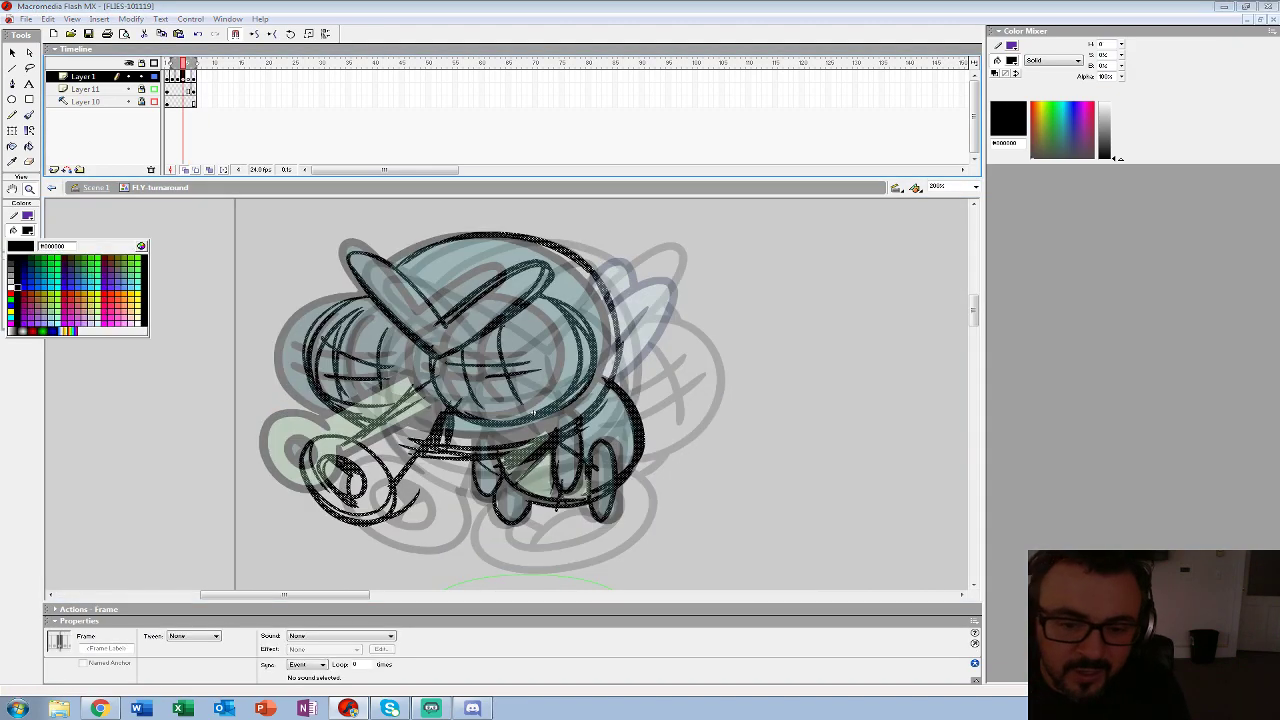
click(16, 290)
click(188, 76)
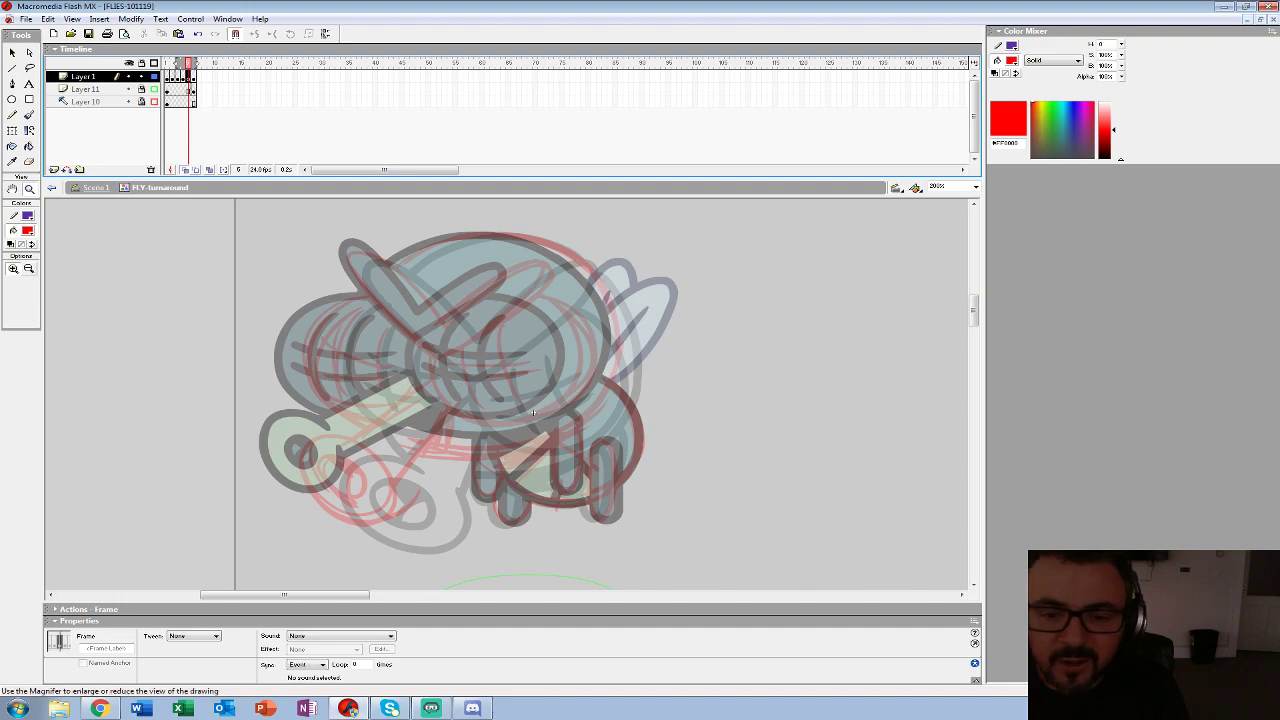
- Set the Brush to black at the second-largest size and ink the V-shaped brows over the red sketch on frame 5
click(29, 189)
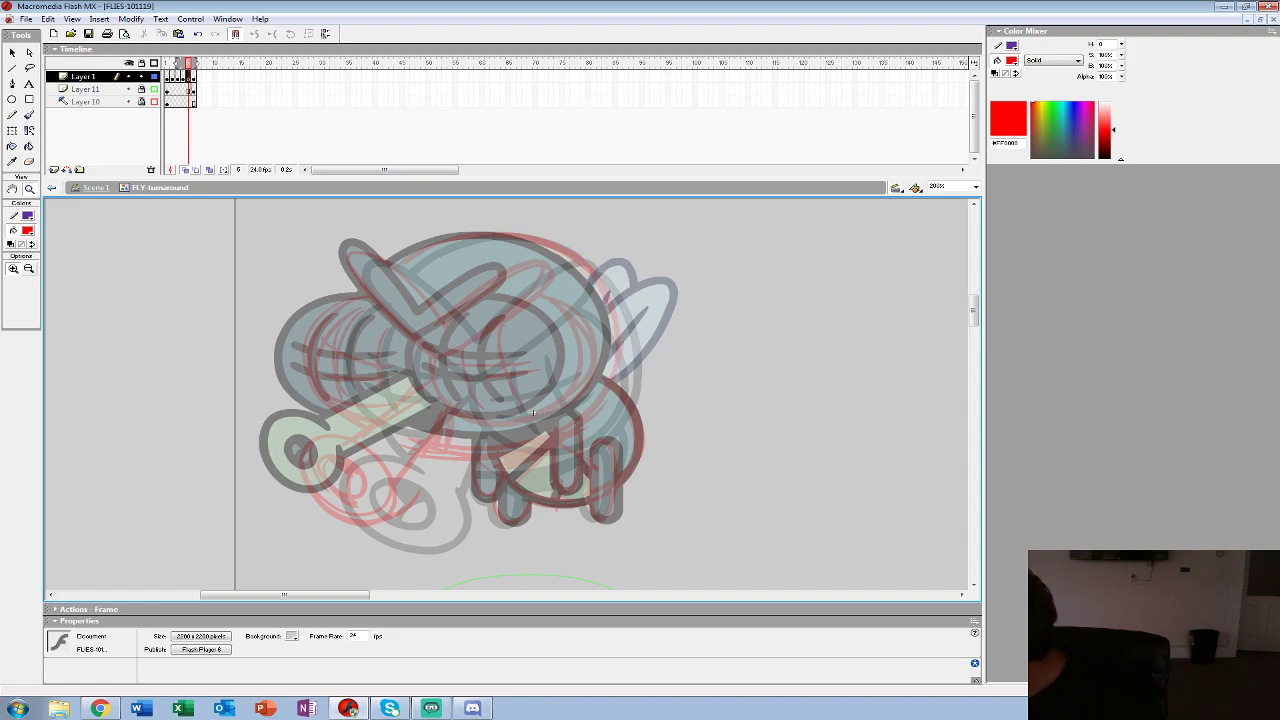
click(533, 412)
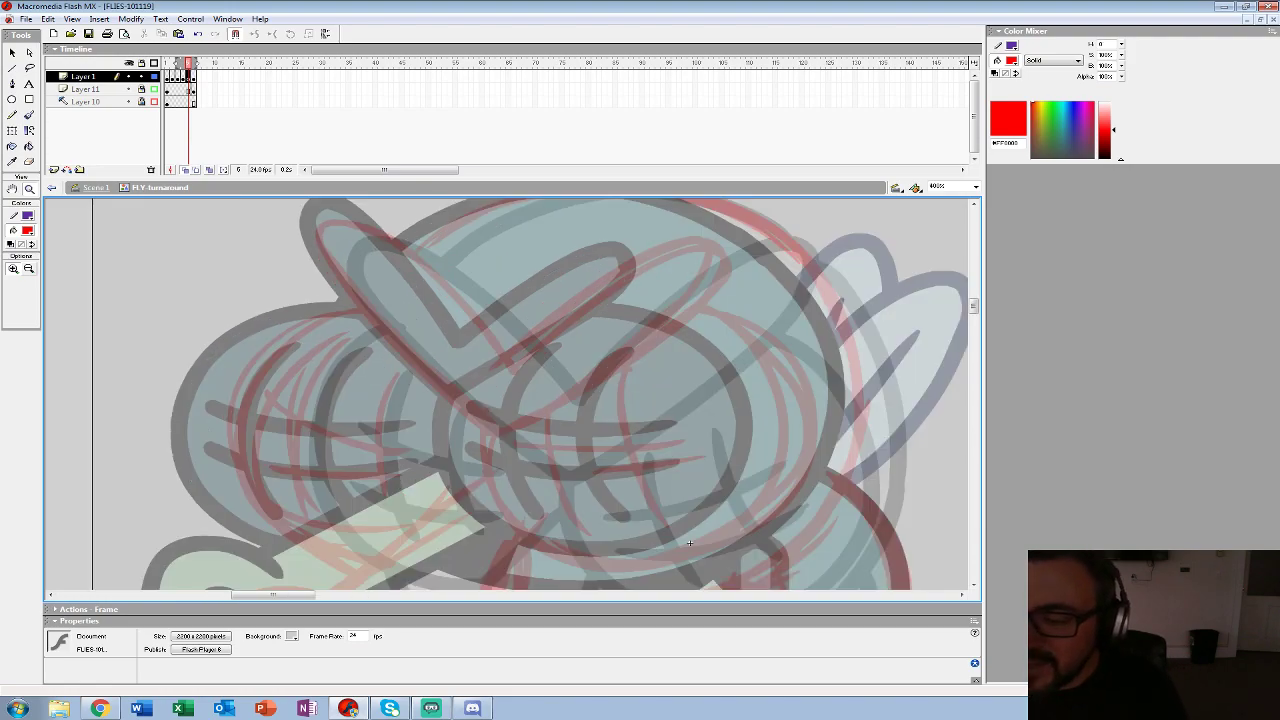
click(29, 115)
click(27, 231)
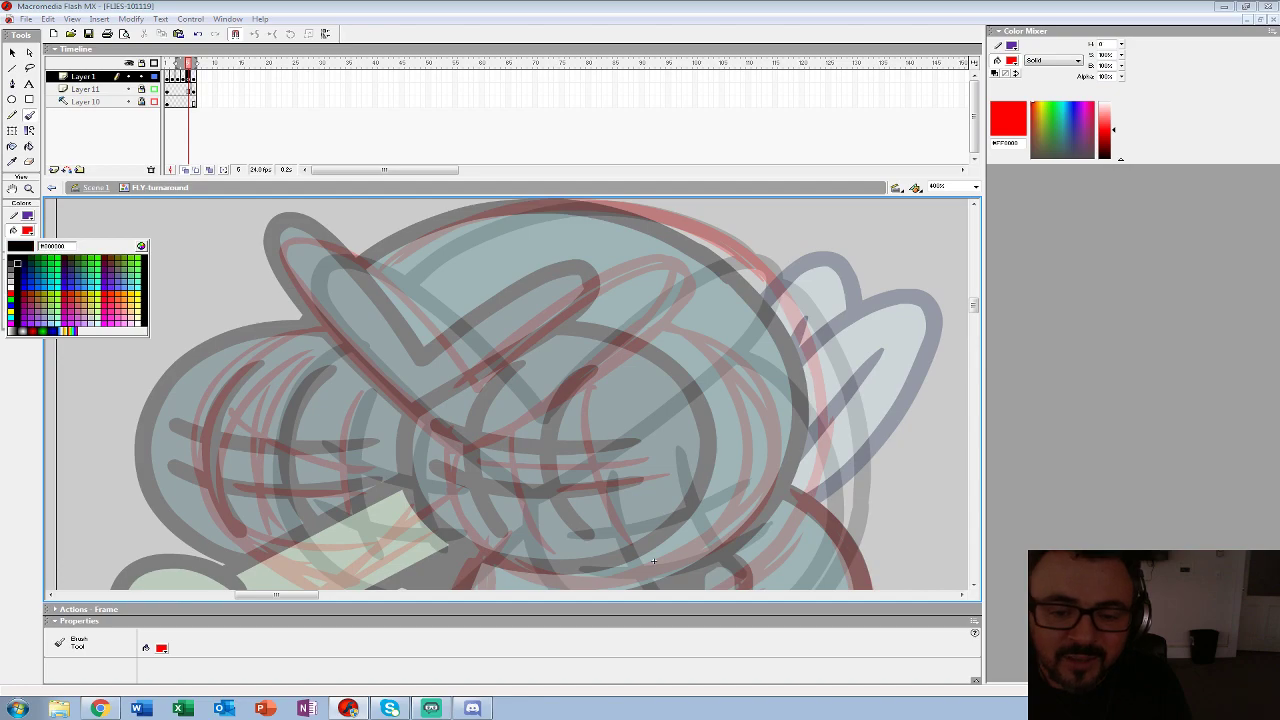
click(10, 262)
click(31, 287)
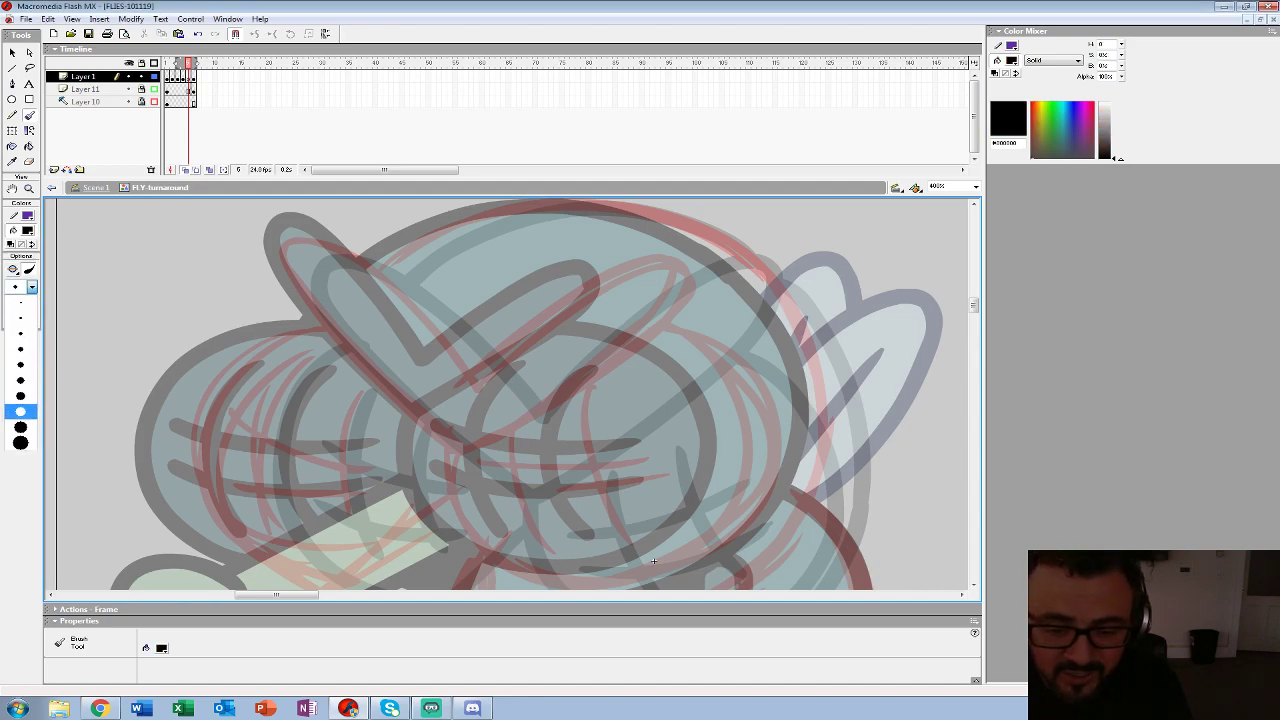
click(21, 428)
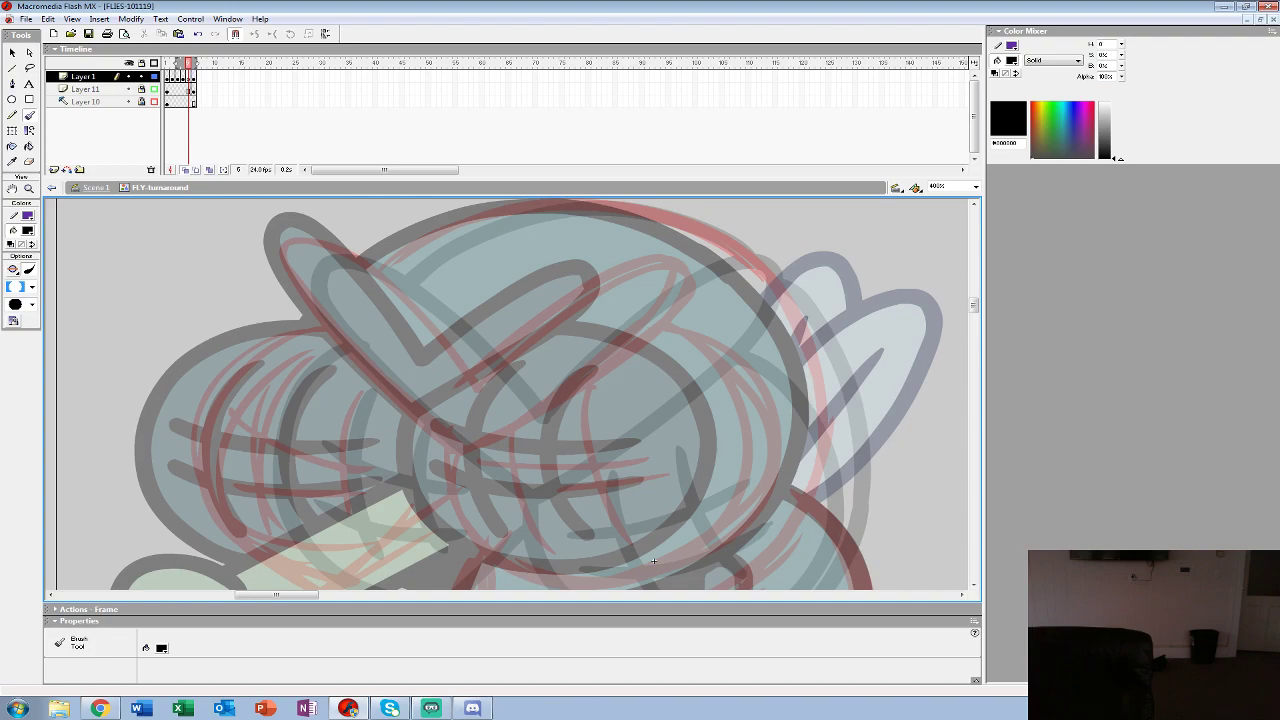
mouse_move(474, 387)
mouse_down()
mouse_move(428, 320)
mouse_move(407, 297)
mouse_move(446, 359)
mouse_move(357, 257)
mouse_move(287, 262)
mouse_move(350, 346)
mouse_move(470, 455)
mouse_move(570, 390)
mouse_move(680, 265)
mouse_move(460, 372)
mouse_move(465, 385)
mouse_up()
key(ctrl+z)
mouse_move(654, 561)
mouse_down()
mouse_move(599, 430)
mouse_move(565, 474)
mouse_up()
mouse_move(369, 369)
mouse_down()
mouse_move(364, 404)
mouse_move(461, 489)
mouse_move(575, 478)
mouse_up()
key(ctrl+z)
mouse_move(372, 362)
mouse_down()
mouse_move(365, 420)
mouse_move(475, 512)
mouse_move(600, 490)
mouse_up()
key(ctrl+z)
- Ink the near eye's outline and its crossing facet lines on frame 5
mouse_move(565, 238)
mouse_down()
mouse_move(625, 272)
mouse_move(660, 405)
mouse_move(557, 500)
mouse_move(423, 486)
mouse_move(372, 366)
mouse_up()
drag(515, 322, 543, 463)
mouse_move(440, 345)
mouse_down()
mouse_move(452, 444)
mouse_move(485, 480)
mouse_up()
drag(395, 392, 568, 367)
mouse_move(412, 442)
mouse_down()
mouse_move(448, 448)
mouse_move(570, 416)
mouse_up()
- Ink the snout on frame 5 with its round tip, inner opening and straight tube sides
drag(520, 440, 732, 254)
mouse_move(440, 362)
mouse_down()
mouse_move(388, 337)
mouse_move(307, 380)
mouse_move(352, 472)
mouse_move(464, 514)
mouse_move(499, 408)
mouse_up()
mouse_move(352, 406)
mouse_down()
mouse_move(440, 474)
mouse_move(446, 406)
mouse_move(355, 390)
mouse_move(411, 458)
mouse_up()
drag(383, 390, 412, 409)
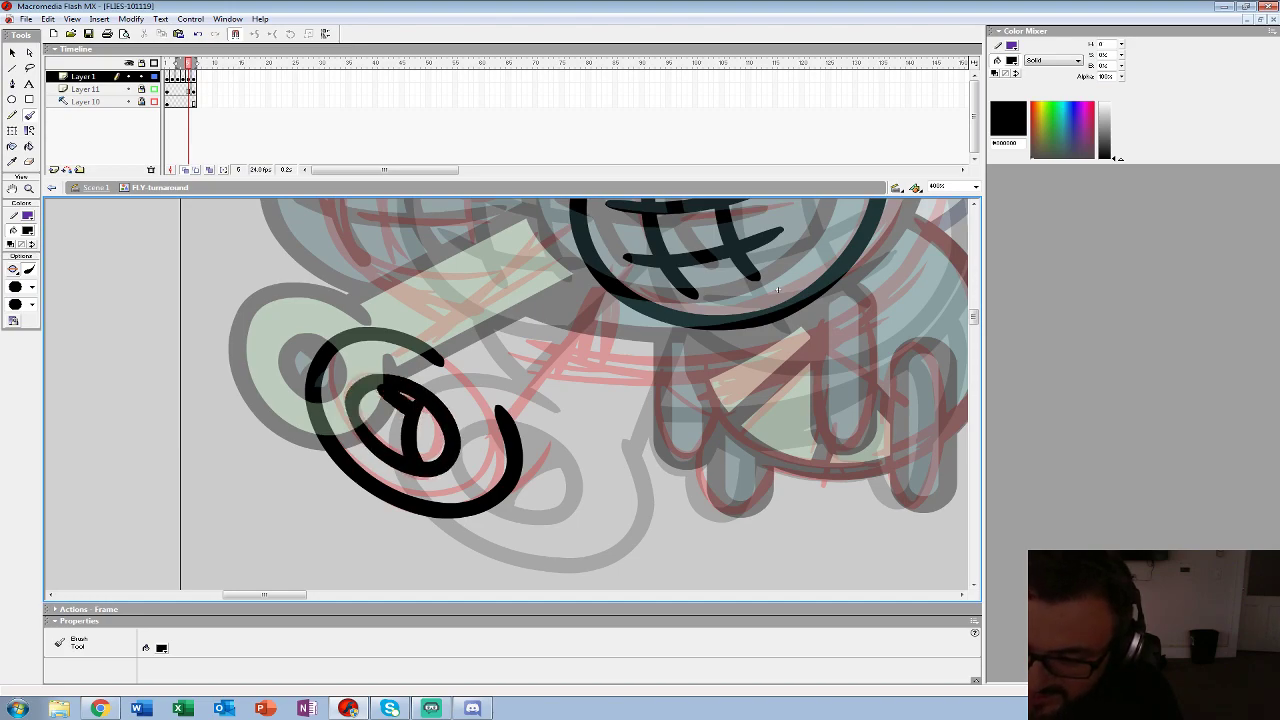
drag(778, 290, 765, 340)
drag(502, 472, 592, 338)
drag(564, 277, 465, 351)
- Ink the far eye on frame 5 with its outline, two curved vertical lines and two crossing facet lines
drag(765, 340, 782, 482)
mouse_move(455, 250)
mouse_down()
mouse_move(372, 284)
mouse_move(355, 444)
mouse_move(480, 500)
mouse_up()
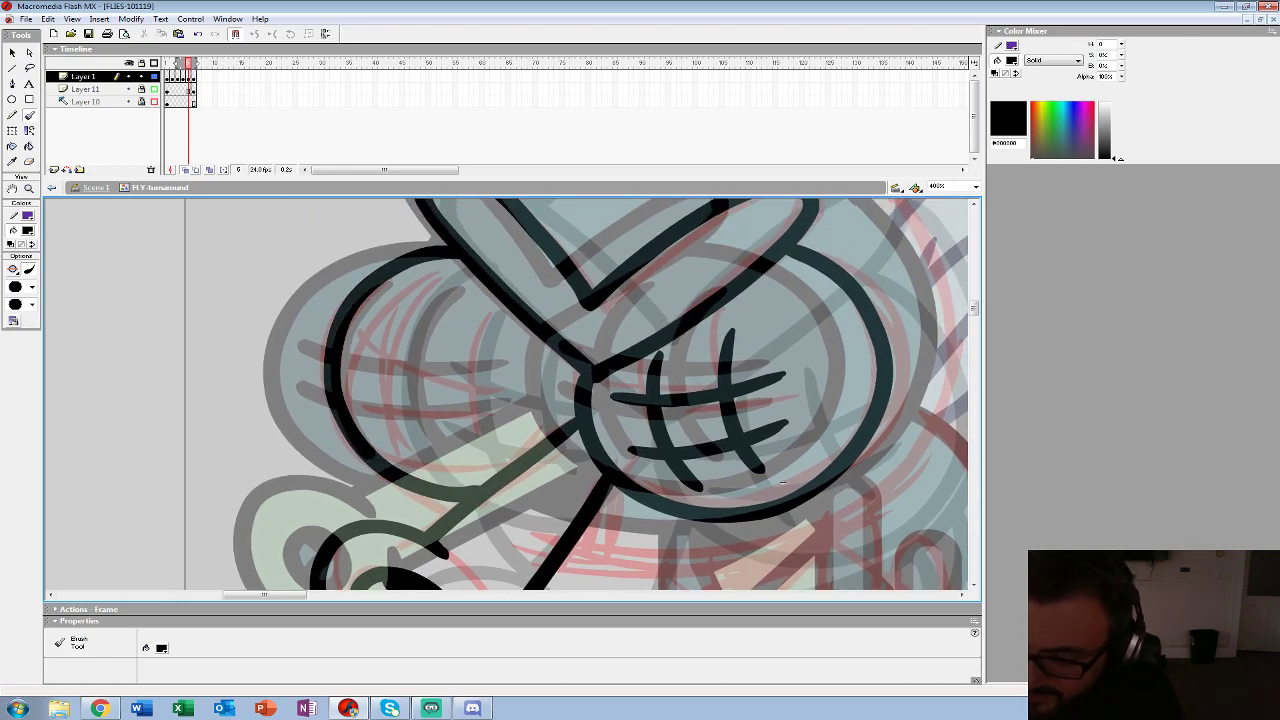
drag(494, 308, 466, 436)
drag(434, 283, 404, 448)
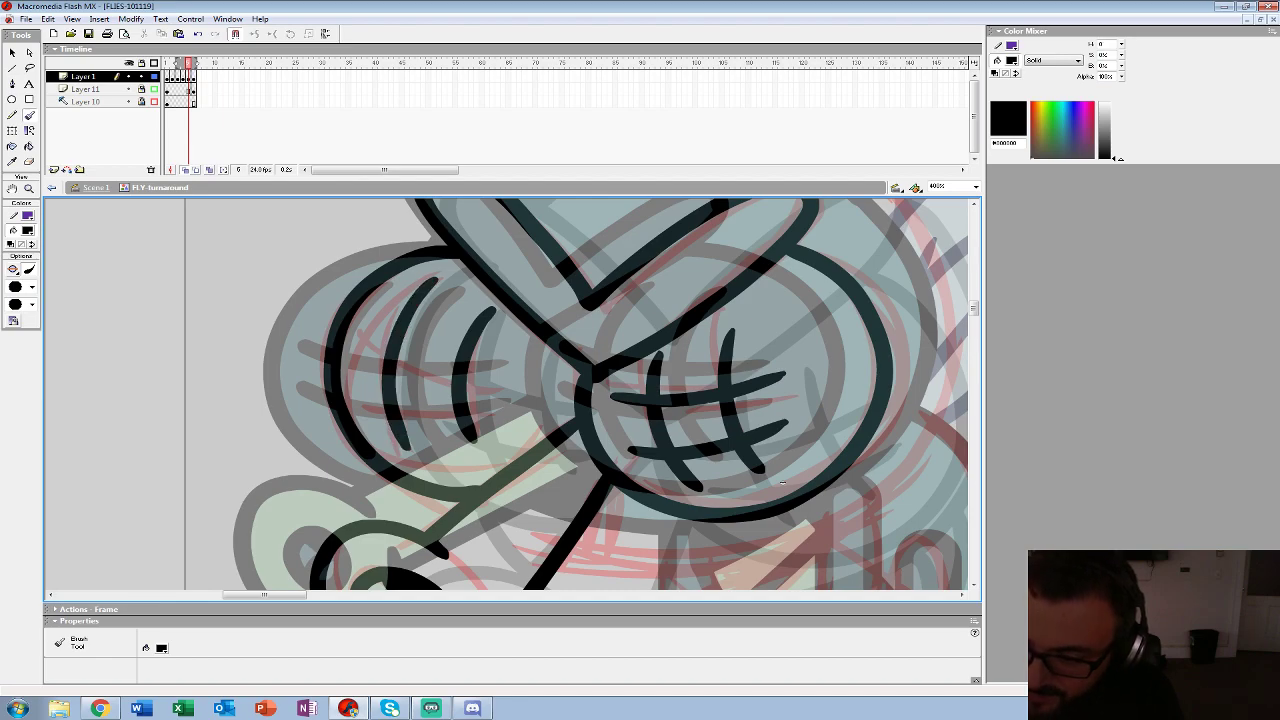
drag(364, 362, 502, 386)
key(ctrl+z)
drag(362, 368, 508, 384)
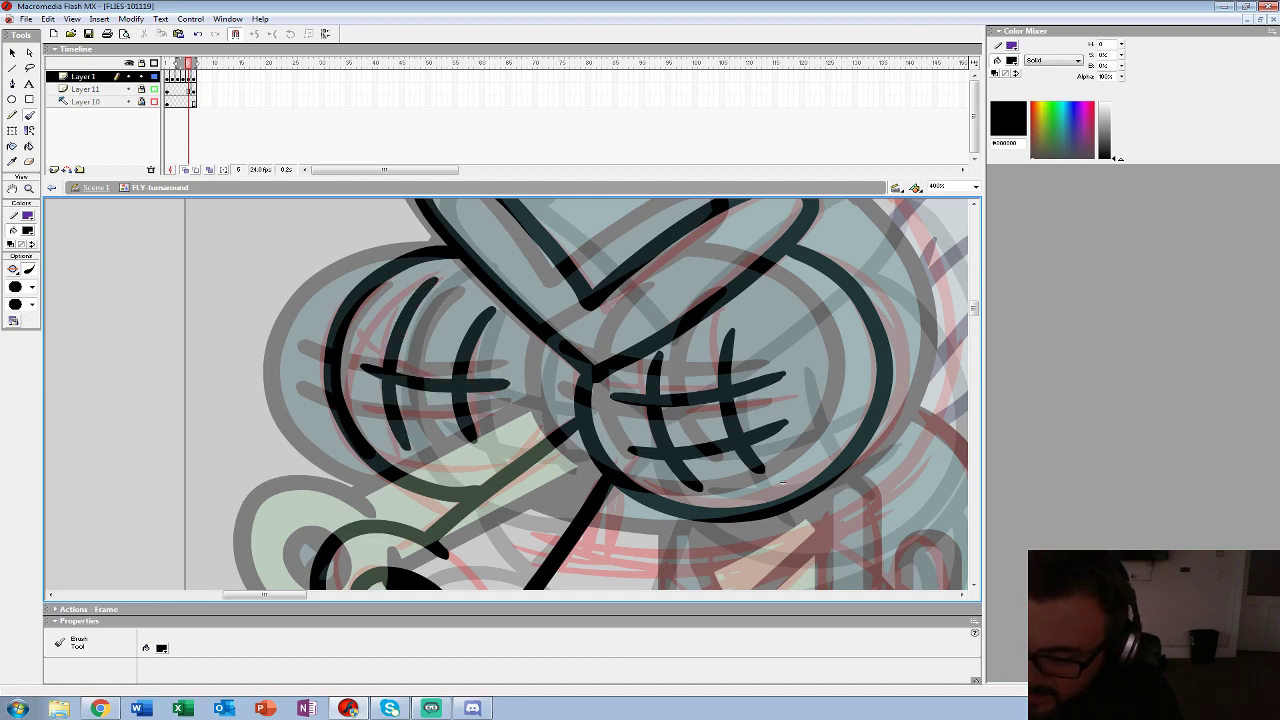
drag(368, 432, 518, 424)
key(ctrl+z)
drag(368, 426, 518, 428)
- Ink the domed outline of the head behind the brows and down its back on frame 5
mouse_move(782, 483)
mouse_down()
mouse_move(607, 460)
mouse_move(435, 403)
mouse_move(420, 540)
mouse_move(437, 620)
mouse_up()
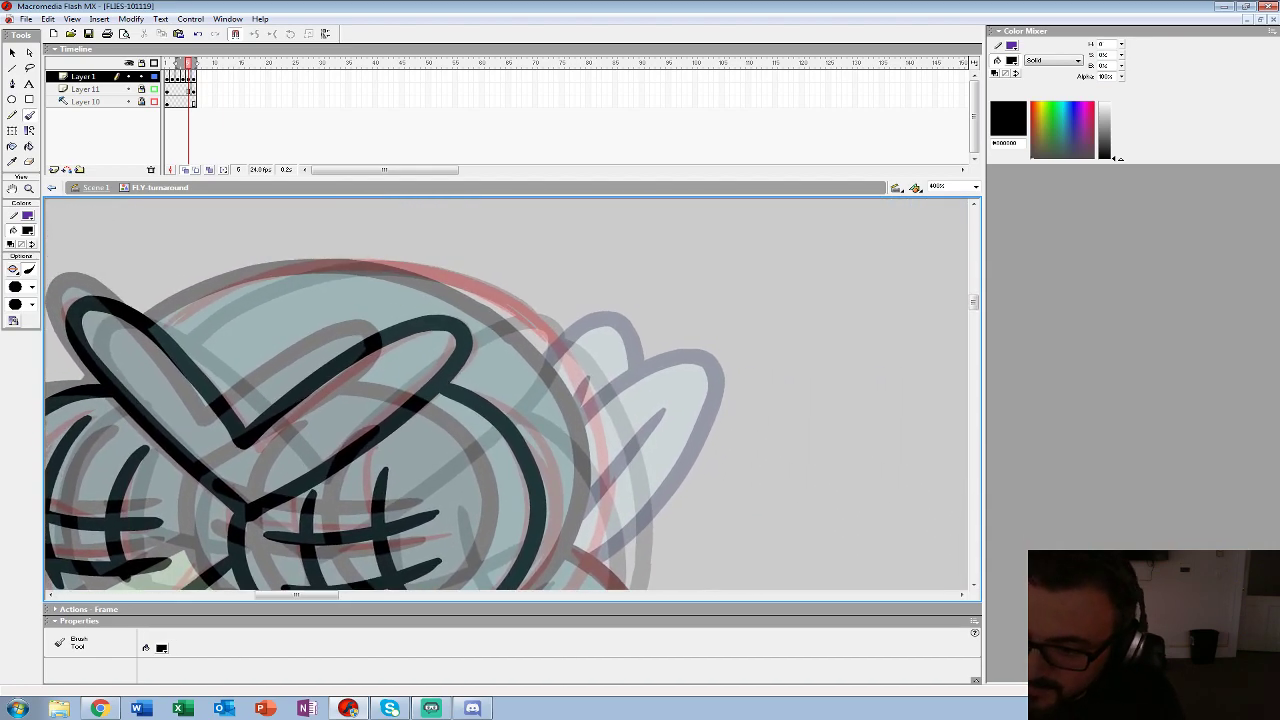
drag(164, 335, 181, 318)
mouse_move(295, 270)
mouse_down()
mouse_move(412, 275)
mouse_move(508, 319)
mouse_move(574, 380)
mouse_move(603, 448)
mouse_up()
scroll(596, 215, down, 4)
mouse_move(592, 212)
mouse_down()
mouse_move(600, 250)
mouse_move(570, 390)
mouse_move(480, 462)
mouse_move(366, 490)
mouse_move(206, 492)
mouse_up()
- Ink the head's underside, the black shadow behind the snout, the rear body with belly shading, and the four legs
mouse_move(266, 412)
mouse_down()
mouse_move(258, 482)
mouse_move(220, 476)
mouse_up()
mouse_move(400, 450)
mouse_down()
mouse_move(292, 356)
mouse_move(292, 377)
mouse_up()
mouse_move(364, 400)
mouse_down()
mouse_move(360, 446)
mouse_move(400, 490)
mouse_move(412, 375)
mouse_move(458, 550)
mouse_move(486, 455)
mouse_move(484, 396)
mouse_up()
drag(323, 333, 446, 287)
mouse_move(362, 382)
mouse_down()
mouse_move(428, 452)
mouse_move(530, 470)
mouse_move(546, 458)
mouse_up()
drag(447, 285, 317, 383)
mouse_move(480, 322)
mouse_down()
mouse_move(527, 407)
mouse_move(510, 492)
mouse_move(472, 532)
mouse_up()
drag(317, 383, 463, 294)
mouse_move(406, 408)
mouse_down()
mouse_move(490, 374)
mouse_move(420, 400)
mouse_up()
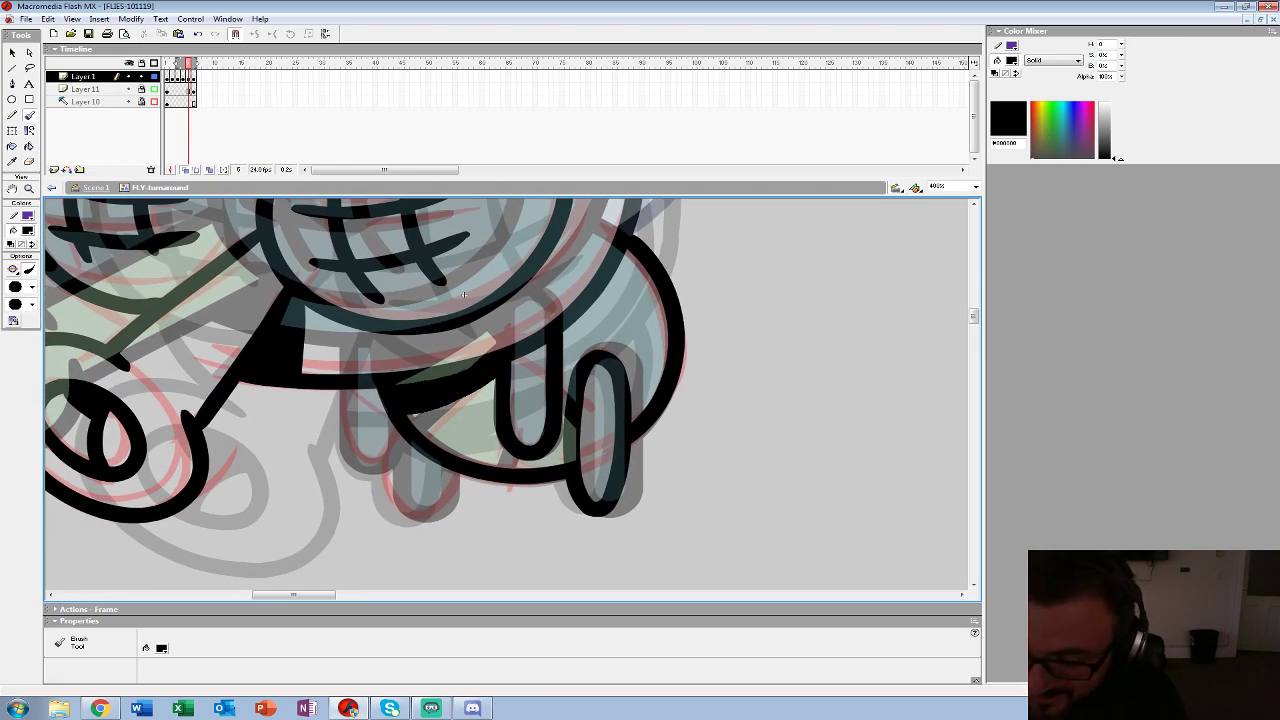
mouse_move(340, 390)
mouse_down()
mouse_move(352, 457)
mouse_move(380, 472)
mouse_move(395, 412)
mouse_move(400, 504)
mouse_up()
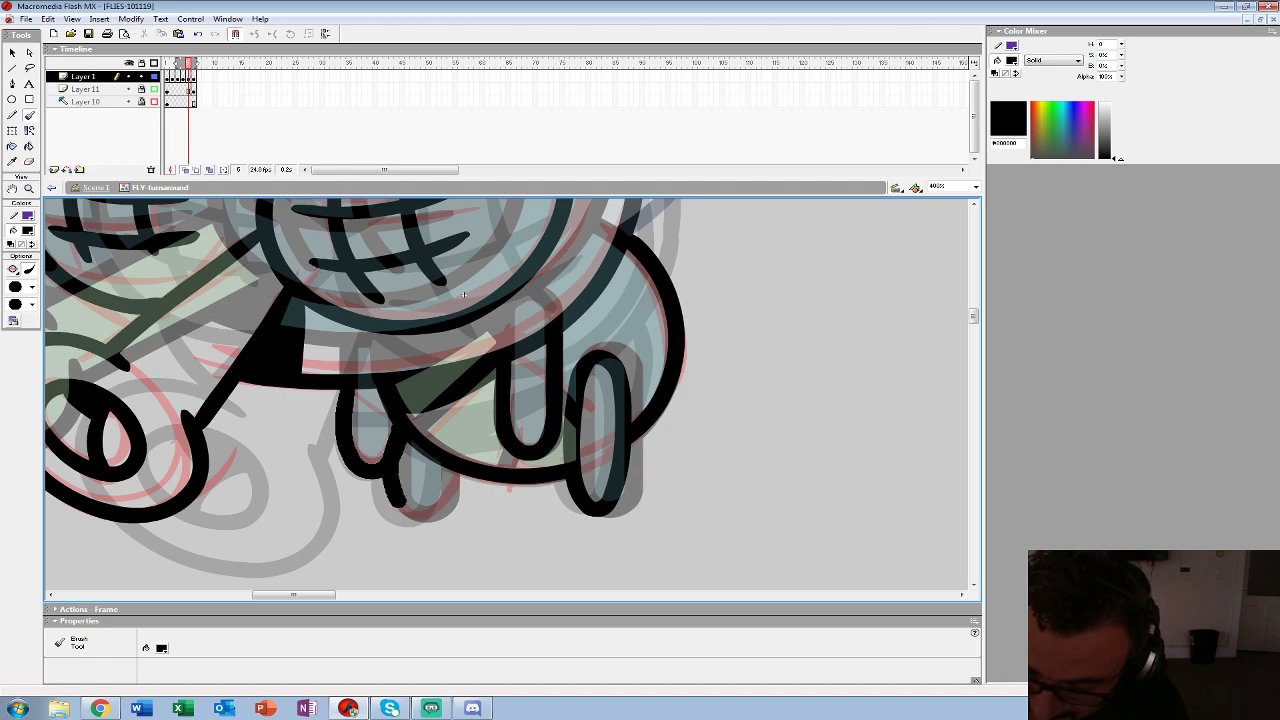
drag(463, 294, 379, 312)
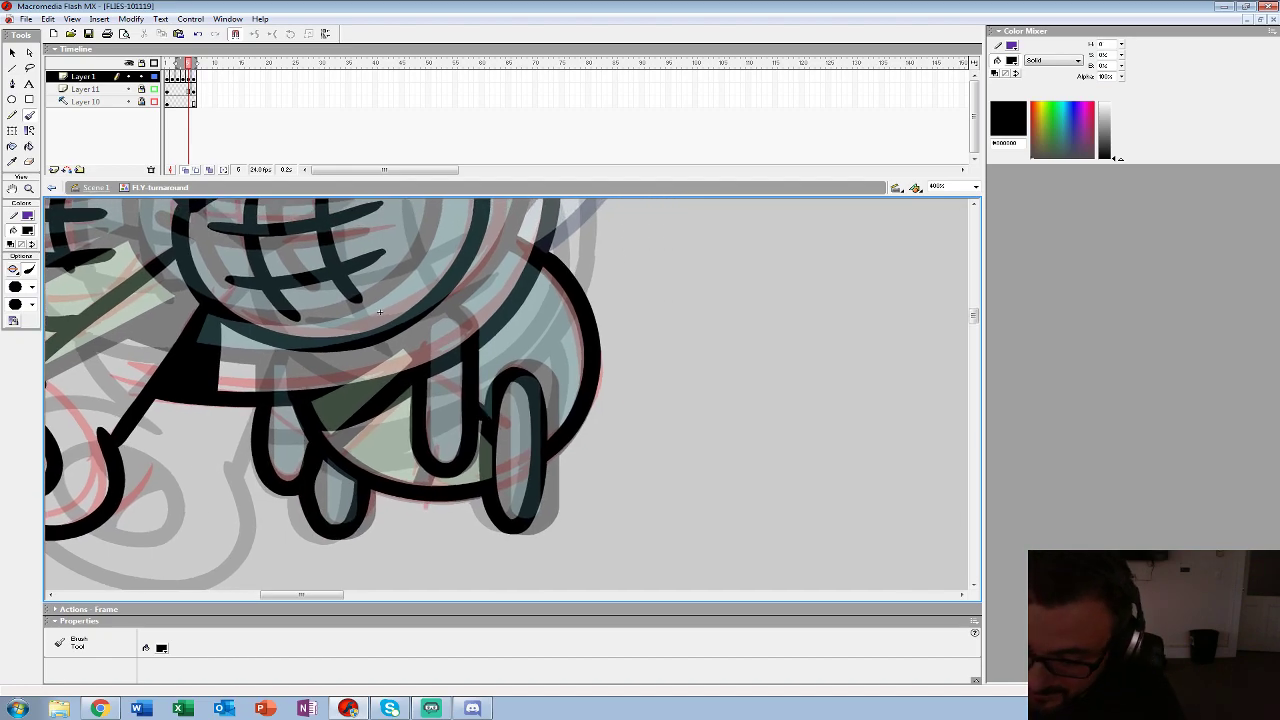
- Compare the legs and belly shading of the frame 5 drawing with the neighbouring frames, with and without onion skinning
key(comma)
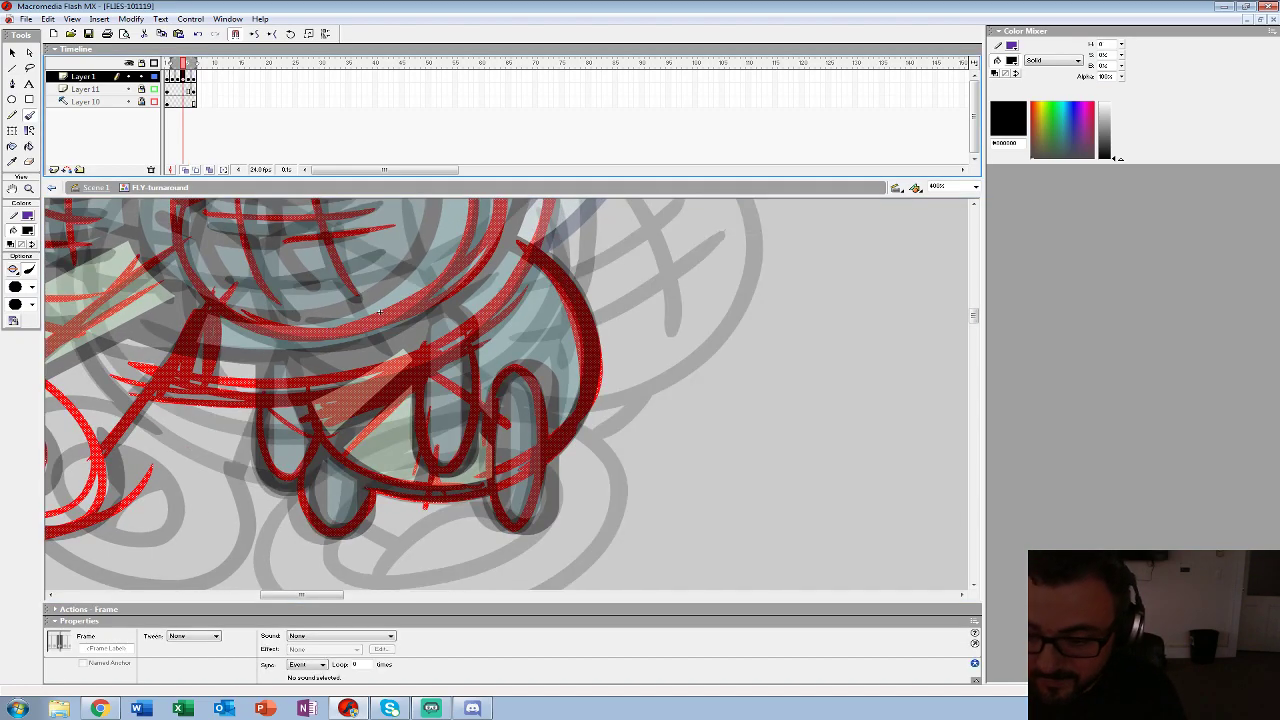
key(period)
key(period)
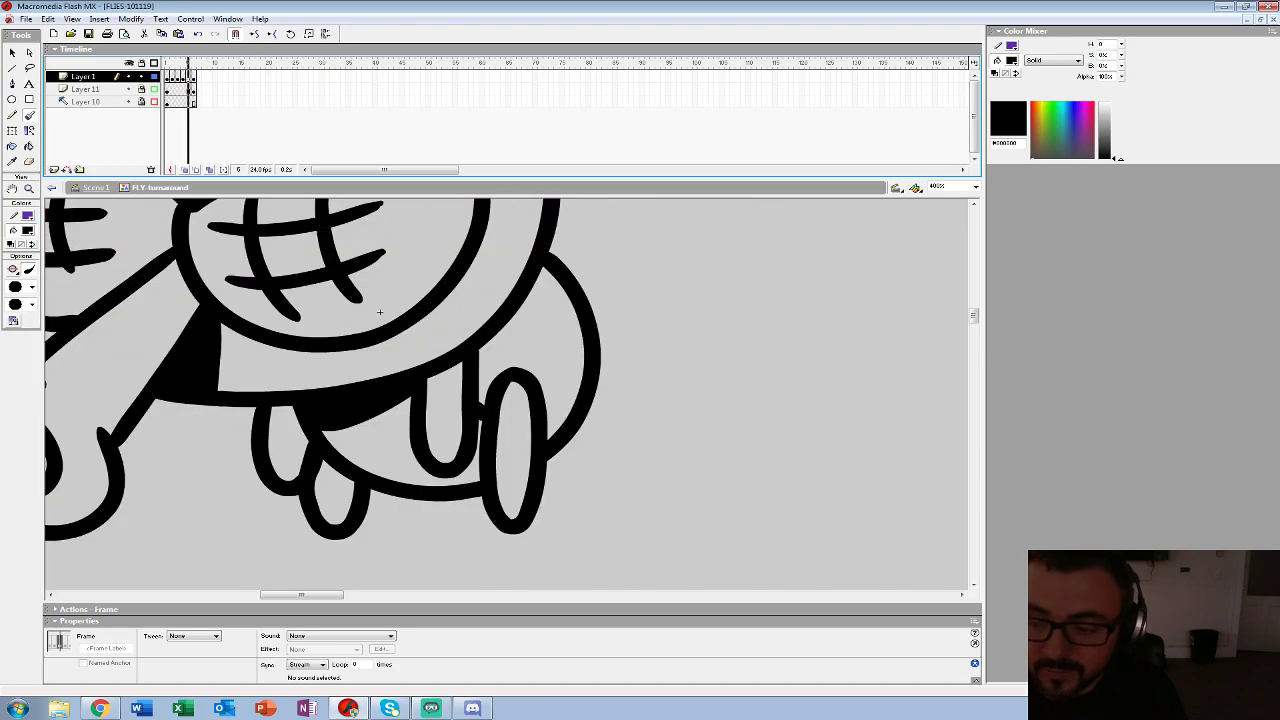
key(comma)
key(comma)
key(comma)
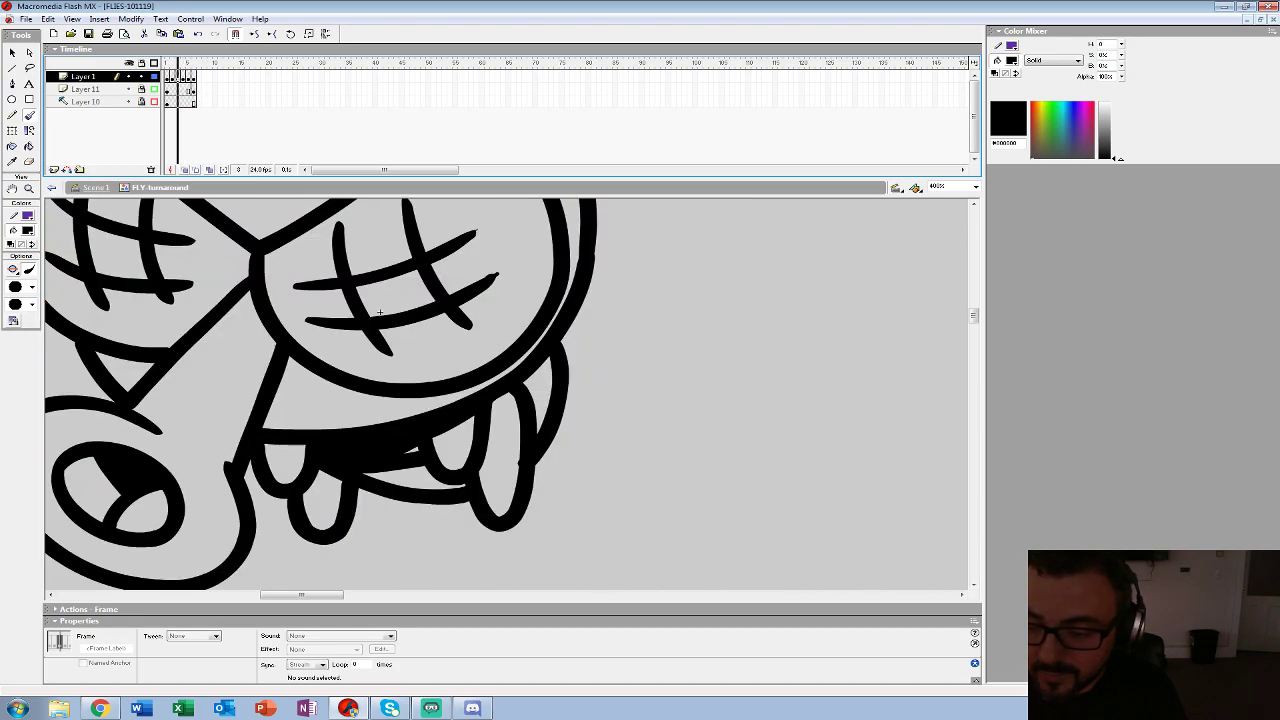
key(period)
key(period)
key(period)
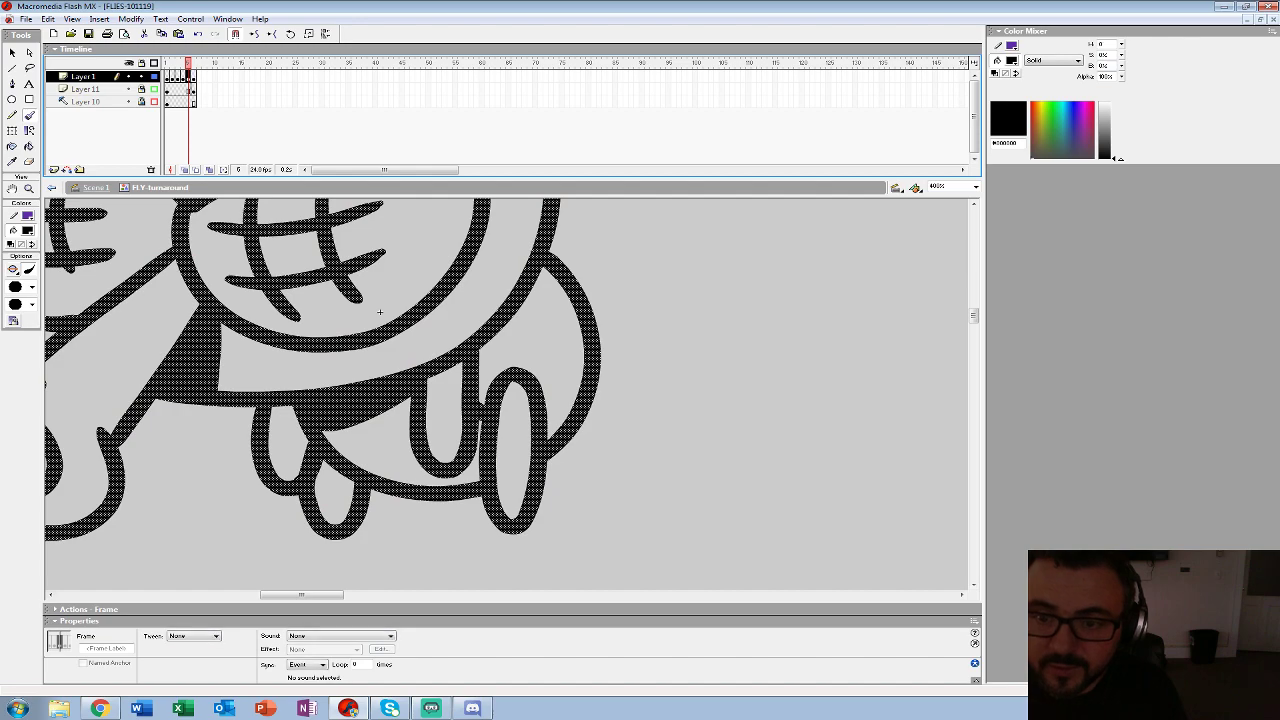
- Turn onion skinning back on and ink a diagonal stripe across the belly between the legs on frame 5
click(185, 170)
drag(360, 464, 410, 405)
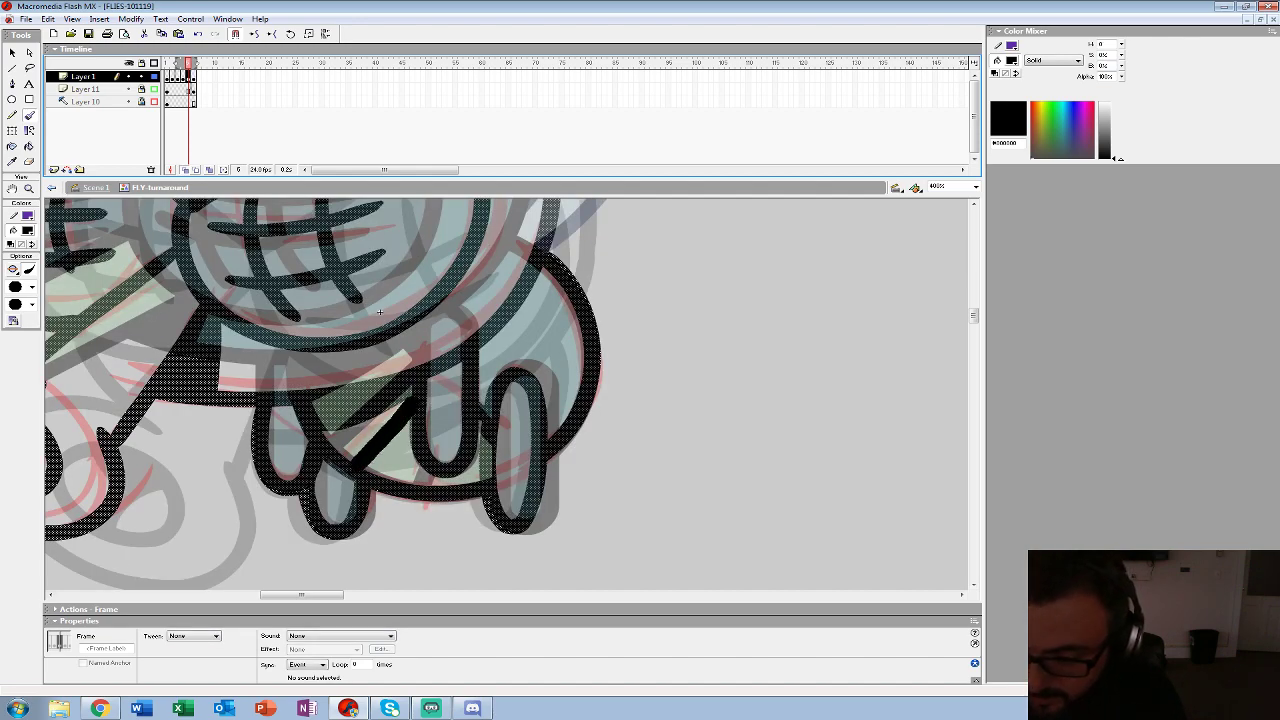
key(comma)
key(comma)
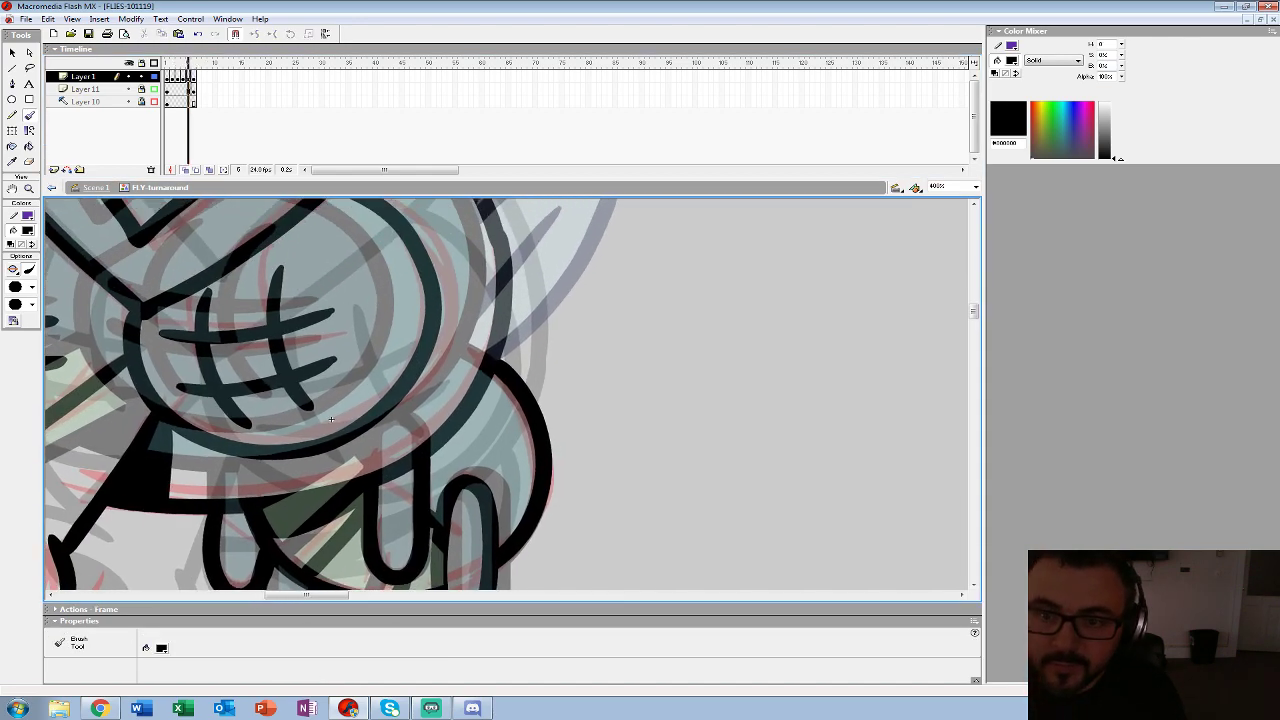
- Play back the turnaround at a reduced view size to check the newly inked pose
key(z)
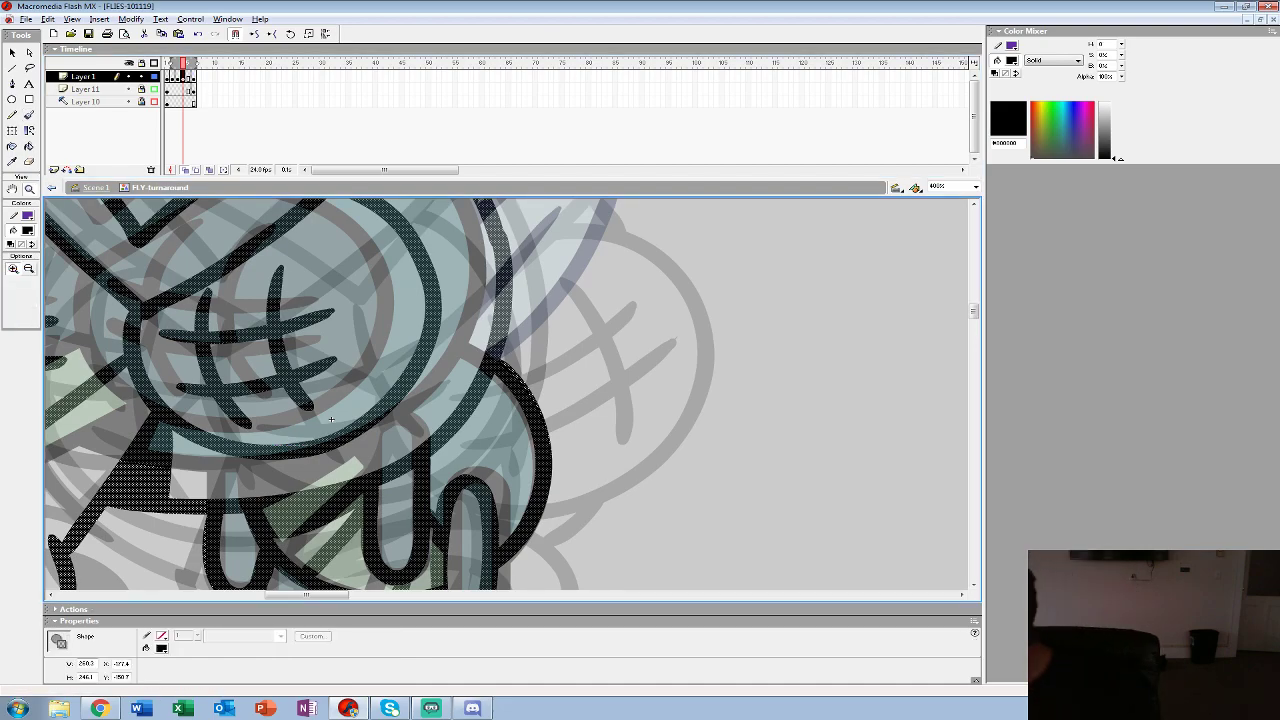
alt+click(359, 387)
alt+click(359, 387)
alt+click(359, 387)
key(Return)
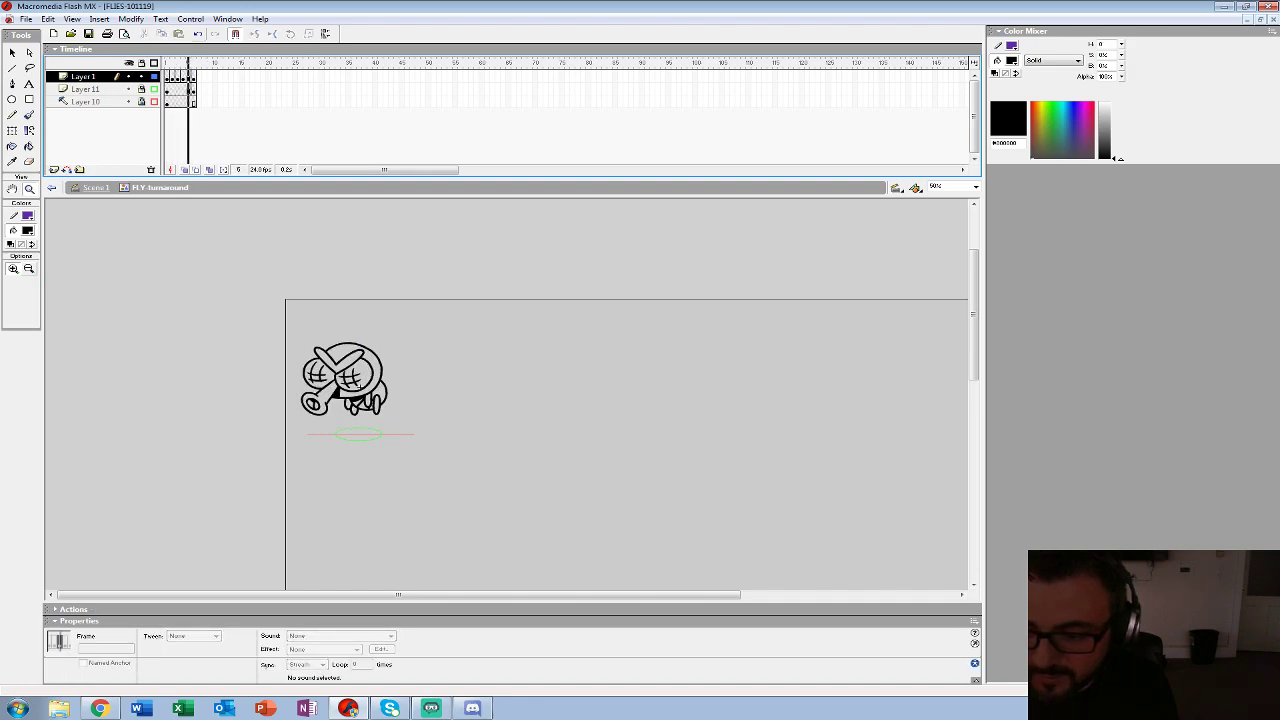
- Clear the frame 5 drawing on Layer 1 and show the neighbouring frames with onion skinning
key(Return)
key(Delete)
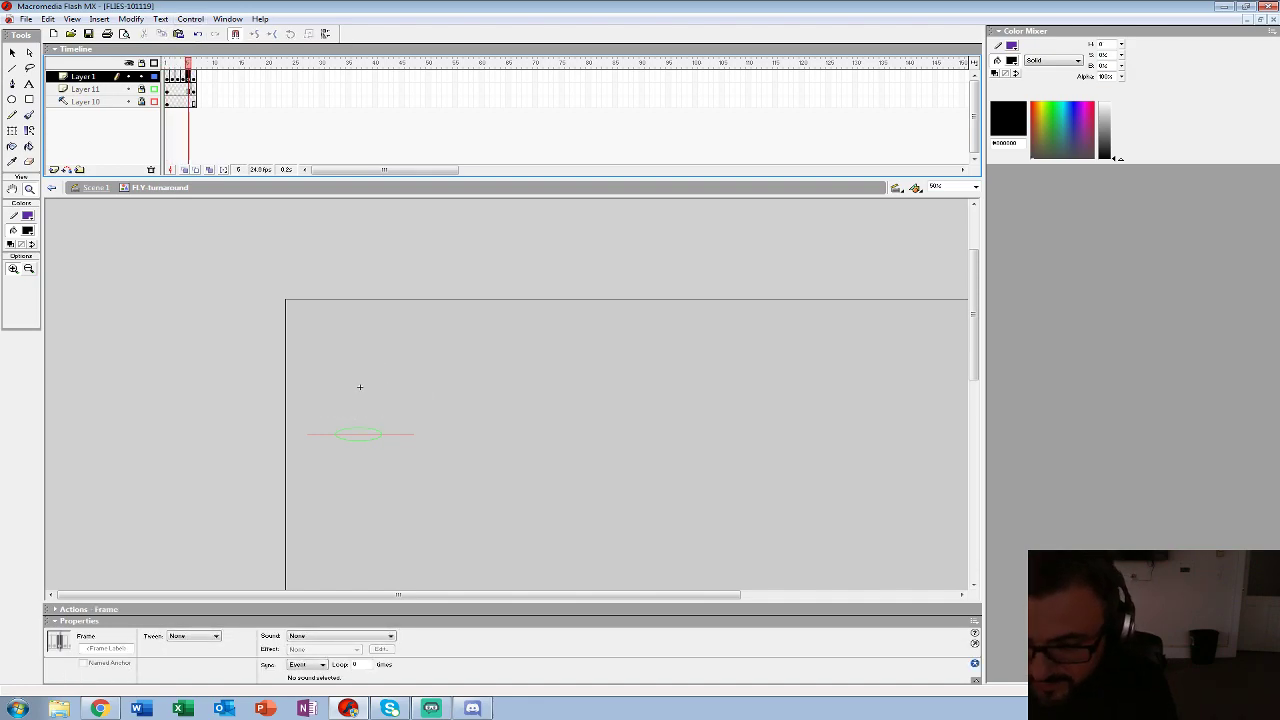
click(184, 170)
drag(177, 63, 182, 63)
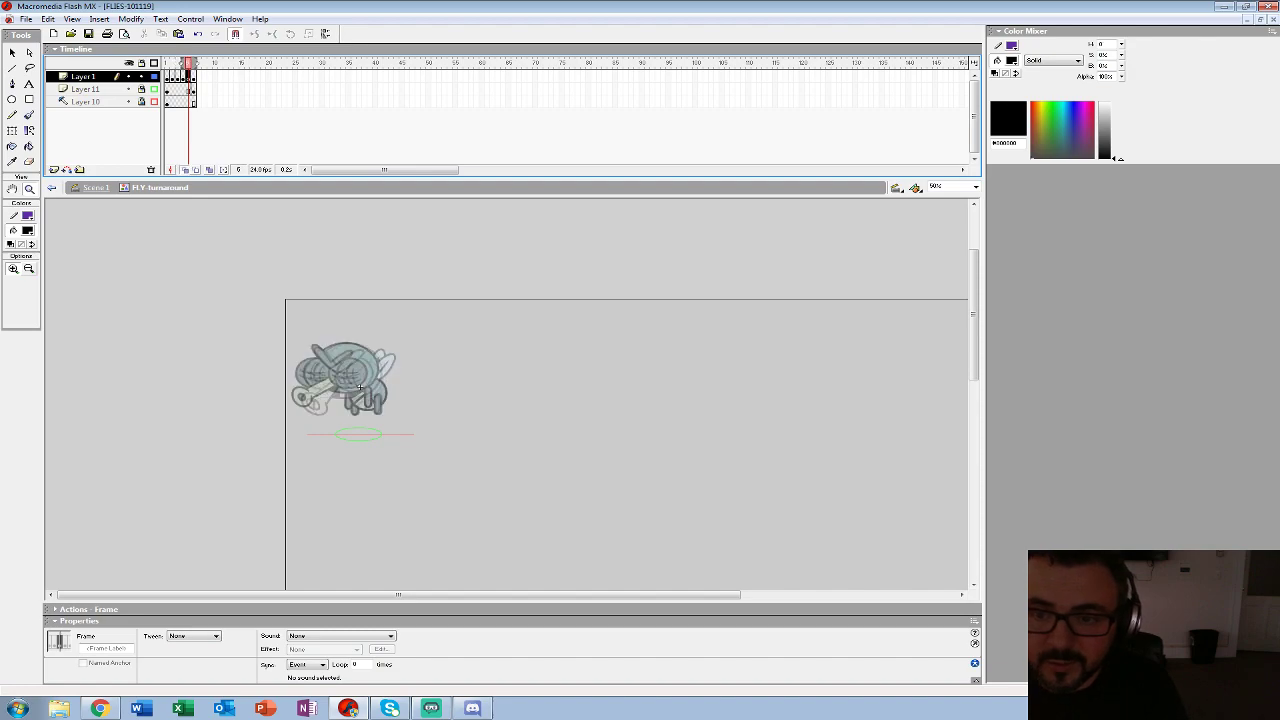
- Sketch the snout in red on frame 5, midway between the neighbouring poses, with its round tip, nostril and two side edges
click(360, 387)
click(513, 428)
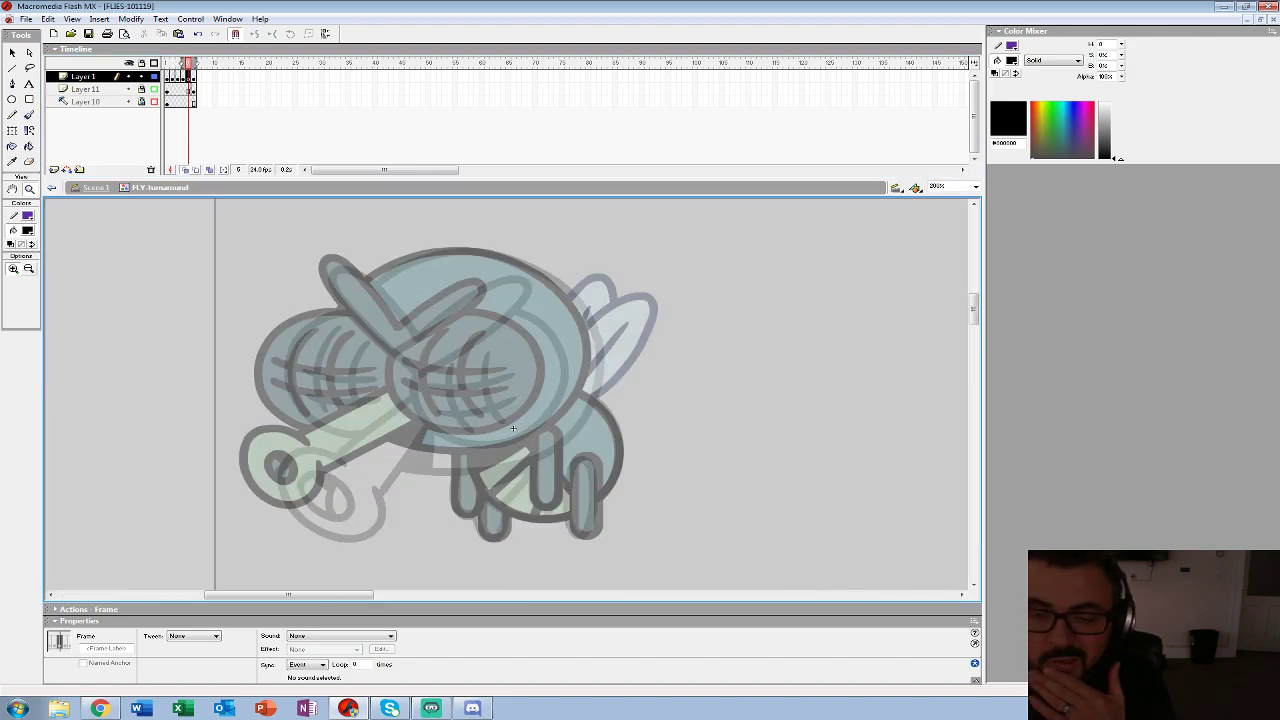
key(b)
click(27, 230)
click(10, 299)
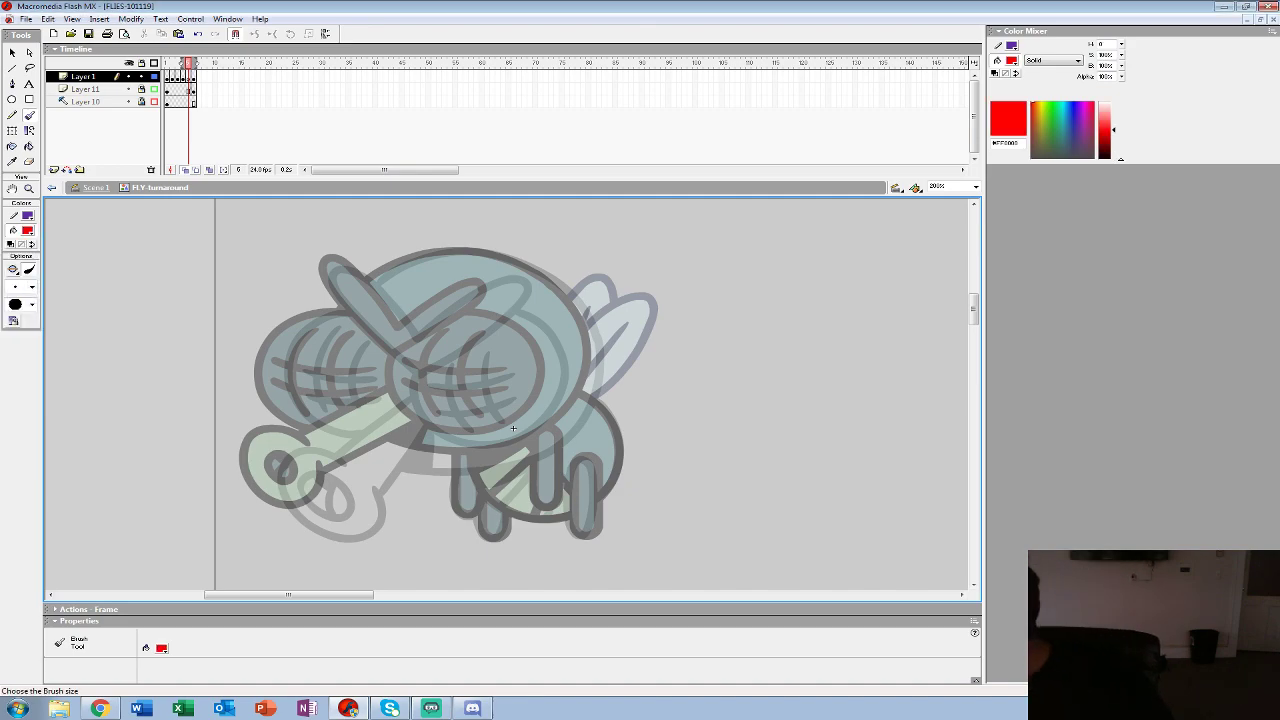
mouse_move(287, 438)
mouse_down()
mouse_move(260, 459)
mouse_move(265, 491)
mouse_move(298, 526)
mouse_move(332, 526)
mouse_move(350, 483)
mouse_move(328, 499)
mouse_move(318, 471)
mouse_move(314, 502)
mouse_up()
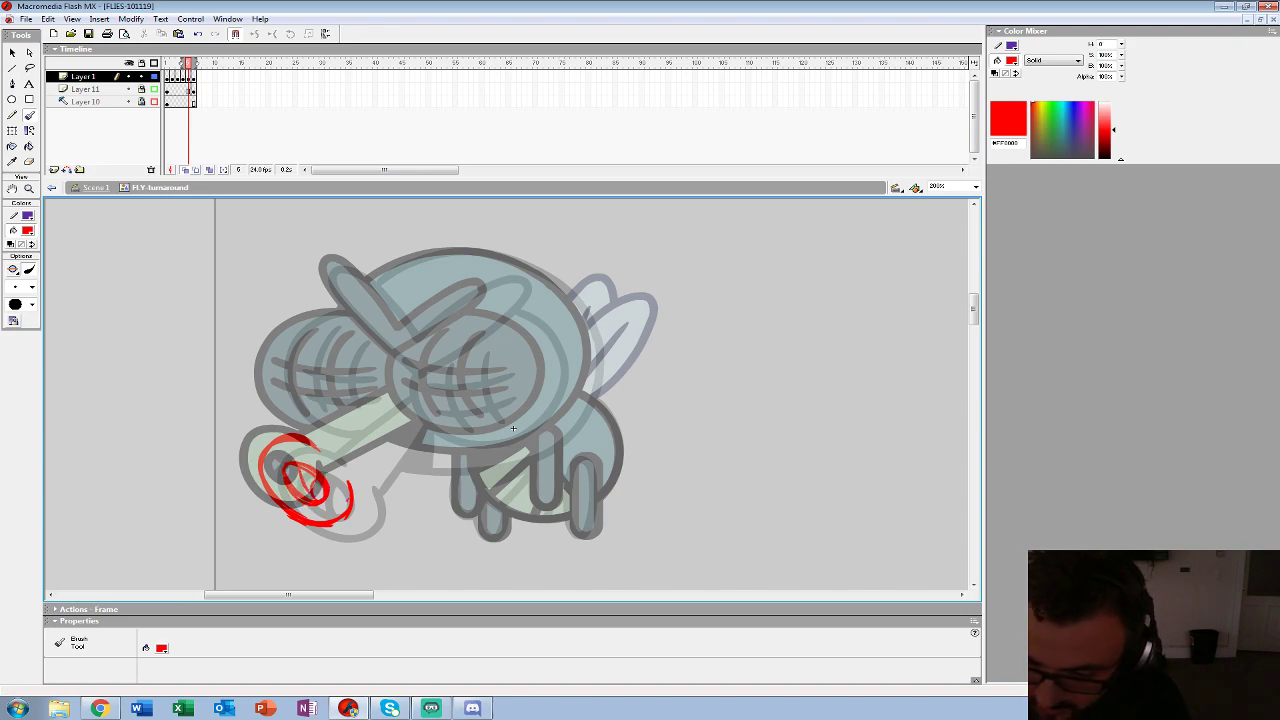
drag(405, 386, 314, 440)
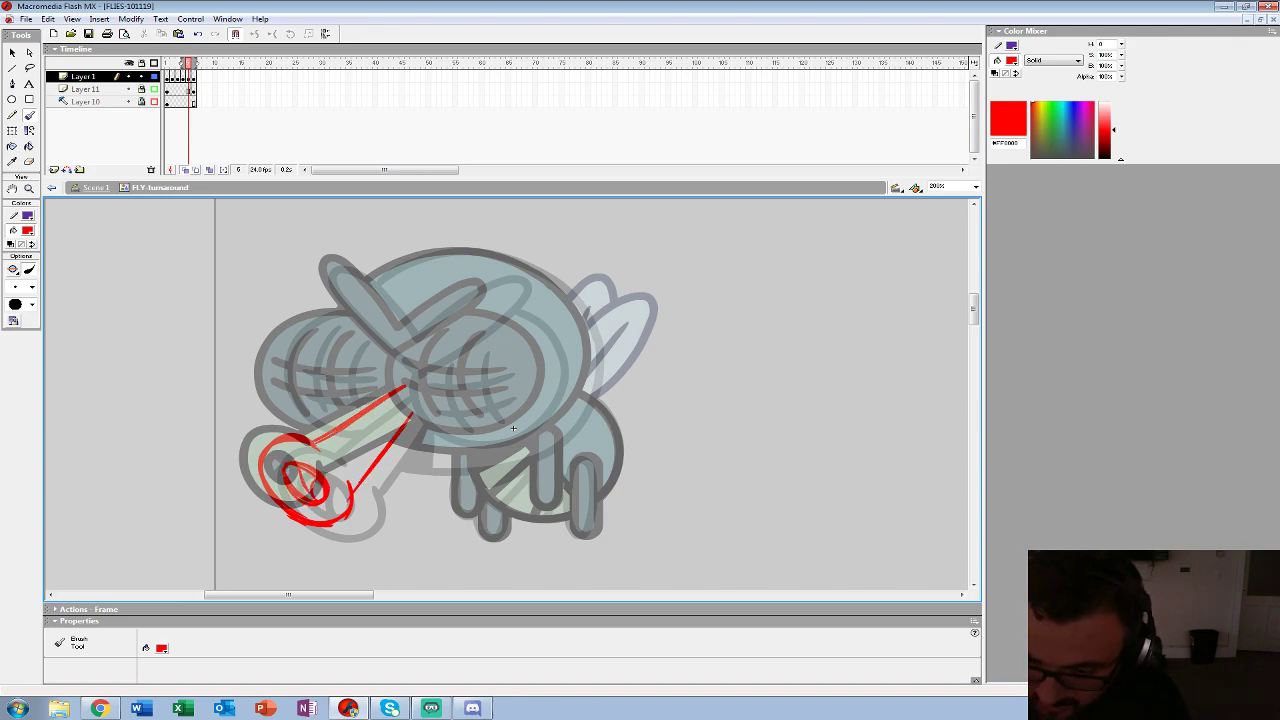
key(ctrl+z)
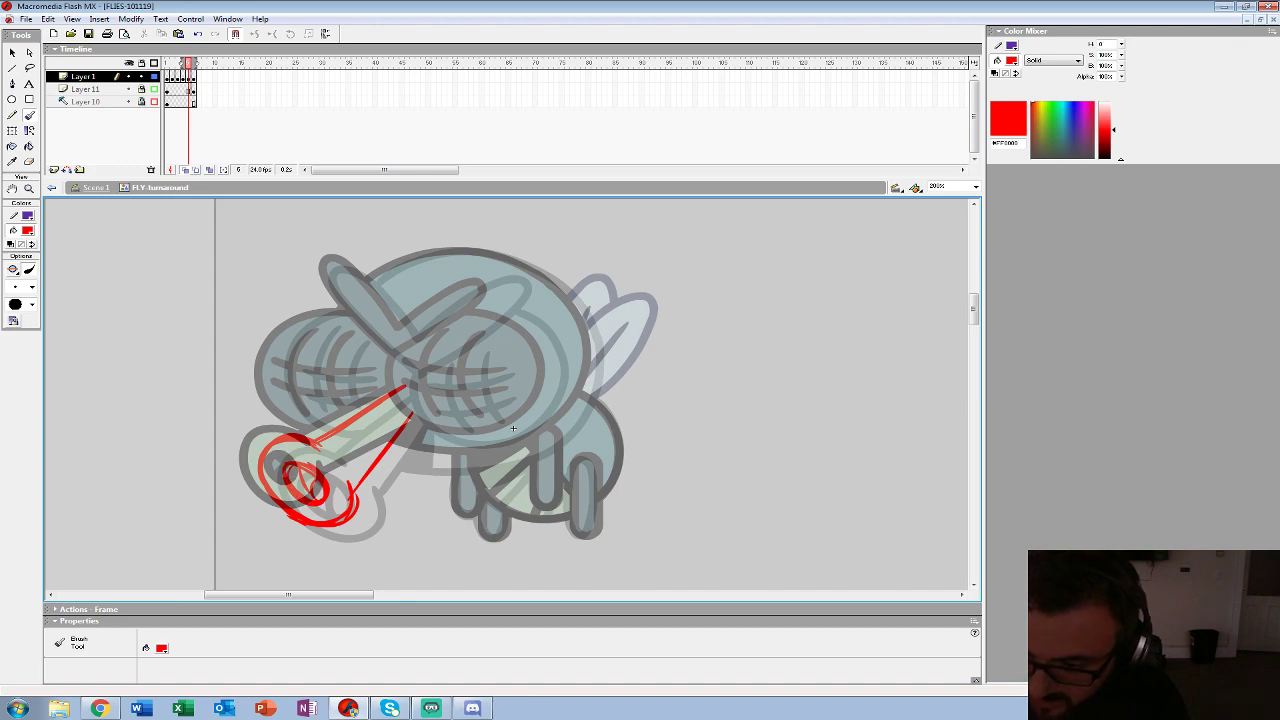
- Sketch the V-shaped eyebrows and both eyes with their curved grid lines in red on frame 5
mouse_move(328, 275)
mouse_down()
mouse_move(408, 368)
mouse_move(490, 313)
mouse_move(410, 332)
mouse_up()
drag(343, 265, 337, 305)
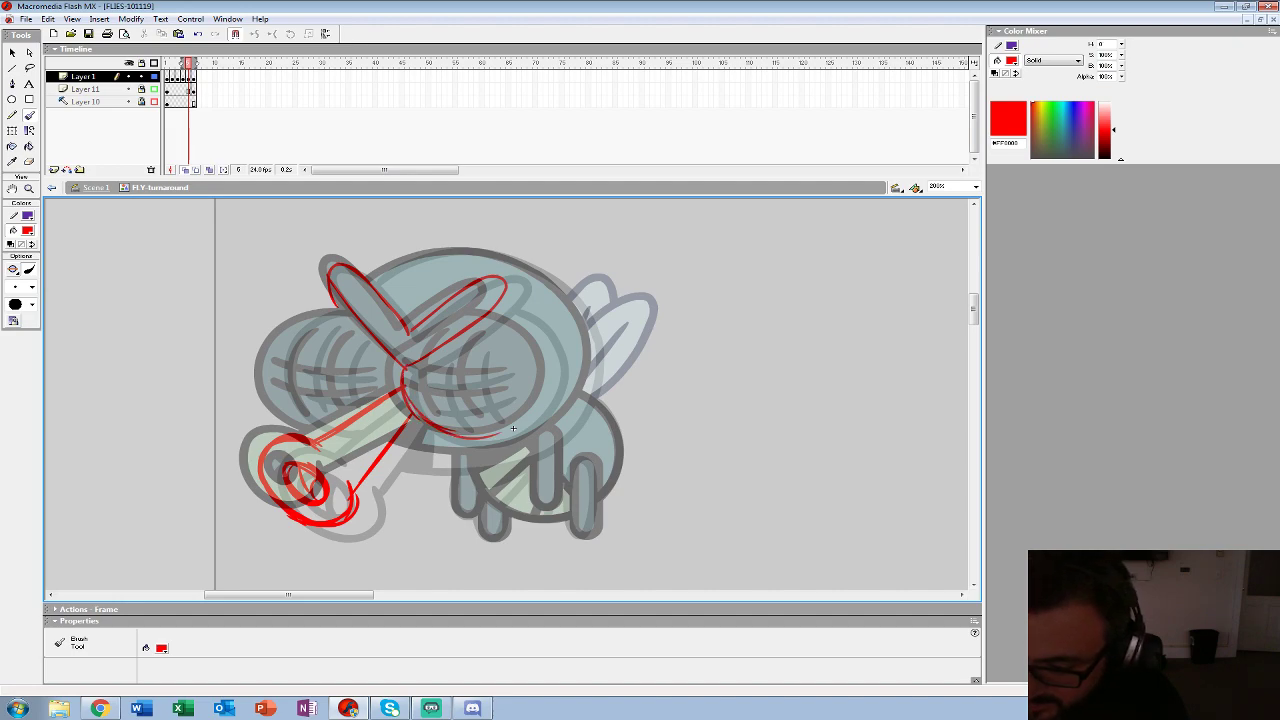
mouse_move(550, 387)
mouse_down()
mouse_move(503, 312)
mouse_move(504, 436)
mouse_move(405, 395)
mouse_up()
drag(440, 354, 462, 428)
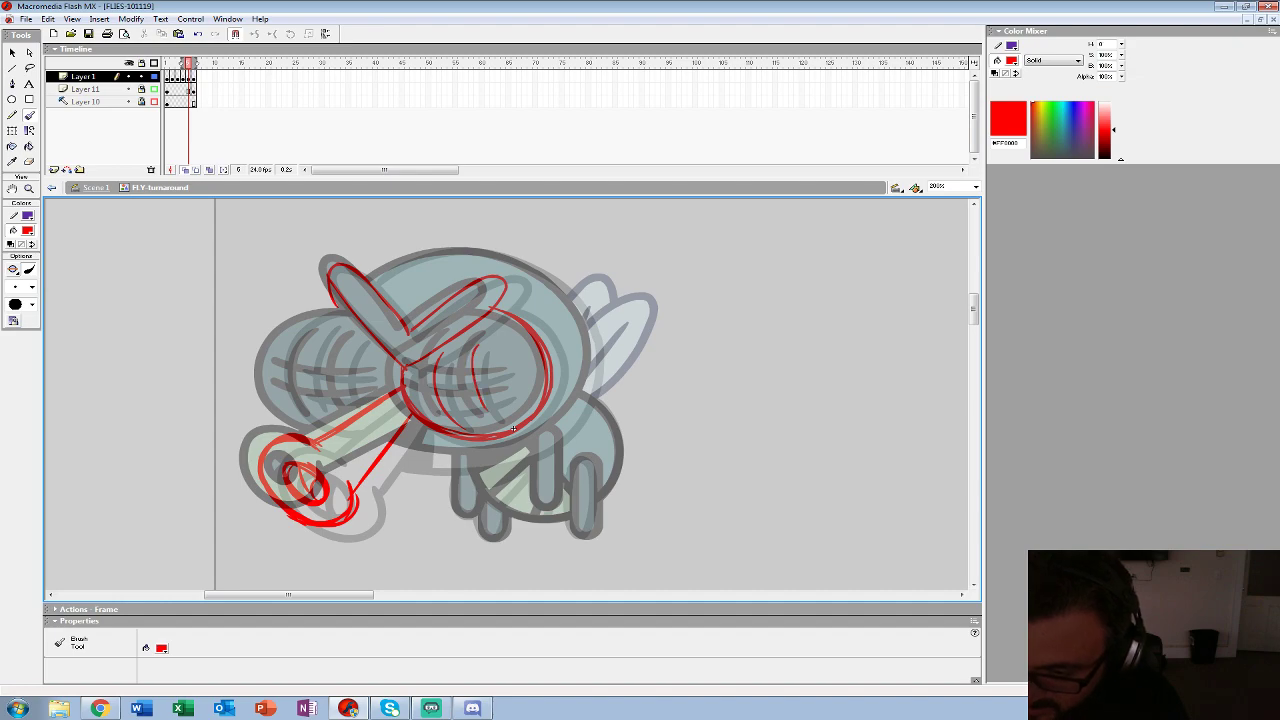
drag(278, 375, 325, 431)
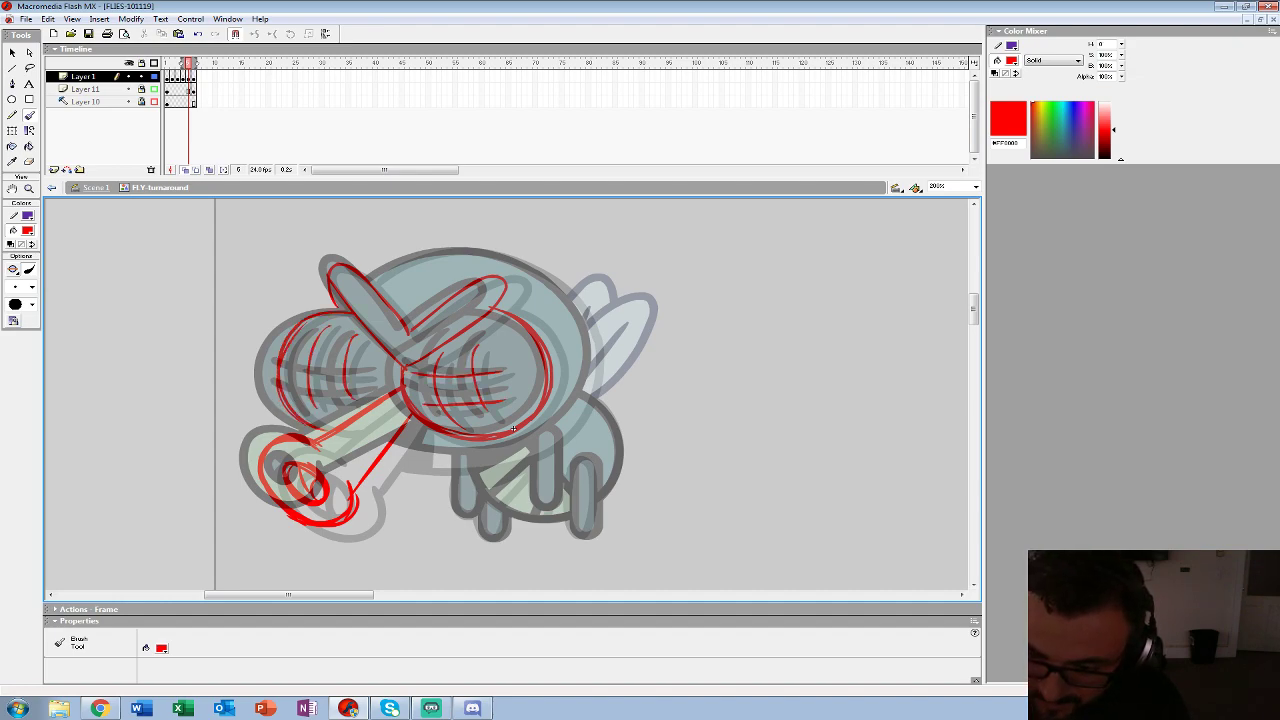
- Sketch the head's top and side outline, its underside and the shadow edge behind the snout in red
mouse_move(384, 458)
mouse_down()
mouse_move(490, 458)
mouse_move(560, 425)
mouse_up()
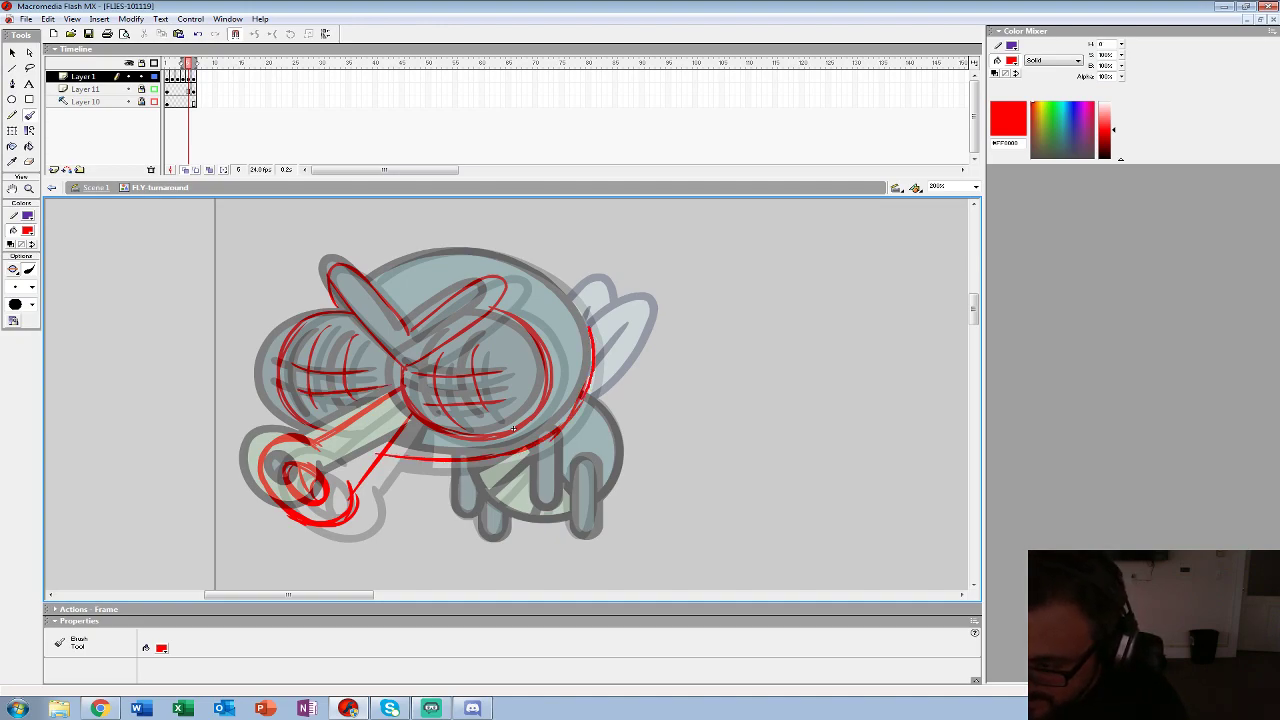
drag(476, 251, 368, 283)
mouse_move(430, 254)
mouse_down()
mouse_move(550, 287)
mouse_move(566, 429)
mouse_move(378, 452)
mouse_up()
mouse_move(513, 428)
mouse_down()
mouse_move(460, 420)
mouse_move(430, 396)
mouse_up()
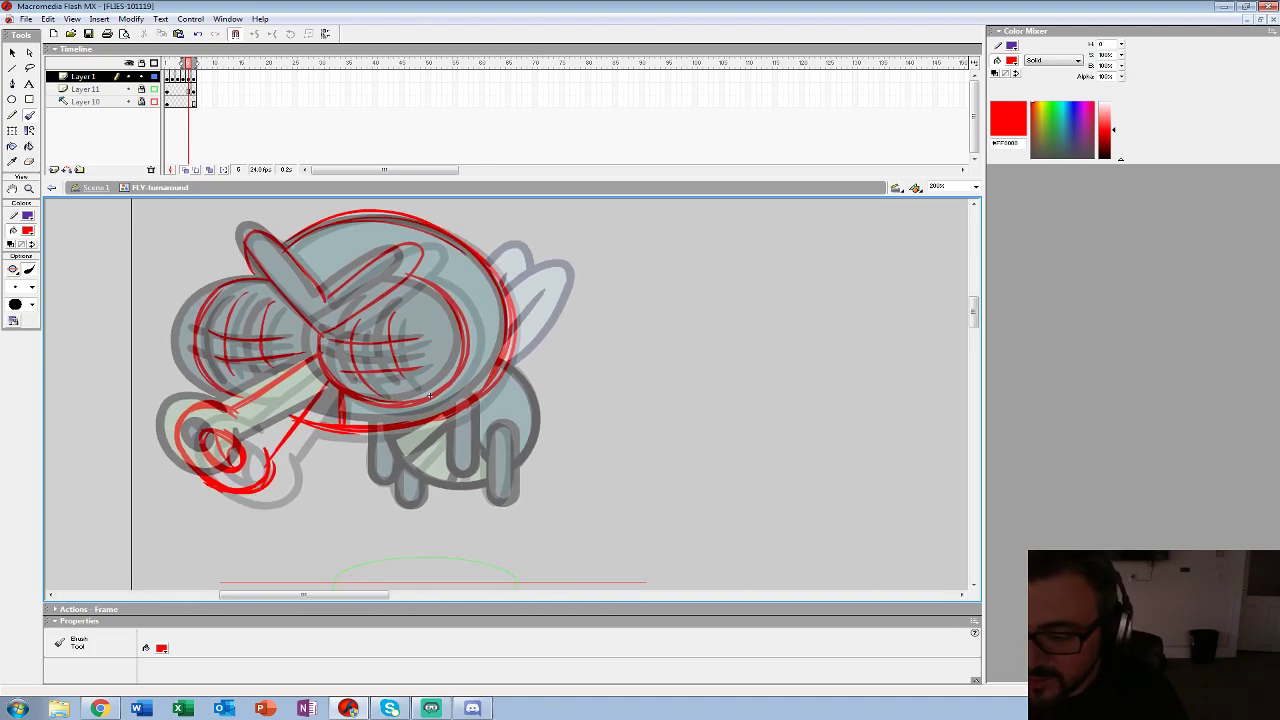
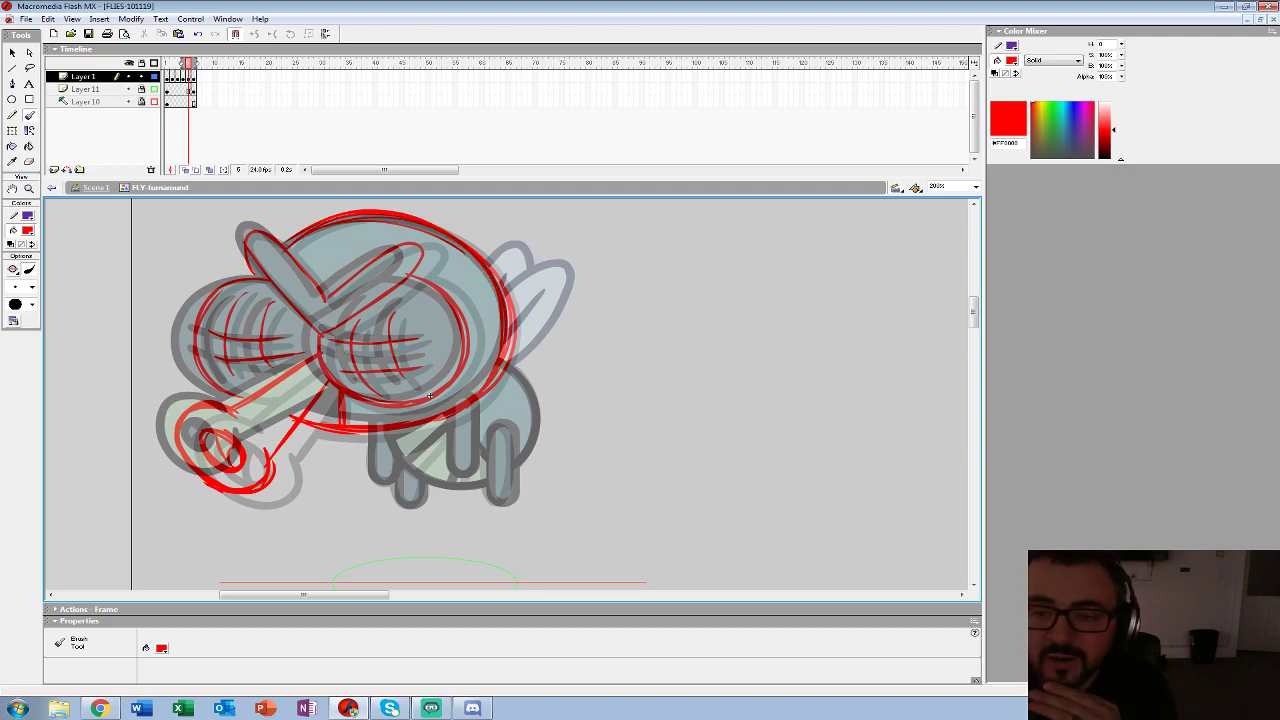
- Extend all layers by one frame and add a blank keyframe on Layer 1 at frame 6
key(F5)
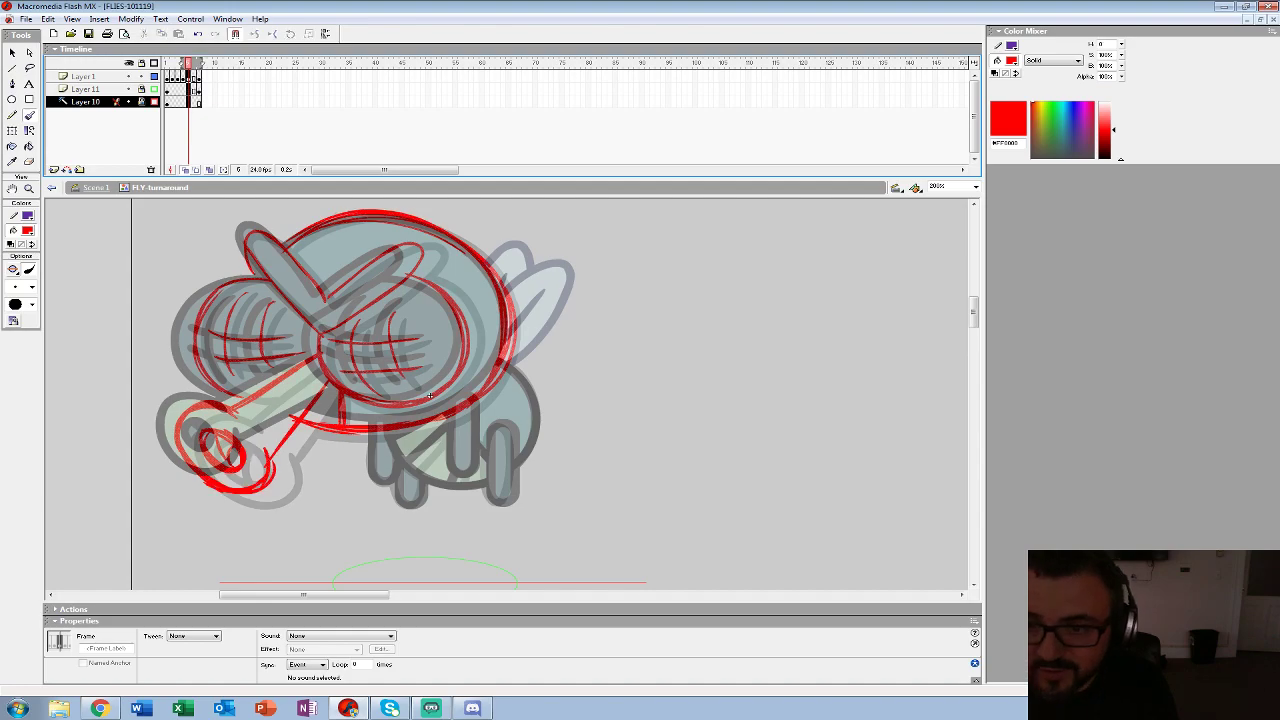
key(Up)
key(Up)
key(F7)
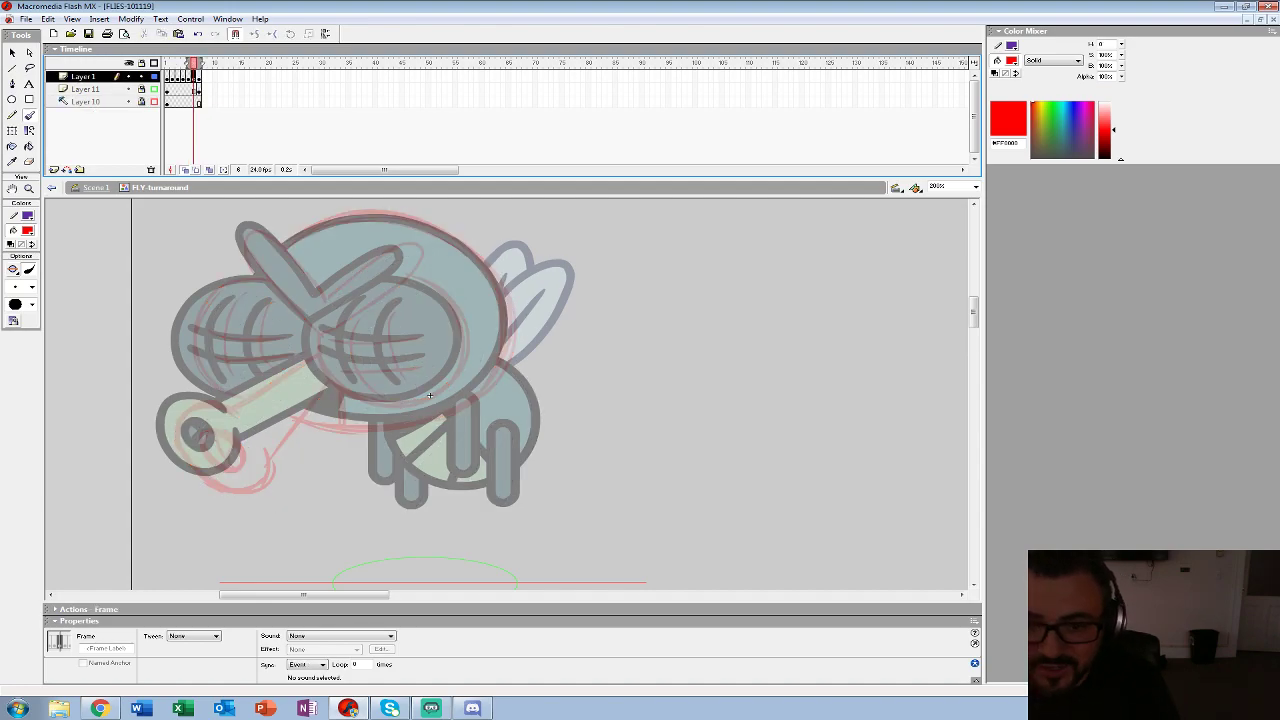
- Extend the onion skin range to earlier frames and ink the V-shaped eyebrows with a black brush on frame 6
key(z)
click(430, 396)
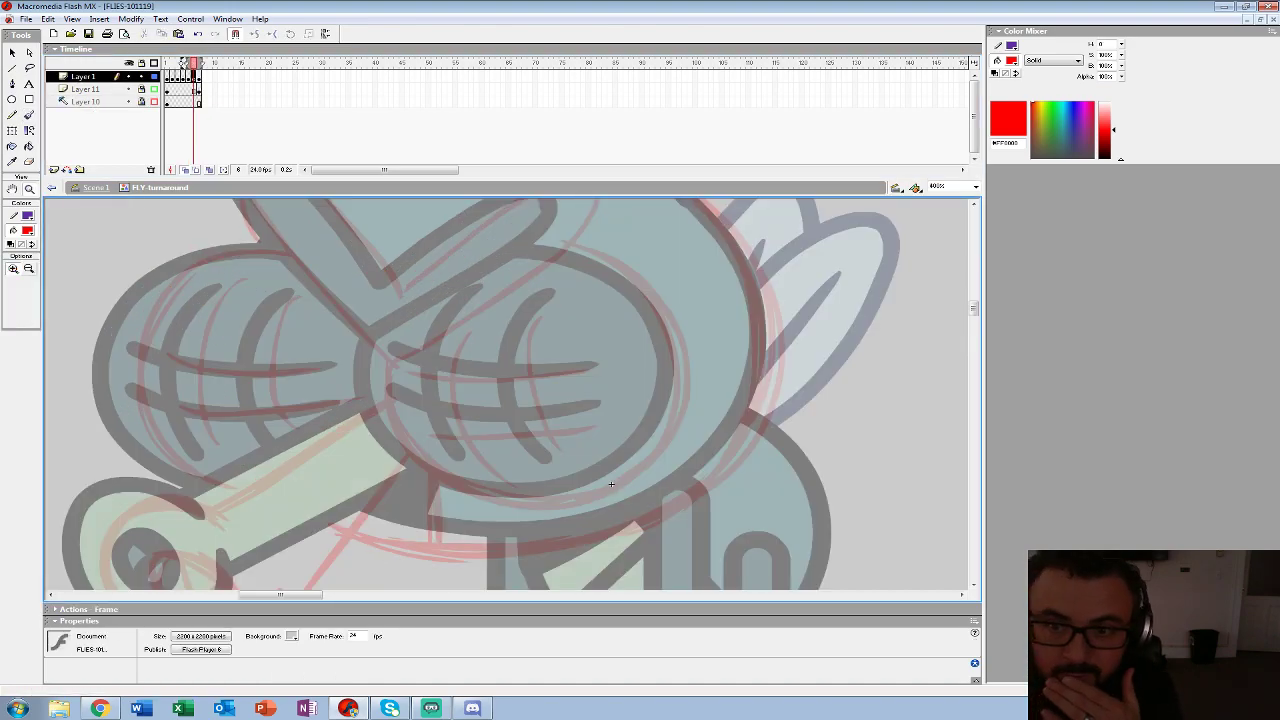
drag(187, 63, 182, 63)
drag(611, 484, 665, 561)
click(27, 231)
click(10, 258)
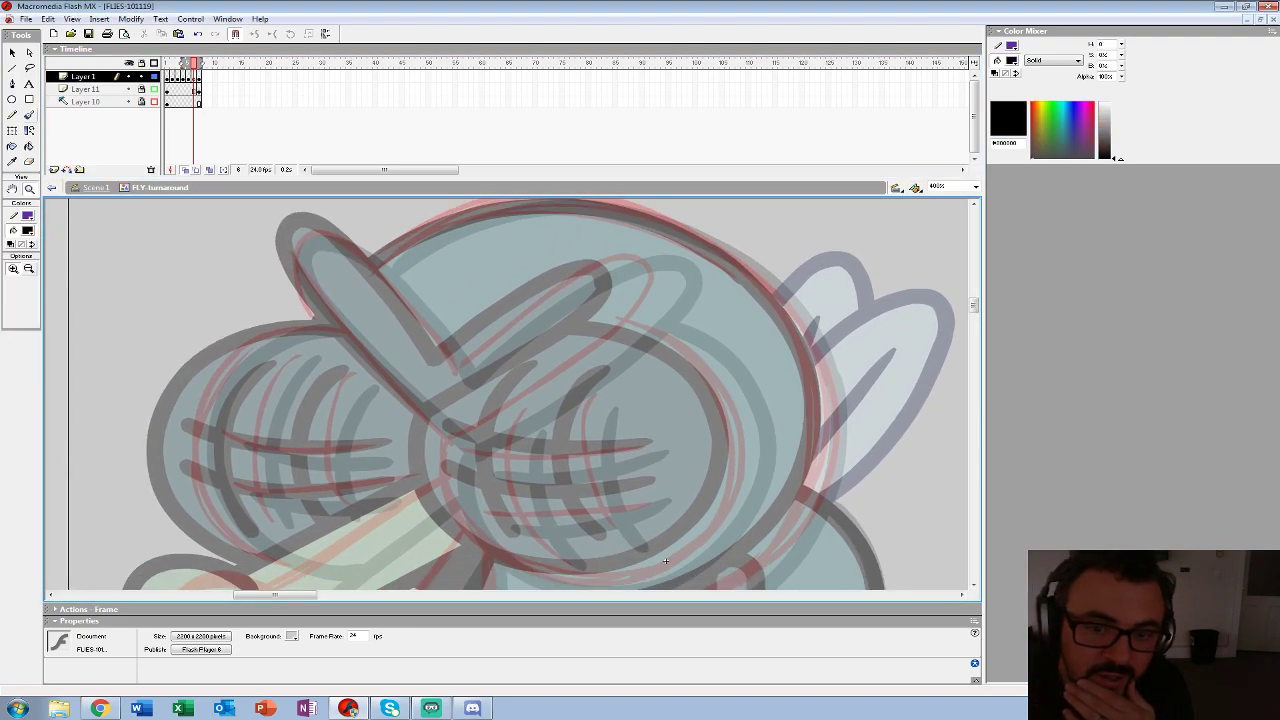
click(29, 115)
click(32, 287)
click(20, 427)
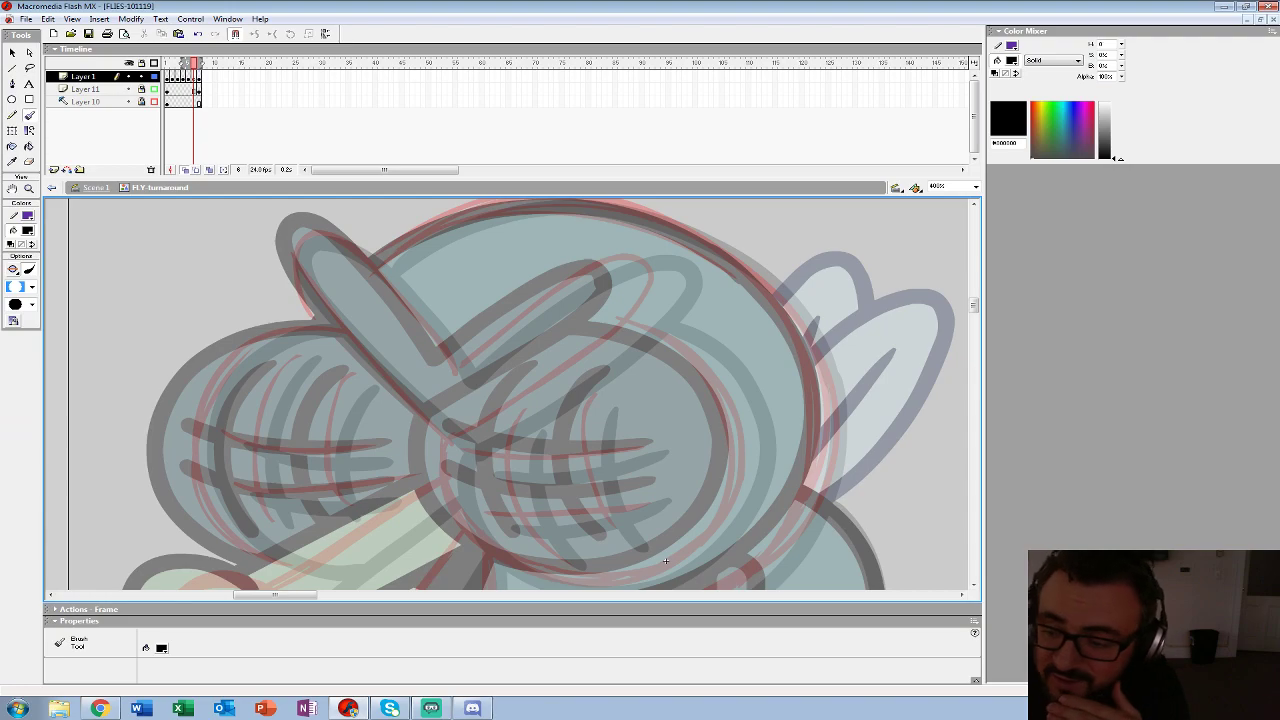
mouse_move(455, 372)
mouse_down()
mouse_move(589, 265)
mouse_move(634, 258)
mouse_move(648, 284)
mouse_move(599, 341)
mouse_move(447, 441)
mouse_move(368, 363)
mouse_up()
mouse_move(452, 370)
mouse_down()
mouse_move(348, 240)
mouse_move(304, 230)
mouse_move(293, 265)
mouse_move(376, 368)
mouse_up()
mouse_move(500, 420)
mouse_down()
mouse_move(486, 384)
mouse_move(377, 340)
mouse_up()
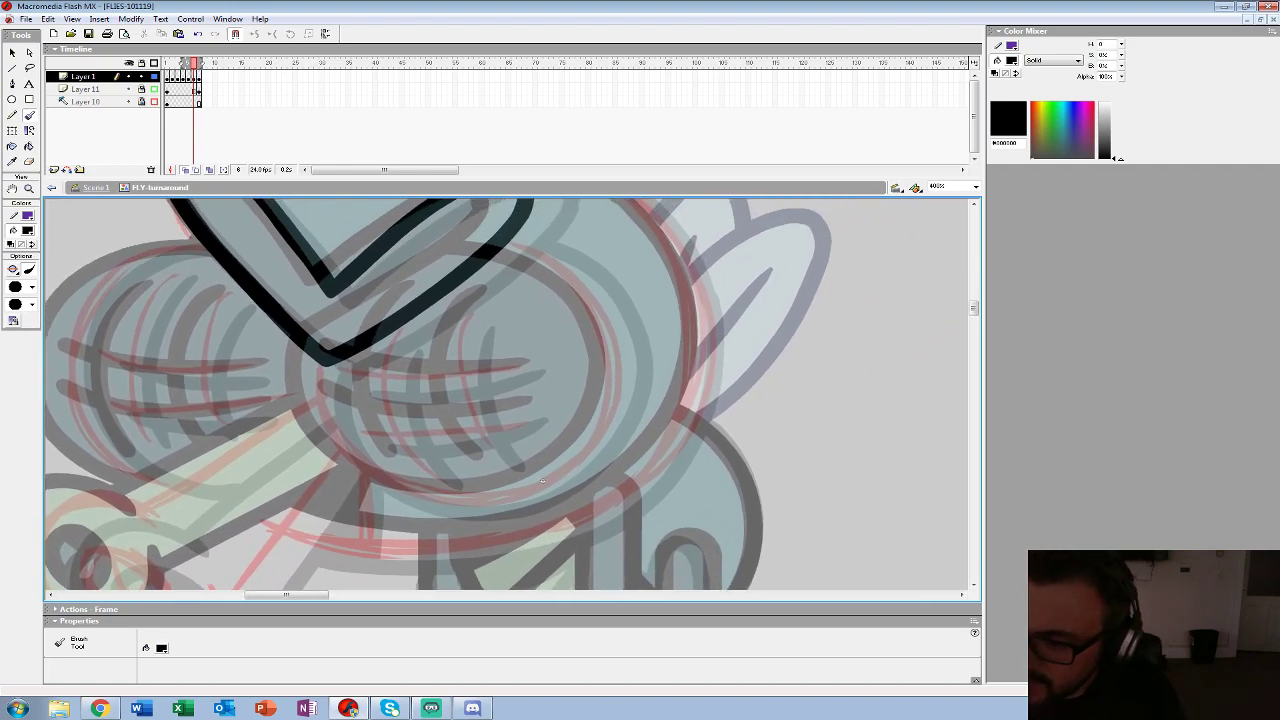
- Ink the near eye's outline and its crossing vertical and horizontal grid lines in black
mouse_move(496, 244)
mouse_down()
mouse_move(562, 272)
mouse_move(614, 376)
mouse_move(548, 474)
mouse_move(425, 500)
mouse_move(330, 440)
mouse_move(330, 350)
mouse_up()
mouse_move(475, 314)
mouse_down()
mouse_move(460, 340)
mouse_move(504, 456)
mouse_up()
drag(402, 348, 436, 473)
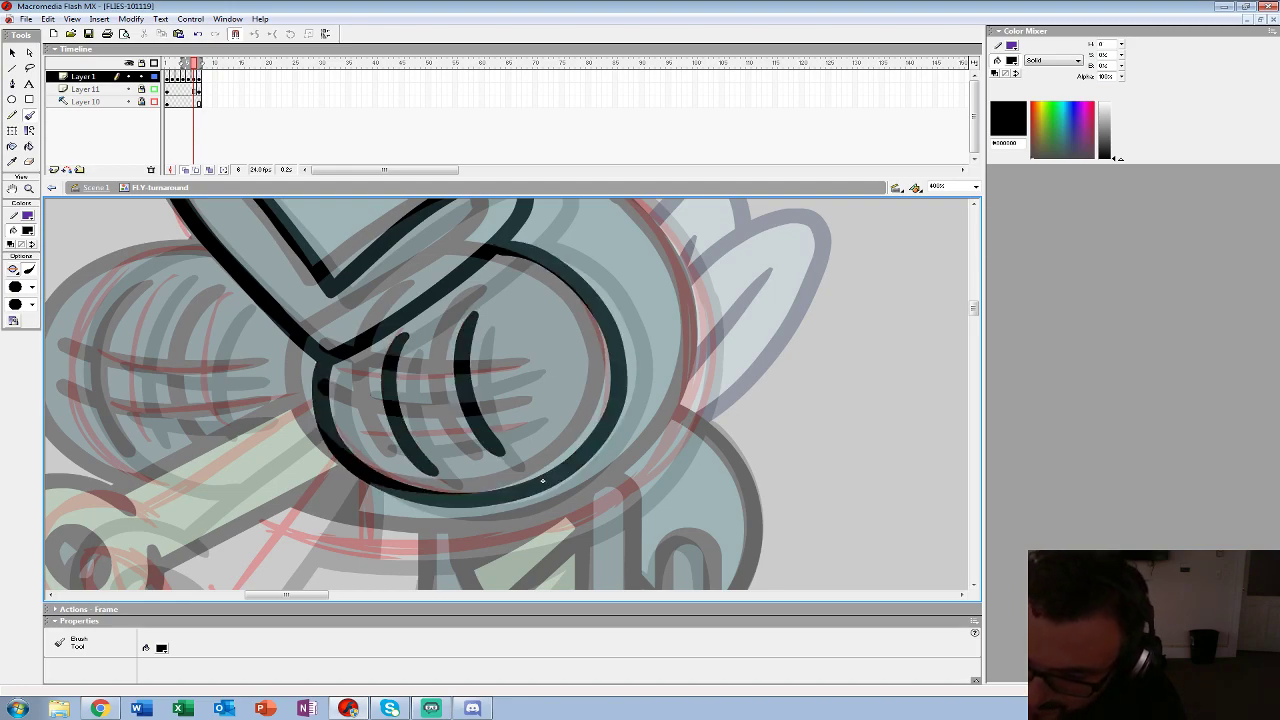
drag(355, 378, 527, 362)
mouse_move(361, 432)
mouse_down()
mouse_move(532, 411)
mouse_move(755, 293)
mouse_up()
- Ink the snout's rounded tip, its nostril ring and the two edges running up to the eyes
key(space)
drag(768, 362, 806, 330)
mouse_move(420, 368)
mouse_down()
mouse_move(350, 345)
mouse_move(313, 365)
mouse_move(299, 401)
mouse_move(315, 448)
mouse_move(357, 495)
mouse_move(455, 521)
mouse_move(486, 436)
mouse_up()
mouse_move(348, 404)
mouse_down()
mouse_move(349, 448)
mouse_move(392, 478)
mouse_move(422, 475)
mouse_move(409, 413)
mouse_move(370, 400)
mouse_move(357, 438)
mouse_move(402, 428)
mouse_move(407, 475)
mouse_move(405, 430)
mouse_up()
drag(490, 455, 604, 310)
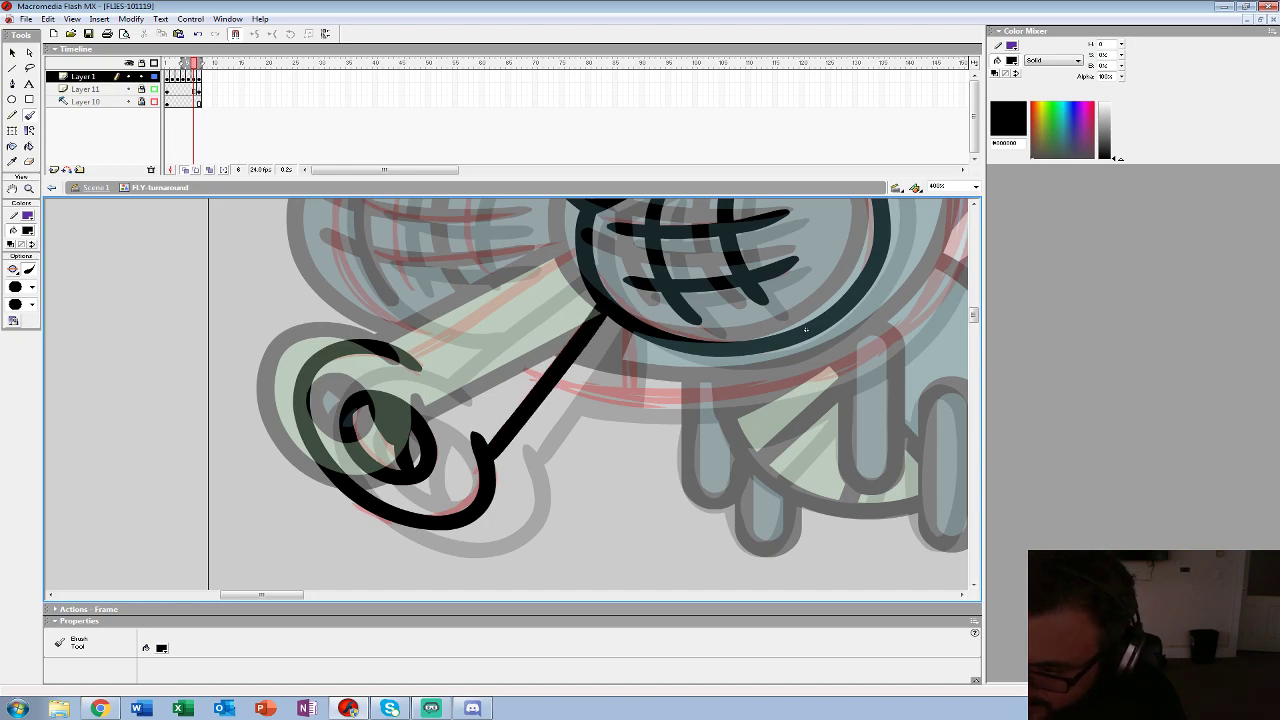
mouse_move(574, 250)
mouse_down()
mouse_move(412, 362)
mouse_move(408, 534)
mouse_up()
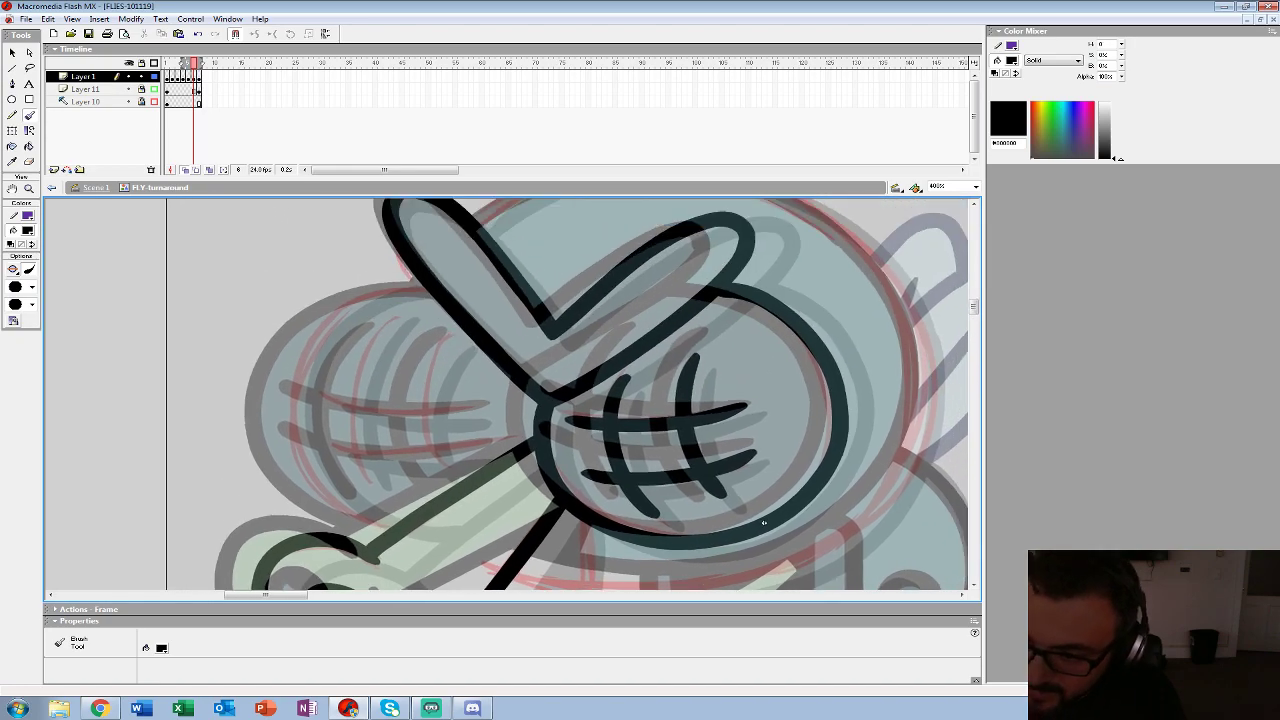
- Ink the far eye's outline and its crossing curved grid lines in black
mouse_move(430, 292)
mouse_down()
mouse_move(312, 336)
mouse_move(296, 462)
mouse_move(388, 536)
mouse_up()
mouse_move(446, 336)
mouse_down()
mouse_move(428, 368)
mouse_move(442, 468)
mouse_up()
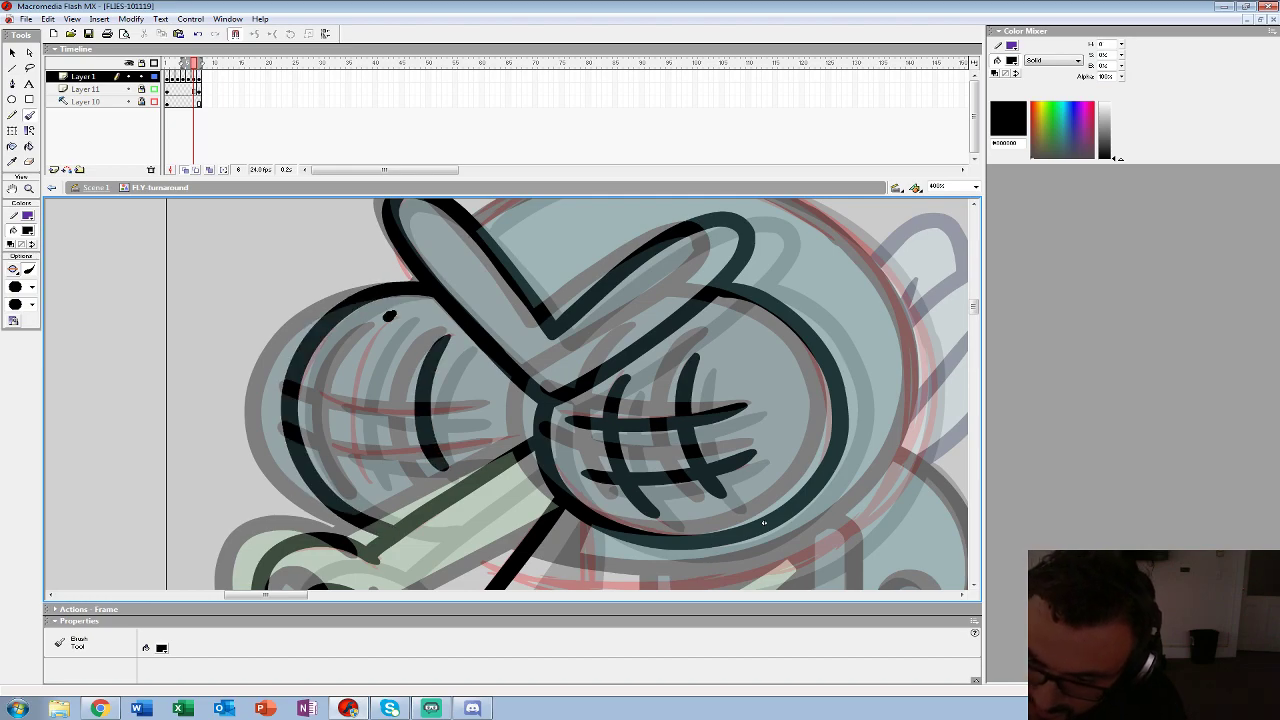
drag(390, 315, 372, 486)
drag(482, 414, 320, 401)
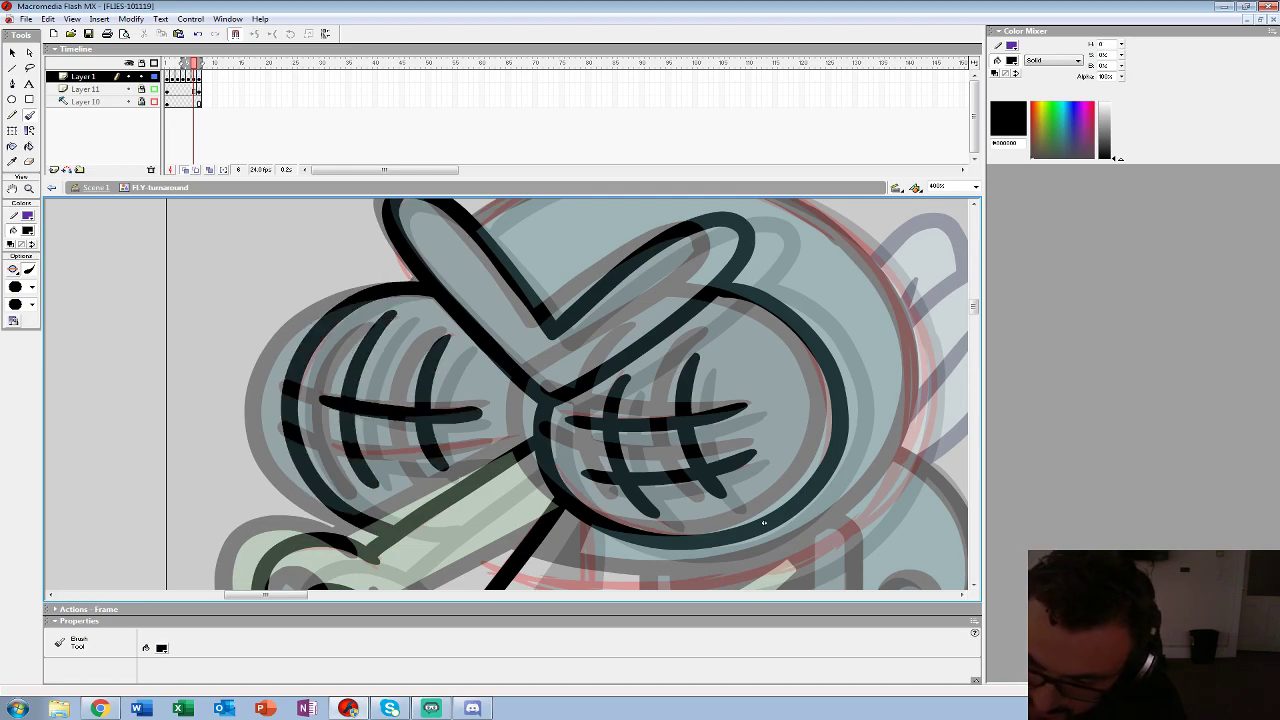
mouse_move(763, 522)
mouse_down()
mouse_move(528, 410)
mouse_move(413, 595)
mouse_up()
- Ink the head's outline from the top round to the underside and block in the black shadow behind the snout
mouse_move(328, 268)
mouse_down()
mouse_move(388, 278)
mouse_move(485, 330)
mouse_move(555, 410)
mouse_move(572, 472)
mouse_up()
scroll(572, 472, down, 5)
mouse_move(578, 246)
mouse_down()
mouse_move(566, 334)
mouse_move(470, 440)
mouse_move(366, 476)
mouse_move(164, 470)
mouse_up()
mouse_move(237, 413)
mouse_down()
mouse_move(240, 470)
mouse_move(218, 436)
mouse_move(182, 450)
mouse_up()
scroll(417, 414, up, 5)
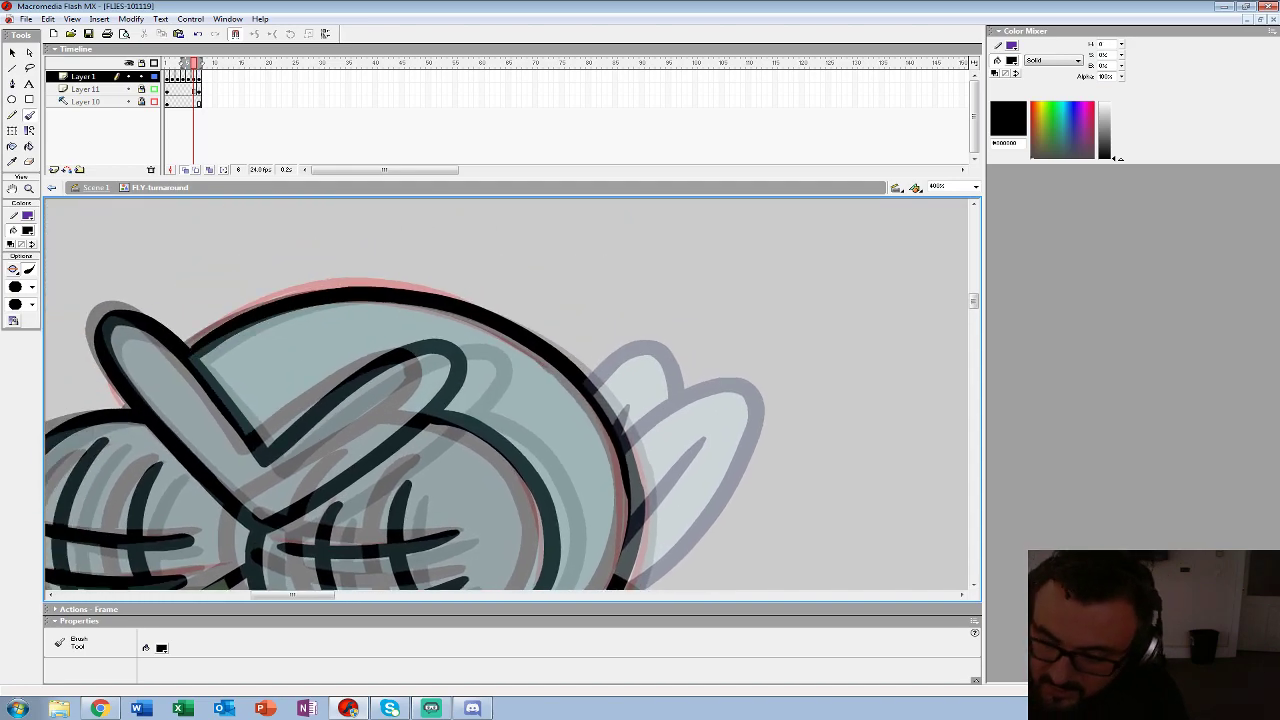
- Ink the rear body, the belly shading and stripe, and the four legs on frame 6
scroll(358, 306, down, 7)
mouse_move(408, 330)
mouse_down()
mouse_move(396, 424)
mouse_move(440, 466)
mouse_move(445, 318)
mouse_up()
mouse_move(268, 376)
mouse_down()
mouse_move(302, 440)
mouse_move(398, 492)
mouse_move(476, 484)
mouse_up()
mouse_move(480, 372)
mouse_down()
mouse_move(472, 516)
mouse_move(520, 505)
mouse_move(524, 398)
mouse_move(478, 374)
mouse_up()
mouse_move(508, 238)
mouse_down()
mouse_move(566, 312)
mouse_move(540, 448)
mouse_up()
drag(391, 376, 324, 453)
drag(293, 405, 386, 348)
mouse_move(386, 348)
mouse_down()
mouse_move(296, 394)
mouse_move(240, 452)
mouse_move(282, 484)
mouse_move(290, 440)
mouse_move(296, 492)
mouse_up()
key(ctrl+z)
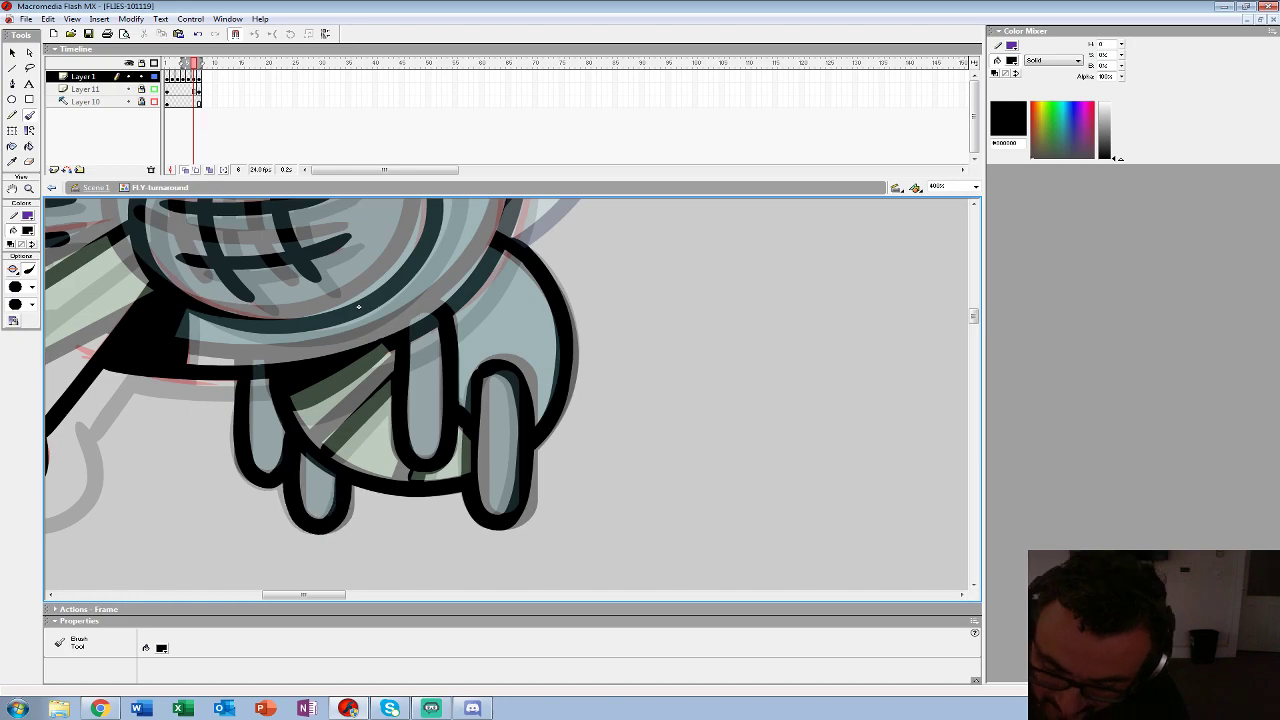
- Remove the red sketch frame from all layers of the turnaround
drag(358, 306, 411, 524)
key(ctrl+z)
key(ctrl+z)
key(ctrl+z)
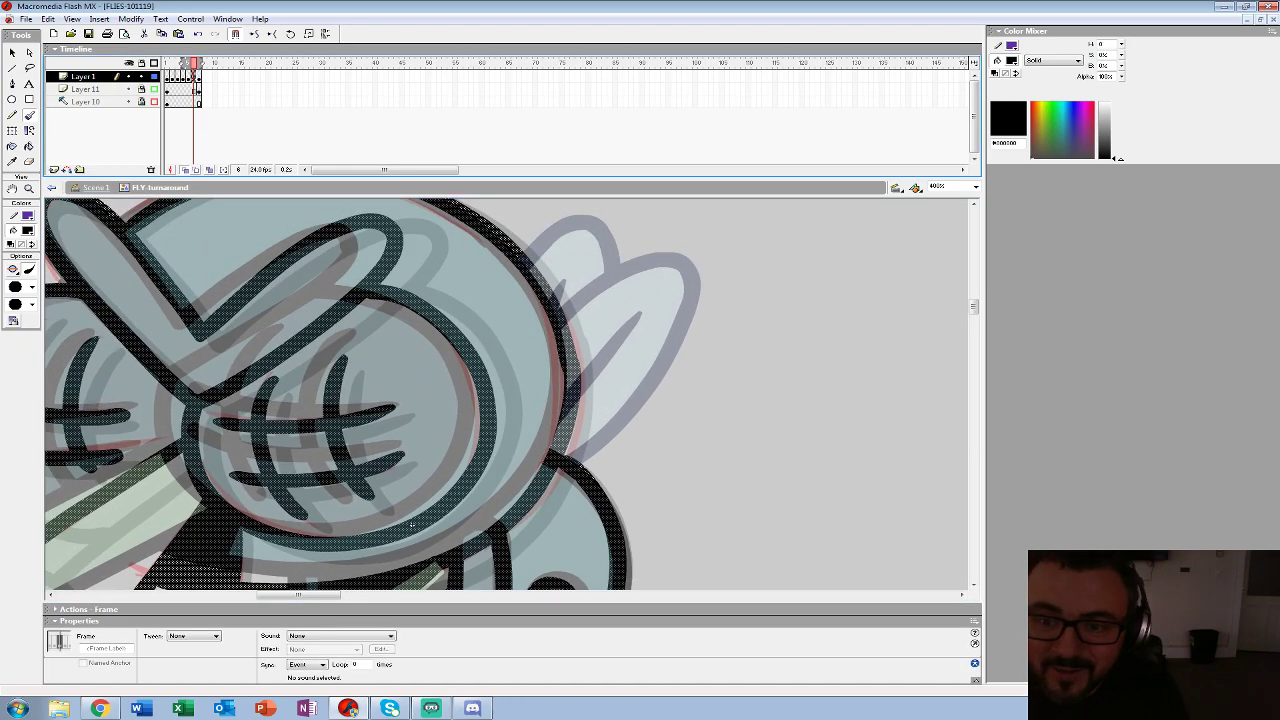
key(ctrl+z)
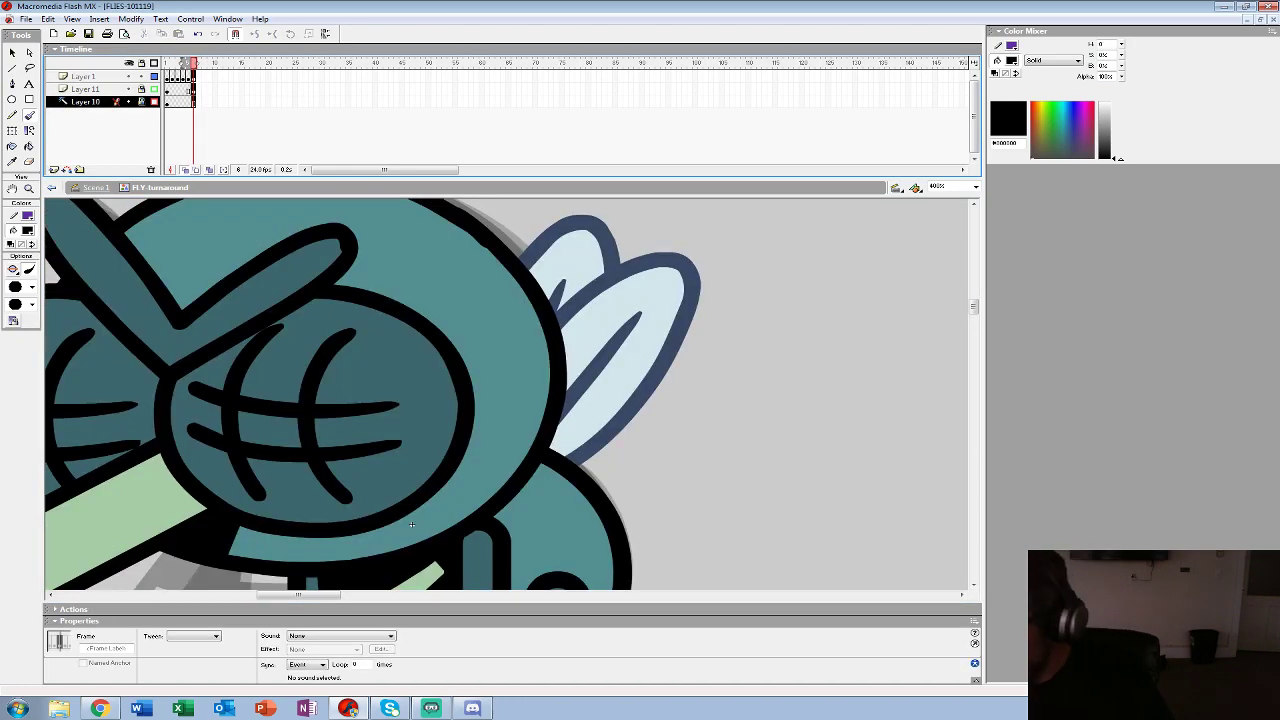
- Sample the wings' dark blue outline as the fill colour and set the brush to Paint Behind
click(28, 231)
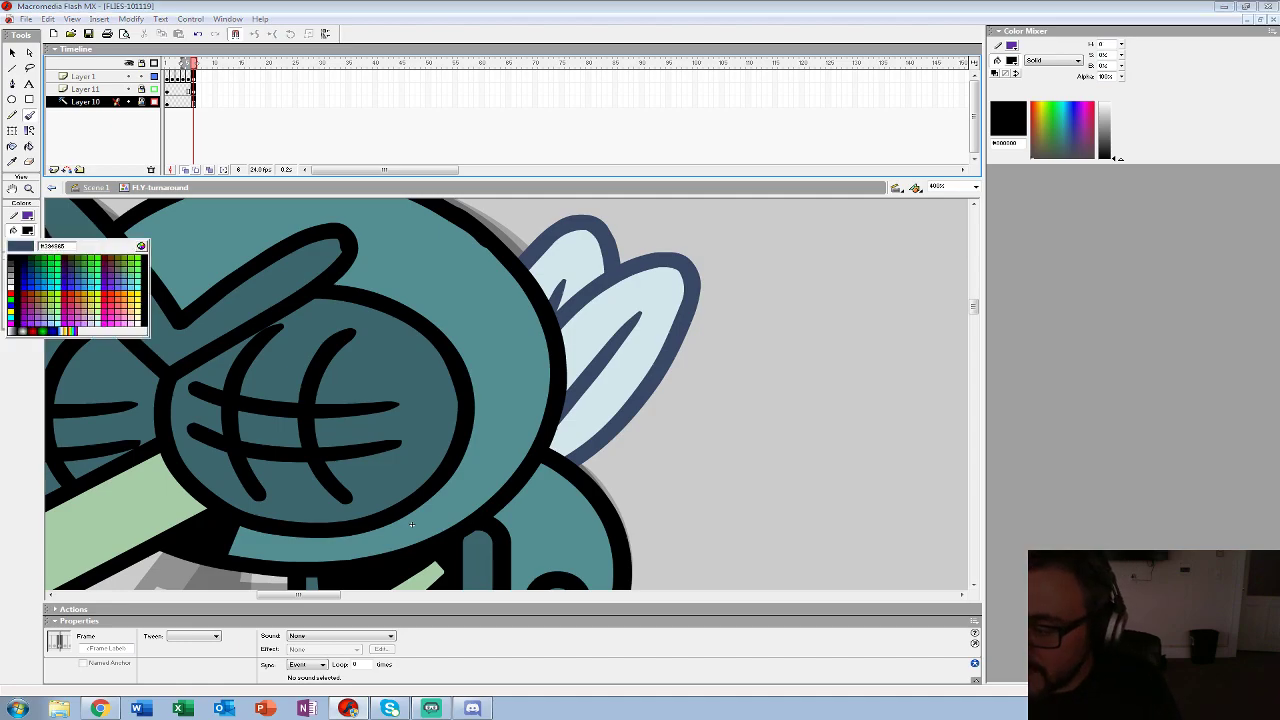
click(411, 524)
click(13, 270)
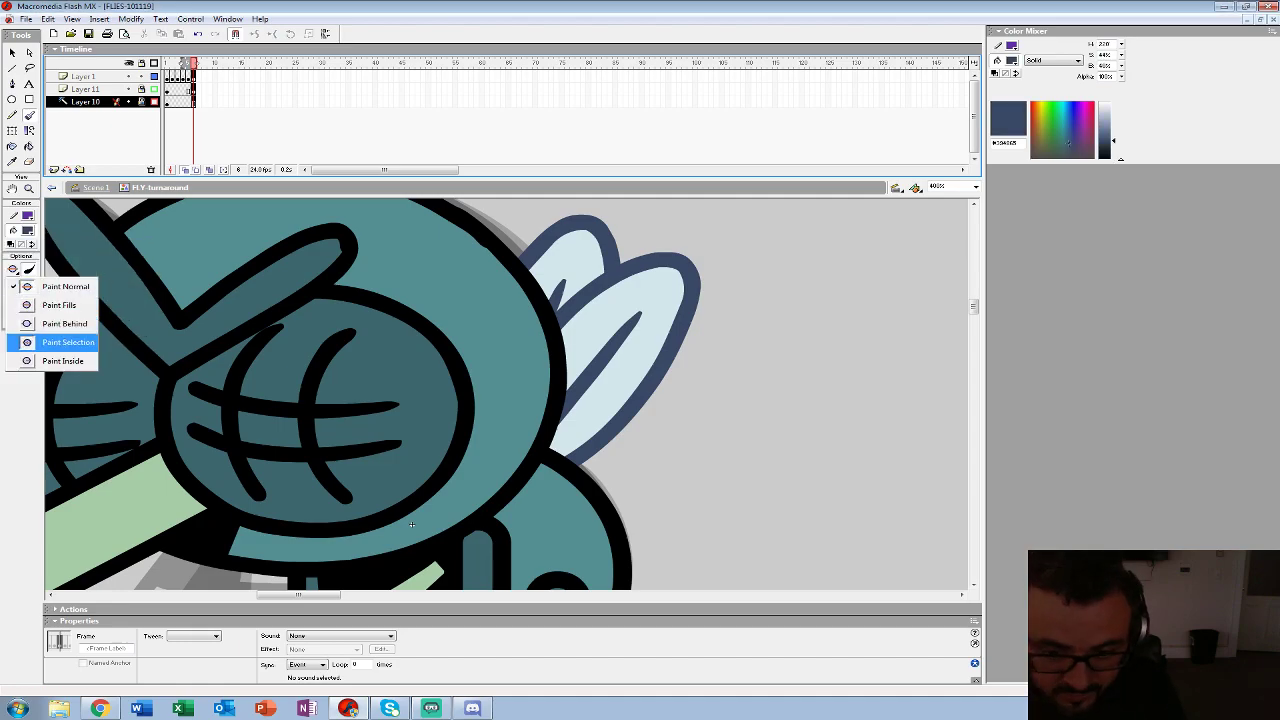
click(65, 324)
- Step through frames 1 to 4, with and without onion skinning, to examine where the wings sit in each pose
drag(178, 77, 172, 77)
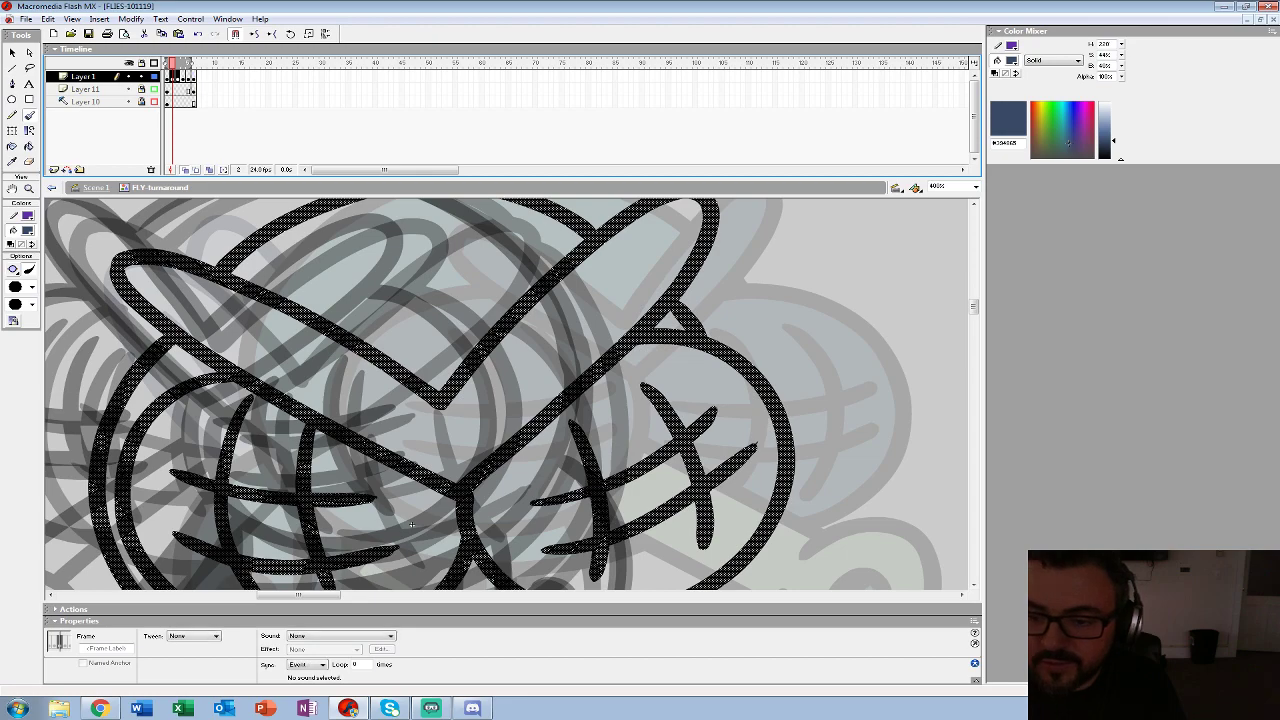
click(185, 170)
key(.)
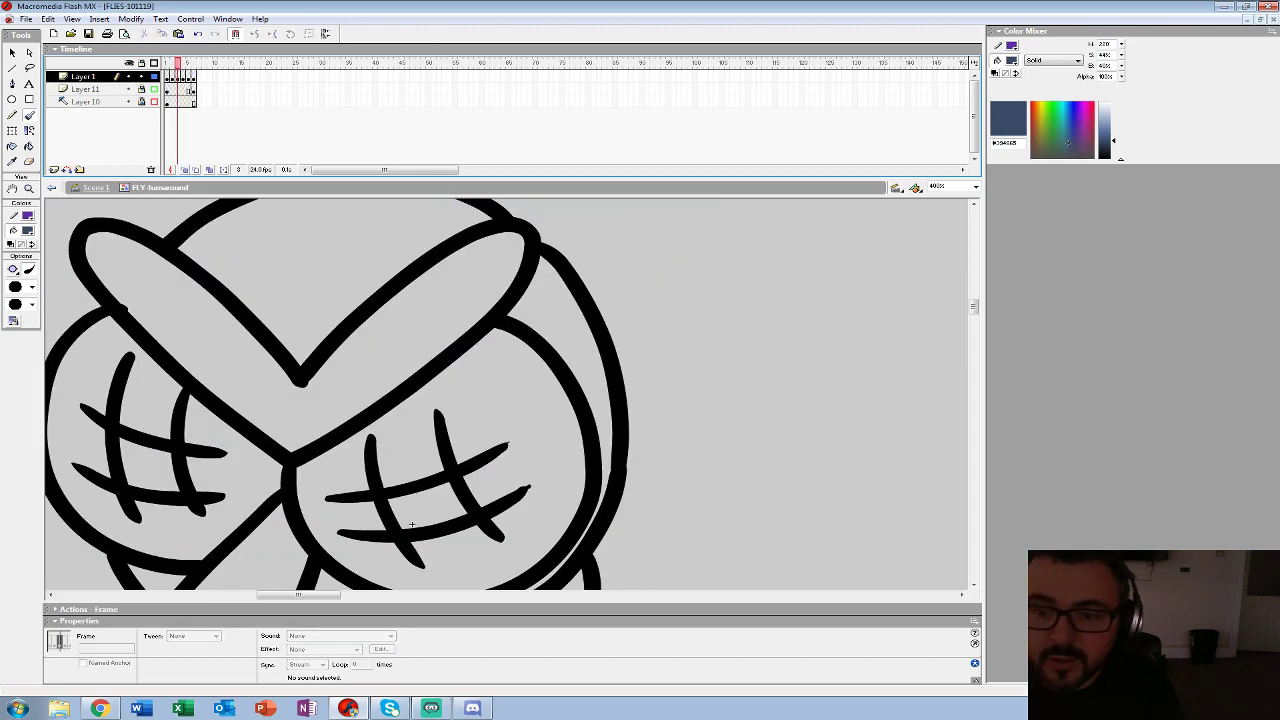
click(183, 77)
click(185, 170)
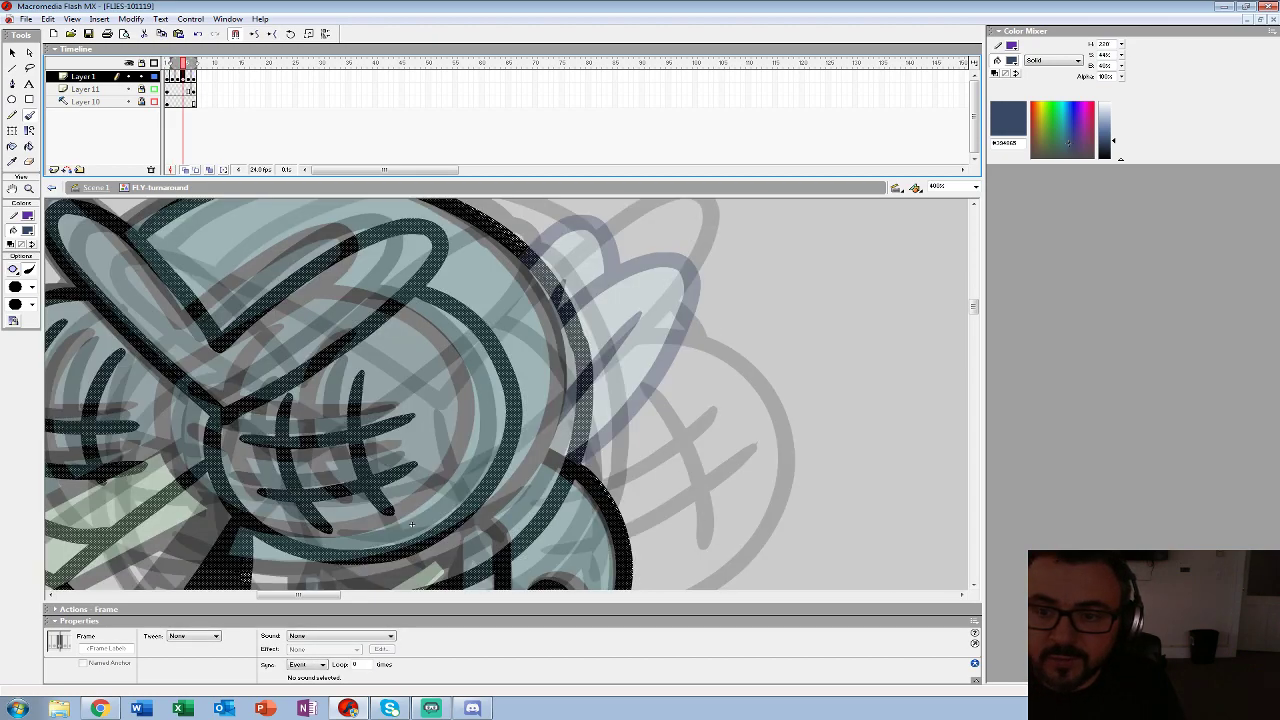
mouse_move(411, 524)
mouse_down()
mouse_move(234, 524)
mouse_move(407, 543)
mouse_up()
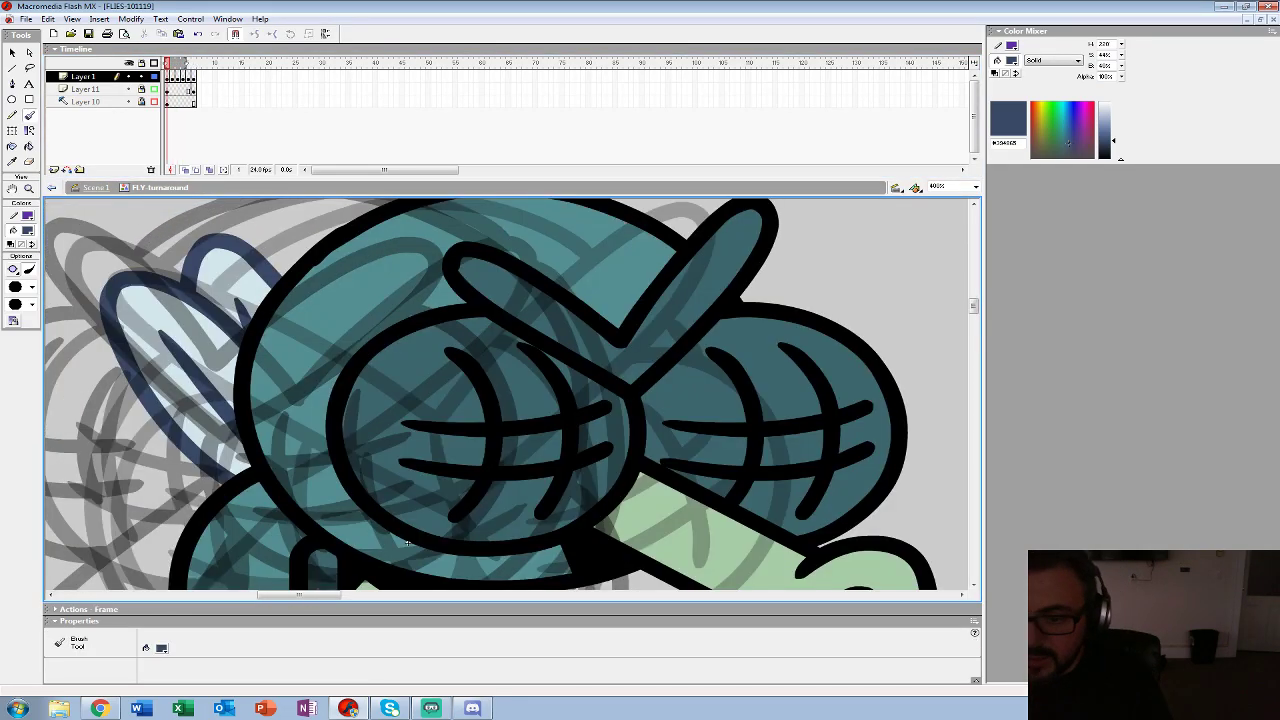
key(.)
key(.)
key(.)
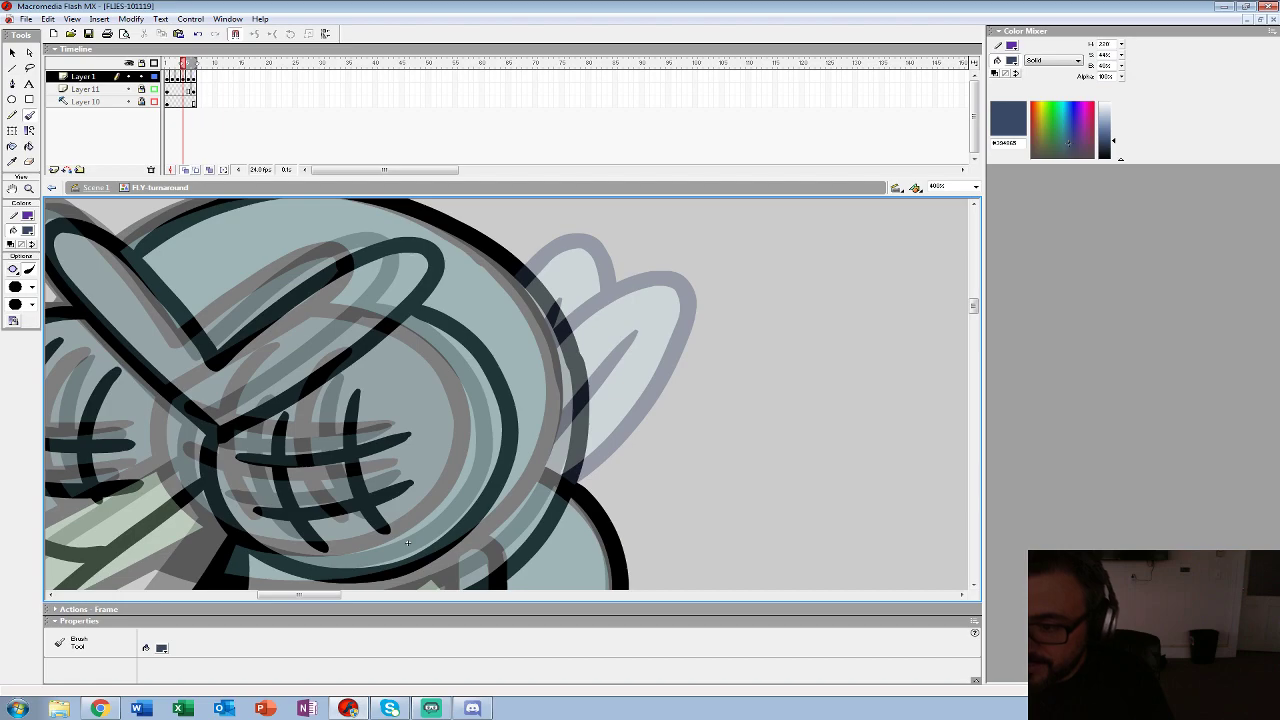
- Paint the front wing's outline and vein and the rear wing's outline in dark blue behind the fly on frame 4
drag(407, 543, 256, 571)
mouse_move(375, 299)
mouse_down()
mouse_move(454, 273)
mouse_move(462, 286)
mouse_up()
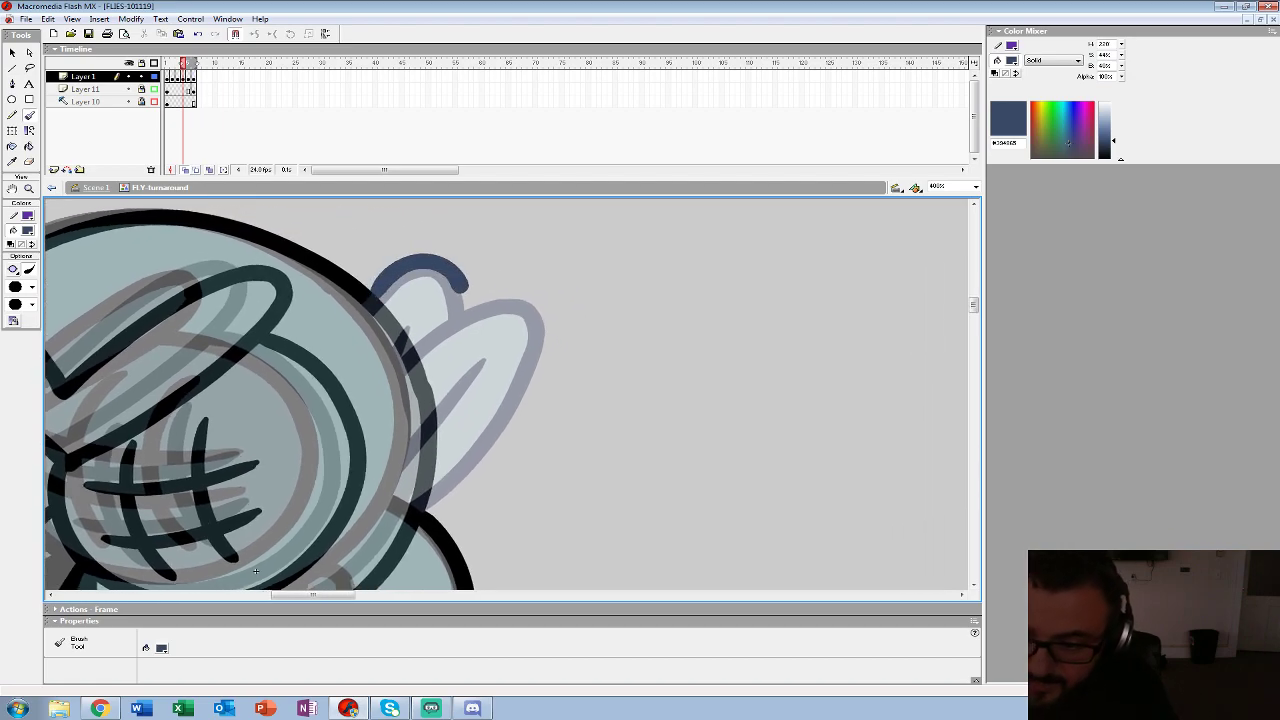
key(ctrl+z)
mouse_move(391, 323)
mouse_down()
mouse_move(438, 279)
mouse_move(461, 371)
mouse_move(436, 441)
mouse_up()
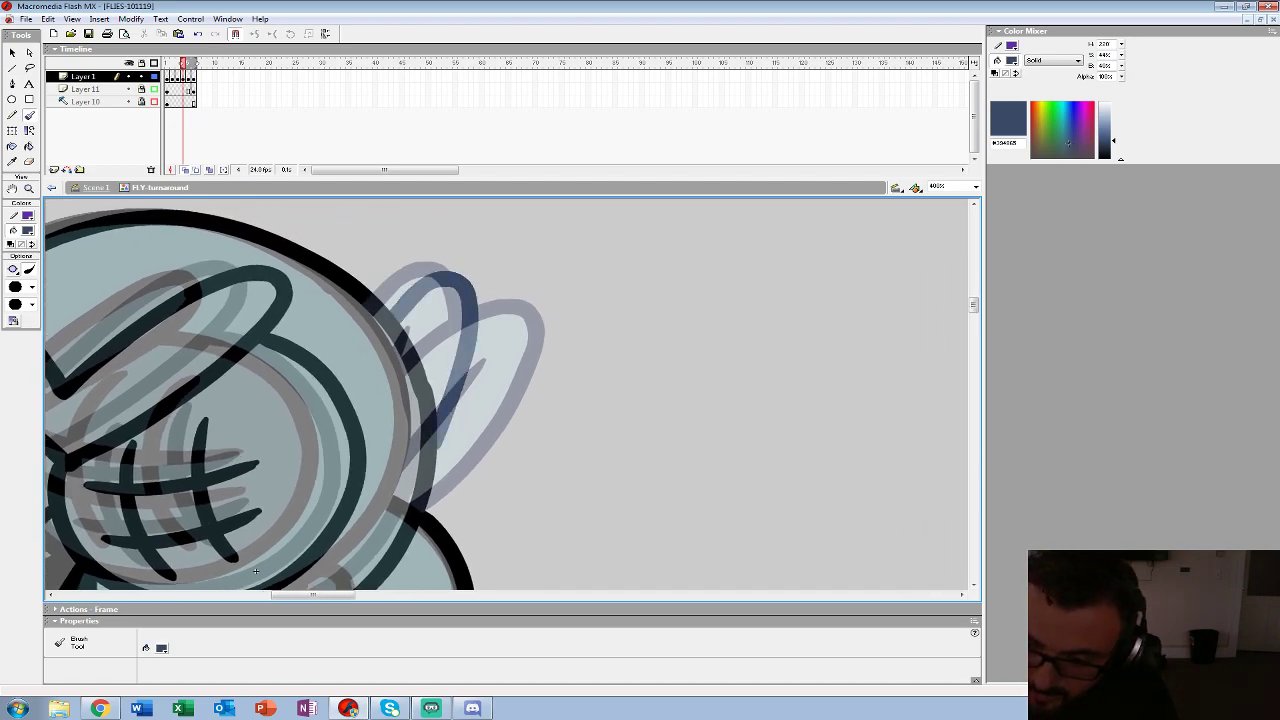
drag(433, 328, 421, 364)
key(ctrl+z)
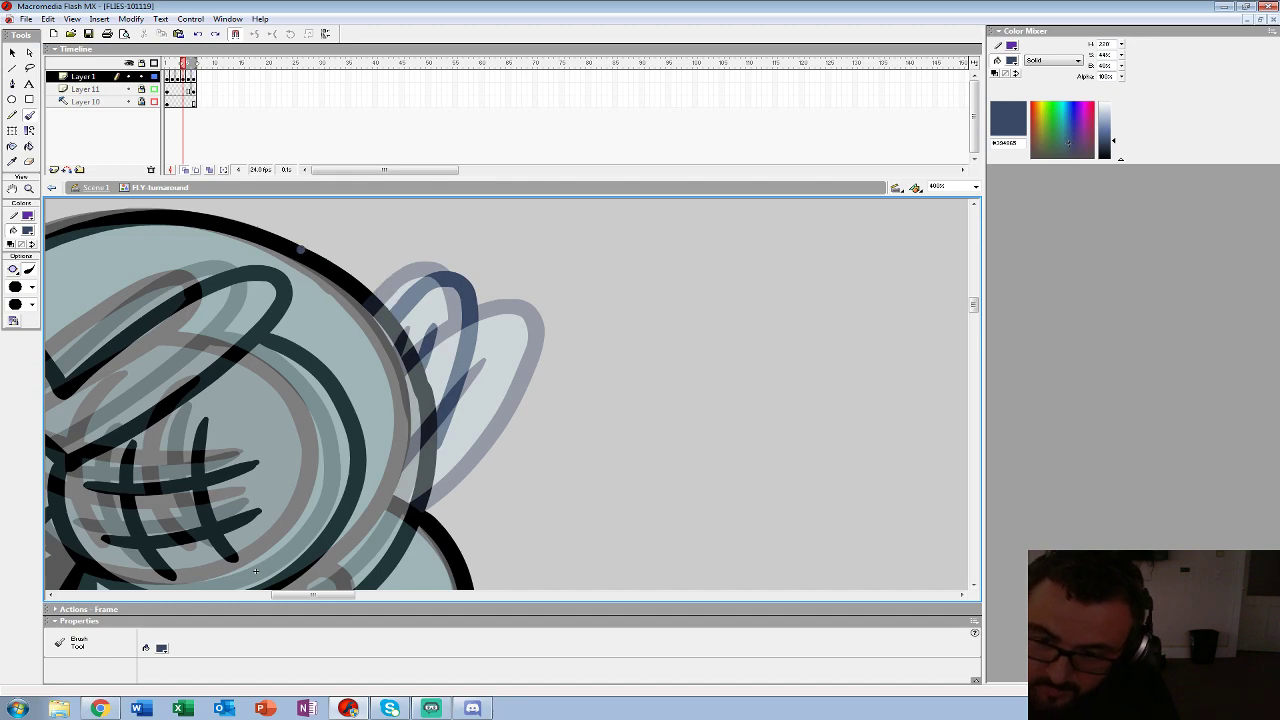
drag(299, 248, 376, 301)
- Paint the front and rear wing outlines behind the fly on frame 5, using onion skinning as a guide
click(189, 77)
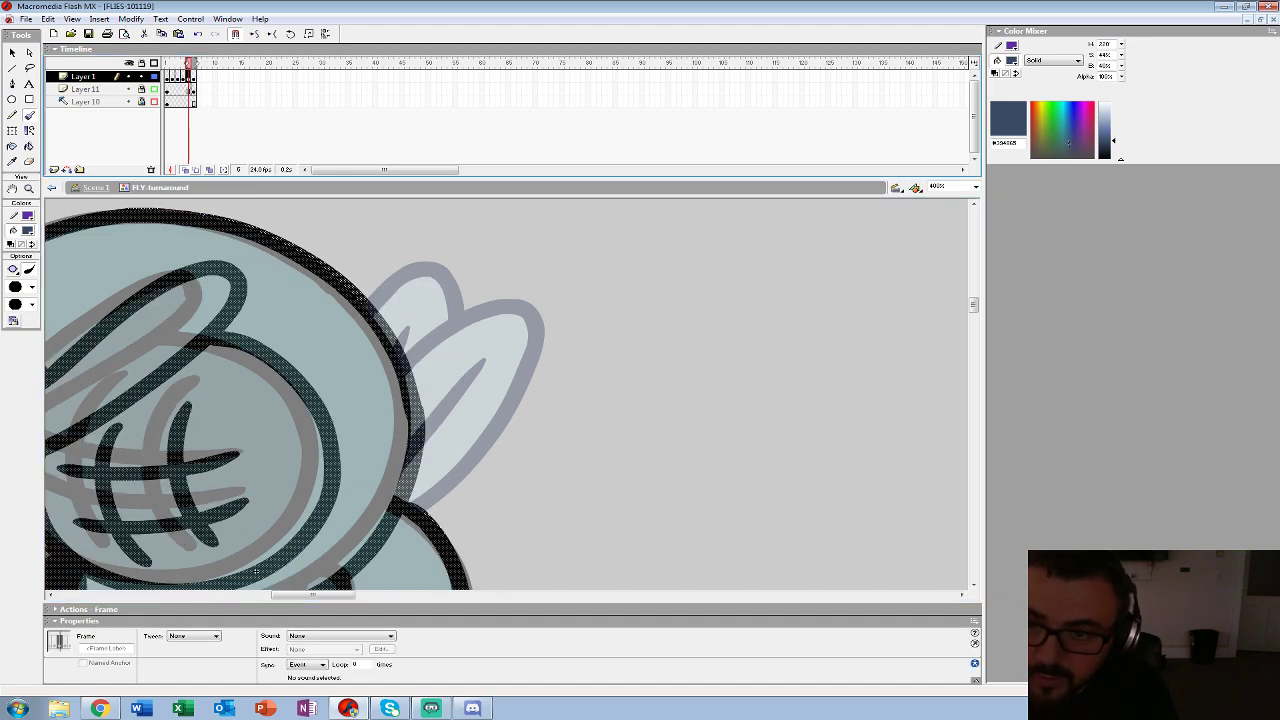
drag(185, 63, 180, 63)
mouse_move(404, 350)
mouse_down()
mouse_move(442, 294)
mouse_move(512, 332)
mouse_move(416, 500)
mouse_up()
mouse_move(333, 271)
mouse_down()
mouse_move(383, 241)
mouse_move(415, 263)
mouse_move(401, 339)
mouse_up()
click(184, 170)
- Sample the light blue wing fill on frame 6 and fill both wings with it on frame 5
mouse_move(256, 572)
mouse_down()
mouse_move(345, 463)
mouse_move(409, 483)
mouse_up()
key(period)
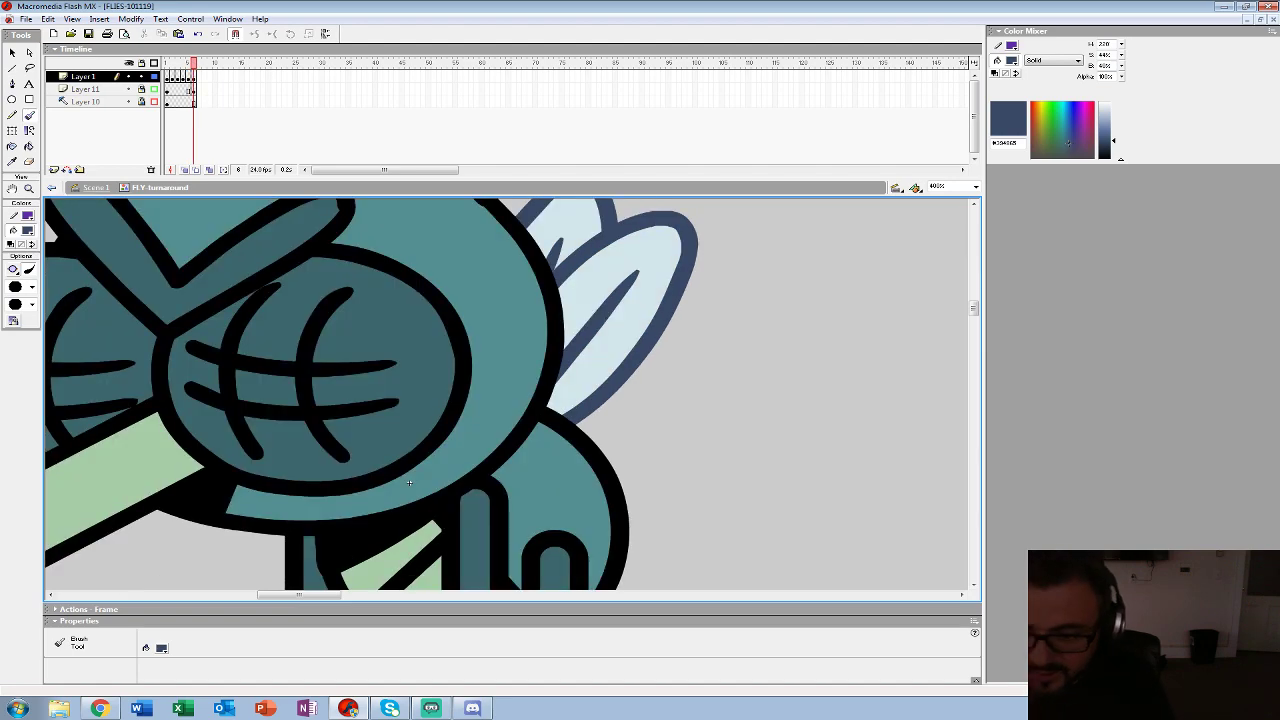
click(28, 231)
click(603, 282)
drag(603, 282, 490, 395)
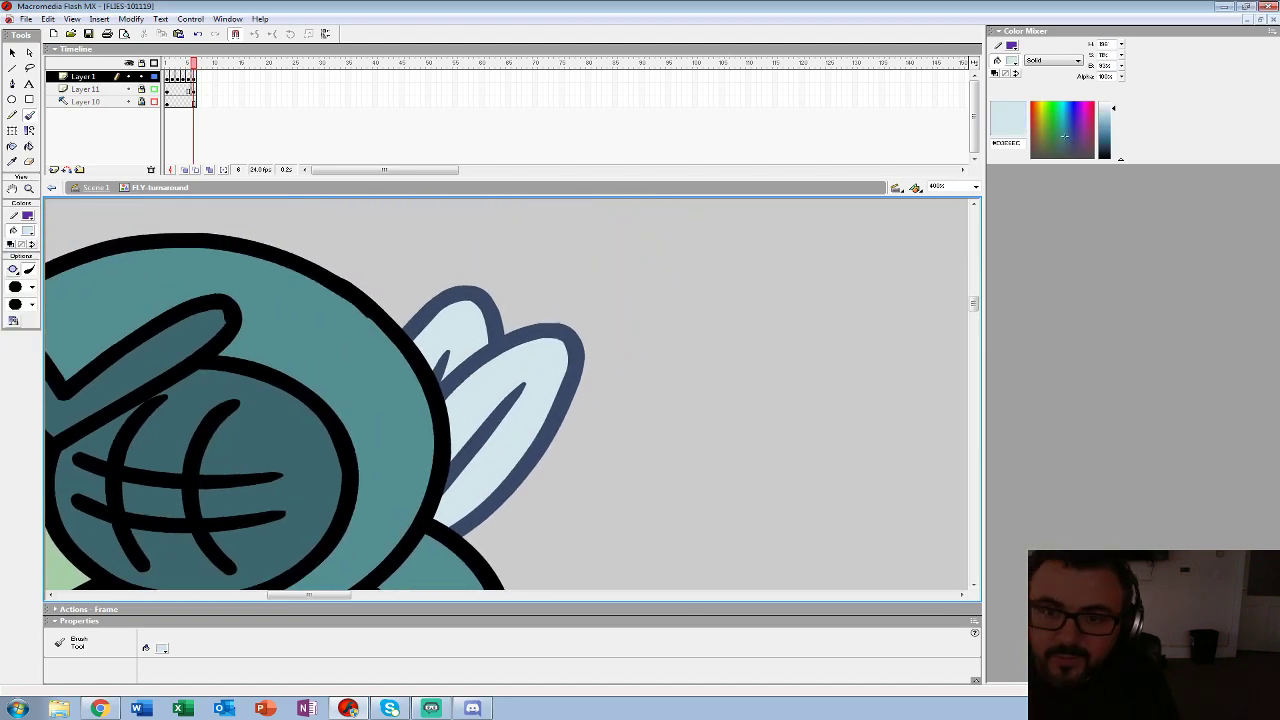
key(comma)
key(k)
click(523, 360)
click(414, 293)
- Fill both wings with the light blue on frame 4
key(comma)
click(482, 336)
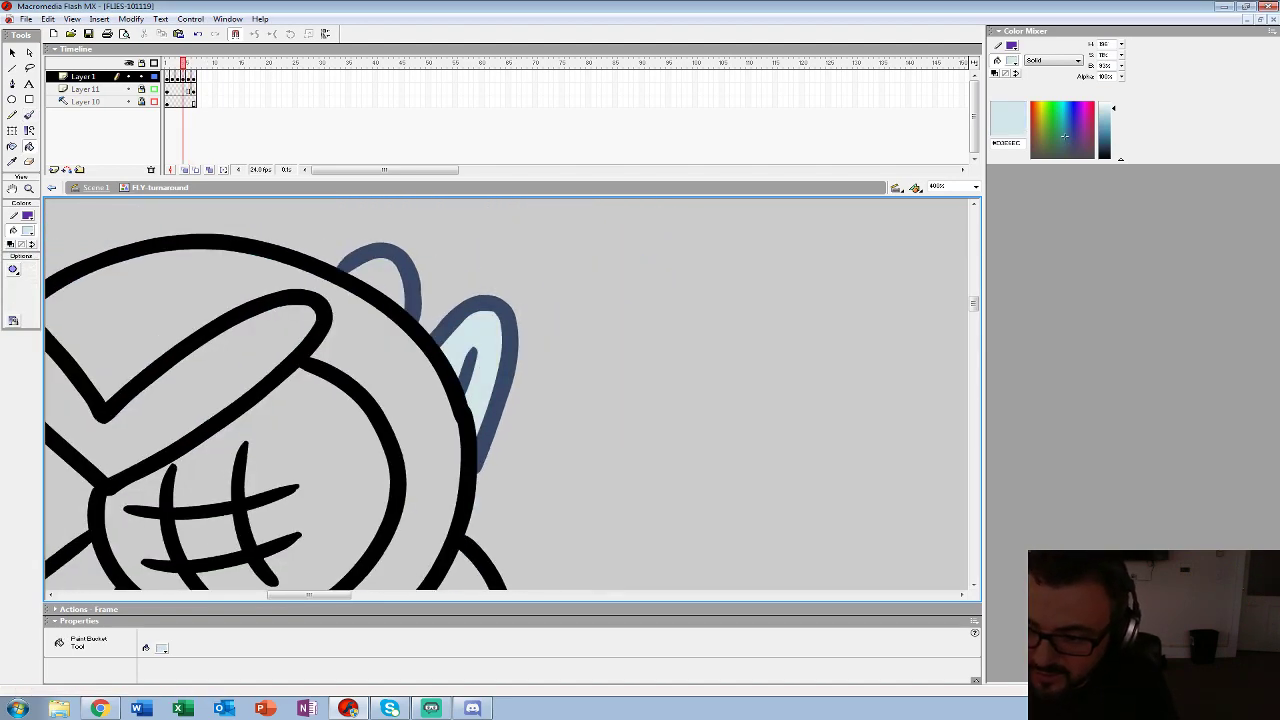
click(376, 280)
key(comma)
key(z)
alt+click(496, 395)
alt+click(536, 463)
key(comma)
key(comma)
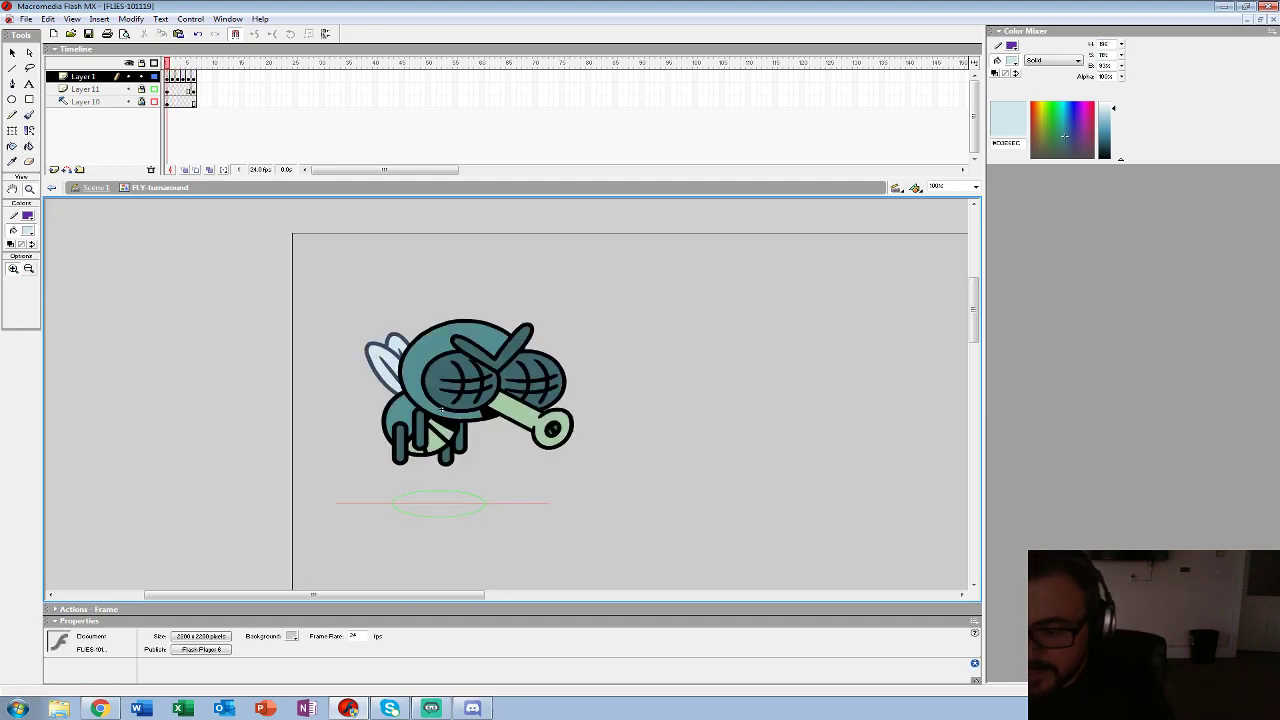
click(28, 231)
click(12, 260)
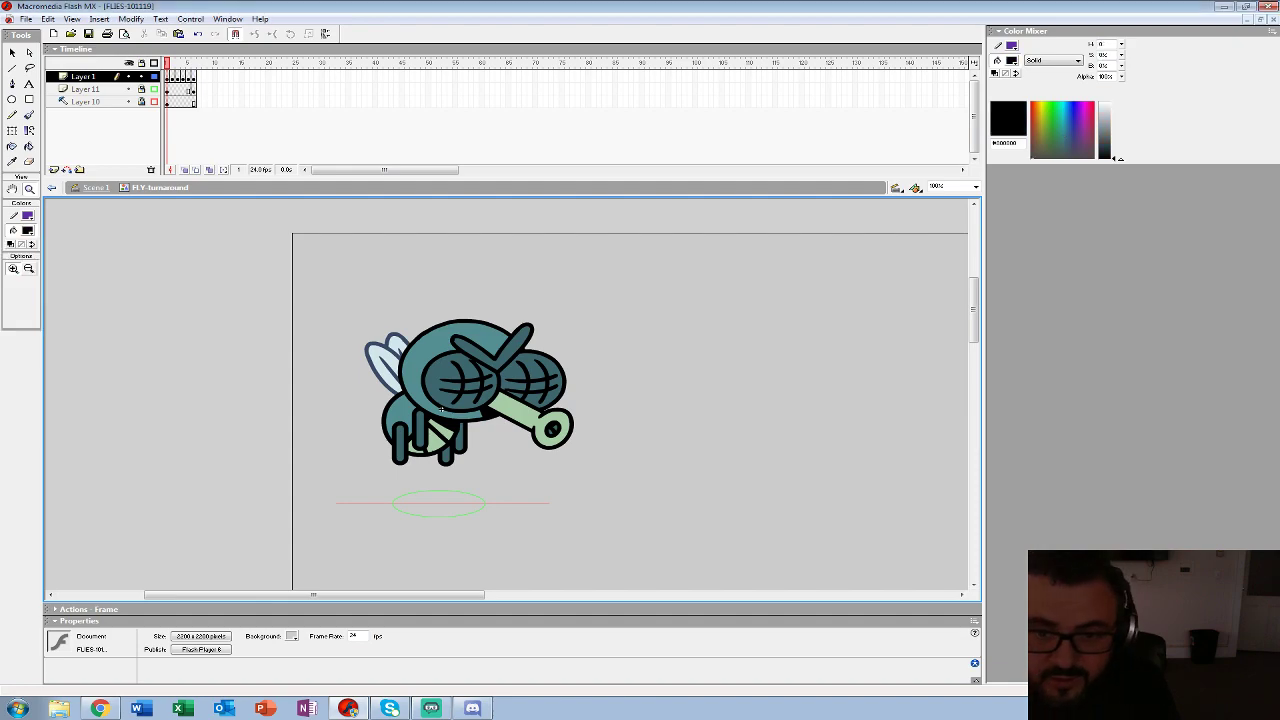
key(period)
key(k)
key(period)
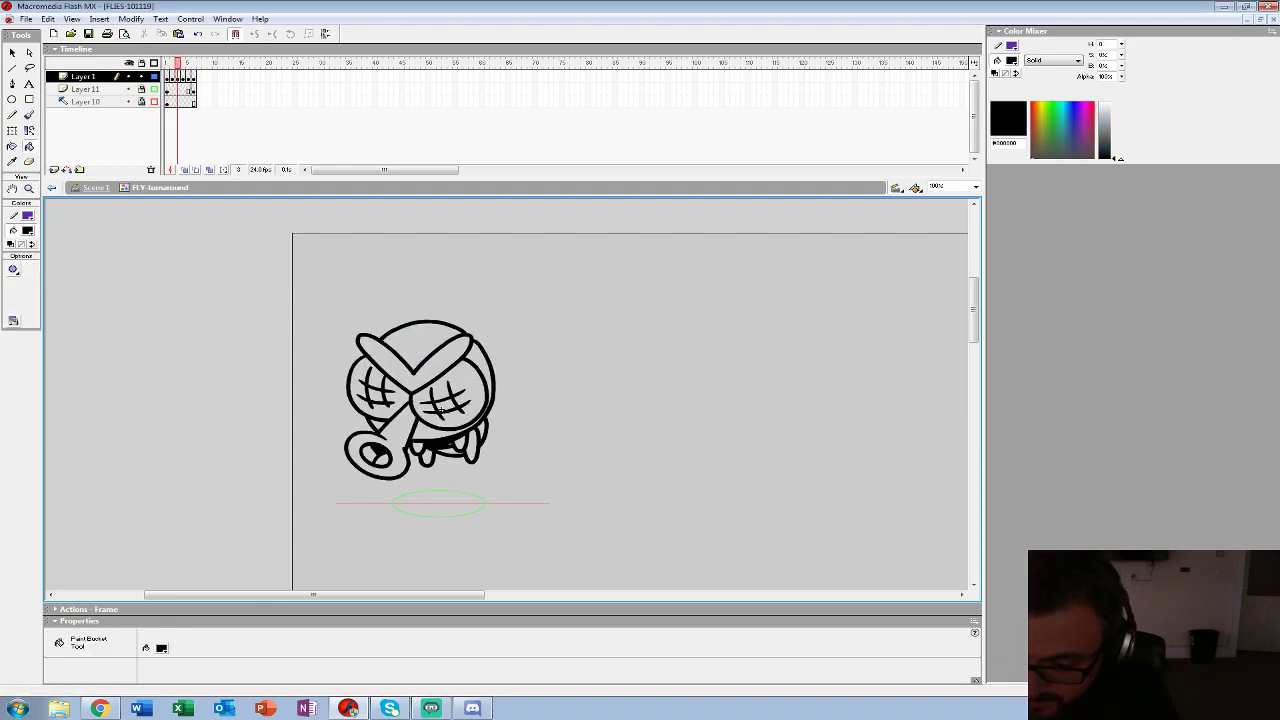
key(period)
key(period)
key(period)
key(period)
key(period)
- Sample the eyes' dark teal on frame 6 and fill the eyes, brows and legs with it on frame 5
click(28, 231)
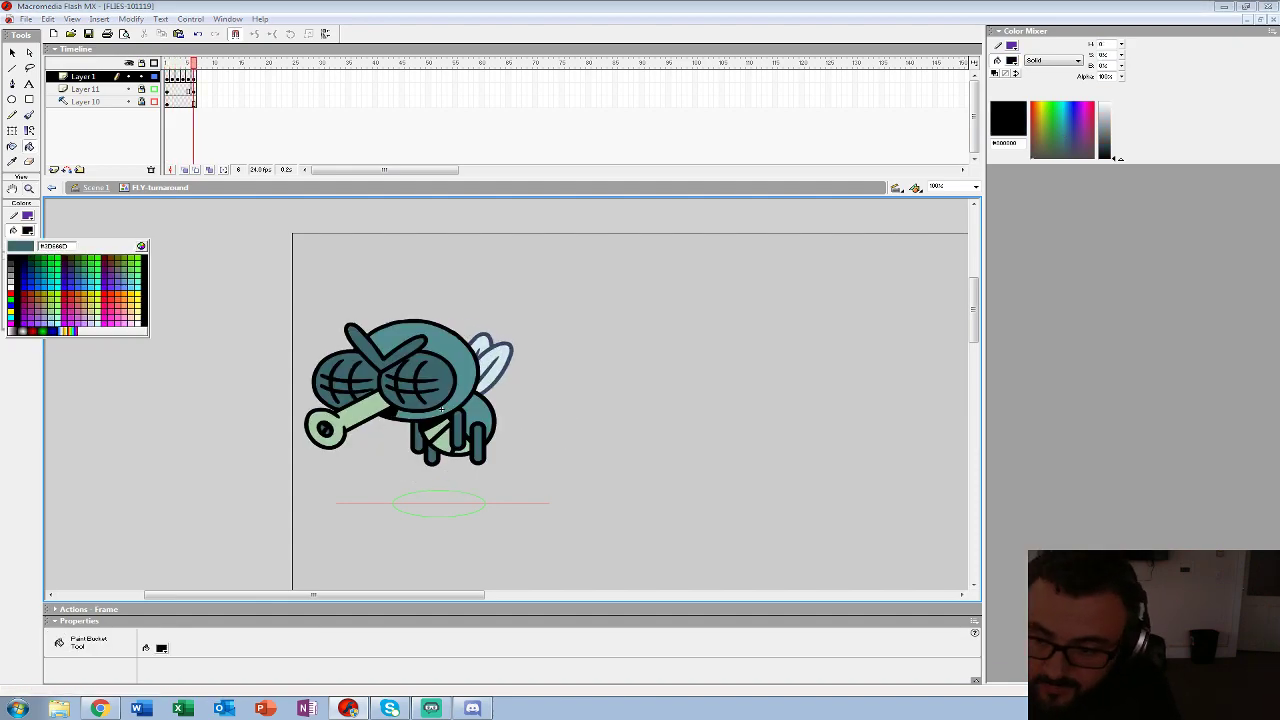
click(437, 370)
key(comma)
click(444, 374)
click(415, 350)
click(415, 391)
click(350, 381)
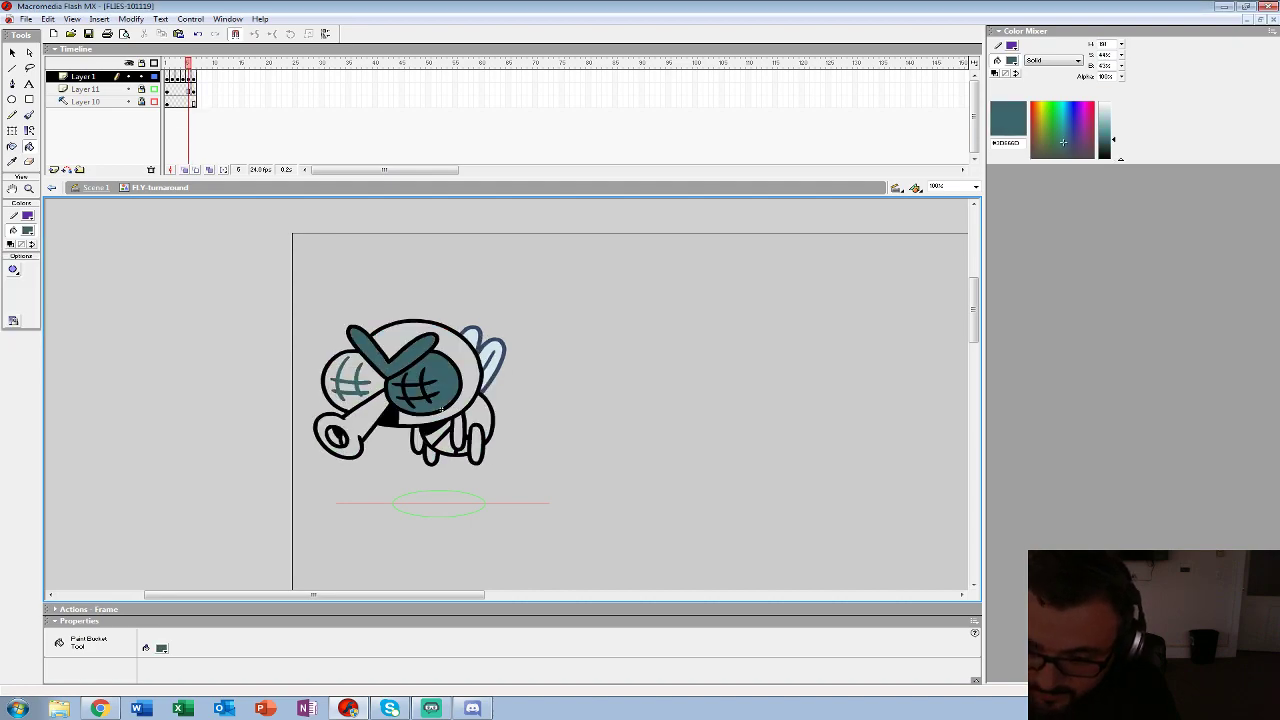
key(ctrl+z)
click(372, 375)
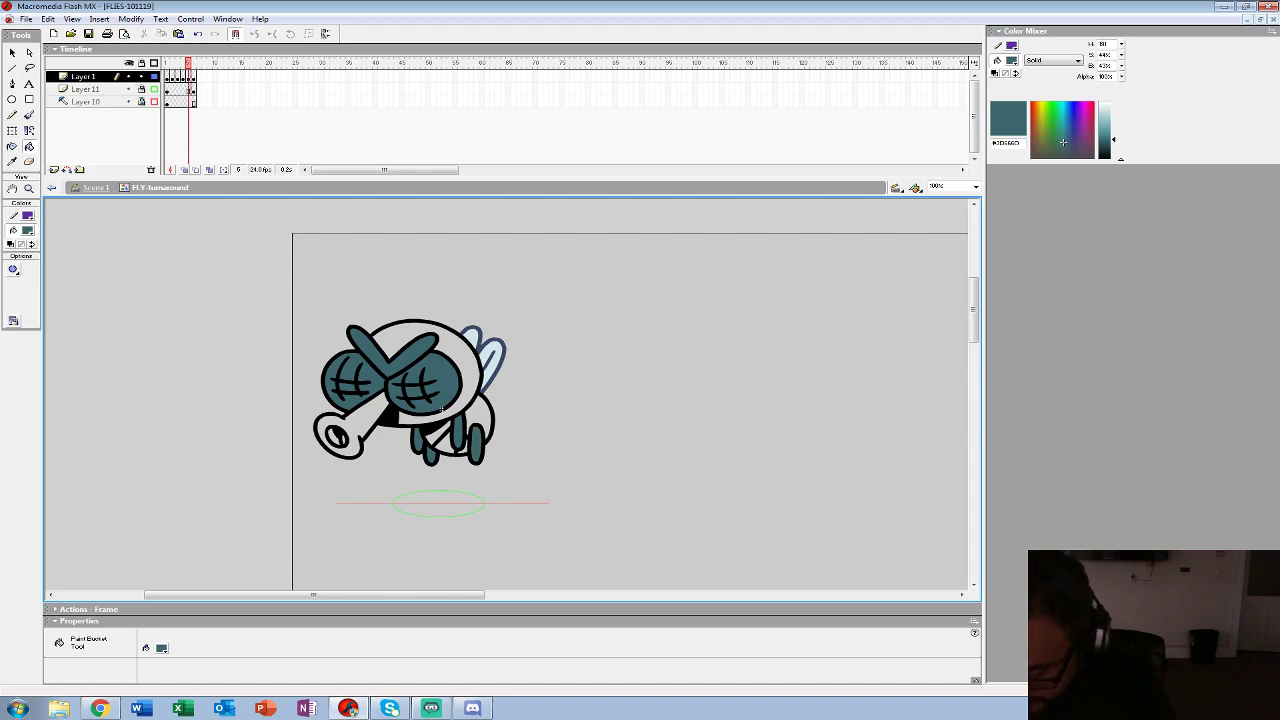
- Fill the legs, eyes and brows with the dark teal on frame 4
key(comma)
key(period)
key(period)
key(comma)
key(comma)
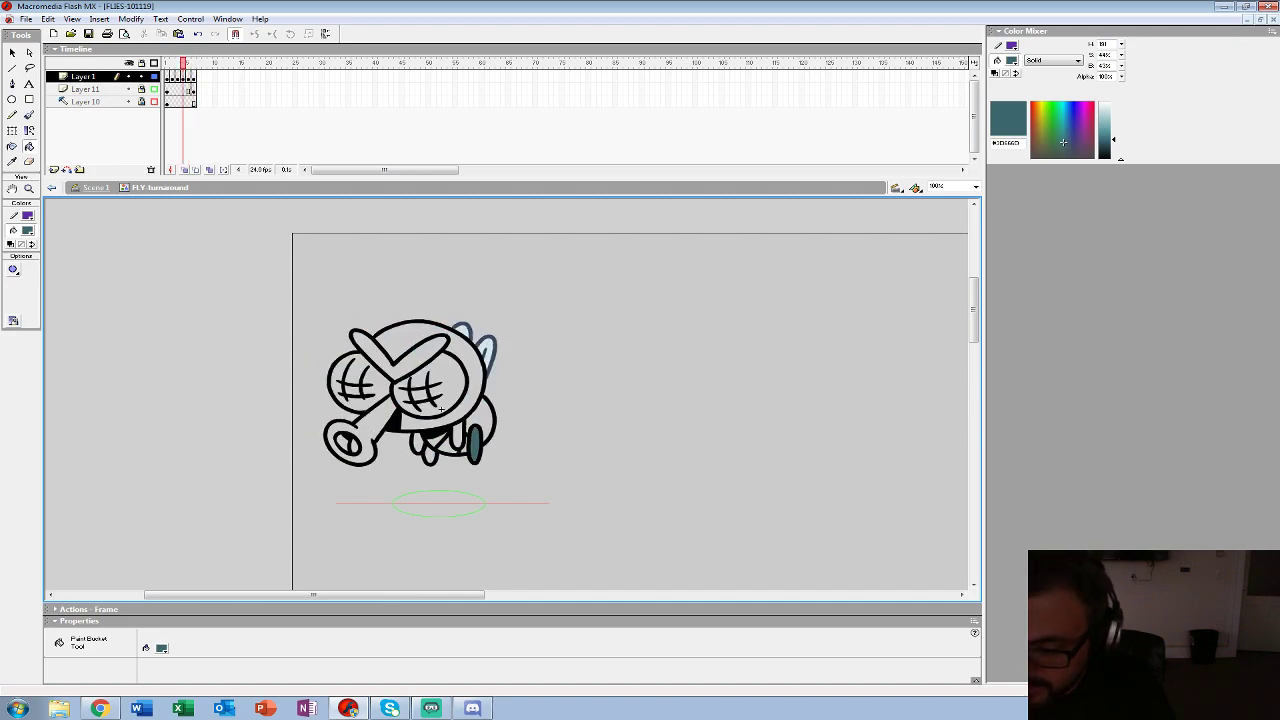
click(441, 409)
click(419, 391)
click(397, 371)
click(374, 376)
- Fill the legs, eyes and brows with the dark teal on frame 3
key(comma)
click(471, 446)
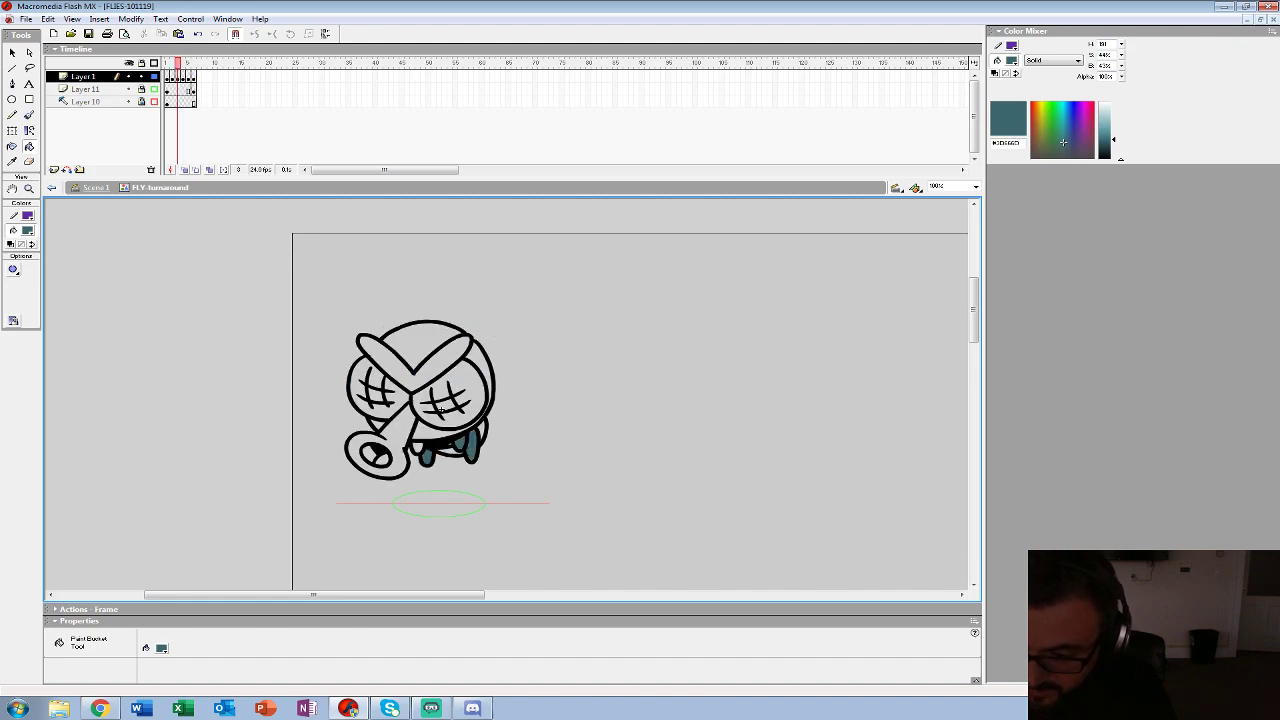
click(418, 448)
click(428, 396)
click(446, 404)
click(396, 392)
- Fill both eyes and the brows with the dark teal on frame 2, keeping the eye grid lines black
key(comma)
click(441, 408)
click(453, 388)
click(480, 390)
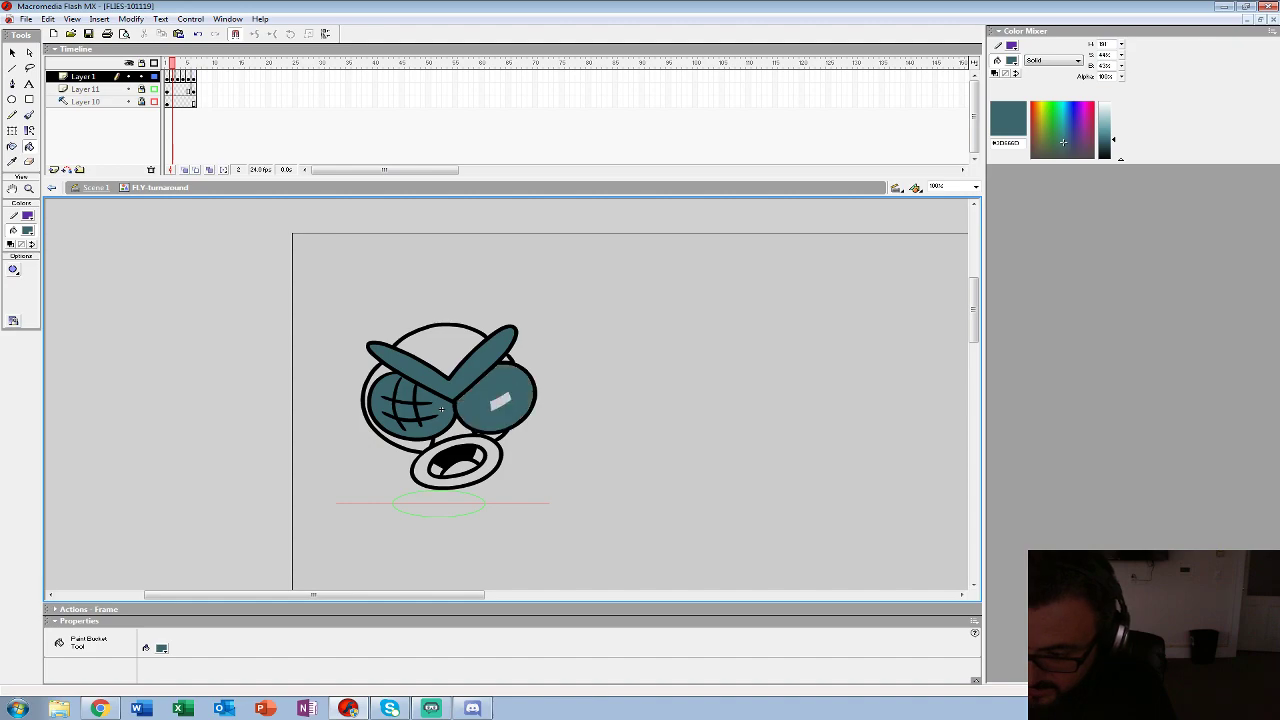
key(ctrl+z)
key(ctrl+z)
click(470, 403)
click(501, 402)
click(470, 372)
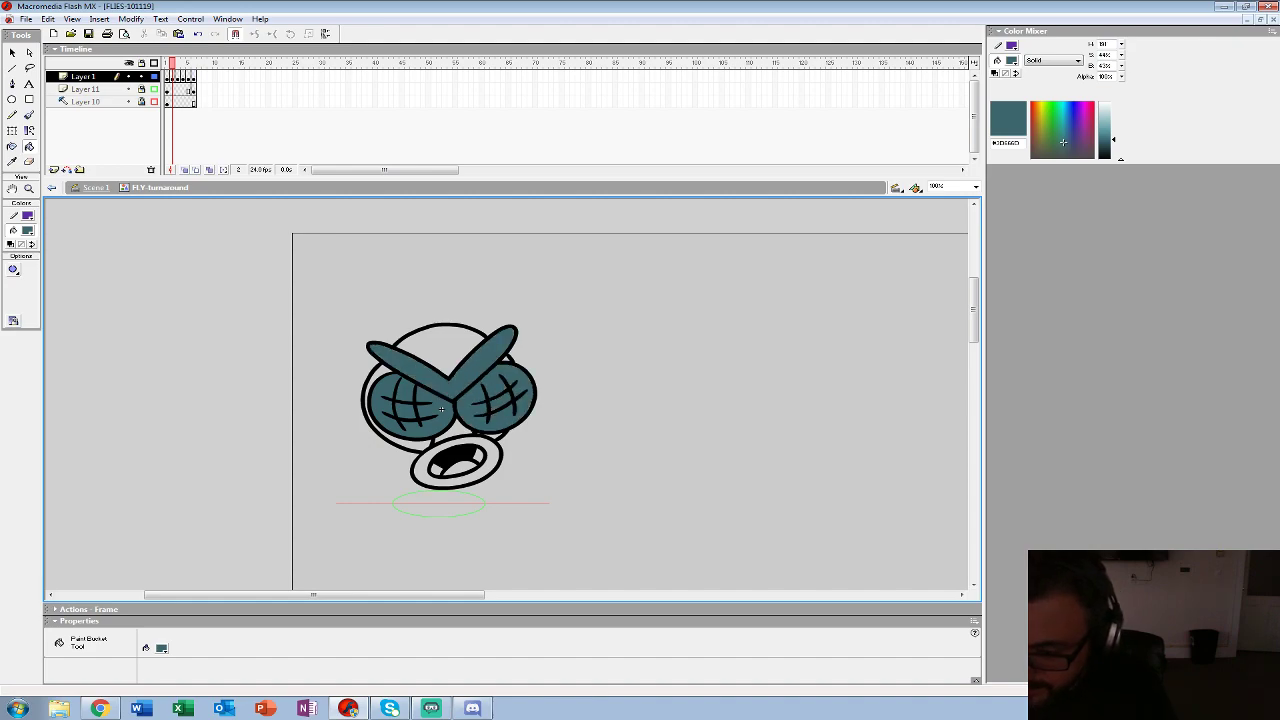
- Fill the mouth interiors with the dark teal on frames 2 to 5
key(period)
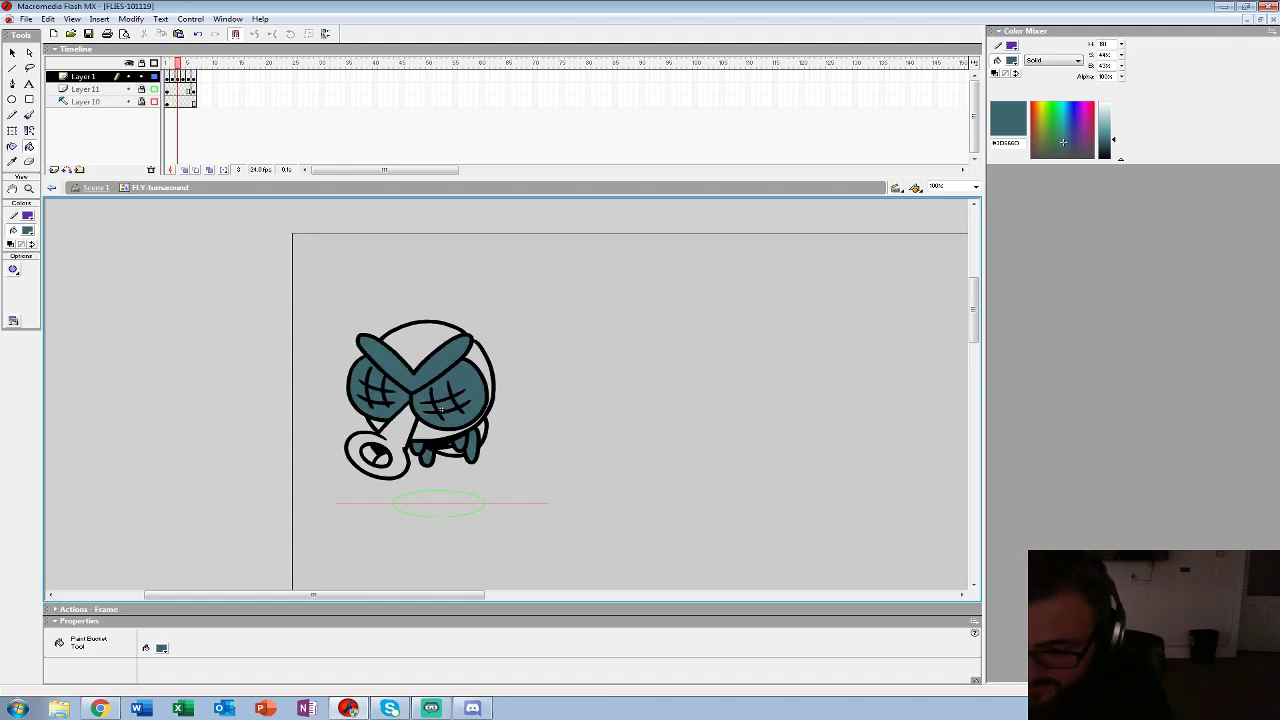
key(period)
key(period)
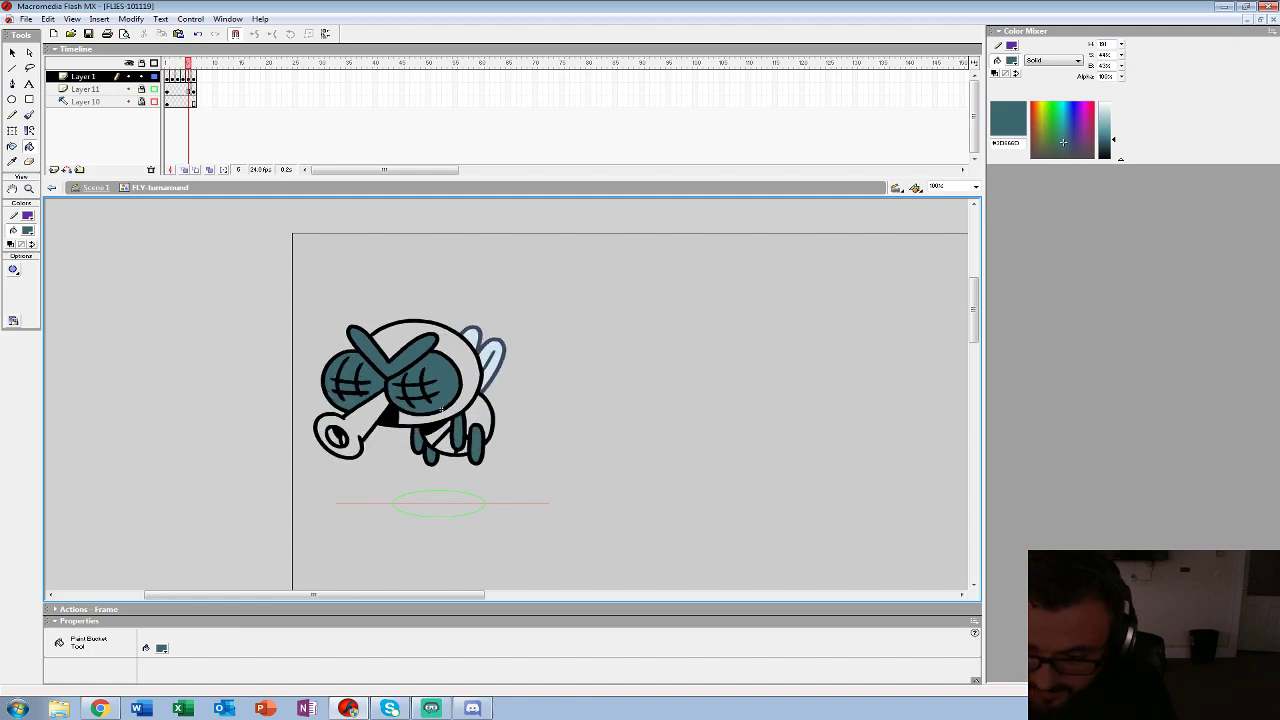
- Sample the snout's light green on frame 6 and fill the snout and visible belly areas with it on frames 5 to 2
key(period)
click(28, 231)
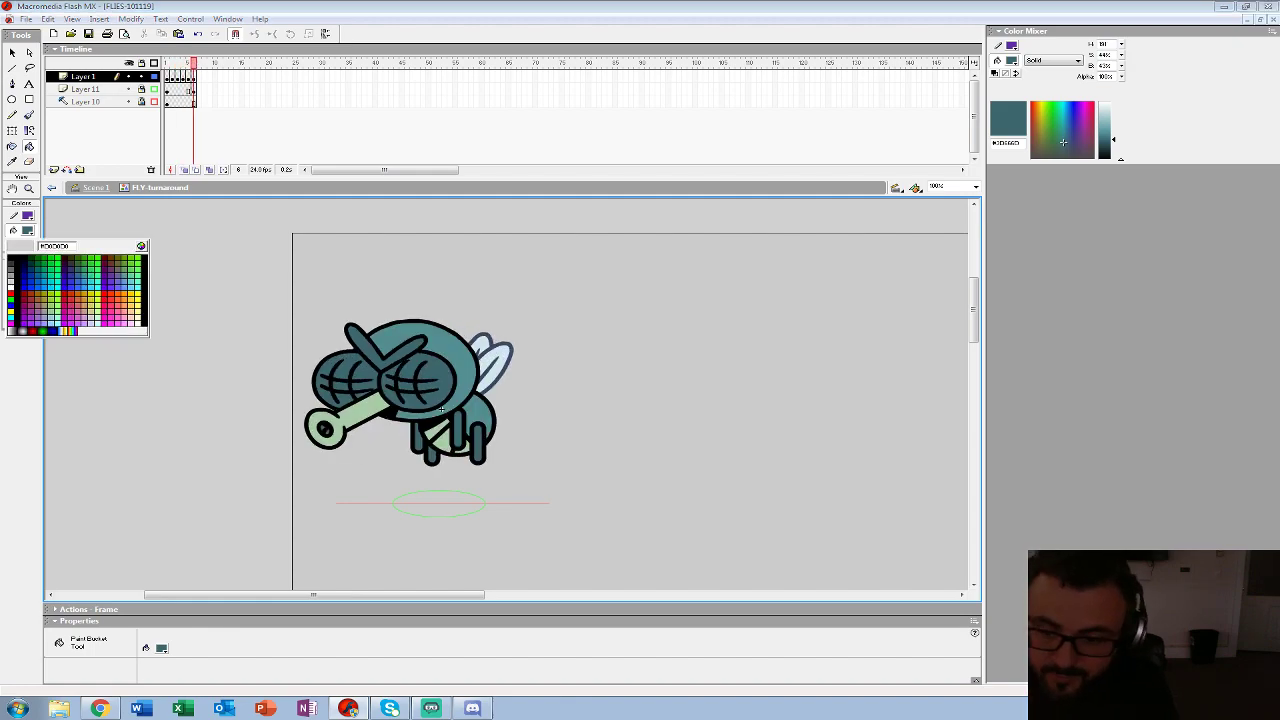
click(364, 418)
key(comma)
click(360, 425)
click(441, 409)
key(comma)
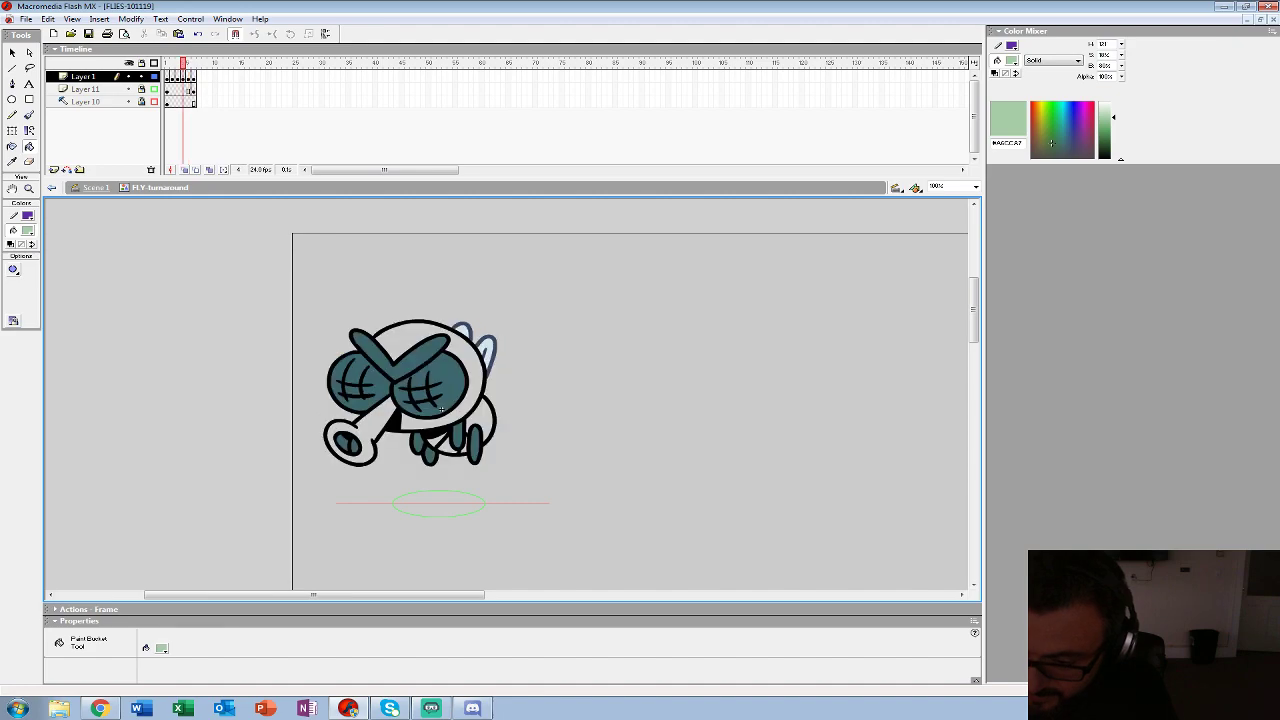
key(period)
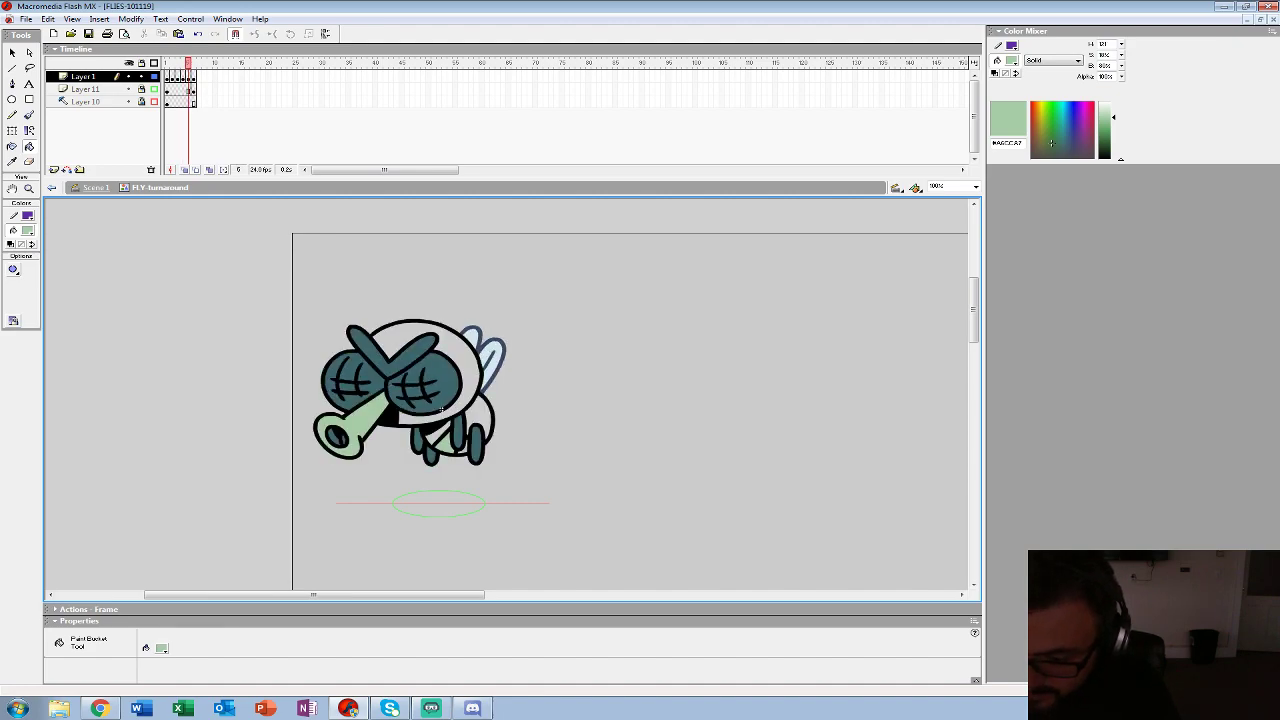
key(comma)
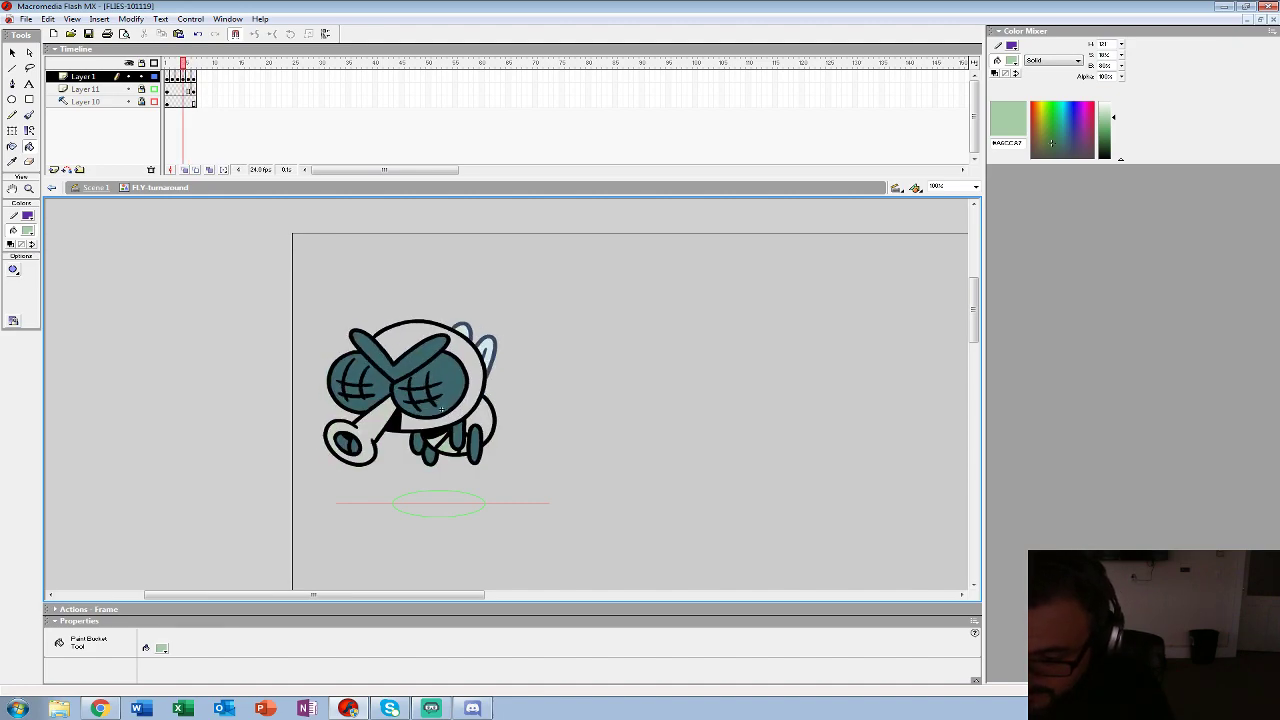
key(comma)
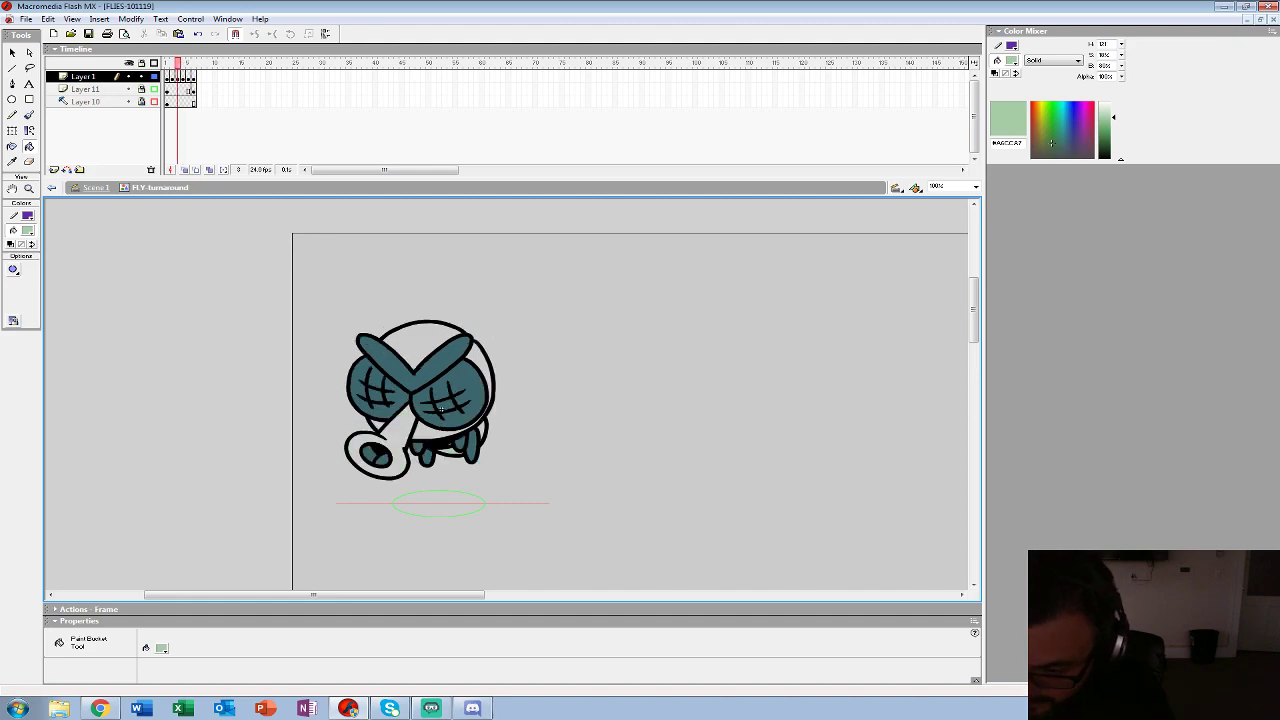
key(comma)
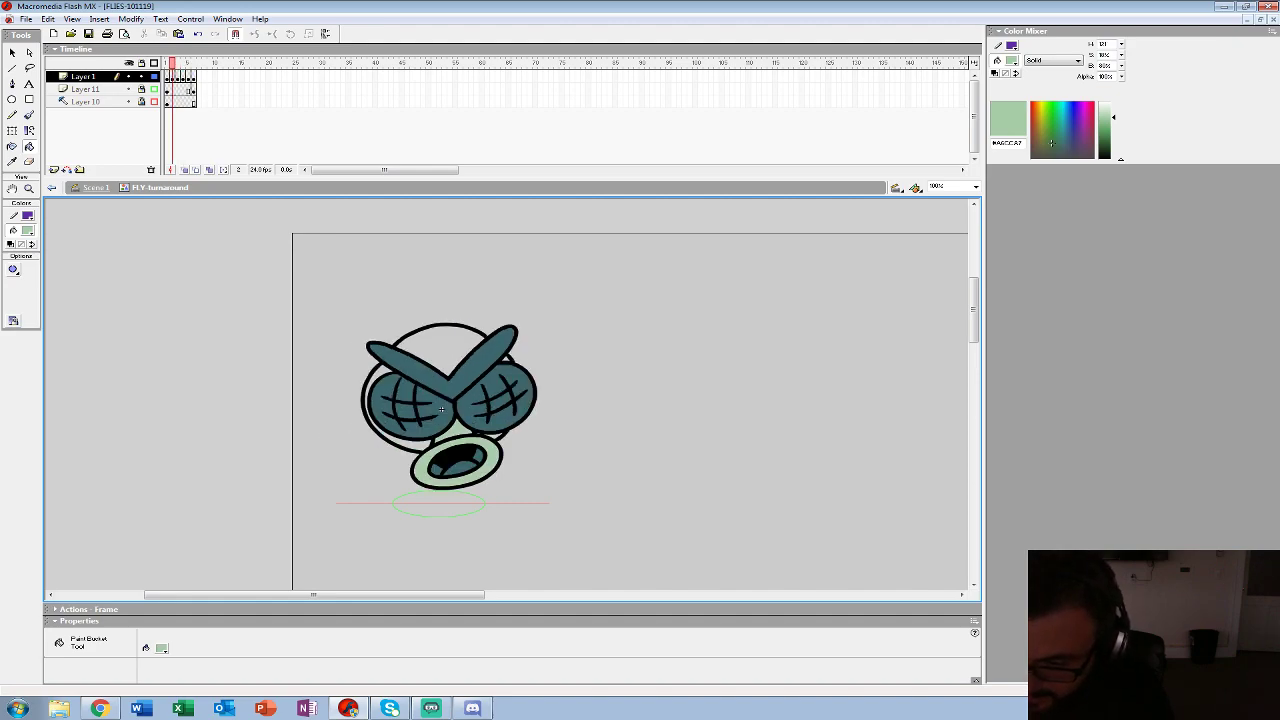
- Sample the head's medium teal on frame 1 and fill the head and body with it on frames 2 and 3
key(comma)
click(28, 231)
click(438, 342)
key(period)
click(443, 350)
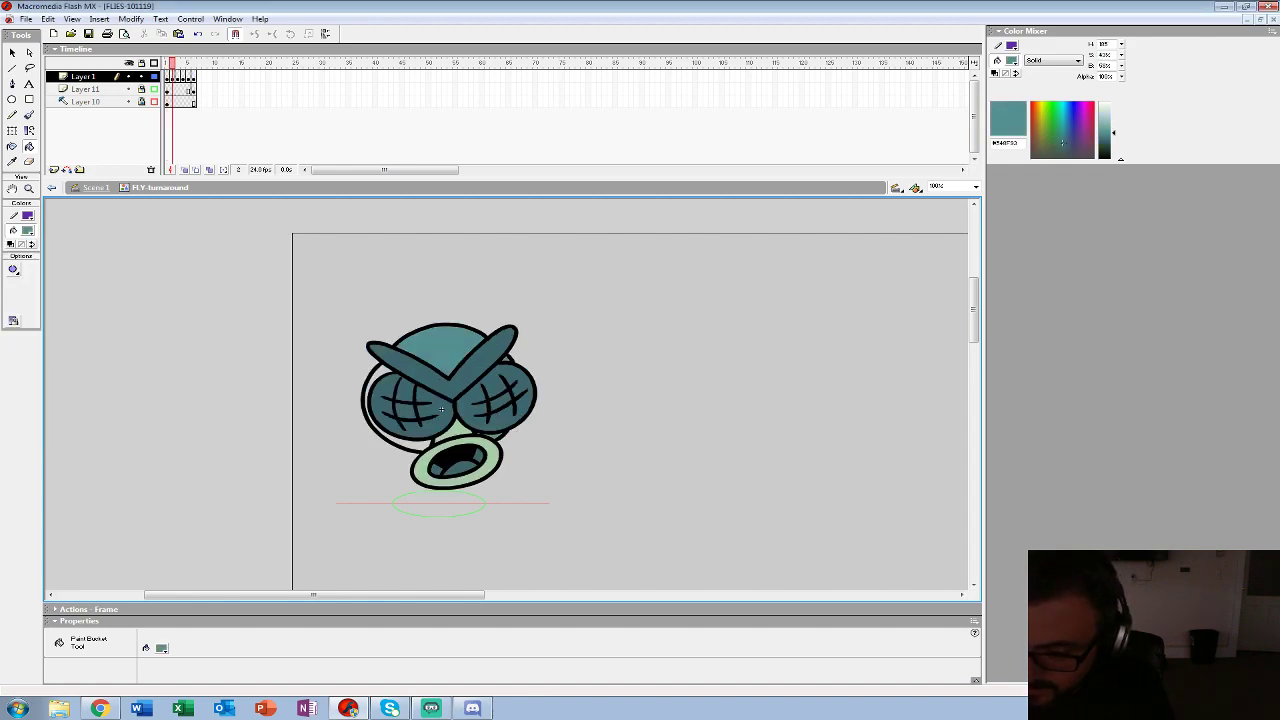
key(period)
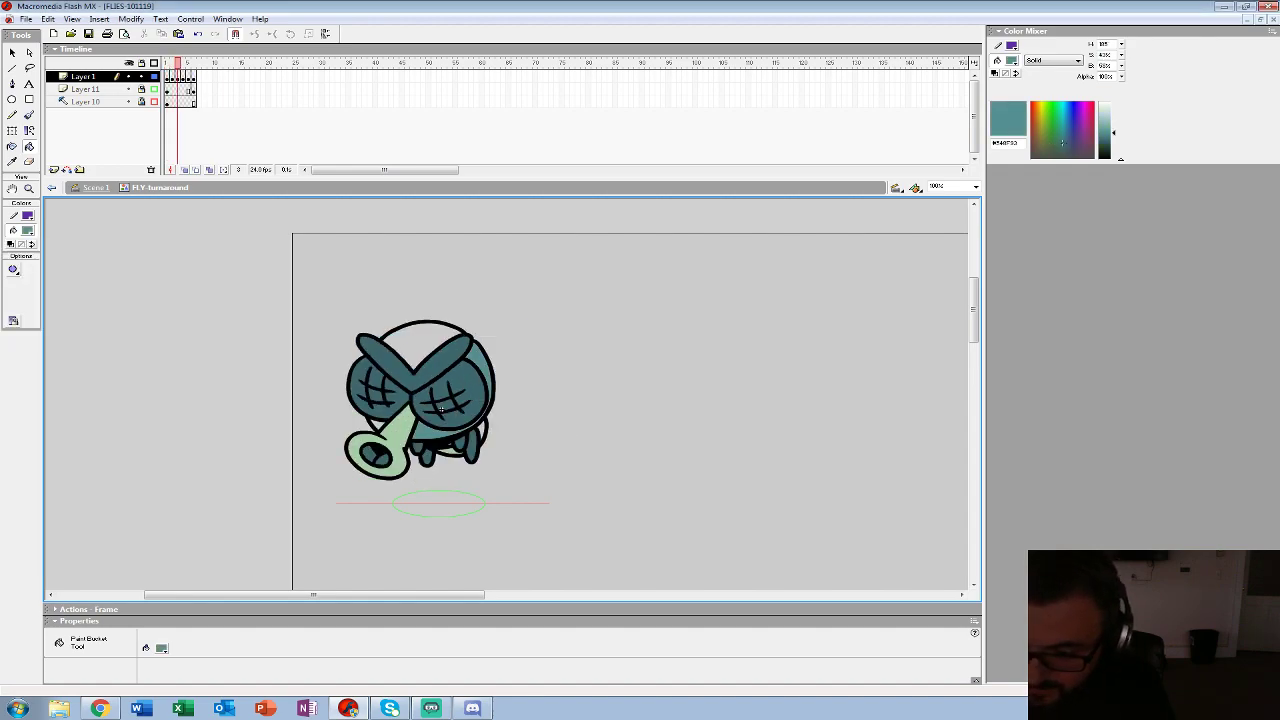
click(441, 408)
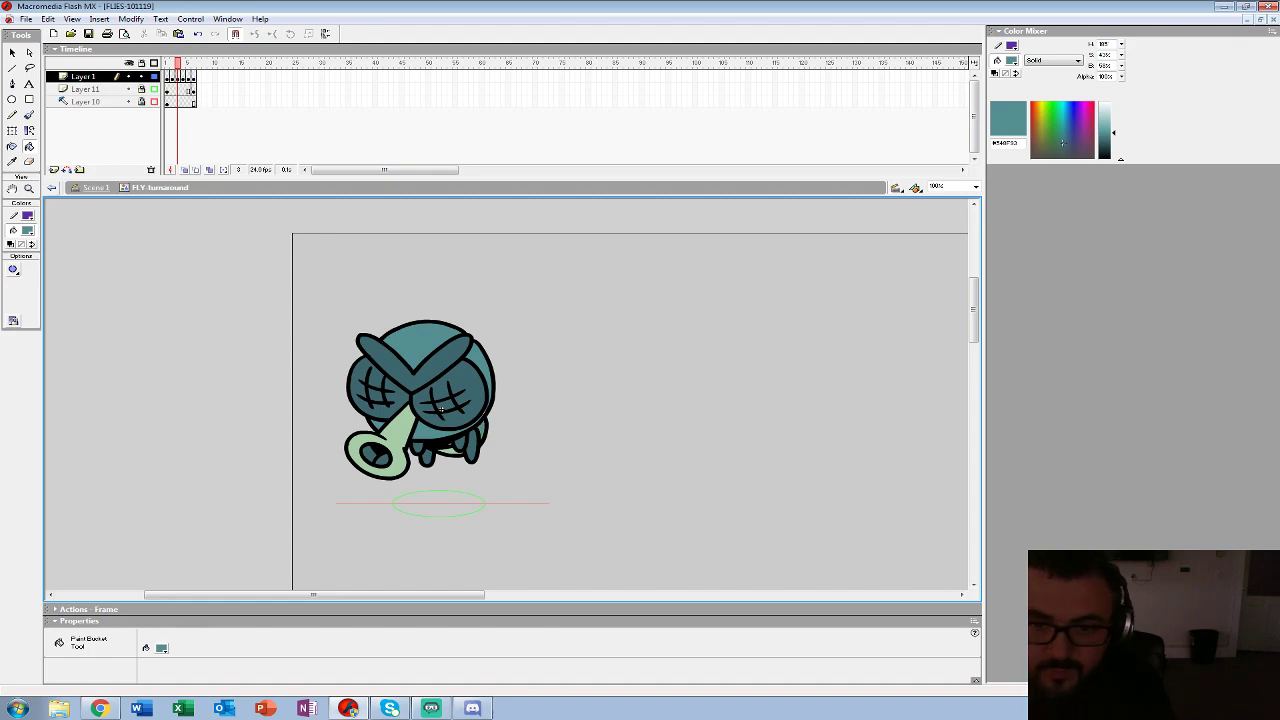
- Fill the head and body with the medium teal on frames 4 and 5, and return to the first frame
key(b)
key(k)
key(period)
click(441, 408)
key(period)
click(441, 408)
key(period)
key(Home)
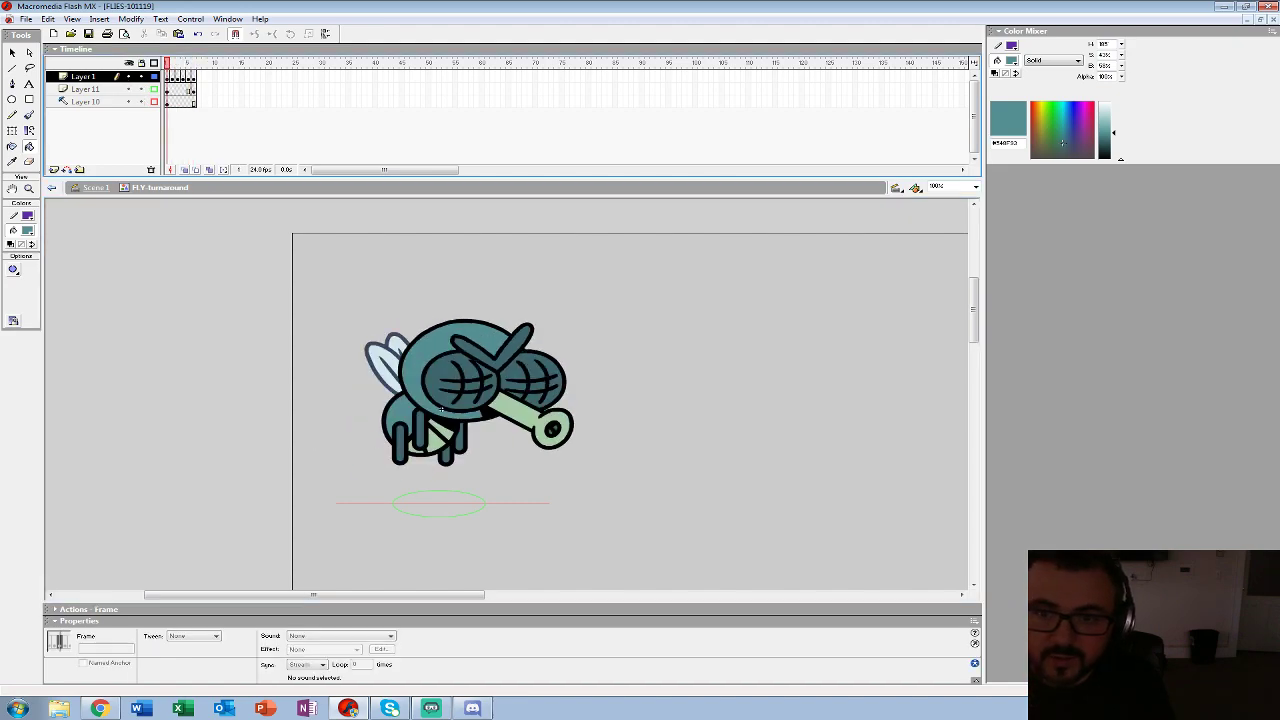
- Turn off outline display for Layer 10 and Layer 11, and scale the ground shadow on frame 2 to 125%
drag(154, 102, 154, 90)
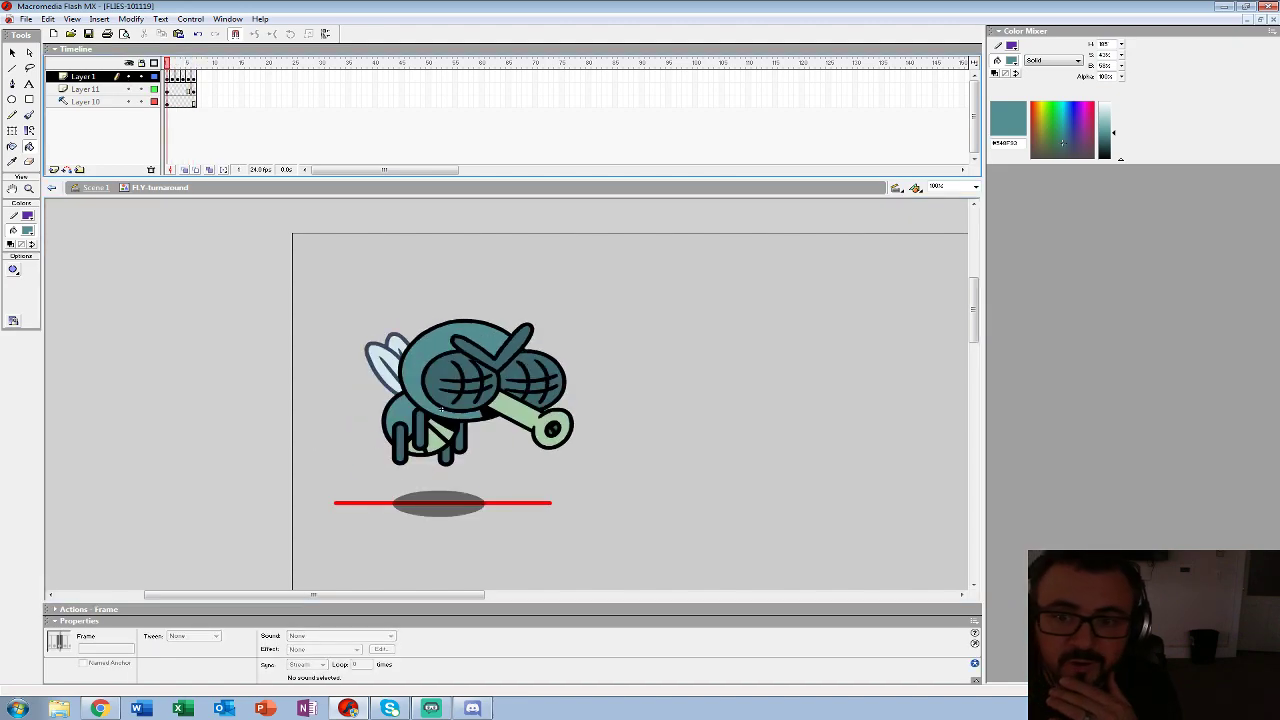
click(172, 89)
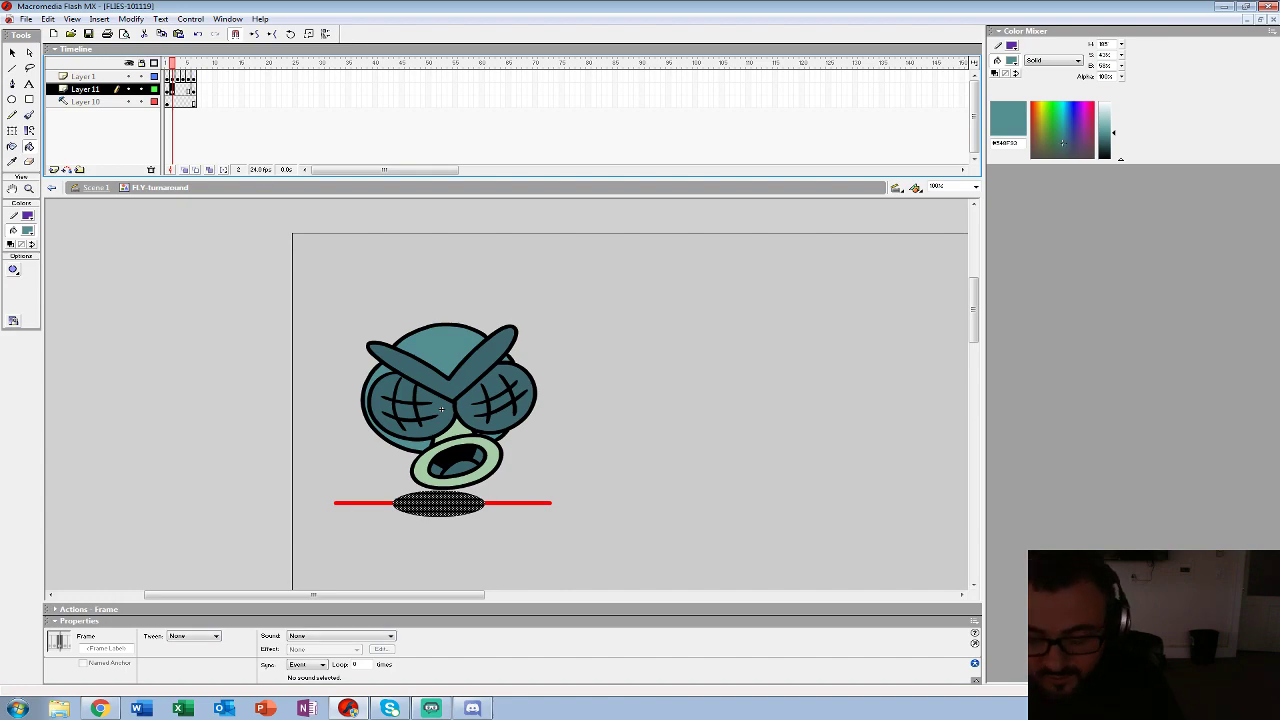
key(ctrl+alt+s)
text(1)
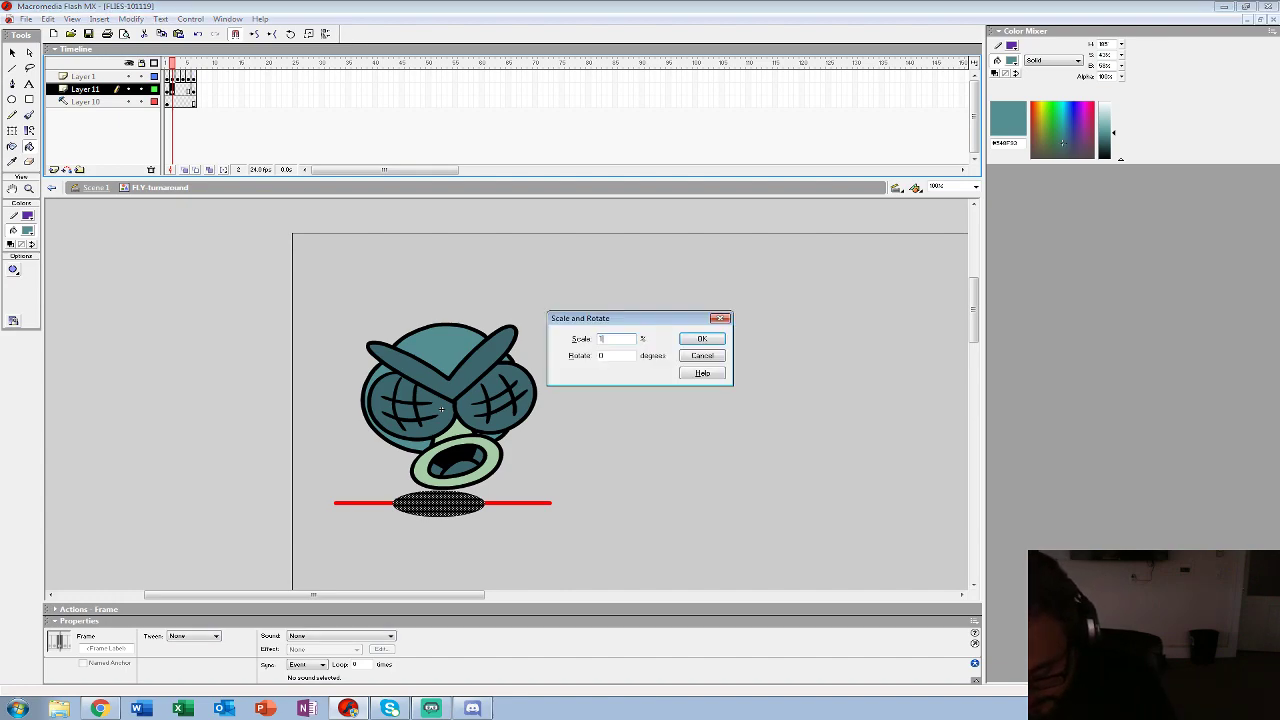
text(25)
key(Return)
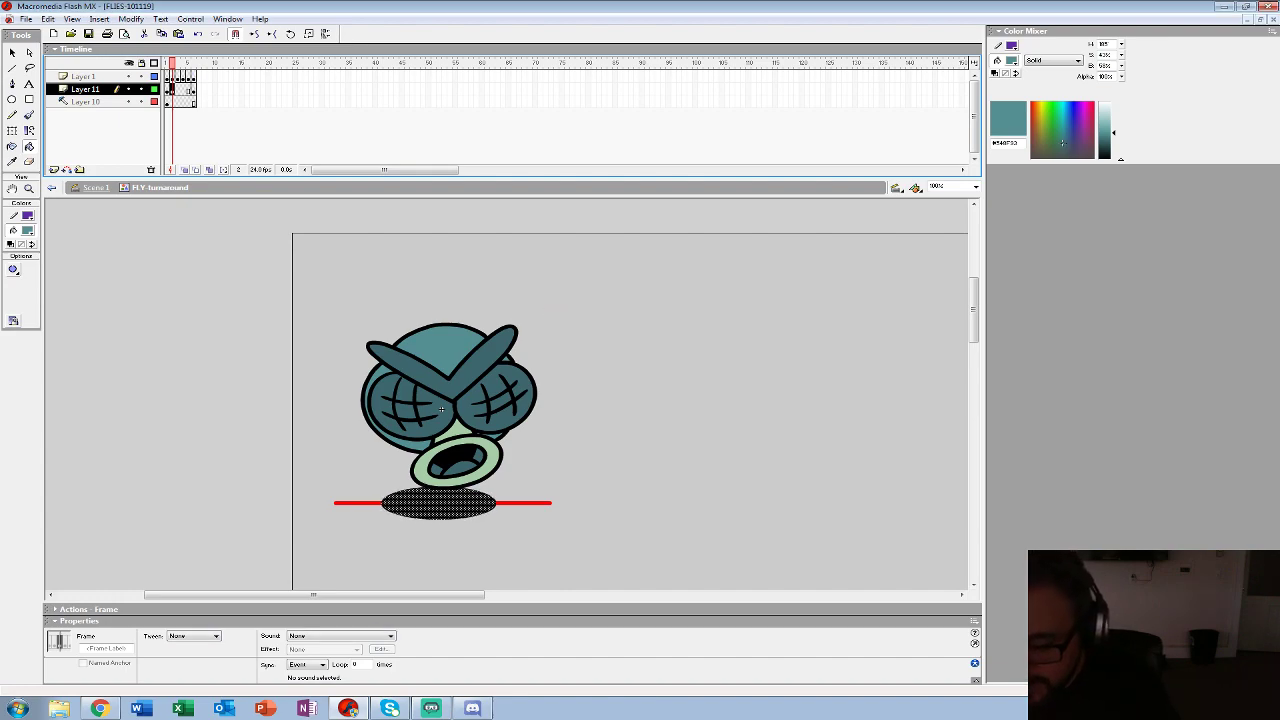
key(comma)
key(period)
- Apply an eased tween to the shadow from frame 2 and convert its tweened frames to keyframes
click(193, 636)
click(186, 658)
drag(201, 649, 201, 612)
key(comma)
key(Return)
drag(178, 89, 167, 76)
key(F6)
- Delete Layer 10 with the red ground line and remove the first frame from the remaining layers of the turnaround
click(86, 102)
click(151, 170)
key(shift+F5)
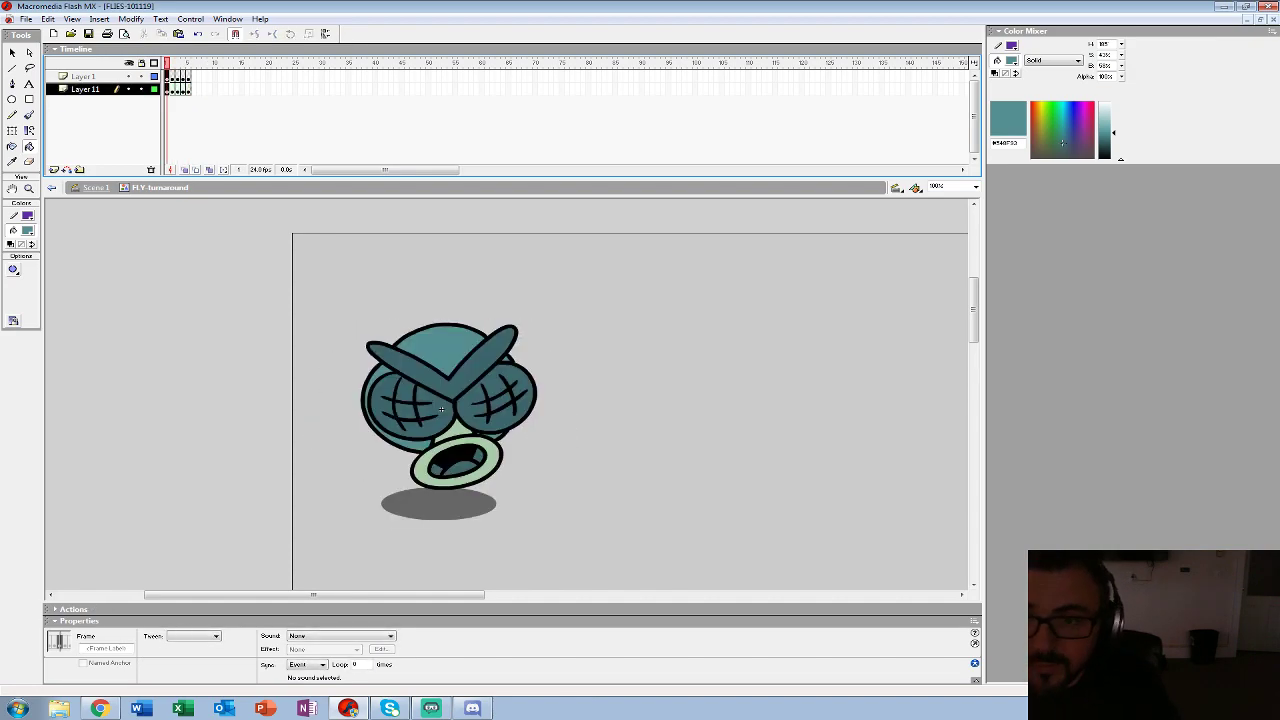
key(Return)
key(Return)
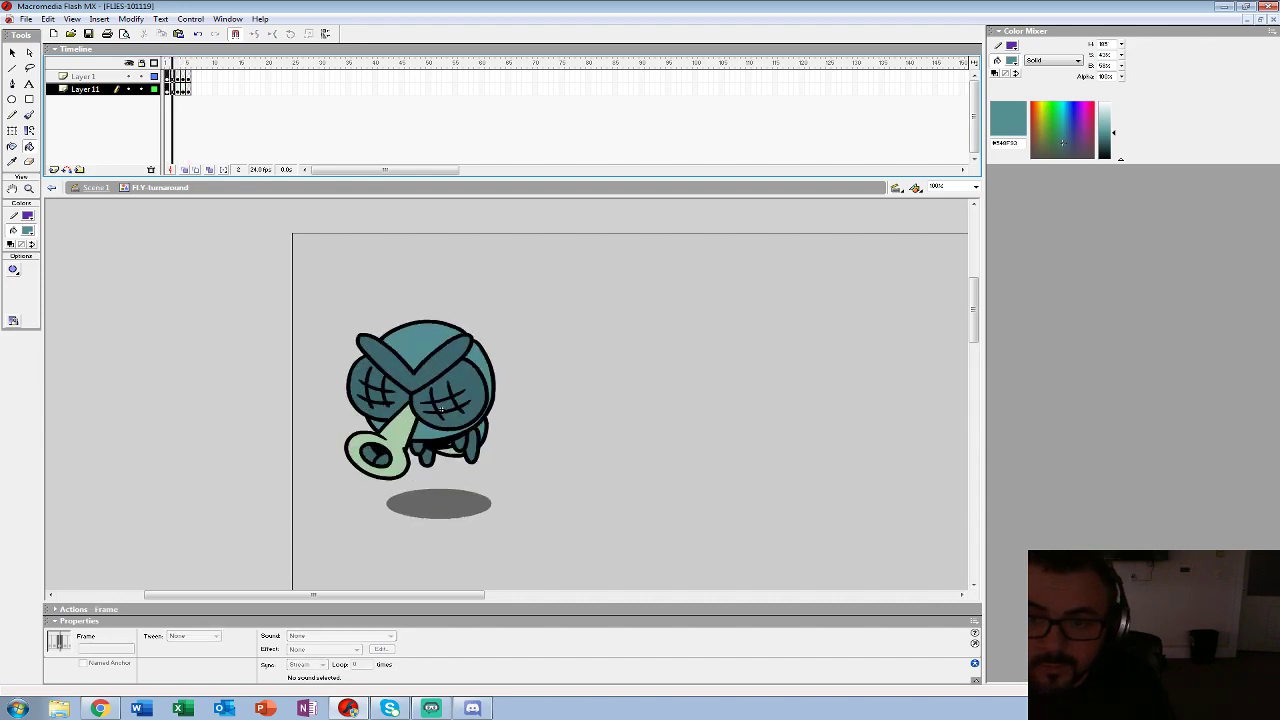
- Play the FLY-turnaround frames inside the symbol to check the motion
key(ctrl+alt+a)
click(178, 641)
key(Return)
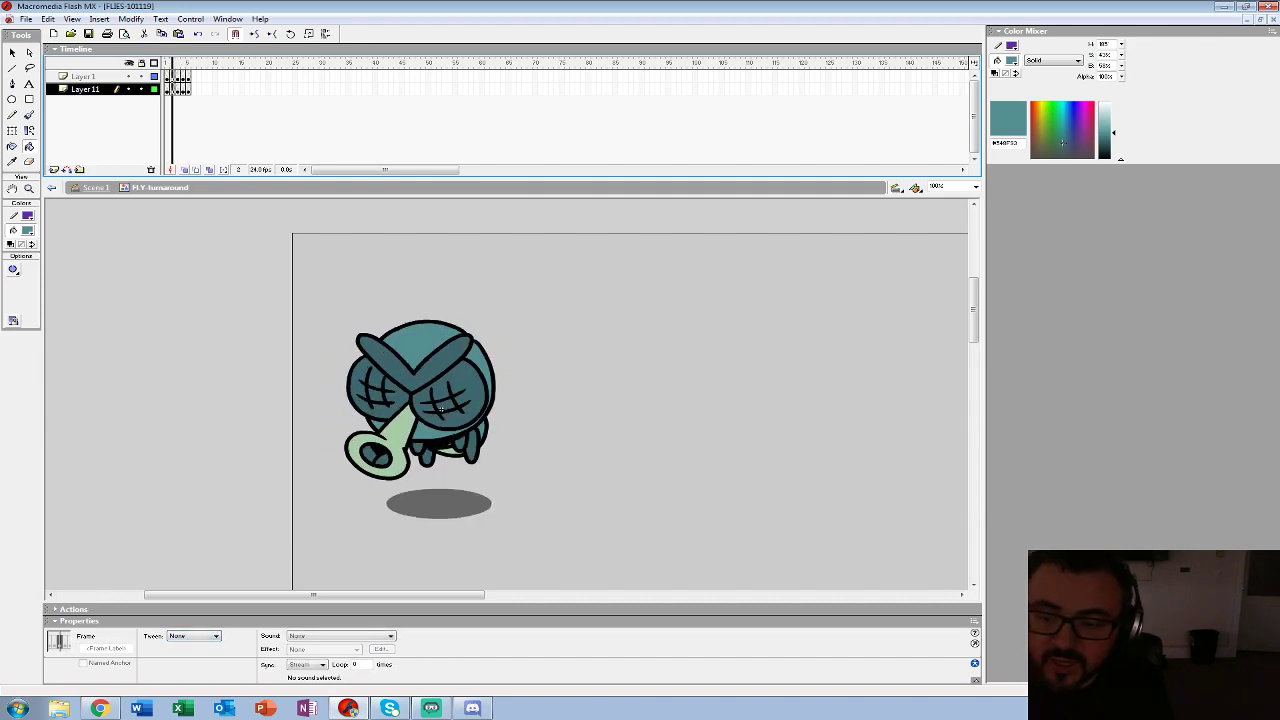
key(Return)
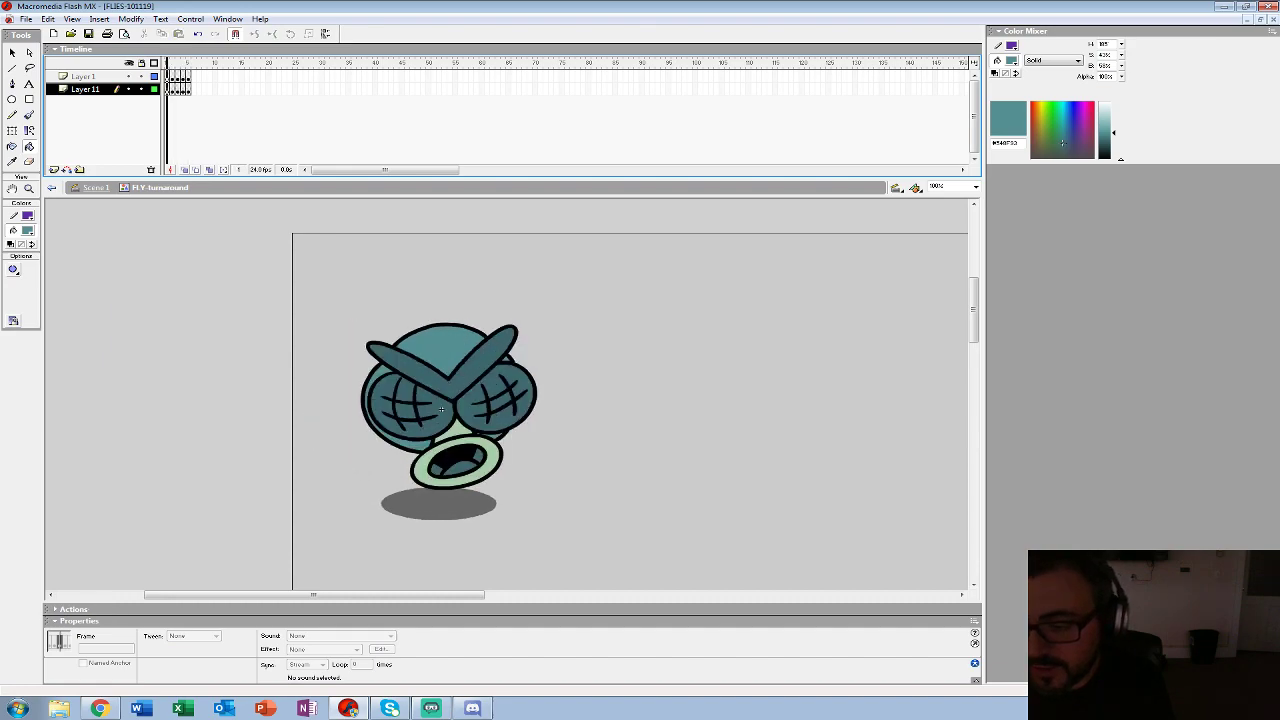
- Return to the main scene, show all layers, and move the FLY-turnaround instance beside the flattened fly in the bottom row
key(ctrl+e)
key(z)
alt+click(432, 397)
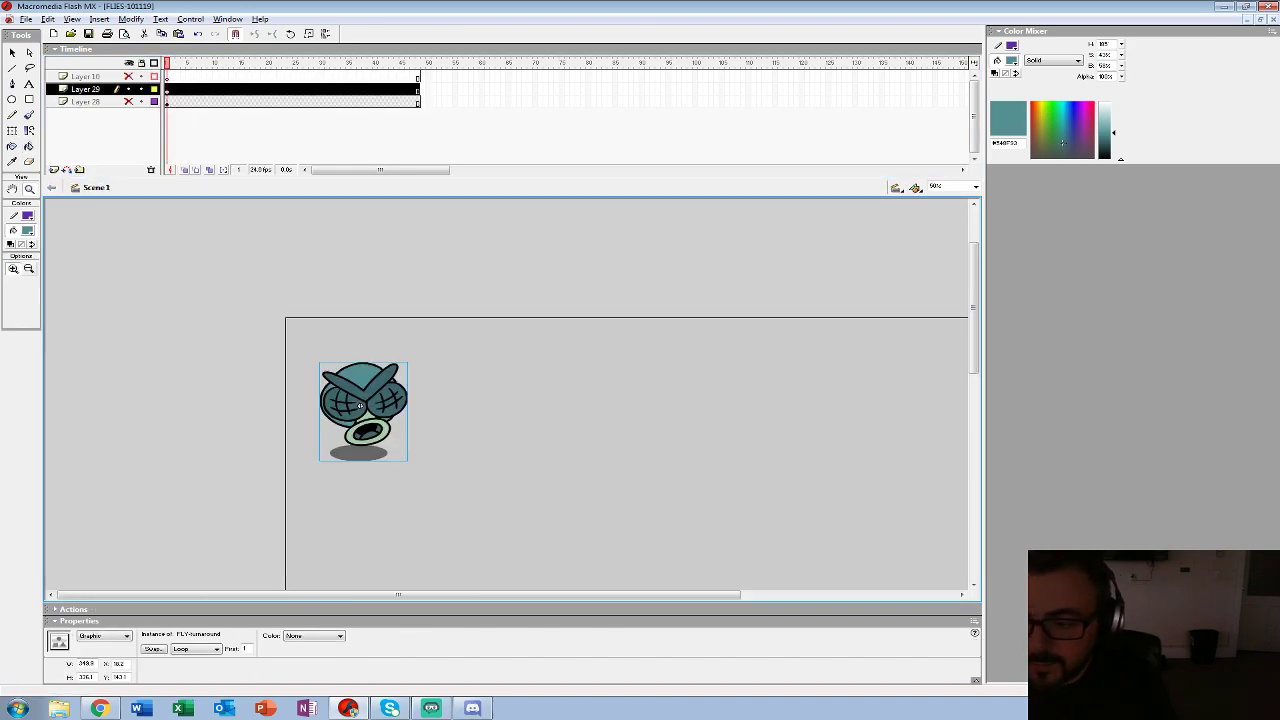
alt+click(420, 395)
scroll(202, 327, down, 2)
click(372, 170)
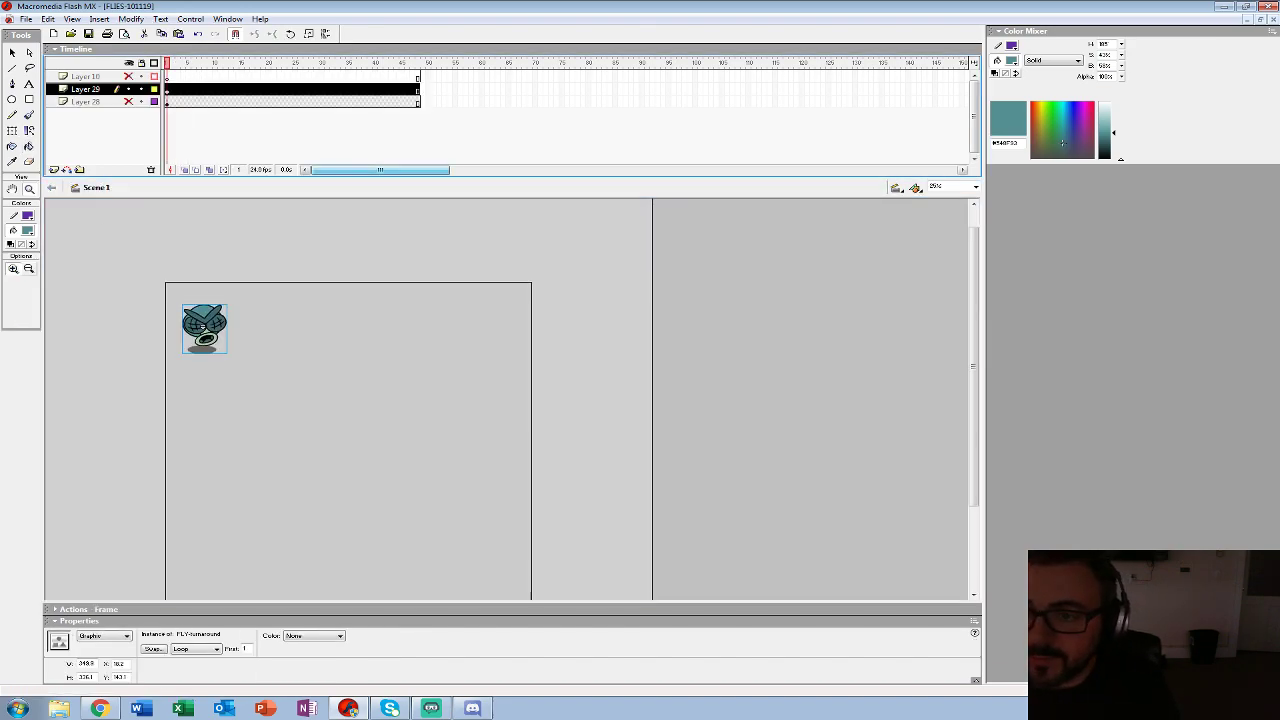
drag(168, 63, 129, 101)
click(167, 90)
key(ctrl+c)
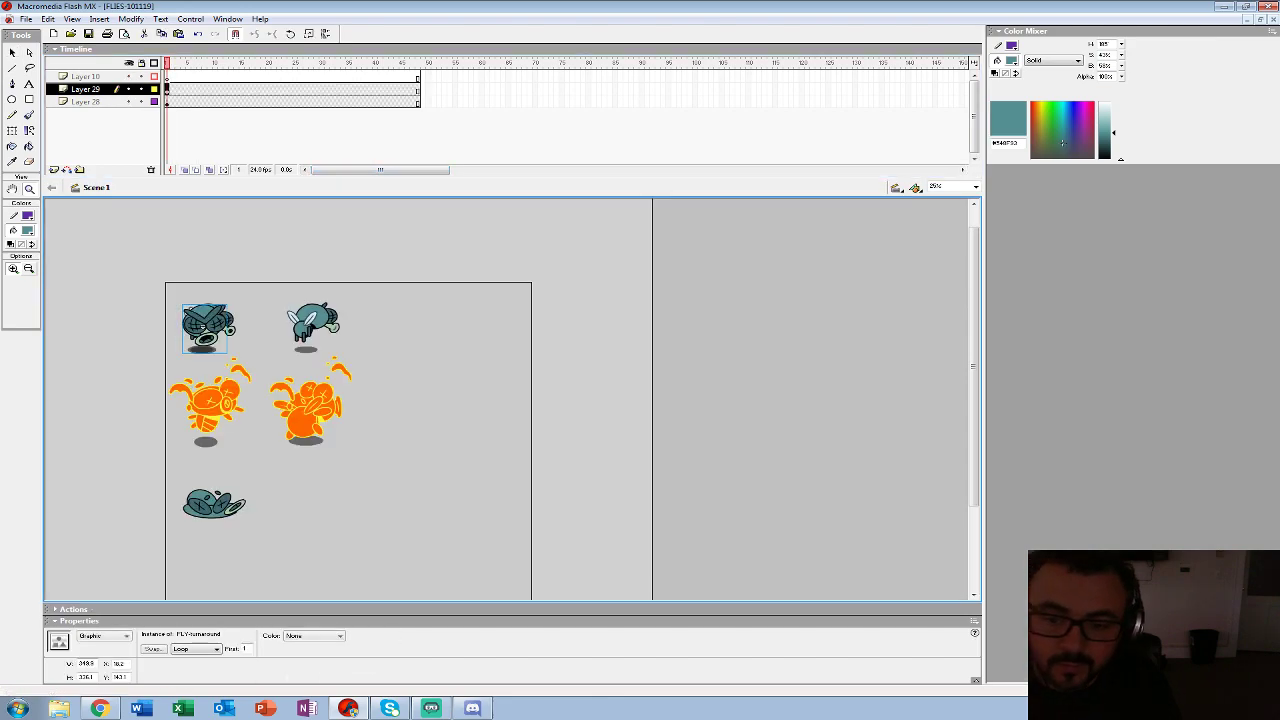
key(v)
drag(205, 330, 302, 503)
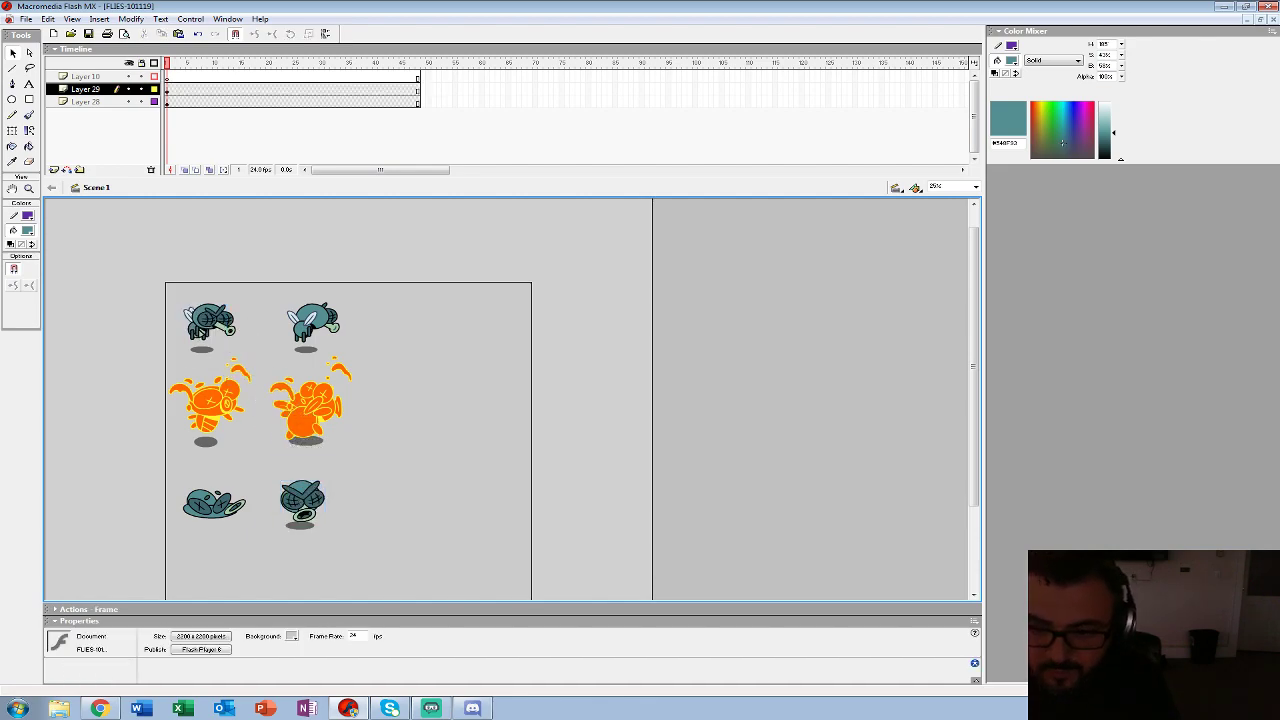
- Copy the FLY-IDLE instance at the start of the top row
click(205, 325)
click(48, 19)
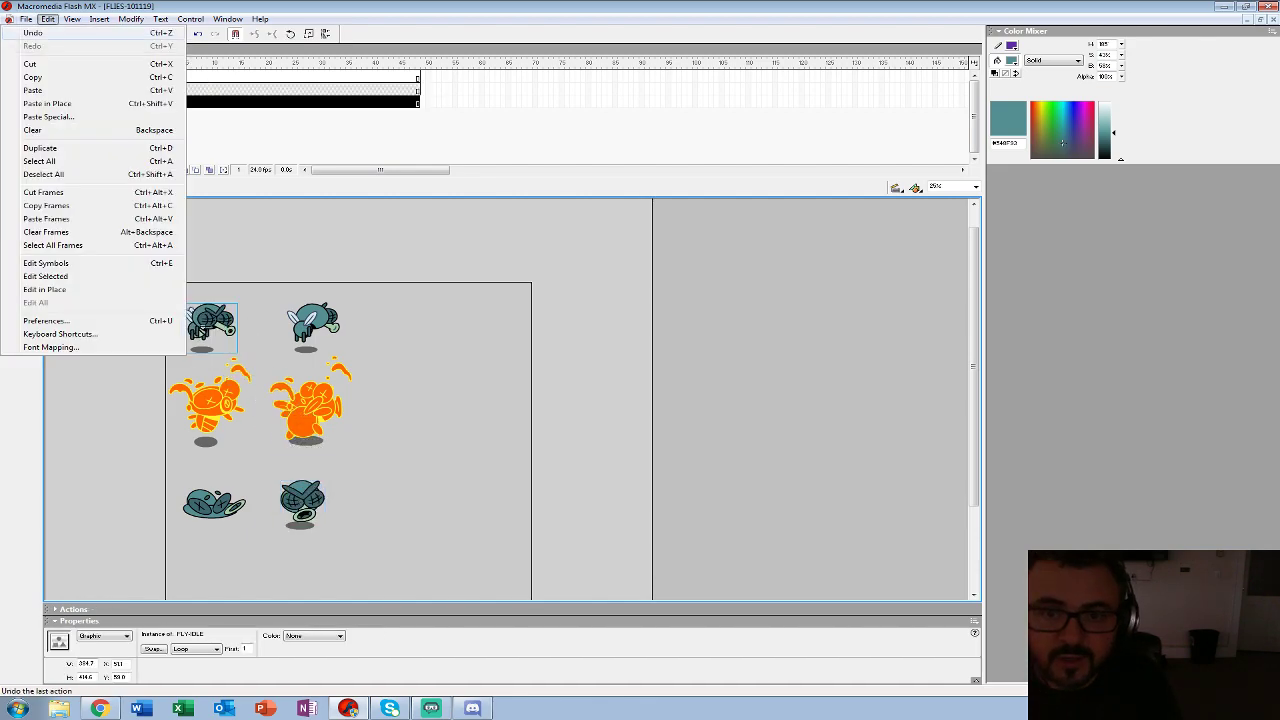
mouse_move(25, 19)
click(273, 89)
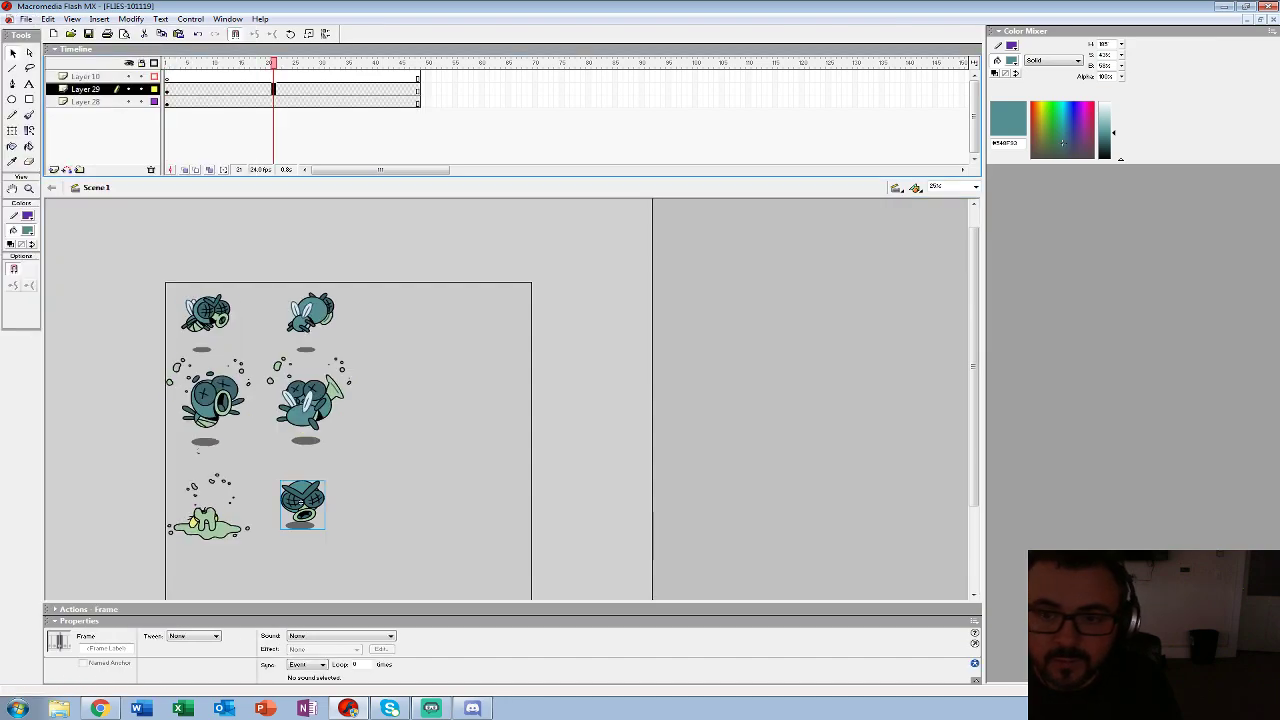
click(206, 315)
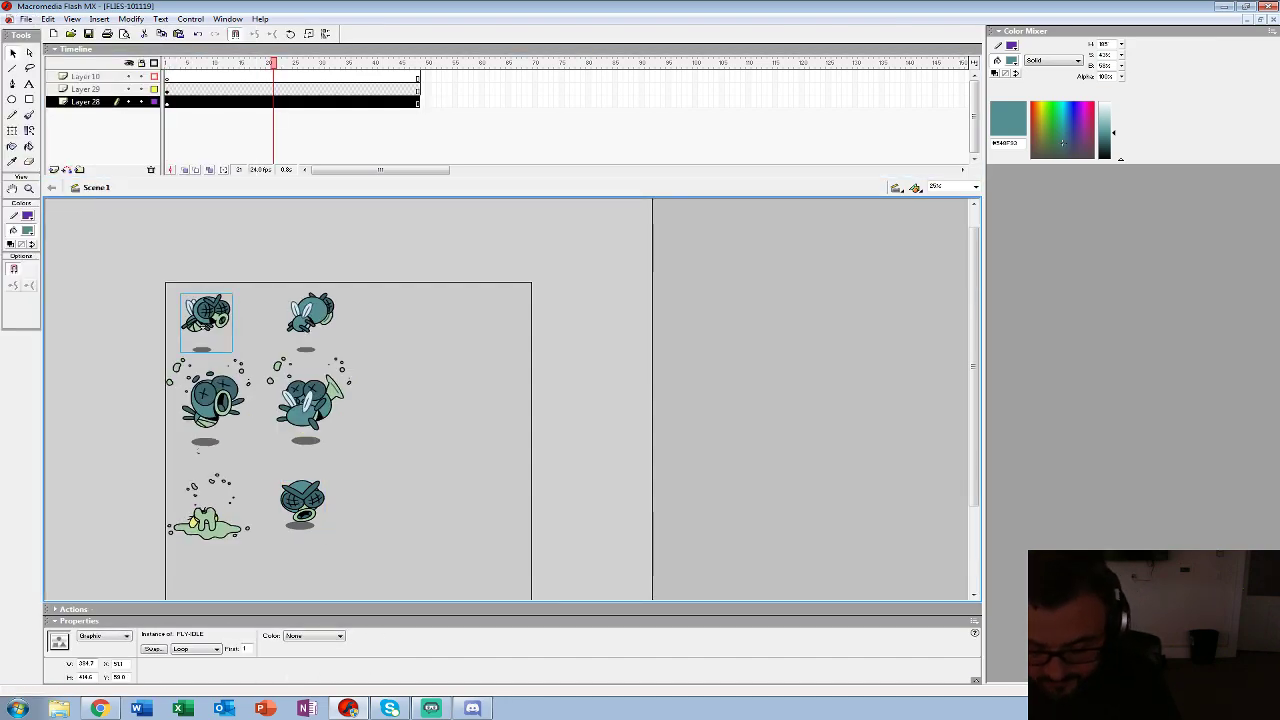
- Show only Layer 10, paste the FLY-IDLE fly in place on its first frame, and move it across toward the page's middle
click(167, 77)
drag(129, 89, 129, 102)
click(154, 76)
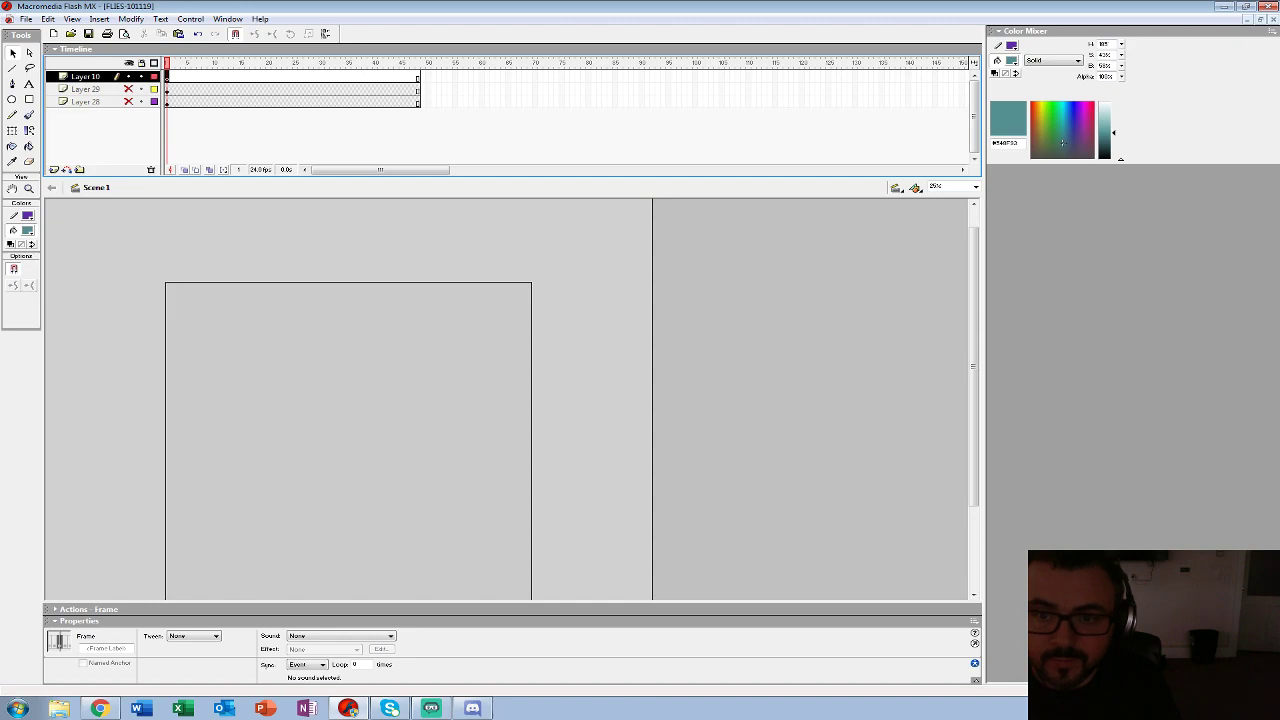
key(ctrl+shift+v)
drag(201, 330, 357, 330)
click(300, 312)
- Play through the idle fly's hover and insert a keyframe at frame 23 on Layer 10
click(29, 189)
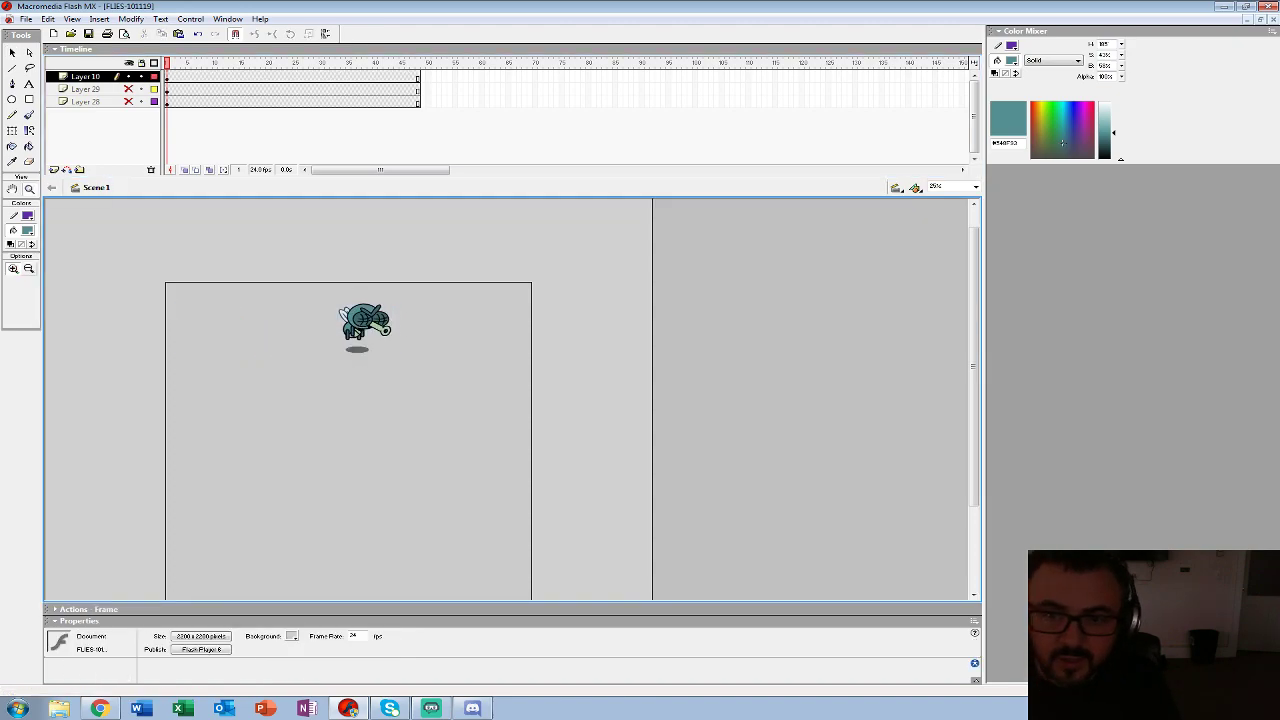
click(398, 341)
key(Return)
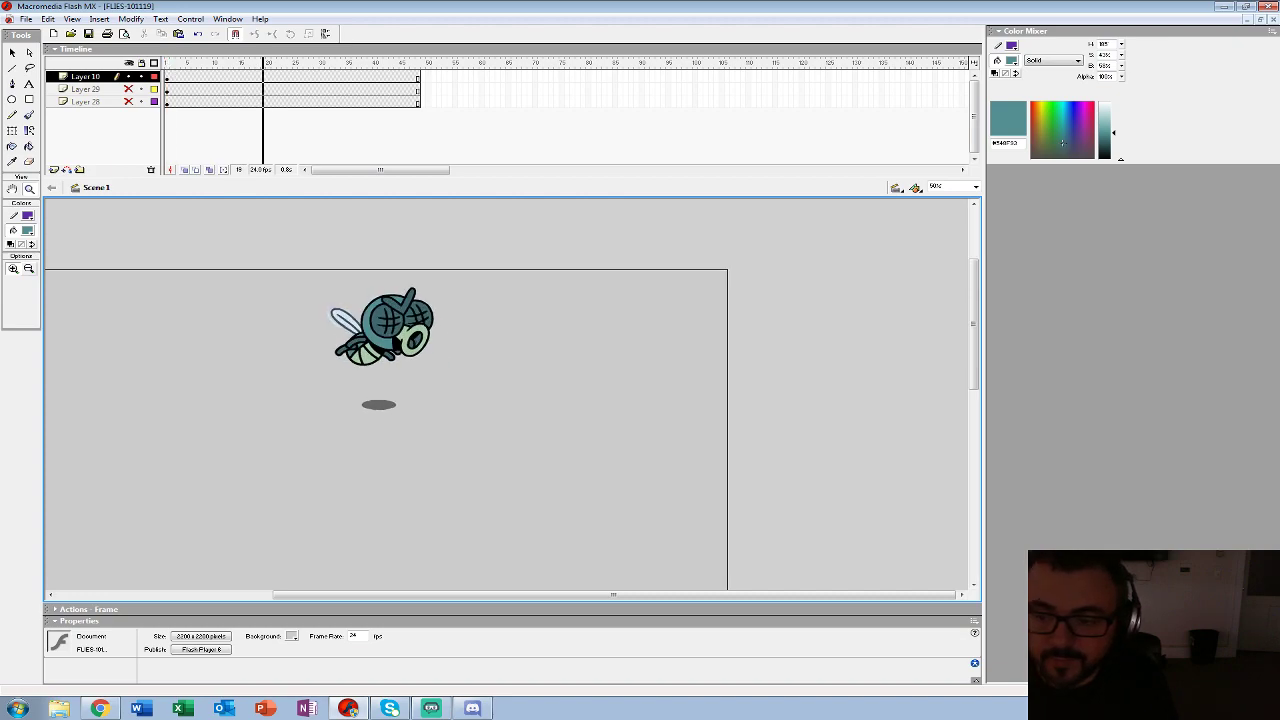
key(Return)
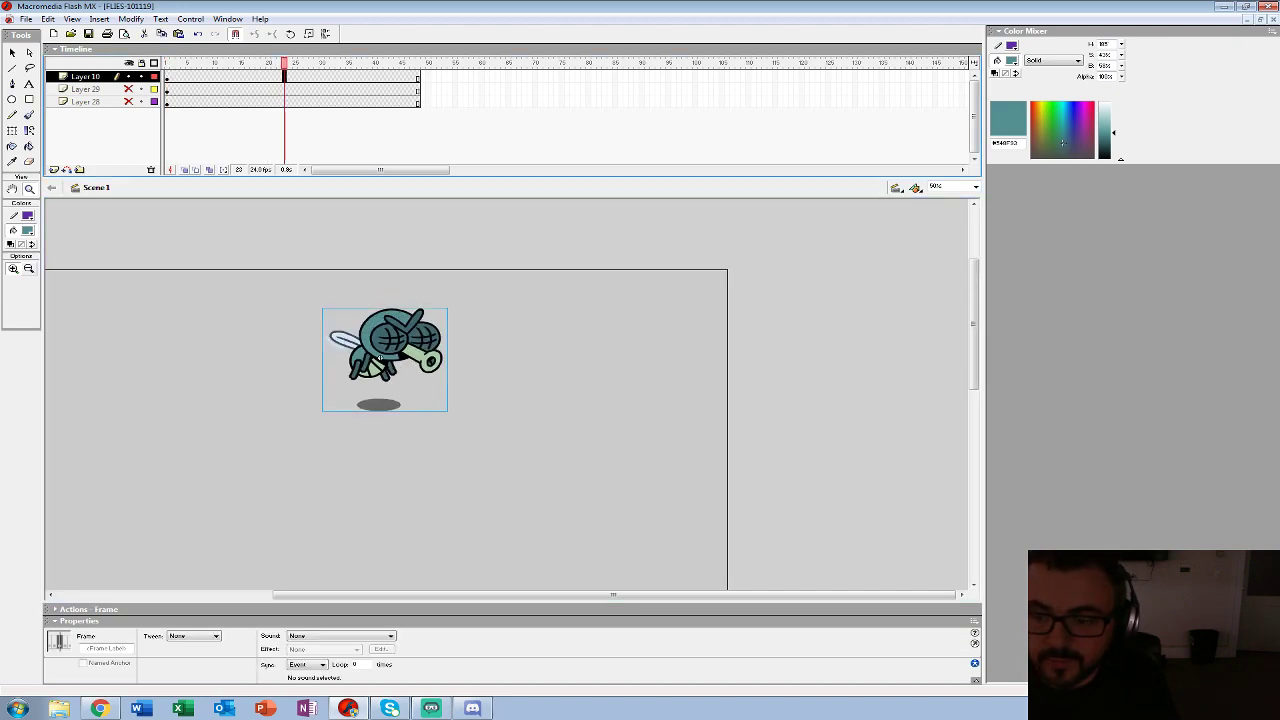
key(v)
click(520, 400)
click(388, 340)
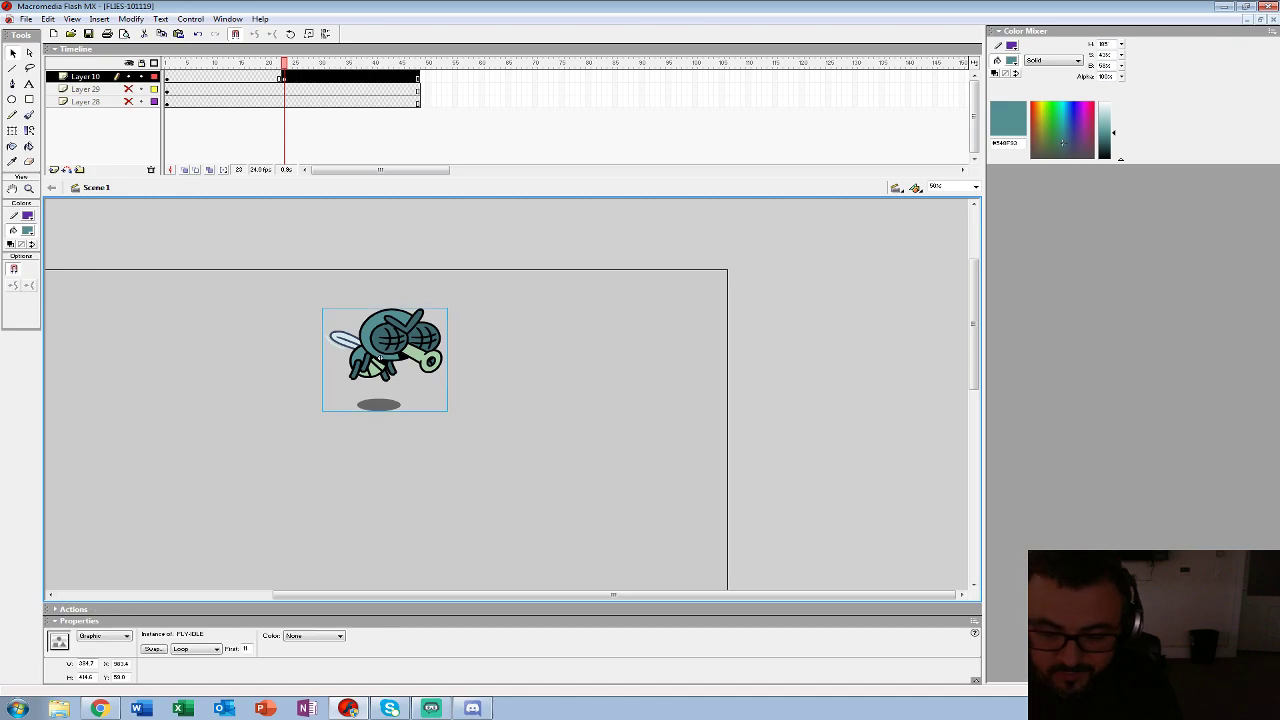
- Swap the fly at frame 23 for the FLY-turnaround symbol
click(153, 649)
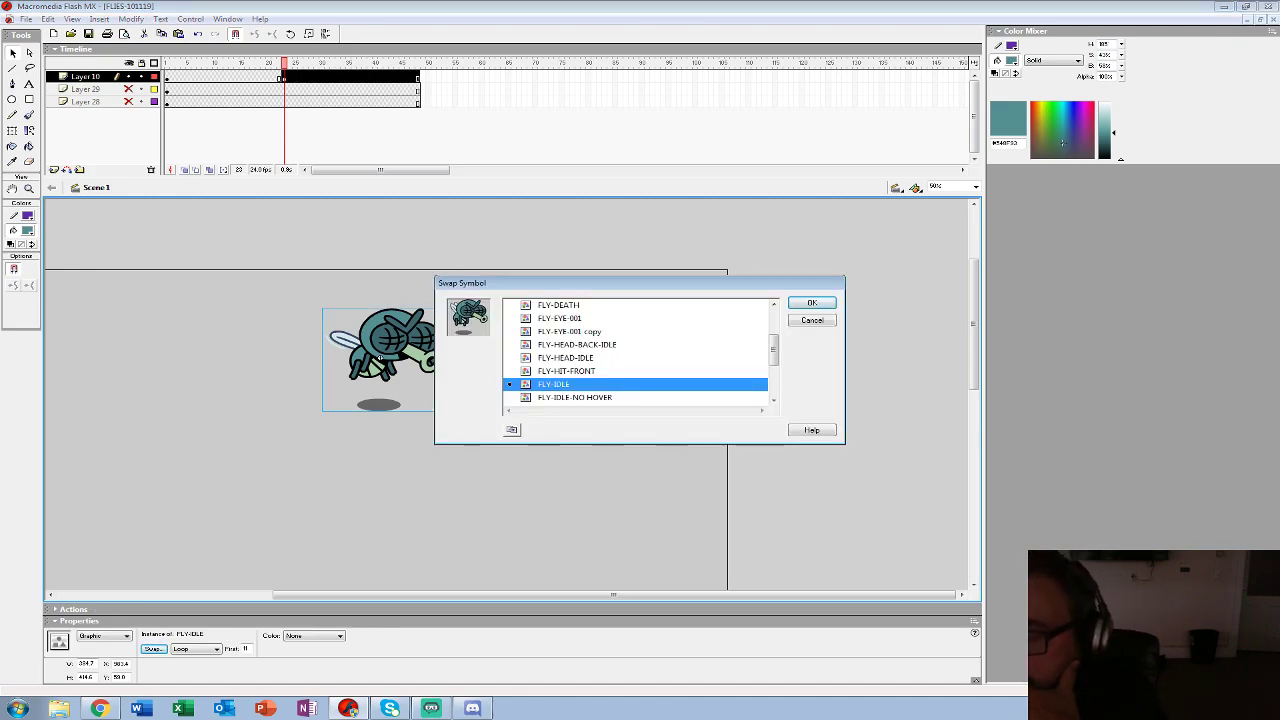
drag(773, 350, 773, 376)
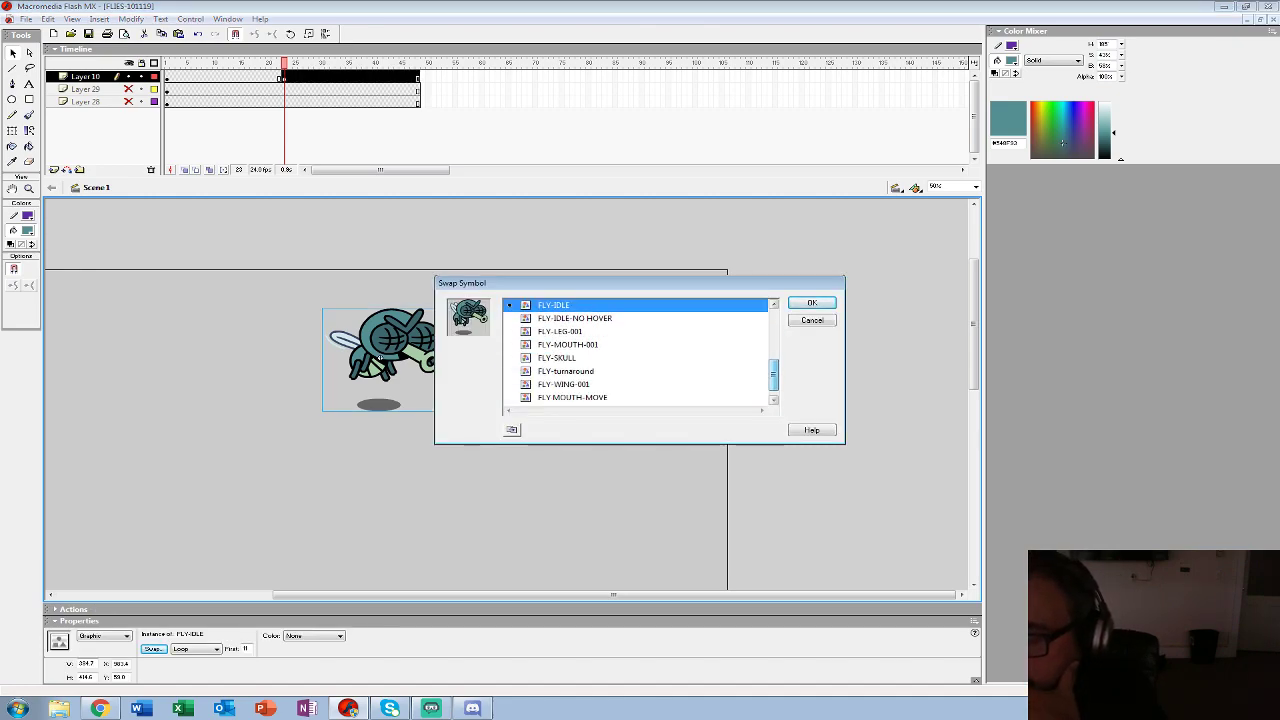
click(566, 371)
key(Return)
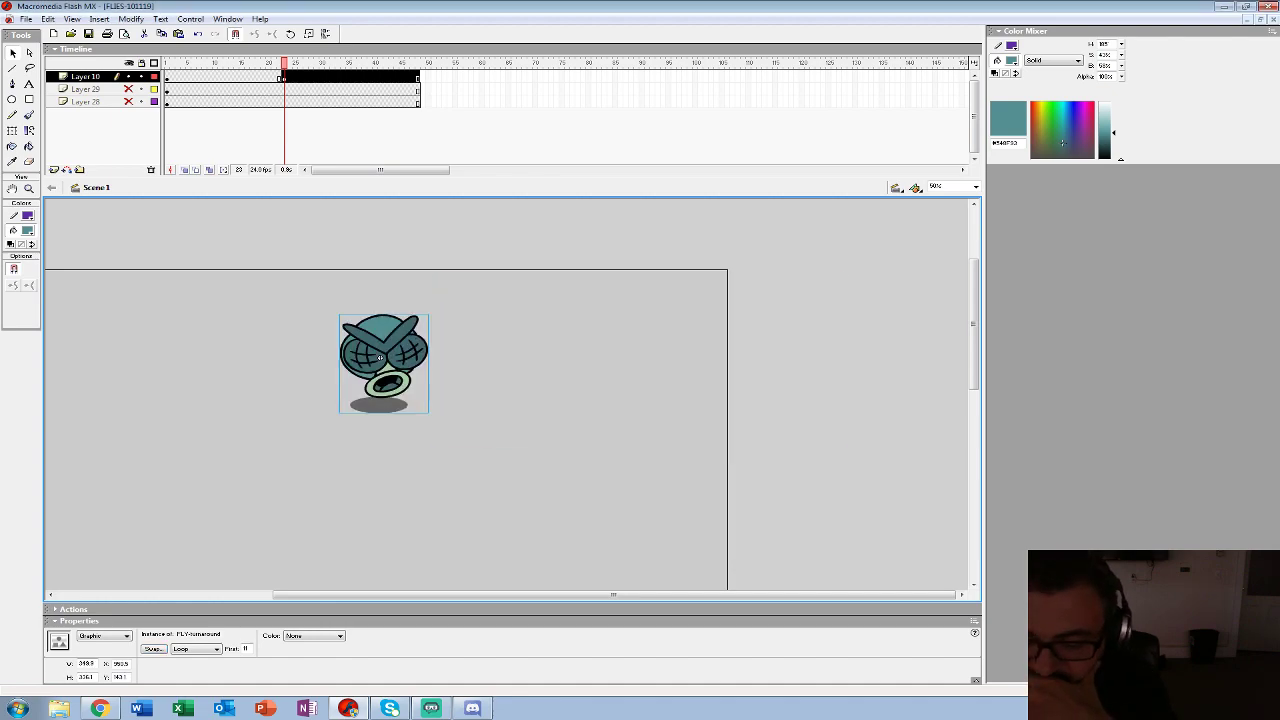
- Insert a keyframe at frame 27 on Layer 10 at the end of the turn and copy the idle fly from frame 1
key(Return)
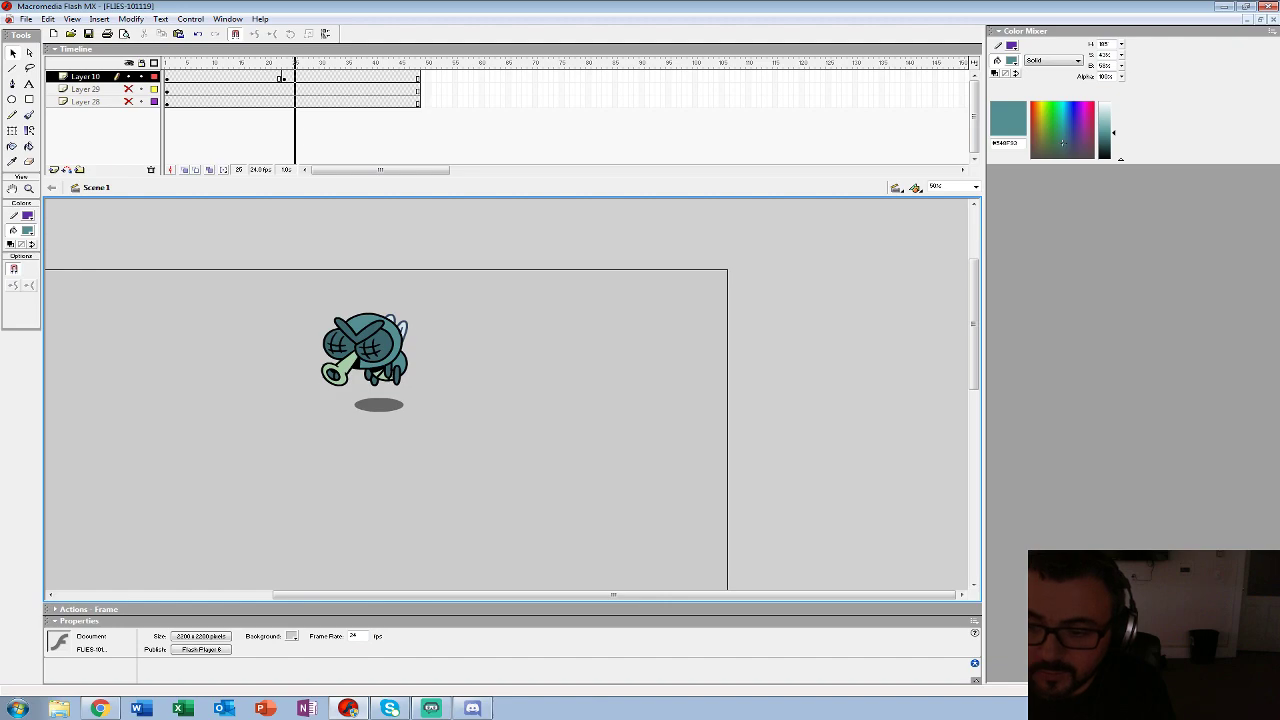
key(Return)
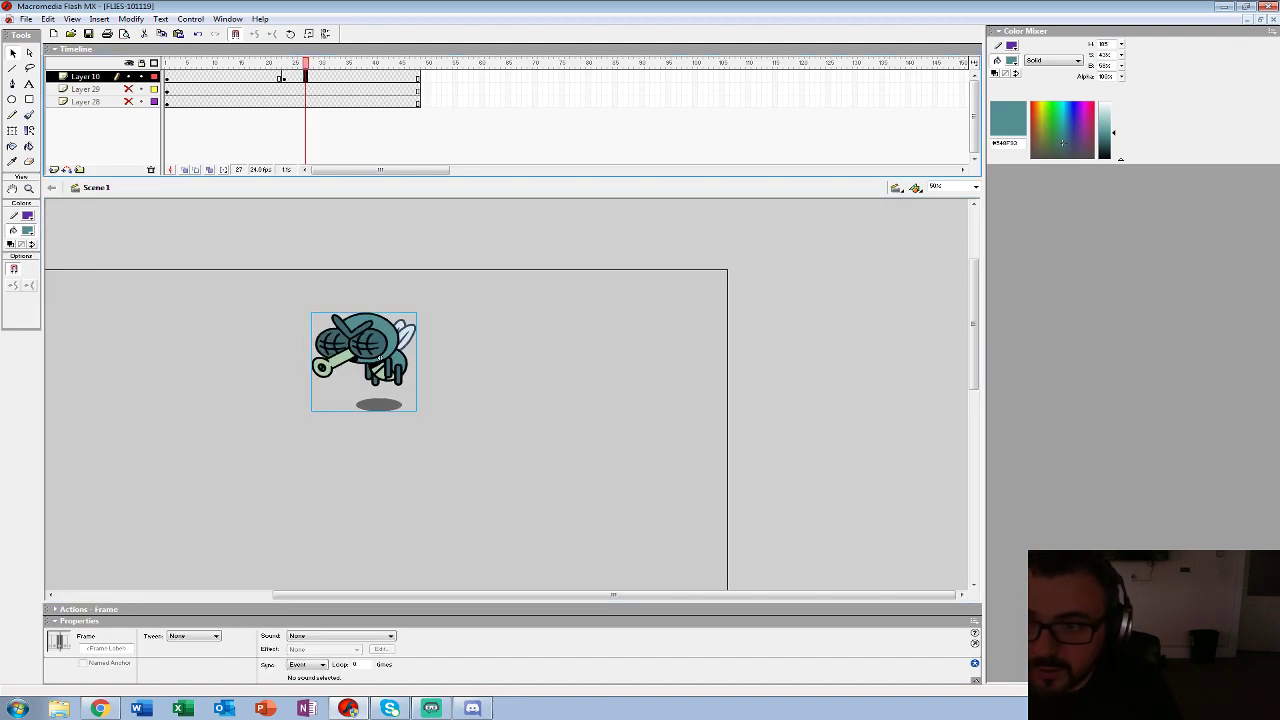
key(Home)
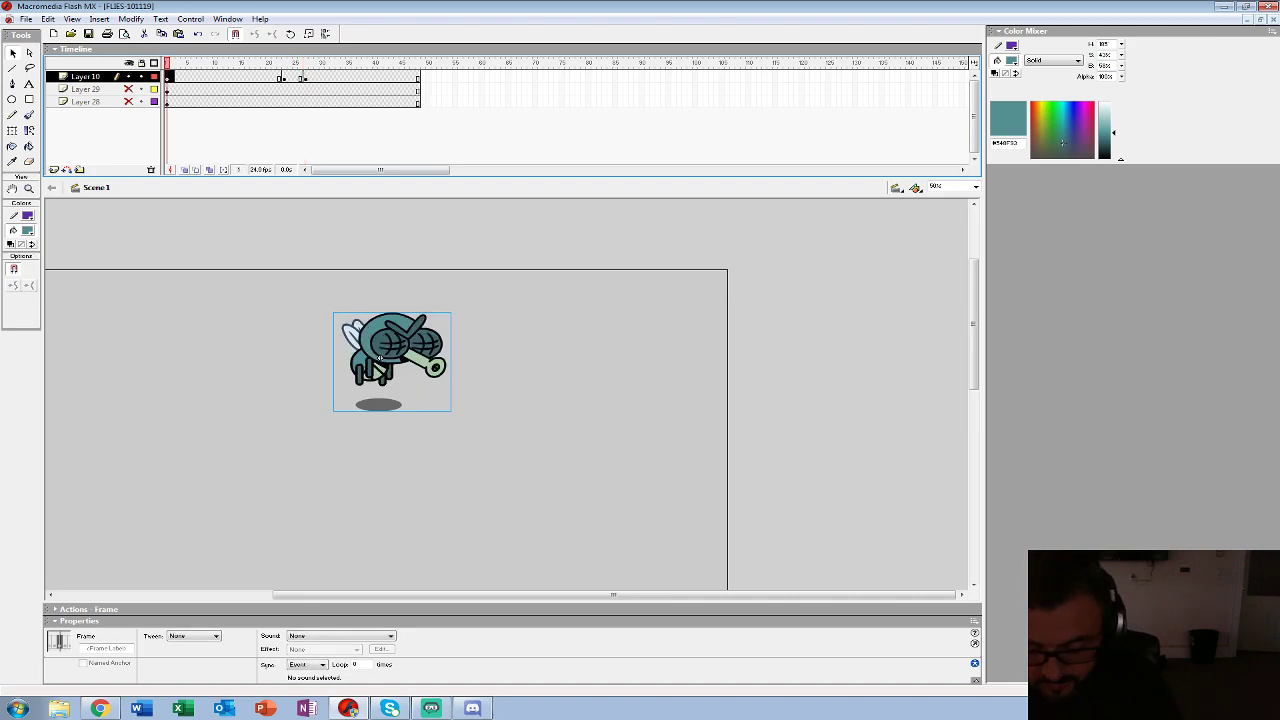
key(End)
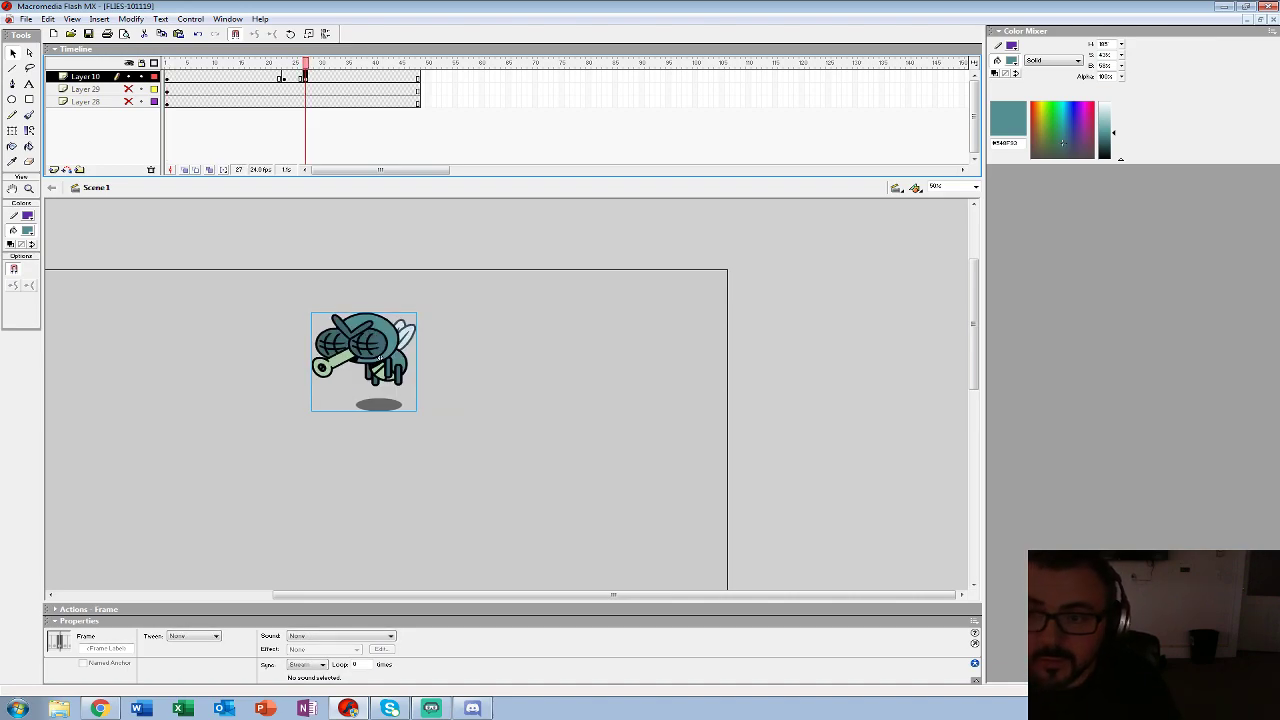
- Add a layer above Layer 10 and paste the idle fly in place on a blank keyframe at frame 27
key(alt+i)
key(l)
key(F7)
key(ctrl+shift+v)
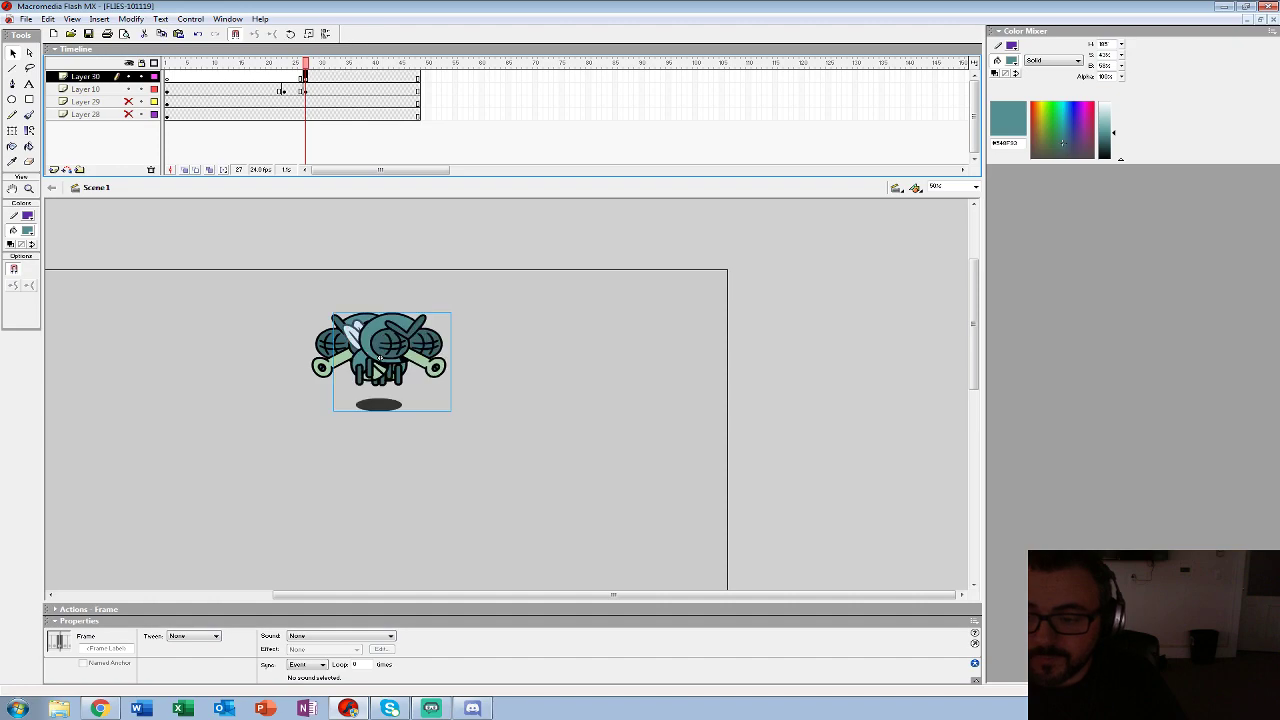
- Flip the pasted idle fly horizontally and align it over the last turnaround pose
click(131, 19)
mouse_move(130, 197)
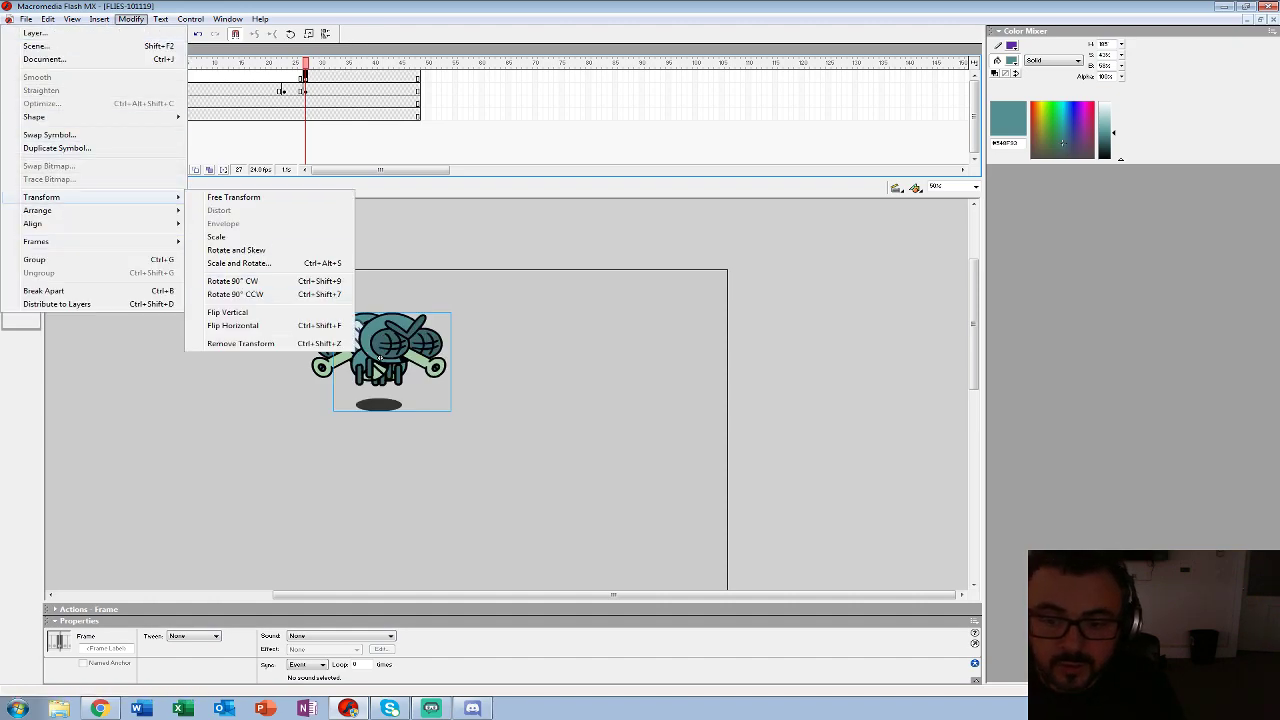
click(234, 326)
key(Left)
key(Left)
key(Left)
key(Left)
key(Left)
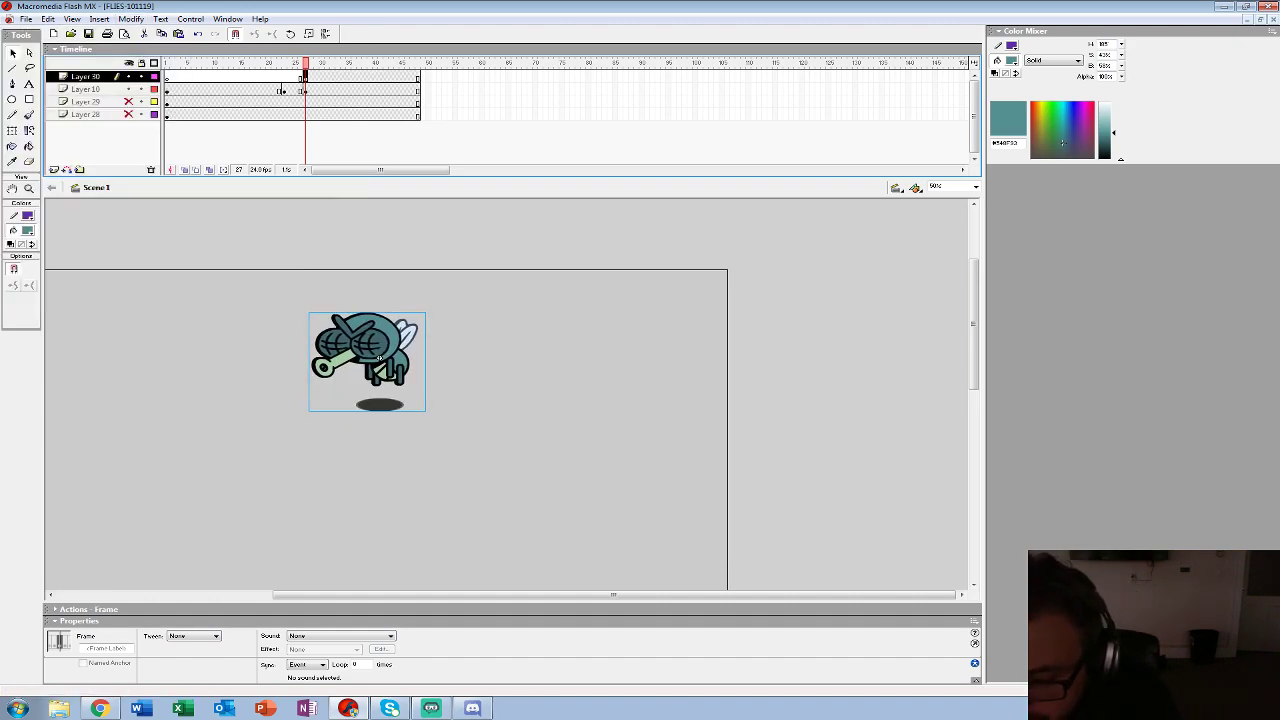
drag(377, 358, 378, 358)
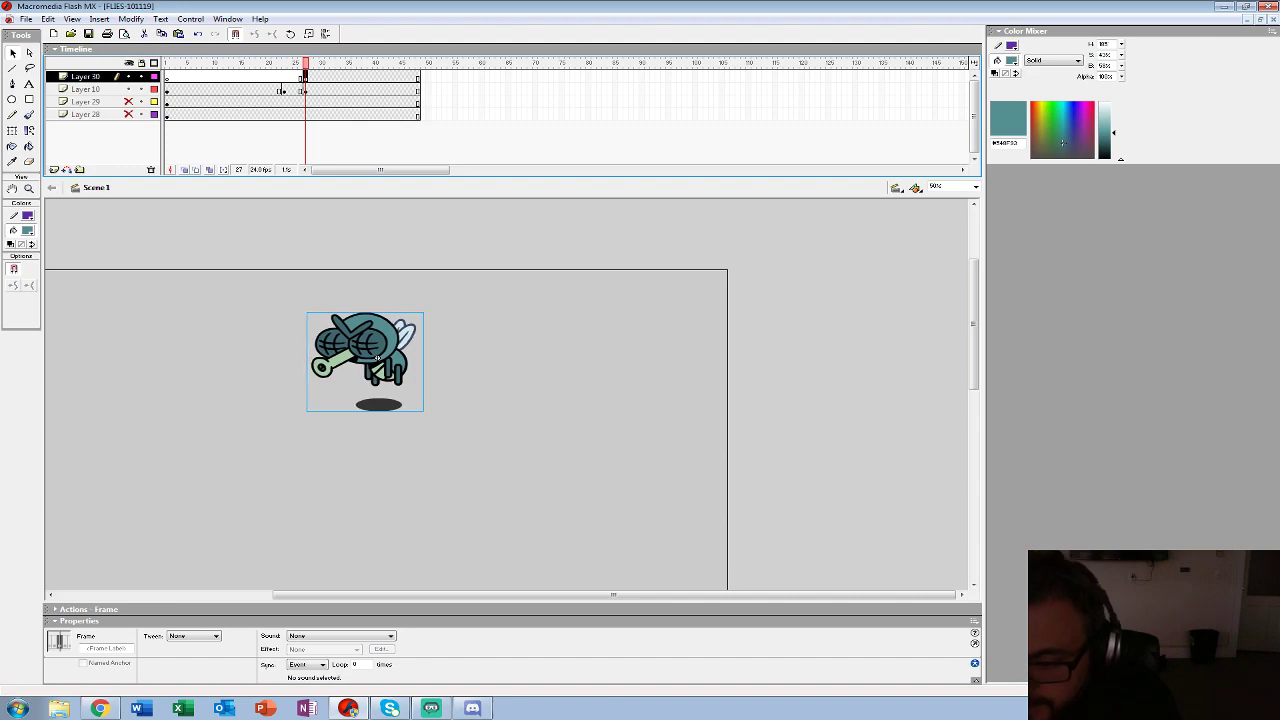
- Move the flipped idle fly from Layer 30 into Layer 10 at frame 27, replacing the turnaround pose there
drag(311, 102, 300, 63)
click(305, 77)
click(246, 77)
- Play the whole sequence zoomed out to check how the idle hover flows through the turn
key(Return)
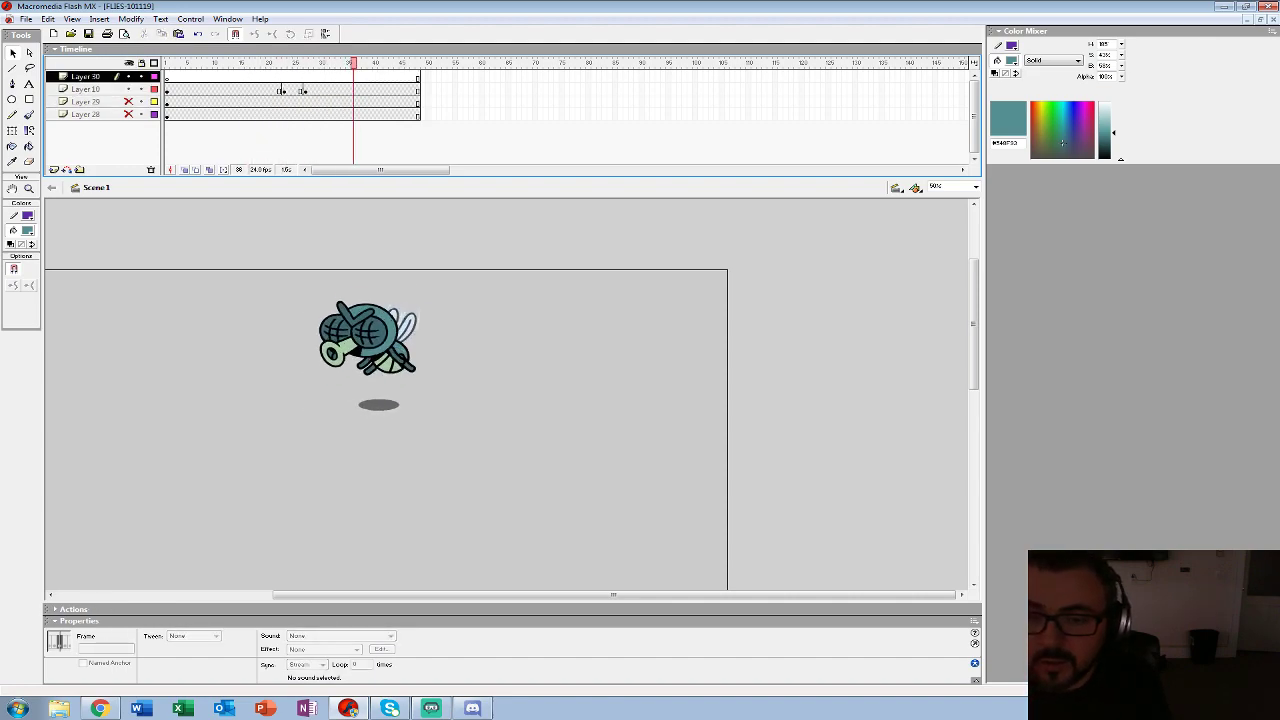
key(z)
alt+click(378, 345)
drag(178, 63, 166, 63)
key(Return)
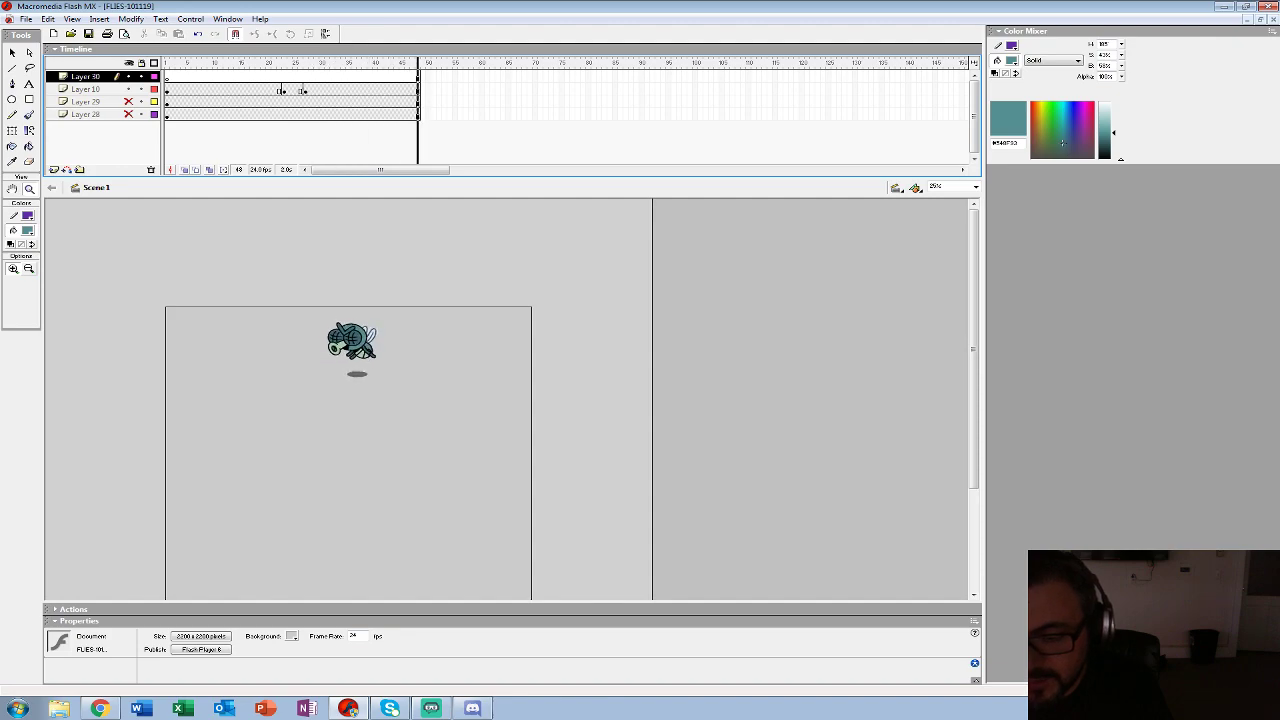
key(Return)
- Move Layer 10's flipped idle keyframe one frame earlier, to frame 26
click(283, 90)
click(305, 90)
drag(305, 90, 299, 90)
- Replay the sequence several times from the start to check the timing of the shortened turn
click(258, 63)
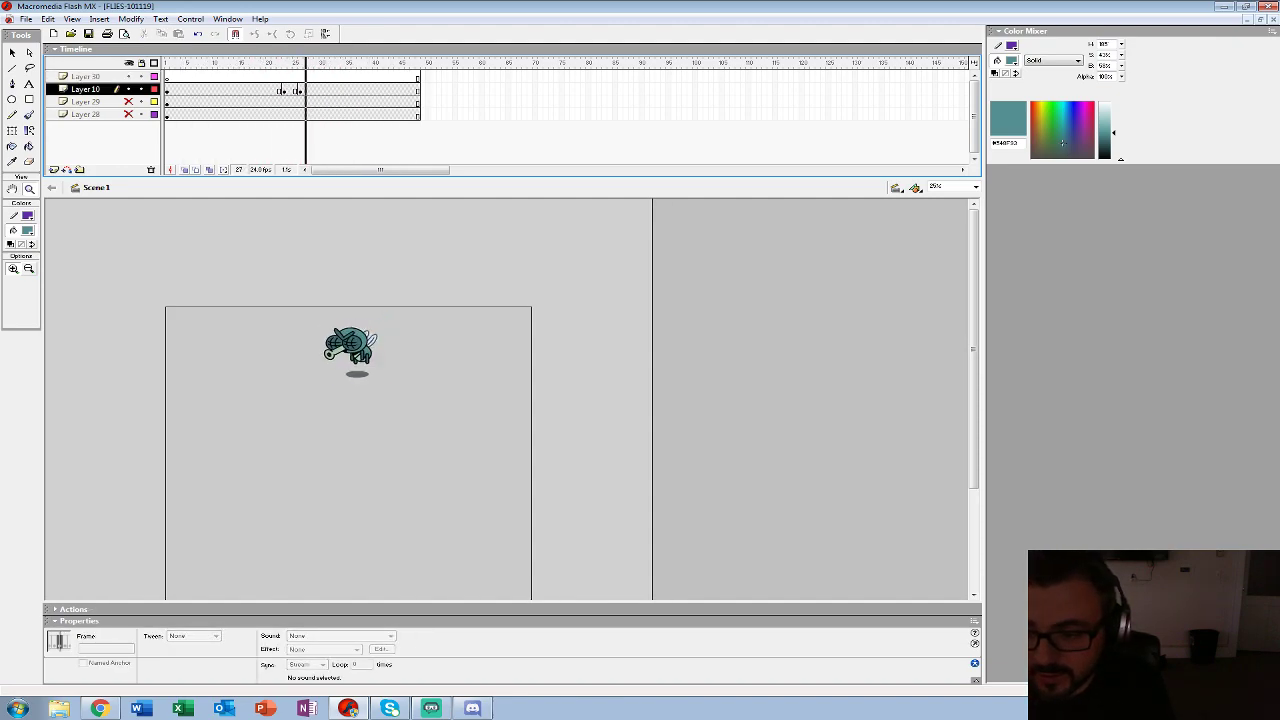
click(258, 77)
key(Return)
drag(358, 63, 172, 63)
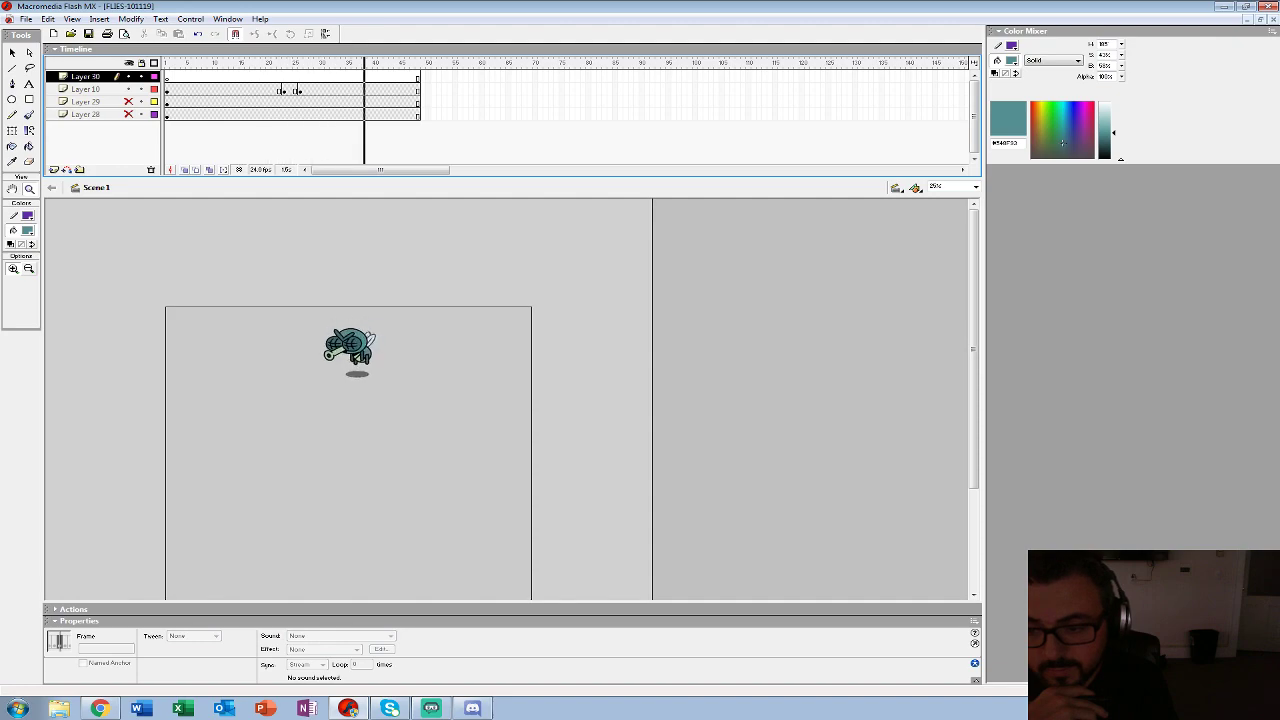
key(Return)
drag(327, 63, 167, 63)
key(Return)
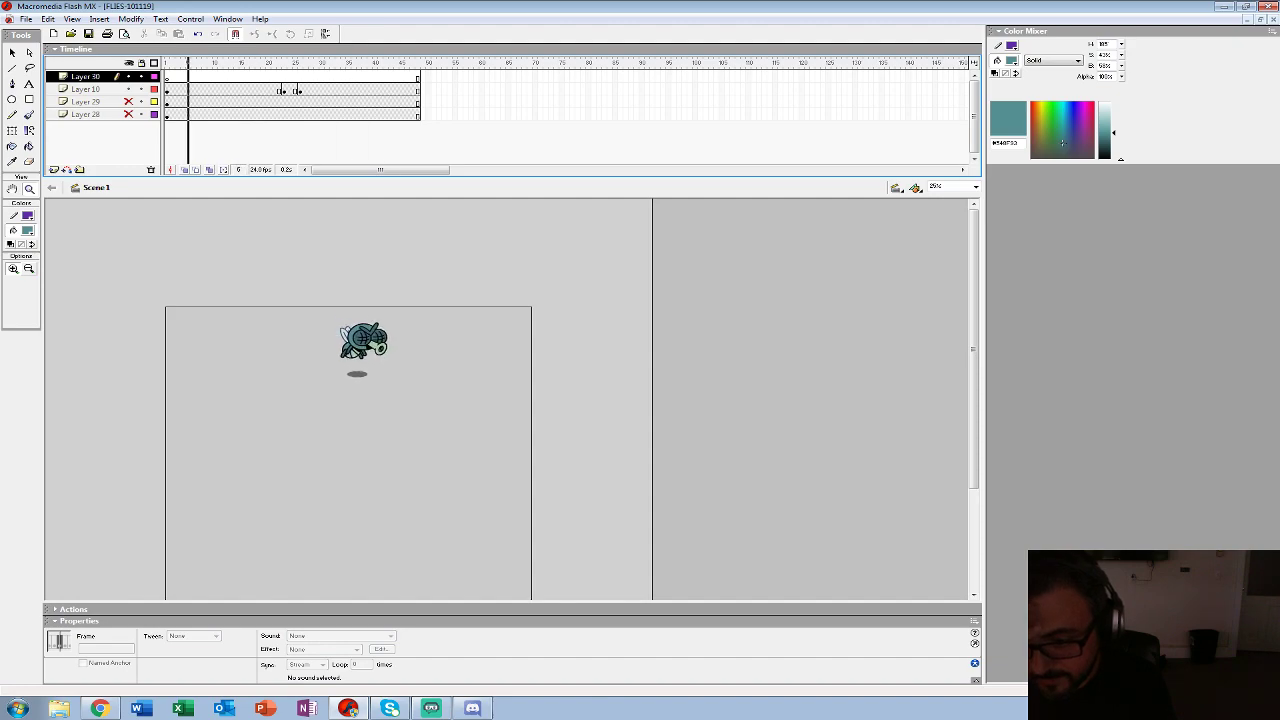
key(Return)
drag(327, 63, 167, 63)
- Edit all of Layer 10's keyframes together and move the turning fly clear of the two top-row flies
click(128, 102)
click(128, 114)
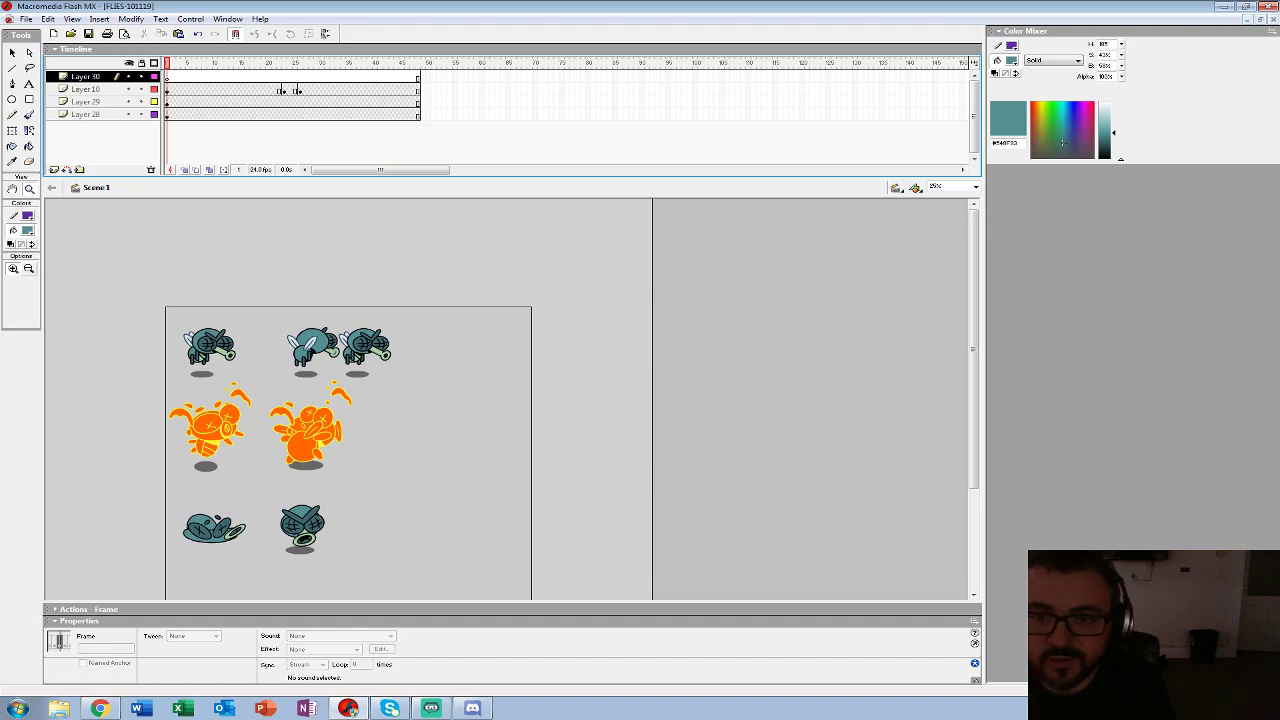
drag(128, 114, 128, 102)
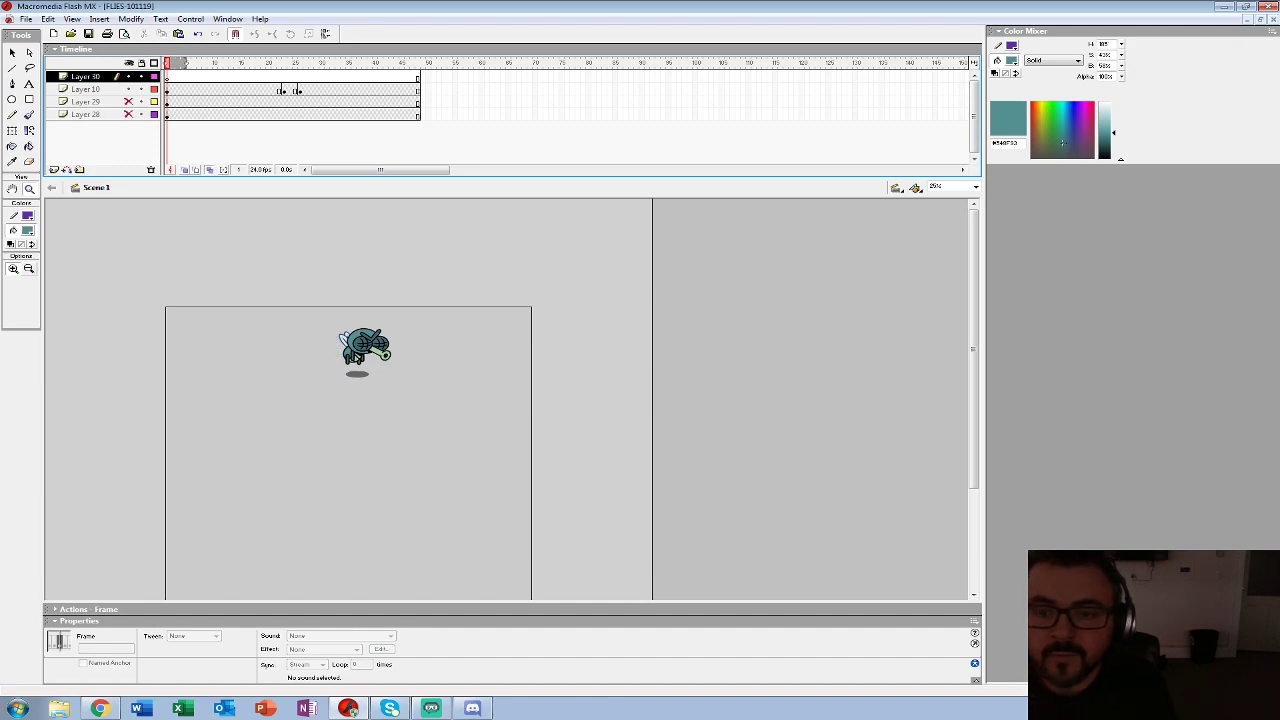
click(360, 352)
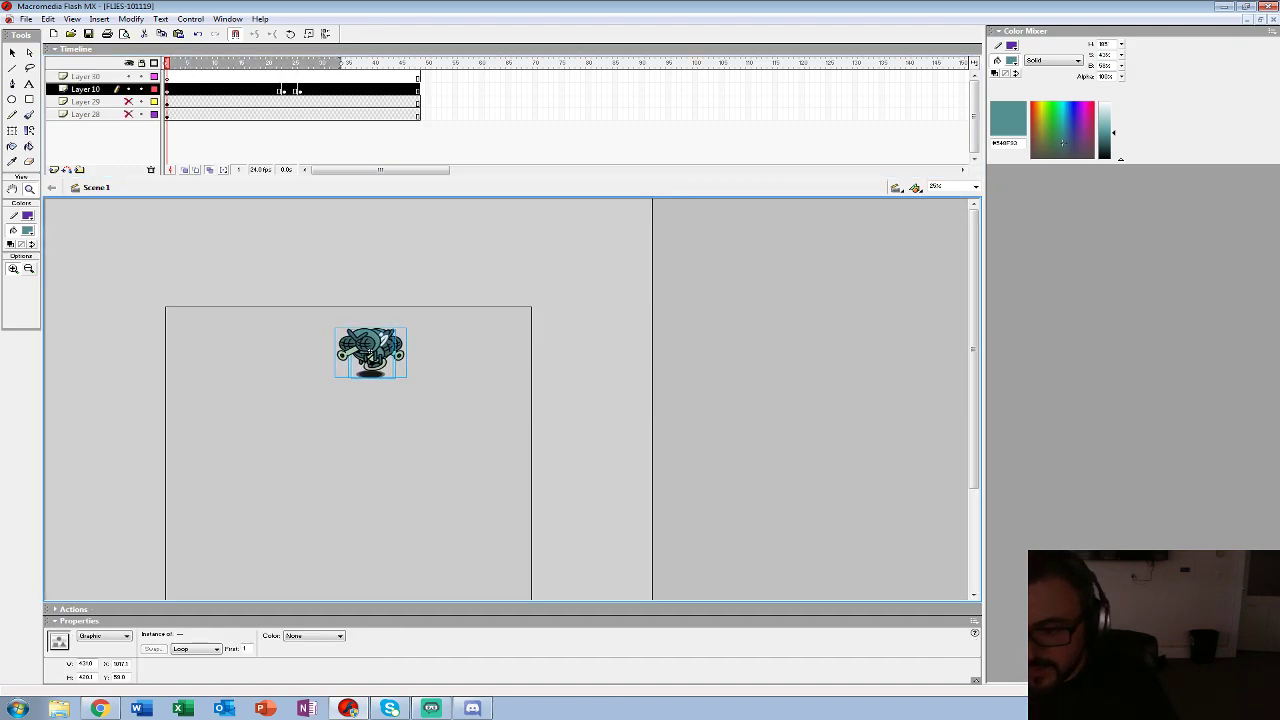
drag(376, 352, 417, 347)
click(210, 170)
- Show Layers 29 and 28 again and add a new layer above Layer 10
drag(128, 102, 128, 114)
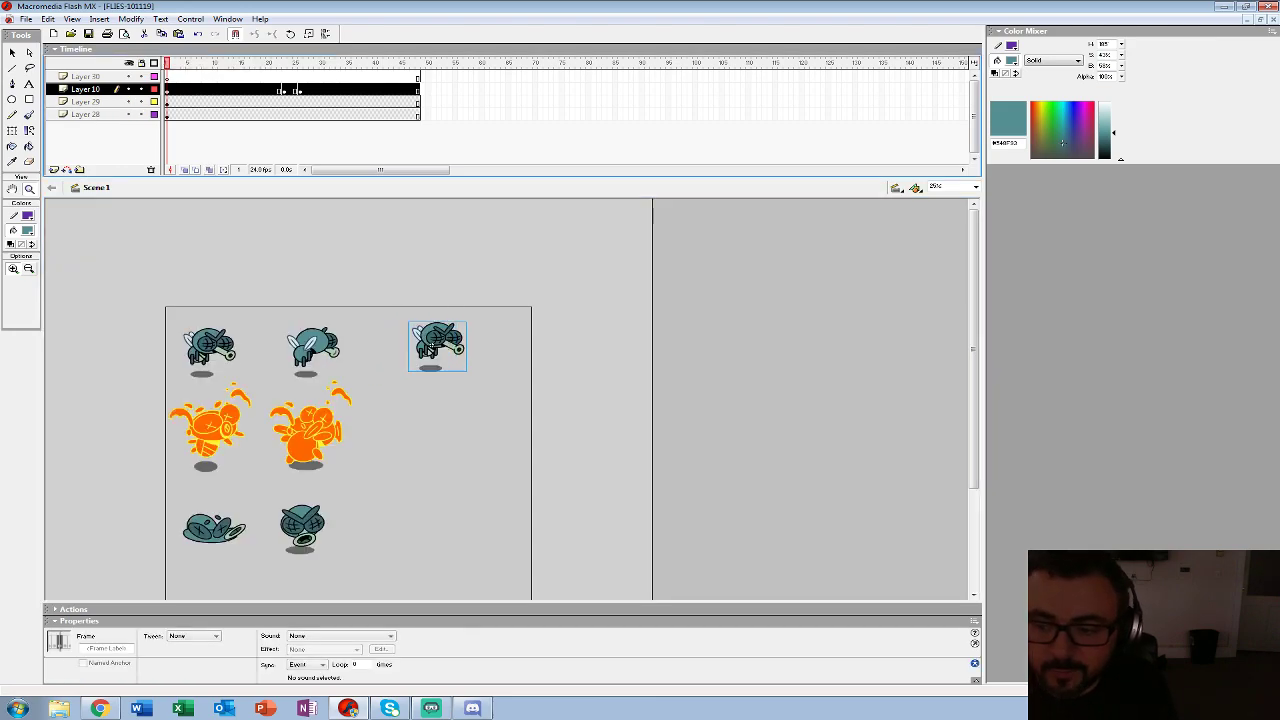
key(b)
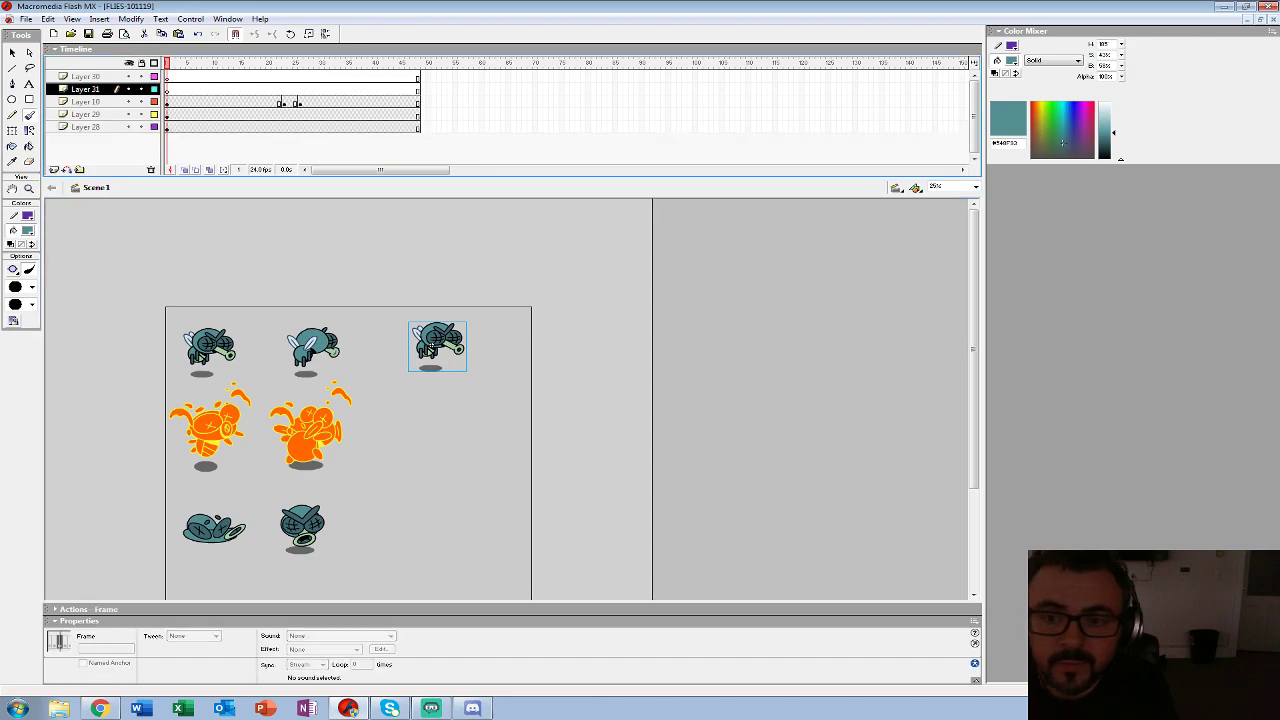
click(54, 169)
- Brush a large diagonal arrow beside the flies on Layer 30, with a round dot near each end
mouse_move(397, 450)
mouse_down()
mouse_move(515, 338)
mouse_move(522, 373)
mouse_up()
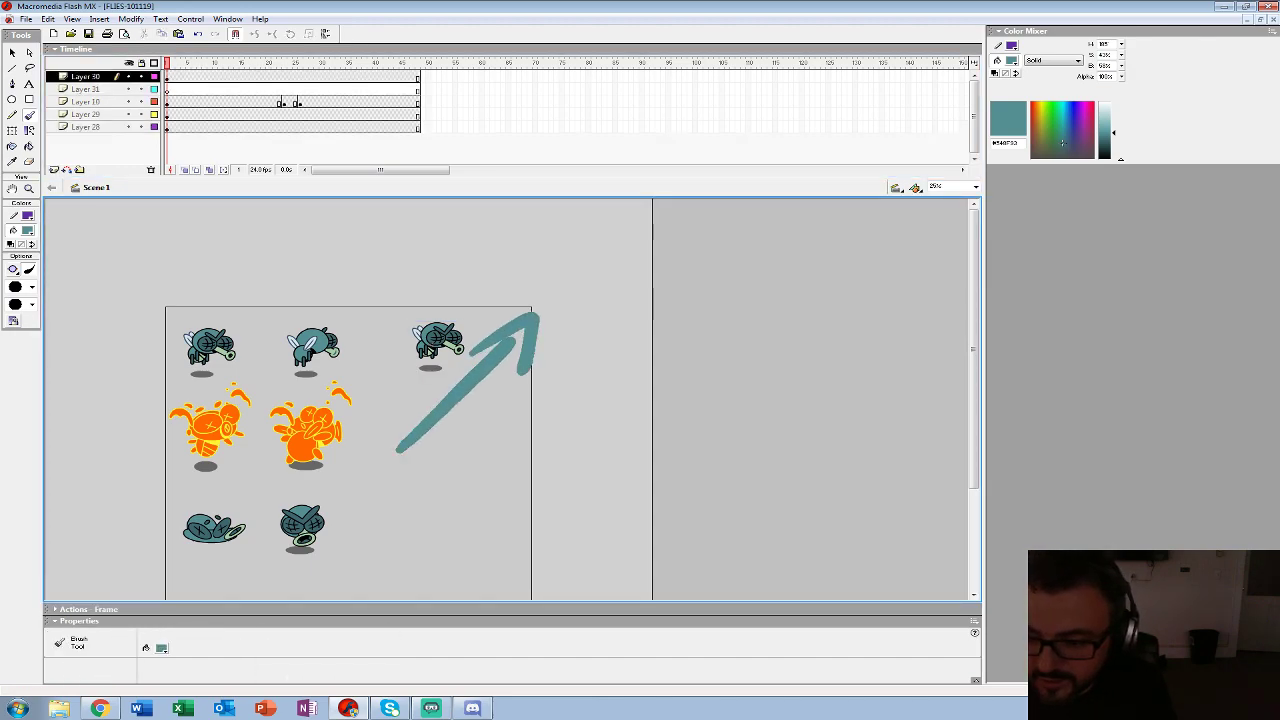
click(573, 304)
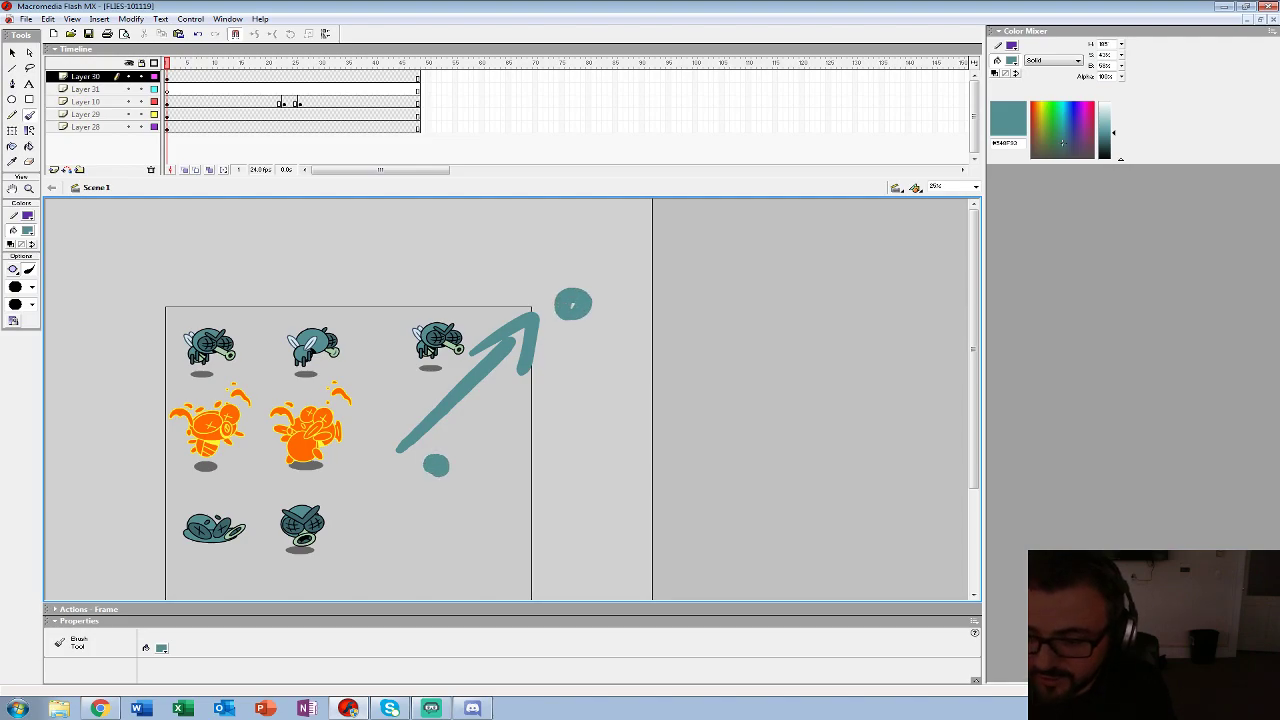
- Scrub through the turn and examine the flipped idle fly at frame 29 next to the back-facing idle fly
key(period)
drag(321, 63, 177, 63)
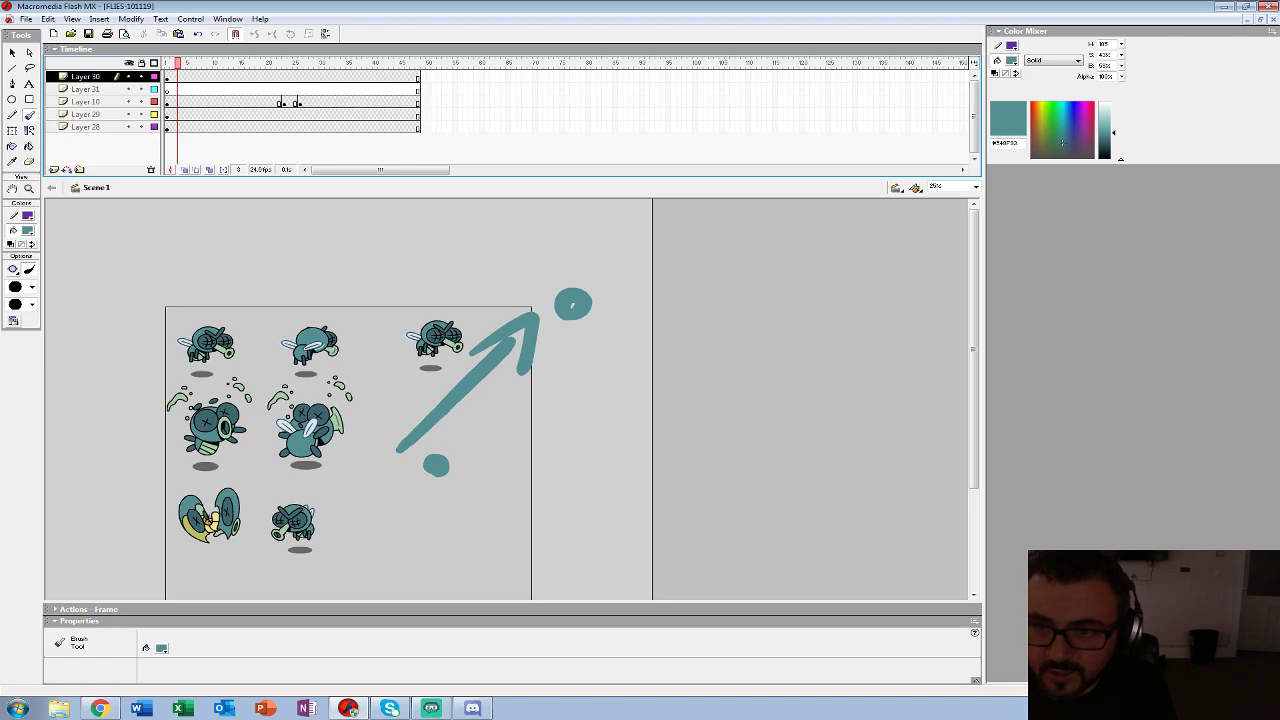
click(316, 102)
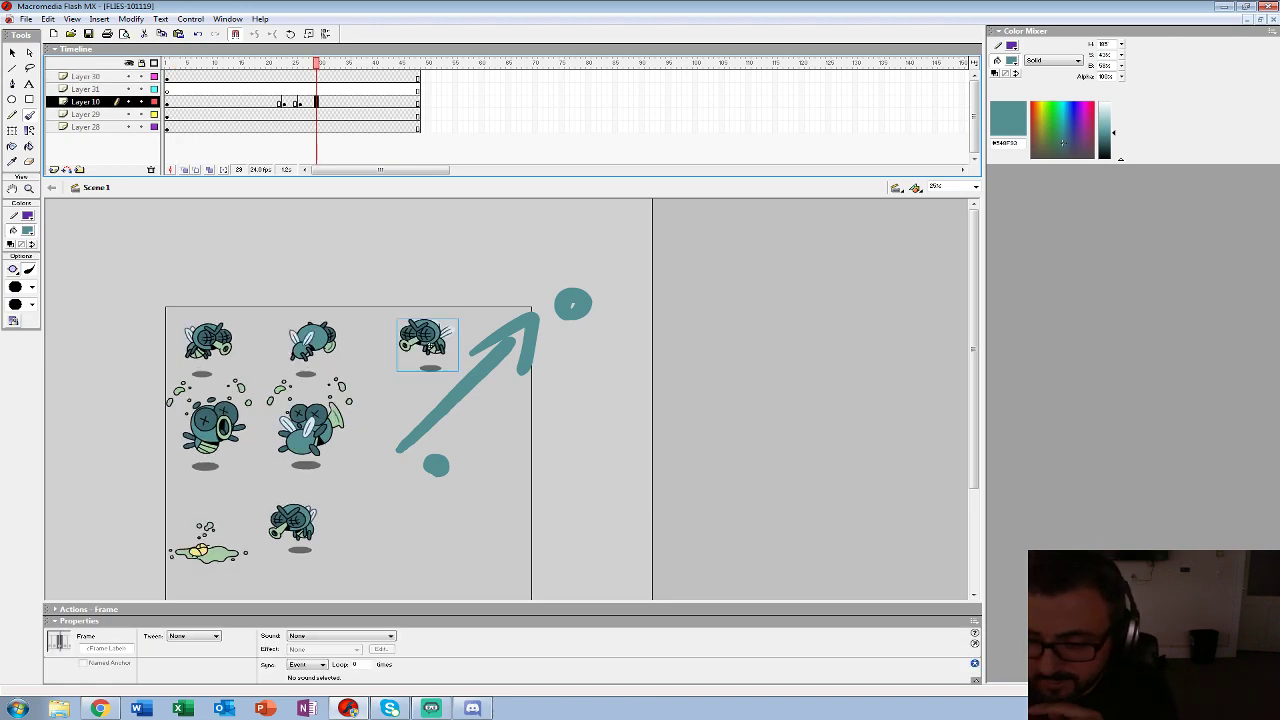
key(z)
click(430, 346)
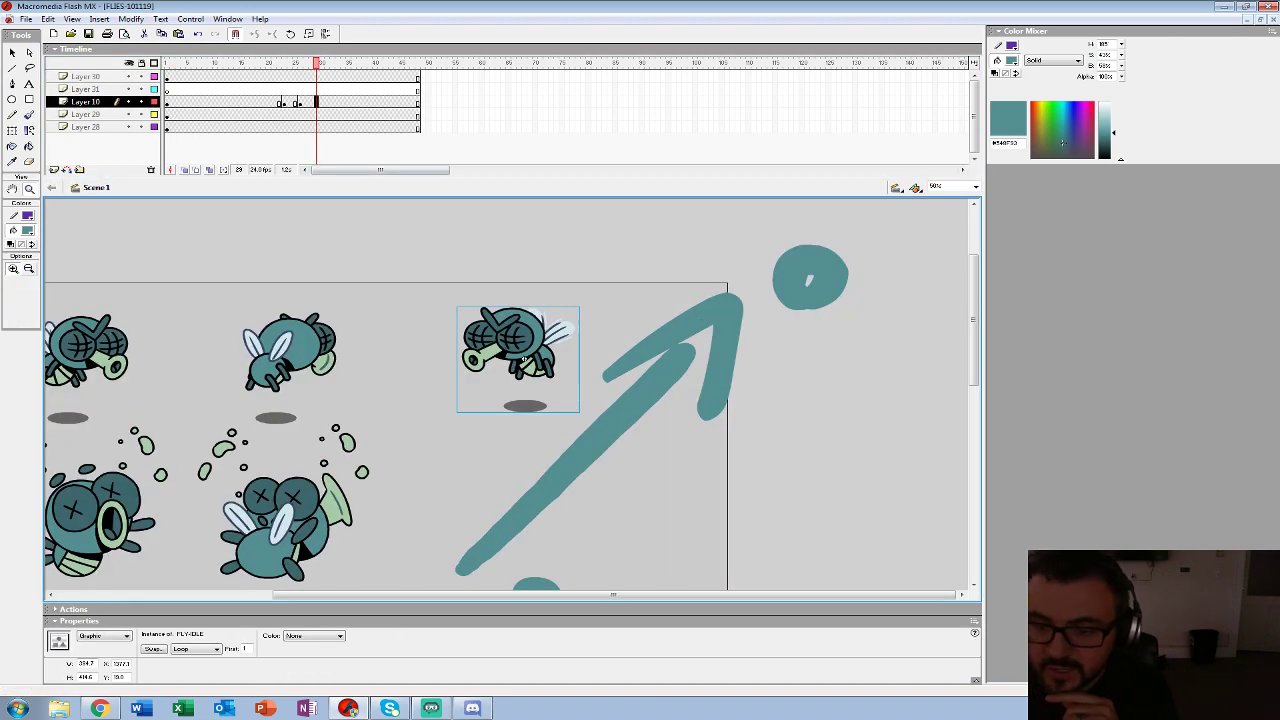
key(v)
click(277, 372)
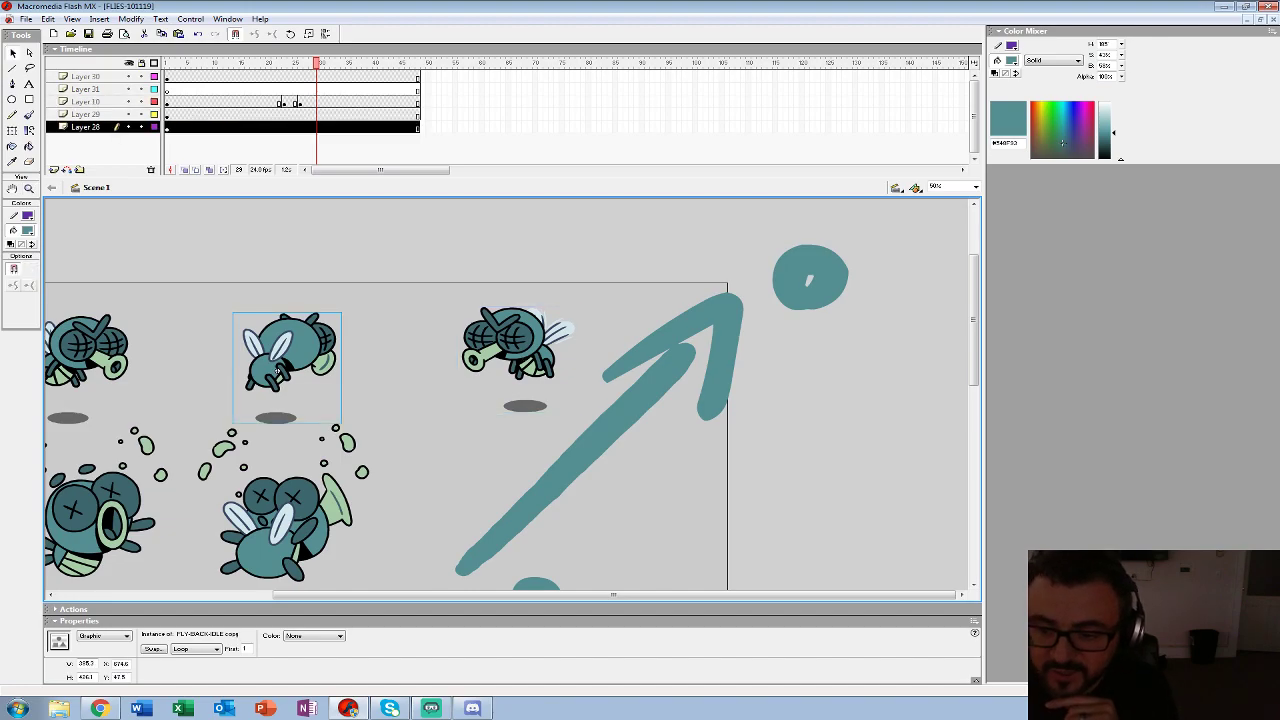
- Scrub back to frame 17 and play the scene to check the turn alongside all the other flies
drag(316, 63, 252, 63)
click(430, 450)
key(z)
alt+click(430, 400)
alt+click(430, 400)
key(ctrl+equal)
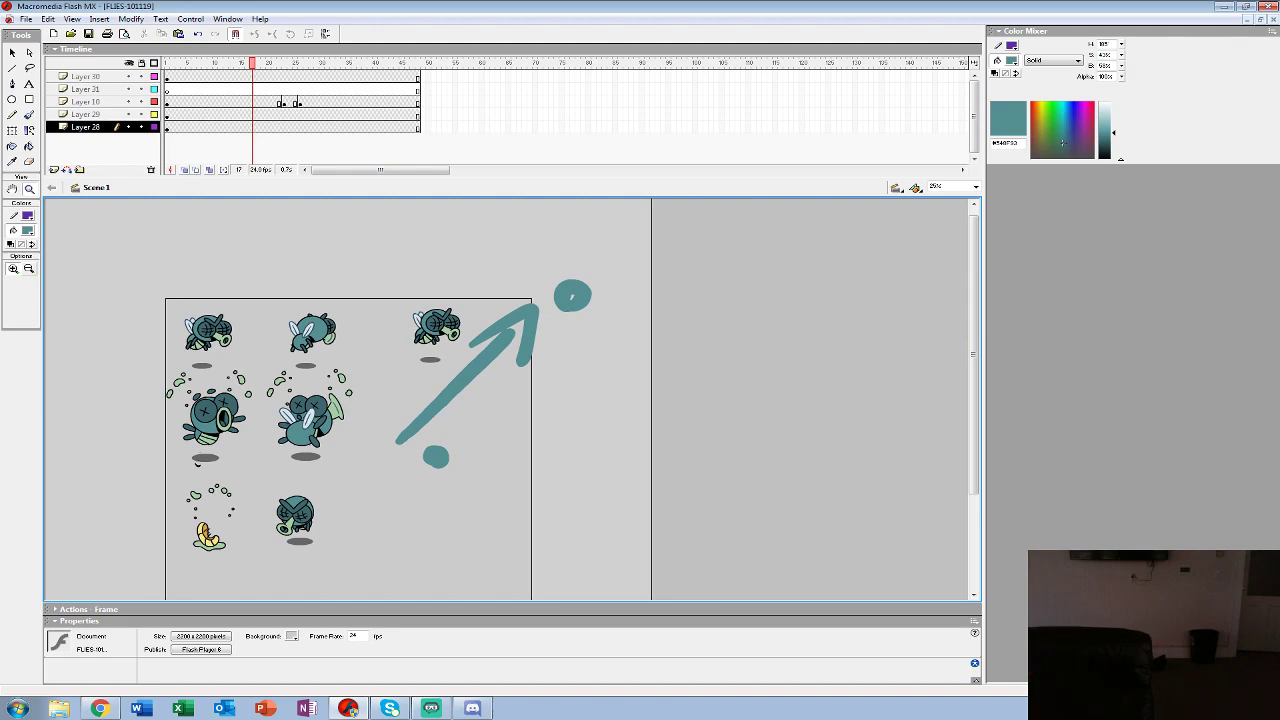
key(Return)
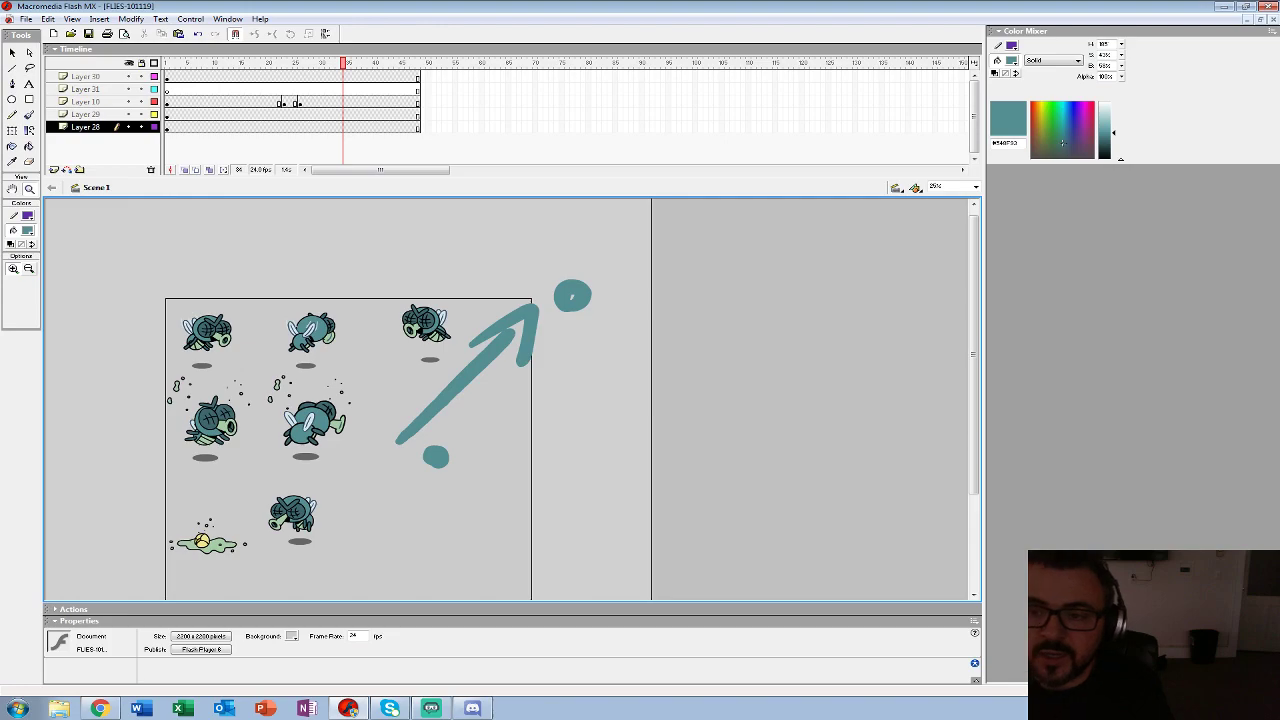
- Lengthen the turnaround on Layer 10 by one frame at frame 25 and replay it several times to check the timing
click(295, 103)
key(F5)
key(Return)
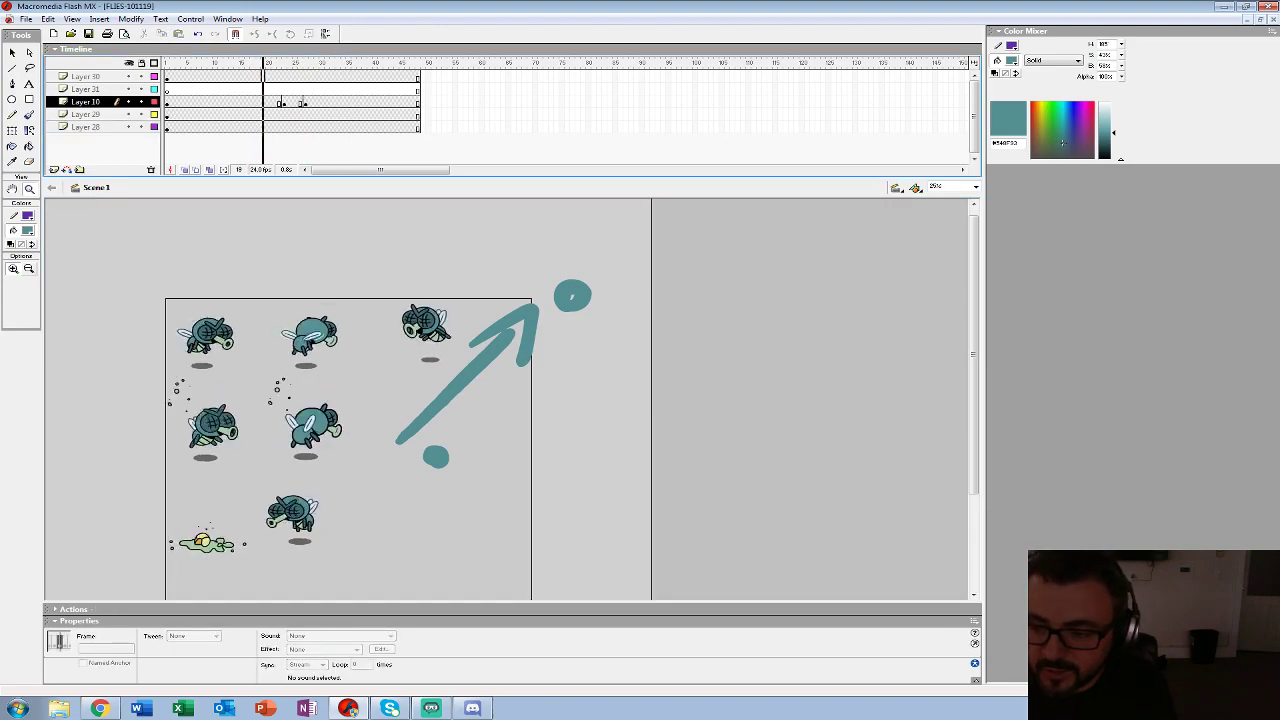
click(269, 77)
key(Return)
click(269, 77)
key(Return)
key(Return)
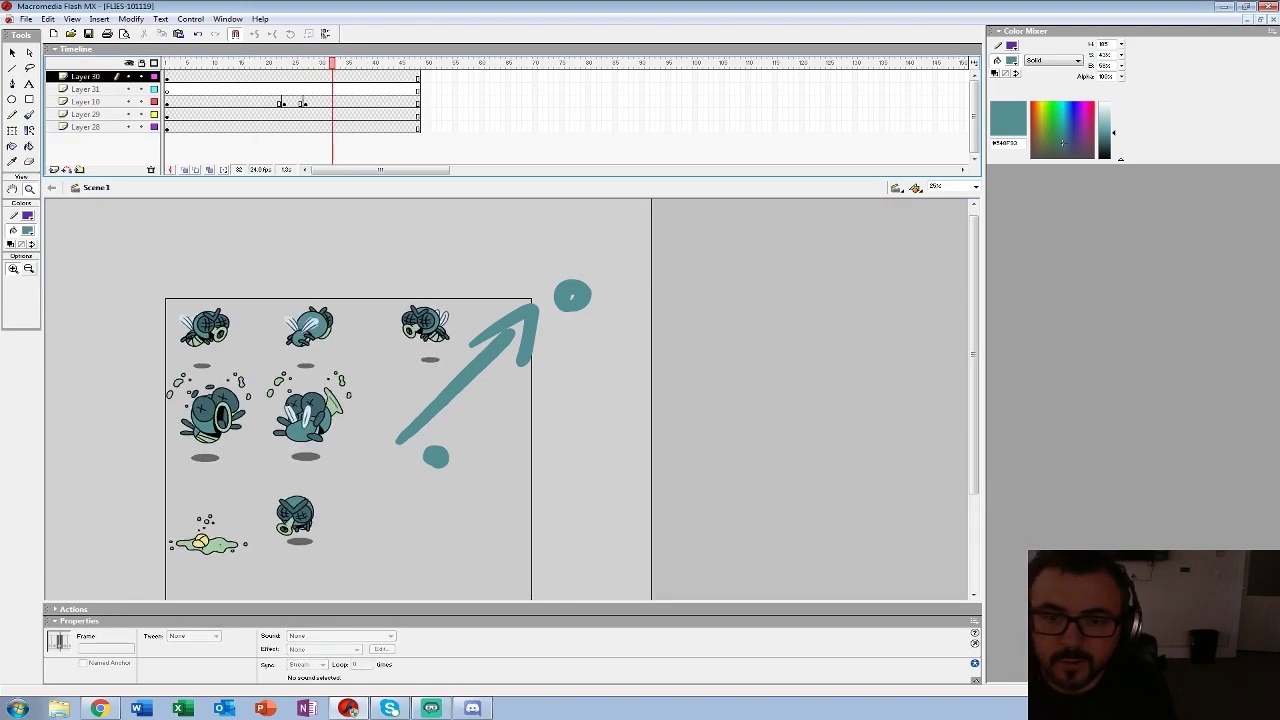
- Delete Layer 30 with its sketched arrow and dots, and replay the scene from the first frame
click(86, 77)
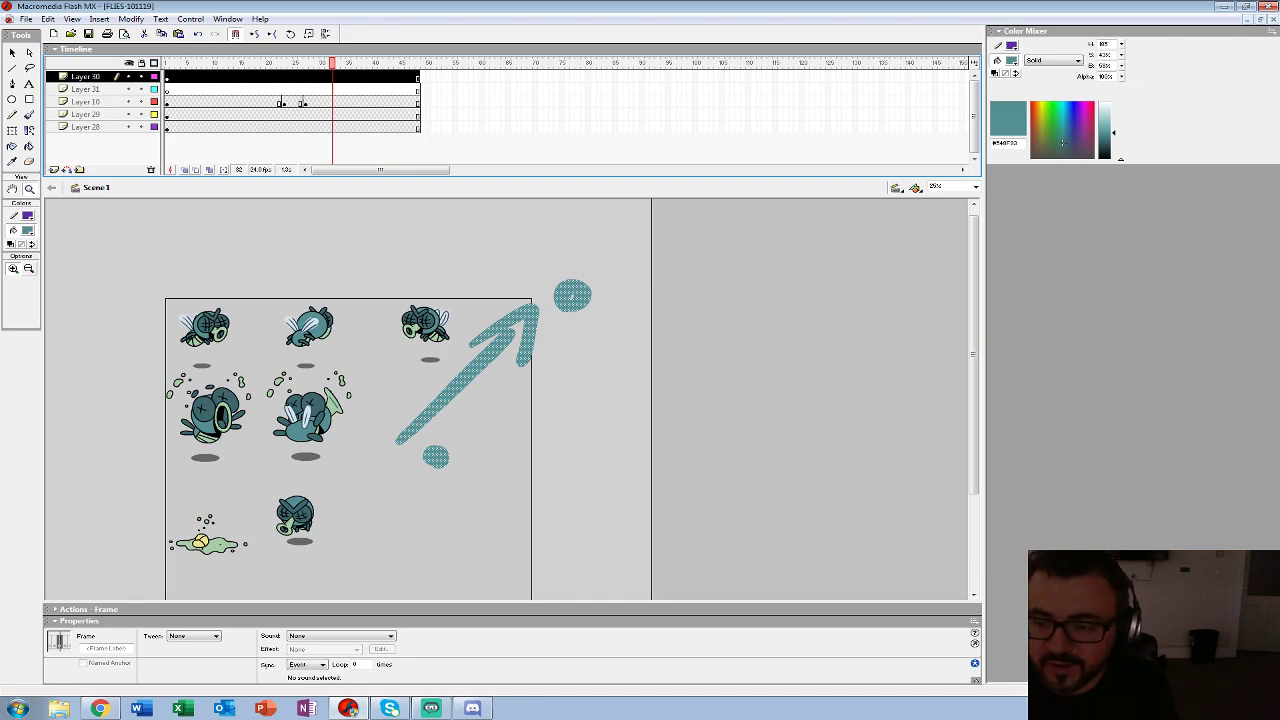
click(151, 170)
click(167, 63)
key(Return)
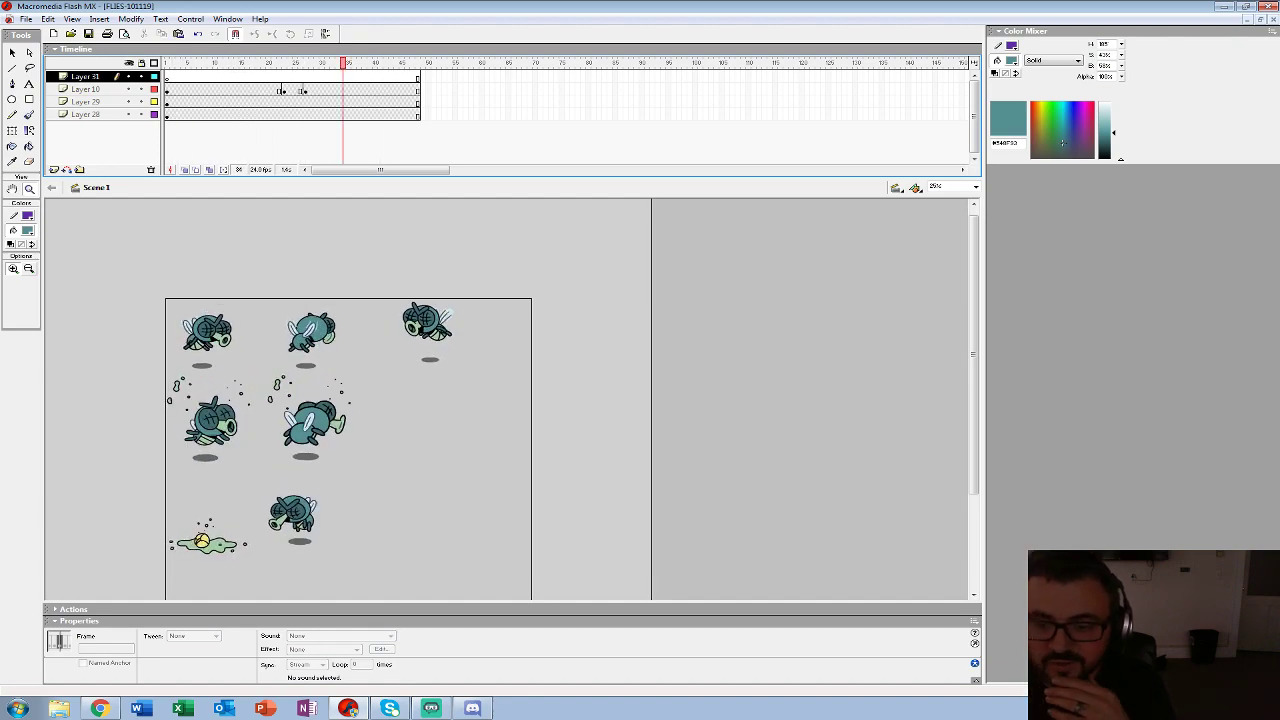
- Try to move the top row's back-facing idle fly closer to the turning fly
click(420, 380)
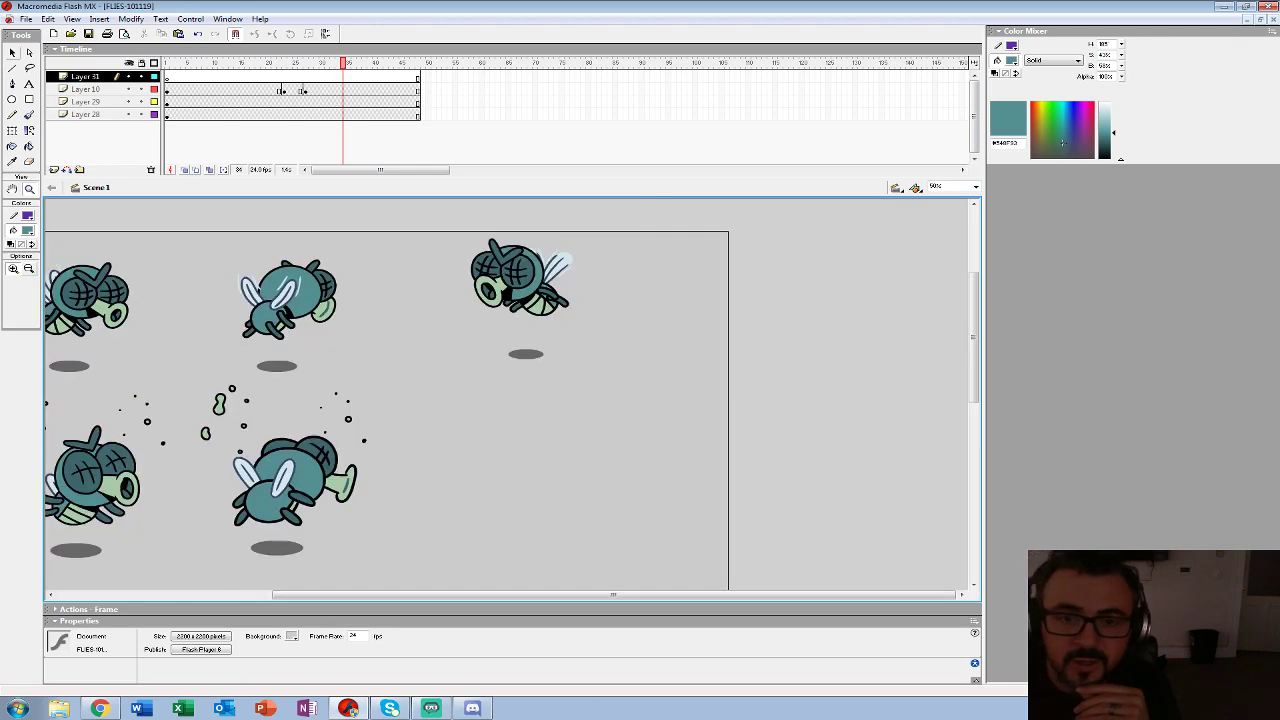
drag(288, 300, 412, 345)
key(ctrl+z)
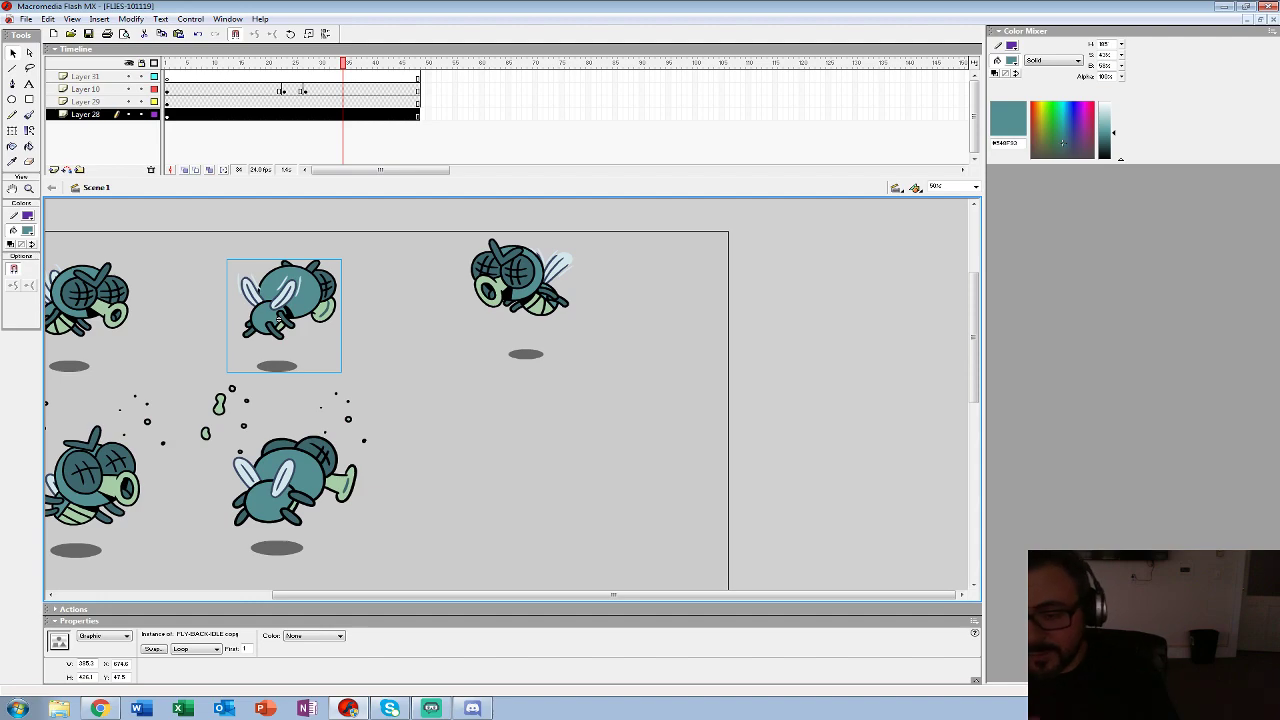
key(ctrl+minus)
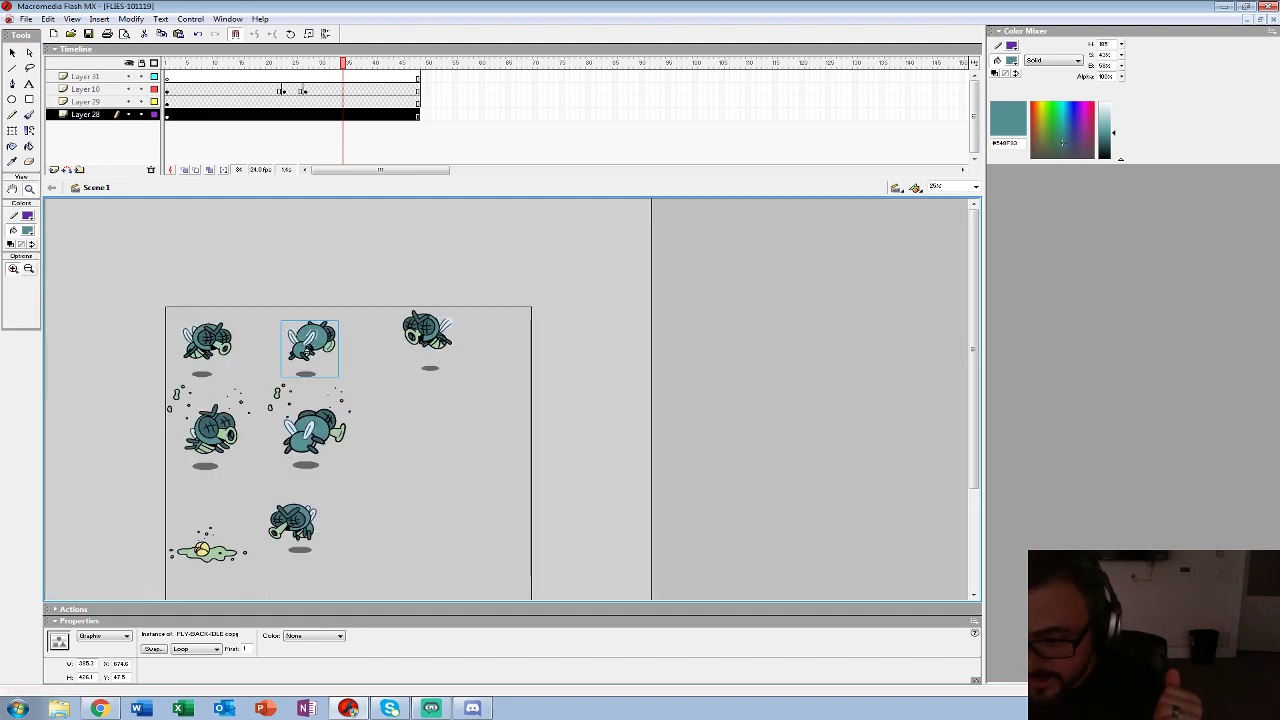
- Play the whole scene at different zoom levels to review the lengthened turn beside the other fly animations
key(Return)
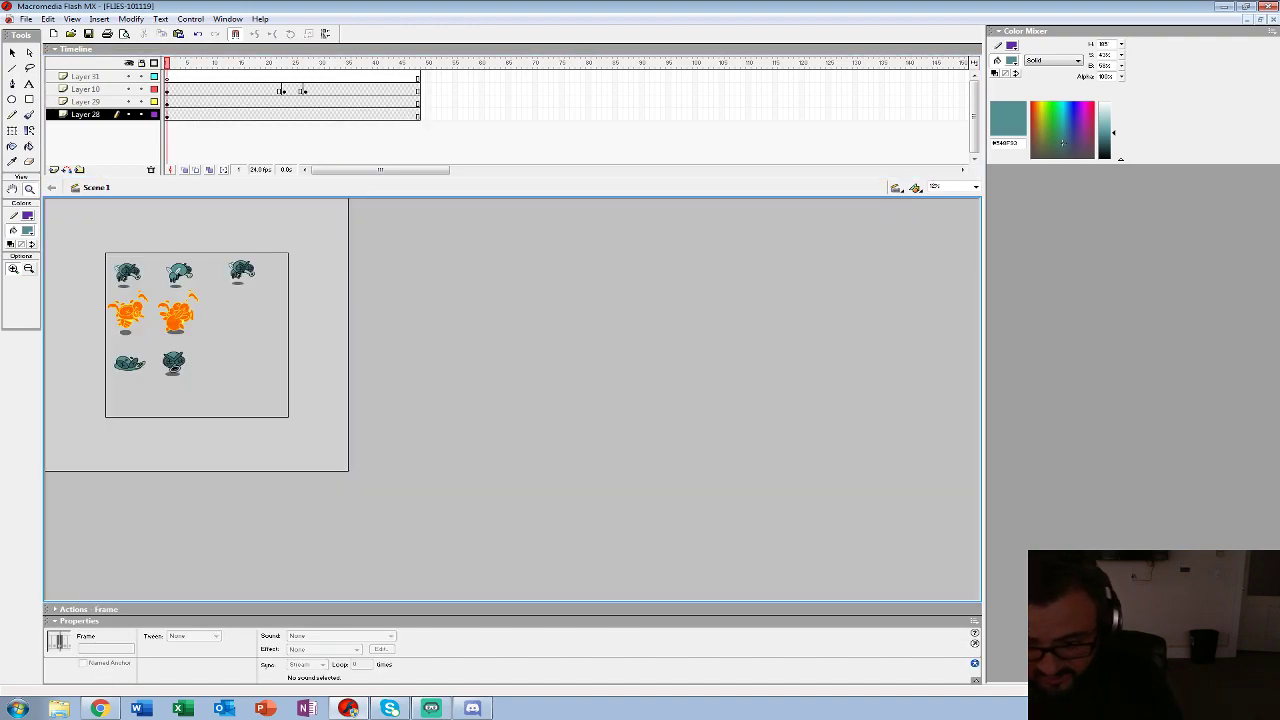
key(Return)
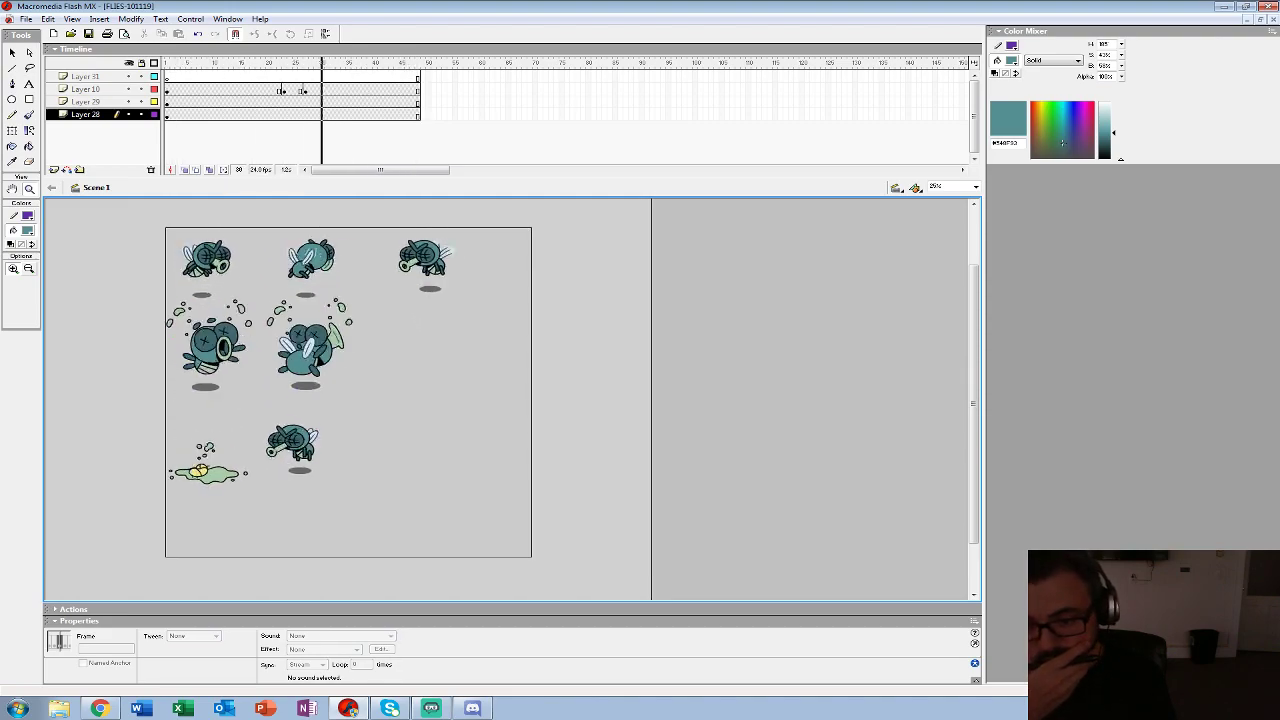
click(359, 63)
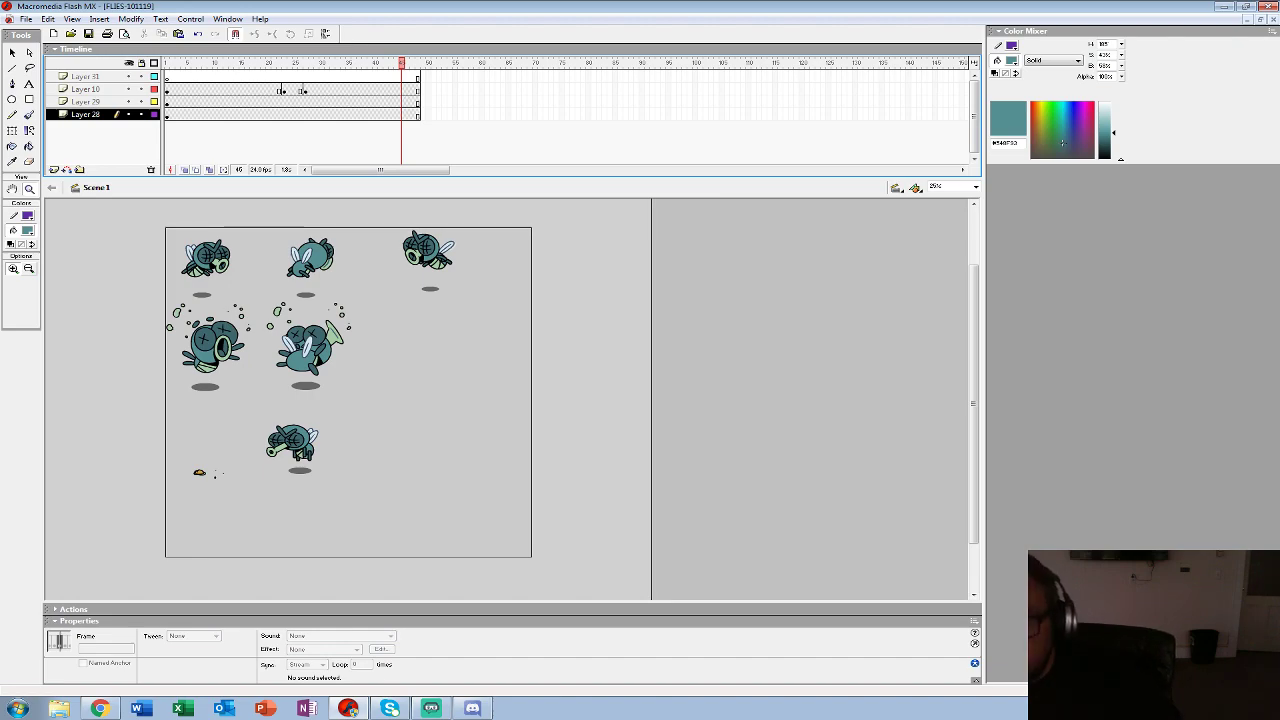
key(Return)
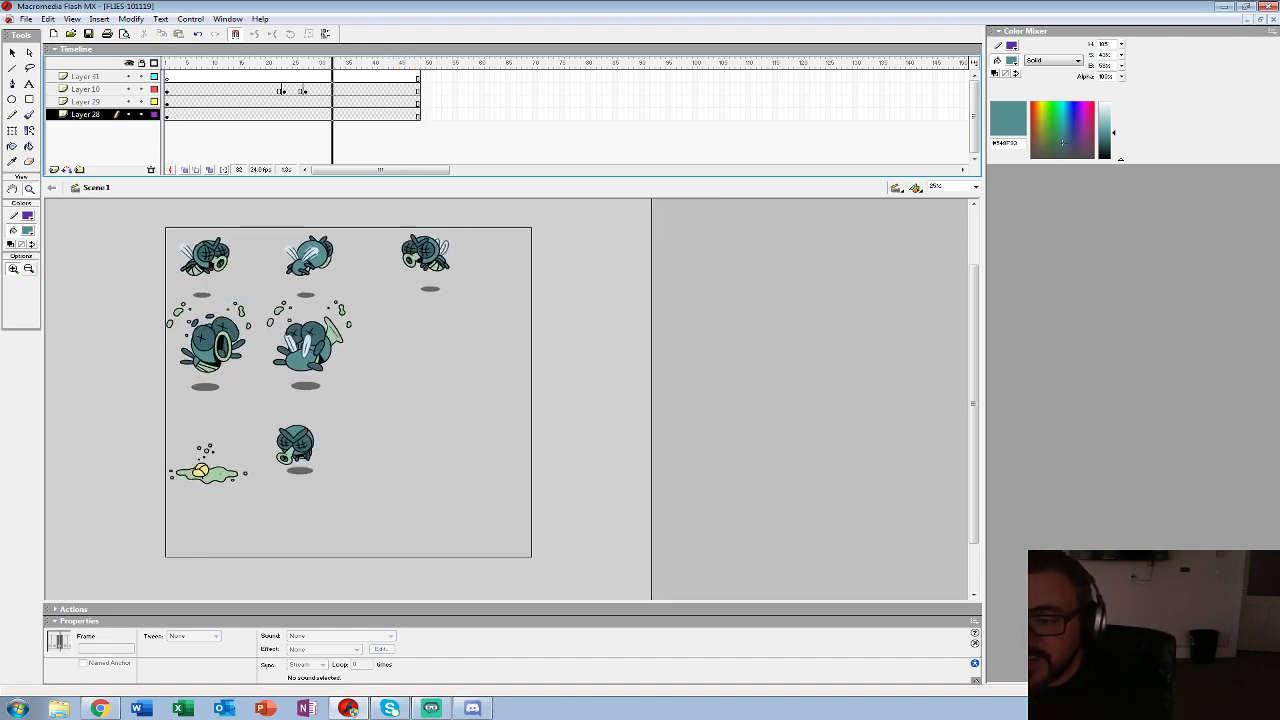